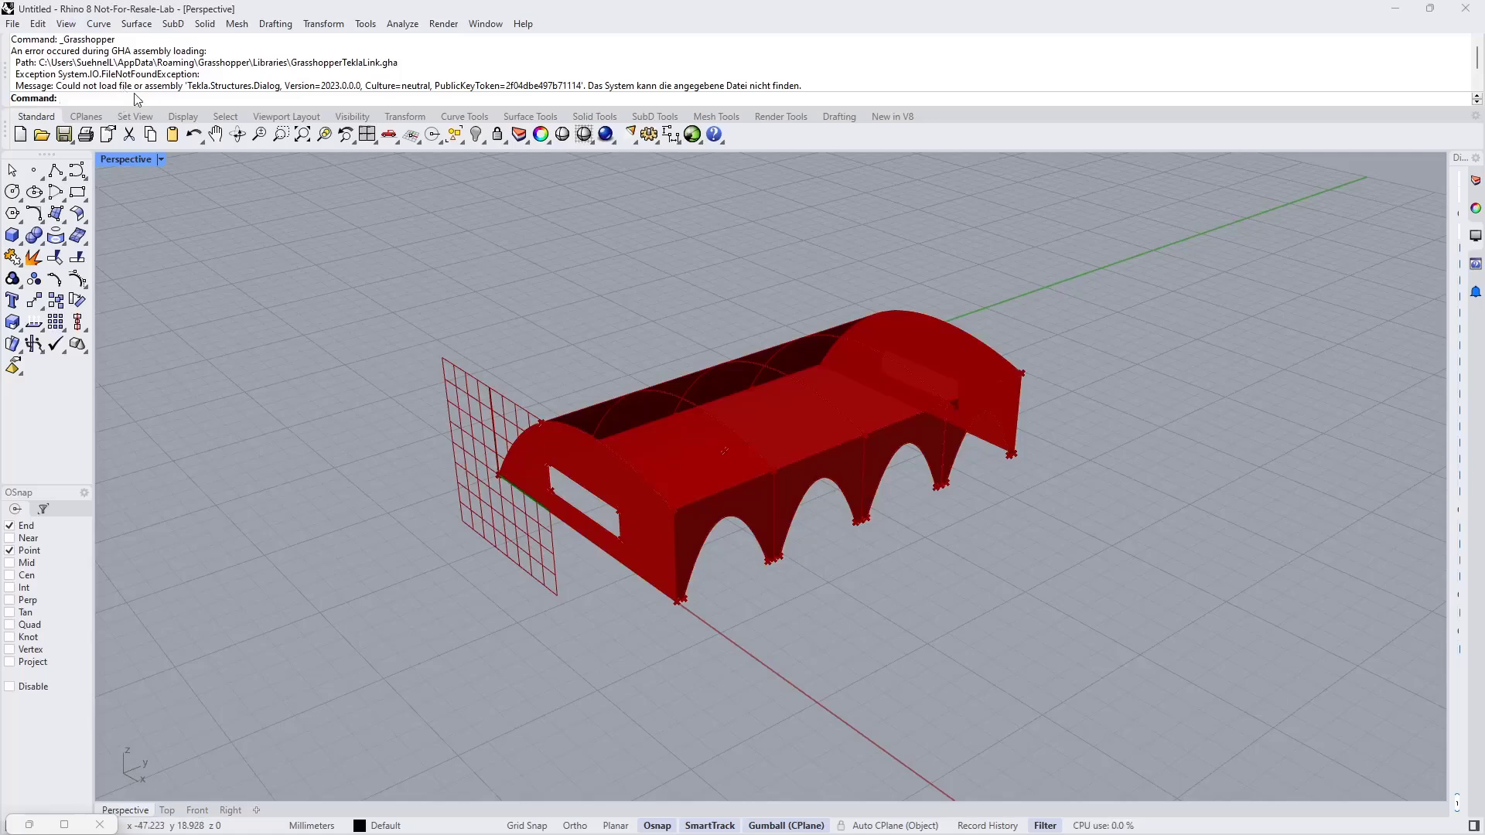
Look up the Dlubal plugin in Rhino's Package Manager, review its available versions, and close the manager without changing anything
{"action": "type", "text": "PackageManager"}
{"action": "key", "text": "Return"}
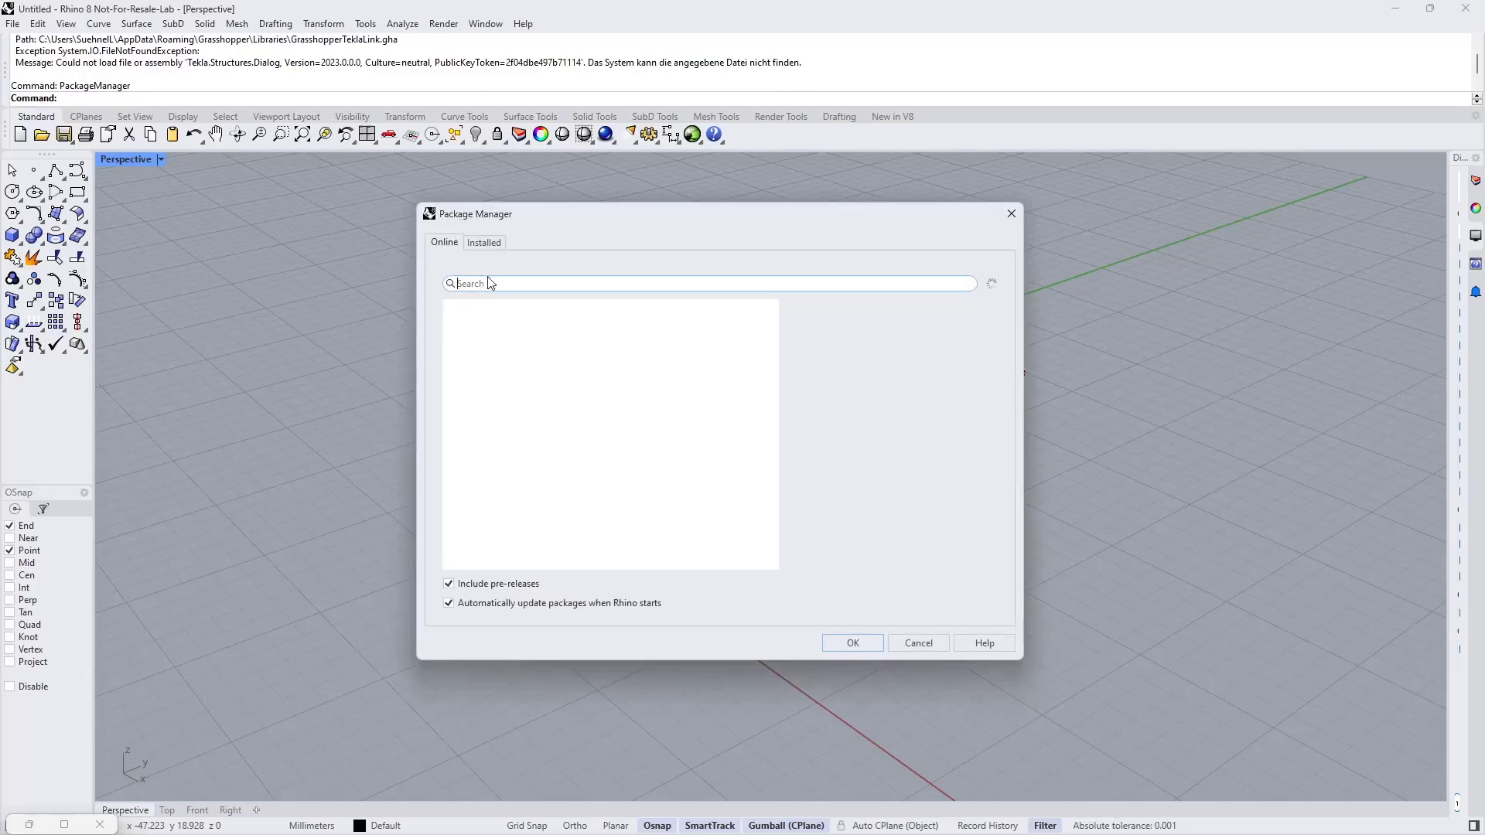
{"action": "type", "text": "dlubal"}
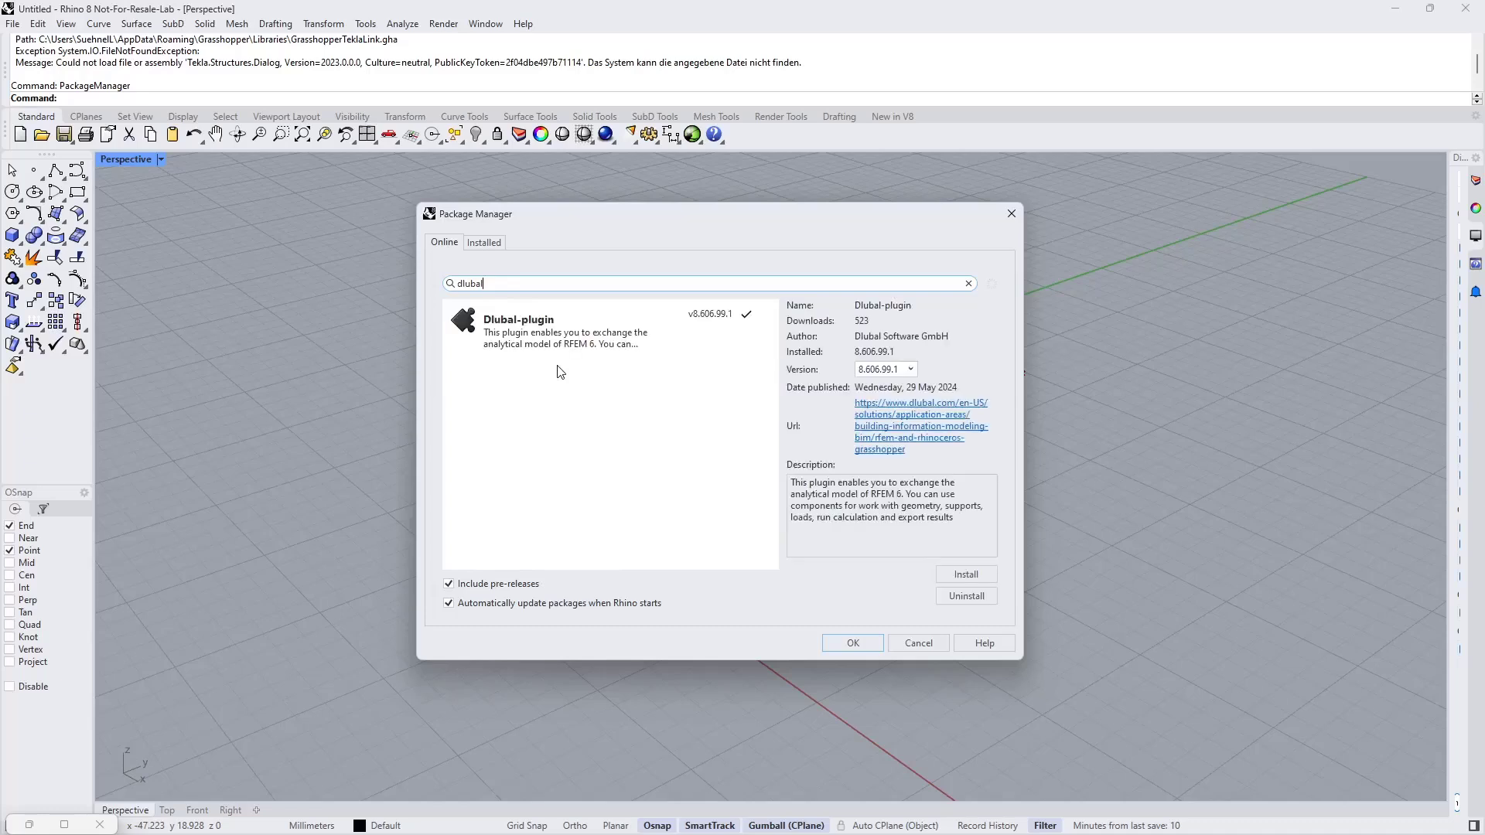
{"action": "left_click", "coordinate": [582, 342]}
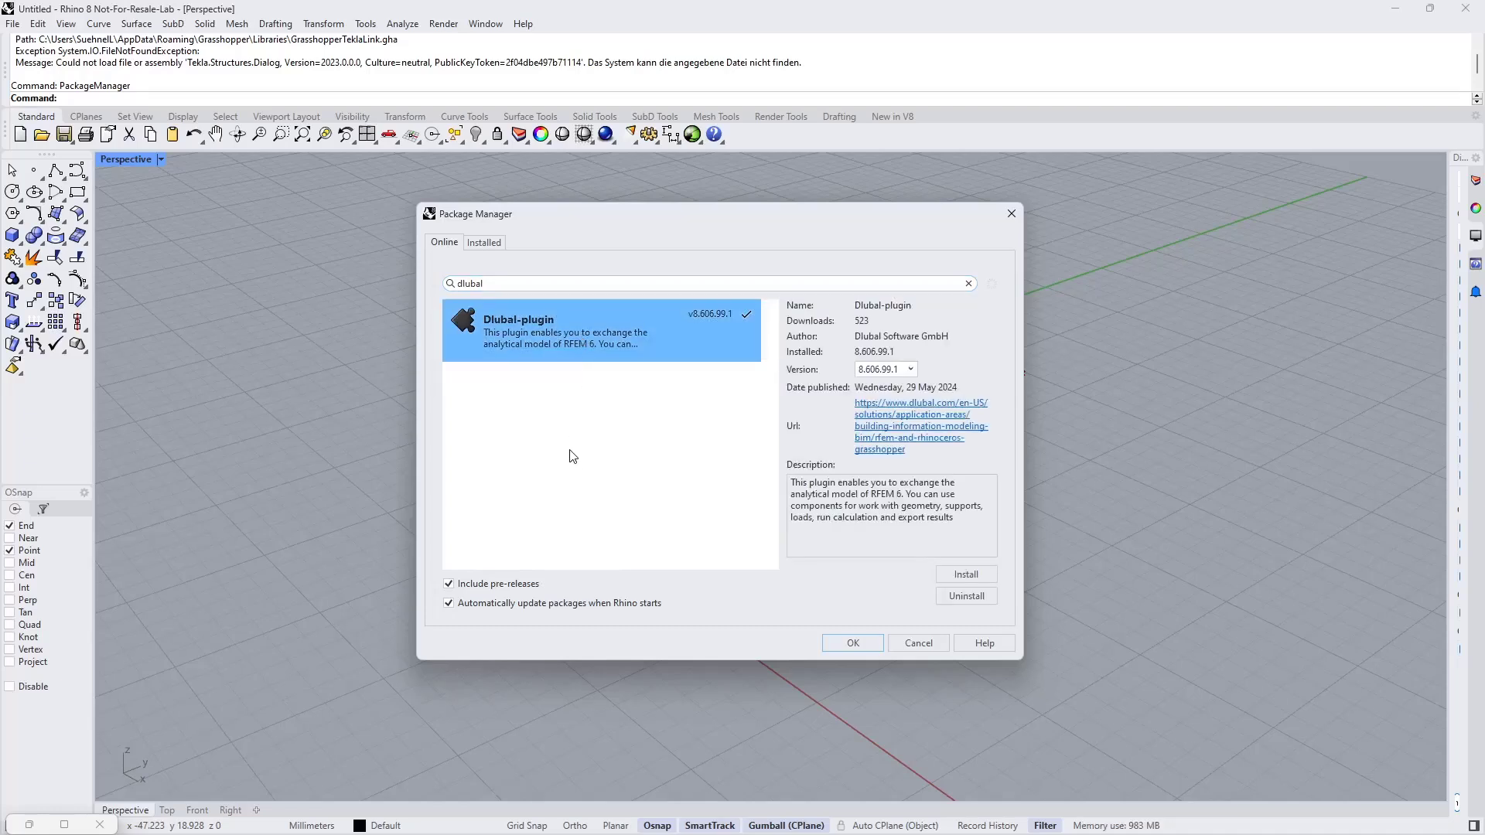
{"action": "left_click", "coordinate": [889, 370]}
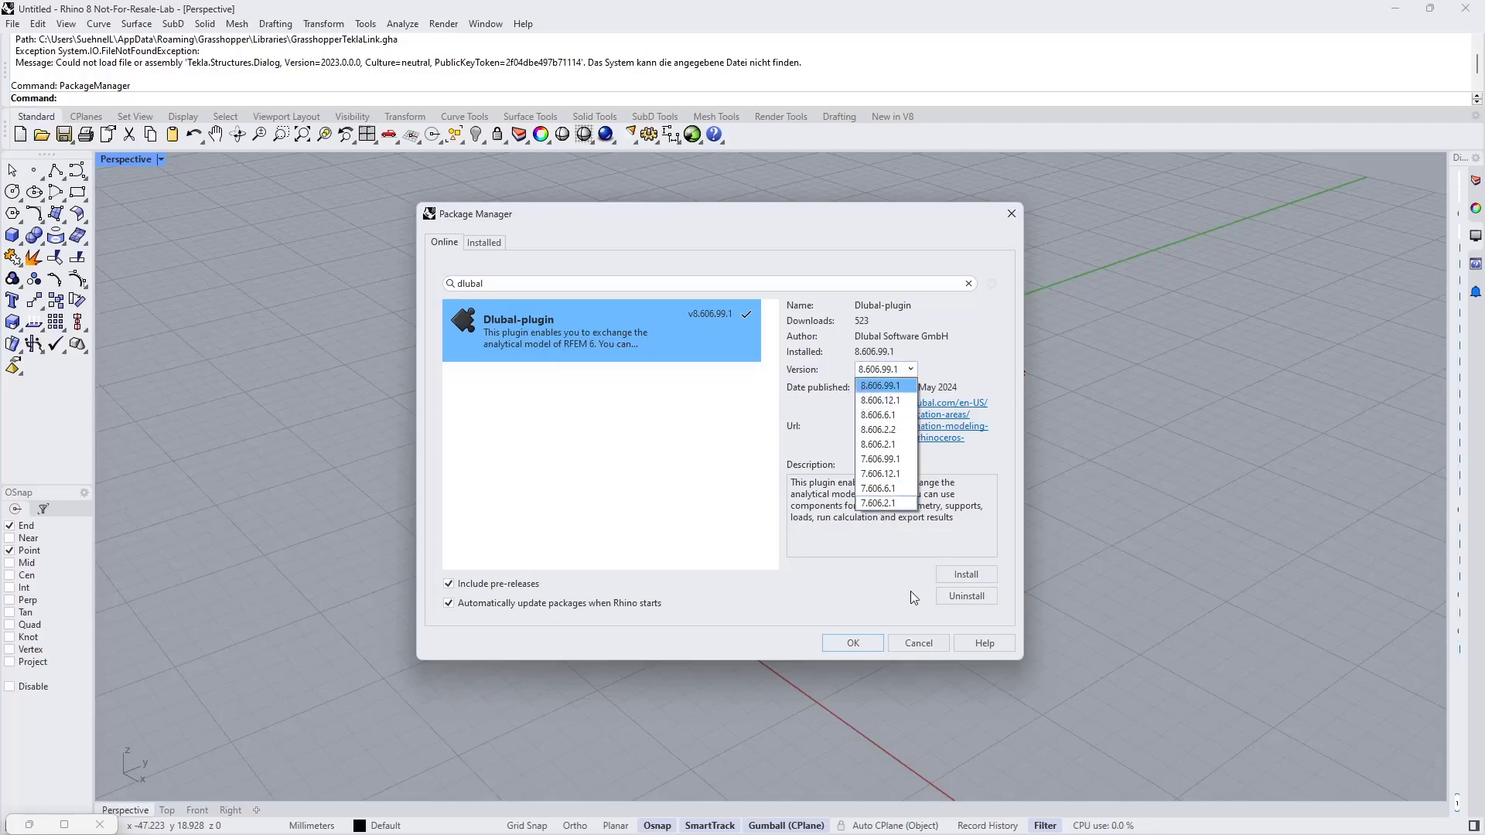
{"action": "left_click", "coordinate": [913, 645]}
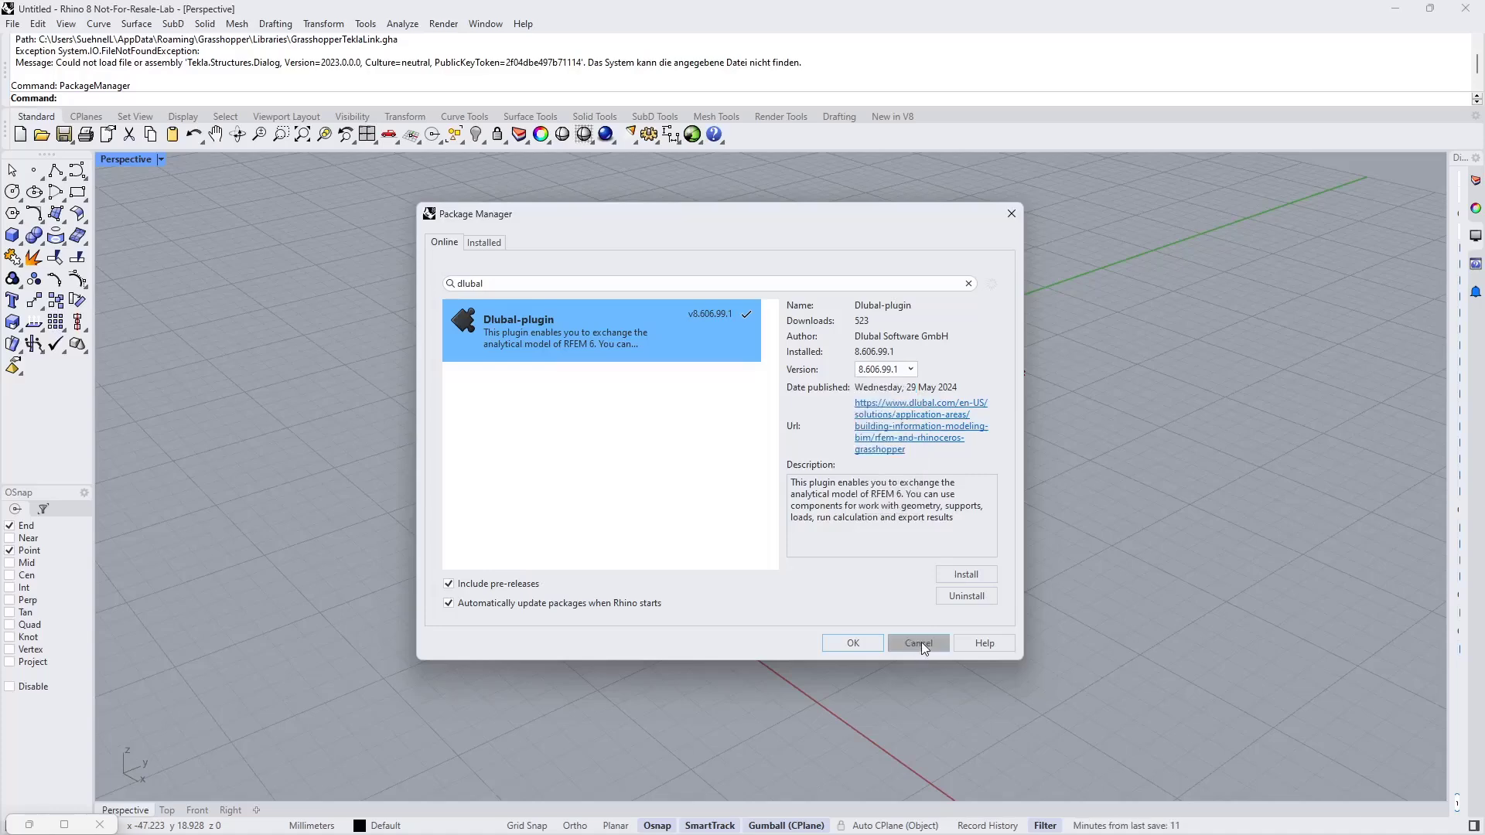
{"action": "left_click", "coordinate": [922, 644]}
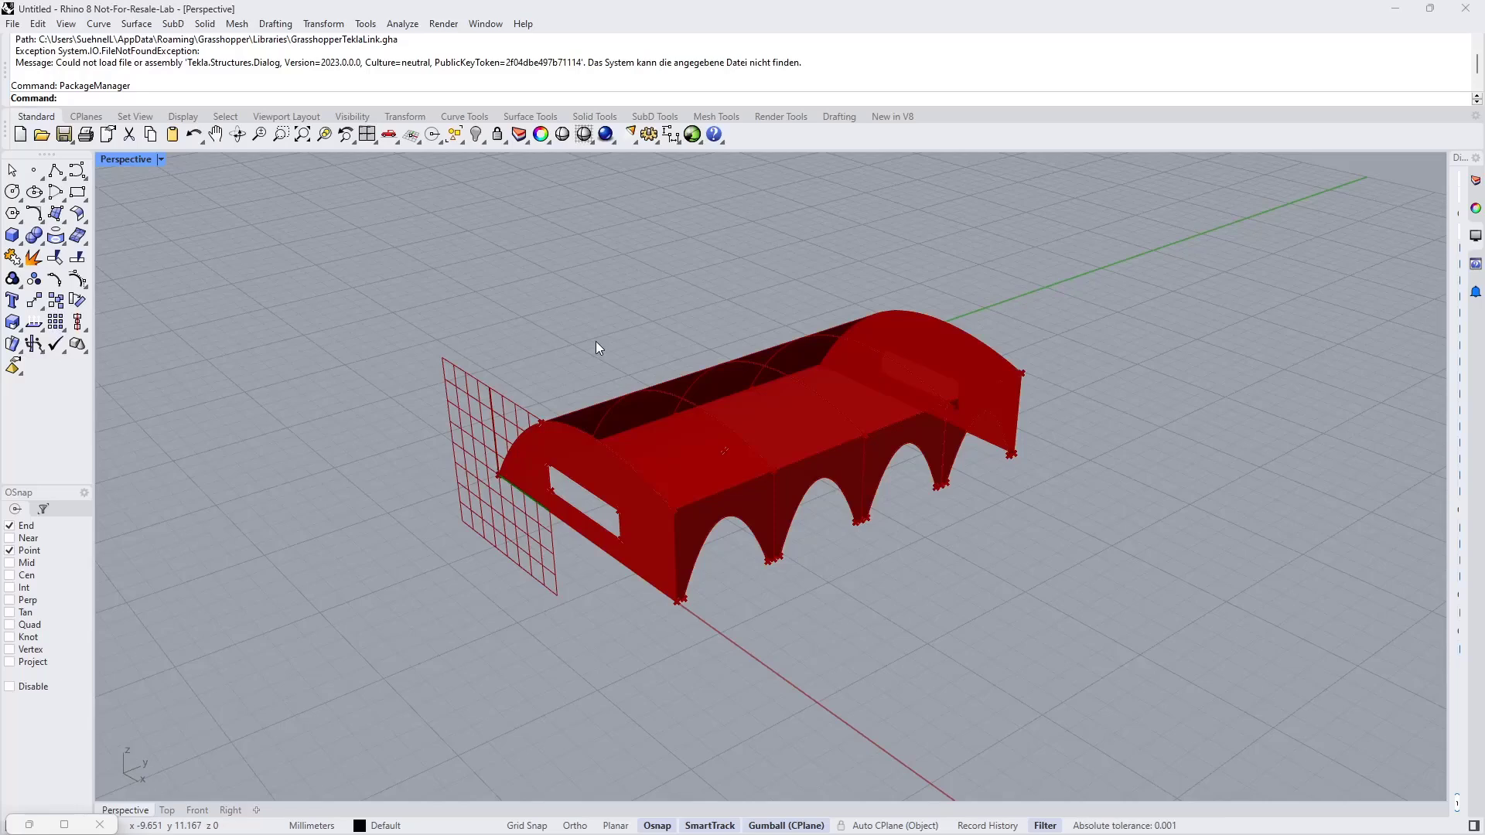
Switch to the RFEM model Haltestelle.rf6 and examine the vaulted timber shelter's roof, arched wall and window openings from several sides
{"action": "key", "text": "alt+Tab"}
{"action": "key", "text": "alt+Tab"}
{"action": "key", "text": "alt+Tab"}
{"action": "key", "text": "alt+Tab"}
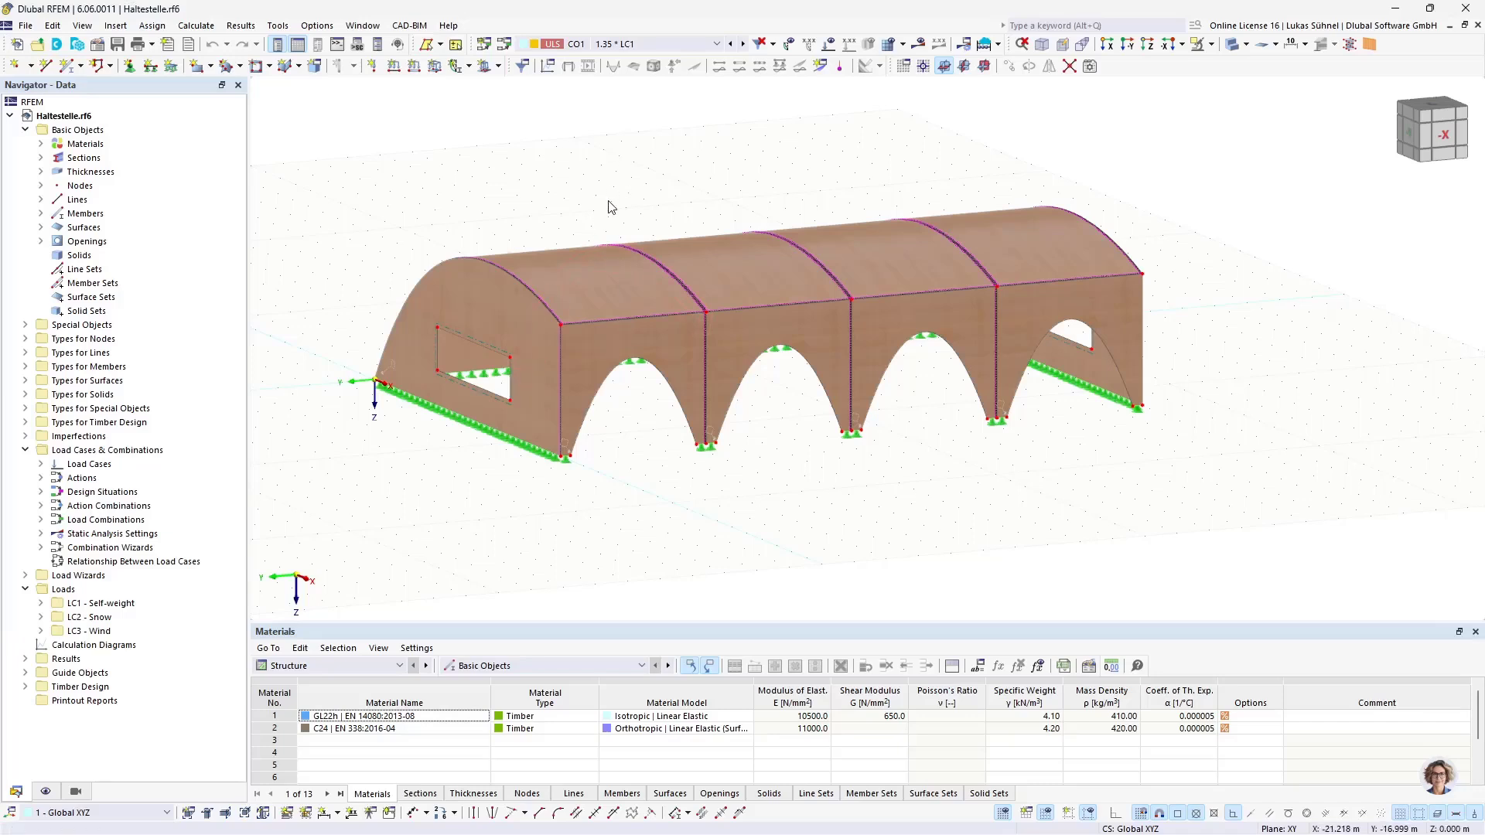
{"action": "middle_click_drag", "start_coordinate": [613, 189], "coordinate": [651, 254]}
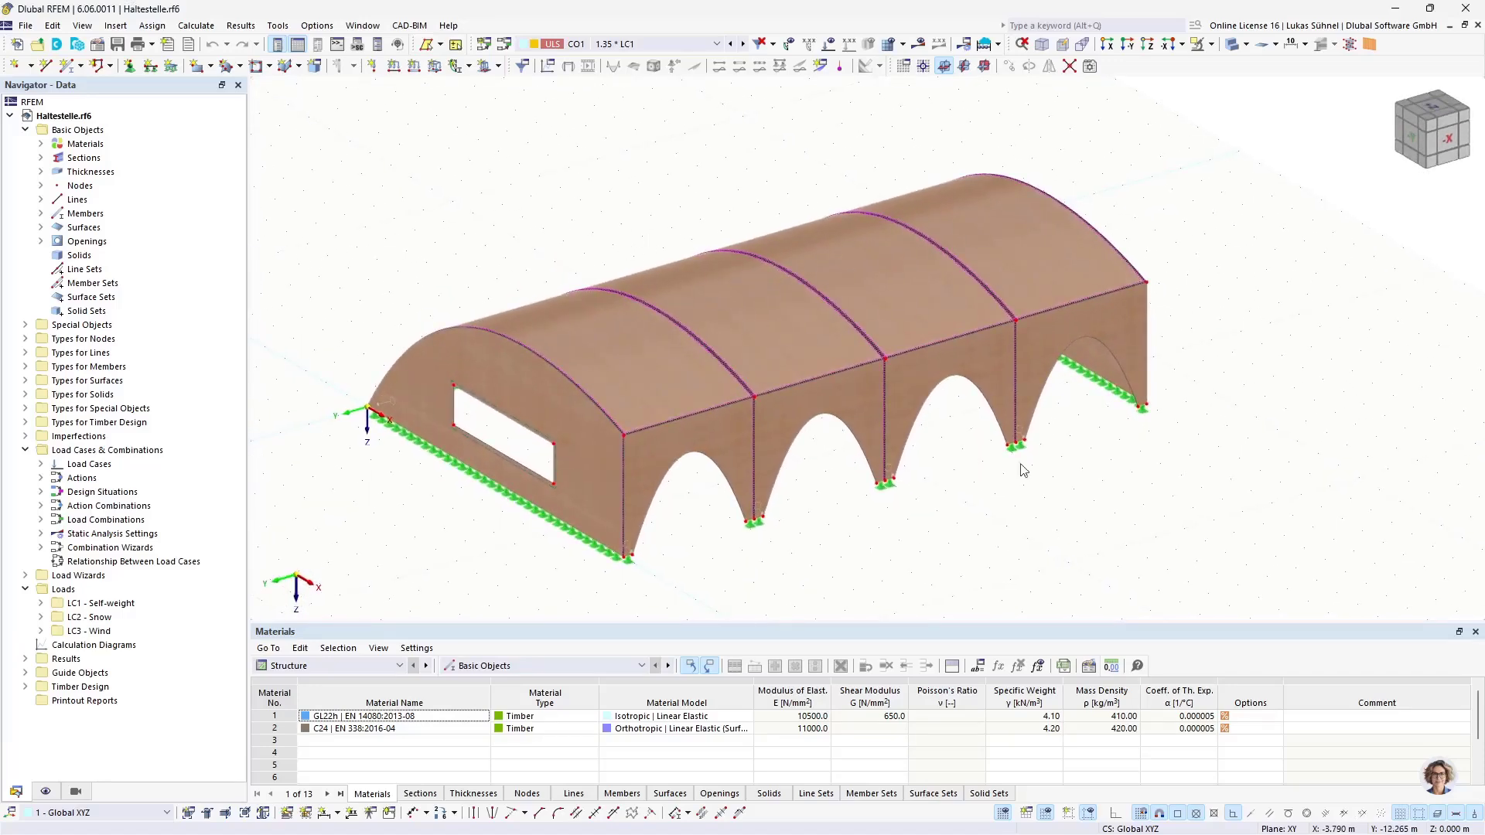
{"action": "middle_click_drag", "start_coordinate": [1022, 532], "coordinate": [1035, 483], "text": "ctrl"}
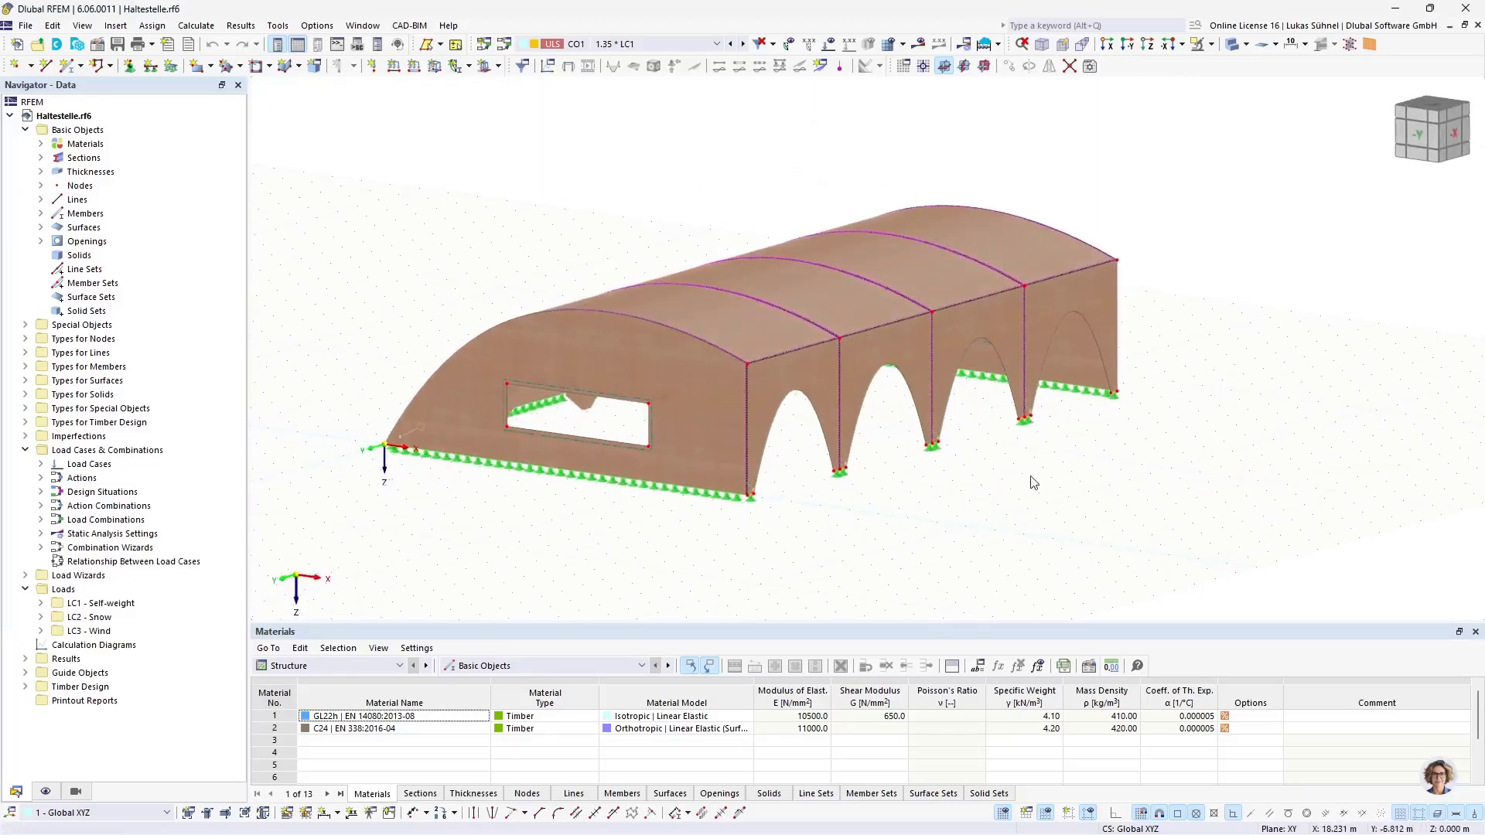
{"action": "middle_click_drag", "start_coordinate": [805, 505], "coordinate": [759, 530], "text": "ctrl"}
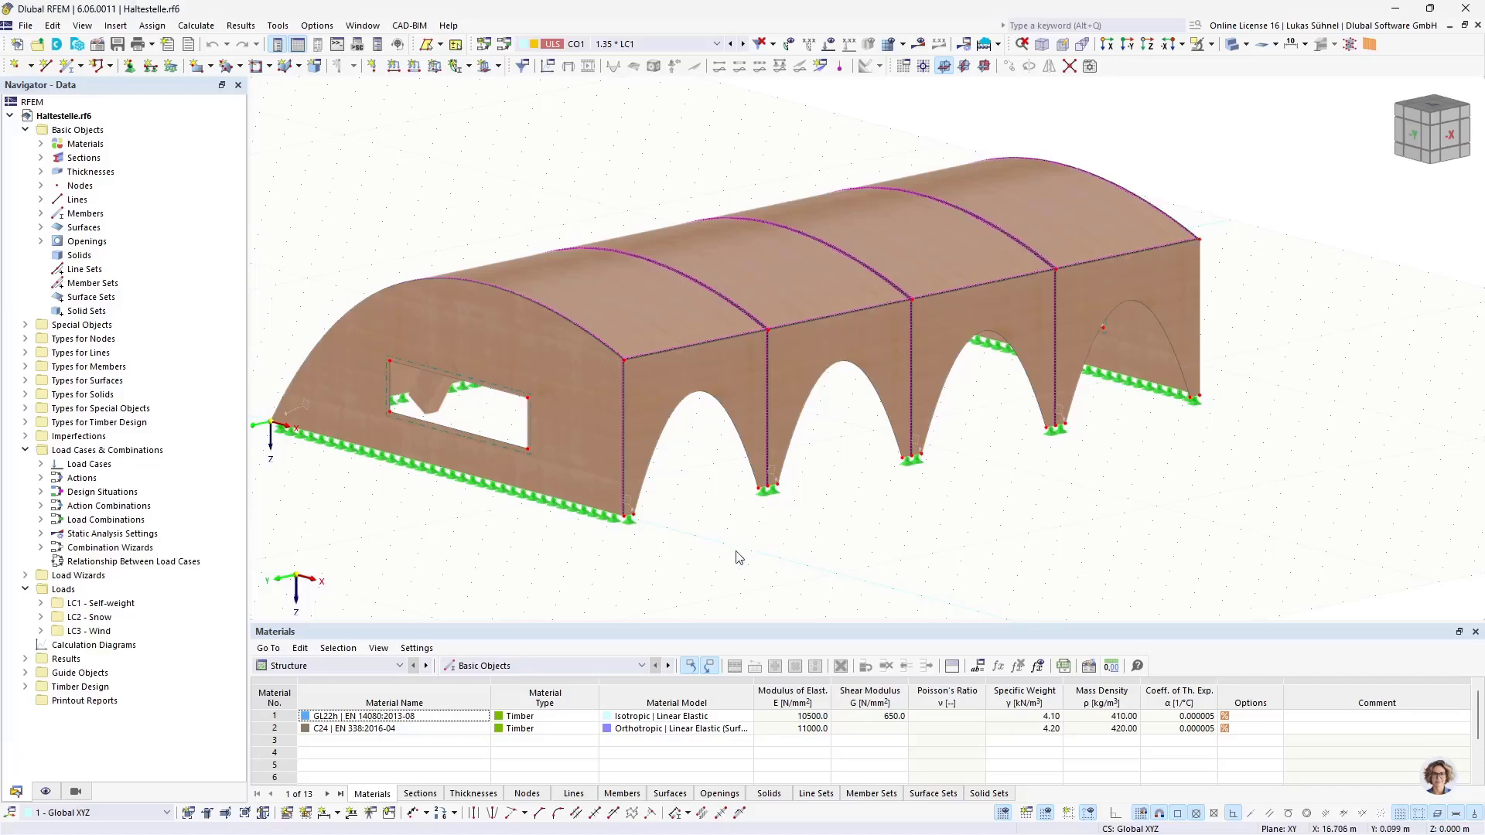
{"action": "mouse_move", "coordinate": [711, 523]}
{"action": "middle_mouse_down", "text": "ctrl"}
{"action": "mouse_move", "coordinate": [667, 535]}
{"action": "mouse_move", "coordinate": [696, 520]}
{"action": "middle_mouse_up", "text": "ctrl"}
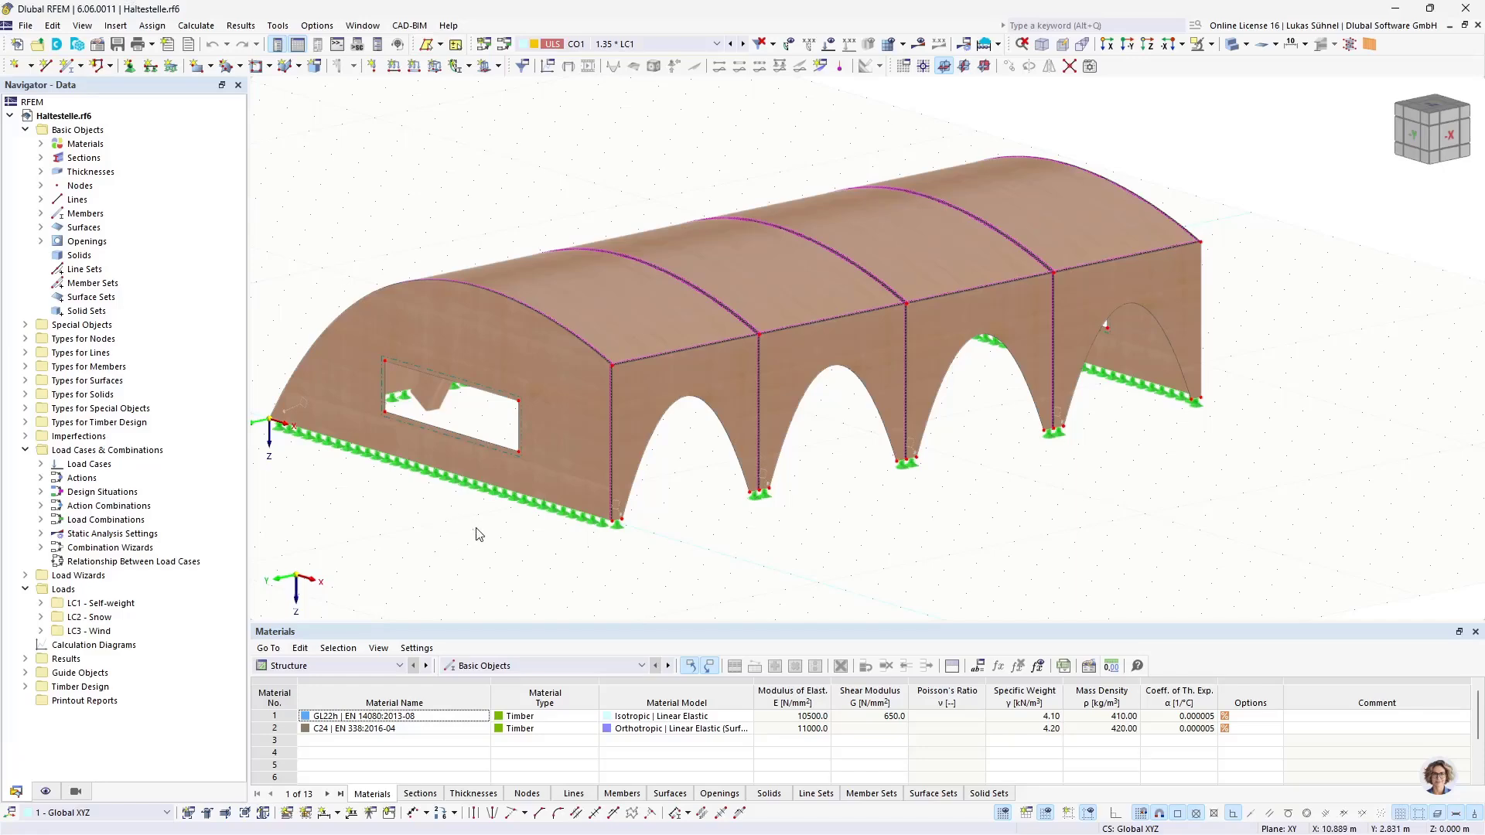
{"action": "middle_click_drag", "start_coordinate": [475, 530], "coordinate": [485, 483], "text": "ctrl"}
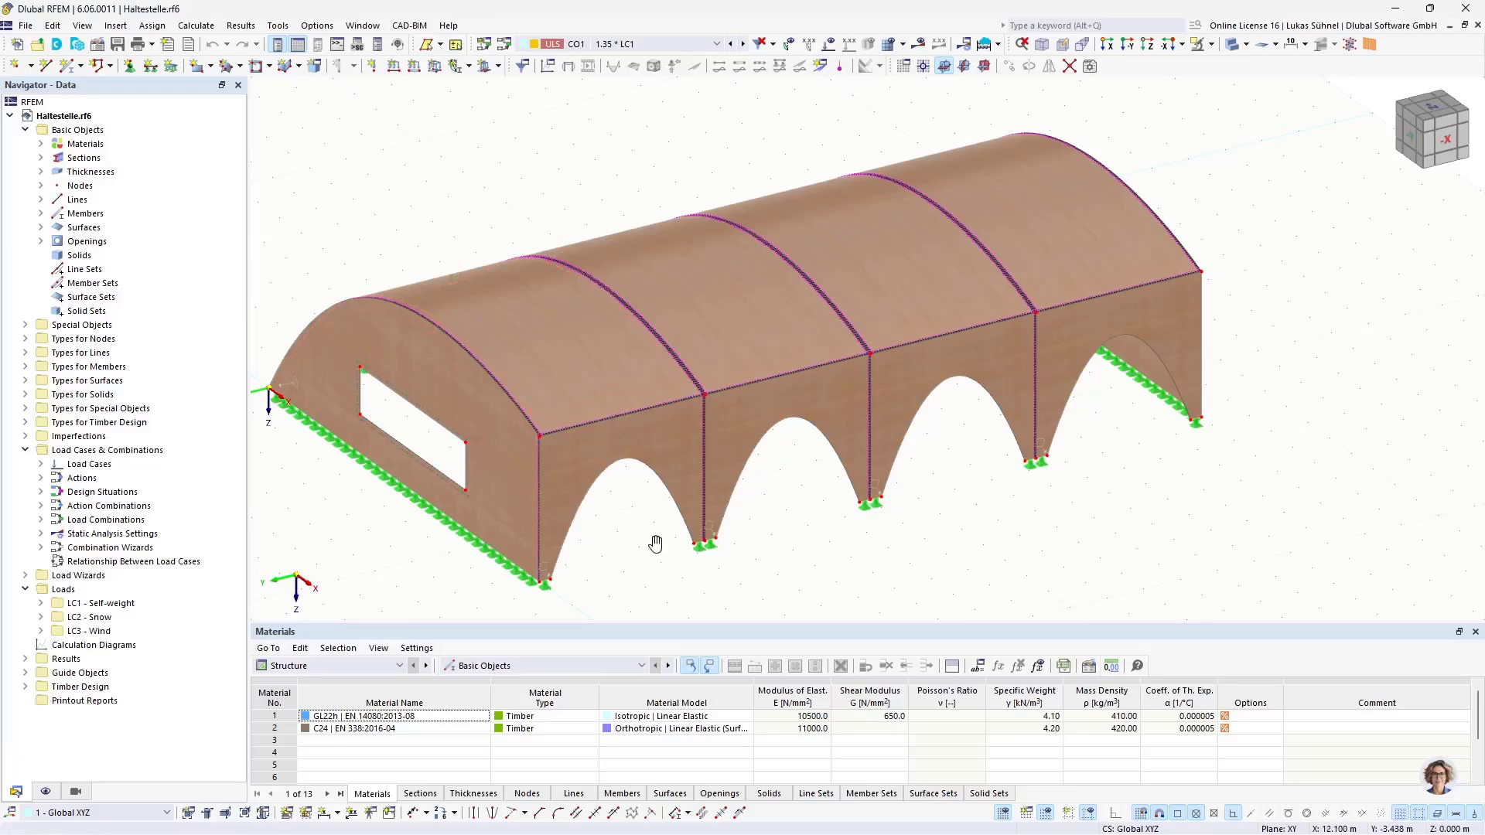
Inspect the curved beams beneath the vaulted roof from below, then return to an outside view of the whole shelter
{"action": "middle_click_drag", "start_coordinate": [660, 541], "coordinate": [667, 393], "text": "ctrl"}
{"action": "scroll", "coordinate": [522, 358], "scroll_direction": "up", "scroll_amount": 4}
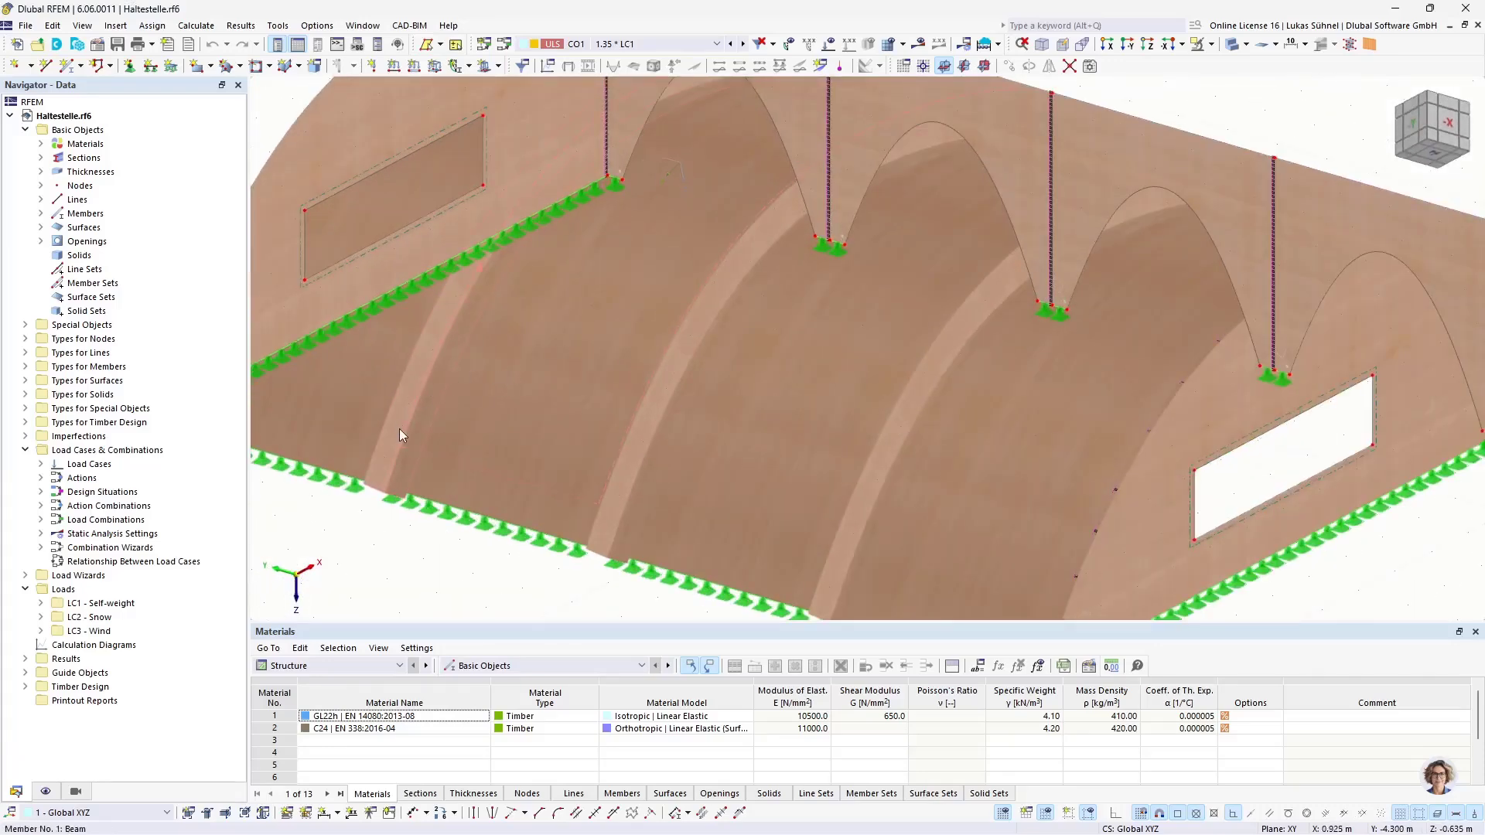
{"action": "left_click", "coordinate": [406, 425]}
{"action": "scroll", "coordinate": [773, 407], "scroll_direction": "down", "scroll_amount": 4}
{"action": "scroll", "coordinate": [774, 309], "scroll_direction": "down", "scroll_amount": 2}
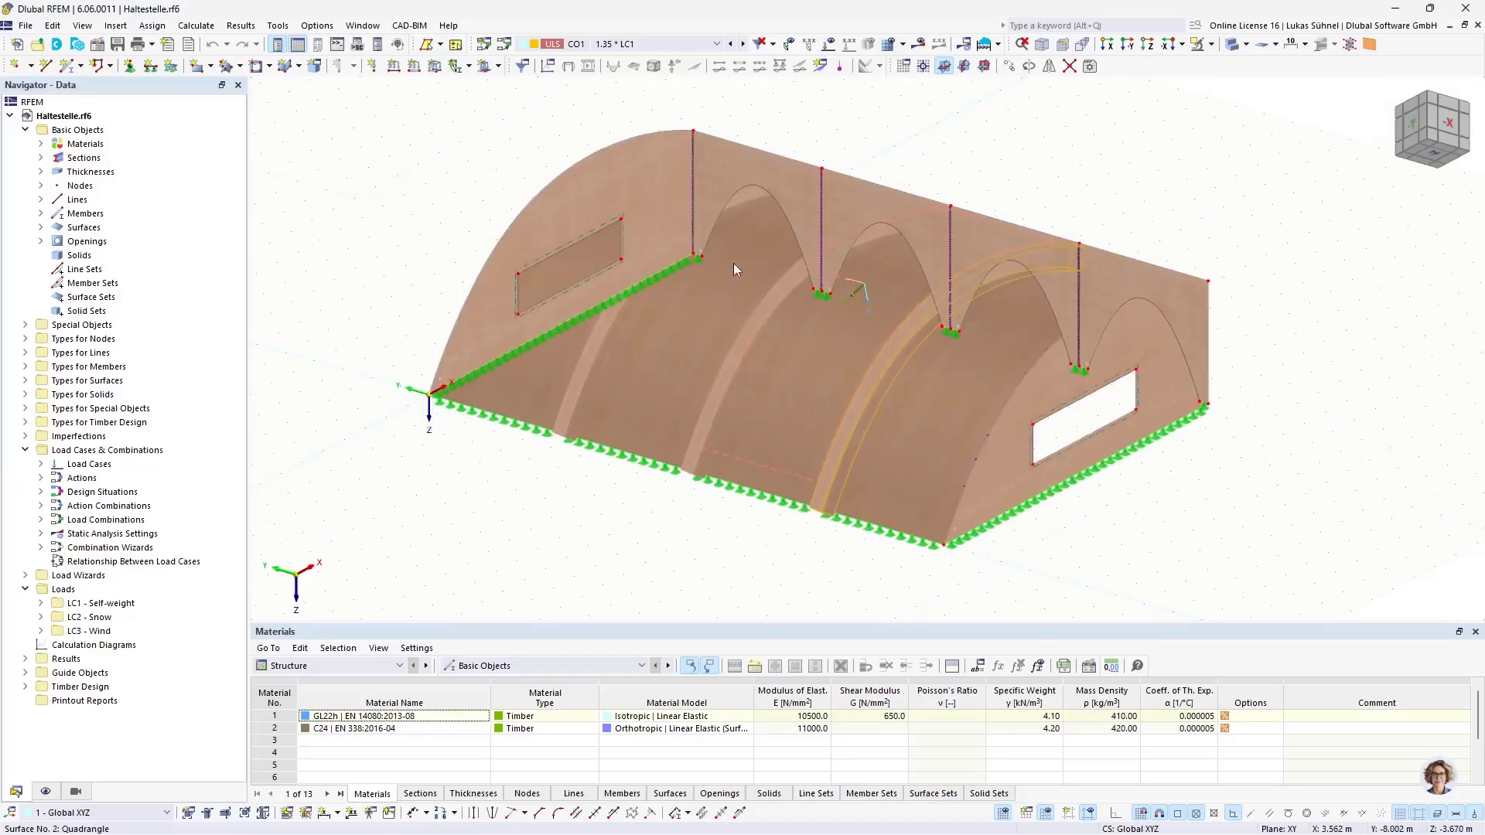
{"action": "middle_click_drag", "start_coordinate": [733, 263], "coordinate": [712, 381], "text": "ctrl"}
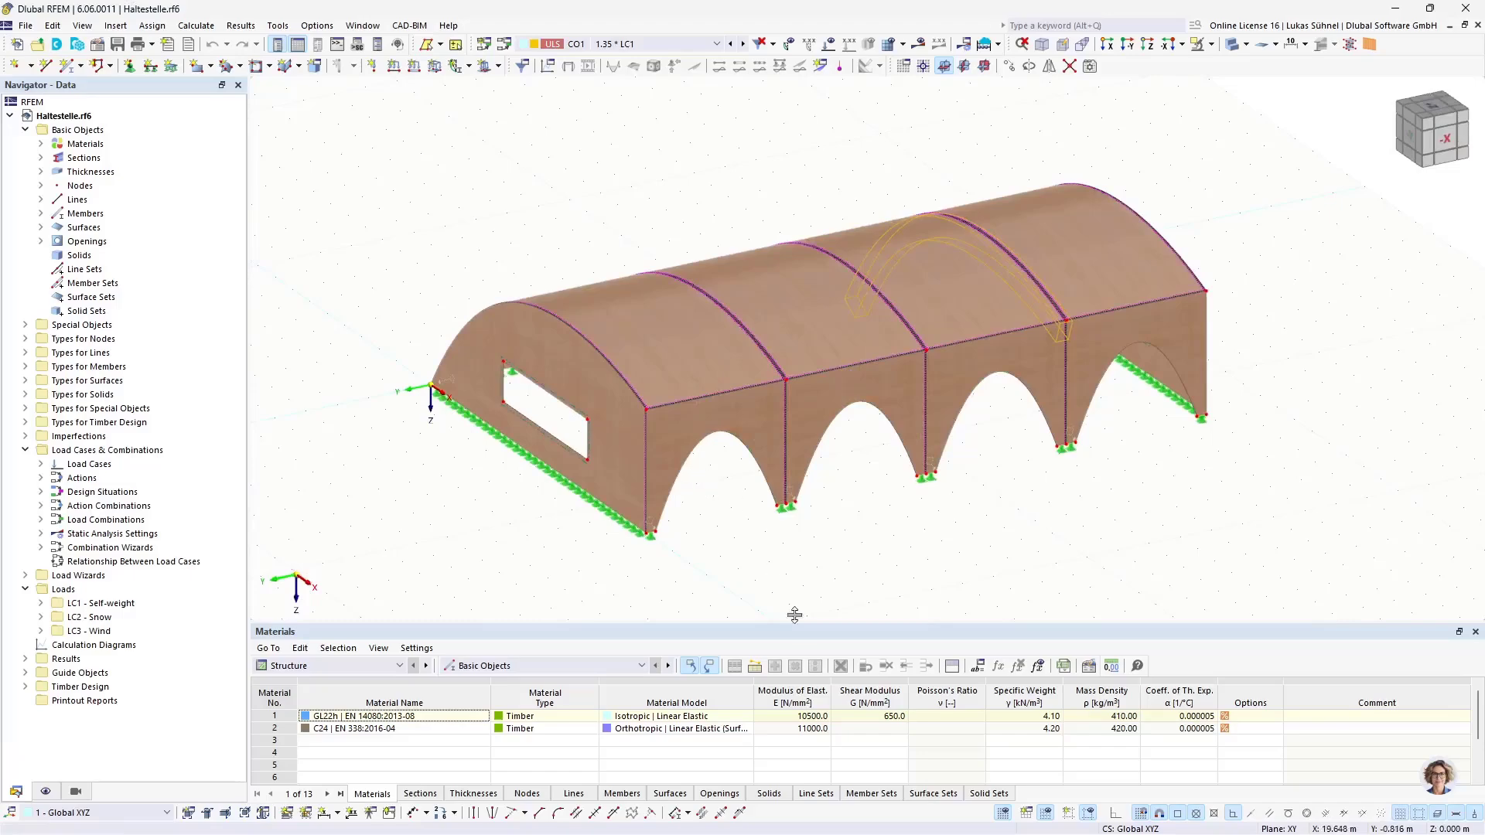
{"action": "middle_click_drag", "start_coordinate": [561, 546], "coordinate": [501, 554], "text": "ctrl"}
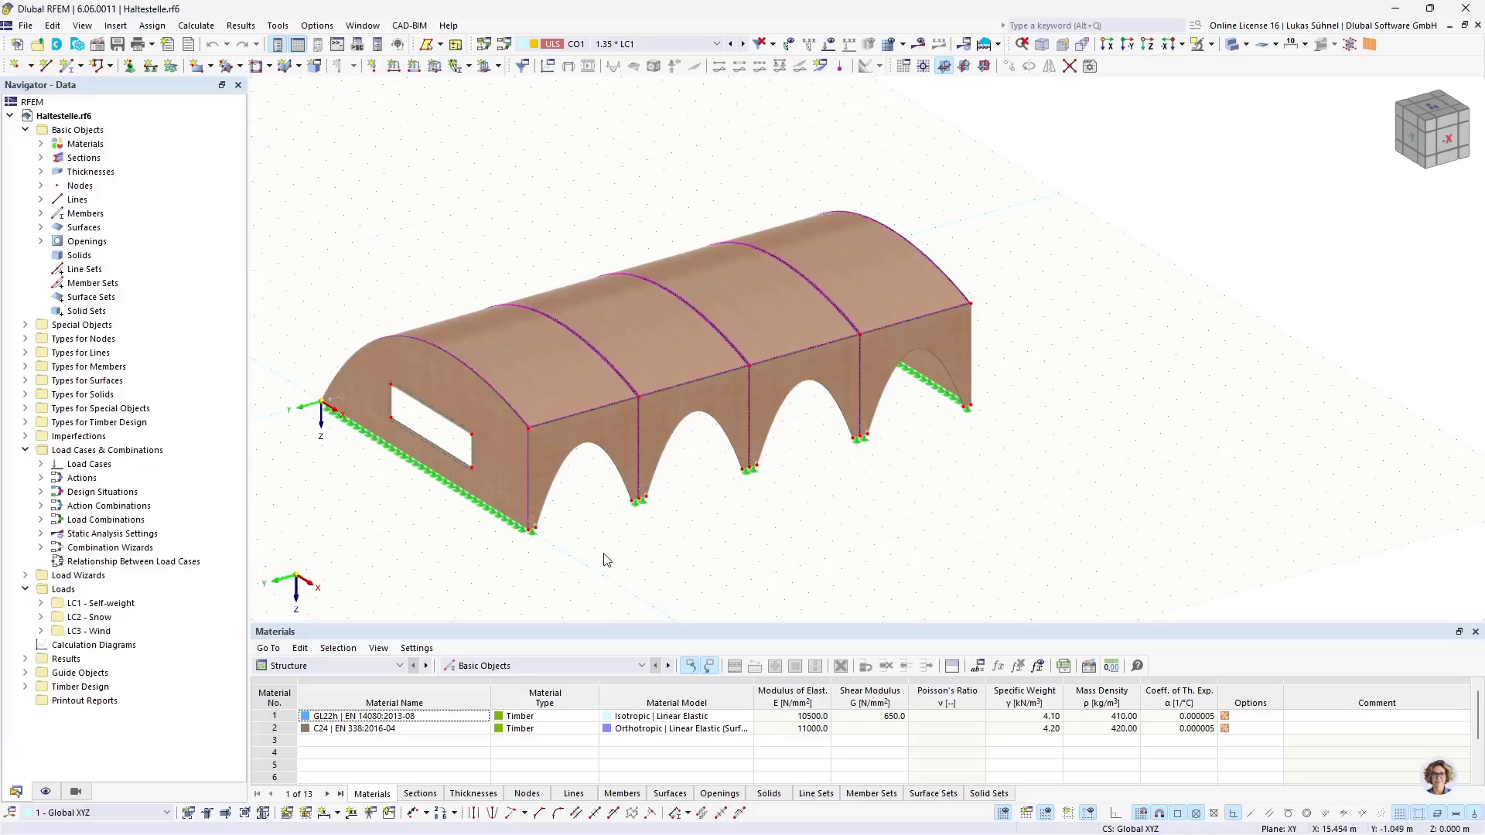
Examine the supports along the wall bases and the line hinges where the roof, gable and arched wall meet
{"action": "scroll", "coordinate": [495, 543], "scroll_direction": "up", "scroll_amount": 5}
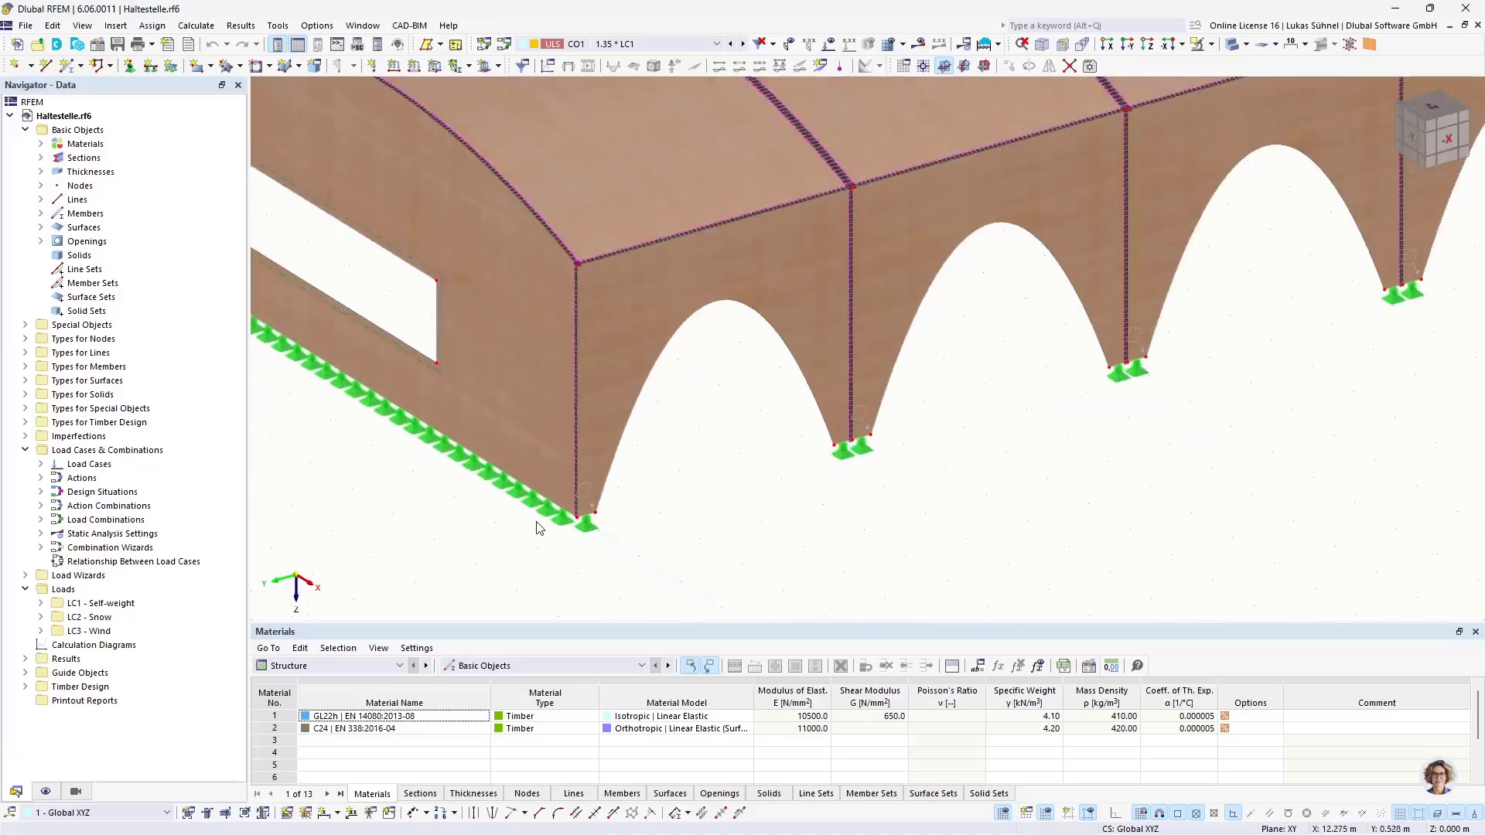
{"action": "middle_click_drag", "start_coordinate": [647, 521], "coordinate": [649, 504]}
{"action": "scroll", "coordinate": [648, 503], "scroll_direction": "down", "scroll_amount": 5}
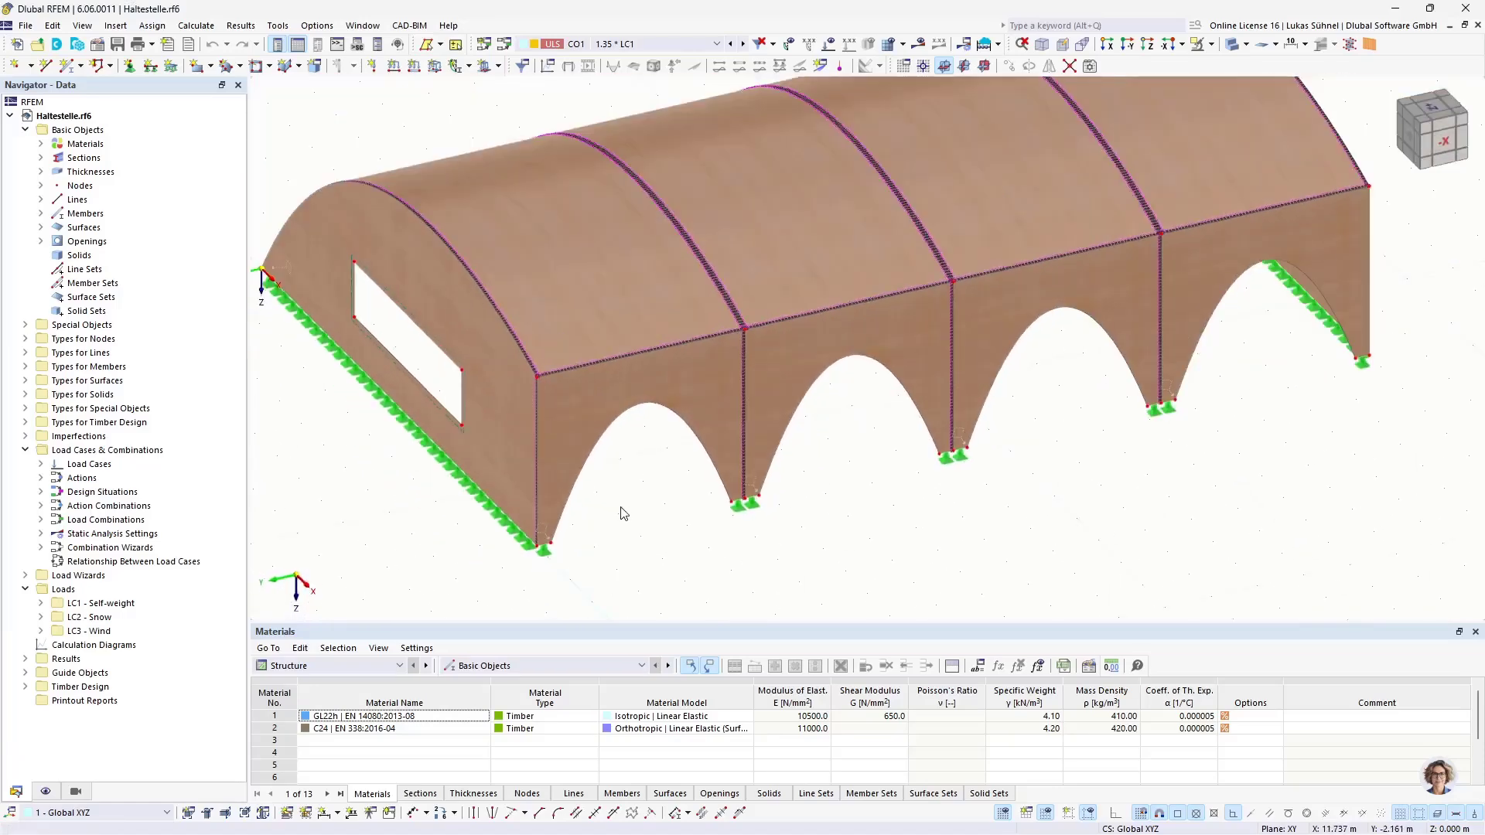
{"action": "scroll", "coordinate": [507, 386], "scroll_direction": "up", "scroll_amount": 8}
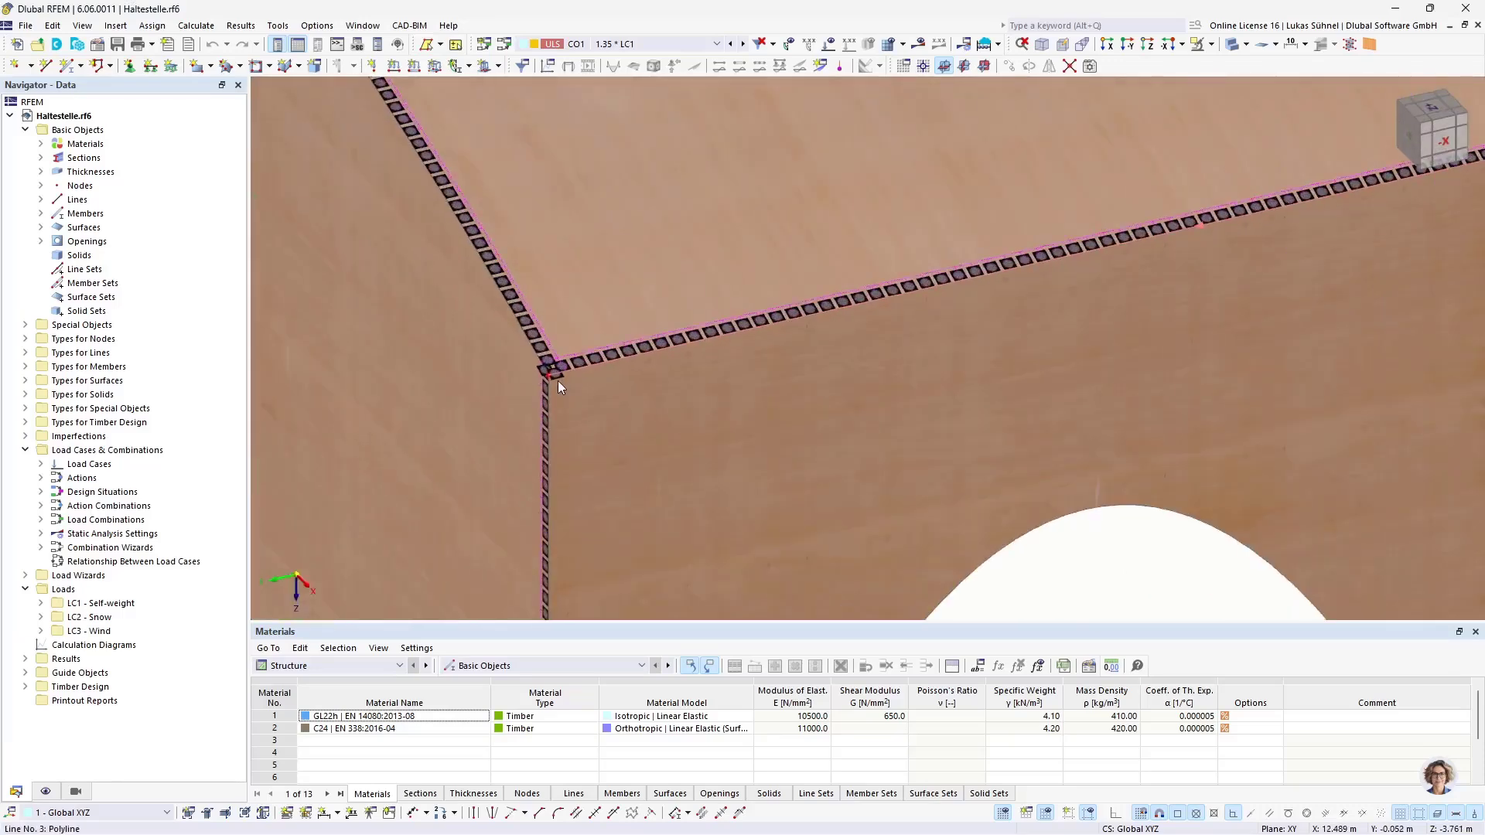
{"action": "scroll", "coordinate": [587, 384], "scroll_direction": "down", "scroll_amount": 5}
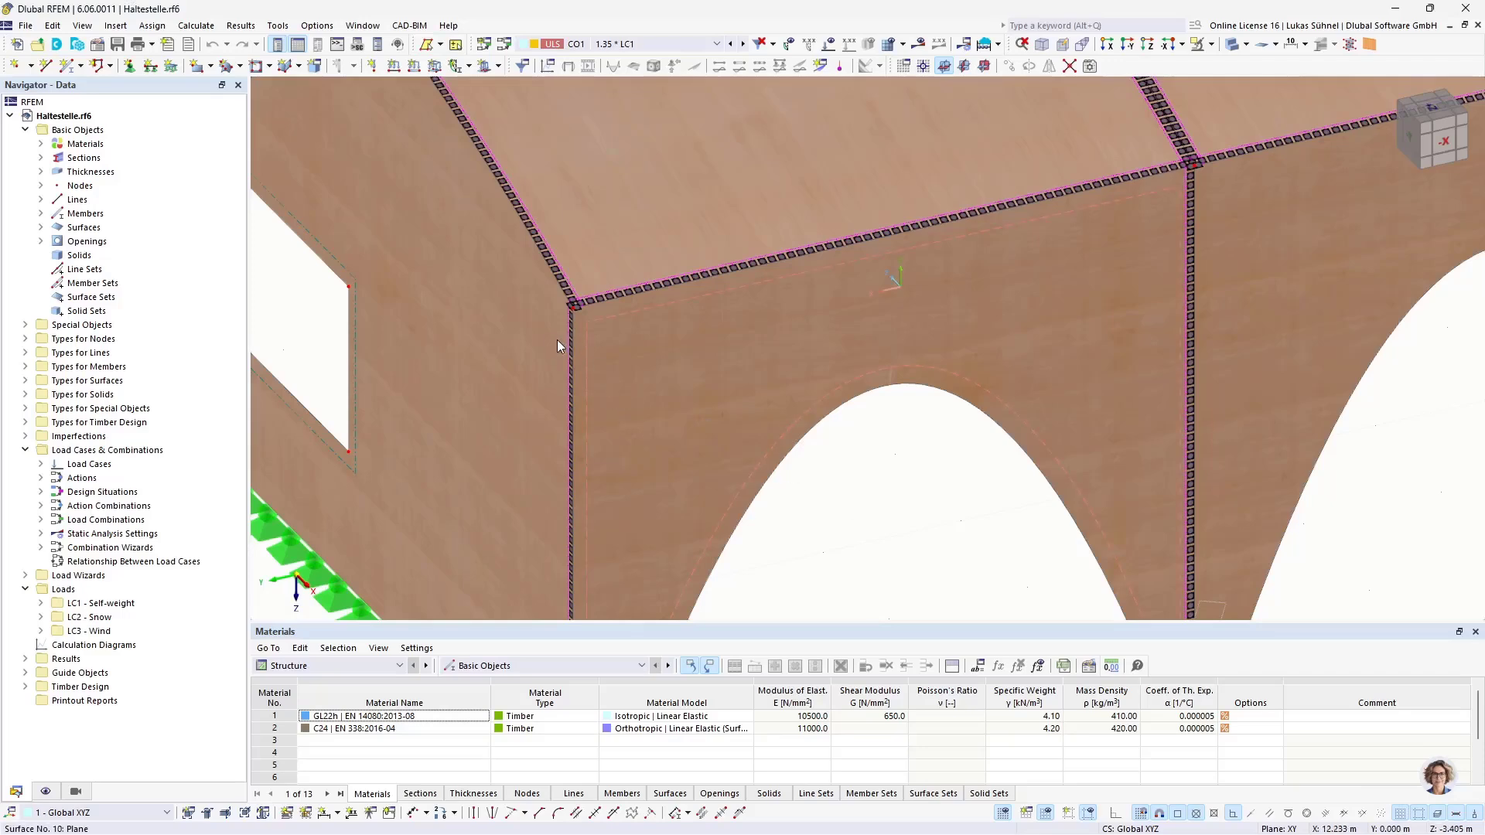
{"action": "scroll", "coordinate": [565, 286], "scroll_direction": "up", "scroll_amount": 5}
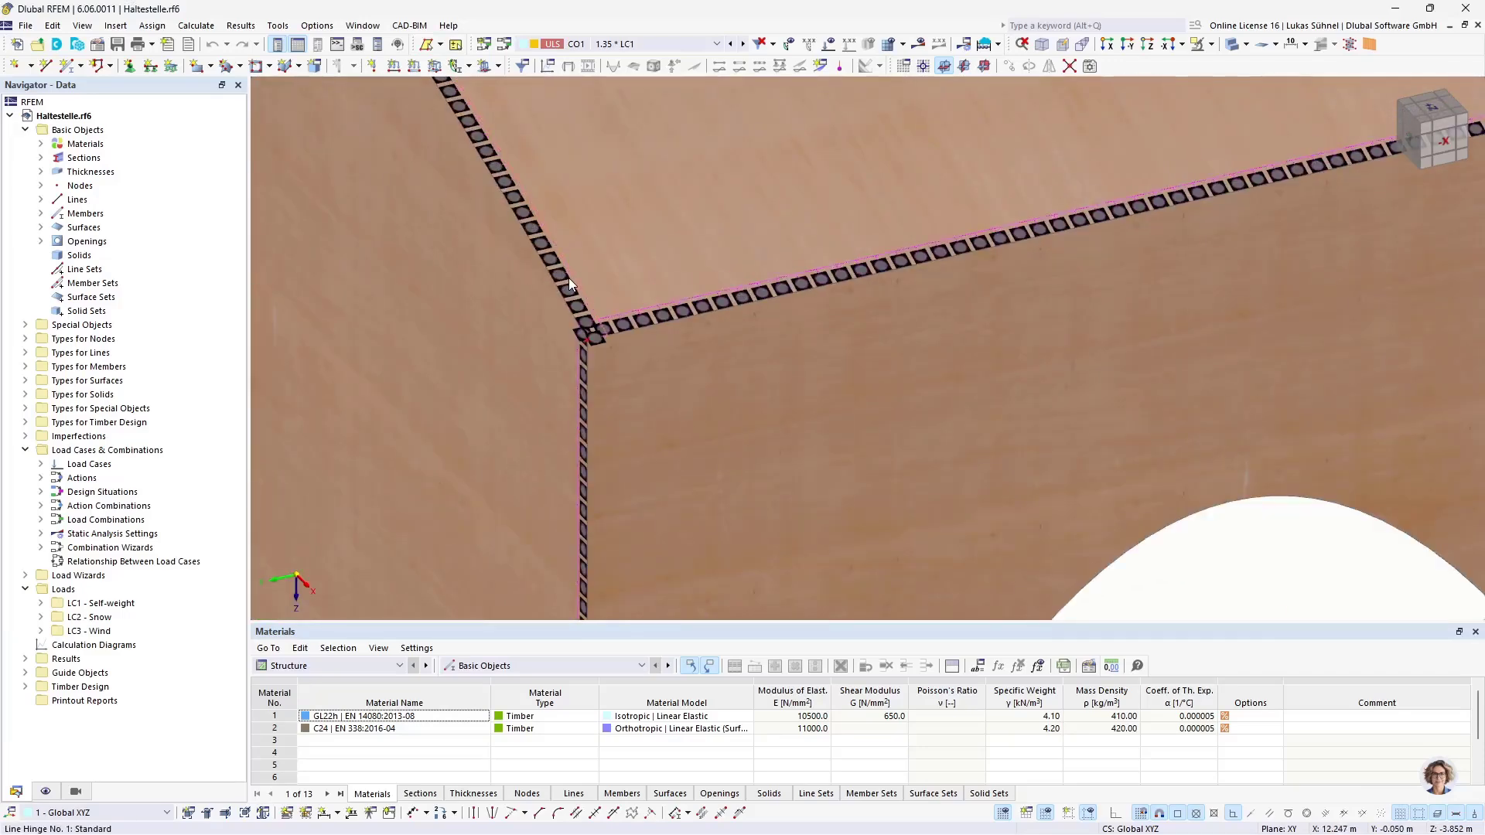
{"action": "scroll", "coordinate": [626, 324], "scroll_direction": "down", "scroll_amount": 4}
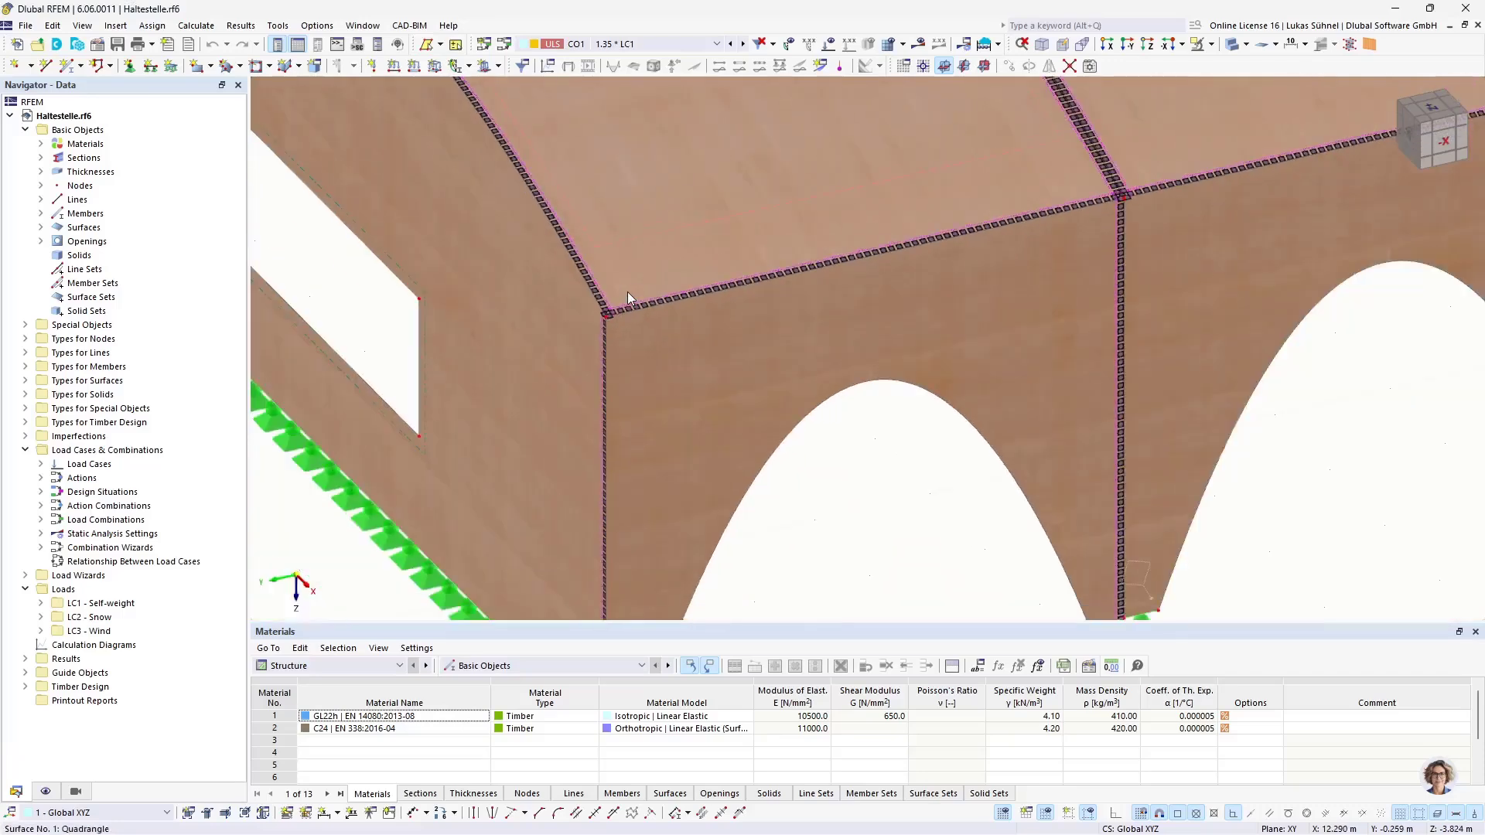
{"action": "scroll", "coordinate": [628, 291], "scroll_direction": "down", "scroll_amount": 5}
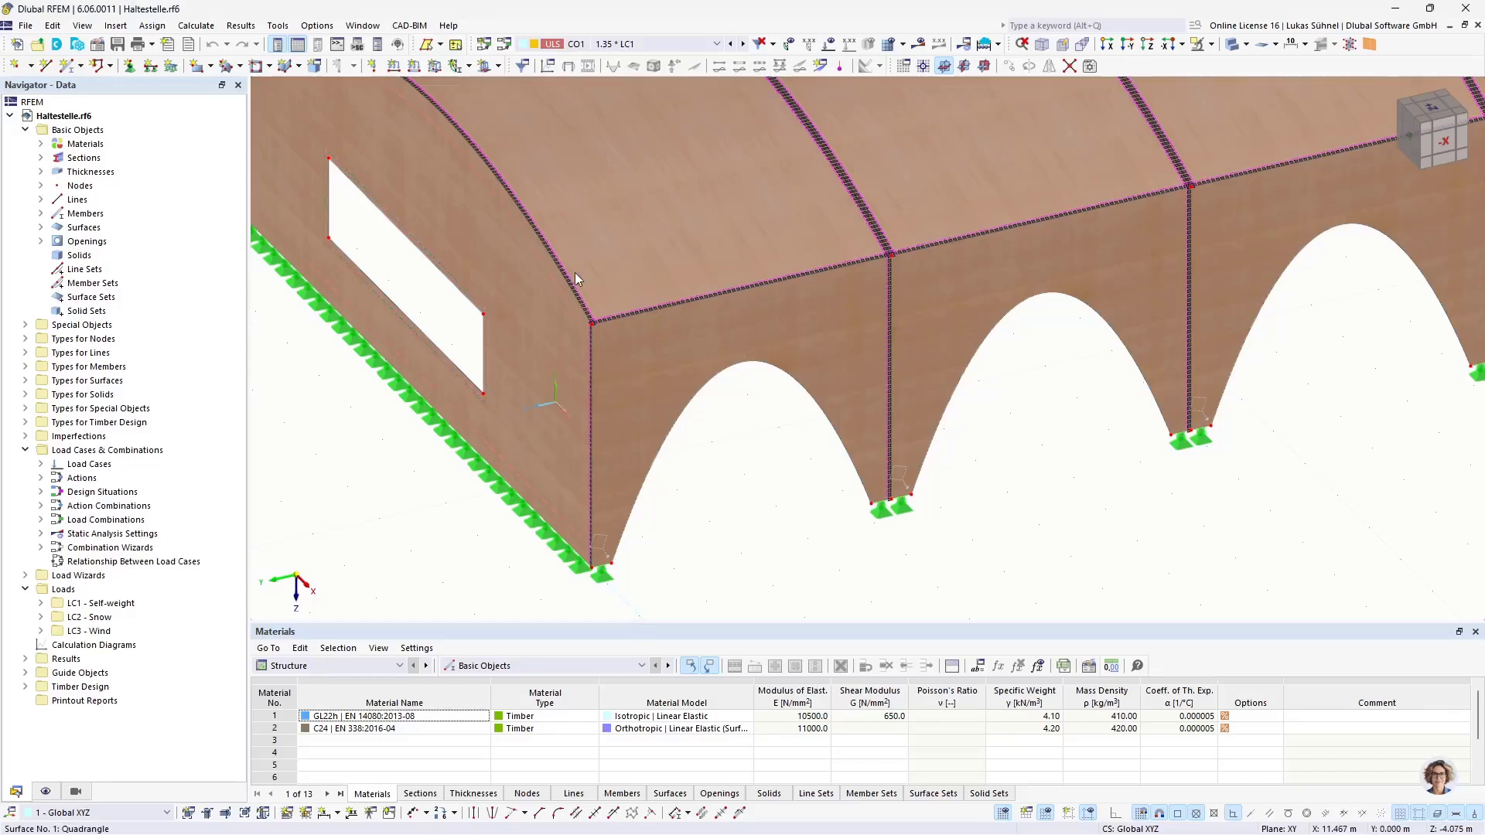
{"action": "scroll", "coordinate": [572, 330], "scroll_direction": "up", "scroll_amount": 5}
{"action": "scroll", "coordinate": [631, 337], "scroll_direction": "down", "scroll_amount": 4}
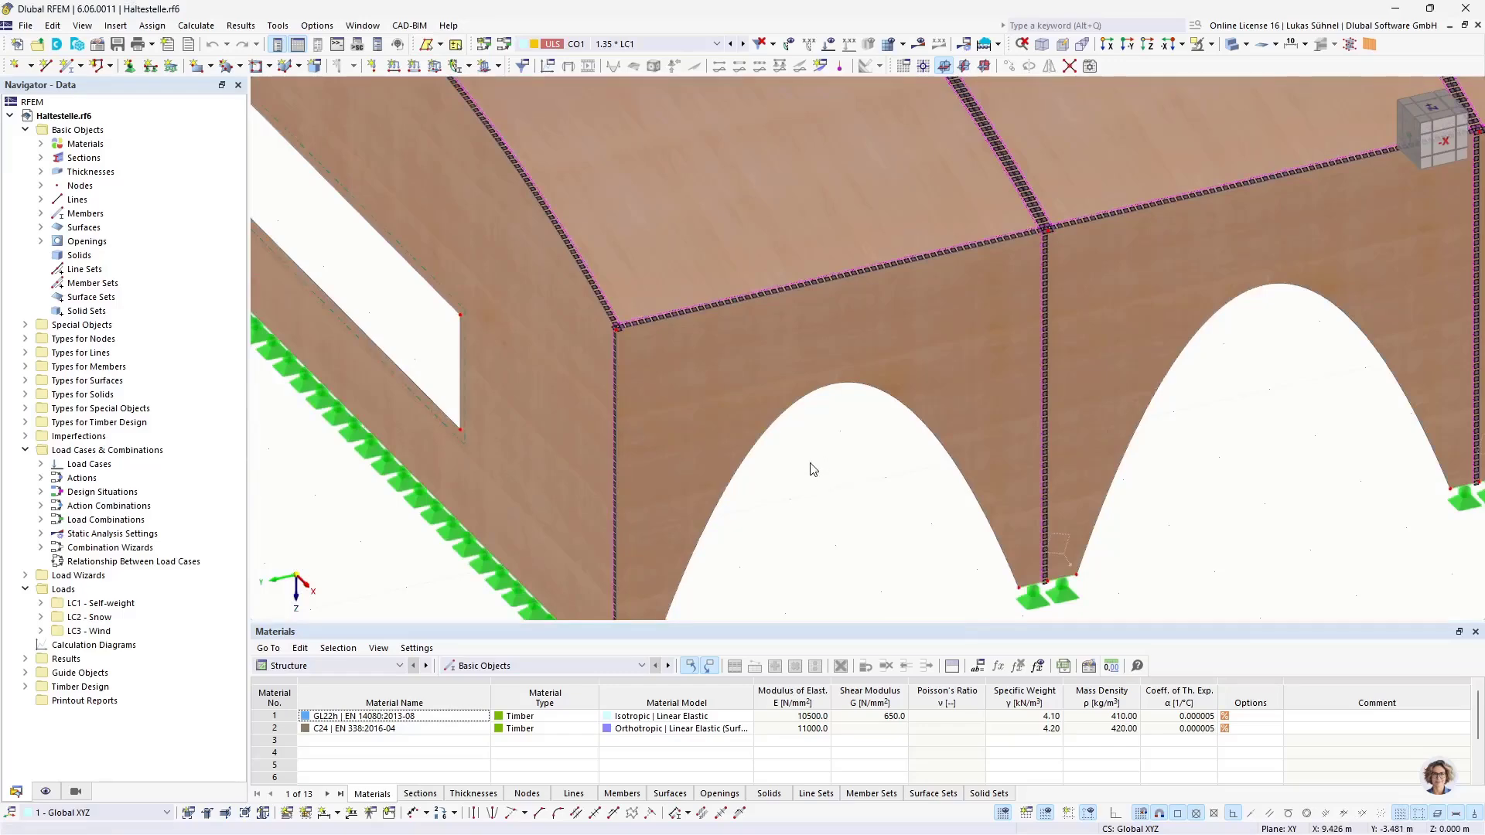
{"action": "scroll", "coordinate": [797, 486], "scroll_direction": "down", "scroll_amount": 3}
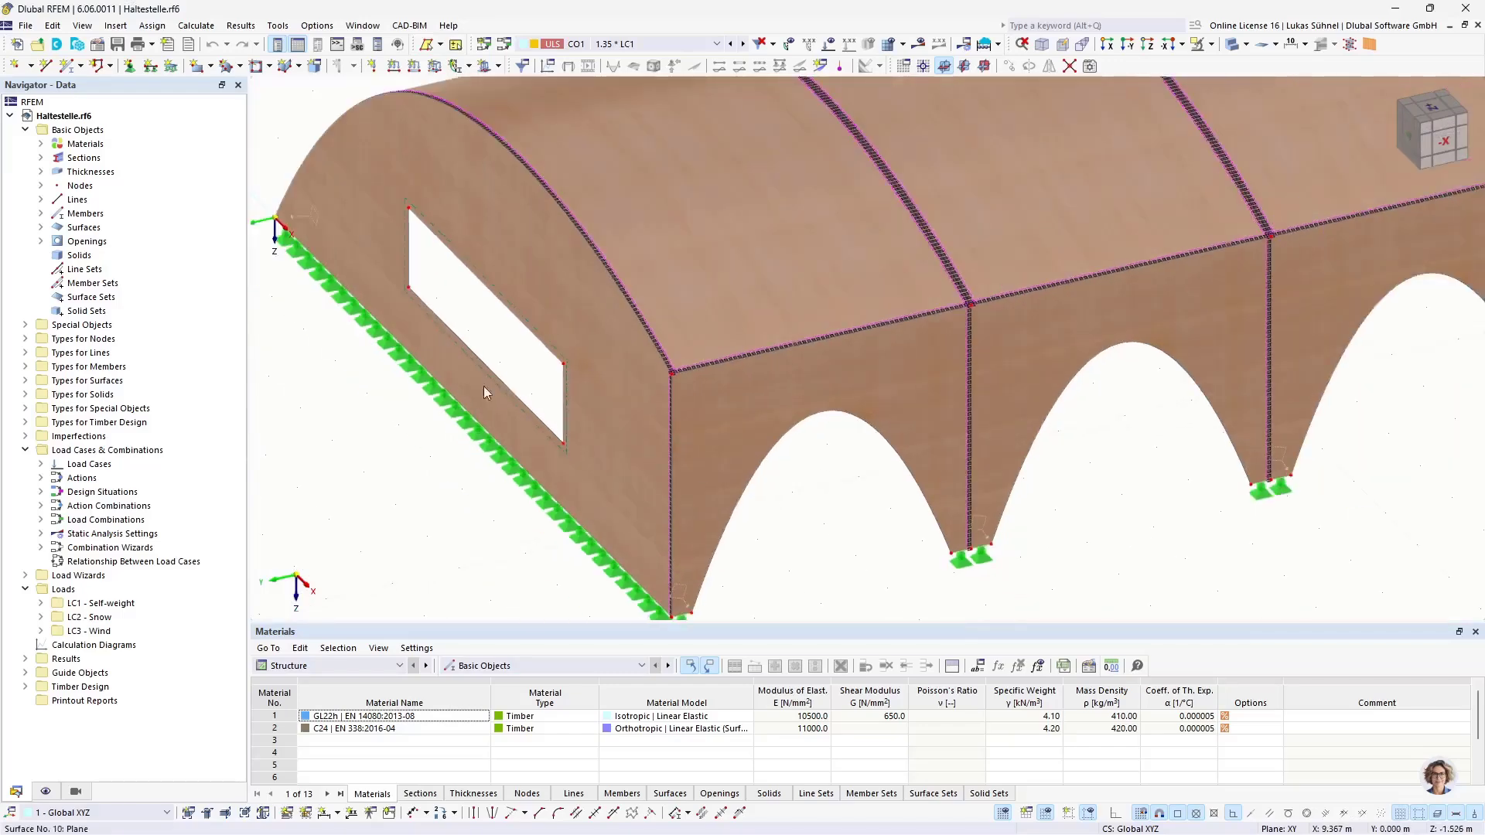
Review the layer build-up of the 110 mm three-layer and 180 mm five-layer thicknesses, and close without changes
{"action": "left_click", "coordinate": [41, 172]}
{"action": "left_click", "coordinate": [118, 187]}
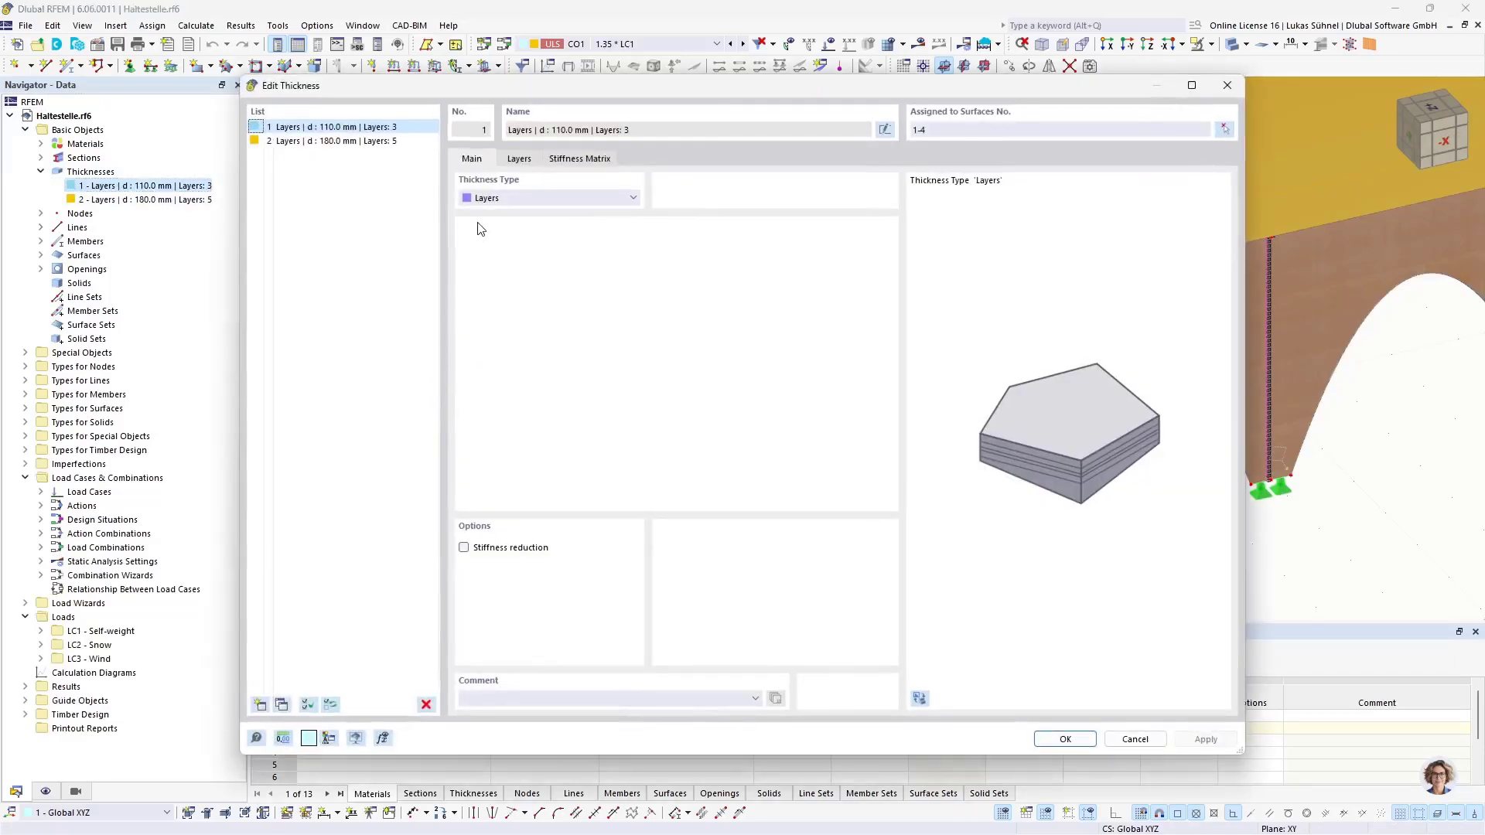
{"action": "left_click", "coordinate": [519, 158]}
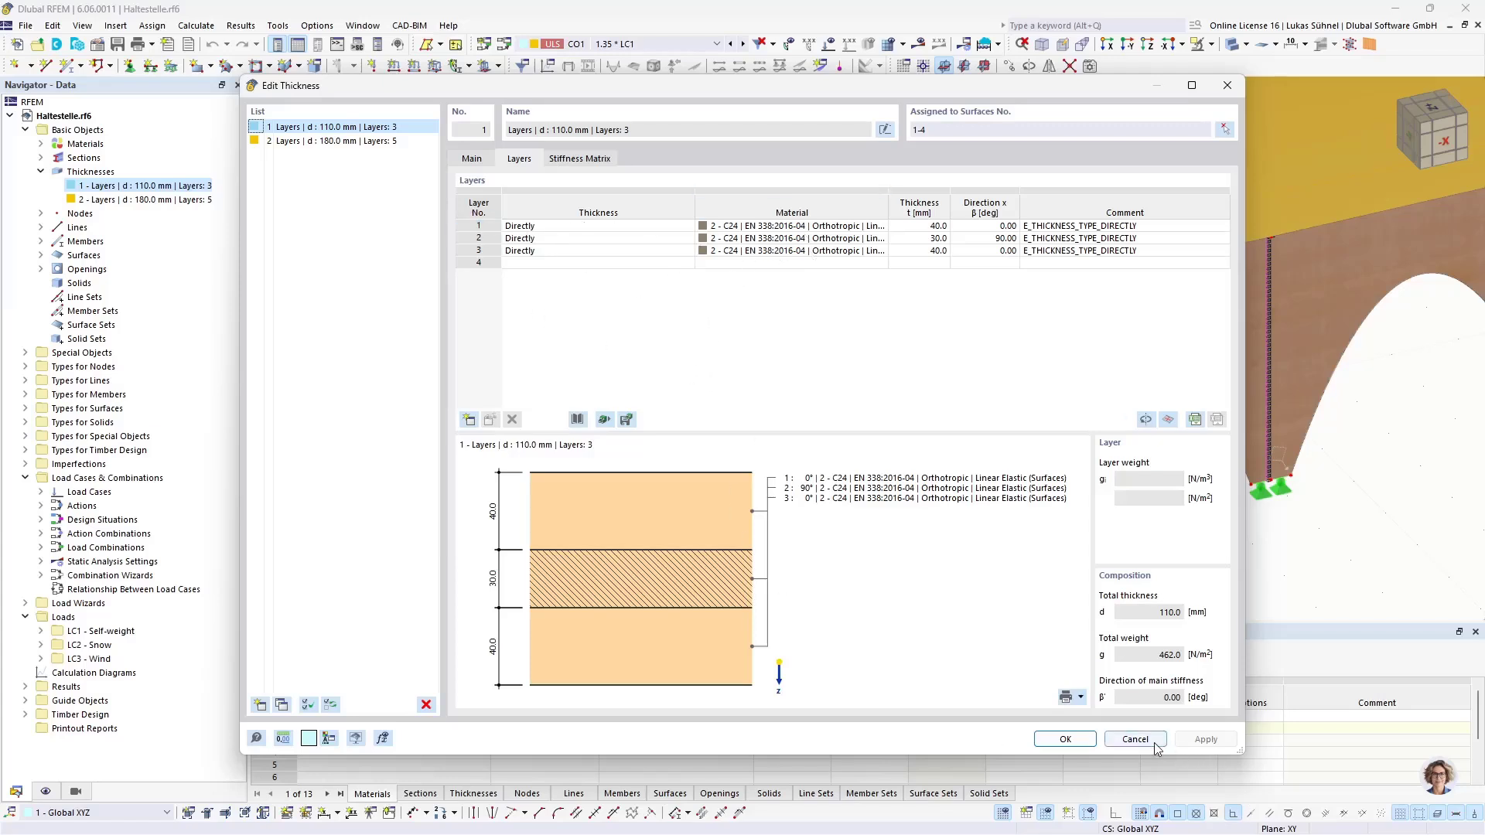
{"action": "left_click", "coordinate": [372, 142]}
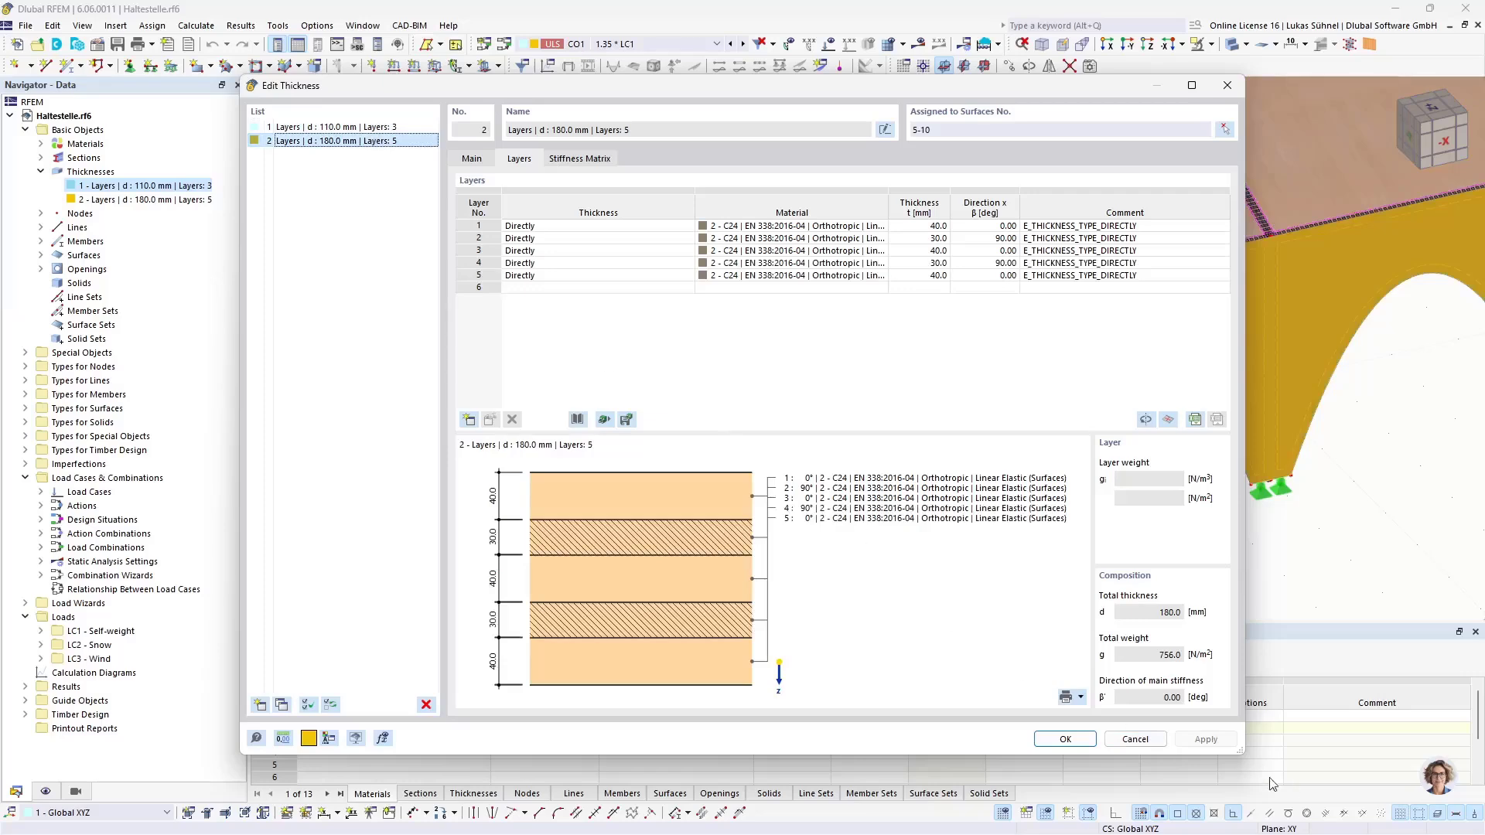
{"action": "left_click", "coordinate": [1136, 738]}
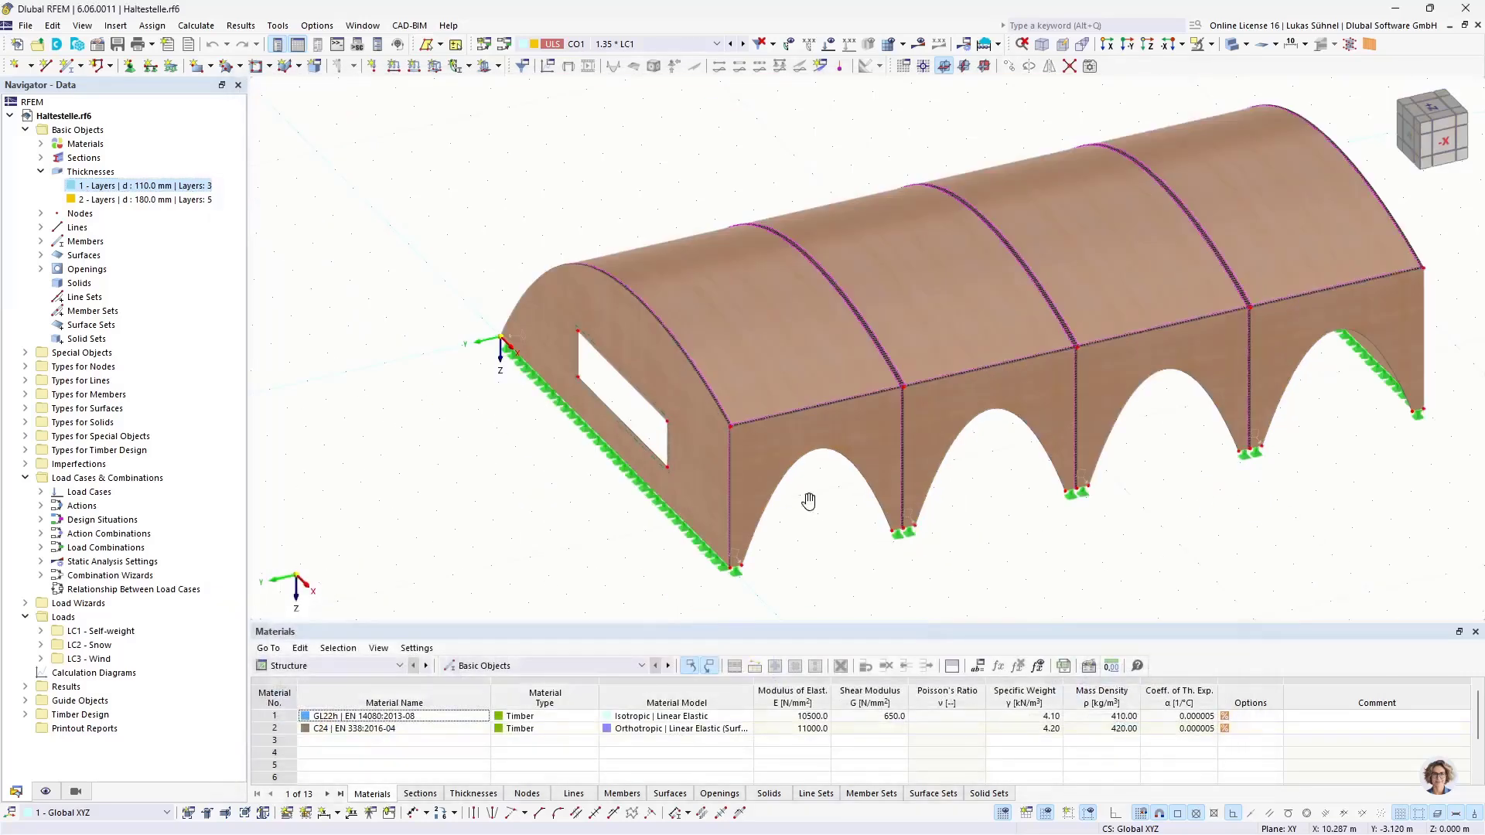
Switch to Rhino, tile its window beside the RFEM model, and bring up the Grasshopper definition BSH_Struktur_EN
{"action": "middle_click_drag", "start_coordinate": [808, 502], "coordinate": [640, 486]}
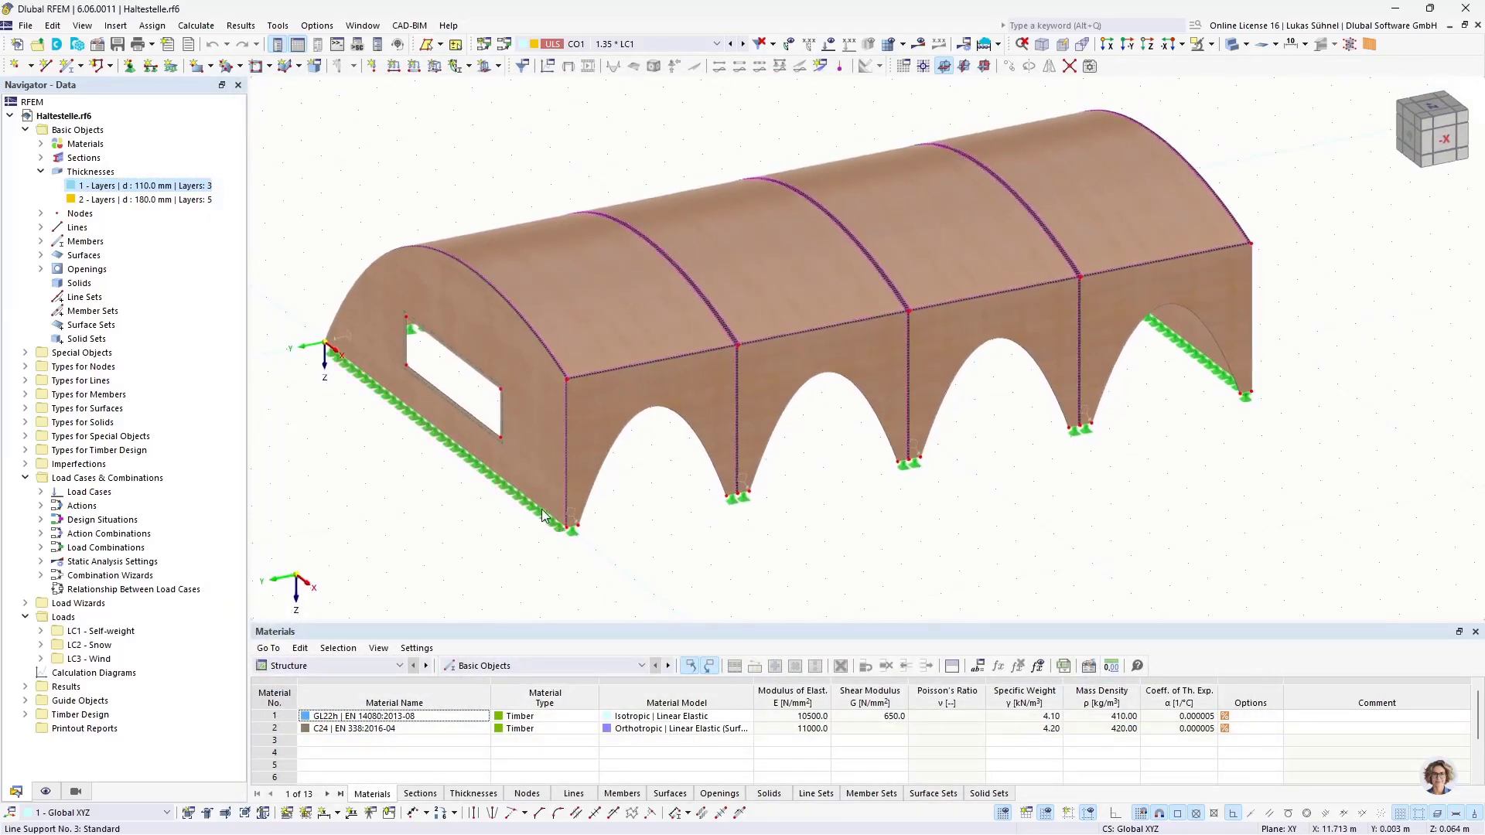
{"action": "mouse_move", "coordinate": [386, 814]}
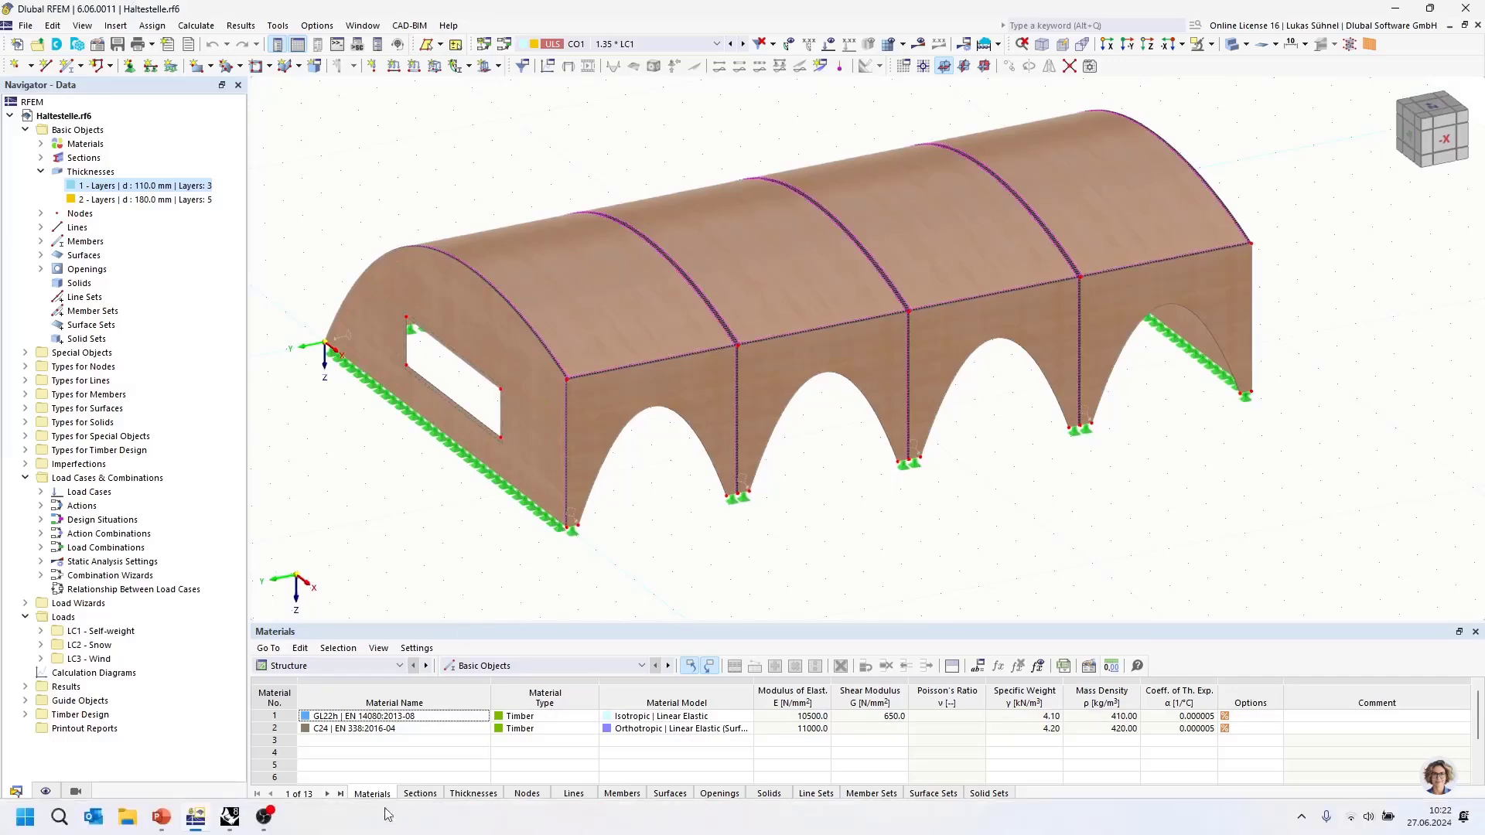
{"action": "left_click", "coordinate": [232, 815]}
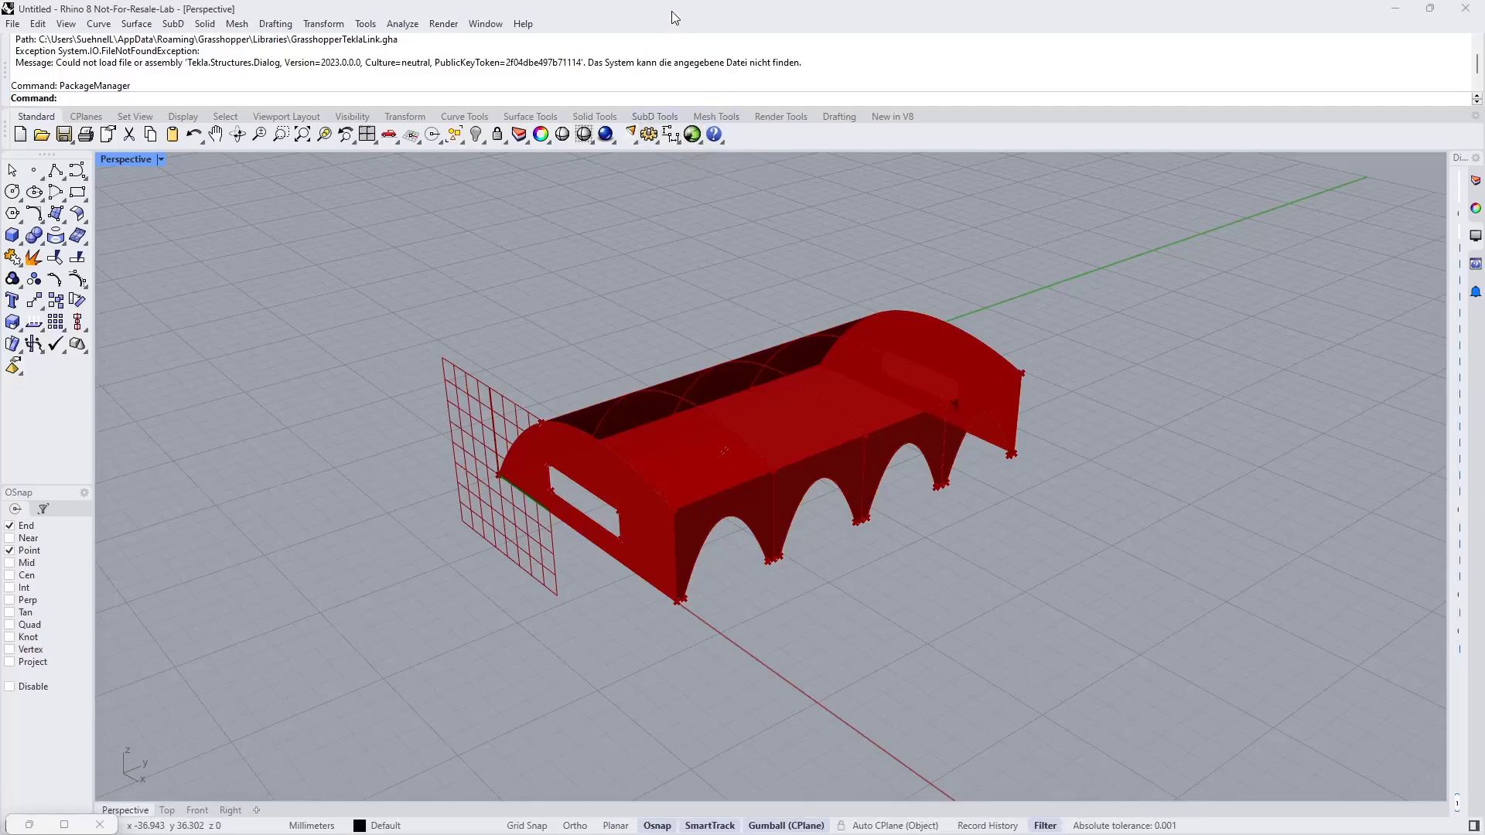
{"action": "left_click_drag", "start_coordinate": [675, 17], "coordinate": [30, 182]}
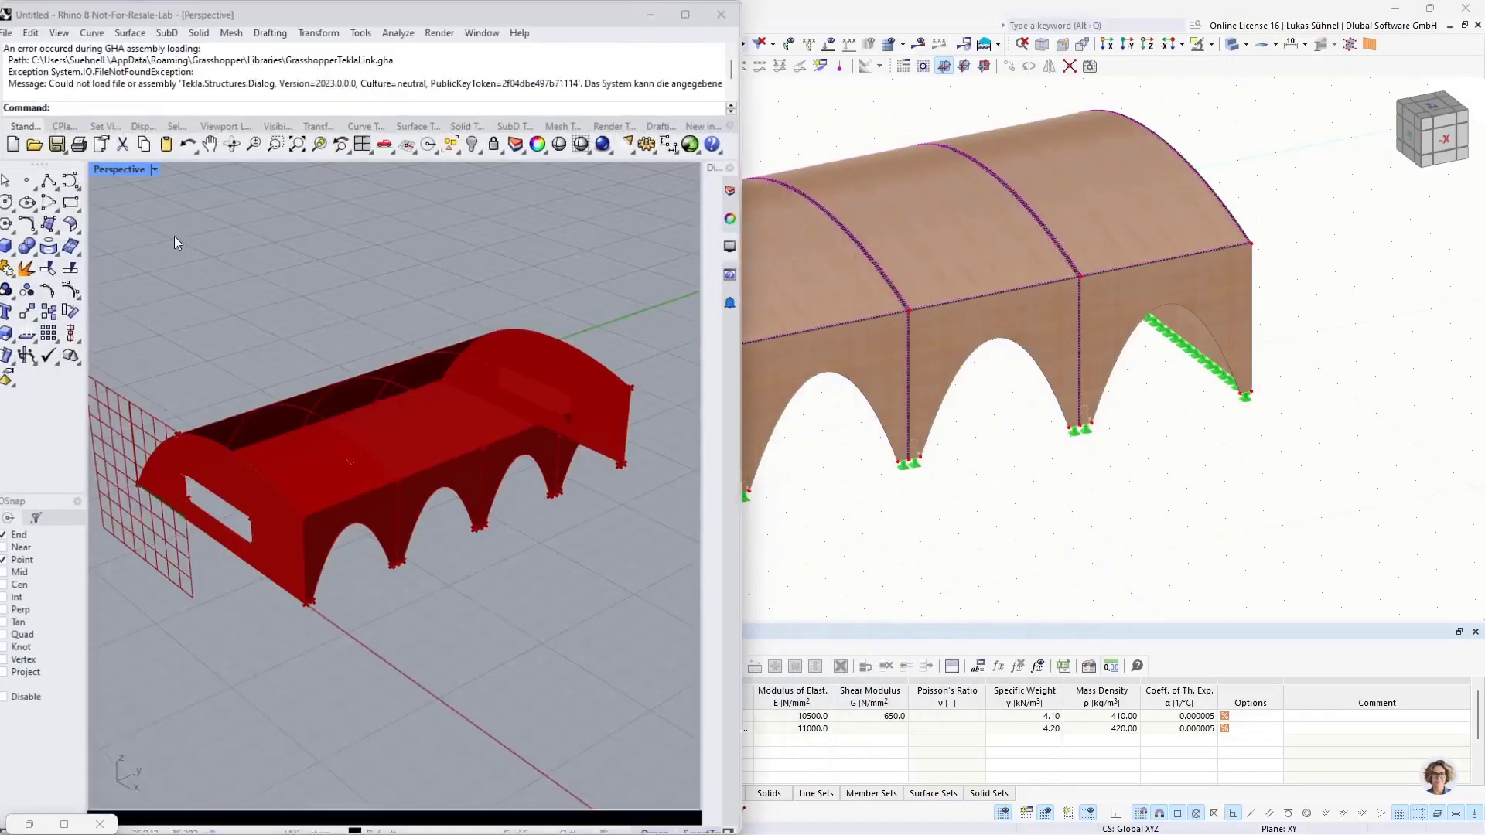
{"action": "left_click", "coordinate": [691, 143]}
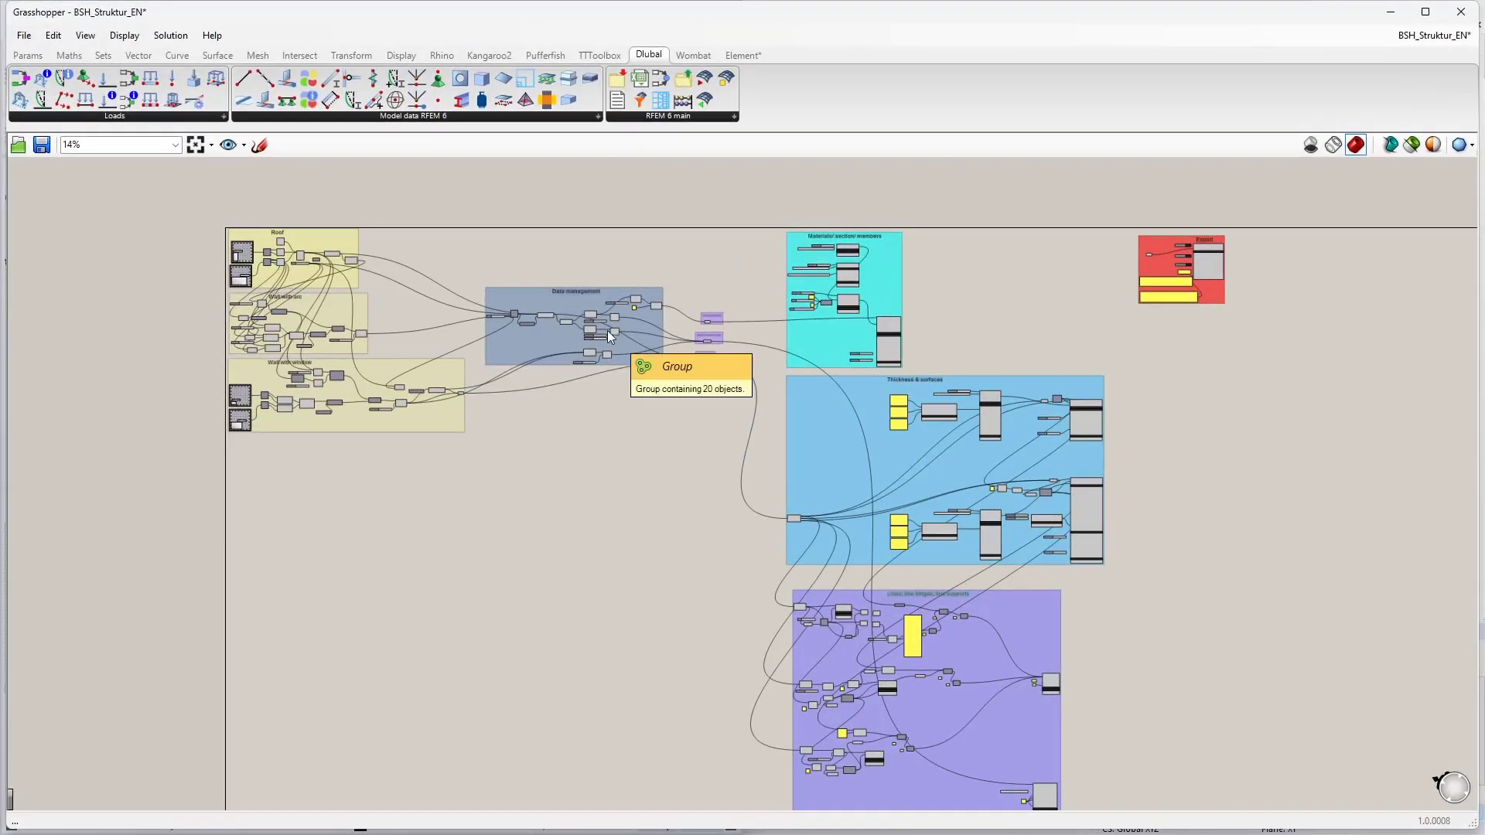
{"action": "right_click_drag", "start_coordinate": [634, 602], "coordinate": [612, 565]}
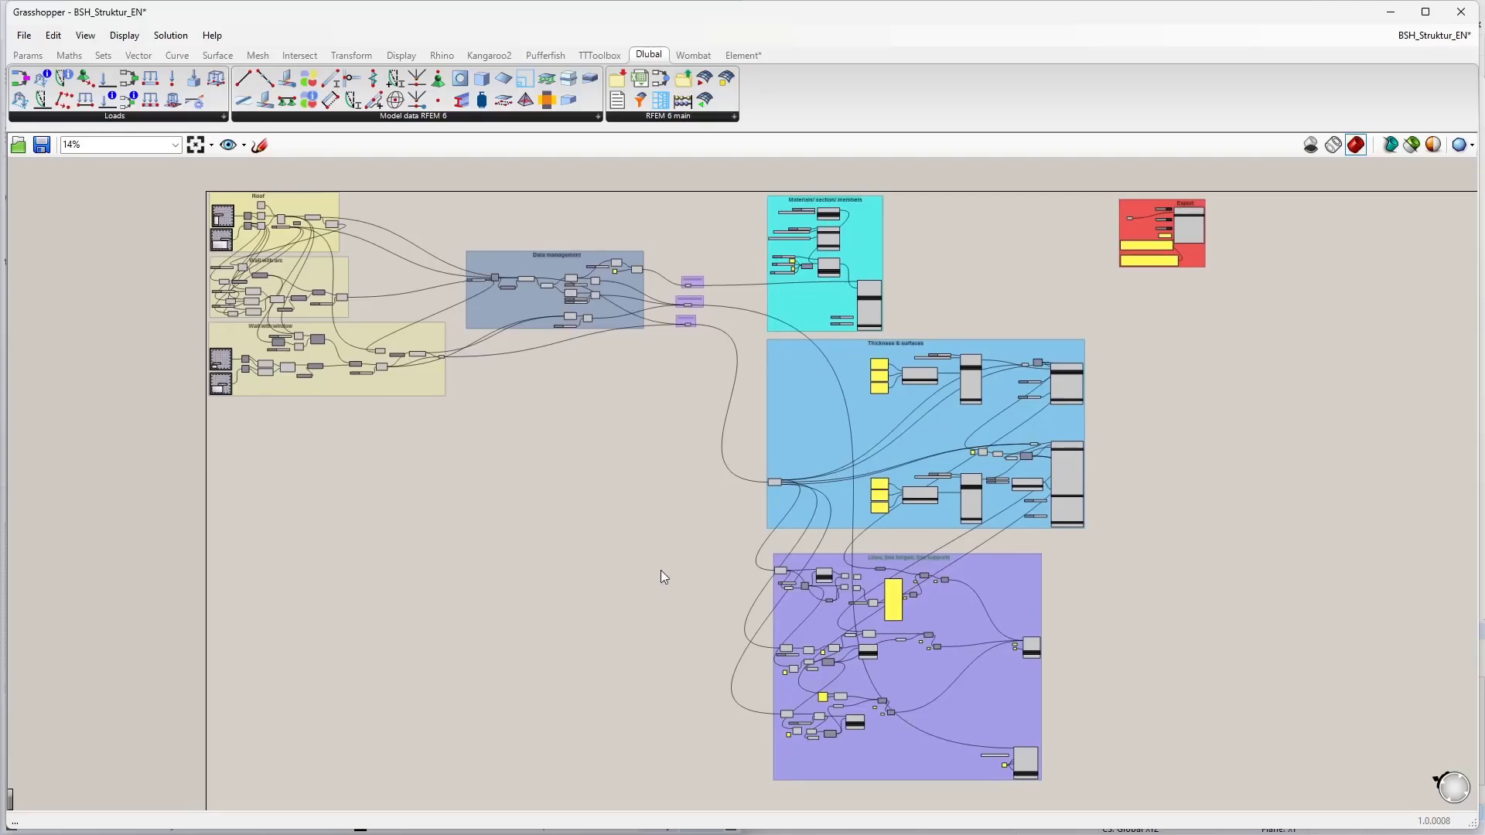
Examine the Roof, Wall with arc, Wall with window and Data management groups, through to the three output curve and surface containers
{"action": "mouse_move", "coordinate": [281, 396]}
{"action": "right_mouse_down"}
{"action": "mouse_move", "coordinate": [287, 415]}
{"action": "mouse_move", "coordinate": [297, 388]}
{"action": "mouse_move", "coordinate": [286, 410]}
{"action": "right_mouse_up"}
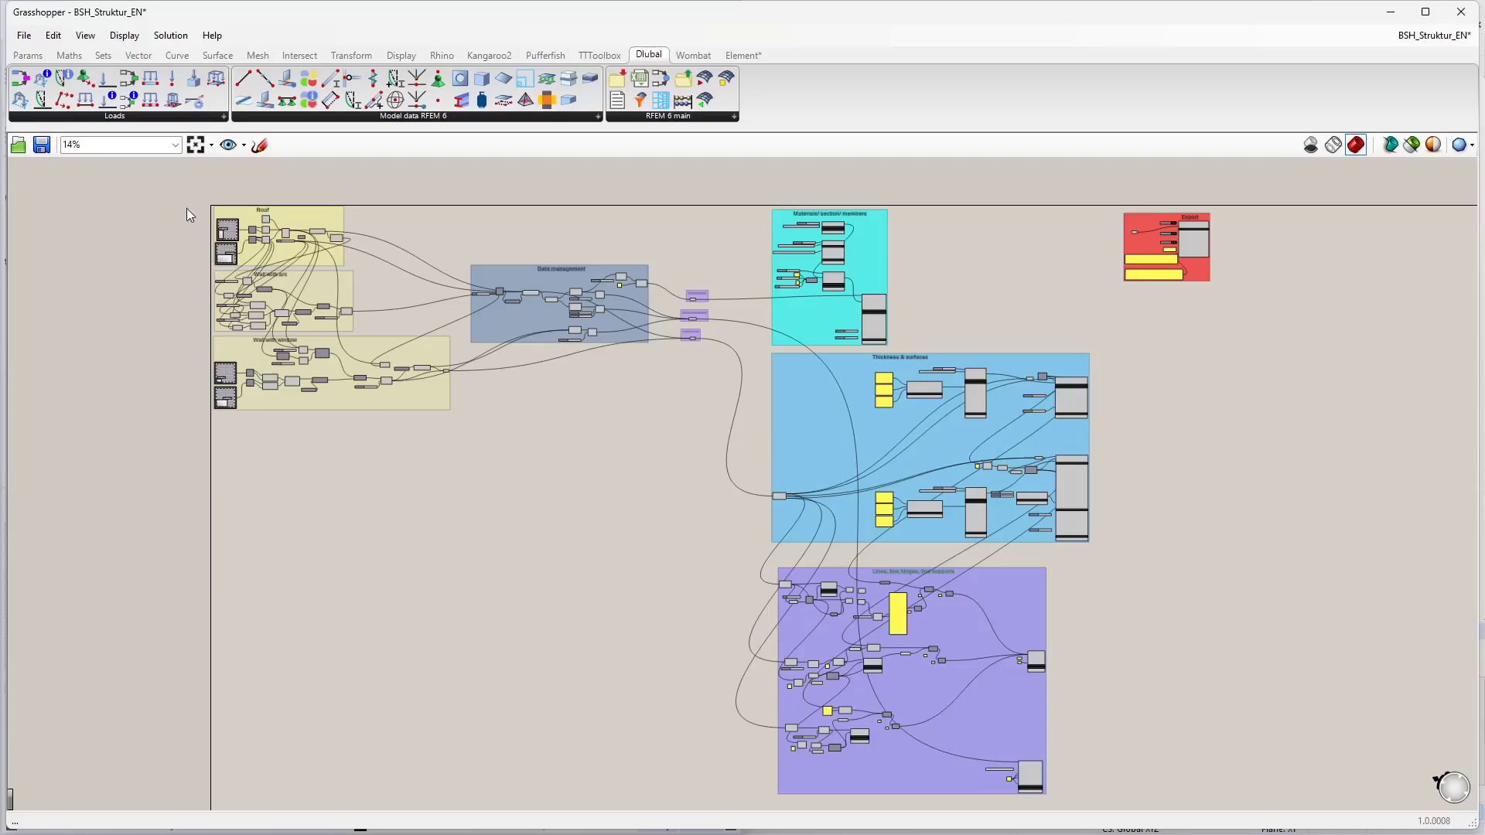
{"action": "scroll", "coordinate": [187, 208], "scroll_direction": "up", "scroll_amount": 6}
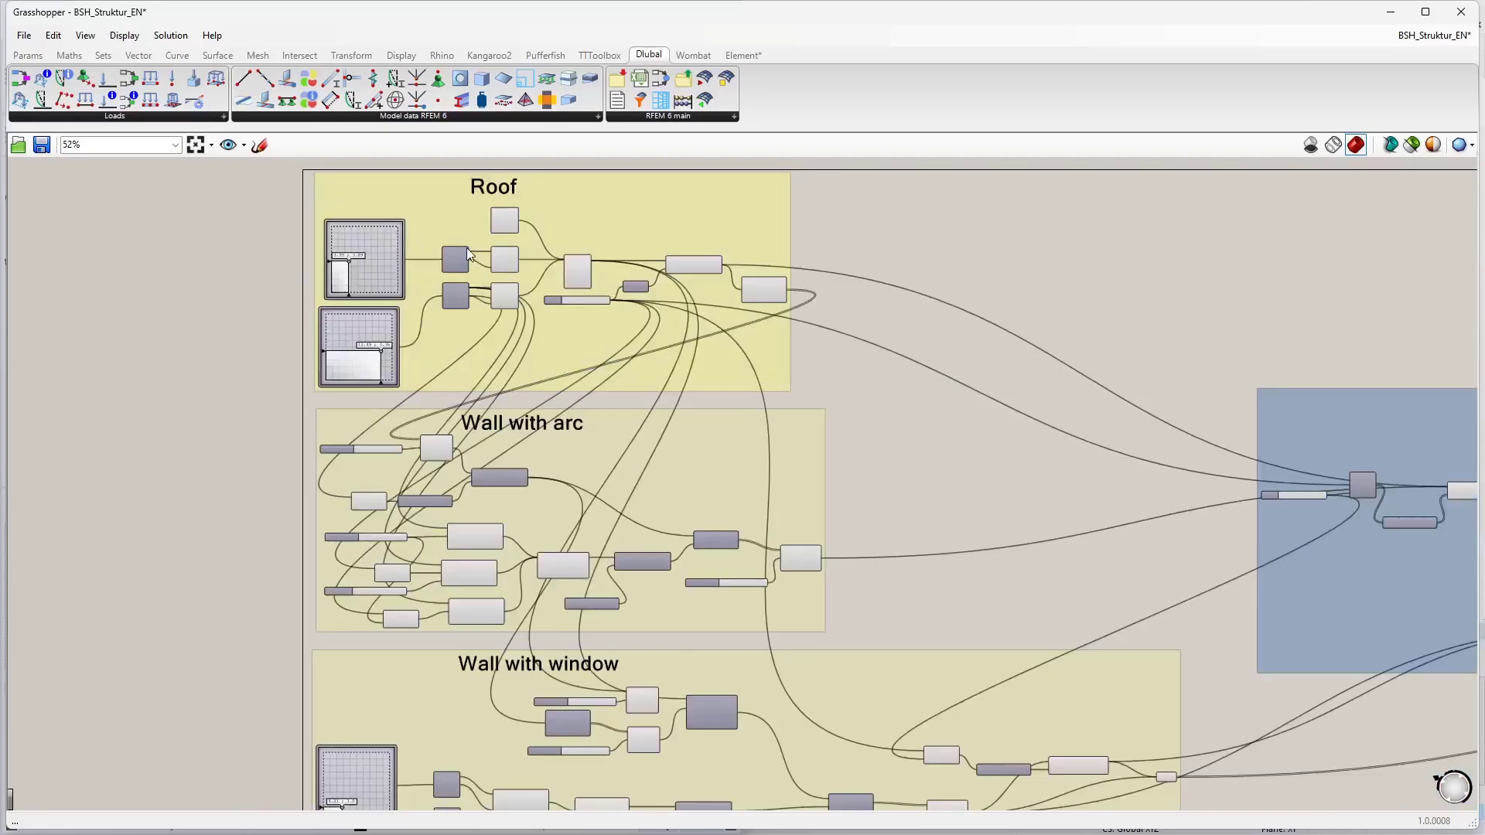
{"action": "scroll", "coordinate": [466, 248], "scroll_direction": "up", "scroll_amount": 2}
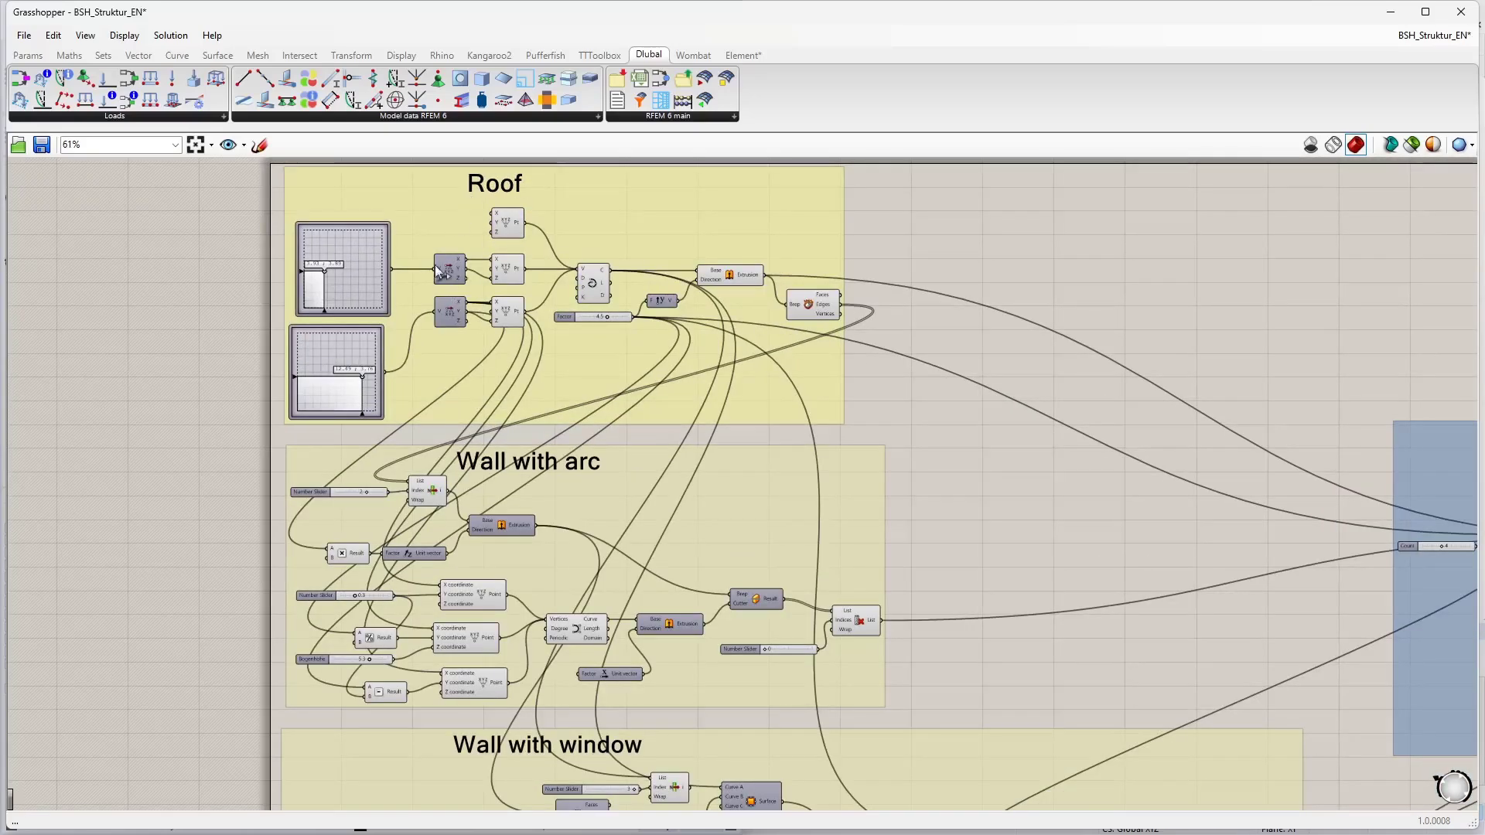
{"action": "right_click_drag", "start_coordinate": [511, 451], "coordinate": [467, 313]}
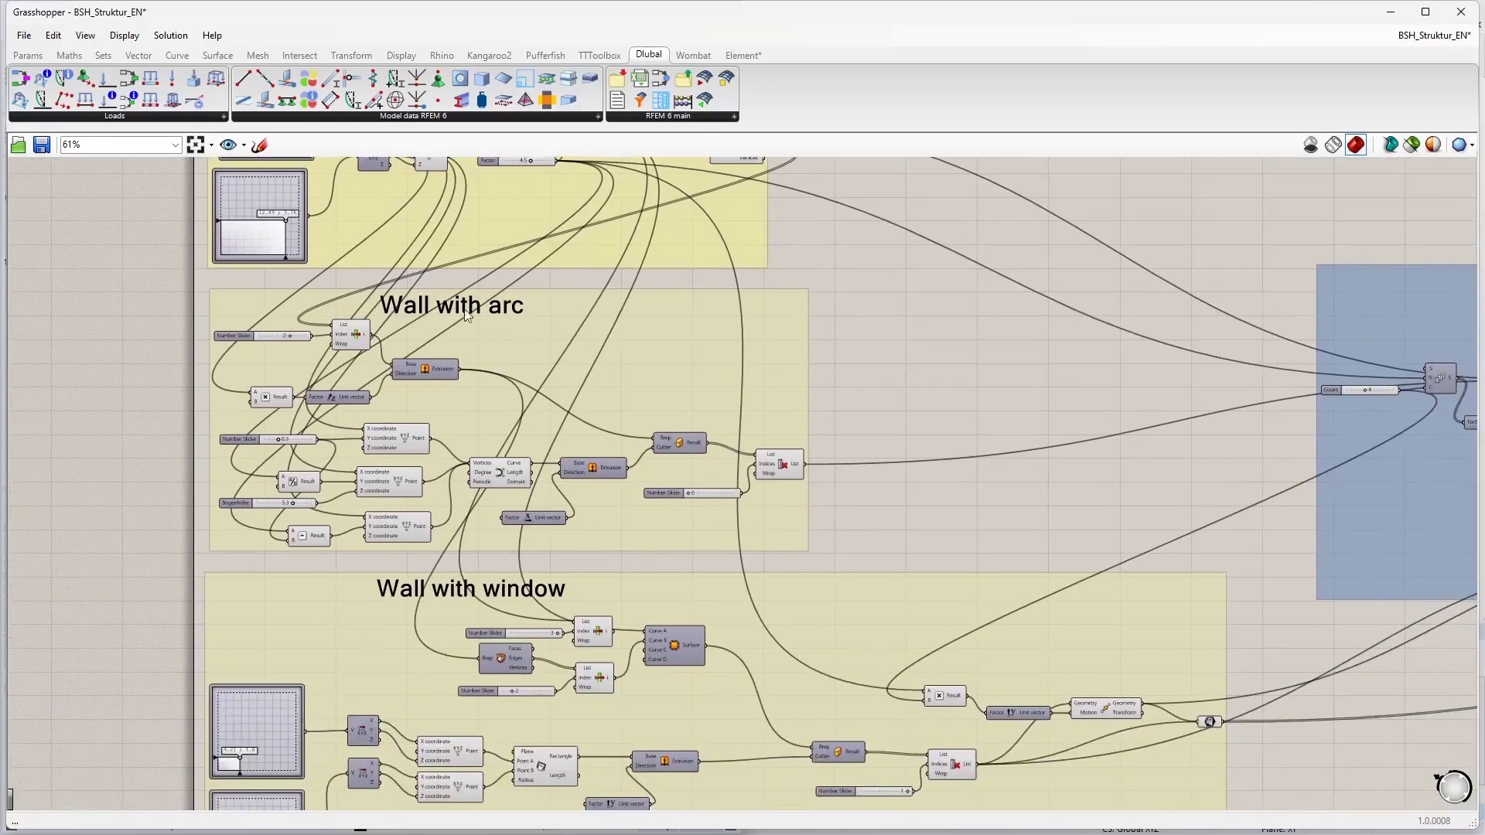
{"action": "right_click_drag", "start_coordinate": [637, 552], "coordinate": [517, 297]}
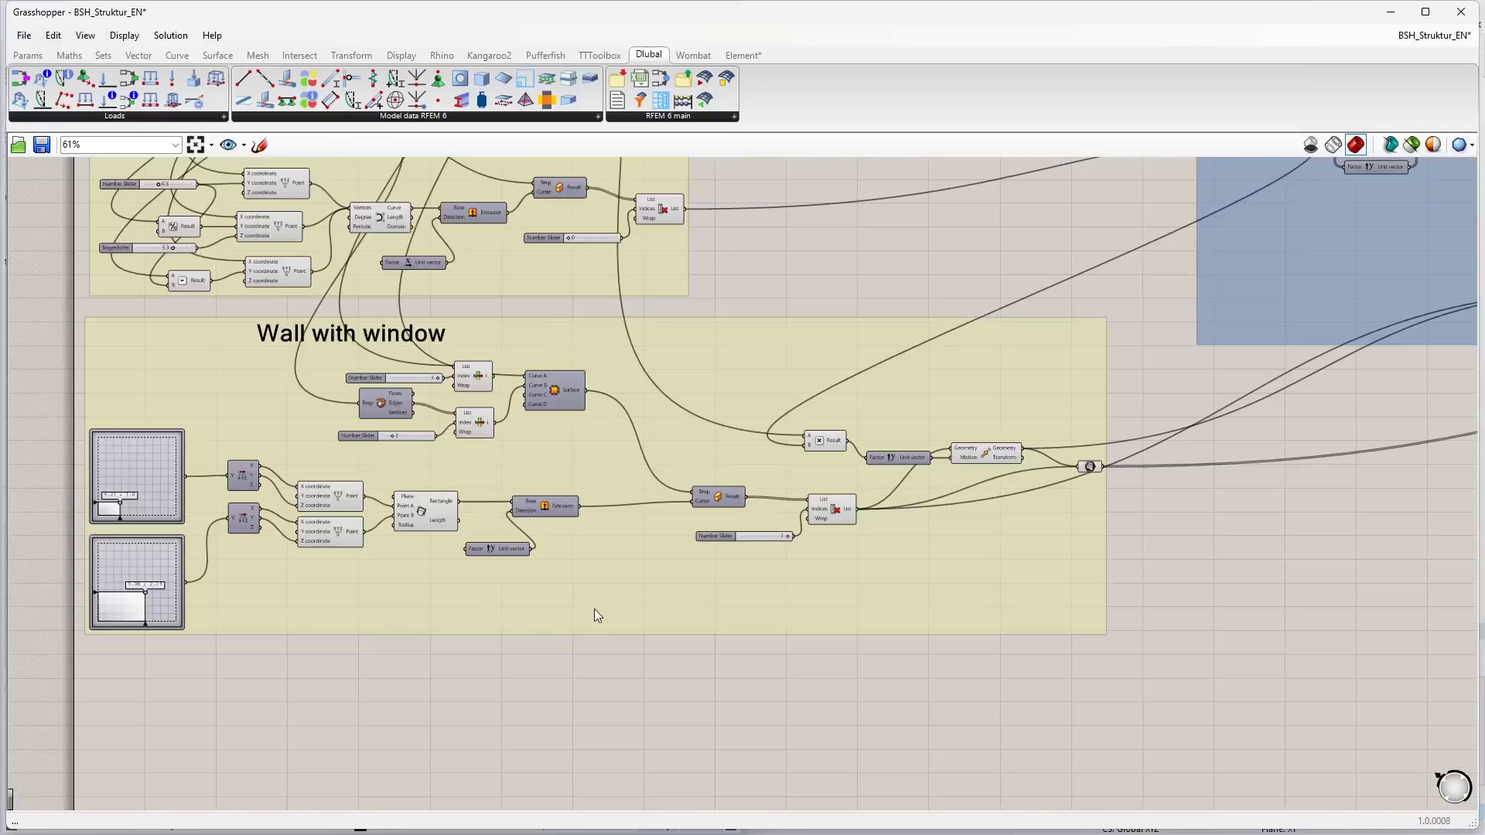
{"action": "scroll", "coordinate": [594, 616], "scroll_direction": "down", "scroll_amount": 1}
{"action": "right_click_drag", "start_coordinate": [1068, 440], "coordinate": [457, 590]}
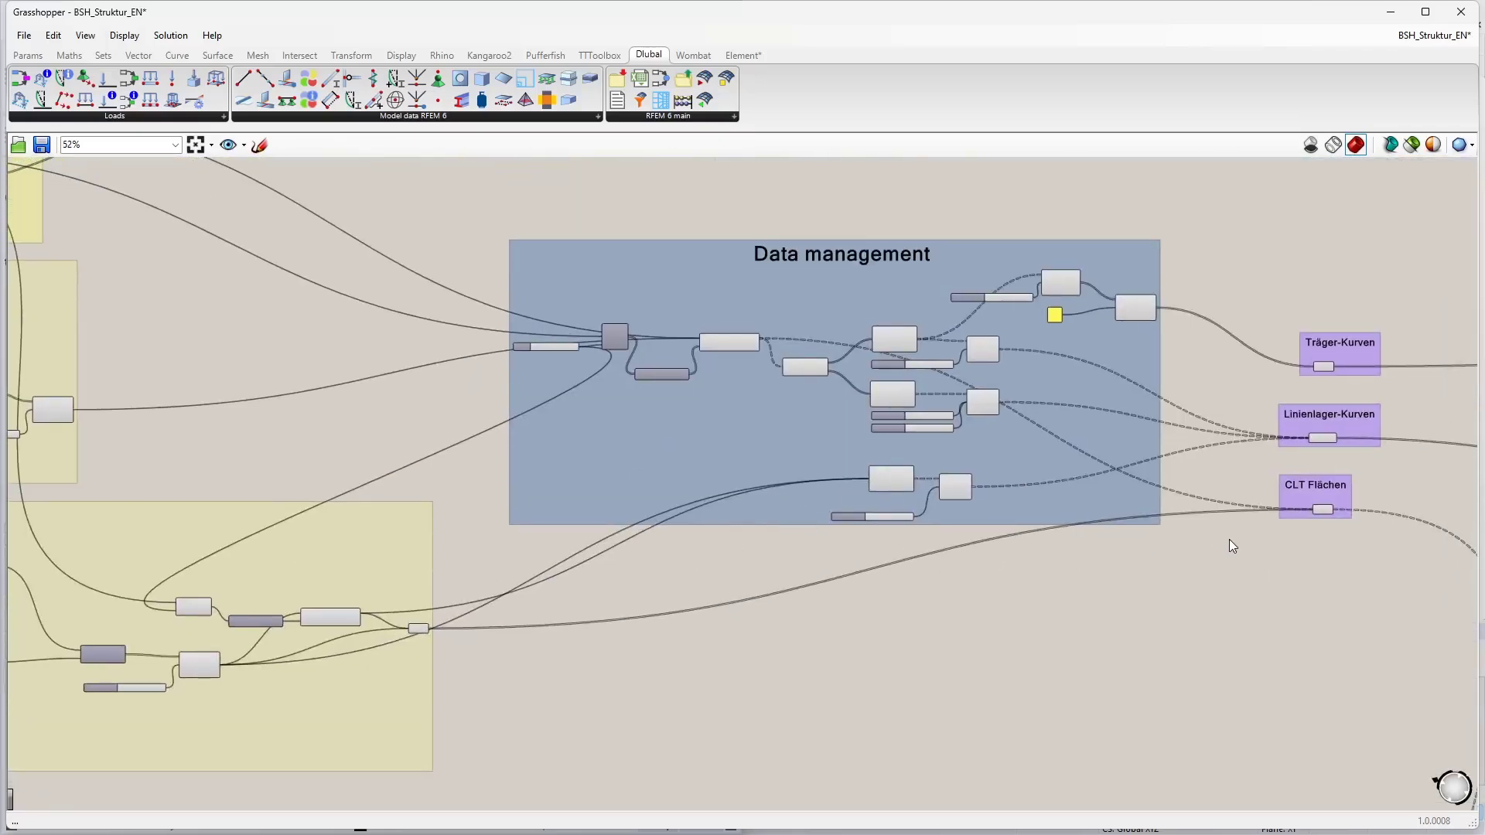
{"action": "right_click_drag", "start_coordinate": [1229, 540], "coordinate": [595, 566]}
{"action": "left_click_drag", "start_coordinate": [601, 300], "coordinate": [848, 592]}
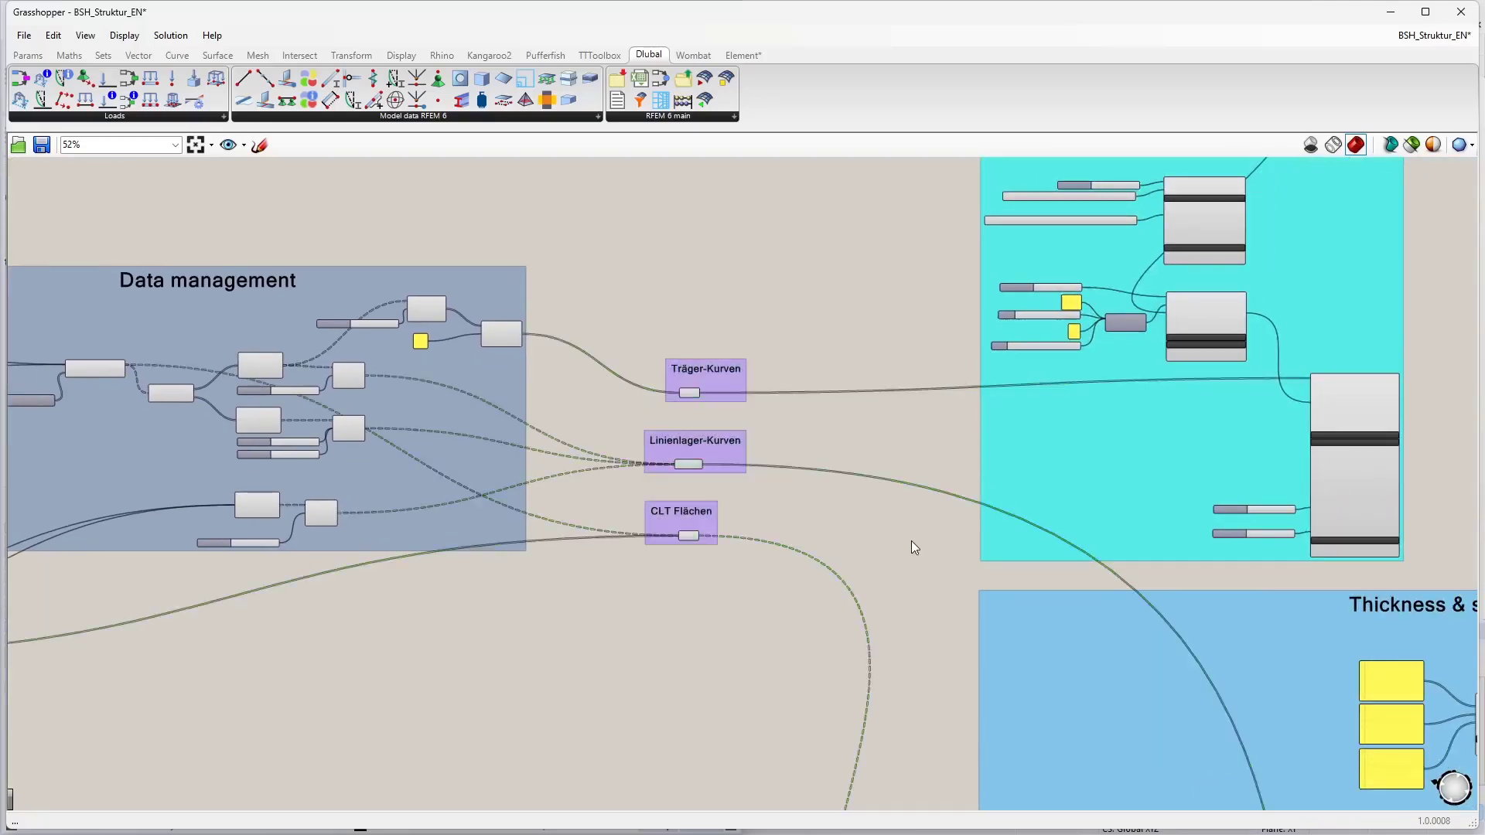
Examine the groups for materials, section and members, for thickness and surfaces, and for lines, line hinges and line supports
{"action": "right_click_drag", "start_coordinate": [911, 540], "coordinate": [396, 471]}
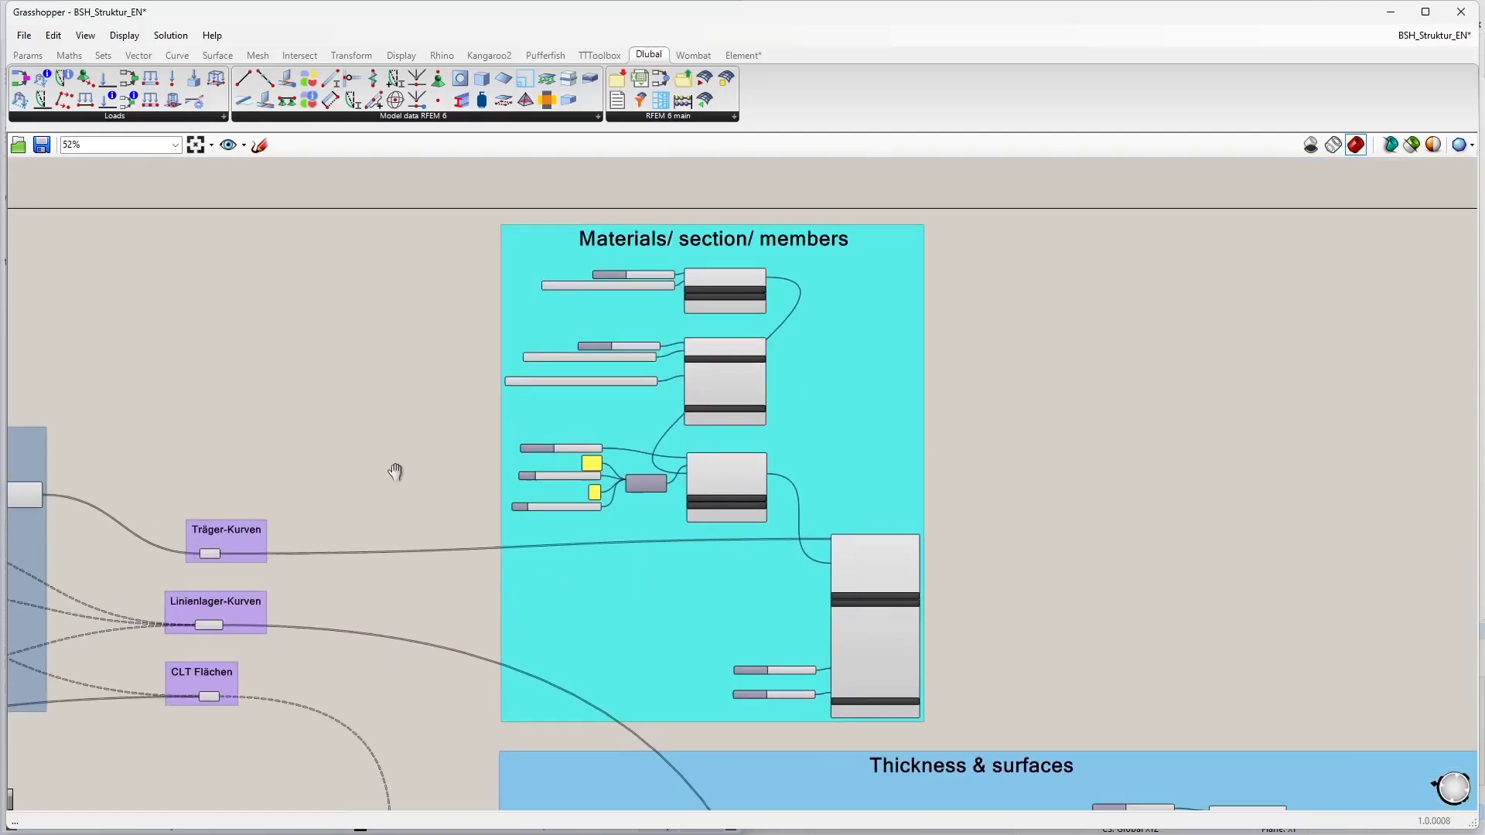
{"action": "scroll", "coordinate": [576, 295], "scroll_direction": "up", "scroll_amount": 1}
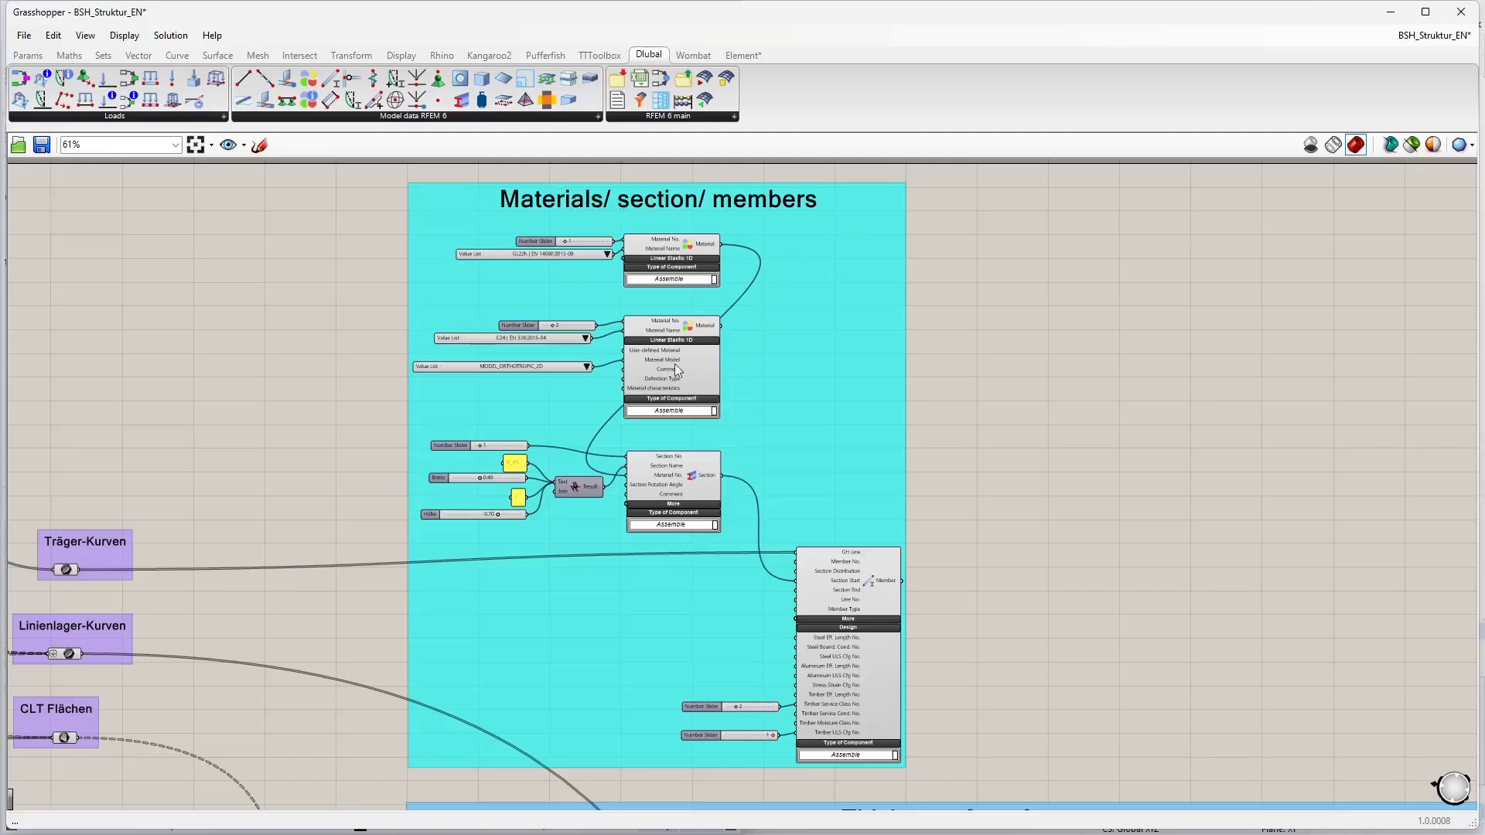
{"action": "scroll", "coordinate": [559, 299], "scroll_direction": "down", "scroll_amount": 2}
{"action": "right_click_drag", "start_coordinate": [901, 517], "coordinate": [756, 288]}
{"action": "scroll", "coordinate": [716, 363], "scroll_direction": "down", "scroll_amount": 2}
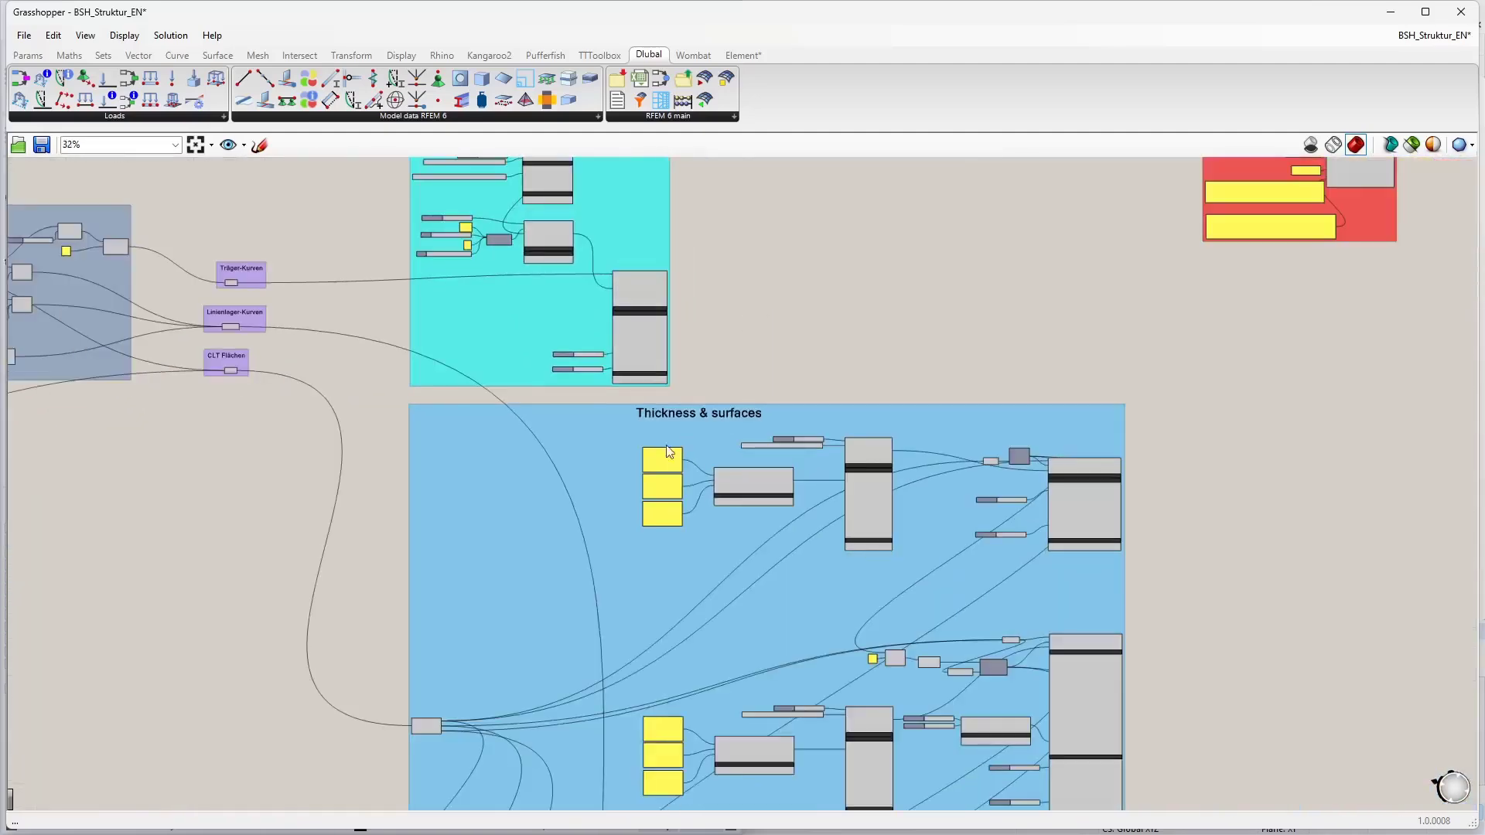
{"action": "right_click_drag", "start_coordinate": [764, 589], "coordinate": [679, 154]}
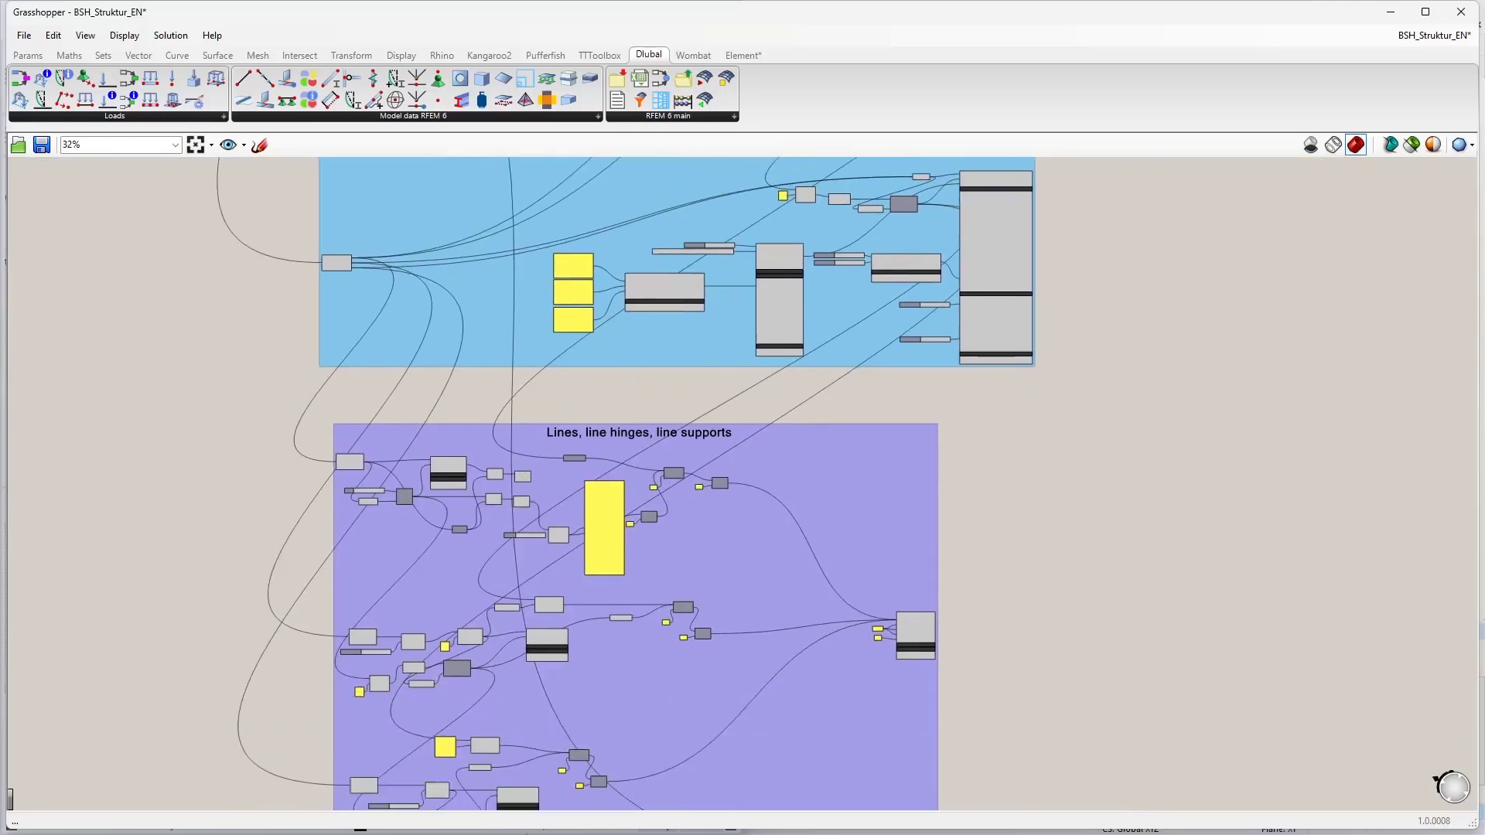
{"action": "right_click", "coordinate": [558, 530]}
{"action": "left_click", "coordinate": [504, 578]}
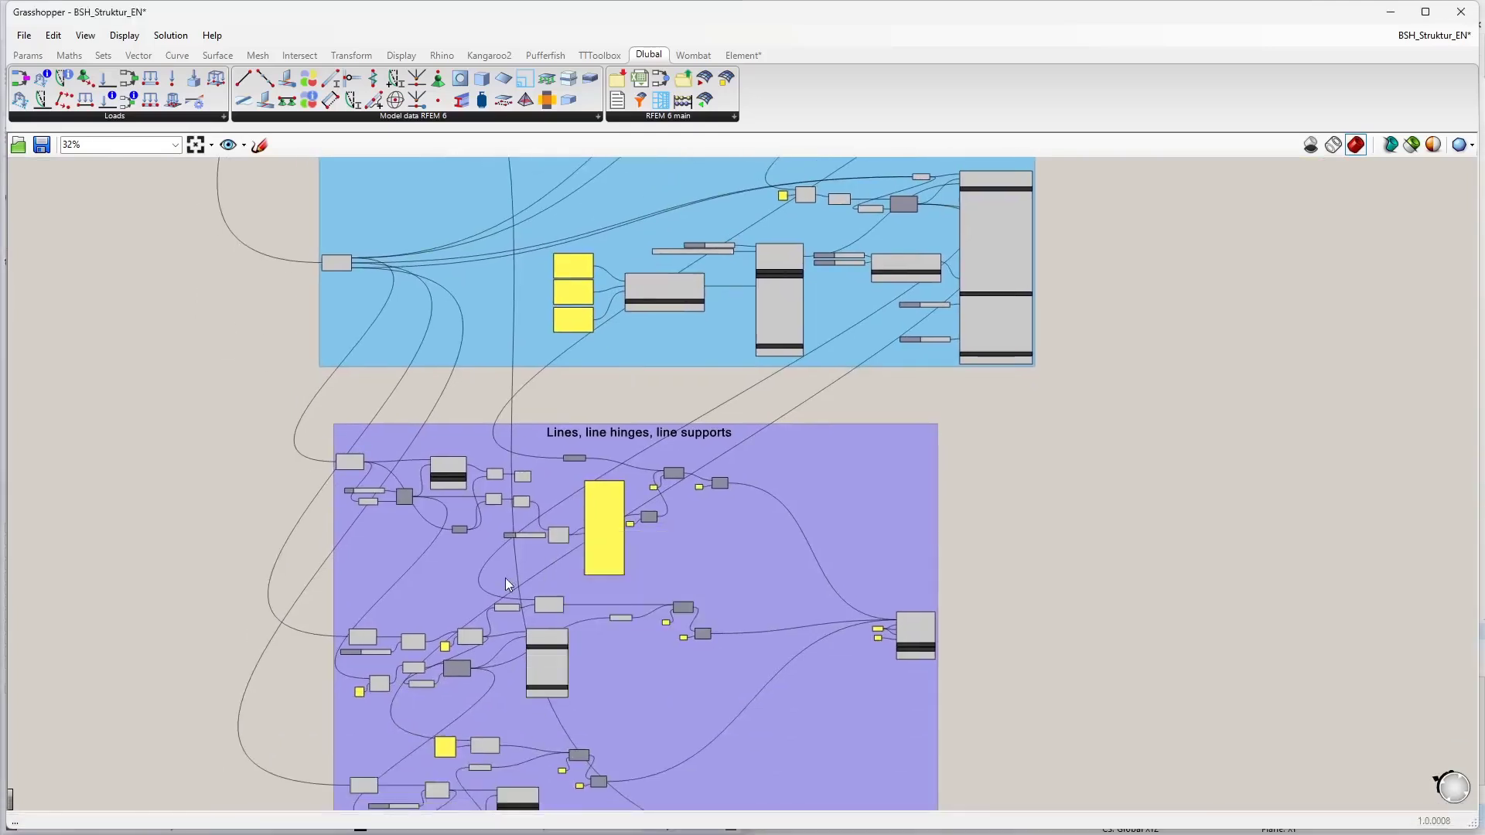
{"action": "right_click_drag", "start_coordinate": [504, 578], "coordinate": [508, 527]}
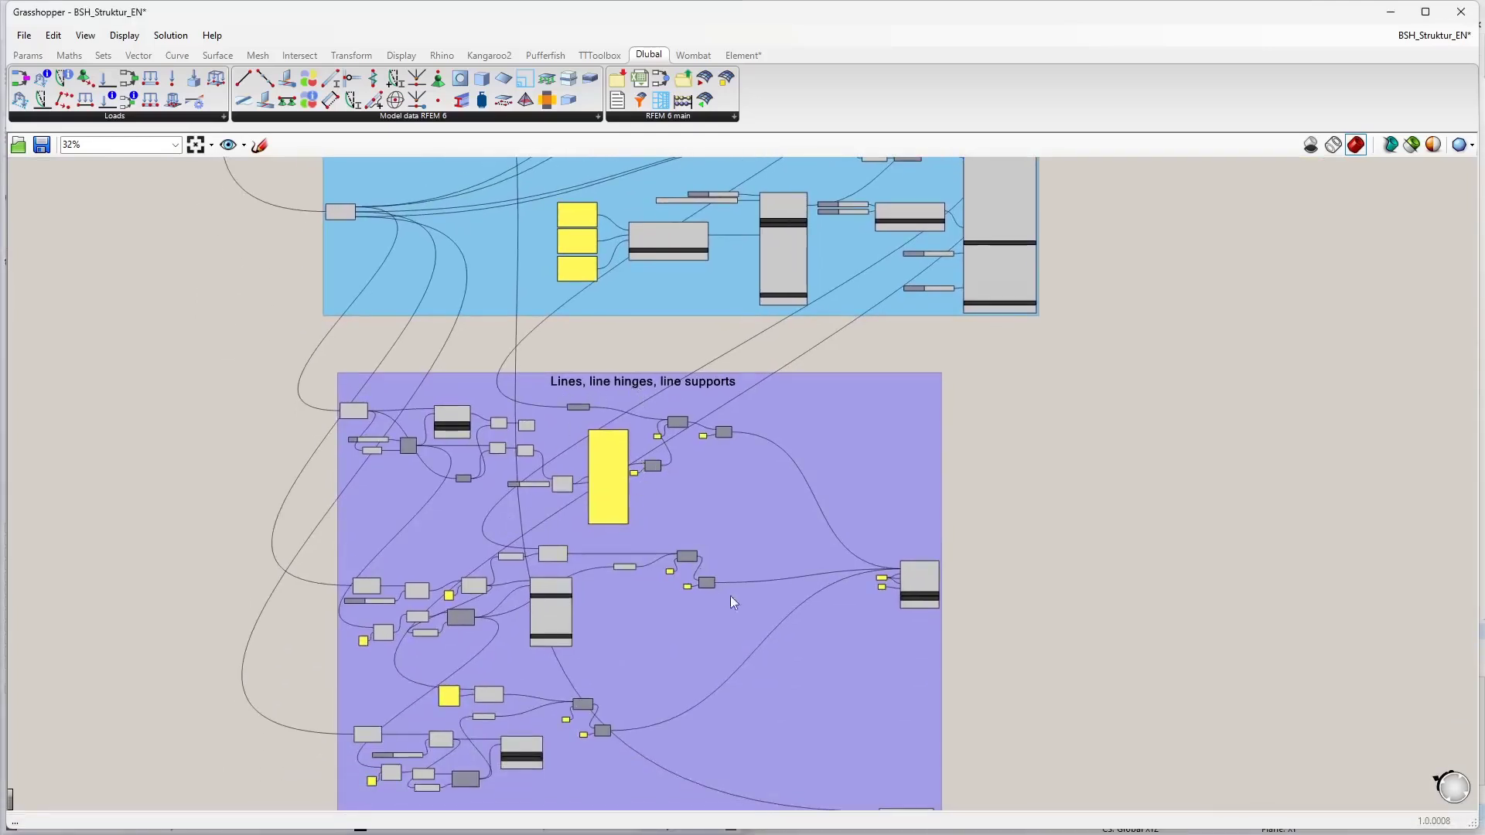
Examine the Export group of the definition, then return to an overview of all component groups
{"action": "right_click_drag", "start_coordinate": [1136, 331], "coordinate": [948, 744]}
{"action": "right_click_drag", "start_coordinate": [935, 386], "coordinate": [848, 718]}
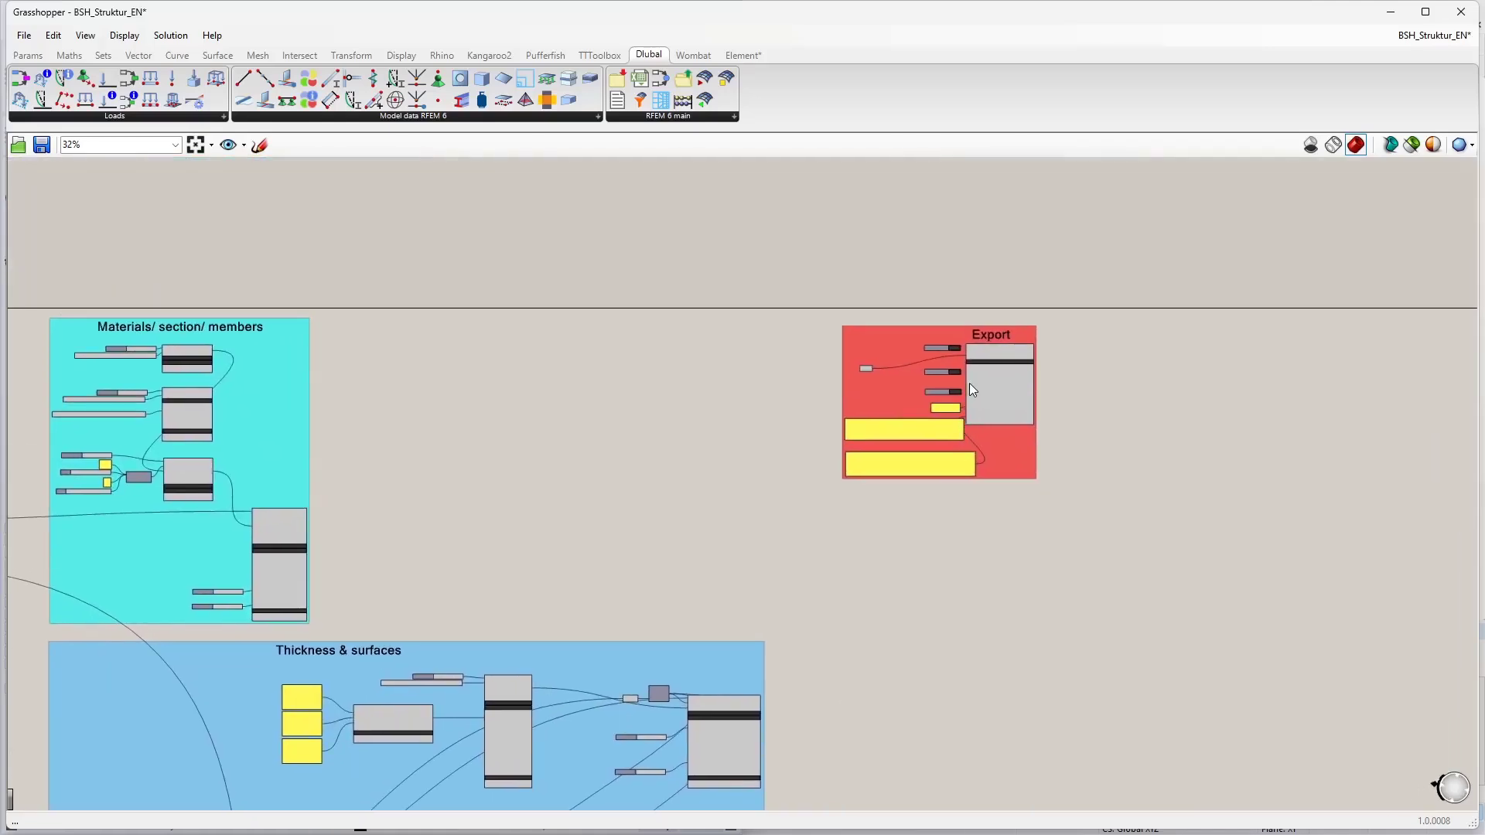
{"action": "scroll", "coordinate": [970, 384], "scroll_direction": "up", "scroll_amount": 4}
{"action": "scroll", "coordinate": [909, 442], "scroll_direction": "down", "scroll_amount": 2}
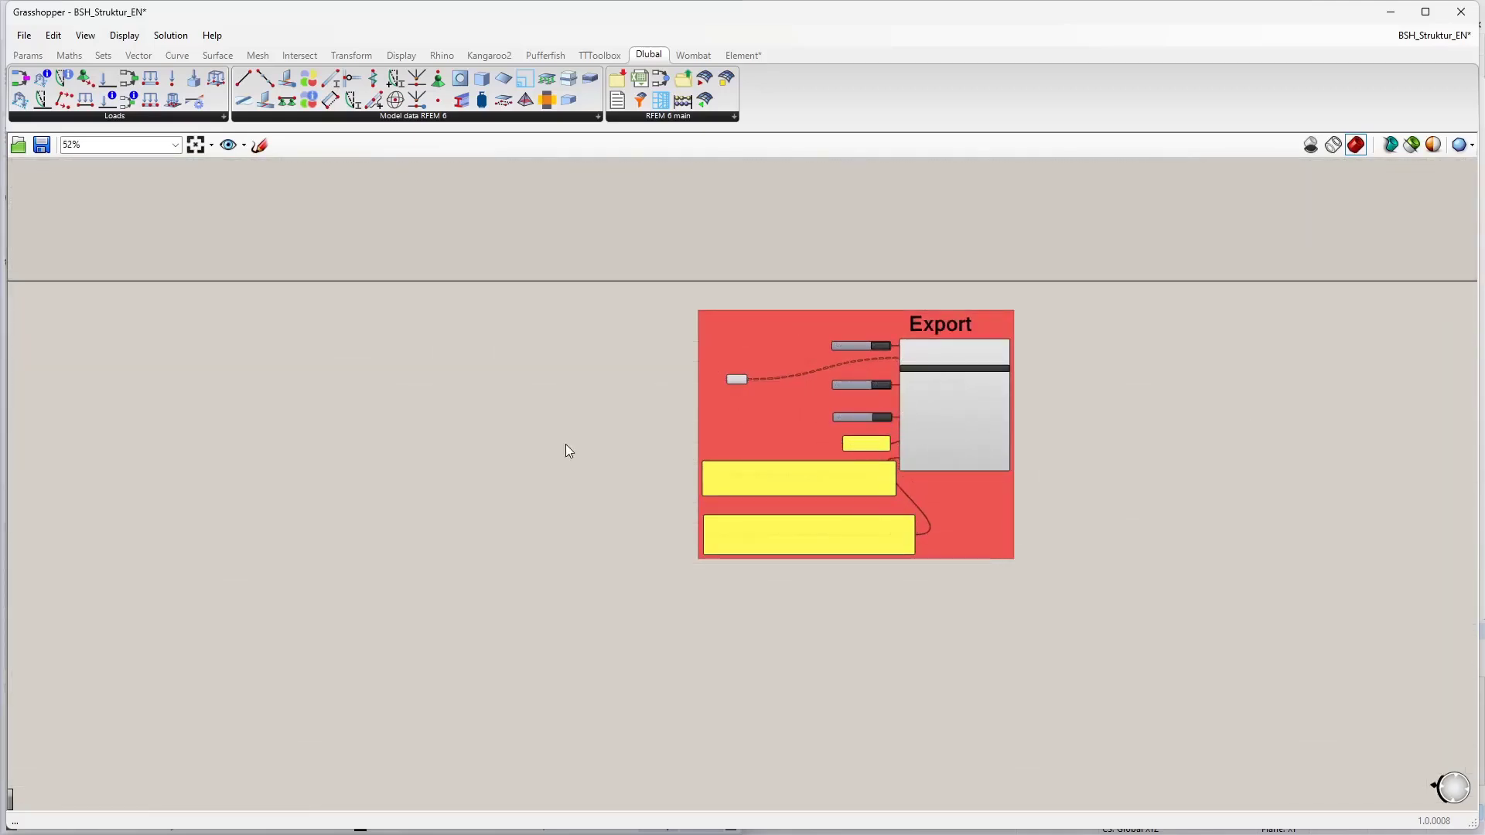
{"action": "scroll", "coordinate": [568, 451], "scroll_direction": "down", "scroll_amount": 3}
{"action": "right_click_drag", "start_coordinate": [381, 507], "coordinate": [776, 423]}
{"action": "scroll", "coordinate": [553, 508], "scroll_direction": "down", "scroll_amount": 1}
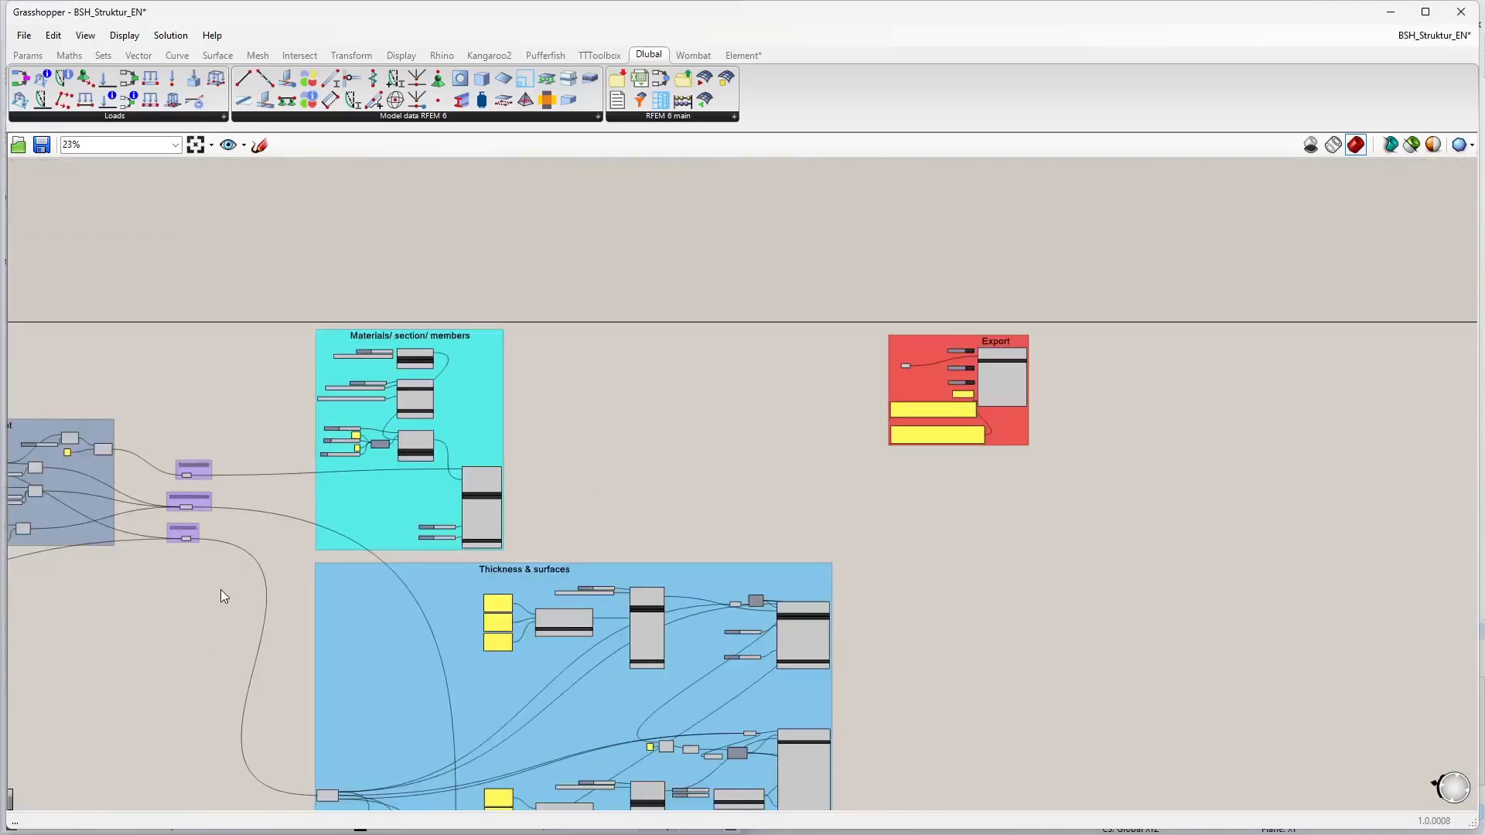
{"action": "right_click_drag", "start_coordinate": [222, 594], "coordinate": [584, 435]}
{"action": "scroll", "coordinate": [584, 435], "scroll_direction": "down", "scroll_amount": 2}
{"action": "right_click_drag", "start_coordinate": [521, 477], "coordinate": [631, 429]}
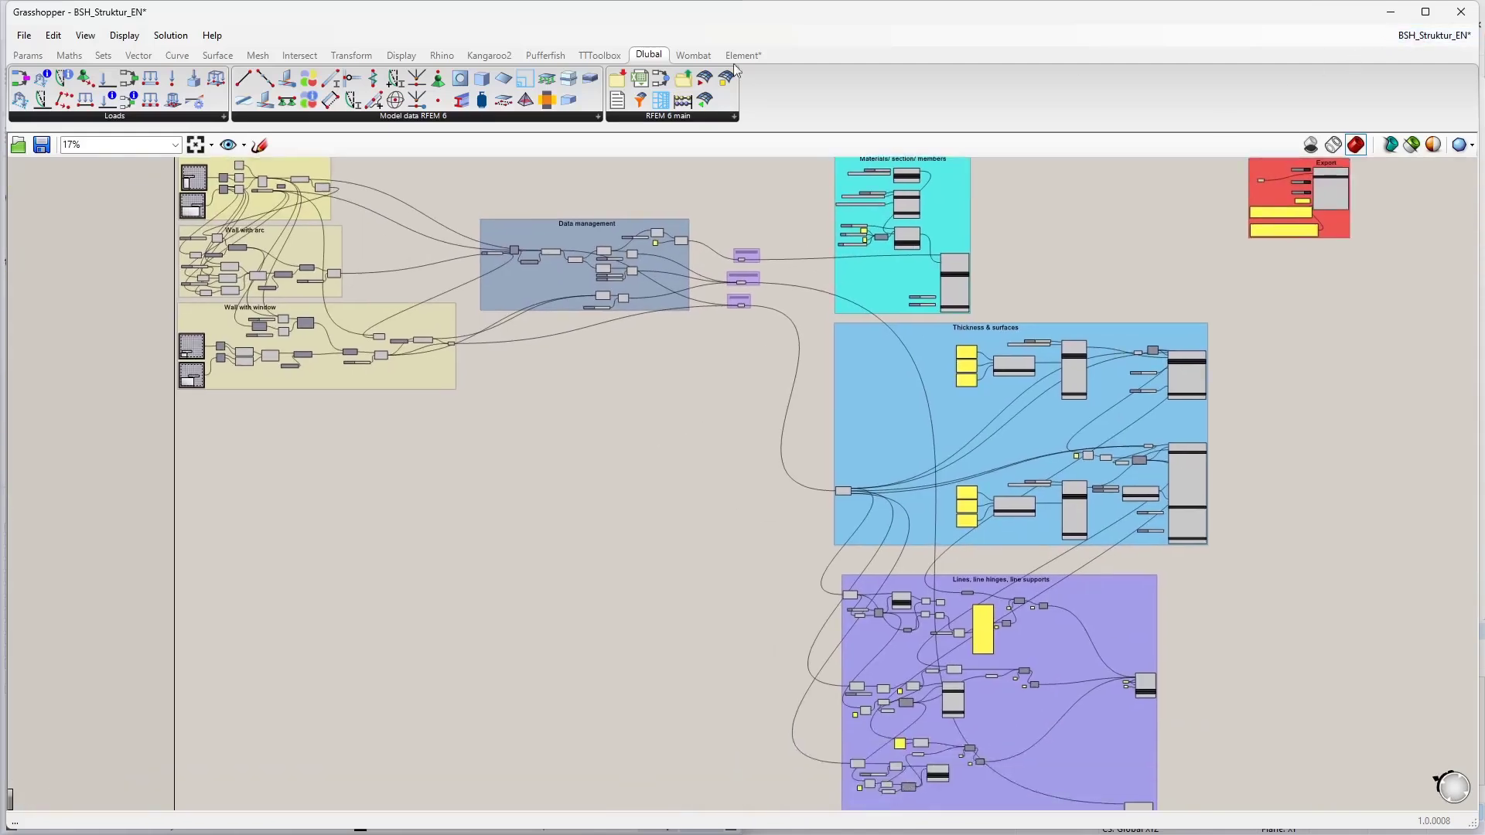
Create a new empty Grasshopper document, place its window beside Rhino, and turn the Perspective view towards the XZ plane
{"action": "left_click", "coordinate": [24, 35]}
{"action": "left_click", "coordinate": [56, 51]}
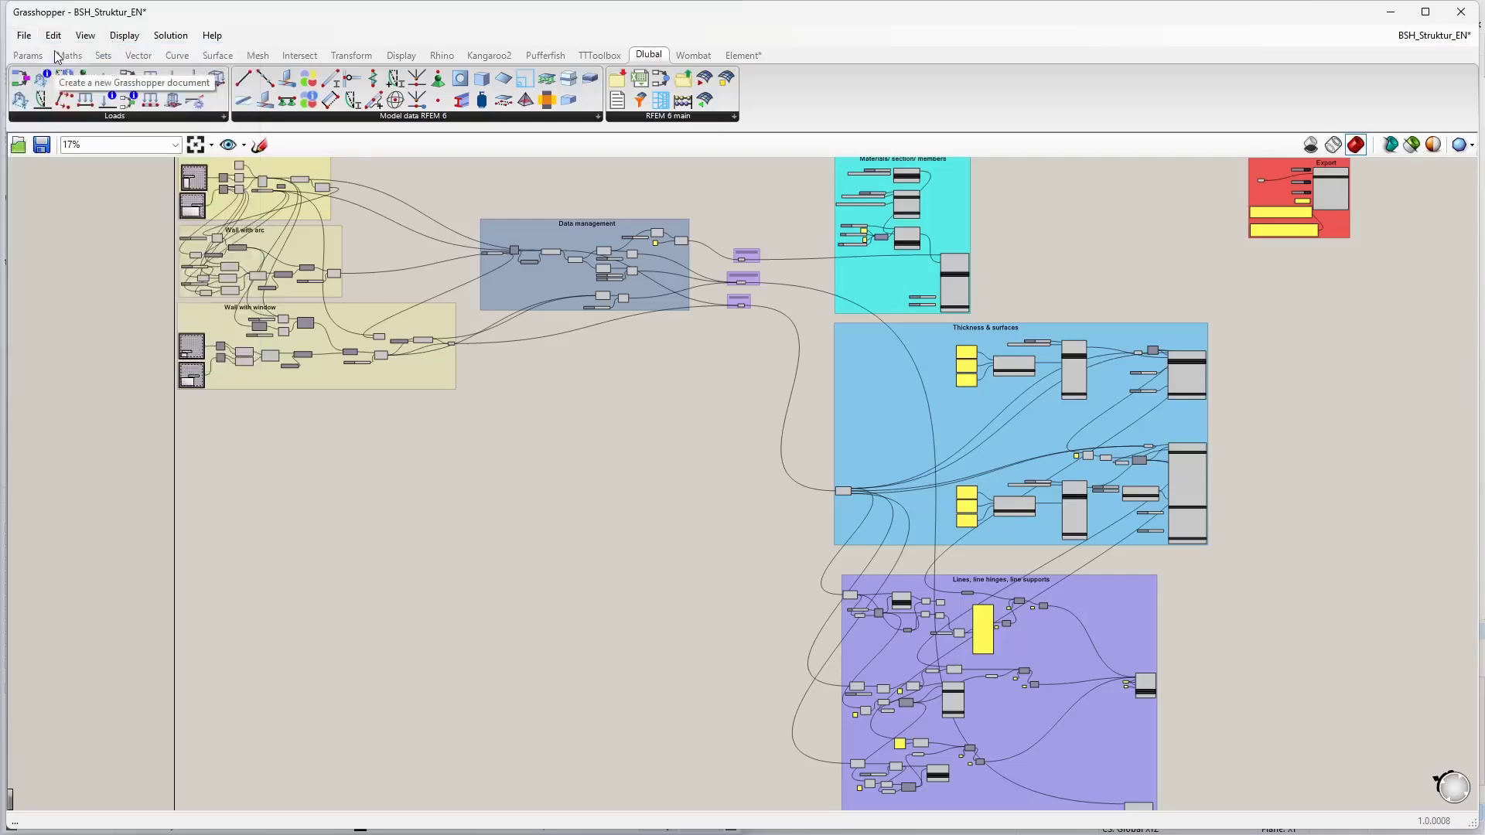
{"action": "left_click_drag", "start_coordinate": [326, 21], "coordinate": [1483, 215]}
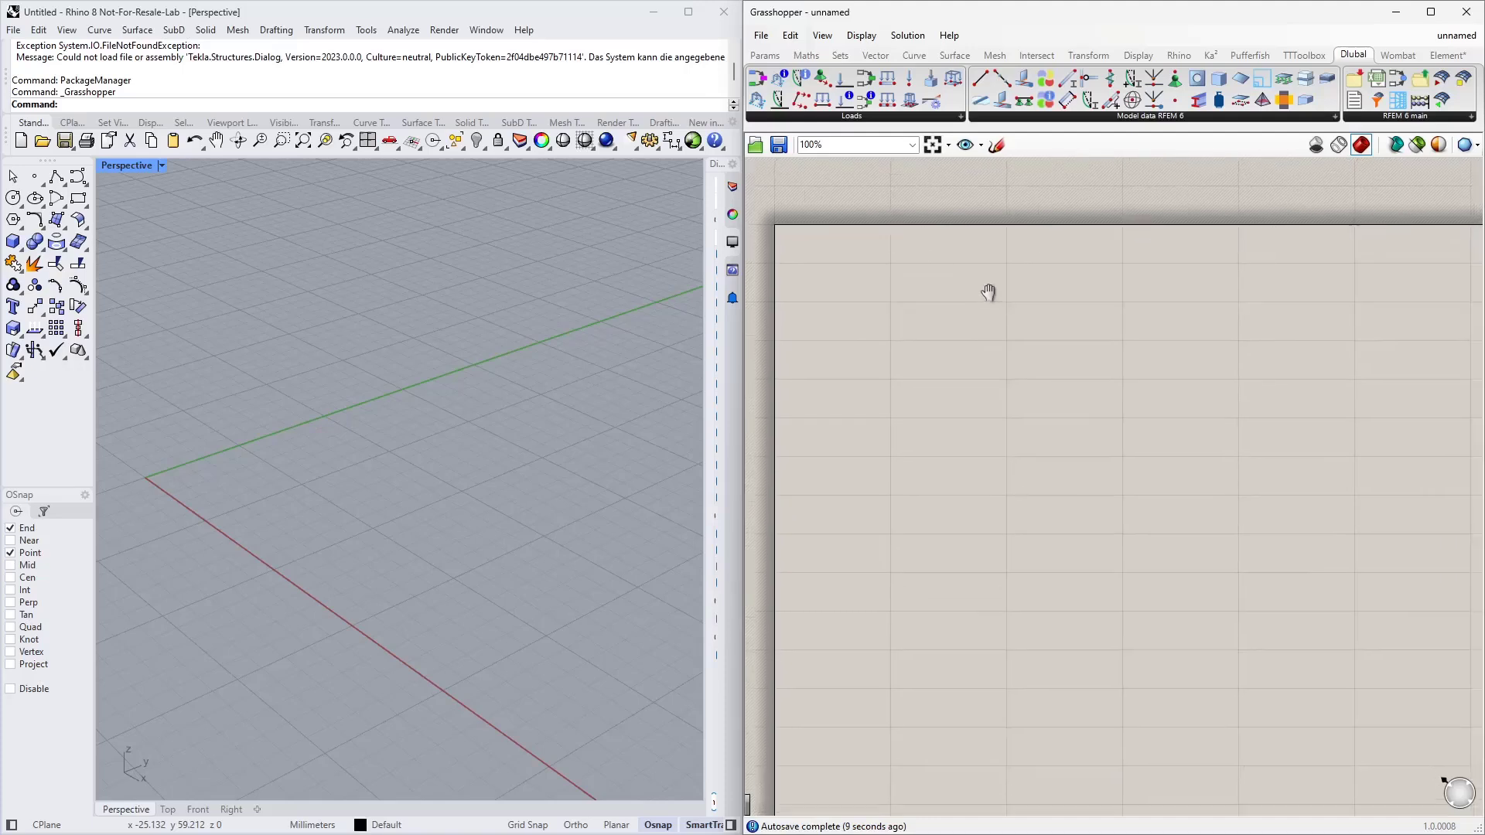
{"action": "right_click_drag", "start_coordinate": [471, 425], "coordinate": [404, 480]}
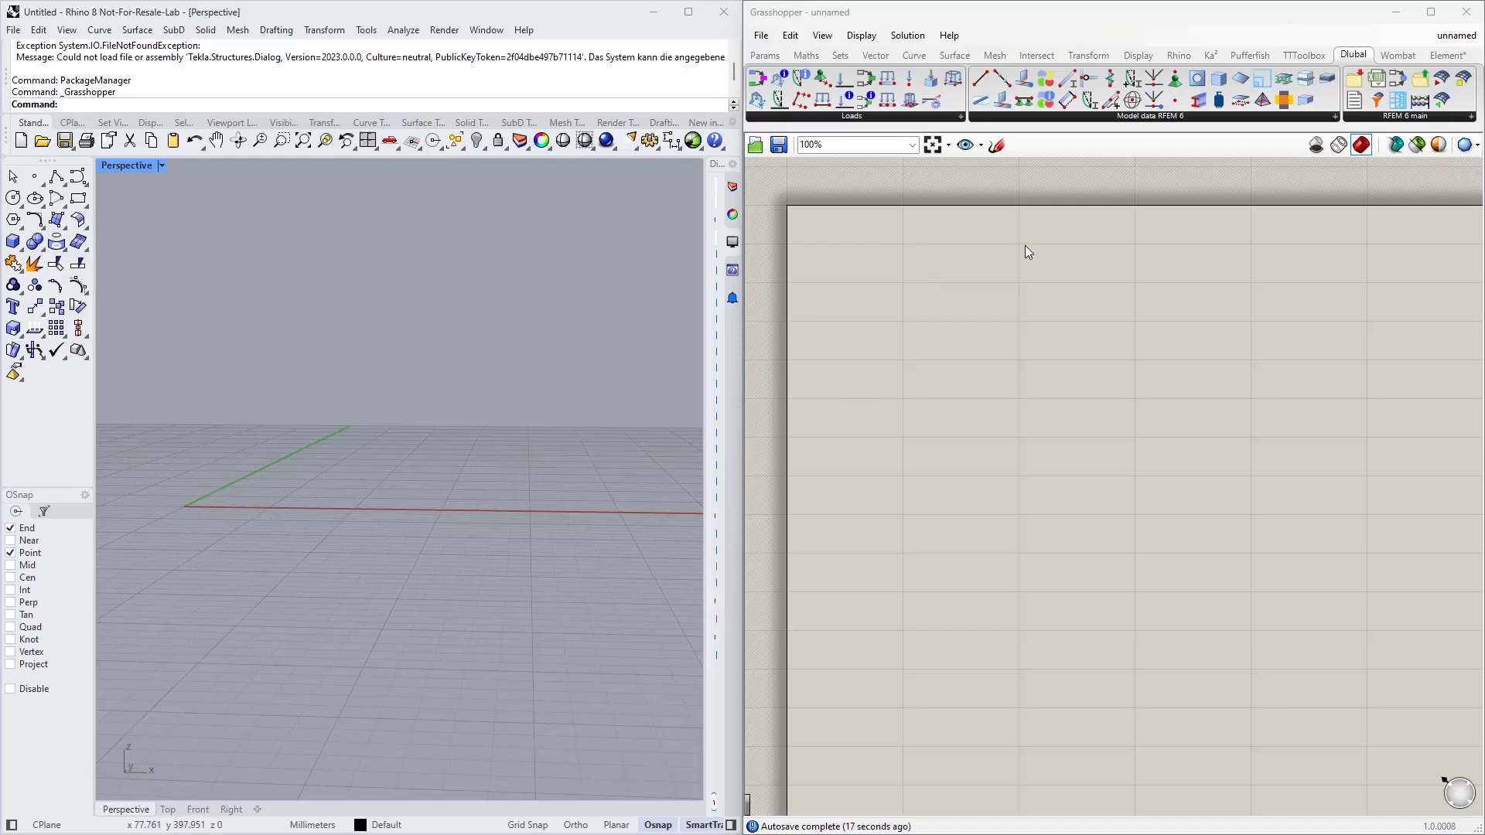
Add an Interpolate curve component to the canvas and leave free space before its inputs
{"action": "double_click", "coordinate": [995, 290]}
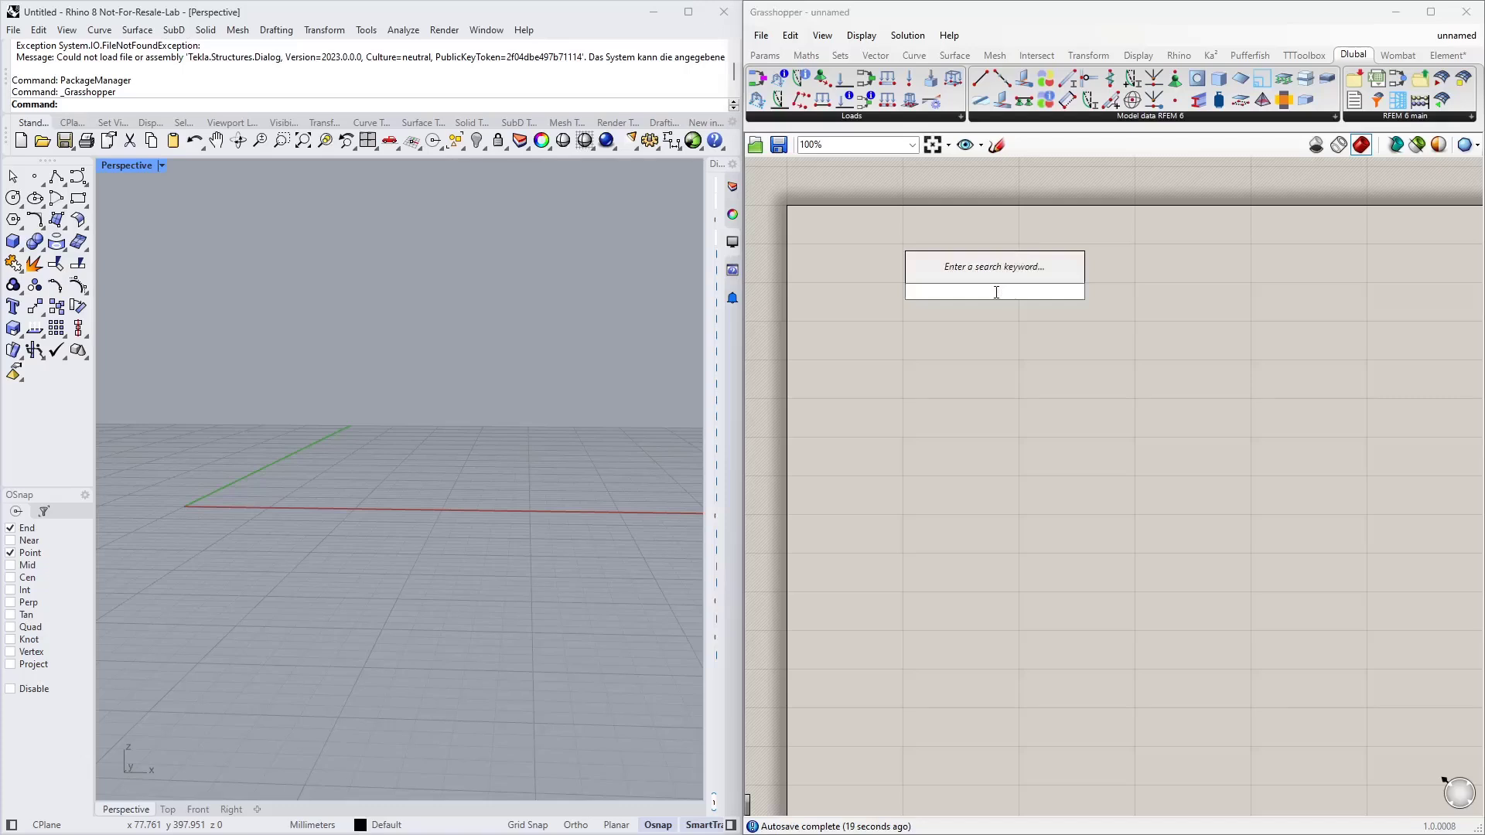
{"action": "type", "text": "interpolat"}
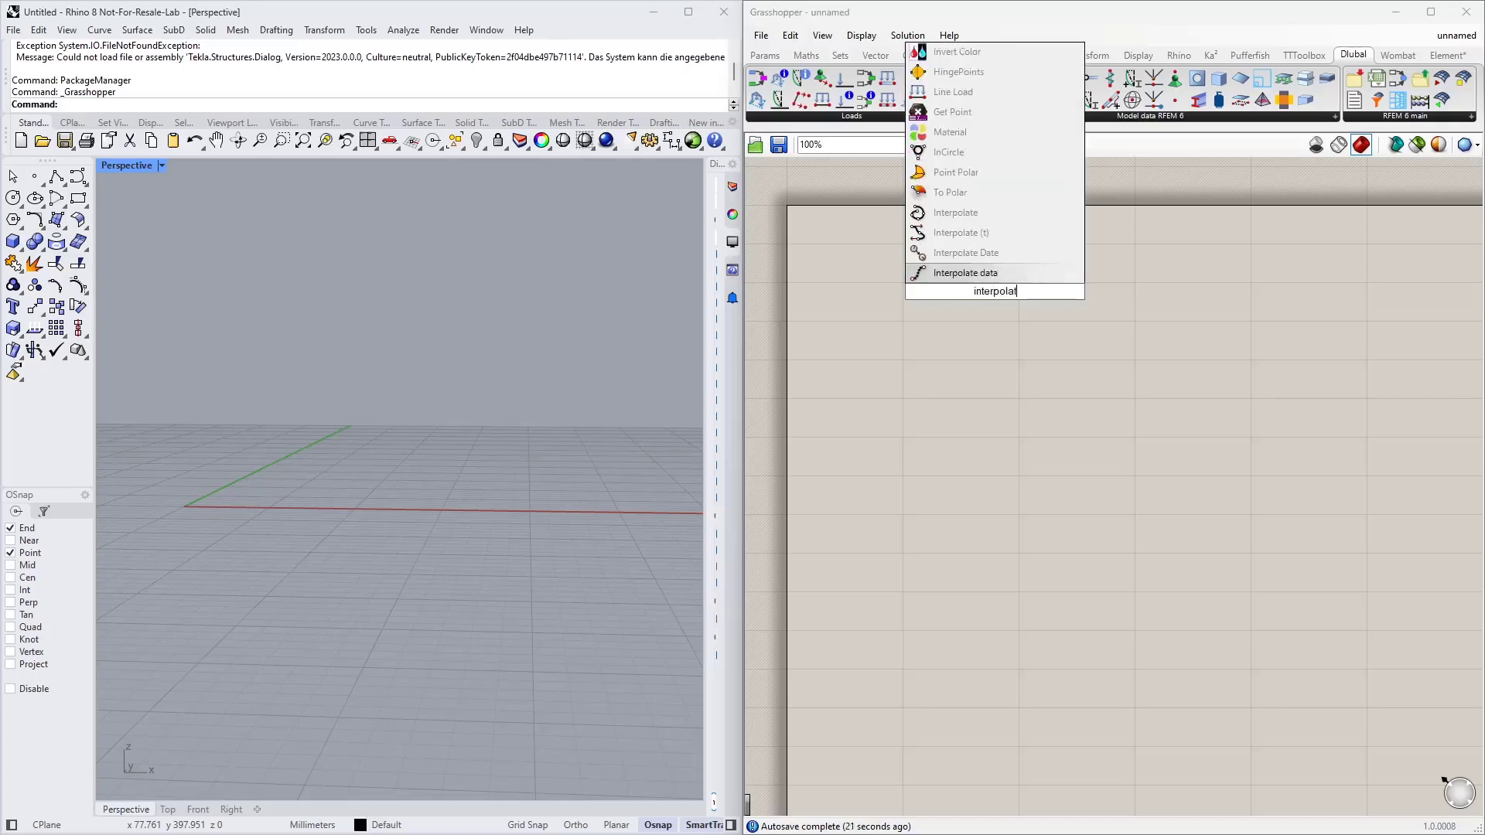
{"action": "type", "text": "e"}
{"action": "key", "text": "Return"}
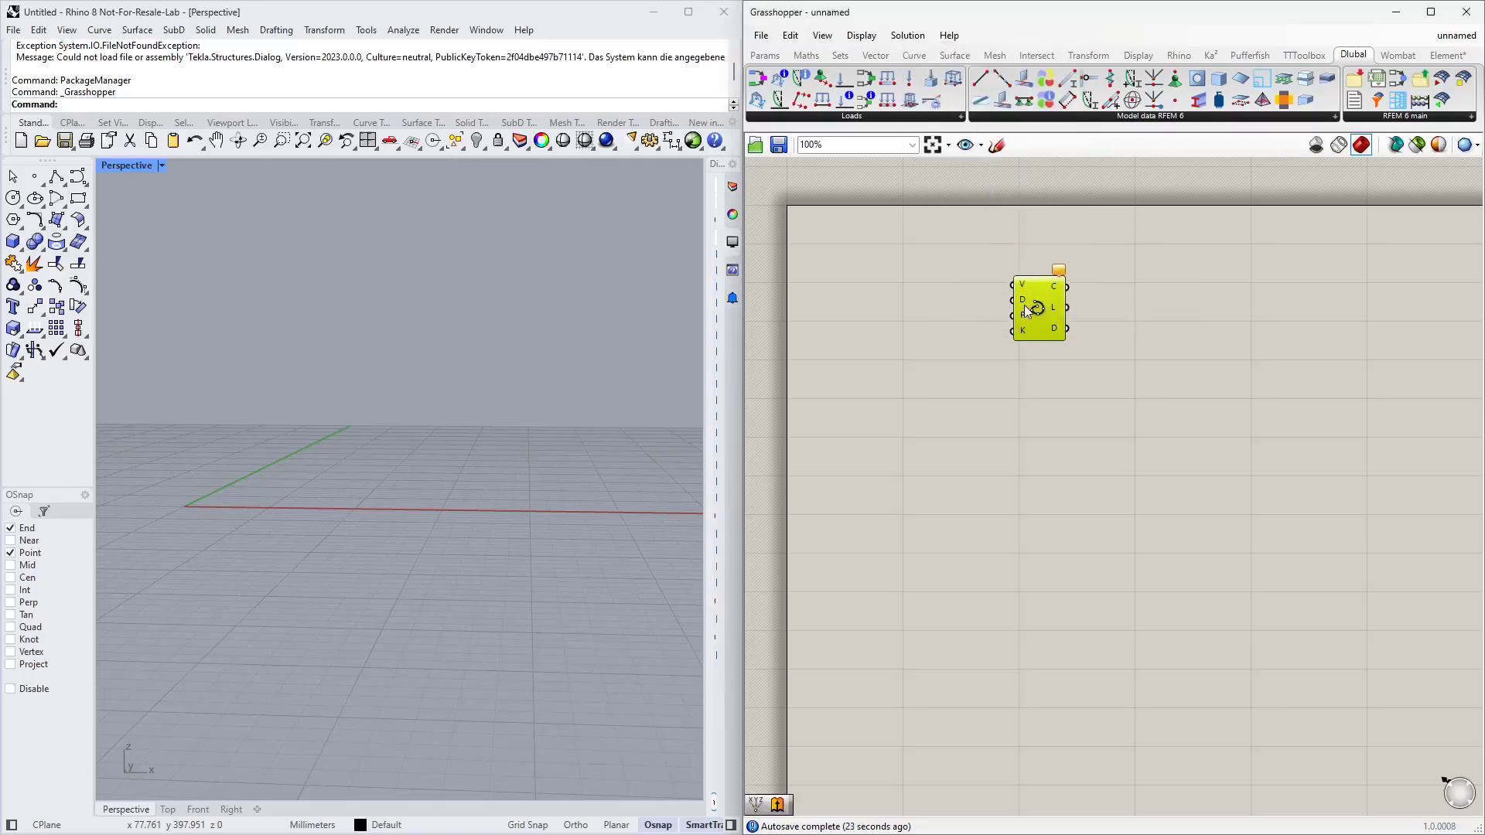
{"action": "scroll", "coordinate": [1048, 314], "scroll_direction": "up", "scroll_amount": 2}
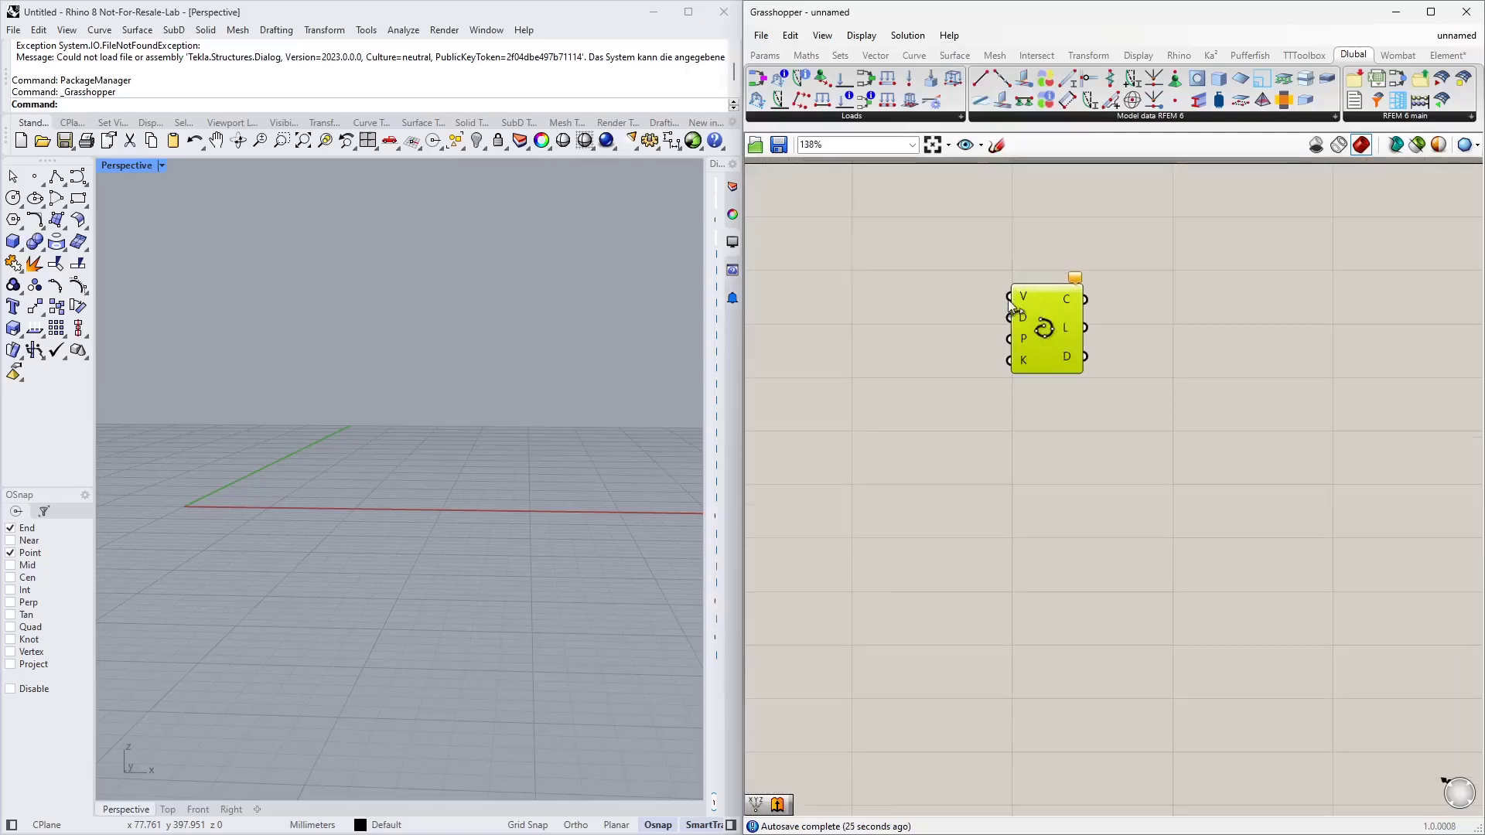
{"action": "scroll", "coordinate": [1040, 329], "scroll_direction": "up", "scroll_amount": 3}
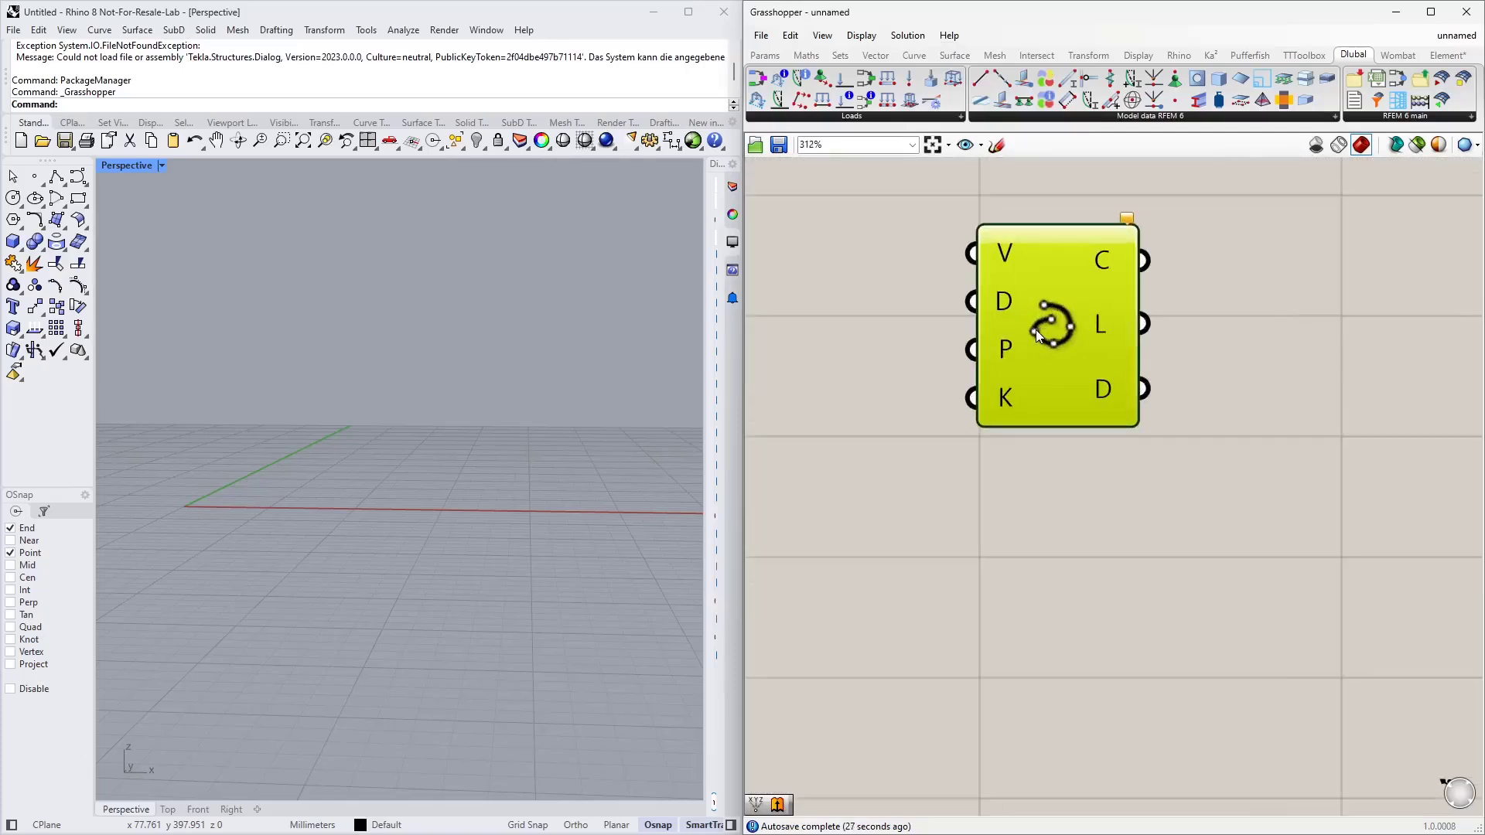
{"action": "scroll", "coordinate": [1037, 329], "scroll_direction": "up", "scroll_amount": 3}
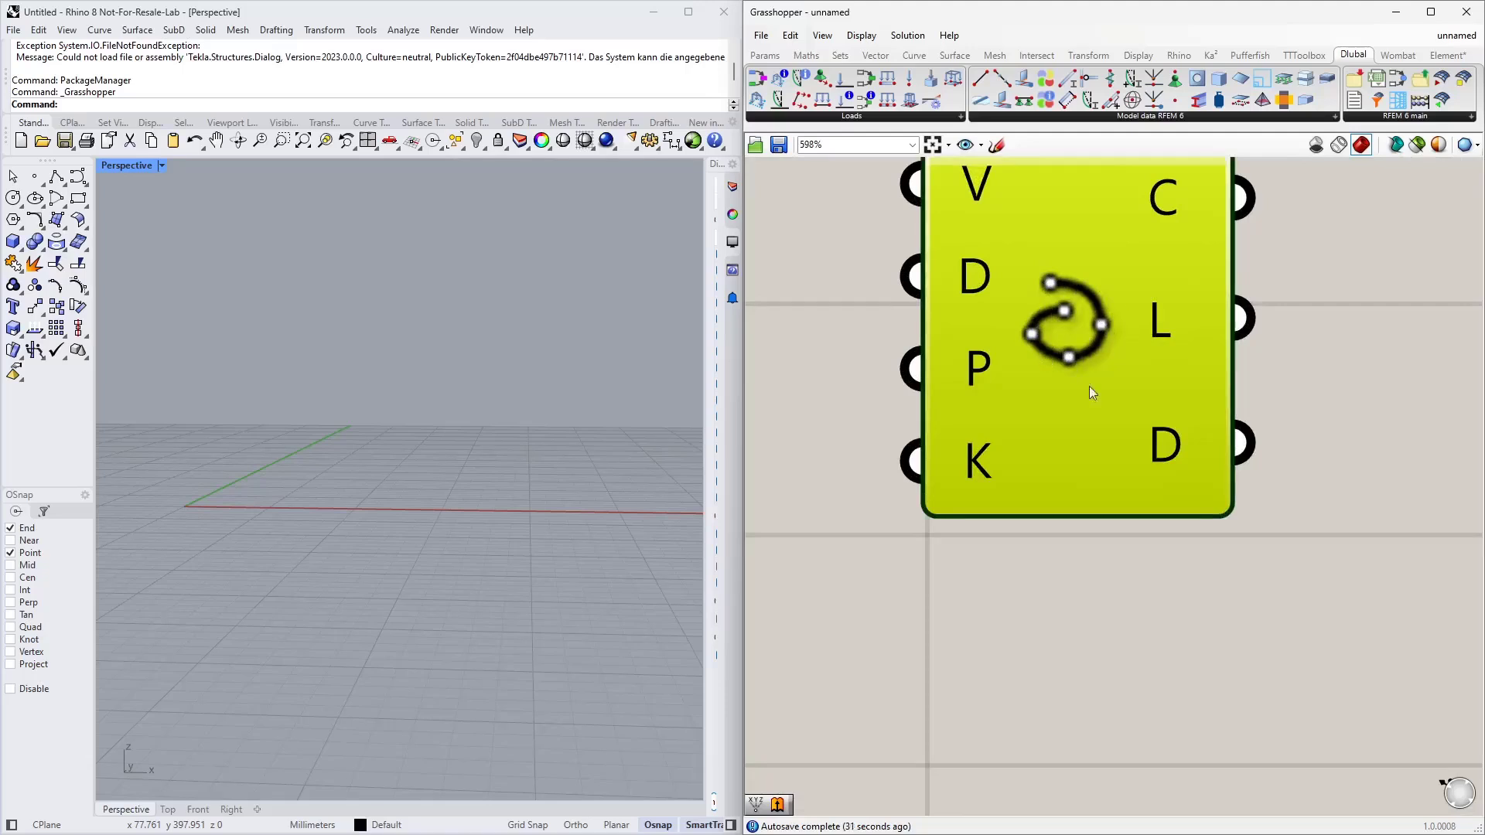
{"action": "scroll", "coordinate": [1106, 413], "scroll_direction": "down", "scroll_amount": 9}
{"action": "left_click_drag", "start_coordinate": [1111, 413], "coordinate": [1147, 378]}
{"action": "right_click_drag", "start_coordinate": [965, 382], "coordinate": [1032, 388]}
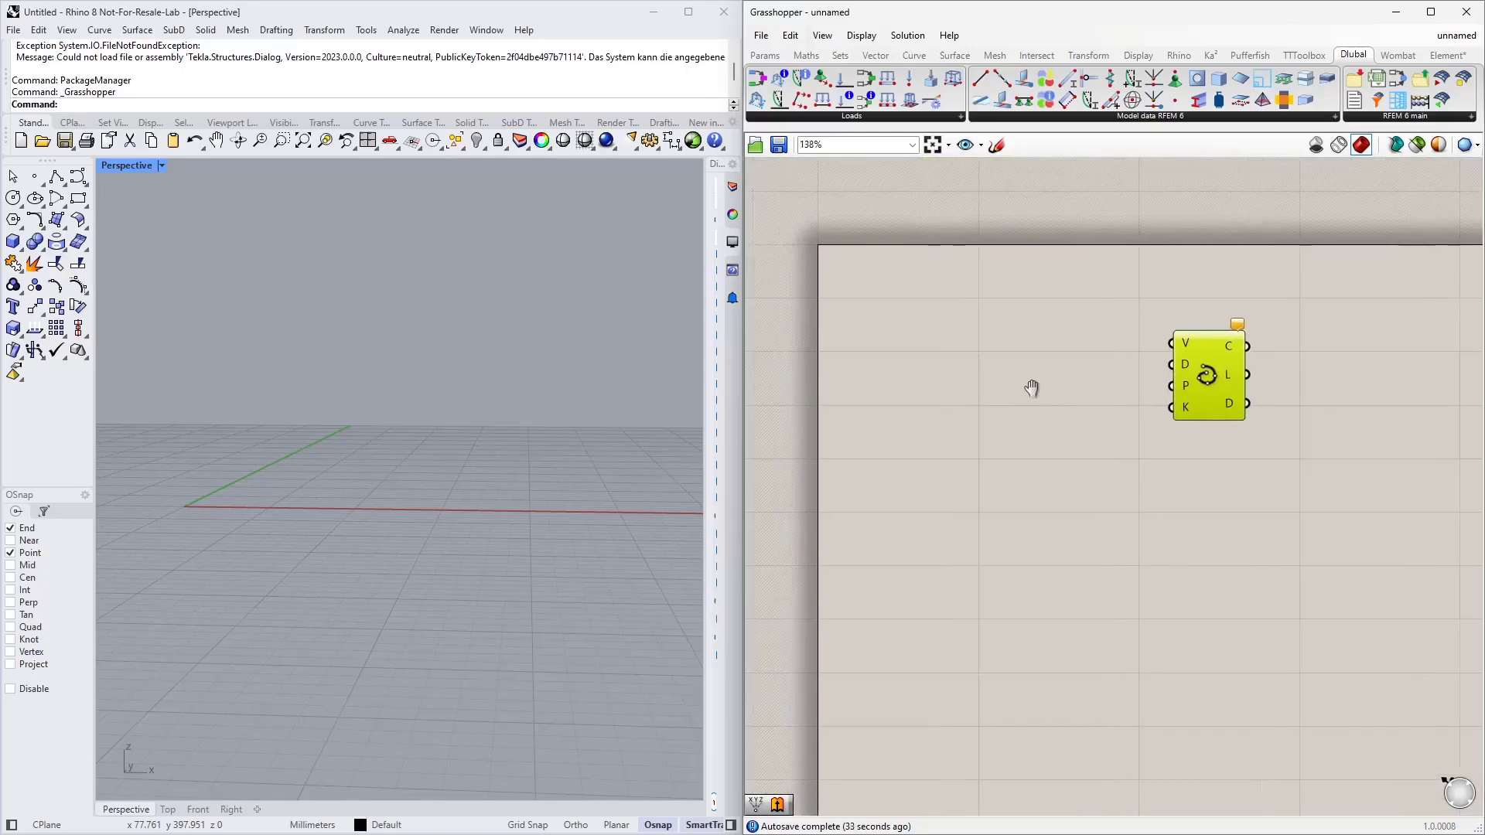
Add a Construct Point component before the Interpolate component and widen the gap between the two
{"action": "double_click", "coordinate": [981, 332]}
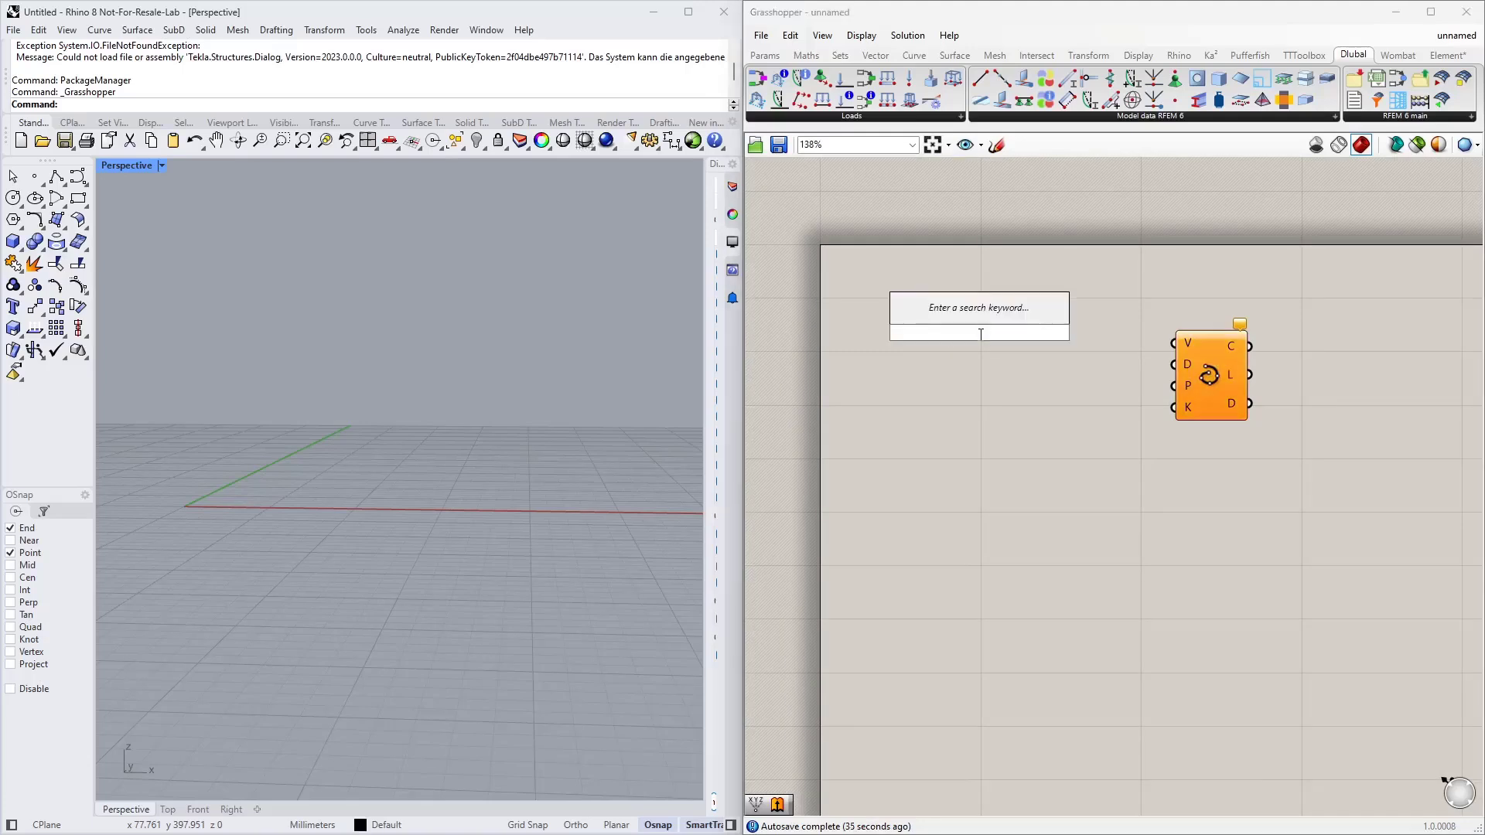
{"action": "type", "text": "construc poin"}
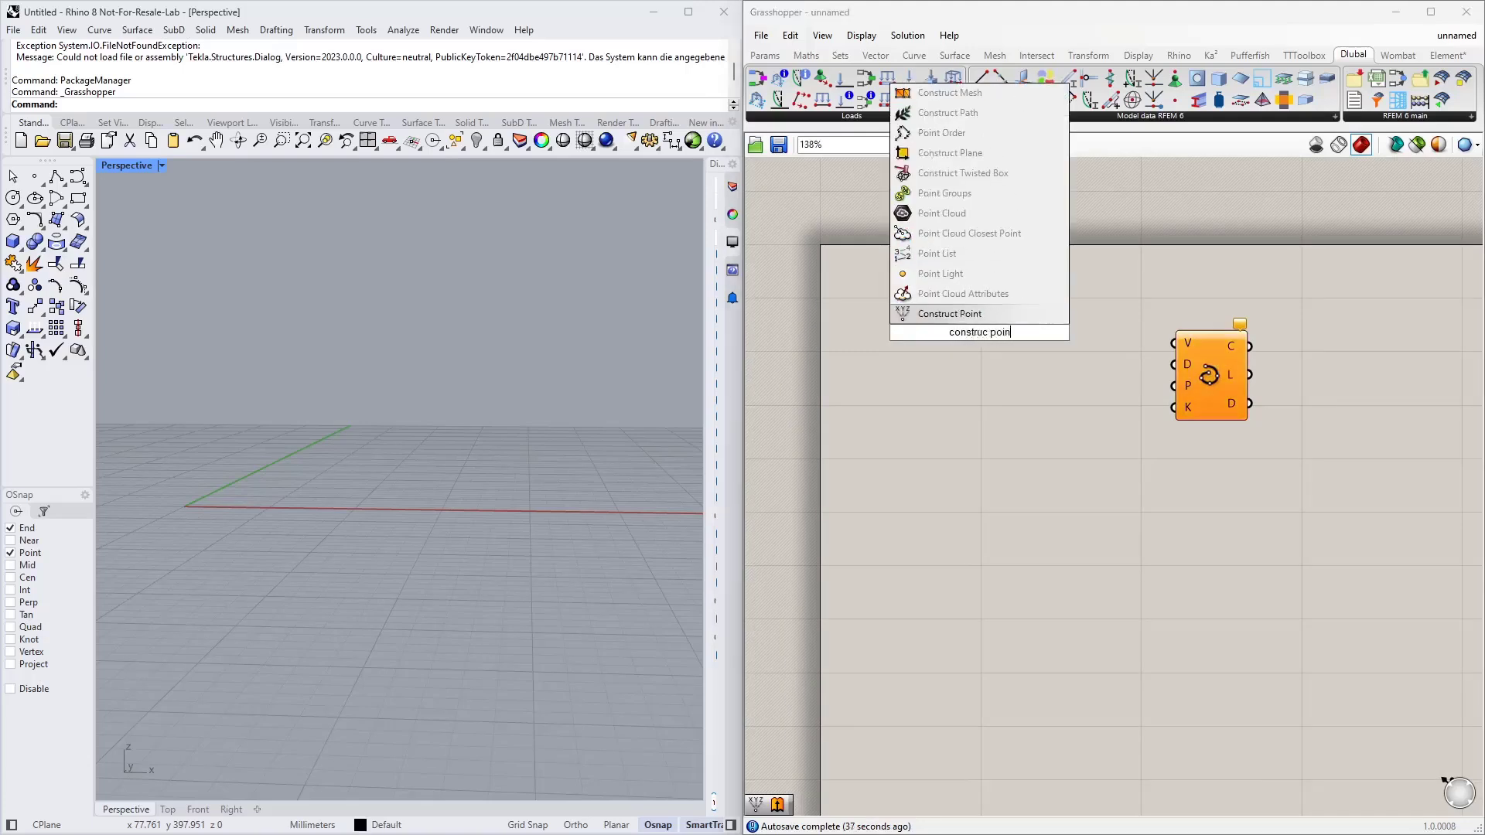
{"action": "key", "text": "Return"}
{"action": "scroll", "coordinate": [1117, 365], "scroll_direction": "down", "scroll_amount": 2}
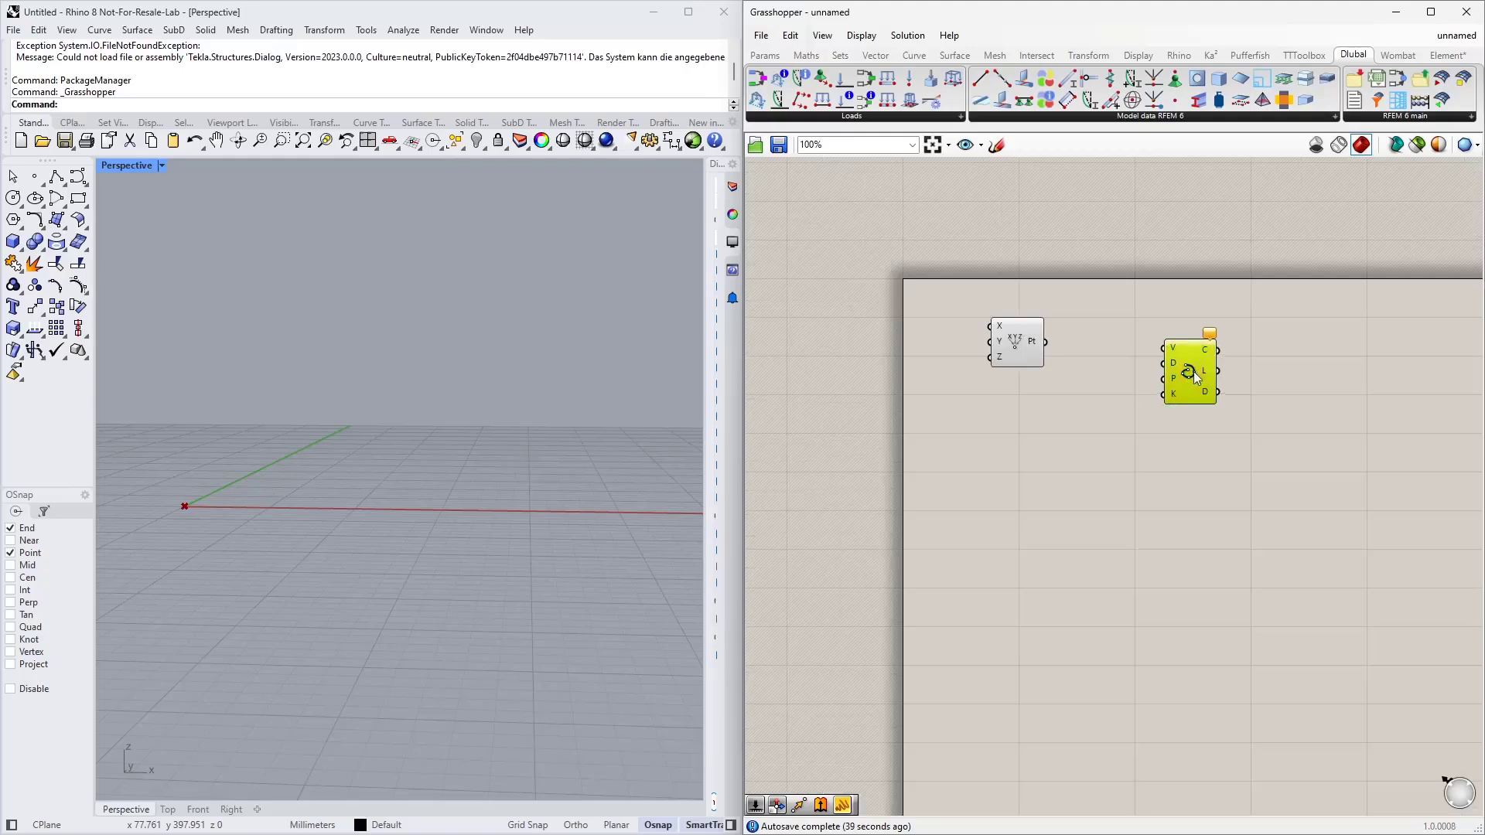
{"action": "left_click_drag", "start_coordinate": [1195, 371], "coordinate": [1255, 372]}
Duplicate the Construct Point component twice and arrange the three copies in a column before the Interpolate component
{"action": "left_click_drag", "start_coordinate": [1012, 336], "coordinate": [1085, 391]}
{"action": "key", "text": "ctrl+c"}
{"action": "key", "text": "ctrl+v"}
{"action": "key", "text": "ctrl+v"}
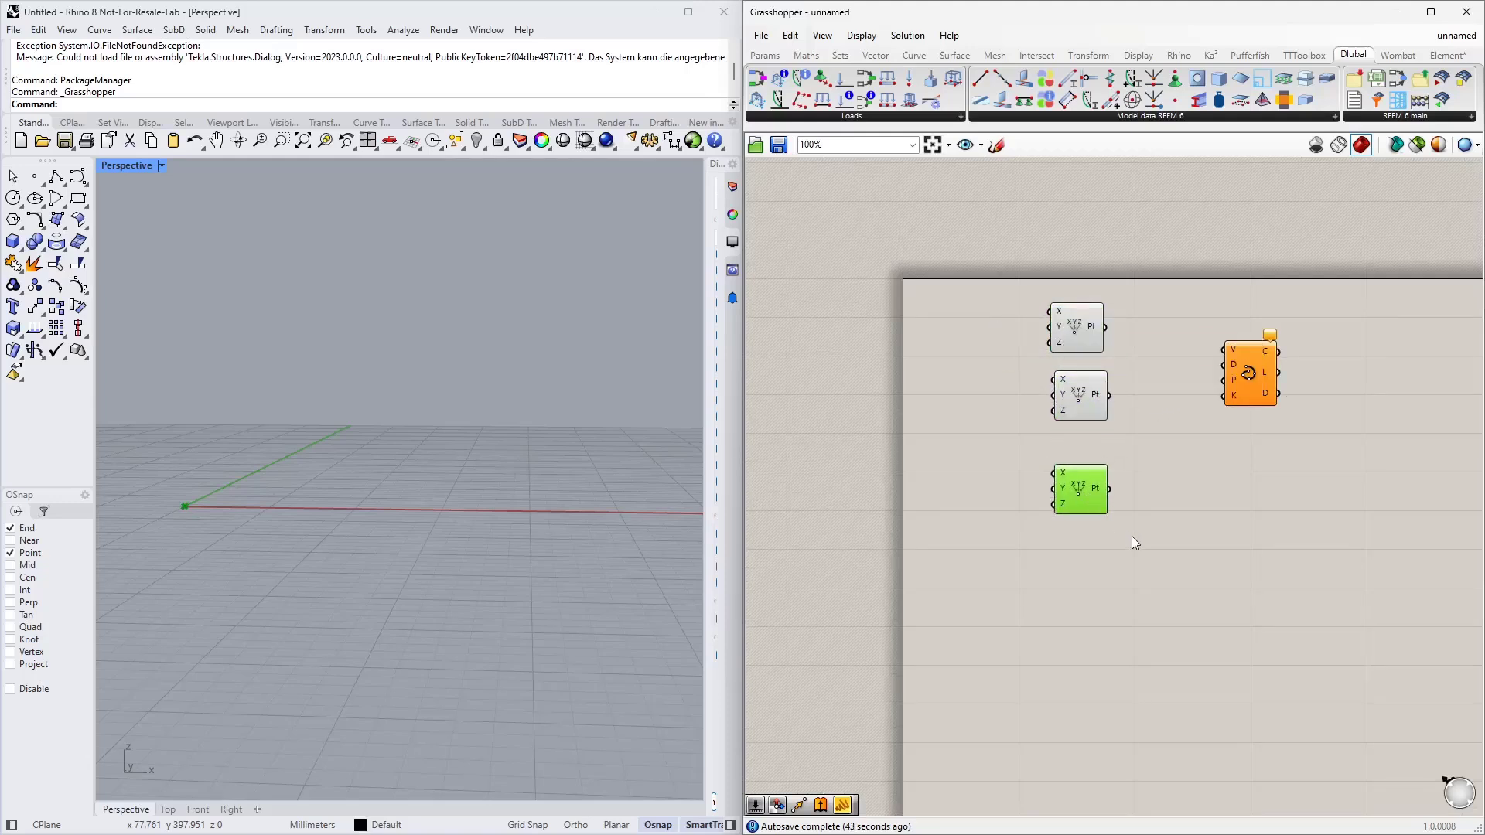
{"action": "left_click", "coordinate": [1134, 539]}
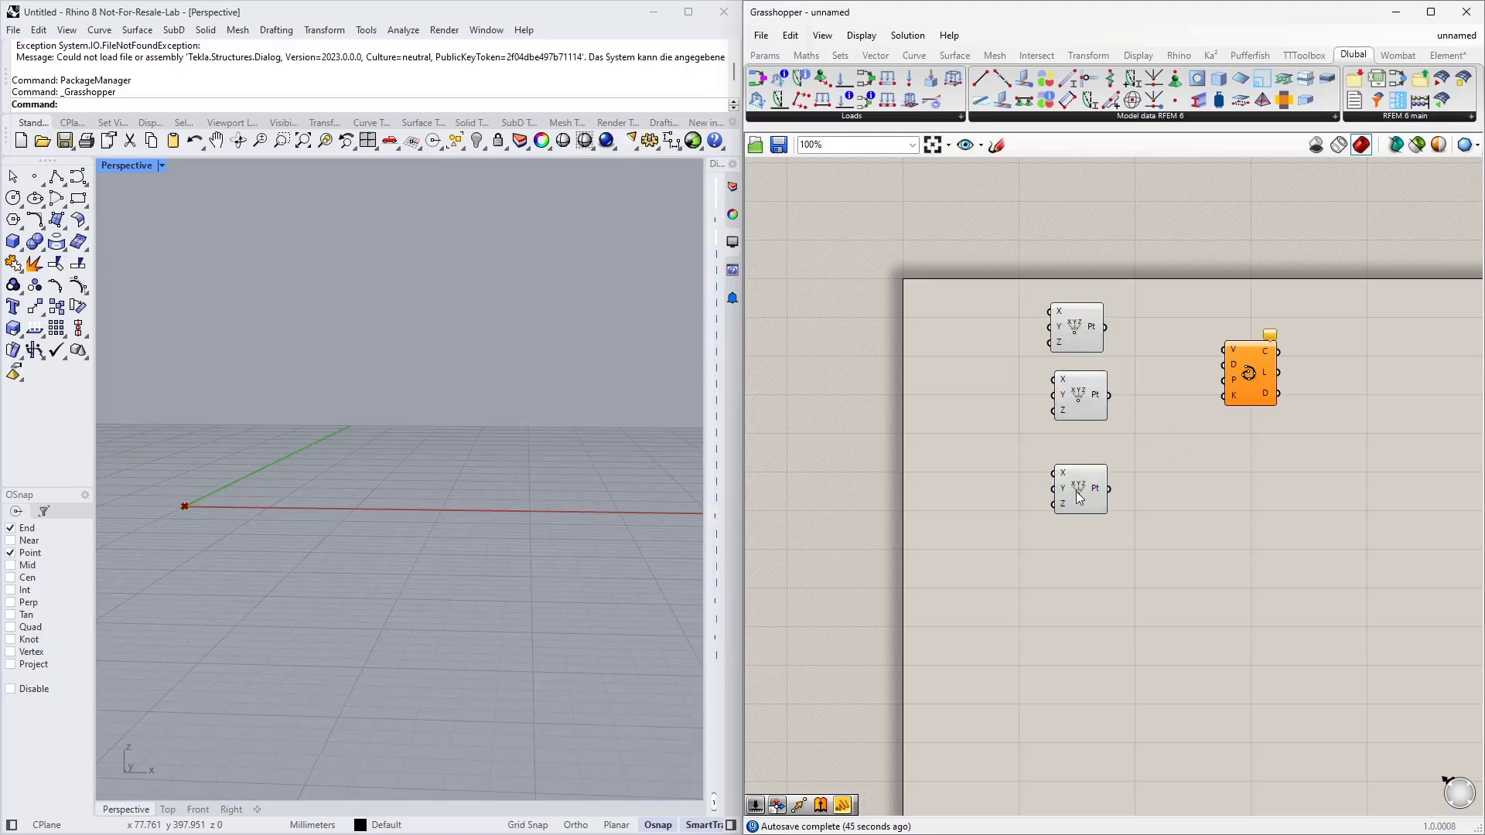
{"action": "left_click_drag", "start_coordinate": [1079, 489], "coordinate": [1085, 525]}
{"action": "left_click_drag", "start_coordinate": [1080, 394], "coordinate": [1087, 425]}
{"action": "left_click_drag", "start_coordinate": [1092, 330], "coordinate": [1103, 352]}
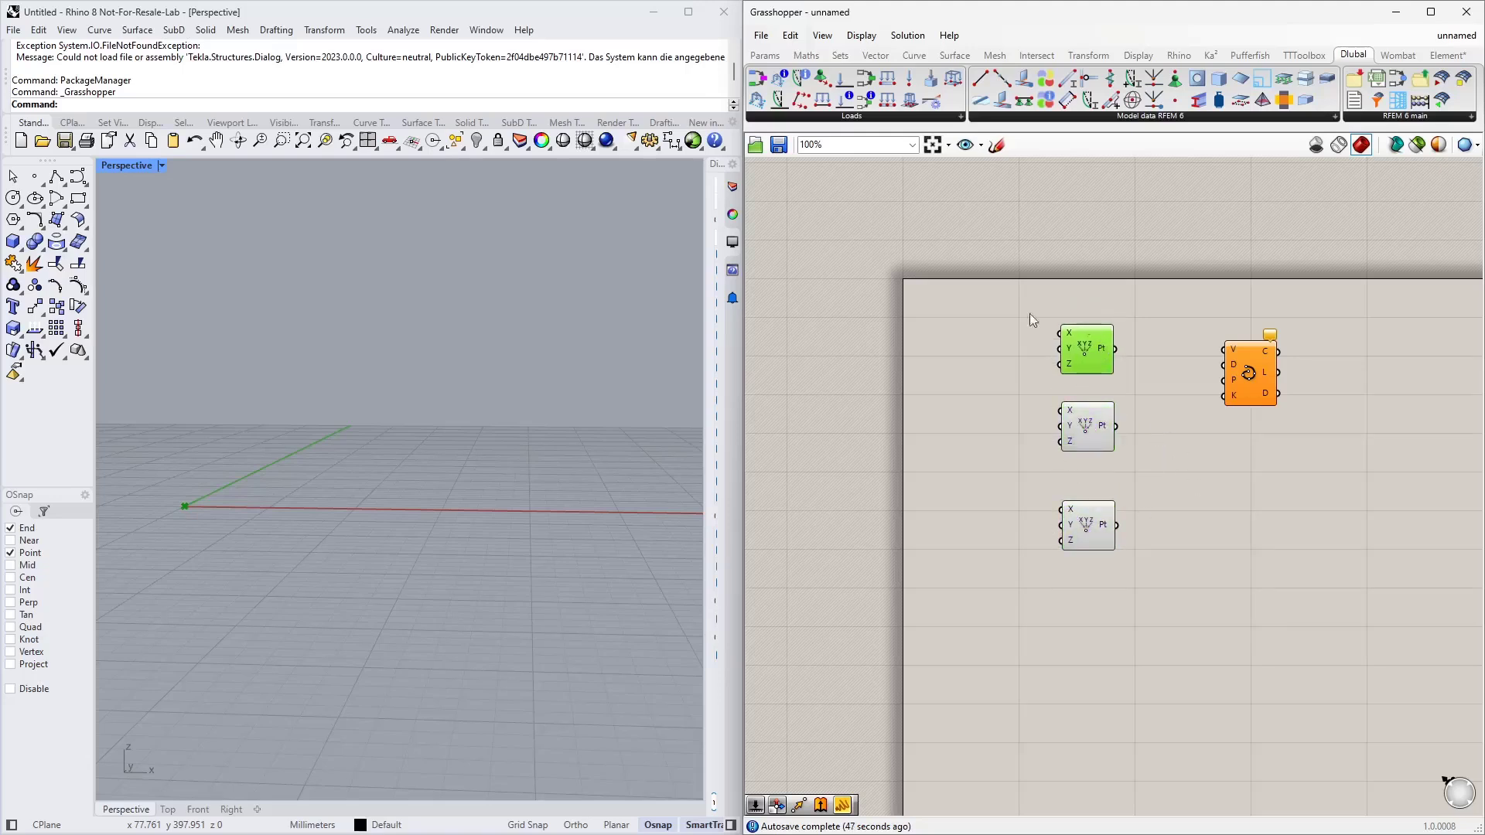
Add an MD Slider to the canvas in the free space before the Construct Point components
{"action": "double_click", "coordinate": [809, 319]}
{"action": "type", "text": "md sli"}
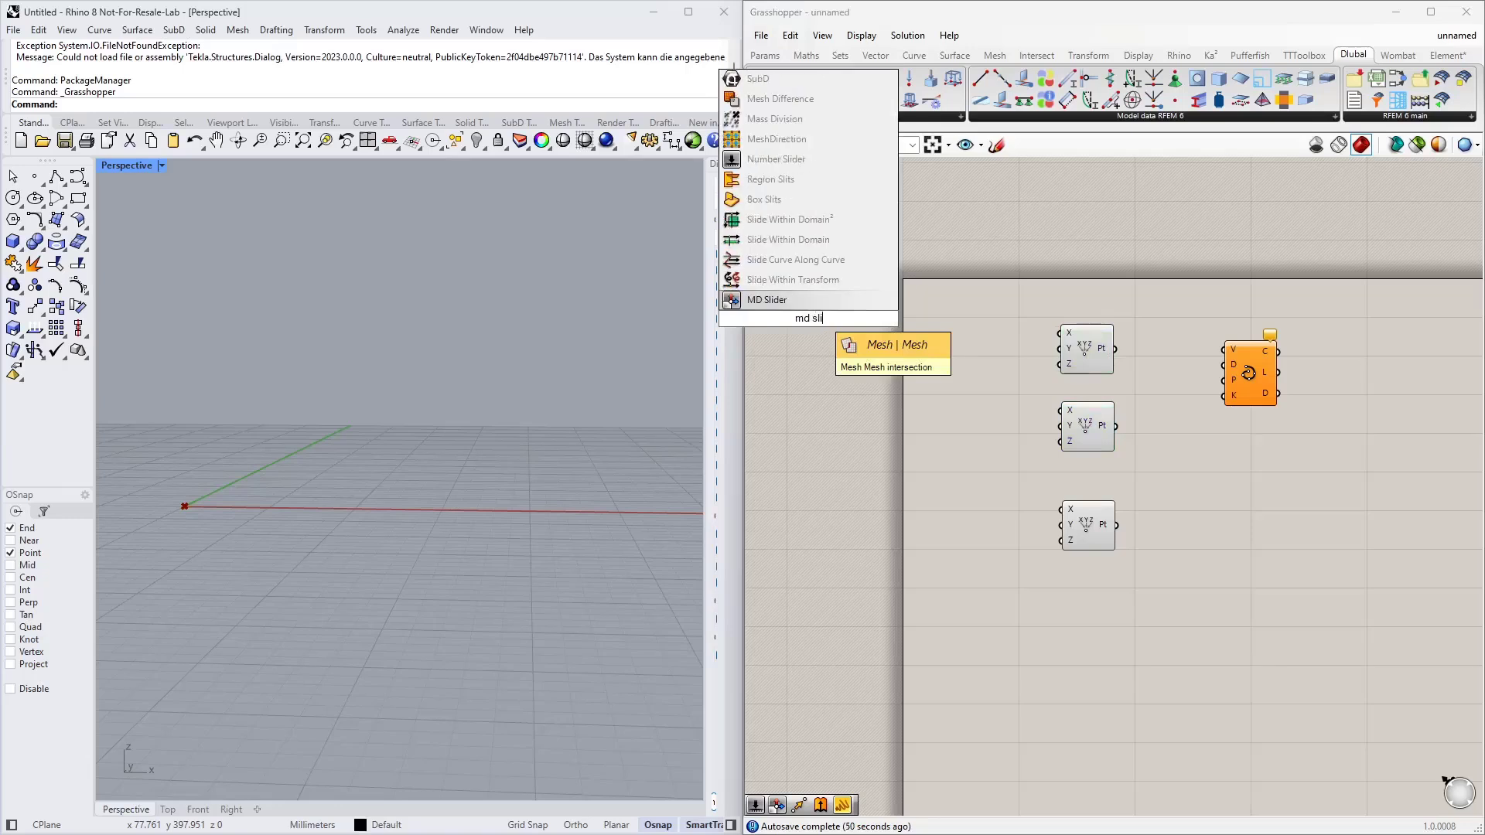
{"action": "key", "text": "Return"}
{"action": "right_click_drag", "start_coordinate": [852, 282], "coordinate": [953, 308]}
Set both the X-Domain and the Y-Domain of the MD Slider to 0 To 10
{"action": "double_click", "coordinate": [953, 309]}
{"action": "left_click", "coordinate": [1011, 271]}
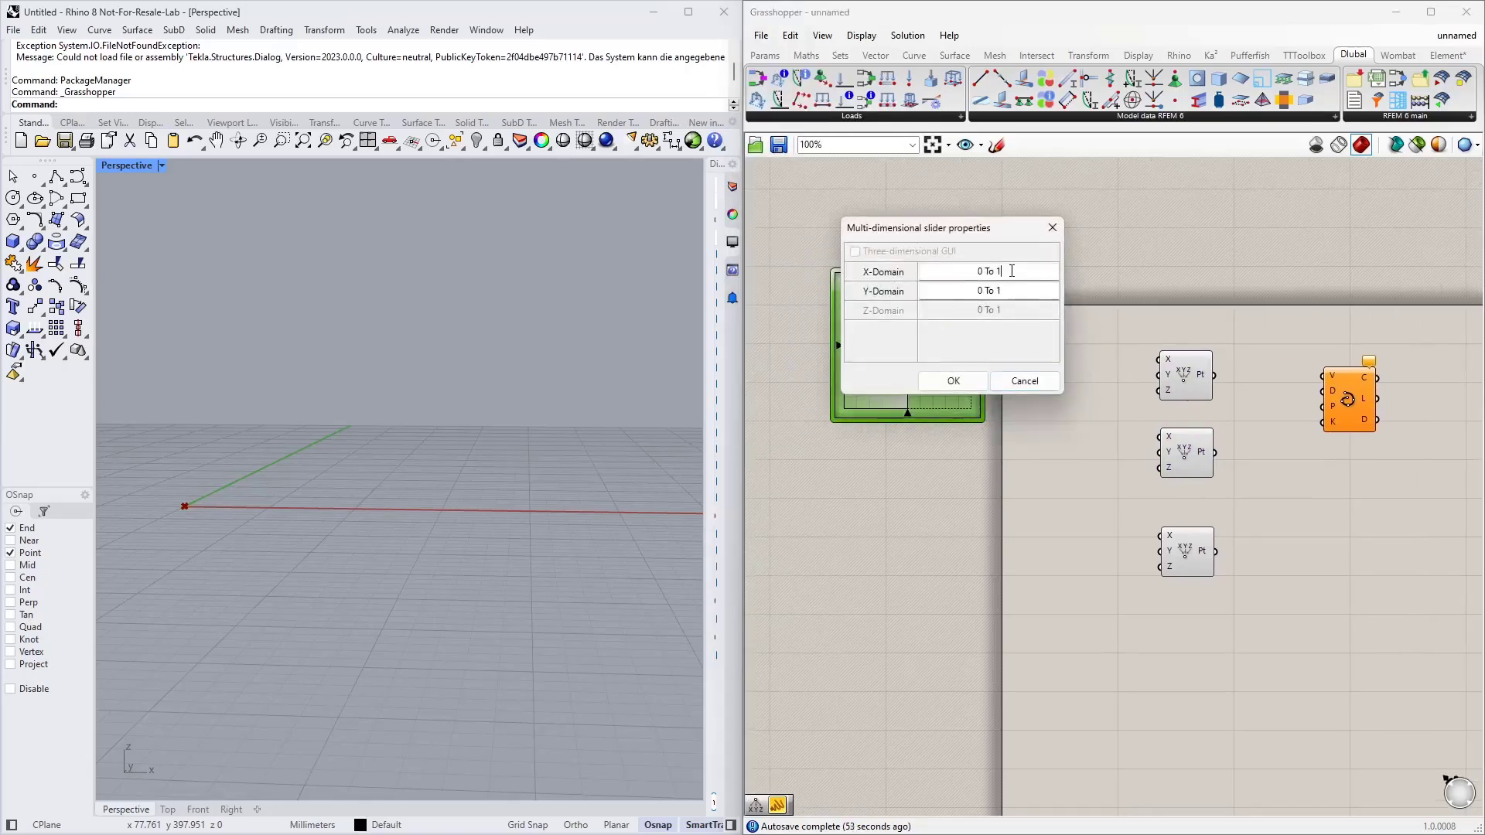
{"action": "type", "text": "0"}
{"action": "left_click", "coordinate": [1004, 296]}
{"action": "type", "text": "0"}
{"action": "left_click", "coordinate": [964, 382]}
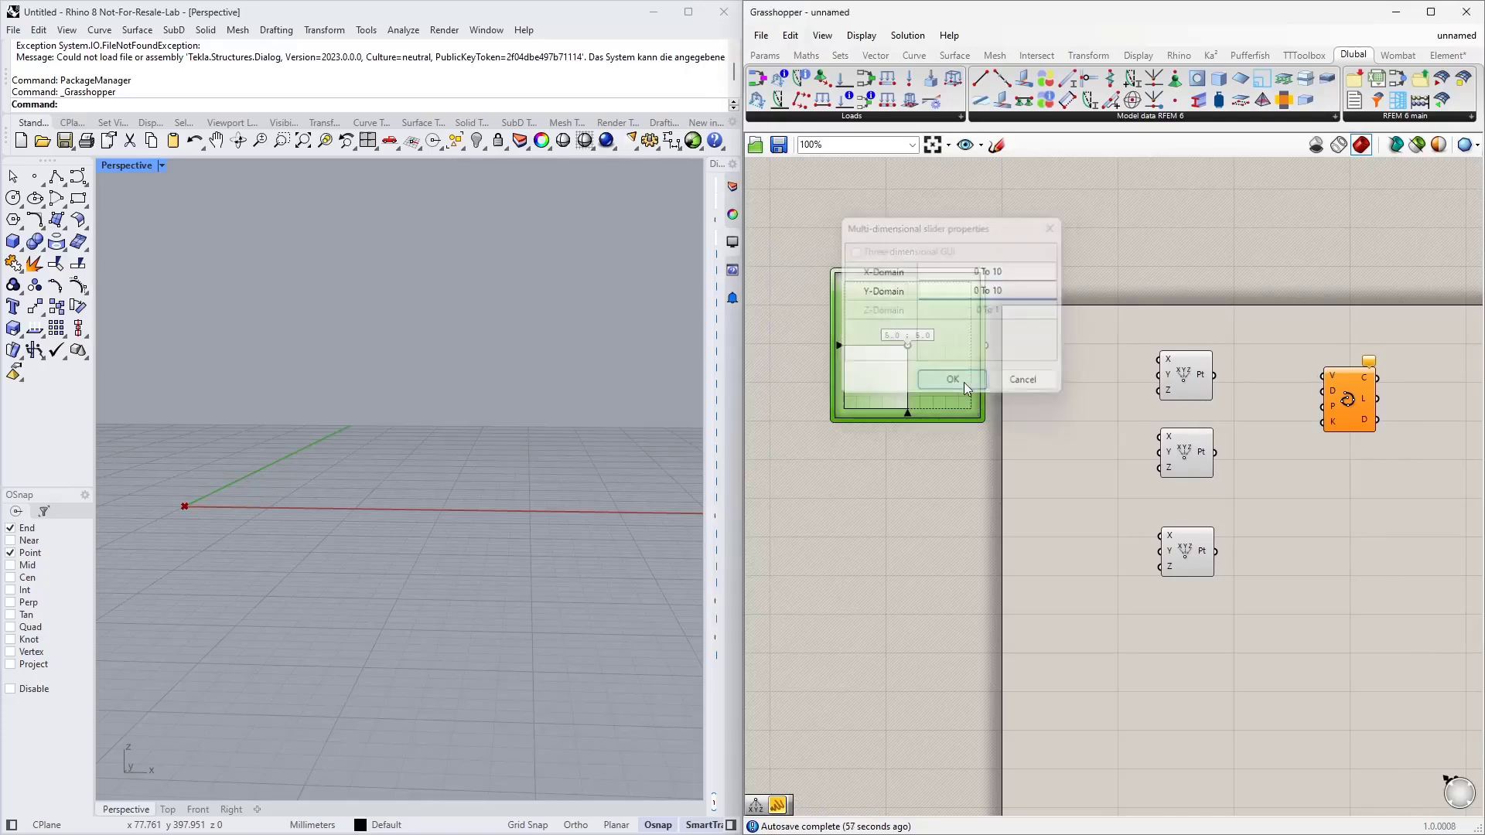
Set the MD Slider to about 3.99 ; 5.18 and move it further away from the Construct Point components
{"action": "scroll", "coordinate": [919, 401], "scroll_direction": "up", "scroll_amount": 2}
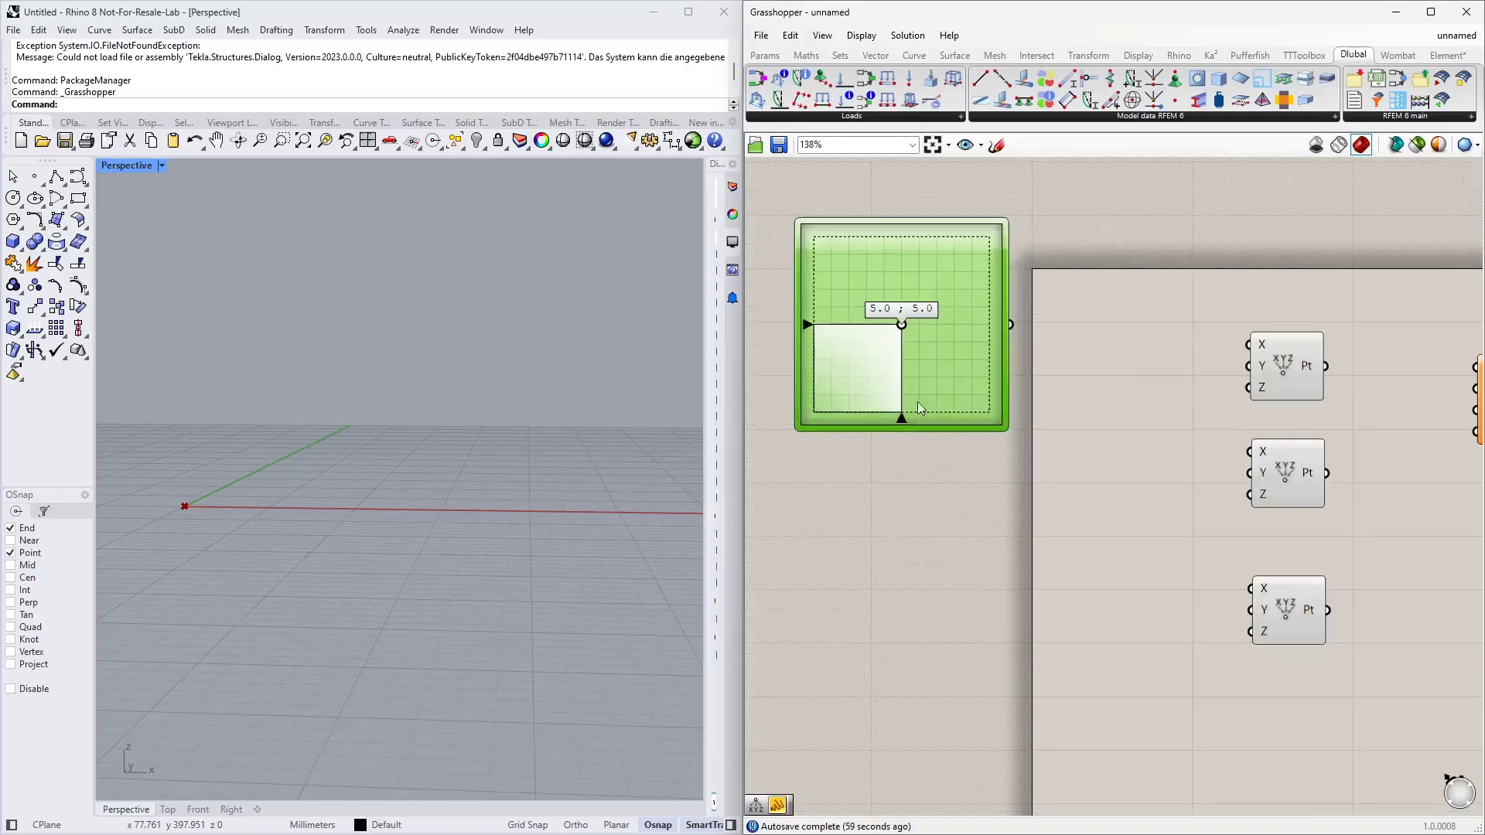
{"action": "right_click_drag", "start_coordinate": [956, 361], "coordinate": [953, 411]}
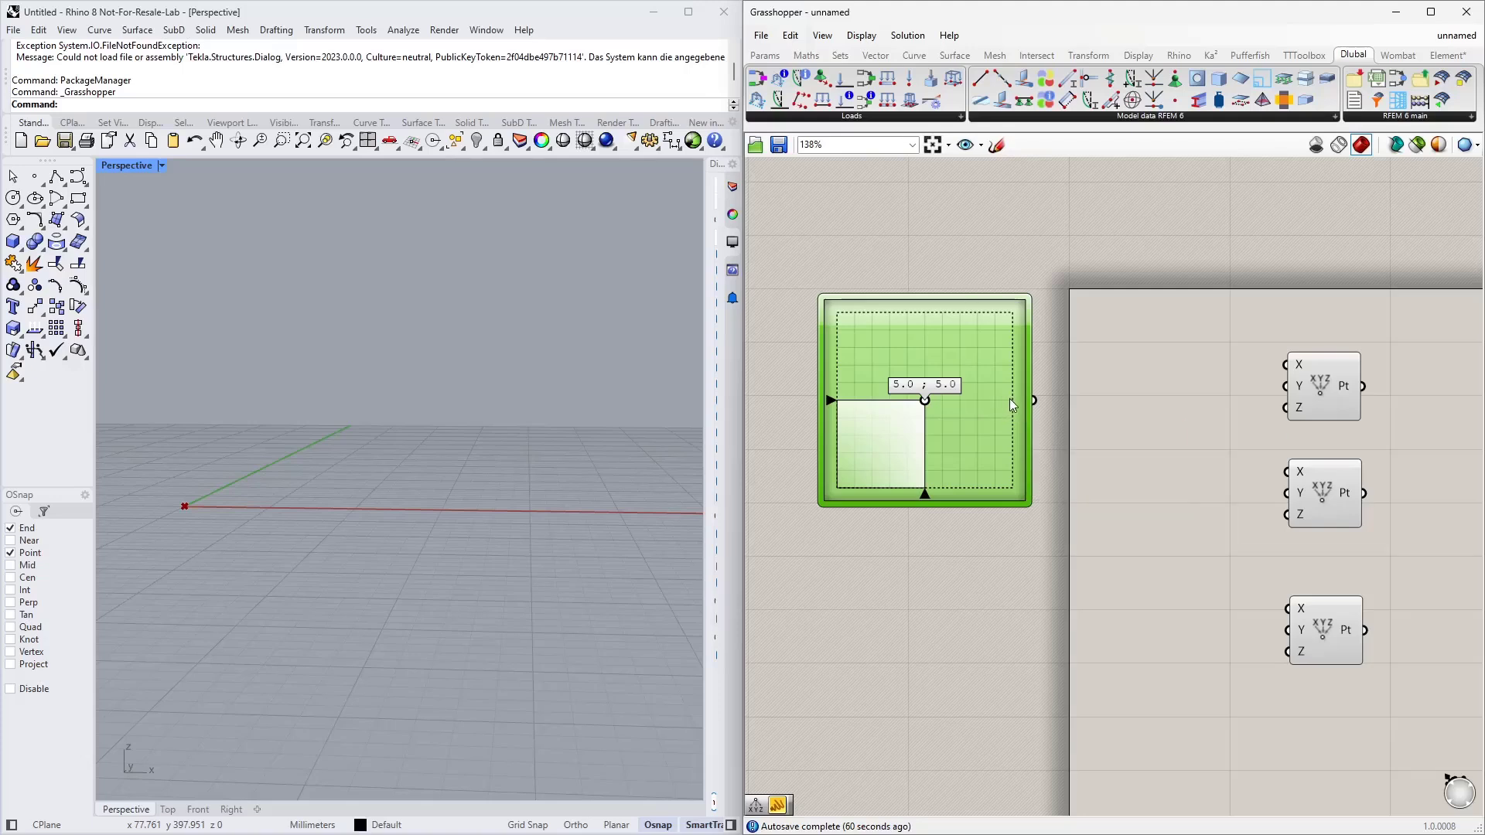
{"action": "mouse_move", "coordinate": [925, 400]}
{"action": "left_mouse_down"}
{"action": "mouse_move", "coordinate": [879, 424]}
{"action": "mouse_move", "coordinate": [966, 446]}
{"action": "mouse_move", "coordinate": [955, 382]}
{"action": "mouse_move", "coordinate": [885, 429]}
{"action": "mouse_move", "coordinate": [950, 411]}
{"action": "mouse_move", "coordinate": [907, 396]}
{"action": "left_mouse_up"}
{"action": "right_click_drag", "start_coordinate": [1049, 424], "coordinate": [1019, 349]}
{"action": "scroll", "coordinate": [1023, 407], "scroll_direction": "down", "scroll_amount": 1}
{"action": "left_click_drag", "start_coordinate": [899, 331], "coordinate": [933, 304]}
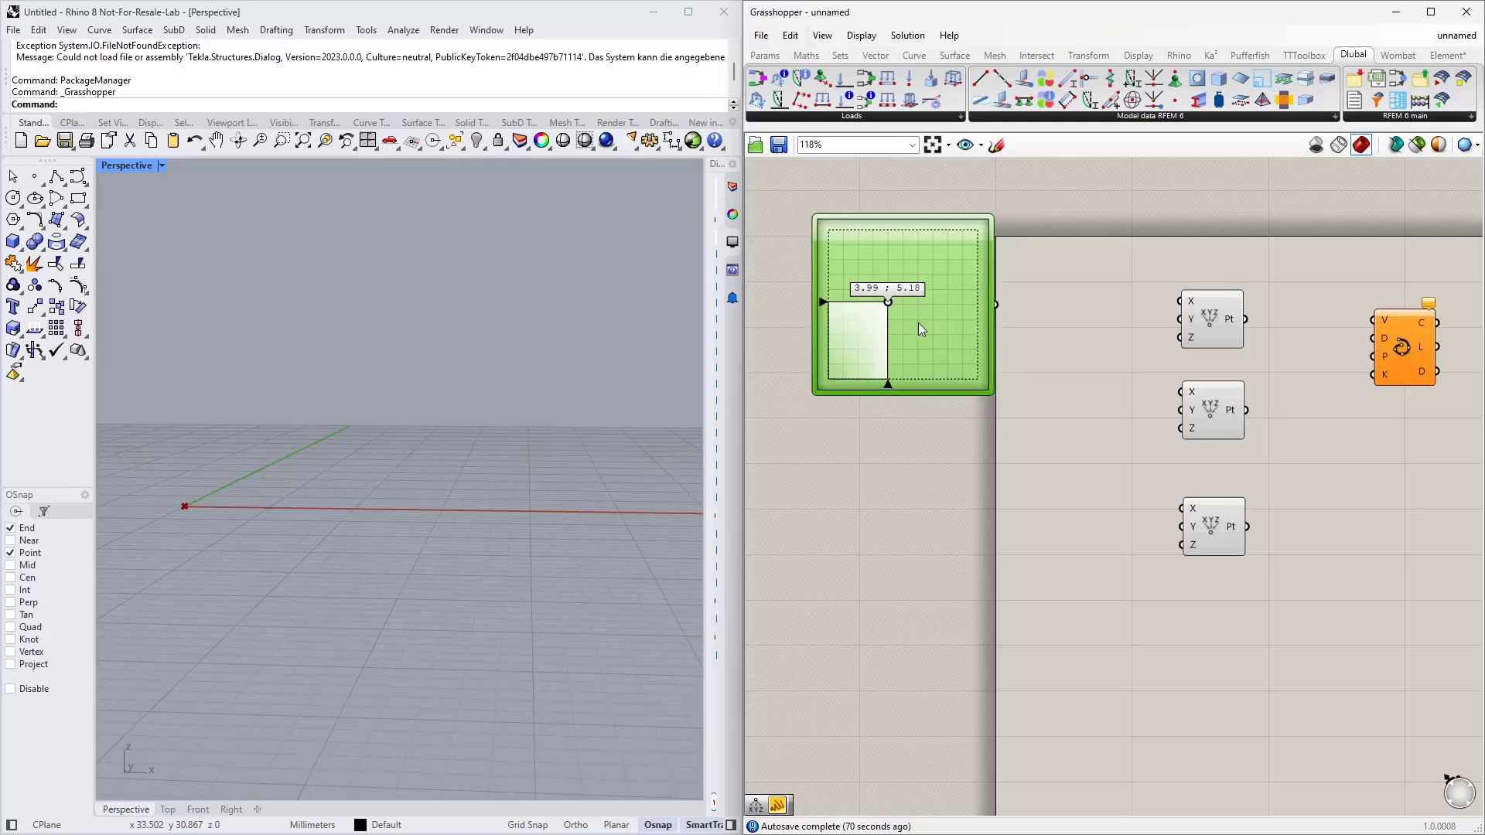
{"action": "left_click_drag", "start_coordinate": [918, 323], "coordinate": [858, 348]}
Add a Deconstruct component between the MD Slider and the Construct Points and feed the slider output into its P input
{"action": "left_click", "coordinate": [1028, 321]}
{"action": "double_click", "coordinate": [1029, 322]}
{"action": "type", "text": "deconst"}
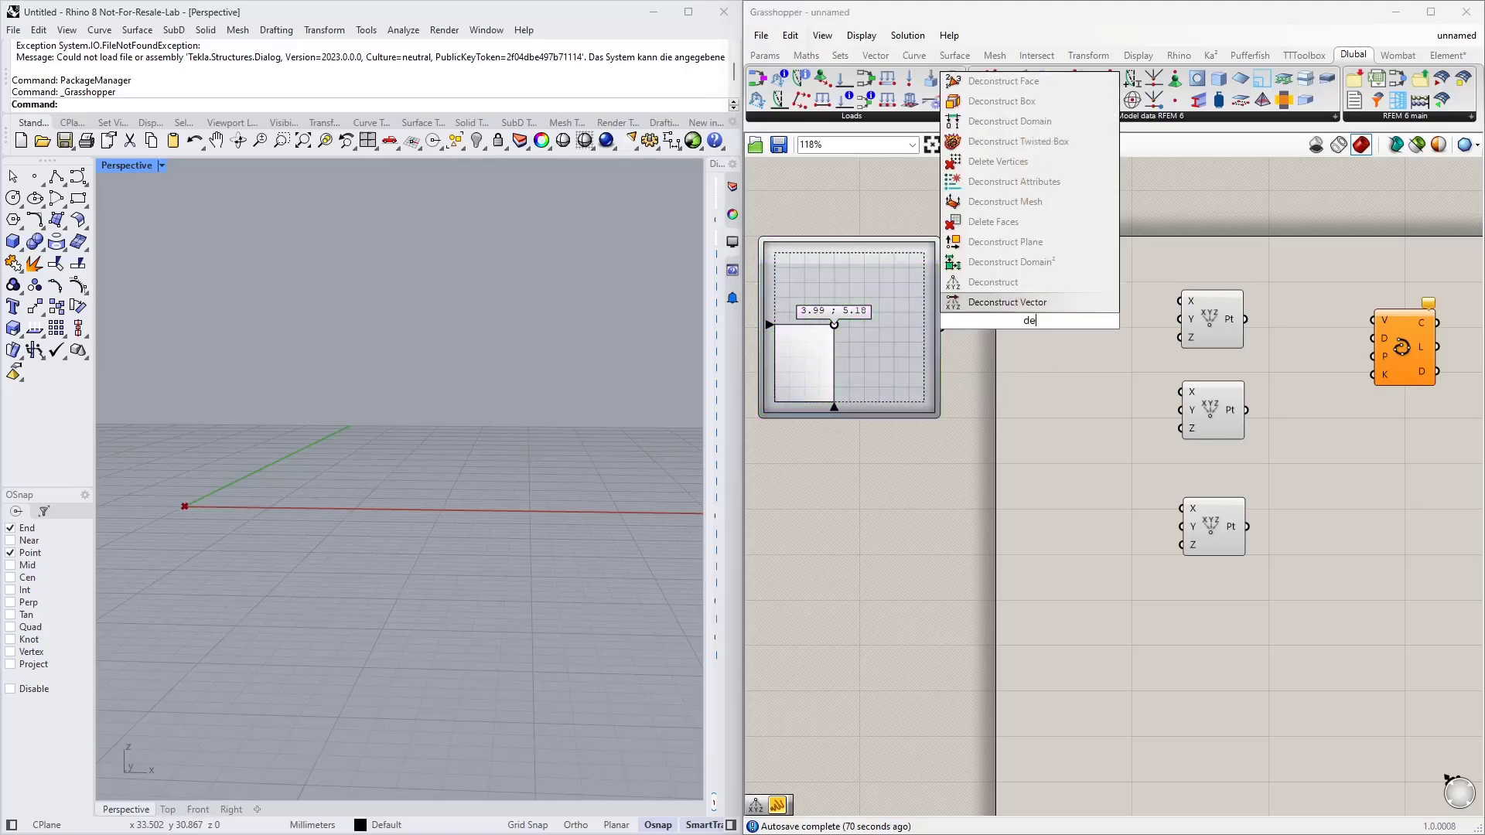
{"action": "key", "text": "Return"}
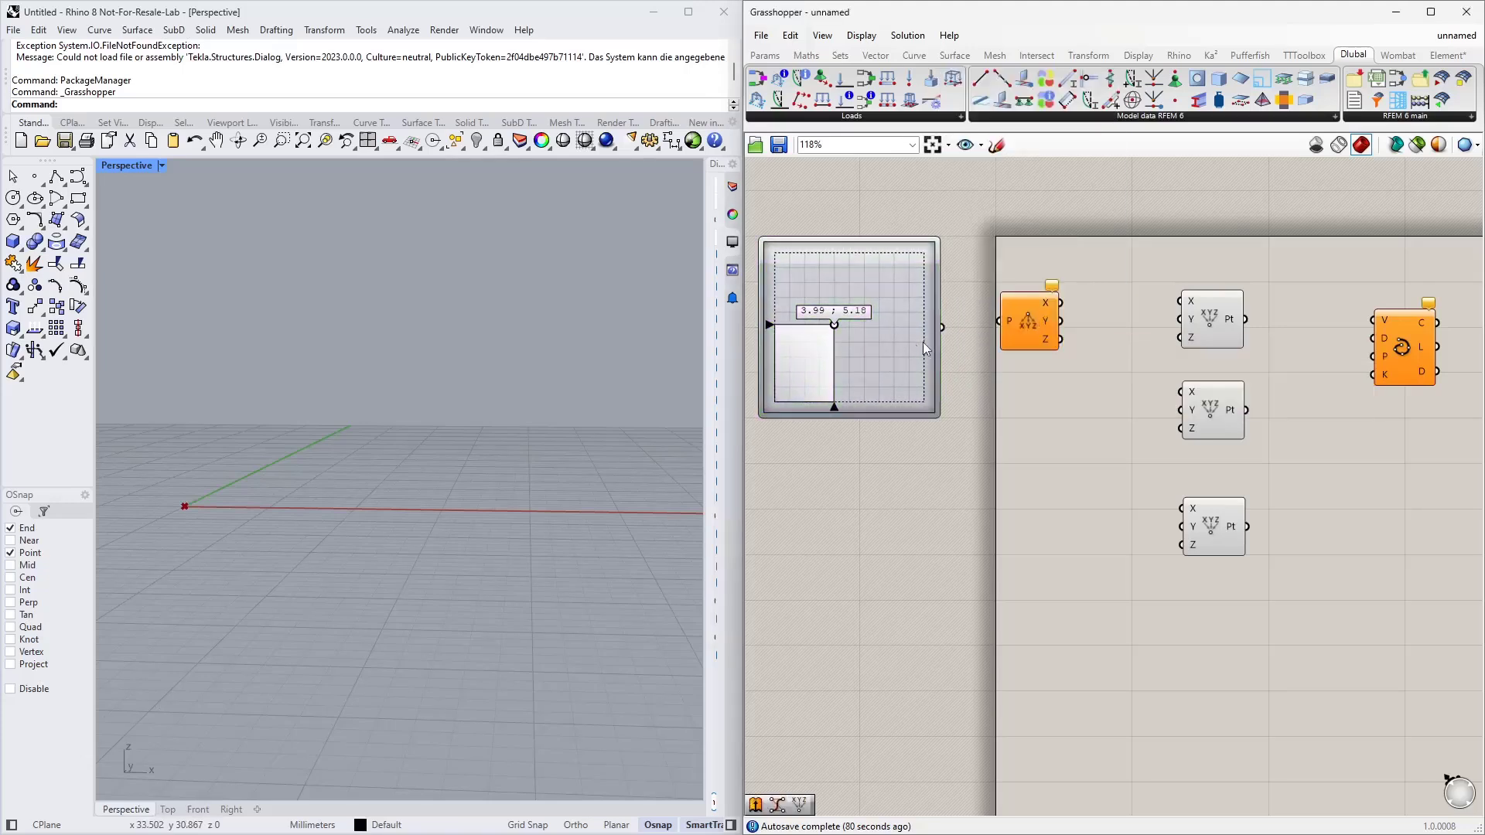
{"action": "left_click_drag", "start_coordinate": [944, 327], "coordinate": [1004, 322]}
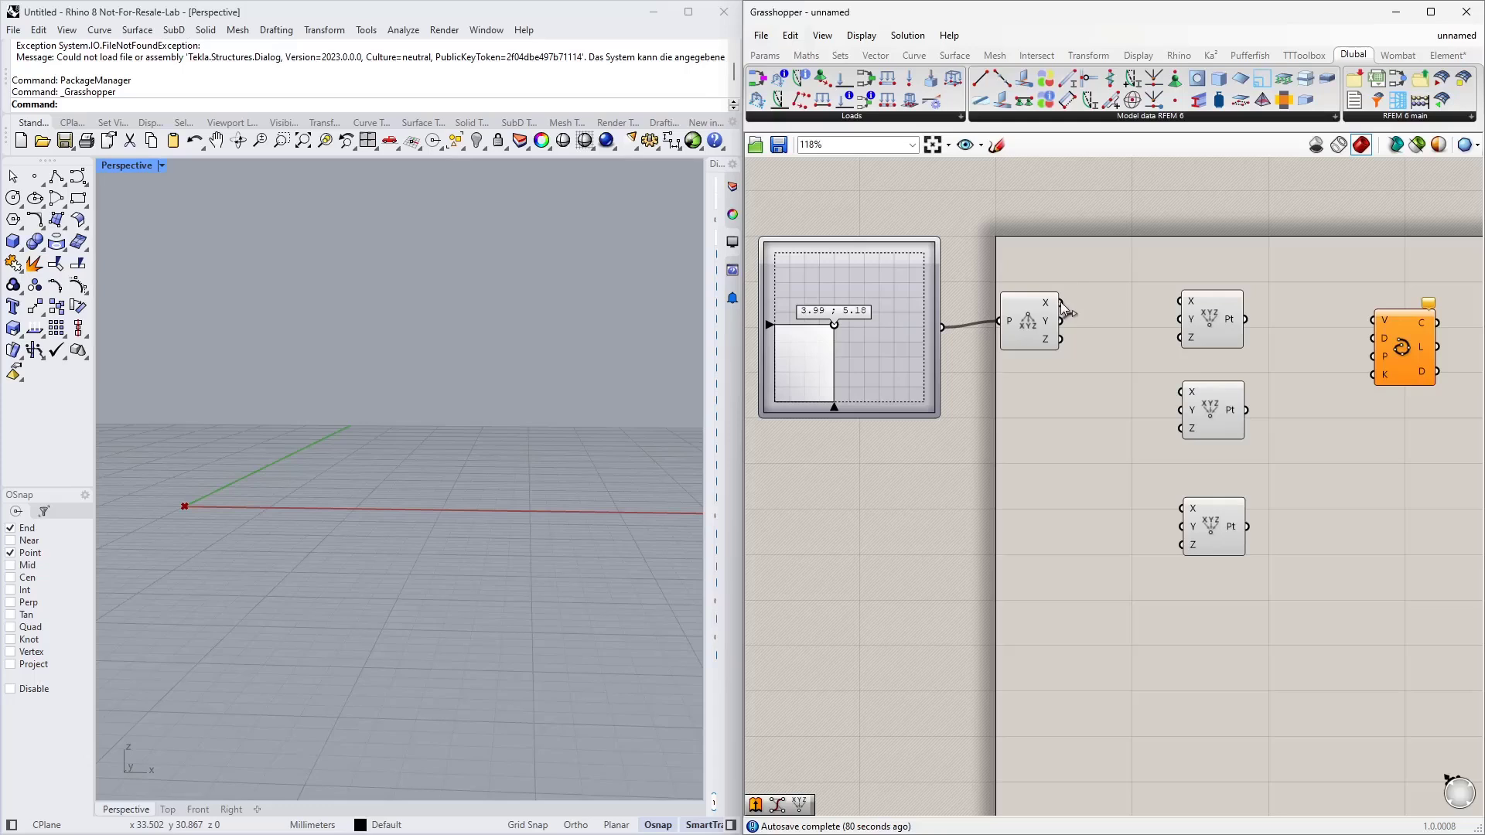
Wire the deconstructed X and Y to the first Construct Point's X and Z, with the MD Slider at about 5.28 ; 3.78
{"action": "left_click_drag", "start_coordinate": [1061, 302], "coordinate": [1181, 301]}
{"action": "left_click_drag", "start_coordinate": [843, 325], "coordinate": [856, 344]}
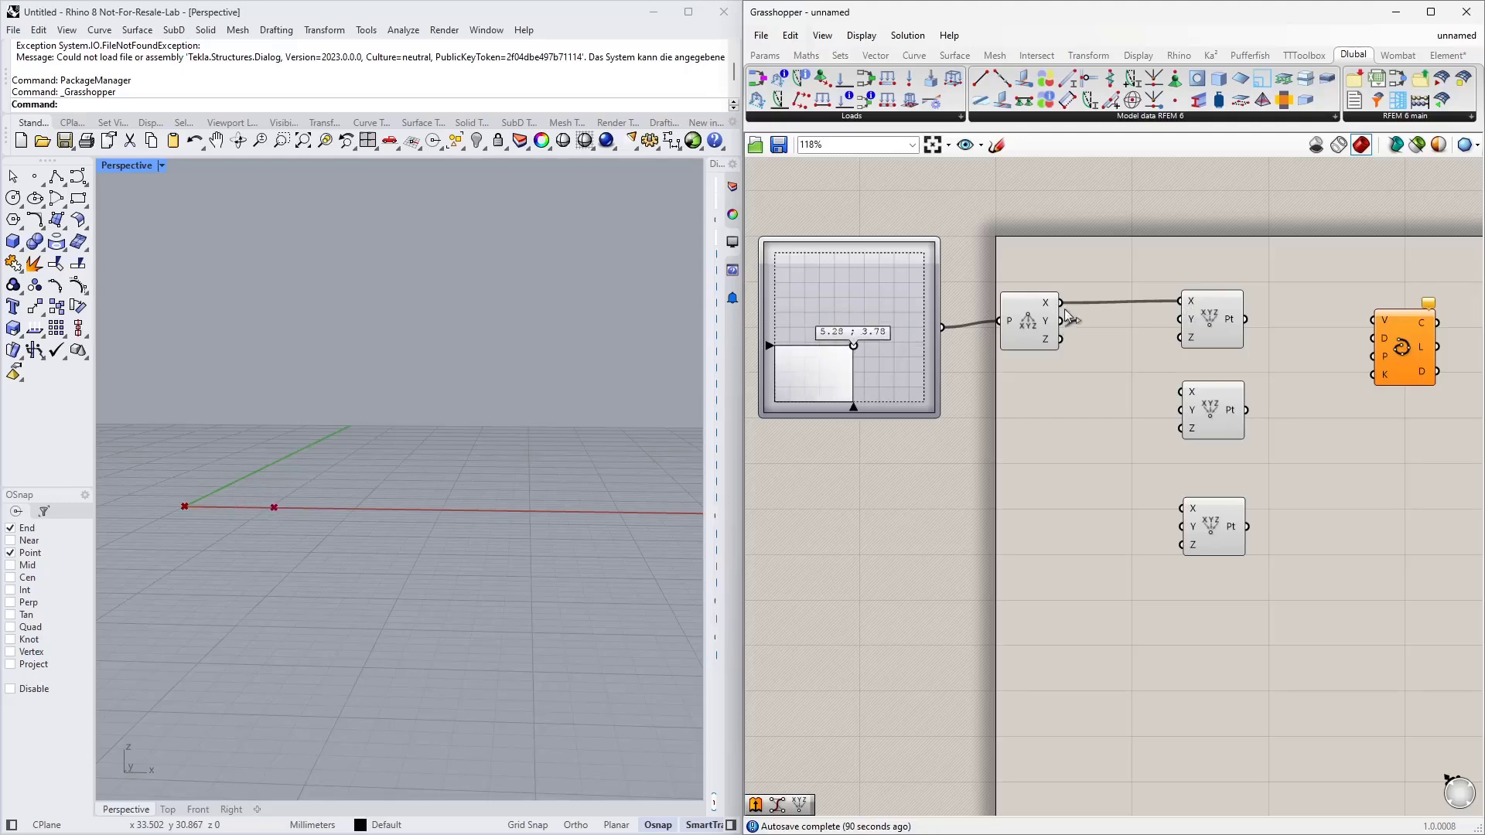
{"action": "left_click_drag", "start_coordinate": [1061, 321], "coordinate": [1181, 338]}
{"action": "left_click_drag", "start_coordinate": [1004, 333], "coordinate": [1060, 334]}
Swap the wired Construct Point and its Deconstruct component with the unwired one, leaving the unwired point first in the column
{"action": "right_click_drag", "start_coordinate": [809, 318], "coordinate": [871, 311]}
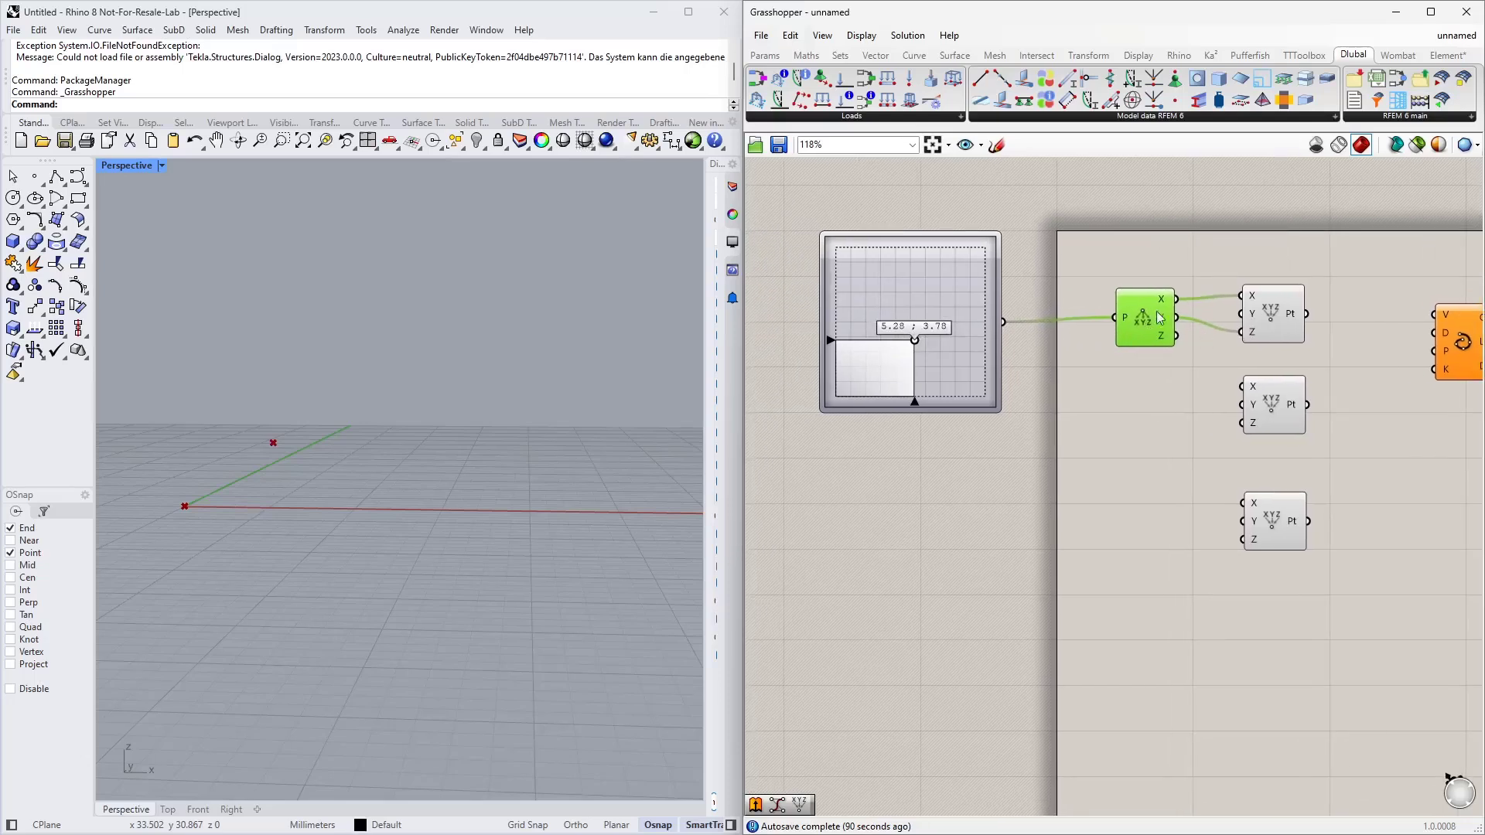
{"action": "left_click", "coordinate": [1266, 330], "text": "shift"}
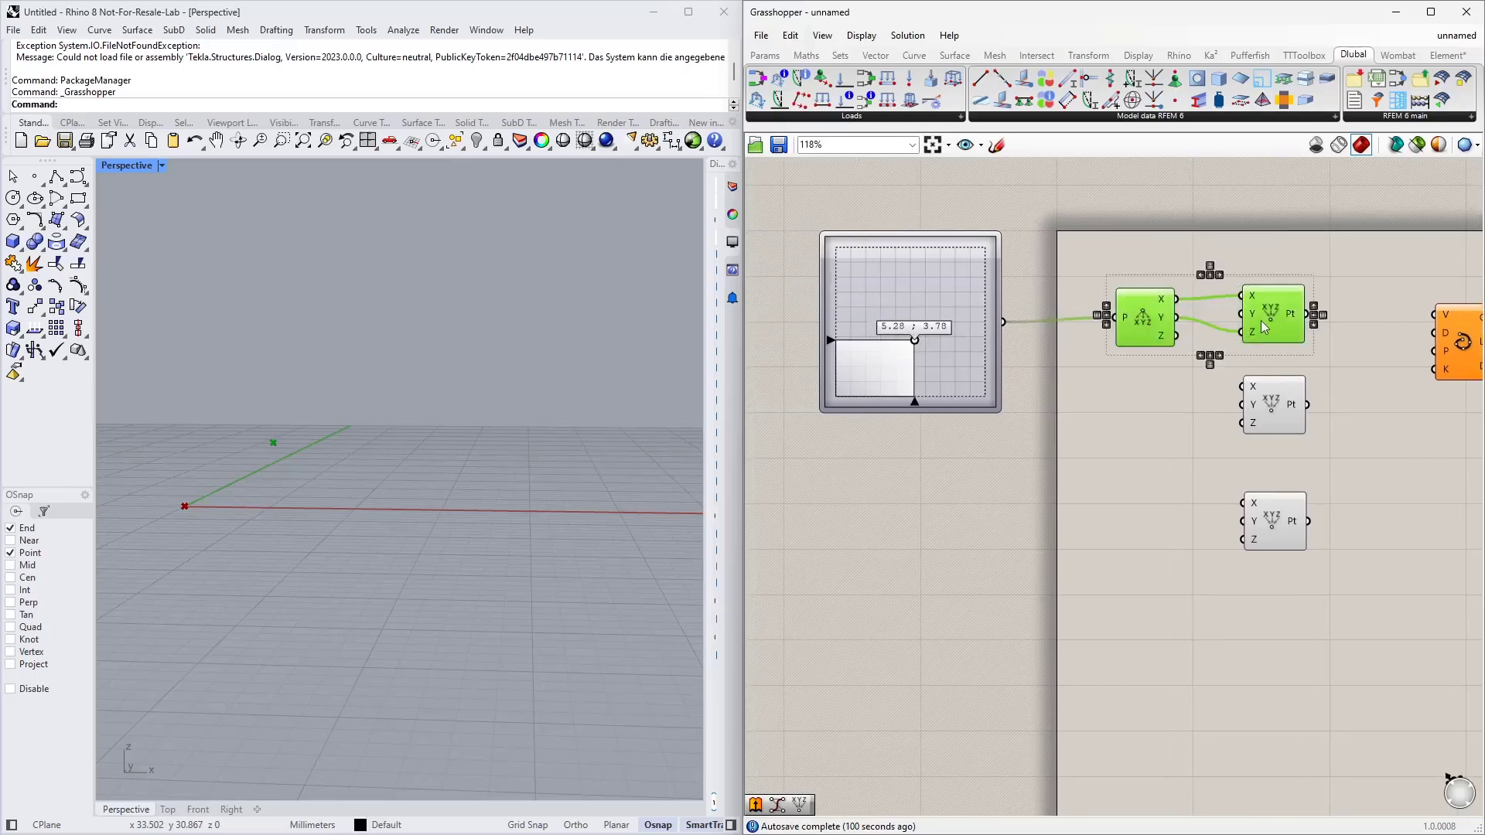
{"action": "left_click_drag", "start_coordinate": [1273, 318], "coordinate": [1278, 460]}
{"action": "left_click_drag", "start_coordinate": [1277, 404], "coordinate": [1277, 300]}
{"action": "left_click_drag", "start_coordinate": [1336, 472], "coordinate": [1126, 398]}
{"action": "left_click_drag", "start_coordinate": [1288, 443], "coordinate": [1286, 399]}
Identify the first two points in the Rhino view and set the MD Slider to about 2.74 ; 2.17
{"action": "left_click", "coordinate": [1261, 313]}
{"action": "scroll", "coordinate": [201, 507], "scroll_direction": "up", "scroll_amount": 2}
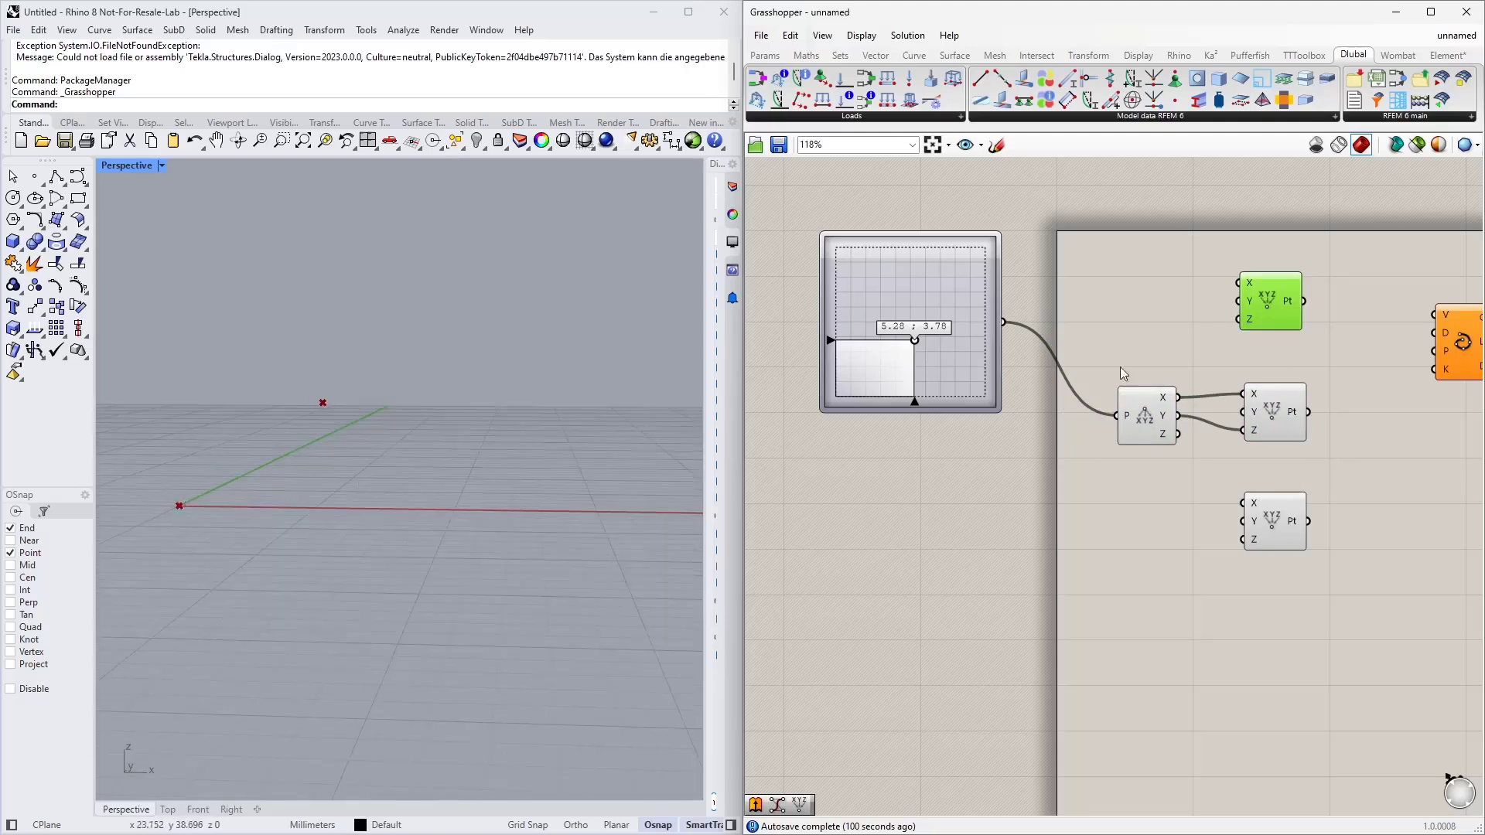
{"action": "left_click", "coordinate": [1293, 411]}
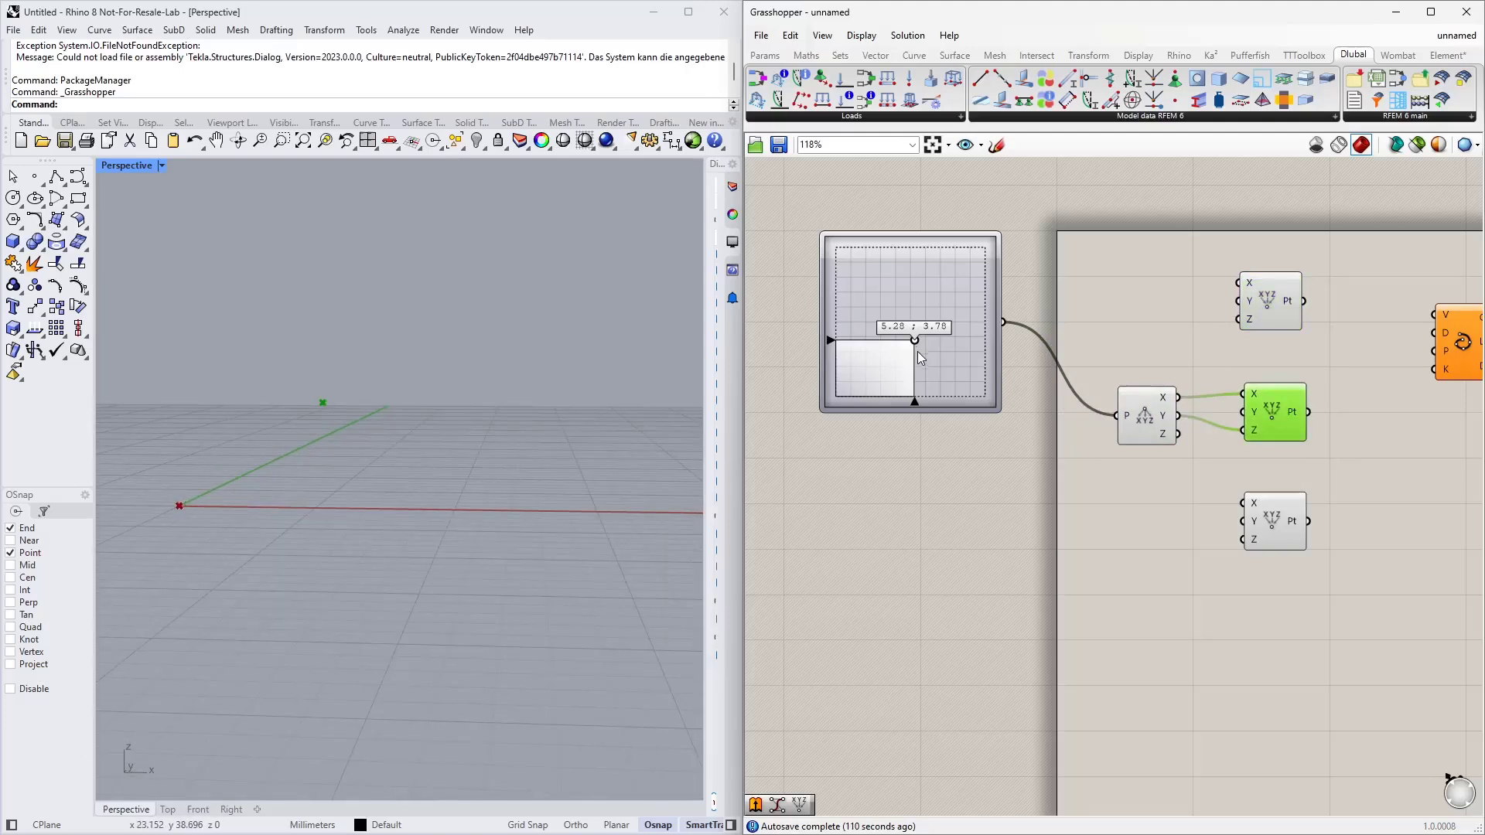
{"action": "left_click_drag", "start_coordinate": [920, 342], "coordinate": [885, 358]}
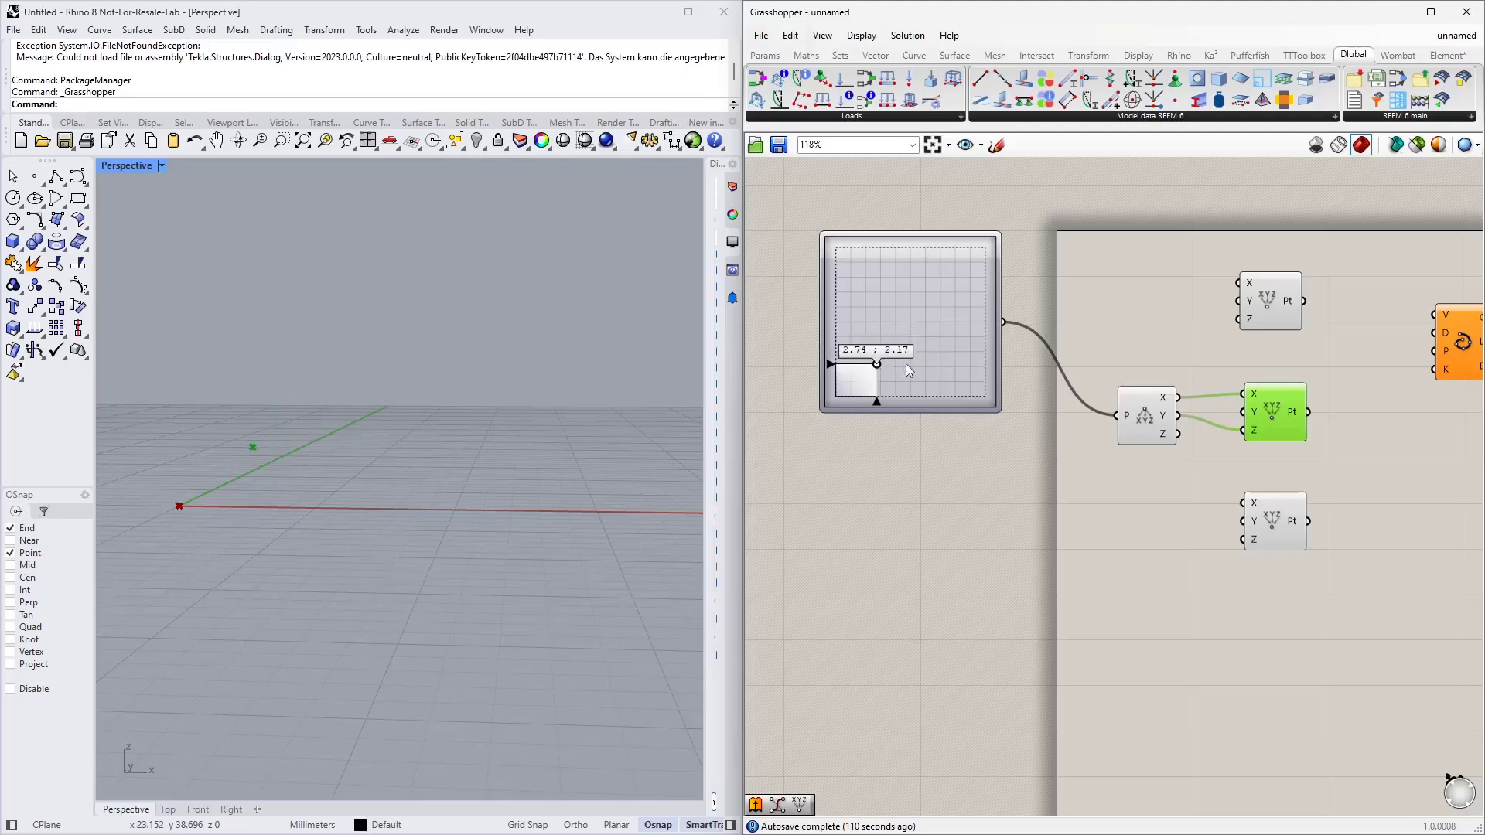
Duplicate the MD Slider with its Deconstruct component and wire the copy's X and Y to the third Construct Point's X and Z
{"action": "left_click_drag", "start_coordinate": [1131, 483], "coordinate": [902, 329]}
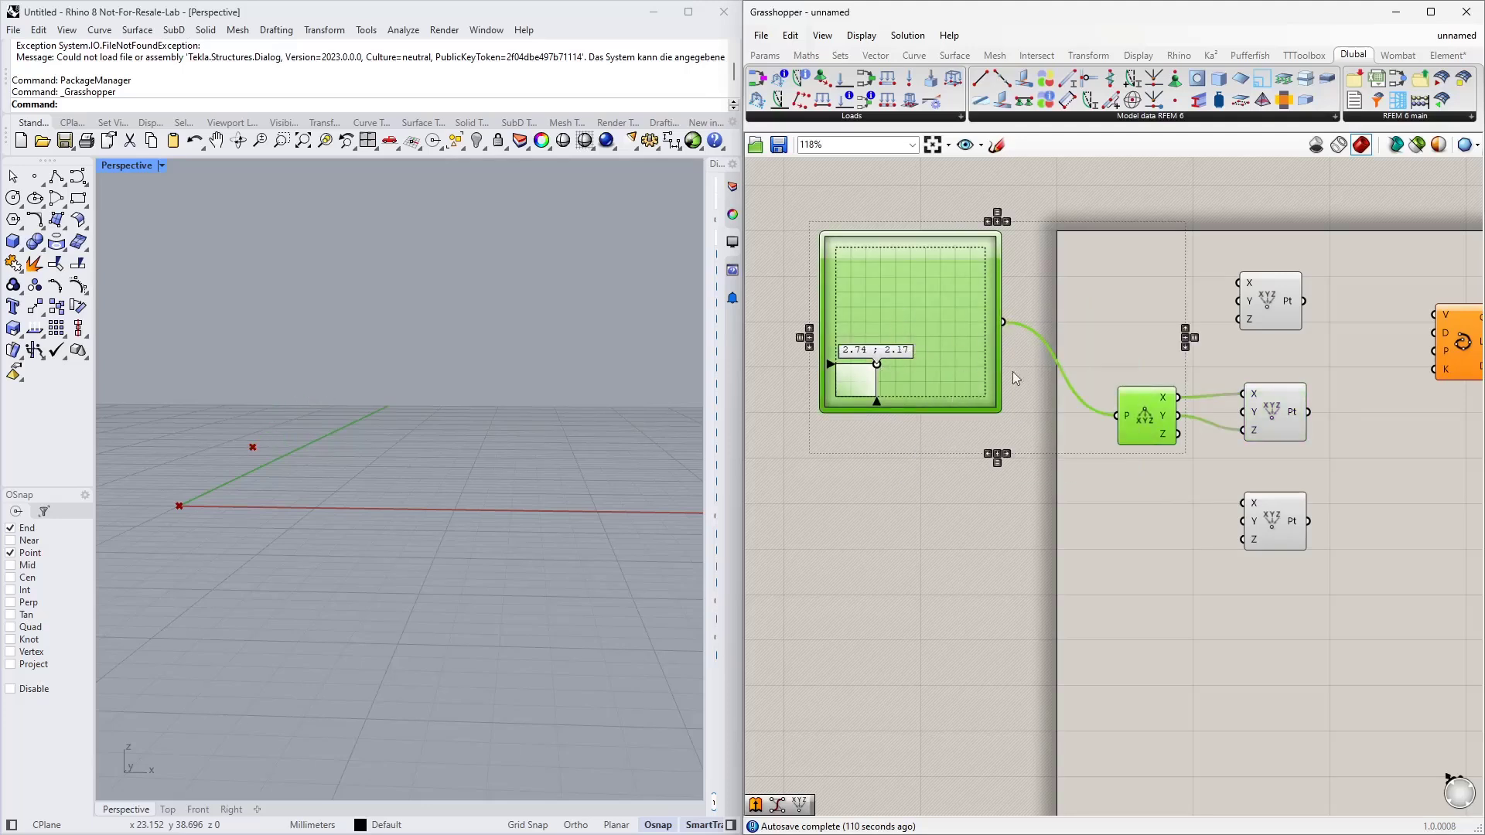
{"action": "left_click_drag", "start_coordinate": [1154, 424], "coordinate": [1244, 503], "text": "alt"}
{"action": "left_click", "coordinate": [1215, 655]}
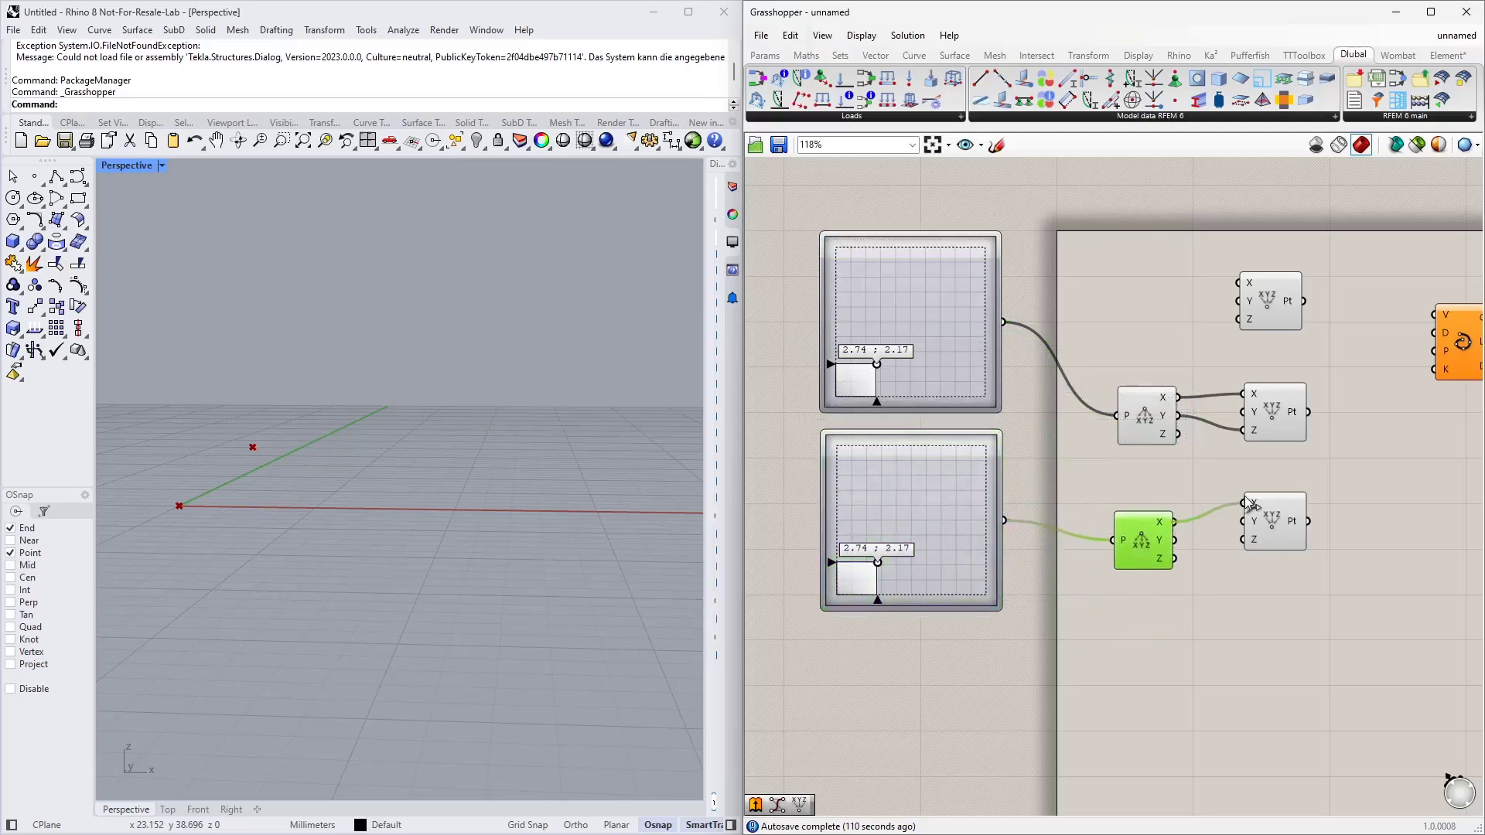
{"action": "left_click_drag", "start_coordinate": [1175, 541], "coordinate": [1244, 540]}
{"action": "left_click", "coordinate": [1106, 597]}
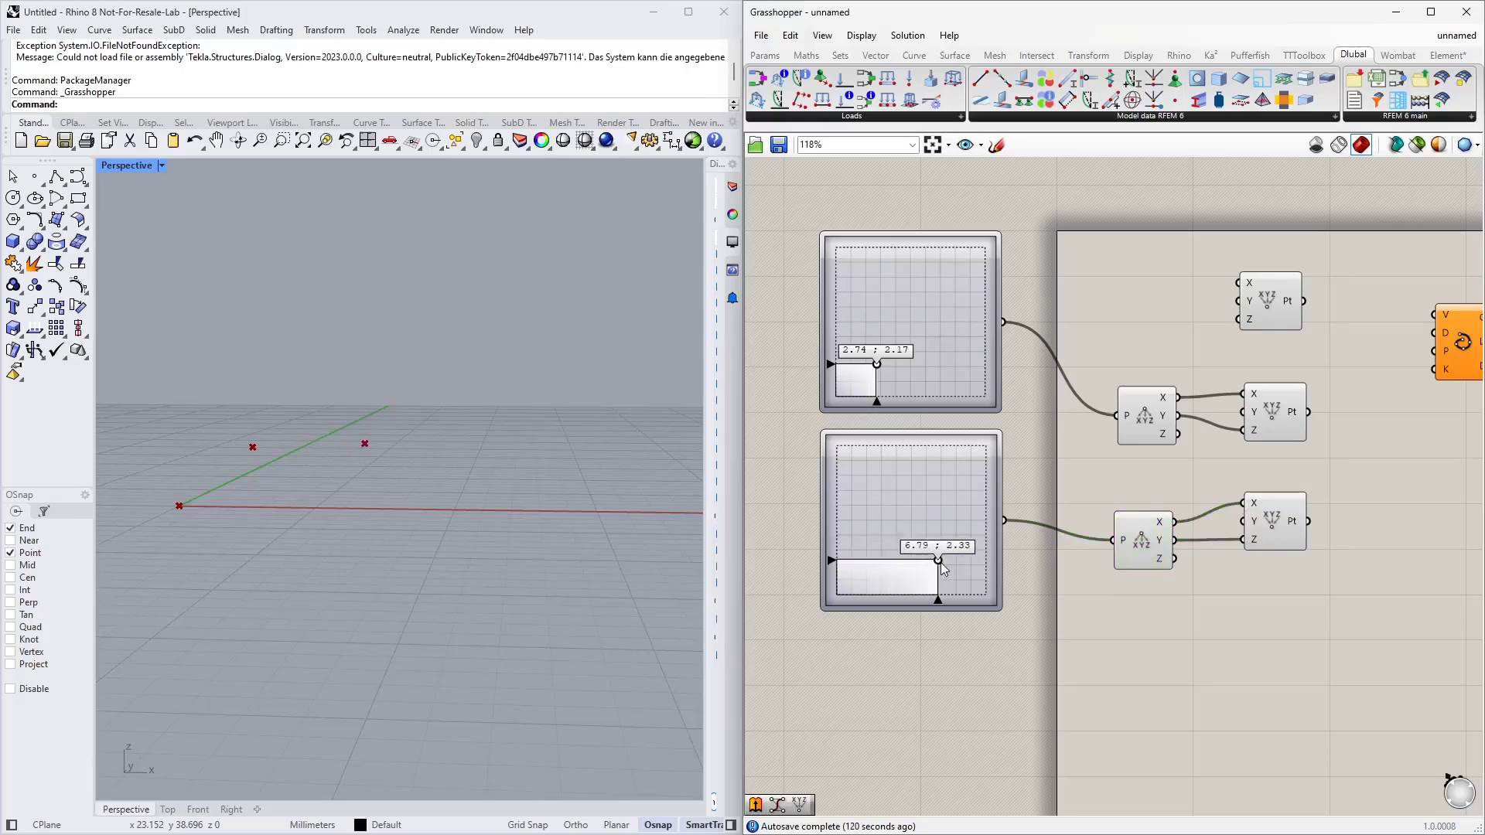
Set the second MD Slider to about 8.39 ; 2.27 and the first one to about 2.59 ; 3.15
{"action": "left_click_drag", "start_coordinate": [879, 563], "coordinate": [962, 560]}
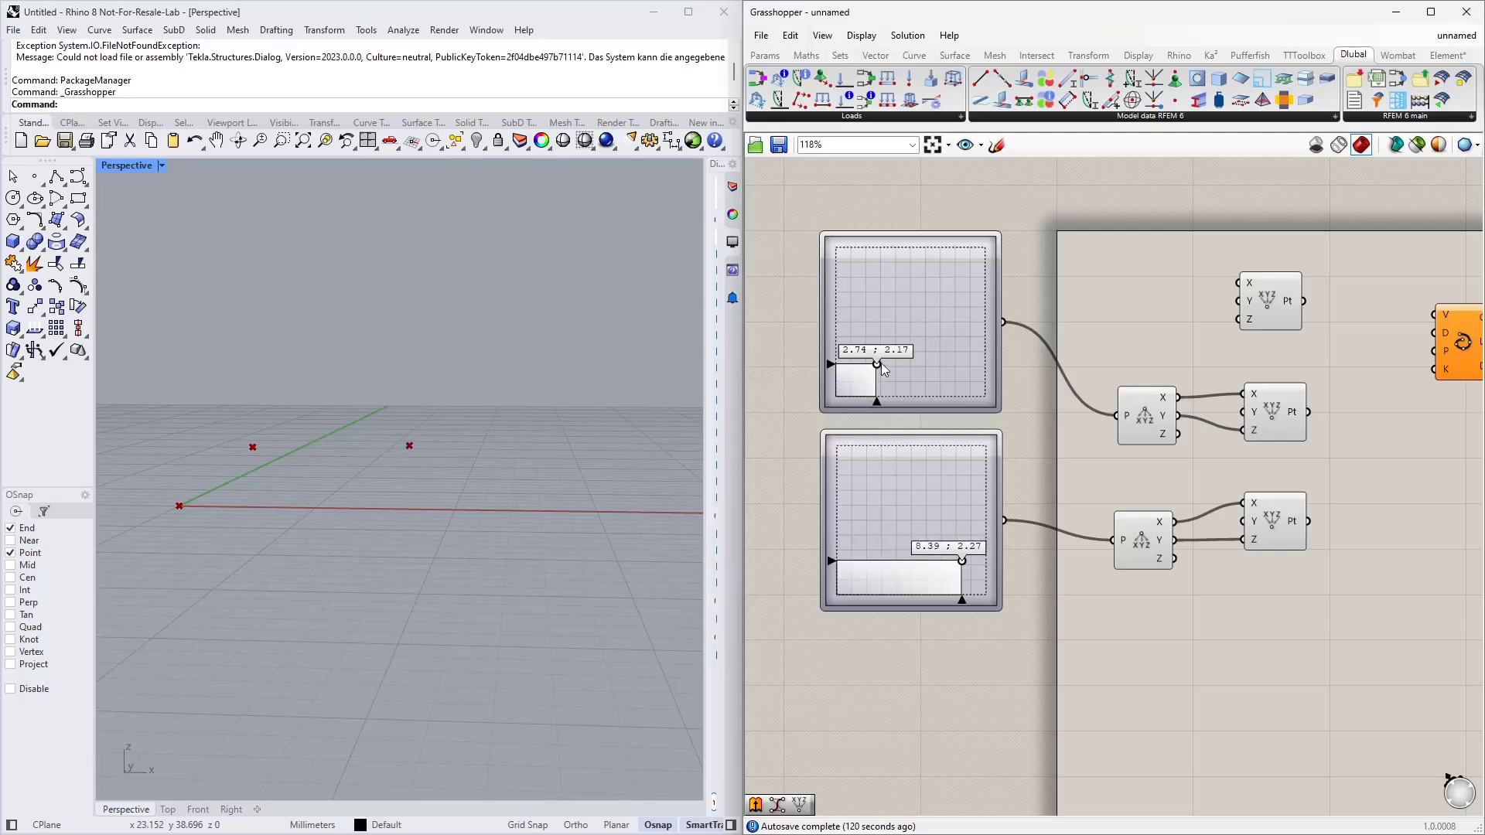
{"action": "mouse_move", "coordinate": [879, 364]}
{"action": "left_mouse_down"}
{"action": "mouse_move", "coordinate": [893, 364]}
{"action": "mouse_move", "coordinate": [875, 350]}
{"action": "left_mouse_up"}
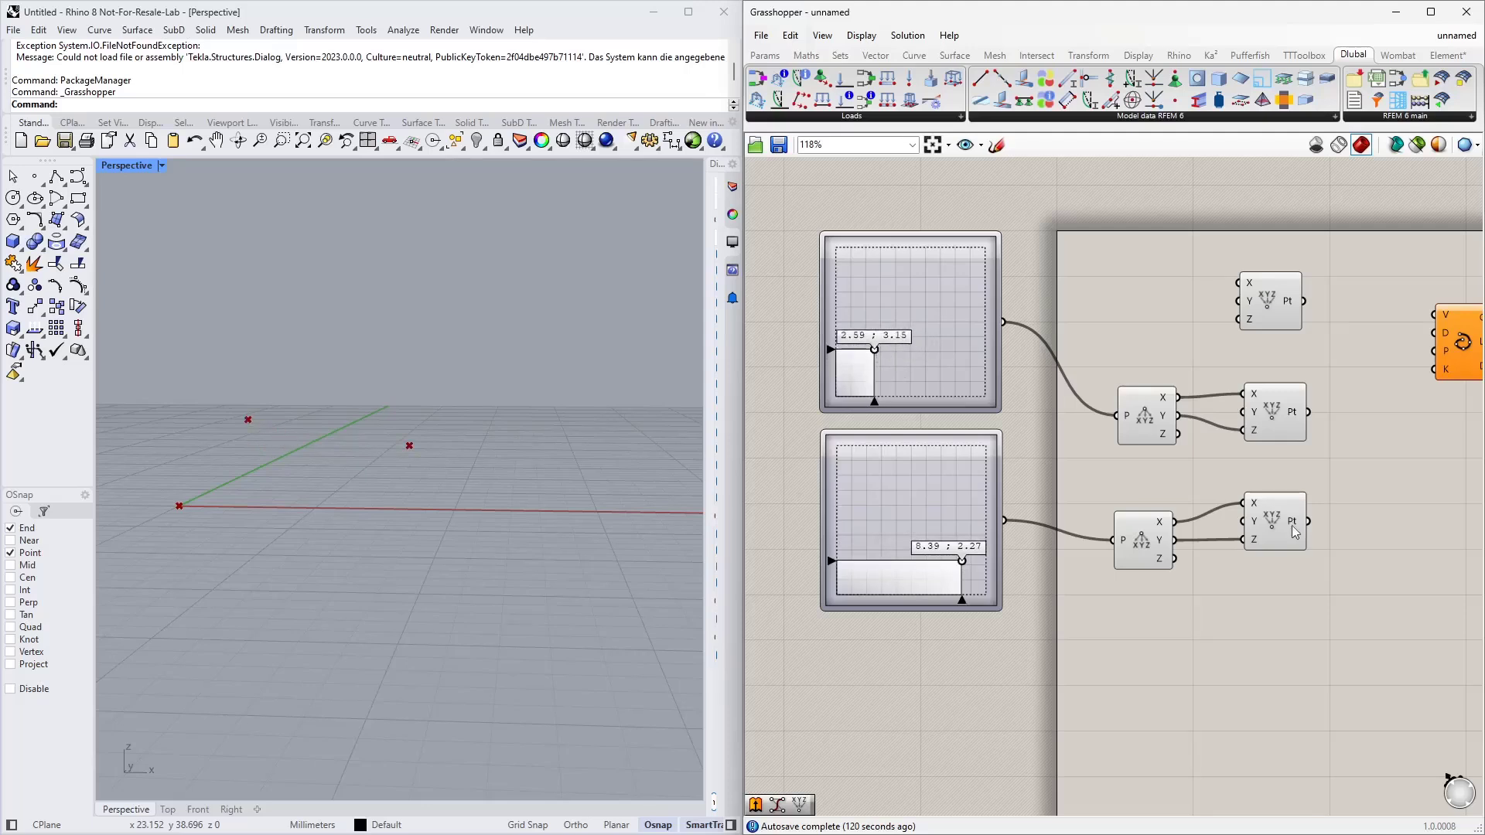
Connect all three Construct Point outputs in column order to the Interpolate component's V input and move that component slightly away
{"action": "right_click_drag", "start_coordinate": [1342, 599], "coordinate": [1013, 641]}
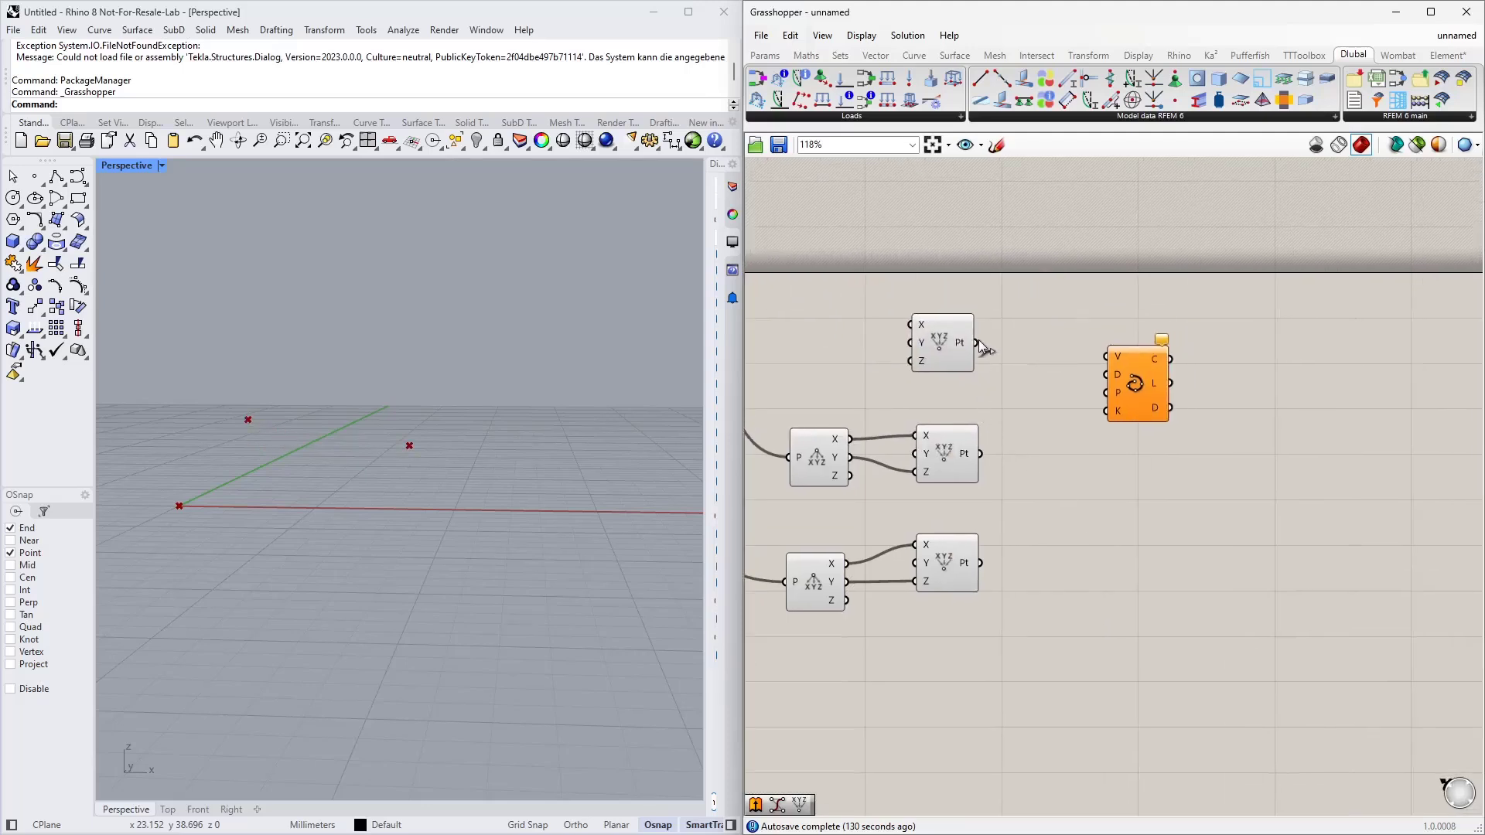
{"action": "left_click_drag", "start_coordinate": [976, 342], "coordinate": [1106, 357]}
{"action": "left_click_drag", "start_coordinate": [977, 454], "coordinate": [1106, 357]}
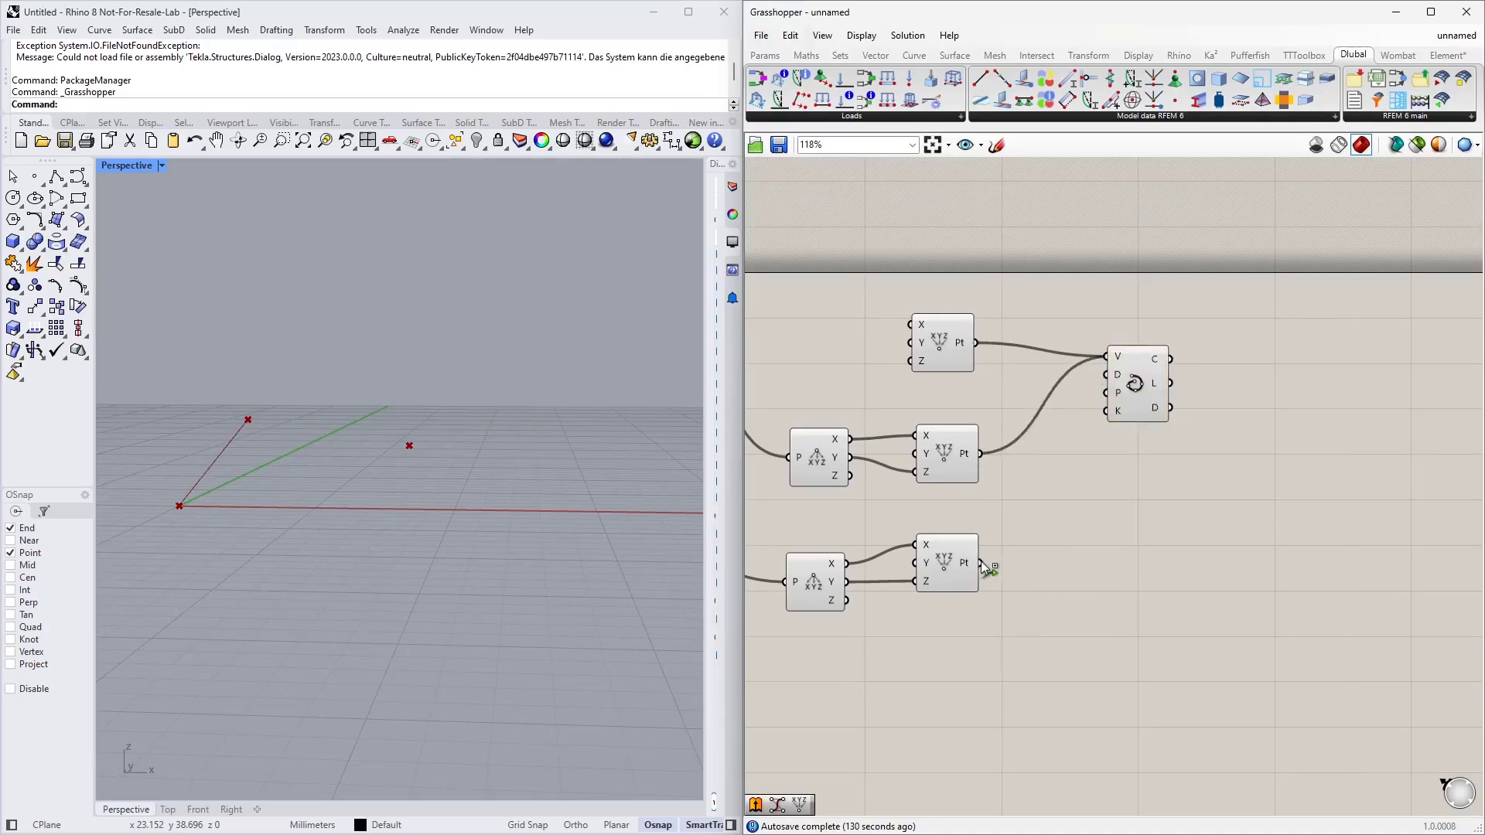
{"action": "left_click_drag", "start_coordinate": [983, 563], "coordinate": [1107, 357], "text": "shift"}
{"action": "left_click_drag", "start_coordinate": [1137, 395], "coordinate": [1167, 404]}
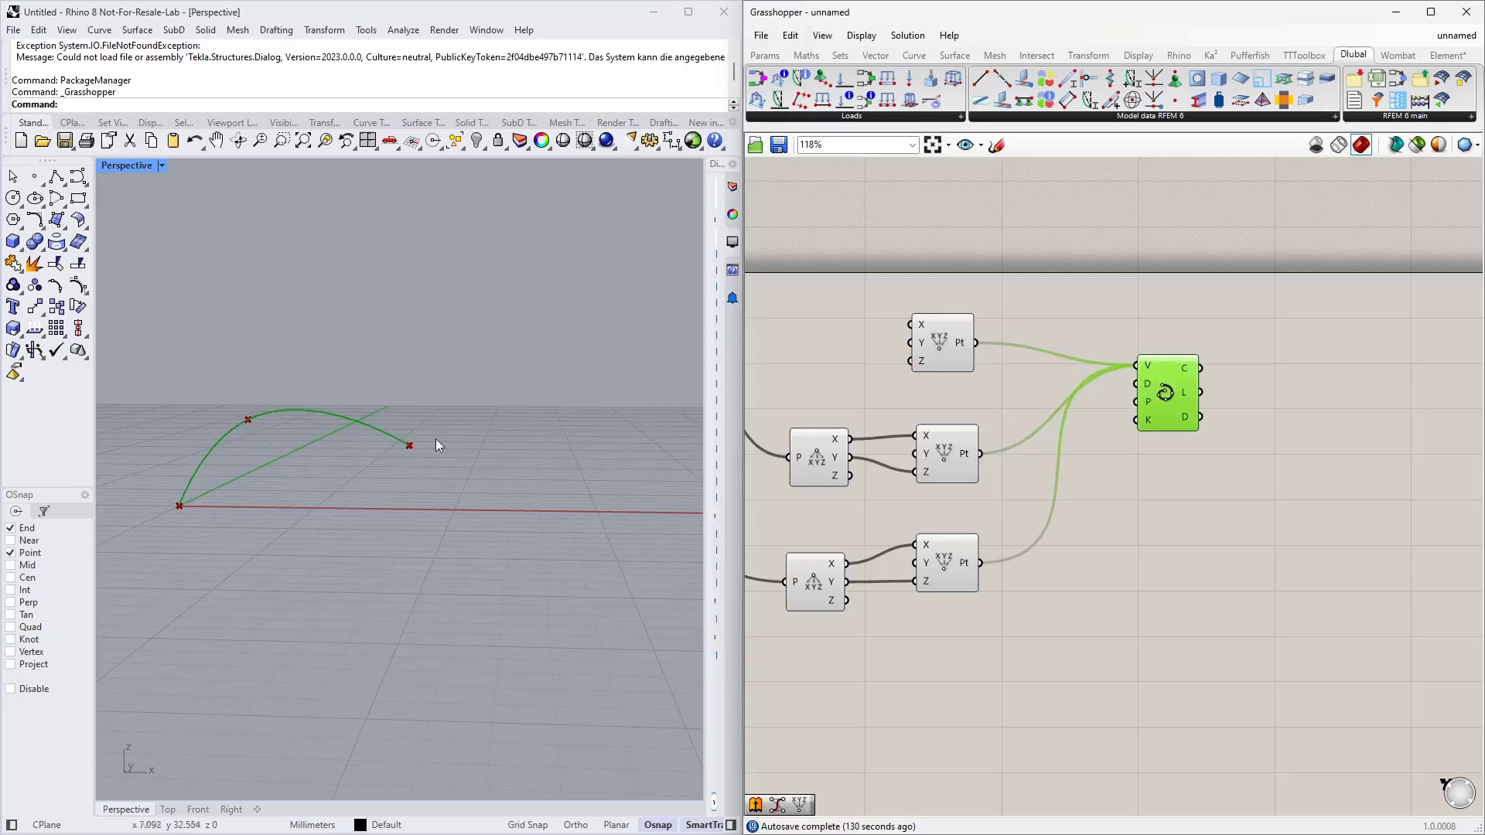
Examine the interpolated curve in the Perspective view and the component chain that drives it
{"action": "right_click_drag", "start_coordinate": [435, 438], "coordinate": [529, 444]}
{"action": "scroll", "coordinate": [1365, 483], "scroll_direction": "down", "scroll_amount": 2}
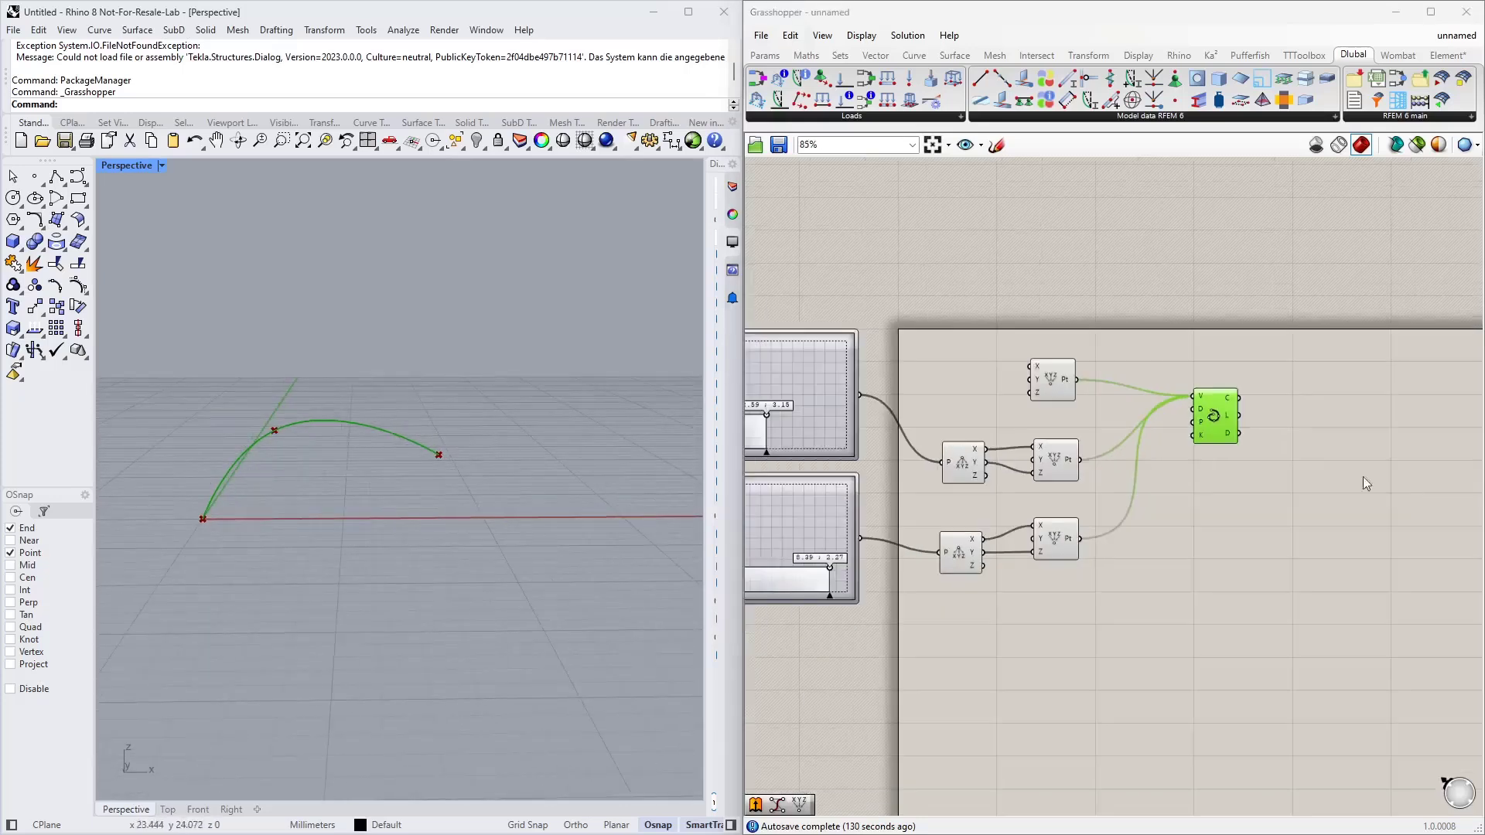
{"action": "right_click_drag", "start_coordinate": [821, 533], "coordinate": [898, 511]}
{"action": "scroll", "coordinate": [894, 532], "scroll_direction": "up", "scroll_amount": 2}
{"action": "scroll", "coordinate": [908, 532], "scroll_direction": "down", "scroll_amount": 1}
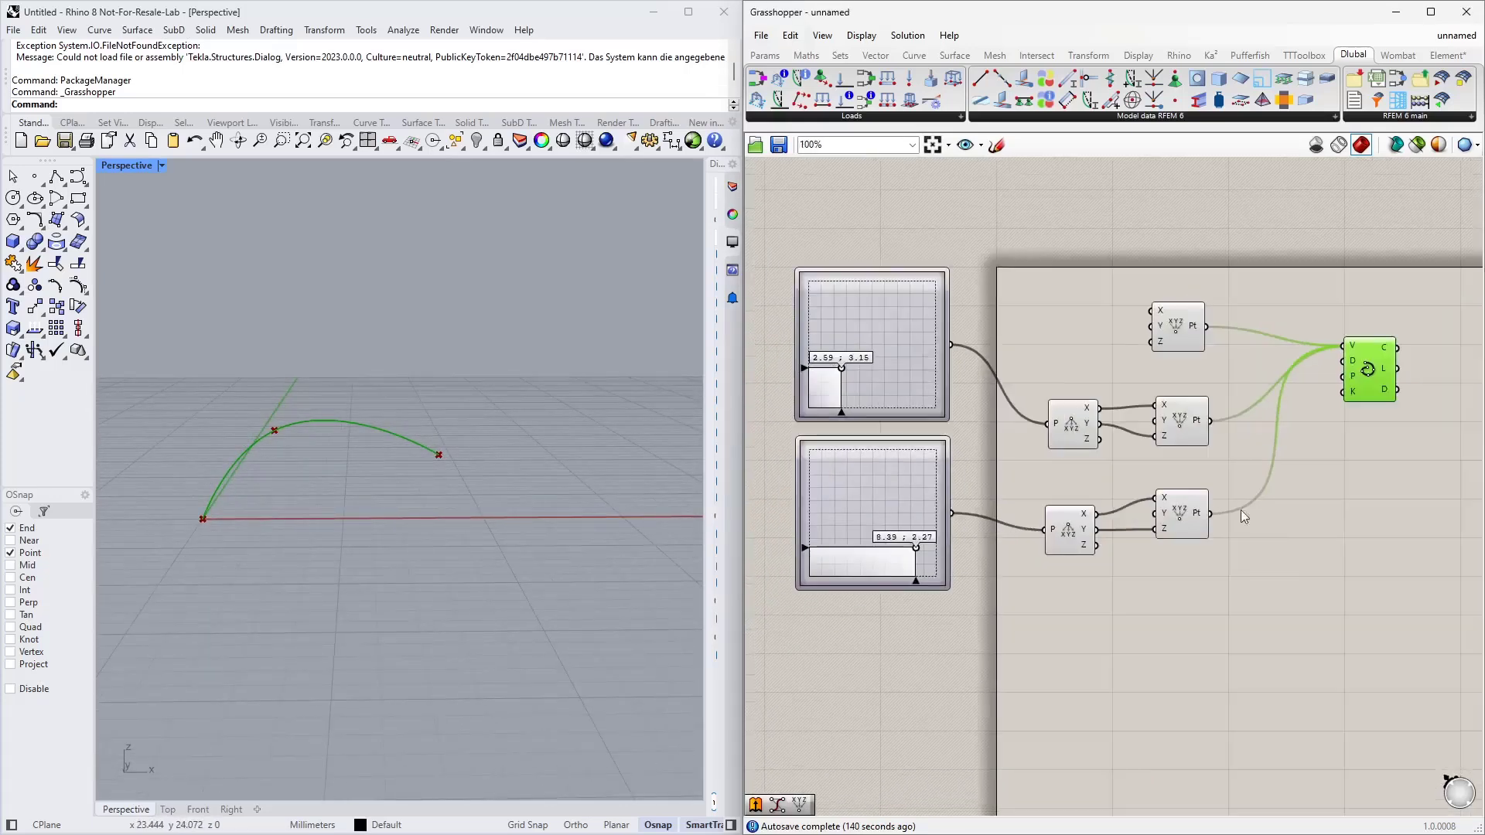
{"action": "right_click_drag", "start_coordinate": [1260, 509], "coordinate": [1094, 506]}
{"action": "scroll", "coordinate": [1094, 502], "scroll_direction": "down", "scroll_amount": 2}
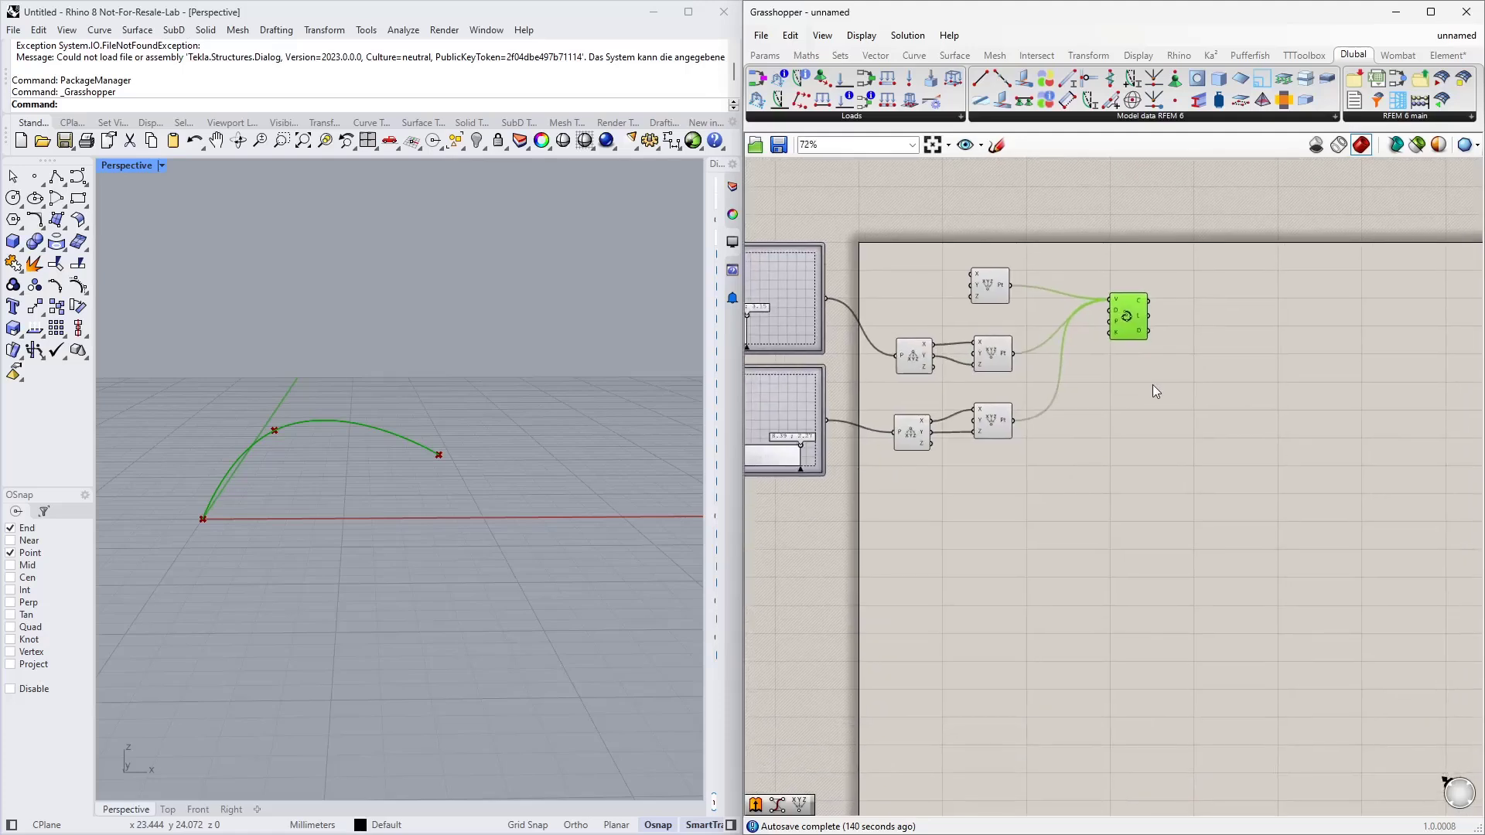
{"action": "right_click_drag", "start_coordinate": [1153, 383], "coordinate": [1078, 443]}
{"action": "scroll", "coordinate": [1098, 448], "scroll_direction": "up", "scroll_amount": 2}
Add an Extrude component after the Interpolate component and connect the curve output to its B input
{"action": "left_click", "coordinate": [1168, 448]}
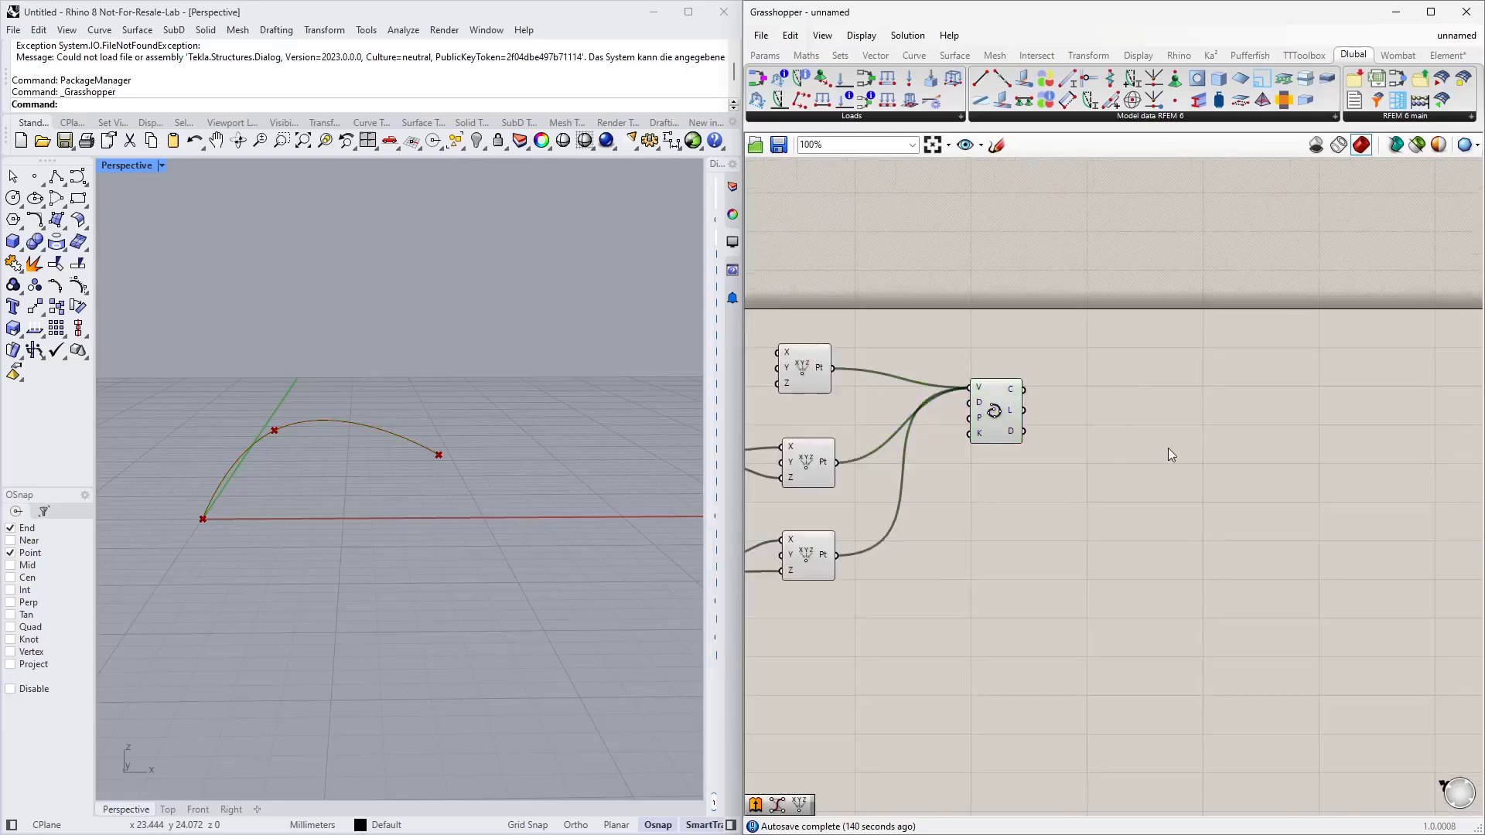
{"action": "double_click", "coordinate": [1168, 448]}
{"action": "type", "text": "extr"}
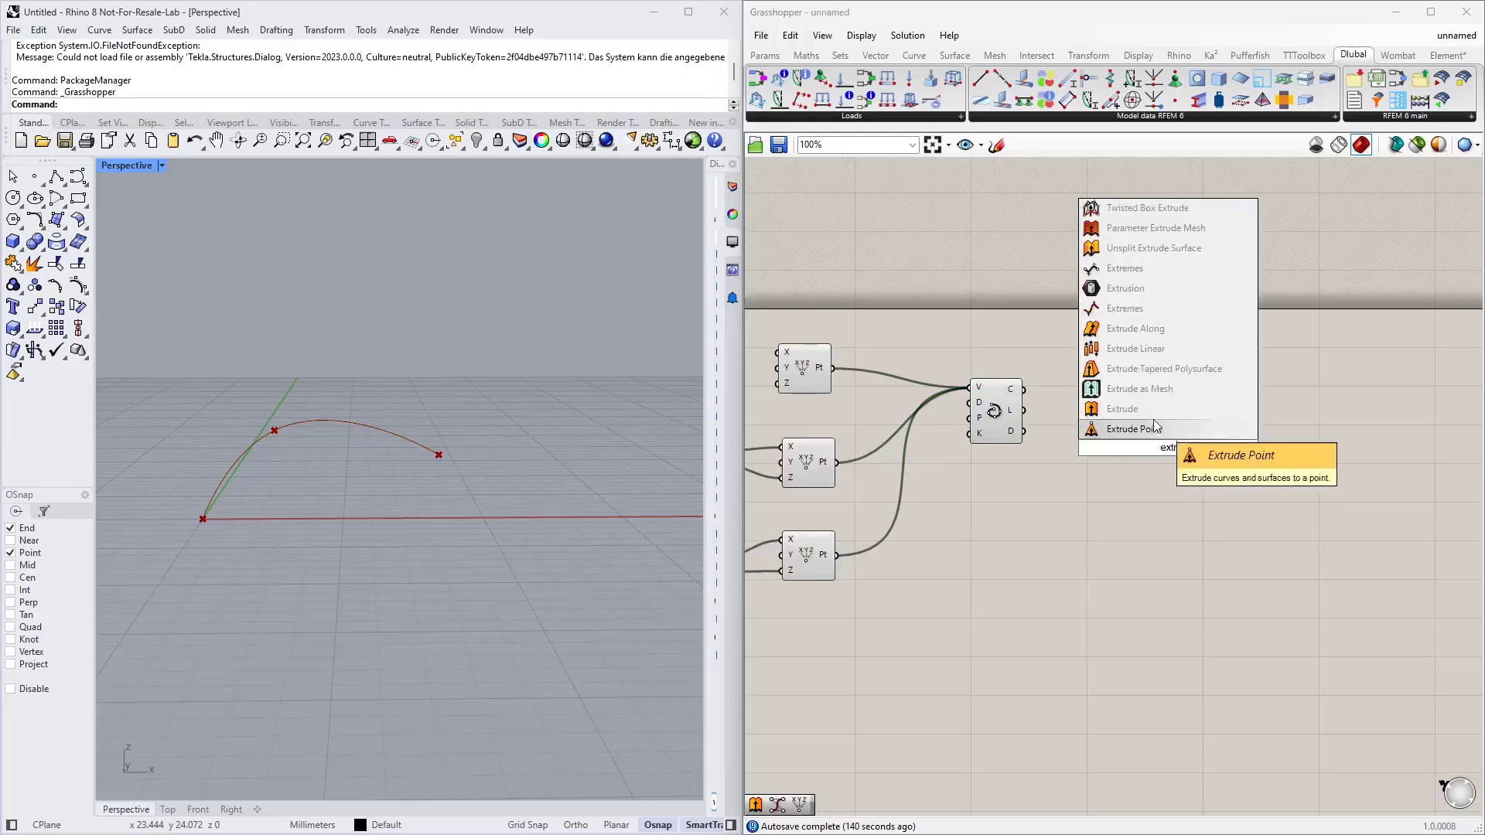
{"action": "left_click", "coordinate": [1143, 410]}
{"action": "left_click_drag", "start_coordinate": [1144, 437], "coordinate": [1134, 405]}
{"action": "scroll", "coordinate": [1058, 393], "scroll_direction": "up", "scroll_amount": 2}
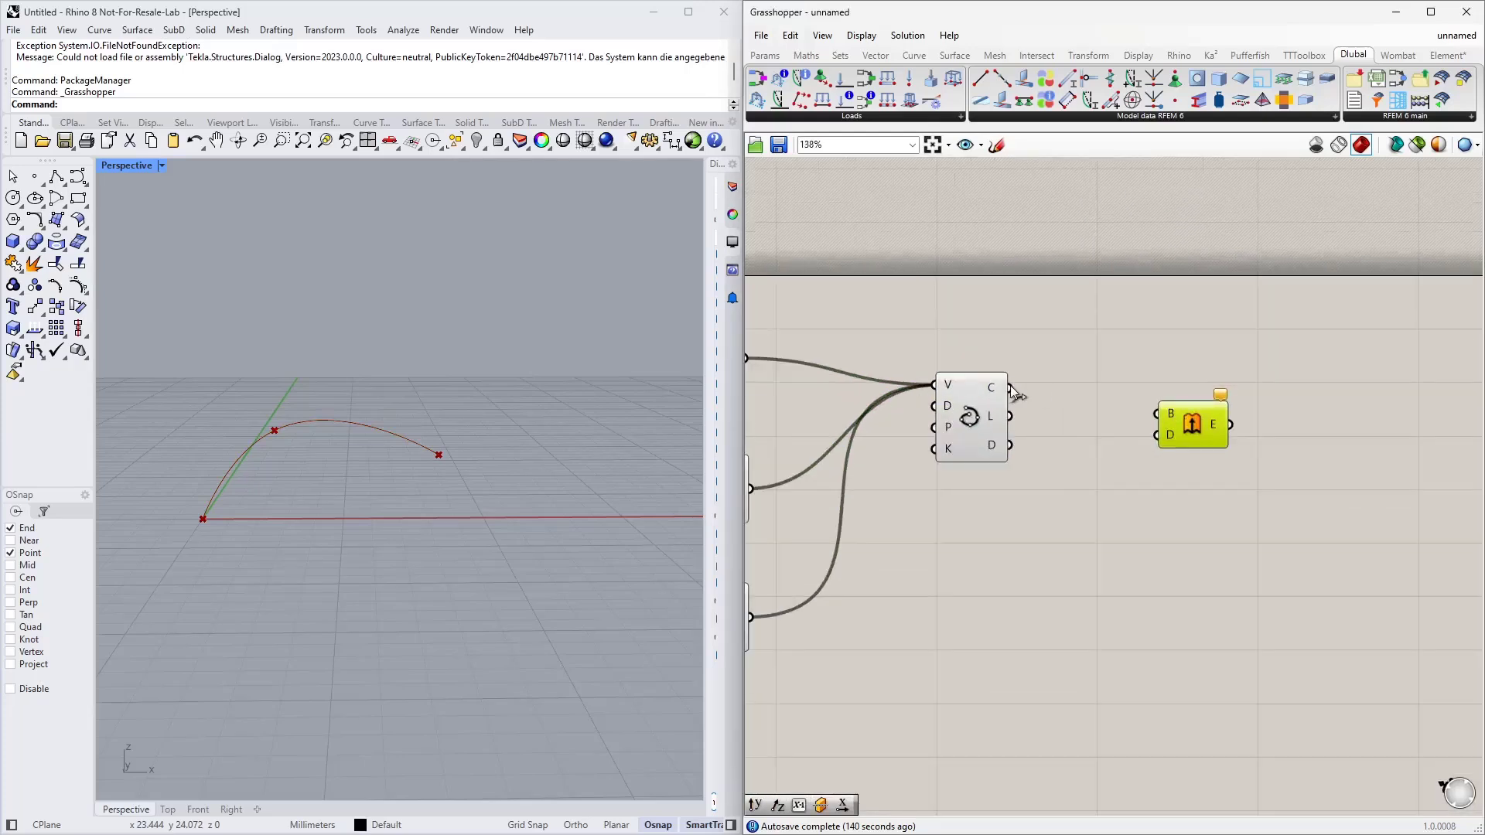
{"action": "left_click_drag", "start_coordinate": [1011, 390], "coordinate": [1210, 455]}
{"action": "scroll", "coordinate": [1217, 390], "scroll_direction": "down", "scroll_amount": 2}
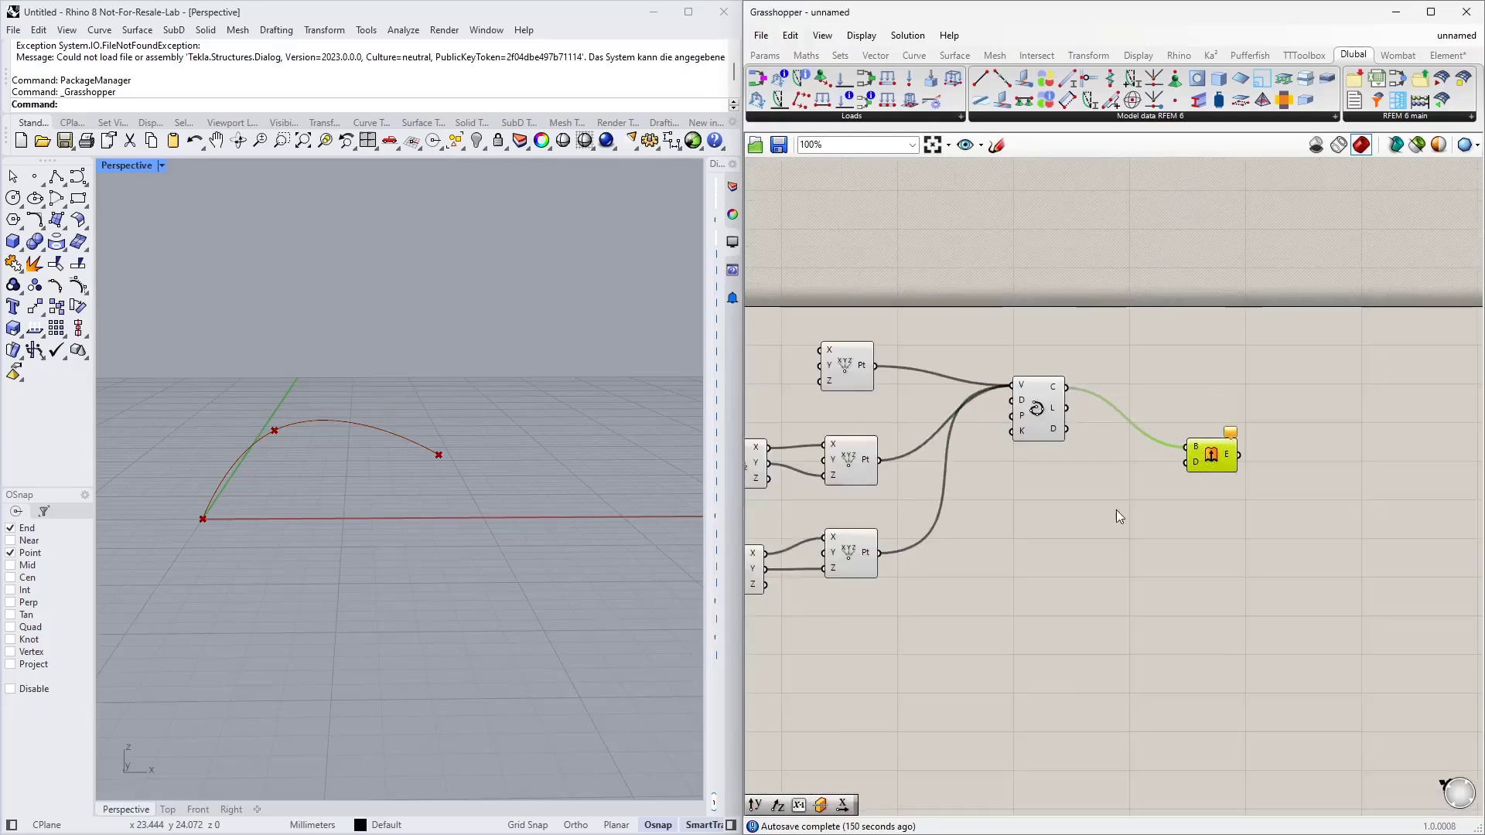
Add a Unit Y vector below the Extrude component and connect it to the extrusion direction
{"action": "double_click", "coordinate": [1111, 512]}
{"action": "type", "text": "y"}
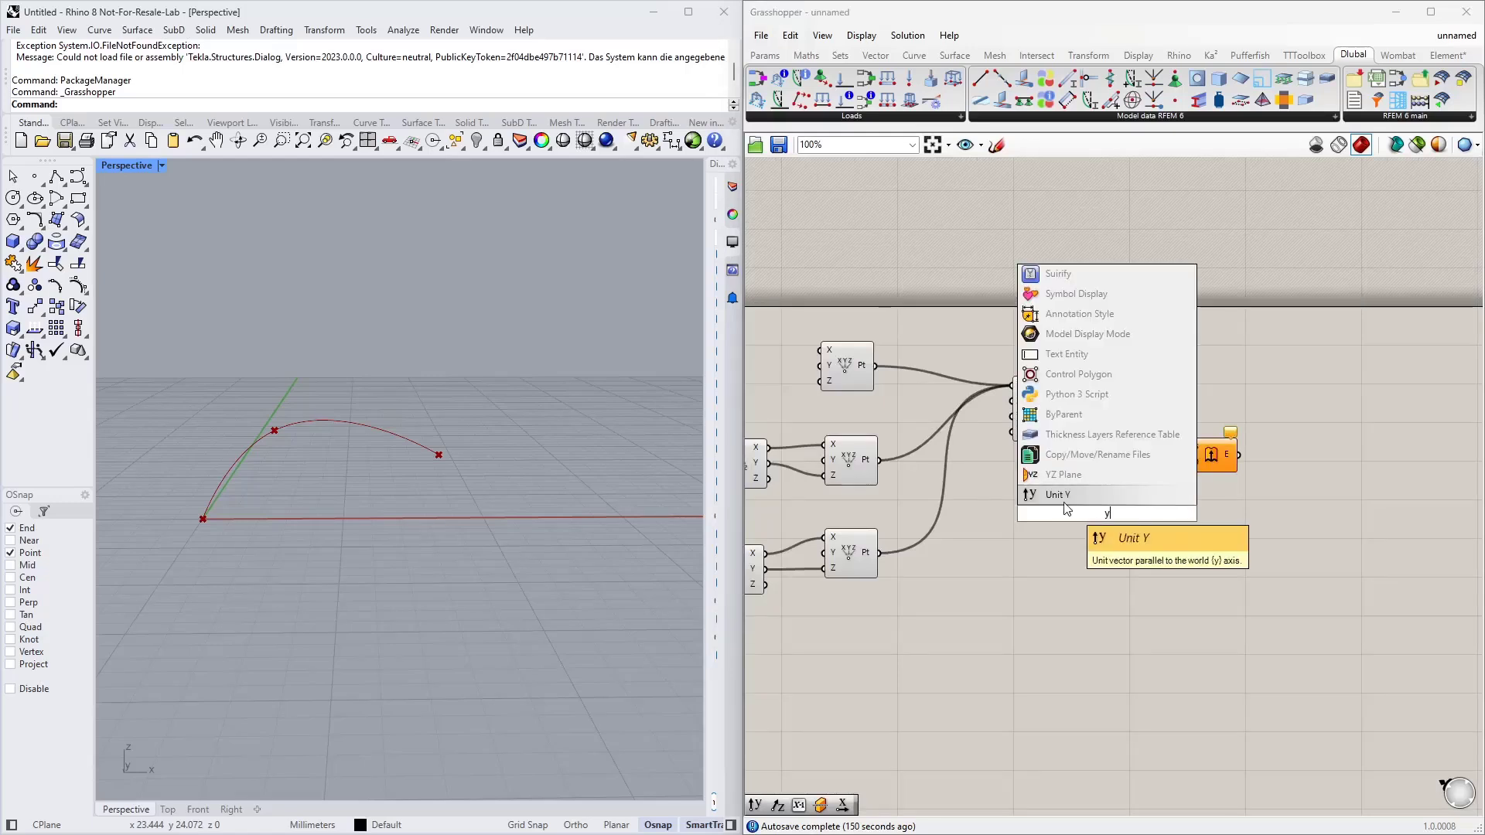
{"action": "key", "text": "Return"}
{"action": "left_click_drag", "start_coordinate": [1134, 513], "coordinate": [1186, 499]}
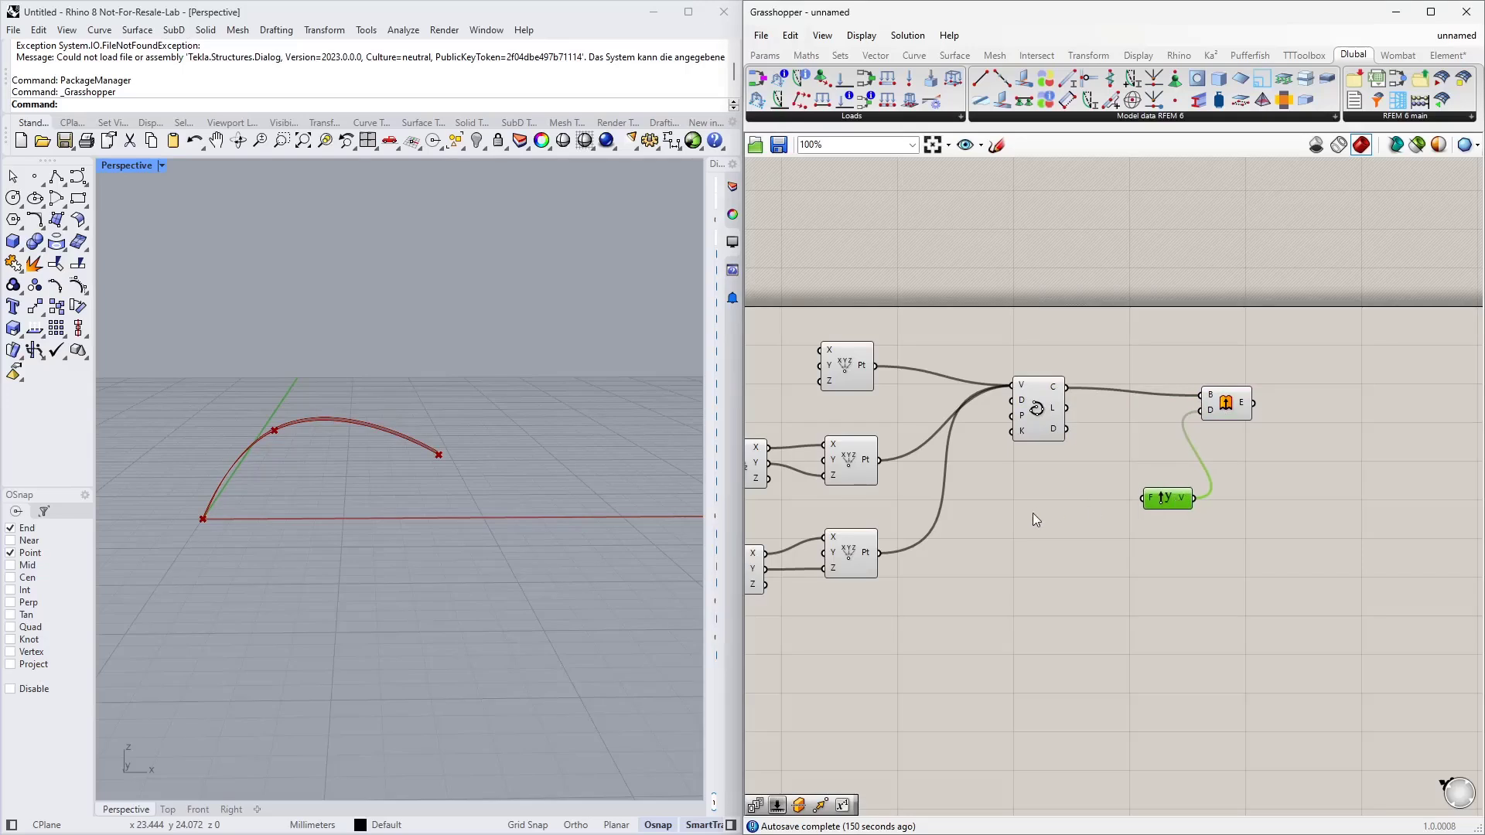
Add a number slider ranging from 1 to 5 and connect it to the Unit Y factor input
{"action": "double_click", "coordinate": [1033, 513]}
{"action": "type", "text": "1"}
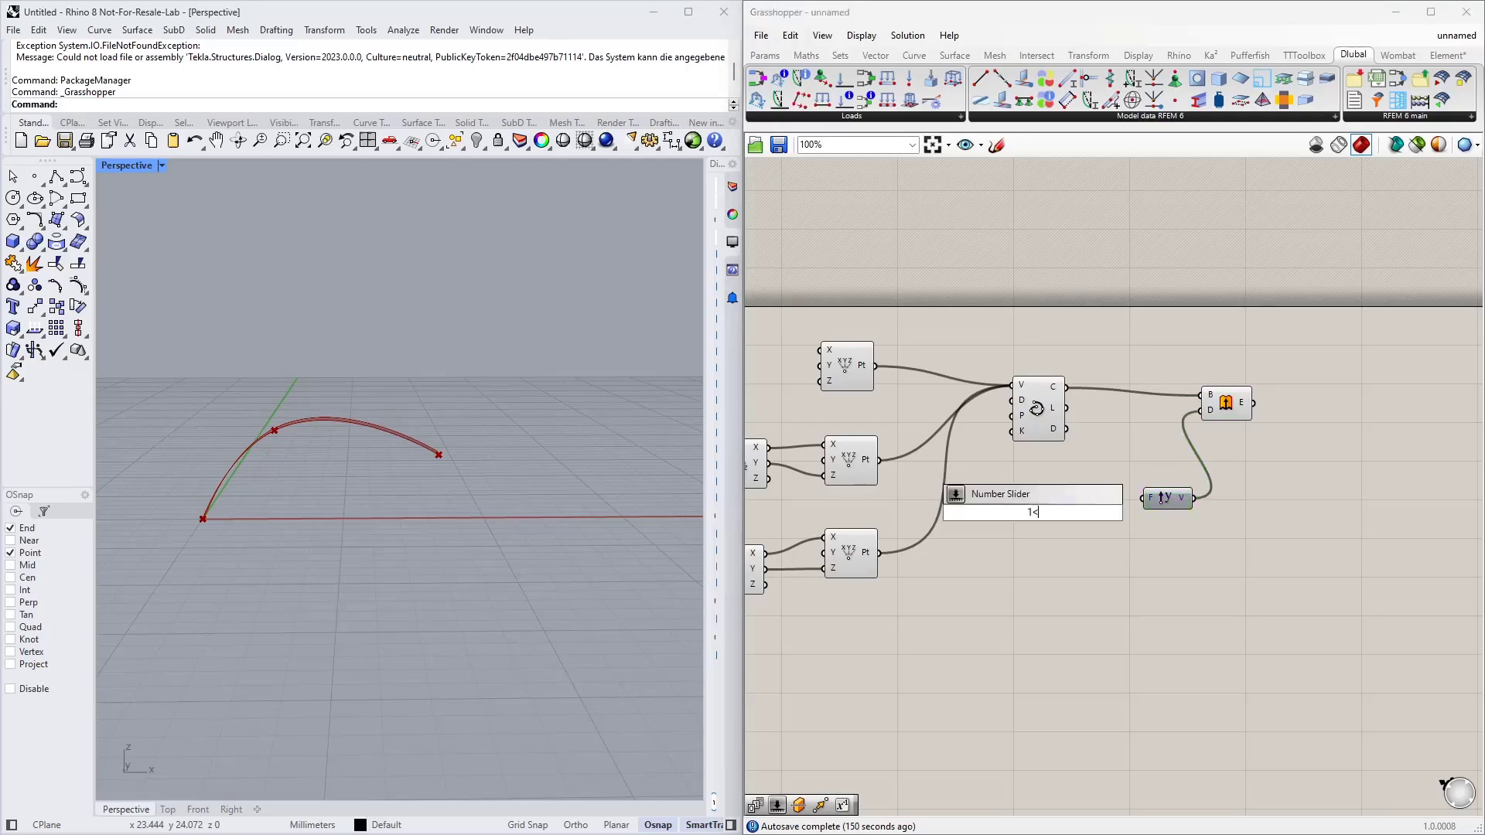
{"action": "type", "text": "<5"}
{"action": "key", "text": "Return"}
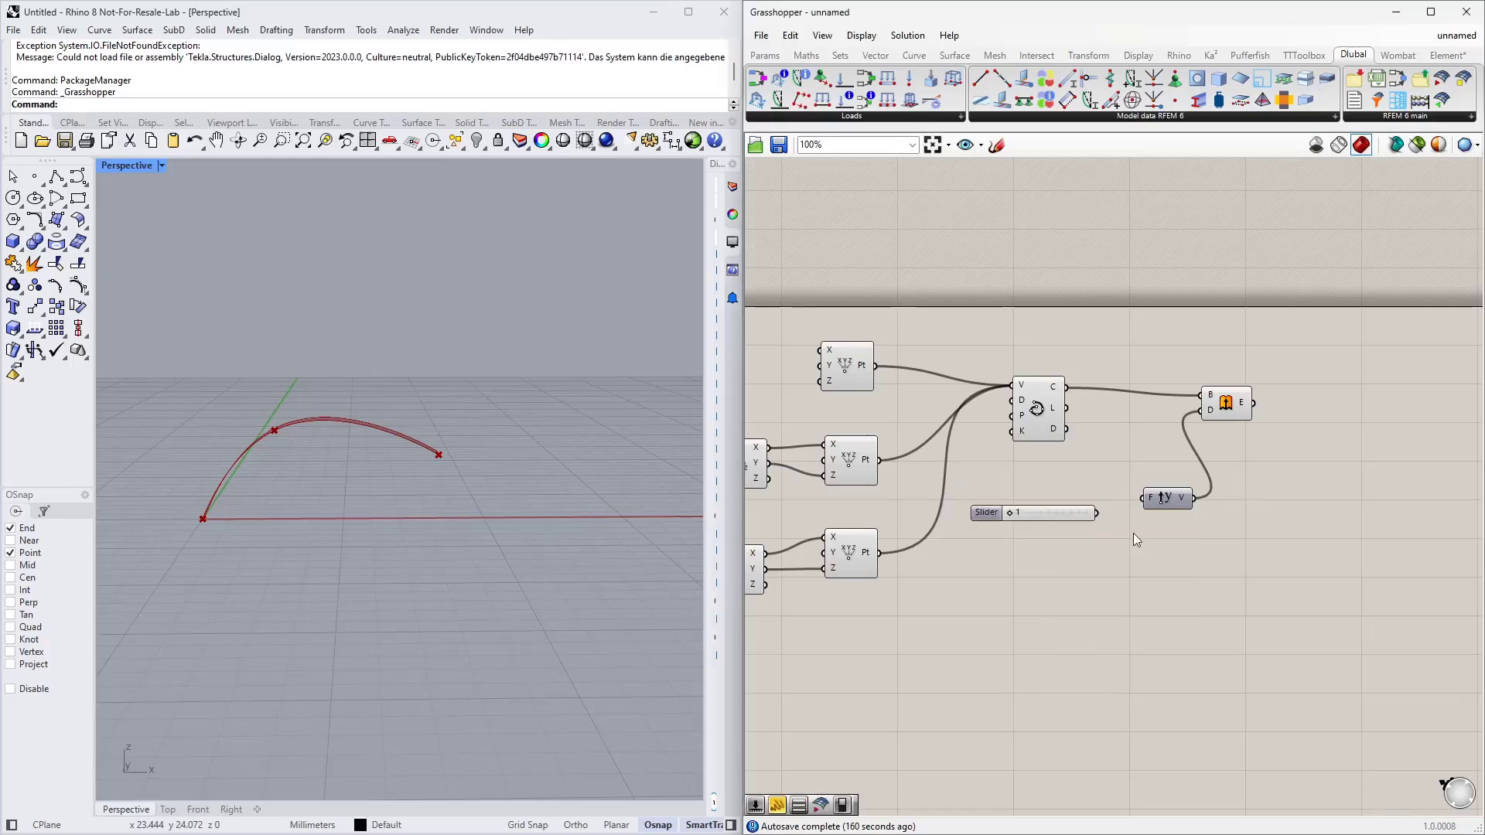
{"action": "scroll", "coordinate": [1130, 524], "scroll_direction": "up", "scroll_amount": 1}
{"action": "left_click_drag", "start_coordinate": [1090, 510], "coordinate": [1145, 494]}
{"action": "left_click", "coordinate": [1058, 512]}
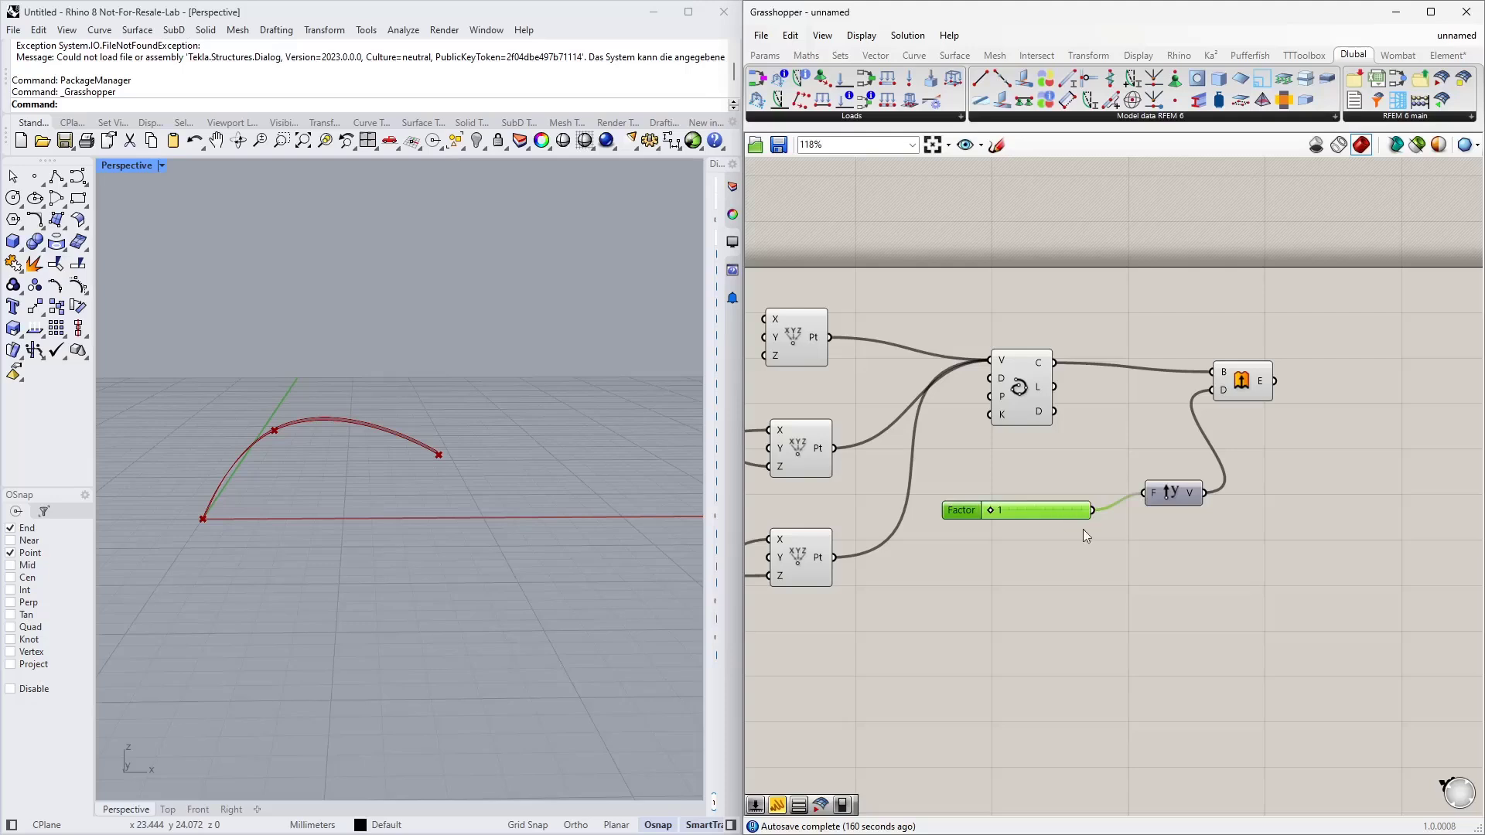
Set the Unit Y factor slider to 3 to lengthen the extruded roof surface
{"action": "right_click_drag", "start_coordinate": [1250, 514], "coordinate": [1197, 540]}
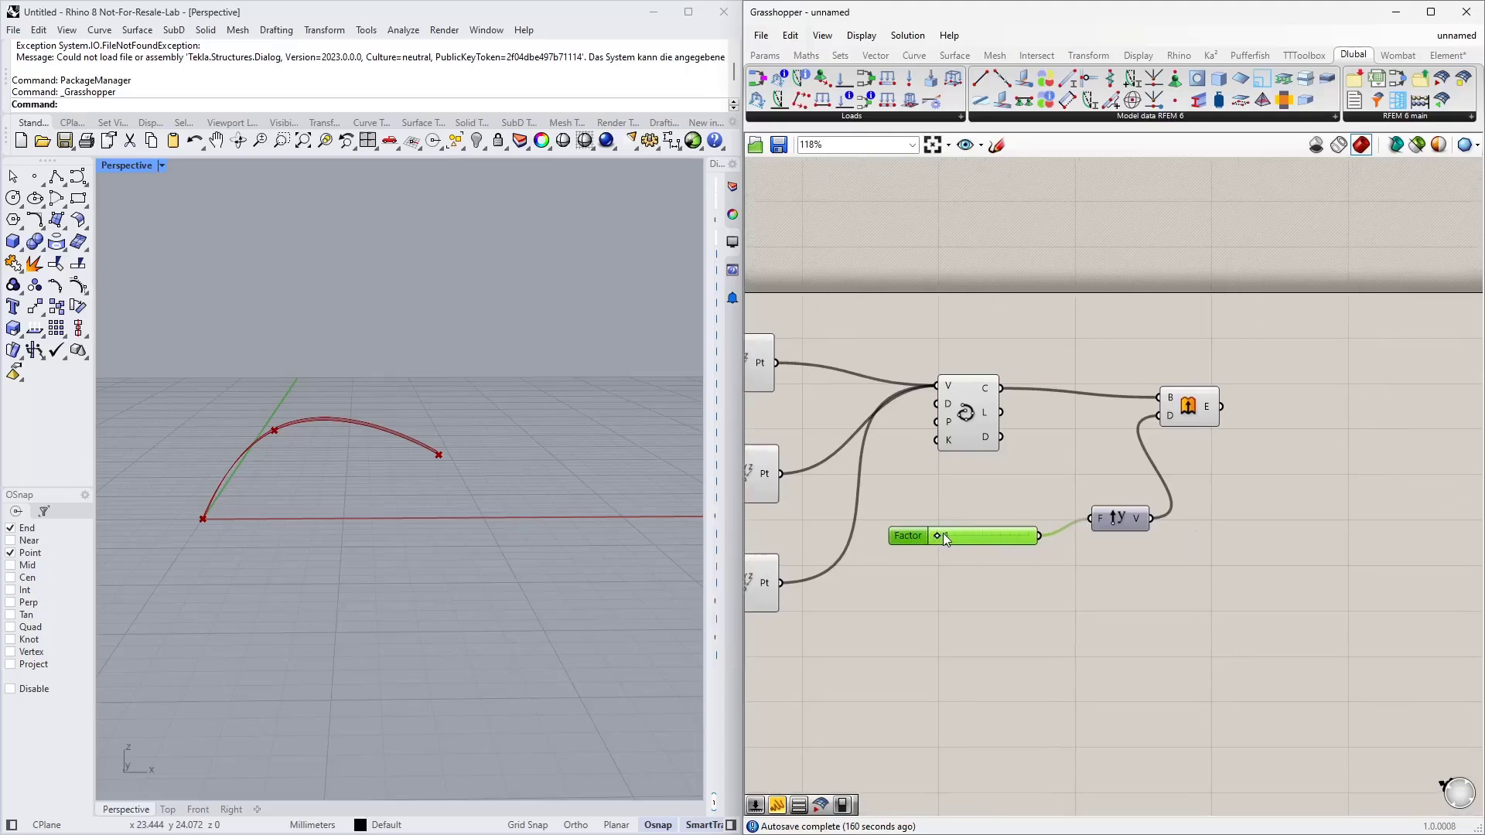
{"action": "left_click_drag", "start_coordinate": [943, 532], "coordinate": [972, 545]}
{"action": "right_click_drag", "start_coordinate": [939, 506], "coordinate": [901, 539]}
{"action": "right_click_drag", "start_coordinate": [541, 543], "coordinate": [435, 541]}
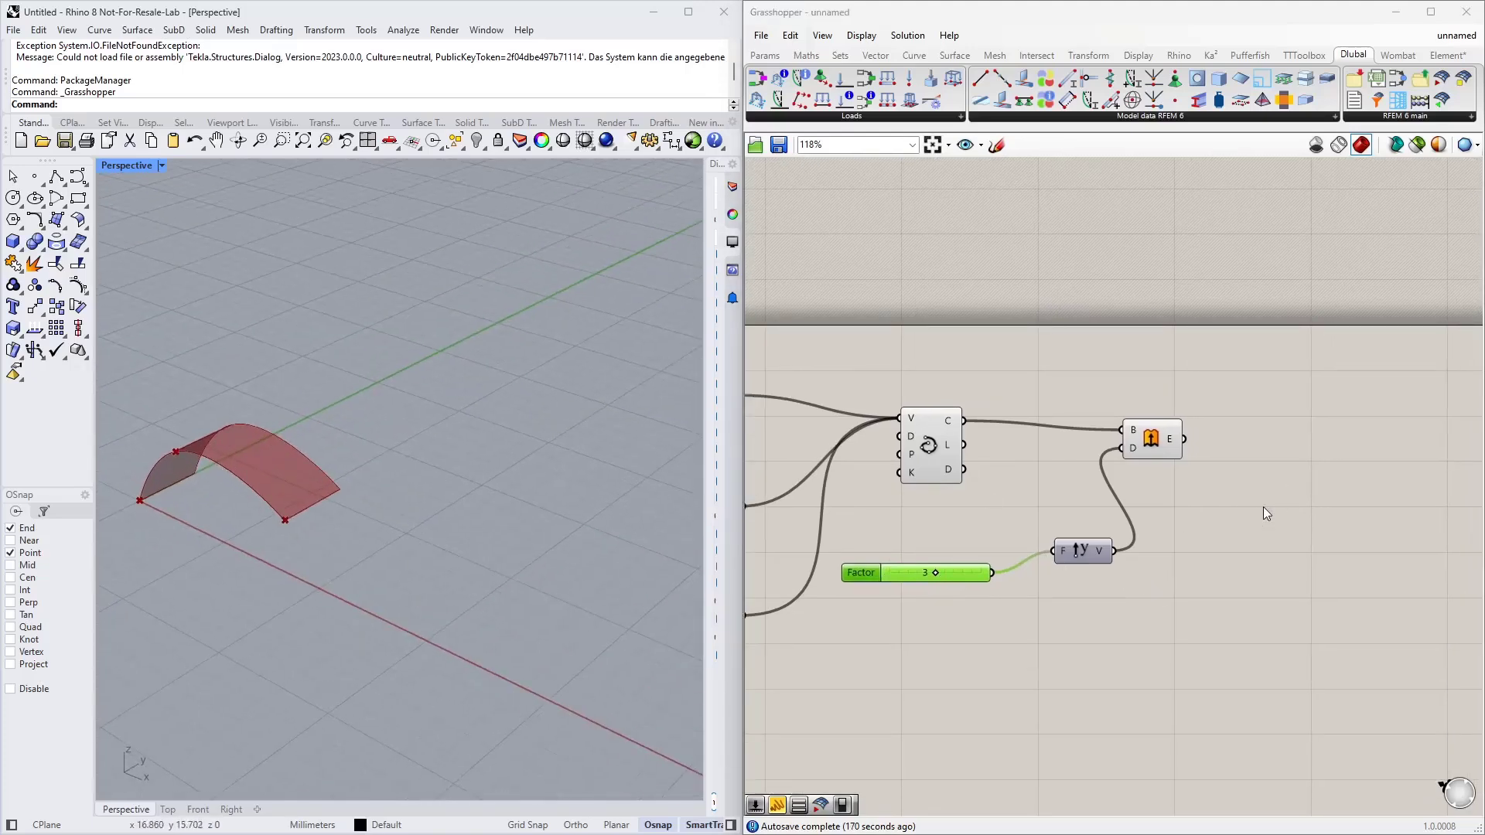
{"action": "scroll", "coordinate": [1264, 508], "scroll_direction": "down", "scroll_amount": 2}
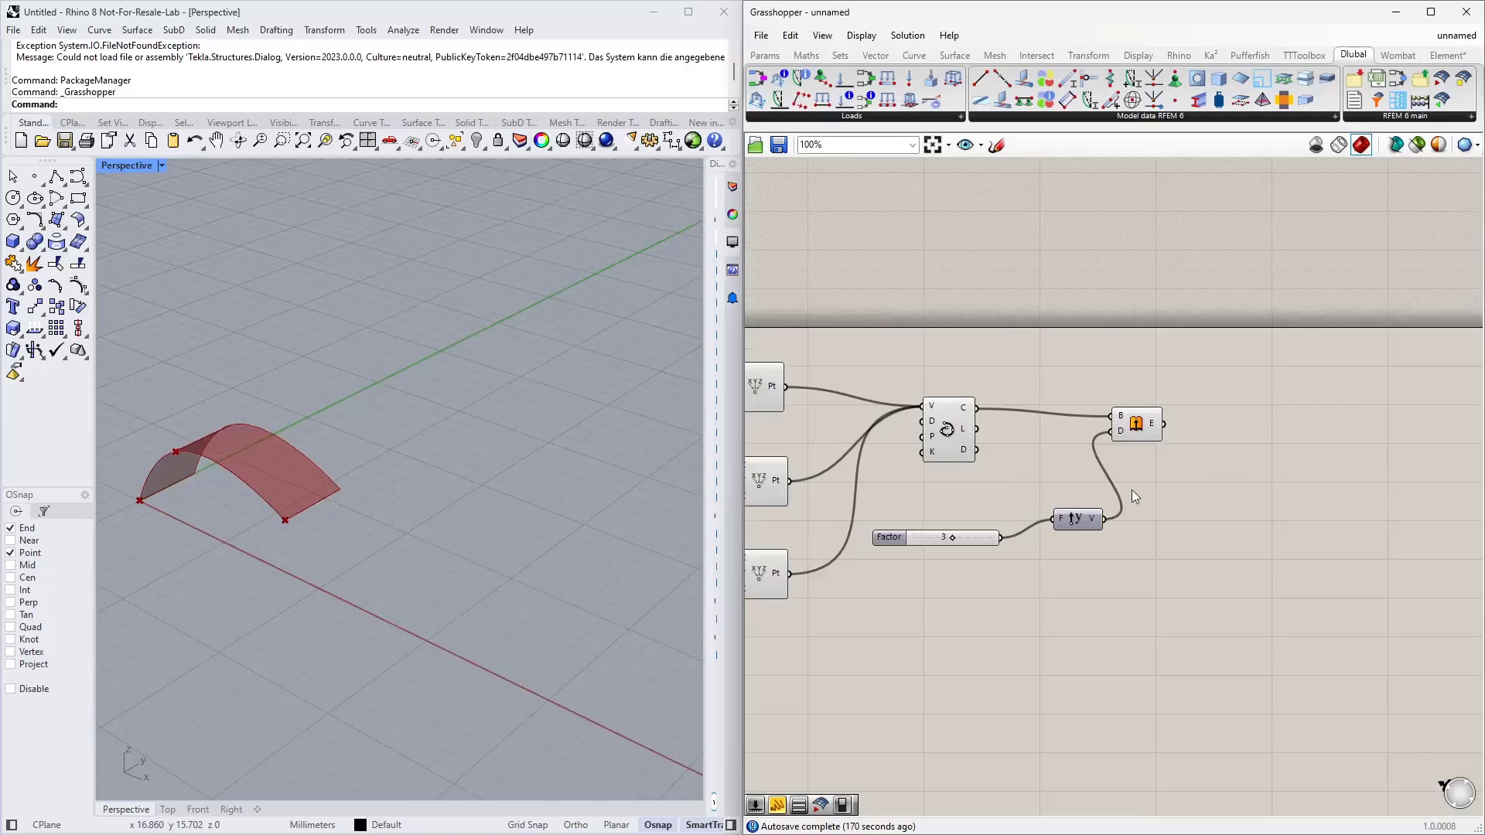
Arrange the roof surface components more compactly and combine all of them into one group
{"action": "scroll", "coordinate": [1134, 496], "scroll_direction": "down", "scroll_amount": 6}
{"action": "left_click_drag", "start_coordinate": [1276, 573], "coordinate": [921, 371]}
{"action": "left_click_drag", "start_coordinate": [913, 402], "coordinate": [1021, 421]}
{"action": "left_click", "coordinate": [1103, 584]}
{"action": "right_click_drag", "start_coordinate": [1103, 584], "coordinate": [1015, 554]}
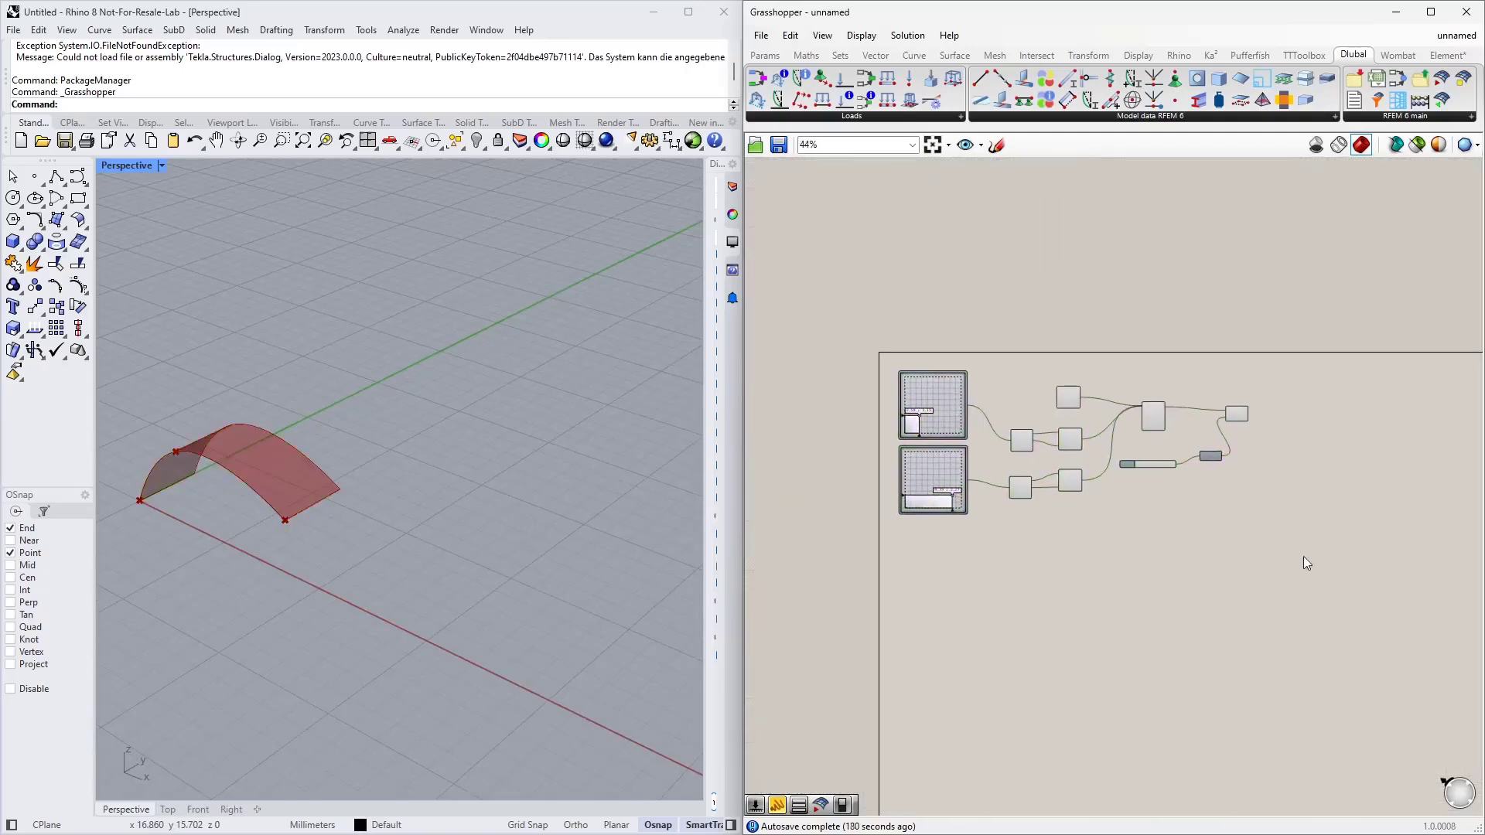
{"action": "left_click_drag", "start_coordinate": [1303, 563], "coordinate": [884, 314]}
{"action": "right_click", "coordinate": [1009, 337]}
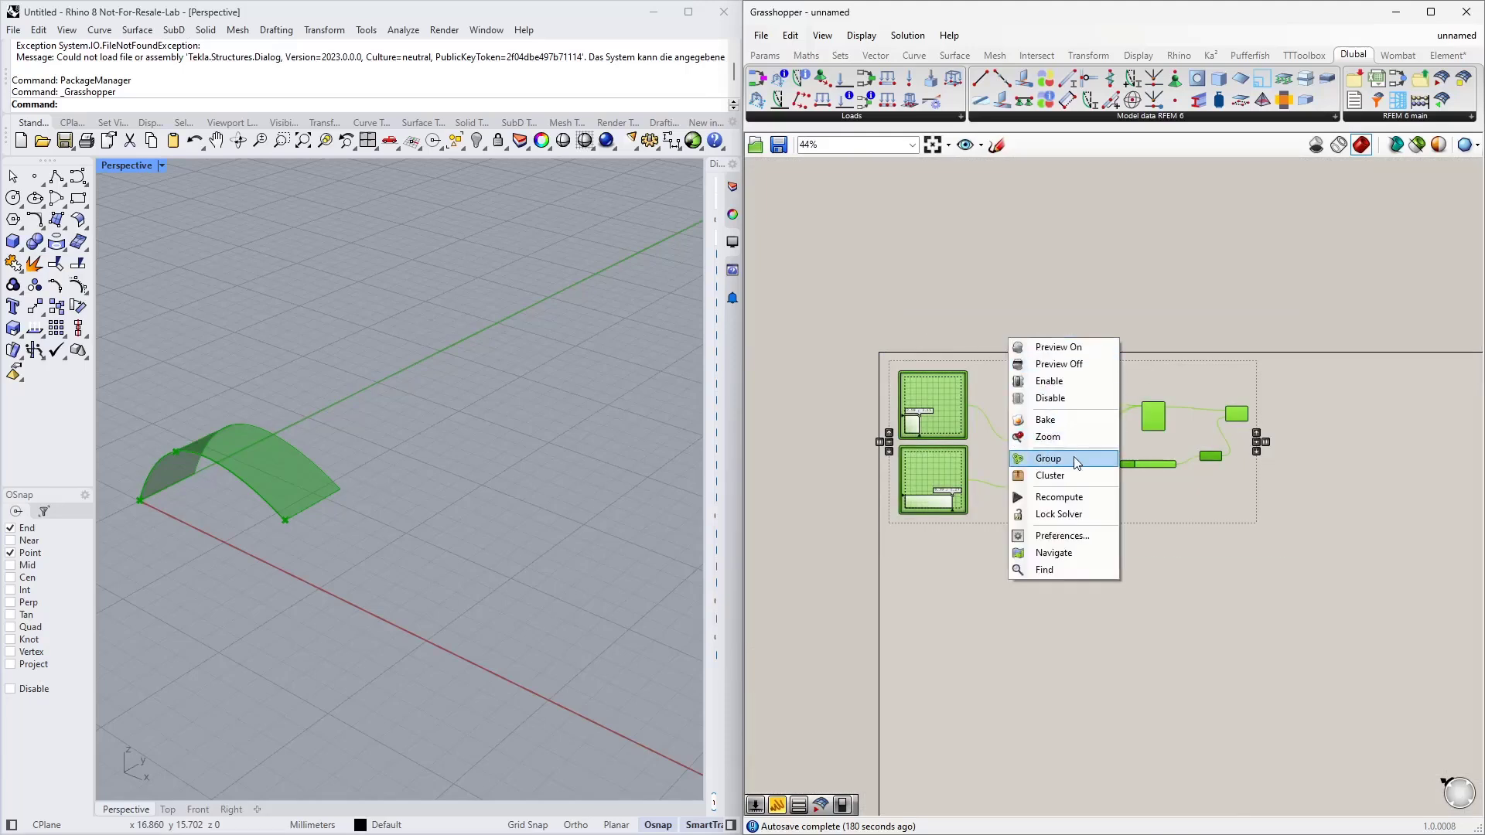
{"action": "left_click", "coordinate": [1077, 459]}
{"action": "left_click", "coordinate": [1014, 364]}
Add a Scribble label reading "Rood surface" above the component group
{"action": "double_click", "coordinate": [1033, 321]}
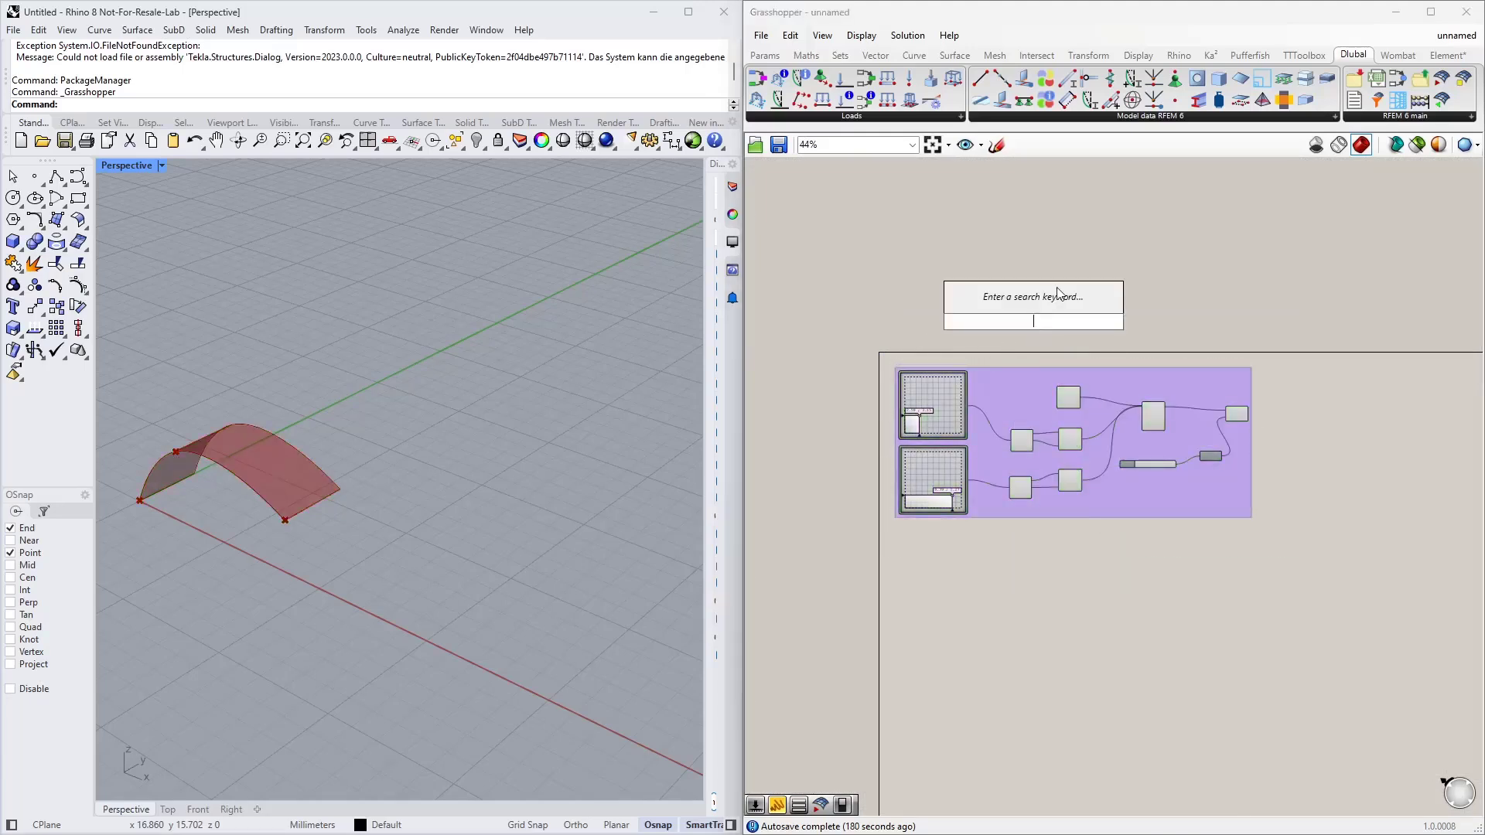
{"action": "type", "text": "sc"}
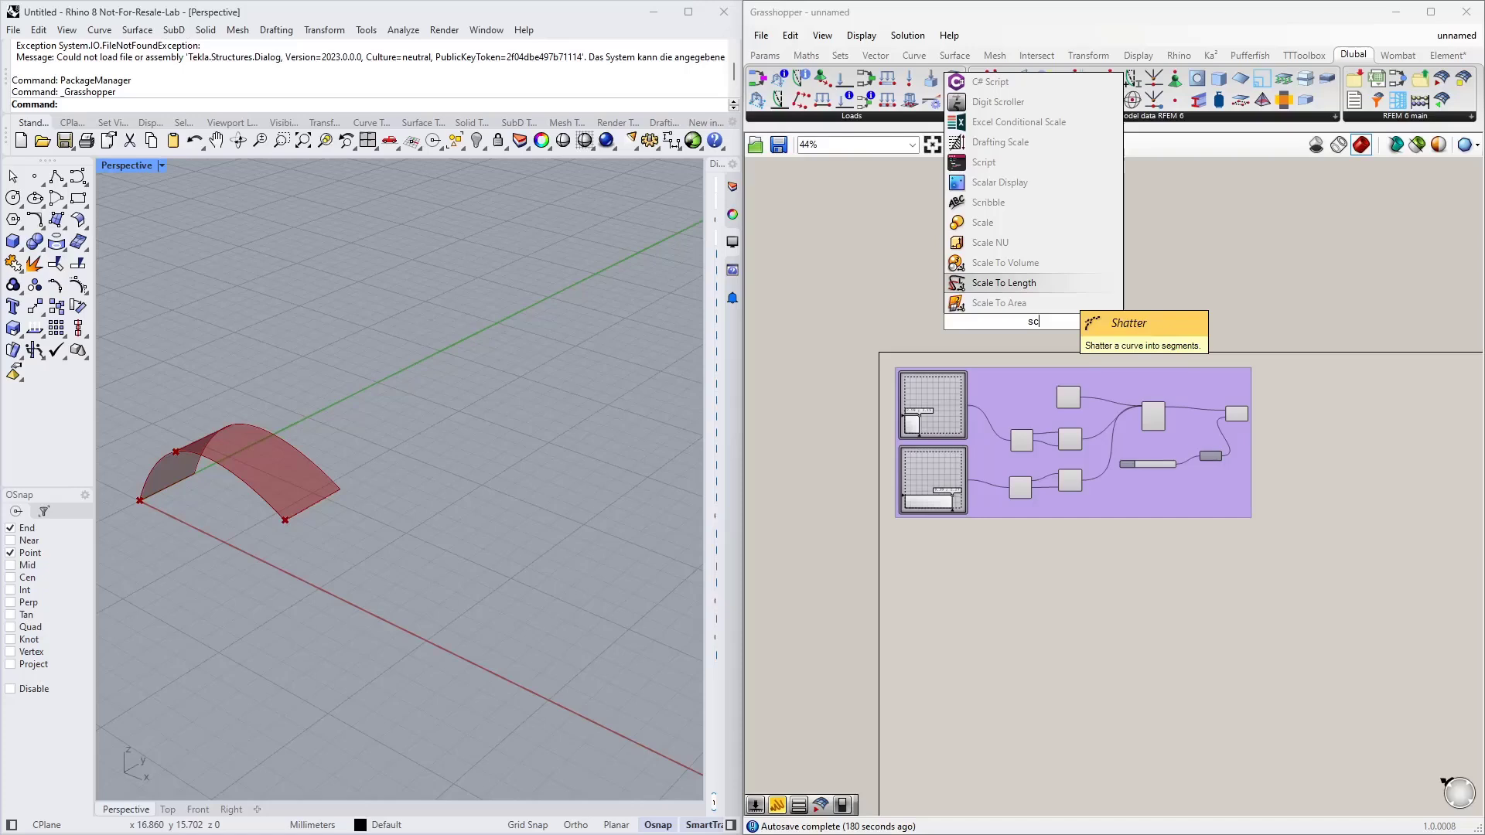
{"action": "type", "text": "r"}
{"action": "left_click", "coordinate": [1049, 302]}
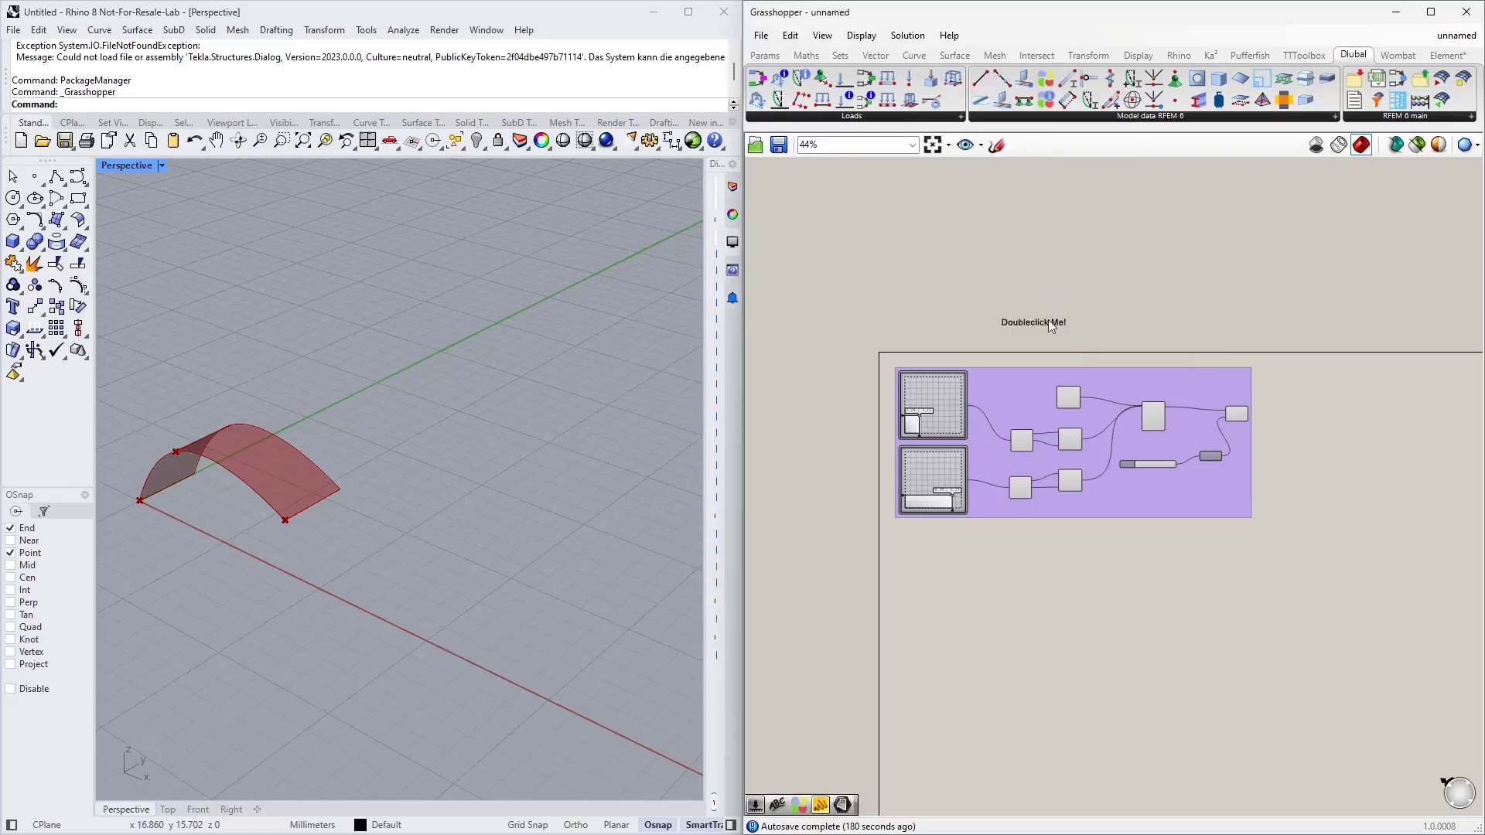
{"action": "double_click", "coordinate": [1047, 318]}
{"action": "type", "text": "Rood surface"}
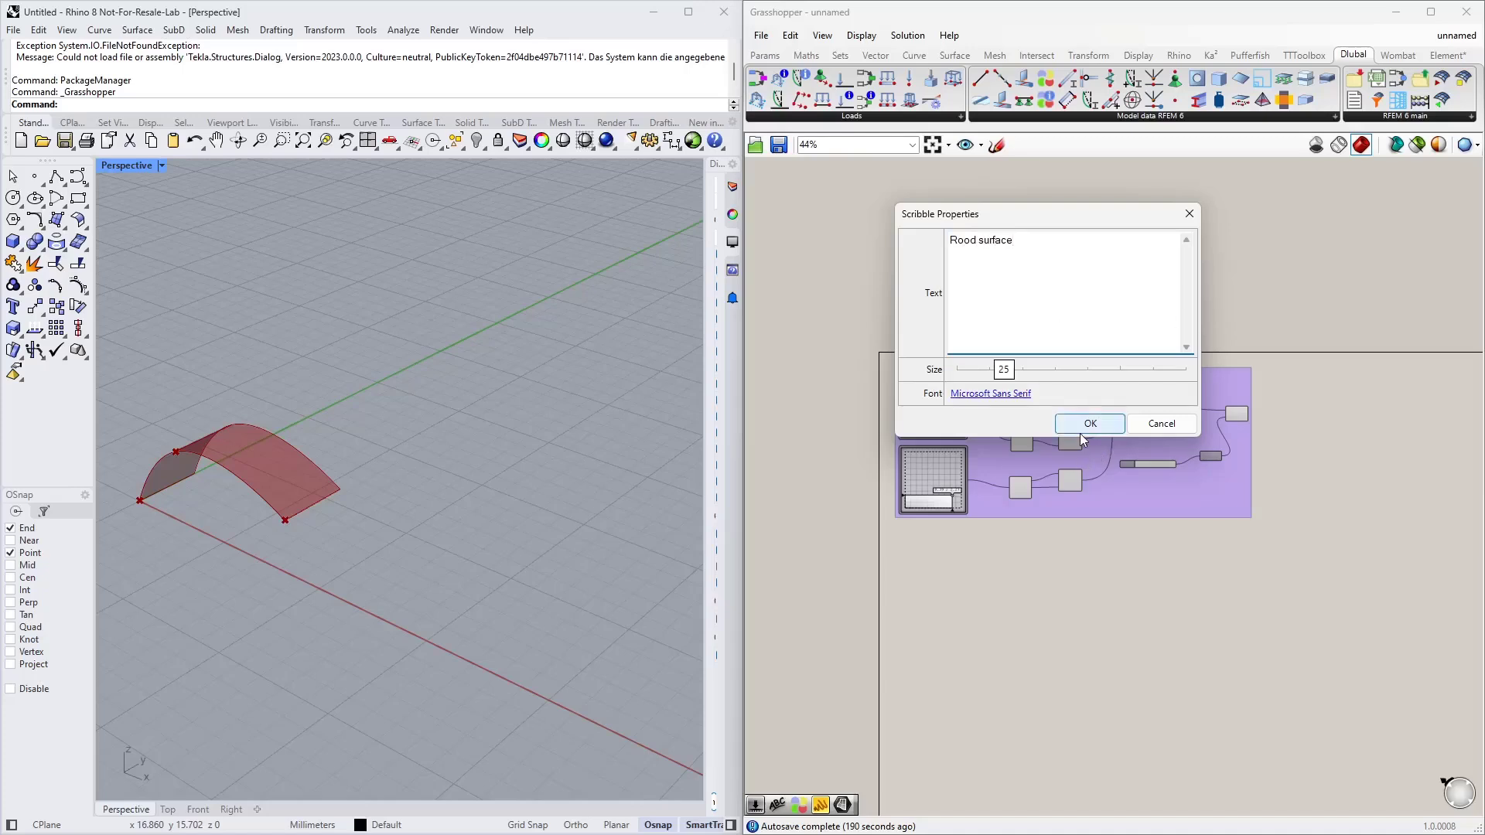
{"action": "left_click", "coordinate": [1079, 427]}
Add the Scribble label to the component group and move the whole group slightly lower inside the canvas boundary
{"action": "left_click_drag", "start_coordinate": [1137, 251], "coordinate": [1018, 356]}
{"action": "right_click", "coordinate": [1004, 388]}
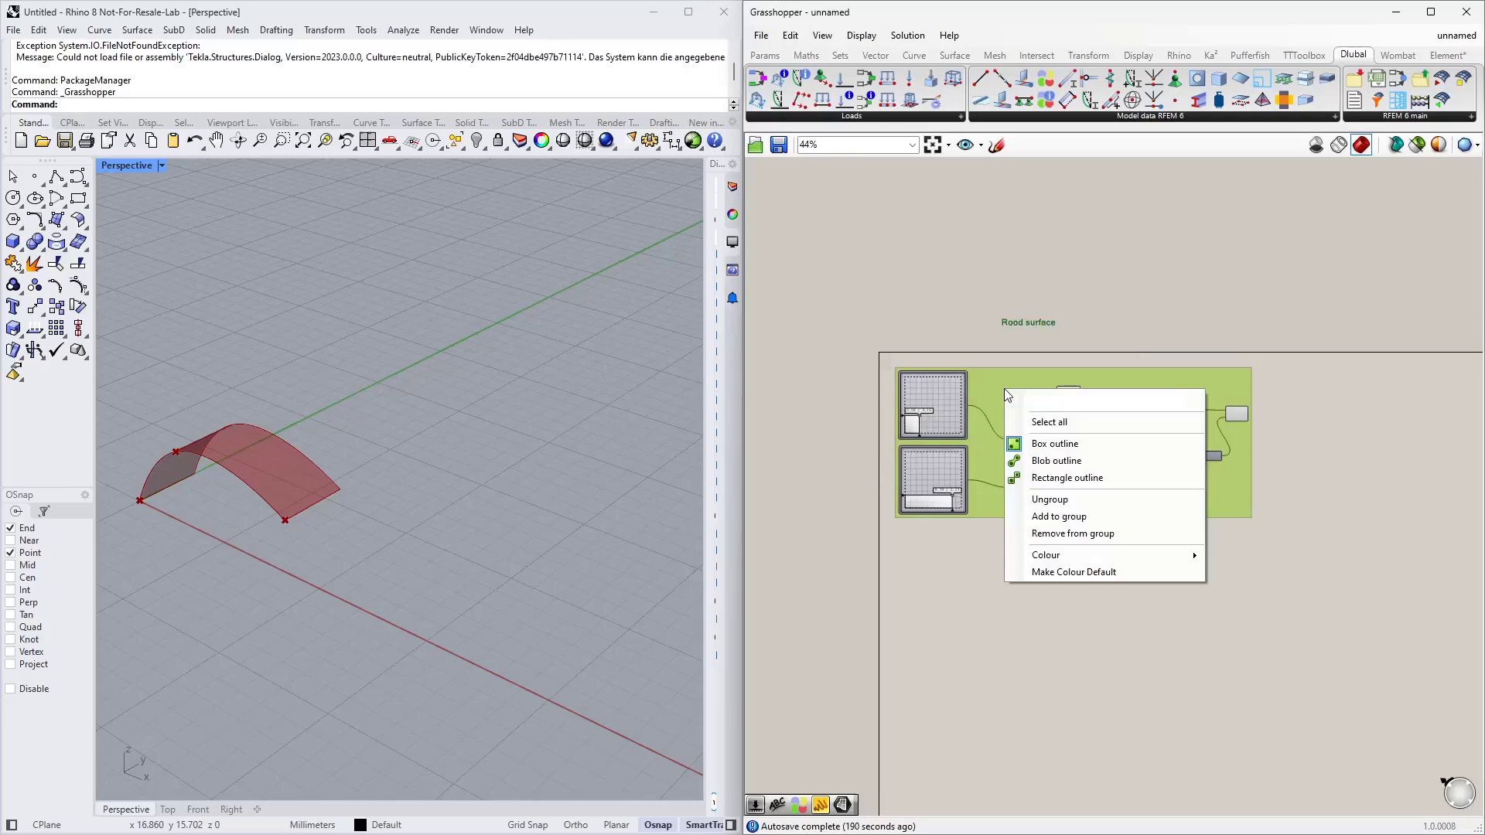
{"action": "left_click", "coordinate": [1058, 516]}
{"action": "mouse_move", "coordinate": [1023, 443]}
{"action": "left_mouse_down"}
{"action": "mouse_move", "coordinate": [1056, 520]}
{"action": "mouse_move", "coordinate": [1035, 506]}
{"action": "left_mouse_up"}
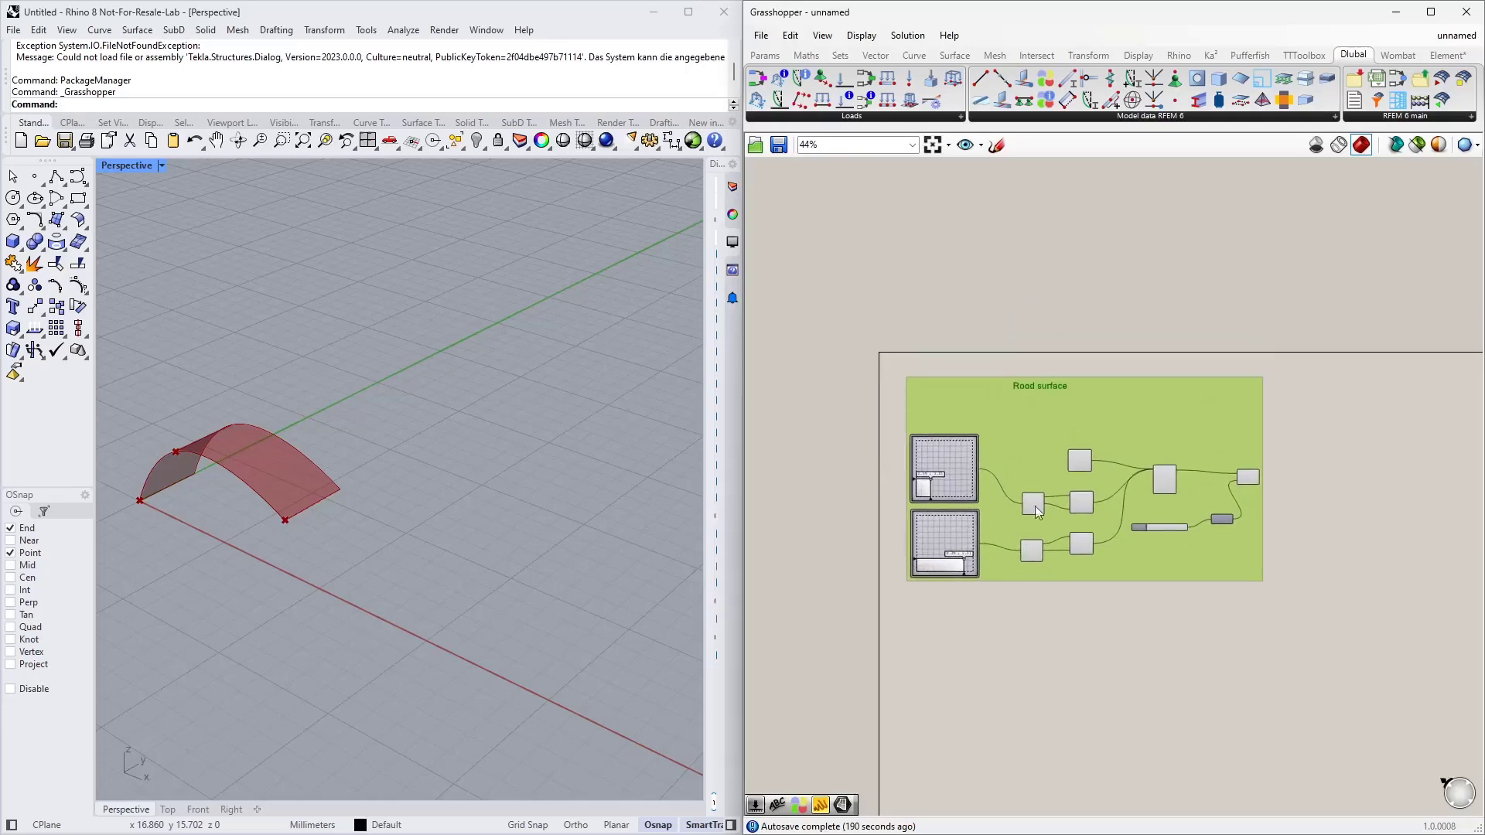
{"action": "left_click", "coordinate": [1053, 662]}
{"action": "right_click_drag", "start_coordinate": [1054, 663], "coordinate": [992, 494]}
{"action": "right_click_drag", "start_coordinate": [699, 468], "coordinate": [272, 474]}
Switch to RFEM to examine the finished Haltestelle.rf6 shelter model, and return to Rhino and Grasshopper
{"action": "key", "text": "alt+Tab"}
{"action": "key", "text": "alt+Tab"}
{"action": "key", "text": "alt+Tab"}
{"action": "key", "text": "alt+Tab"}
{"action": "key", "text": "alt+Tab"}
{"action": "key", "text": "alt+Tab"}
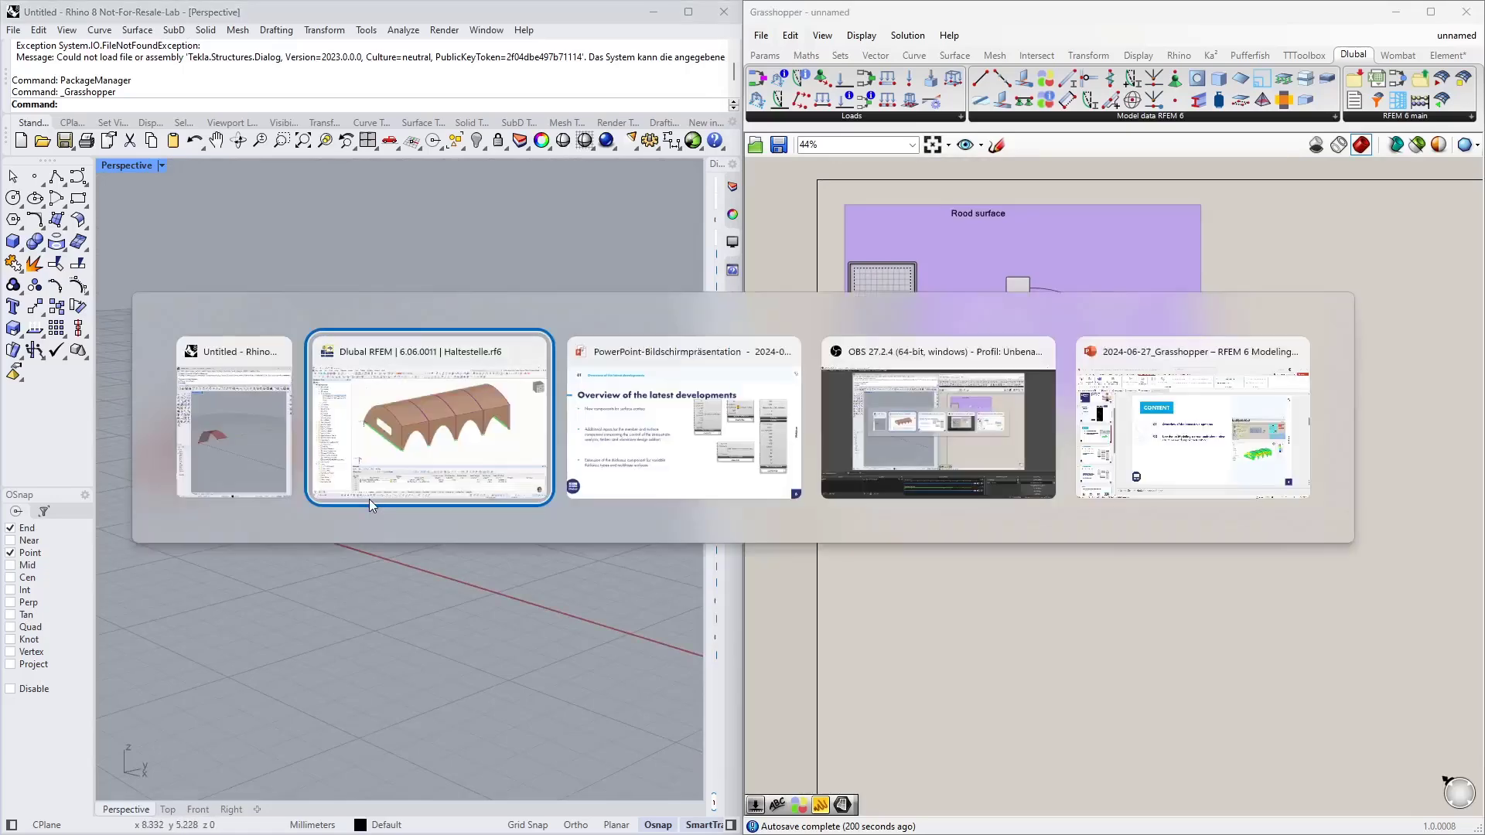
{"action": "left_click", "coordinate": [369, 494]}
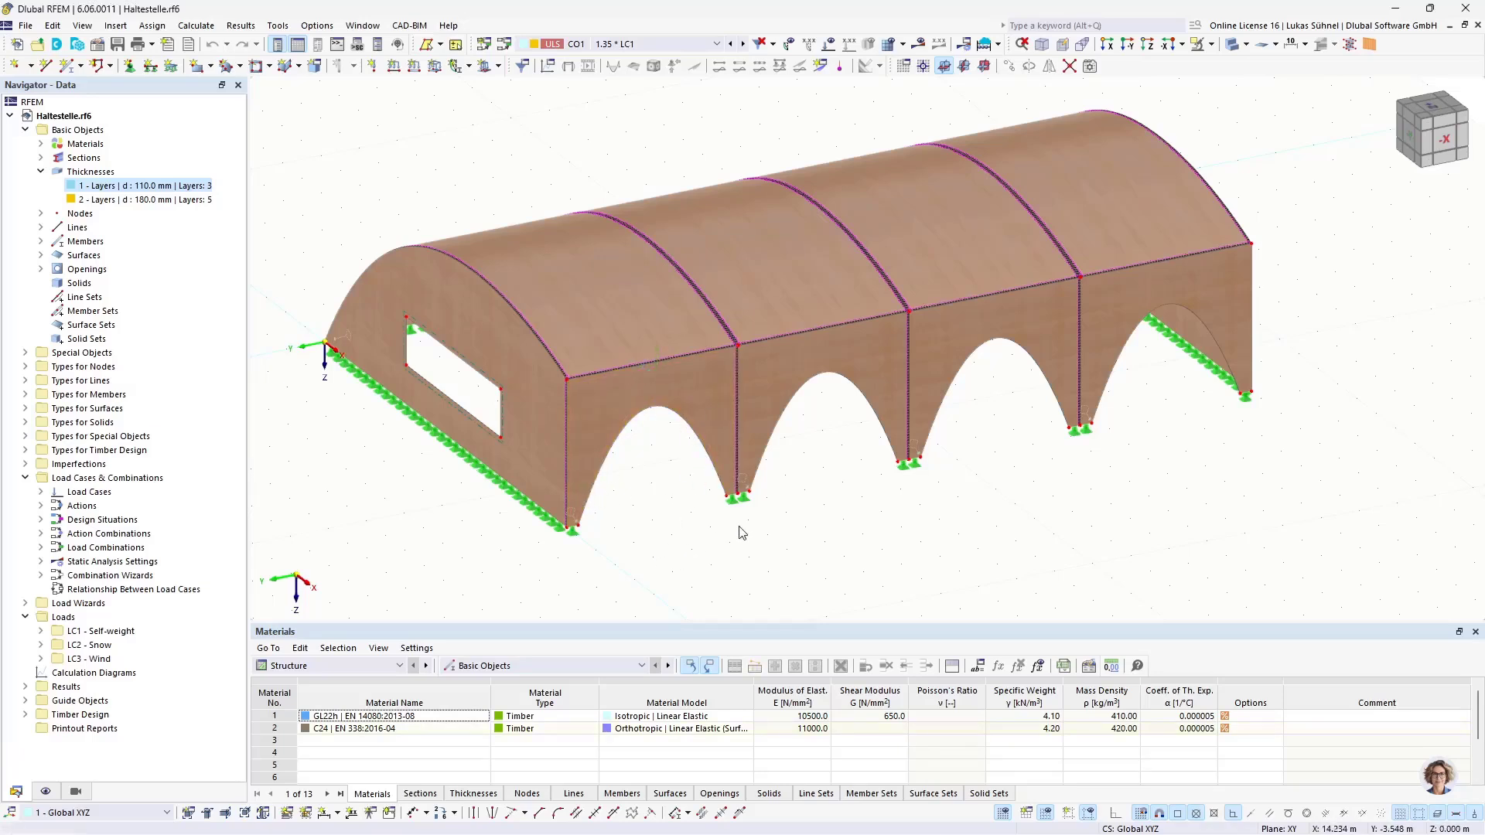
{"action": "key", "text": "alt+Tab"}
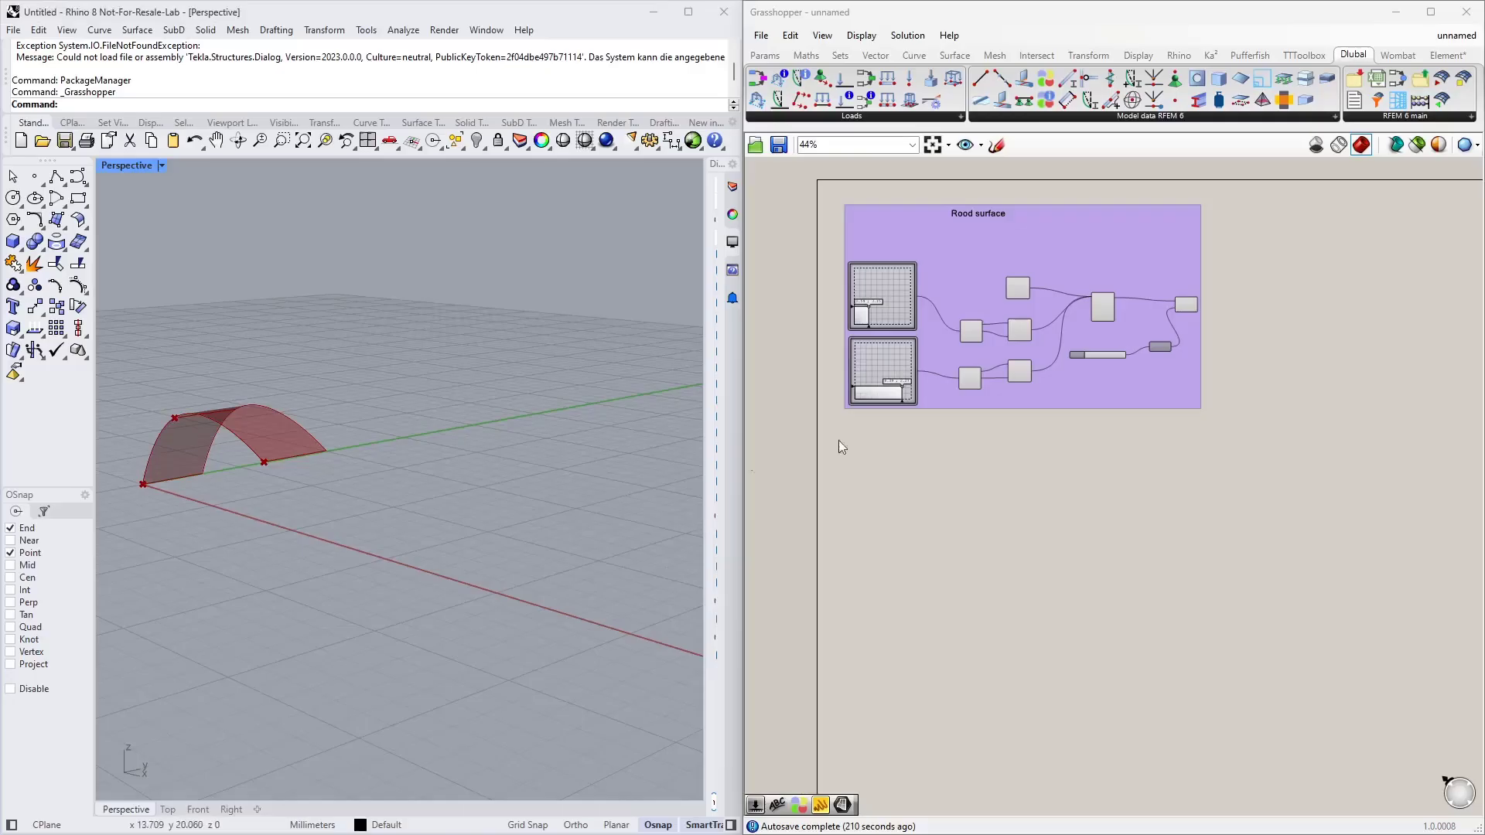
Add a Deconstruct Brep component below the roof surface group and connect the Extrude output to its B input
{"action": "scroll", "coordinate": [272, 447], "scroll_direction": "up", "scroll_amount": 2}
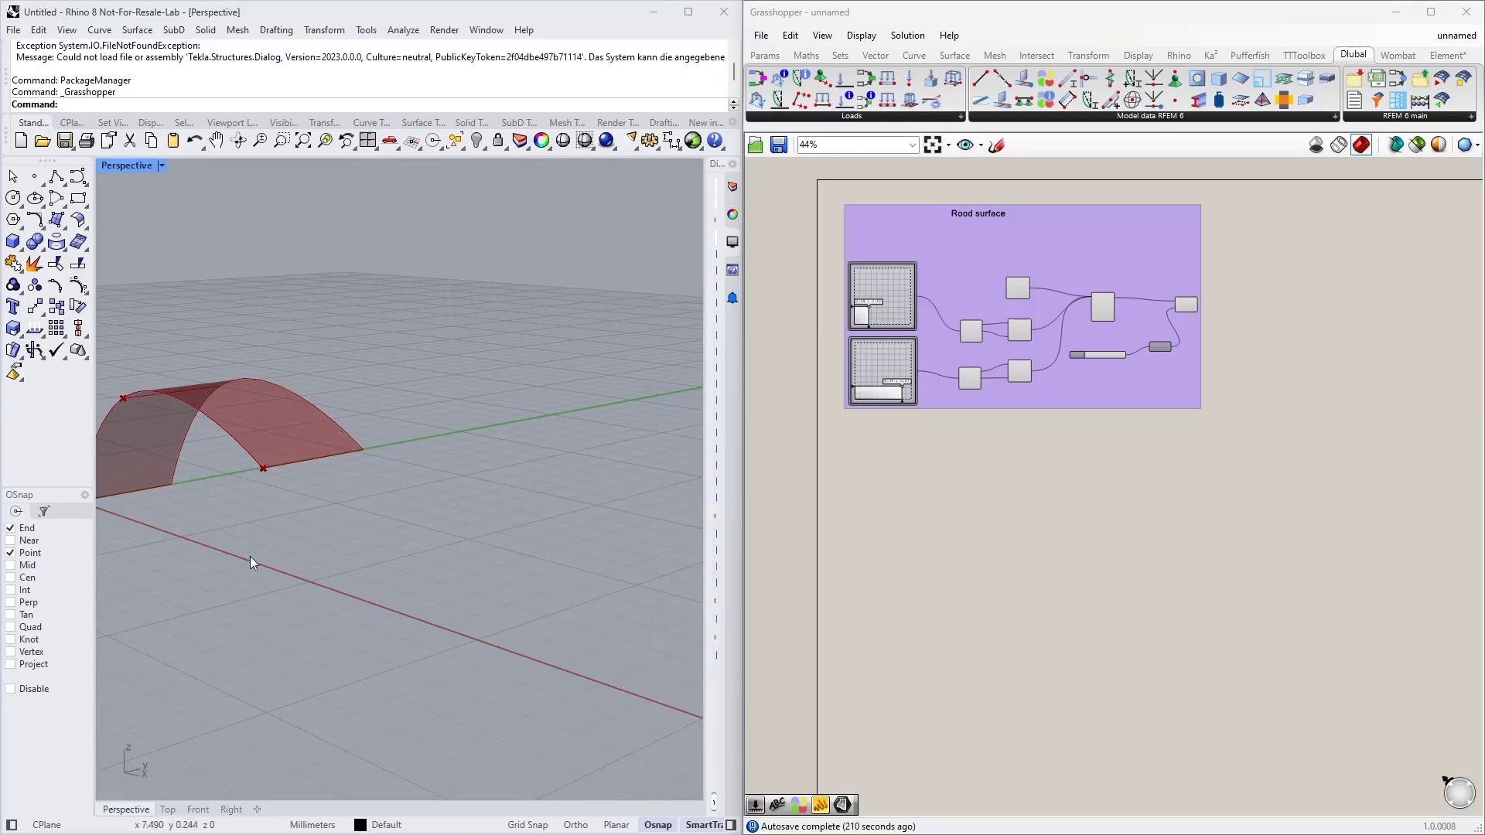
{"action": "right_click_drag", "start_coordinate": [249, 555], "coordinate": [480, 508]}
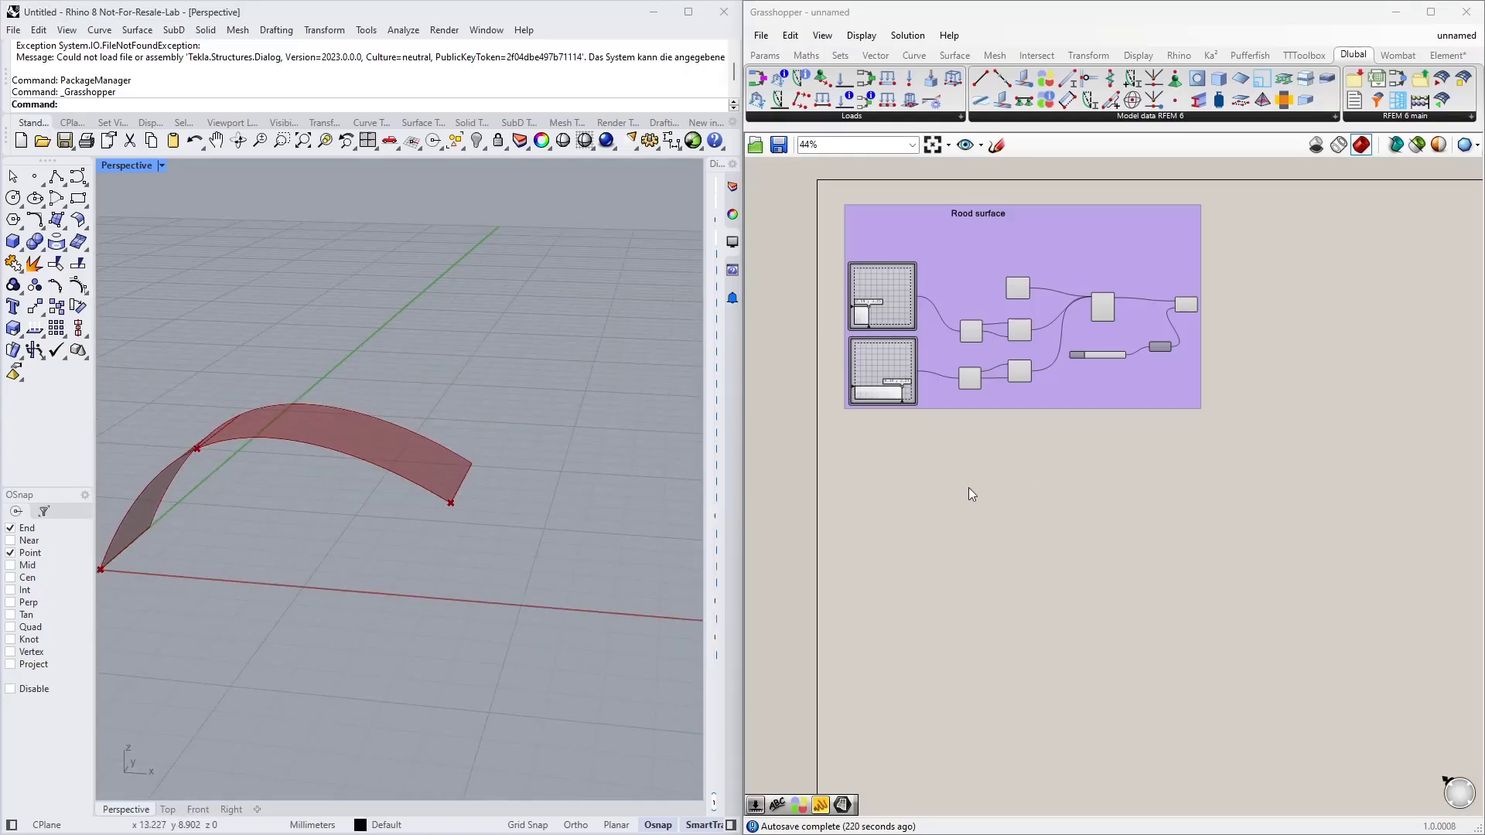
{"action": "scroll", "coordinate": [979, 461], "scroll_direction": "up", "scroll_amount": 2}
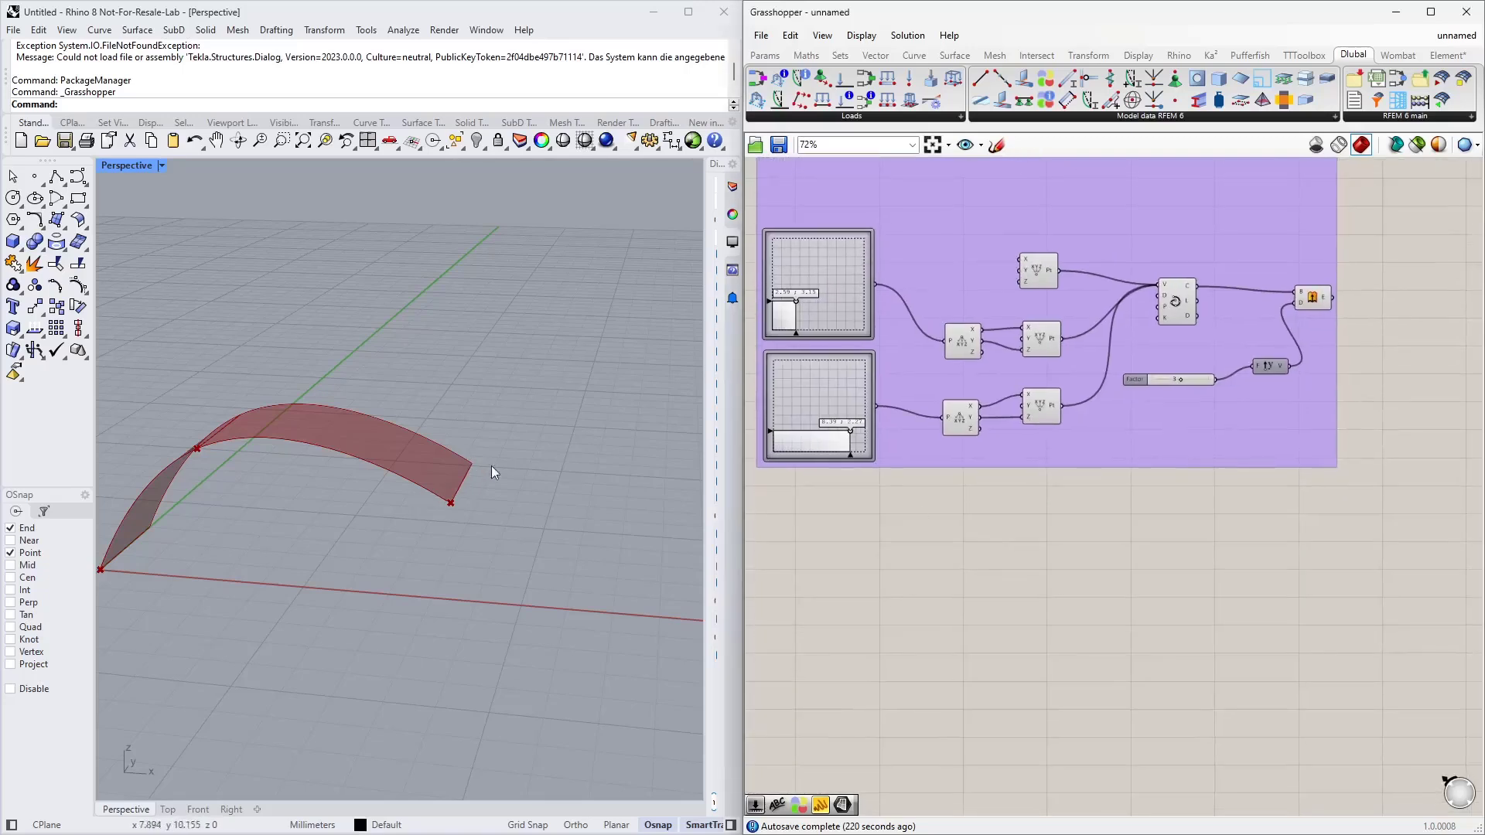
{"action": "left_click", "coordinate": [1313, 301]}
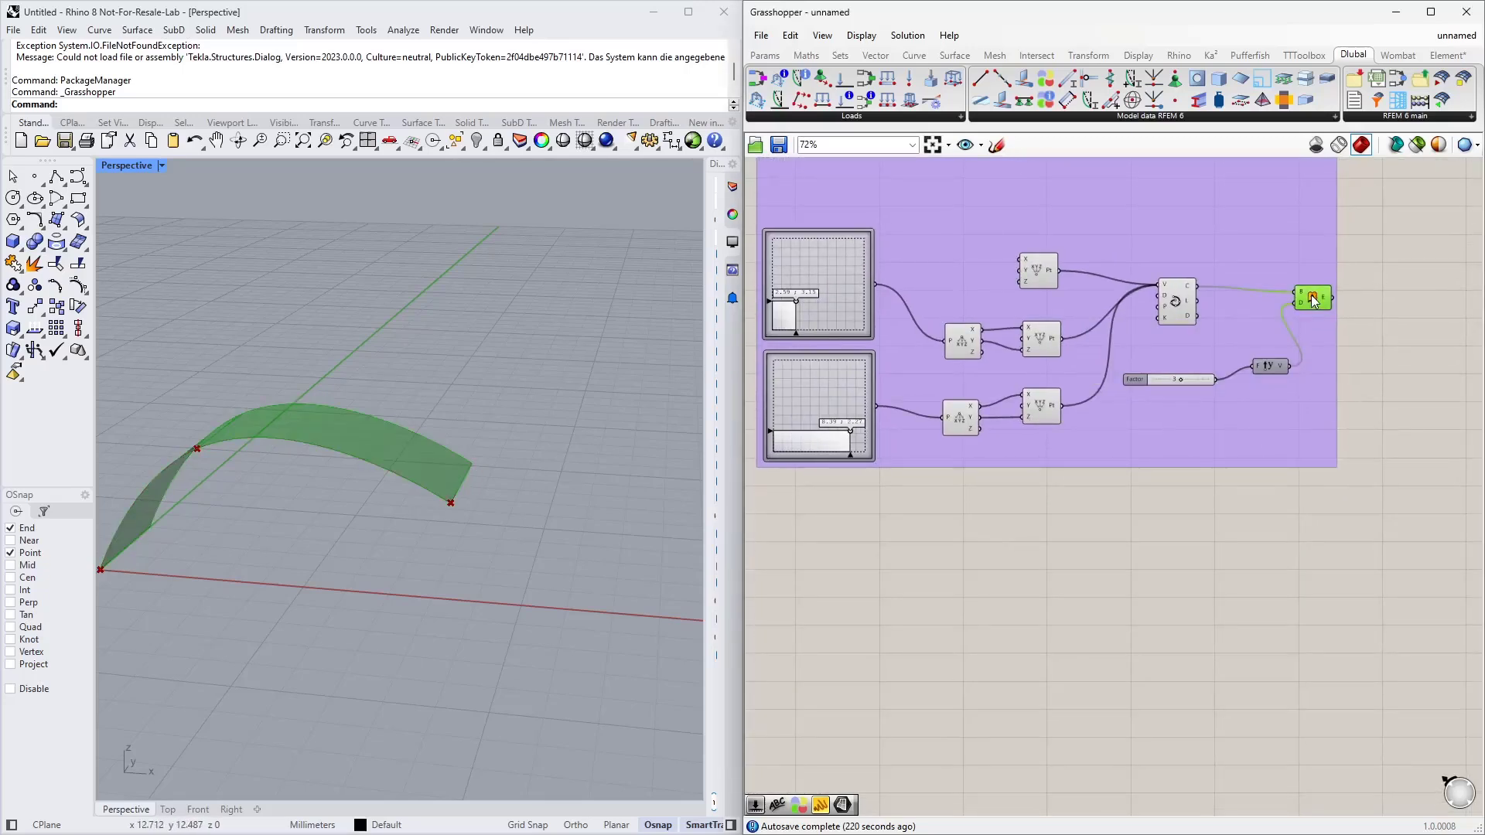
{"action": "left_click", "coordinate": [917, 590]}
{"action": "double_click", "coordinate": [881, 582]}
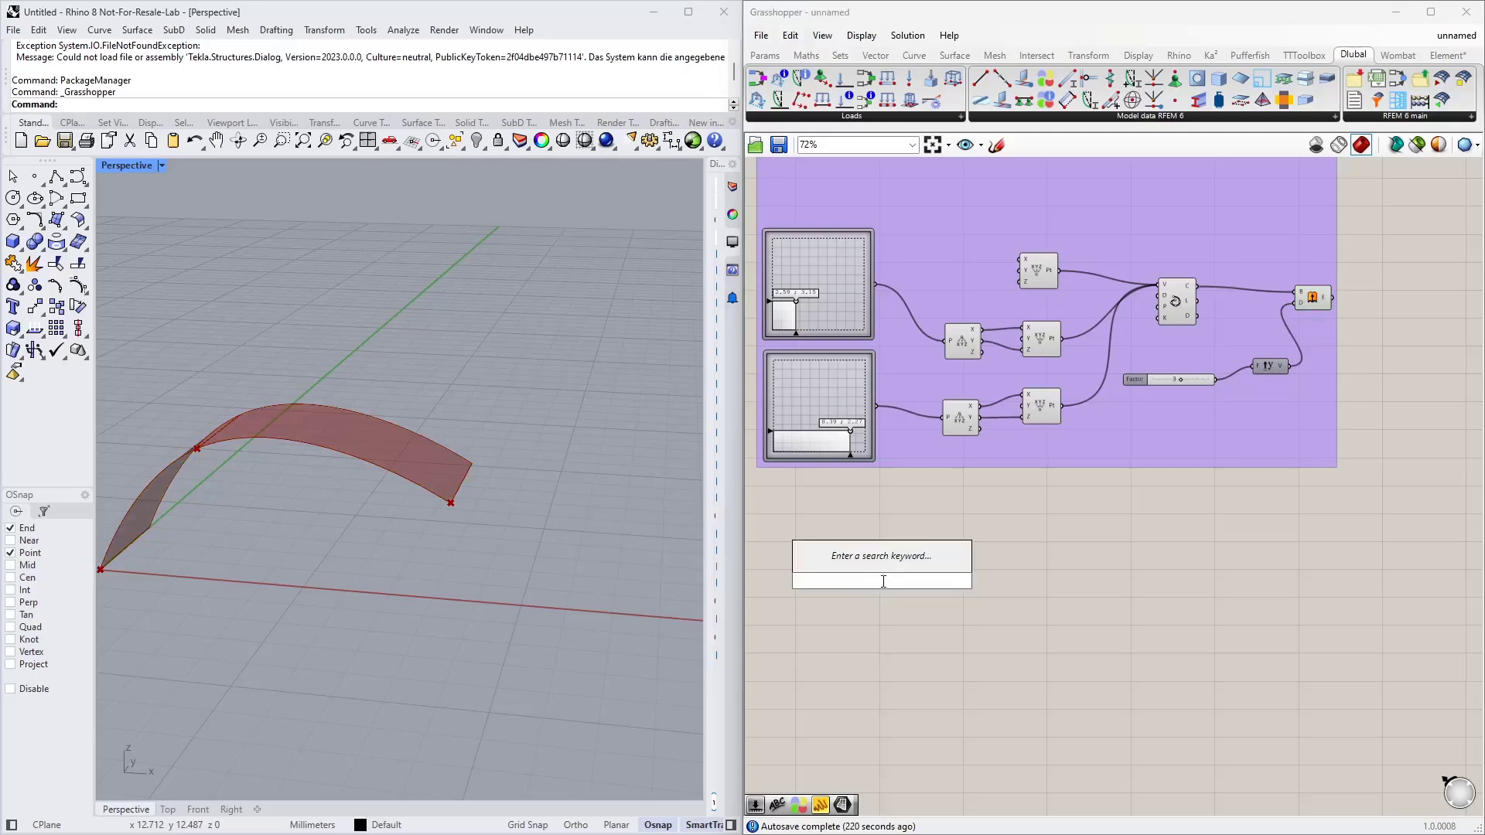
{"action": "type", "text": "dec br"}
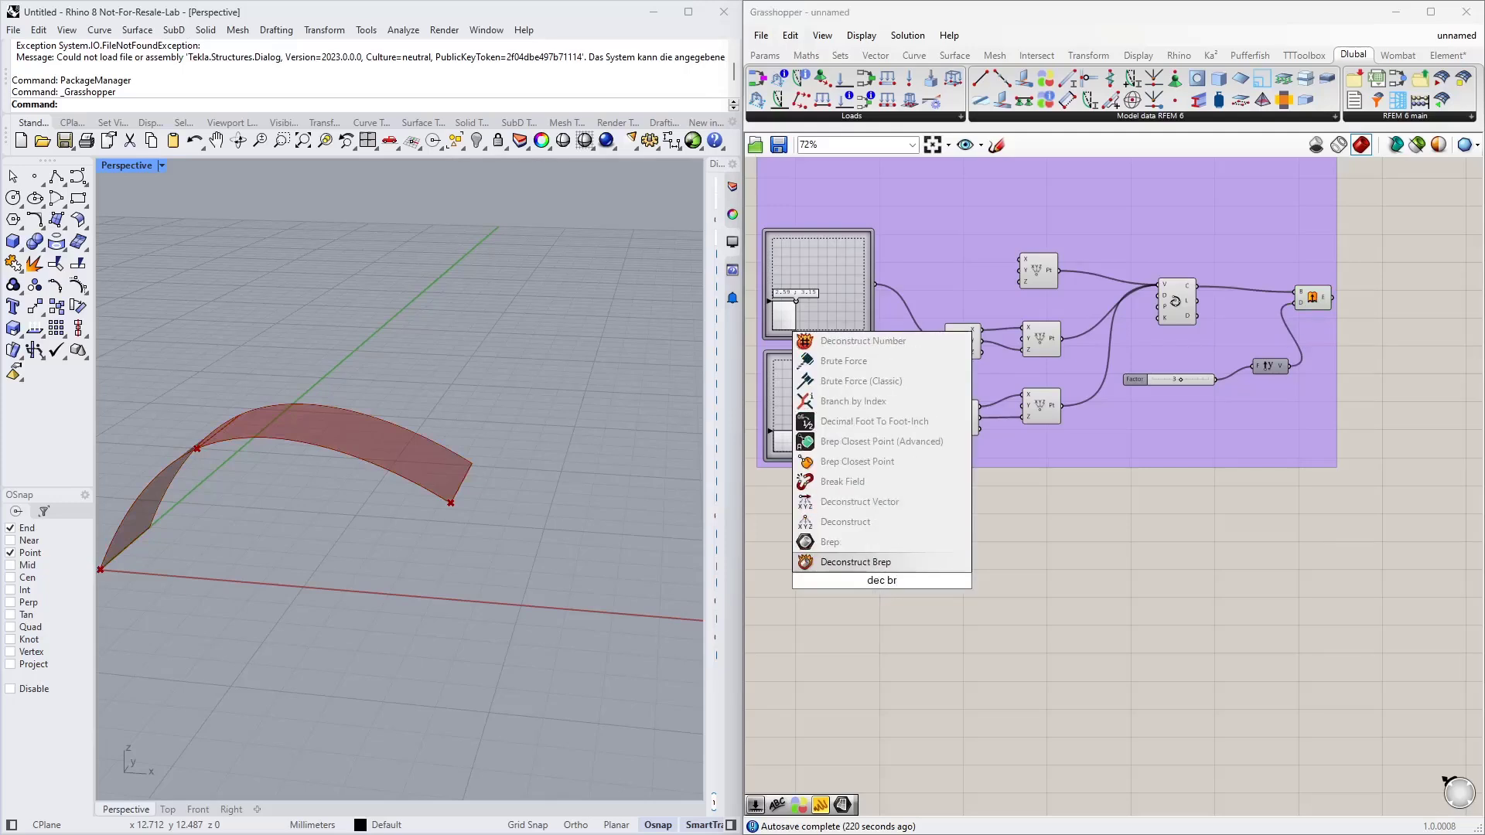
{"action": "key", "text": "Return"}
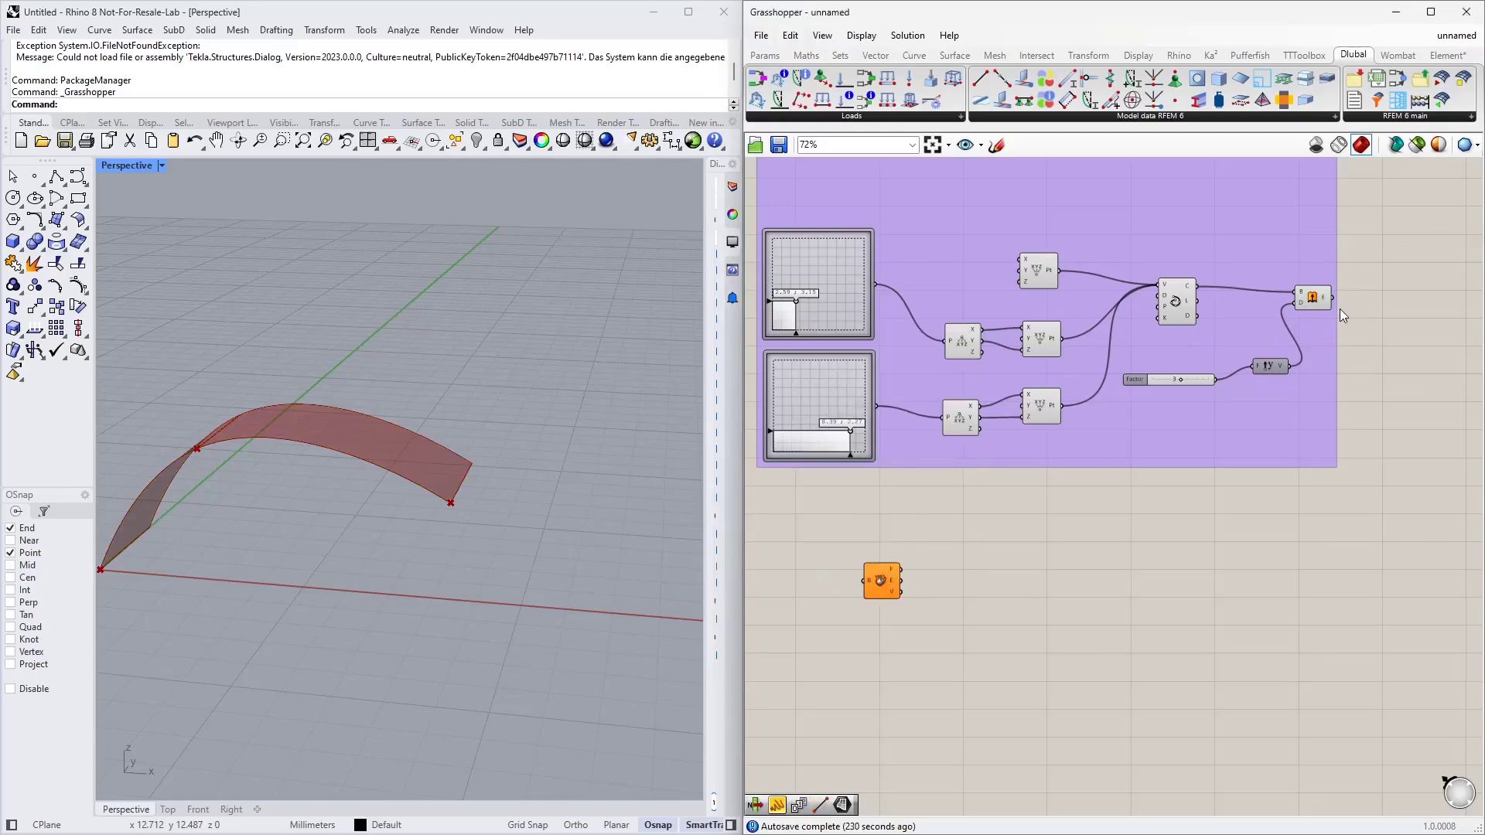
{"action": "left_click_drag", "start_coordinate": [1333, 298], "coordinate": [886, 564]}
{"action": "scroll", "coordinate": [922, 579], "scroll_direction": "up", "scroll_amount": 4}
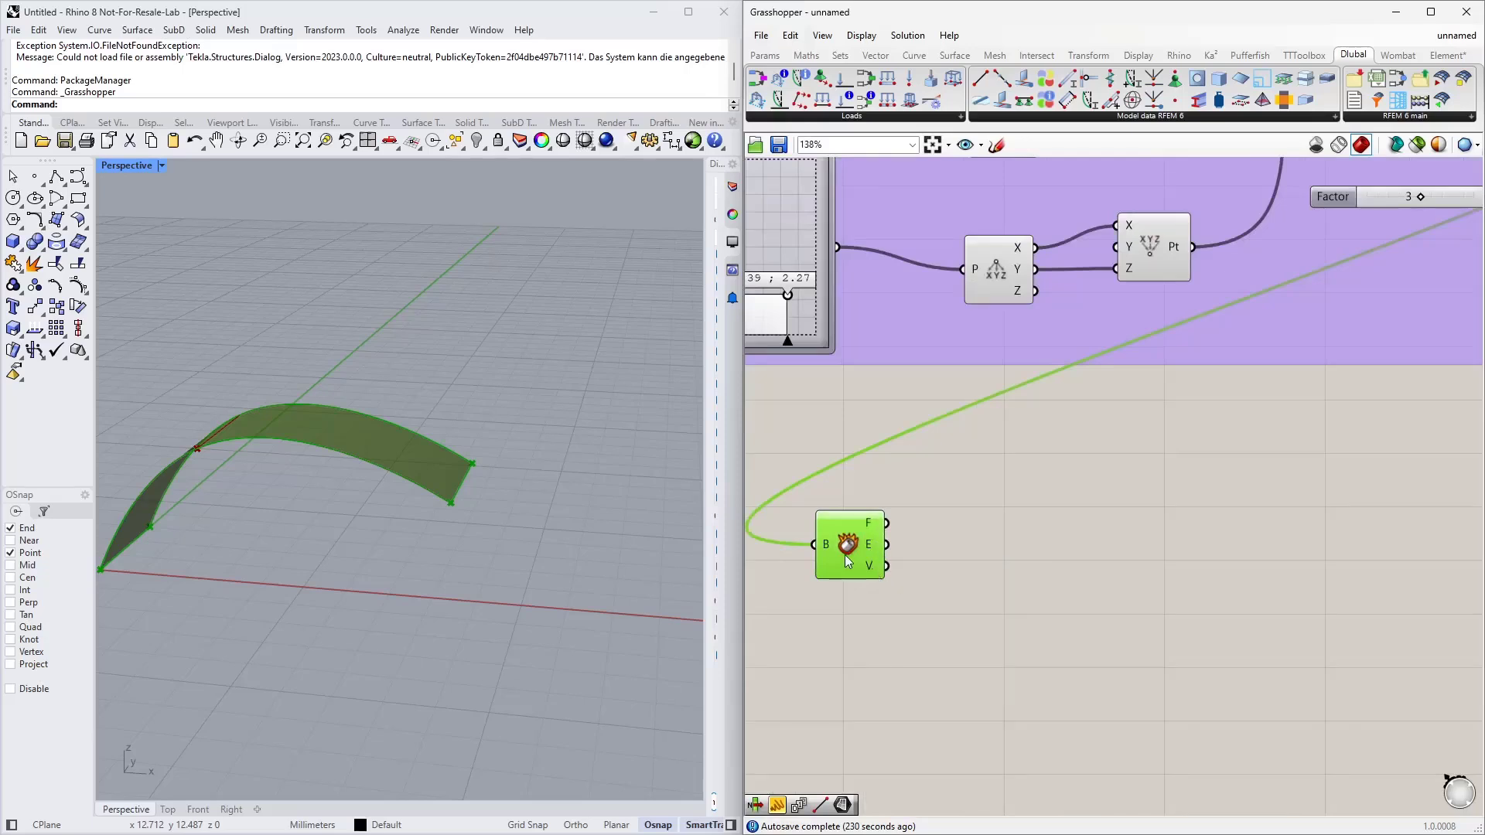
{"action": "left_click_drag", "start_coordinate": [844, 555], "coordinate": [821, 537]}
{"action": "right_click_drag", "start_coordinate": [968, 592], "coordinate": [1045, 486]}
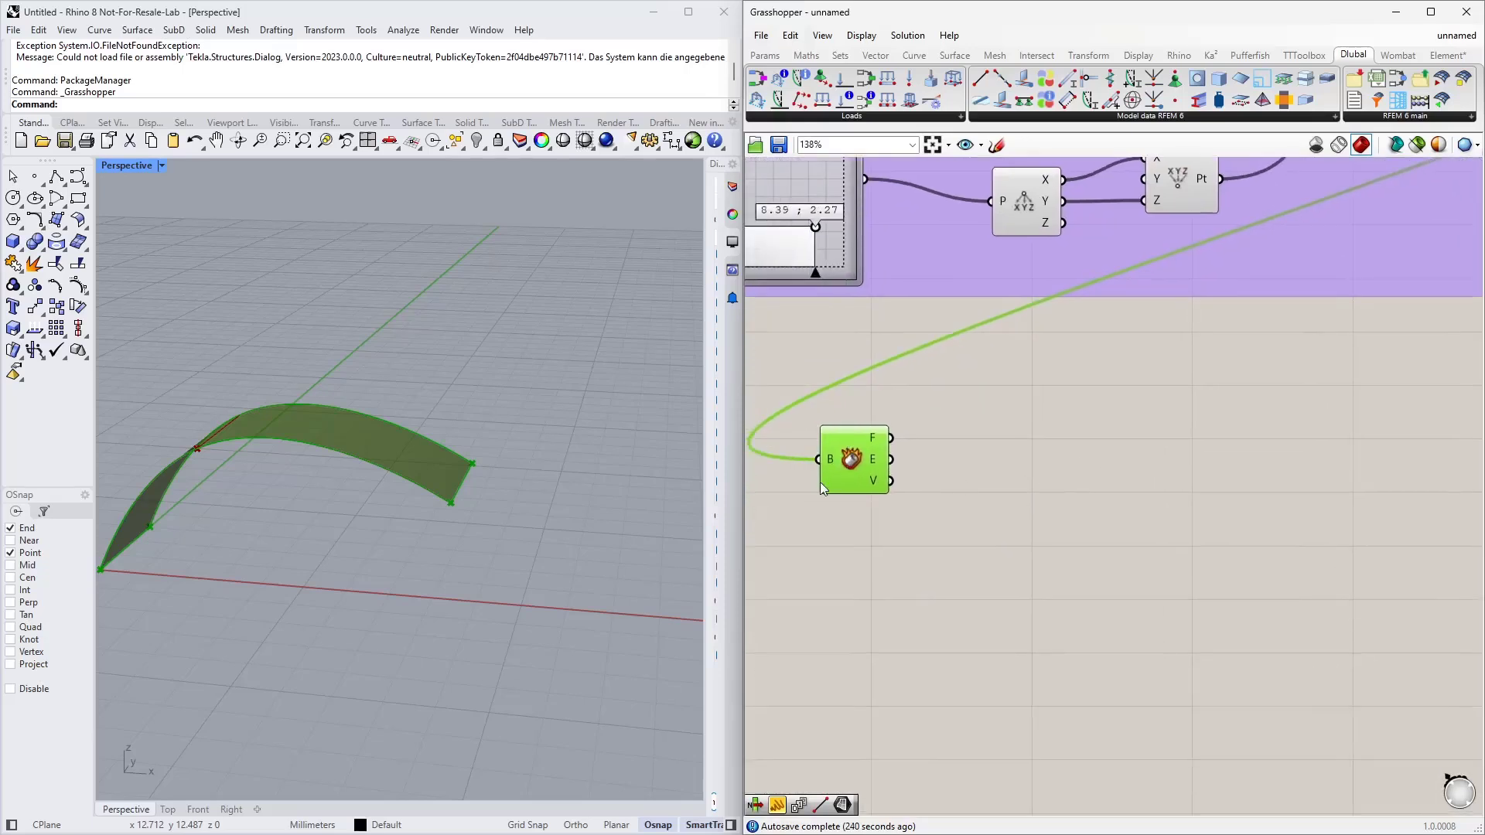
Add a List Item component beside Deconstruct Brep and connect the edges output E to its list input L
{"action": "double_click", "coordinate": [1077, 468]}
{"action": "type", "text": "list item"}
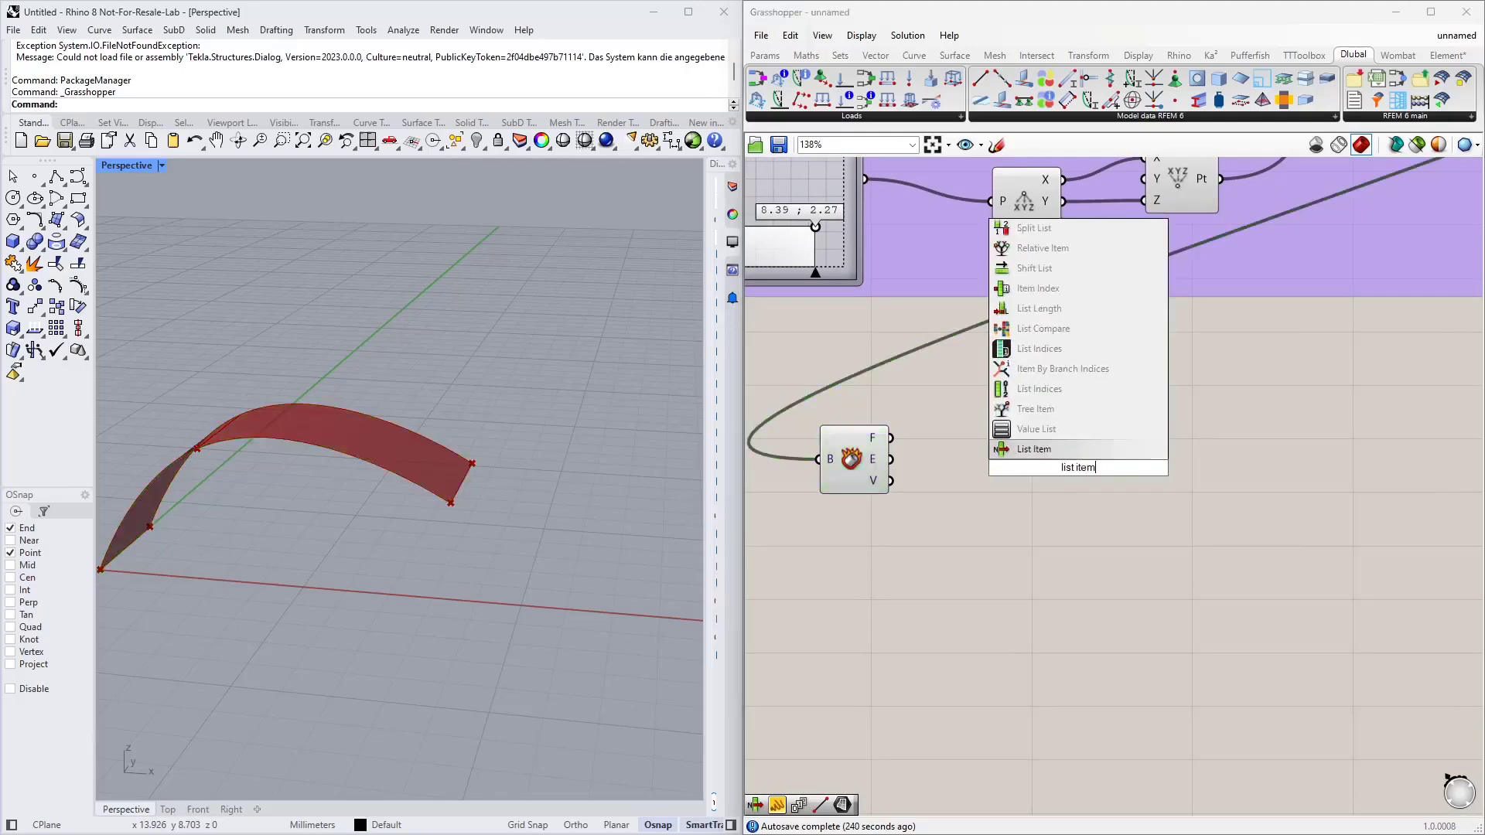
{"action": "key", "text": "Return"}
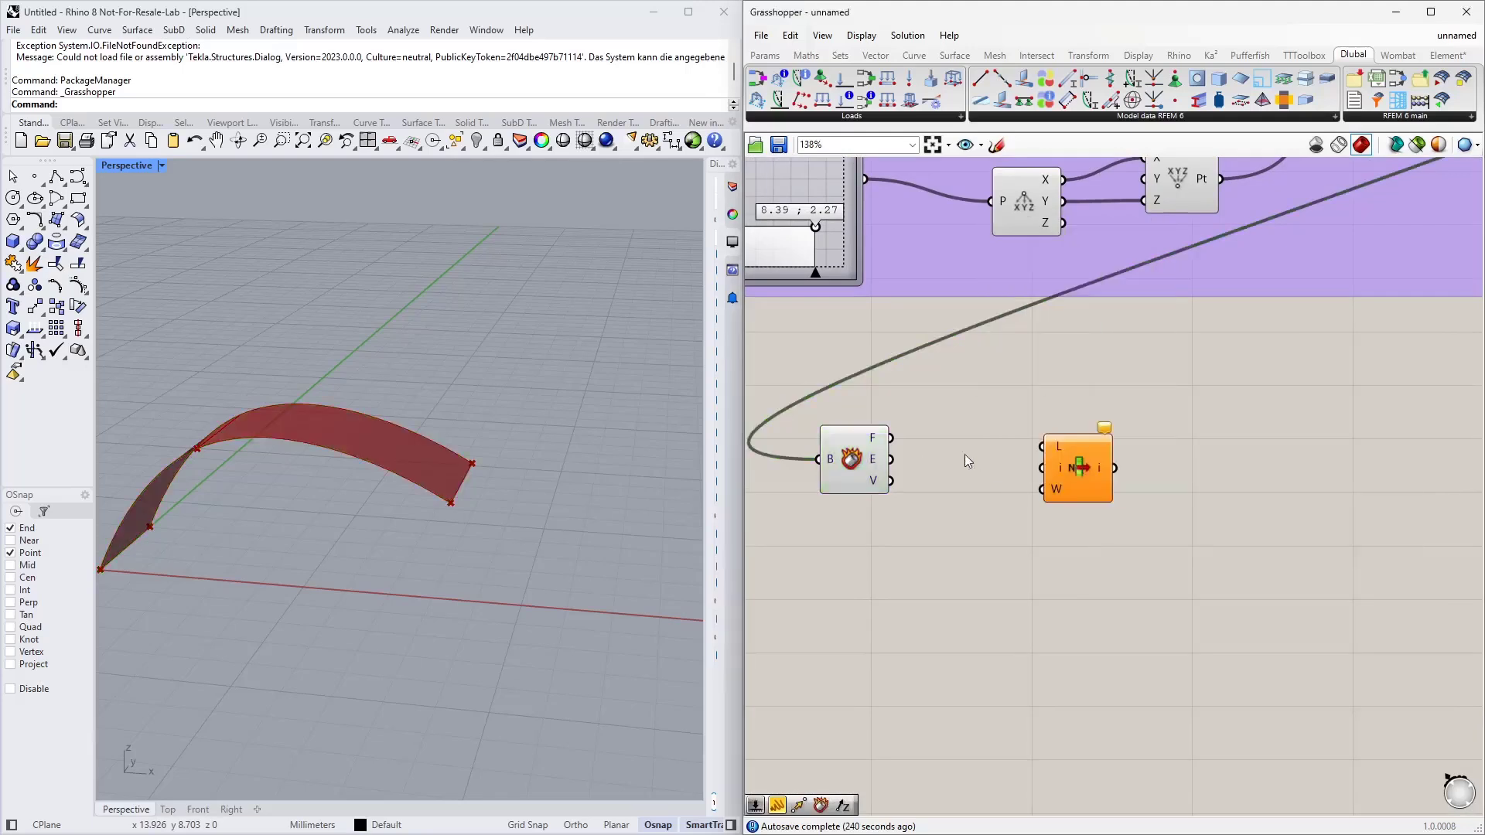
{"action": "left_click_drag", "start_coordinate": [891, 460], "coordinate": [1058, 540]}
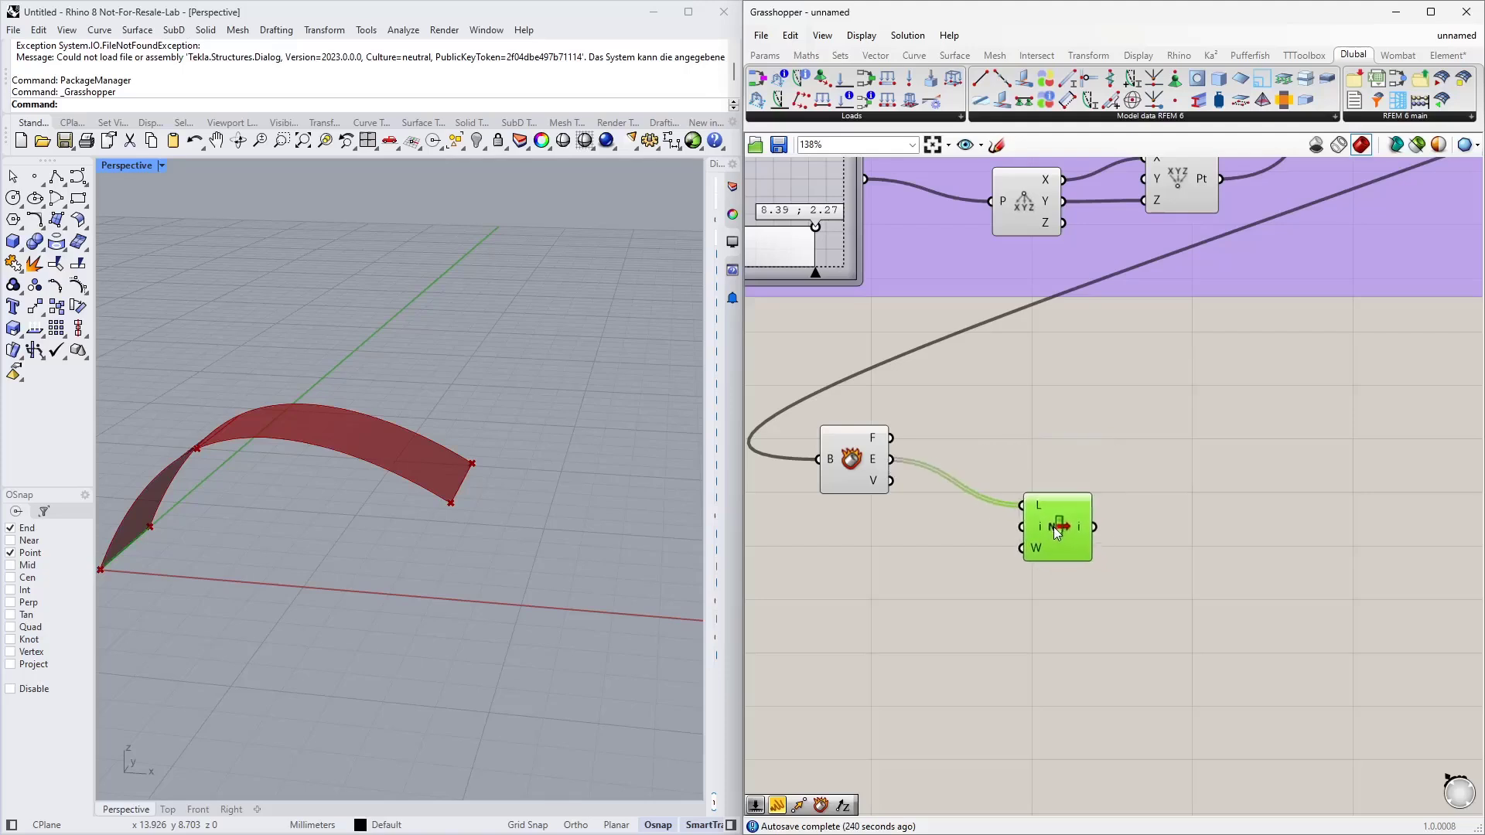
Add a number slider ranging from 0 to 3 and connect it to the List Item index input
{"action": "double_click", "coordinate": [865, 574]}
{"action": "type", "text": "0<3"}
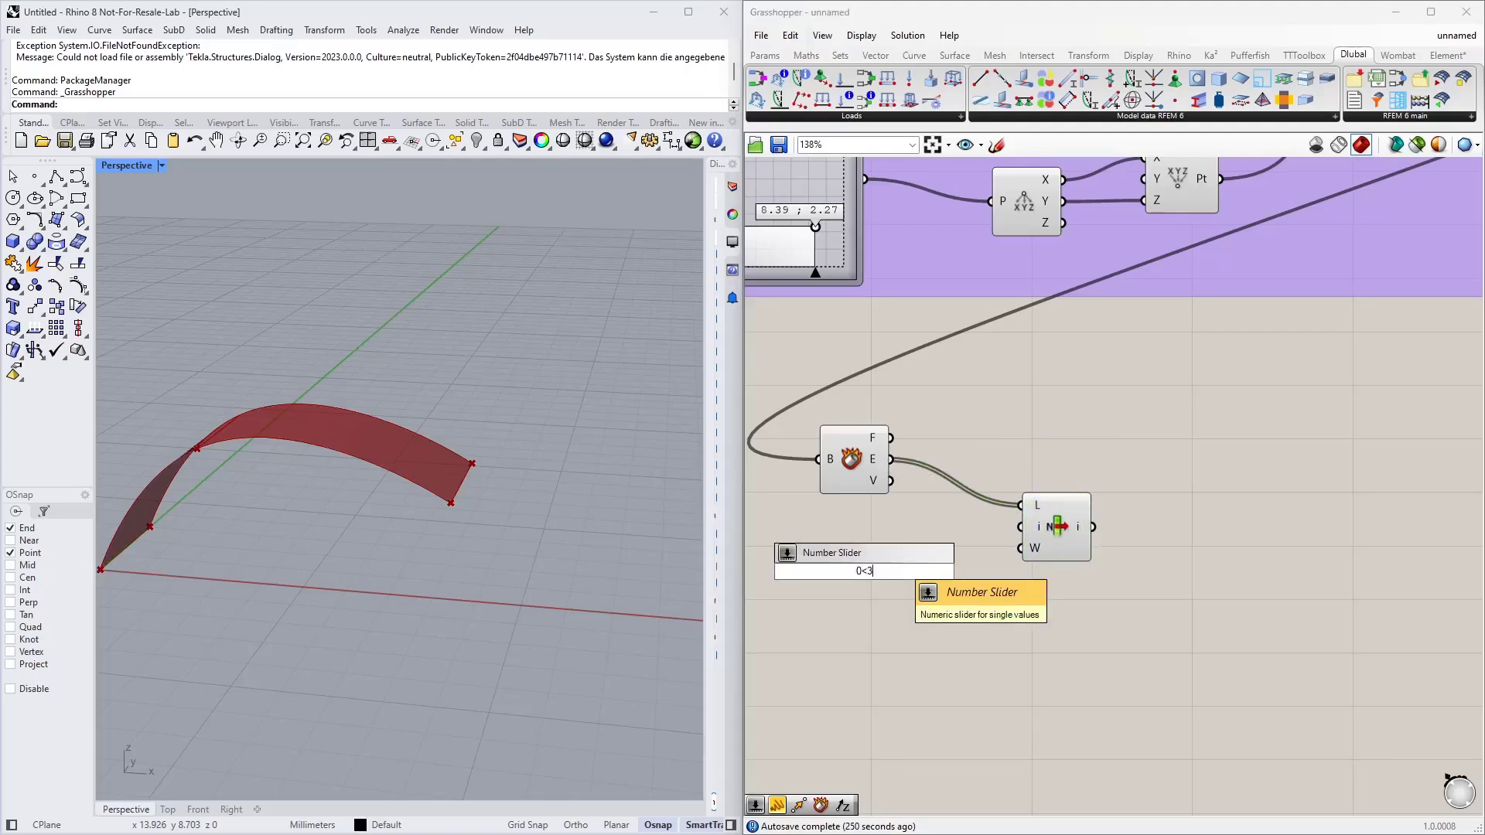
{"action": "key", "text": "Return"}
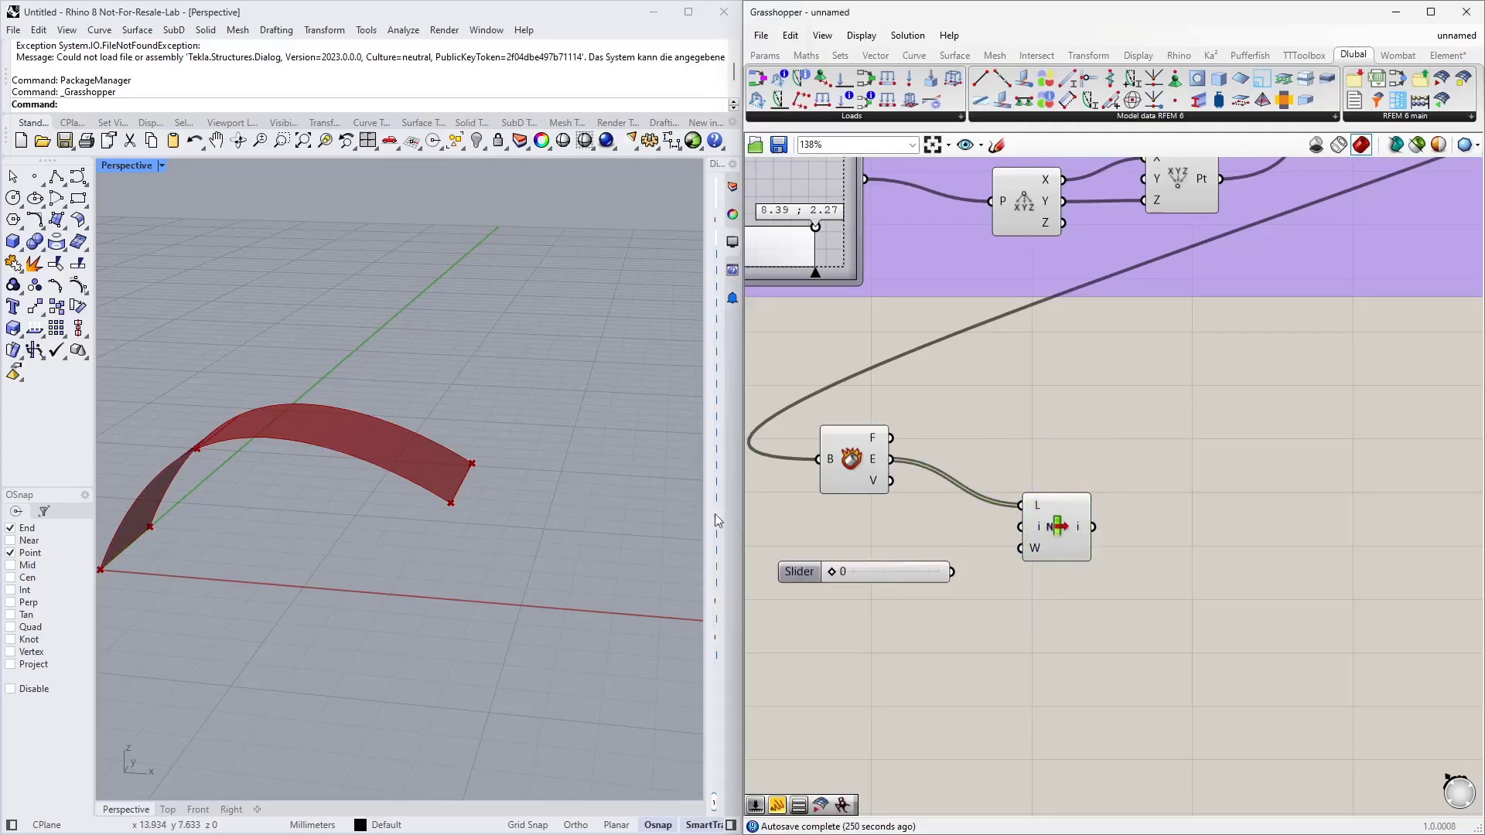
{"action": "left_click_drag", "start_coordinate": [952, 572], "coordinate": [1021, 528]}
Step the List Item index to 2 to pick the roof's far straight edge, and align the slider with the index input
{"action": "left_click", "coordinate": [1048, 526]}
{"action": "right_click_drag", "start_coordinate": [359, 511], "coordinate": [497, 501]}
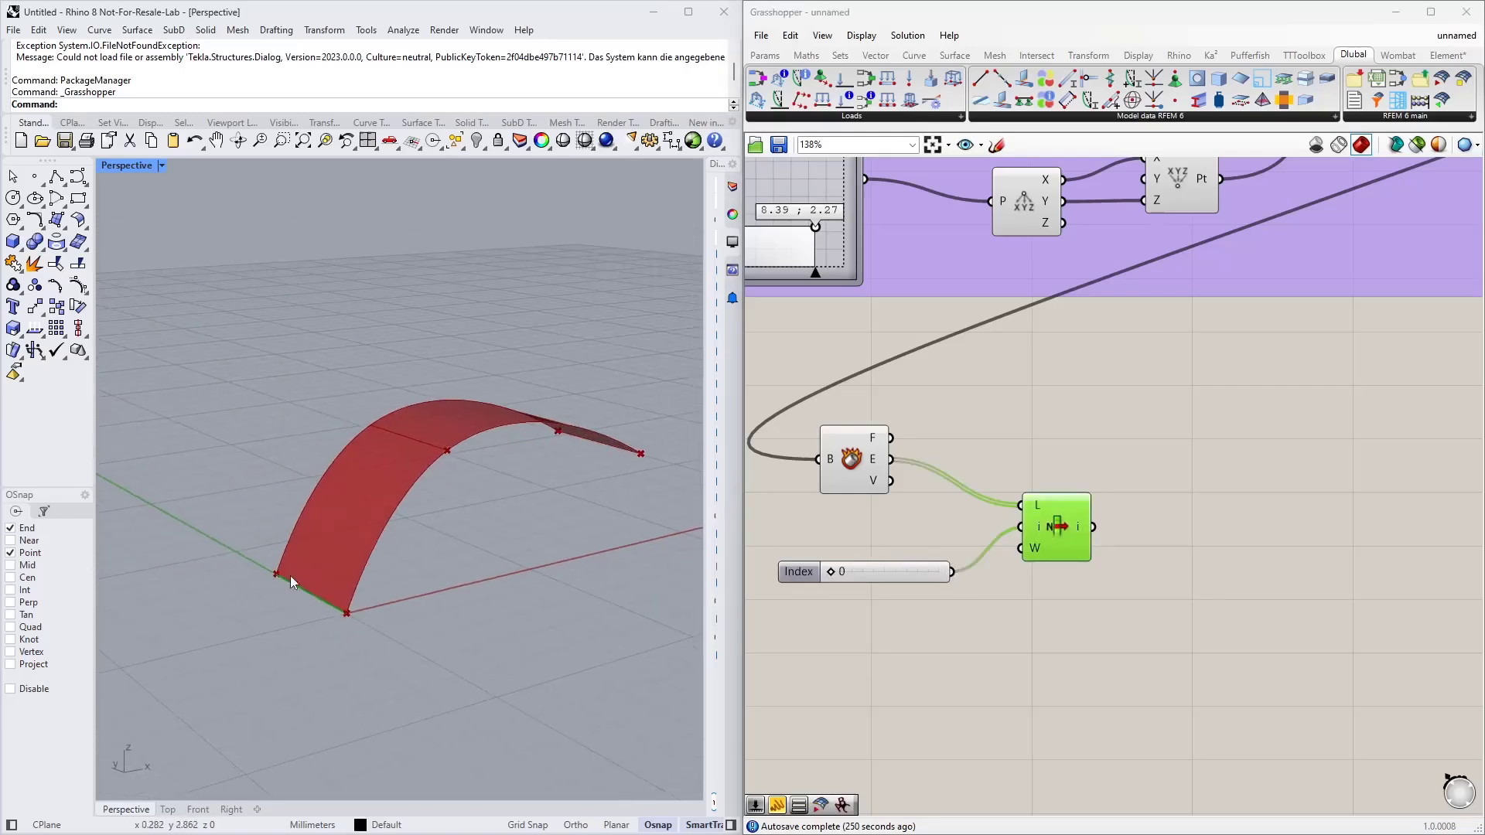
{"action": "left_click", "coordinate": [837, 573]}
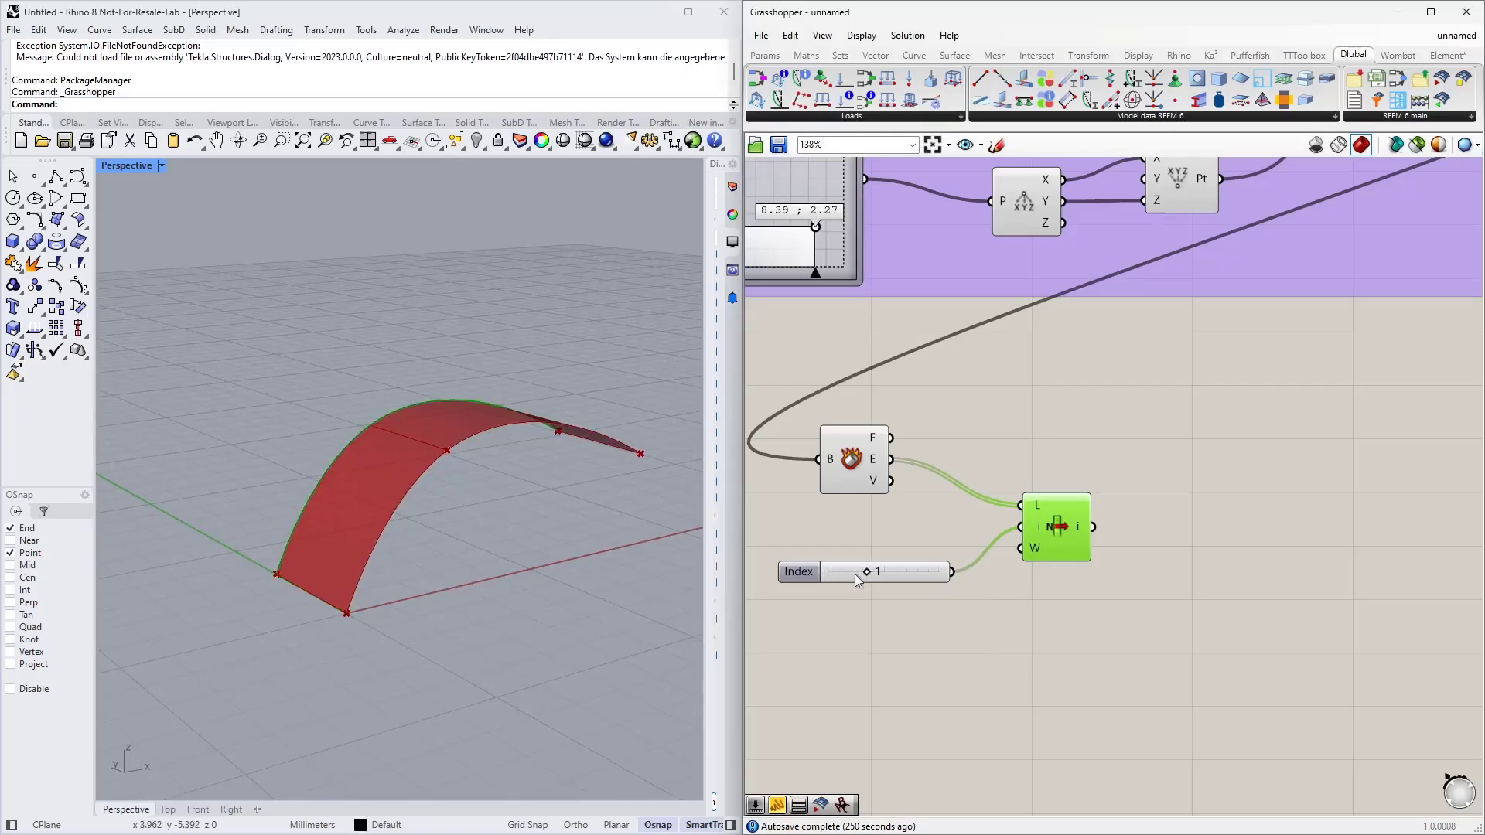
{"action": "right_click_drag", "start_coordinate": [352, 497], "coordinate": [378, 566]}
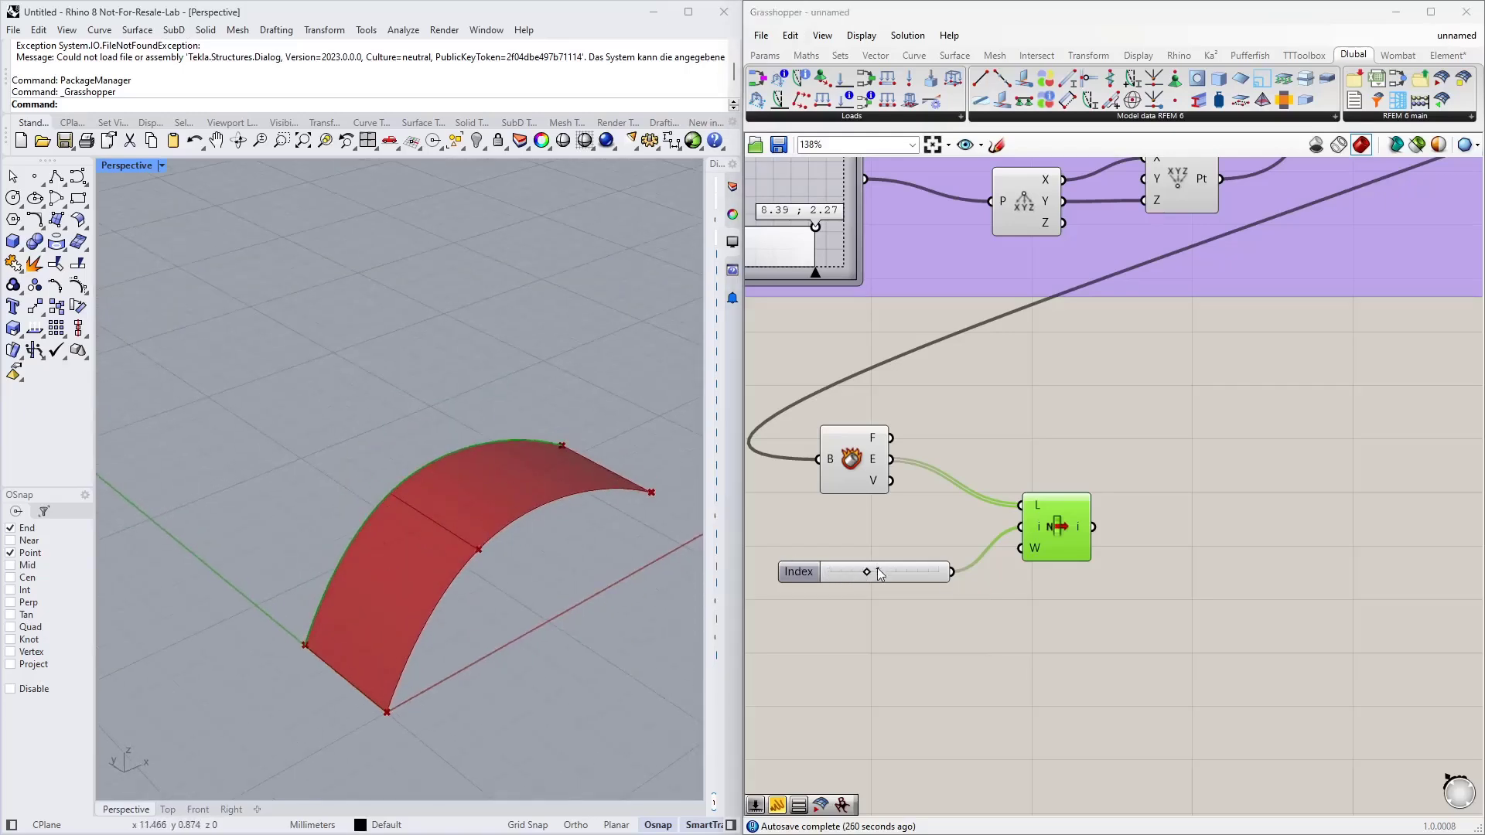
{"action": "left_click_drag", "start_coordinate": [868, 572], "coordinate": [903, 572]}
{"action": "right_click_drag", "start_coordinate": [557, 480], "coordinate": [358, 548]}
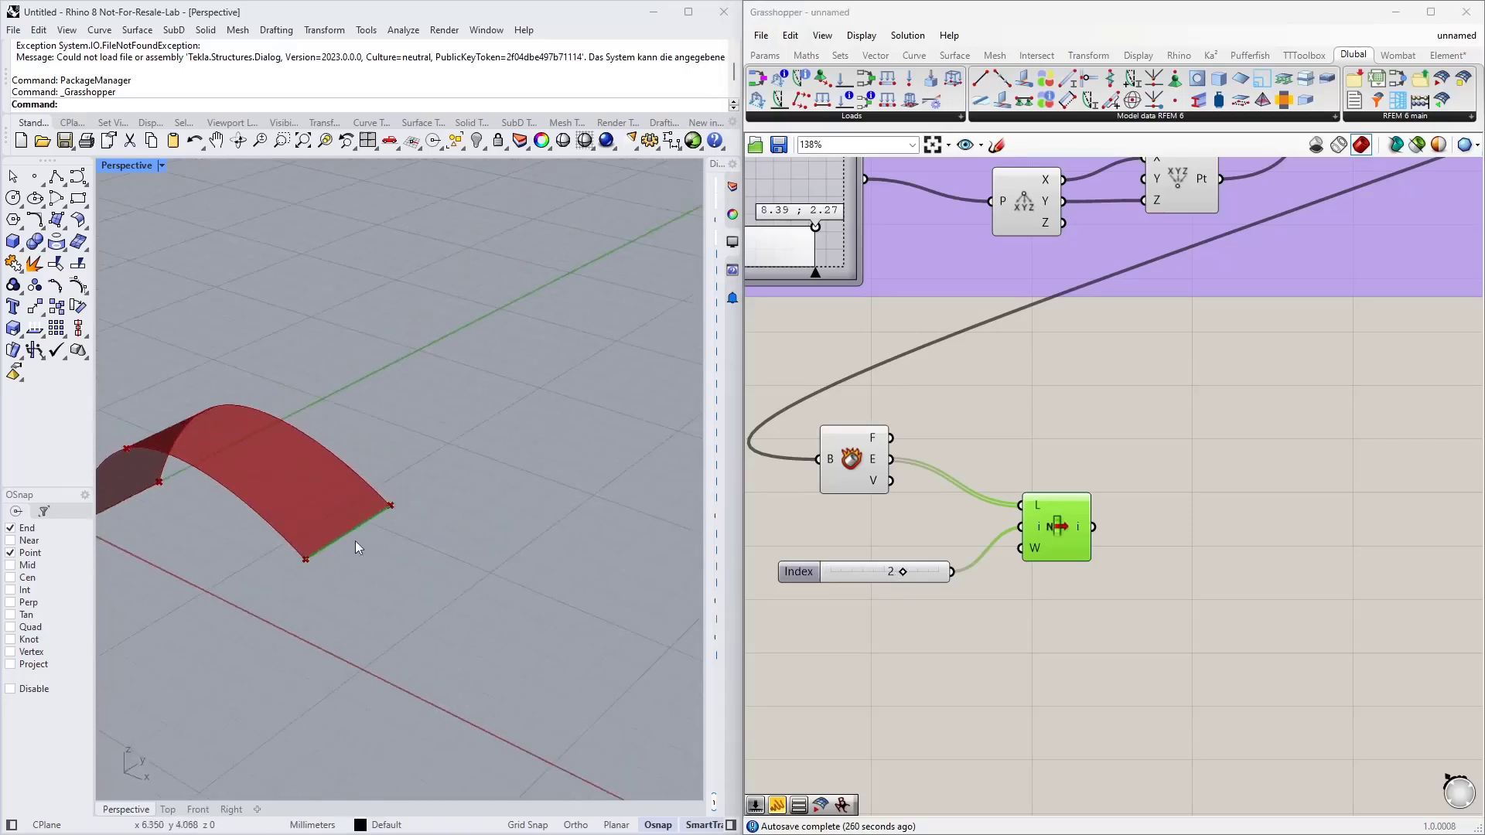
{"action": "left_click_drag", "start_coordinate": [922, 573], "coordinate": [943, 538]}
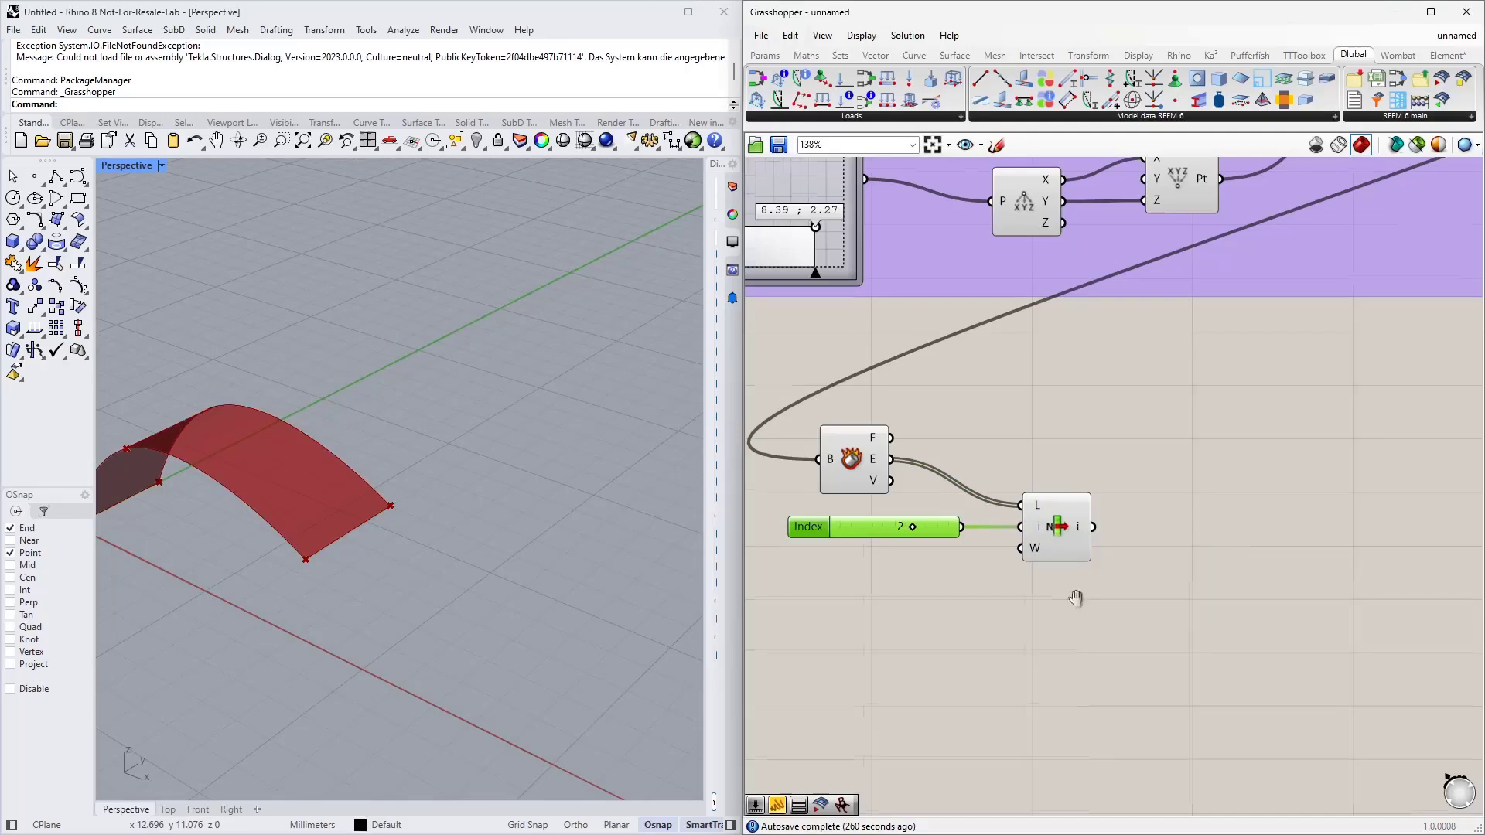
Add an Extrude component to the canvas beside the List Item that picks the roof edge
{"action": "scroll", "coordinate": [1017, 509], "scroll_direction": "down", "scroll_amount": 2}
{"action": "double_click", "coordinate": [1120, 475]}
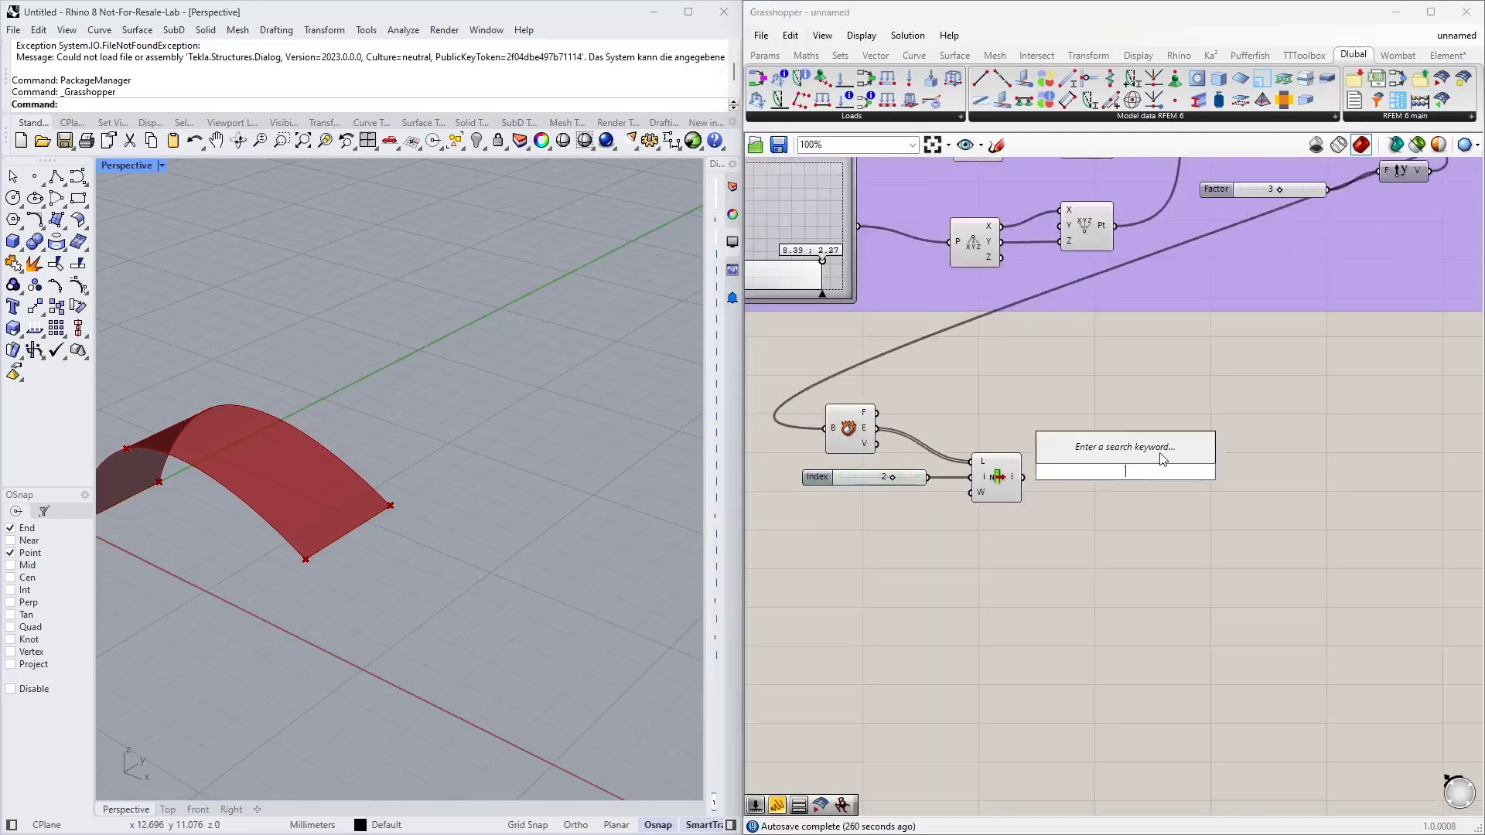
{"action": "type", "text": "extrude"}
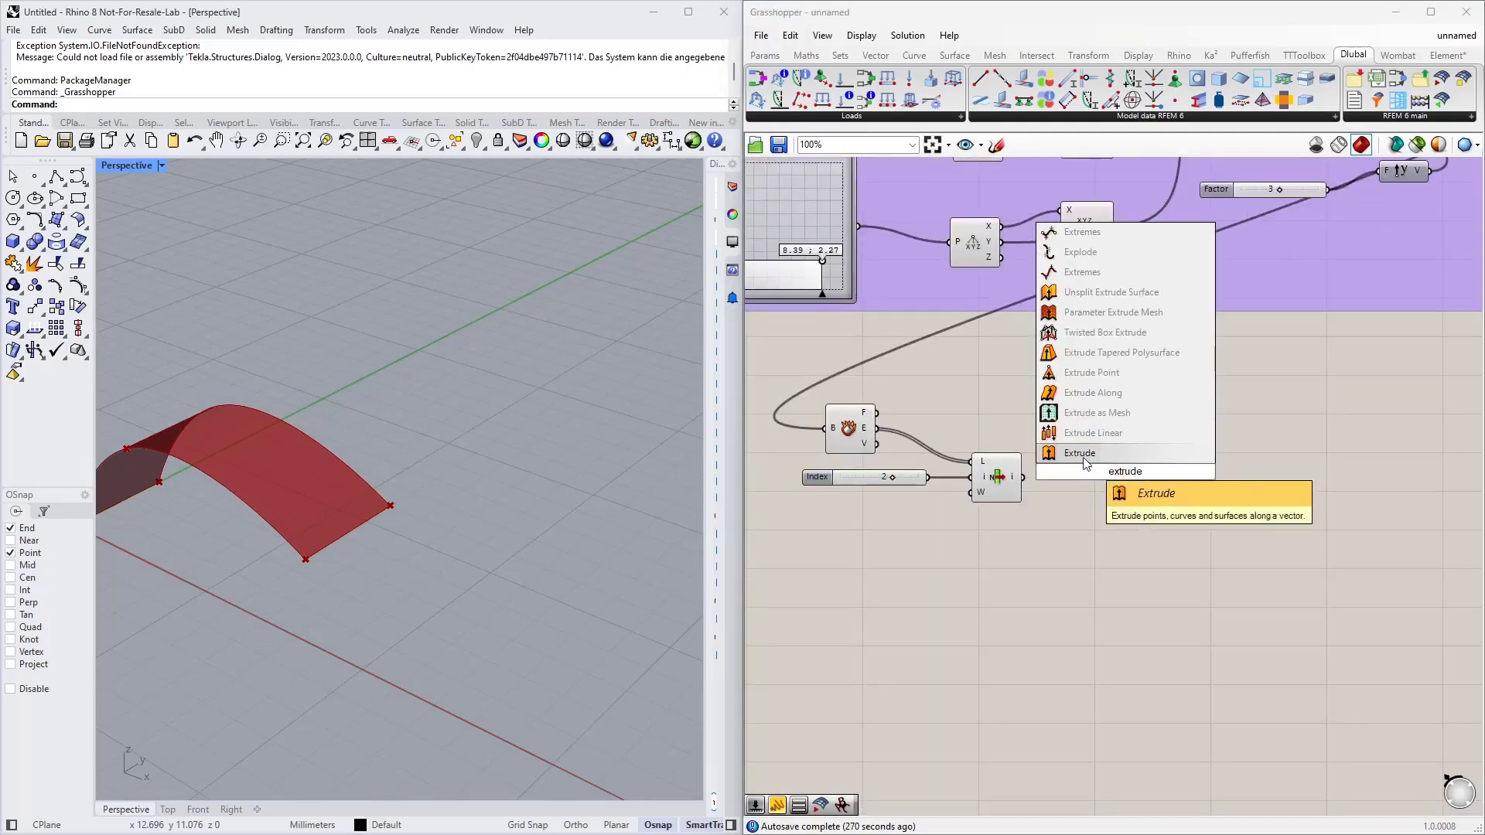
{"action": "left_click", "coordinate": [1087, 462]}
Add a Unit Z vector and connect it to the new Extrude's direction D, with the List Item output feeding its base B
{"action": "double_click", "coordinate": [965, 574]}
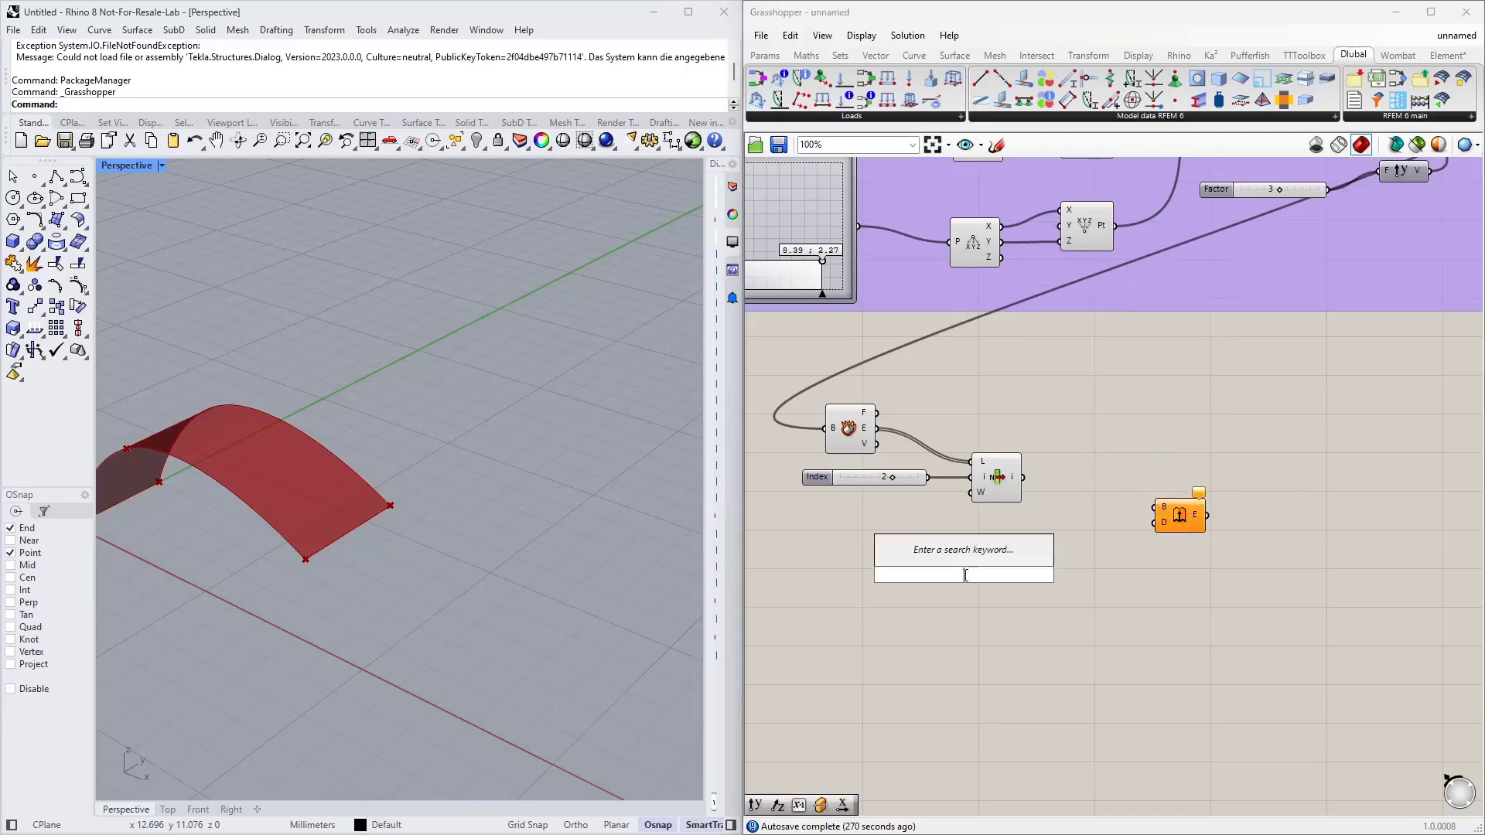
{"action": "type", "text": "z"}
{"action": "key", "text": "Return"}
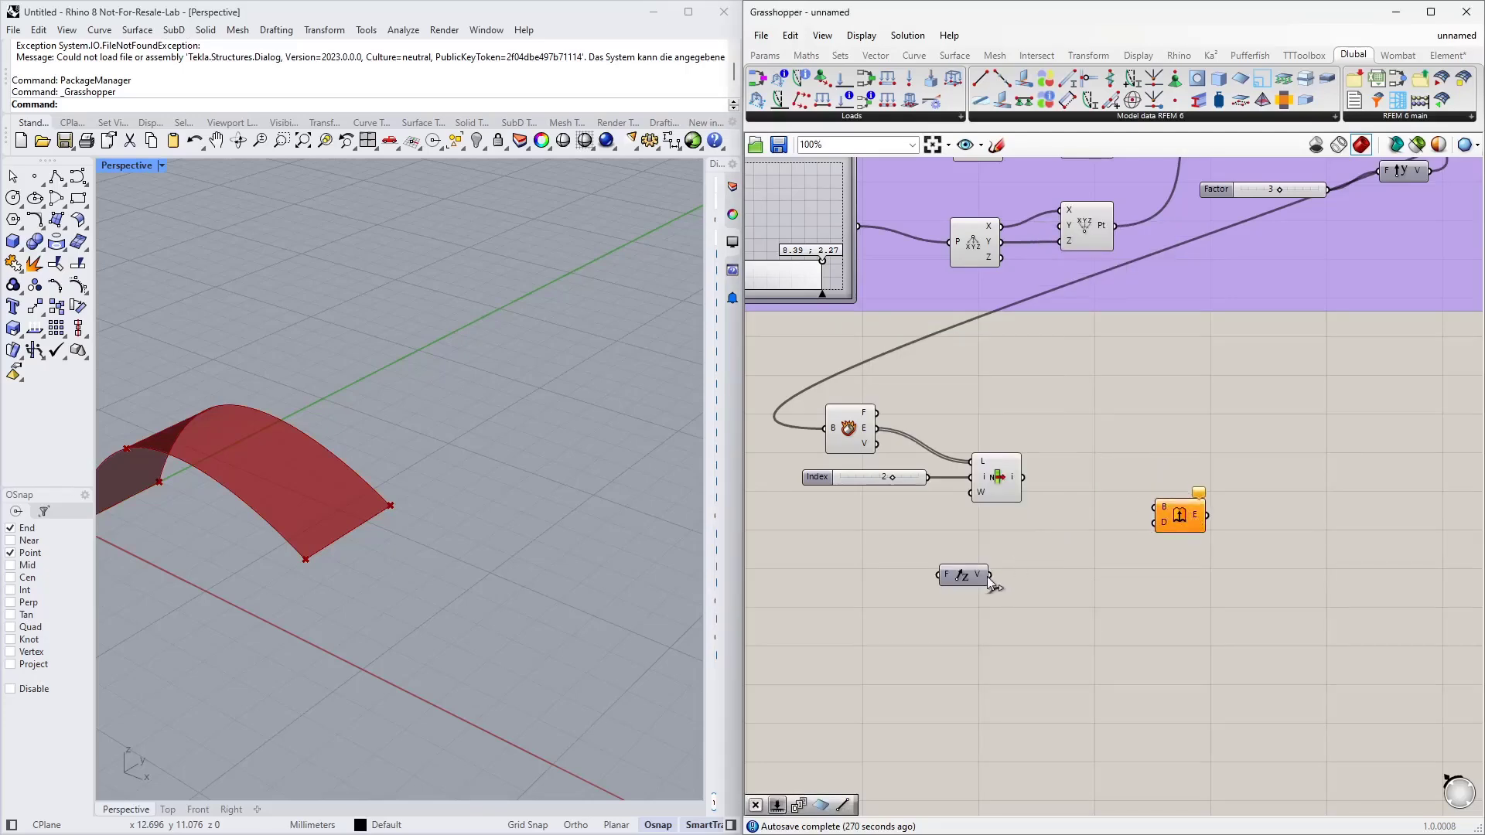
{"action": "left_click_drag", "start_coordinate": [990, 575], "coordinate": [1160, 532]}
{"action": "left_click_drag", "start_coordinate": [1023, 478], "coordinate": [1127, 490]}
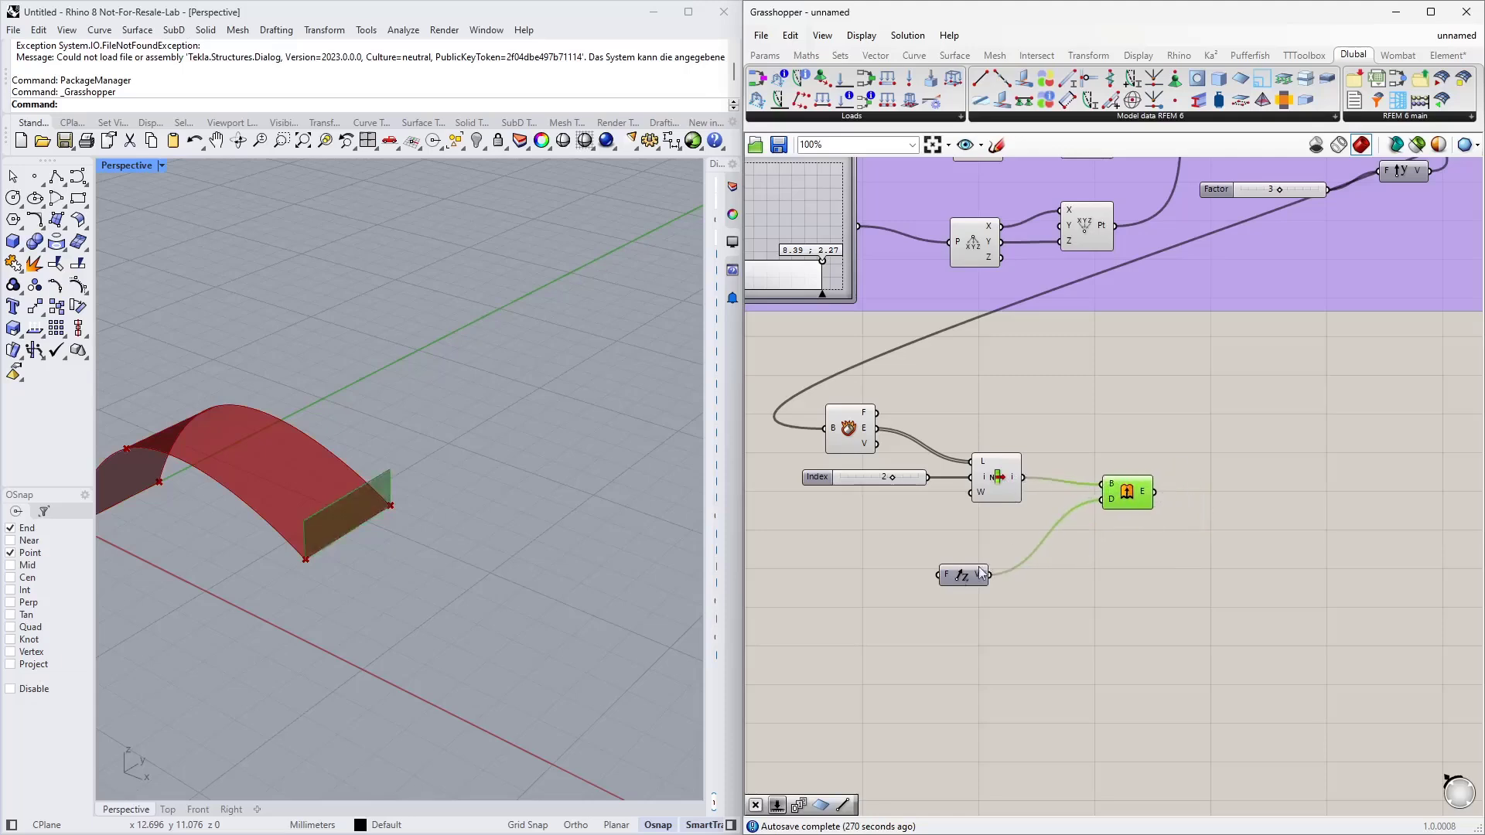
{"action": "left_click_drag", "start_coordinate": [963, 575], "coordinate": [1046, 546]}
Add a Multiplication by -1, feed its A input from the lowest Deconstruct Point's Y output, and connect its result to the Unit Z factor
{"action": "right_click_drag", "start_coordinate": [371, 523], "coordinate": [430, 421]}
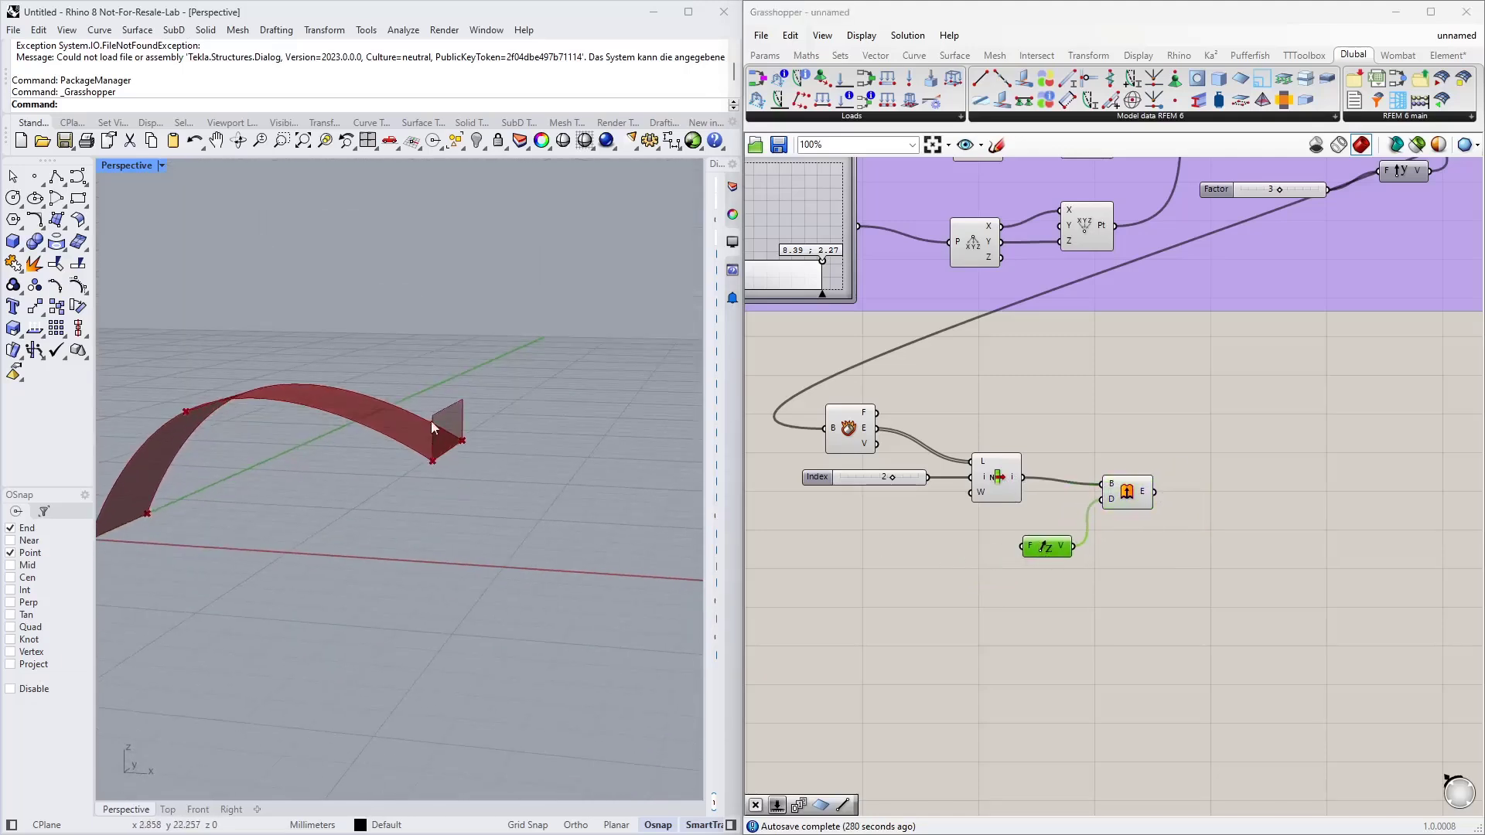
{"action": "scroll", "coordinate": [1122, 404], "scroll_direction": "down", "scroll_amount": 1}
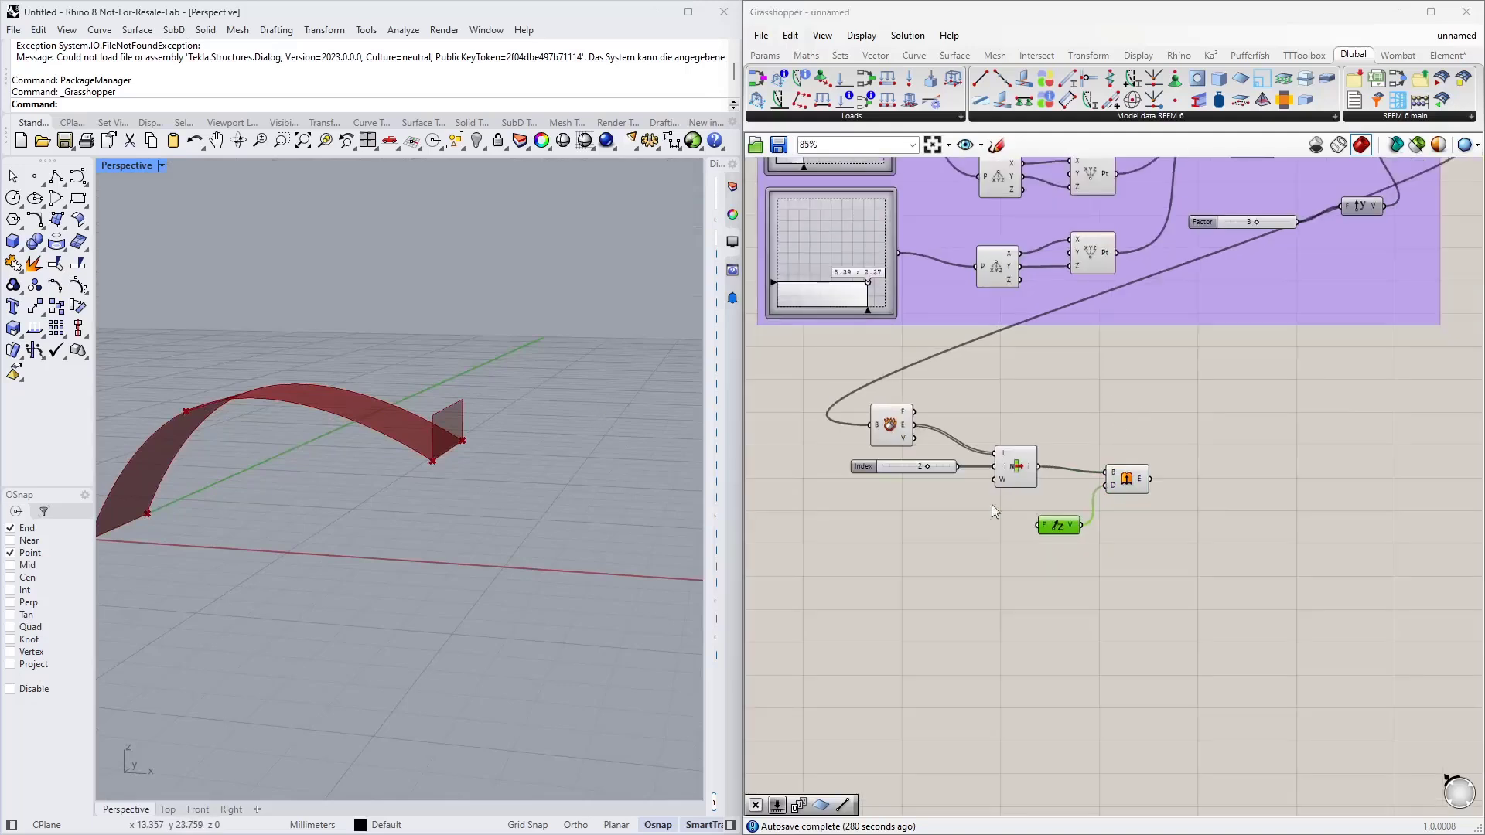
{"action": "right_click_drag", "start_coordinate": [1087, 345], "coordinate": [1094, 391]}
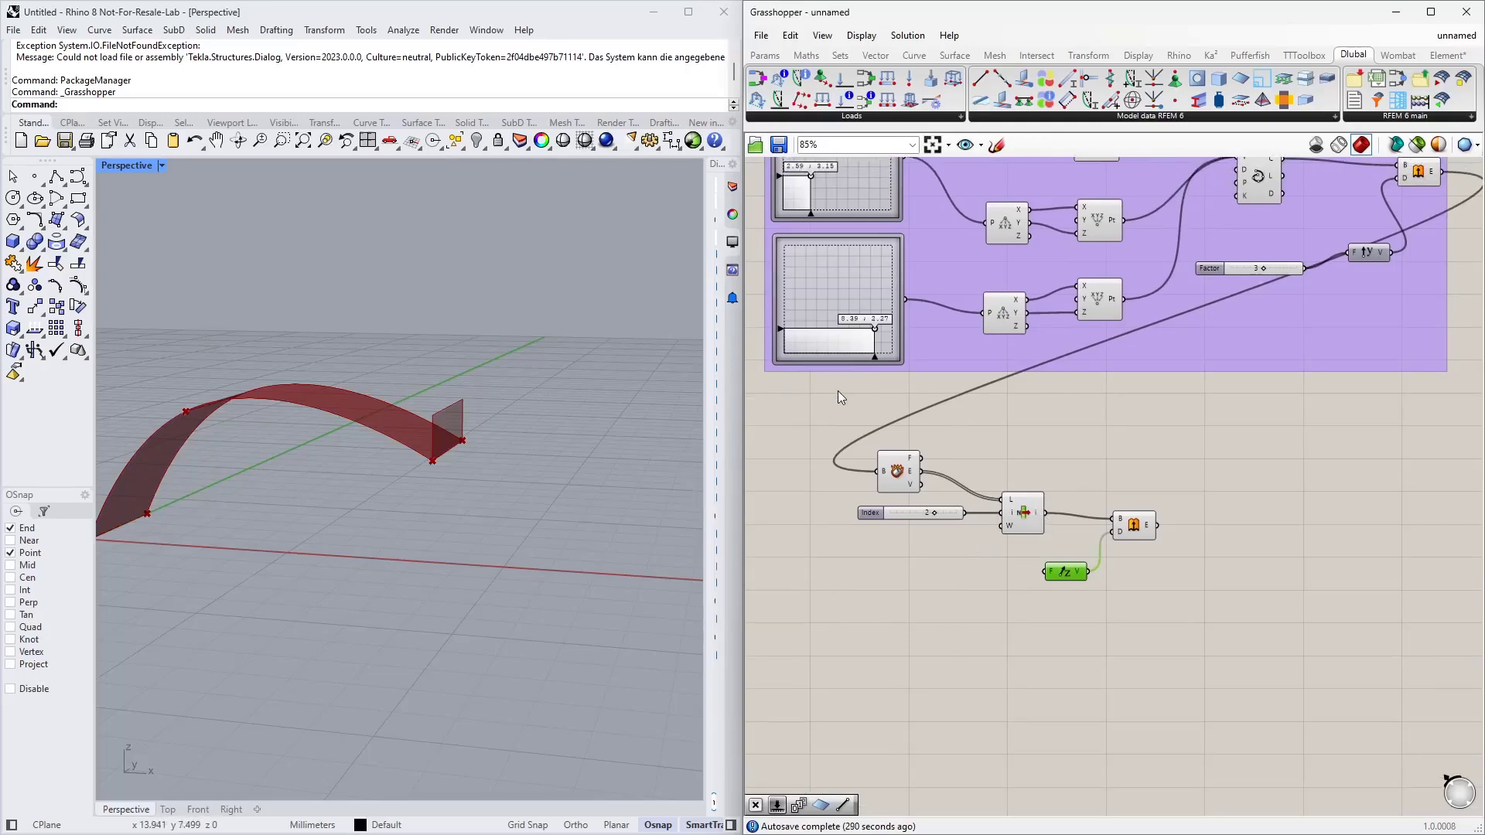
{"action": "left_click", "coordinate": [814, 279]}
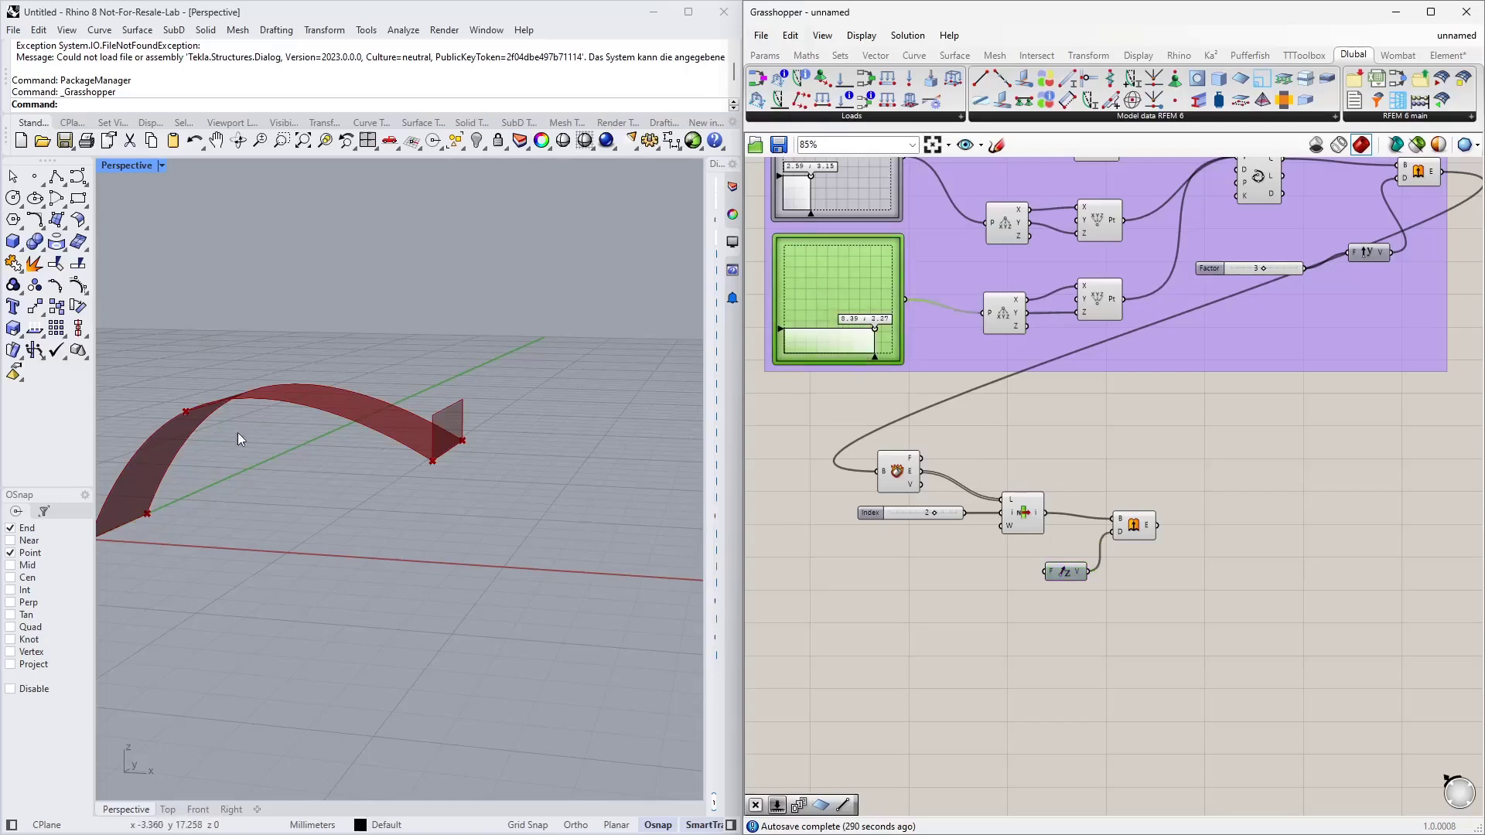
{"action": "right_click_drag", "start_coordinate": [238, 433], "coordinate": [144, 580]}
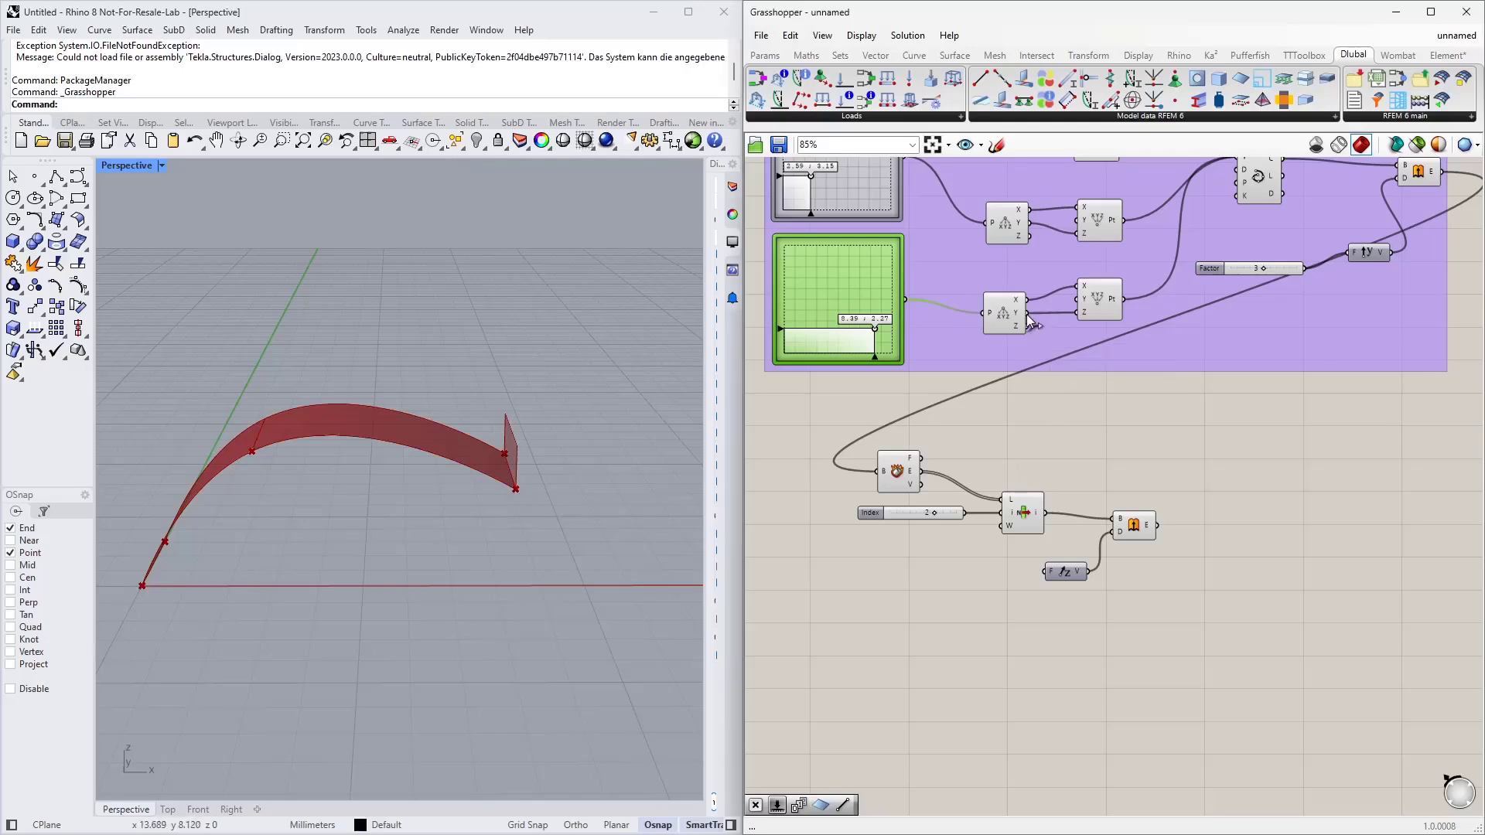
{"action": "left_click_drag", "start_coordinate": [1027, 313], "coordinate": [971, 540]}
{"action": "double_click", "coordinate": [1006, 625]}
{"action": "type", "text": "*"}
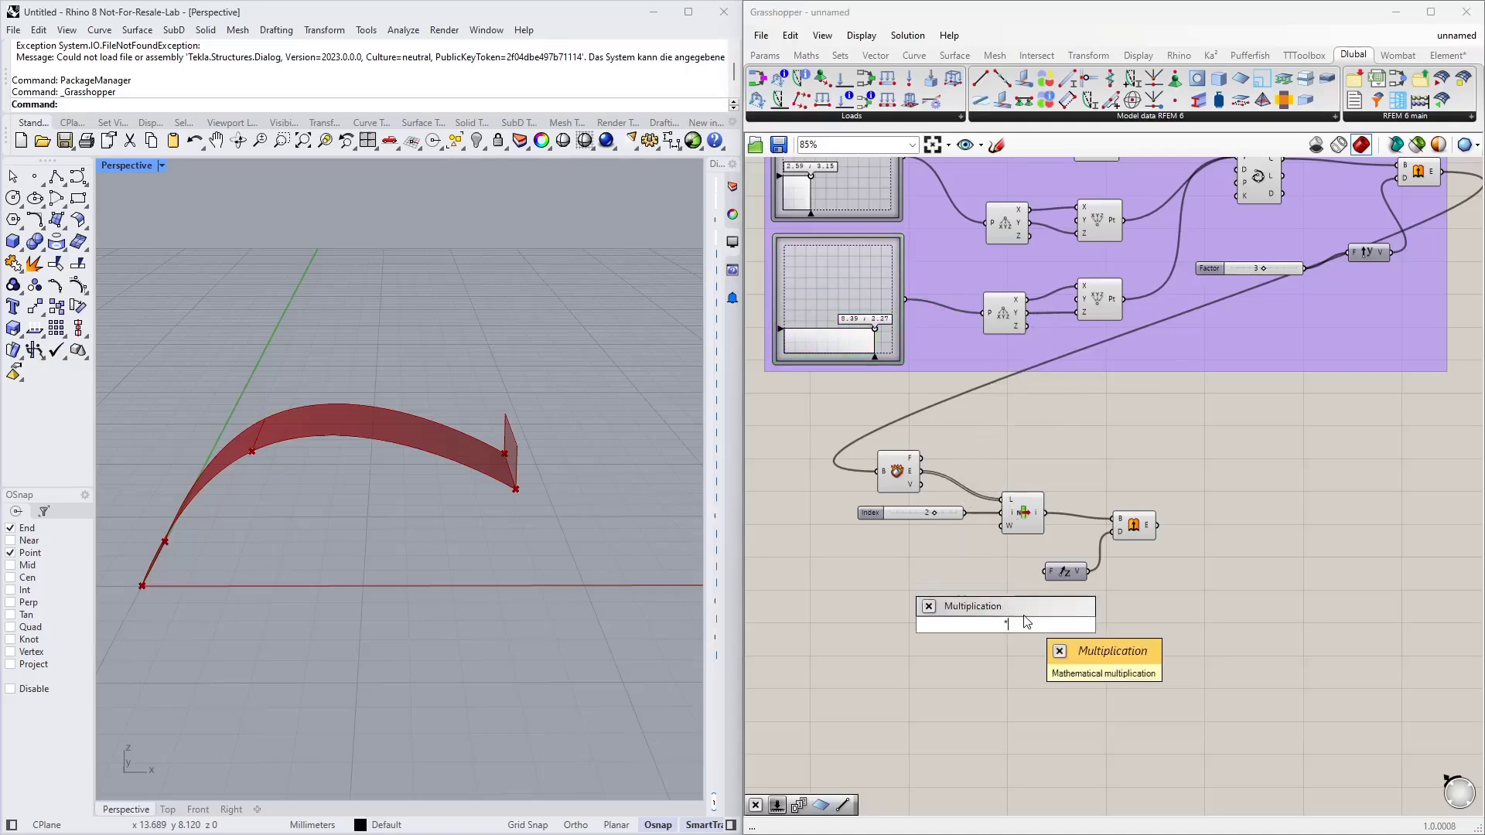
{"action": "key", "text": "Return"}
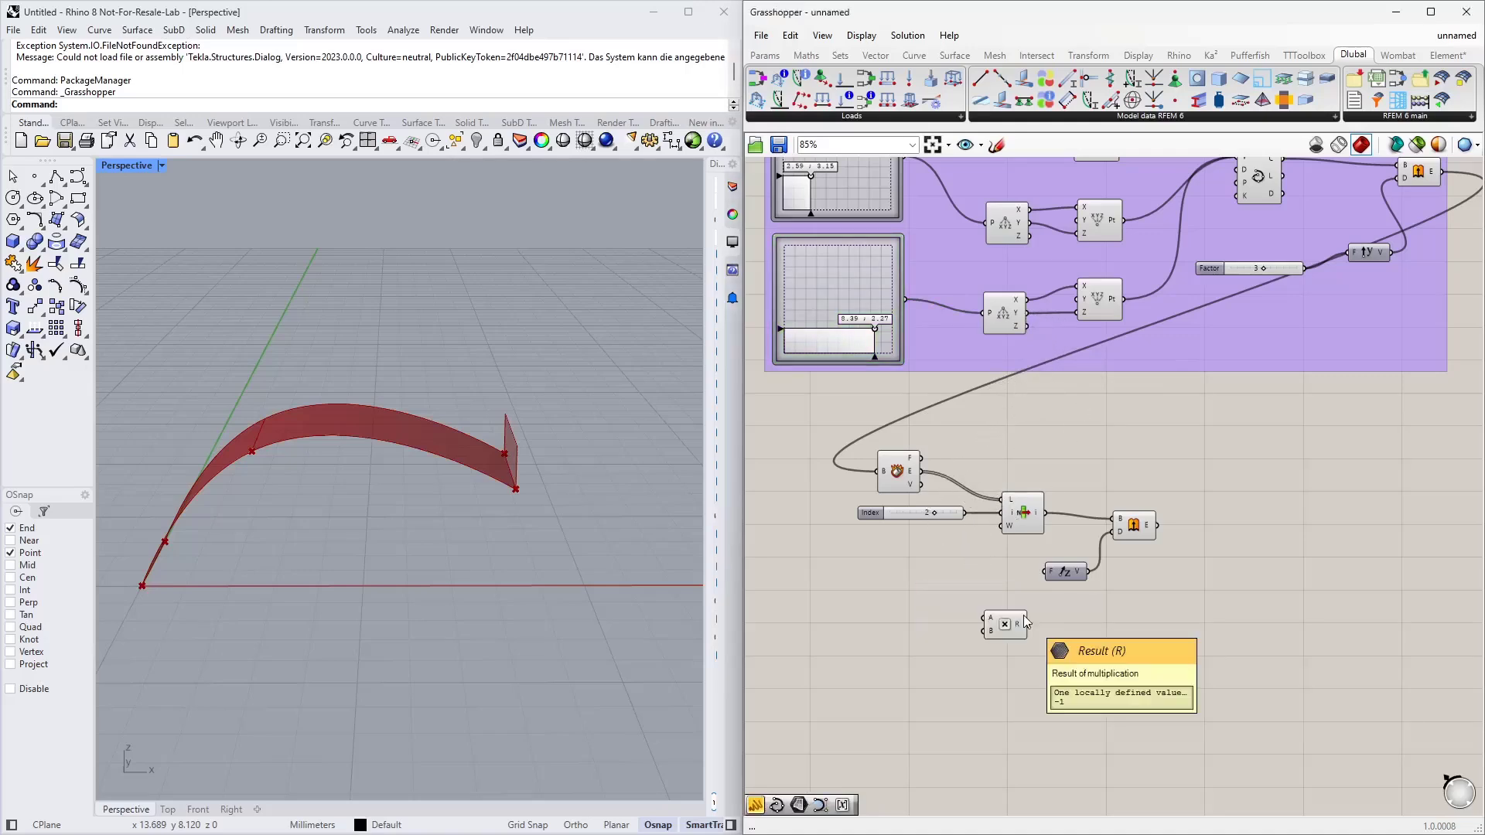
{"action": "left_click_drag", "start_coordinate": [1027, 313], "coordinate": [1046, 571]}
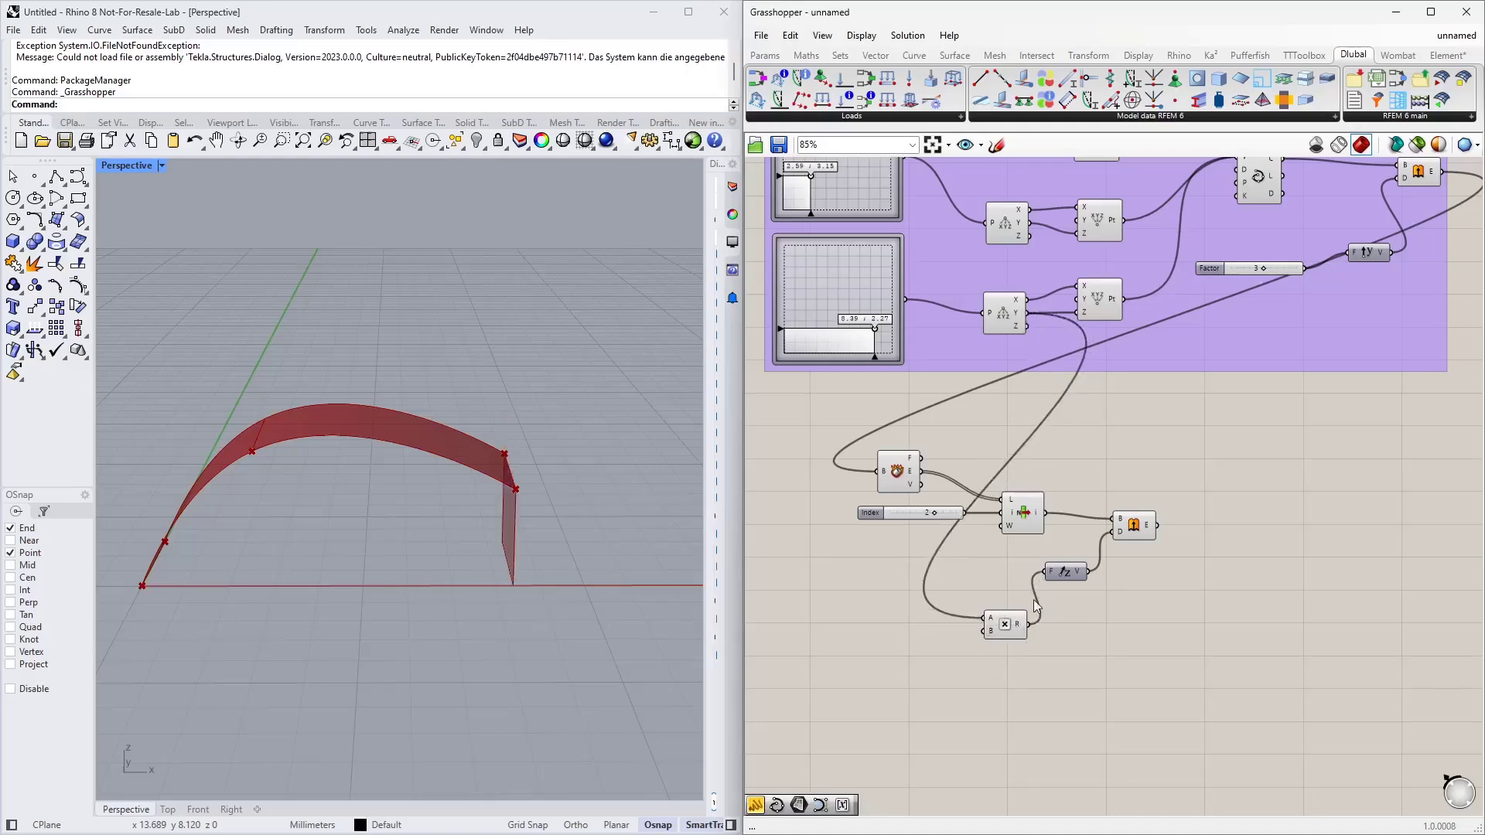
{"action": "left_click_drag", "start_coordinate": [1005, 625], "coordinate": [990, 578]}
Set the lowest MD Slider to 8.97 ; 2.27 to move the roof's far end outward
{"action": "right_click_drag", "start_coordinate": [481, 603], "coordinate": [374, 546]}
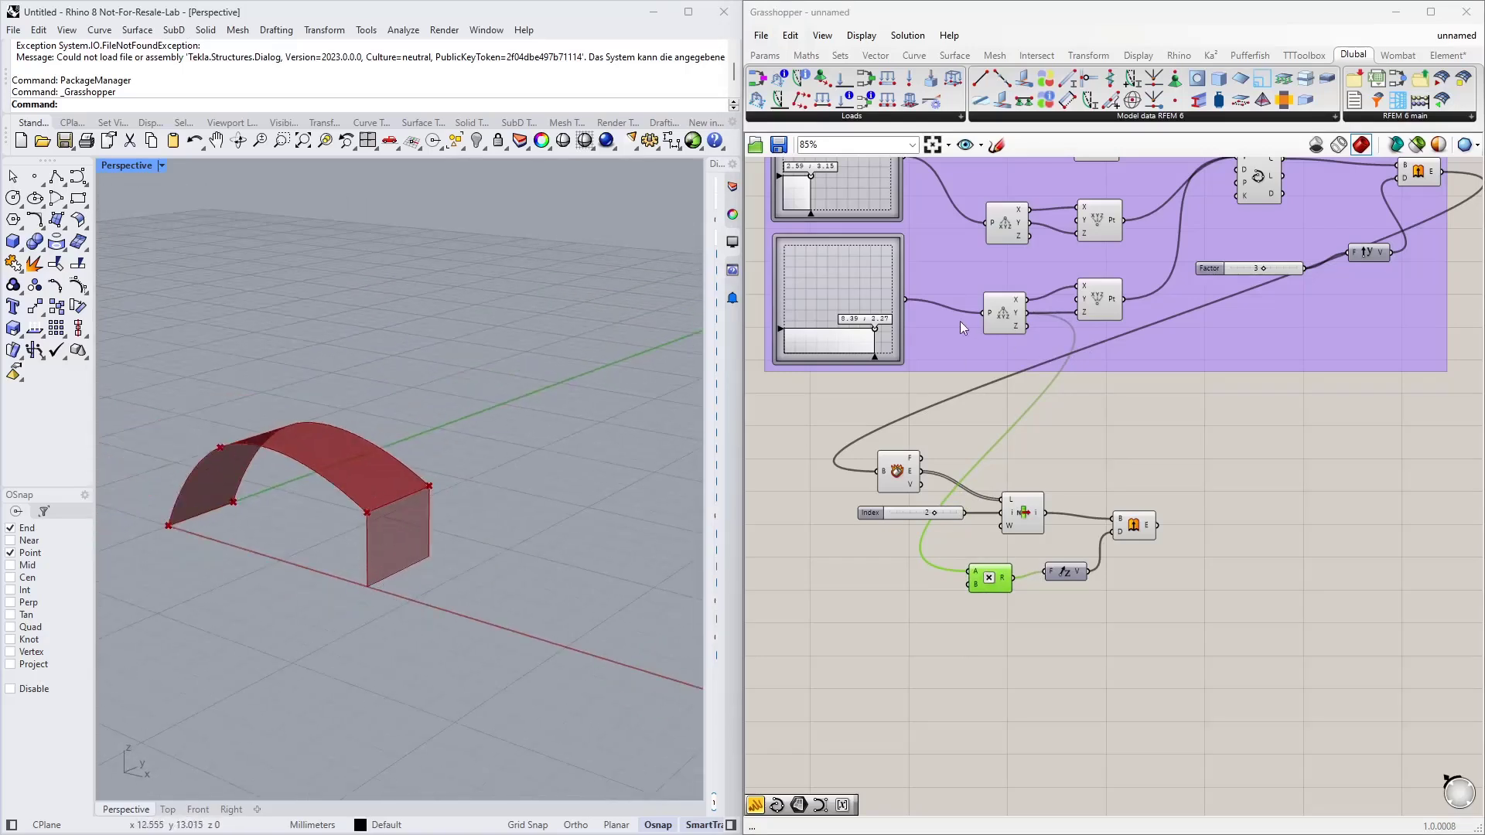
{"action": "mouse_move", "coordinate": [878, 327]}
{"action": "left_mouse_down"}
{"action": "mouse_move", "coordinate": [867, 322]}
{"action": "mouse_move", "coordinate": [881, 328]}
{"action": "left_mouse_up"}
{"action": "left_click", "coordinate": [1233, 441]}
Add an Interpolate curve component in the free canvas area below the wall extrusion components
{"action": "right_click_drag", "start_coordinate": [1230, 454], "coordinate": [1150, 306]}
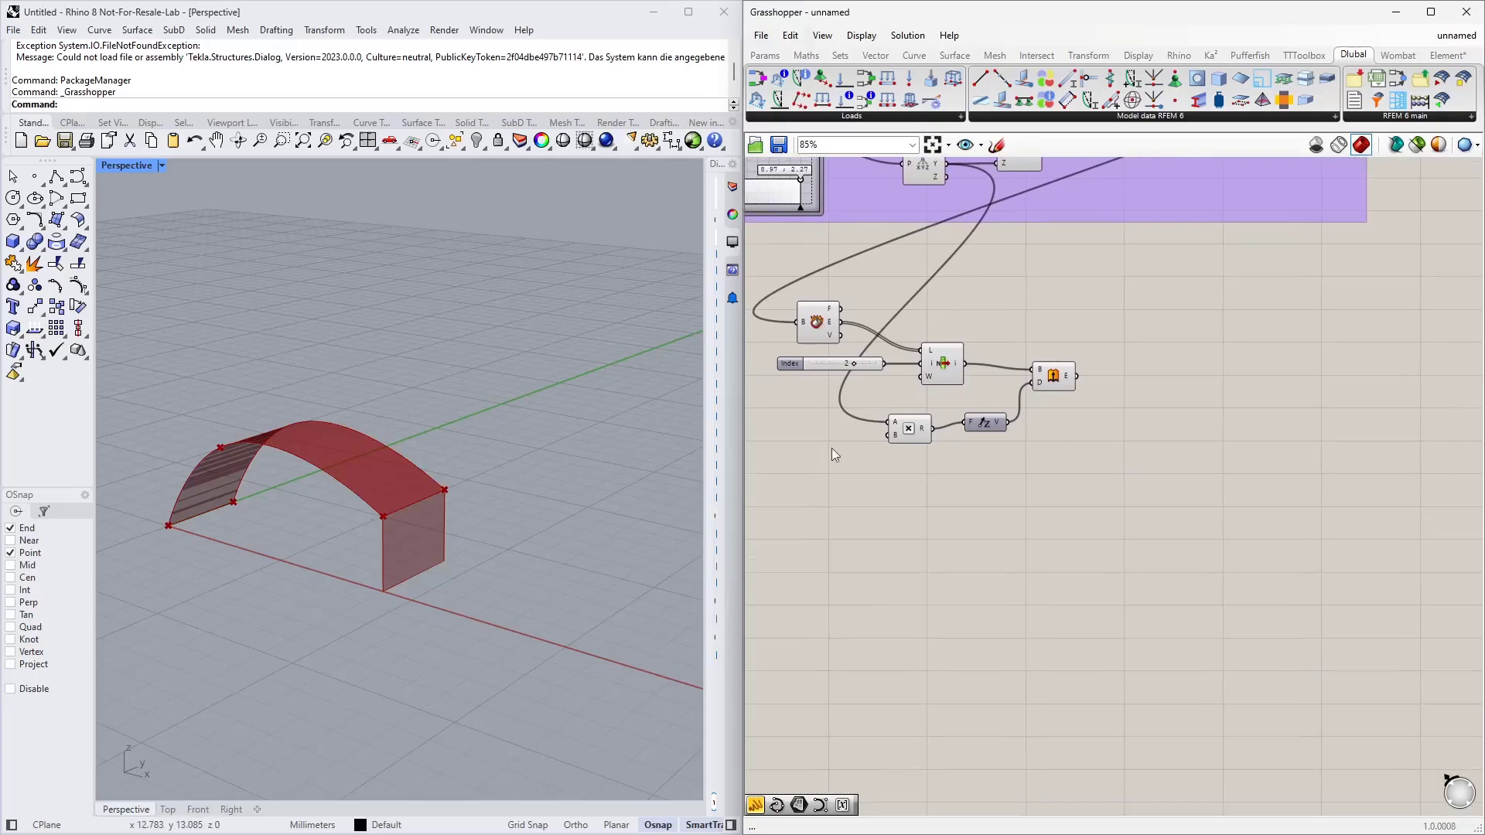
{"action": "right_click_drag", "start_coordinate": [976, 506], "coordinate": [1015, 469]}
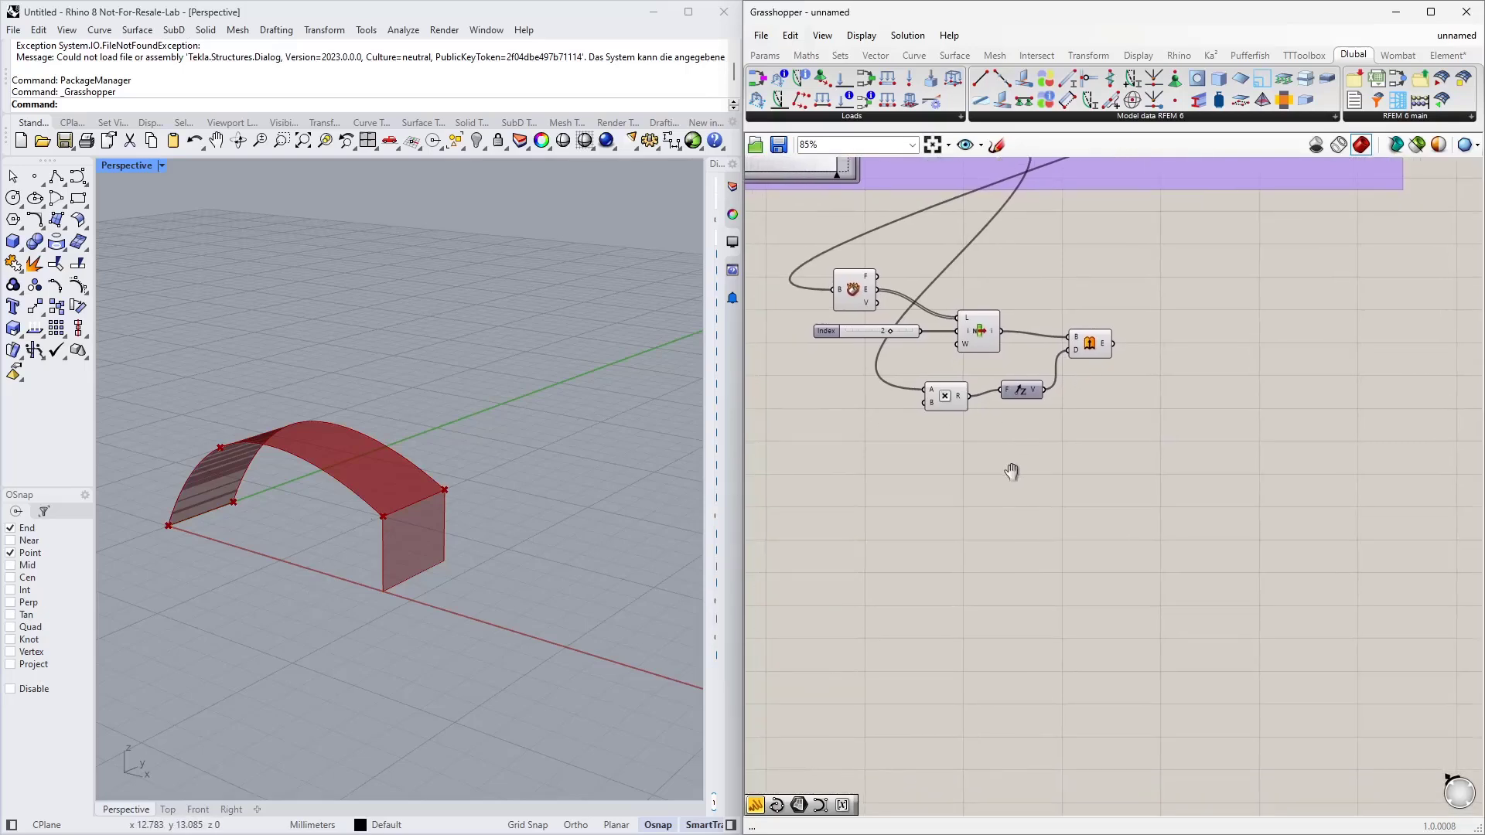
{"action": "double_click", "coordinate": [998, 457]}
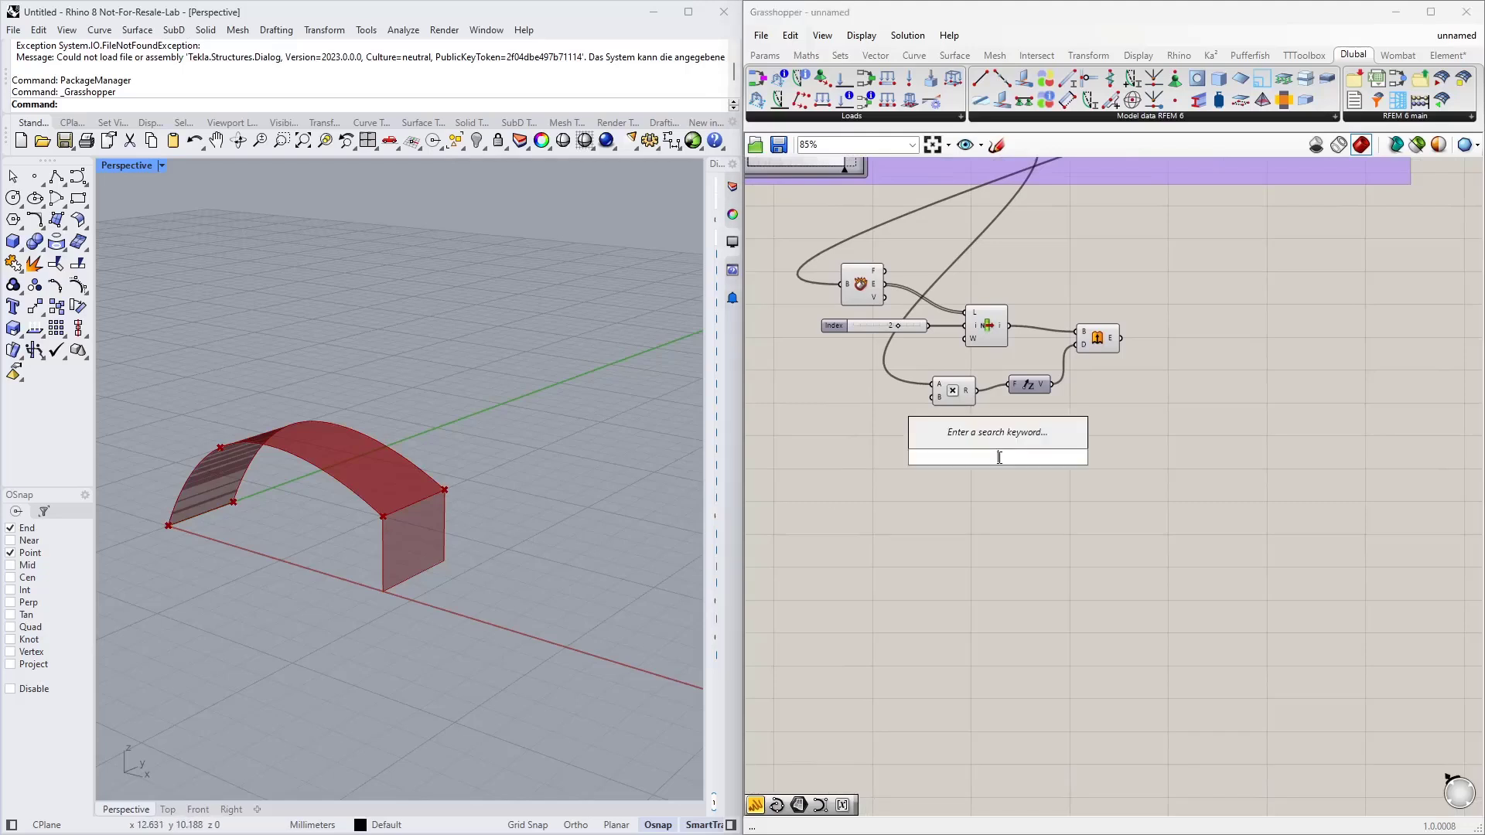
{"action": "type", "text": "interpolate"}
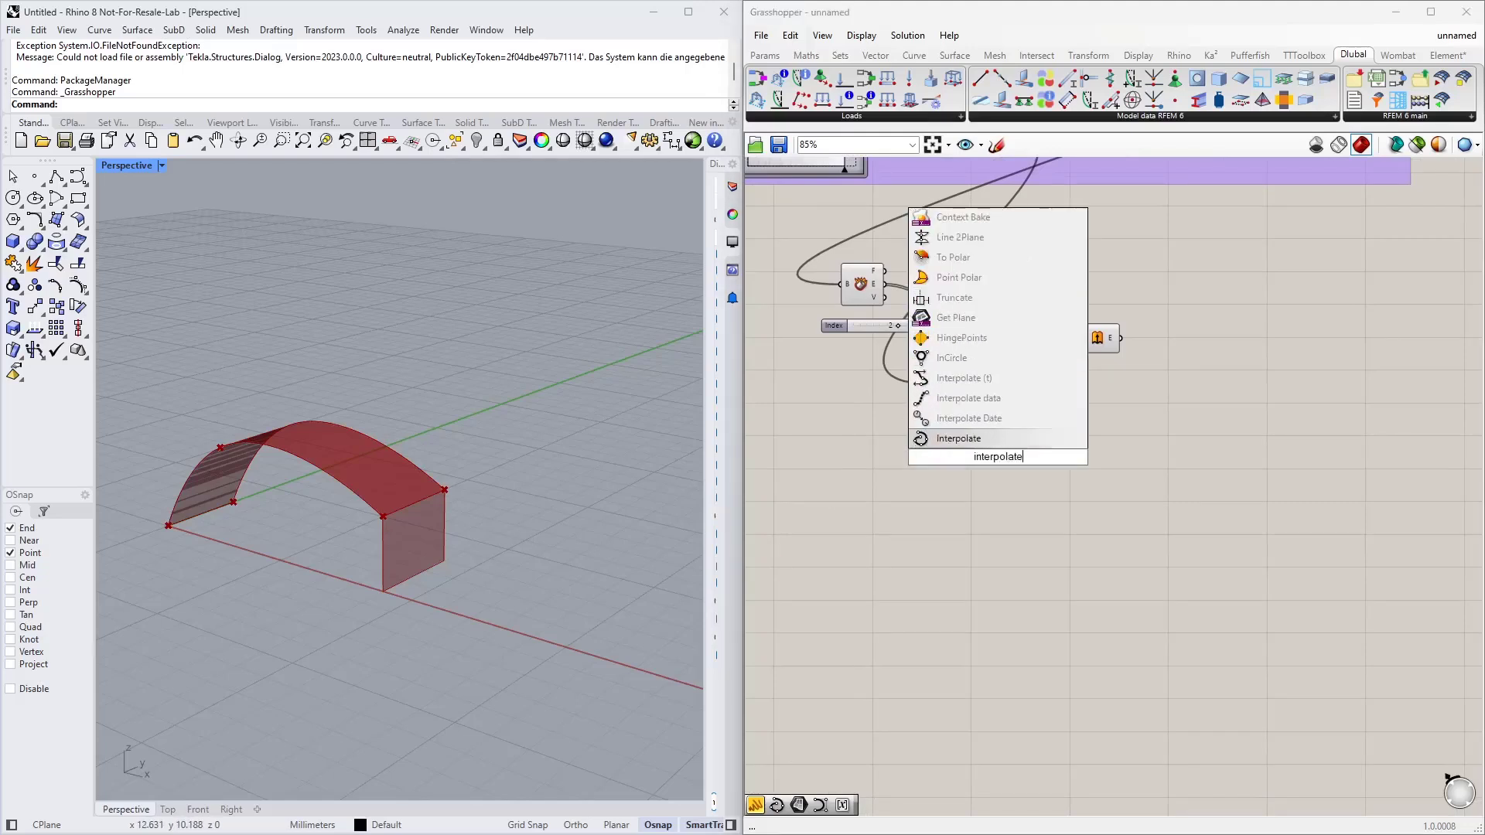
{"action": "key", "text": "Return"}
{"action": "left_click_drag", "start_coordinate": [999, 462], "coordinate": [1008, 545]}
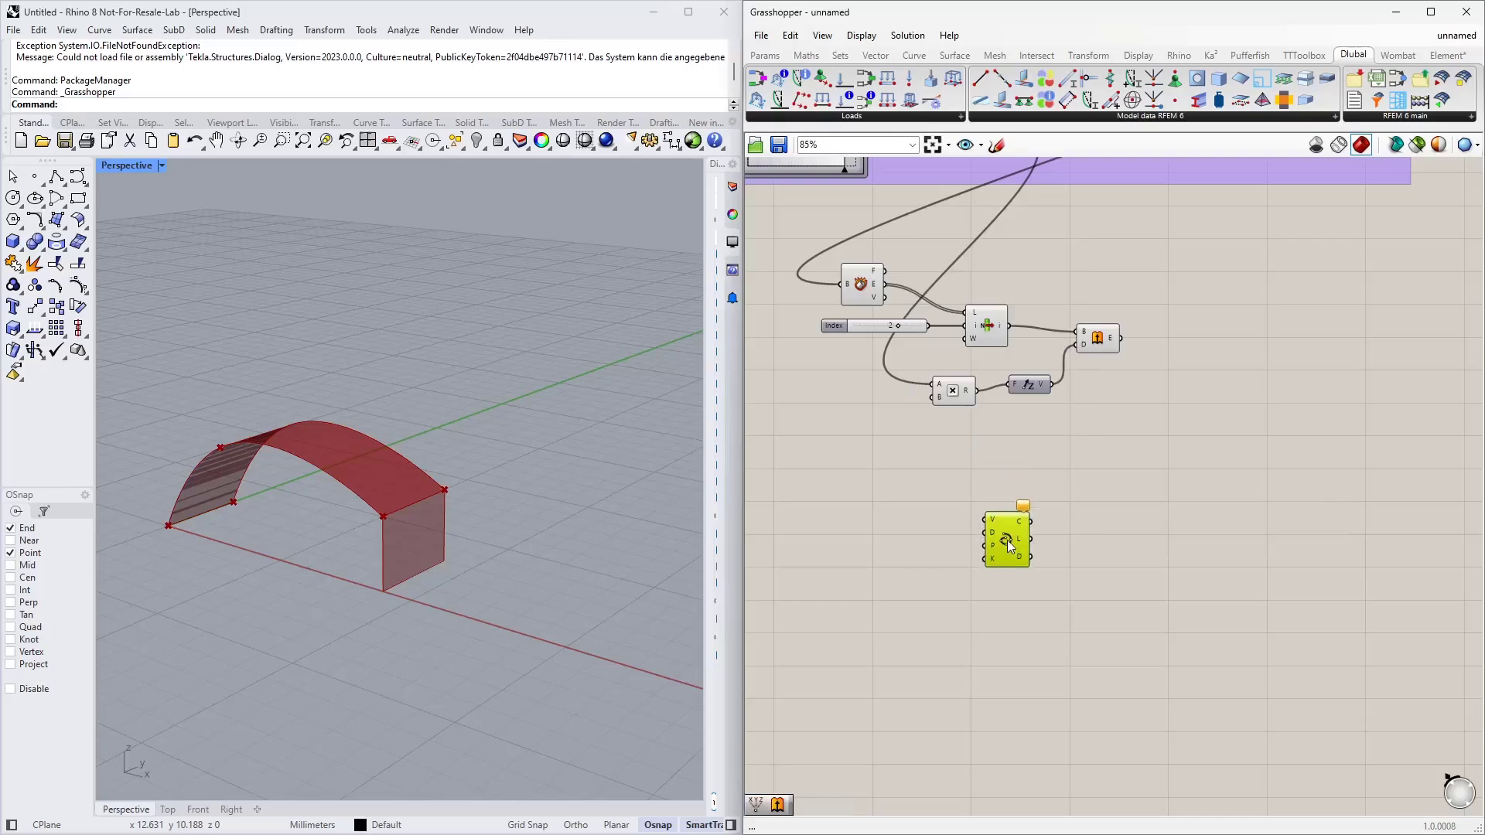
Add a Construct Point component beside Interpolate and paste two copies of it, giving three stacked below one another
{"action": "double_click", "coordinate": [935, 550]}
{"action": "type", "text": "construct poi"}
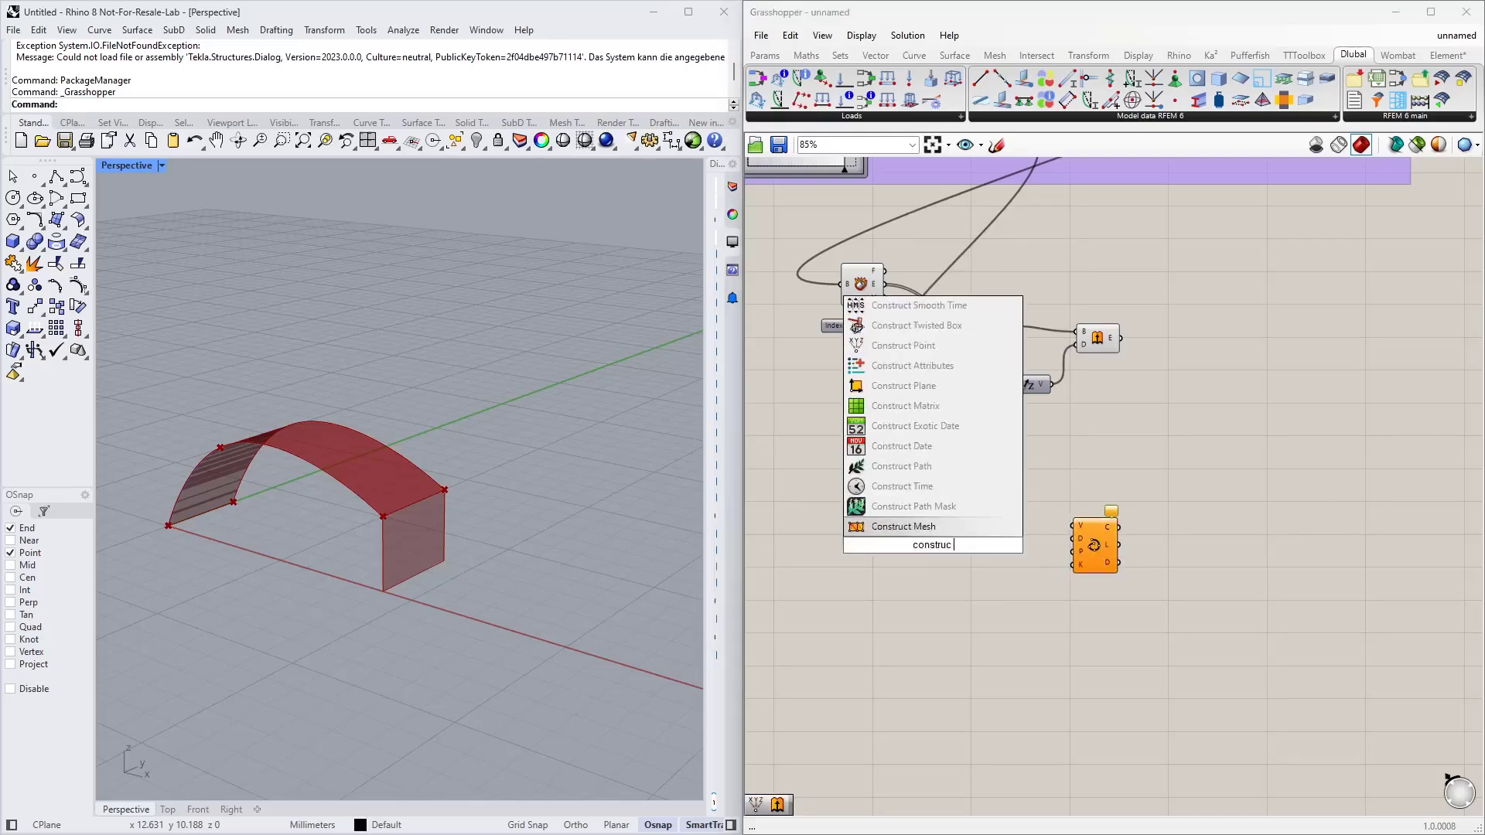
{"action": "key", "text": "Return"}
{"action": "left_click_drag", "start_coordinate": [932, 546], "coordinate": [867, 504]}
{"action": "key", "text": "ctrl+c"}
{"action": "key", "text": "ctrl+v"}
{"action": "key", "text": "ctrl+v"}
{"action": "left_click", "coordinate": [915, 510]}
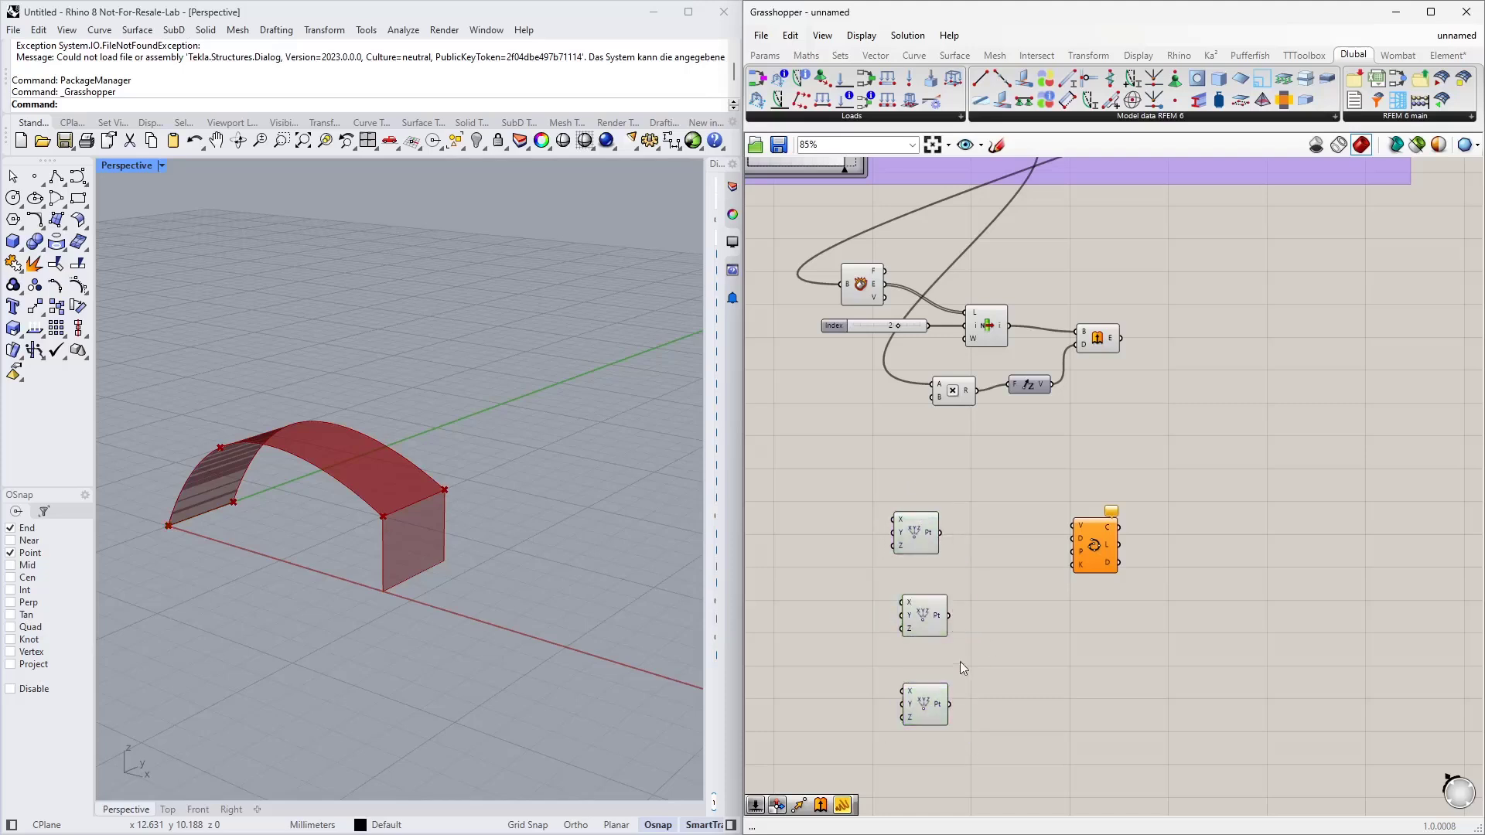
Align the three Construct Point components along a common vertical line and position Interpolate beside the middle one
{"action": "left_click_drag", "start_coordinate": [981, 731], "coordinate": [886, 505]}
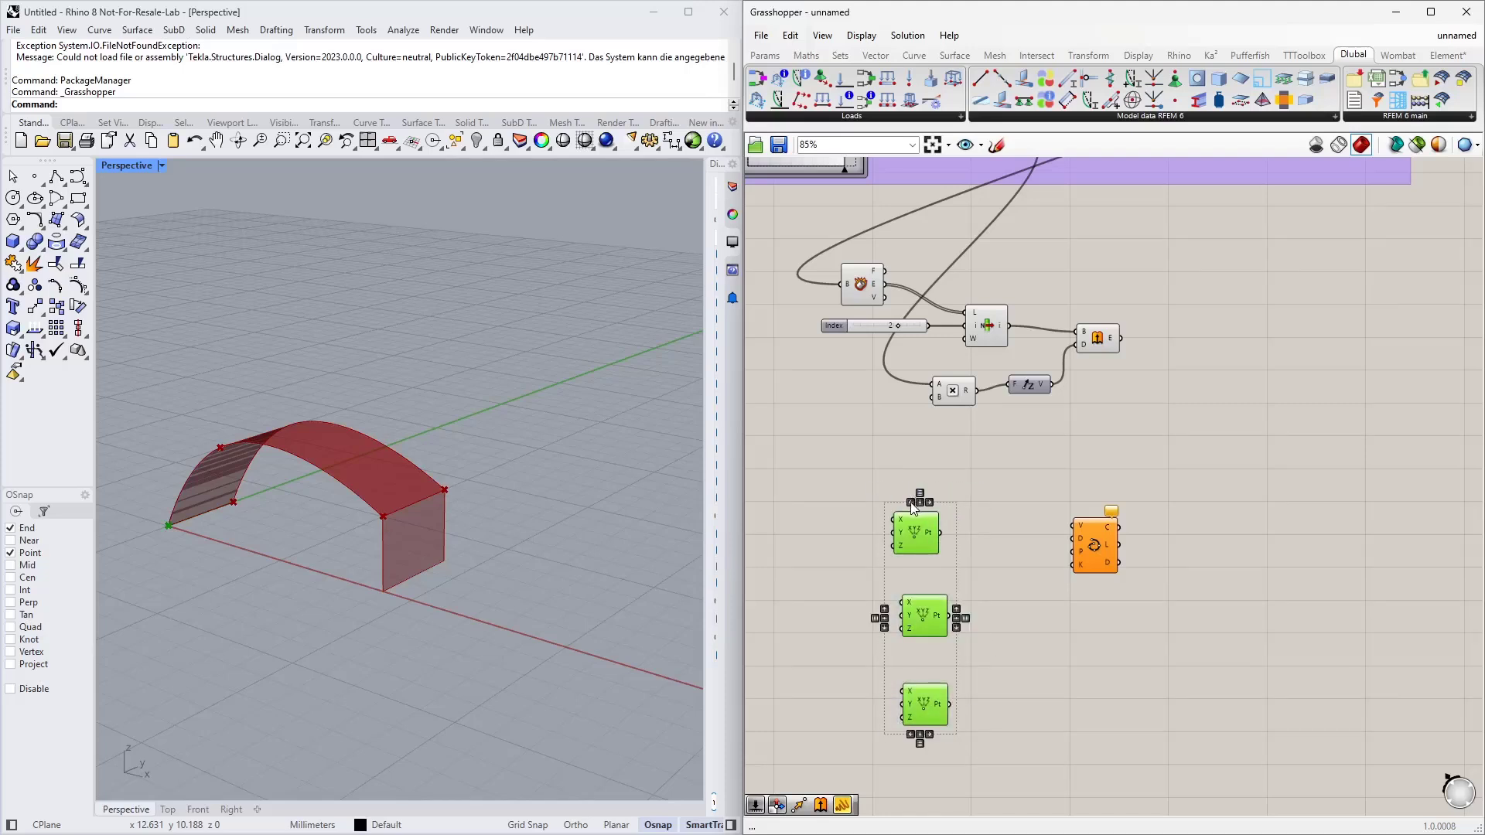
{"action": "left_click", "coordinate": [919, 502]}
{"action": "left_click", "coordinate": [1112, 563]}
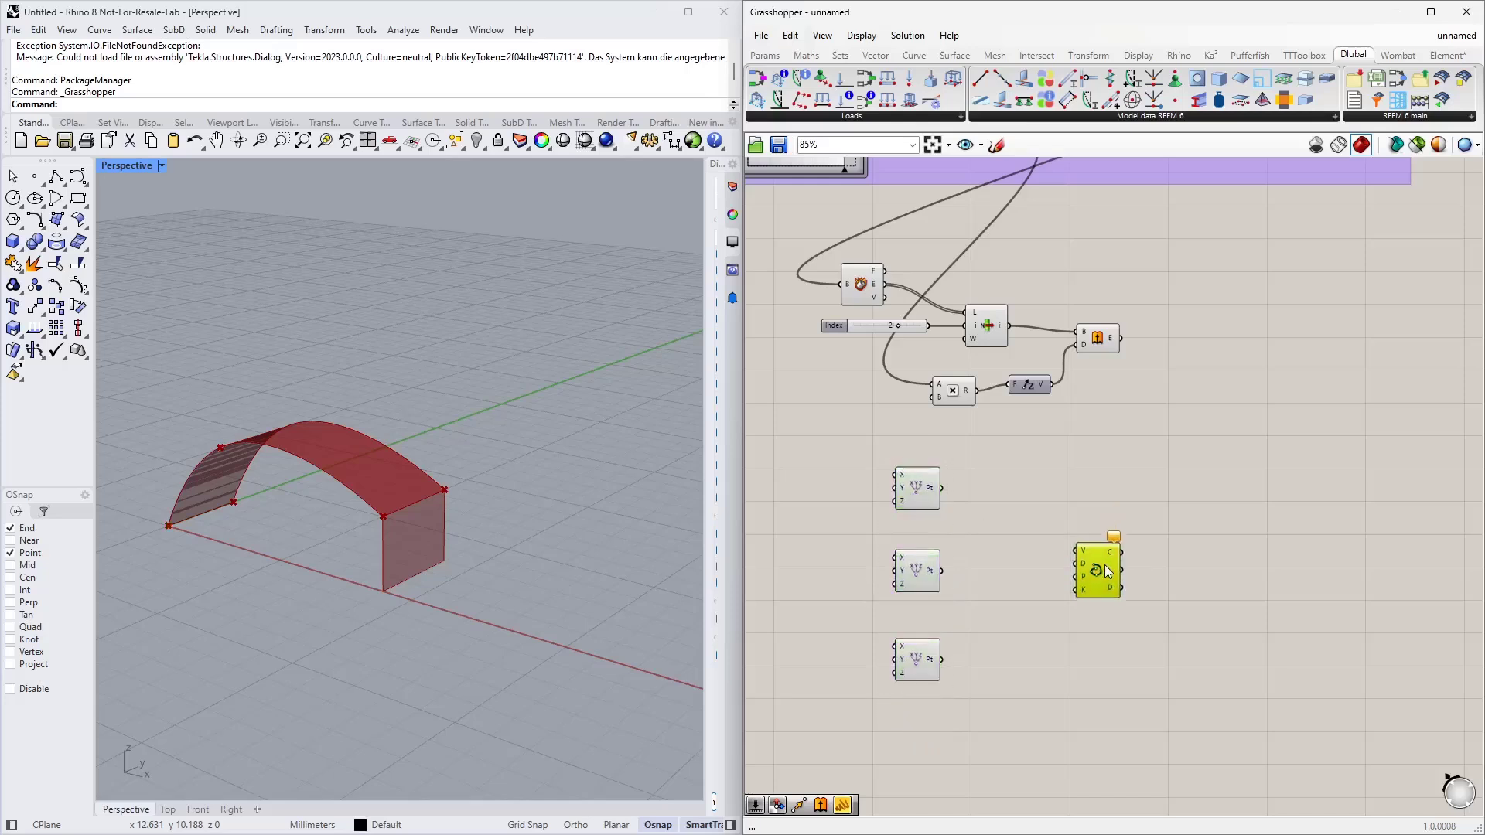
{"action": "left_click", "coordinate": [1014, 563]}
Connect the lowest Deconstruct Point's X output to the X inputs of all three new Construct Point components
{"action": "right_click_drag", "start_coordinate": [823, 540], "coordinate": [899, 518]}
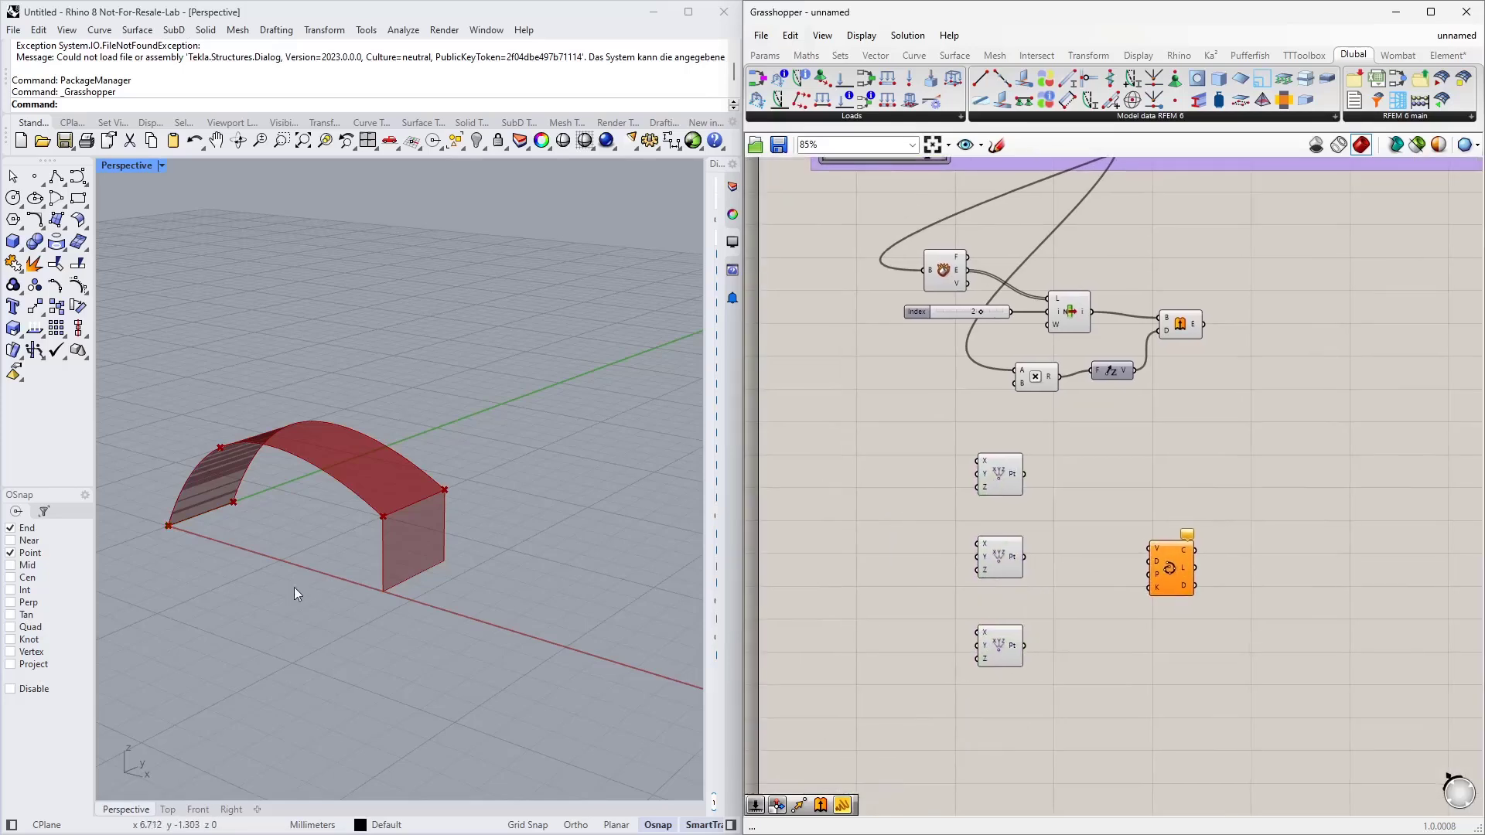
{"action": "right_click_drag", "start_coordinate": [294, 587], "coordinate": [364, 580]}
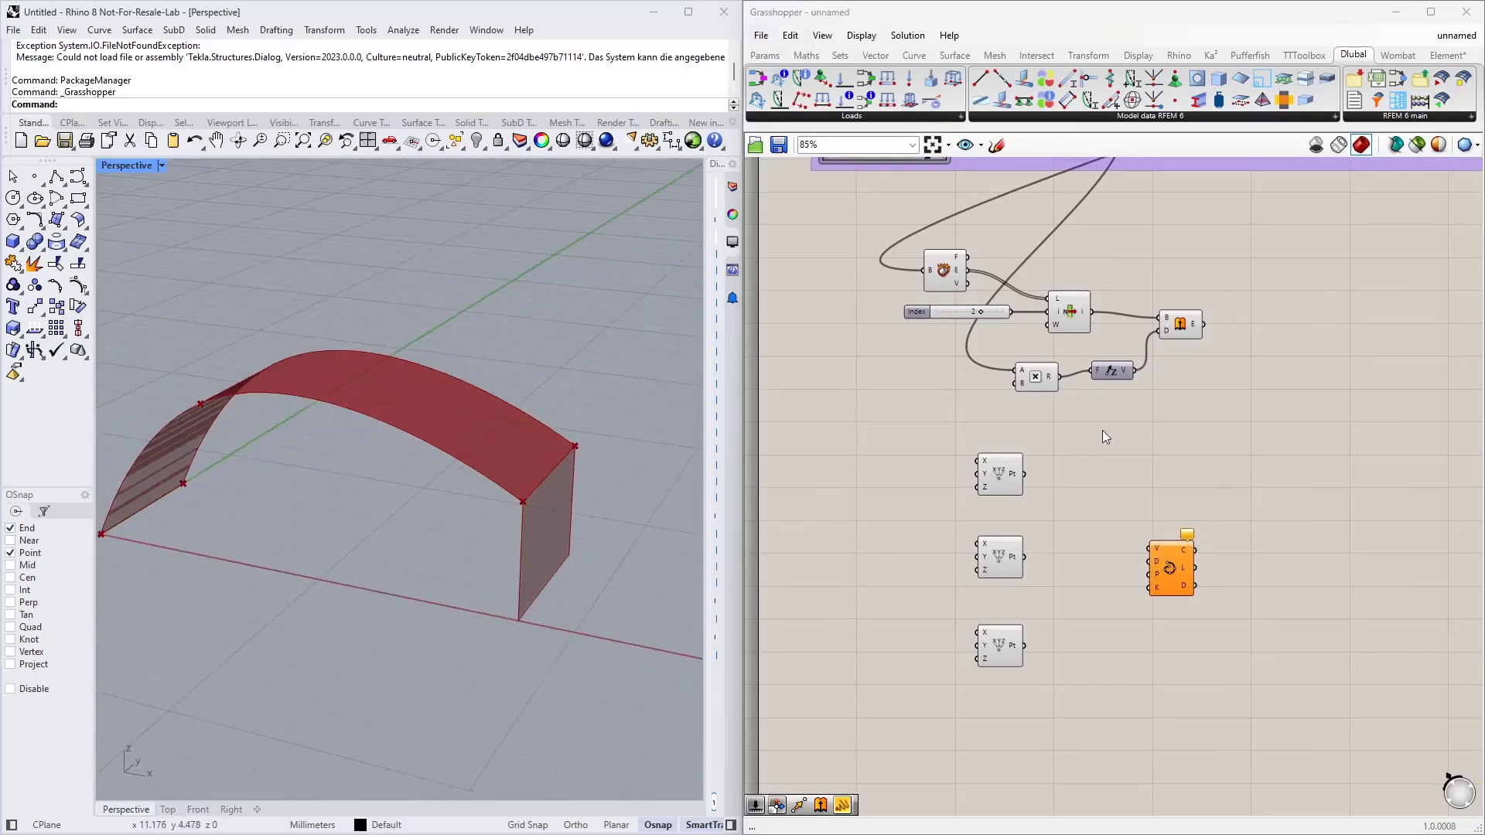
{"action": "right_click_drag", "start_coordinate": [1086, 409], "coordinate": [1056, 472]}
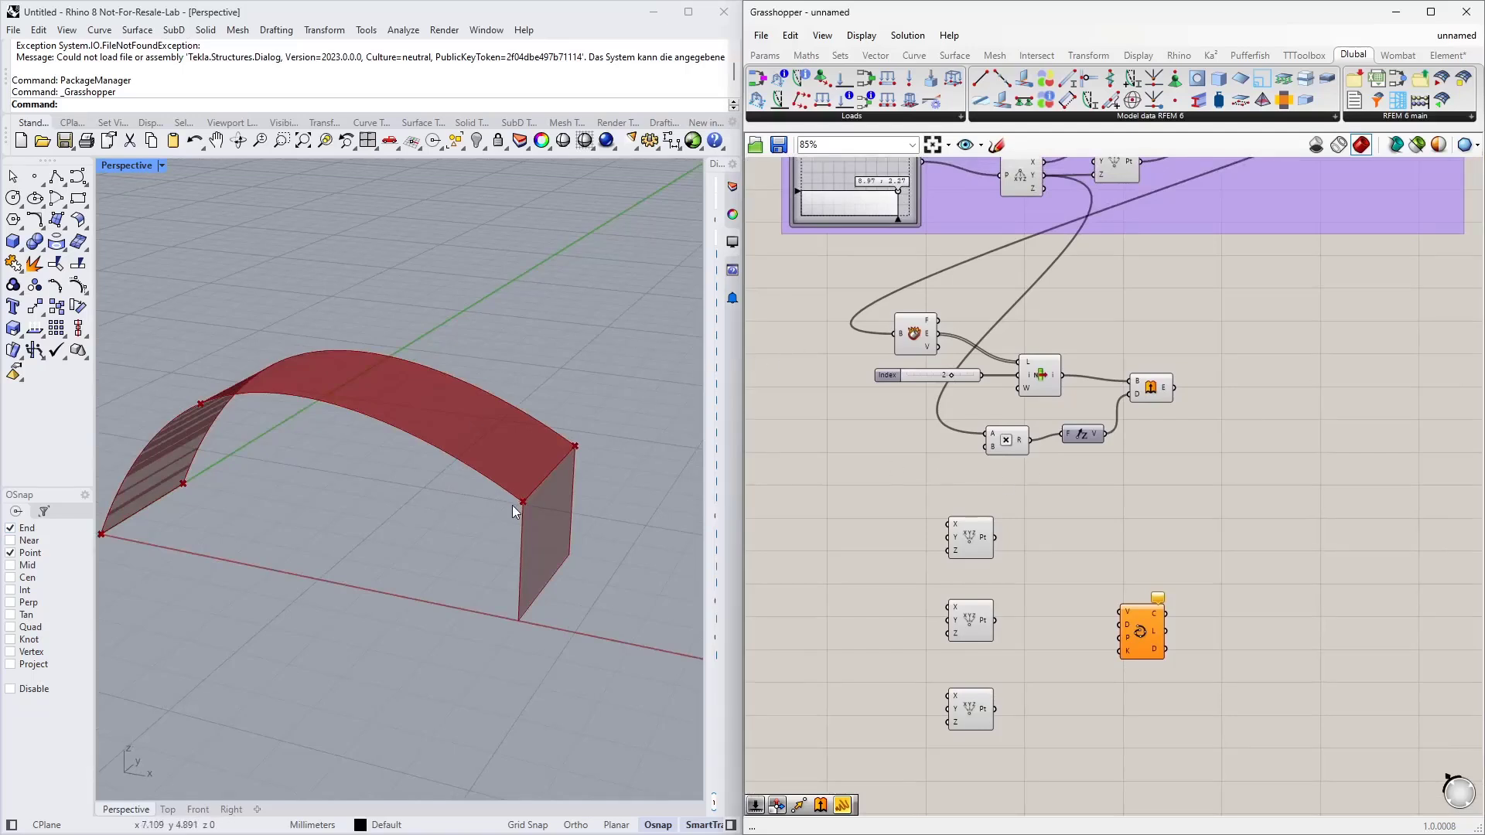
{"action": "scroll", "coordinate": [879, 471], "scroll_direction": "down", "scroll_amount": 2}
{"action": "right_click_drag", "start_coordinate": [874, 369], "coordinate": [916, 367]}
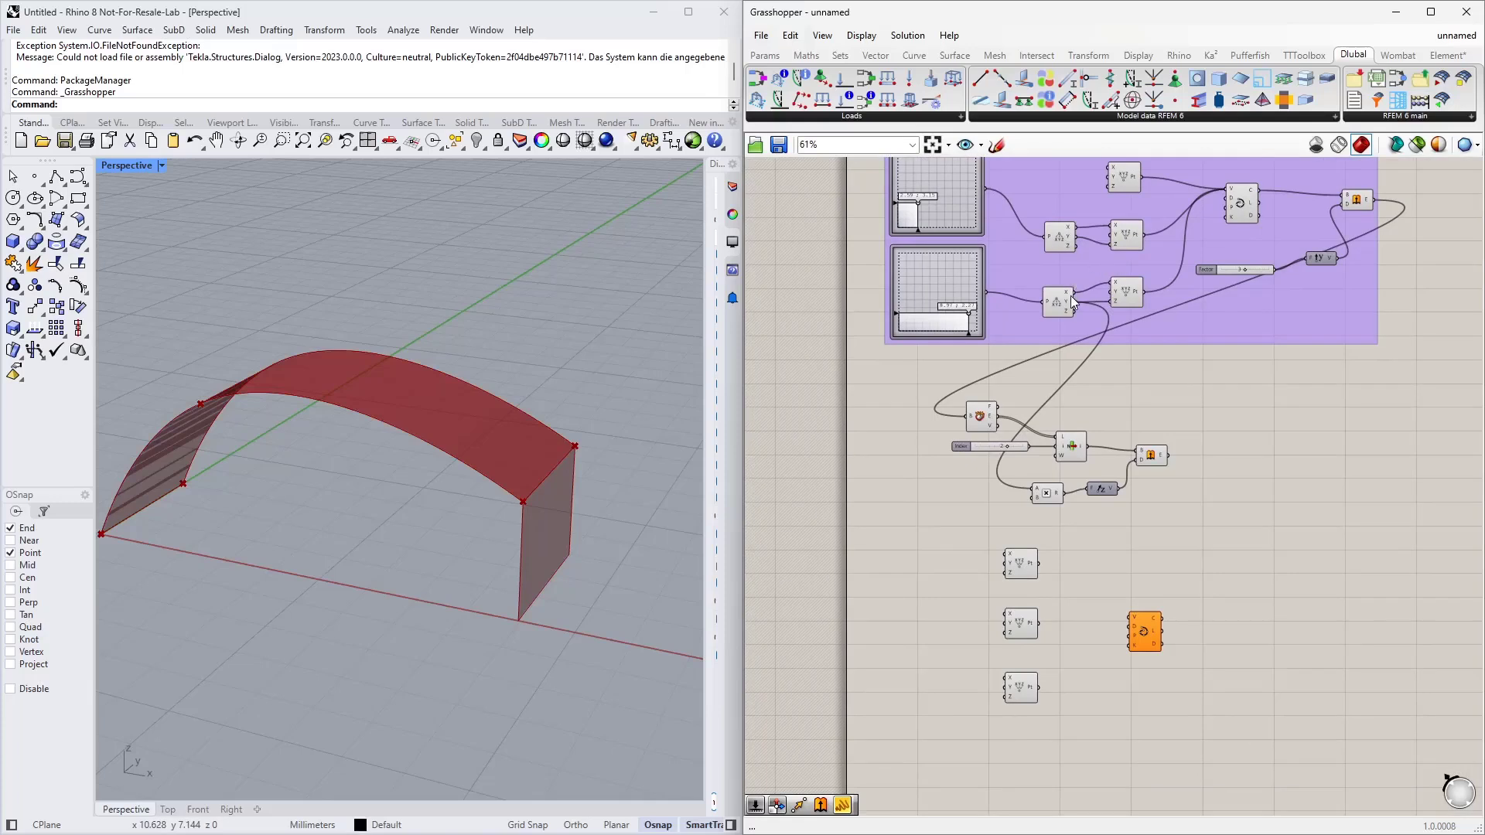
{"action": "left_click_drag", "start_coordinate": [1075, 292], "coordinate": [1006, 549]}
{"action": "left_click_drag", "start_coordinate": [1074, 290], "coordinate": [1006, 614]}
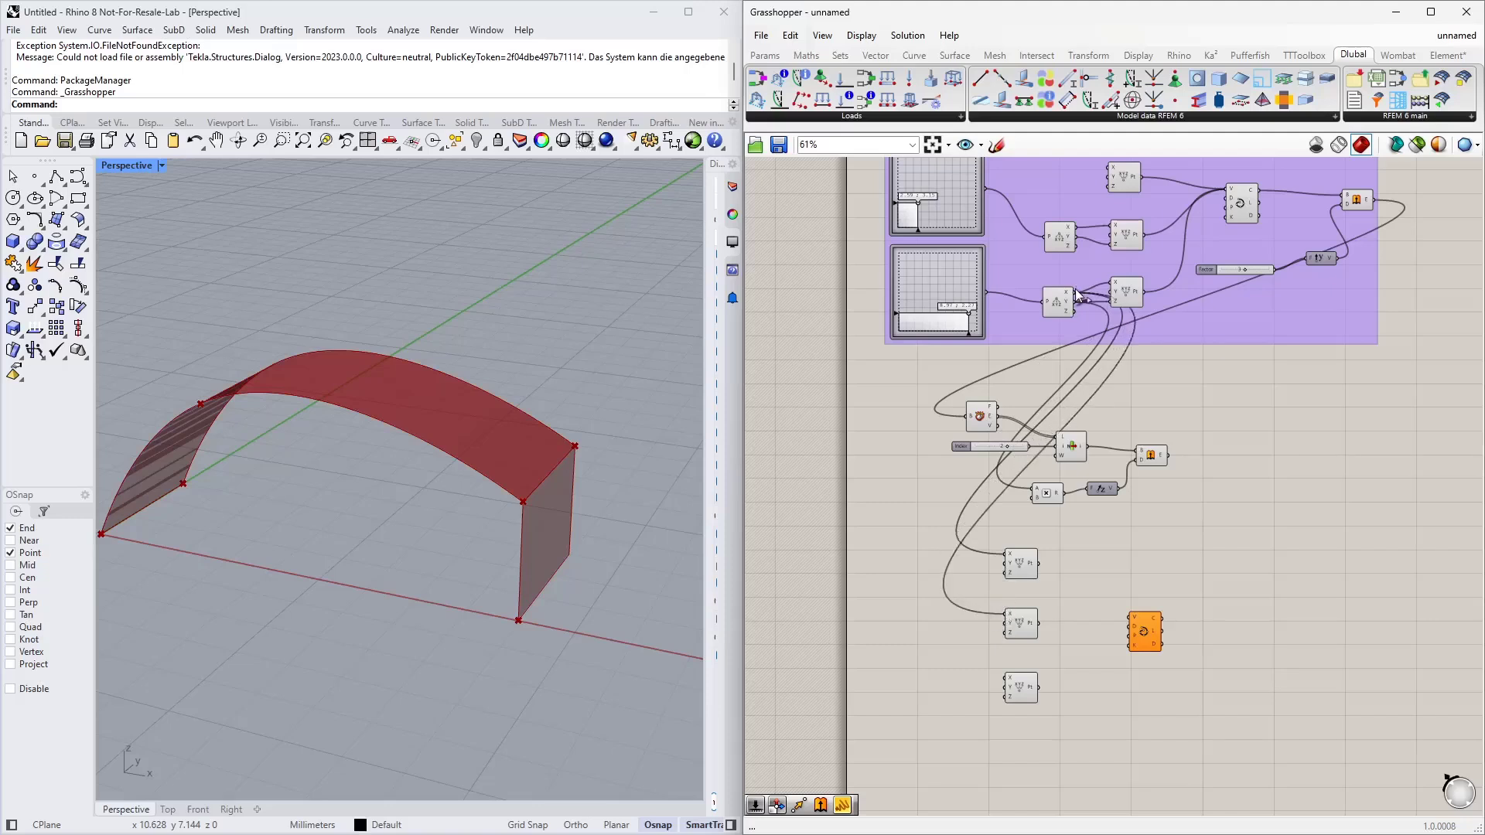
{"action": "left_click_drag", "start_coordinate": [1076, 293], "coordinate": [1008, 680]}
{"action": "right_click_drag", "start_coordinate": [1007, 674], "coordinate": [999, 582]}
Add a number slider starting at 0 beside the topmost of the three new Construct Point components
{"action": "right_click_drag", "start_coordinate": [564, 554], "coordinate": [498, 555]}
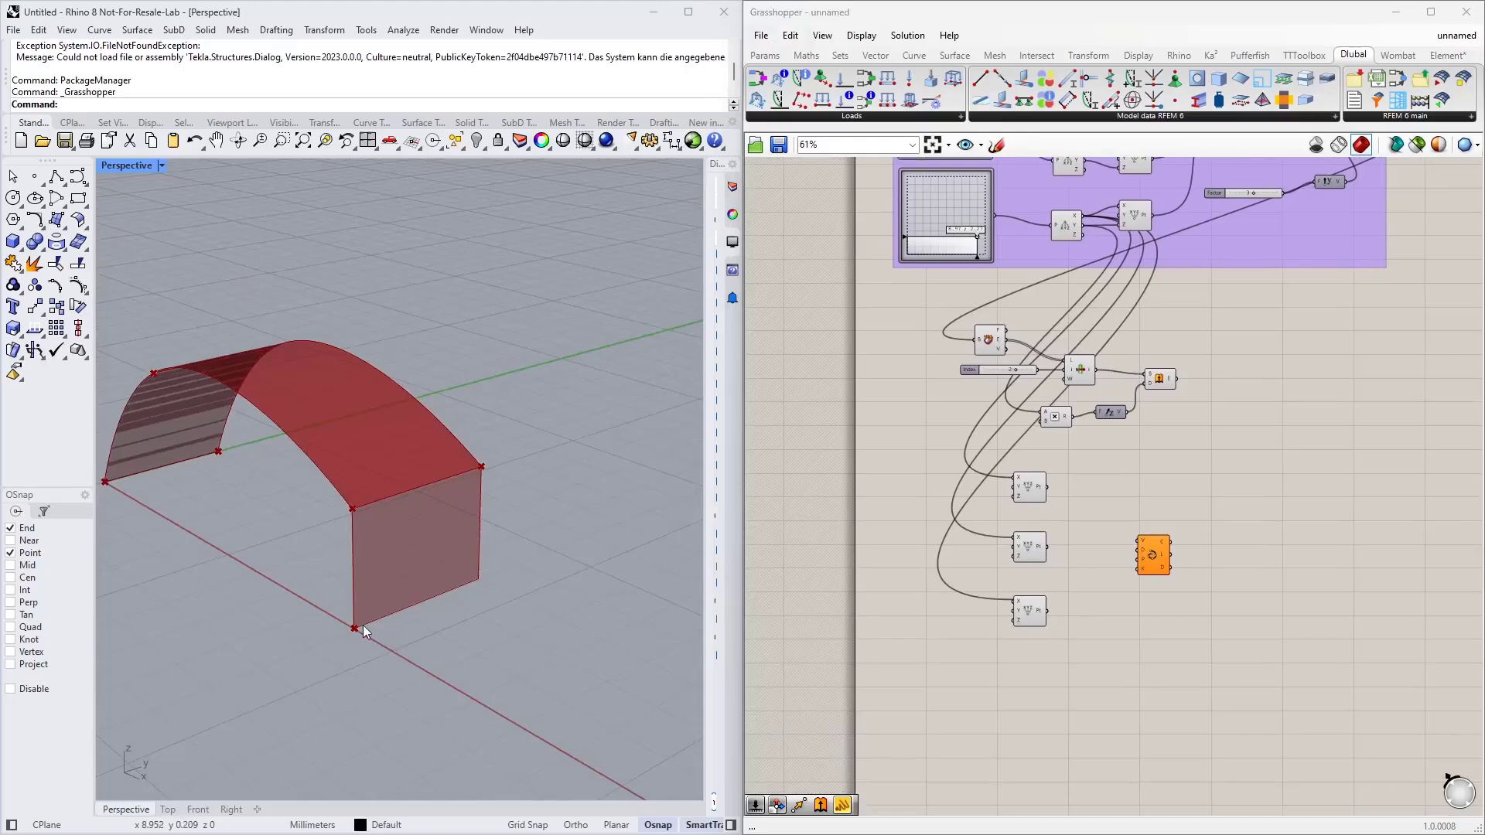
{"action": "scroll", "coordinate": [990, 517], "scroll_direction": "up", "scroll_amount": 3}
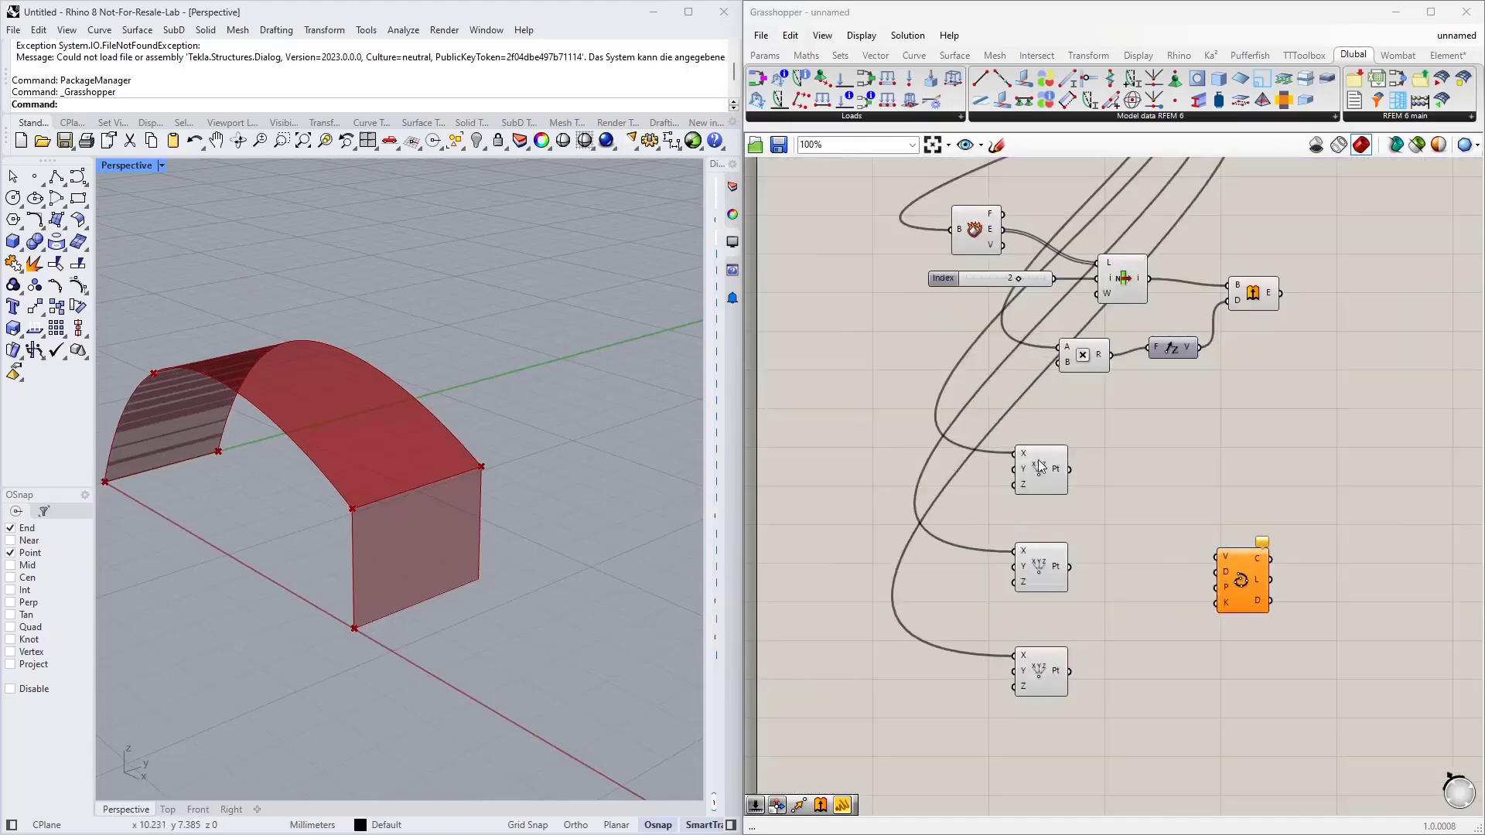
{"action": "left_click", "coordinate": [1041, 470]}
{"action": "scroll", "coordinate": [360, 623], "scroll_direction": "up", "scroll_amount": 4}
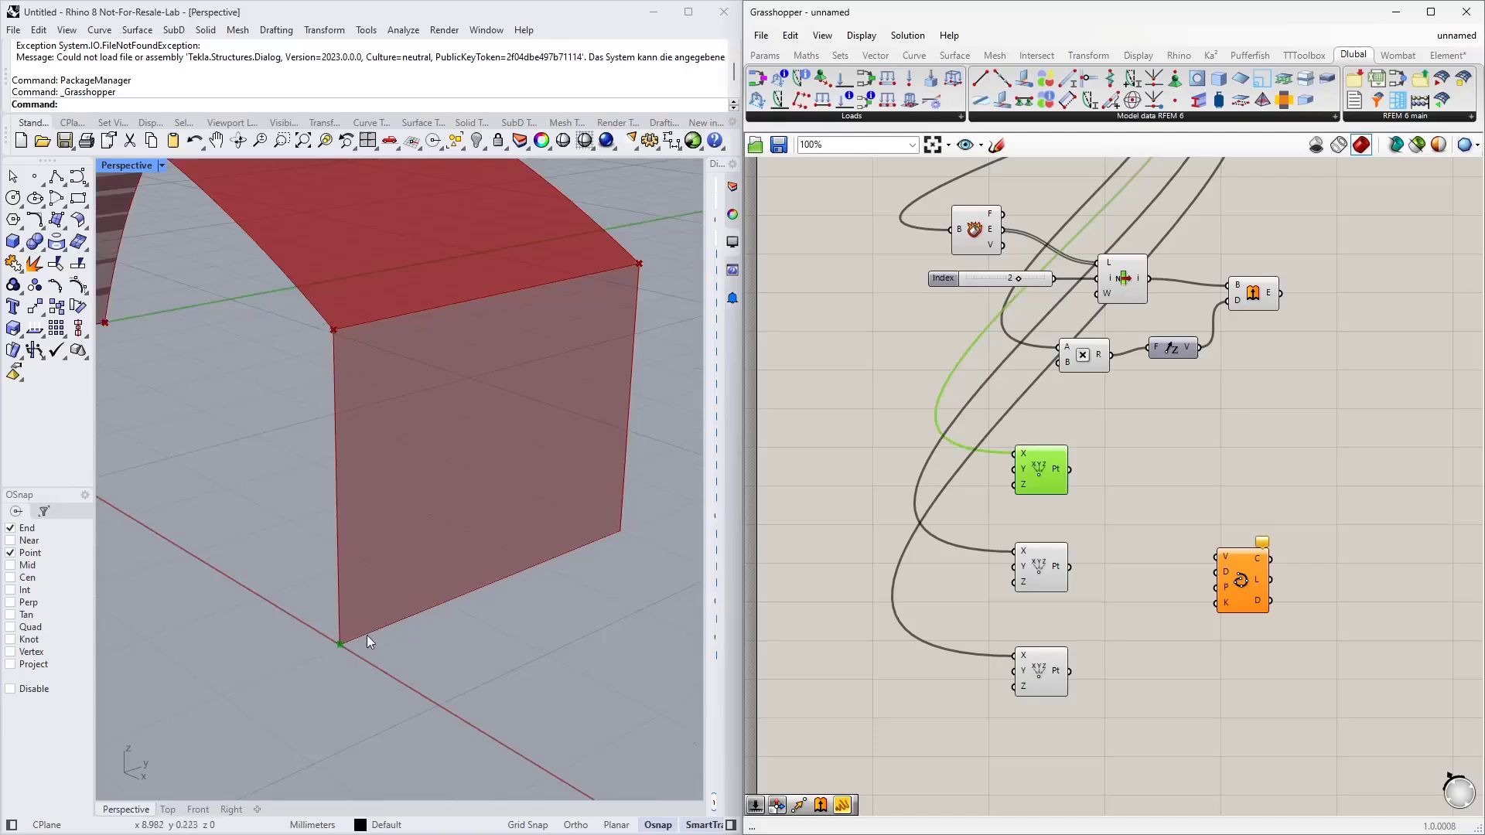
{"action": "double_click", "coordinate": [802, 462]}
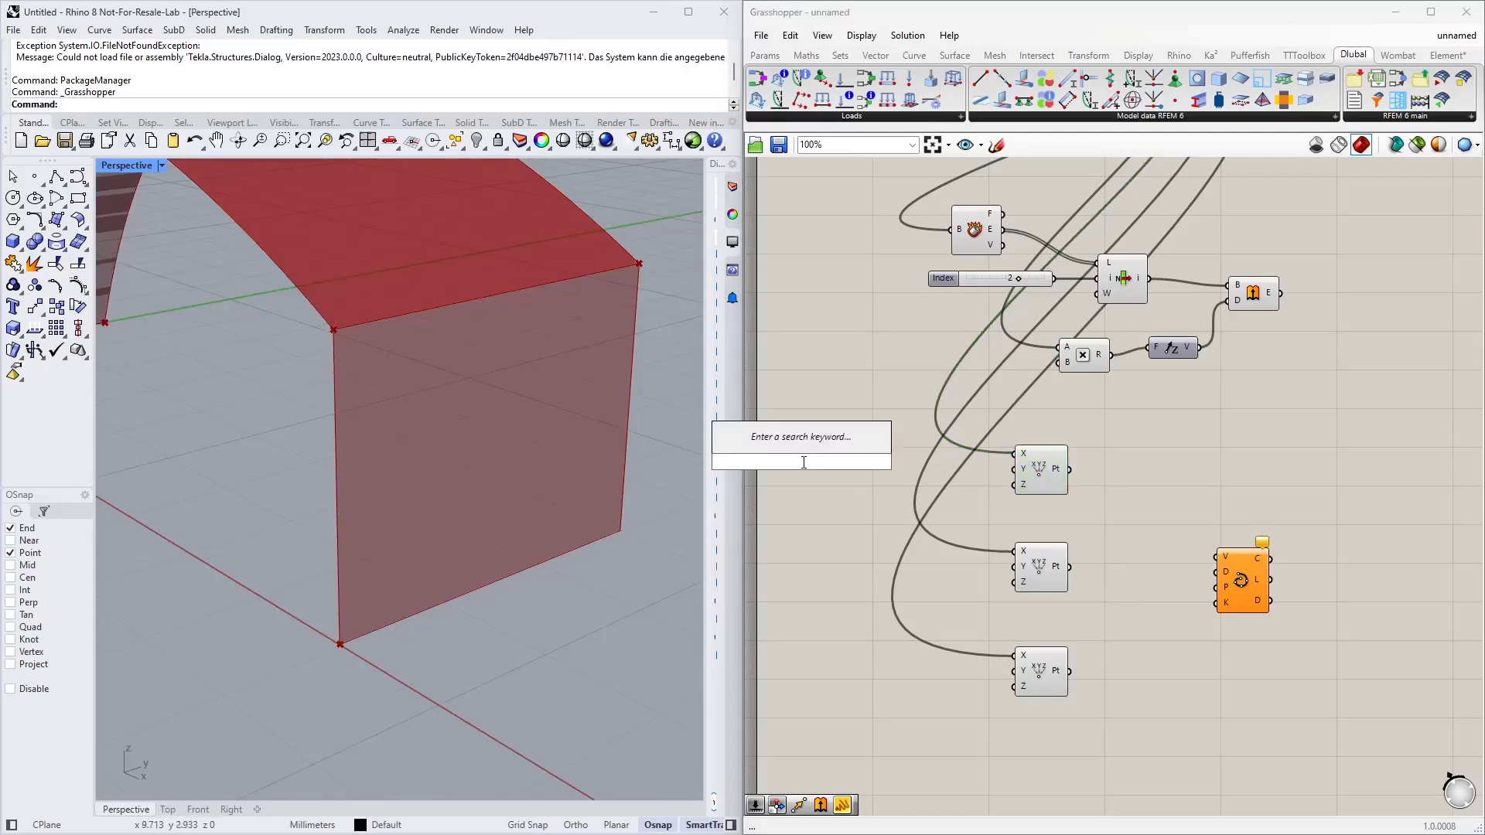
{"action": "type", "text": "0..2"}
{"action": "key", "text": "Return"}
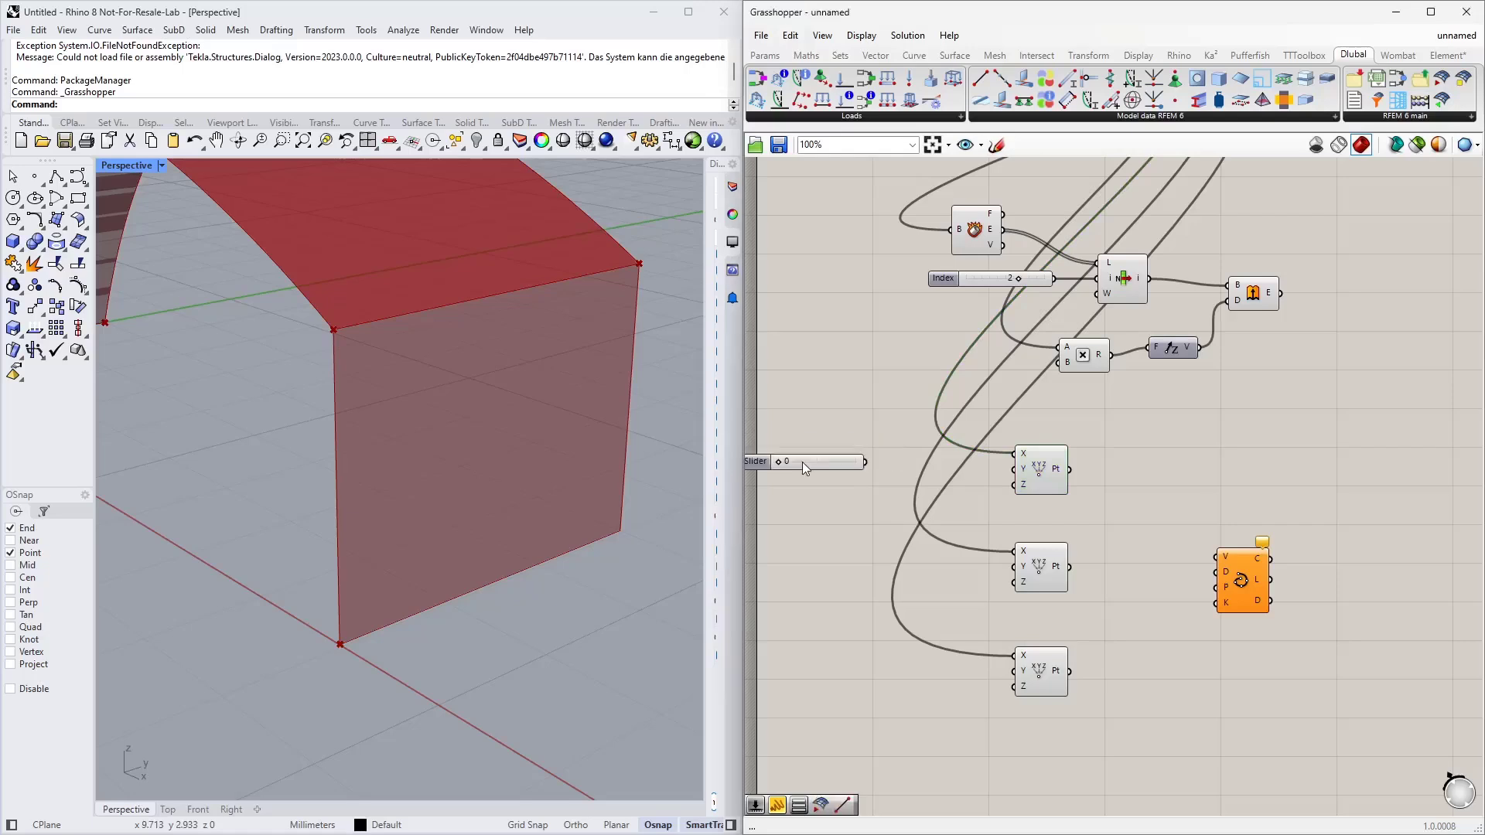
{"action": "scroll", "coordinate": [802, 462], "scroll_direction": "up", "scroll_amount": 2}
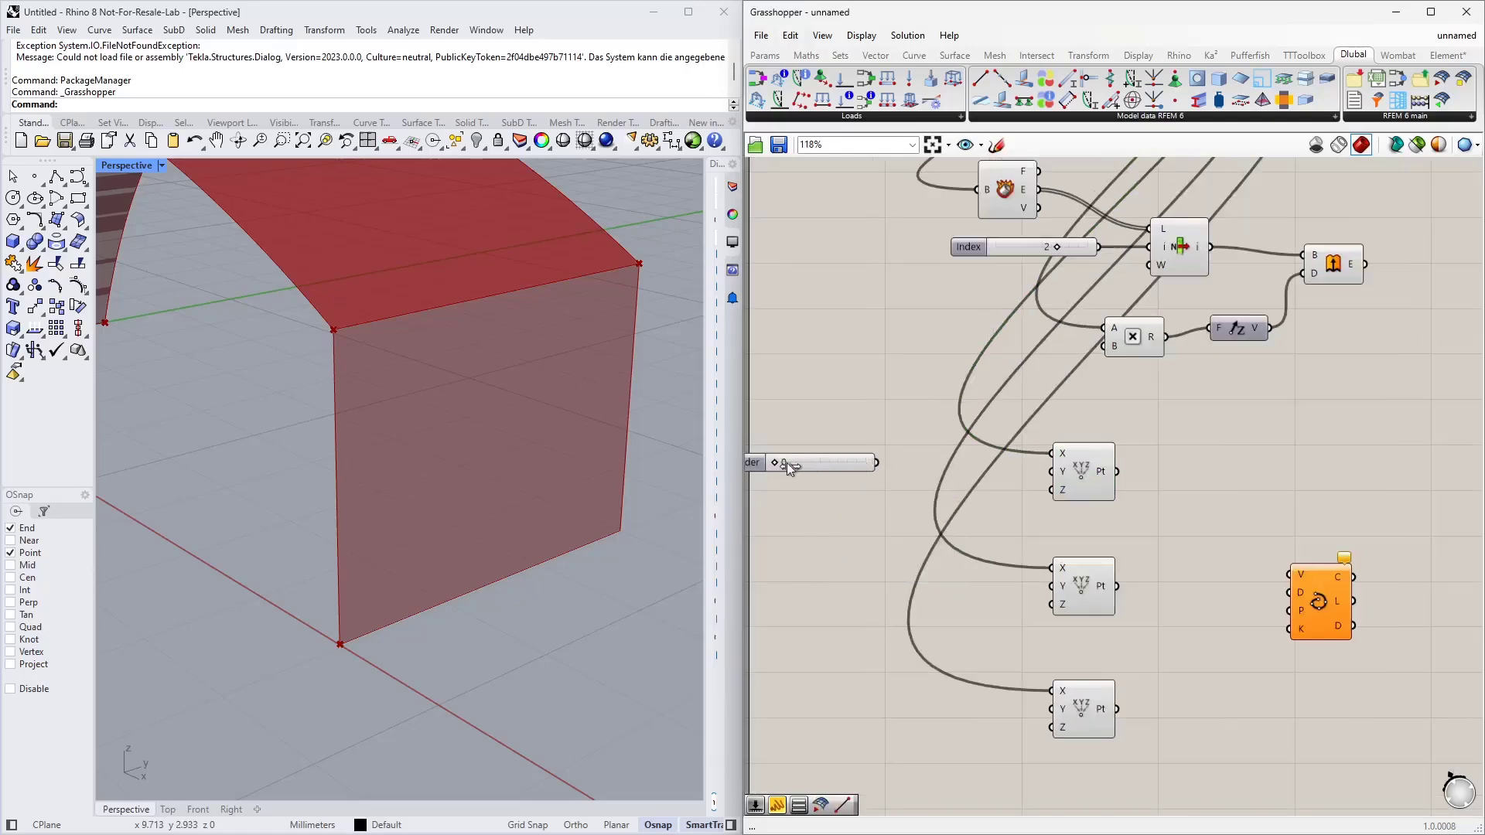
Change the new slider to floating point and connect it to the topmost new Construct Point's Y input
{"action": "right_click", "coordinate": [837, 466]}
{"action": "mouse_move", "coordinate": [905, 512]}
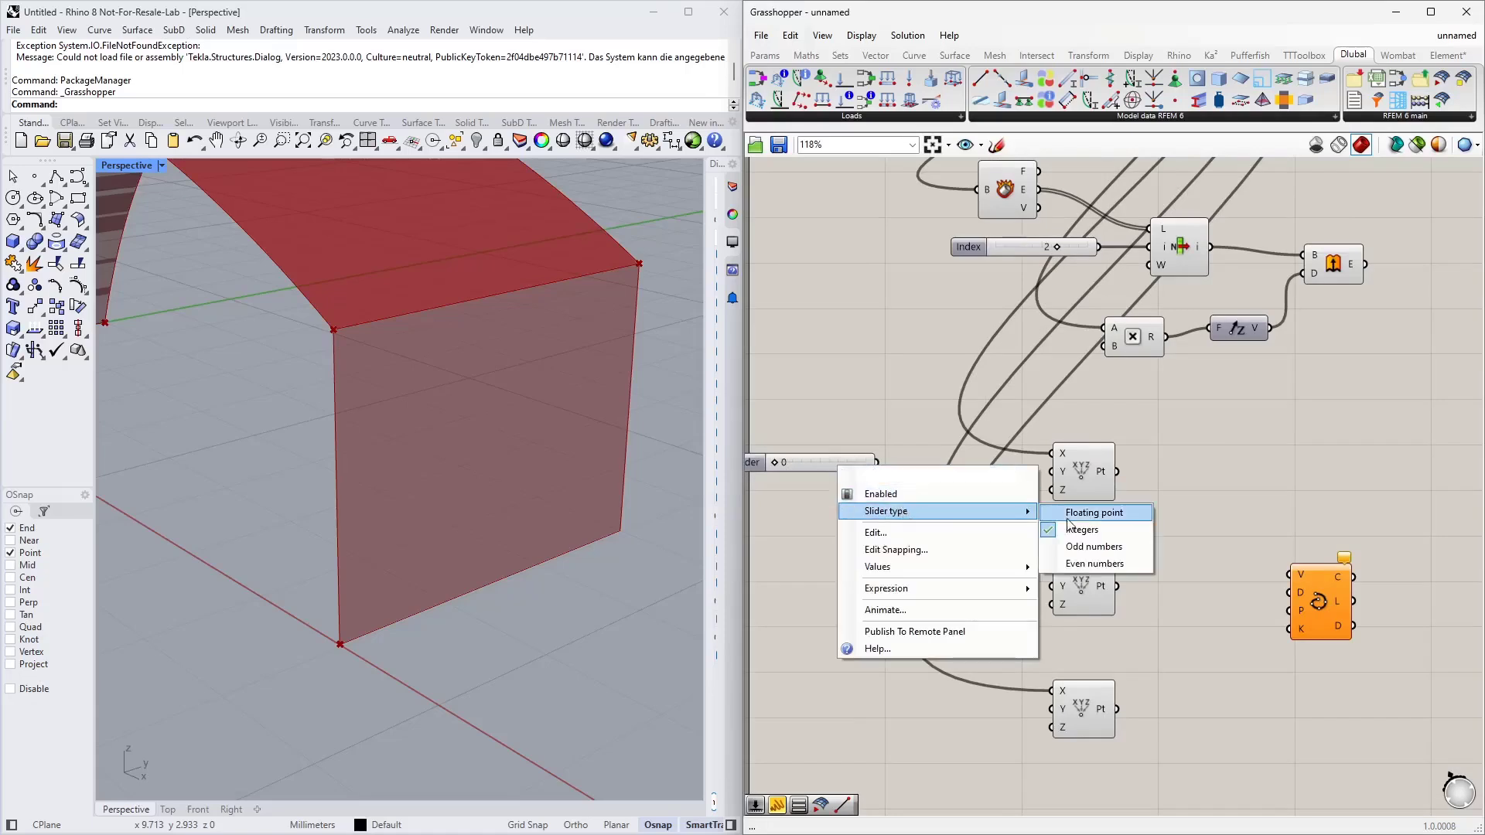
{"action": "left_click", "coordinate": [1069, 516]}
{"action": "mouse_move", "coordinate": [783, 460]}
{"action": "left_mouse_down"}
{"action": "mouse_move", "coordinate": [853, 457]}
{"action": "mouse_move", "coordinate": [812, 454]}
{"action": "left_mouse_up"}
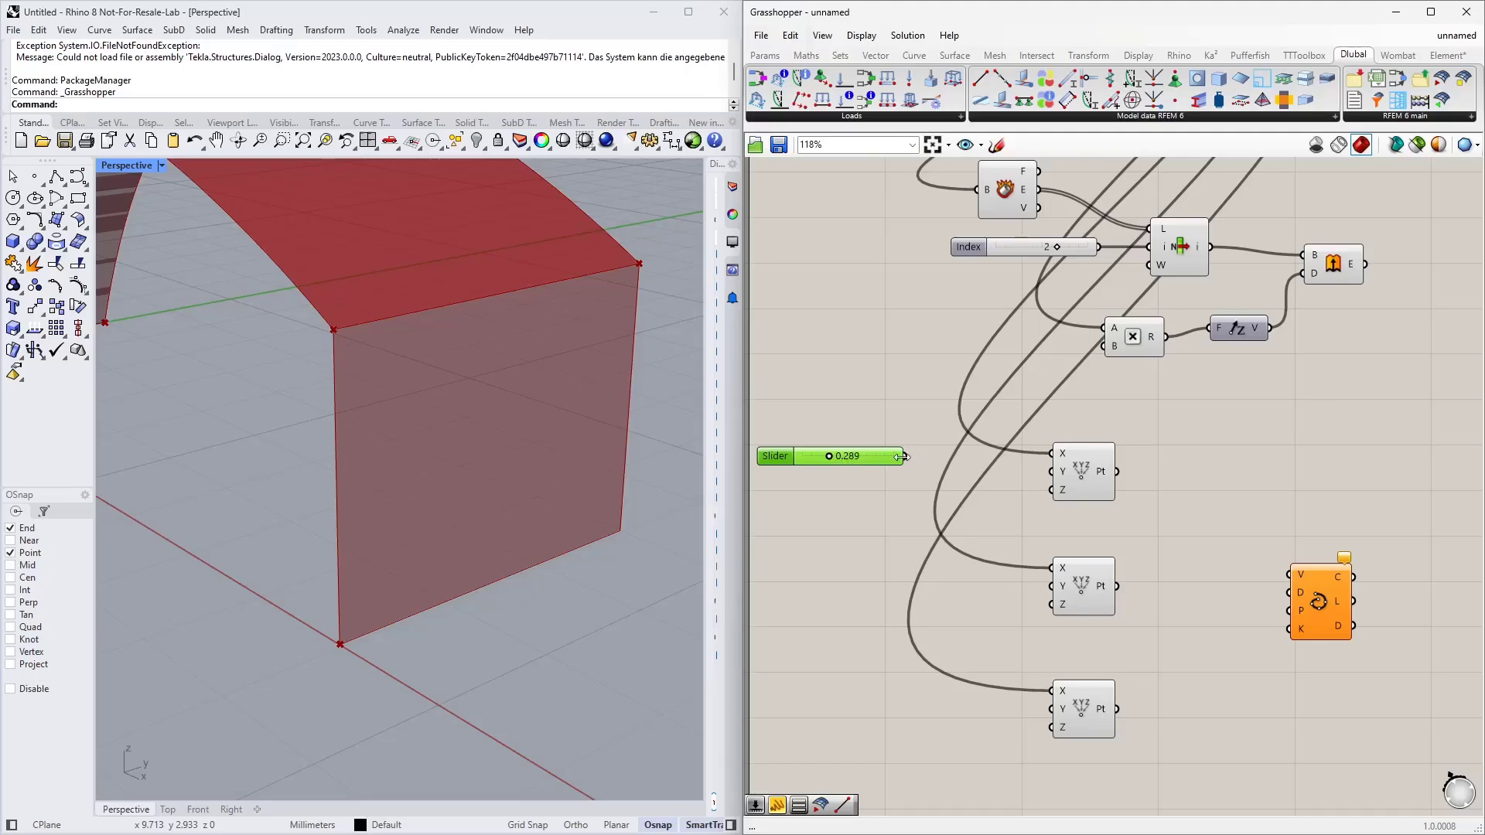
{"action": "left_click_drag", "start_coordinate": [903, 456], "coordinate": [1052, 472]}
Set the Y coordinate slider to 0.279 and line it up with the topmost new Construct Point's Y input
{"action": "scroll", "coordinate": [990, 496], "scroll_direction": "down", "scroll_amount": 2}
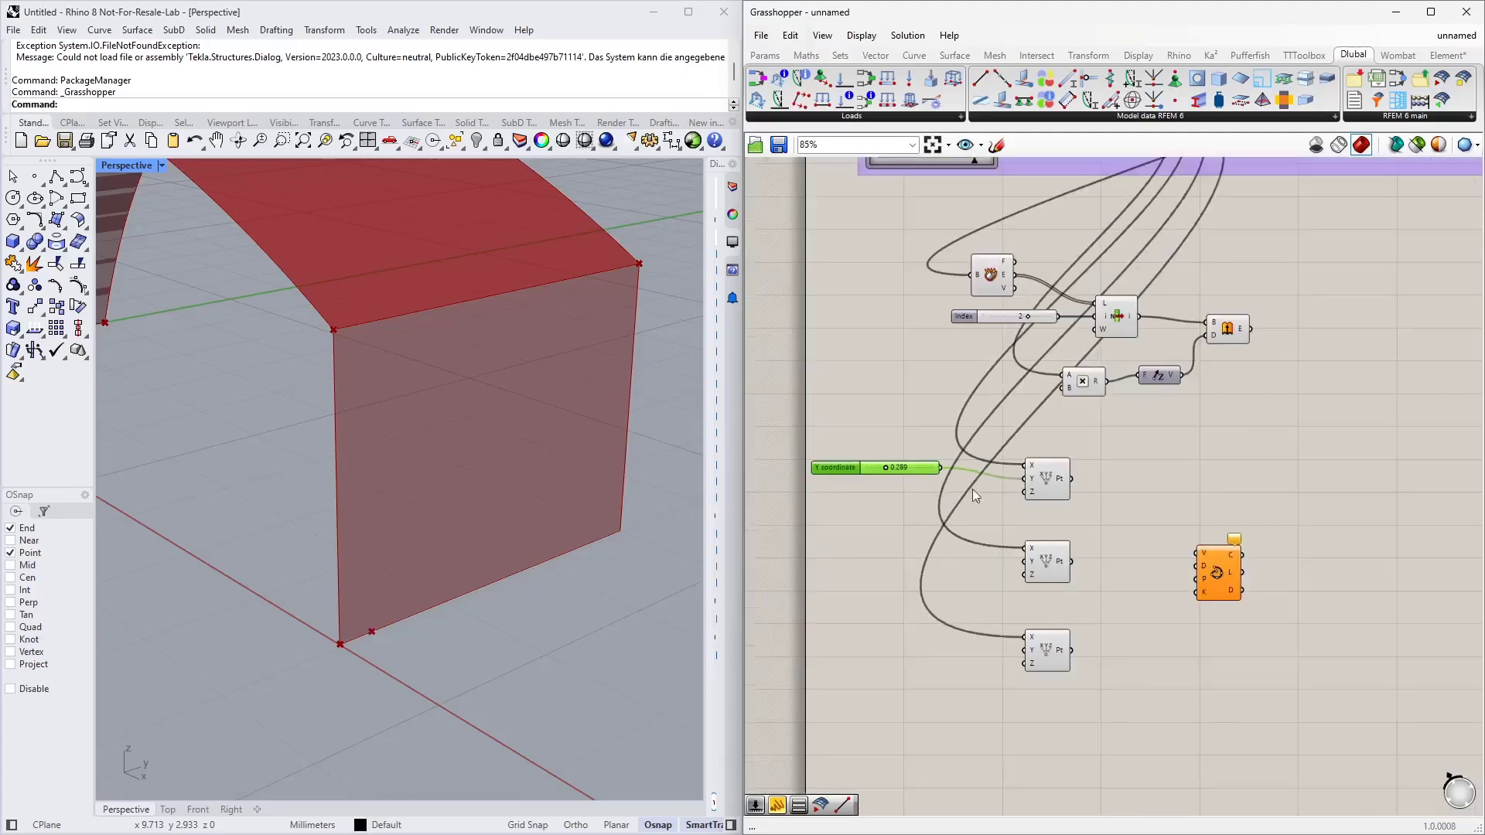
{"action": "scroll", "coordinate": [972, 489], "scroll_direction": "up", "scroll_amount": 1}
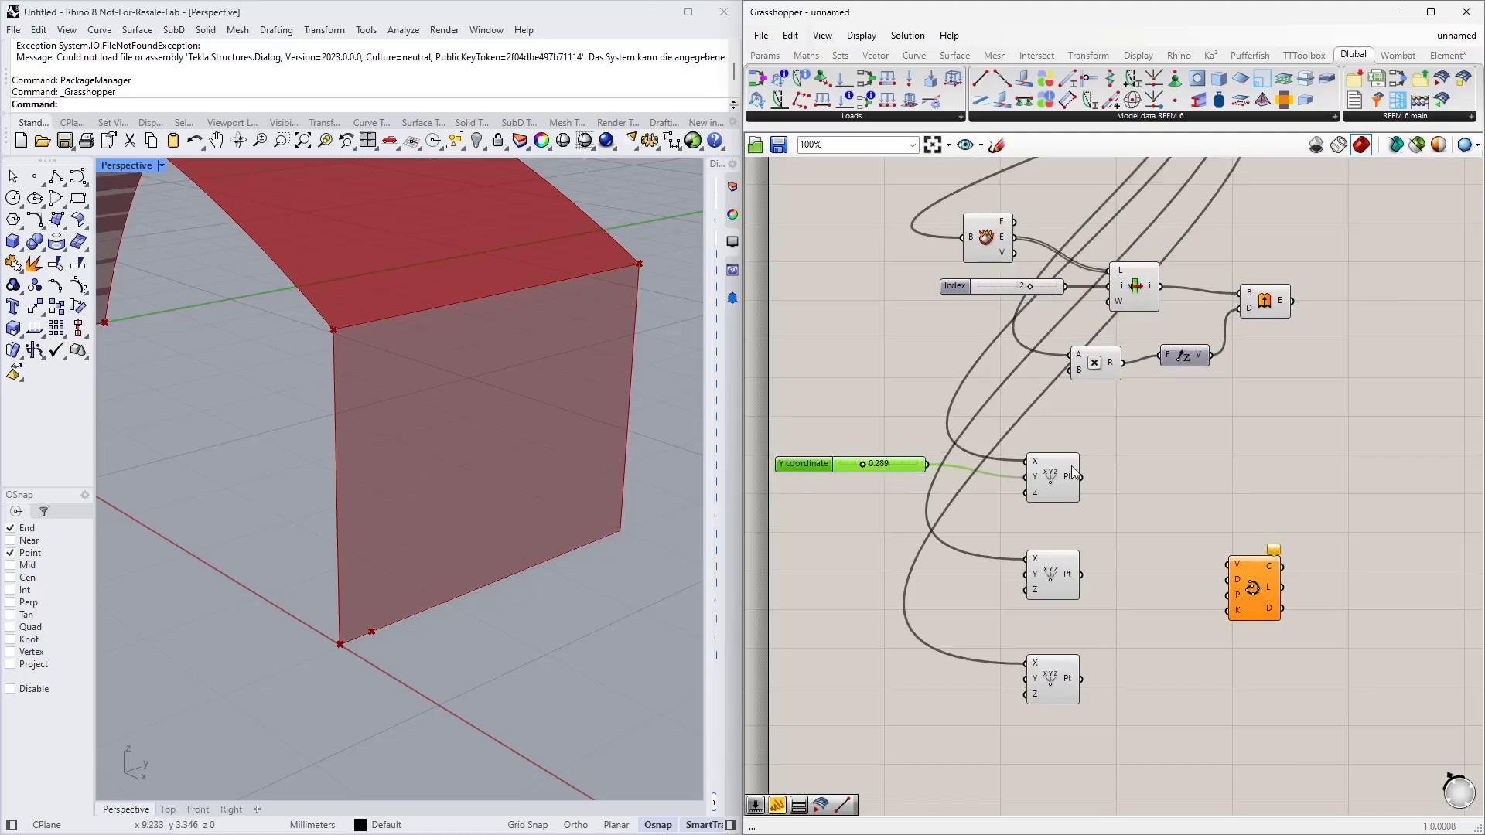
{"action": "left_click", "coordinate": [1057, 487]}
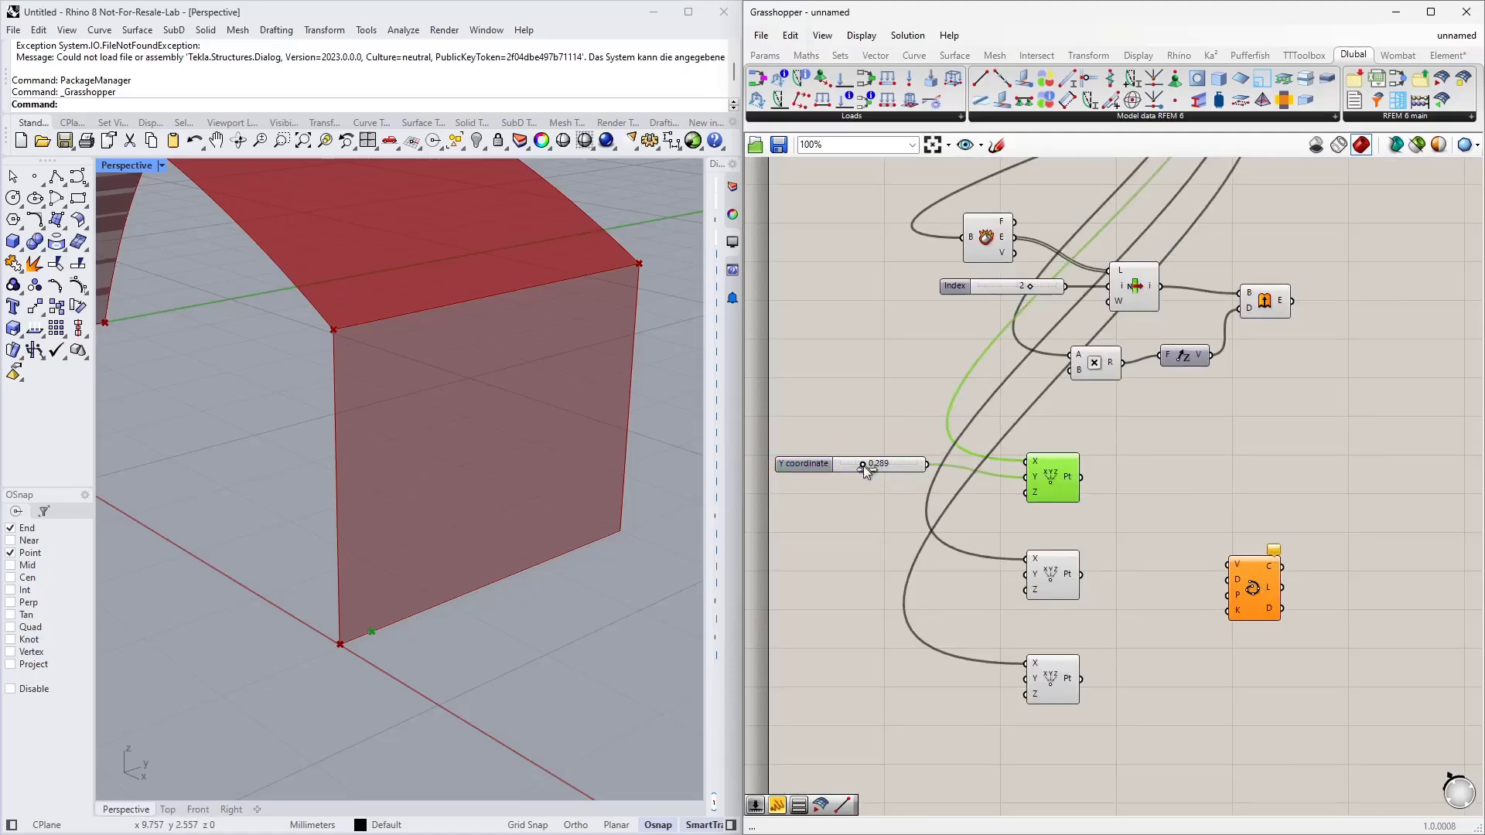
{"action": "left_click_drag", "start_coordinate": [856, 469], "coordinate": [860, 469]}
{"action": "right_click_drag", "start_coordinate": [828, 528], "coordinate": [900, 392]}
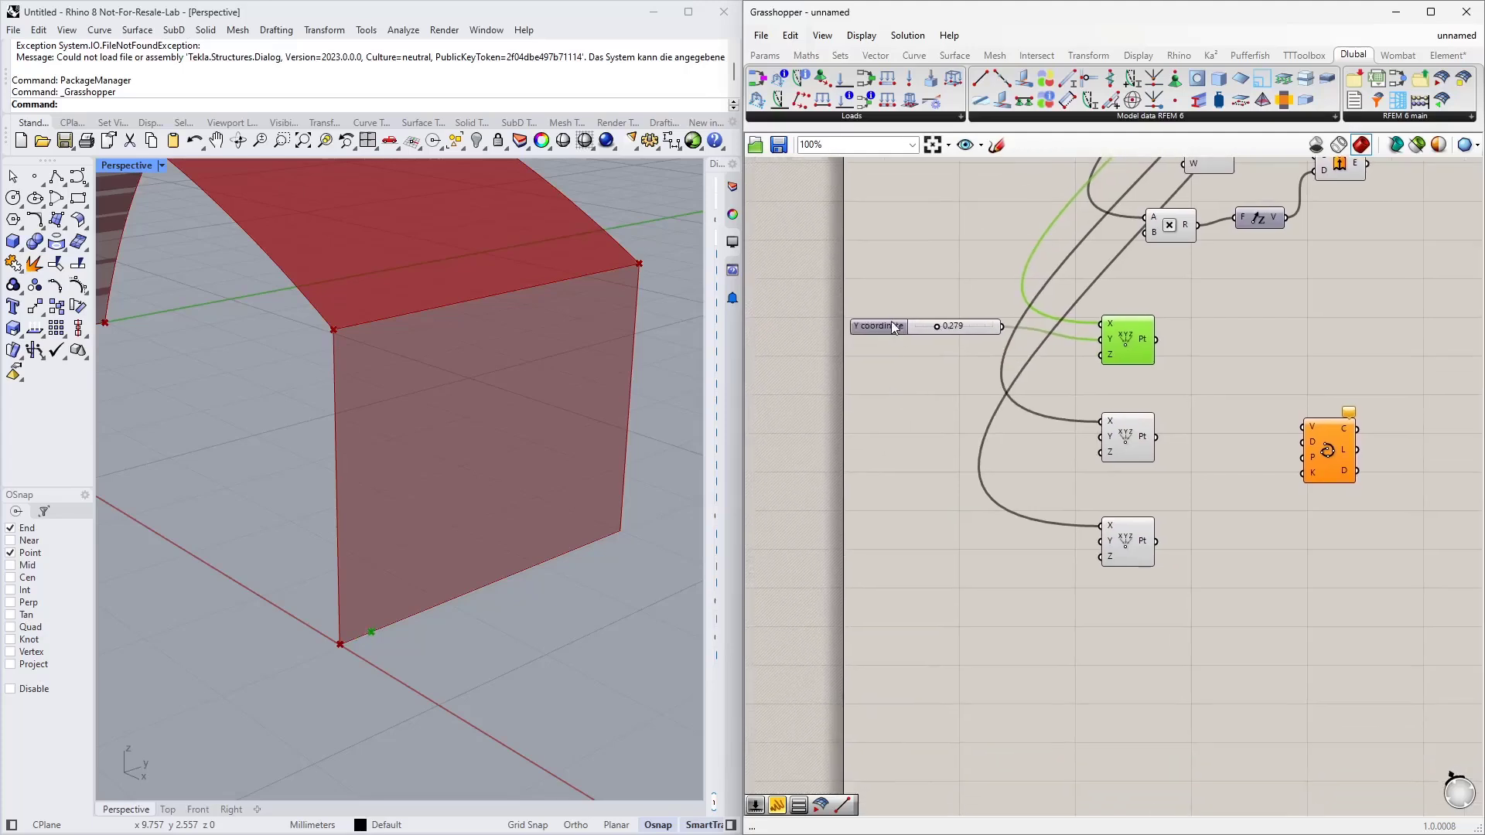
{"action": "left_click_drag", "start_coordinate": [882, 325], "coordinate": [884, 338]}
{"action": "left_click", "coordinate": [955, 444]}
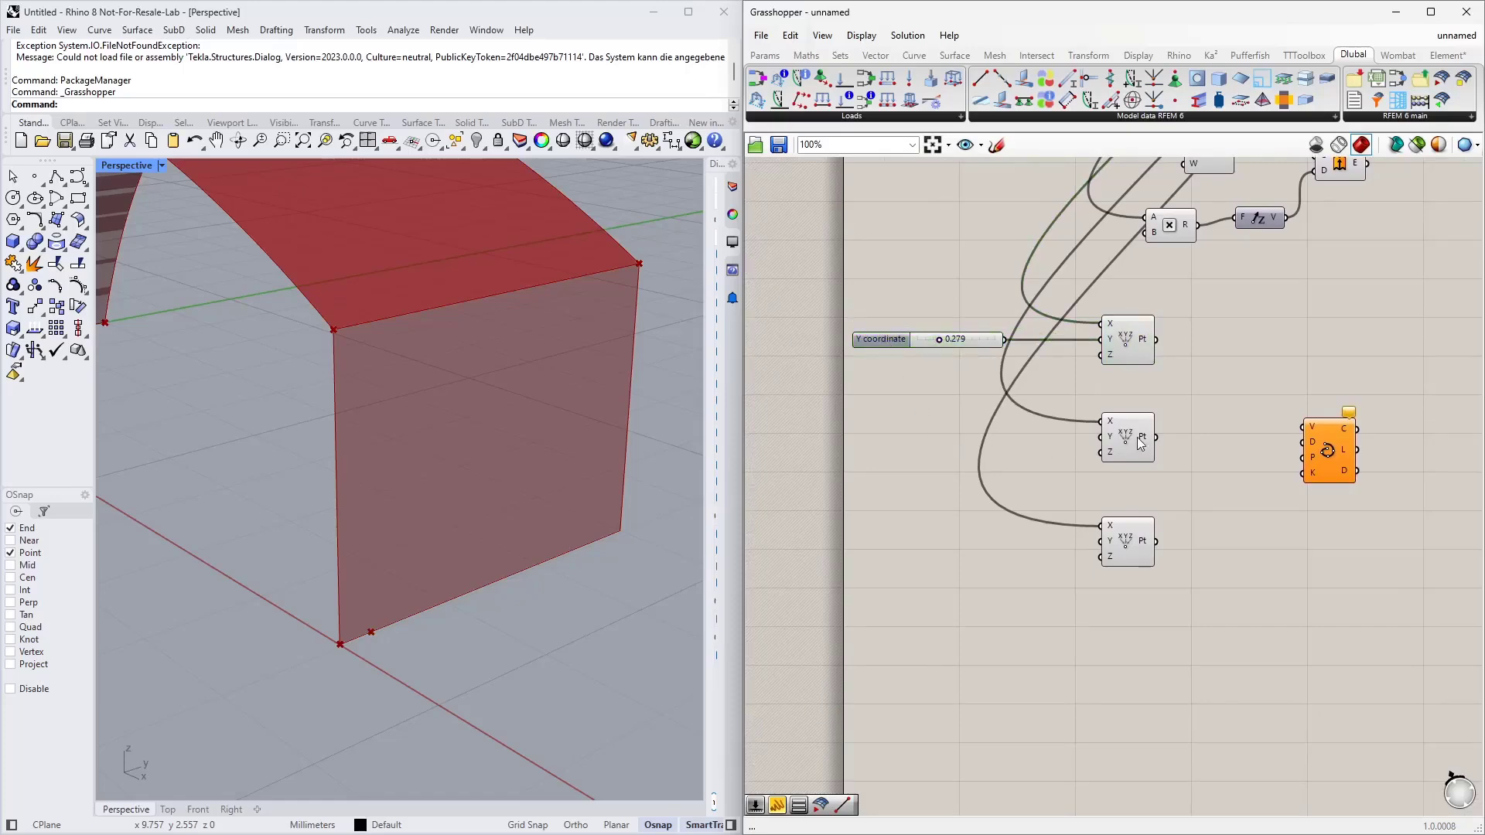
Add a Division component with a divisor of 2 and connect the Factor slider to its A input
{"action": "right_click_drag", "start_coordinate": [1196, 362], "coordinate": [1074, 469]}
{"action": "scroll", "coordinate": [970, 591], "scroll_direction": "down", "scroll_amount": 1}
{"action": "scroll", "coordinate": [1138, 509], "scroll_direction": "down", "scroll_amount": 2}
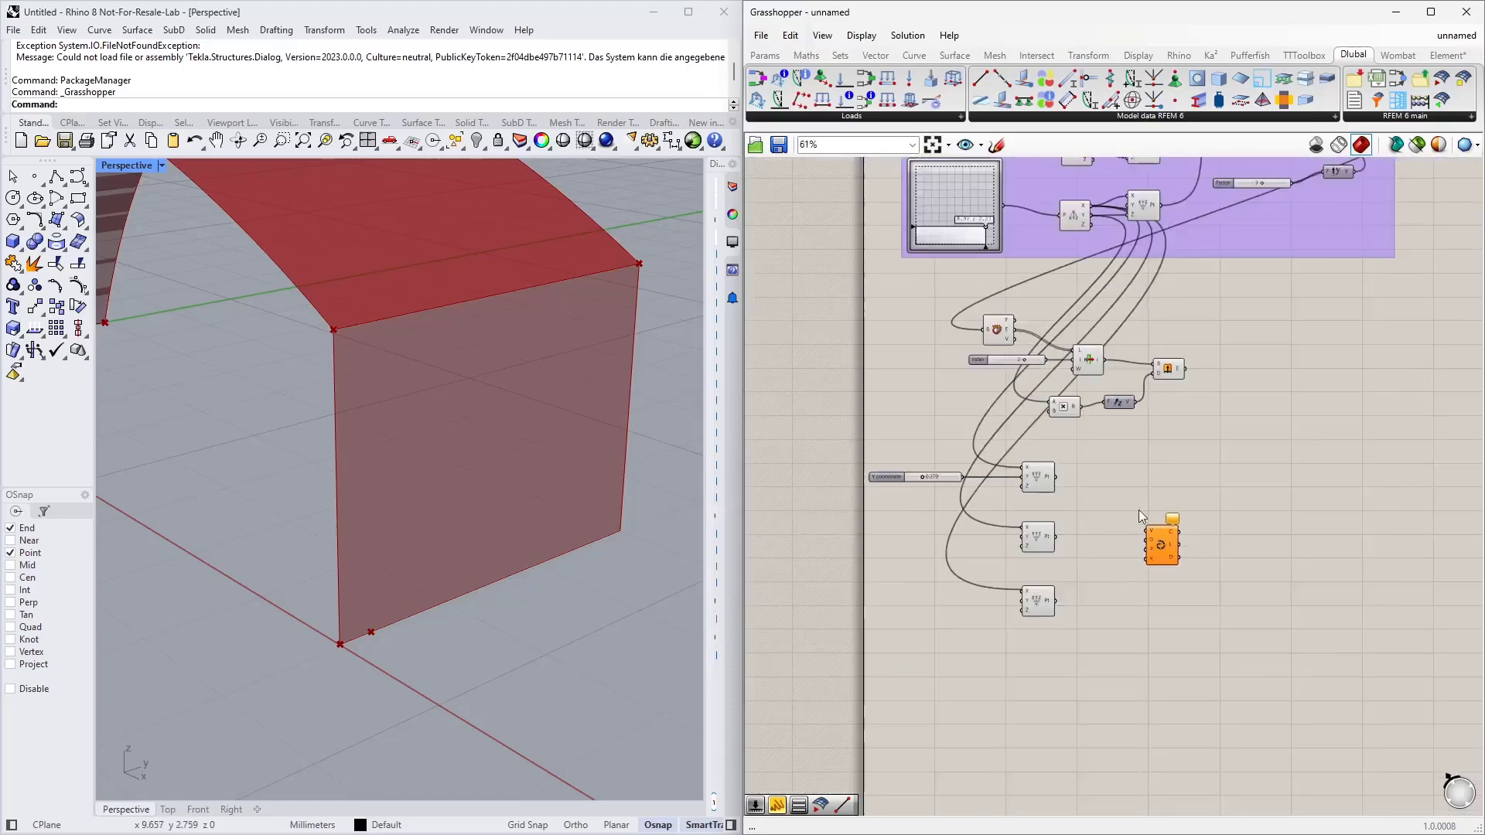
{"action": "right_click_drag", "start_coordinate": [1208, 380], "coordinate": [1141, 537]}
{"action": "scroll", "coordinate": [1187, 433], "scroll_direction": "up", "scroll_amount": 2}
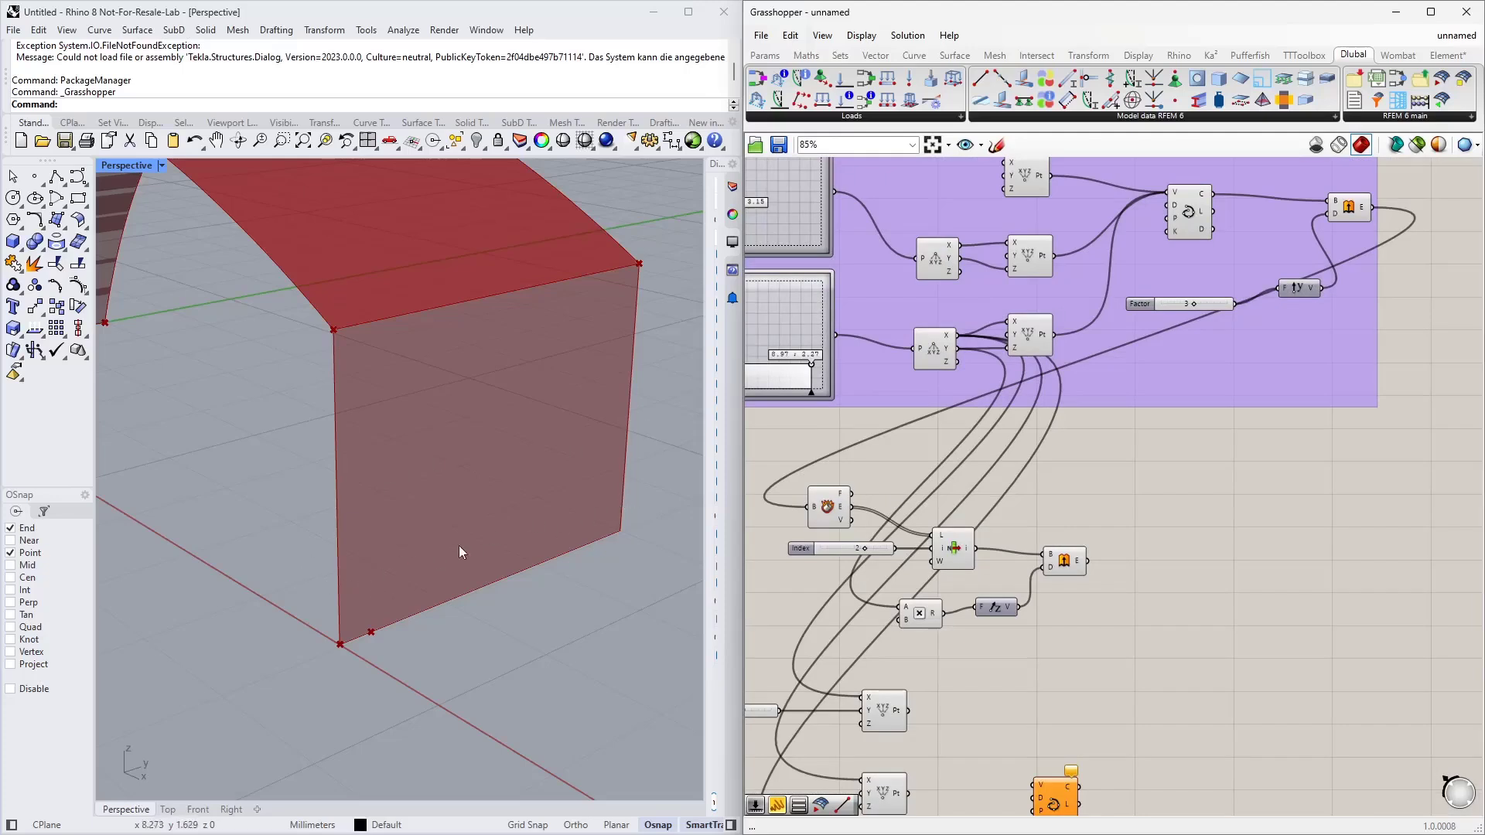
{"action": "double_click", "coordinate": [1149, 461]}
{"action": "type", "text": "div"}
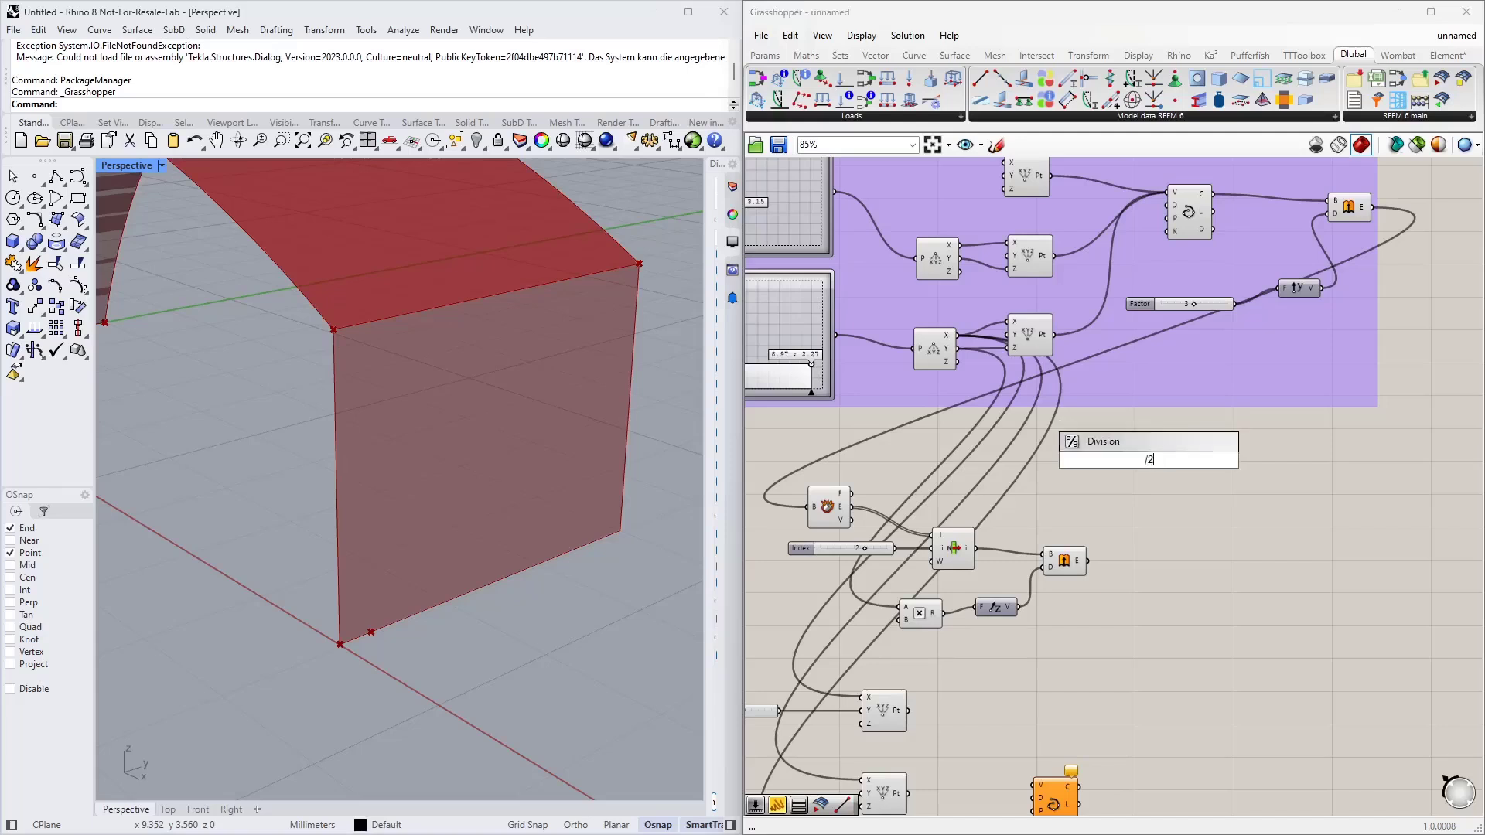
{"action": "key", "text": "Return"}
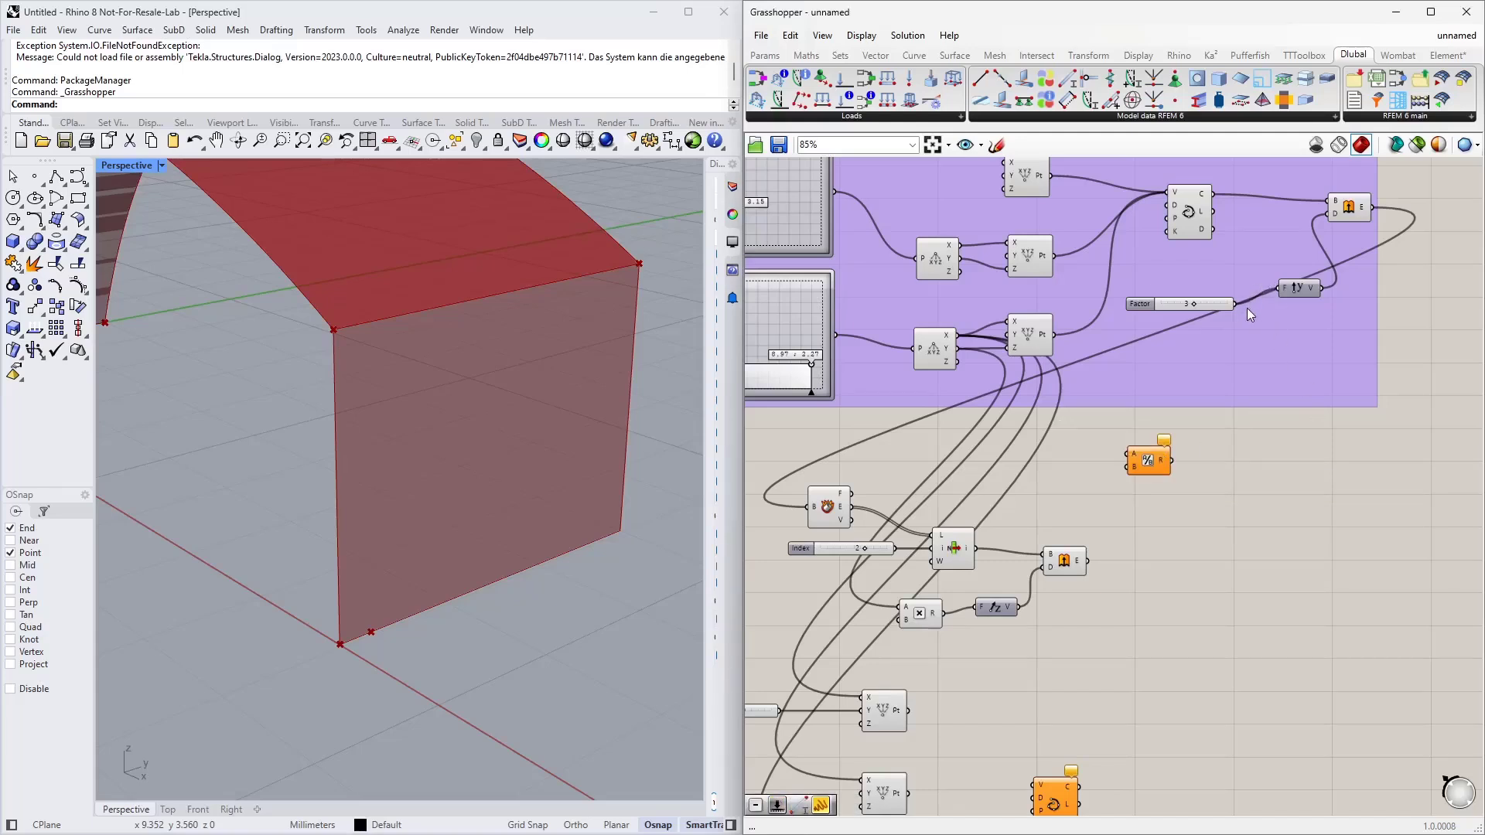
{"action": "left_click_drag", "start_coordinate": [1235, 304], "coordinate": [1130, 454]}
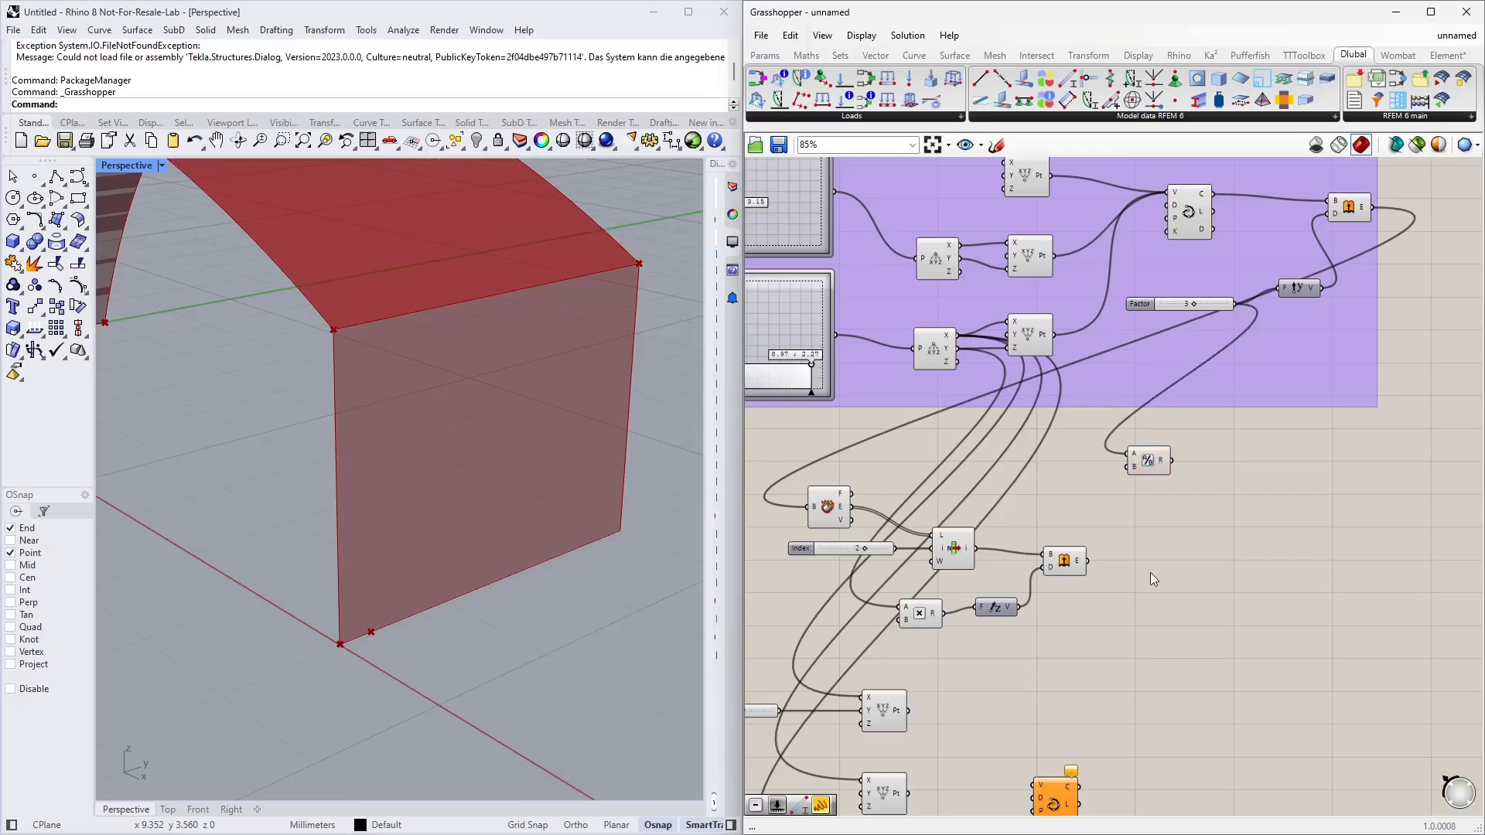
Place the Division component beside the middle new Construct Point and connect its result to that point's Y input
{"action": "right_click_drag", "start_coordinate": [1151, 572], "coordinate": [1228, 396]}
{"action": "left_click_drag", "start_coordinate": [1229, 294], "coordinate": [941, 617]}
{"action": "right_click_drag", "start_coordinate": [755, 705], "coordinate": [857, 600]}
Add a number slider from 1 to 4, connect it to the middle Construct Point's Z input and set it to 2
{"action": "double_click", "coordinate": [852, 550]}
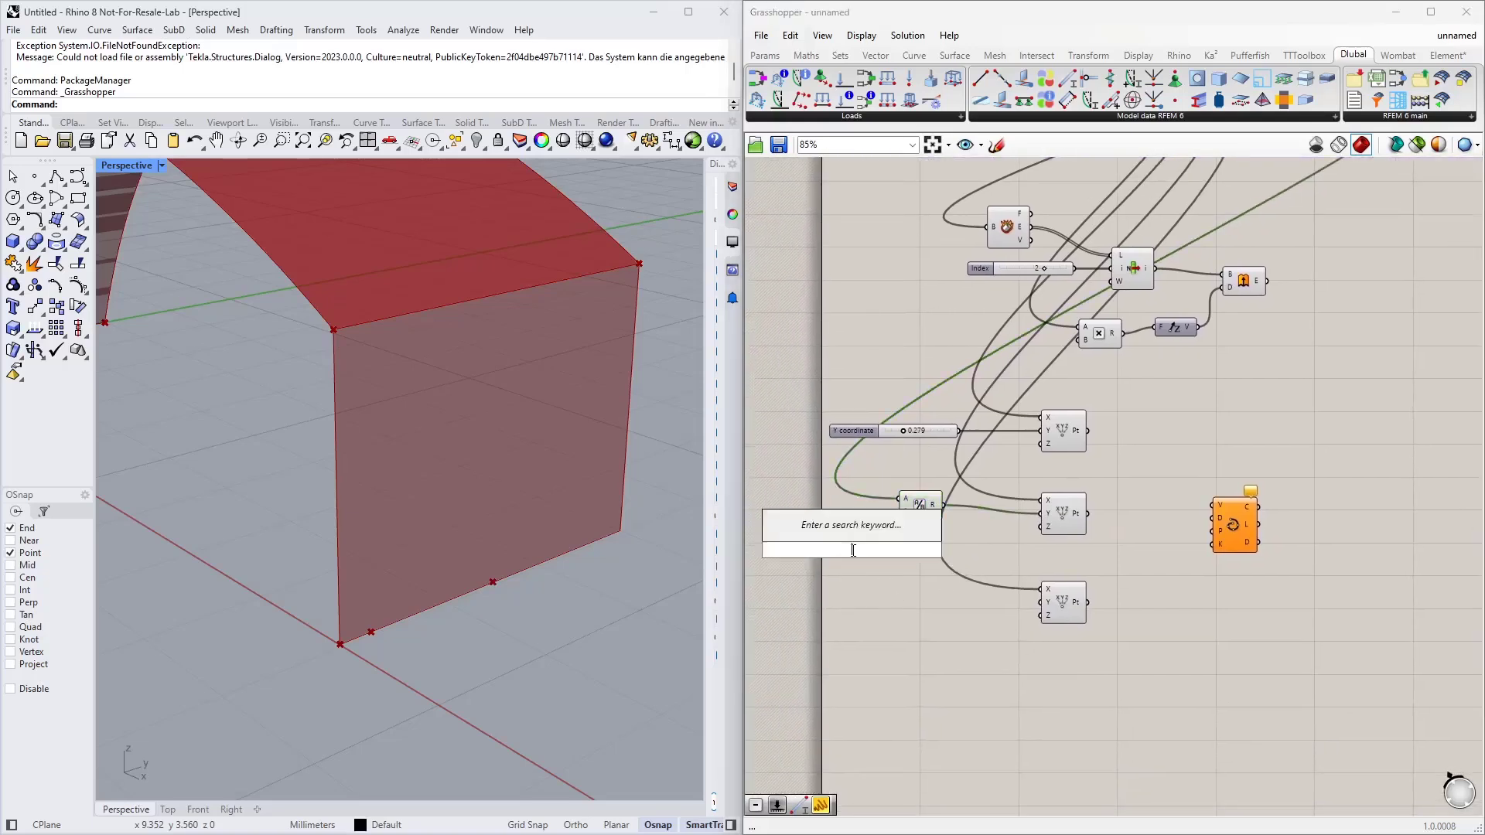
{"action": "type", "text": "1<"}
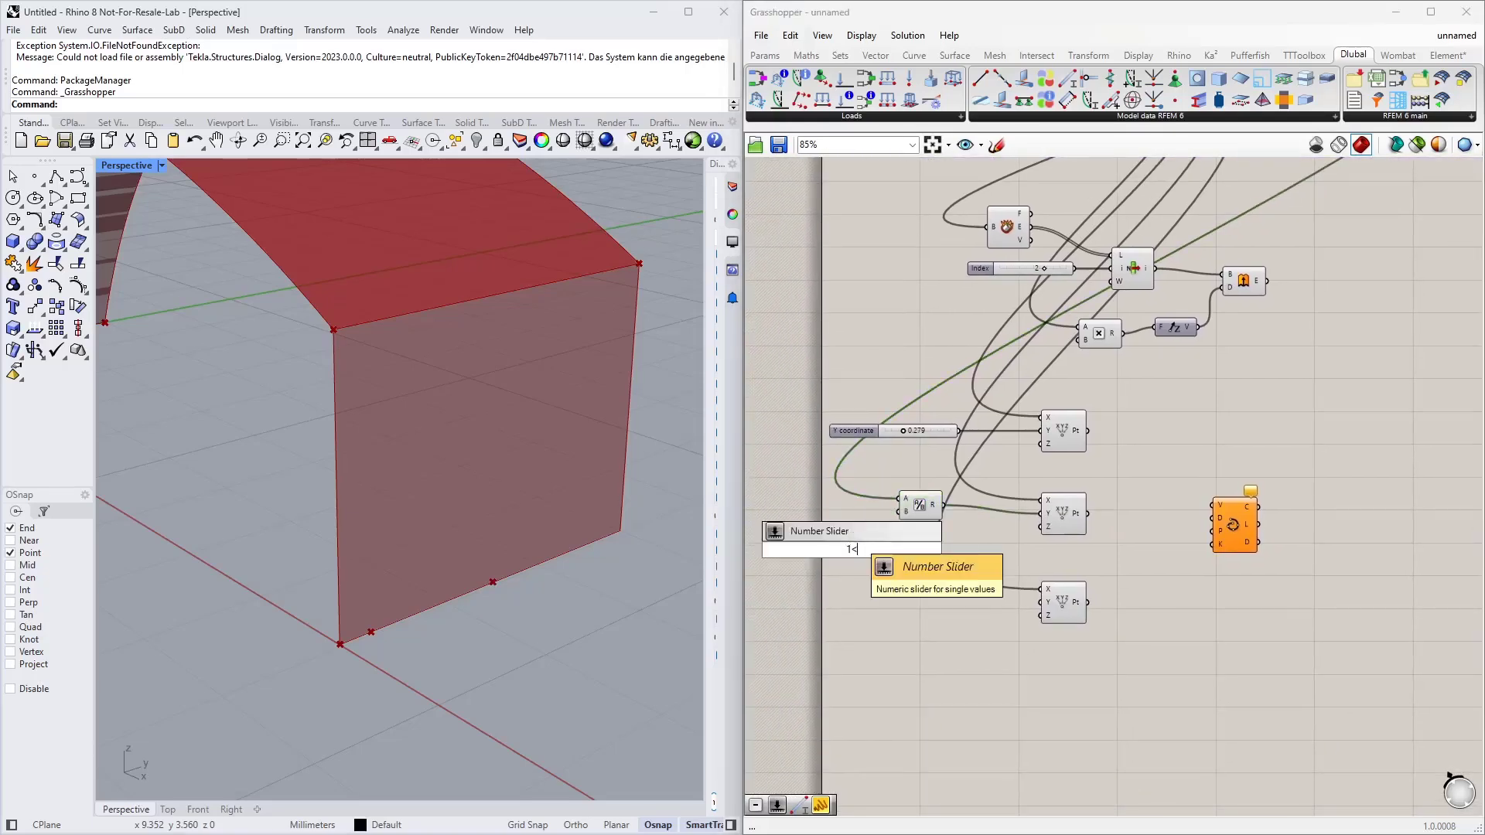
{"action": "type", "text": "4"}
{"action": "key", "text": "Return"}
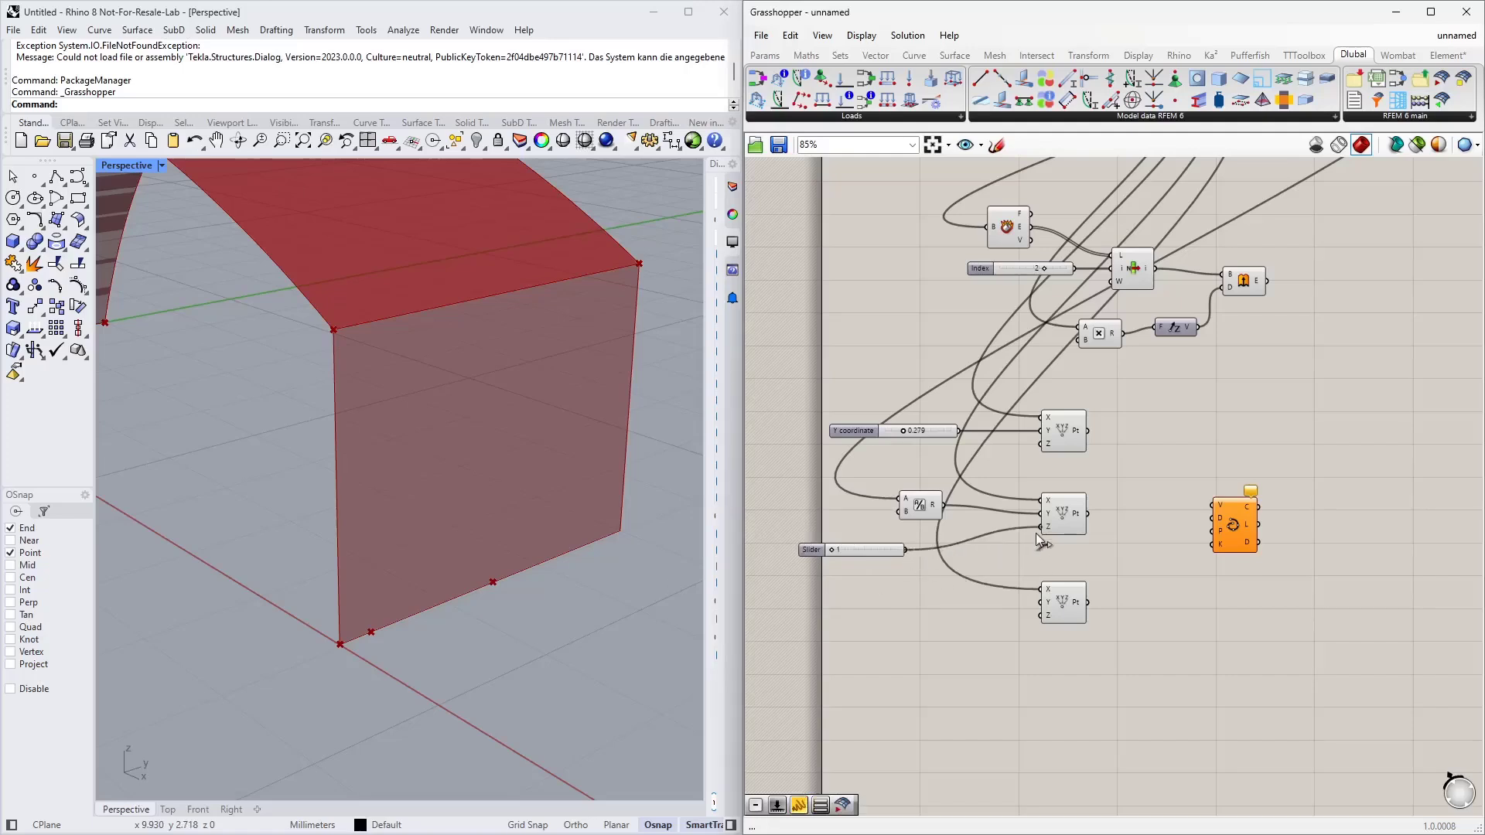
{"action": "left_click_drag", "start_coordinate": [1037, 532], "coordinate": [1041, 527]}
{"action": "left_click_drag", "start_coordinate": [860, 552], "coordinate": [880, 552]}
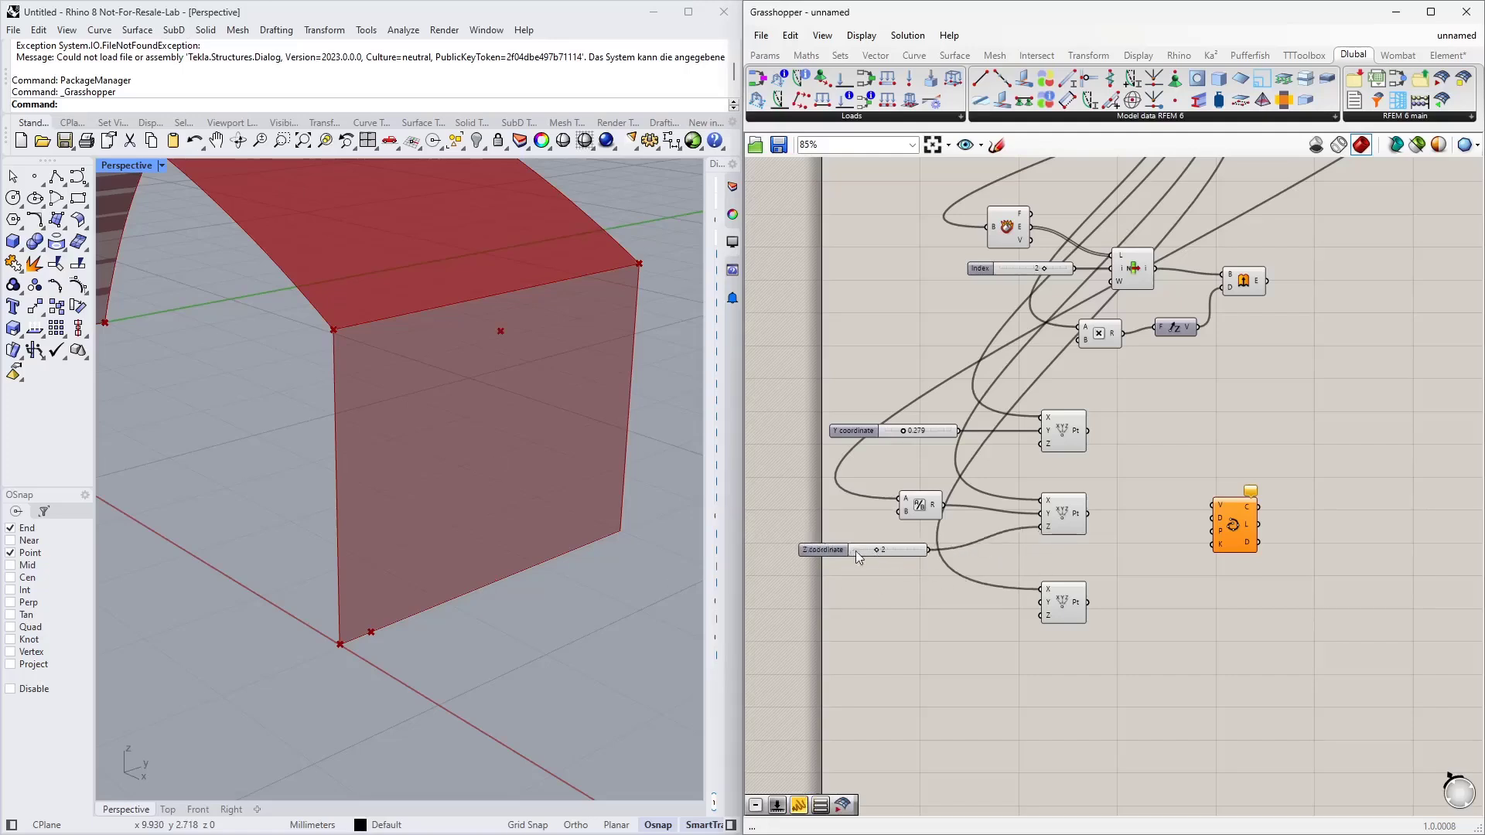
Change the Z coordinate slider to floating point, set it to 1.788 and place it just below the Division component
{"action": "right_click", "coordinate": [828, 550]}
{"action": "mouse_move", "coordinate": [918, 600]}
{"action": "left_click", "coordinate": [1053, 598]}
{"action": "left_click_drag", "start_coordinate": [907, 552], "coordinate": [916, 541]}
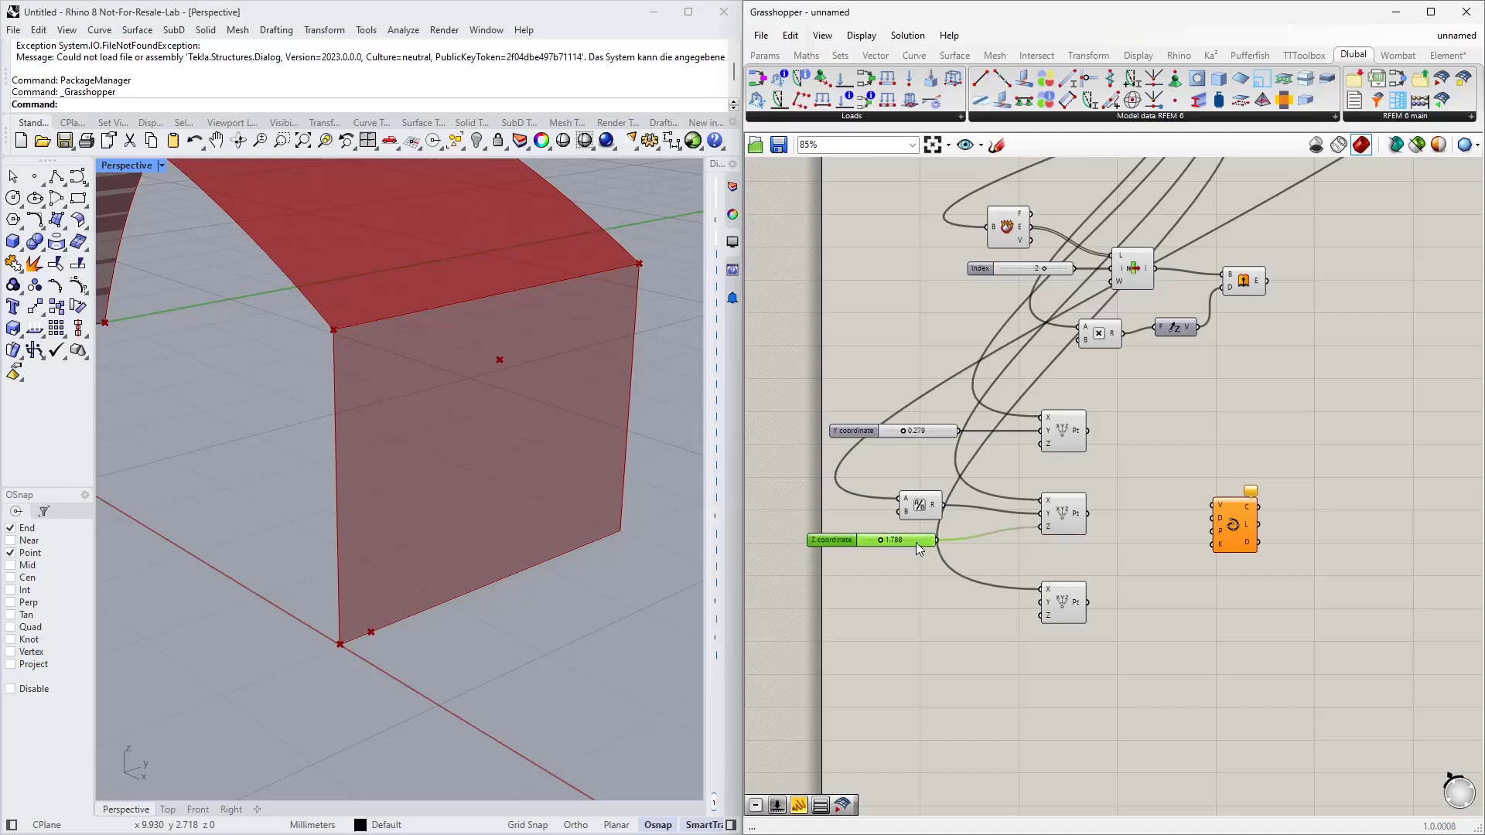
Add a Subtraction component with the Factor slider connected to input A and place it beside the lowest Construct Point
{"action": "right_click_drag", "start_coordinate": [1034, 534], "coordinate": [1009, 452]}
{"action": "right_click_drag", "start_coordinate": [603, 560], "coordinate": [521, 573]}
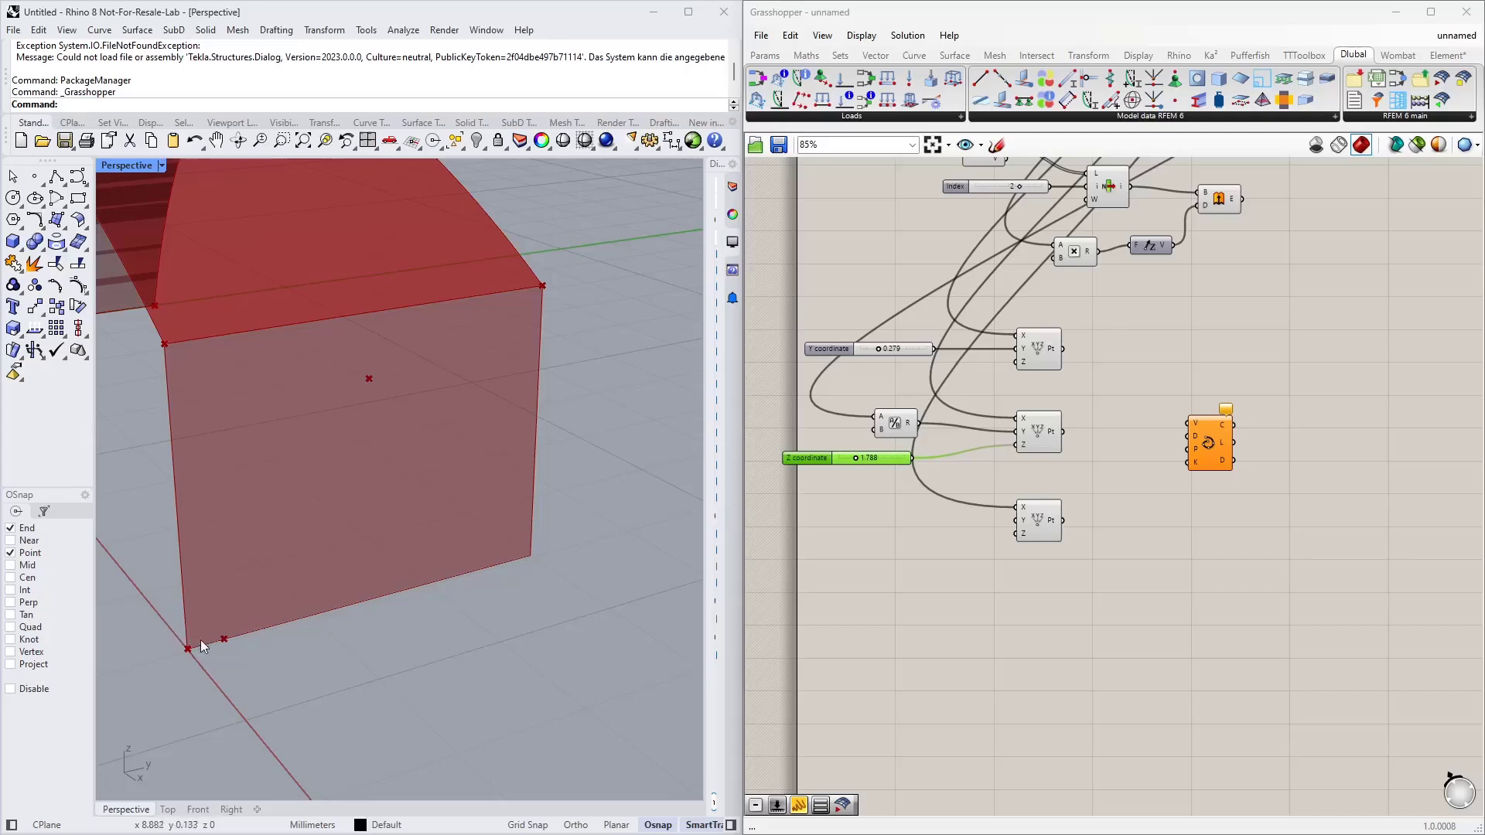
{"action": "right_click_drag", "start_coordinate": [1171, 348], "coordinate": [1134, 507]}
{"action": "right_click_drag", "start_coordinate": [1310, 365], "coordinate": [1222, 496]}
{"action": "double_click", "coordinate": [1222, 497]}
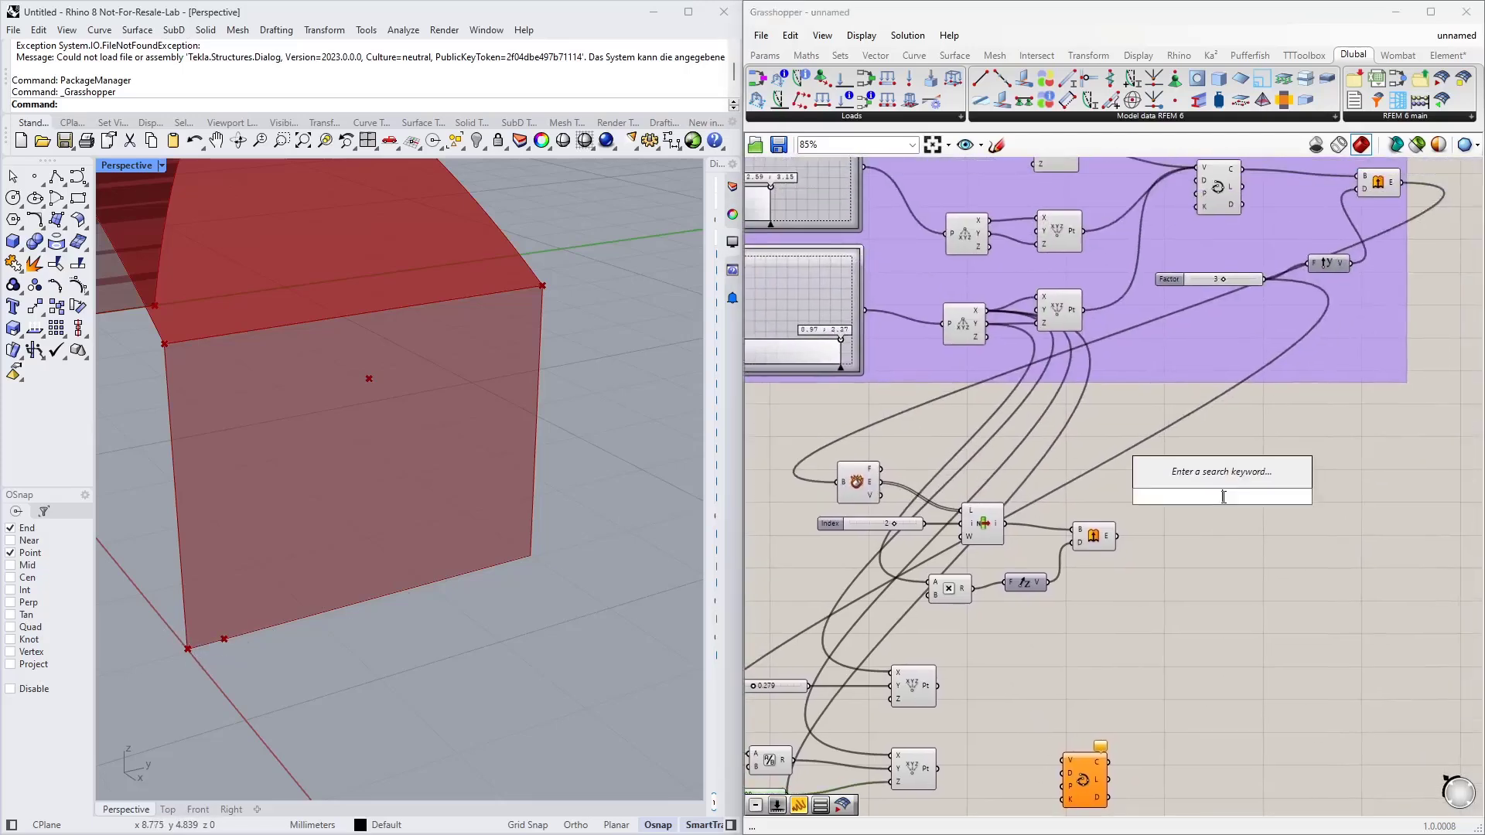
{"action": "type", "text": "-"}
{"action": "key", "text": "Return"}
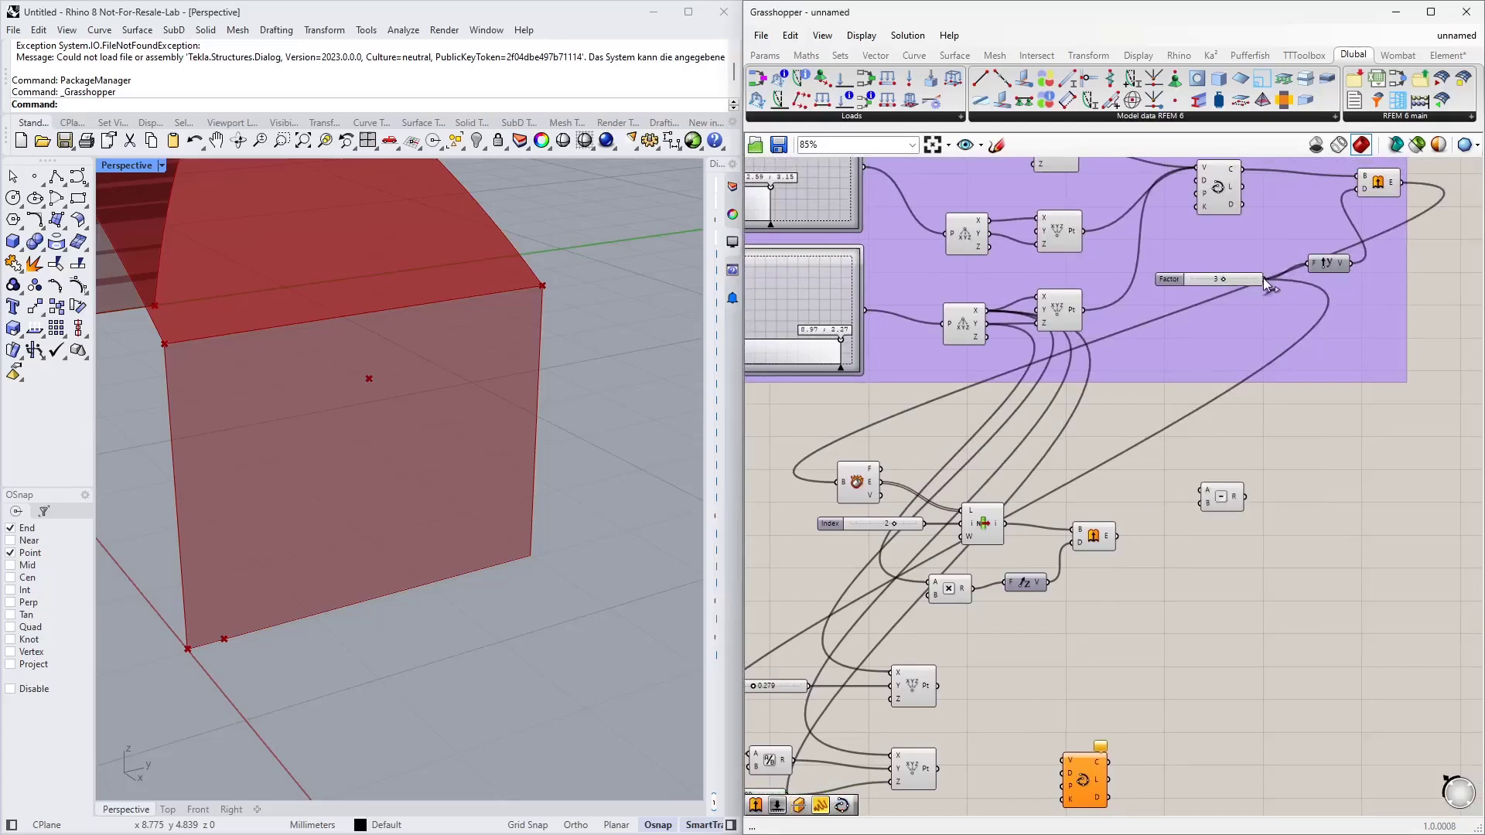
{"action": "left_click_drag", "start_coordinate": [1266, 279], "coordinate": [1200, 490]}
{"action": "right_click_drag", "start_coordinate": [1205, 567], "coordinate": [1352, 318]}
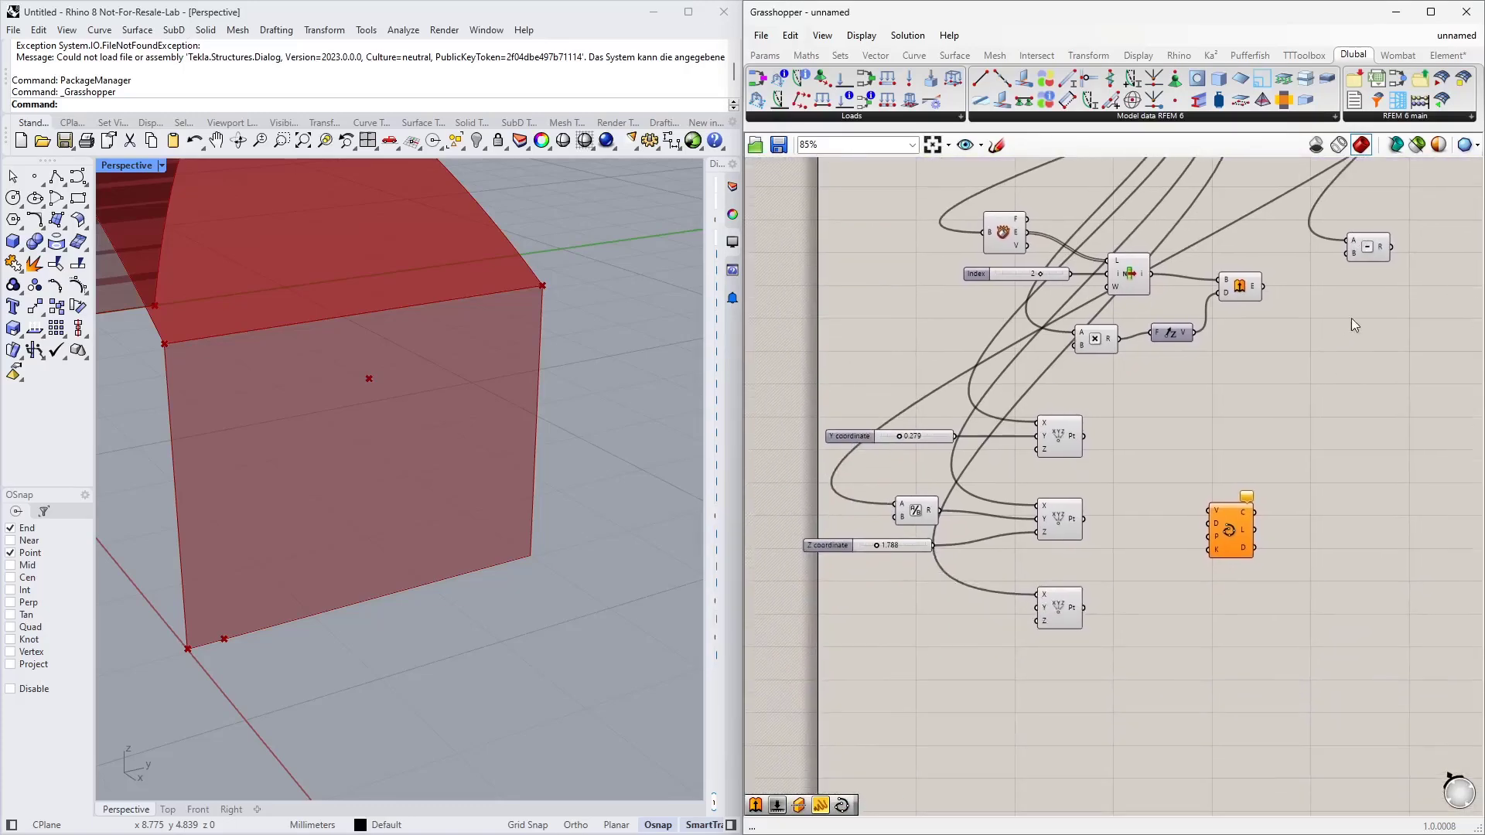
{"action": "left_click_drag", "start_coordinate": [1363, 246], "coordinate": [932, 616]}
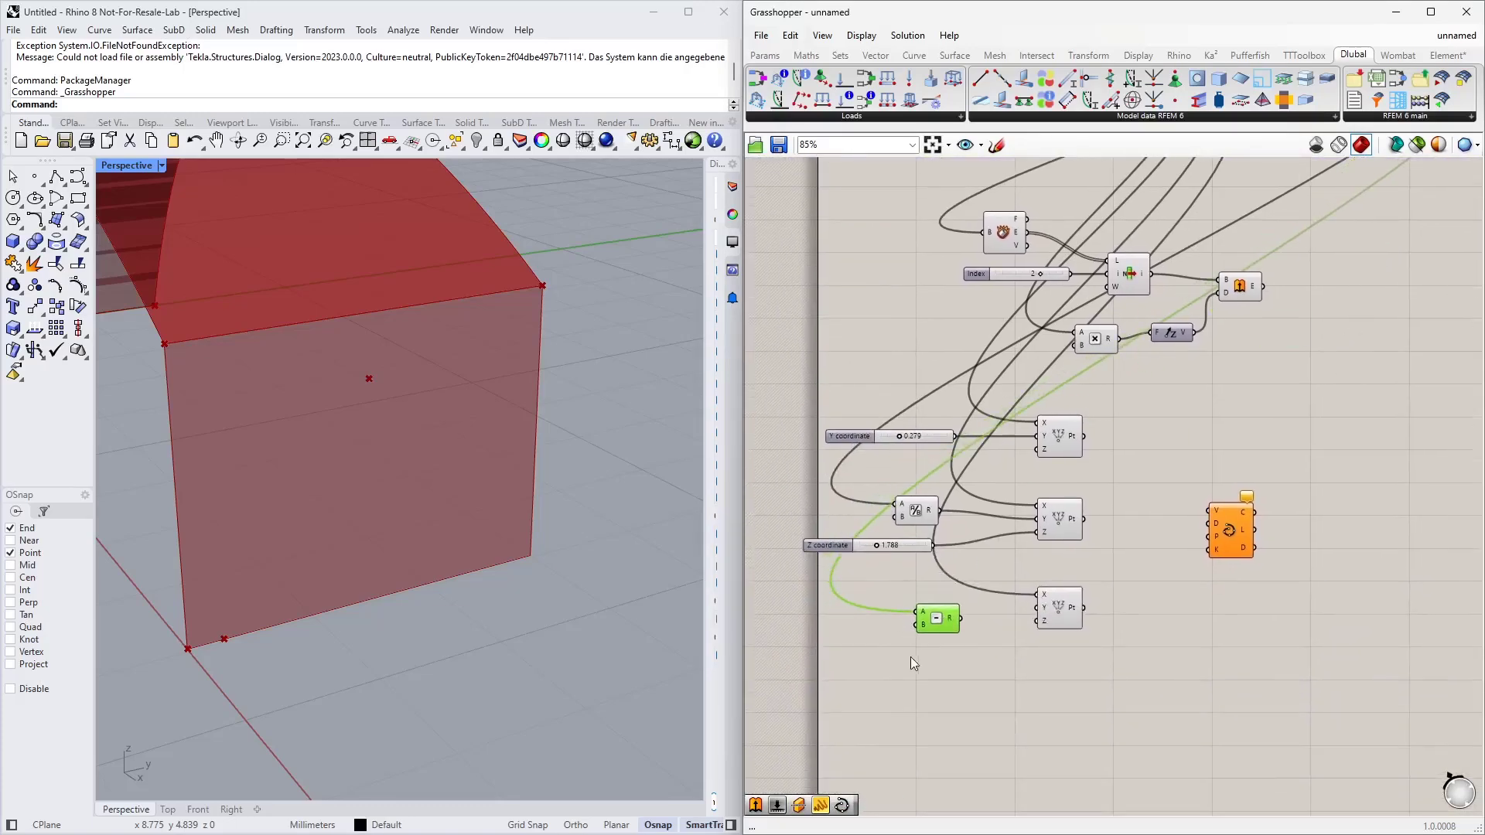
Connect the Y coordinate slider to the Subtraction's B input and its result to the lowest Construct Point's Y input
{"action": "right_click_drag", "start_coordinate": [888, 600], "coordinate": [959, 547]}
{"action": "scroll", "coordinate": [959, 548], "scroll_direction": "up", "scroll_amount": 3}
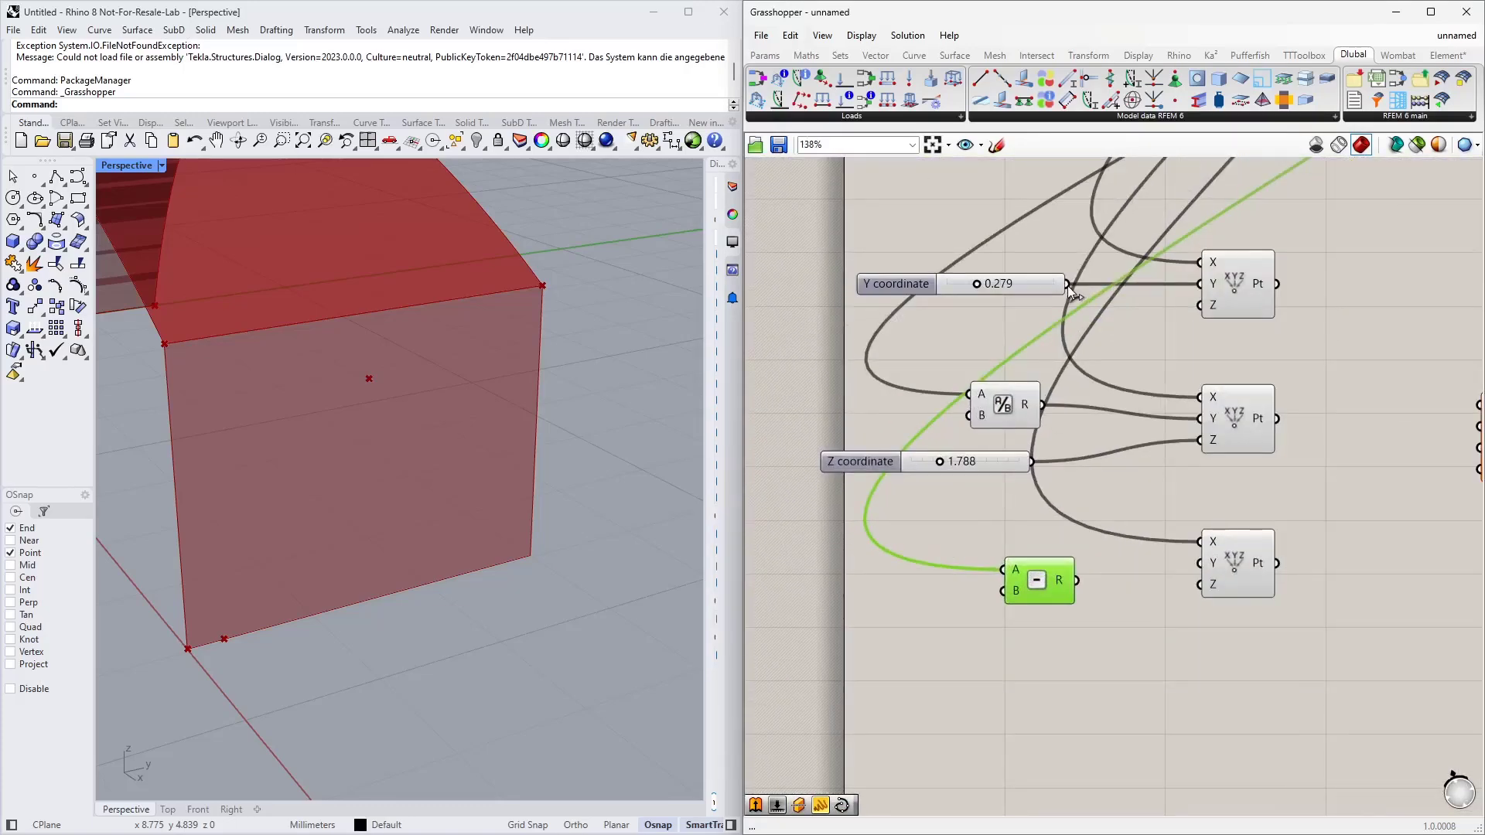
{"action": "left_click_drag", "start_coordinate": [1067, 285], "coordinate": [1002, 591]}
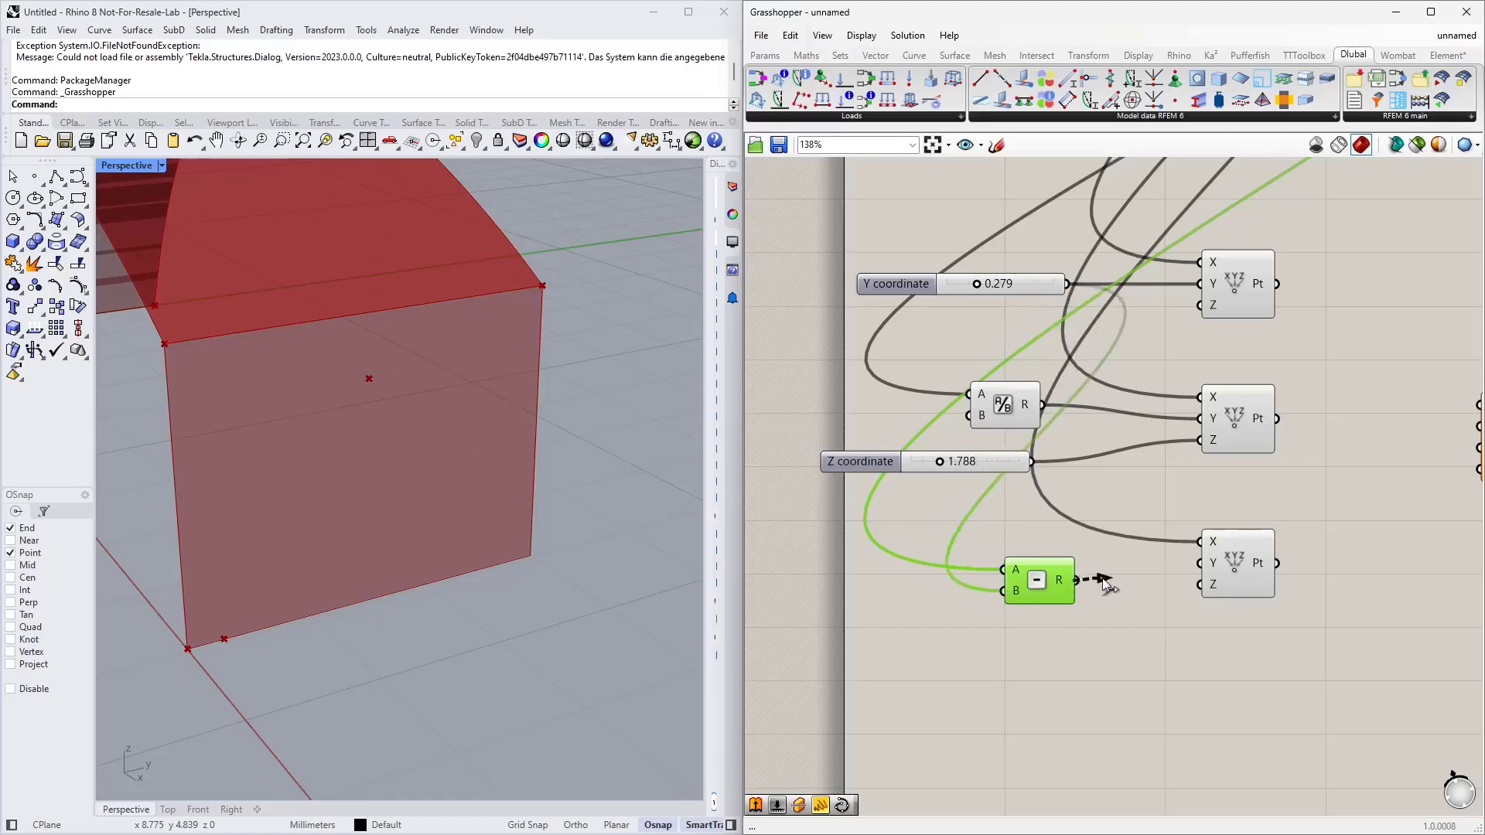
{"action": "left_click_drag", "start_coordinate": [1103, 579], "coordinate": [1199, 563]}
Move the Subtraction component closer to the lowest Construct Point and set the Y coordinate slider to 0.228
{"action": "left_click_drag", "start_coordinate": [1049, 585], "coordinate": [1078, 574]}
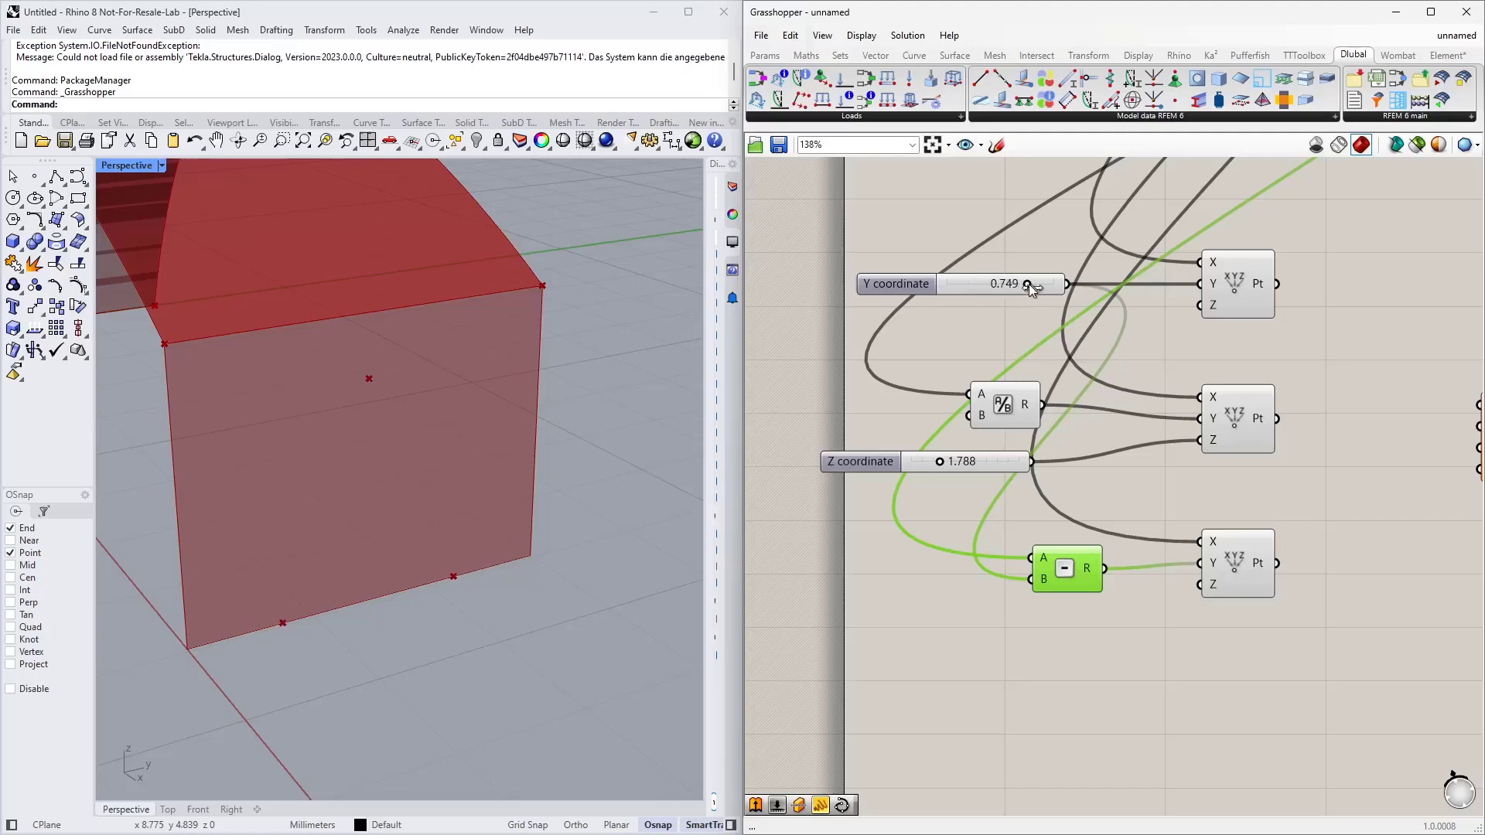
{"action": "left_click_drag", "start_coordinate": [1029, 284], "coordinate": [971, 295]}
{"action": "scroll", "coordinate": [959, 495], "scroll_direction": "down", "scroll_amount": 3}
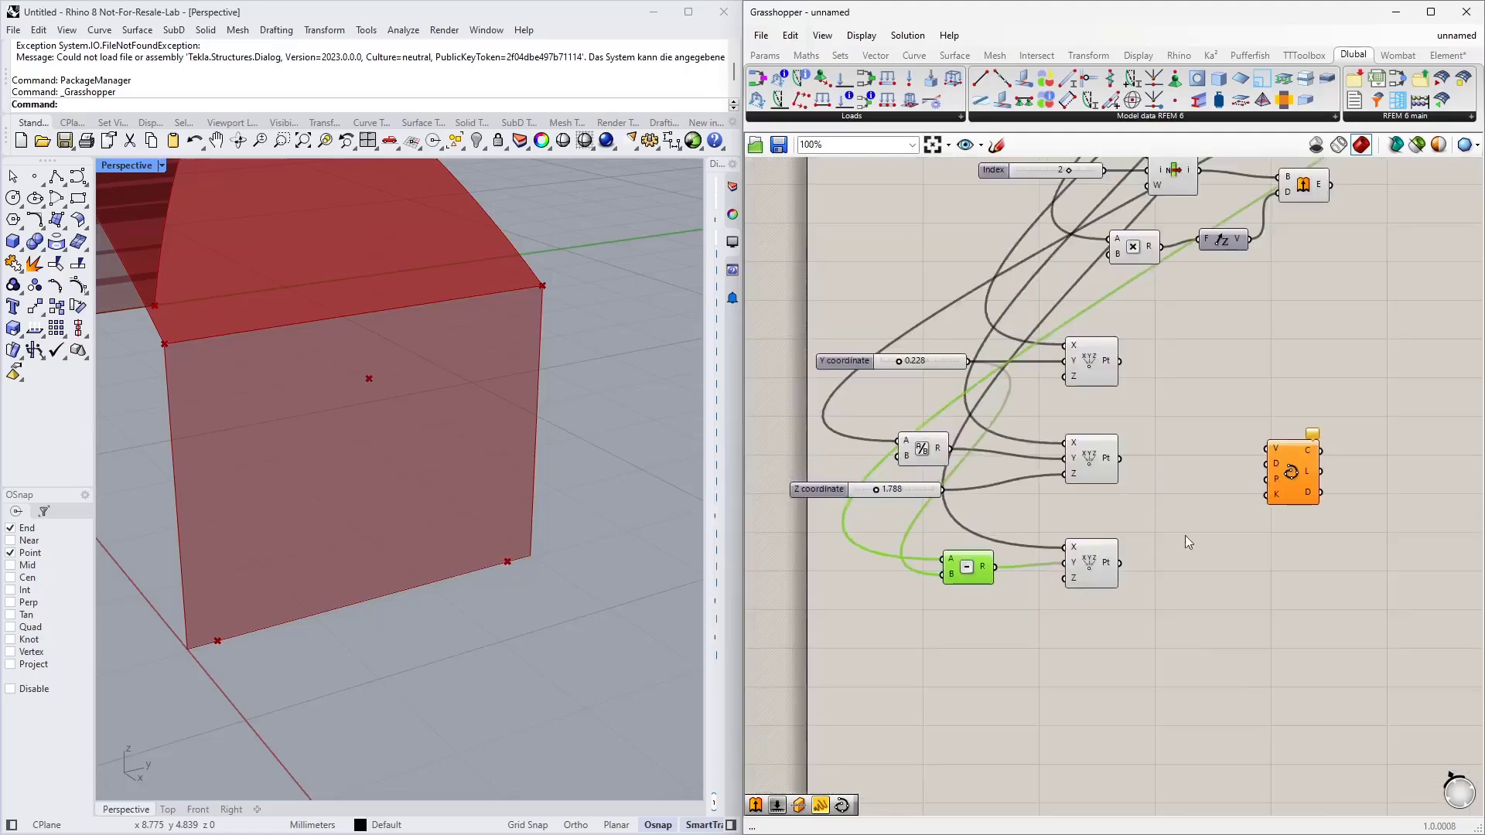
Connect the outputs of all three new Construct Point components to the Interpolate component's V input, from top to bottom
{"action": "right_click_drag", "start_coordinate": [1185, 535], "coordinate": [1136, 528]}
{"action": "left_click_drag", "start_coordinate": [1075, 354], "coordinate": [1217, 443]}
{"action": "left_click_drag", "start_coordinate": [1072, 451], "coordinate": [1219, 443]}
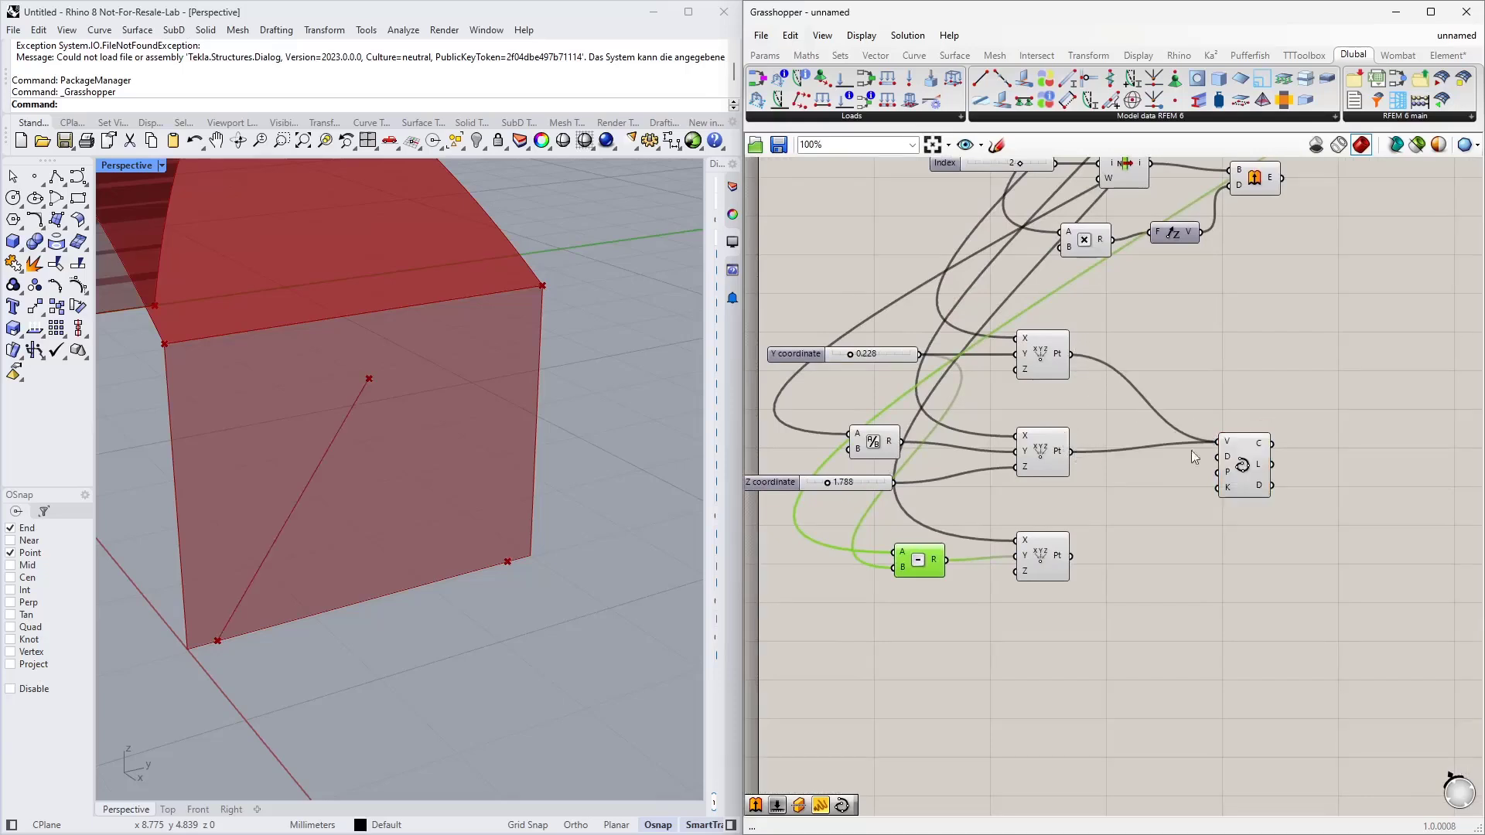
{"action": "mouse_move", "coordinate": [1072, 555]}
{"action": "left_mouse_down"}
{"action": "mouse_move", "coordinate": [1113, 543]}
{"action": "mouse_move", "coordinate": [1223, 443]}
{"action": "left_mouse_up"}
{"action": "mouse_move", "coordinate": [367, 463]}
{"action": "right_mouse_down"}
{"action": "mouse_move", "coordinate": [407, 443]}
{"action": "mouse_move", "coordinate": [368, 461]}
{"action": "right_mouse_up"}
{"action": "scroll", "coordinate": [368, 461], "scroll_direction": "down", "scroll_amount": 3}
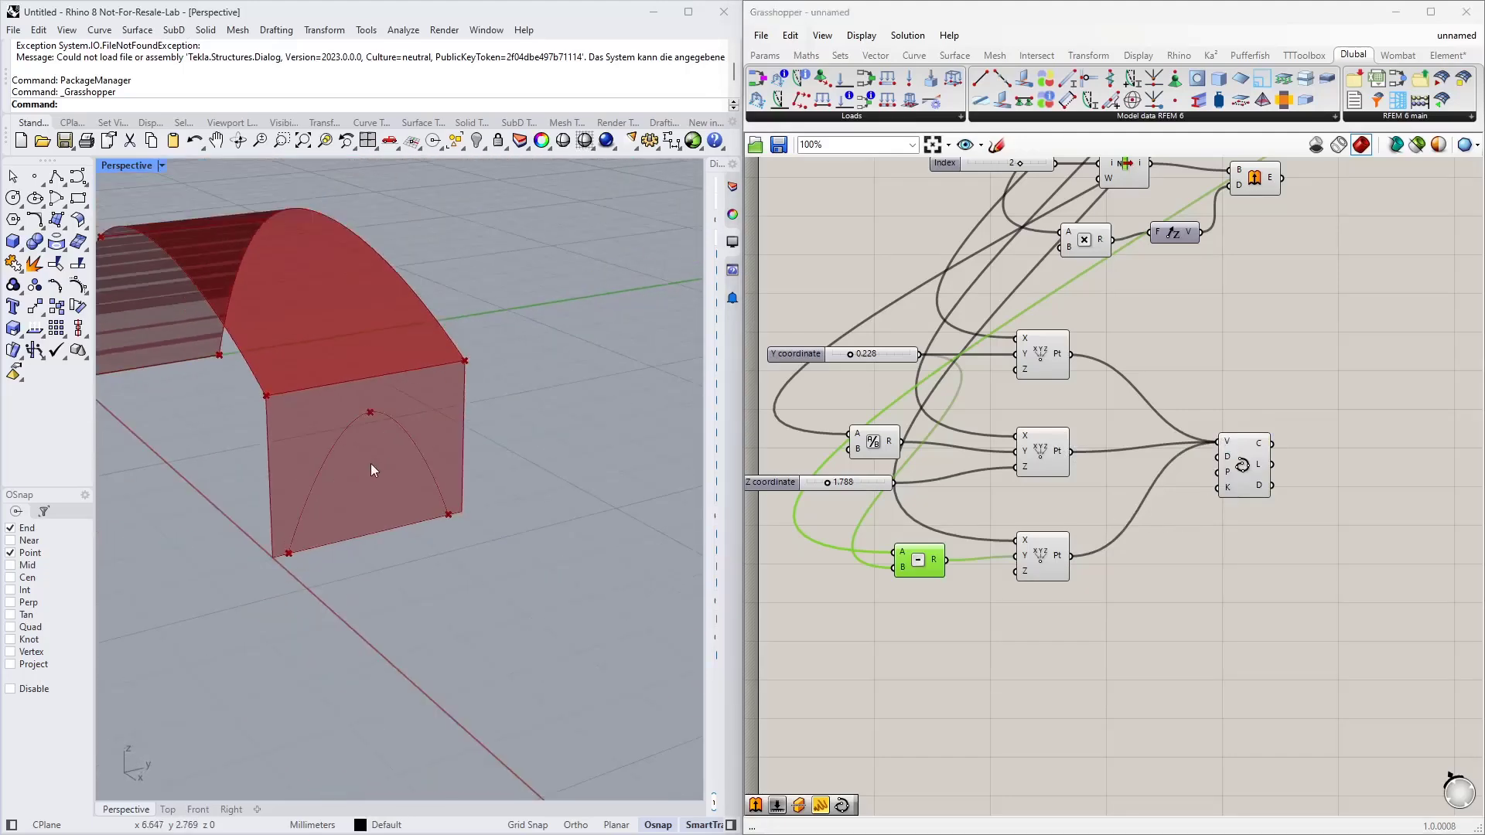
{"action": "right_click_drag", "start_coordinate": [1369, 422], "coordinate": [1087, 532]}
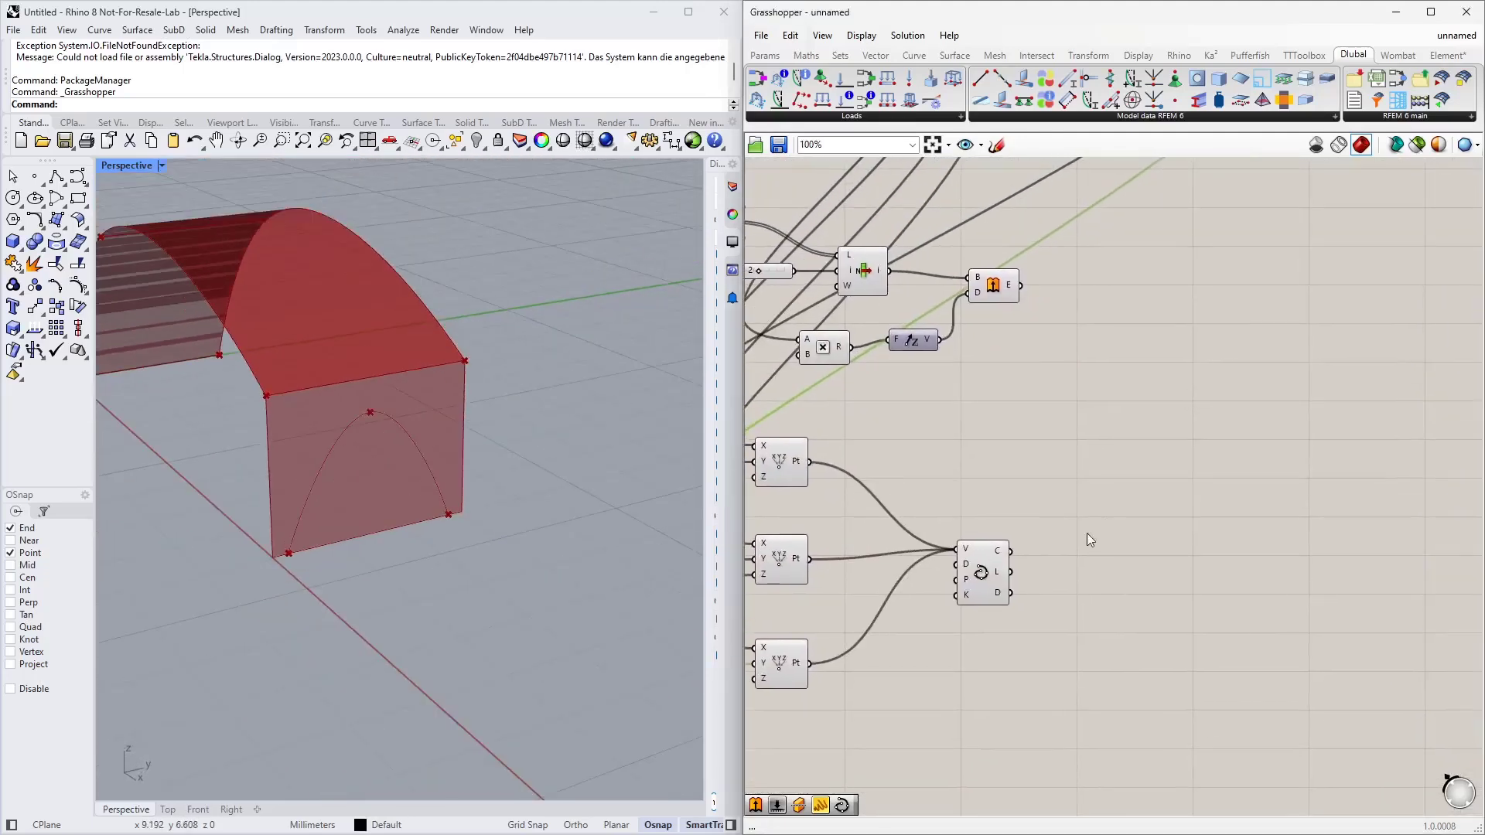
Shift the Interpolate component closer to the Construct Point components and add a Split Brep component on free canvas nearby
{"action": "left_click_drag", "start_coordinate": [981, 578], "coordinate": [962, 589]}
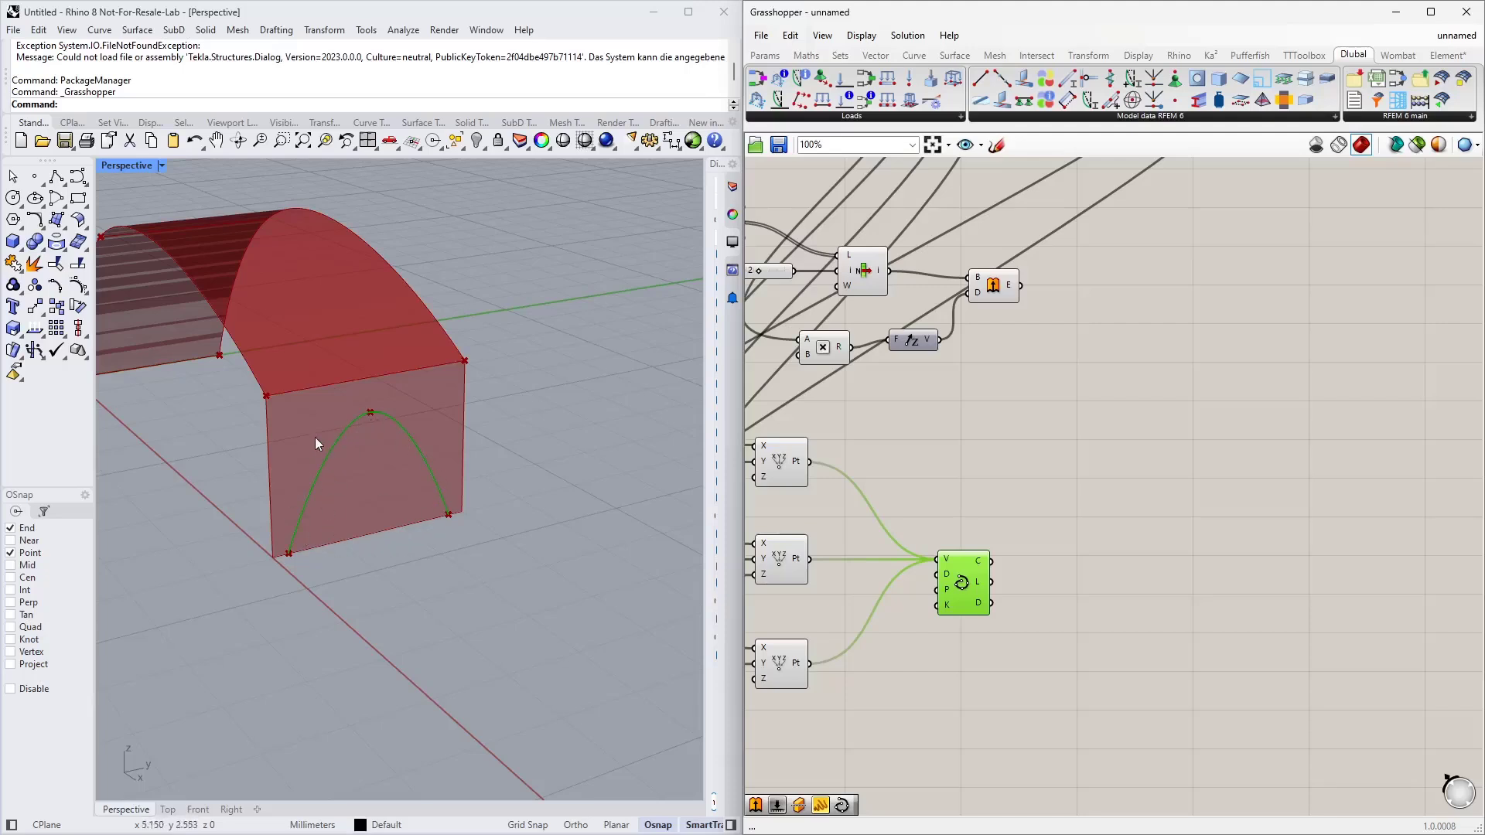
{"action": "left_click", "coordinate": [1100, 419]}
{"action": "double_click", "coordinate": [1101, 419]}
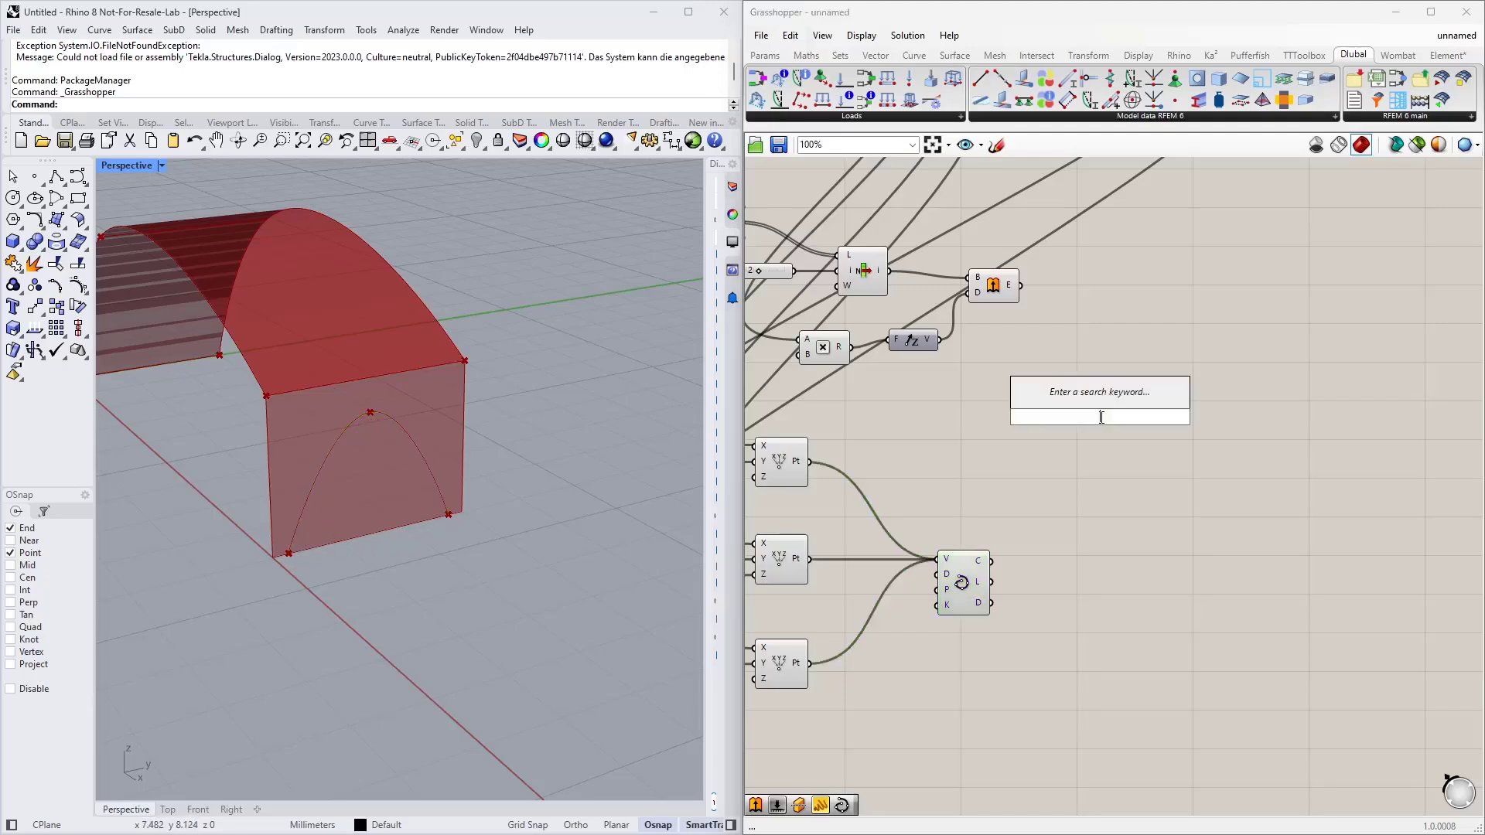
{"action": "type", "text": "plit"}
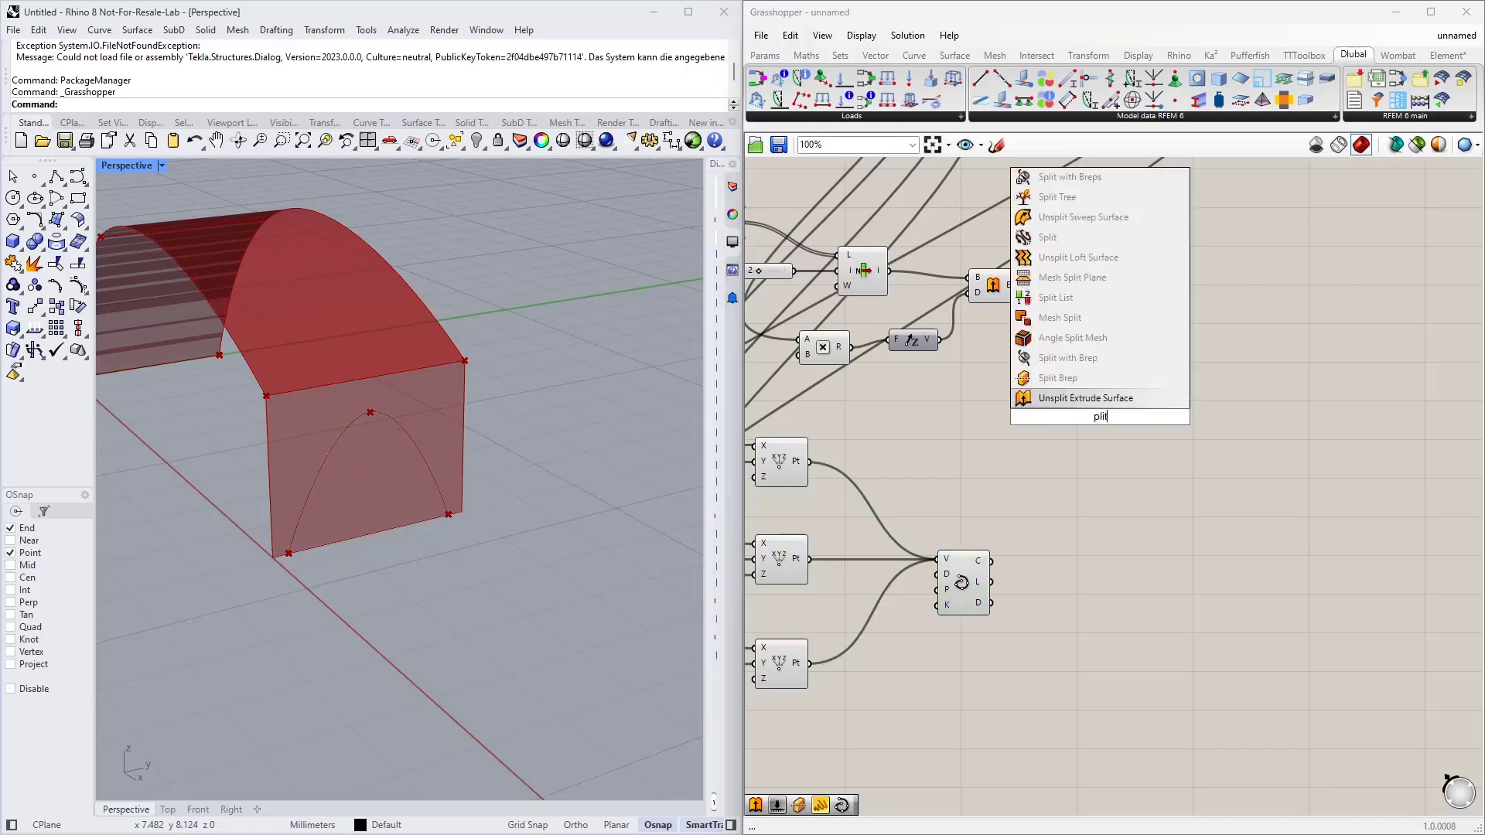
{"action": "left_click", "coordinate": [1058, 378]}
Connect the wall Extrude component's result to the Split Brep's B input and shift the Split Brep slightly up and to the right
{"action": "left_click", "coordinate": [1011, 287]}
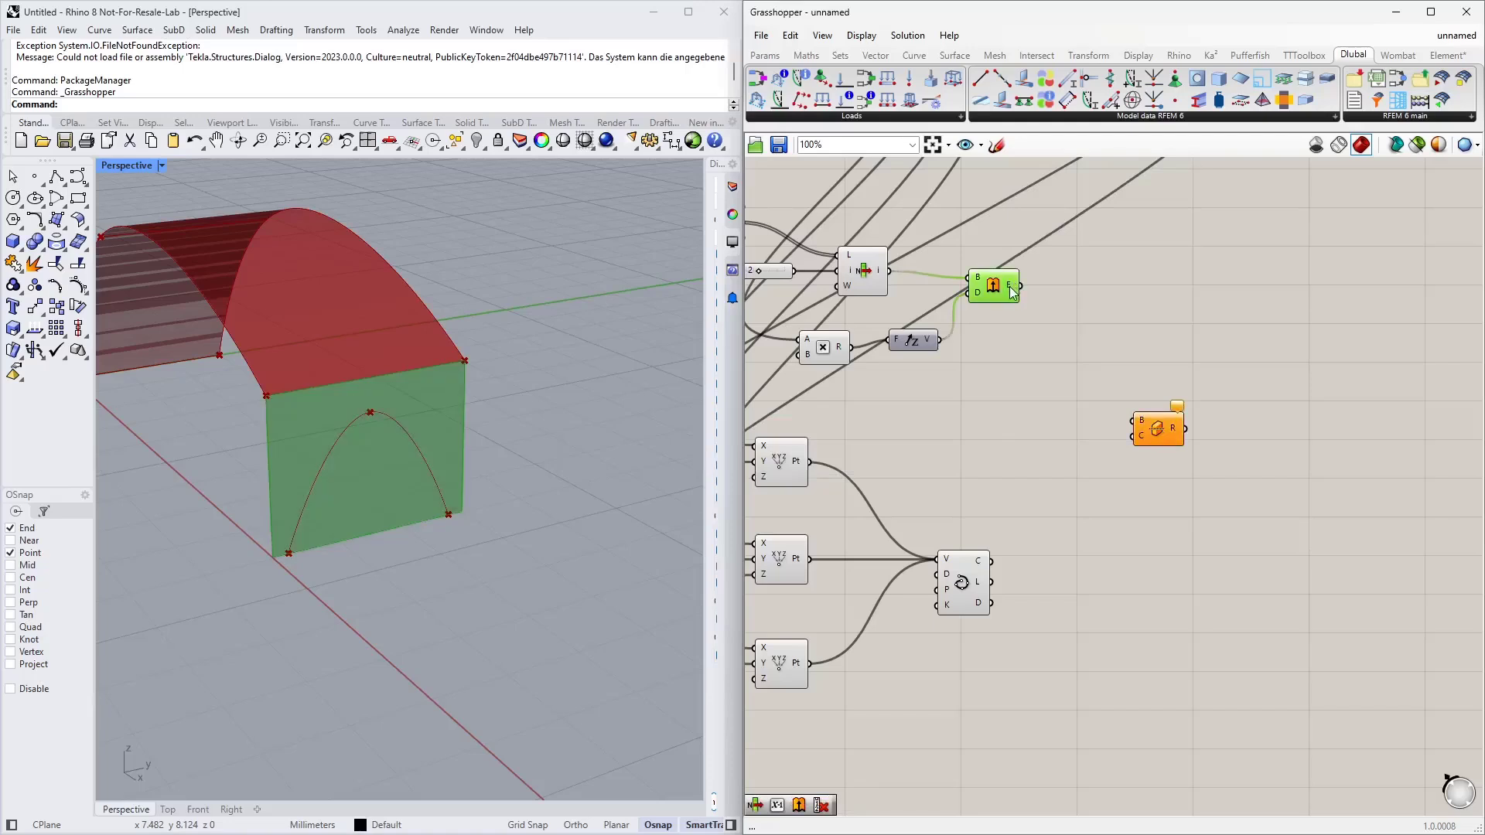
{"action": "left_click", "coordinate": [1018, 314]}
{"action": "left_click", "coordinate": [1014, 293]}
{"action": "left_click_drag", "start_coordinate": [1022, 287], "coordinate": [1192, 415]}
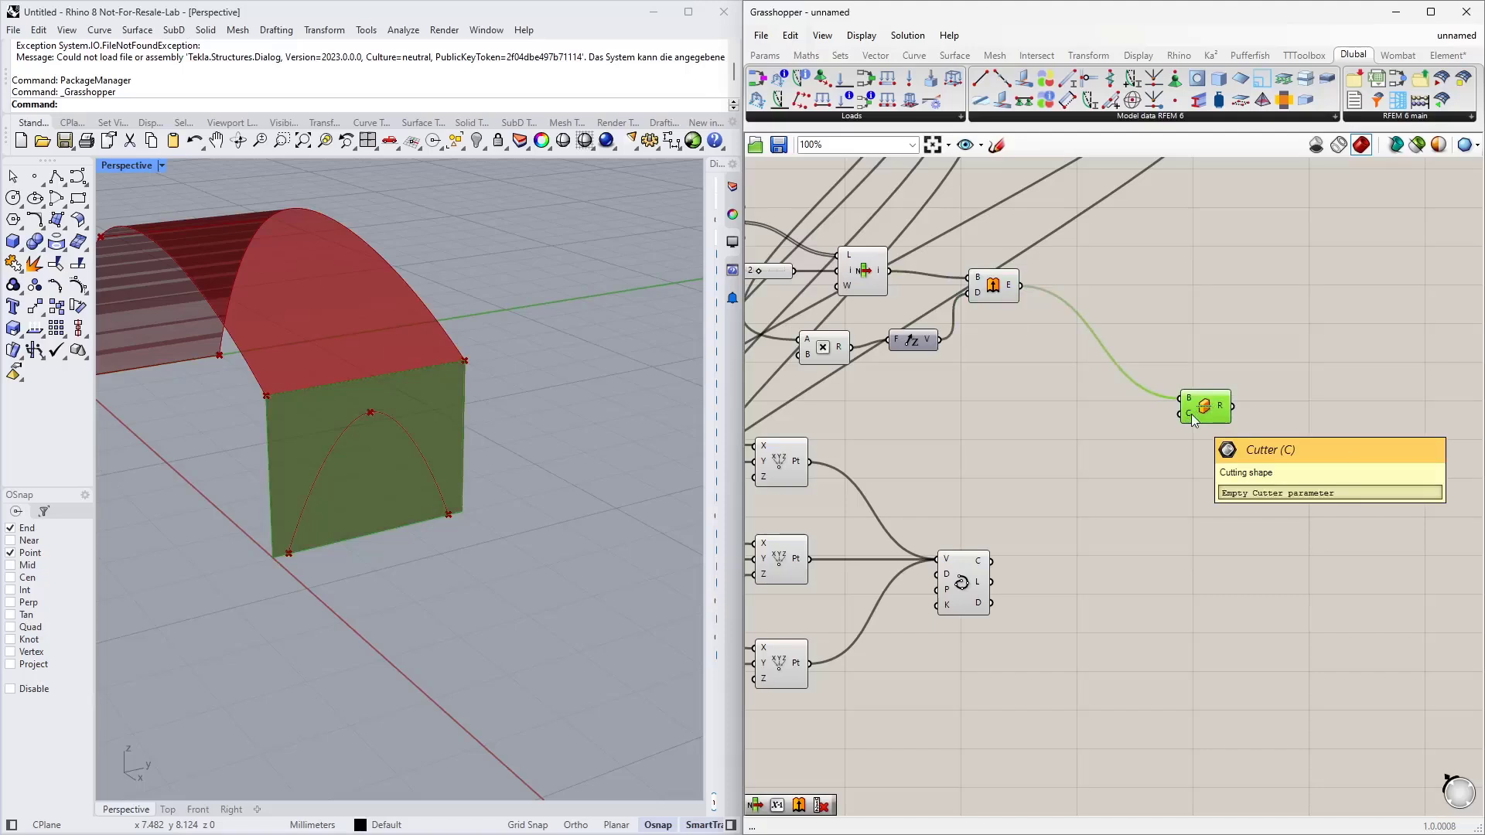
Add a Unit X component and an Extrude component beside the Interpolate component
{"action": "left_click", "coordinate": [981, 582]}
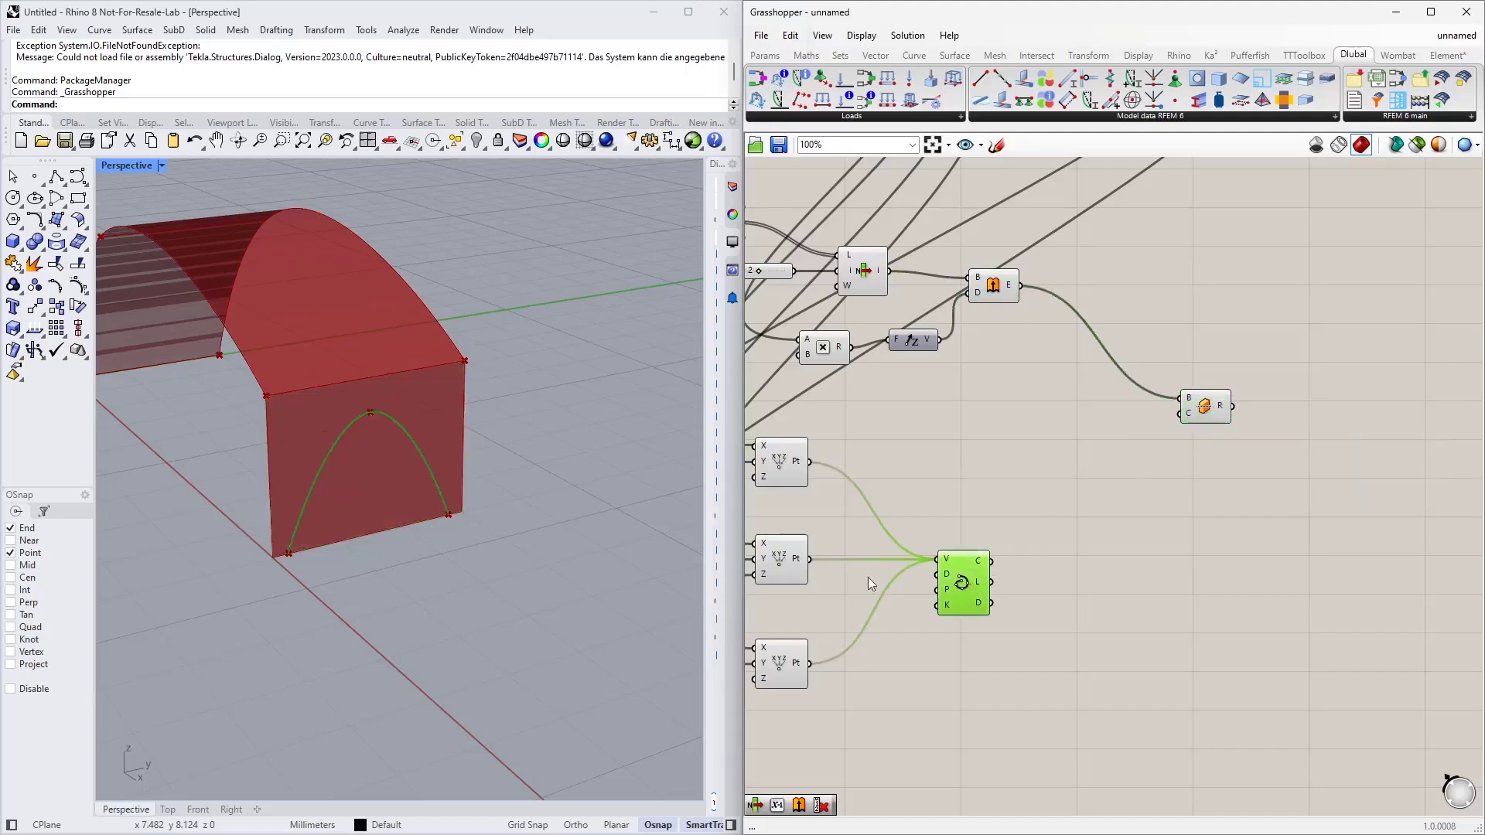
{"action": "double_click", "coordinate": [1094, 582]}
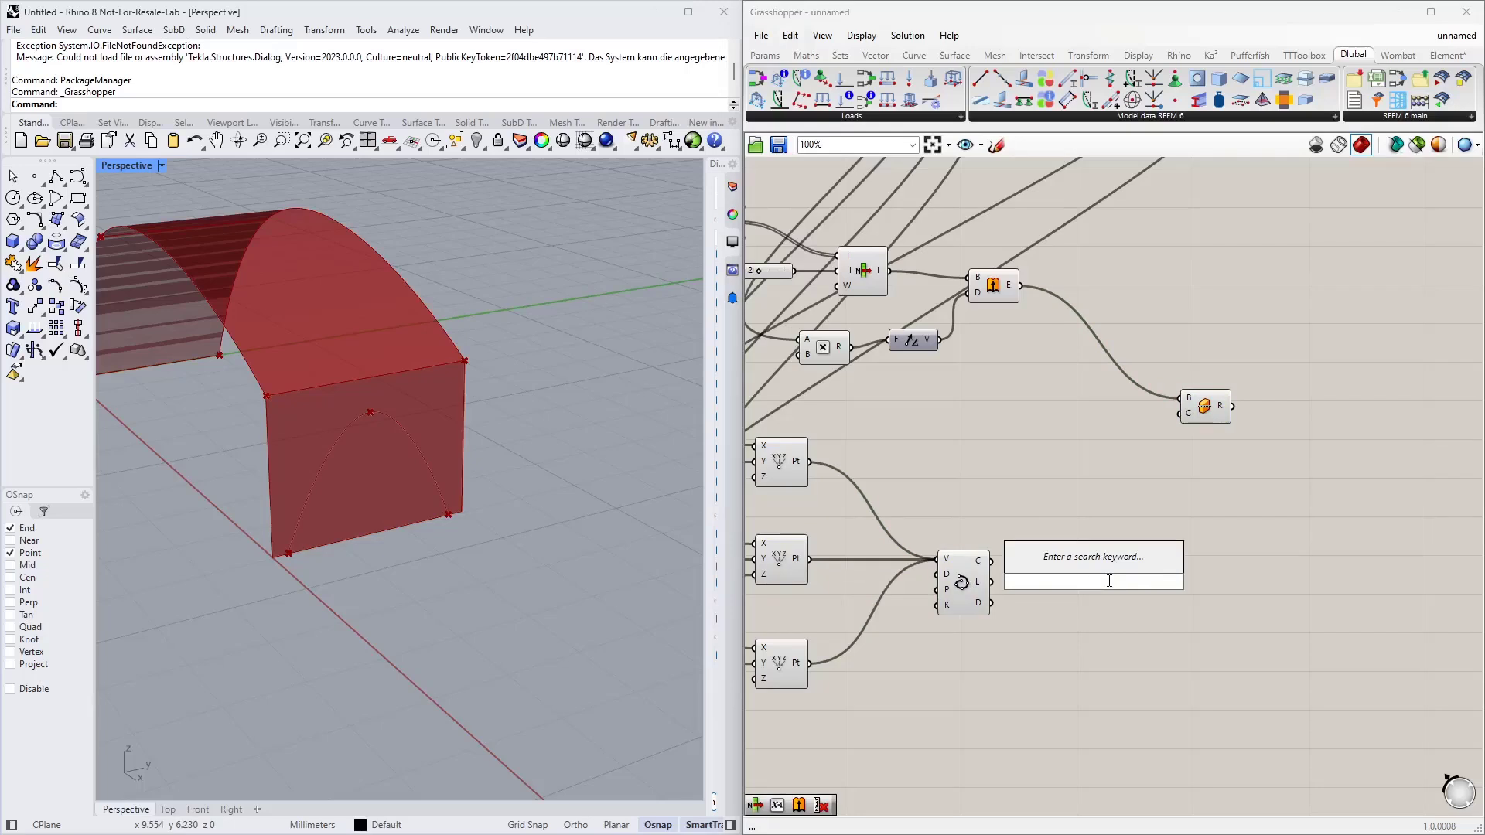
{"action": "type", "text": "x"}
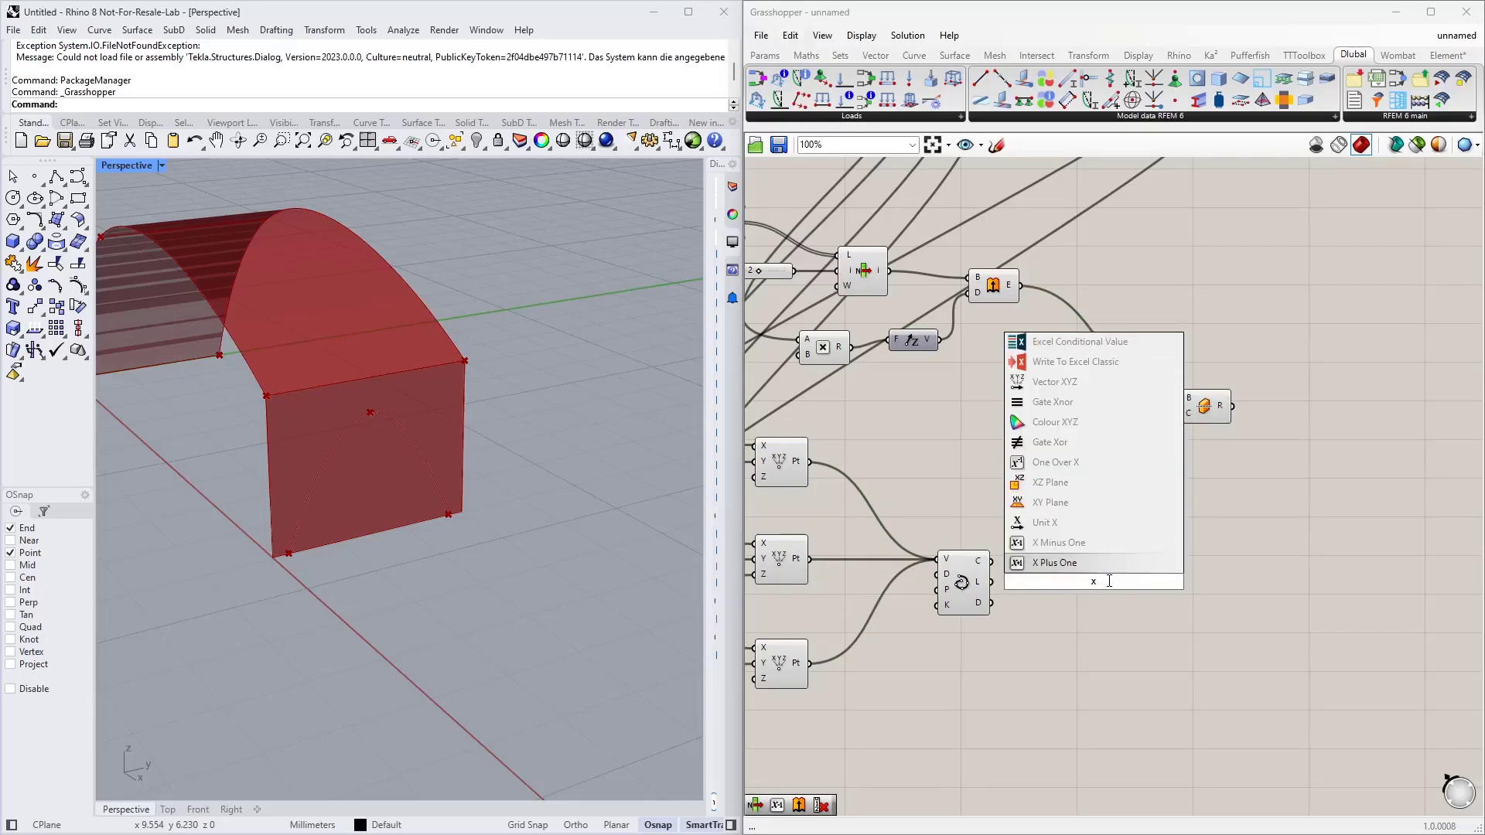
{"action": "left_click", "coordinate": [1087, 523]}
{"action": "left_click_drag", "start_coordinate": [1096, 589], "coordinate": [1088, 656]}
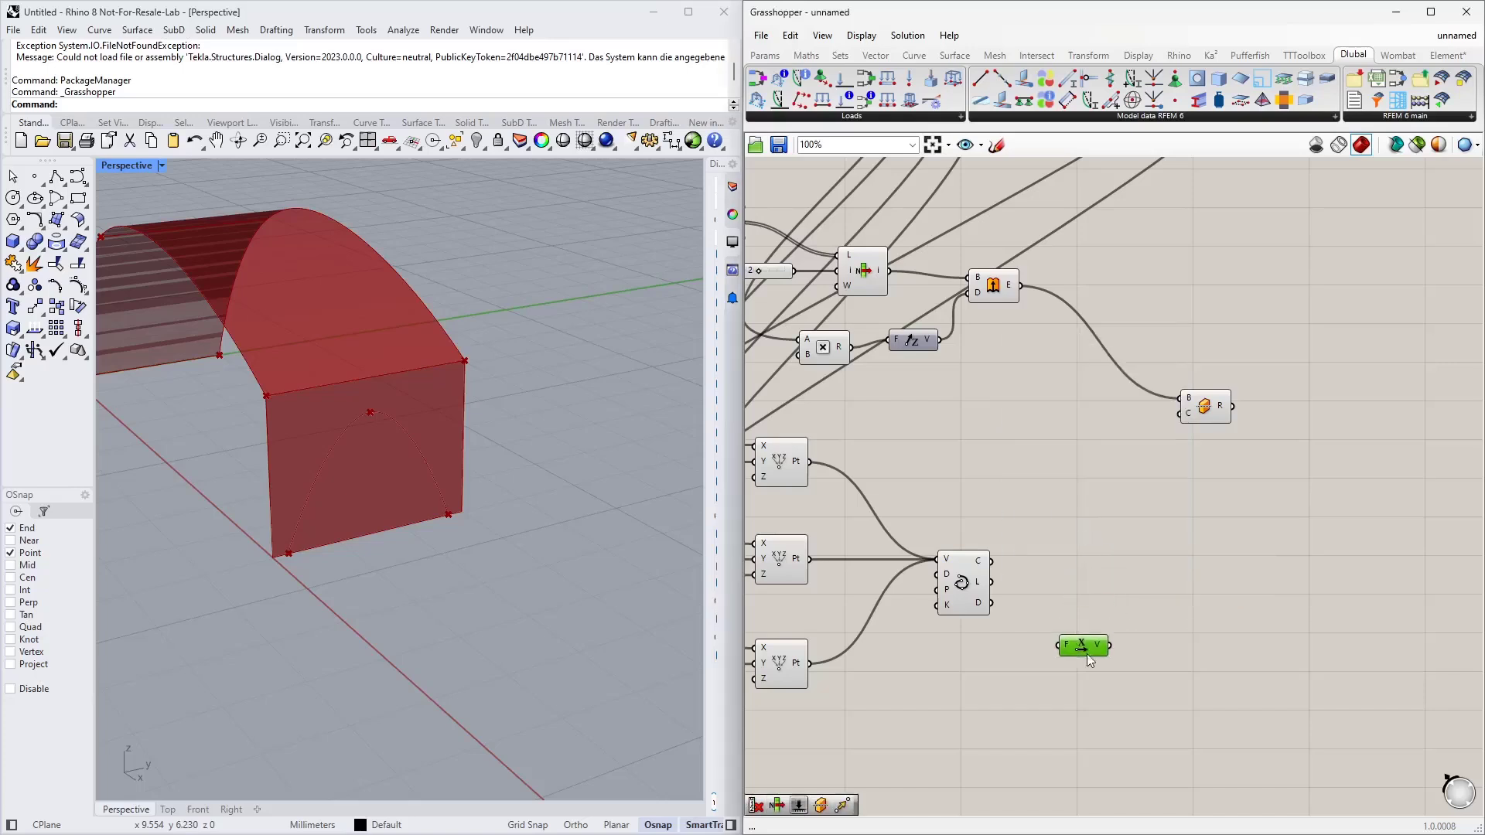
{"action": "double_click", "coordinate": [1091, 606]}
{"action": "type", "text": "extr"}
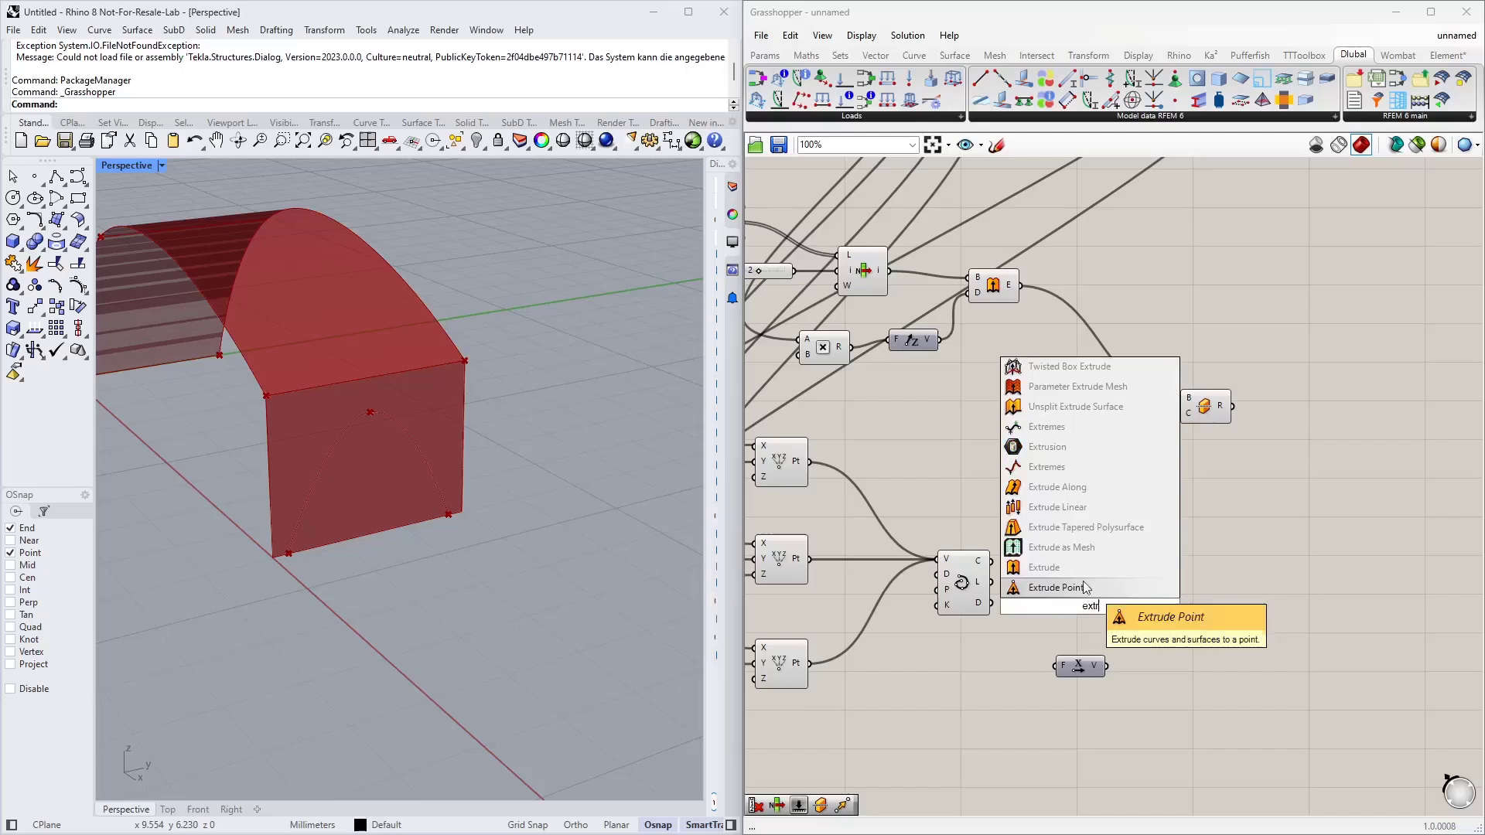
{"action": "left_click", "coordinate": [1044, 568]}
Extrude the Interpolate curve along Unit X and connect the extruded surface to the Split Brep's C input
{"action": "left_click_drag", "start_coordinate": [992, 561], "coordinate": [1070, 598]}
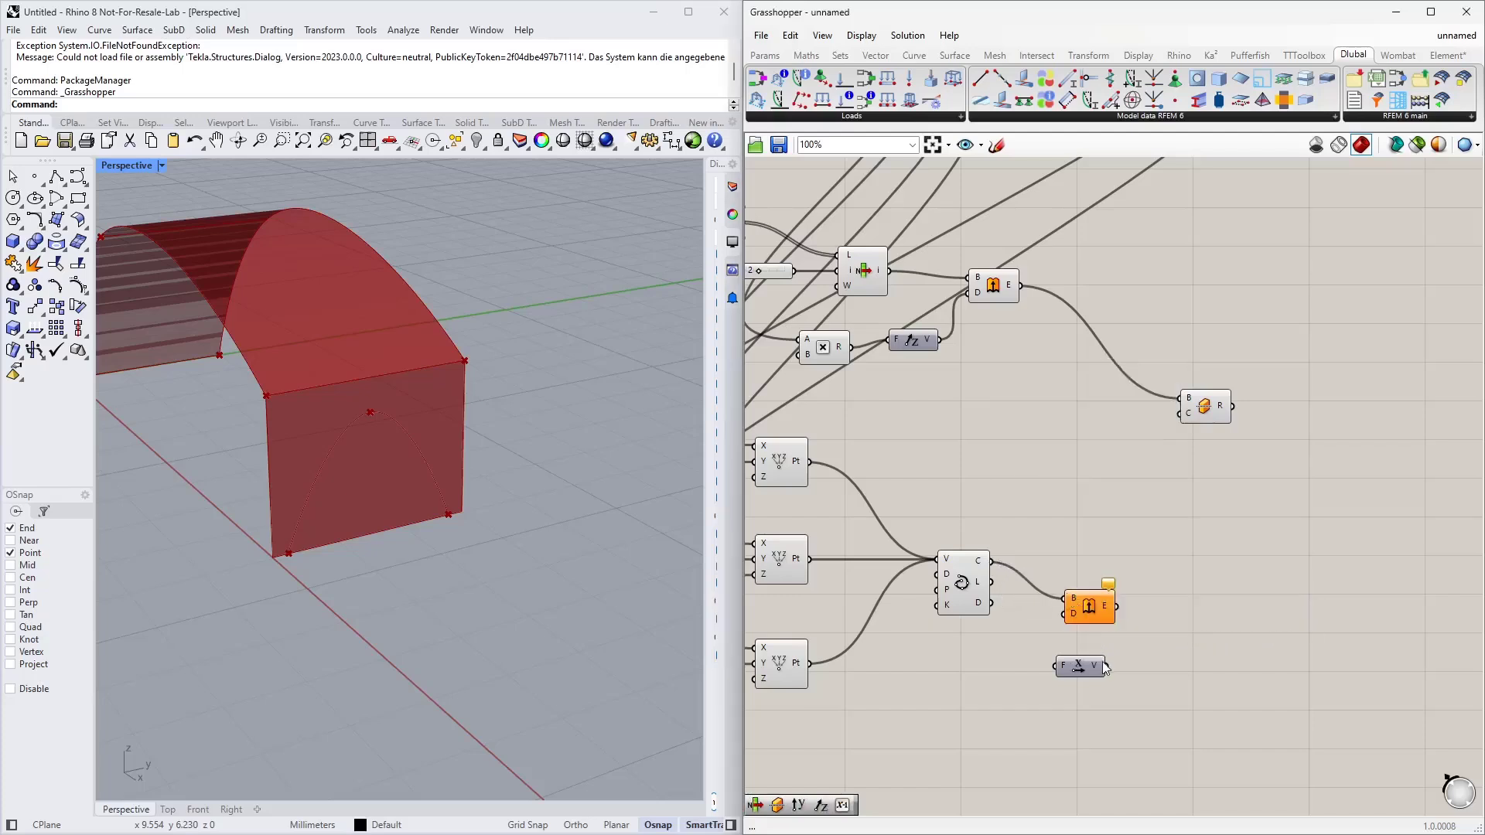
{"action": "left_click_drag", "start_coordinate": [1107, 666], "coordinate": [1065, 614]}
{"action": "right_click_drag", "start_coordinate": [284, 545], "coordinate": [438, 522]}
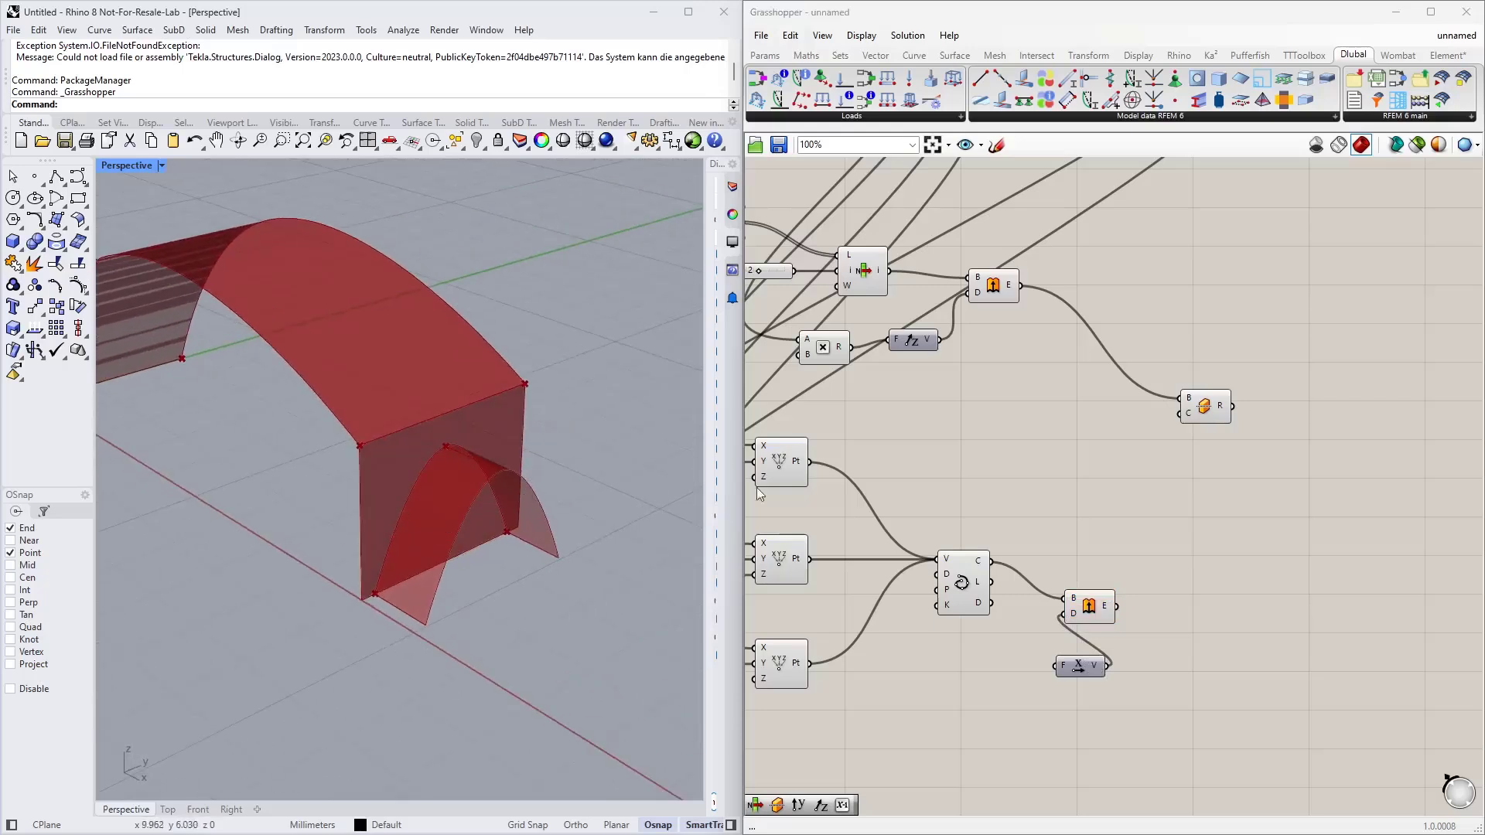
{"action": "left_click_drag", "start_coordinate": [1106, 623], "coordinate": [1183, 439]}
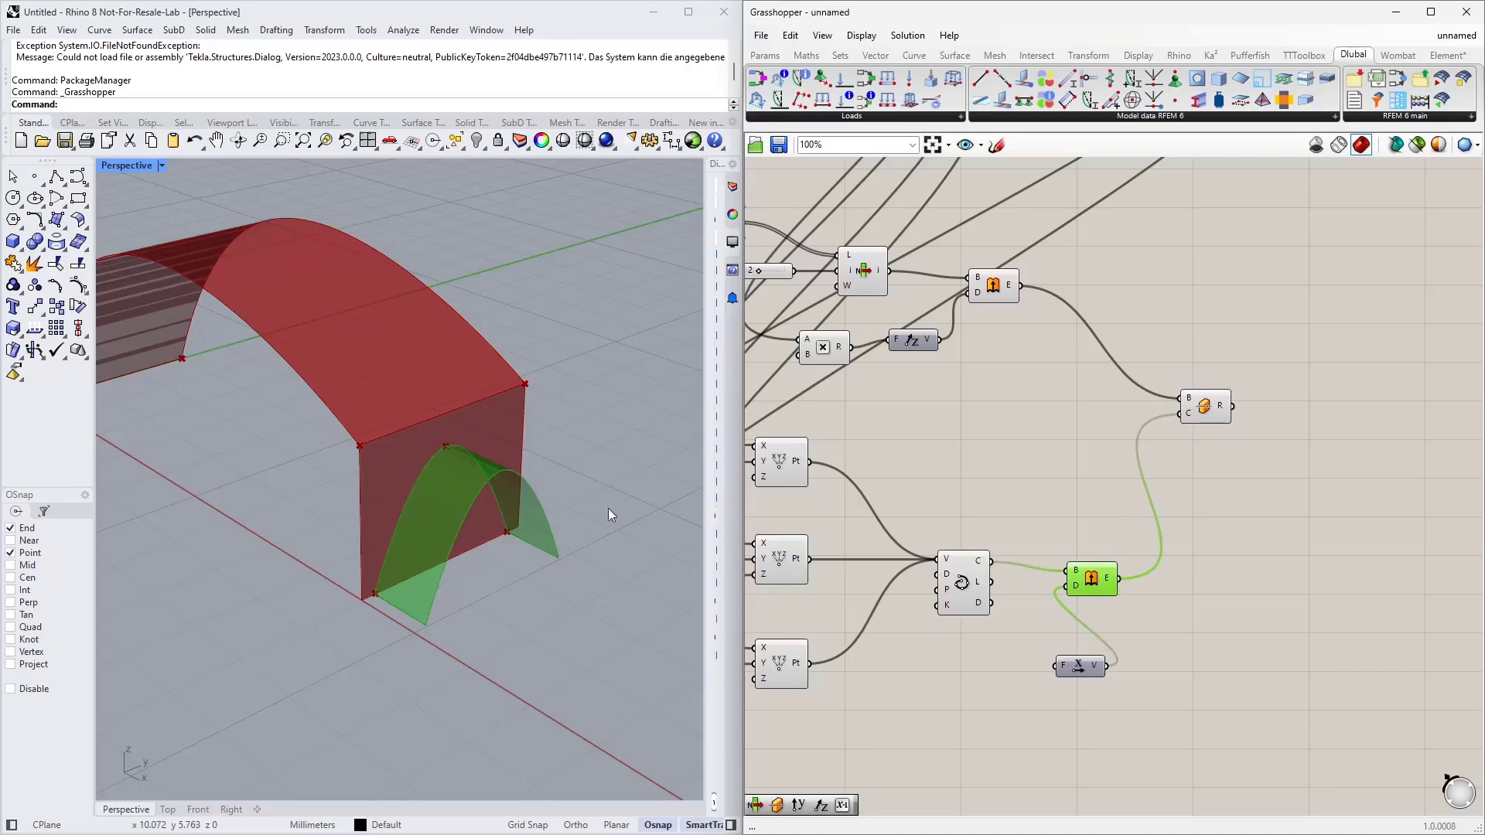
{"action": "left_click", "coordinate": [1268, 452]}
Add a List Item component beside the Split Brep and connect the Split Brep's result to its L input
{"action": "right_click_drag", "start_coordinate": [1265, 448], "coordinate": [998, 467]}
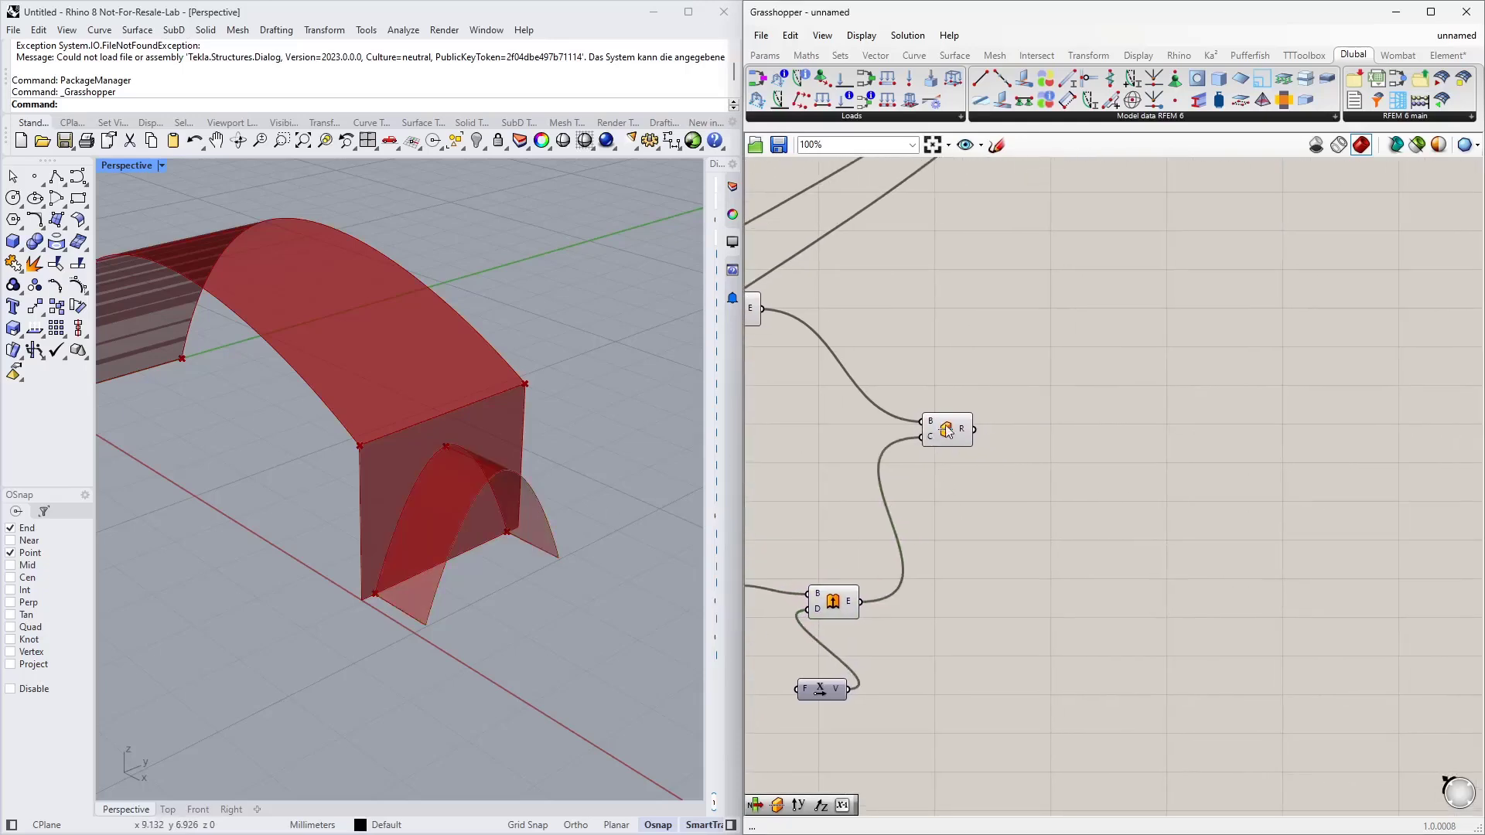
{"action": "mouse_move", "coordinate": [964, 431]}
{"action": "double_click", "coordinate": [1042, 425]}
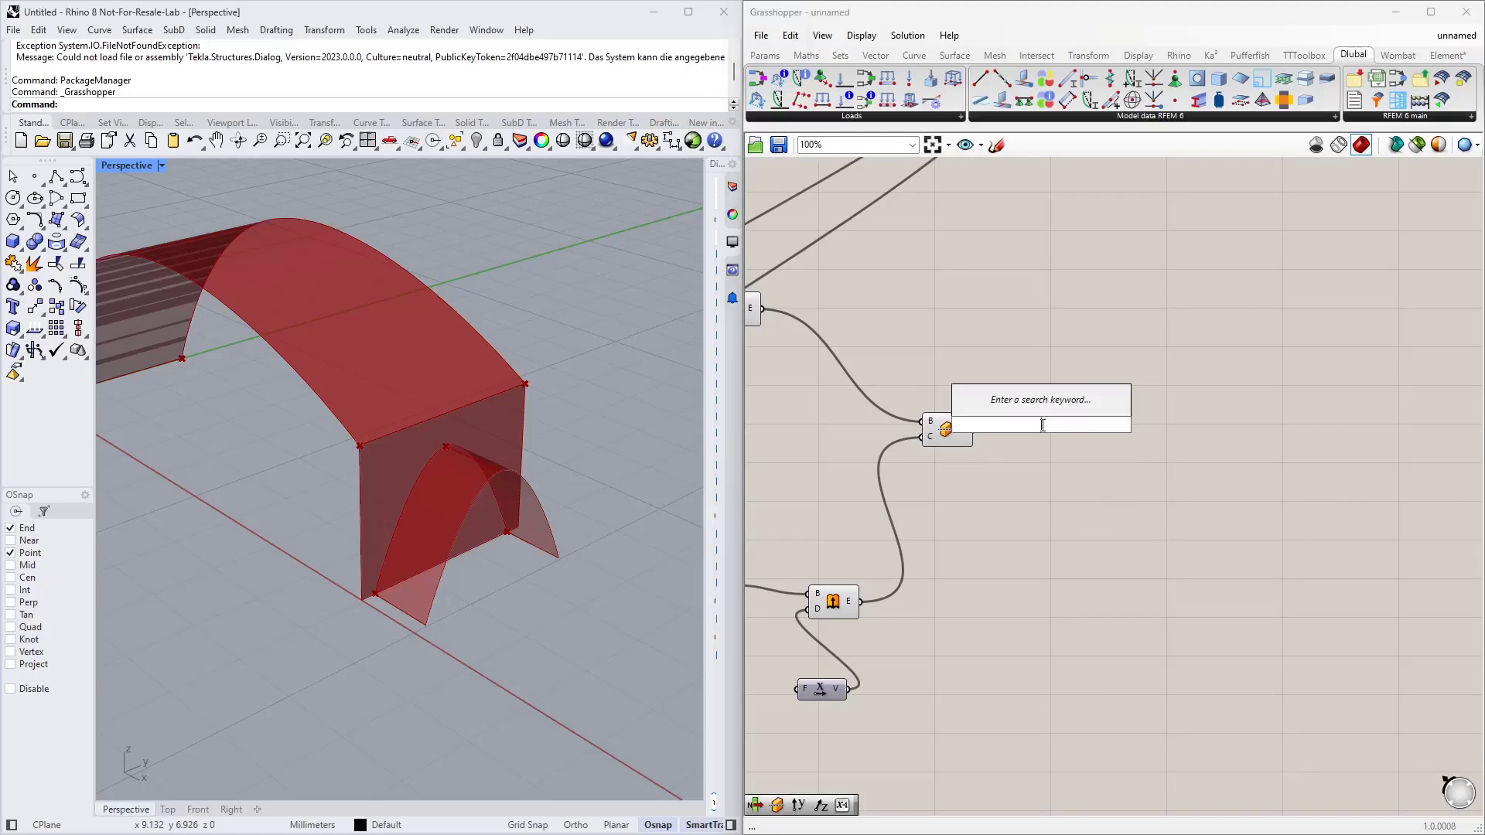
{"action": "type", "text": "list item"}
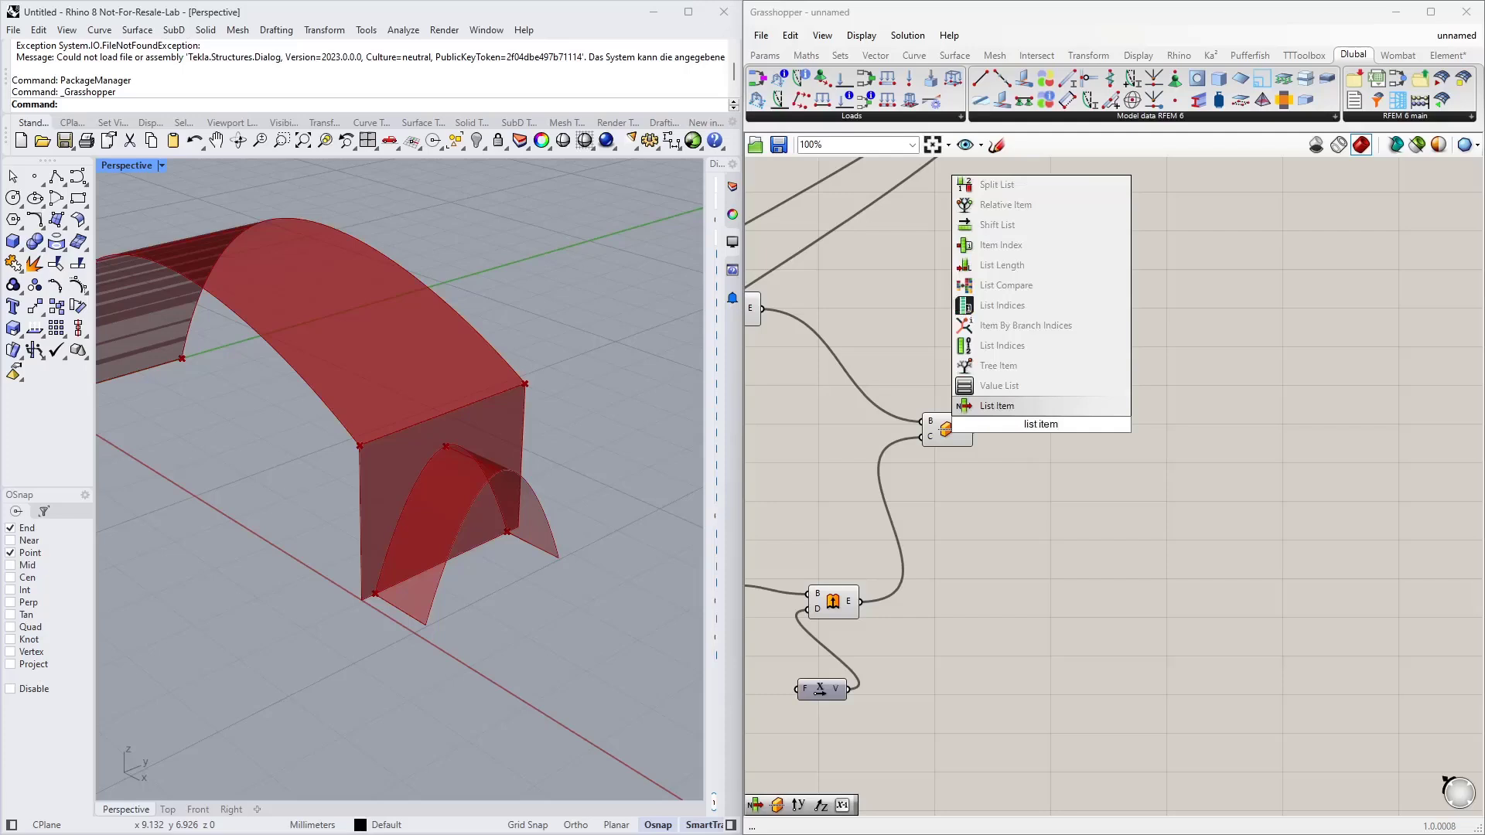
{"action": "key", "text": "Return"}
{"action": "left_click_drag", "start_coordinate": [1037, 424], "coordinate": [1032, 512]}
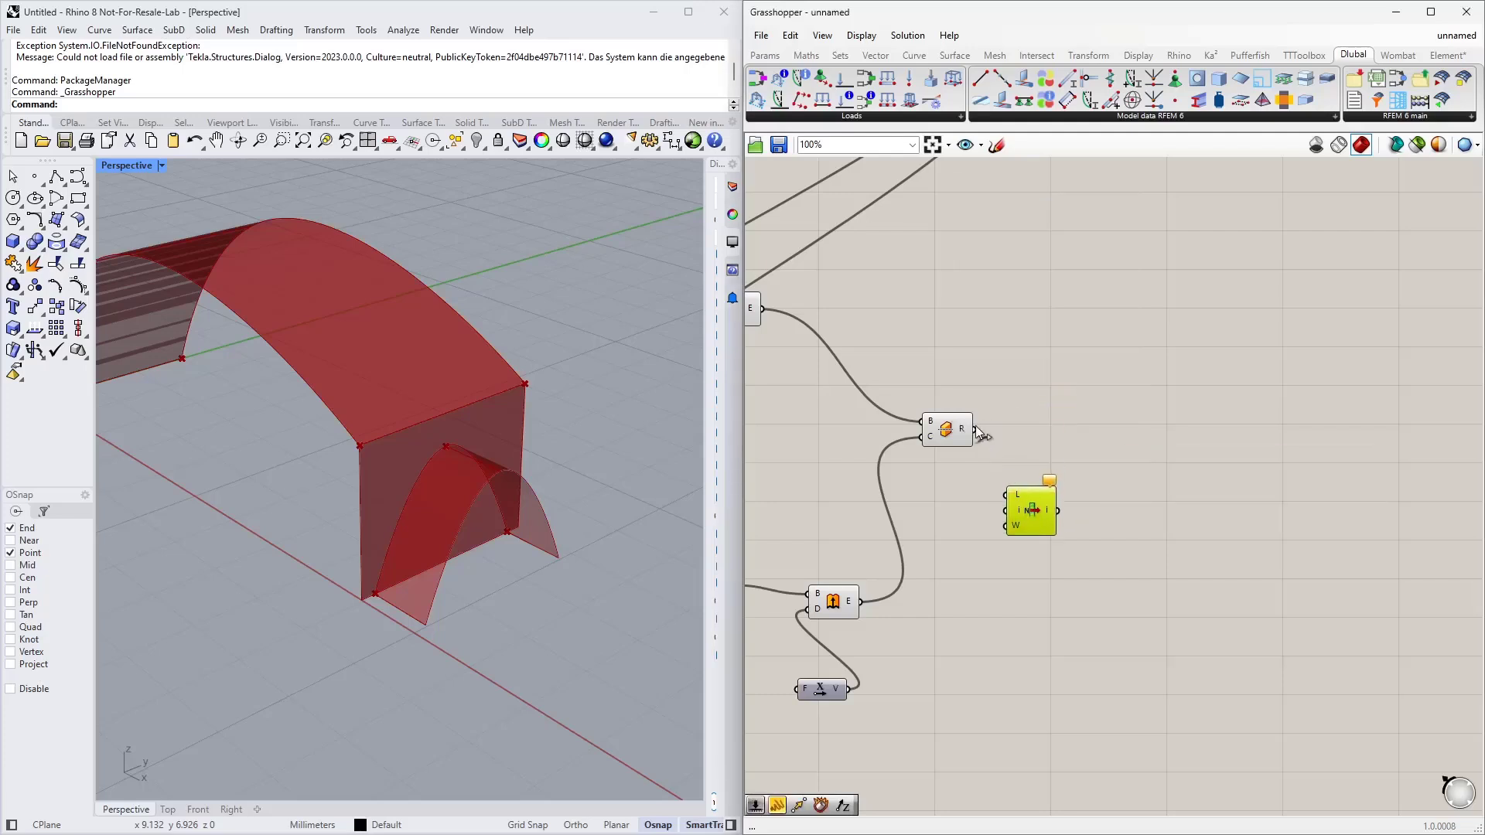
{"action": "left_click_drag", "start_coordinate": [975, 431], "coordinate": [1094, 461]}
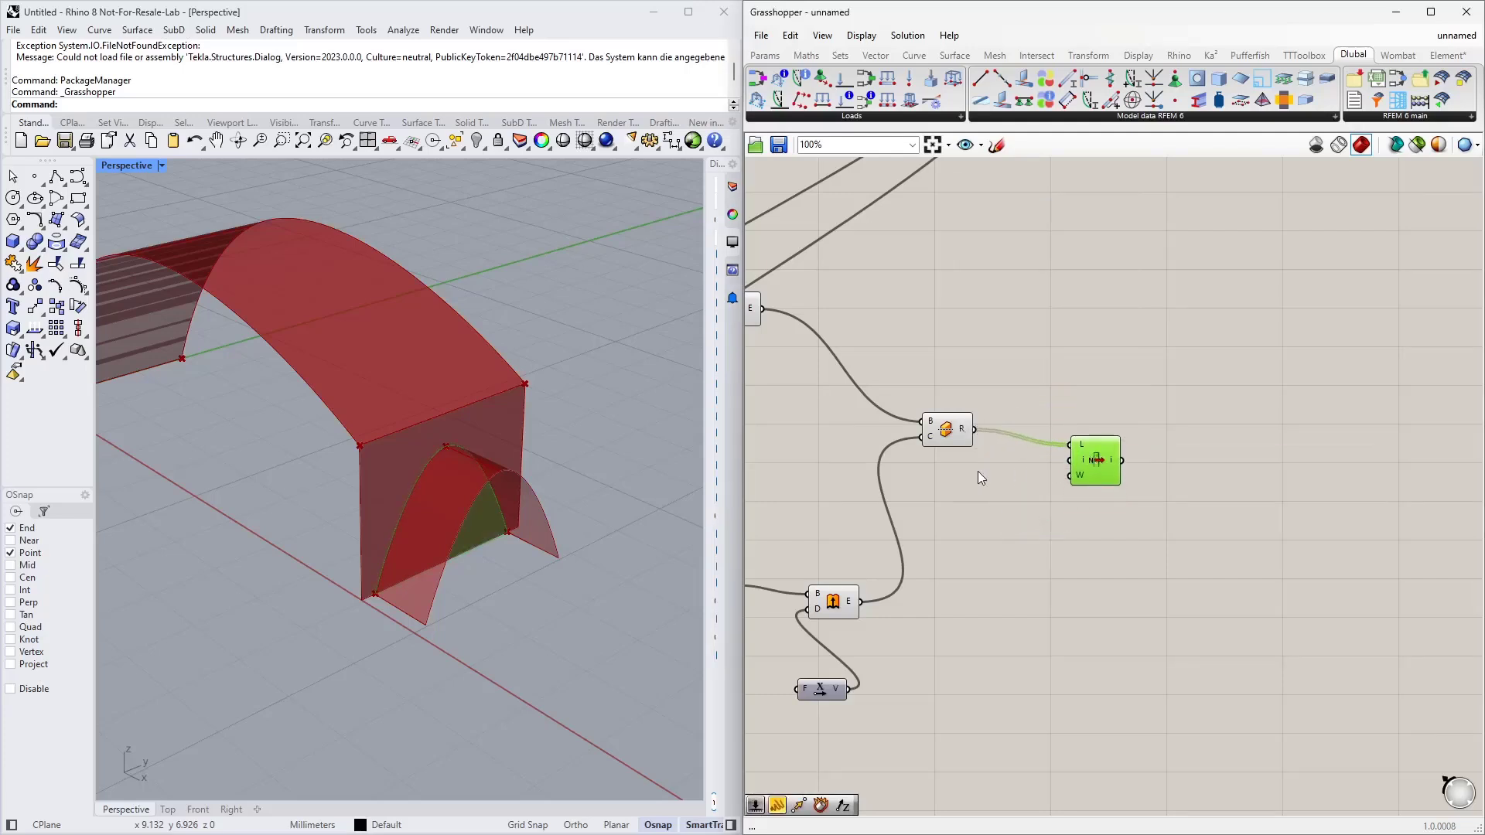
Add an integer slider ranging from 0 to 1 and connect it to the new List Item's i input
{"action": "left_click", "coordinate": [981, 476]}
{"action": "double_click", "coordinate": [947, 496]}
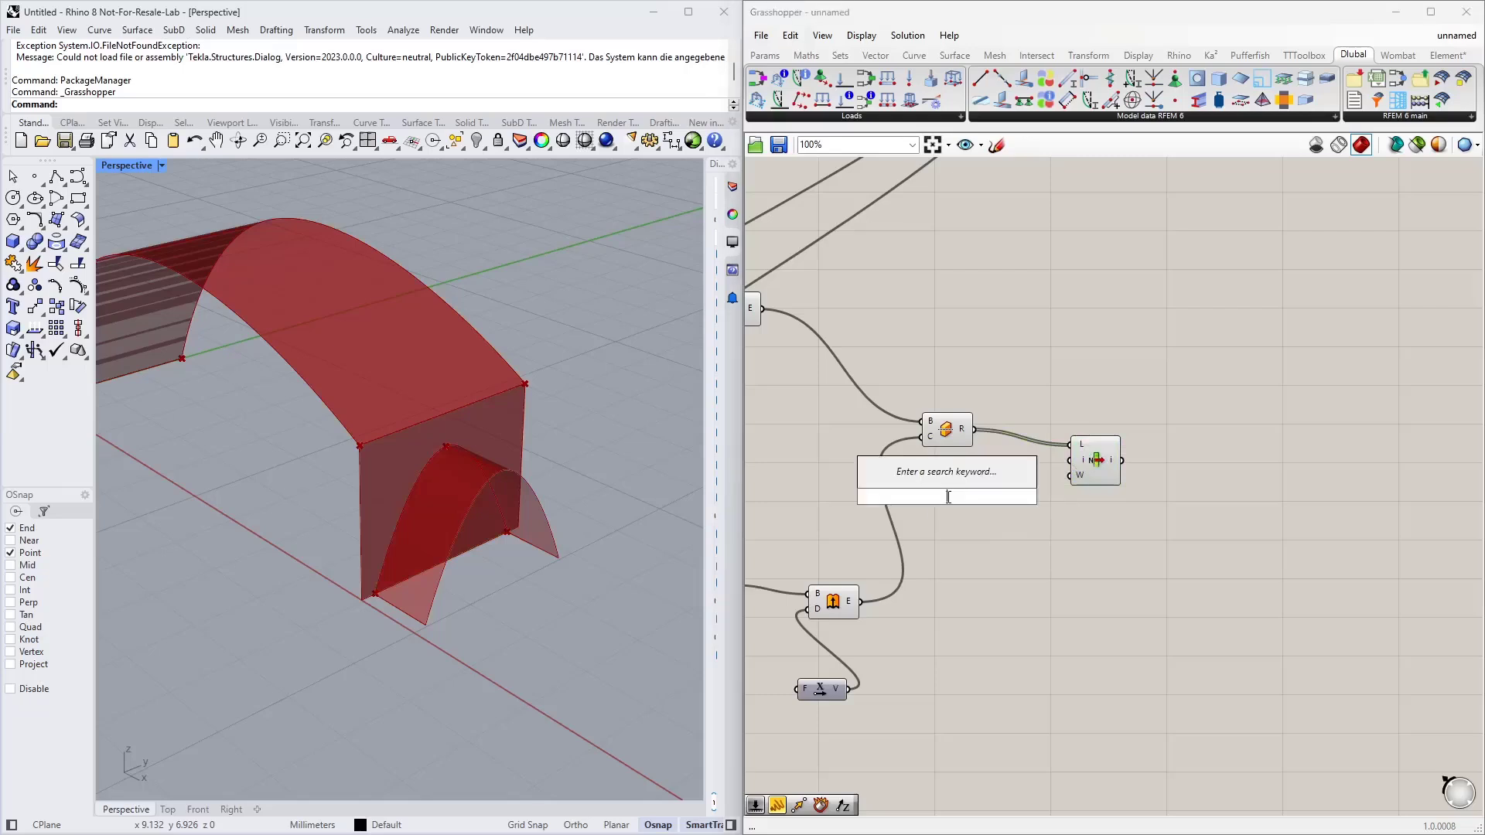
{"action": "type", "text": "0<1"}
{"action": "key", "text": "Return"}
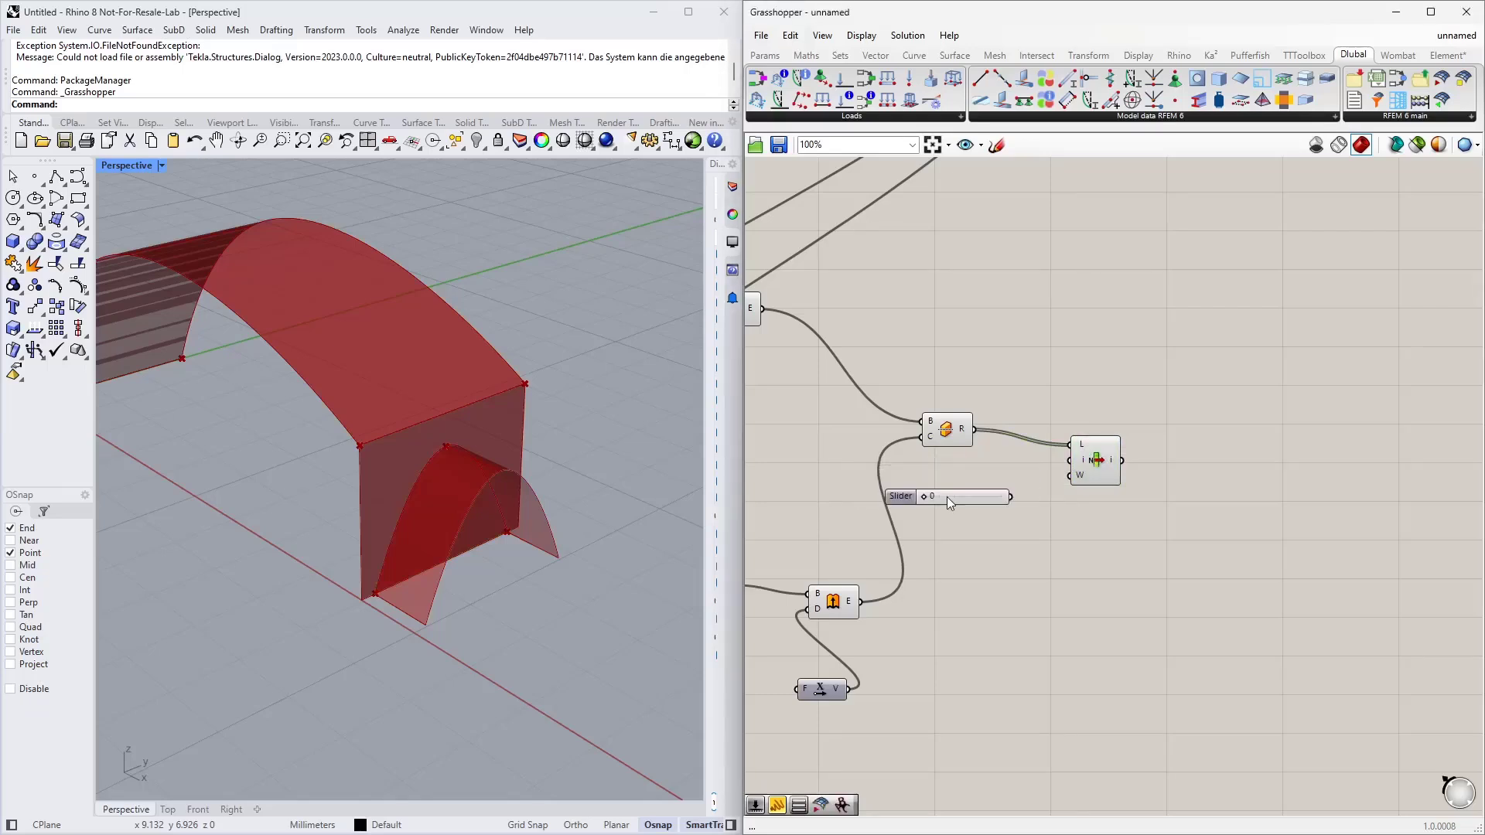
{"action": "scroll", "coordinate": [1019, 495], "scroll_direction": "up", "scroll_amount": 3}
{"action": "left_click_drag", "start_coordinate": [1001, 495], "coordinate": [1096, 436]}
Set the List Item's Index slider to 1 to pick the wall piece around the arch opening
{"action": "left_click", "coordinate": [1105, 466]}
{"action": "right_click_drag", "start_coordinate": [526, 523], "coordinate": [406, 498]}
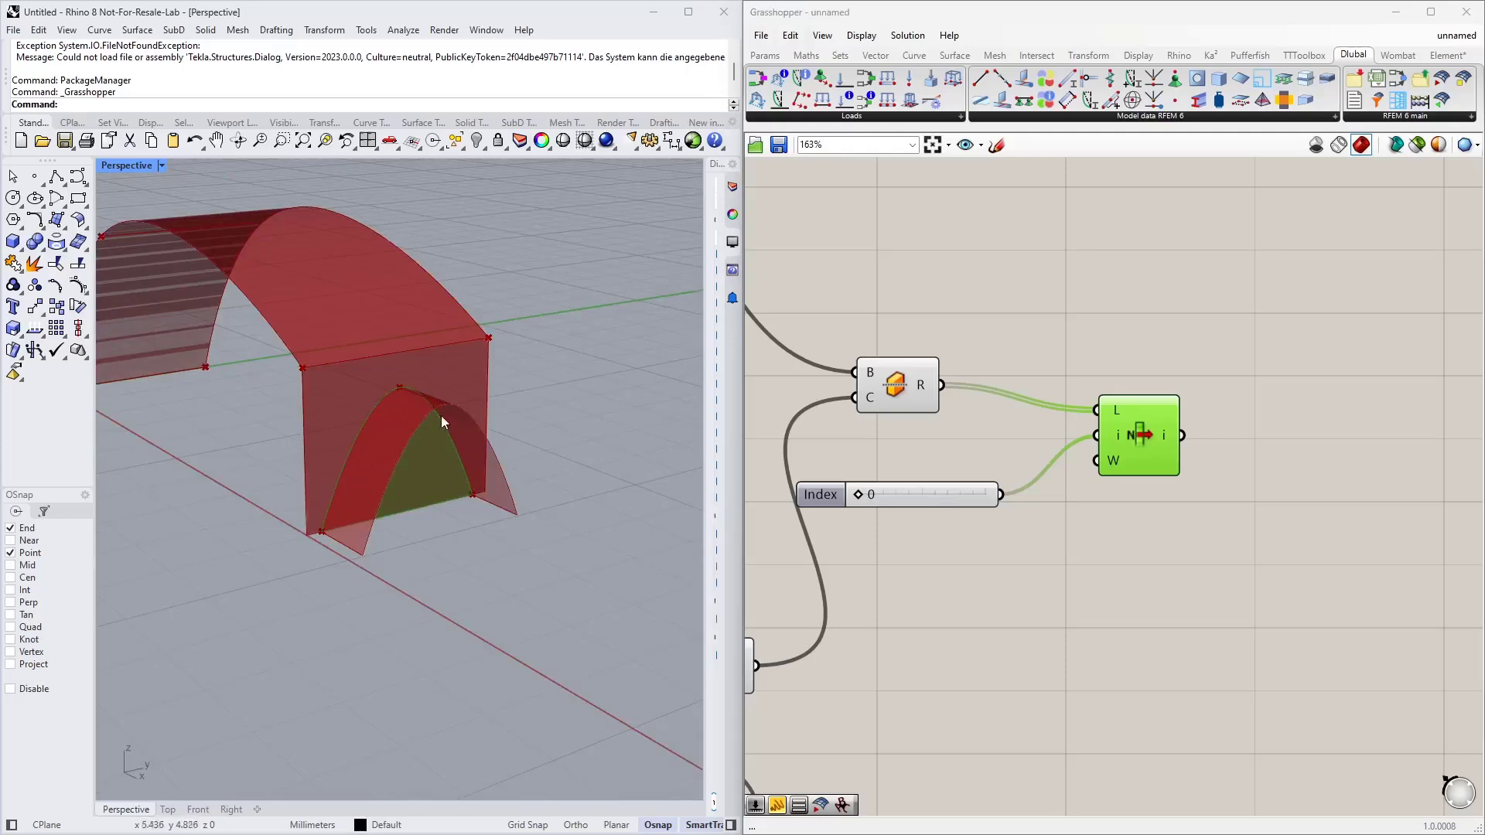
{"action": "left_click_drag", "start_coordinate": [854, 492], "coordinate": [947, 472]}
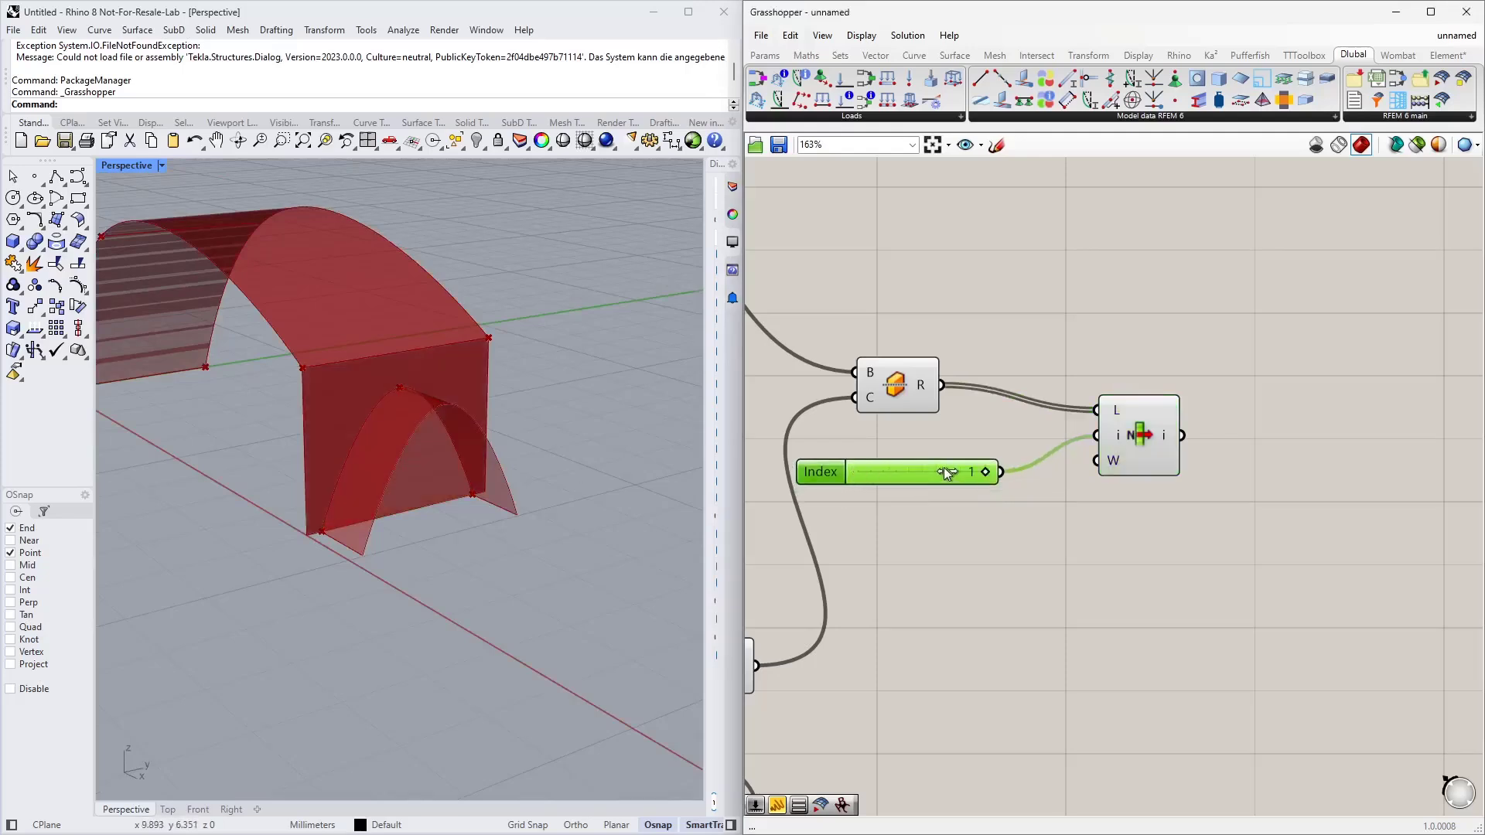
{"action": "left_click", "coordinate": [1155, 440]}
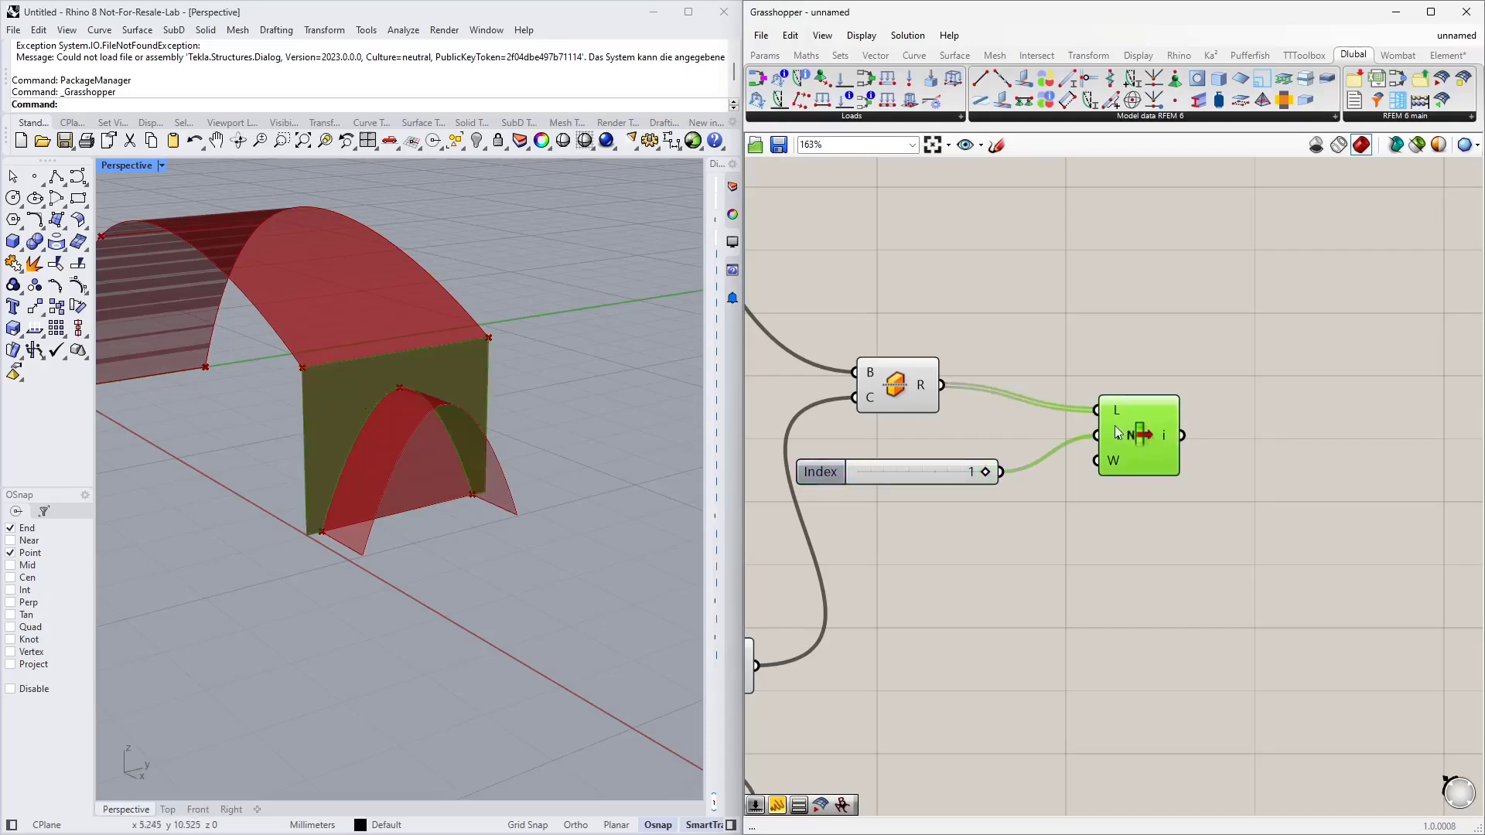
Turn off the preview of the arch Extrude, the Split Brep and the wall Extrude components
{"action": "scroll", "coordinate": [1117, 430], "scroll_direction": "down", "scroll_amount": 3}
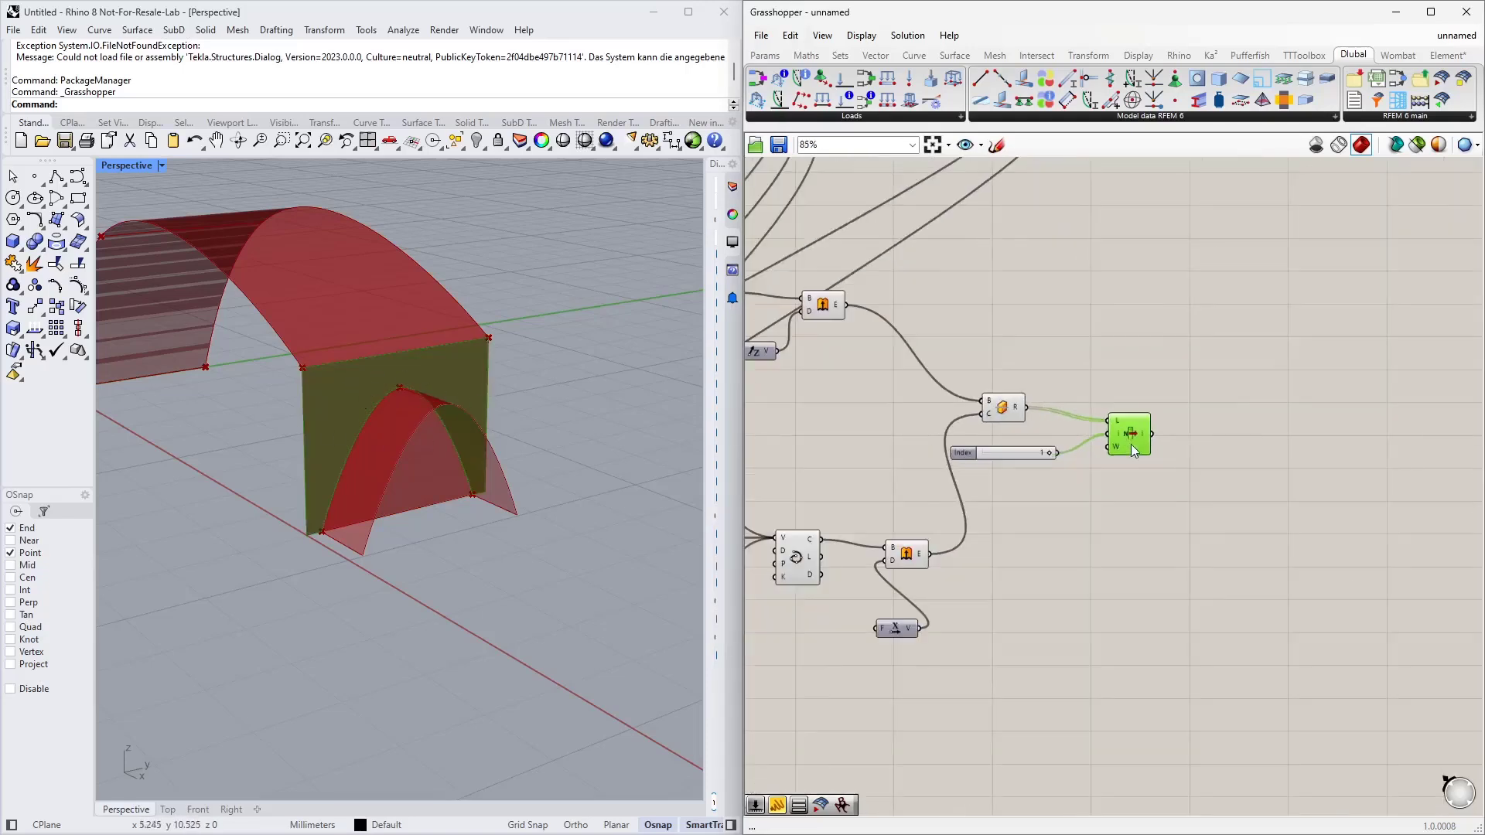
{"action": "left_click", "coordinate": [918, 555]}
{"action": "middle_click", "coordinate": [918, 556]}
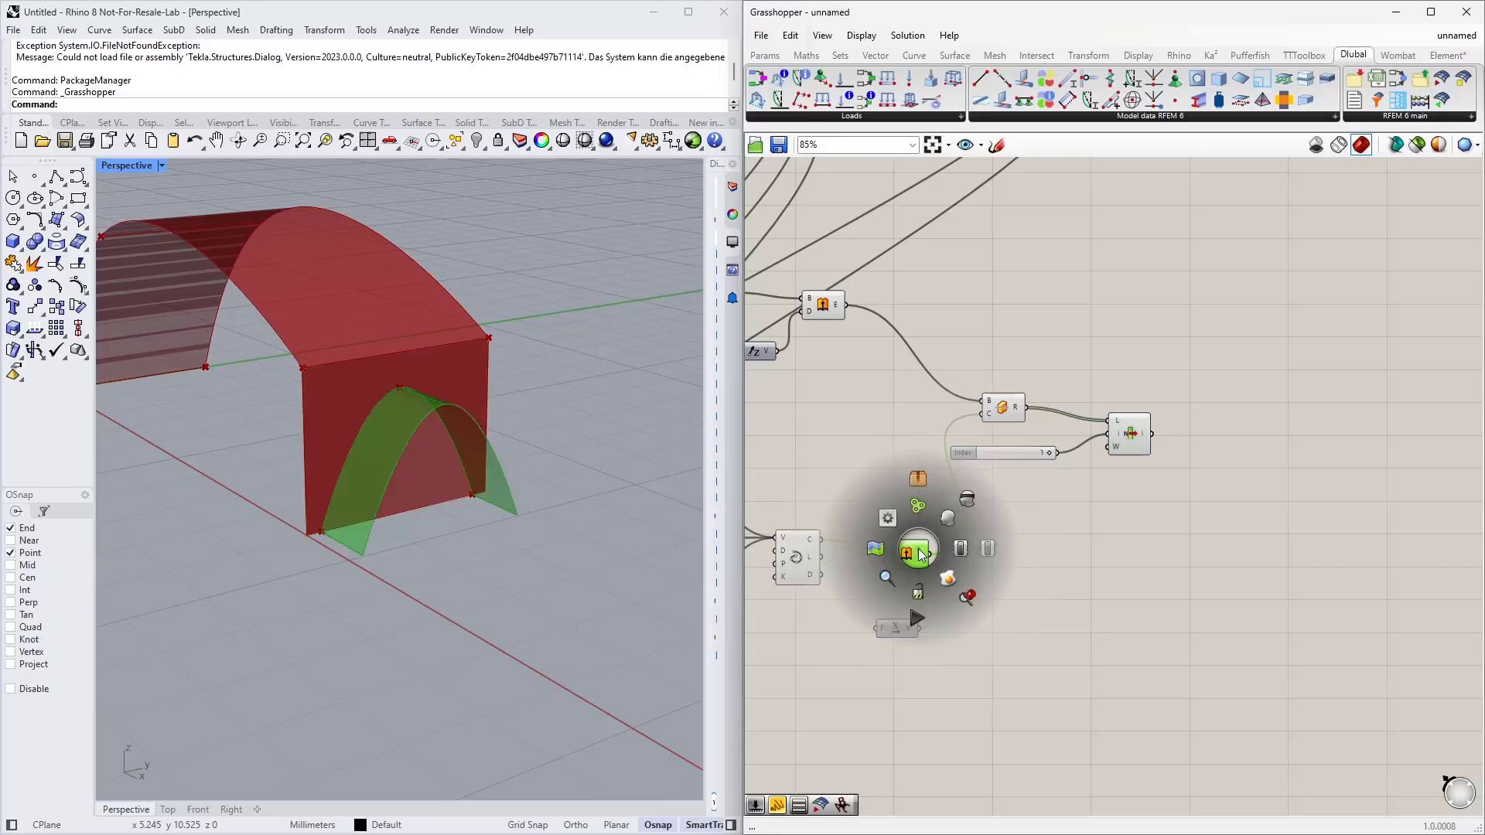
{"action": "left_click", "coordinate": [1004, 408]}
{"action": "middle_click", "coordinate": [1003, 408]}
{"action": "left_click", "coordinate": [1037, 375]}
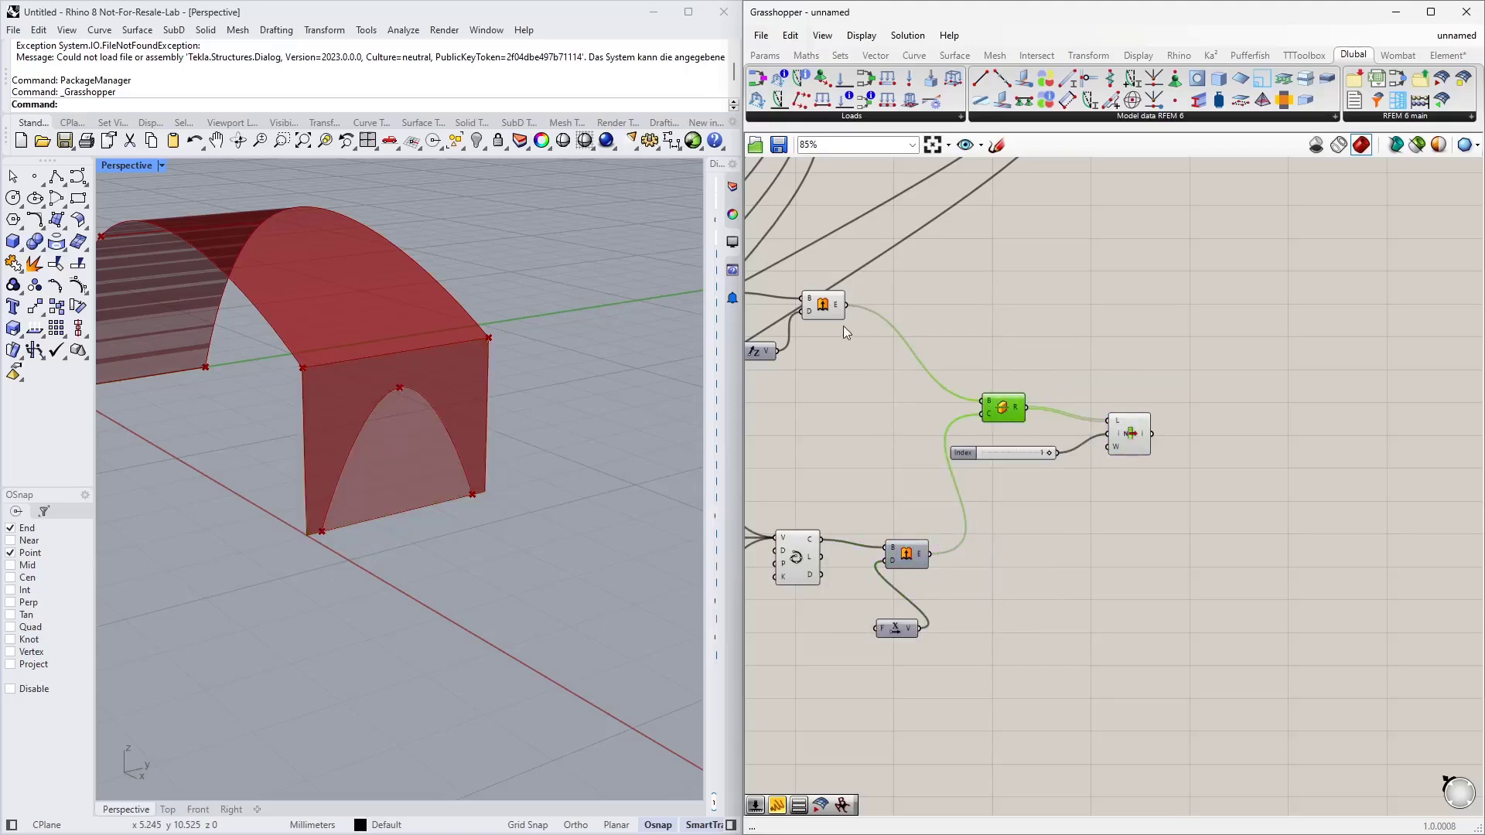
{"action": "left_click", "coordinate": [825, 304]}
{"action": "middle_click", "coordinate": [828, 304]}
{"action": "left_click", "coordinate": [885, 261]}
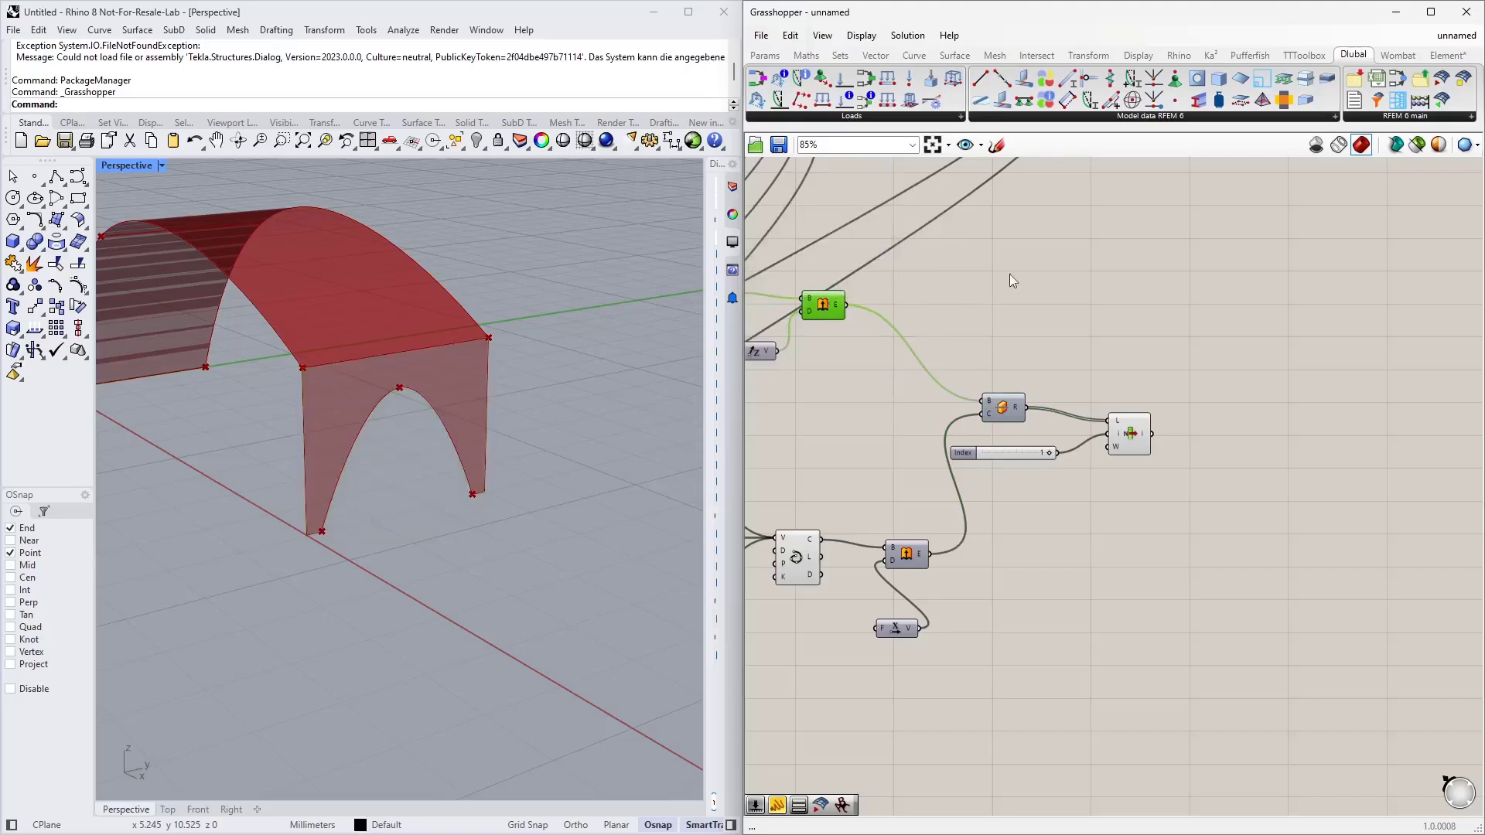
Group all the wall and arch opening components and move the group slightly down and to the right
{"action": "left_click", "coordinate": [1009, 274]}
{"action": "scroll", "coordinate": [506, 396], "scroll_direction": "down", "scroll_amount": 5}
{"action": "left_click", "coordinate": [1128, 422]}
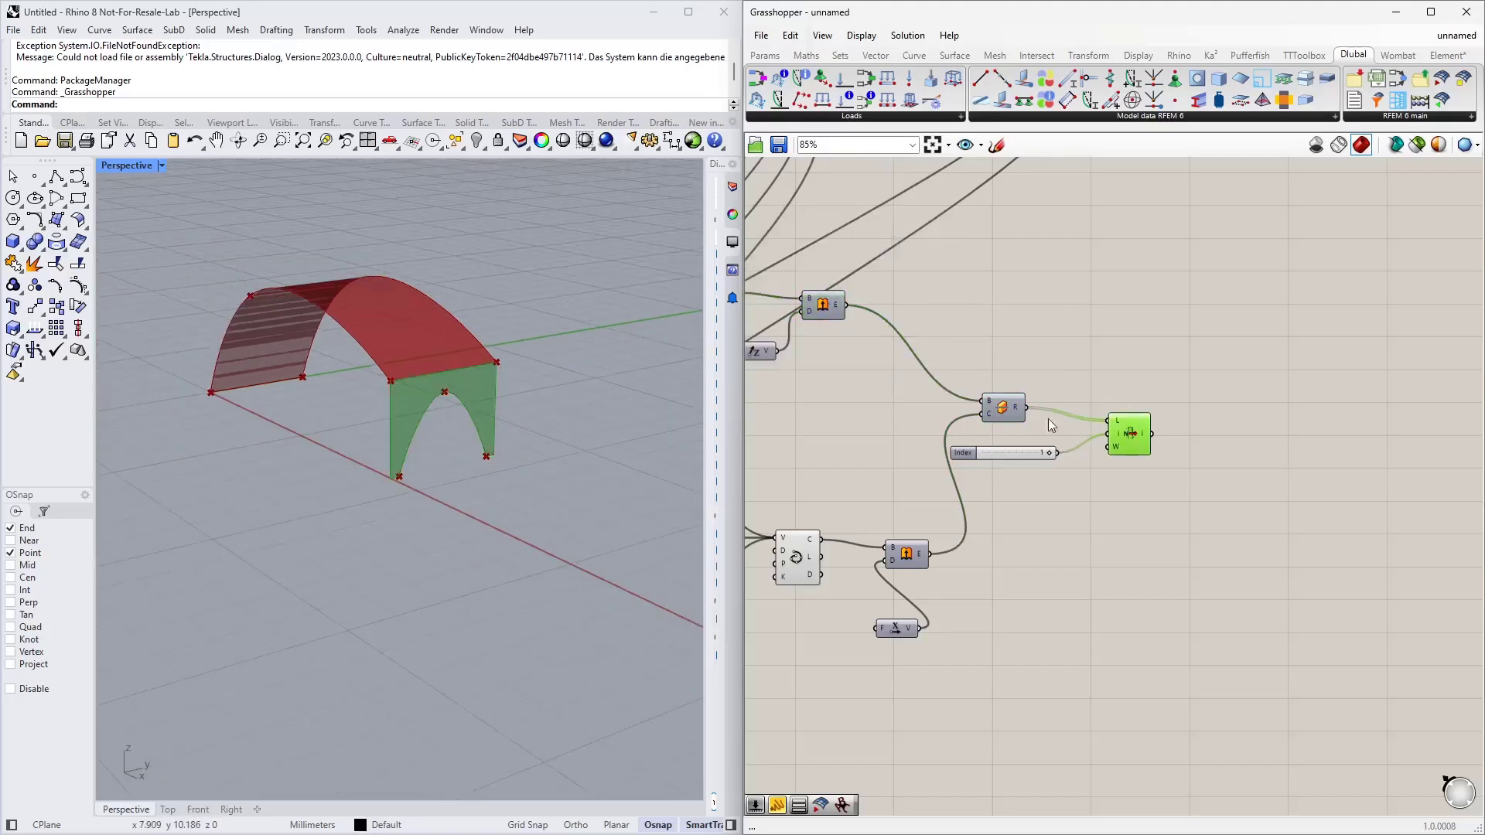
{"action": "scroll", "coordinate": [940, 397], "scroll_direction": "down", "scroll_amount": 4}
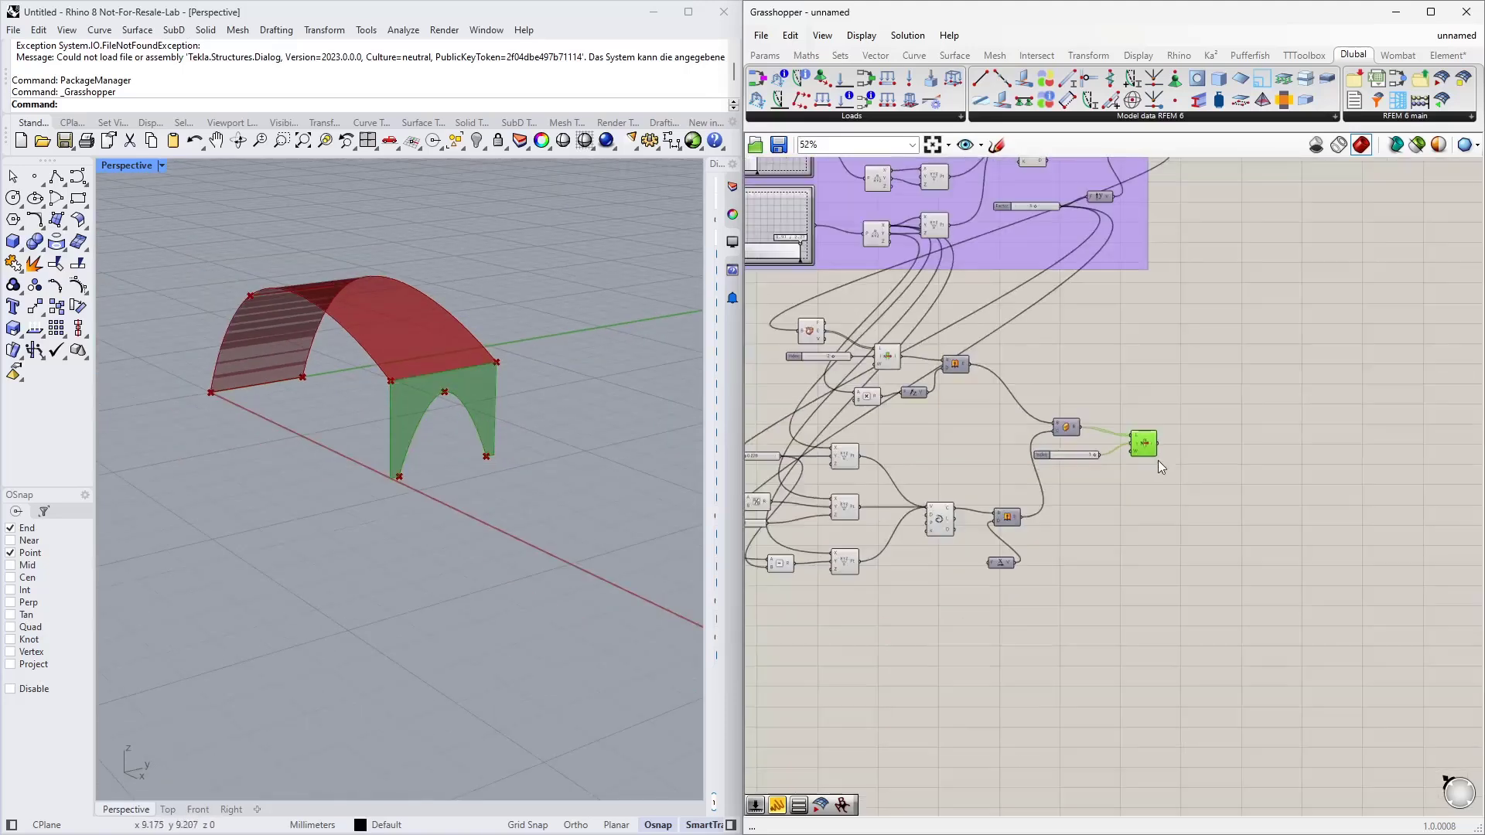
{"action": "left_click_drag", "start_coordinate": [1334, 656], "coordinate": [825, 314]}
{"action": "right_click", "coordinate": [894, 389]}
{"action": "left_click", "coordinate": [938, 510]}
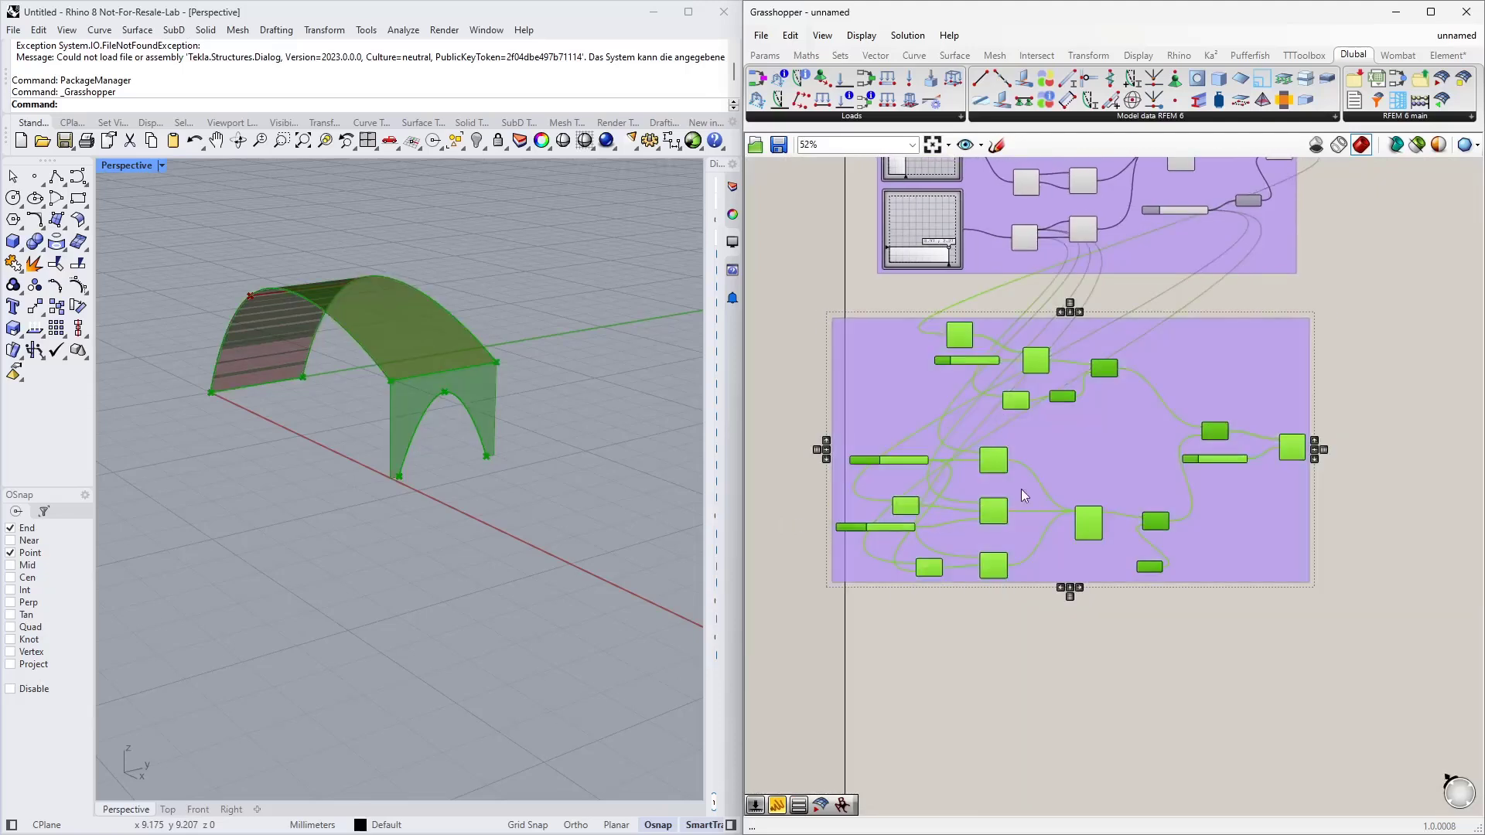
{"action": "left_click_drag", "start_coordinate": [1087, 409], "coordinate": [1115, 437]}
Add a Scribble above the new group with the text "Arc Surface"
{"action": "double_click", "coordinate": [886, 305]}
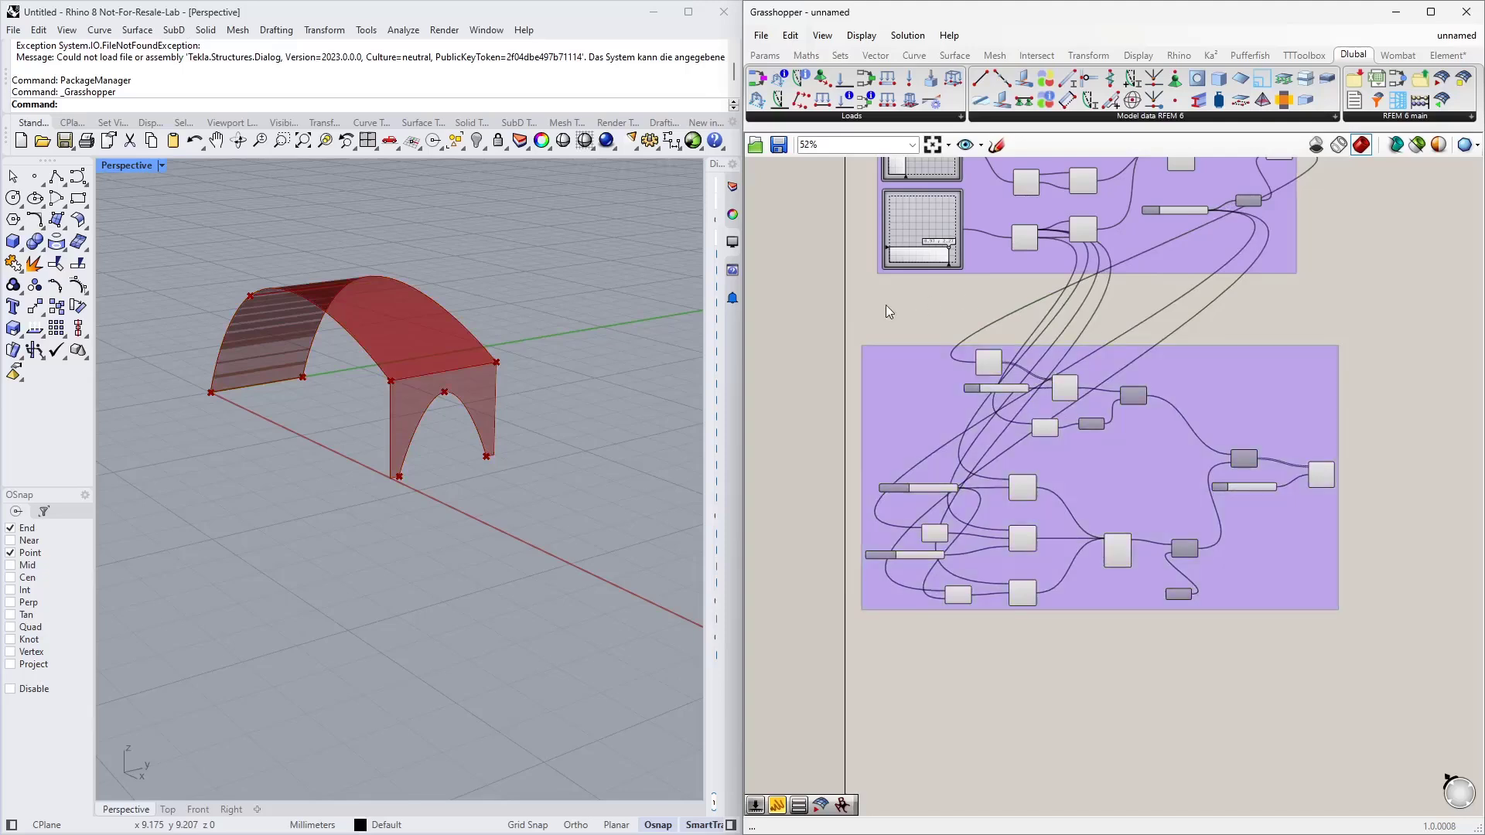
{"action": "type", "text": "sc"}
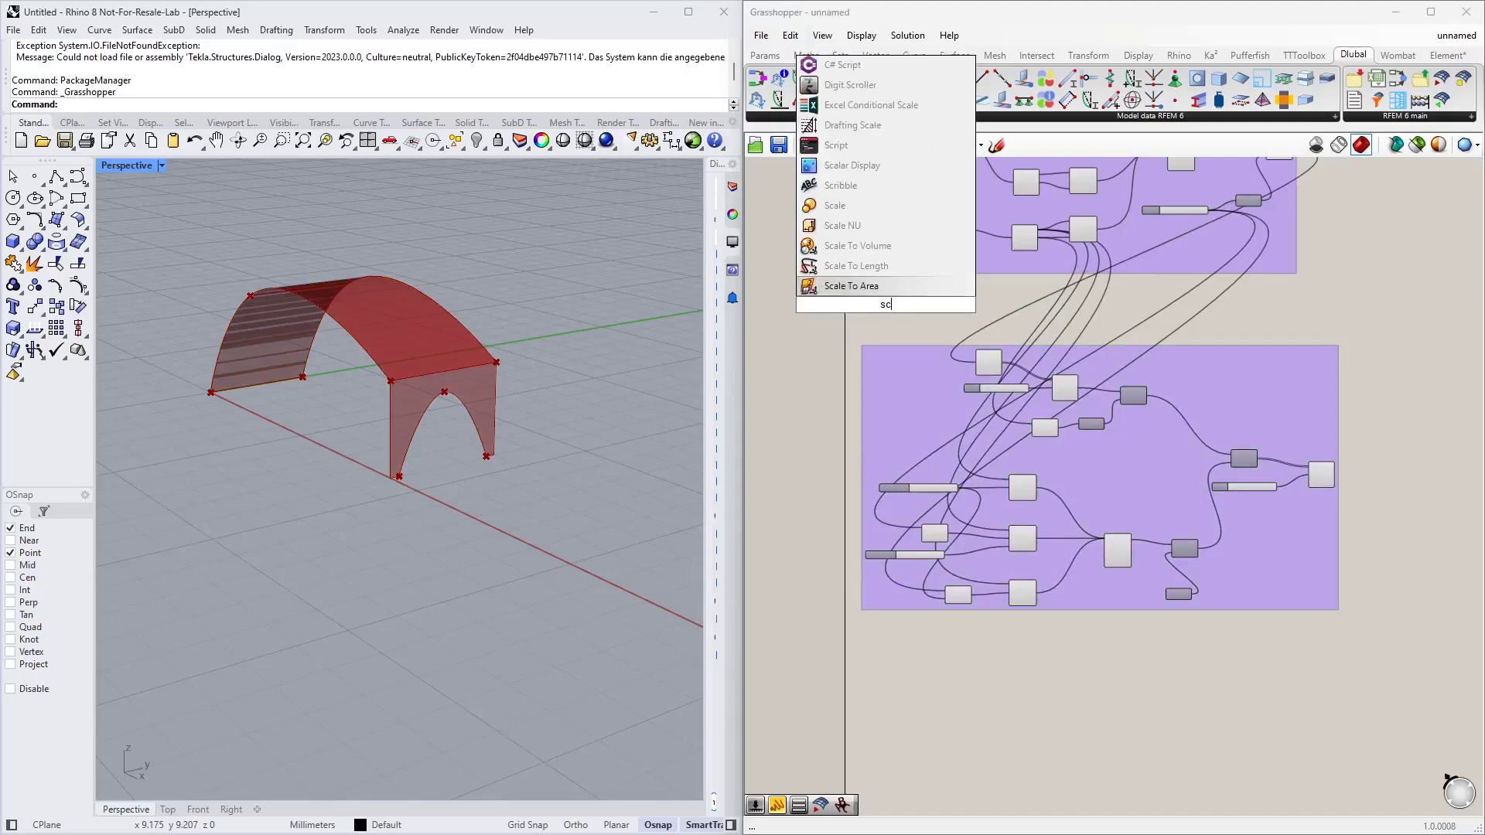
{"action": "left_click", "coordinate": [856, 185]}
{"action": "double_click", "coordinate": [894, 307]}
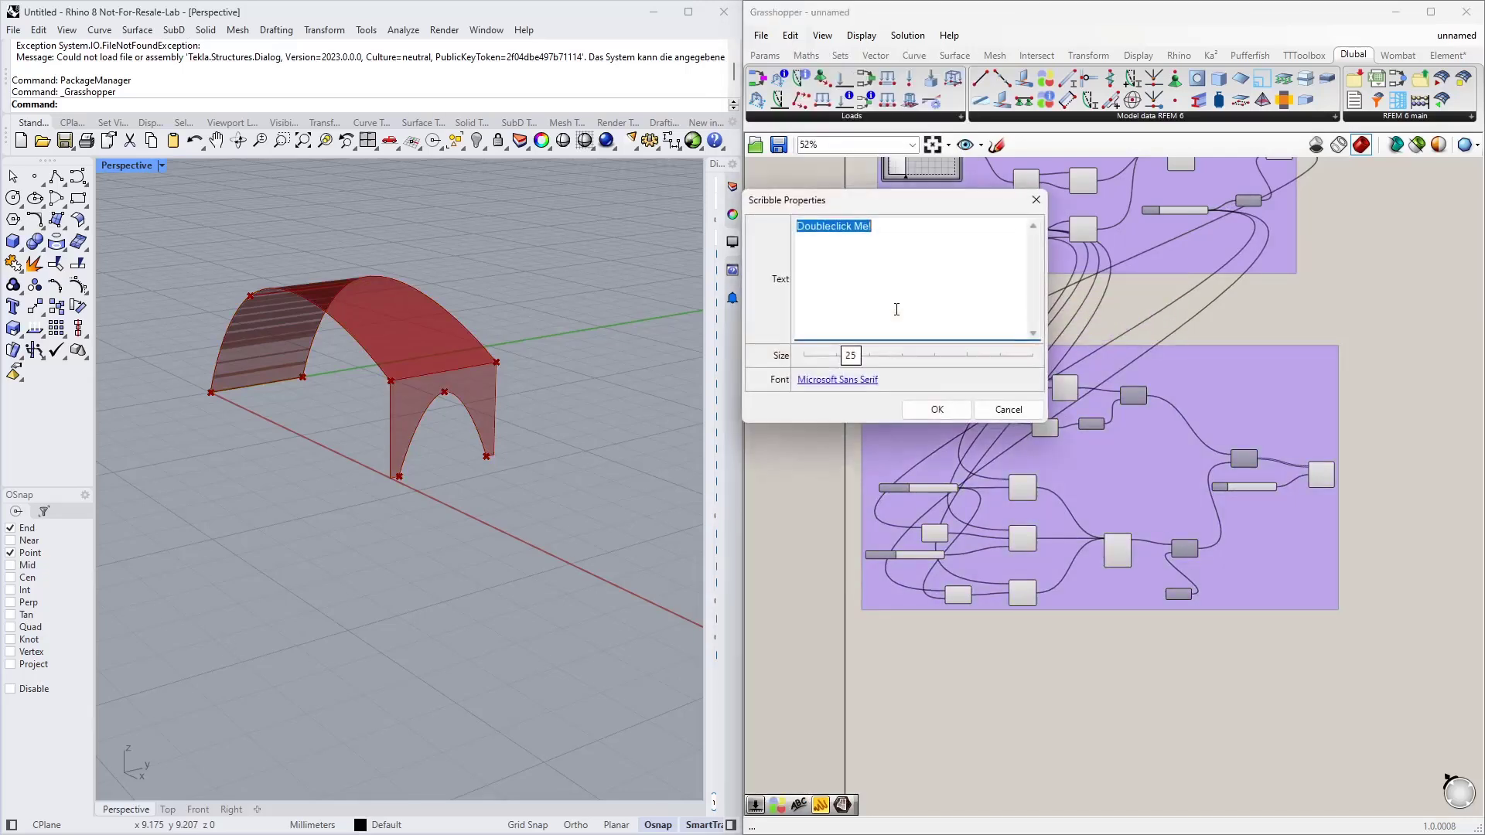
{"action": "type", "text": "Arc Surface"}
{"action": "left_click", "coordinate": [937, 409]}
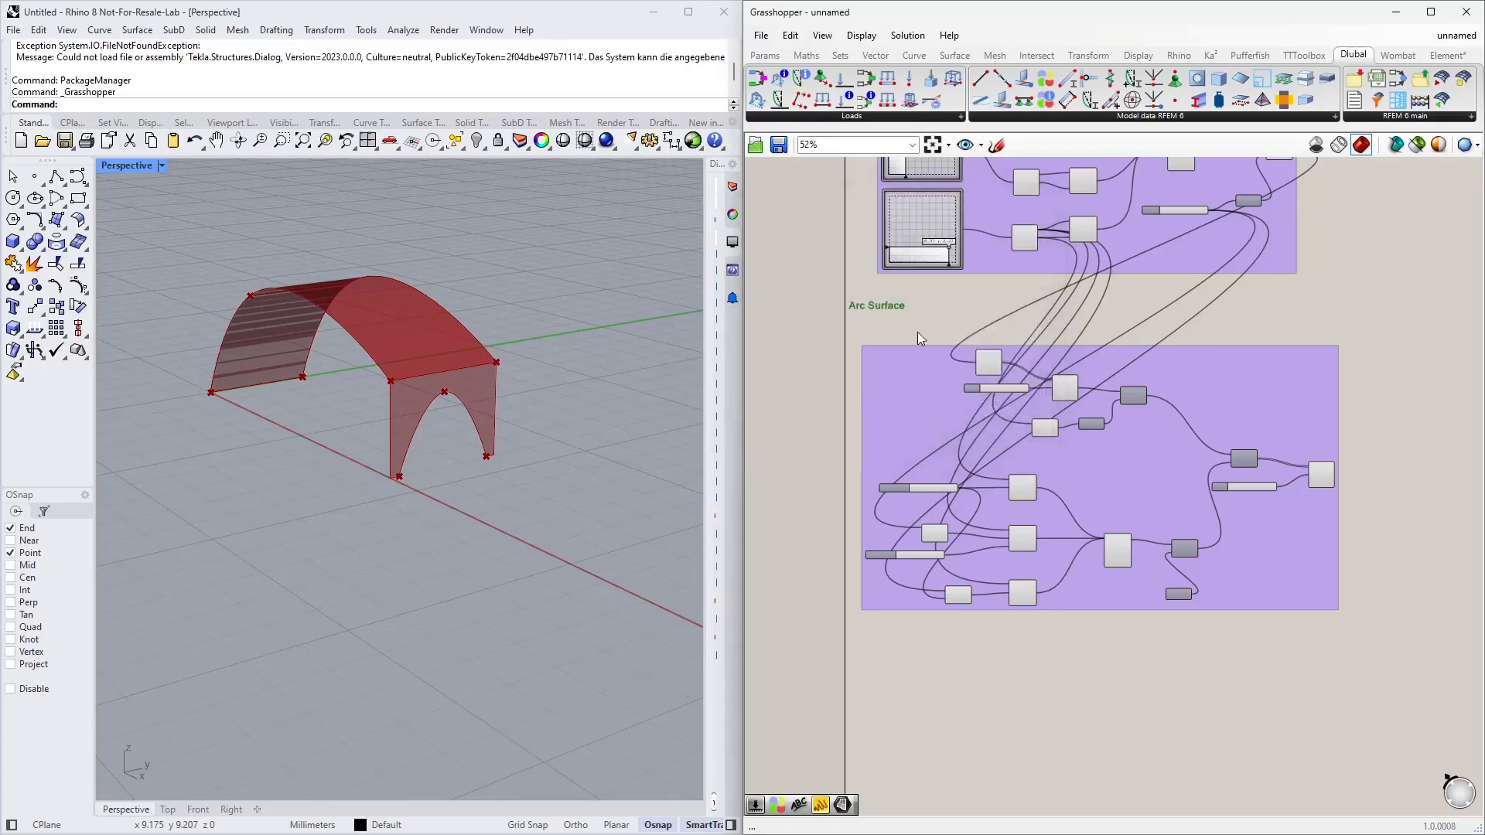
Move the "Arc Surface" scribble over the middle of the new group's upper edge and add it to the group
{"action": "left_click_drag", "start_coordinate": [1214, 317], "coordinate": [1020, 372]}
{"action": "right_click", "coordinate": [1166, 388]}
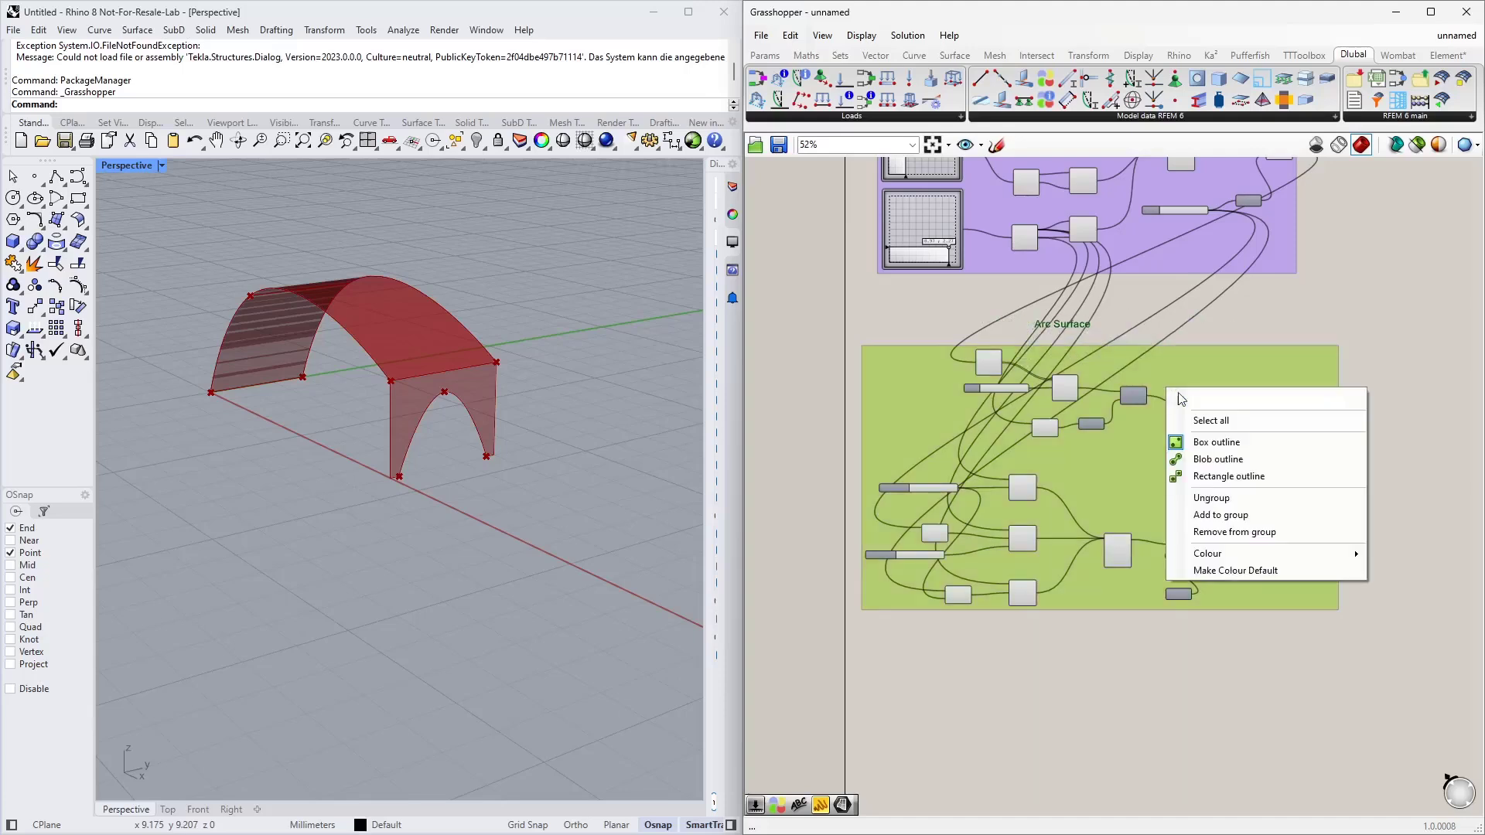
{"action": "left_click", "coordinate": [1236, 516]}
{"action": "left_click", "coordinate": [1091, 708]}
Add an Edge Surface component in the empty canvas area below the Arc Surface group
{"action": "right_click_drag", "start_coordinate": [1074, 724], "coordinate": [1062, 543]}
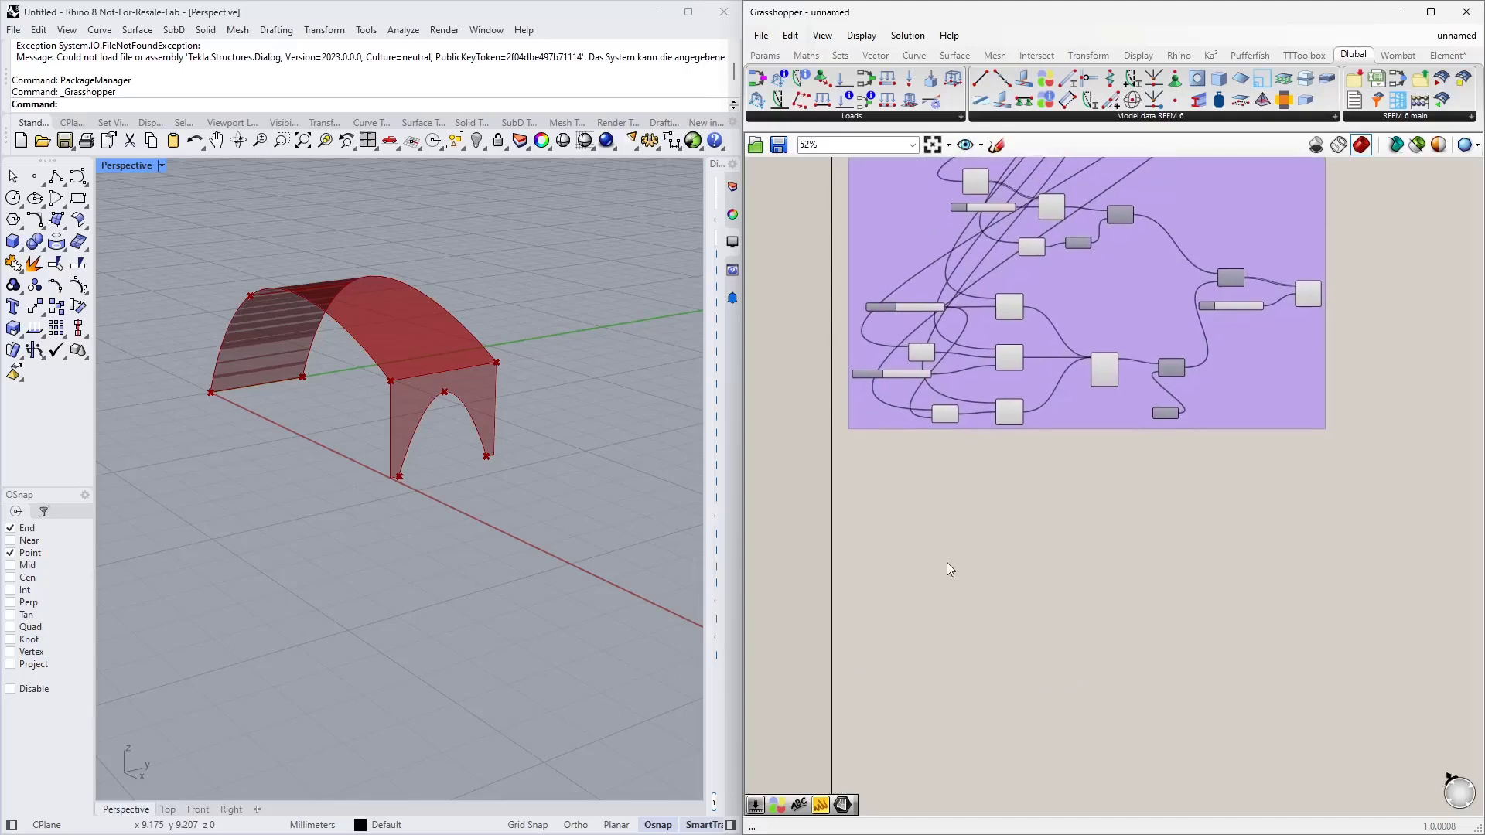
{"action": "scroll", "coordinate": [944, 519], "scroll_direction": "up", "scroll_amount": 2}
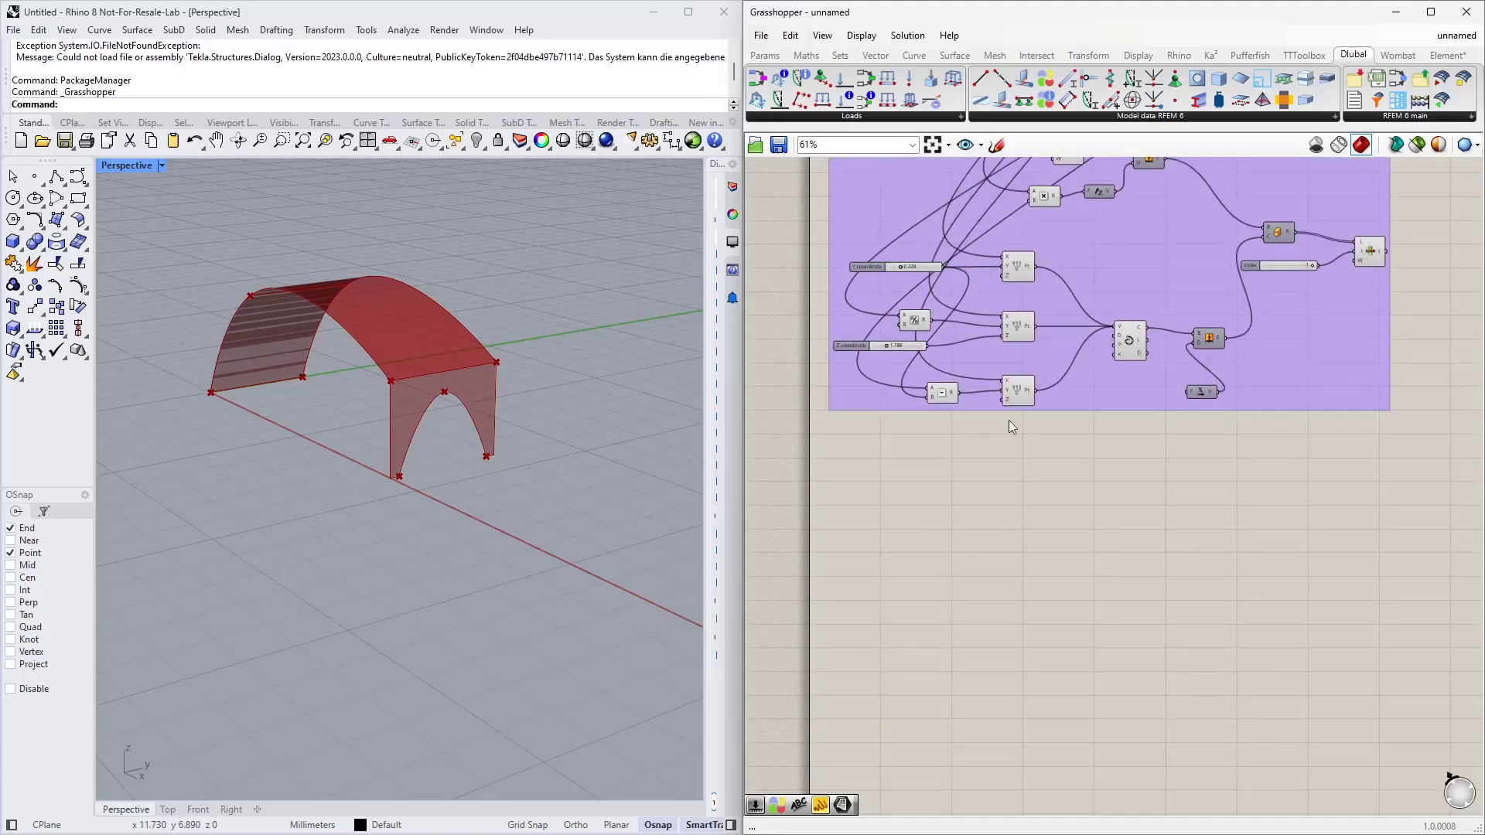
{"action": "scroll", "coordinate": [940, 518], "scroll_direction": "up", "scroll_amount": 3}
{"action": "left_click", "coordinate": [954, 54]}
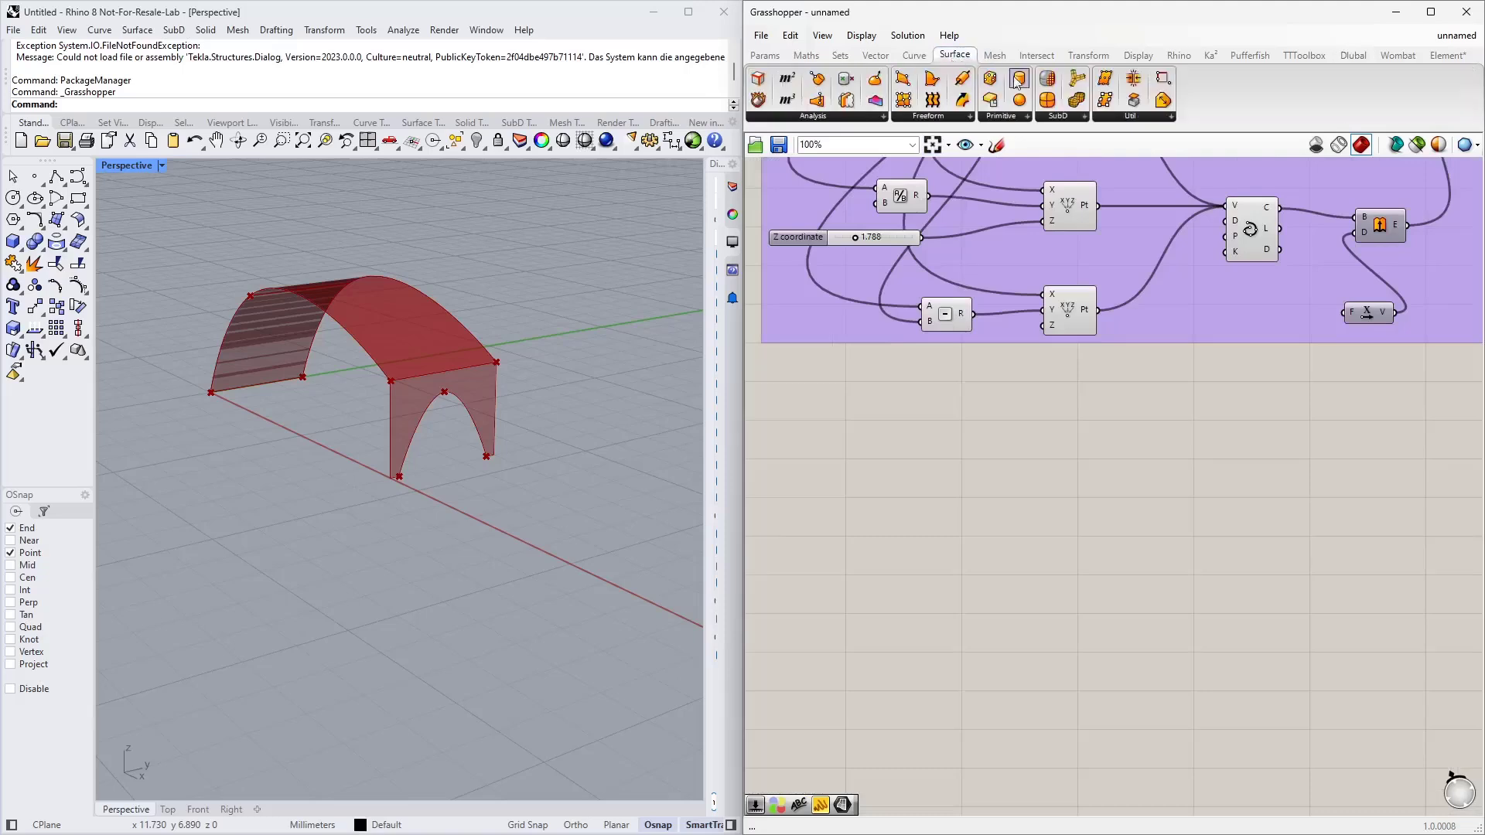
{"action": "left_click", "coordinate": [928, 116]}
{"action": "left_click", "coordinate": [934, 210]}
{"action": "left_click", "coordinate": [1125, 517]}
{"action": "scroll", "coordinate": [1106, 502], "scroll_direction": "up", "scroll_amount": 2}
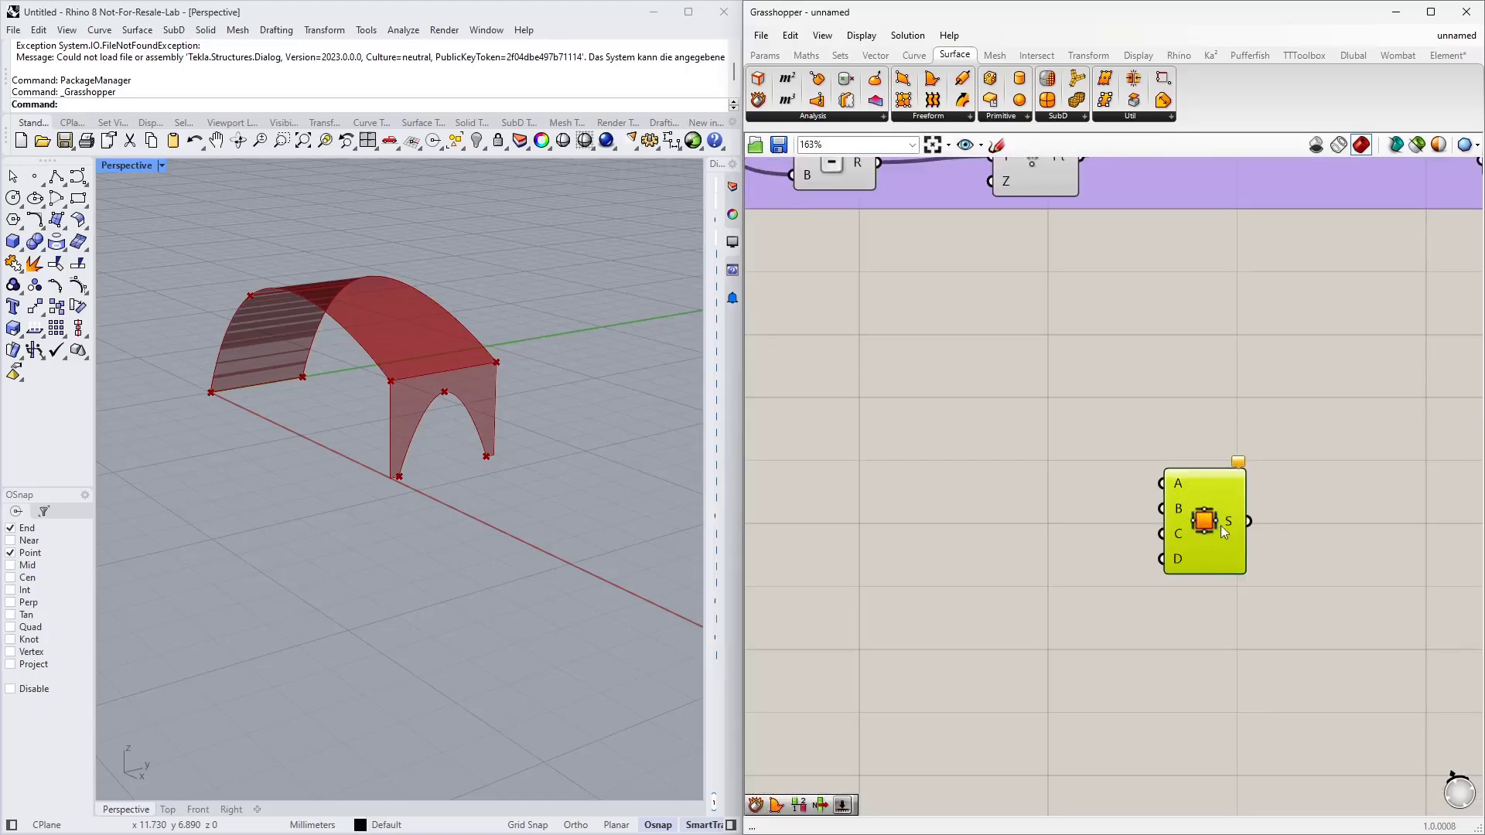
Connect the arch curve output from the first group to input A of the Edge Surface
{"action": "scroll", "coordinate": [982, 486], "scroll_direction": "down", "scroll_amount": 6}
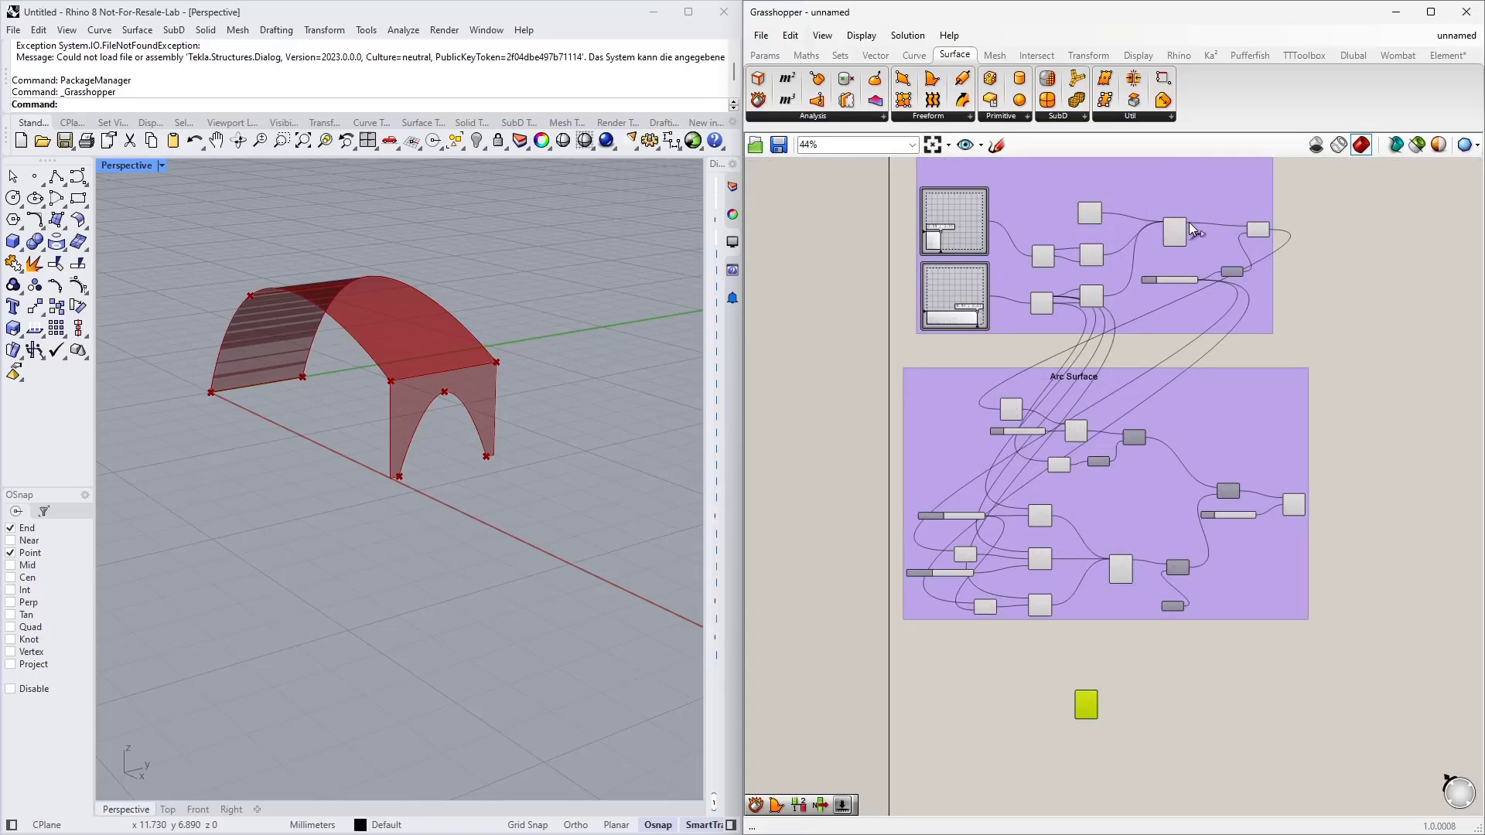
{"action": "left_click_drag", "start_coordinate": [1181, 256], "coordinate": [1076, 693]}
{"action": "right_click_drag", "start_coordinate": [1084, 703], "coordinate": [1079, 572]}
{"action": "scroll", "coordinate": [1079, 572], "scroll_direction": "up", "scroll_amount": 1}
{"action": "scroll", "coordinate": [1081, 576], "scroll_direction": "up", "scroll_amount": 5}
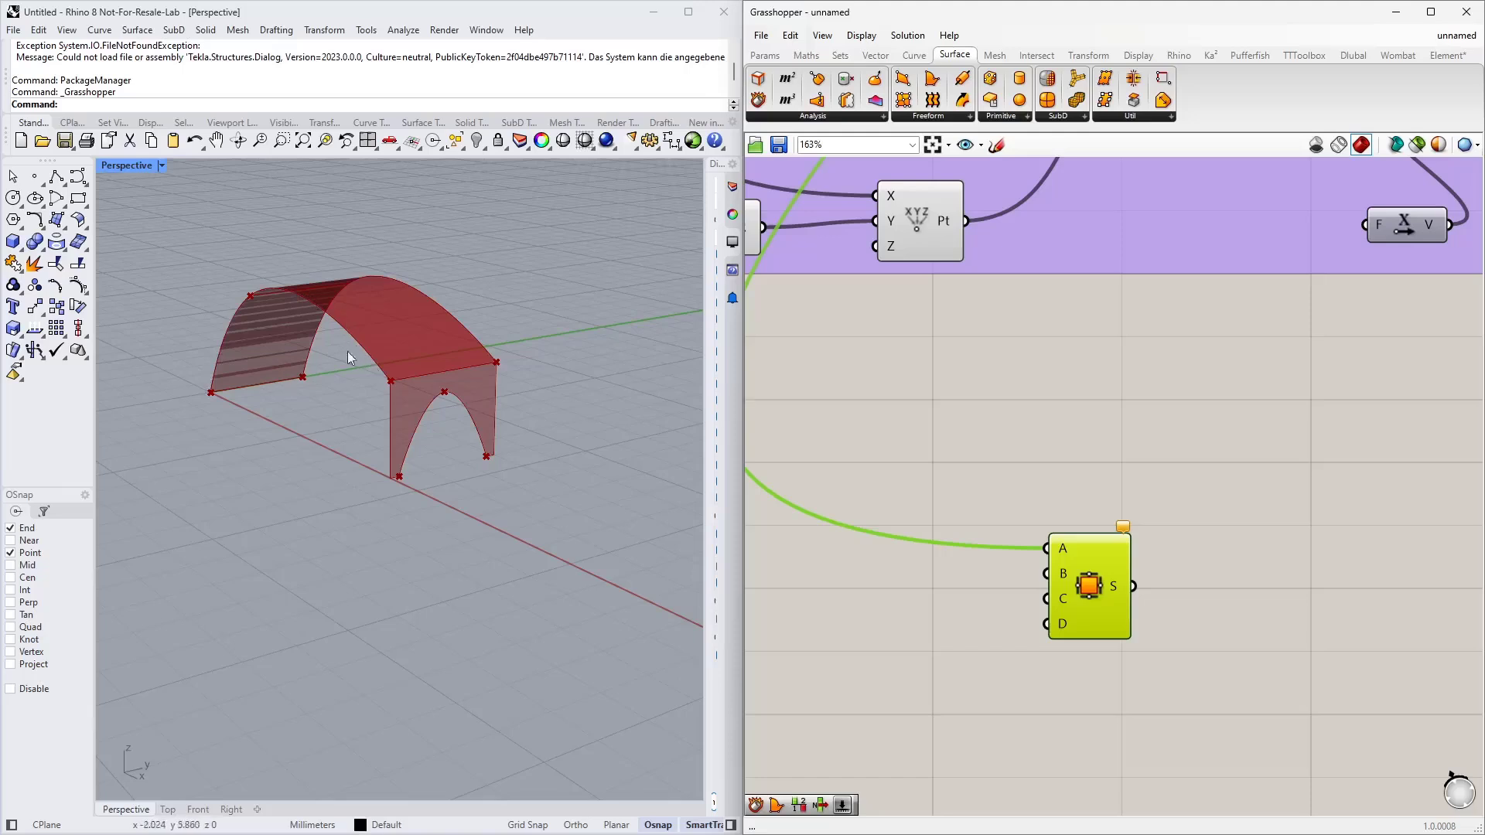
{"action": "scroll", "coordinate": [1050, 474], "scroll_direction": "down", "scroll_amount": 3}
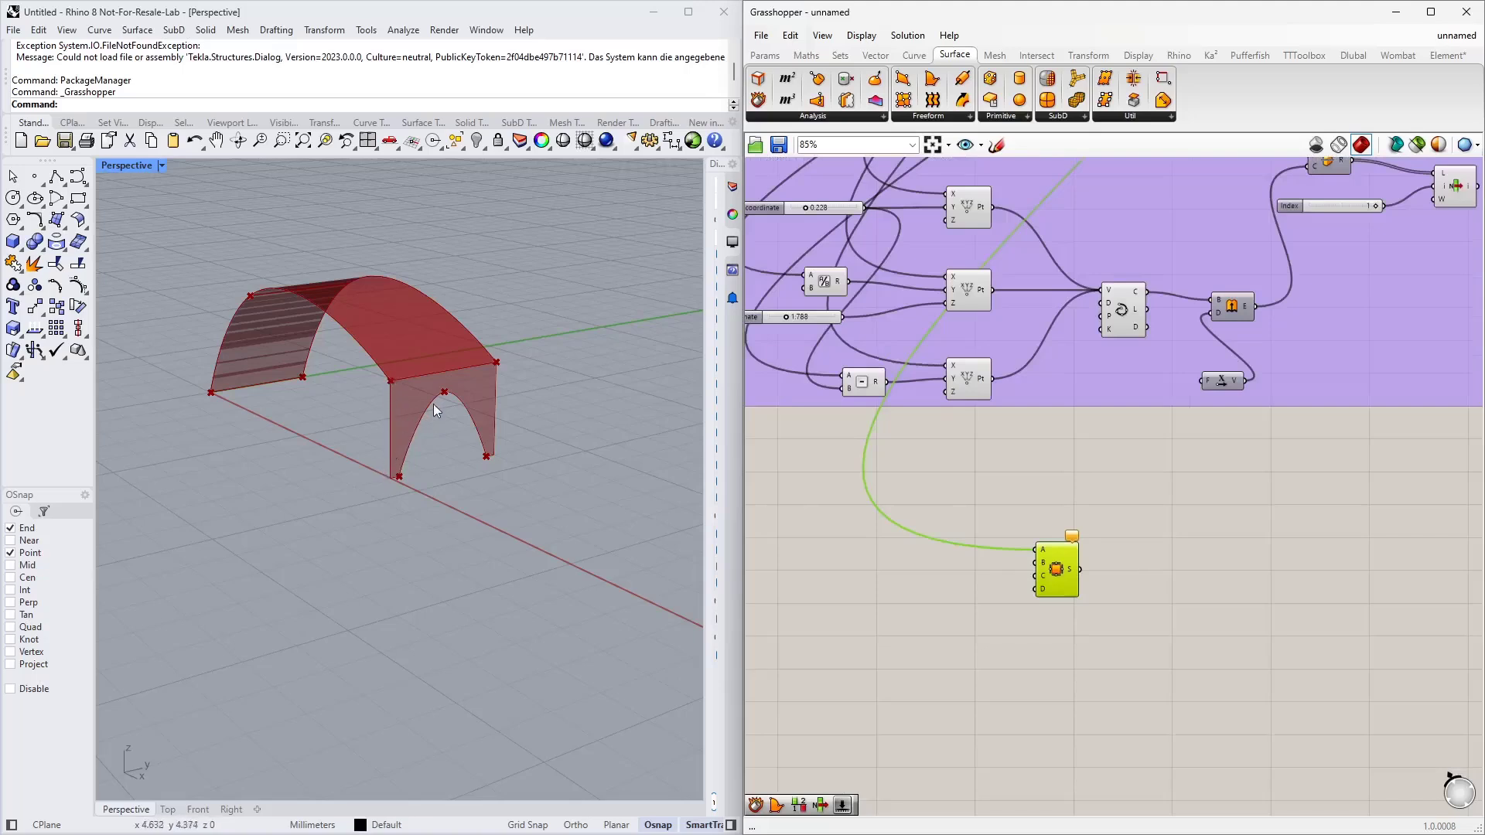
{"action": "left_click", "coordinate": [753, 433]}
{"action": "scroll", "coordinate": [1131, 504], "scroll_direction": "down", "scroll_amount": 2}
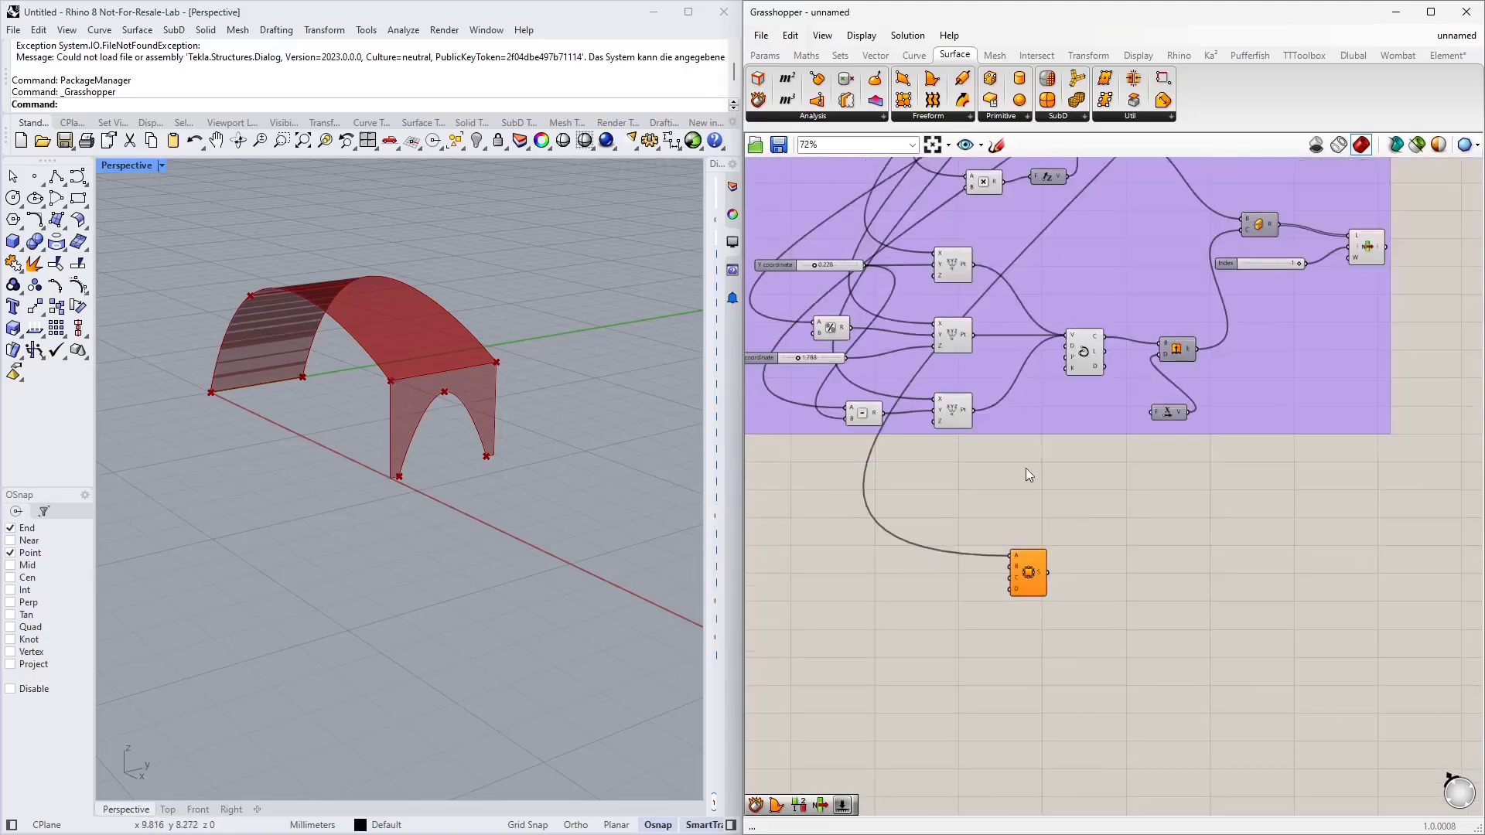
Add a Deconstruct Brep component beside the Edge Surface and feed it the wall piece from the Arc Surface group's List Item
{"action": "double_click", "coordinate": [851, 558]}
{"action": "type", "text": "de"}
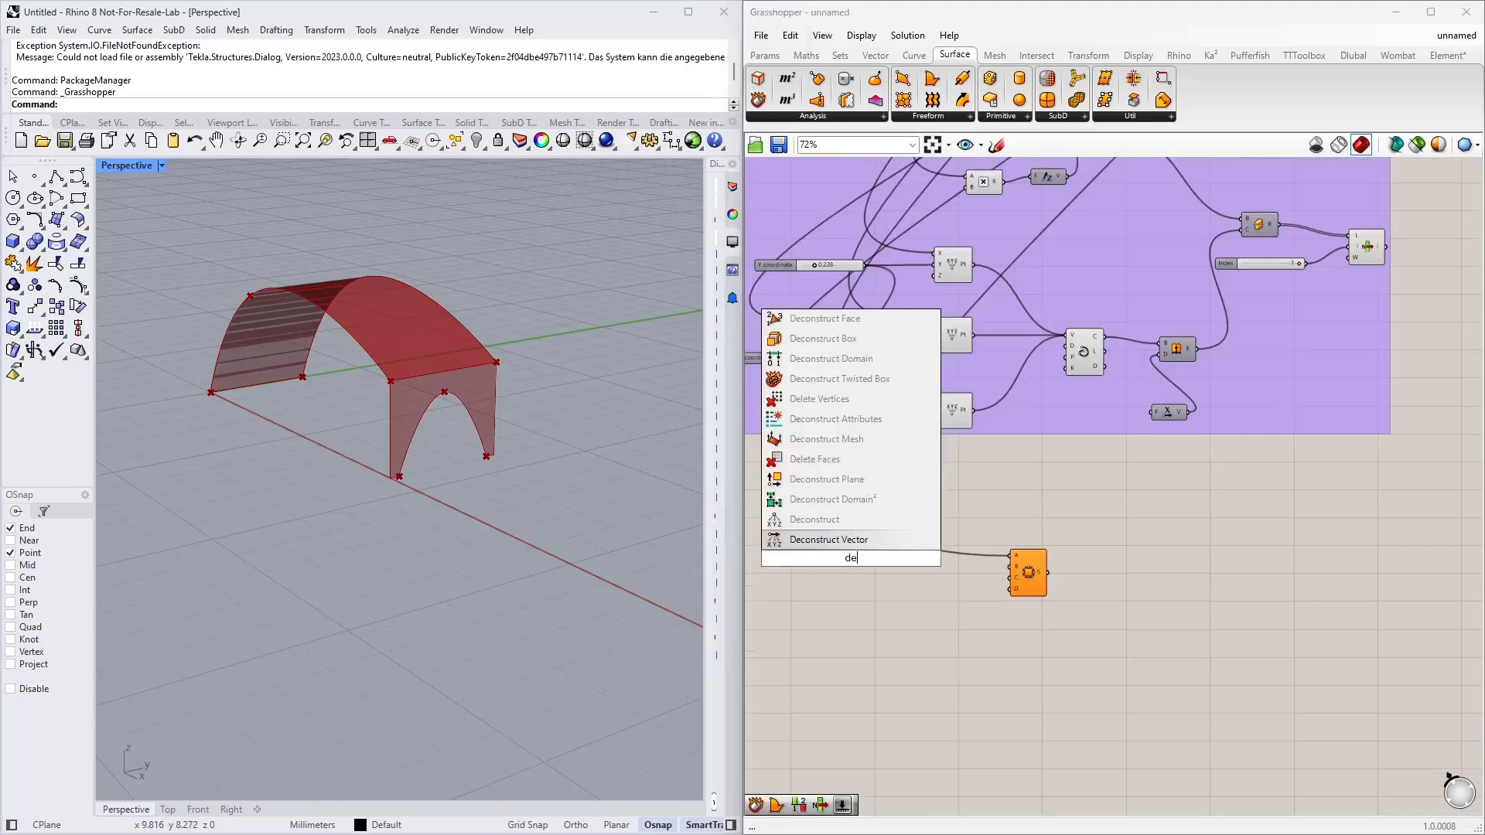
{"action": "type", "text": "c bre"}
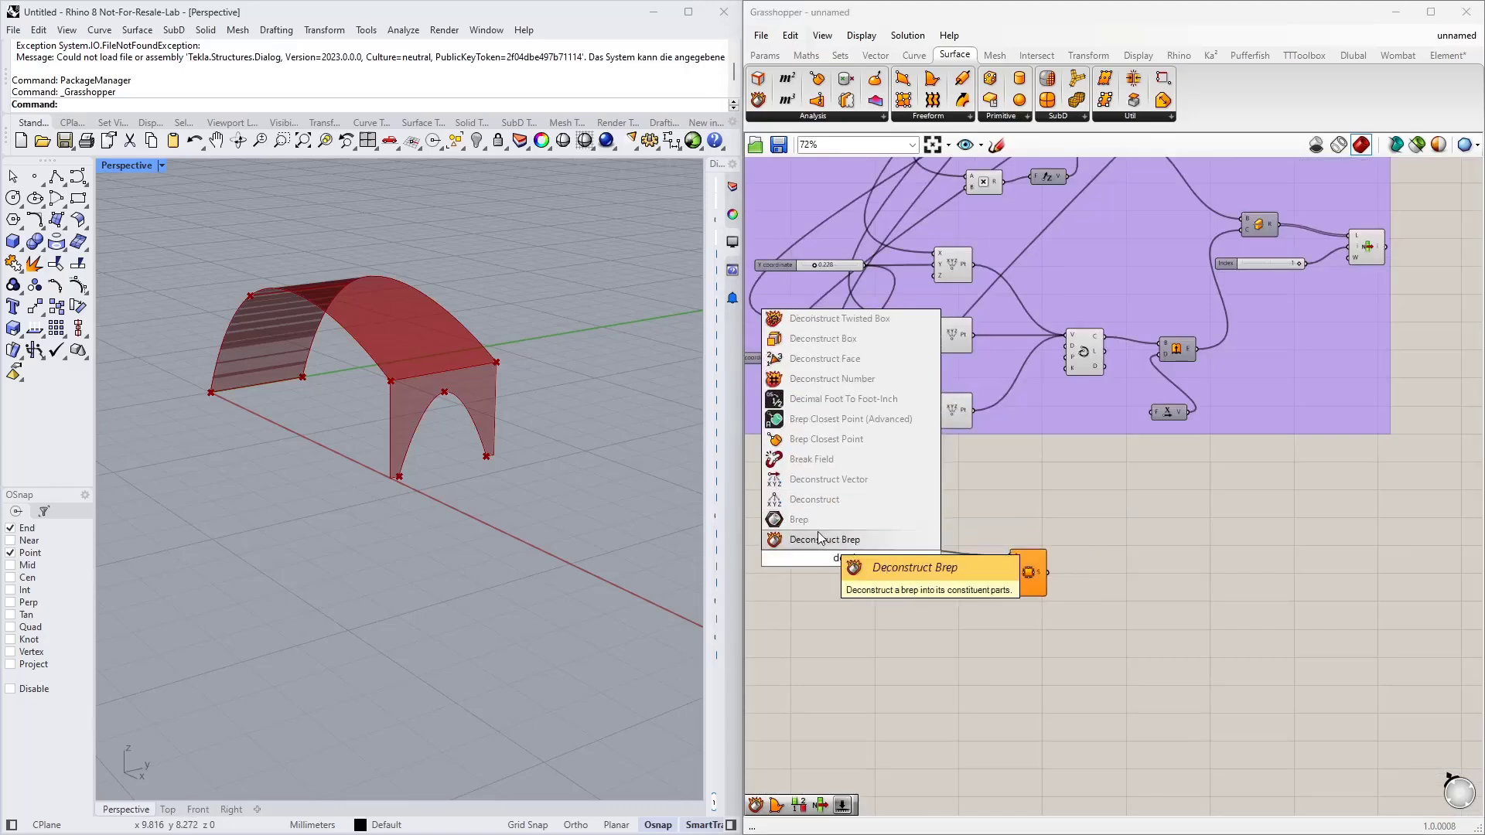
{"action": "left_click", "coordinate": [818, 535]}
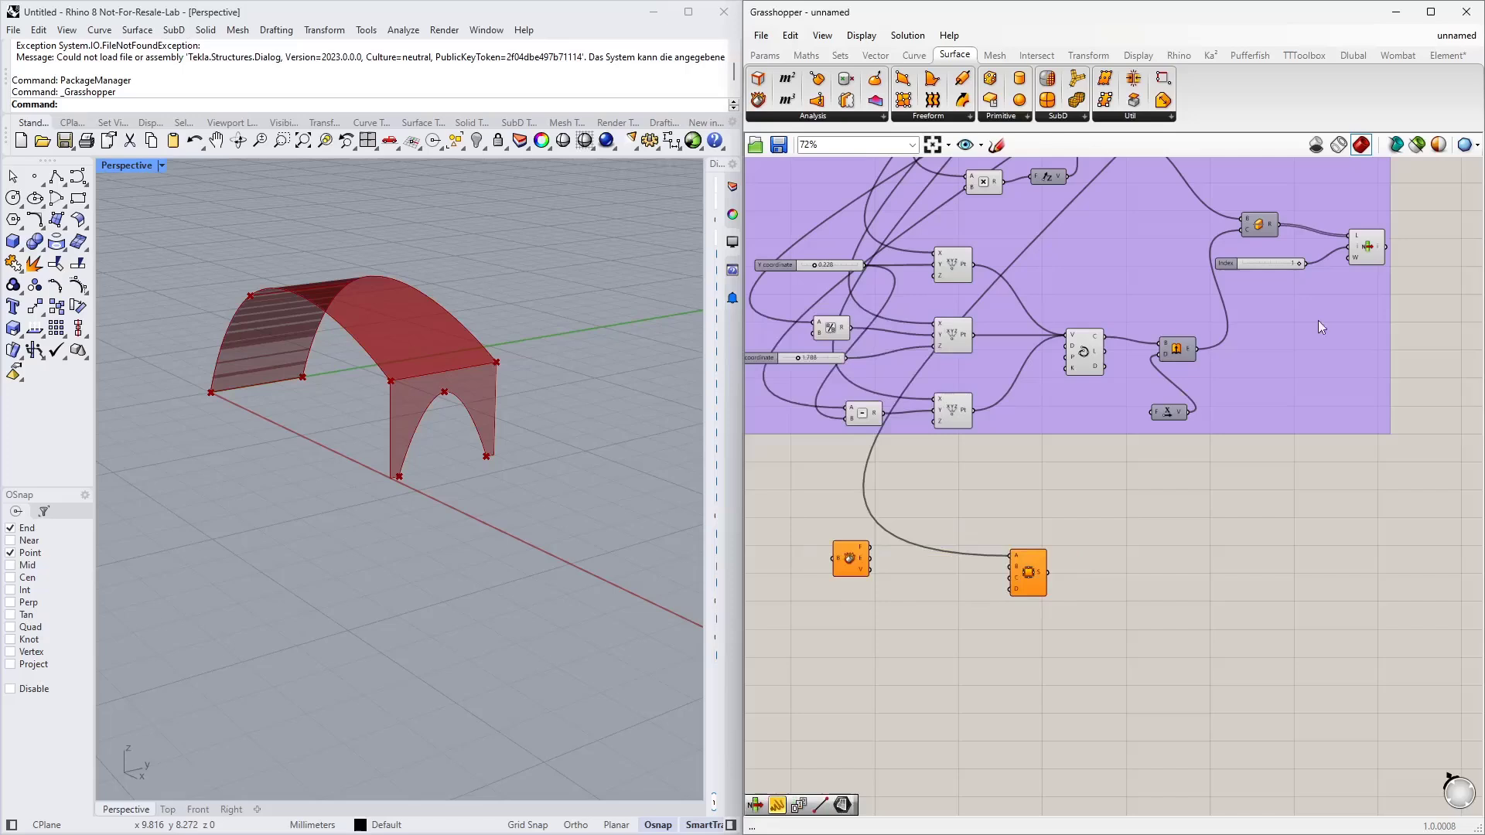
{"action": "left_click", "coordinate": [1363, 246]}
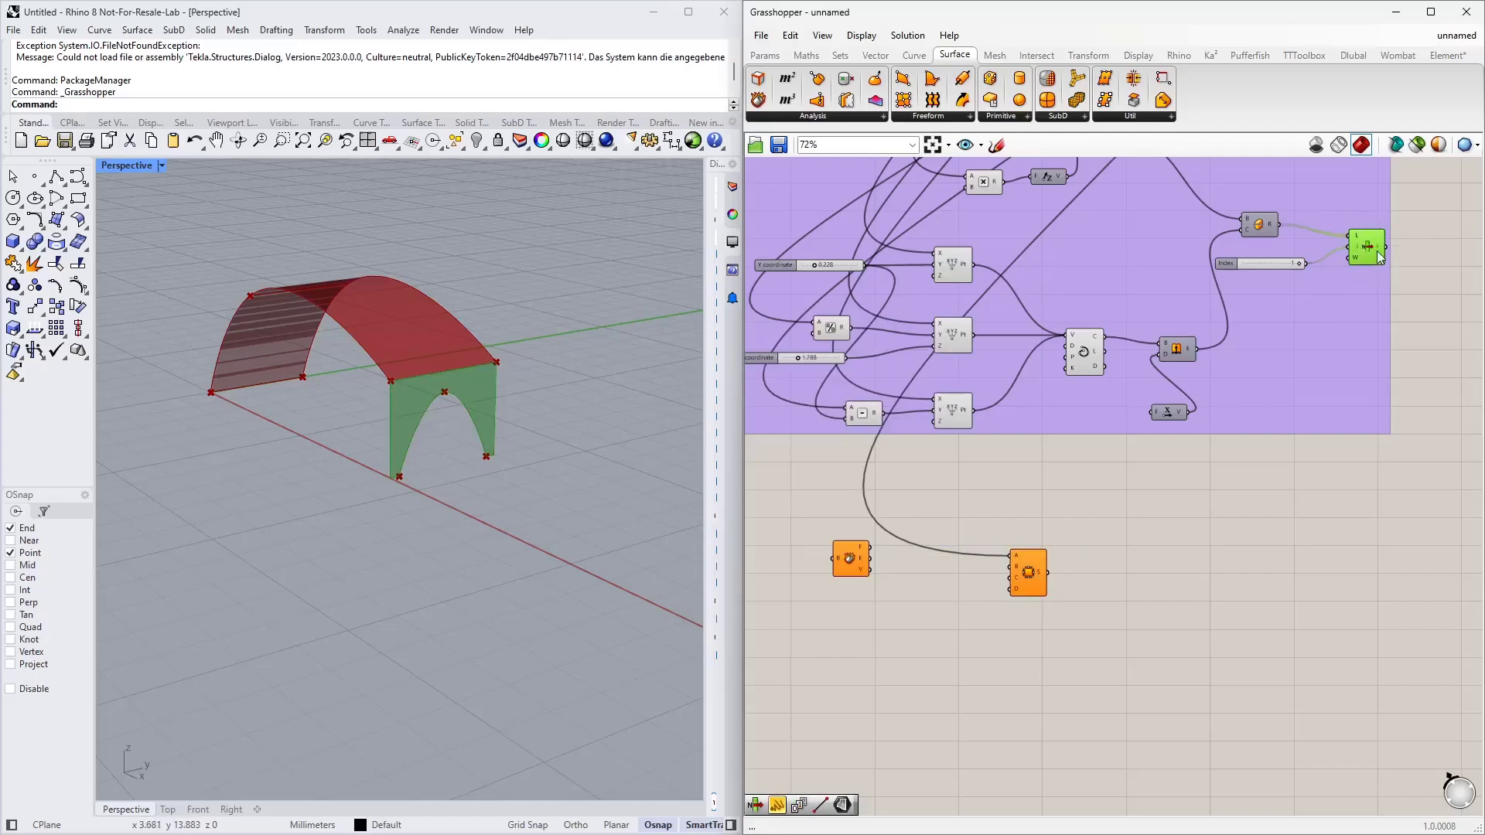
{"action": "left_click_drag", "start_coordinate": [1386, 245], "coordinate": [847, 560]}
{"action": "left_click", "coordinate": [850, 558]}
{"action": "scroll", "coordinate": [837, 576], "scroll_direction": "up", "scroll_amount": 5}
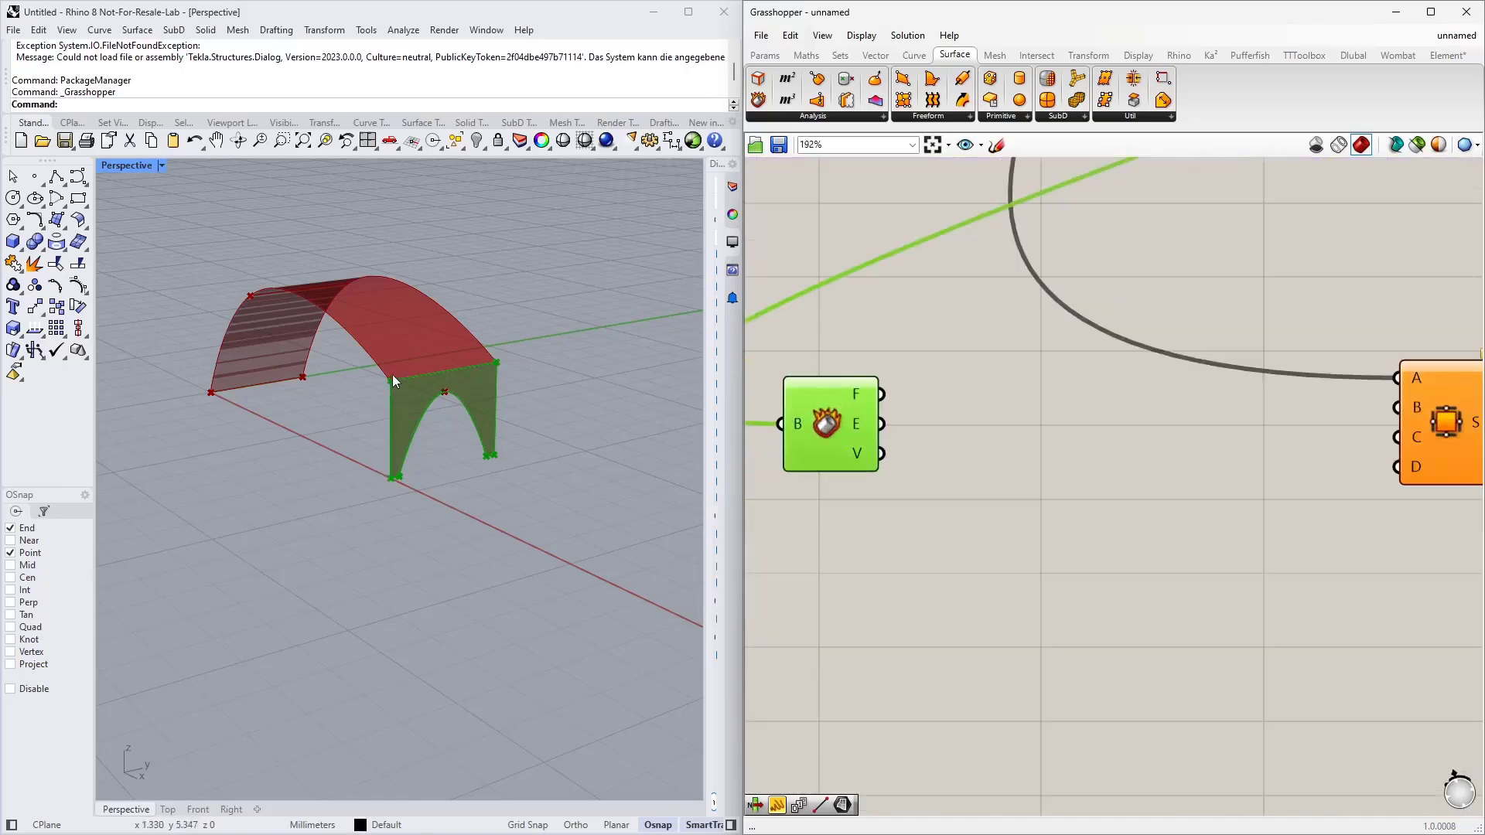
Add a List Item component beside the Deconstruct Brep and connect the faces output F to its list input
{"action": "left_click", "coordinate": [915, 530]}
{"action": "double_click", "coordinate": [914, 528]}
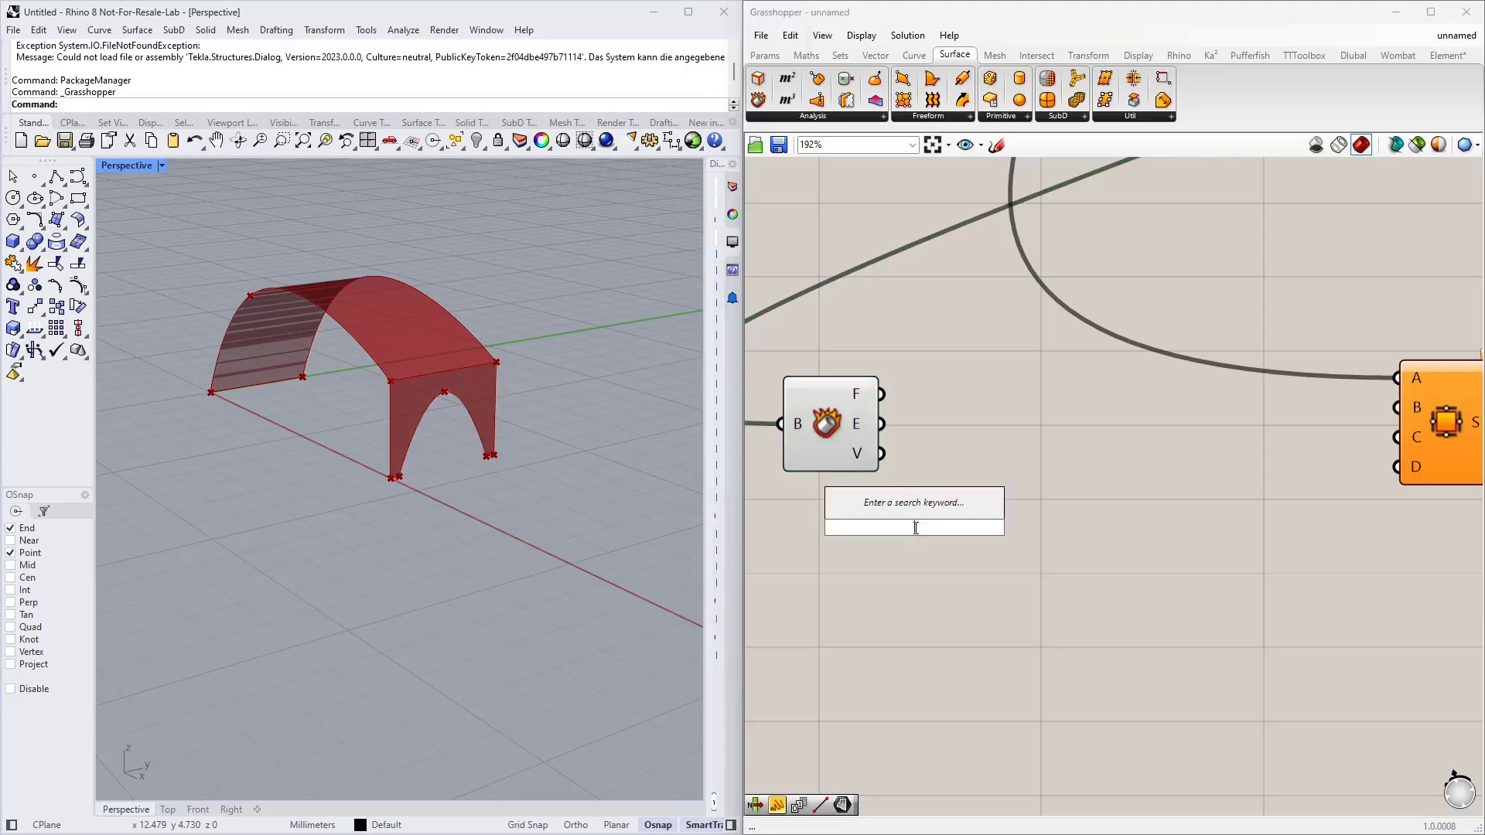
{"action": "type", "text": "list item"}
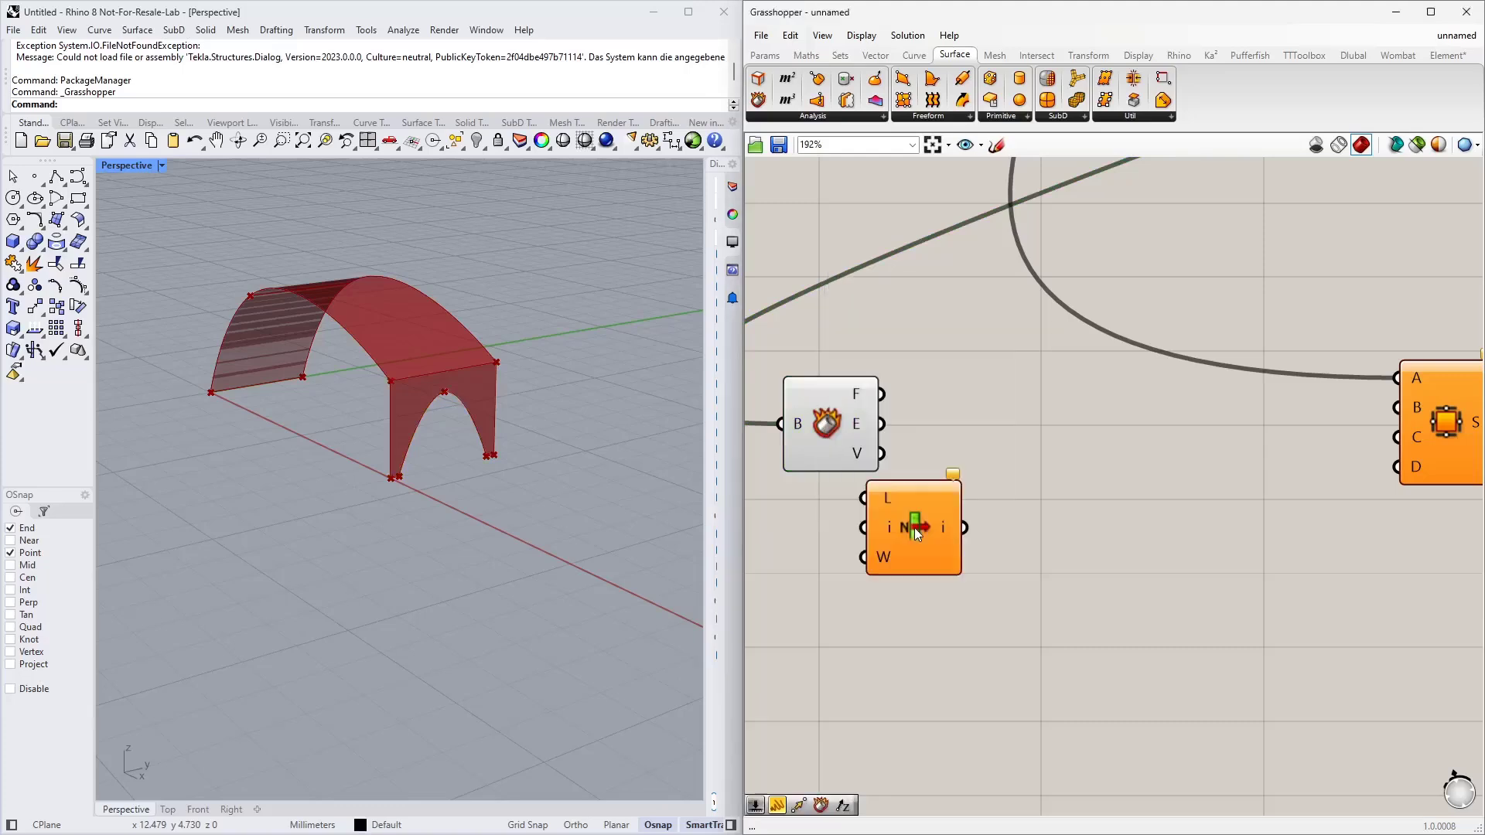
{"action": "key", "text": "Return"}
{"action": "left_click_drag", "start_coordinate": [915, 532], "coordinate": [1078, 516]}
{"action": "left_click_drag", "start_coordinate": [882, 395], "coordinate": [1106, 515]}
{"action": "left_click", "coordinate": [925, 532]}
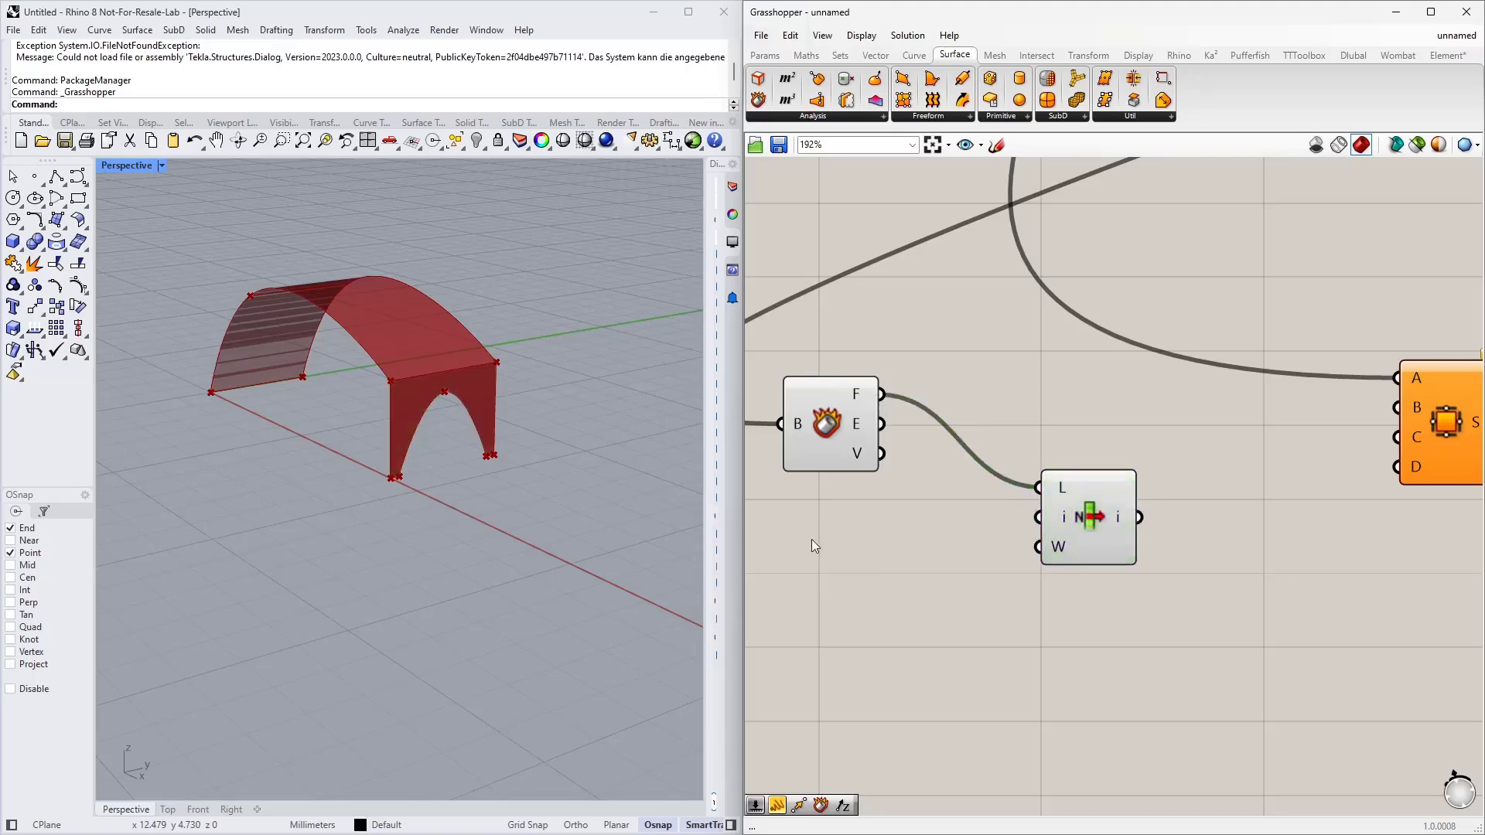
Add a number slider with the value 6 and connect it to the new List Item's index input
{"action": "double_click", "coordinate": [811, 540]}
{"action": "type", "text": "6"}
{"action": "key", "text": "Return"}
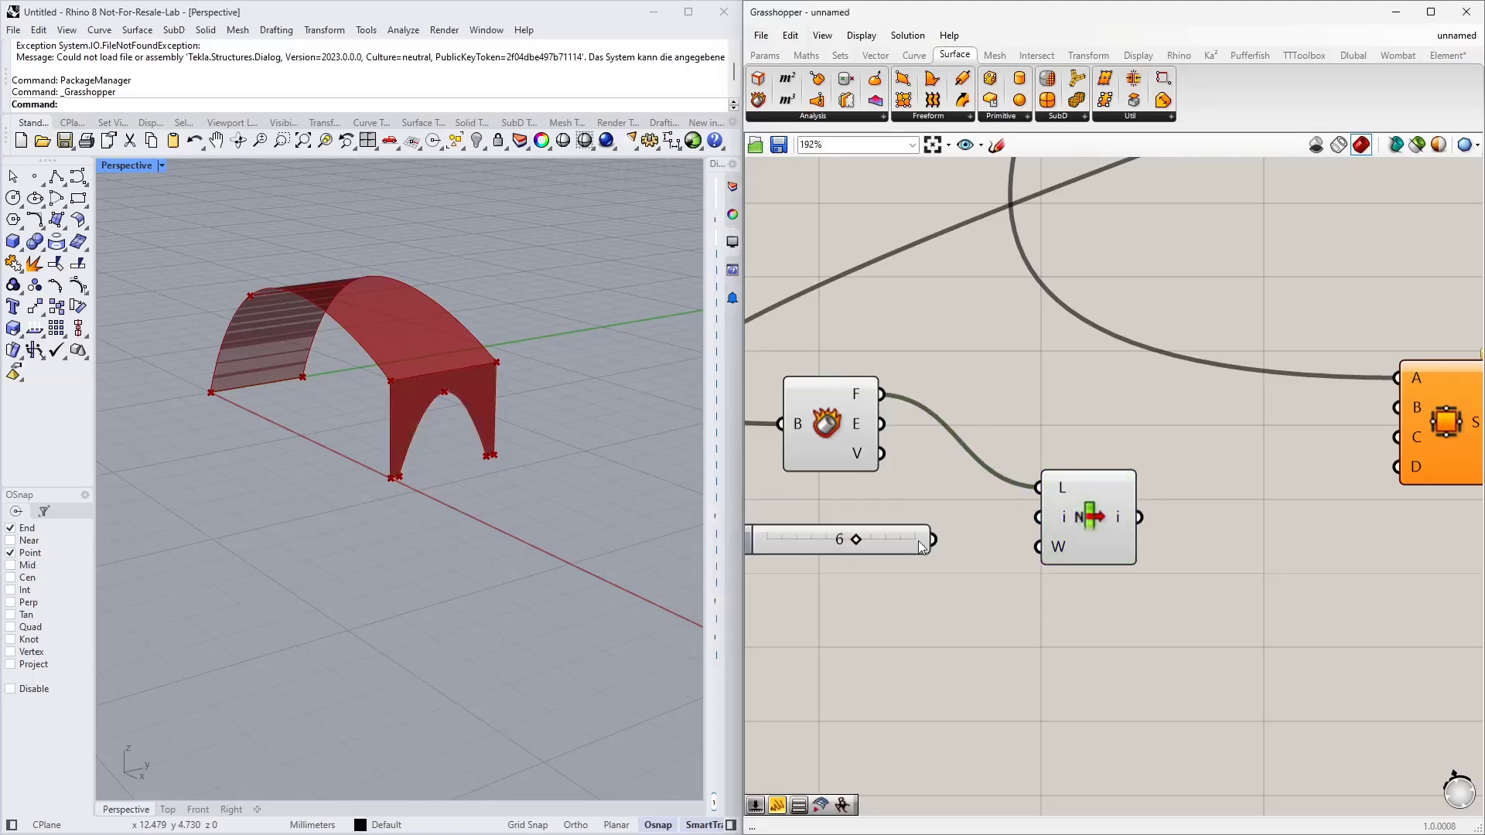
{"action": "left_click_drag", "start_coordinate": [935, 540], "coordinate": [963, 528]}
{"action": "left_click", "coordinate": [1046, 523]}
Set the new Index slider to 0 and replace the List Item's list input with the Deconstruct Brep's edges output E
{"action": "scroll", "coordinate": [448, 426], "scroll_direction": "up", "scroll_amount": 5}
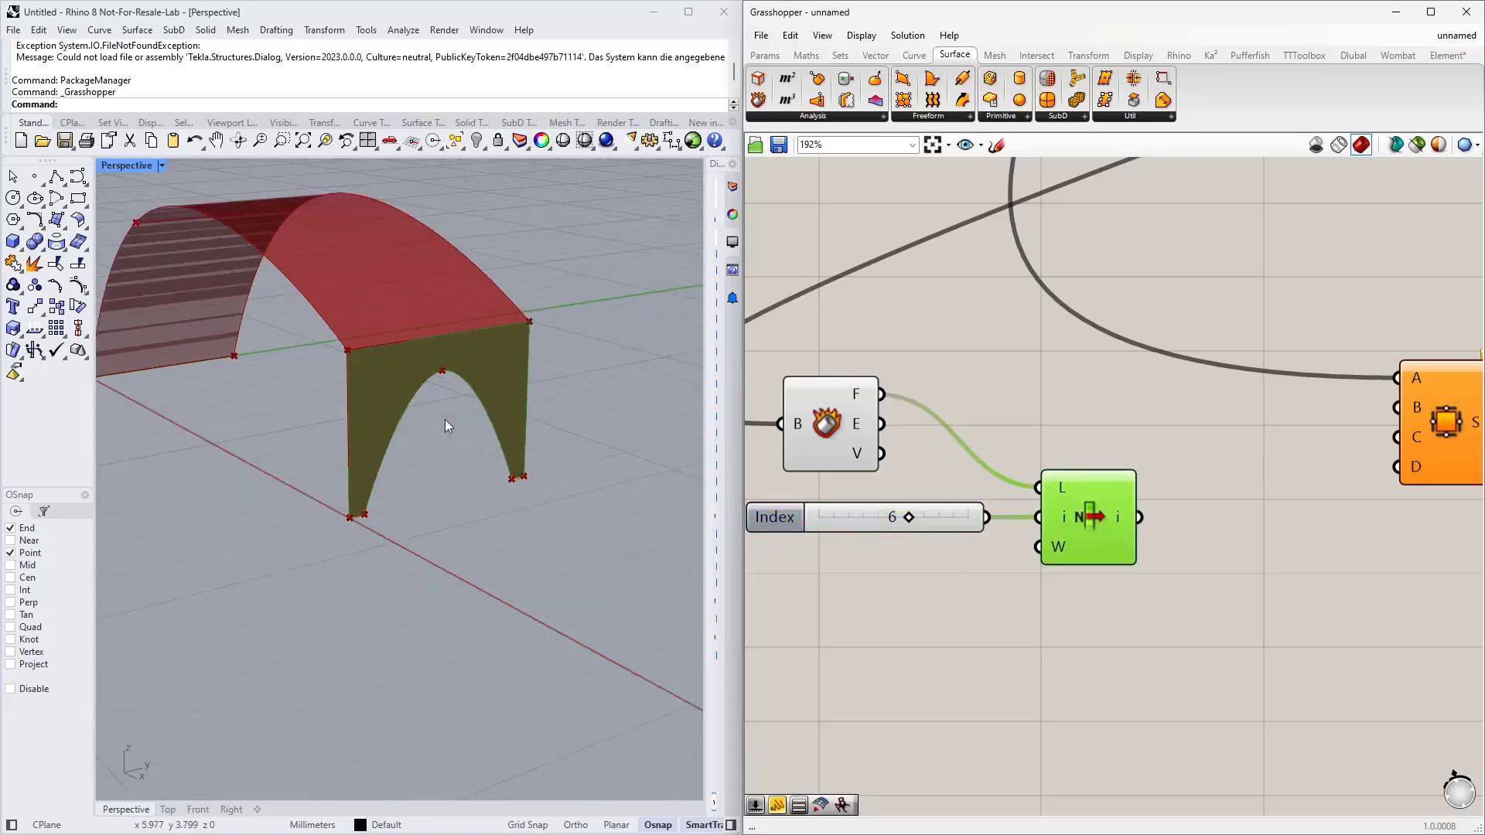
{"action": "left_click", "coordinate": [902, 518]}
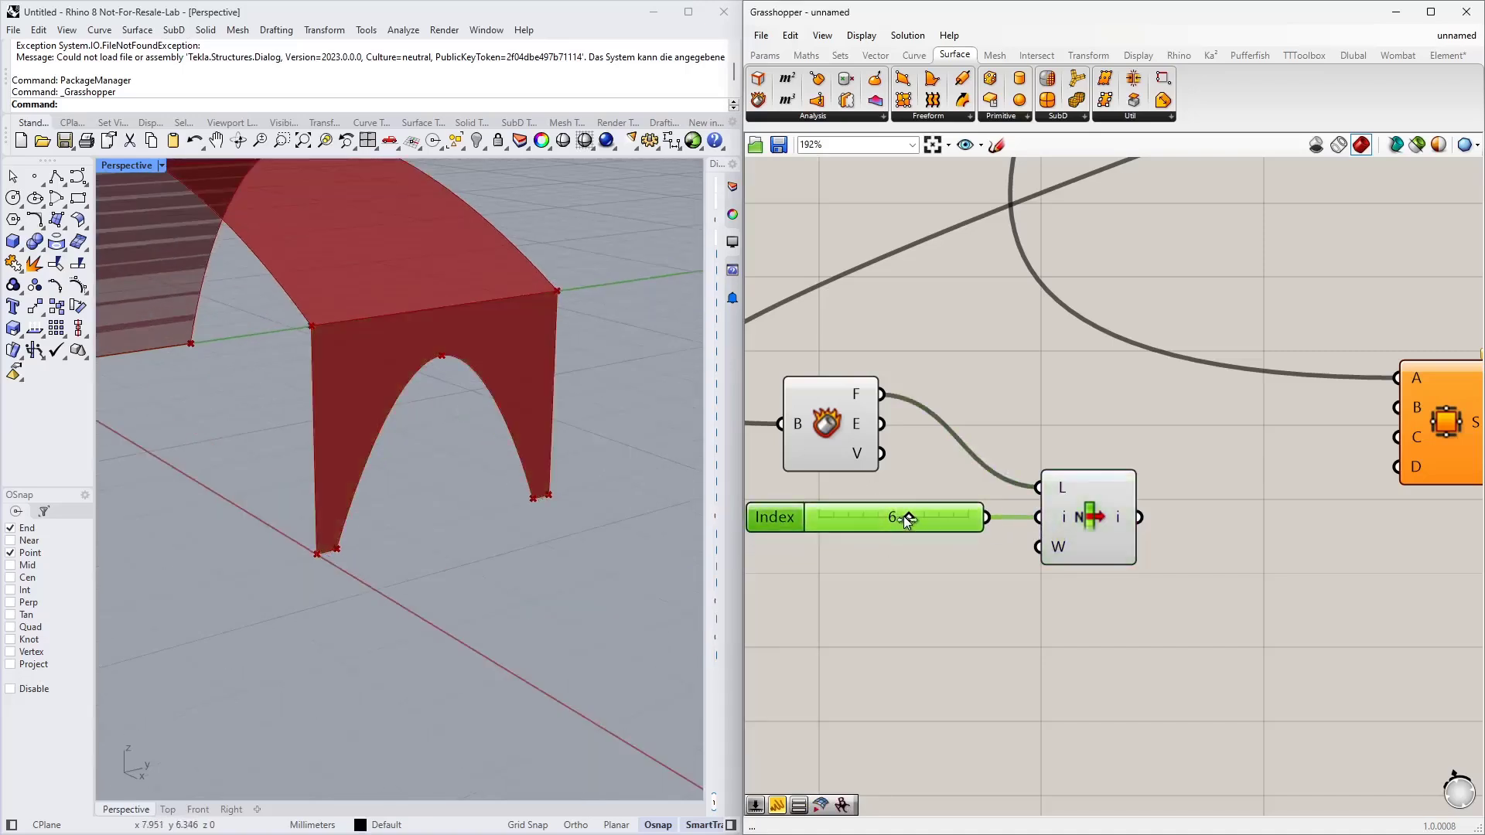
{"action": "left_click", "coordinate": [1098, 520]}
{"action": "left_click_drag", "start_coordinate": [915, 521], "coordinate": [823, 518]}
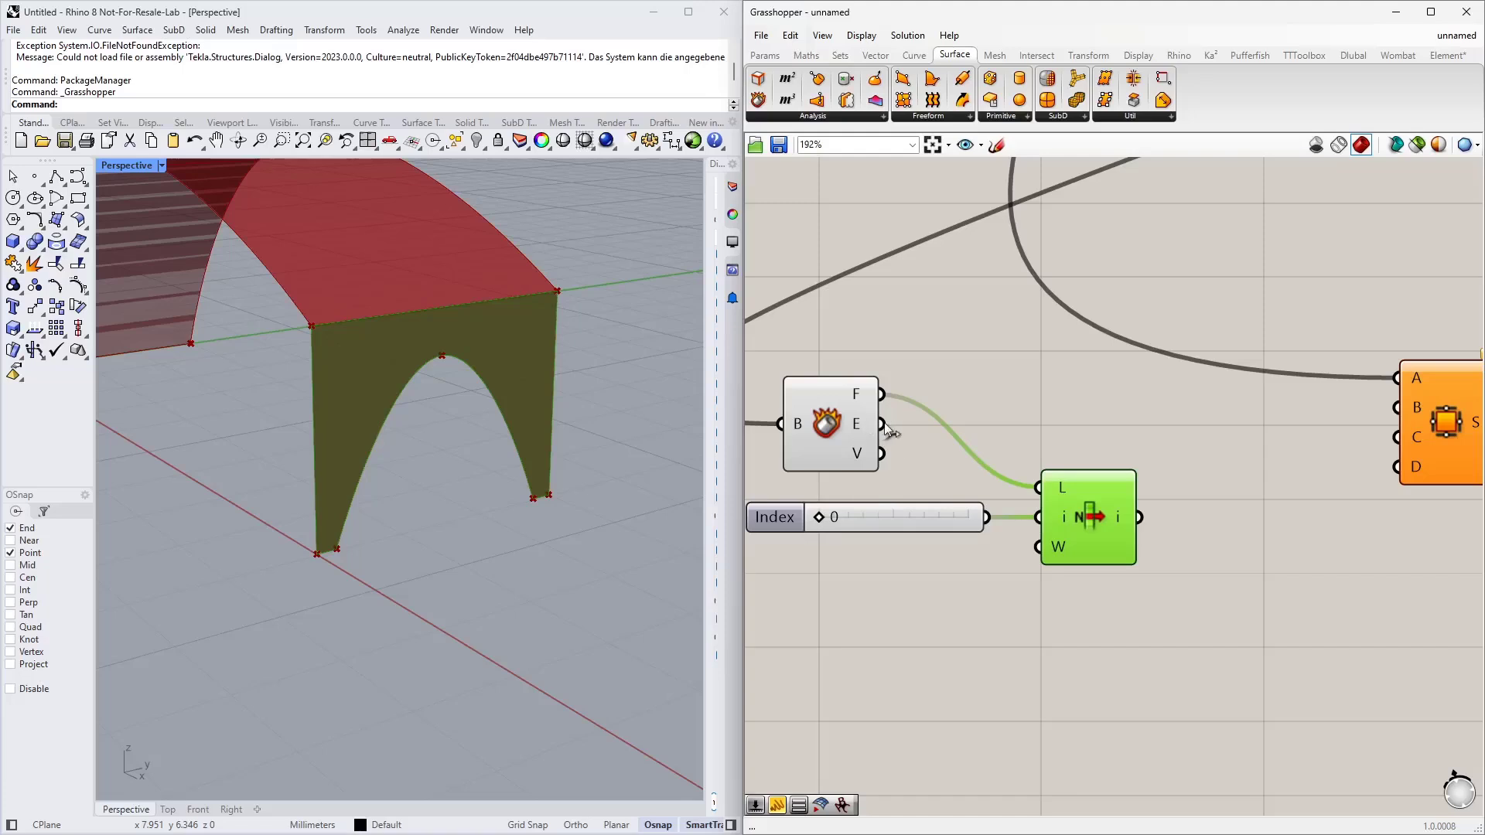
{"action": "left_click_drag", "start_coordinate": [888, 430], "coordinate": [1039, 488]}
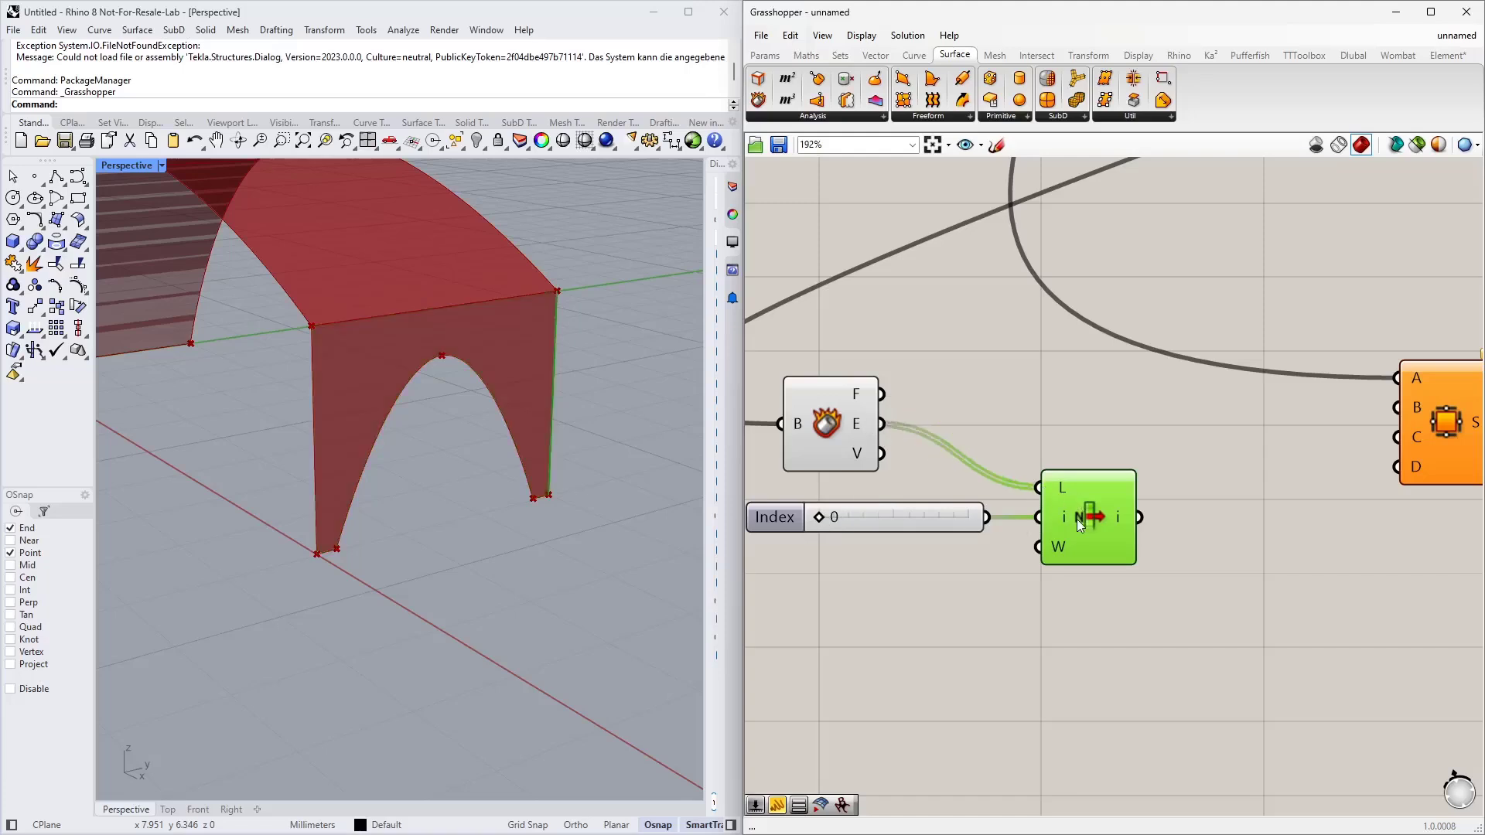
Set the Index slider to 2 to pick the wall's outer vertical edge on the front arch side
{"action": "left_click_drag", "start_coordinate": [826, 516], "coordinate": [852, 514]}
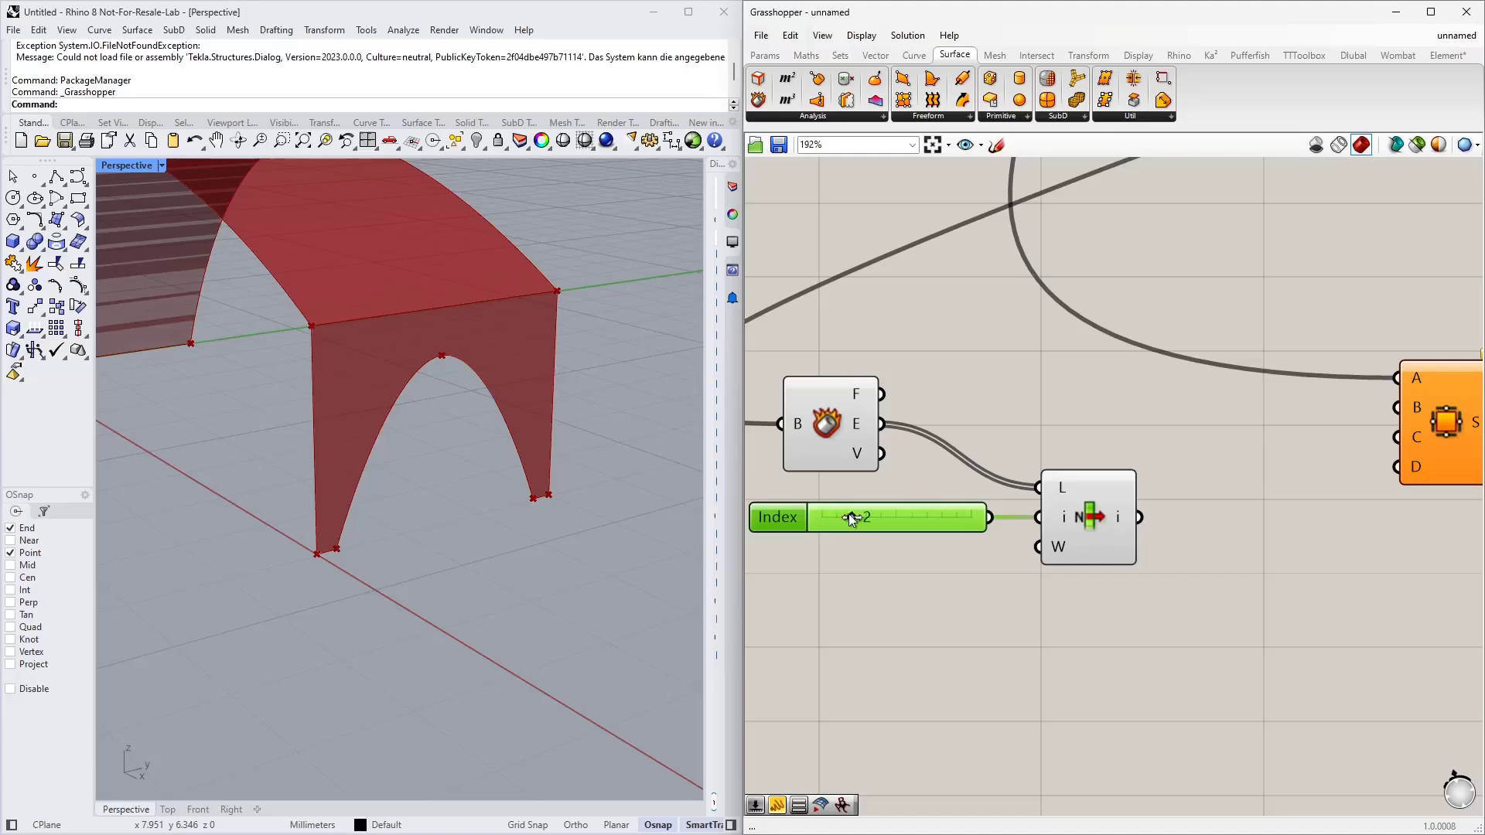
{"action": "left_click", "coordinate": [1076, 510]}
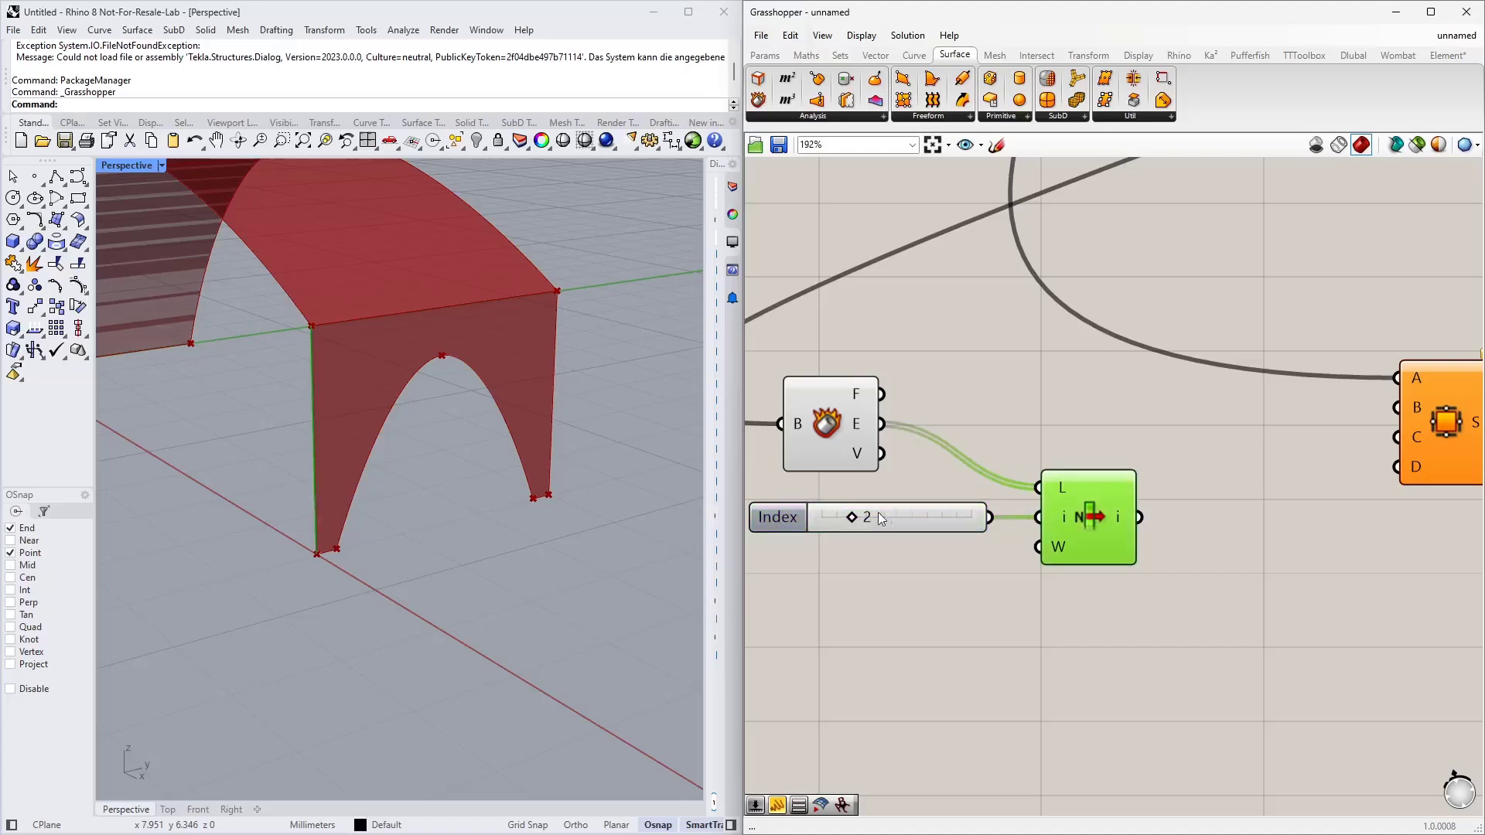
{"action": "mouse_move", "coordinate": [851, 519]}
{"action": "left_mouse_down"}
{"action": "mouse_move", "coordinate": [836, 520]}
{"action": "mouse_move", "coordinate": [851, 518]}
{"action": "left_mouse_up"}
Connect the selected wall edge from the List Item to input B of the Edge Surface and check the resulting surface
{"action": "scroll", "coordinate": [973, 502], "scroll_direction": "down", "scroll_amount": 5}
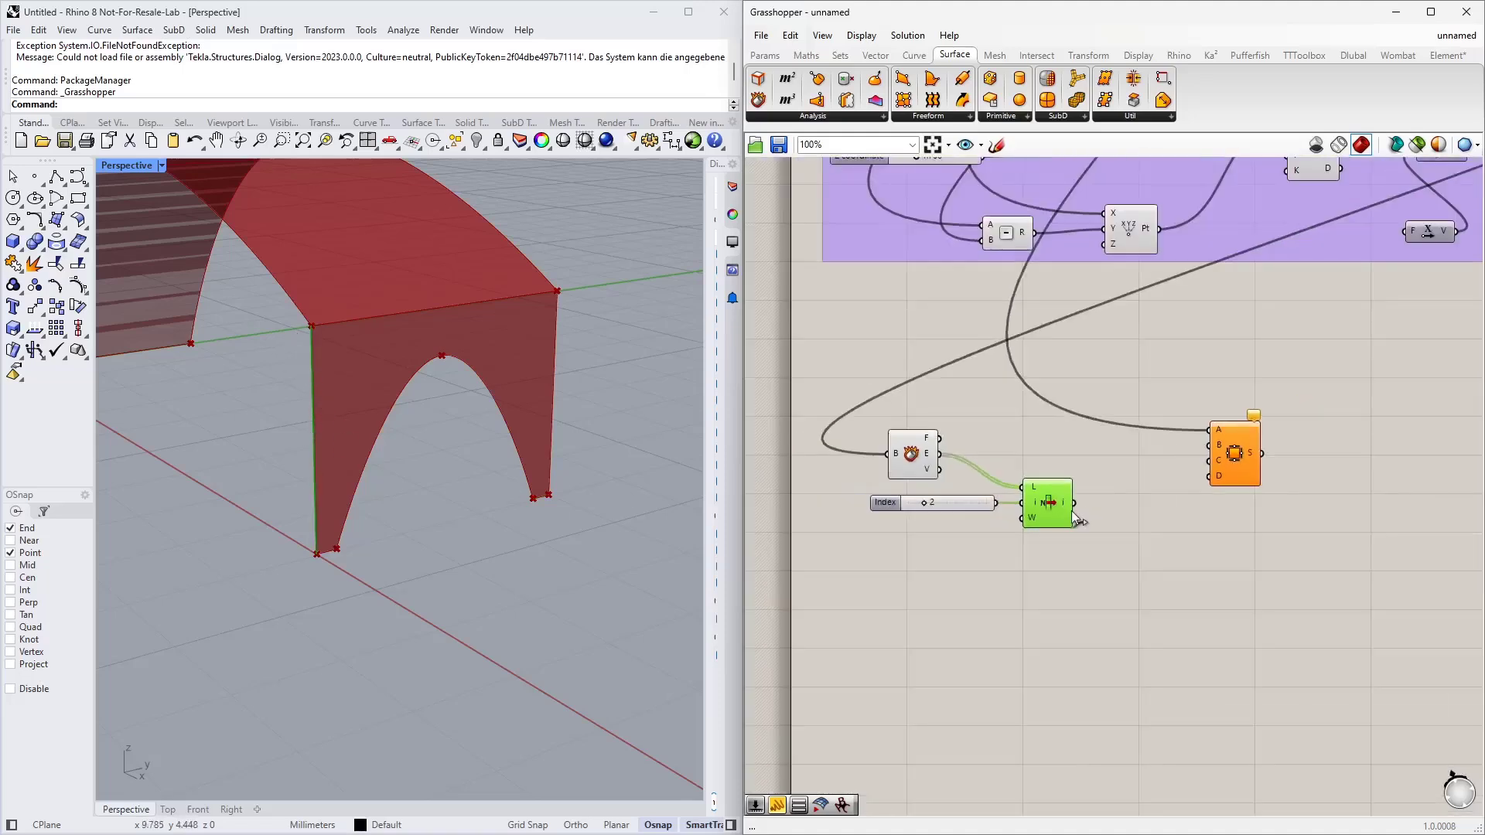
{"action": "left_click_drag", "start_coordinate": [1075, 503], "coordinate": [1210, 445]}
{"action": "scroll", "coordinate": [272, 532], "scroll_direction": "down", "scroll_amount": 3}
{"action": "right_click_drag", "start_coordinate": [272, 532], "coordinate": [337, 563]}
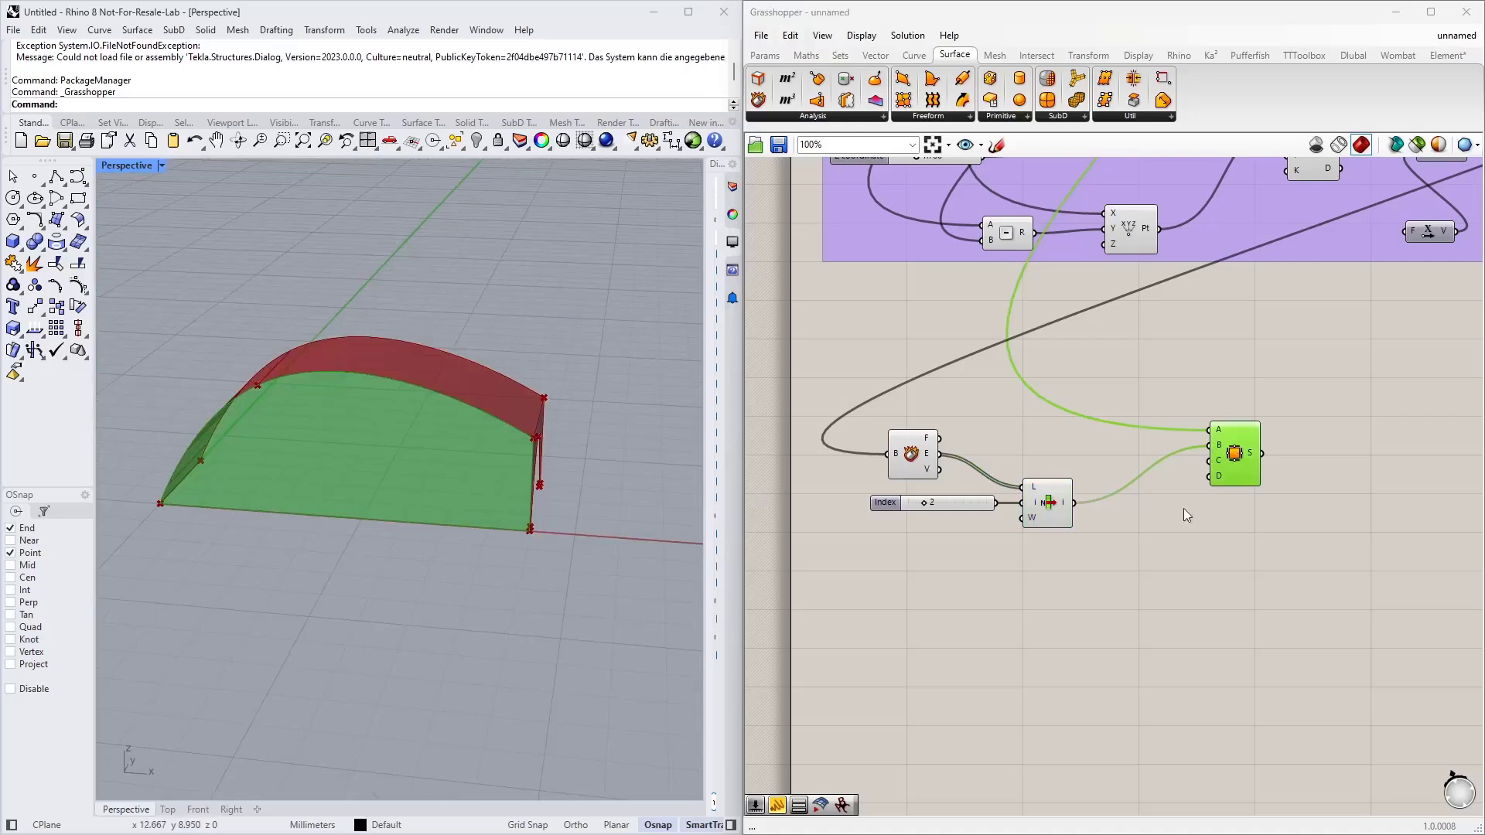
Move the Deconstruct Brep, Index slider and List Item together up and closer to the Edge Surface
{"action": "left_click_drag", "start_coordinate": [1127, 577], "coordinate": [846, 415]}
{"action": "left_click_drag", "start_coordinate": [1034, 507], "coordinate": [1068, 452]}
{"action": "left_click", "coordinate": [1036, 527]}
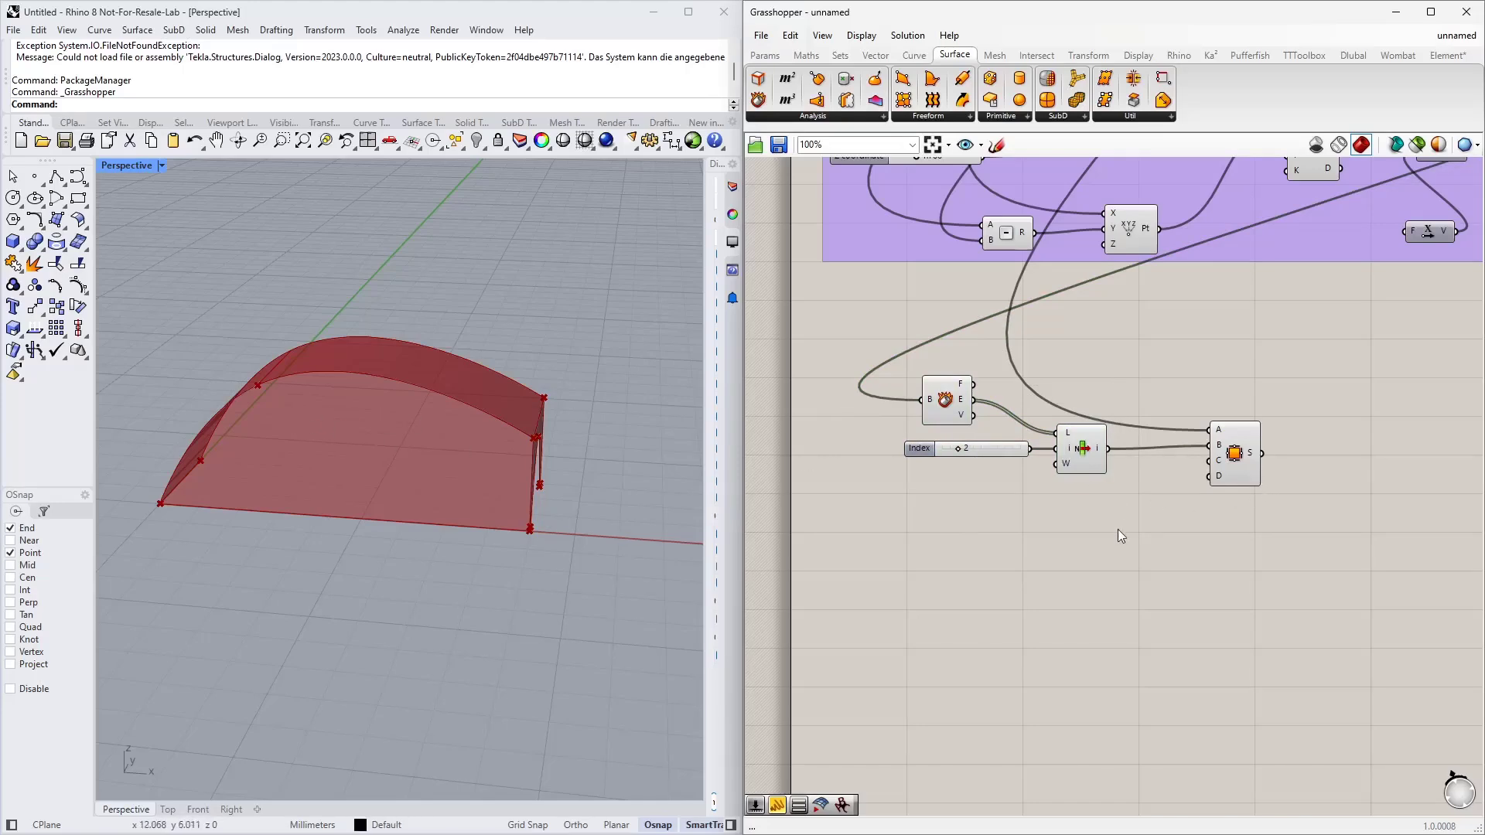
Add a Rectangle 2Pt component below the Edge Surface chain and shift it slightly down
{"action": "scroll", "coordinate": [1083, 511], "scroll_direction": "down", "scroll_amount": 3}
{"action": "scroll", "coordinate": [947, 490], "scroll_direction": "up", "scroll_amount": 2}
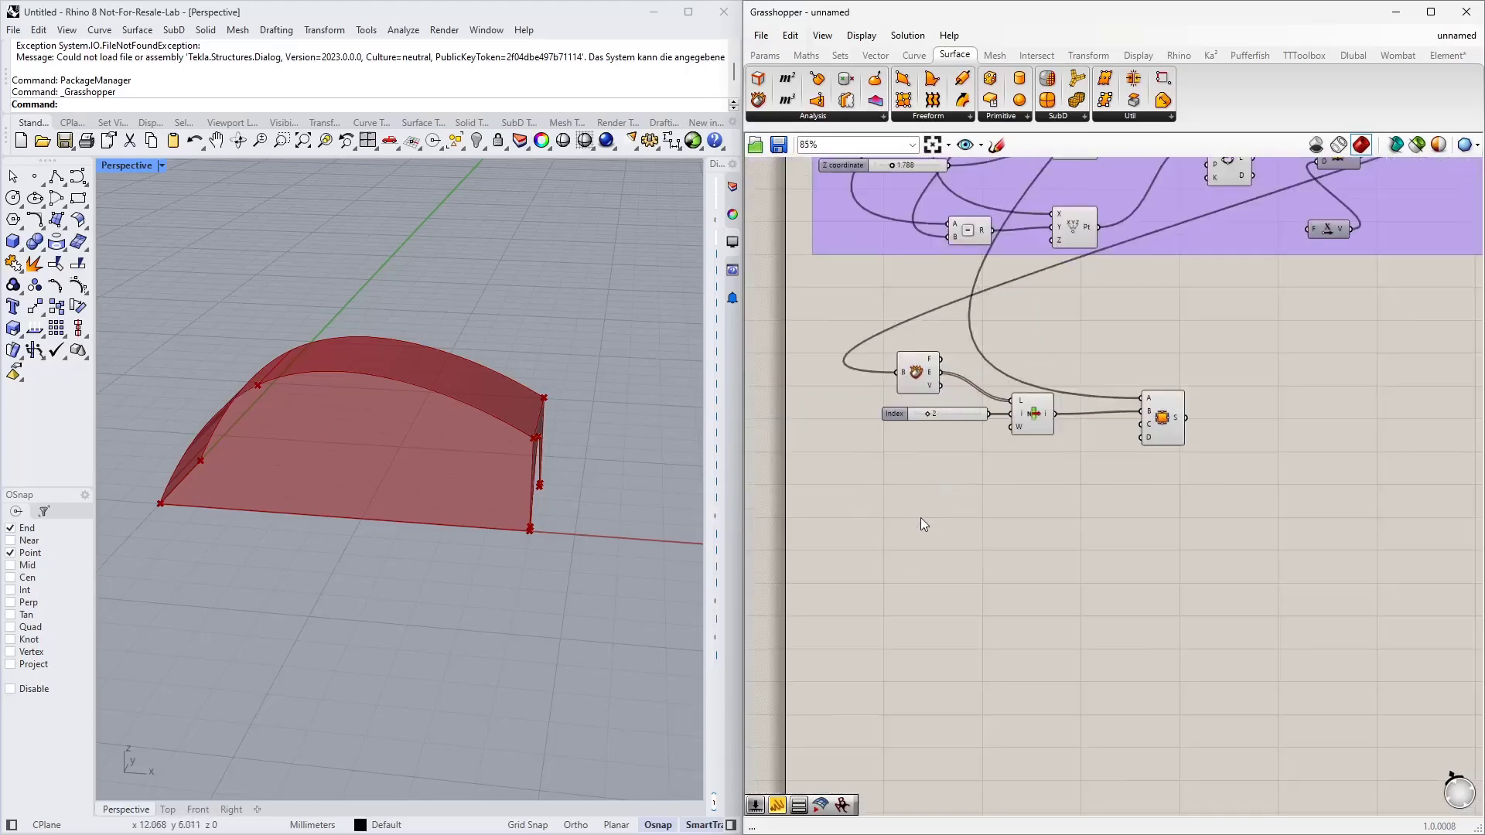
{"action": "double_click", "coordinate": [1044, 565]}
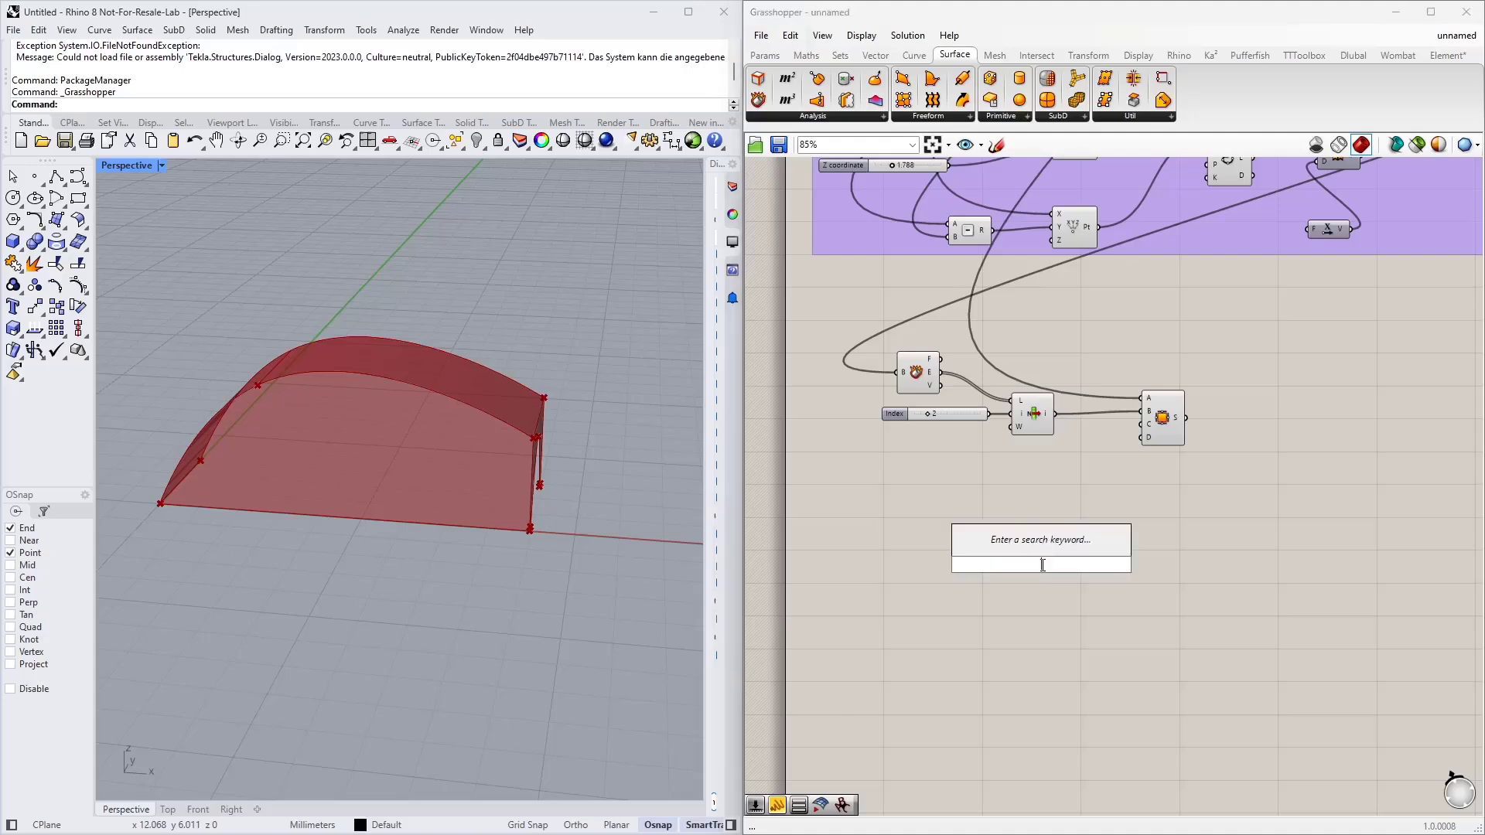
{"action": "type", "text": "rec"}
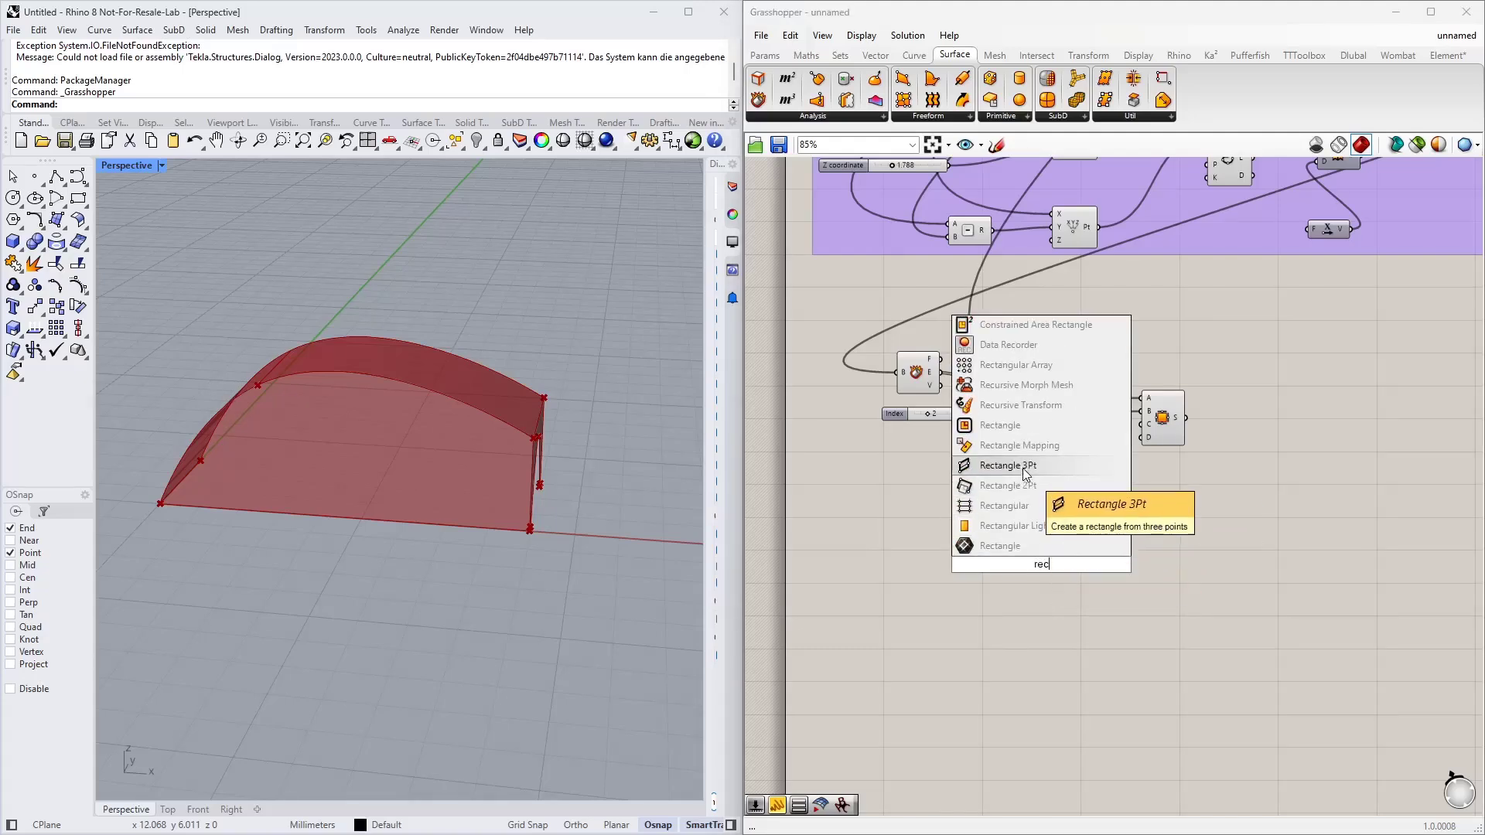
{"action": "left_click", "coordinate": [1042, 486]}
{"action": "left_click", "coordinate": [1041, 560]}
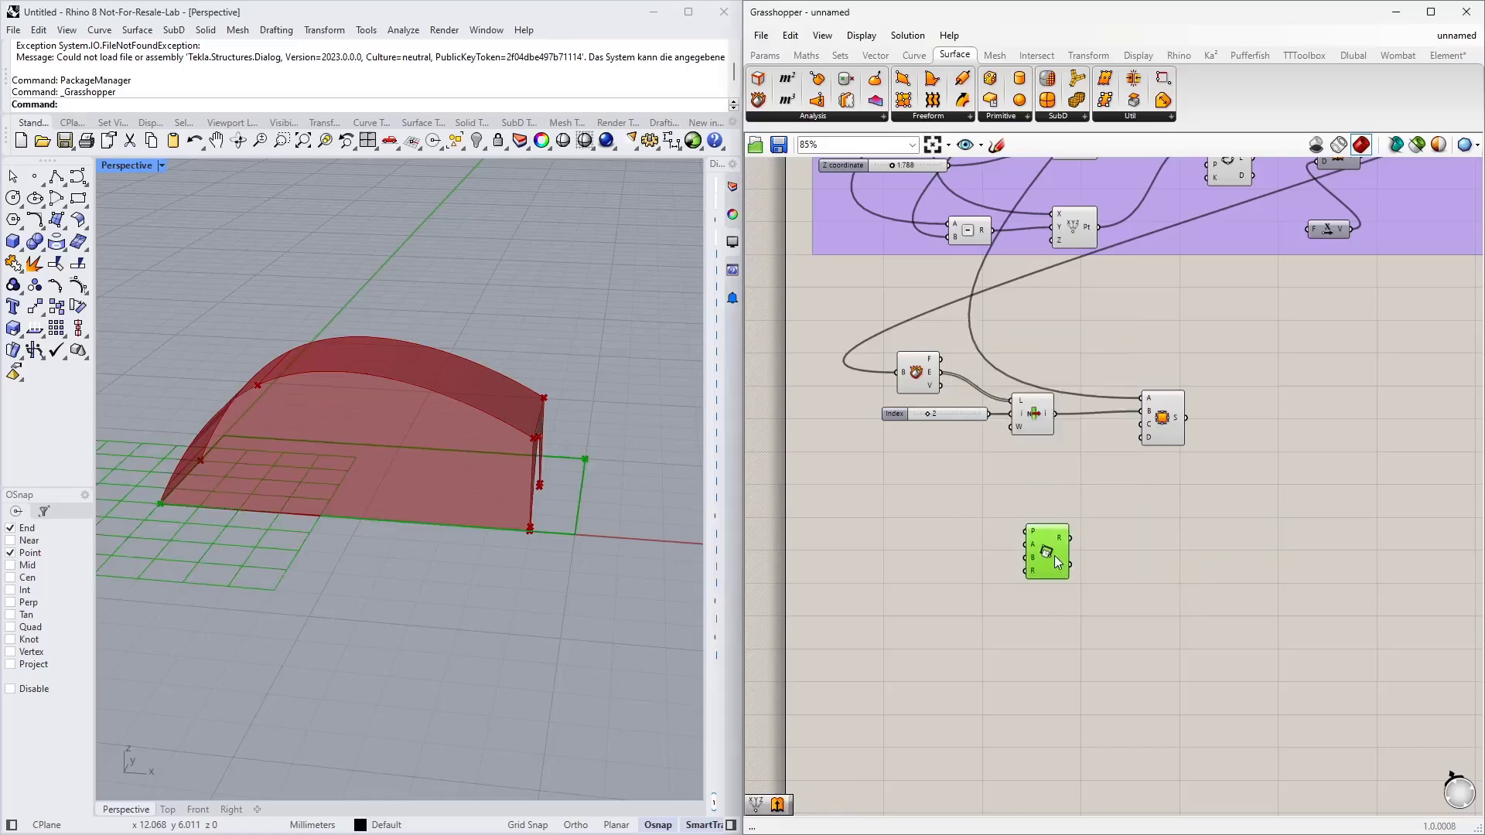
{"action": "scroll", "coordinate": [941, 559], "scroll_direction": "up", "scroll_amount": 3}
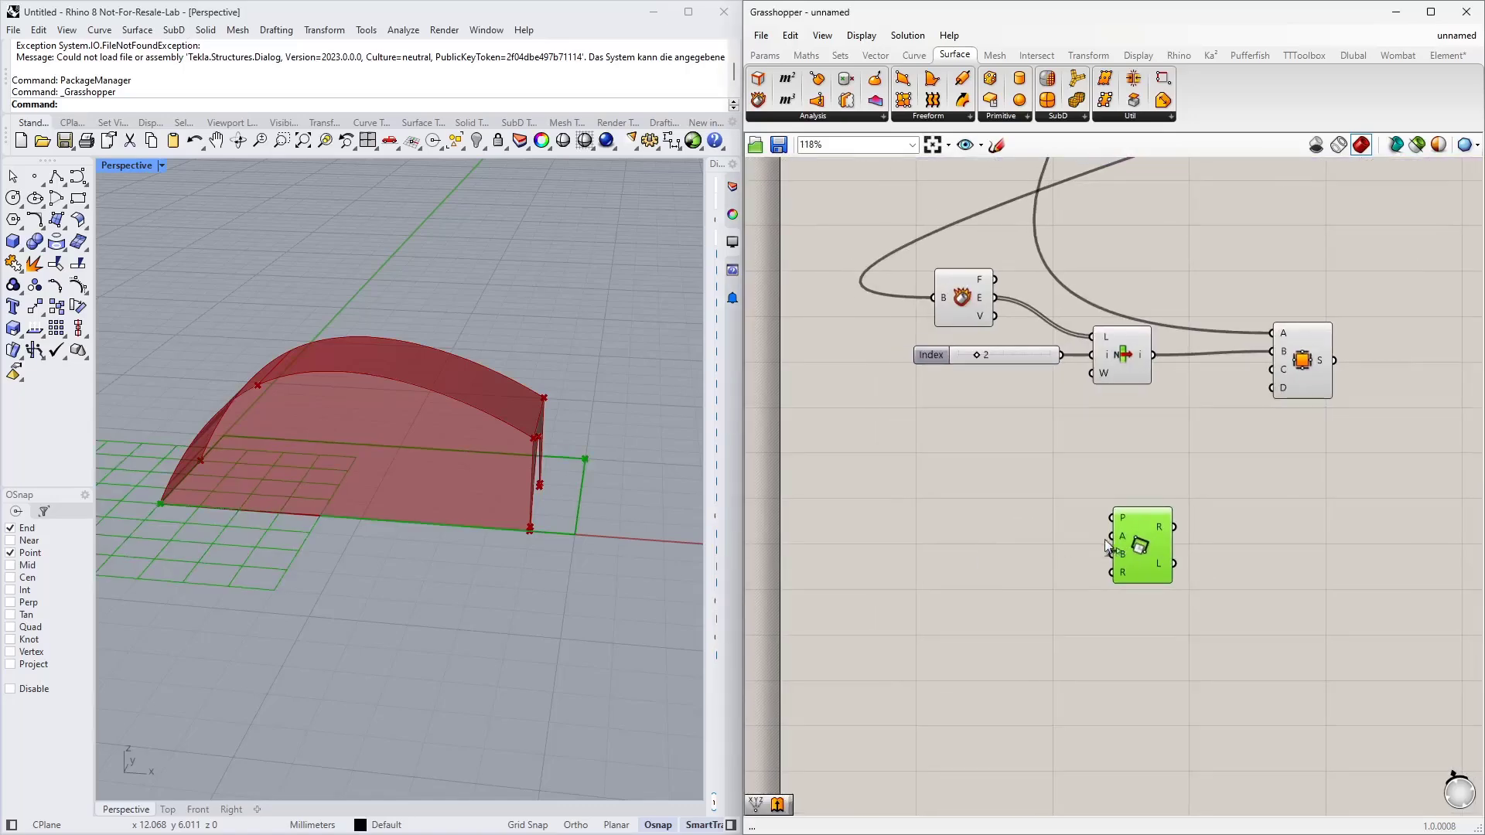
{"action": "scroll", "coordinate": [1120, 544], "scroll_direction": "up", "scroll_amount": 4}
{"action": "scroll", "coordinate": [1162, 544], "scroll_direction": "down", "scroll_amount": 4}
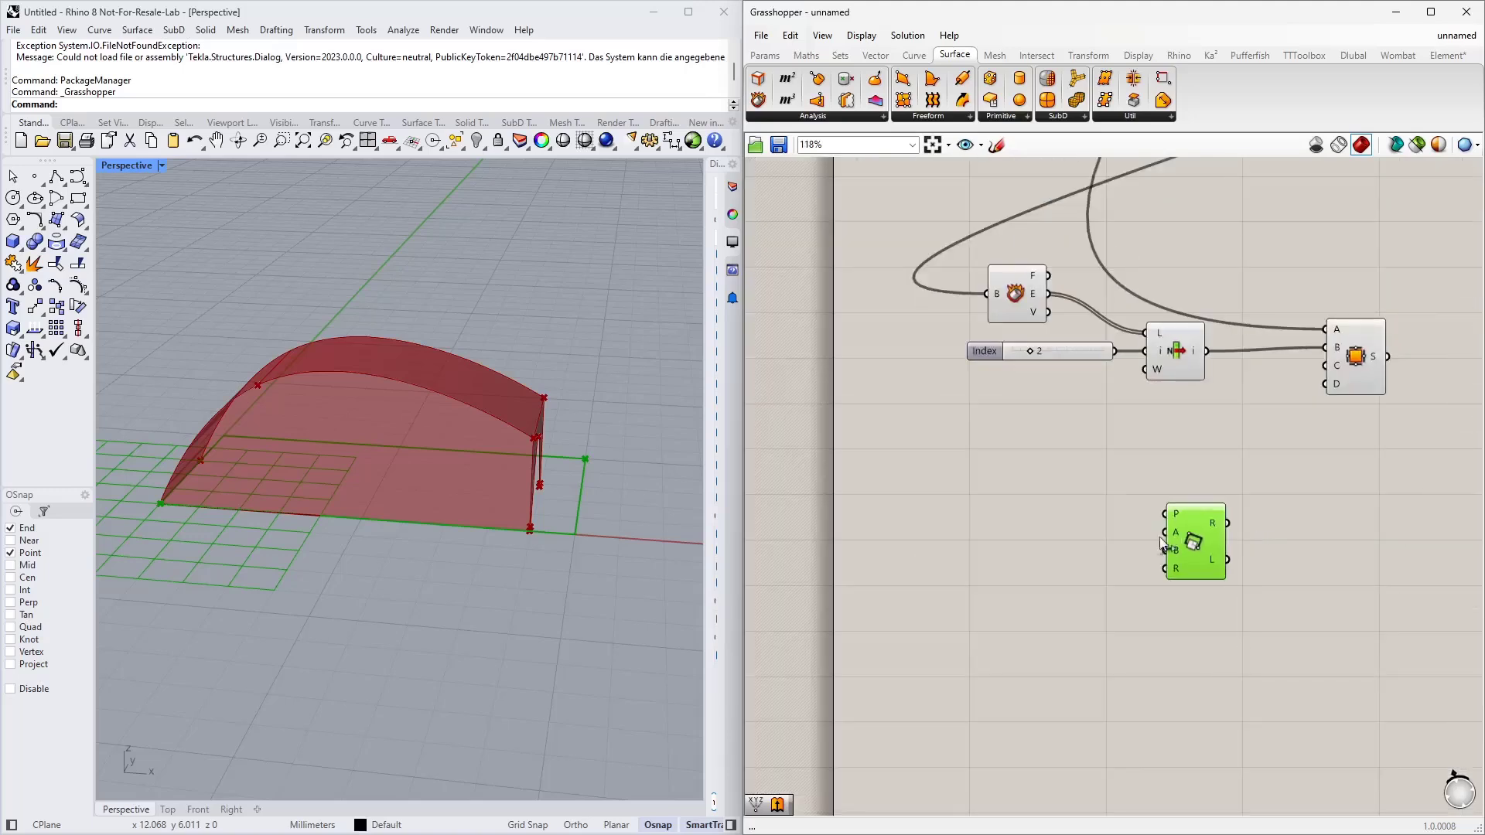
{"action": "left_click_drag", "start_coordinate": [1196, 545], "coordinate": [1205, 581]}
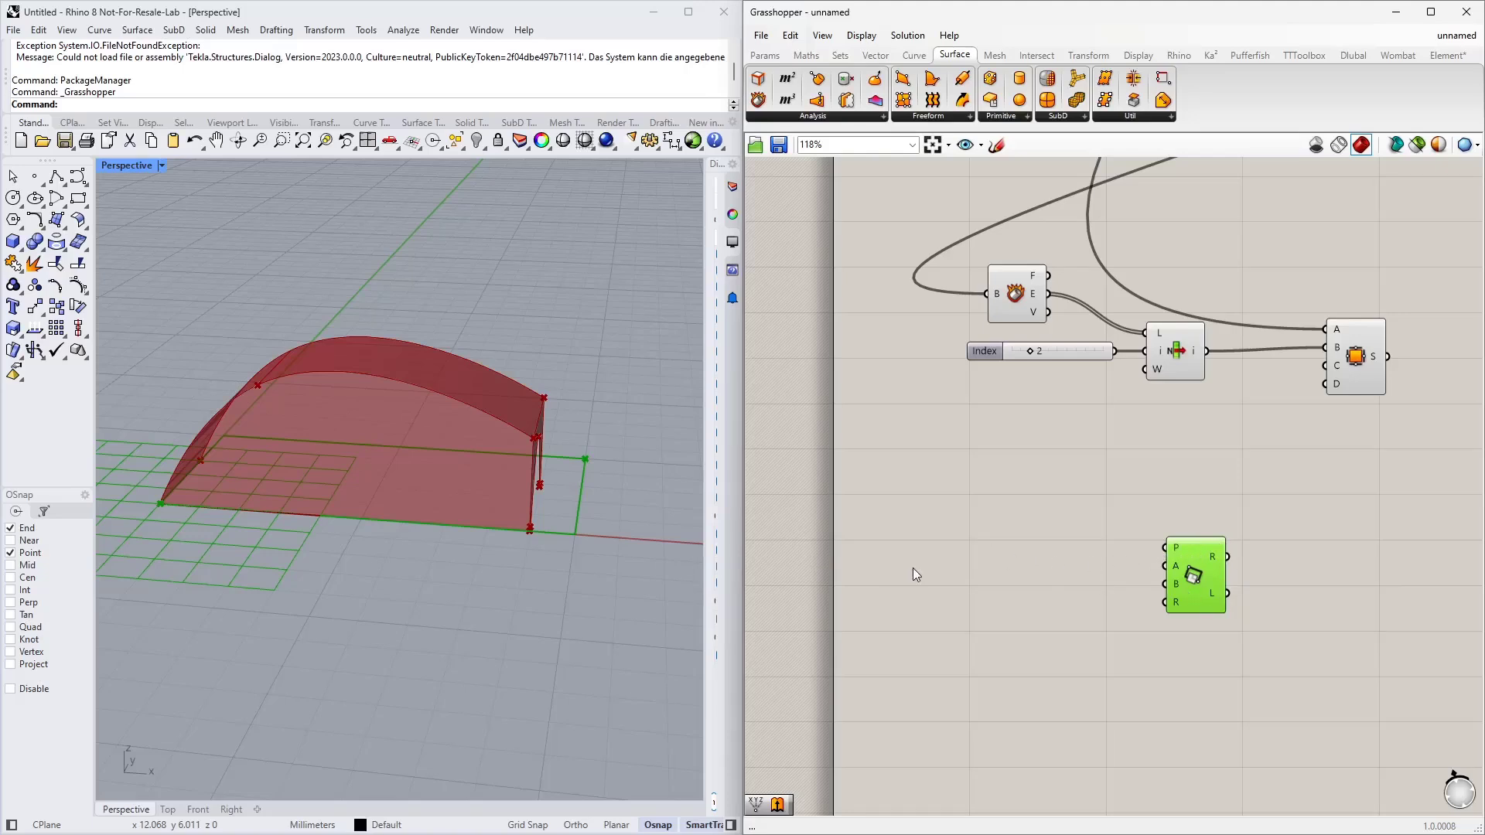
{"action": "scroll", "coordinate": [956, 576], "scroll_direction": "down", "scroll_amount": 5}
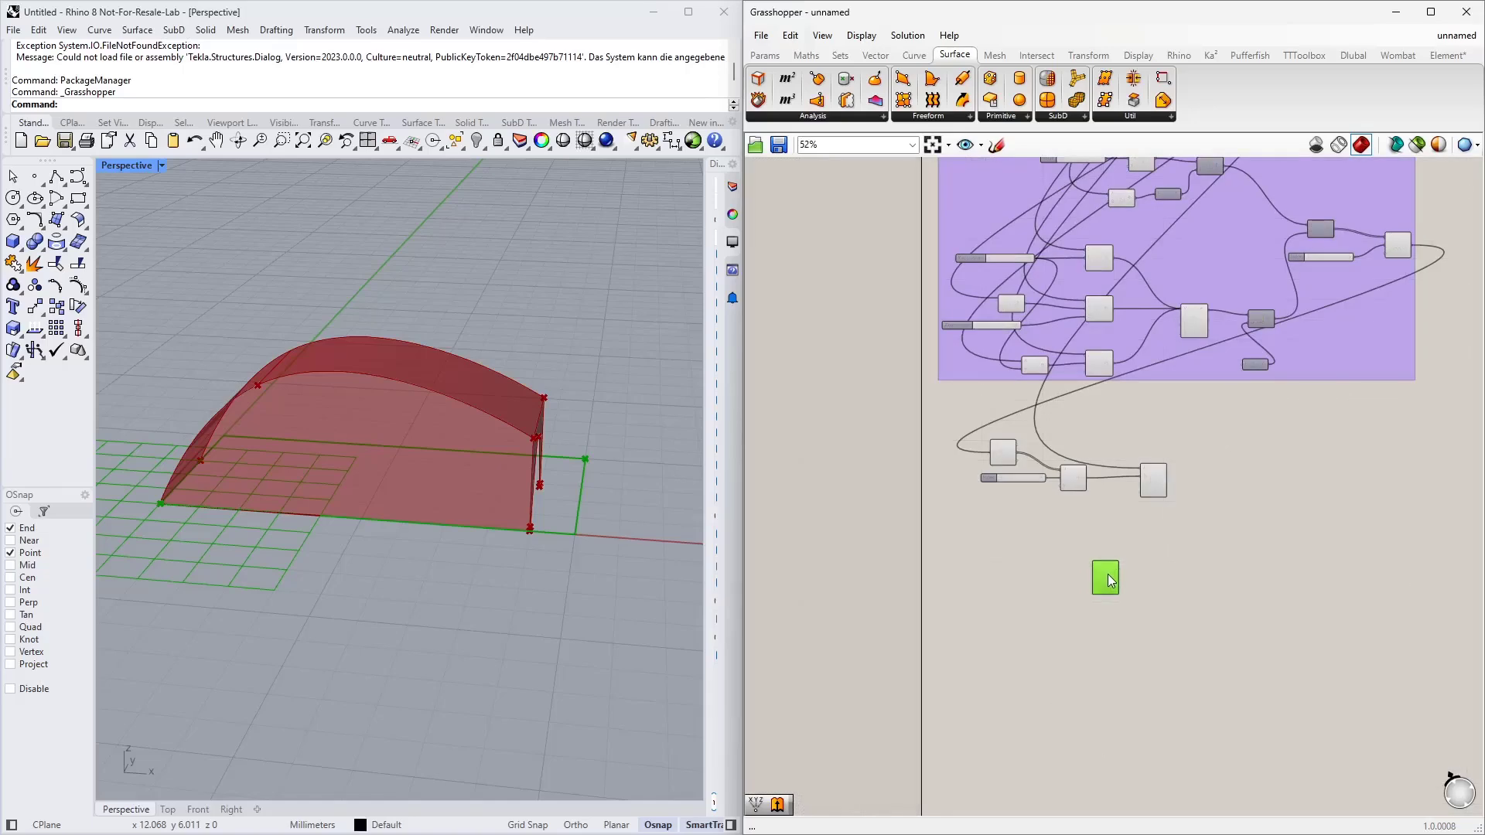
Duplicate both MD Sliders with their Deconstruct Point and Construct Point components from the Rood surface group to the area beside the Rectangle 2Pt
{"action": "scroll", "coordinate": [1023, 574], "scroll_direction": "up", "scroll_amount": 3}
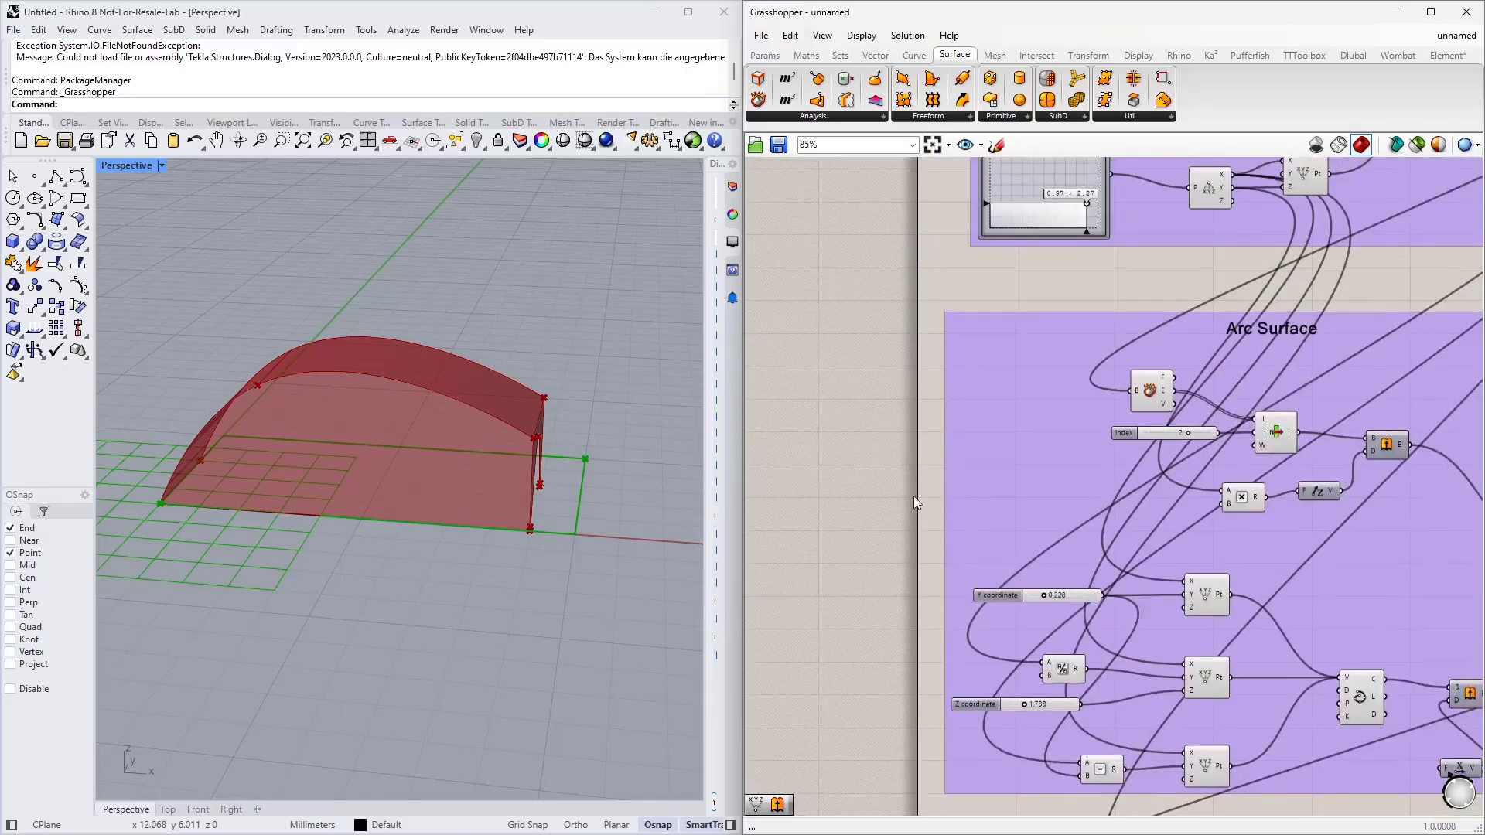
{"action": "left_click_drag", "start_coordinate": [833, 219], "coordinate": [1197, 554]}
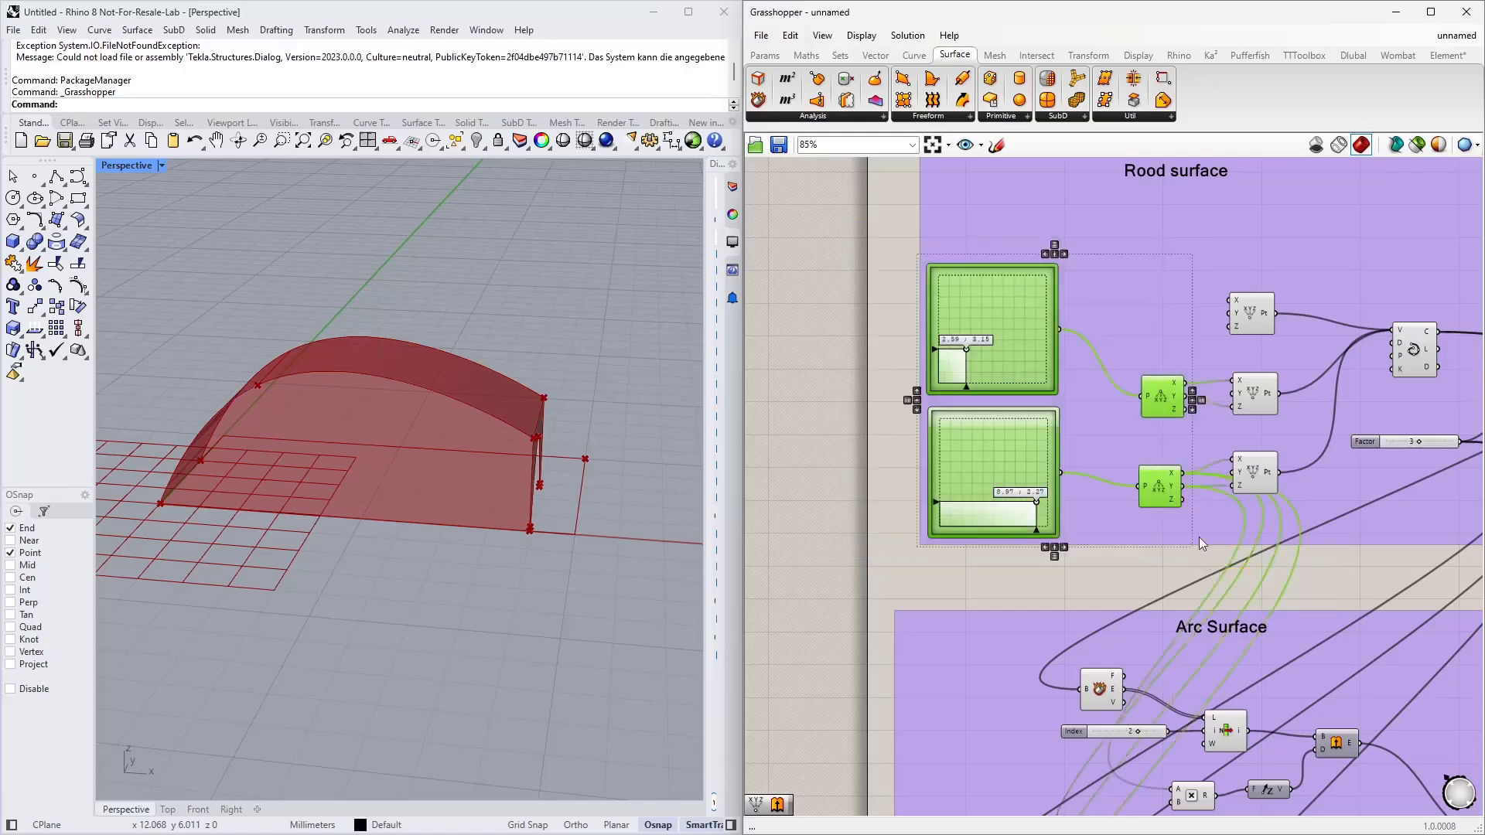
{"action": "left_click", "coordinate": [1259, 405], "text": "shift"}
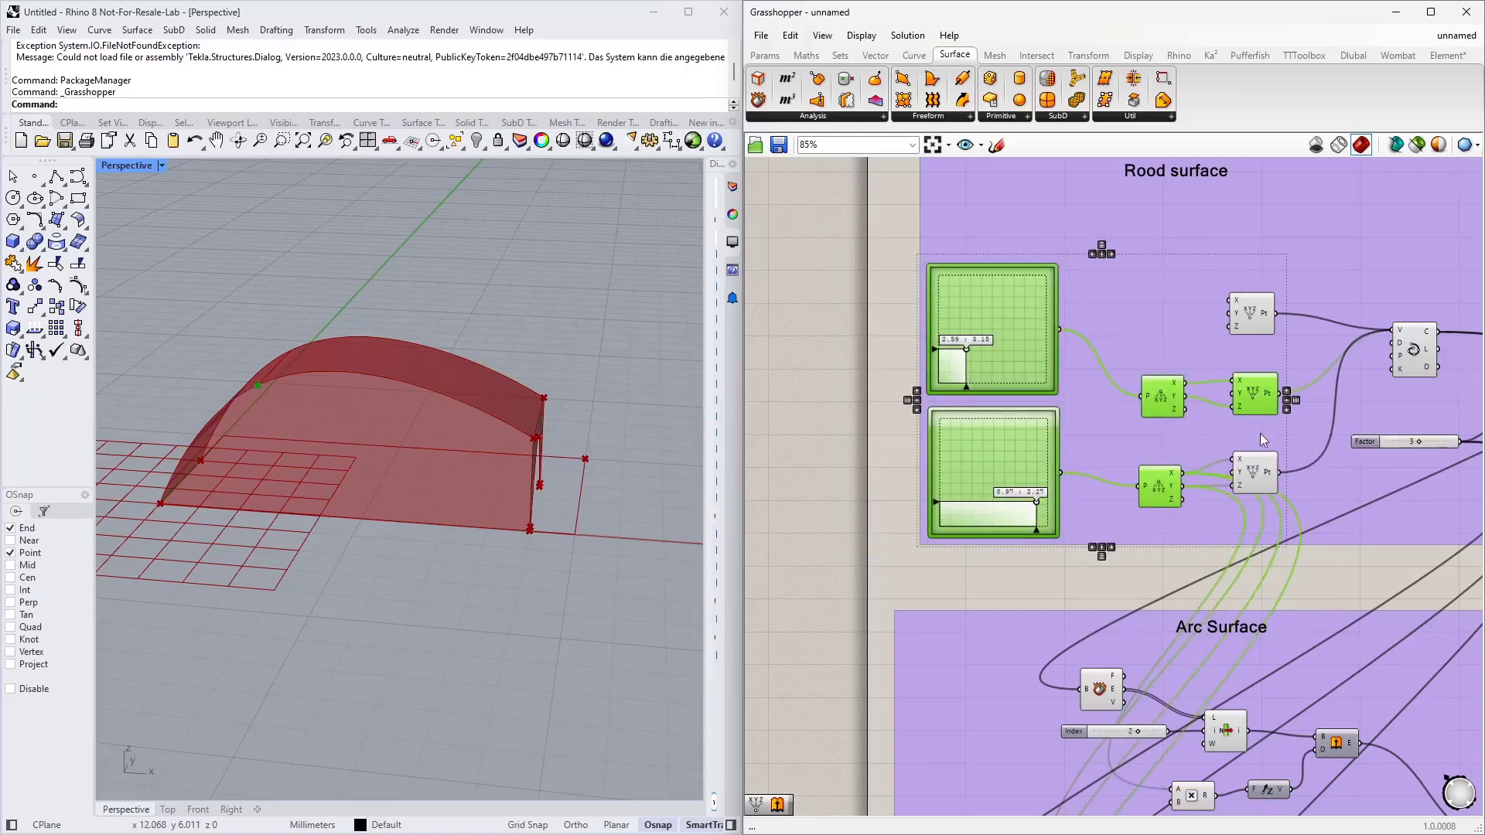
{"action": "left_click", "coordinate": [1256, 474], "text": "shift"}
{"action": "scroll", "coordinate": [943, 314], "scroll_direction": "down", "scroll_amount": 5}
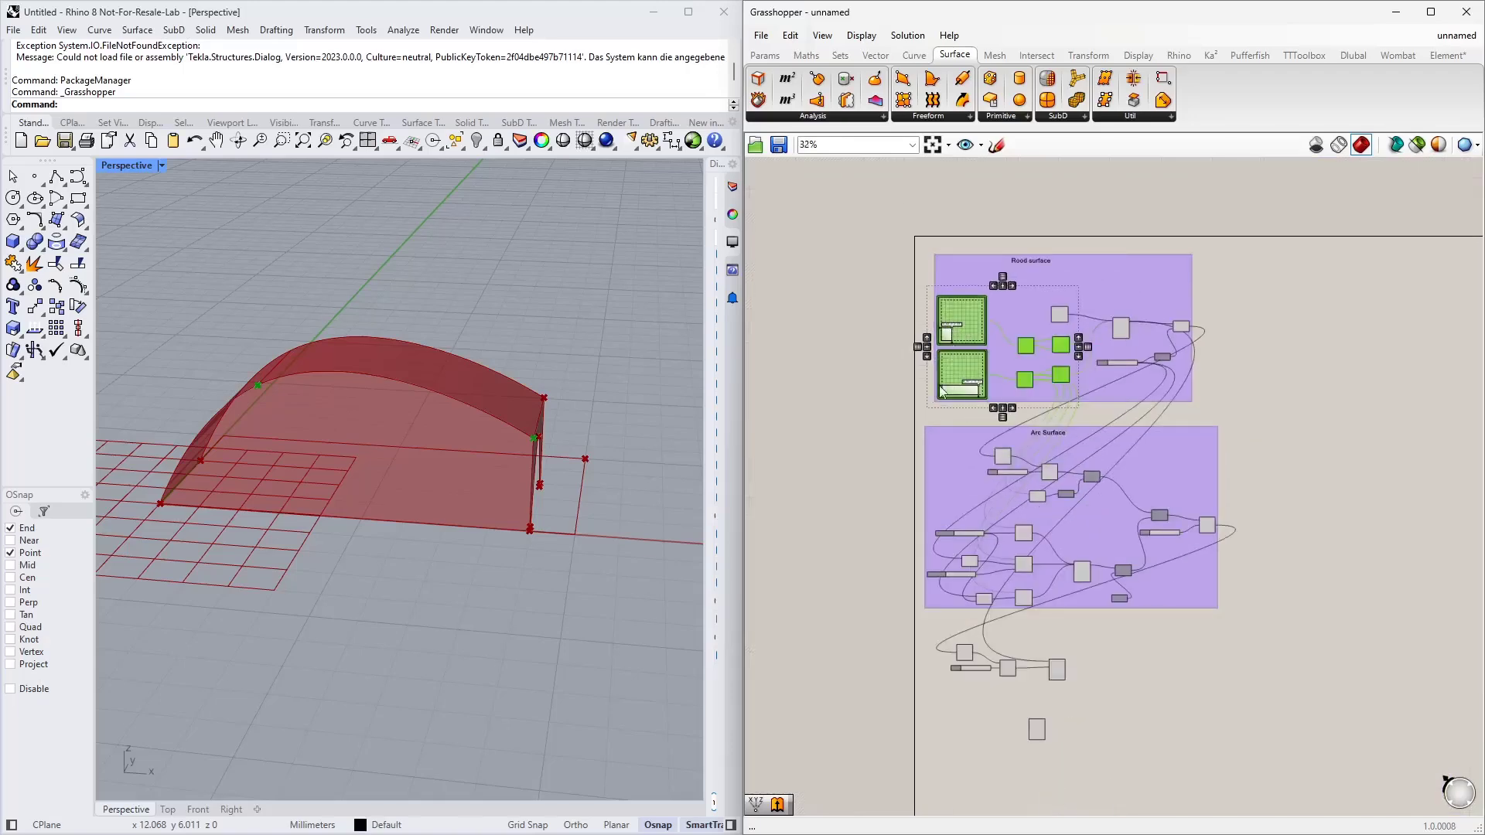
{"action": "left_click_drag", "start_coordinate": [975, 377], "coordinate": [913, 737], "text": "alt"}
{"action": "scroll", "coordinate": [1010, 665], "scroll_direction": "up", "scroll_amount": 5}
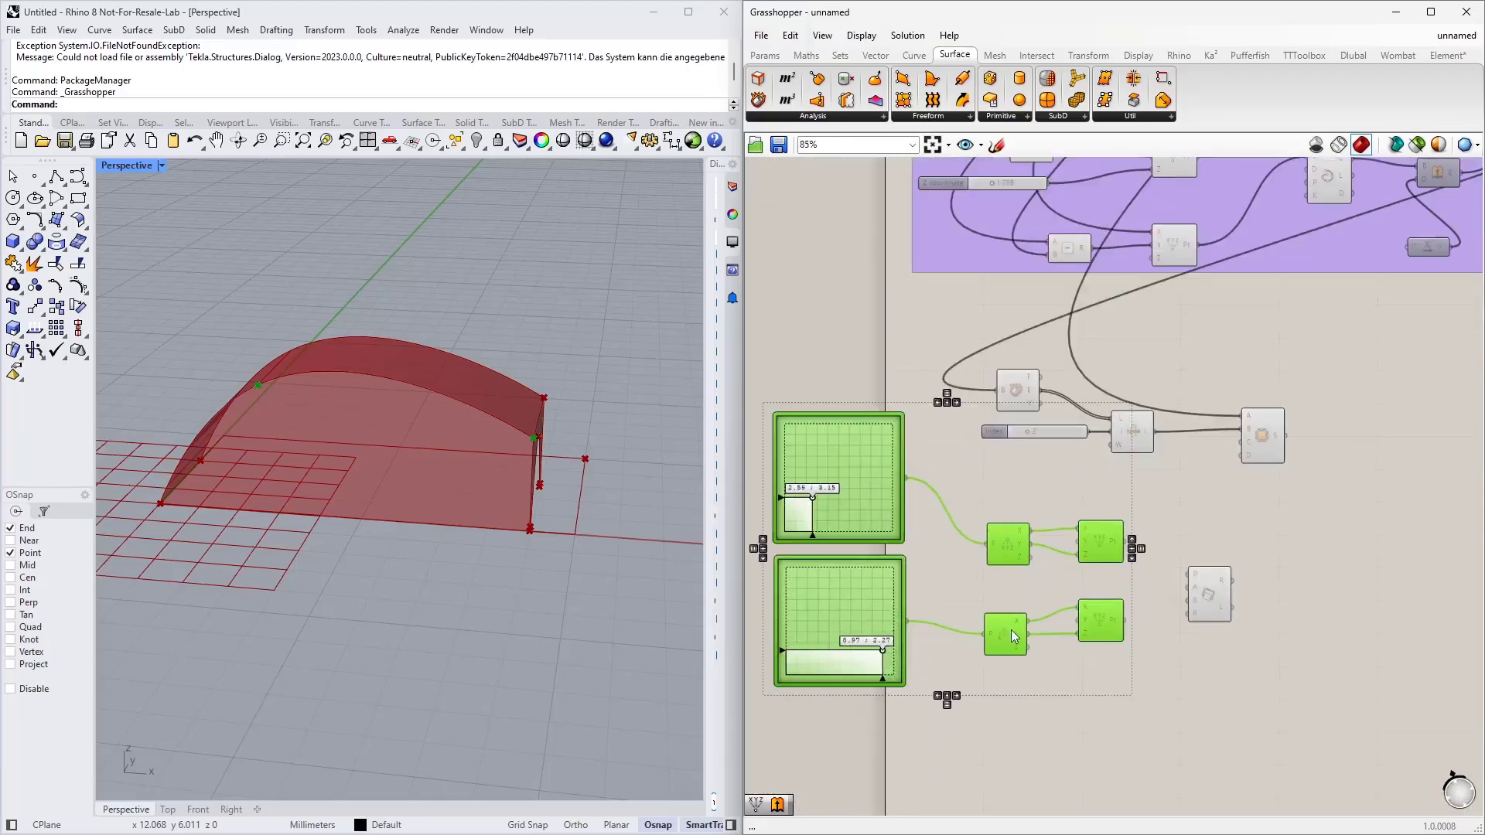
Shift the copied slider and point components down so they line up before the Rectangle 2Pt
{"action": "scroll", "coordinate": [1147, 614], "scroll_direction": "down", "scroll_amount": 2}
{"action": "left_click_drag", "start_coordinate": [1255, 649], "coordinate": [908, 455]}
{"action": "left_click_drag", "start_coordinate": [928, 462], "coordinate": [1004, 518]}
{"action": "left_click", "coordinate": [1321, 489]}
{"action": "scroll", "coordinate": [1019, 476], "scroll_direction": "up", "scroll_amount": 4}
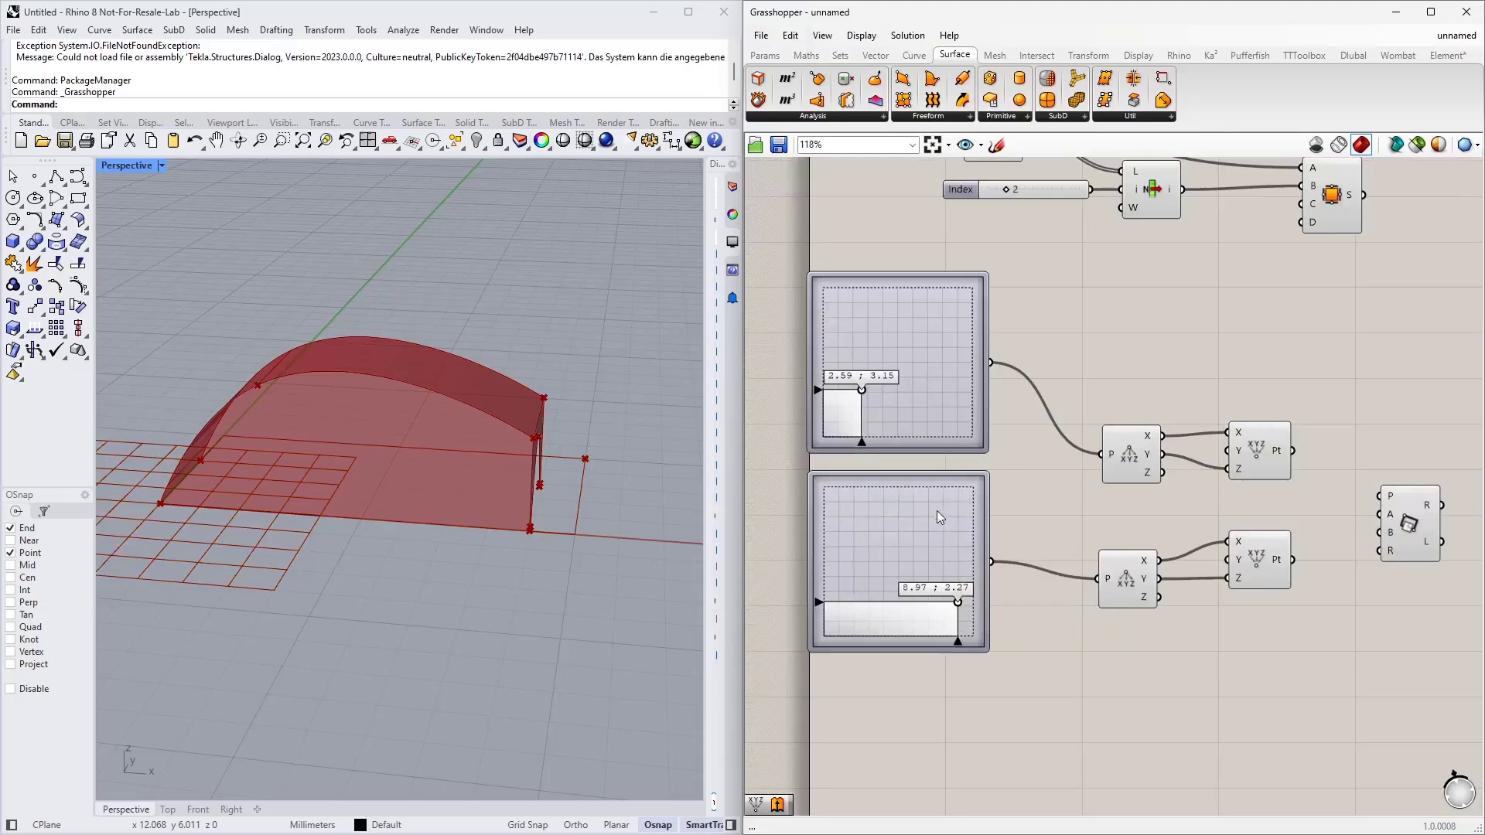
Connect the upper copied Construct Point to input A and the lower one to input B of the Rectangle 2Pt
{"action": "right_click_drag", "start_coordinate": [1175, 660], "coordinate": [1018, 622]}
{"action": "left_click", "coordinate": [1103, 444]}
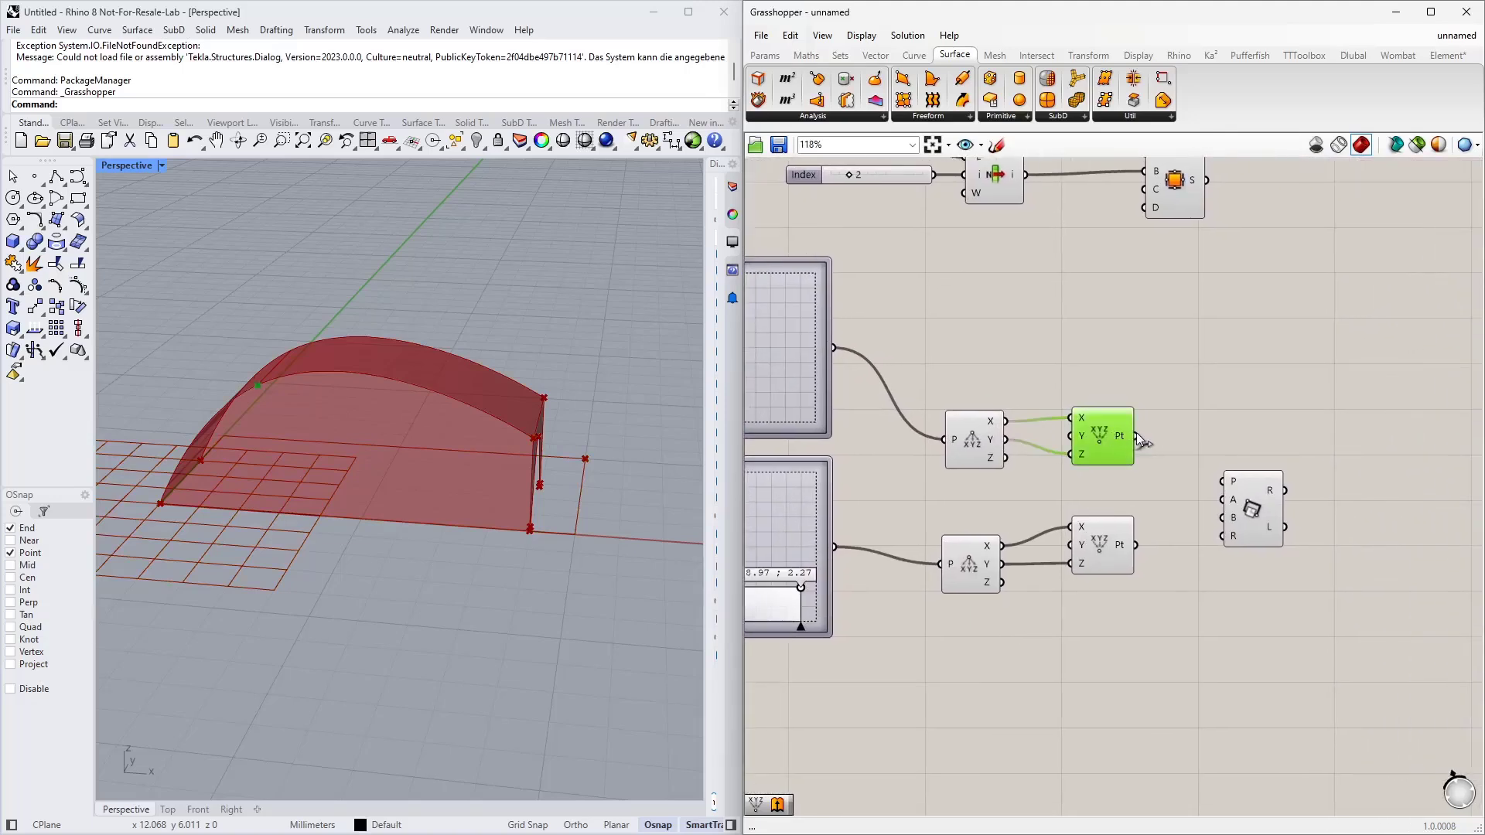
{"action": "left_click_drag", "start_coordinate": [1140, 440], "coordinate": [1223, 500]}
{"action": "left_click_drag", "start_coordinate": [1135, 546], "coordinate": [1222, 517]}
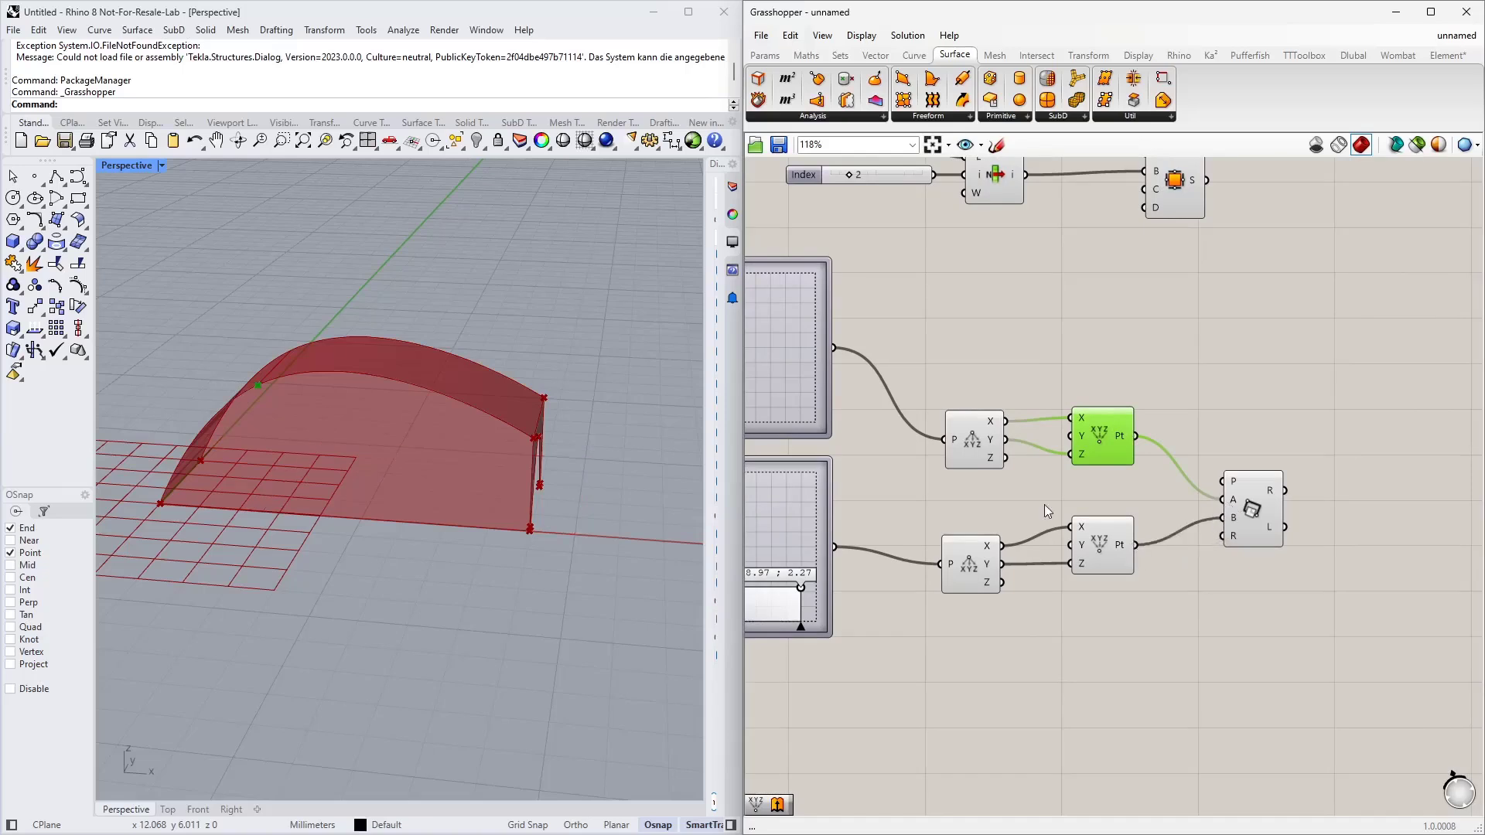
Set the Rectangle 2Pt base plane to WorldZX
{"action": "left_click", "coordinate": [1253, 508]}
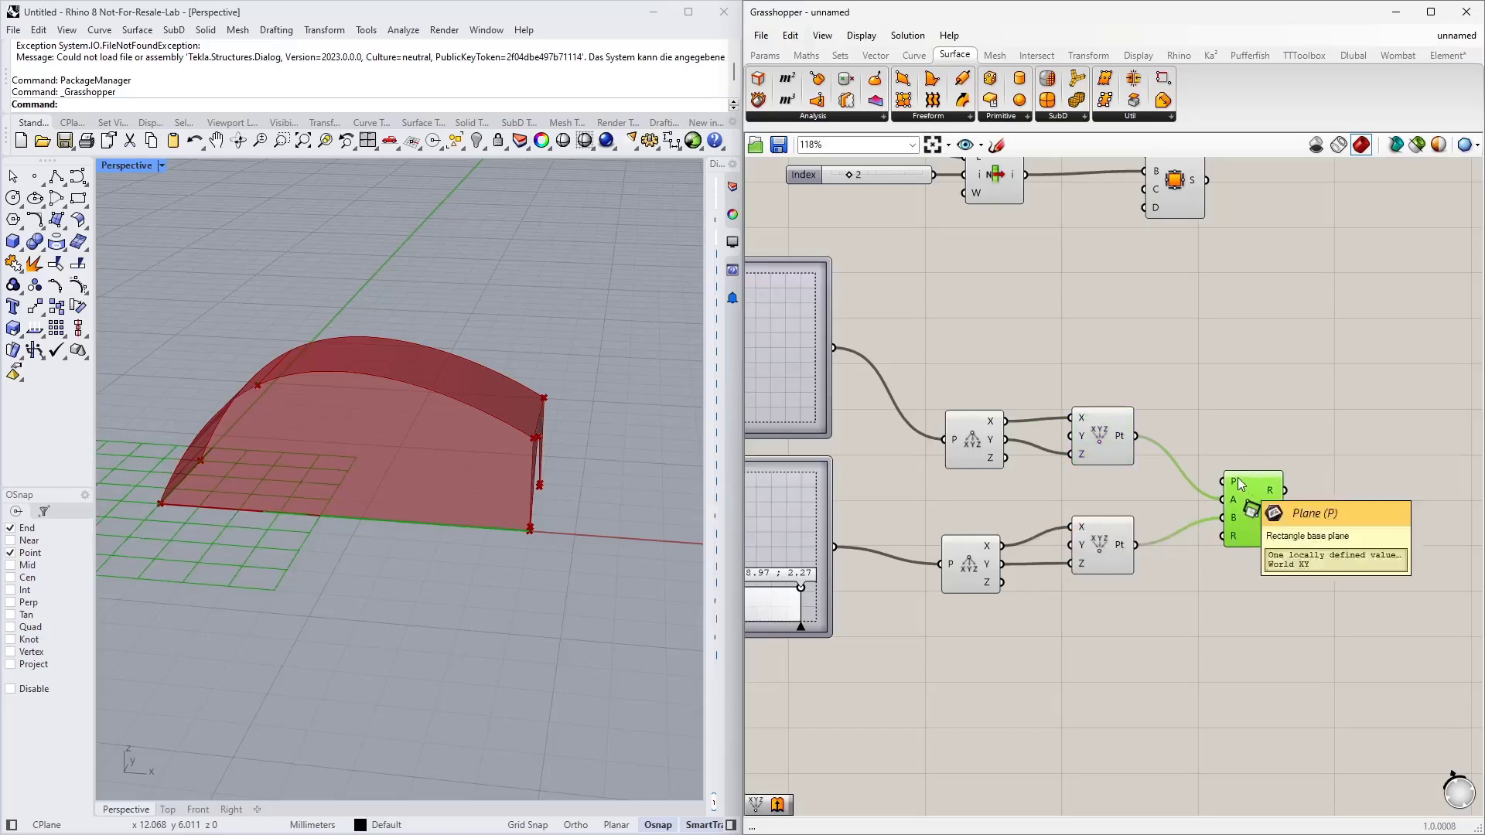
{"action": "right_click", "coordinate": [1234, 485]}
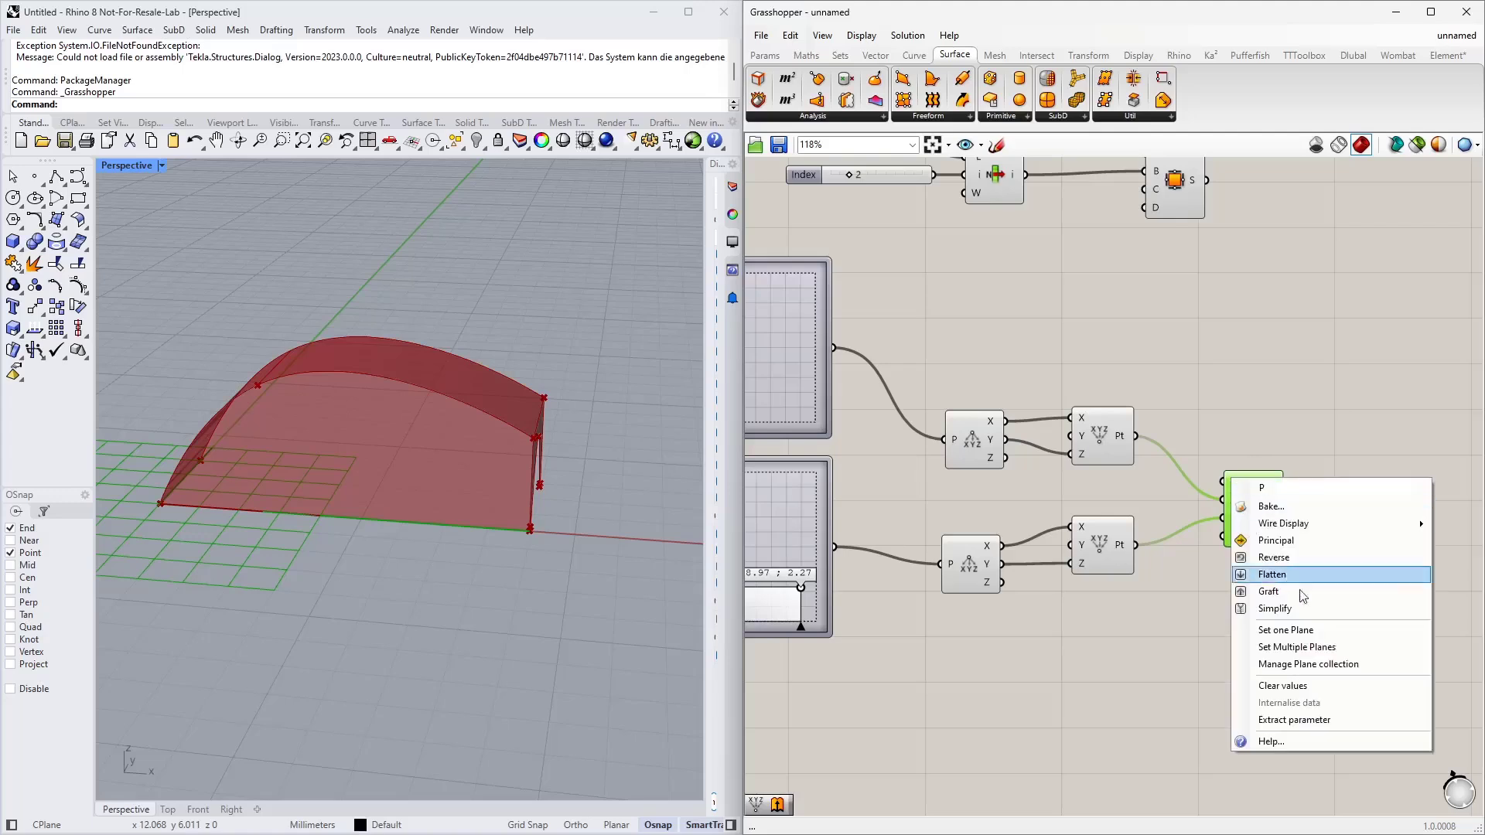
{"action": "left_click", "coordinate": [1288, 632]}
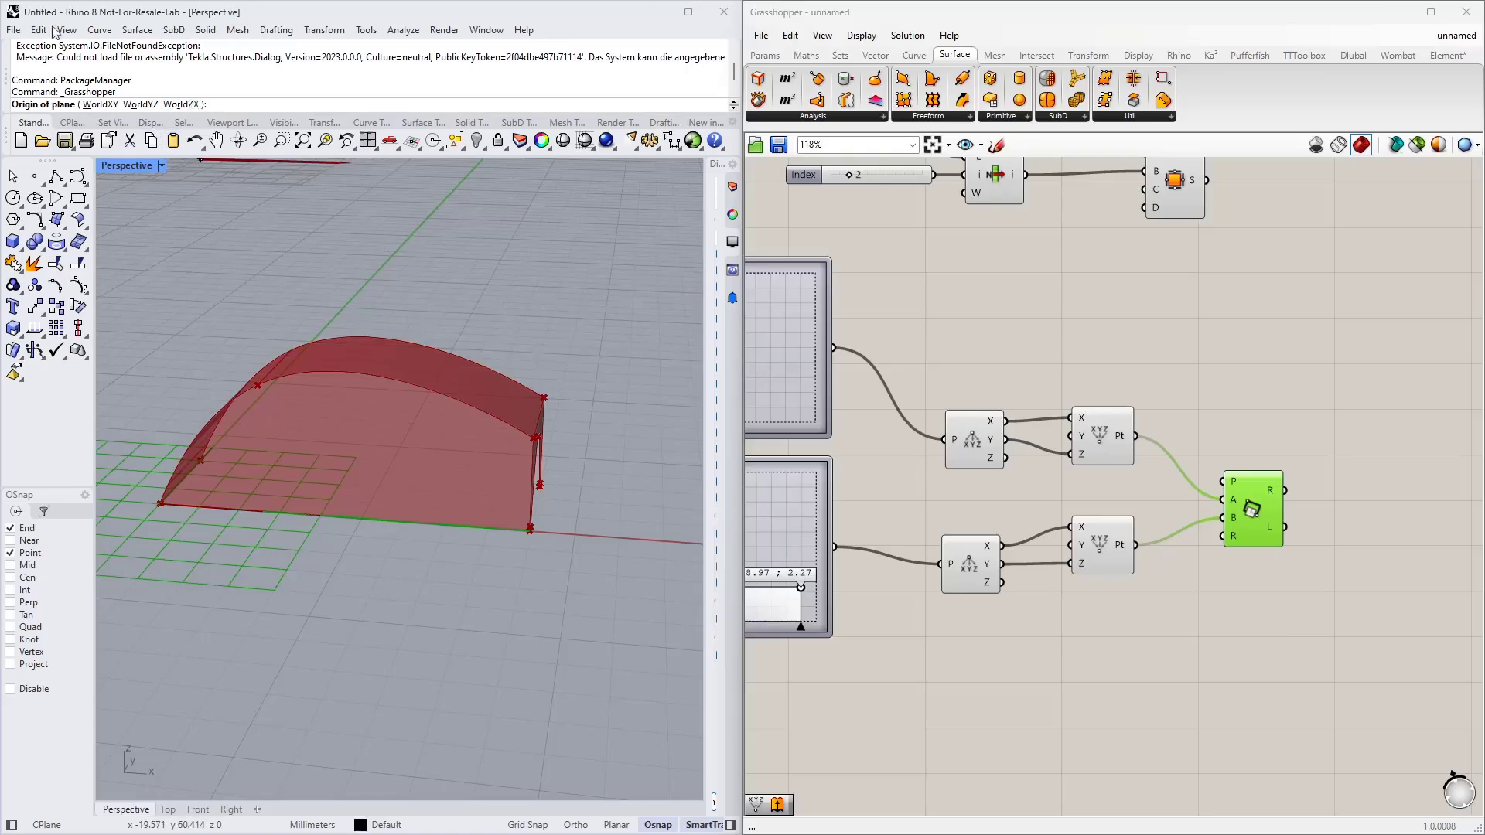
{"action": "left_click", "coordinate": [178, 106]}
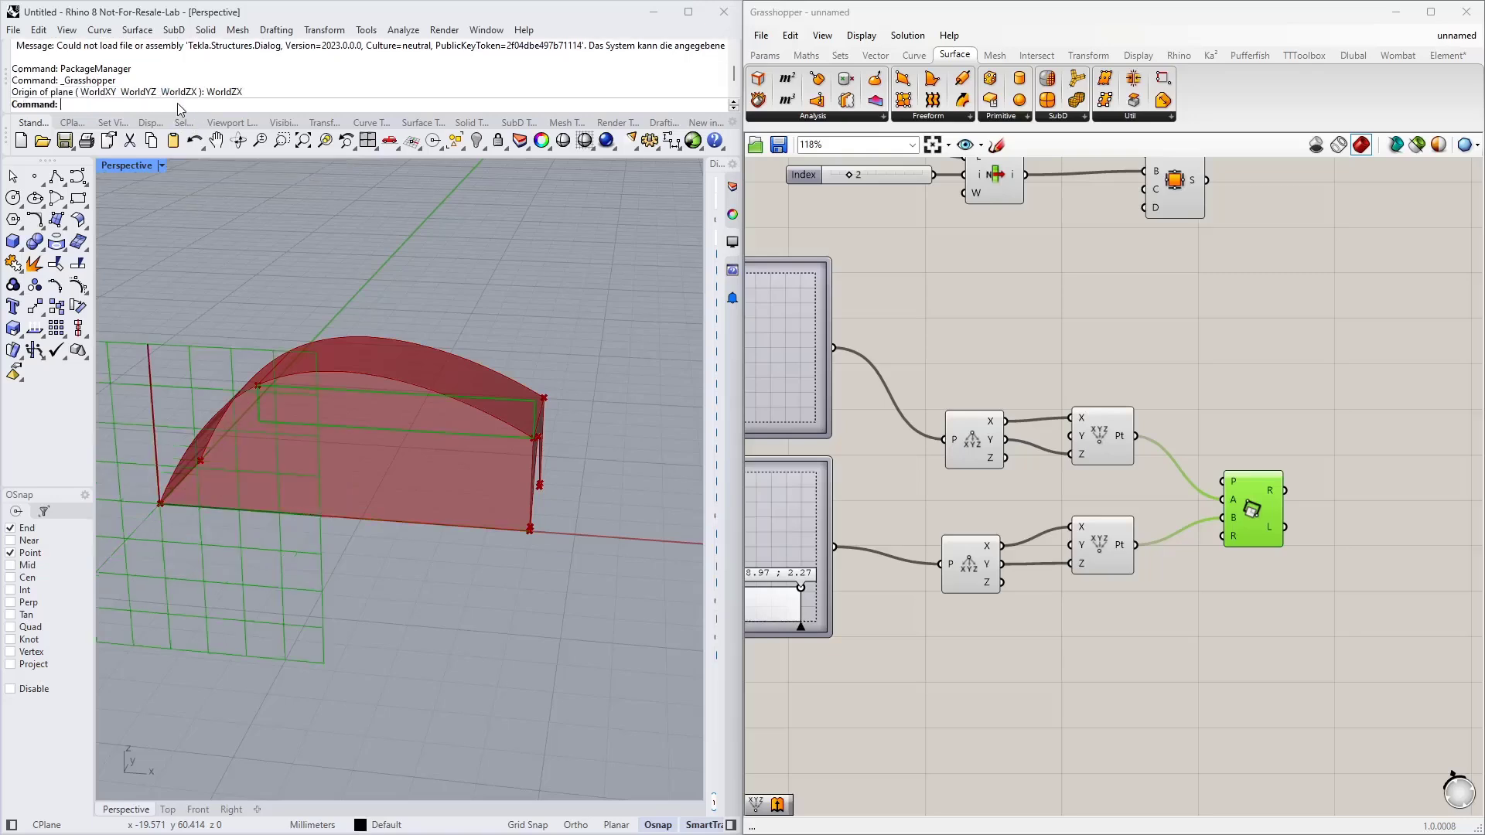
Set the lower copied MD Slider to 7.31 ; 0.77 and the upper one to 3.26 ; 2.12 to fit the rectangle inside the front surface
{"action": "scroll", "coordinate": [471, 445], "scroll_direction": "down", "scroll_amount": 4}
{"action": "right_click_drag", "start_coordinate": [471, 445], "coordinate": [406, 424]}
{"action": "scroll", "coordinate": [406, 424], "scroll_direction": "up", "scroll_amount": 5}
{"action": "right_click_drag", "start_coordinate": [962, 463], "coordinate": [1234, 429]}
{"action": "left_click_drag", "start_coordinate": [1075, 556], "coordinate": [1049, 577]}
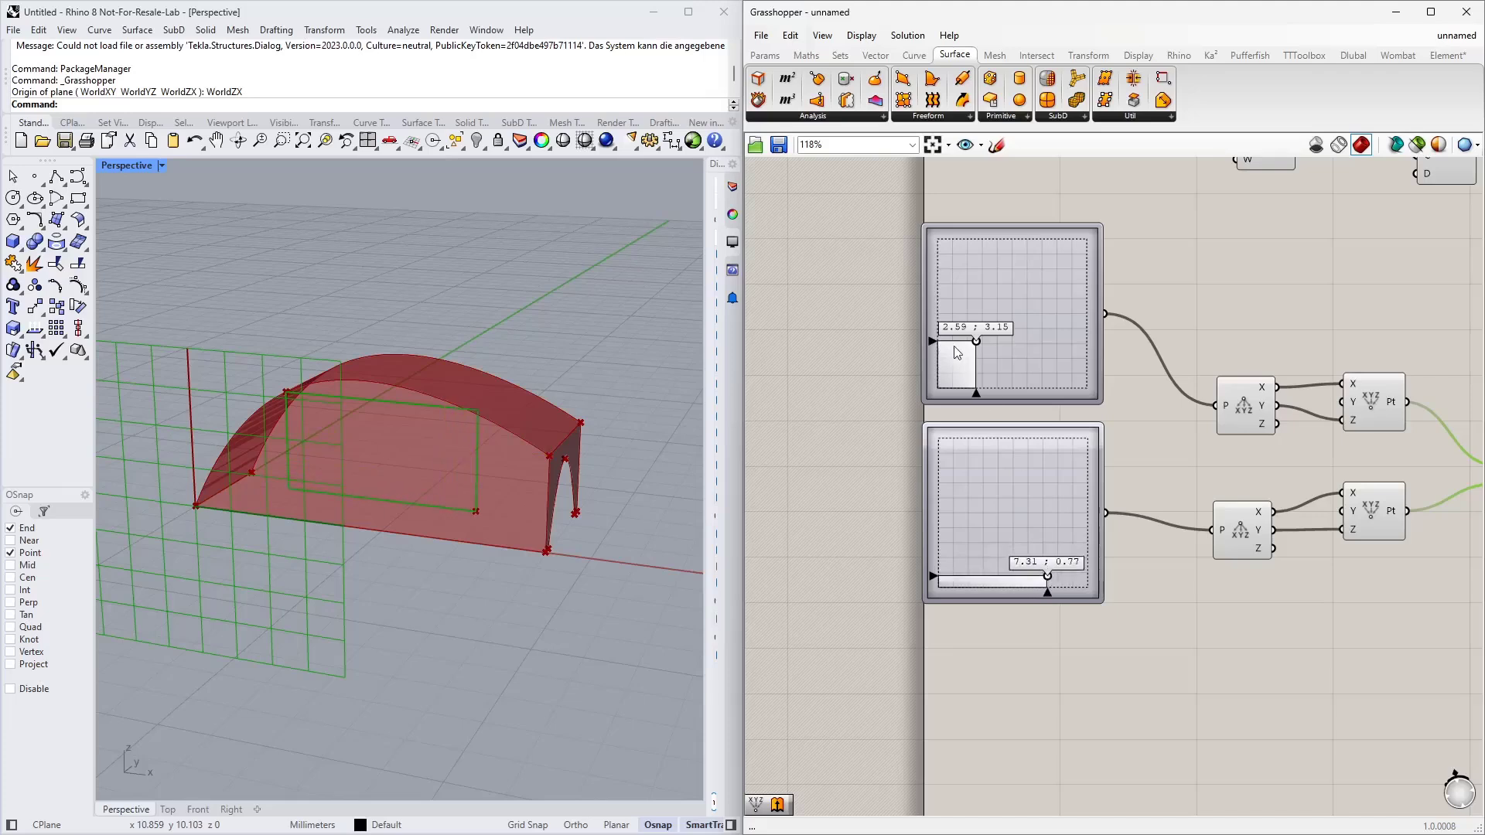
{"action": "mouse_move", "coordinate": [976, 342]}
{"action": "left_mouse_down"}
{"action": "mouse_move", "coordinate": [960, 360]}
{"action": "mouse_move", "coordinate": [986, 359]}
{"action": "left_mouse_up"}
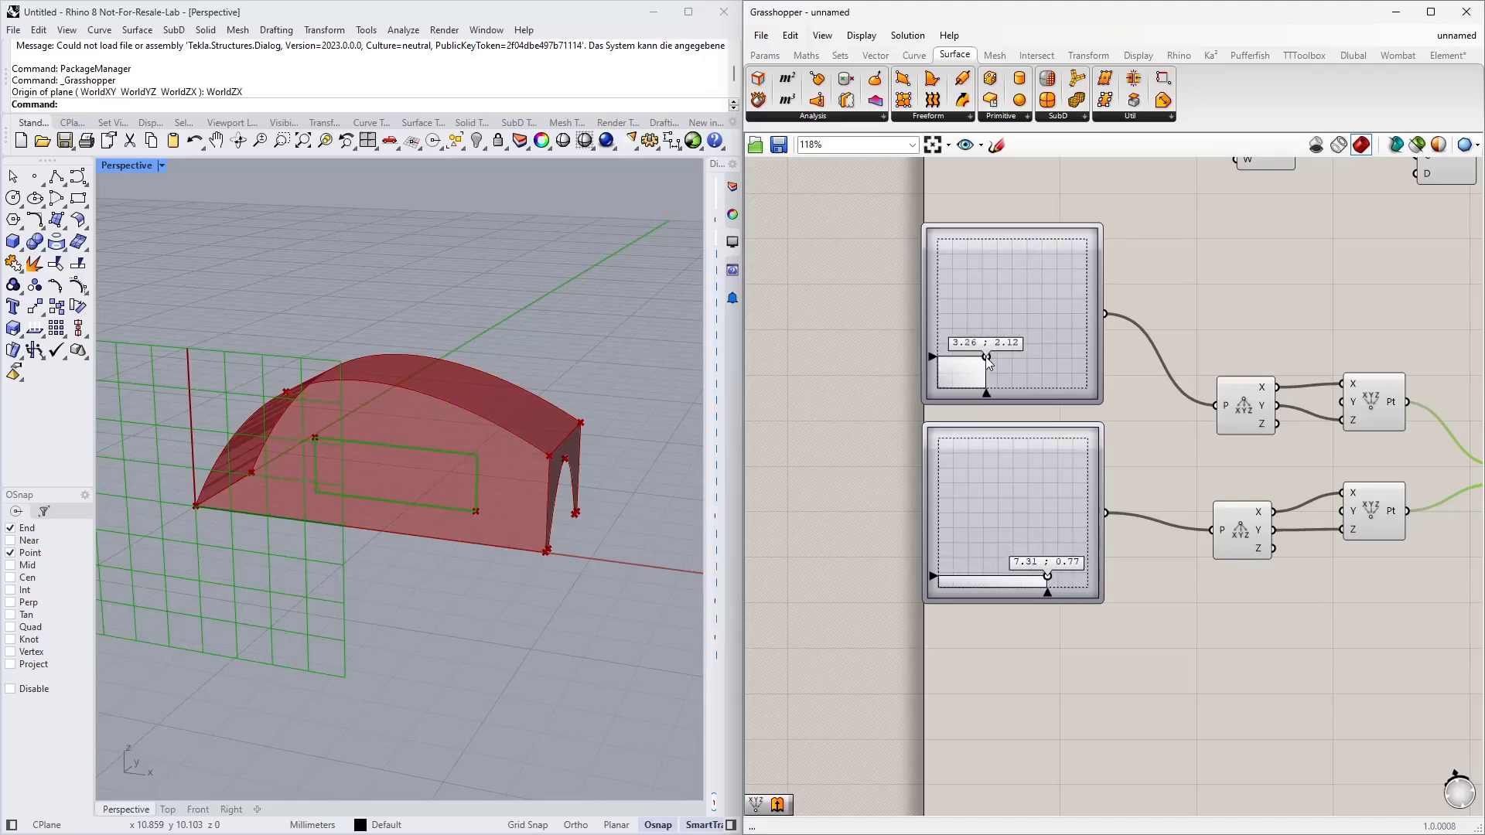
{"action": "right_click_drag", "start_coordinate": [516, 396], "coordinate": [543, 379]}
{"action": "scroll", "coordinate": [927, 459], "scroll_direction": "down", "scroll_amount": 3}
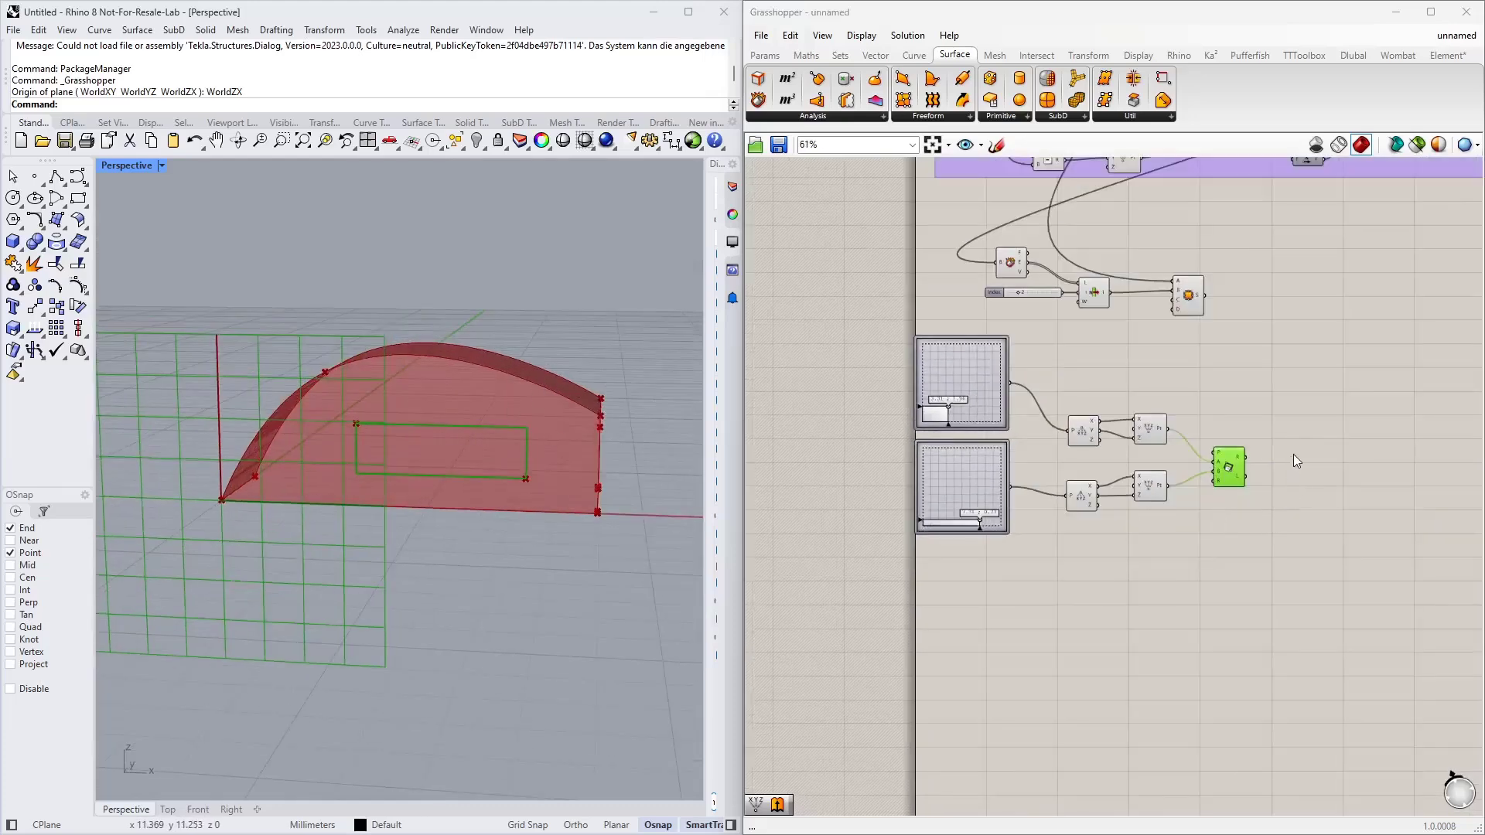
{"action": "scroll", "coordinate": [1295, 461], "scroll_direction": "up", "scroll_amount": 4}
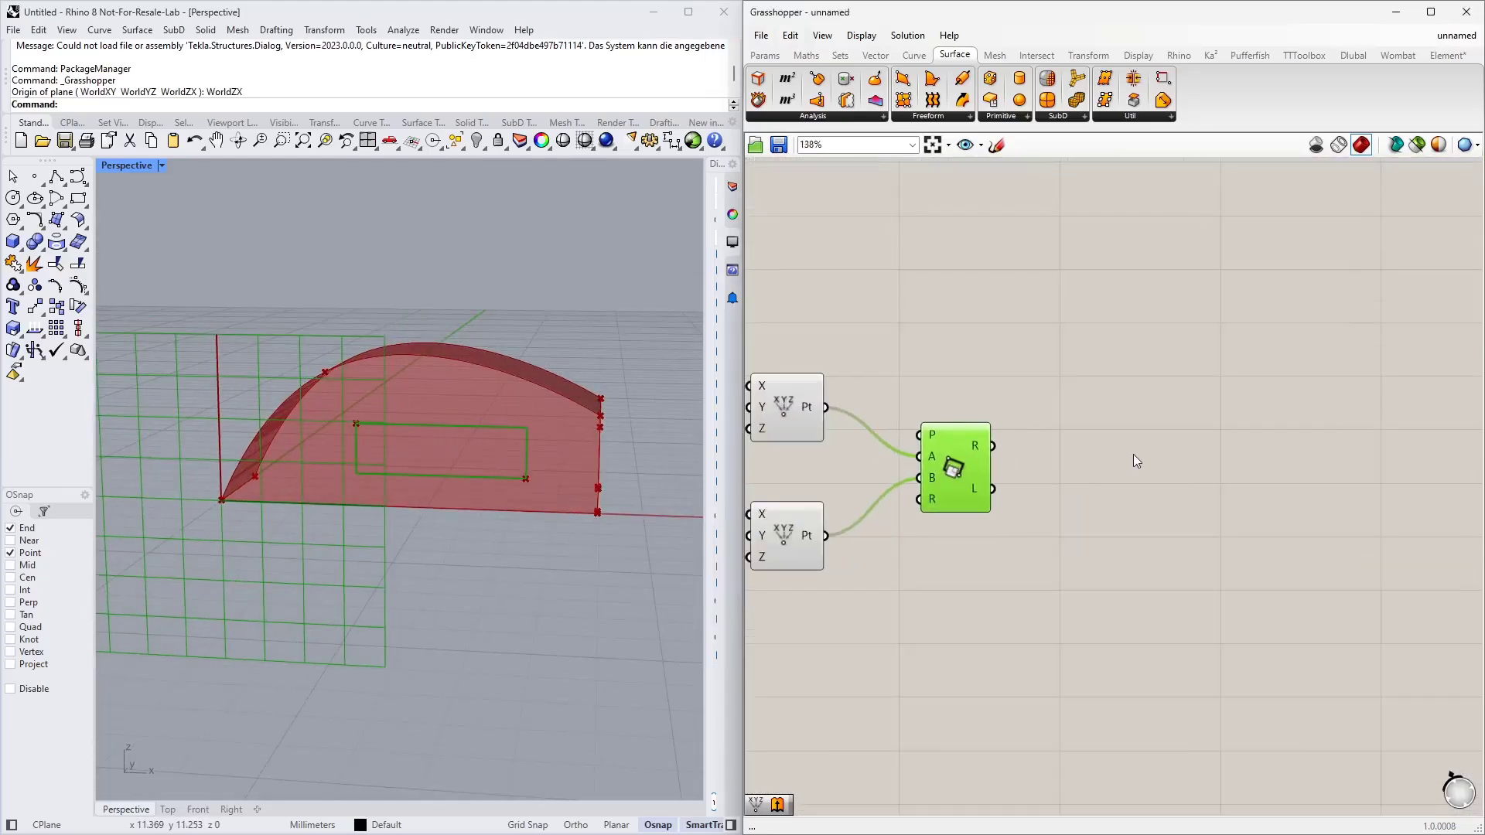
{"action": "right_click", "coordinate": [1134, 453]}
{"action": "left_click", "coordinate": [1103, 424]}
{"action": "double_click", "coordinate": [1103, 422]}
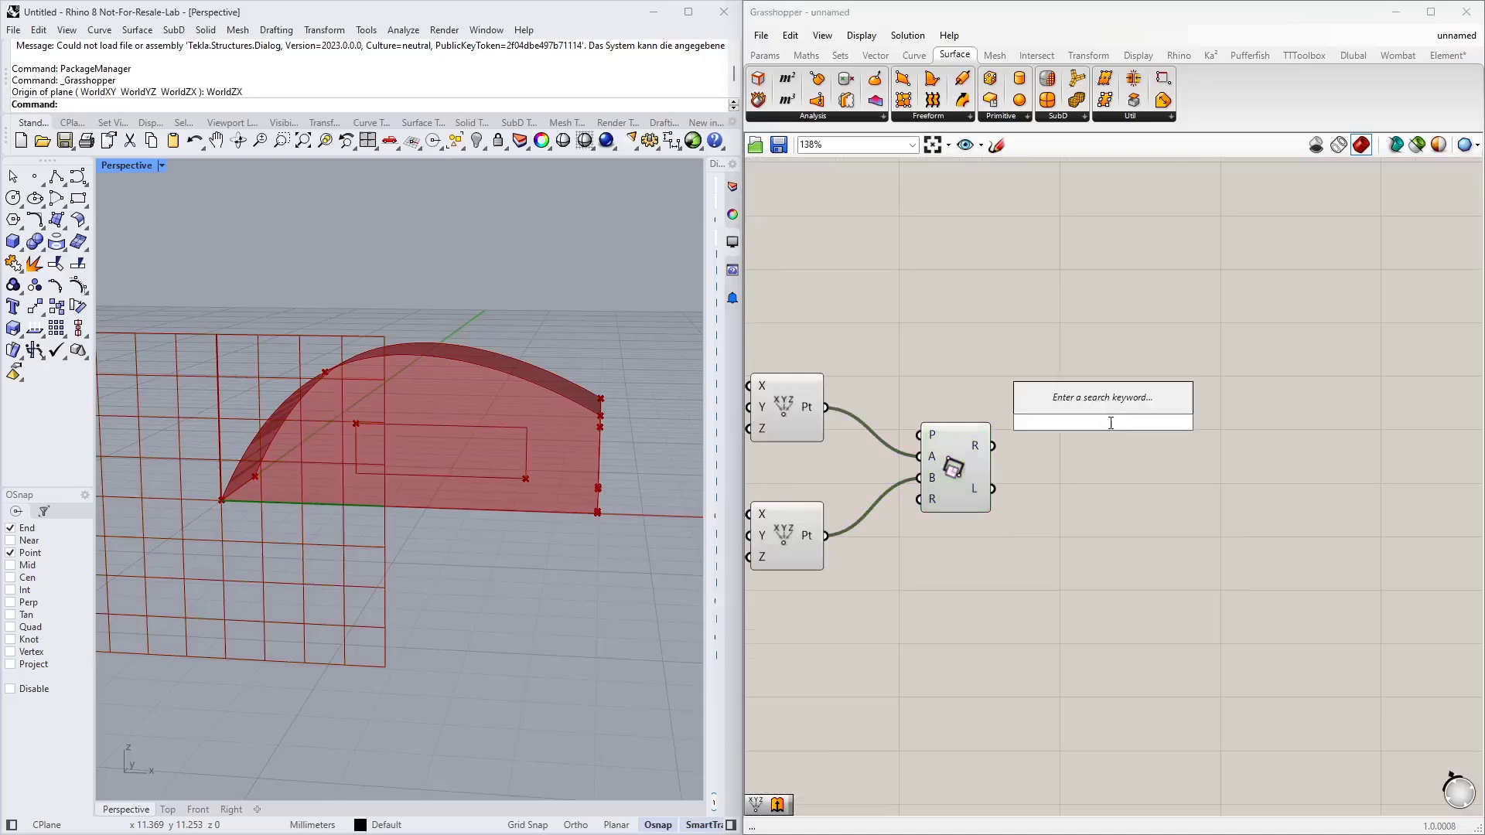
{"action": "type", "text": "extr"}
{"action": "left_click", "coordinate": [1102, 398]}
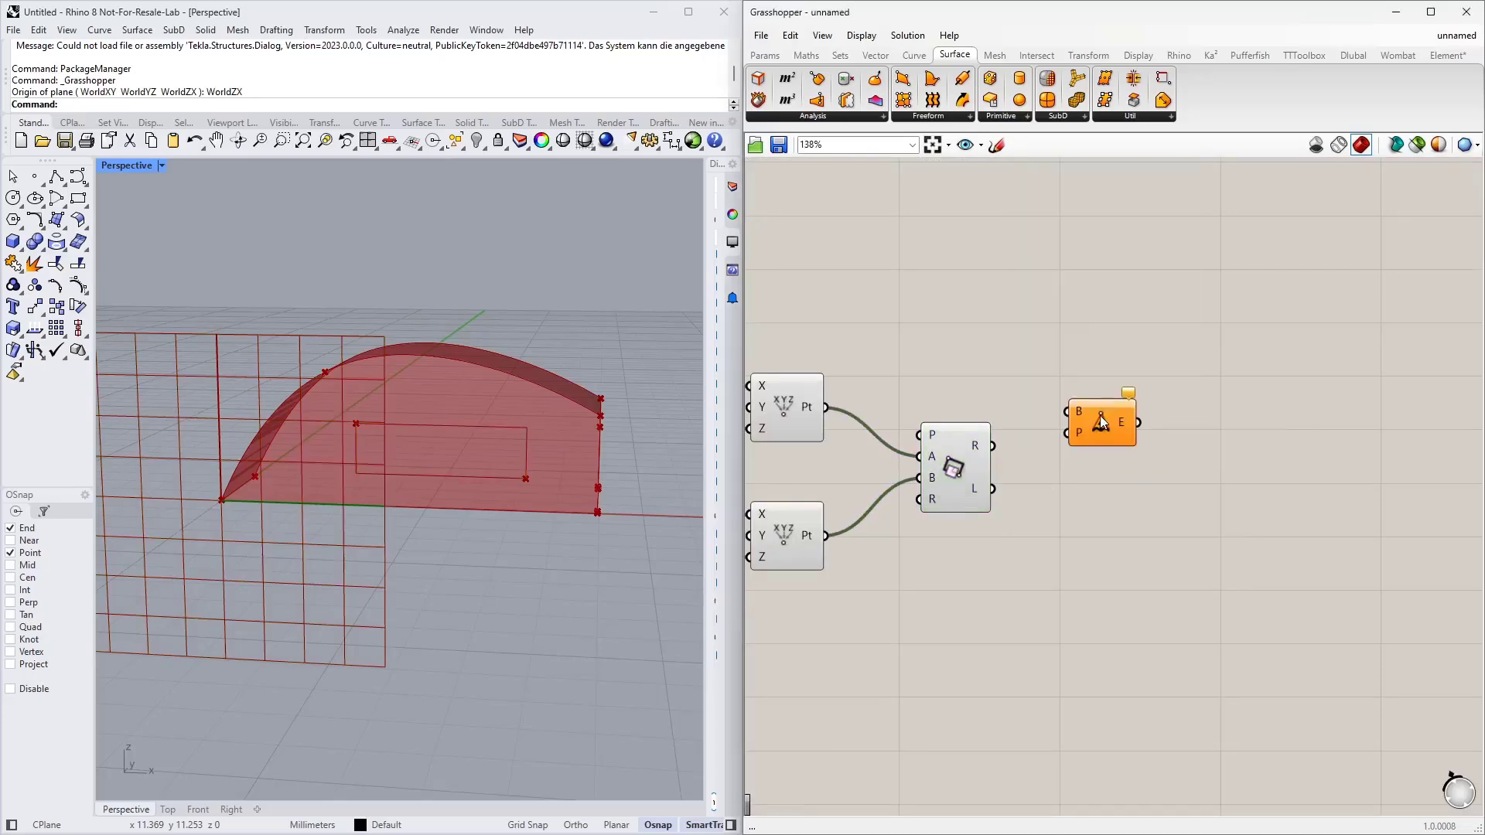
{"action": "key", "text": "ctrl+z"}
Add an Extrude component after the Rectangle 2Pt and connect the rectangle output R to its base input B
{"action": "double_click", "coordinate": [1099, 415]}
{"action": "type", "text": "ex"}
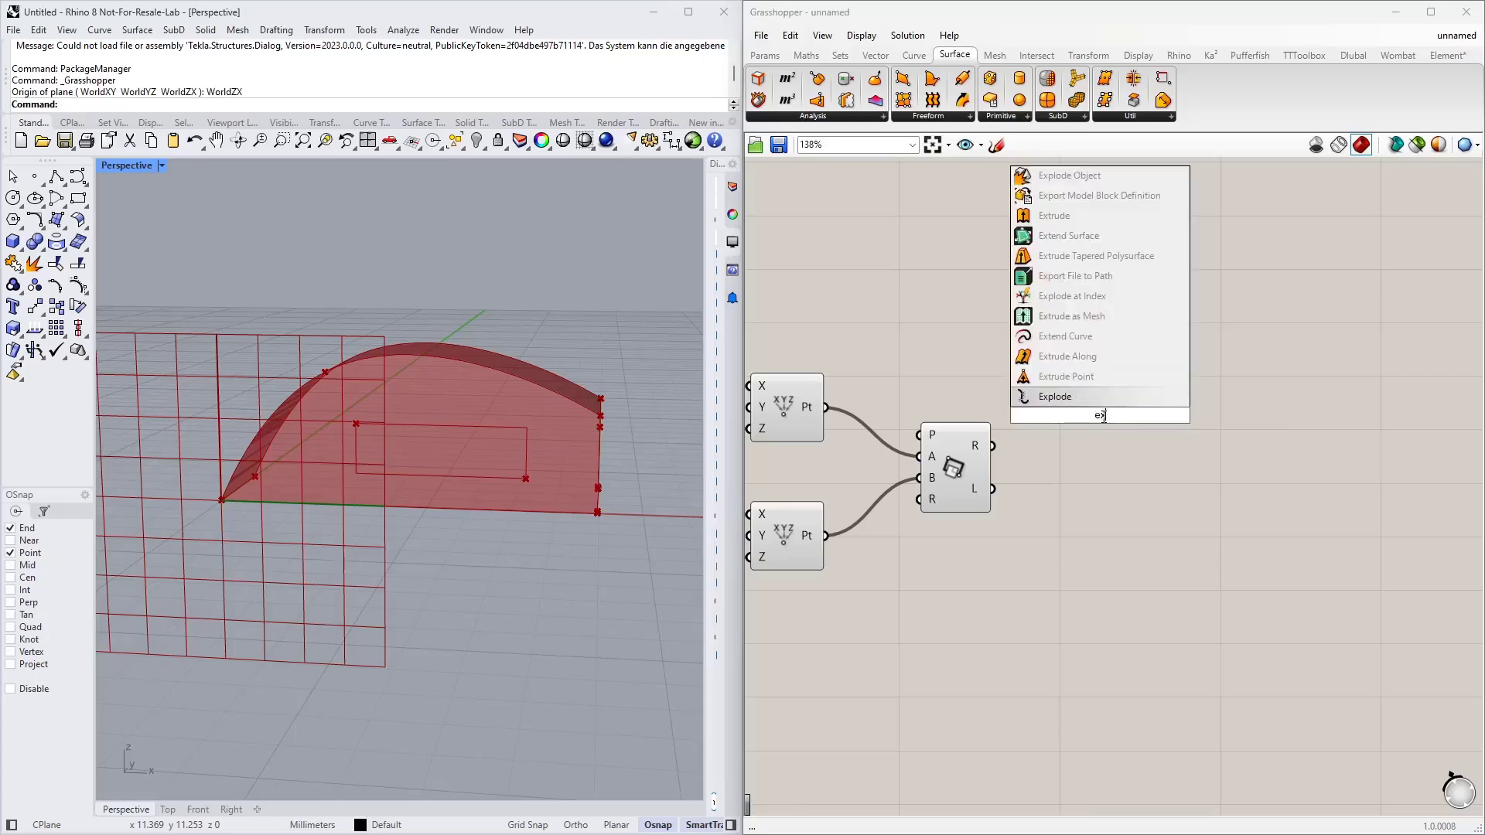
{"action": "type", "text": "tr"}
{"action": "left_click", "coordinate": [1097, 387]}
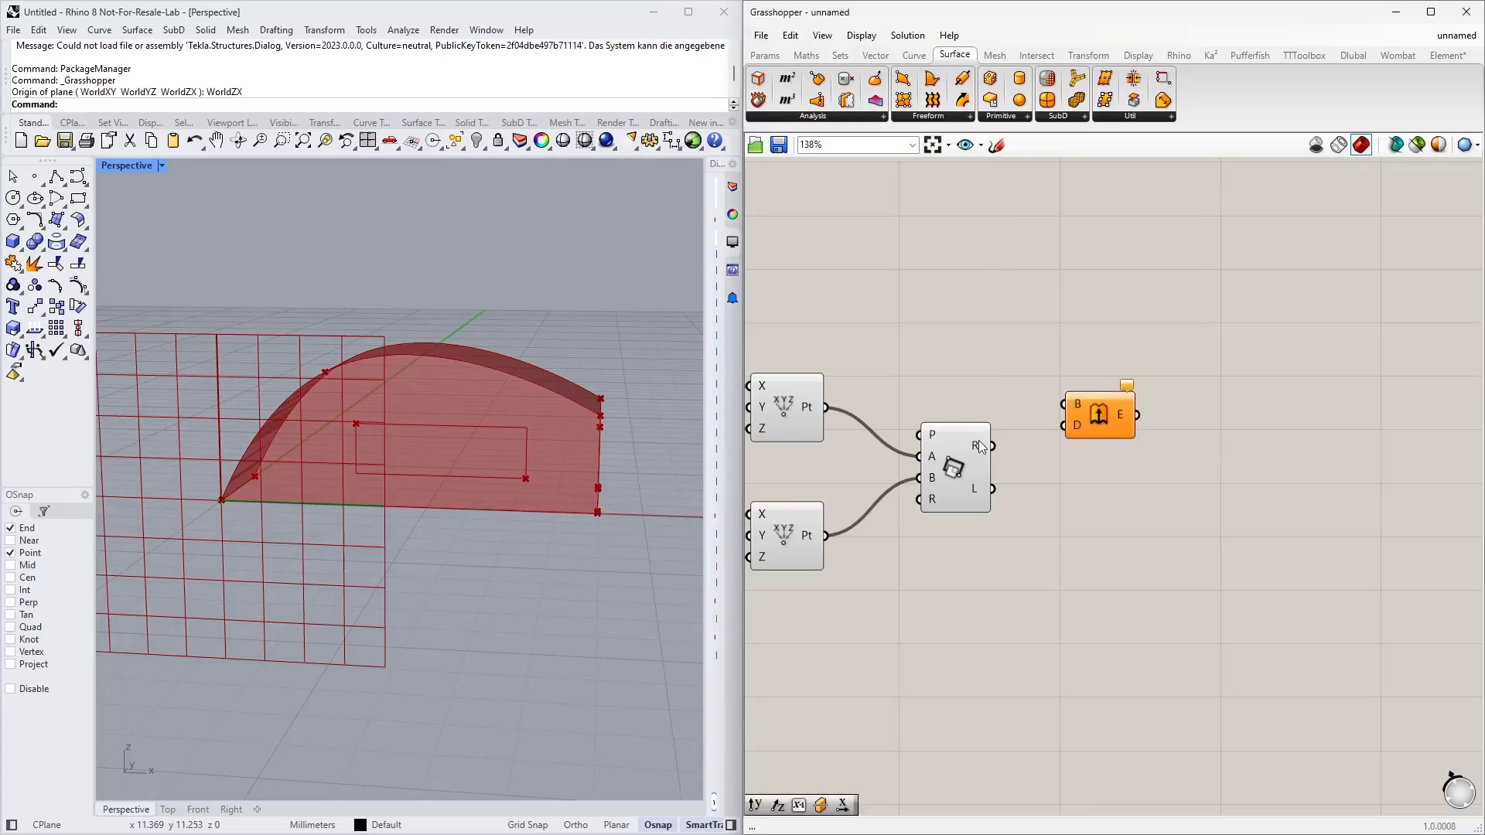
{"action": "left_click_drag", "start_coordinate": [991, 447], "coordinate": [1246, 438]}
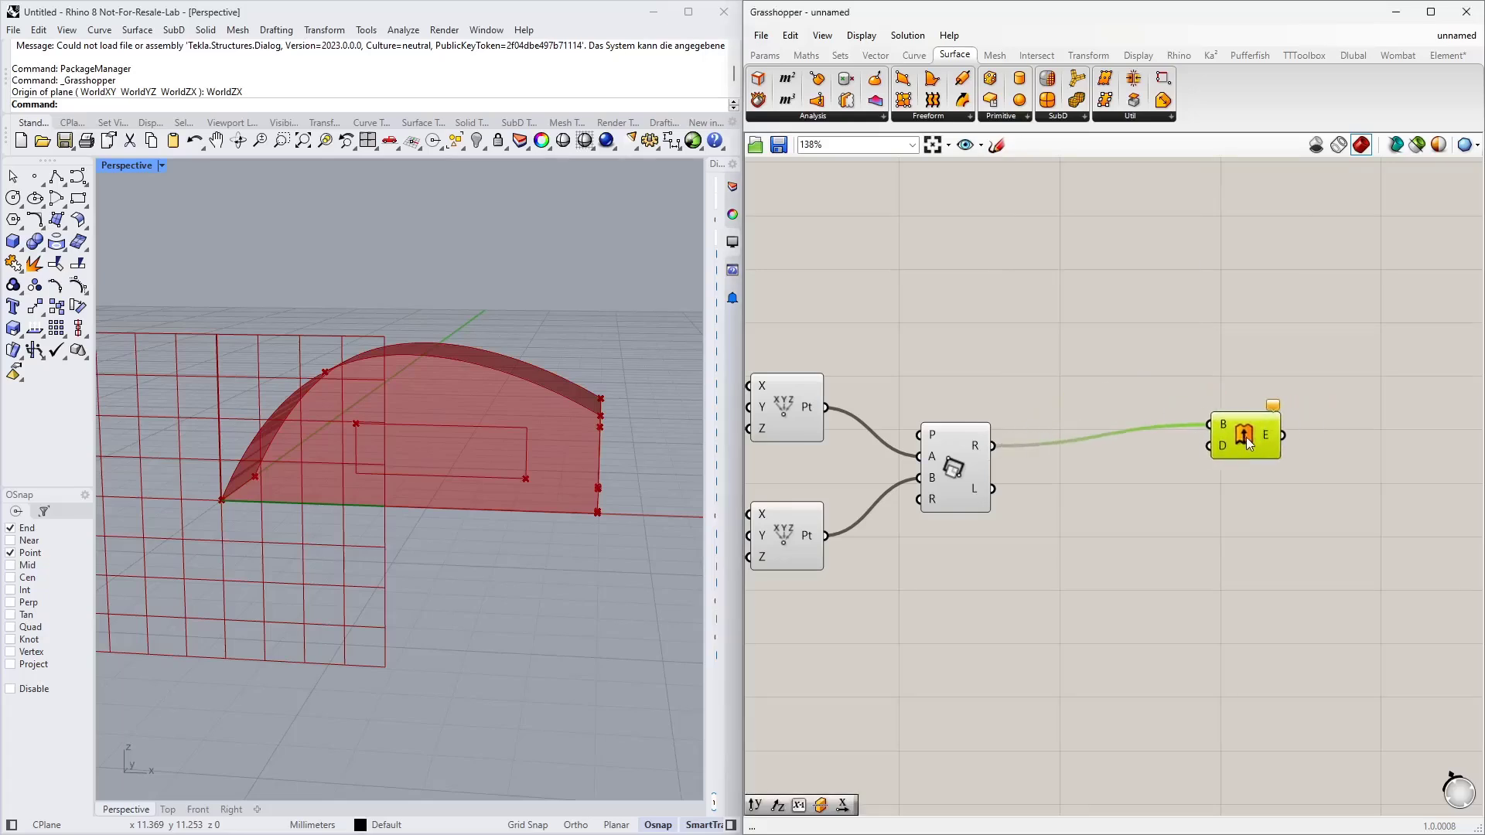
Add a Unit Y vector, connect it to the Extrude's direction input D, and check the extruded rectangle against the front surface
{"action": "double_click", "coordinate": [1103, 507]}
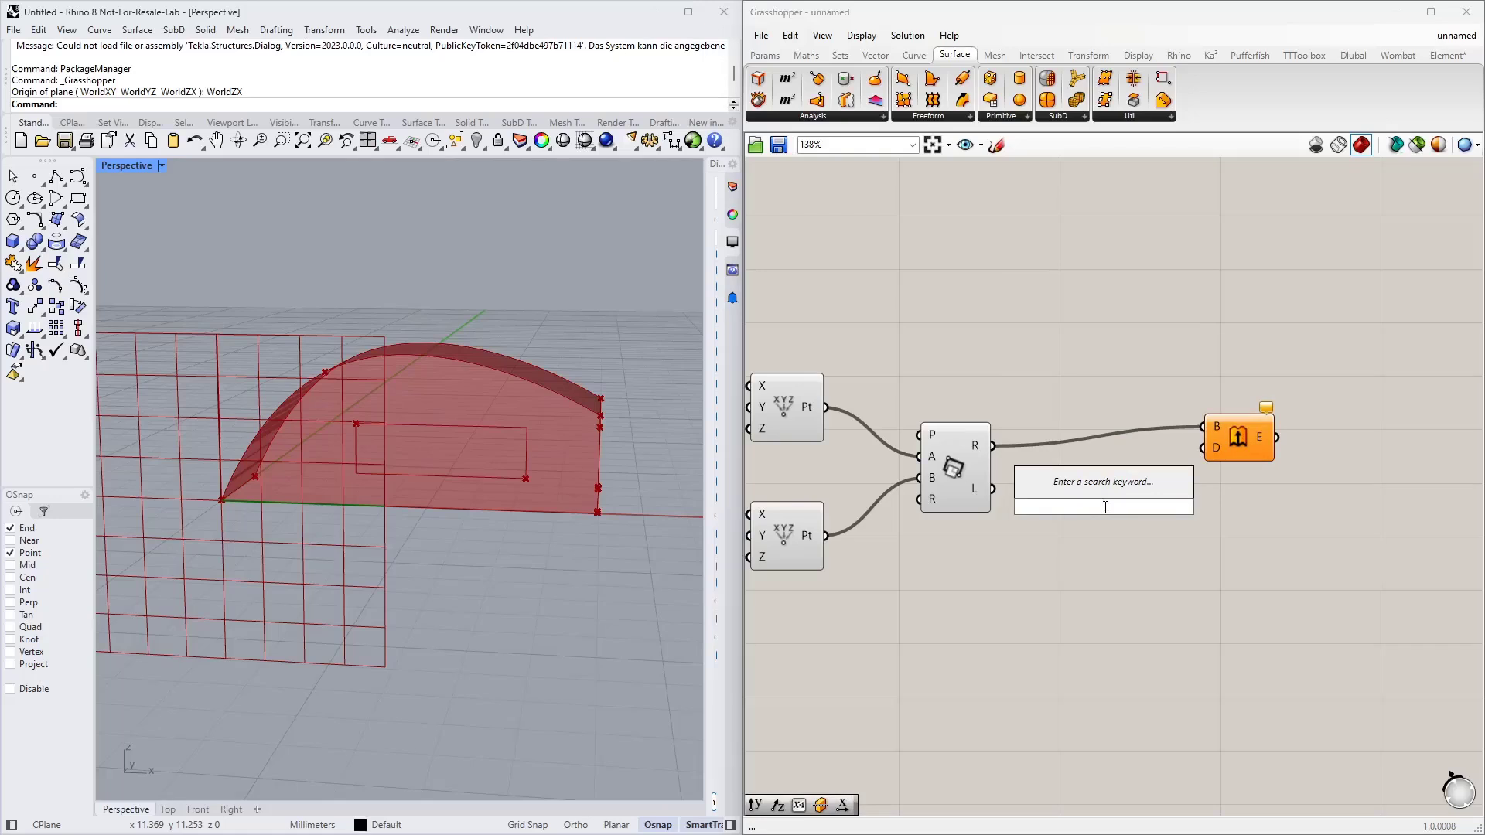
{"action": "type", "text": "y"}
{"action": "left_click", "coordinate": [1109, 489]}
{"action": "left_click_drag", "start_coordinate": [1140, 507], "coordinate": [1208, 447]}
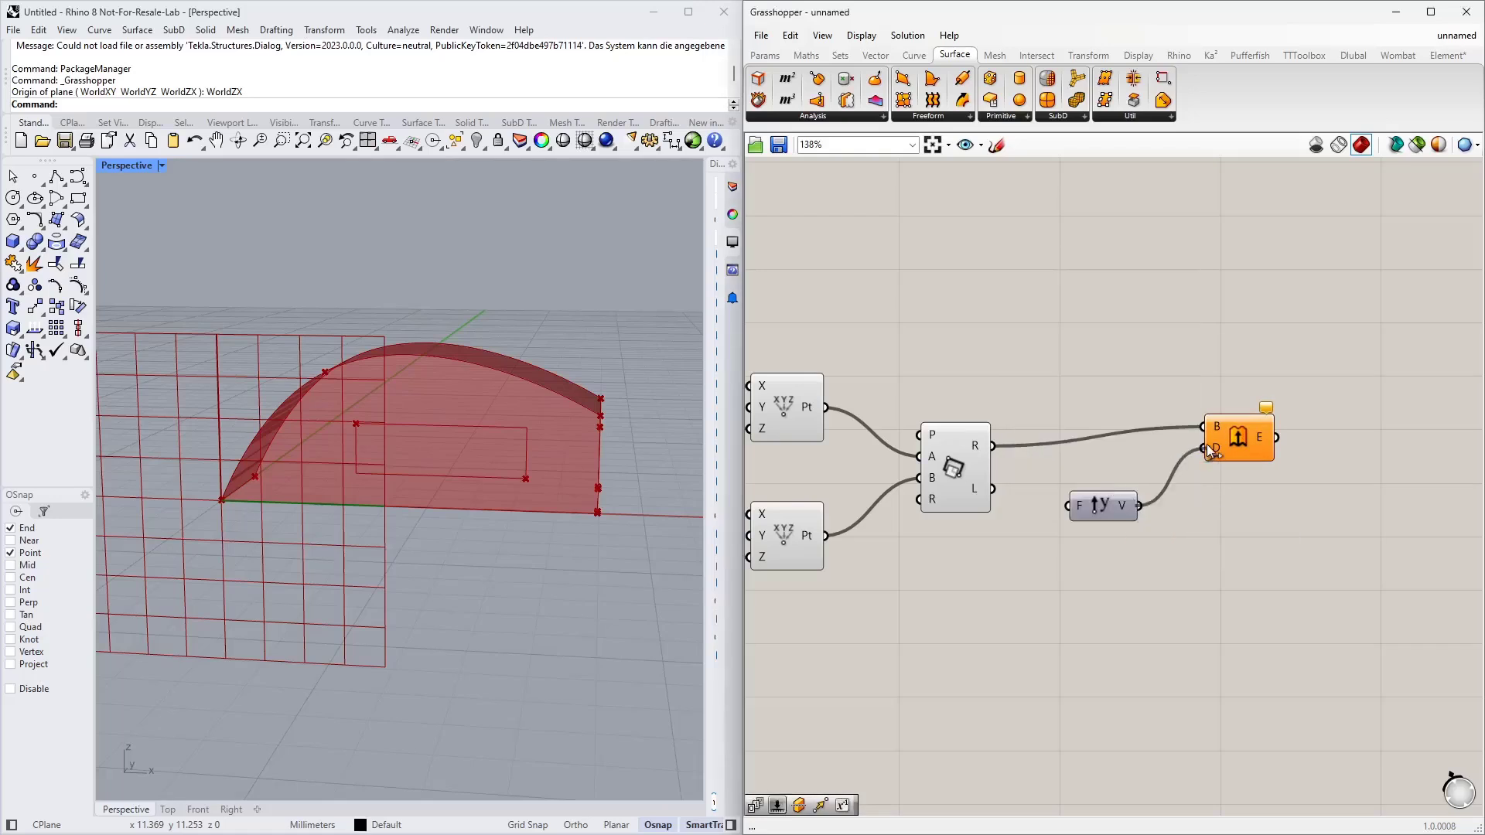
{"action": "right_click_drag", "start_coordinate": [1188, 508], "coordinate": [1083, 551]}
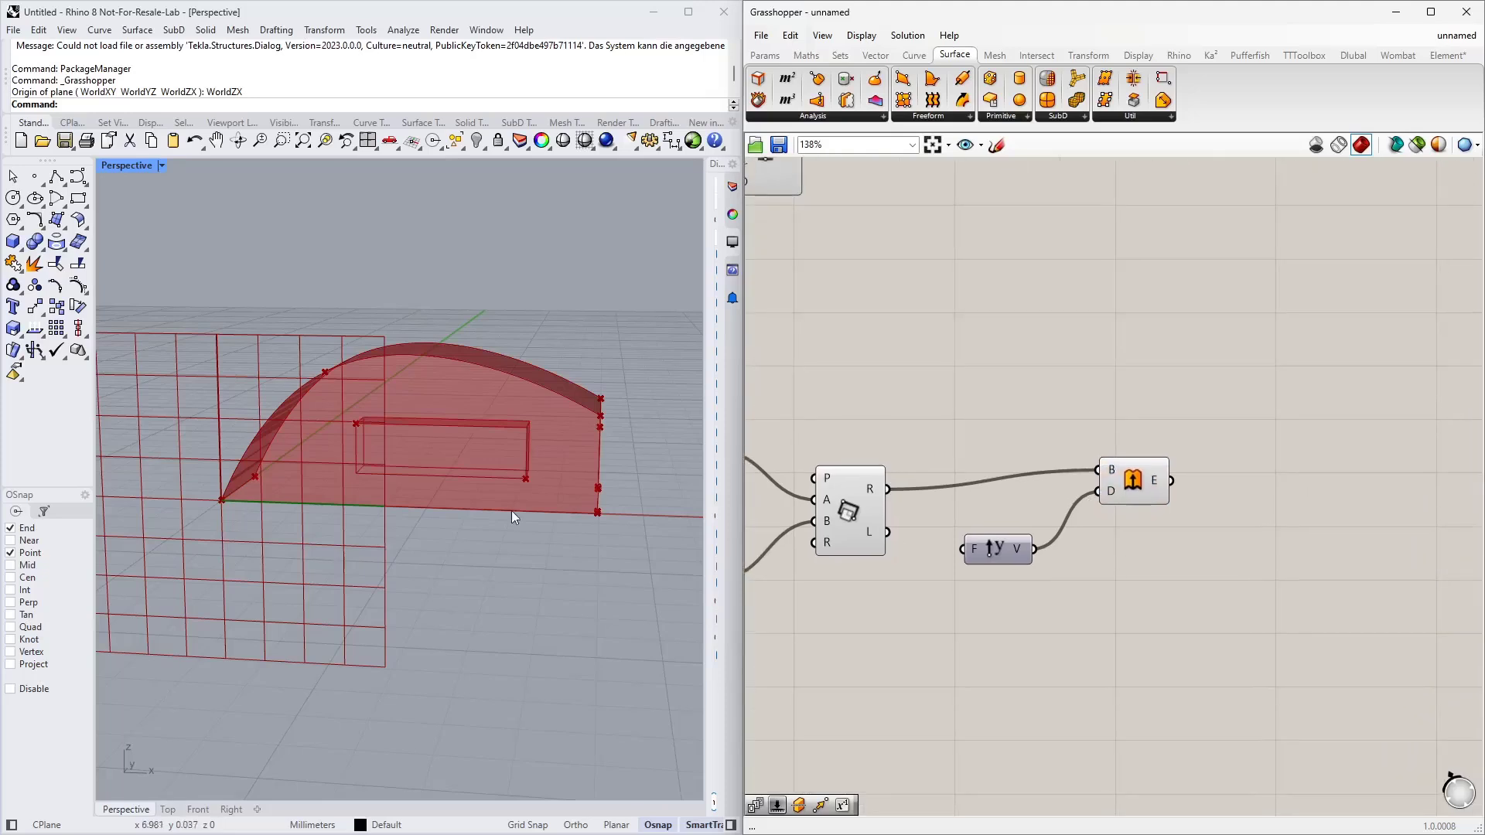
{"action": "mouse_move", "coordinate": [512, 512]}
{"action": "right_mouse_down"}
{"action": "mouse_move", "coordinate": [531, 513]}
{"action": "mouse_move", "coordinate": [522, 526]}
{"action": "right_mouse_up"}
{"action": "scroll", "coordinate": [1015, 387], "scroll_direction": "down", "scroll_amount": 3}
{"action": "right_click_drag", "start_coordinate": [977, 402], "coordinate": [1013, 392]}
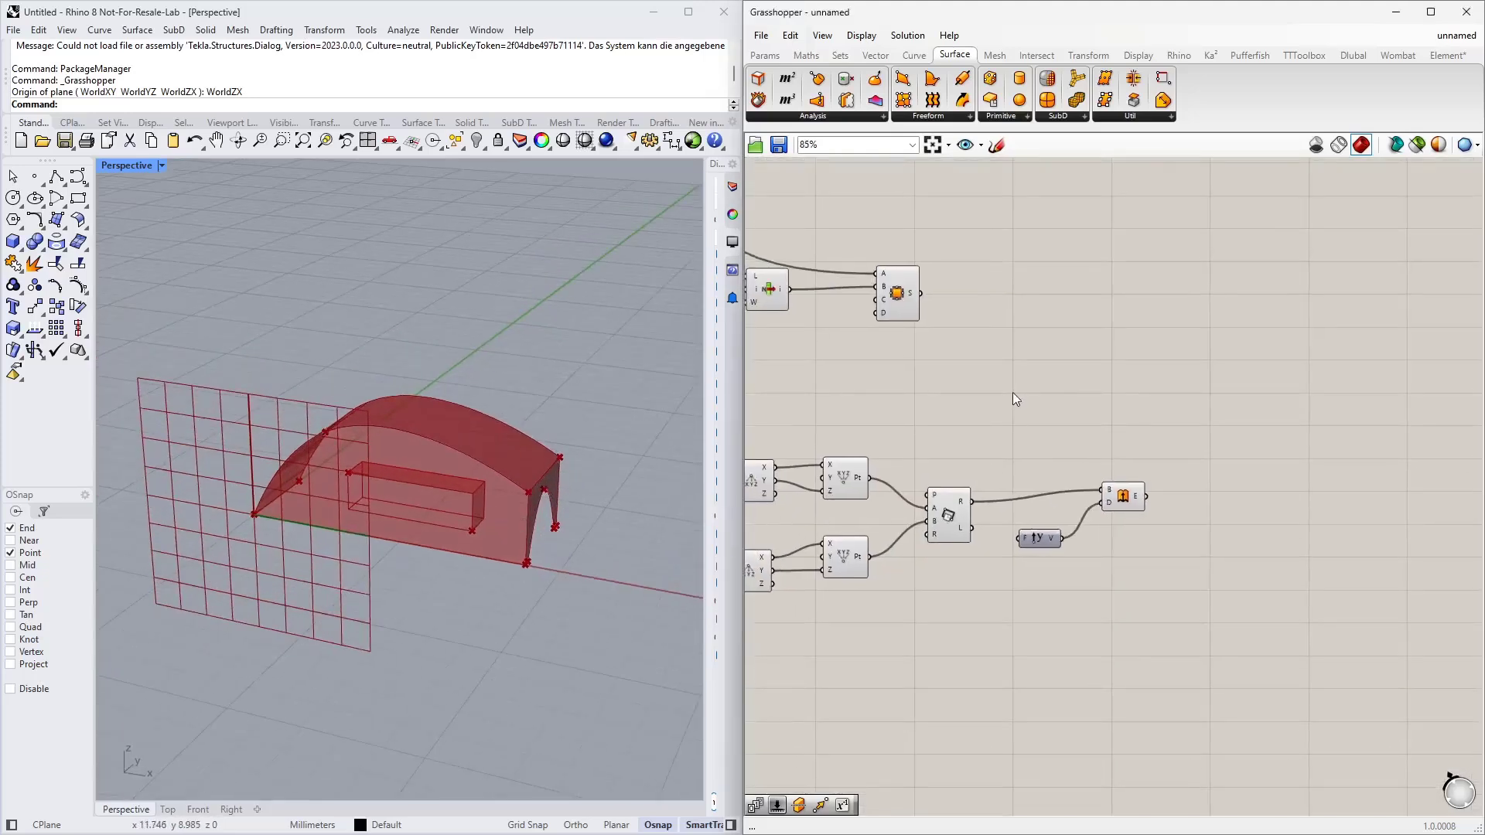
Add a Split Brep component, connecting the Edge Surface to input B and the extruded rectangle to cutter input C
{"action": "double_click", "coordinate": [1013, 392]}
{"action": "type", "text": "spl"}
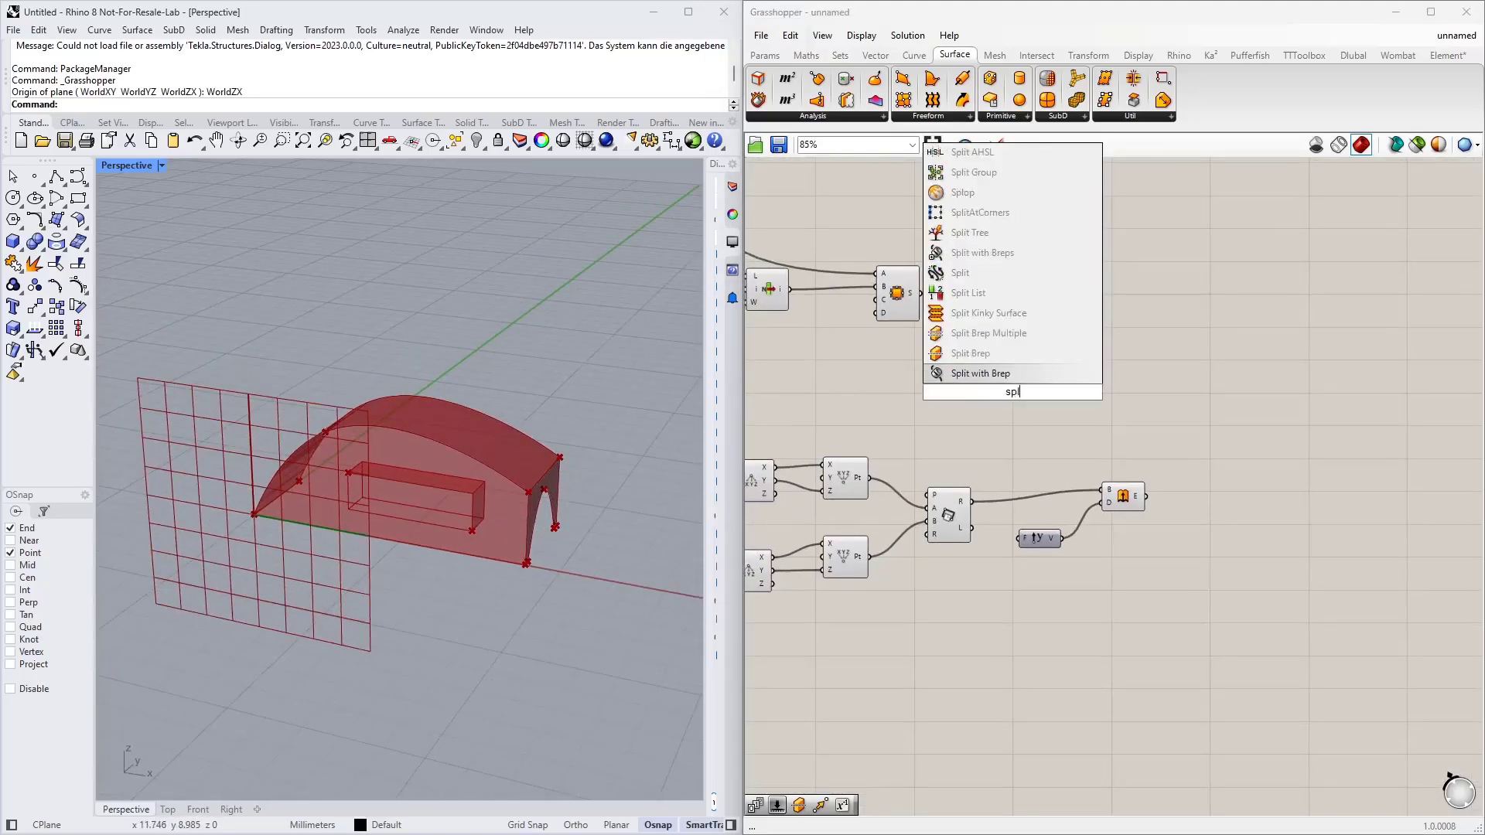
{"action": "left_click", "coordinate": [989, 354]}
{"action": "left_click_drag", "start_coordinate": [1007, 393], "coordinate": [1011, 353]}
{"action": "left_click_drag", "start_coordinate": [922, 294], "coordinate": [999, 345]}
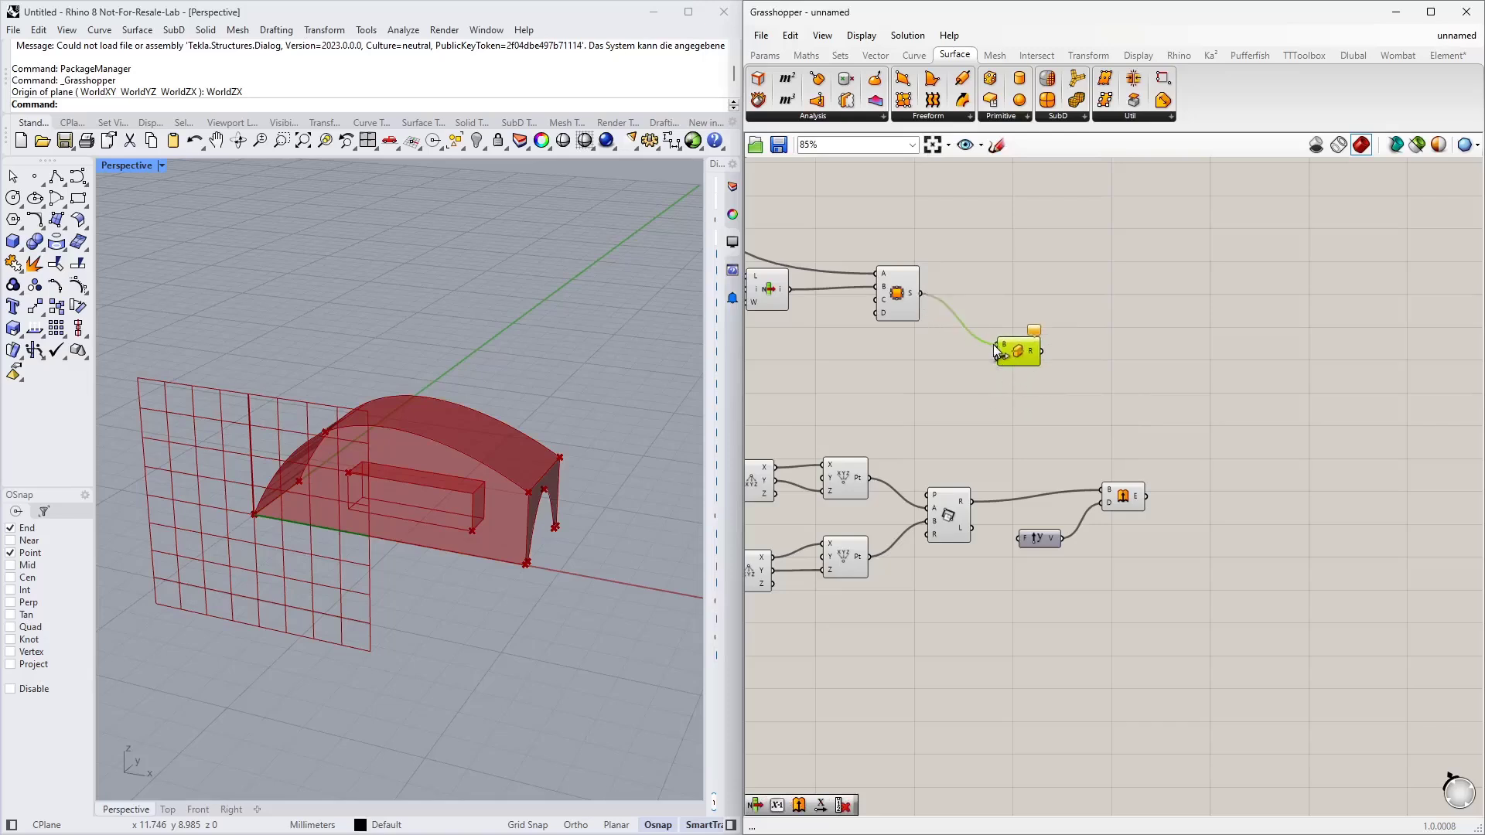
{"action": "left_click_drag", "start_coordinate": [1146, 496], "coordinate": [1091, 351]}
{"action": "right_click_drag", "start_coordinate": [1157, 341], "coordinate": [1145, 513]}
{"action": "scroll", "coordinate": [1143, 506], "scroll_direction": "down", "scroll_amount": 3}
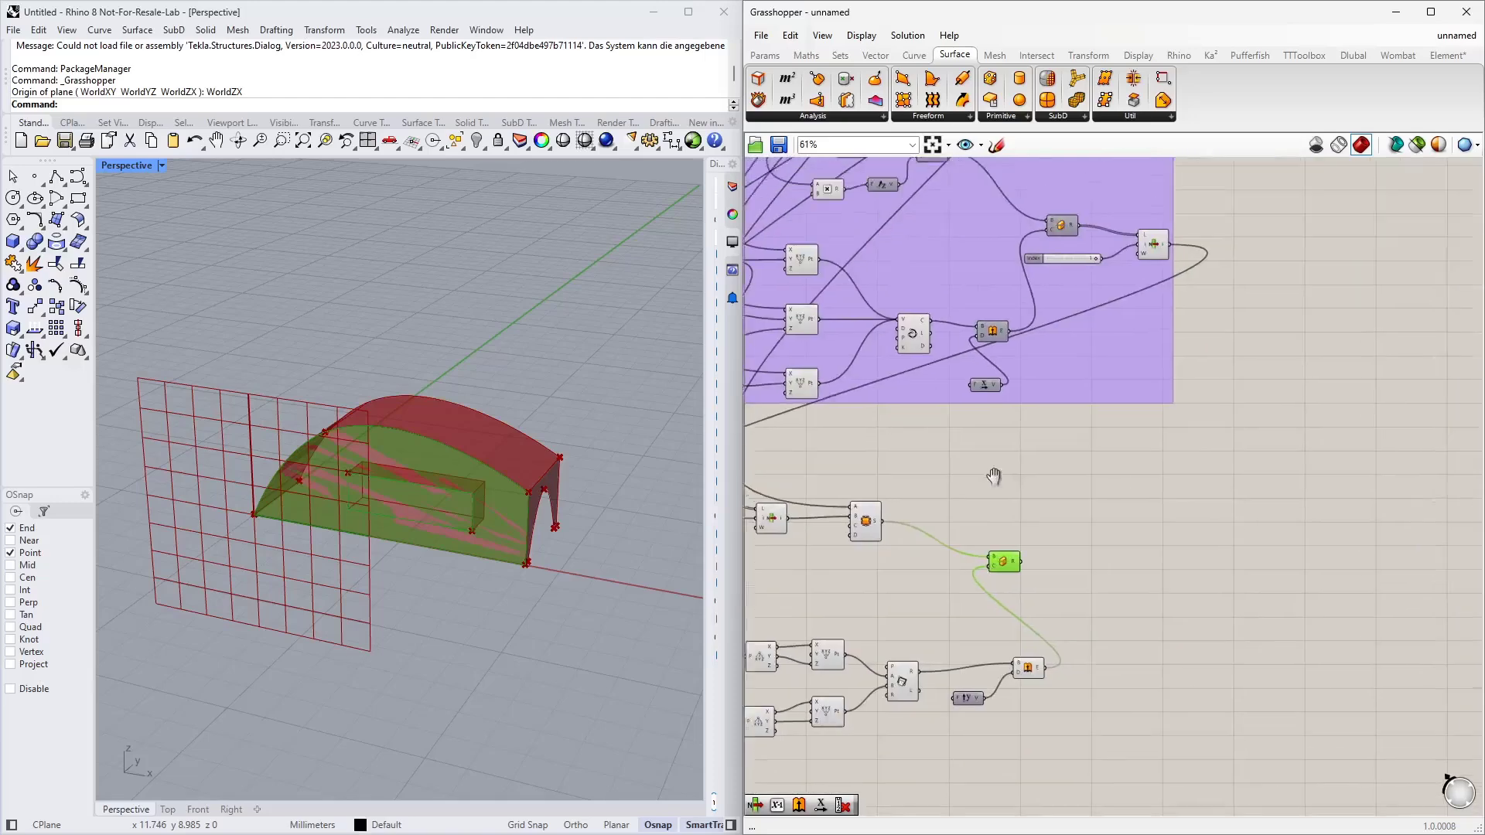
Copy the Index slider and List Item from the Arc Surface group beside the Split Brep and connect the split result to input L
{"action": "left_click", "coordinate": [1050, 302]}
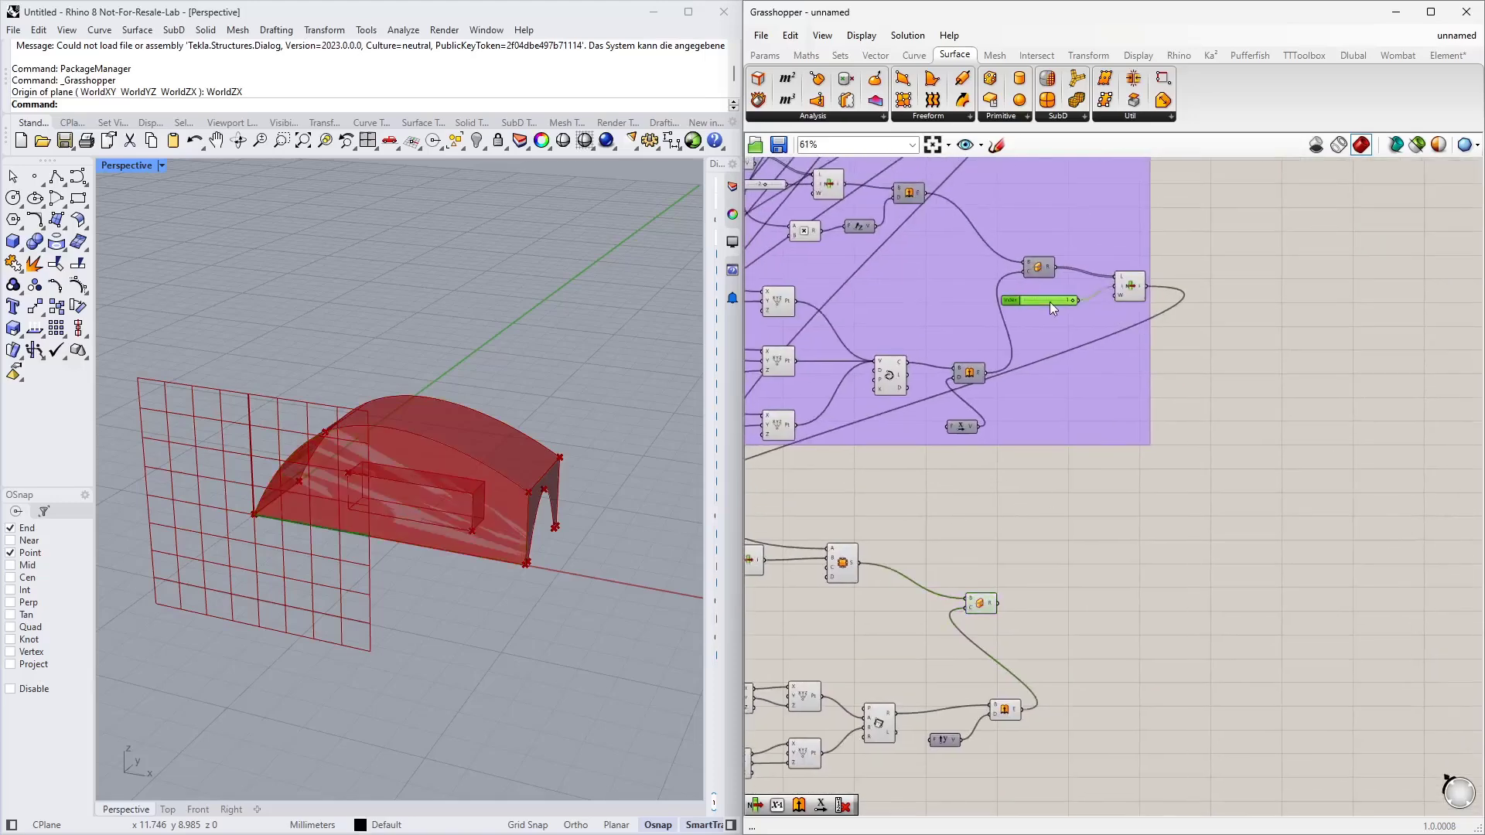
{"action": "left_click", "coordinate": [1133, 291], "text": "shift"}
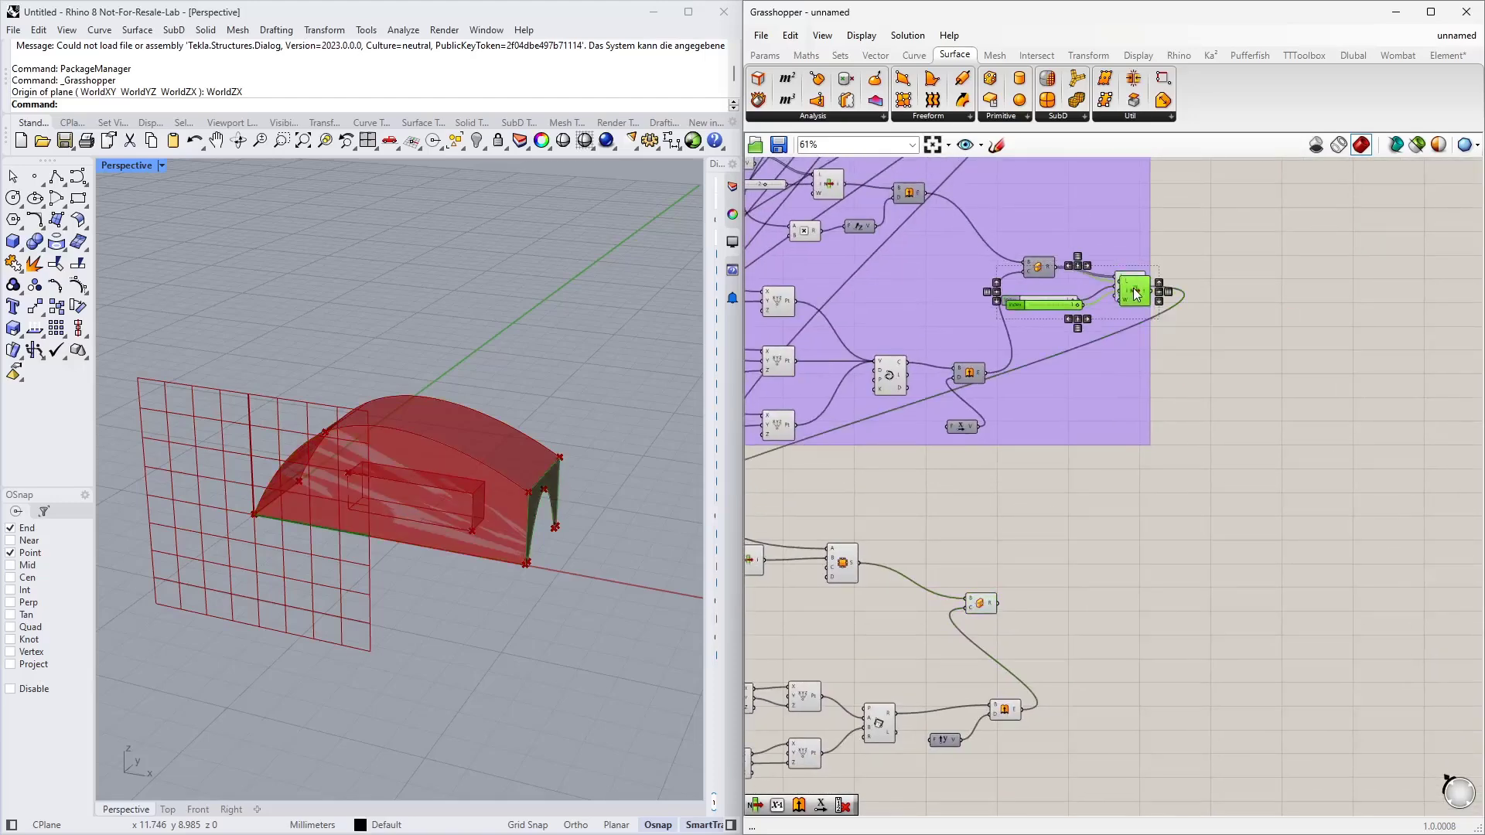
{"action": "left_click_drag", "start_coordinate": [1133, 291], "coordinate": [1100, 563]}
{"action": "scroll", "coordinate": [972, 550], "scroll_direction": "up", "scroll_amount": 3}
{"action": "scroll", "coordinate": [972, 550], "scroll_direction": "up", "scroll_amount": 2}
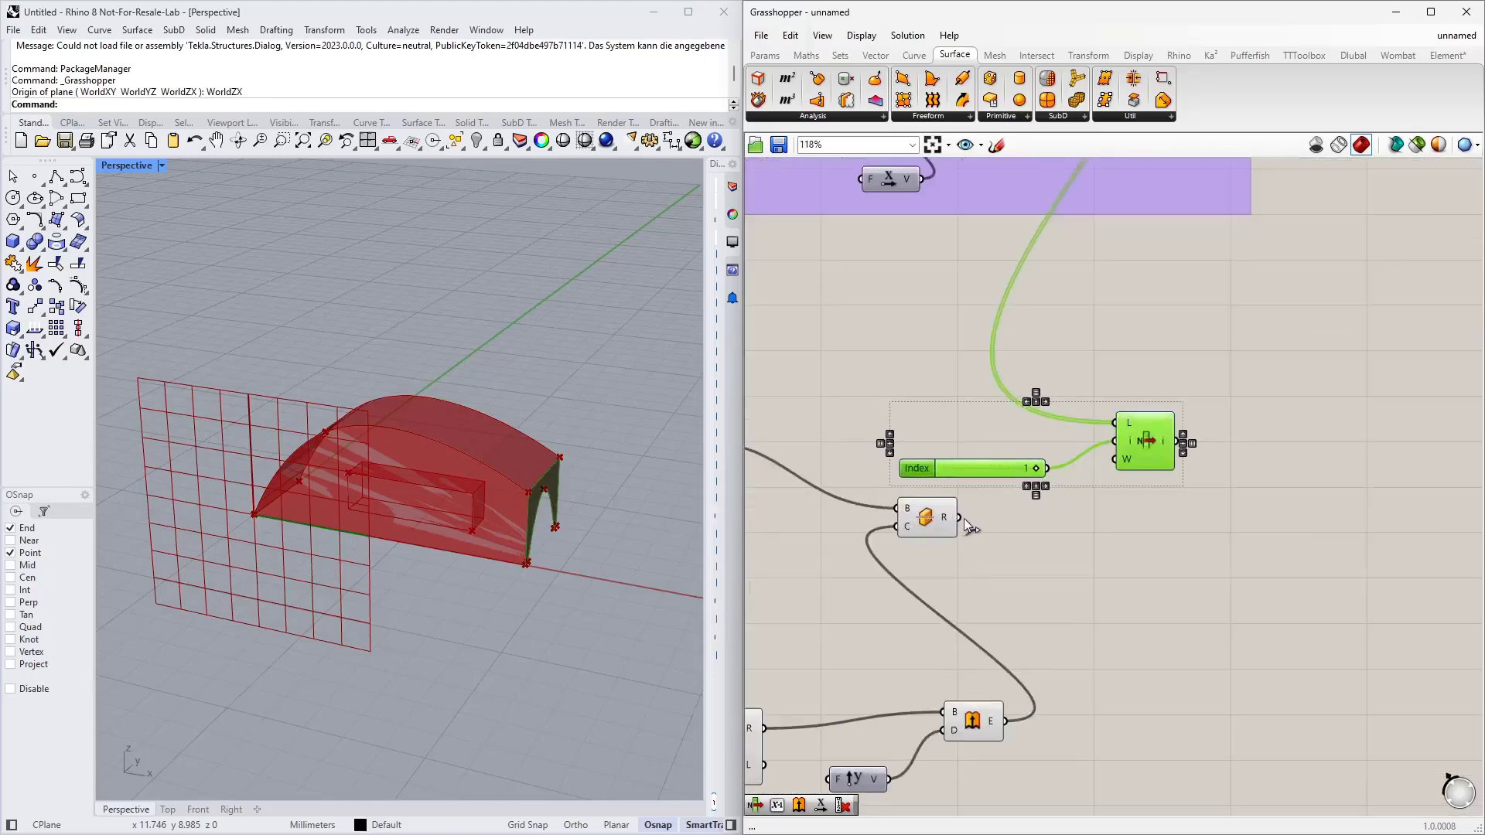
{"action": "left_click_drag", "start_coordinate": [960, 518], "coordinate": [1134, 535]}
{"action": "left_click", "coordinate": [1227, 588]}
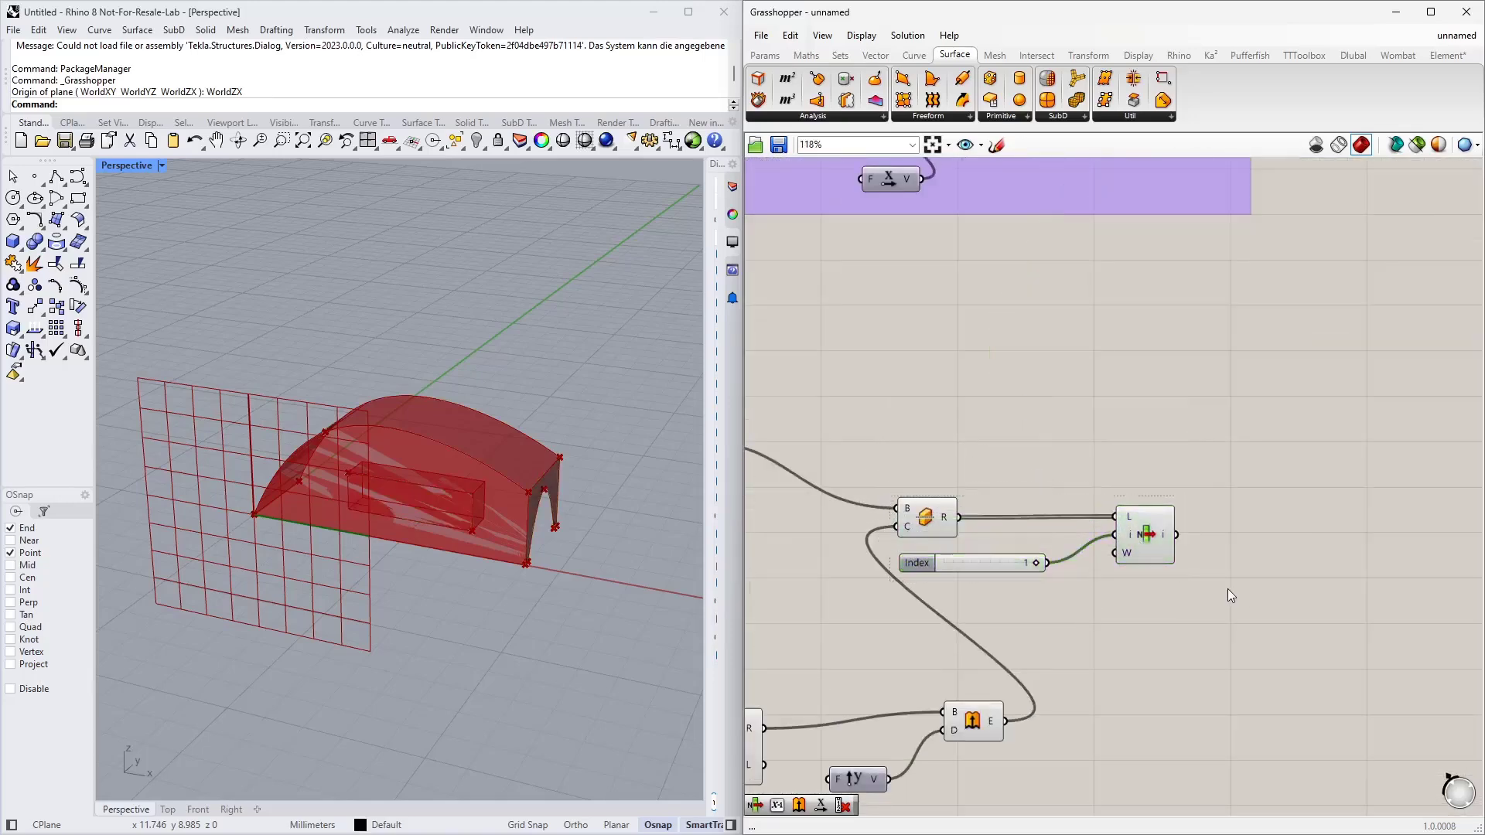
Set the copied Index slider to 0 to pick the front surface with the rectangular opening
{"action": "left_click", "coordinate": [1136, 539]}
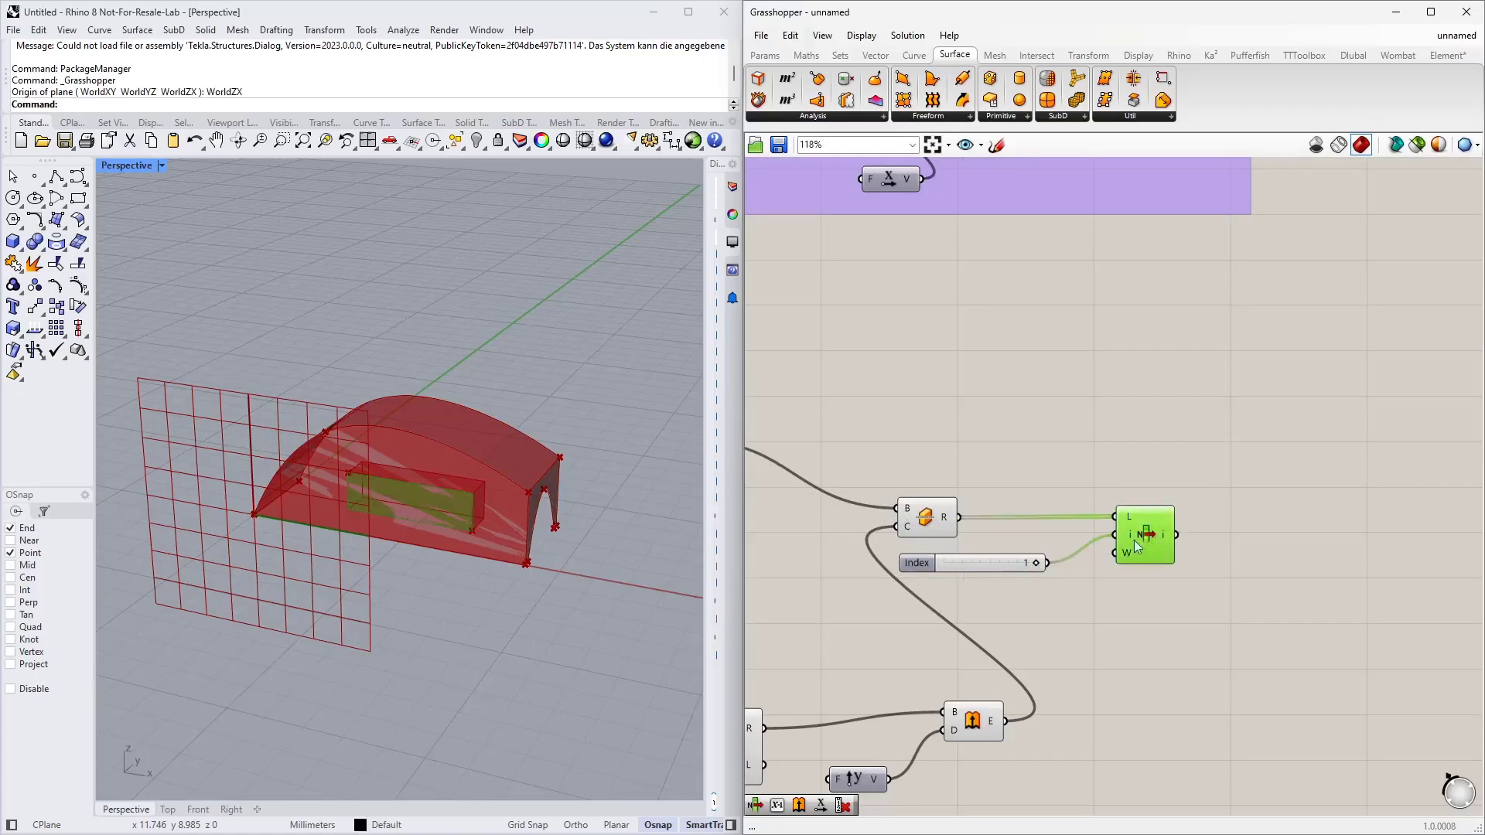
{"action": "left_click_drag", "start_coordinate": [1035, 562], "coordinate": [977, 572]}
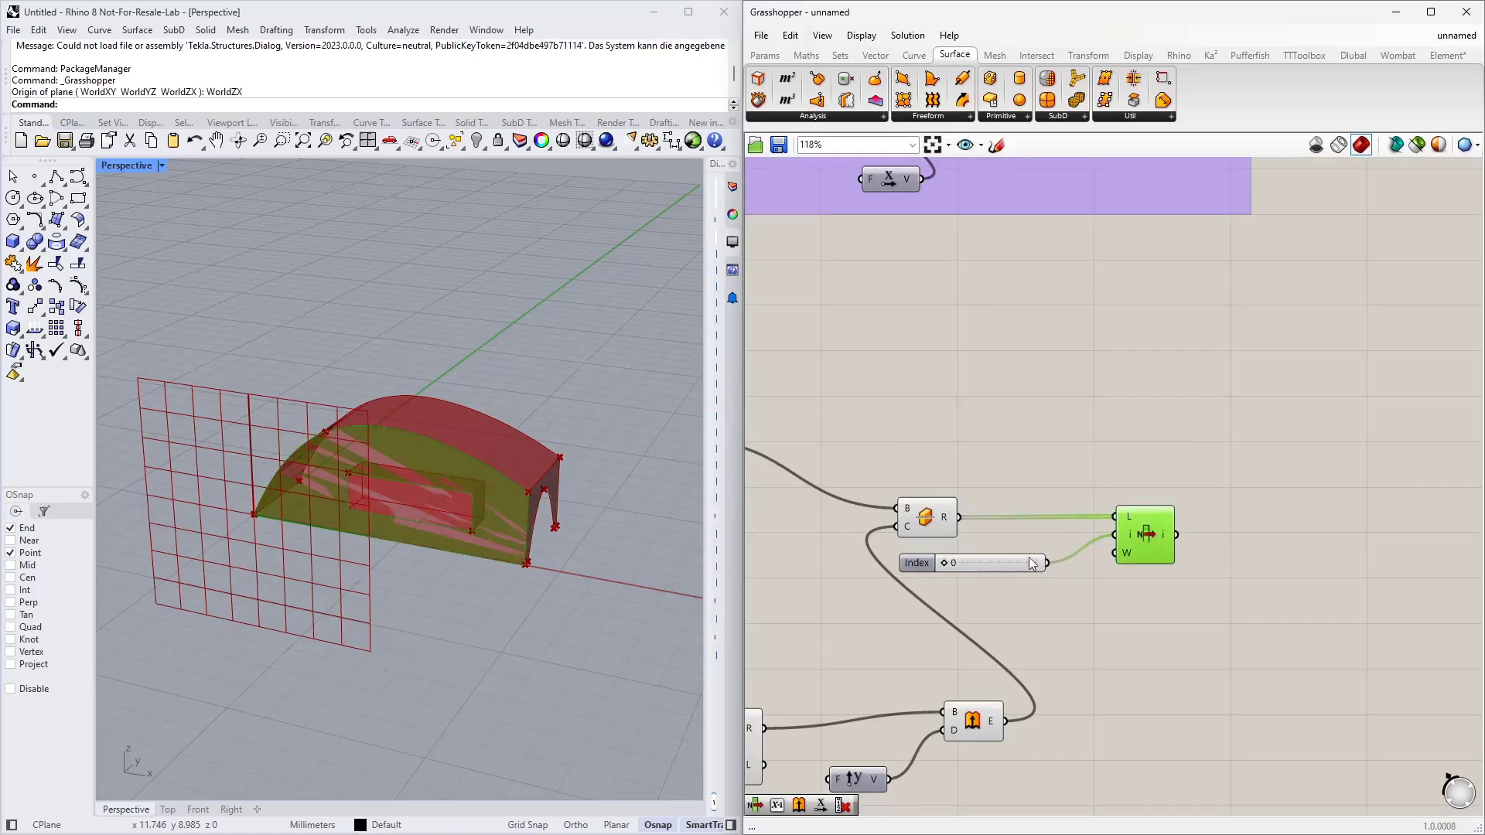
{"action": "scroll", "coordinate": [1033, 563], "scroll_direction": "down", "scroll_amount": 2}
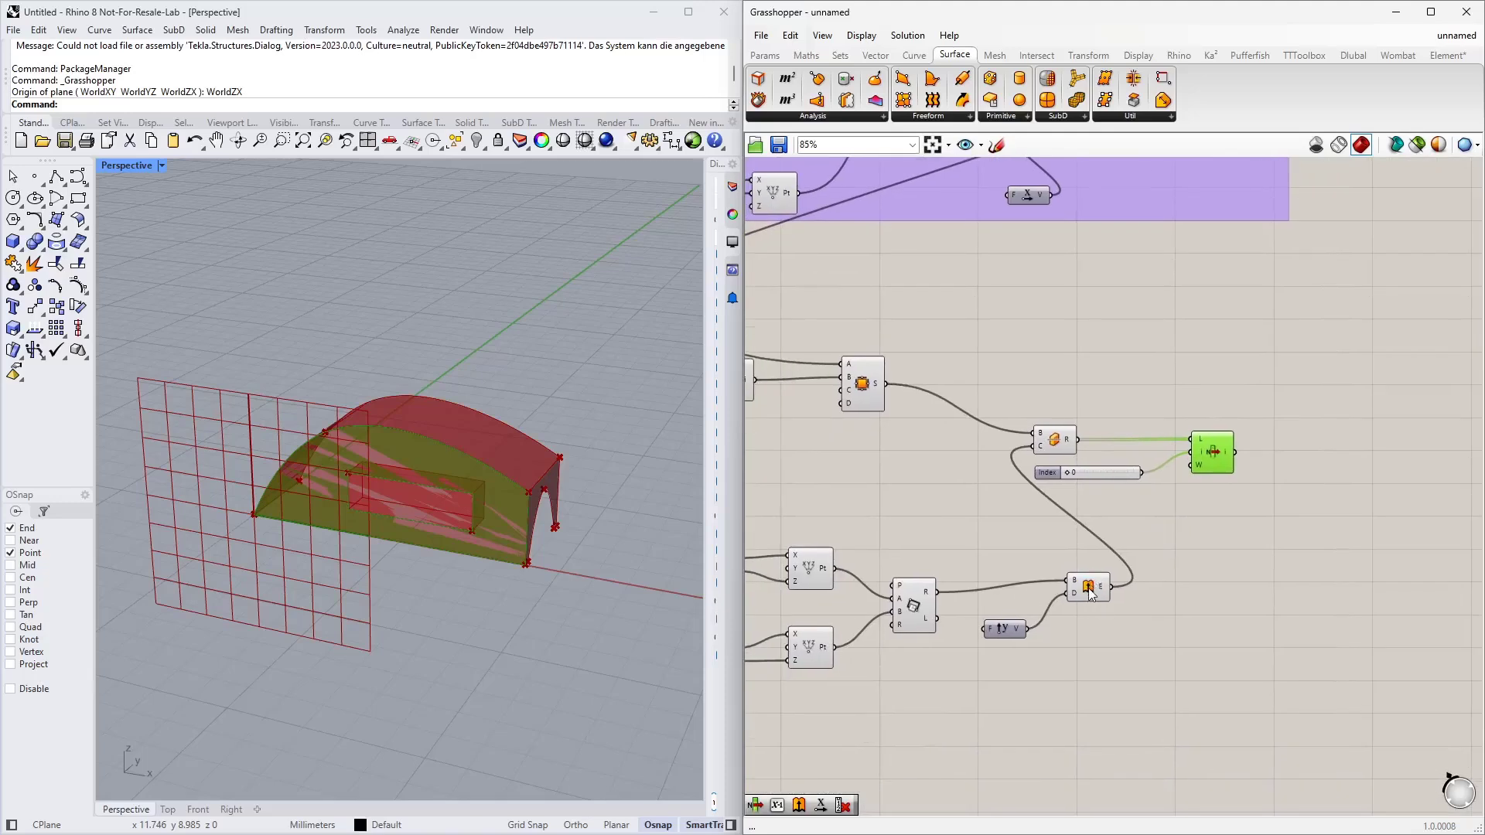
Turn off the previews of the rectangle's Extrude, the Edge Surface and the Split Brep, and check the surface picked by the List Item
{"action": "left_click", "coordinate": [1088, 588]}
{"action": "middle_click", "coordinate": [1088, 589]}
{"action": "left_click", "coordinate": [1118, 552]}
{"action": "right_click_drag", "start_coordinate": [892, 511], "coordinate": [1065, 512]}
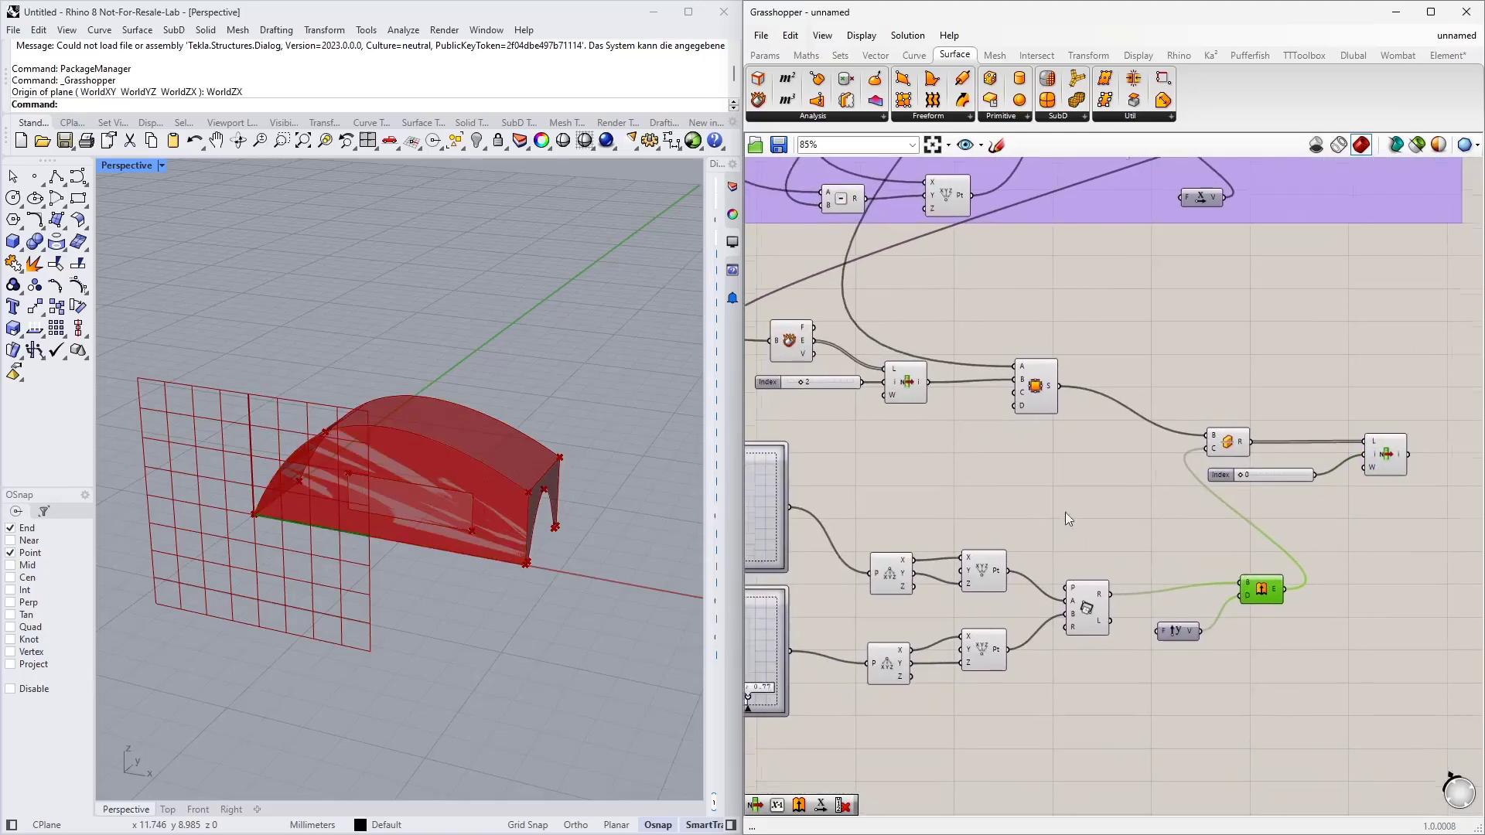
{"action": "left_click", "coordinate": [1036, 390]}
{"action": "middle_click", "coordinate": [1036, 391]}
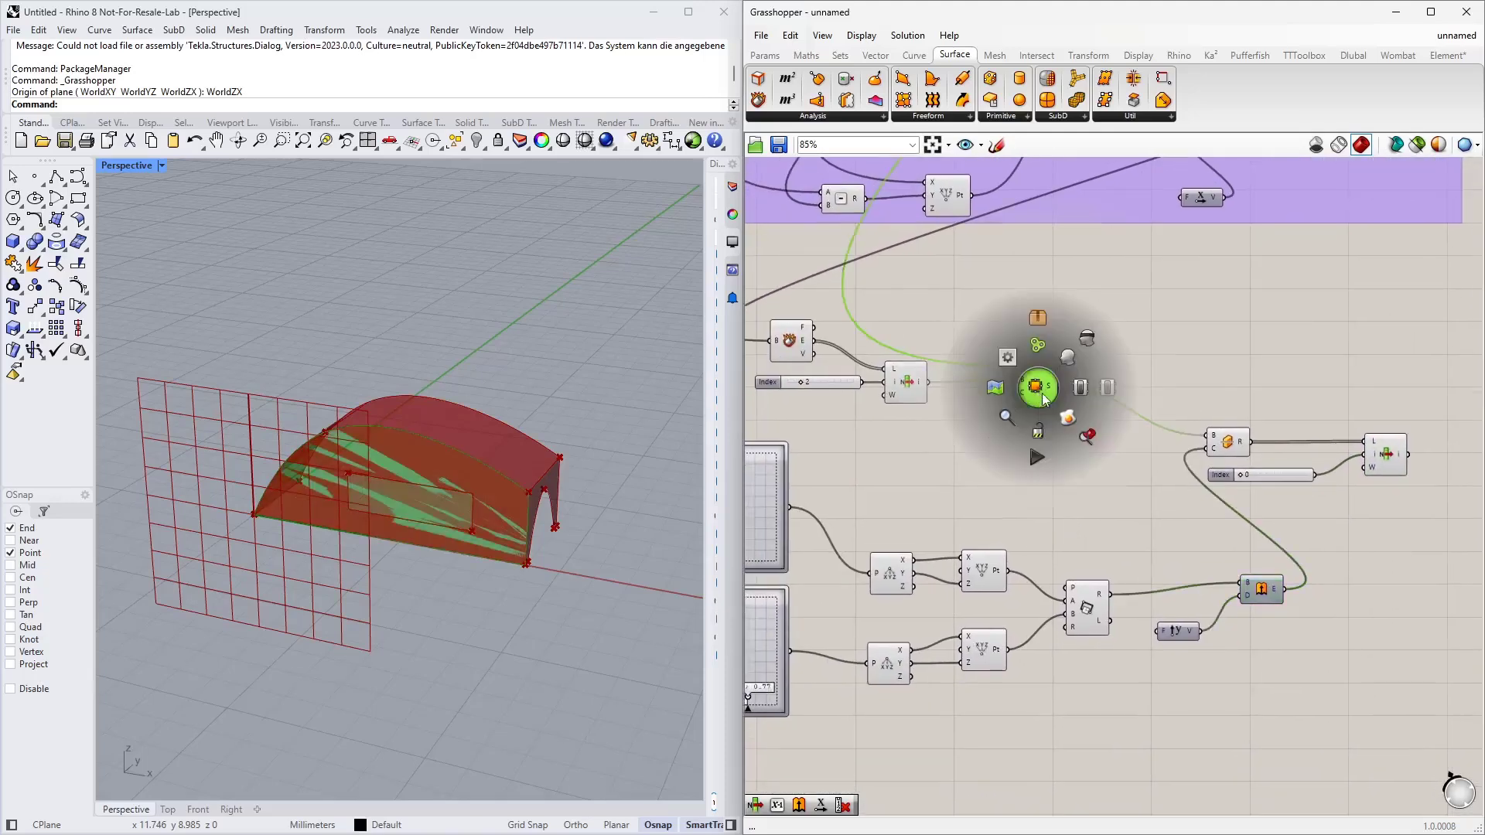
{"action": "left_click", "coordinate": [1071, 357]}
{"action": "left_click", "coordinate": [1222, 444]}
{"action": "middle_click", "coordinate": [1220, 447]}
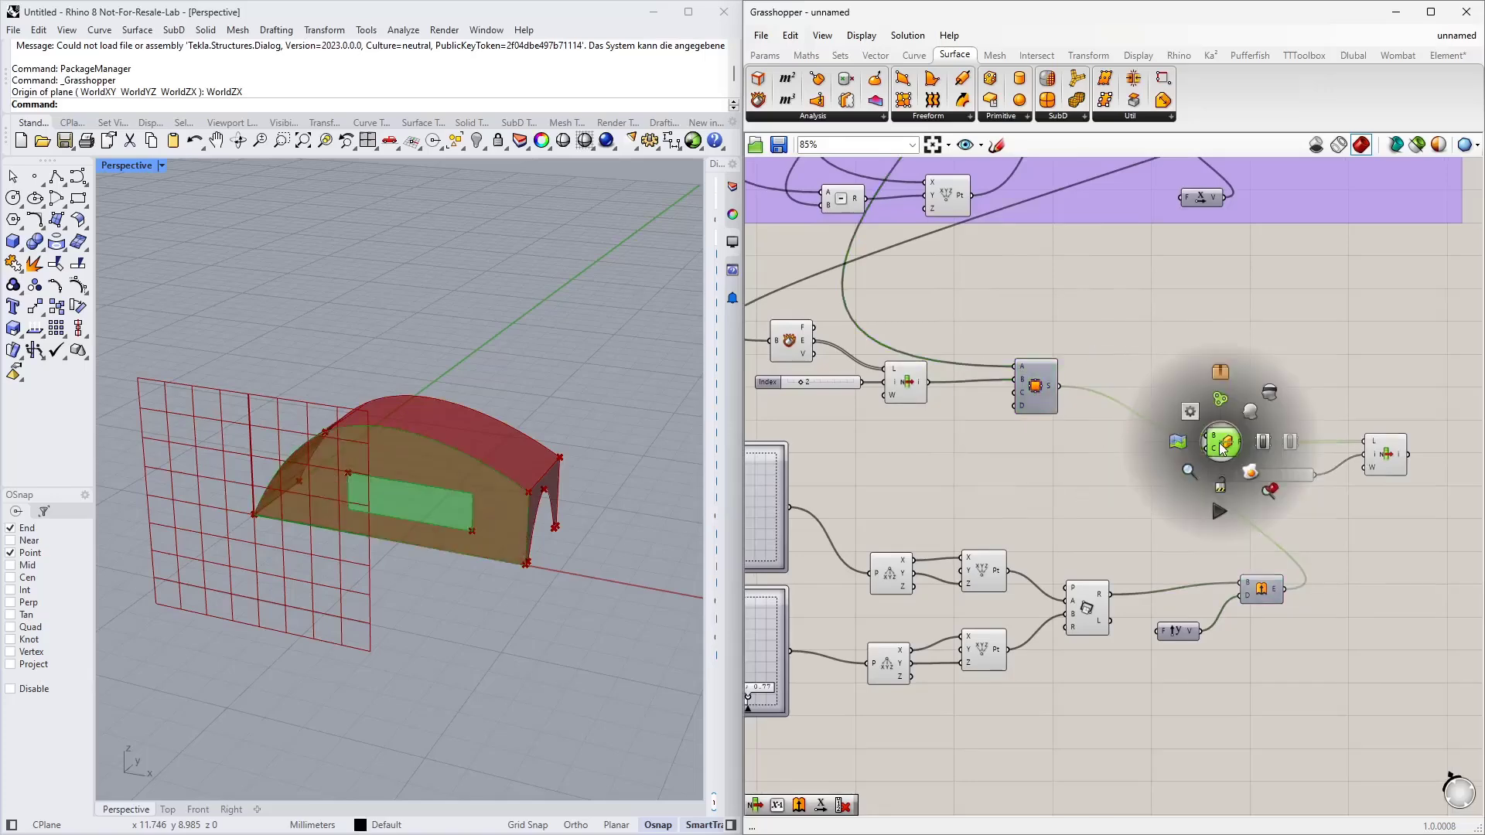
{"action": "left_click", "coordinate": [1269, 393]}
{"action": "left_click", "coordinate": [1093, 471]}
{"action": "right_click_drag", "start_coordinate": [496, 497], "coordinate": [456, 492]}
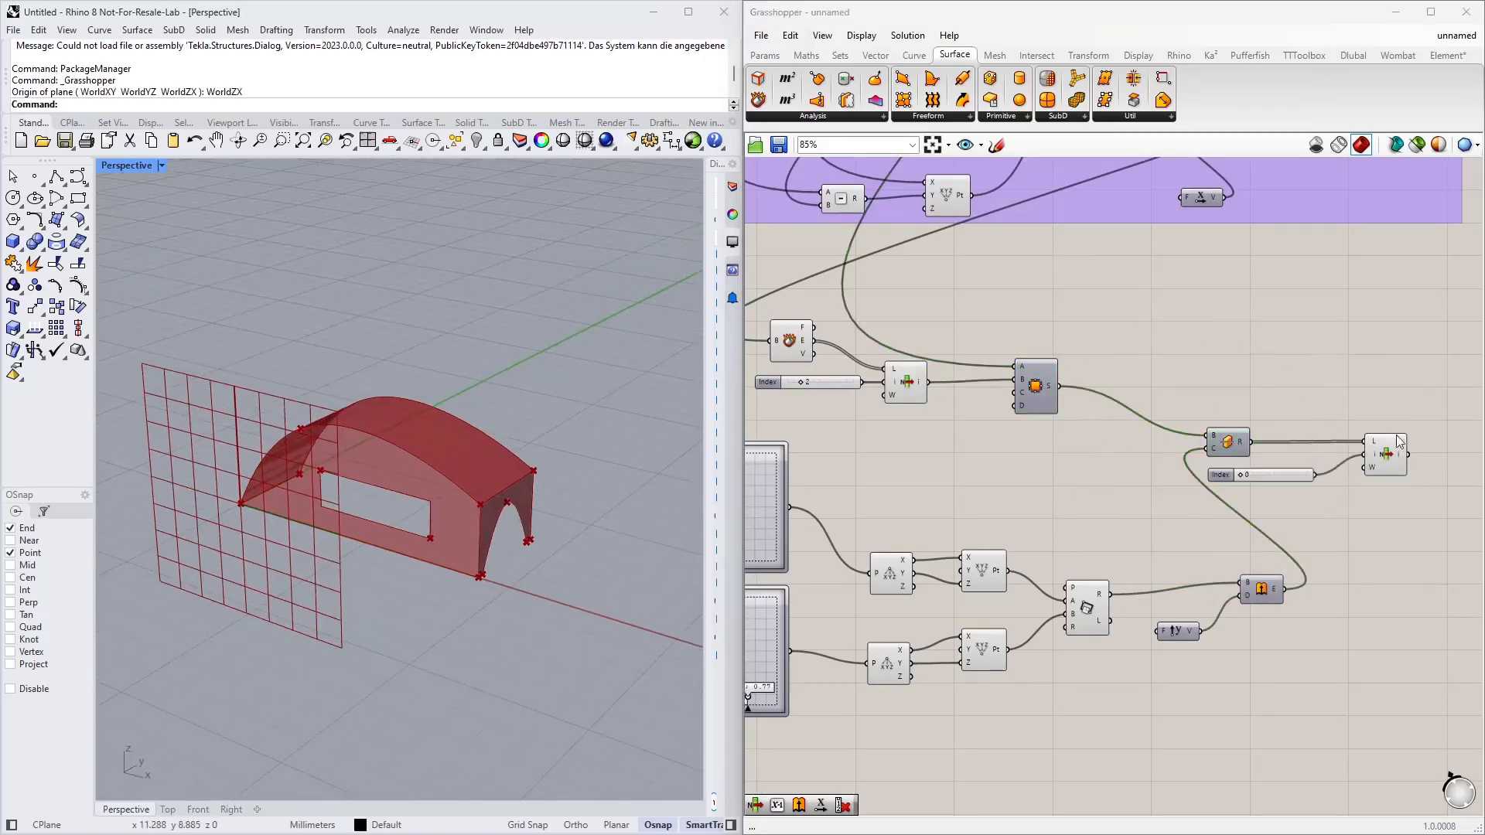
{"action": "left_click", "coordinate": [1384, 458]}
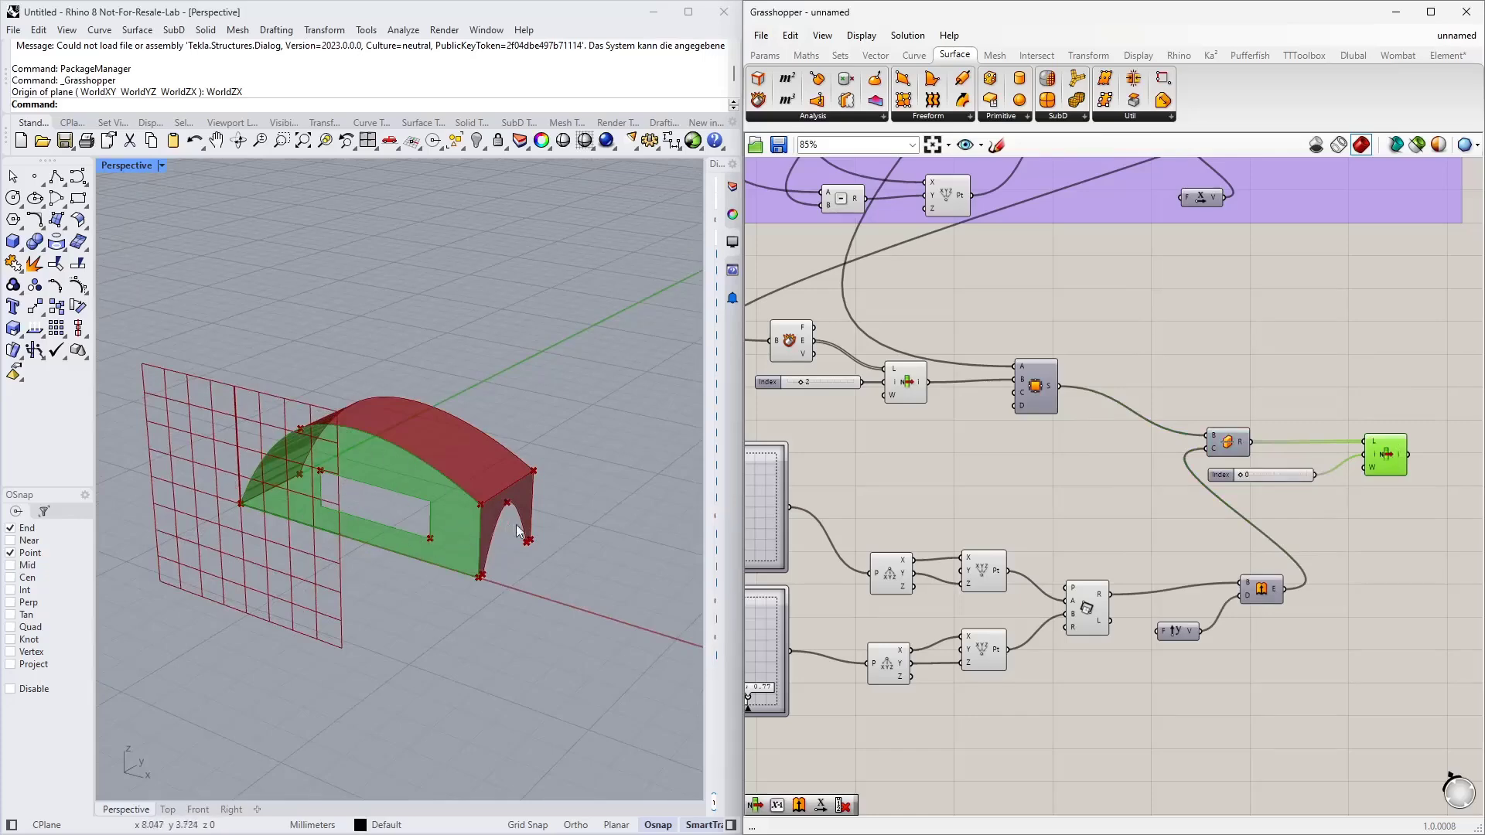
Group all components that build the front surface and its rectangular opening
{"action": "scroll", "coordinate": [1083, 492], "scroll_direction": "down", "scroll_amount": 4}
{"action": "left_click_drag", "start_coordinate": [1234, 659], "coordinate": [809, 404]}
{"action": "right_click", "coordinate": [1166, 435]}
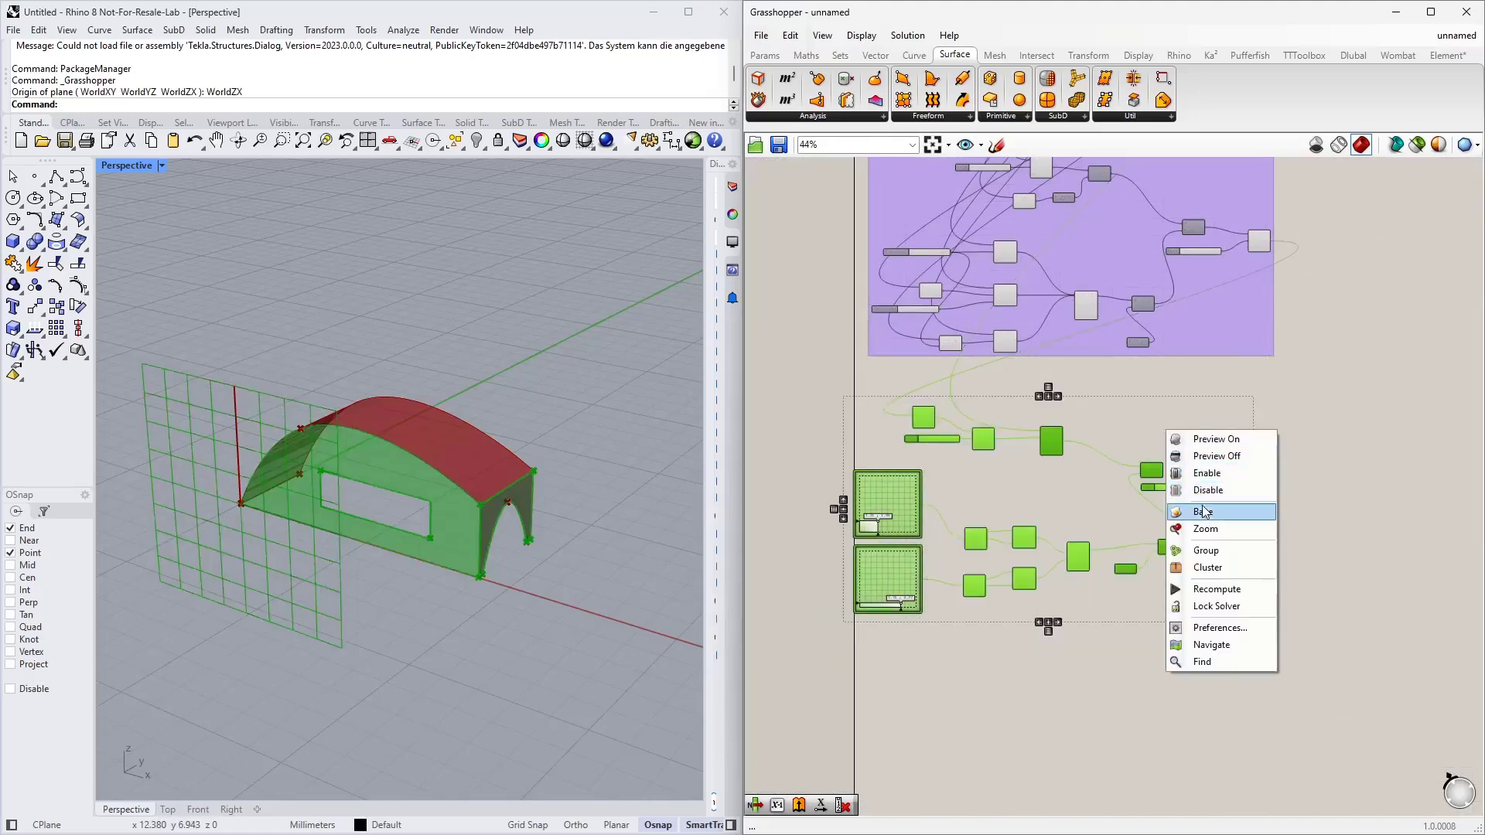
{"action": "left_click", "coordinate": [1207, 551]}
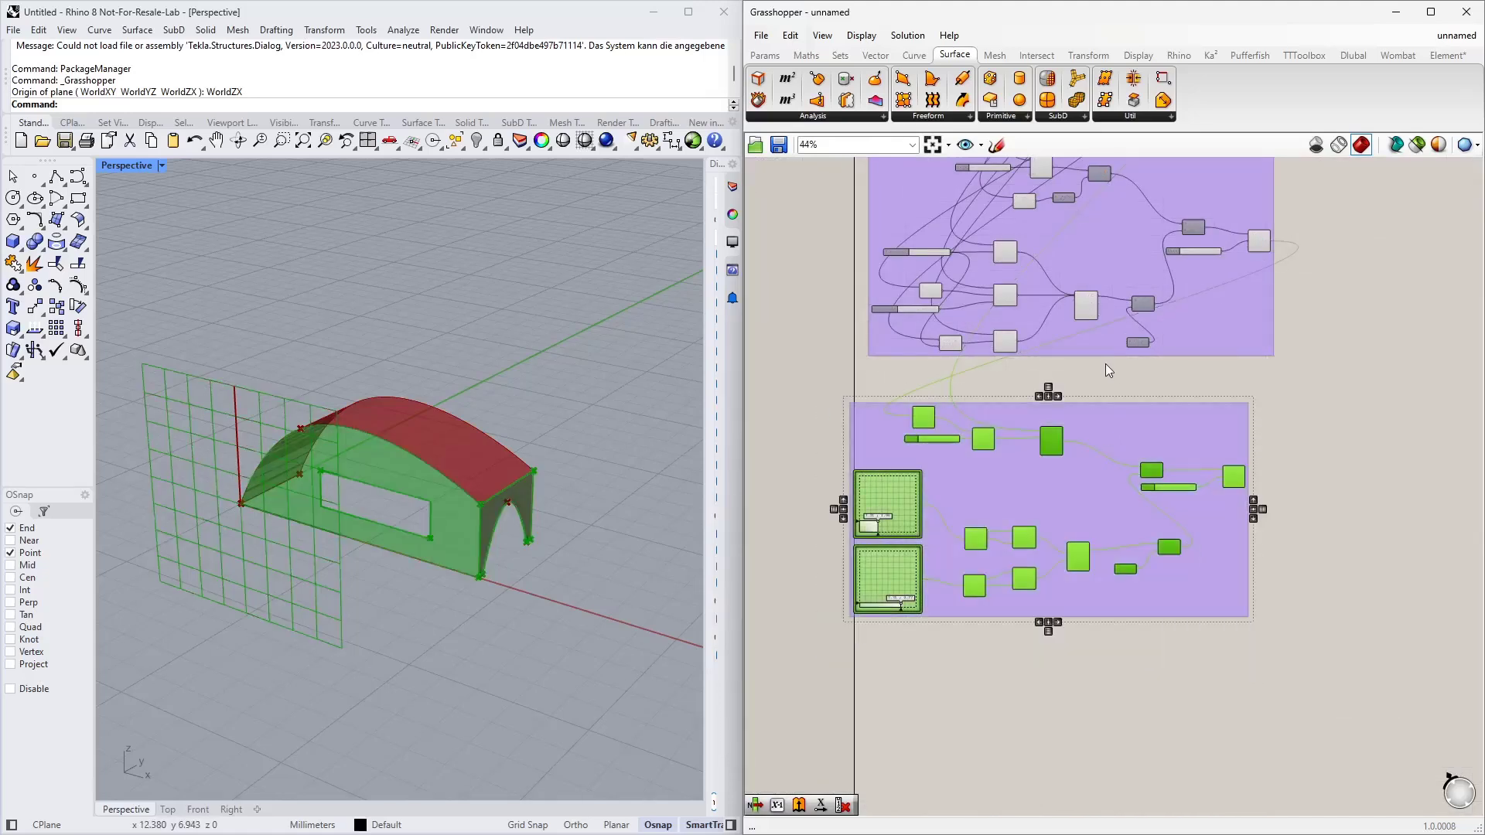
Add a Scribble reading "Side Wall" above the components of the new group
{"action": "double_click", "coordinate": [1088, 375]}
{"action": "type", "text": "scri"}
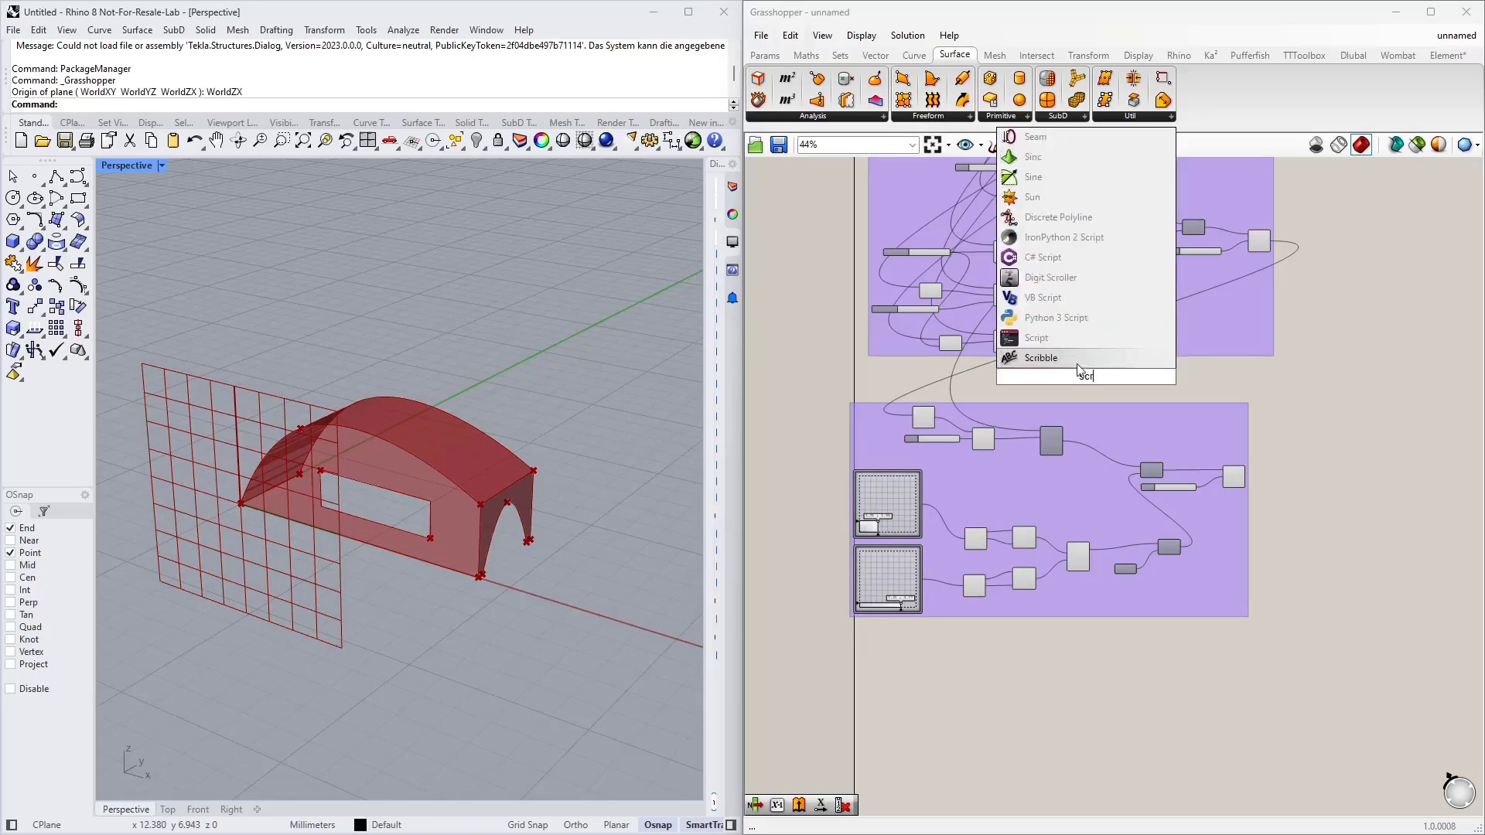
{"action": "left_click", "coordinate": [1060, 364]}
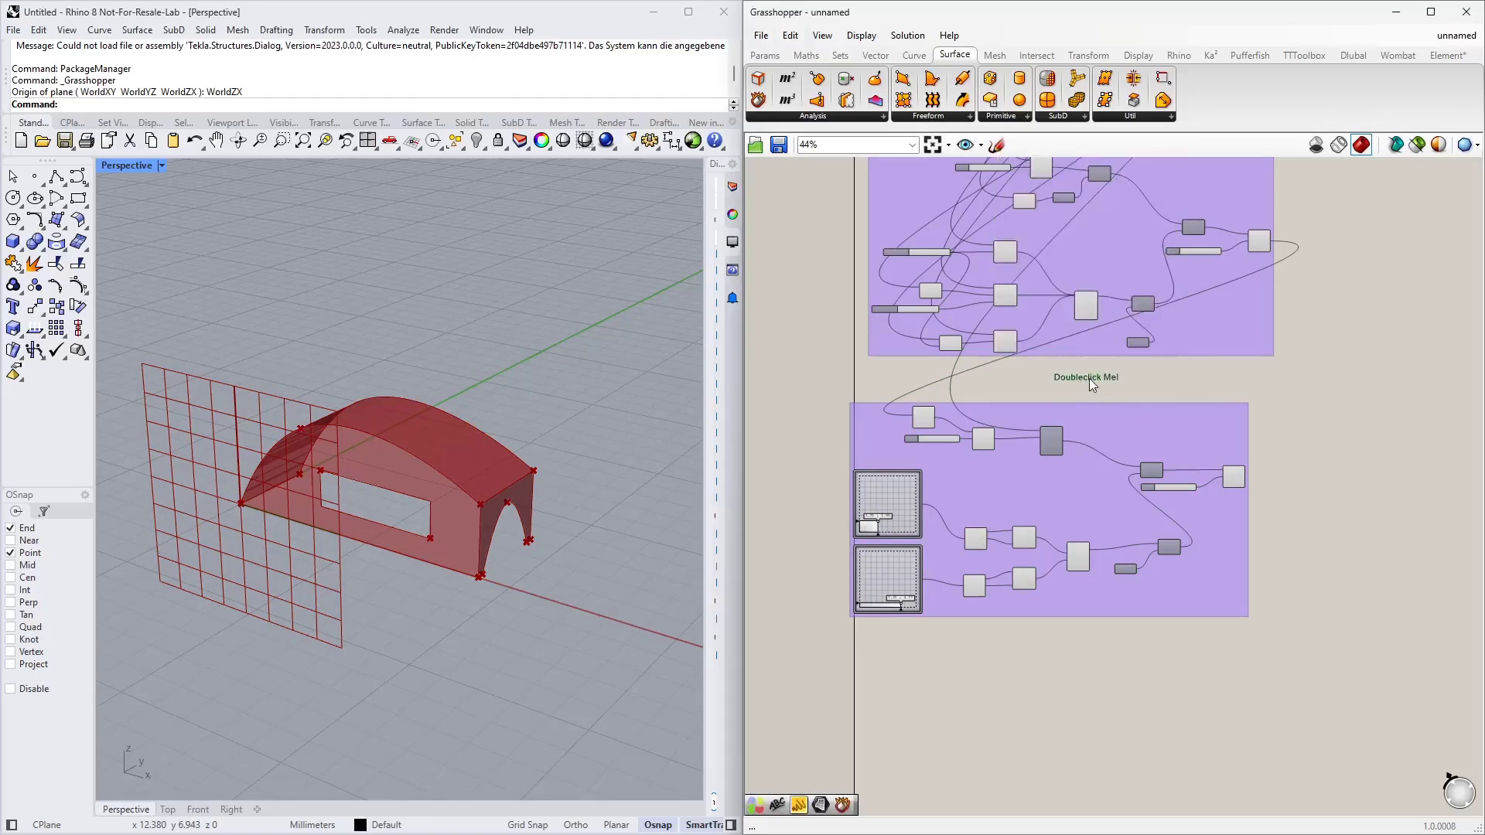
{"action": "double_click", "coordinate": [1051, 407]}
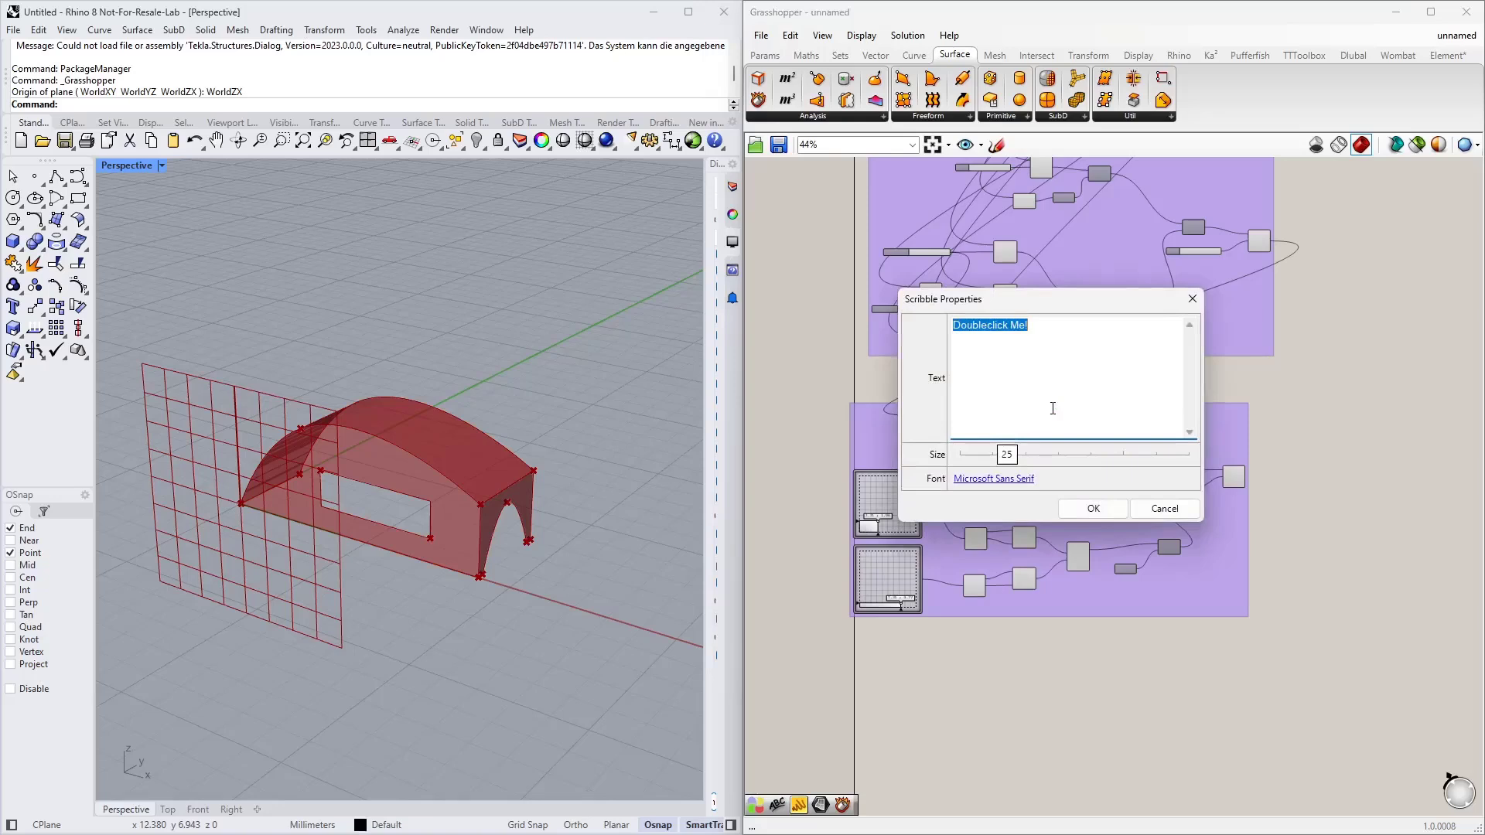
{"action": "type", "text": "Side Wall"}
{"action": "left_click", "coordinate": [1095, 509]}
Add the Side Wall label to the front surface group and shift it slightly upward
{"action": "left_click", "coordinate": [1089, 435]}
{"action": "right_click", "coordinate": [1090, 436]}
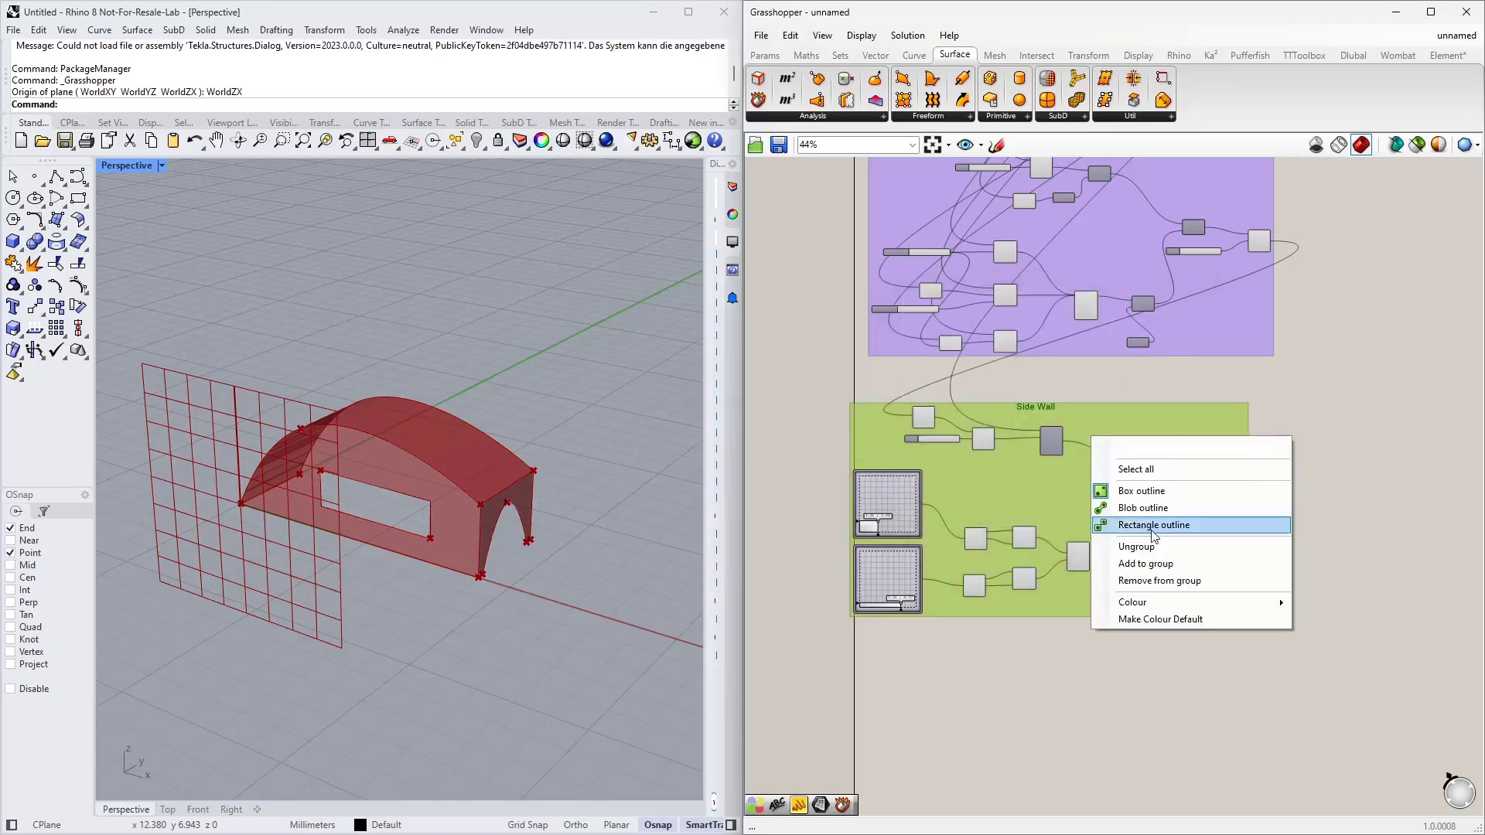
{"action": "left_click", "coordinate": [1149, 563]}
{"action": "left_click_drag", "start_coordinate": [1022, 402], "coordinate": [1025, 390]}
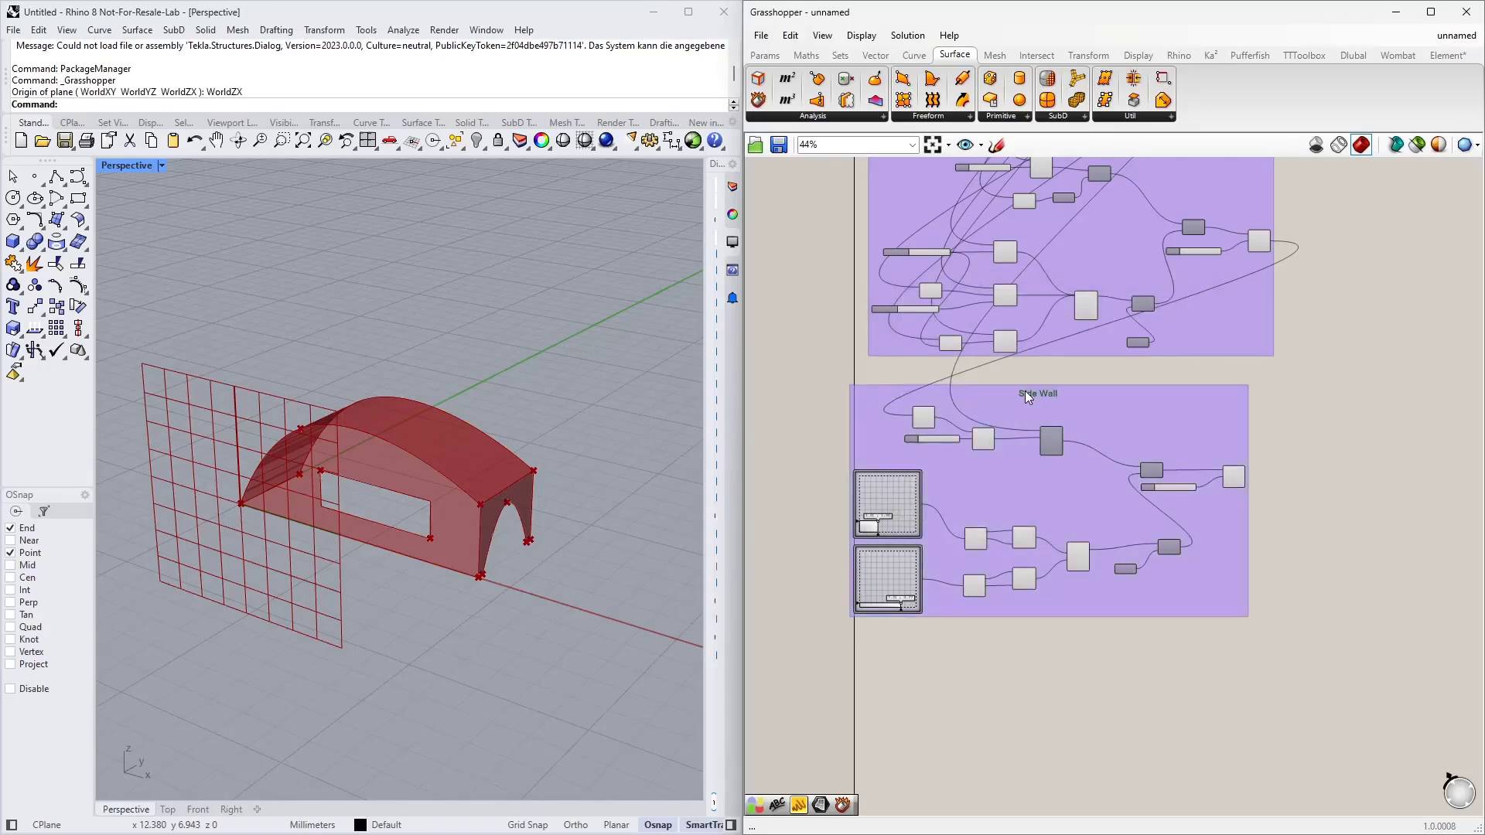
Add a Move component on the empty canvas beside the roof and arc surface groups
{"action": "right_click_drag", "start_coordinate": [1306, 395], "coordinate": [939, 623]}
{"action": "scroll", "coordinate": [973, 503], "scroll_direction": "down", "scroll_amount": 3}
{"action": "right_click_drag", "start_coordinate": [971, 452], "coordinate": [1080, 489]}
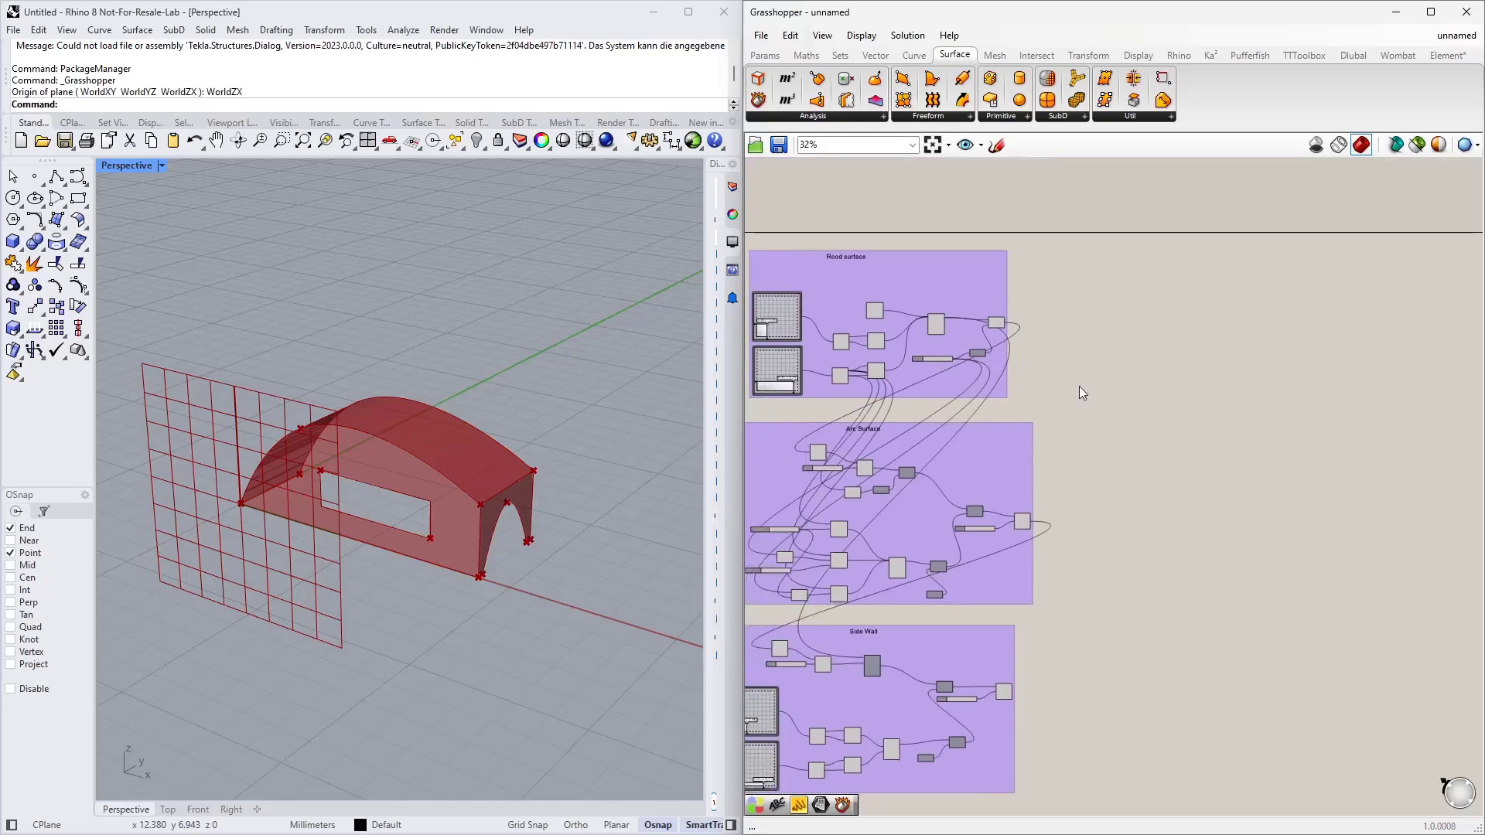
{"action": "scroll", "coordinate": [1116, 470], "scroll_direction": "up", "scroll_amount": 5}
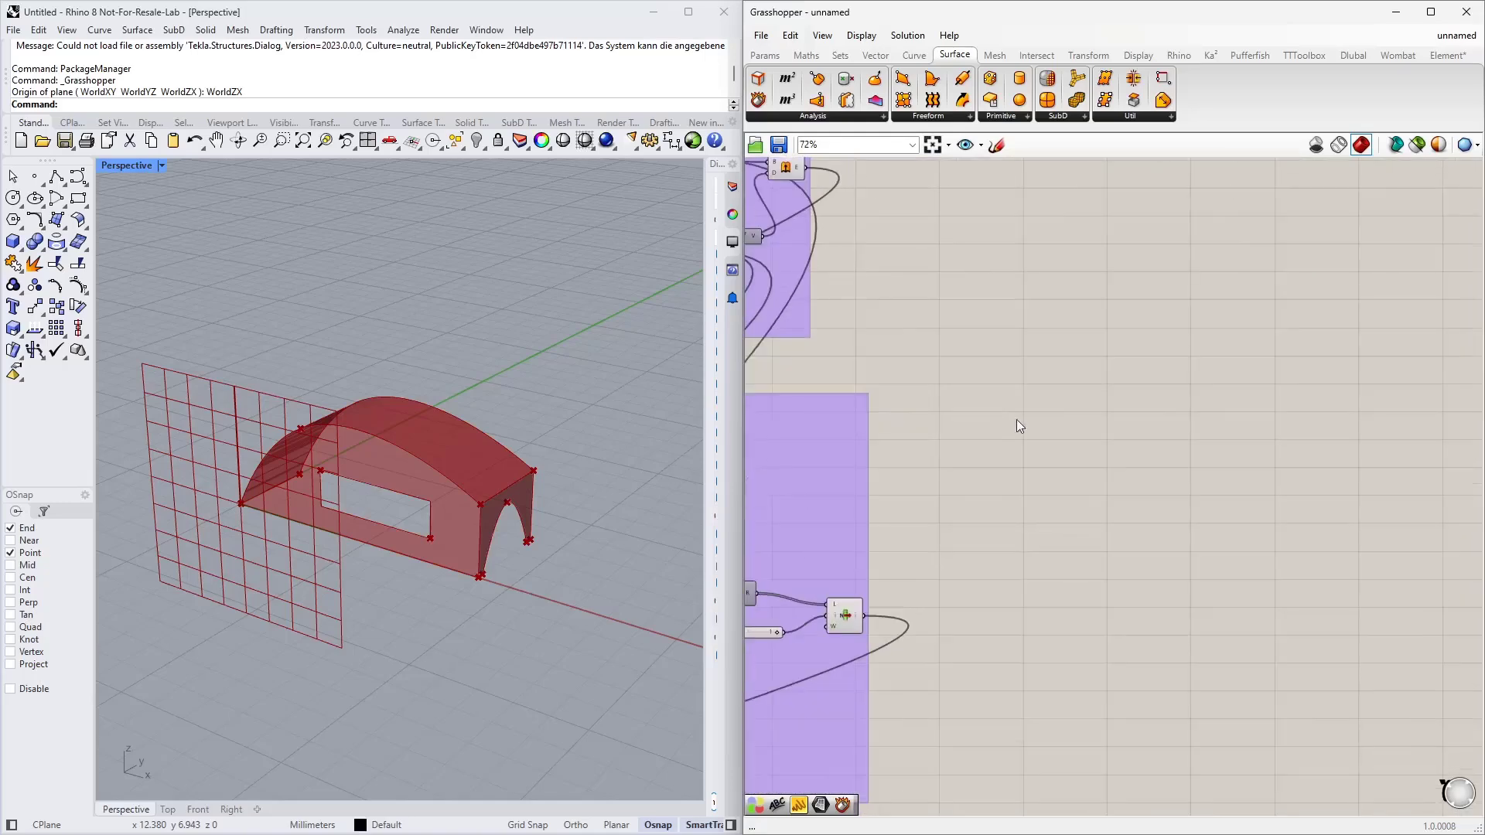
{"action": "double_click", "coordinate": [1093, 366]}
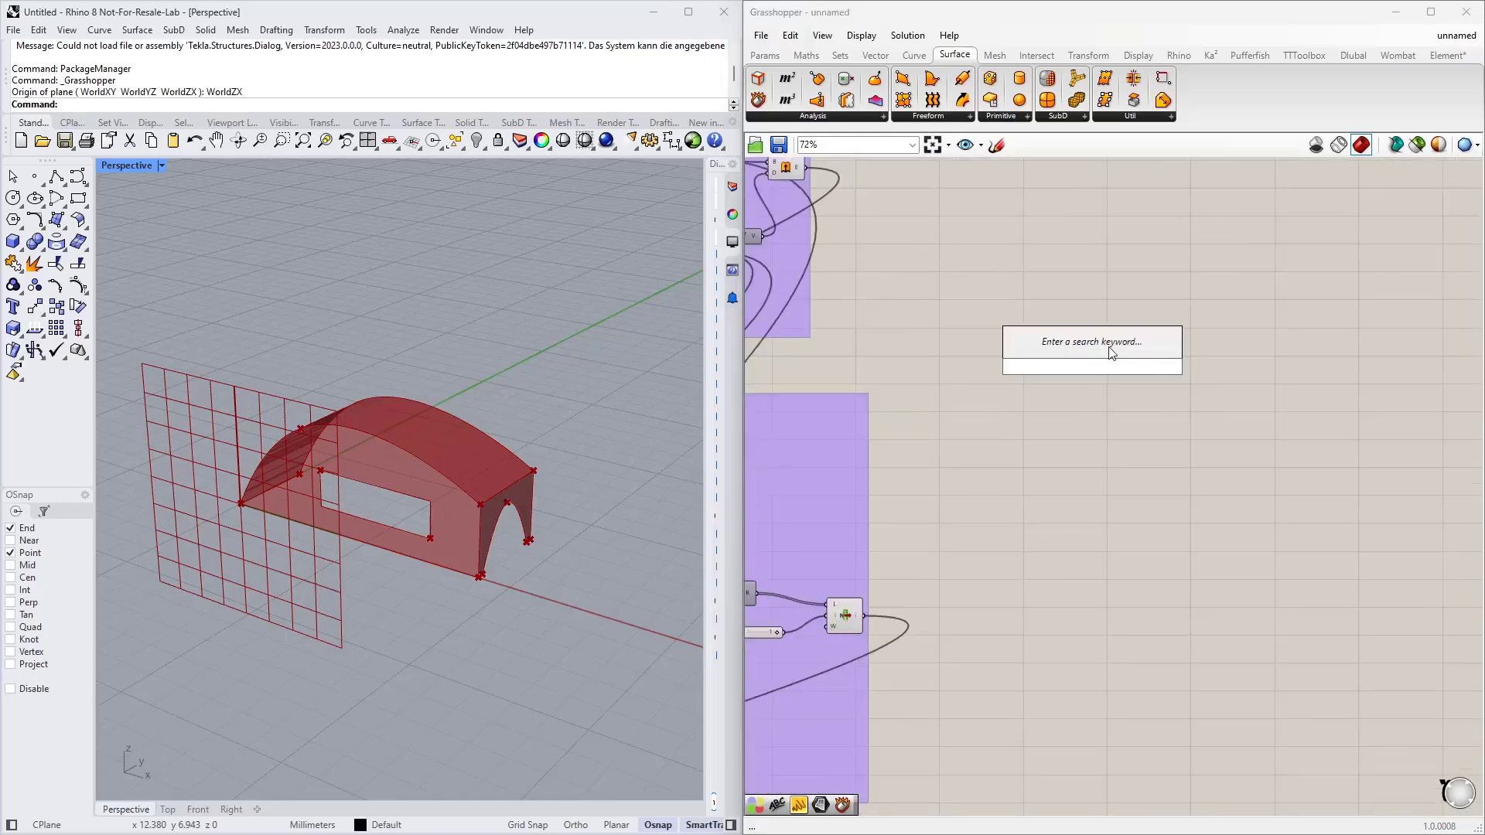
{"action": "type", "text": "move"}
{"action": "left_click", "coordinate": [1101, 342]}
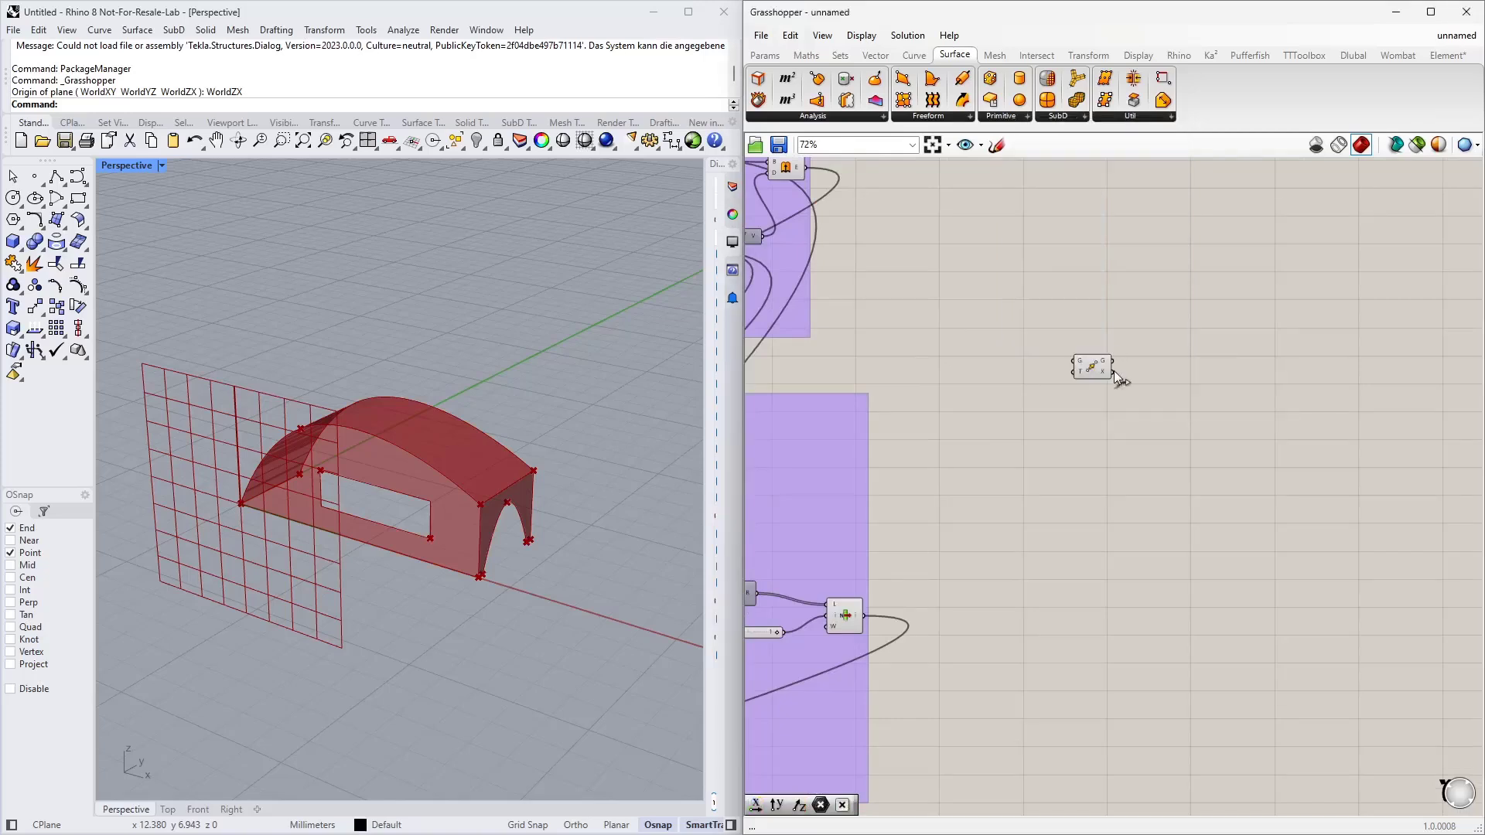
{"action": "scroll", "coordinate": [1195, 359], "scroll_direction": "up", "scroll_amount": 2}
{"action": "scroll", "coordinate": [1131, 392], "scroll_direction": "down", "scroll_amount": 3}
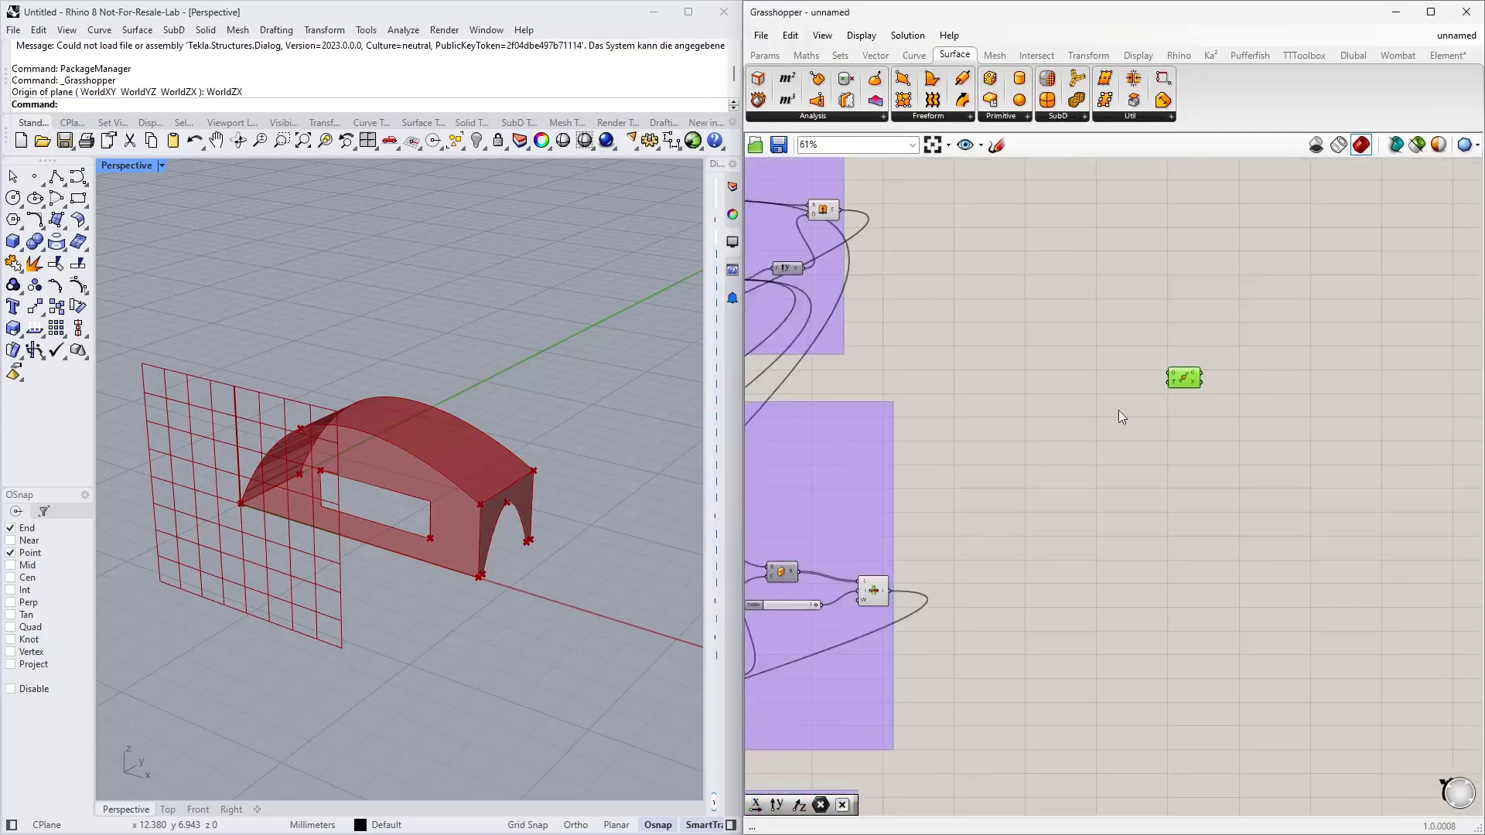
Connect the roof's Extrude and the arc surface's List Item to the Move's geometry input G and inspect the moved copies
{"action": "right_click_drag", "start_coordinate": [1067, 441], "coordinate": [1192, 470]}
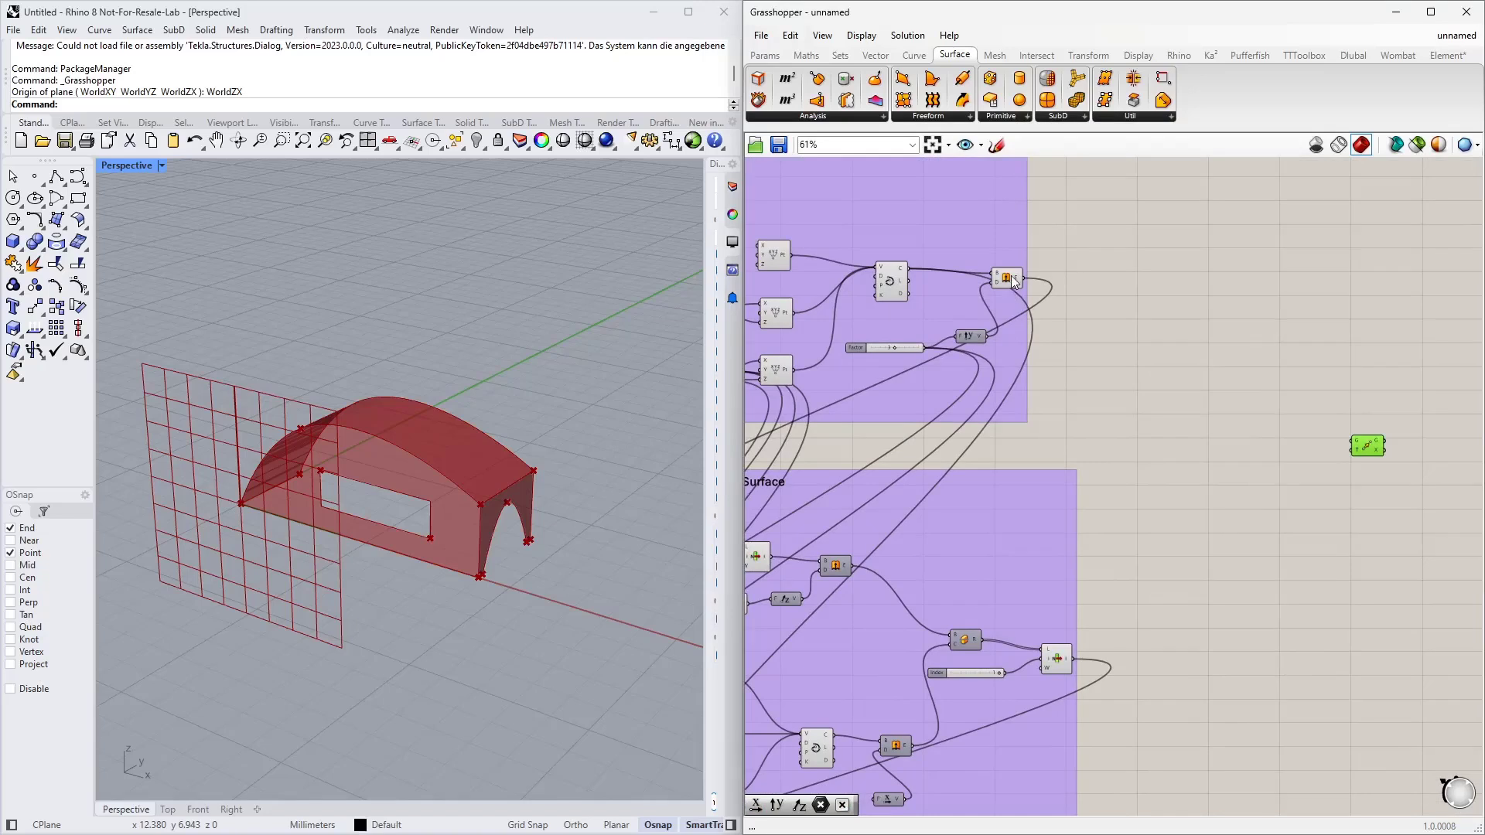
{"action": "left_click", "coordinate": [1010, 276]}
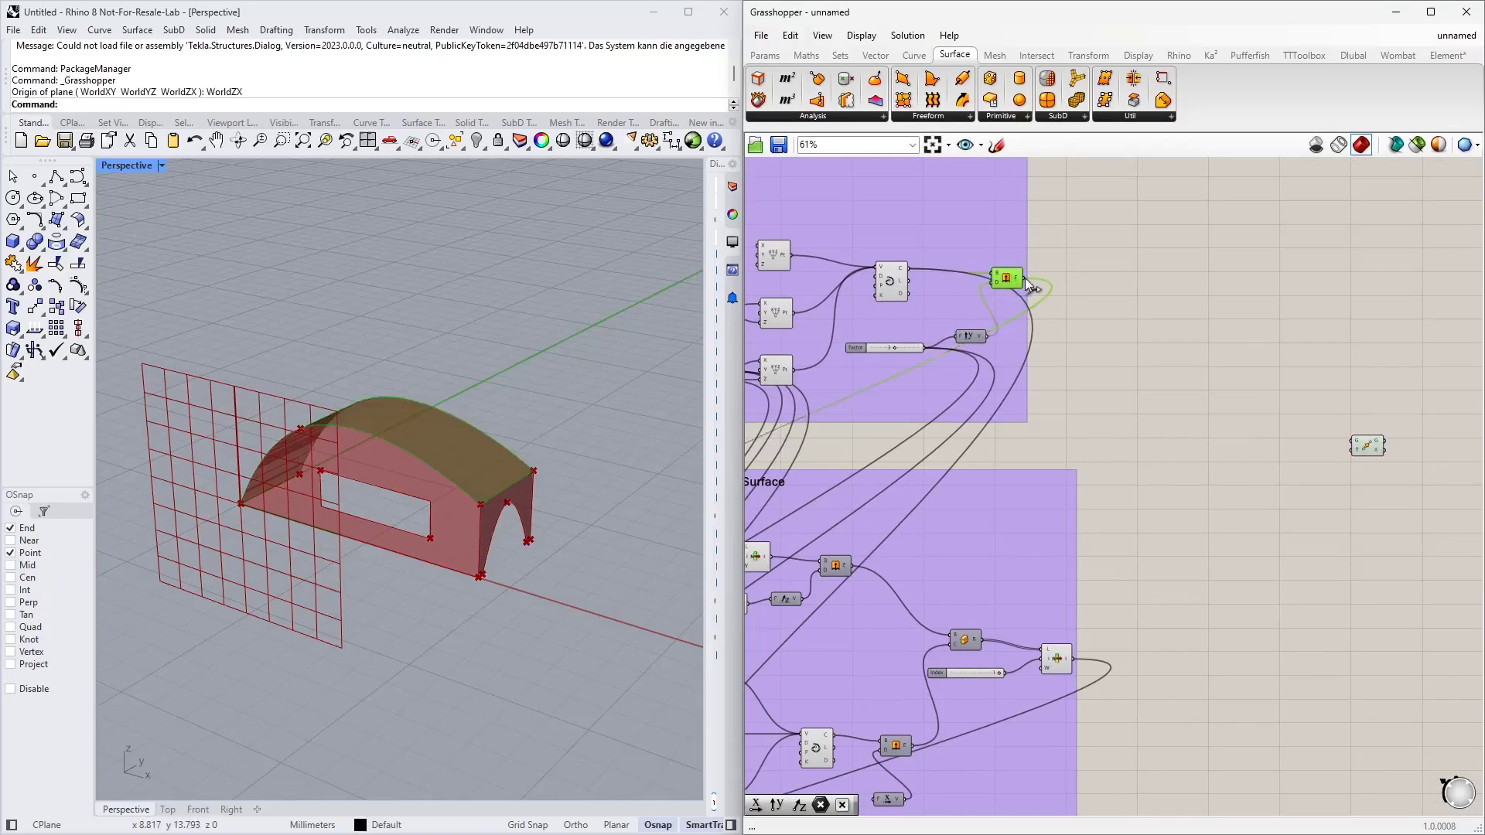
{"action": "left_click_drag", "start_coordinate": [1224, 382], "coordinate": [1350, 440]}
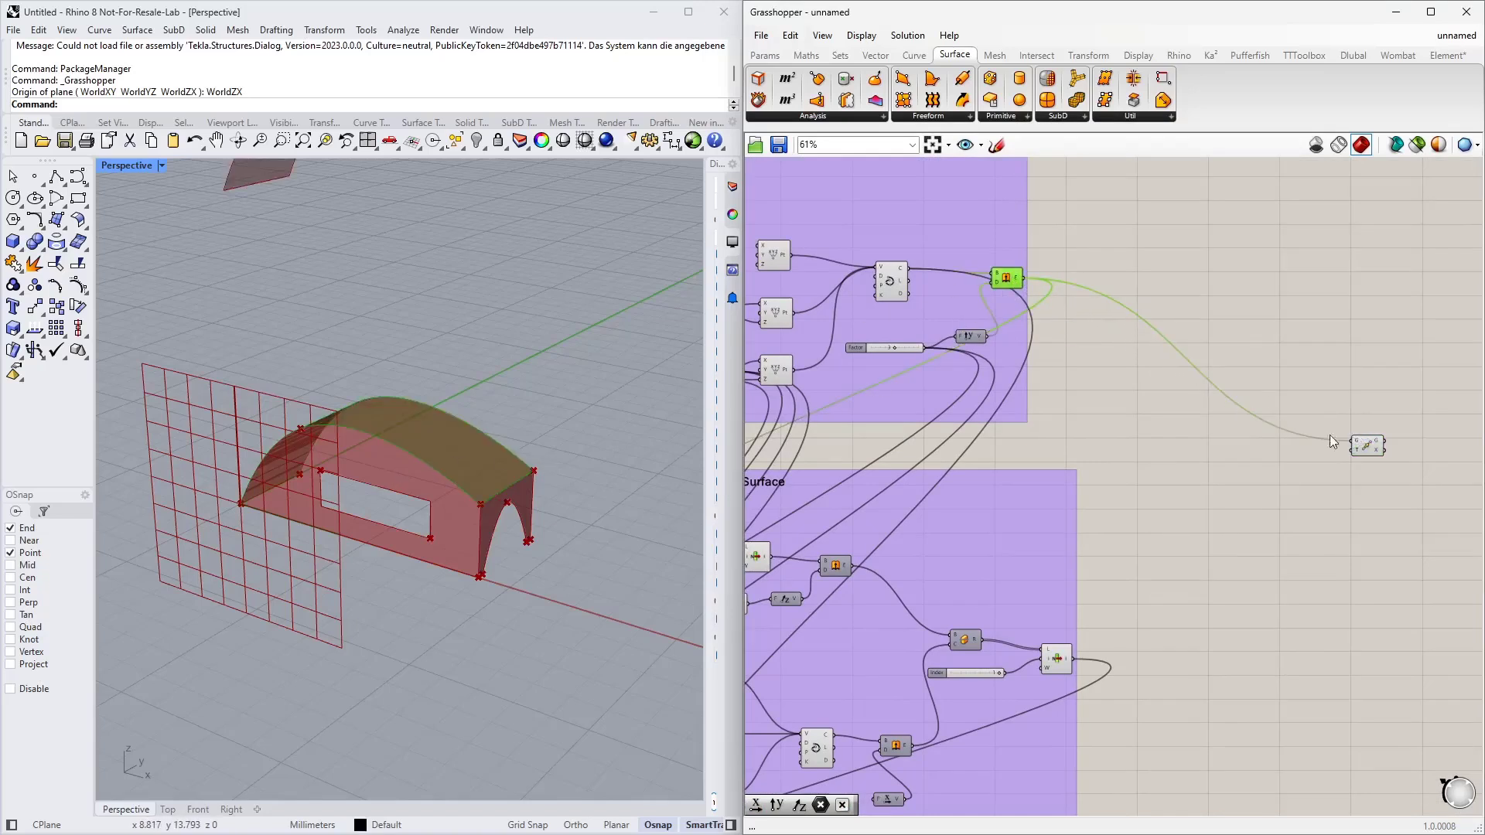
{"action": "left_click", "coordinate": [1059, 664]}
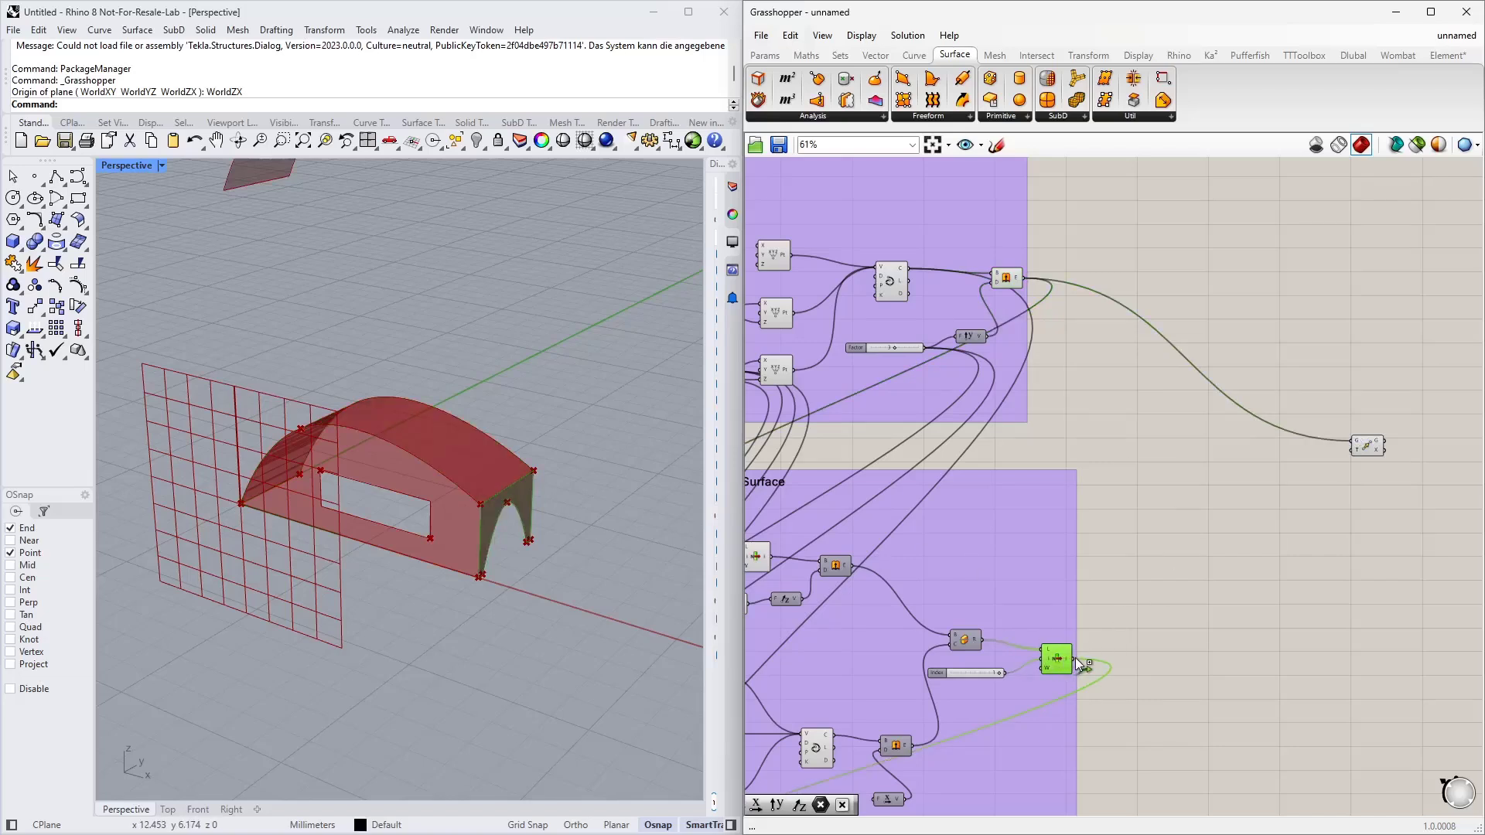
{"action": "left_click_drag", "start_coordinate": [1074, 658], "coordinate": [1351, 441], "text": "shift"}
{"action": "right_click_drag", "start_coordinate": [1297, 556], "coordinate": [1283, 479]}
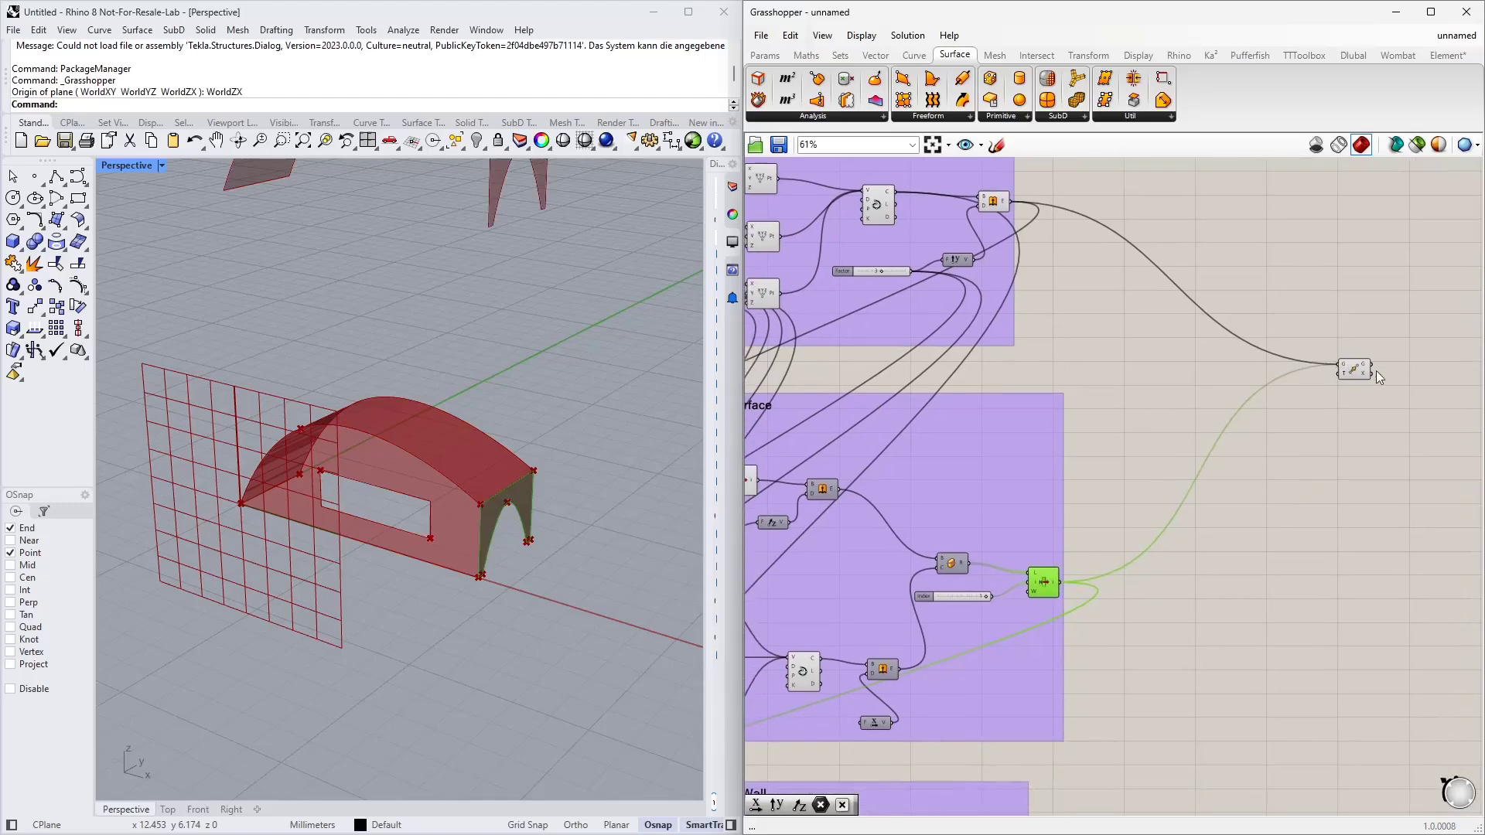
{"action": "left_click_drag", "start_coordinate": [1362, 370], "coordinate": [1300, 375]}
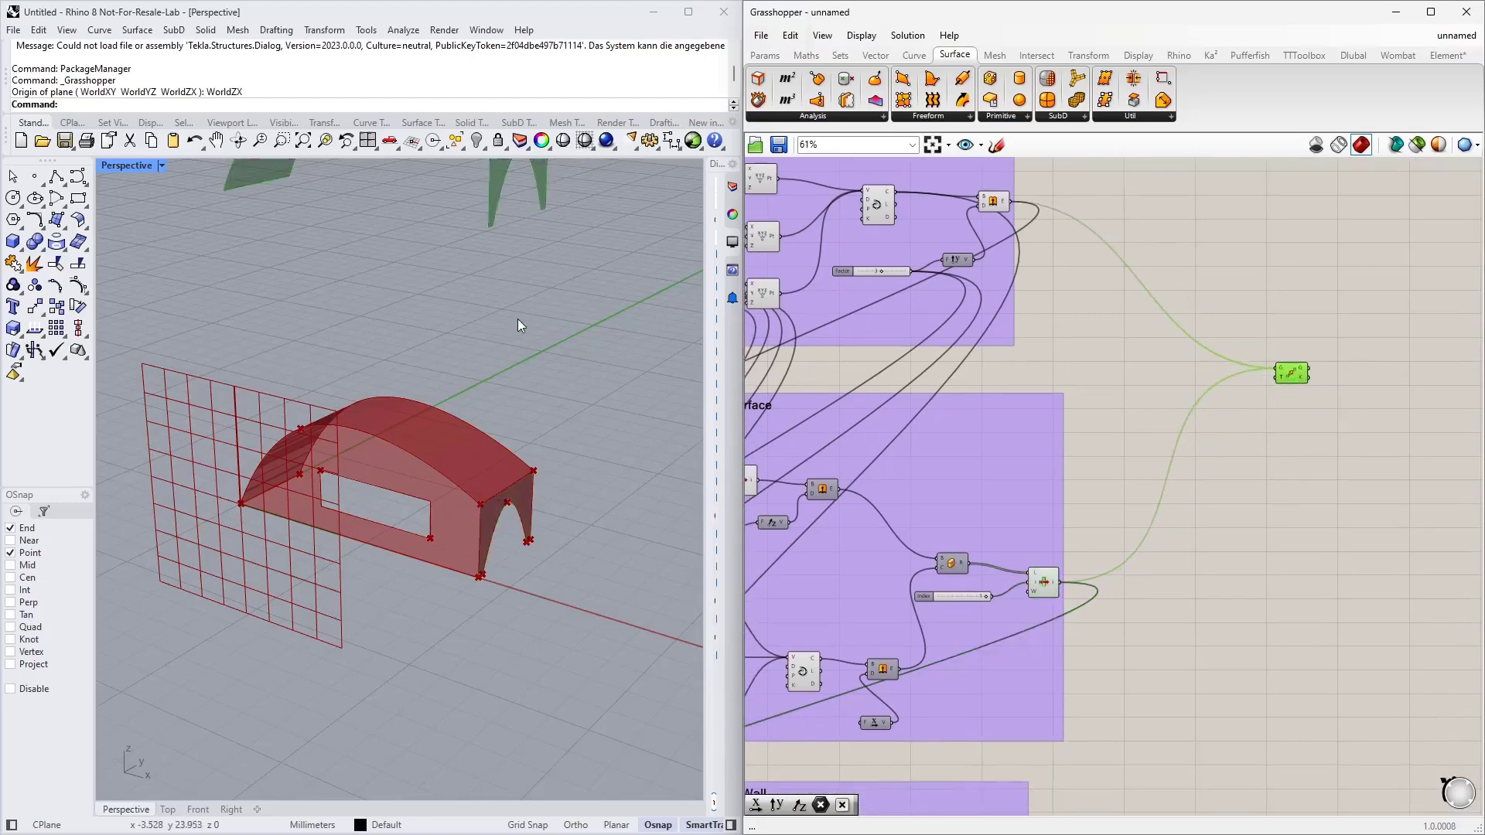
{"action": "right_click_drag", "start_coordinate": [518, 318], "coordinate": [492, 377]}
{"action": "right_click_drag", "start_coordinate": [449, 473], "coordinate": [480, 381]}
{"action": "scroll", "coordinate": [465, 372], "scroll_direction": "down", "scroll_amount": 5}
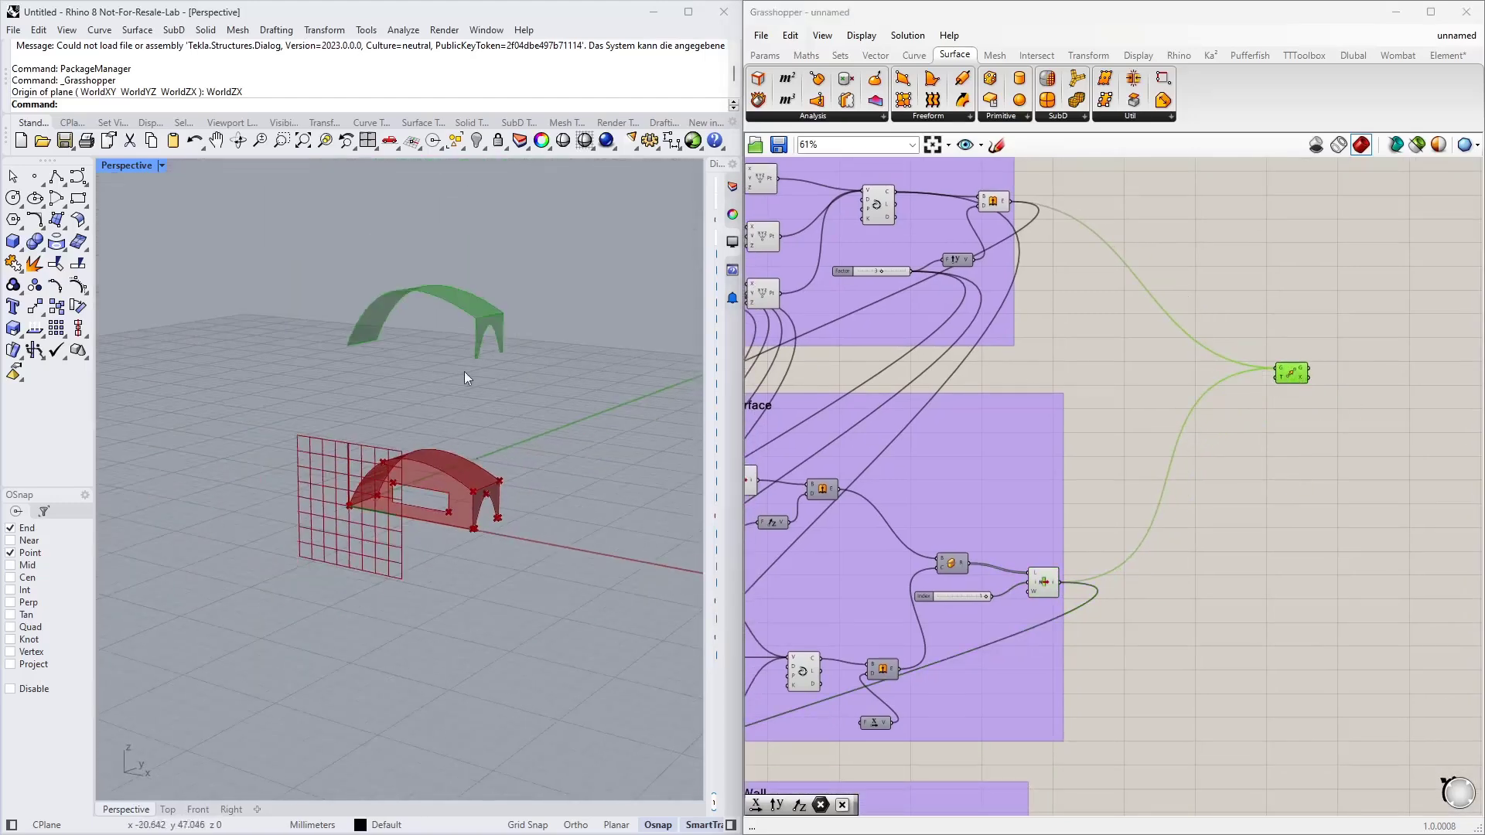
Add a Unit Y vector, connect it to the Move's input T, and place it just below the Move component
{"action": "scroll", "coordinate": [1302, 353], "scroll_direction": "up", "scroll_amount": 3}
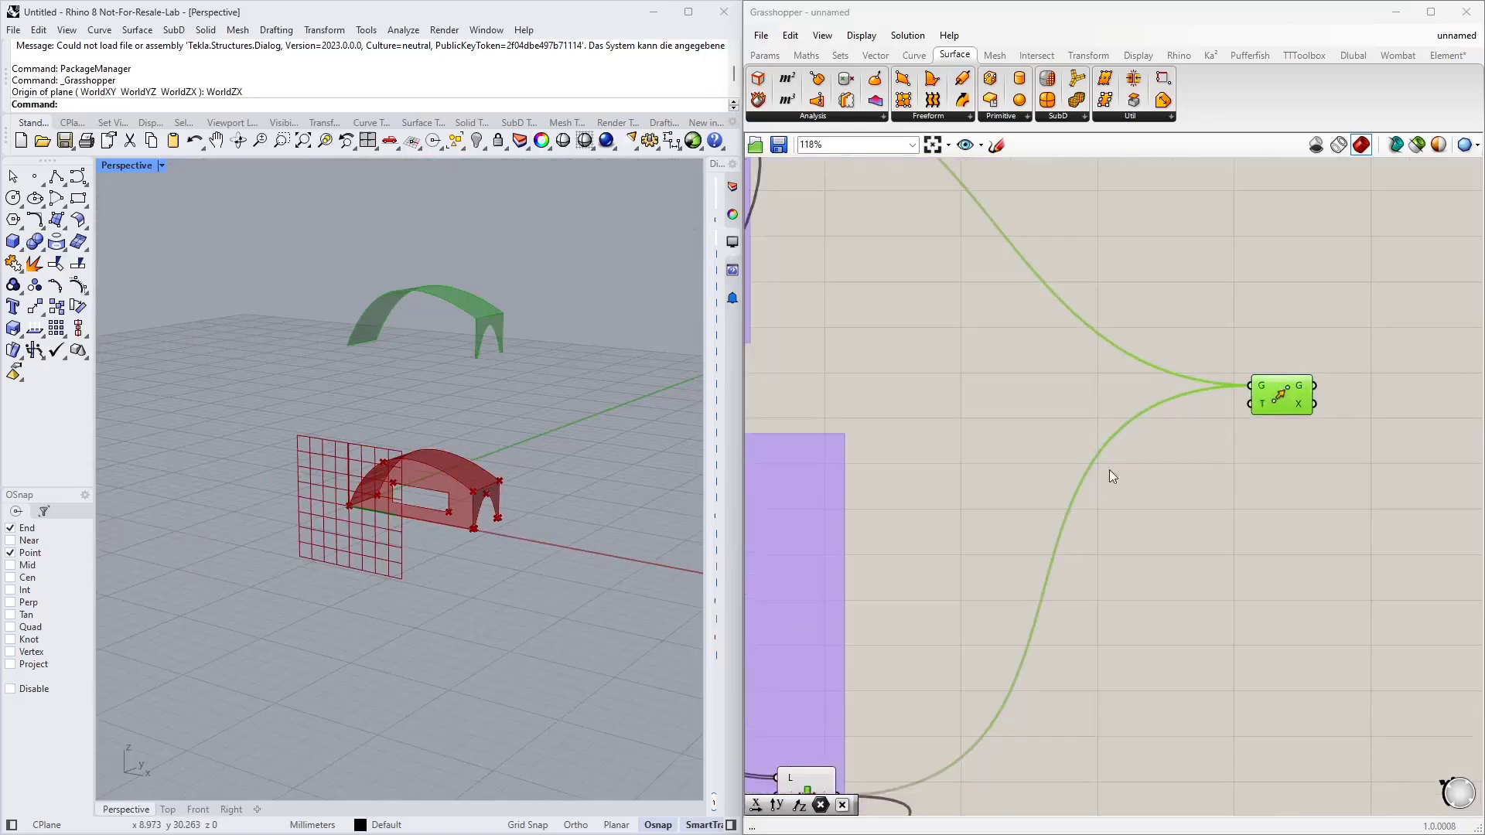
{"action": "double_click", "coordinate": [1130, 551]}
{"action": "type", "text": "y"}
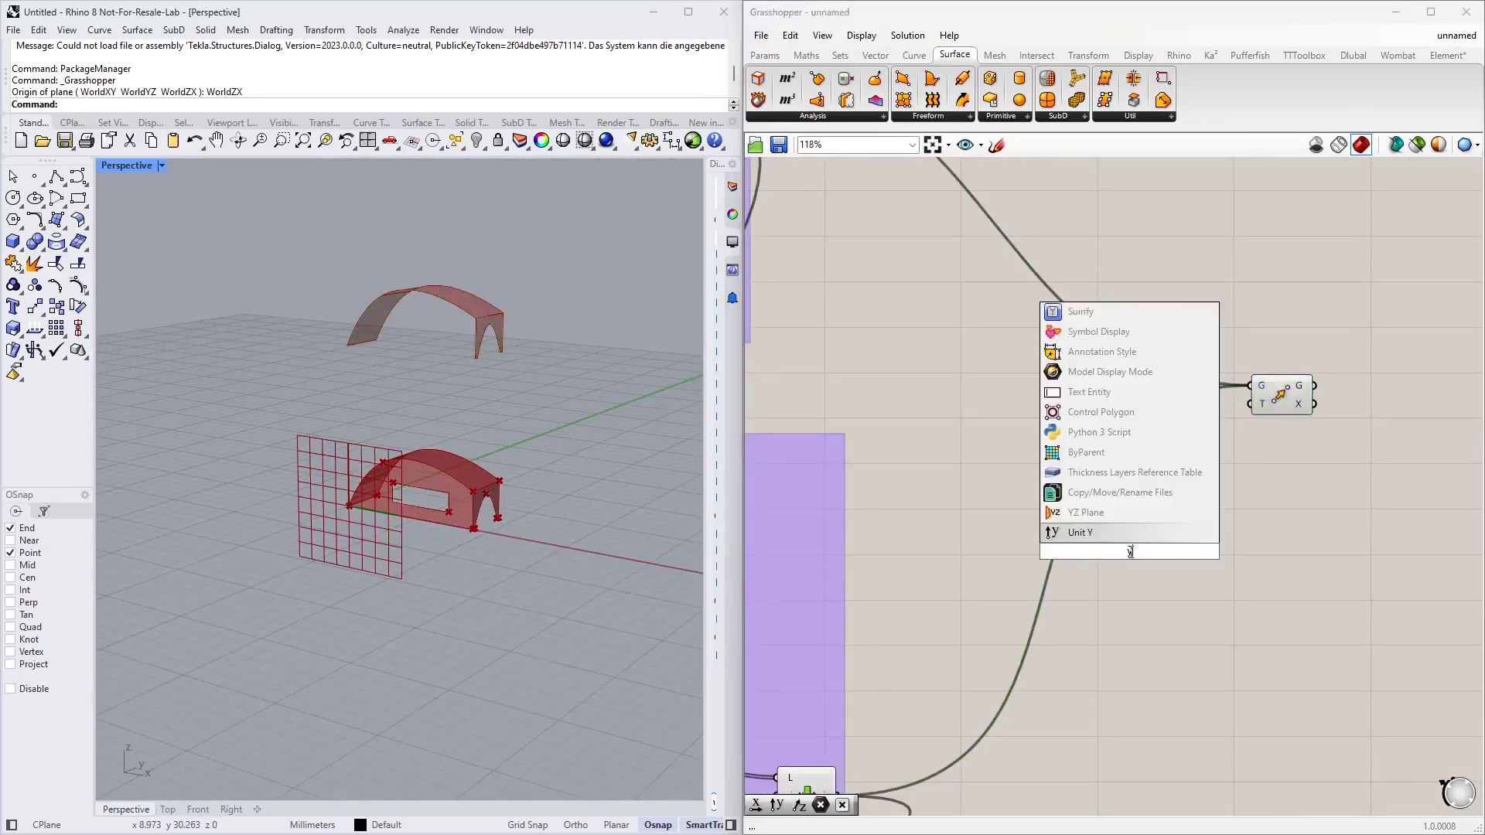
{"action": "key", "text": "Return"}
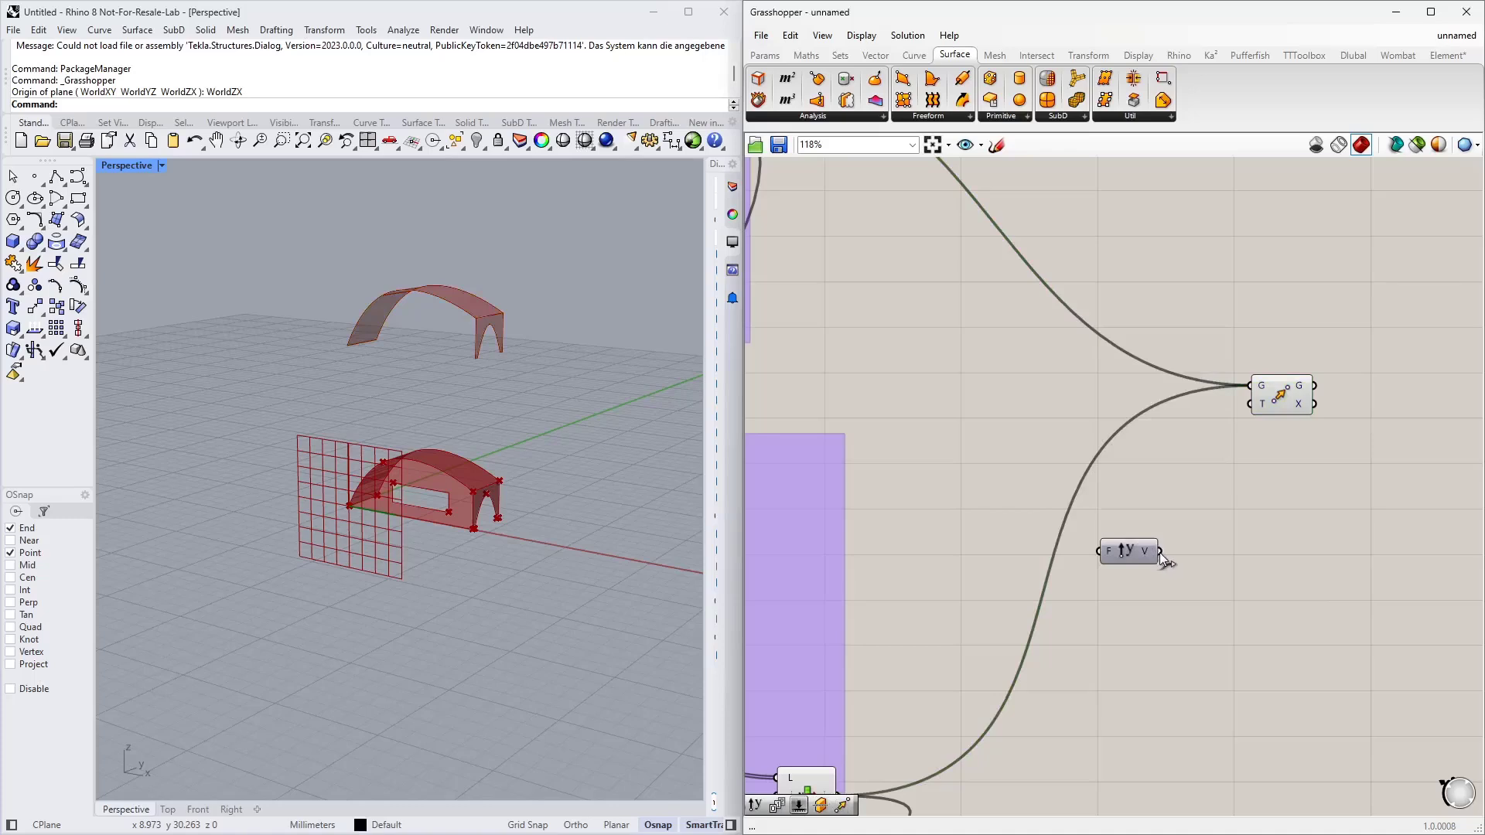
{"action": "left_click_drag", "start_coordinate": [1160, 551], "coordinate": [1208, 479]}
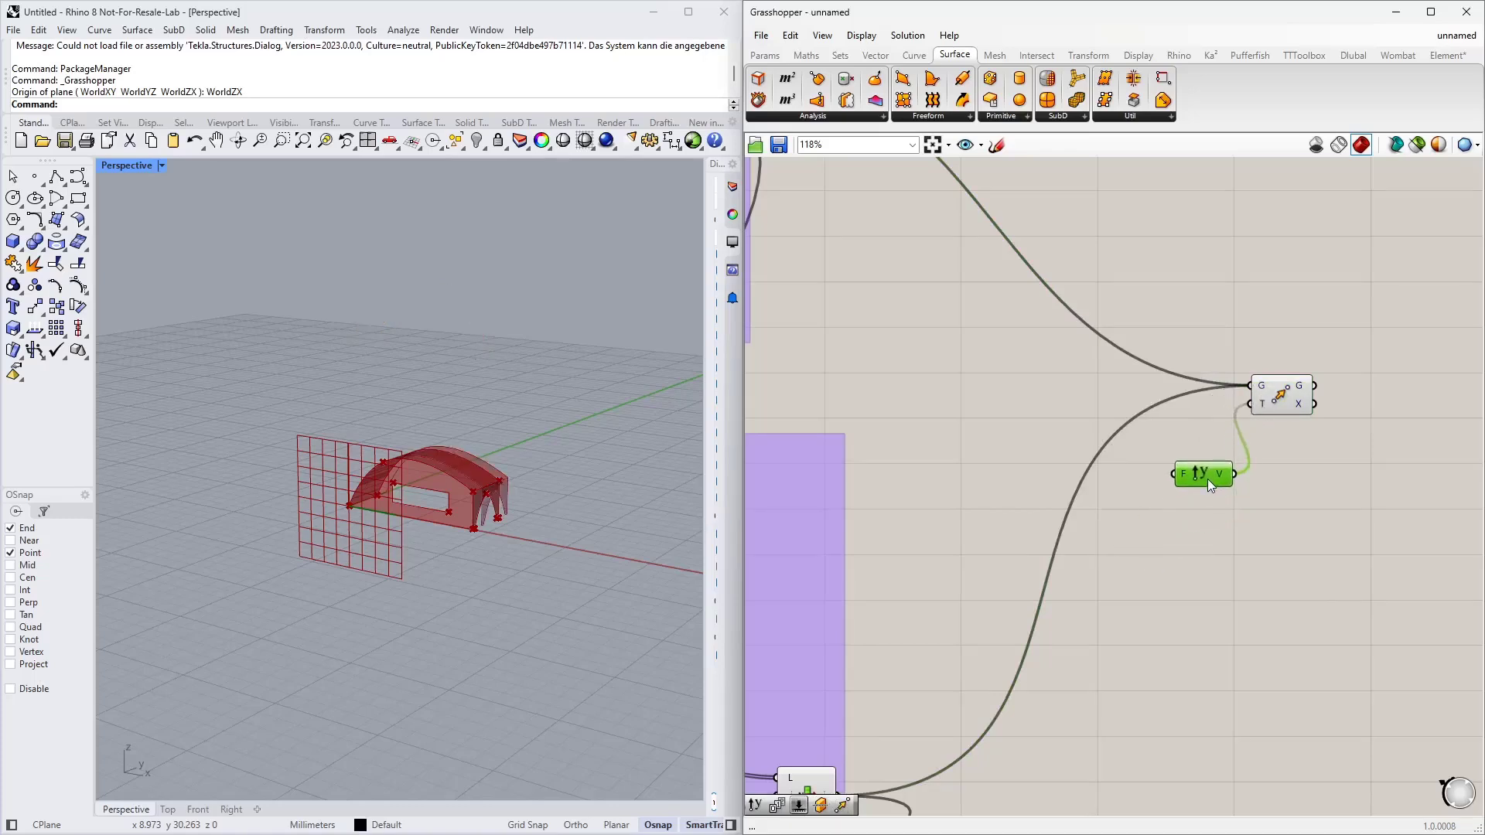
Add a Series component, connect its output S to the Unit Y factor F, and place it beside the vector
{"action": "double_click", "coordinate": [1130, 602]}
{"action": "type", "text": "series"}
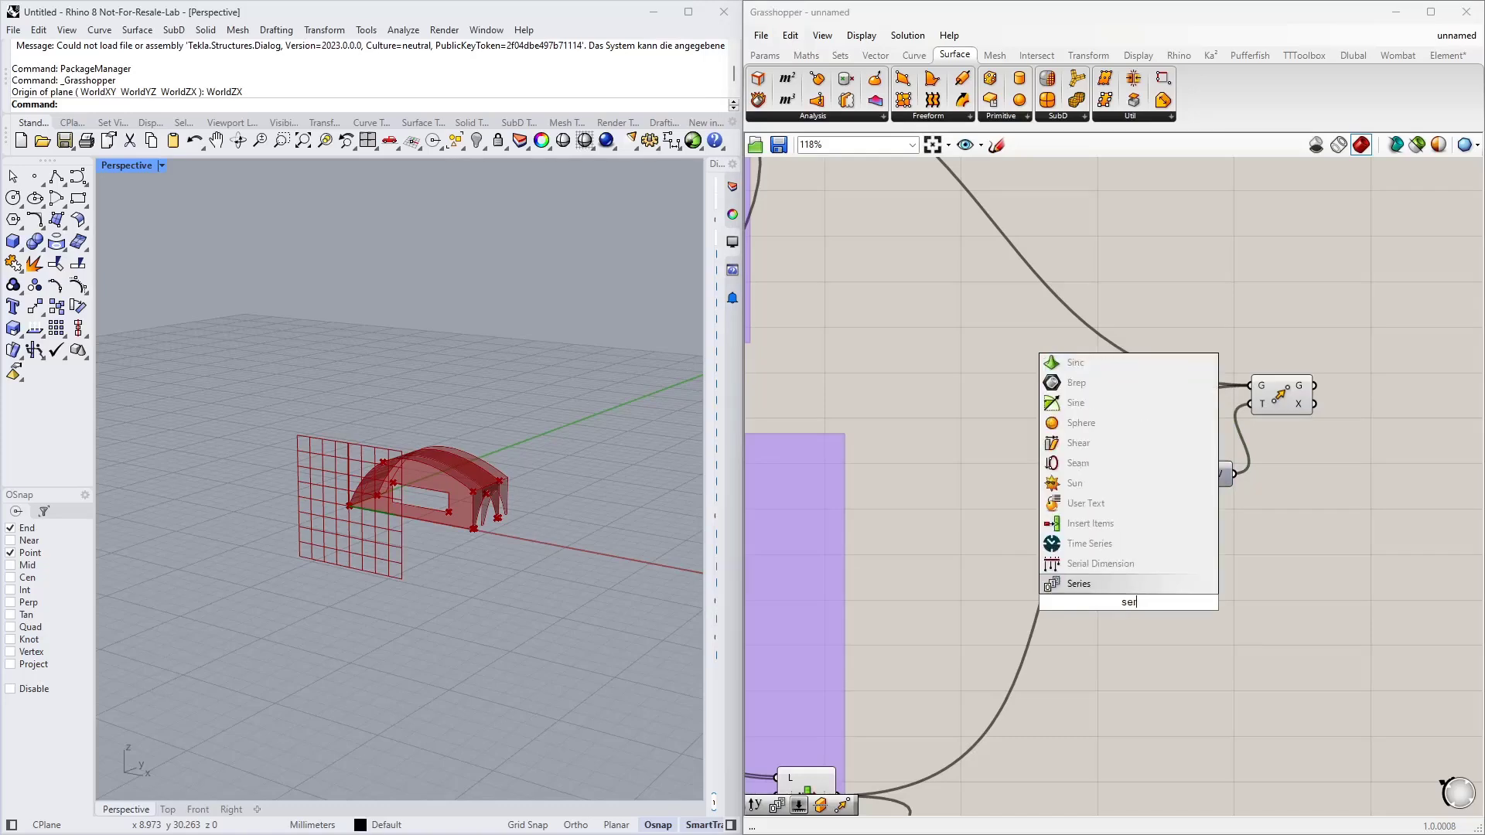
{"action": "left_click", "coordinate": [1132, 600]}
{"action": "left_click_drag", "start_coordinate": [1135, 606], "coordinate": [1029, 521]}
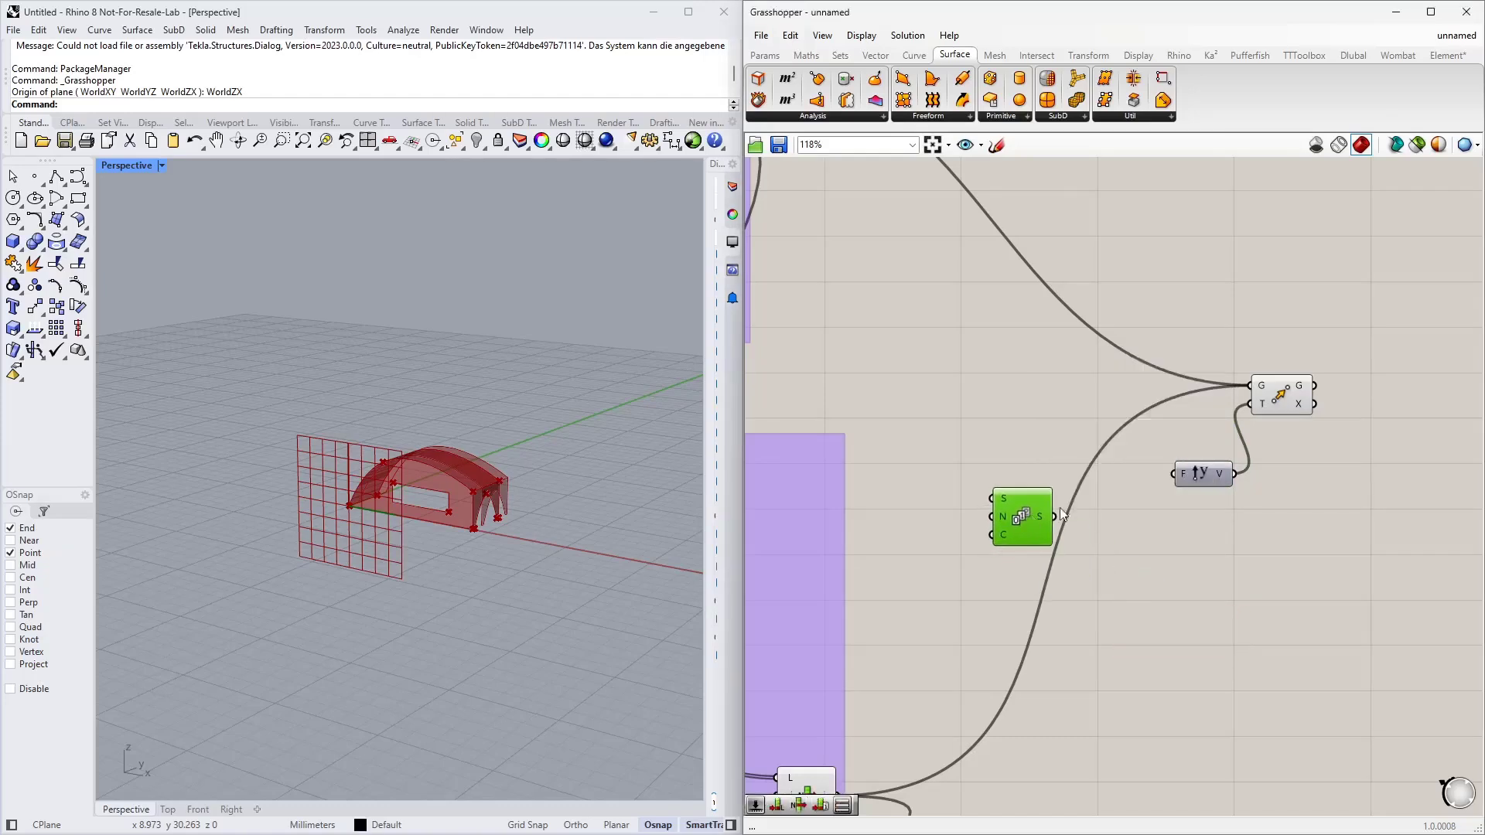
{"action": "right_click_drag", "start_coordinate": [1194, 552], "coordinate": [1219, 575]}
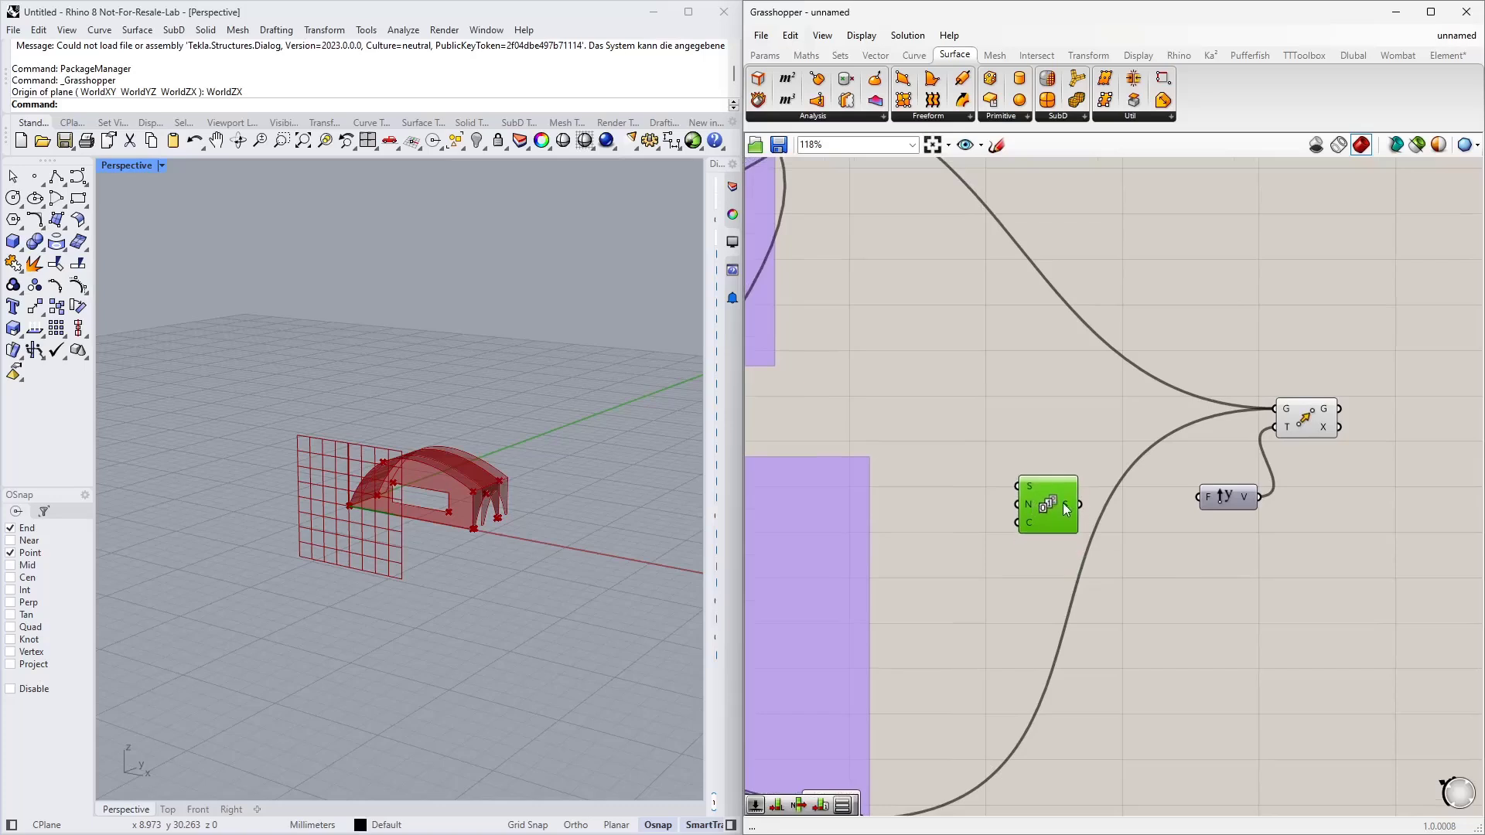
{"action": "left_click_drag", "start_coordinate": [1081, 504], "coordinate": [1207, 499]}
{"action": "right_click_drag", "start_coordinate": [1139, 542], "coordinate": [1223, 545]}
{"action": "left_click_drag", "start_coordinate": [1128, 505], "coordinate": [1191, 461]}
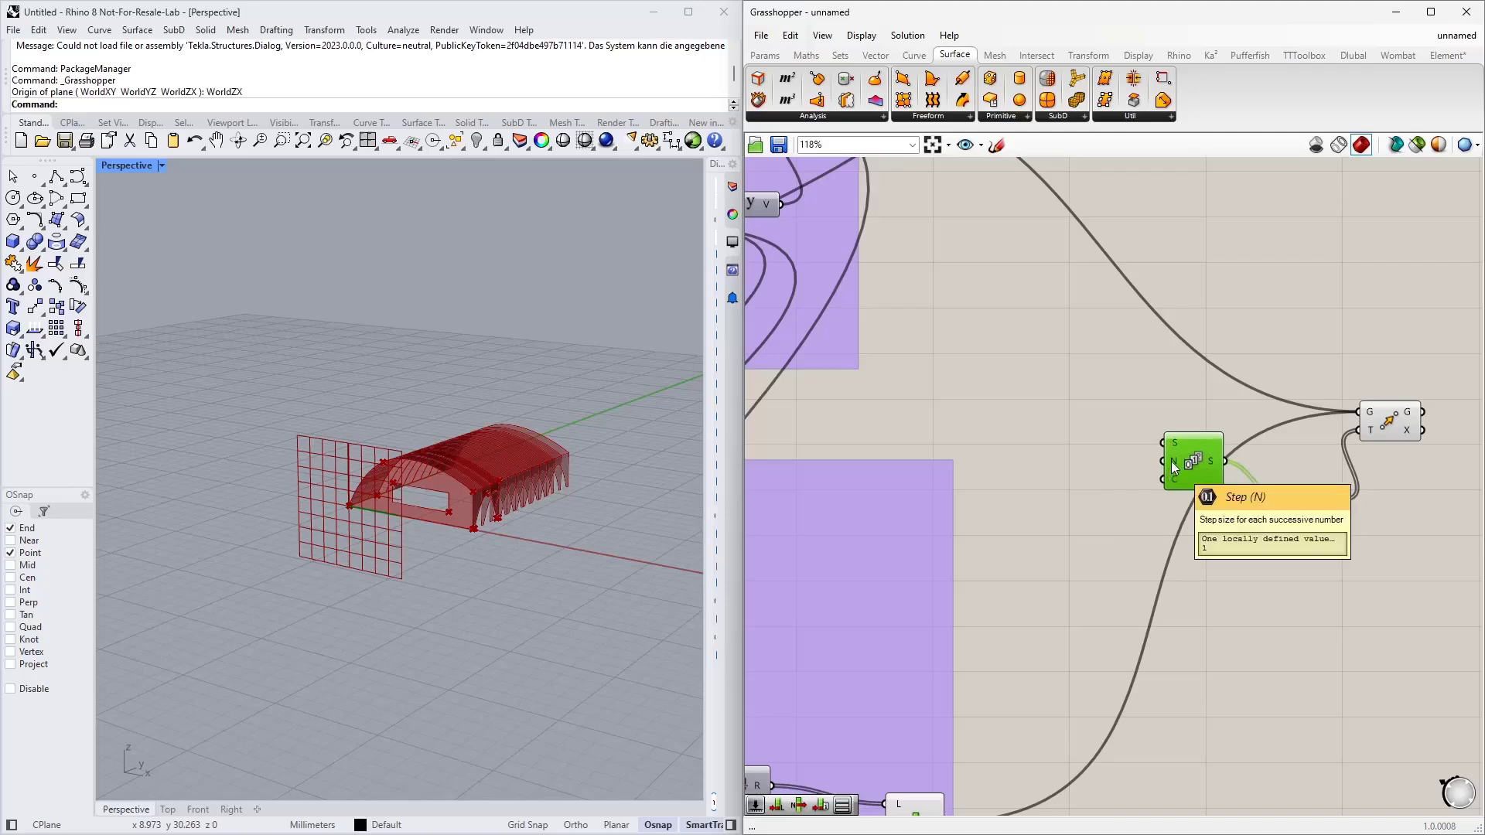
Connect the roof's Factor slider to the Series step input N and inspect the row of repeated shelter segments
{"action": "right_click_drag", "start_coordinate": [1050, 396], "coordinate": [1078, 419]}
{"action": "scroll", "coordinate": [1079, 419], "scroll_direction": "down", "scroll_amount": 3}
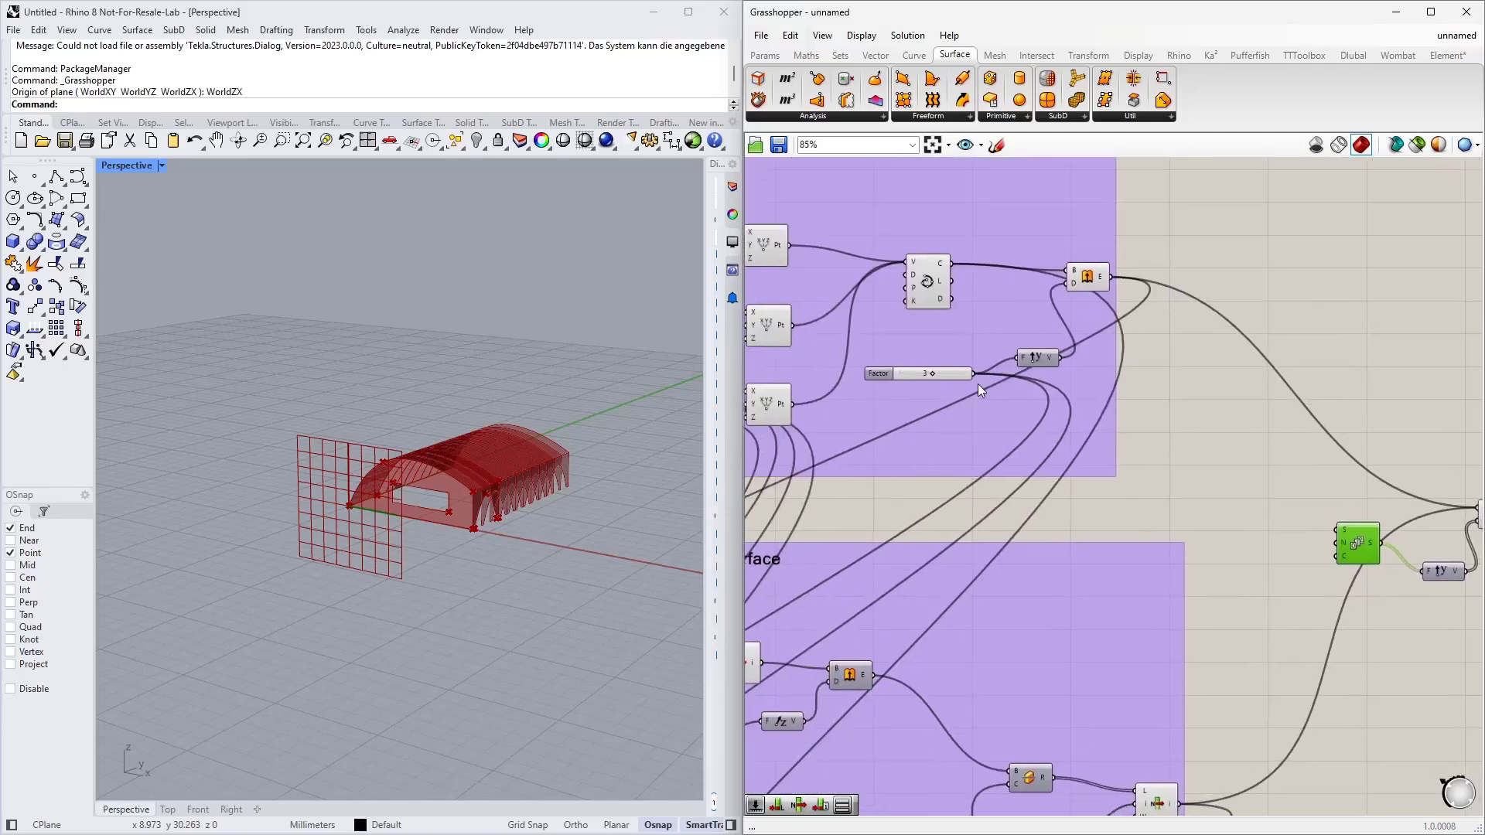
{"action": "left_click_drag", "start_coordinate": [973, 374], "coordinate": [1329, 554]}
{"action": "right_click_drag", "start_coordinate": [1329, 554], "coordinate": [1263, 538]}
{"action": "scroll", "coordinate": [346, 503], "scroll_direction": "up", "scroll_amount": 3}
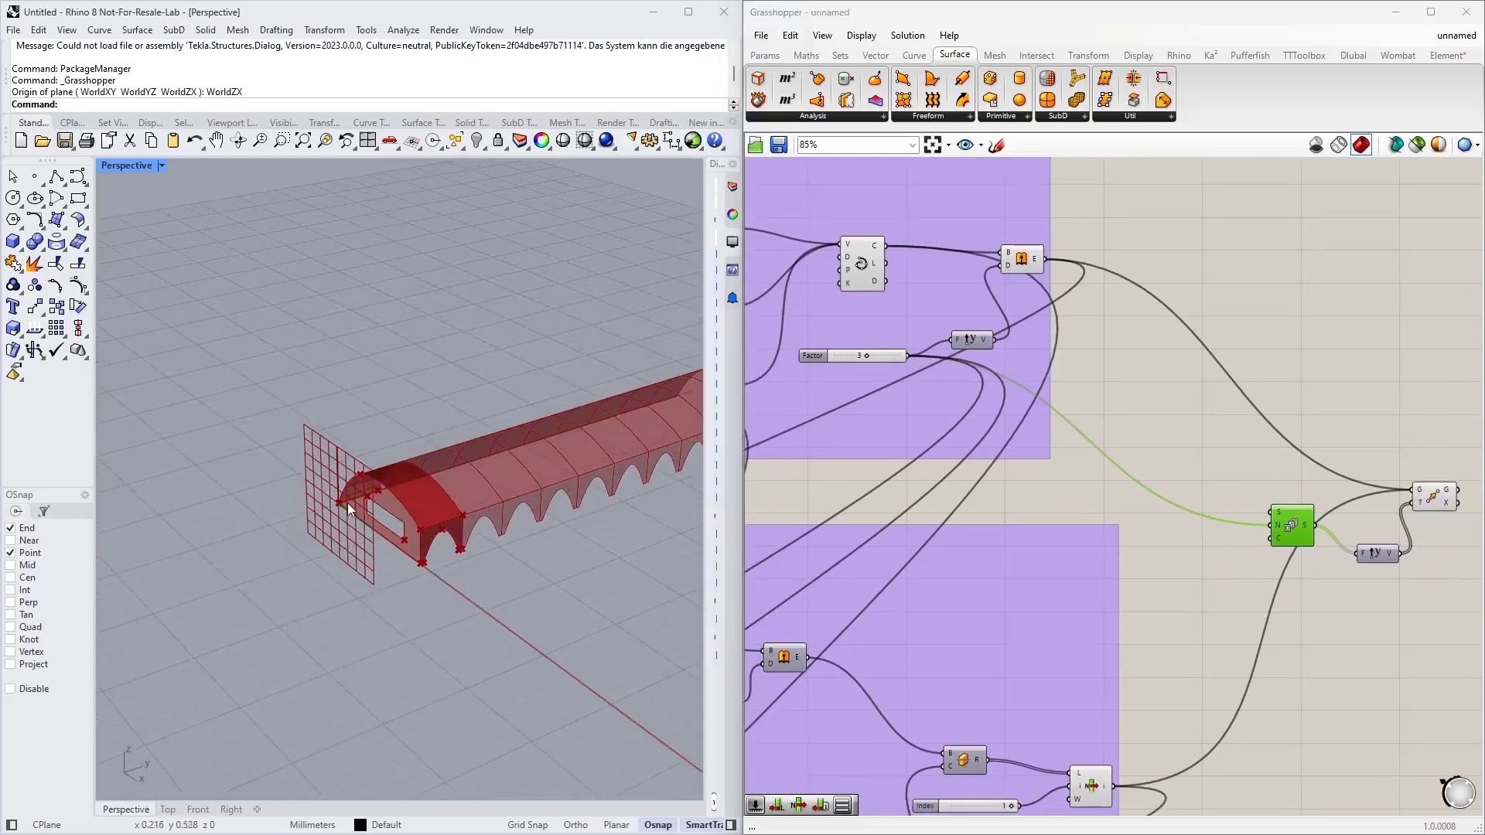
{"action": "scroll", "coordinate": [347, 503], "scroll_direction": "down", "scroll_amount": 4}
{"action": "scroll", "coordinate": [530, 475], "scroll_direction": "up", "scroll_amount": 5}
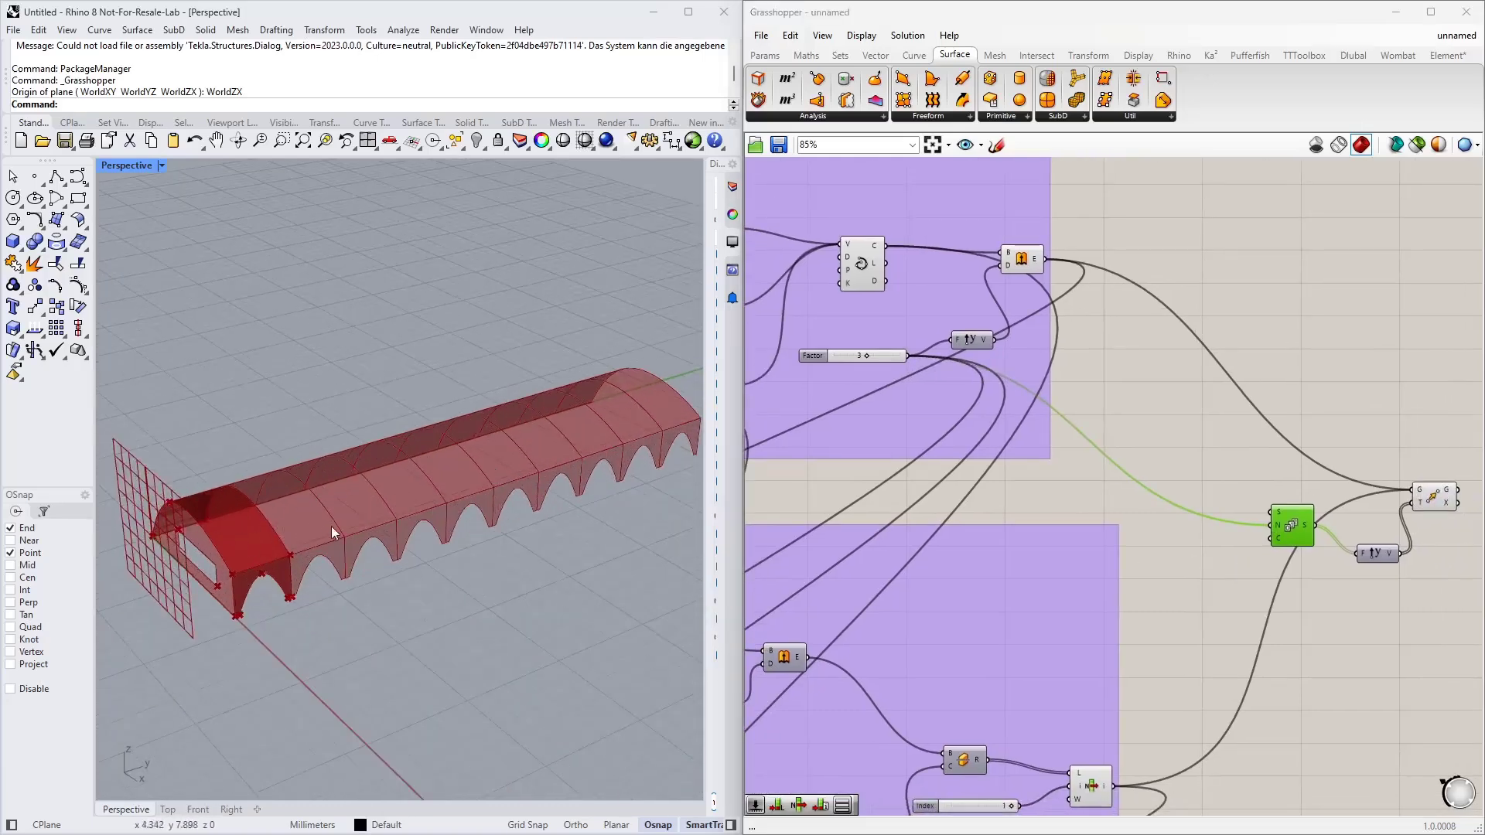
Add a number slider with the value 6 and connect it to the Series count input C
{"action": "left_click", "coordinate": [1202, 563]}
{"action": "double_click", "coordinate": [1202, 563]}
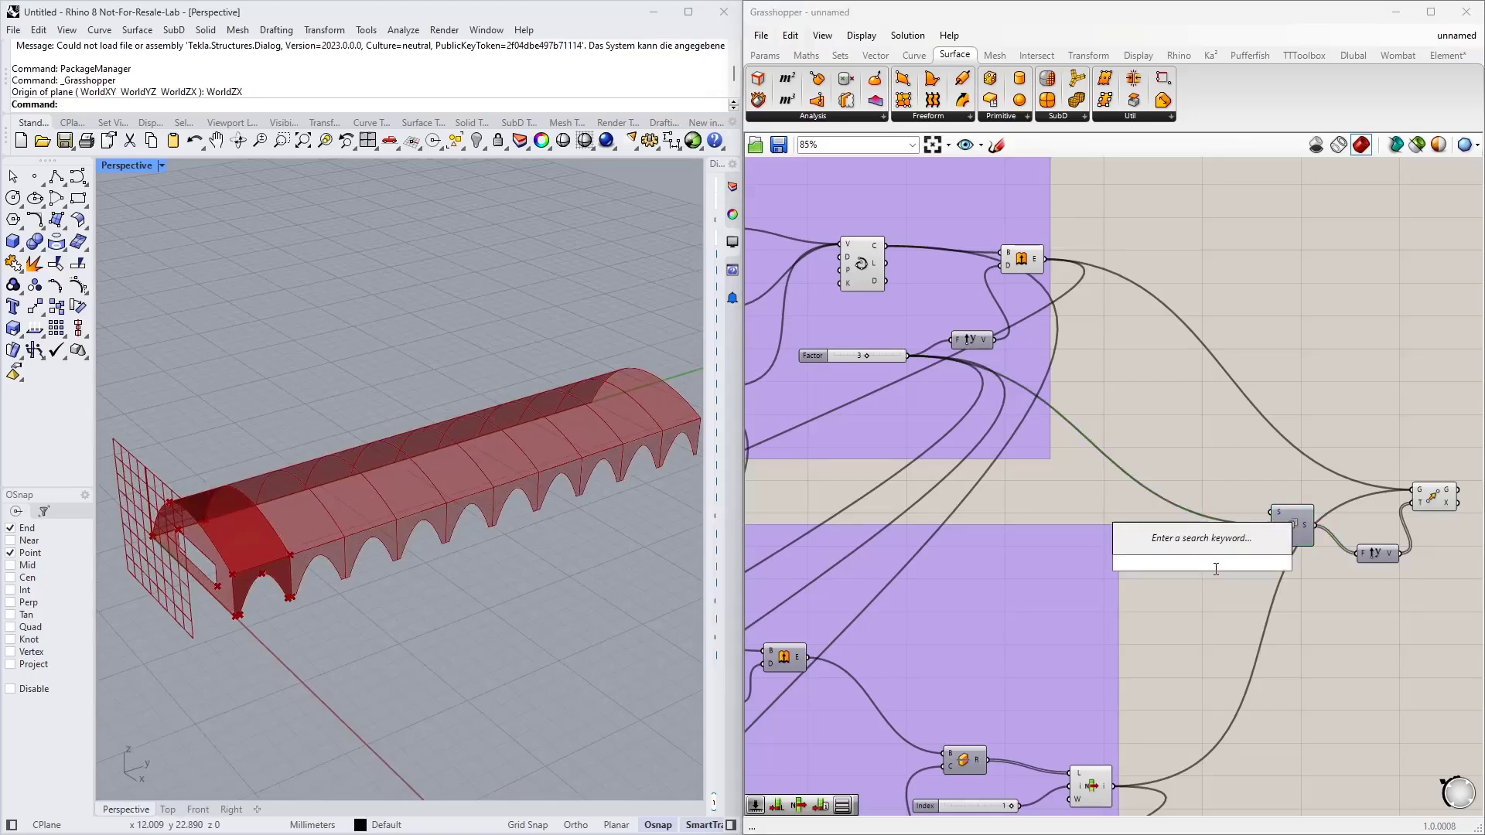
{"action": "type", "text": "6"}
{"action": "key", "text": "Return"}
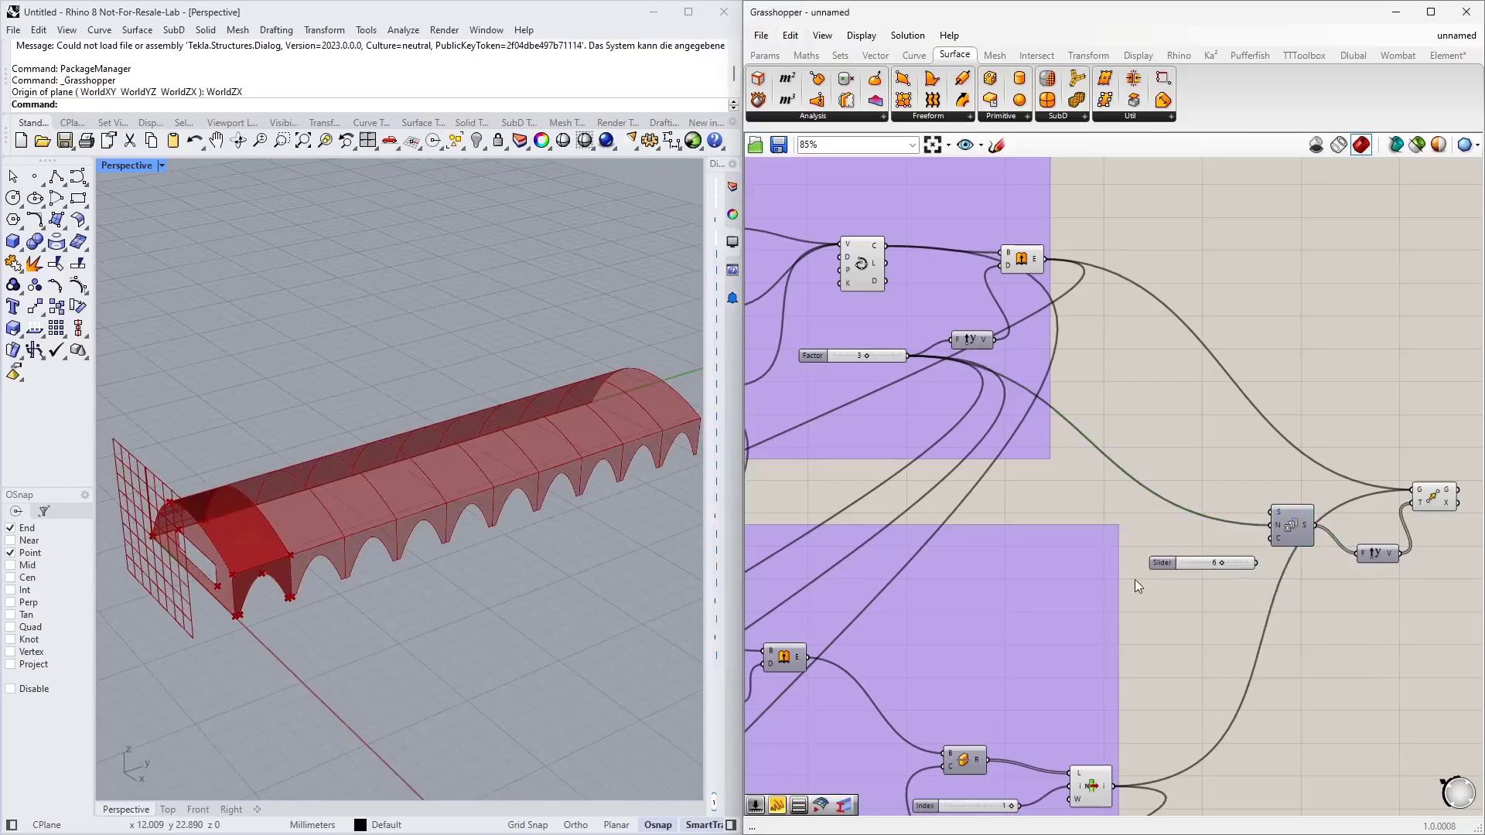
{"action": "scroll", "coordinate": [1277, 561], "scroll_direction": "up", "scroll_amount": 3}
{"action": "left_click_drag", "start_coordinate": [1287, 555], "coordinate": [1306, 522]}
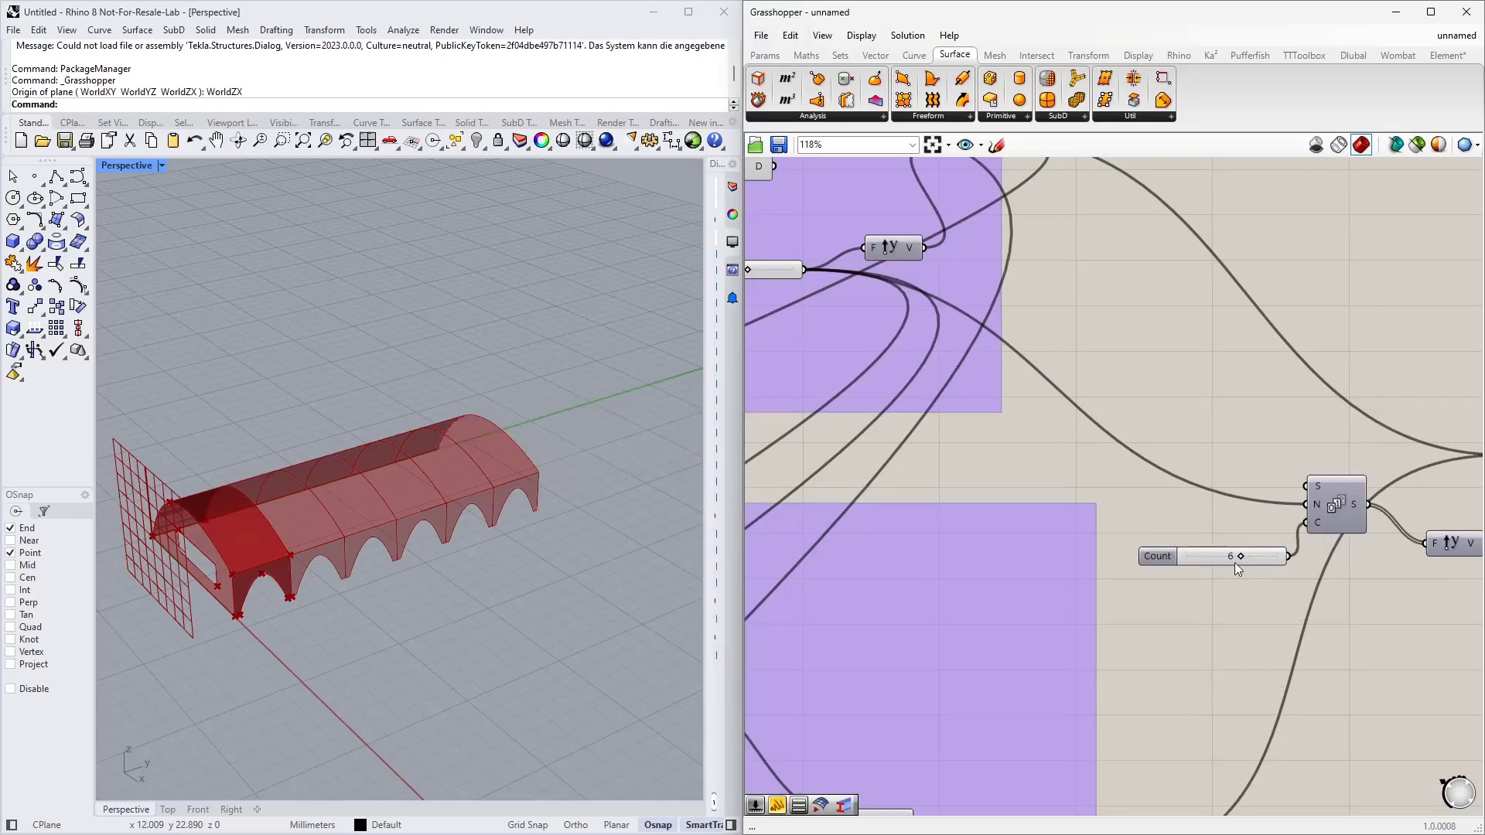
Set the Count slider to 4, align it beside the Series input C, and inspect the repeated shelter segments
{"action": "left_click_drag", "start_coordinate": [1237, 556], "coordinate": [1222, 559]}
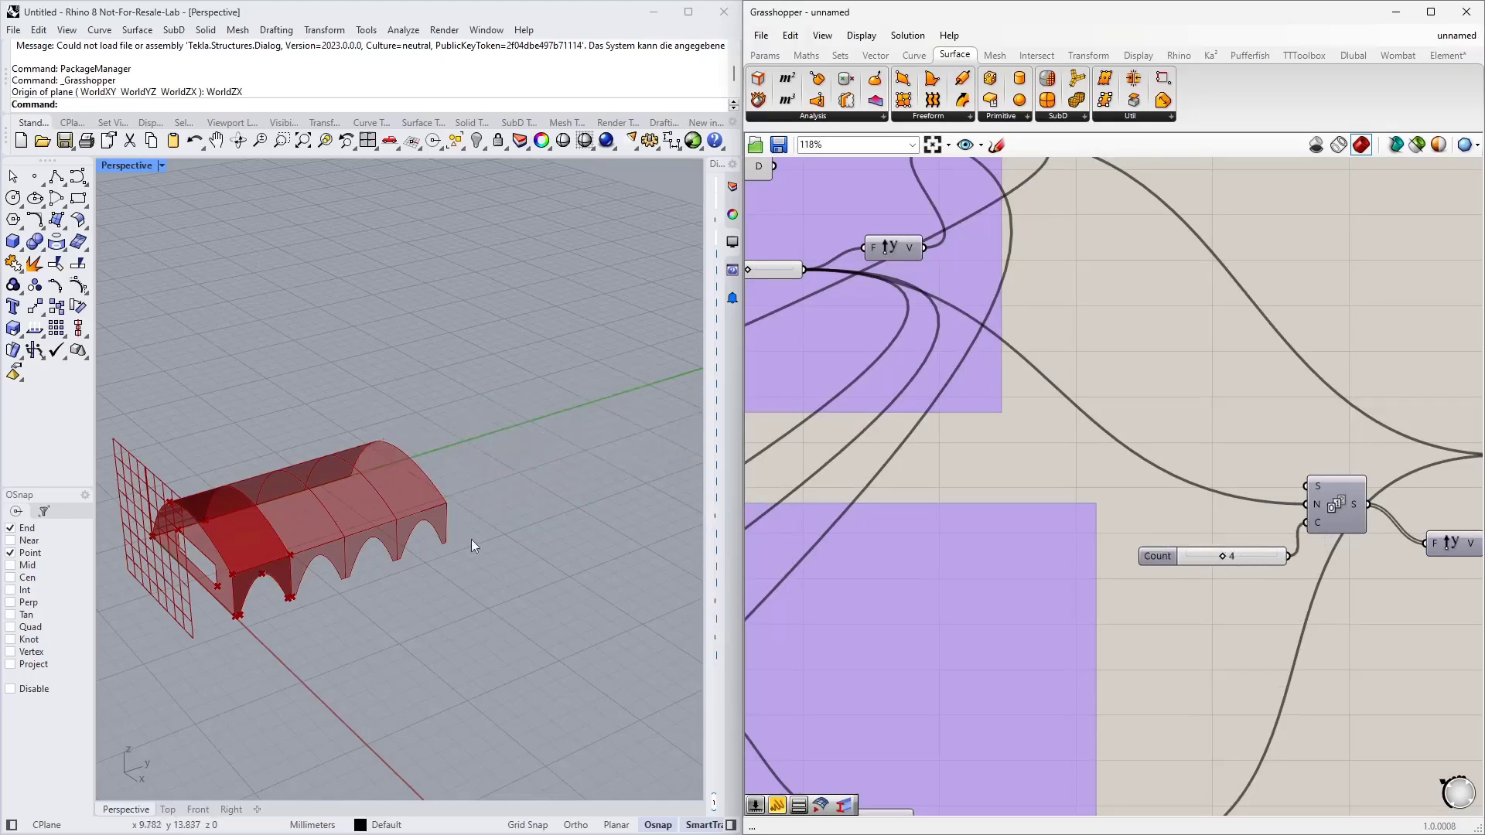
{"action": "scroll", "coordinate": [471, 540], "scroll_direction": "down", "scroll_amount": 3}
{"action": "scroll", "coordinate": [238, 605], "scroll_direction": "up", "scroll_amount": 5}
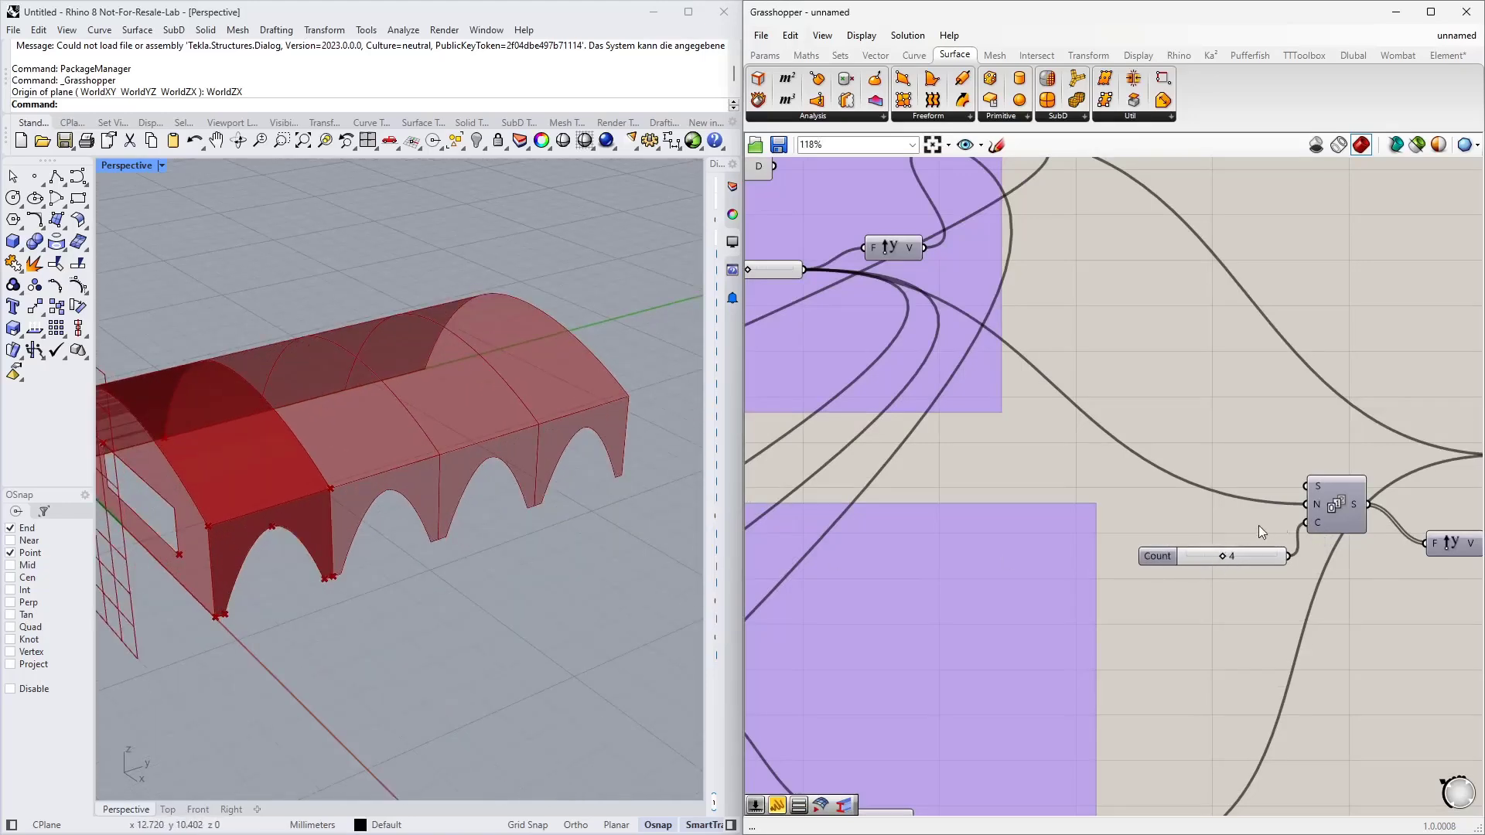
{"action": "scroll", "coordinate": [1238, 551], "scroll_direction": "down", "scroll_amount": 3}
{"action": "left_click_drag", "start_coordinate": [1238, 550], "coordinate": [1225, 528]}
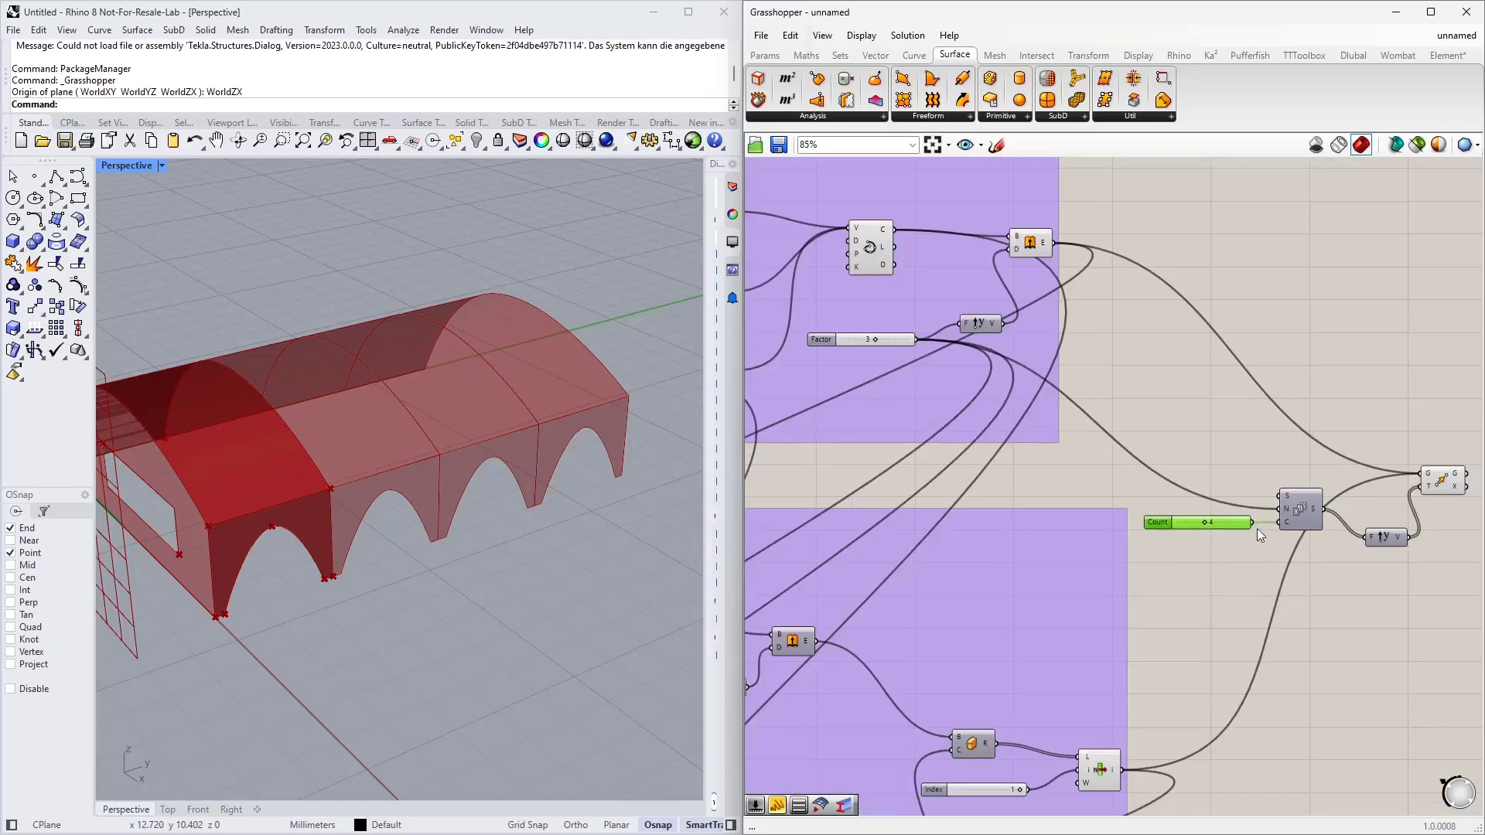
{"action": "scroll", "coordinate": [1075, 477], "scroll_direction": "down", "scroll_amount": 2}
{"action": "scroll", "coordinate": [1075, 476], "scroll_direction": "down", "scroll_amount": 2}
{"action": "right_click_drag", "start_coordinate": [1275, 515], "coordinate": [1069, 496]}
{"action": "scroll", "coordinate": [1066, 438], "scroll_direction": "up", "scroll_amount": 3}
{"action": "scroll", "coordinate": [532, 501], "scroll_direction": "down", "scroll_amount": 5}
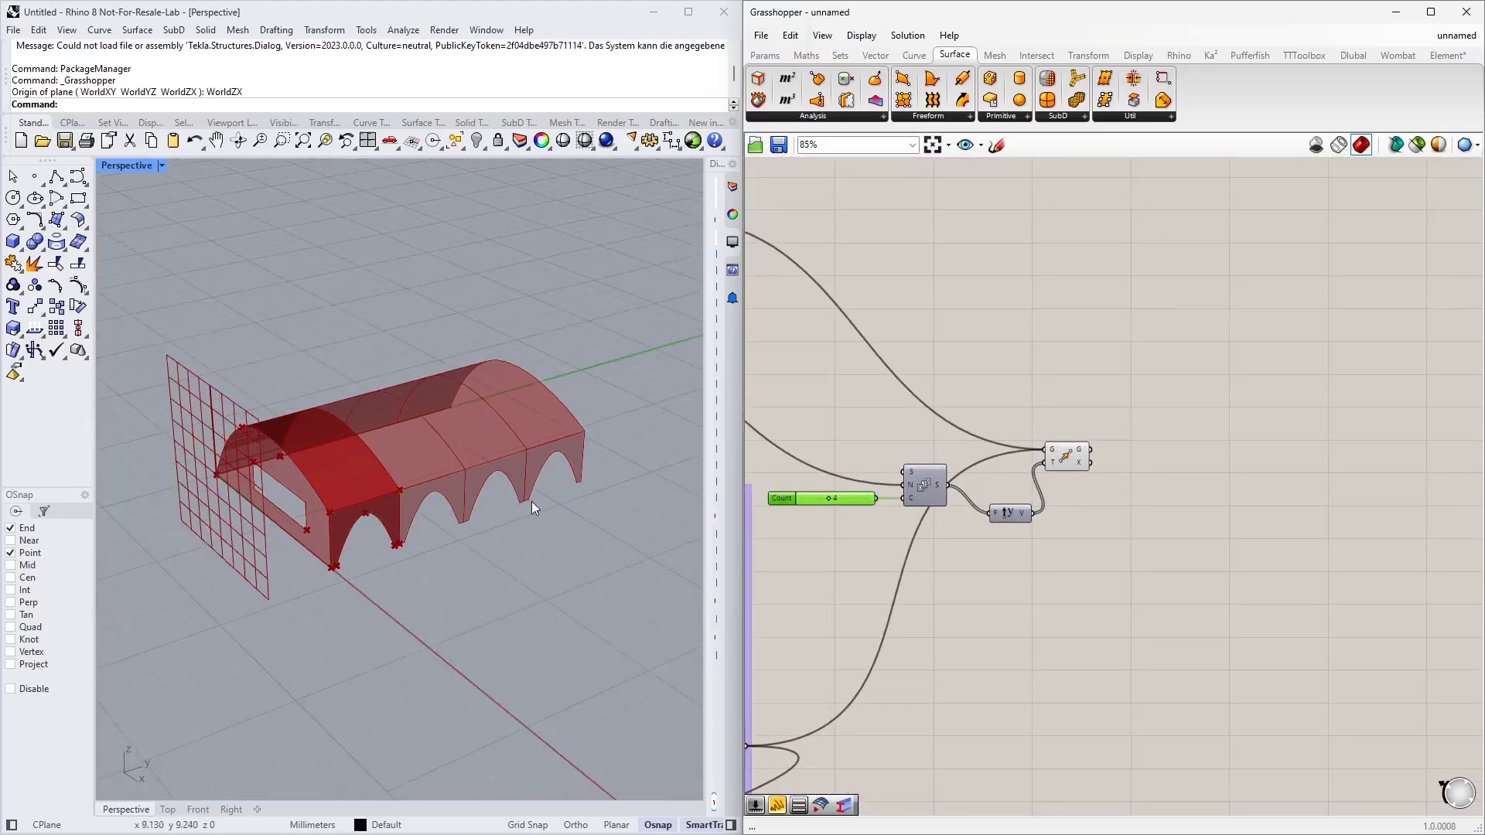
{"action": "right_click_drag", "start_coordinate": [532, 502], "coordinate": [593, 485]}
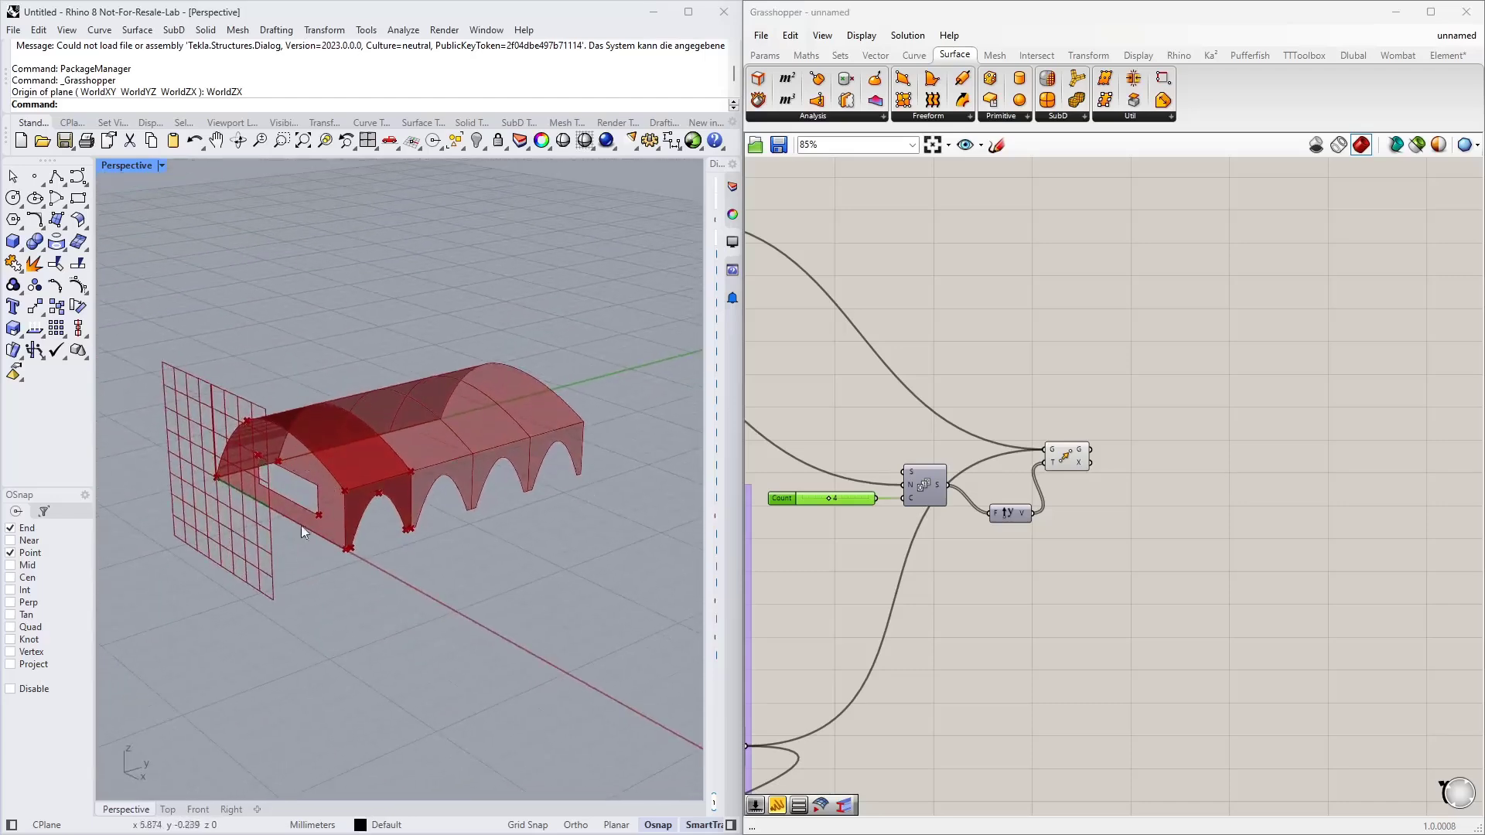
Duplicate the Move component with its Unit Y vector and place the copies below the originals
{"action": "scroll", "coordinate": [1083, 464], "scroll_direction": "down", "scroll_amount": 5}
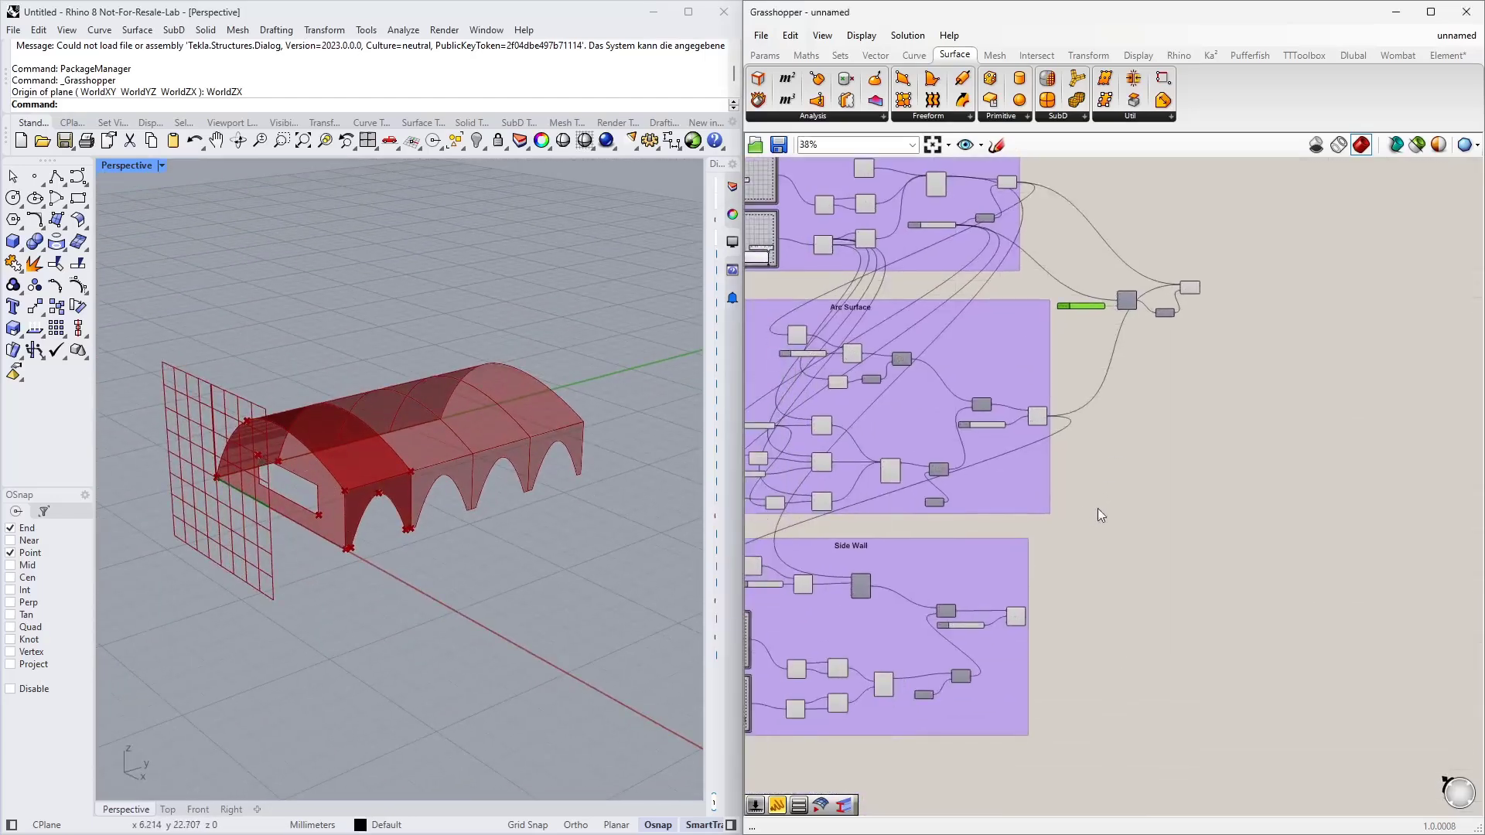
{"action": "scroll", "coordinate": [1125, 466], "scroll_direction": "up", "scroll_amount": 5}
{"action": "left_click_drag", "start_coordinate": [1126, 466], "coordinate": [1102, 512]}
{"action": "key", "text": "ctrl+c"}
{"action": "key", "text": "ctrl+v"}
{"action": "right_click_drag", "start_coordinate": [1144, 616], "coordinate": [1275, 456]}
Connect the Side Wall group's List Item output to the copied Move's geometry input G and inspect the moved walls
{"action": "right_click_drag", "start_coordinate": [970, 639], "coordinate": [1064, 496]}
{"action": "right_click_drag", "start_coordinate": [1075, 576], "coordinate": [998, 673]}
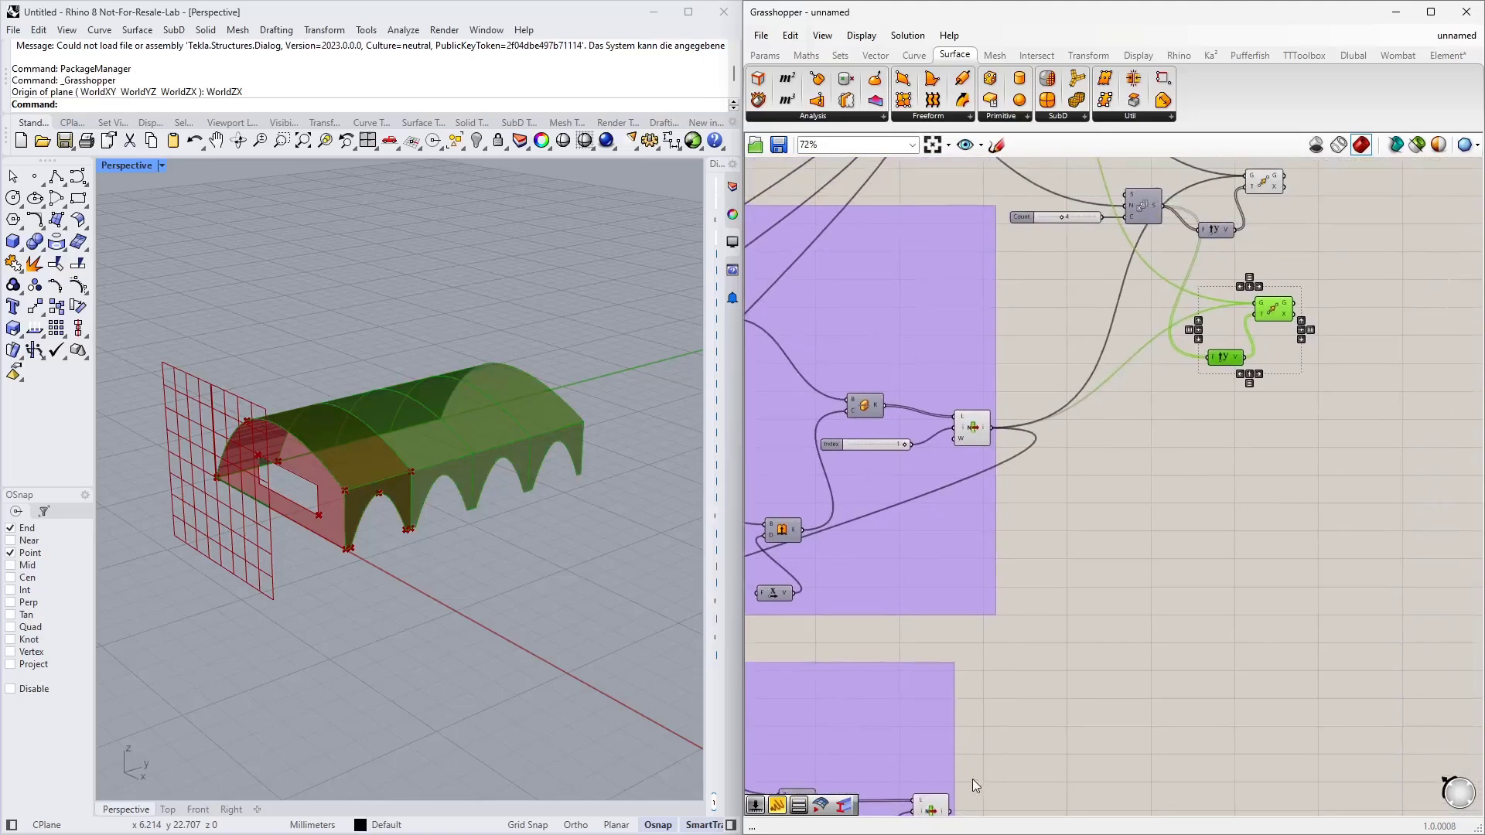
{"action": "left_click_drag", "start_coordinate": [950, 809], "coordinate": [1254, 311]}
{"action": "left_click", "coordinate": [1212, 424]}
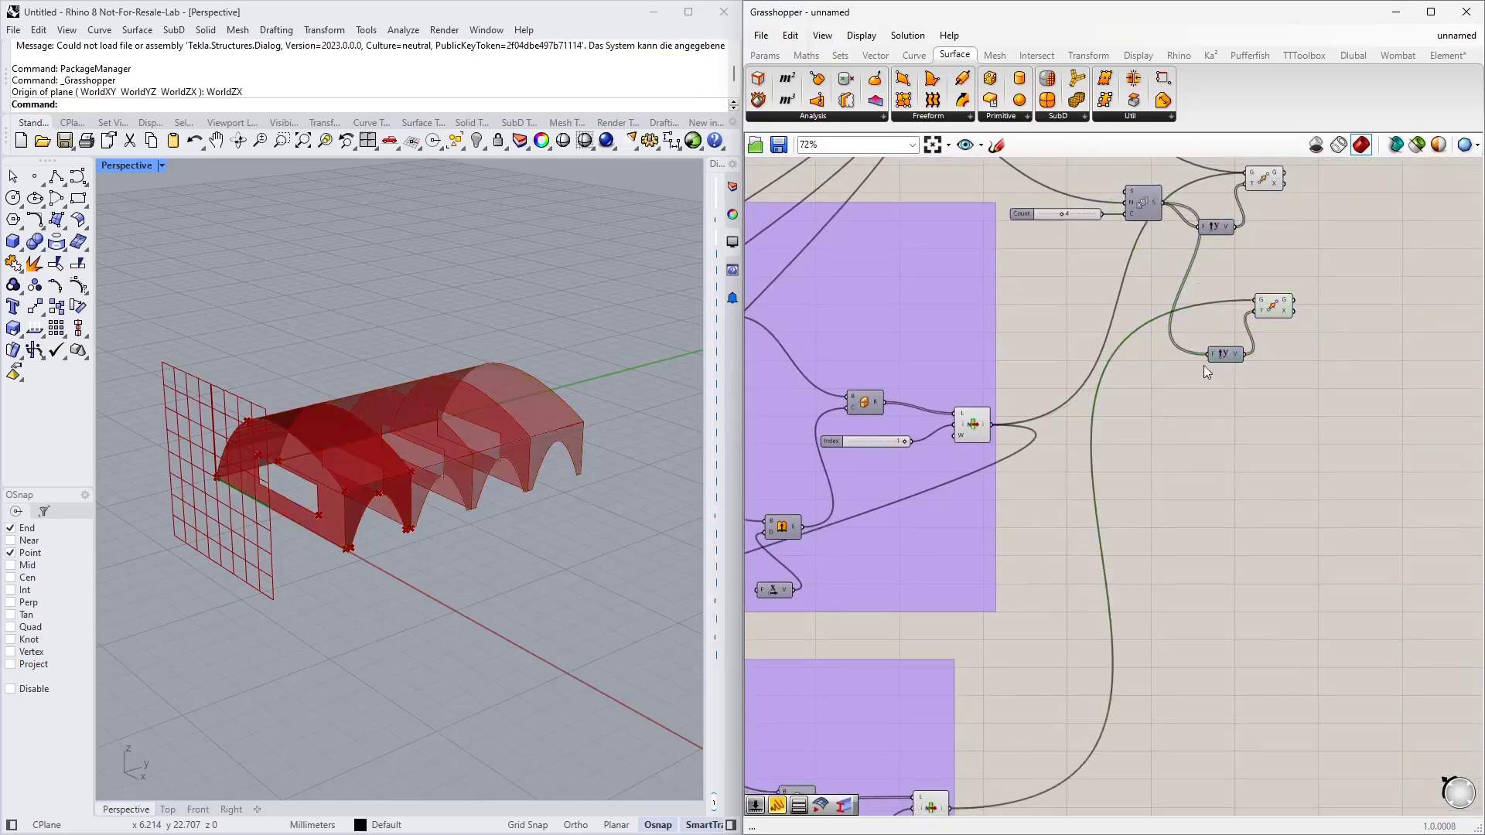
{"action": "right_click_drag", "start_coordinate": [1151, 273], "coordinate": [1144, 360]}
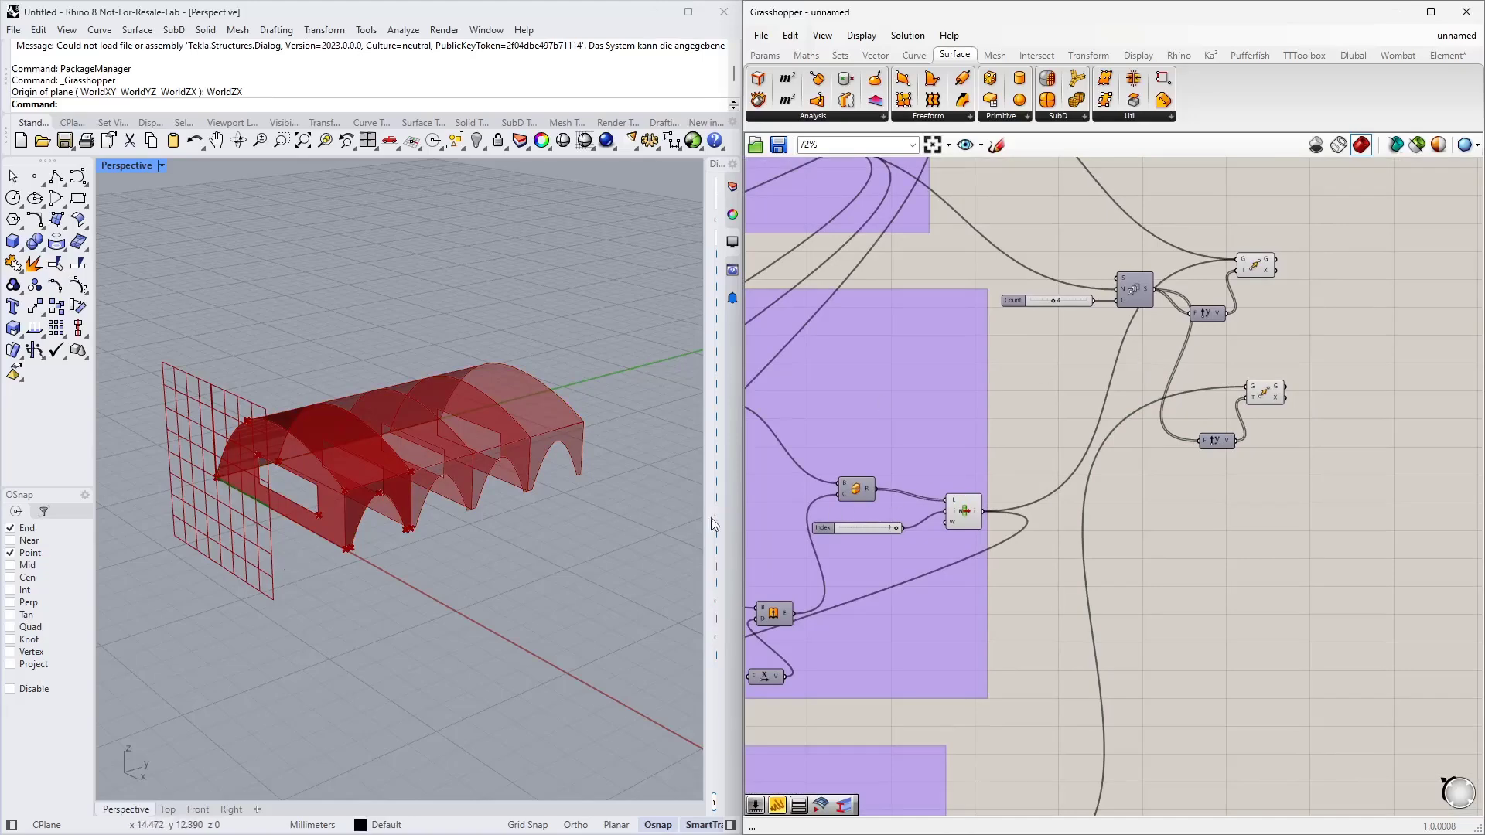
{"action": "scroll", "coordinate": [1195, 430], "scroll_direction": "up", "scroll_amount": 2}
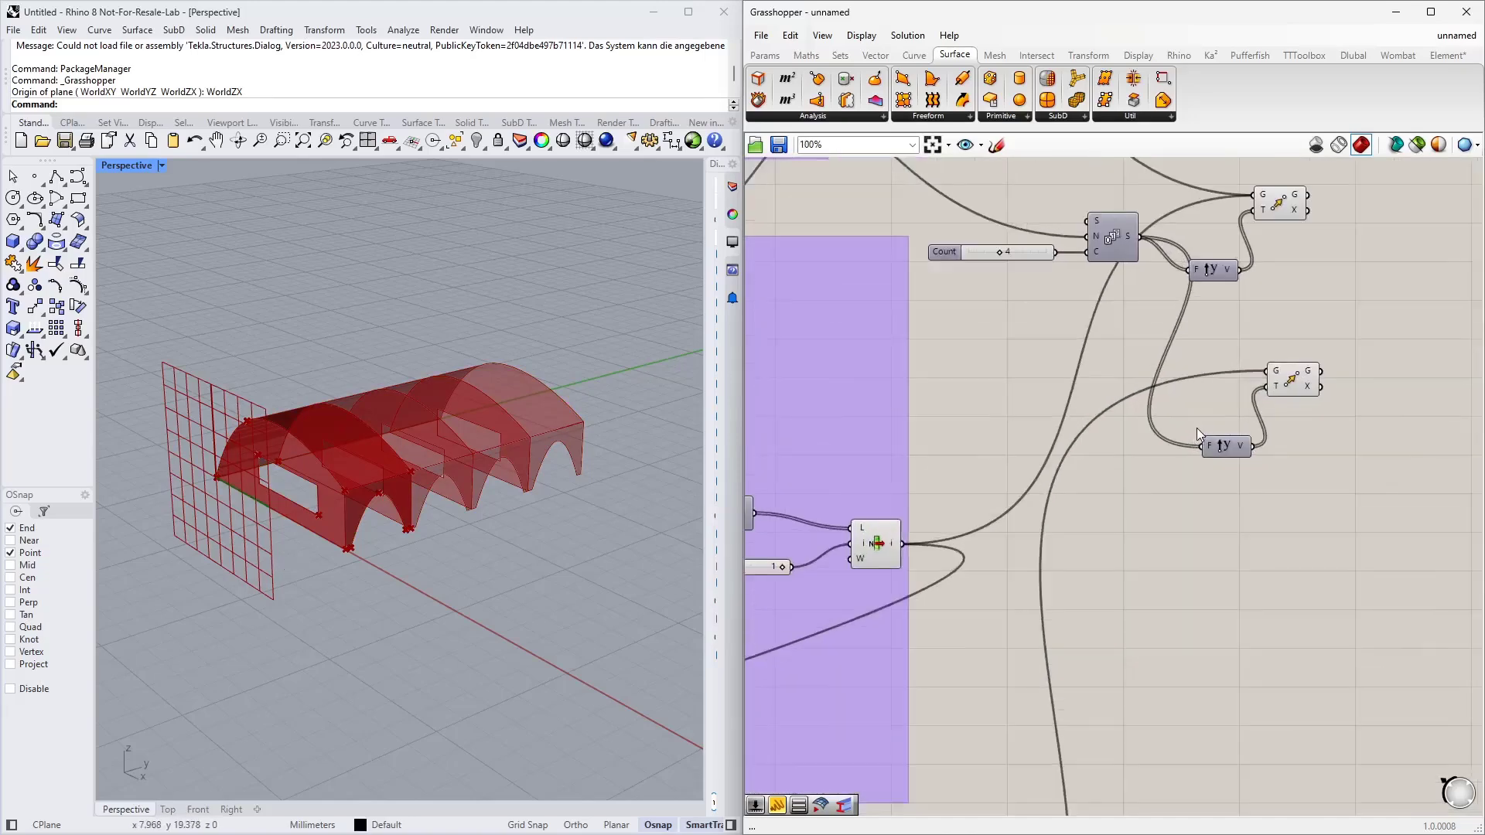
{"action": "right_click_drag", "start_coordinate": [1140, 500], "coordinate": [1195, 526]}
{"action": "scroll", "coordinate": [1200, 552], "scroll_direction": "down", "scroll_amount": 2}
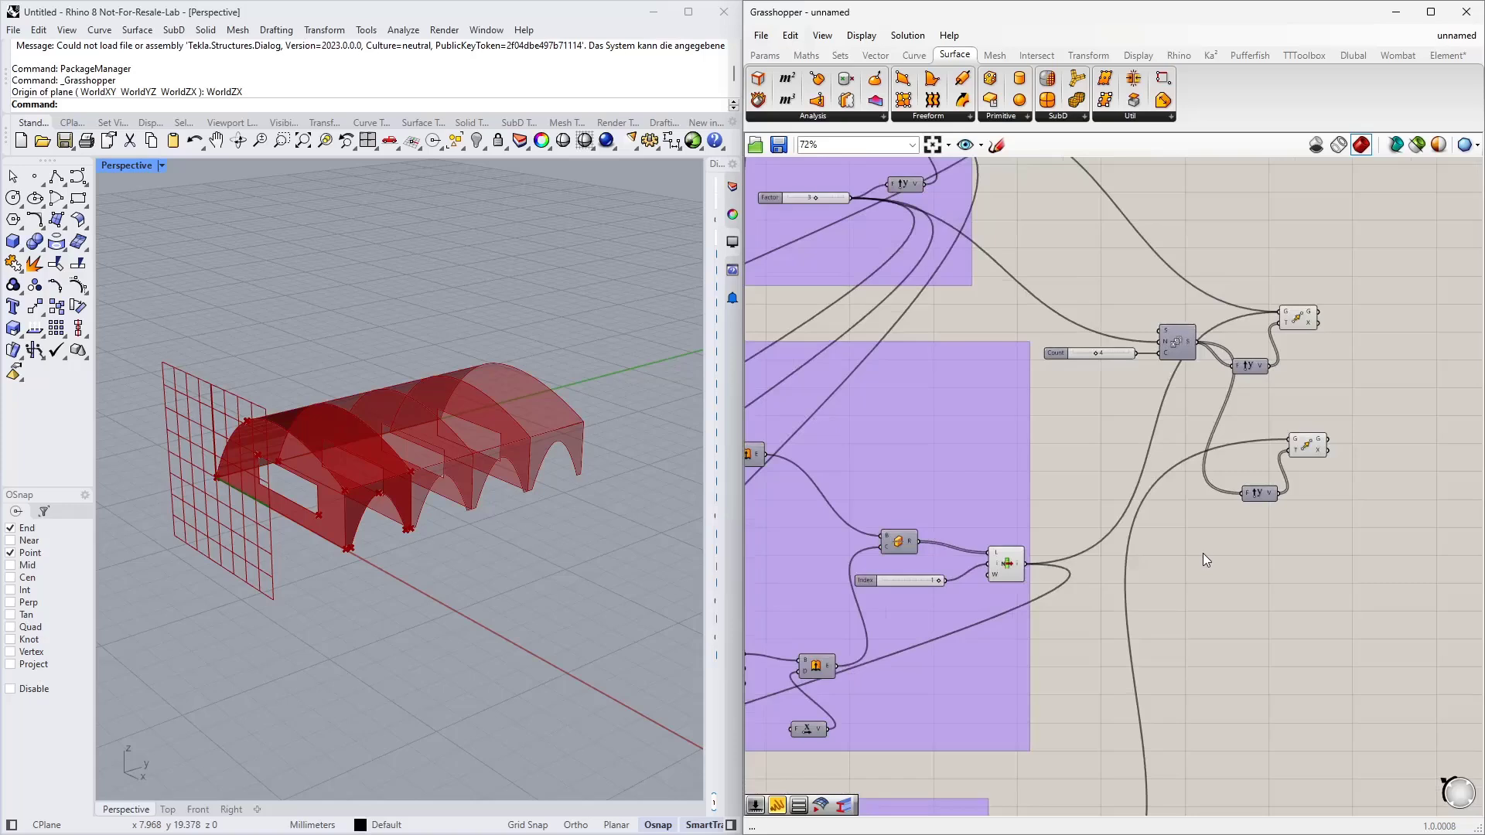
Add a Multiplication component and place it beside the copied Unit Y vector
{"action": "double_click", "coordinate": [1210, 558]}
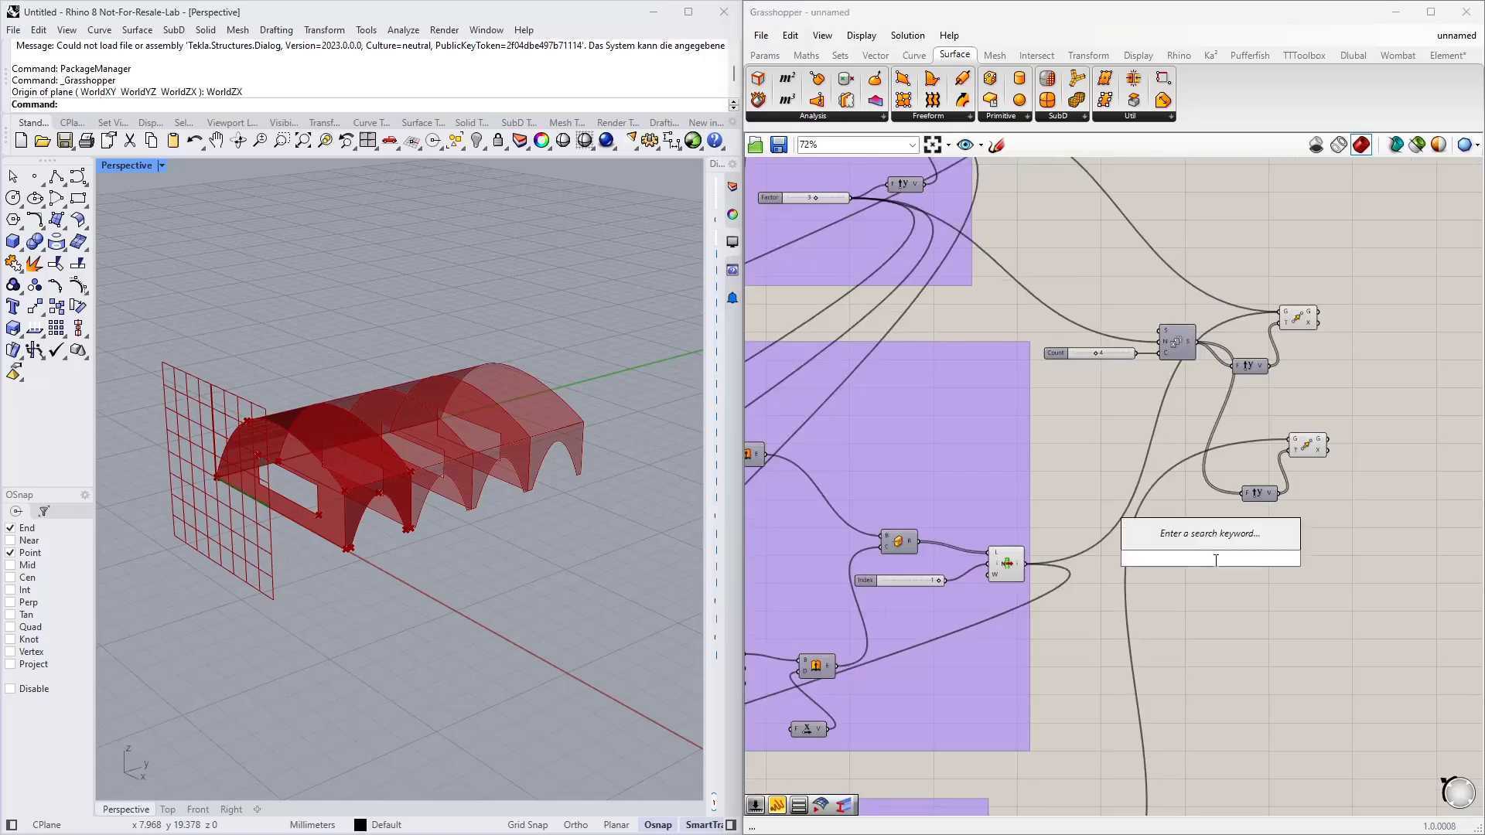
{"action": "type", "text": "*4"}
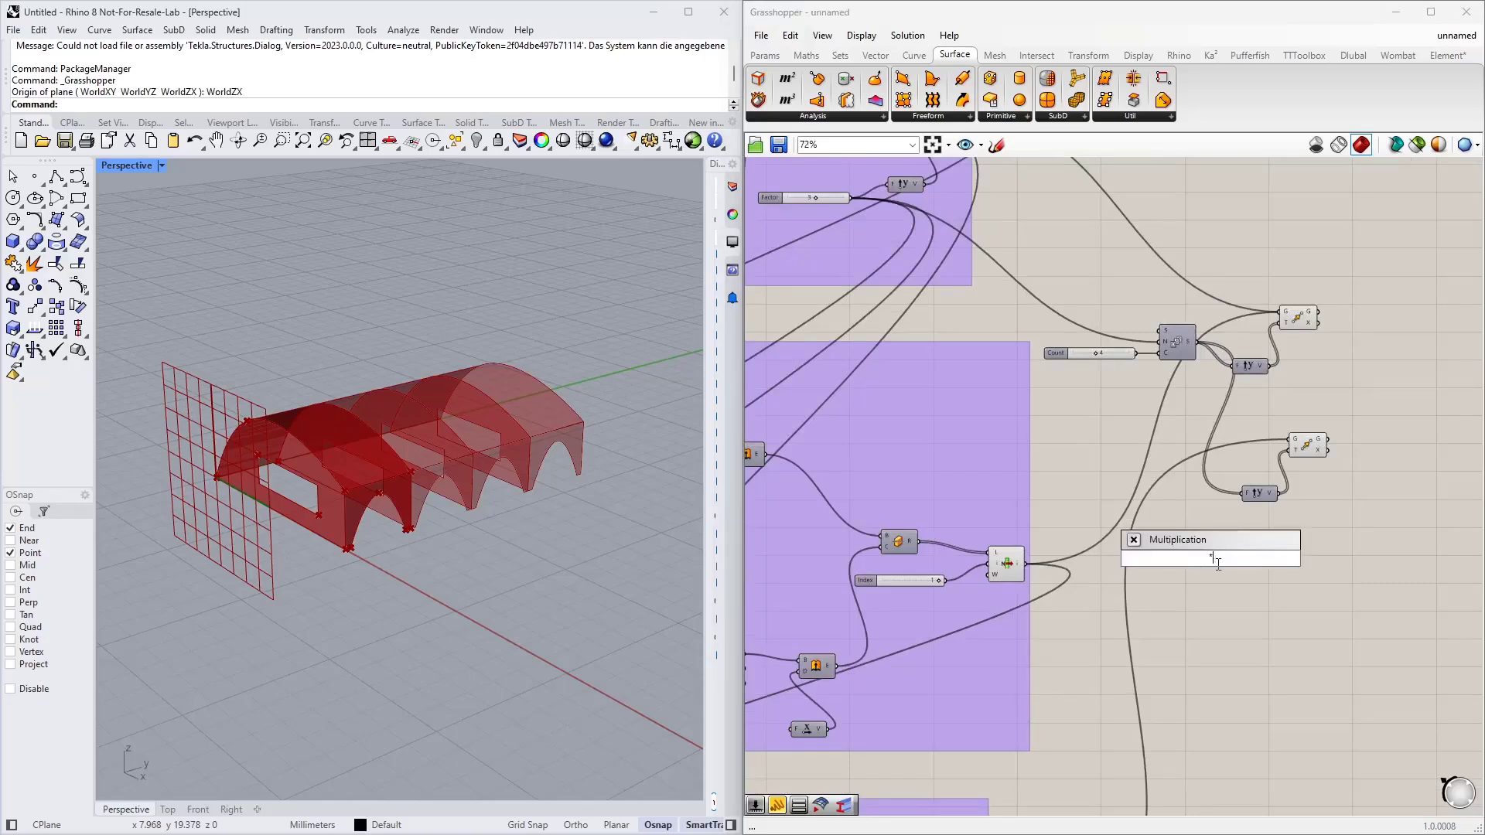
{"action": "key", "text": "Return"}
{"action": "left_click_drag", "start_coordinate": [1213, 527], "coordinate": [1149, 461]}
Multiply the Factor and Count slider values and feed the result R into the copied Unit Y factor F
{"action": "right_click_drag", "start_coordinate": [1042, 412], "coordinate": [1186, 523]}
{"action": "left_click_drag", "start_coordinate": [992, 308], "coordinate": [1290, 569]}
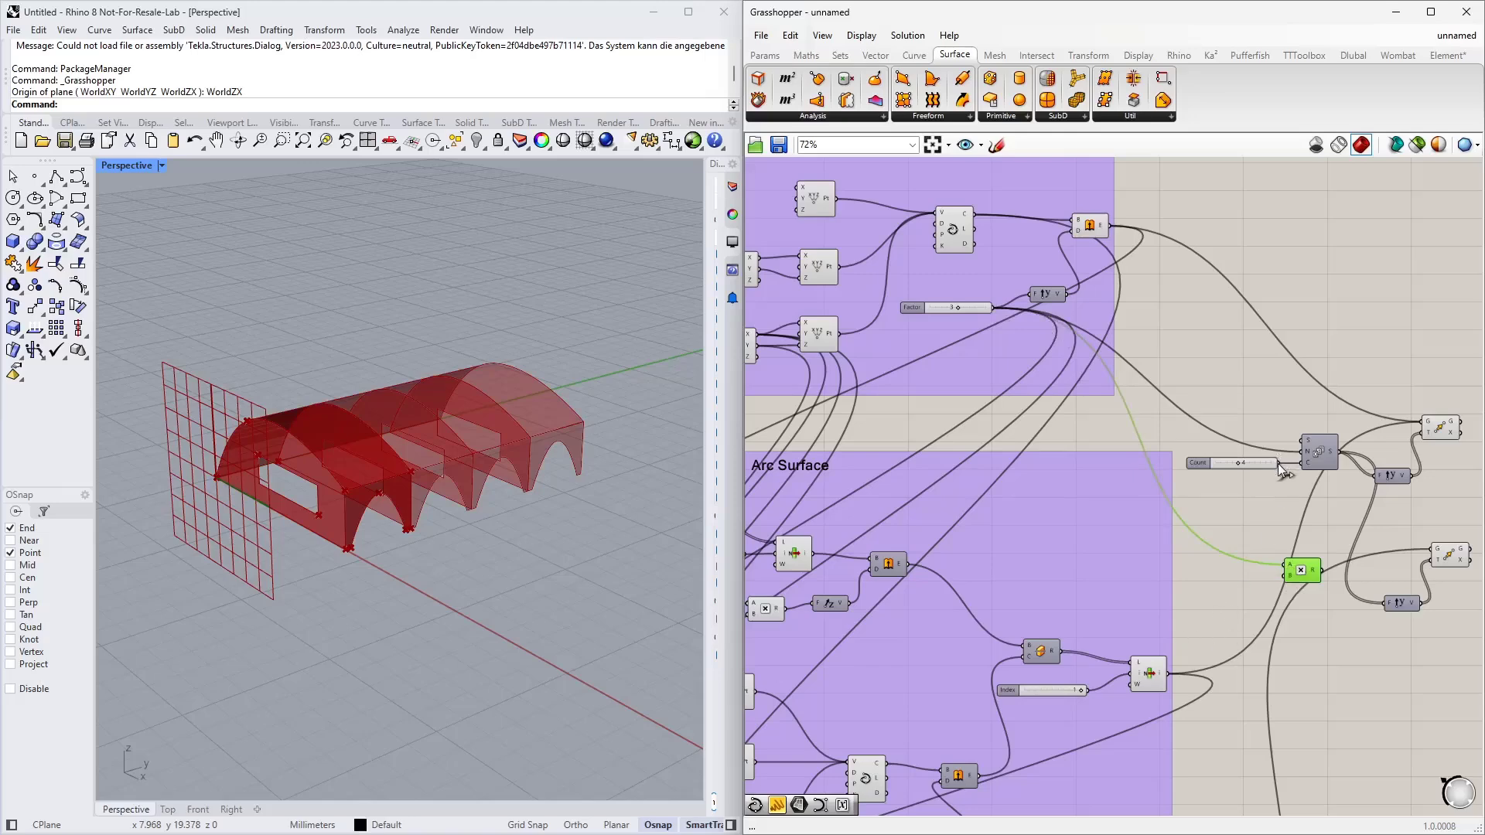
{"action": "left_click_drag", "start_coordinate": [1277, 463], "coordinate": [1373, 572]}
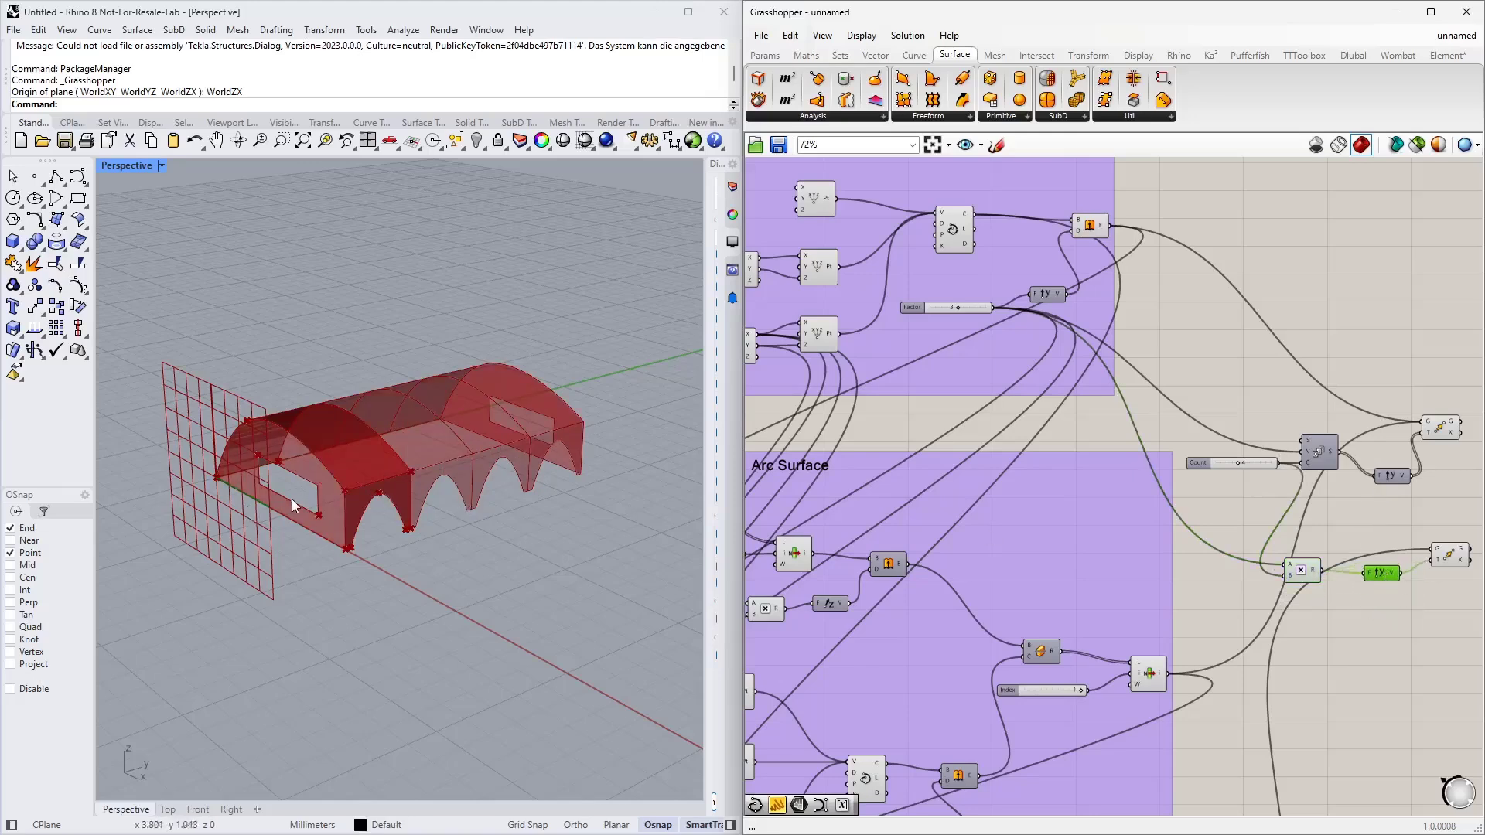
{"action": "right_click_drag", "start_coordinate": [560, 435], "coordinate": [622, 438]}
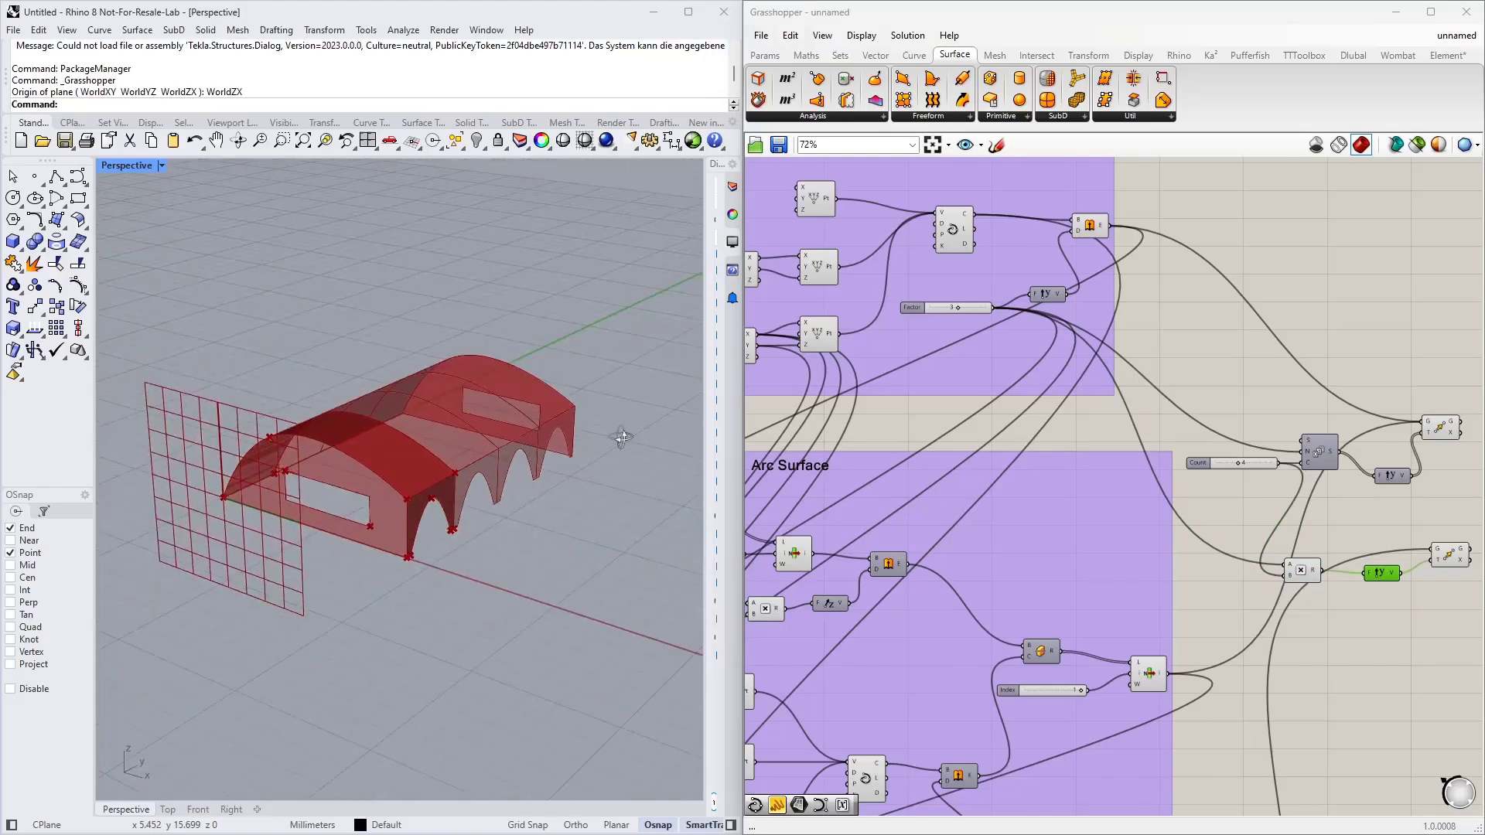
Select all the Series, Multiplication, Unit Y and Move components with the Count slider and shift them together away from the groups
{"action": "scroll", "coordinate": [1284, 435], "scroll_direction": "down", "scroll_amount": 4}
{"action": "right_click_drag", "start_coordinate": [1418, 495], "coordinate": [1033, 524]}
{"action": "scroll", "coordinate": [893, 584], "scroll_direction": "up", "scroll_amount": 4}
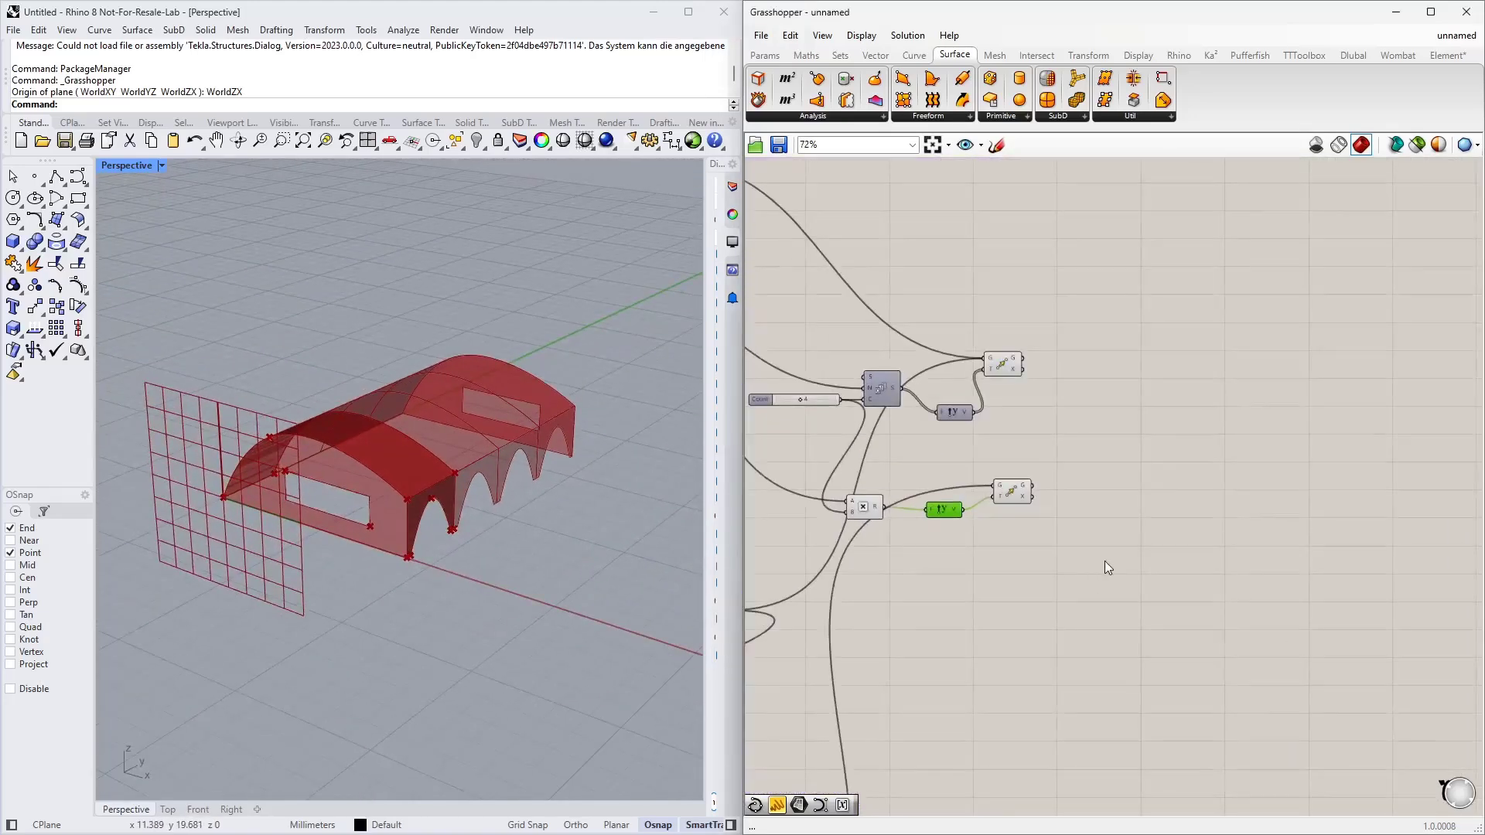
{"action": "left_click_drag", "start_coordinate": [1104, 564], "coordinate": [800, 309]}
{"action": "left_click_drag", "start_coordinate": [875, 364], "coordinate": [959, 305]}
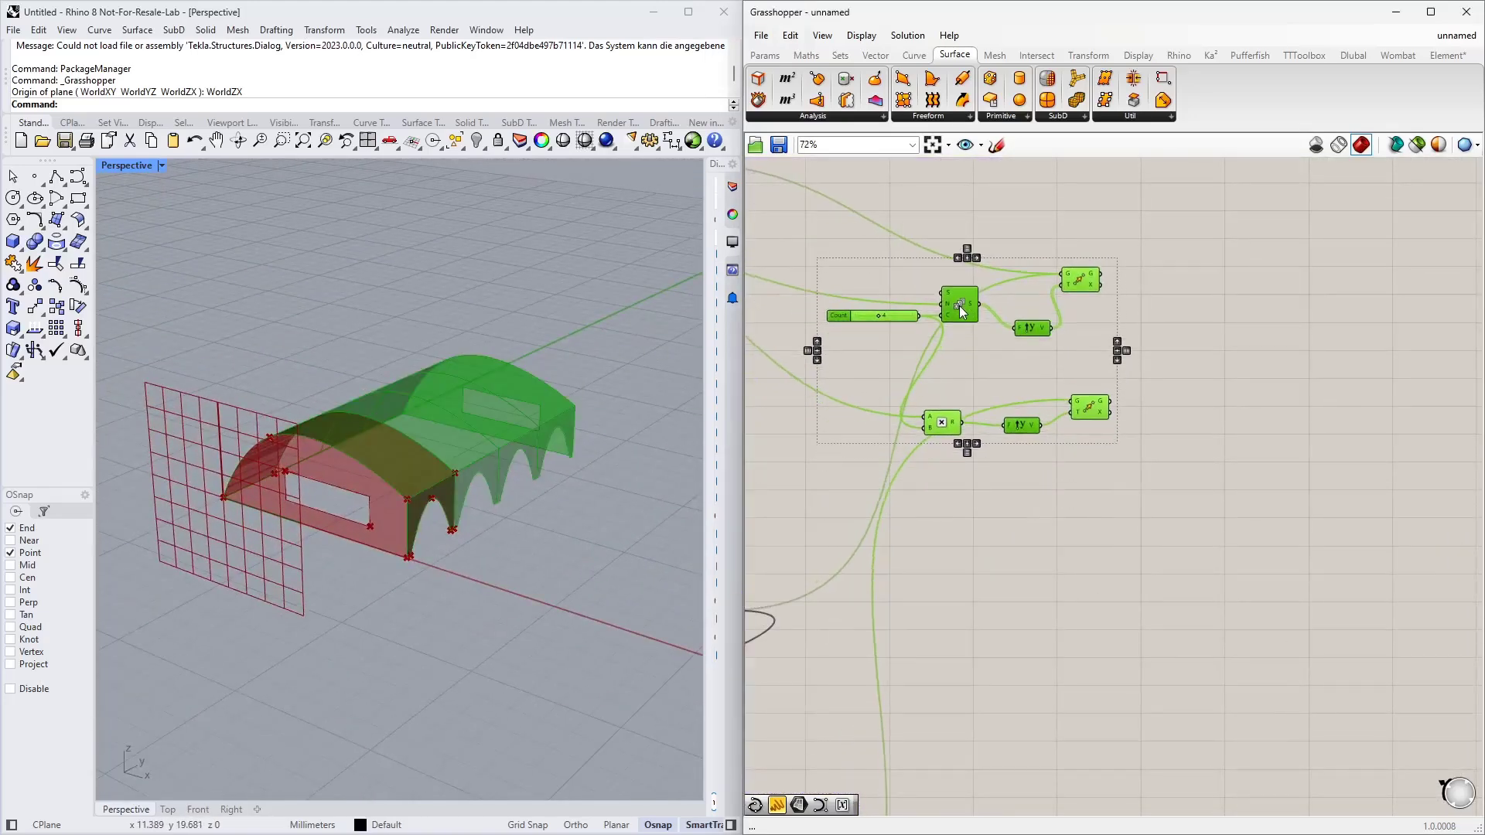
{"action": "left_click", "coordinate": [1075, 517]}
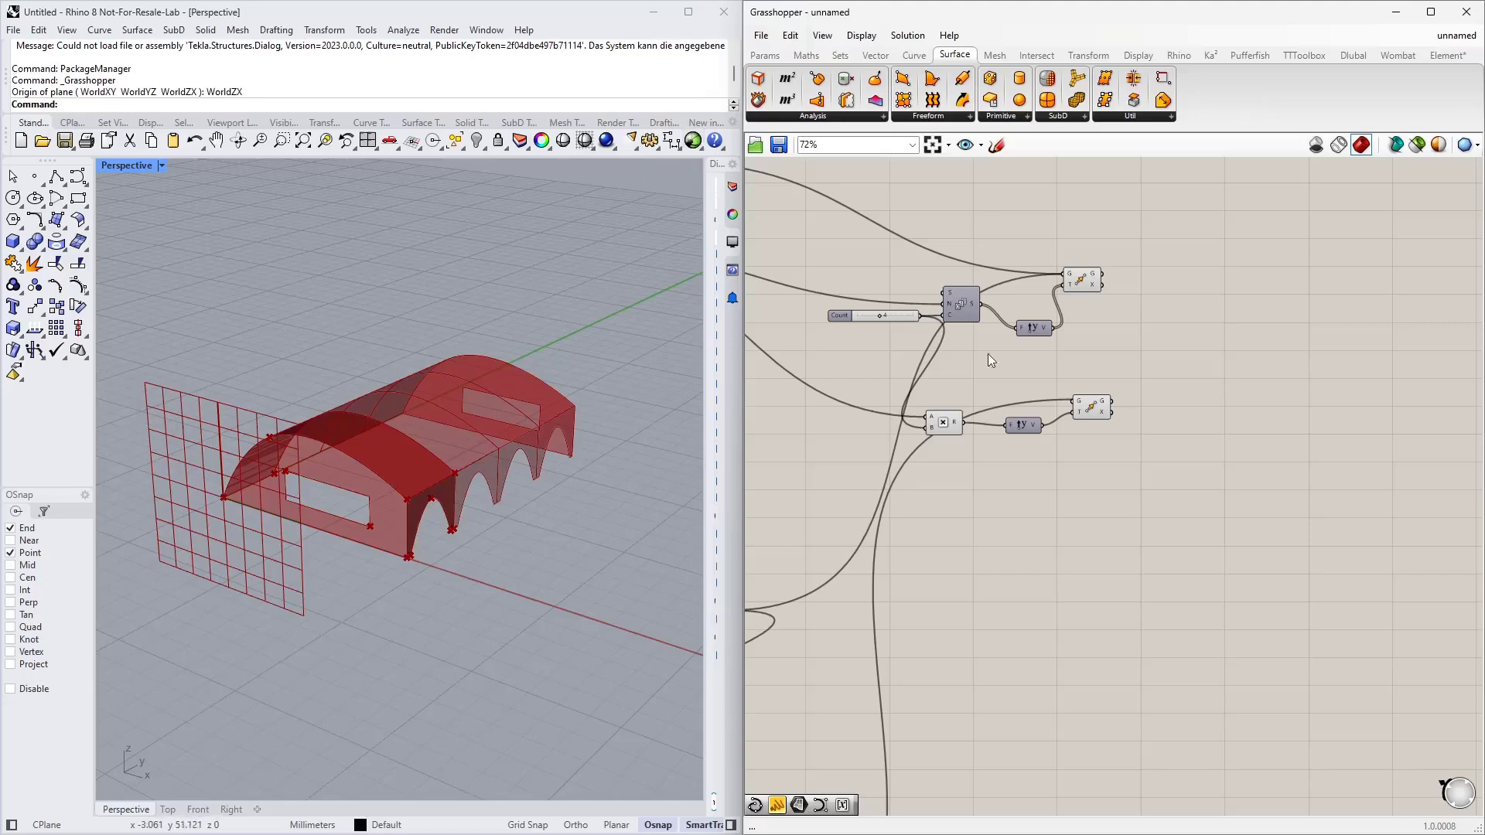
Examine the shelter model's end walls, roof and arches from the front, side and above
{"action": "scroll", "coordinate": [1088, 502], "scroll_direction": "up", "scroll_amount": 2}
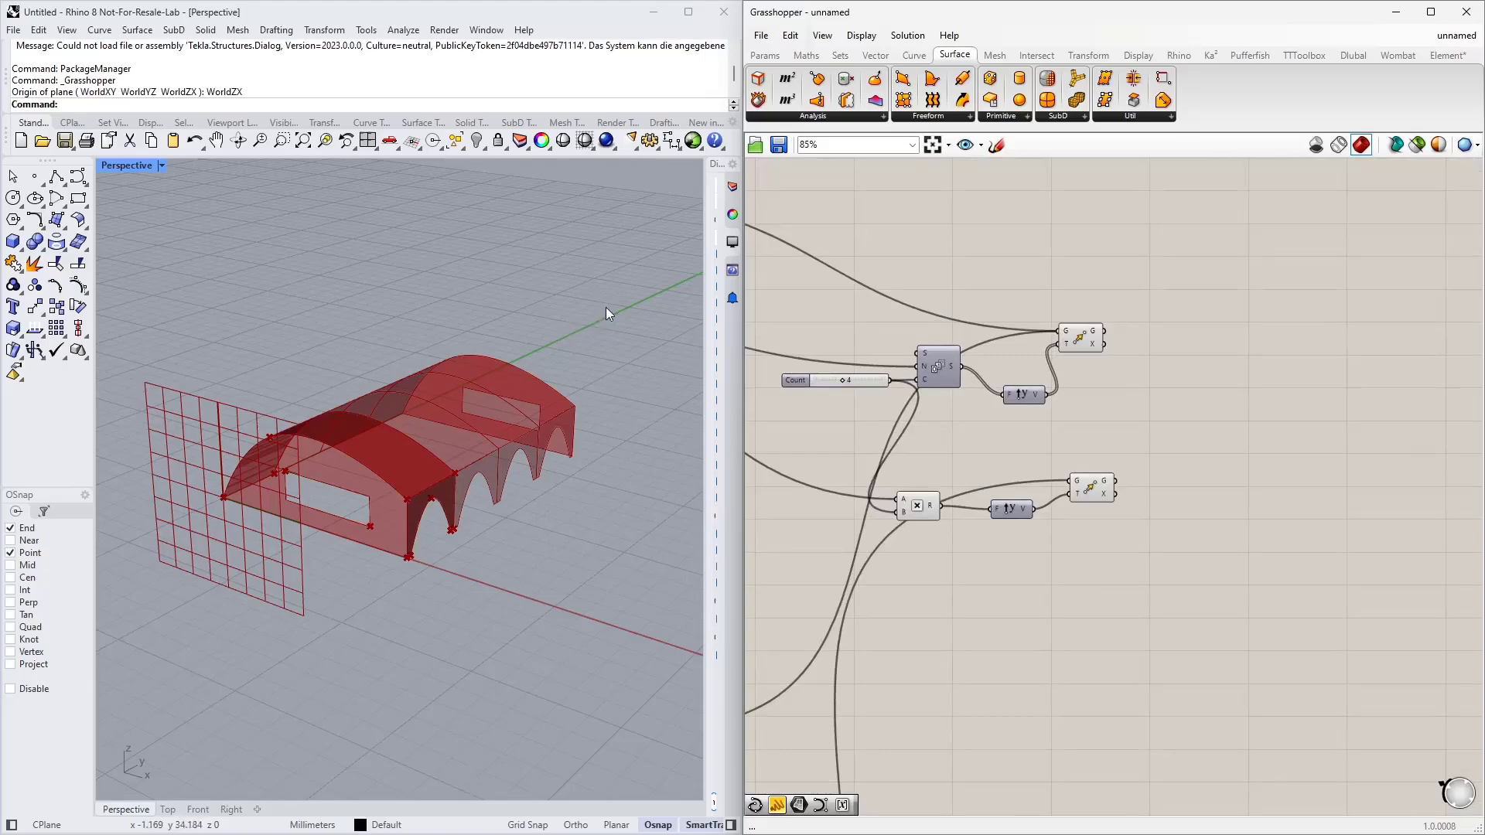
{"action": "right_click_drag", "start_coordinate": [345, 558], "coordinate": [402, 503]}
{"action": "scroll", "coordinate": [362, 532], "scroll_direction": "up", "scroll_amount": 5}
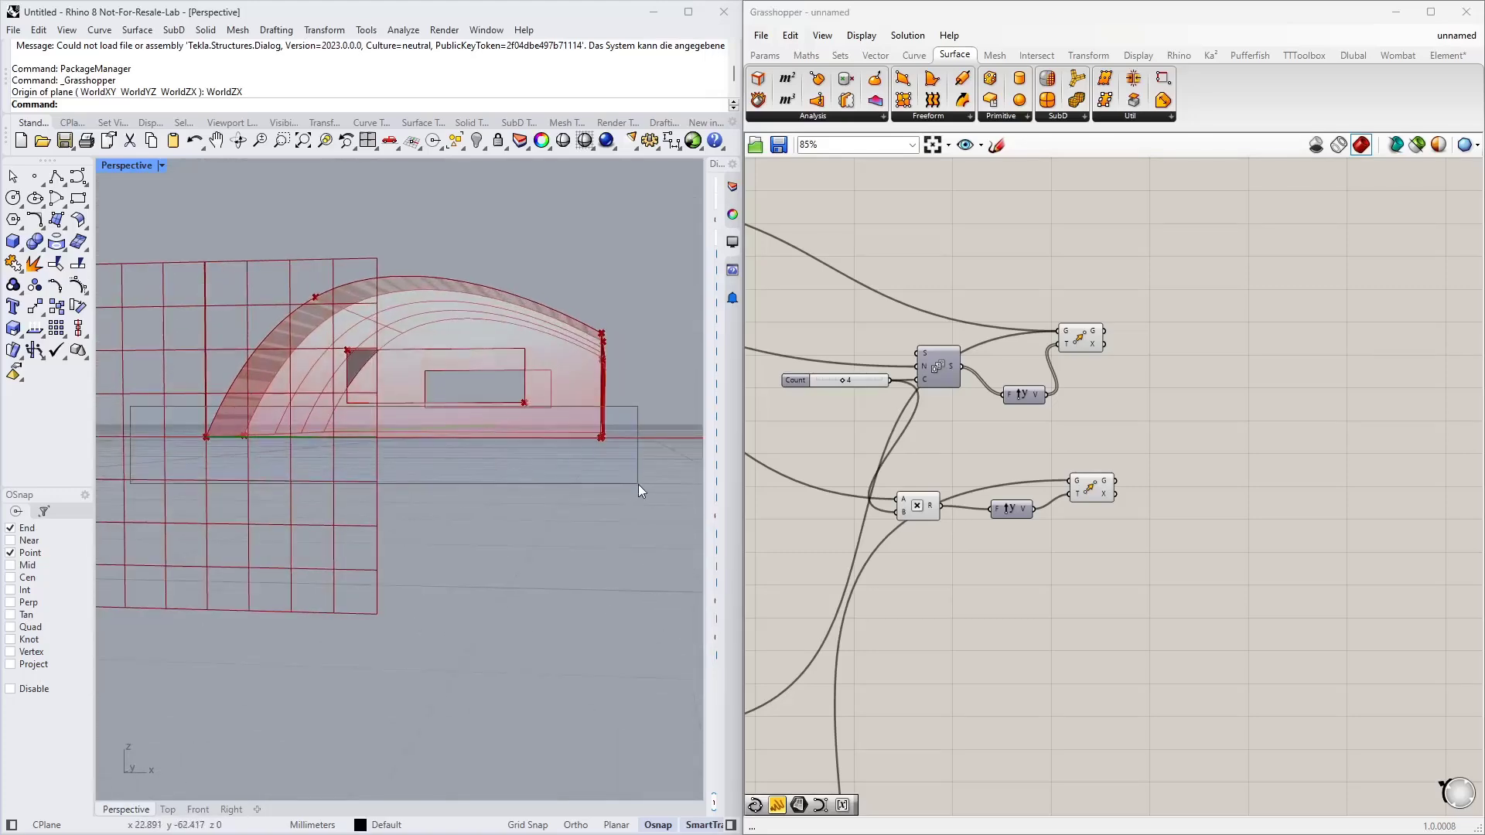
{"action": "right_click_drag", "start_coordinate": [638, 485], "coordinate": [526, 499]}
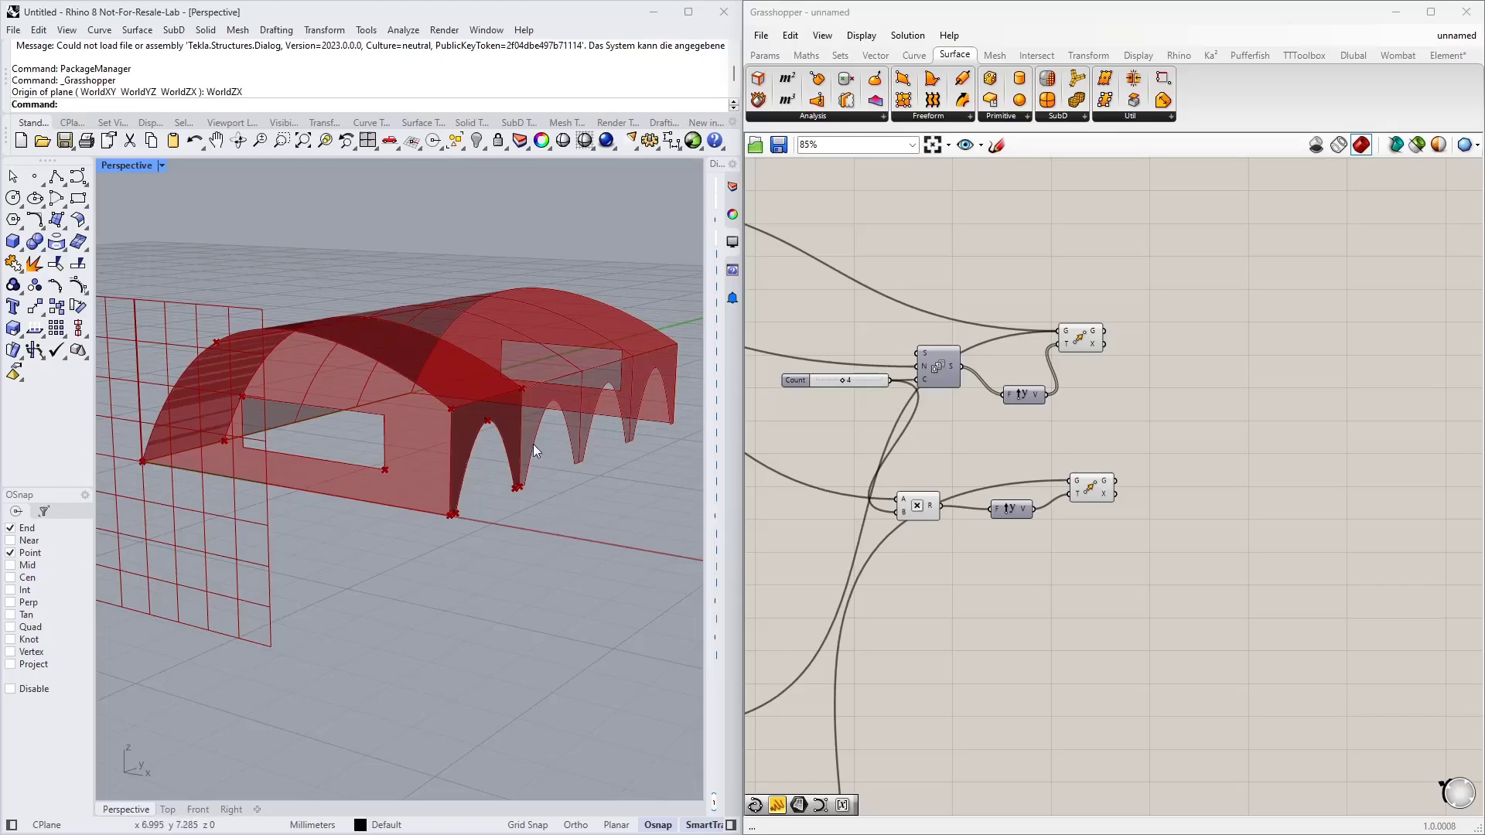
{"action": "right_click_drag", "start_coordinate": [532, 444], "coordinate": [450, 513]}
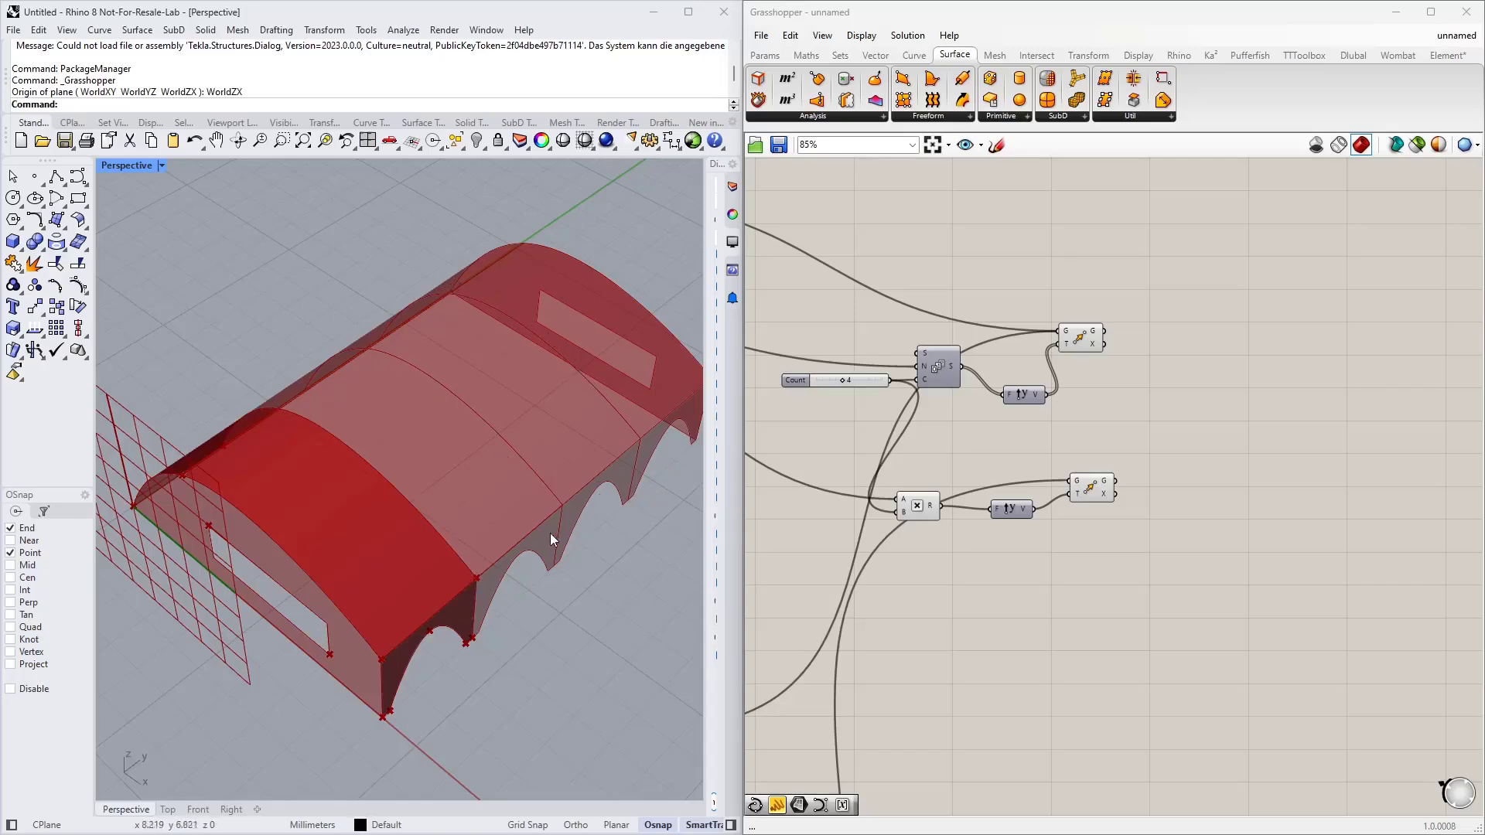
{"action": "right_click_drag", "start_coordinate": [550, 532], "coordinate": [474, 504]}
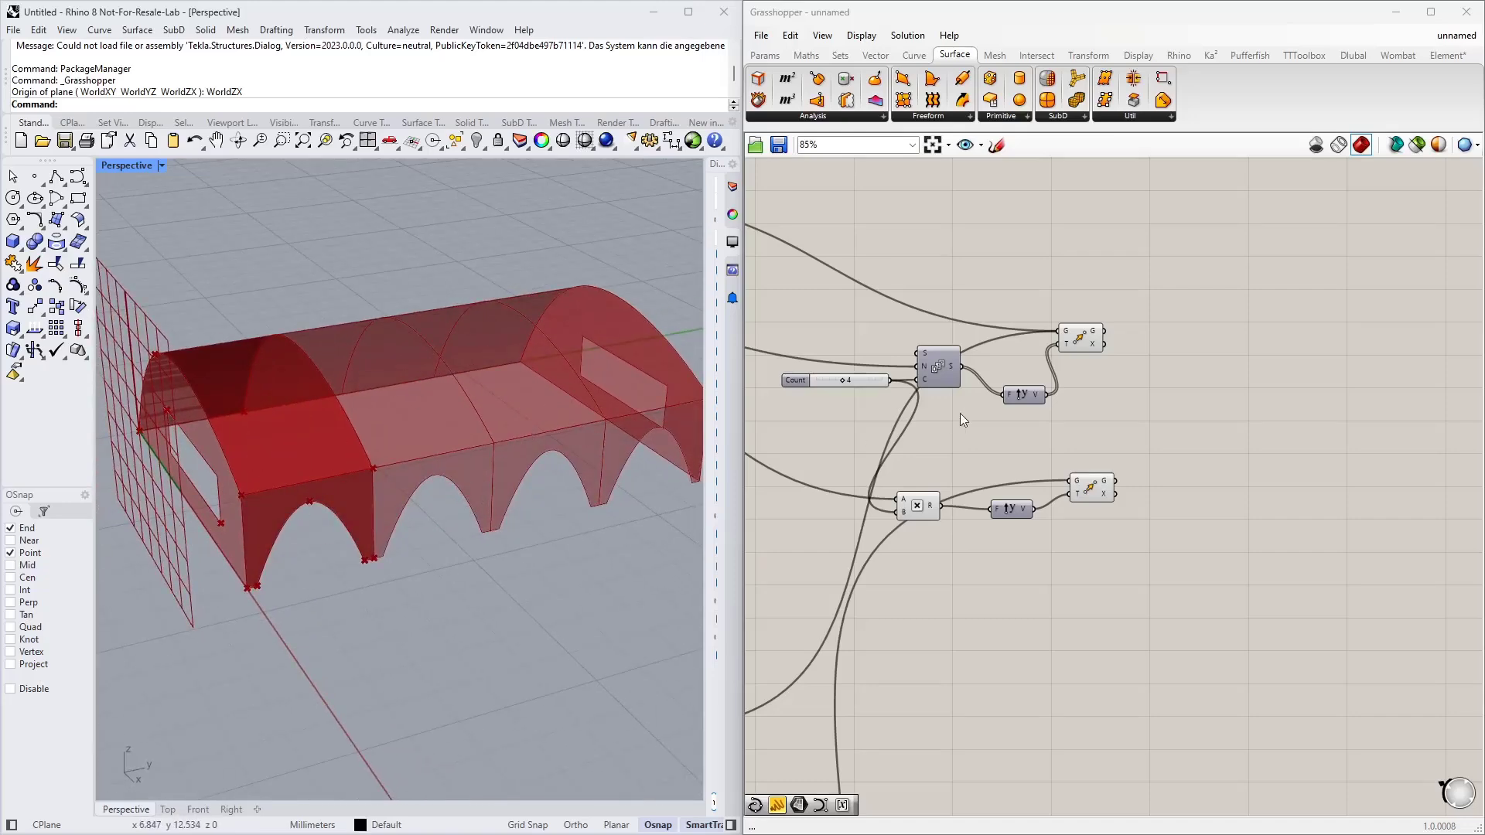
{"action": "scroll", "coordinate": [961, 415], "scroll_direction": "down", "scroll_amount": 5}
{"action": "mouse_move", "coordinate": [948, 512]}
{"action": "right_mouse_down"}
{"action": "mouse_move", "coordinate": [843, 540]}
{"action": "mouse_move", "coordinate": [1014, 441]}
{"action": "mouse_move", "coordinate": [968, 467]}
{"action": "mouse_move", "coordinate": [933, 527]}
{"action": "right_mouse_up"}
{"action": "scroll", "coordinate": [912, 439], "scroll_direction": "up", "scroll_amount": 5}
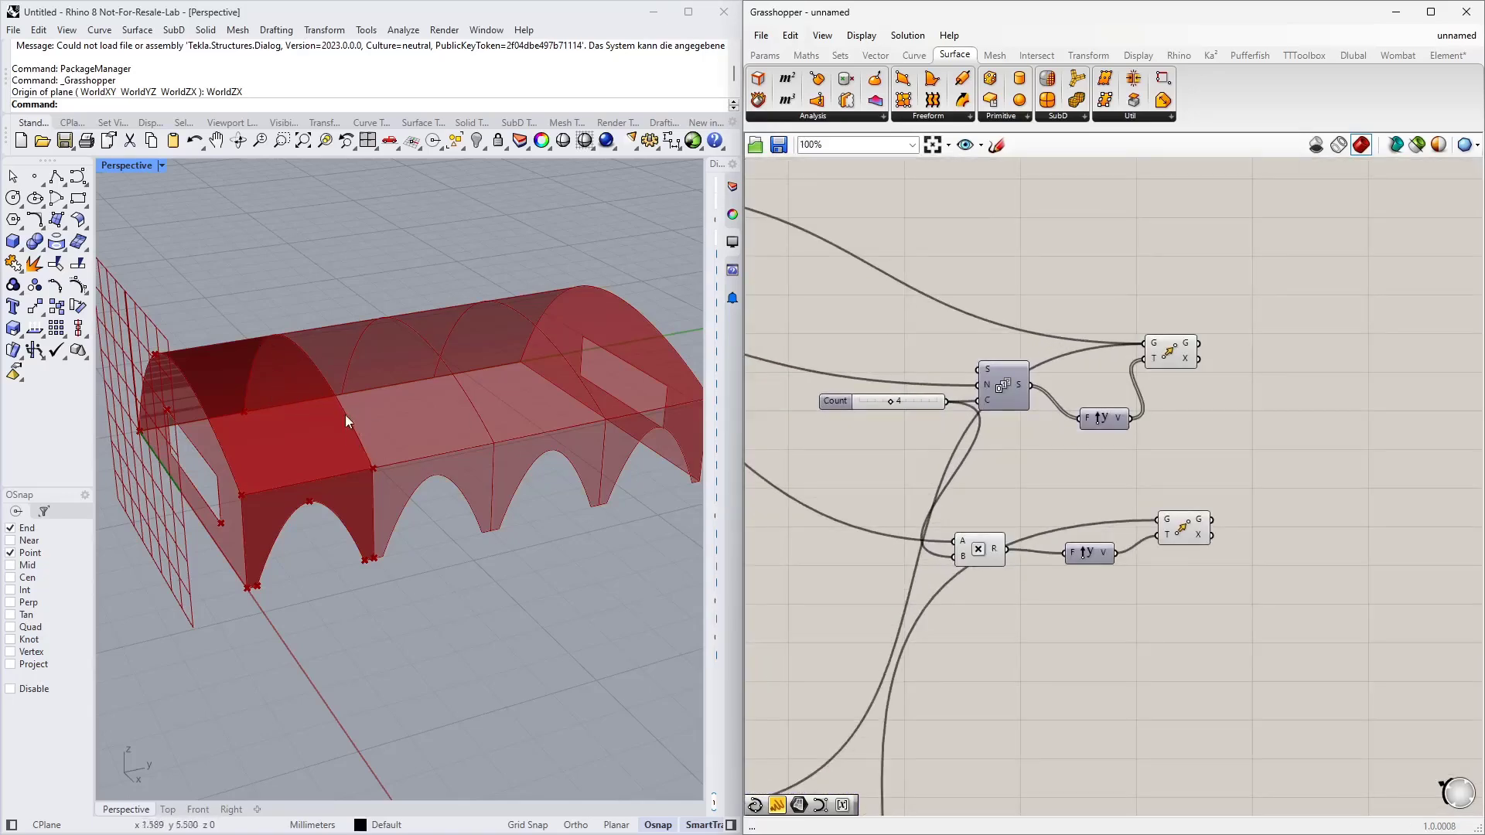
{"action": "right_click_drag", "start_coordinate": [410, 377], "coordinate": [433, 417]}
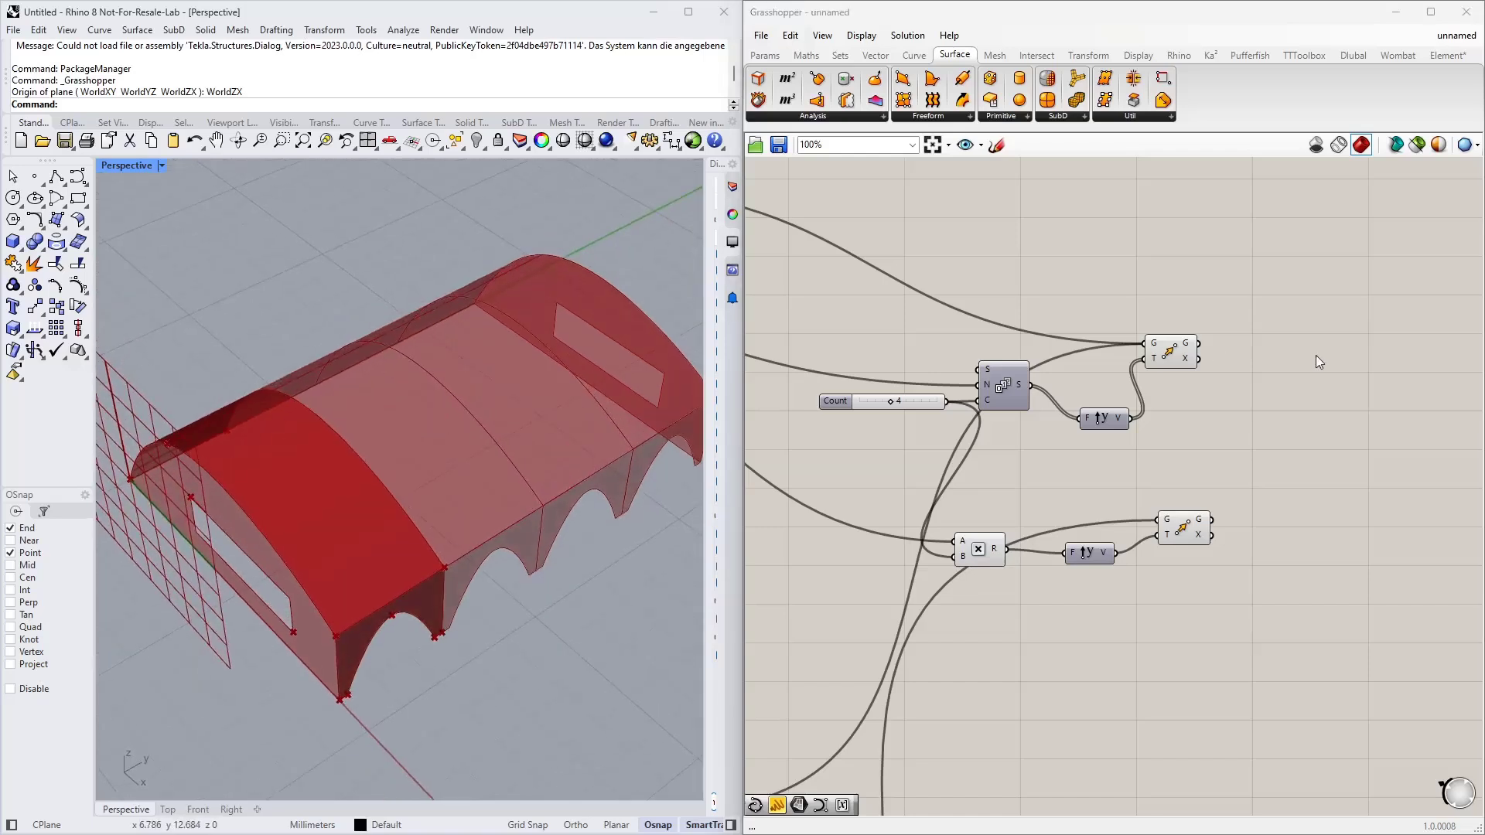
Select the upper Move component and inspect its highlighted roof and arc surface copies in the model
{"action": "right_click_drag", "start_coordinate": [1316, 361], "coordinate": [1068, 422]}
{"action": "left_click", "coordinate": [960, 420]}
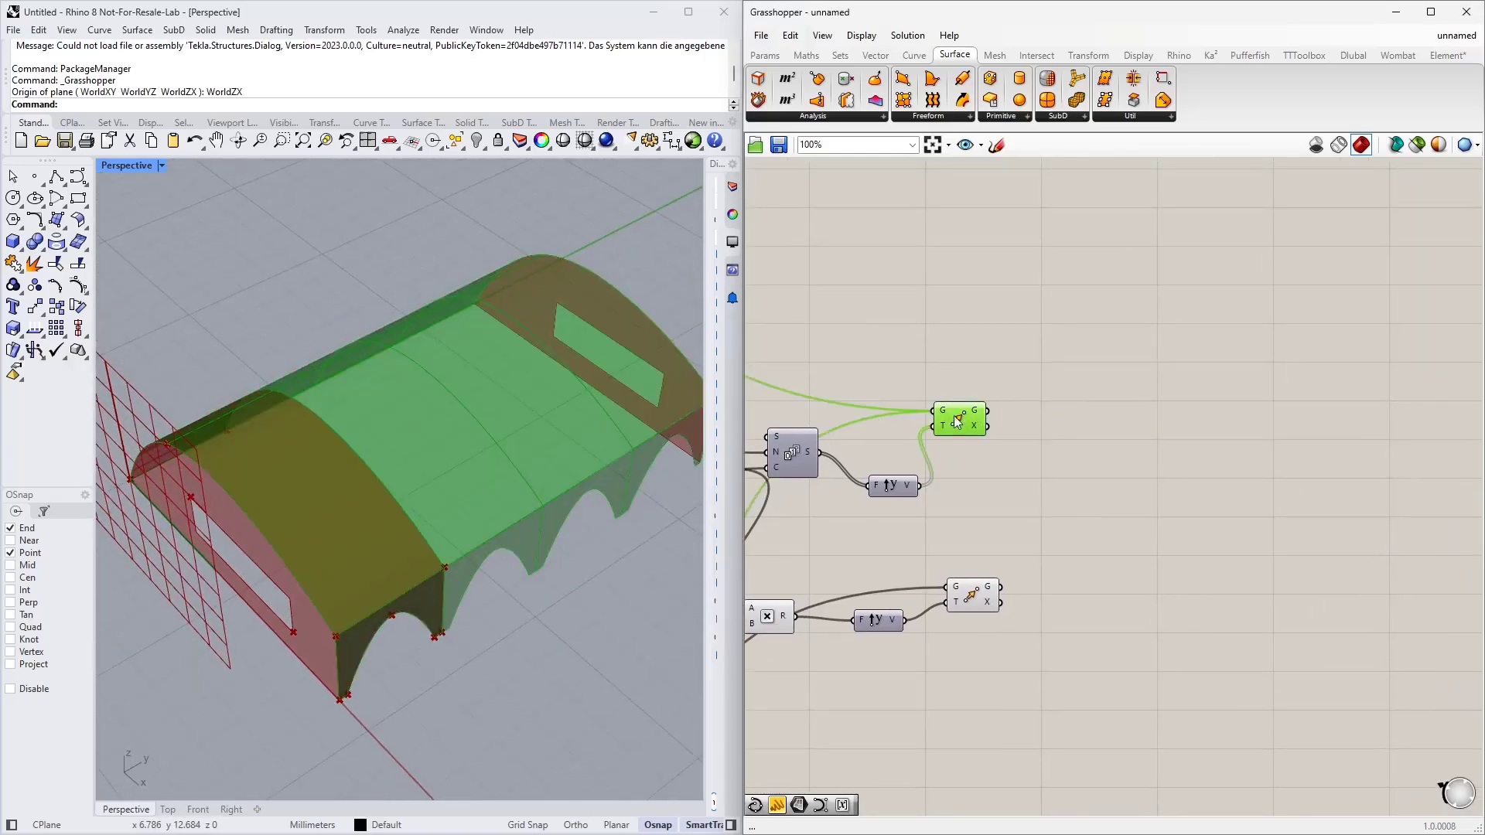
{"action": "scroll", "coordinate": [956, 418], "scroll_direction": "up", "scroll_amount": 3}
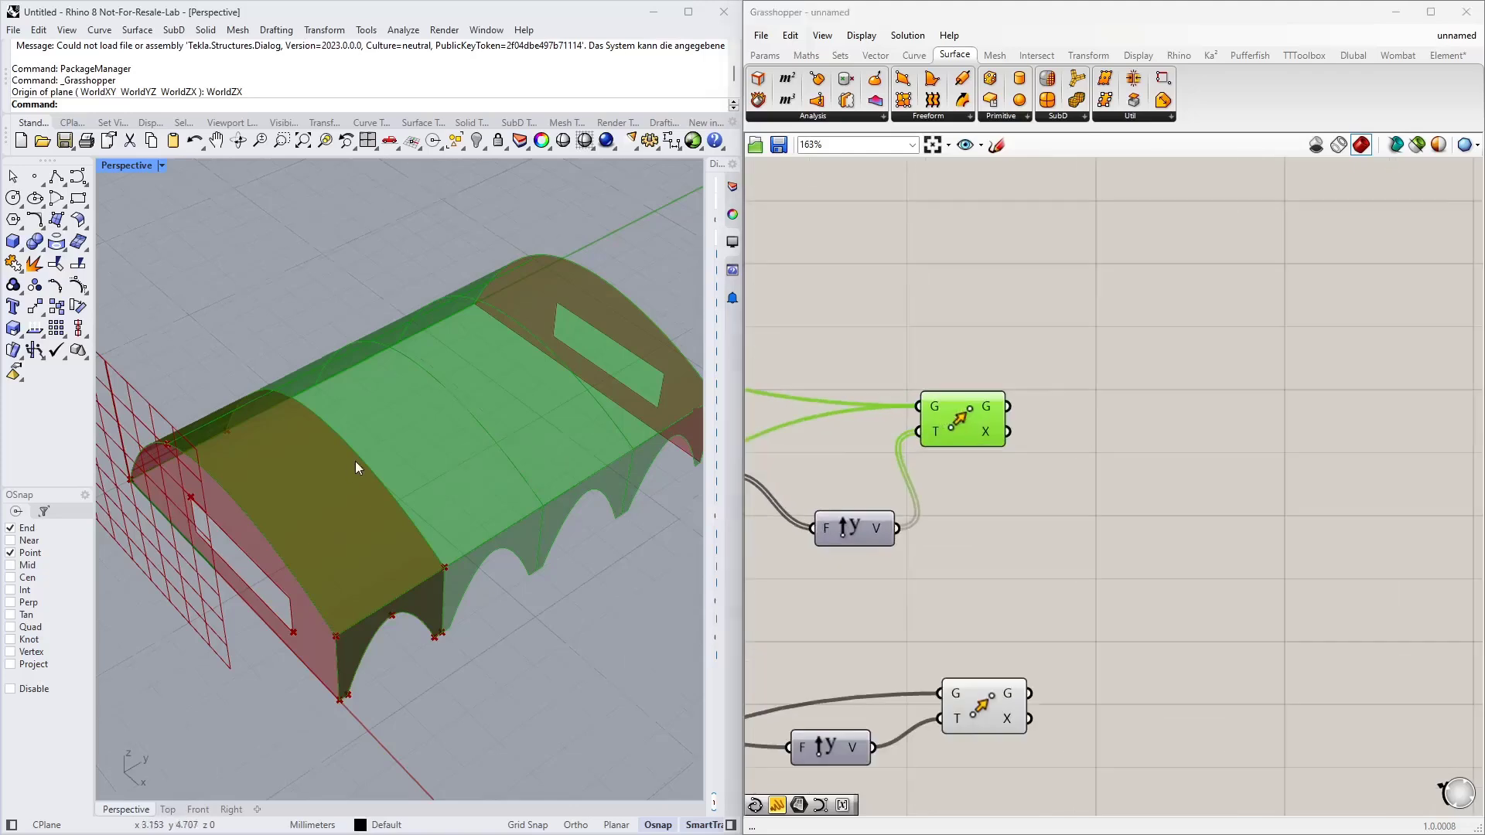
{"action": "right_click_drag", "start_coordinate": [355, 461], "coordinate": [320, 418]}
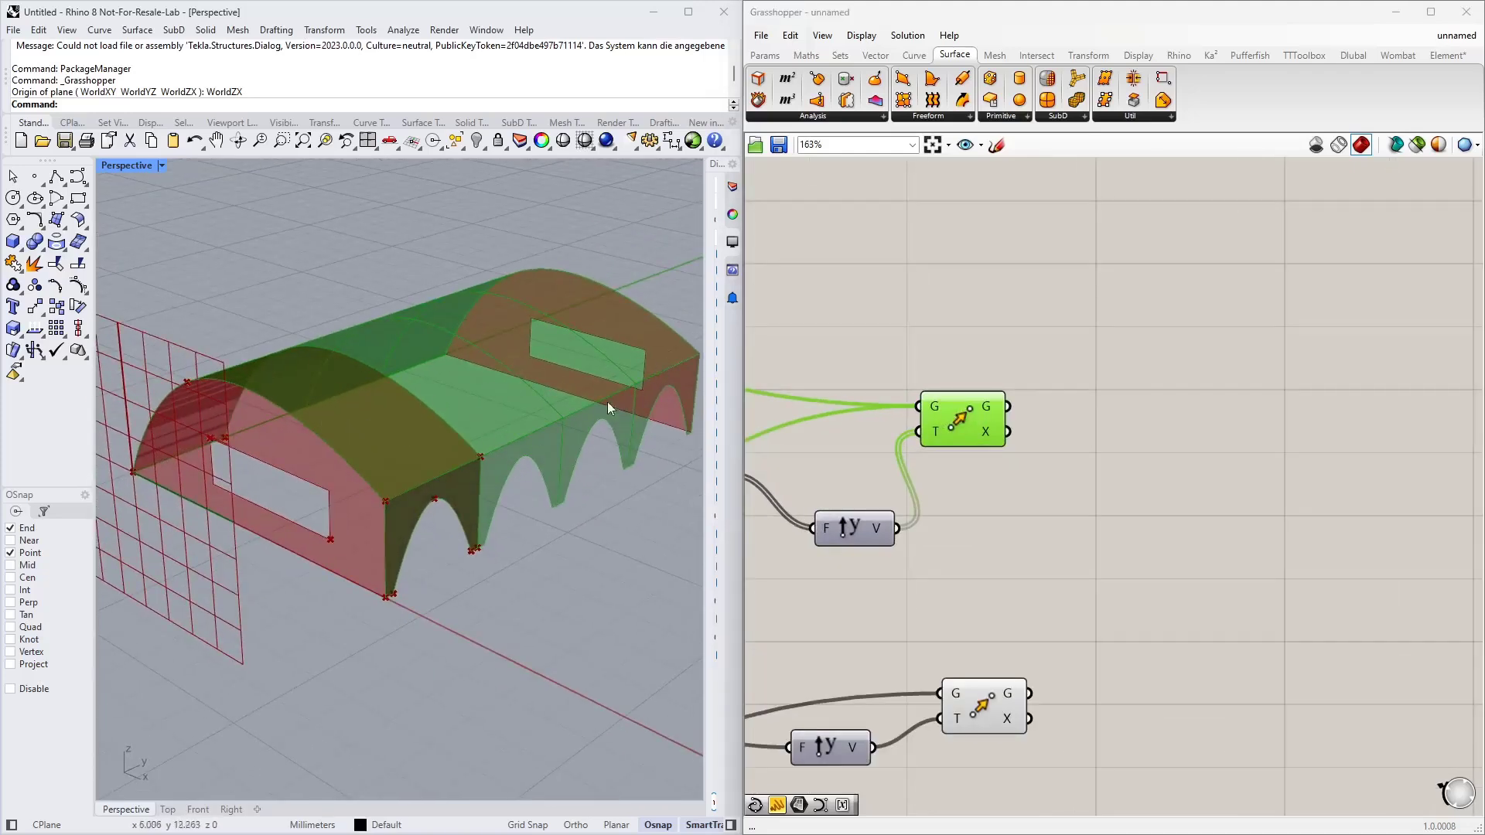
Inspect the upper Move component's geometry output in a temporary Panel and delete that panel
{"action": "scroll", "coordinate": [1122, 382], "scroll_direction": "down", "scroll_amount": 3}
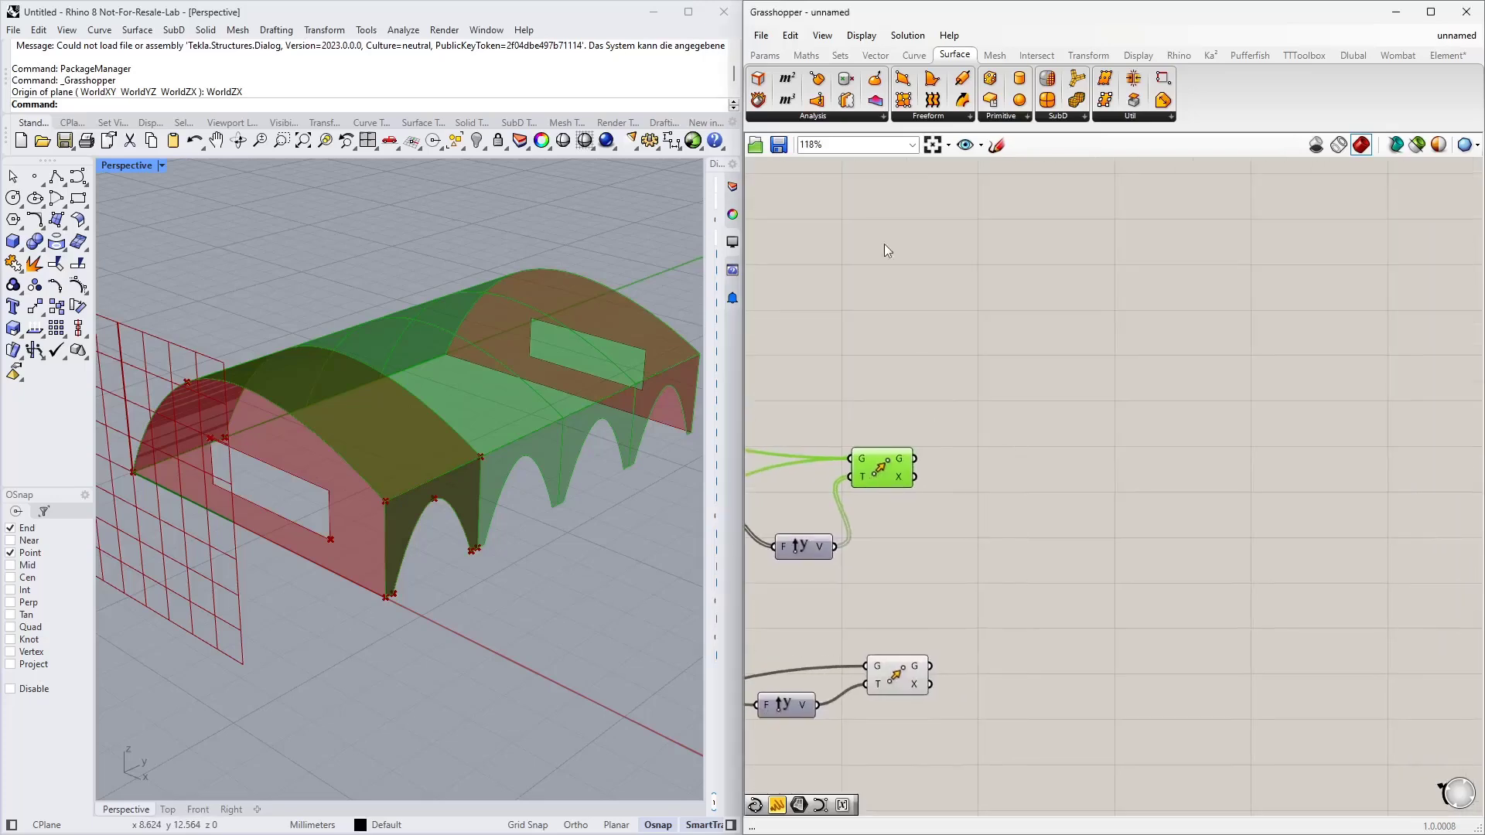
{"action": "left_click", "coordinate": [765, 55]}
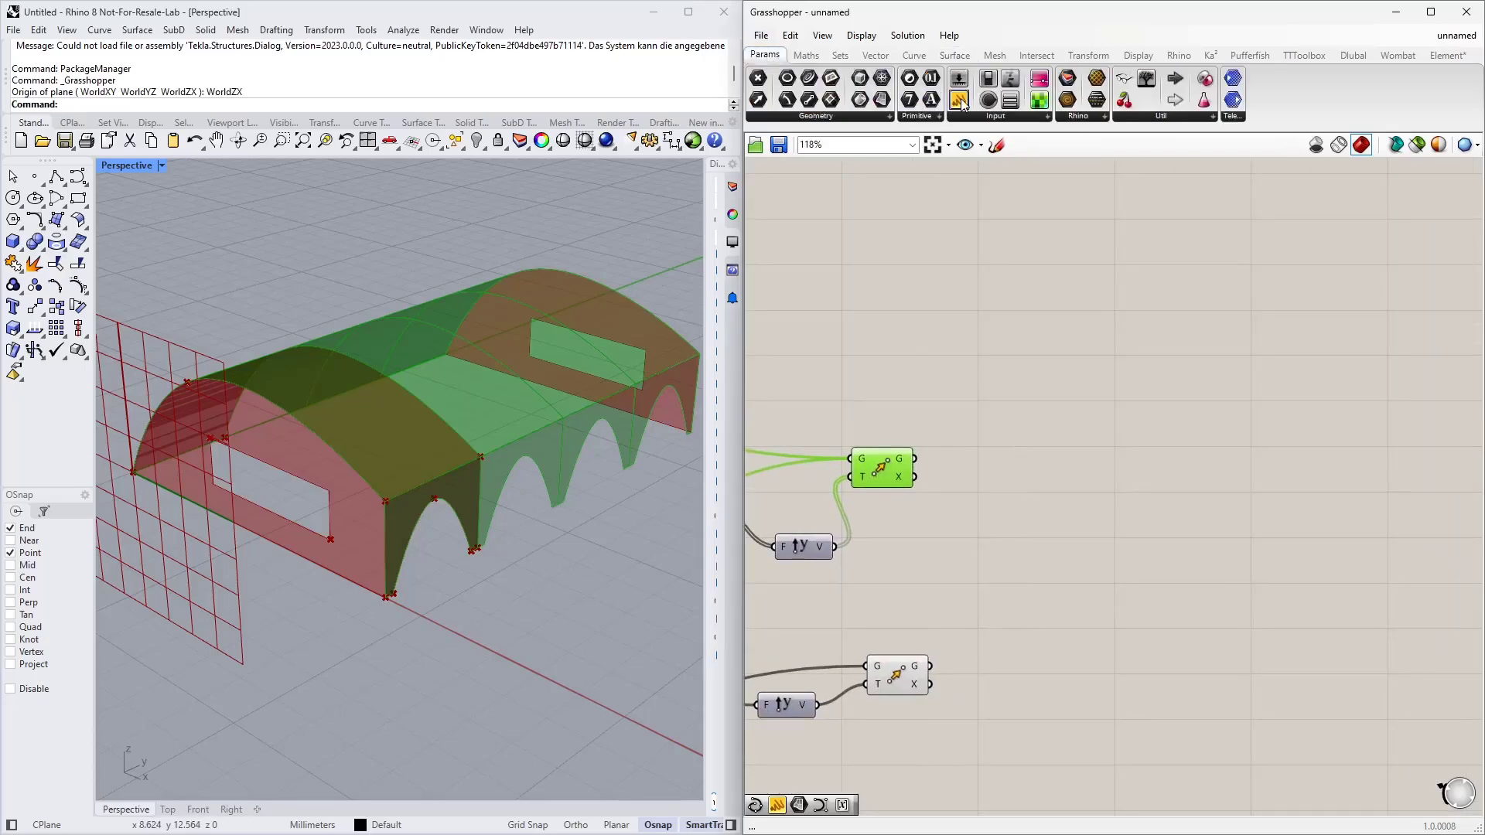
{"action": "left_click_drag", "start_coordinate": [962, 104], "coordinate": [968, 450]}
{"action": "left_click_drag", "start_coordinate": [1047, 495], "coordinate": [1047, 627]}
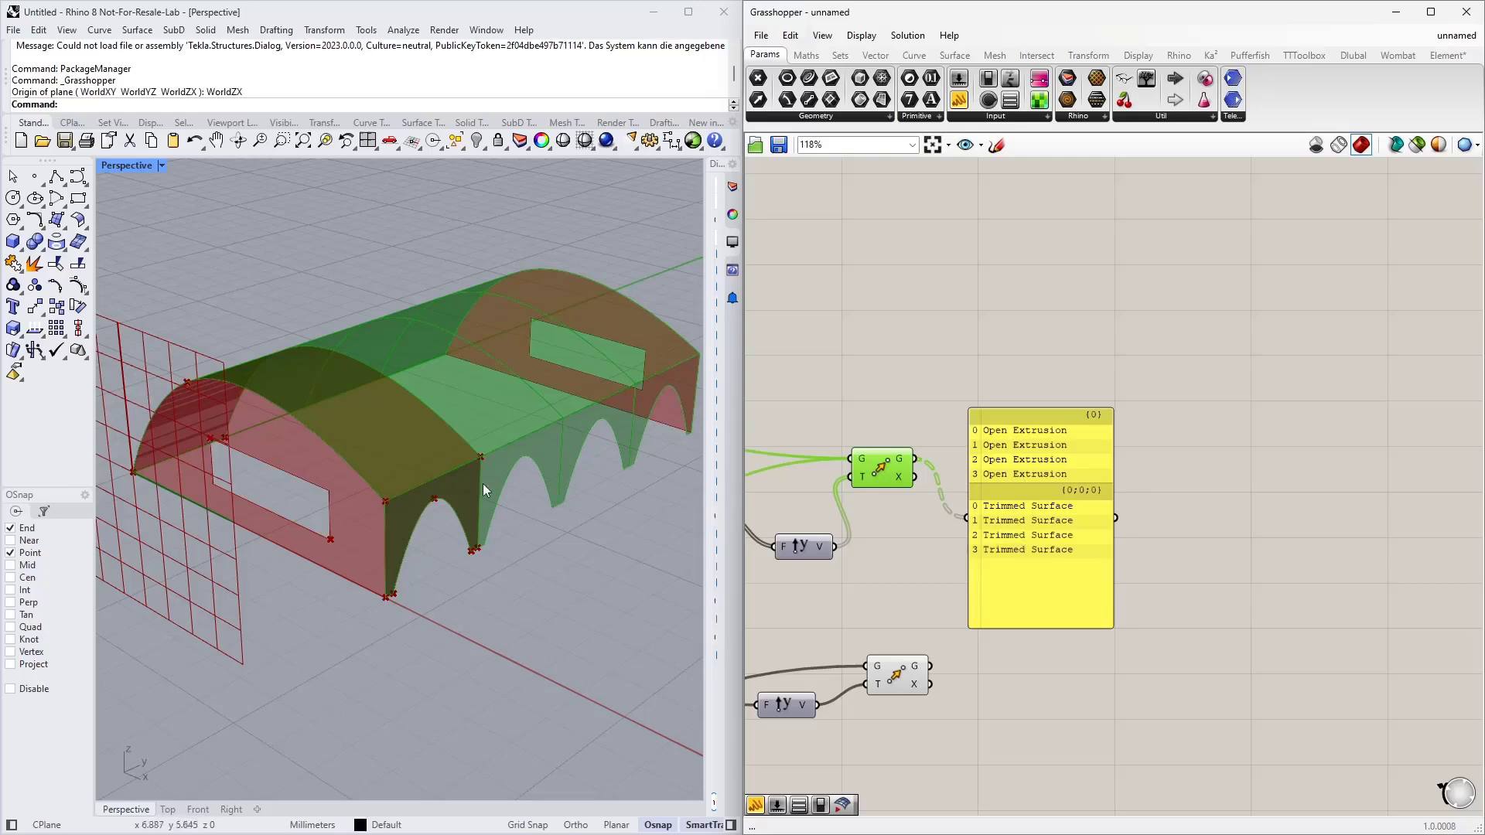
{"action": "left_click", "coordinate": [1044, 507]}
{"action": "key", "text": "Delete"}
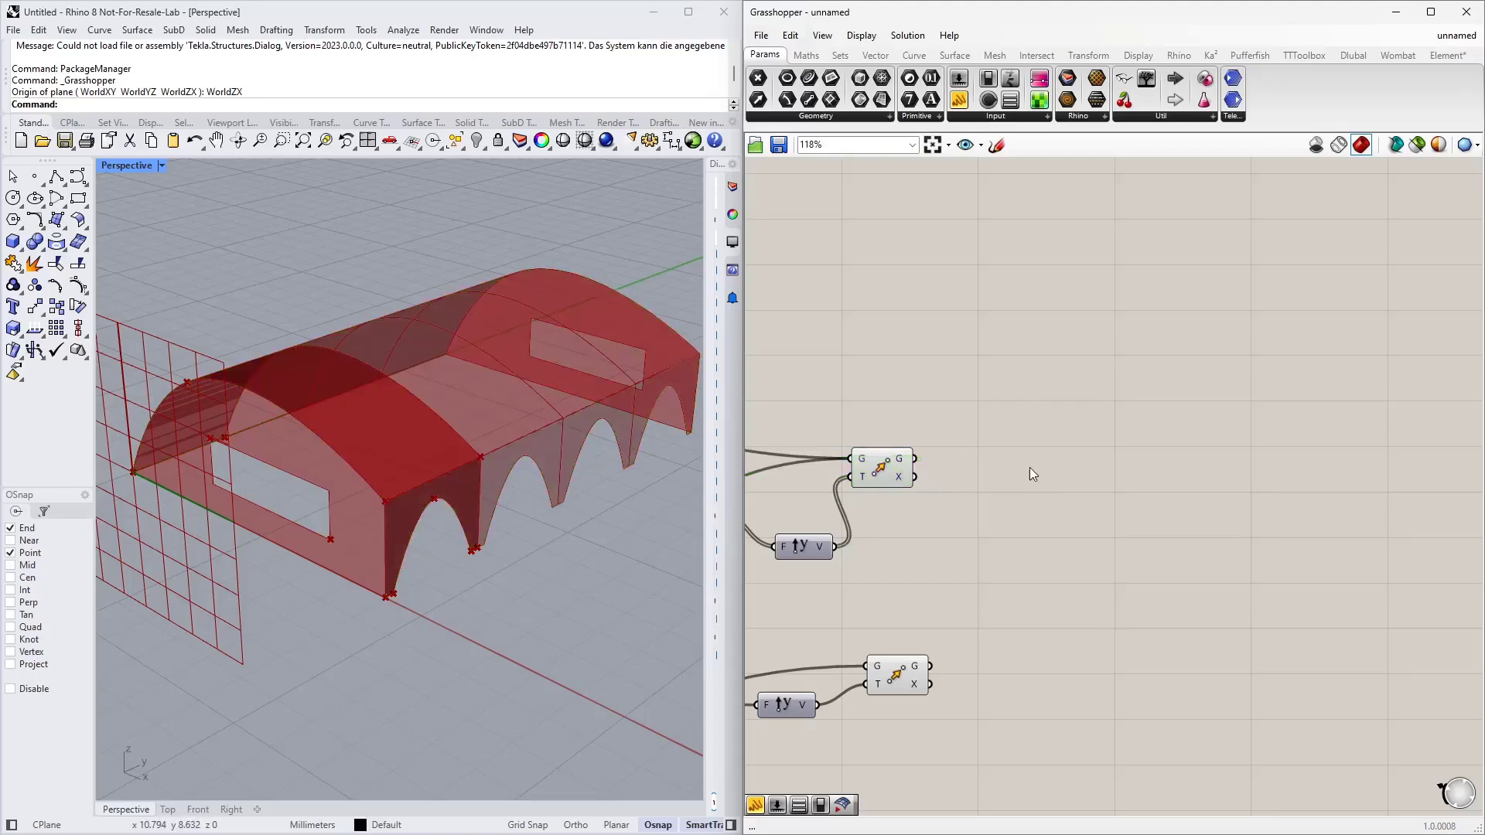
Add an Explode Tree component fed by the upper Move's geometry output, with outputs matched to branches {0} and {0;0;0}
{"action": "scroll", "coordinate": [934, 224], "scroll_direction": "up", "scroll_amount": 1}
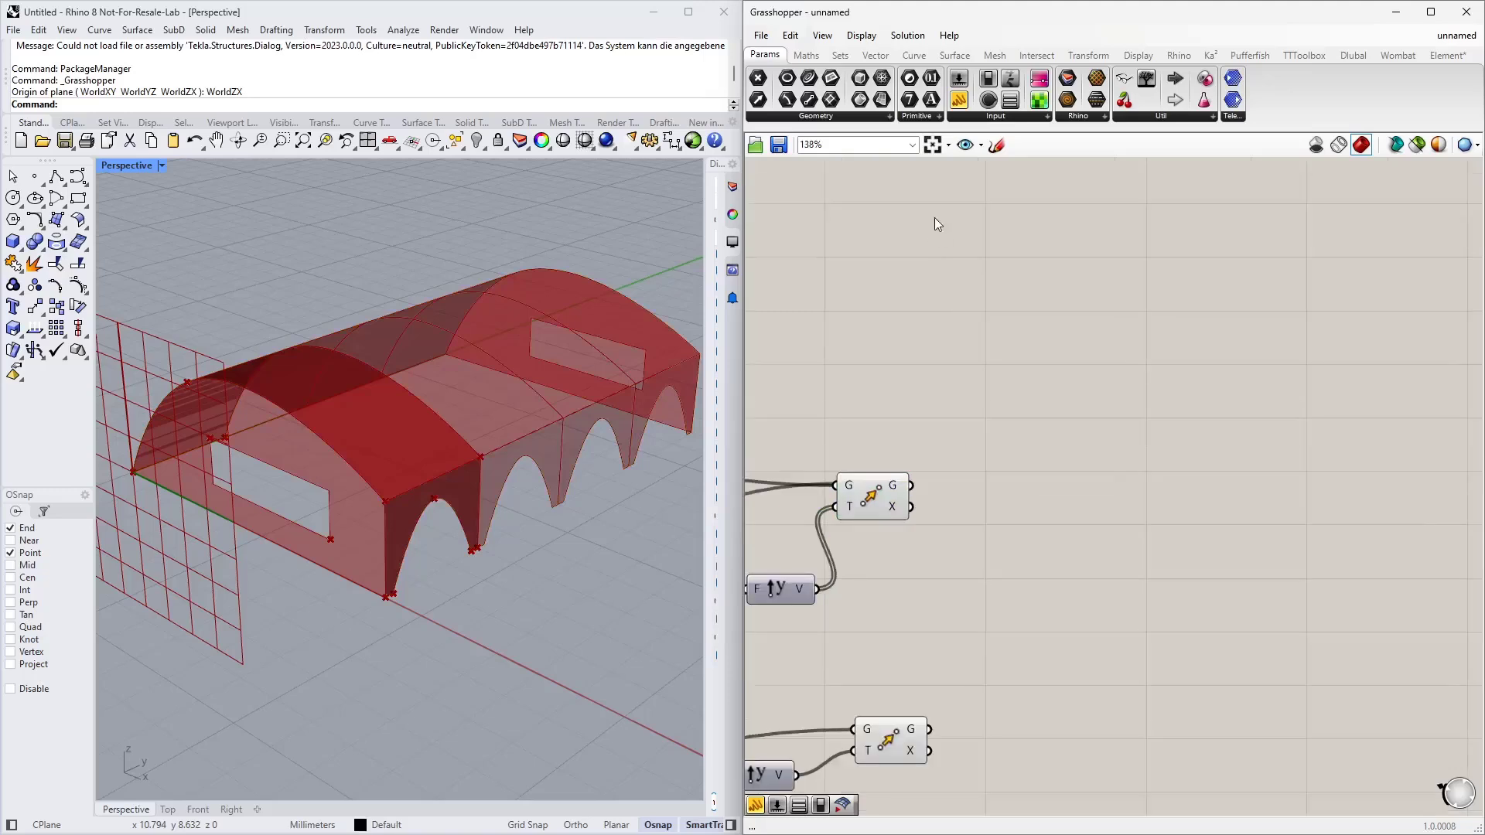
{"action": "double_click", "coordinate": [1004, 405]}
{"action": "type", "text": "expl"}
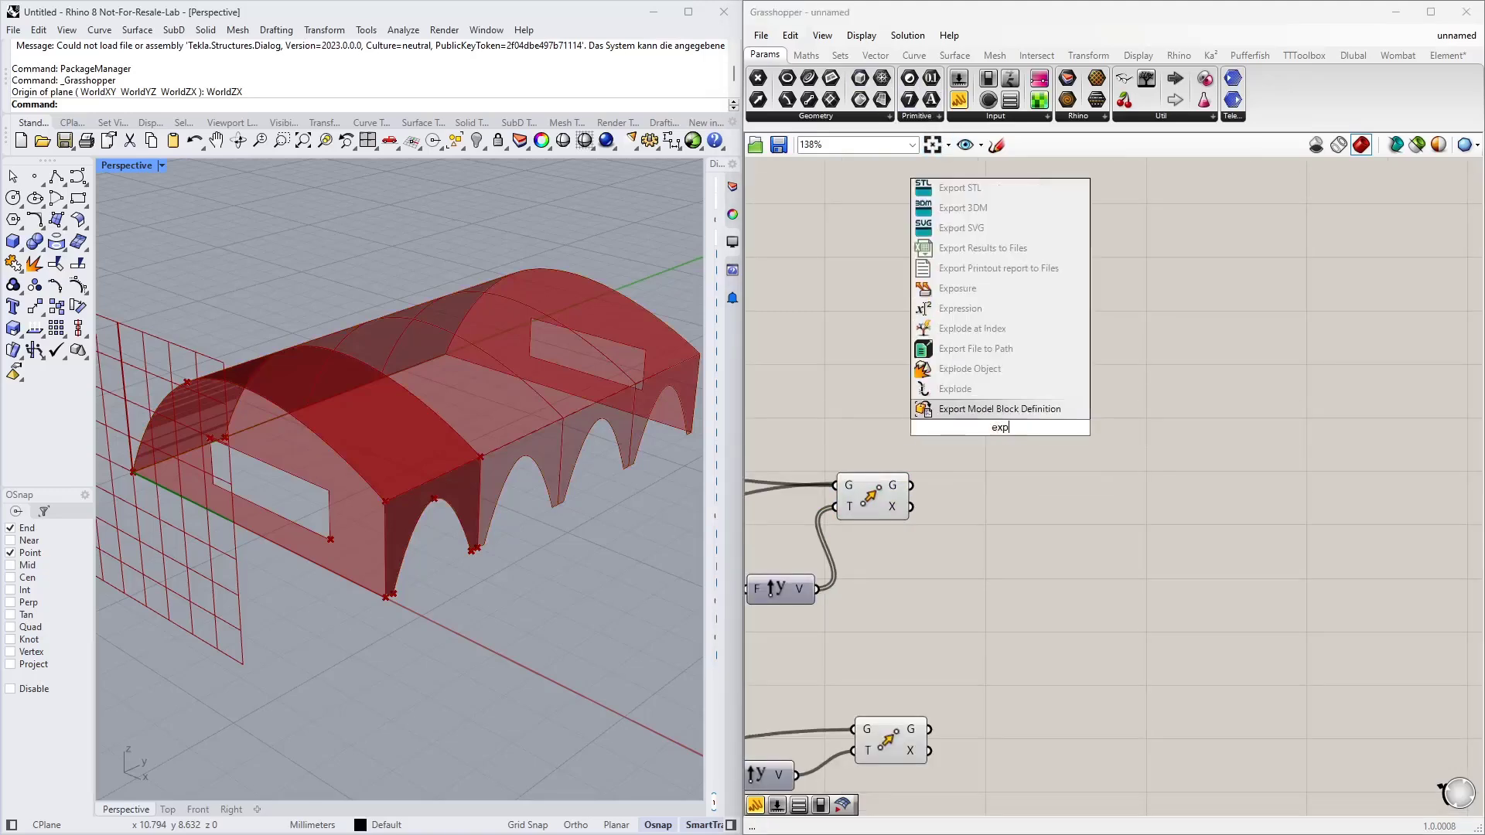
{"action": "left_click", "coordinate": [967, 348]}
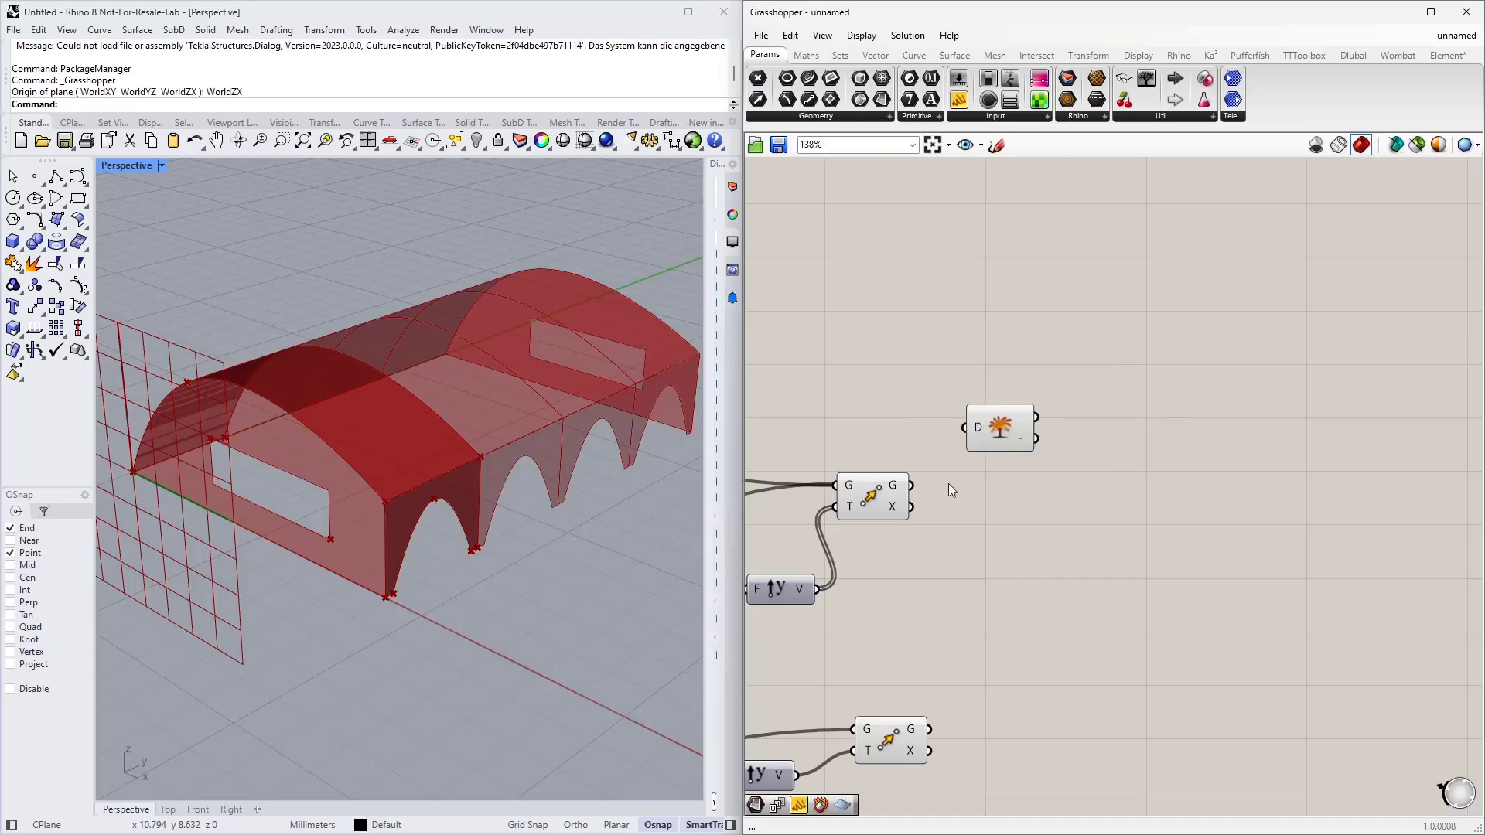
{"action": "left_click_drag", "start_coordinate": [913, 485], "coordinate": [965, 427]}
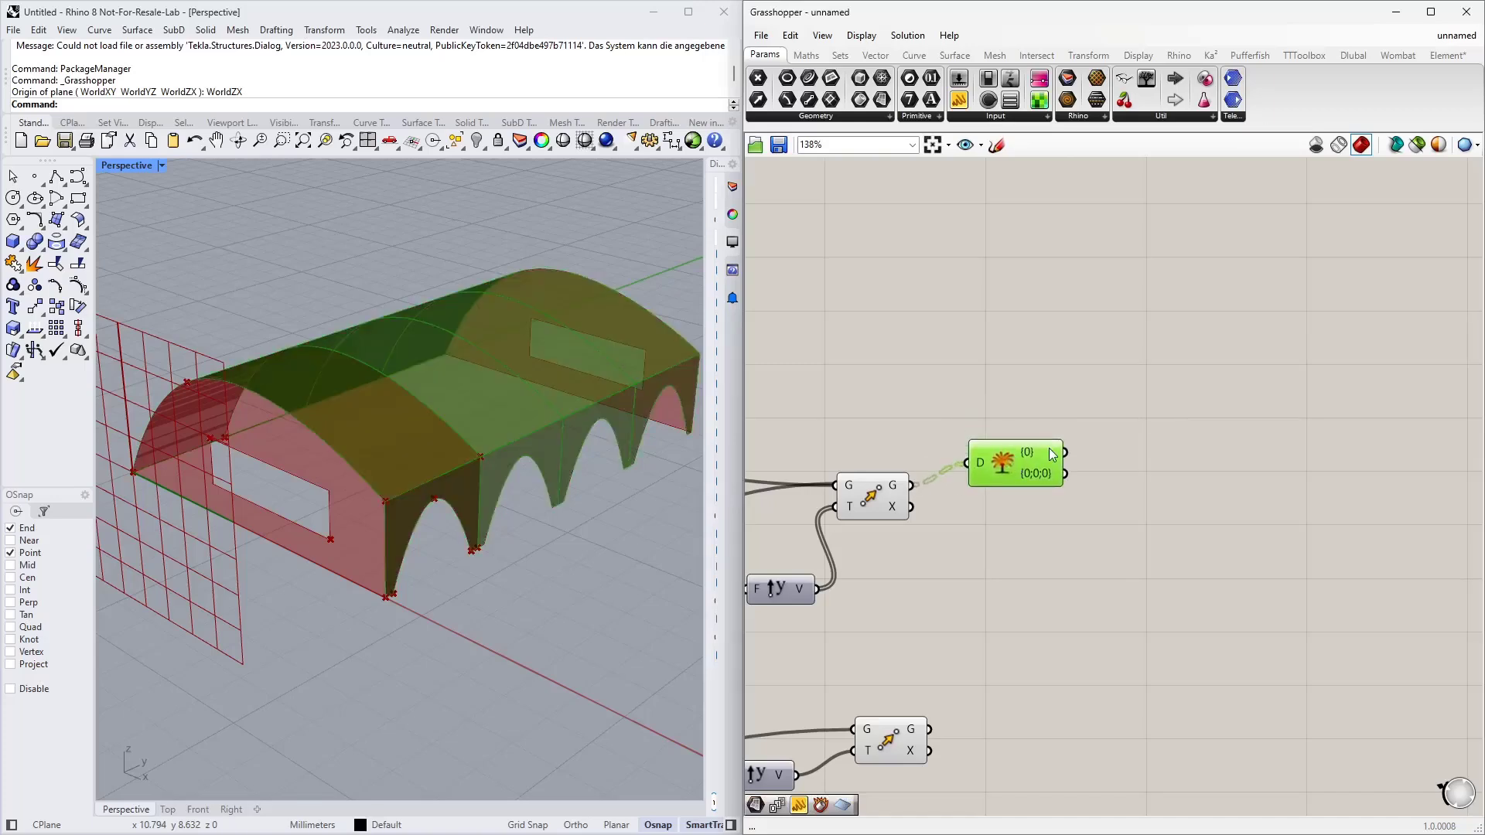
{"action": "scroll", "coordinate": [999, 460], "scroll_direction": "up", "scroll_amount": 3}
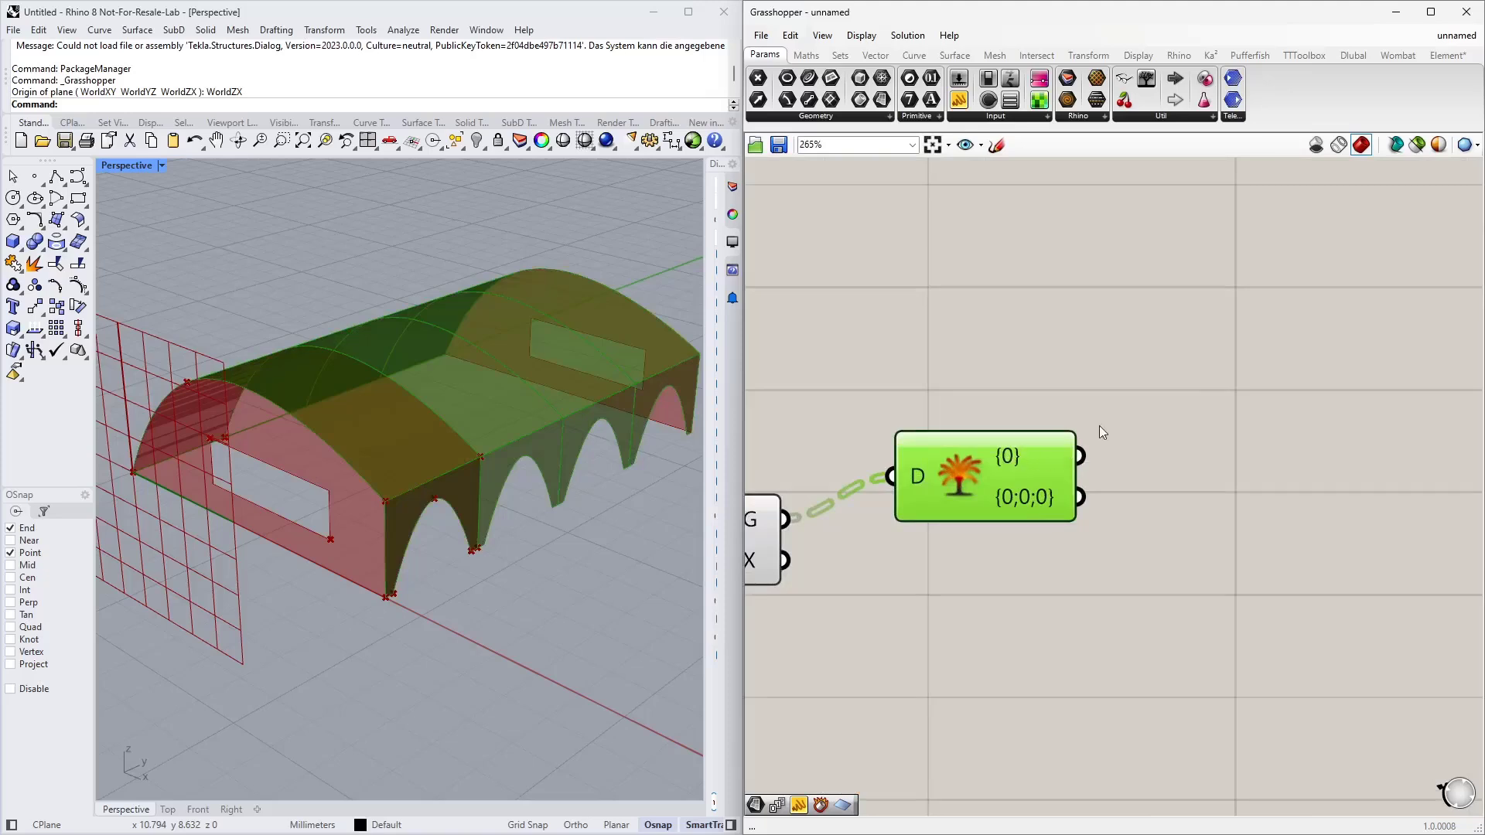
{"action": "left_click_drag", "start_coordinate": [1030, 466], "coordinate": [1019, 440]}
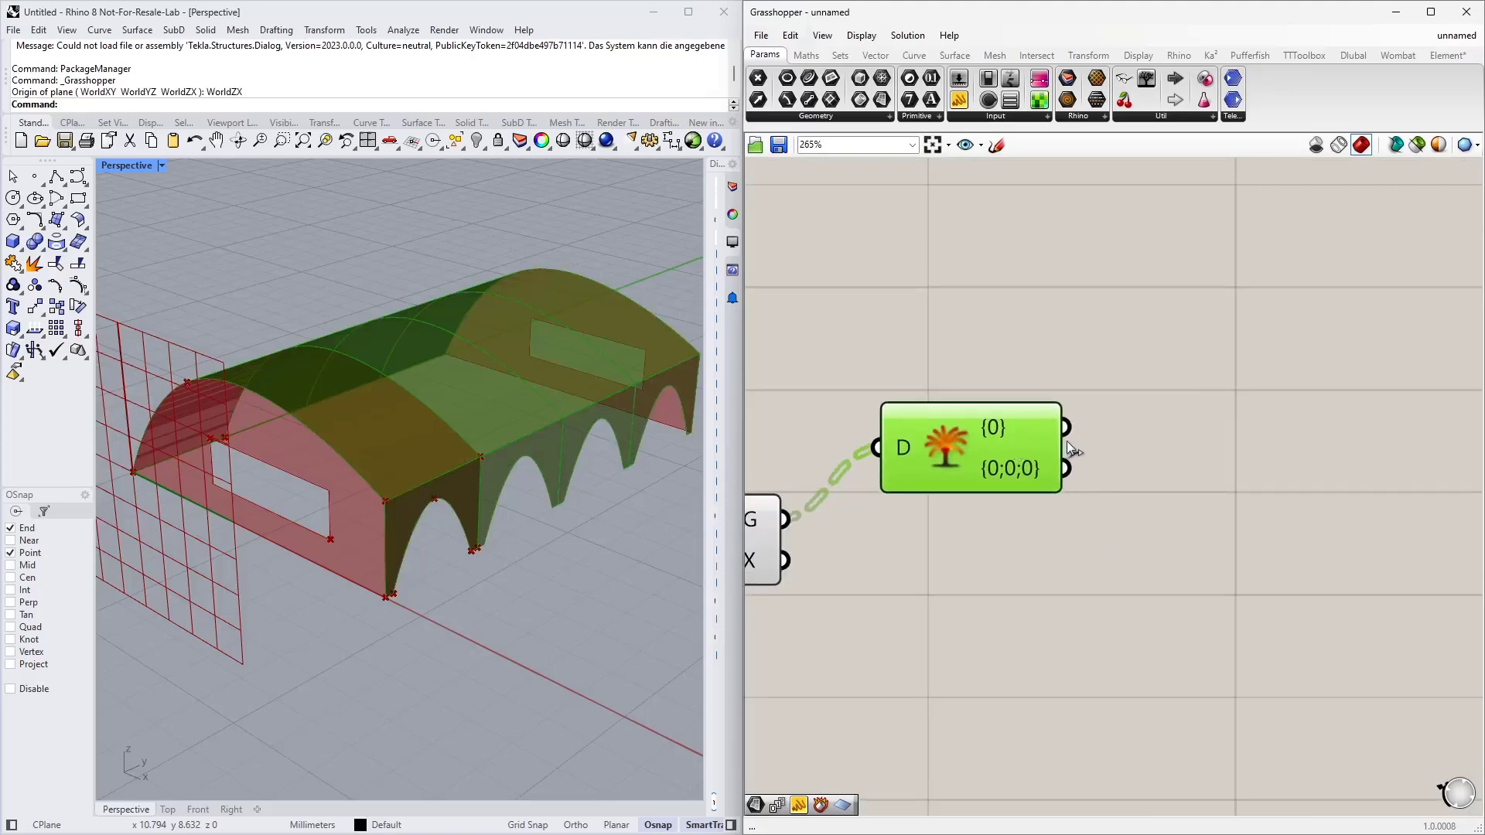
{"action": "right_click_drag", "start_coordinate": [1065, 441], "coordinate": [1025, 444]}
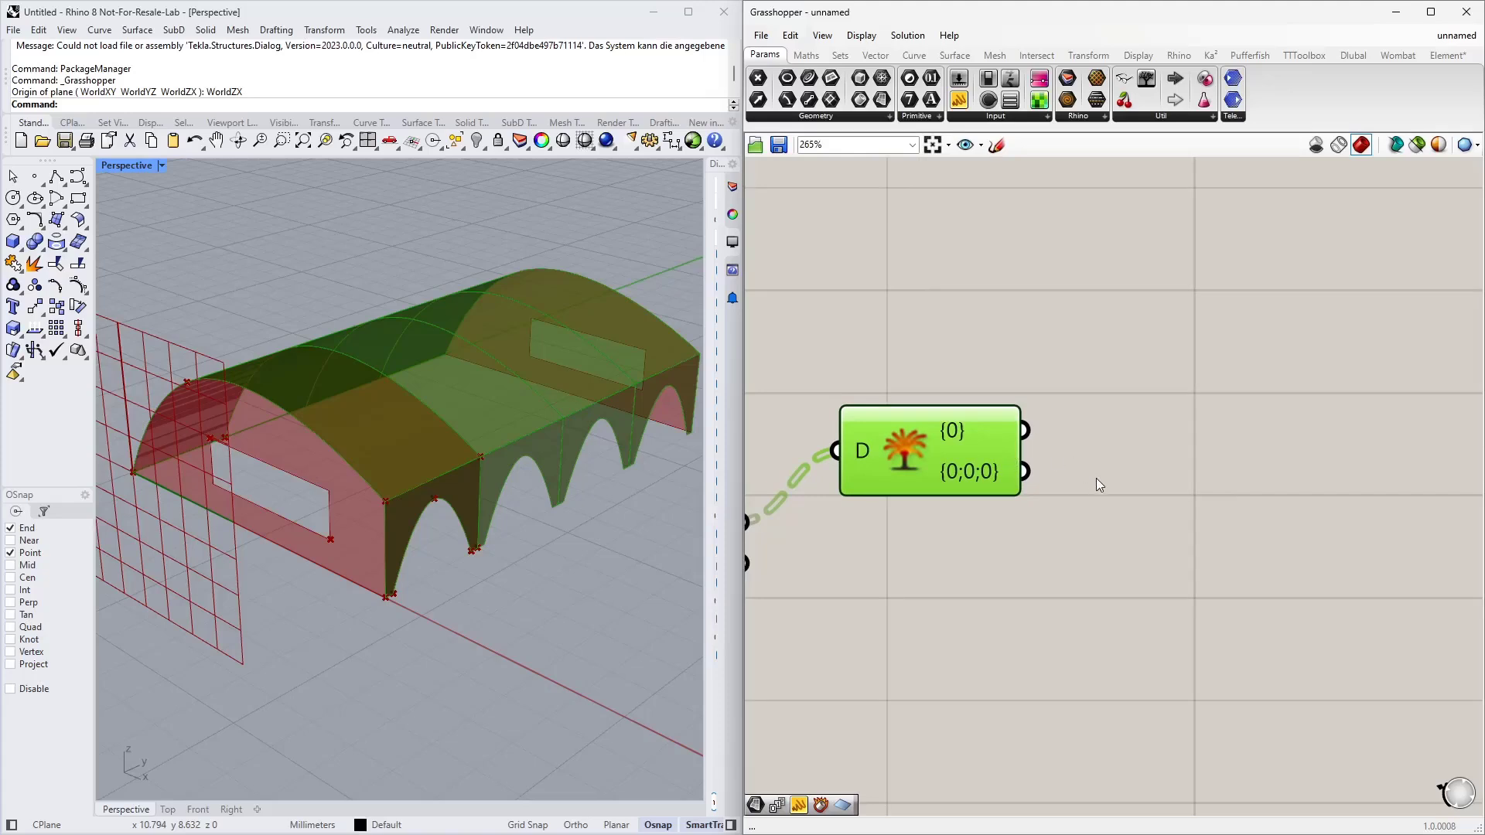
{"action": "right_click_drag", "start_coordinate": [1097, 478], "coordinate": [1035, 537]}
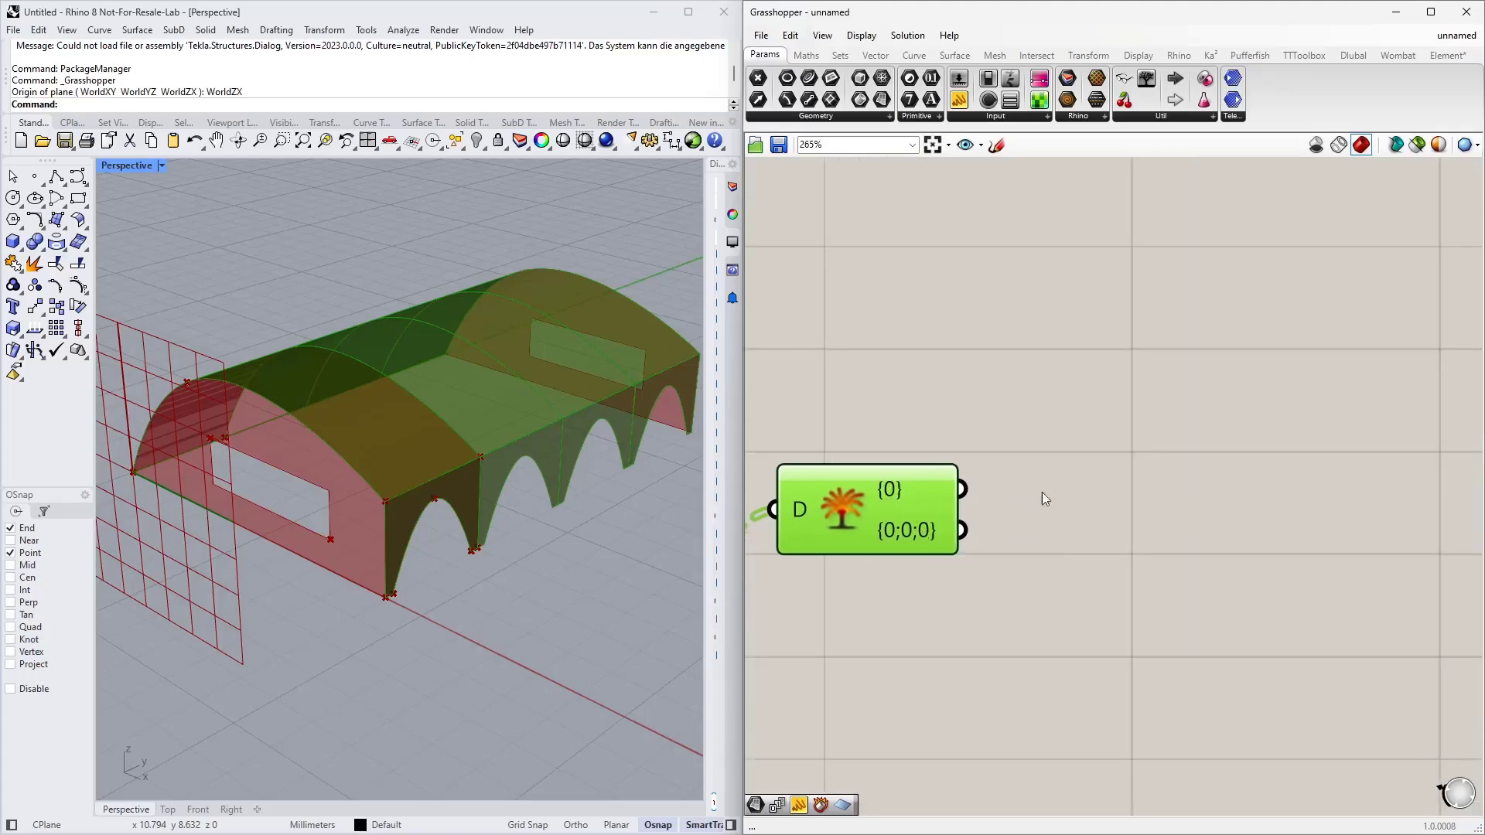
Add a Deconstruct Brep component and connect Explode Tree's {0} branch to its Brep input
{"action": "left_click", "coordinate": [1065, 456]}
{"action": "scroll", "coordinate": [1016, 481], "scroll_direction": "down", "scroll_amount": 2}
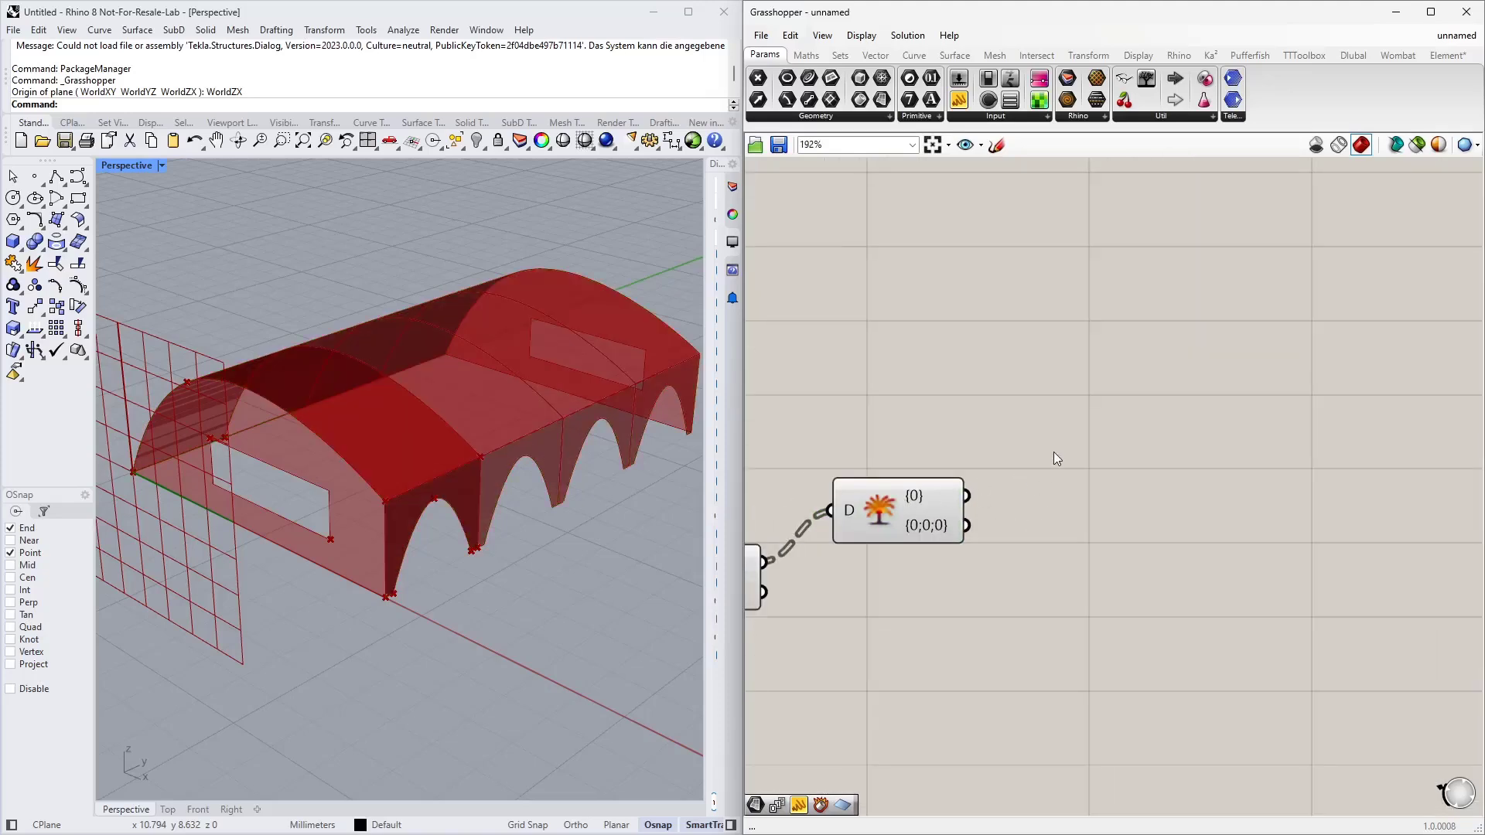
{"action": "double_click", "coordinate": [1060, 444]}
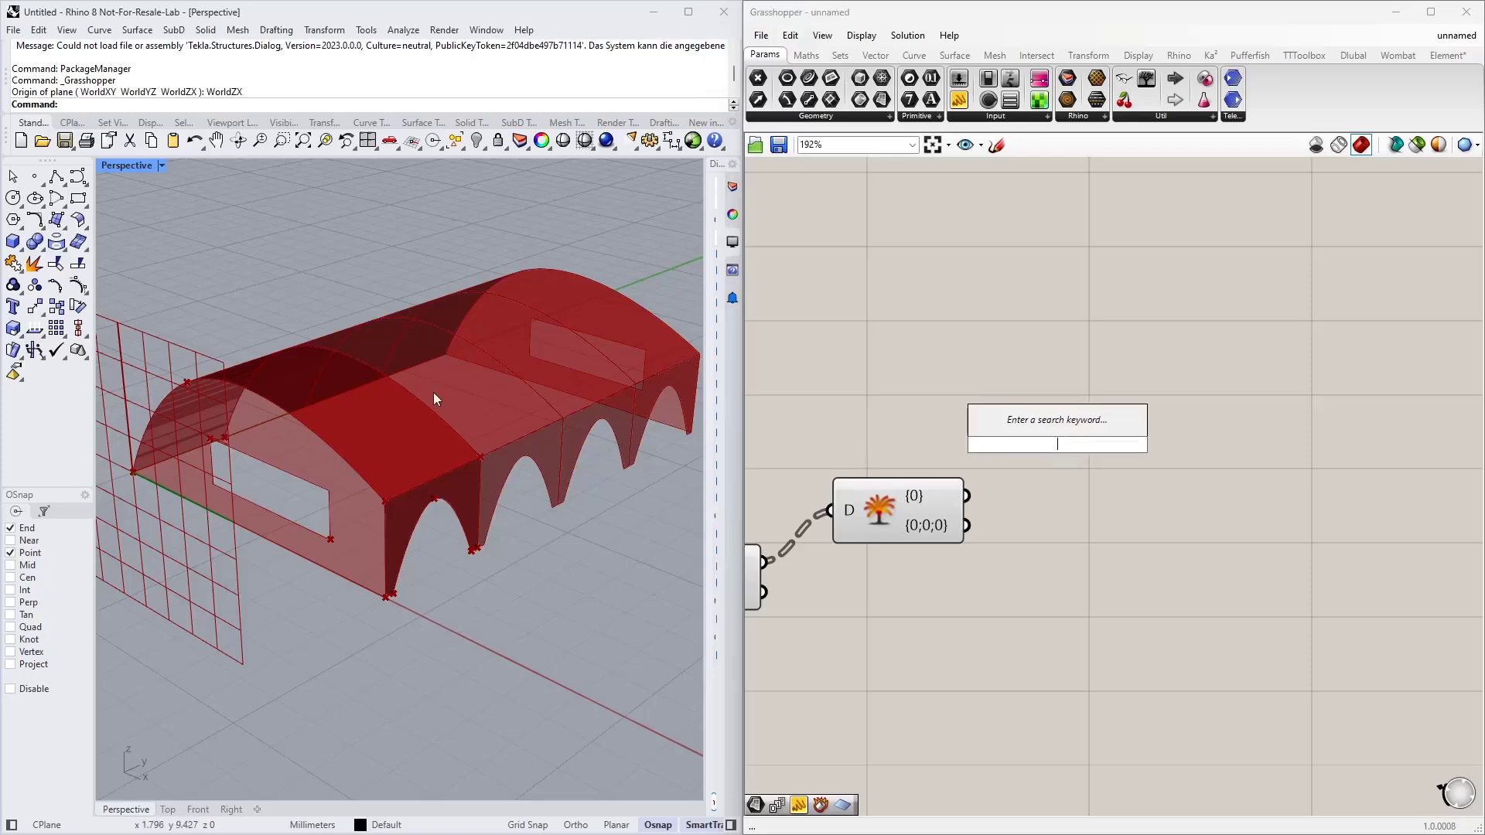
{"action": "type", "text": "dec"}
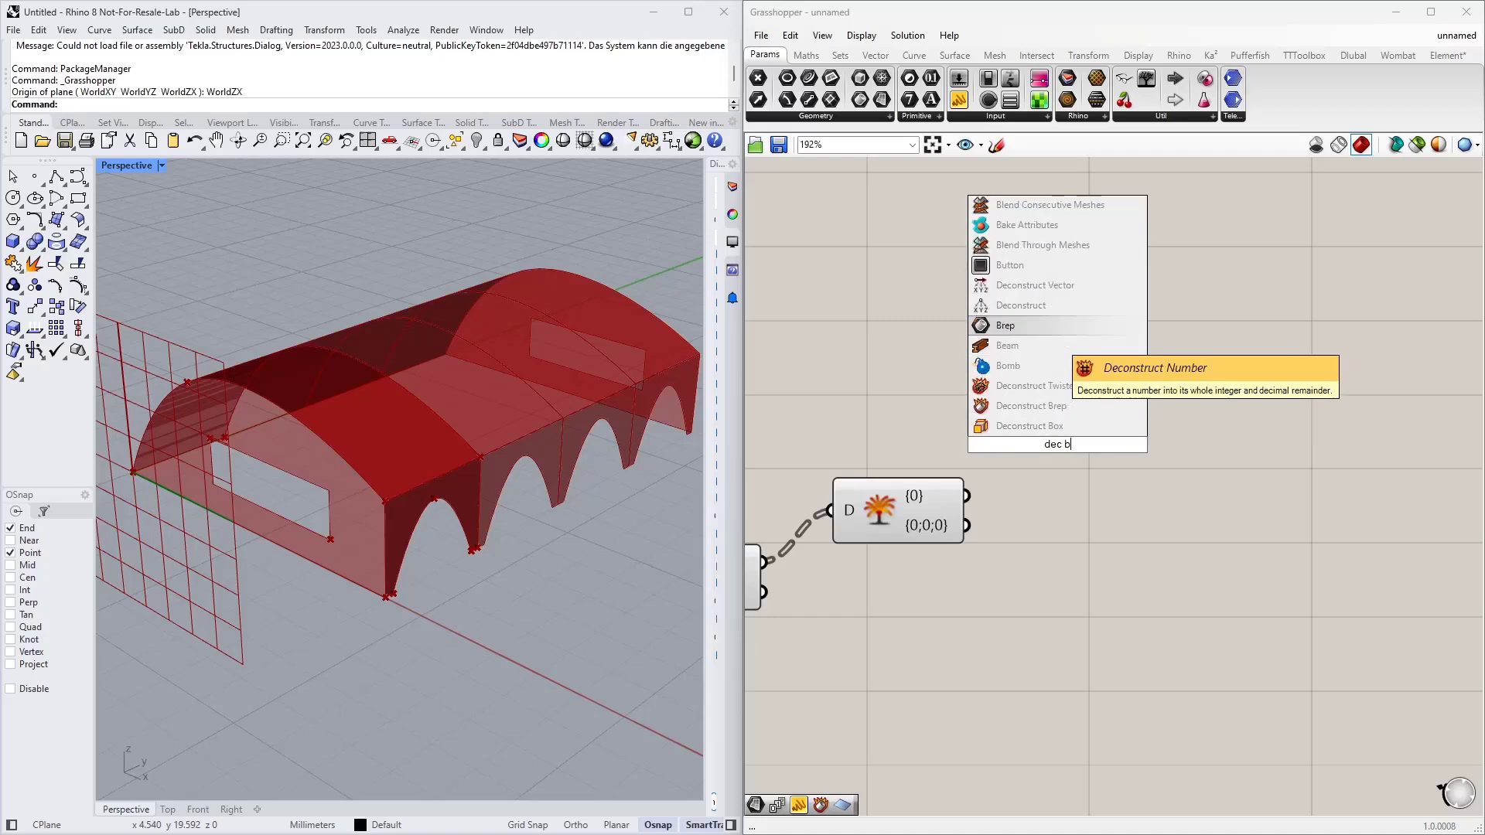
{"action": "left_click", "coordinate": [1032, 423]}
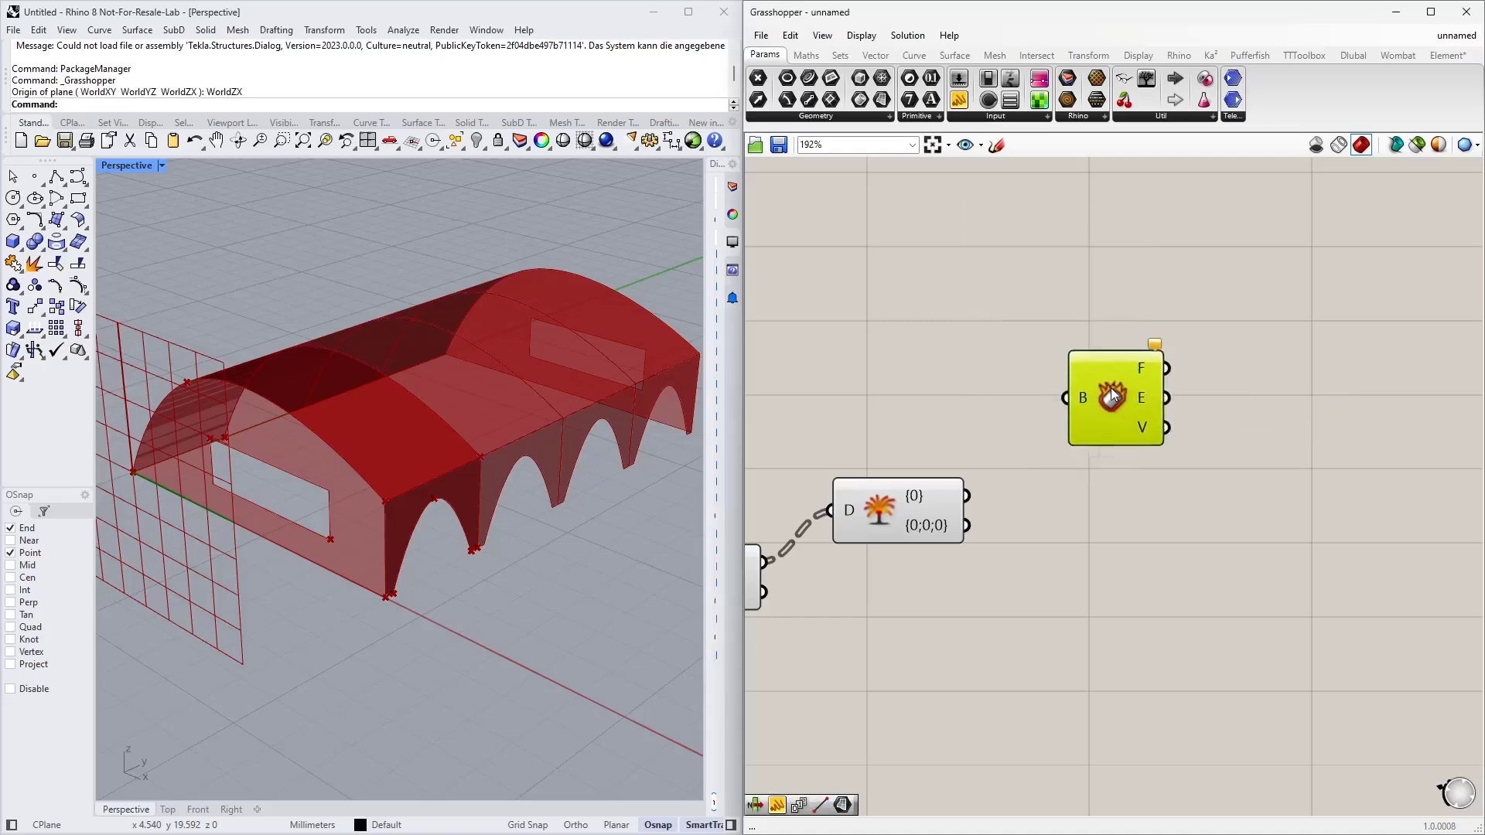
{"action": "left_click_drag", "start_coordinate": [971, 494], "coordinate": [1050, 395]}
{"action": "right_click_drag", "start_coordinate": [1050, 394], "coordinate": [1016, 461]}
{"action": "scroll", "coordinate": [529, 461], "scroll_direction": "down", "scroll_amount": 2}
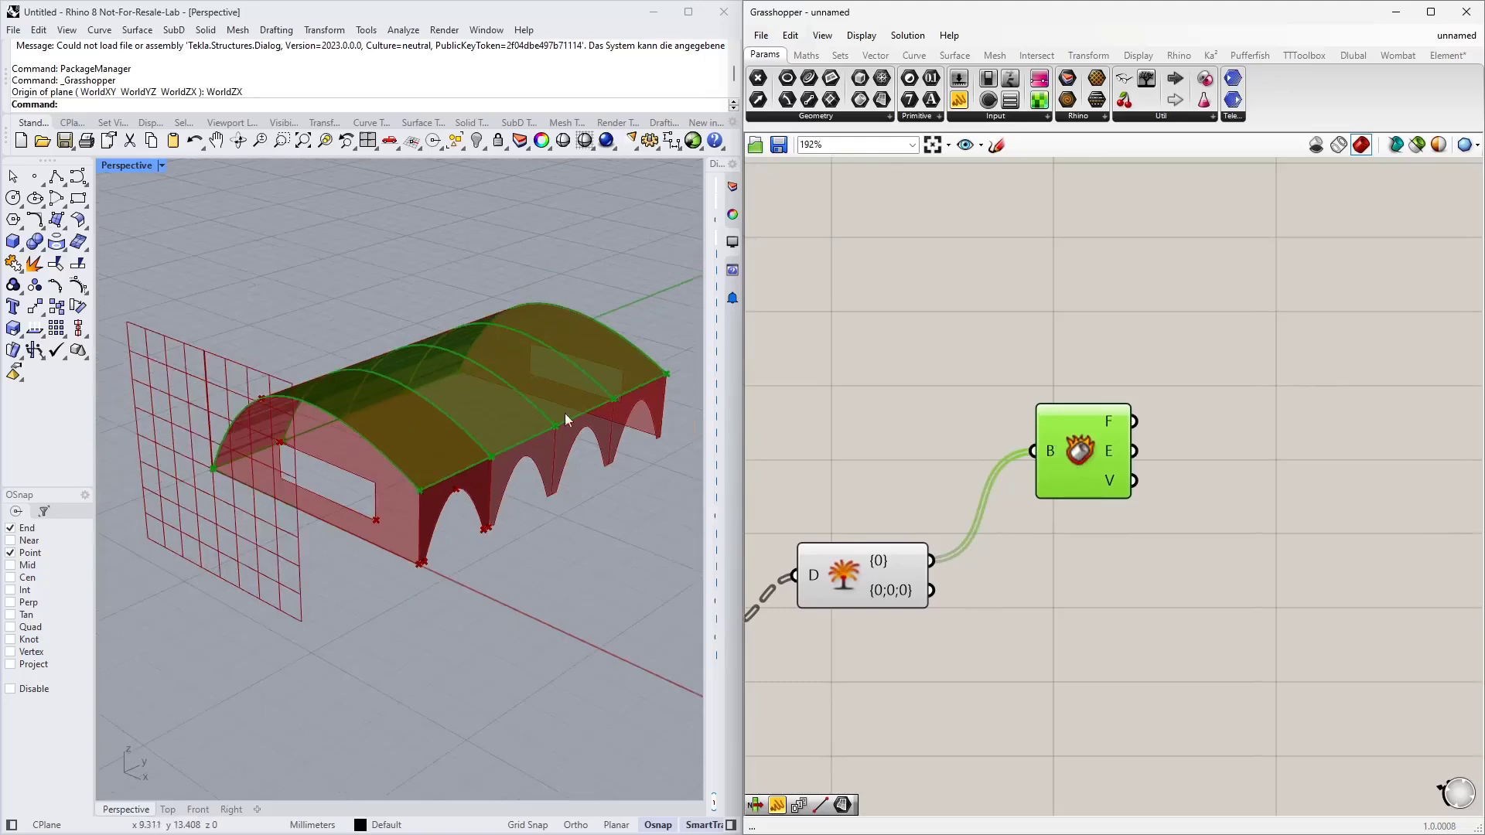
Add a List Item component and connect Deconstruct Brep's edges output to its list input
{"action": "right_click_drag", "start_coordinate": [1125, 420], "coordinate": [960, 424]}
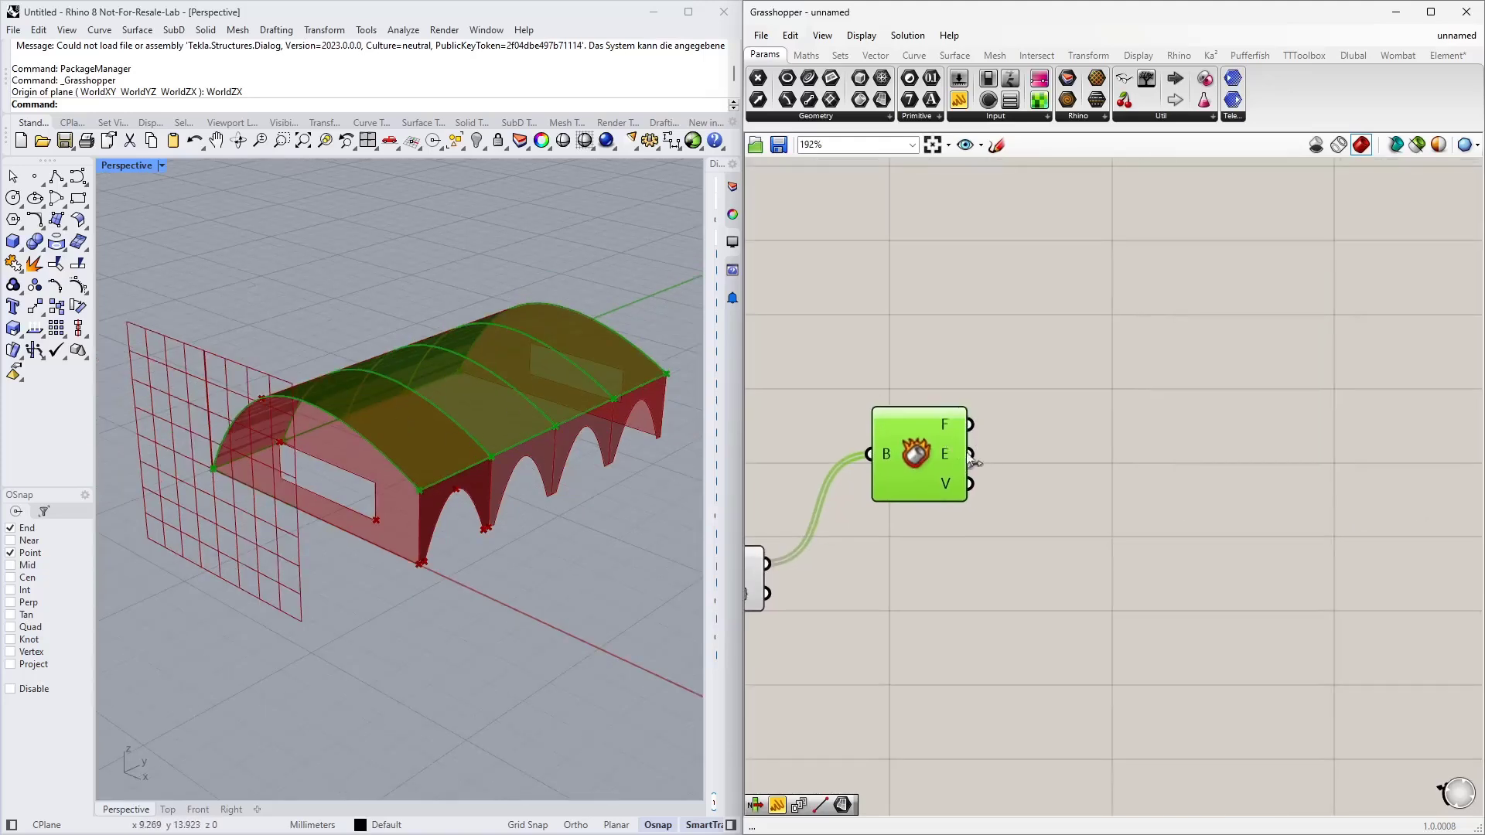
{"action": "right_click_drag", "start_coordinate": [1026, 461], "coordinate": [970, 442]}
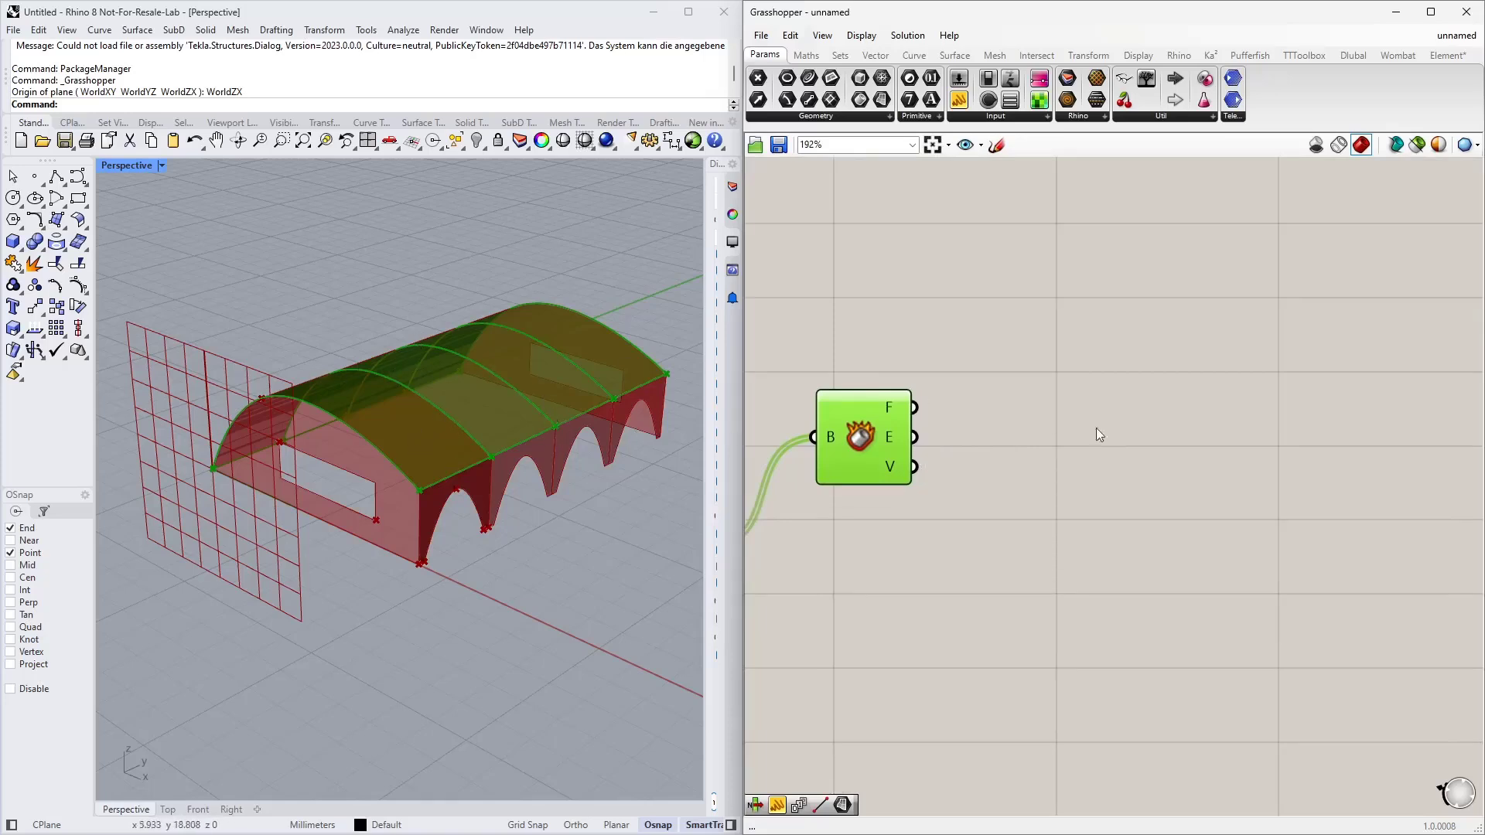
{"action": "left_click", "coordinate": [1084, 402]}
{"action": "double_click", "coordinate": [1083, 402]}
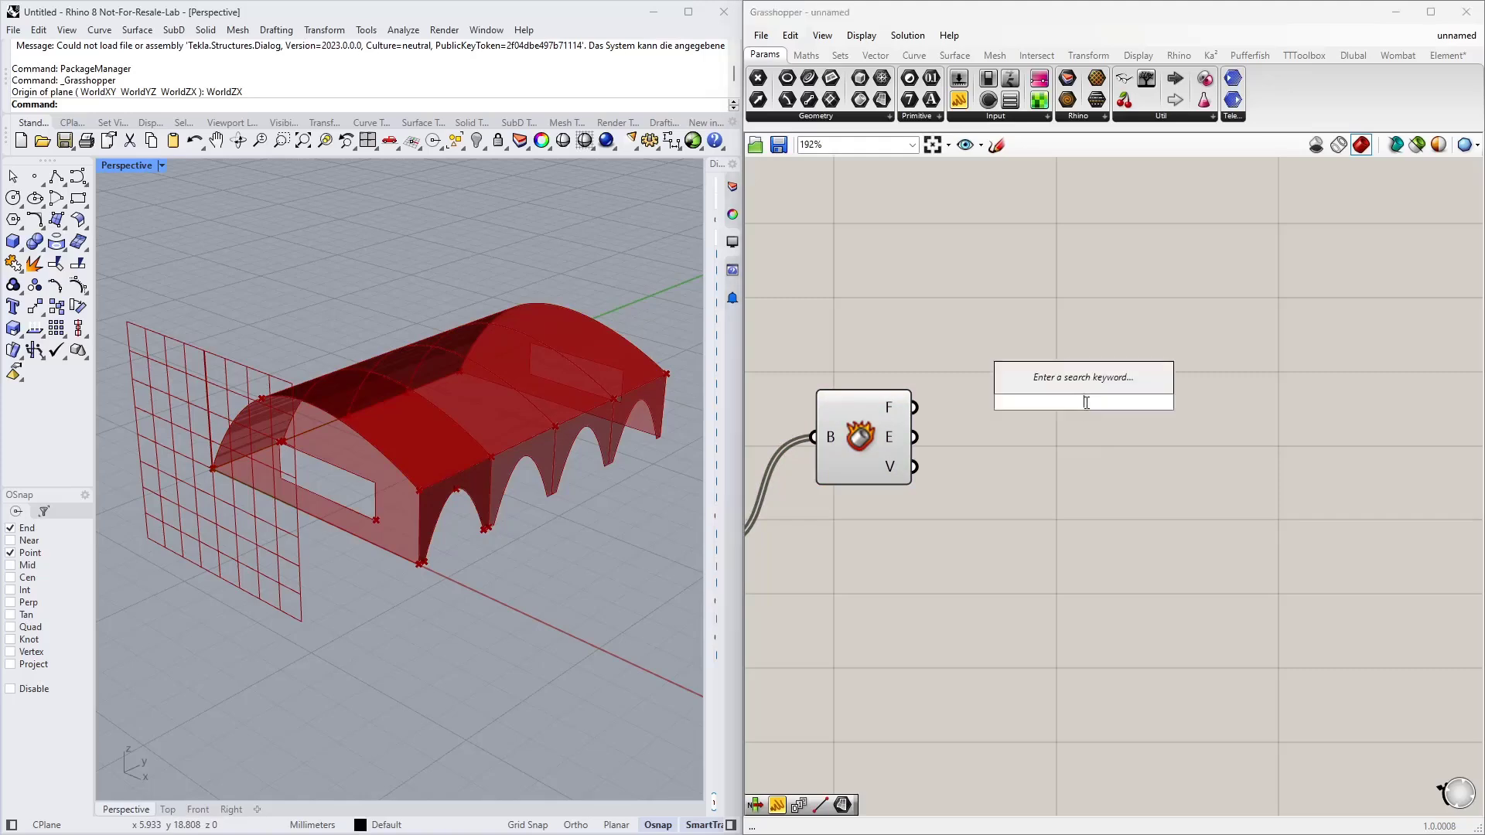
{"action": "type", "text": "list i"}
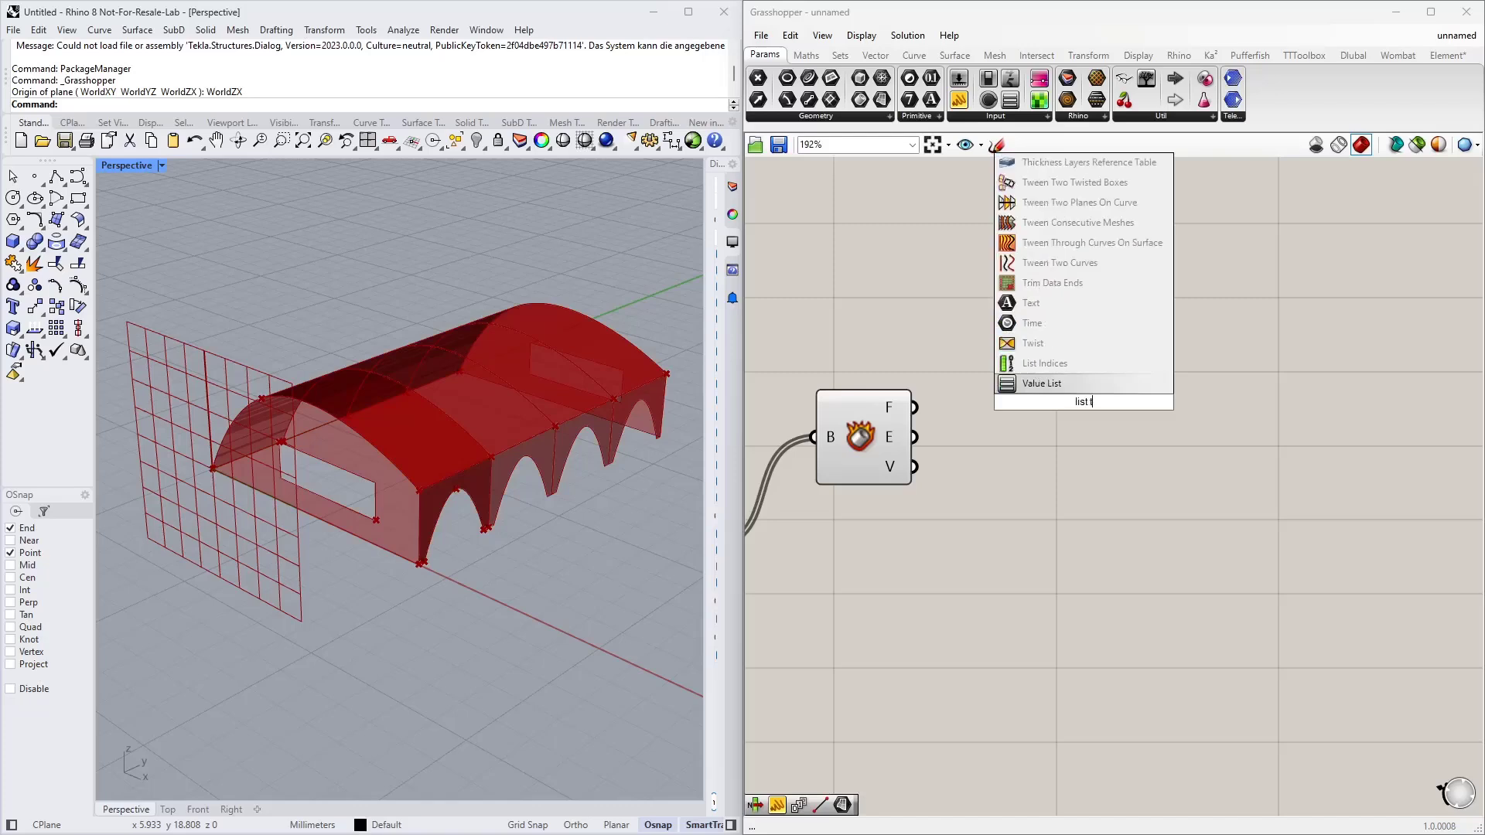
{"action": "type", "text": "te"}
{"action": "key", "text": "Return"}
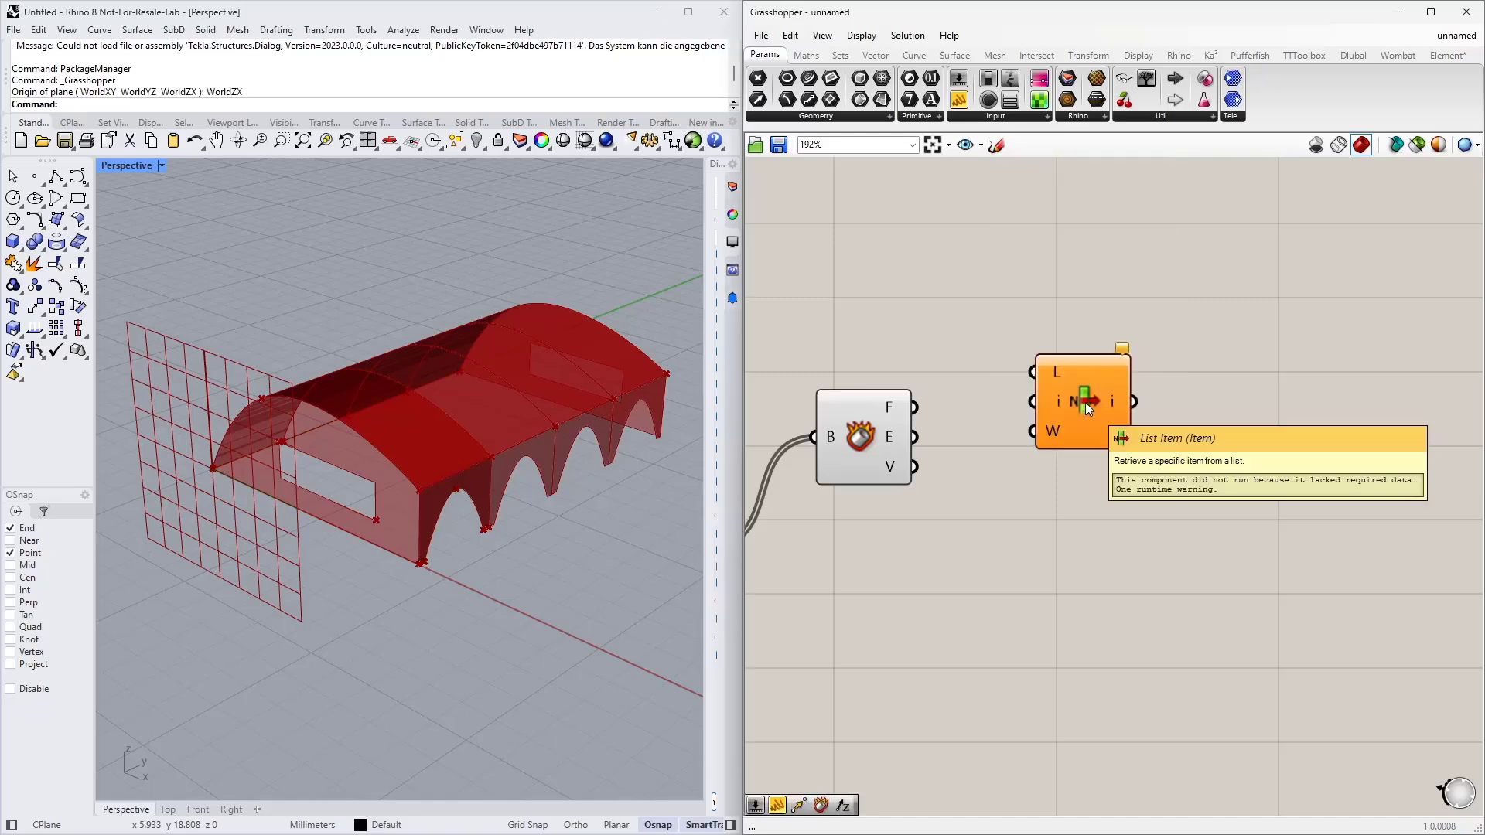
{"action": "left_click_drag", "start_coordinate": [1084, 402], "coordinate": [1136, 390]}
{"action": "left_click_drag", "start_coordinate": [915, 437], "coordinate": [1226, 362]}
Create an integer number slider at 0 and connect it to List Item's index input
{"action": "double_click", "coordinate": [1057, 510]}
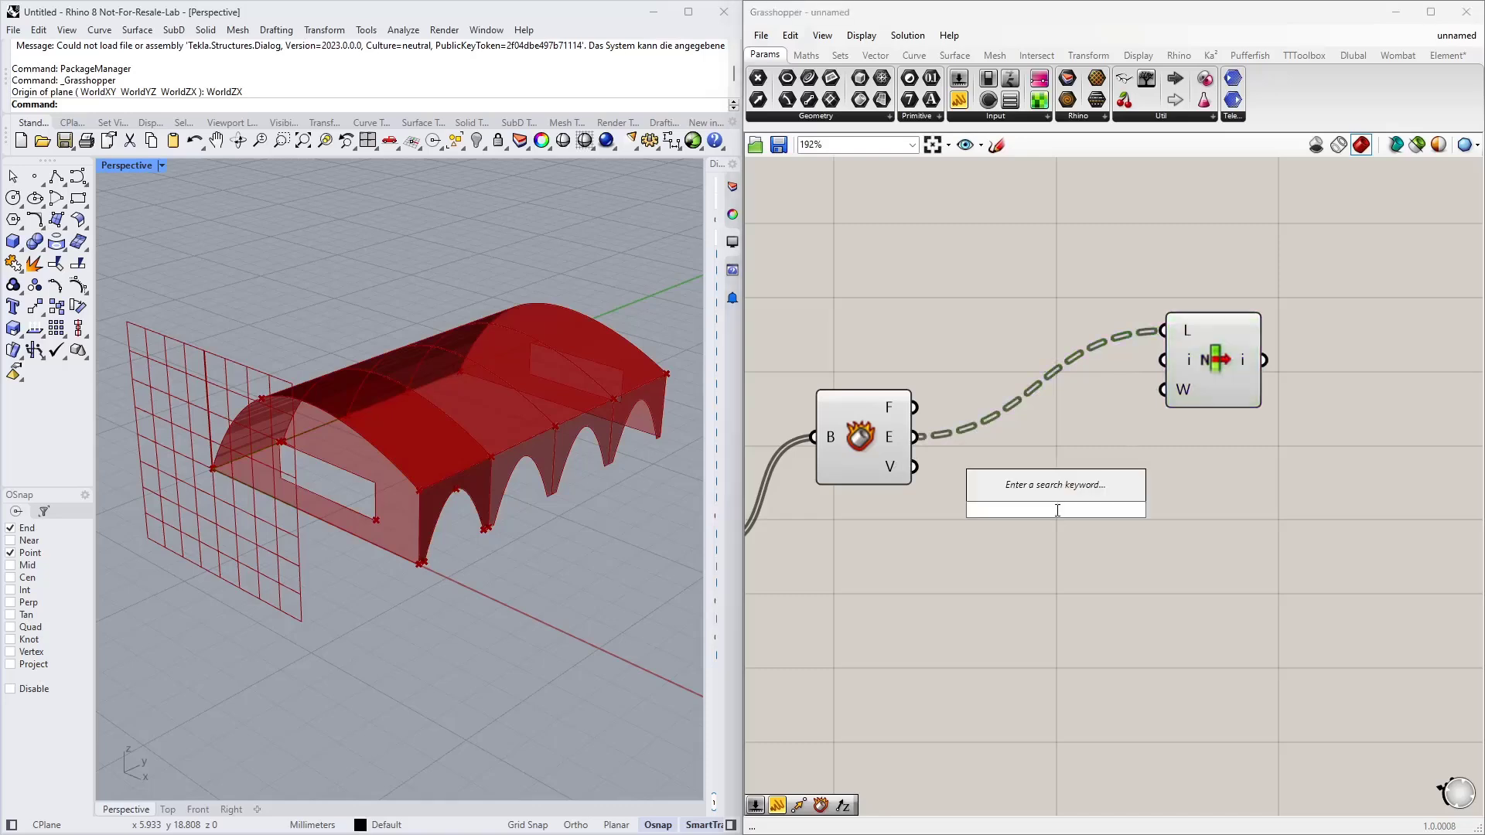
{"action": "type", "text": "0<"}
{"action": "key", "text": "Return"}
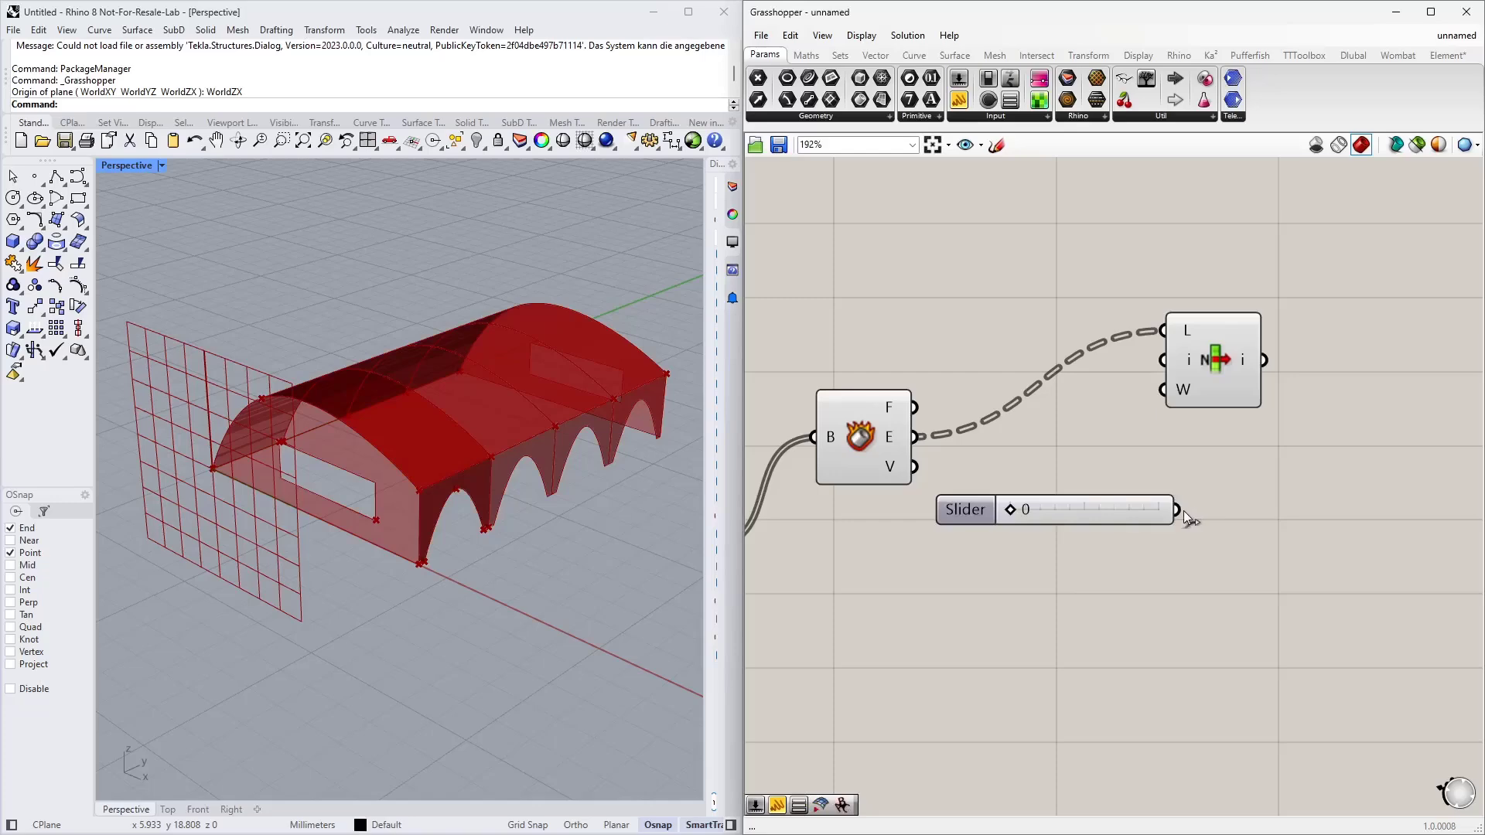
{"action": "left_click_drag", "start_coordinate": [1189, 519], "coordinate": [1291, 358]}
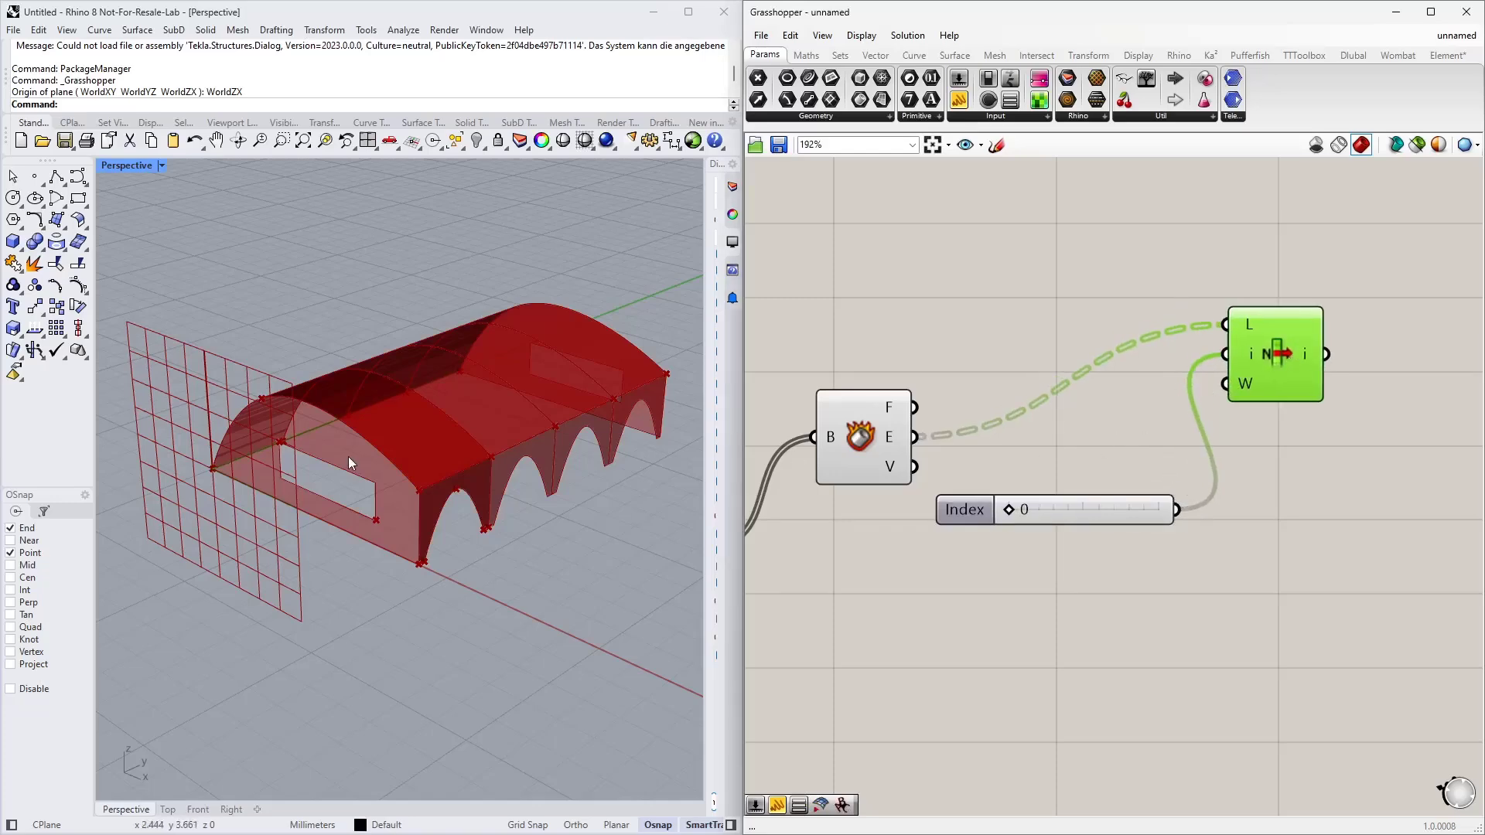
{"action": "right_click_drag", "start_coordinate": [348, 457], "coordinate": [436, 491]}
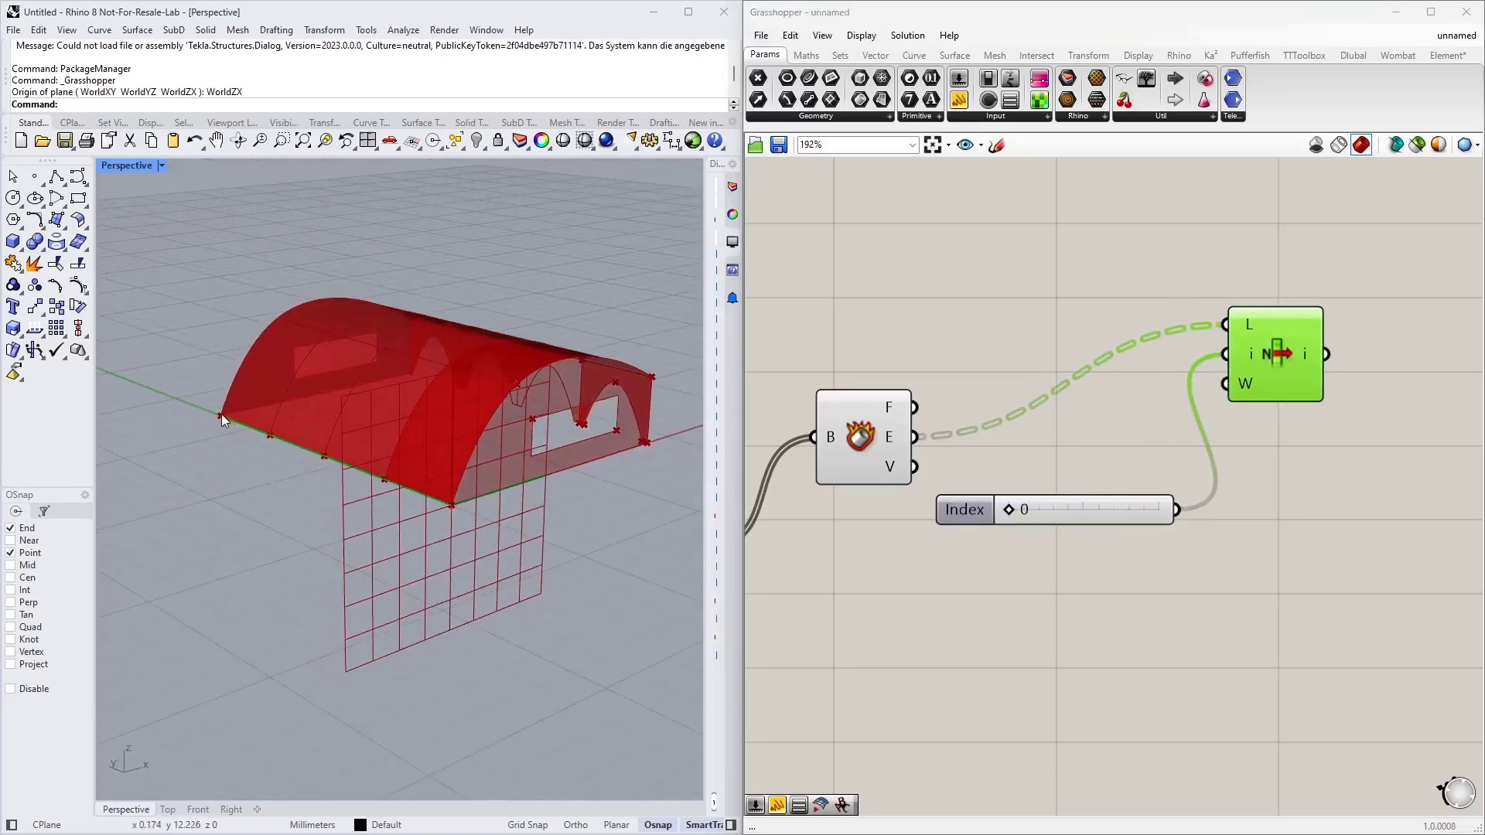
{"action": "right_click_drag", "start_coordinate": [346, 471], "coordinate": [284, 453]}
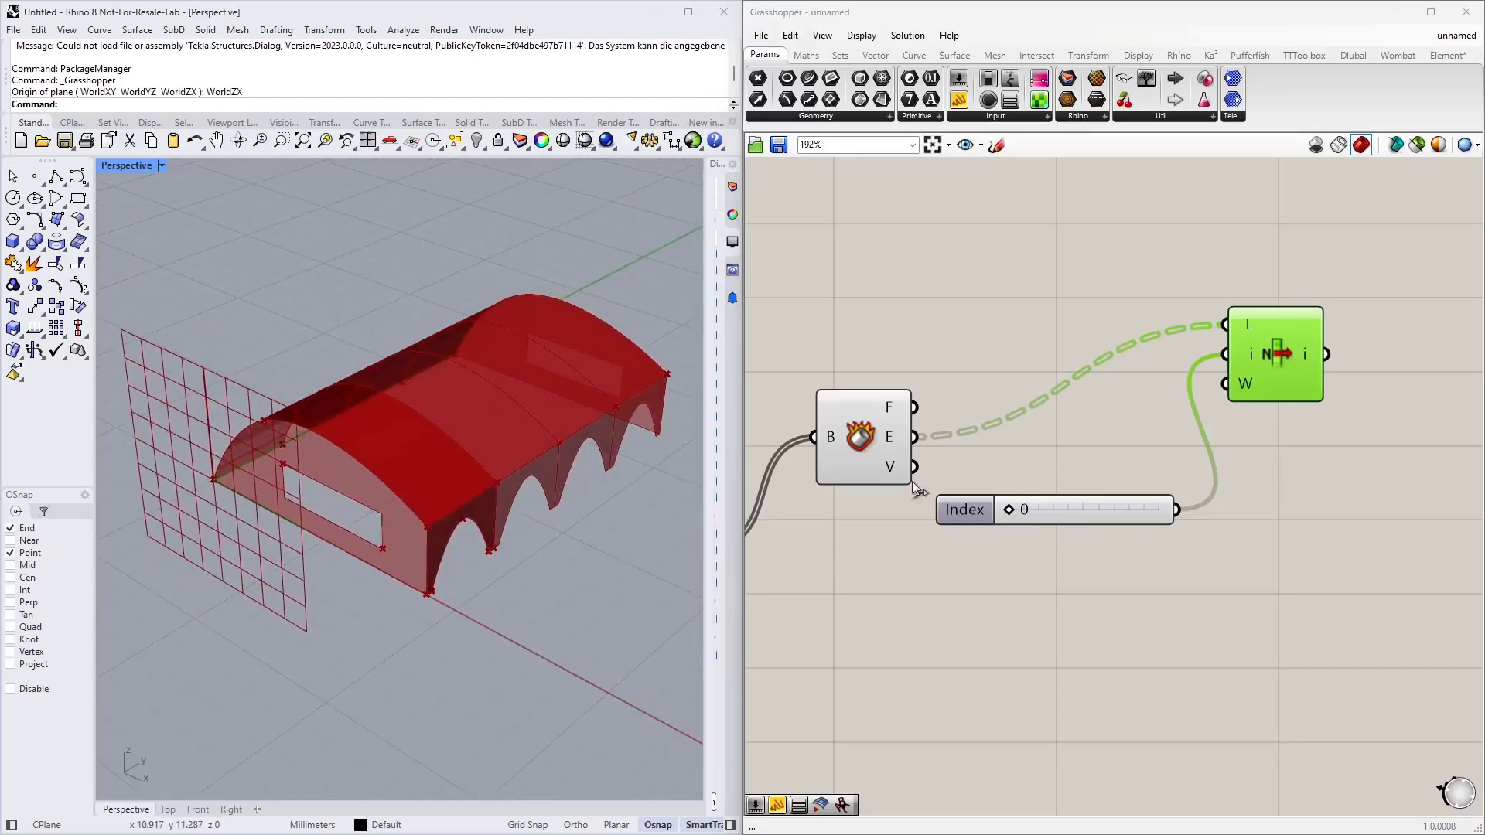
Arrange the Index slider directly beside List Item, level with its index input
{"action": "left_click_drag", "start_coordinate": [1107, 510], "coordinate": [1121, 452]}
{"action": "right_click_drag", "start_coordinate": [1329, 500], "coordinate": [1149, 536]}
{"action": "left_click_drag", "start_coordinate": [1165, 557], "coordinate": [996, 424]}
{"action": "left_click_drag", "start_coordinate": [1093, 410], "coordinate": [1106, 353]}
{"action": "left_click", "coordinate": [1091, 434]}
{"action": "left_click_drag", "start_coordinate": [1013, 439], "coordinate": [1059, 333]}
{"action": "left_click", "coordinate": [1066, 334]}
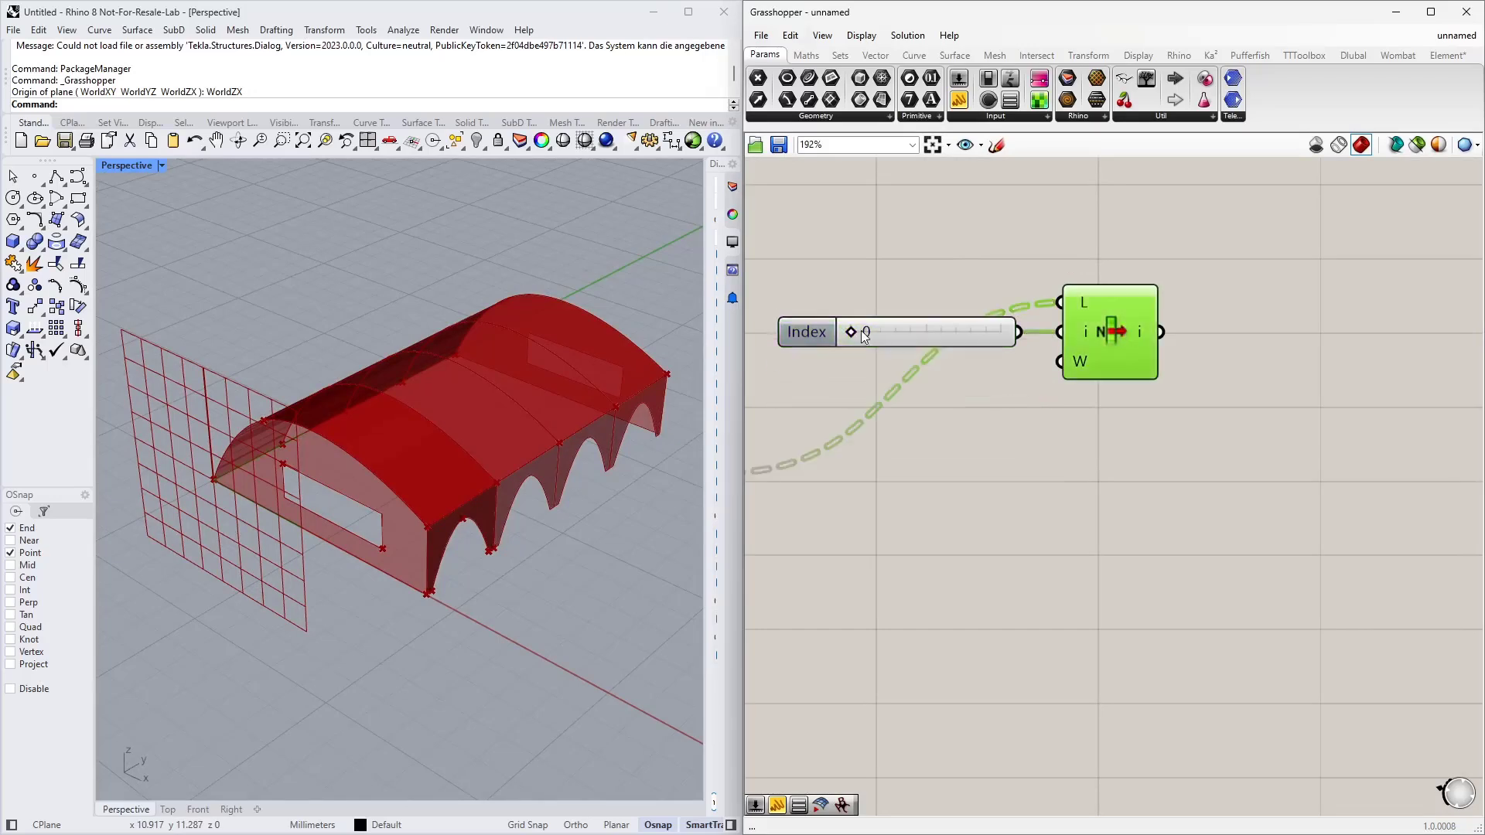
Set the Index slider to 1 and check the selected roof edges in the Rhino viewport
{"action": "left_click_drag", "start_coordinate": [866, 333], "coordinate": [899, 332]}
{"action": "right_click_drag", "start_coordinate": [416, 396], "coordinate": [571, 368]}
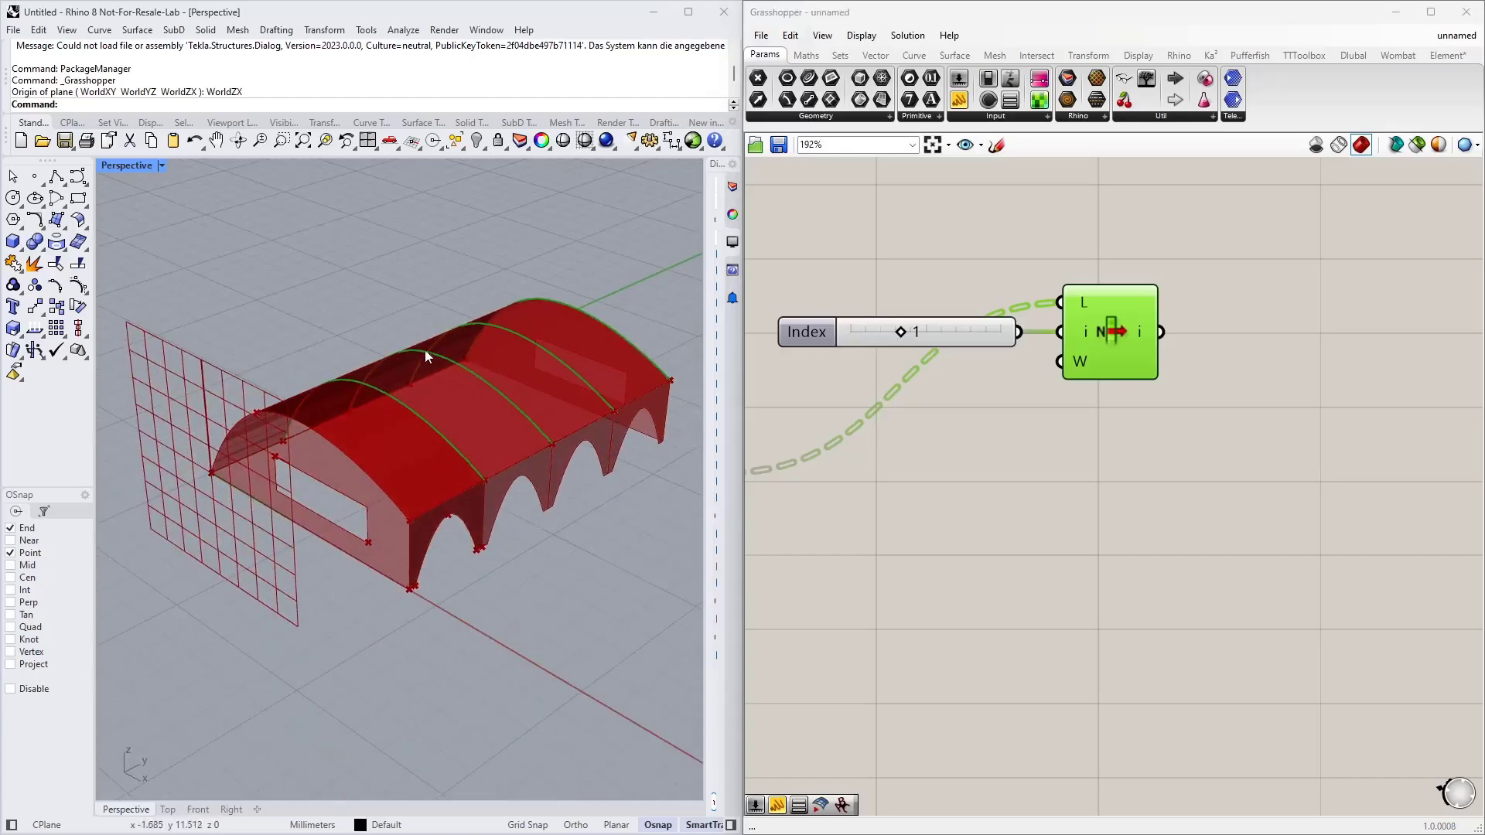
{"action": "scroll", "coordinate": [685, 340], "scroll_direction": "up", "scroll_amount": 3}
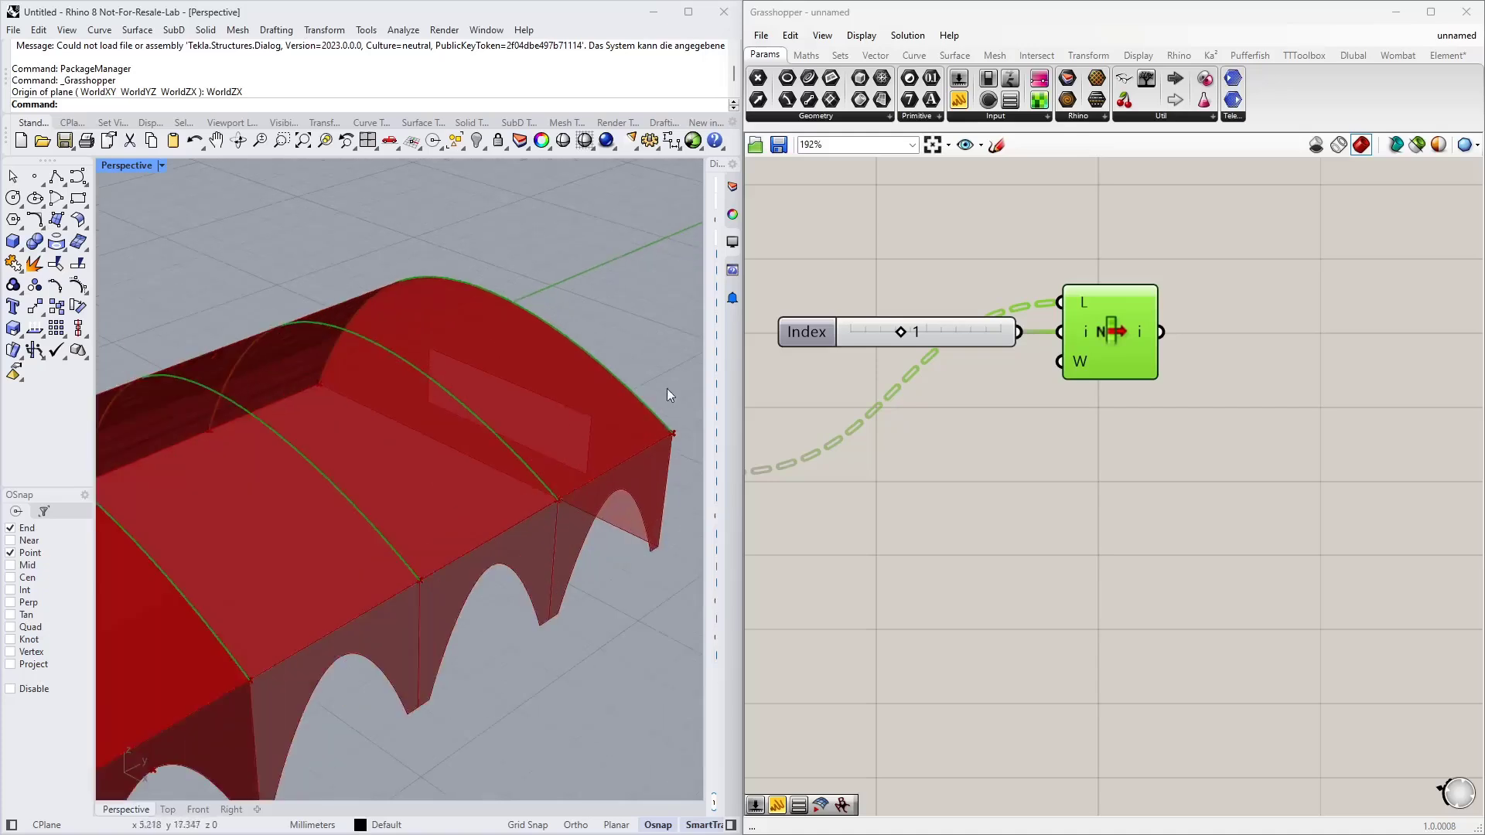
{"action": "scroll", "coordinate": [495, 314], "scroll_direction": "down", "scroll_amount": 3}
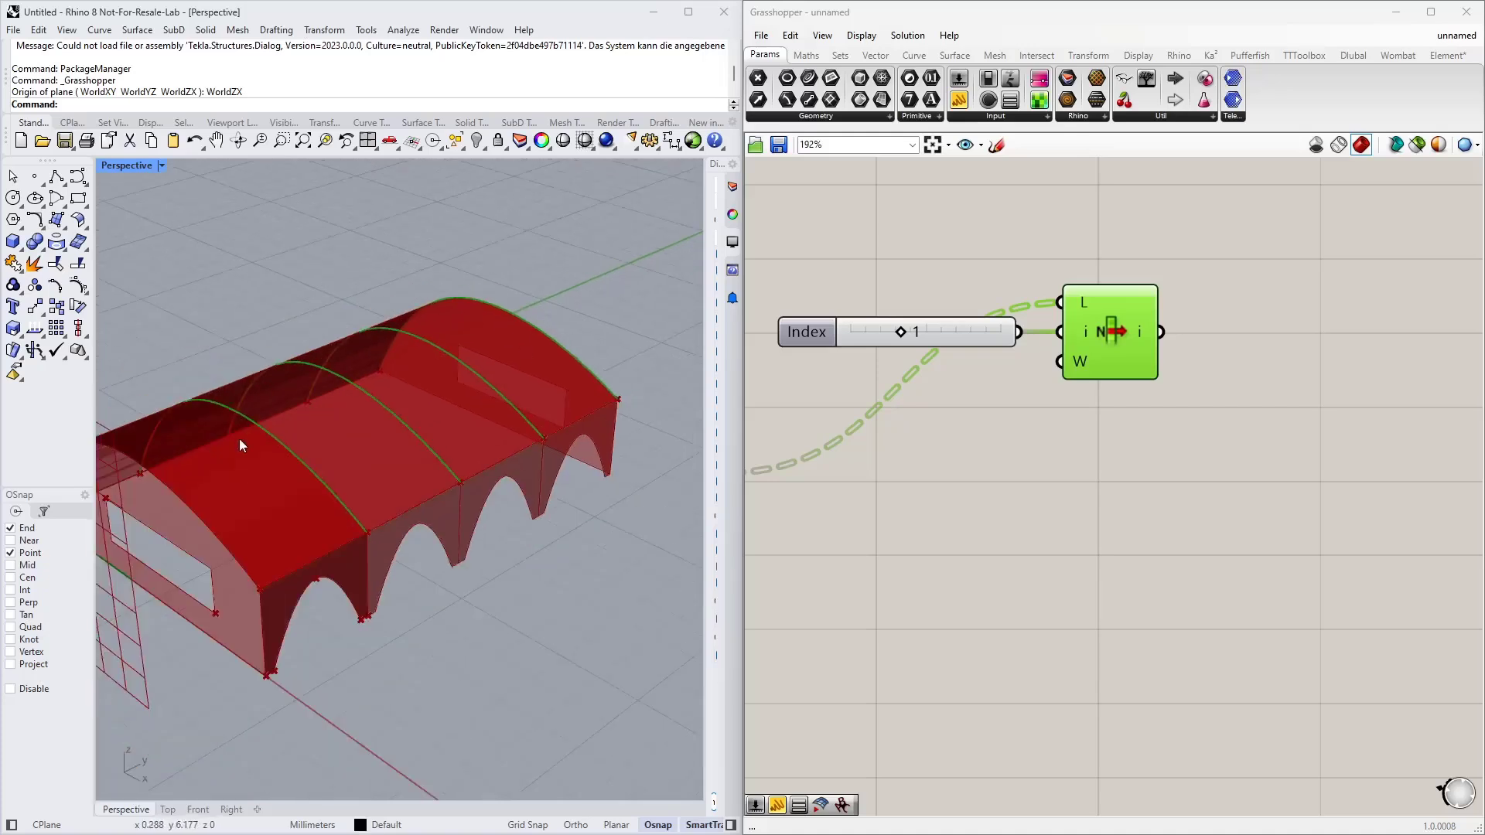
Add a panel beside List Item and connect List Item's output to it to inspect the curves' tree structure
{"action": "left_click", "coordinate": [1096, 451]}
{"action": "scroll", "coordinate": [1005, 449], "scroll_direction": "down", "scroll_amount": 3}
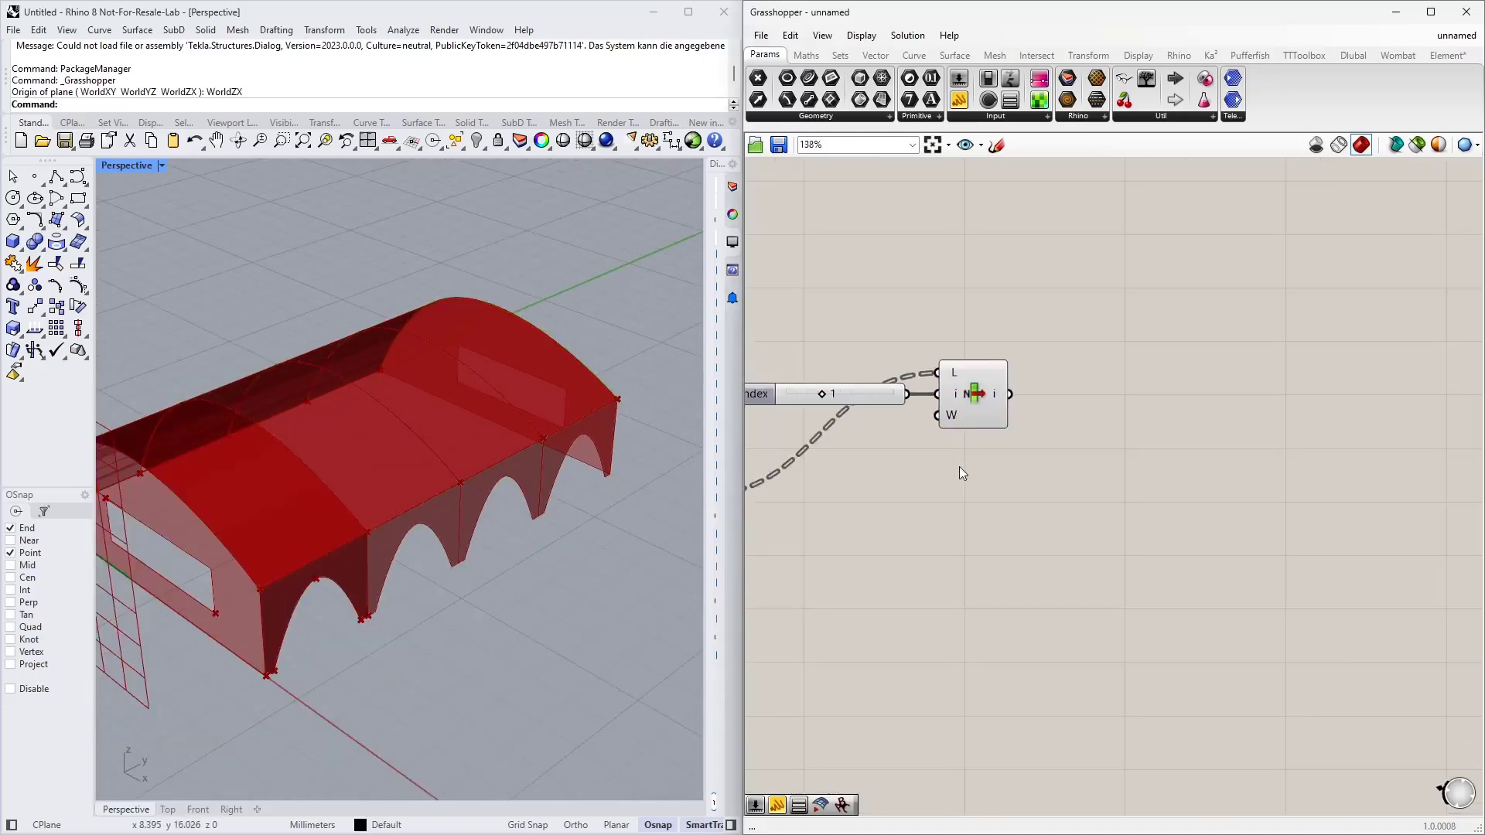
{"action": "right_click", "coordinate": [1001, 393]}
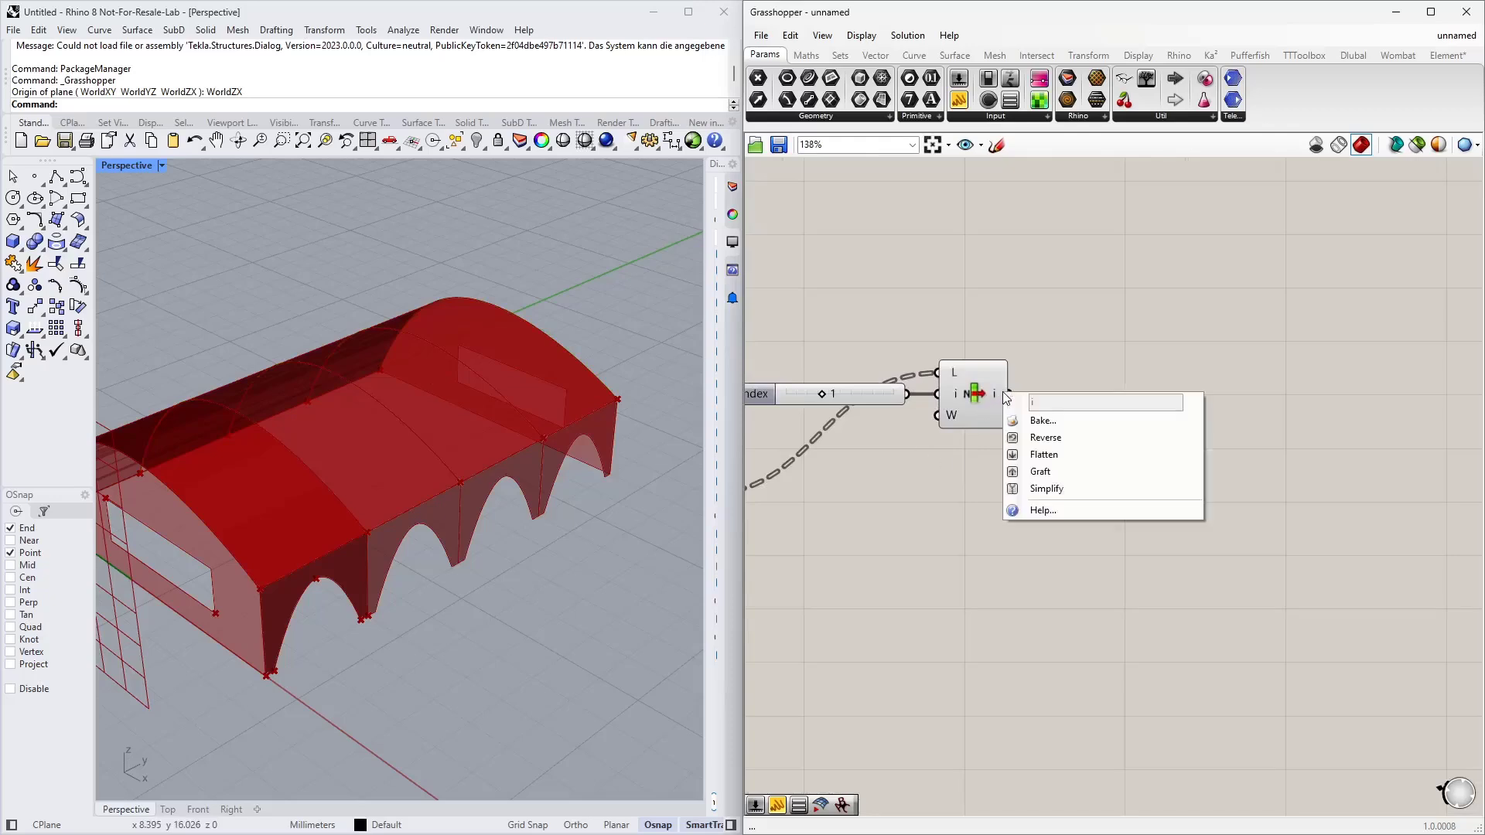
{"action": "left_click", "coordinate": [993, 402]}
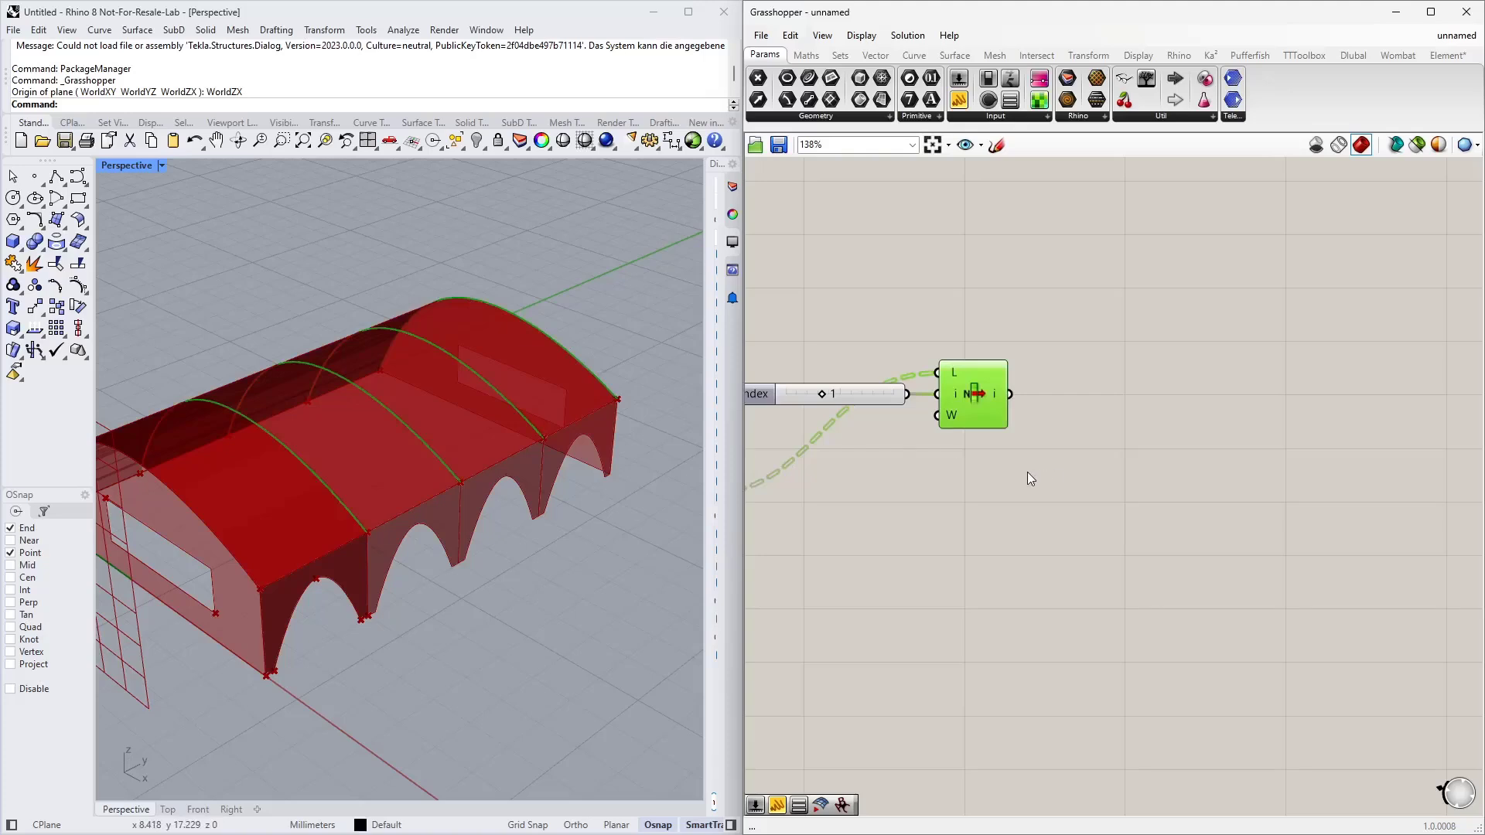
{"action": "left_click", "coordinate": [958, 99]}
{"action": "left_click", "coordinate": [1137, 356]}
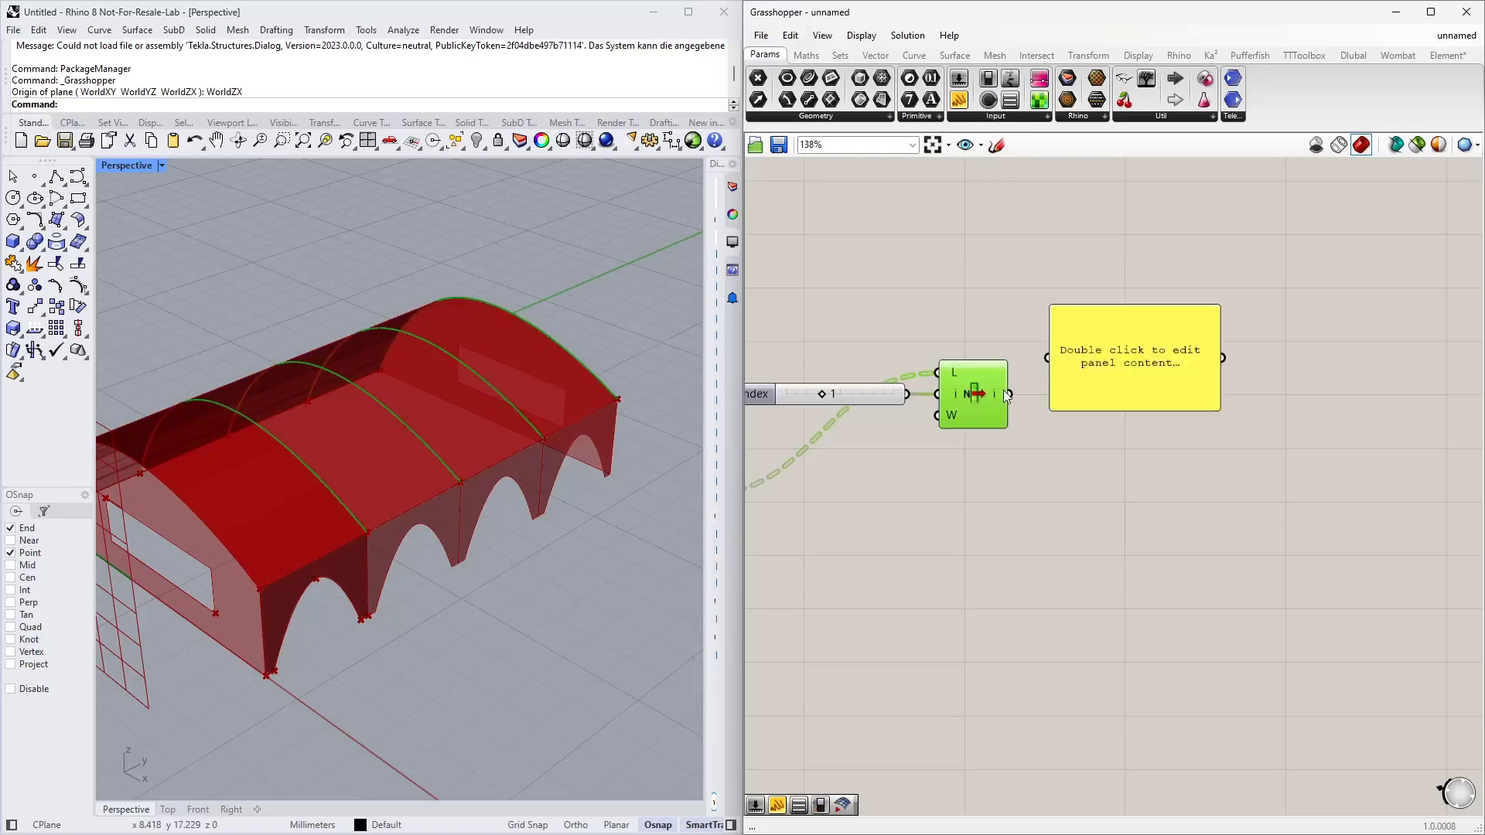
{"action": "left_click_drag", "start_coordinate": [1010, 394], "coordinate": [1047, 358]}
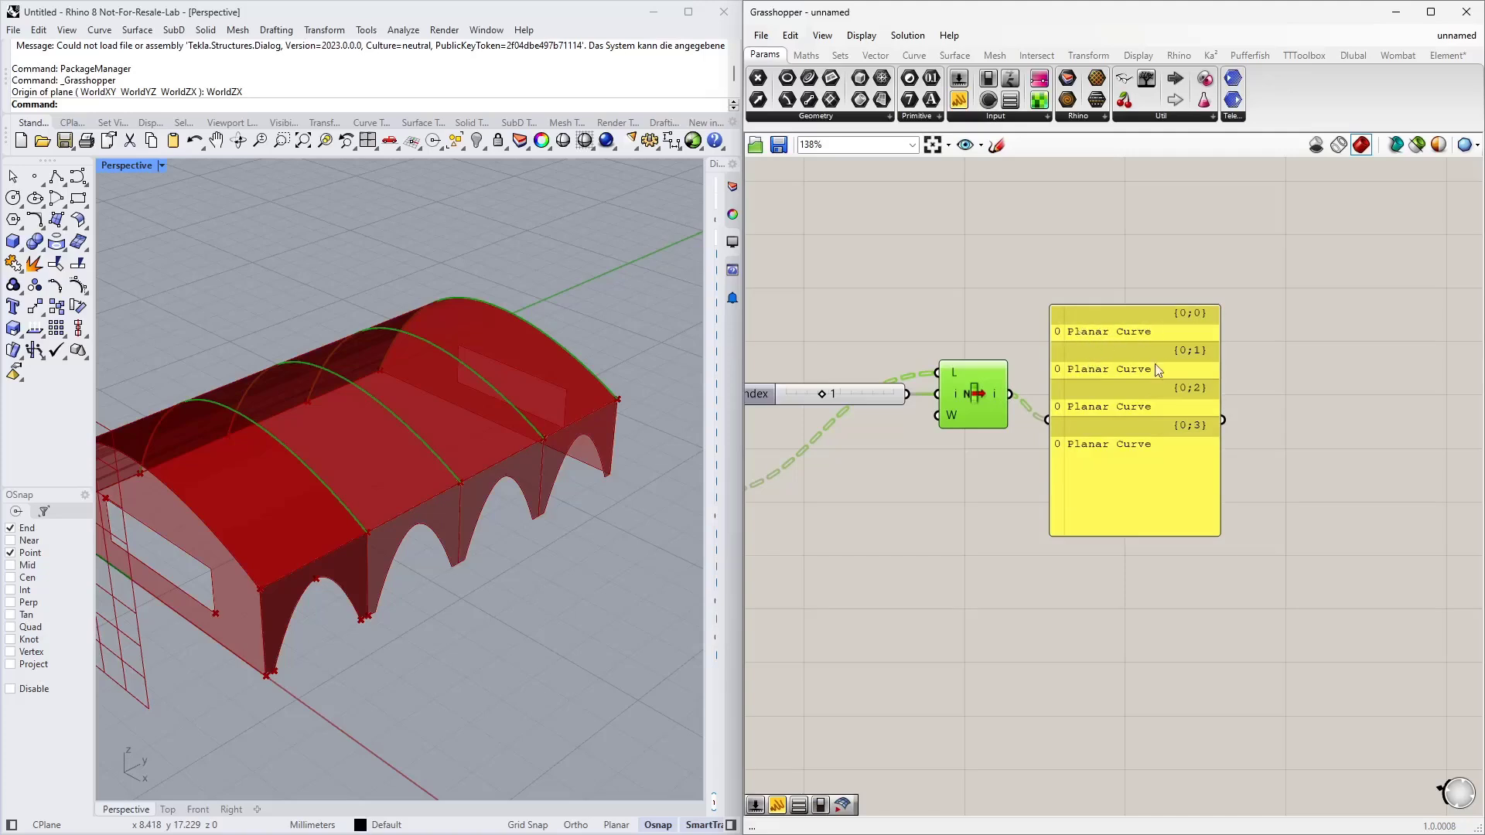
Flatten List Item's output and delete the panel attached to it
{"action": "right_click", "coordinate": [995, 401]}
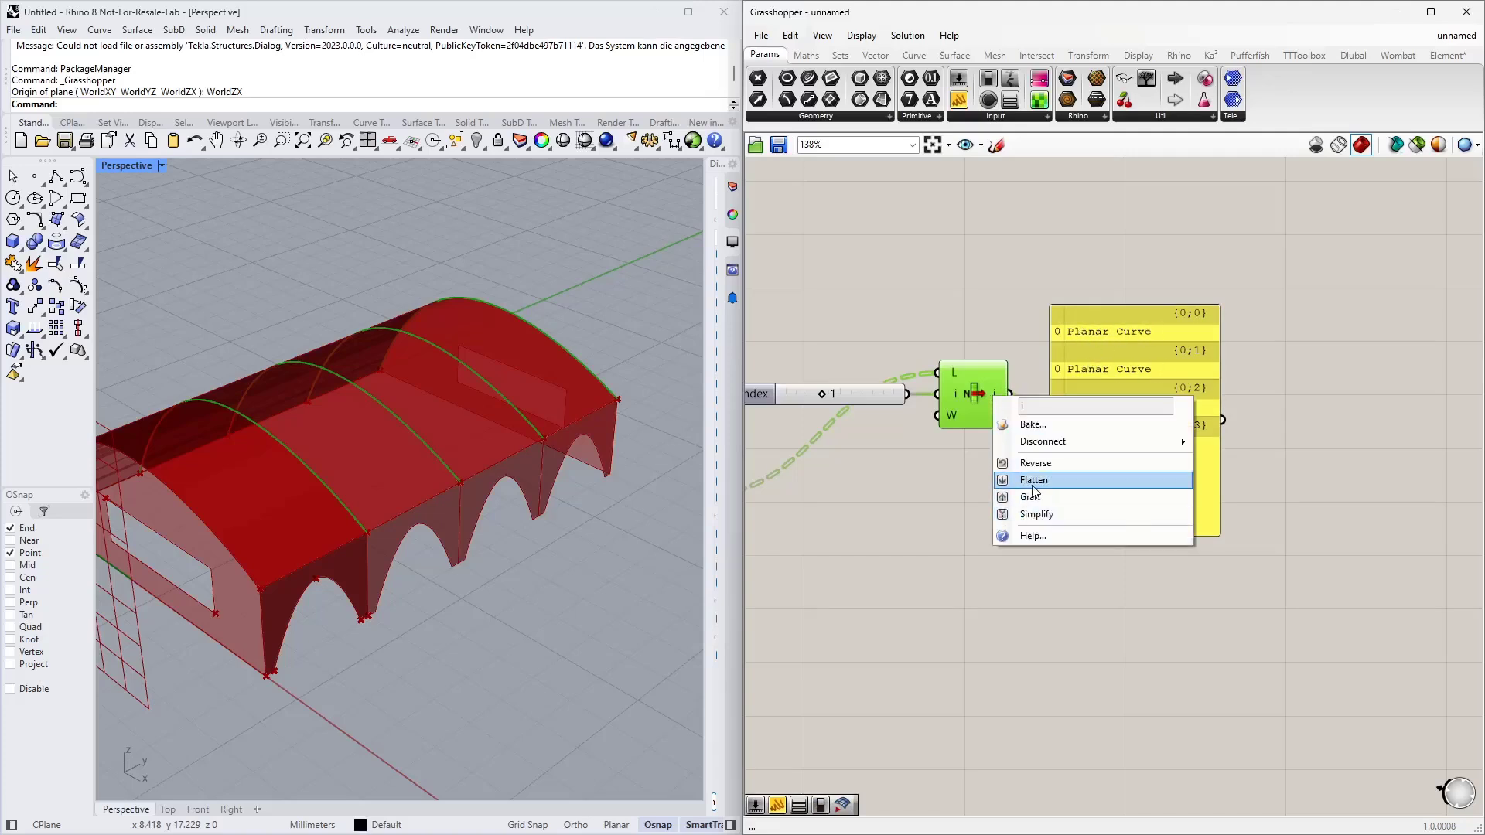
{"action": "left_click", "coordinate": [1035, 486]}
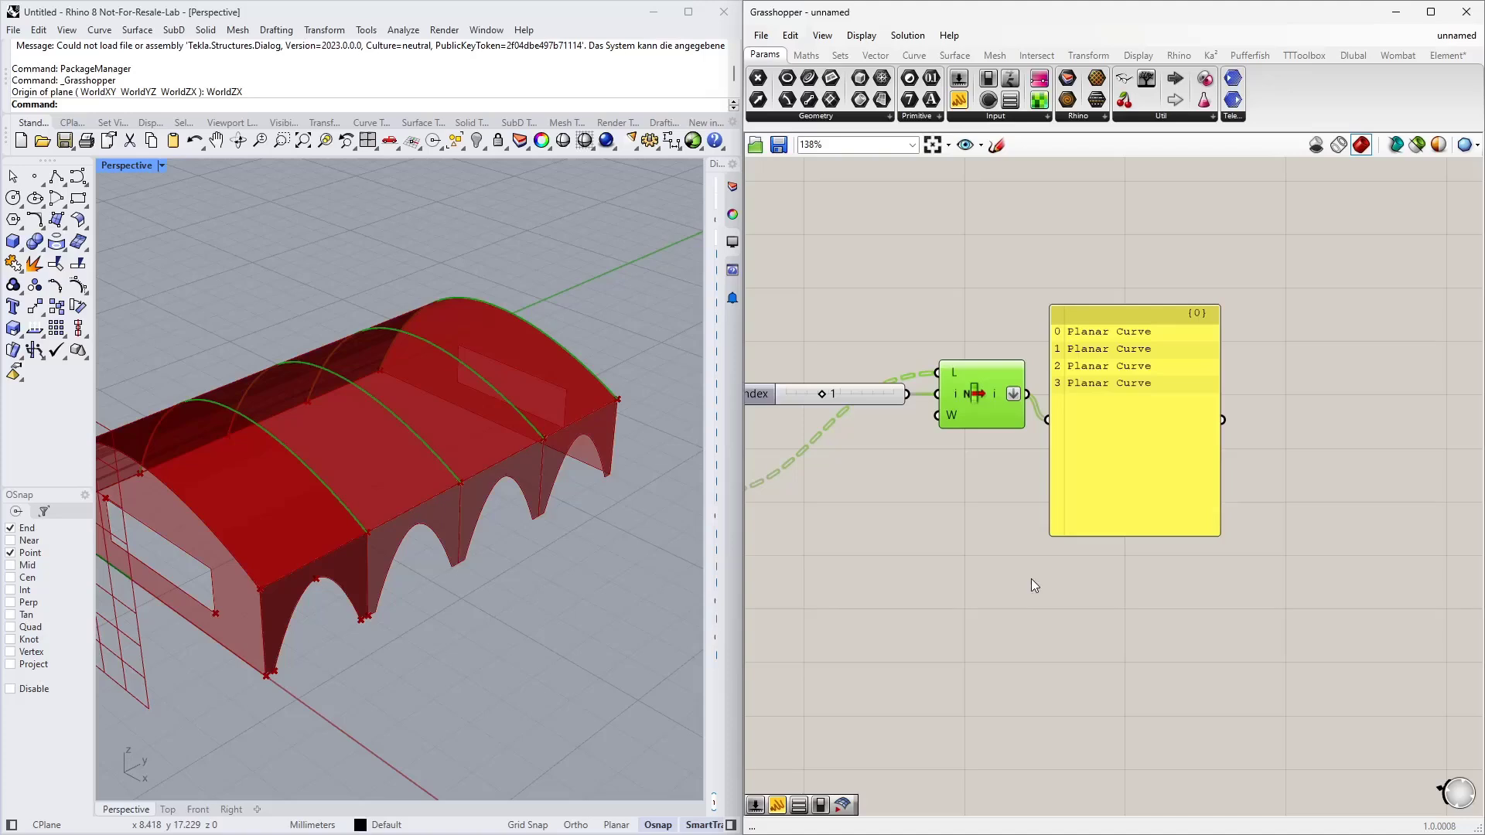
{"action": "left_click", "coordinate": [1148, 441]}
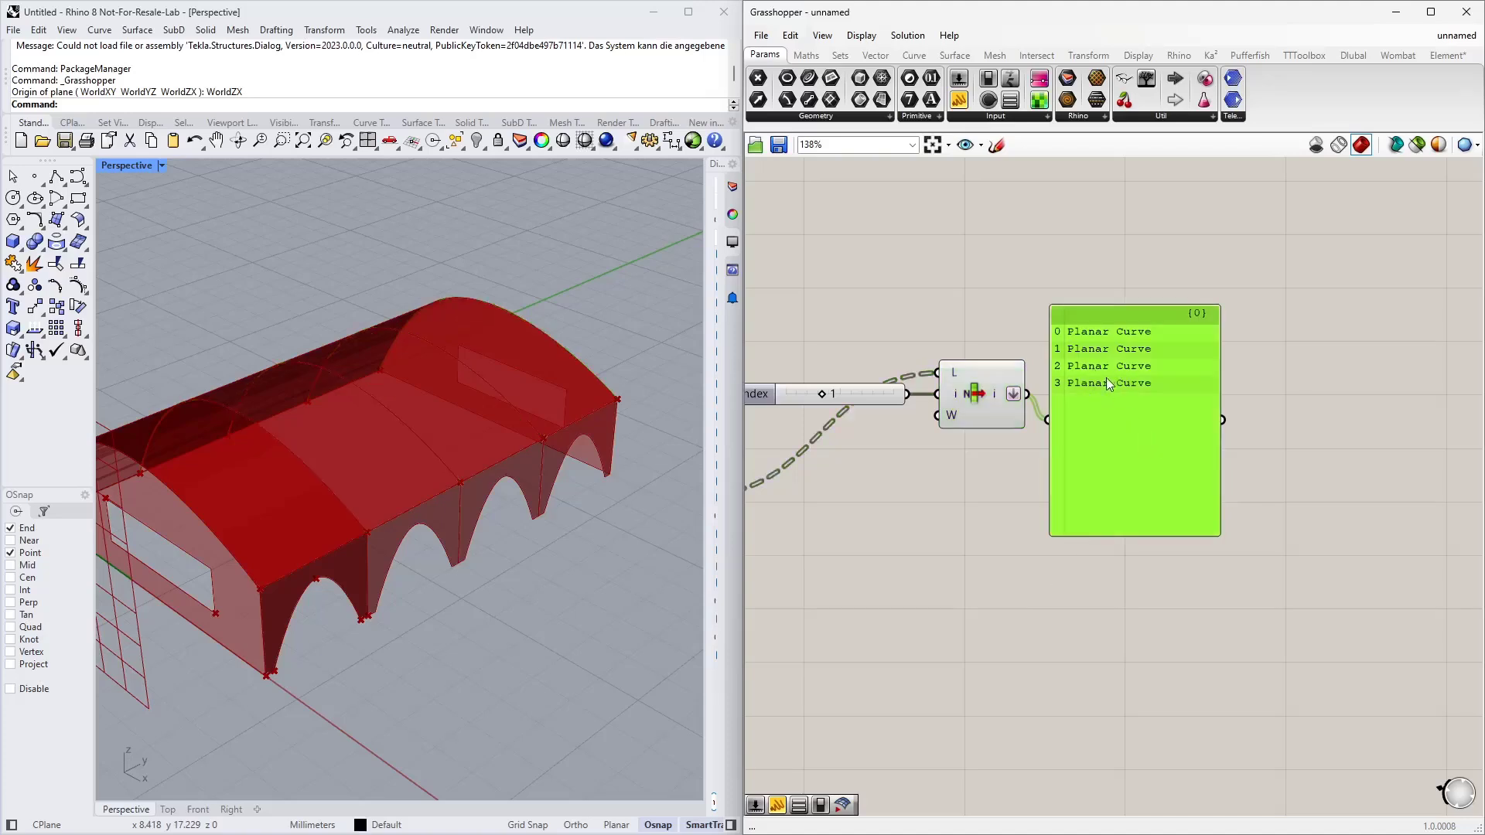
{"action": "key", "text": "Delete"}
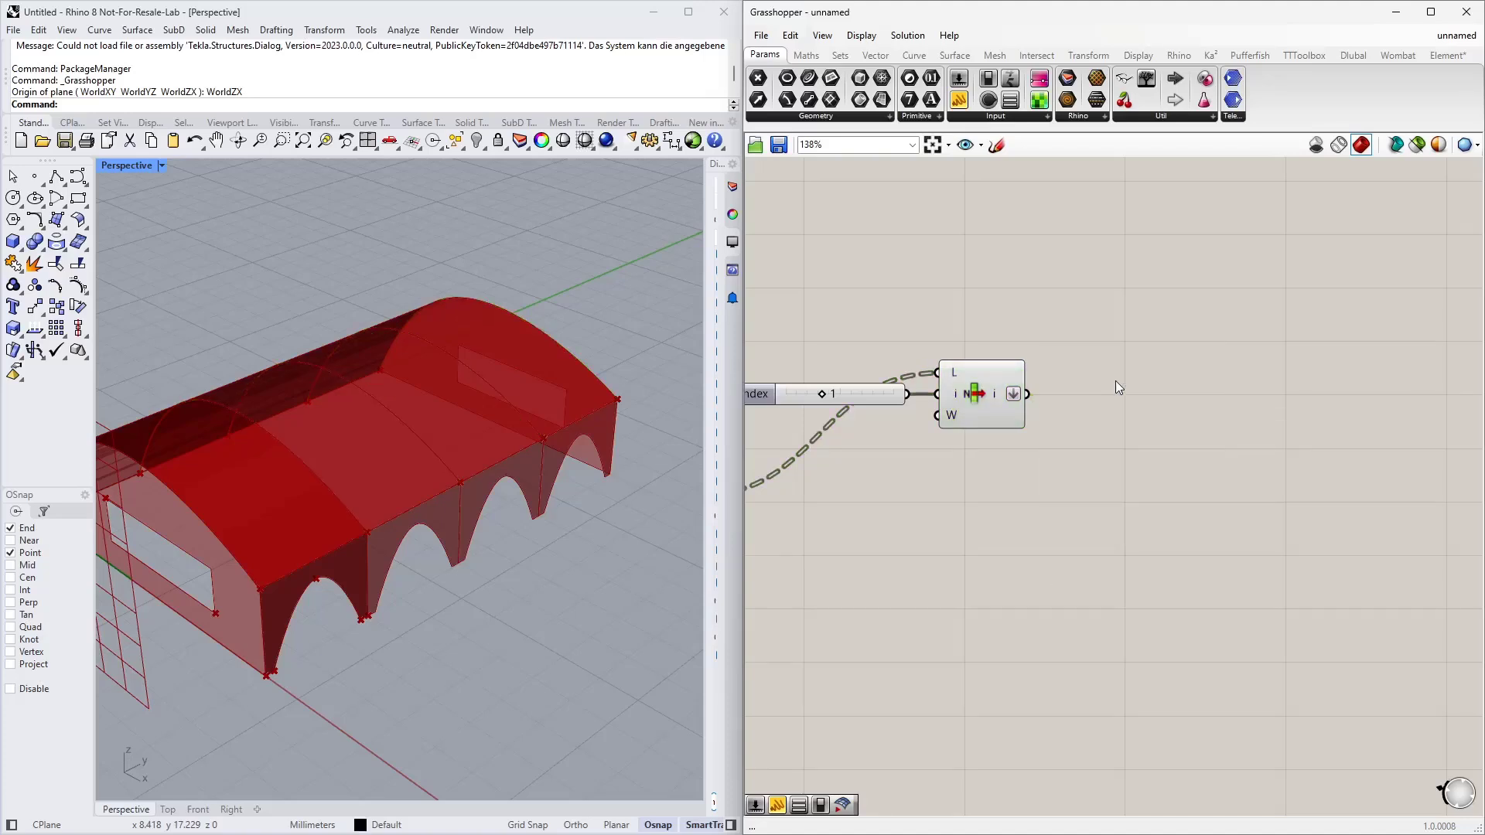
Add a Cull Index component, connect List Item's flattened output to its list input and place it just below List Item's level
{"action": "double_click", "coordinate": [1181, 399]}
{"action": "type", "text": "cull"}
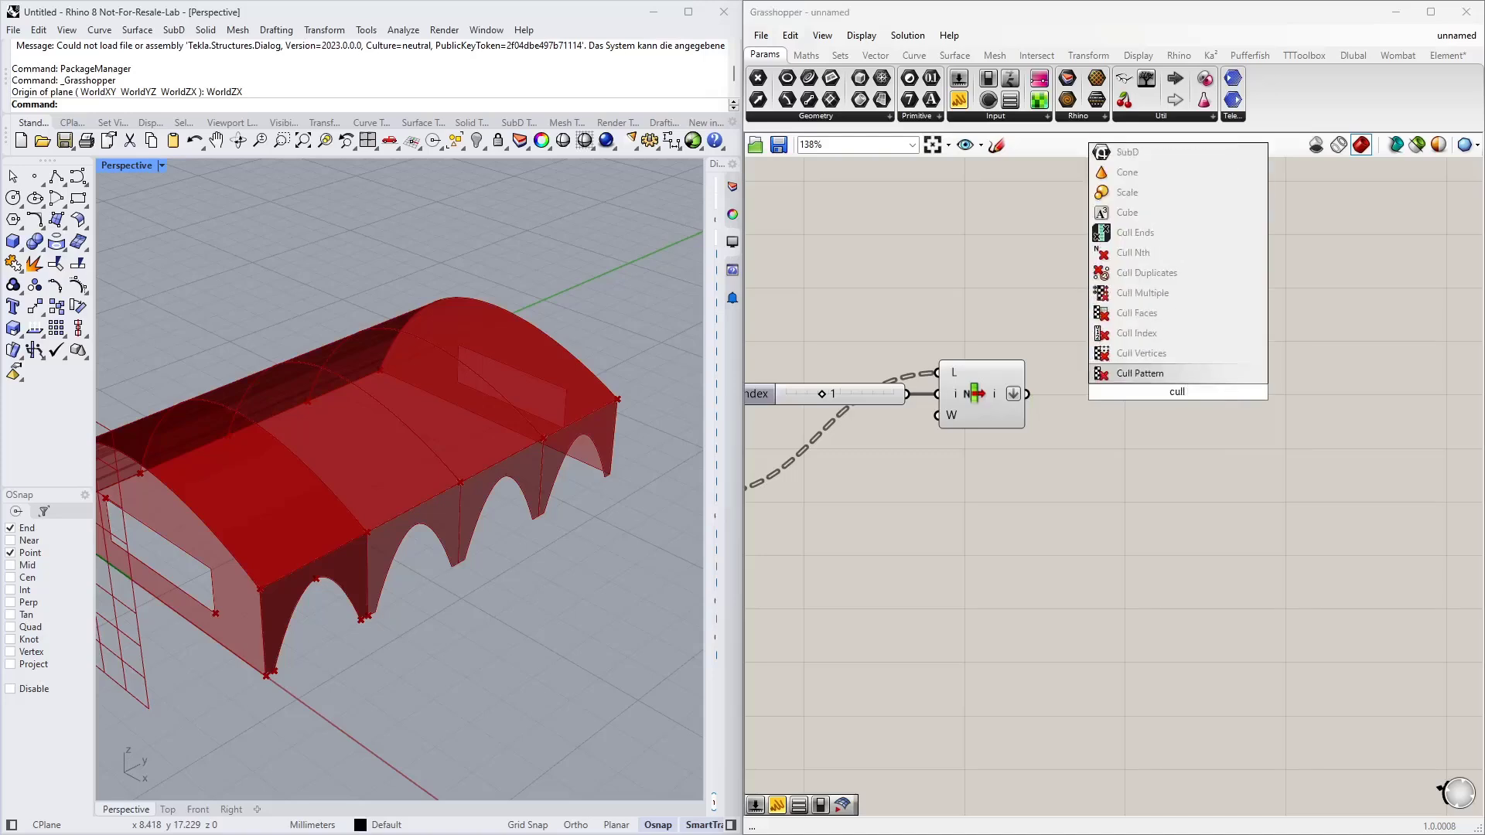
{"action": "type", "text": " index"}
{"action": "key", "text": "Return"}
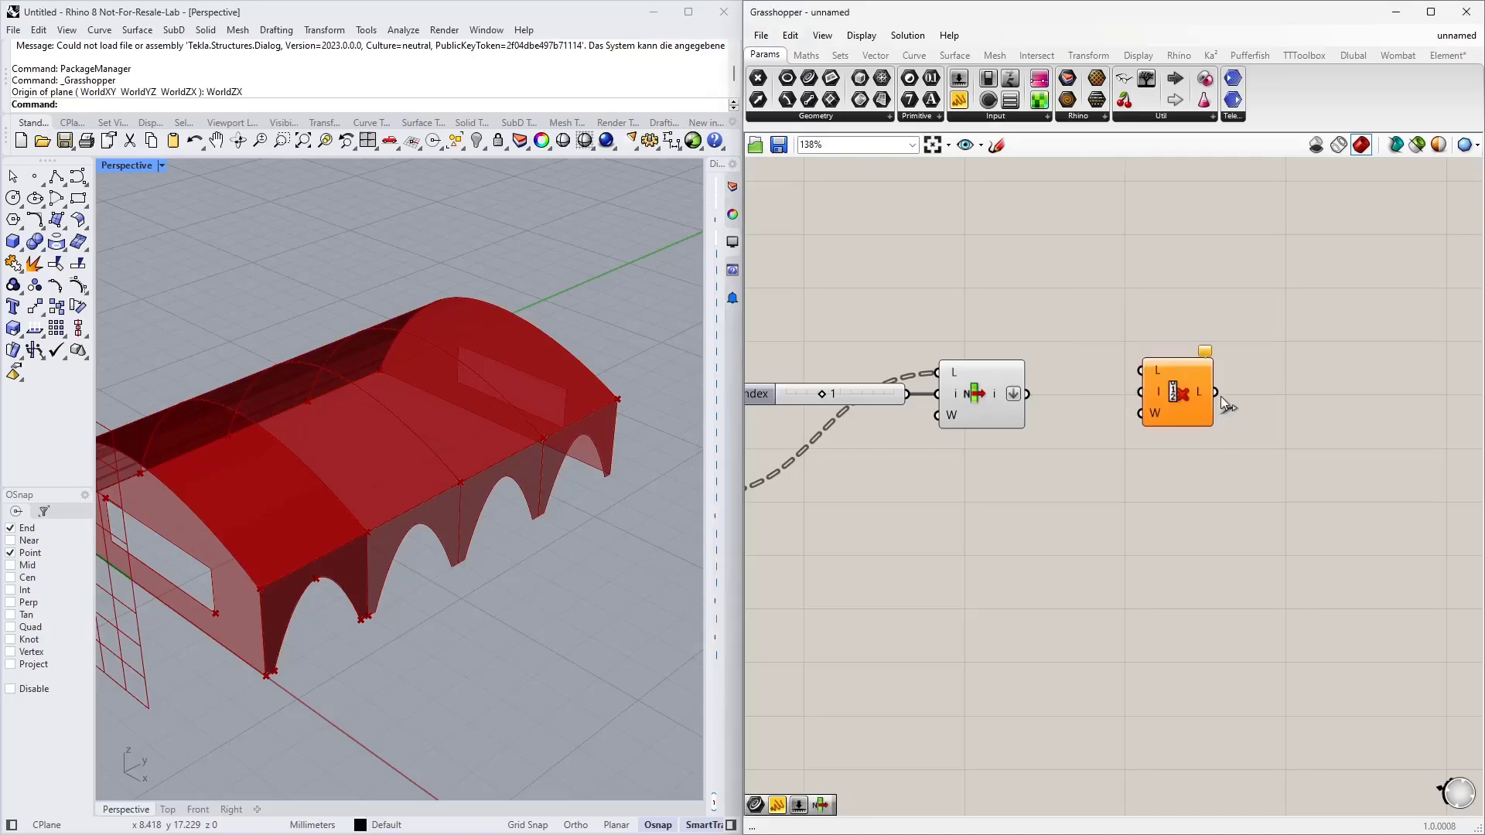
{"action": "left_click_drag", "start_coordinate": [1028, 393], "coordinate": [1140, 371]}
{"action": "left_click_drag", "start_coordinate": [1177, 401], "coordinate": [1158, 468]}
Create a panel containing -1, connect it to Cull Index's index input and check the remaining arches in the viewport
{"action": "double_click", "coordinate": [1037, 489]}
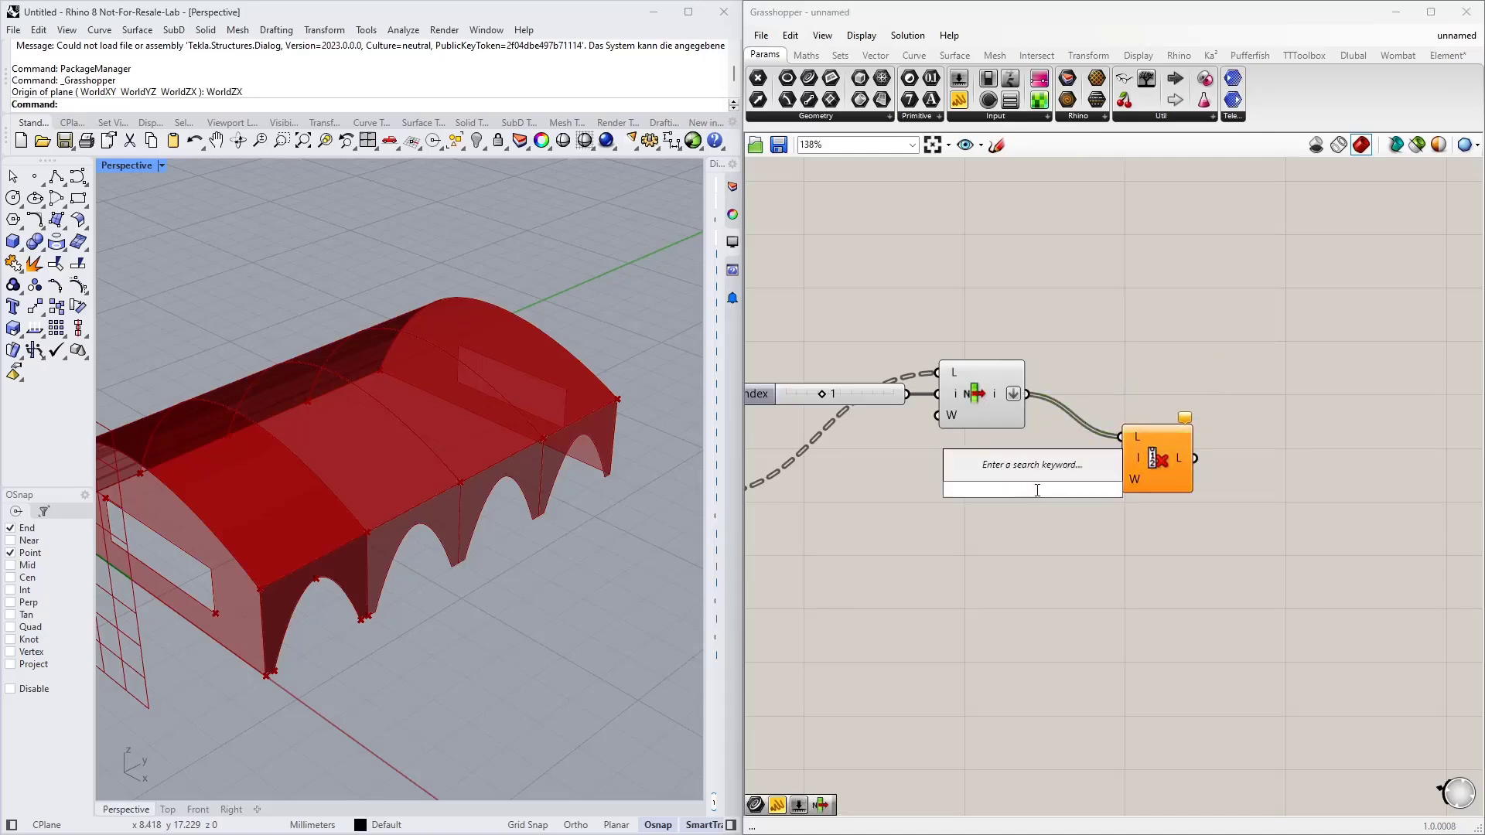
{"action": "type", "text": "\"-1"}
{"action": "key", "text": "Return"}
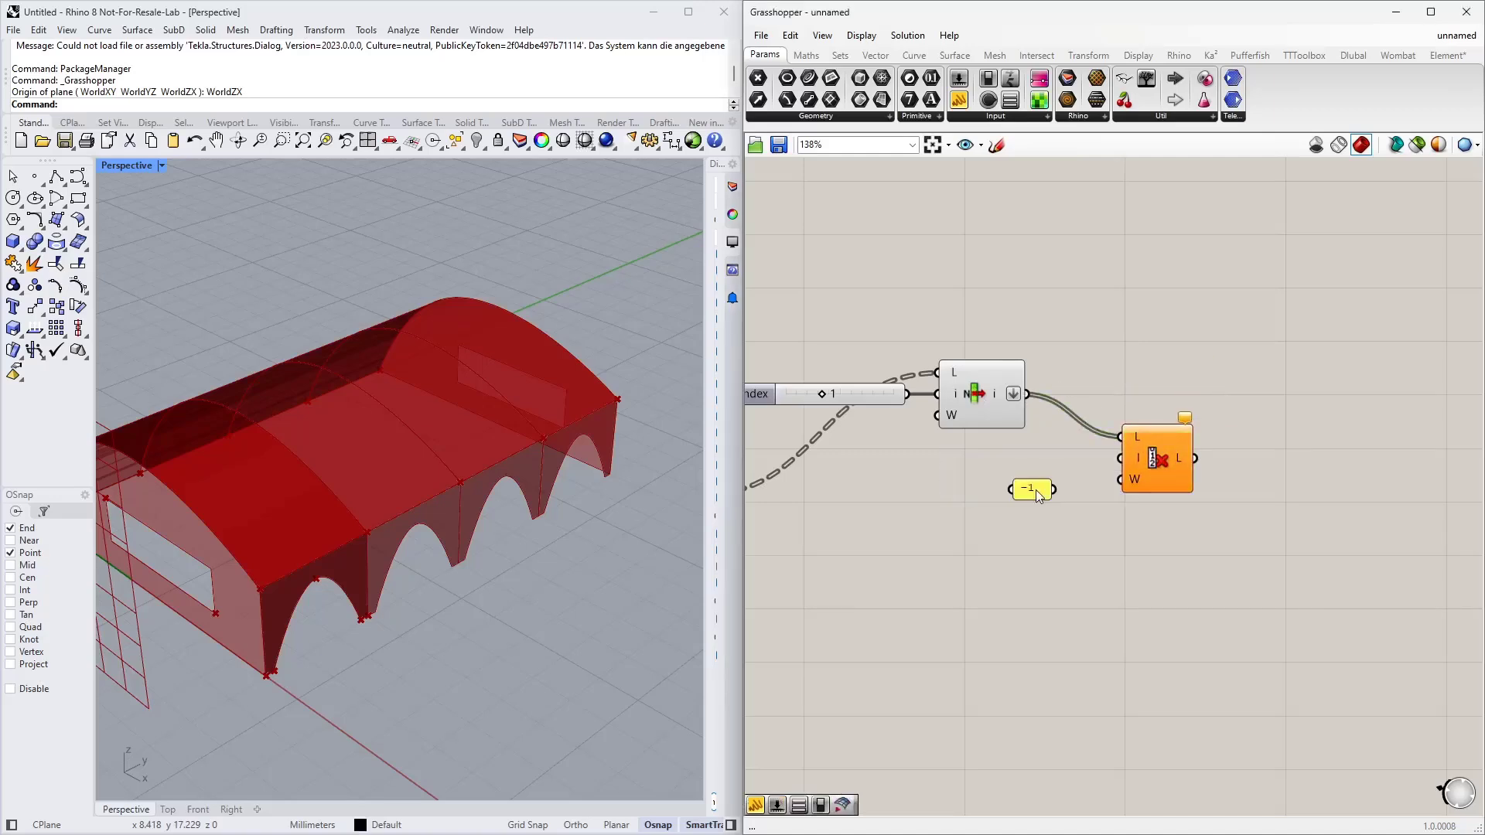
{"action": "mouse_move", "coordinate": [1054, 489]}
{"action": "left_mouse_down"}
{"action": "mouse_move", "coordinate": [1121, 459]}
{"action": "mouse_move", "coordinate": [1033, 488]}
{"action": "mouse_move", "coordinate": [1068, 463]}
{"action": "left_mouse_up"}
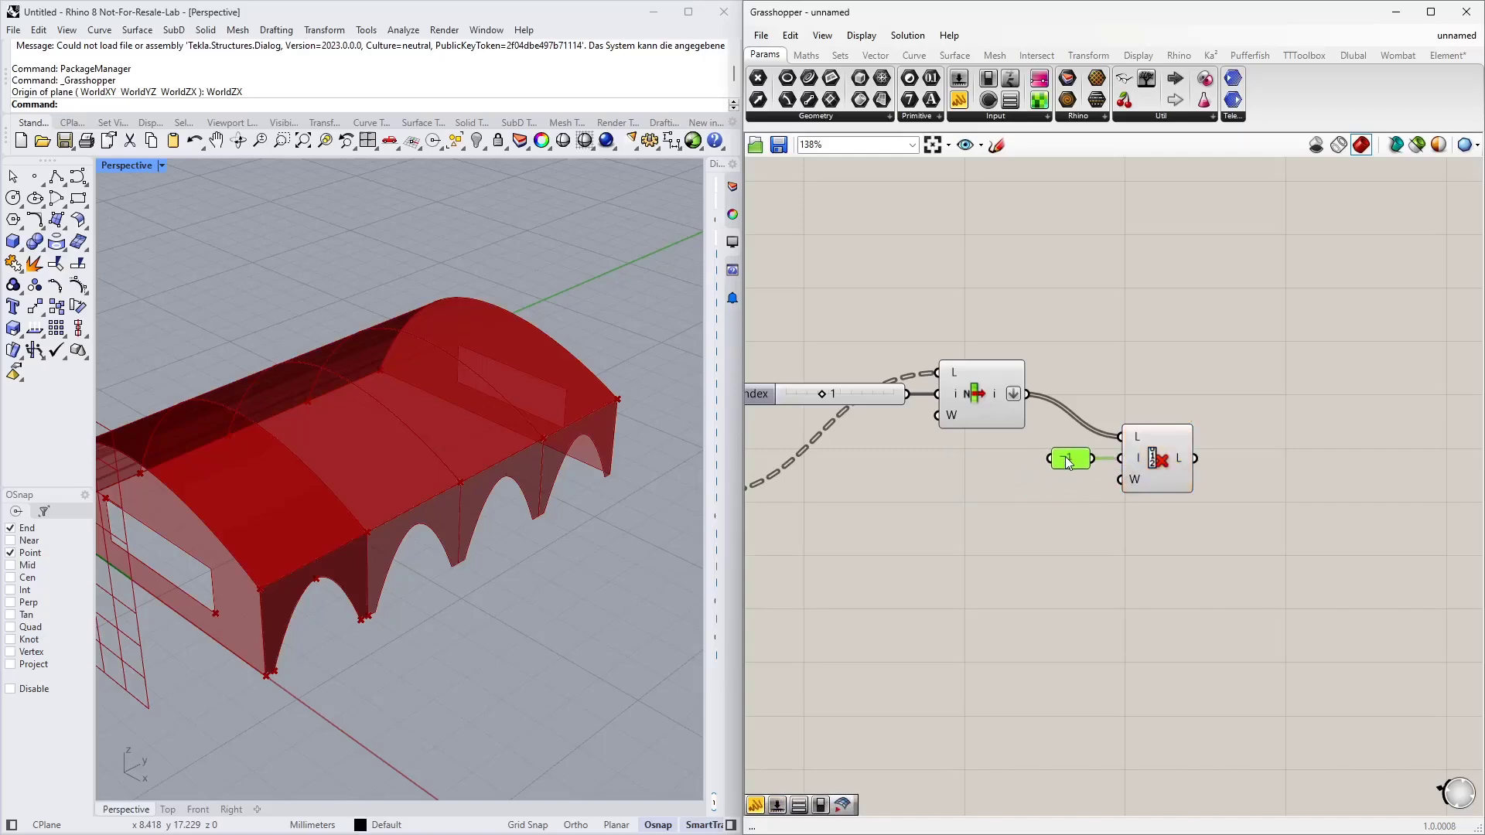
{"action": "left_click", "coordinate": [1165, 460]}
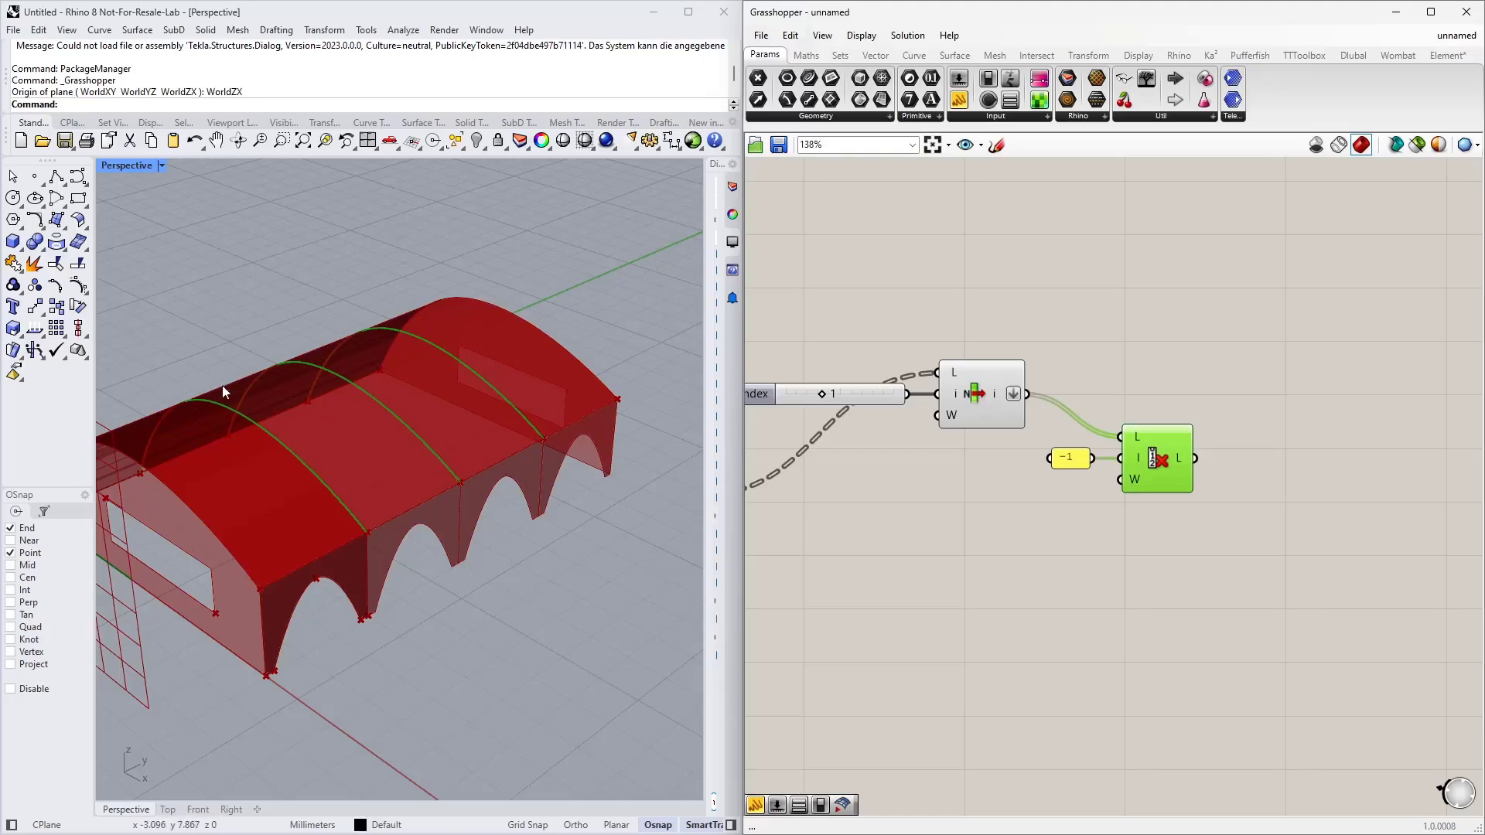
Add a Curve parameter and connect Cull Index's output to it
{"action": "scroll", "coordinate": [957, 498], "scroll_direction": "down", "scroll_amount": 3}
{"action": "double_click", "coordinate": [1245, 418]}
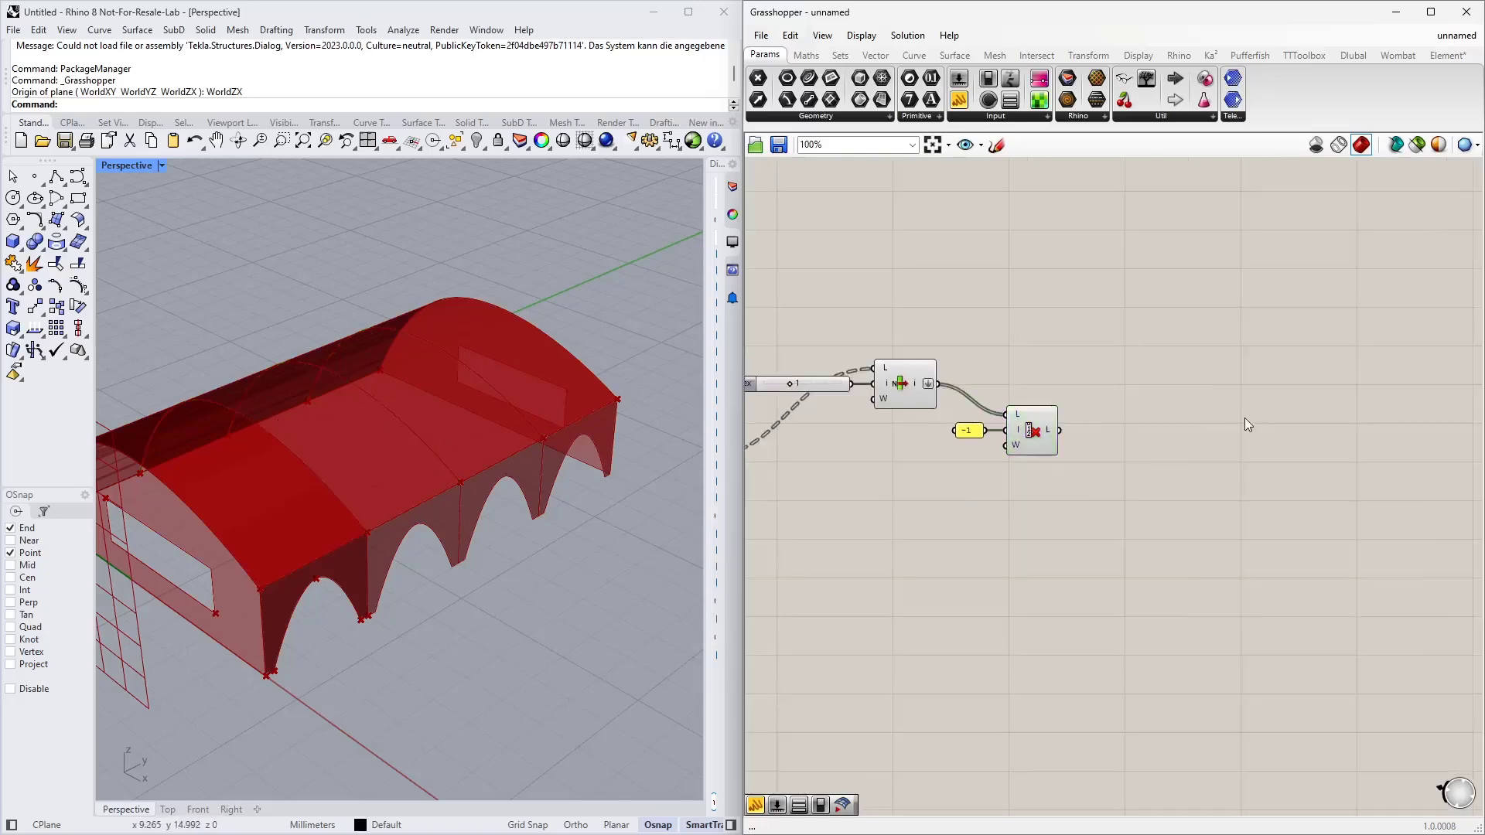
{"action": "type", "text": "curve"}
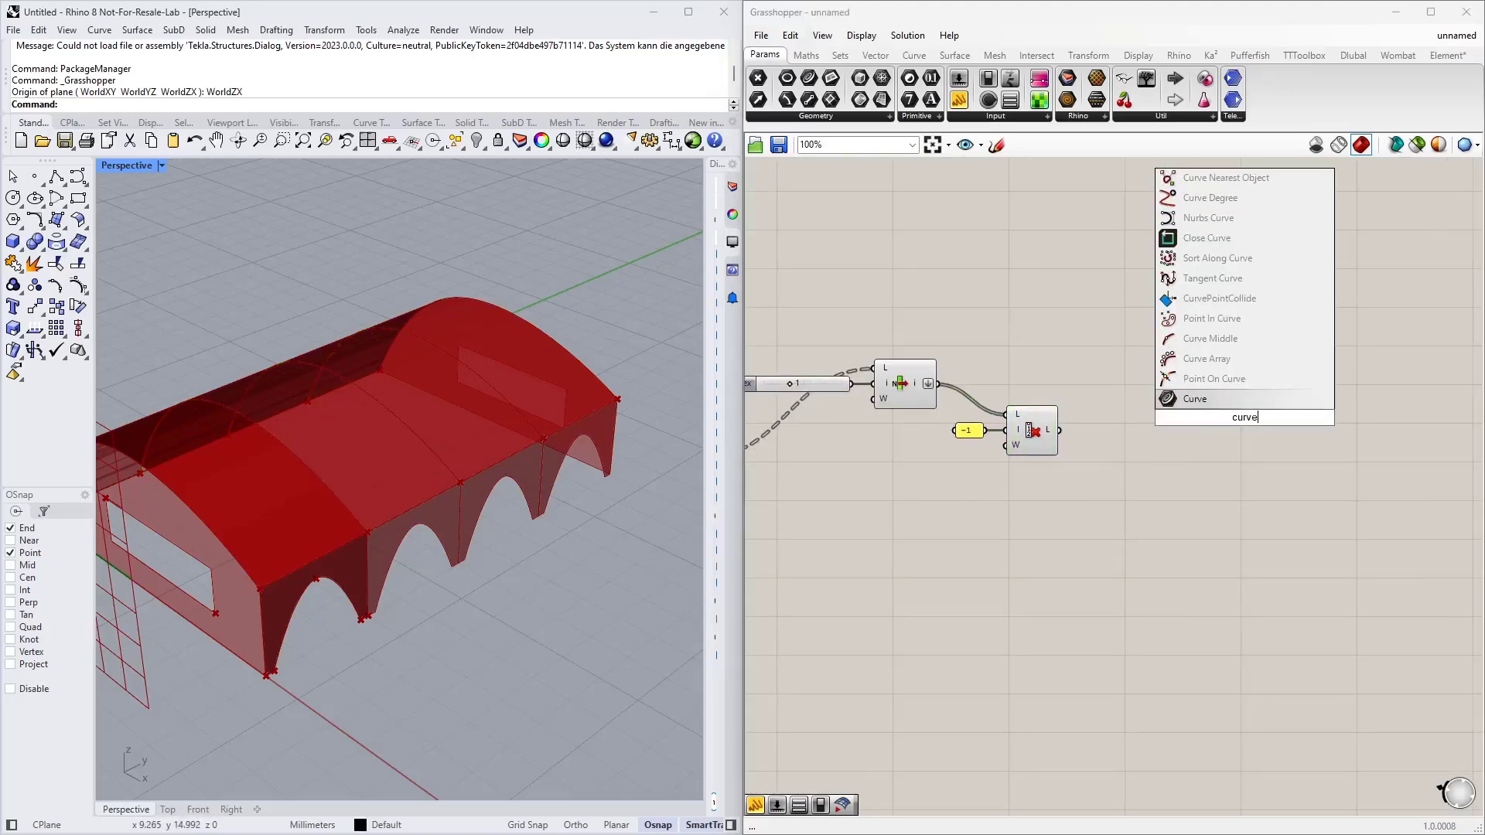
{"action": "key", "text": "Return"}
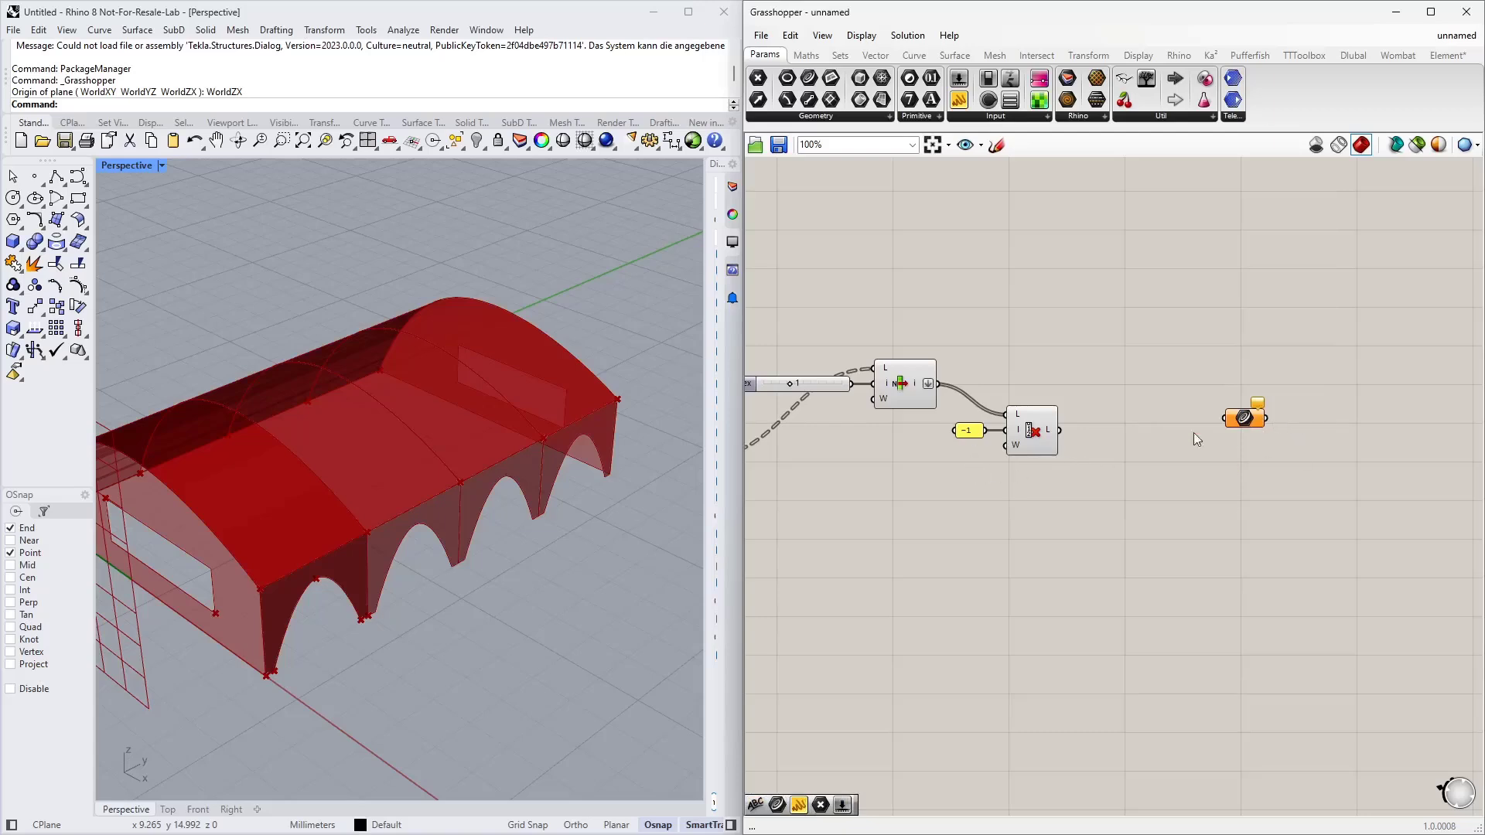
{"action": "left_click_drag", "start_coordinate": [1058, 431], "coordinate": [1237, 338]}
Add a Scribble above the Curve parameter with the text "Curves for Beams"
{"action": "double_click", "coordinate": [1188, 291]}
{"action": "type", "text": "s"}
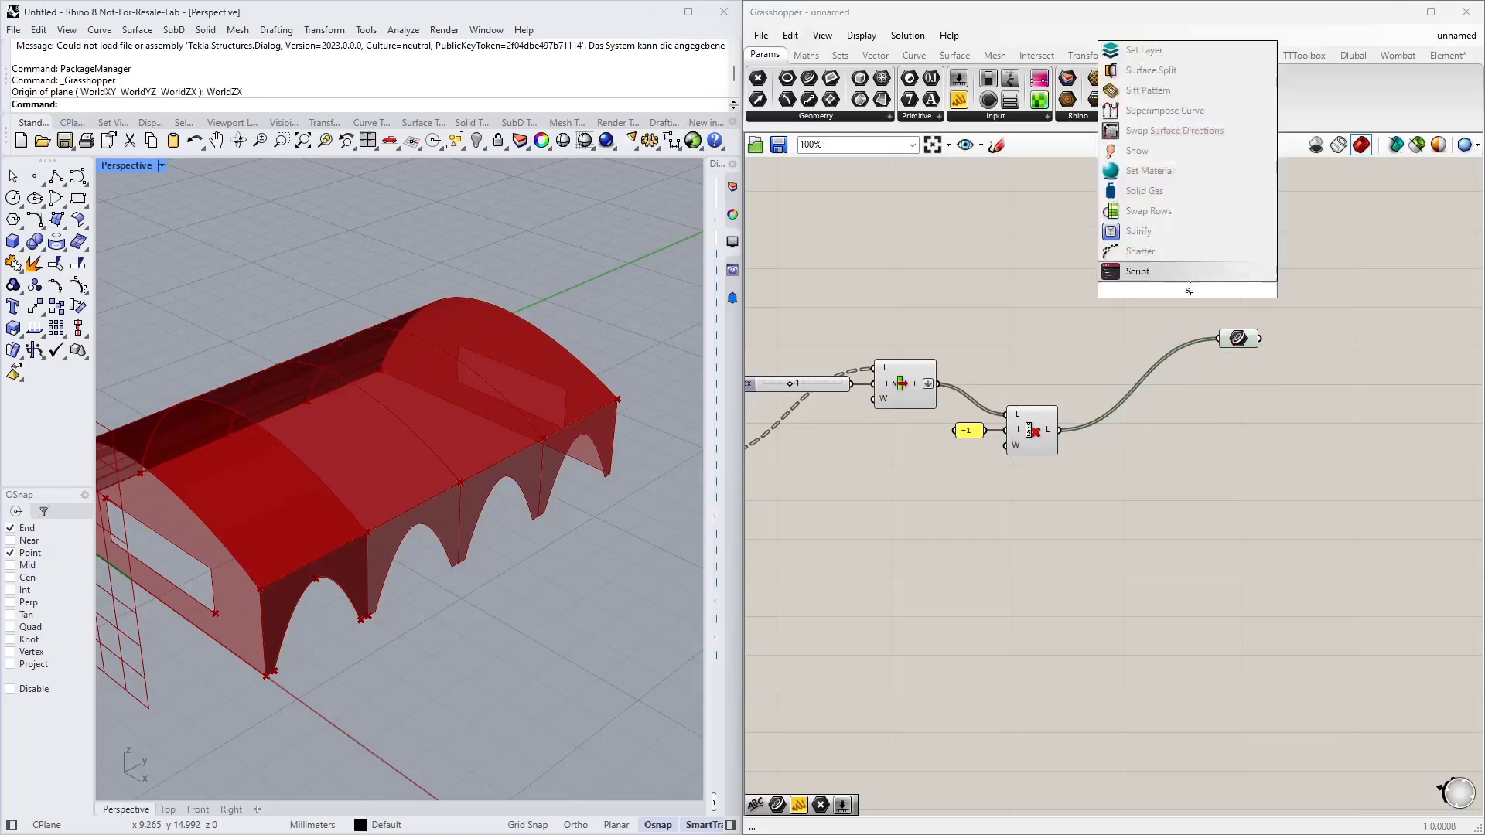
{"action": "type", "text": "crib"}
{"action": "left_click", "coordinate": [1199, 277]}
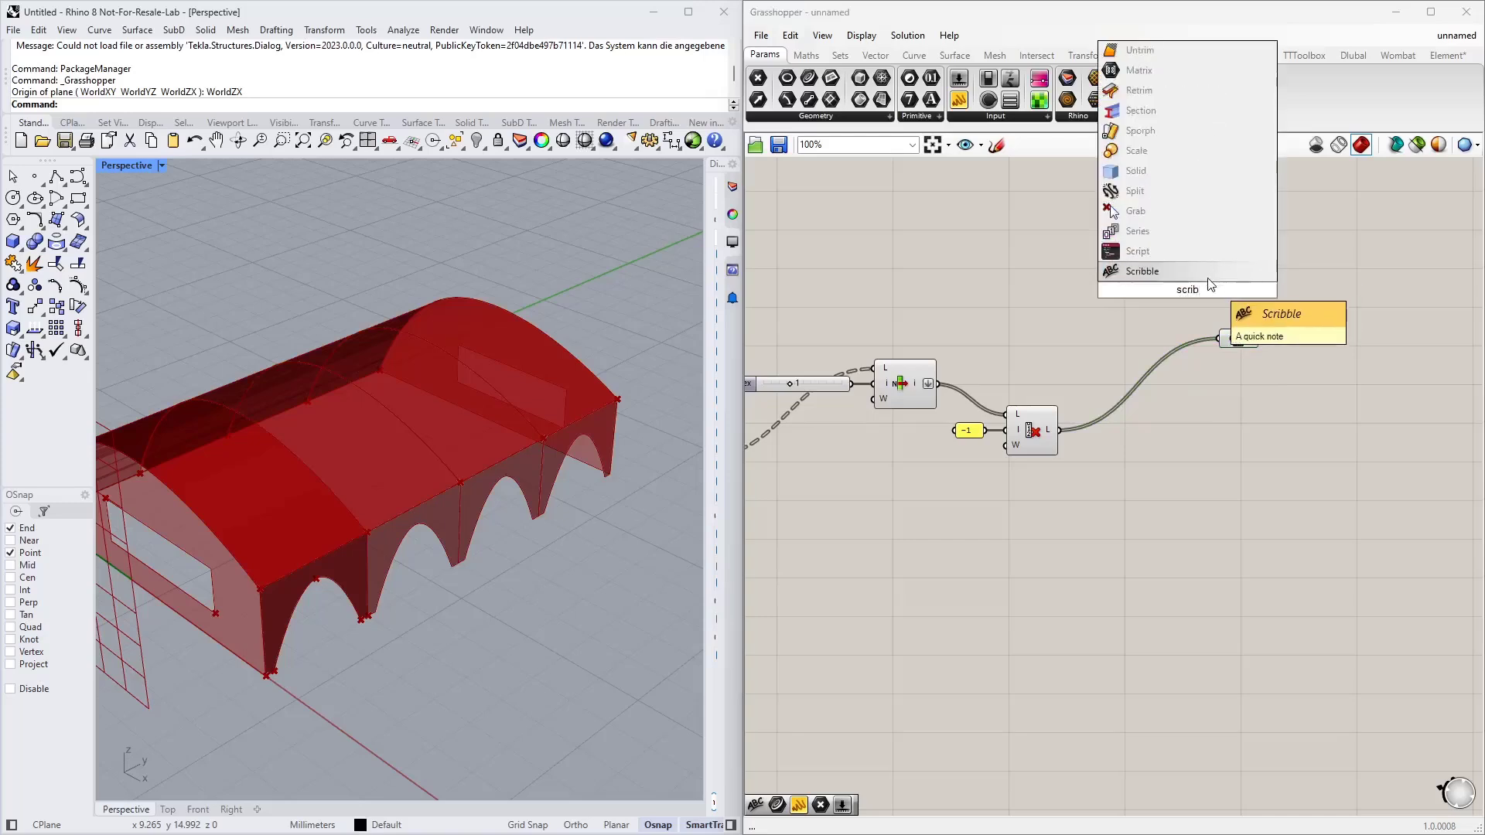
{"action": "double_click", "coordinate": [1203, 295]}
{"action": "type", "text": "K"}
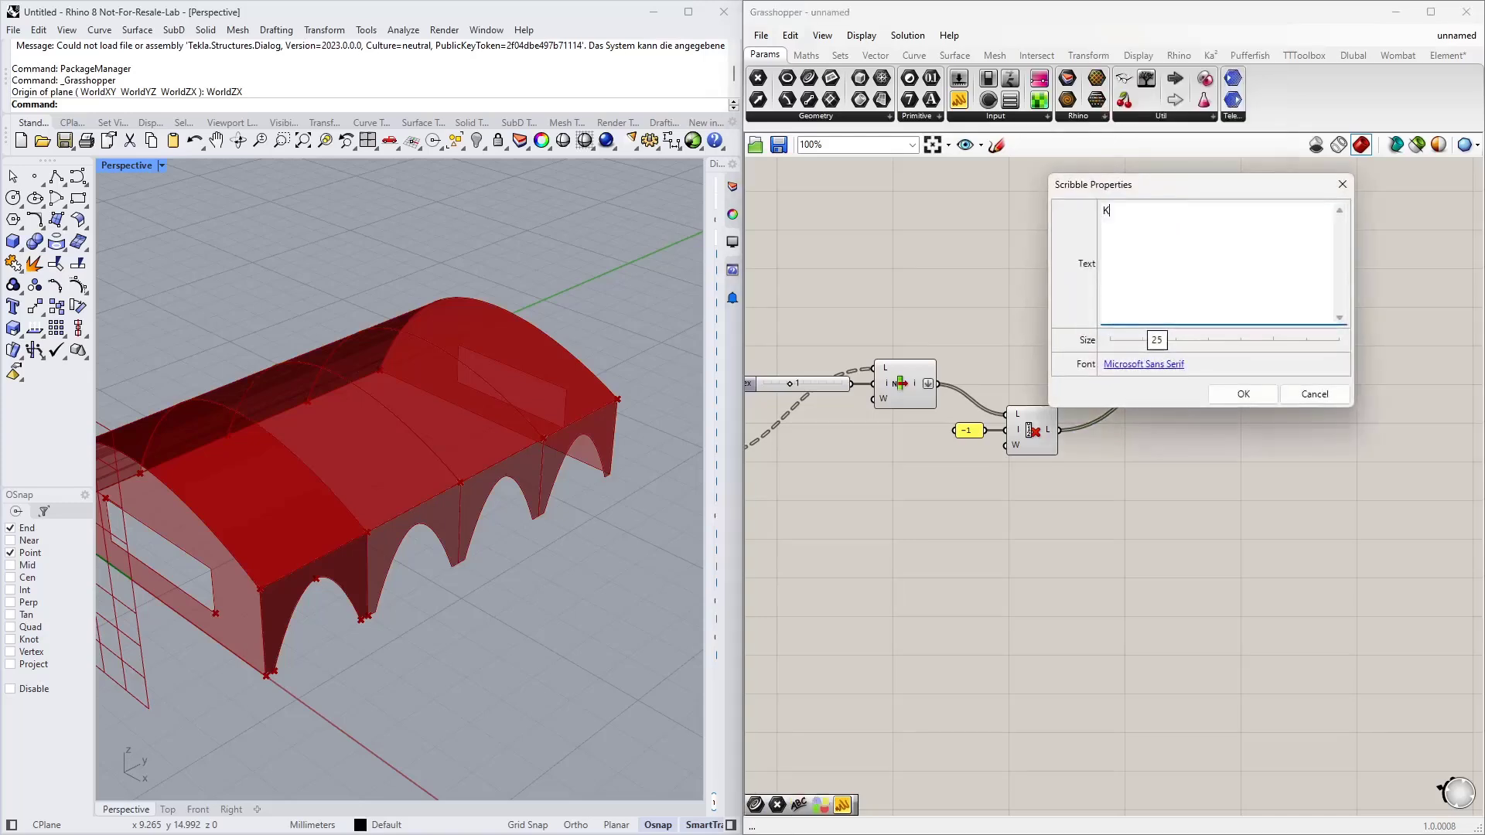
{"action": "type", "text": "urves forBeams"}
{"action": "left_click", "coordinate": [1234, 394]}
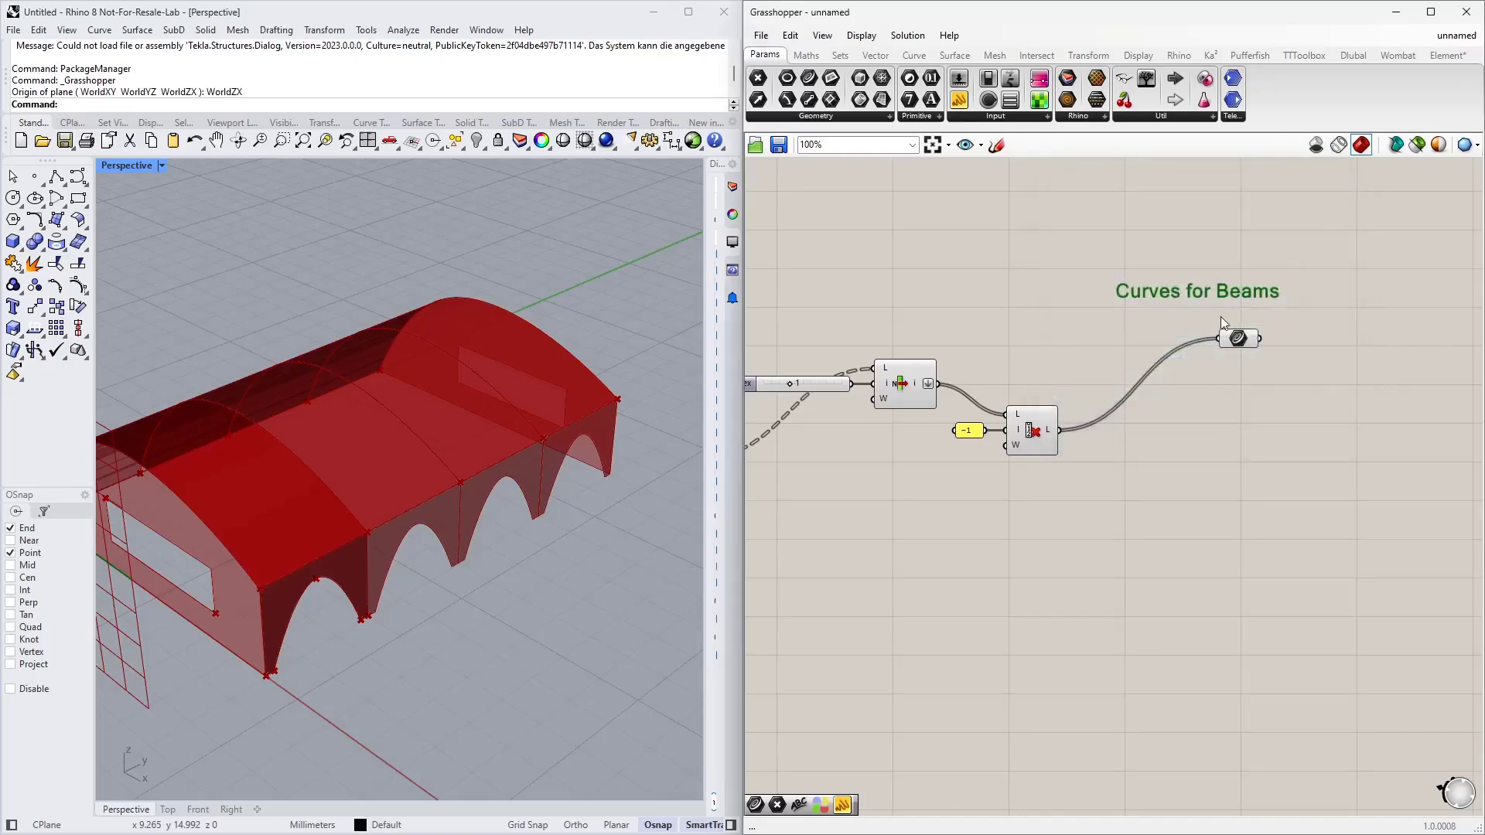
Center the "Curves for Beams" label over the Curve parameter and group the two together
{"action": "left_click_drag", "start_coordinate": [1254, 286], "coordinate": [1248, 297]}
{"action": "left_click_drag", "start_coordinate": [1271, 406], "coordinate": [1176, 286]}
{"action": "right_click", "coordinate": [1175, 285]}
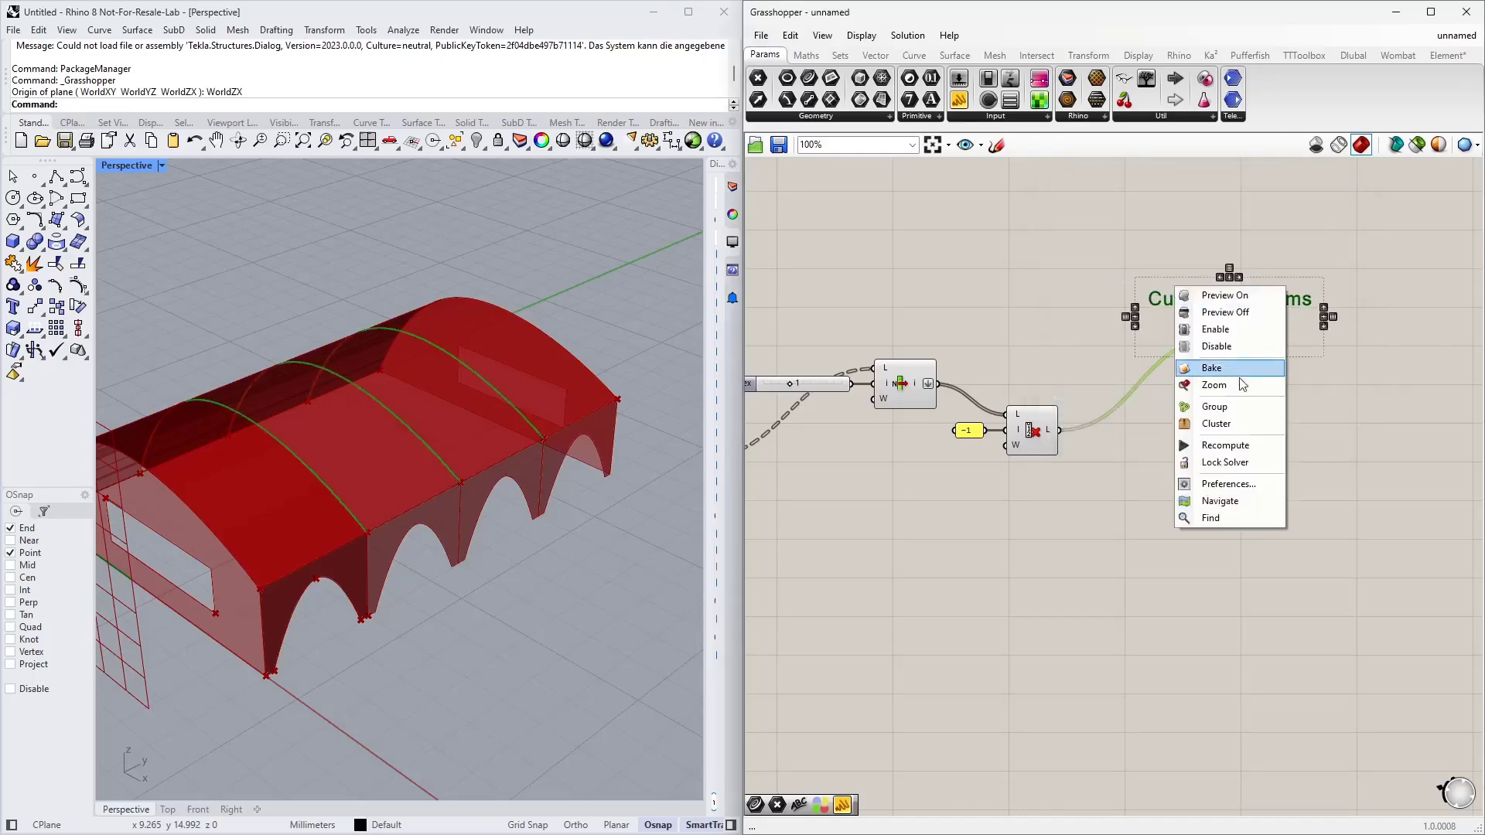
{"action": "left_click", "coordinate": [1233, 409]}
Duplicate the Index slider and List Item below the originals, keeping the copy connected to Deconstruct Brep's edges output
{"action": "scroll", "coordinate": [1187, 534], "scroll_direction": "down", "scroll_amount": 3}
{"action": "right_click_drag", "start_coordinate": [914, 587], "coordinate": [1105, 425]}
{"action": "right_click_drag", "start_coordinate": [325, 540], "coordinate": [378, 524]}
{"action": "scroll", "coordinate": [1151, 466], "scroll_direction": "down", "scroll_amount": 2}
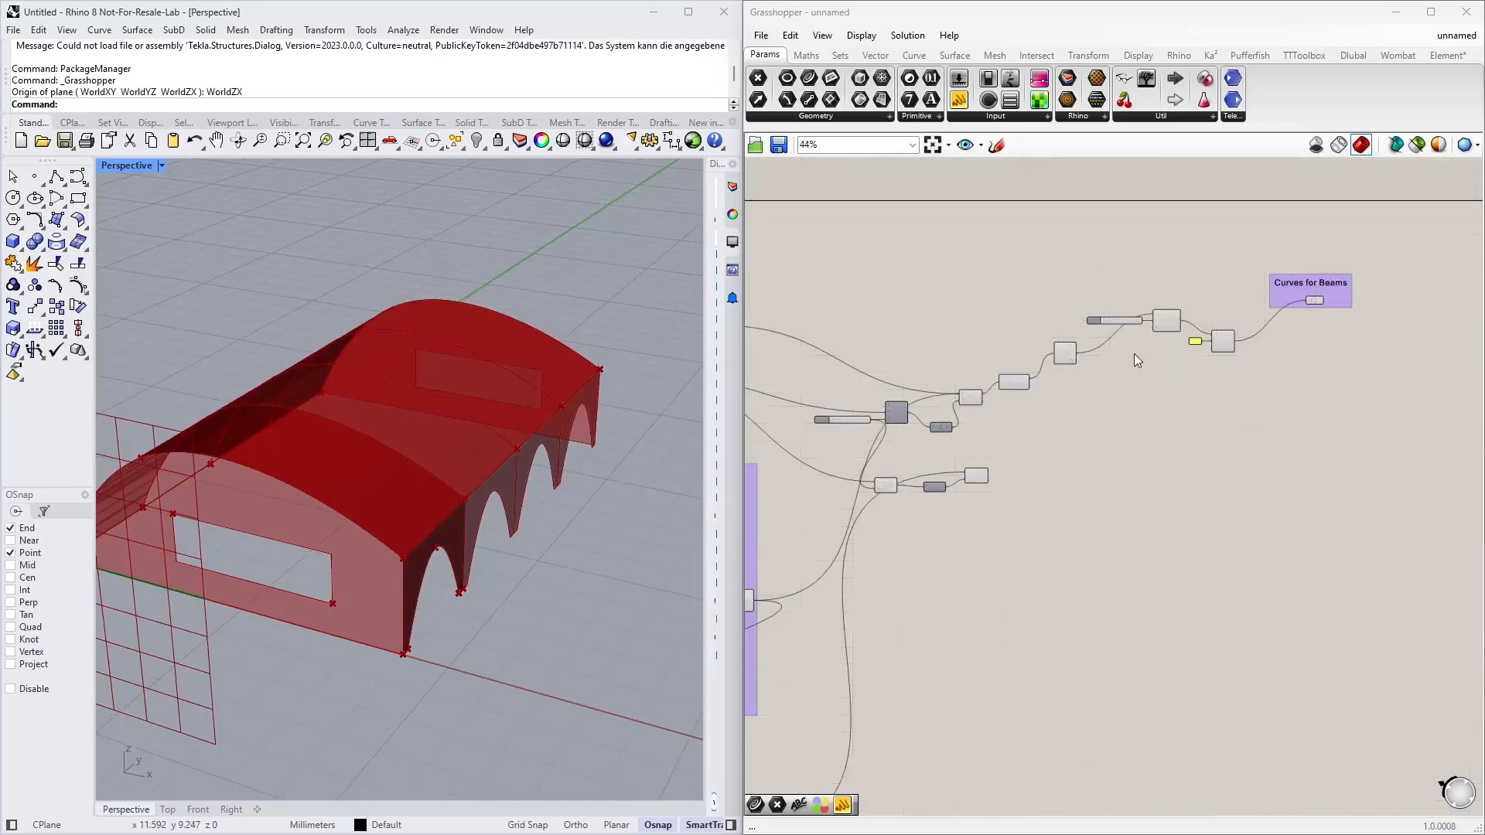
{"action": "scroll", "coordinate": [1090, 355], "scroll_direction": "up", "scroll_amount": 4}
{"action": "scroll", "coordinate": [1246, 309], "scroll_direction": "up", "scroll_amount": 1}
{"action": "left_click_drag", "start_coordinate": [1228, 351], "coordinate": [1107, 258]}
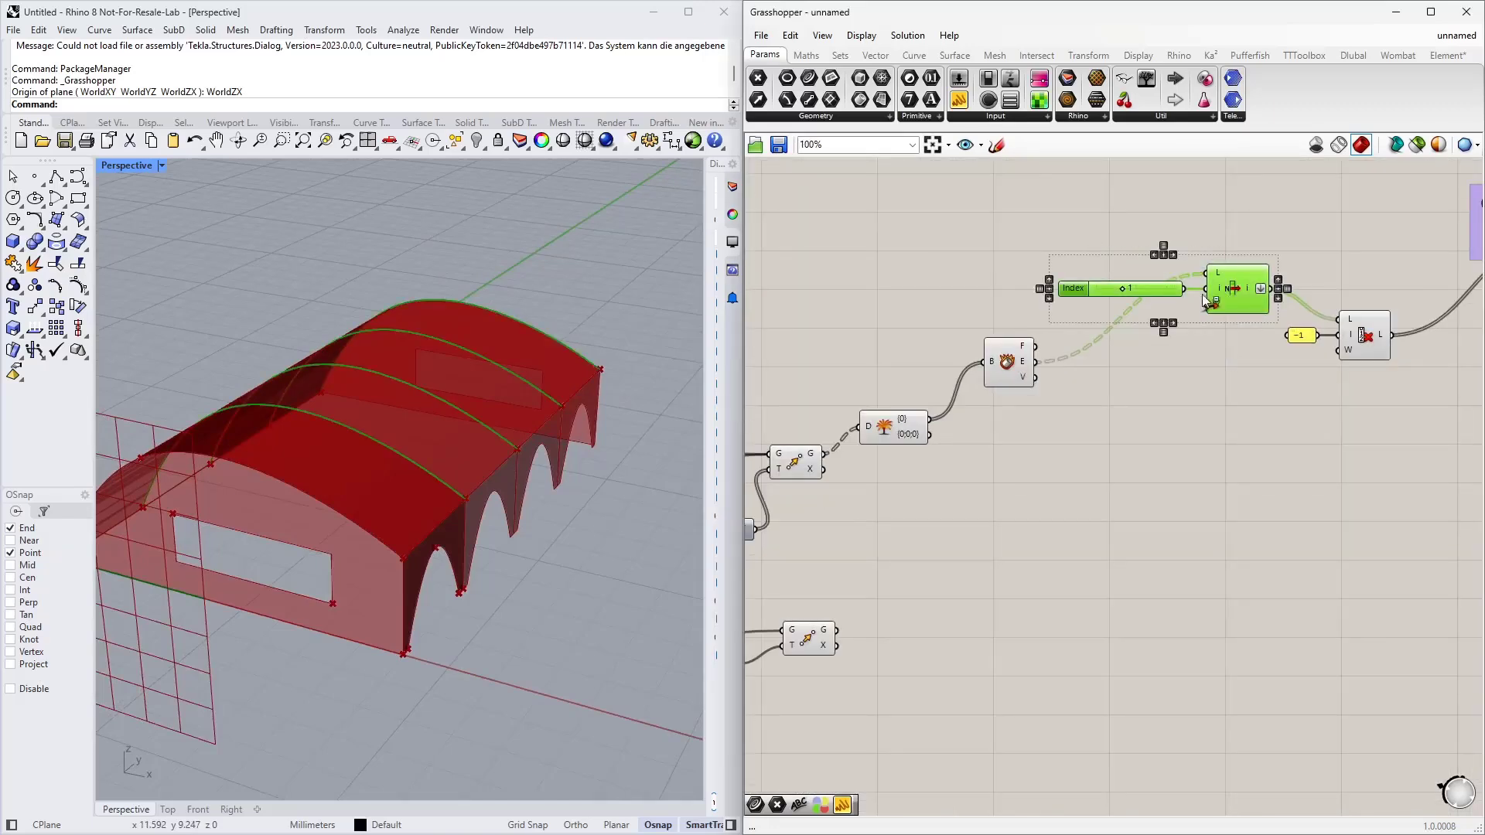
{"action": "left_click_drag", "start_coordinate": [1235, 290], "coordinate": [1220, 480], "text": "alt"}
{"action": "left_click", "coordinate": [1098, 552]}
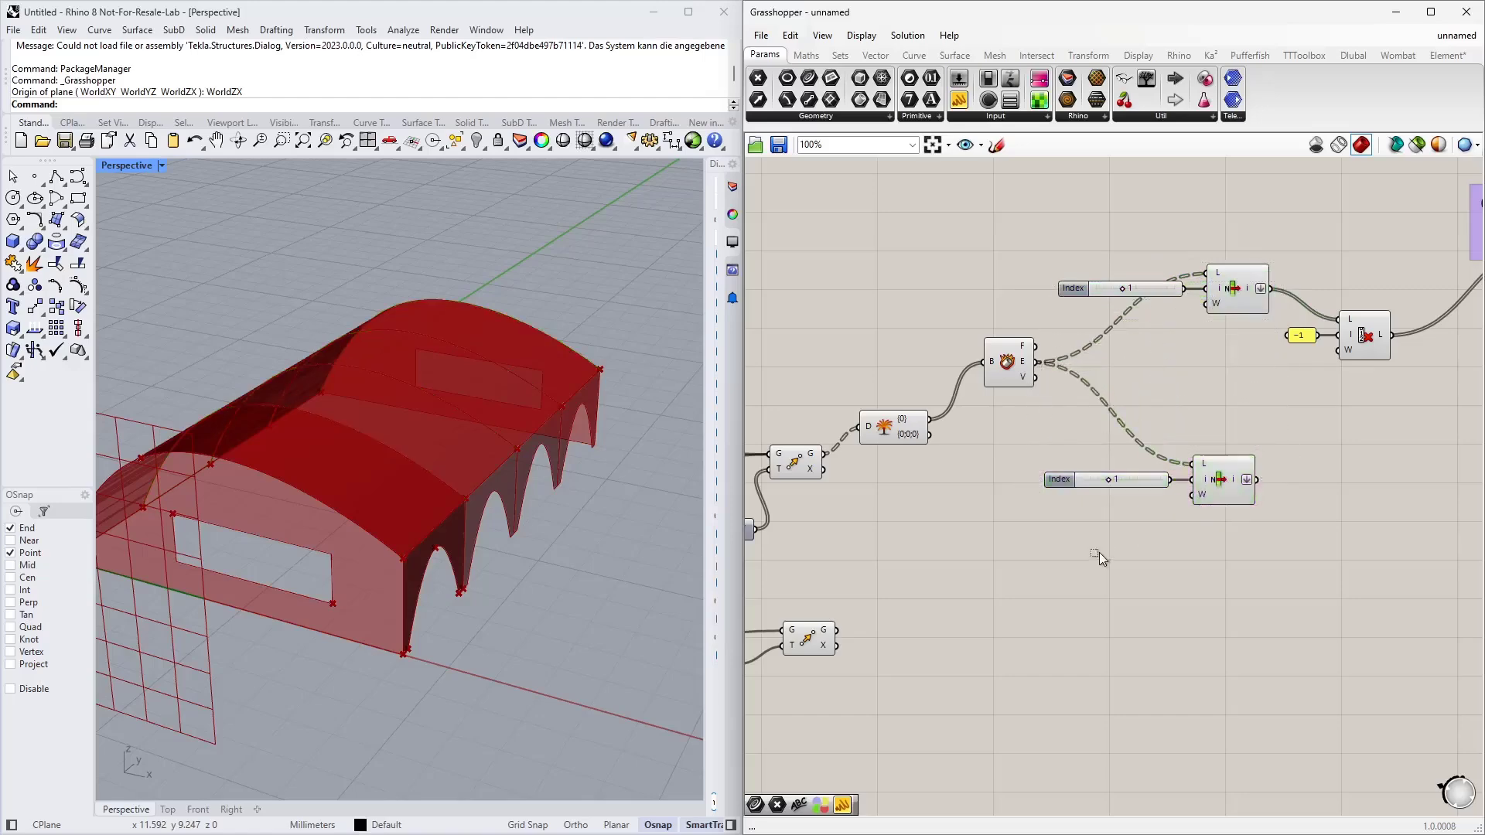
Set the duplicated Index slider to 0 and check the selected roof edges in the Rhino viewport
{"action": "left_click", "coordinate": [1234, 483]}
{"action": "right_click_drag", "start_coordinate": [273, 490], "coordinate": [254, 559]}
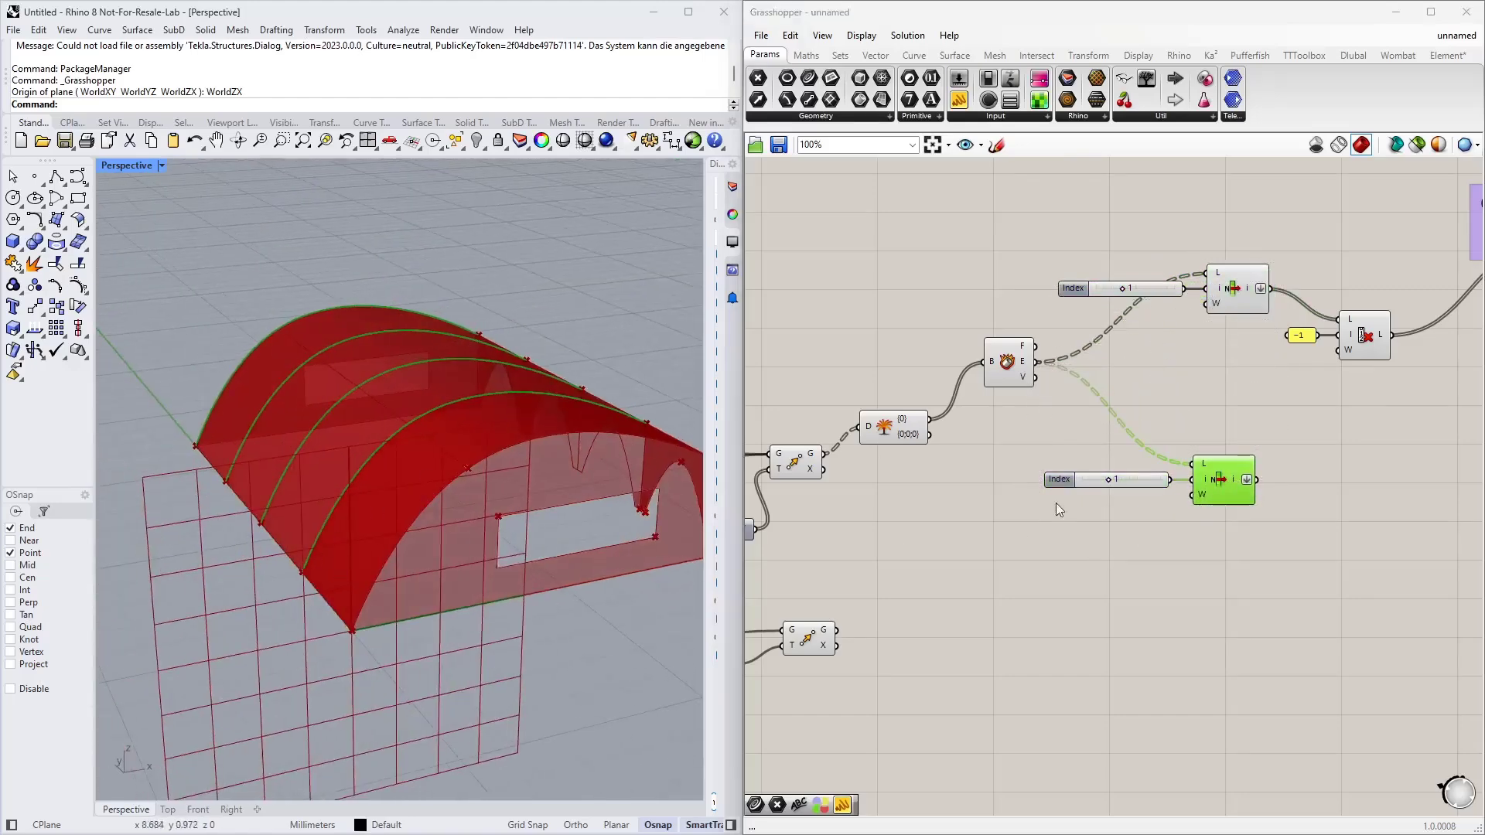
{"action": "scroll", "coordinate": [1102, 479], "scroll_direction": "up", "scroll_amount": 2}
{"action": "left_click_drag", "start_coordinate": [1117, 484], "coordinate": [1088, 486]}
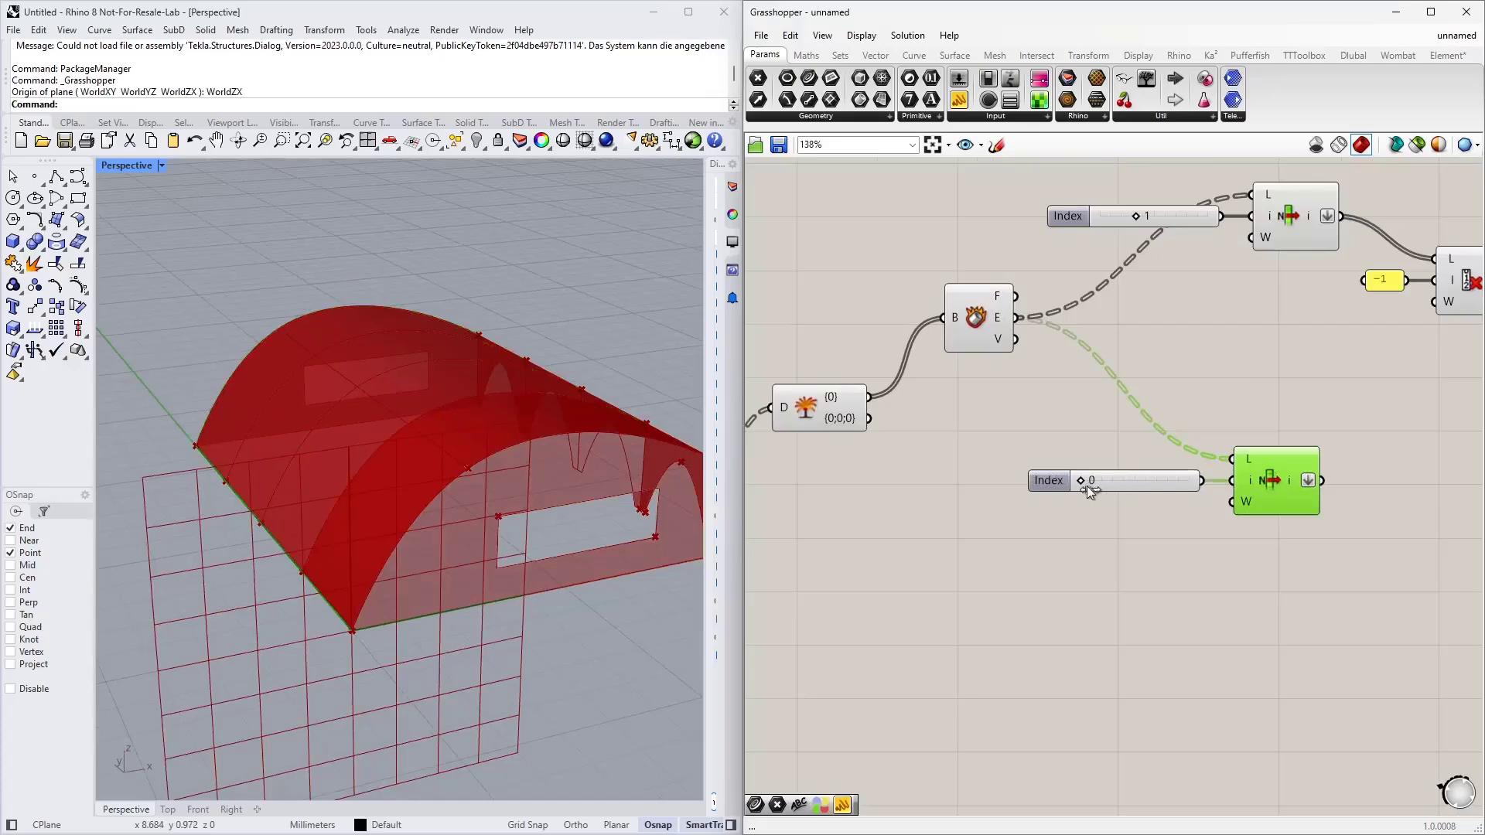
{"action": "scroll", "coordinate": [1066, 498], "scroll_direction": "down", "scroll_amount": 4}
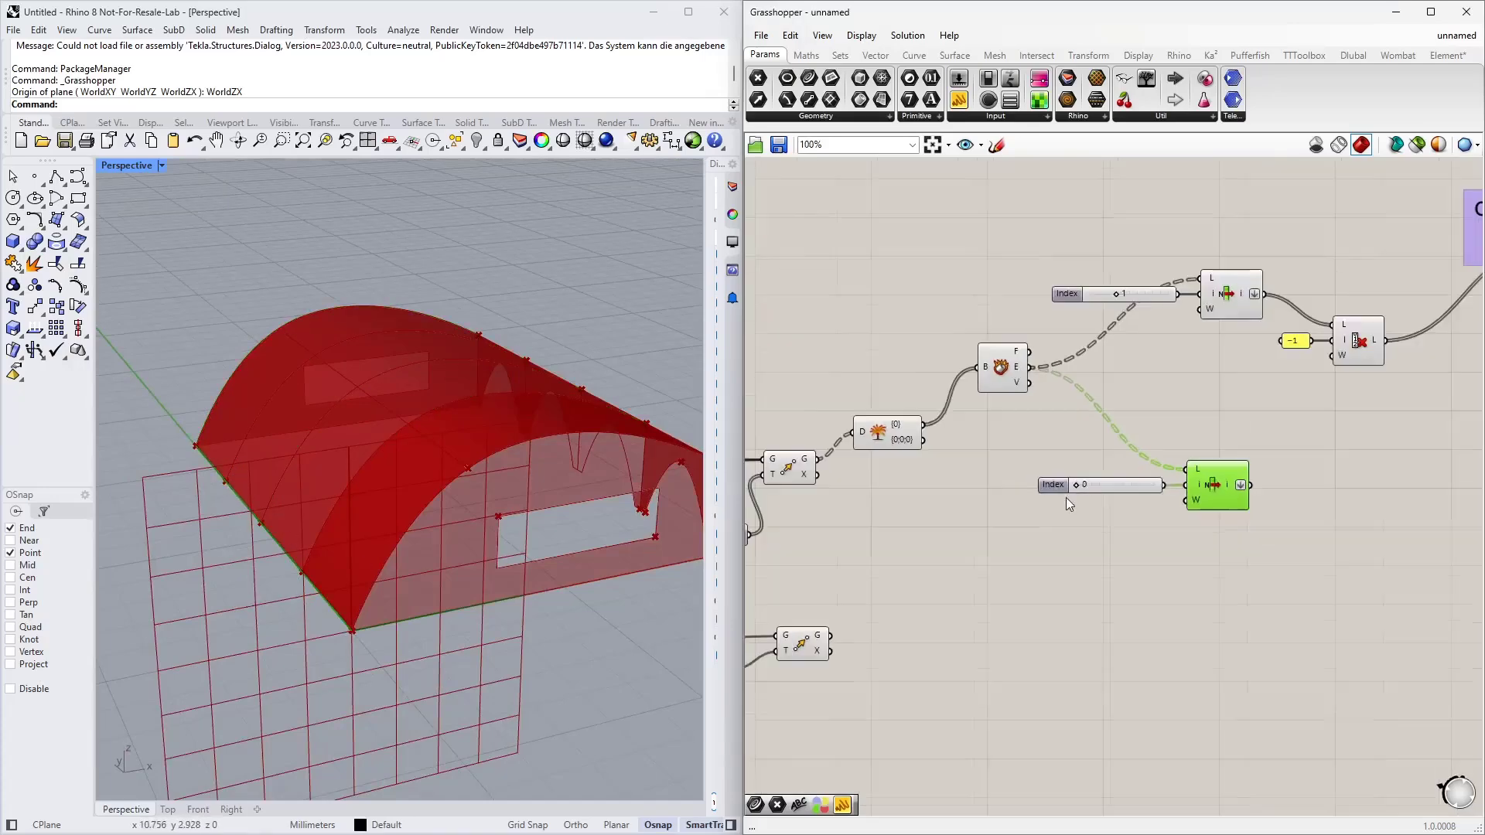
{"action": "right_click_drag", "start_coordinate": [851, 444], "coordinate": [940, 413]}
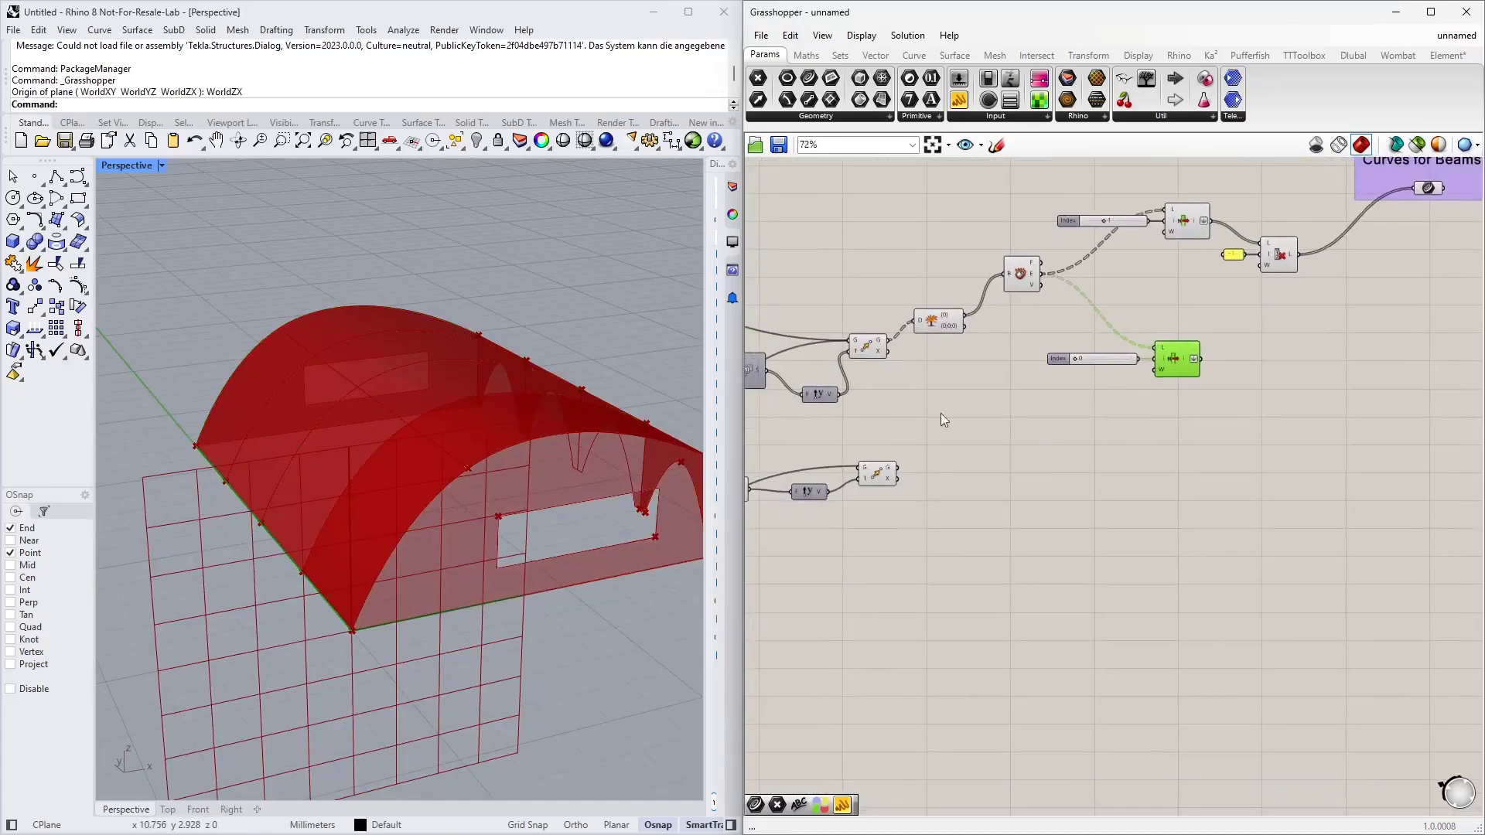
{"action": "right_click_drag", "start_coordinate": [545, 576], "coordinate": [389, 563]}
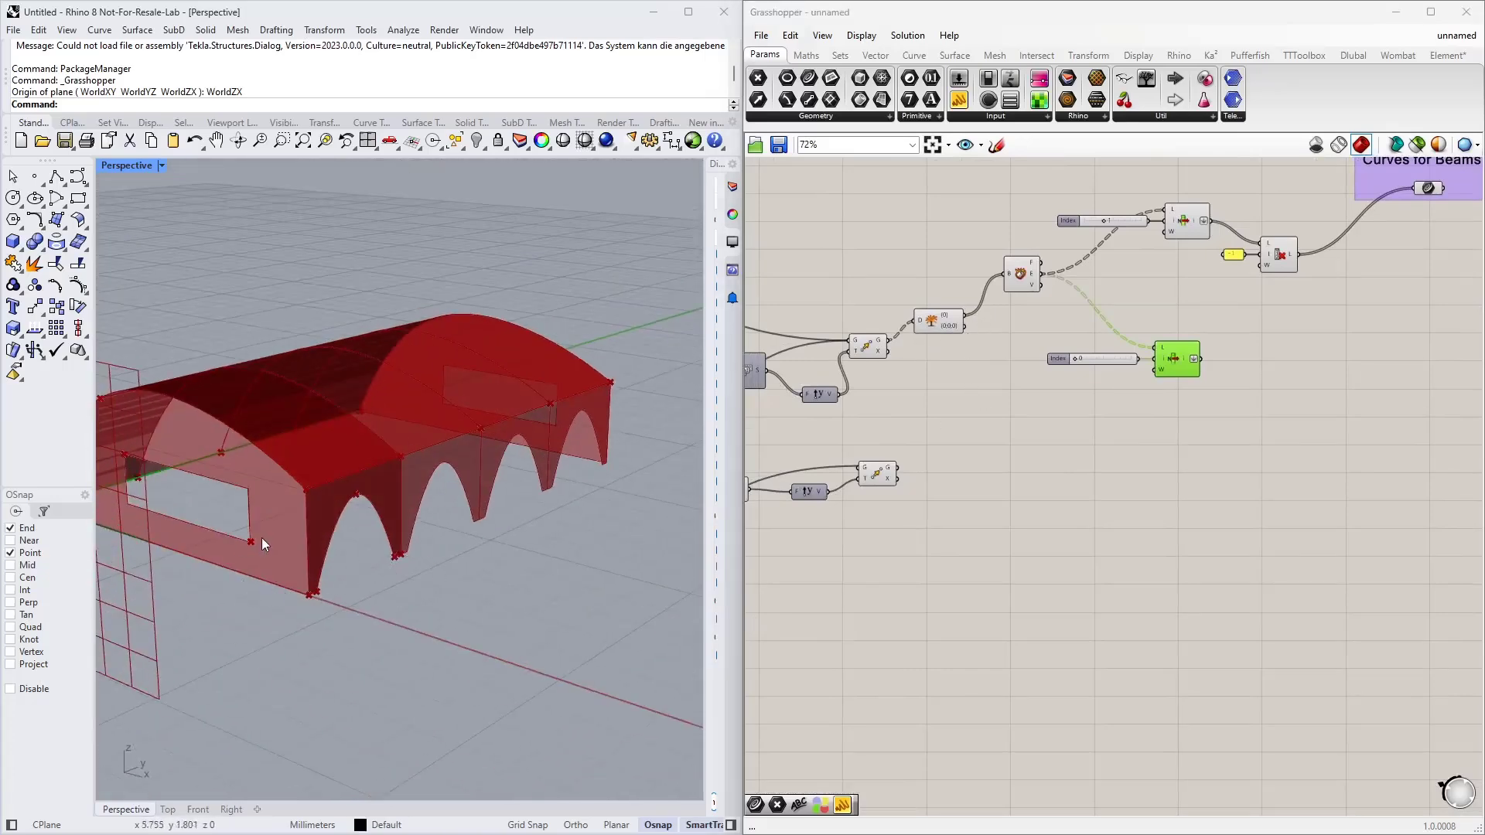
Copy Deconstruct Brep together with the lower Index slider and List Item, and place the copies below the originals
{"action": "scroll", "coordinate": [982, 339], "scroll_direction": "up", "scroll_amount": 2}
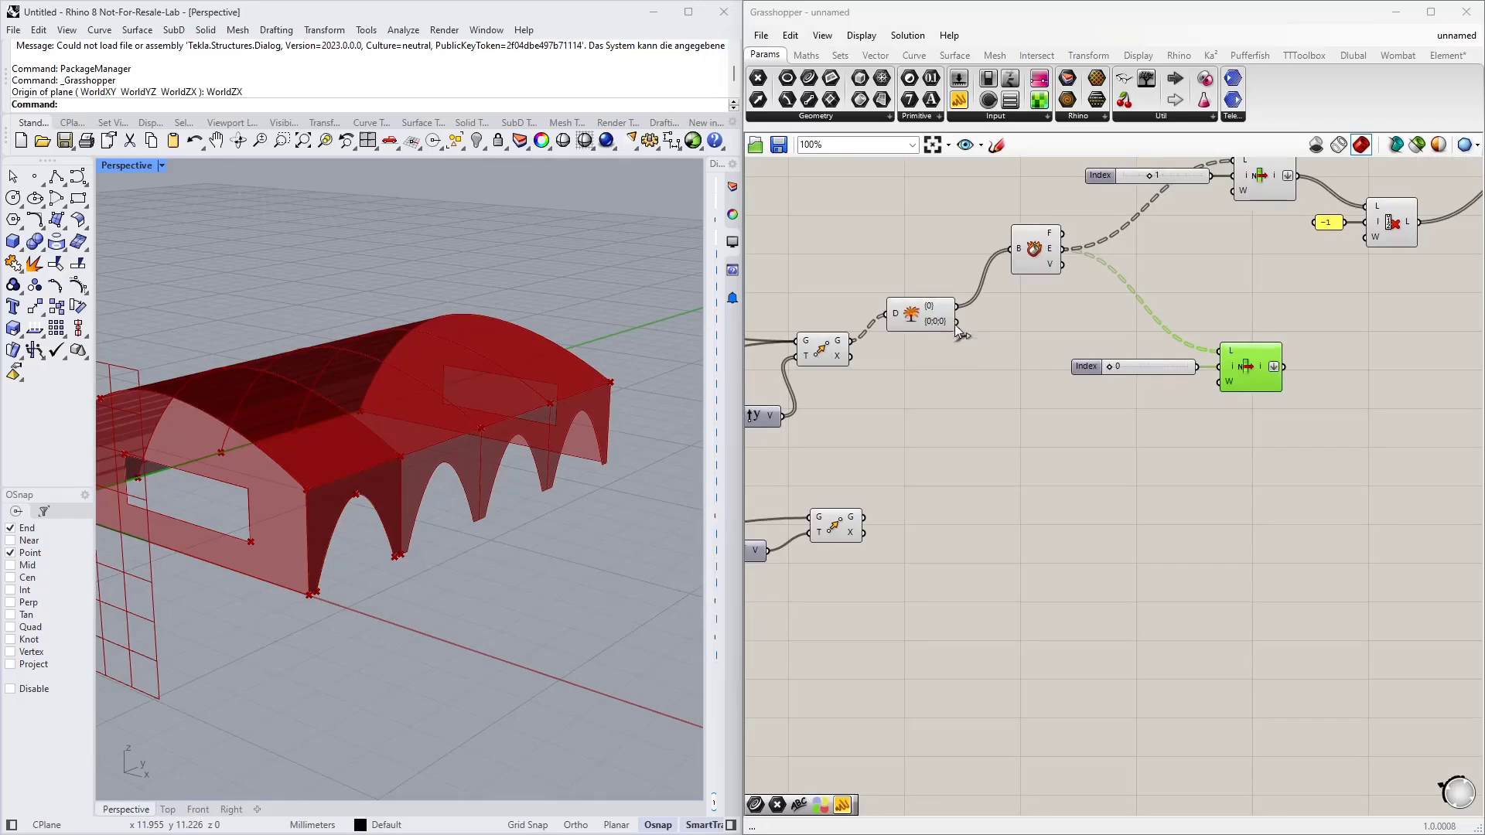
{"action": "left_click", "coordinate": [1034, 253]}
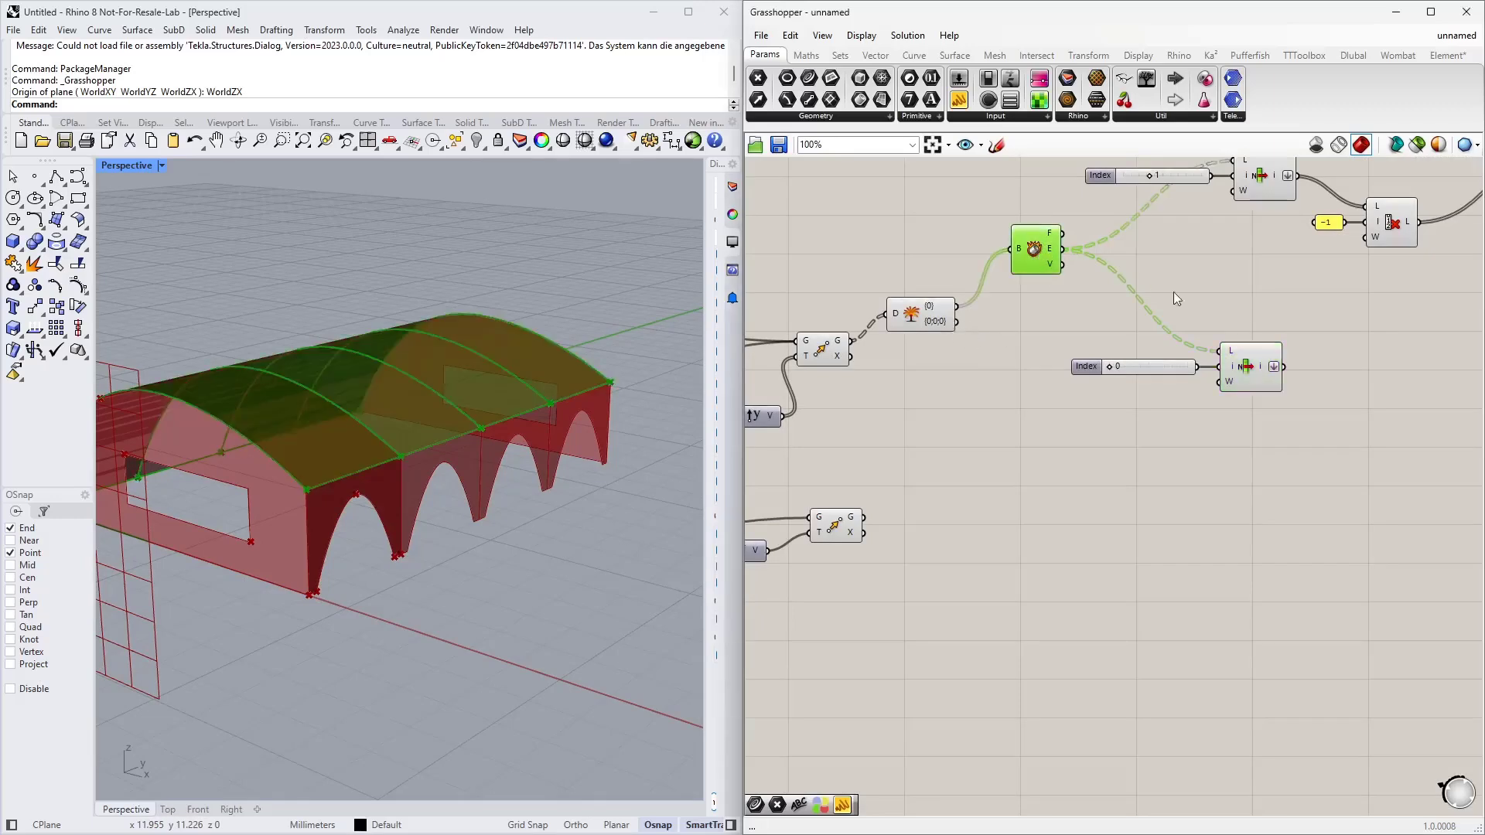
{"action": "left_click_drag", "start_coordinate": [1267, 445], "coordinate": [1002, 253]}
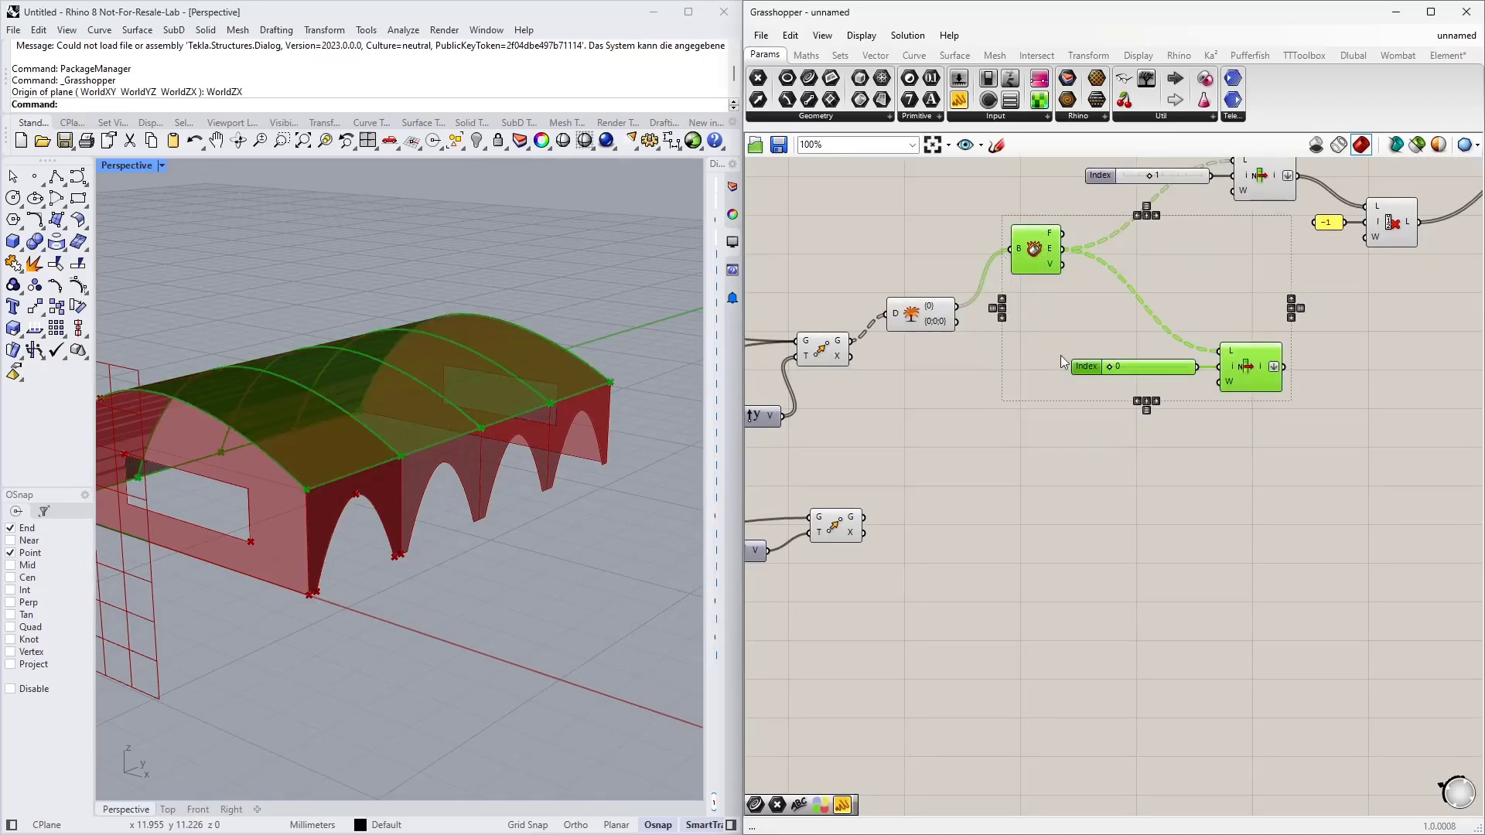
{"action": "key", "text": "ctrl+c"}
{"action": "key", "text": "ctrl+v"}
{"action": "left_click_drag", "start_coordinate": [1139, 357], "coordinate": [1131, 539]}
{"action": "left_click", "coordinate": [950, 346]}
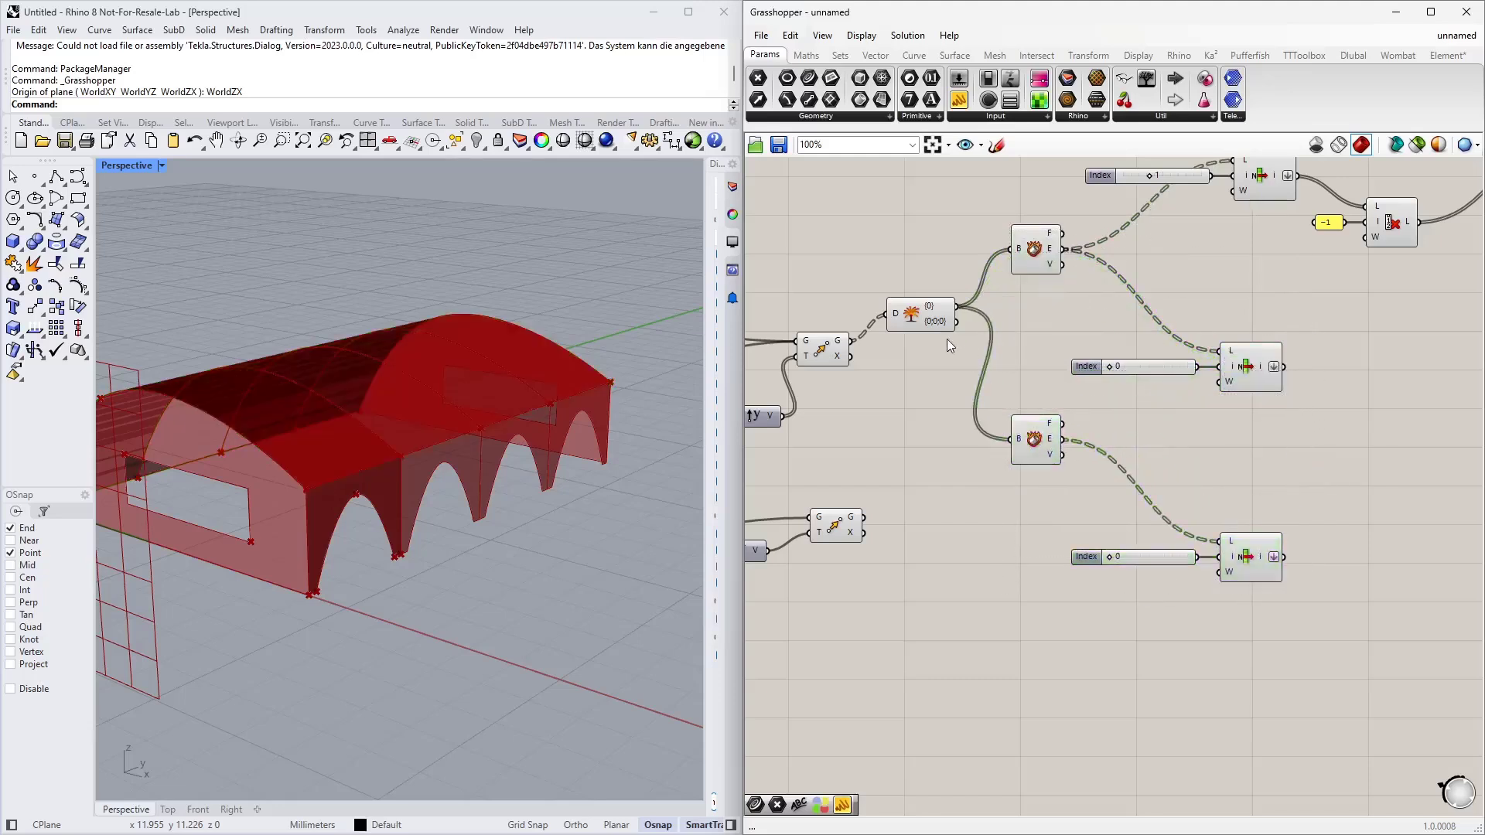
Check in the Rhino viewport which arcade wall edges the lowest List Item picks at index 0
{"action": "left_click", "coordinate": [1034, 438]}
{"action": "right_click_drag", "start_coordinate": [1059, 611], "coordinate": [1011, 500]}
{"action": "left_click", "coordinate": [1020, 499]}
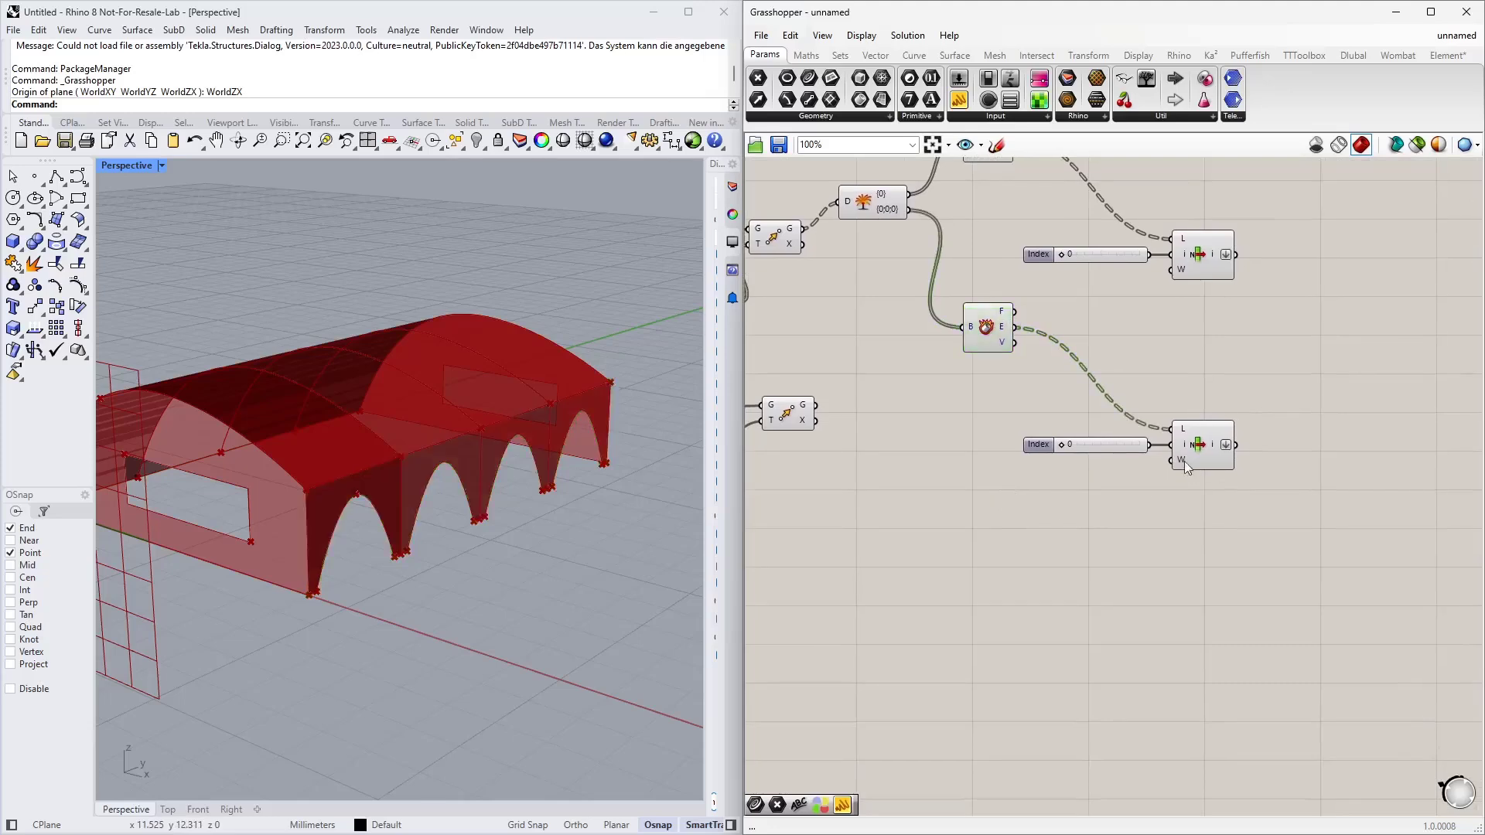
{"action": "scroll", "coordinate": [1128, 467], "scroll_direction": "up", "scroll_amount": 4}
{"action": "right_click_drag", "start_coordinate": [1138, 466], "coordinate": [1094, 453]}
{"action": "left_click", "coordinate": [1215, 418]}
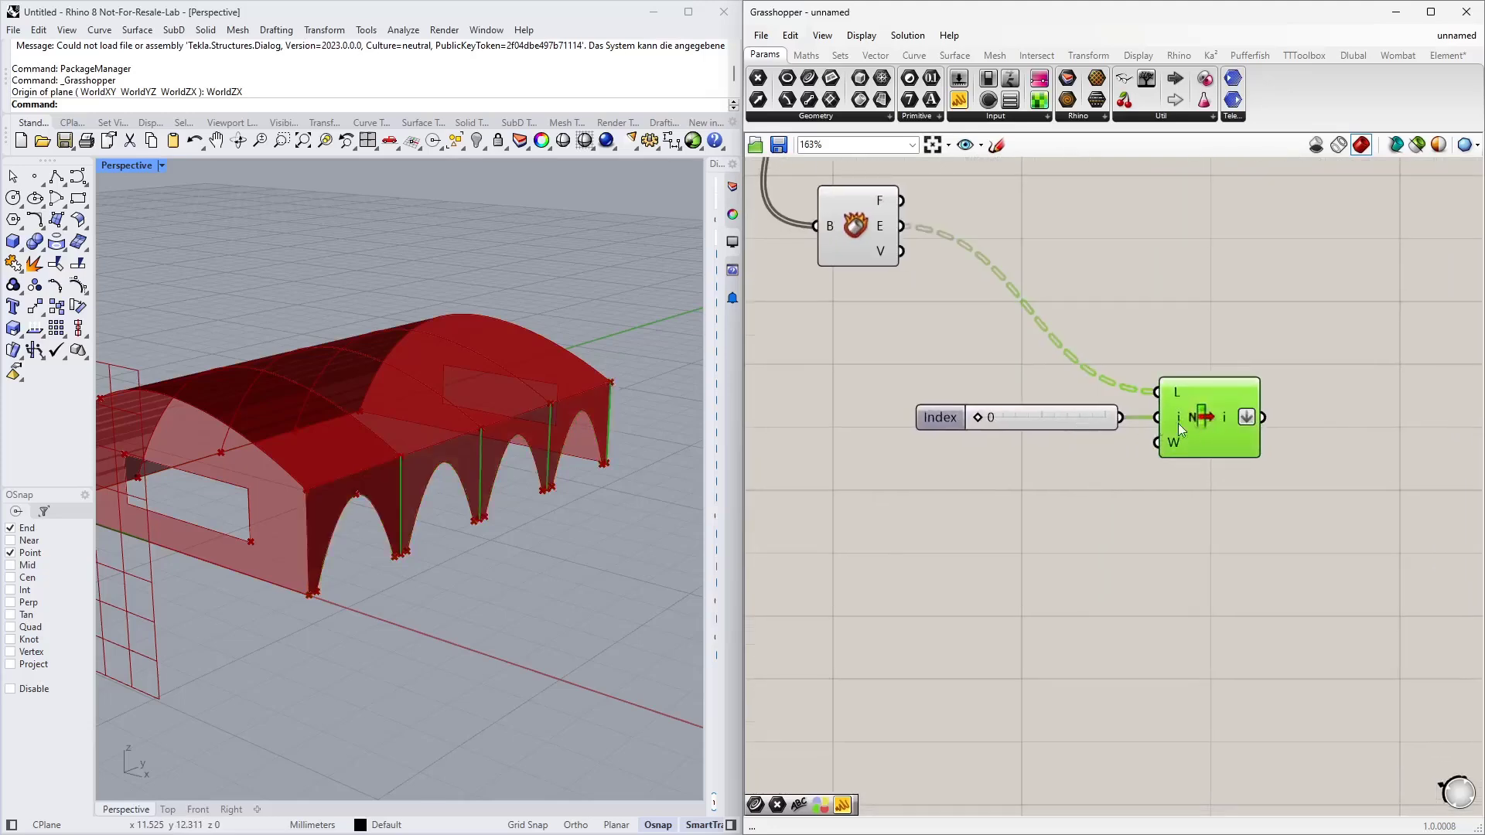
{"action": "scroll", "coordinate": [384, 543], "scroll_direction": "up", "scroll_amount": 4}
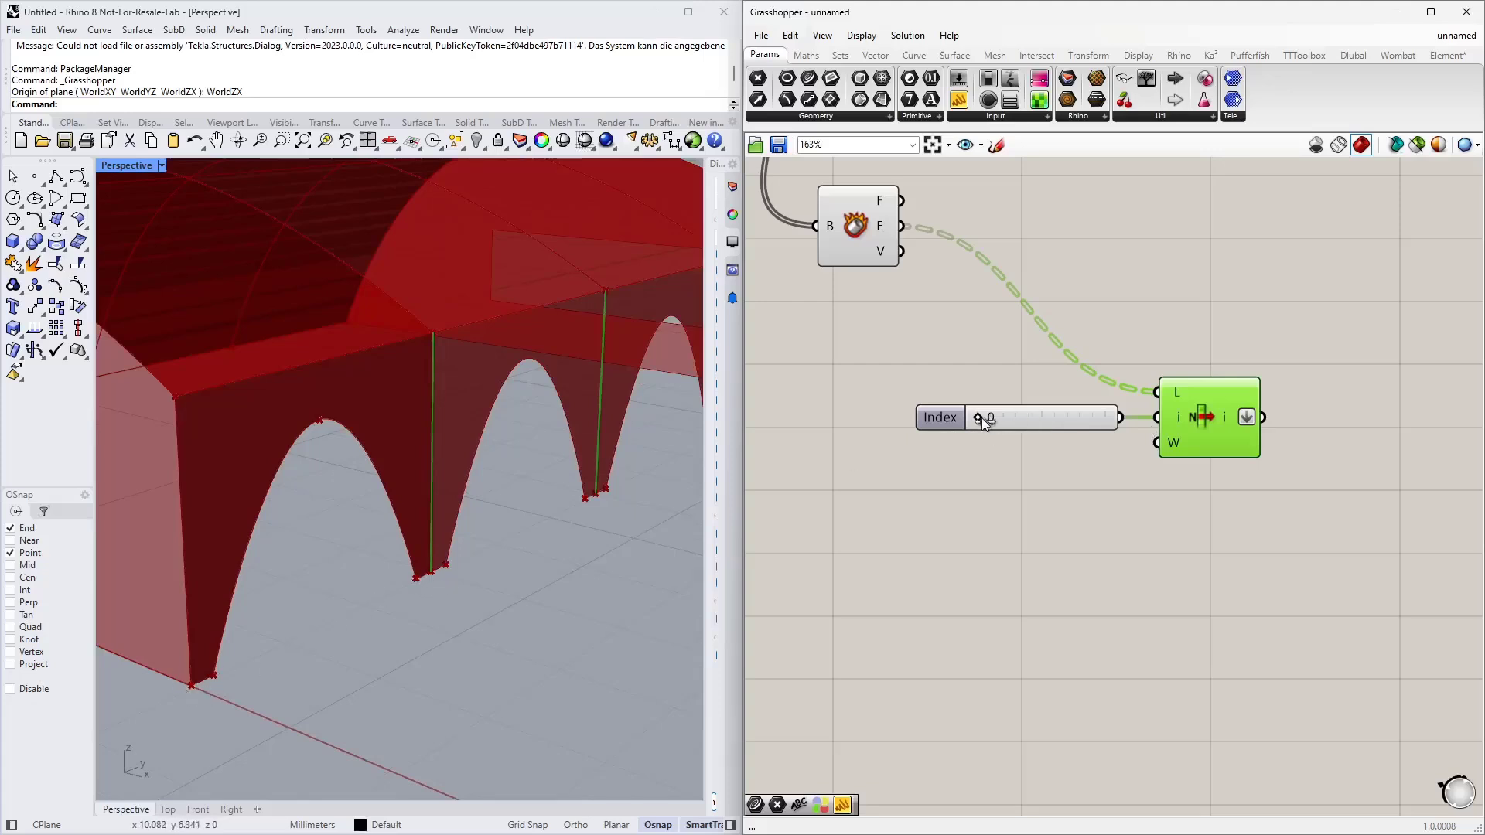
Try Index 1 and higher on the lowest slider and inspect the picked edges at the column bases
{"action": "left_click_drag", "start_coordinate": [985, 418], "coordinate": [1020, 420]}
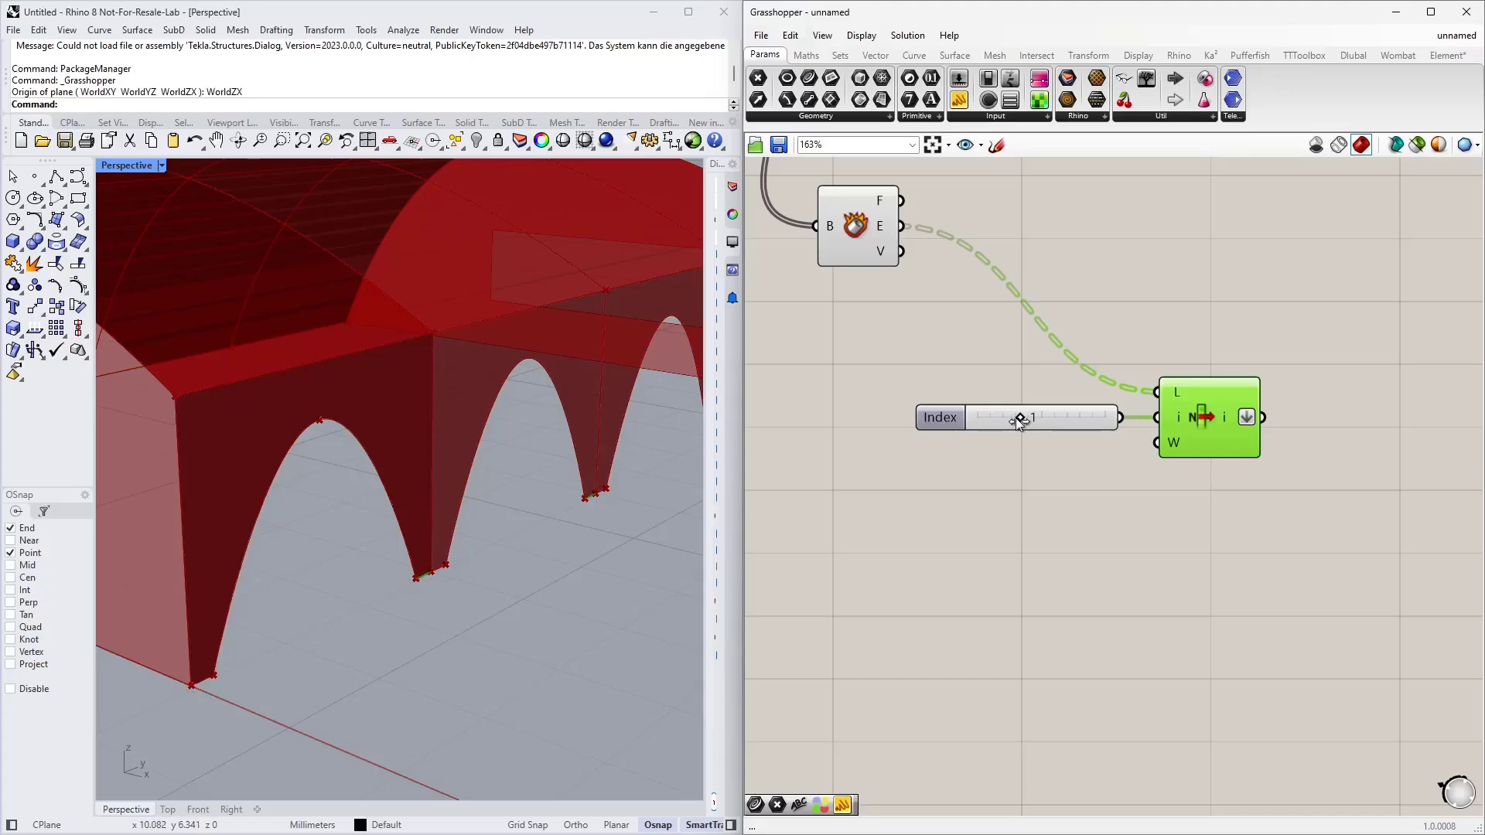
{"action": "scroll", "coordinate": [412, 582], "scroll_direction": "up", "scroll_amount": 5}
{"action": "scroll", "coordinate": [474, 523], "scroll_direction": "down", "scroll_amount": 2}
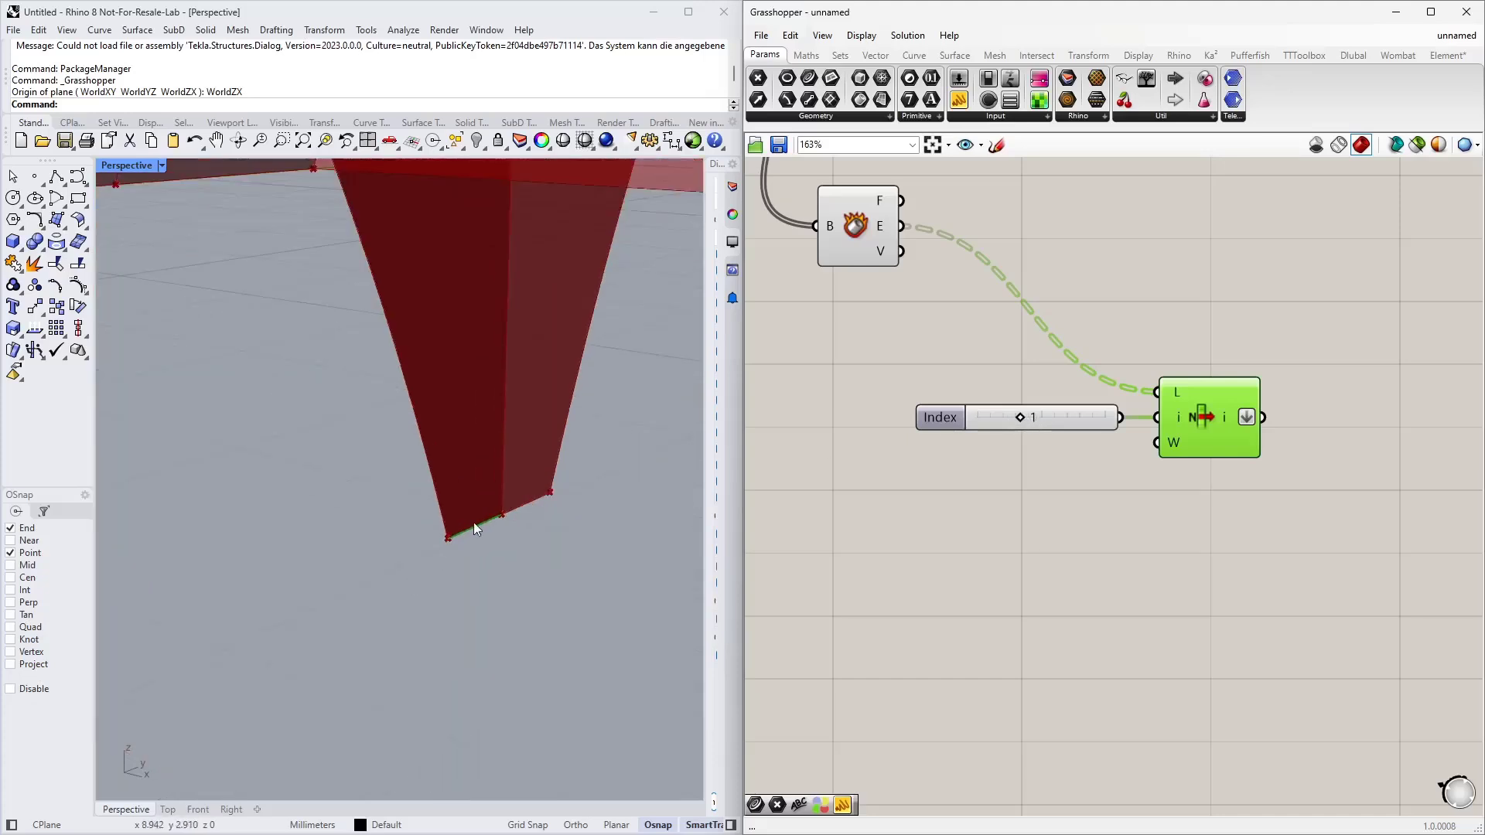
{"action": "scroll", "coordinate": [473, 522], "scroll_direction": "down", "scroll_amount": 2}
{"action": "scroll", "coordinate": [478, 534], "scroll_direction": "down", "scroll_amount": 3}
{"action": "mouse_move", "coordinate": [1022, 414]}
{"action": "left_mouse_down"}
{"action": "mouse_move", "coordinate": [1035, 414]}
{"action": "mouse_move", "coordinate": [999, 421]}
{"action": "mouse_move", "coordinate": [1079, 427]}
{"action": "mouse_move", "coordinate": [992, 427]}
{"action": "mouse_move", "coordinate": [1044, 411]}
{"action": "left_mouse_up"}
Delete the lowest Index slider and add a panel in its place containing 1 and 5 on separate lines
{"action": "key", "text": "Delete"}
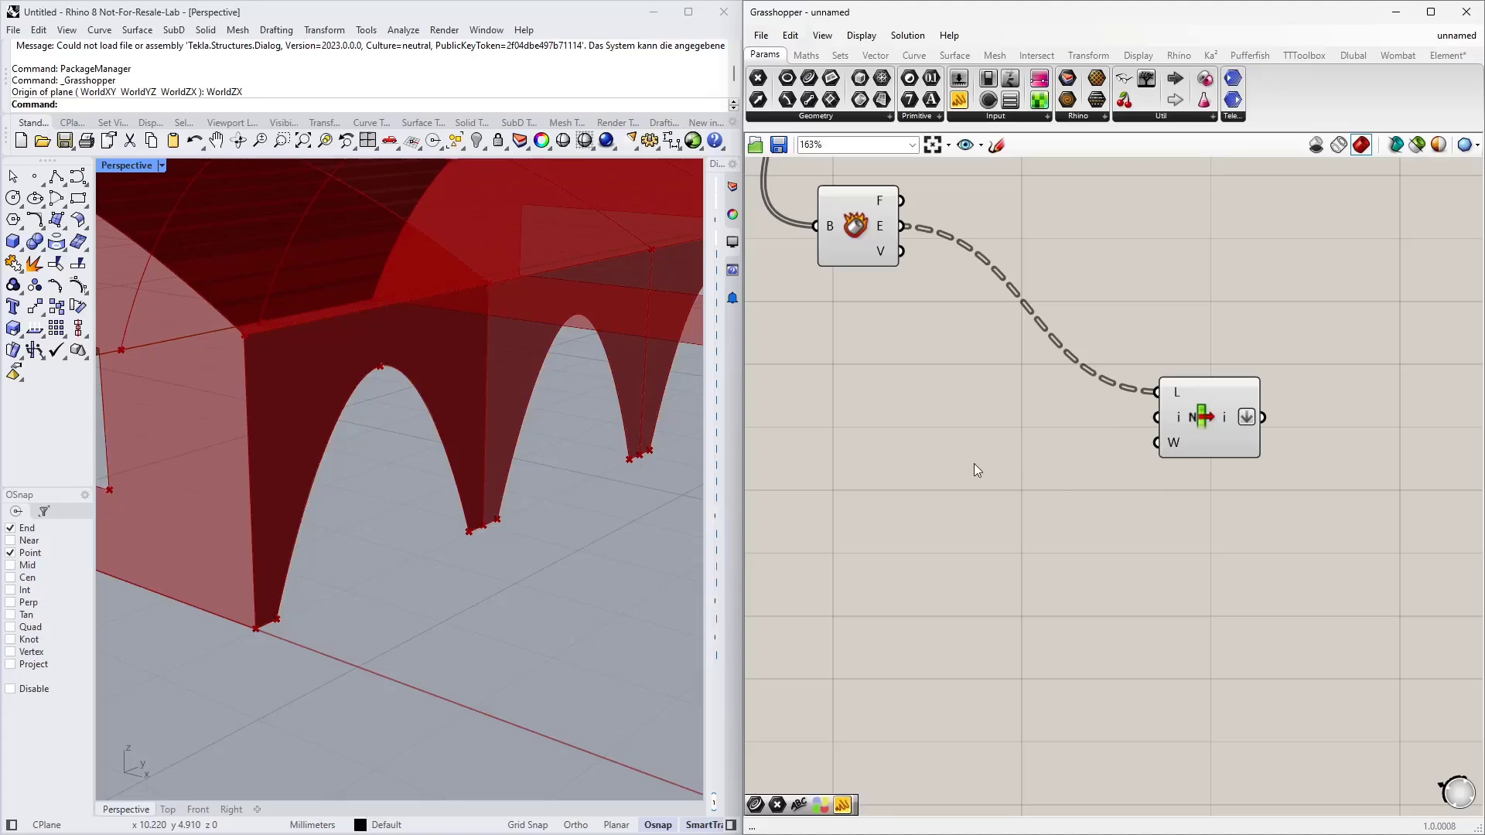
{"action": "double_click", "coordinate": [982, 464]}
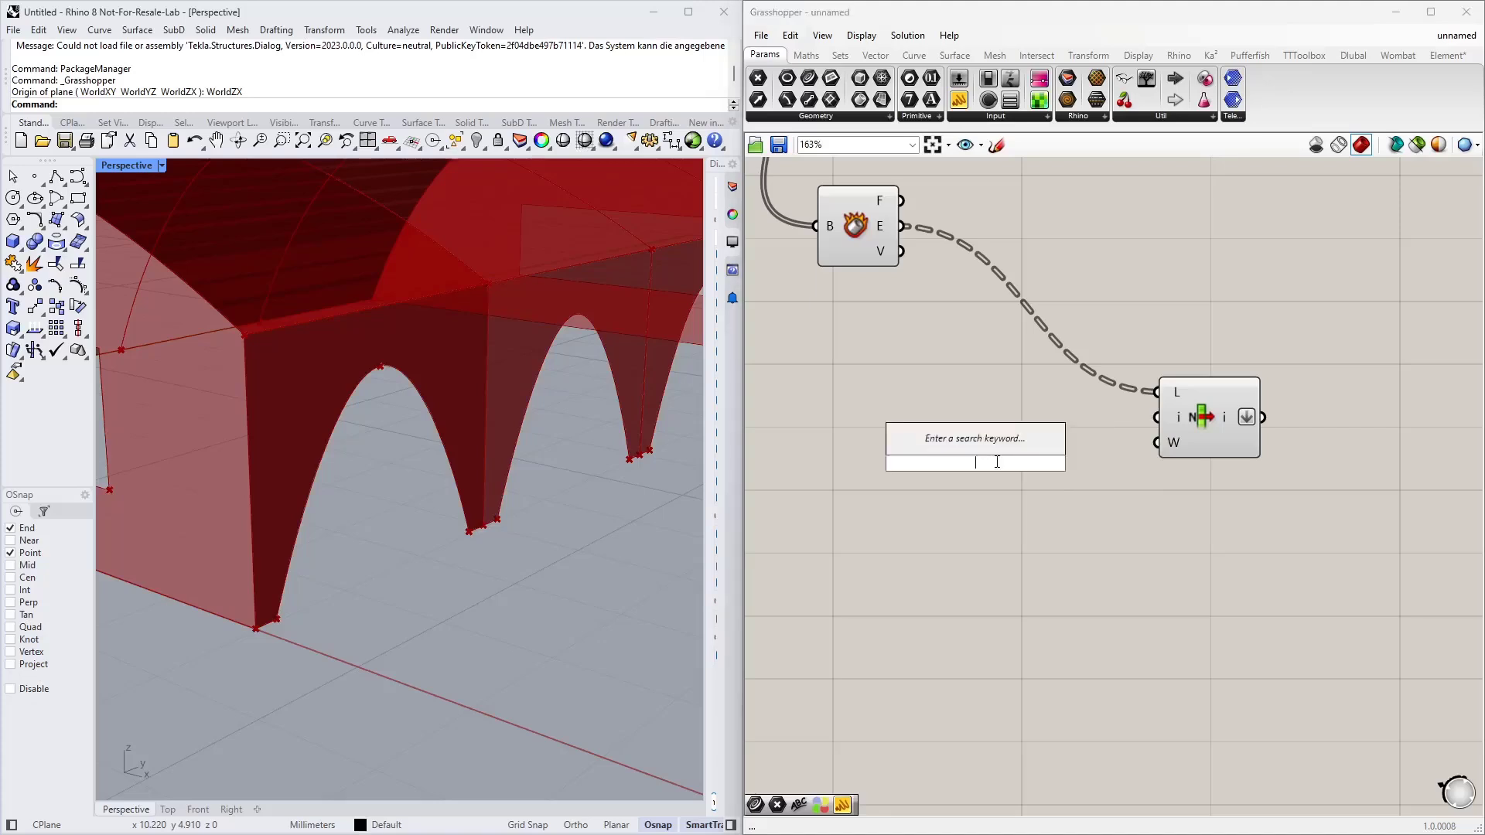
{"action": "type", "text": "panel"}
{"action": "key", "text": "Return"}
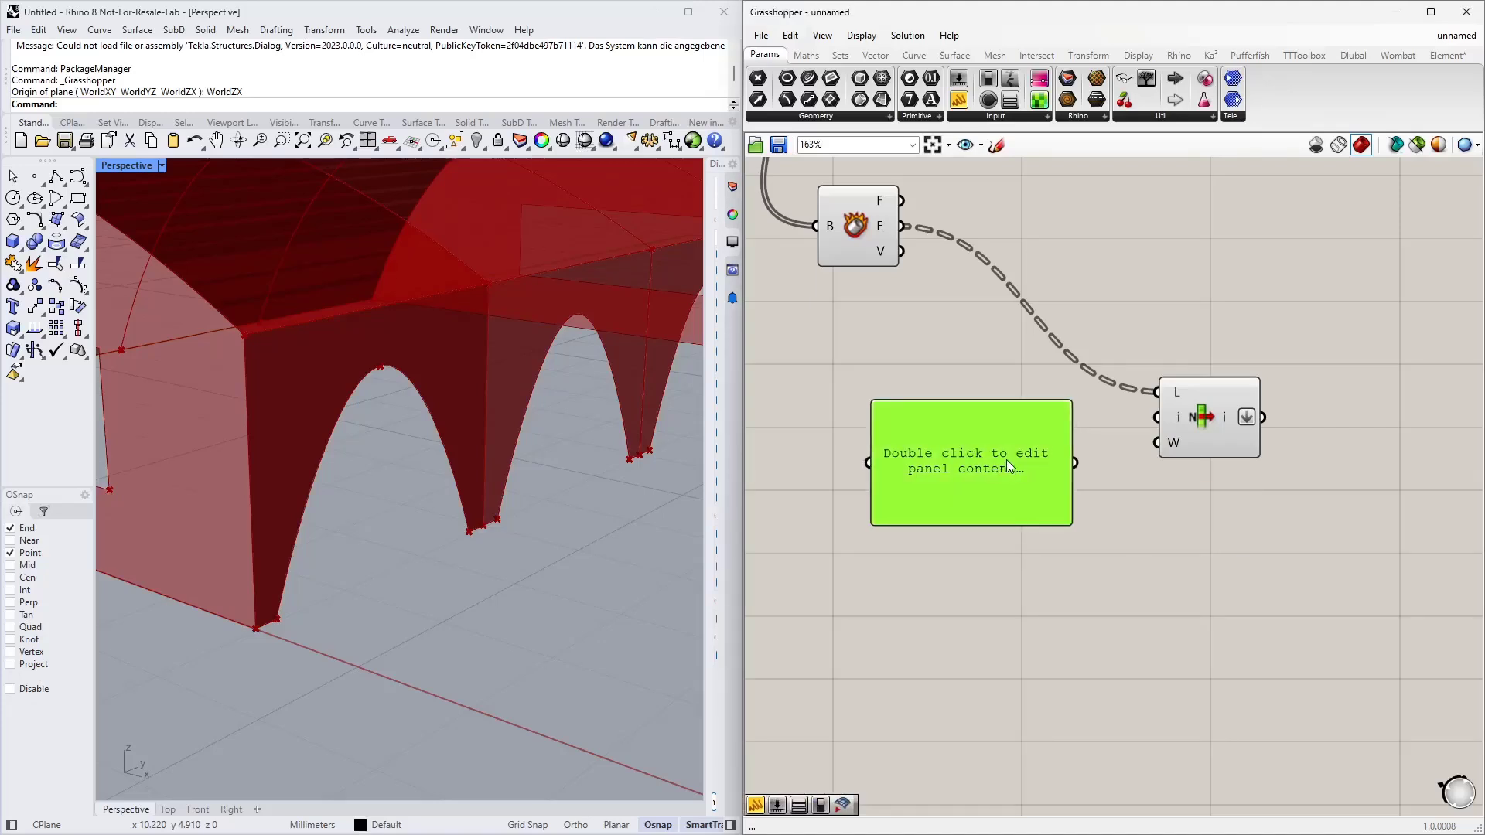
{"action": "double_click", "coordinate": [1006, 459]}
{"action": "type", "text": "1"}
{"action": "key", "text": "Return"}
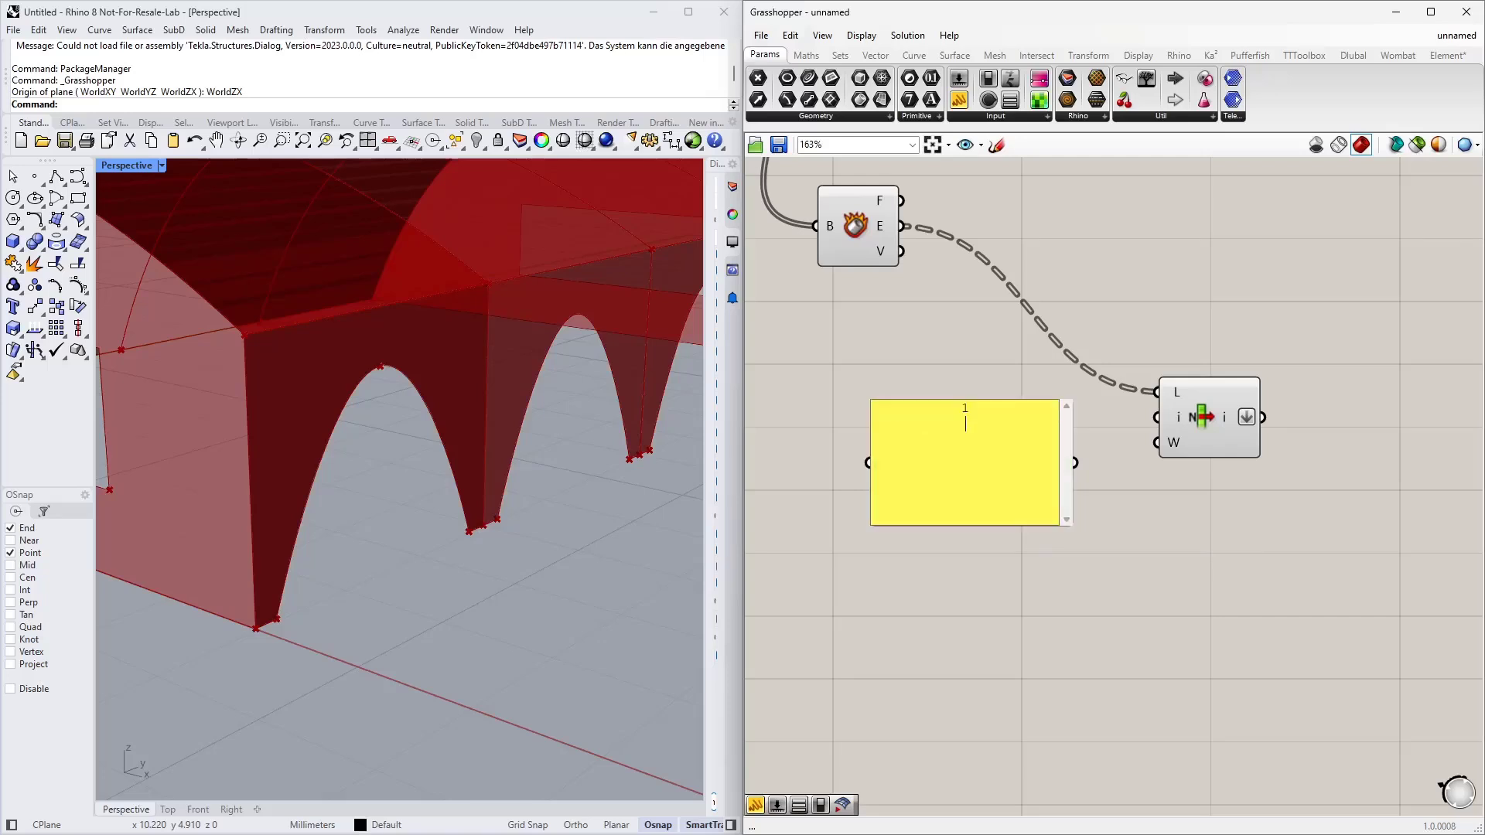
{"action": "left_click", "coordinate": [1088, 658]}
Turn off the panel's Multiline Data, wire it into the lowest List Item's index input, and check the picked column base edges
{"action": "right_click", "coordinate": [928, 456]}
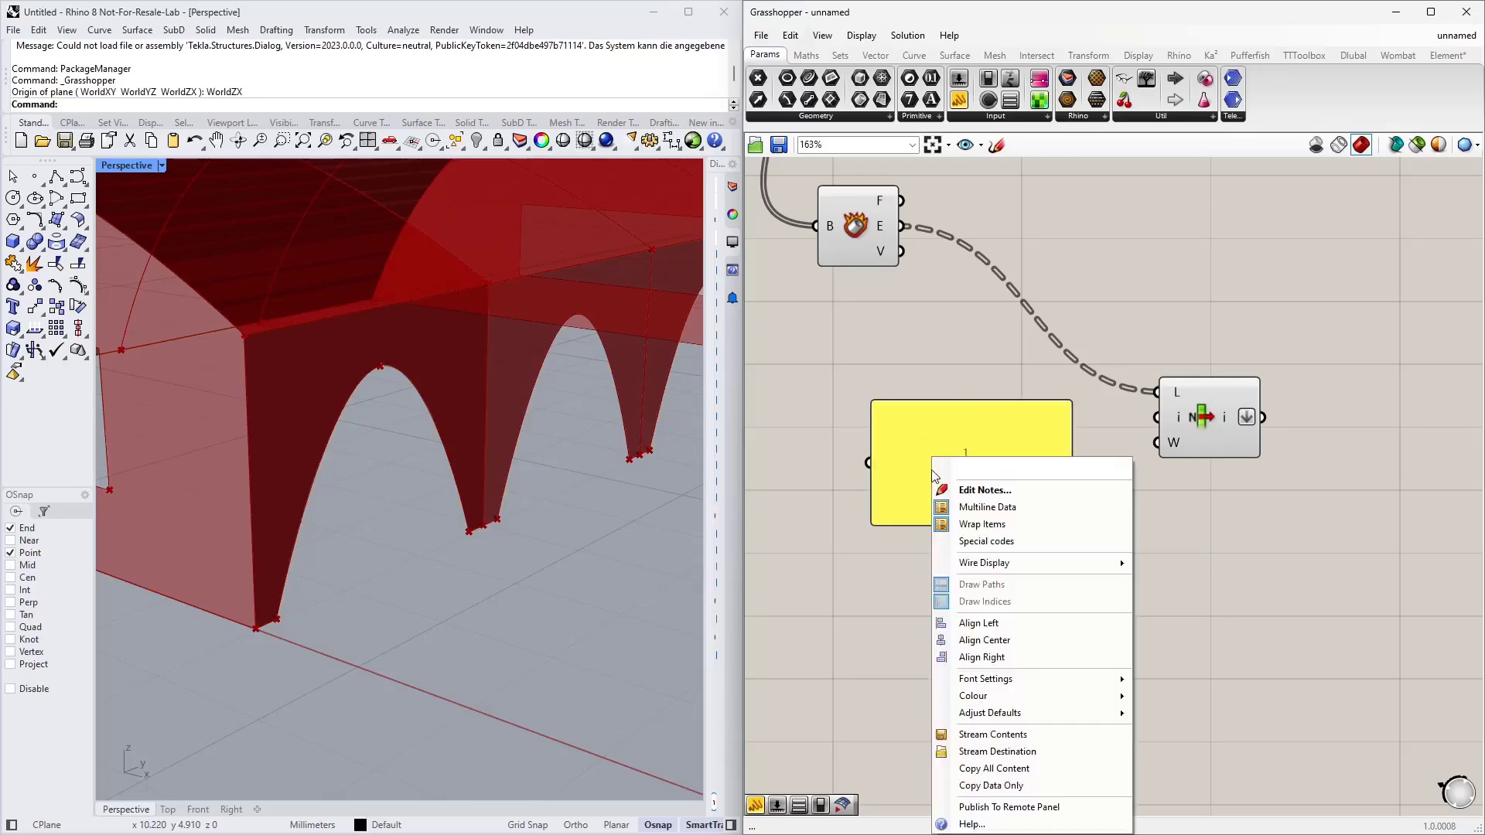
{"action": "left_click", "coordinate": [967, 506]}
{"action": "left_click_drag", "start_coordinate": [982, 458], "coordinate": [983, 448]}
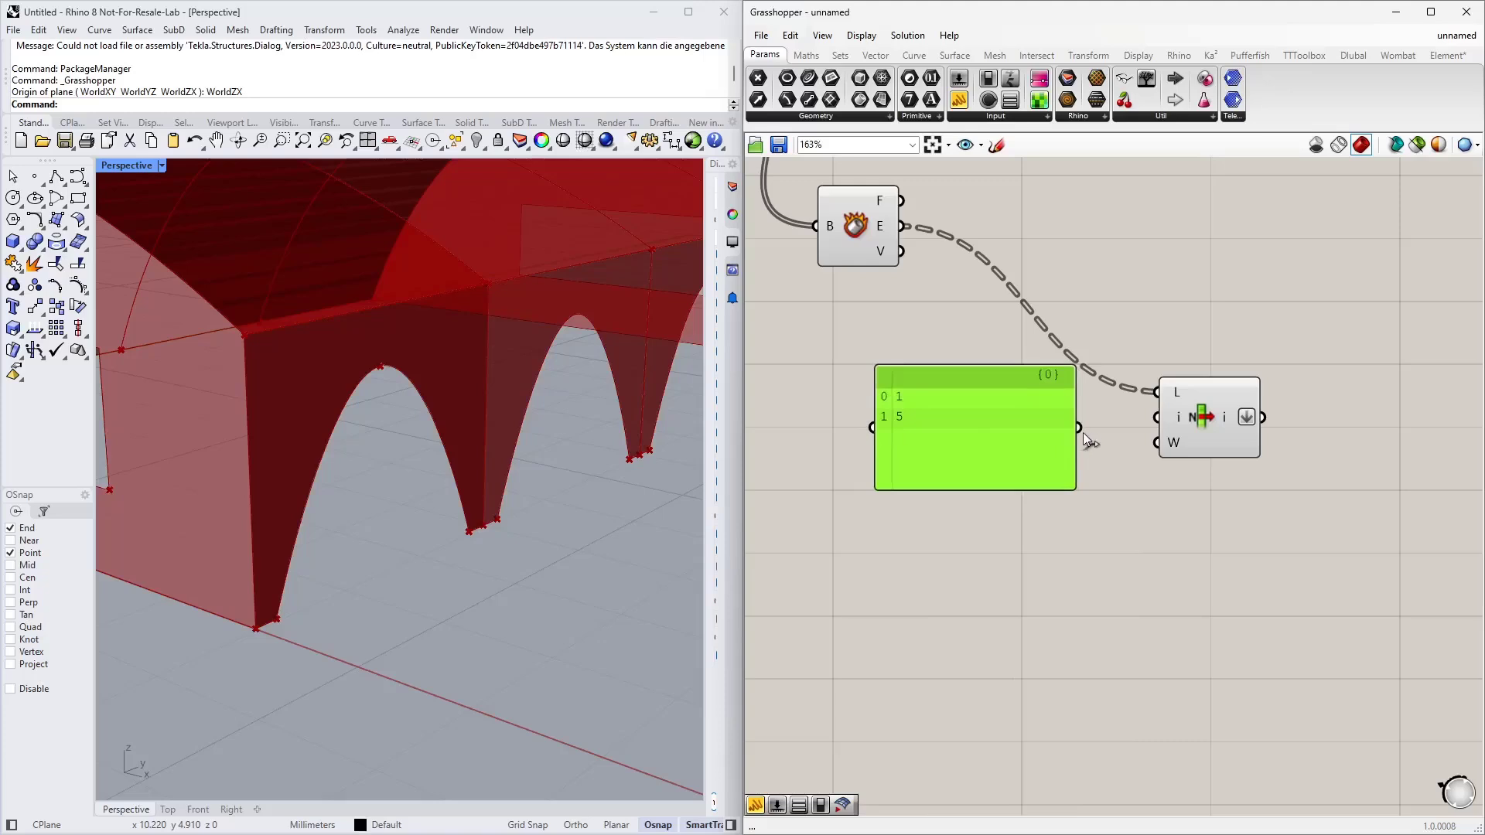
{"action": "left_click_drag", "start_coordinate": [1080, 428], "coordinate": [1157, 418]}
{"action": "left_click", "coordinate": [1210, 420]}
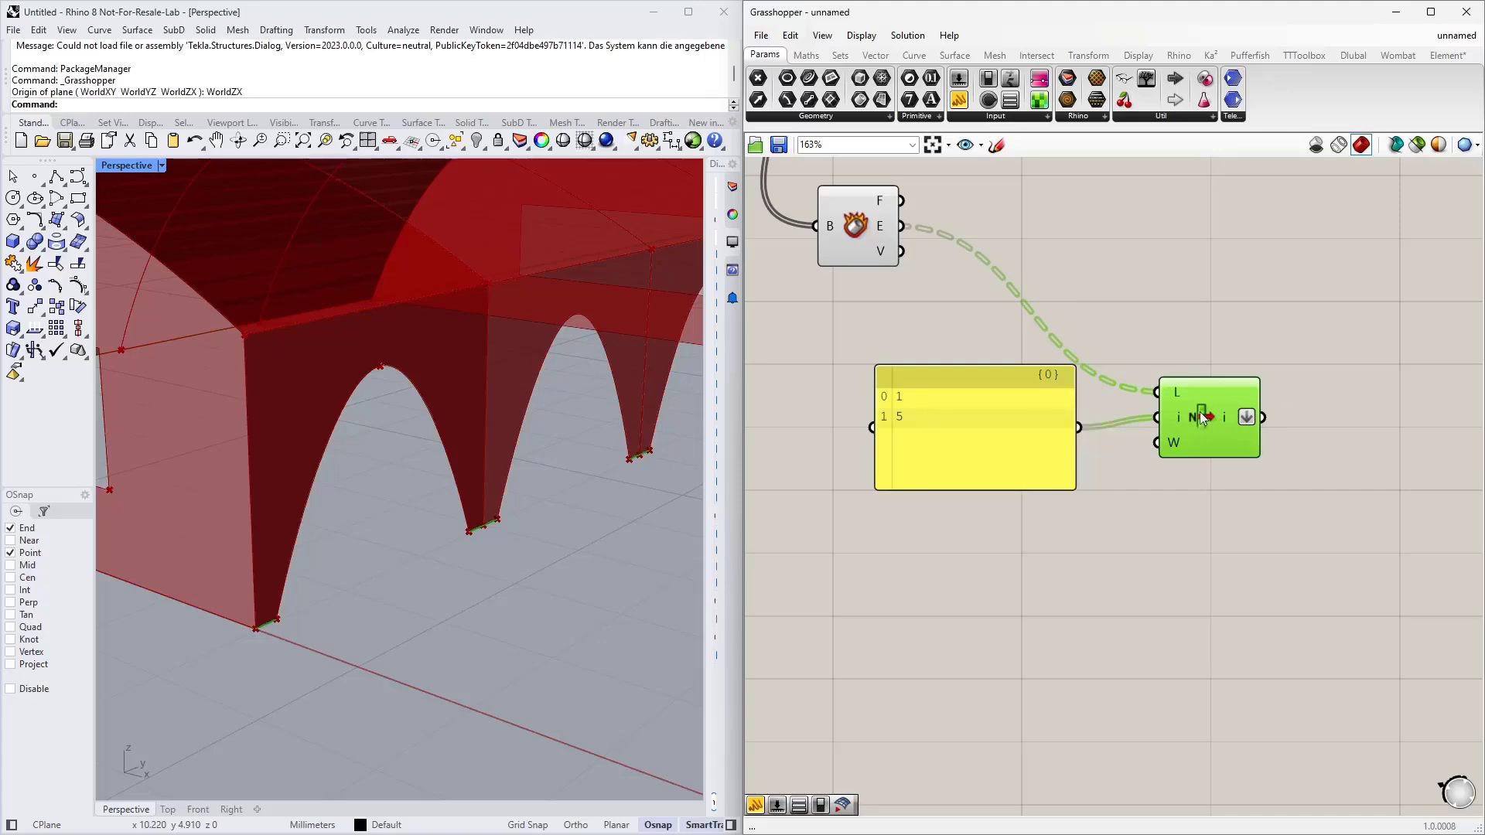
{"action": "scroll", "coordinate": [471, 539], "scroll_direction": "up", "scroll_amount": 4}
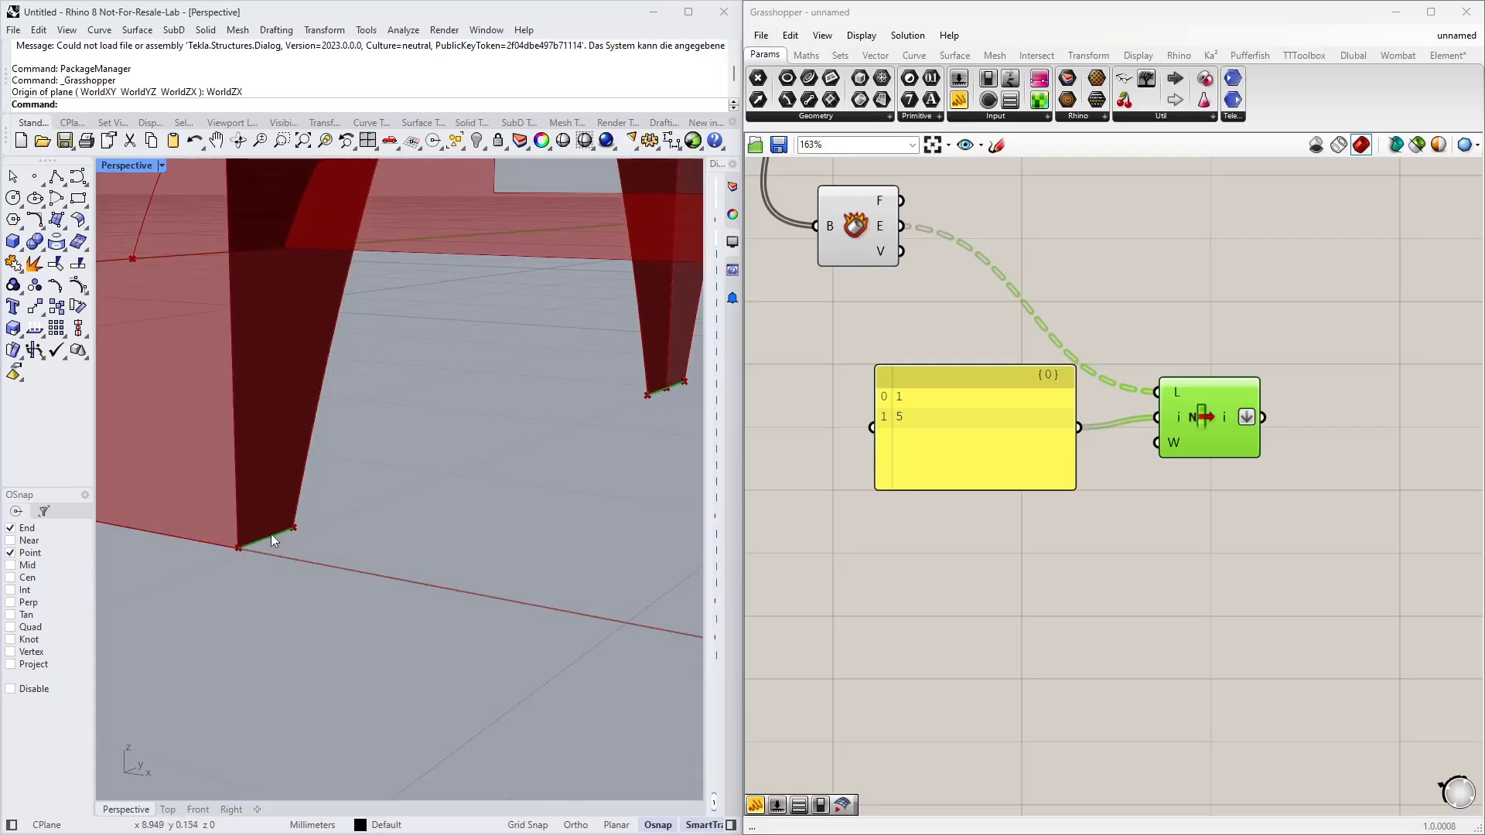
{"action": "scroll", "coordinate": [967, 520], "scroll_direction": "down", "scroll_amount": 5}
{"action": "scroll", "coordinate": [386, 545], "scroll_direction": "down", "scroll_amount": 5}
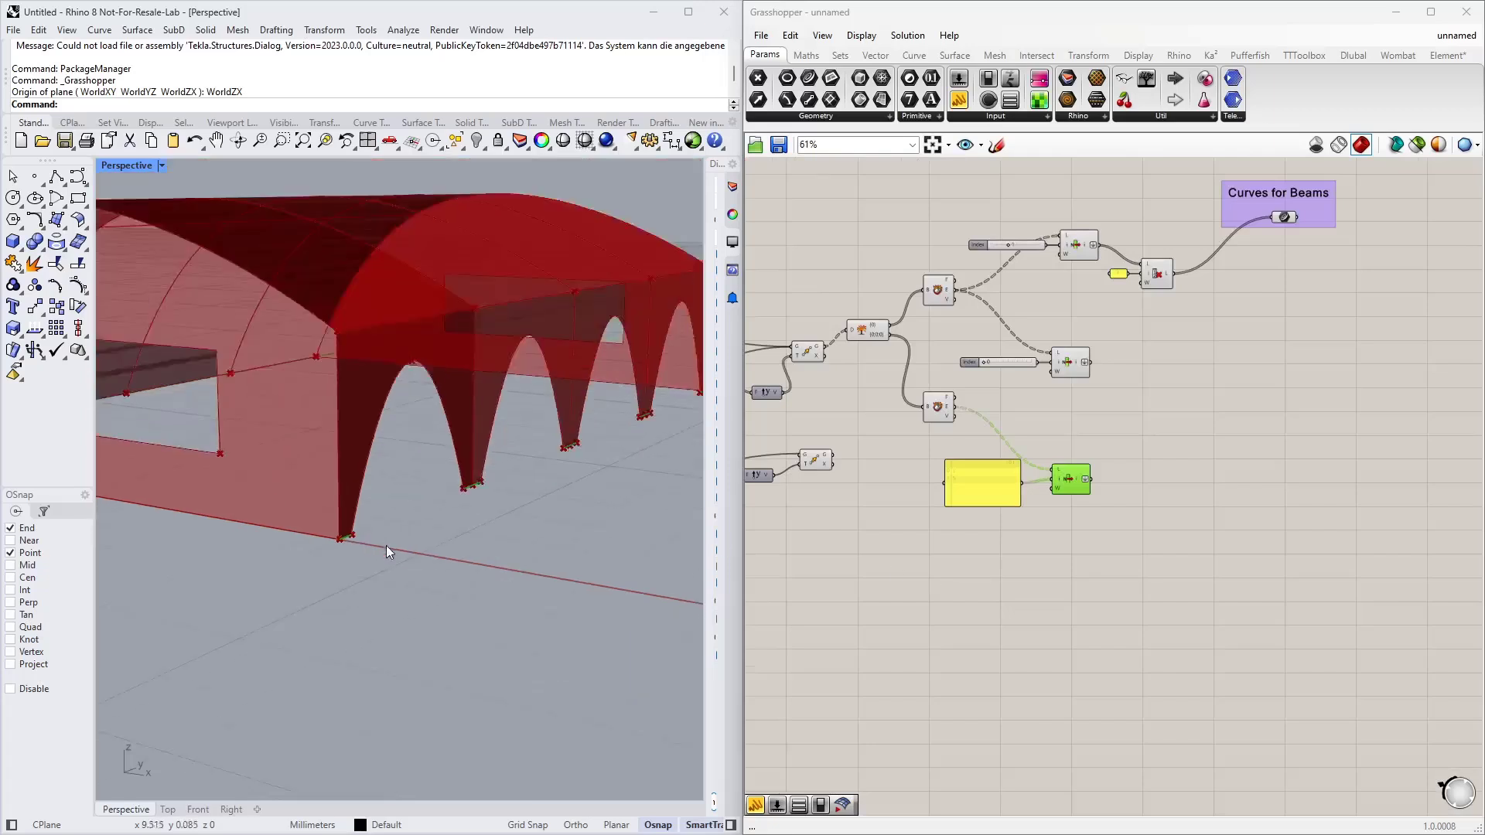
{"action": "right_click_drag", "start_coordinate": [353, 582], "coordinate": [350, 582]}
Duplicate the upper Deconstruct Brep together with the Index 0 slider and its List Item, placing the copies below the panel
{"action": "right_click_drag", "start_coordinate": [925, 574], "coordinate": [918, 590]}
{"action": "scroll", "coordinate": [970, 542], "scroll_direction": "up", "scroll_amount": 3}
{"action": "right_click_drag", "start_coordinate": [970, 542], "coordinate": [1035, 546]}
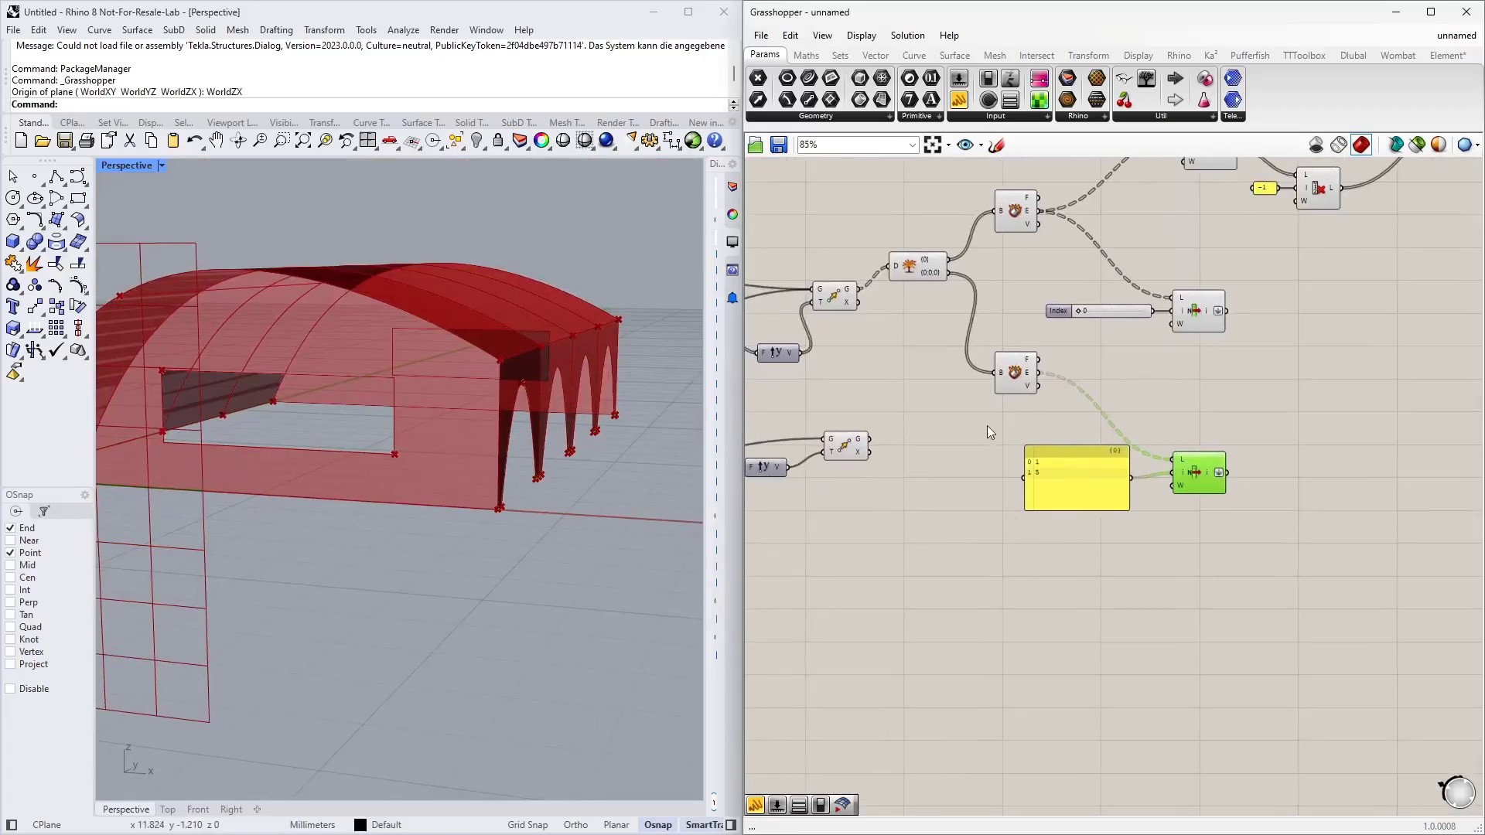
{"action": "left_click_drag", "start_coordinate": [1236, 370], "coordinate": [1040, 602]}
{"action": "left_click", "coordinate": [1024, 216], "text": "shift"}
{"action": "left_click", "coordinate": [862, 487]}
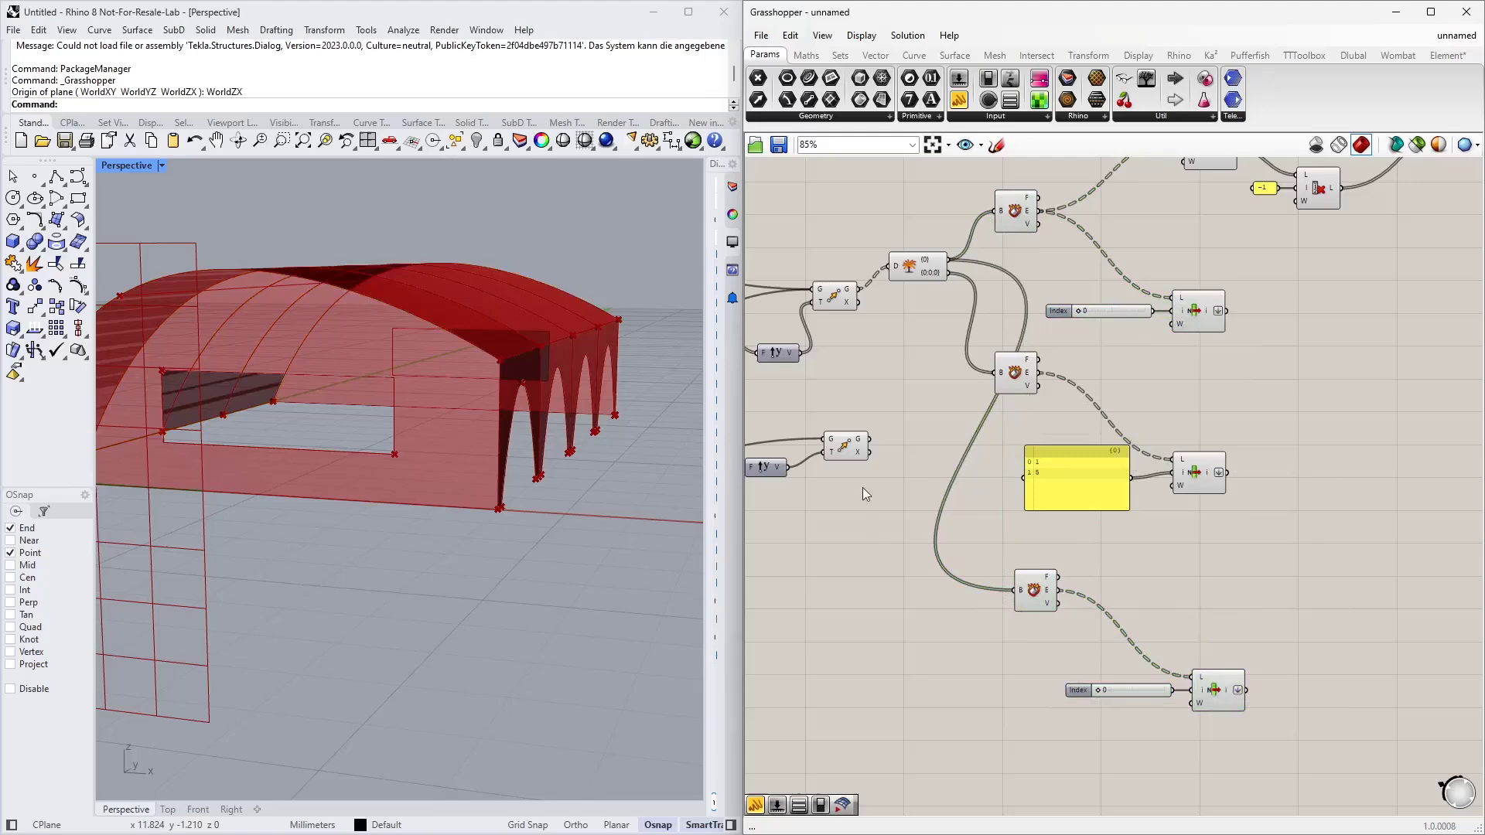
Check the moved end wall and rewire the copied Deconstruct Brep's input to the List Item output of the lowest purple group
{"action": "left_click", "coordinate": [847, 447]}
{"action": "scroll", "coordinate": [880, 479], "scroll_direction": "down", "scroll_amount": 3}
{"action": "scroll", "coordinate": [914, 533], "scroll_direction": "up", "scroll_amount": 2}
{"action": "right_click_drag", "start_coordinate": [856, 534], "coordinate": [1002, 511]}
{"action": "scroll", "coordinate": [1010, 509], "scroll_direction": "up", "scroll_amount": 1}
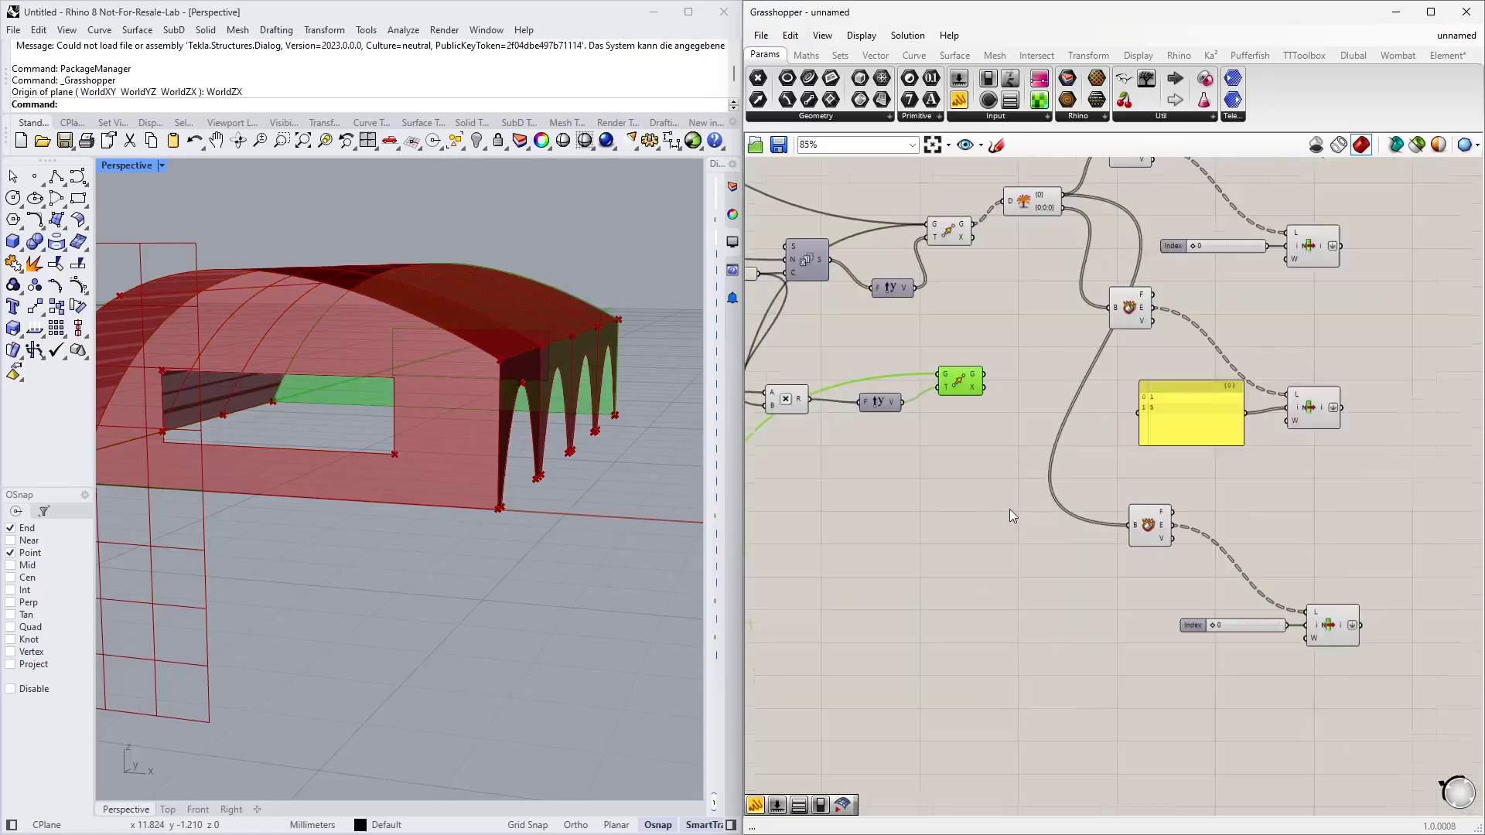
{"action": "scroll", "coordinate": [956, 542], "scroll_direction": "down", "scroll_amount": 1}
{"action": "scroll", "coordinate": [613, 563], "scroll_direction": "down", "scroll_amount": 3}
{"action": "right_click_drag", "start_coordinate": [611, 564], "coordinate": [553, 580]}
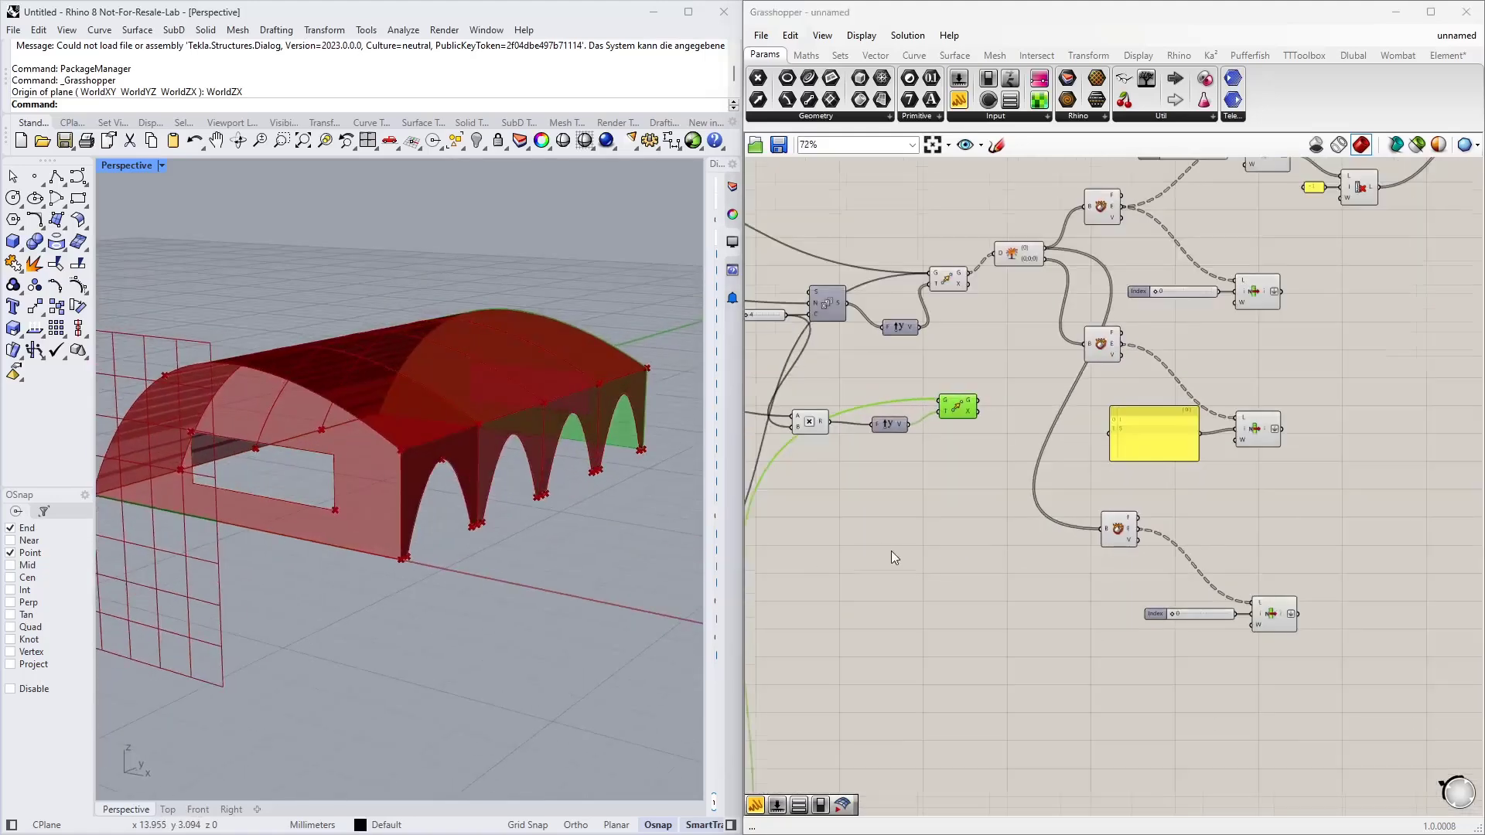
{"action": "scroll", "coordinate": [917, 556], "scroll_direction": "down", "scroll_amount": 2}
{"action": "right_click_drag", "start_coordinate": [945, 562], "coordinate": [1058, 485]}
{"action": "scroll", "coordinate": [949, 554], "scroll_direction": "up", "scroll_amount": 1}
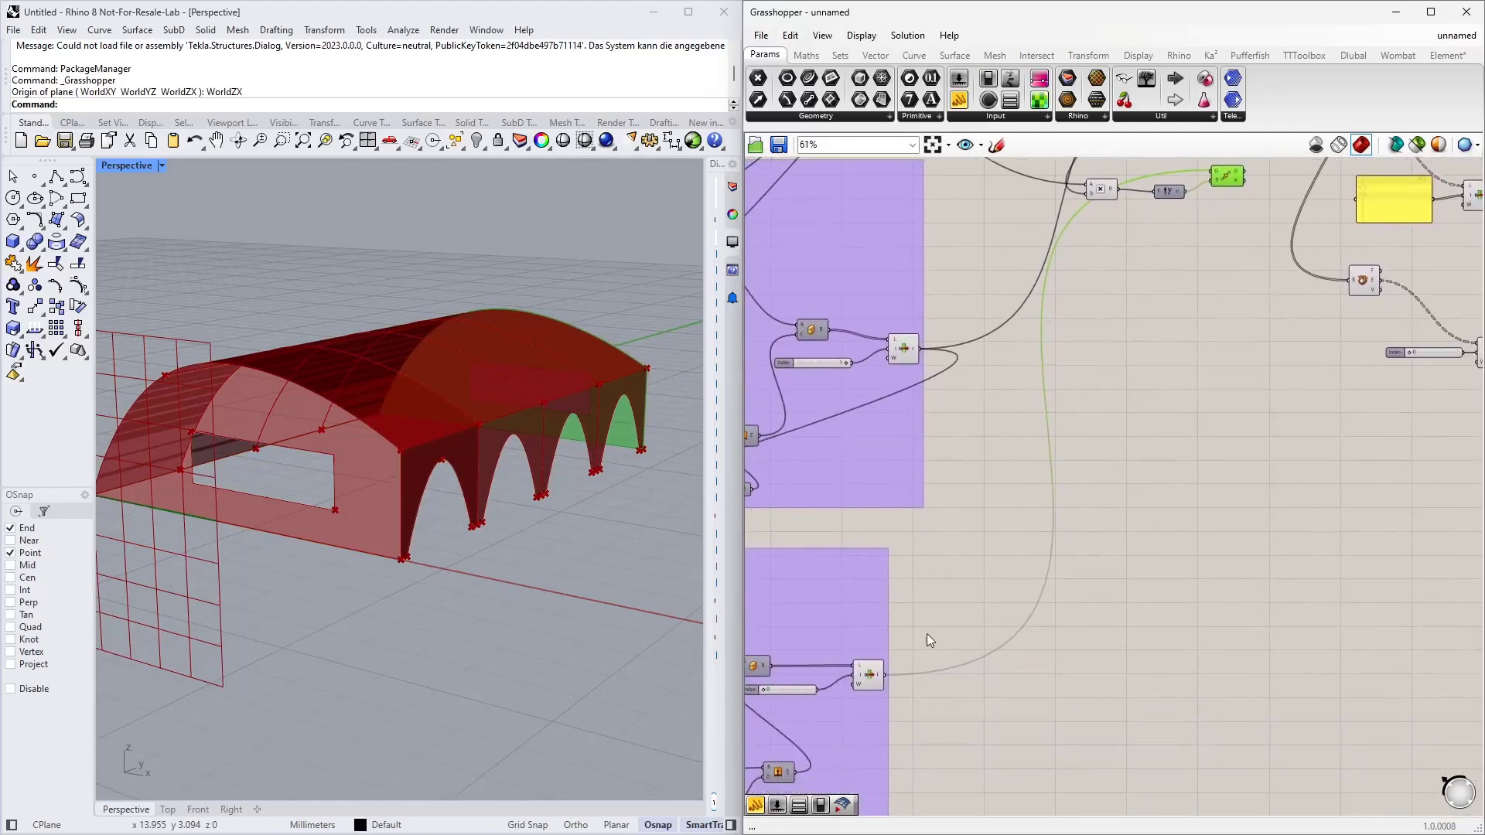
{"action": "right_click_drag", "start_coordinate": [930, 640], "coordinate": [909, 574]}
{"action": "scroll", "coordinate": [910, 574], "scroll_direction": "down", "scroll_amount": 2}
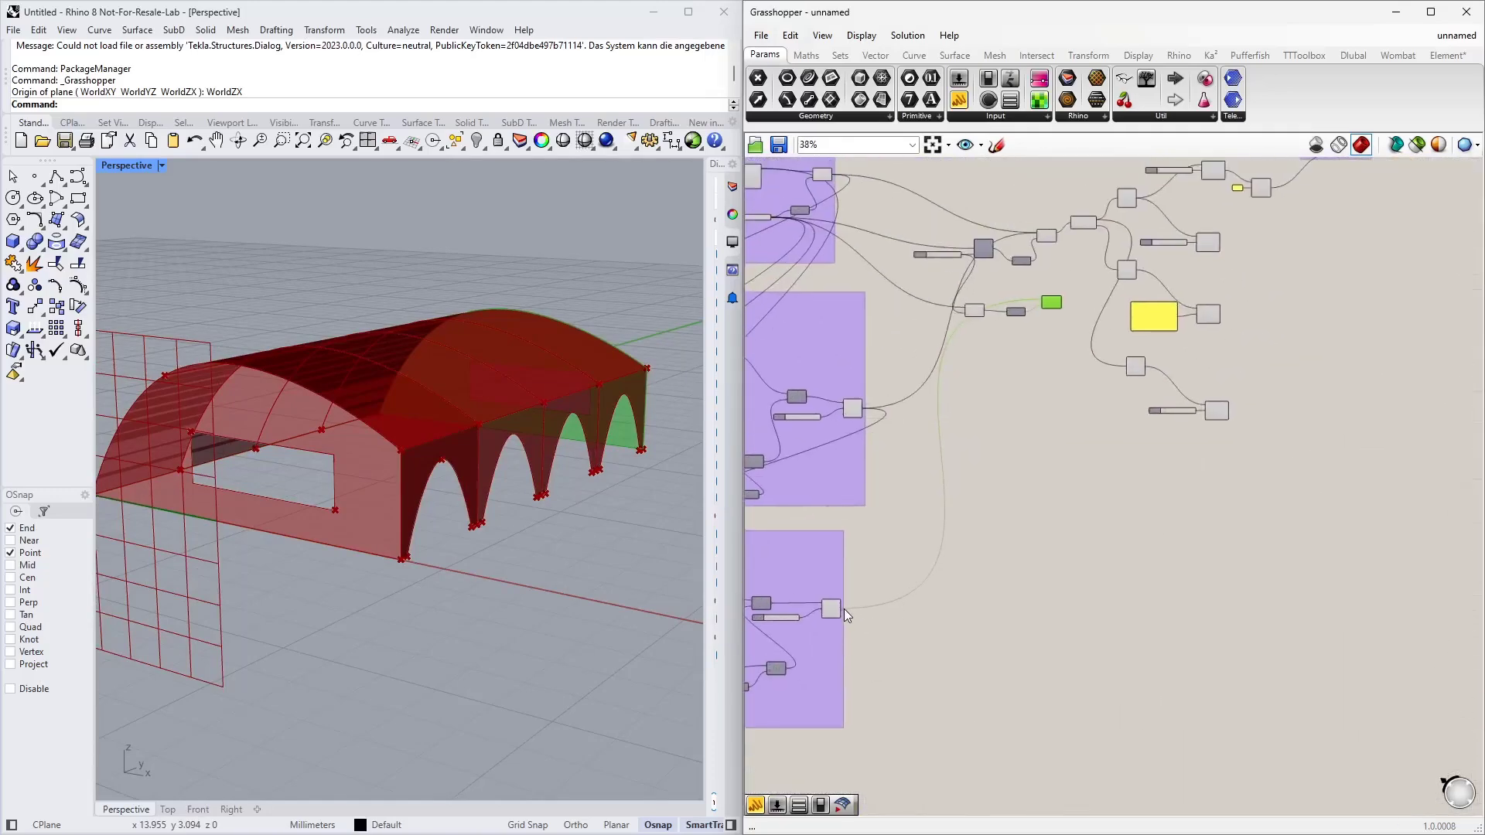
{"action": "left_click_drag", "start_coordinate": [840, 609], "coordinate": [1129, 370]}
{"action": "scroll", "coordinate": [1129, 370], "scroll_direction": "up", "scroll_amount": 5}
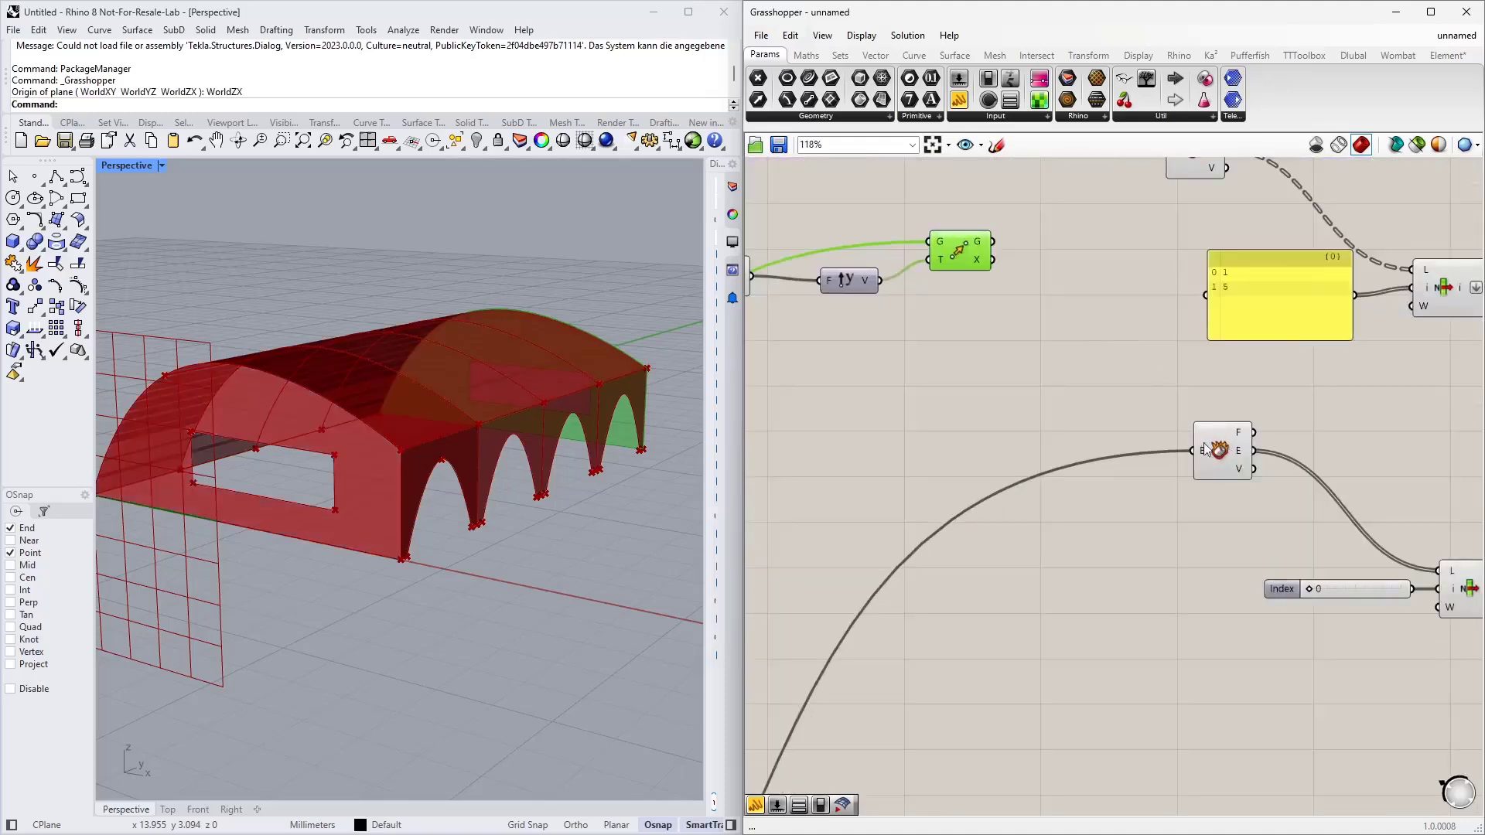
Add the end wall Move component's geometry output as a second input to the copied Deconstruct Brep
{"action": "left_click", "coordinate": [1224, 465]}
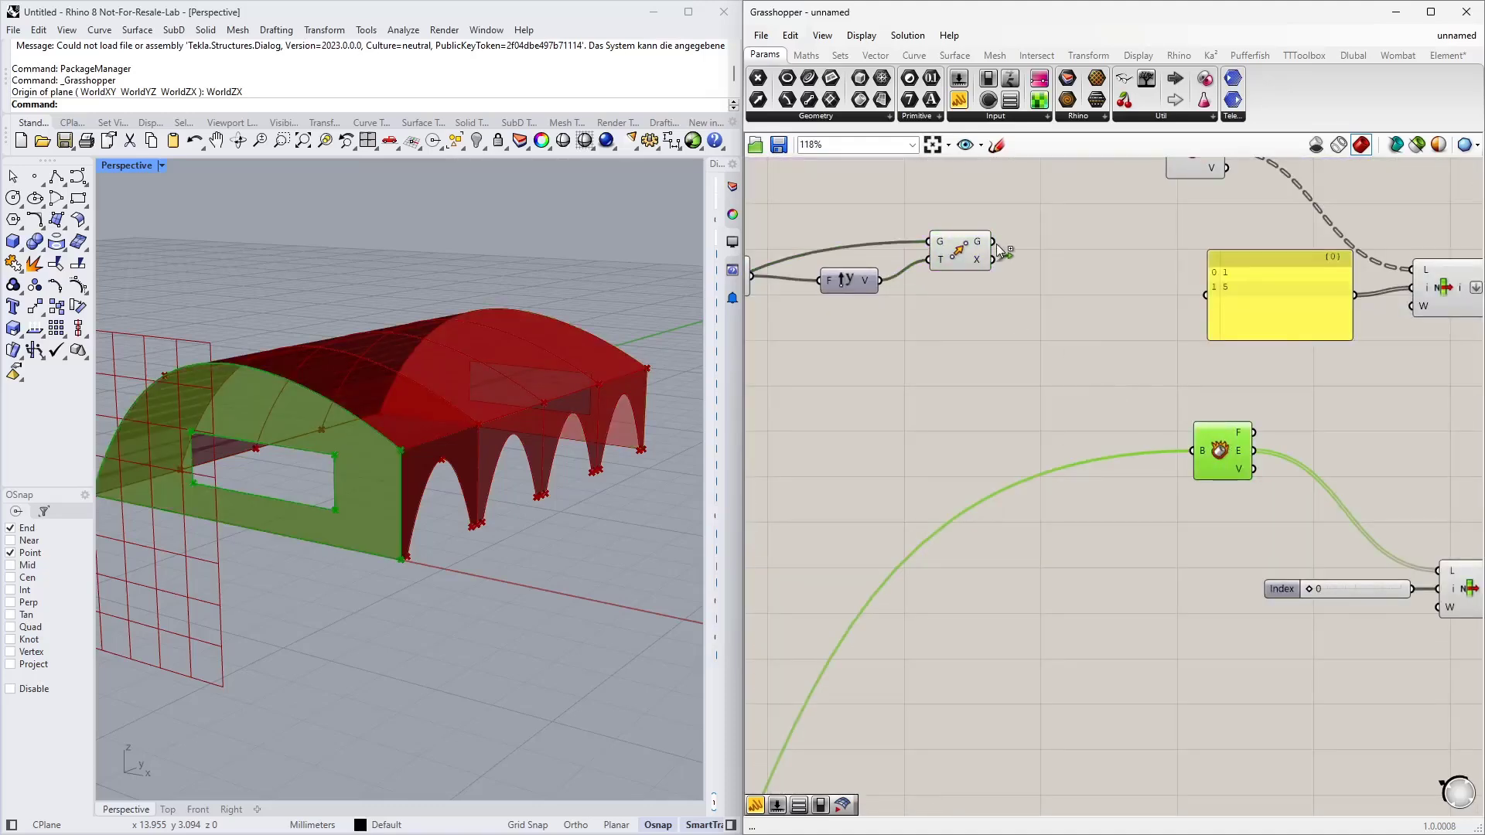
{"action": "left_click_drag", "start_coordinate": [1003, 252], "coordinate": [1192, 451]}
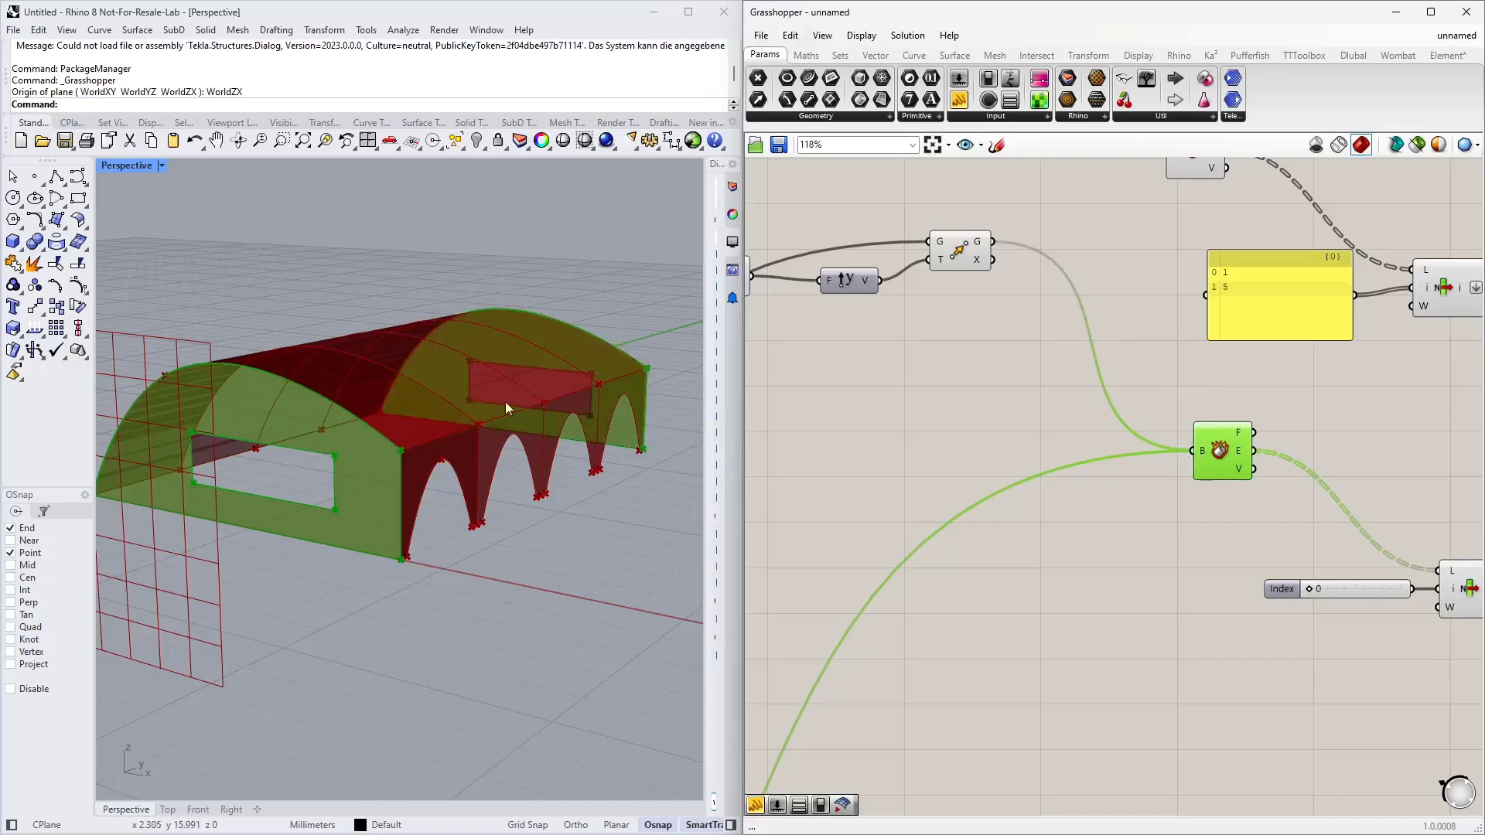
{"action": "right_click_drag", "start_coordinate": [1250, 542], "coordinate": [911, 481]}
{"action": "left_click", "coordinate": [921, 486]}
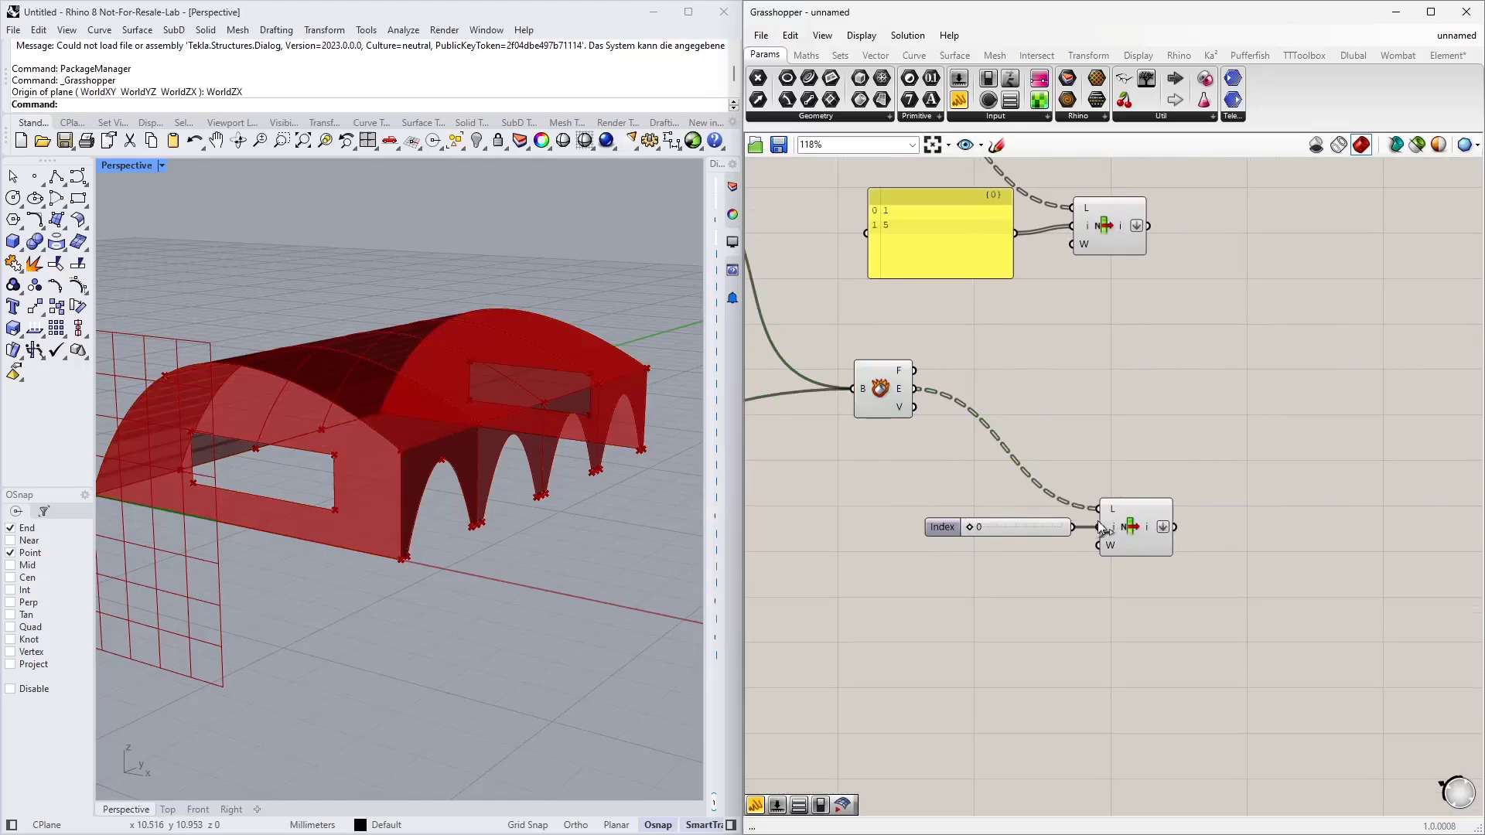
Check the end wall edges picked by the bottom List Item, and move it with its Index slider closer to Deconstruct Brep
{"action": "left_click", "coordinate": [1130, 524]}
{"action": "right_click_drag", "start_coordinate": [549, 544], "coordinate": [438, 539]}
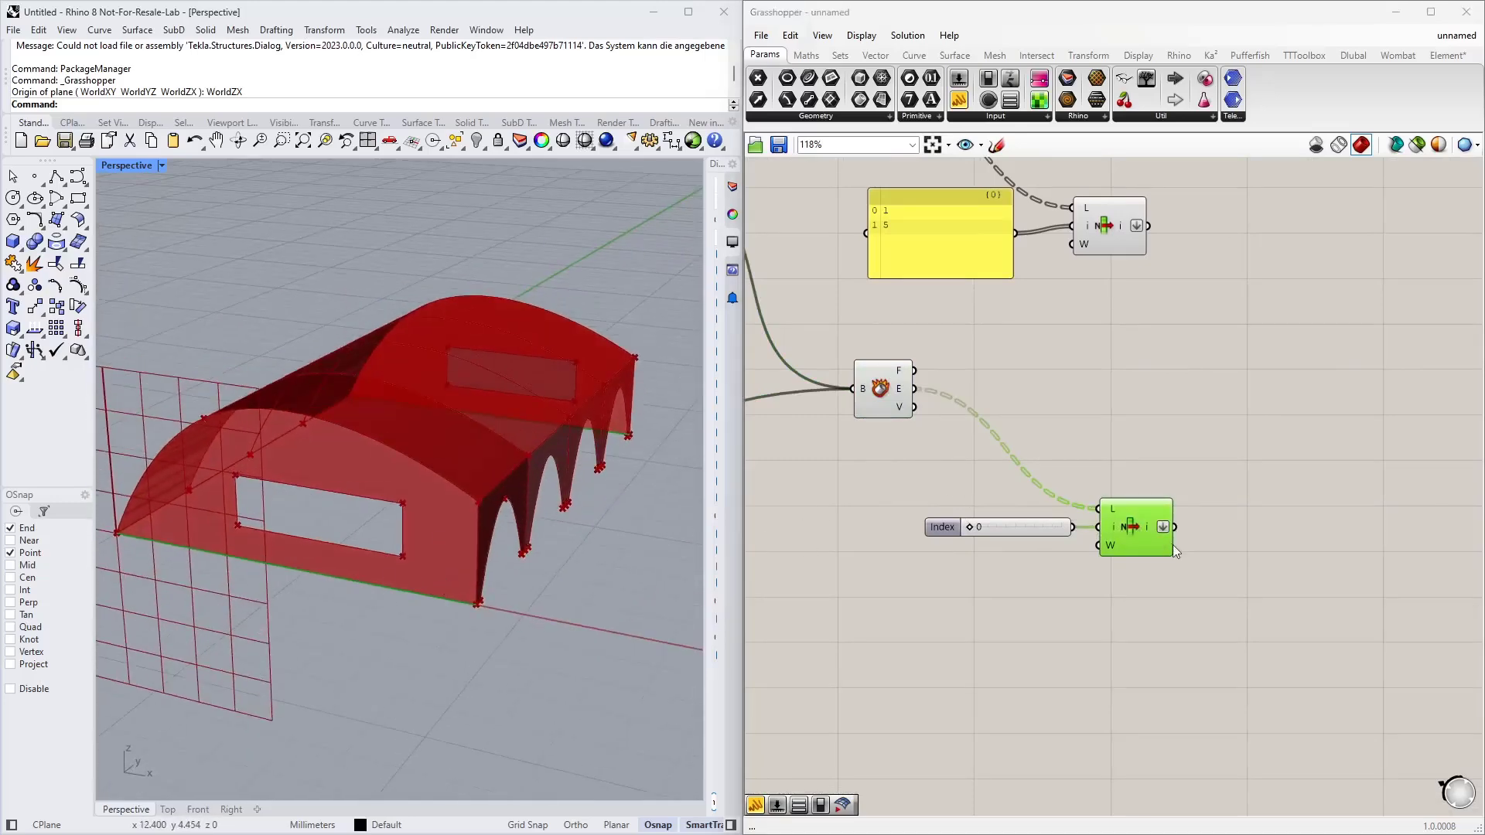
{"action": "left_click_drag", "start_coordinate": [912, 490], "coordinate": [1122, 490]}
{"action": "left_click", "coordinate": [1178, 491]}
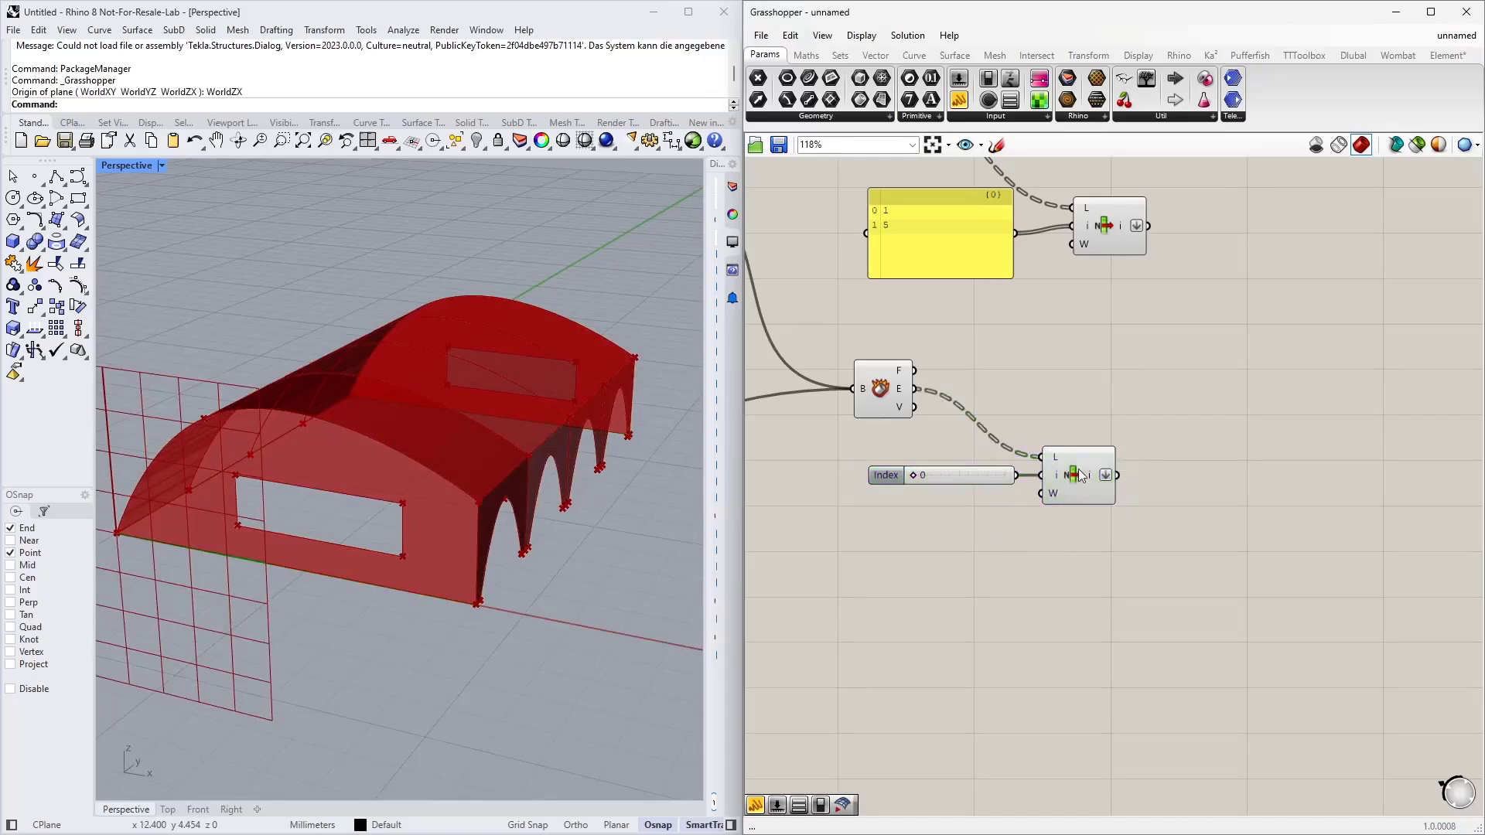
{"action": "mouse_move", "coordinate": [1091, 478]}
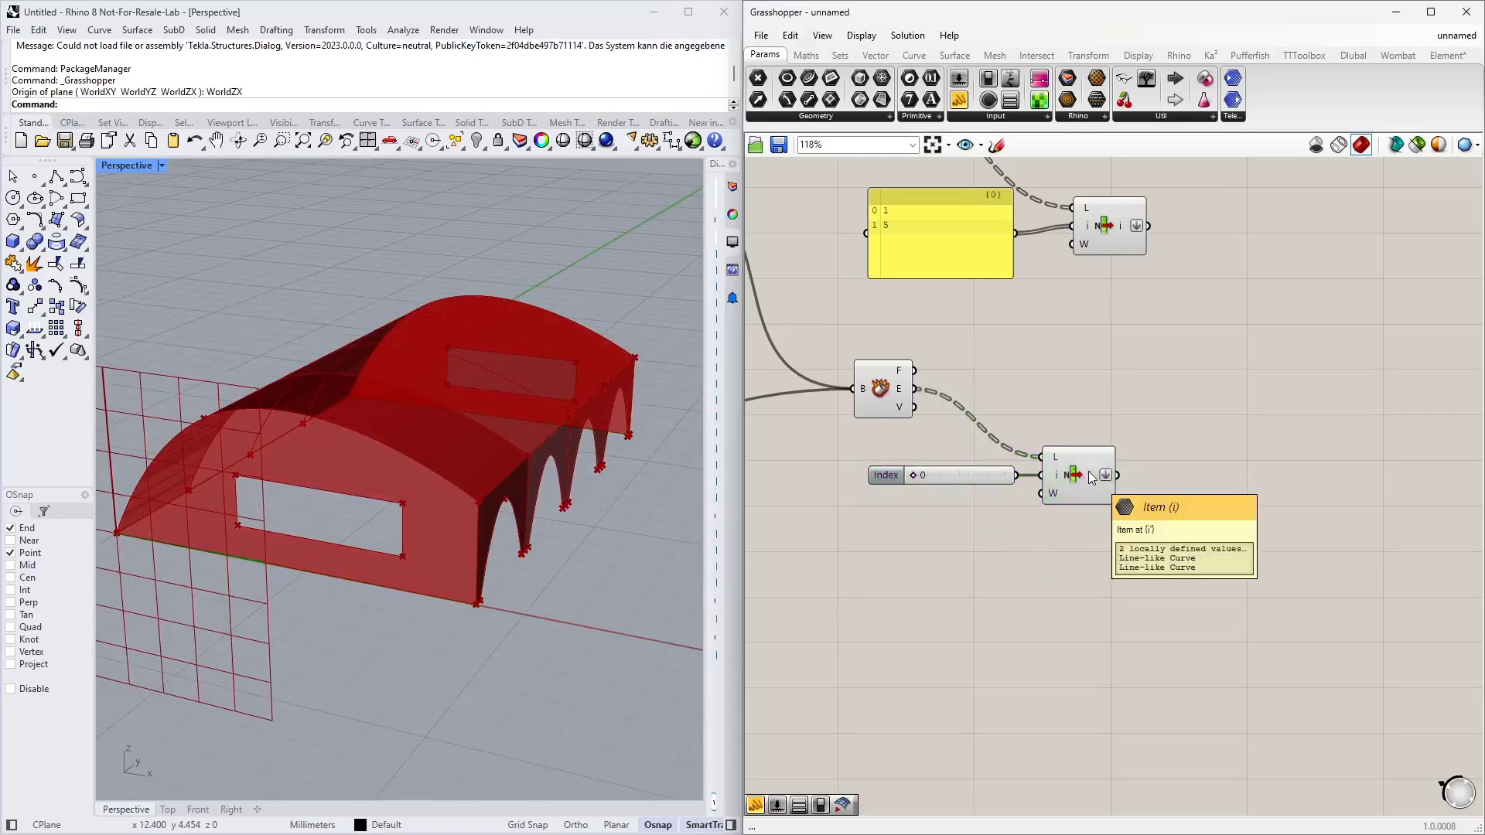
Add a Curve parameter on the empty canvas beyond the three lower List Items
{"action": "right_click_drag", "start_coordinate": [1125, 387], "coordinate": [934, 497]}
{"action": "scroll", "coordinate": [1022, 404], "scroll_direction": "down", "scroll_amount": 1}
{"action": "double_click", "coordinate": [1215, 398]}
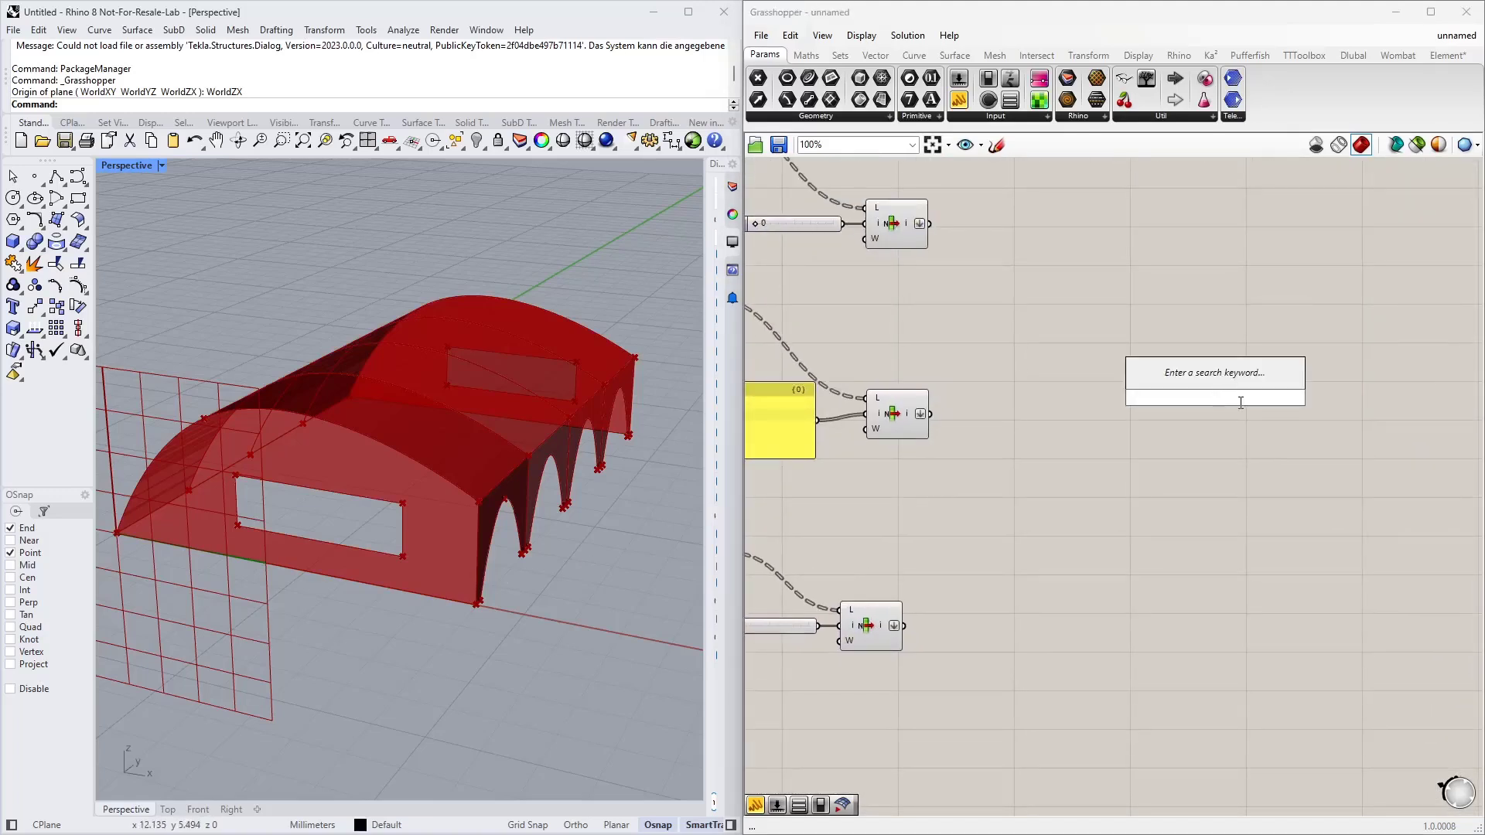
{"action": "type", "text": "curve"}
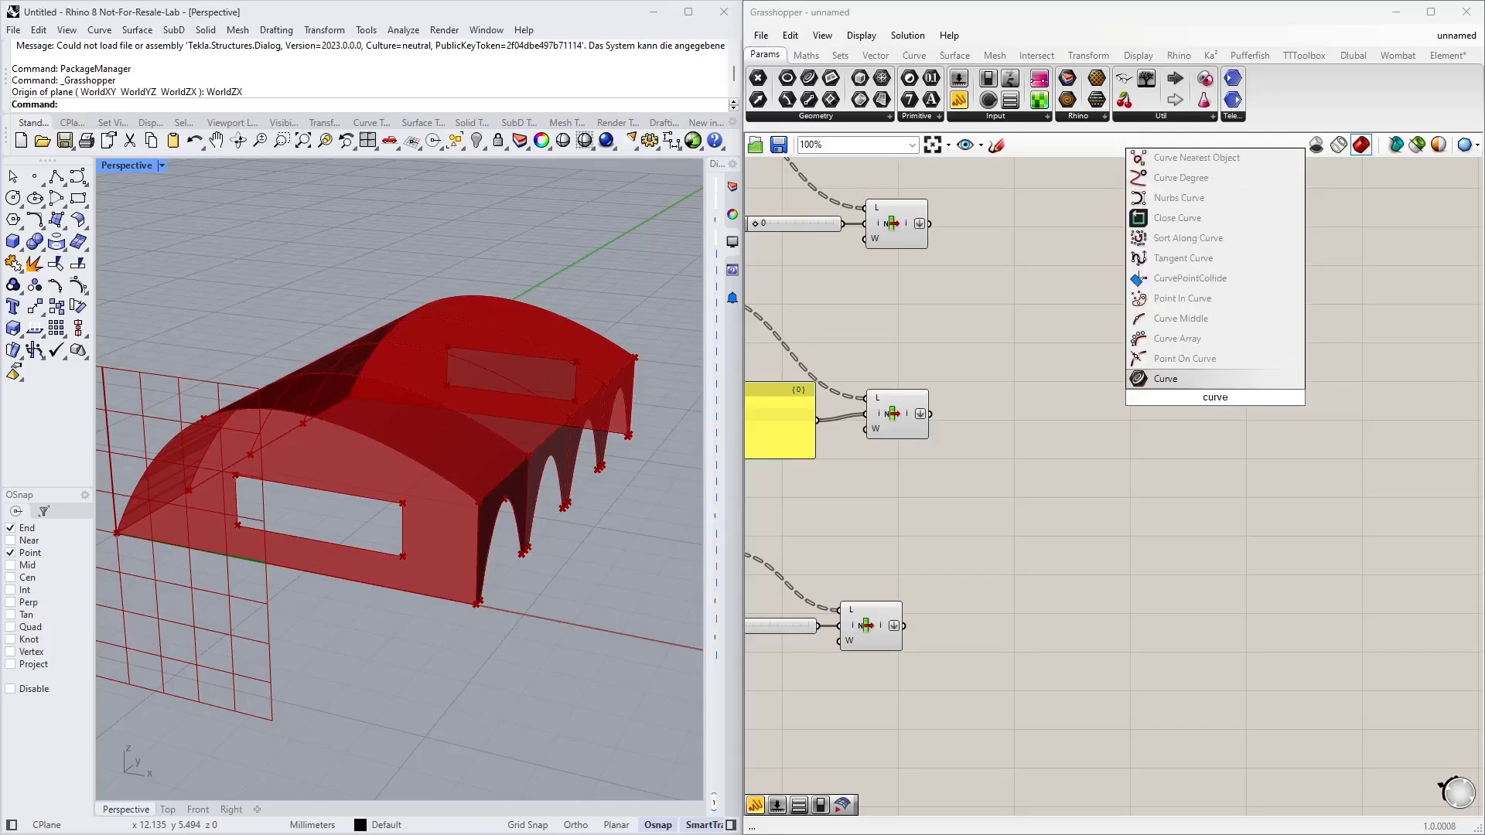
{"action": "key", "text": "Return"}
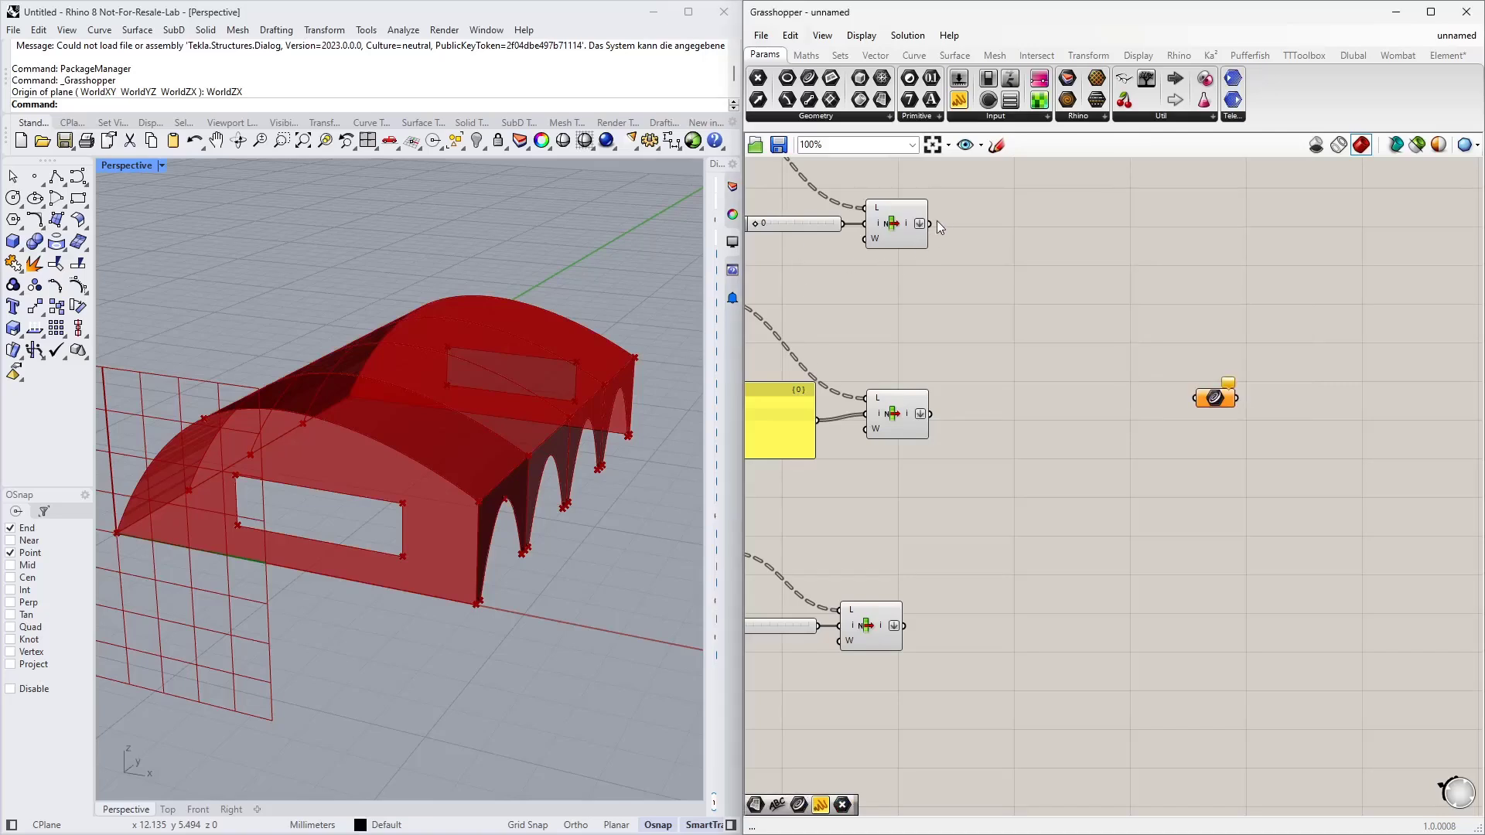
Connect the outputs of all three lower List Items to the new Curve parameter and check the collected base edges in the viewport
{"action": "left_click_drag", "start_coordinate": [931, 223], "coordinate": [1196, 398]}
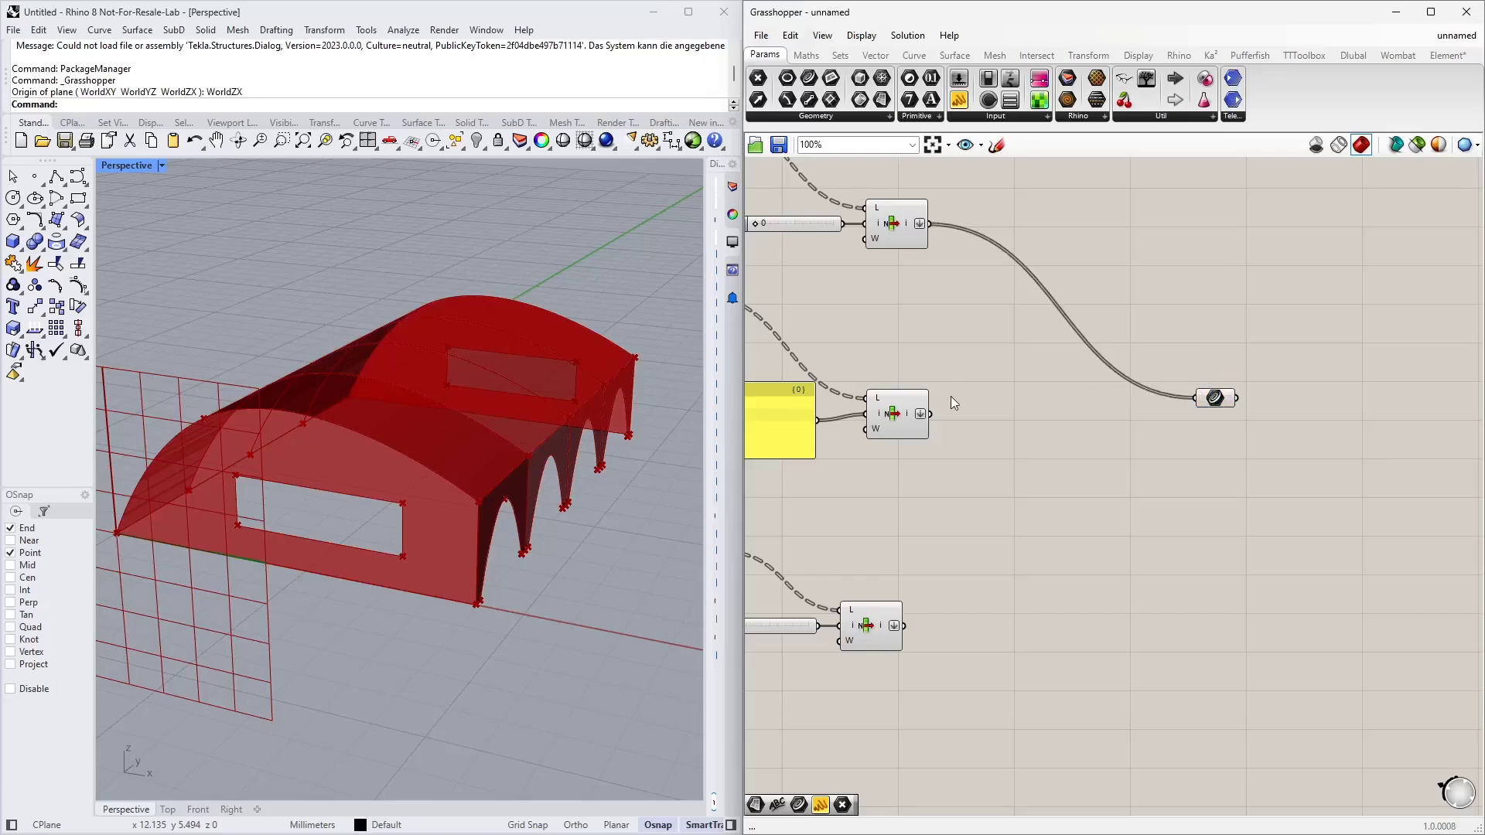
{"action": "left_click_drag", "start_coordinate": [935, 417], "coordinate": [1195, 397], "text": "shift"}
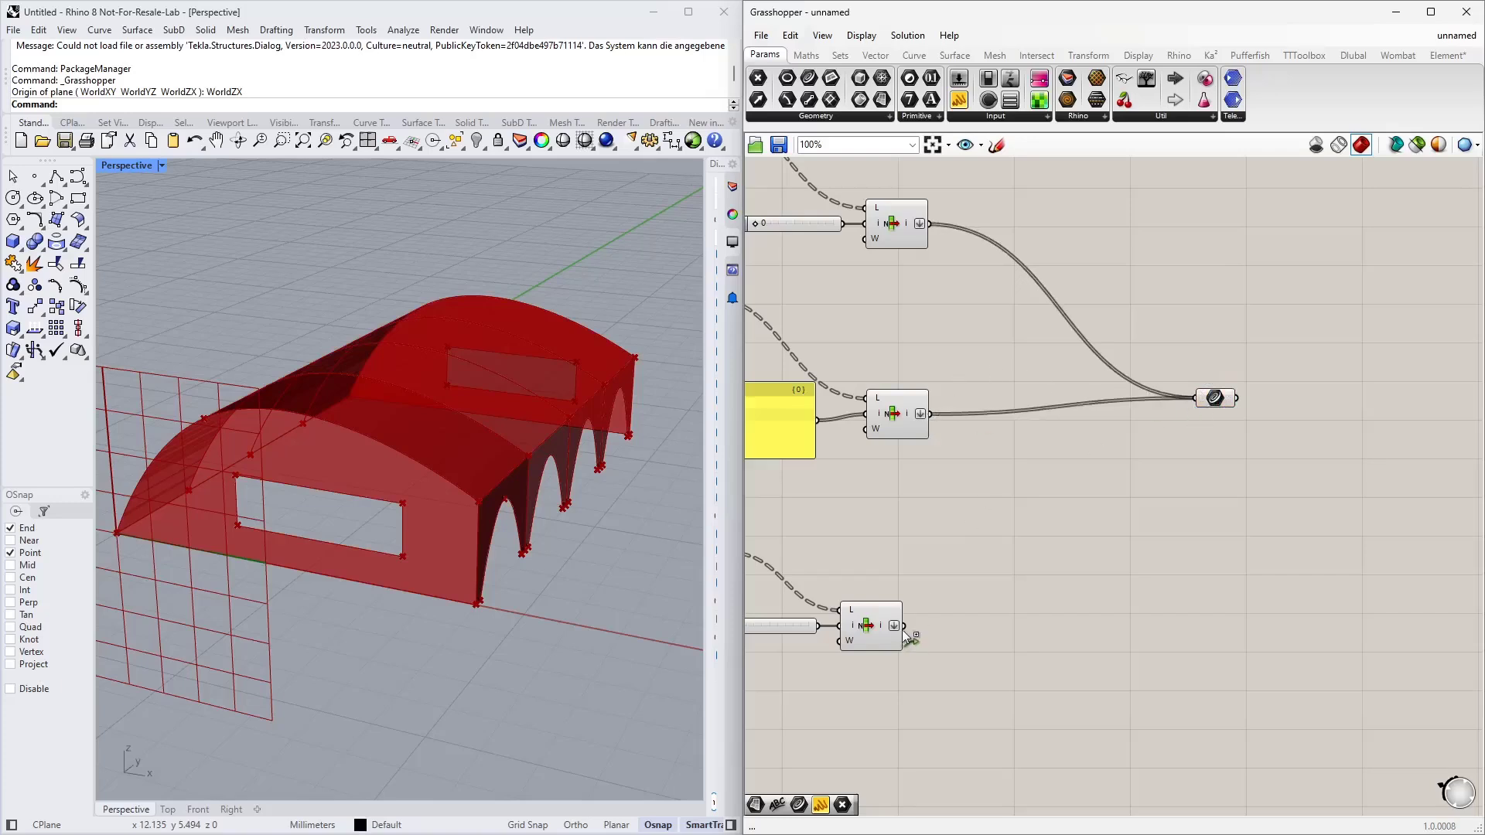
{"action": "left_click_drag", "start_coordinate": [905, 631], "coordinate": [1219, 405], "text": "shift"}
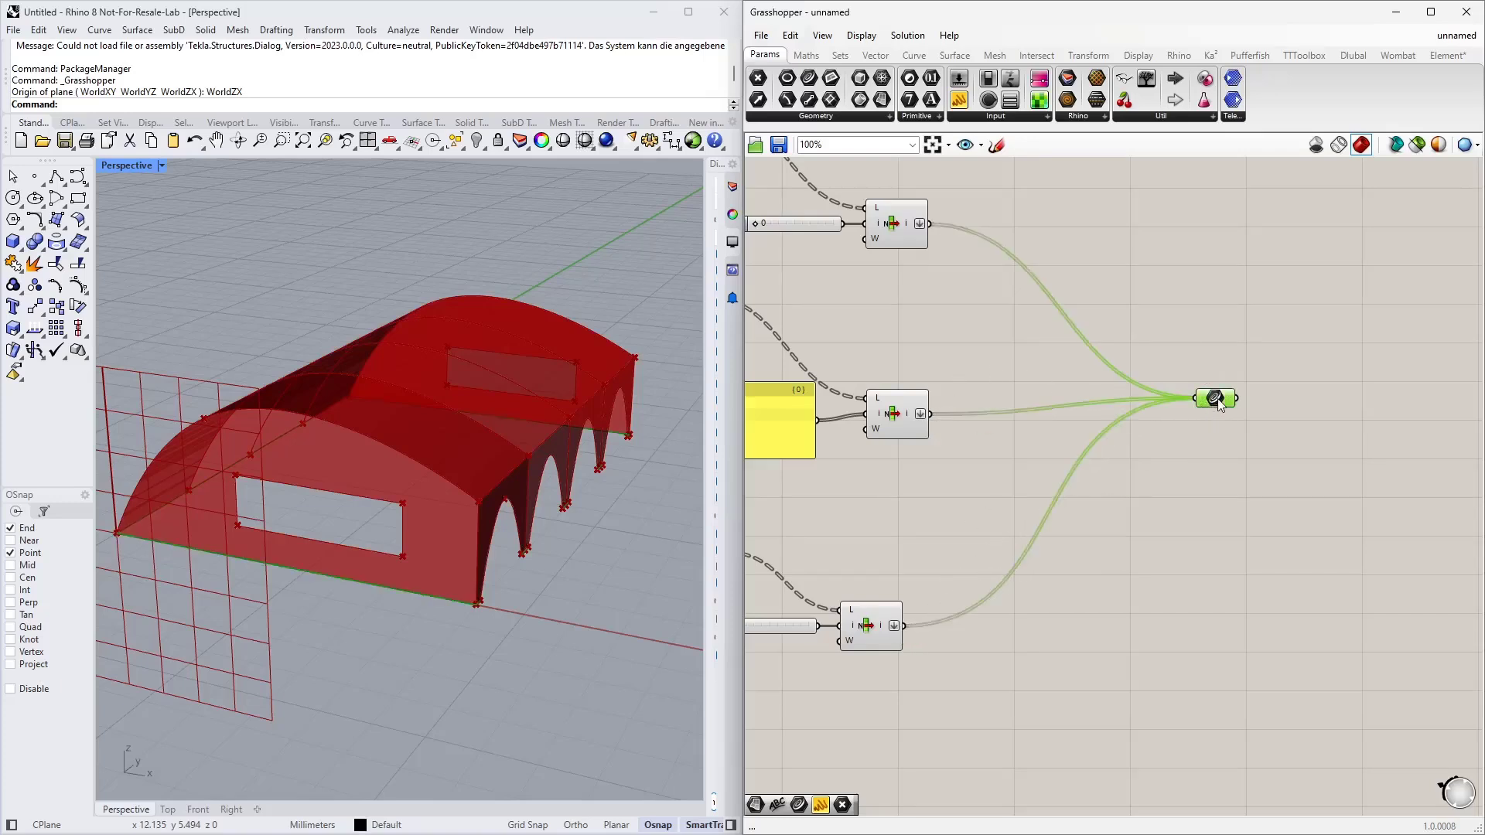
{"action": "right_click_drag", "start_coordinate": [442, 639], "coordinate": [438, 580]}
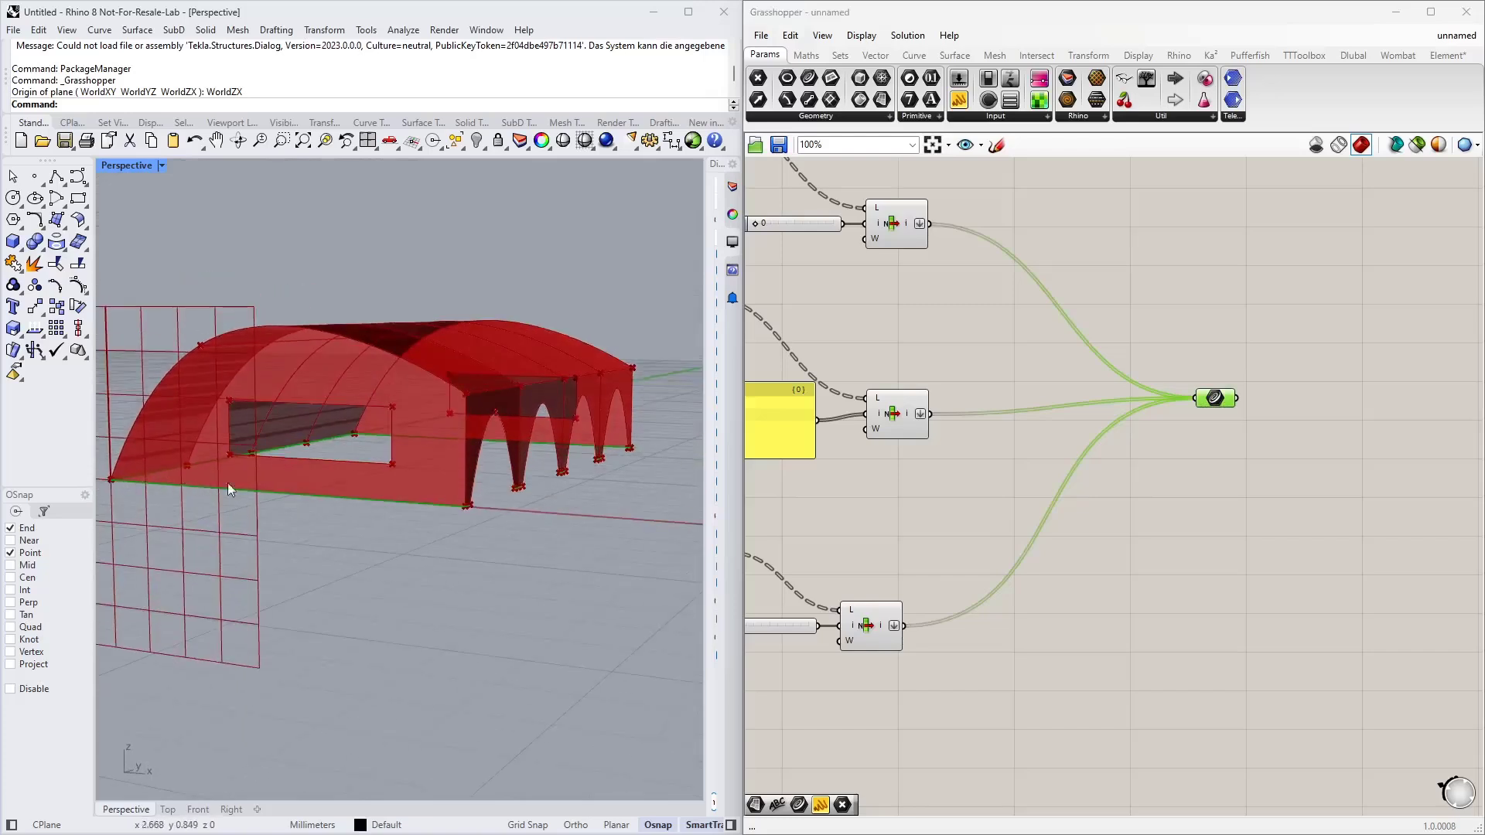
{"action": "right_click_drag", "start_coordinate": [1298, 453], "coordinate": [1107, 637]}
{"action": "scroll", "coordinate": [1098, 641], "scroll_direction": "down", "scroll_amount": 2}
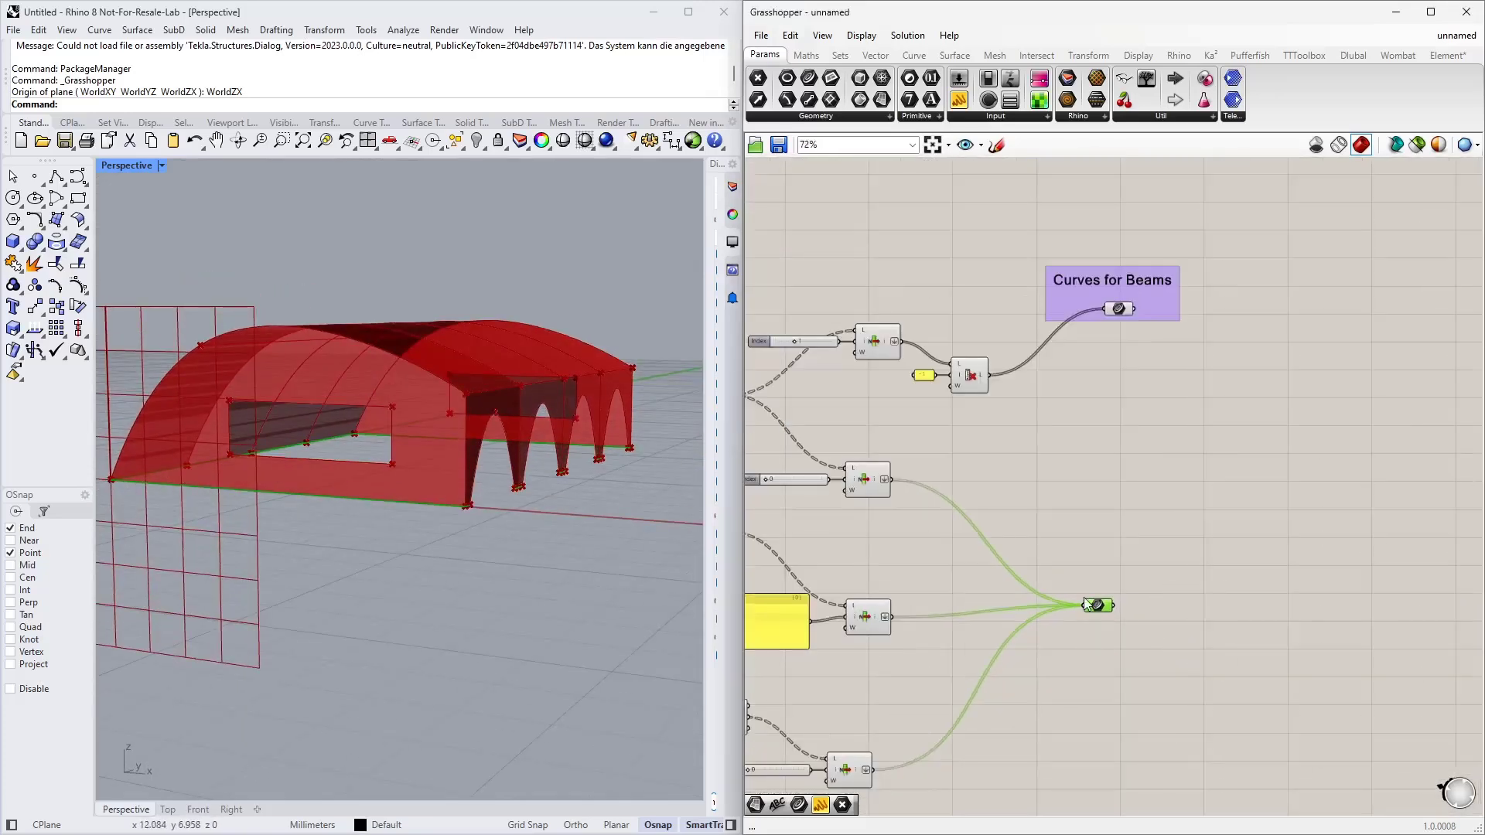
Move the base edge Curve parameter up below the Curves for Beams group and add a scribble above it reading "Line Support Lines"
{"action": "left_click_drag", "start_coordinate": [1098, 607], "coordinate": [1118, 508]}
{"action": "double_click", "coordinate": [1061, 454]}
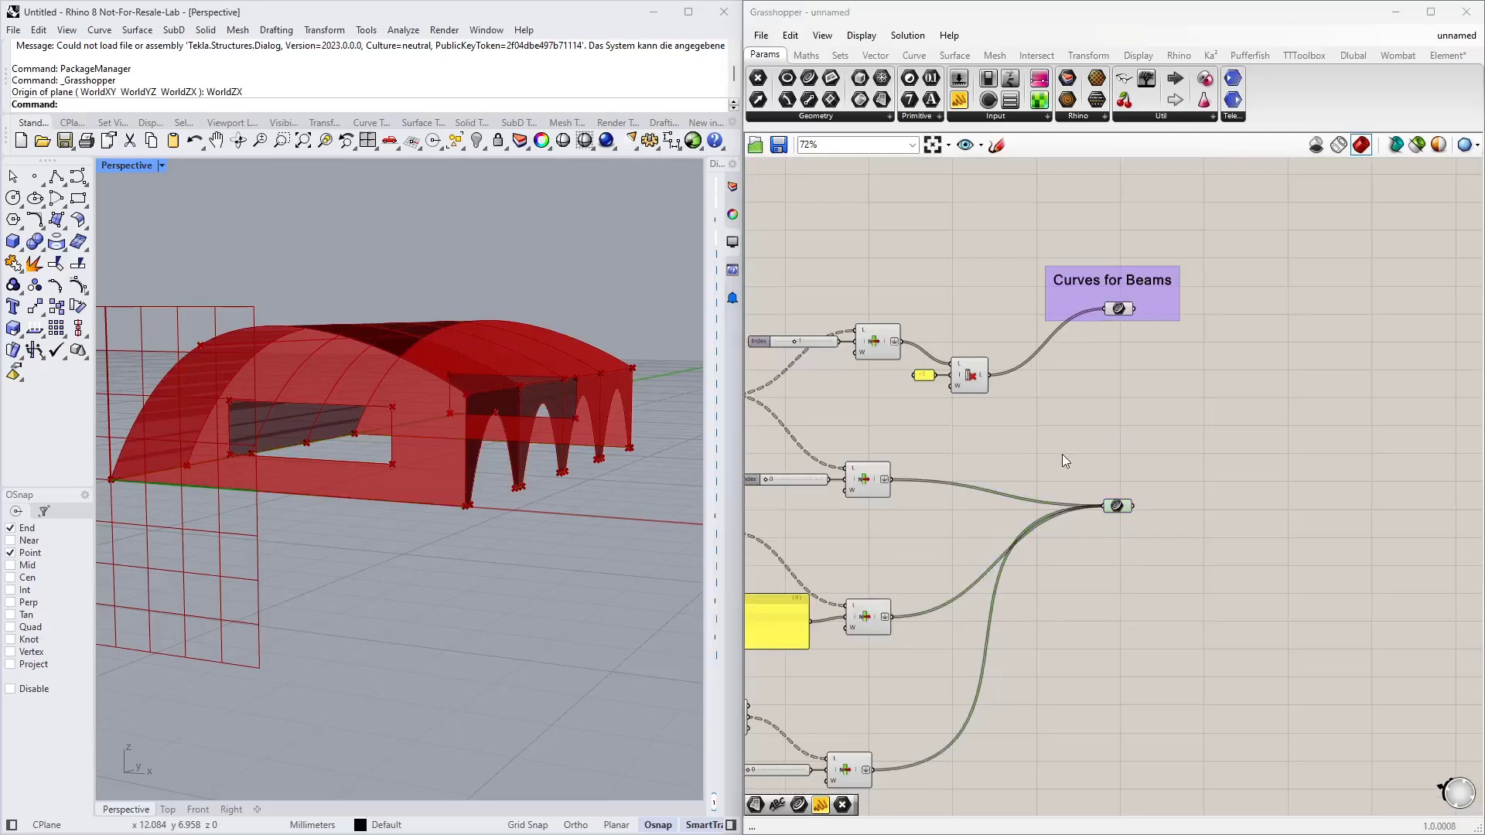
{"action": "type", "text": "scri"}
{"action": "left_click", "coordinate": [1043, 433]}
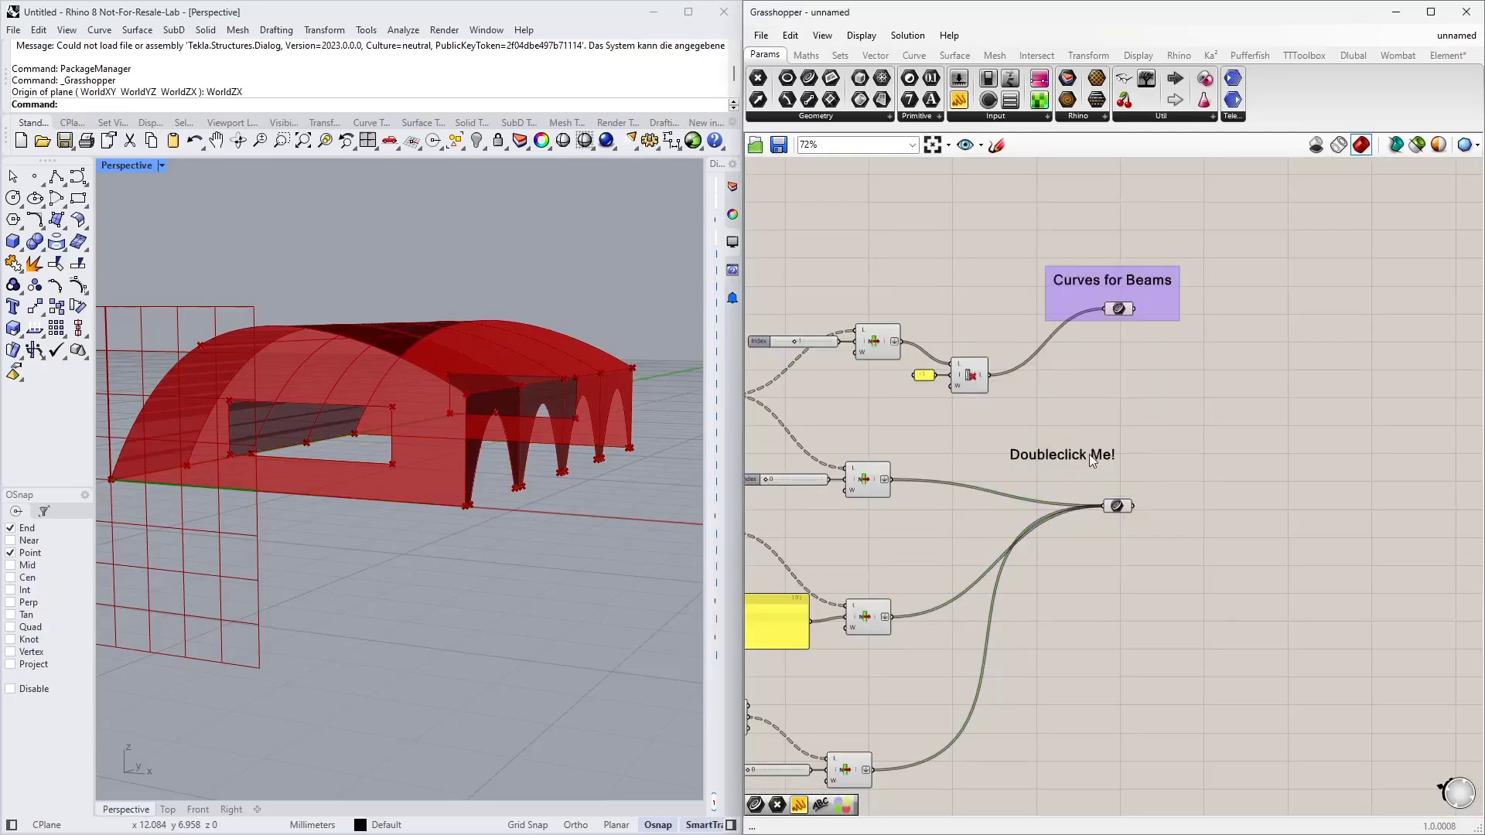
{"action": "double_click", "coordinate": [1091, 457]}
{"action": "type", "text": "Line Support Lines"}
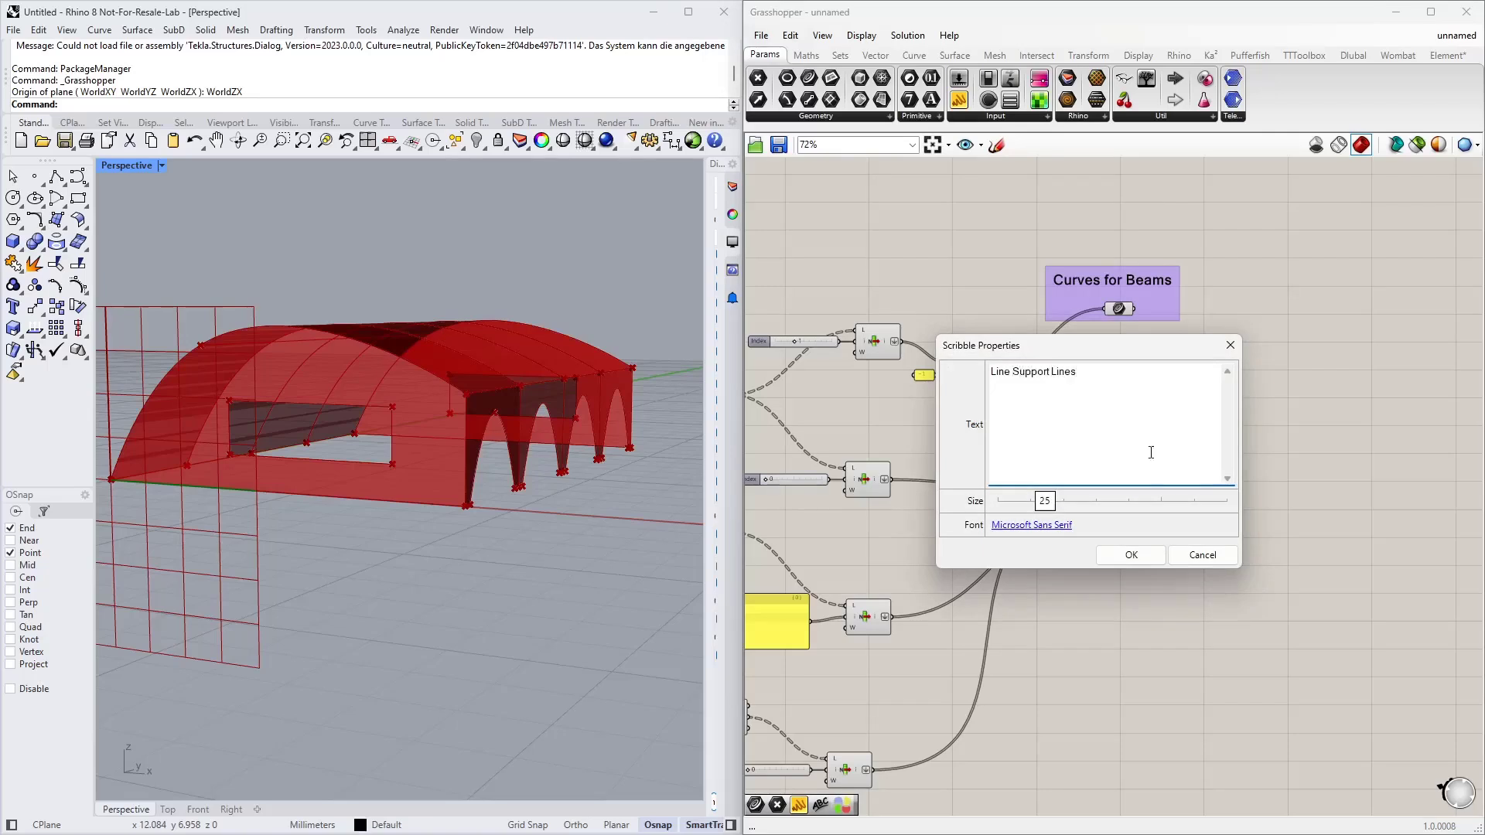
{"action": "left_click", "coordinate": [1127, 560]}
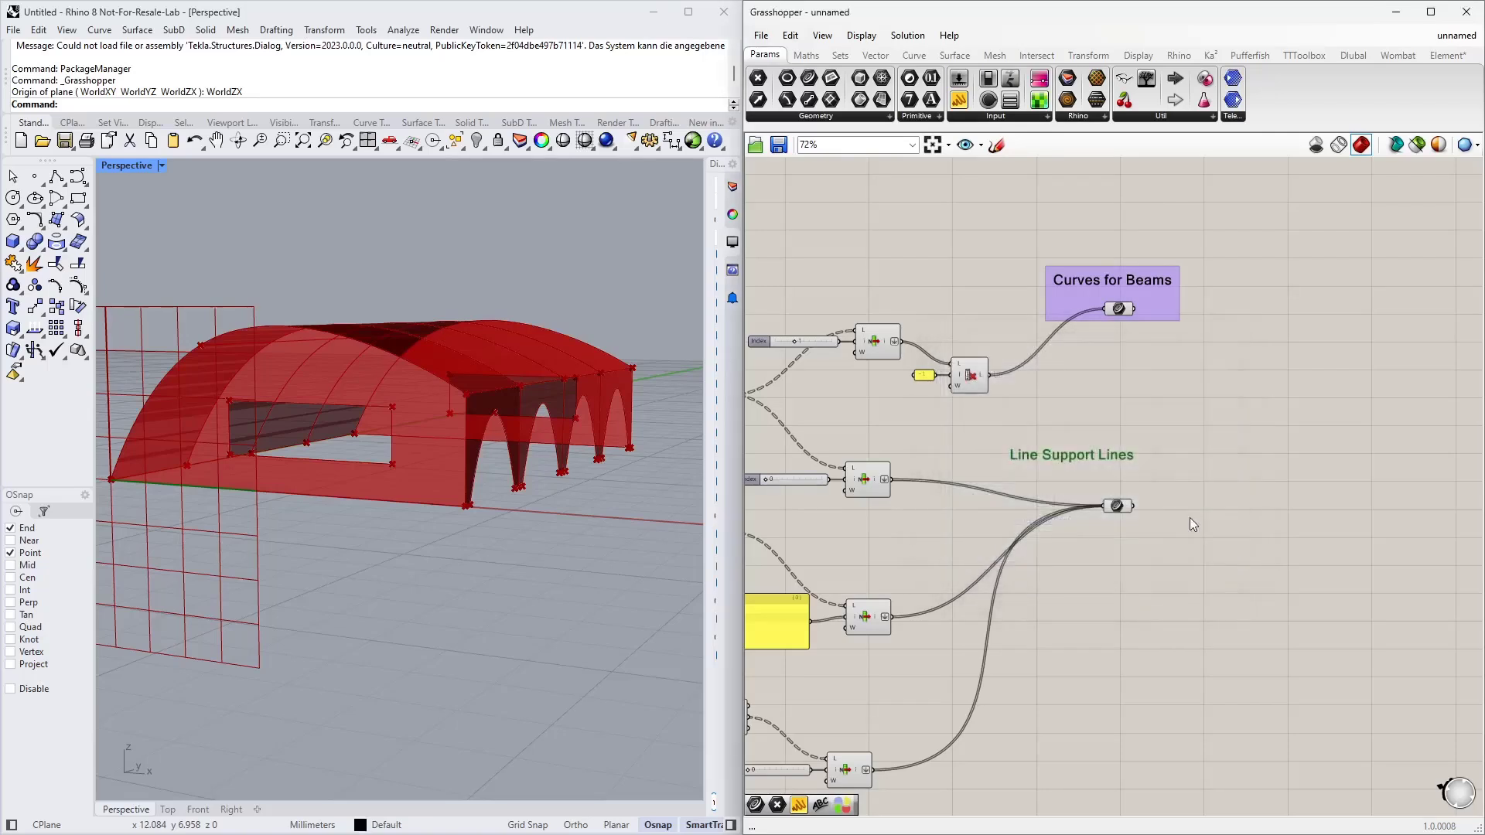
Group the Line Support Lines scribble with its Curve parameter and adjust the parameter's place under the label
{"action": "left_click_drag", "start_coordinate": [1166, 564], "coordinate": [1076, 438]}
{"action": "right_click", "coordinate": [1076, 438]}
{"action": "right_click", "coordinate": [1082, 464]}
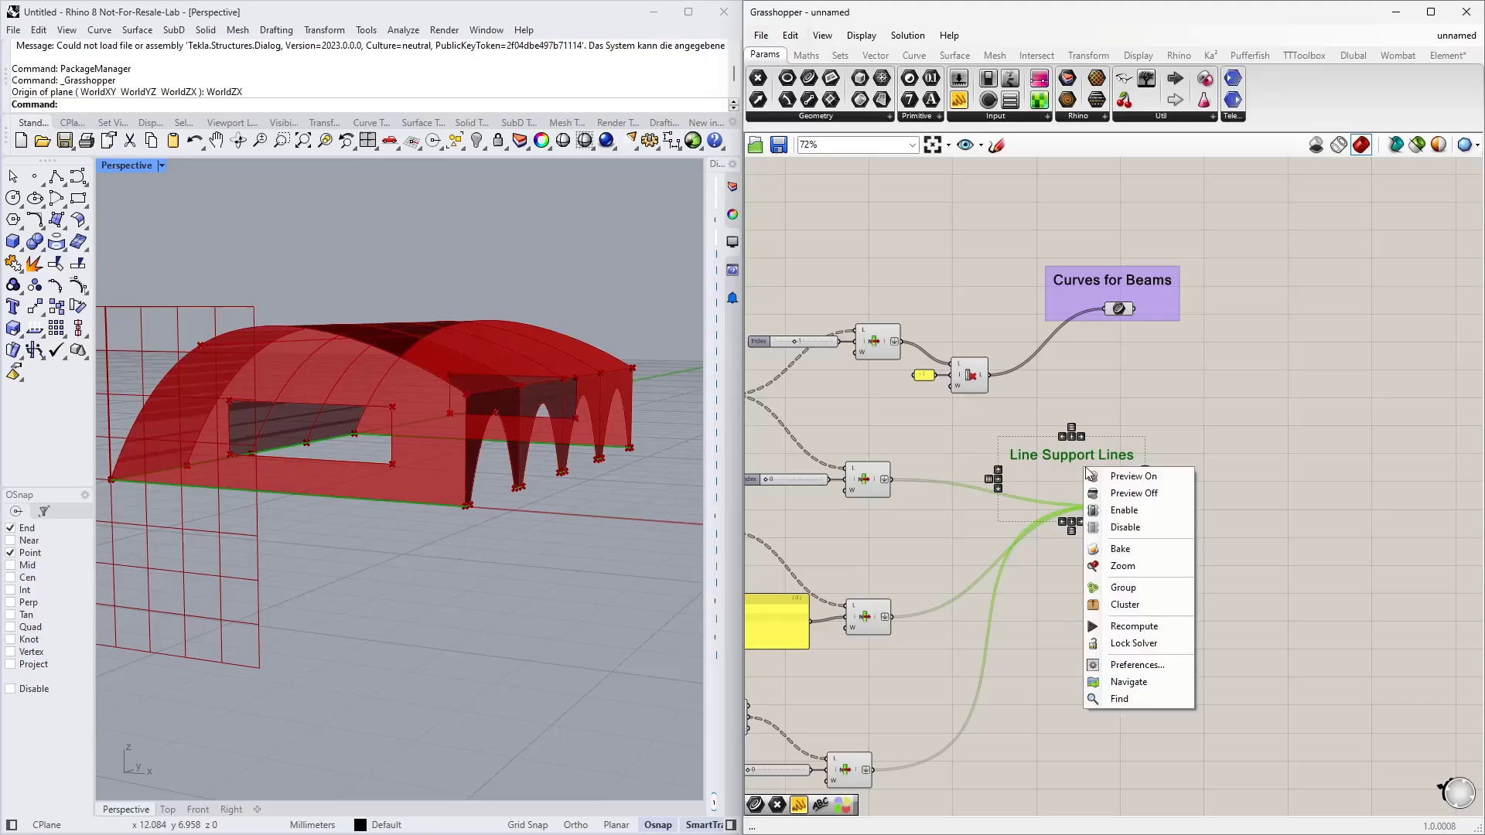
{"action": "left_click", "coordinate": [1114, 592]}
{"action": "left_click", "coordinate": [1152, 489]}
{"action": "left_click_drag", "start_coordinate": [1152, 489], "coordinate": [1121, 496]}
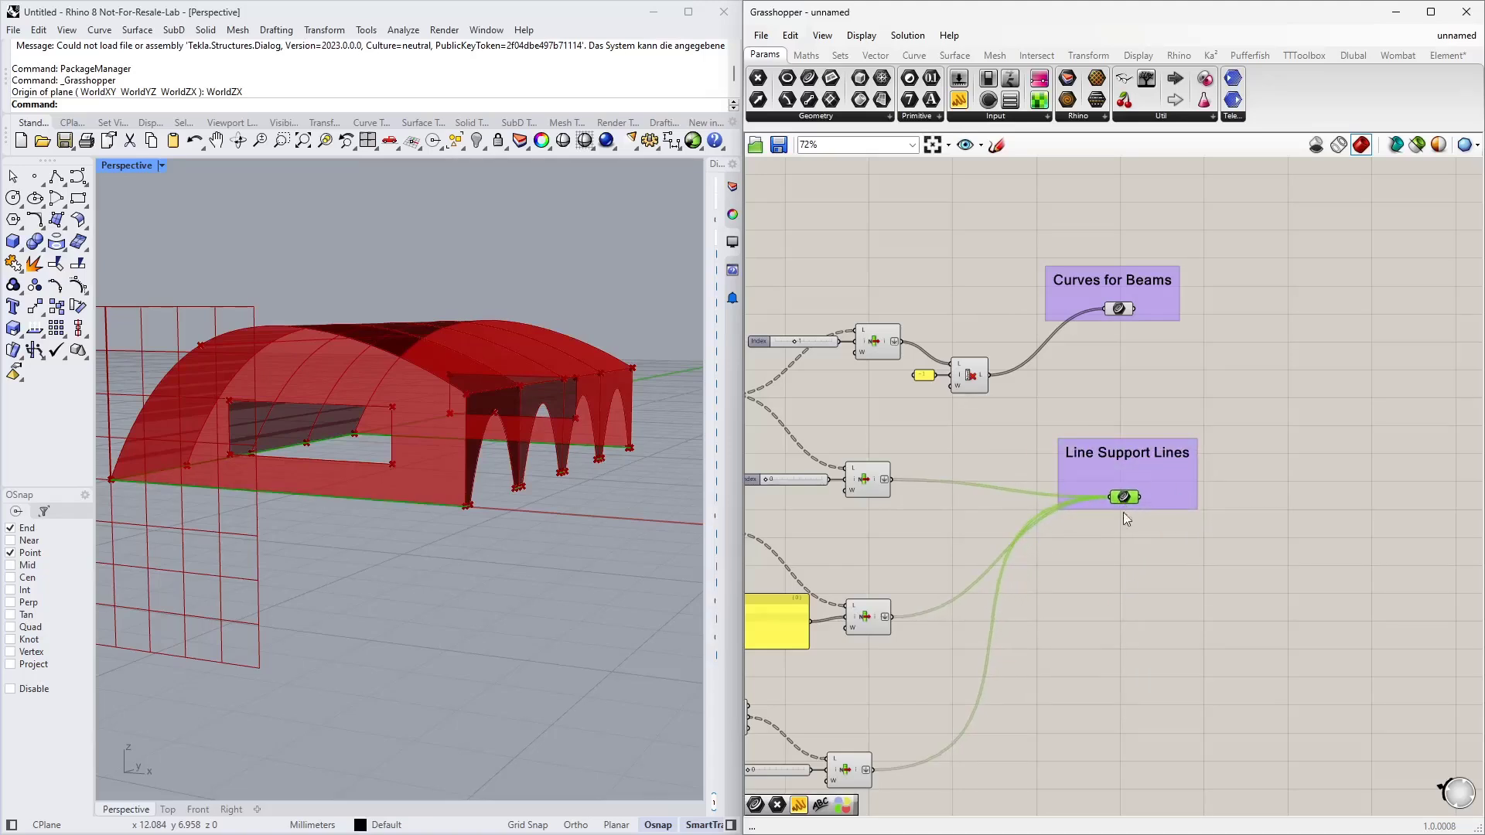
Add a Surface parameter on the canvas and place it below the Line Support Lines group
{"action": "right_click_drag", "start_coordinate": [1105, 584], "coordinate": [1193, 473]}
{"action": "double_click", "coordinate": [1192, 480]}
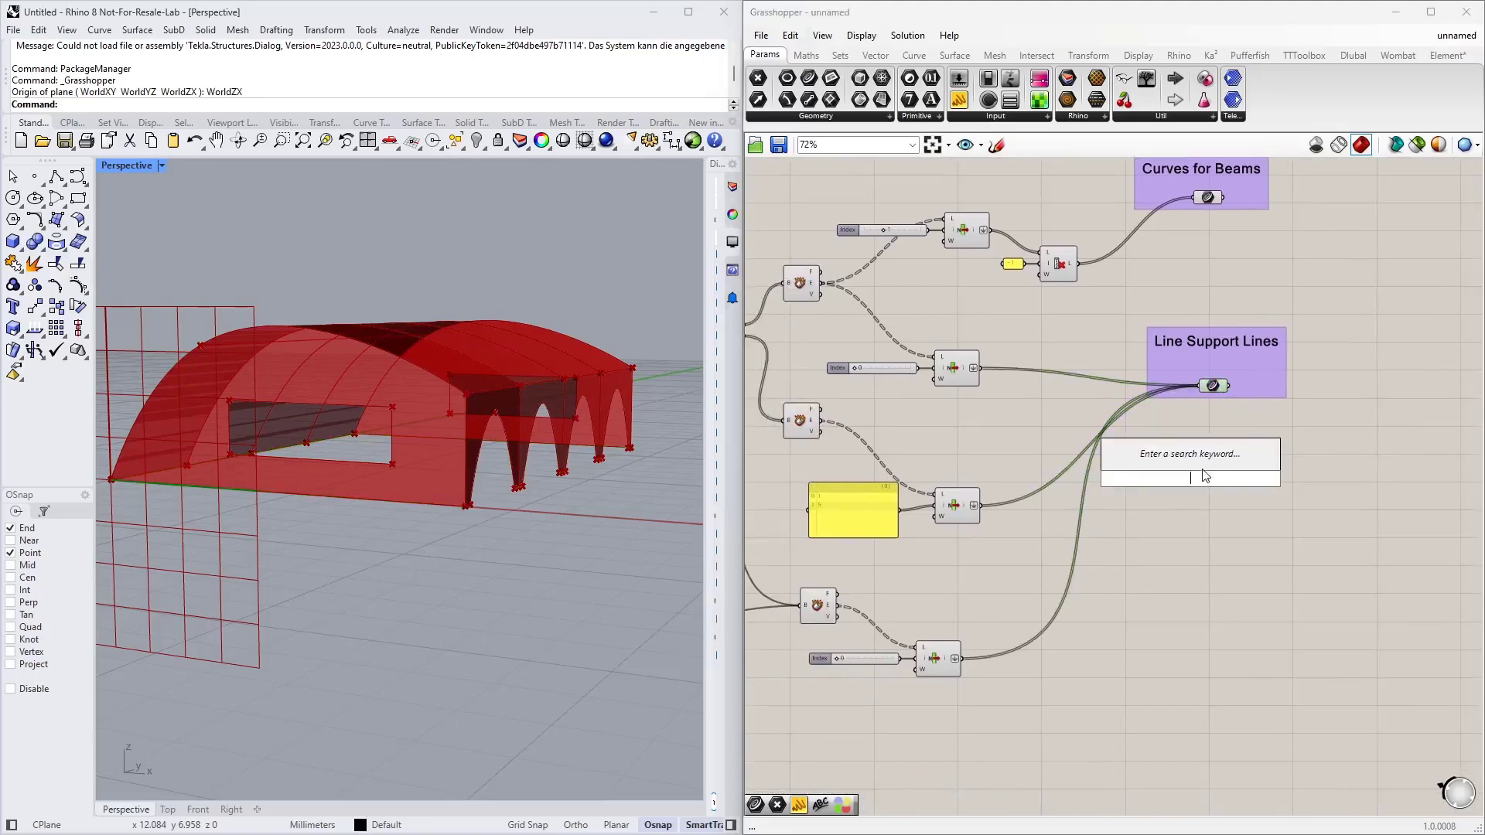
{"action": "type", "text": "surface"}
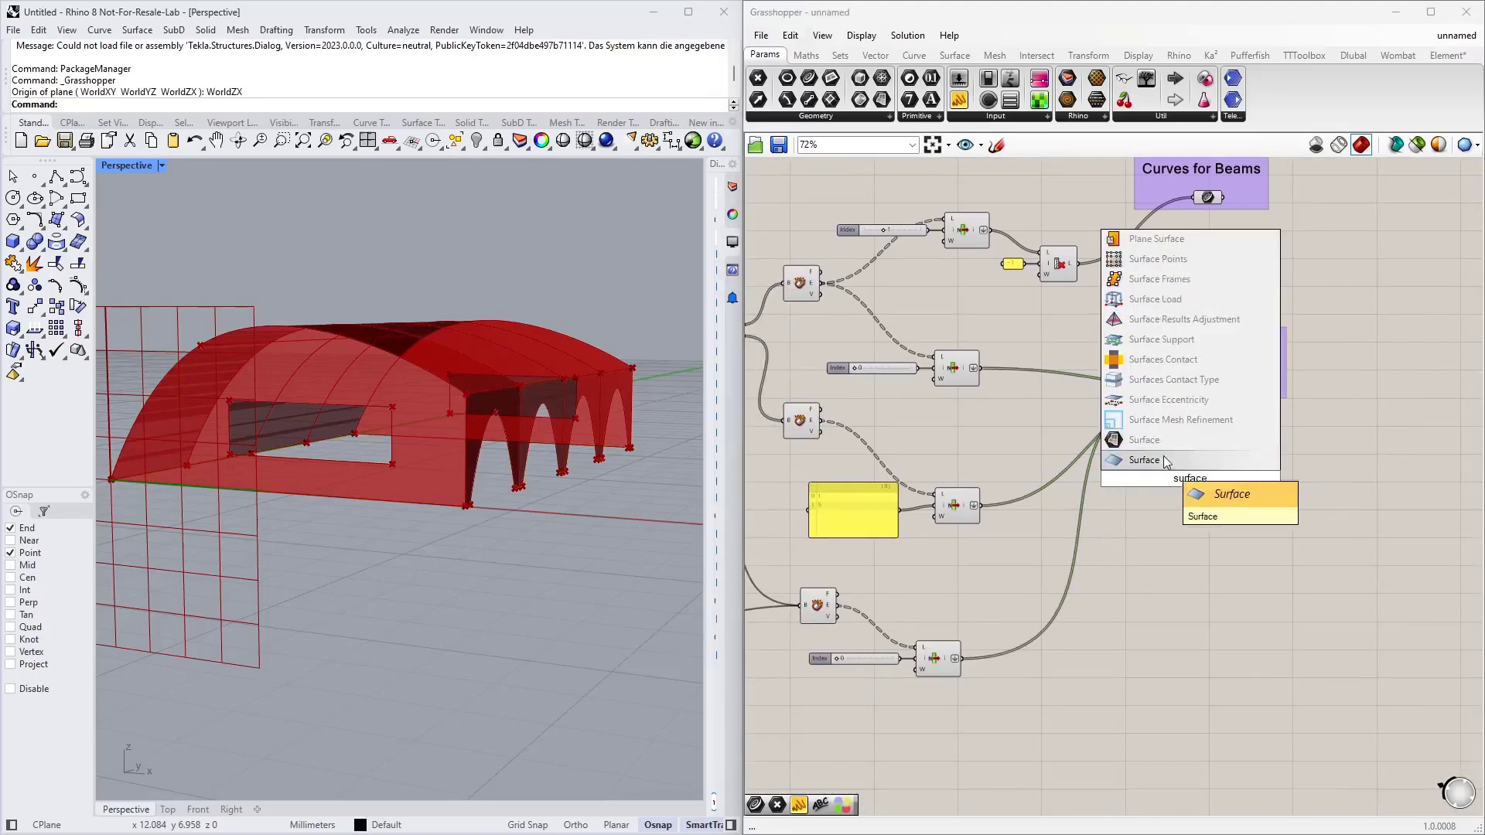
{"action": "left_click", "coordinate": [1167, 462]}
{"action": "right_click_drag", "start_coordinate": [1115, 536], "coordinate": [1198, 568]}
{"action": "left_click_drag", "start_coordinate": [1272, 522], "coordinate": [1293, 534]}
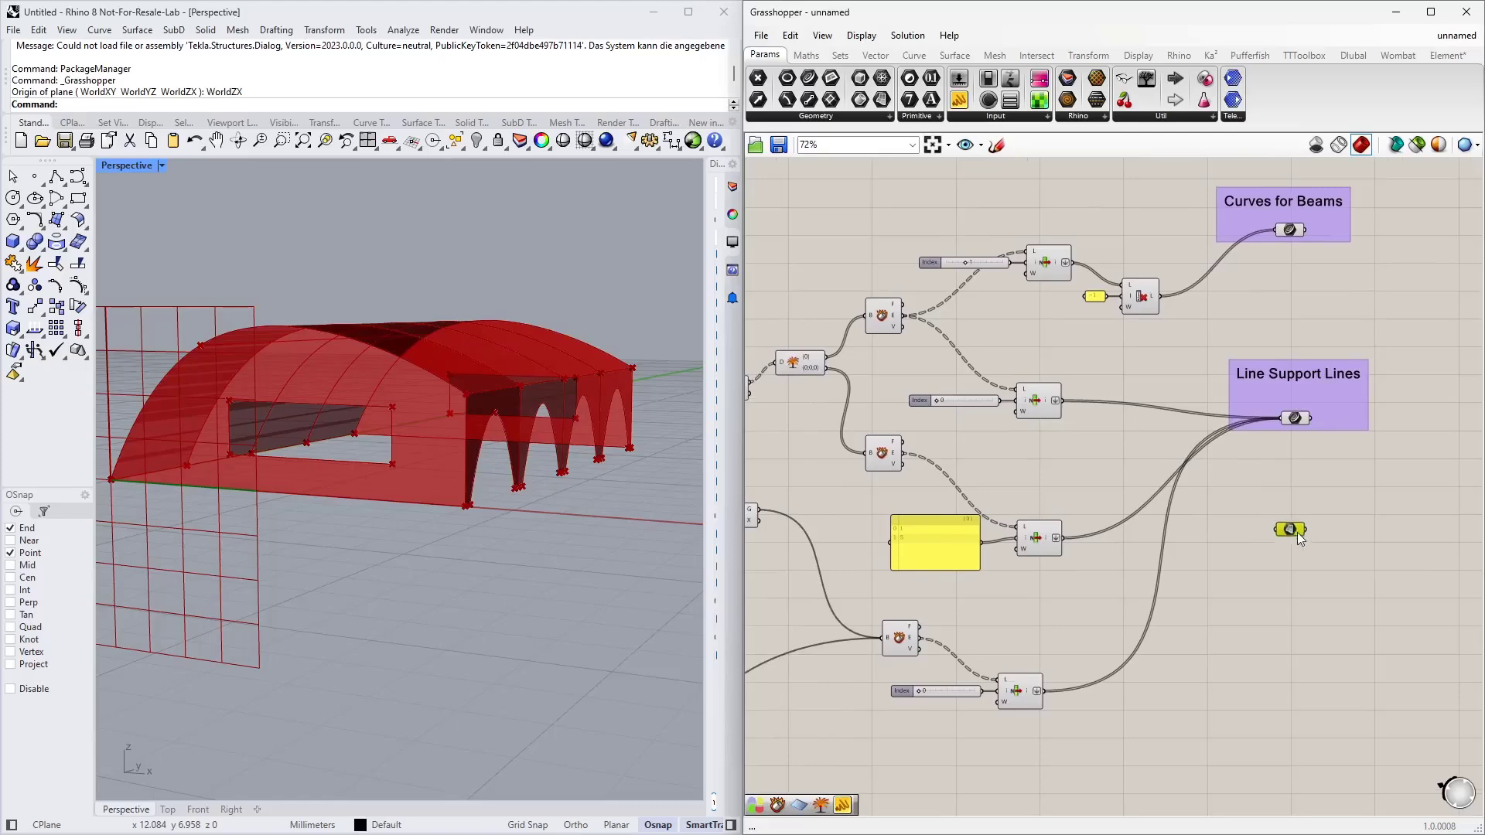
Check the geometry of the Move component feeding the tree split, and connect its geometry output to the new Surface parameter
{"action": "scroll", "coordinate": [1241, 518], "scroll_direction": "down", "scroll_amount": 3}
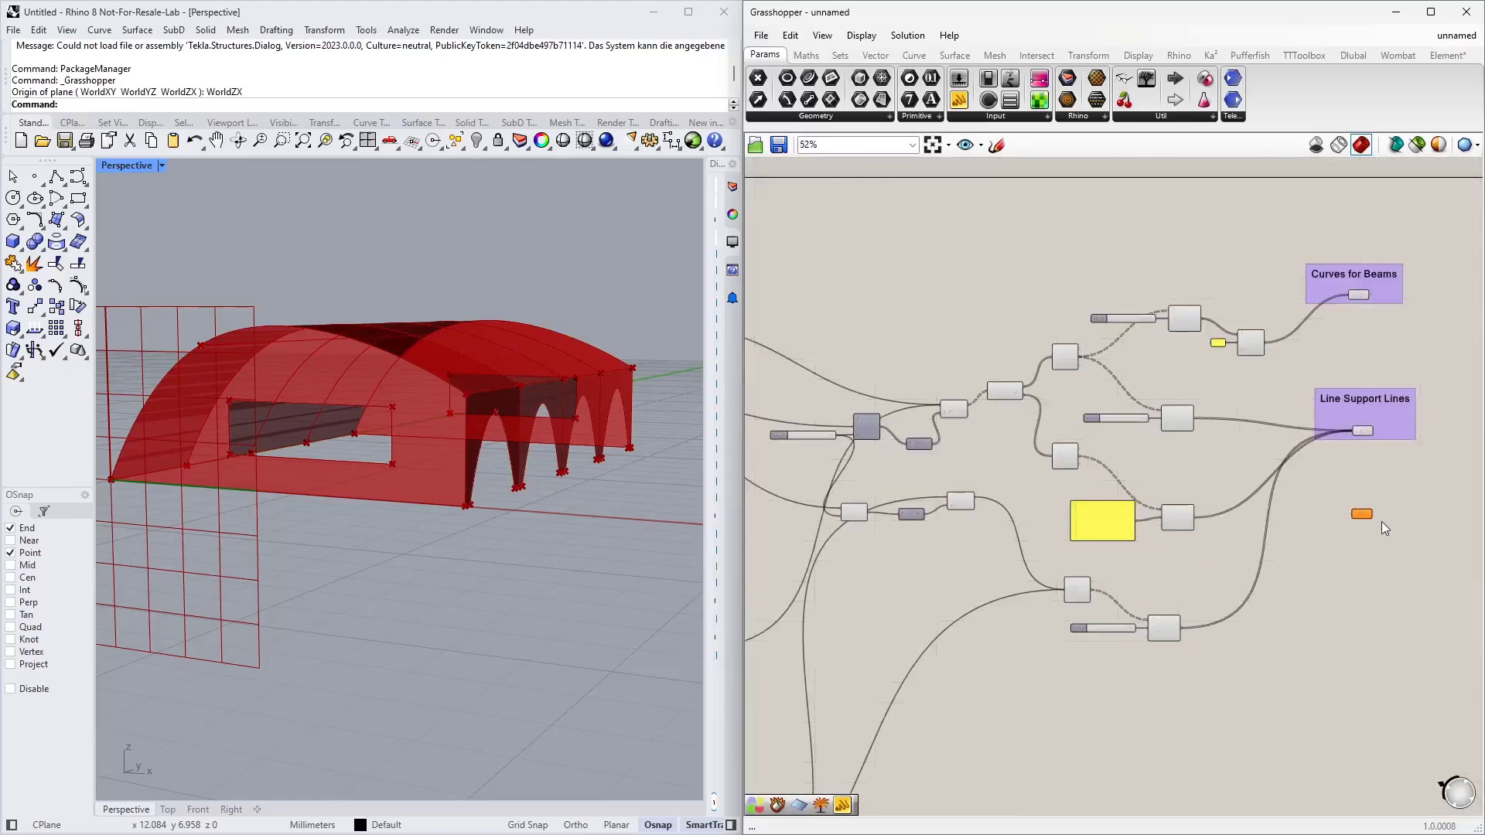
{"action": "scroll", "coordinate": [976, 453], "scroll_direction": "up", "scroll_amount": 3}
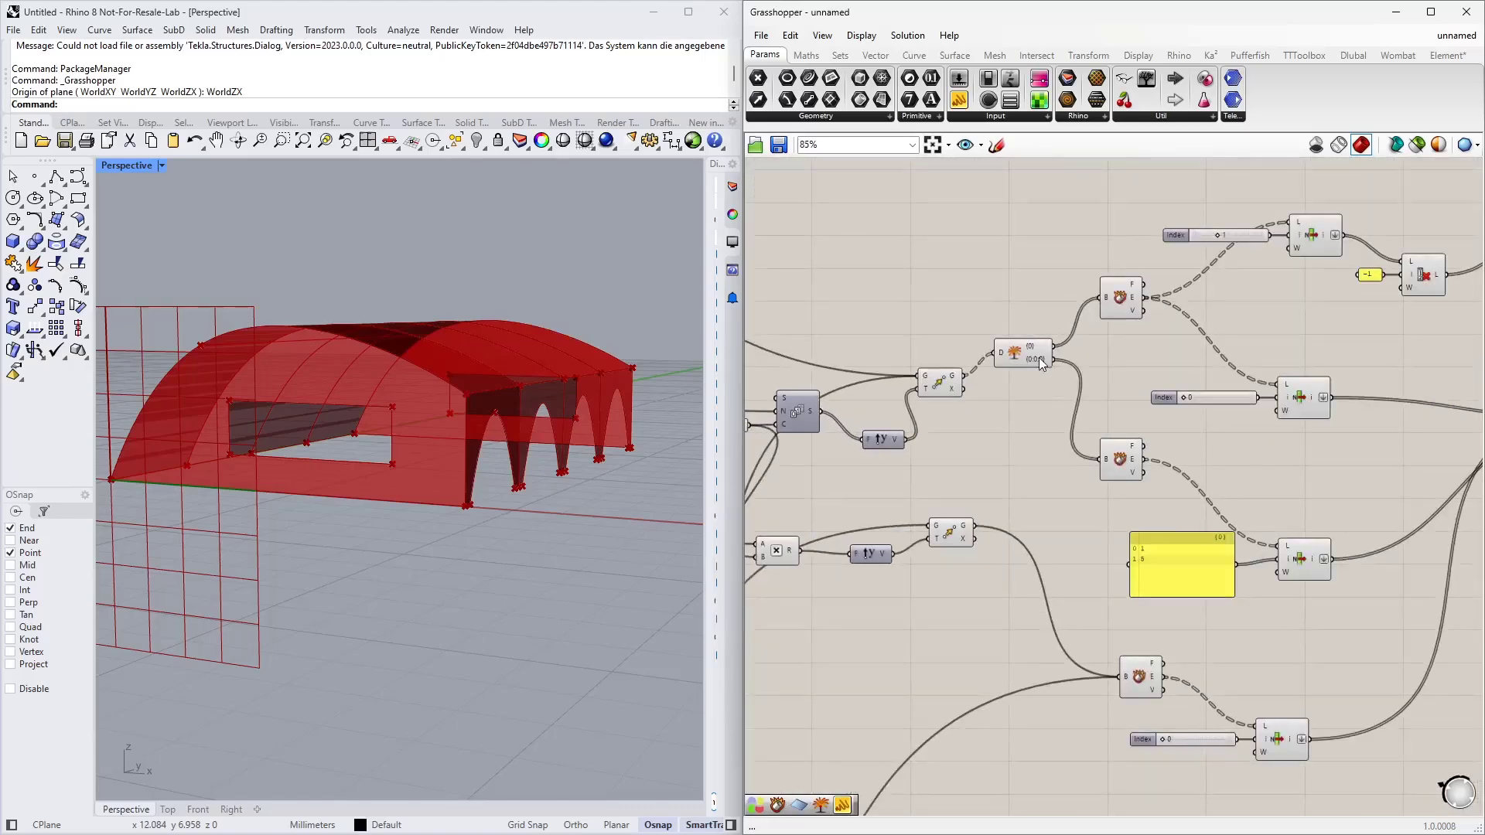
{"action": "left_click", "coordinate": [941, 382]}
{"action": "right_click_drag", "start_coordinate": [581, 447], "coordinate": [470, 508]}
{"action": "scroll", "coordinate": [892, 404], "scroll_direction": "down", "scroll_amount": 3}
{"action": "right_click_drag", "start_coordinate": [1087, 452], "coordinate": [985, 425]}
{"action": "scroll", "coordinate": [884, 367], "scroll_direction": "up", "scroll_amount": 2}
{"action": "right_click_drag", "start_coordinate": [884, 367], "coordinate": [861, 360]}
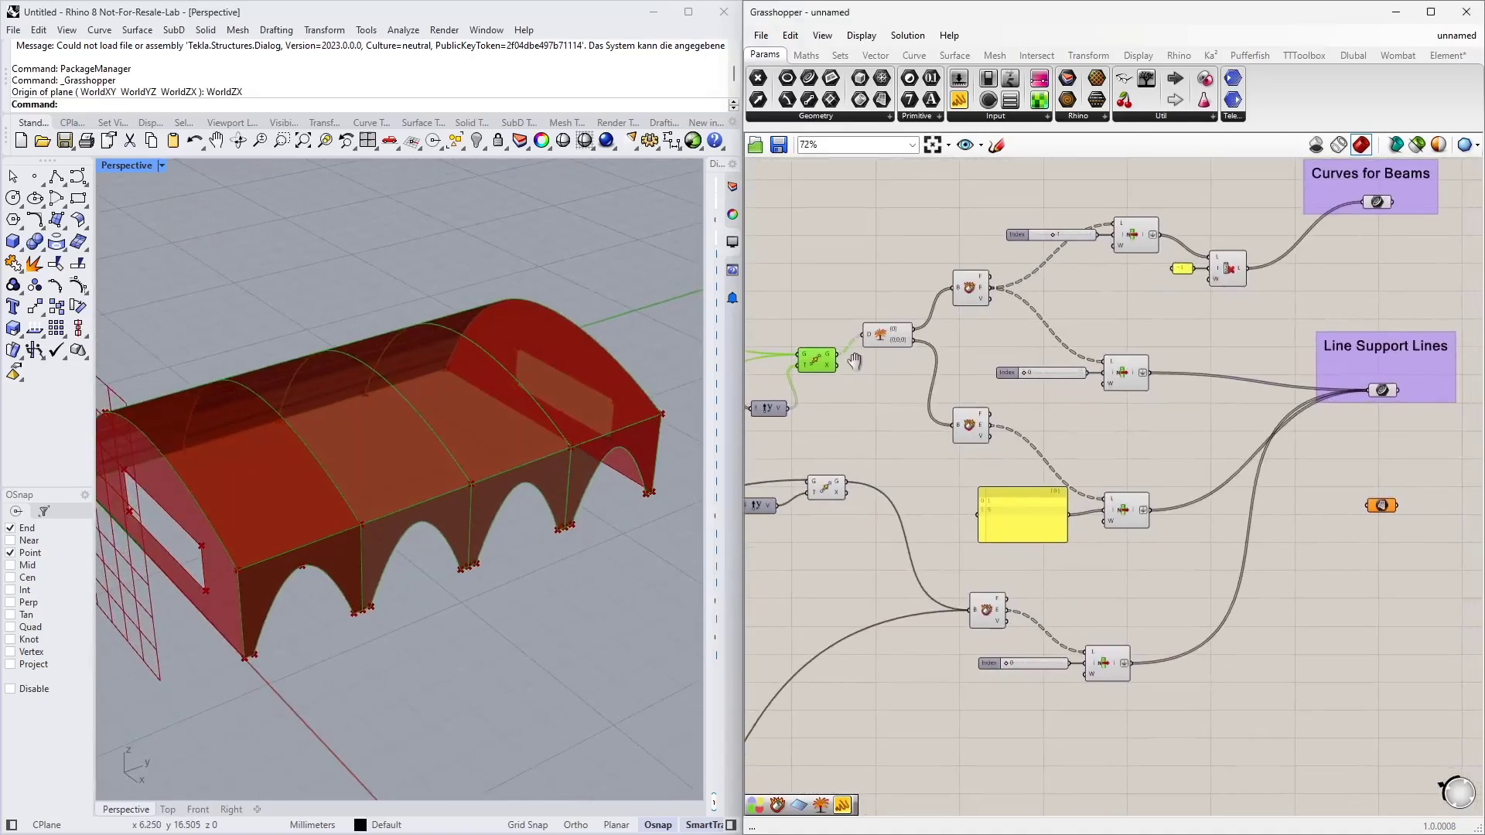
{"action": "left_click_drag", "start_coordinate": [837, 355], "coordinate": [1367, 504]}
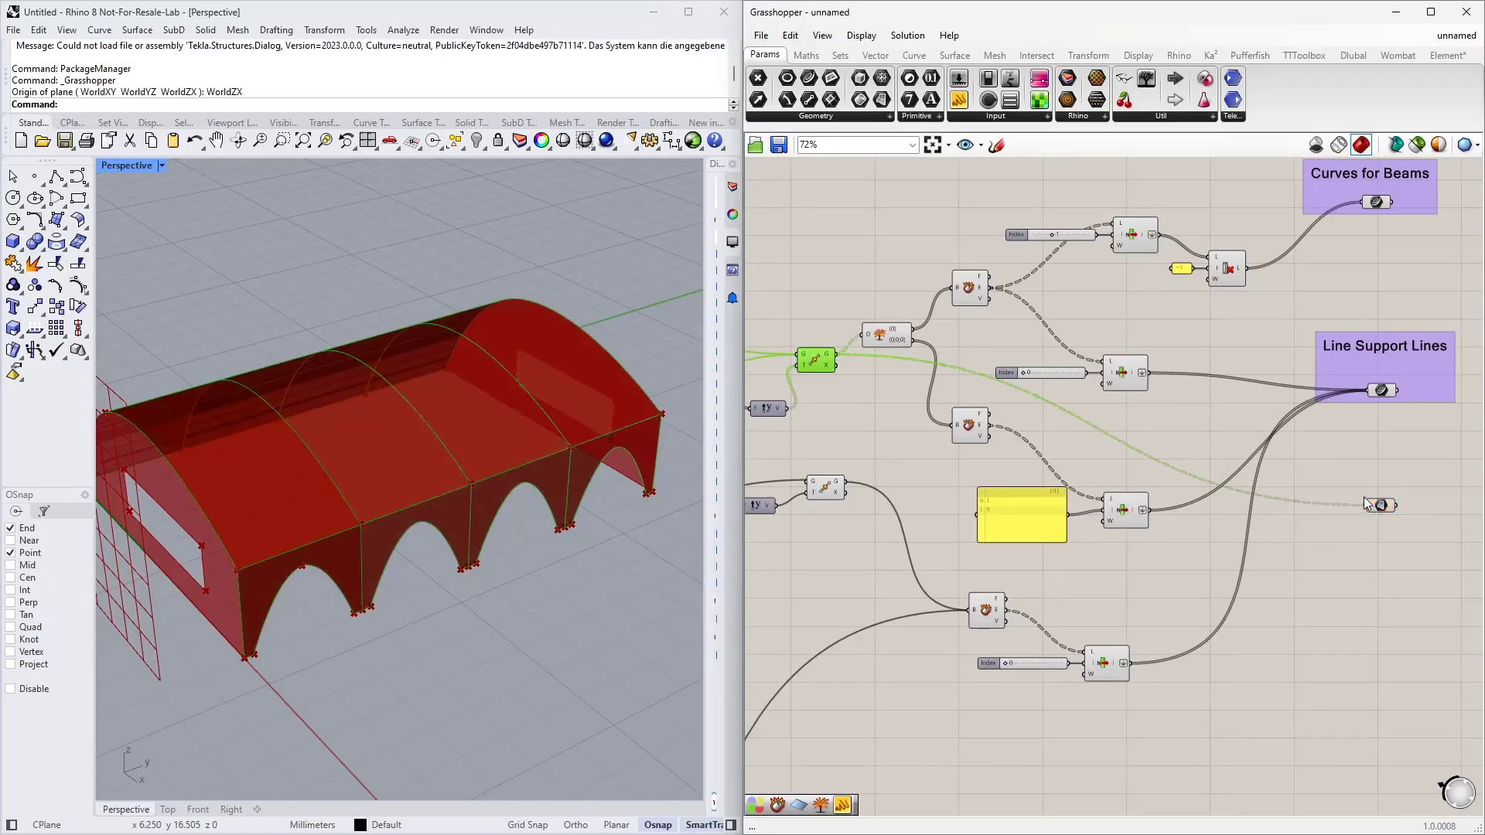
Move the Surface parameter near the lowest purple group and add that group's final List Item output as its second input
{"action": "right_click_drag", "start_coordinate": [889, 609], "coordinate": [991, 461]}
{"action": "scroll", "coordinate": [992, 461], "scroll_direction": "down", "scroll_amount": 3}
{"action": "right_click_drag", "start_coordinate": [1038, 522], "coordinate": [1174, 407]}
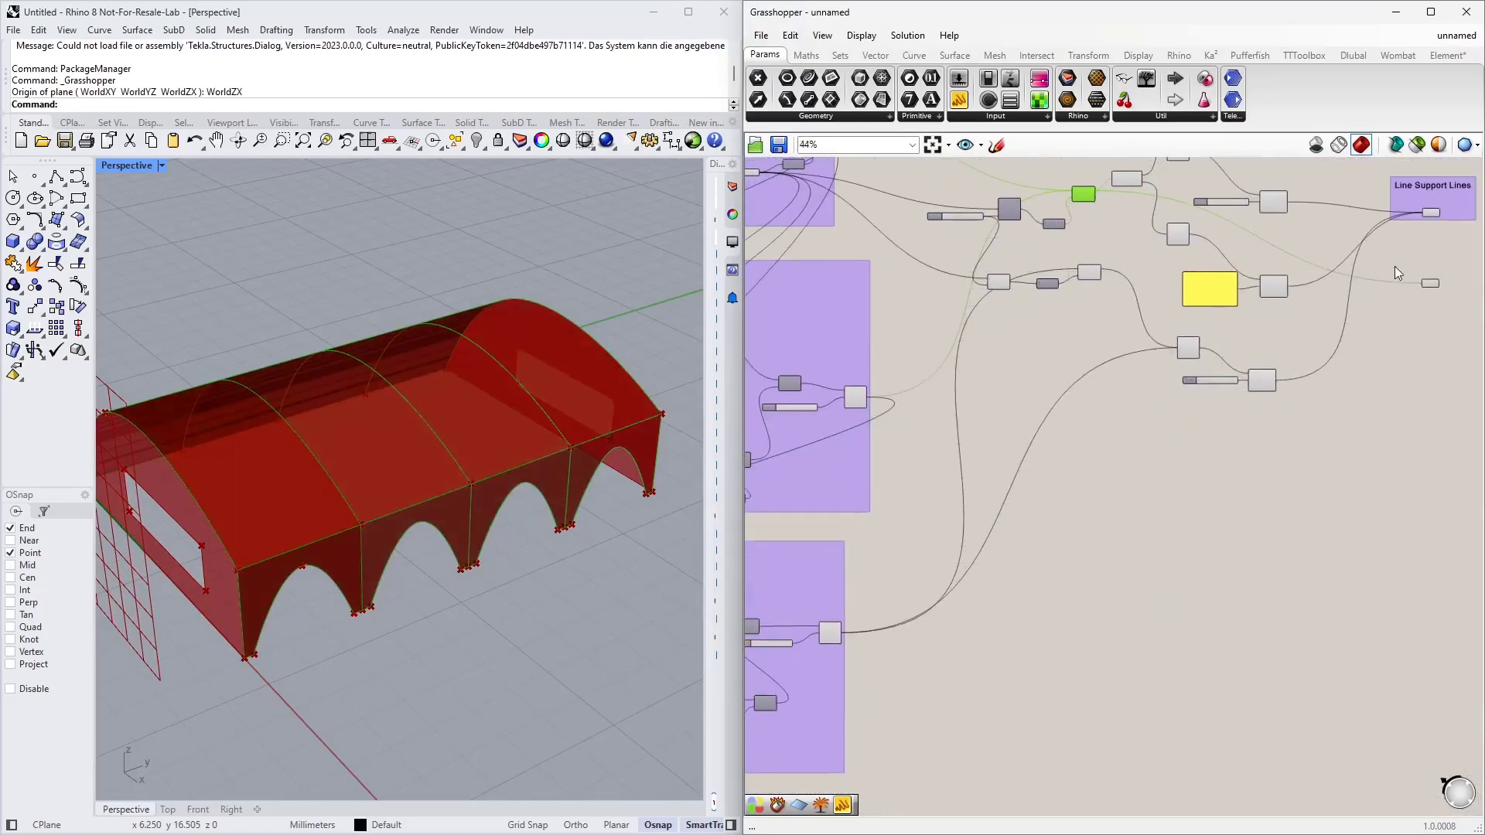
{"action": "left_click_drag", "start_coordinate": [1433, 288], "coordinate": [1010, 581]}
{"action": "scroll", "coordinate": [831, 638], "scroll_direction": "up", "scroll_amount": 5}
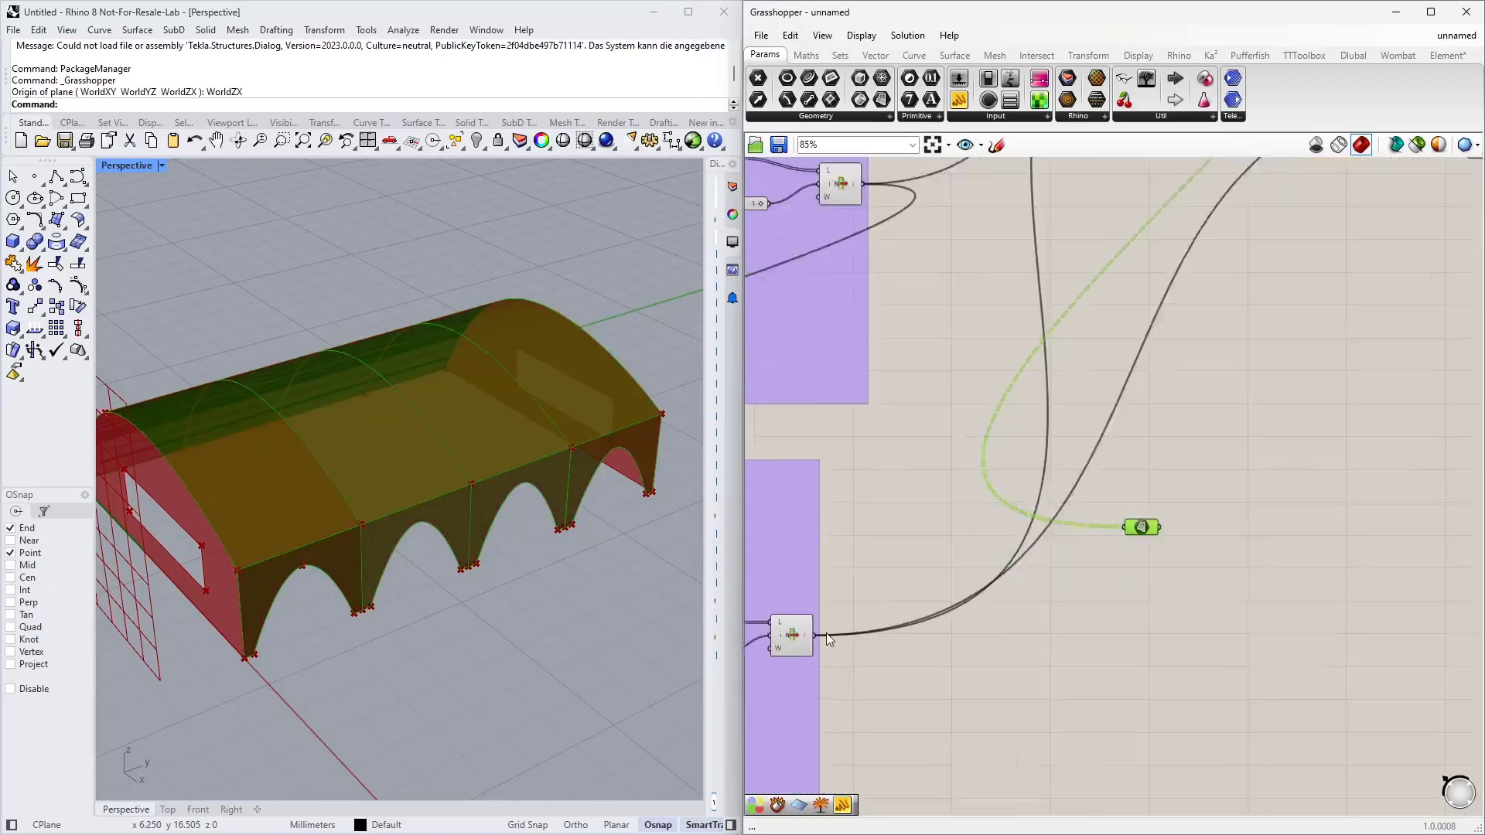
{"action": "left_click", "coordinate": [792, 647]}
{"action": "left_click_drag", "start_coordinate": [808, 636], "coordinate": [1238, 487]}
{"action": "scroll", "coordinate": [1176, 583], "scroll_direction": "down", "scroll_amount": 2}
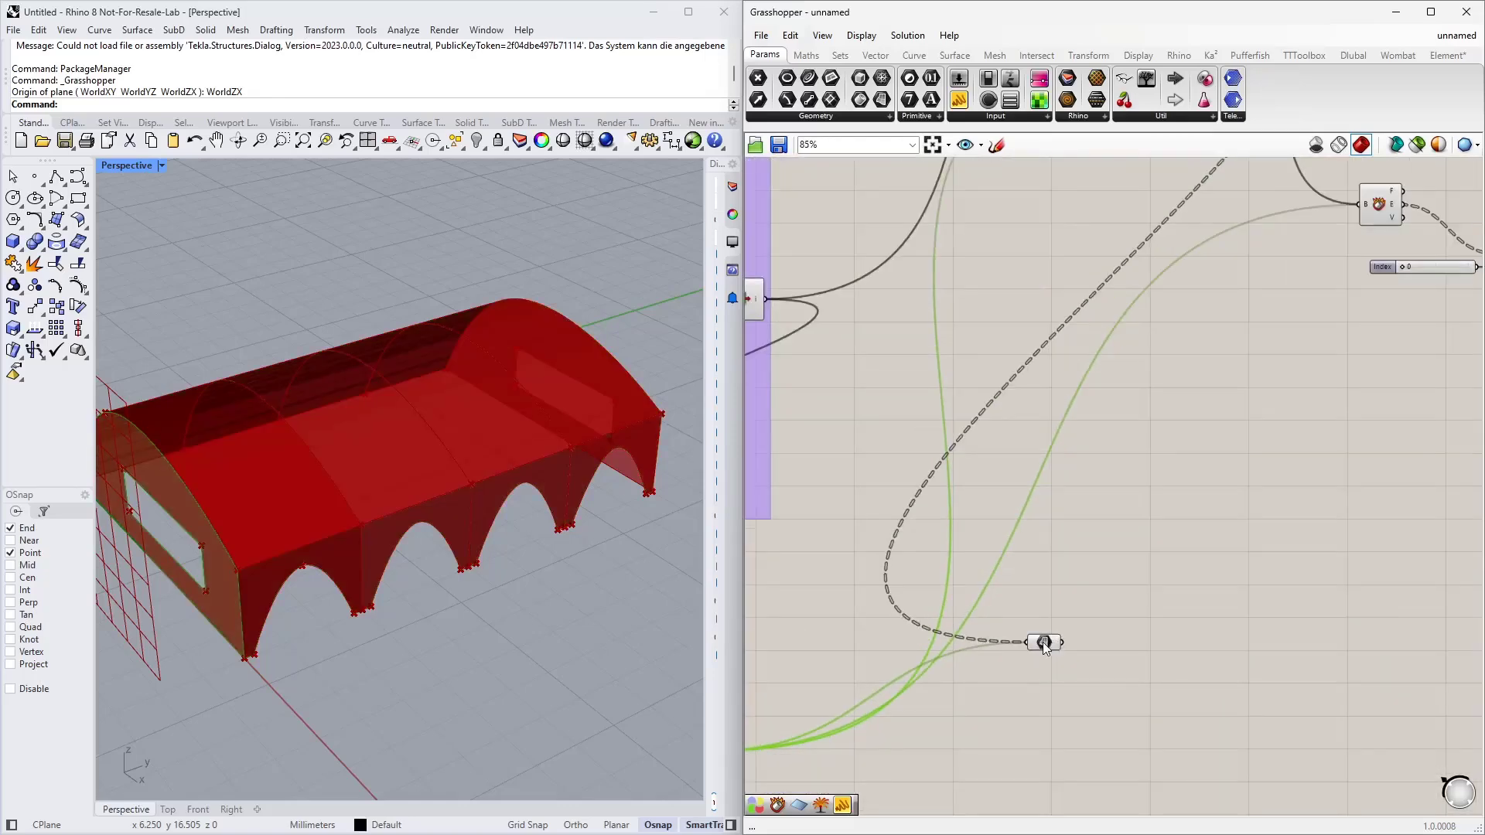
Place the Surface parameter below the lowest Index slider and add the end wall Move component's geometry output as its third input
{"action": "left_click_drag", "start_coordinate": [1044, 643], "coordinate": [1369, 451]}
{"action": "right_click_drag", "start_coordinate": [1422, 264], "coordinate": [1092, 355]}
{"action": "right_click_drag", "start_coordinate": [1127, 269], "coordinate": [1111, 341]}
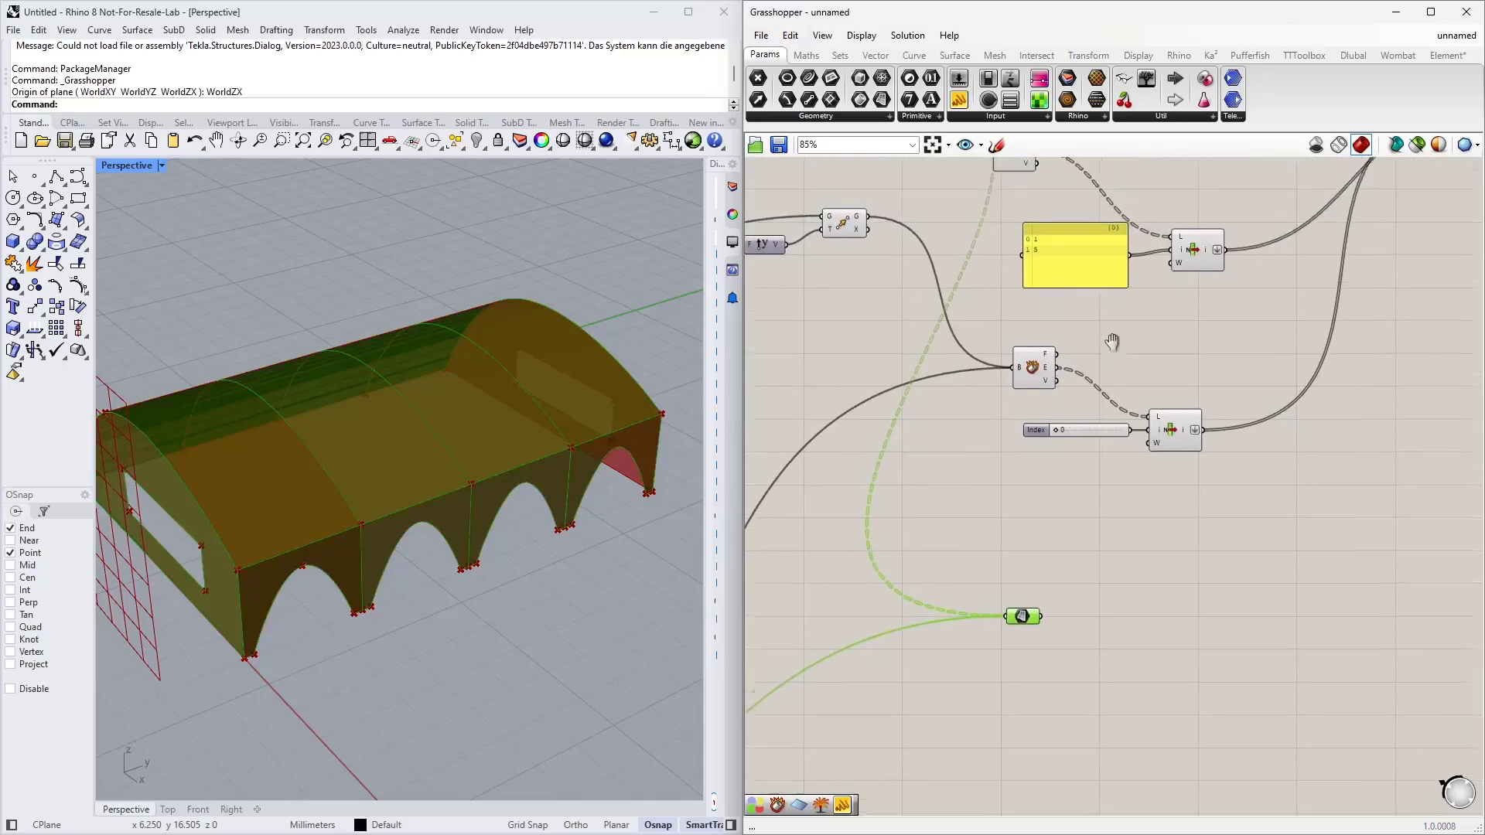
{"action": "right_click_drag", "start_coordinate": [882, 234], "coordinate": [1004, 290]}
{"action": "left_click_drag", "start_coordinate": [991, 276], "coordinate": [1145, 676]}
Move the Surface parameter back beneath the Line Support Lines group
{"action": "scroll", "coordinate": [990, 629], "scroll_direction": "down", "scroll_amount": 5}
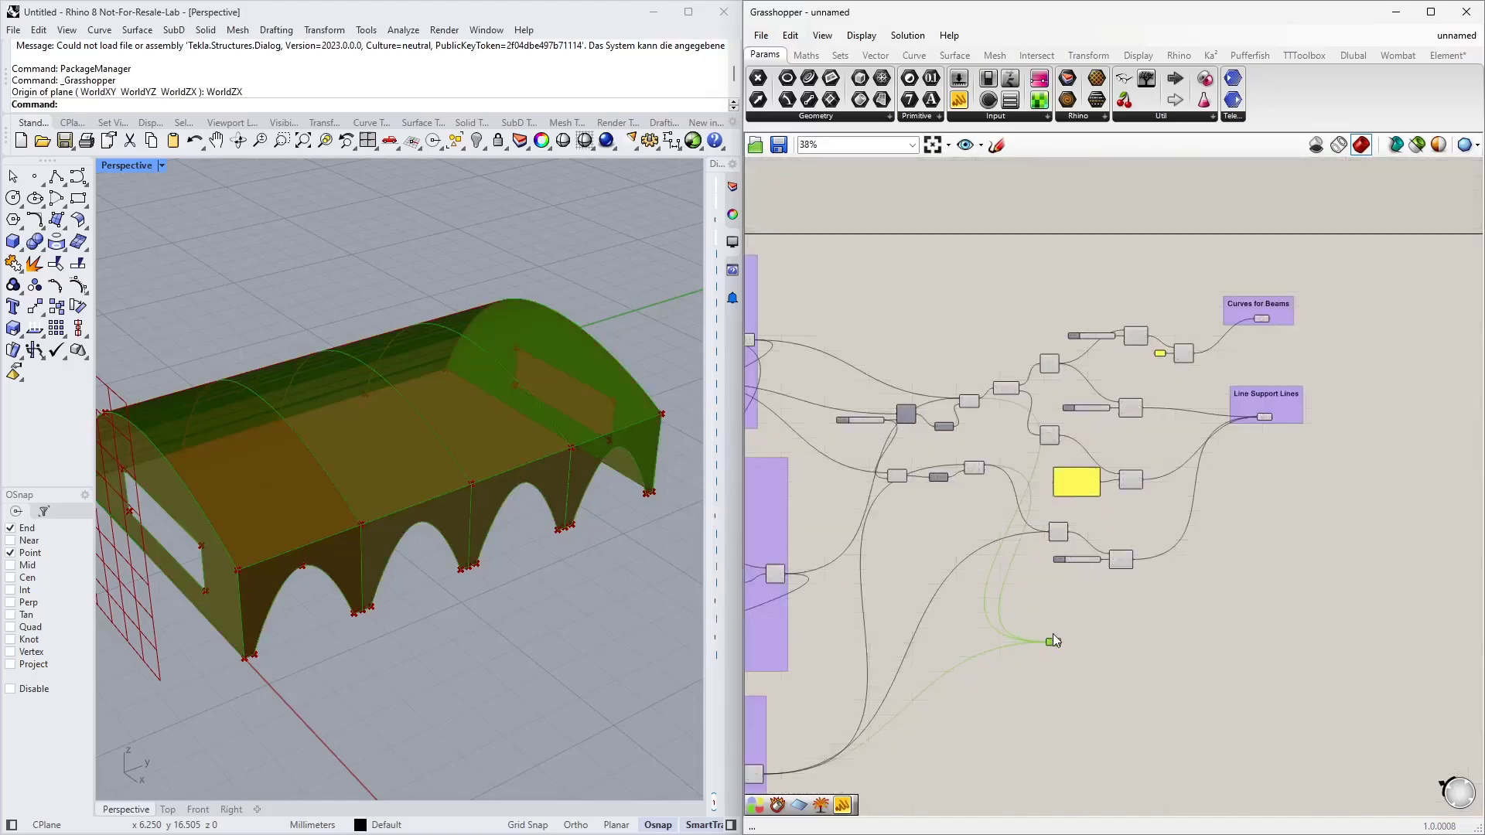
{"action": "scroll", "coordinate": [1052, 635], "scroll_direction": "up", "scroll_amount": 3}
{"action": "left_click_drag", "start_coordinate": [1054, 642], "coordinate": [1379, 437]}
{"action": "scroll", "coordinate": [1209, 442], "scroll_direction": "up", "scroll_amount": 4}
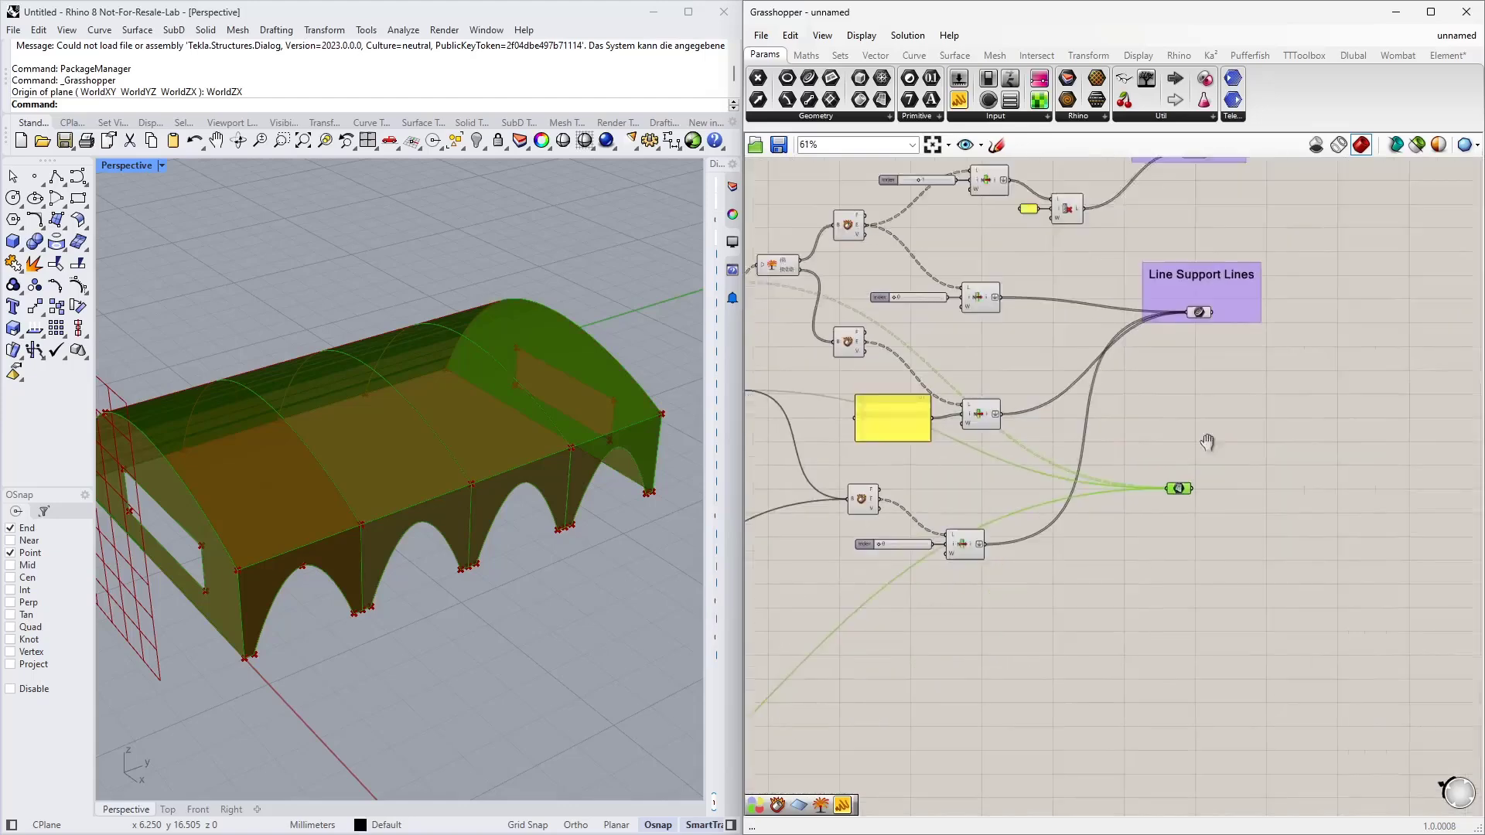
{"action": "left_click_drag", "start_coordinate": [1049, 685], "coordinate": [1096, 658]}
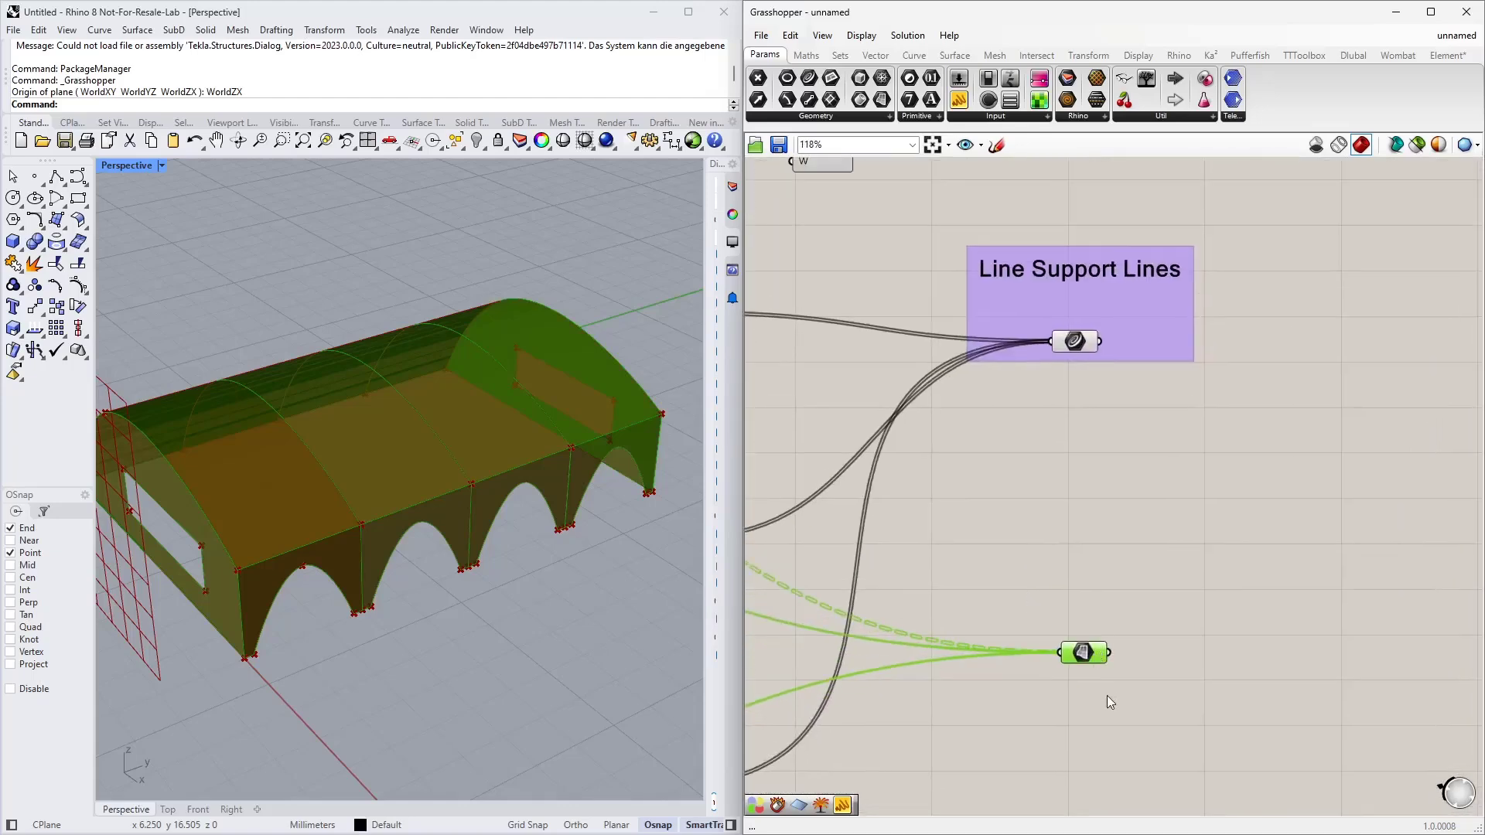
Add a scribble above the Surface parameter reading "CLT Surfaces"
{"action": "left_click", "coordinate": [1060, 585]}
{"action": "double_click", "coordinate": [1028, 596]}
{"action": "type", "text": "scr"}
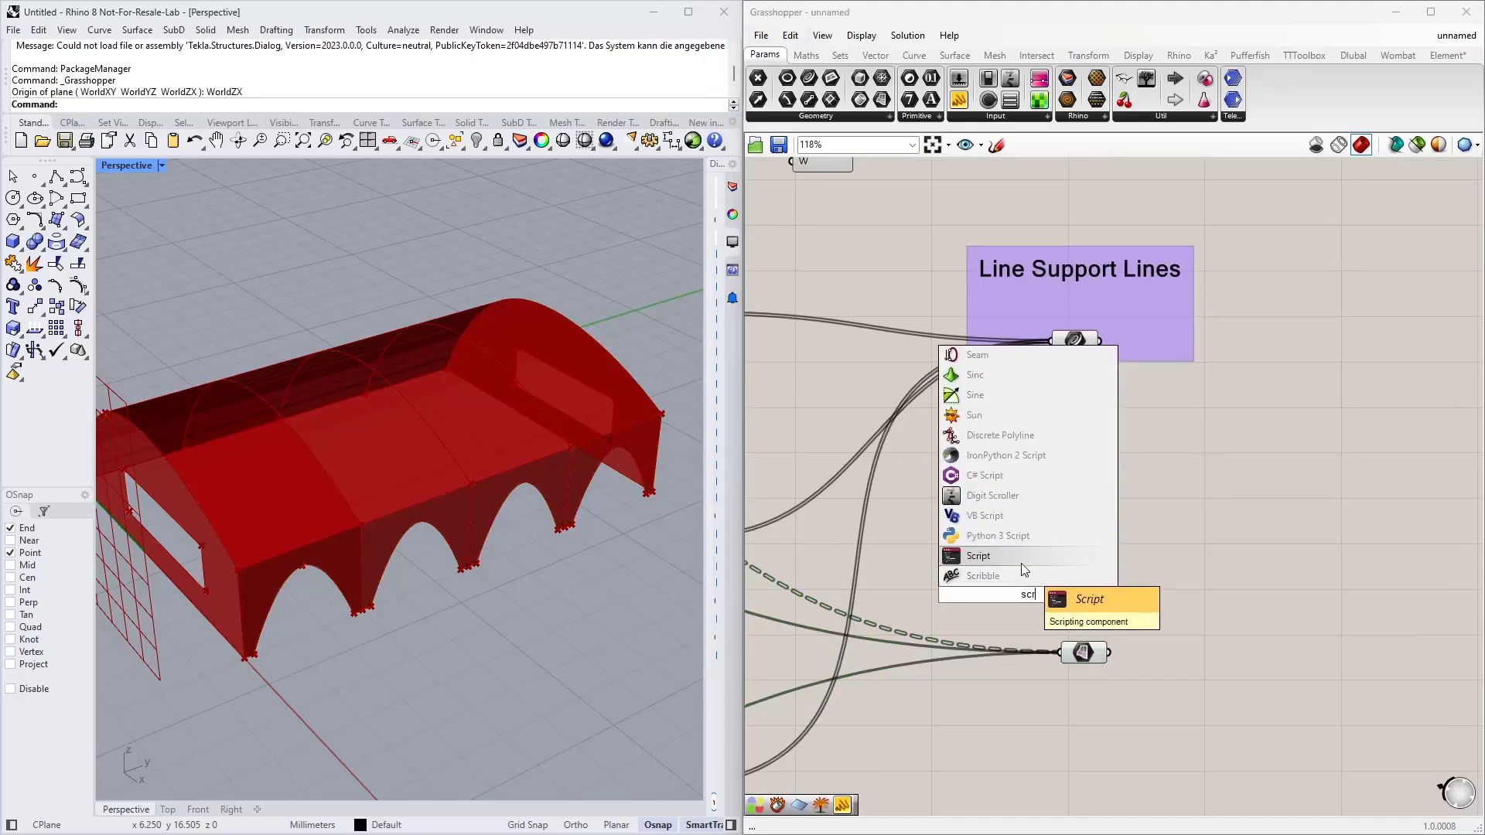
{"action": "left_click", "coordinate": [1005, 577]}
{"action": "double_click", "coordinate": [1033, 600]}
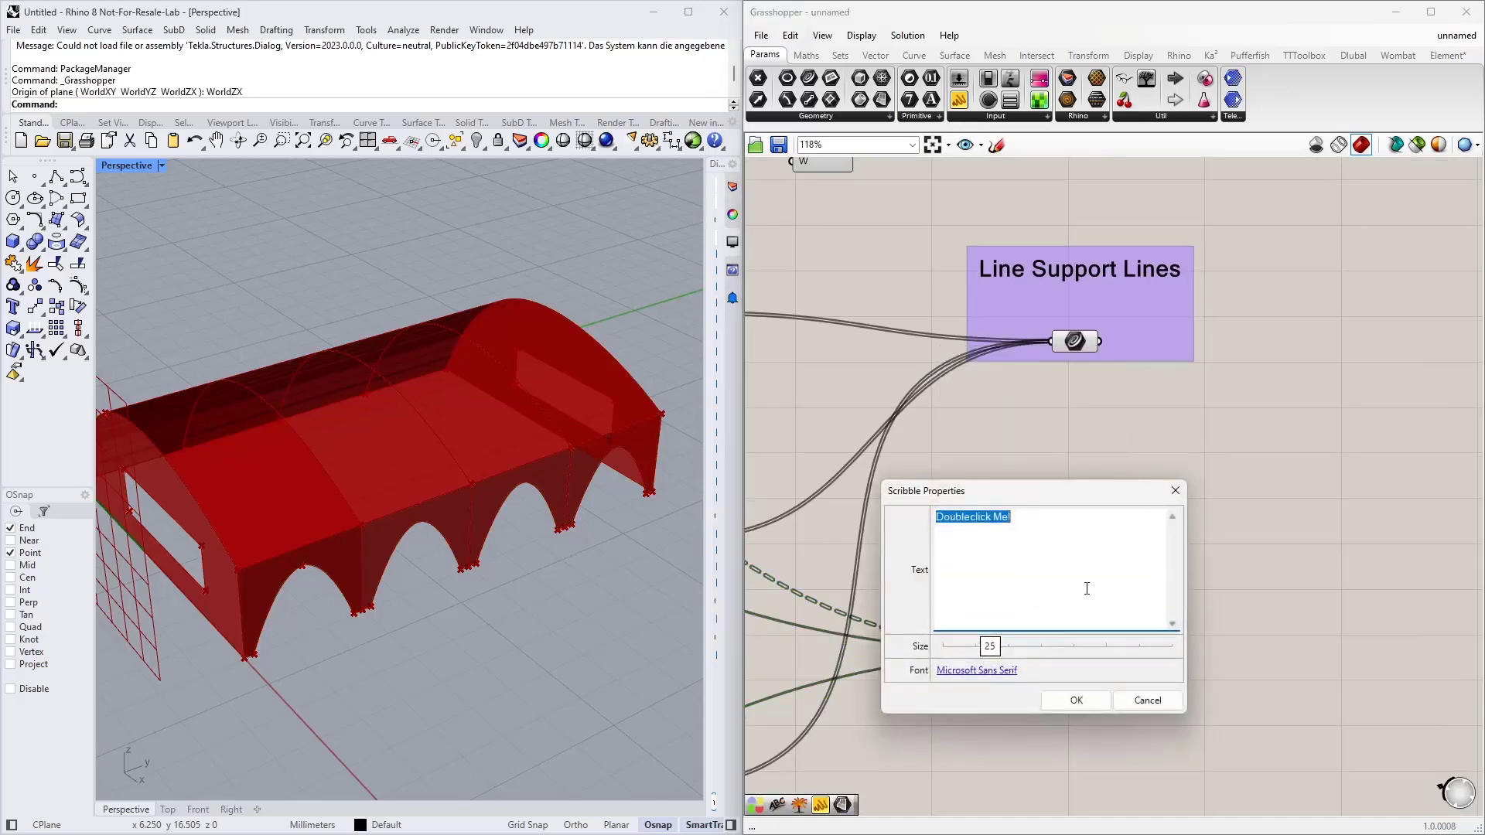
{"action": "type", "text": "CLT Surfaces"}
{"action": "left_click", "coordinate": [1083, 701]}
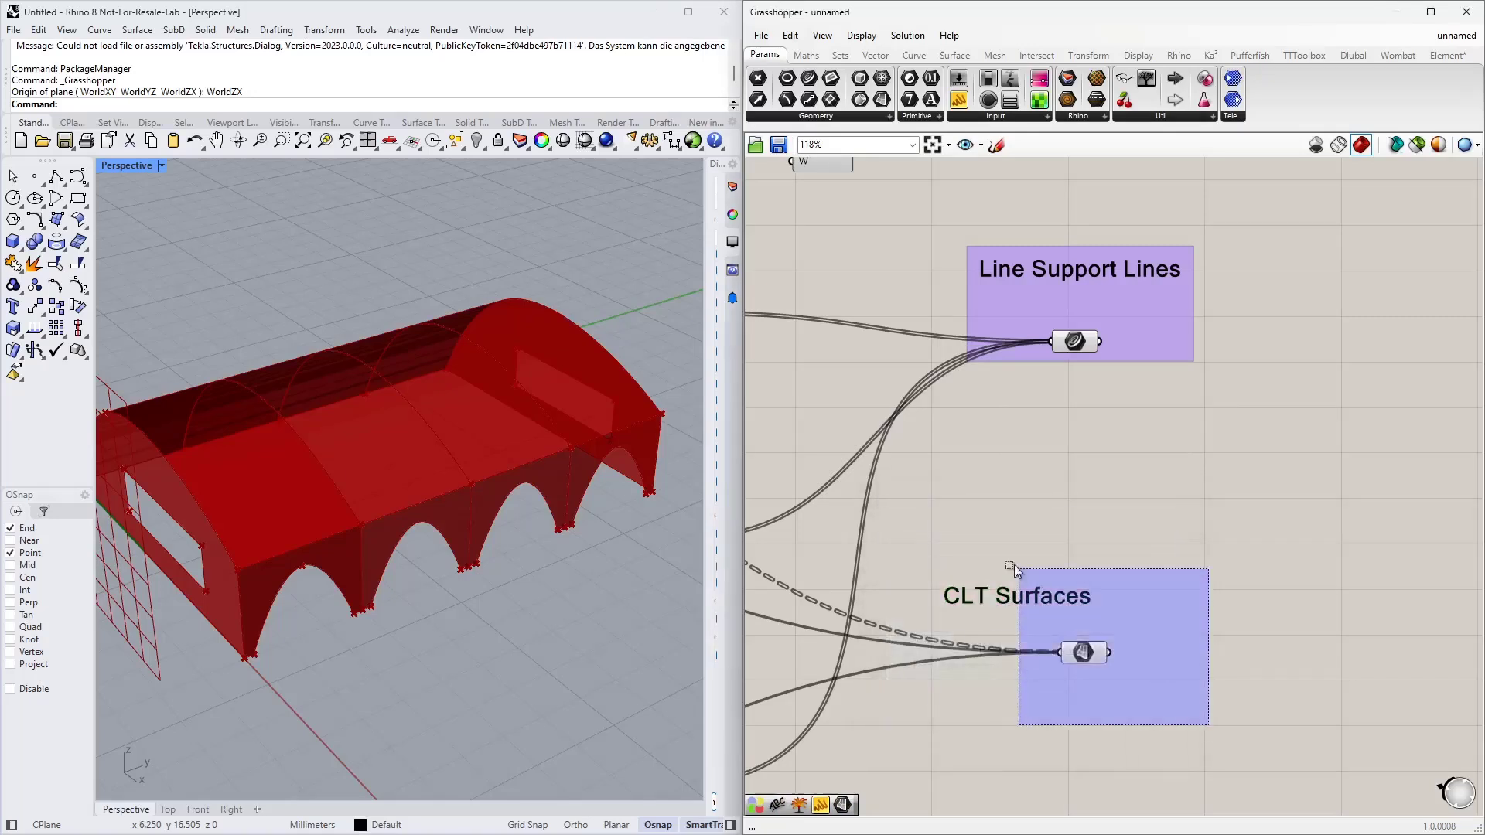
Group the CLT Surfaces scribble with the Surface parameter and move the label directly above the parameter
{"action": "left_click", "coordinate": [1057, 606]}
{"action": "right_click", "coordinate": [1095, 633]}
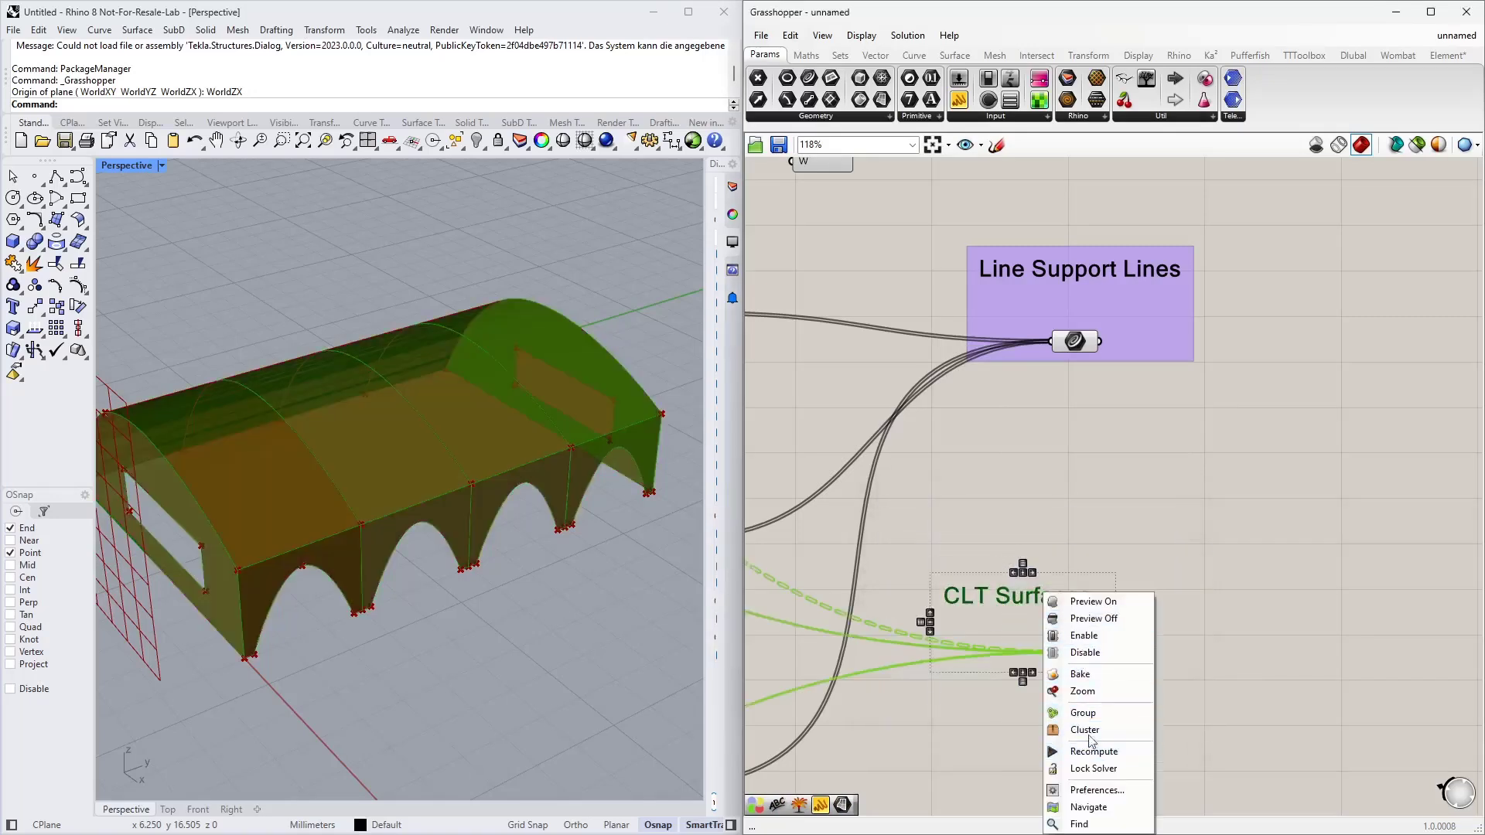
{"action": "left_click", "coordinate": [1093, 703]}
{"action": "left_click_drag", "start_coordinate": [1051, 606], "coordinate": [1144, 587]}
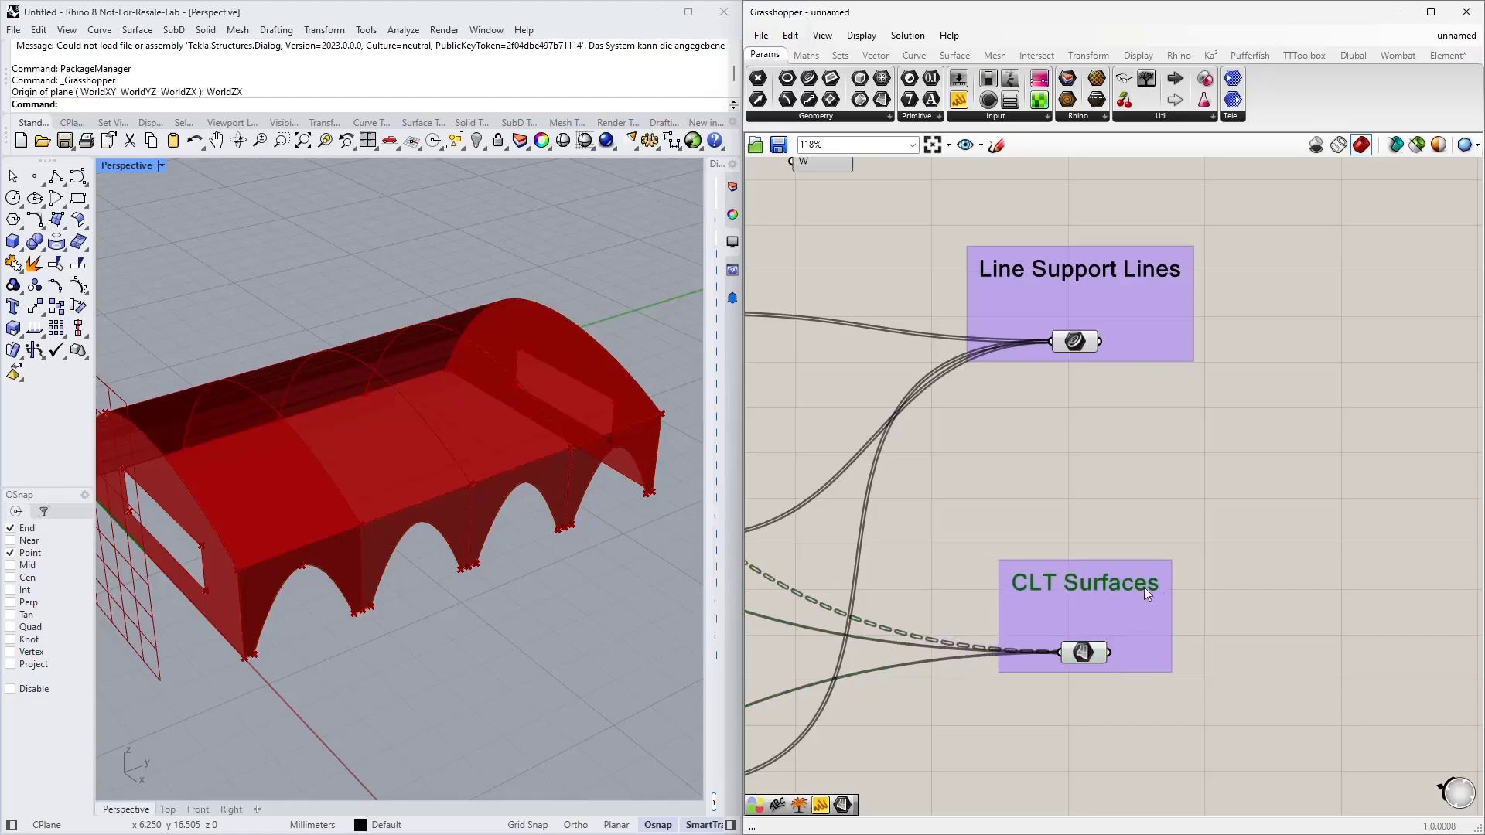
Show the Dlubal components for RFEM 6 and maximize the Grasshopper window with free canvas beyond the three labelled groups
{"action": "scroll", "coordinate": [1110, 574], "scroll_direction": "down", "scroll_amount": 4}
{"action": "scroll", "coordinate": [1090, 602], "scroll_direction": "down", "scroll_amount": 2}
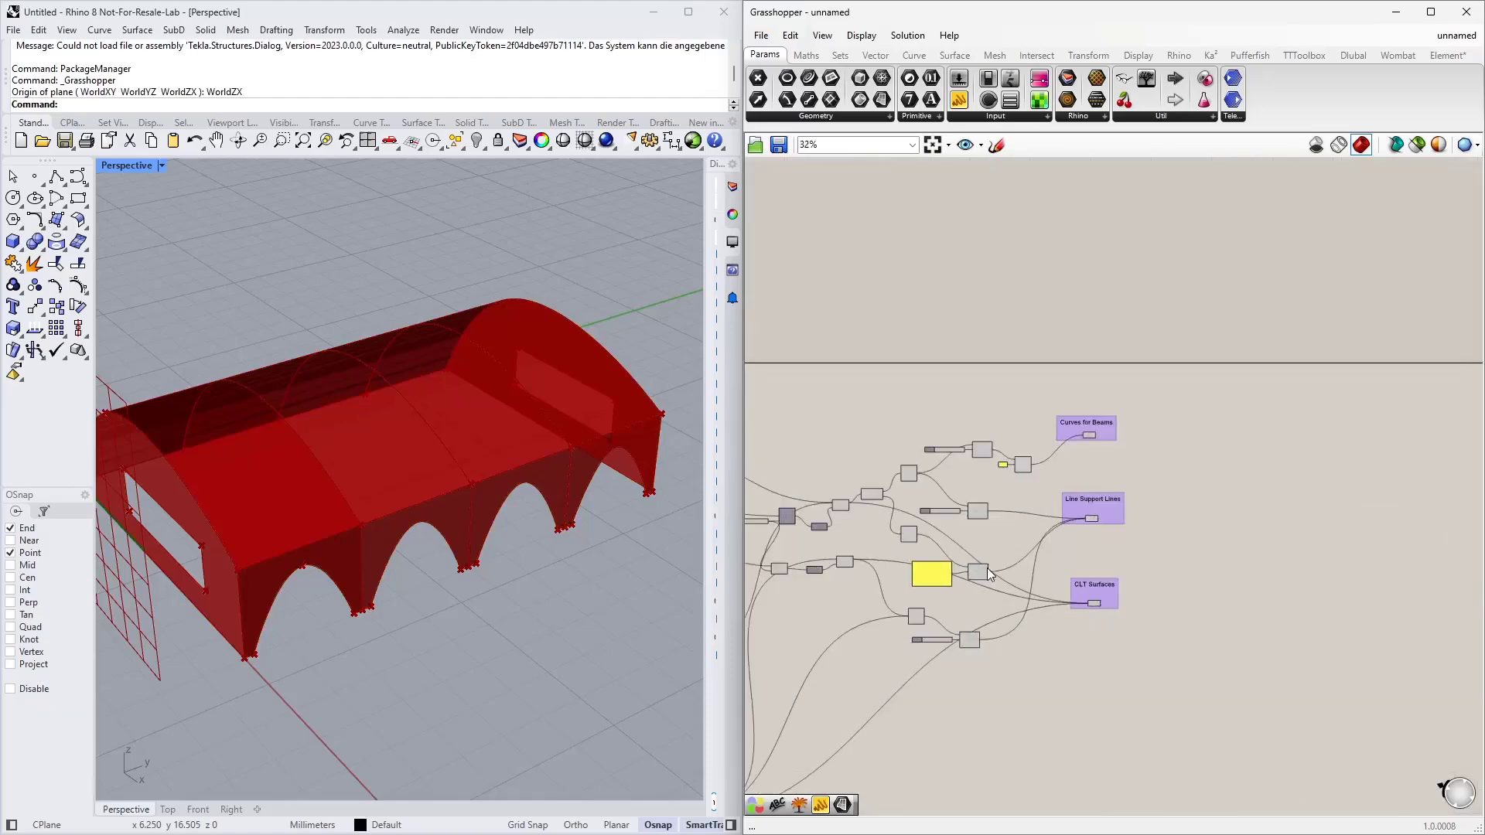
{"action": "right_click_drag", "start_coordinate": [955, 700], "coordinate": [959, 655]}
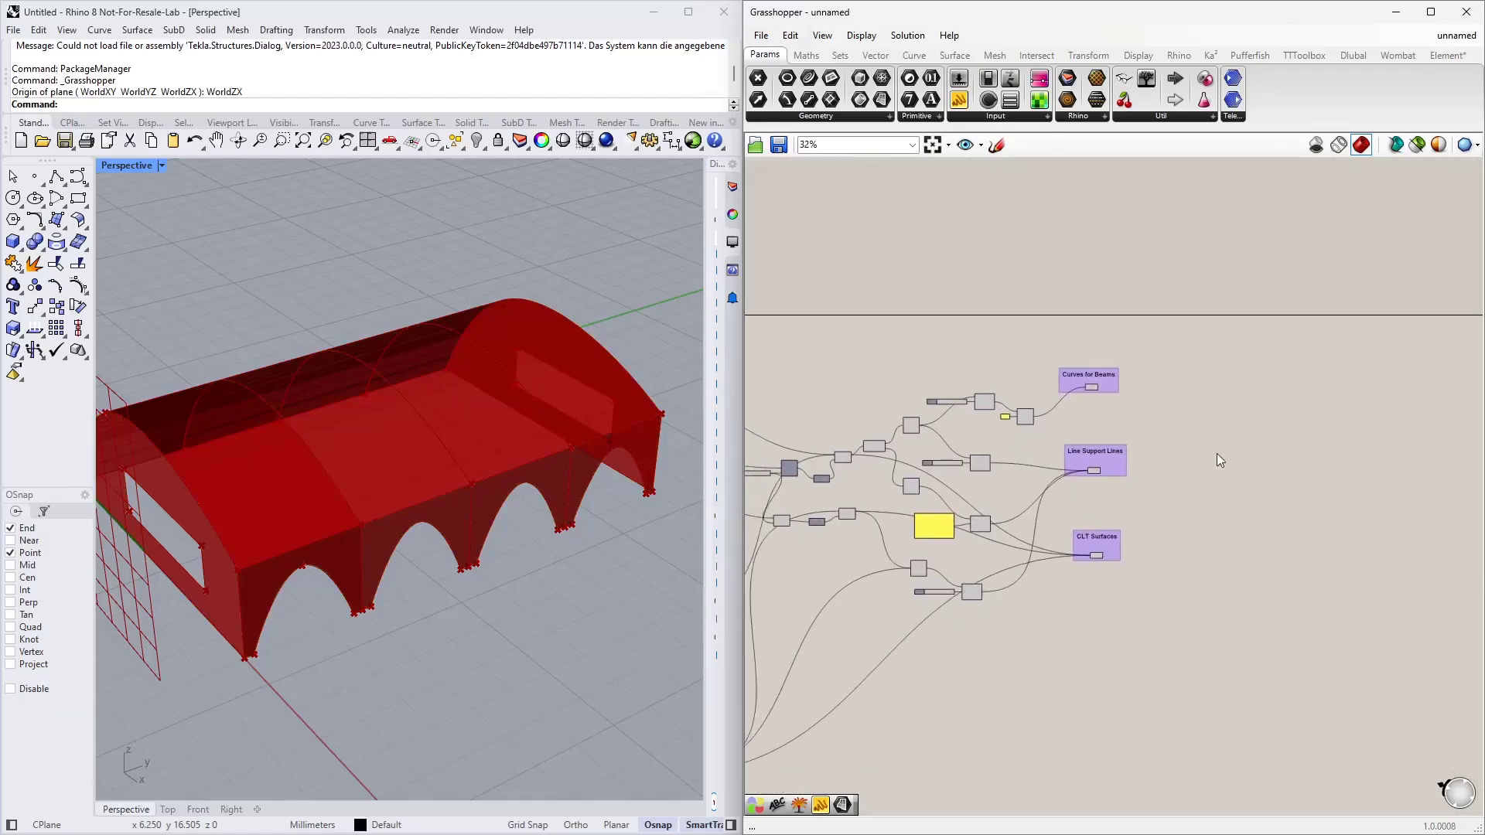
{"action": "right_click_drag", "start_coordinate": [1217, 454], "coordinate": [1120, 462]}
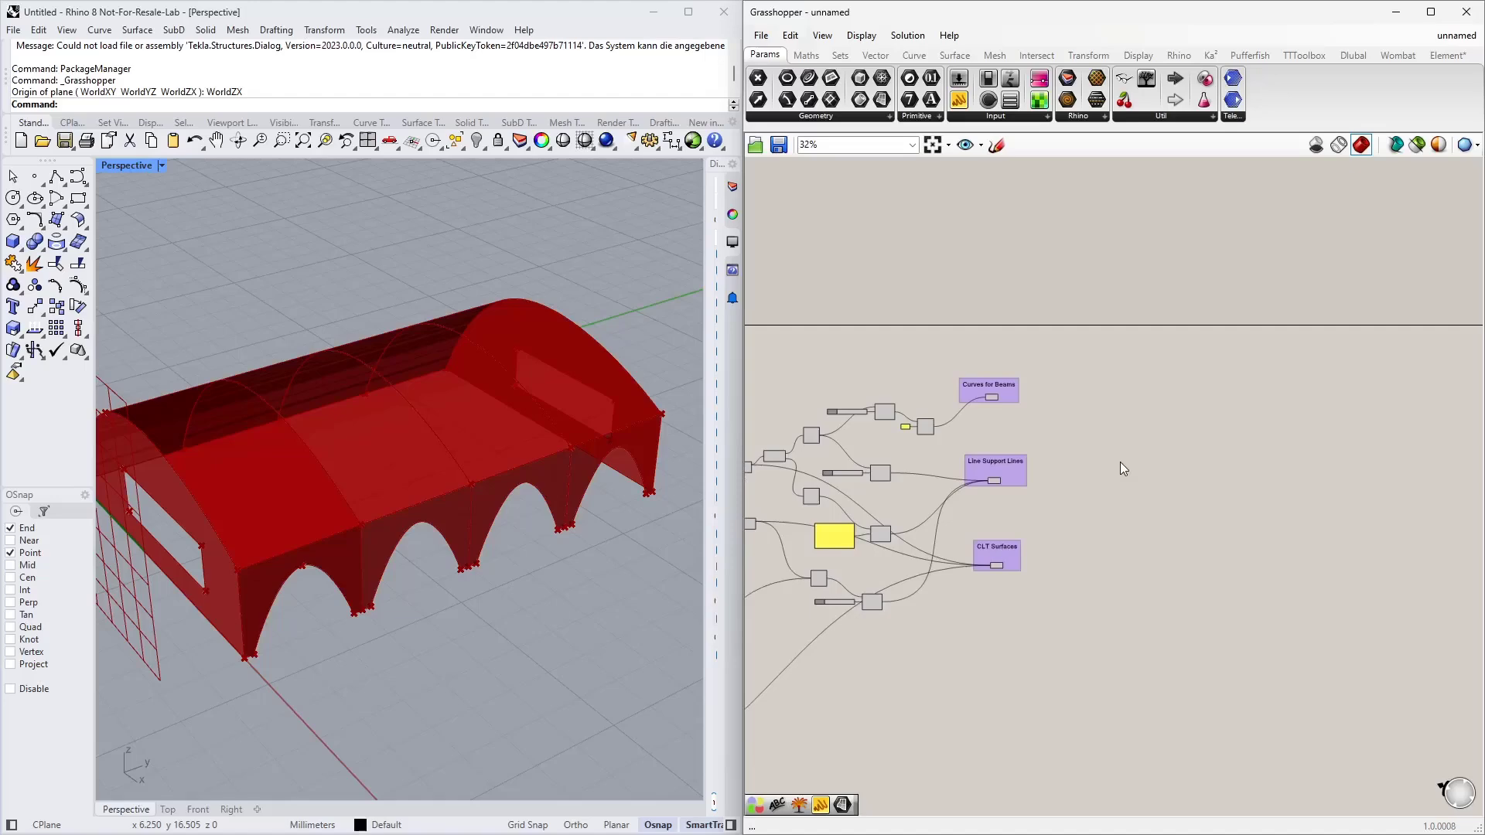
{"action": "left_click", "coordinate": [1354, 54]}
{"action": "left_click", "coordinate": [1430, 13]}
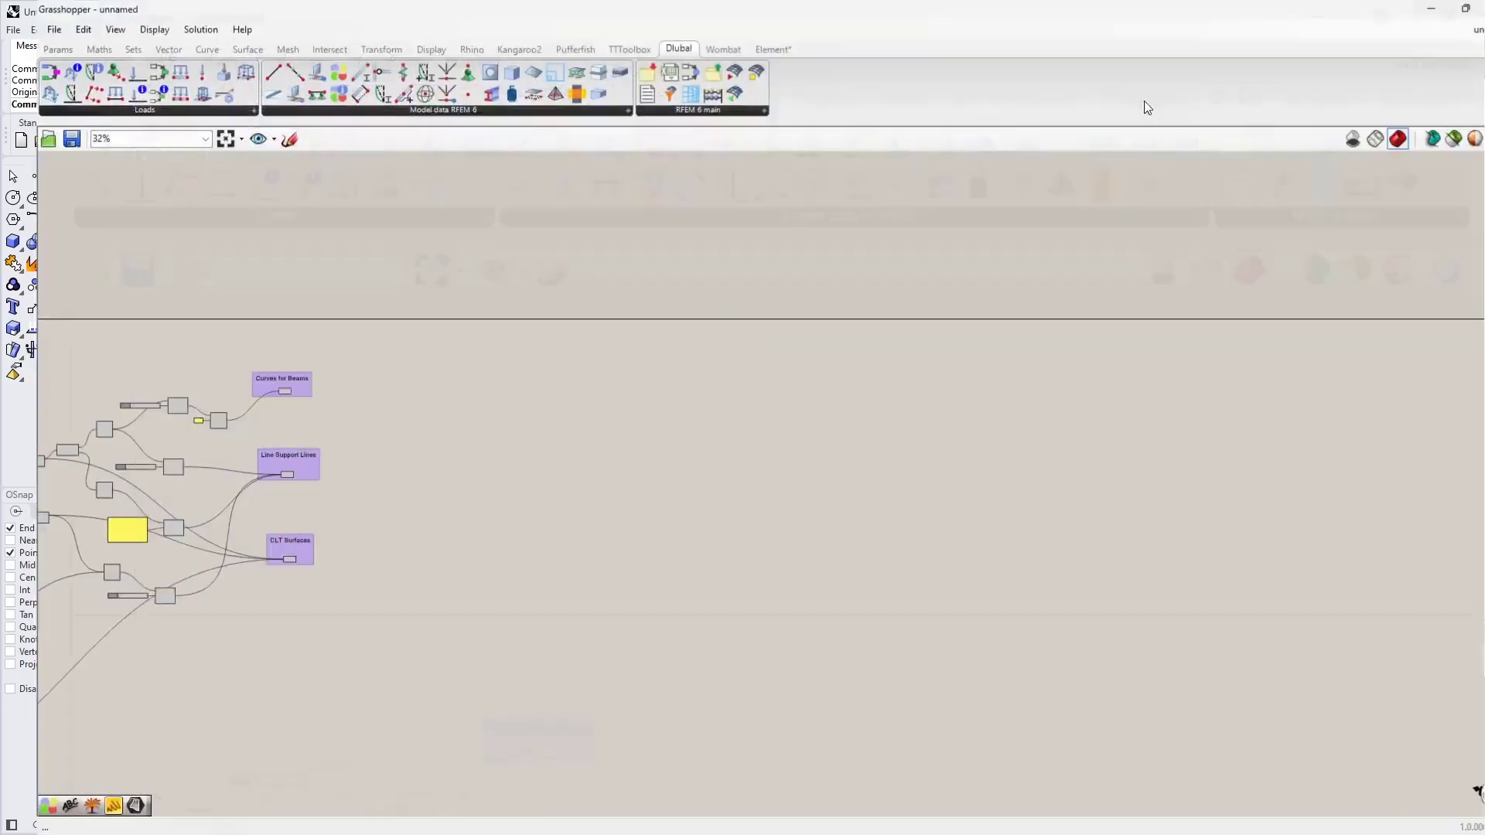
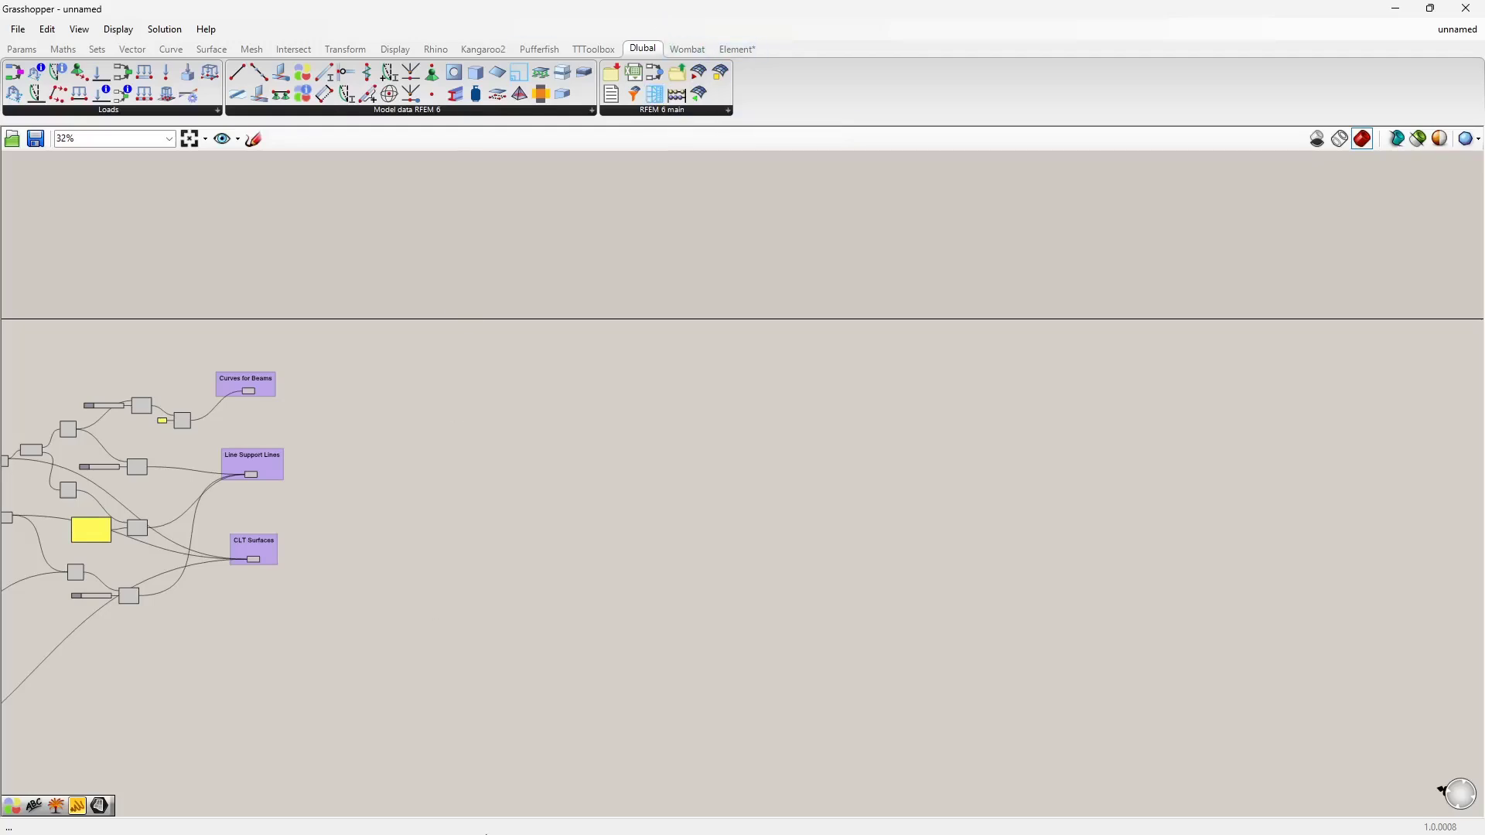
Switch to Dlubal RFEM and examine the Haltestelle.rf6 model's basic objects, including materials, sections, thicknesses and members
{"action": "mouse_move", "coordinate": [501, 804]}
{"action": "key", "text": "alt+Tab"}
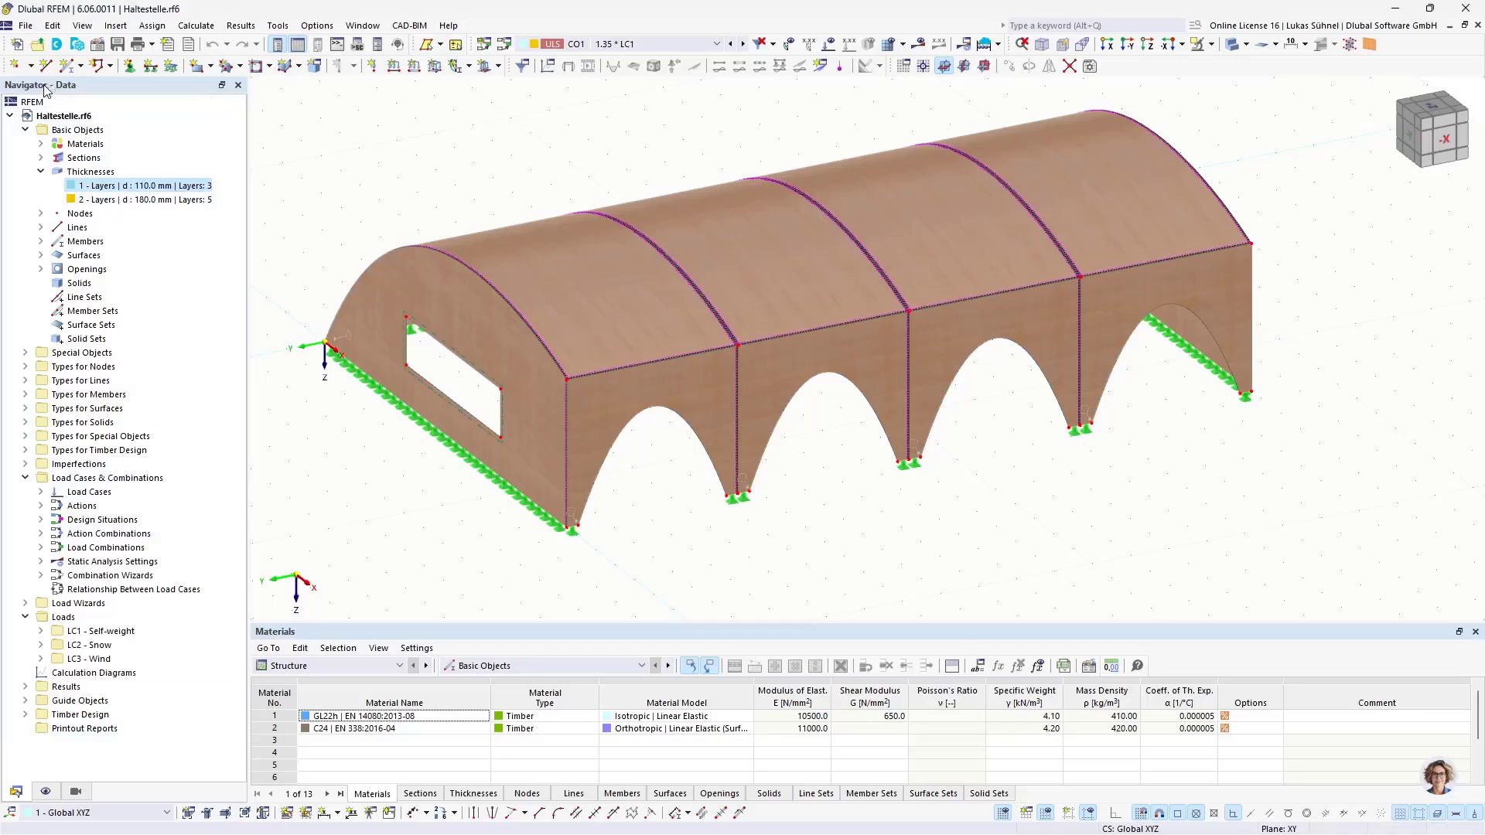
{"action": "left_click", "coordinate": [57, 133]}
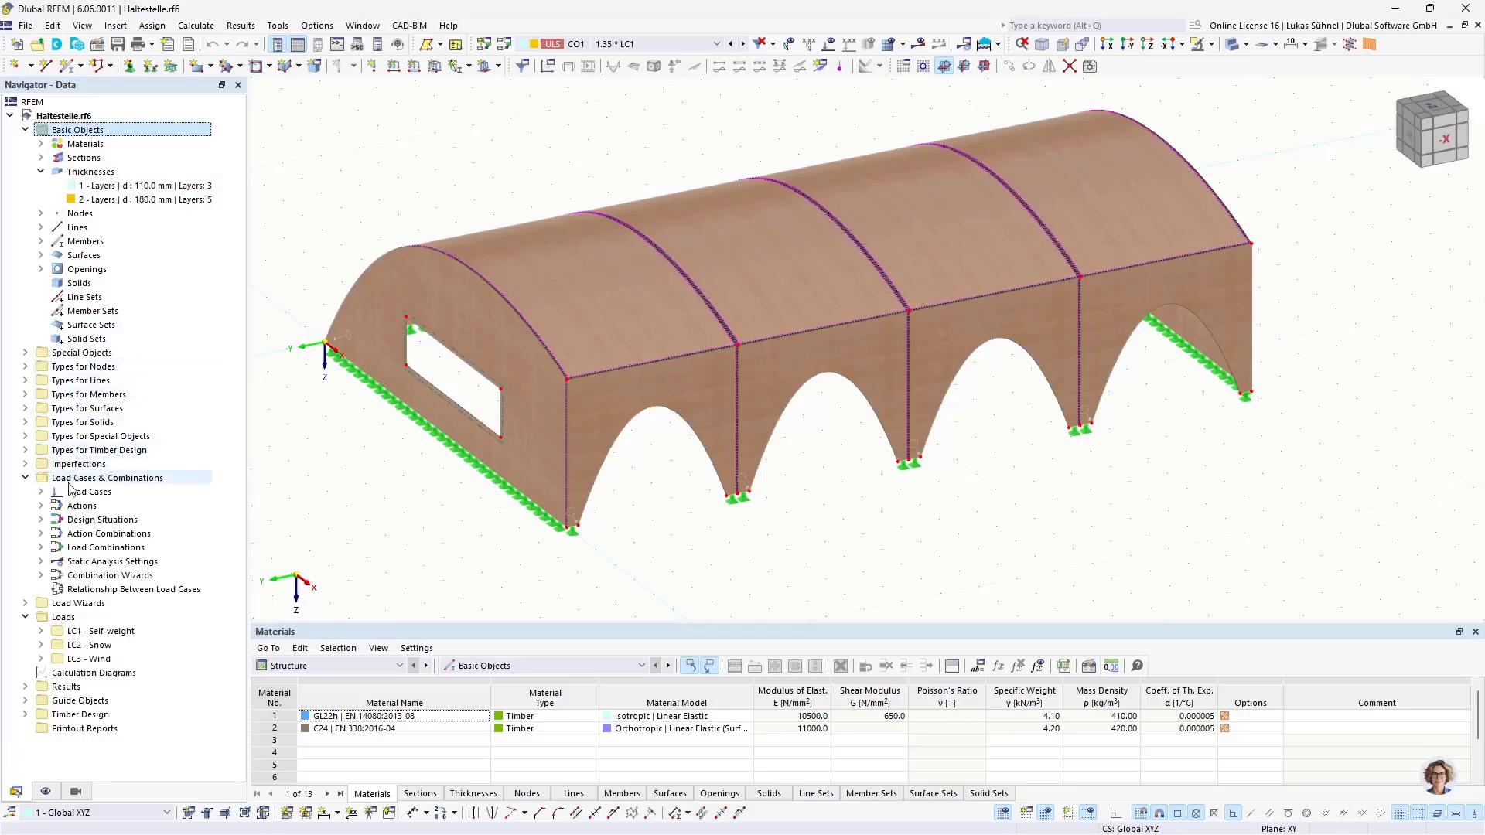
{"action": "left_click", "coordinate": [85, 144]}
{"action": "left_click", "coordinate": [82, 158]}
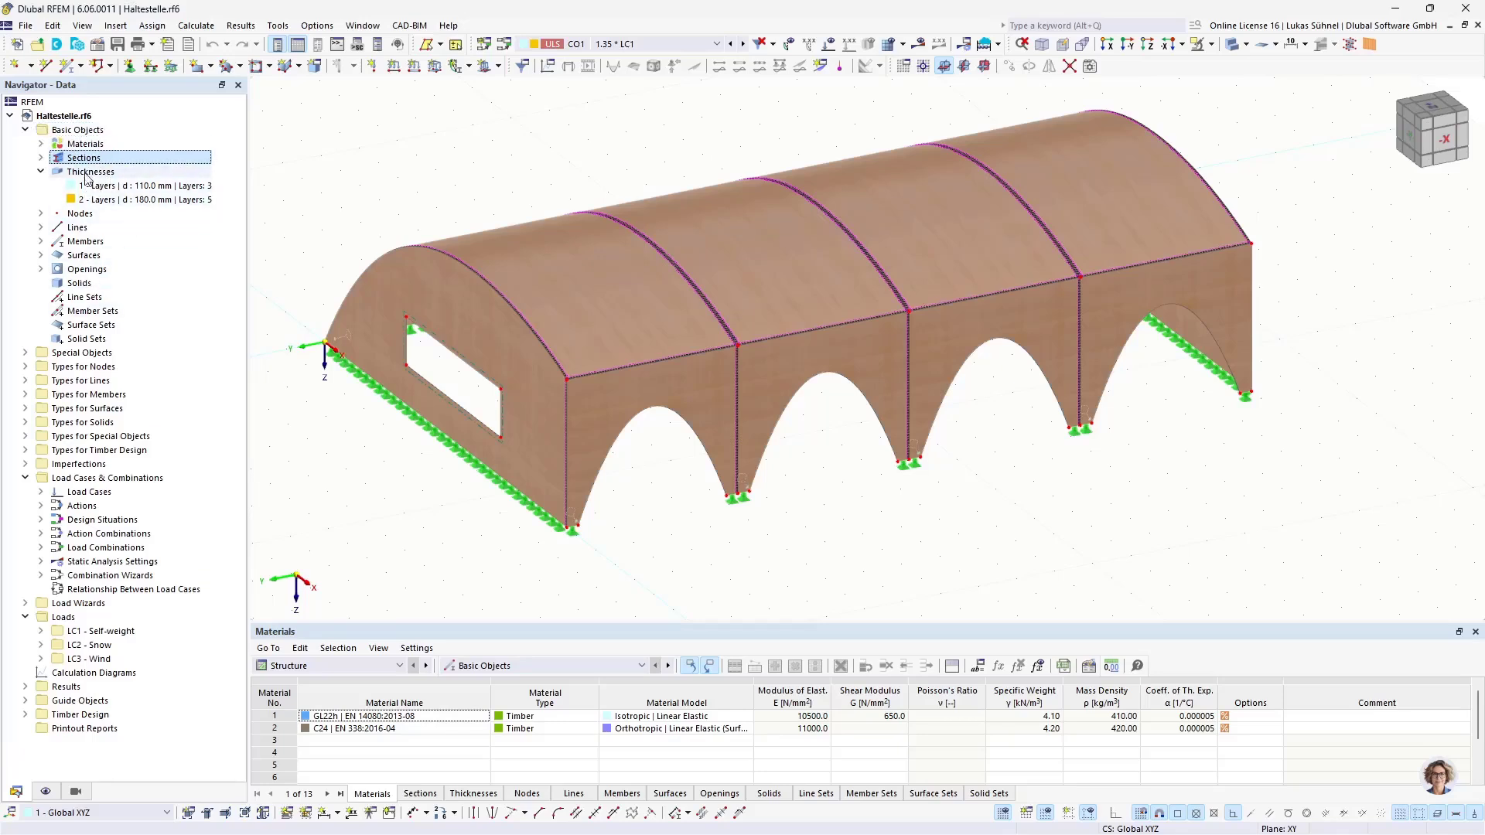
{"action": "left_click", "coordinate": [88, 172]}
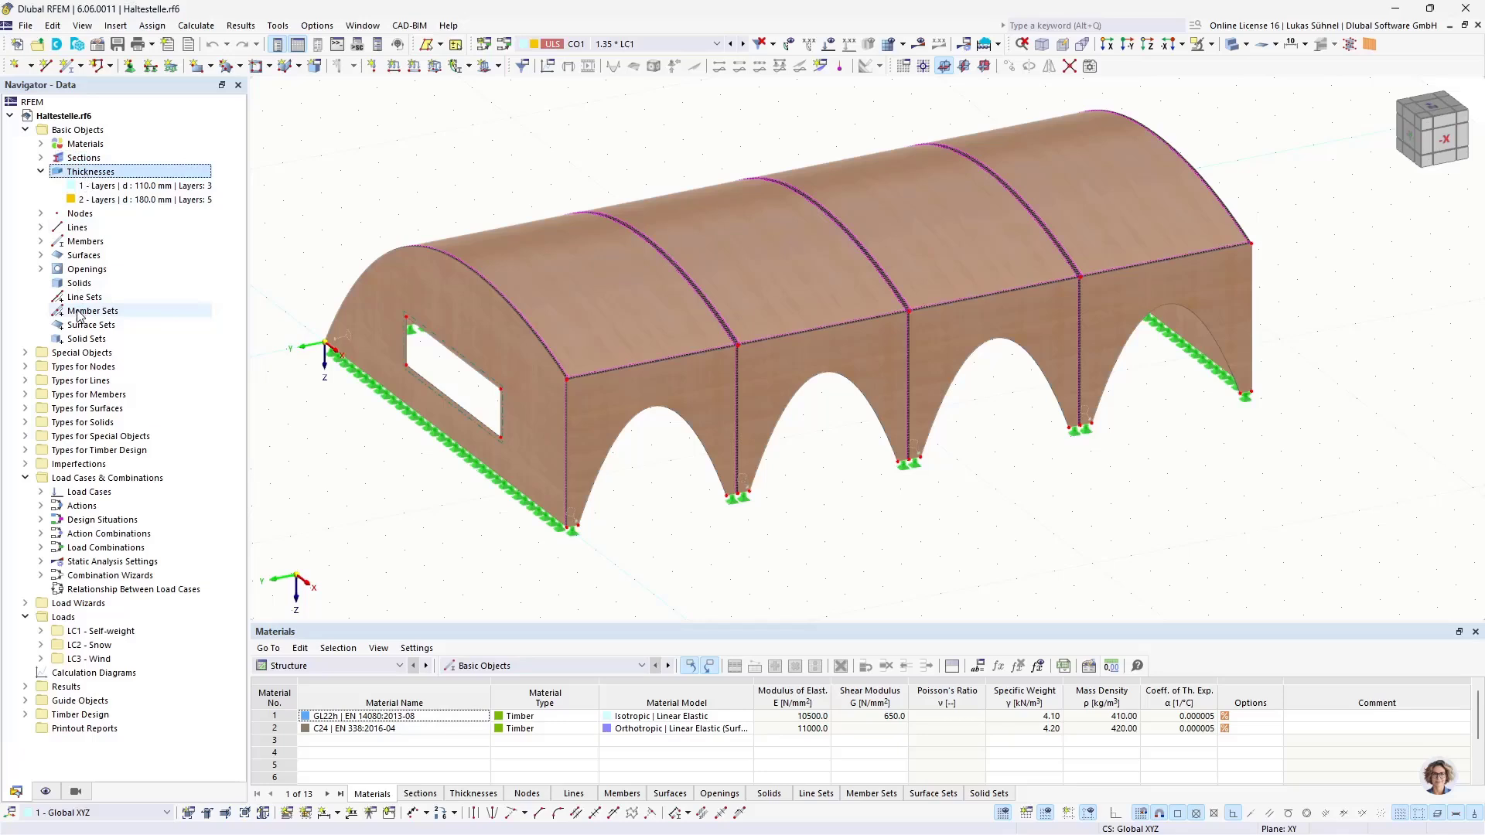
{"action": "left_click", "coordinate": [85, 242]}
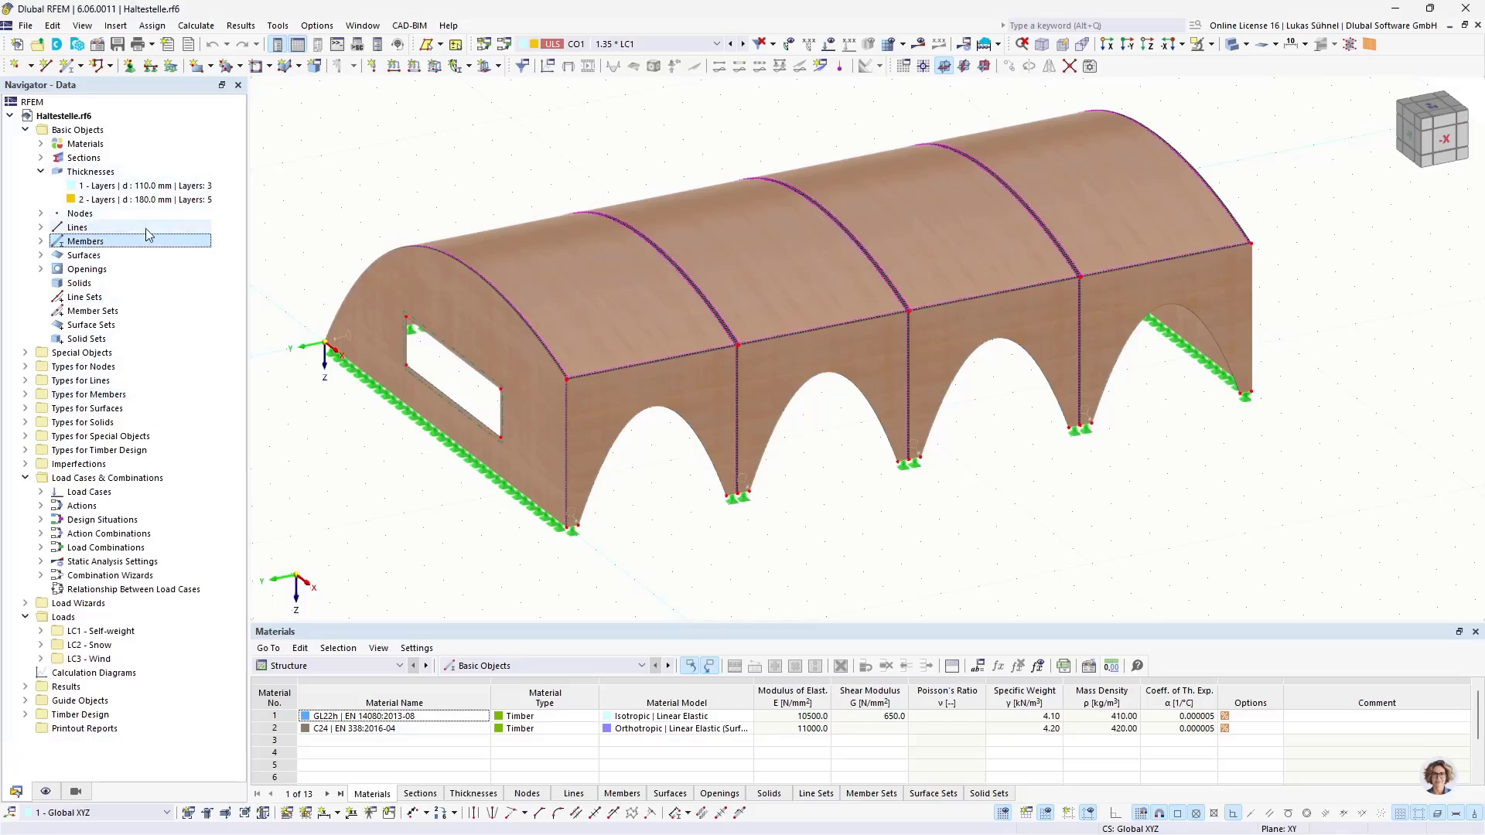
Switch back to Grasshopper and place a Dlubal RFEM 6 Material component on the free canvas beyond the Curves for Beams group
{"action": "left_click", "coordinate": [85, 144]}
{"action": "left_click", "coordinate": [85, 159]}
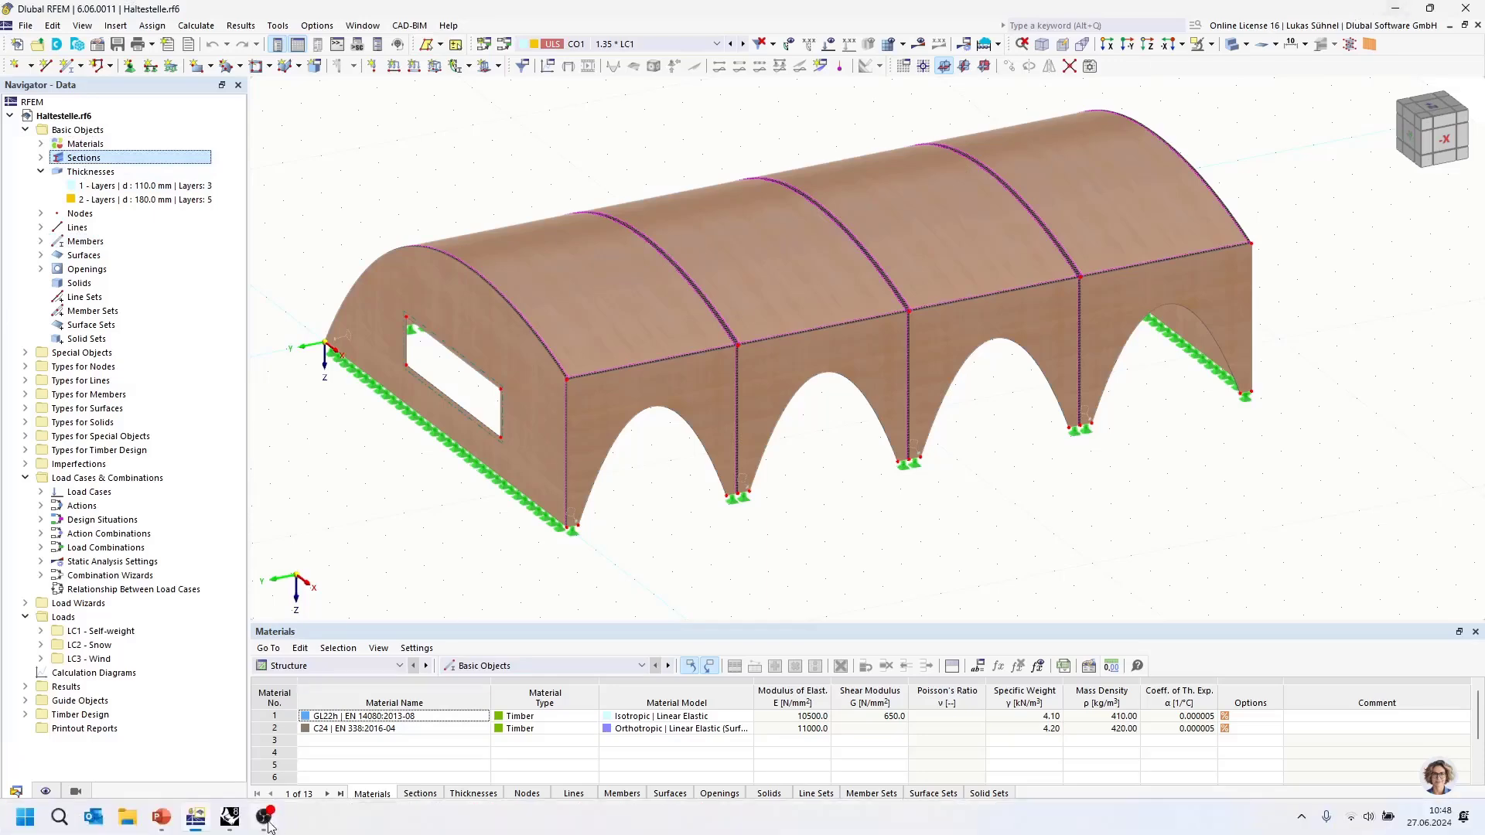
{"action": "mouse_move", "coordinate": [265, 827]}
{"action": "left_click", "coordinate": [255, 793]}
{"action": "scroll", "coordinate": [469, 432], "scroll_direction": "up", "scroll_amount": 5}
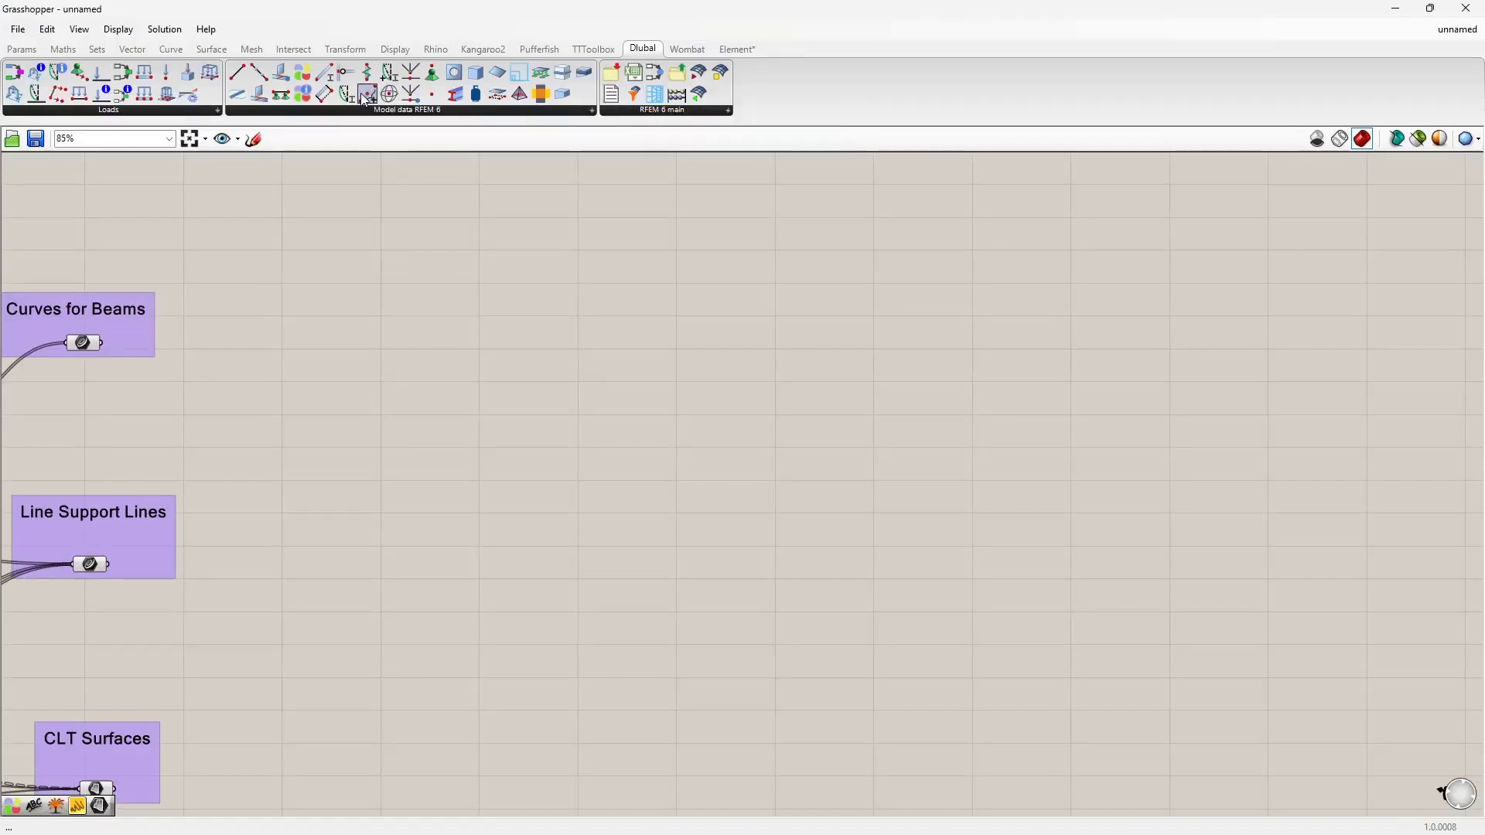
{"action": "left_click_drag", "start_coordinate": [365, 99], "coordinate": [598, 309]}
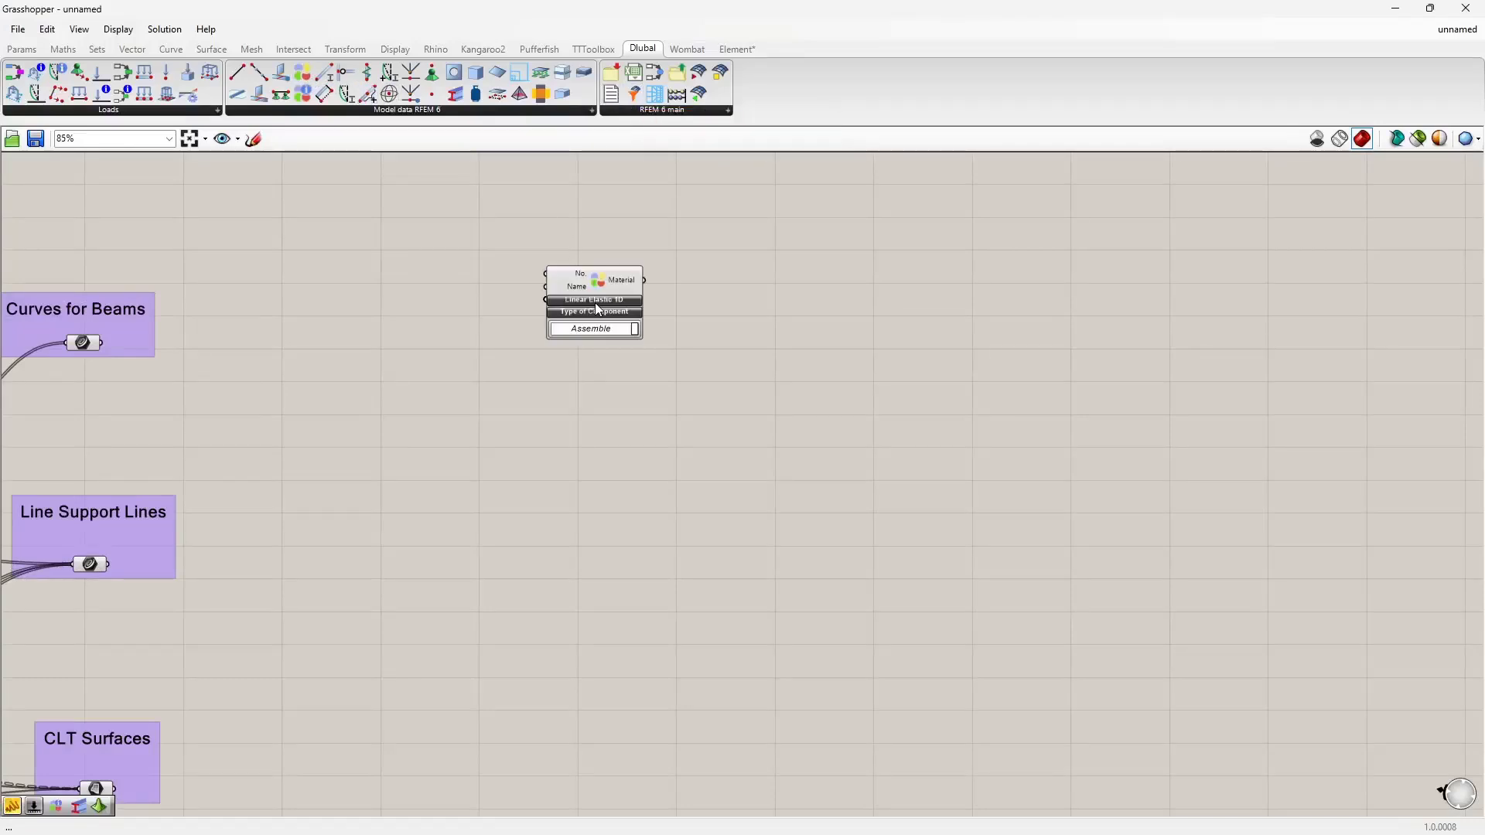
{"action": "right_click_drag", "start_coordinate": [495, 302], "coordinate": [529, 374]}
{"action": "scroll", "coordinate": [525, 348], "scroll_direction": "up", "scroll_amount": 3}
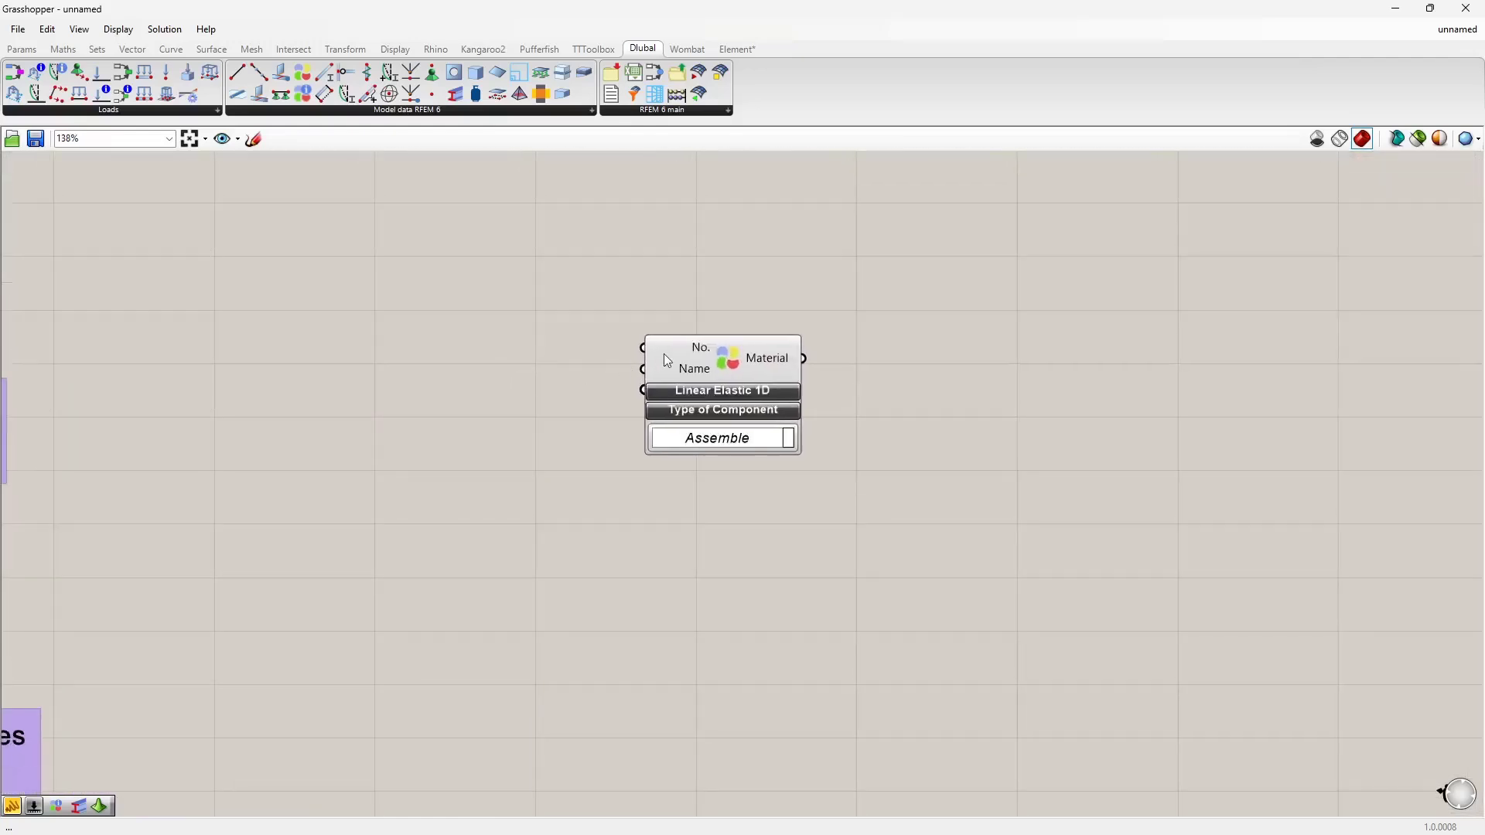
{"action": "left_click_drag", "start_coordinate": [664, 356], "coordinate": [665, 313]}
Add a number slider with the value 1, connect it to the Material component's No. input and place it beside that input
{"action": "right_click_drag", "start_coordinate": [480, 263], "coordinate": [523, 365]}
{"action": "double_click", "coordinate": [421, 359]}
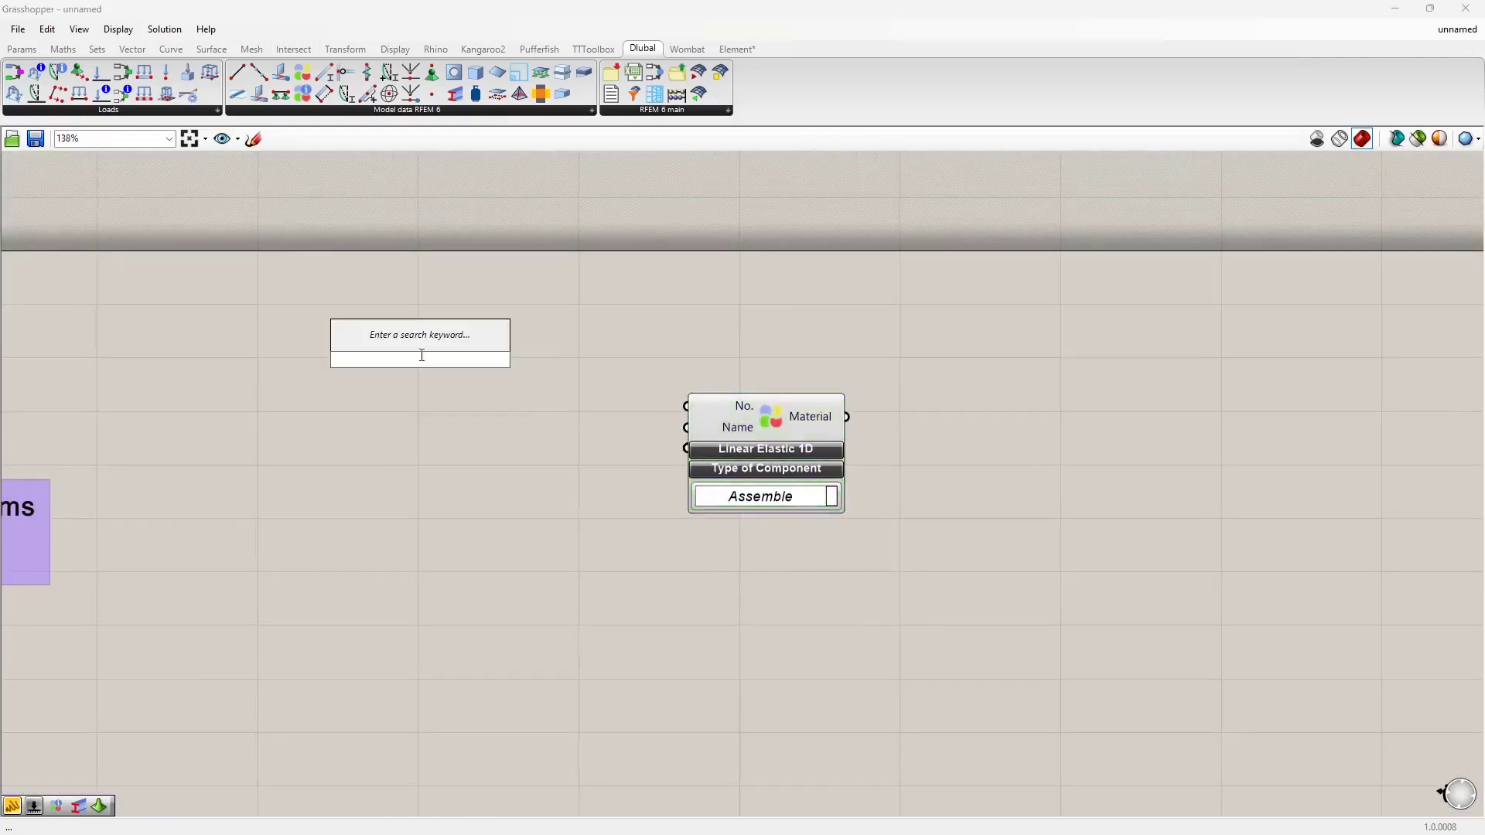
{"action": "type", "text": "1"}
{"action": "key", "text": "Return"}
{"action": "left_click_drag", "start_coordinate": [509, 359], "coordinate": [687, 406]}
{"action": "left_click_drag", "start_coordinate": [490, 372], "coordinate": [569, 416]}
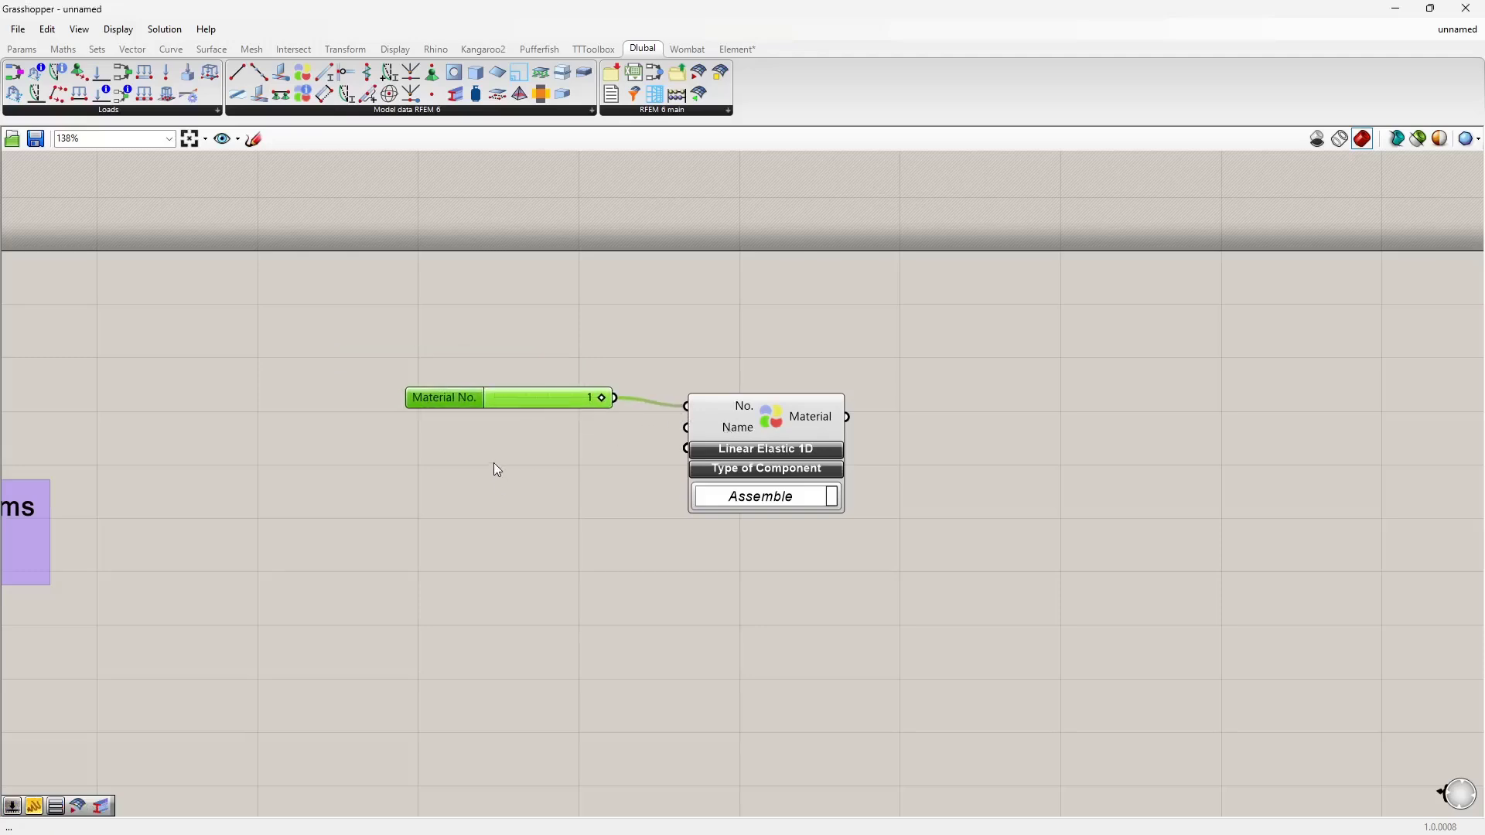
Switch to Dlubal RFEM and check the name of material 1 and the program's display options for full material descriptions
{"action": "key", "text": "alt+Tab"}
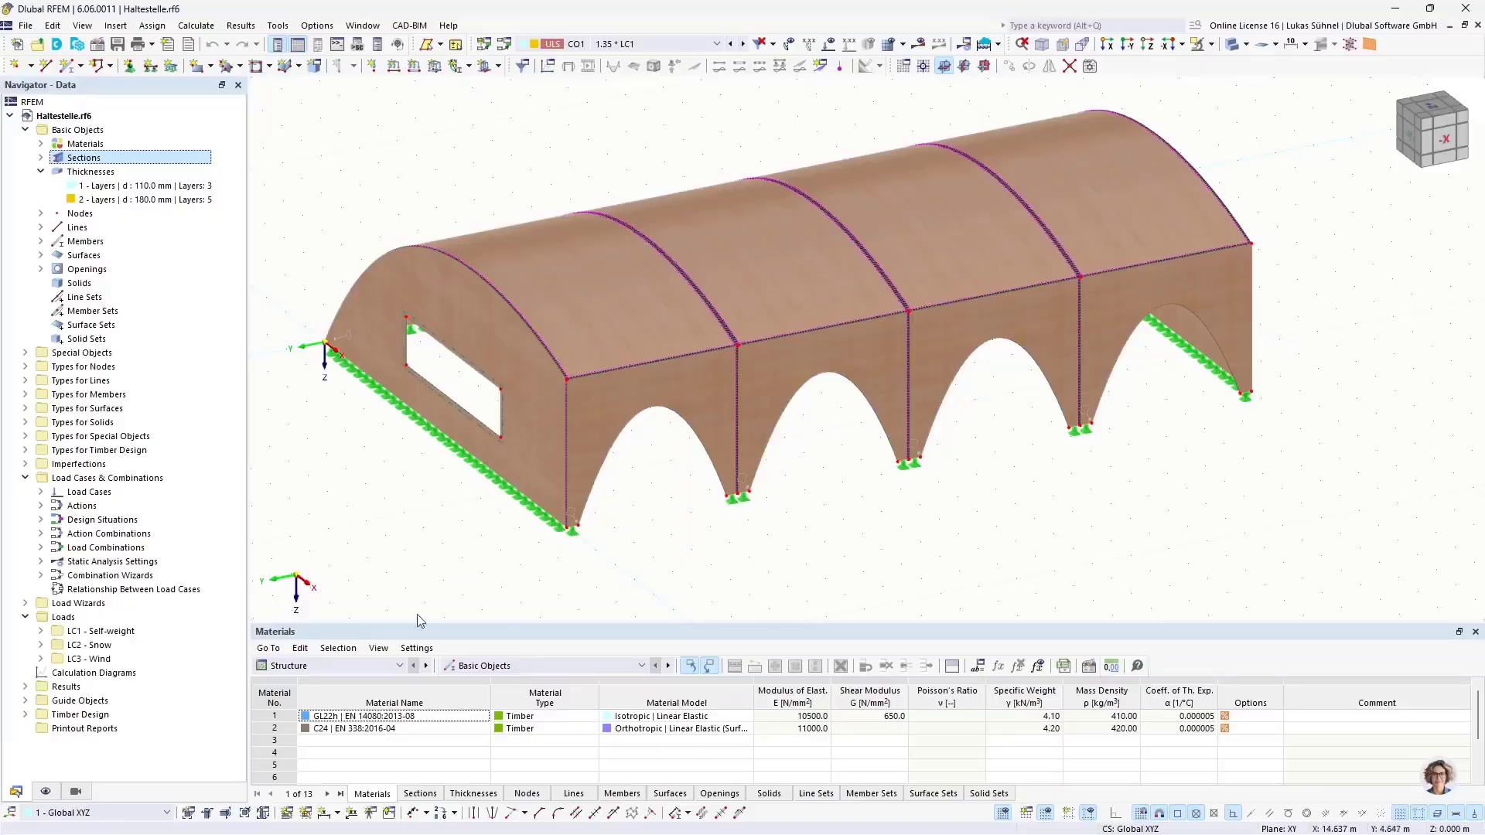
{"action": "double_click", "coordinate": [383, 716]}
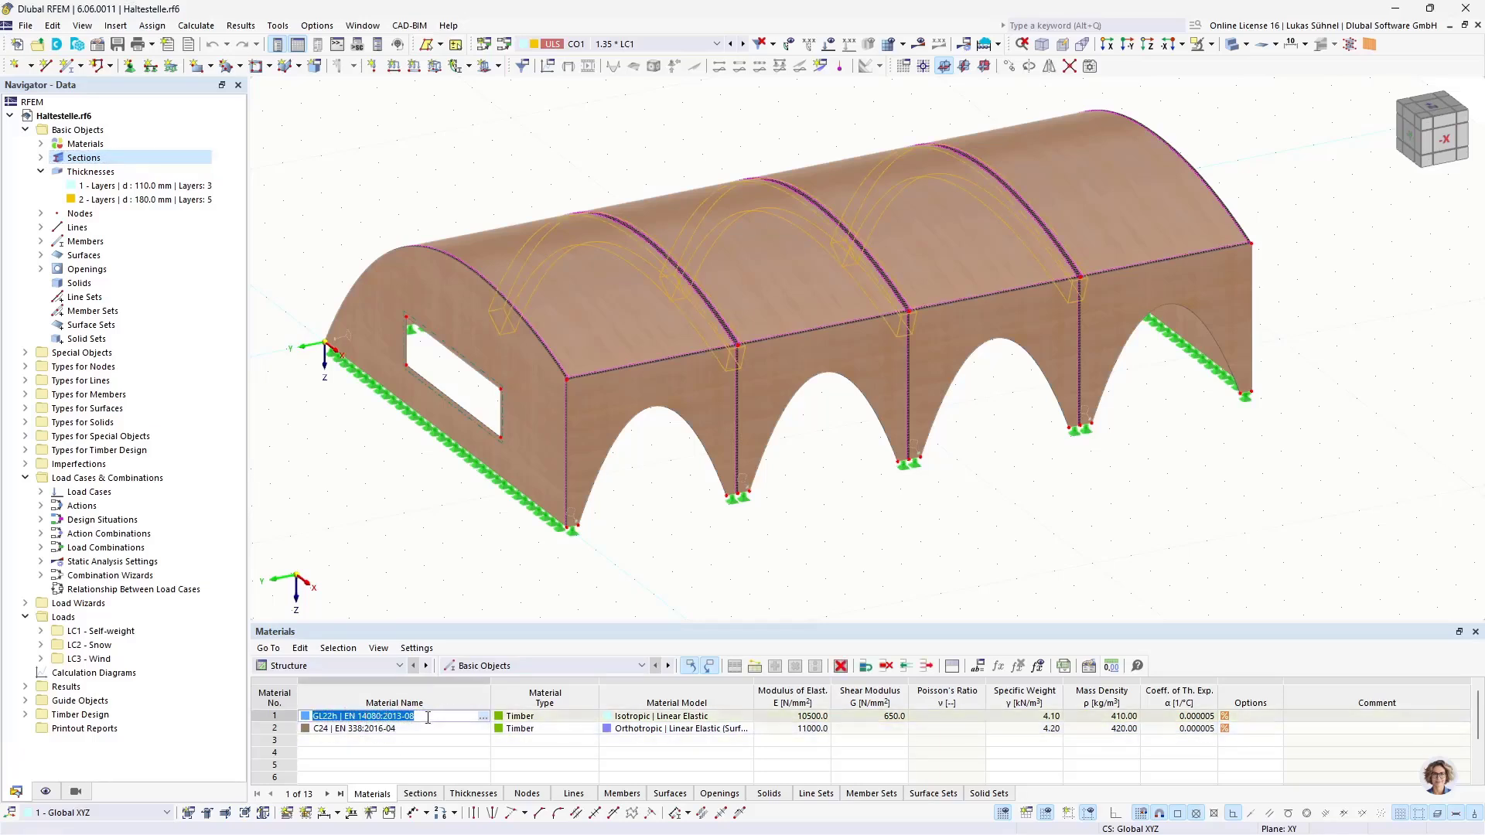
{"action": "left_click", "coordinate": [317, 25]}
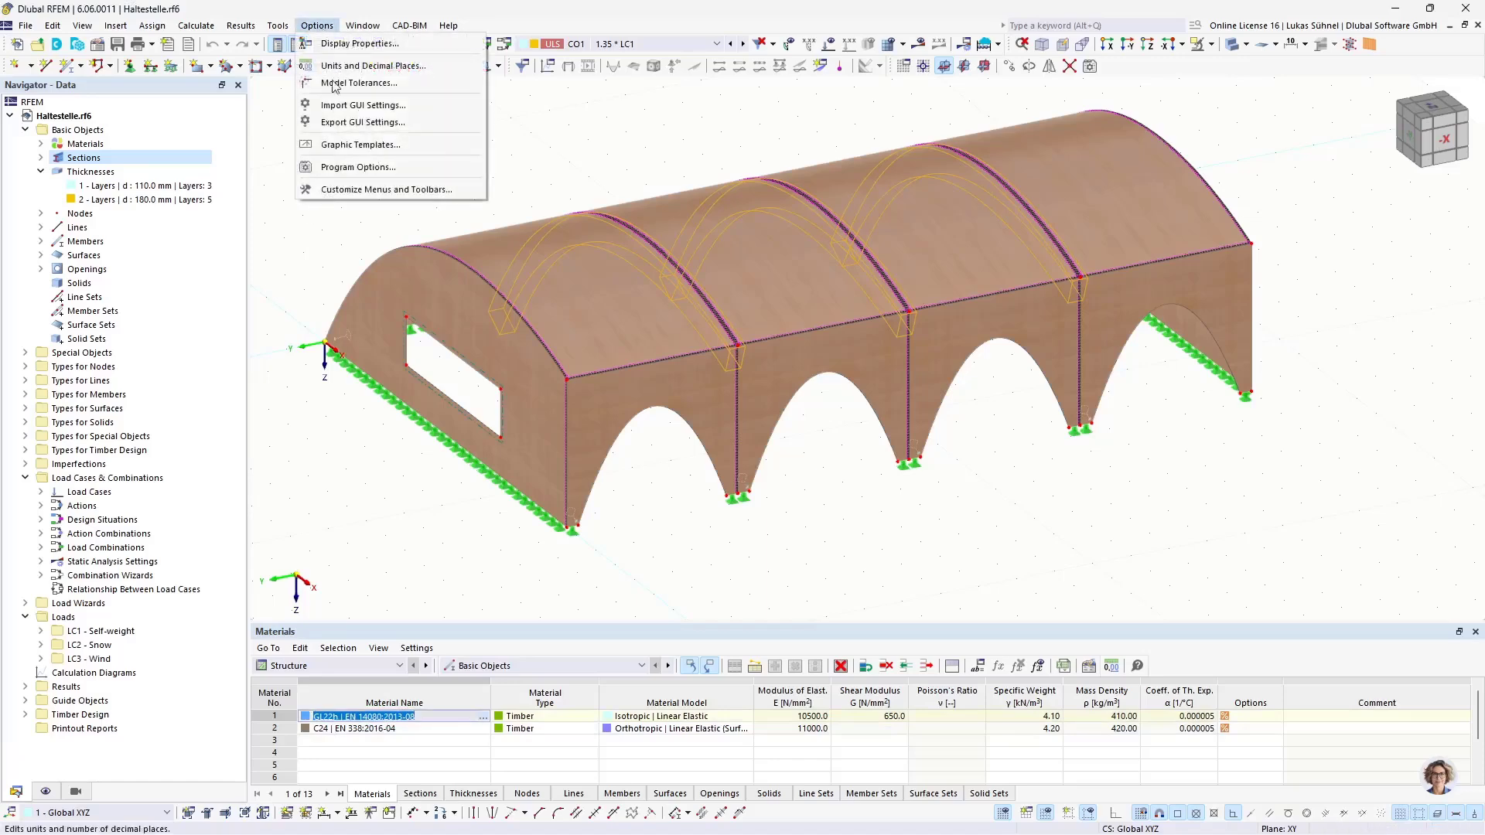
{"action": "left_click", "coordinate": [338, 167]}
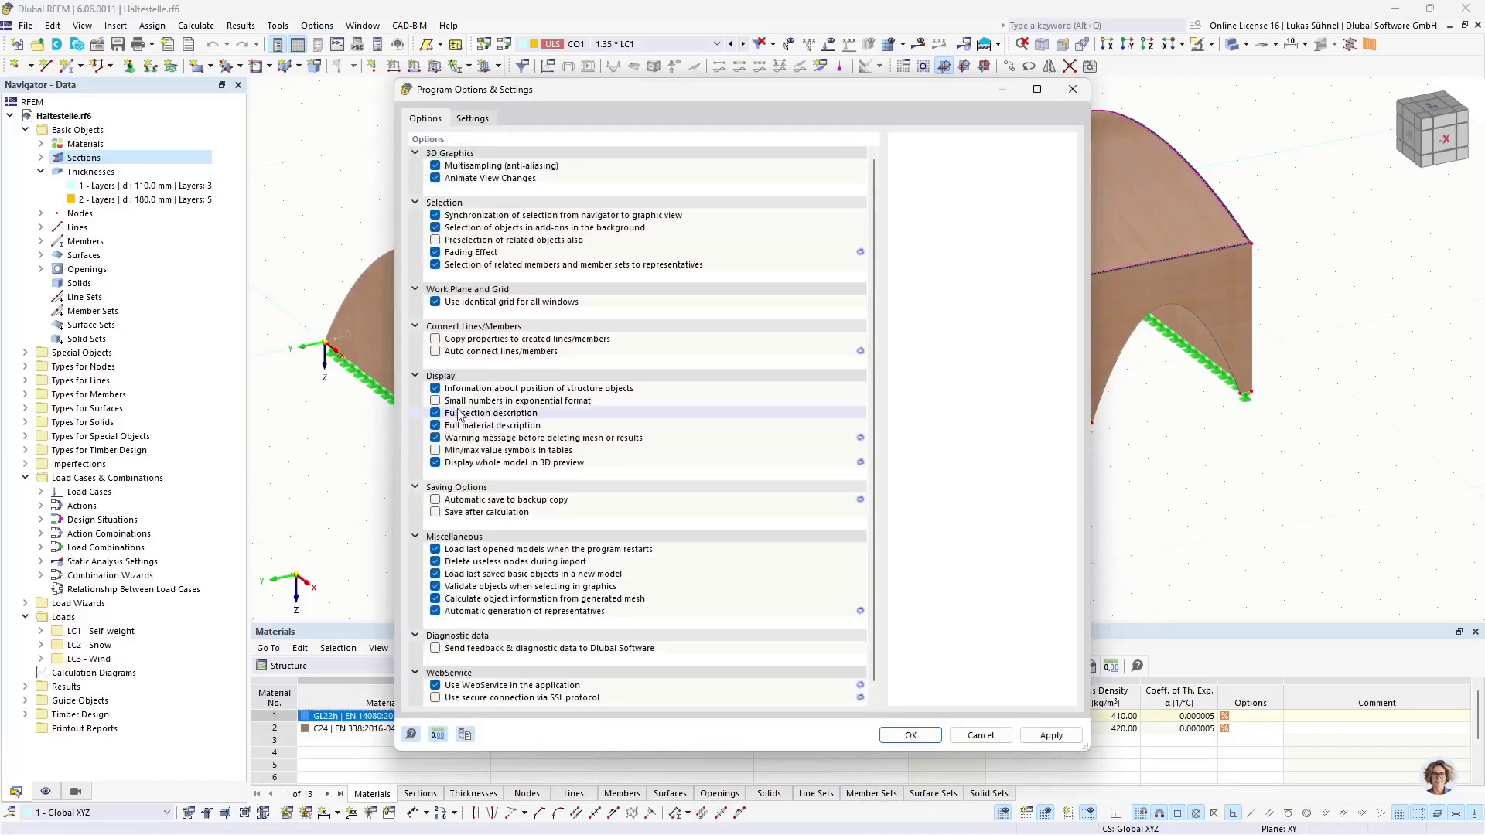
{"action": "left_click", "coordinate": [981, 736]}
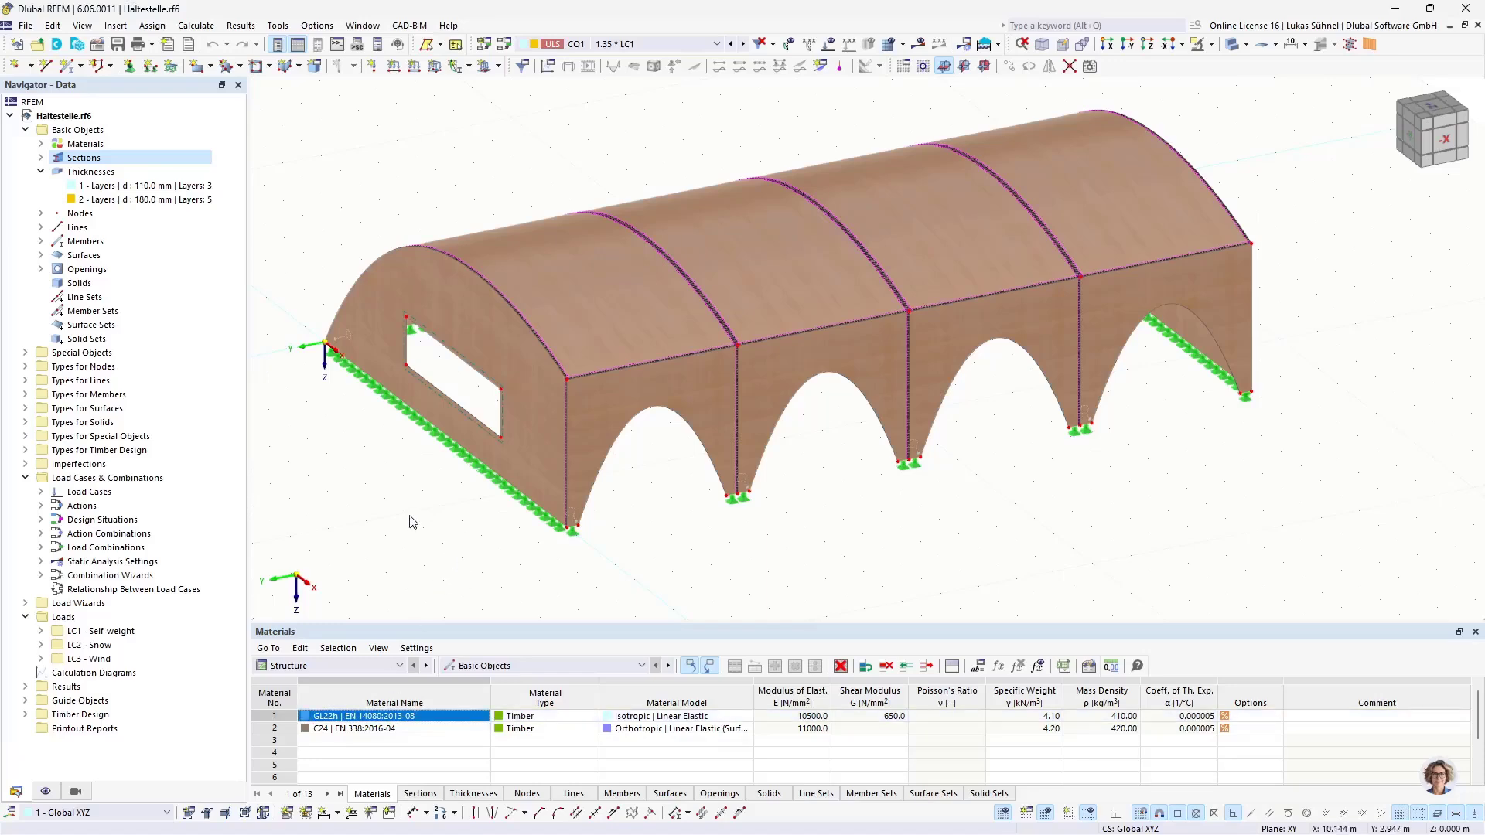
Return to Grasshopper and copy the GL22h | EN 14080:2013-08 value list from the Materials group of the BSH_Struktur_EN definition
{"action": "key", "text": "alt+Tab"}
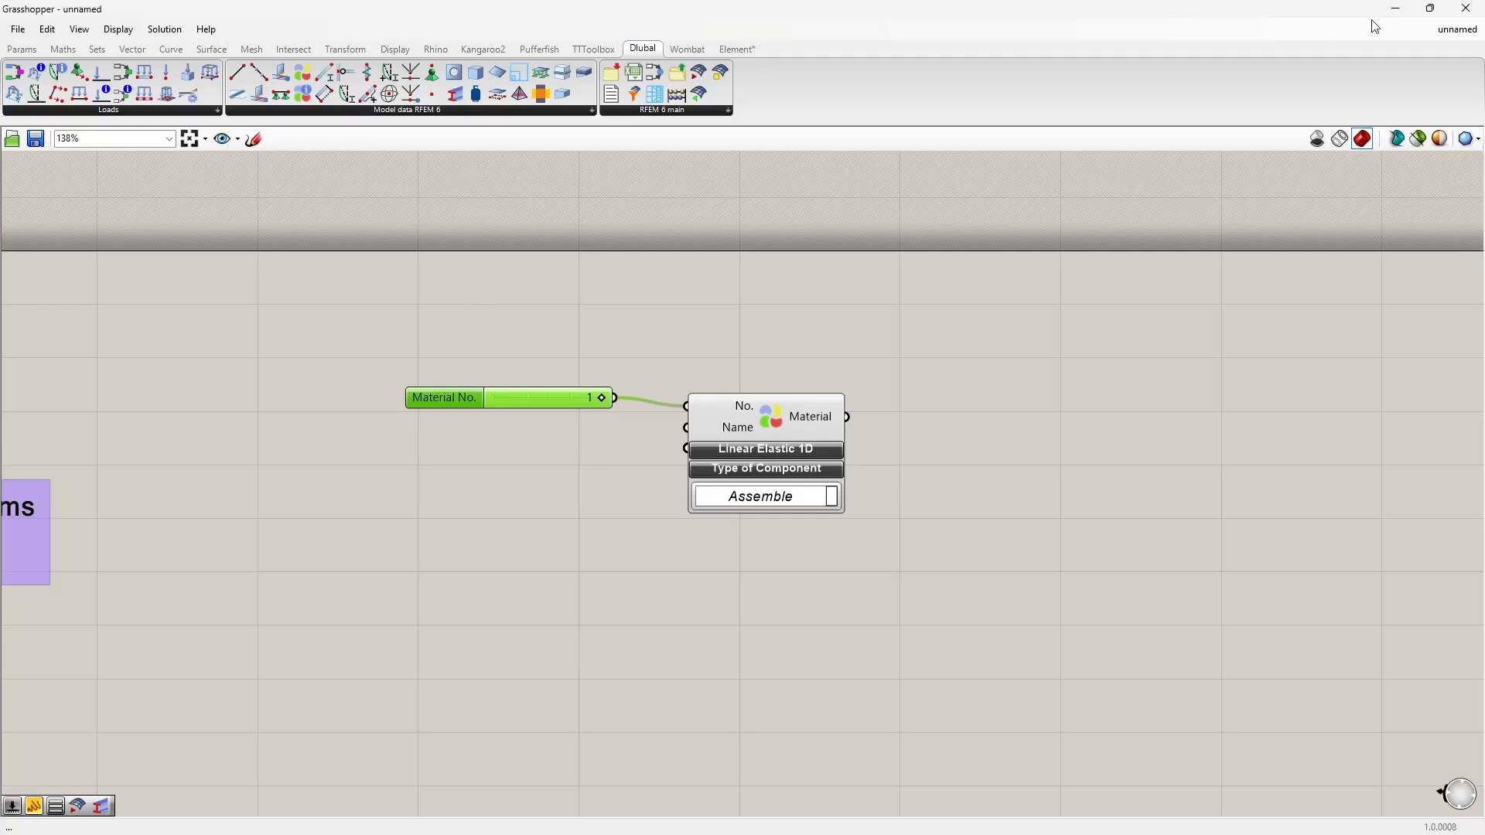
{"action": "left_click", "coordinate": [1456, 29]}
{"action": "left_click", "coordinate": [1372, 189]}
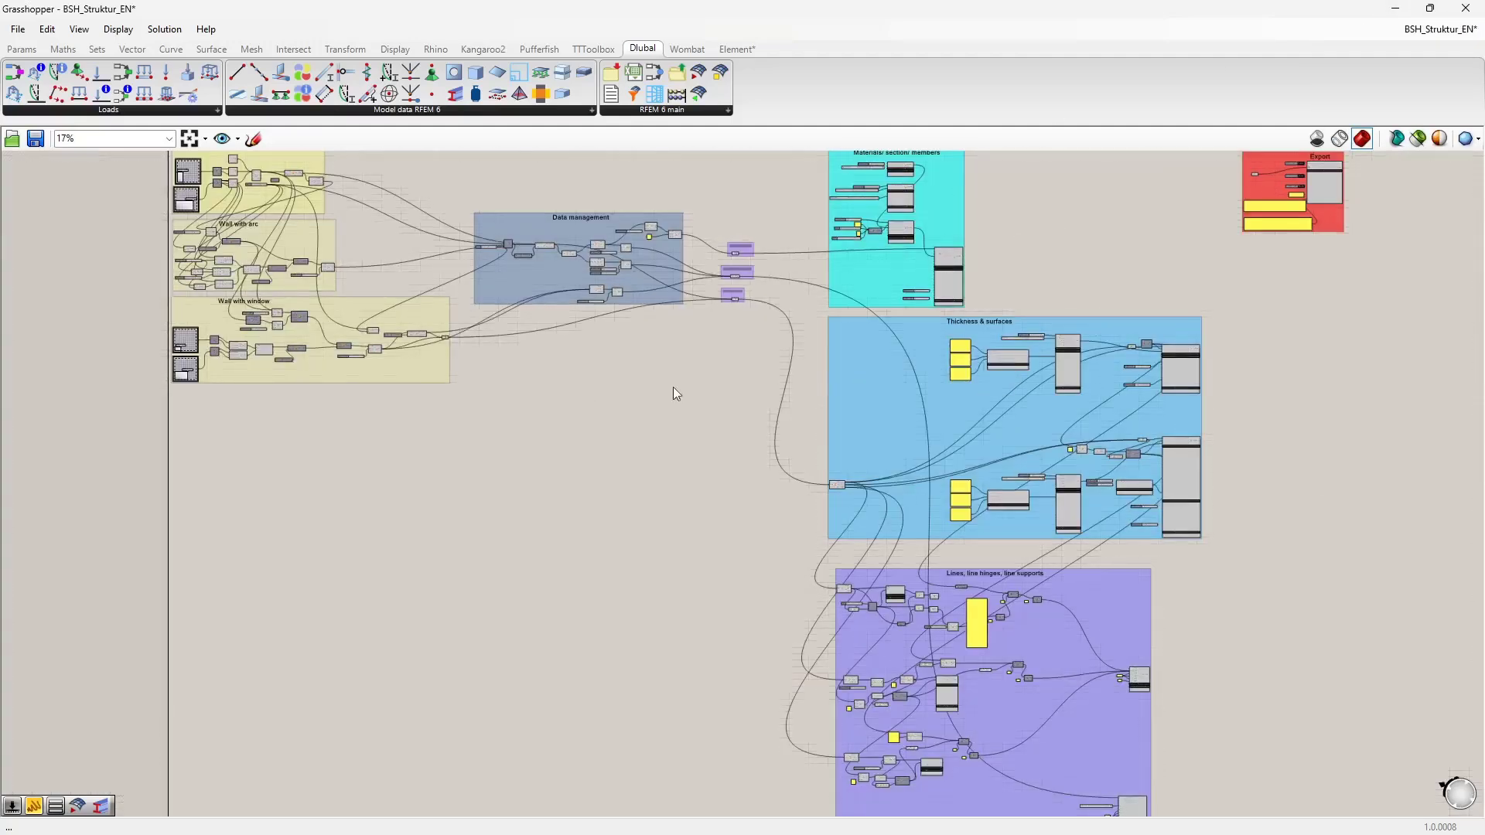
{"action": "right_click_drag", "start_coordinate": [673, 387], "coordinate": [662, 513]}
{"action": "scroll", "coordinate": [743, 395], "scroll_direction": "up", "scroll_amount": 10}
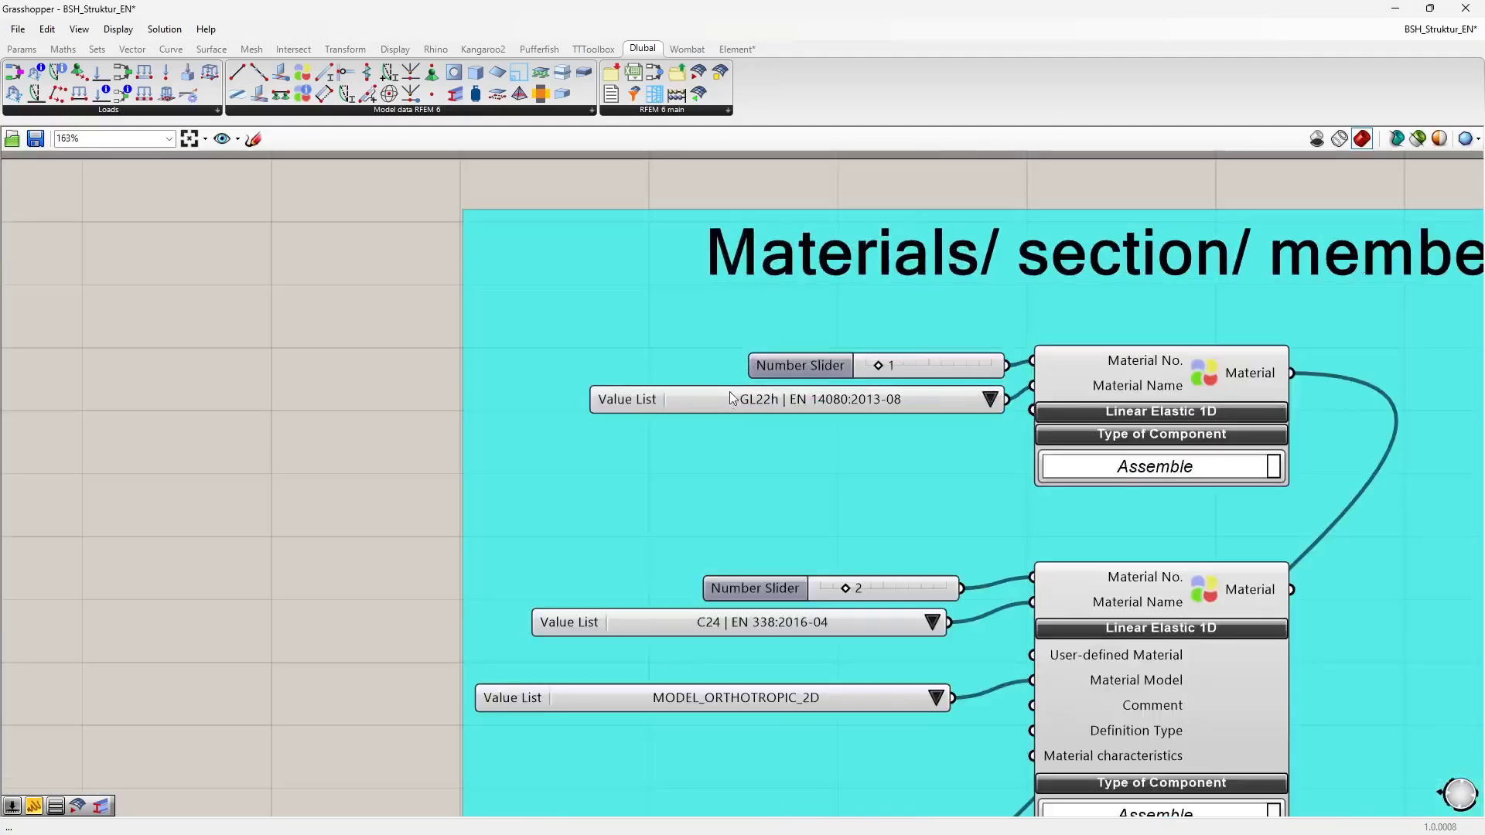
{"action": "left_click", "coordinate": [710, 407]}
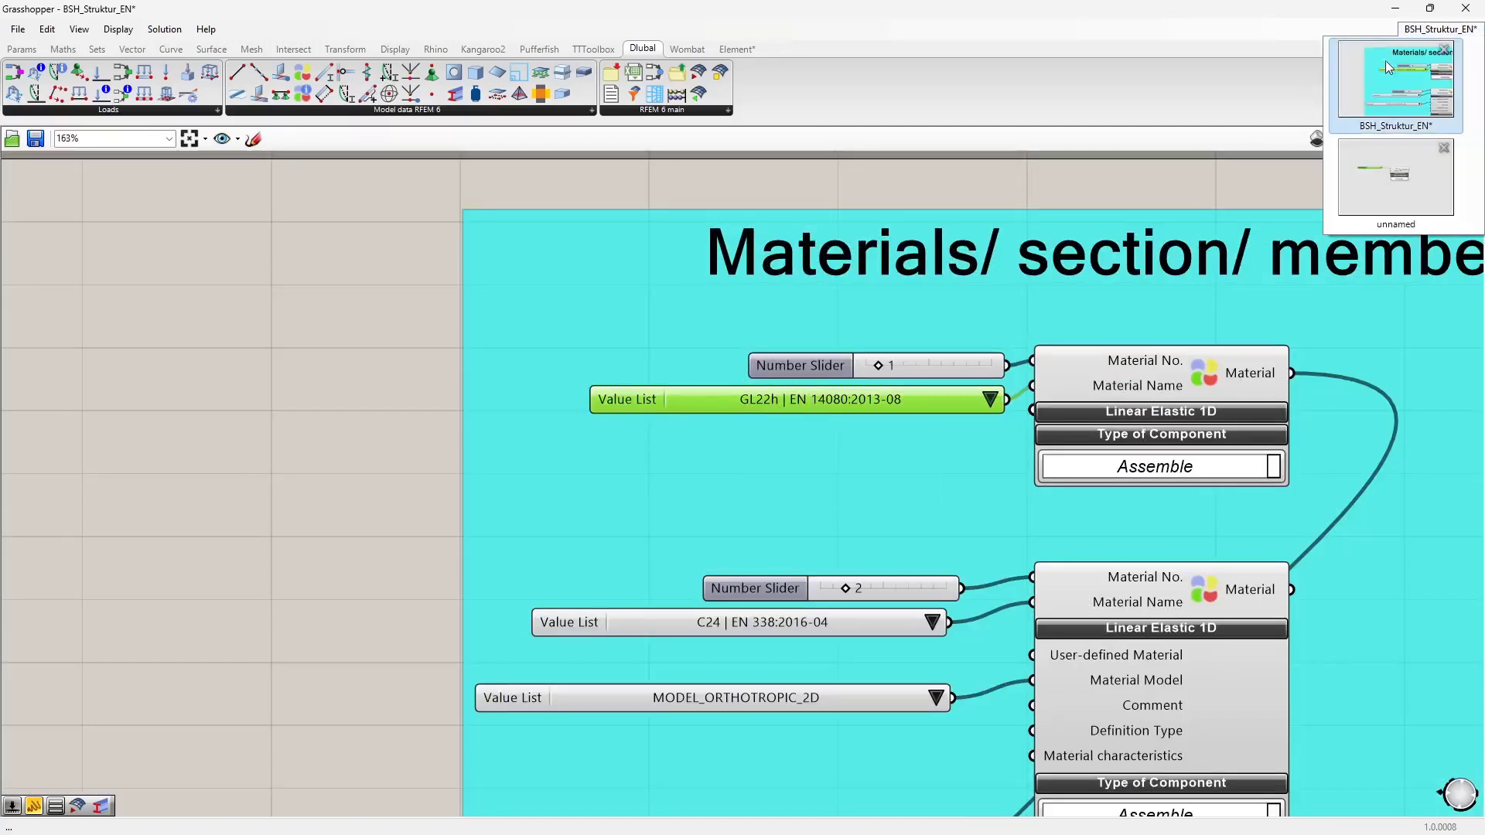
Paste the GL22h value list into the unnamed definition and place it below the Material No. slider
{"action": "mouse_move", "coordinate": [1435, 44]}
{"action": "left_click", "coordinate": [1383, 180]}
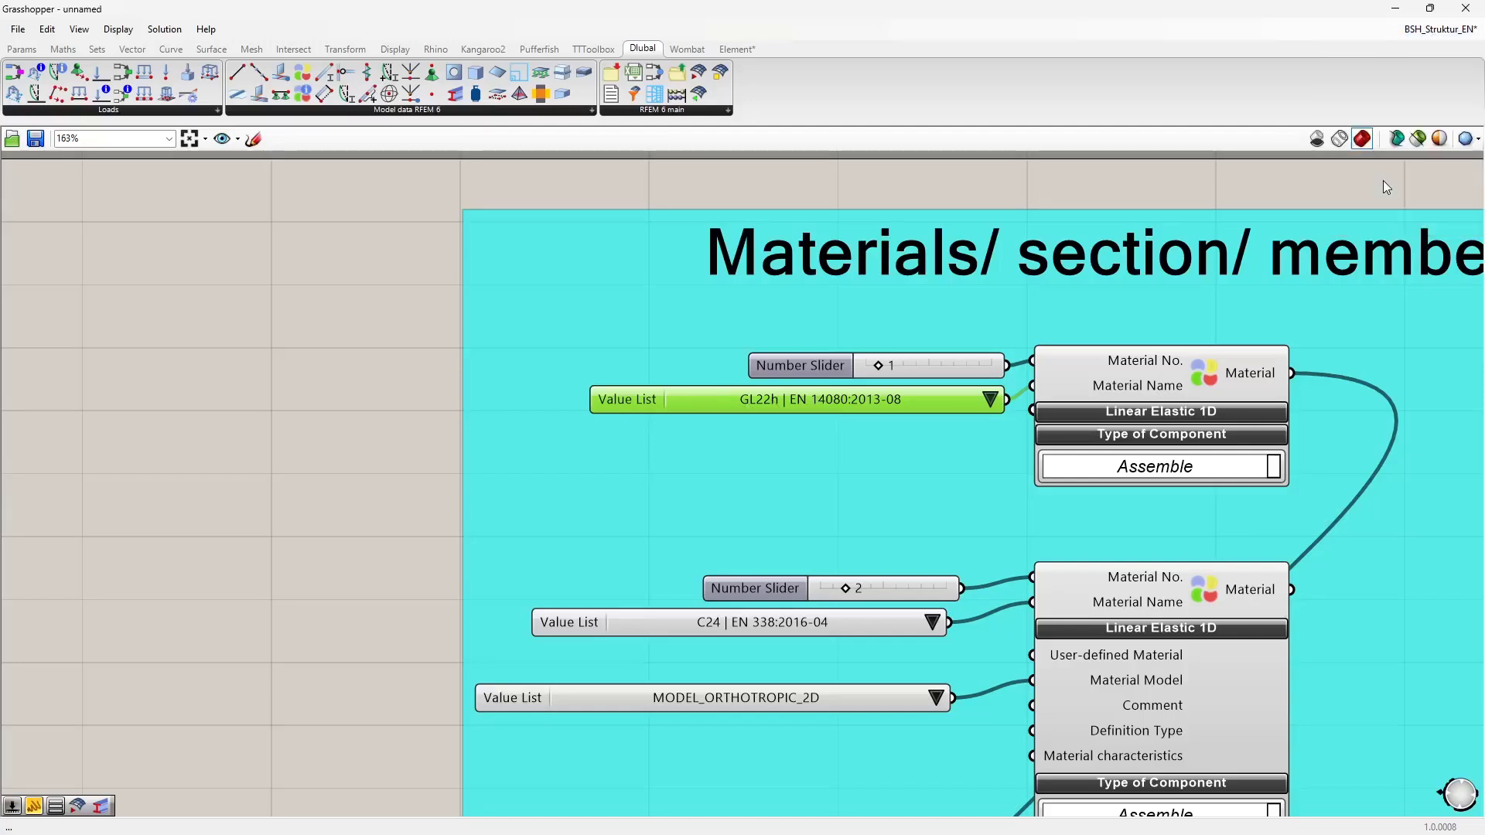
{"action": "right_click_drag", "start_coordinate": [545, 506], "coordinate": [553, 492]}
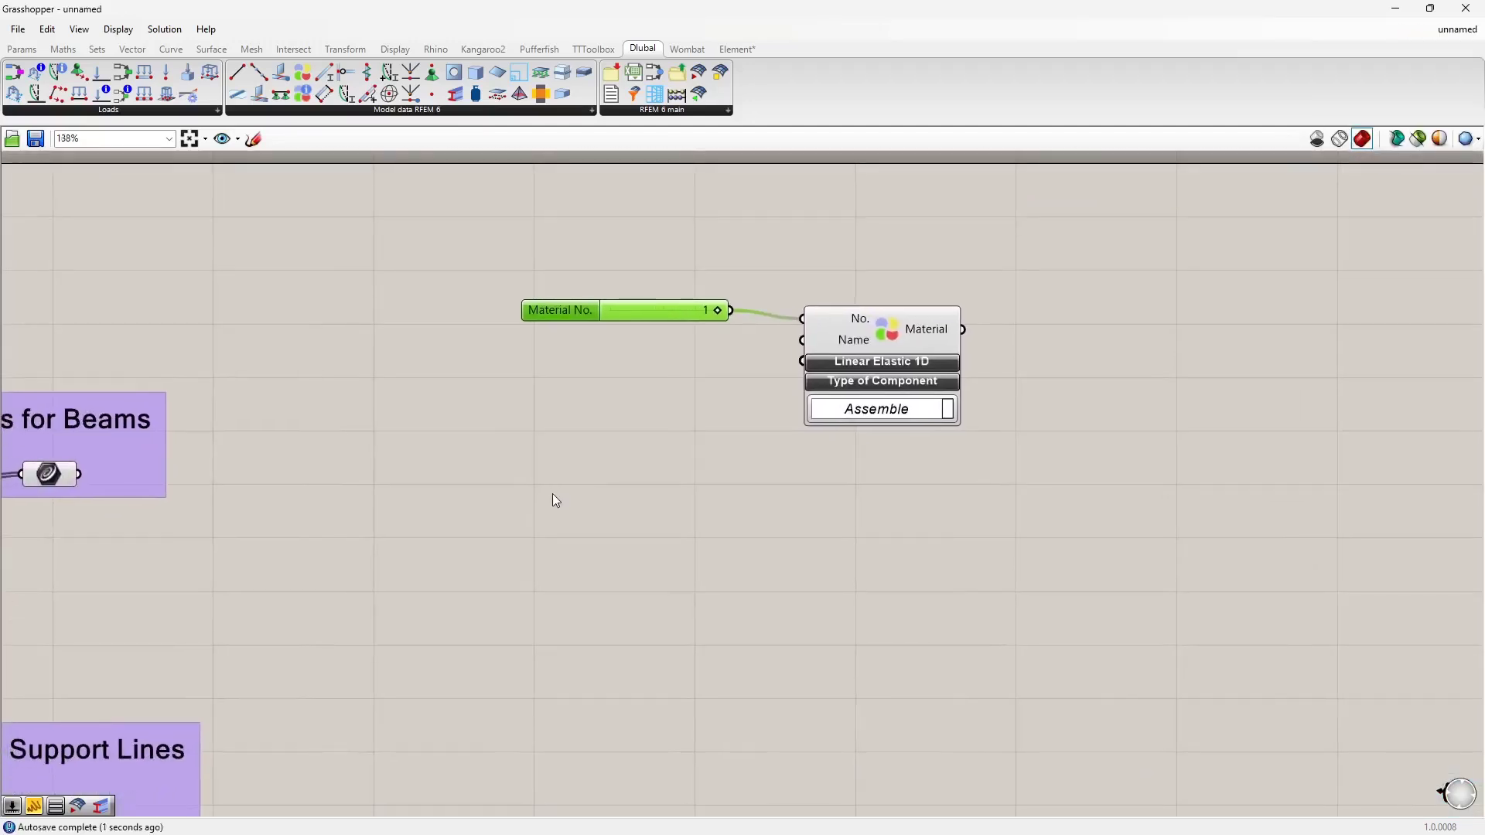
{"action": "right_click", "coordinate": [522, 438]}
{"action": "left_click", "coordinate": [494, 433]}
{"action": "scroll", "coordinate": [496, 438], "scroll_direction": "down", "scroll_amount": 5}
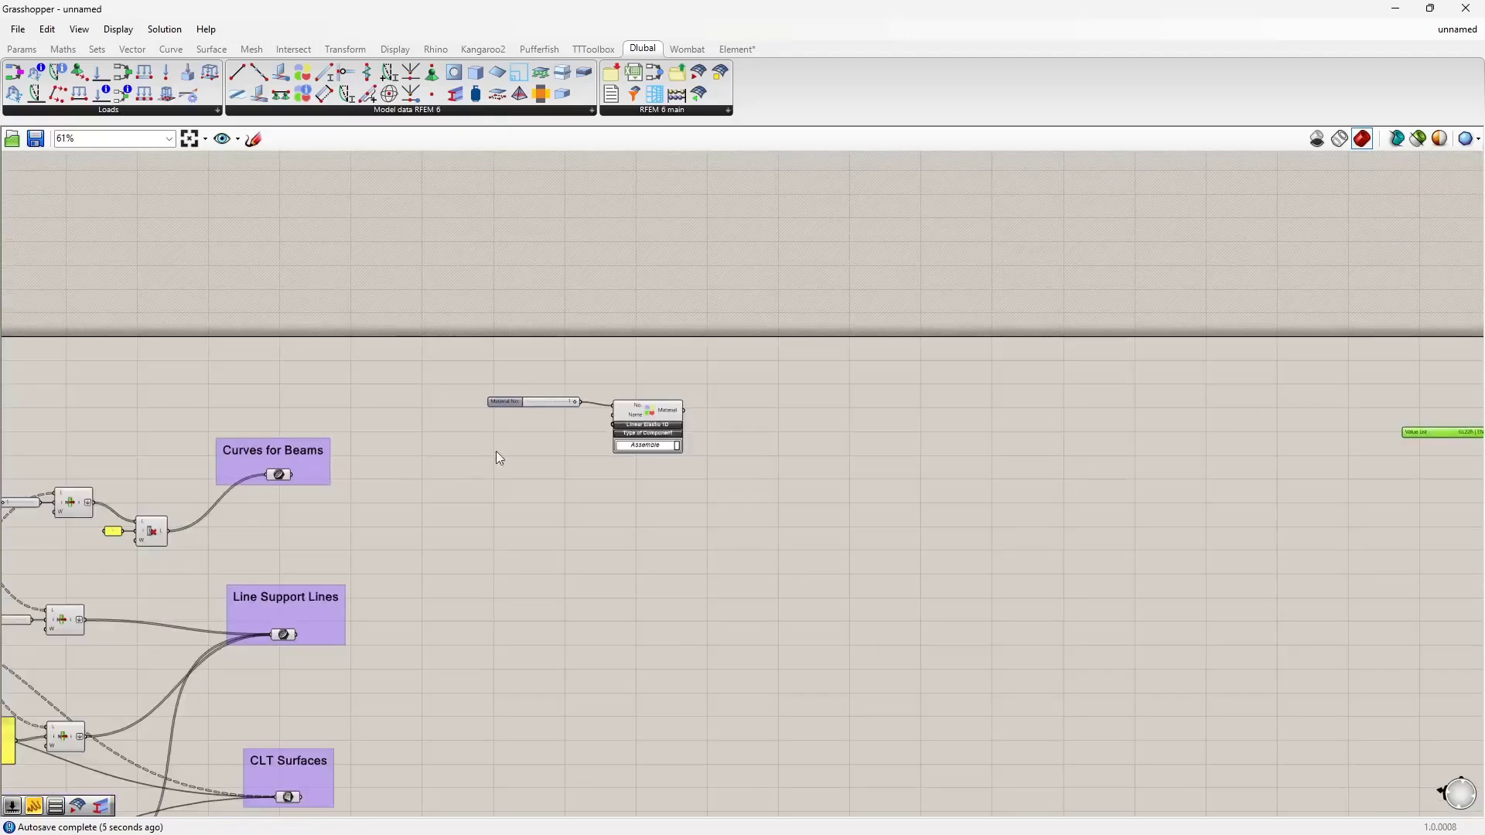
{"action": "scroll", "coordinate": [1182, 402], "scroll_direction": "up", "scroll_amount": 2}
{"action": "left_click_drag", "start_coordinate": [1107, 452], "coordinate": [133, 457]}
{"action": "scroll", "coordinate": [298, 487], "scroll_direction": "up", "scroll_amount": 4}
{"action": "right_click_drag", "start_coordinate": [379, 509], "coordinate": [444, 428]}
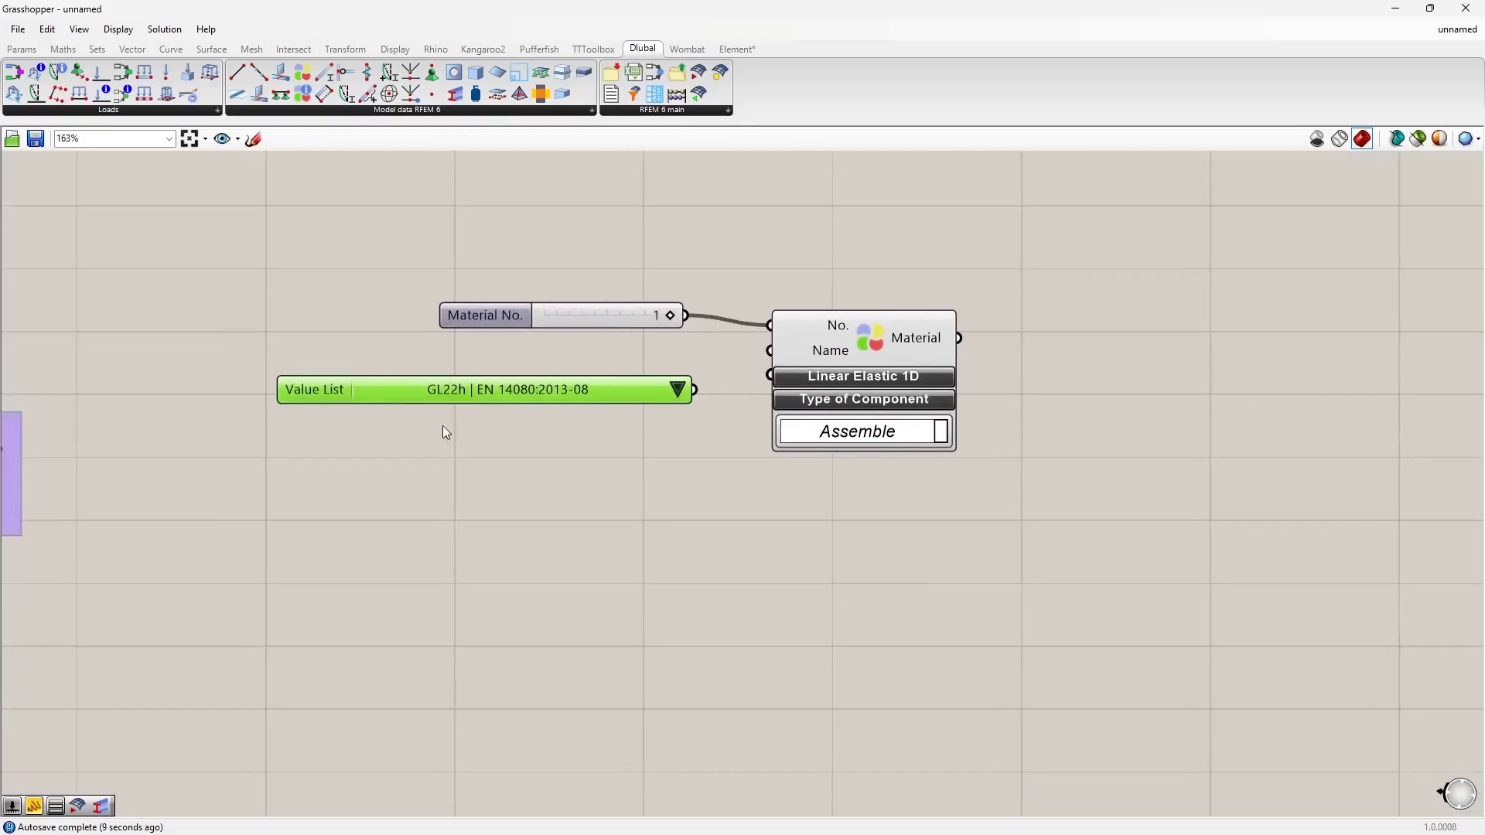
{"action": "left_click", "coordinate": [431, 493]}
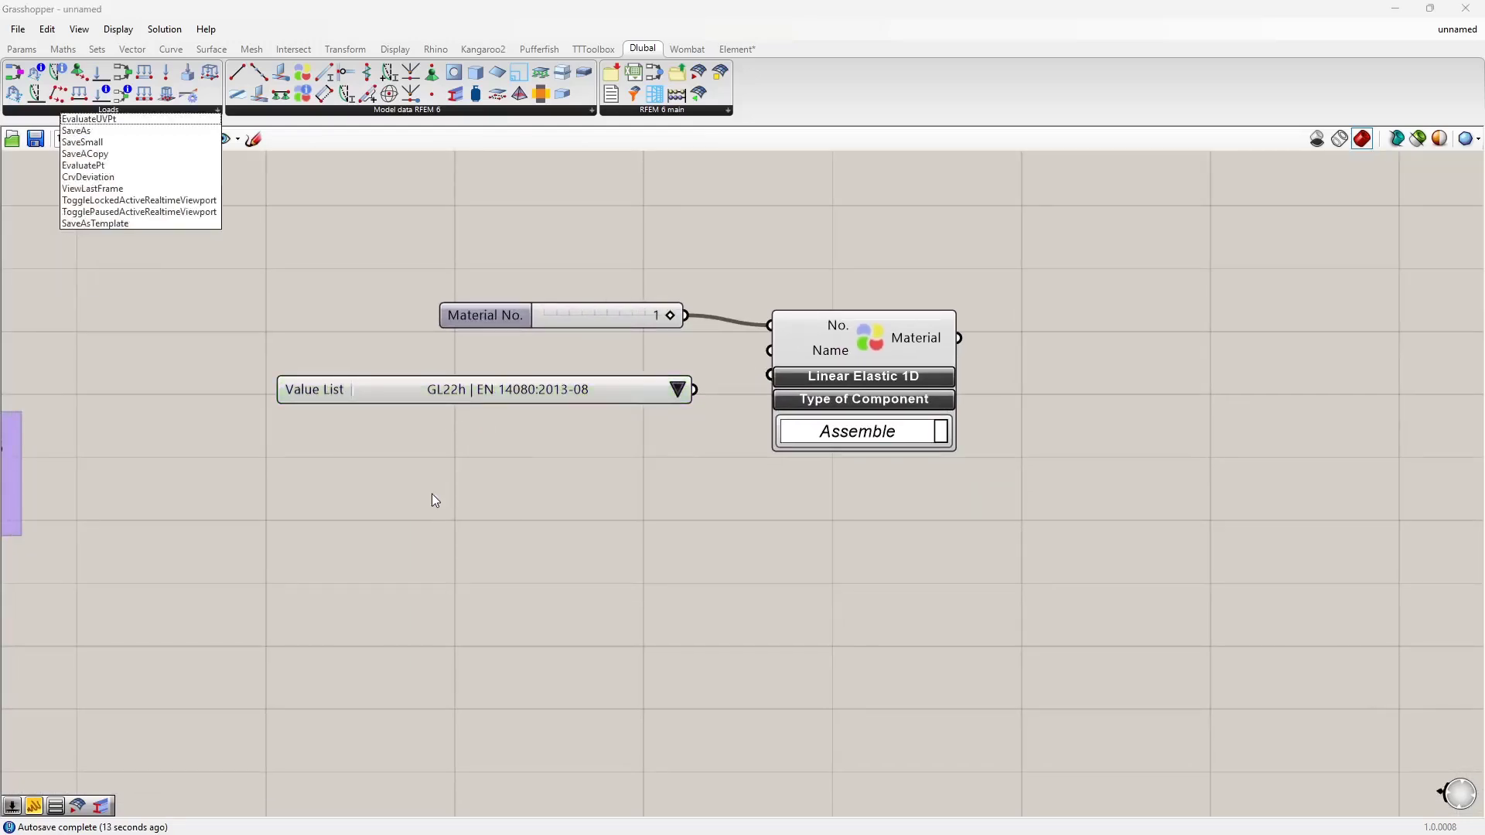
{"action": "double_click", "coordinate": [425, 500]}
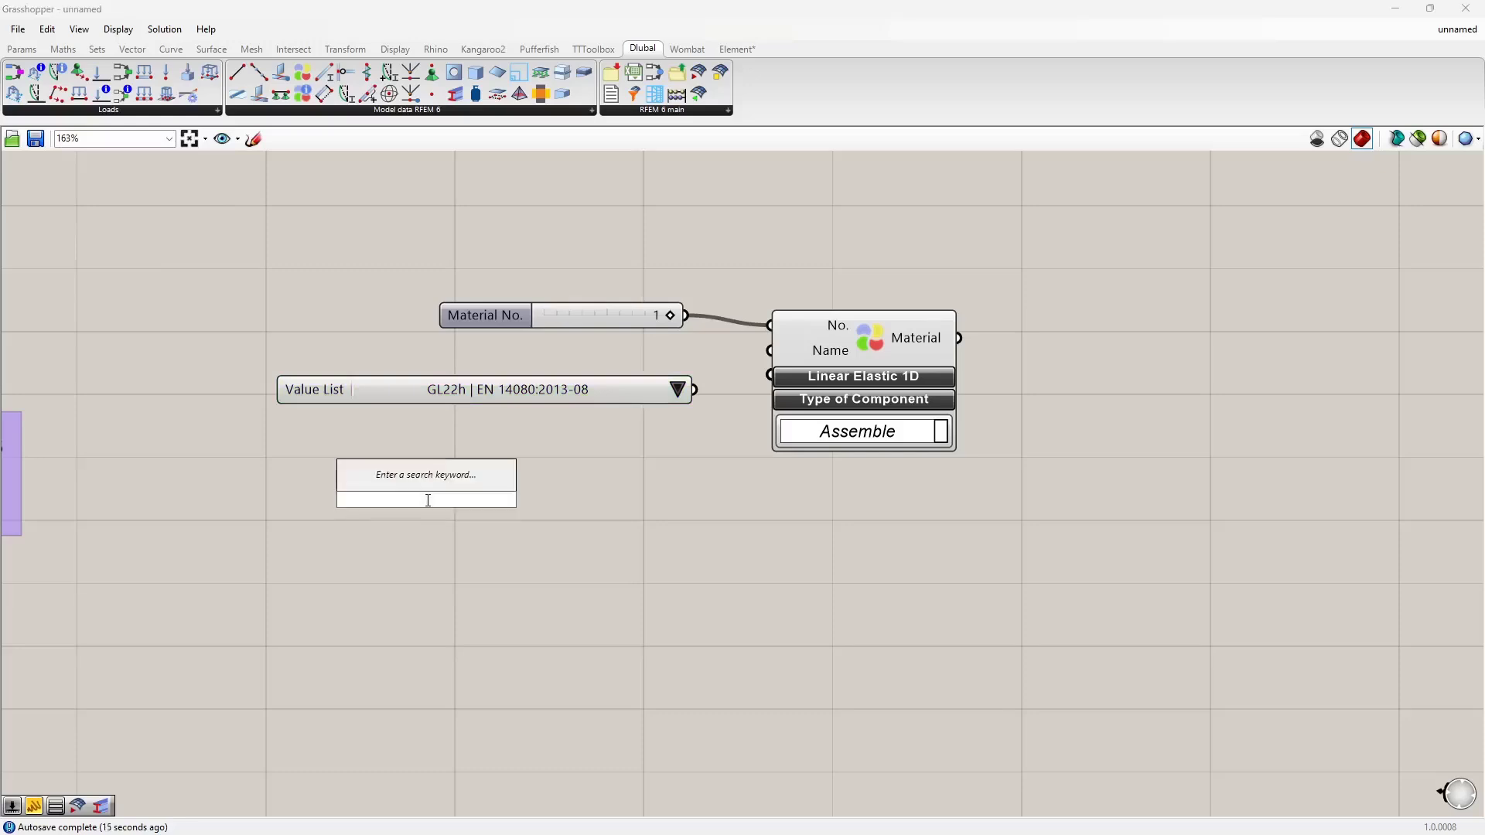
{"action": "type", "text": "val"}
{"action": "left_click", "coordinate": [397, 485]}
{"action": "right_click", "coordinate": [424, 503]}
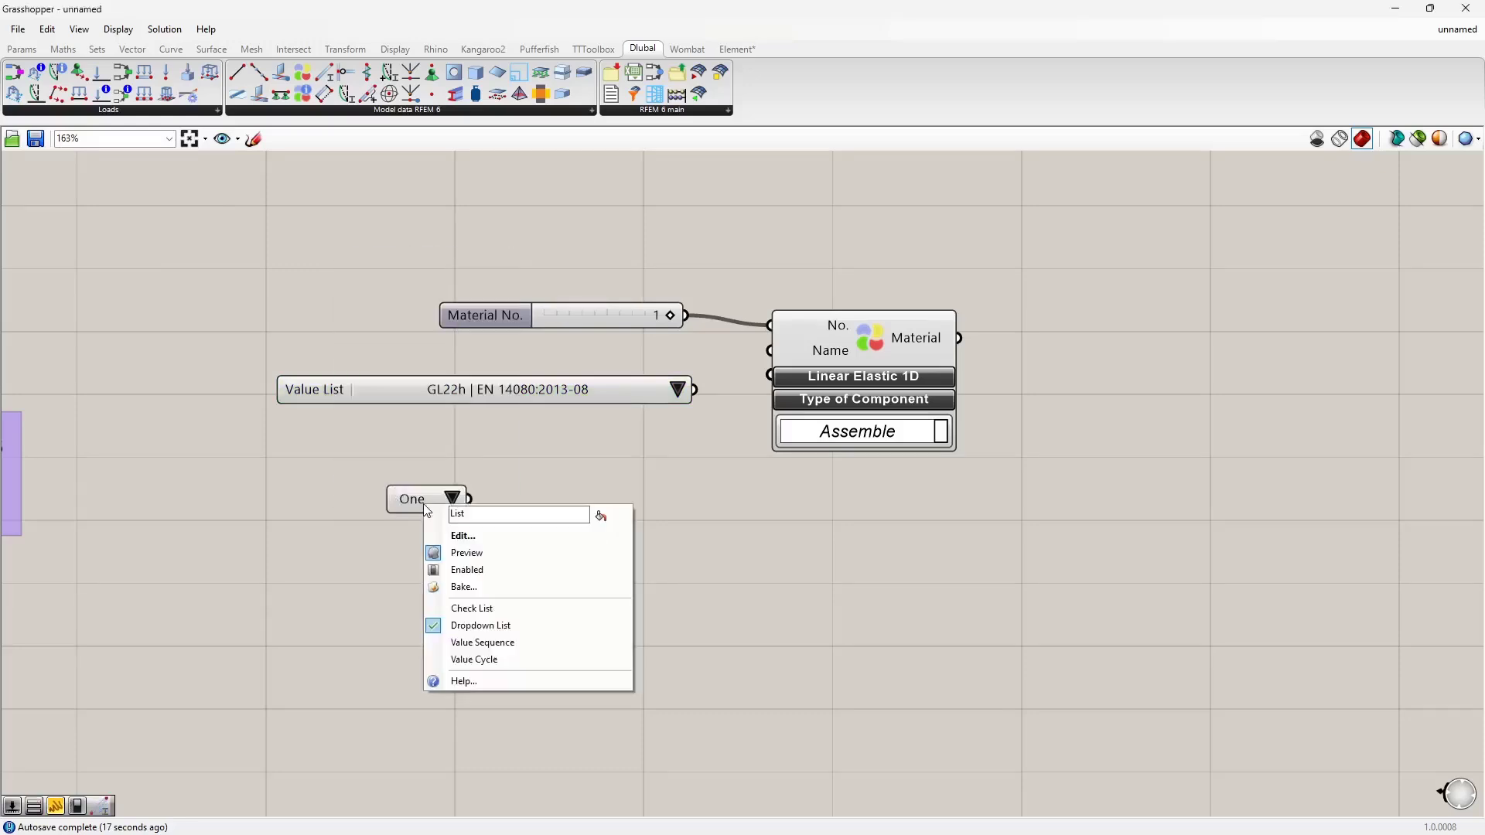
{"action": "left_click", "coordinate": [463, 536]}
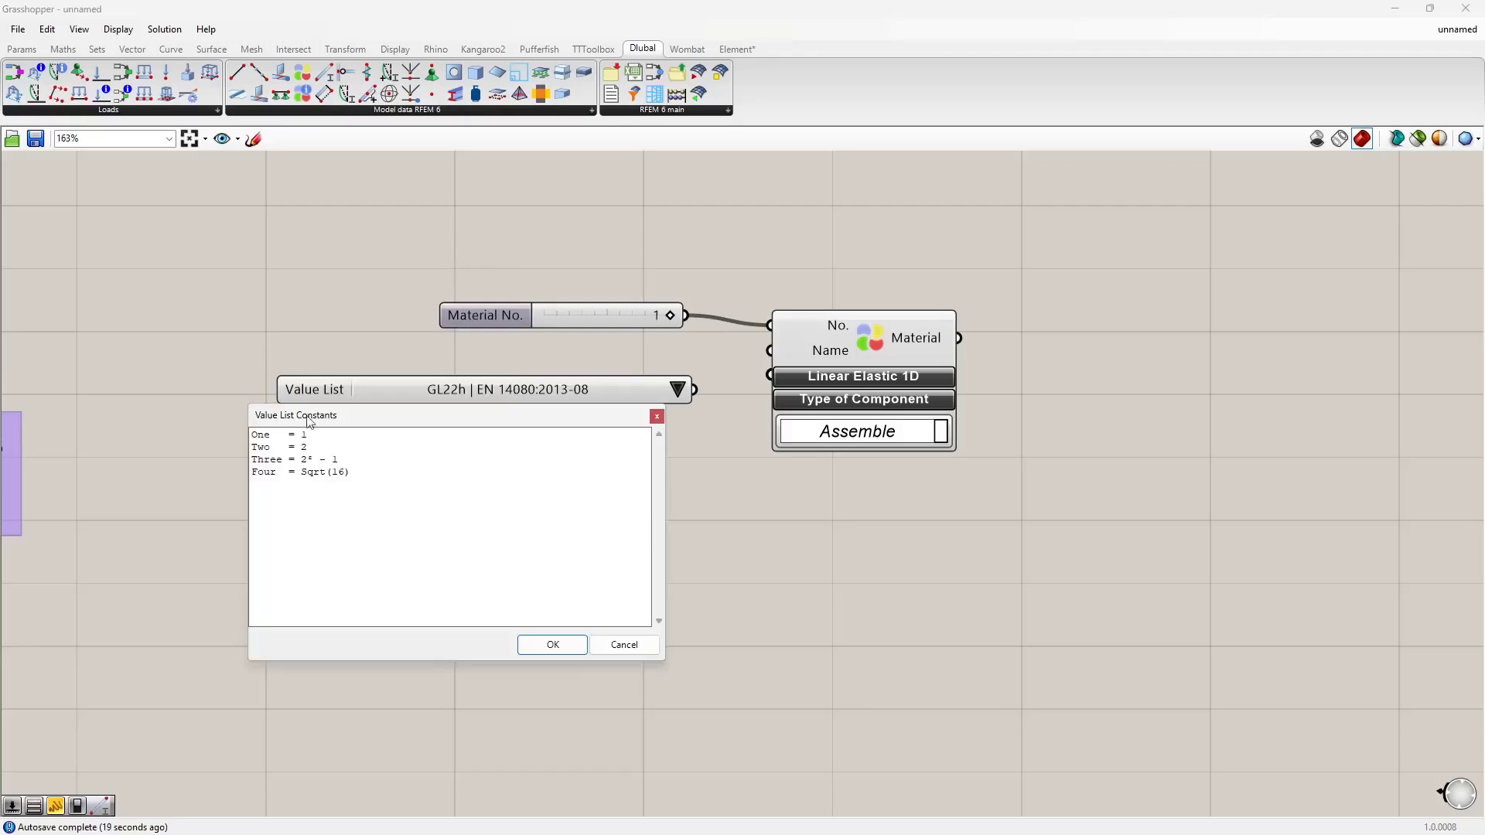
{"action": "left_click", "coordinate": [624, 645]}
{"action": "left_click", "coordinate": [410, 494]}
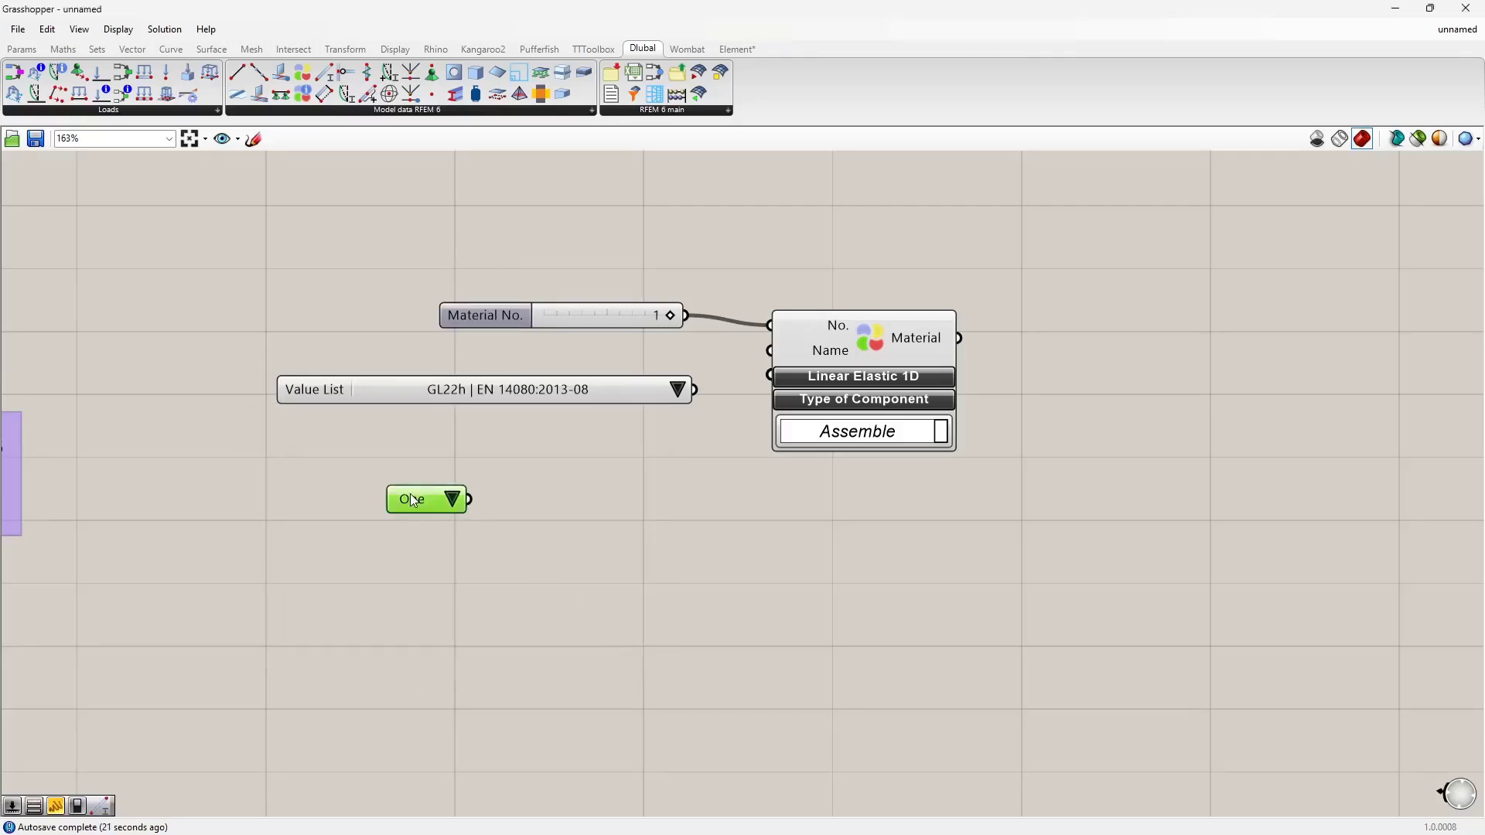
{"action": "key", "text": "Delete"}
Examine the constants stored in the GL22h value list, comparing the material names with their quoted values
{"action": "right_click", "coordinate": [455, 407]}
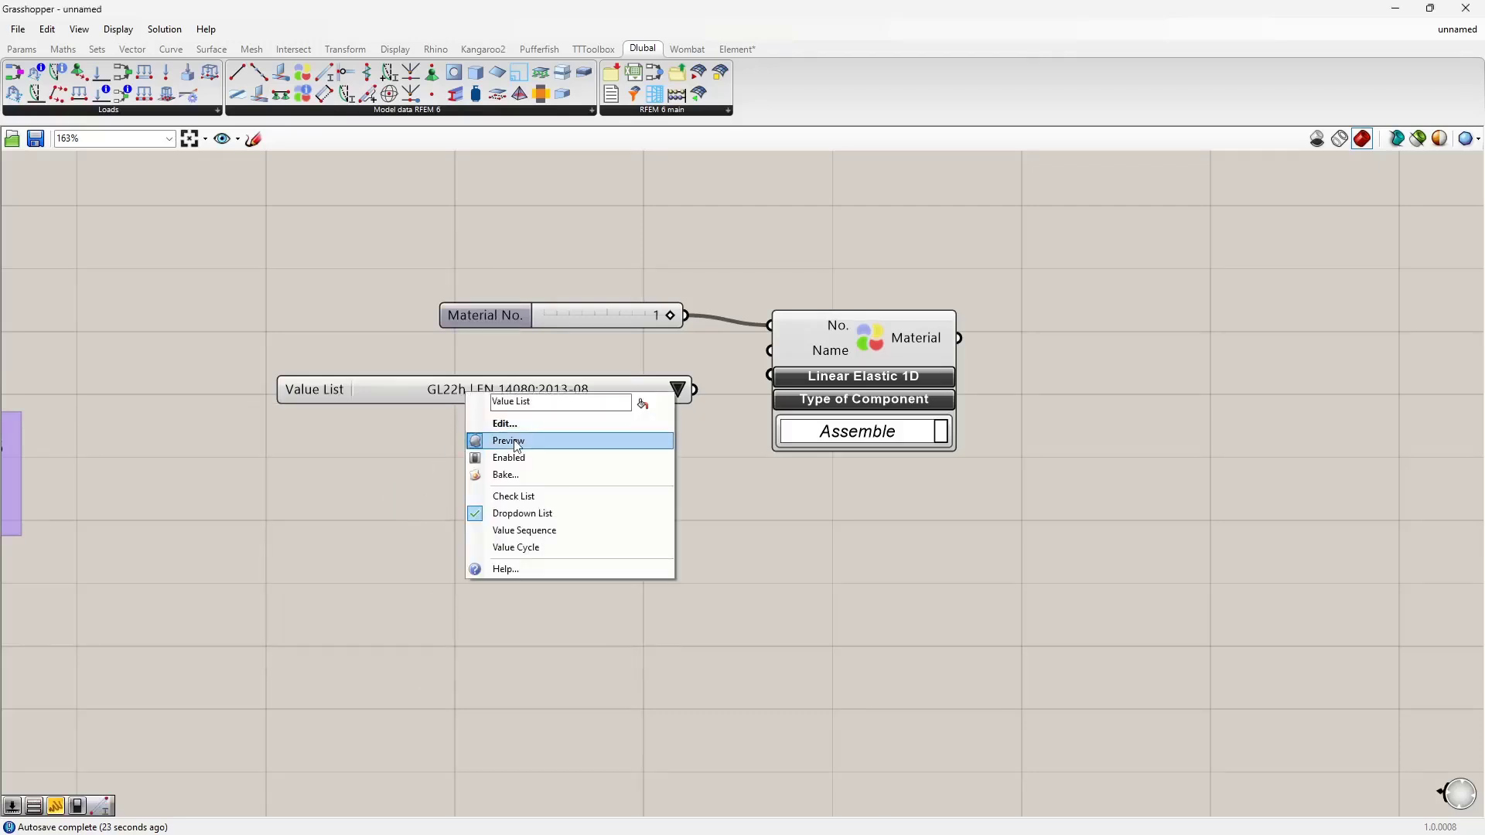
{"action": "left_click", "coordinate": [480, 439]}
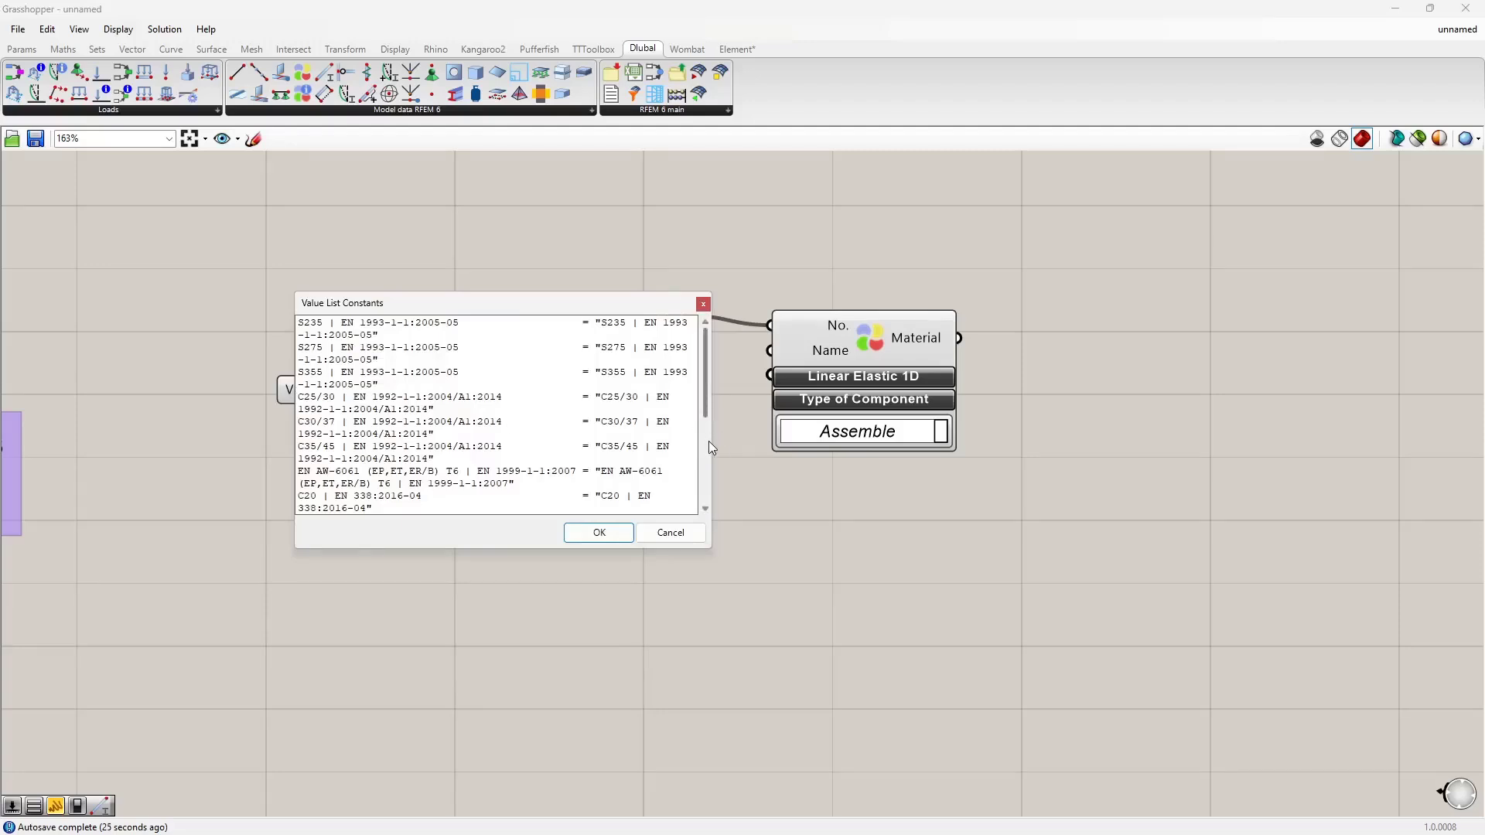
{"action": "left_click_drag", "start_coordinate": [712, 446], "coordinate": [1018, 447]}
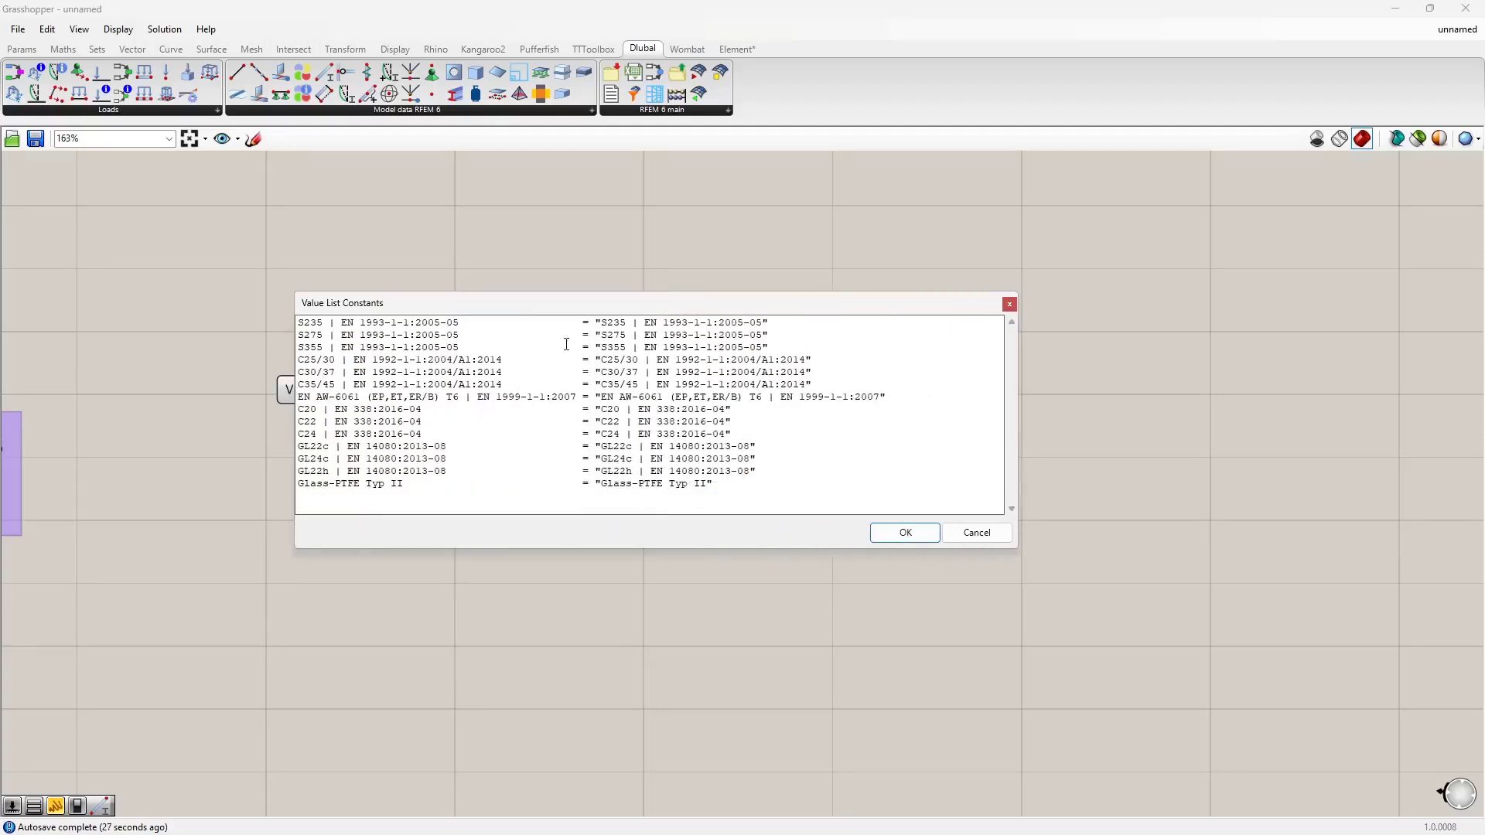
{"action": "left_click_drag", "start_coordinate": [487, 318], "coordinate": [706, 316]}
{"action": "left_click_drag", "start_coordinate": [797, 310], "coordinate": [657, 338]}
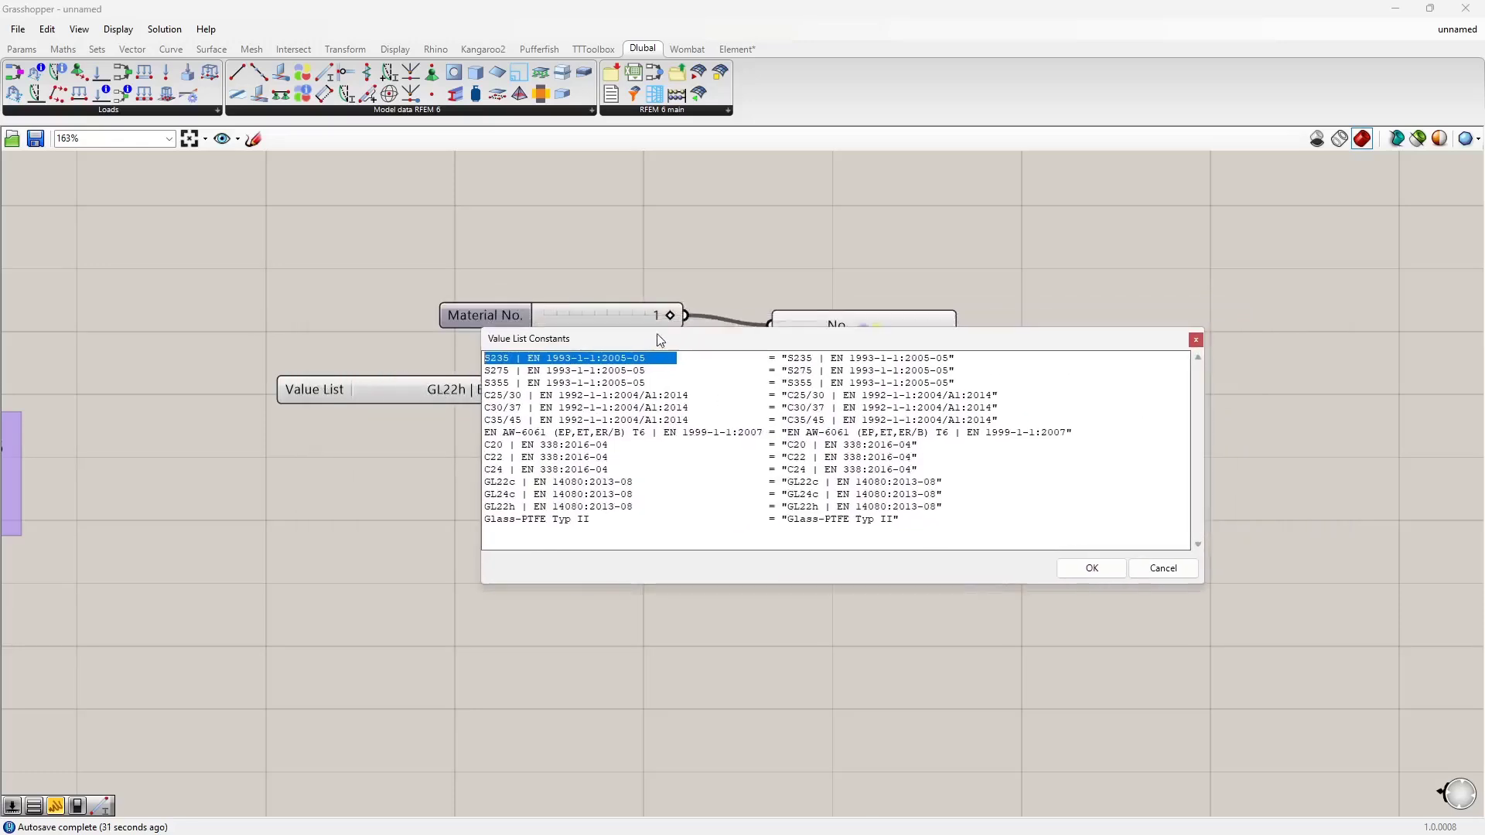
{"action": "left_click_drag", "start_coordinate": [787, 358], "coordinate": [967, 357]}
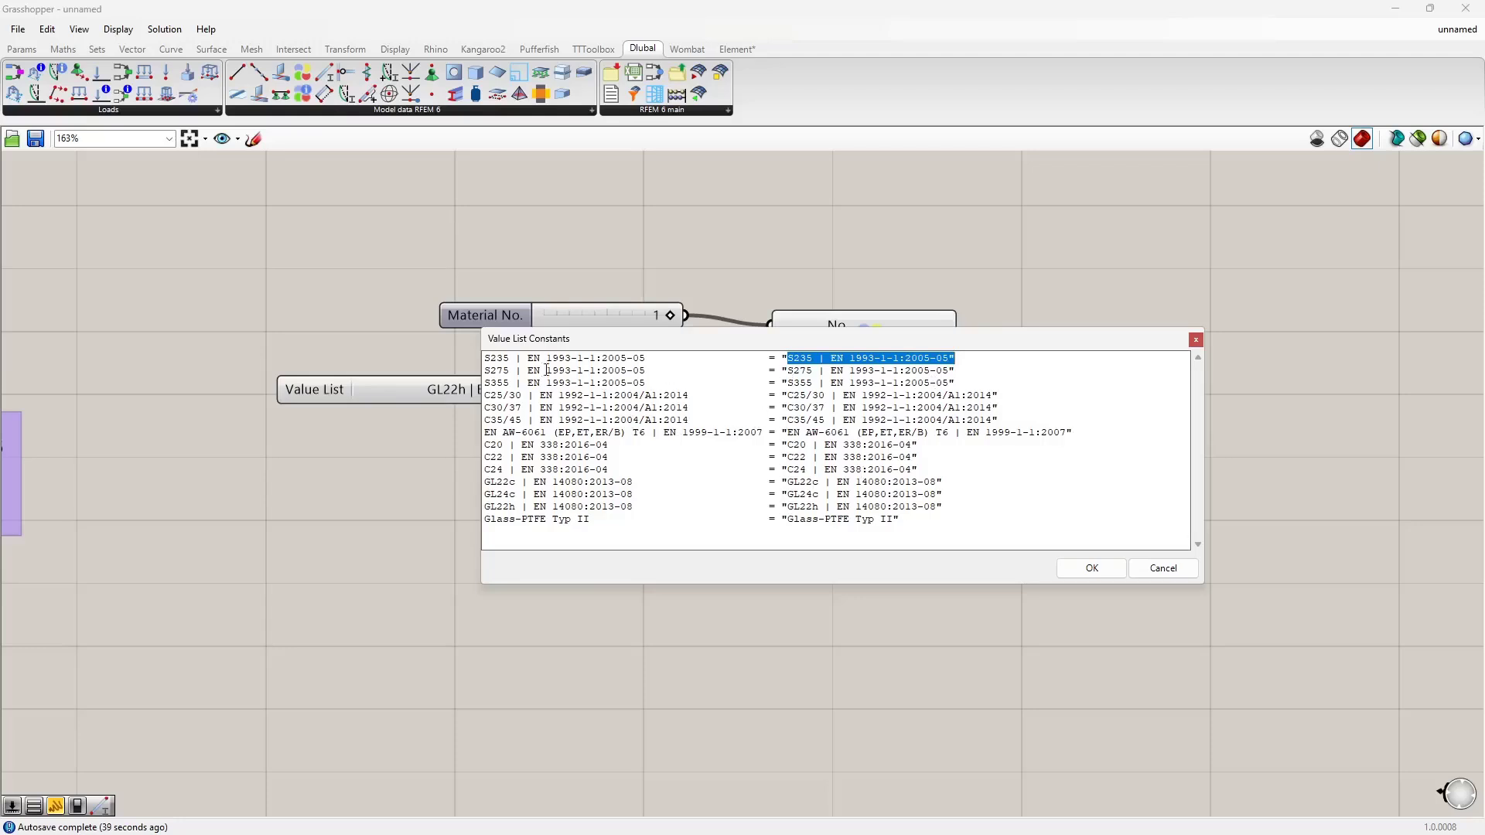
{"action": "left_click", "coordinate": [1161, 570]}
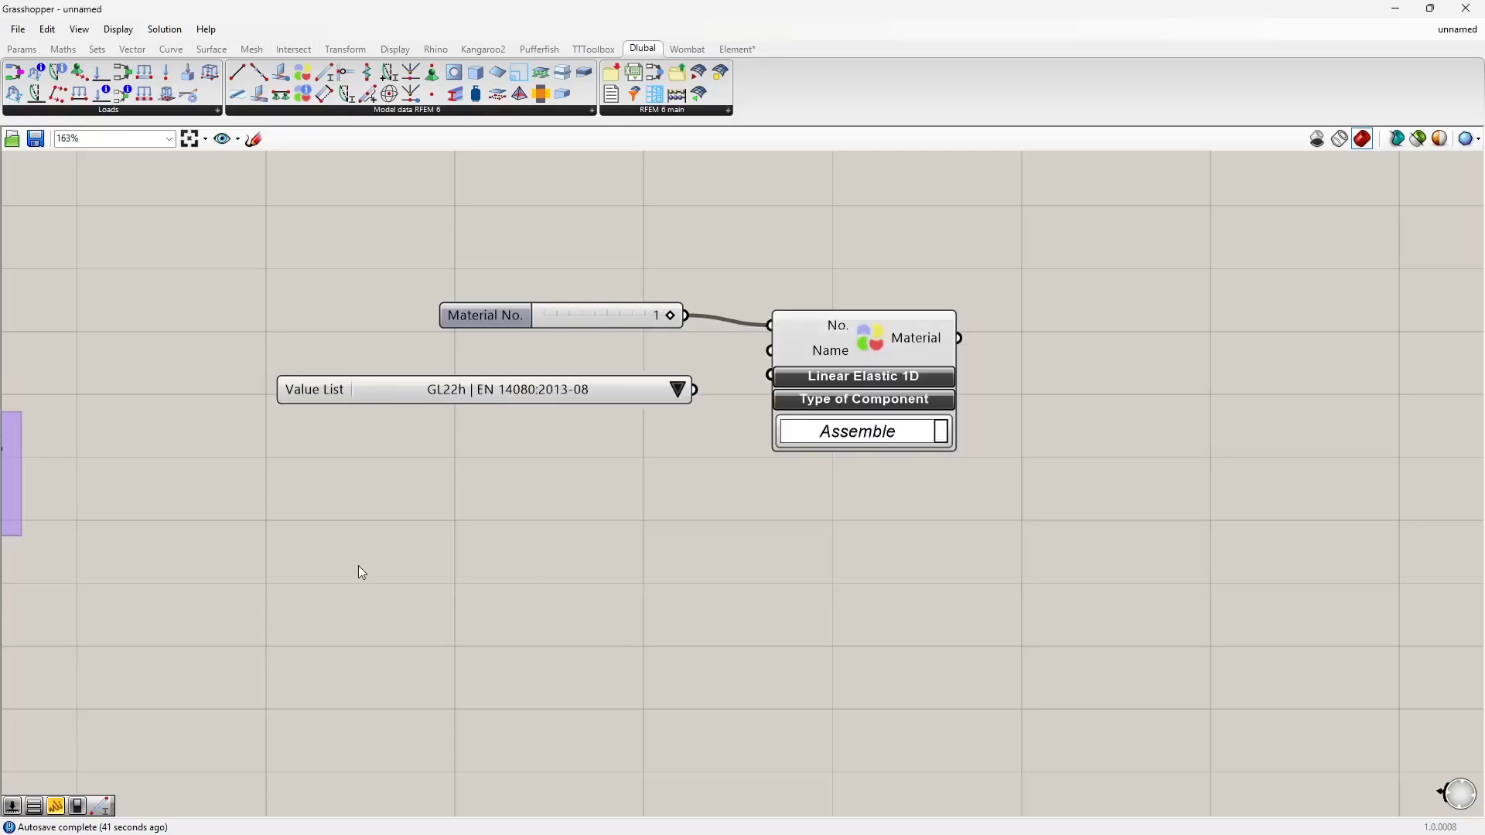
Connect the GL22h | EN 14080:2013-08 value list to the Material component's Name input and align it just below the slider
{"action": "left_click", "coordinate": [678, 389]}
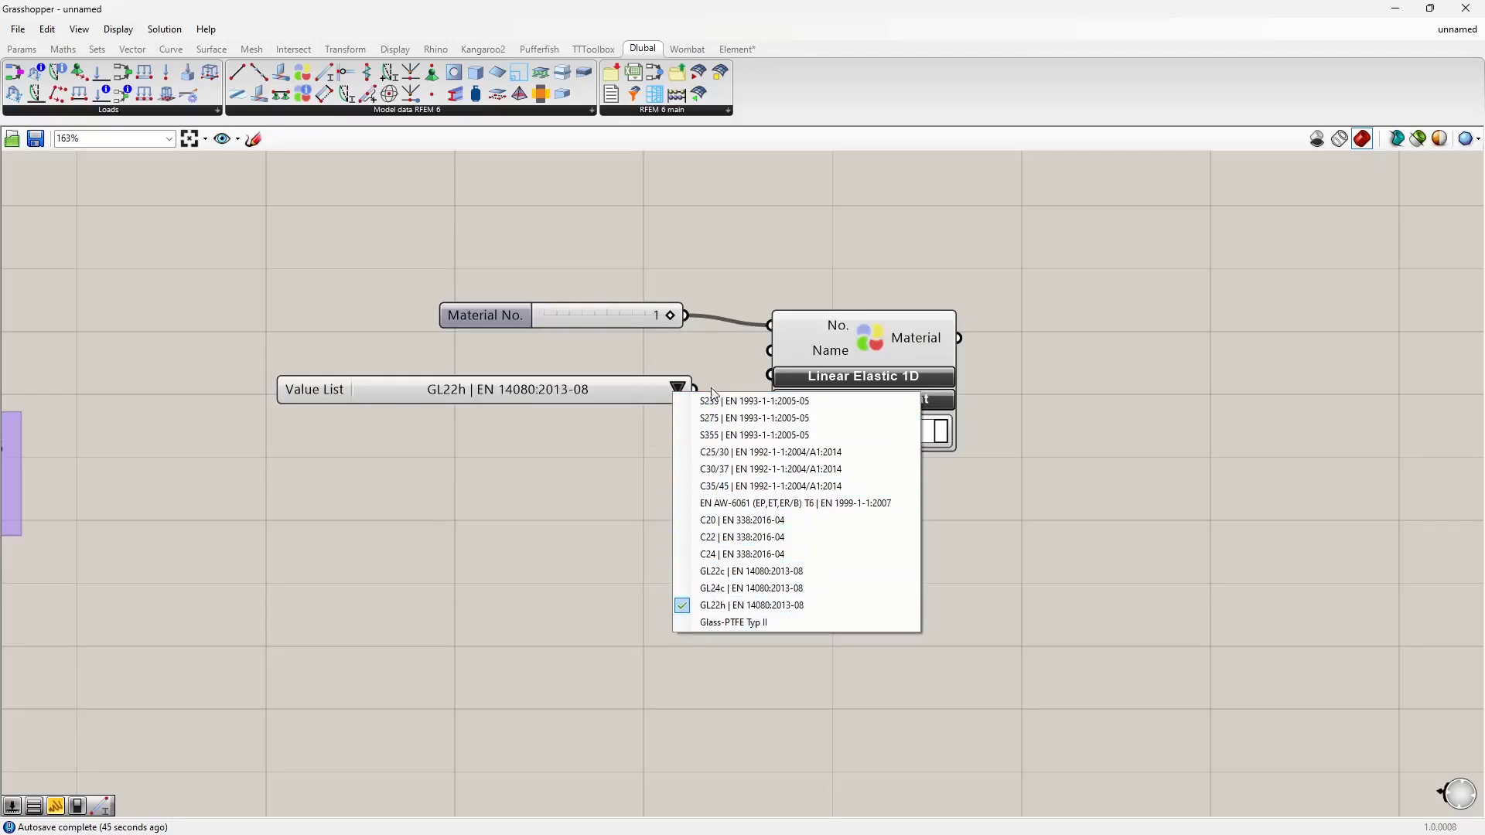
{"action": "left_click", "coordinate": [695, 389]}
{"action": "left_click_drag", "start_coordinate": [694, 389], "coordinate": [763, 363]}
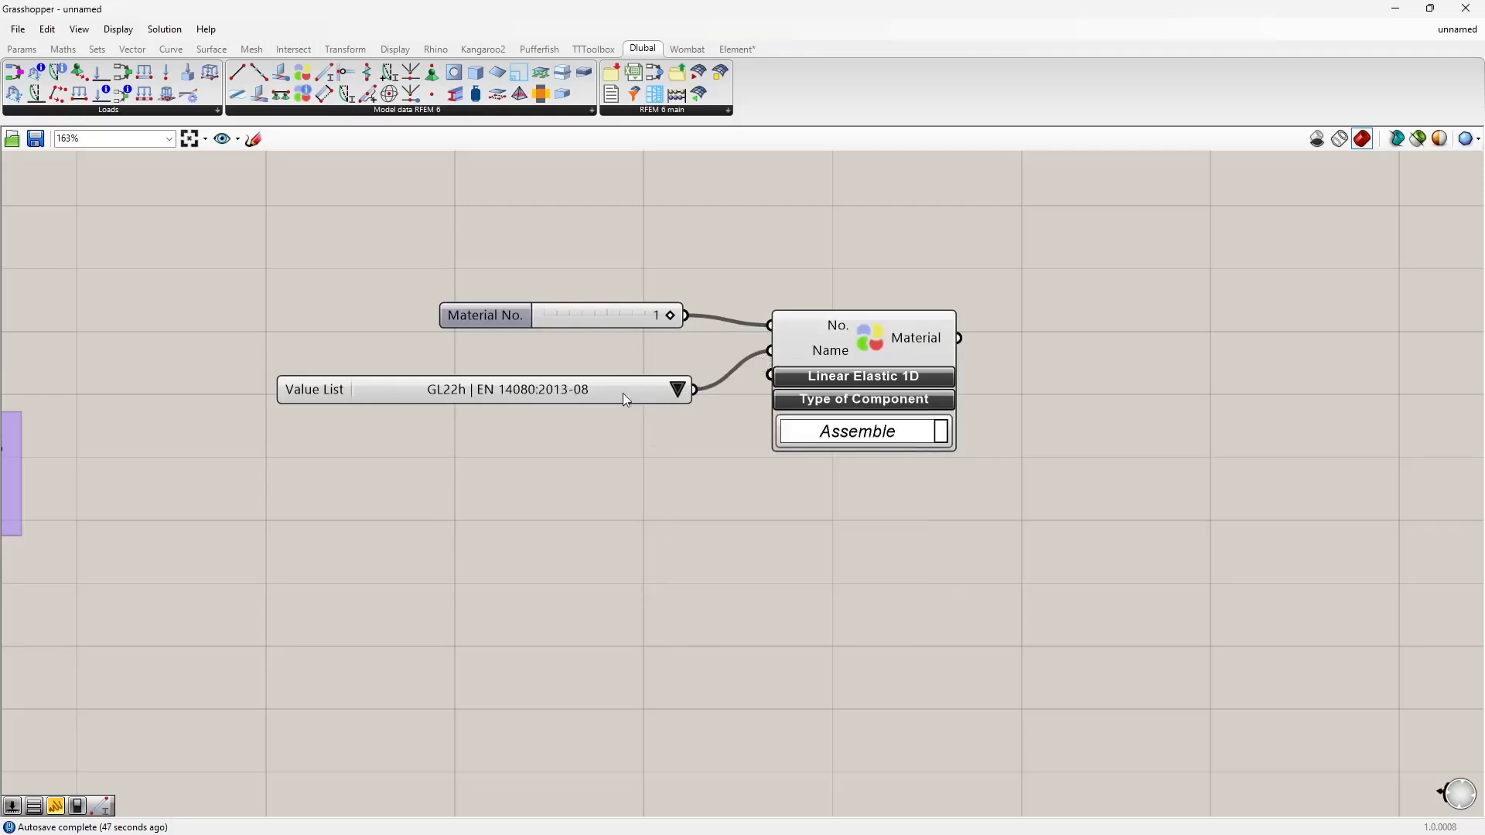
{"action": "left_click_drag", "start_coordinate": [624, 393], "coordinate": [634, 361]}
Duplicate the Material component together with its number slider and value list, and place the copy directly below the original
{"action": "scroll", "coordinate": [602, 445], "scroll_direction": "down", "scroll_amount": 2}
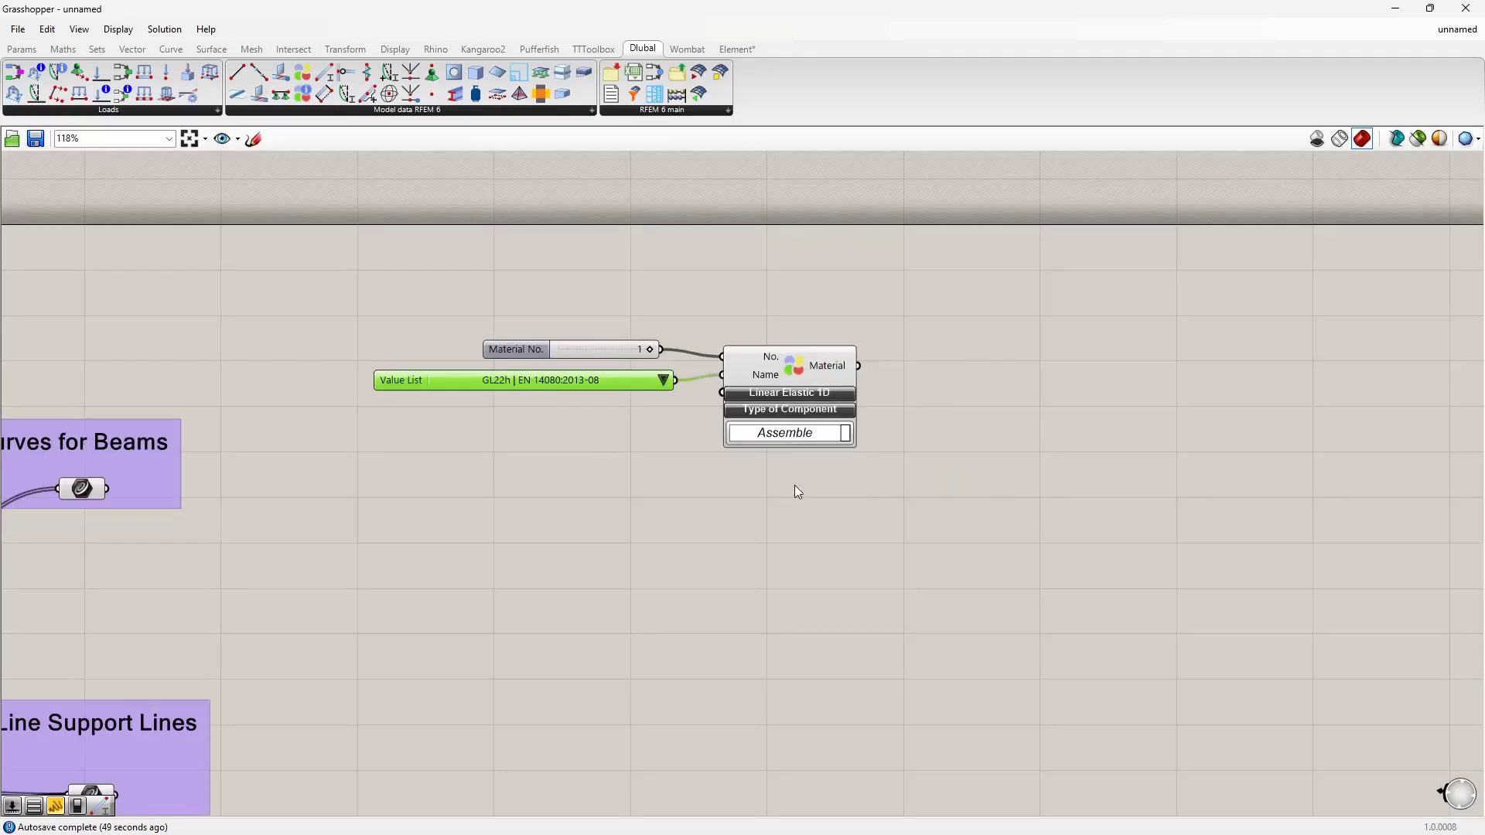
{"action": "left_click_drag", "start_coordinate": [832, 526], "coordinate": [552, 325]}
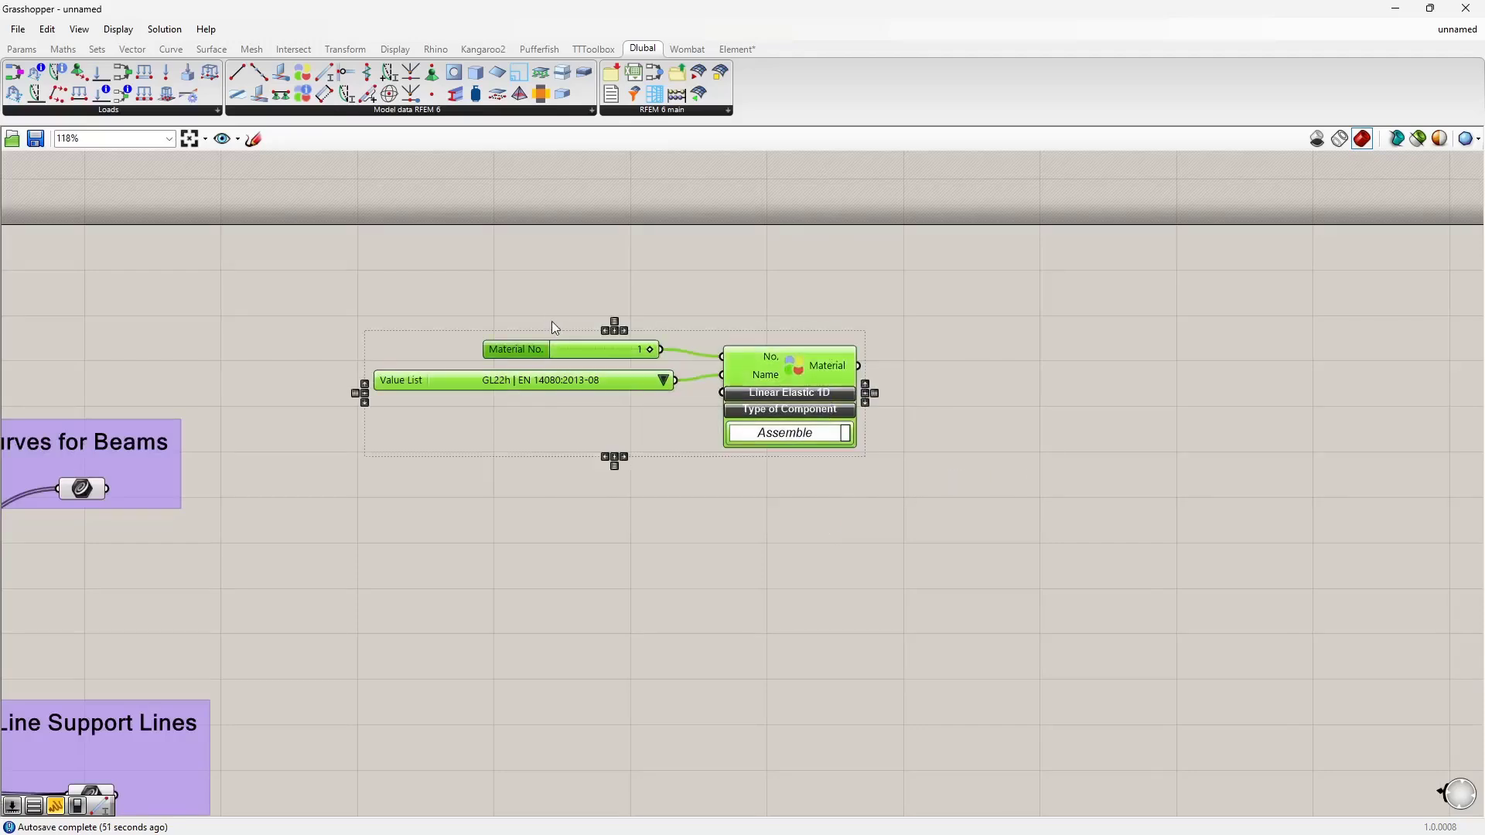
{"action": "key", "text": "ctrl+c"}
{"action": "key", "text": "ctrl+v"}
{"action": "left_click_drag", "start_coordinate": [806, 379], "coordinate": [793, 503]}
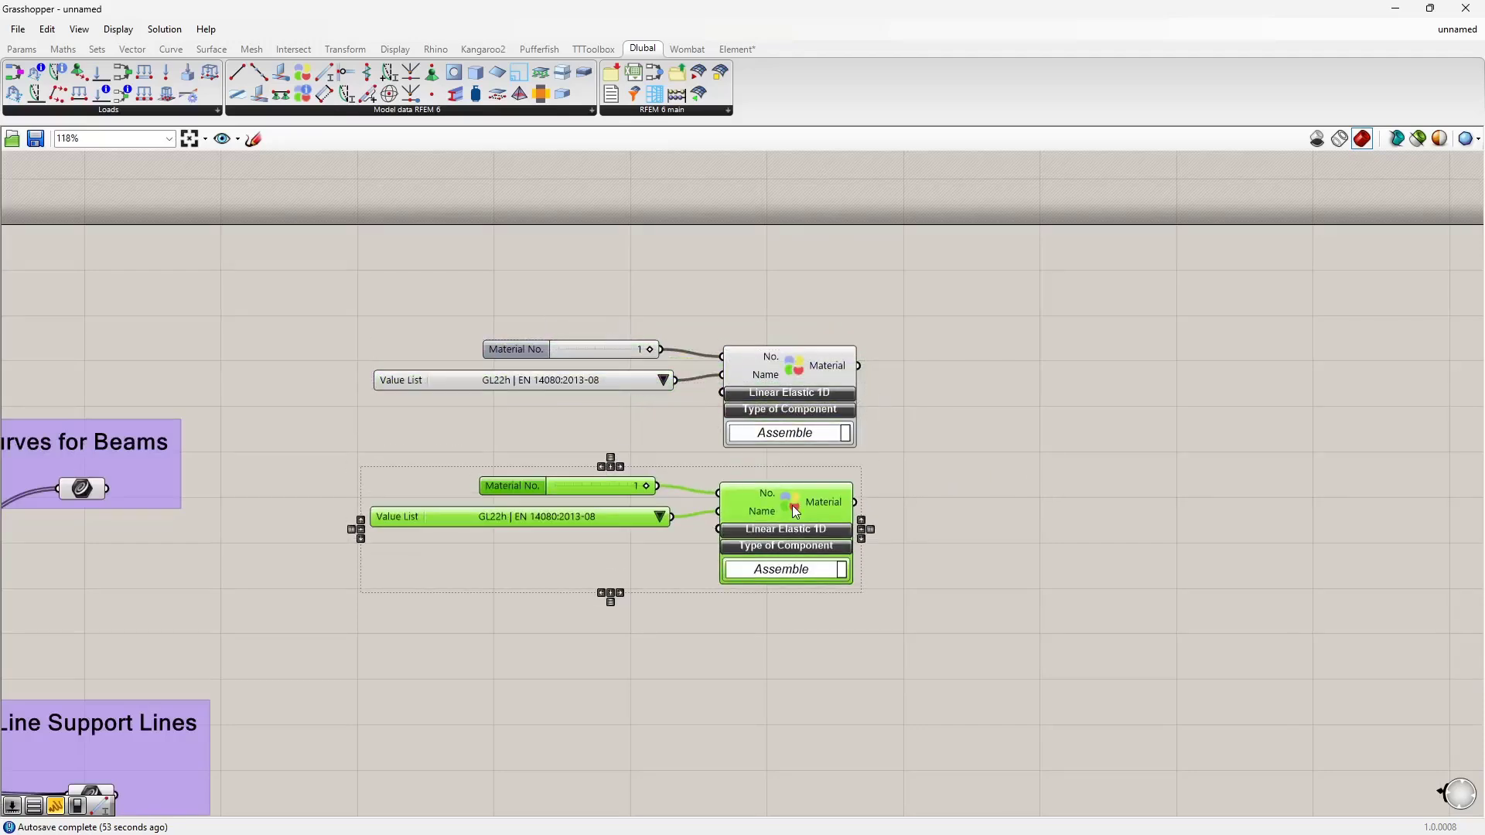
Replace the duplicated Material component's number slider with a new slider set to 2 and connect it to the No. input
{"action": "left_click", "coordinate": [636, 443]}
{"action": "left_click", "coordinate": [564, 481]}
{"action": "key", "text": "Delete"}
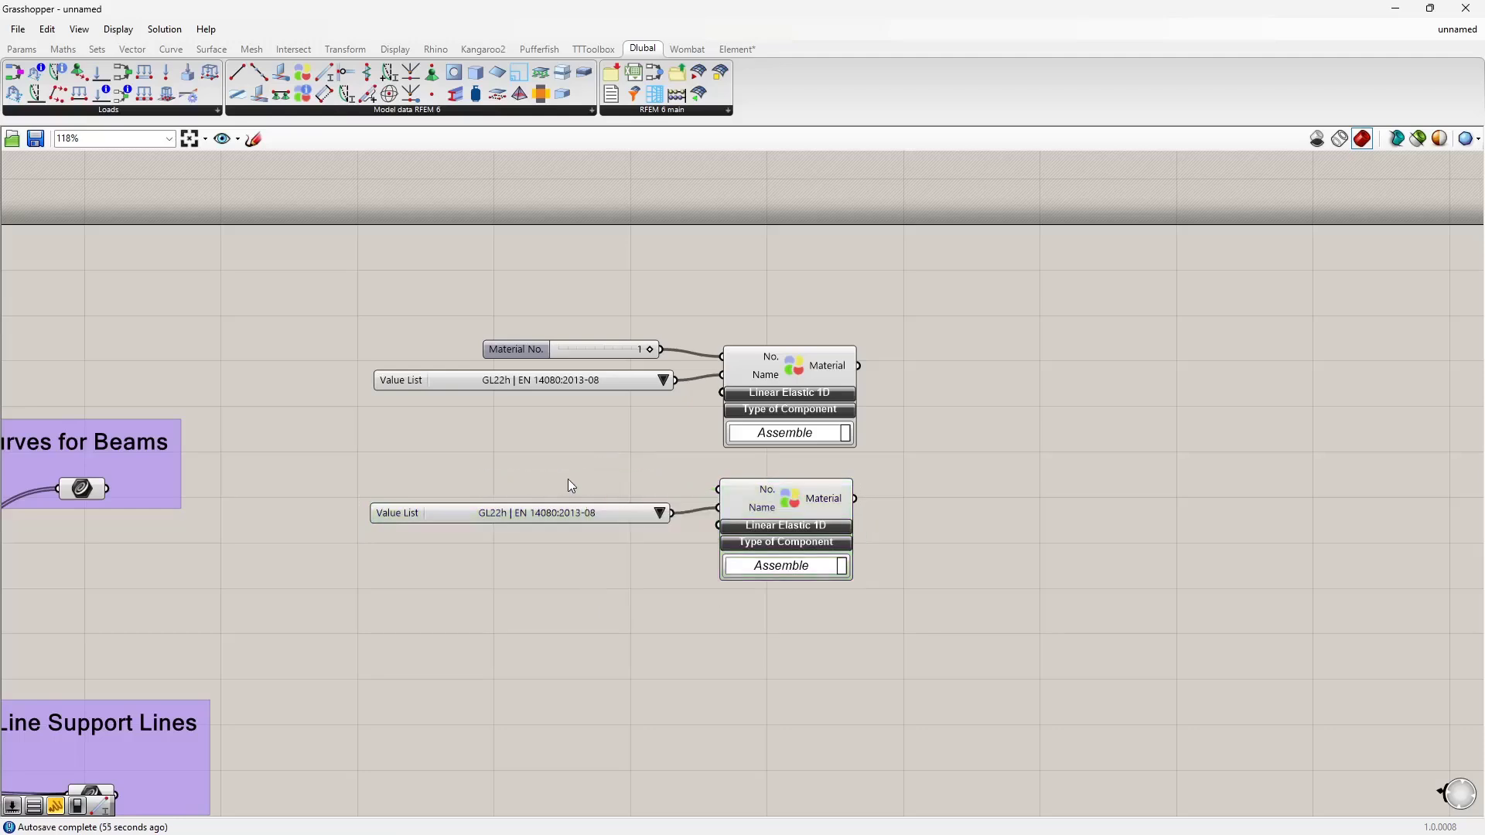
{"action": "double_click", "coordinate": [568, 480]}
{"action": "type", "text": "2"}
{"action": "key", "text": "Return"}
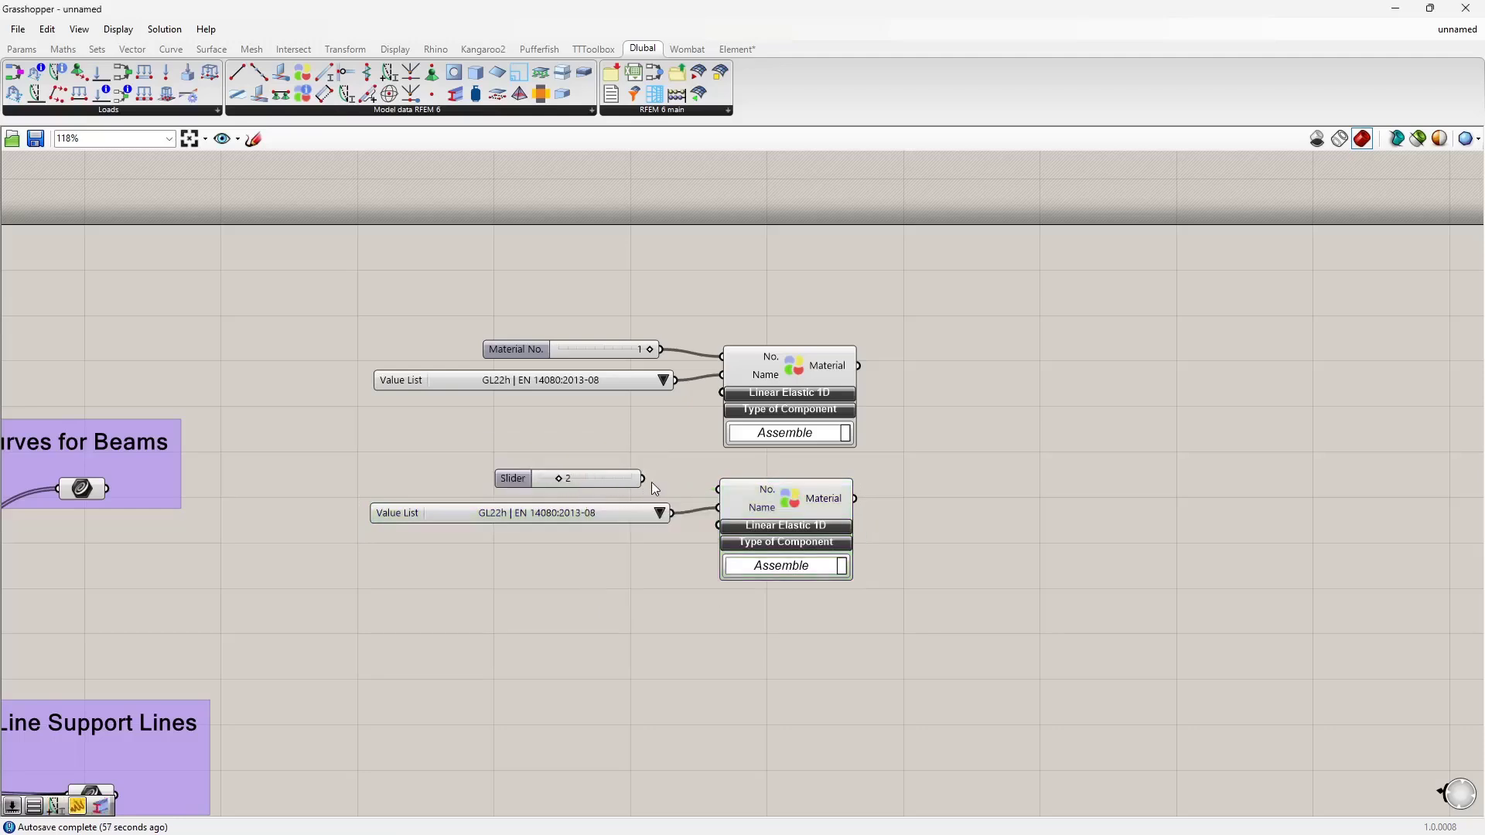
{"action": "left_click_drag", "start_coordinate": [644, 480], "coordinate": [717, 489]}
Set the second material's value list to C24 | EN 338:2016-04
{"action": "right_click_drag", "start_coordinate": [628, 545], "coordinate": [659, 472]}
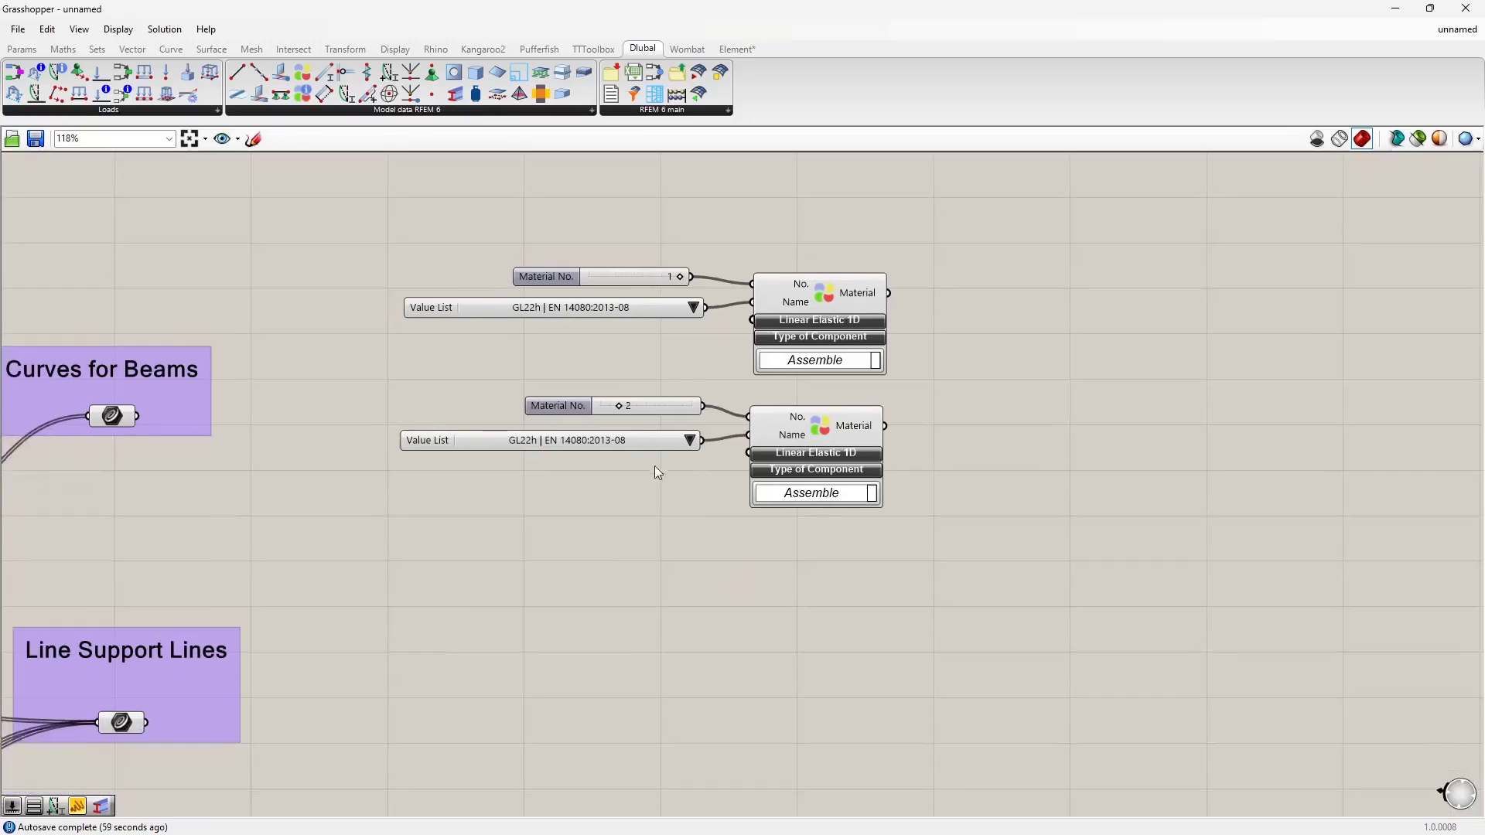
{"action": "left_click", "coordinate": [688, 441]}
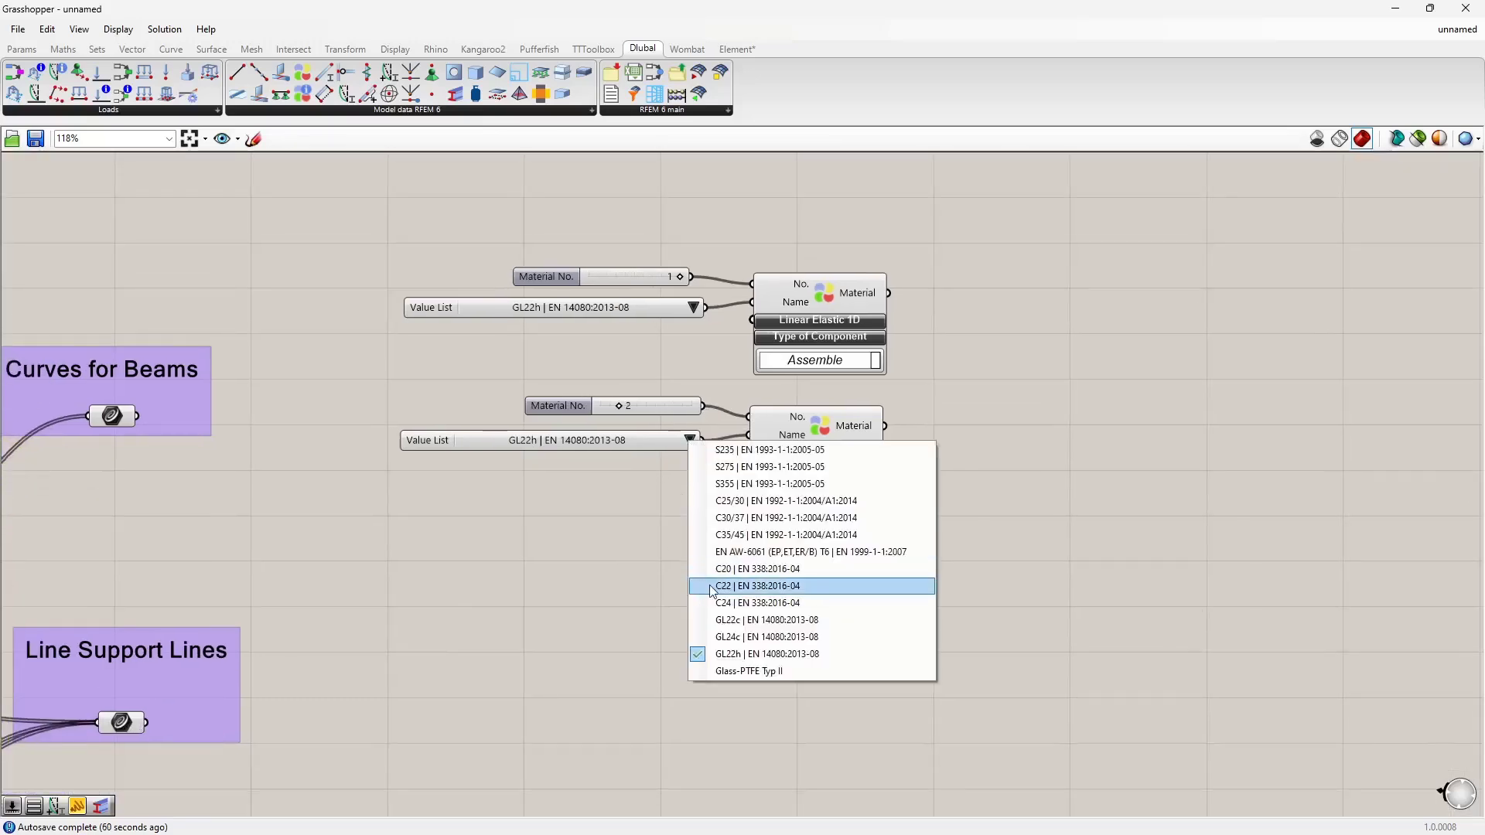
{"action": "left_click", "coordinate": [723, 608]}
{"action": "right_click_drag", "start_coordinate": [607, 515], "coordinate": [617, 494]}
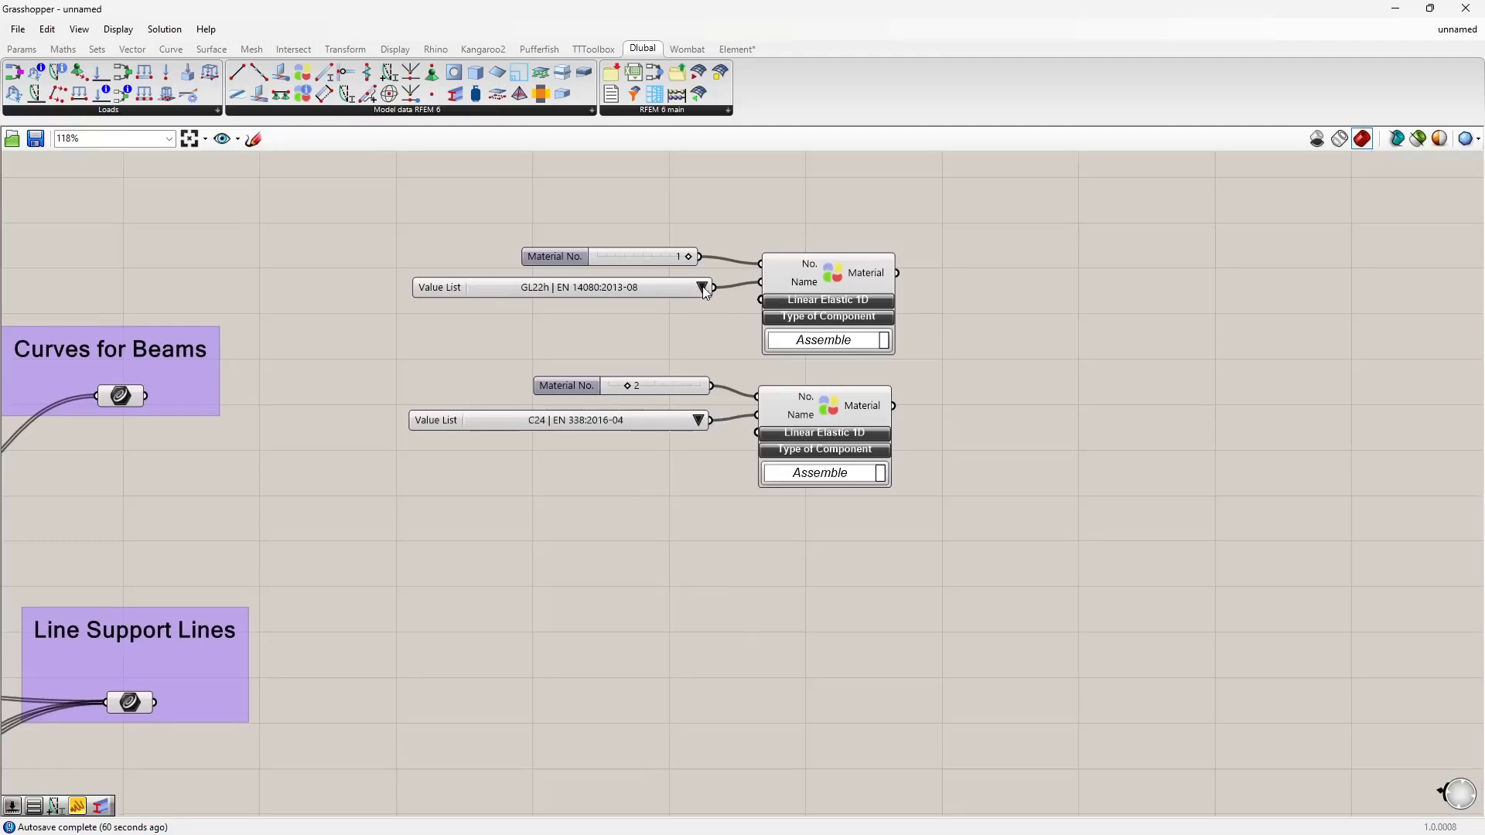
Expand the C24 Material component's Linear Elastic 1D inputs, then add a value list below its name list and connect it to Mat Model
{"action": "scroll", "coordinate": [613, 482], "scroll_direction": "up", "scroll_amount": 2}
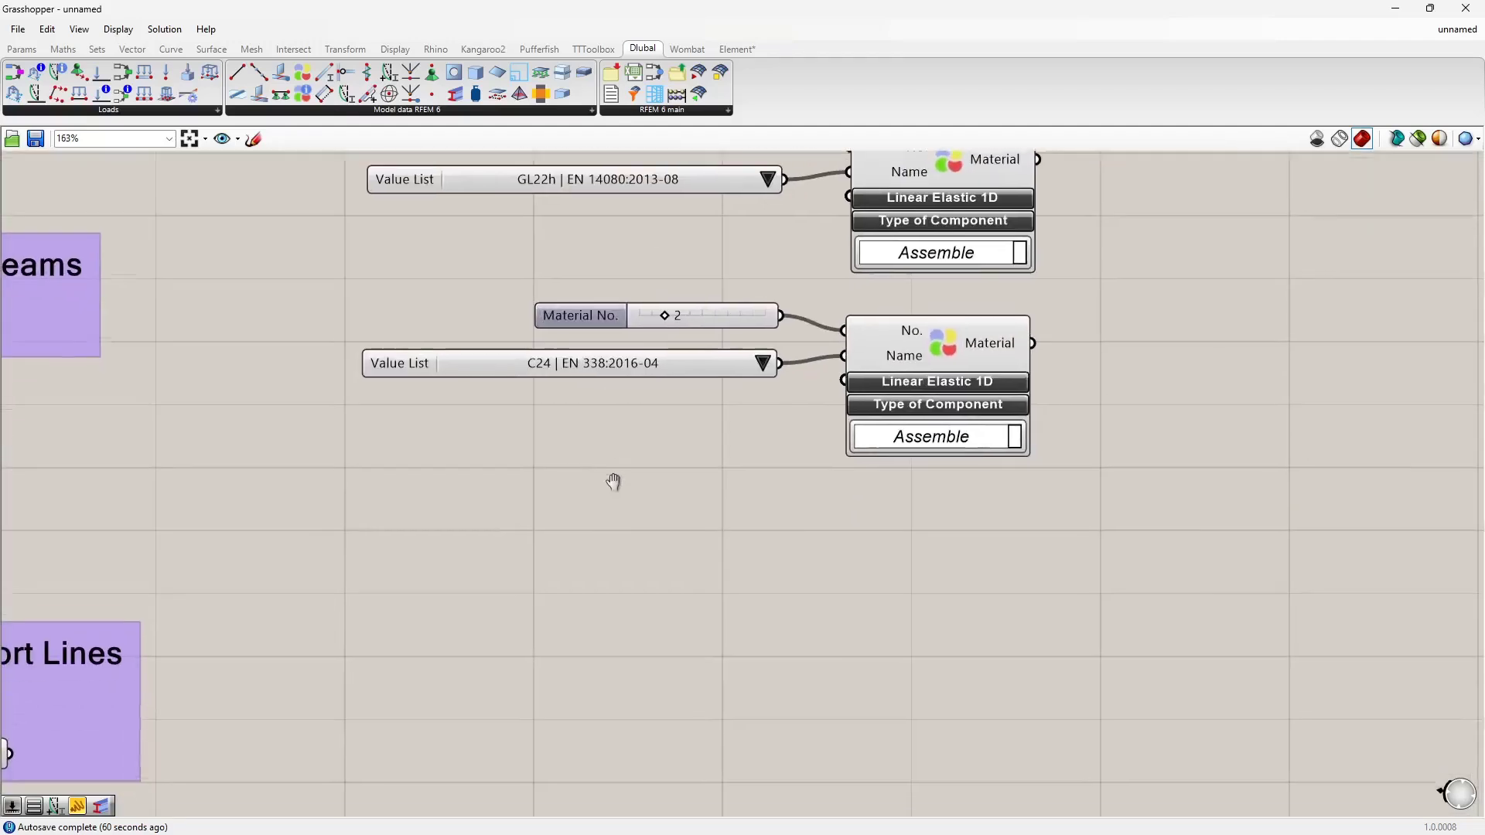
{"action": "right_click_drag", "start_coordinate": [630, 447], "coordinate": [574, 488]}
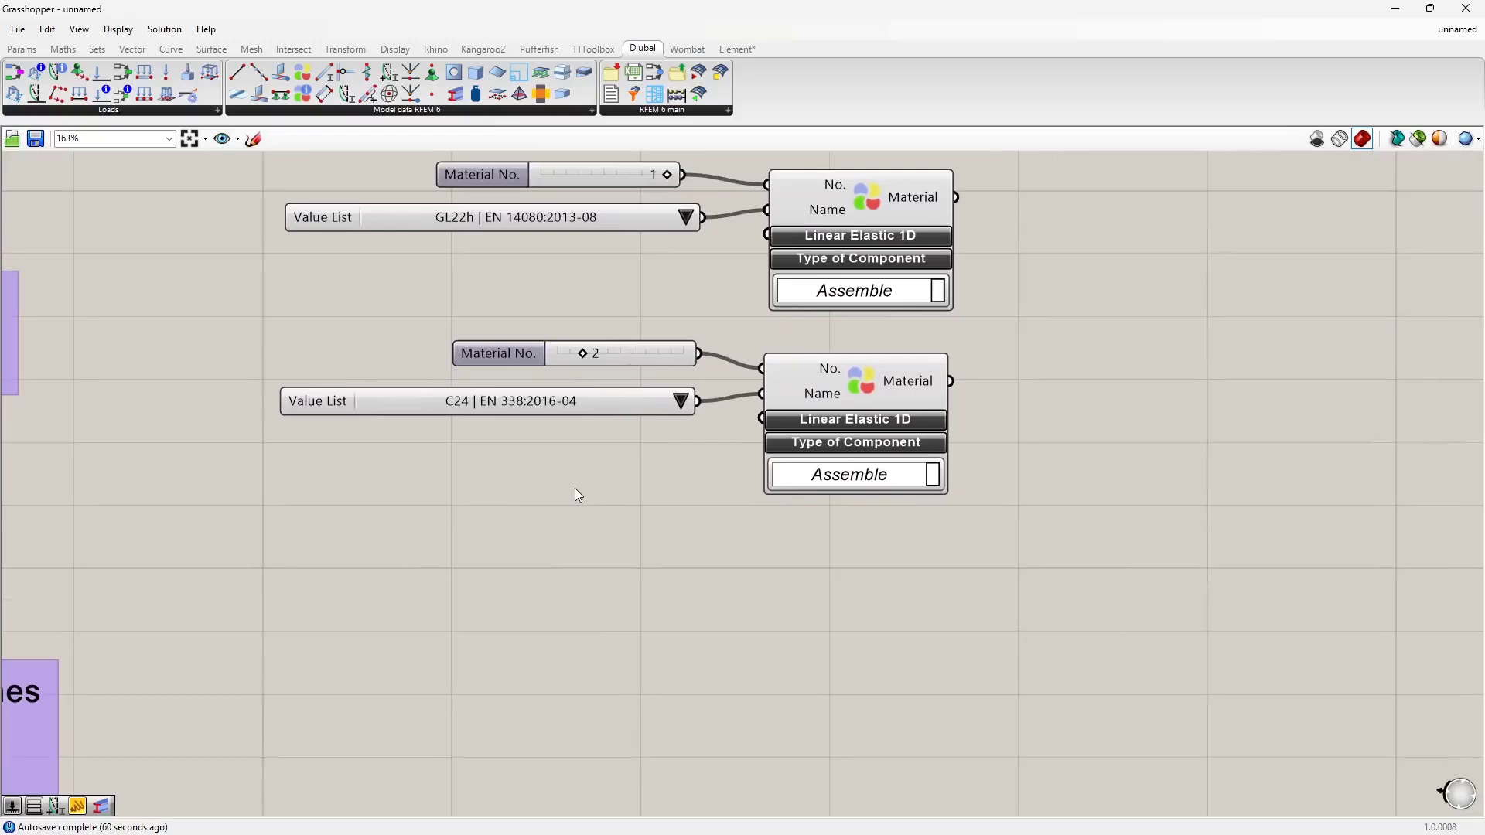
{"action": "left_click", "coordinate": [821, 422]}
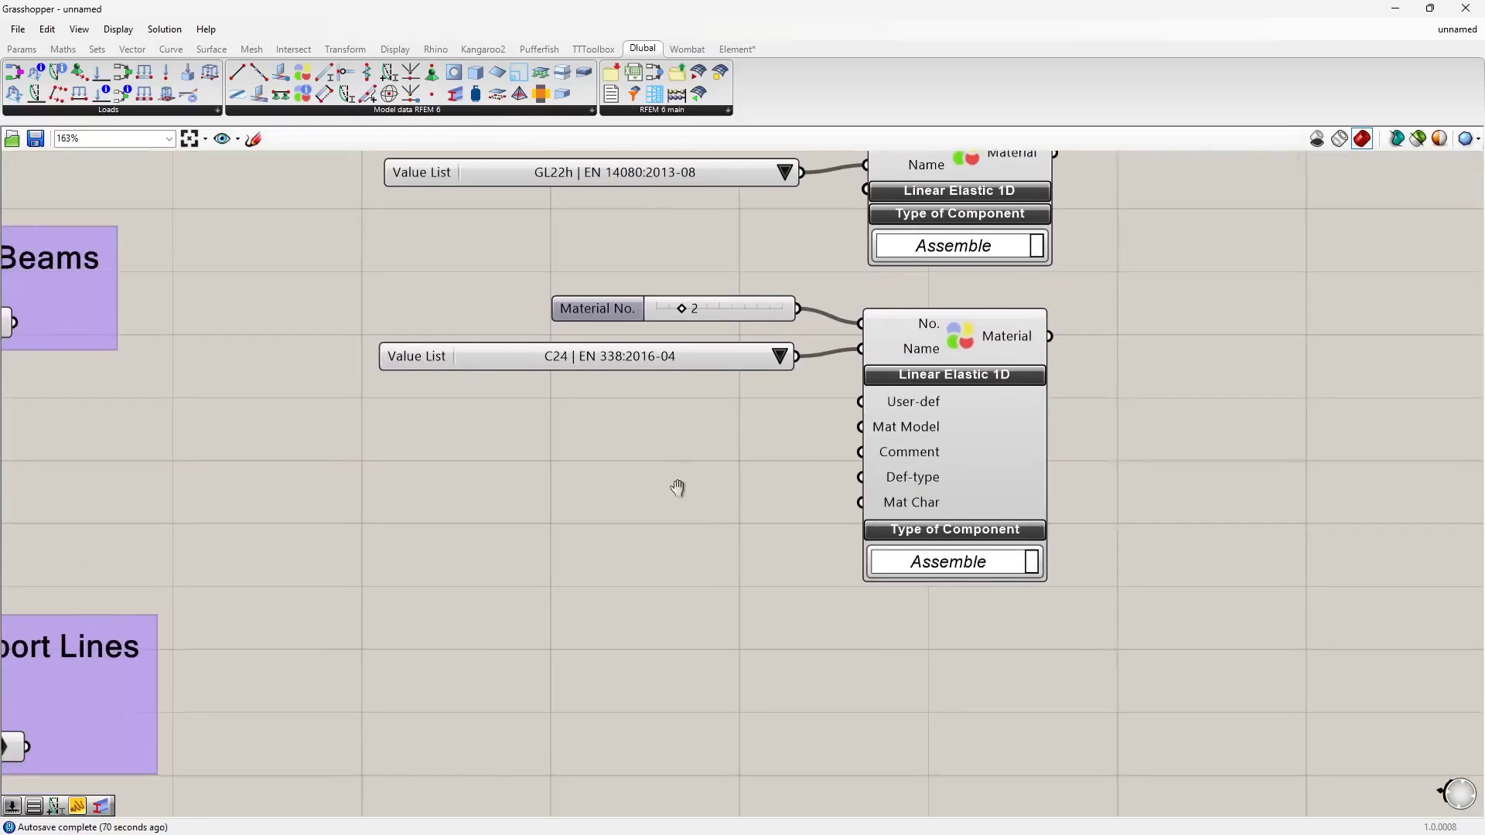
{"action": "double_click", "coordinate": [600, 457]}
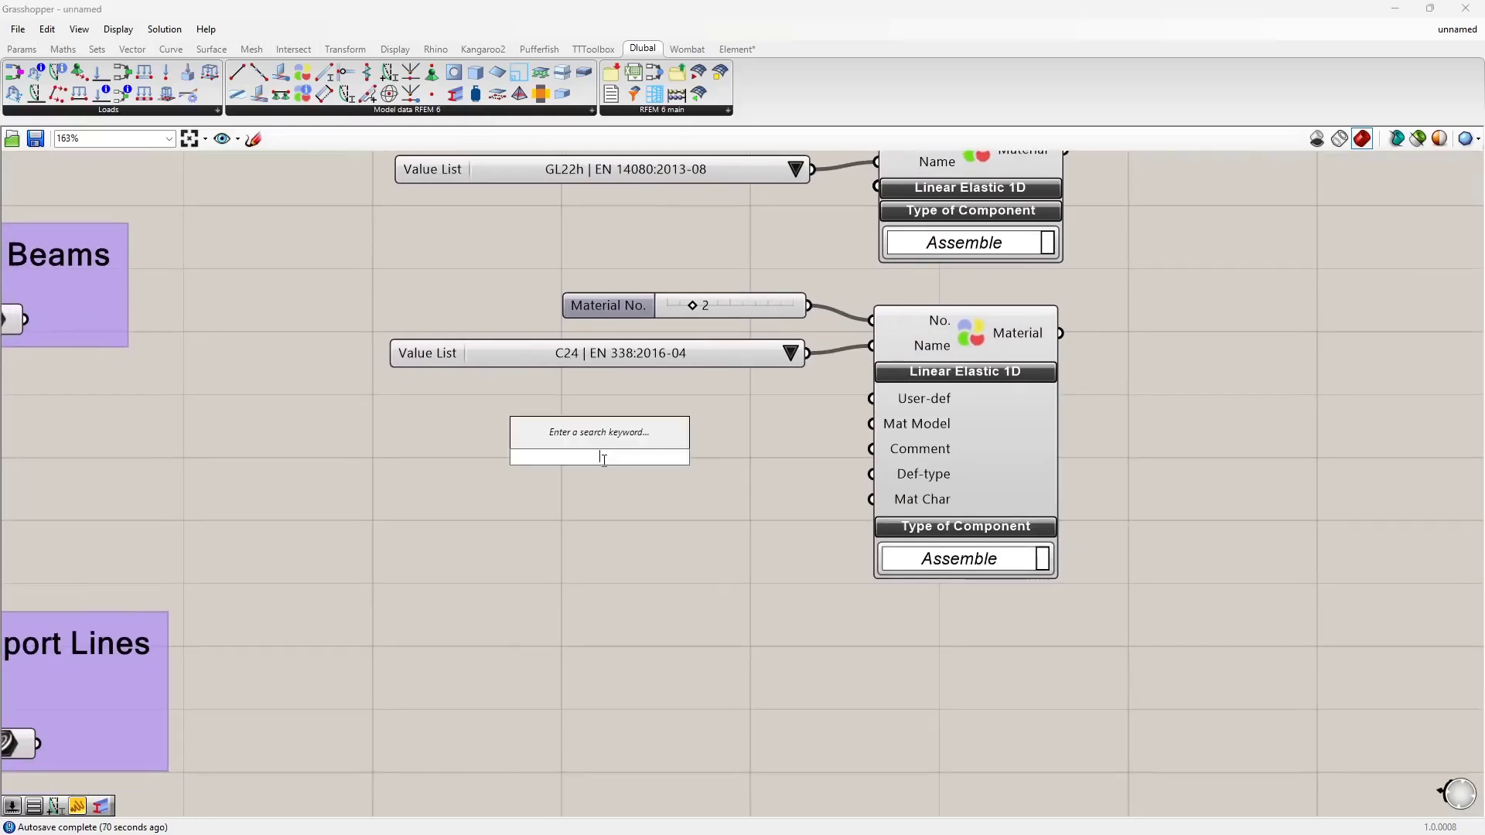
{"action": "type", "text": "val"}
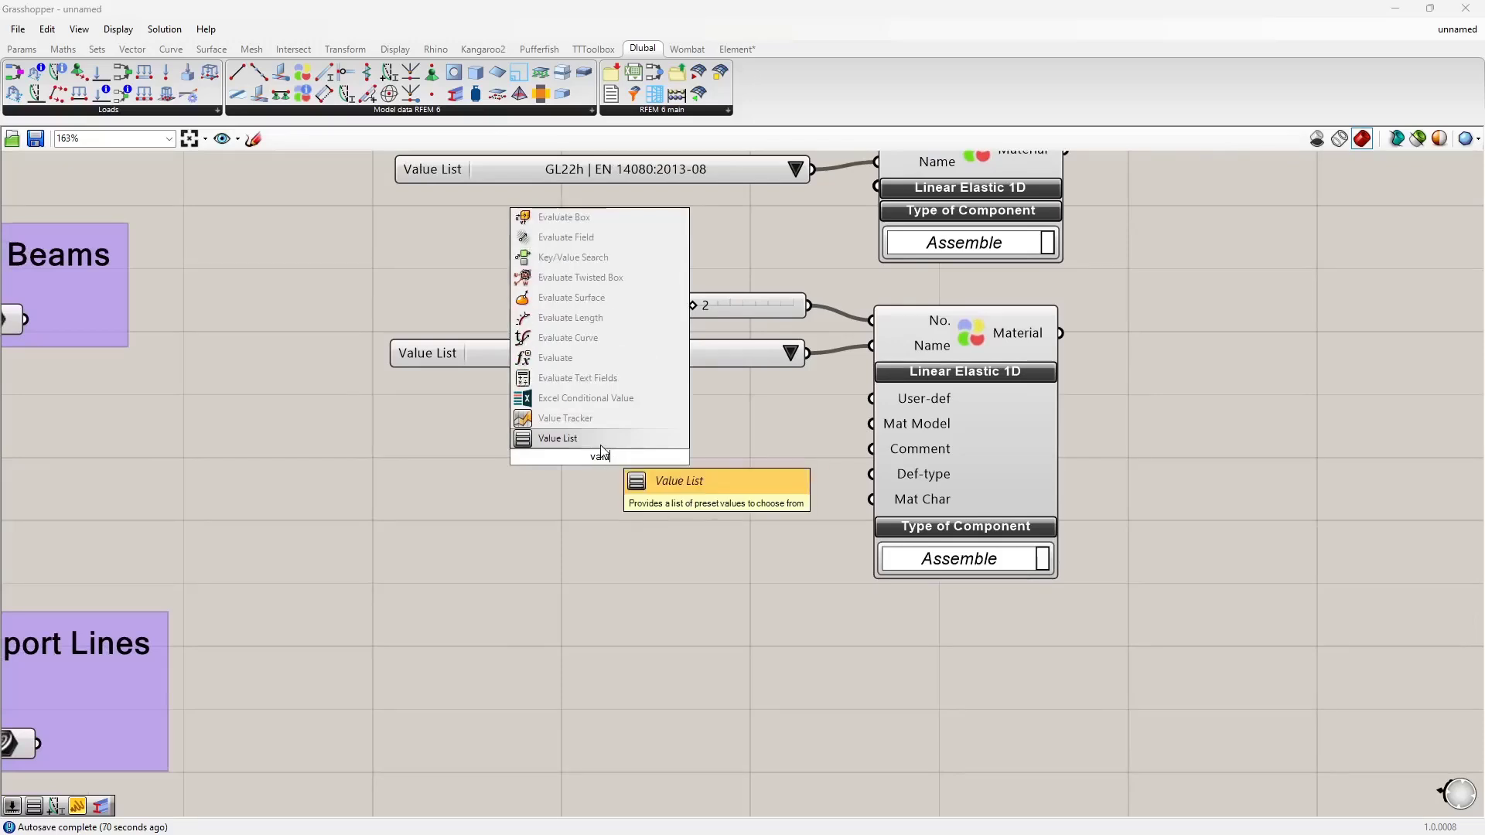
{"action": "type", "text": "u"}
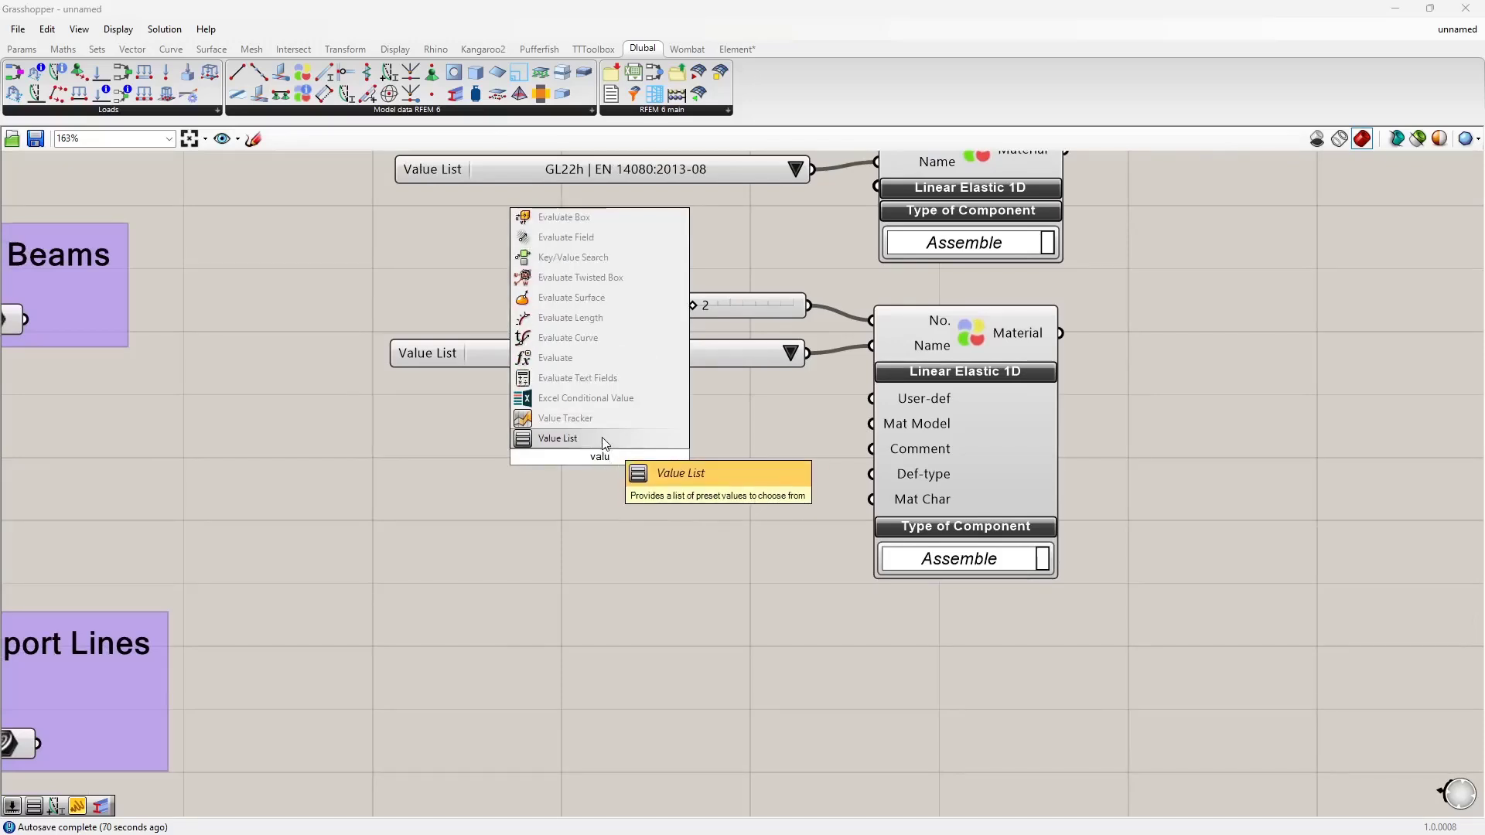
{"action": "left_click", "coordinate": [602, 440]}
{"action": "left_click_drag", "start_coordinate": [591, 460], "coordinate": [645, 414]}
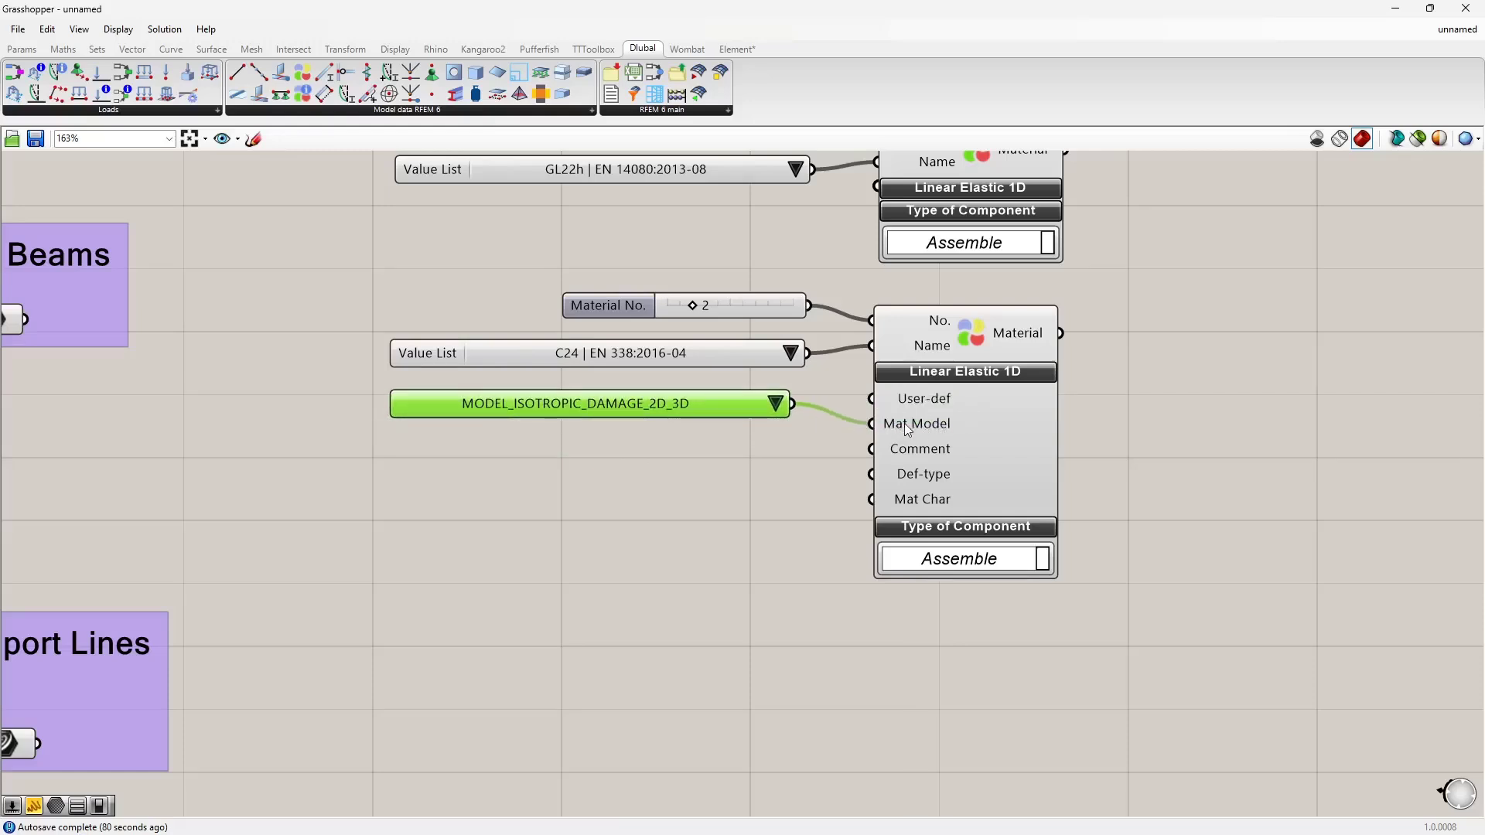
Set the C24 material's model list to MODEL_ORTHOTROPIC_2D and align it with the Mat Model input
{"action": "mouse_move", "coordinate": [908, 426]}
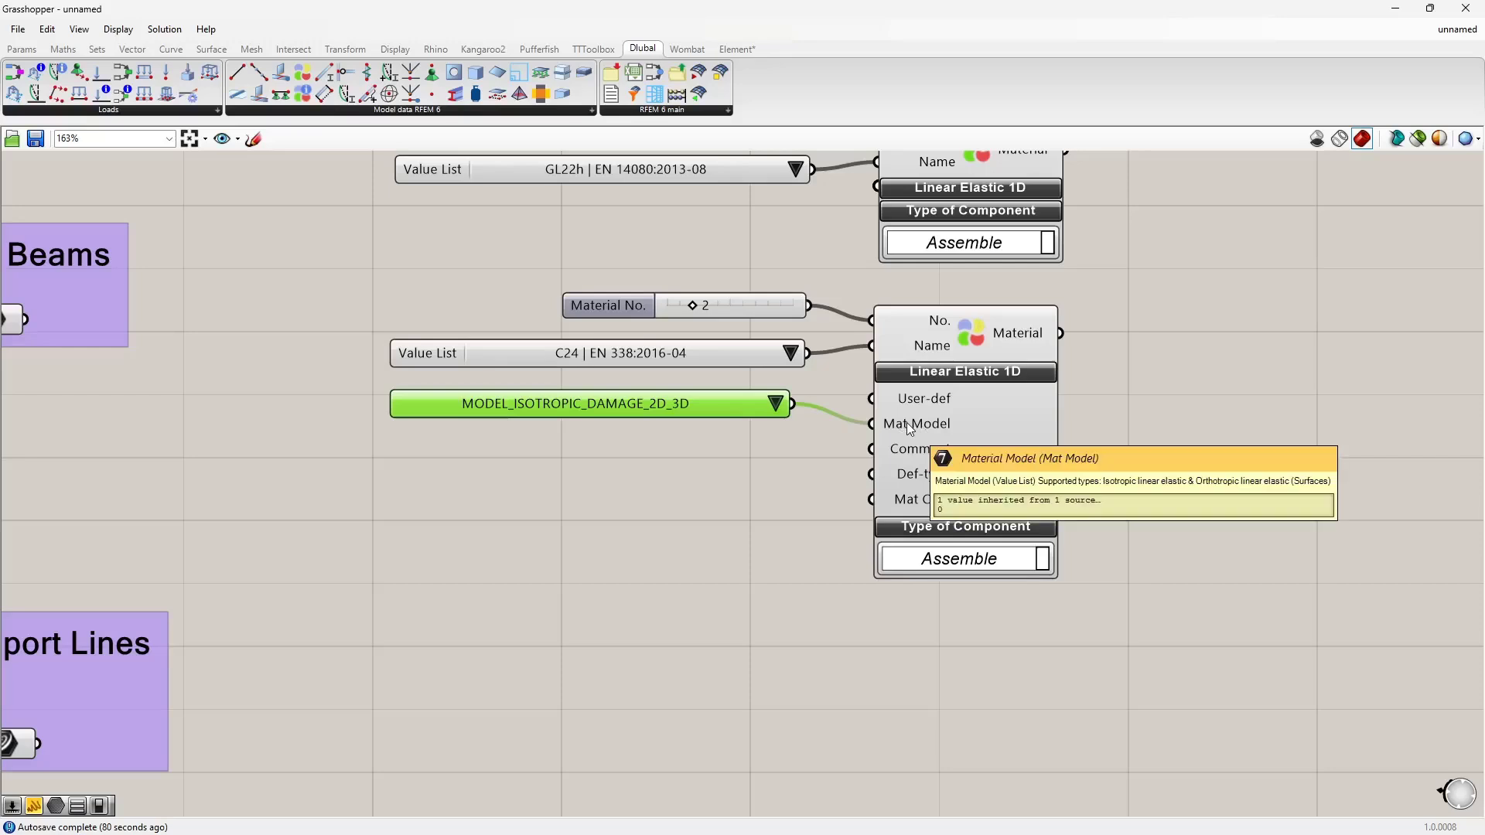
{"action": "left_click", "coordinate": [774, 403]}
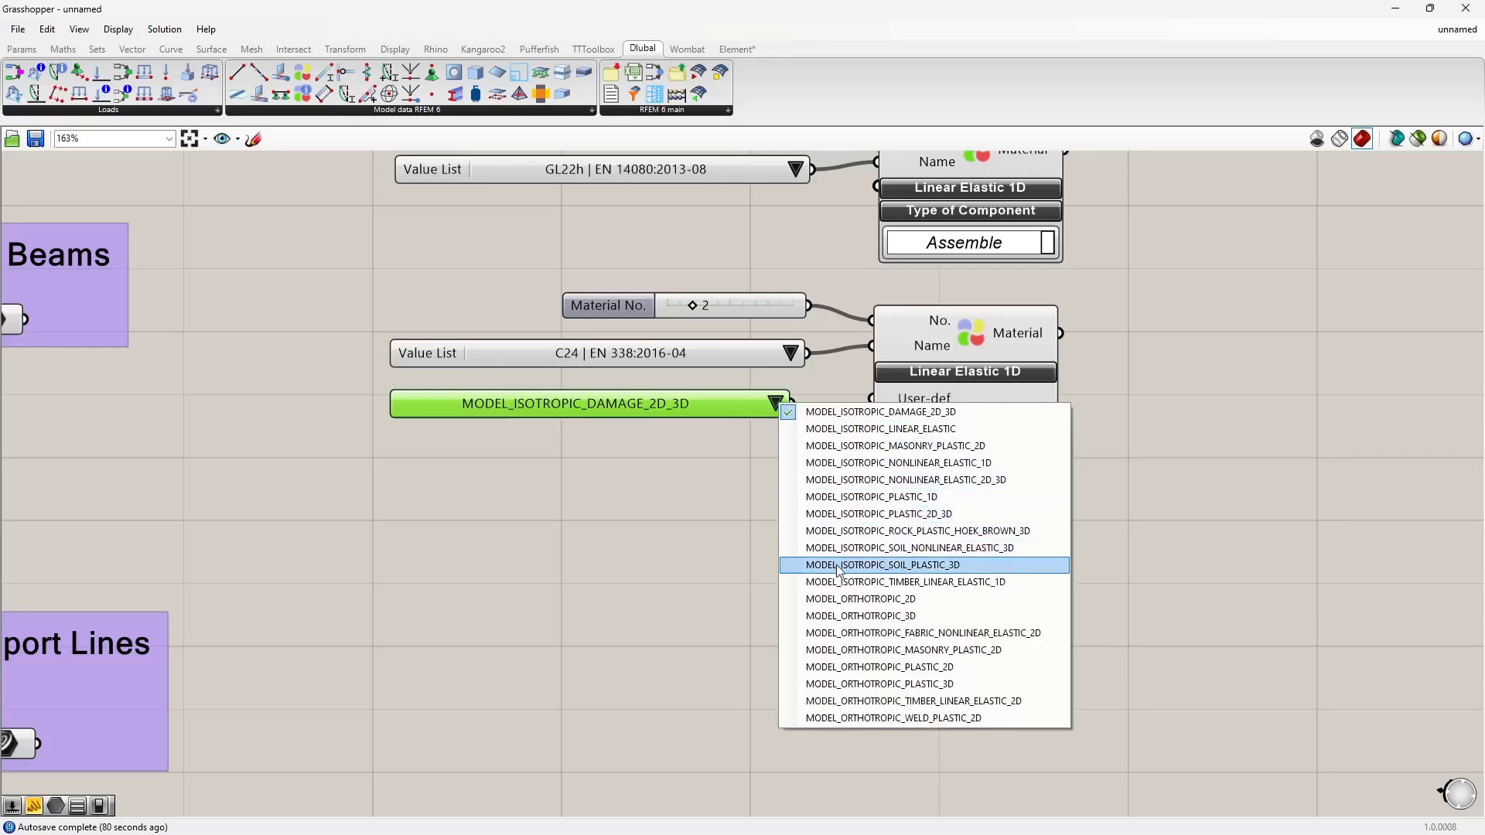
{"action": "left_click", "coordinate": [835, 600]}
{"action": "left_click_drag", "start_coordinate": [686, 401], "coordinate": [700, 420]}
Add a Dlubal Section component to the canvas below the C24 Material component
{"action": "scroll", "coordinate": [670, 476], "scroll_direction": "down", "scroll_amount": 2}
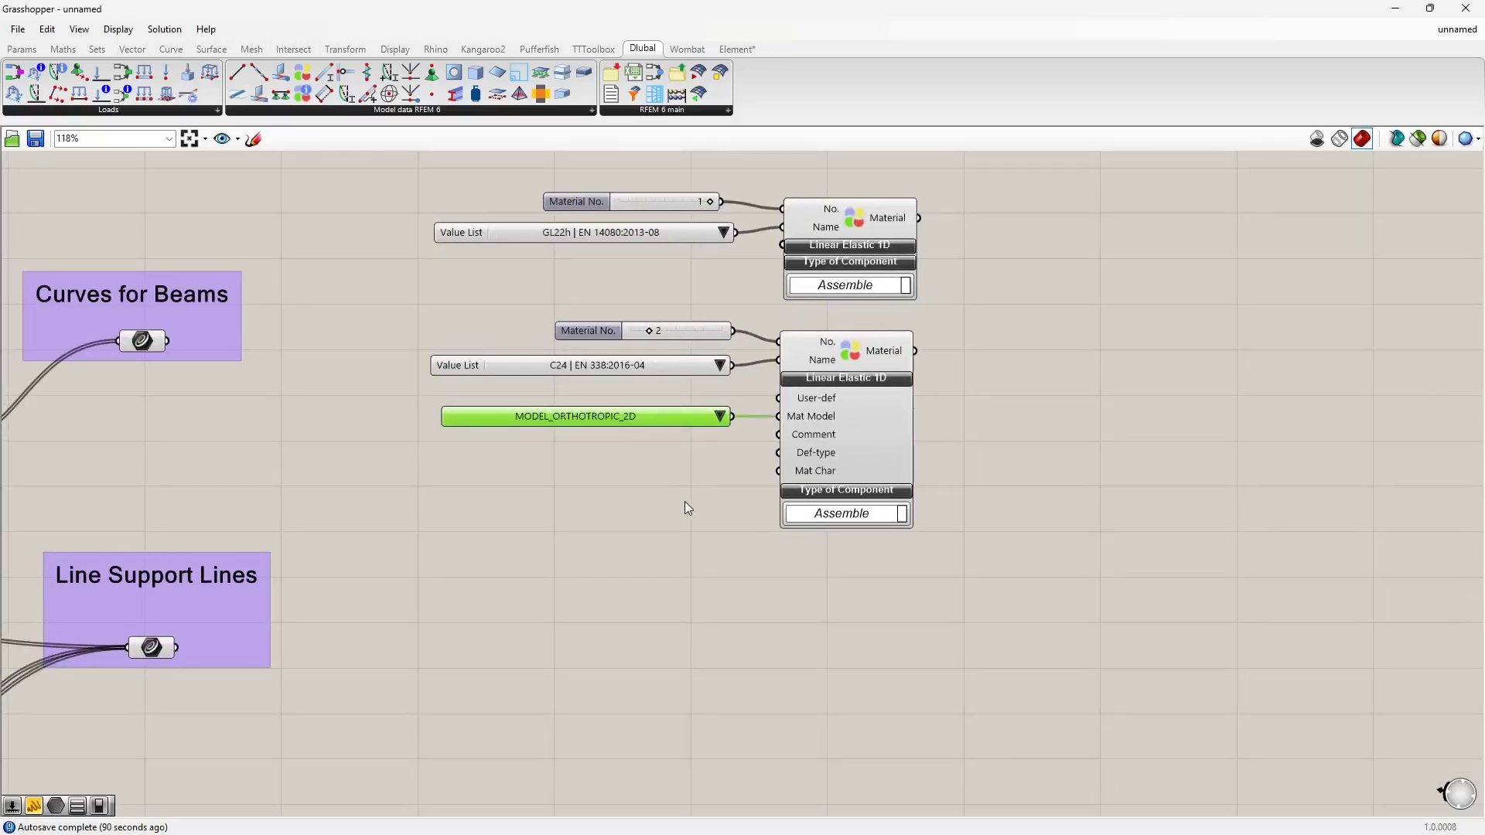
{"action": "scroll", "coordinate": [695, 571], "scroll_direction": "down", "scroll_amount": 1}
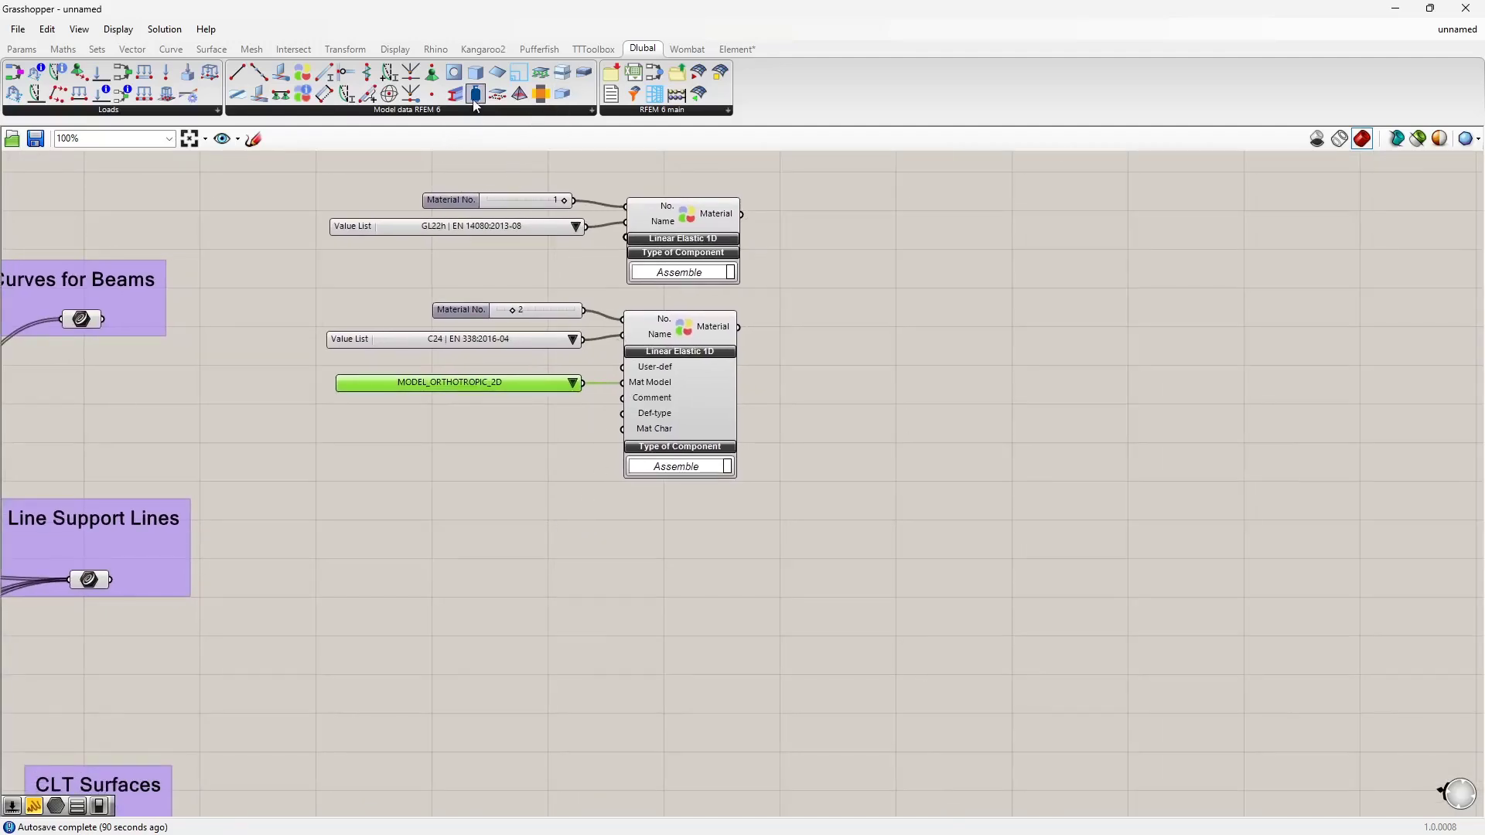
{"action": "left_click_drag", "start_coordinate": [727, 592], "coordinate": [727, 592]}
{"action": "right_click_drag", "start_coordinate": [655, 588], "coordinate": [664, 526]}
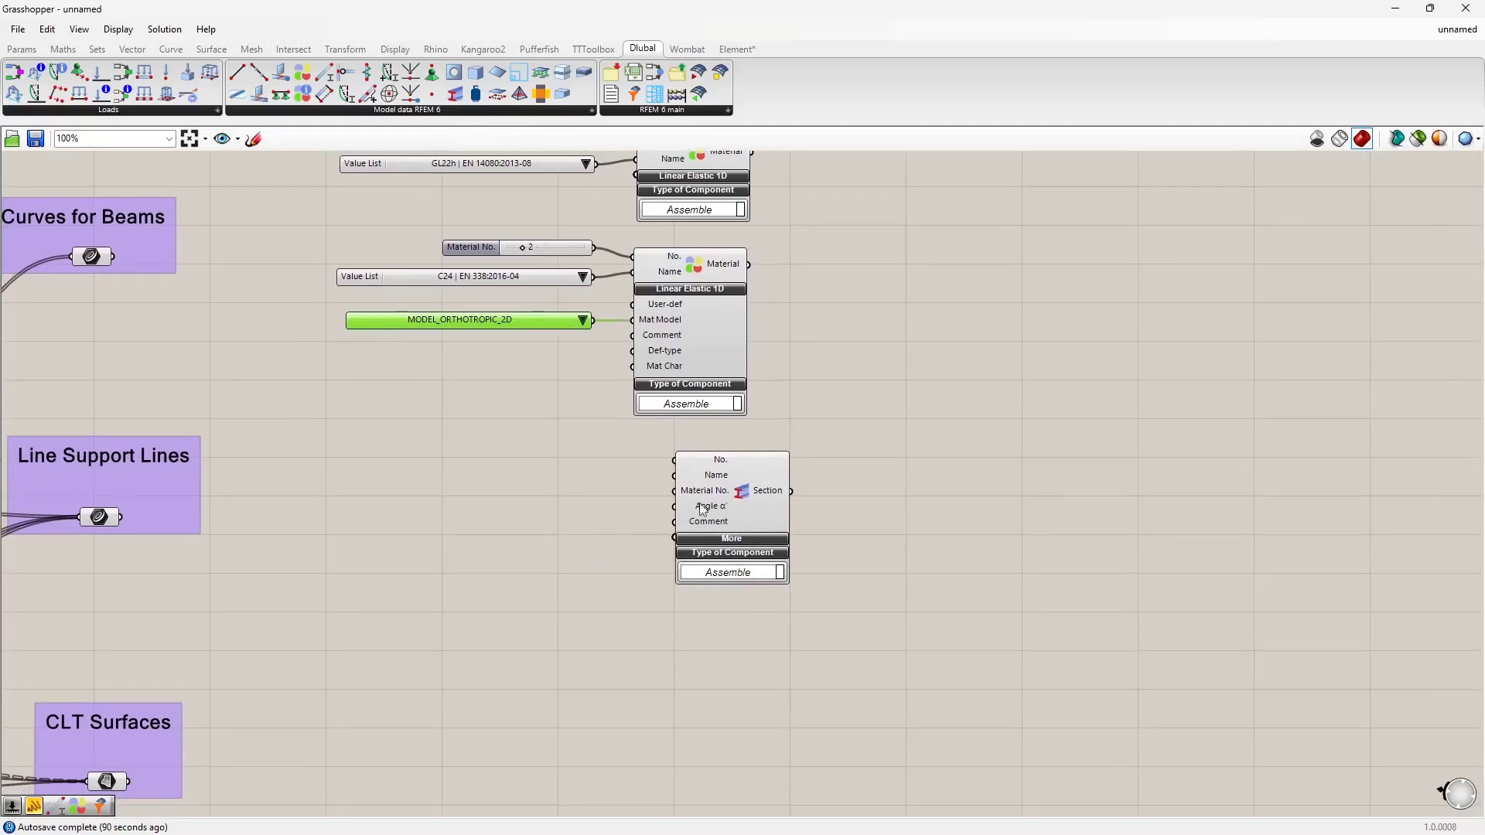
Add a number slider with value 1, connect it to the Section component's No. input and place it beside that input
{"action": "double_click", "coordinate": [438, 462]}
{"action": "type", "text": "number slider"}
{"action": "key", "text": "Return"}
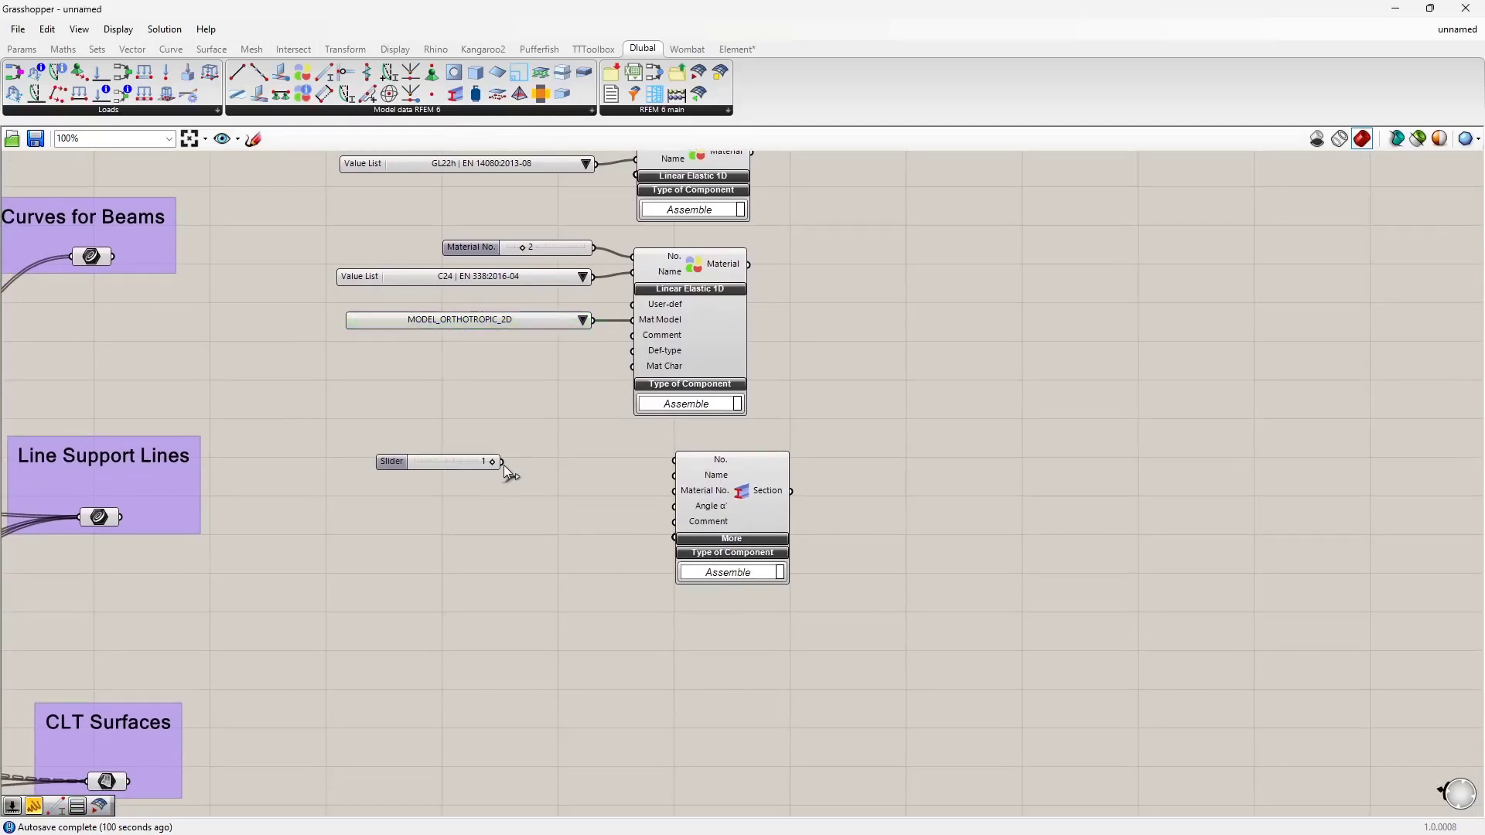
{"action": "left_click_drag", "start_coordinate": [504, 465], "coordinate": [537, 450]}
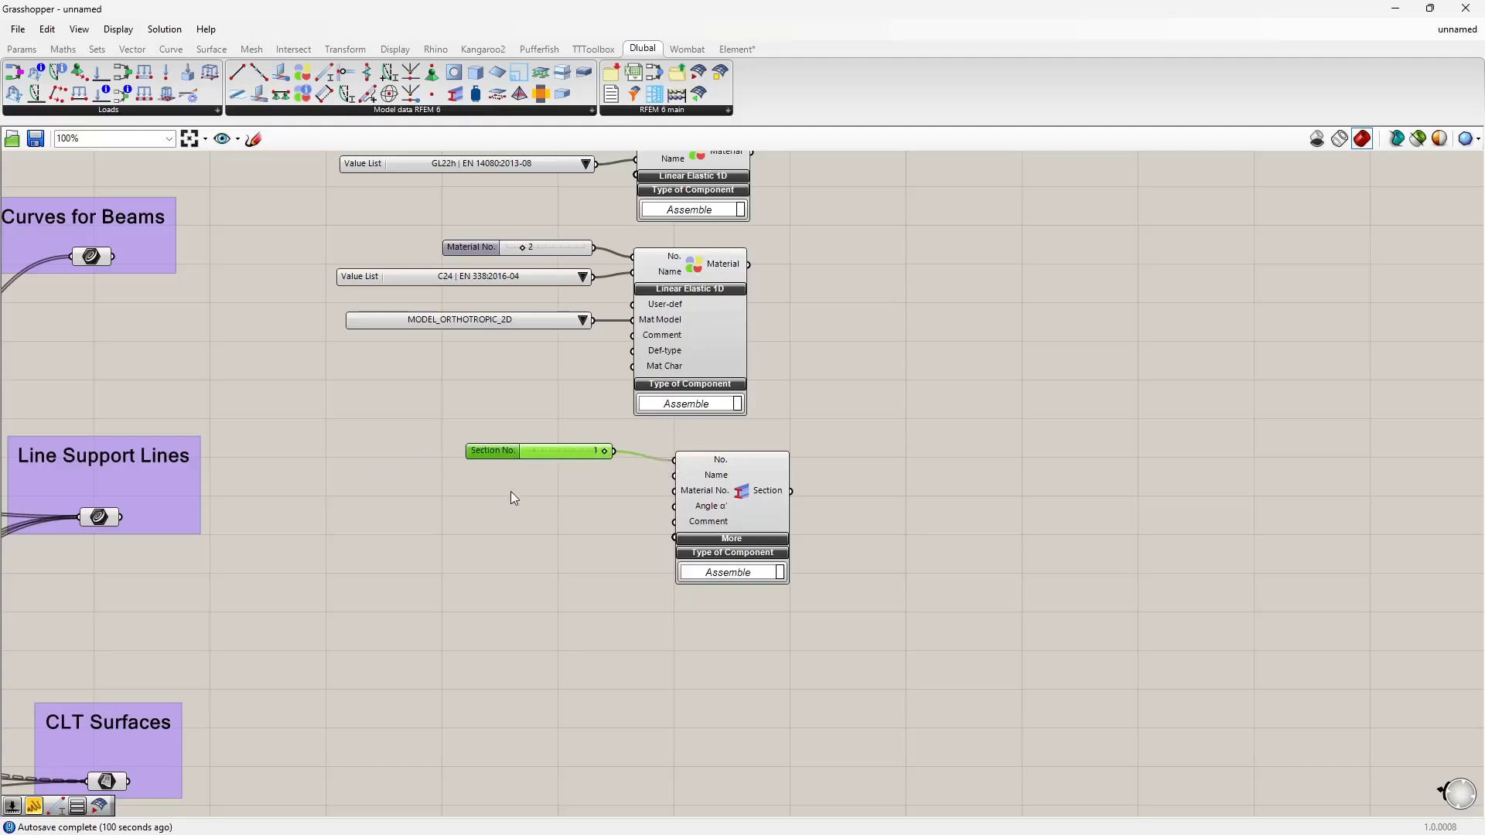
{"action": "left_click", "coordinate": [511, 491]}
Connect the GL22h Material component's output to the Section component's Material No. input
{"action": "right_click_drag", "start_coordinate": [623, 484], "coordinate": [623, 591]}
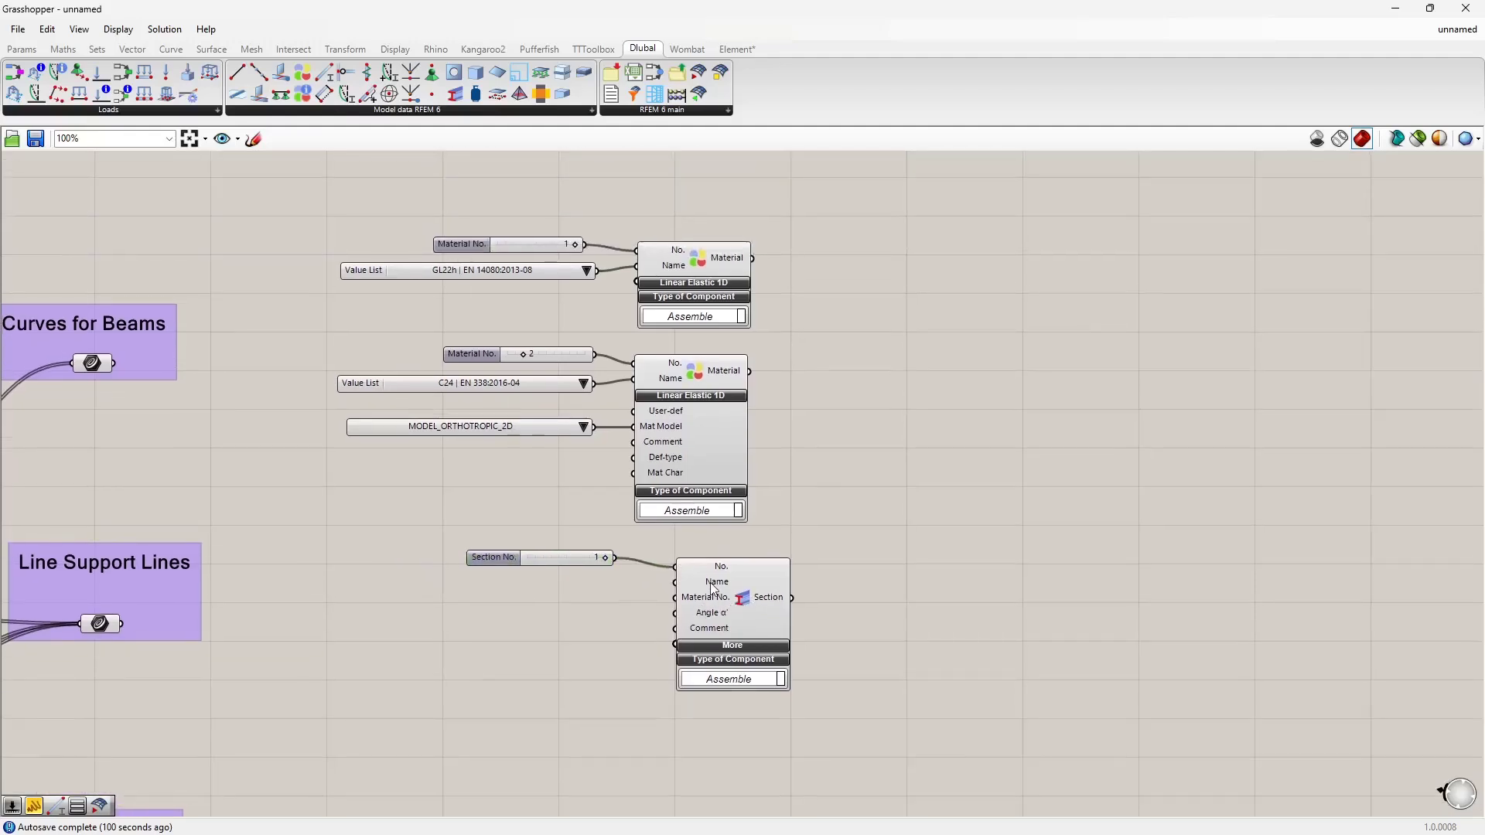
{"action": "left_click_drag", "start_coordinate": [751, 259], "coordinate": [671, 598]}
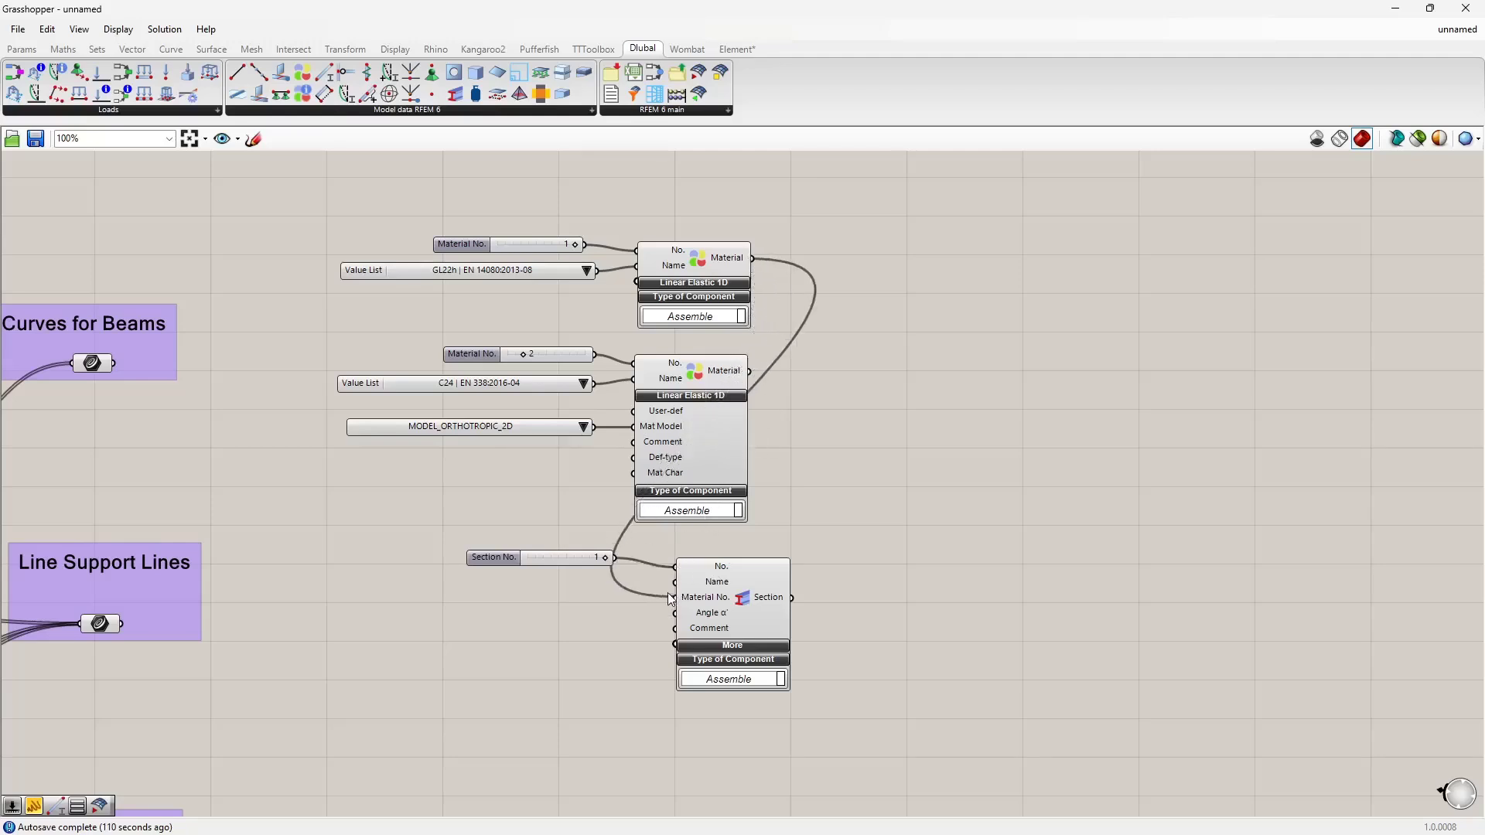
{"action": "left_click", "coordinate": [735, 607]}
{"action": "left_click", "coordinate": [806, 538]}
Examine how the Section's Material No. input relates to the GL22h Material component and its Material No. slider
{"action": "left_click", "coordinate": [677, 269]}
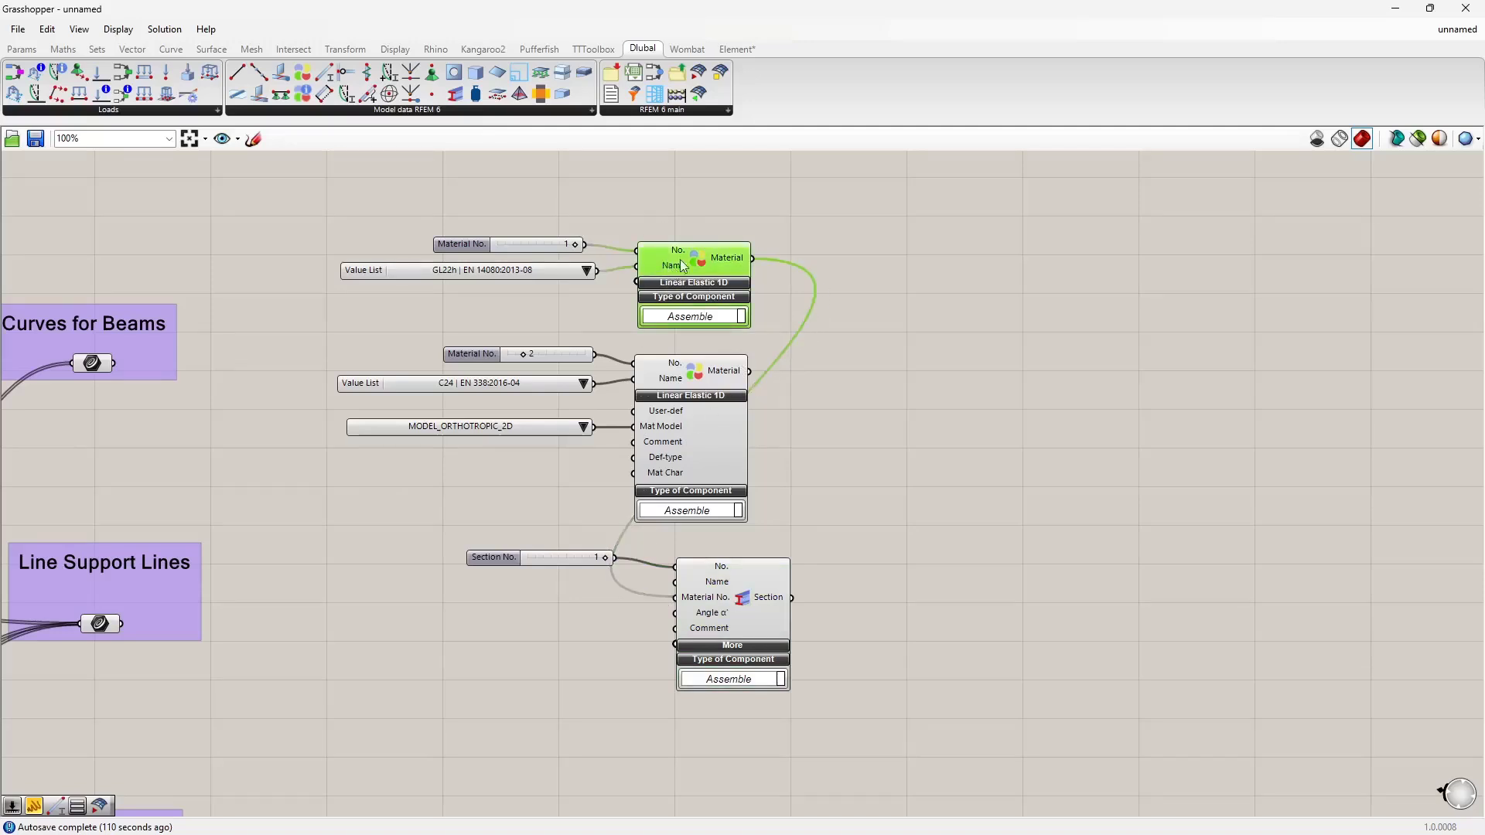
{"action": "left_click", "coordinate": [684, 209]}
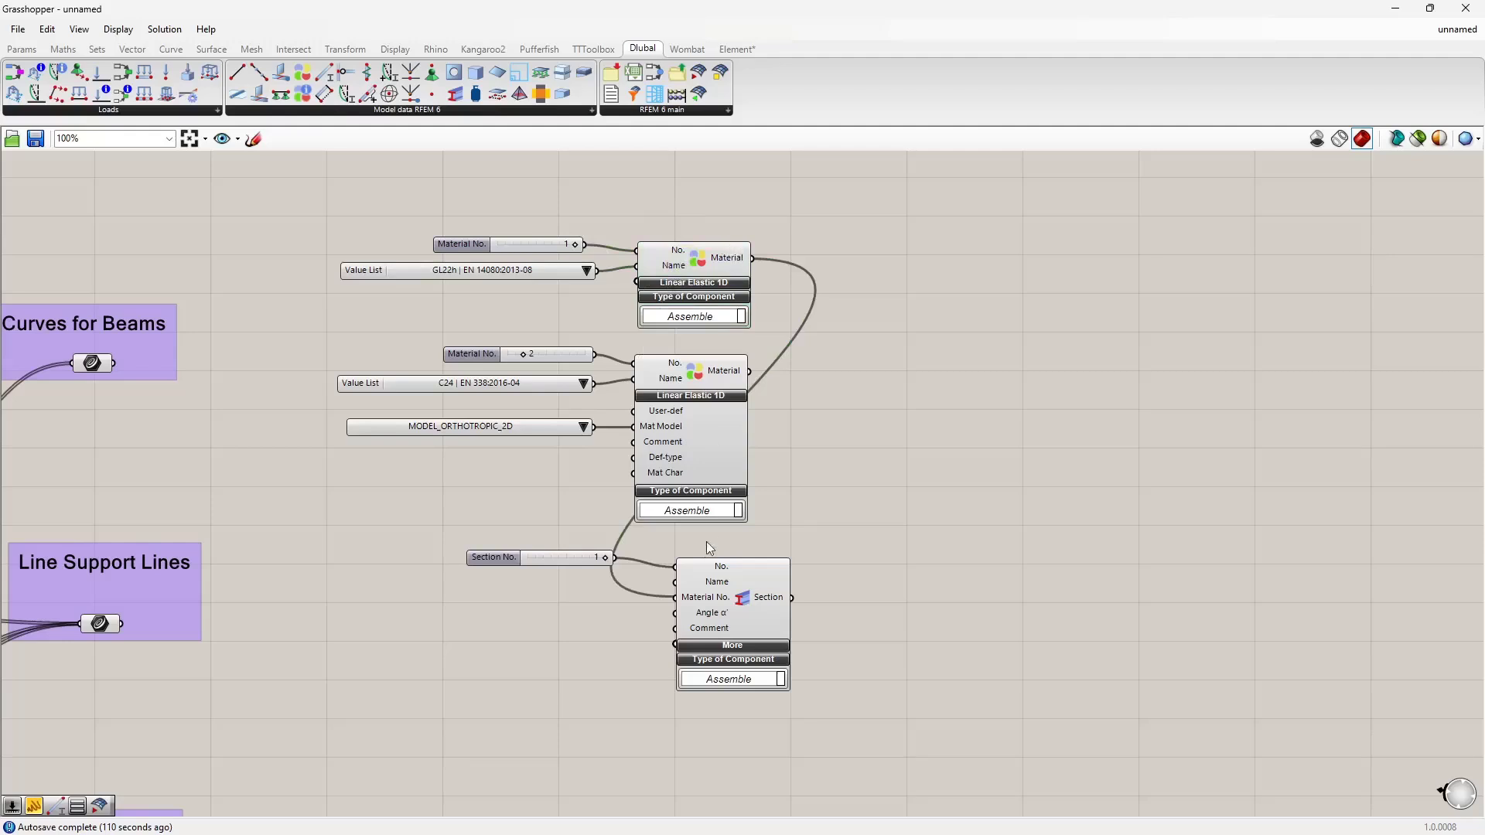
{"action": "scroll", "coordinate": [703, 605], "scroll_direction": "up", "scroll_amount": 3}
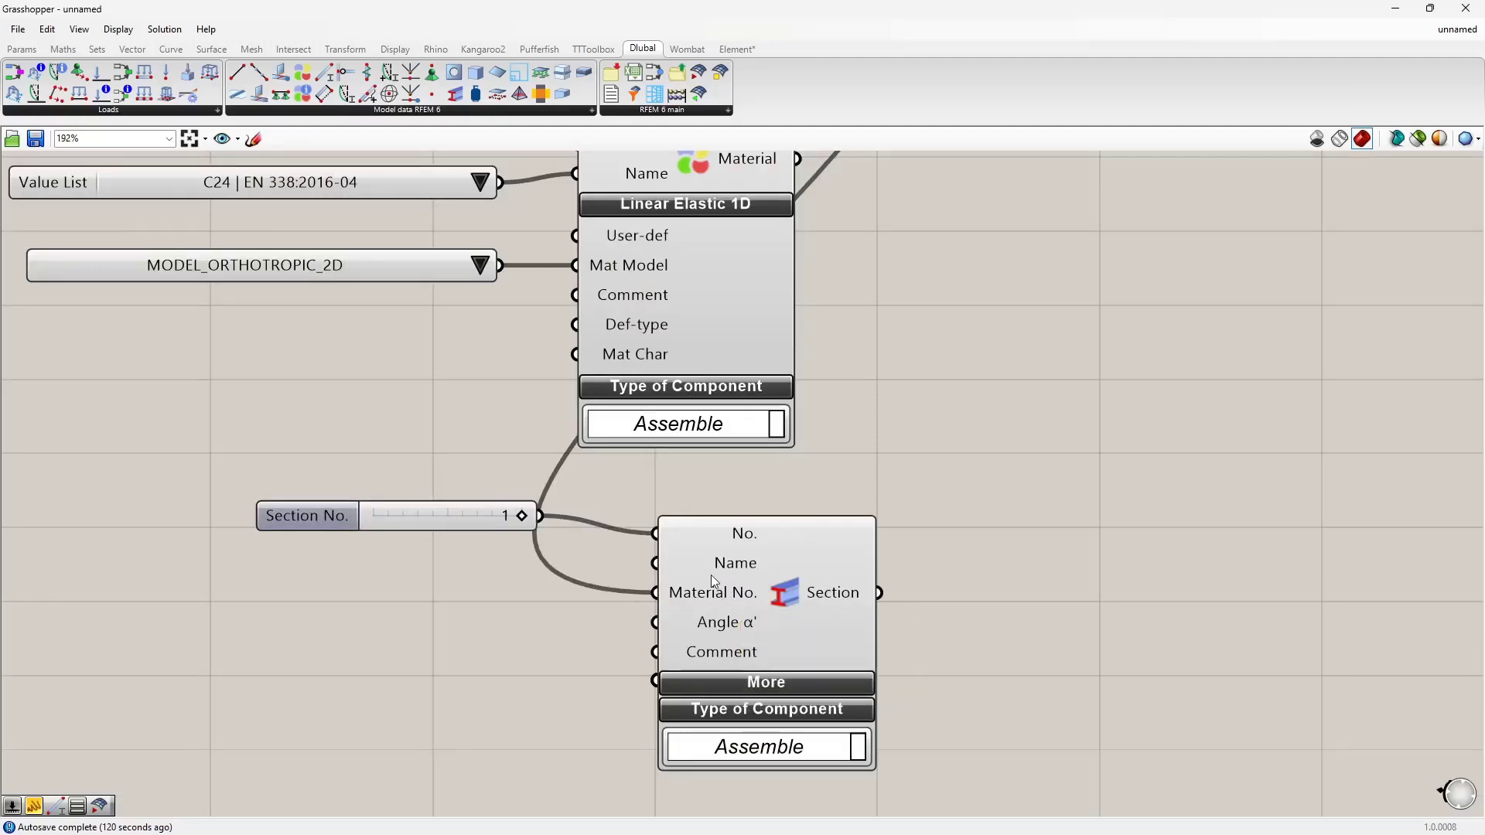
{"action": "scroll", "coordinate": [845, 573], "scroll_direction": "down", "scroll_amount": 3}
{"action": "right_click_drag", "start_coordinate": [902, 426], "coordinate": [904, 451]}
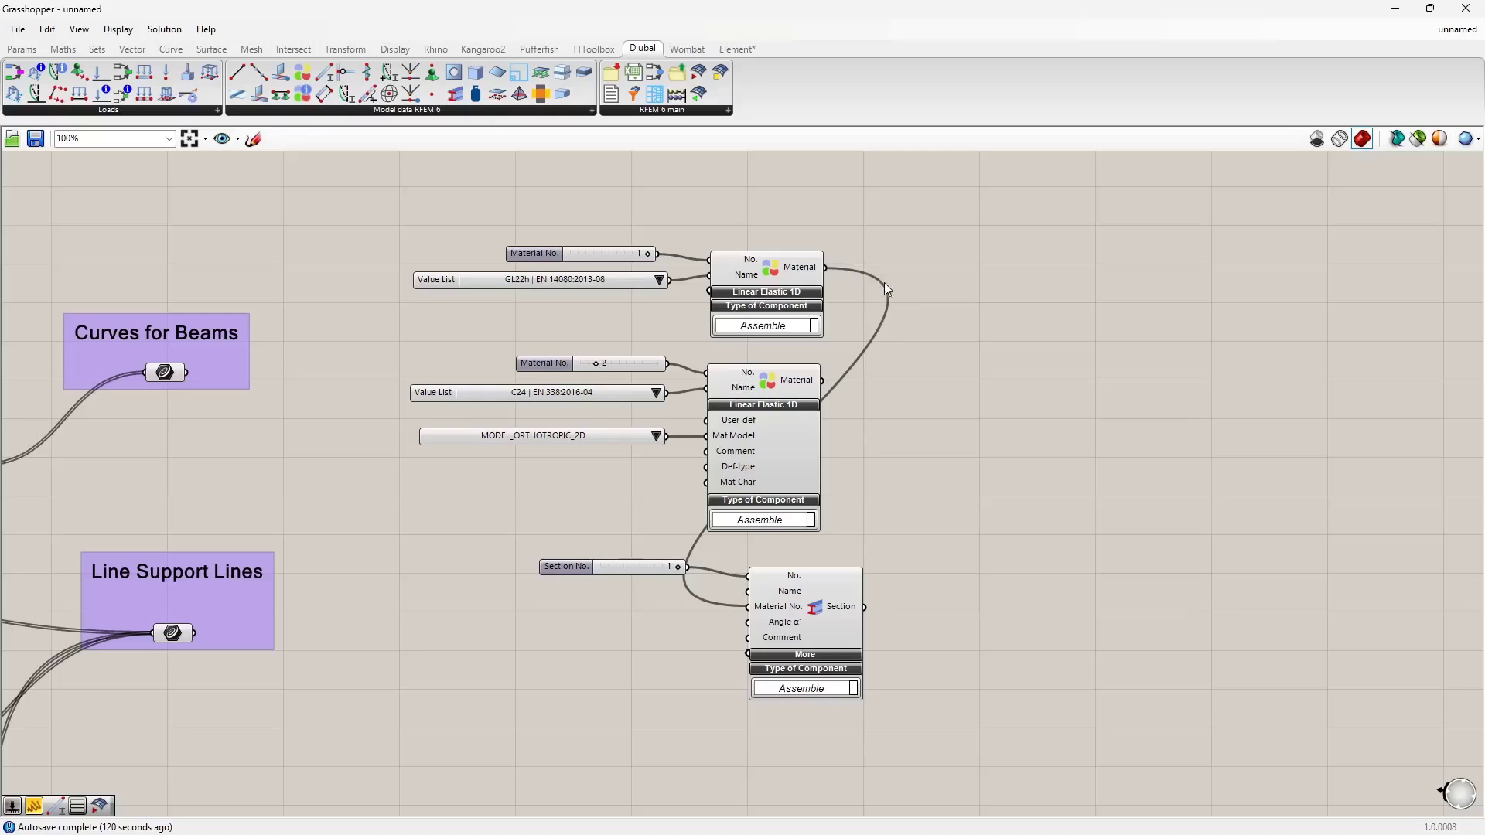
{"action": "left_click", "coordinate": [817, 611]}
{"action": "left_click", "coordinate": [781, 284]}
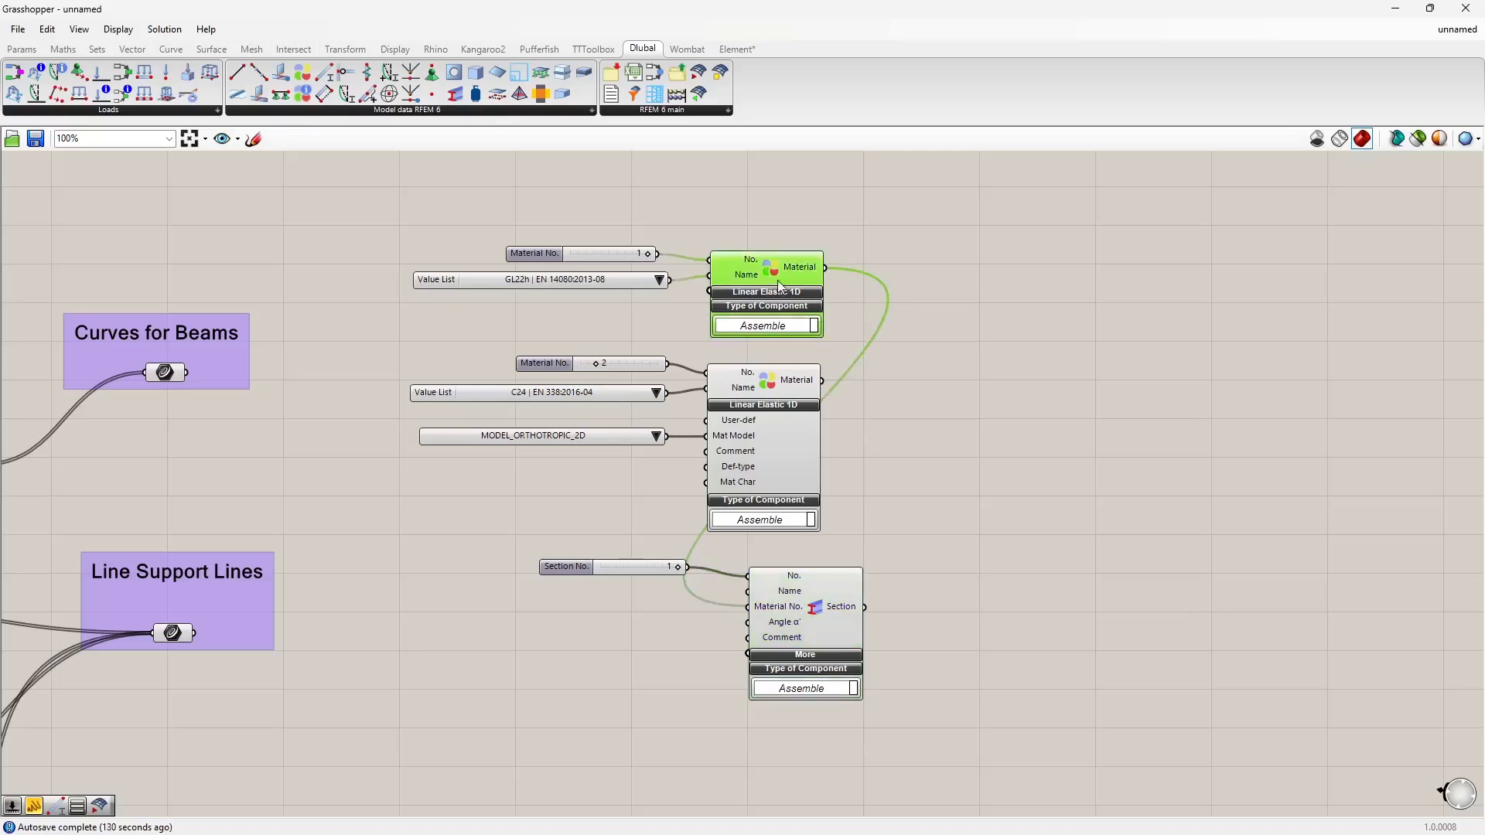
{"action": "left_click", "coordinate": [607, 258]}
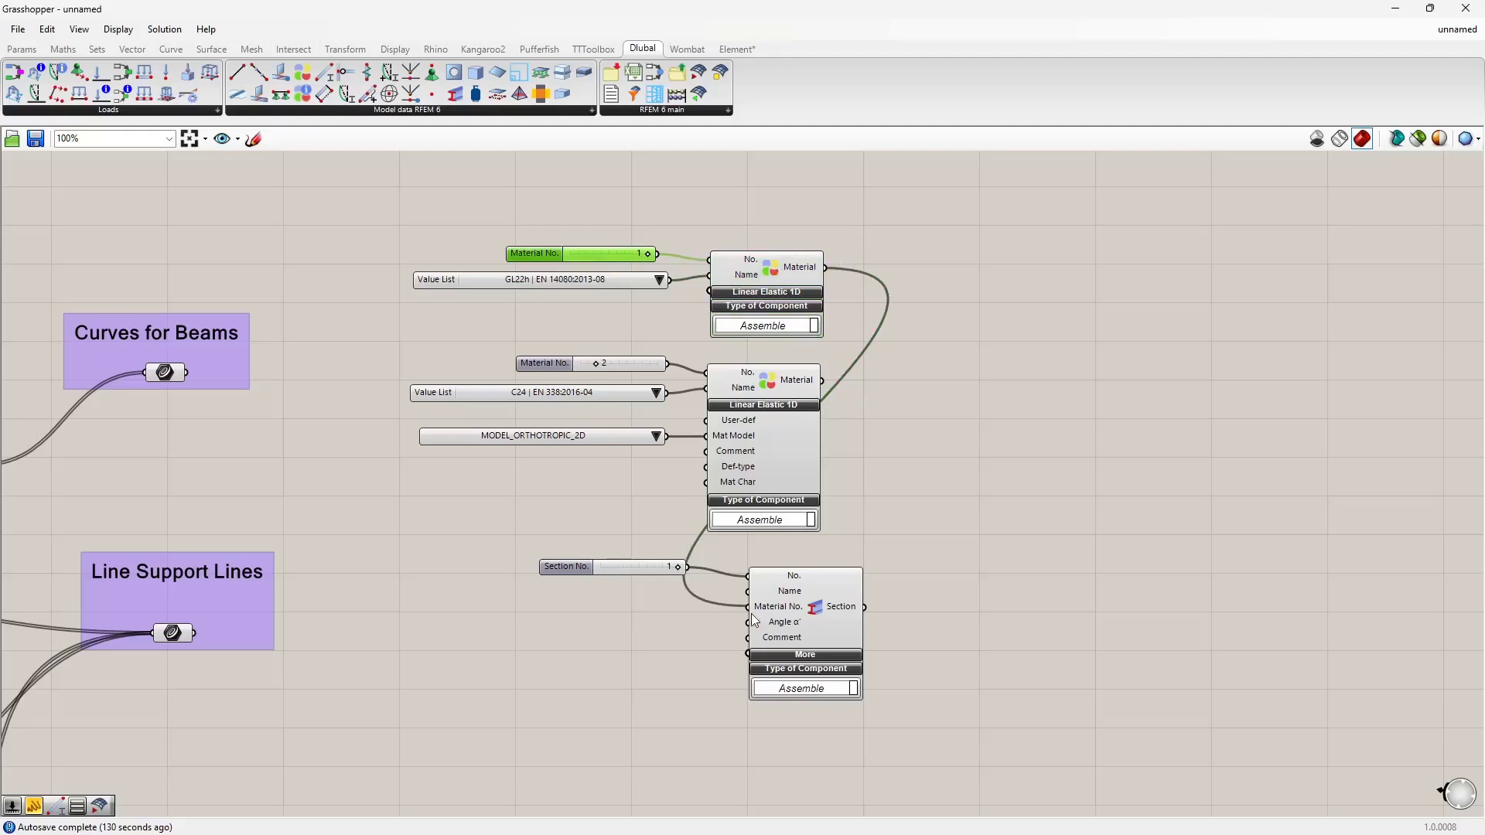
{"action": "right_click_drag", "start_coordinate": [574, 652], "coordinate": [619, 614]}
{"action": "scroll", "coordinate": [630, 597], "scroll_direction": "up", "scroll_amount": 2}
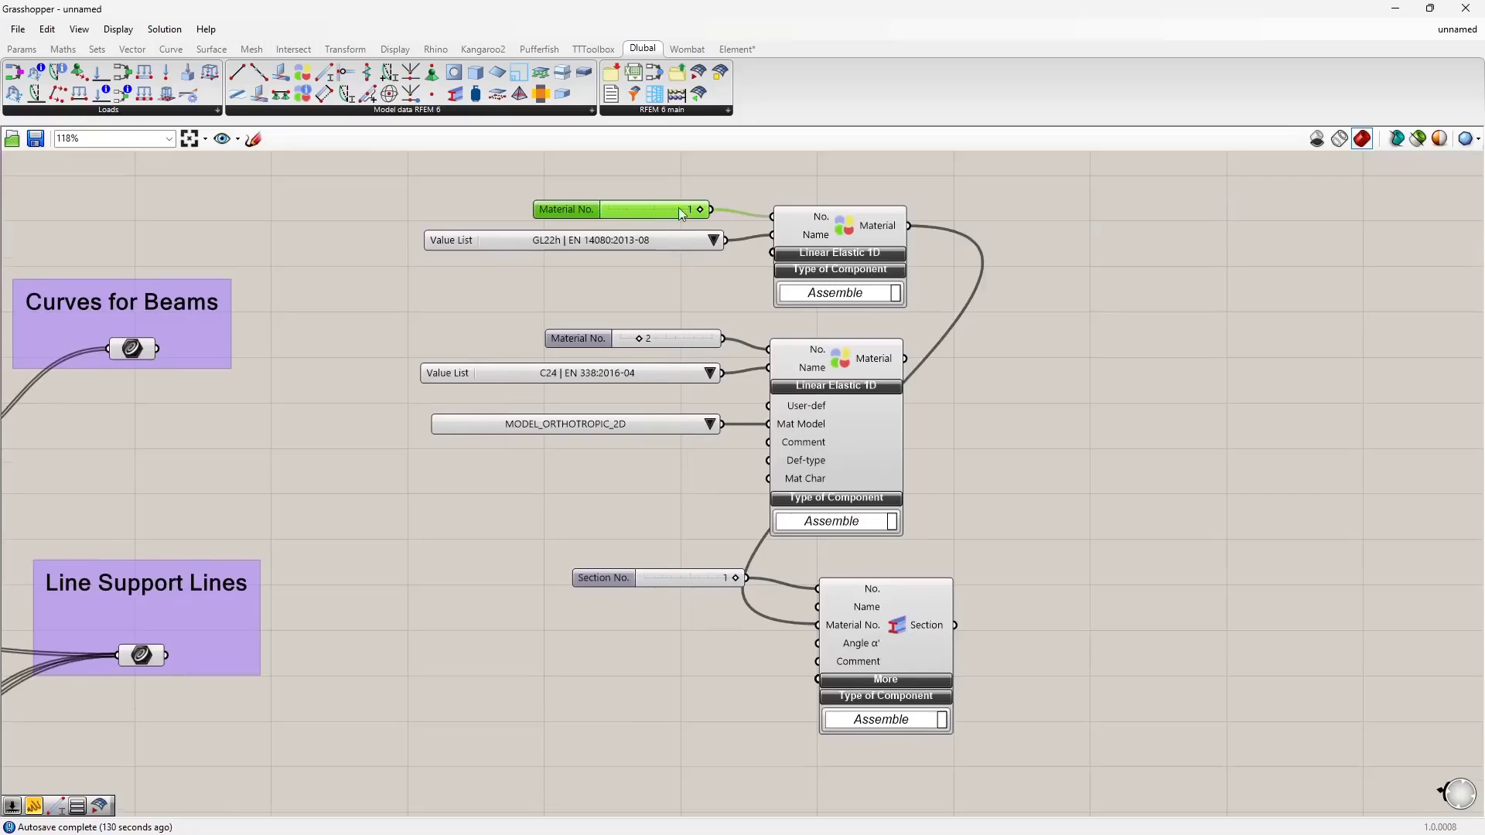
{"action": "right_click_drag", "start_coordinate": [666, 677], "coordinate": [676, 617]}
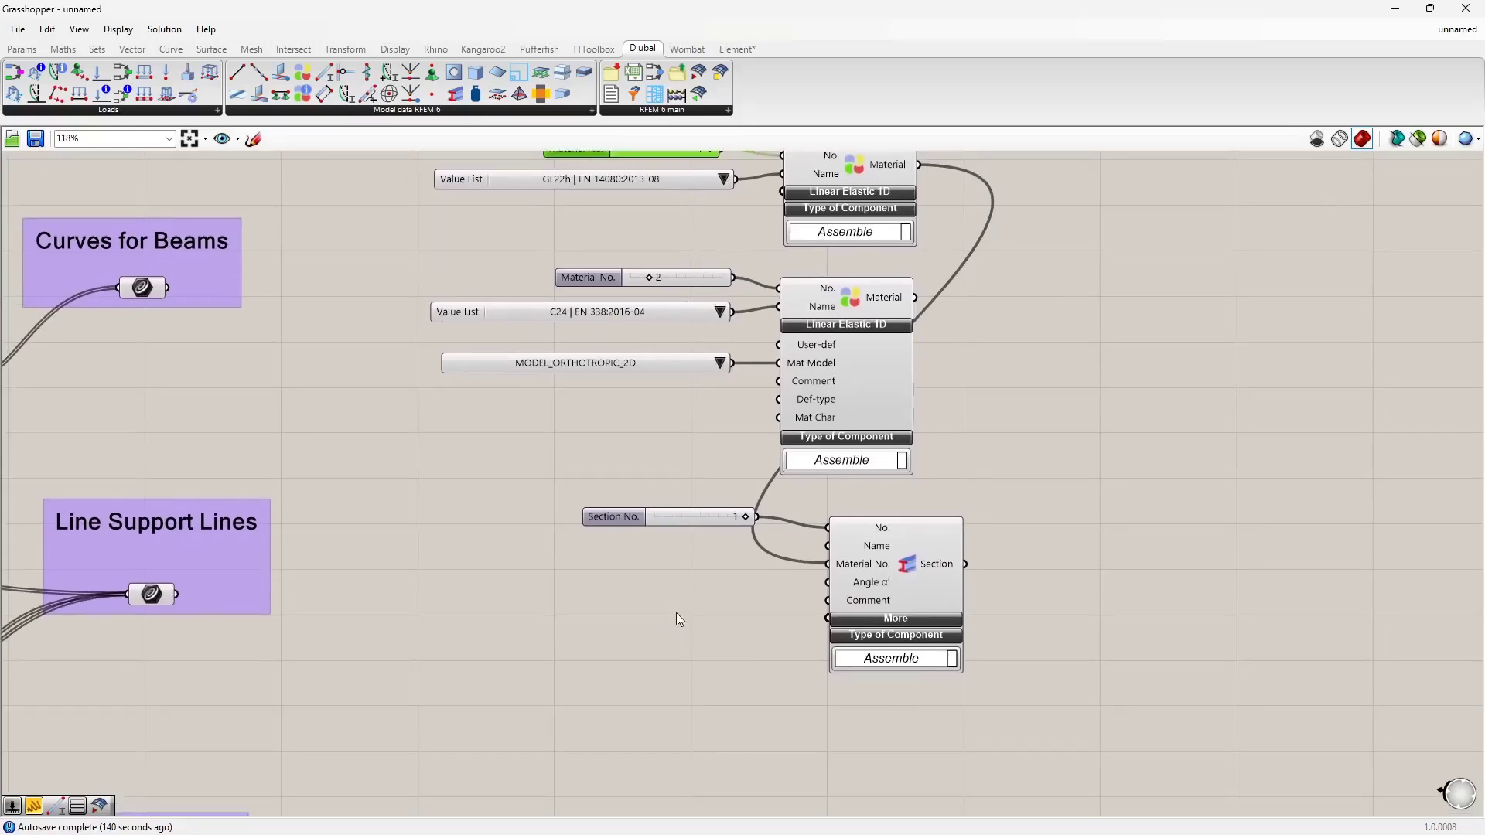
{"action": "left_click", "coordinate": [614, 670]}
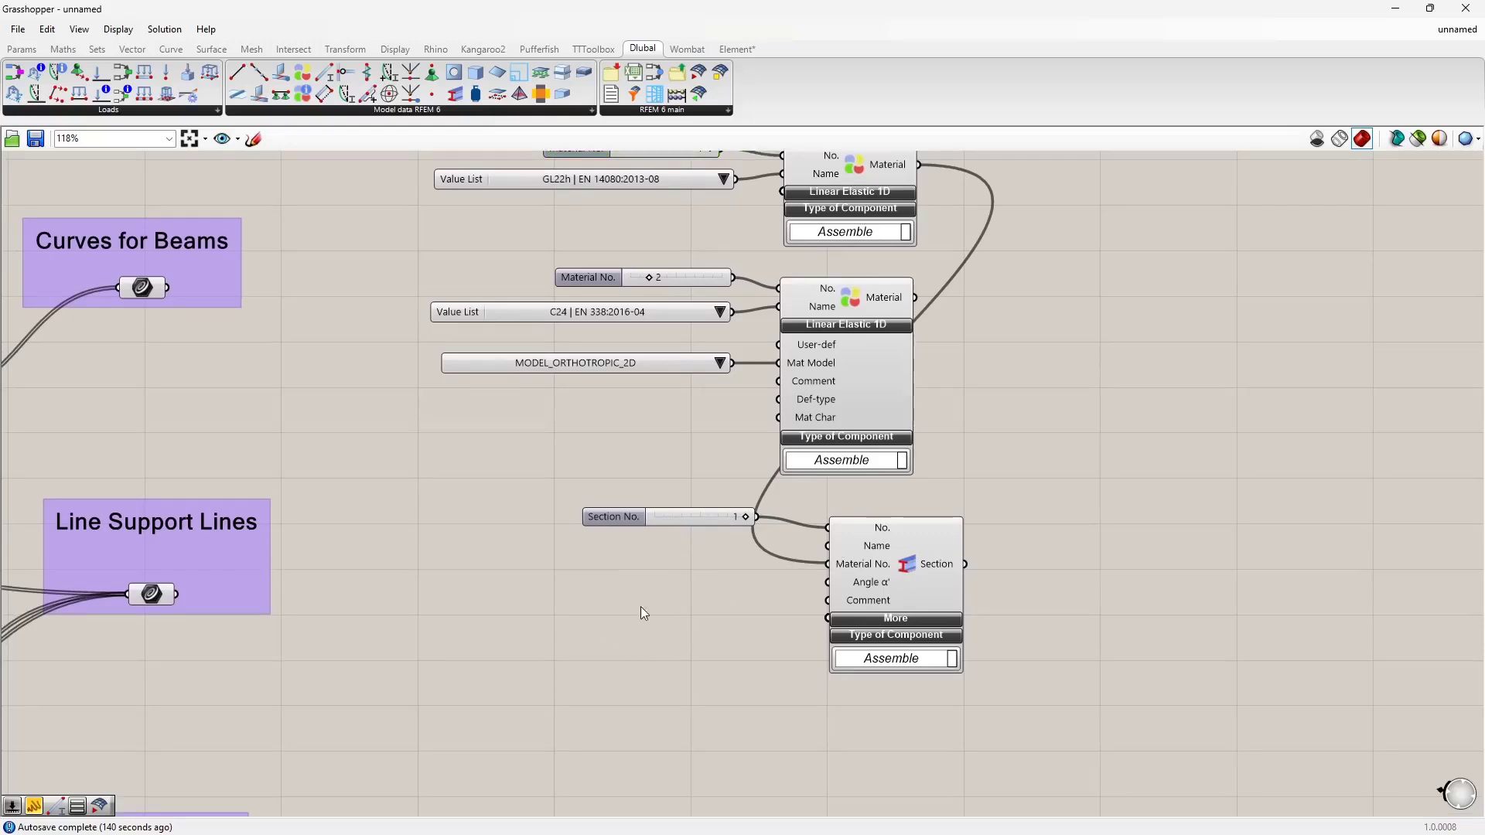
Switch to RFEM and consult the Sections table of the Haltestelle.rf6 model for the section naming
{"action": "right_click_drag", "start_coordinate": [641, 612], "coordinate": [726, 596]}
{"action": "key", "text": "alt+Tab"}
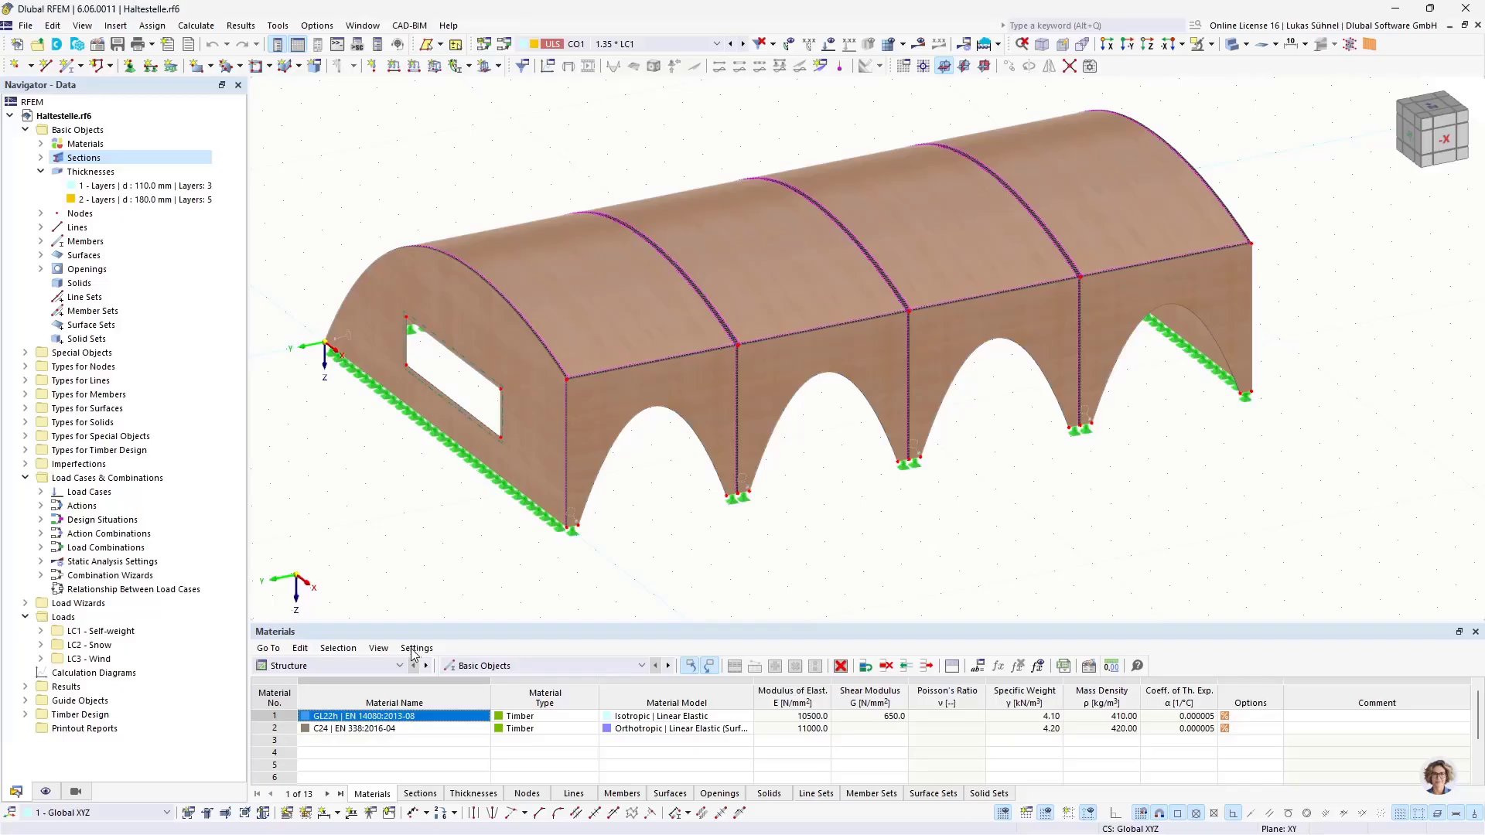
{"action": "left_click", "coordinate": [427, 795]}
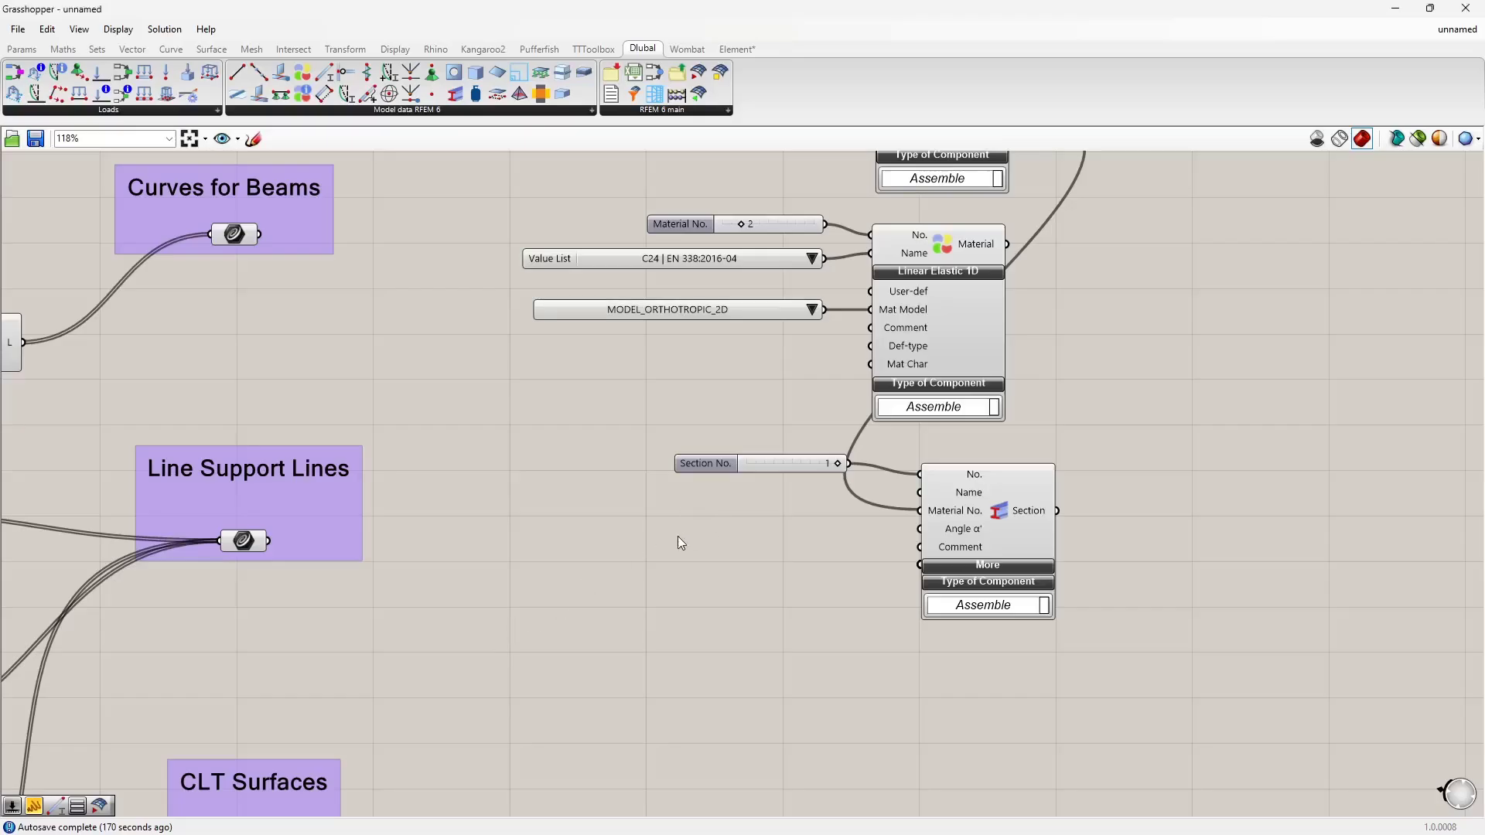
Back in Grasshopper, create a text panel containing R_M1 below the Section No. slider
{"action": "double_click", "coordinate": [641, 557]}
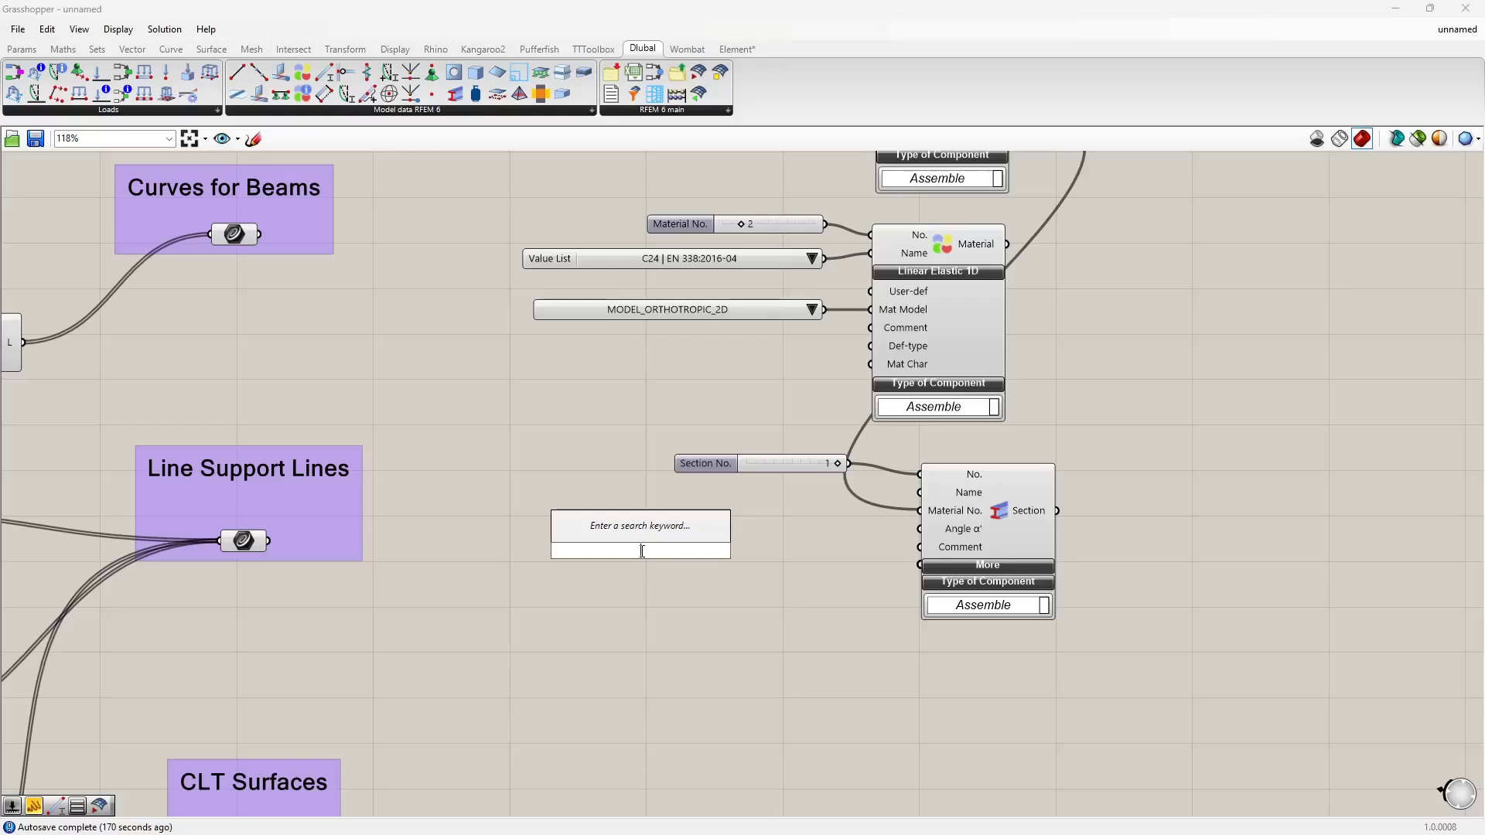
{"action": "type", "text": "\"R"}
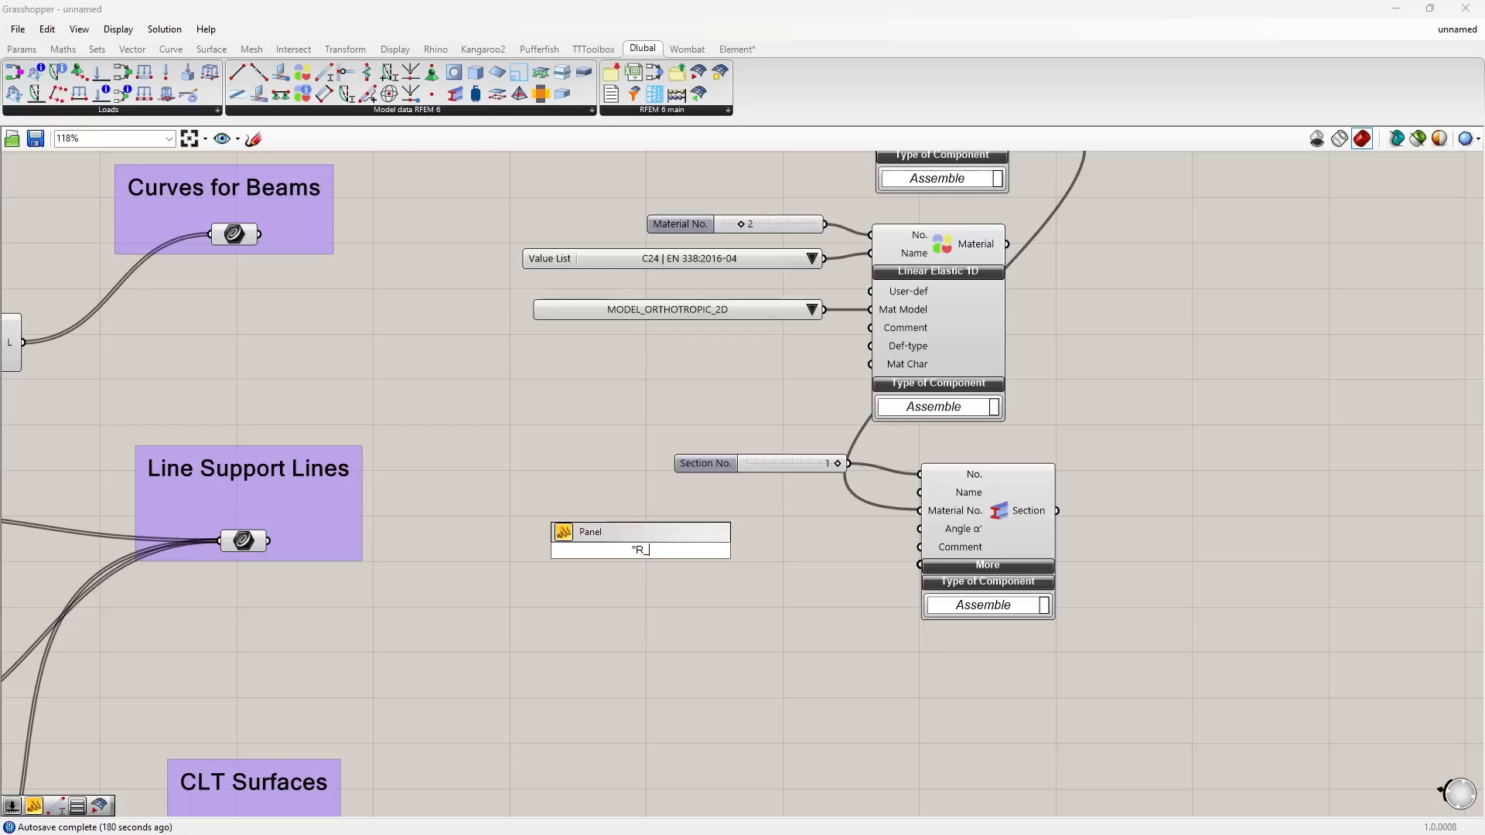
{"action": "type", "text": "_M1"}
{"action": "key", "text": "Return"}
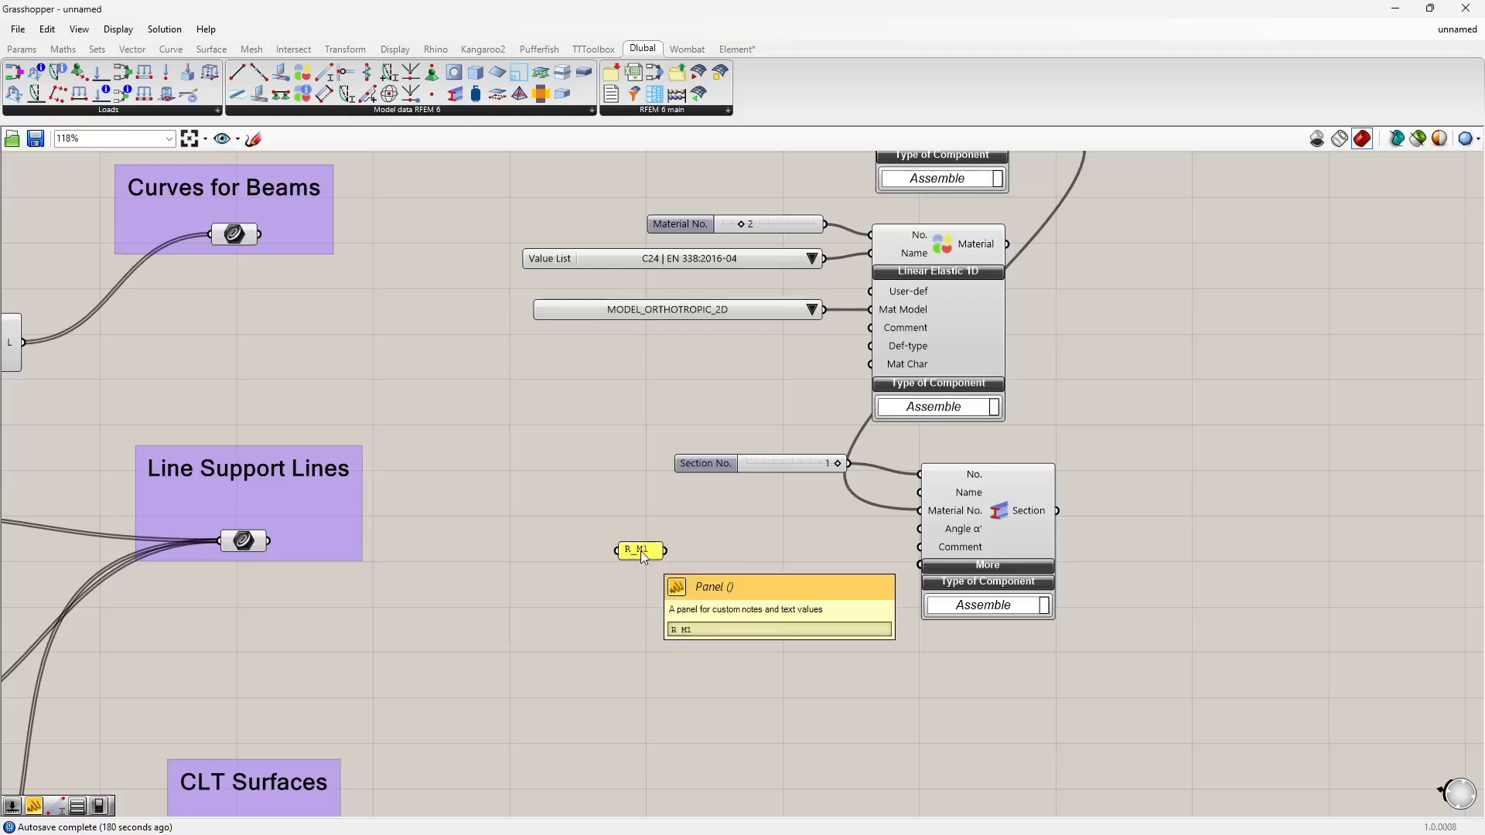
Add a floating-point number slider from 0 to 1 below the R_M1 panel and set it to about 0.246
{"action": "left_click_drag", "start_coordinate": [644, 556], "coordinate": [646, 524]}
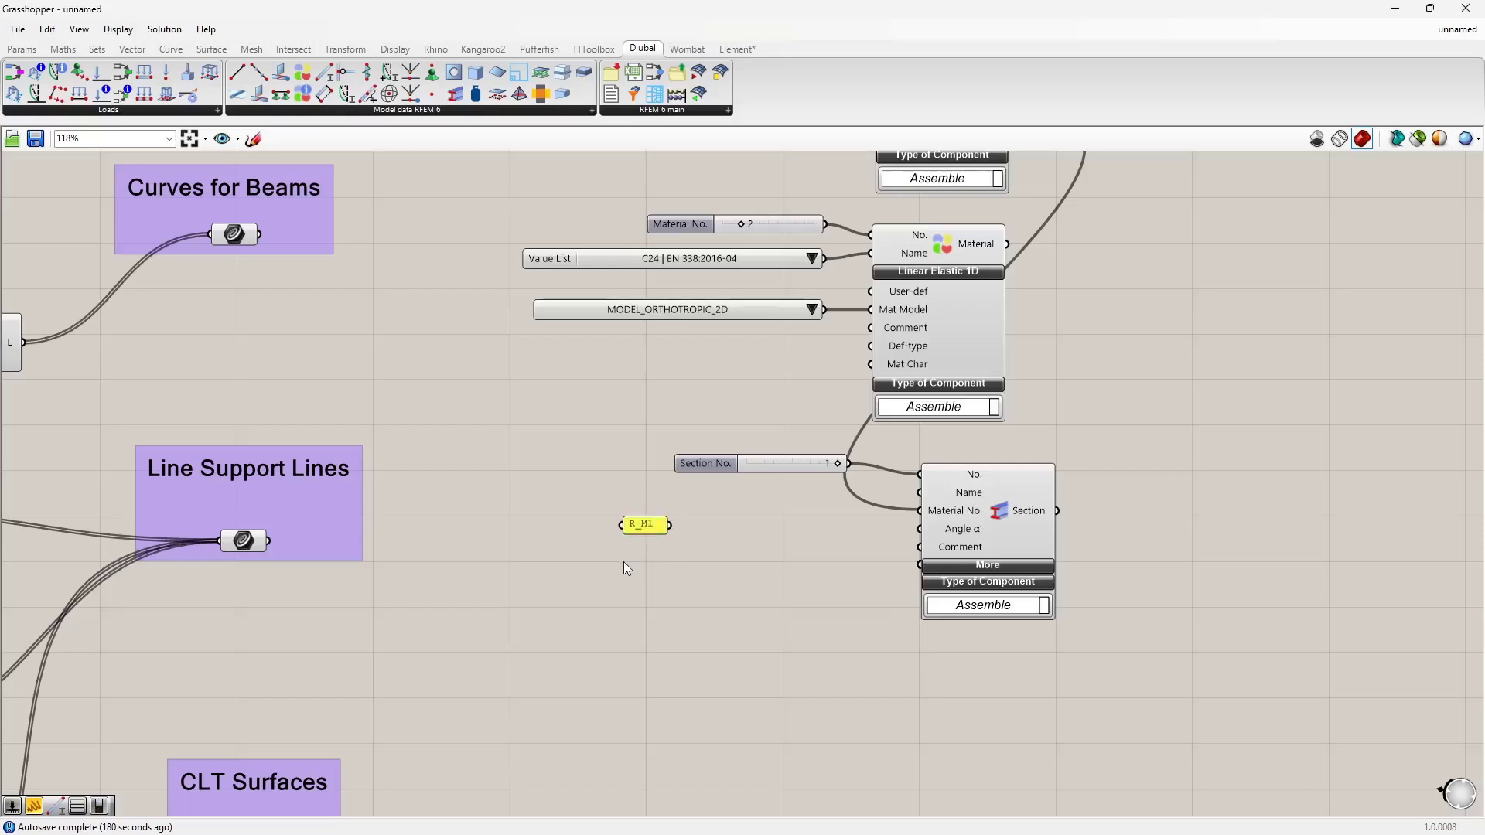
{"action": "double_click", "coordinate": [629, 558]}
{"action": "type", "text": "0<1"}
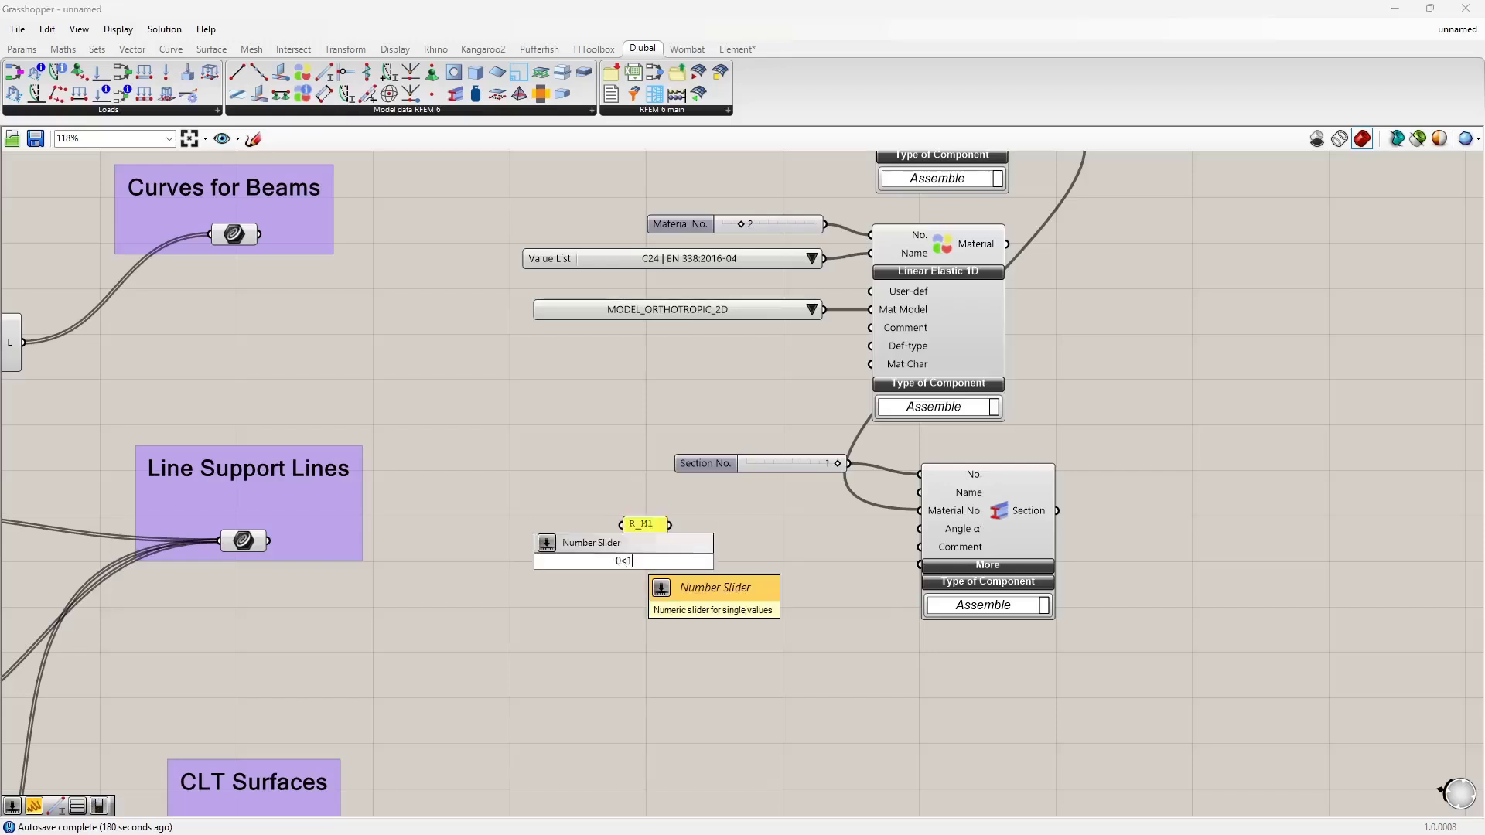
{"action": "key", "text": "Return"}
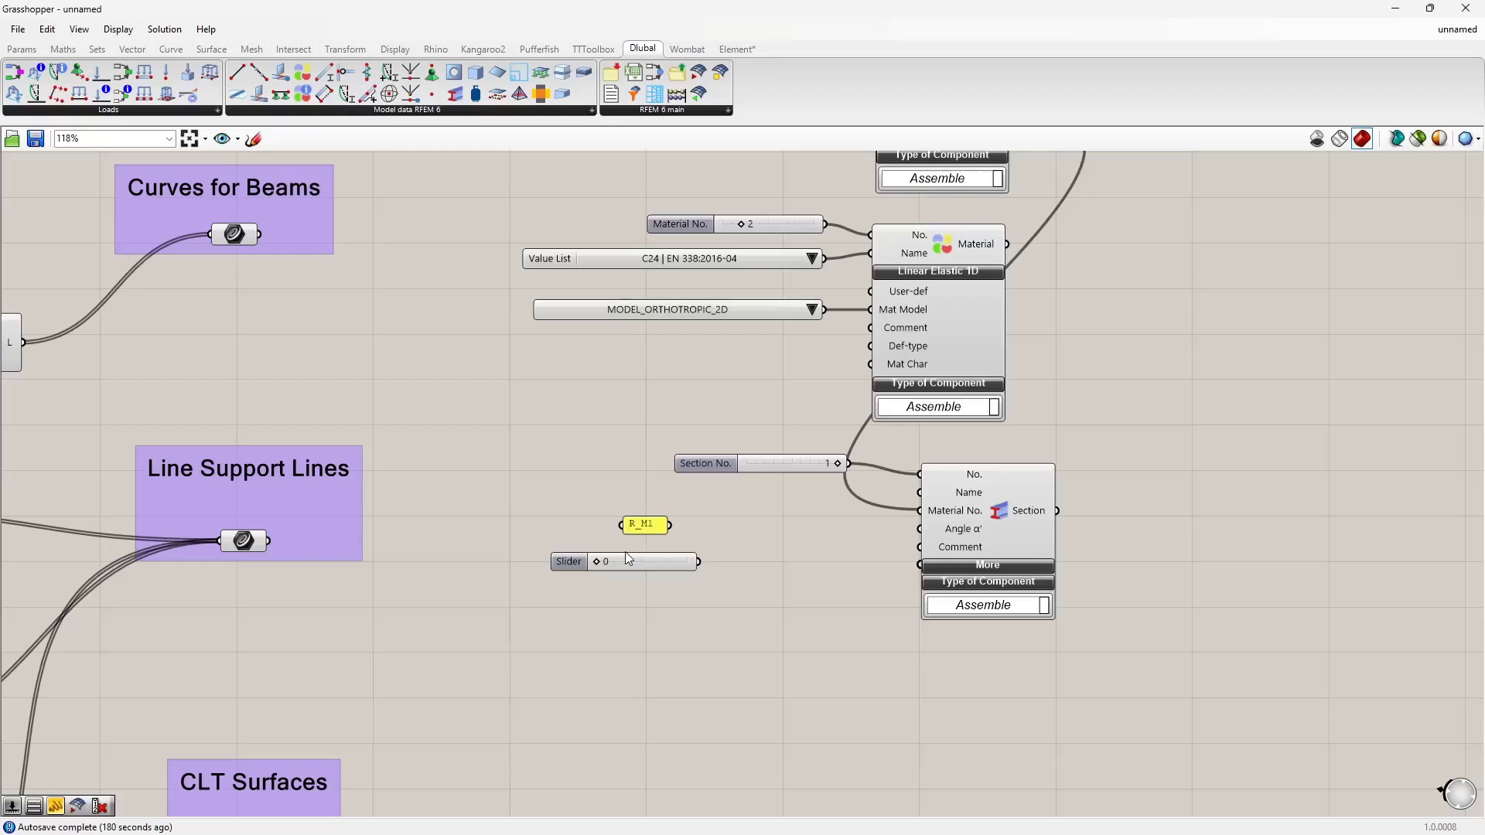
{"action": "right_click", "coordinate": [670, 561]}
{"action": "mouse_move", "coordinate": [730, 608]}
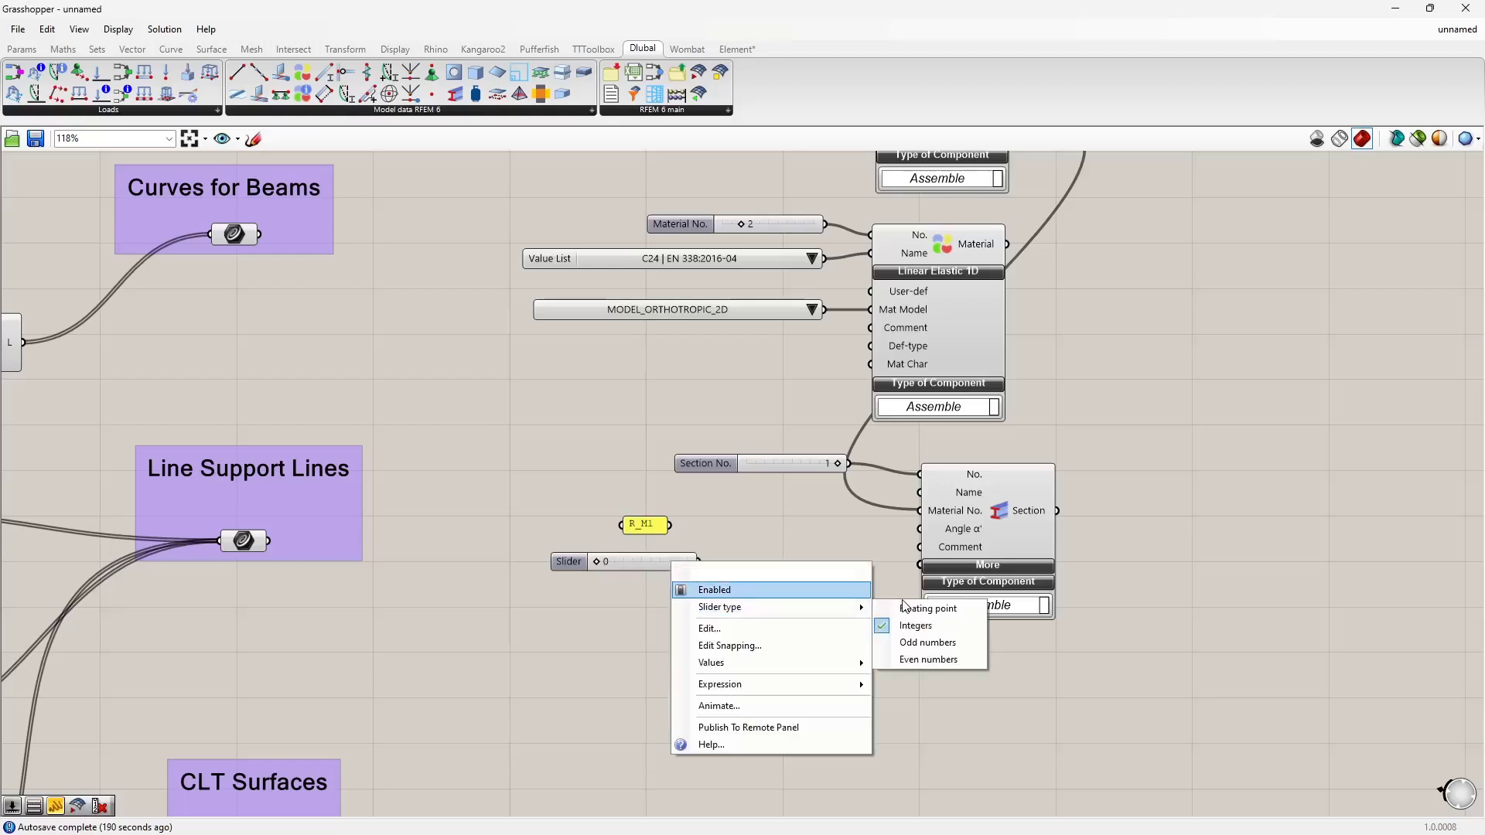
{"action": "left_click", "coordinate": [904, 610]}
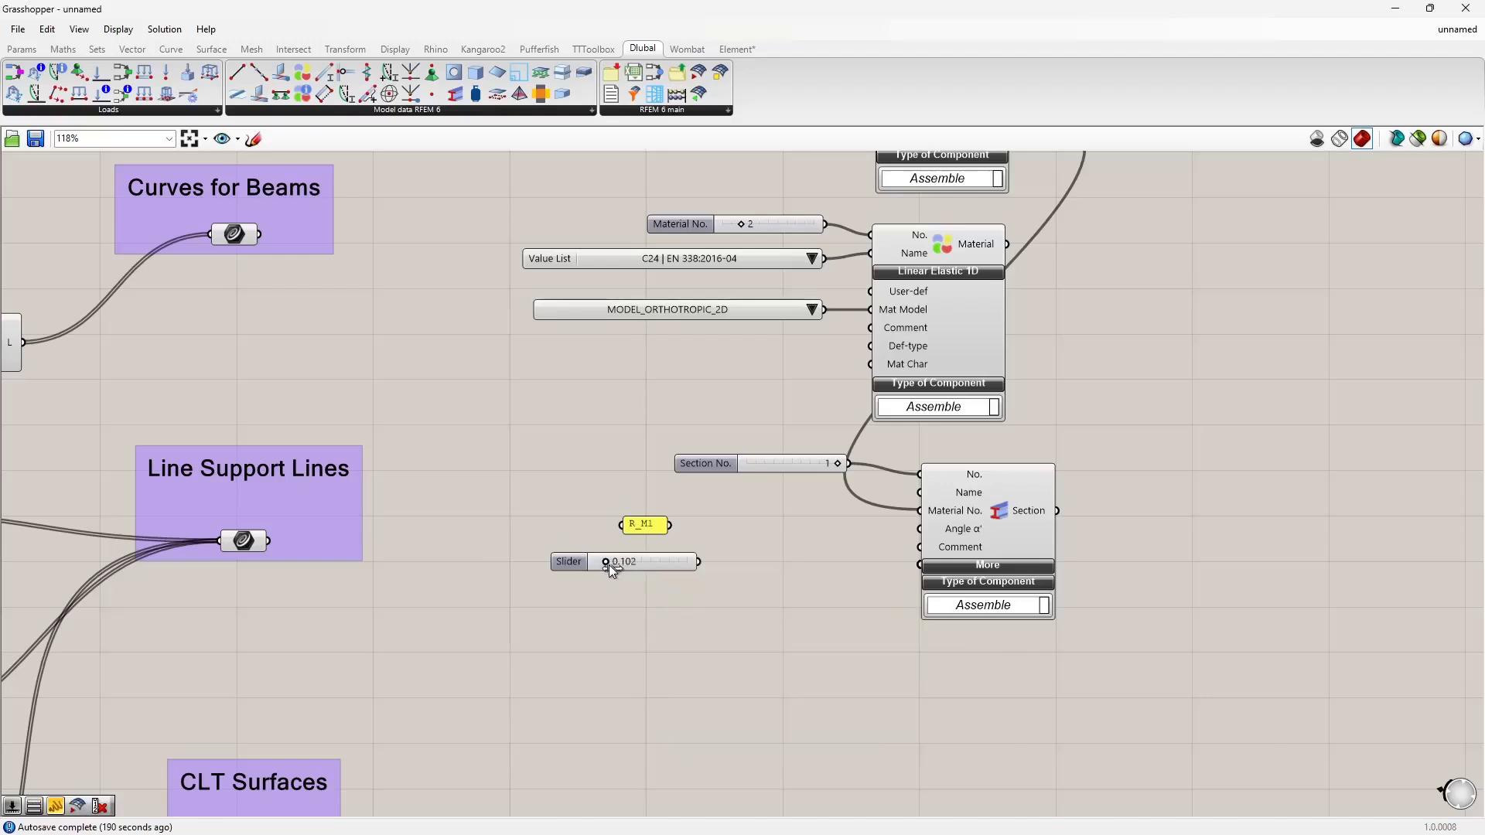
{"action": "left_click_drag", "start_coordinate": [613, 564], "coordinate": [683, 555]}
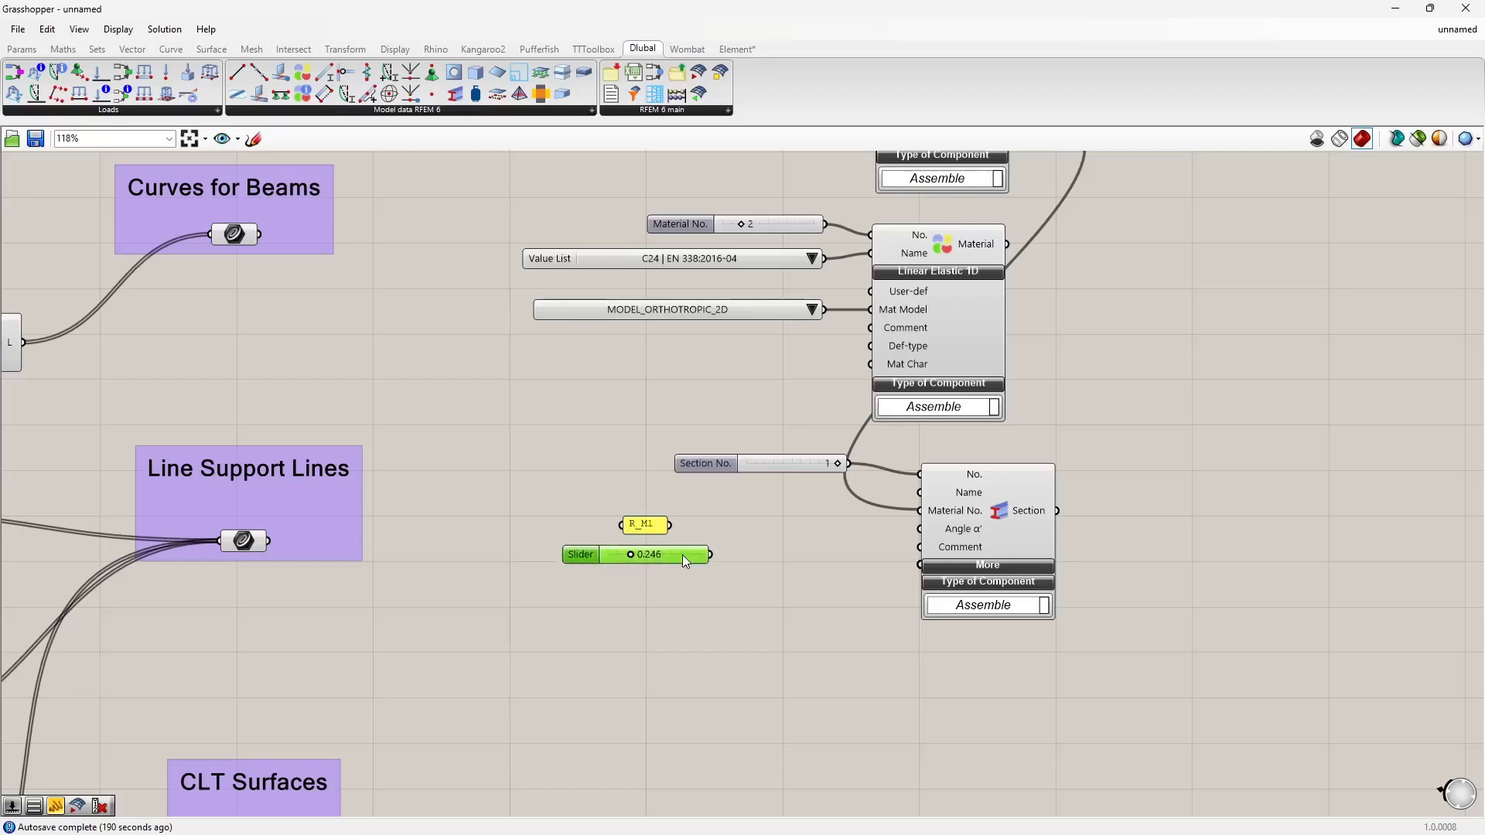
Create a text panel containing / below the slider and place a copy of the slider under it, set to about 0.382
{"action": "double_click", "coordinate": [652, 588]}
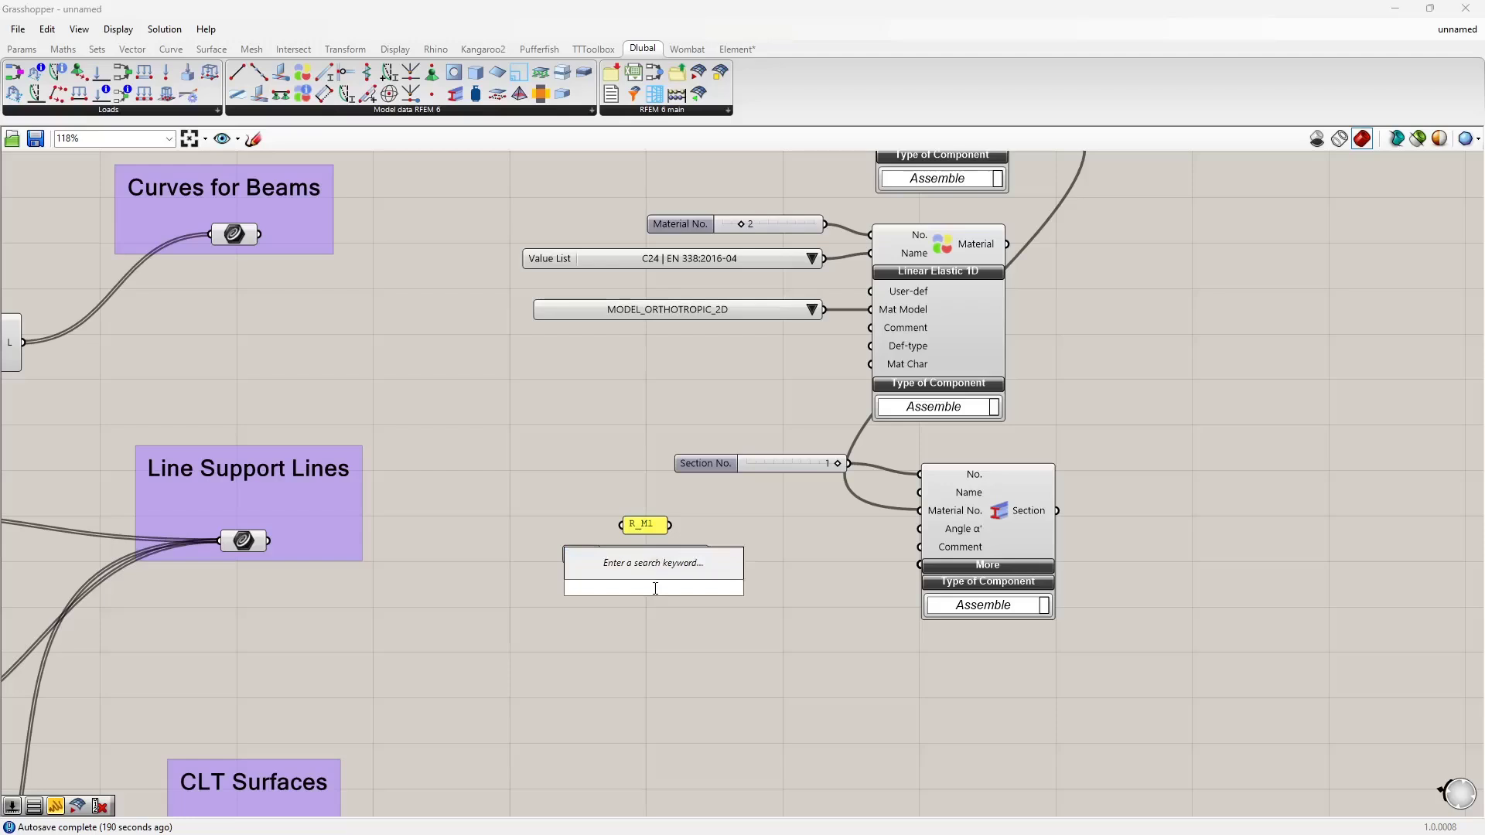
{"action": "type", "text": "\""}
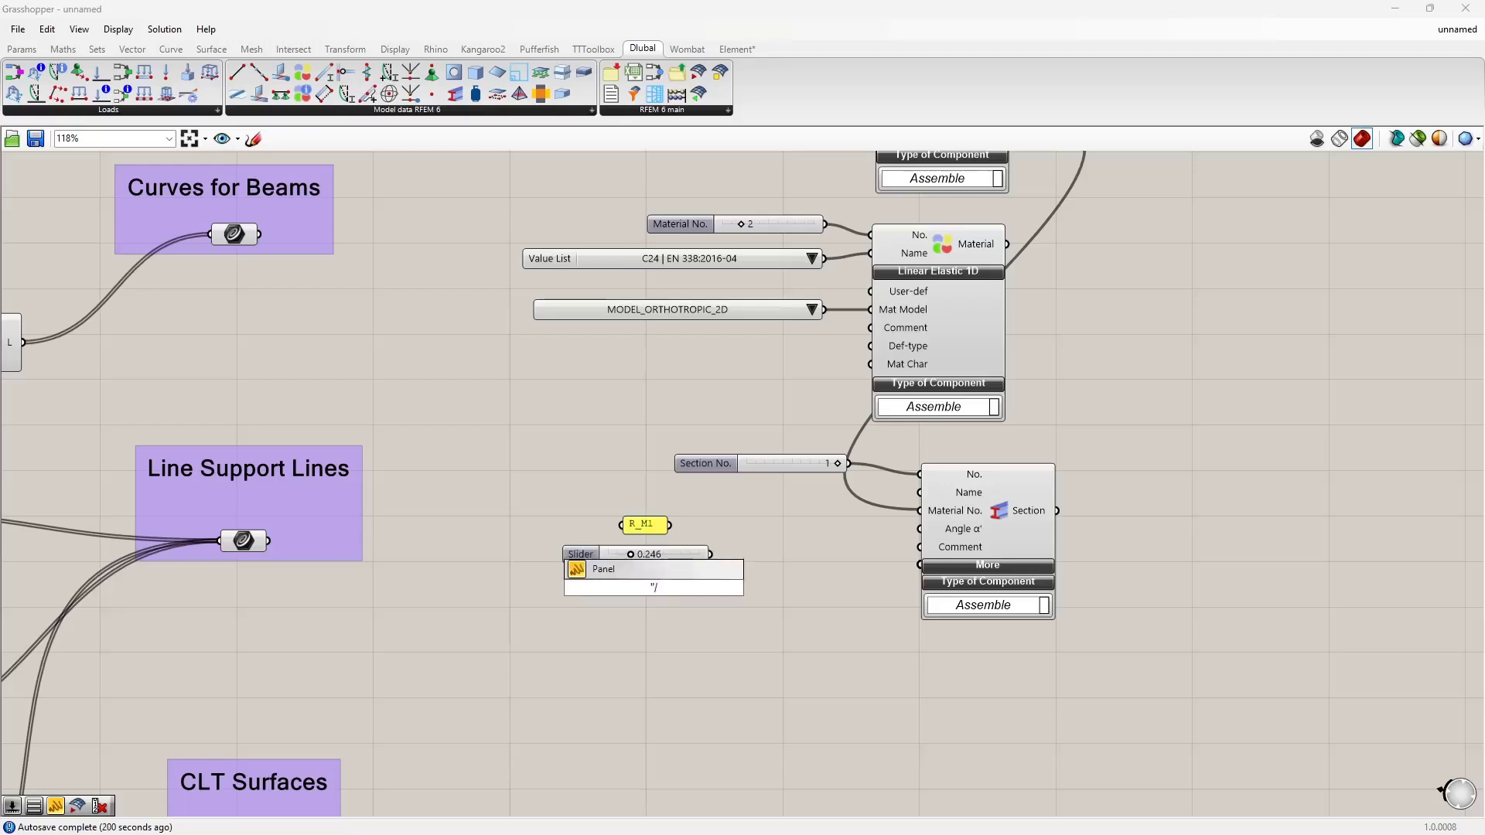
{"action": "key", "text": "Return"}
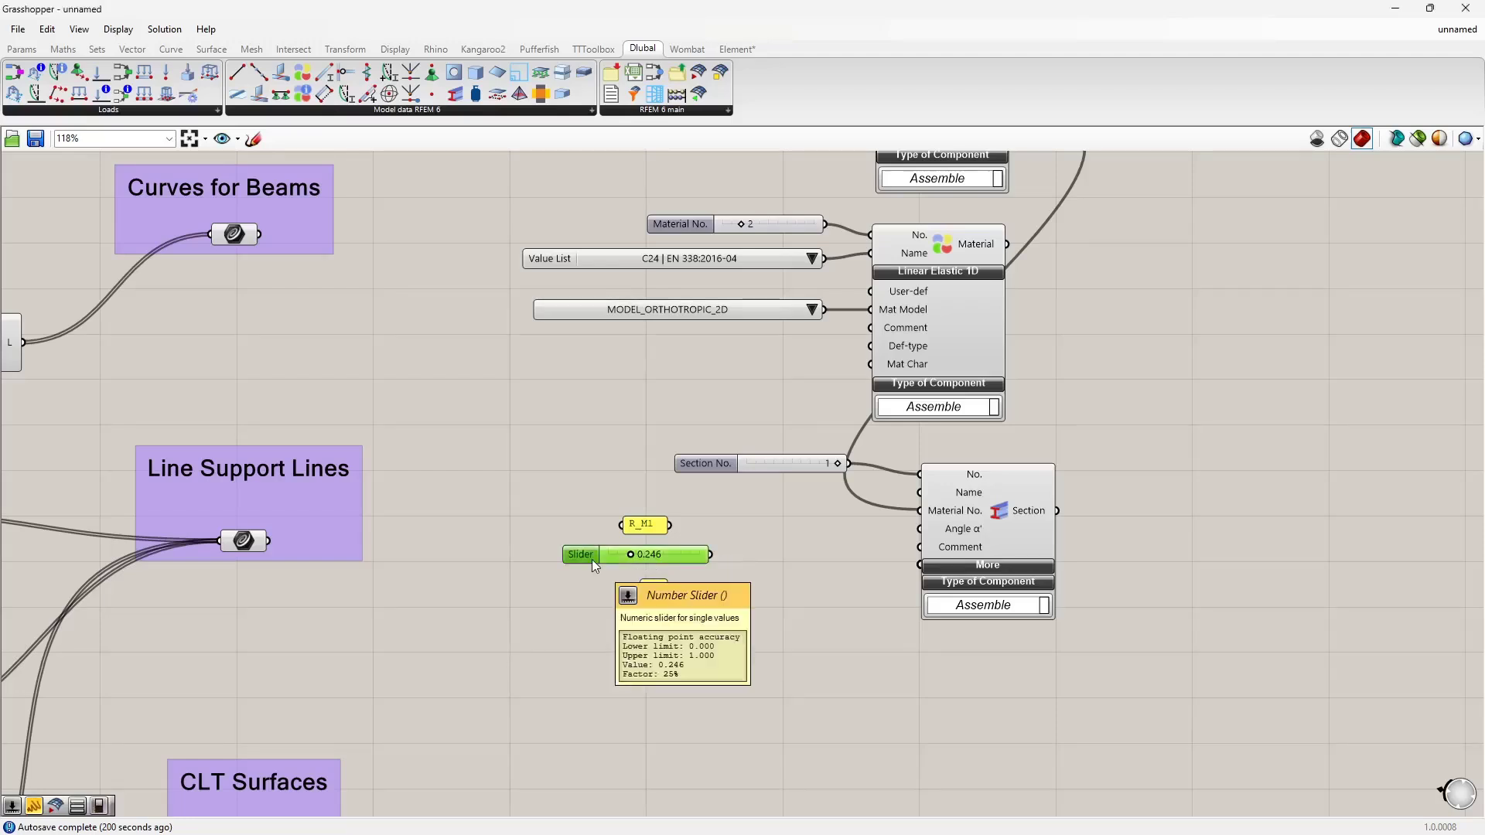
{"action": "left_click_drag", "start_coordinate": [592, 559], "coordinate": [668, 626], "text": "alt"}
Add a Text Join component beside the R_M1 and / panels and their two sliders
{"action": "left_click", "coordinate": [745, 592]}
{"action": "double_click", "coordinate": [745, 591]}
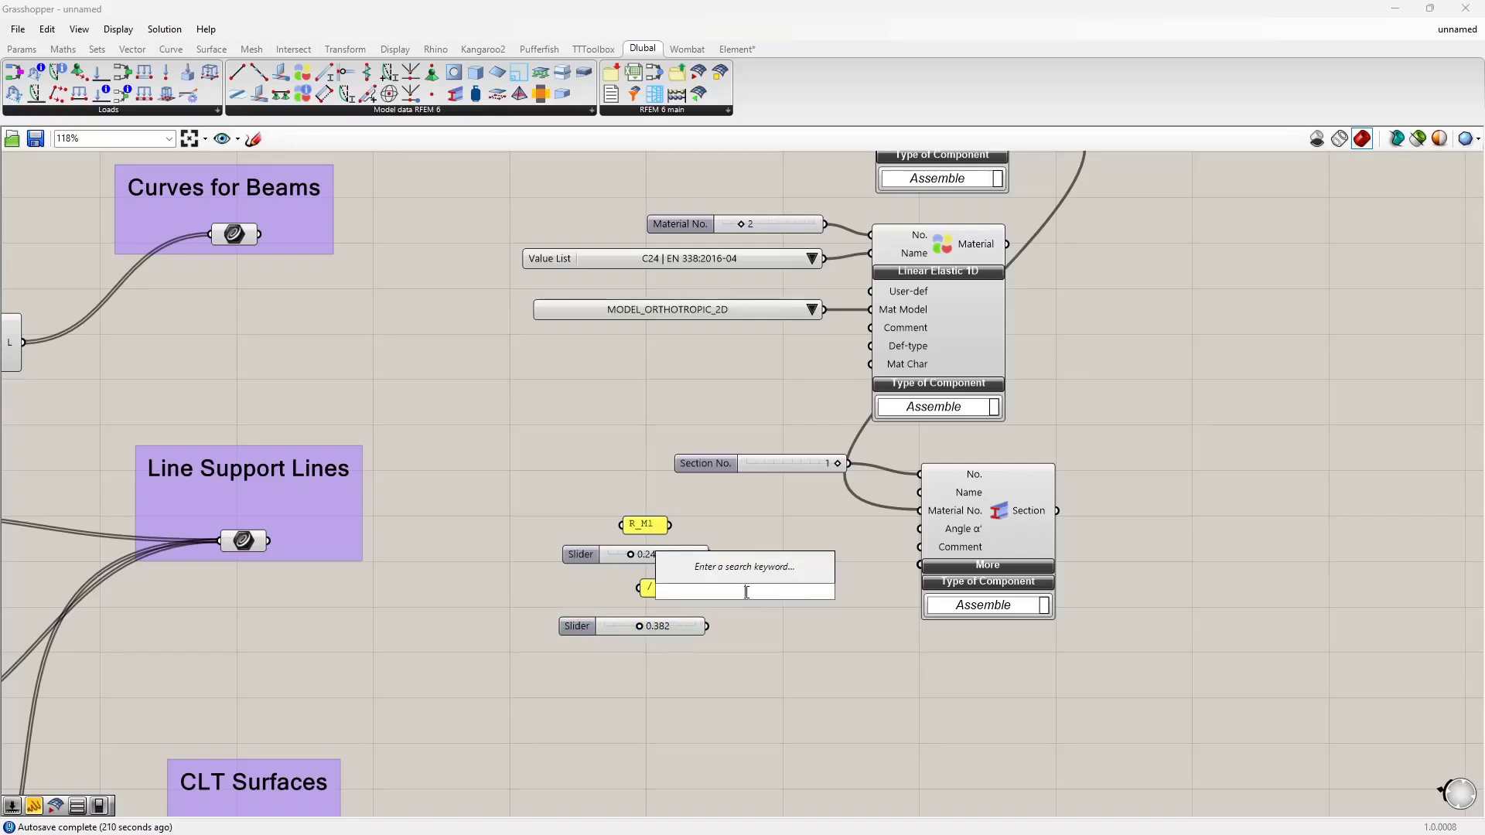
{"action": "type", "text": "text joi"}
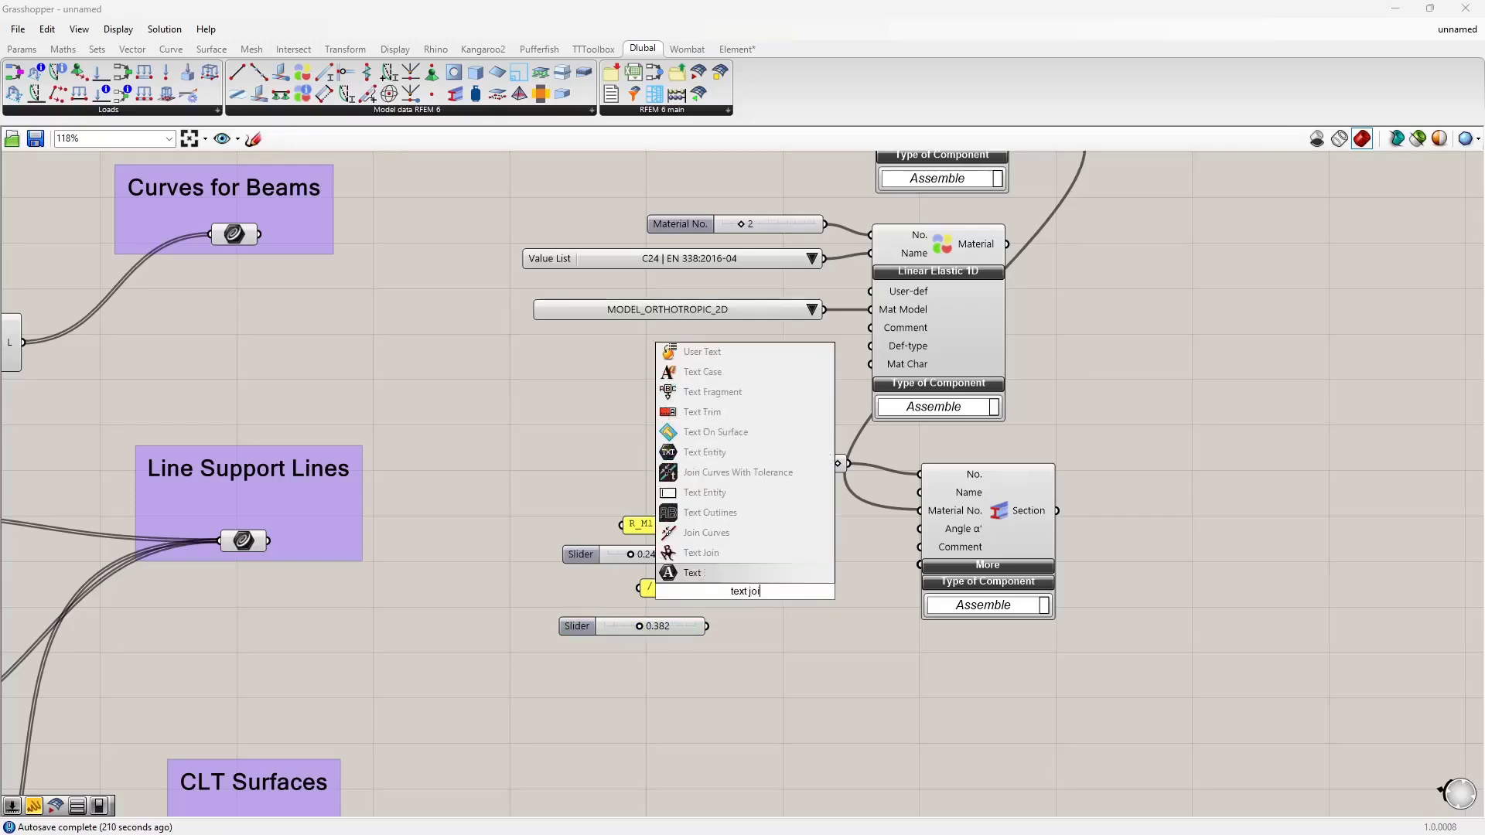
{"action": "type", "text": "n"}
{"action": "key", "text": "Return"}
{"action": "scroll", "coordinate": [754, 590], "scroll_direction": "up", "scroll_amount": 4}
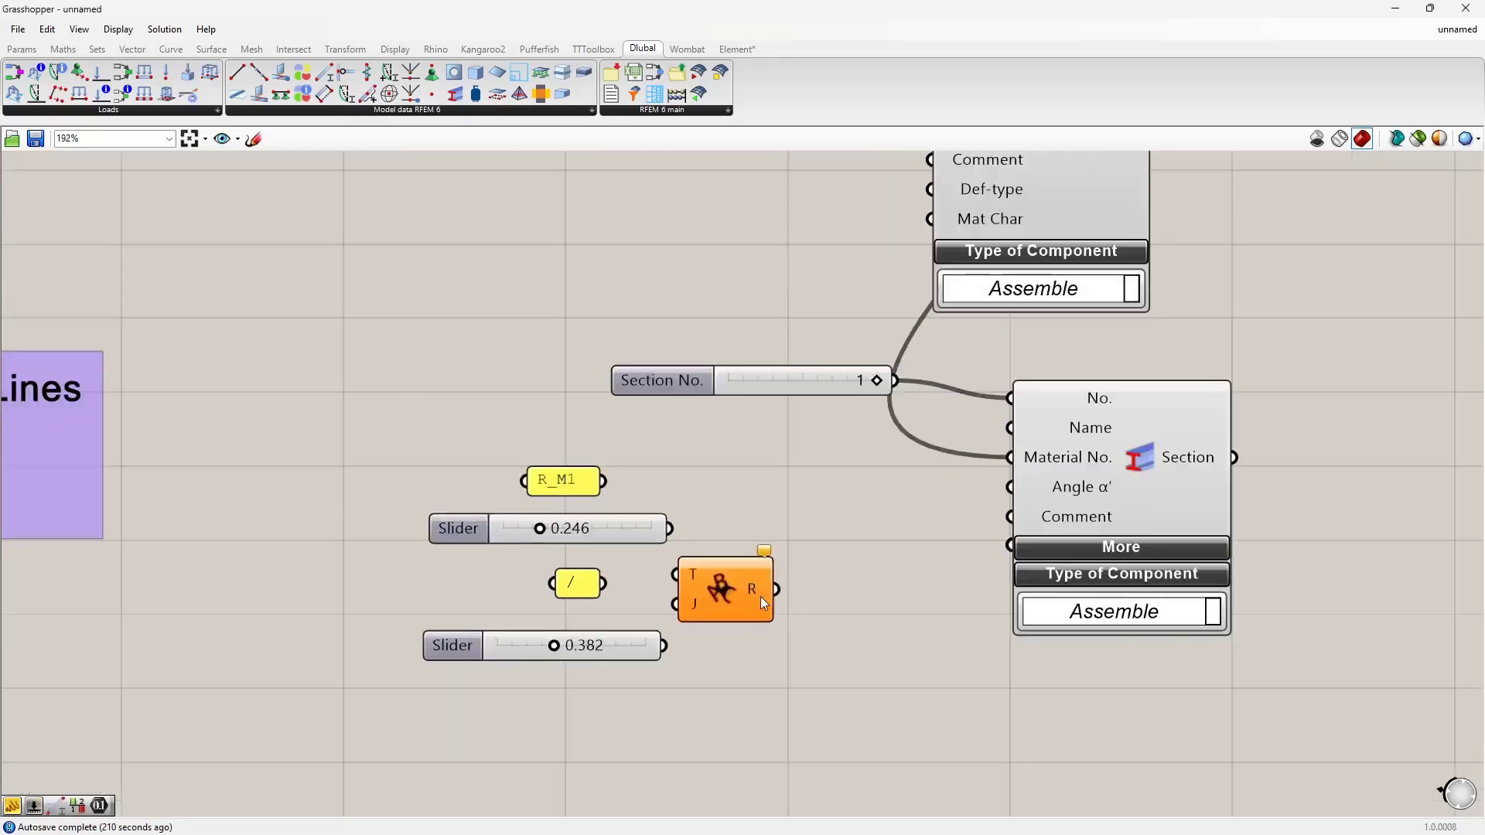
{"action": "left_click", "coordinate": [754, 559]}
Connect the R_M1 panel, the upper slider, the / panel and the lower slider, in that order, to Text Join's T input
{"action": "left_click_drag", "start_coordinate": [602, 481], "coordinate": [763, 518]}
{"action": "left_click_drag", "start_coordinate": [667, 529], "coordinate": [734, 513]}
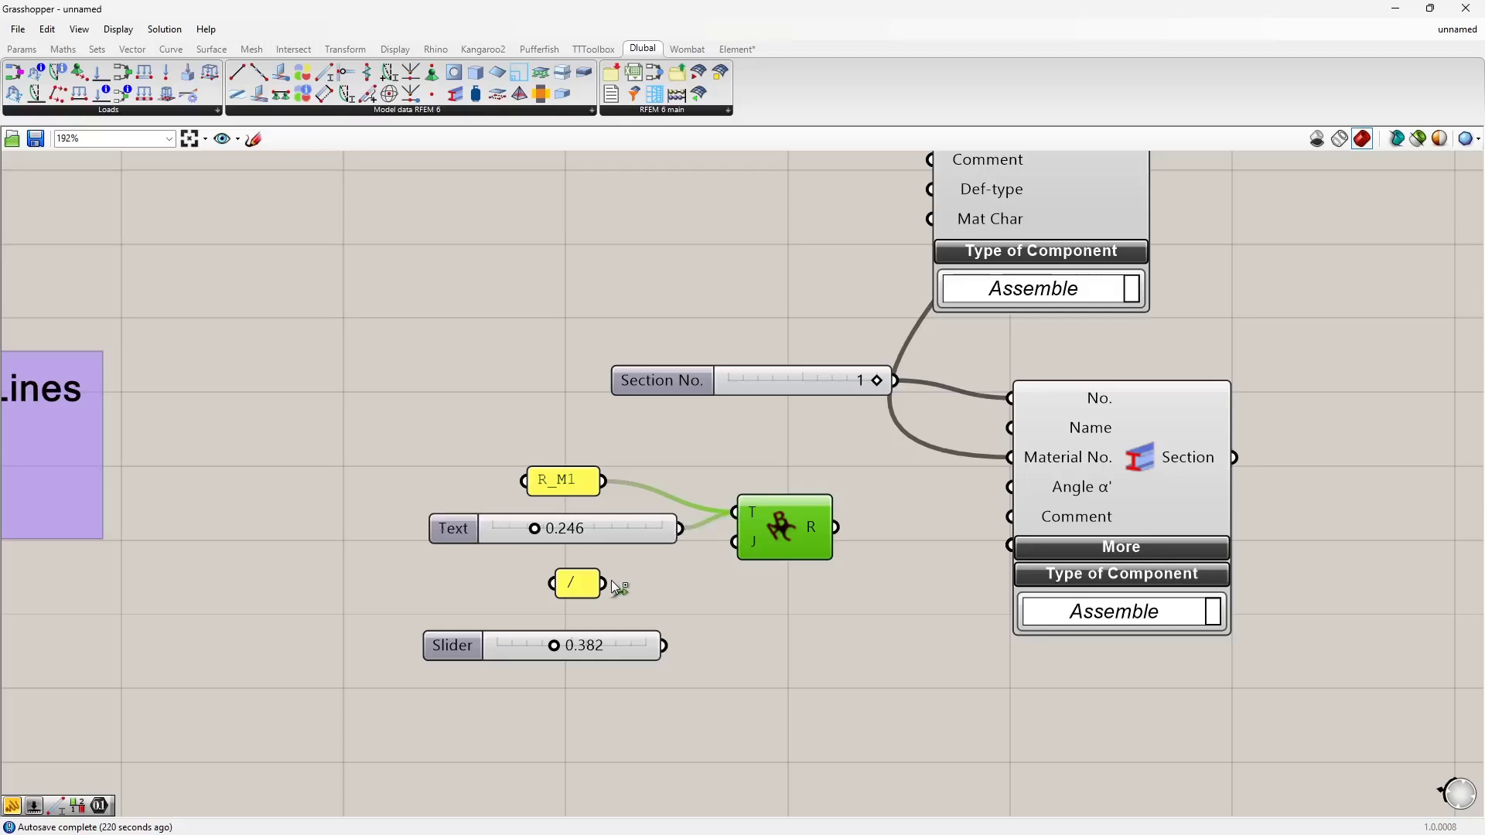
{"action": "left_click_drag", "start_coordinate": [607, 584], "coordinate": [735, 542]}
{"action": "left_click_drag", "start_coordinate": [663, 646], "coordinate": [752, 580]}
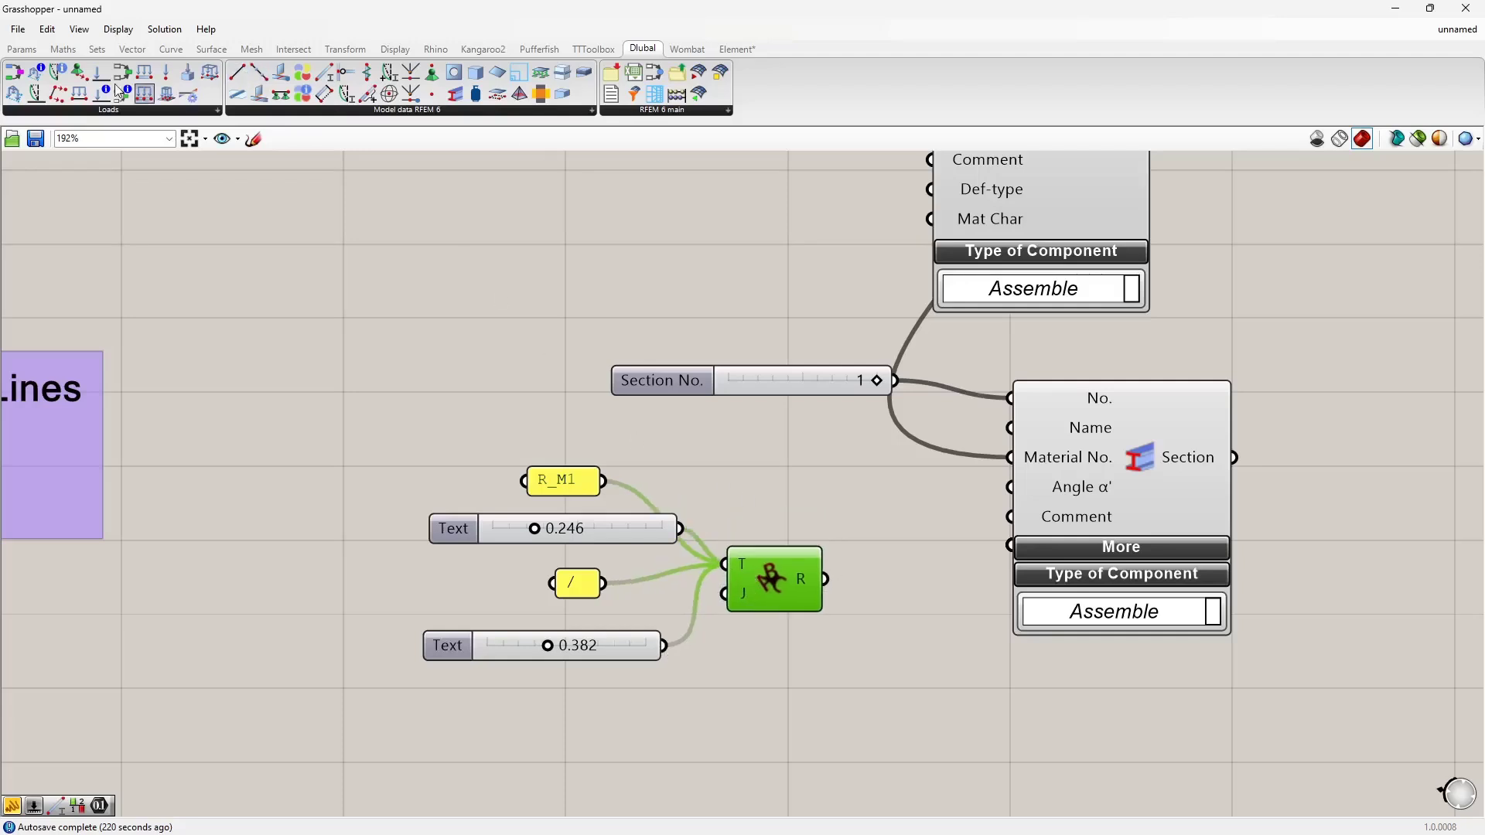
Attach a new panel to Text Join's R output to preview the assembled section name
{"action": "left_click", "coordinate": [21, 49]}
{"action": "left_click_drag", "start_coordinate": [216, 94], "coordinate": [942, 698]}
{"action": "left_click_drag", "start_coordinate": [826, 580], "coordinate": [824, 696]}
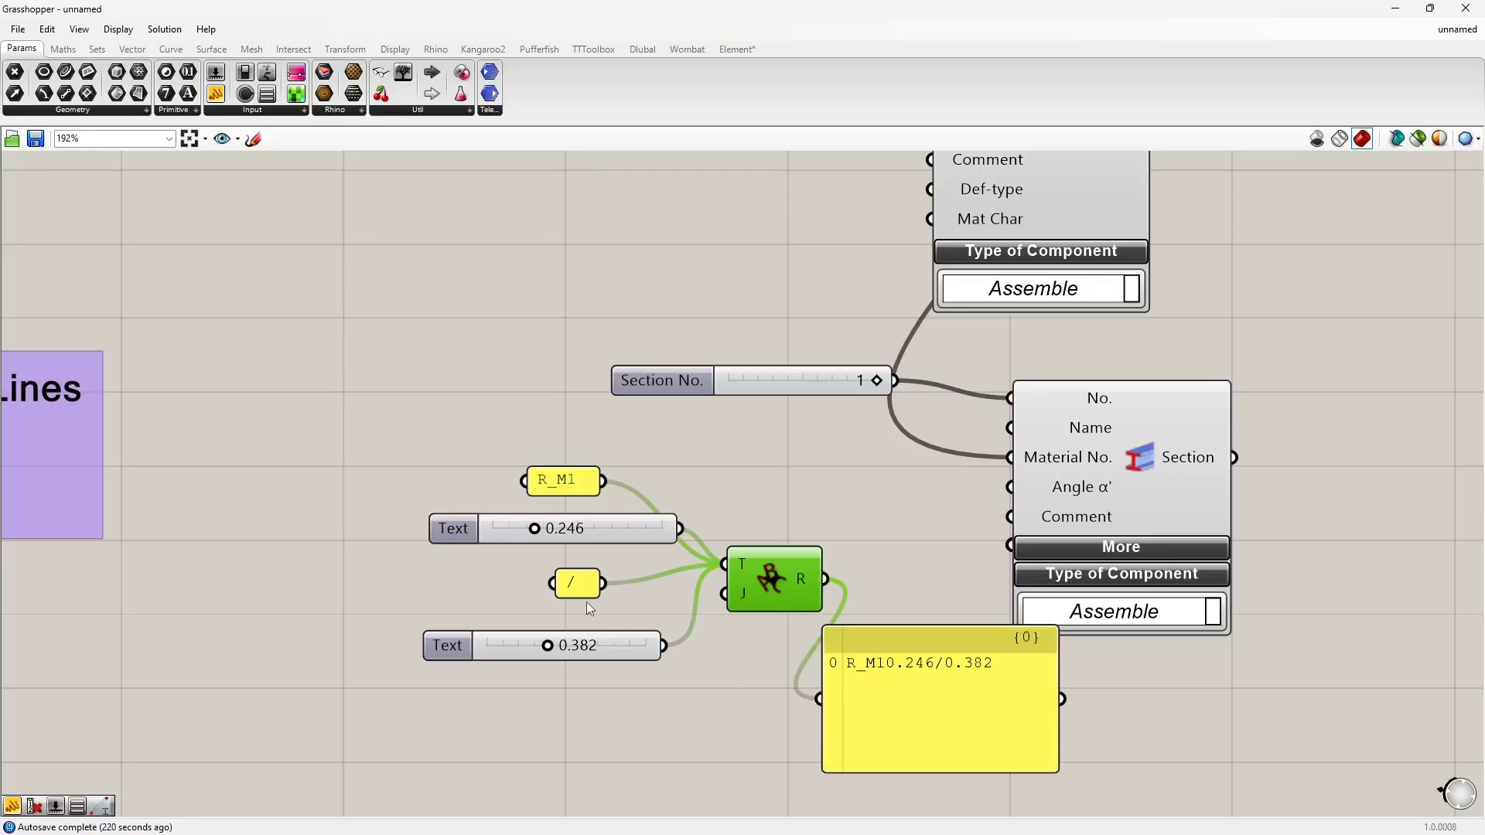
Add a trailing space to the R_M1 panel's text and delete the preview panel at Text Join's output
{"action": "double_click", "coordinate": [576, 487]}
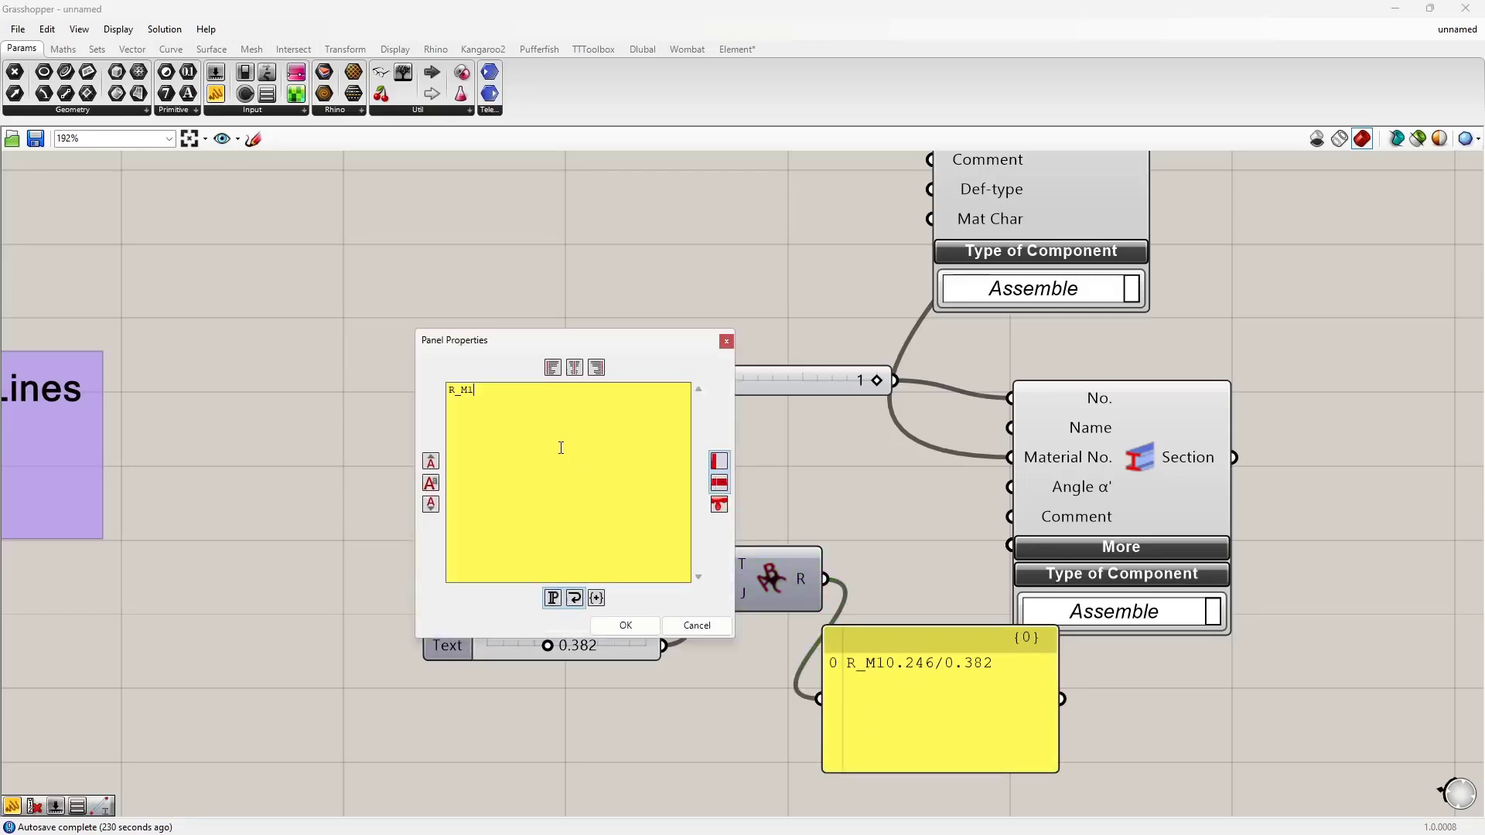
{"action": "left_click", "coordinate": [625, 625]}
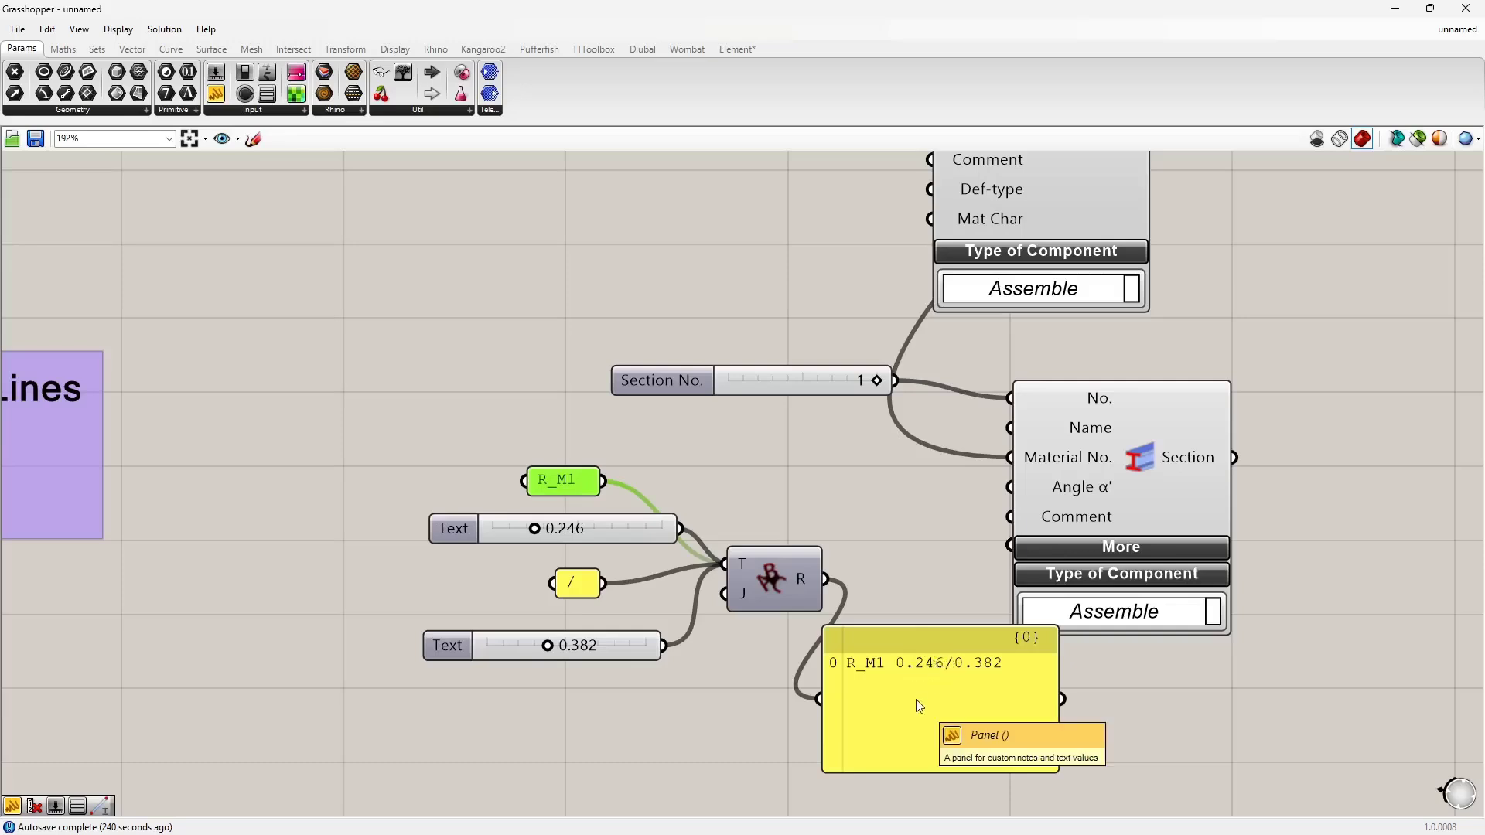
{"action": "left_click", "coordinate": [944, 684]}
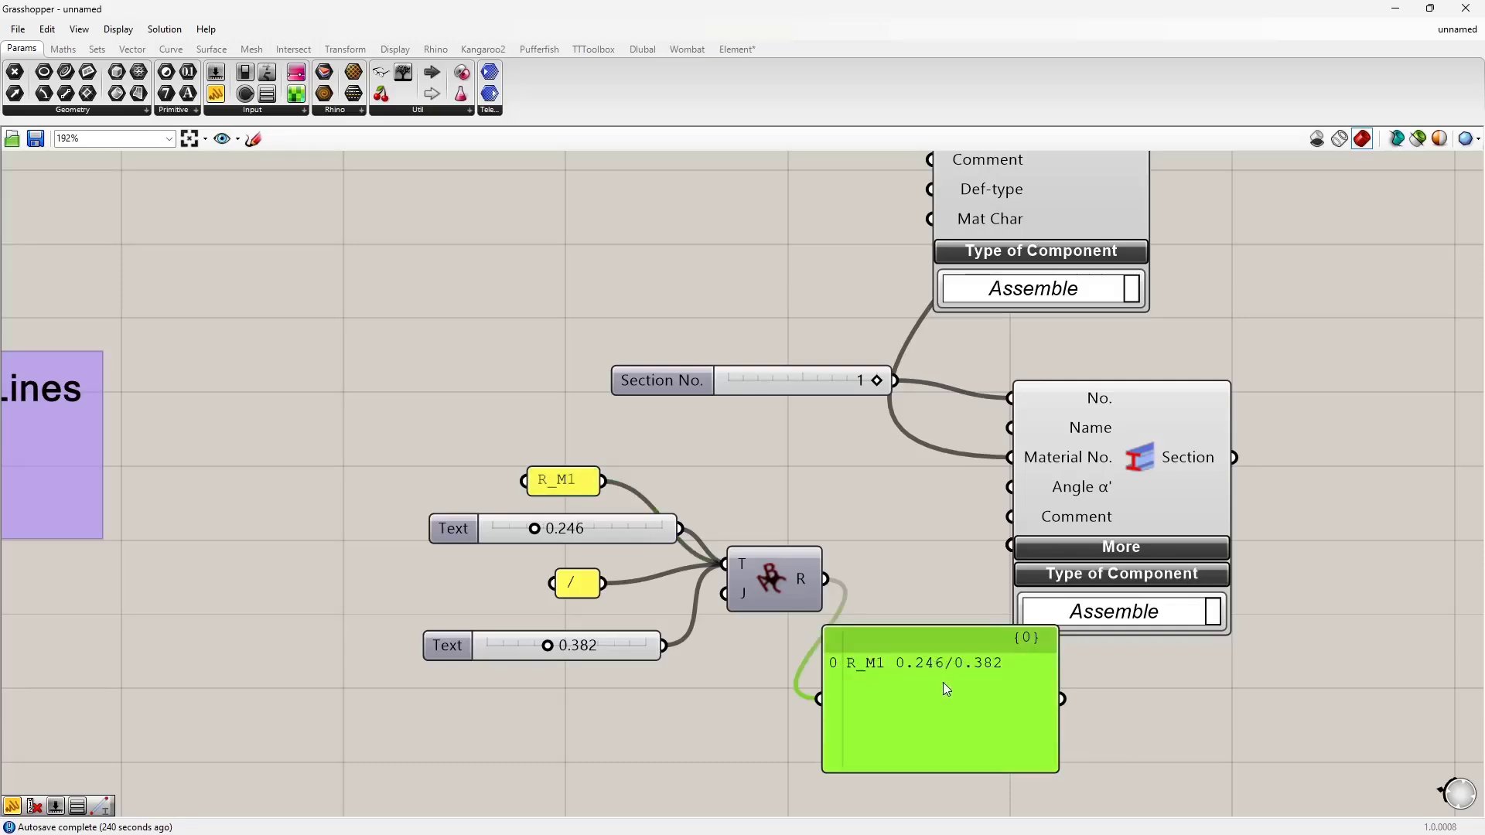
{"action": "key", "text": "Delete"}
Switch to RFEM to compare the section name format in the Sections table, and return to Grasshopper
{"action": "key", "text": "alt+Tab"}
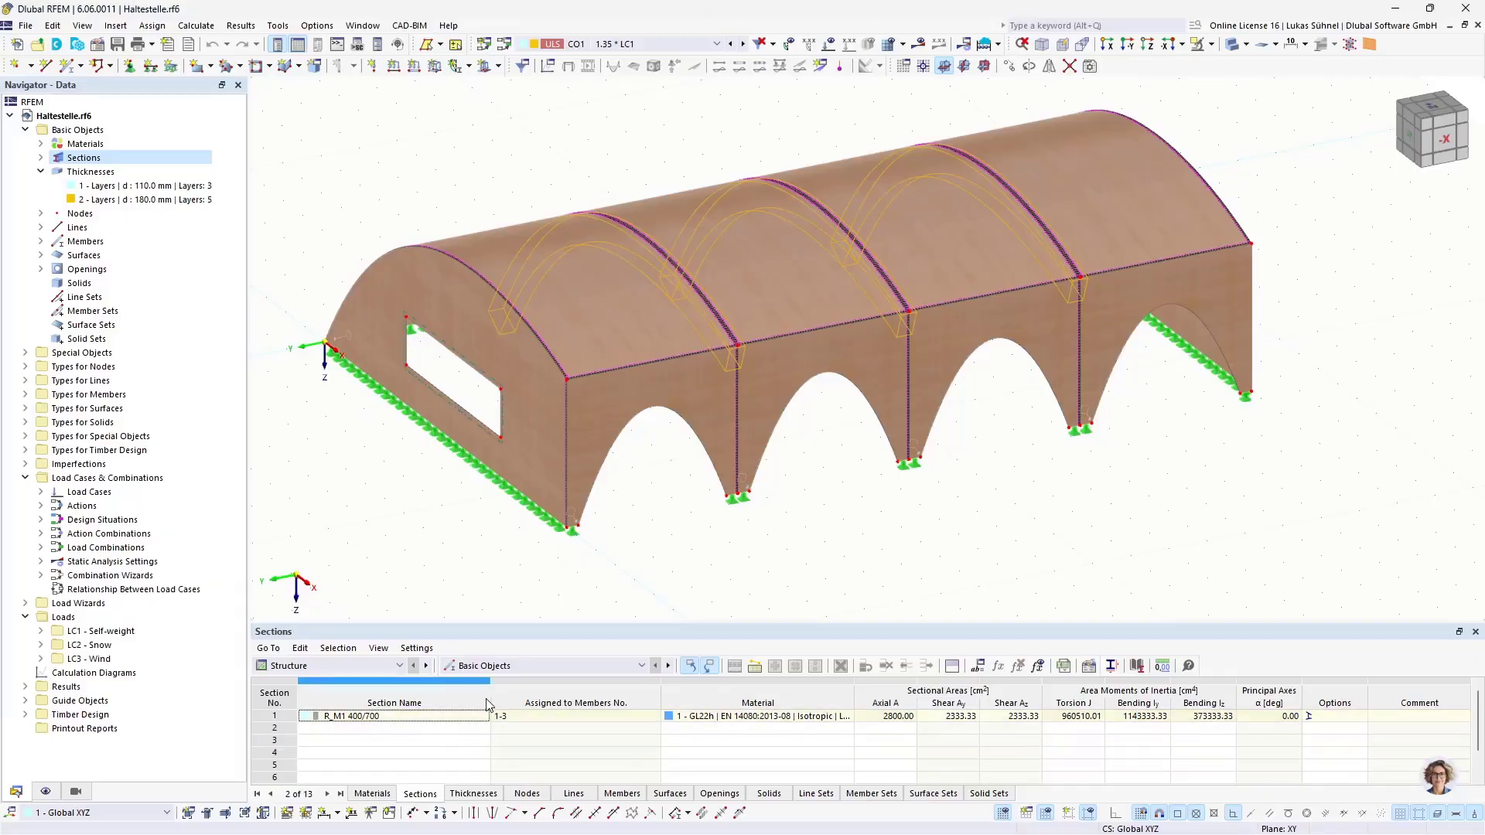
{"action": "key", "text": "alt+Tab"}
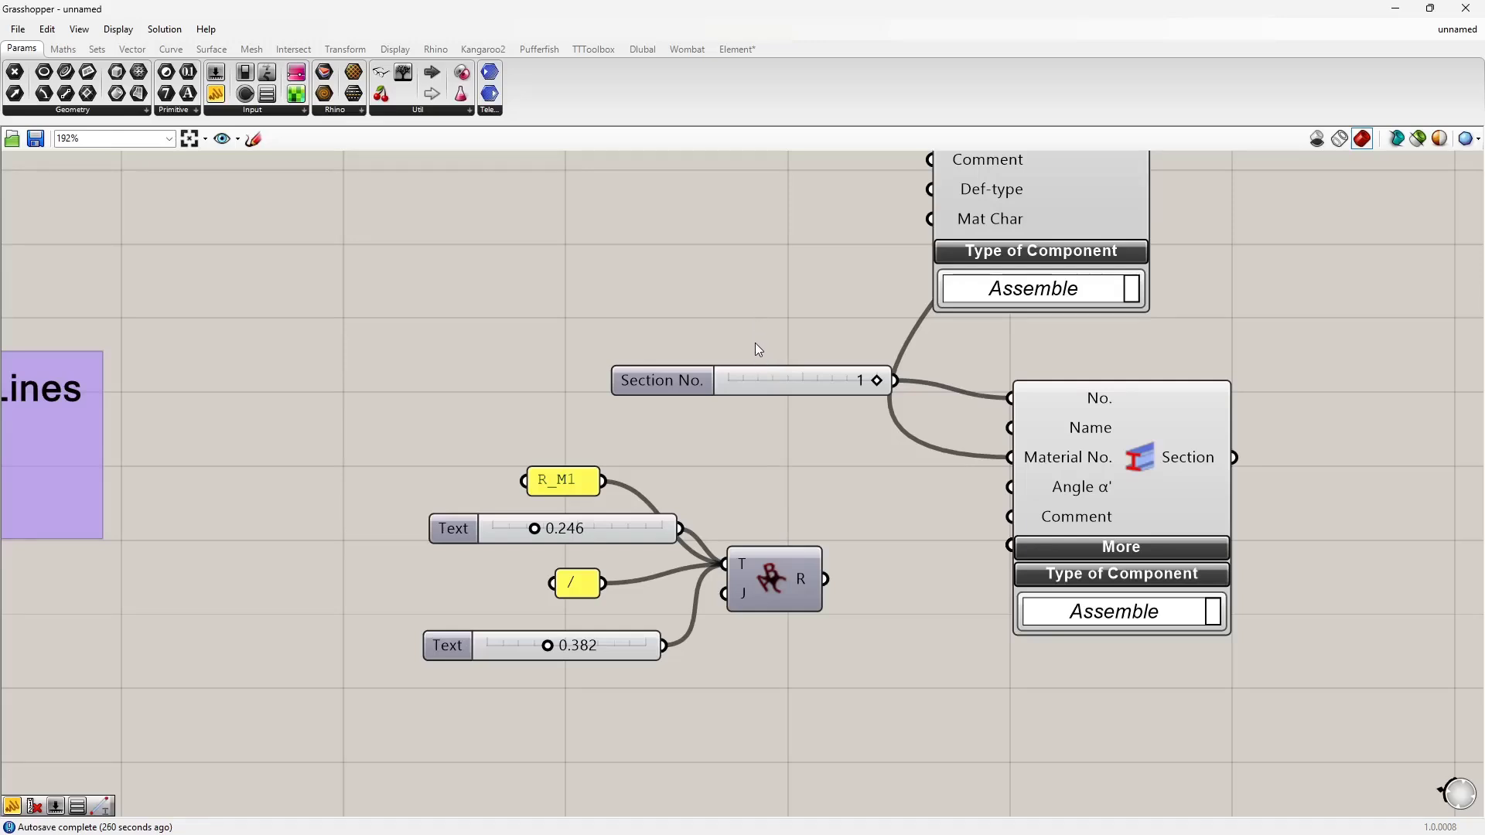
Connect Text Join's R output to the Section component's Name input
{"action": "left_click", "coordinate": [638, 528]}
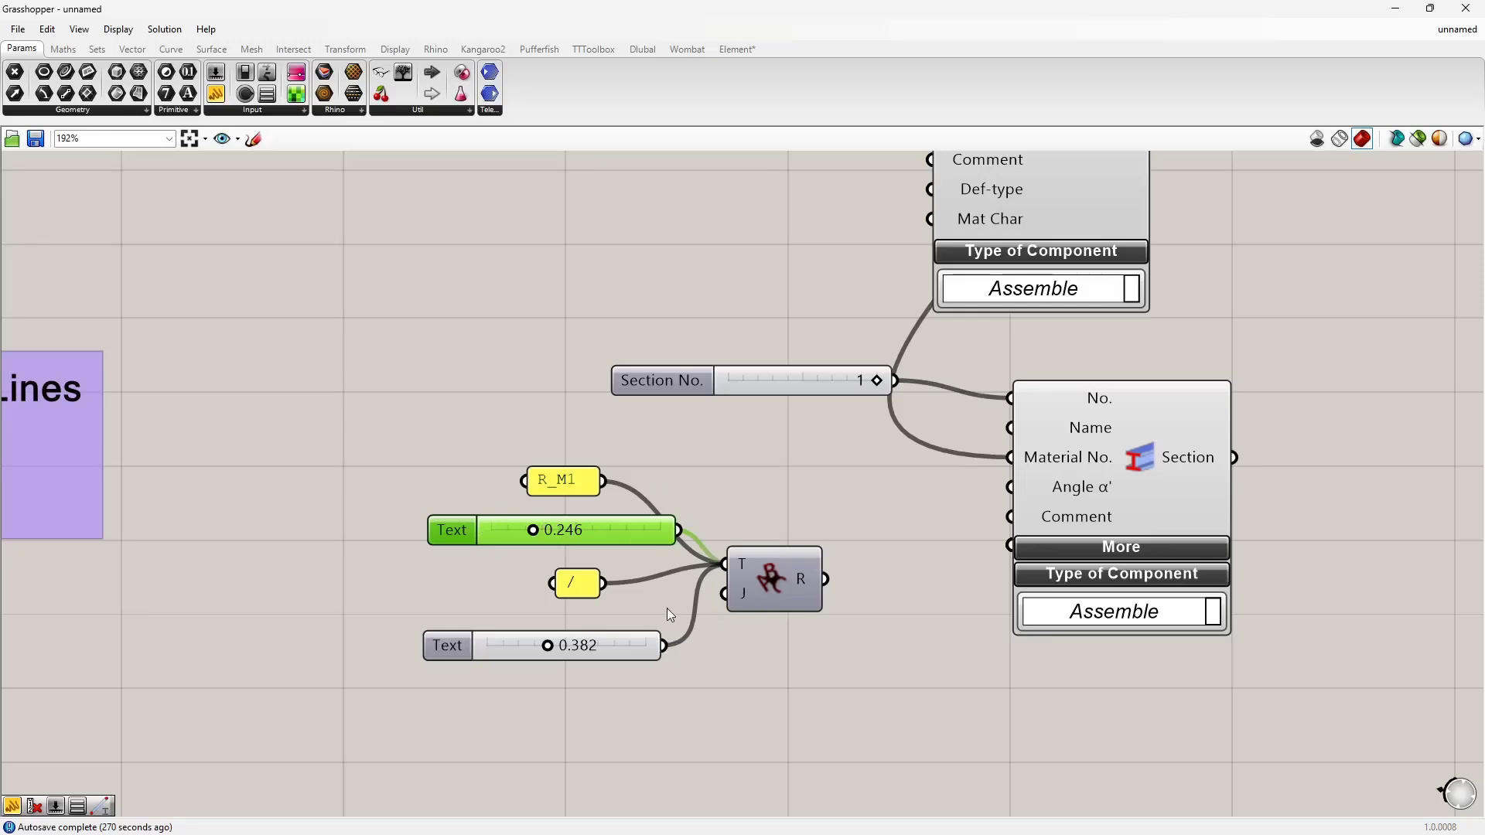
{"action": "left_click_drag", "start_coordinate": [828, 580], "coordinate": [1033, 431]}
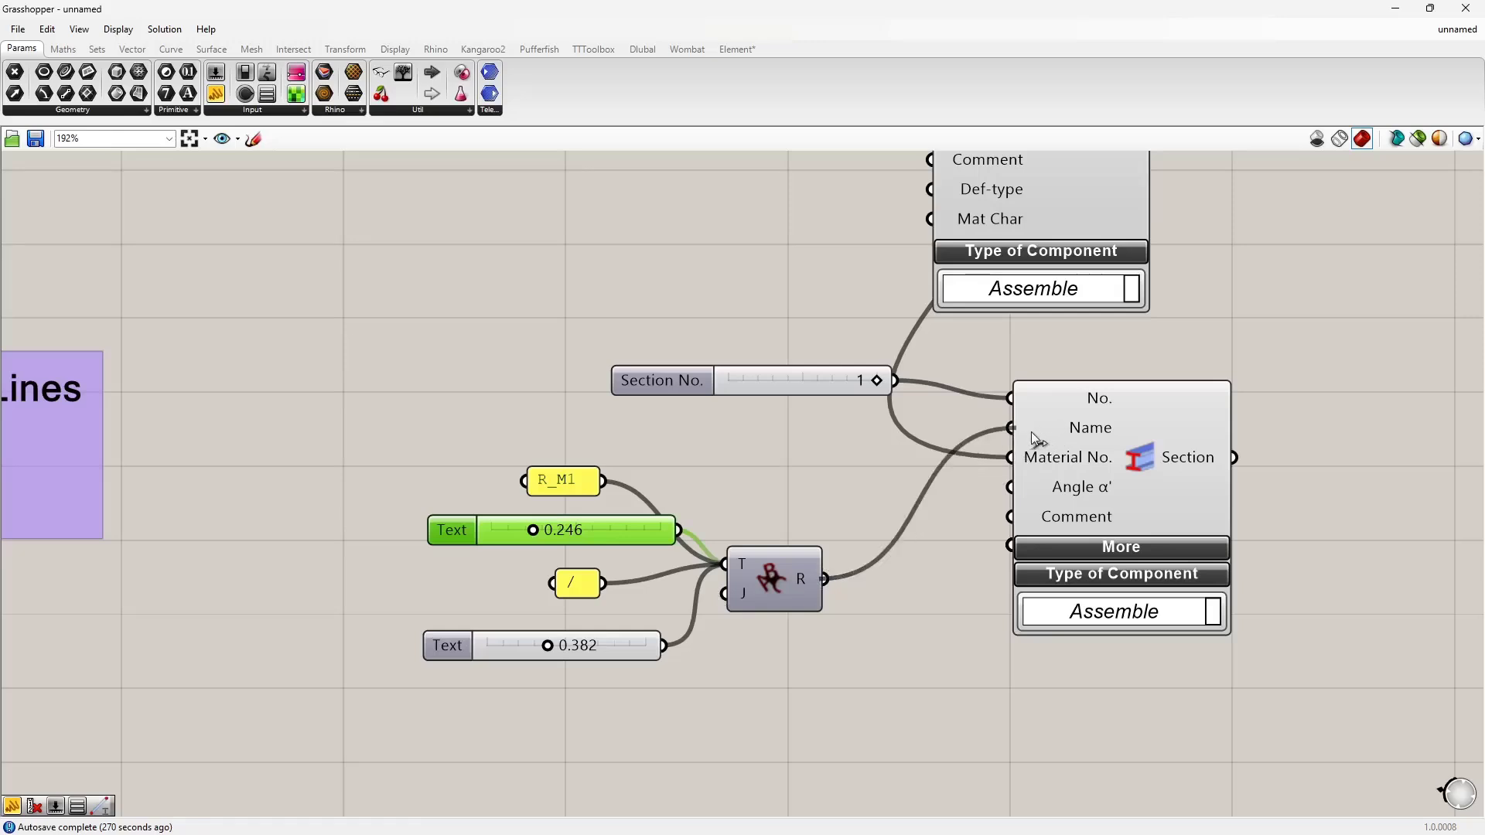
{"action": "scroll", "coordinate": [828, 536], "scroll_direction": "down", "scroll_amount": 4}
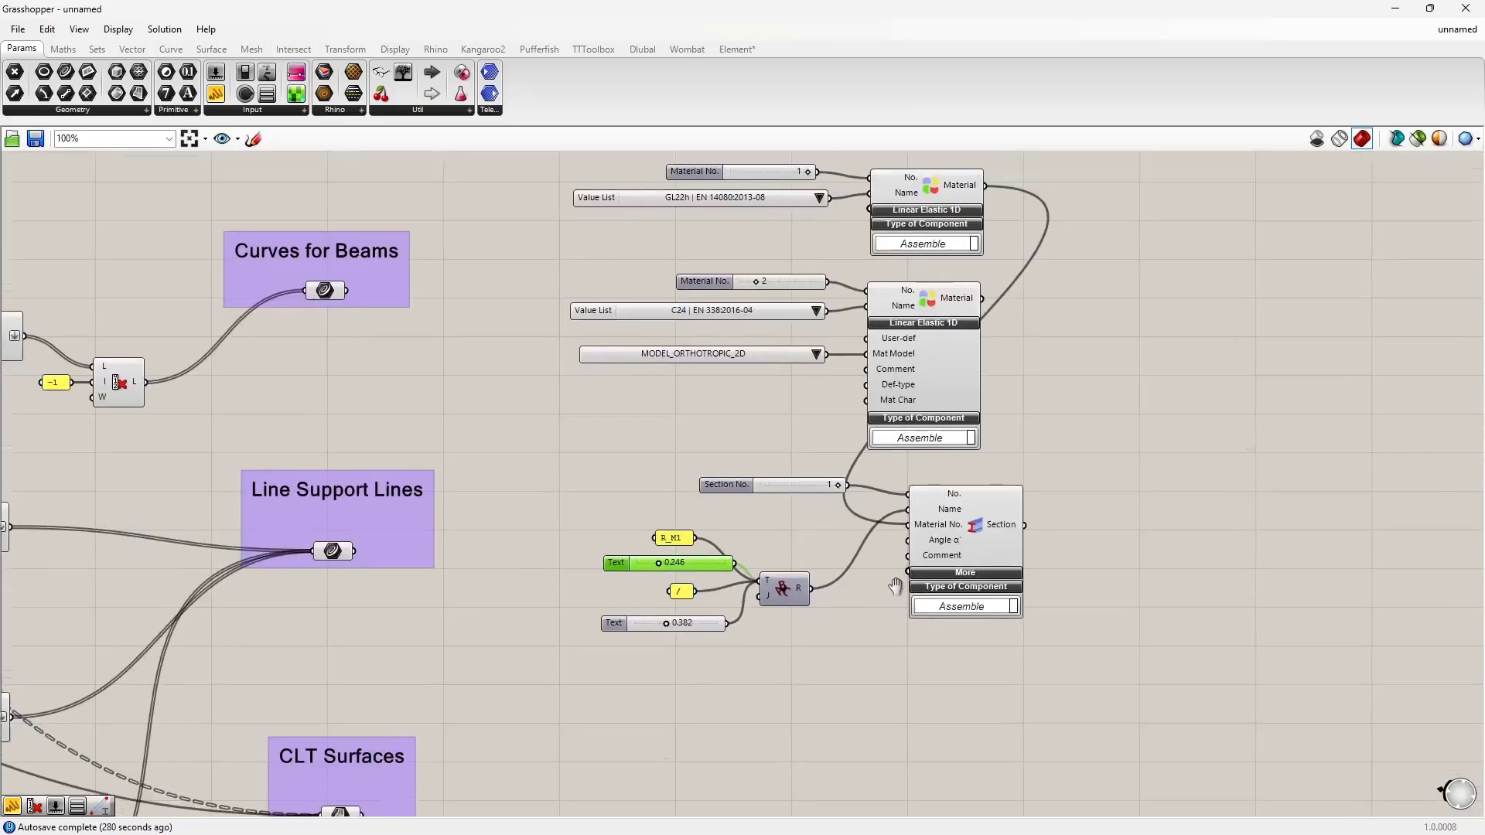
{"action": "right_click_drag", "start_coordinate": [1149, 454], "coordinate": [1028, 408]}
{"action": "left_click", "coordinate": [1006, 444]}
Place a Dlubal Member component on the canvas below the Section component
{"action": "right_click_drag", "start_coordinate": [795, 611], "coordinate": [807, 588]}
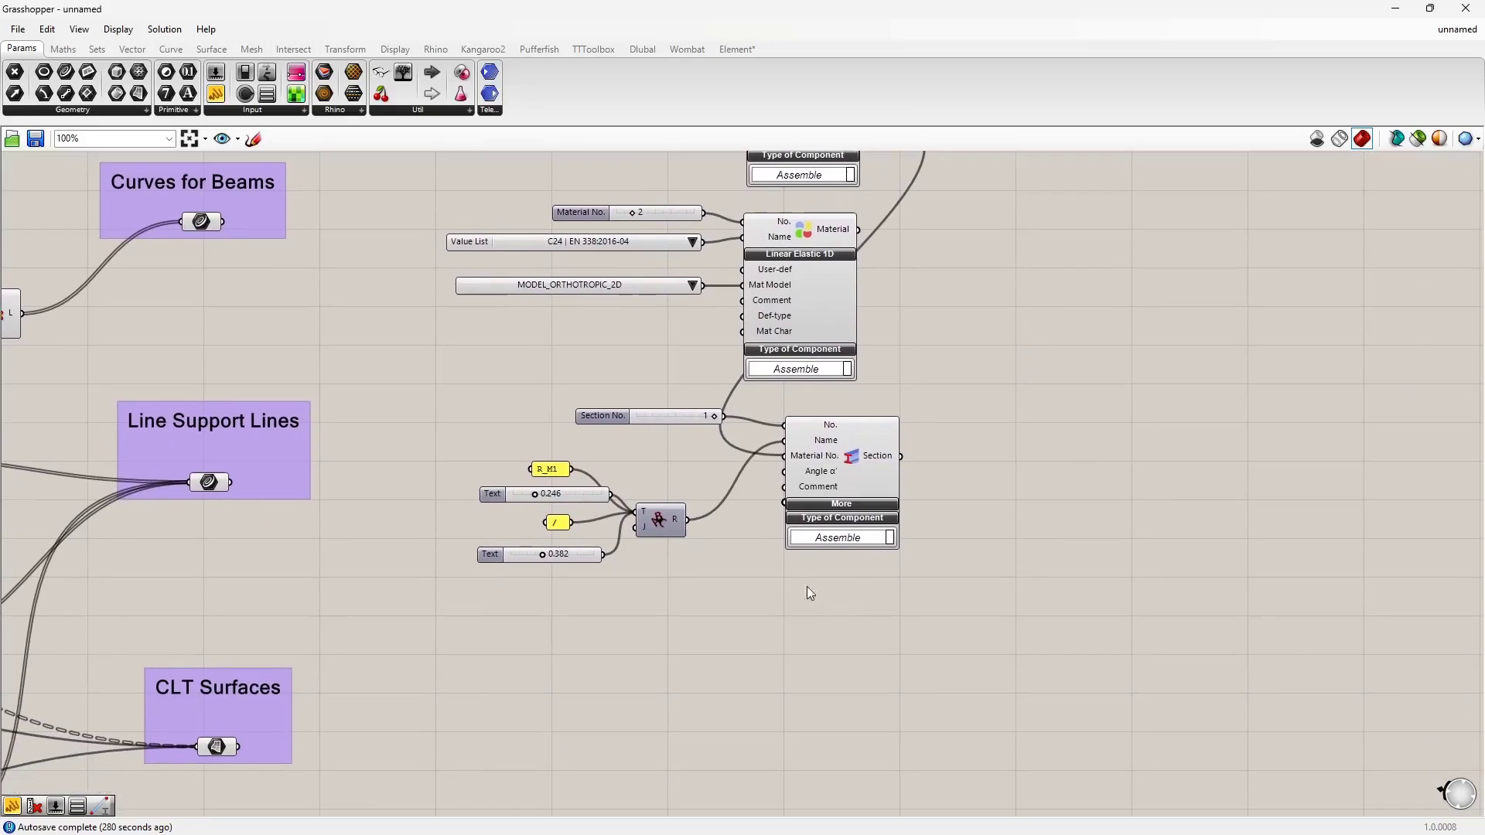
{"action": "left_click", "coordinate": [643, 49]}
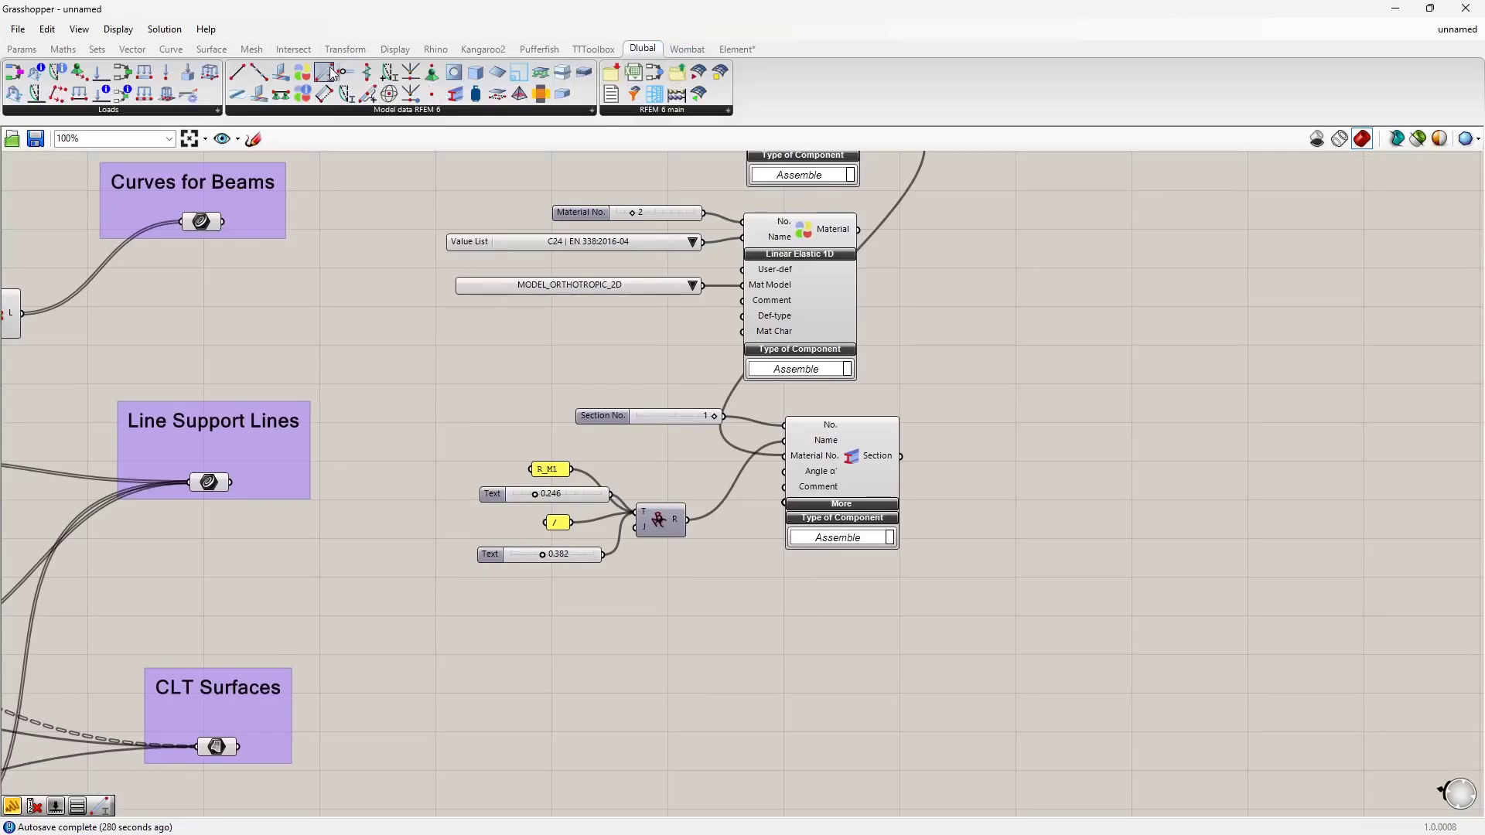
{"action": "left_click_drag", "start_coordinate": [1144, 615], "coordinate": [993, 697]}
{"action": "right_click_drag", "start_coordinate": [802, 686], "coordinate": [782, 559]}
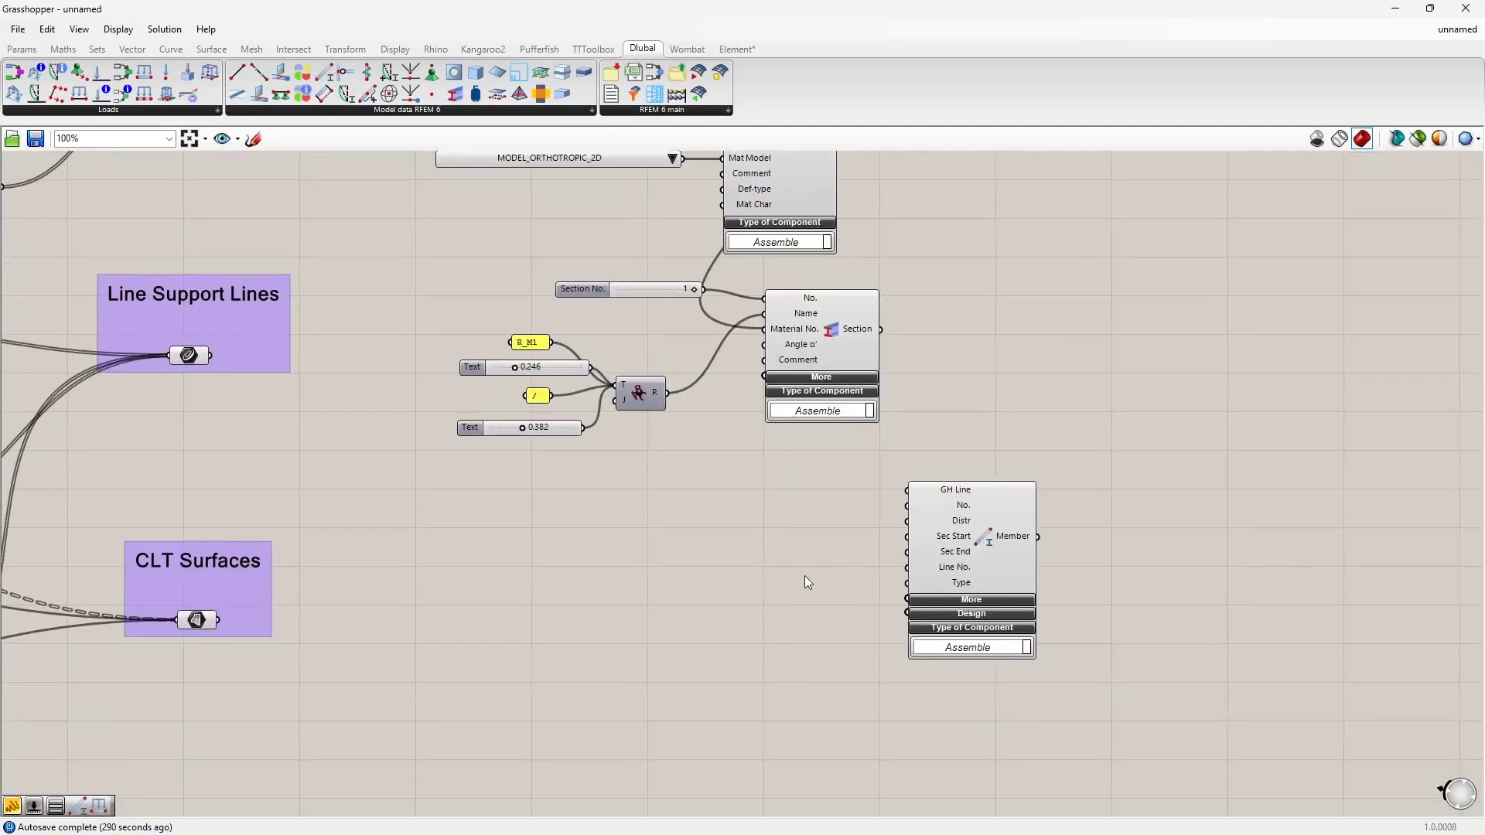
{"action": "left_click_drag", "start_coordinate": [971, 532], "coordinate": [943, 546]}
Examine the Member component's inputs, expanding its More and Design groups and collapsing both again
{"action": "right_click_drag", "start_coordinate": [817, 540], "coordinate": [872, 503]}
{"action": "scroll", "coordinate": [936, 528], "scroll_direction": "up", "scroll_amount": 2}
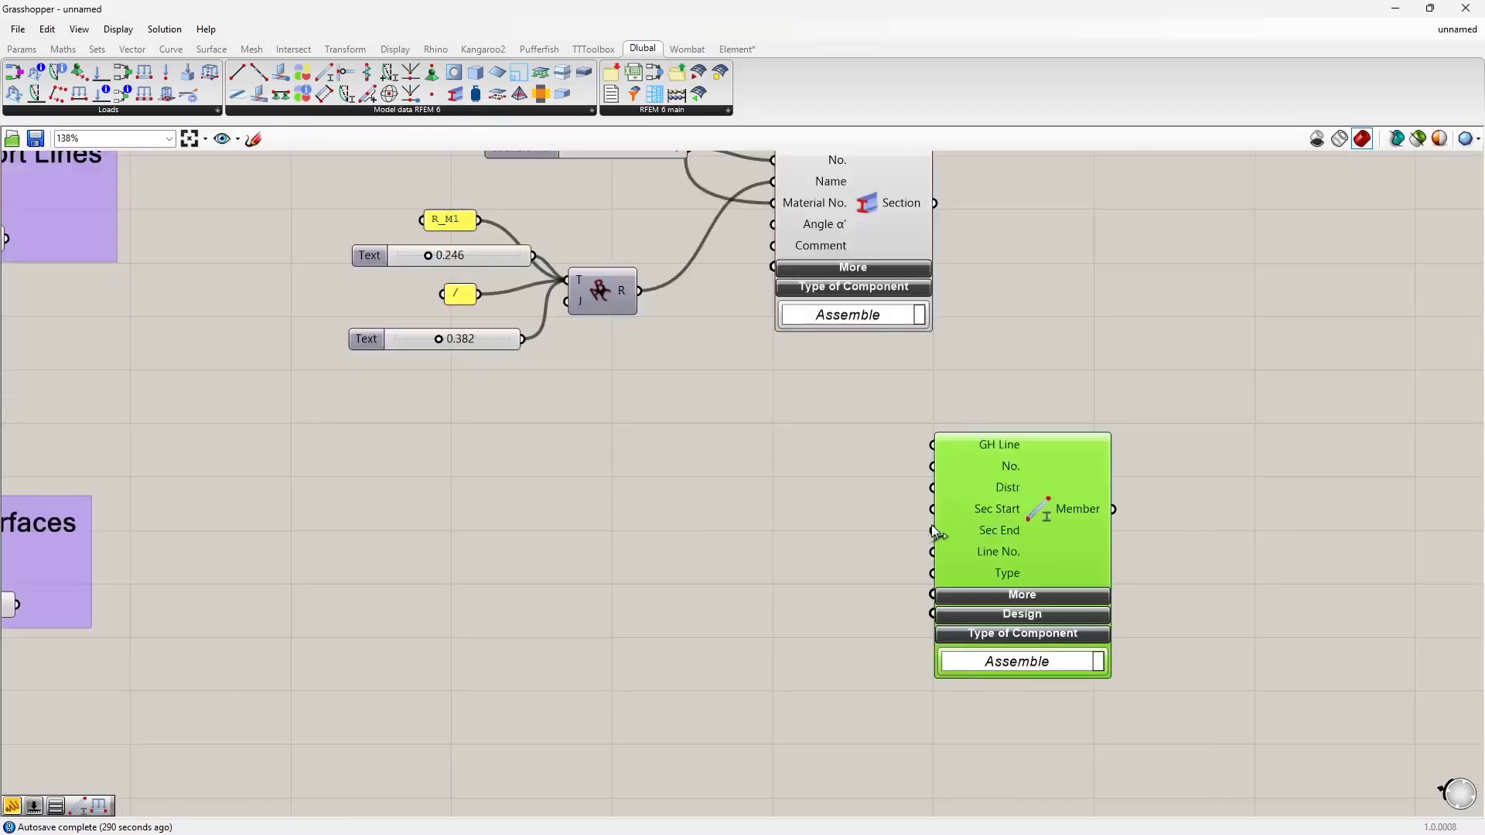
{"action": "left_click", "coordinate": [985, 596]}
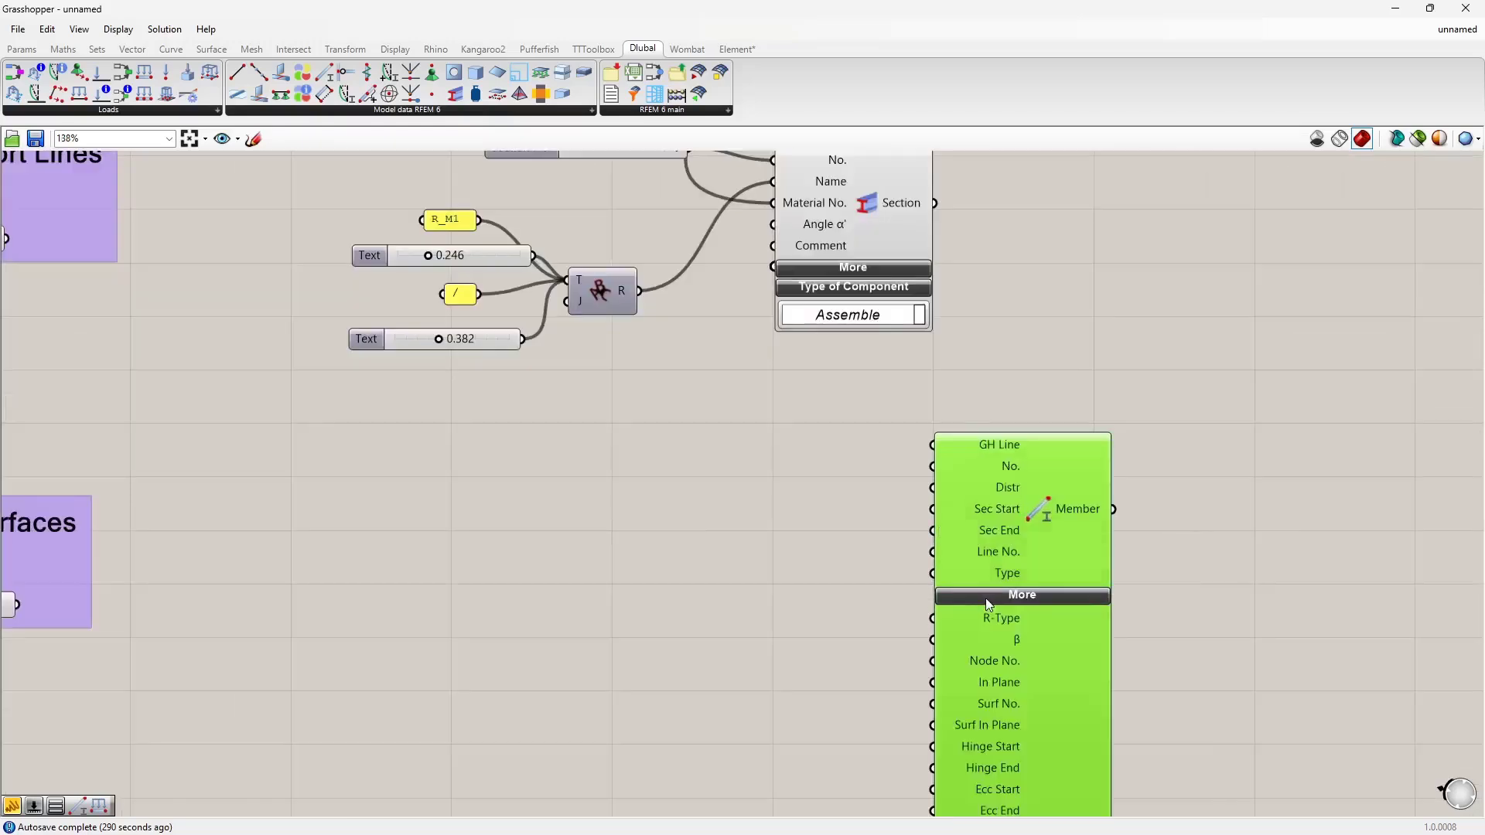
{"action": "left_click_drag", "start_coordinate": [1025, 521], "coordinate": [1177, 373]}
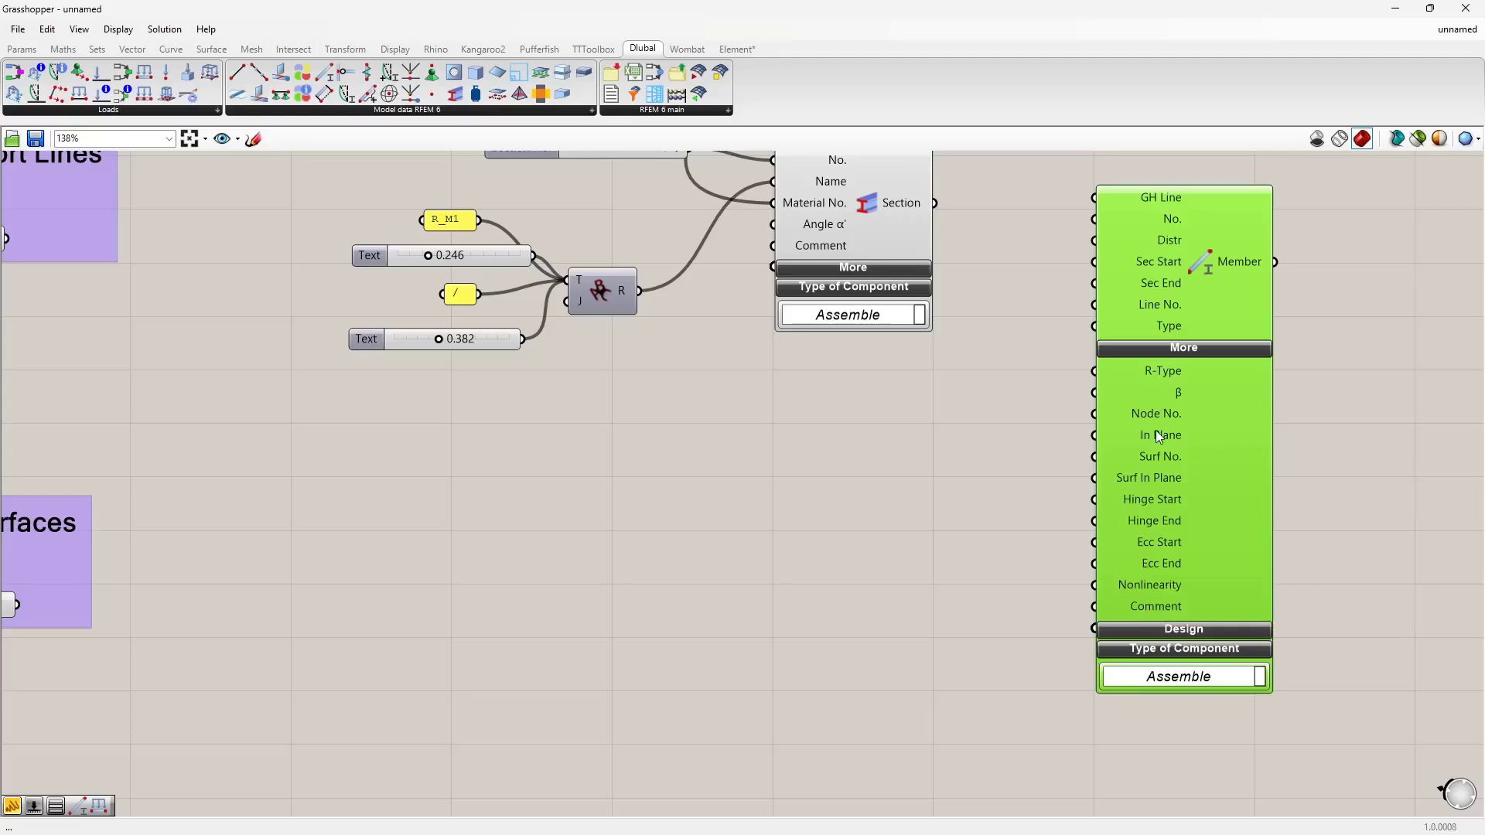
{"action": "left_click", "coordinate": [1191, 630]}
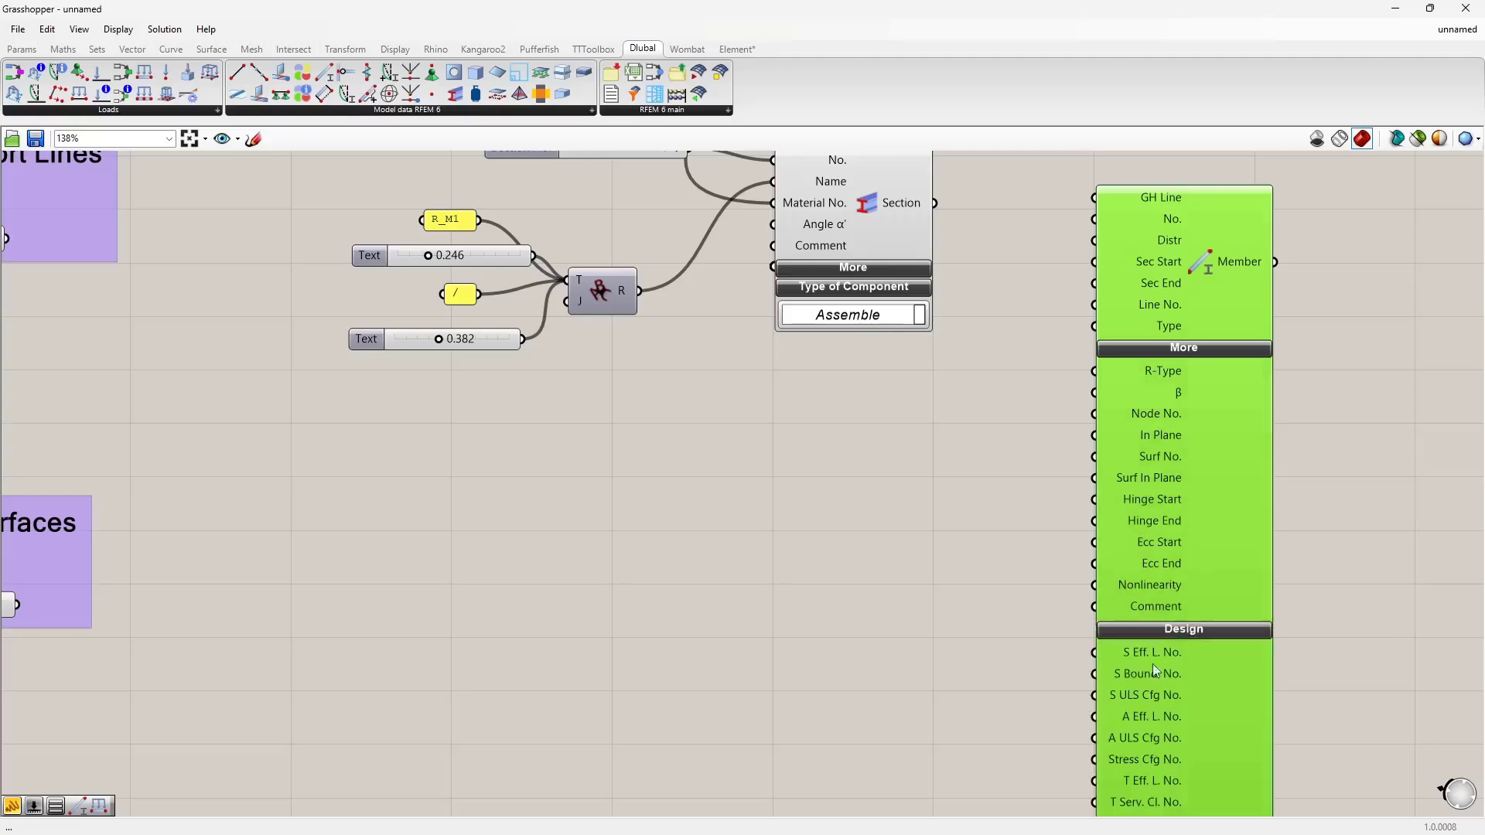
{"action": "right_click_drag", "start_coordinate": [1153, 664], "coordinate": [1171, 603]}
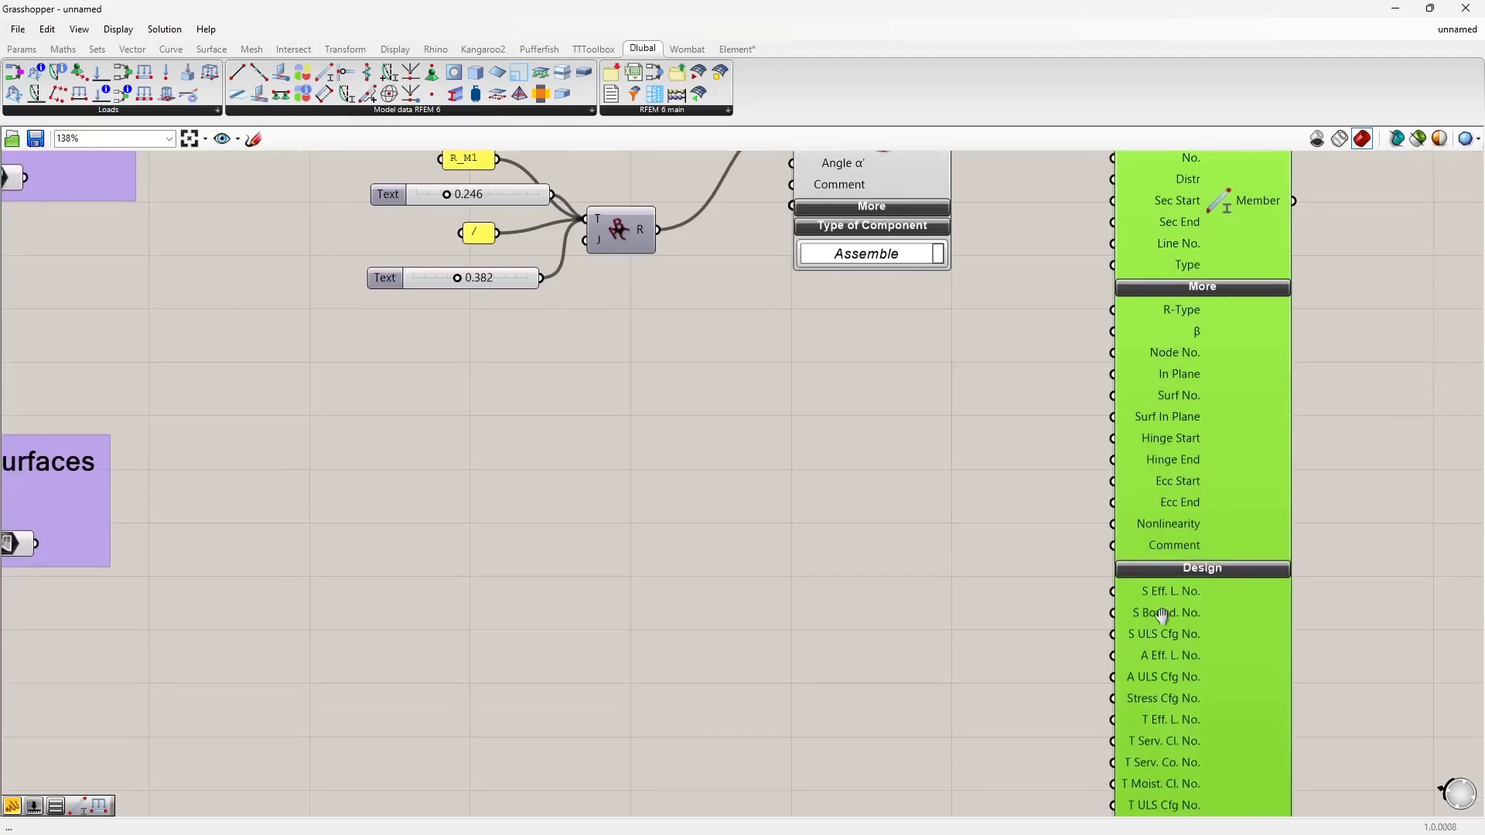
{"action": "left_click", "coordinate": [1194, 573]}
{"action": "right_click_drag", "start_coordinate": [1165, 473], "coordinate": [1115, 639]}
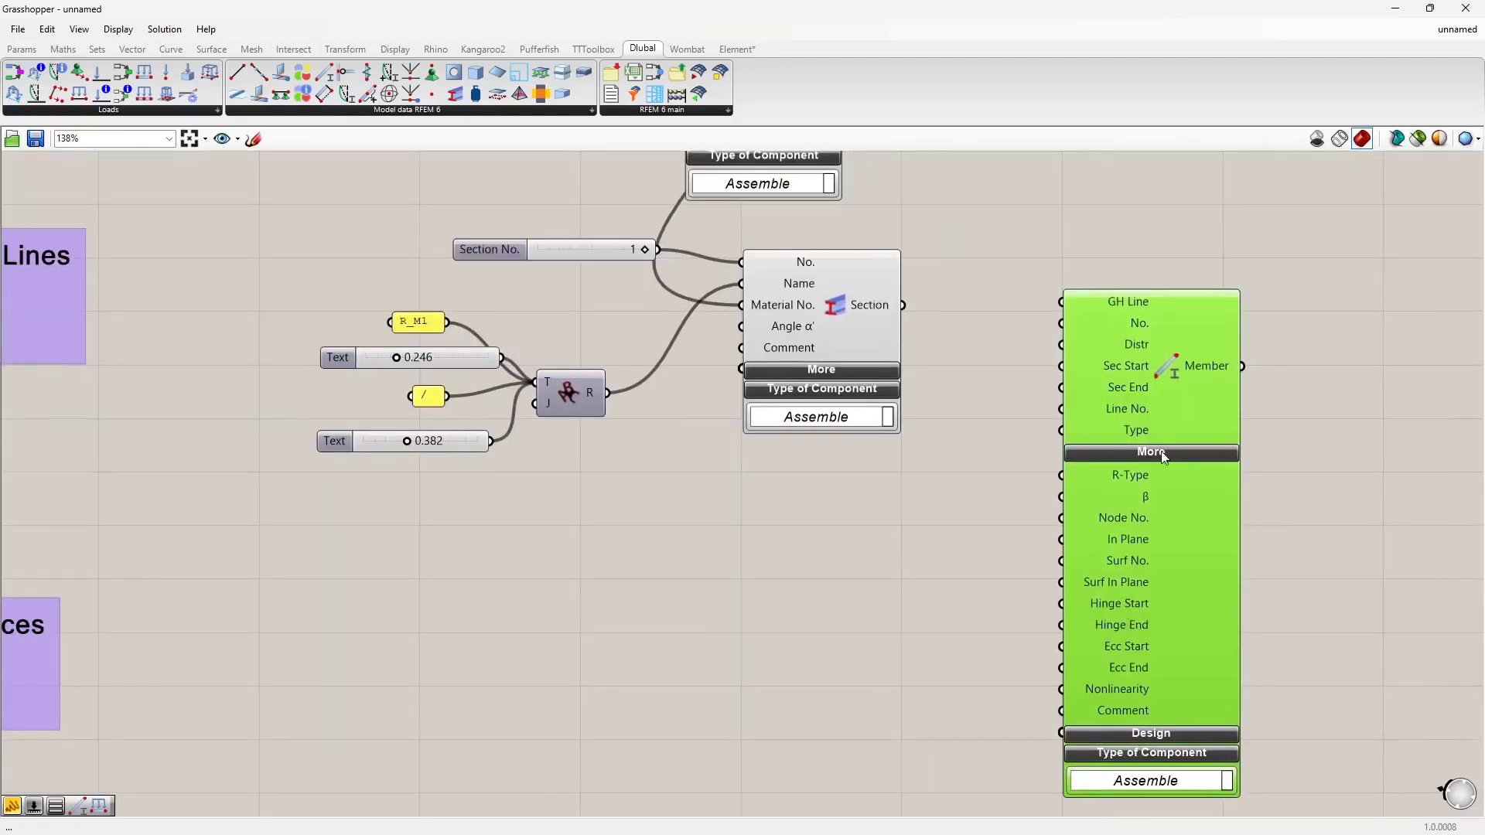
{"action": "left_click", "coordinate": [1165, 456]}
{"action": "left_click_drag", "start_coordinate": [1135, 465], "coordinate": [1078, 699]}
{"action": "right_click_drag", "start_coordinate": [788, 580], "coordinate": [918, 590]}
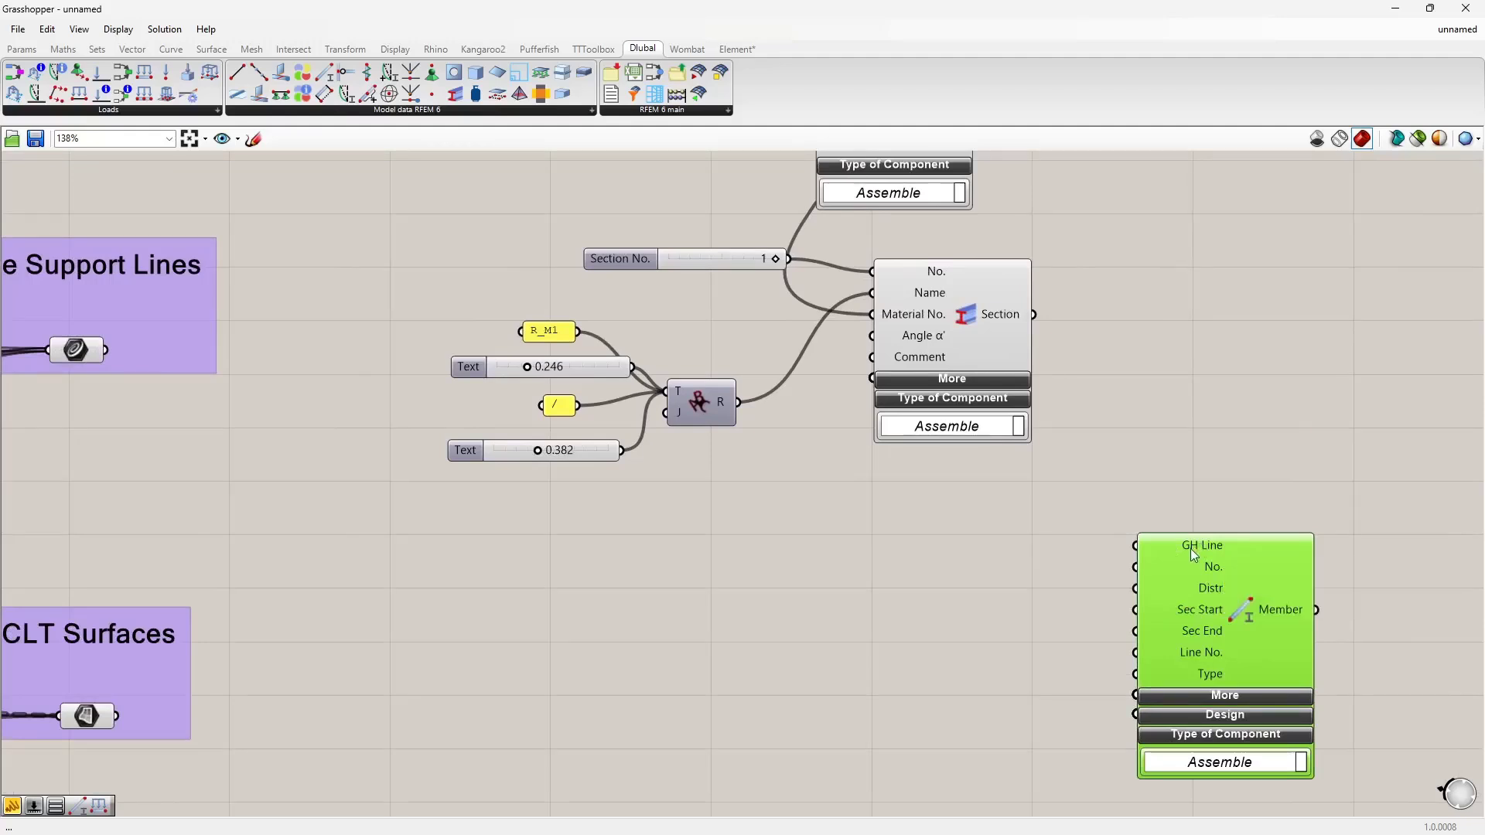
Switch to RFEM to look over the vaulted hall's beam members, and return to Grasshopper
{"action": "key", "text": "alt+Tab"}
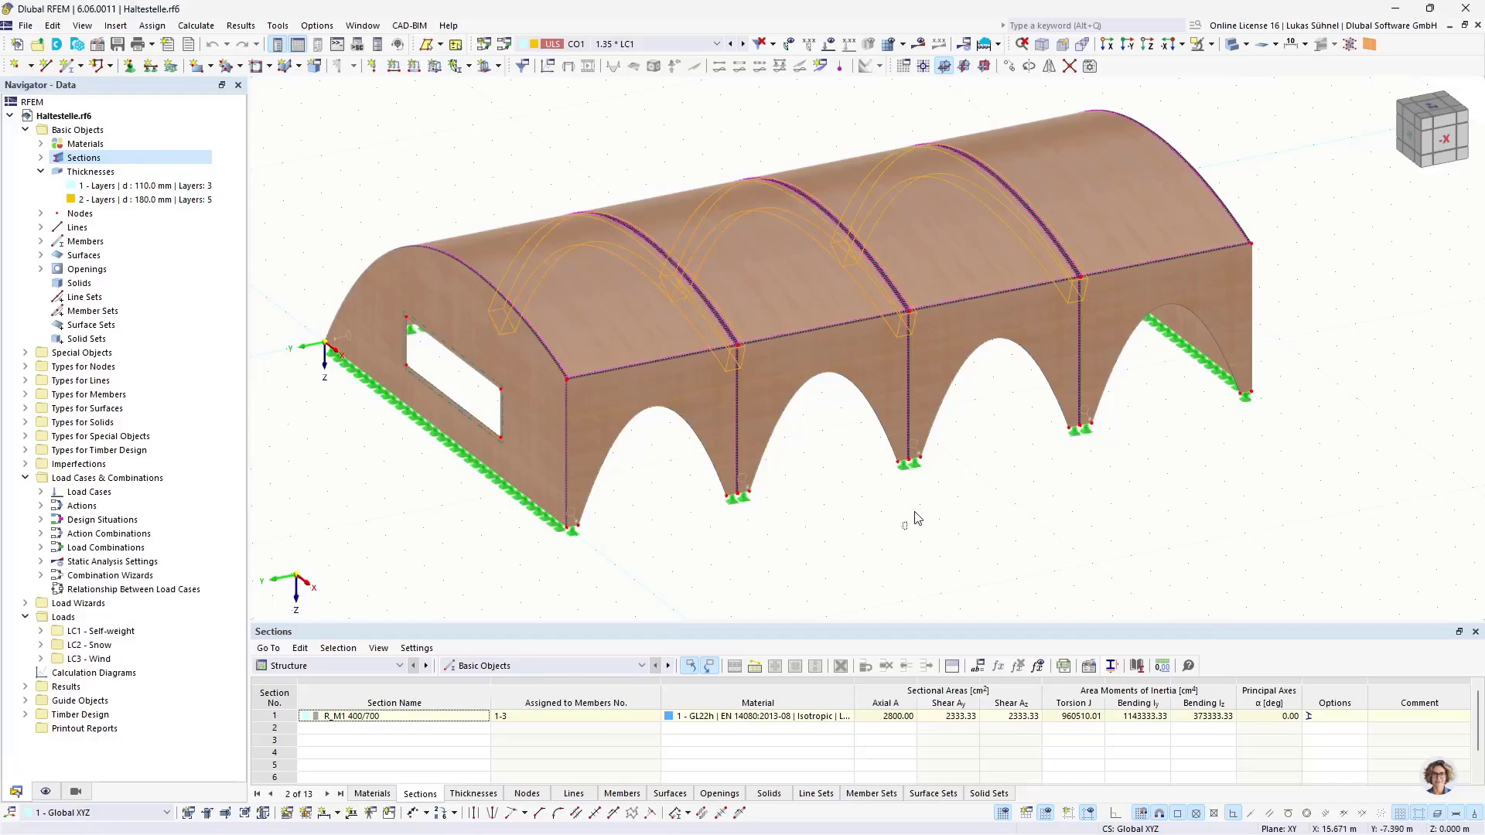
{"action": "middle_click_drag", "start_coordinate": [891, 494], "coordinate": [842, 486], "text": "ctrl"}
{"action": "key", "text": "alt+Tab"}
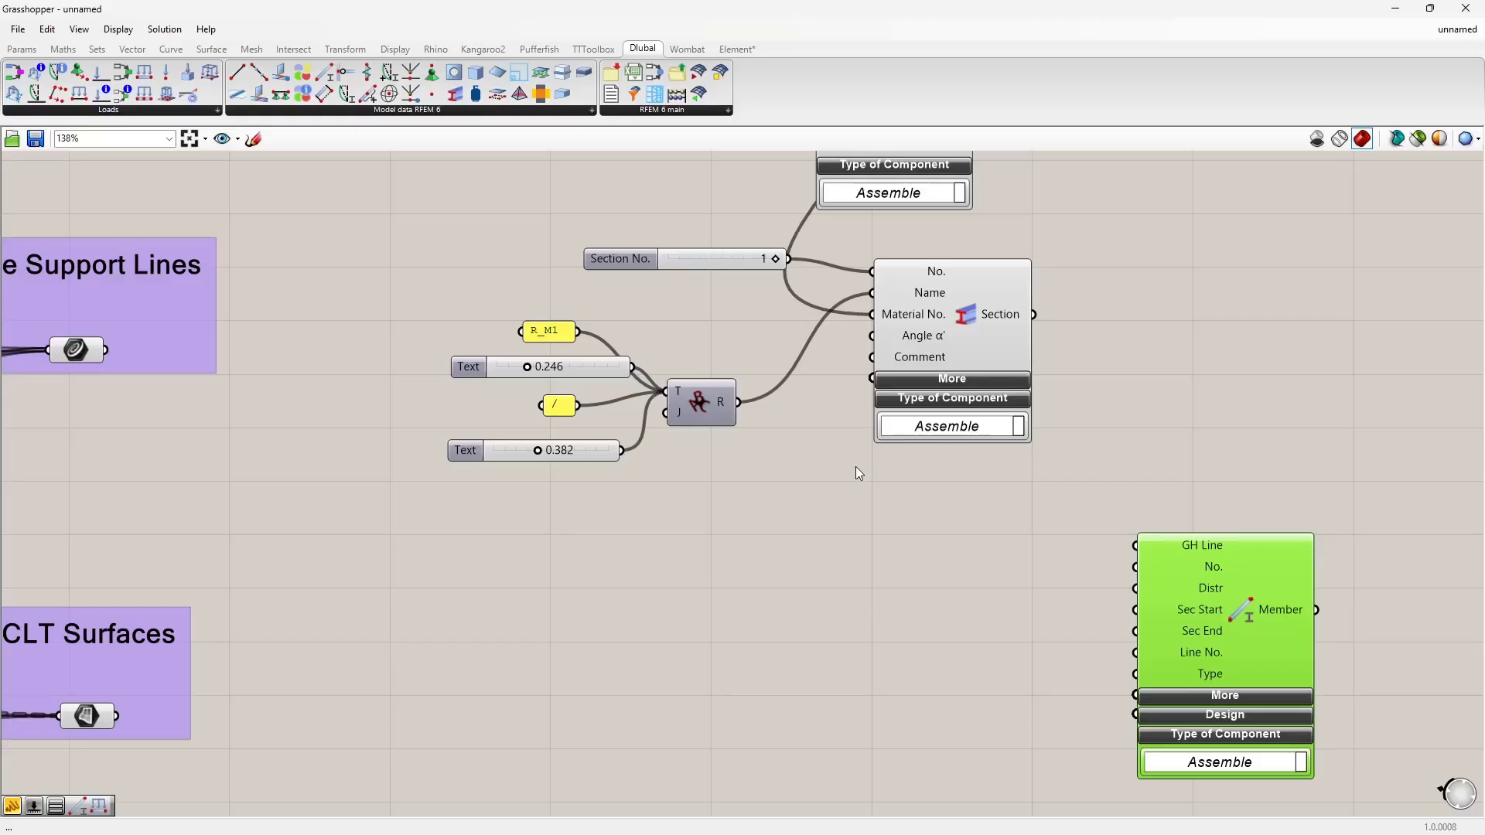
Connect the Curves for Beams parameter to the Member's GH Line input and the Section output to its Sec Start input
{"action": "scroll", "coordinate": [758, 565], "scroll_direction": "down", "scroll_amount": 3}
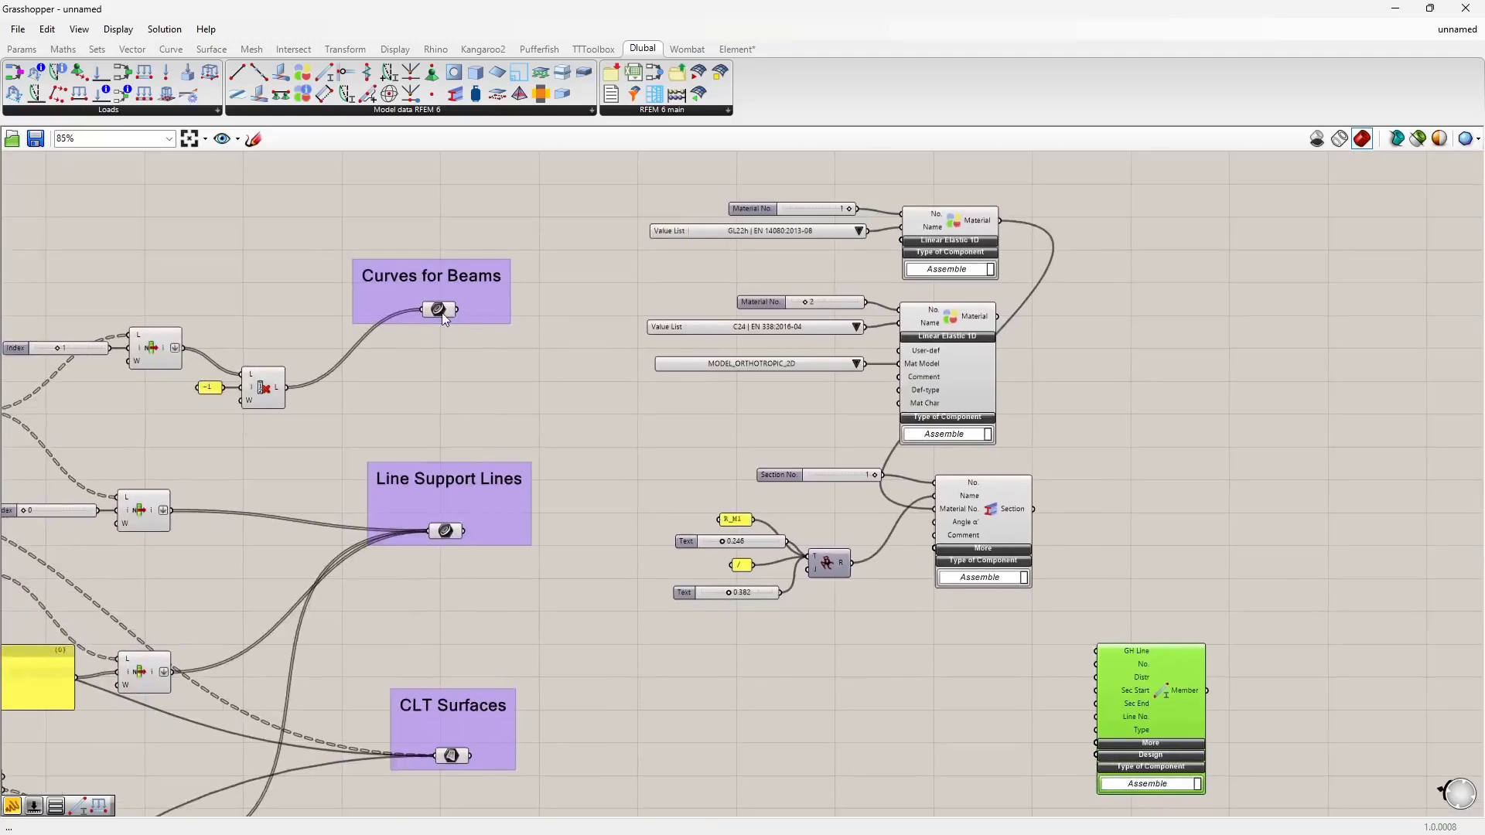
{"action": "left_click", "coordinate": [439, 310]}
{"action": "left_click_drag", "start_coordinate": [457, 309], "coordinate": [1096, 651]}
{"action": "right_click_drag", "start_coordinate": [1011, 674], "coordinate": [1031, 547]}
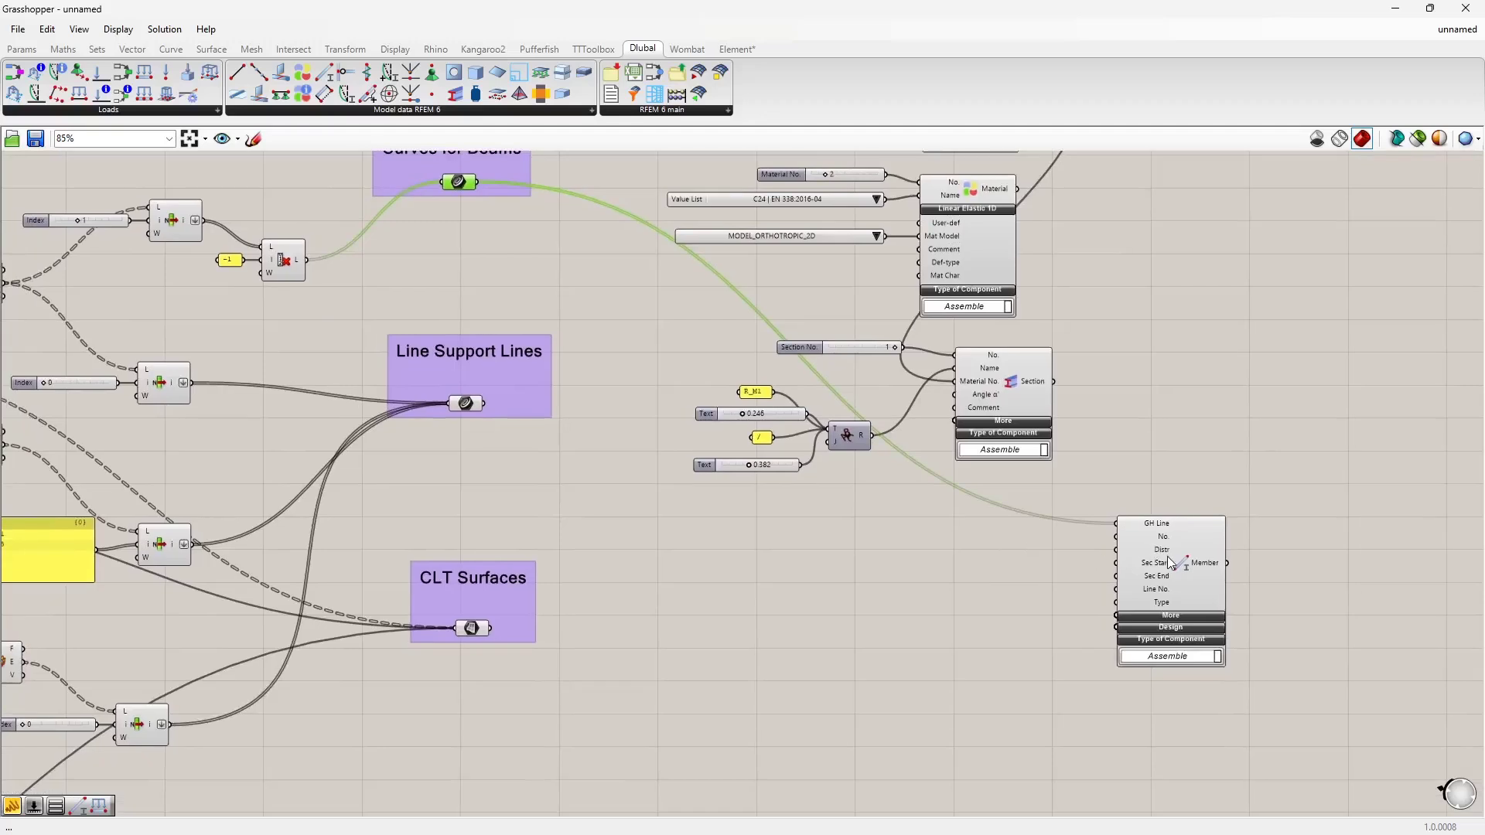
{"action": "left_click", "coordinate": [1167, 556]}
{"action": "scroll", "coordinate": [991, 583], "scroll_direction": "up", "scroll_amount": 3}
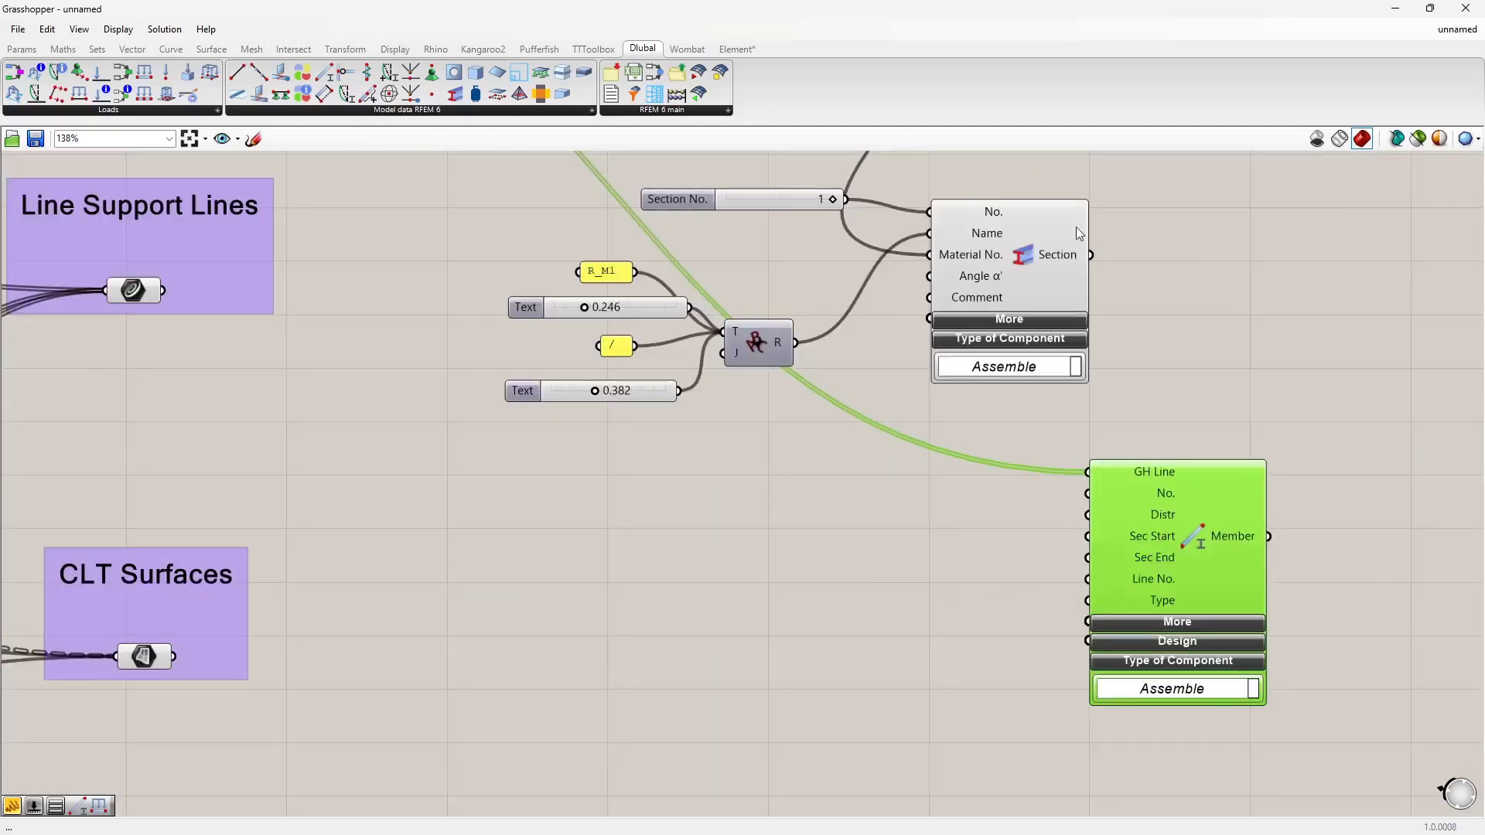
{"action": "left_click_drag", "start_coordinate": [1096, 258], "coordinate": [1102, 548]}
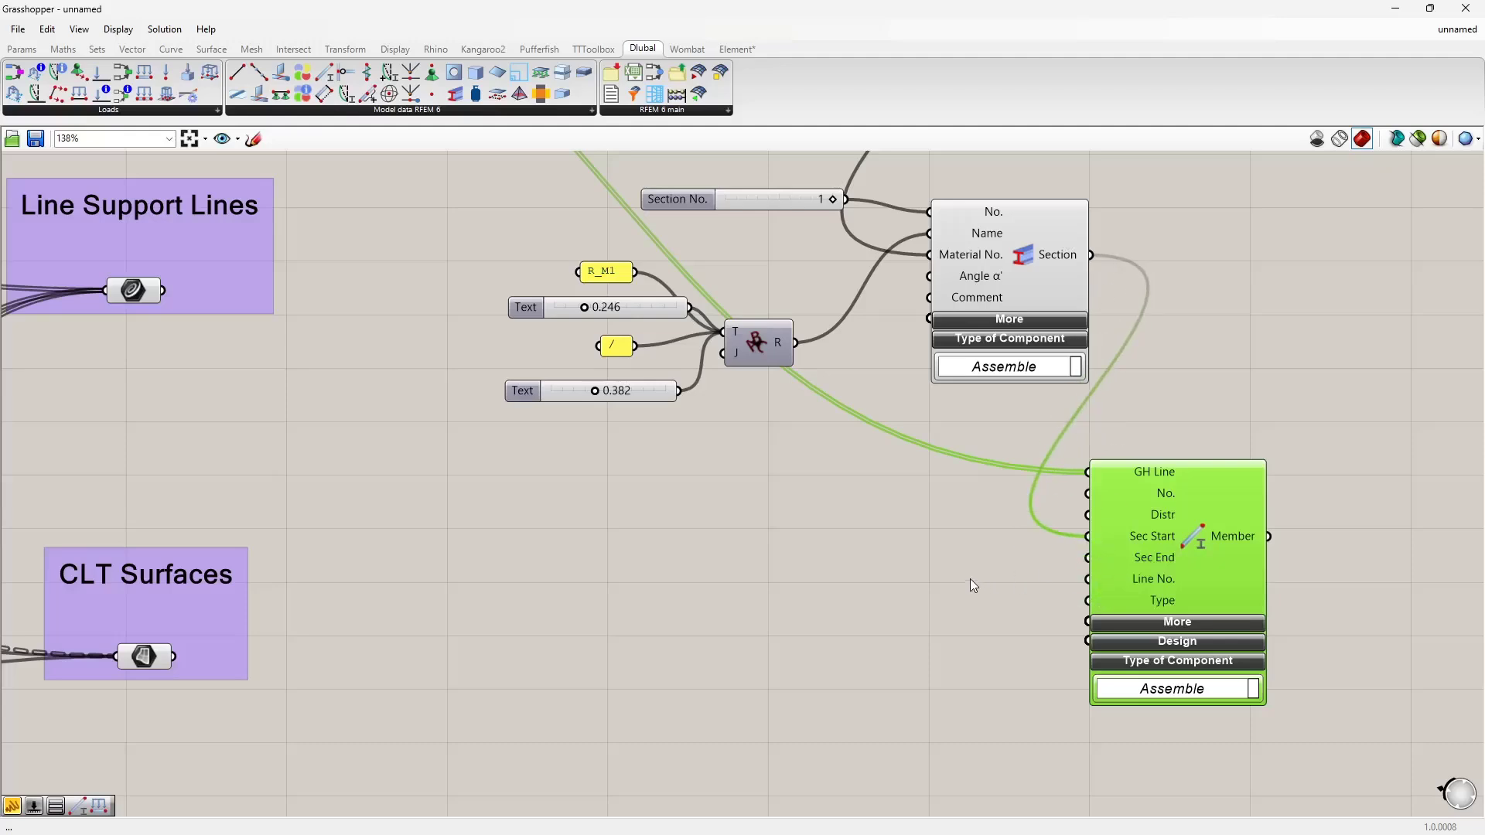
Expand the Member component's Design group and examine its design inputs
{"action": "right_click_drag", "start_coordinate": [956, 611], "coordinate": [915, 558]}
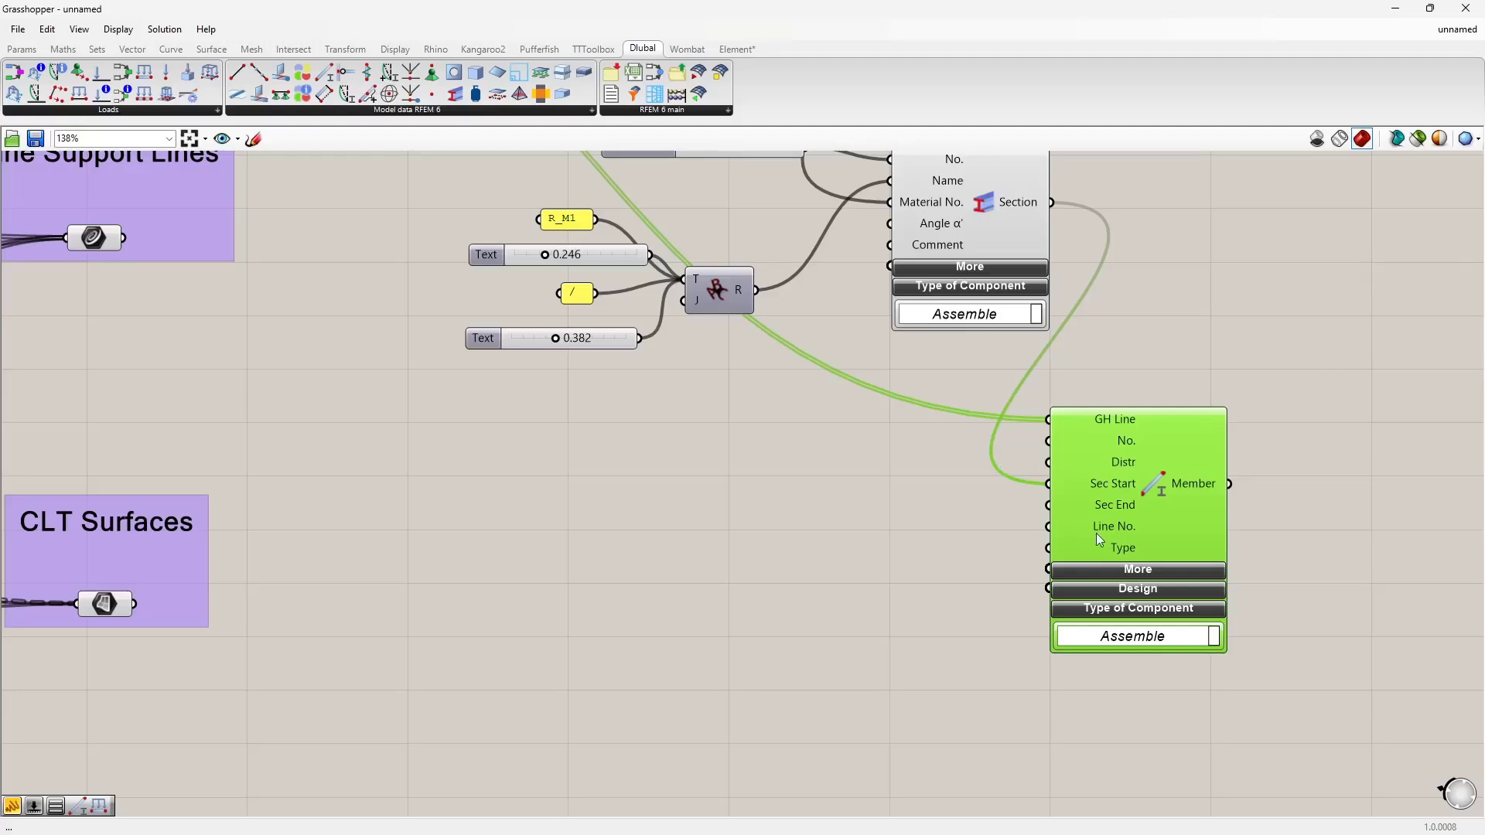
{"action": "left_click", "coordinate": [1138, 588]}
{"action": "left_click_drag", "start_coordinate": [1139, 503], "coordinate": [1166, 455]}
{"action": "right_click_drag", "start_coordinate": [921, 641], "coordinate": [949, 550]}
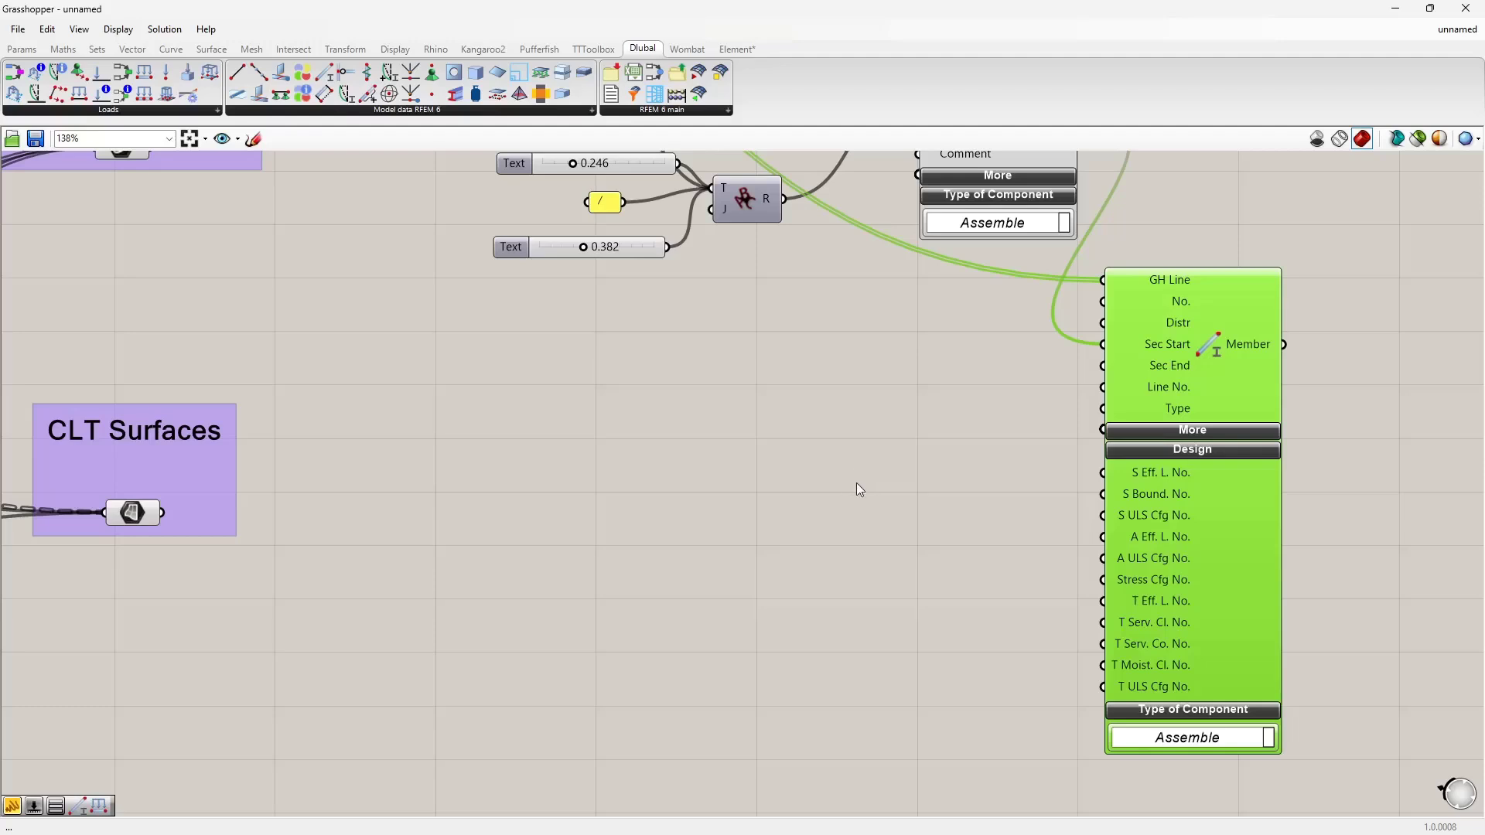
{"action": "scroll", "coordinate": [1284, 568], "scroll_direction": "up", "scroll_amount": 2}
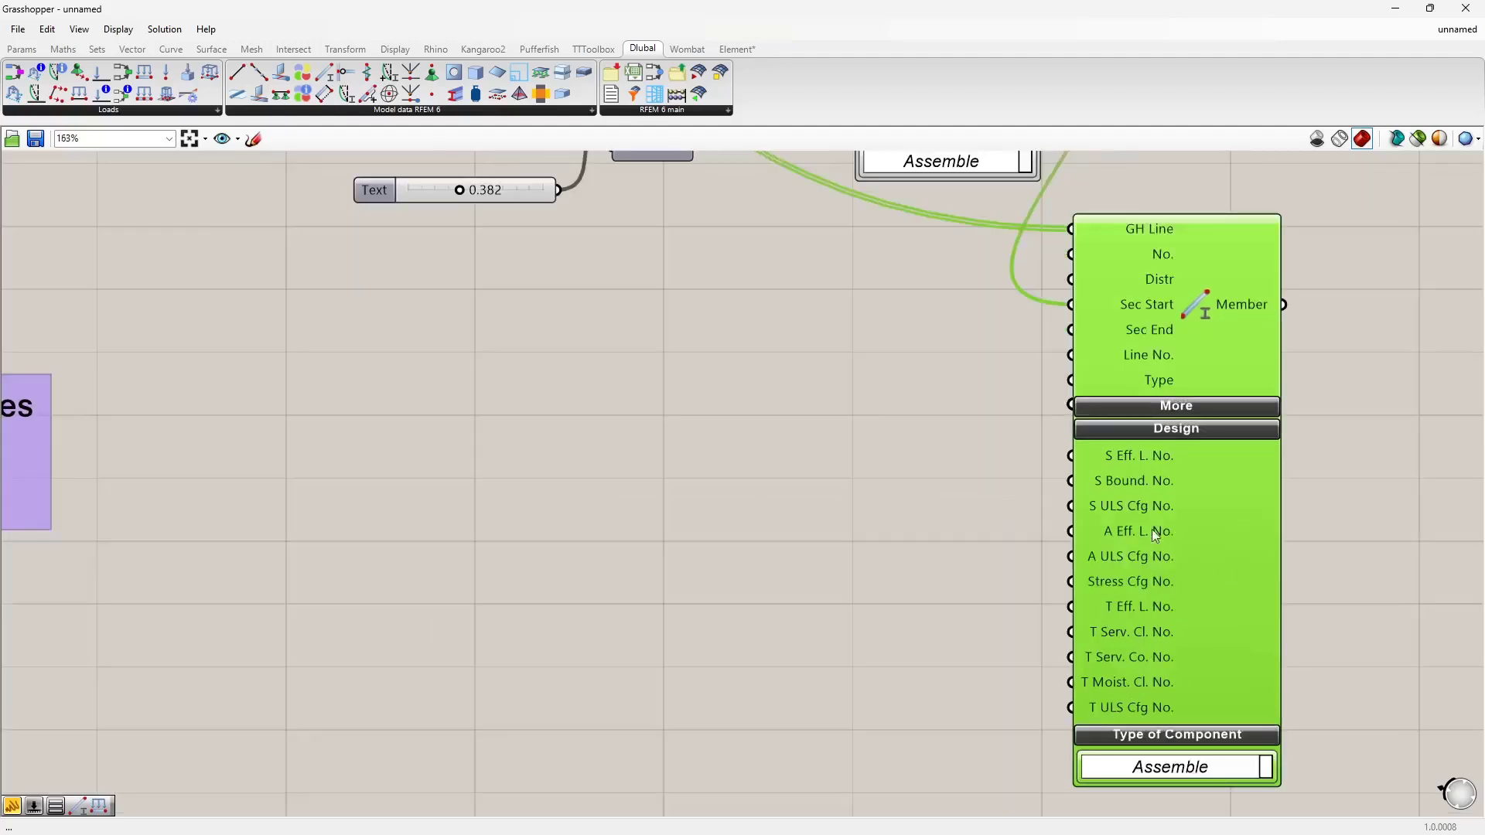
{"action": "scroll", "coordinate": [1080, 635], "scroll_direction": "up", "scroll_amount": 2}
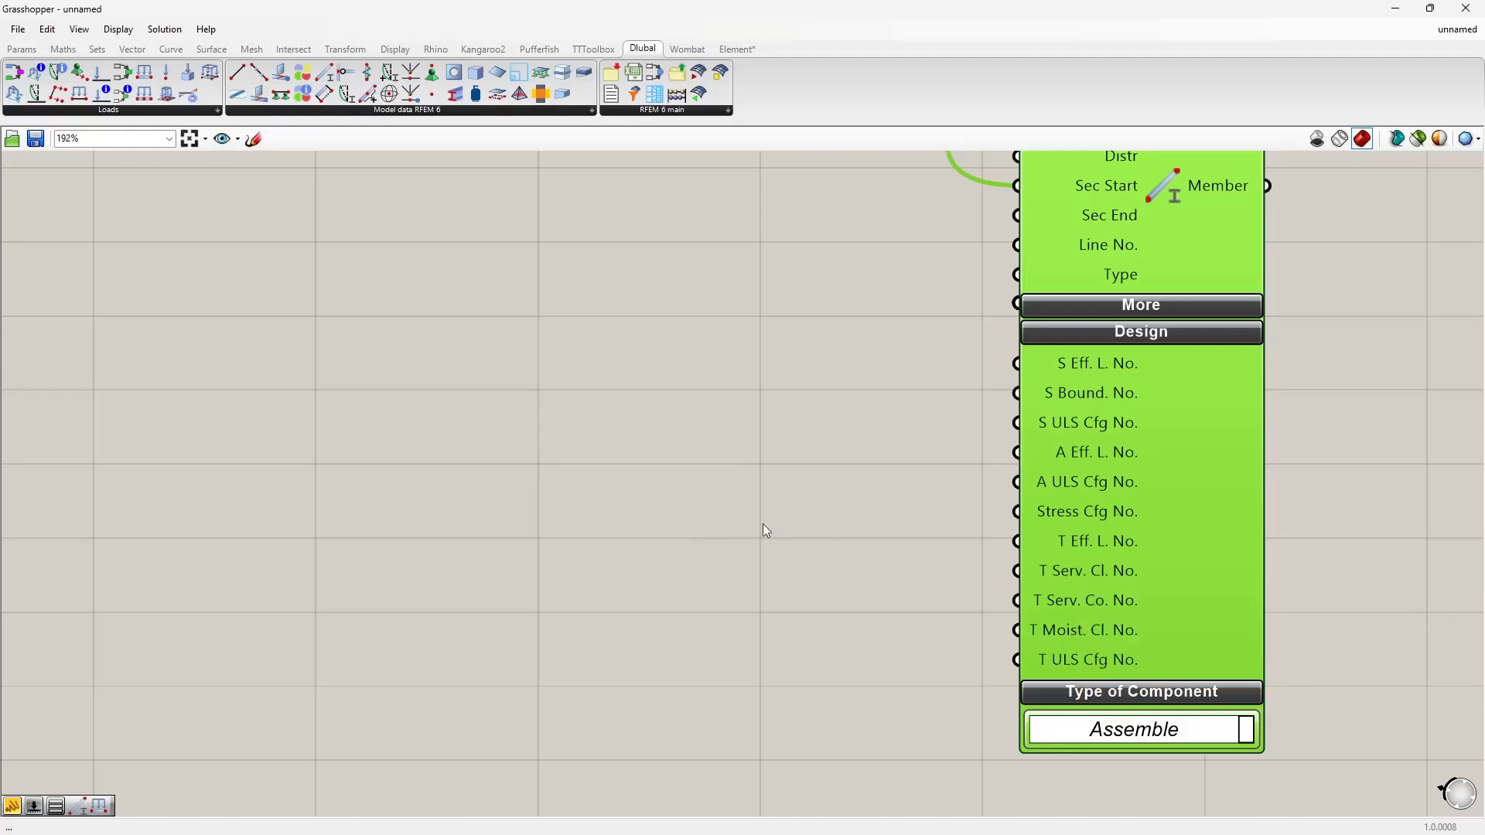
Add a number slider with value 1 and connect it to the Member's T Serv. Cl. No. and T ULS Cfg No. inputs
{"action": "double_click", "coordinate": [731, 575]}
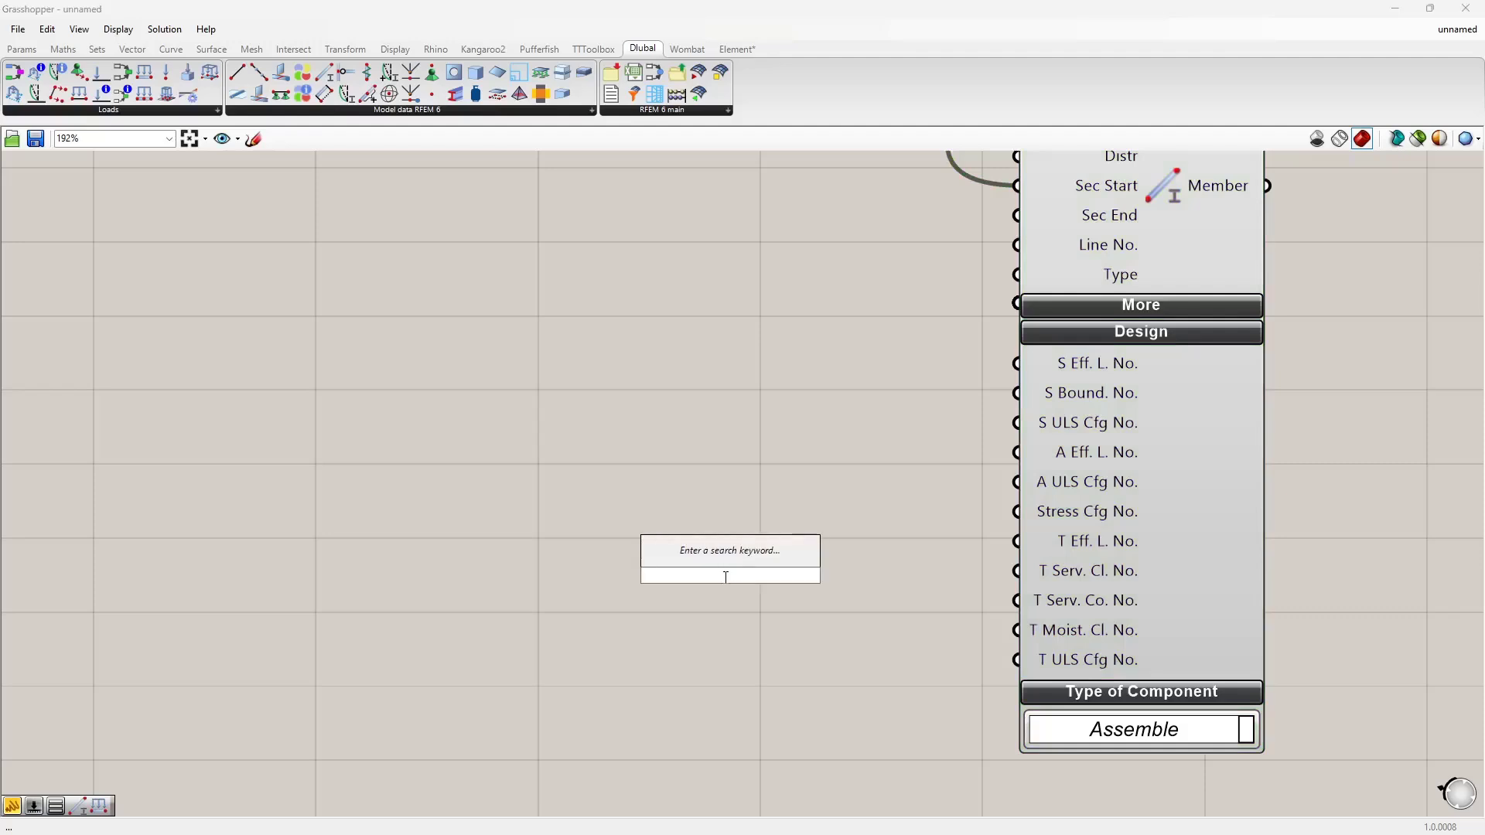
{"action": "type", "text": "1"}
{"action": "key", "text": "Return"}
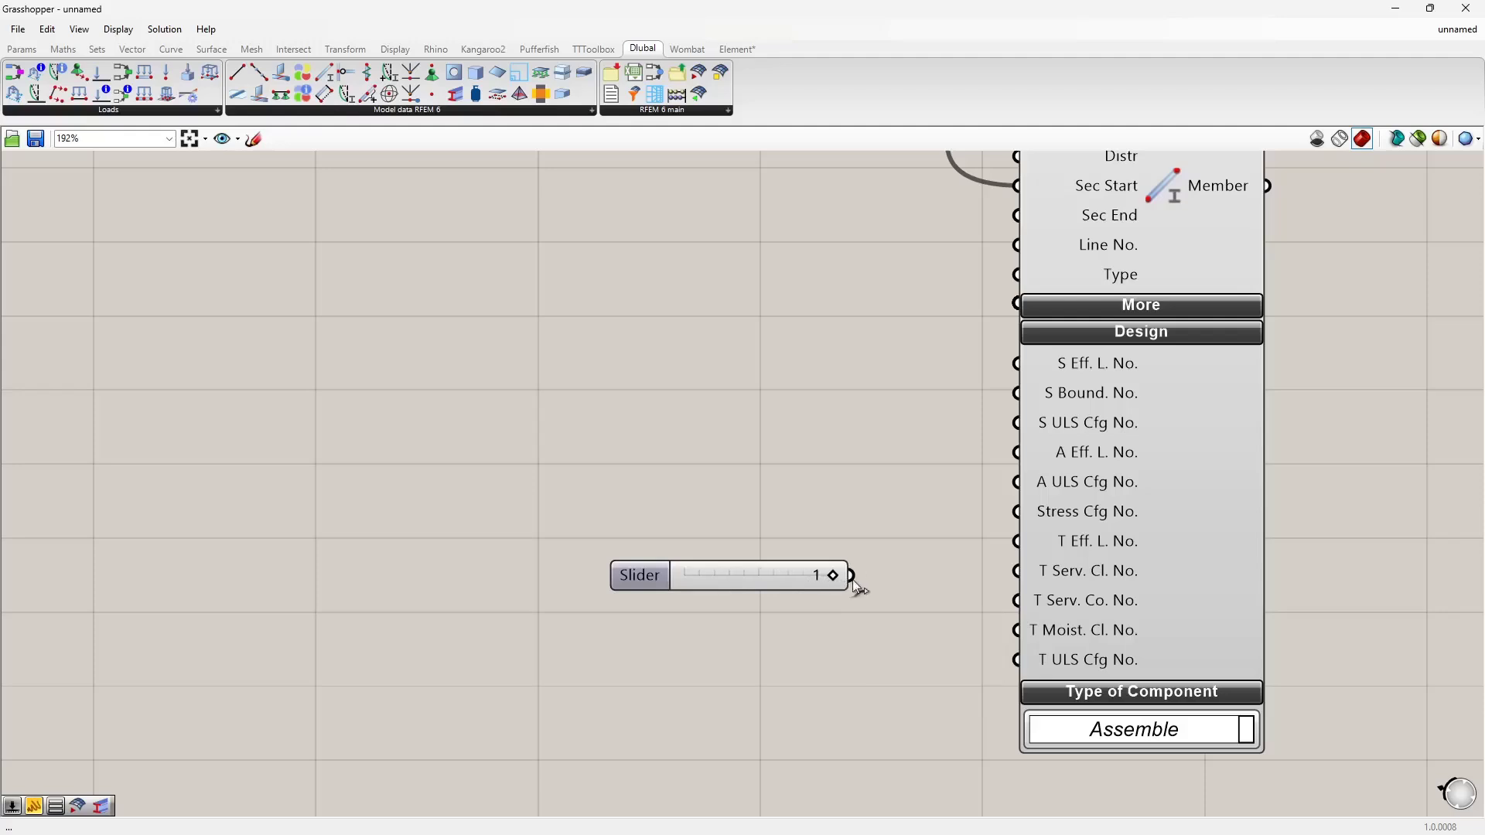
{"action": "left_click_drag", "start_coordinate": [853, 578], "coordinate": [719, 521]}
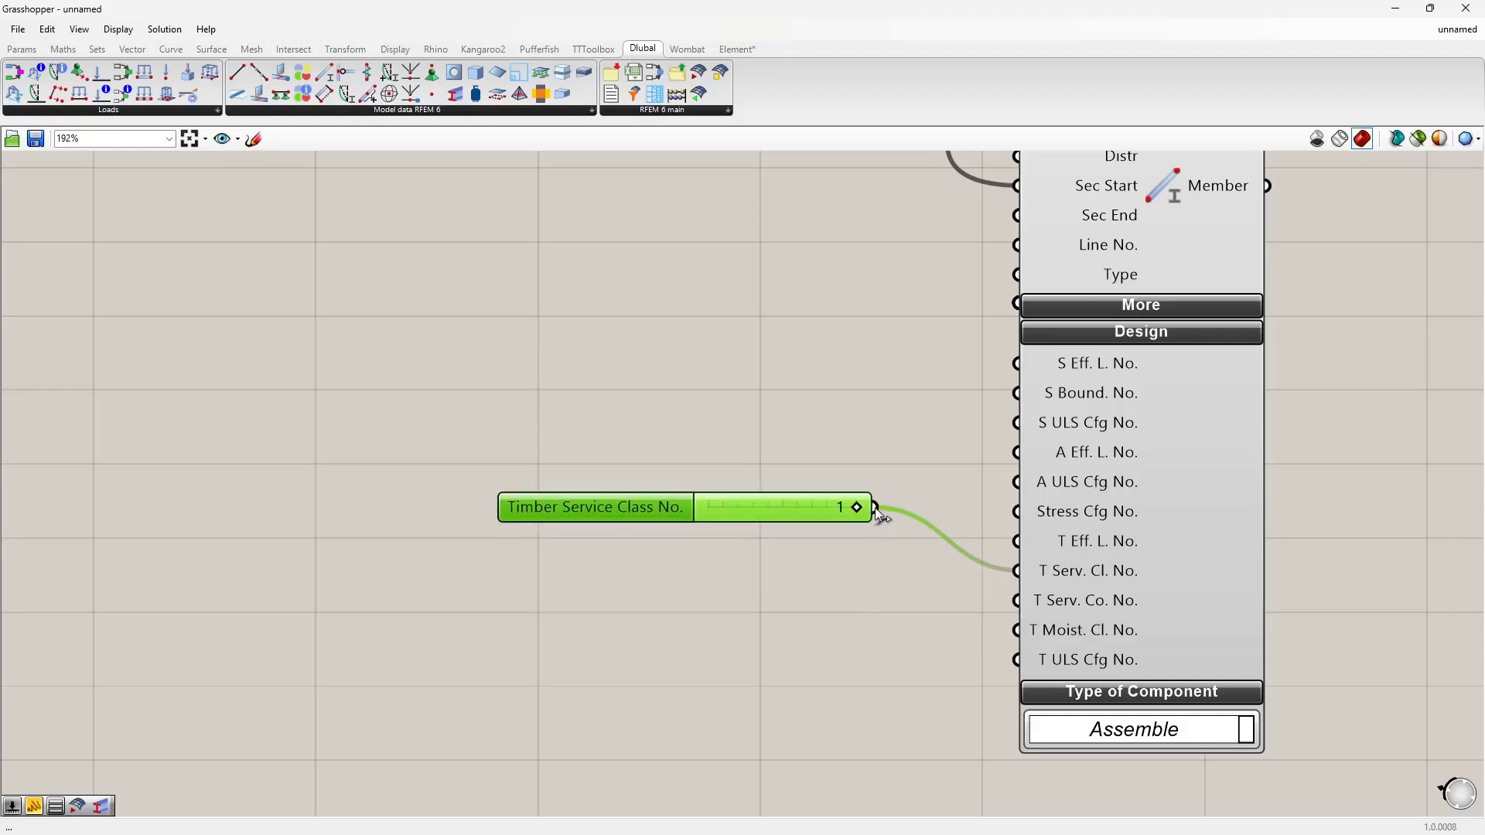
{"action": "left_click_drag", "start_coordinate": [875, 509], "coordinate": [1016, 660]}
{"action": "left_click_drag", "start_coordinate": [823, 507], "coordinate": [845, 591]}
{"action": "scroll", "coordinate": [981, 601], "scroll_direction": "down", "scroll_amount": 1}
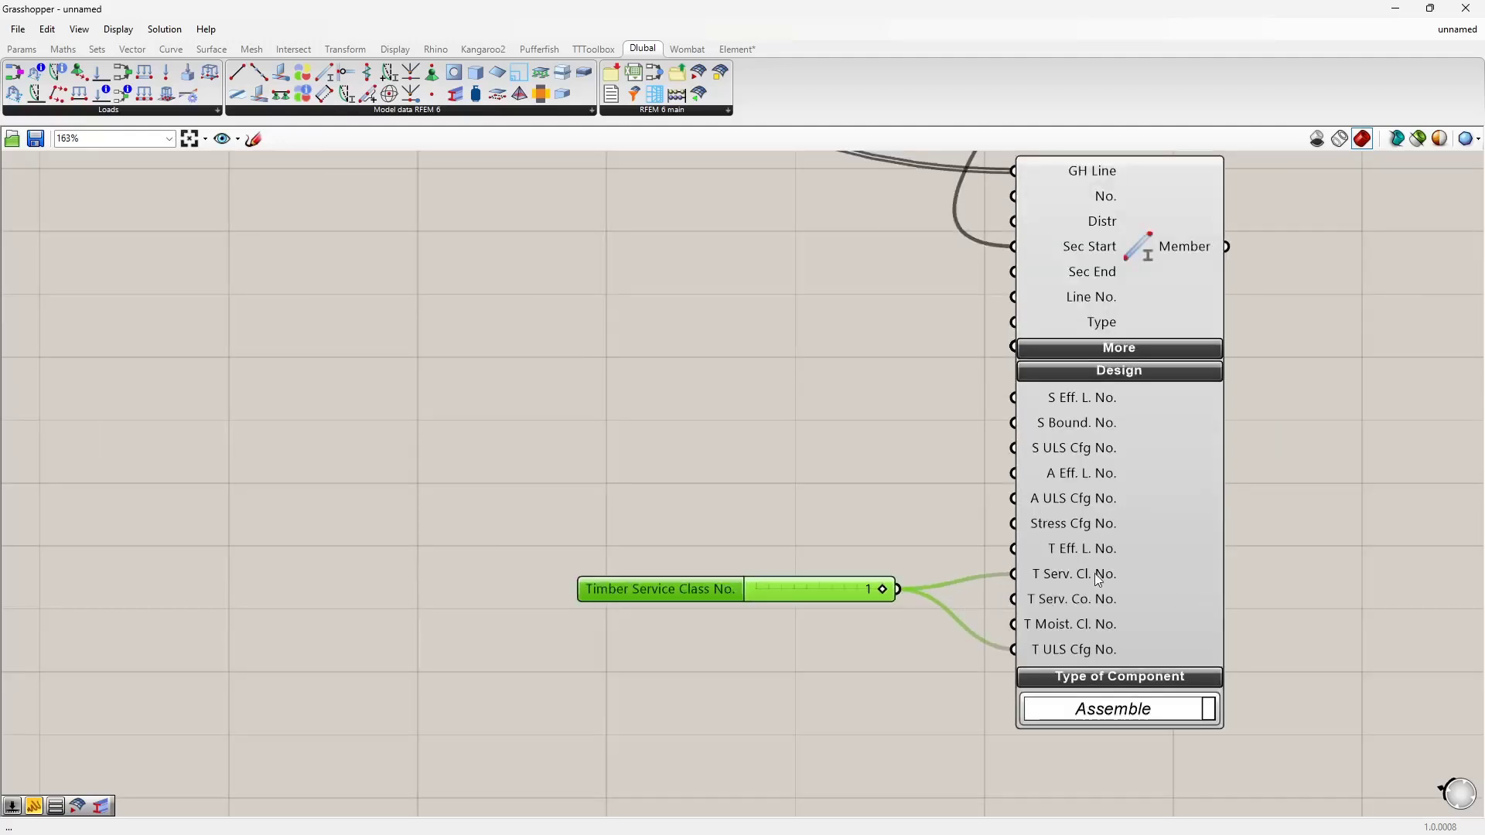
Group all the material, section and member components together with their sliders, panels and value lists
{"action": "scroll", "coordinate": [779, 495], "scroll_direction": "down", "scroll_amount": 3}
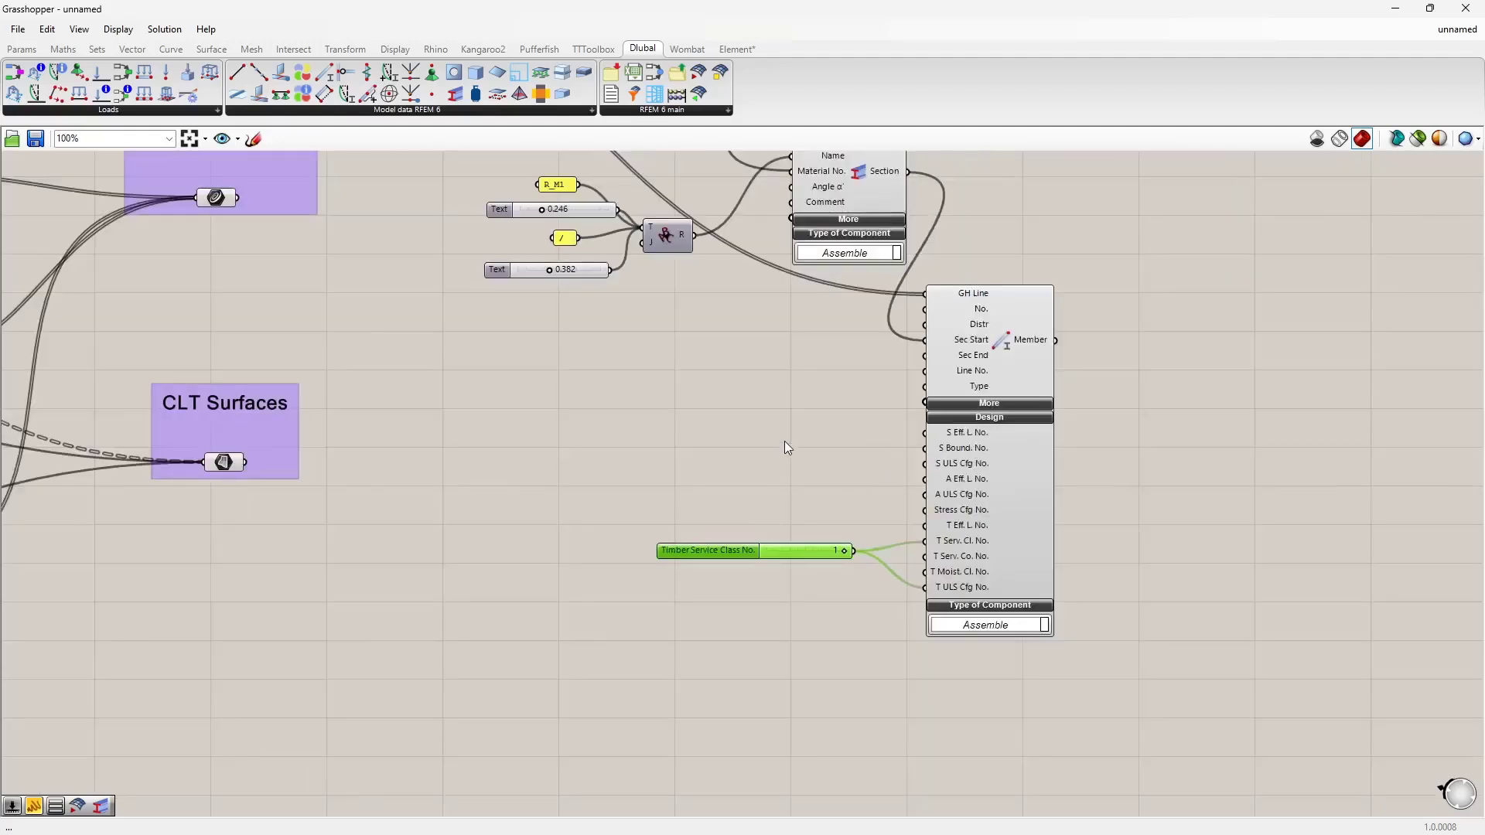
{"action": "scroll", "coordinate": [786, 447], "scroll_direction": "down", "scroll_amount": 3}
{"action": "right_click_drag", "start_coordinate": [798, 471], "coordinate": [798, 543]}
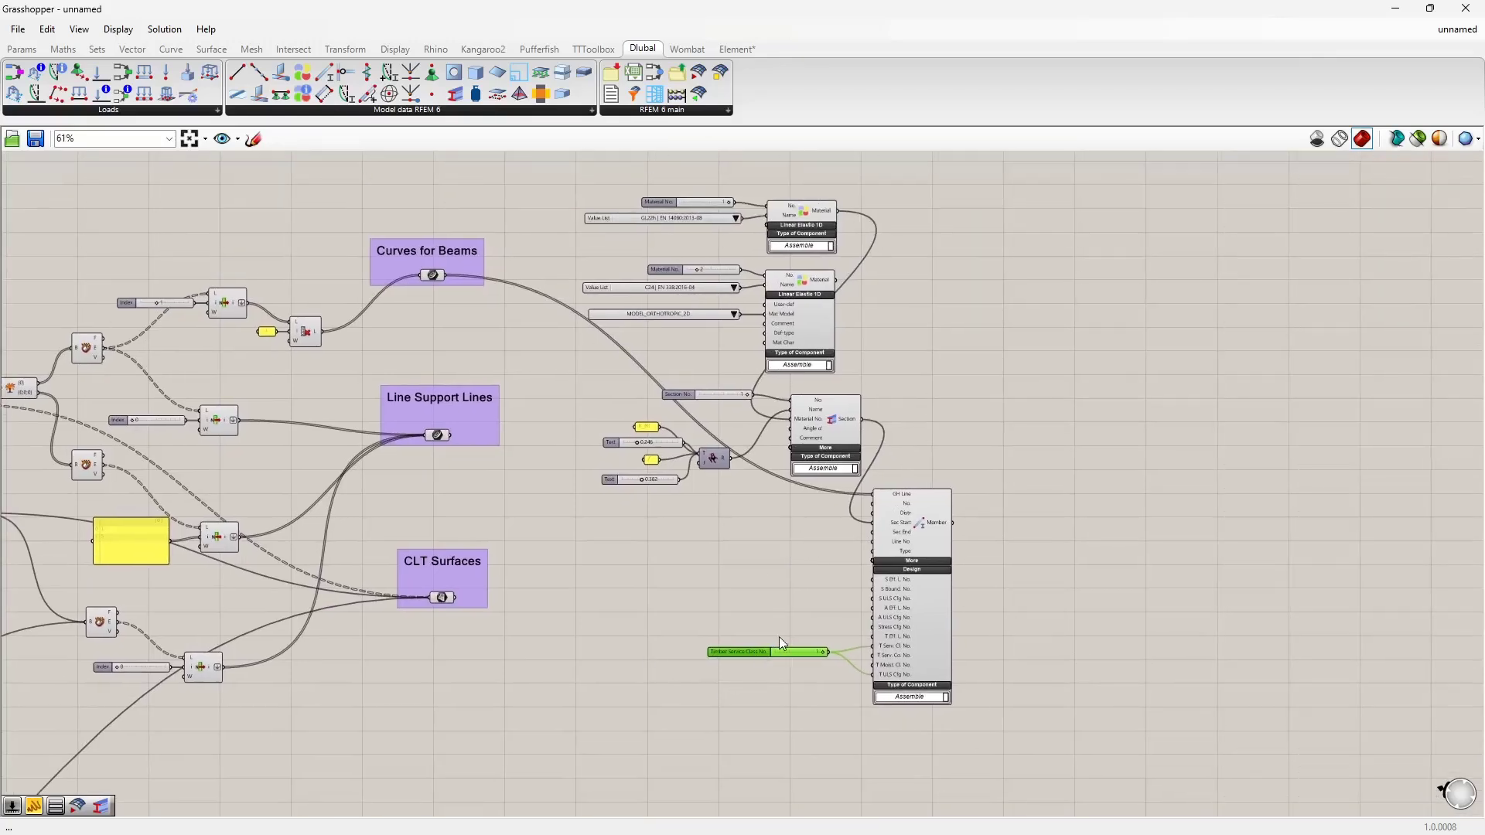
{"action": "left_click_drag", "start_coordinate": [1052, 729], "coordinate": [542, 203]}
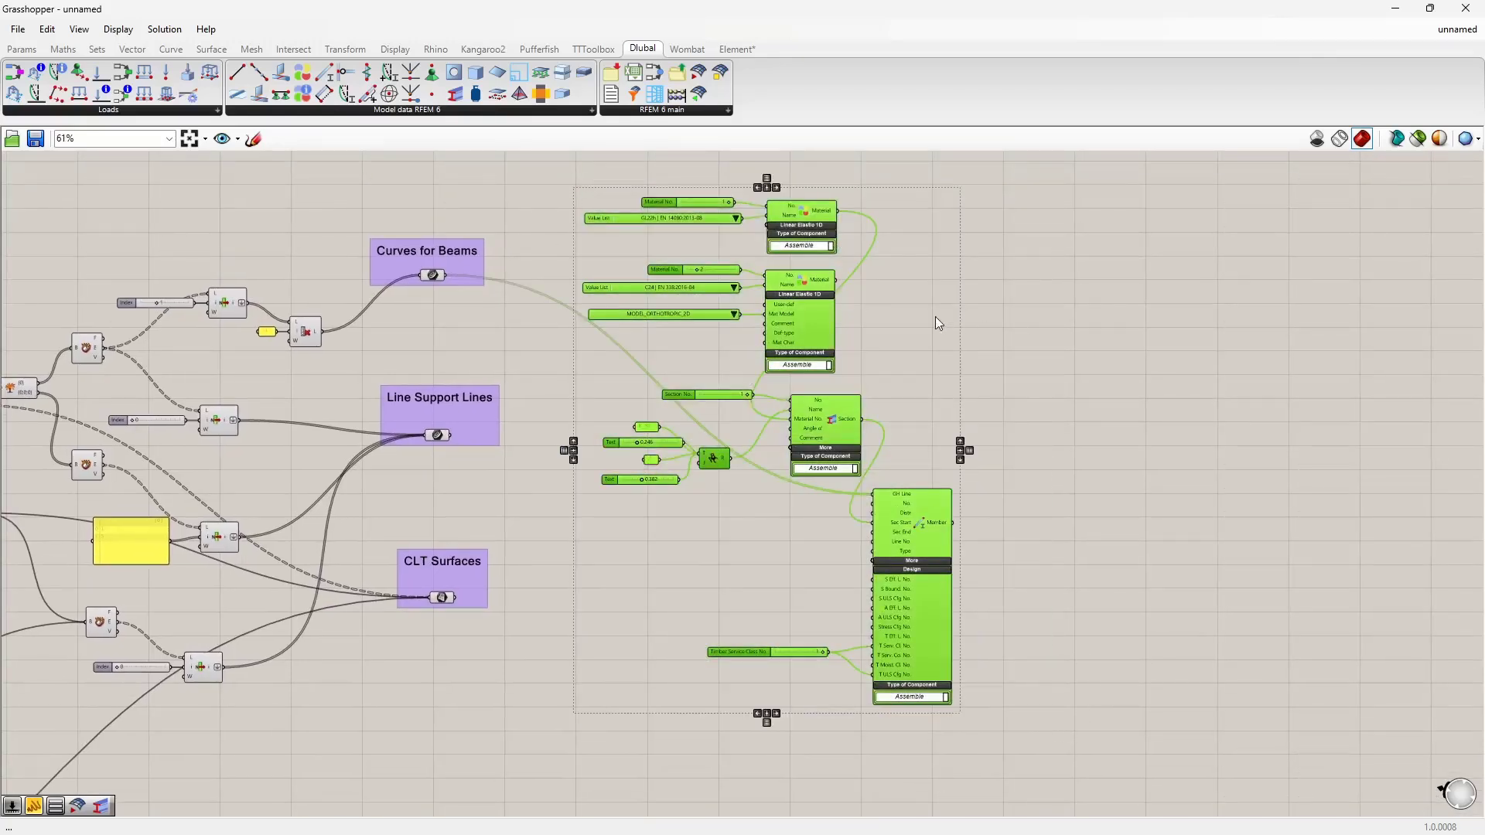
{"action": "right_click_drag", "start_coordinate": [921, 339], "coordinate": [922, 340]}
{"action": "right_click", "coordinate": [925, 369]}
{"action": "left_click", "coordinate": [1006, 465]}
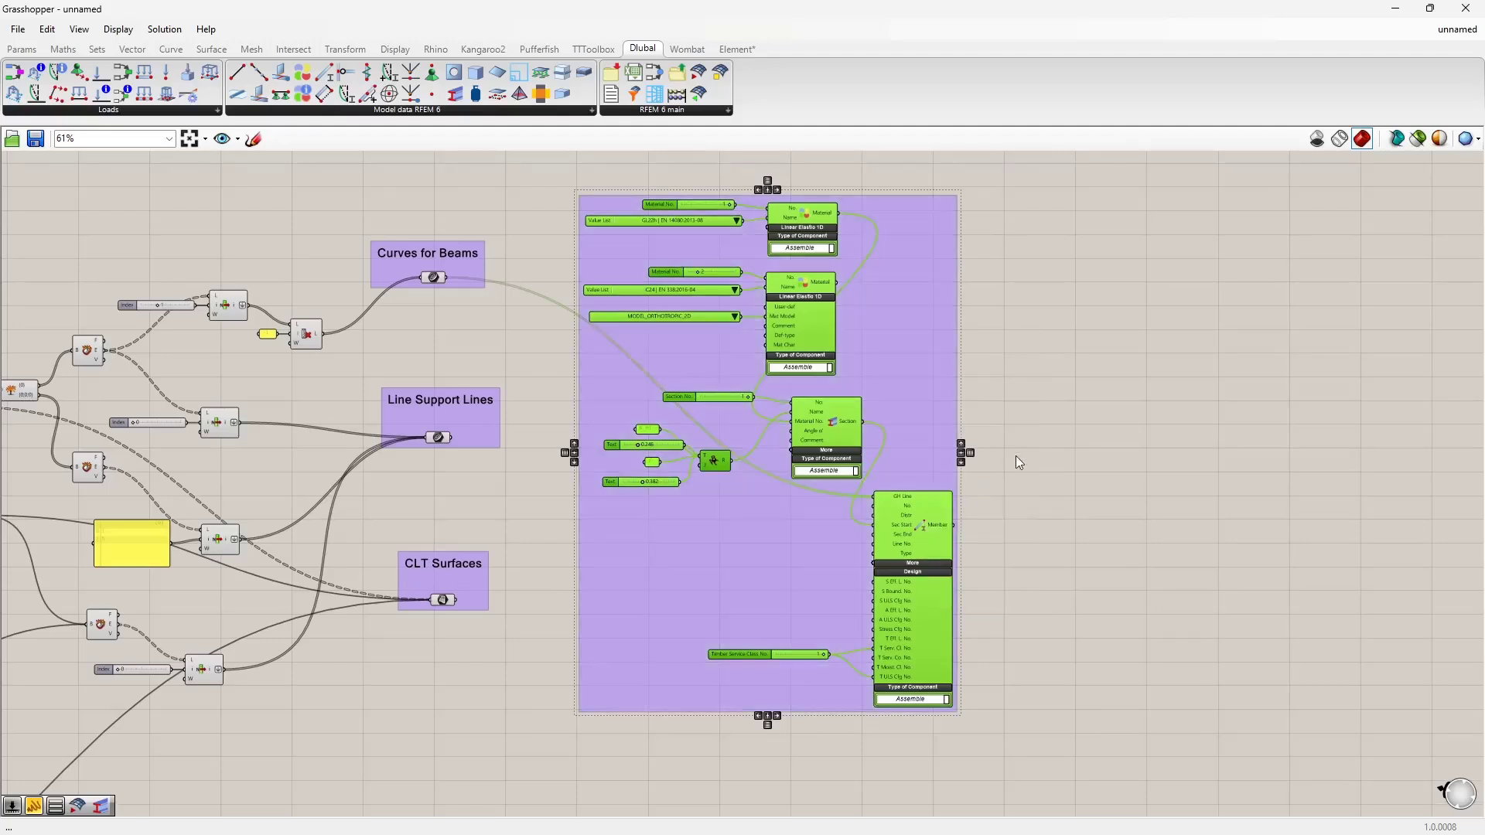
{"action": "mouse_move", "coordinate": [992, 451]}
{"action": "right_mouse_down"}
{"action": "mouse_move", "coordinate": [990, 411]}
{"action": "mouse_move", "coordinate": [974, 445]}
{"action": "right_mouse_up"}
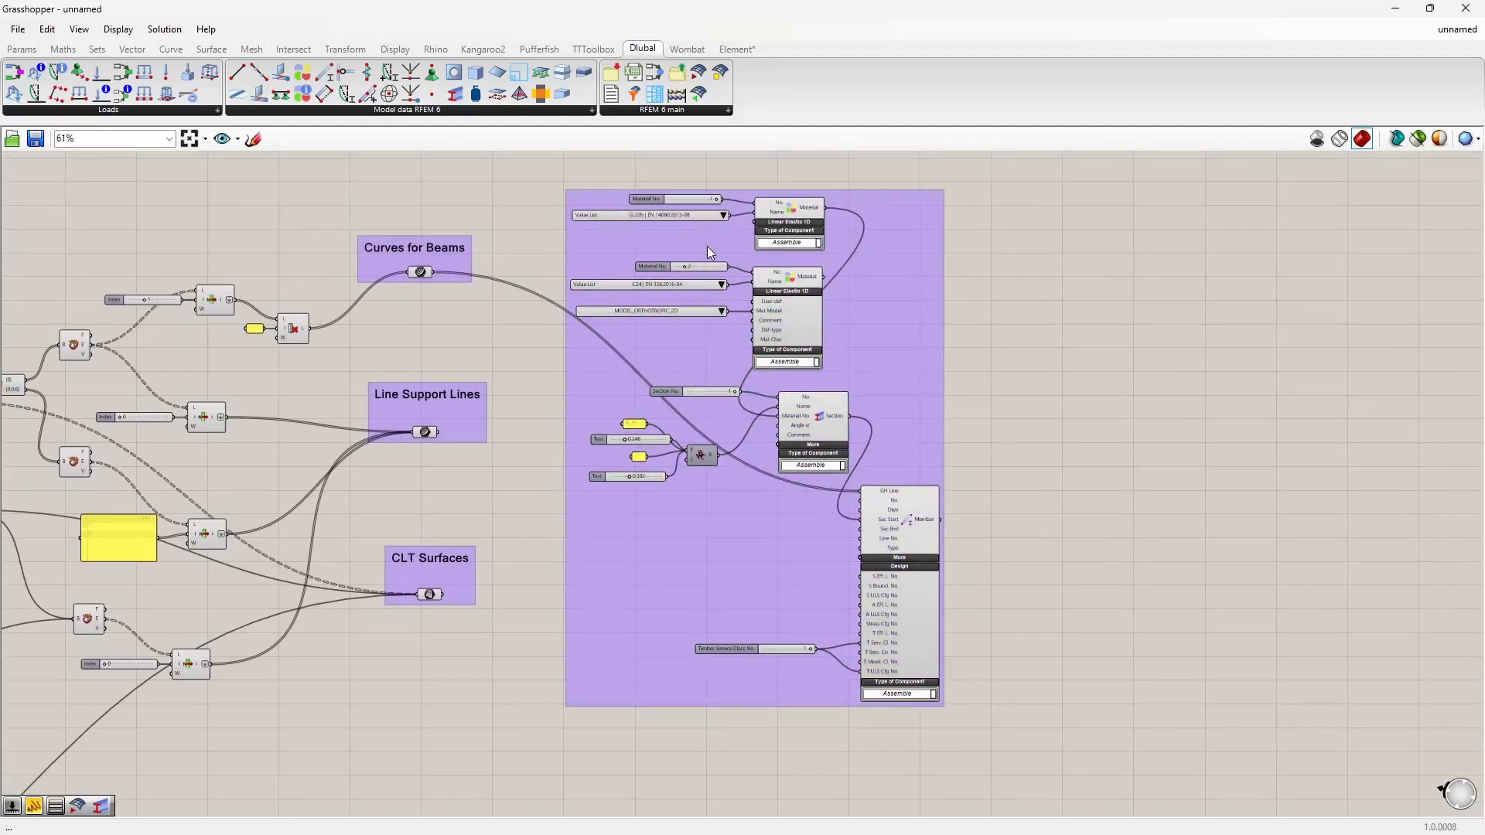
Switch to RFEM and open the thickness definition assigned to one of the arched wall surfaces
{"action": "right_click_drag", "start_coordinate": [823, 747], "coordinate": [836, 569]}
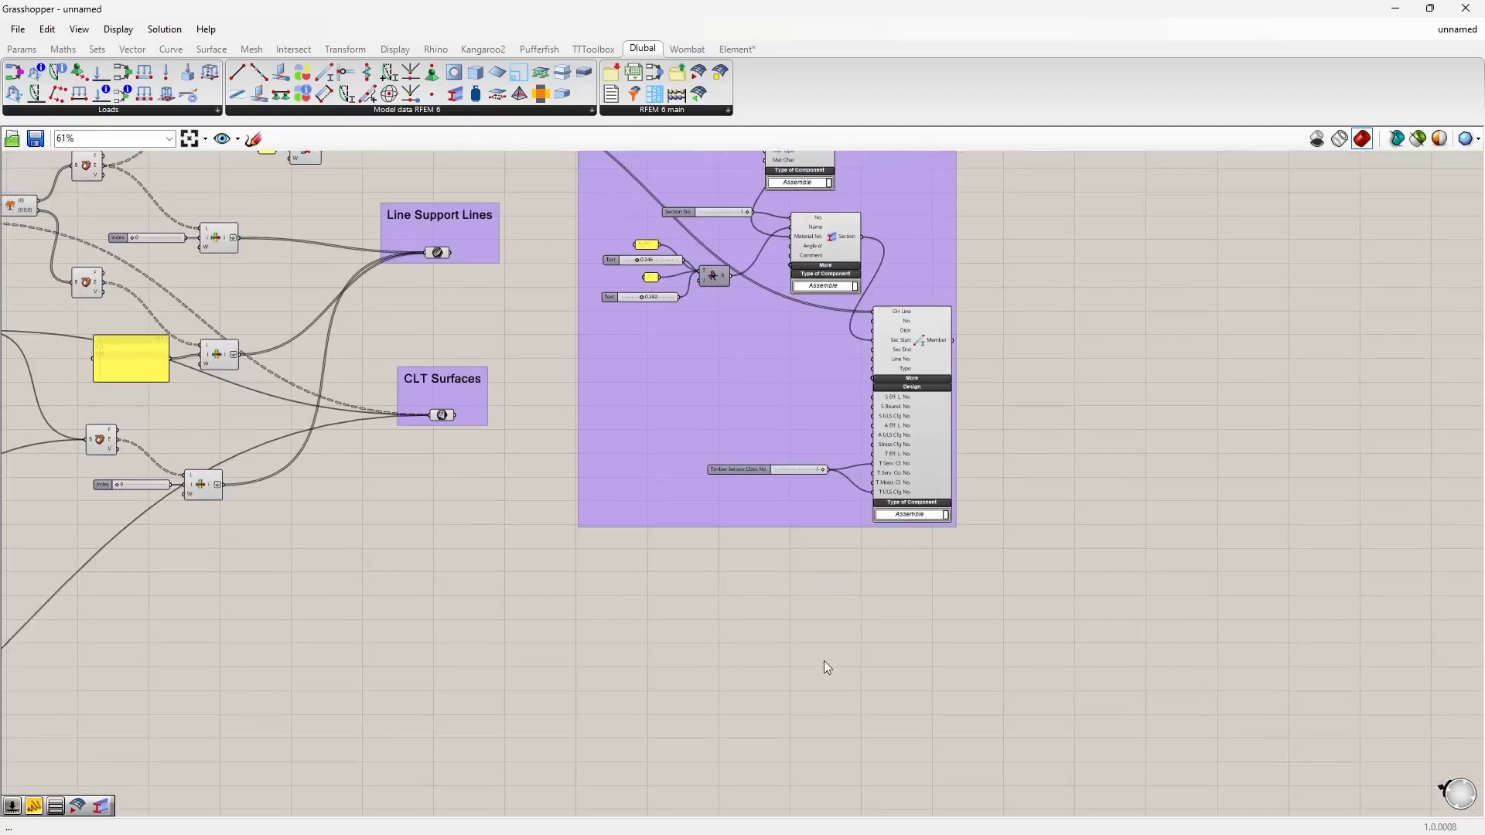
{"action": "right_click_drag", "start_coordinate": [832, 666], "coordinate": [819, 486]}
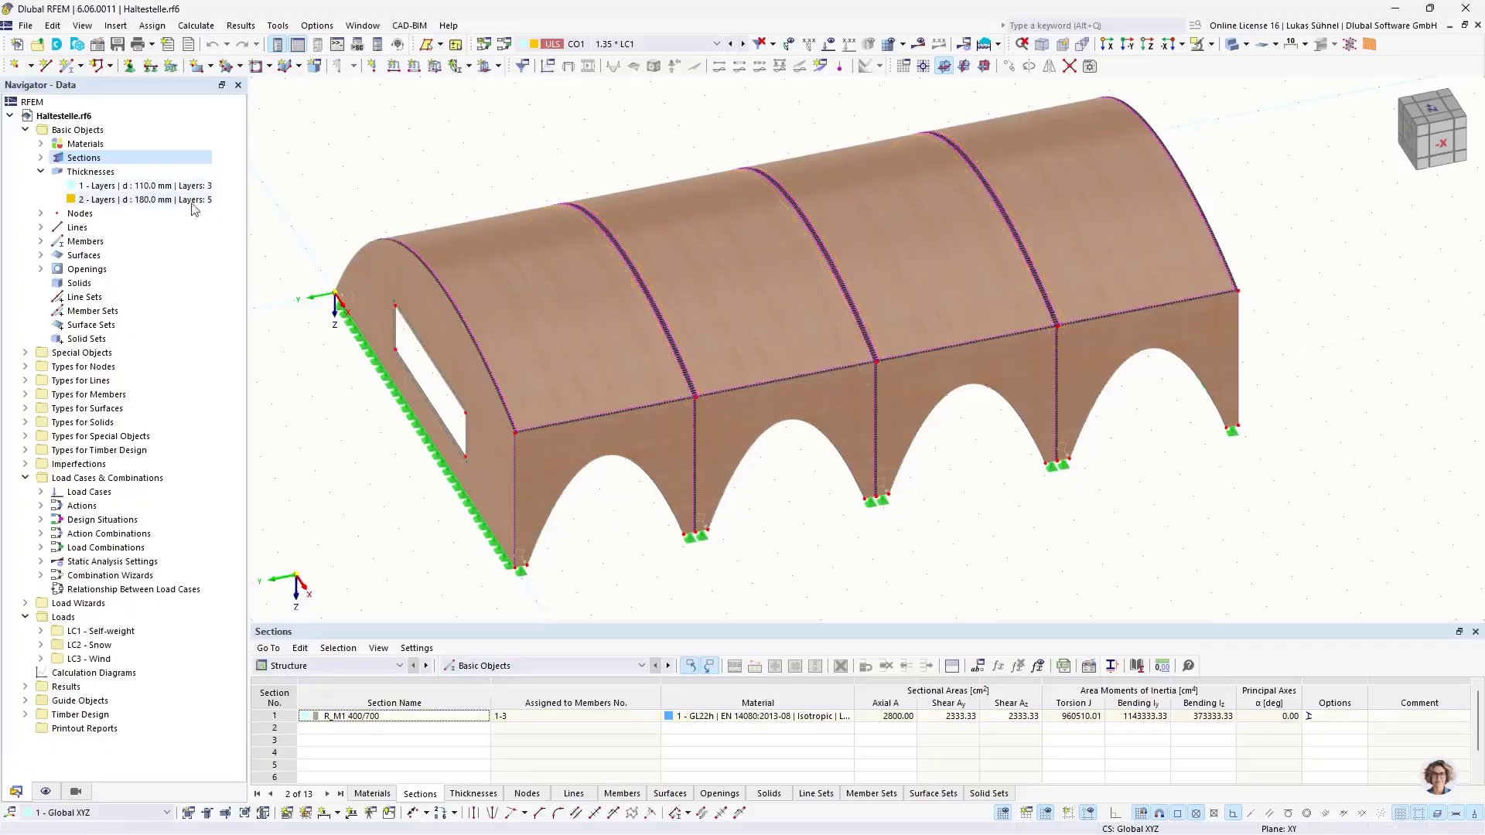
{"action": "double_click", "coordinate": [546, 476]}
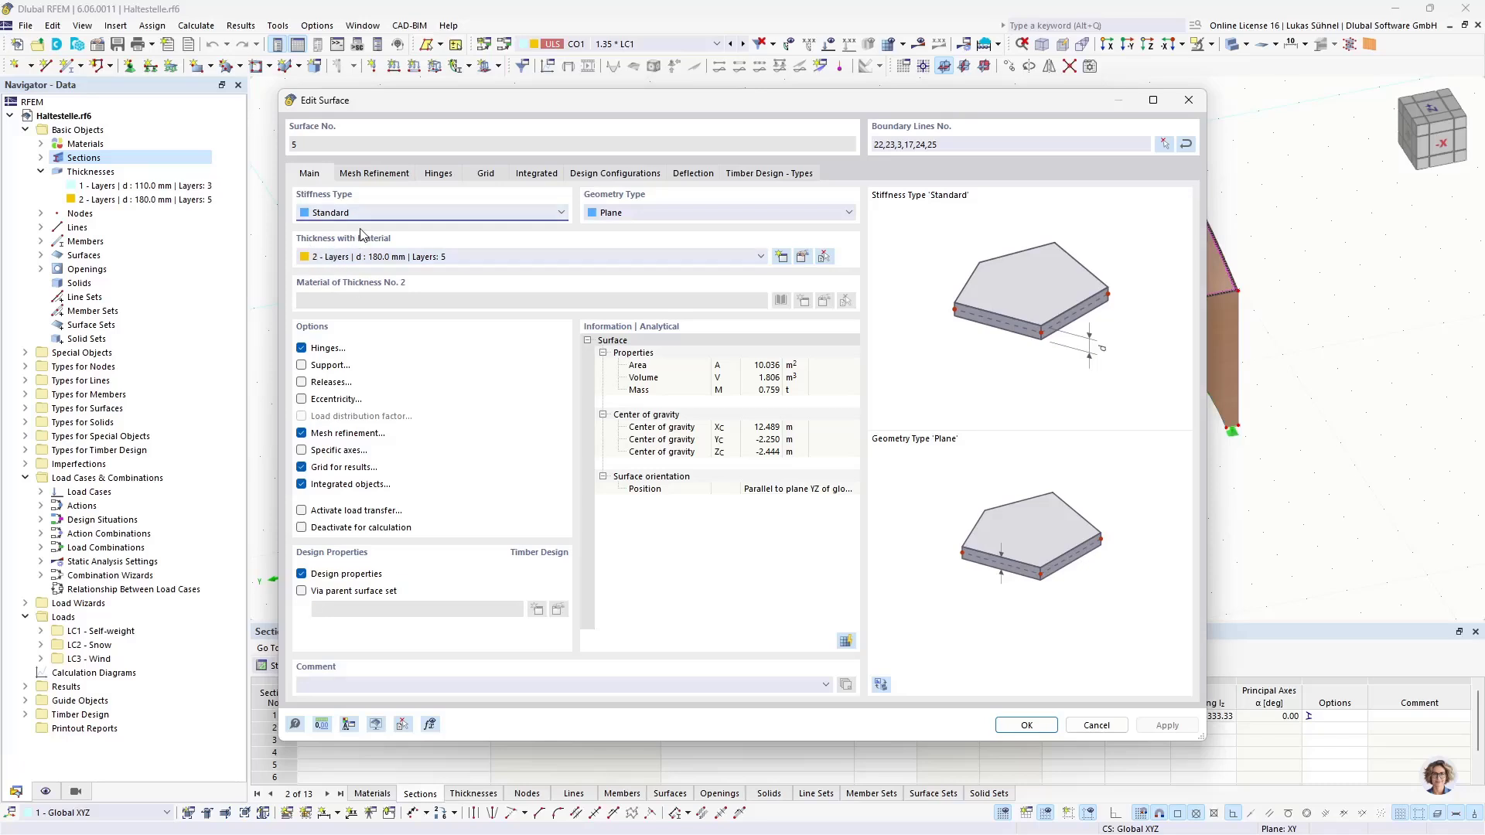
{"action": "left_click", "coordinate": [803, 258]}
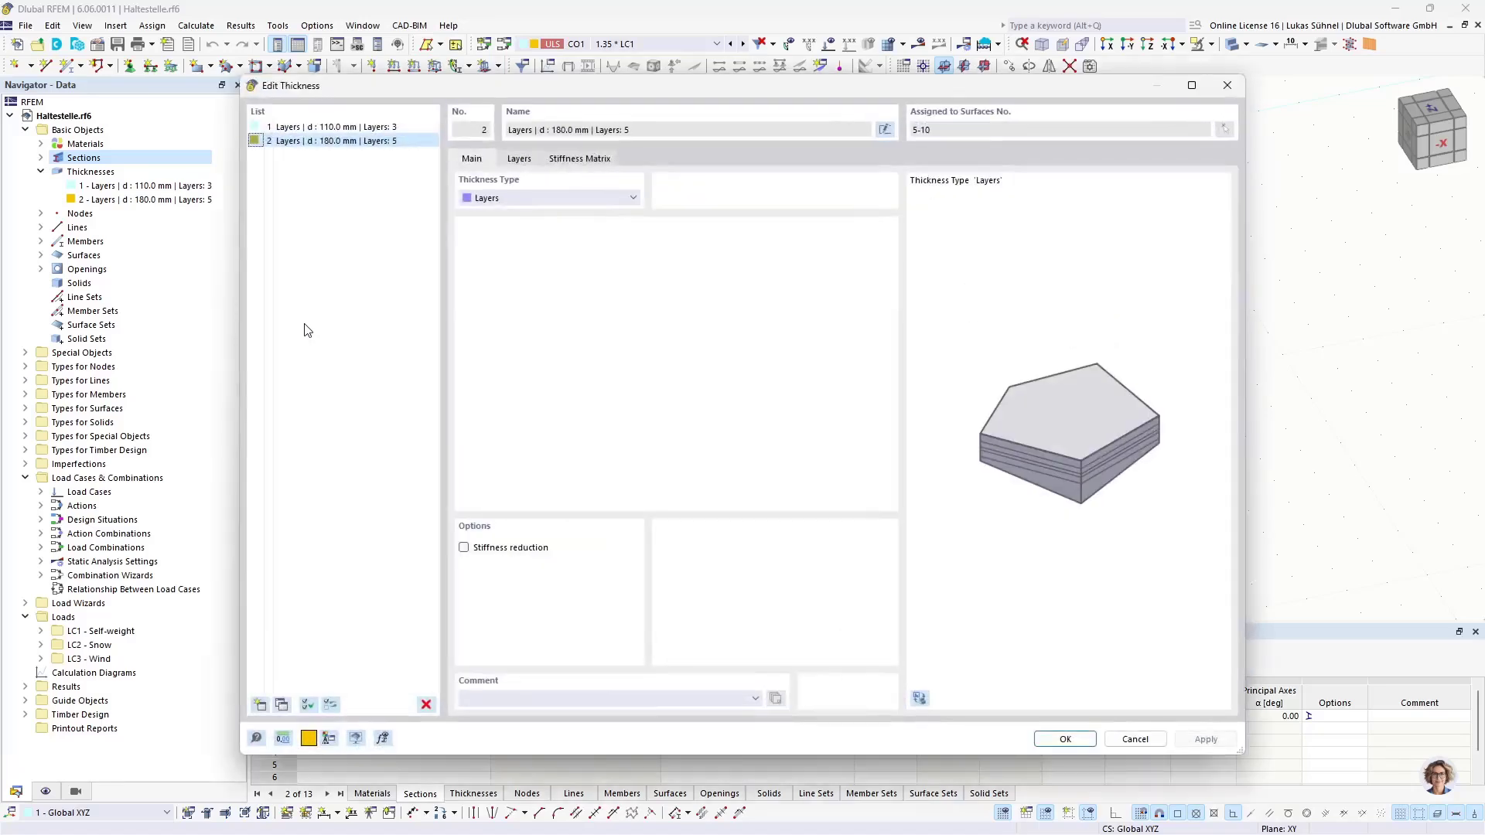
Examine the available thickness types and each layer's material, thickness and direction, cancel both dialogs, and return to Grasshopper
{"action": "left_click", "coordinate": [540, 199]}
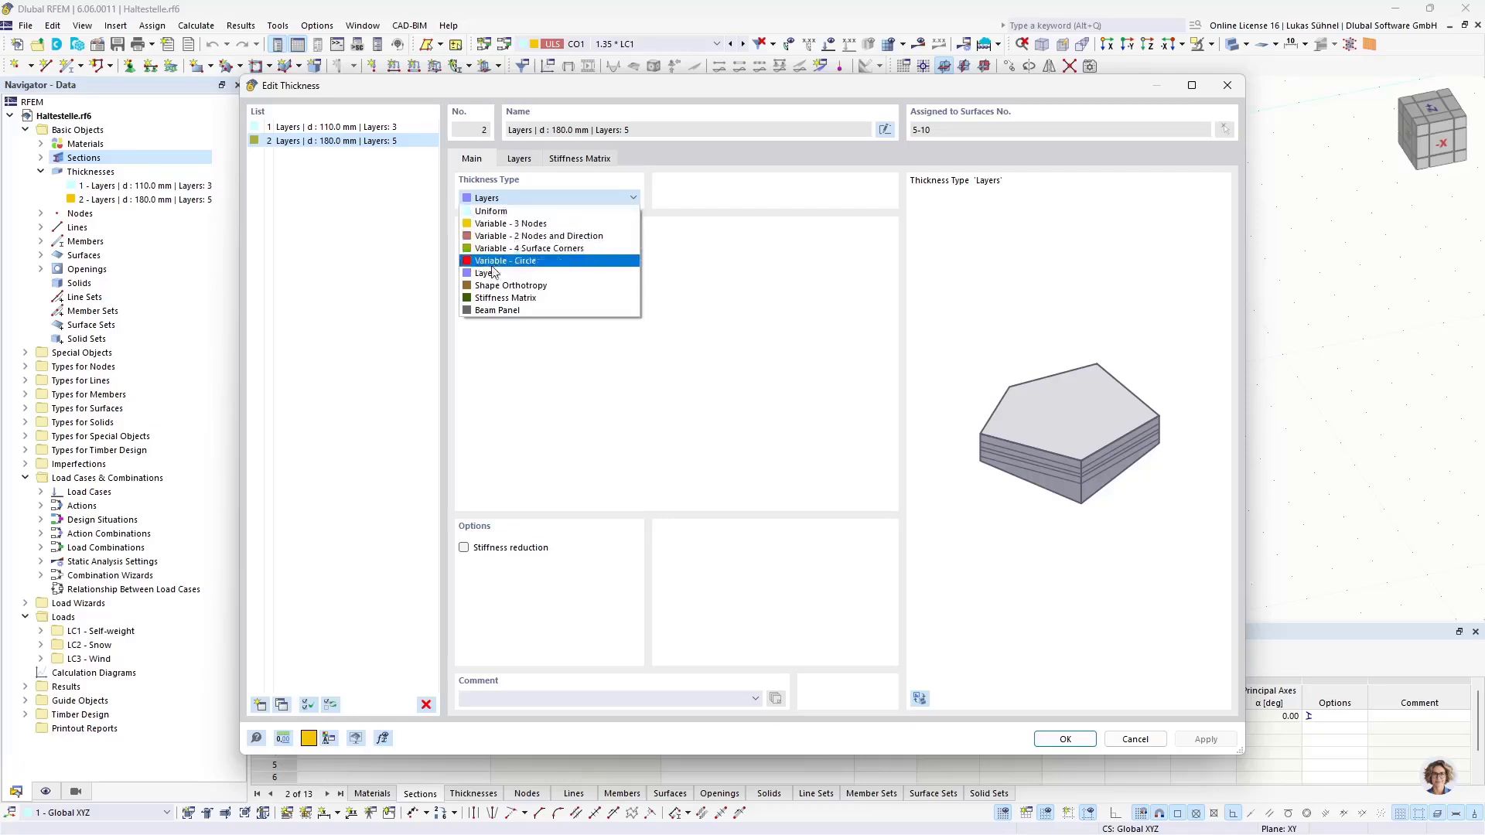
{"action": "left_click", "coordinate": [518, 160]}
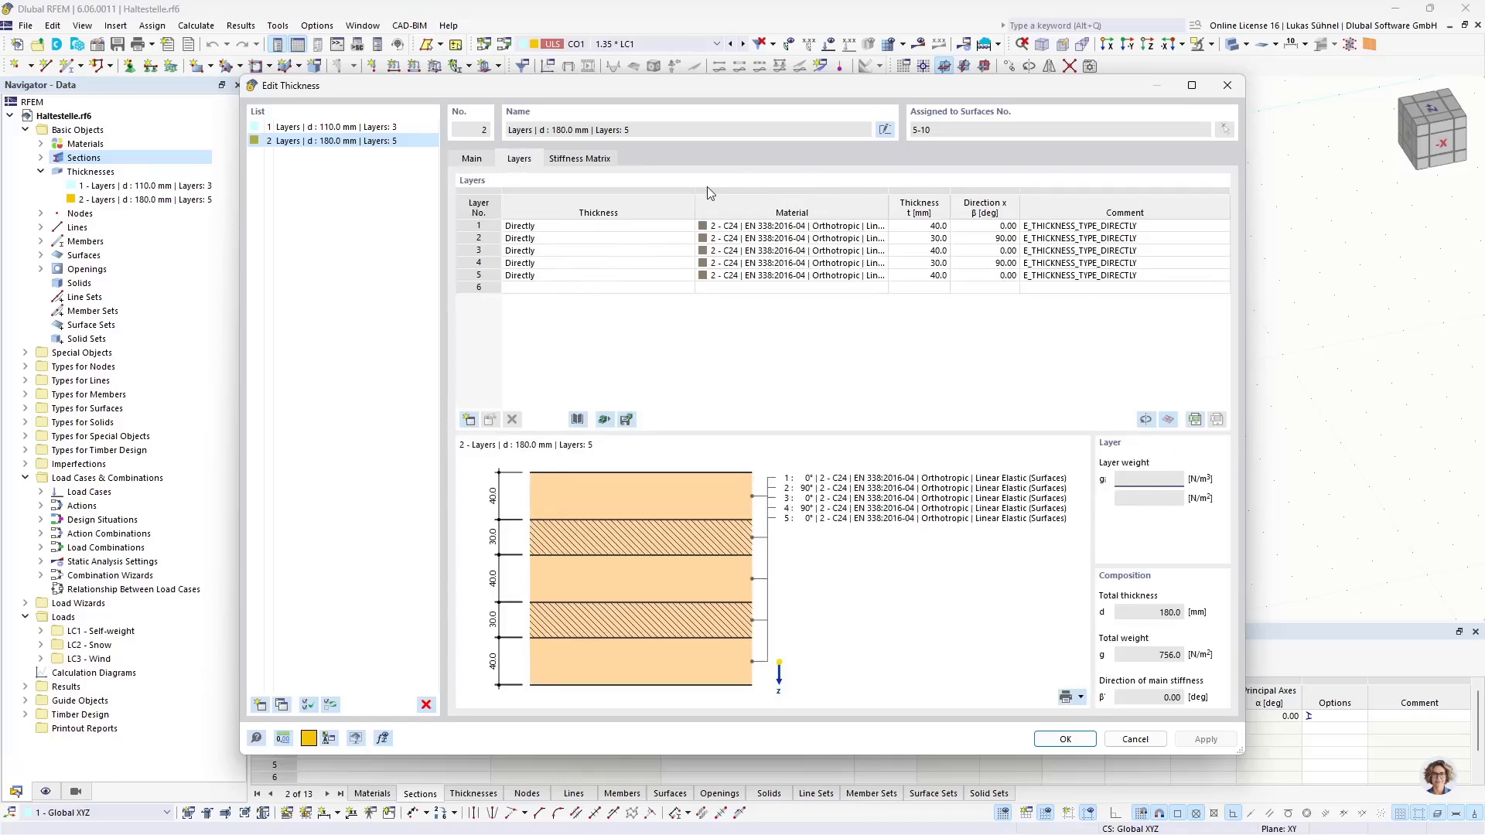
{"action": "left_click", "coordinate": [791, 231]}
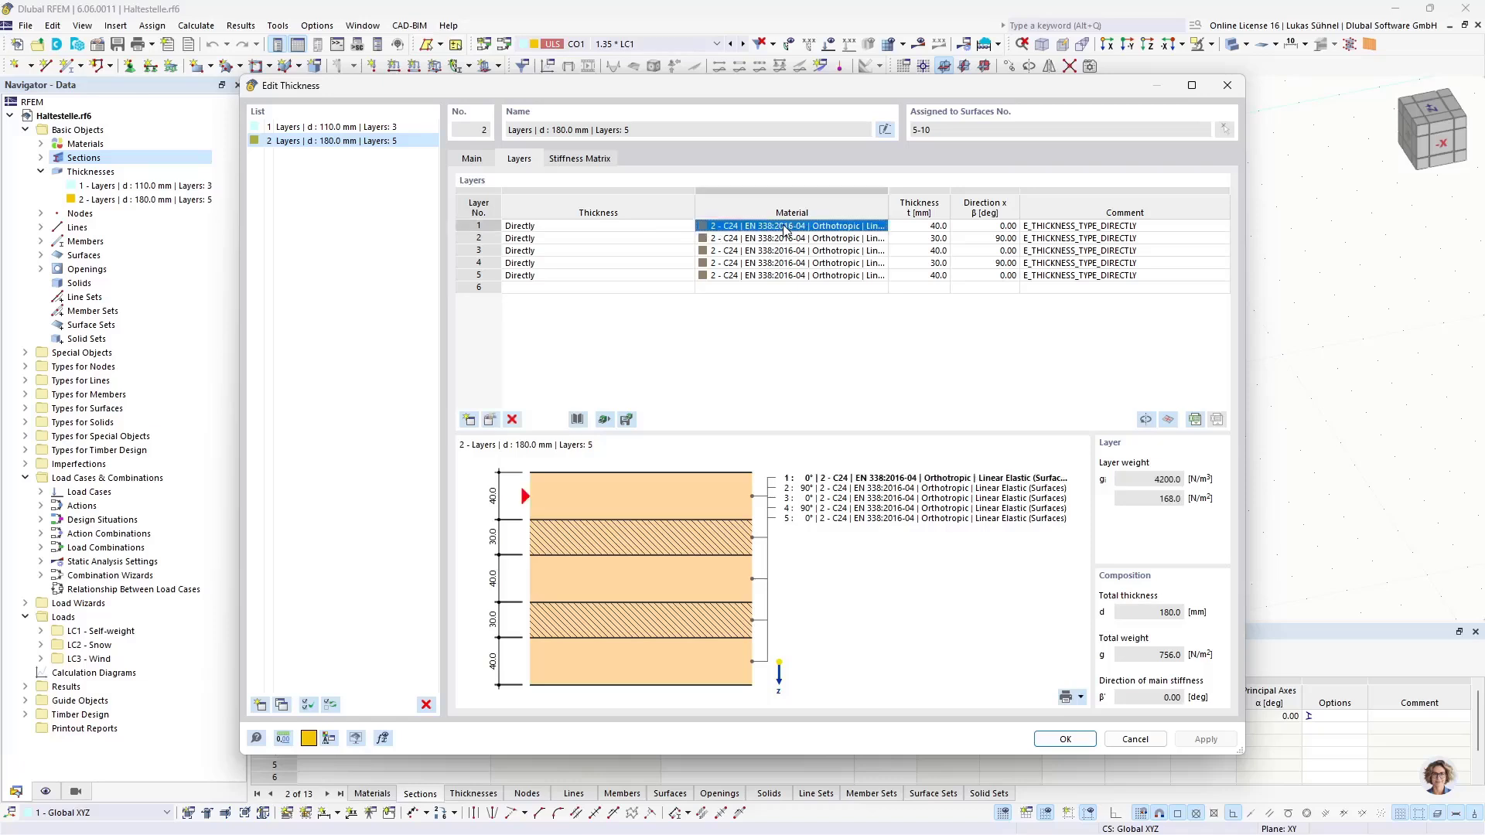
{"action": "left_click", "coordinate": [928, 227]}
{"action": "key", "text": "Tab"}
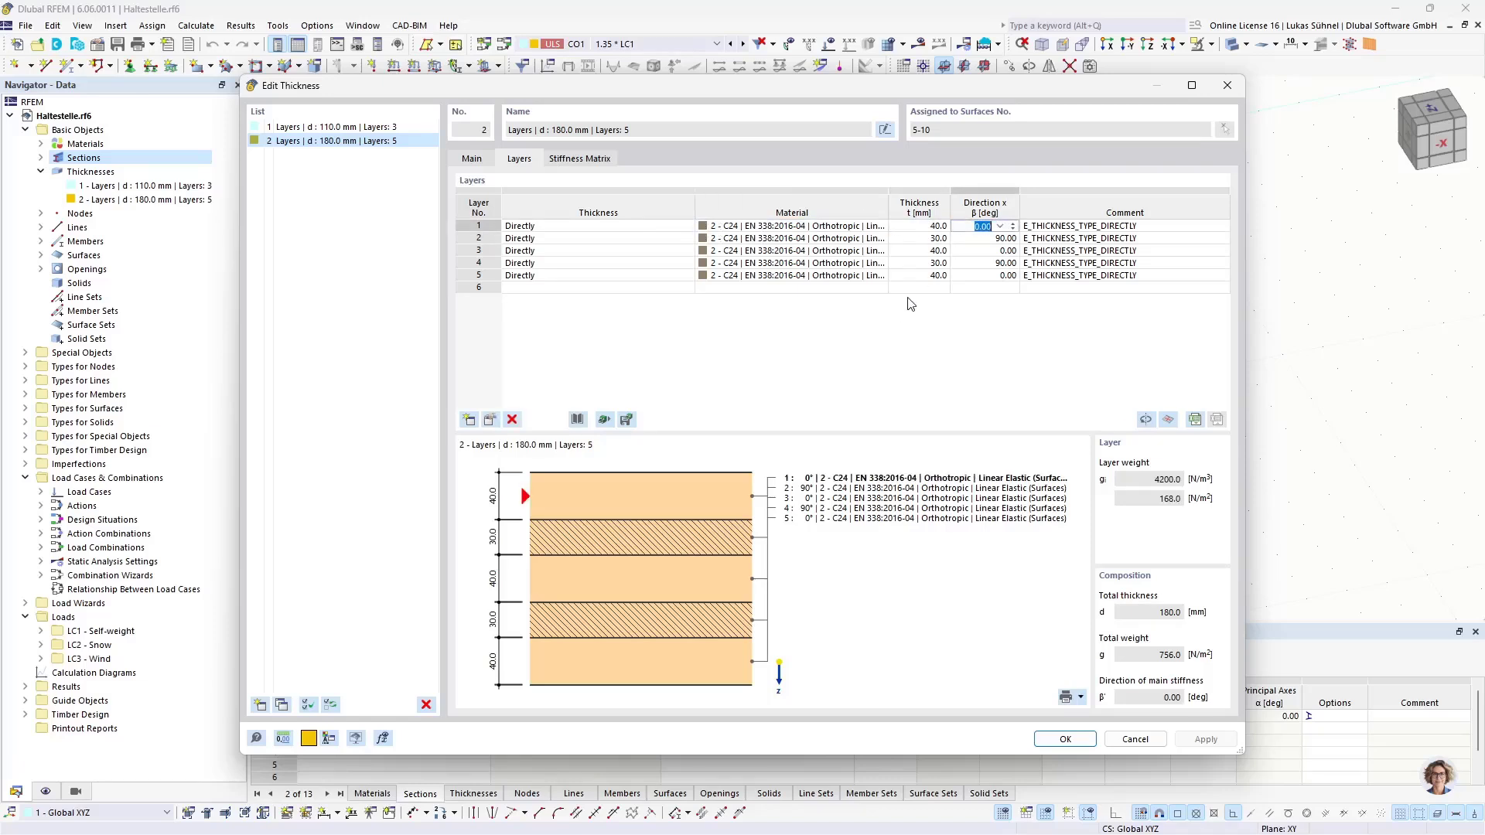
{"action": "left_click", "coordinate": [1149, 747]}
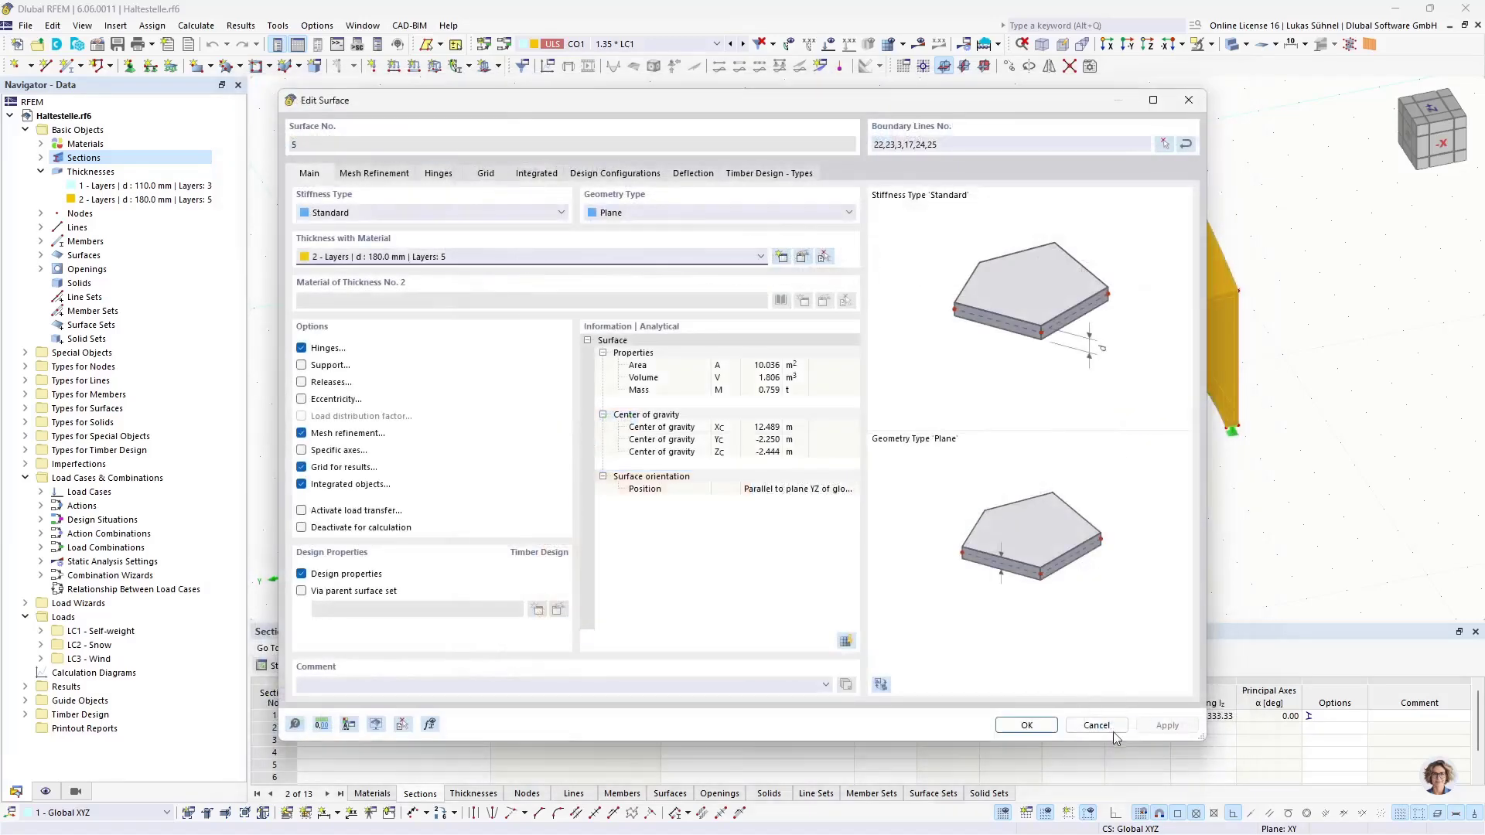
{"action": "left_click", "coordinate": [1112, 732]}
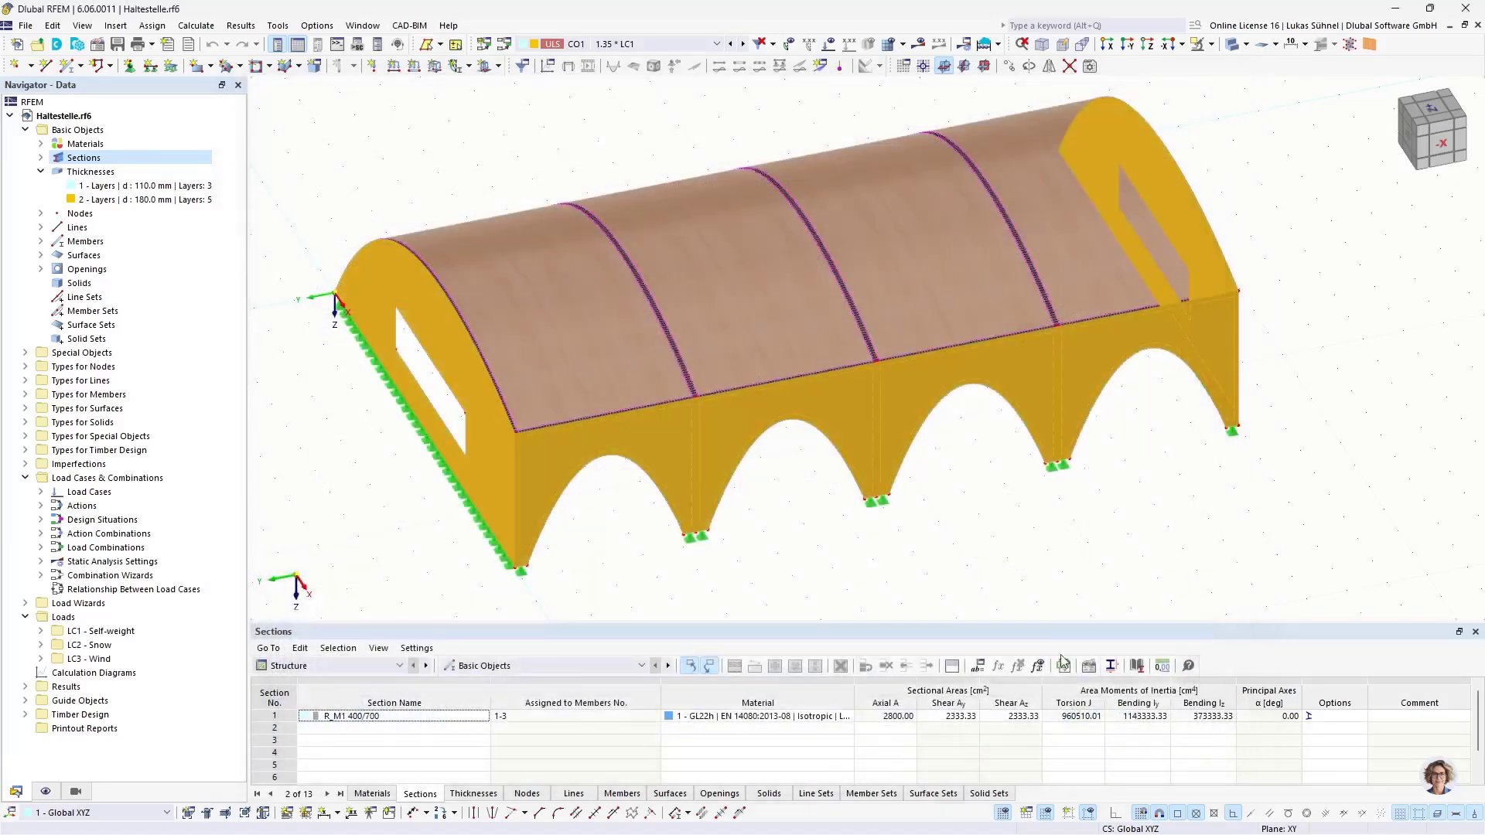
{"action": "left_click", "coordinate": [980, 437]}
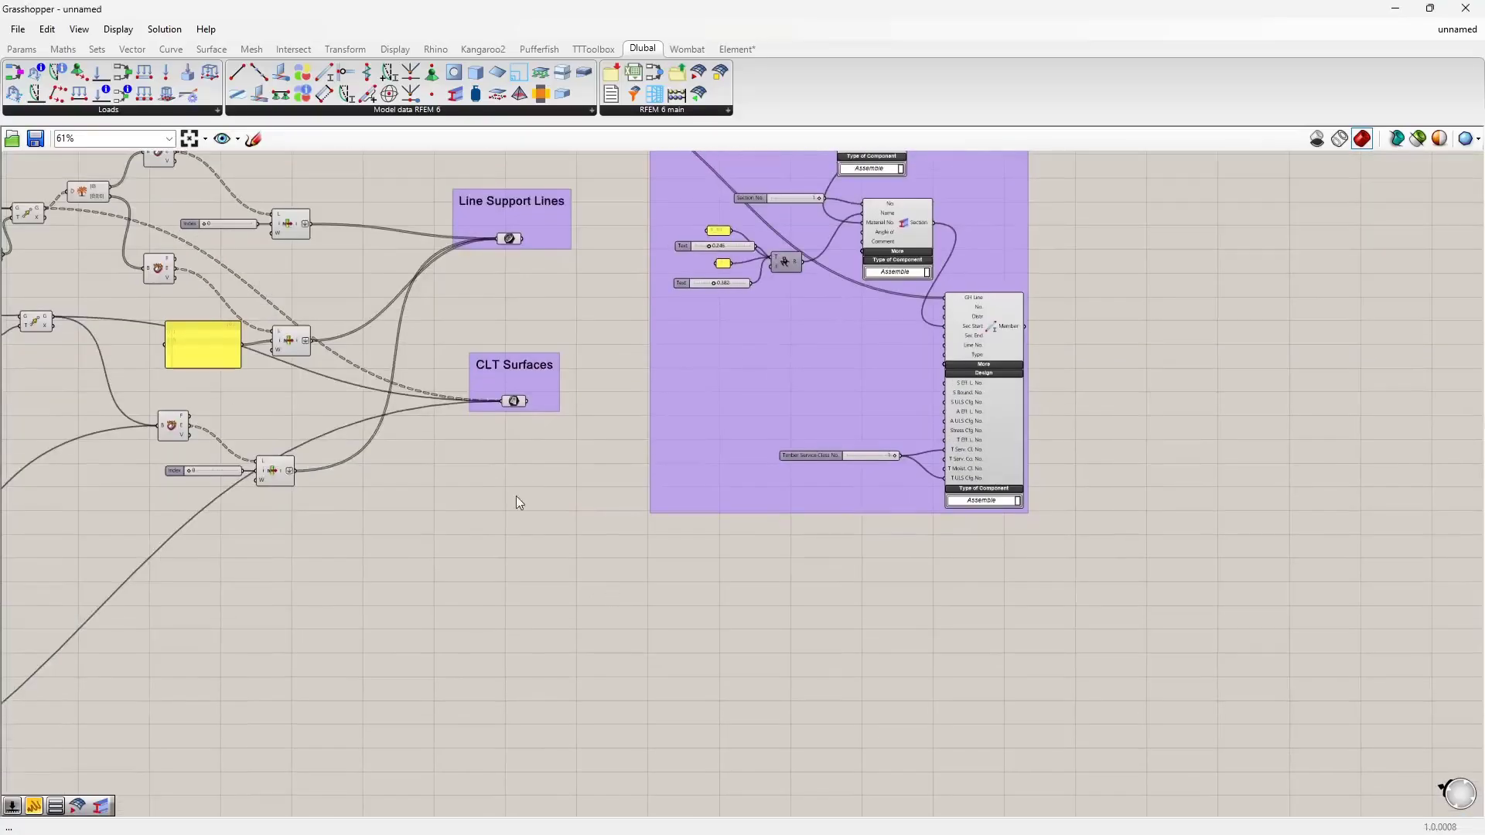
Place a Dlubal Thickness component on the empty canvas below the beam group
{"action": "right_click_drag", "start_coordinate": [498, 549], "coordinate": [591, 363]}
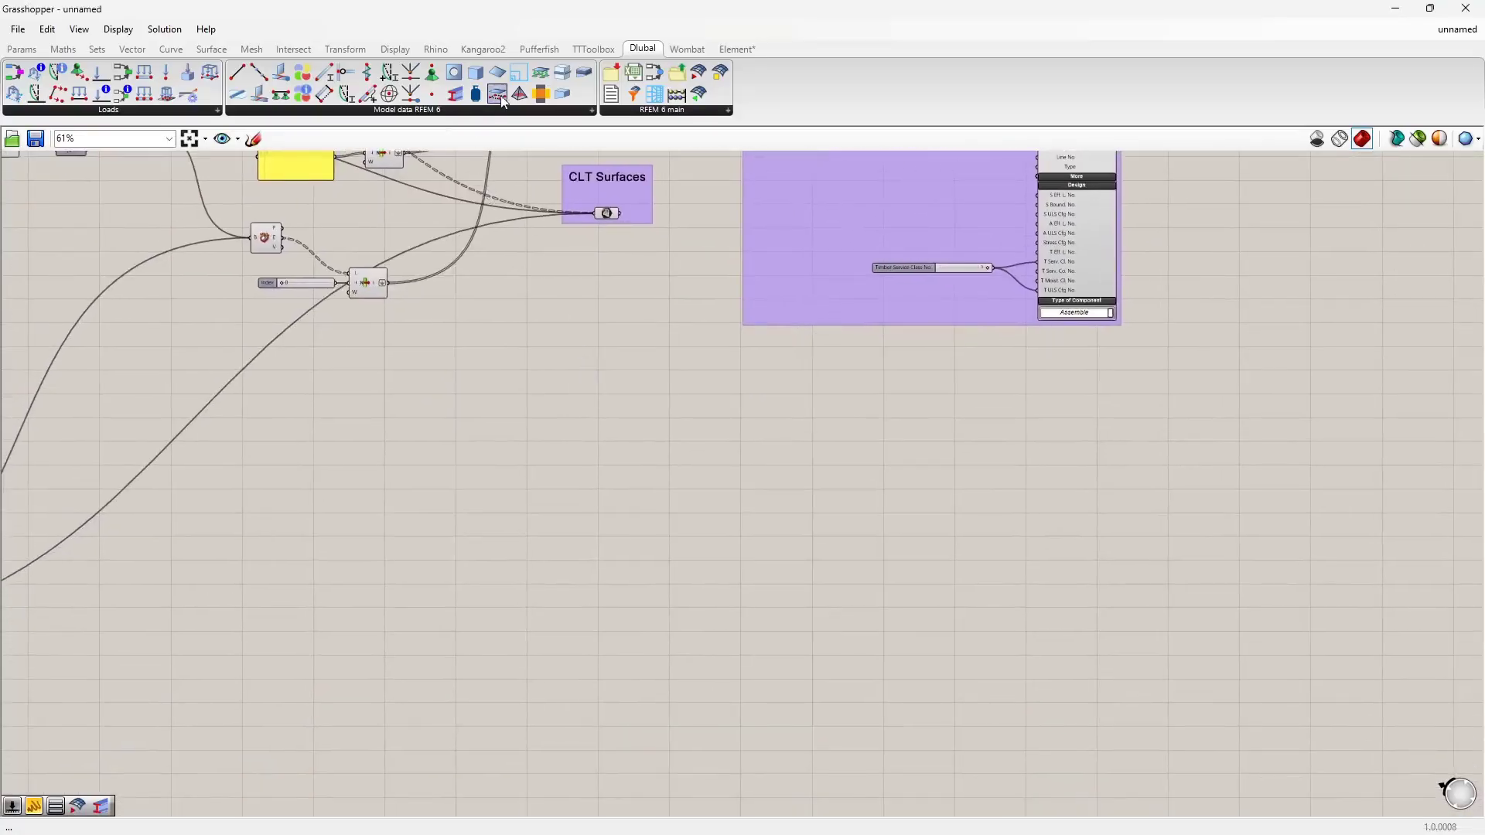
{"action": "left_click_drag", "start_coordinate": [565, 95], "coordinate": [691, 531]}
{"action": "left_click_drag", "start_coordinate": [837, 459], "coordinate": [931, 460]}
{"action": "scroll", "coordinate": [931, 459], "scroll_direction": "up", "scroll_amount": 5}
{"action": "right_click_drag", "start_coordinate": [671, 491], "coordinate": [810, 557]}
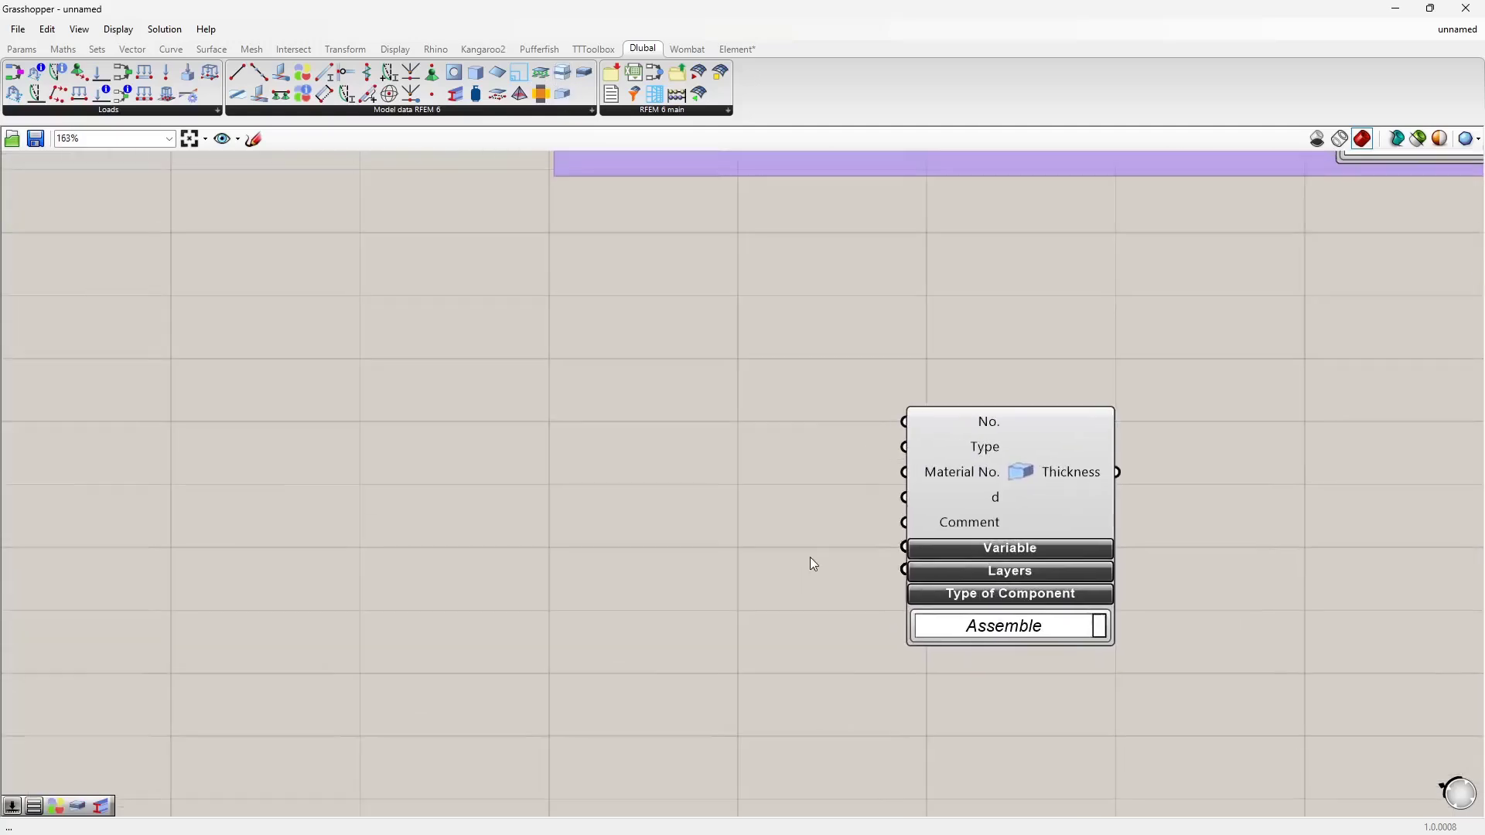
Add a number slider with value 1, connect it to the Thickness component's No. input and align it with that input
{"action": "double_click", "coordinate": [625, 385]}
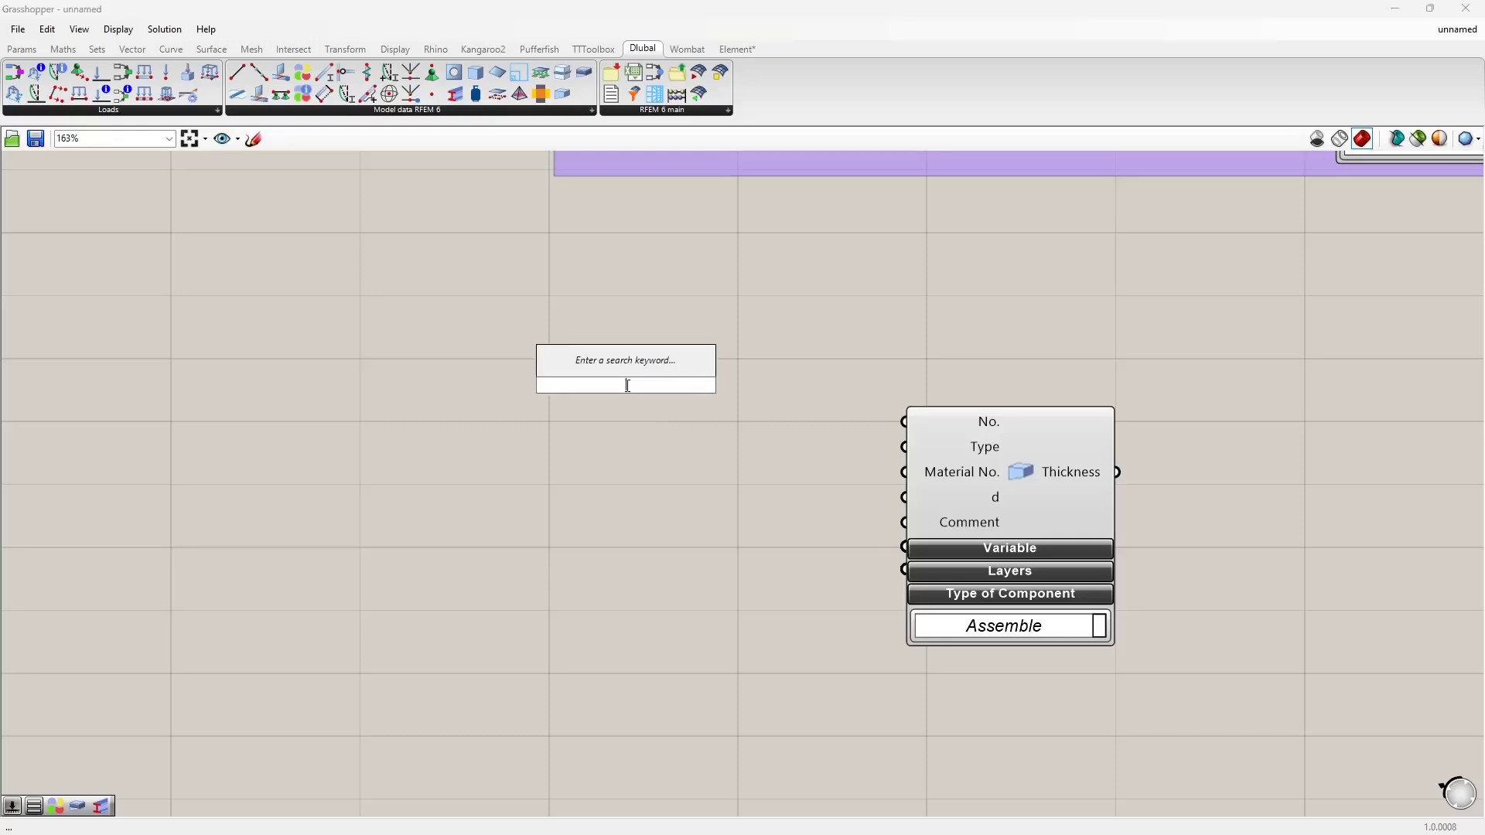
{"action": "type", "text": "1"}
{"action": "key", "text": "Return"}
{"action": "left_click_drag", "start_coordinate": [731, 386], "coordinate": [903, 422]}
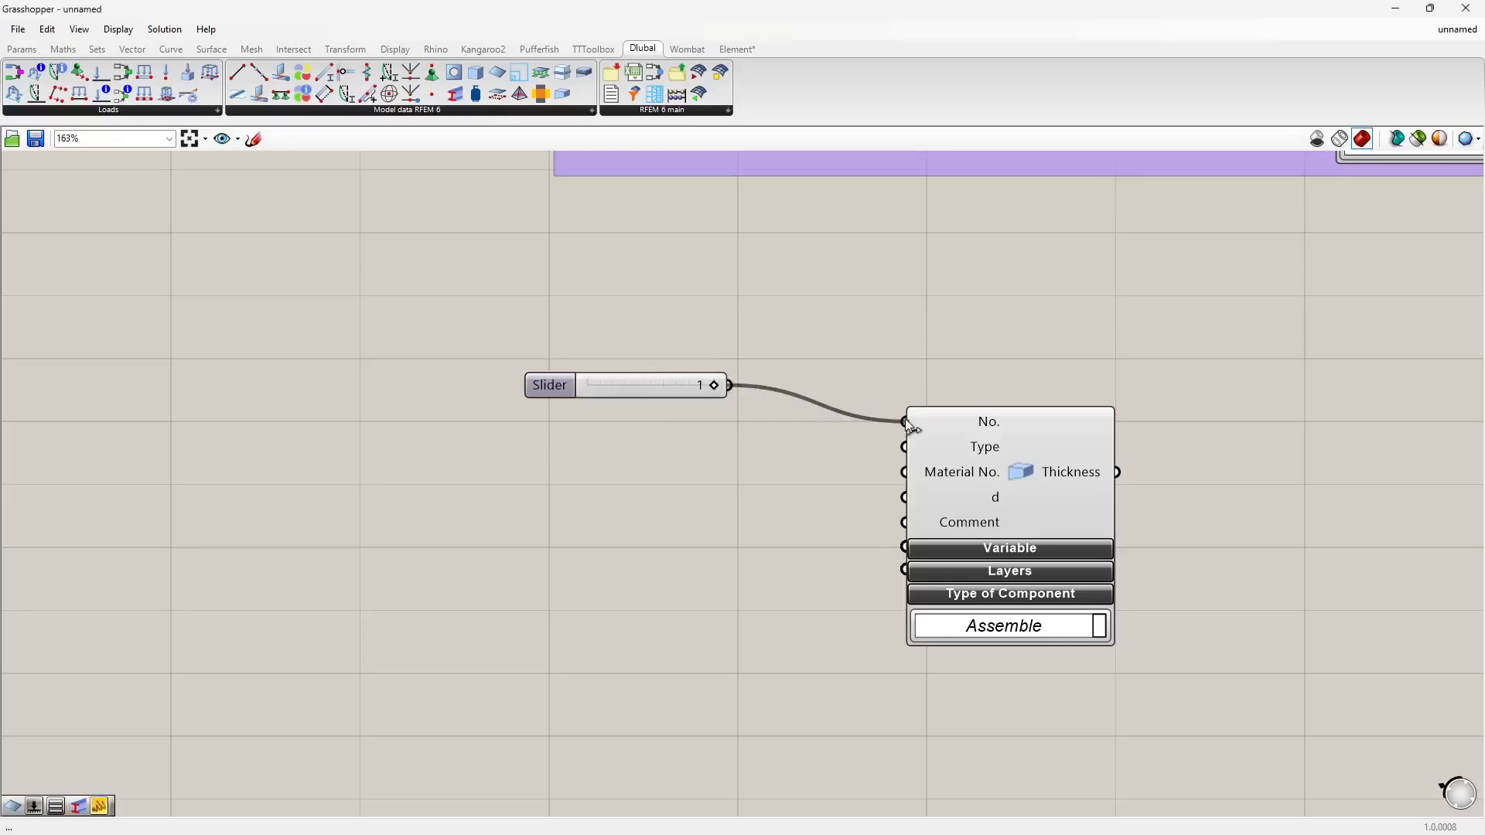
{"action": "left_click_drag", "start_coordinate": [673, 384], "coordinate": [694, 421]}
{"action": "right_click_drag", "start_coordinate": [644, 504], "coordinate": [639, 439]}
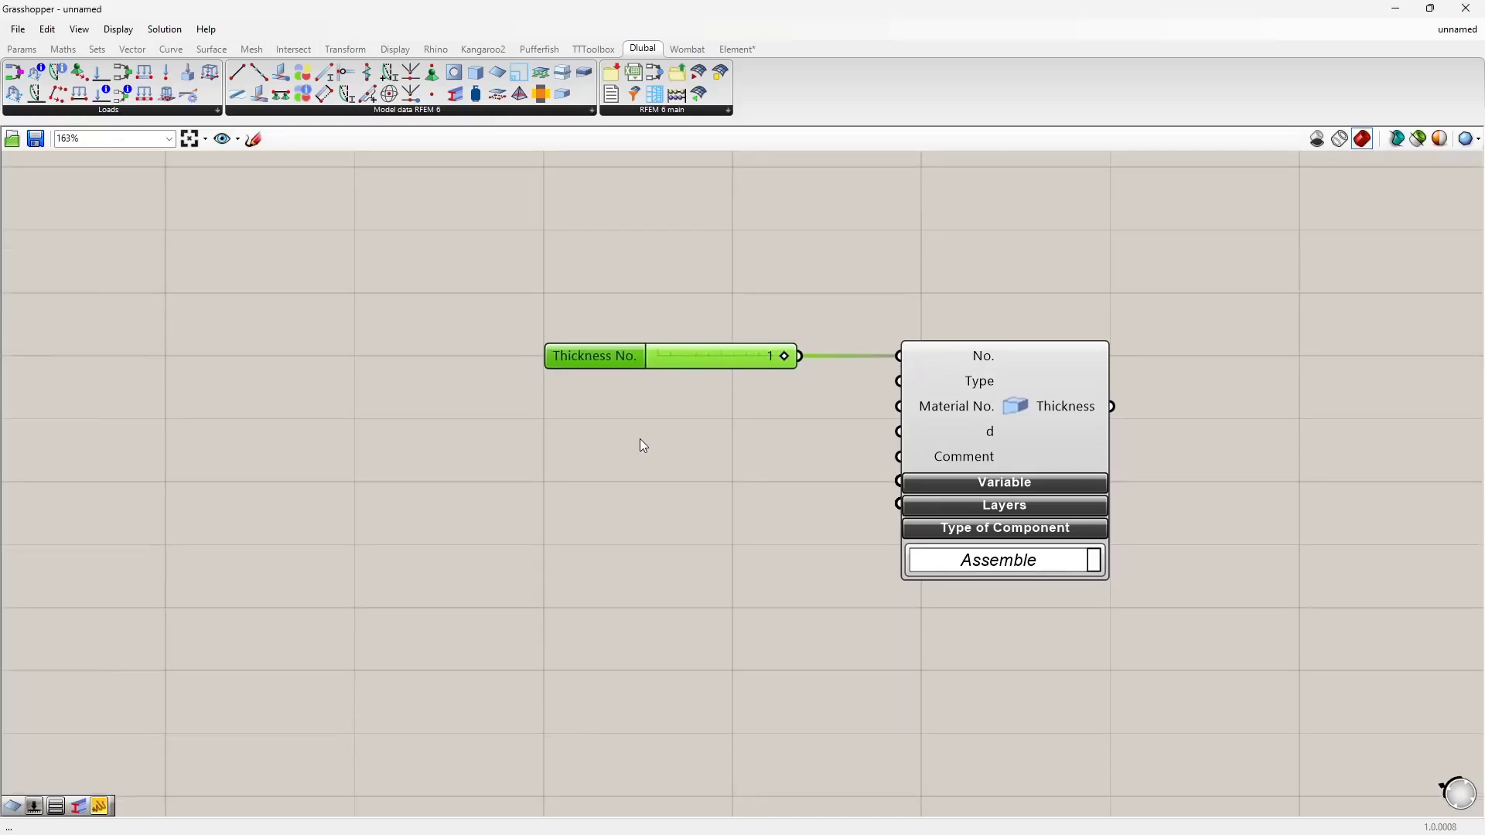
Place a Value List beside the Thickness component, below the Thickness No. slider
{"action": "double_click", "coordinate": [619, 456]}
{"action": "type", "text": "va"}
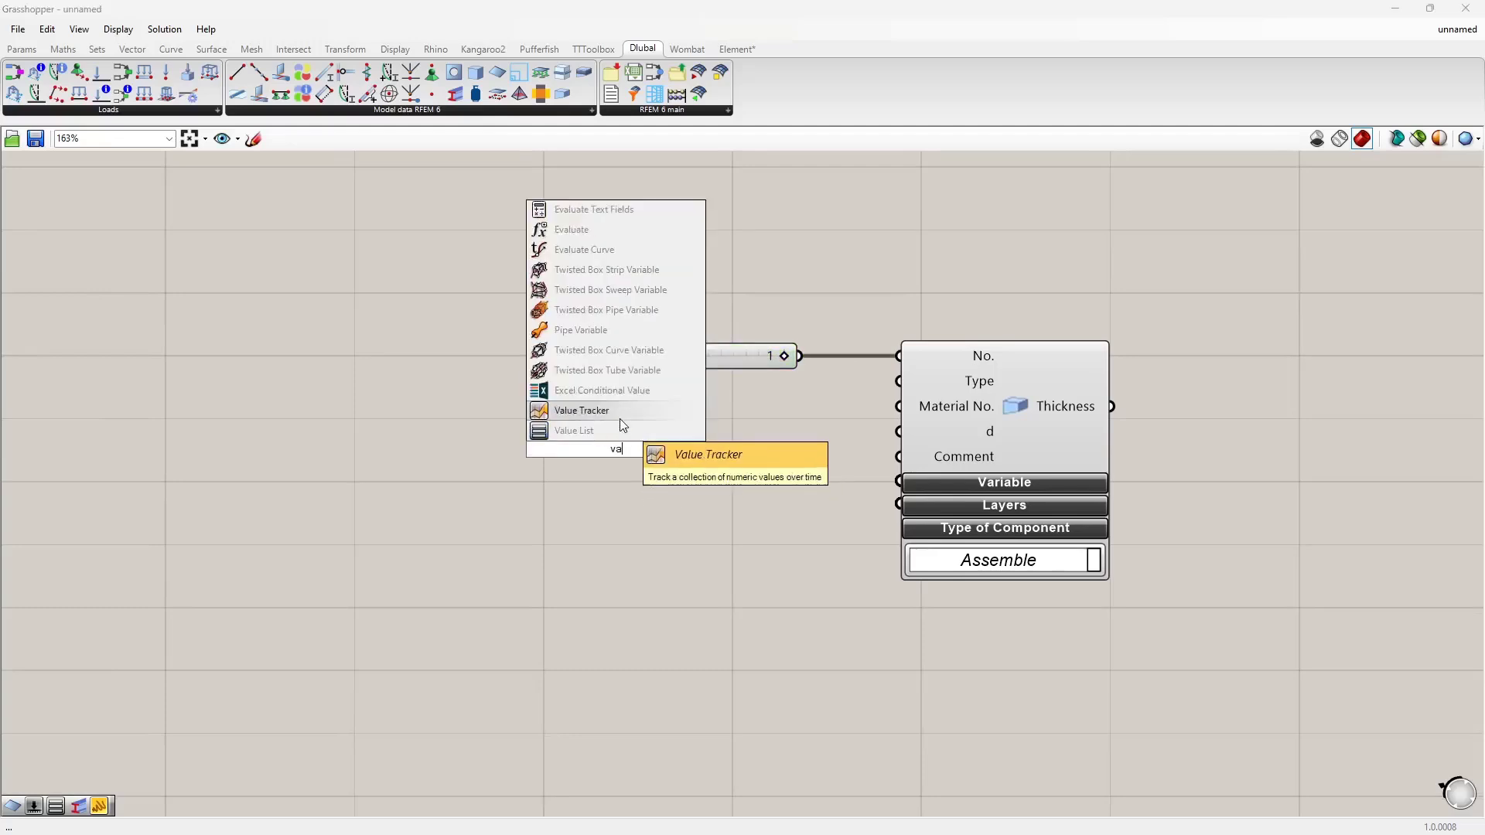
{"action": "left_click", "coordinate": [614, 432]}
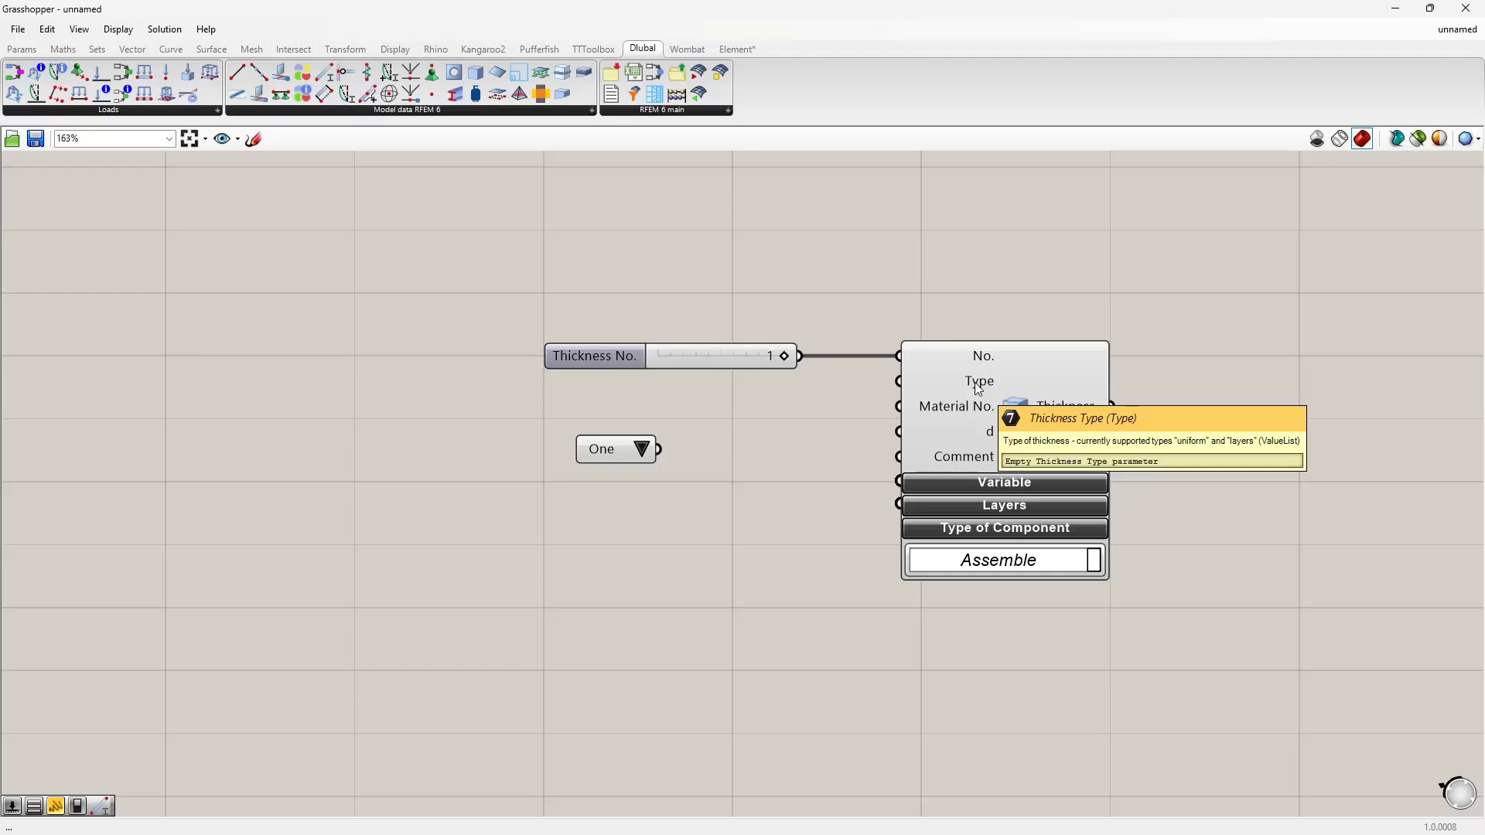
Connect the Value List to the Thickness component's Type input, place it under the Thickness No. slider and choose TYPE_LAYERS
{"action": "left_click_drag", "start_coordinate": [656, 449], "coordinate": [899, 381]}
{"action": "left_click_drag", "start_coordinate": [778, 456], "coordinate": [647, 427]}
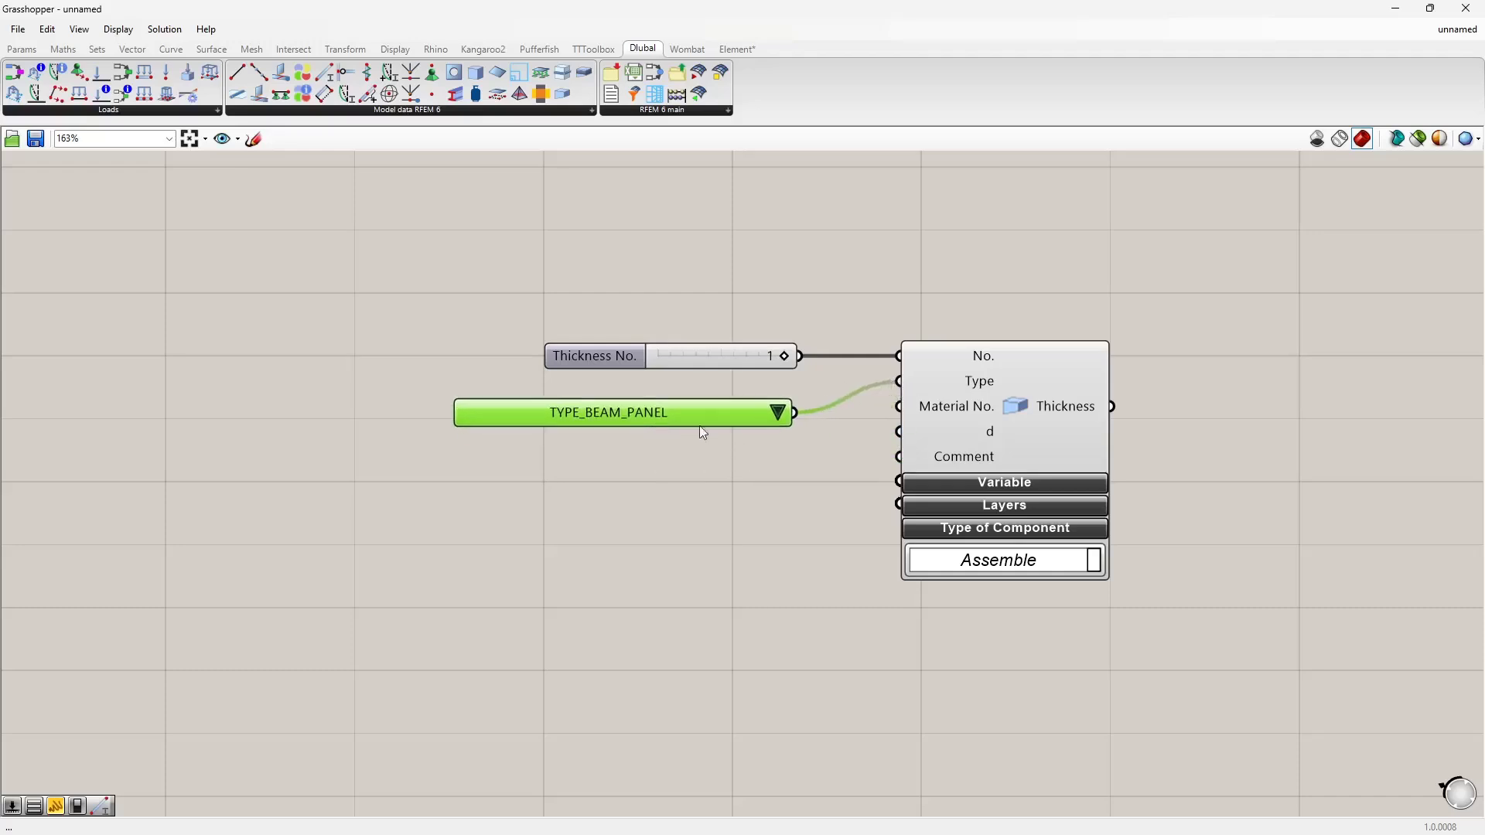
{"action": "left_click", "coordinate": [778, 415]}
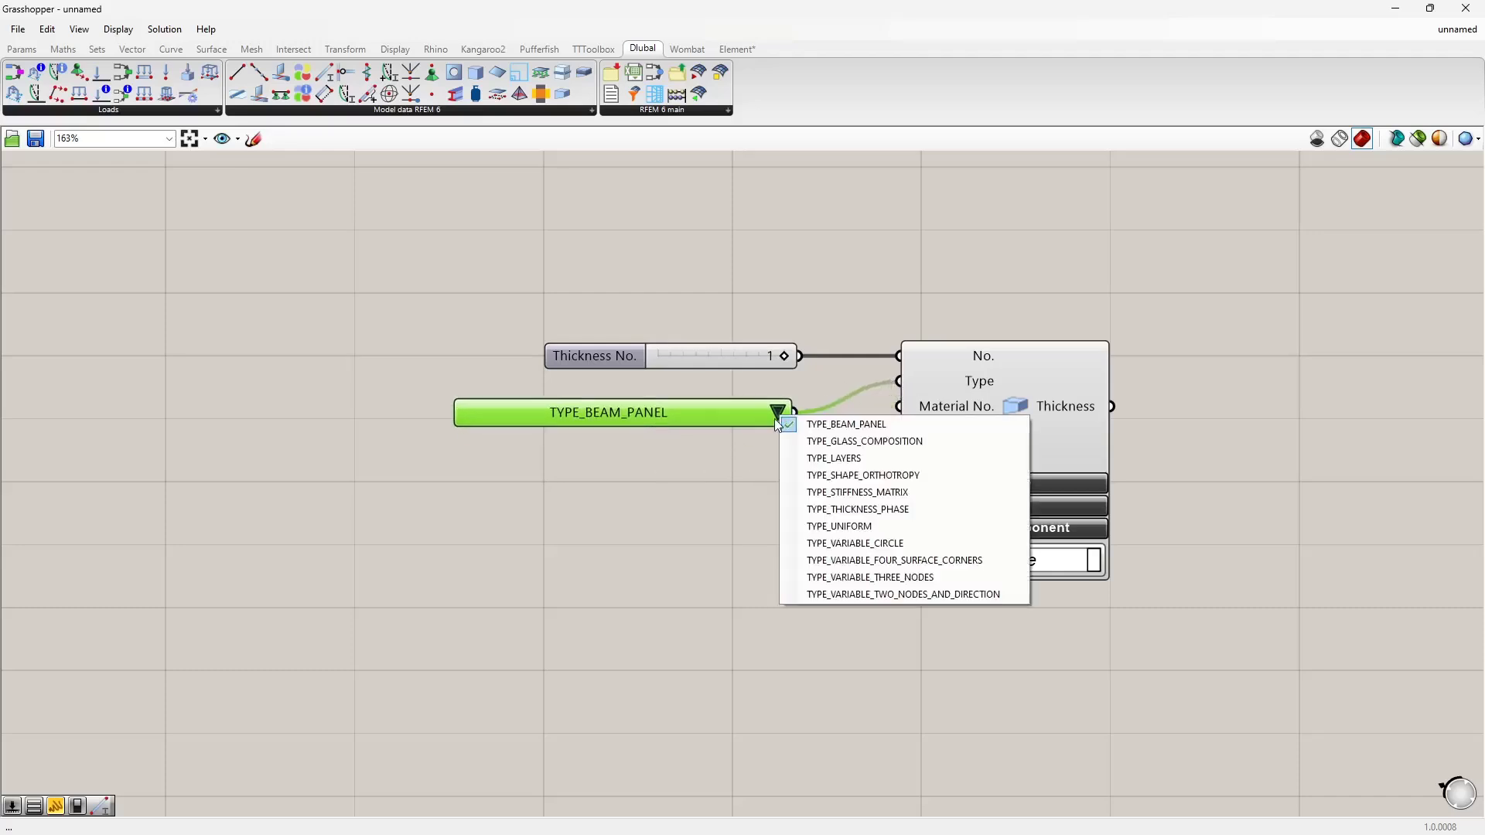
{"action": "left_click", "coordinate": [801, 458]}
{"action": "right_click_drag", "start_coordinate": [710, 474], "coordinate": [774, 443]}
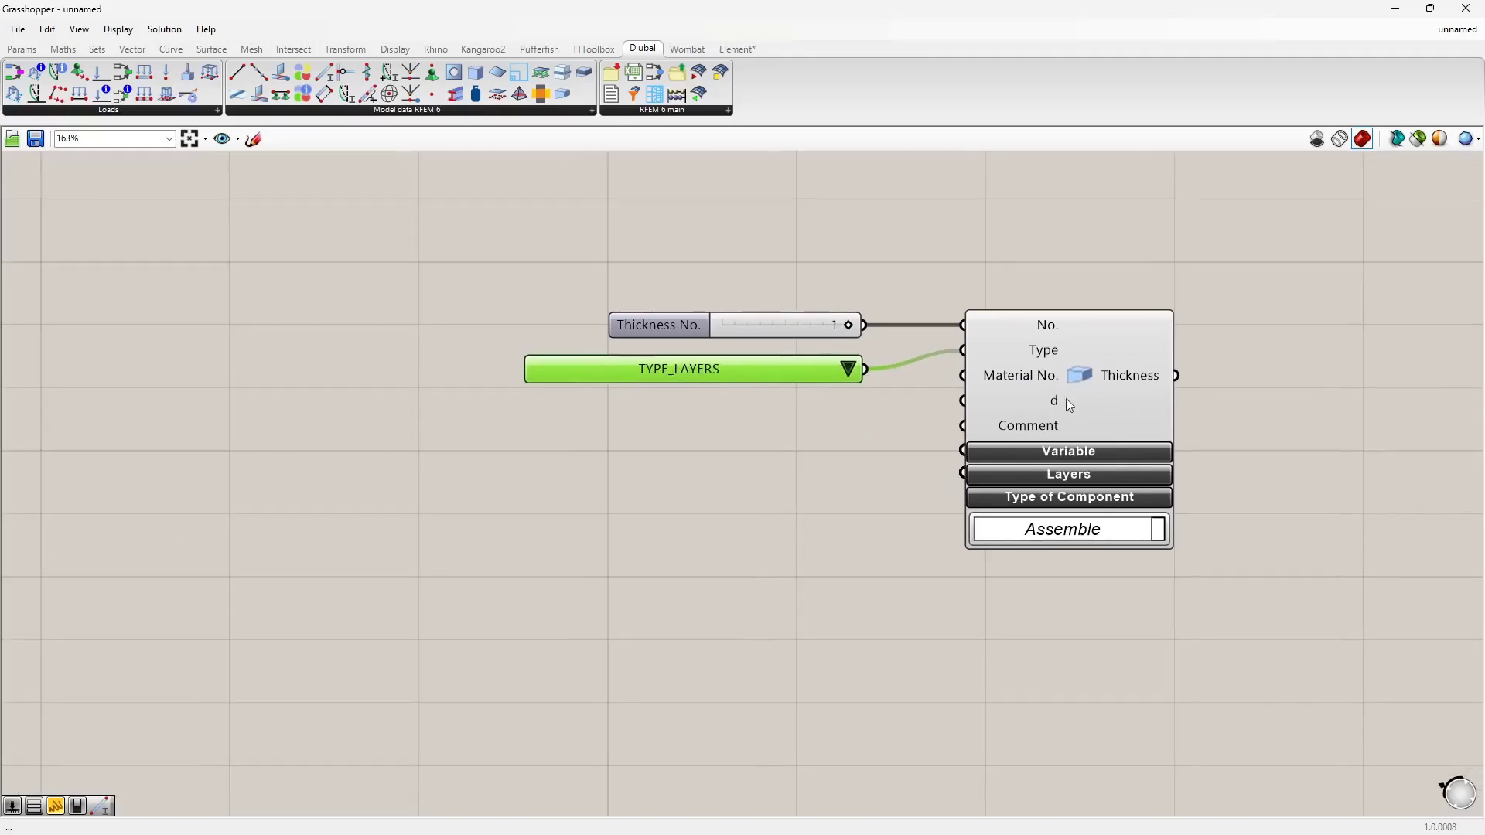
Expand the Thickness component's Layers inputs and connect a new Thickness Layers Reference Table component to the Layers input
{"action": "left_click", "coordinate": [1041, 481]}
{"action": "right_click_drag", "start_coordinate": [815, 520], "coordinate": [915, 434]}
{"action": "scroll", "coordinate": [920, 433], "scroll_direction": "down", "scroll_amount": 2}
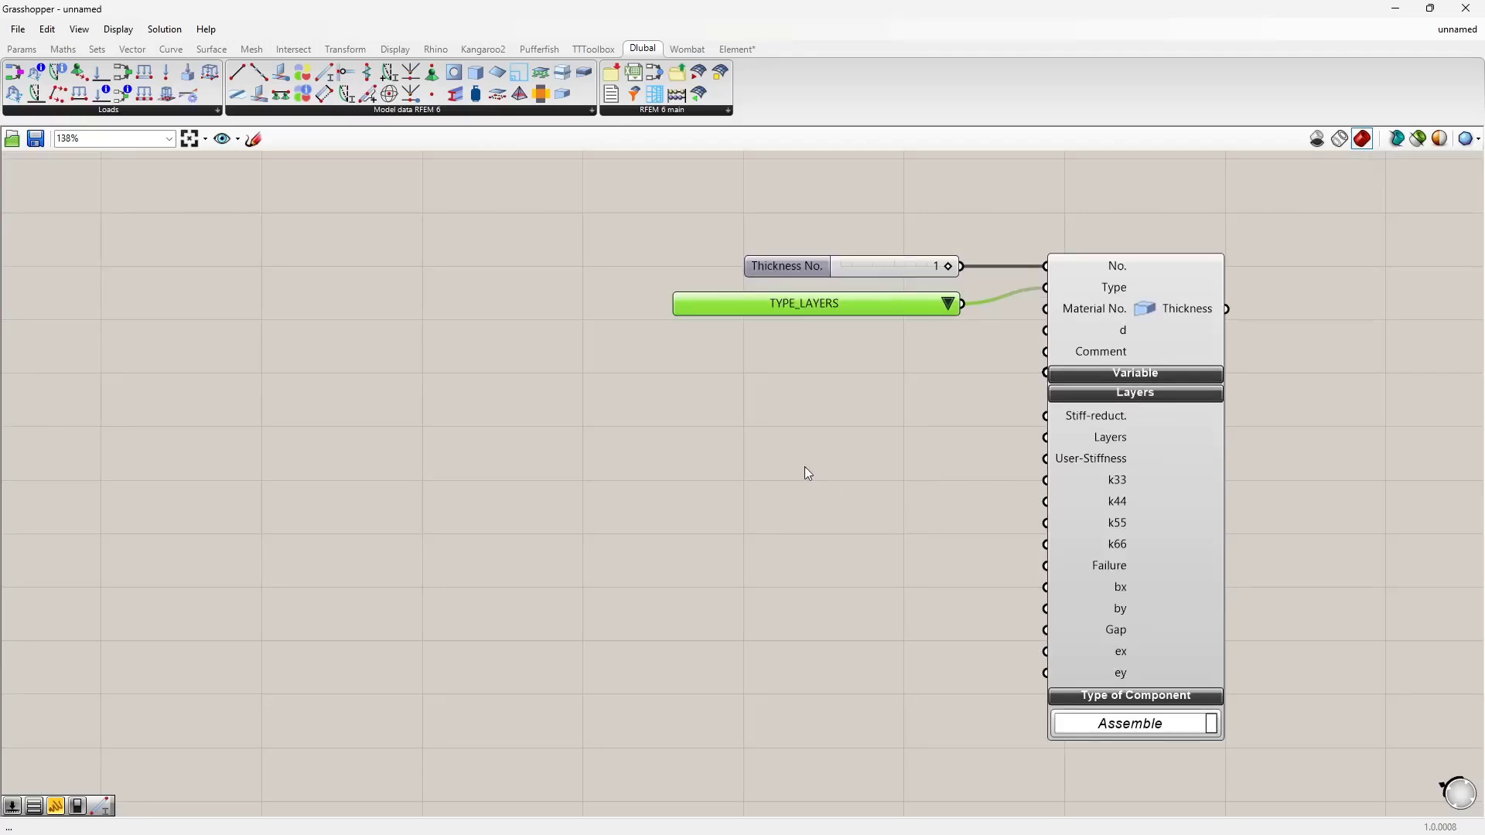
{"action": "mouse_move", "coordinate": [1109, 444]}
{"action": "left_click_drag", "start_coordinate": [578, 74], "coordinate": [622, 466]}
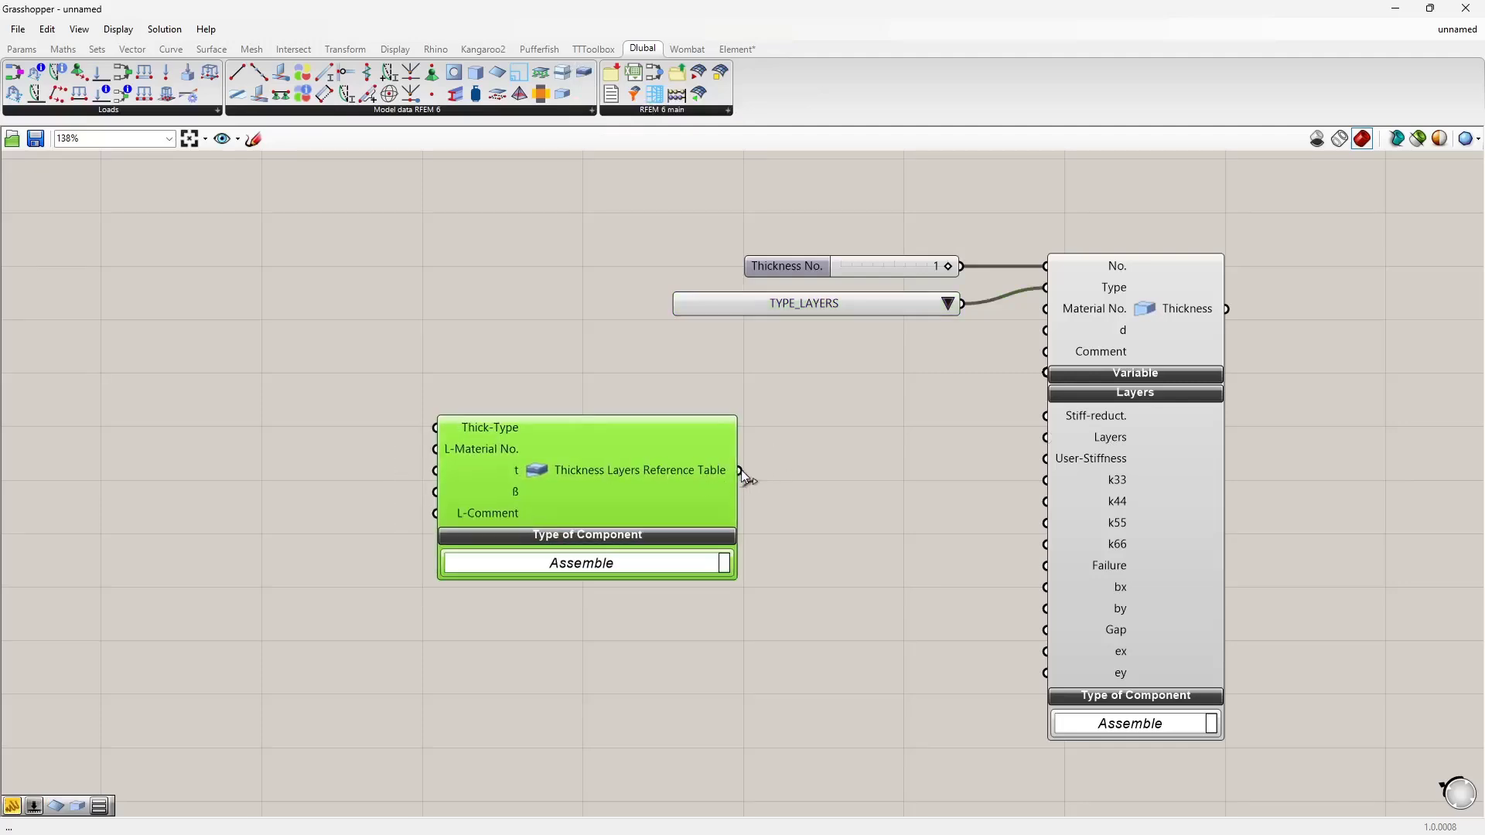
{"action": "left_click_drag", "start_coordinate": [740, 471], "coordinate": [1045, 438]}
{"action": "left_click_drag", "start_coordinate": [634, 480], "coordinate": [773, 452]}
{"action": "right_click_drag", "start_coordinate": [585, 458], "coordinate": [742, 445]}
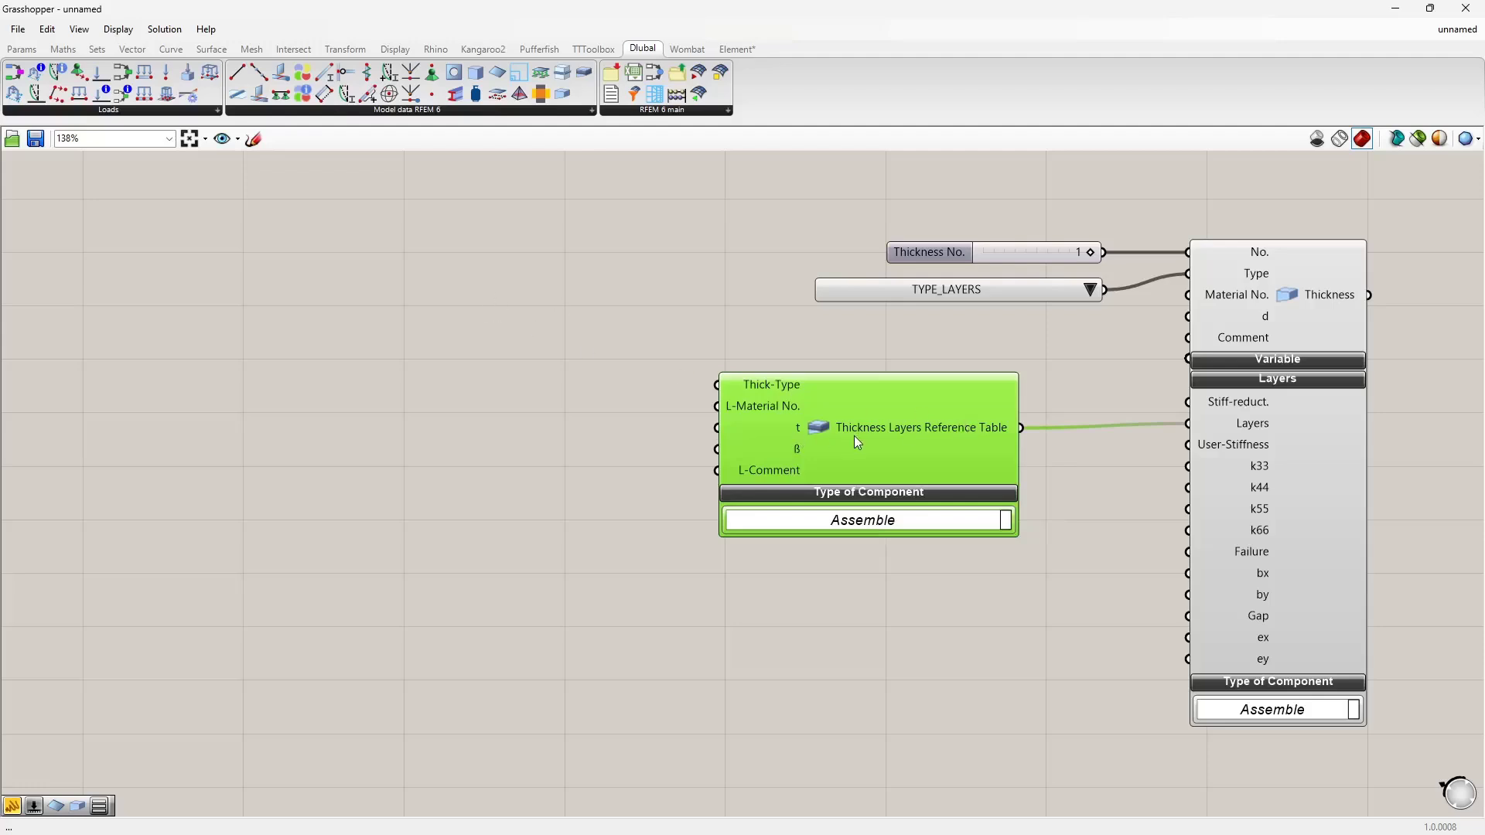
{"action": "left_click", "coordinate": [1240, 451]}
{"action": "left_click", "coordinate": [505, 412]}
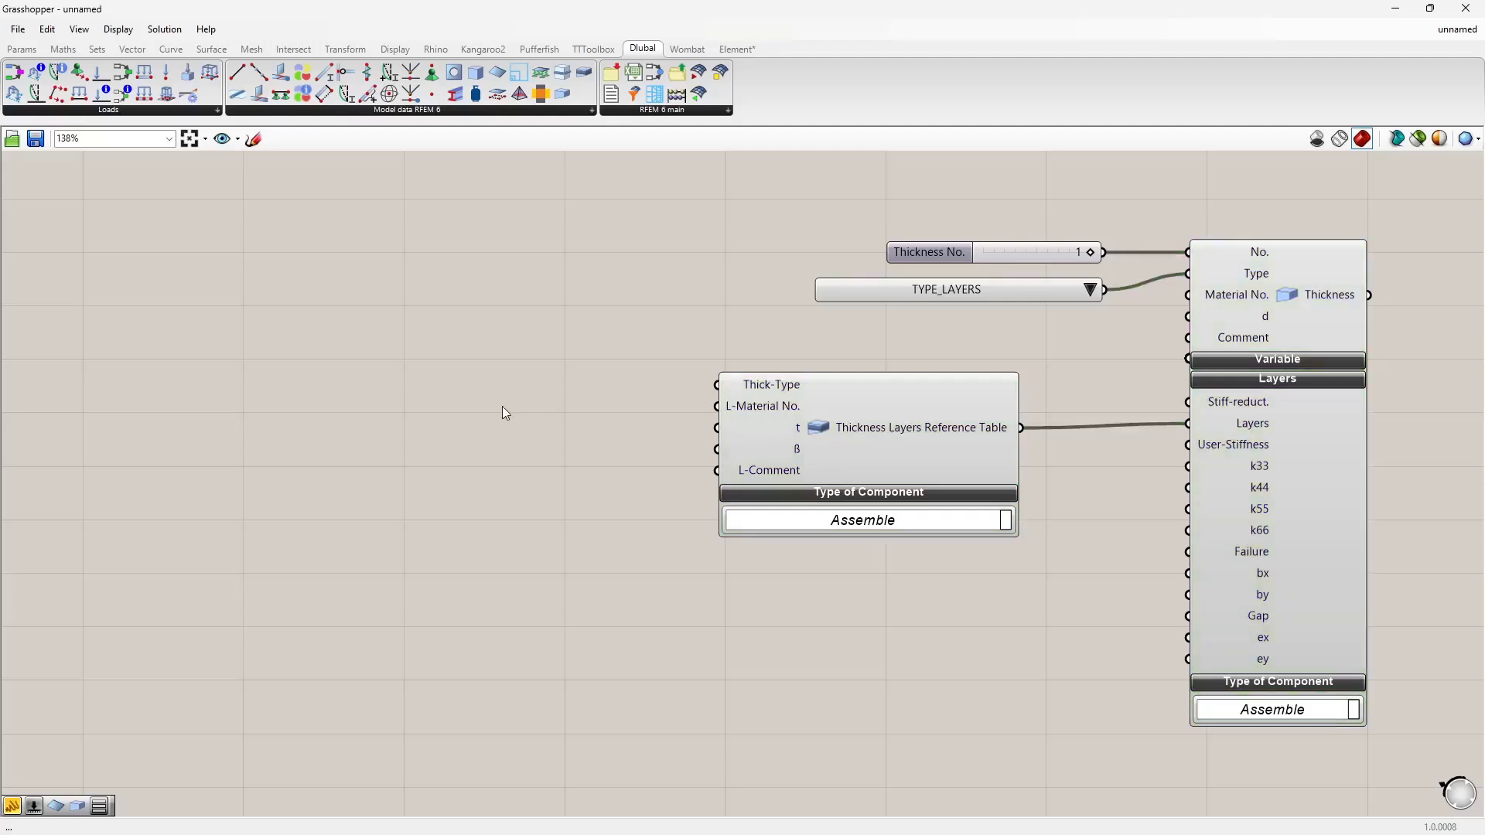
Add a number slider with value 2 and connect it to the reference table's L-Material No. input, aligned with that input
{"action": "double_click", "coordinate": [464, 412]}
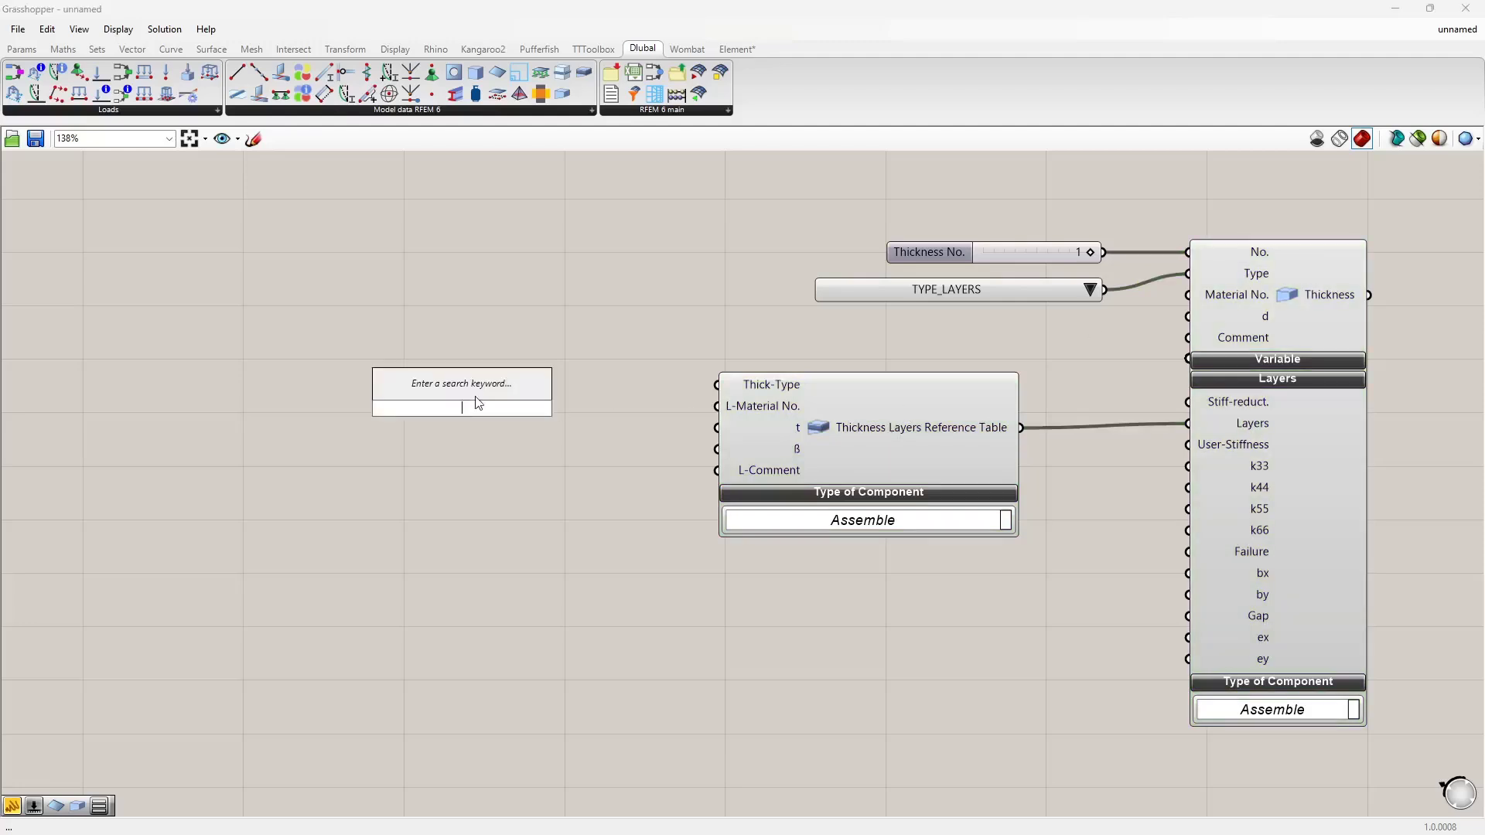
{"action": "type", "text": "2"}
{"action": "key", "text": "Return"}
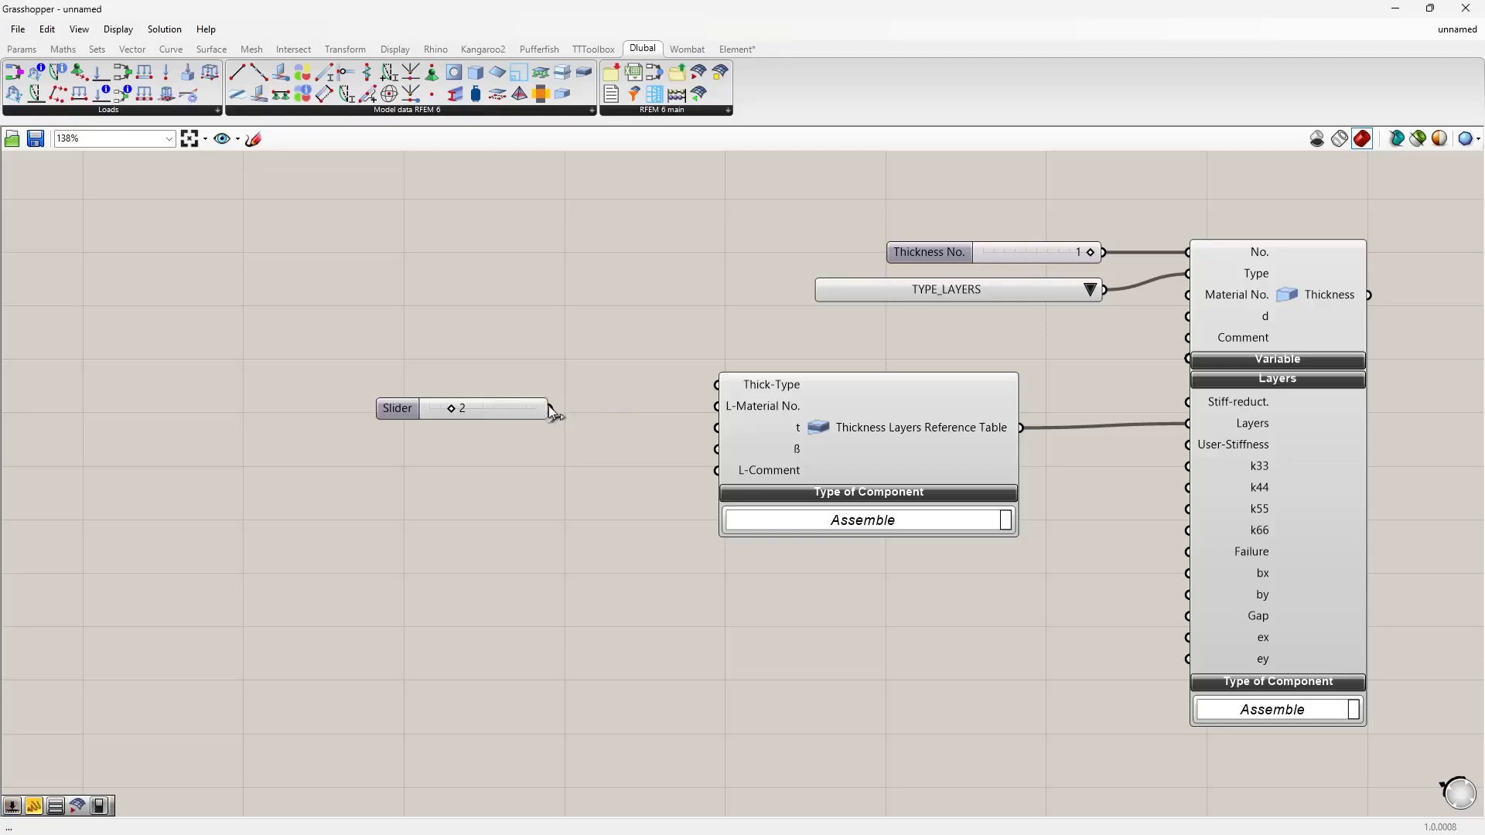
{"action": "left_click_drag", "start_coordinate": [551, 410], "coordinate": [710, 412]}
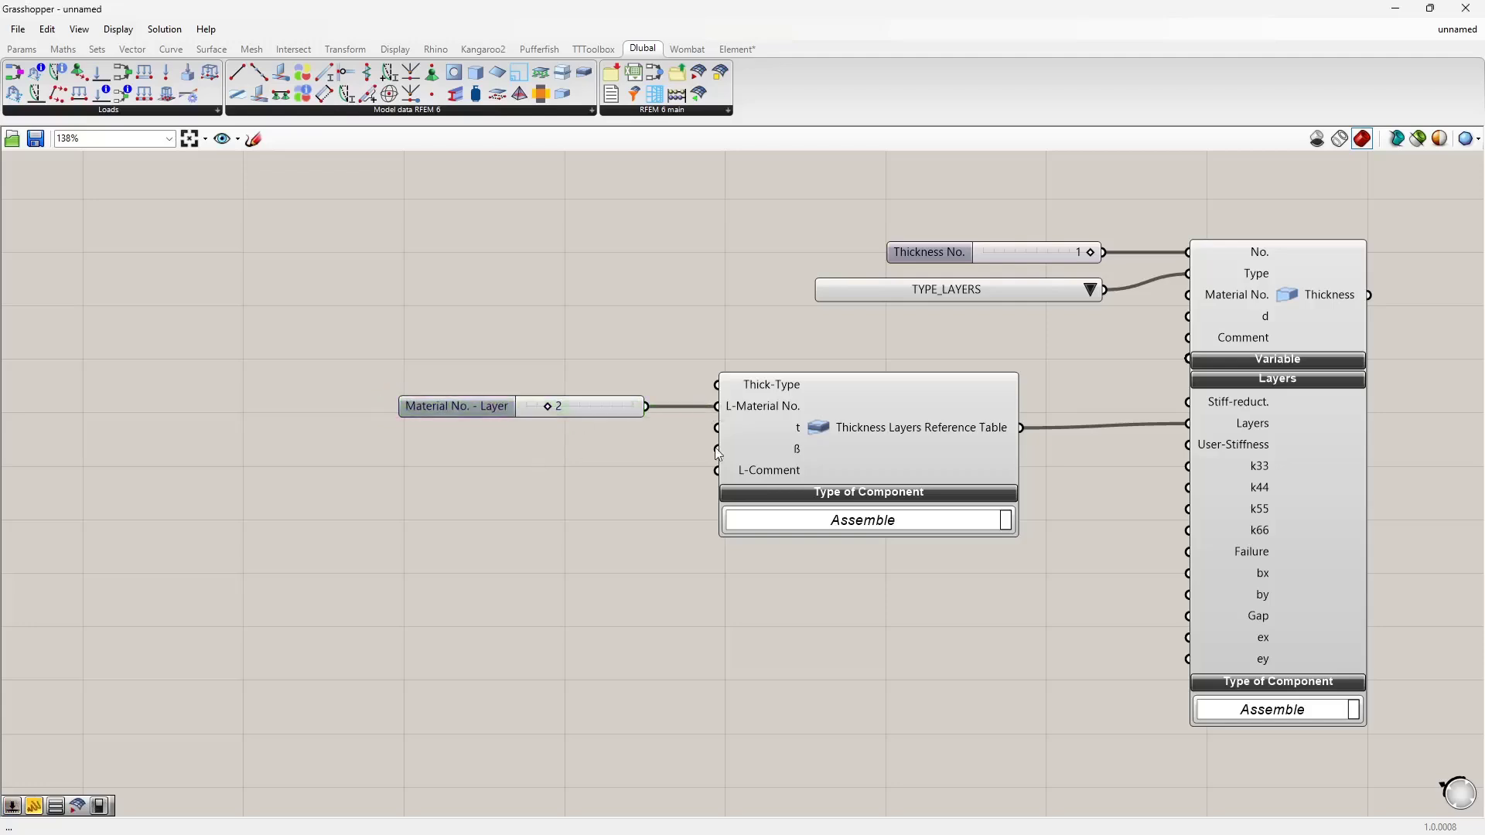
Add a panel near the layer material slider listing 0.4, 0.3 and 0.4, with multiline data turned off
{"action": "double_click", "coordinate": [420, 457]}
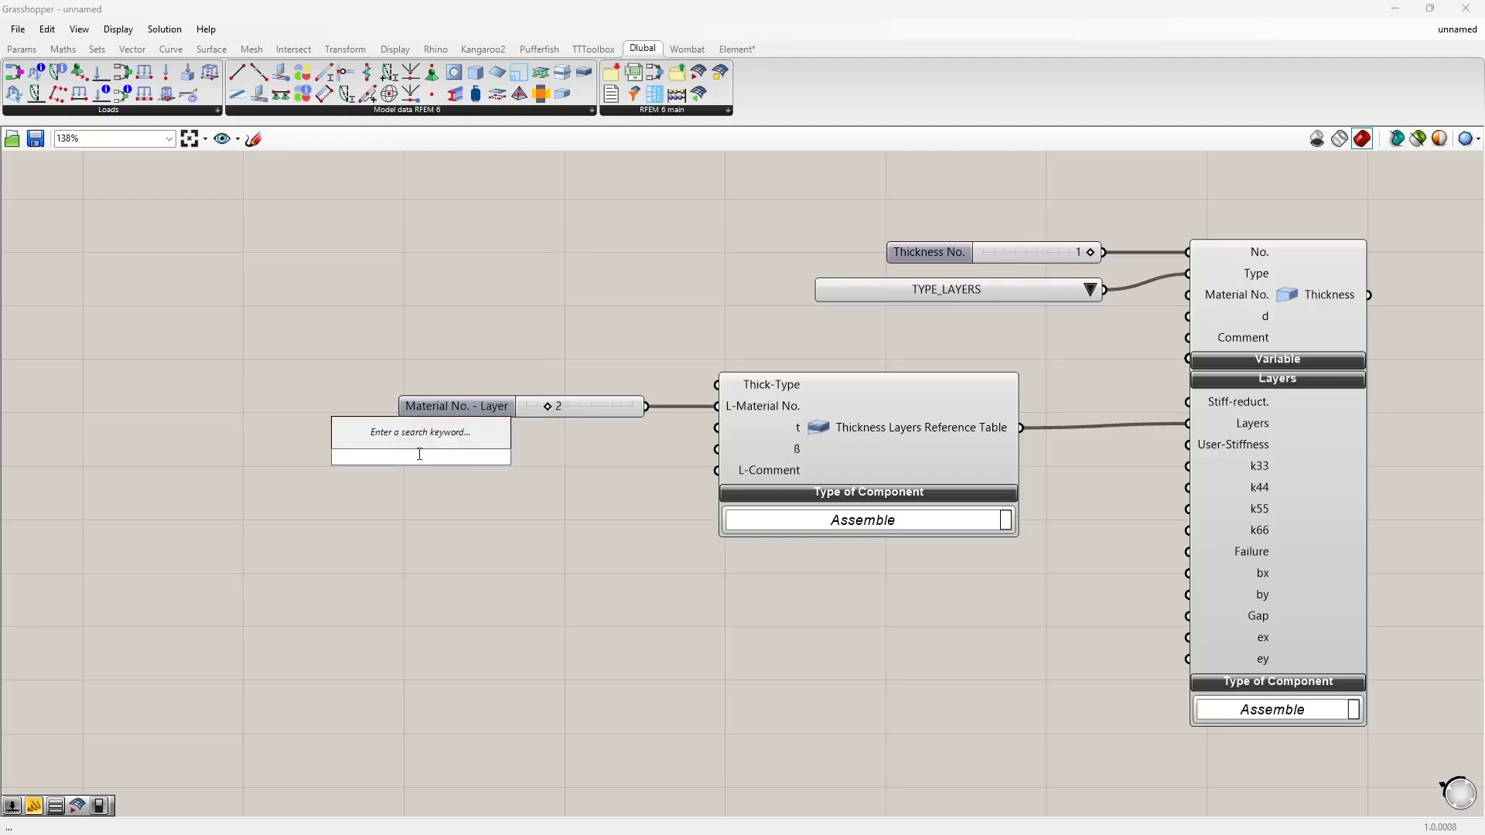
{"action": "type", "text": "panel"}
{"action": "key", "text": "Return"}
{"action": "left_click", "coordinate": [421, 458]}
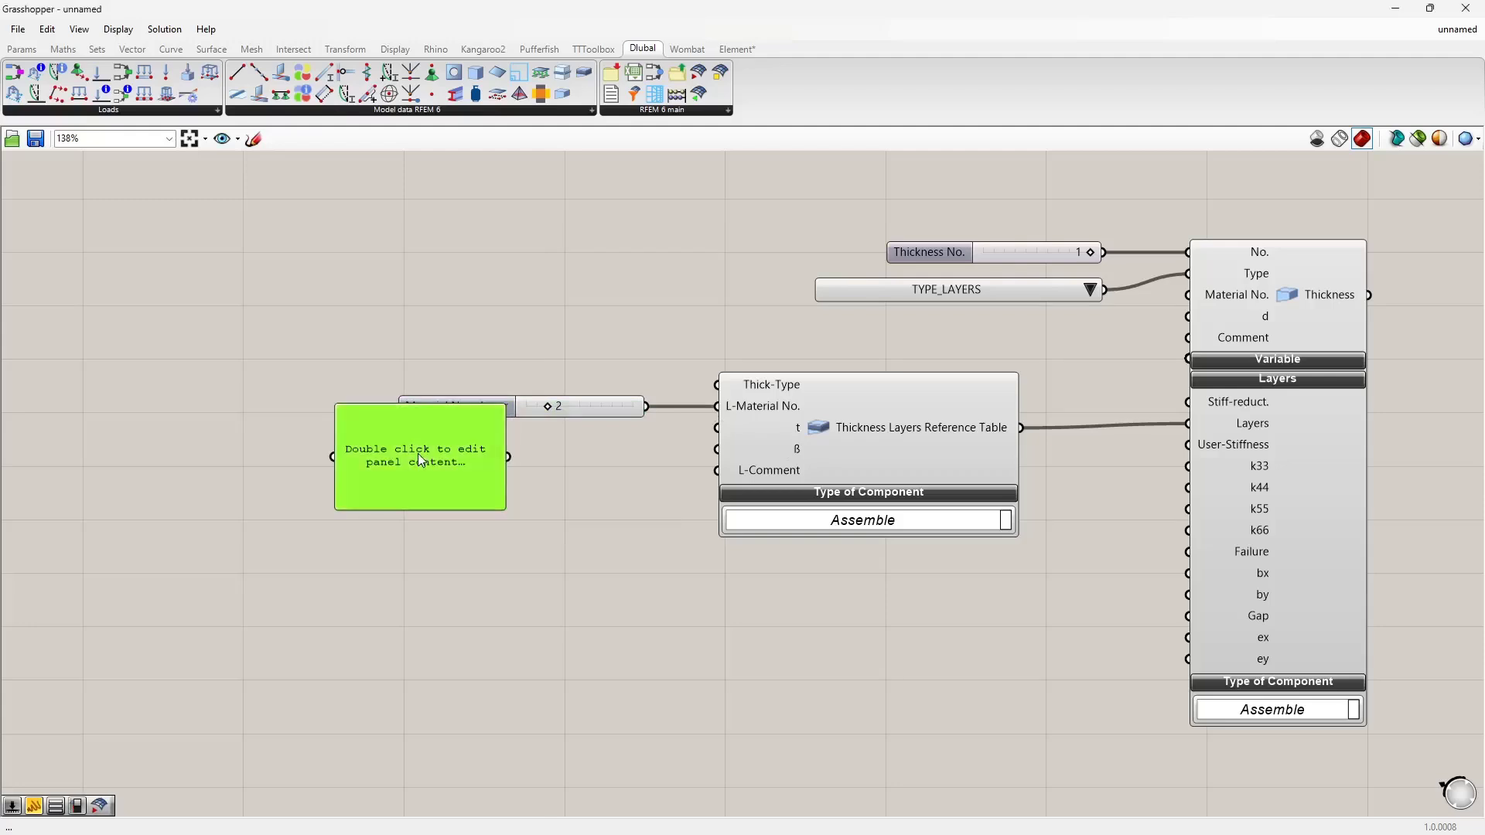
{"action": "right_click_drag", "start_coordinate": [420, 459], "coordinate": [397, 479]}
{"action": "double_click", "coordinate": [397, 477]}
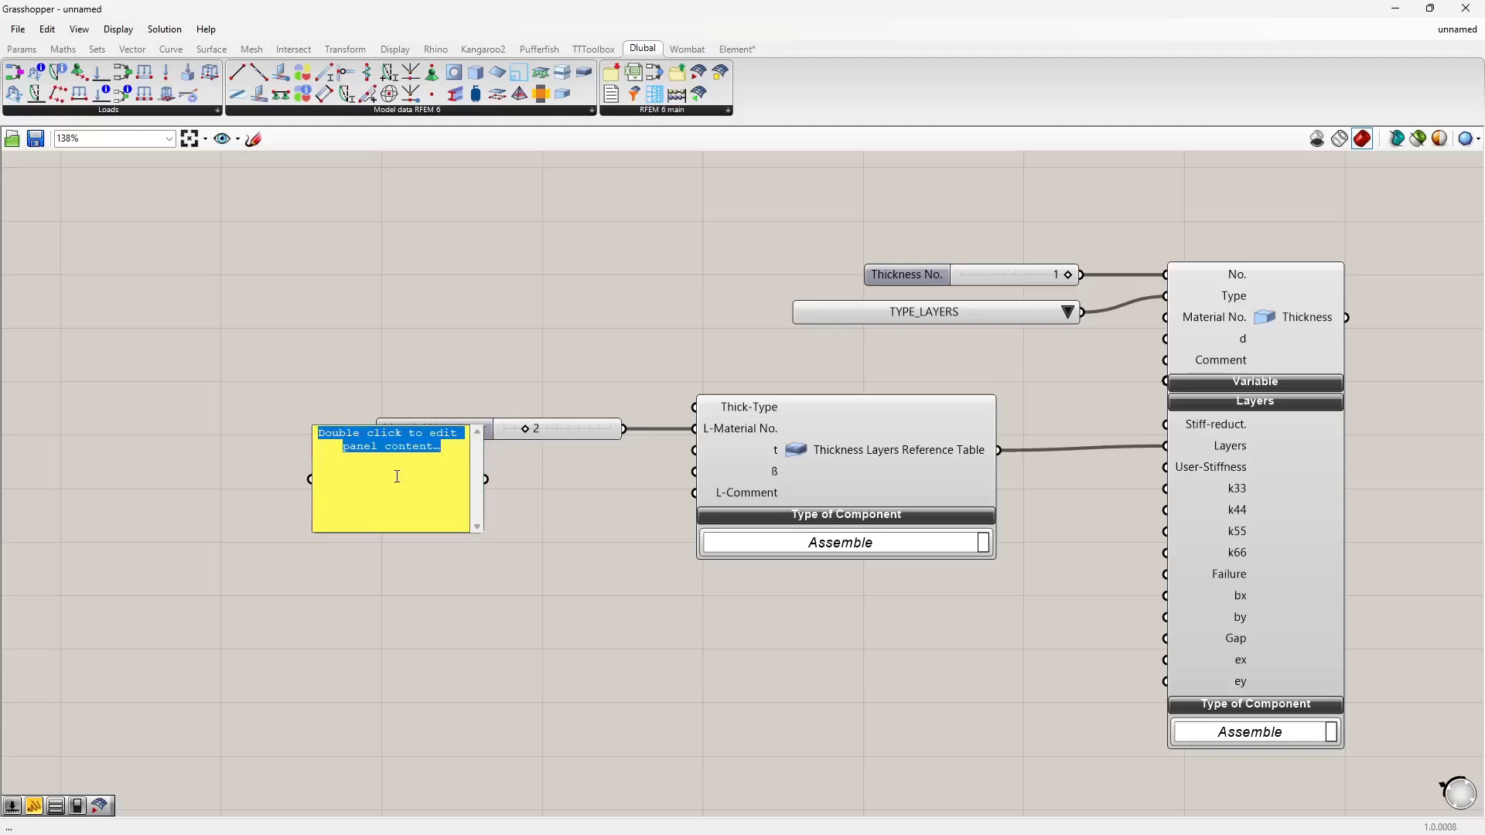
{"action": "type", "text": "0.4"}
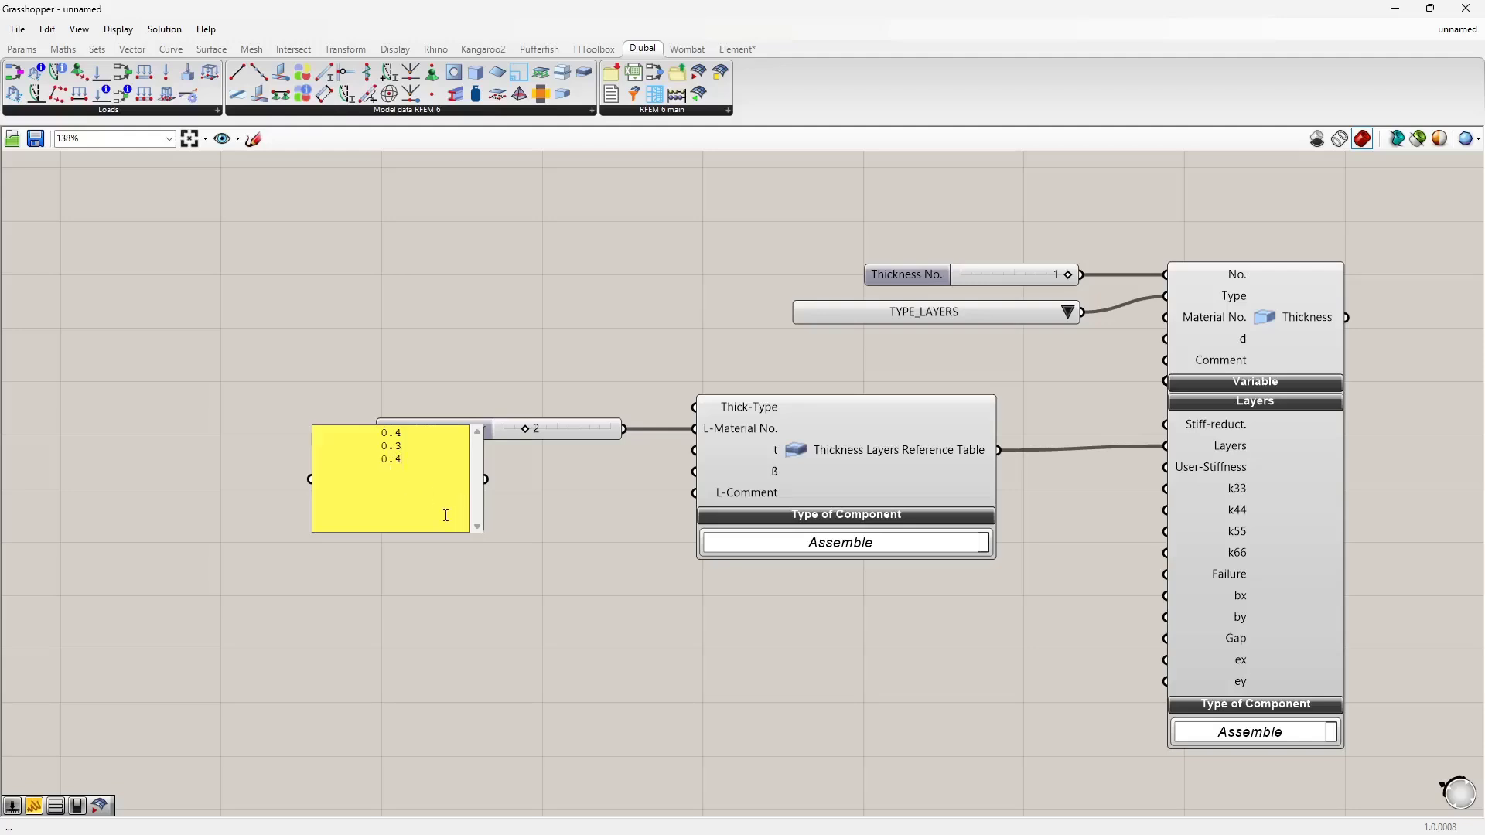
{"action": "left_click", "coordinate": [586, 574]}
{"action": "right_click", "coordinate": [416, 507]}
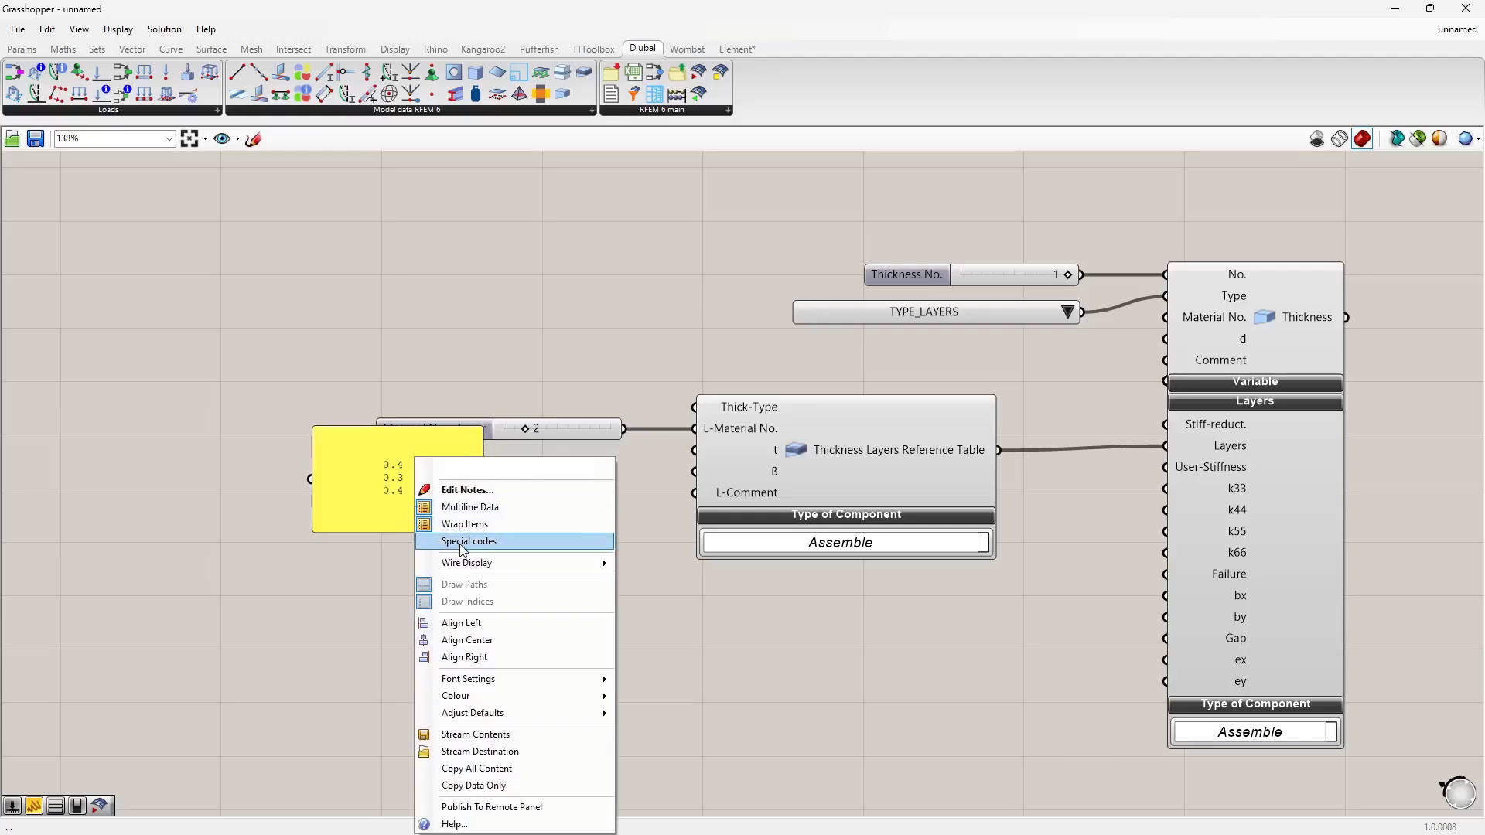
{"action": "left_click", "coordinate": [480, 509]}
Connect the layer thickness panel to the t input, and a copy of it listing 0, 0.5*Pi and 0 to the ß input
{"action": "left_click_drag", "start_coordinate": [431, 508], "coordinate": [695, 471]}
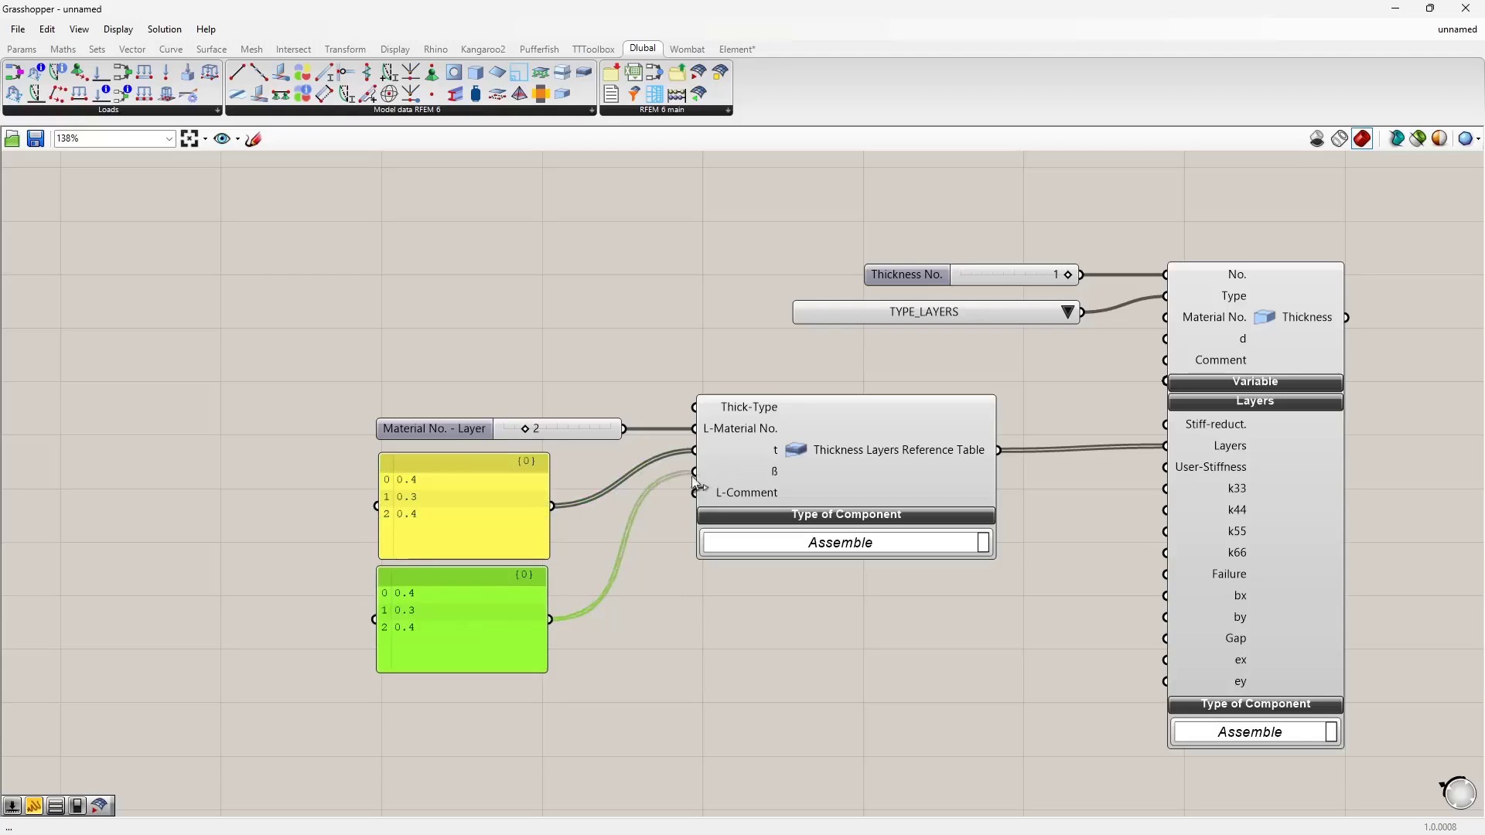
{"action": "double_click", "coordinate": [467, 632]}
{"action": "type", "text": "0 "}
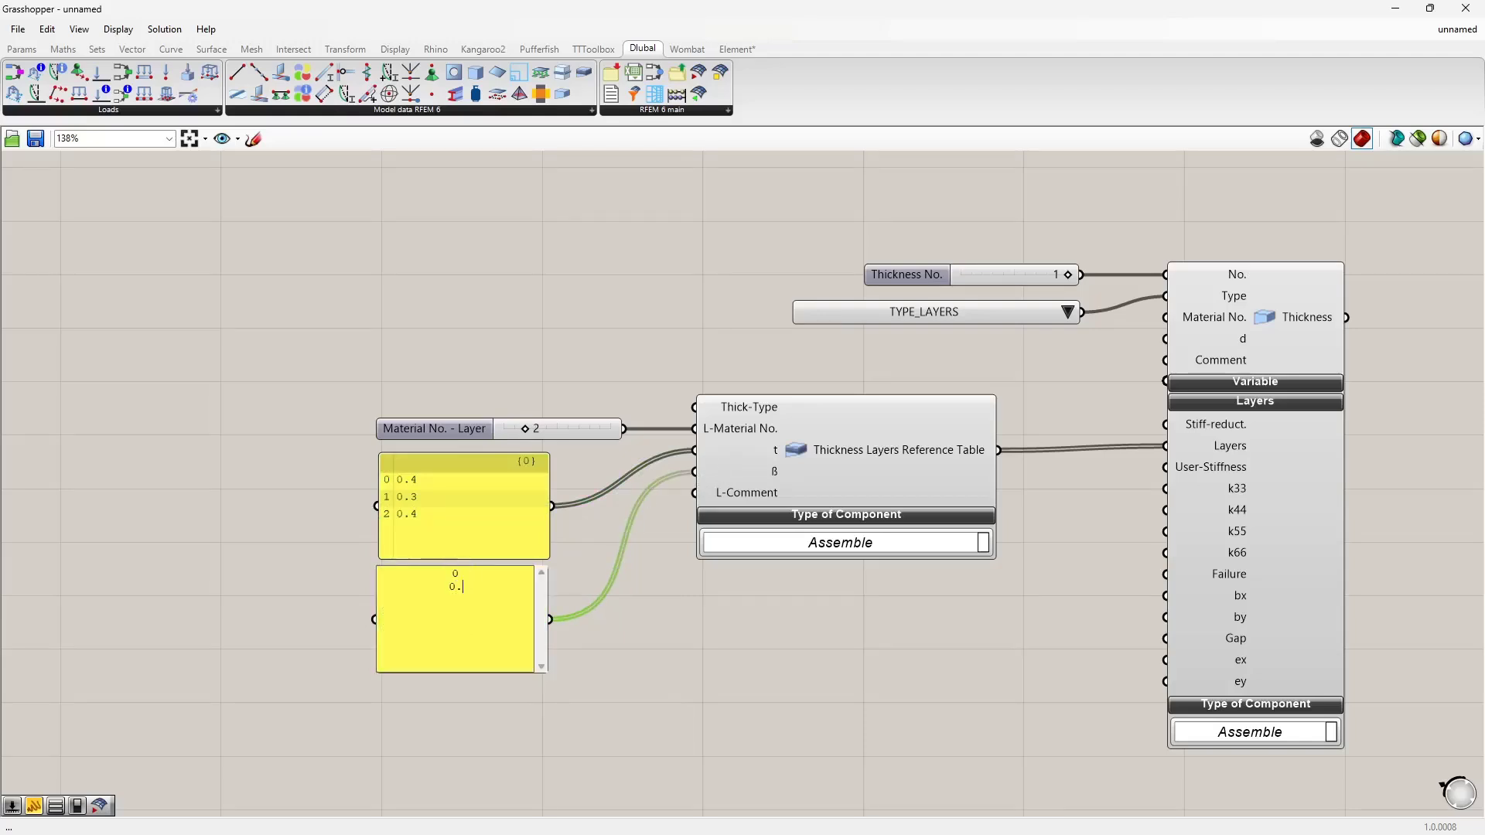
{"action": "type", "text": "0.5*Pi"}
{"action": "type", "text": " 0"}
{"action": "left_click", "coordinate": [631, 683]}
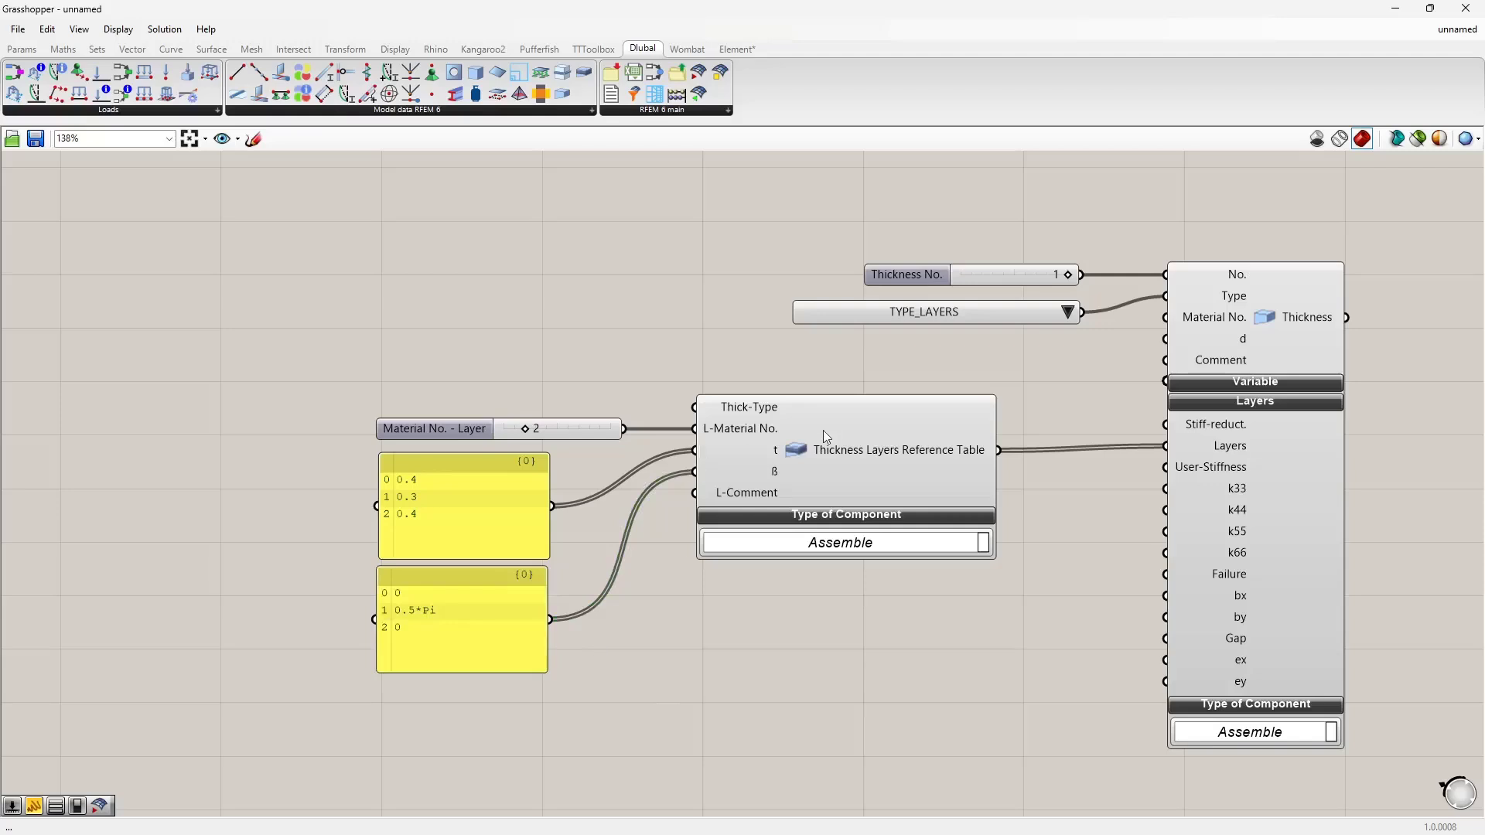
Switch to RFEM, examine the stiffness reduction, CLT options and layers of the 110 mm thickness, cancel the dialog, and return to Grasshopper
{"action": "right_click_drag", "start_coordinate": [772, 568], "coordinate": [524, 506]}
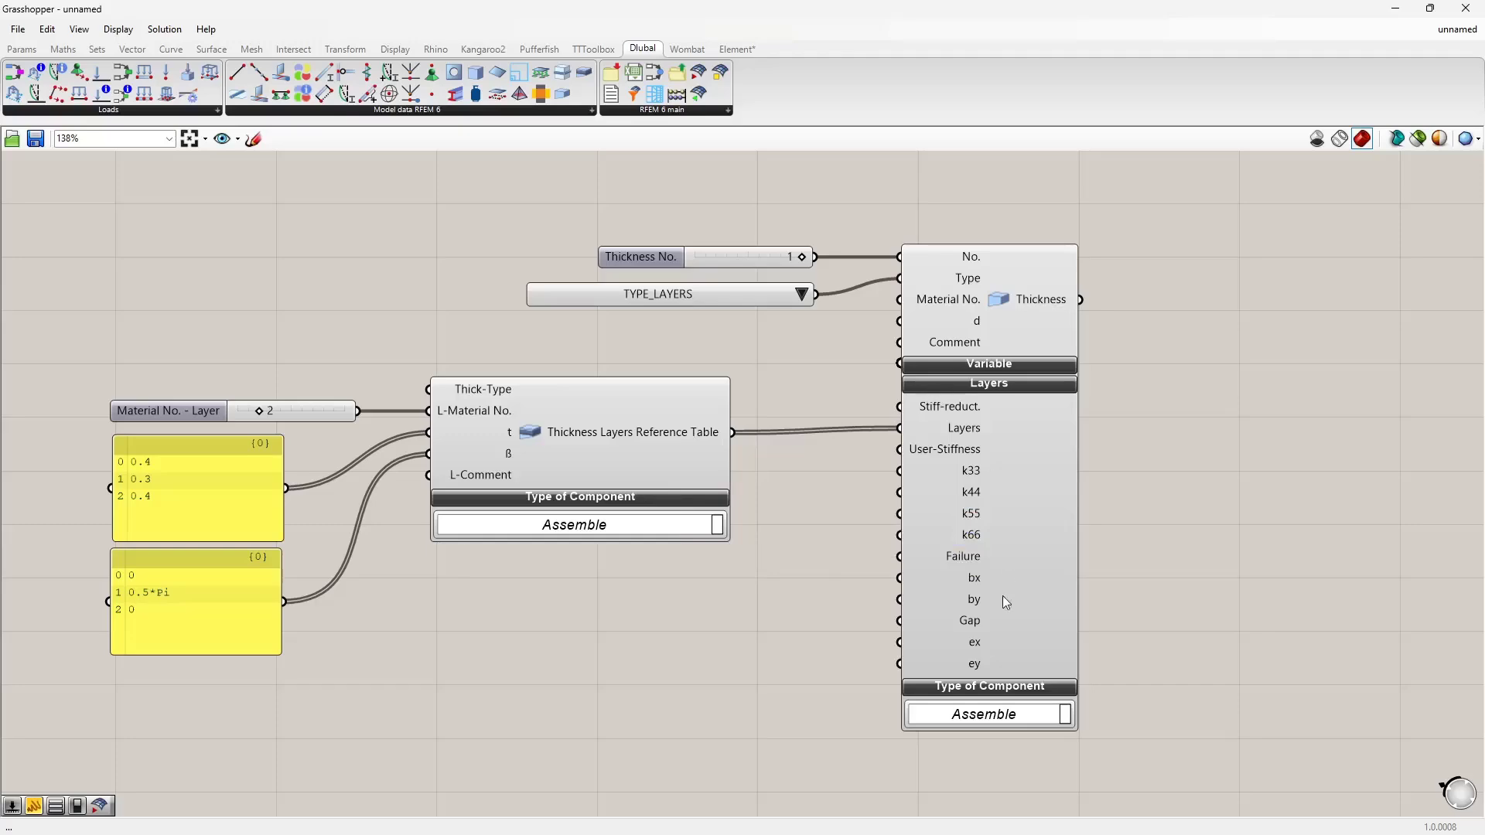
{"action": "key", "text": "alt+Tab"}
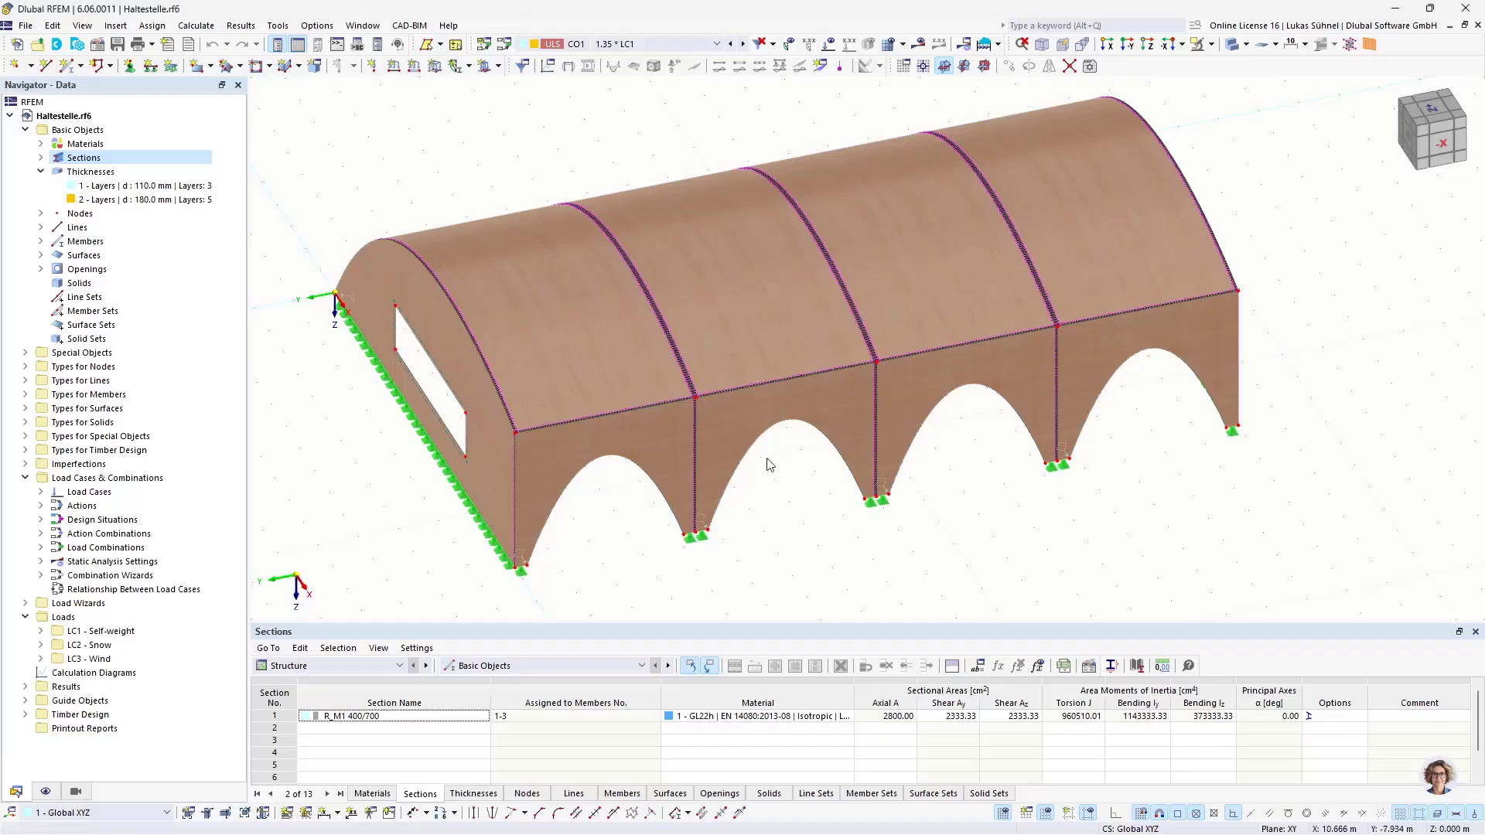
{"action": "double_click", "coordinate": [143, 185]}
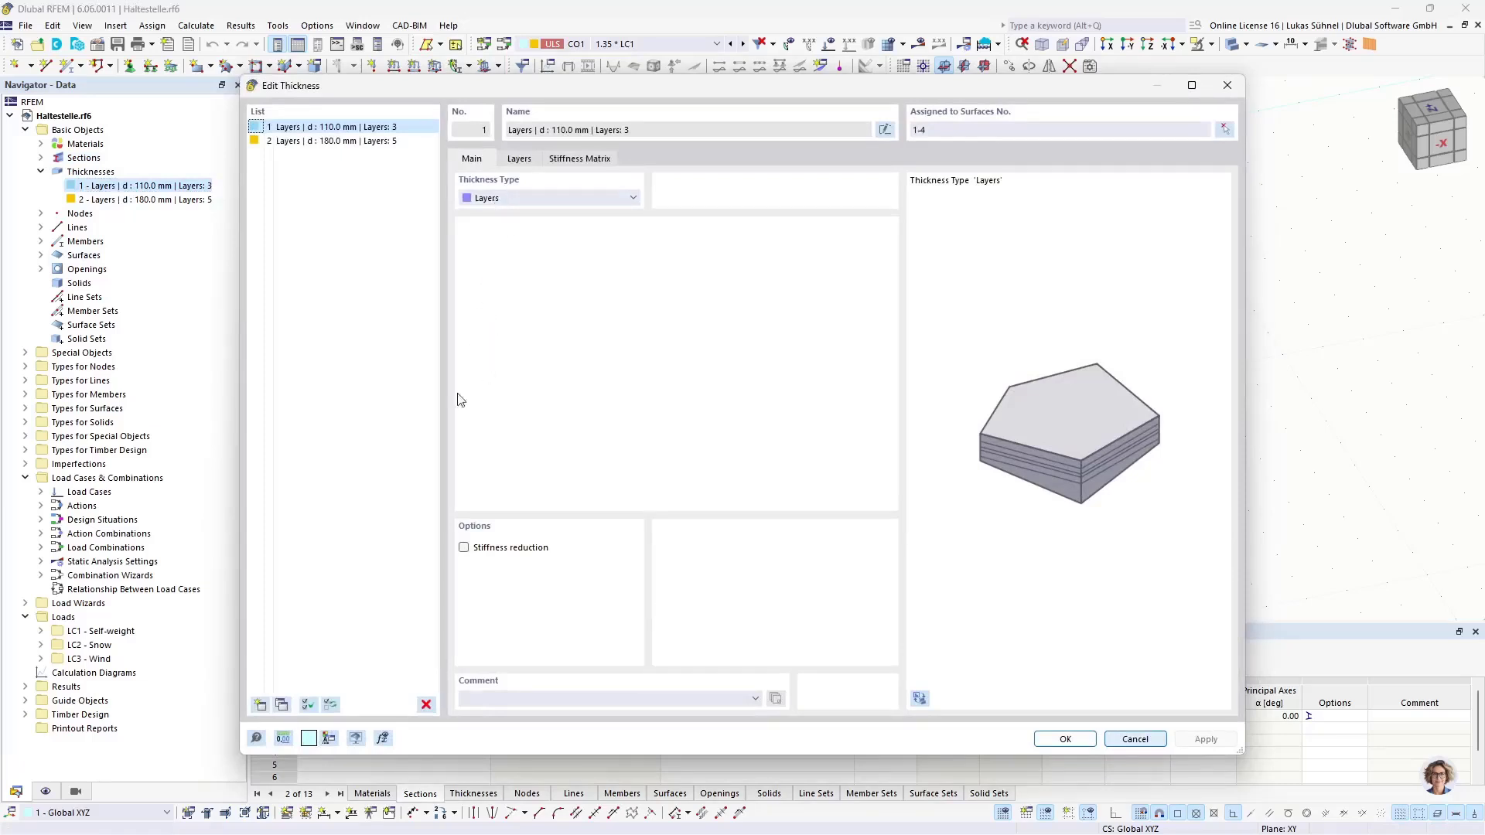
{"action": "left_click", "coordinate": [462, 548]}
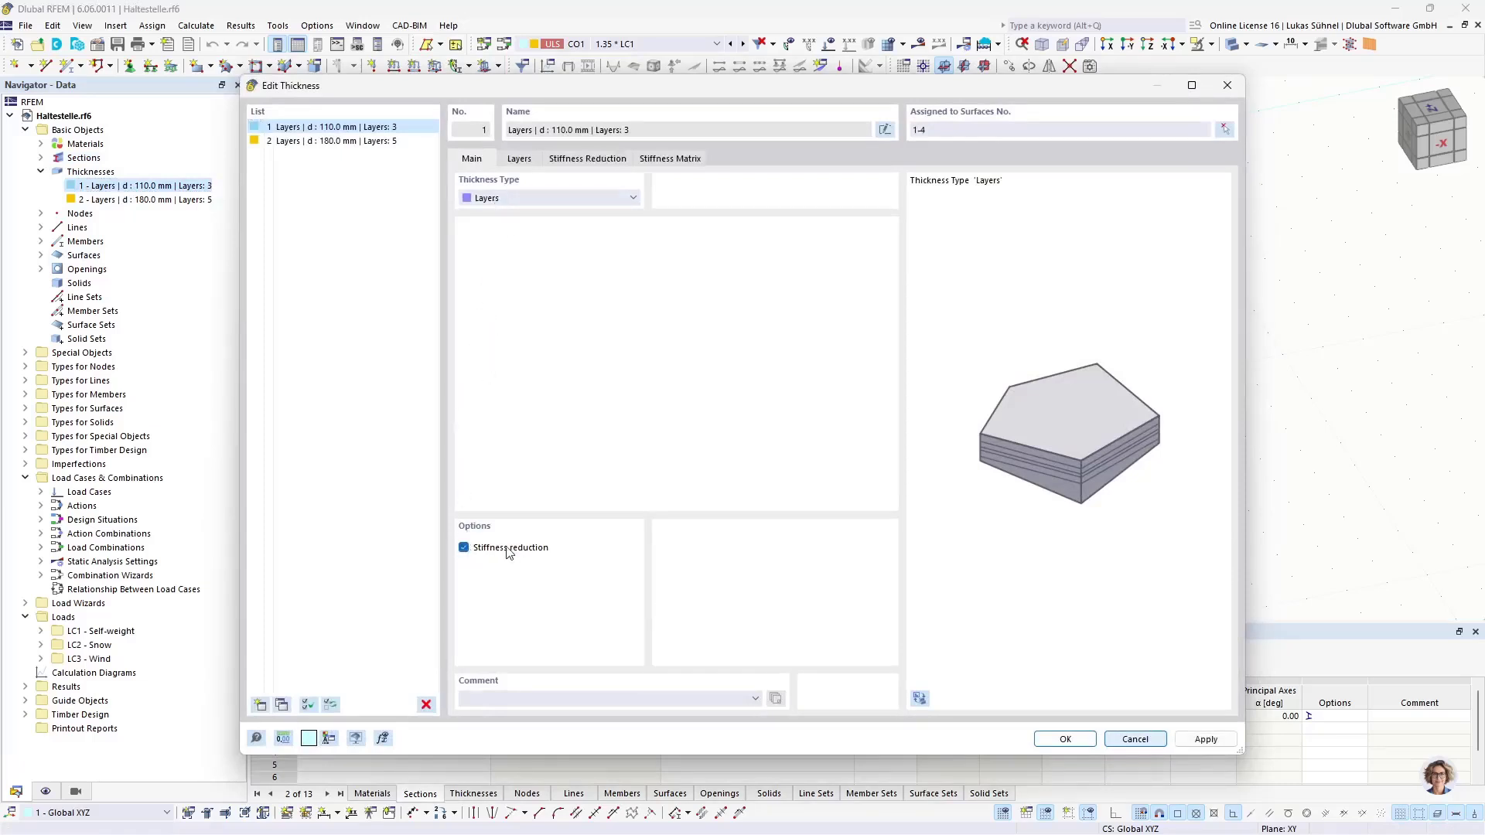
{"action": "left_click", "coordinate": [548, 164]}
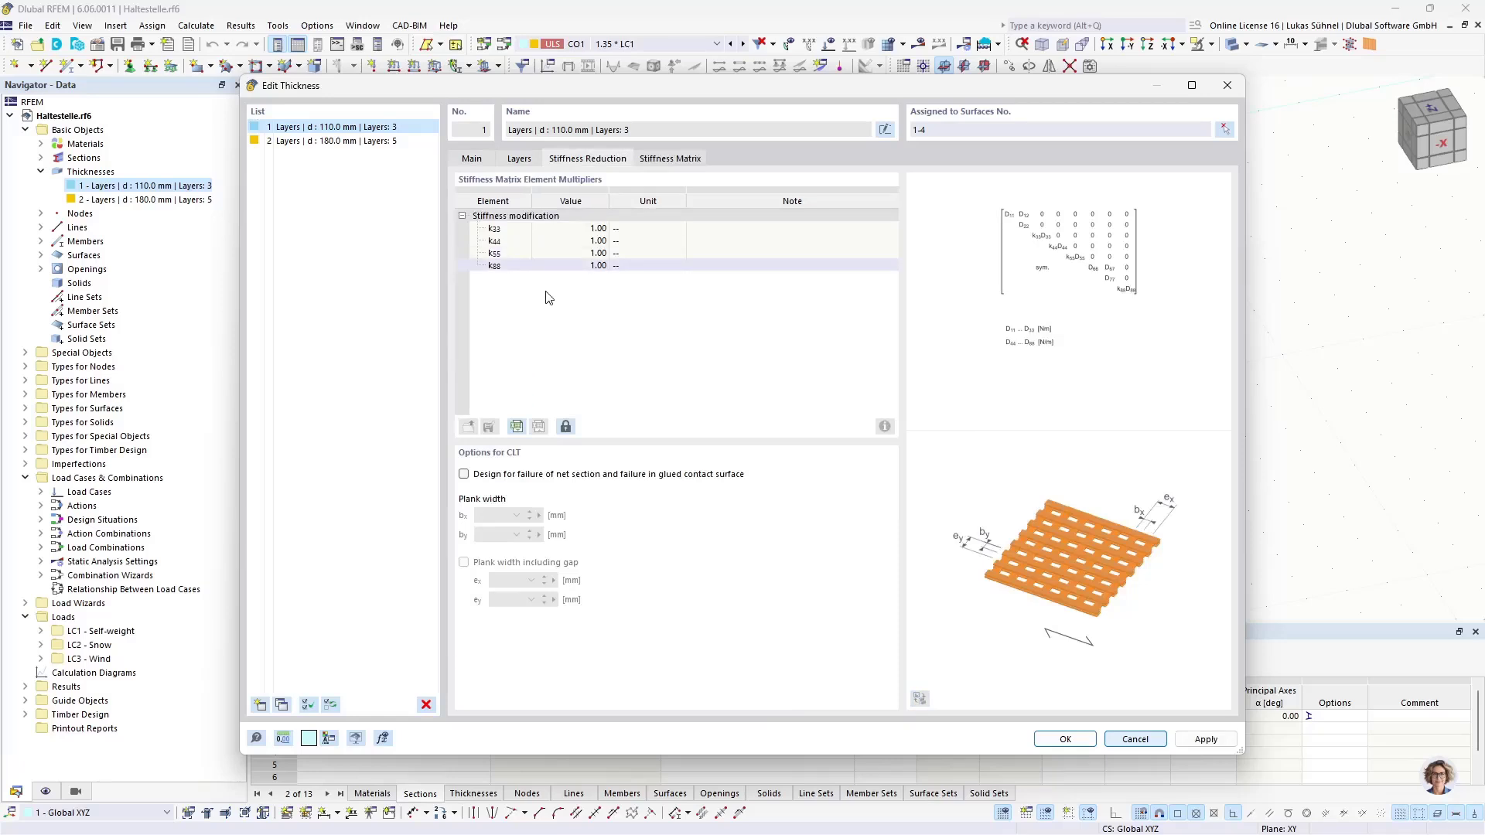
{"action": "left_click", "coordinate": [528, 160]}
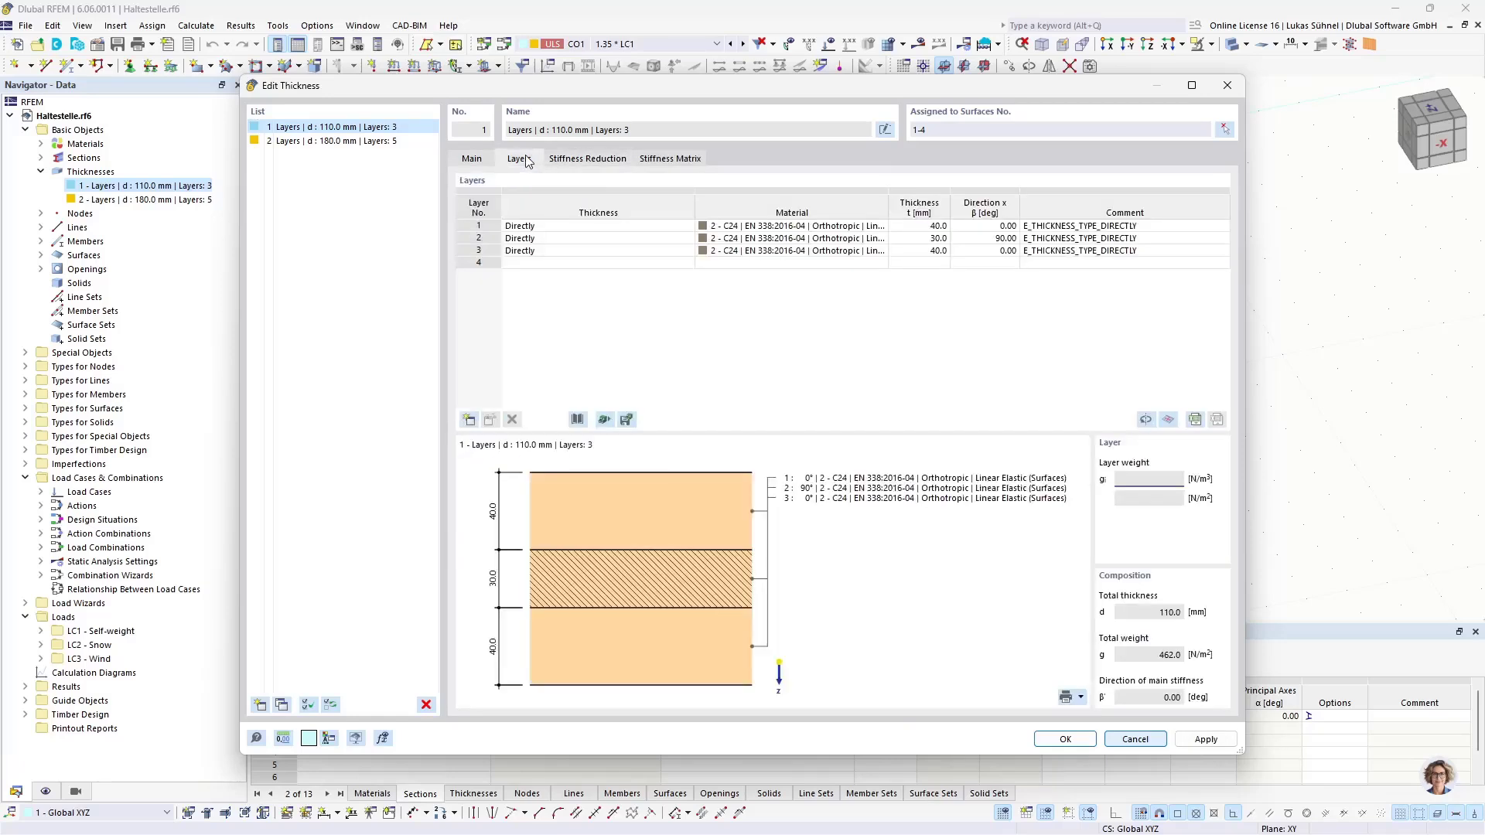
{"action": "left_click", "coordinate": [473, 159]}
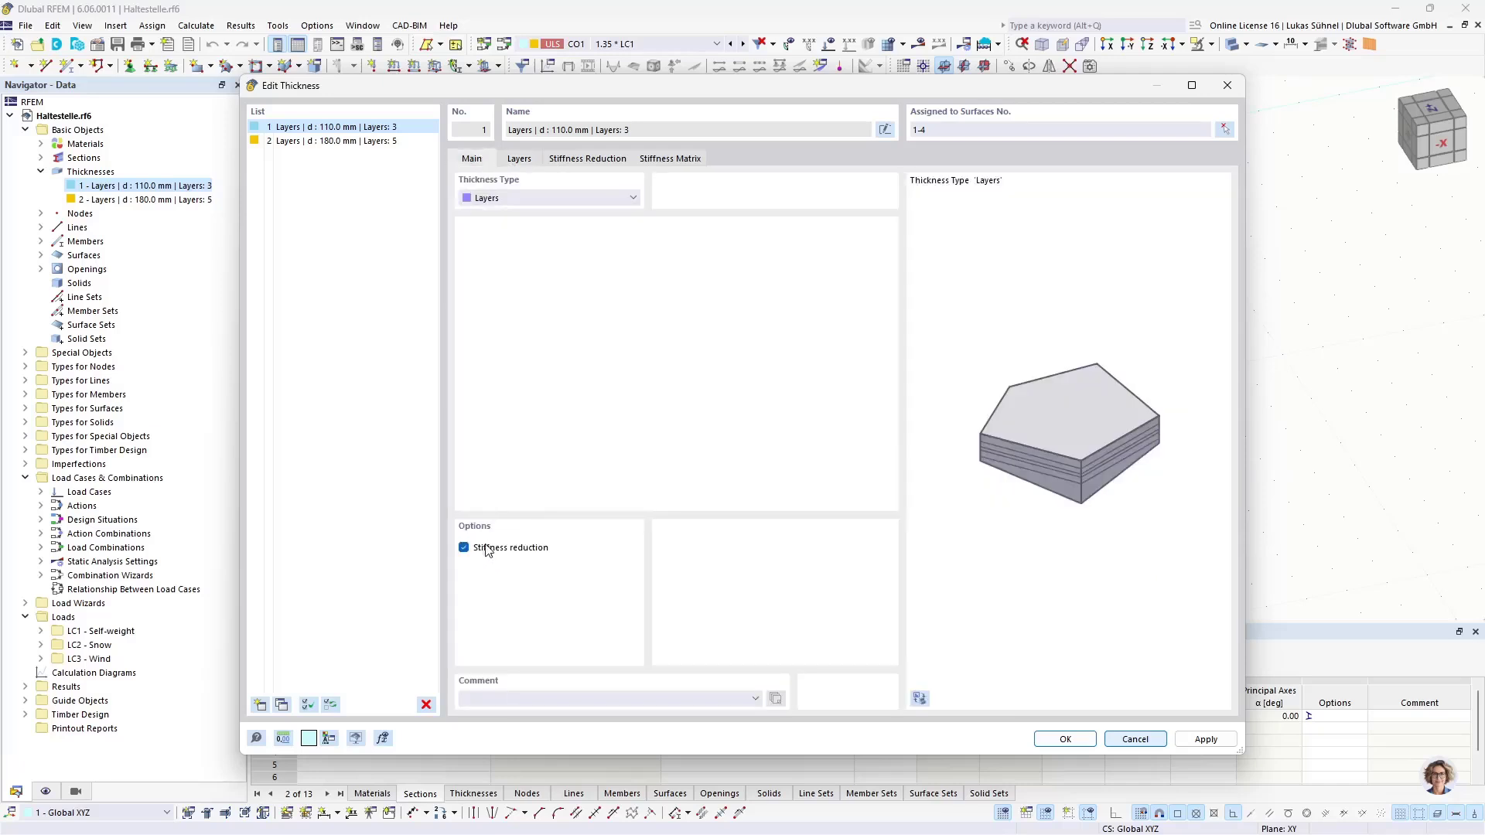
{"action": "left_click", "coordinate": [612, 160]}
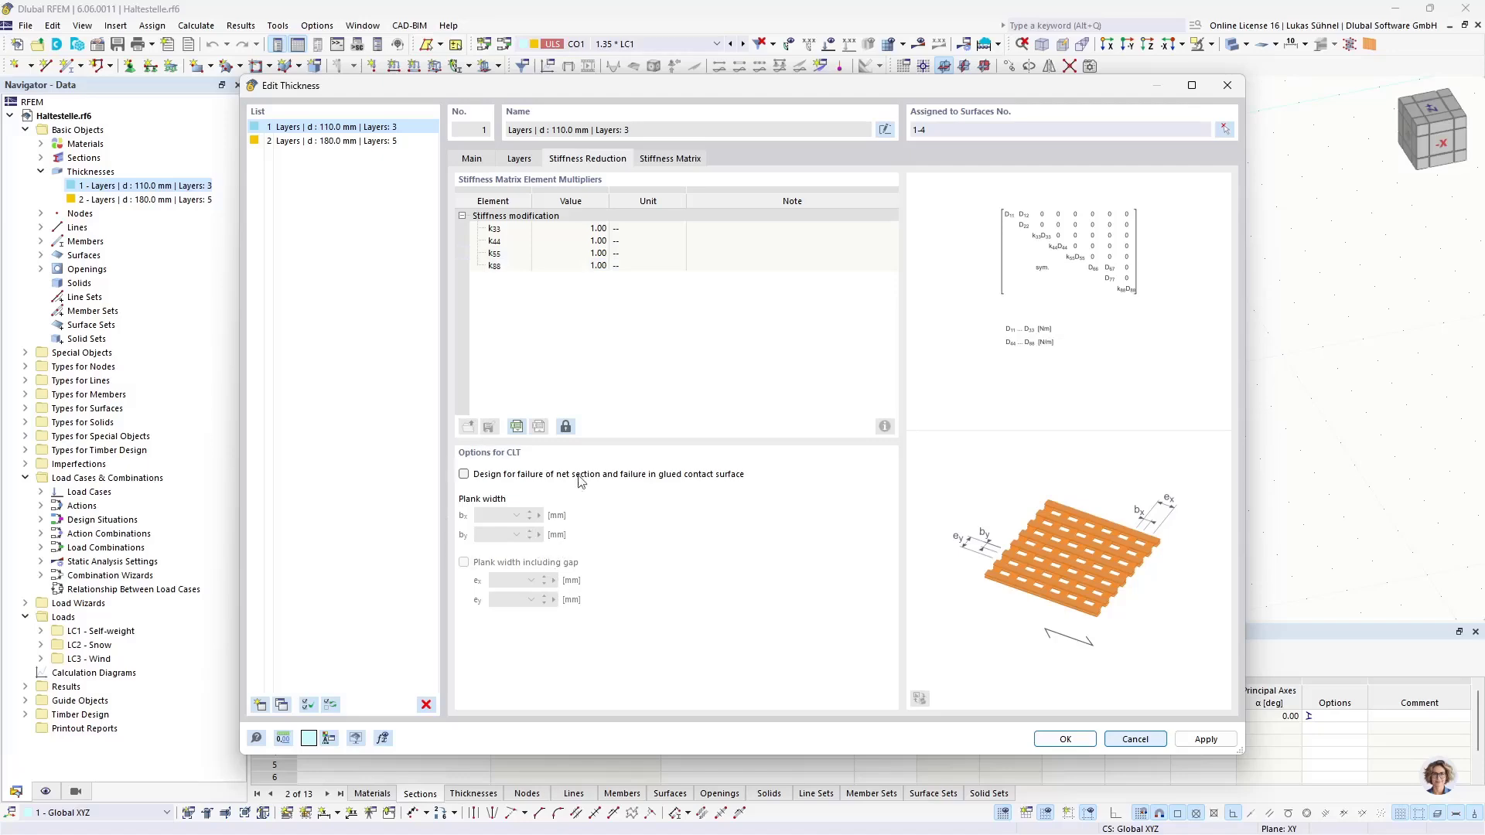
{"action": "left_click", "coordinate": [1133, 739]}
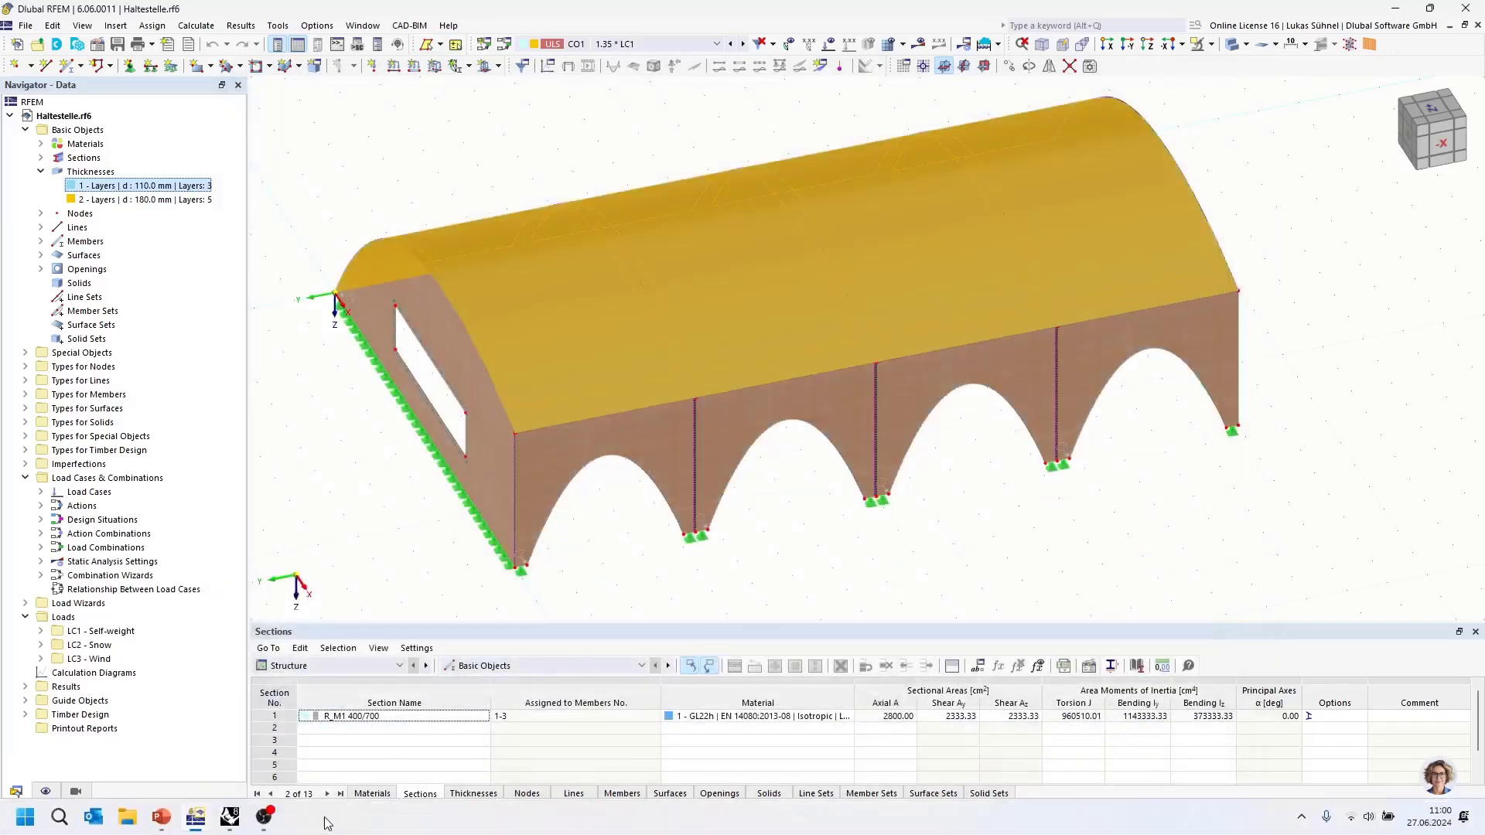
{"action": "left_click", "coordinate": [243, 821]}
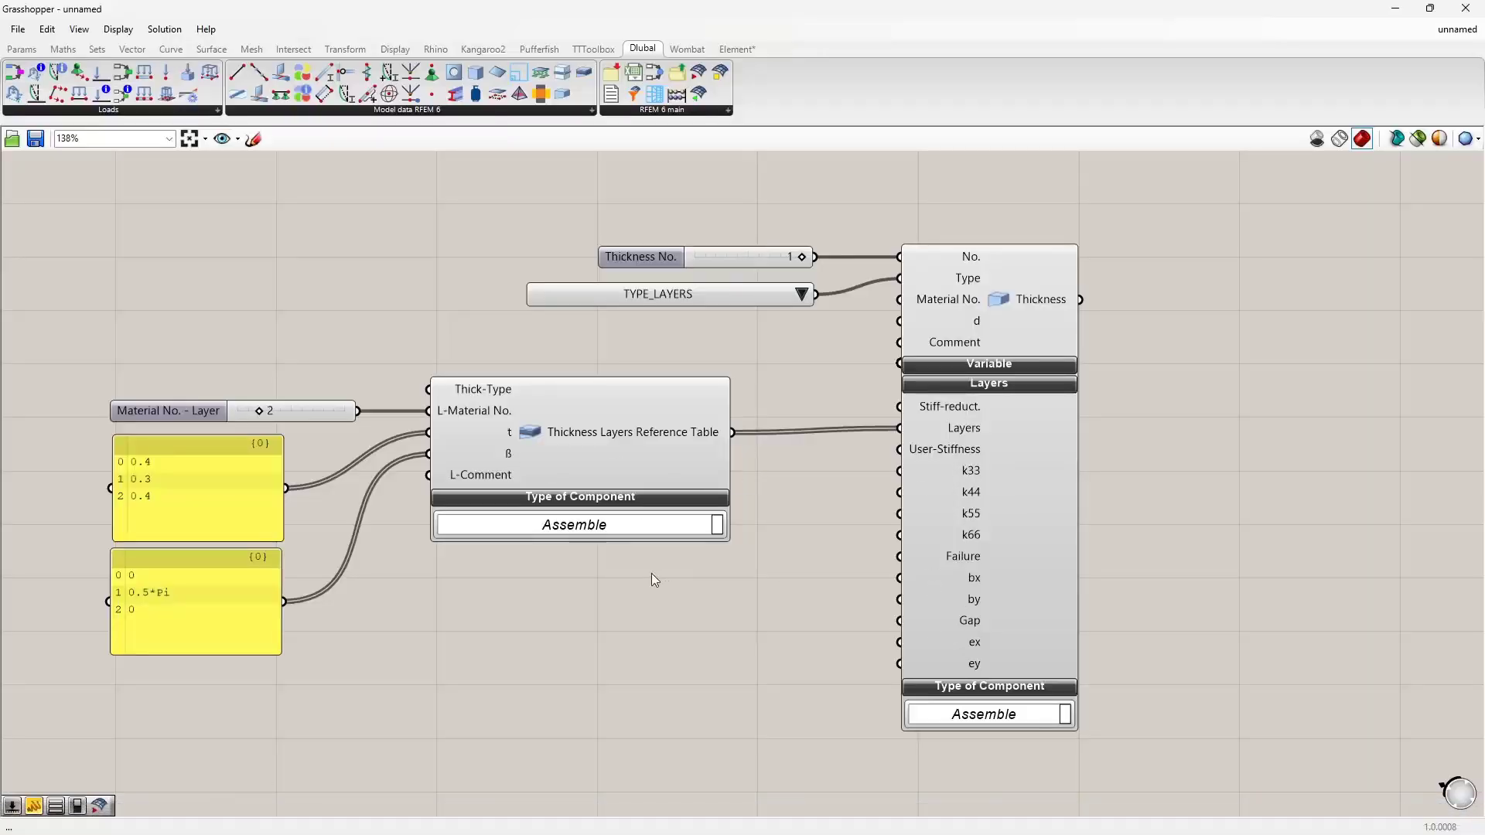
Place a Dlubal Surface component beside the Thickness component, connect the Thickness output to its Thickness No. input and align the two
{"action": "scroll", "coordinate": [681, 586], "scroll_direction": "down", "scroll_amount": 3}
{"action": "scroll", "coordinate": [565, 601], "scroll_direction": "down", "scroll_amount": 1}
{"action": "right_click_drag", "start_coordinate": [914, 480], "coordinate": [764, 497]}
{"action": "scroll", "coordinate": [571, 473], "scroll_direction": "up", "scroll_amount": 2}
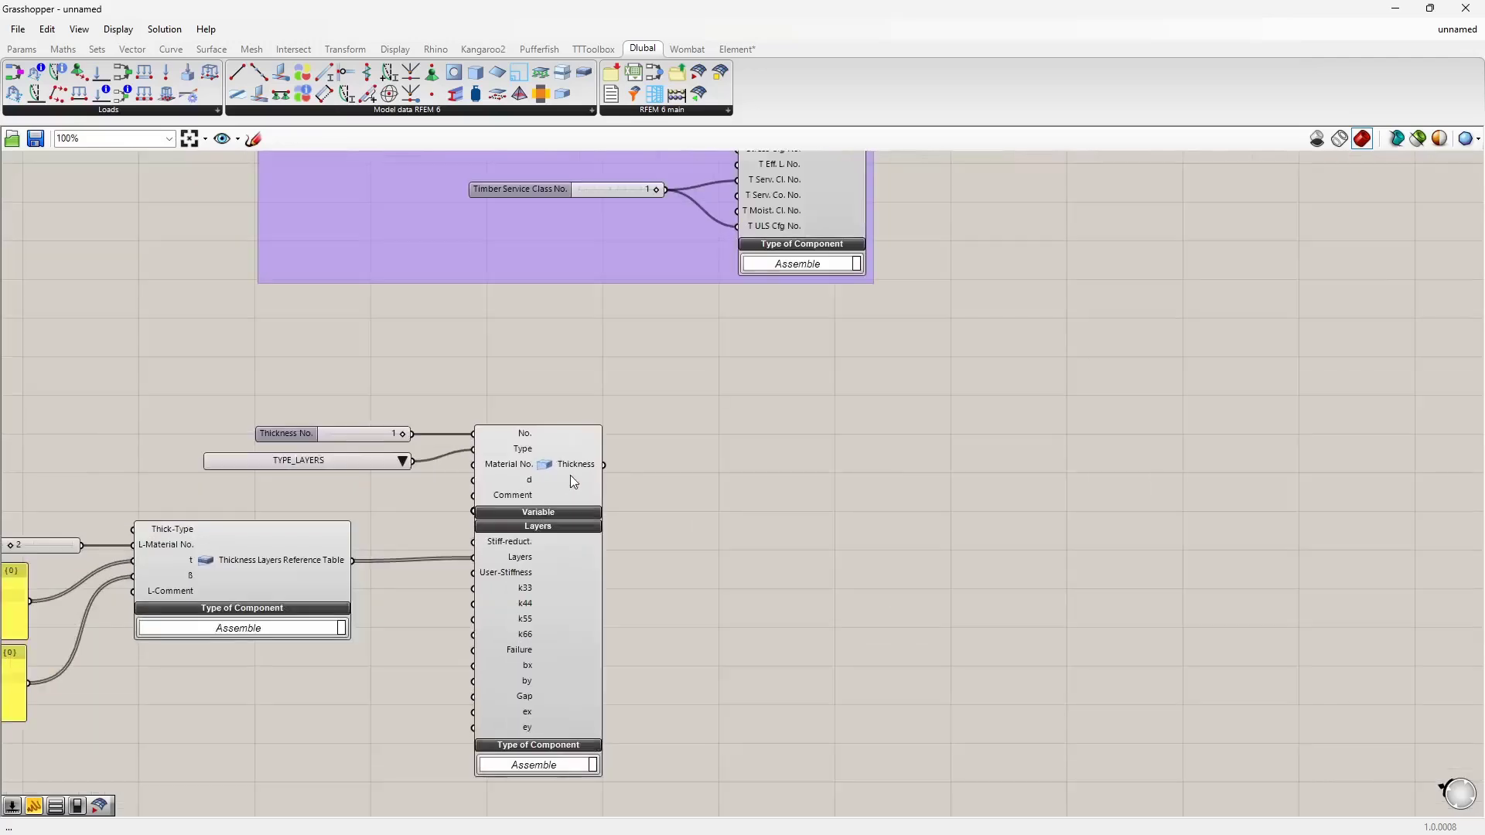
{"action": "scroll", "coordinate": [849, 457], "scroll_direction": "down", "scroll_amount": 3}
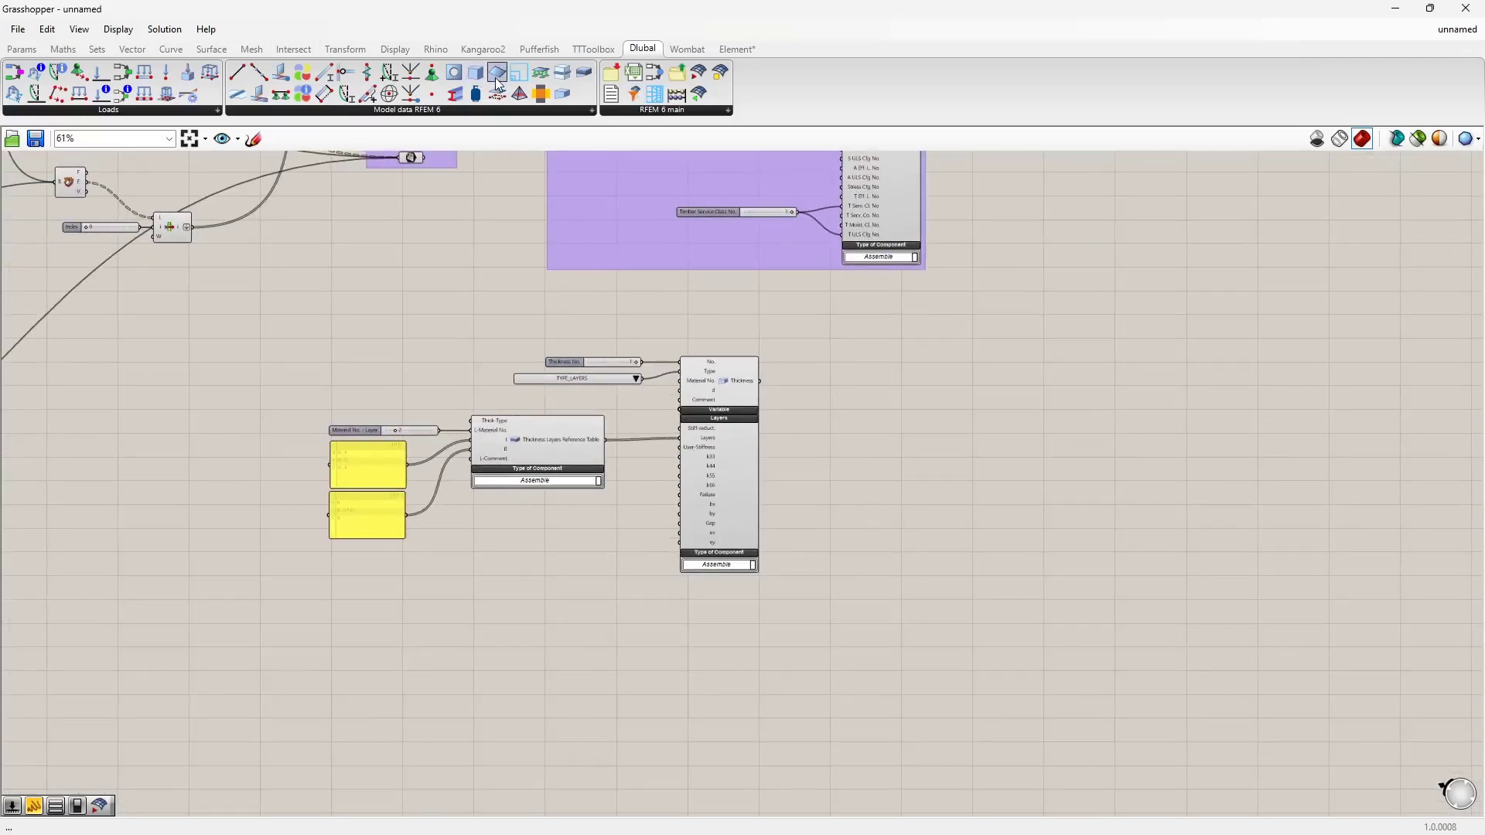
{"action": "left_click_drag", "start_coordinate": [498, 79], "coordinate": [940, 417]}
{"action": "scroll", "coordinate": [749, 393], "scroll_direction": "up", "scroll_amount": 4}
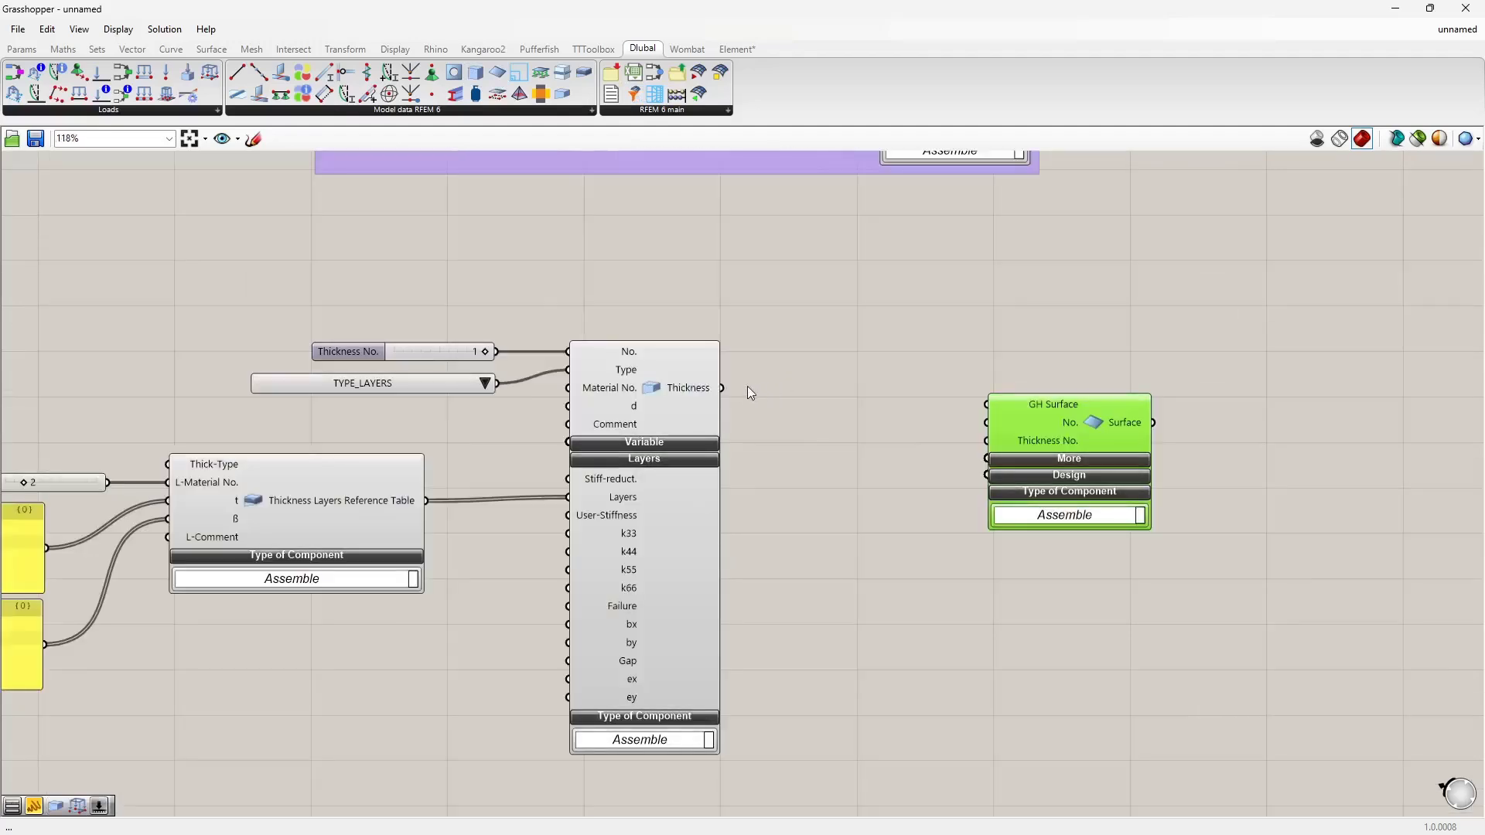
{"action": "left_click_drag", "start_coordinate": [722, 388], "coordinate": [1054, 397]}
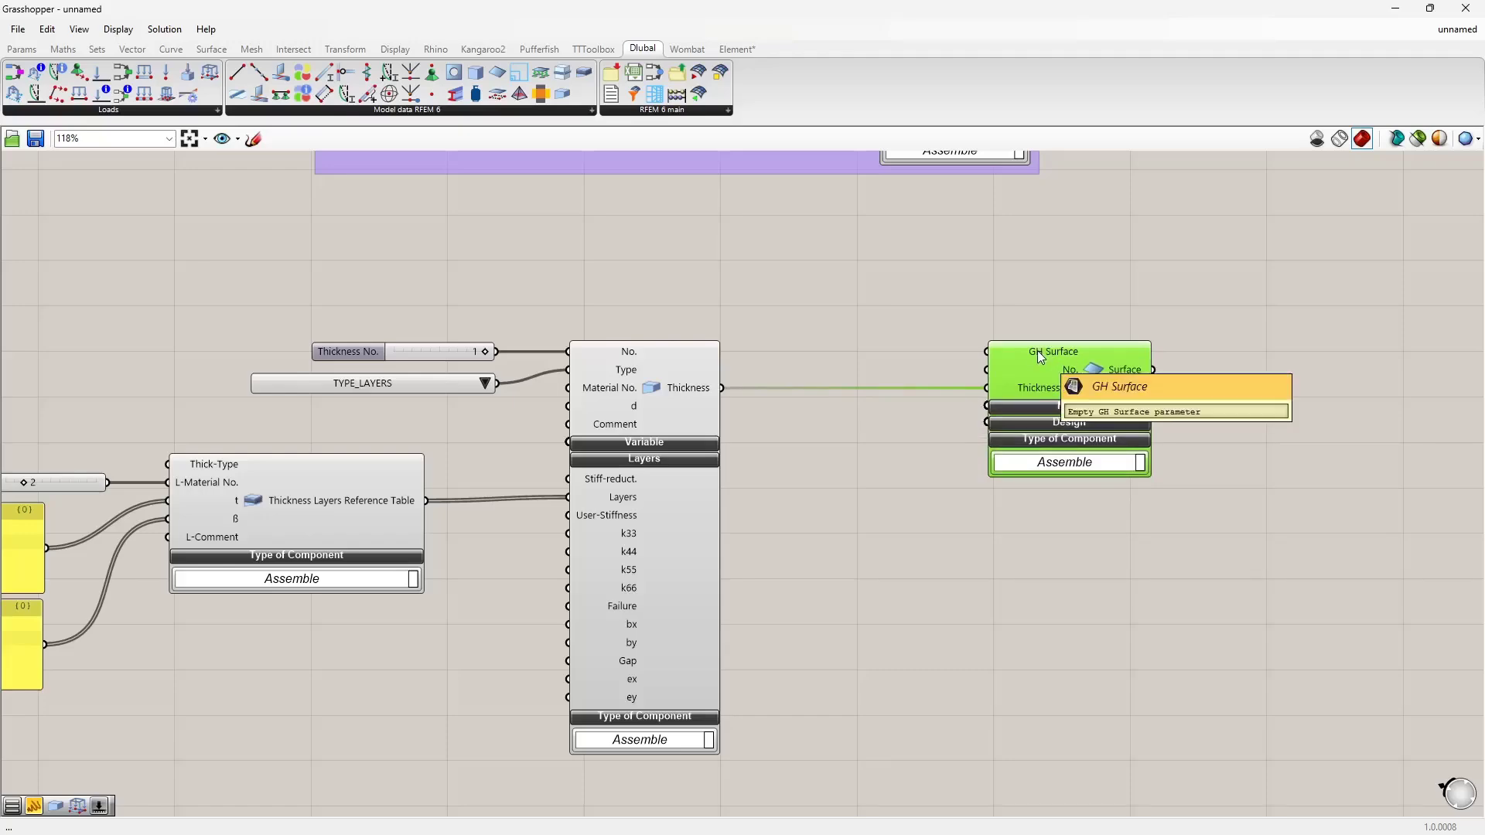
Set the Grasshopper window beside the Rhino viewport and highlight the geometry held in the CLT Surfaces parameter
{"action": "scroll", "coordinate": [779, 389], "scroll_direction": "down", "scroll_amount": 4}
{"action": "right_click_drag", "start_coordinate": [538, 348], "coordinate": [669, 584]}
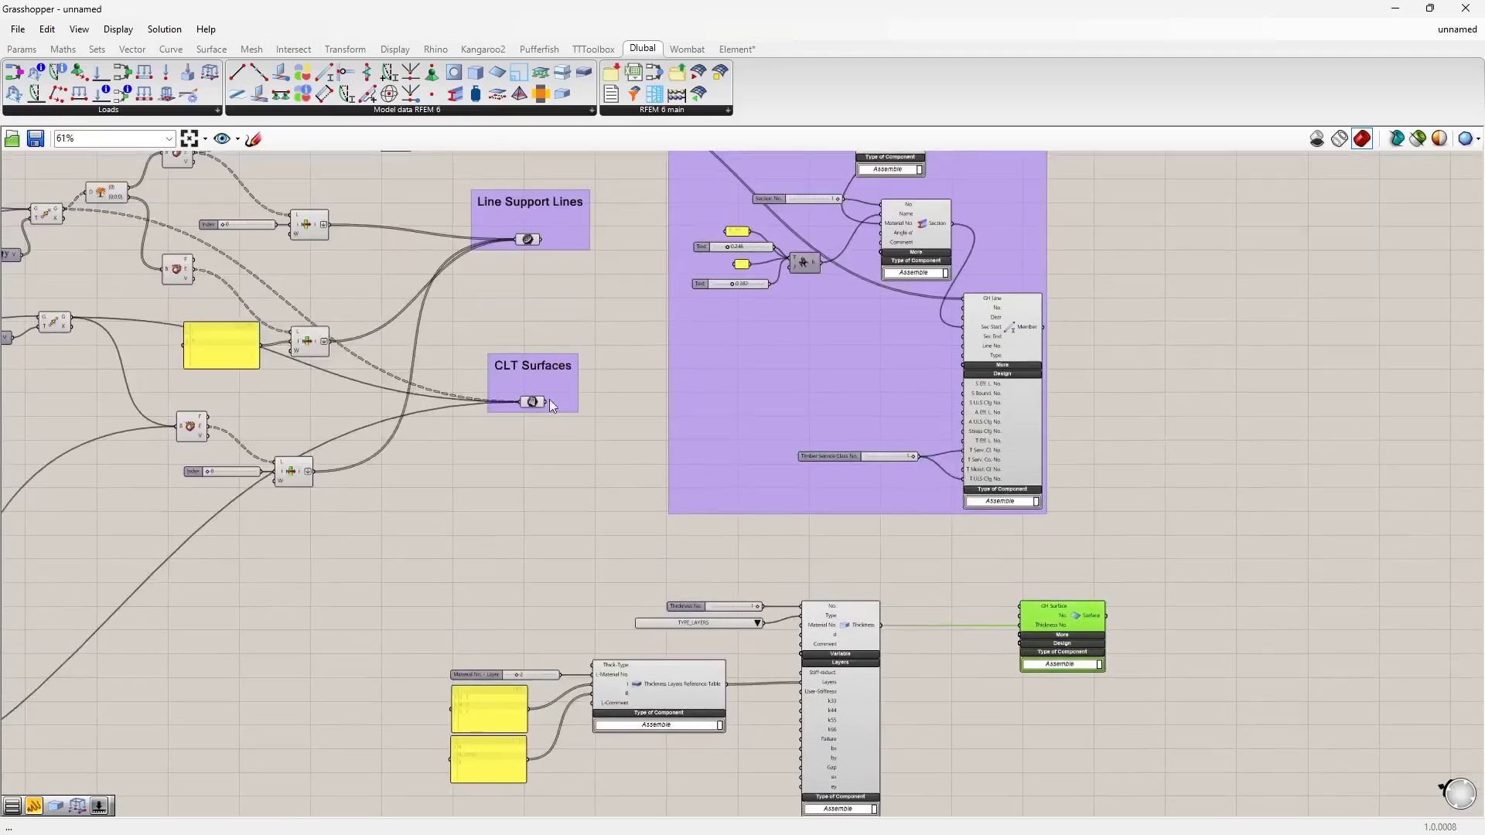
{"action": "scroll", "coordinate": [535, 387], "scroll_direction": "up", "scroll_amount": 2}
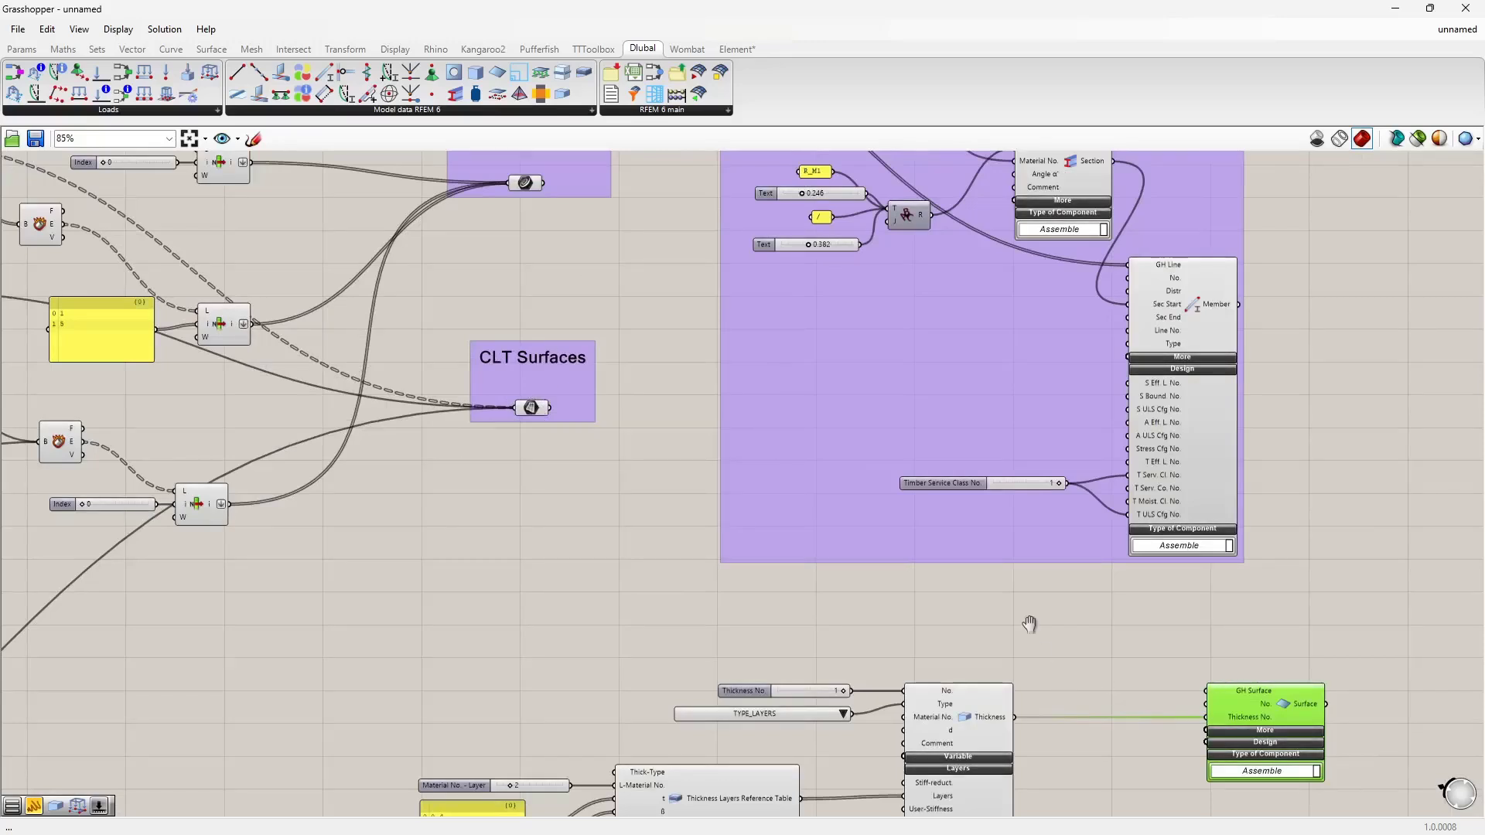
{"action": "right_click_drag", "start_coordinate": [1030, 625], "coordinate": [993, 488]}
{"action": "left_click", "coordinate": [926, 584]}
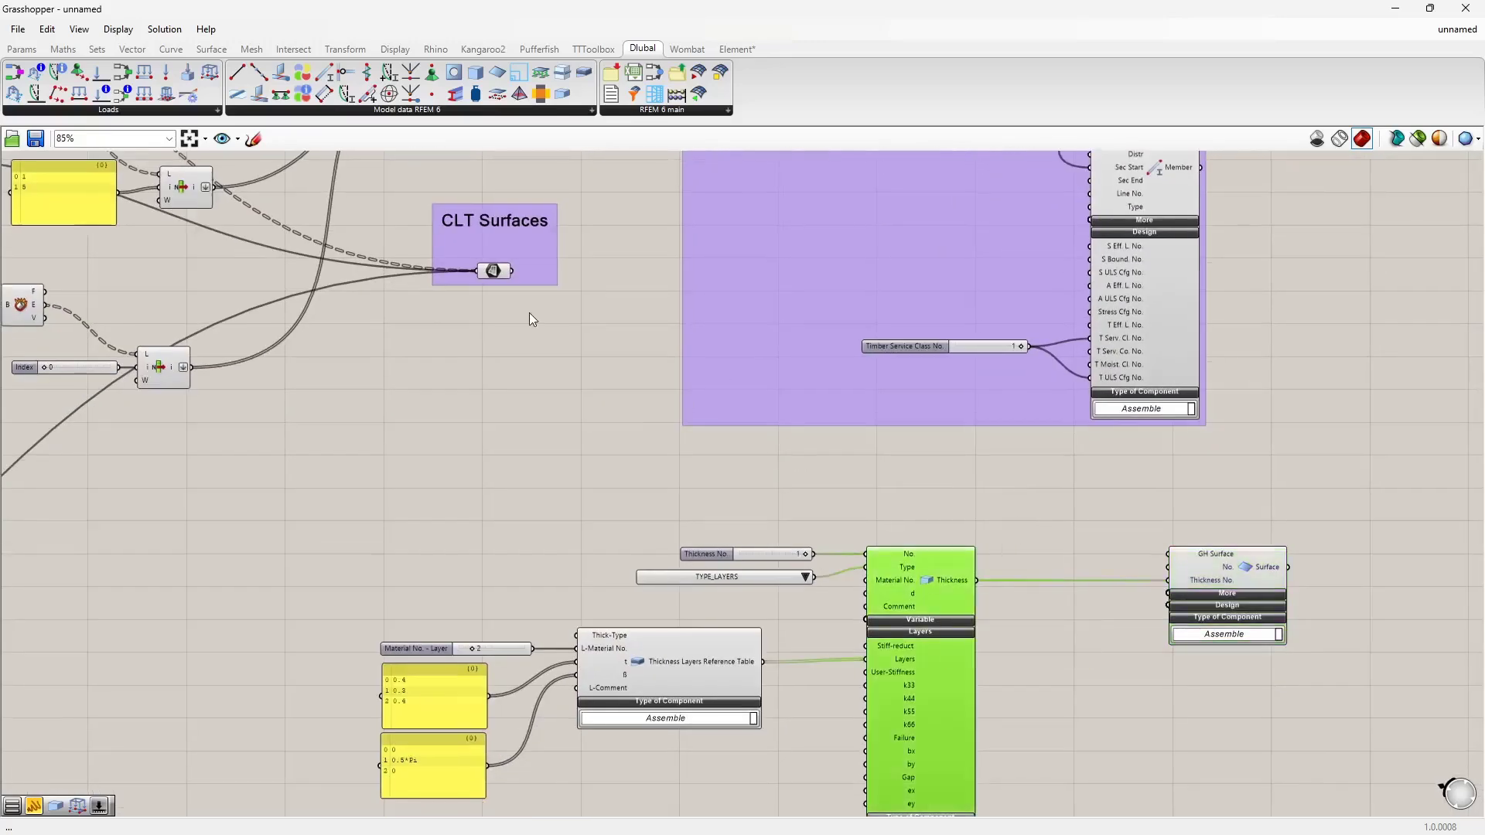
{"action": "left_click", "coordinate": [493, 271]}
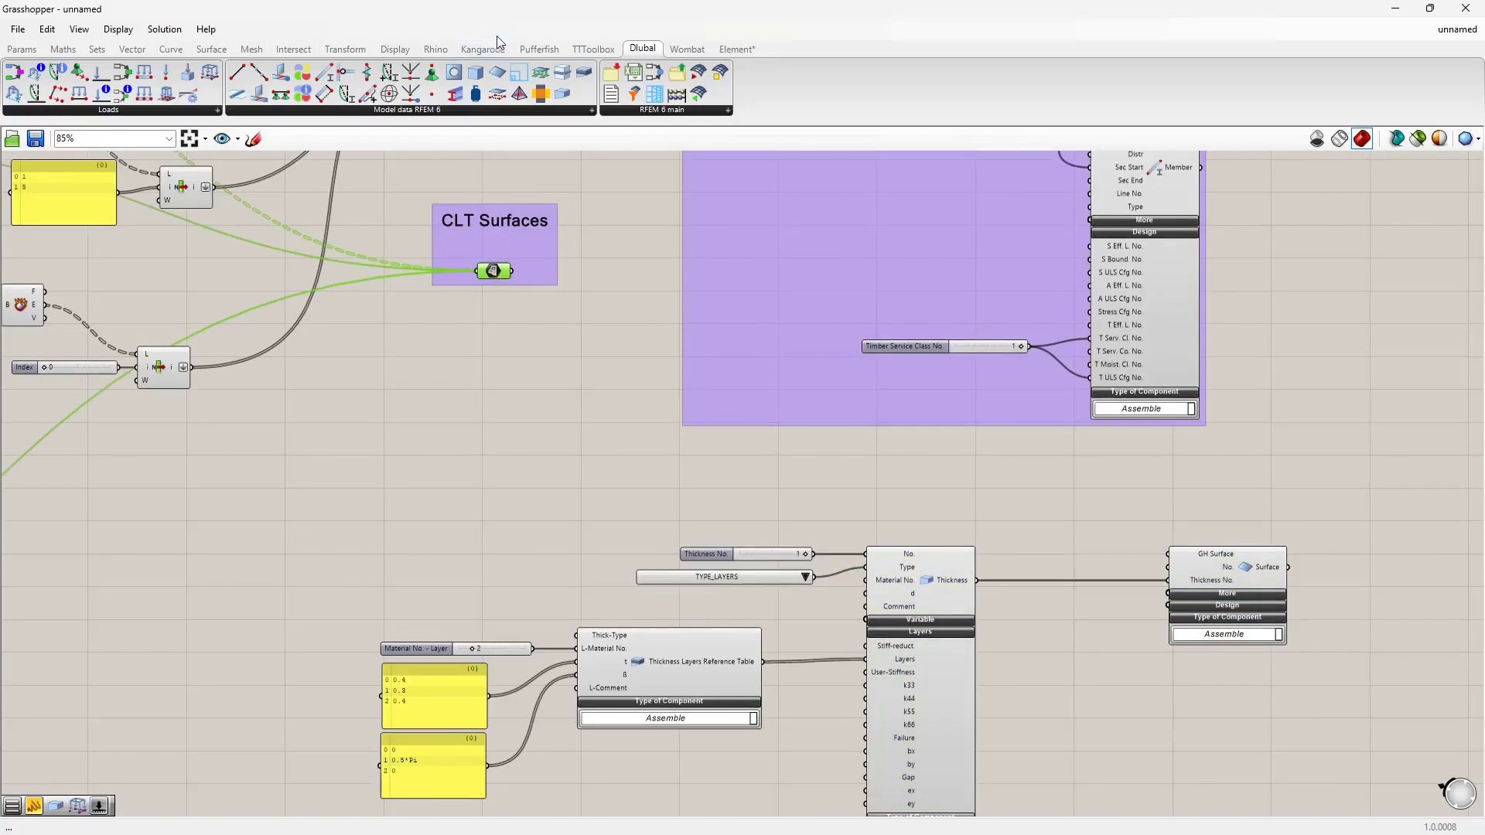
{"action": "left_click_drag", "start_coordinate": [499, 16], "coordinate": [1484, 212]}
{"action": "left_click", "coordinate": [1259, 304]}
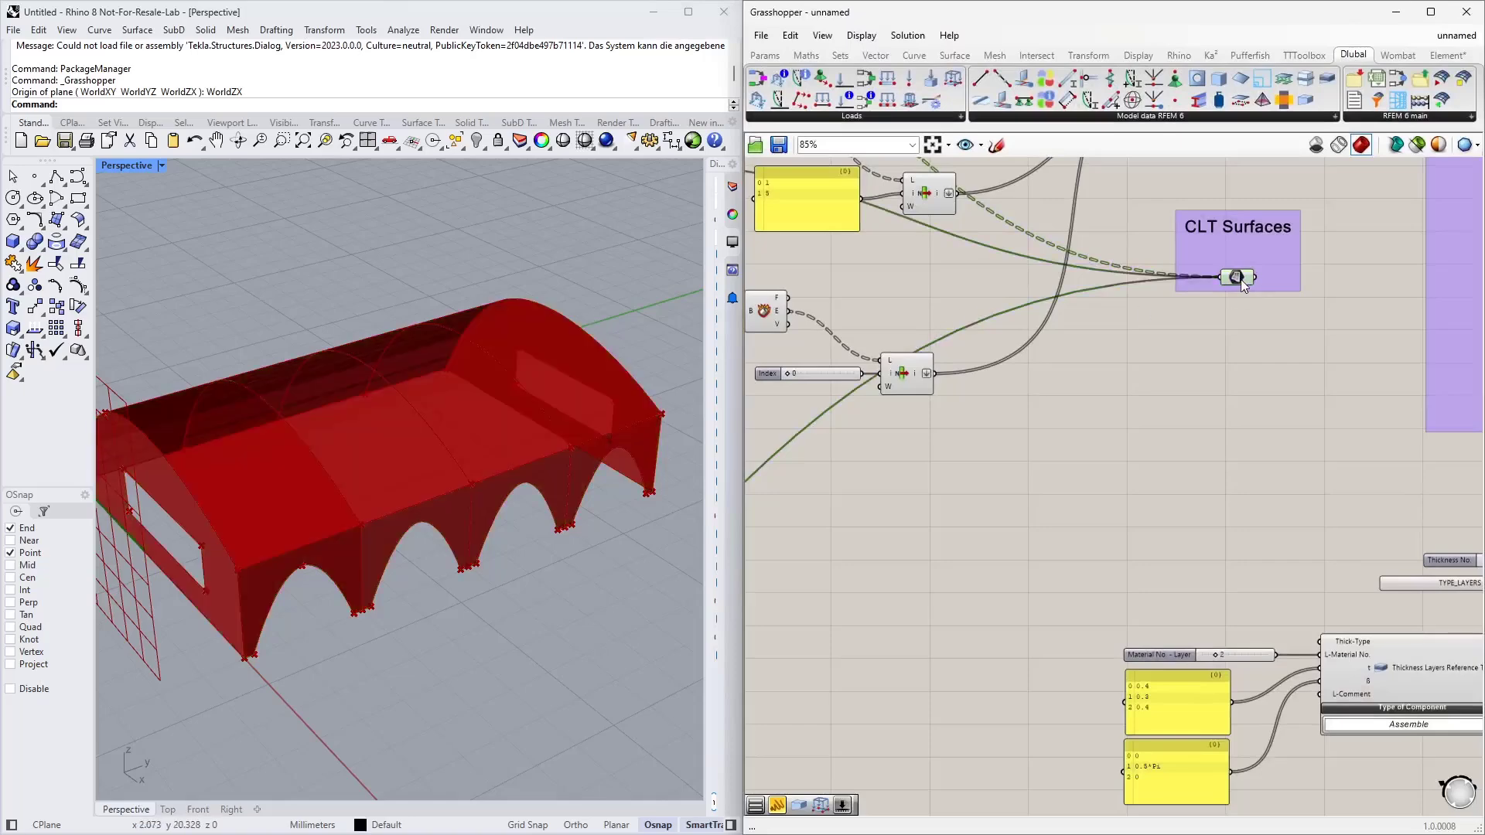
{"action": "left_click", "coordinate": [1237, 277]}
{"action": "right_click_drag", "start_coordinate": [1199, 365], "coordinate": [902, 399]}
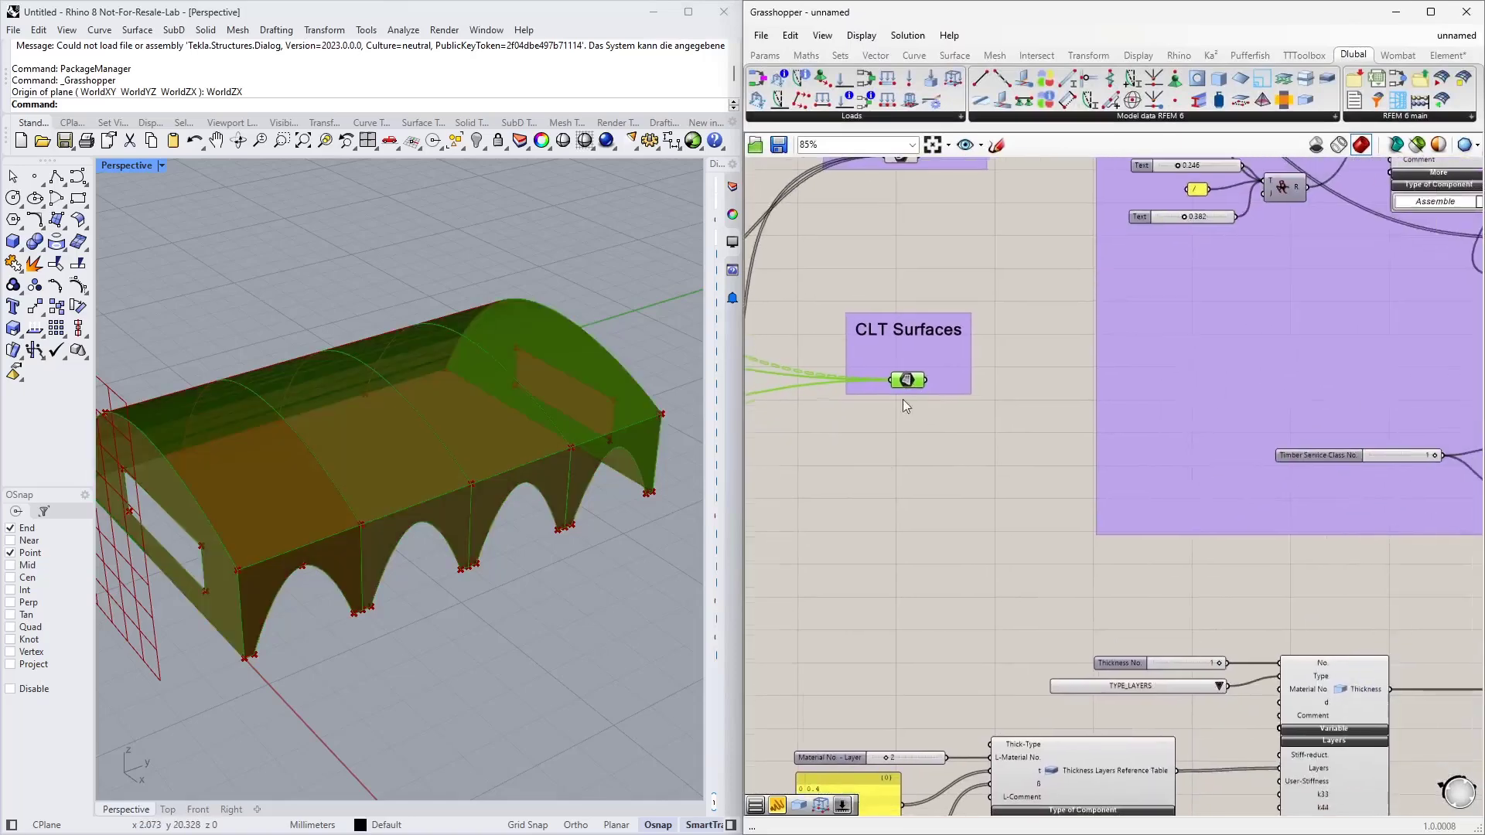
Inspect the data tree of the CLT Surfaces parameter with a temporary panel, and delete the panel
{"action": "left_click", "coordinate": [781, 57]}
{"action": "left_click_drag", "start_coordinate": [959, 99], "coordinate": [1061, 471]}
{"action": "scroll", "coordinate": [967, 393], "scroll_direction": "up", "scroll_amount": 4}
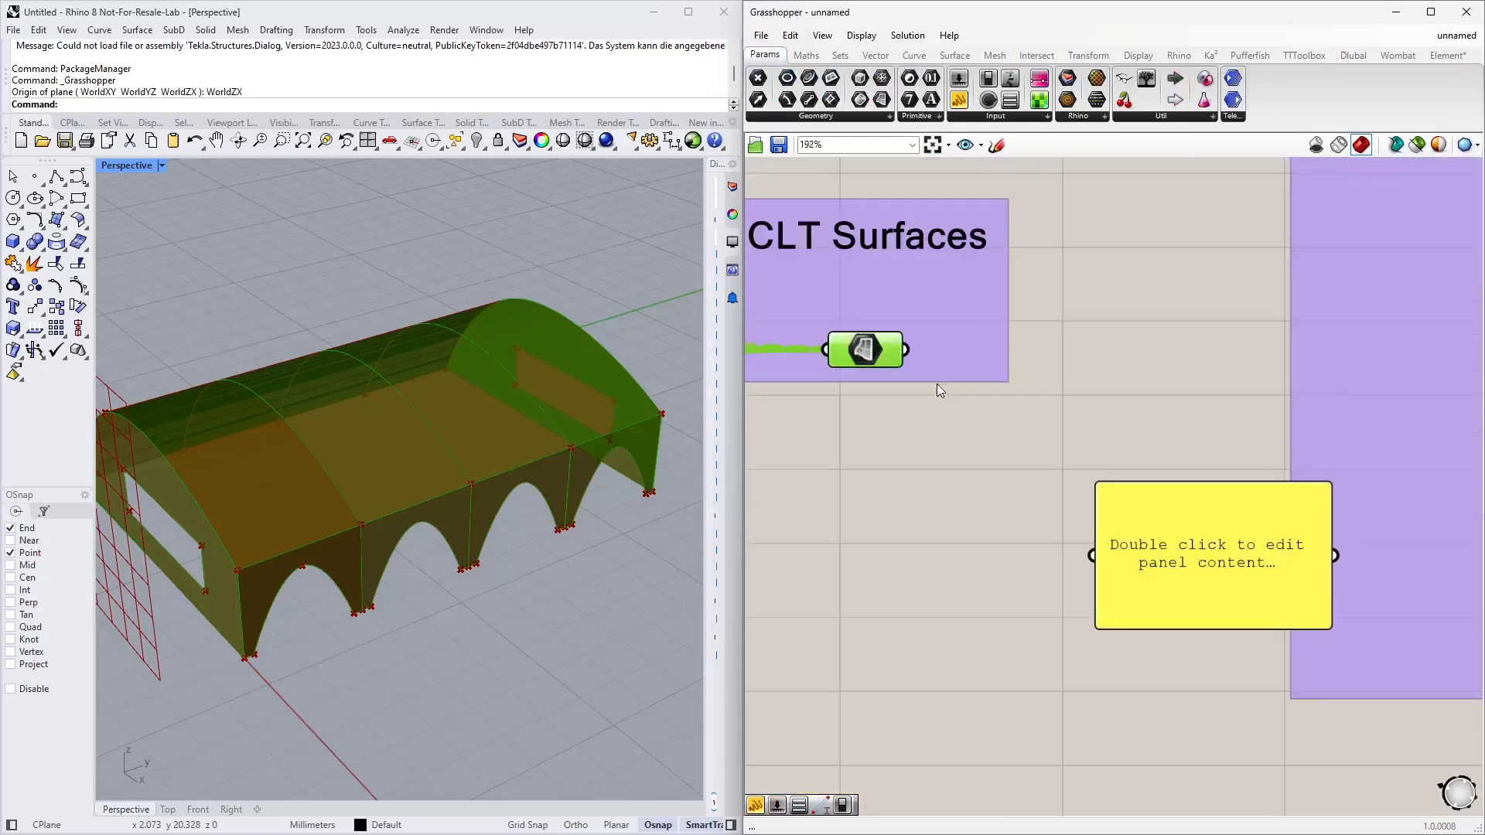
{"action": "left_click_drag", "start_coordinate": [908, 352], "coordinate": [1093, 555]}
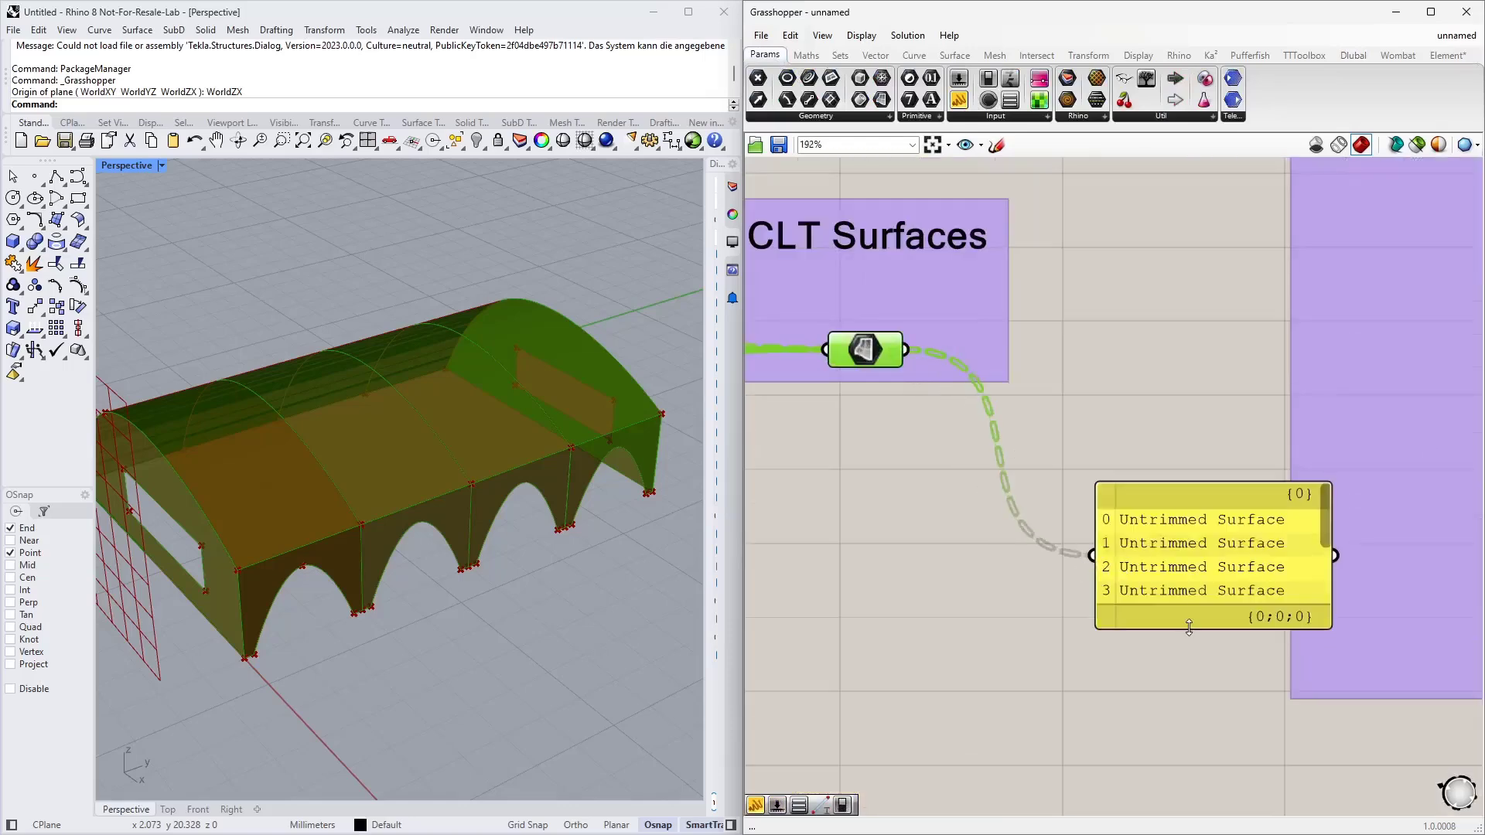
{"action": "left_click_drag", "start_coordinate": [1189, 627], "coordinate": [1108, 438]}
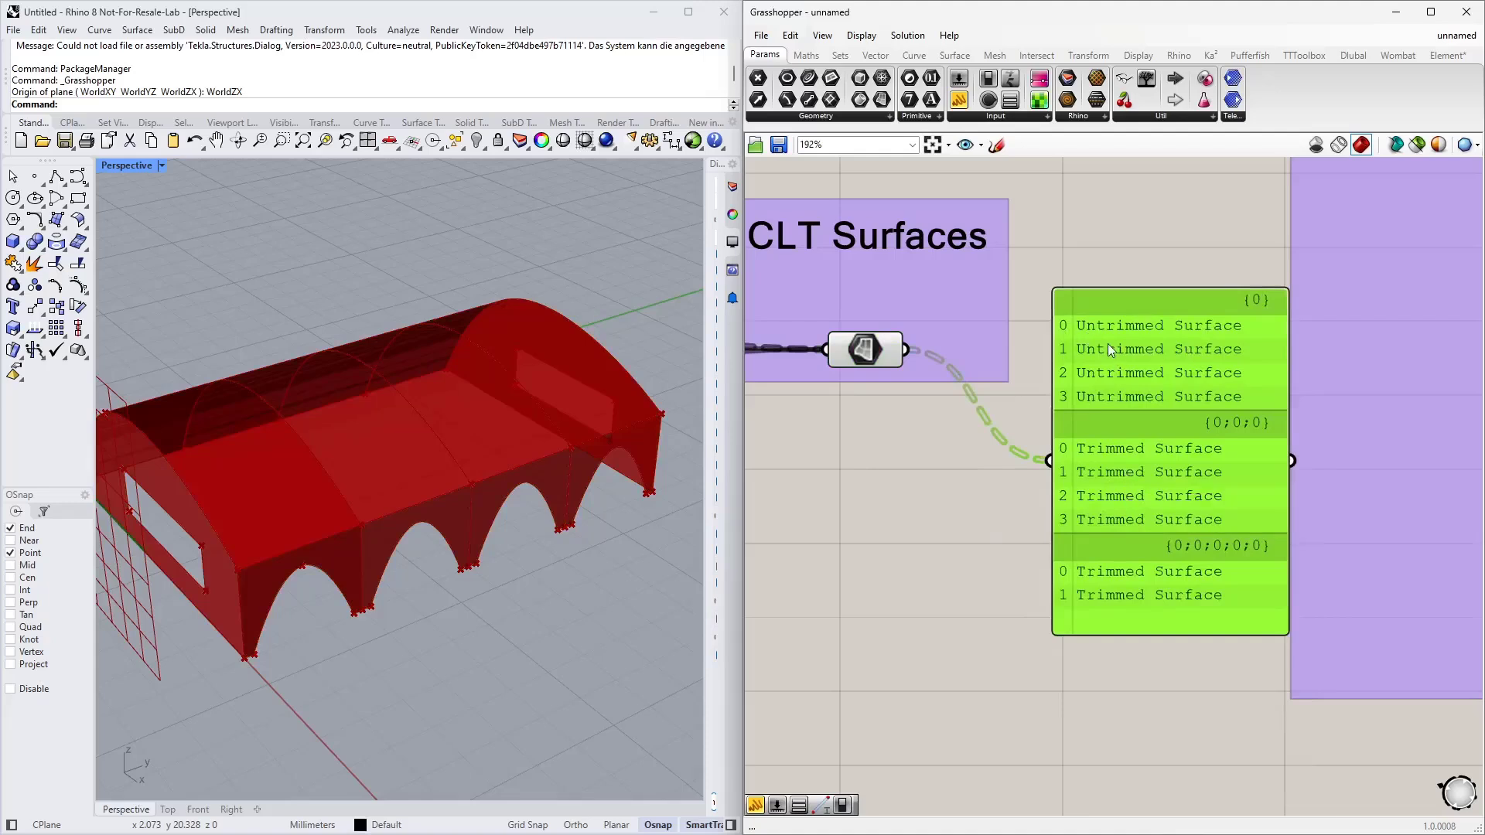
{"action": "key", "text": "Delete"}
Add an Explode Tree component fed by CLT Surfaces, with outputs for branches {0}, {0;0;0} and {0;0;0;0;0}
{"action": "double_click", "coordinate": [976, 525]}
{"action": "type", "text": "explode tre"}
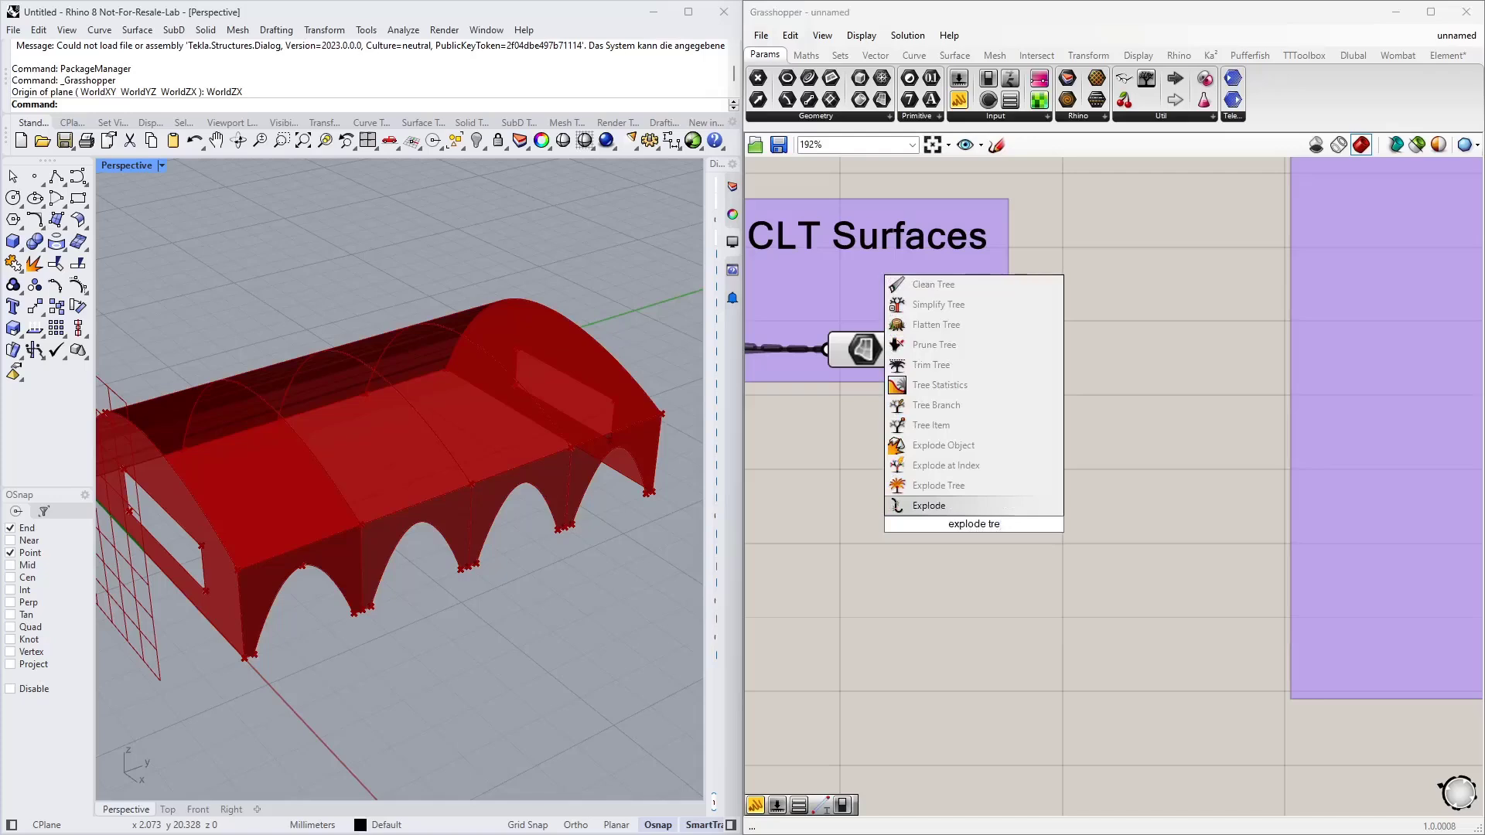
{"action": "left_click", "coordinate": [967, 487]}
{"action": "left_click_drag", "start_coordinate": [902, 348], "coordinate": [924, 524]}
{"action": "scroll", "coordinate": [997, 549], "scroll_direction": "up", "scroll_amount": 5}
{"action": "left_click", "coordinate": [976, 575]}
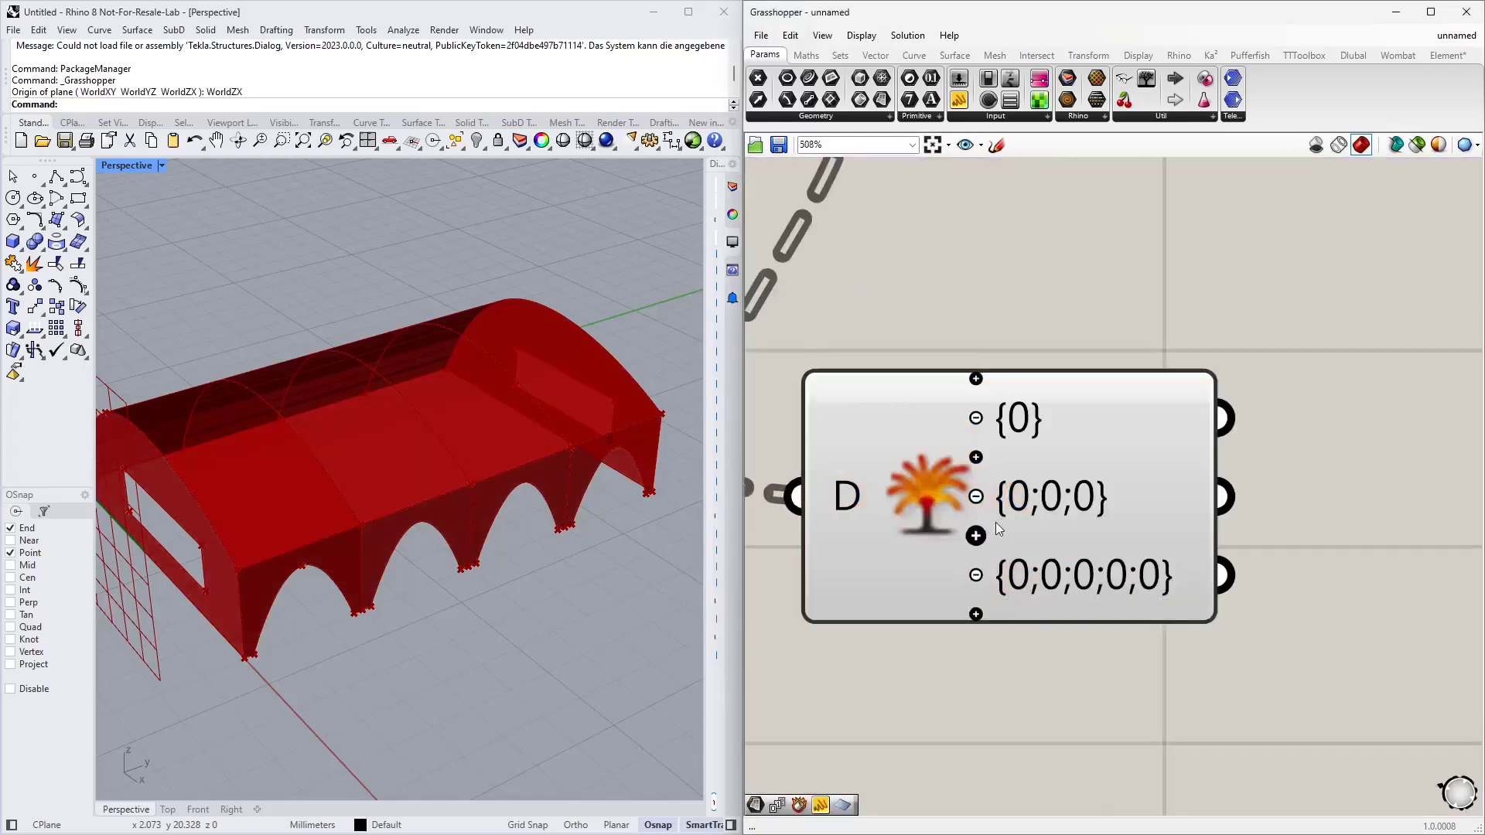
{"action": "scroll", "coordinate": [996, 522], "scroll_direction": "down", "scroll_amount": 10}
Move the Explode Tree component below the layer panels and connect its {0} output to the Surface component's GH Surface input
{"action": "left_click_drag", "start_coordinate": [1005, 424], "coordinate": [988, 535]}
{"action": "right_click_drag", "start_coordinate": [1047, 503], "coordinate": [1067, 281]}
{"action": "left_click_drag", "start_coordinate": [1012, 312], "coordinate": [822, 739]}
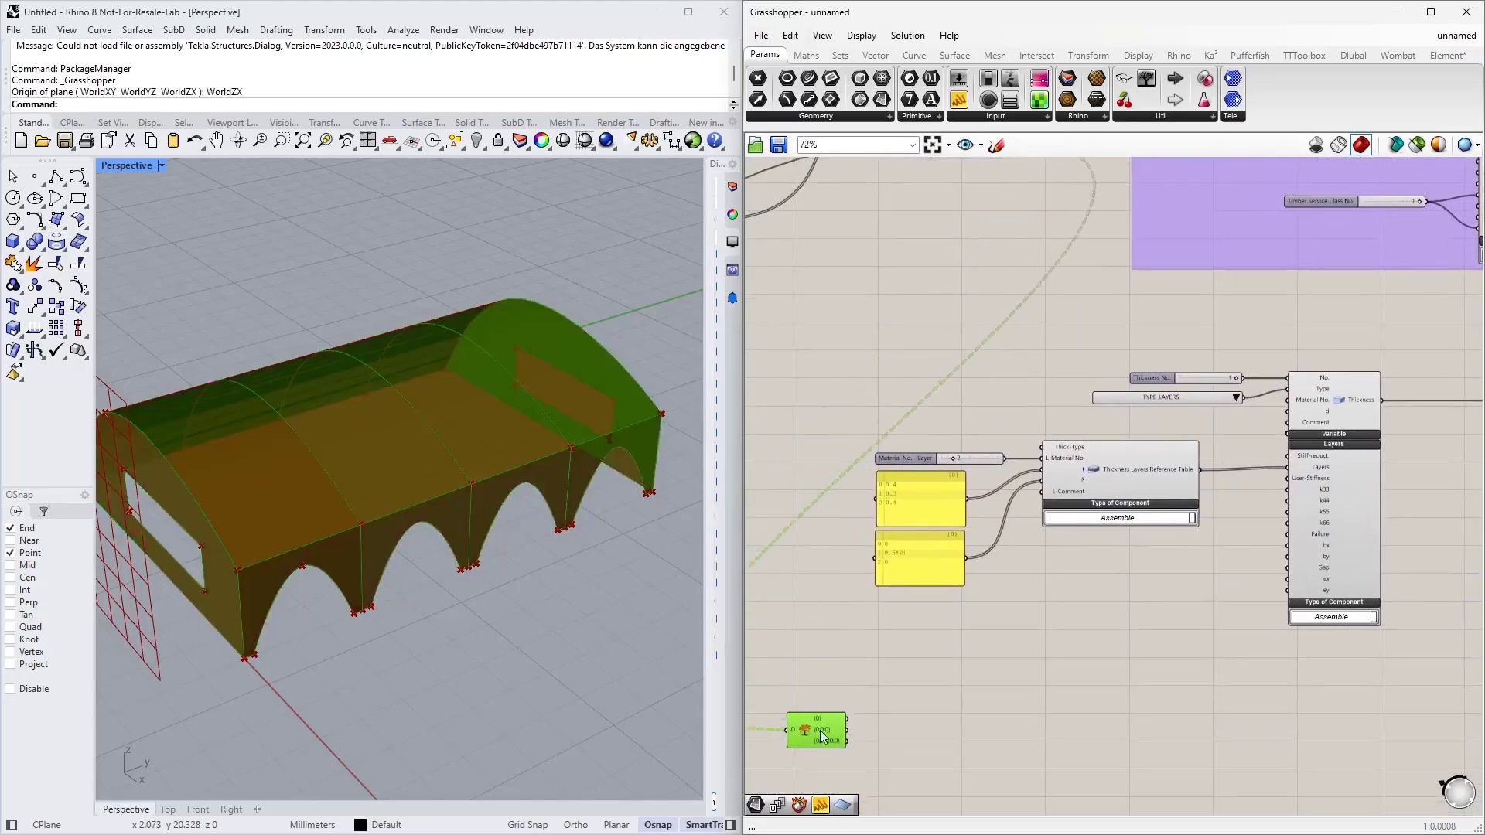
{"action": "right_click_drag", "start_coordinate": [1020, 715], "coordinate": [930, 571]}
{"action": "scroll", "coordinate": [930, 560], "scroll_direction": "down", "scroll_amount": 1}
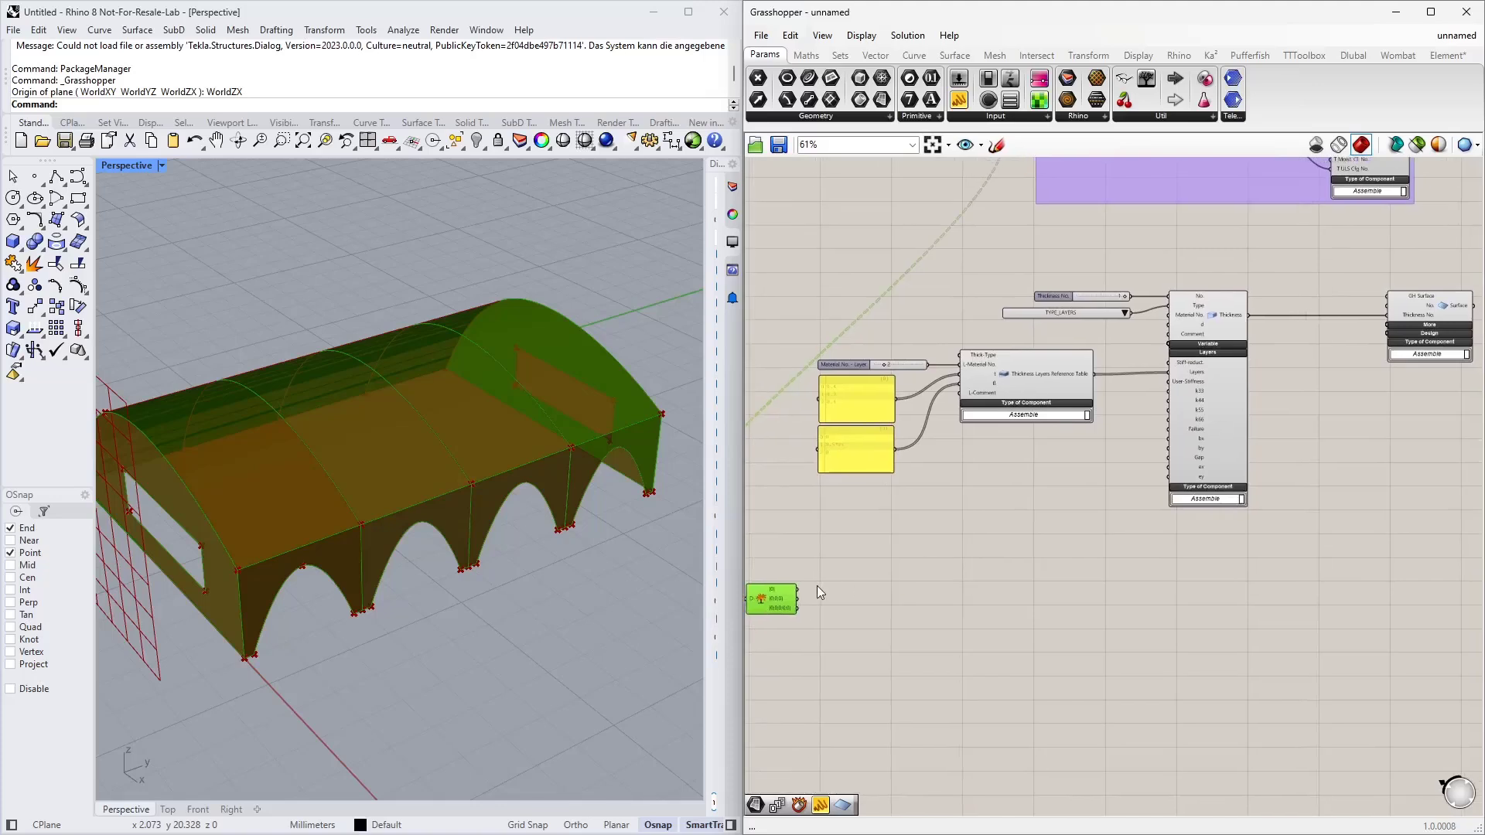
{"action": "left_click_drag", "start_coordinate": [798, 588], "coordinate": [1452, 310]}
{"action": "left_click", "coordinate": [1451, 309]}
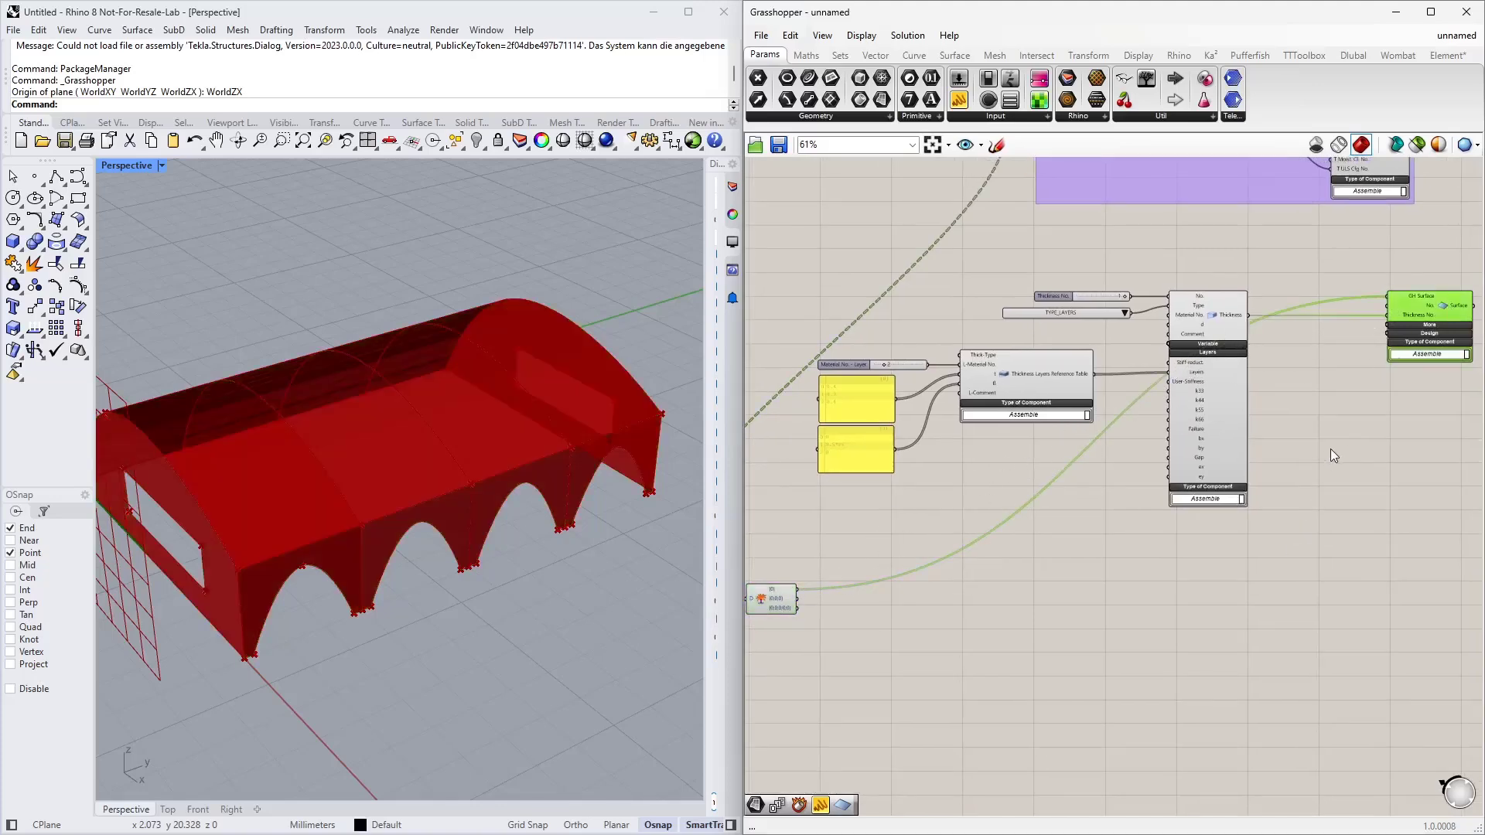
{"action": "left_click", "coordinate": [1385, 438]}
Shift the Thickness component with its layer inputs further down, and place the Explode Tree component below them
{"action": "scroll", "coordinate": [1339, 441], "scroll_direction": "down", "scroll_amount": 2}
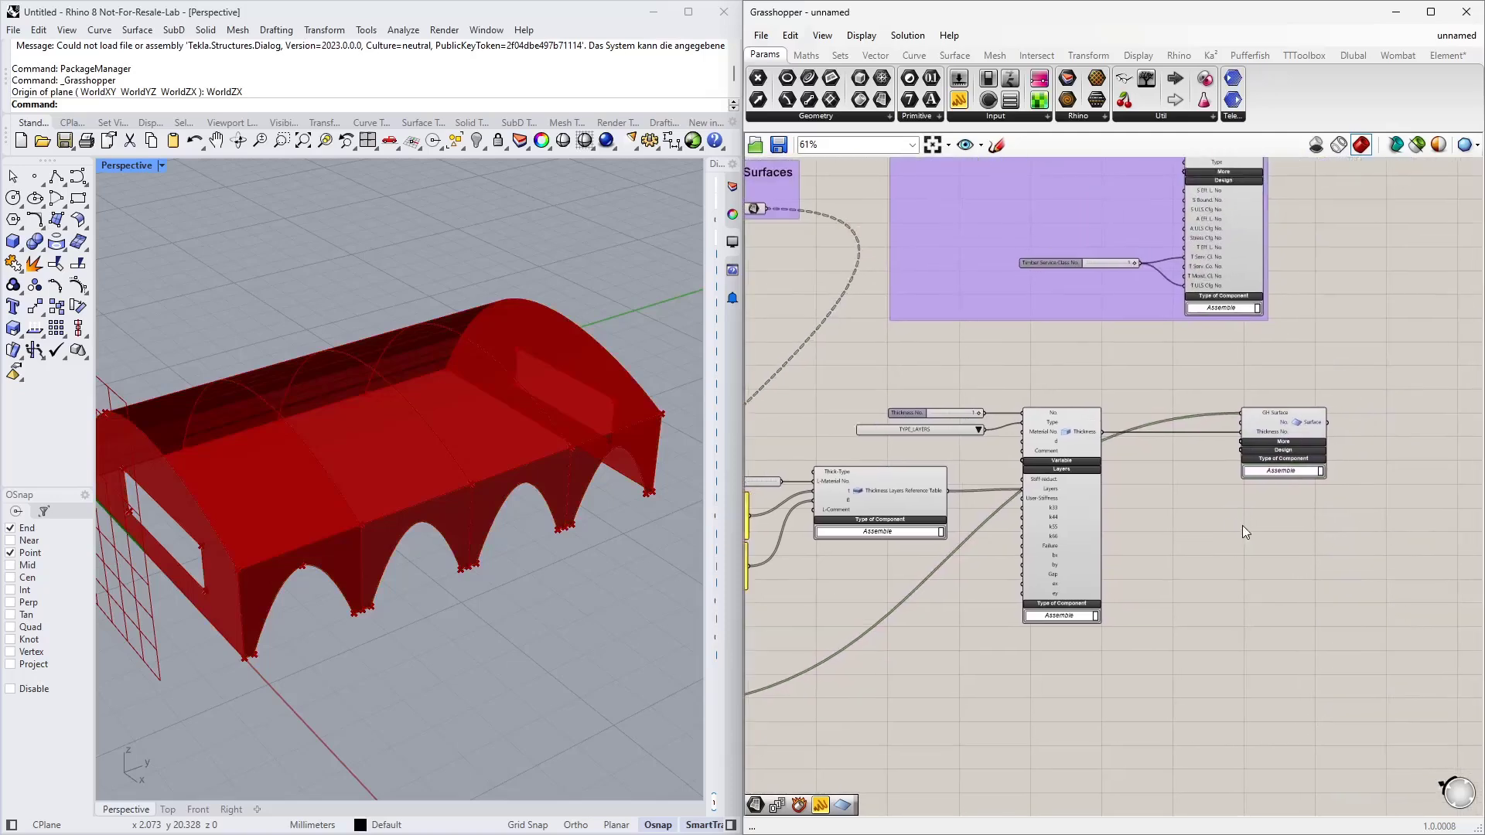
{"action": "left_click_drag", "start_coordinate": [1164, 586], "coordinate": [816, 402]}
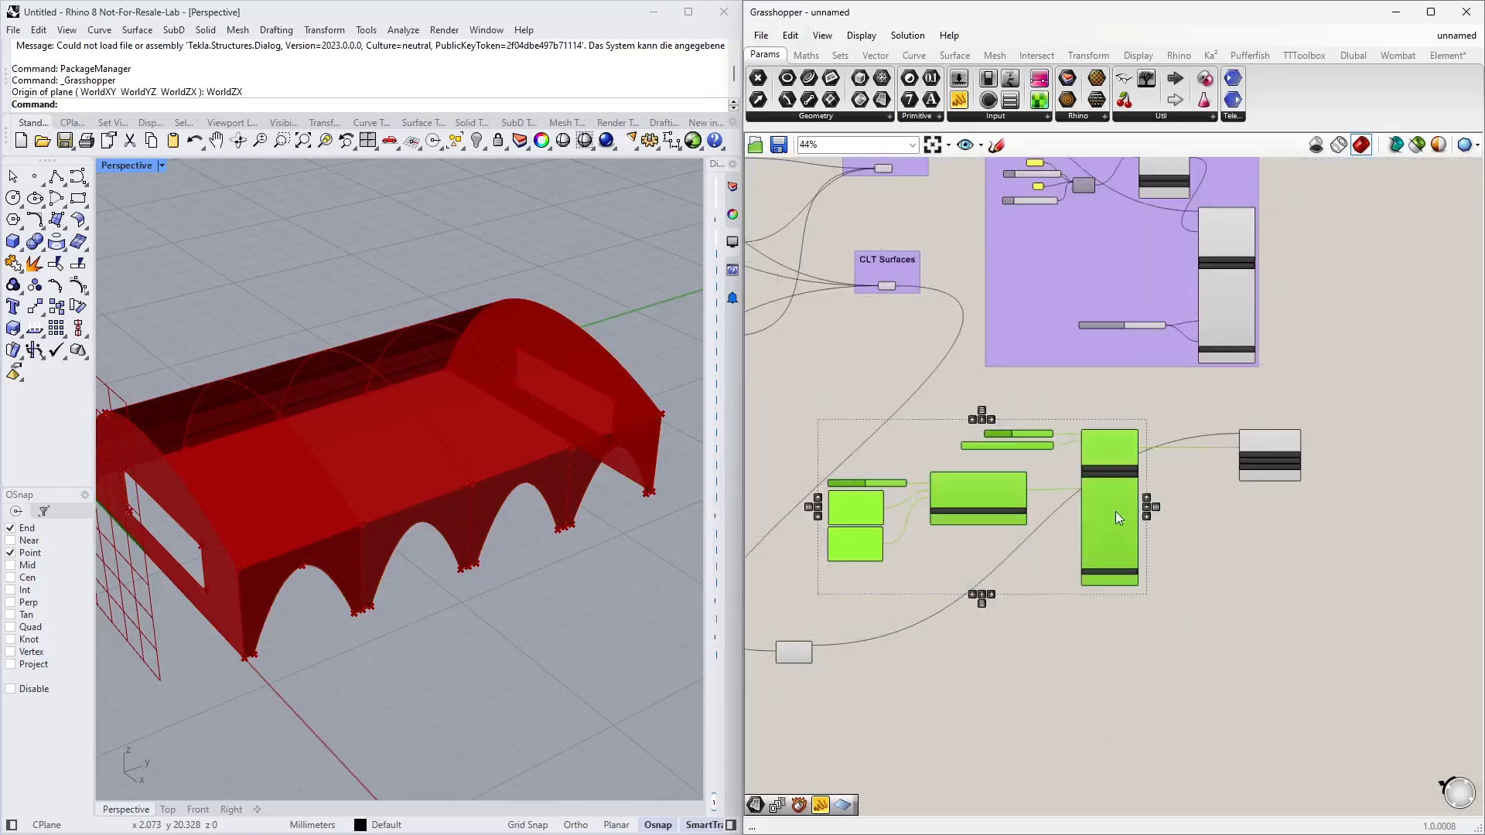
{"action": "left_click_drag", "start_coordinate": [1116, 512], "coordinate": [1131, 607]}
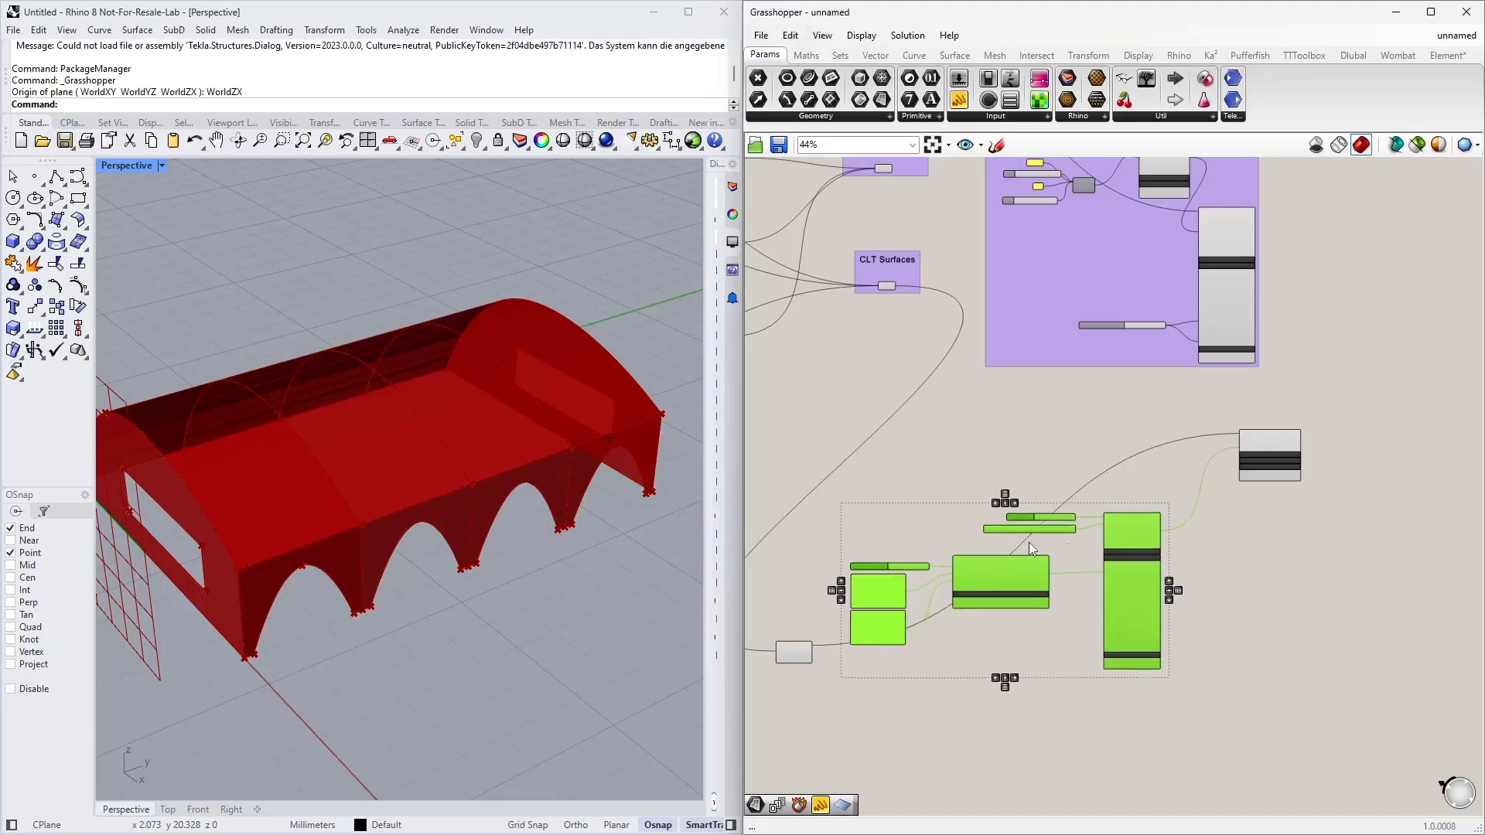
{"action": "left_click_drag", "start_coordinate": [802, 647], "coordinate": [777, 725]}
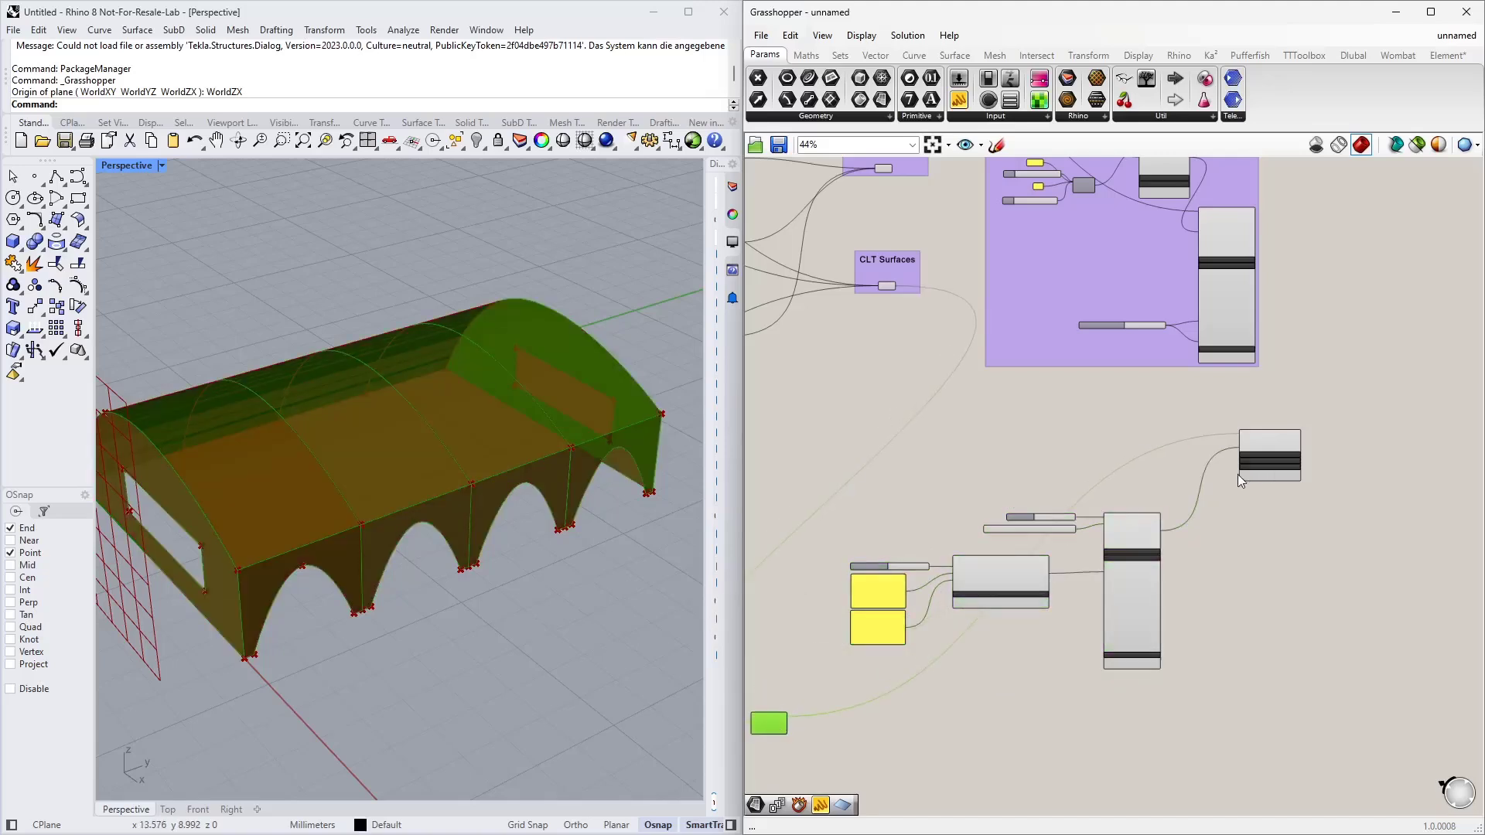
Add a Series component in the free space above the Thickness component
{"action": "scroll", "coordinate": [1250, 449], "scroll_direction": "up", "scroll_amount": 3}
{"action": "double_click", "coordinate": [964, 416]}
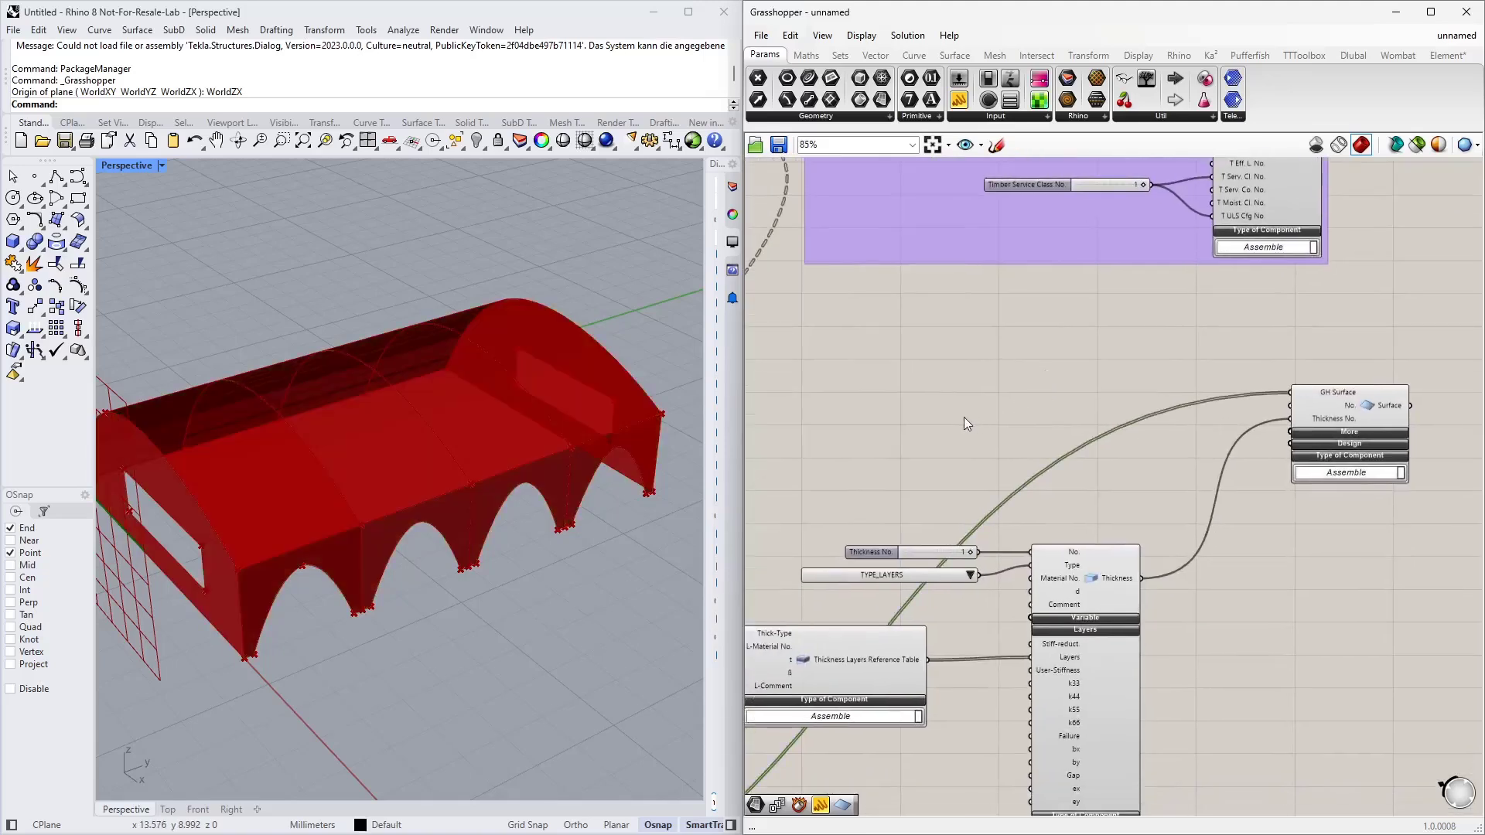
{"action": "type", "text": "series"}
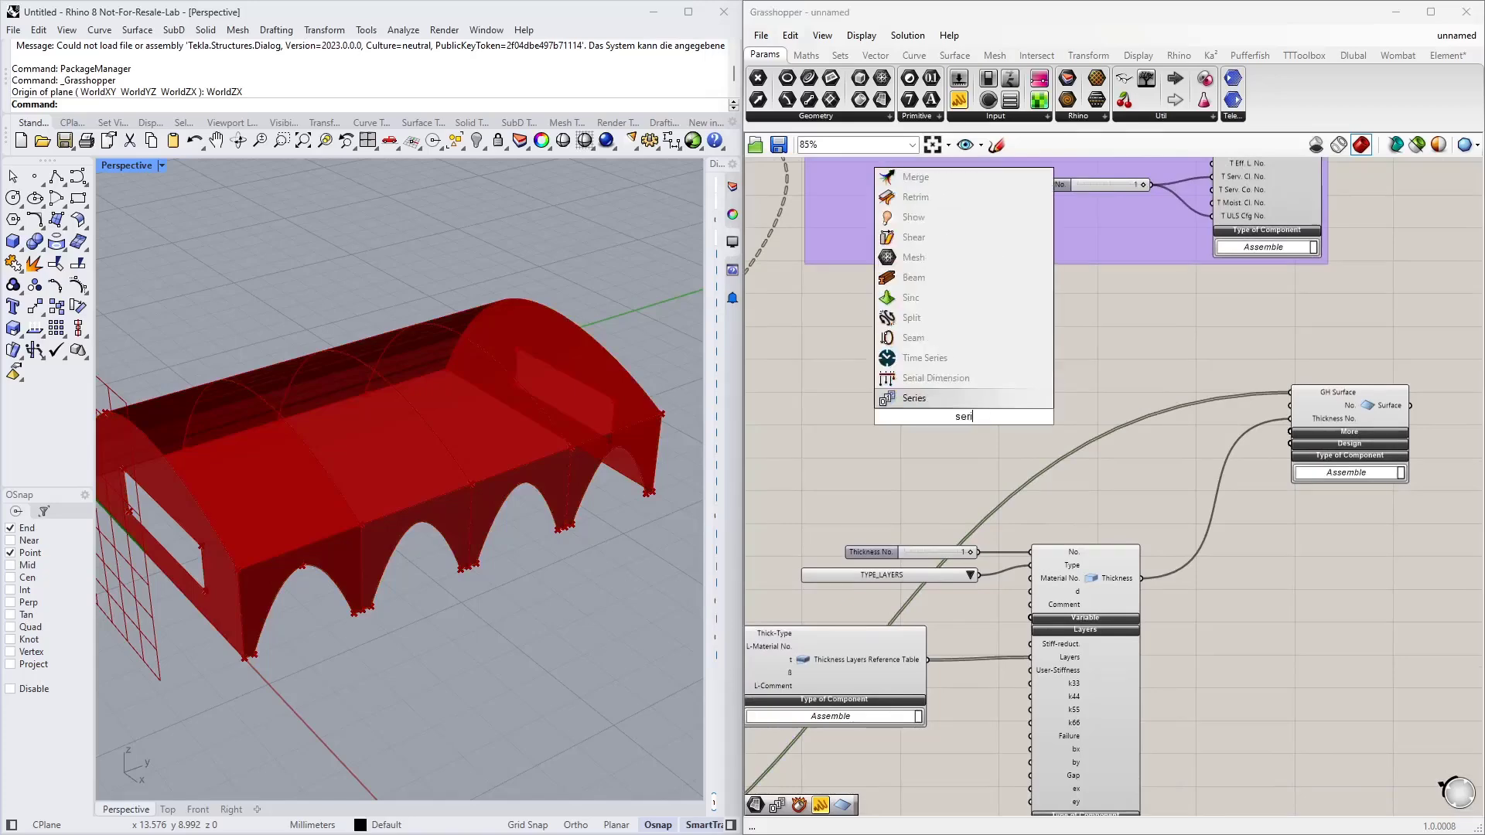
{"action": "key", "text": "Return"}
{"action": "scroll", "coordinate": [991, 421], "scroll_direction": "up", "scroll_amount": 1}
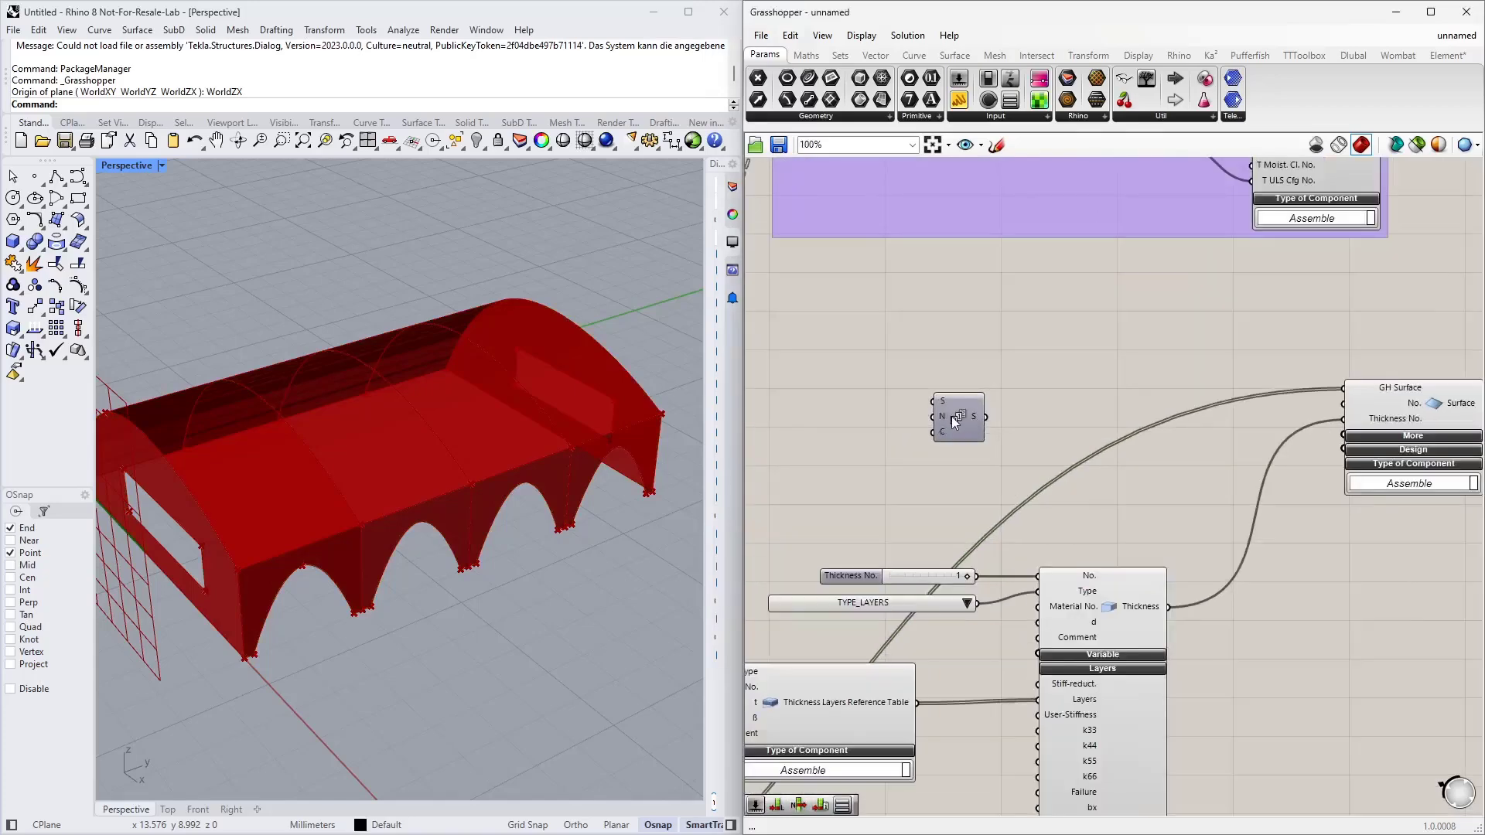
Set the Series start value S to 1 and move the component closer to the Surface component
{"action": "right_click", "coordinate": [949, 401]}
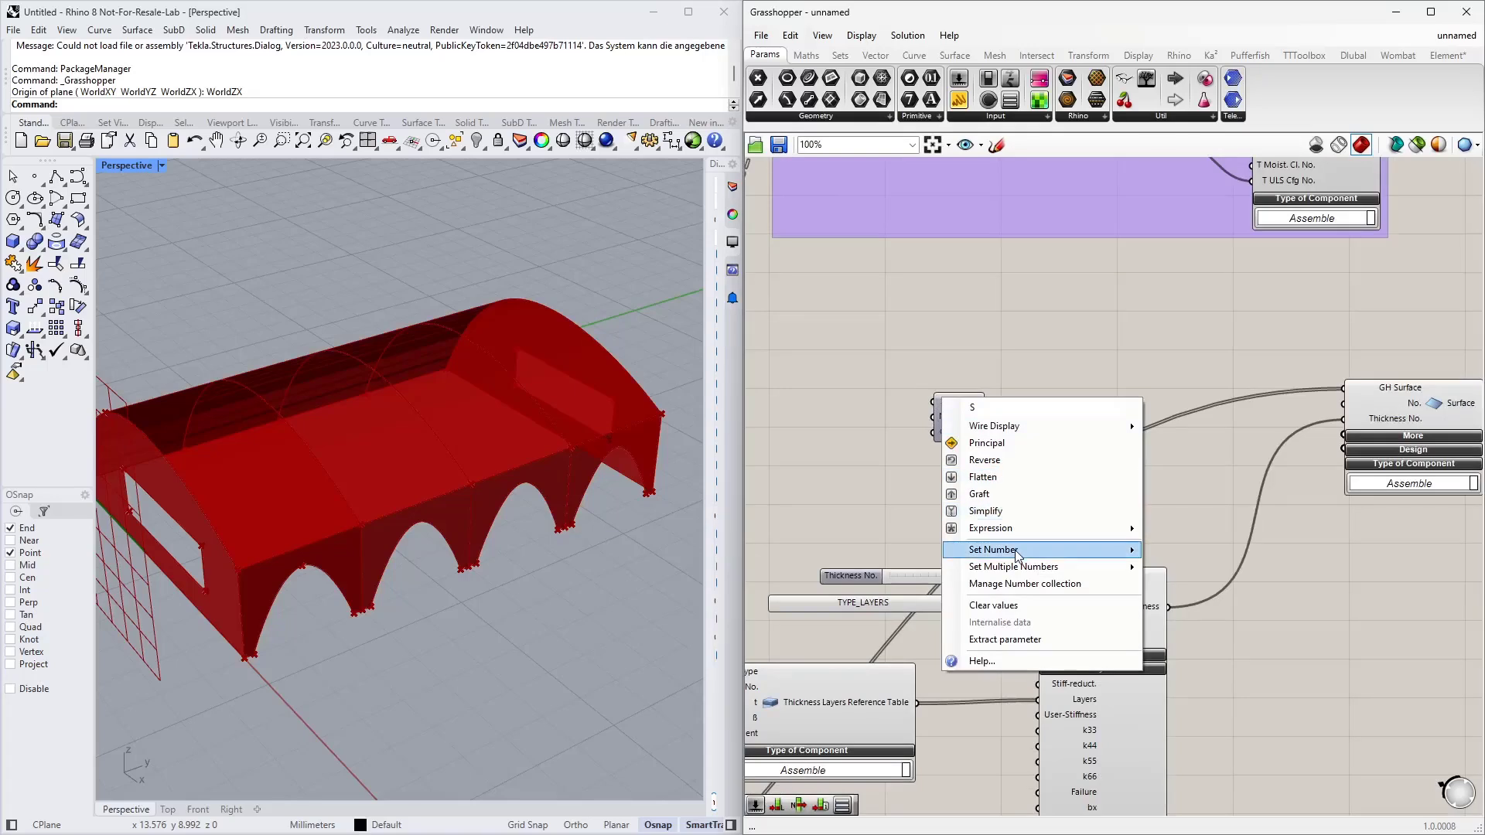
{"action": "mouse_move", "coordinate": [1014, 550]}
{"action": "left_click", "coordinate": [1186, 552]}
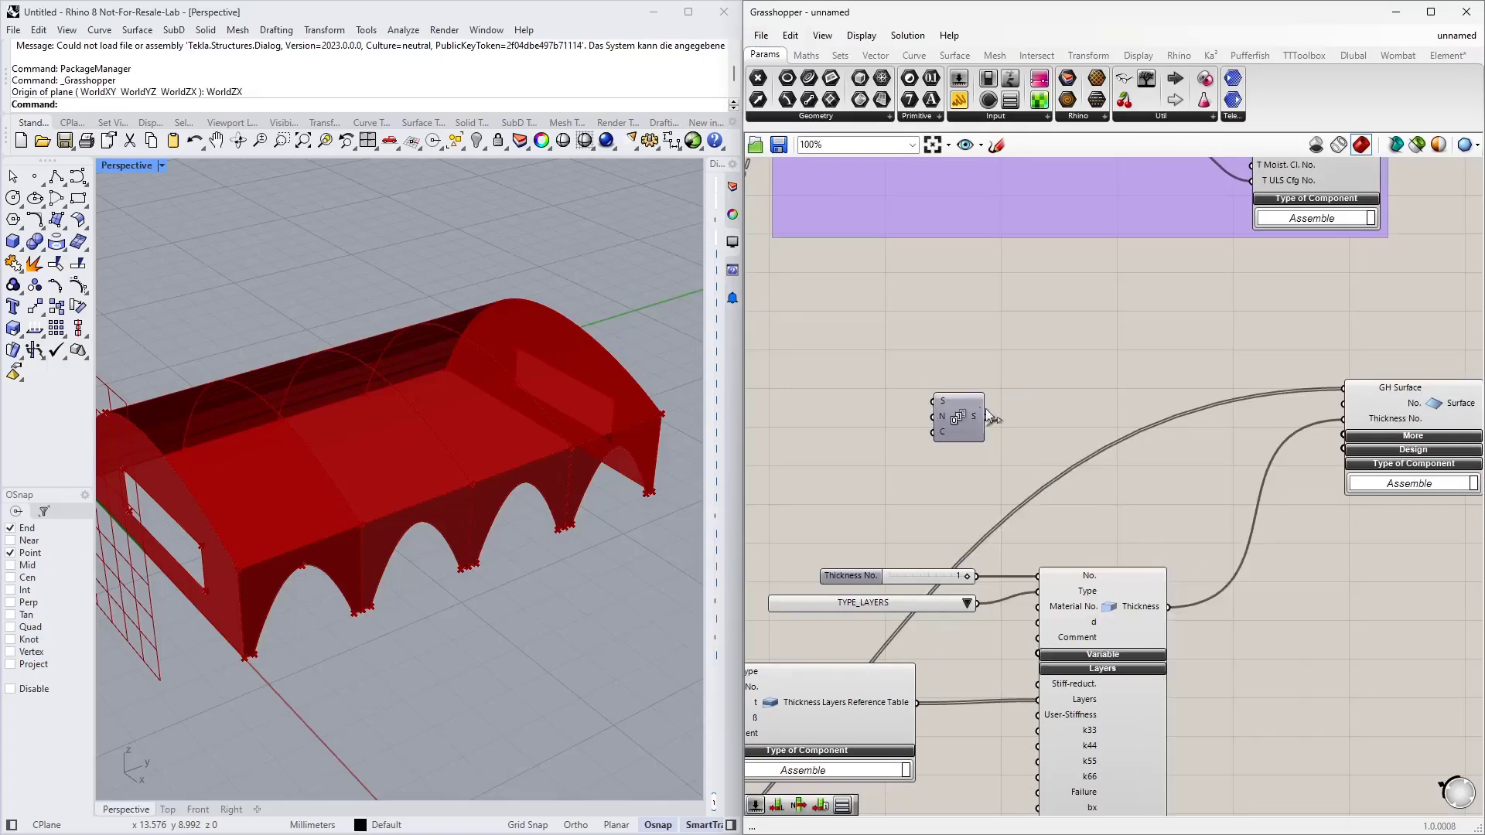
{"action": "right_click", "coordinate": [941, 401]}
{"action": "left_click", "coordinate": [1183, 556]}
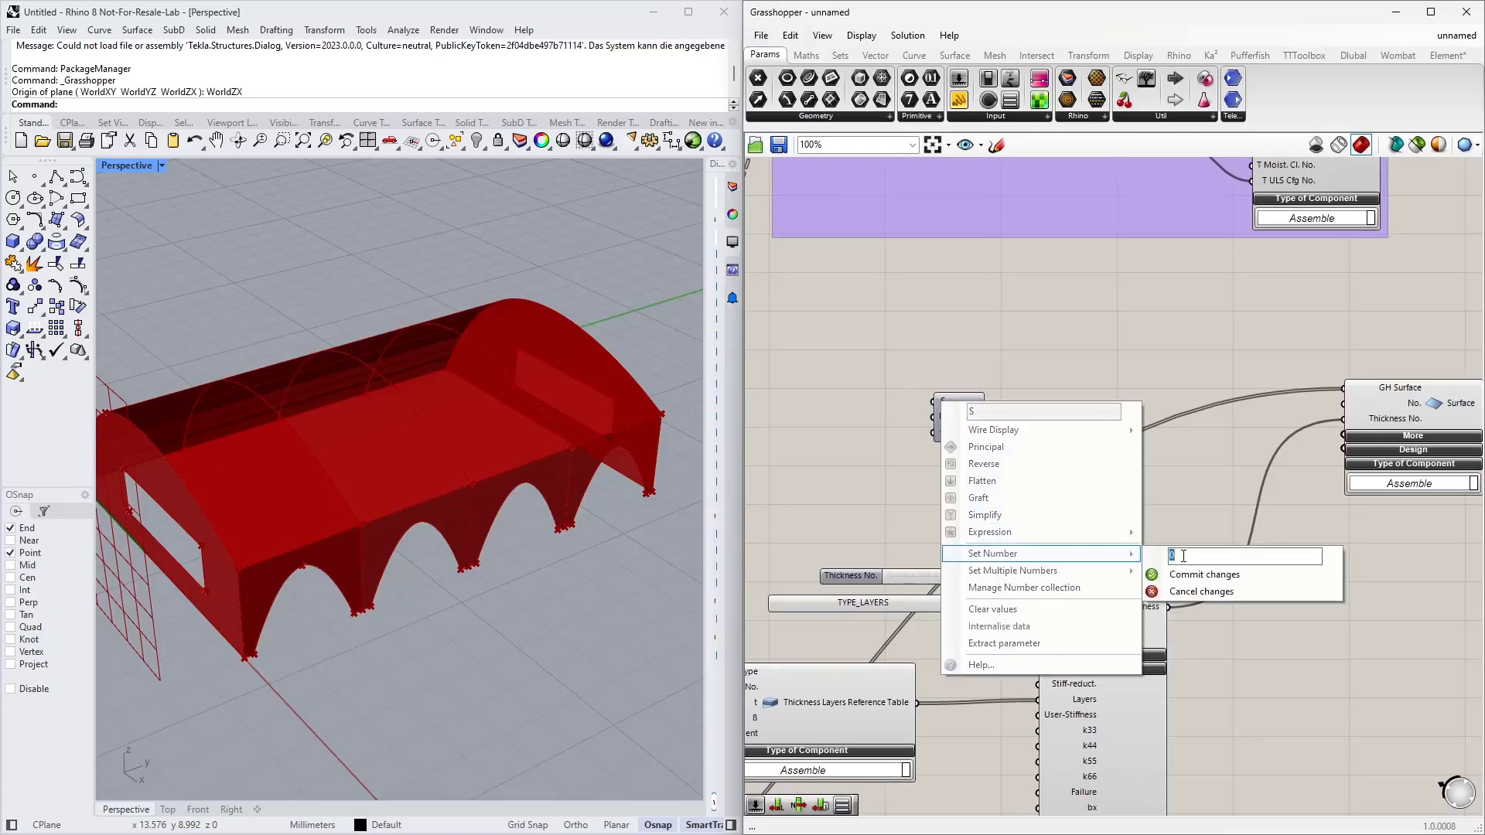
{"action": "type", "text": "1"}
{"action": "left_click", "coordinate": [1195, 575]}
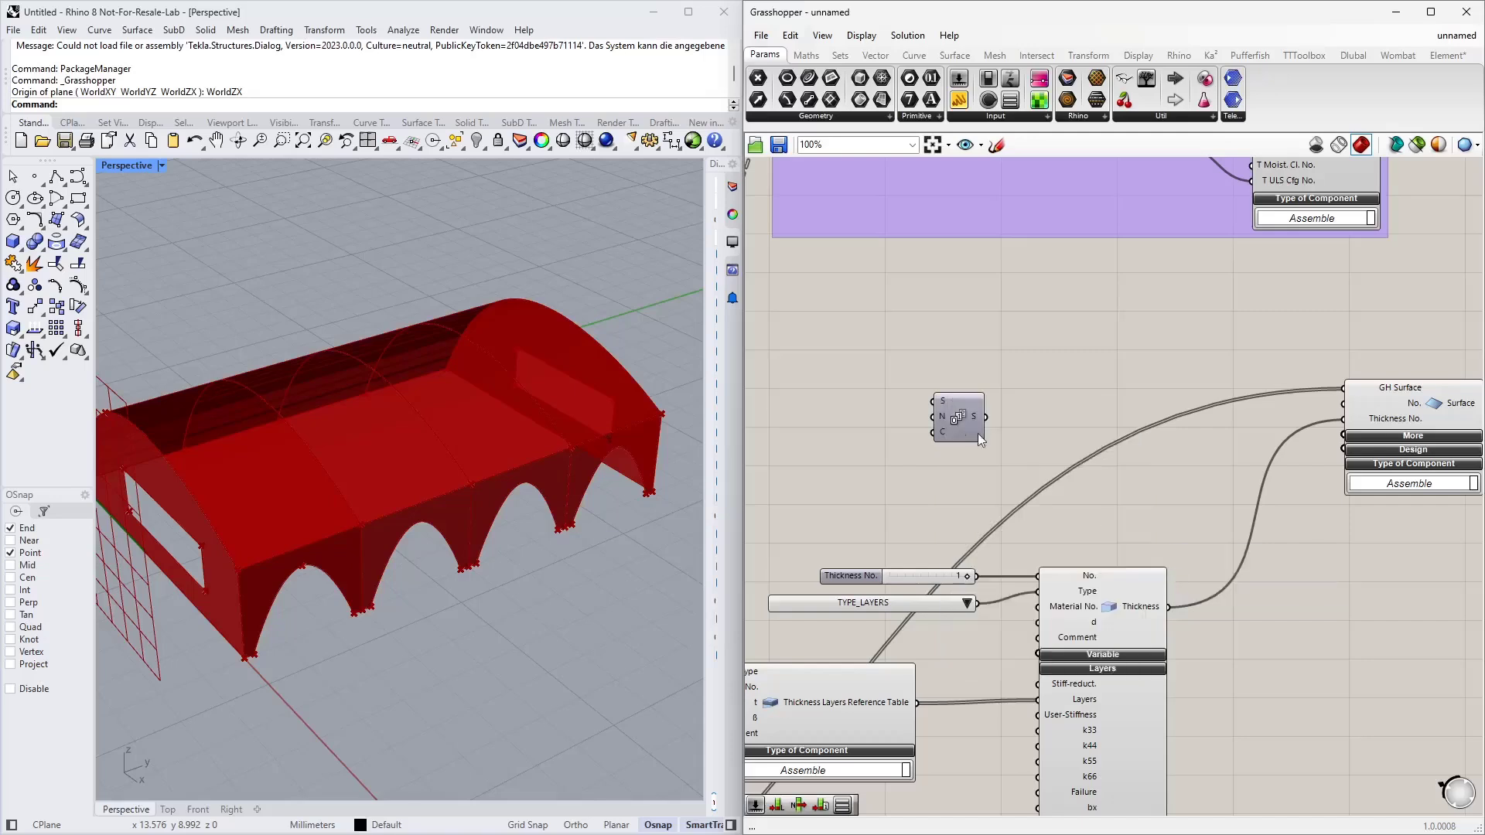
{"action": "mouse_move", "coordinate": [943, 419]}
{"action": "left_click_drag", "start_coordinate": [960, 414], "coordinate": [1103, 377]}
Check the items in the Explode Tree's {0} branch with a temporary panel, and delete the panel
{"action": "right_click_drag", "start_coordinate": [977, 451], "coordinate": [1276, 332]}
{"action": "scroll", "coordinate": [1106, 352], "scroll_direction": "down", "scroll_amount": 1}
{"action": "right_click_drag", "start_coordinate": [1083, 361], "coordinate": [1304, 223]}
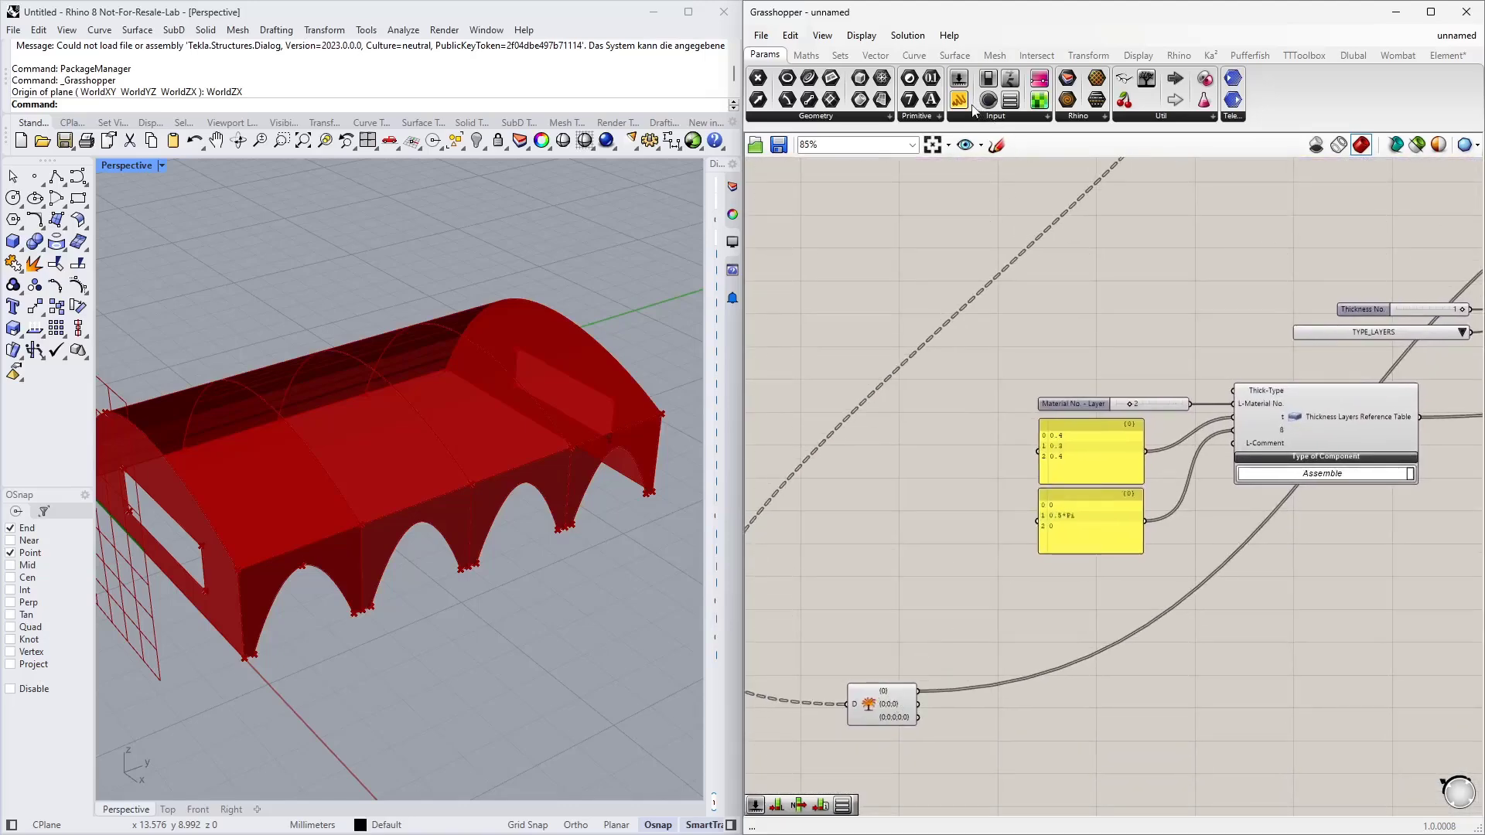
{"action": "left_click_drag", "start_coordinate": [958, 99], "coordinate": [1009, 711]}
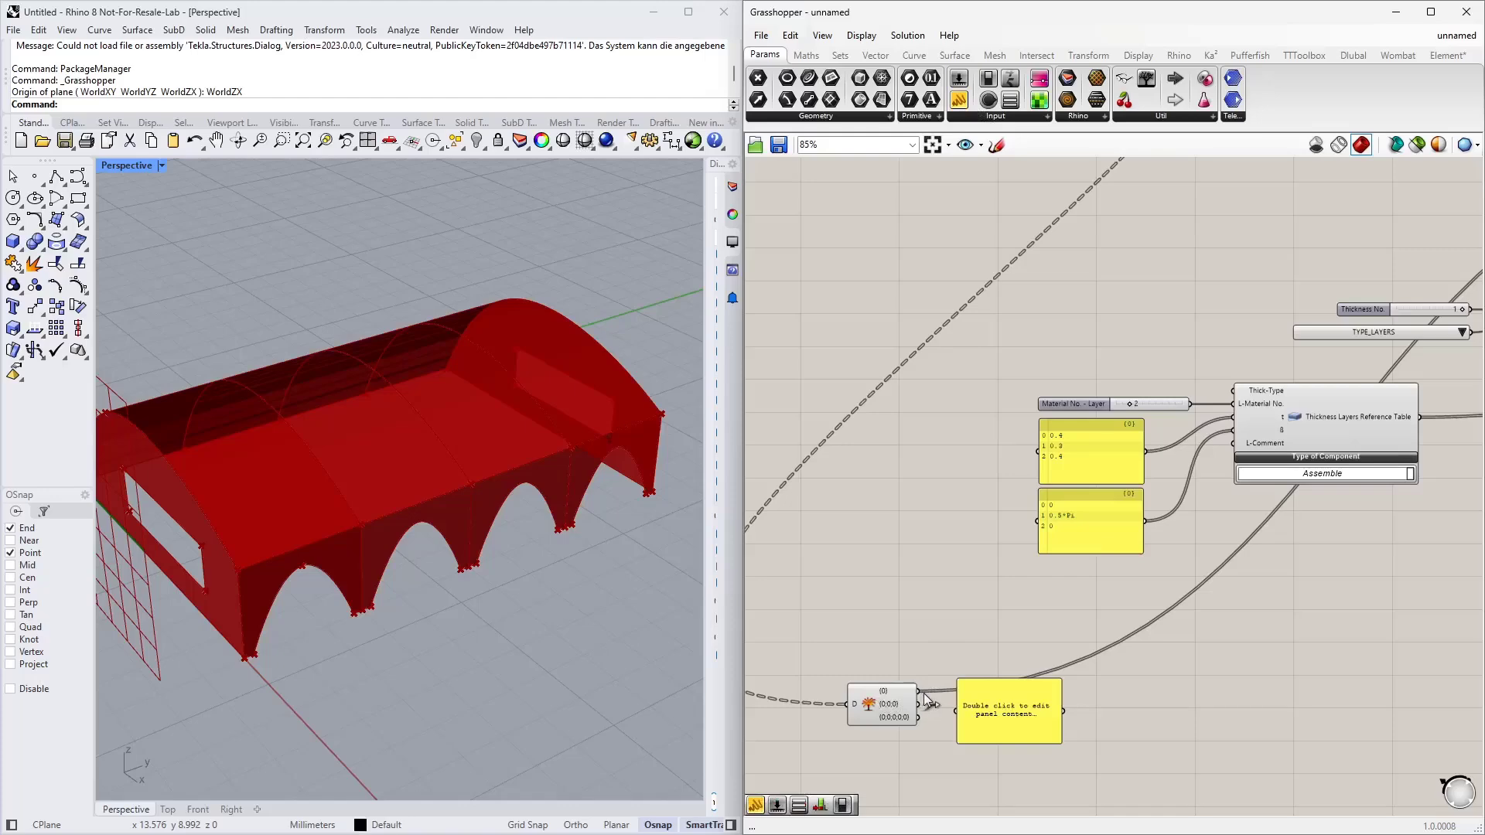
{"action": "left_click_drag", "start_coordinate": [921, 693], "coordinate": [958, 711]}
{"action": "scroll", "coordinate": [1006, 719], "scroll_direction": "up", "scroll_amount": 5}
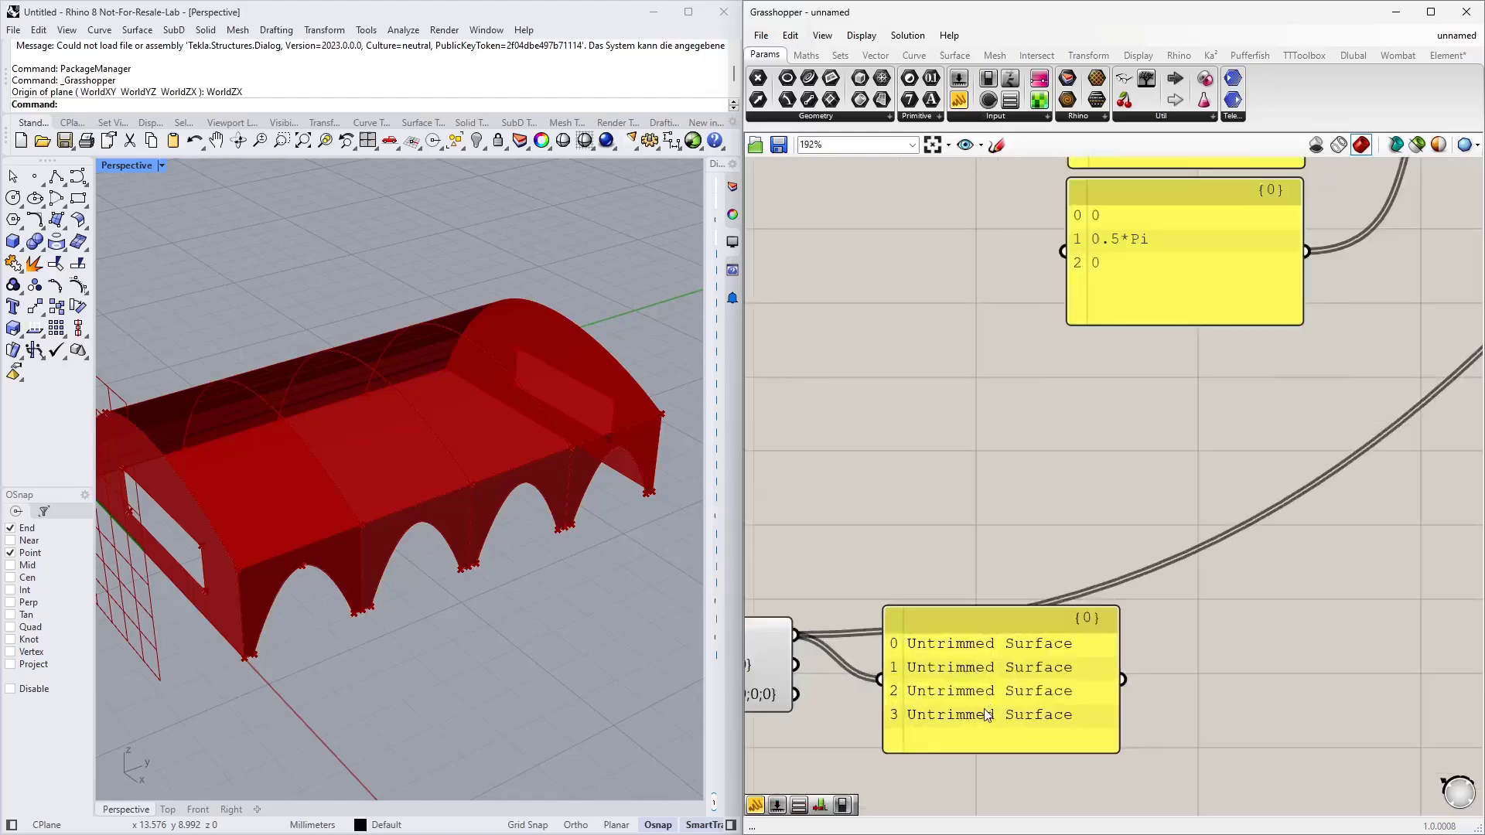
{"action": "left_click", "coordinate": [1042, 690]}
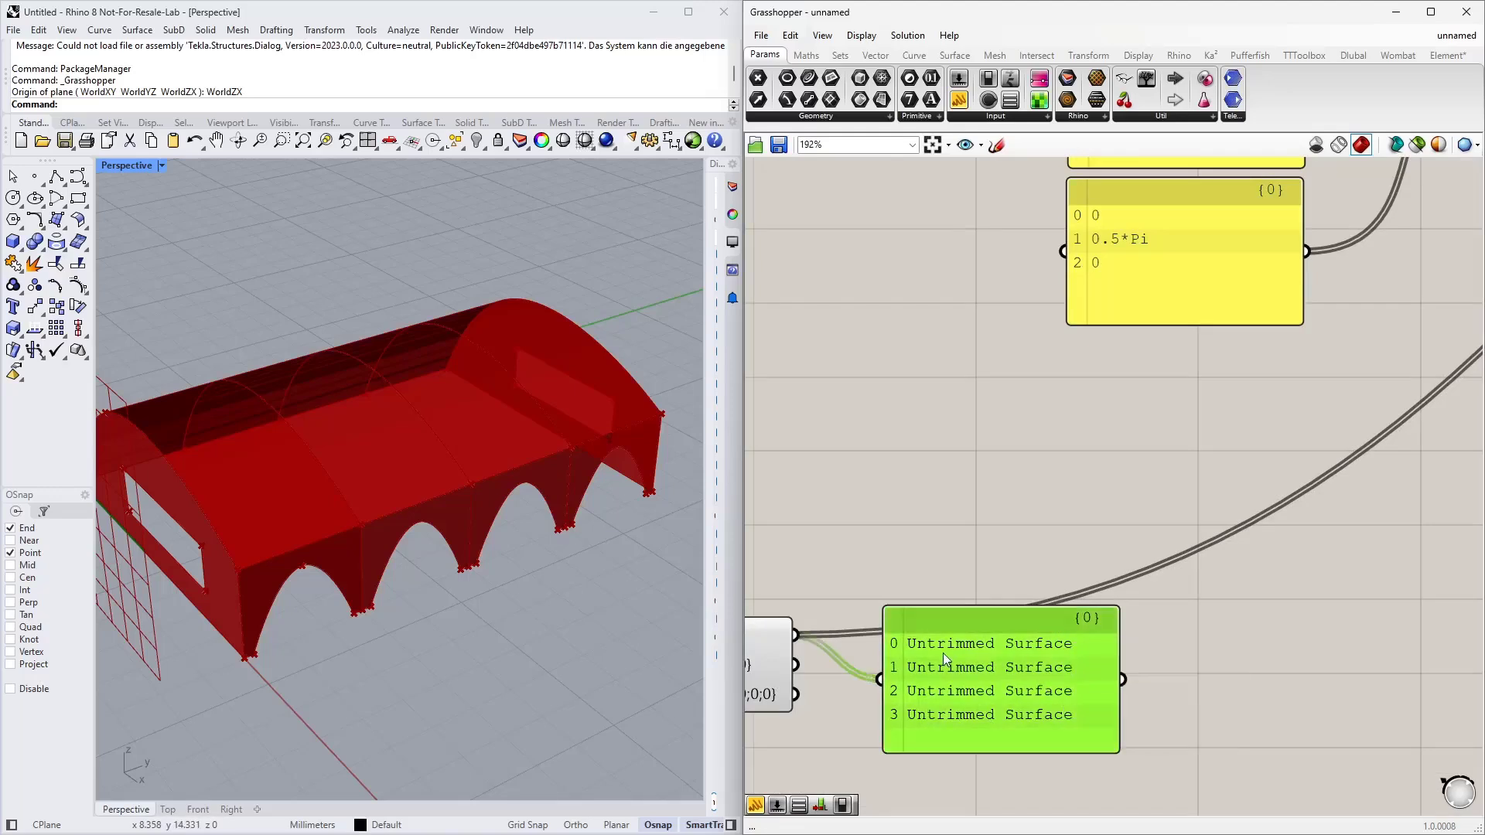
{"action": "key", "text": "Delete"}
{"action": "scroll", "coordinate": [967, 718], "scroll_direction": "down", "scroll_amount": 6}
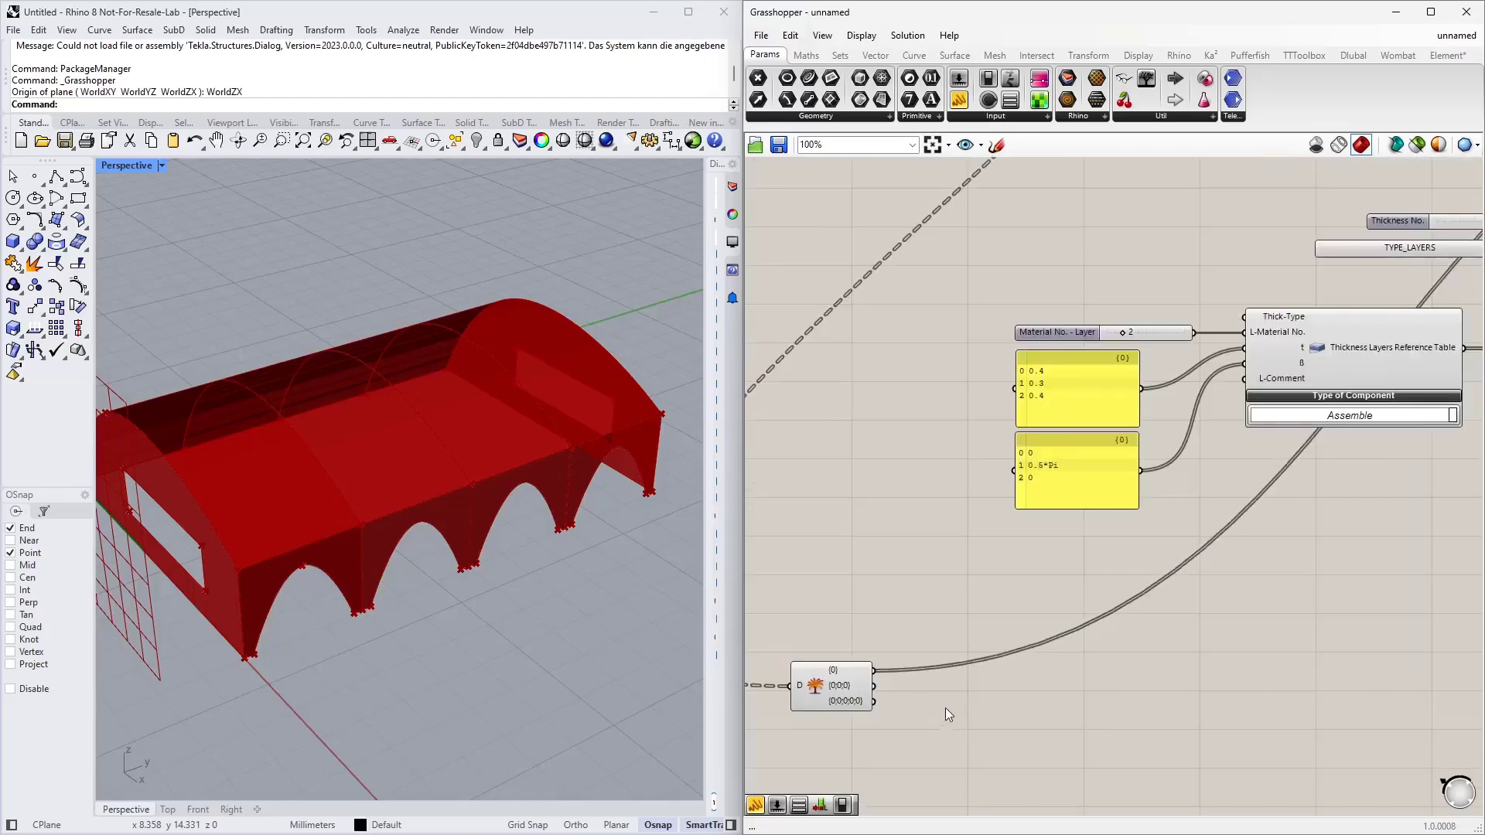
Add a List Length component, feed it from the Explode Tree's {0} output, and connect its result to the Series component
{"action": "double_click", "coordinate": [895, 652]}
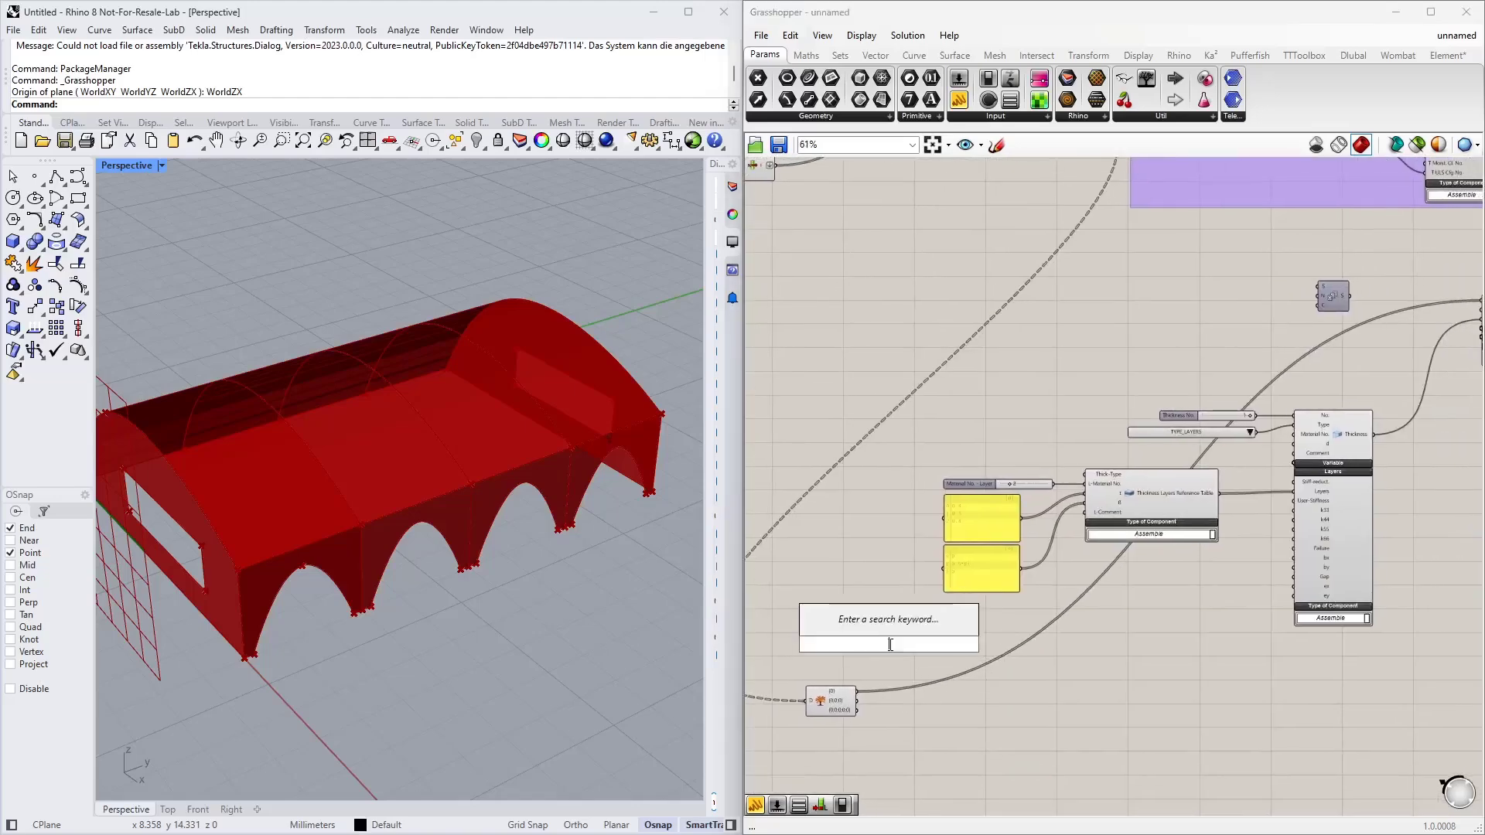
{"action": "type", "text": "list length"}
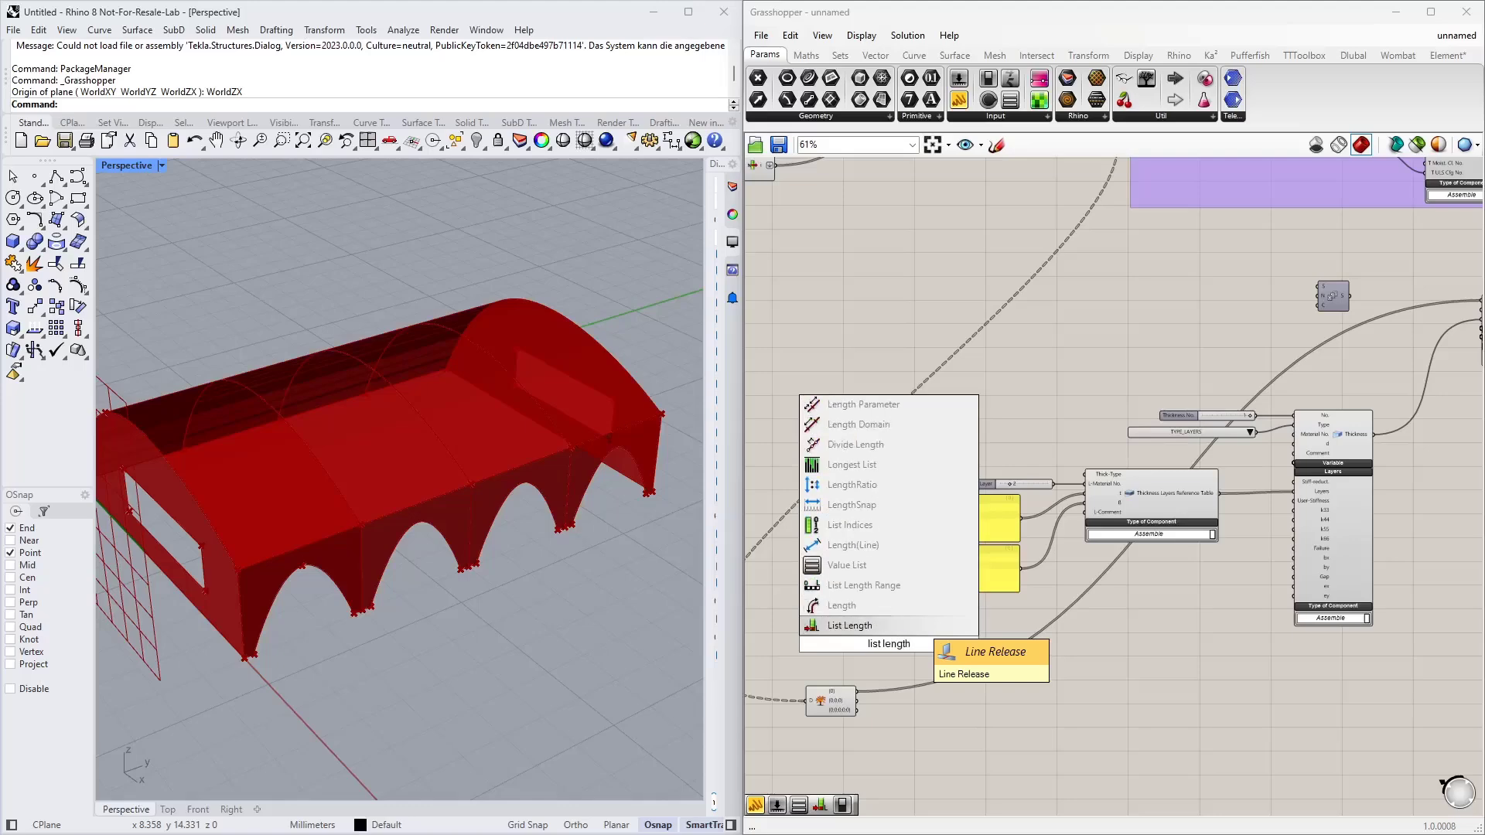
{"action": "key", "text": "Return"}
{"action": "scroll", "coordinate": [874, 669], "scroll_direction": "up", "scroll_amount": 3}
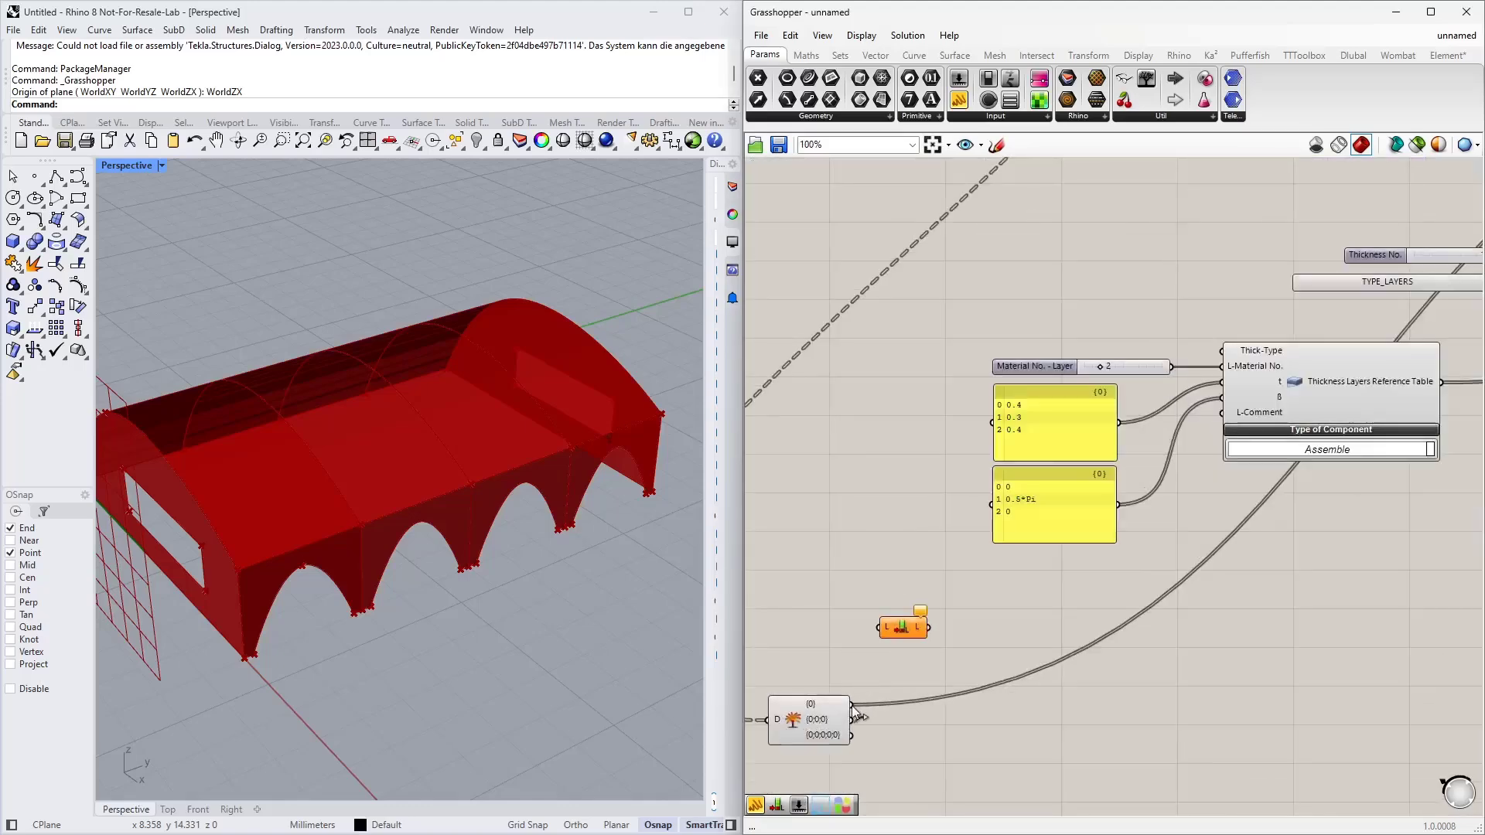
{"action": "left_click_drag", "start_coordinate": [854, 707], "coordinate": [880, 627]}
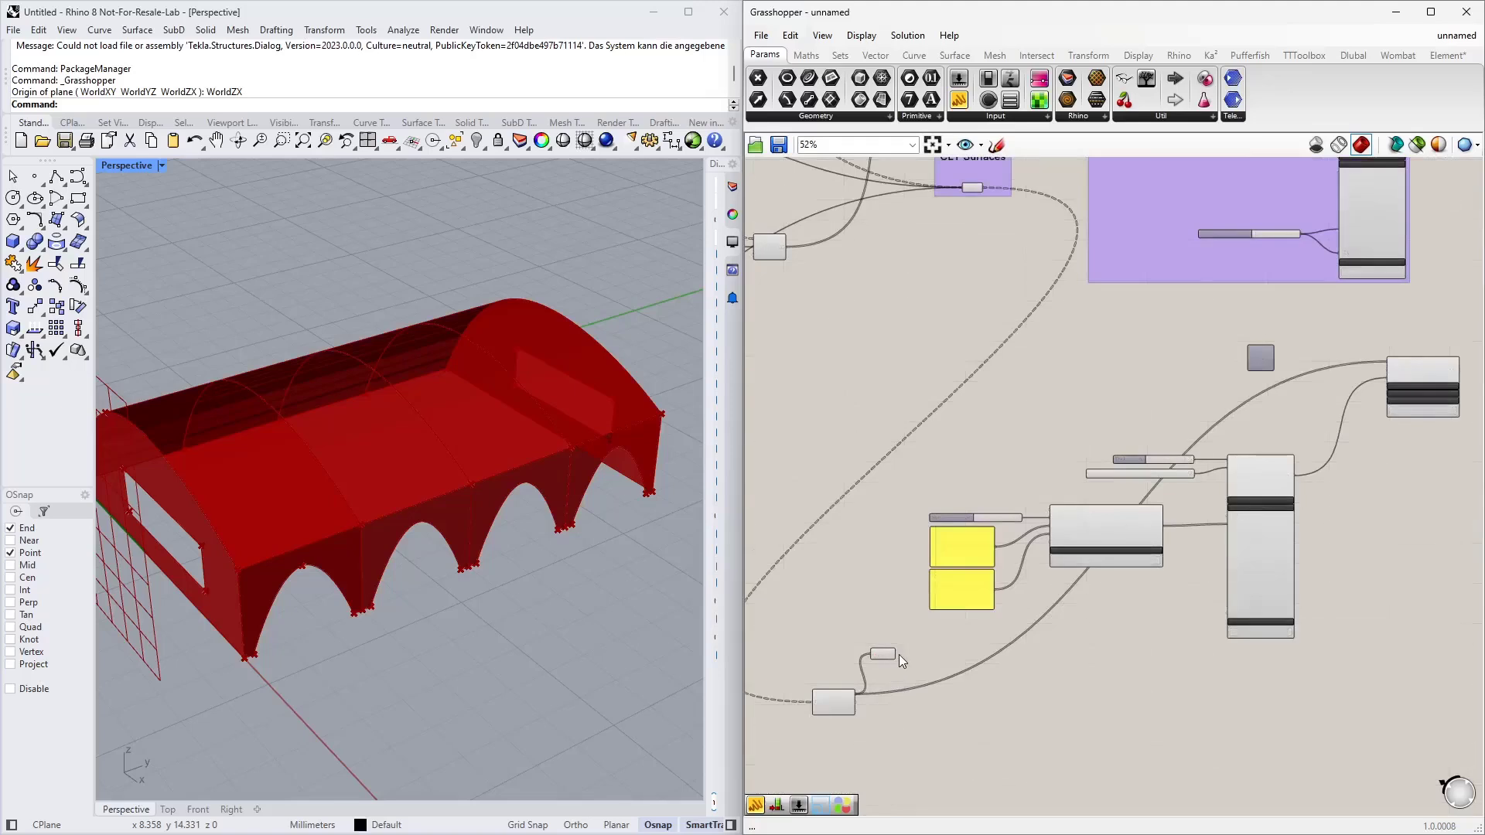
{"action": "left_click_drag", "start_coordinate": [894, 653], "coordinate": [1247, 358]}
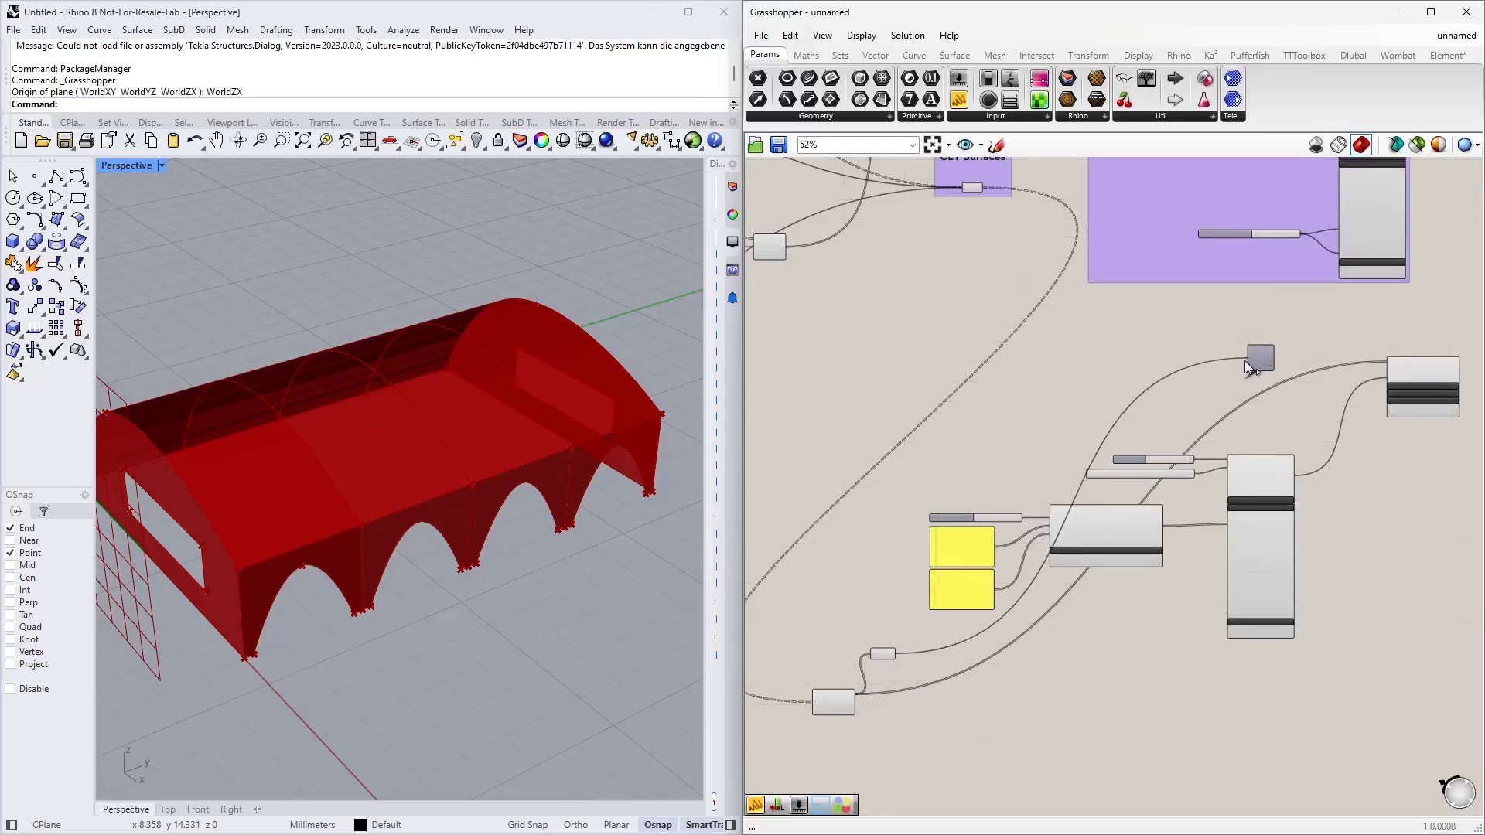
Move the List Length component beside the Series component and connect the Series output to the Surface component's No. input
{"action": "left_click_drag", "start_coordinate": [885, 650], "coordinate": [1179, 366]}
{"action": "scroll", "coordinate": [1221, 364], "scroll_direction": "up", "scroll_amount": 3}
{"action": "scroll", "coordinate": [1267, 362], "scroll_direction": "up", "scroll_amount": 4}
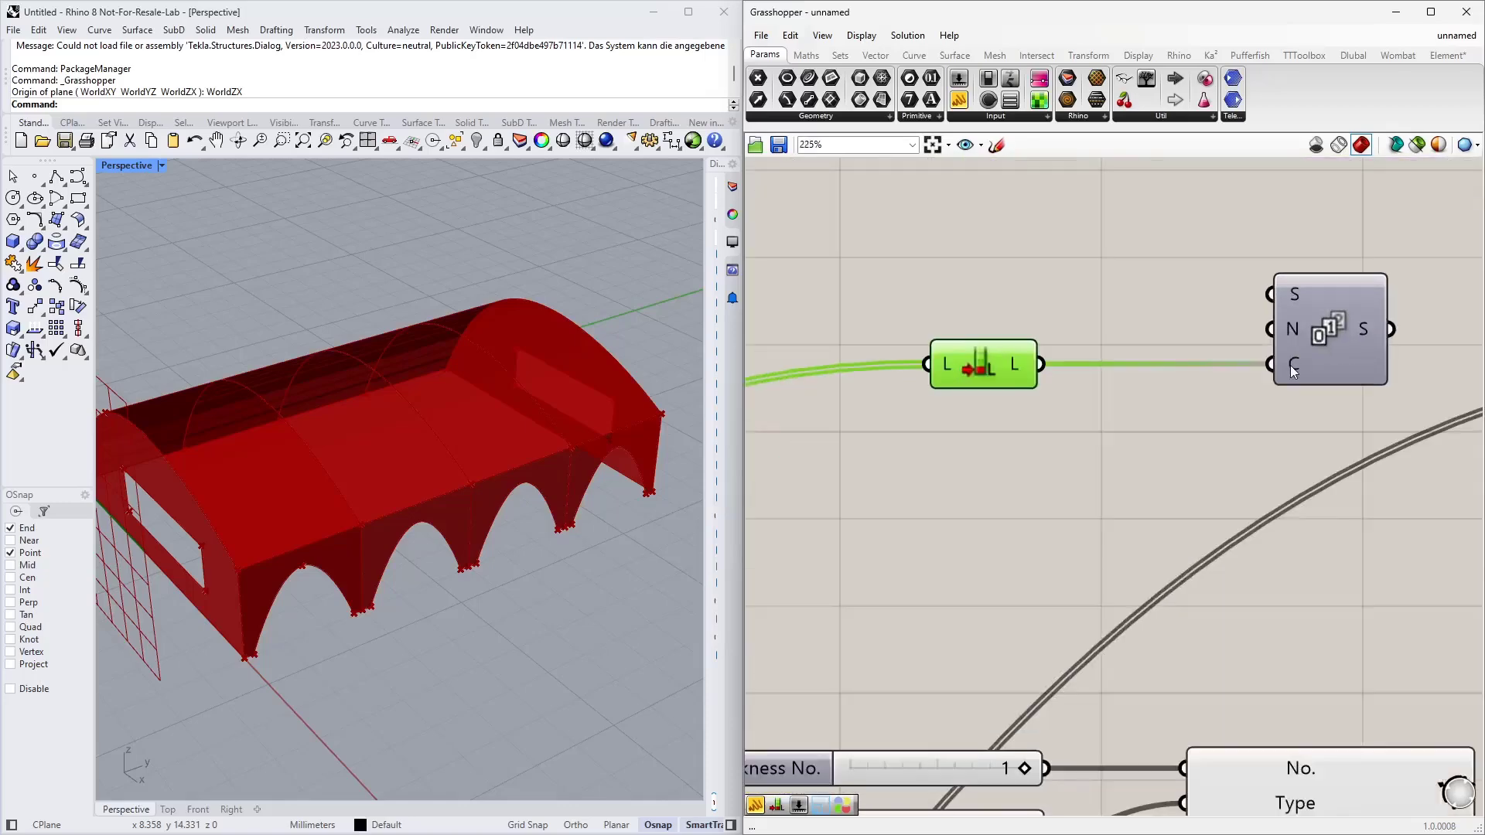
{"action": "right_click_drag", "start_coordinate": [1352, 388], "coordinate": [874, 444]}
{"action": "scroll", "coordinate": [874, 444], "scroll_direction": "down", "scroll_amount": 3}
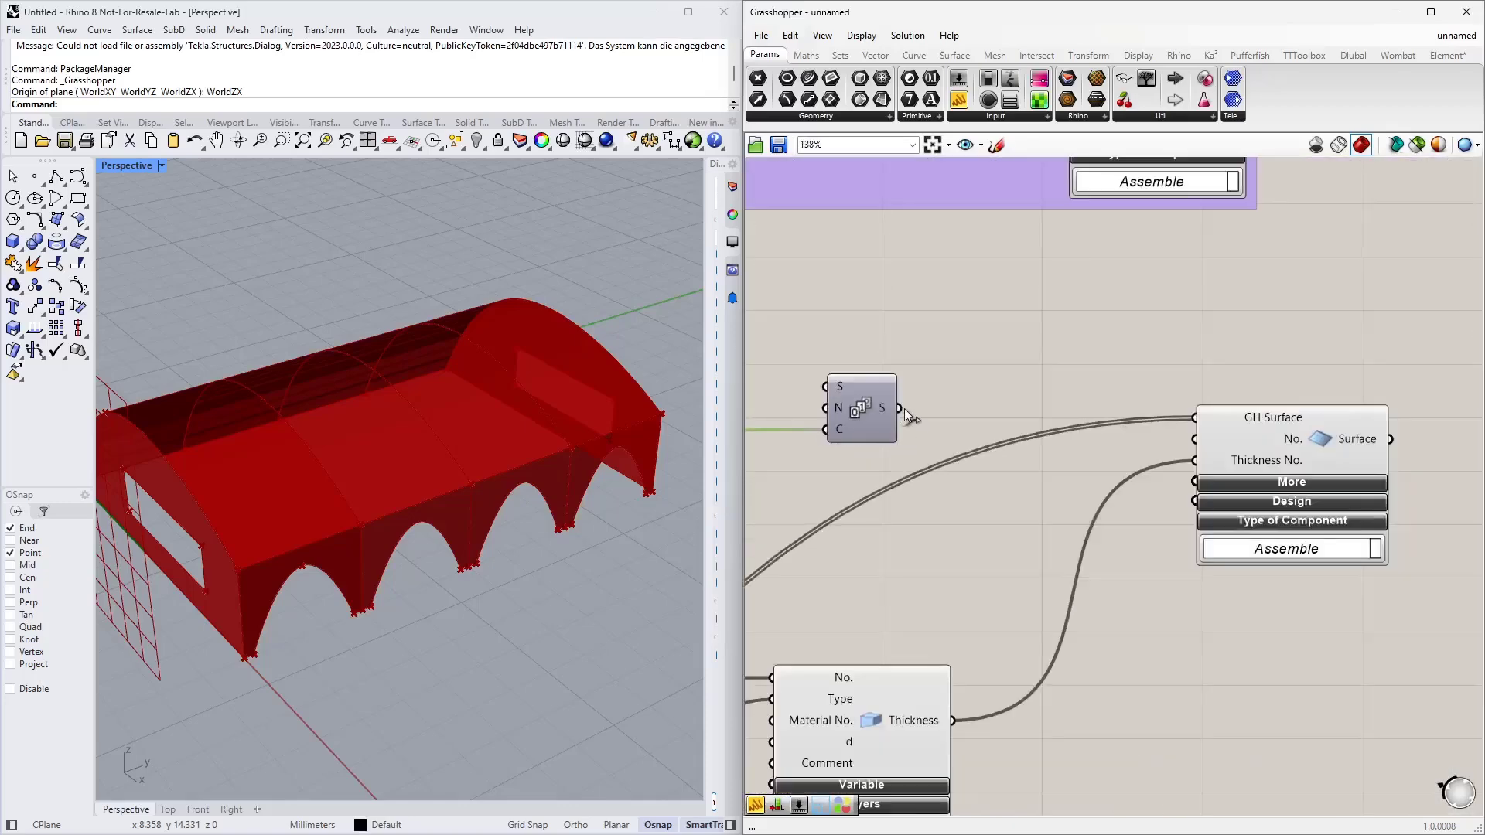
{"action": "mouse_move", "coordinate": [881, 408]}
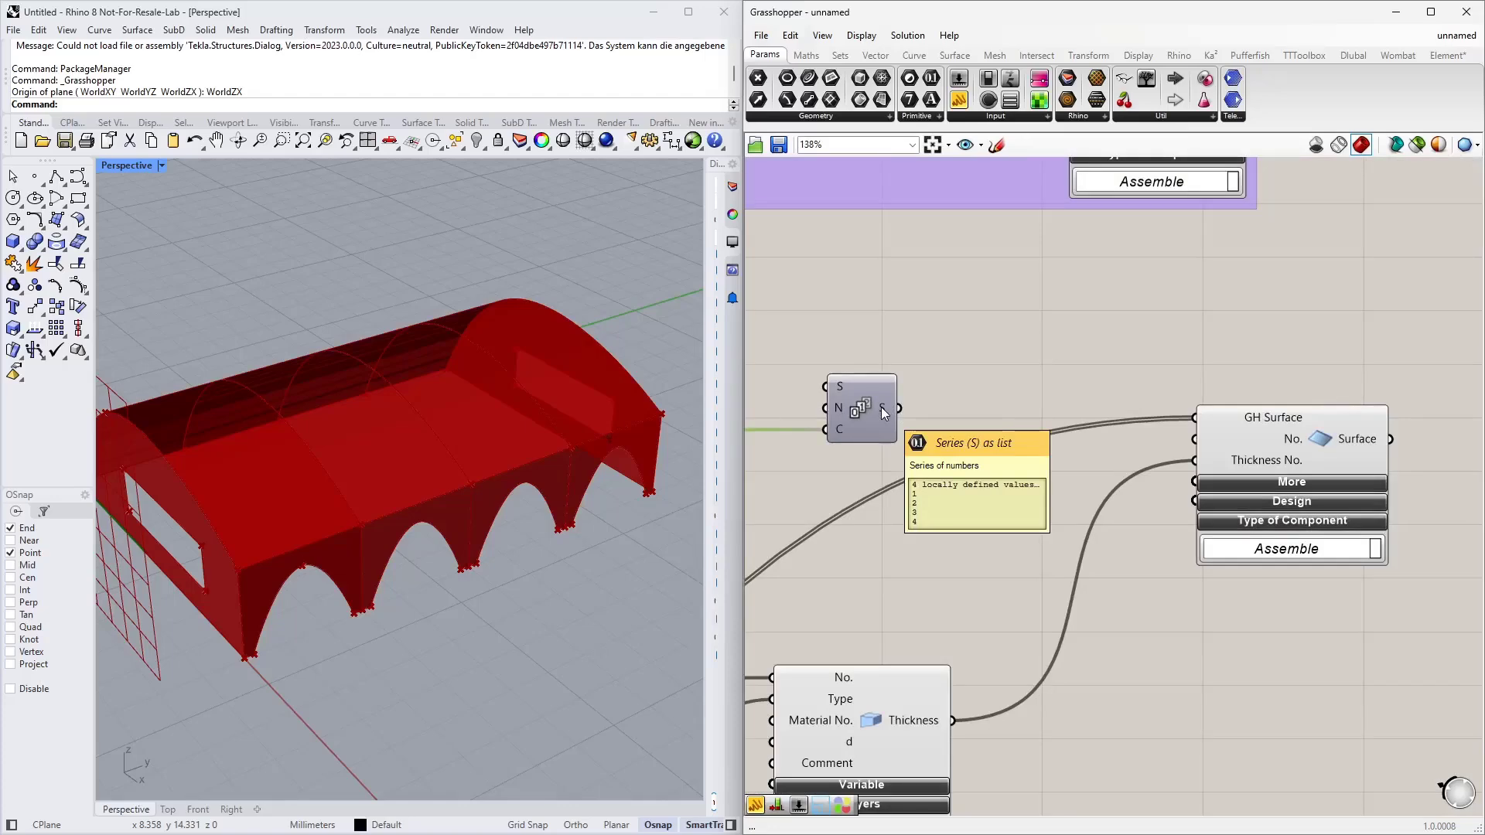
{"action": "left_click_drag", "start_coordinate": [880, 407], "coordinate": [1177, 466]}
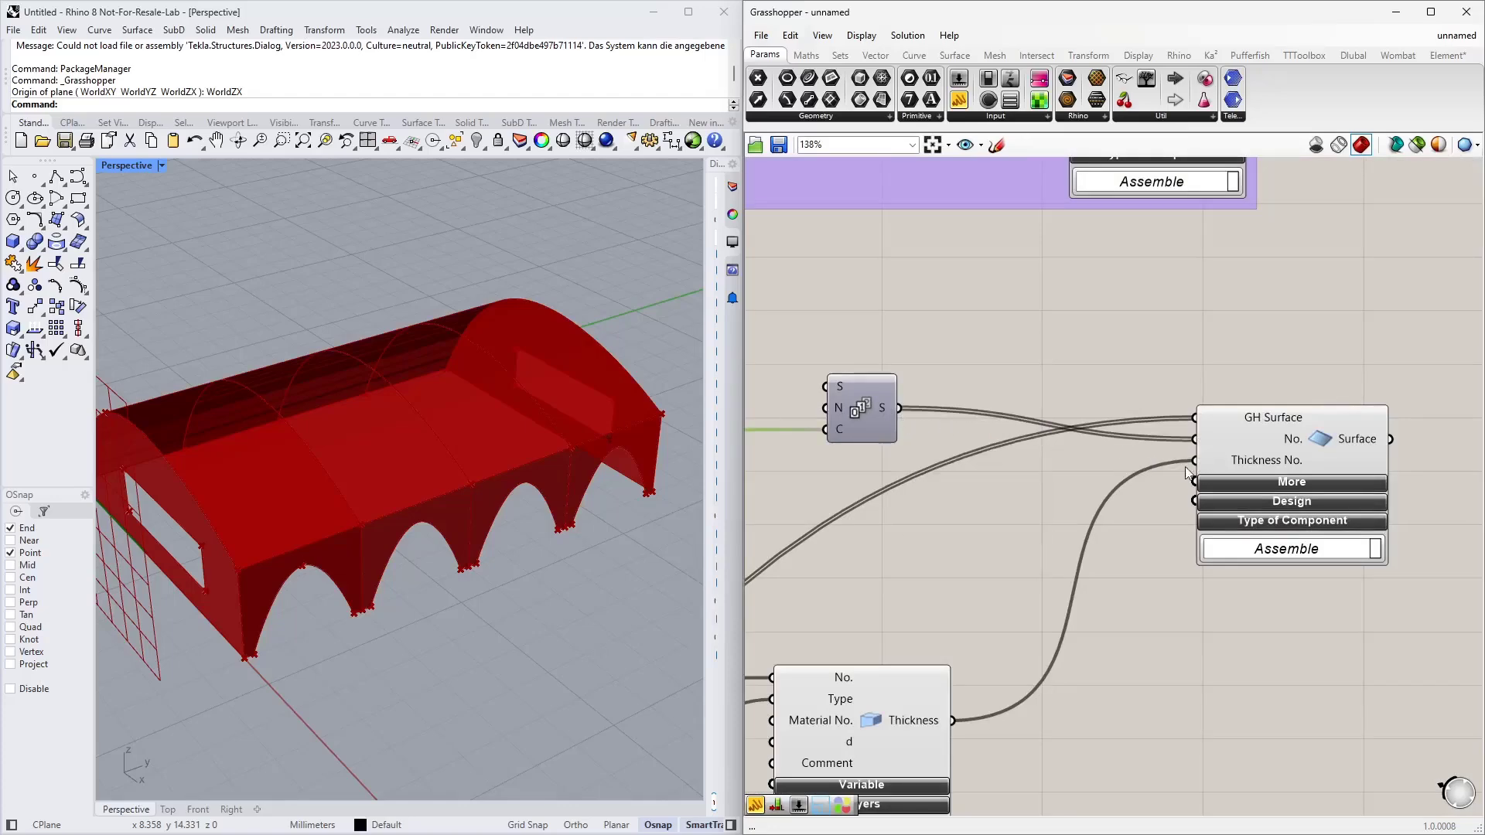
Duplicate the Surface, Thickness and Thickness Layers Reference Table components with their sliders, type list and panels, and place the copy below the originals
{"action": "scroll", "coordinate": [1251, 555], "scroll_direction": "down", "scroll_amount": 5}
{"action": "right_click_drag", "start_coordinate": [1185, 611], "coordinate": [1235, 445]}
{"action": "scroll", "coordinate": [1070, 360], "scroll_direction": "up", "scroll_amount": 4}
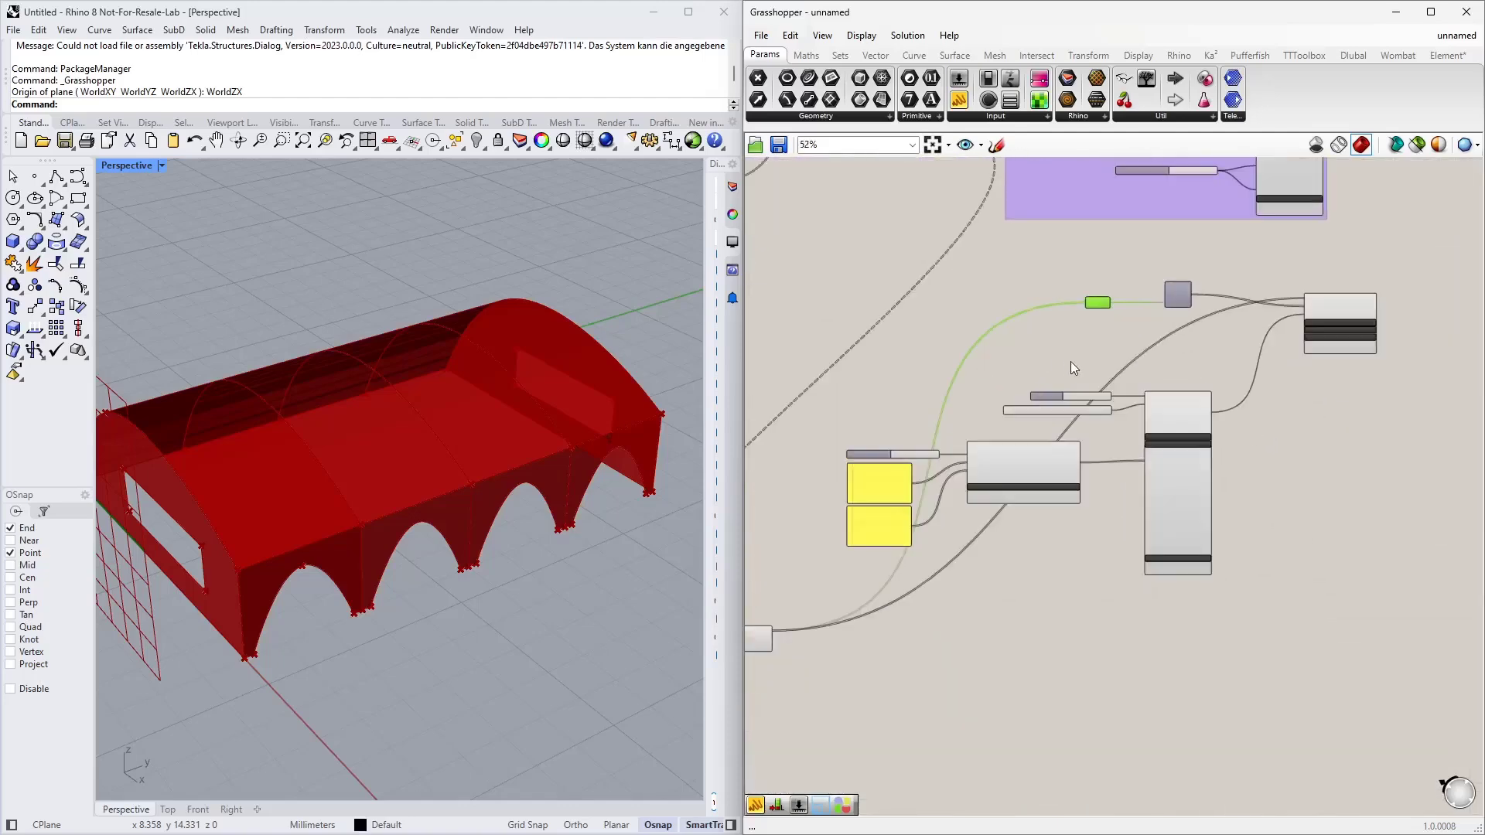
{"action": "scroll", "coordinate": [1142, 428], "scroll_direction": "down", "scroll_amount": 1}
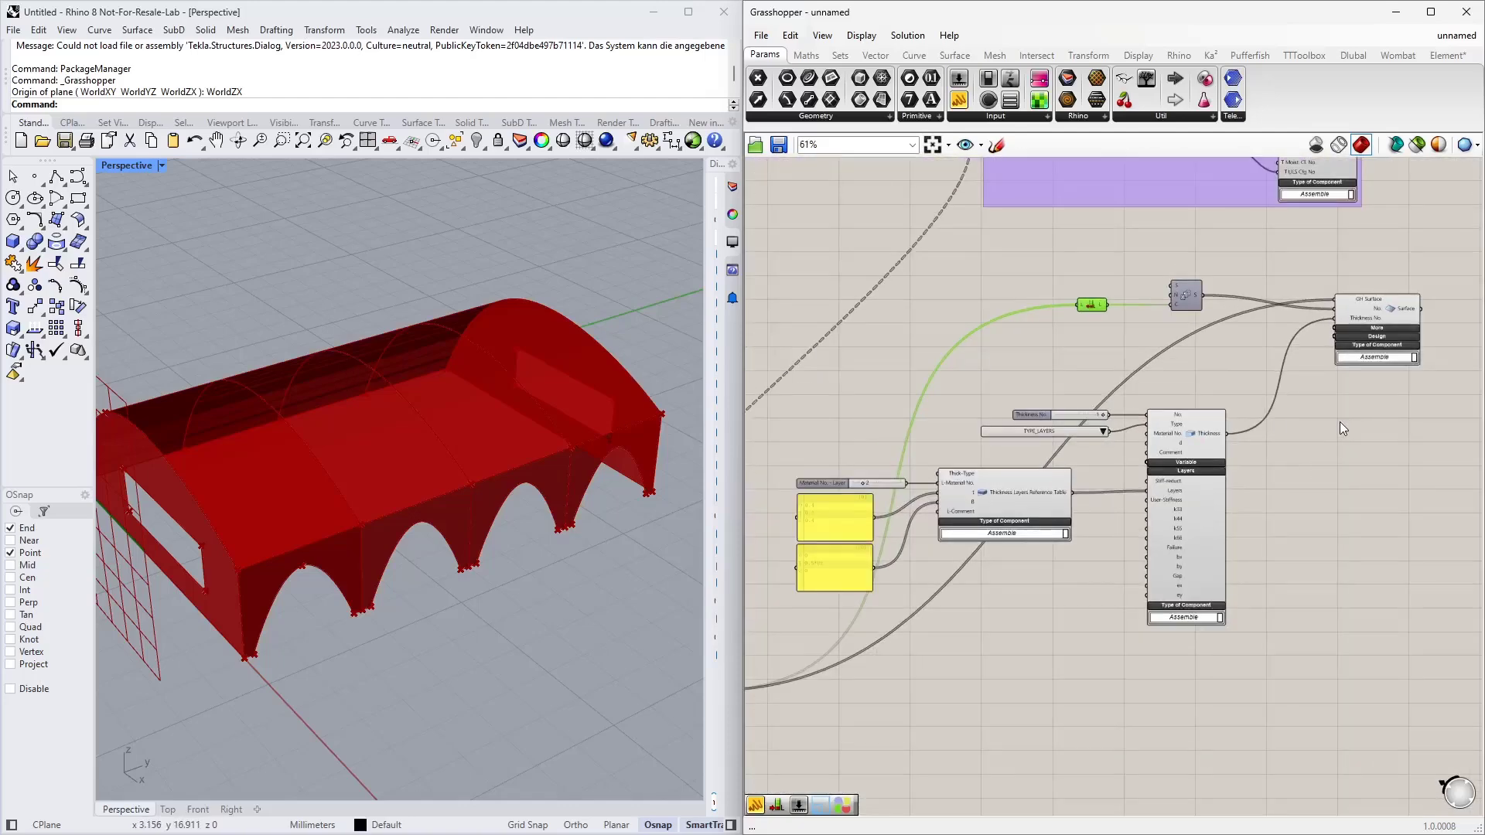
{"action": "mouse_move", "coordinate": [432, 478]}
{"action": "right_mouse_down"}
{"action": "mouse_move", "coordinate": [457, 431]}
{"action": "mouse_move", "coordinate": [433, 475]}
{"action": "right_mouse_up"}
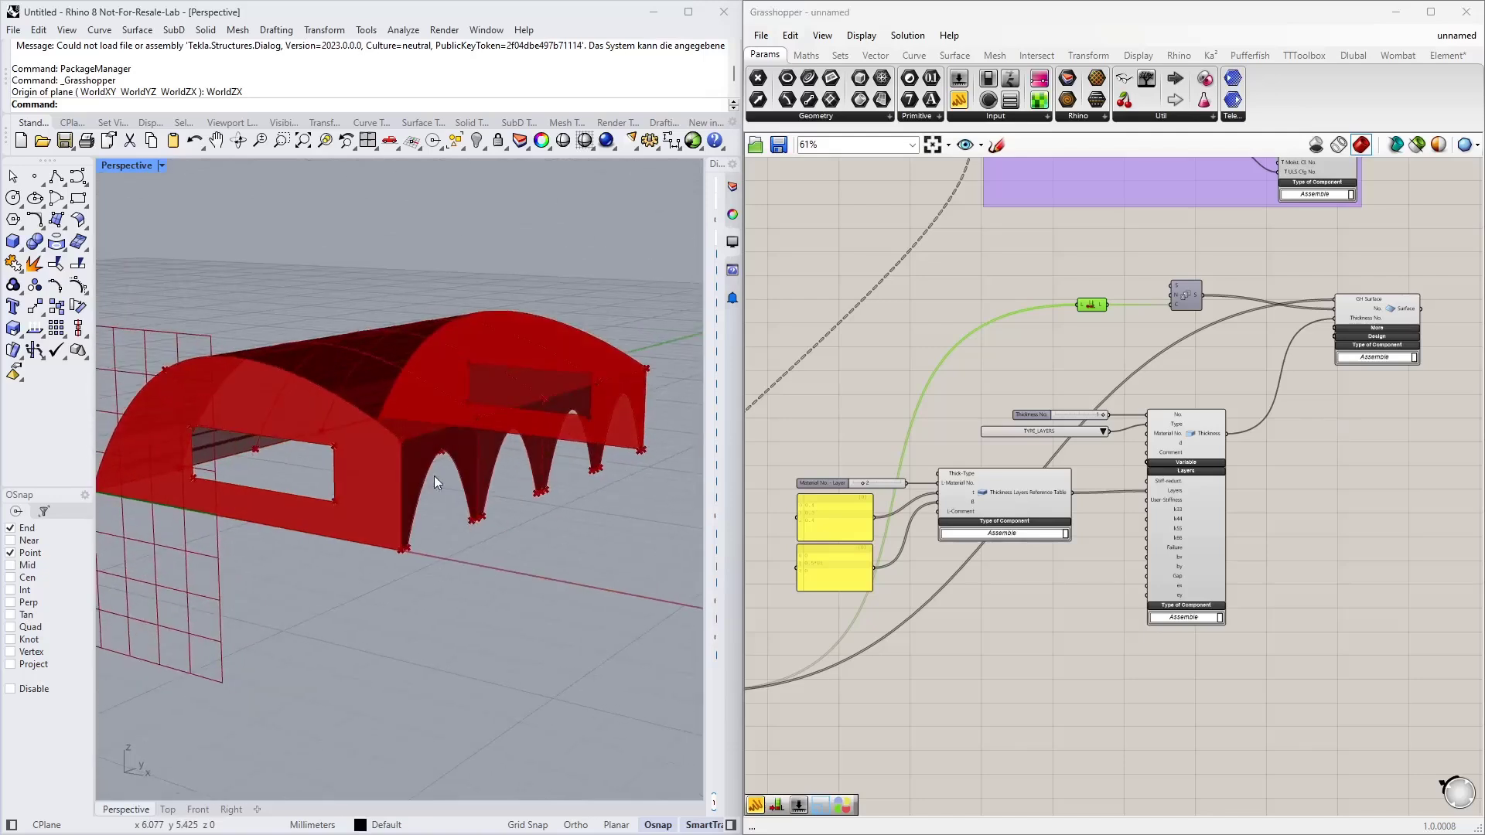
{"action": "right_click_drag", "start_coordinate": [1322, 510], "coordinate": [1273, 441]}
{"action": "left_click", "coordinate": [1337, 241]}
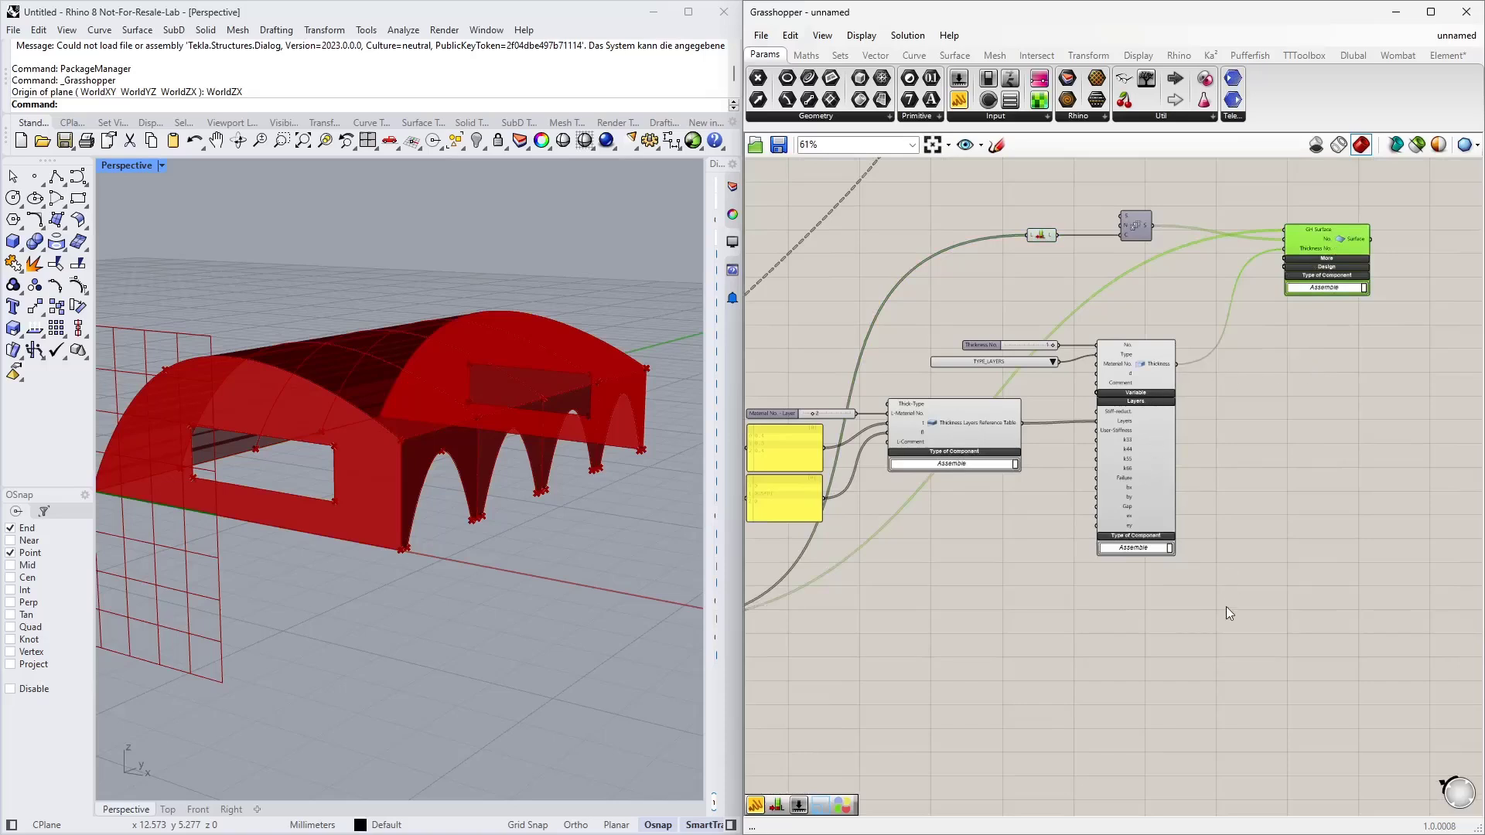
{"action": "left_click_drag", "start_coordinate": [1238, 606], "coordinate": [786, 333], "text": "shift"}
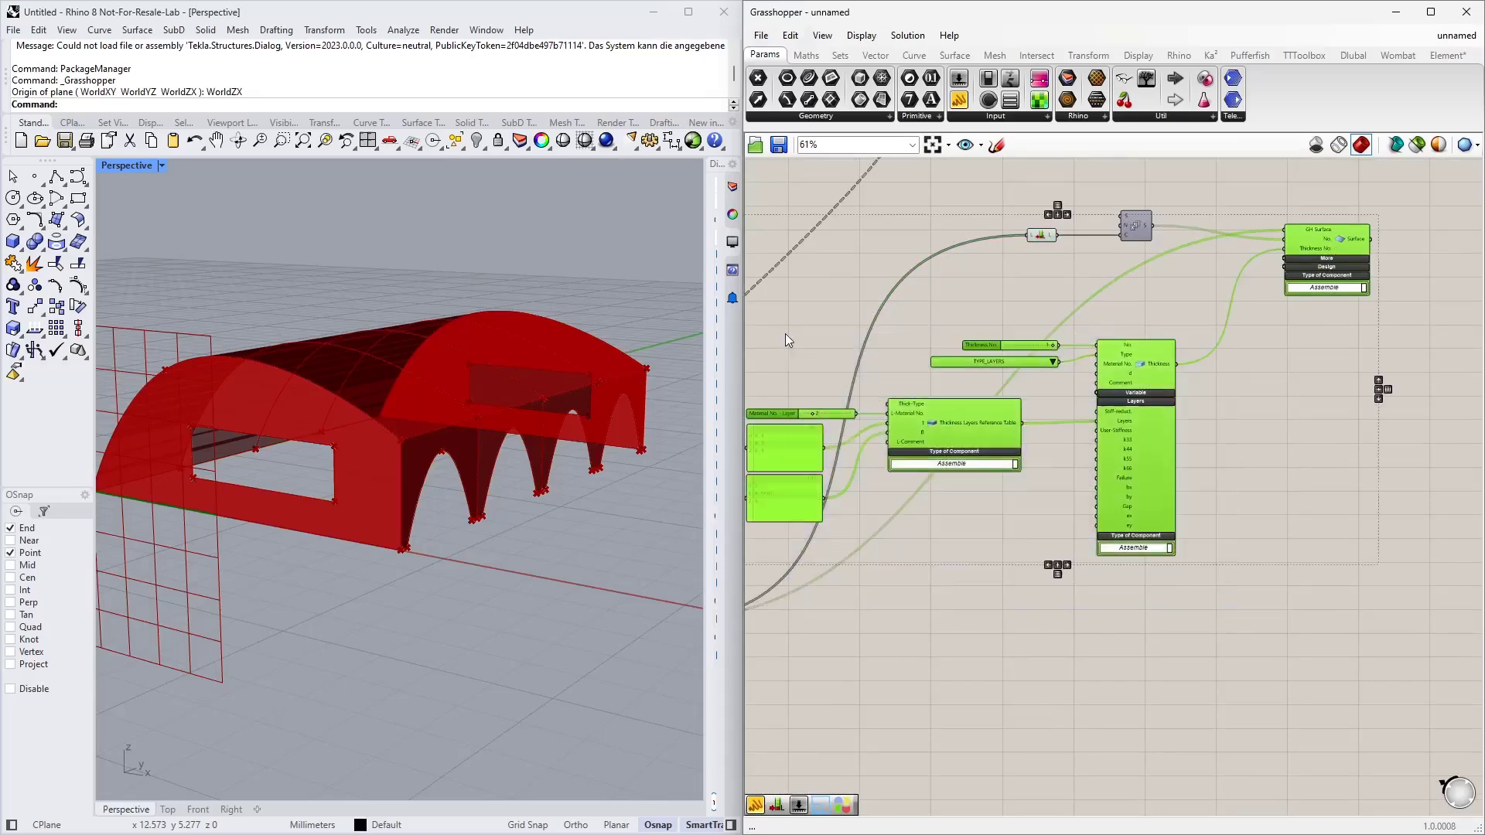
{"action": "right_click_drag", "start_coordinate": [1051, 624], "coordinate": [1052, 512]}
{"action": "key", "text": "ctrl+c"}
{"action": "key", "text": "ctrl+v"}
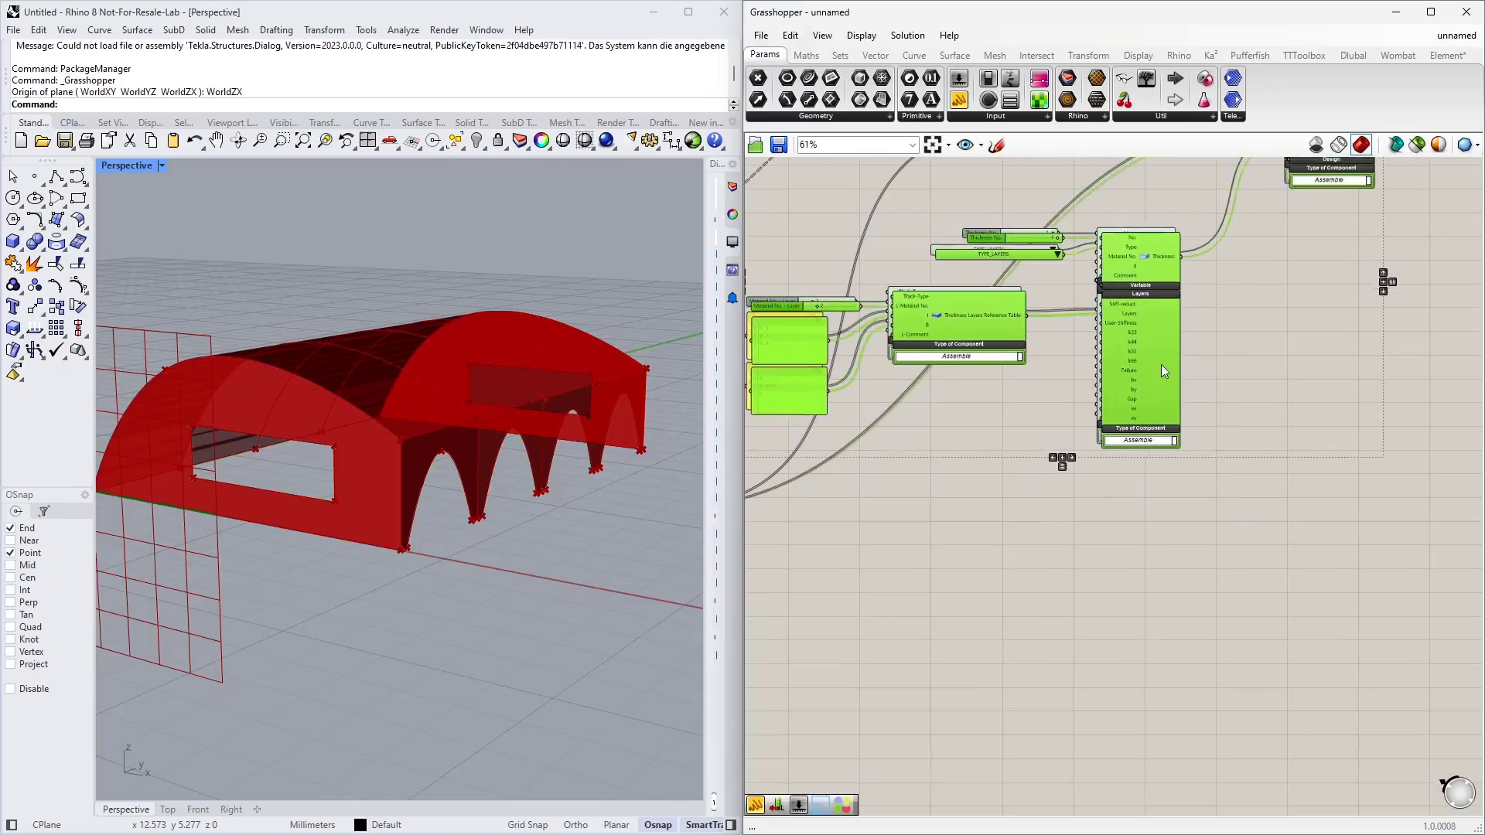
{"action": "left_click_drag", "start_coordinate": [1135, 380], "coordinate": [1129, 679]}
{"action": "left_click", "coordinate": [1043, 514]}
Add a Data parameter between the two component groups and feed it from the Explode Tree's second and third outputs
{"action": "right_click_drag", "start_coordinate": [1042, 514], "coordinate": [1183, 455]}
{"action": "double_click", "coordinate": [1196, 434]}
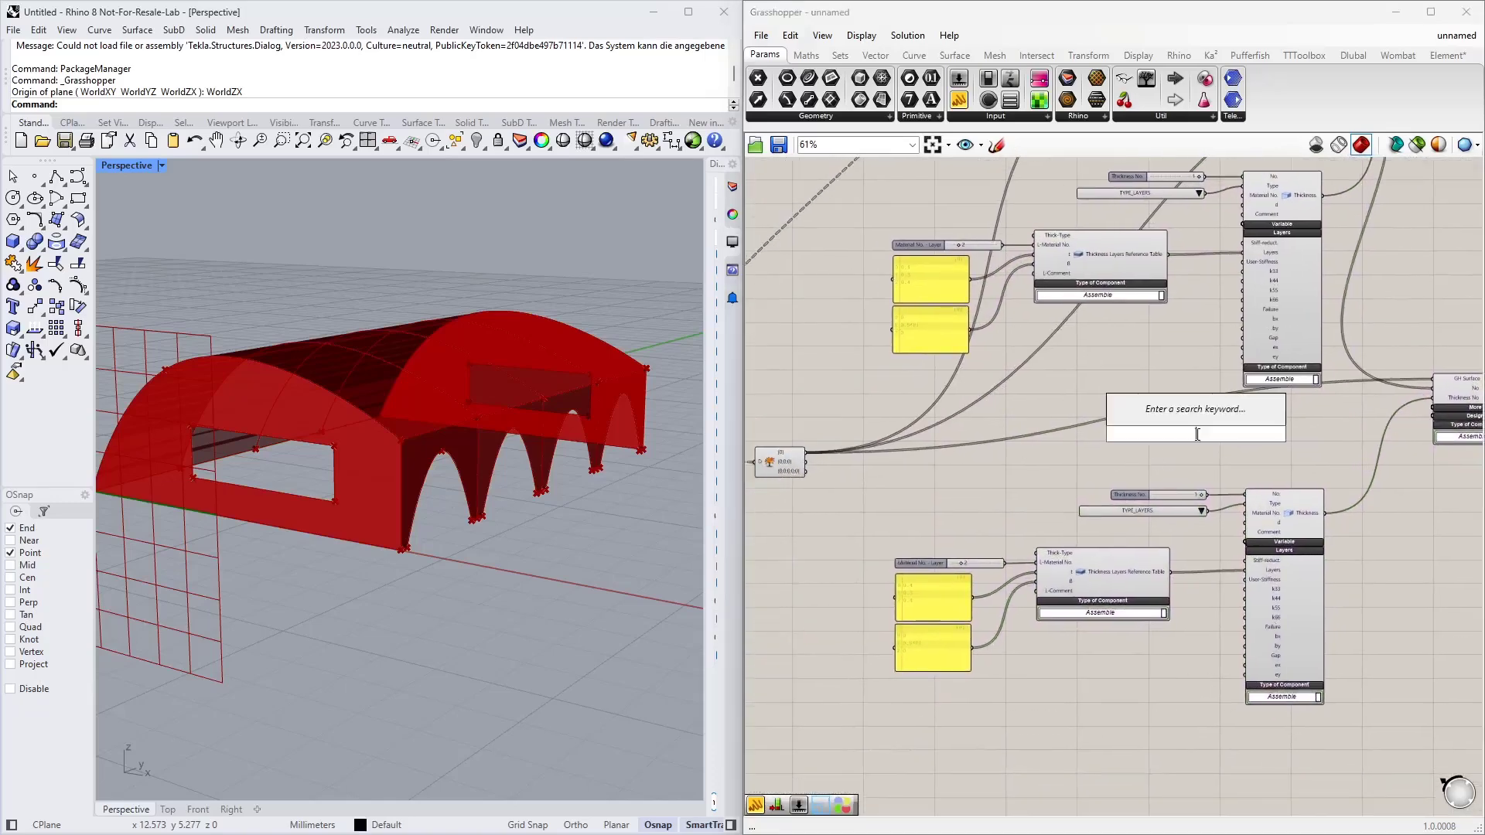
{"action": "type", "text": "data"}
{"action": "key", "text": "Return"}
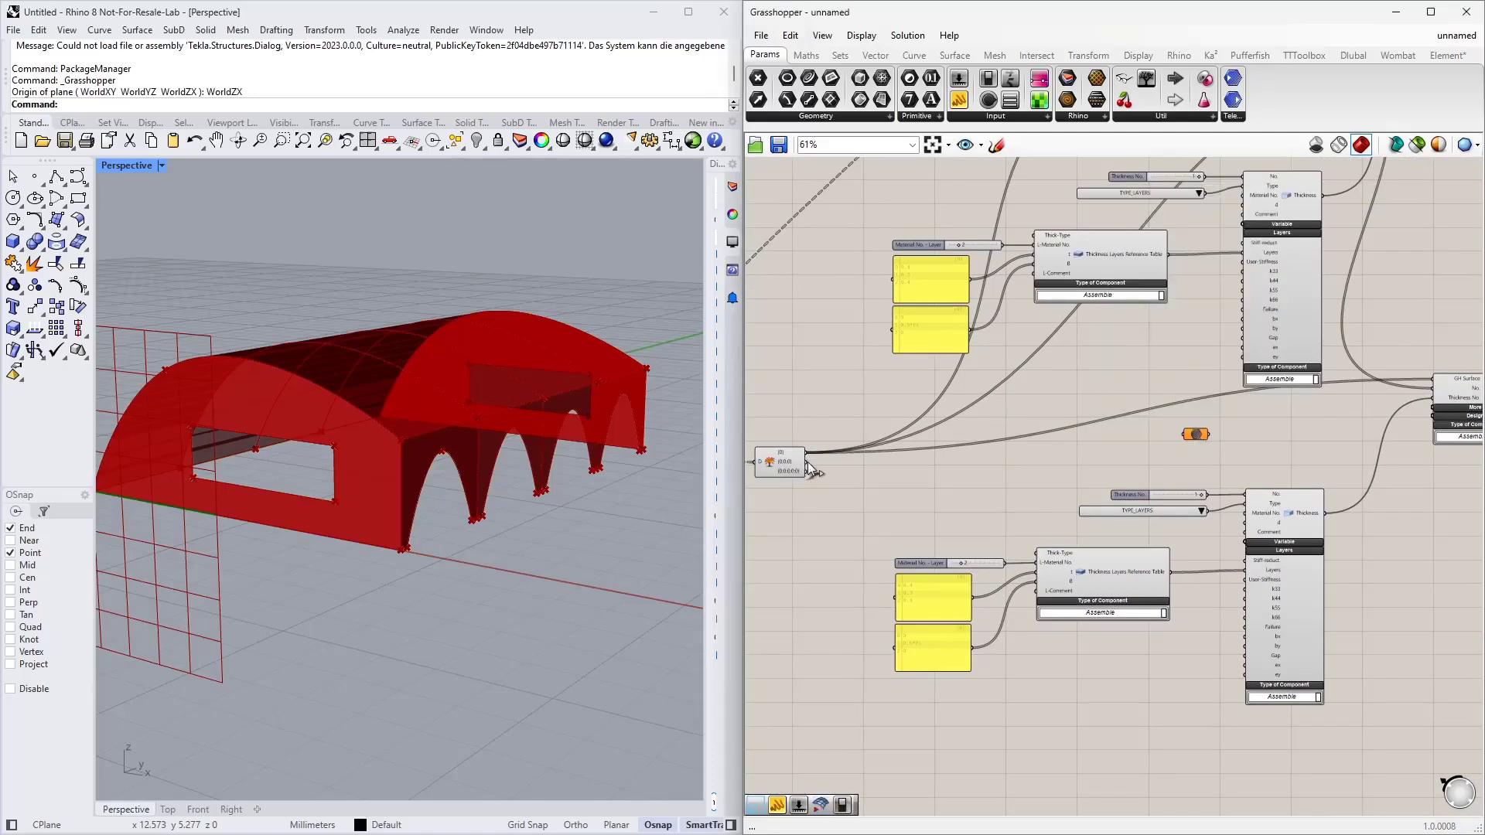
{"action": "left_click_drag", "start_coordinate": [808, 462], "coordinate": [1179, 435]}
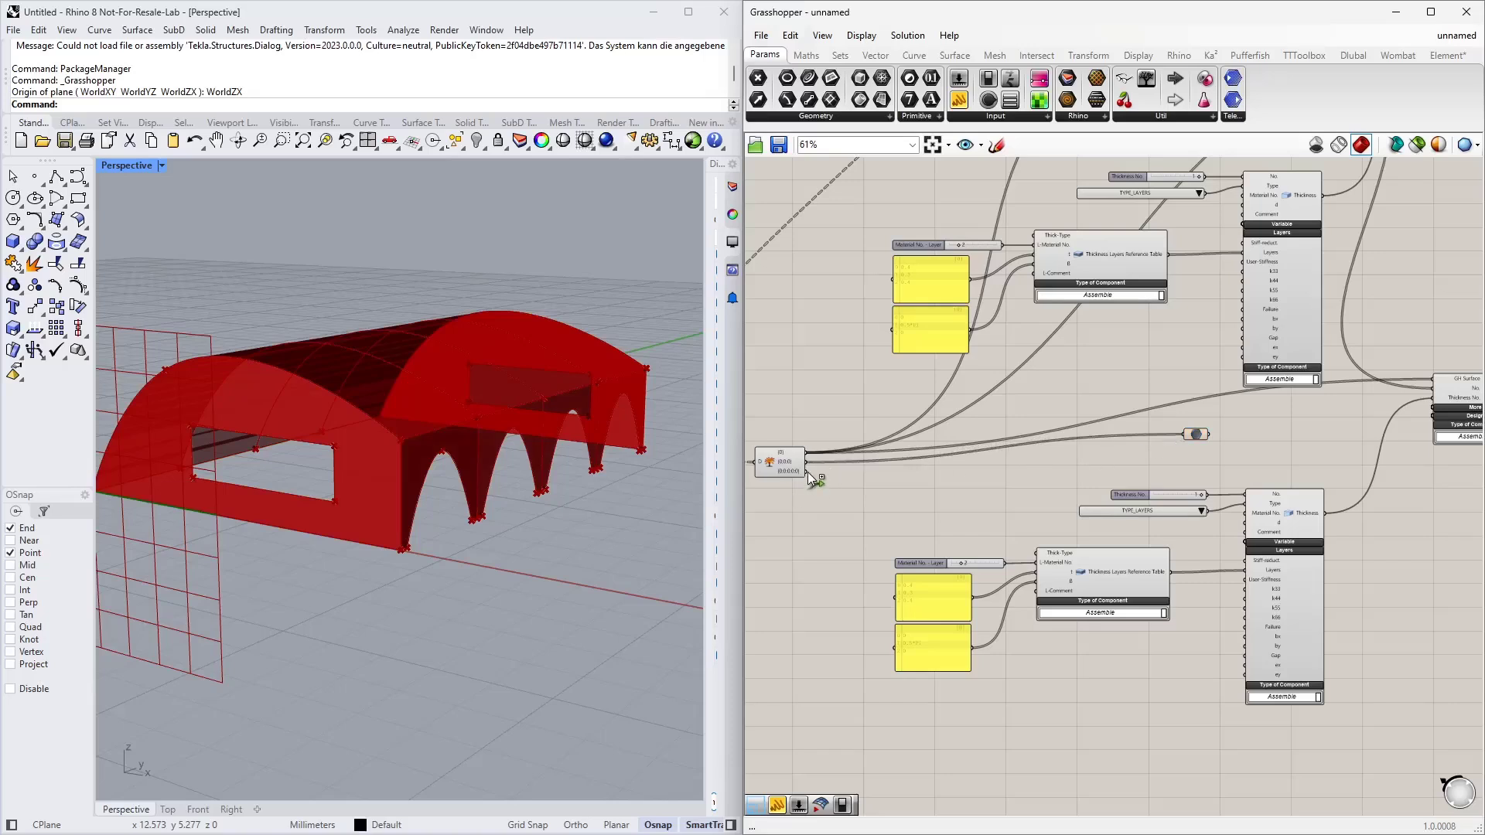
{"action": "left_click_drag", "start_coordinate": [807, 472], "coordinate": [1186, 432], "text": "shift"}
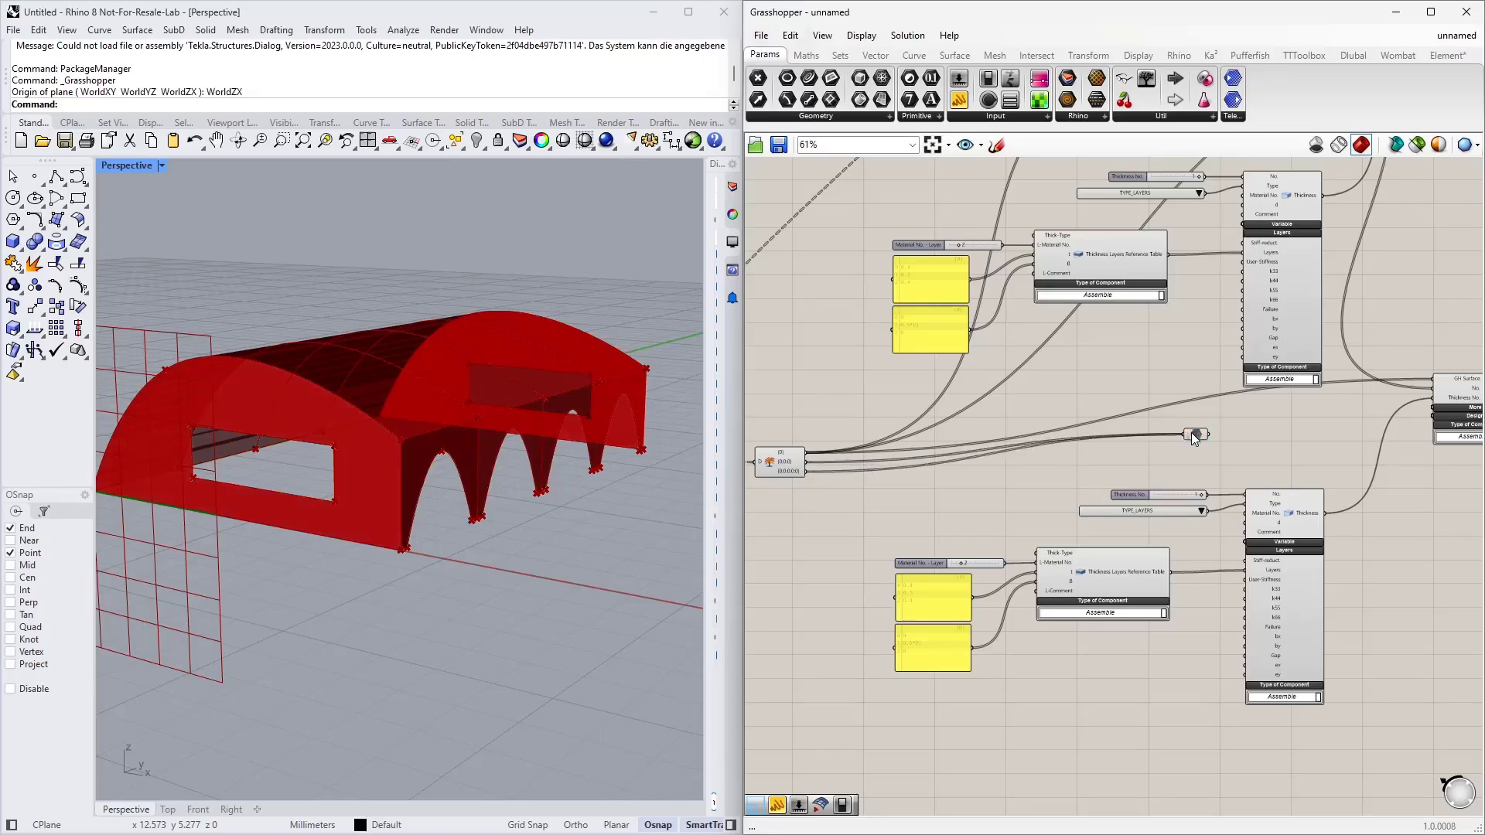
Connect the Data parameter to the copied Surface component's GH Surface input and move the parameter slightly closer to it
{"action": "left_click", "coordinate": [1196, 434]}
{"action": "right_click_drag", "start_coordinate": [1311, 415], "coordinate": [1159, 429]}
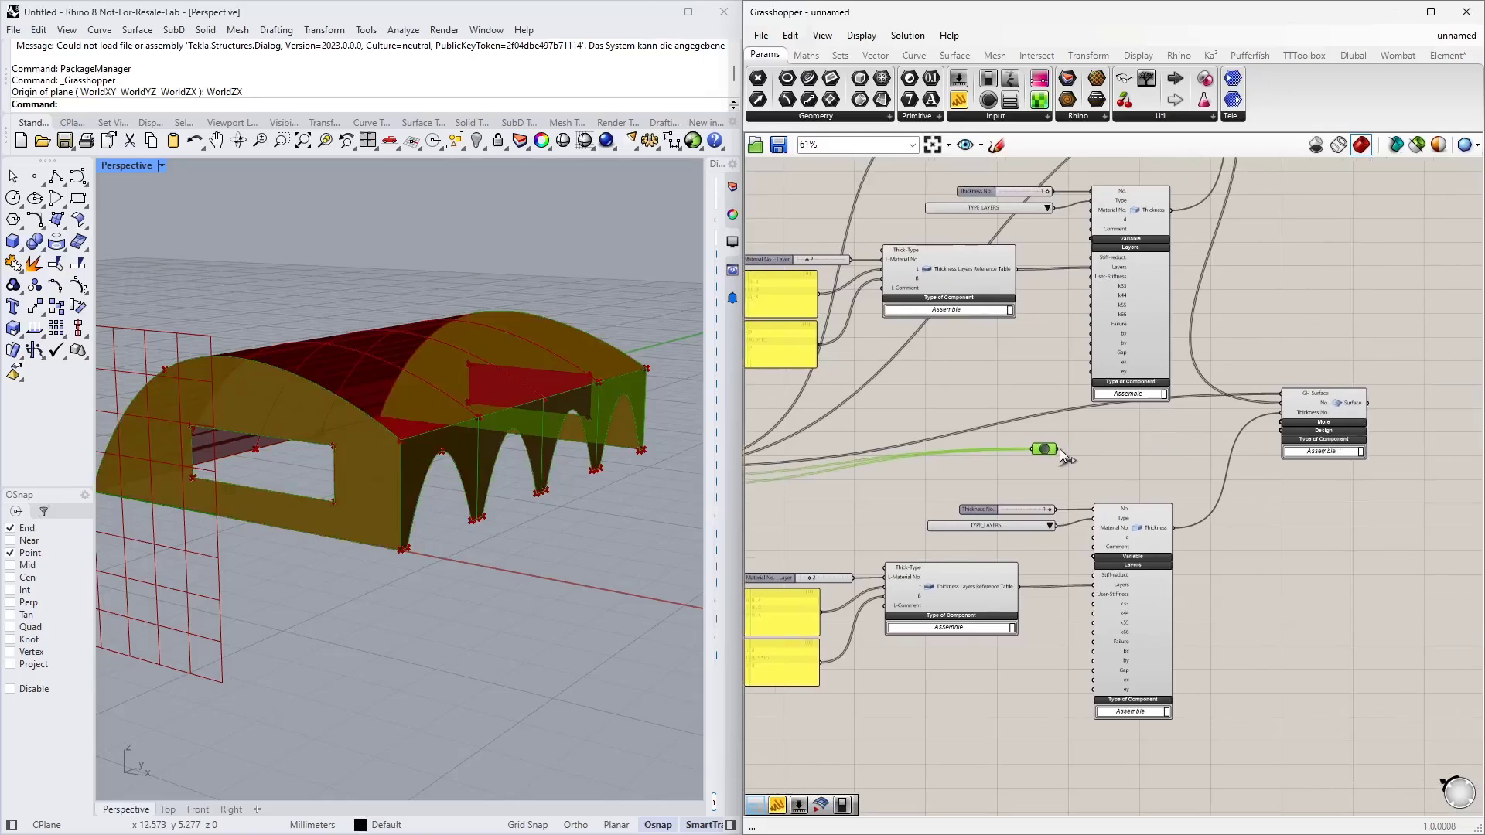
{"action": "left_click_drag", "start_coordinate": [1058, 449], "coordinate": [1281, 395]}
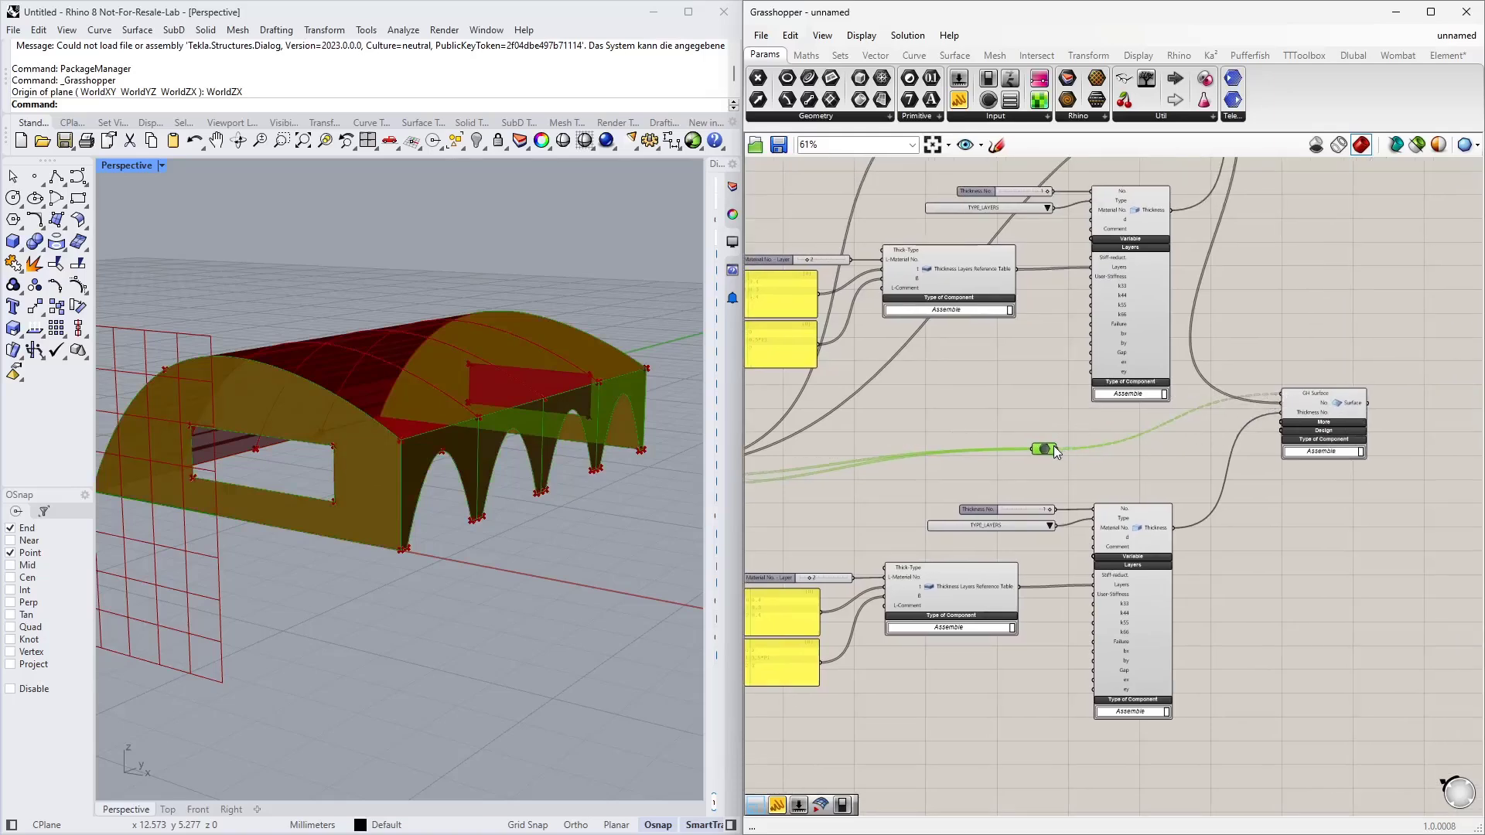
{"action": "left_click_drag", "start_coordinate": [1050, 451], "coordinate": [1073, 429]}
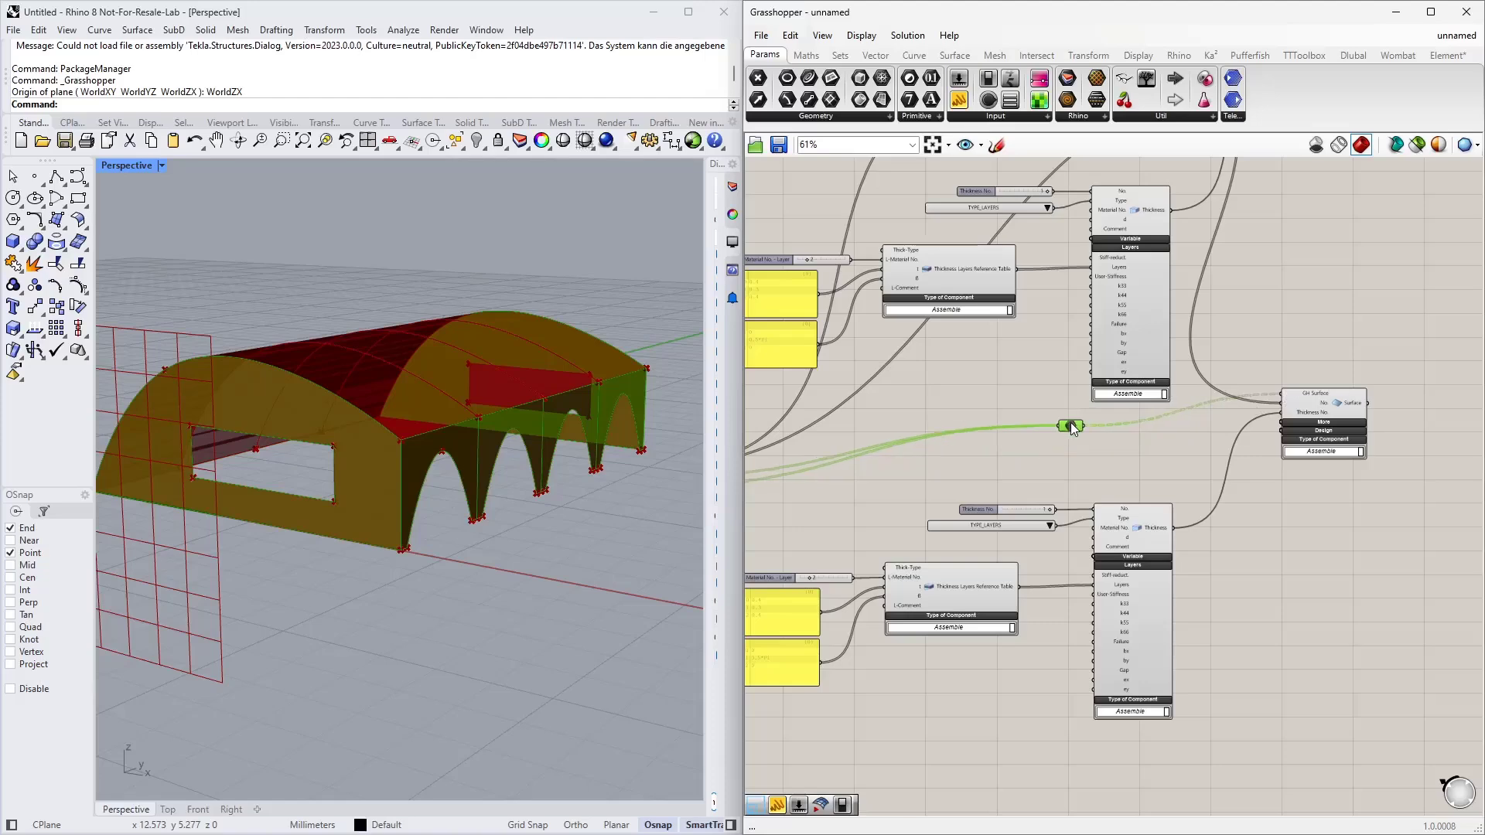
Extend the copied layer thickness panel to five layers with the values 0.4, 0.3, 0.4, 0.3 and 0.4
{"action": "right_click_drag", "start_coordinate": [1072, 428], "coordinate": [1153, 365]}
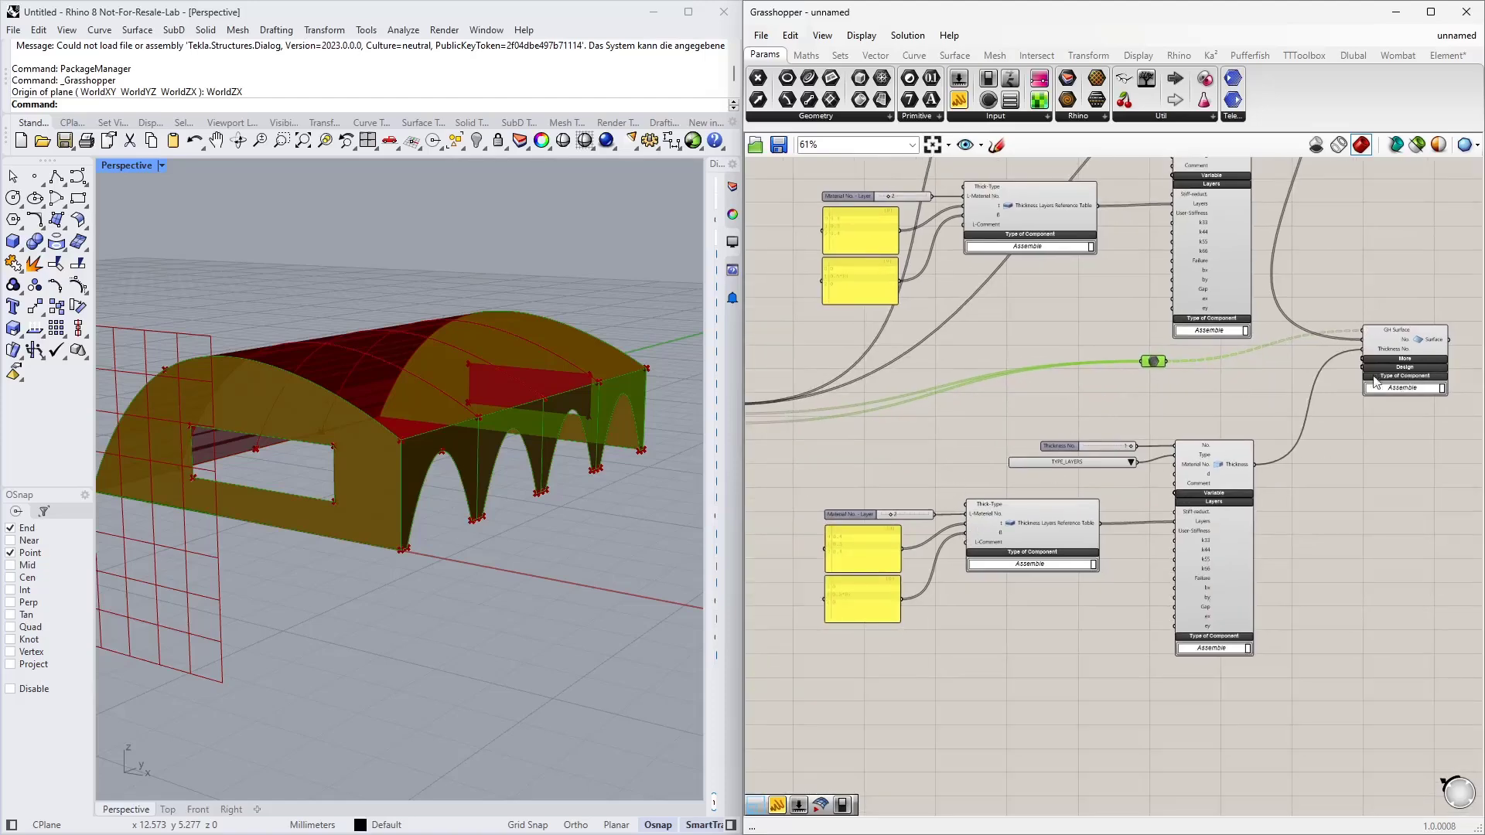
{"action": "scroll", "coordinate": [902, 495], "scroll_direction": "up", "scroll_amount": 3}
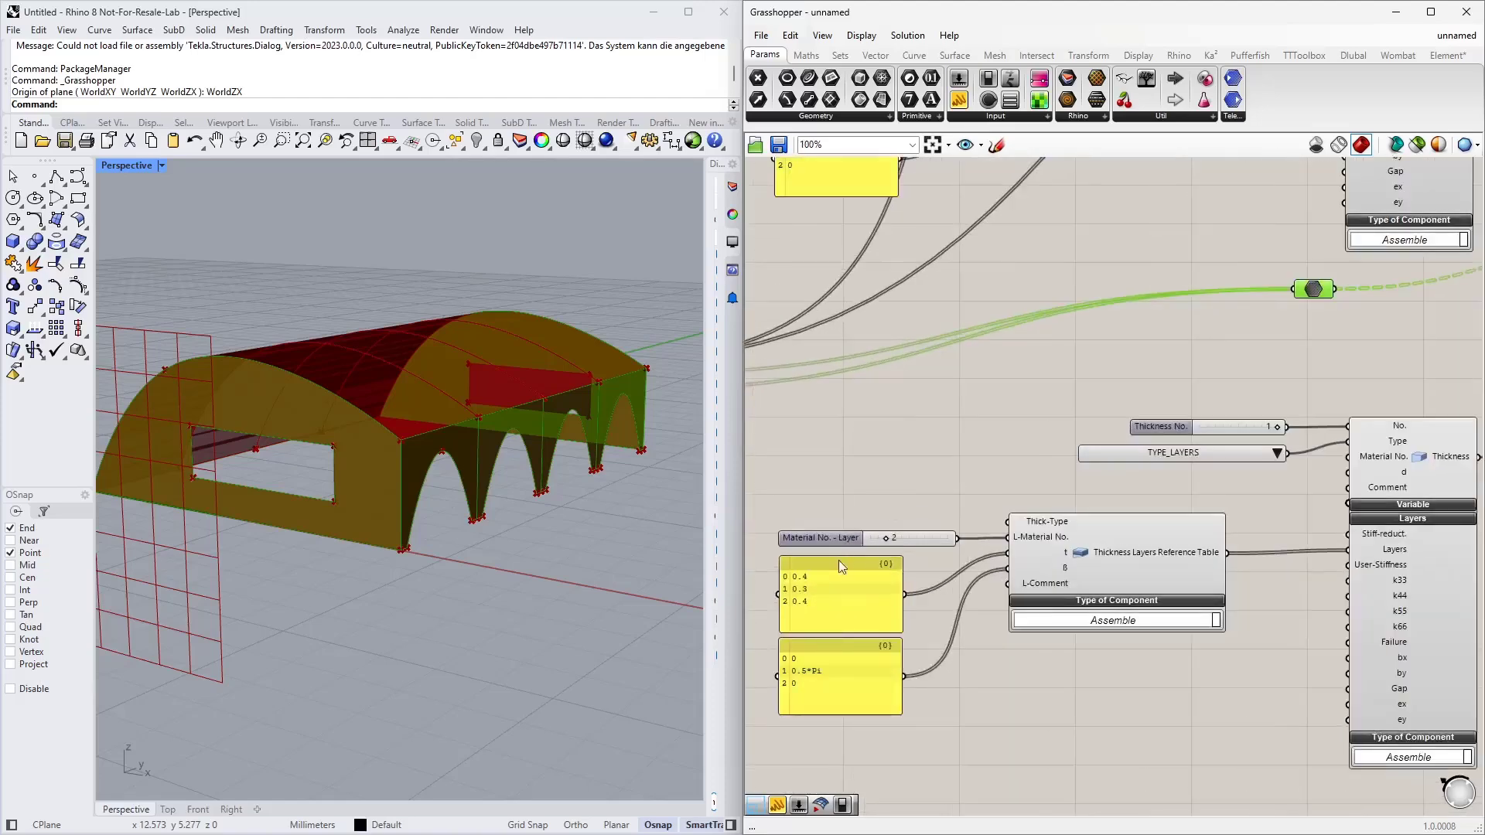
{"action": "right_click_drag", "start_coordinate": [940, 656], "coordinate": [1023, 494]}
{"action": "scroll", "coordinate": [912, 454], "scroll_direction": "up", "scroll_amount": 1}
{"action": "right_click_drag", "start_coordinate": [1141, 524], "coordinate": [1117, 583]}
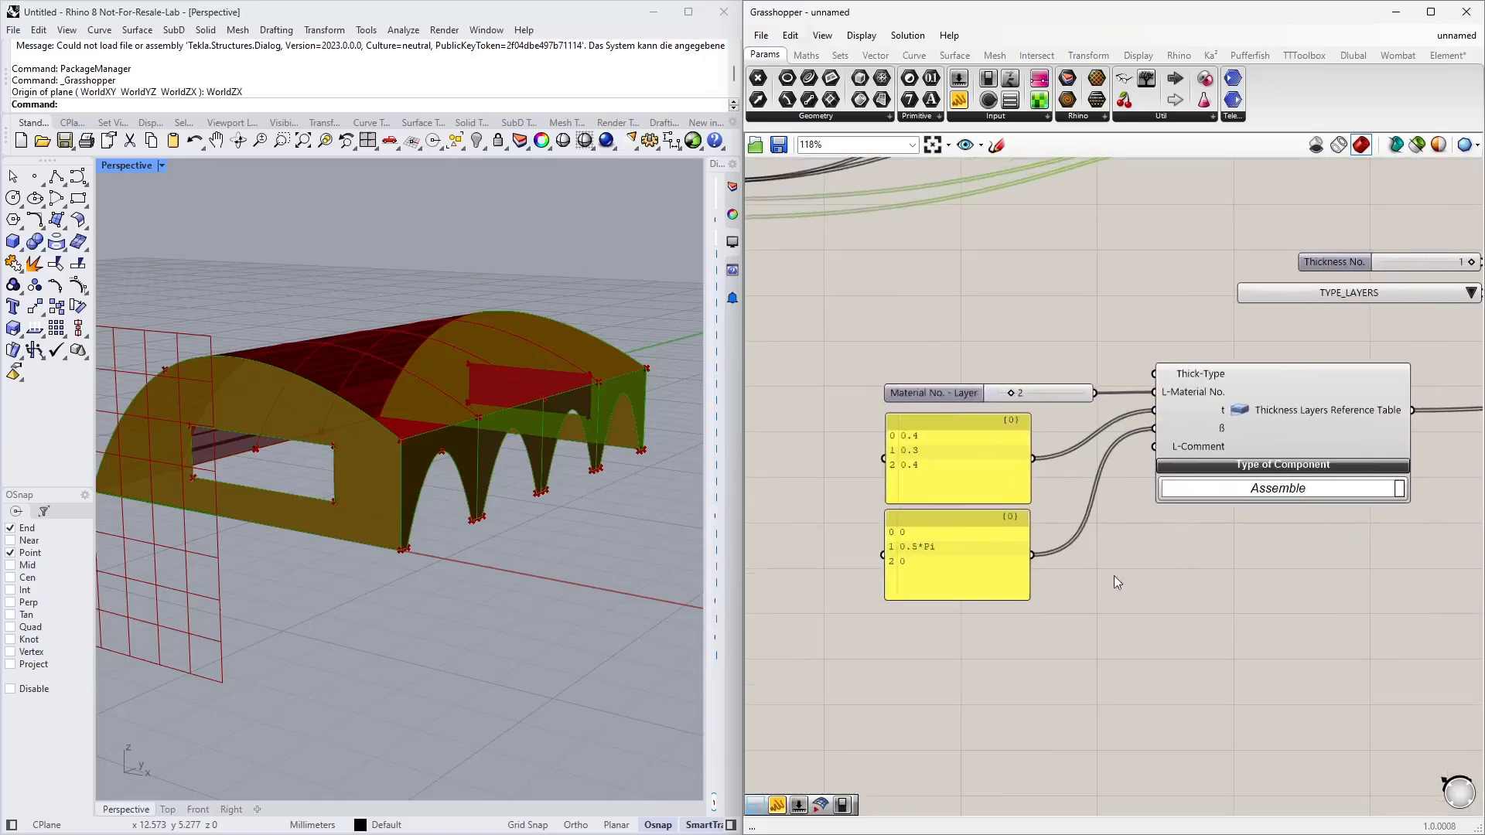
{"action": "double_click", "coordinate": [941, 464]}
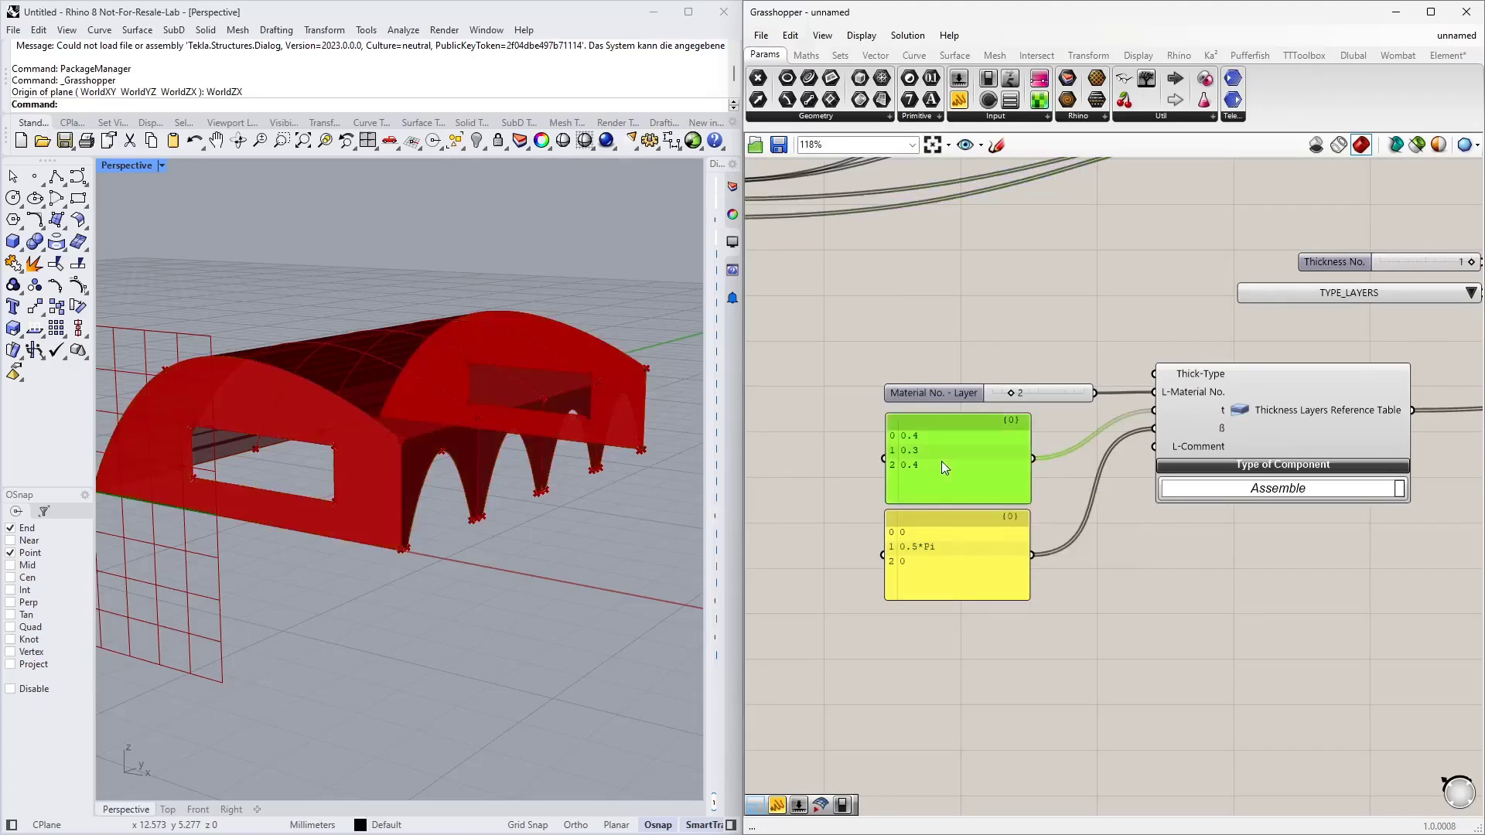
{"action": "double_click", "coordinate": [944, 445]}
{"action": "left_click_drag", "start_coordinate": [944, 446], "coordinate": [934, 437]}
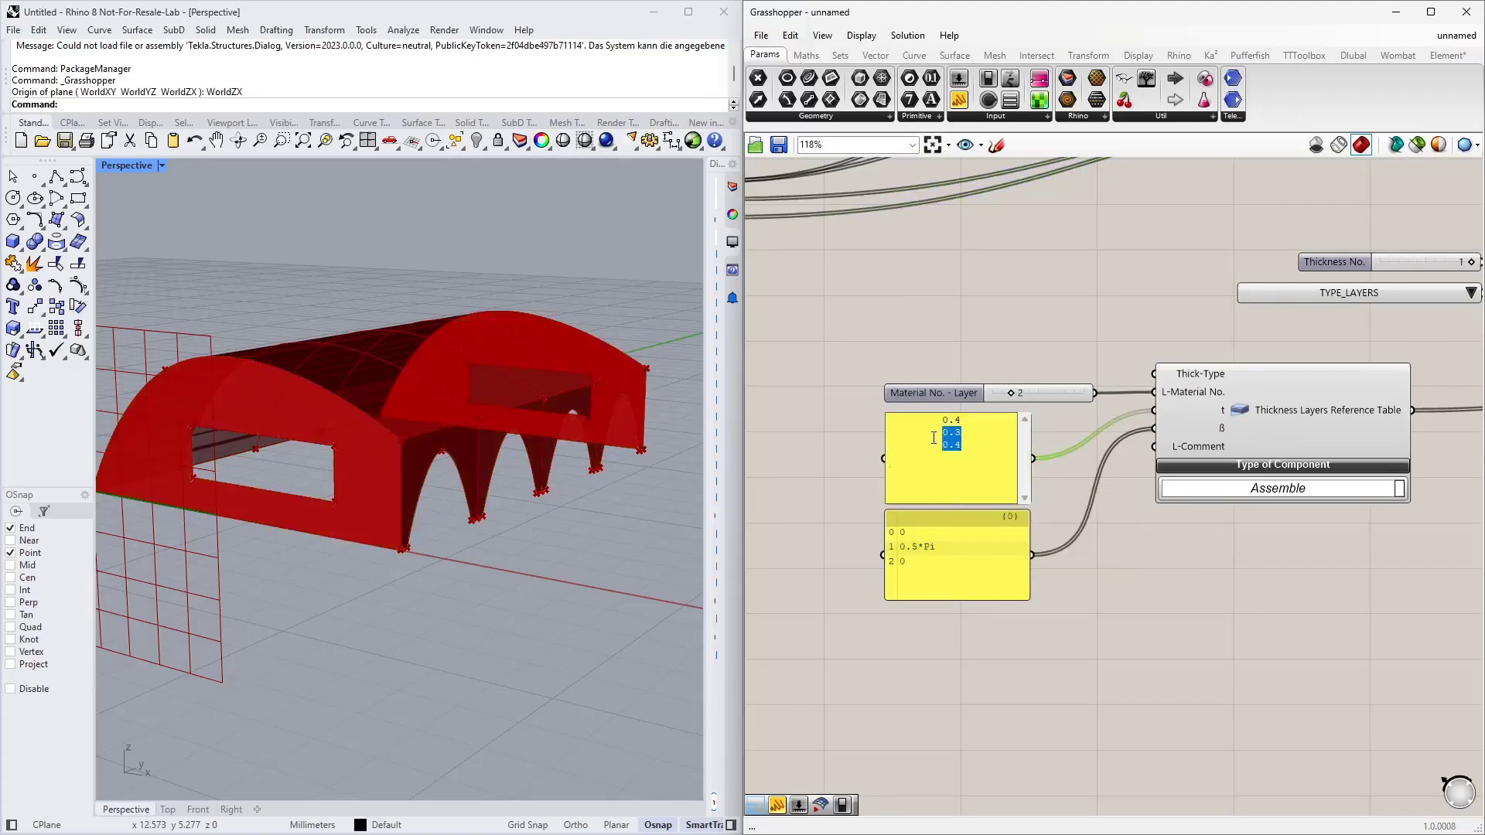
{"action": "key", "text": "ctrl+c"}
{"action": "left_click", "coordinate": [984, 470]}
{"action": "key", "text": "Return"}
{"action": "key", "text": "ctrl+v"}
{"action": "left_click", "coordinate": [1043, 477]}
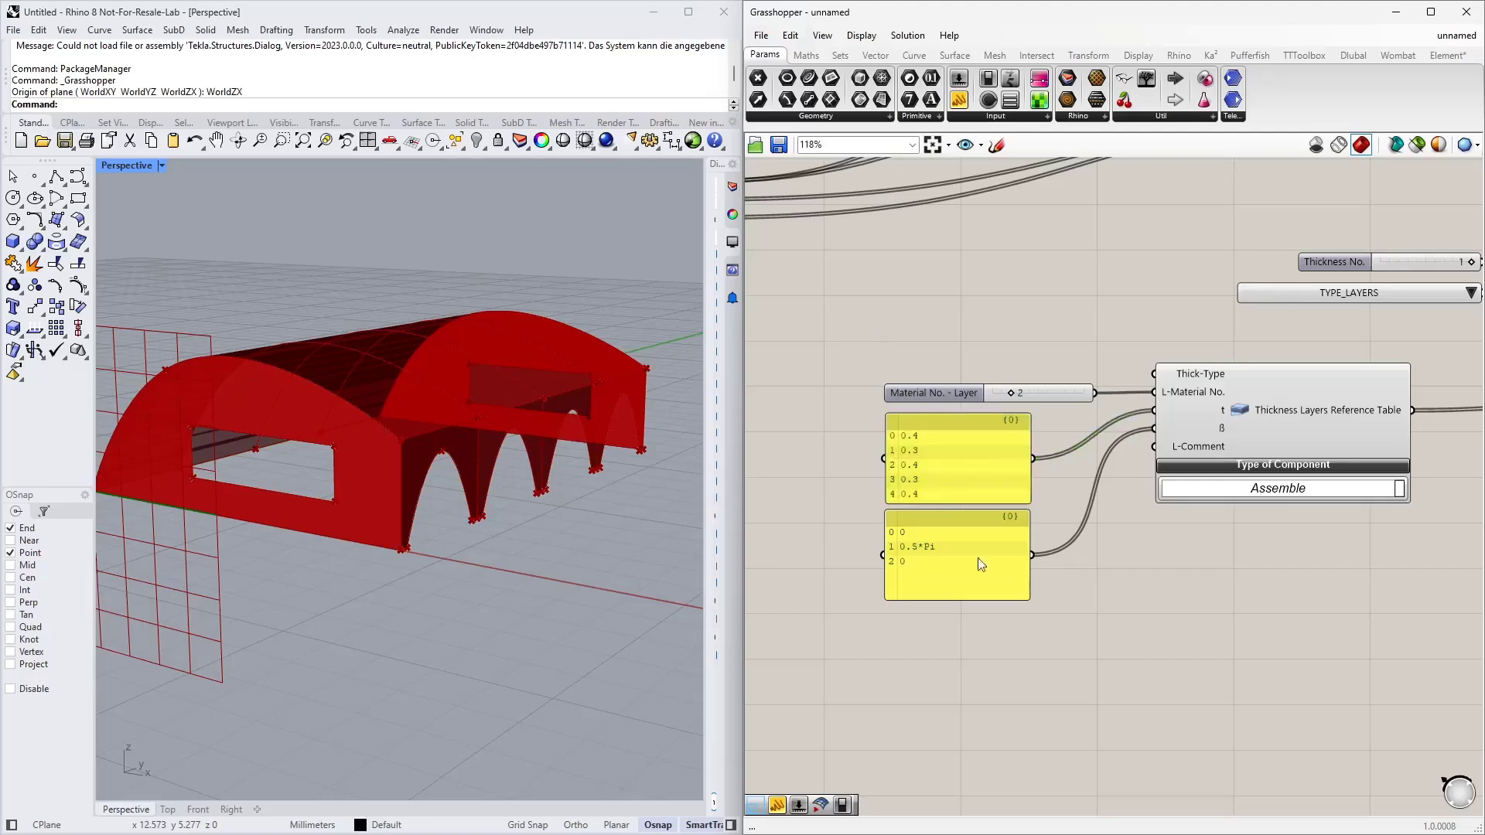
Extend the copied layer angle panel to five values: 0, 0.5*Pi, 0, 0.5*Pi and 0
{"action": "double_click", "coordinate": [923, 555]}
{"action": "left_click_drag", "start_coordinate": [970, 549], "coordinate": [925, 535]}
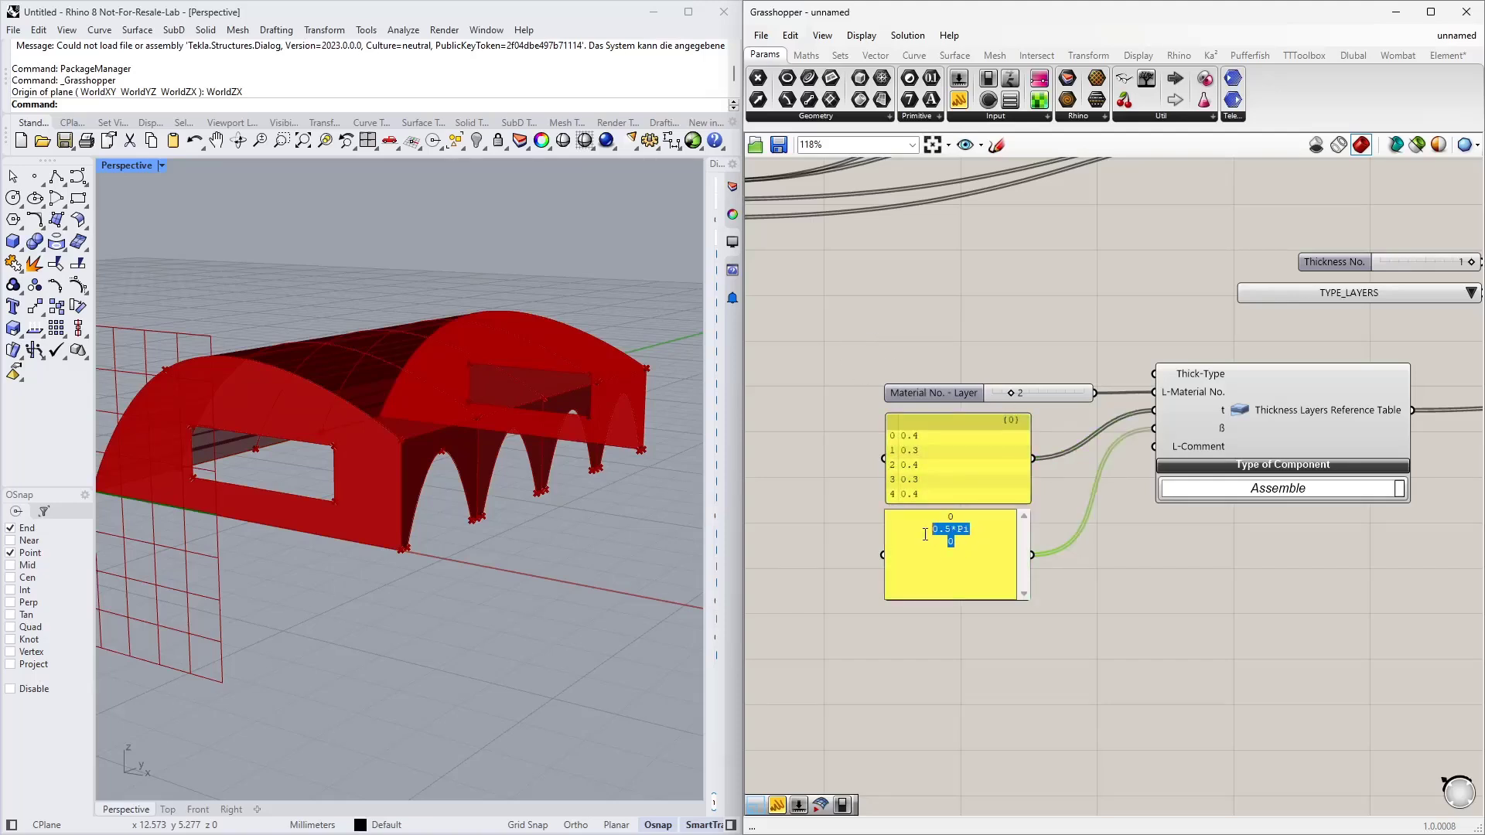
{"action": "left_click", "coordinate": [967, 553]}
{"action": "key", "text": "Return"}
{"action": "key", "text": "ctrl+v"}
{"action": "left_click", "coordinate": [1098, 578]}
Delete the copied Thickness No. slider and add a new number slider with the value 2 in its place
{"action": "right_click_drag", "start_coordinate": [1139, 659], "coordinate": [911, 750]}
{"action": "scroll", "coordinate": [901, 744], "scroll_direction": "down", "scroll_amount": 2}
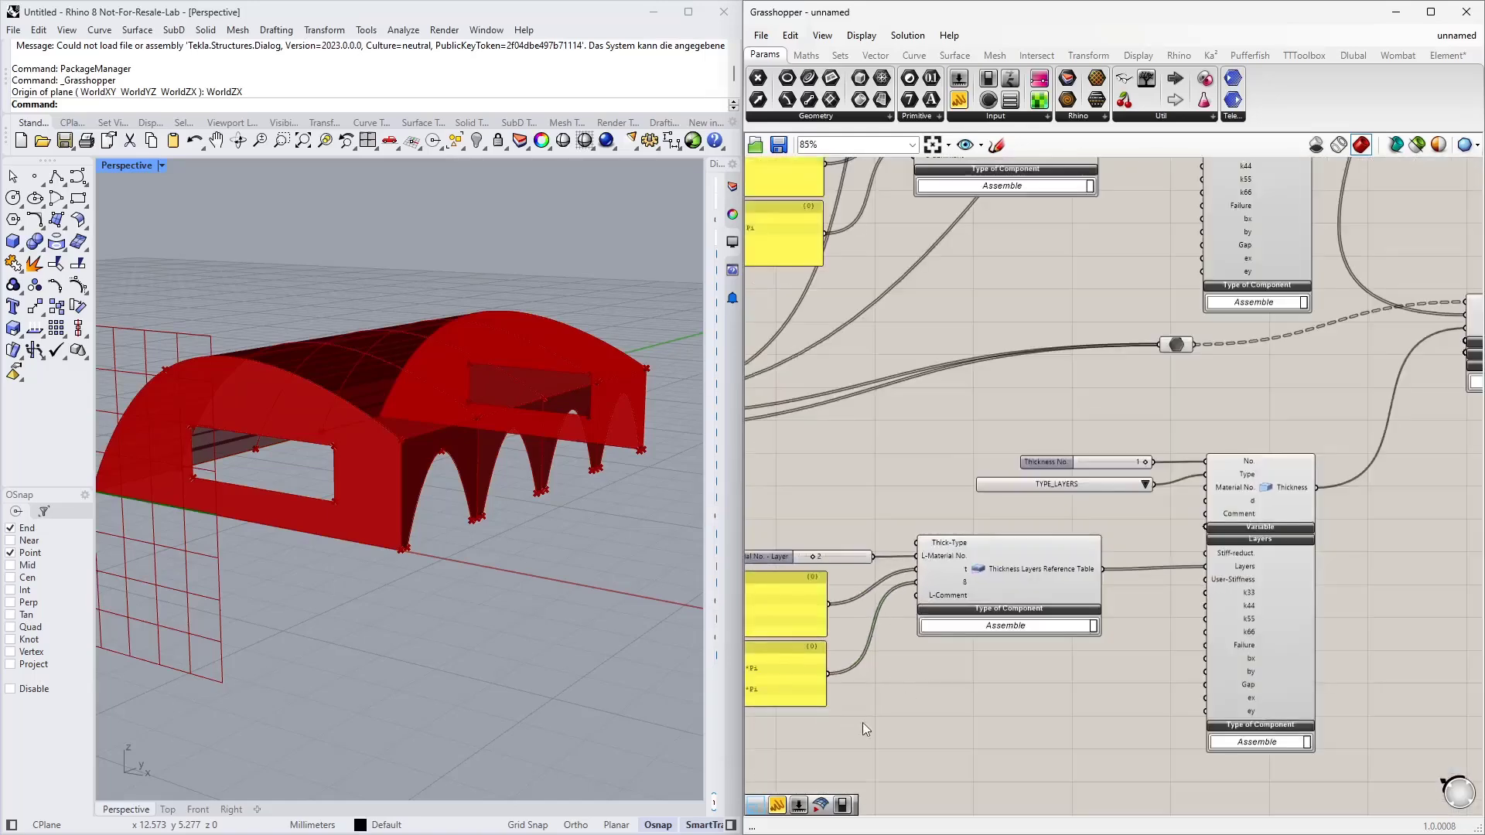
{"action": "left_click", "coordinate": [1114, 463]}
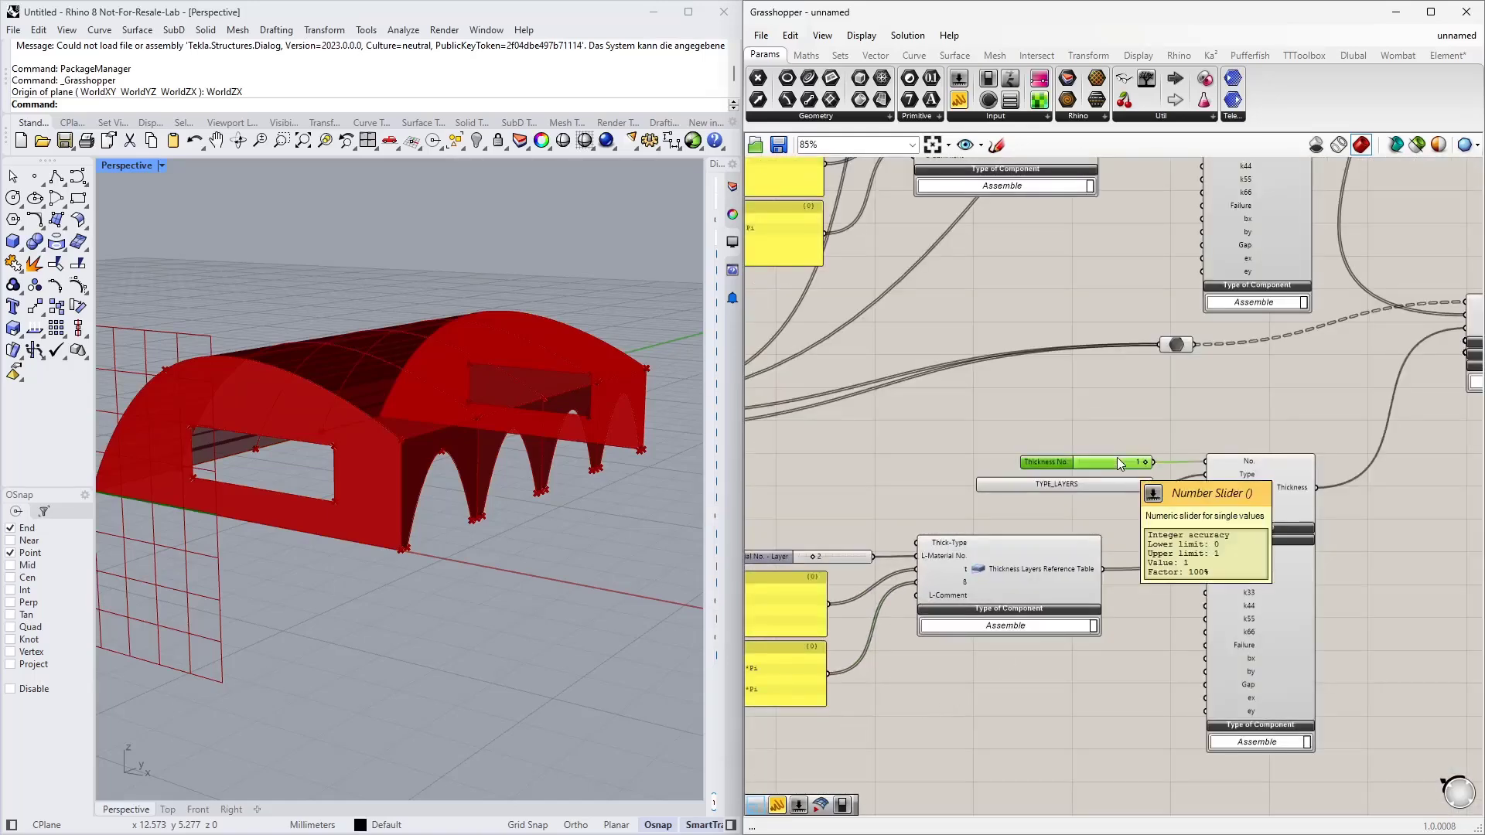
{"action": "key", "text": "Delete"}
{"action": "double_click", "coordinate": [1098, 454]}
{"action": "type", "text": "2"}
{"action": "key", "text": "Return"}
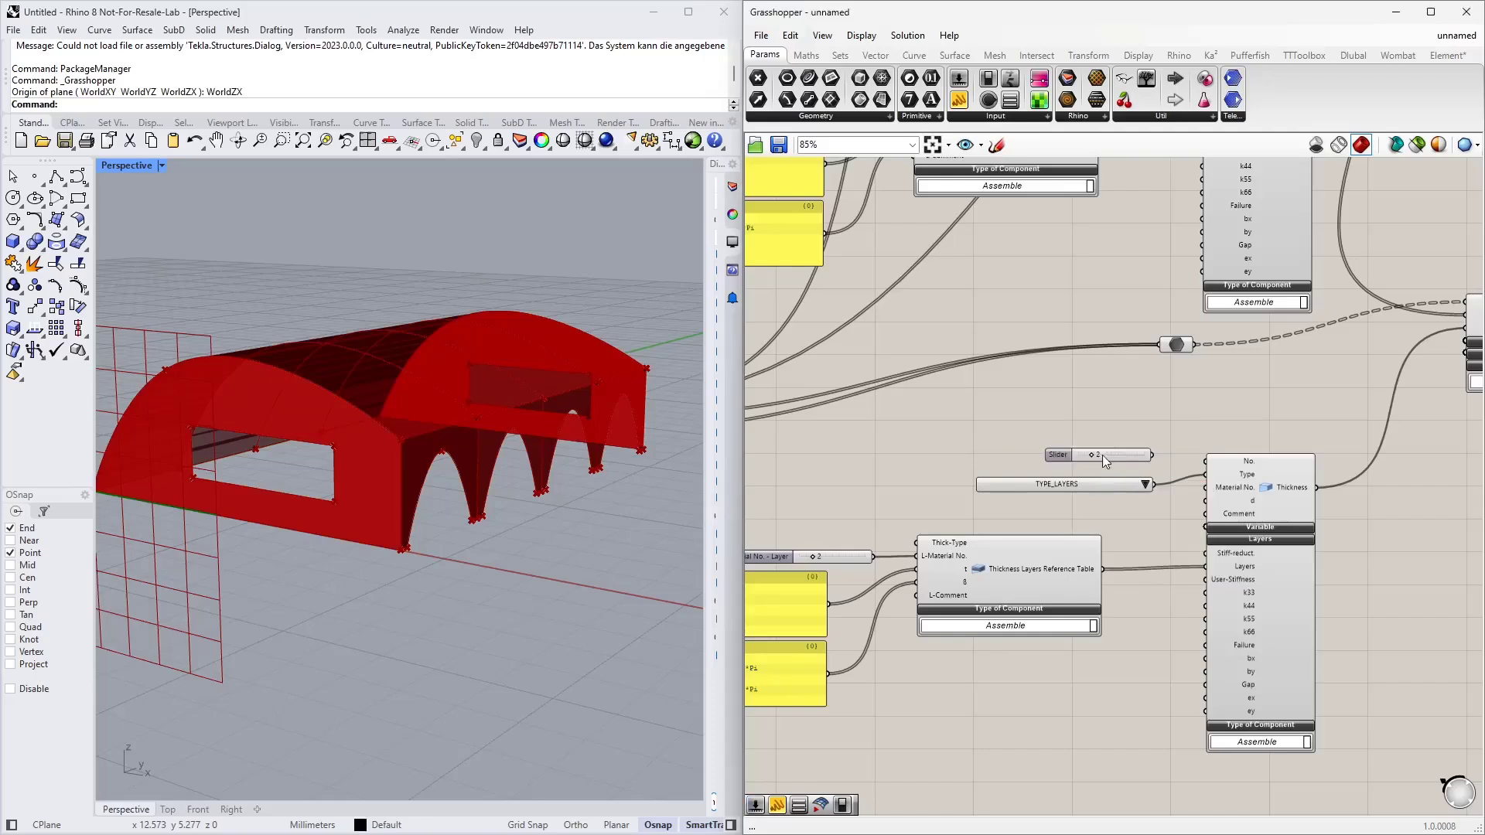
Connect the slider set to 2 to the lower Thickness component's No. input and move that whole thickness group further down
{"action": "left_click_drag", "start_coordinate": [1153, 454], "coordinate": [1205, 462]}
{"action": "right_click_drag", "start_coordinate": [1227, 416], "coordinate": [1079, 414]}
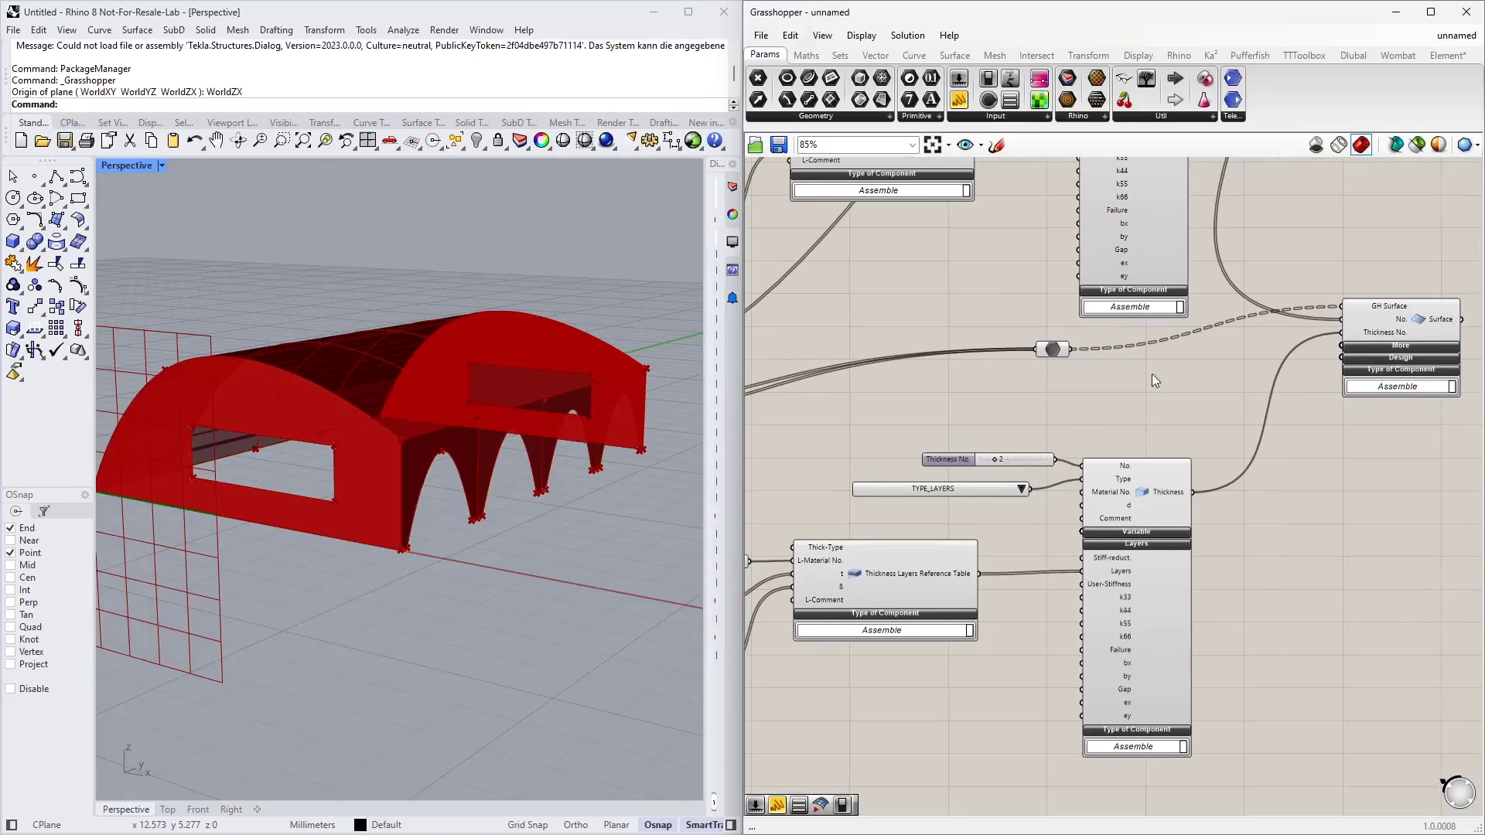
{"action": "right_click_drag", "start_coordinate": [1152, 375], "coordinate": [1027, 408]}
{"action": "scroll", "coordinate": [1130, 464], "scroll_direction": "down", "scroll_amount": 3}
{"action": "right_click_drag", "start_coordinate": [1137, 597], "coordinate": [1248, 548]}
{"action": "left_click_drag", "start_coordinate": [1262, 628], "coordinate": [817, 421]}
{"action": "left_click_drag", "start_coordinate": [1182, 520], "coordinate": [1177, 573]}
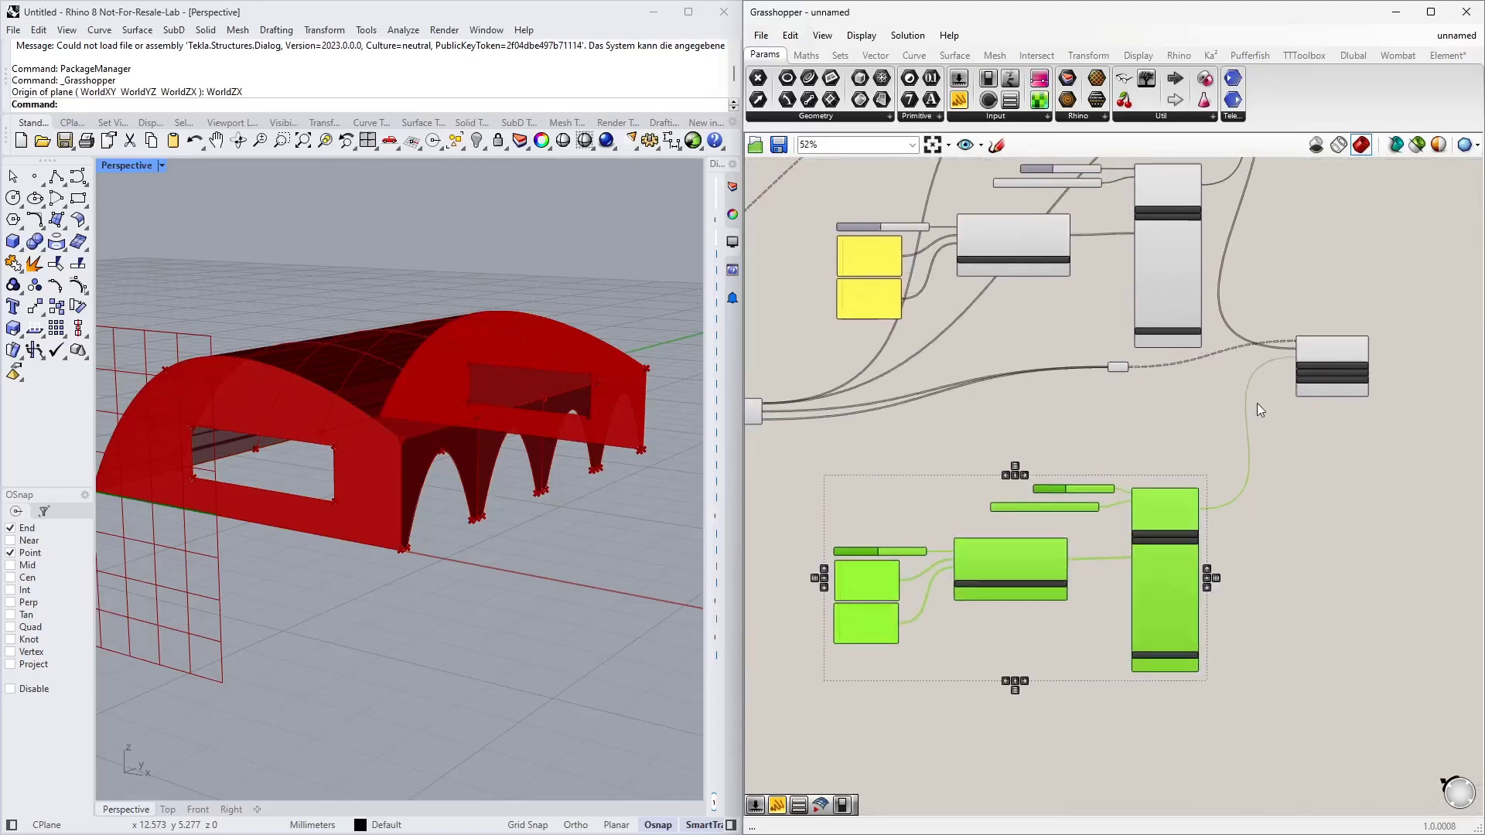
Add a Series component just below the data parameter that feeds the lower Surface component
{"action": "left_click", "coordinate": [1348, 332]}
{"action": "scroll", "coordinate": [1176, 360], "scroll_direction": "up", "scroll_amount": 3}
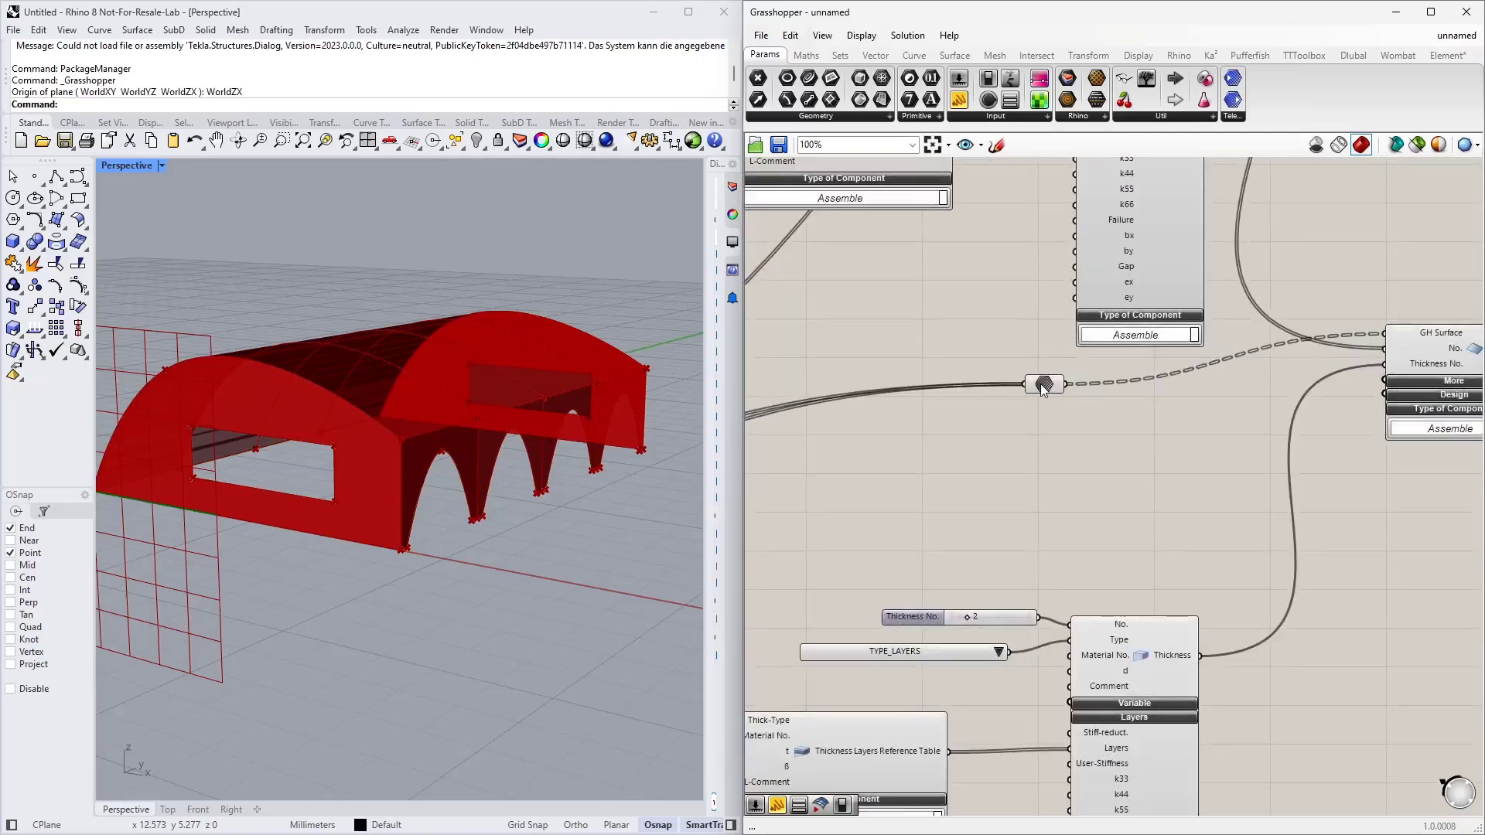
{"action": "left_click", "coordinate": [1068, 373]}
{"action": "right_click_drag", "start_coordinate": [986, 430], "coordinate": [941, 479]}
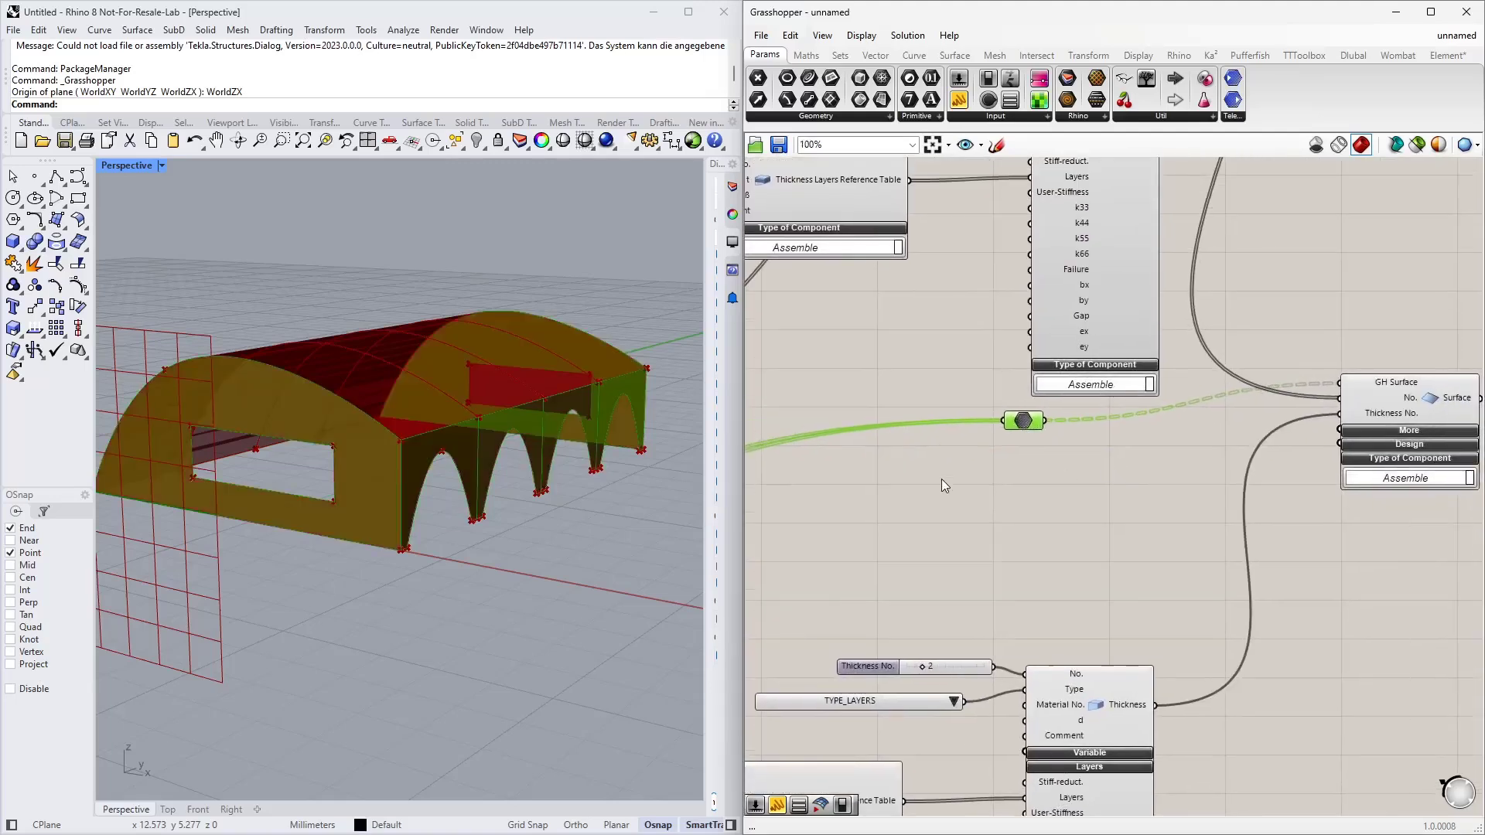
{"action": "double_click", "coordinate": [936, 486]}
{"action": "type", "text": "series"}
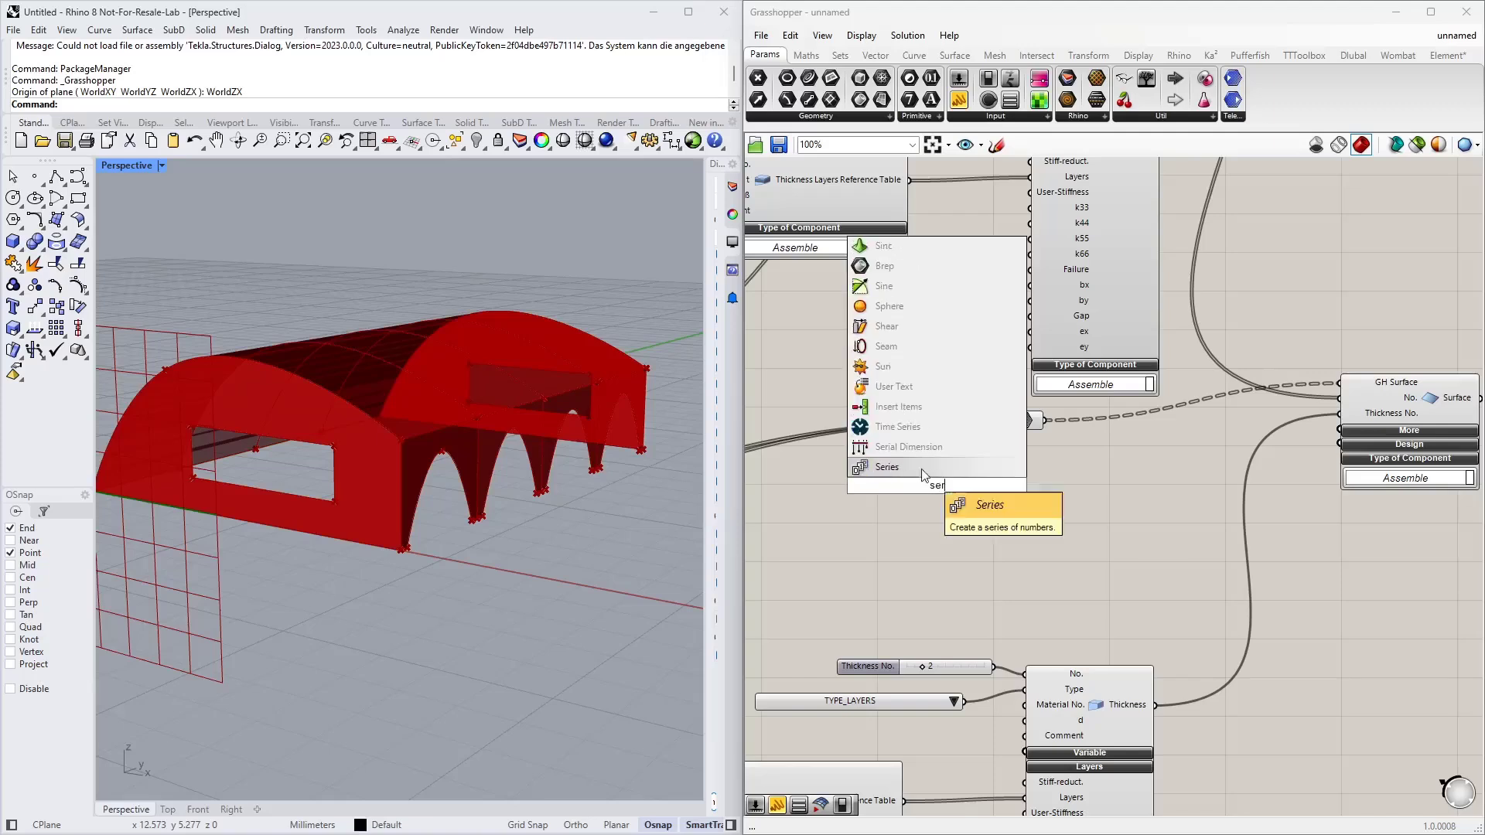
{"action": "key", "text": "Return"}
{"action": "left_click_drag", "start_coordinate": [933, 485], "coordinate": [1042, 499]}
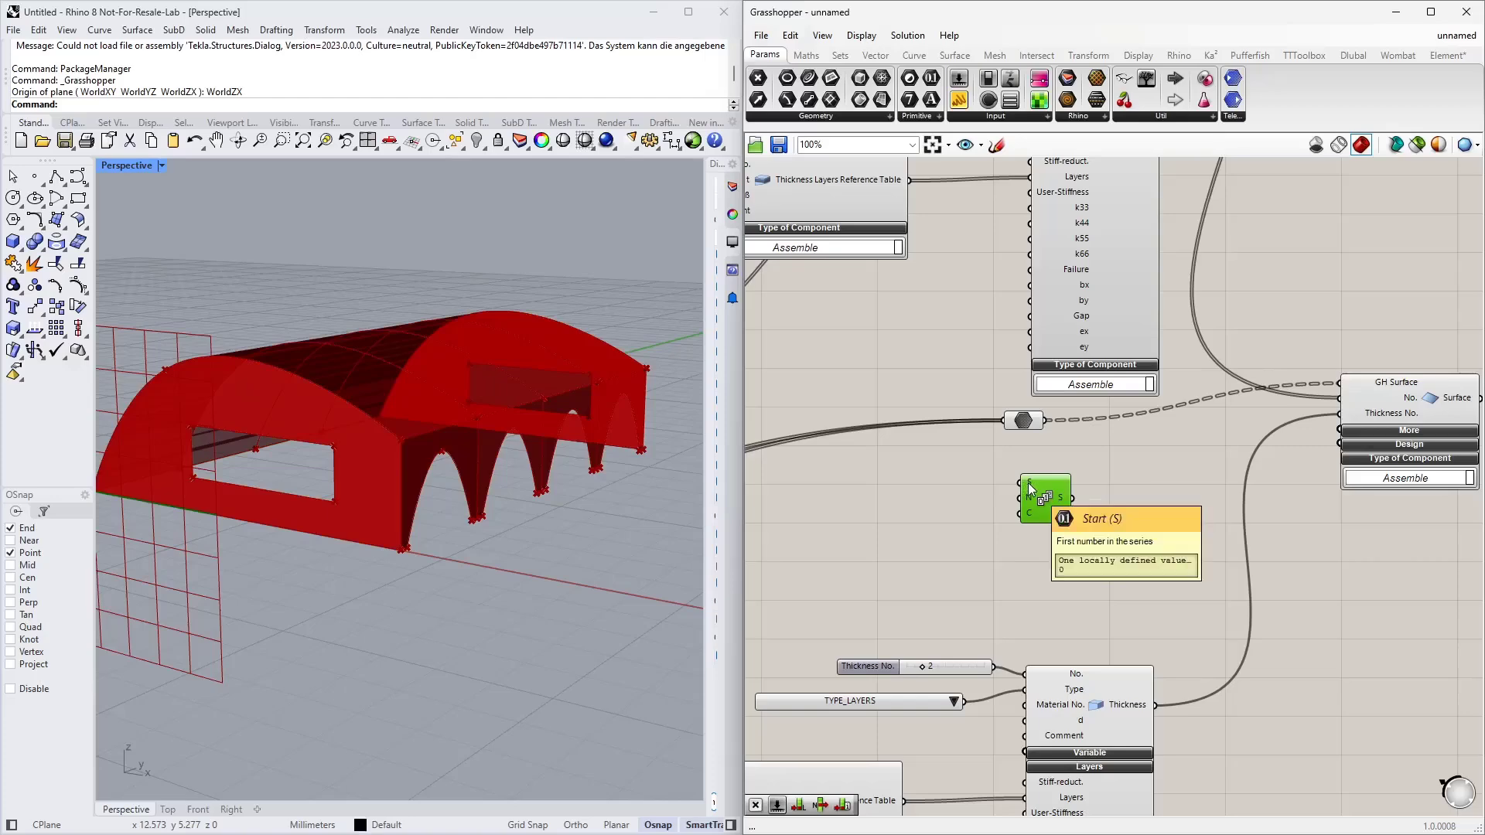
Add a List Item component and connect the upper Series output to its list input
{"action": "mouse_move", "coordinate": [1024, 481]}
{"action": "right_mouse_down"}
{"action": "mouse_move", "coordinate": [958, 478]}
{"action": "mouse_move", "coordinate": [1008, 659]}
{"action": "mouse_move", "coordinate": [985, 704]}
{"action": "mouse_move", "coordinate": [954, 615]}
{"action": "right_mouse_up"}
{"action": "mouse_move", "coordinate": [1103, 225]}
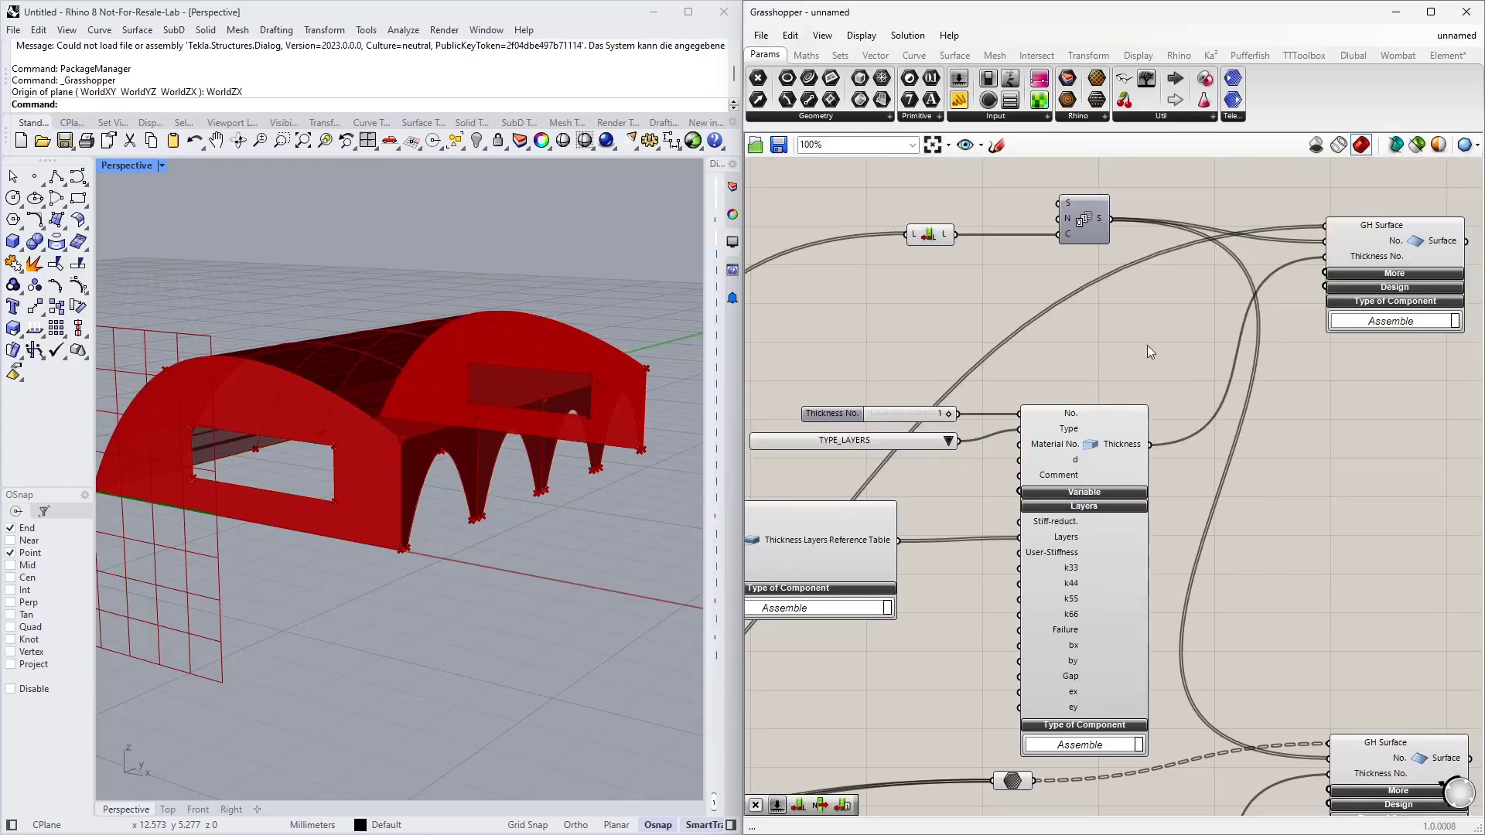
{"action": "right_click_drag", "start_coordinate": [1161, 373], "coordinate": [1218, 175]}
{"action": "right_click_drag", "start_coordinate": [928, 545], "coordinate": [777, 834]}
{"action": "double_click", "coordinate": [1042, 430]}
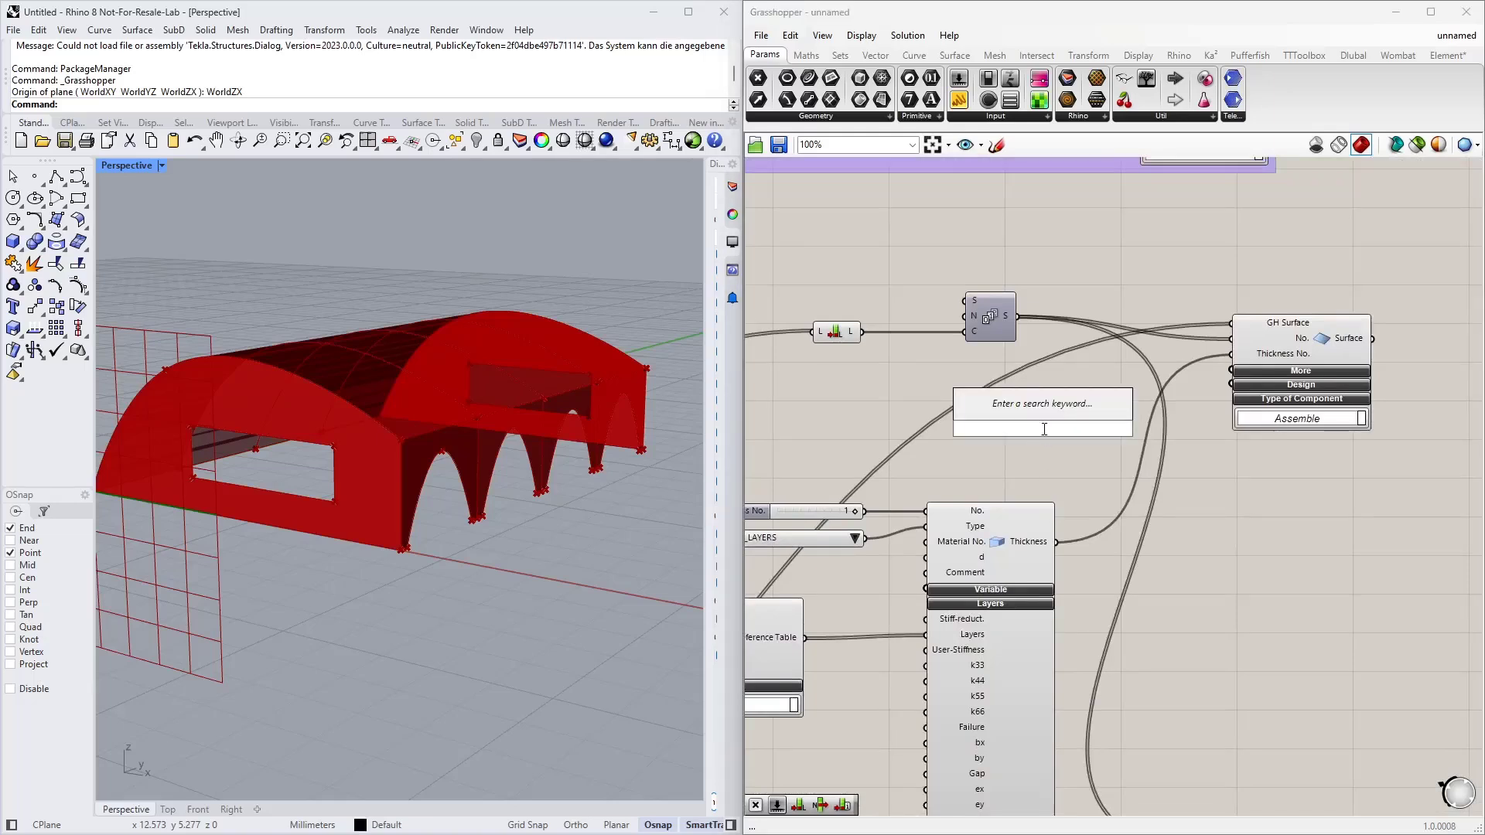
{"action": "type", "text": "list ite"}
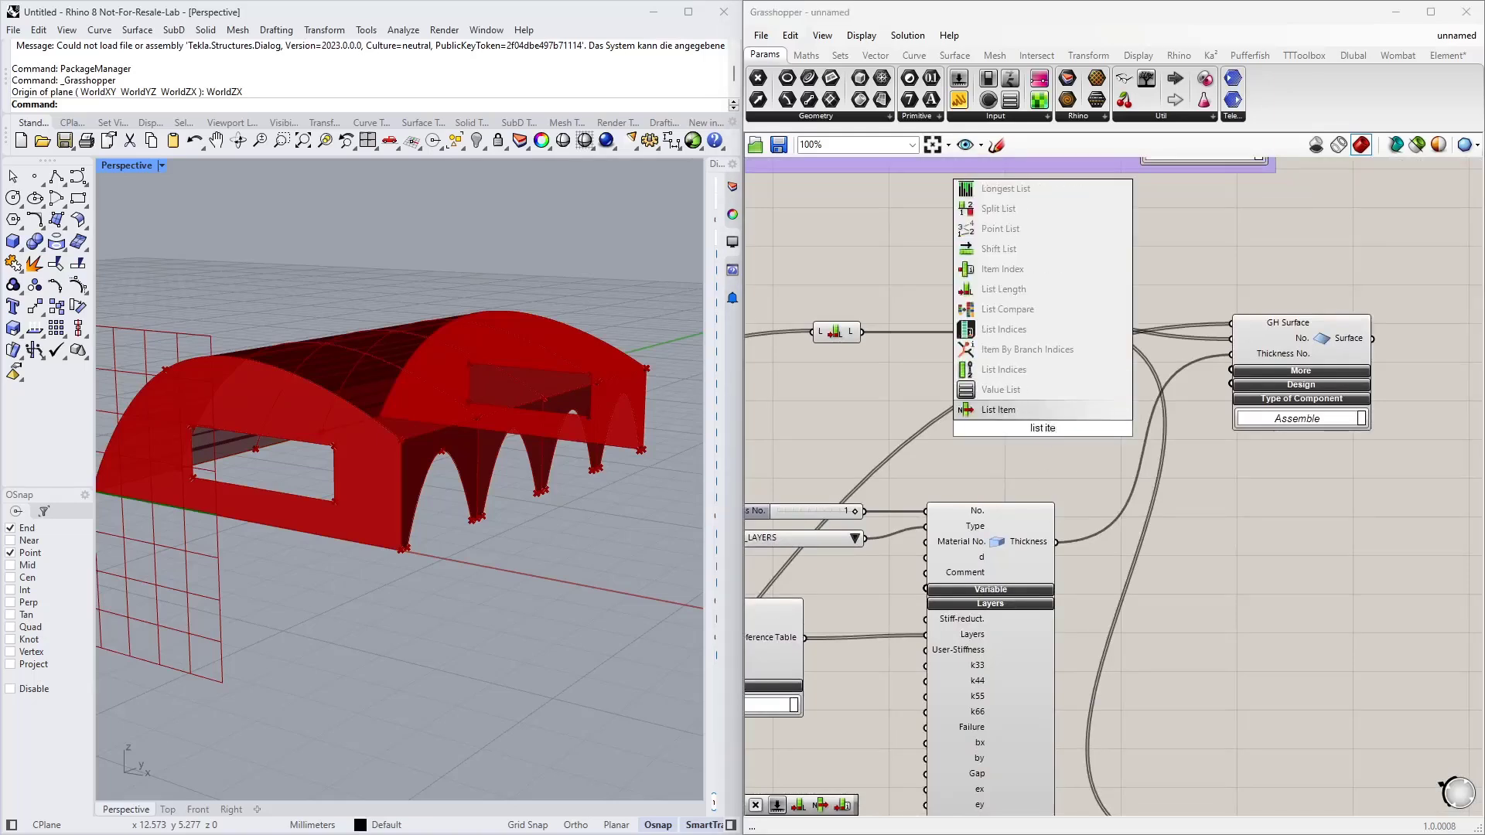
{"action": "key", "text": "Return"}
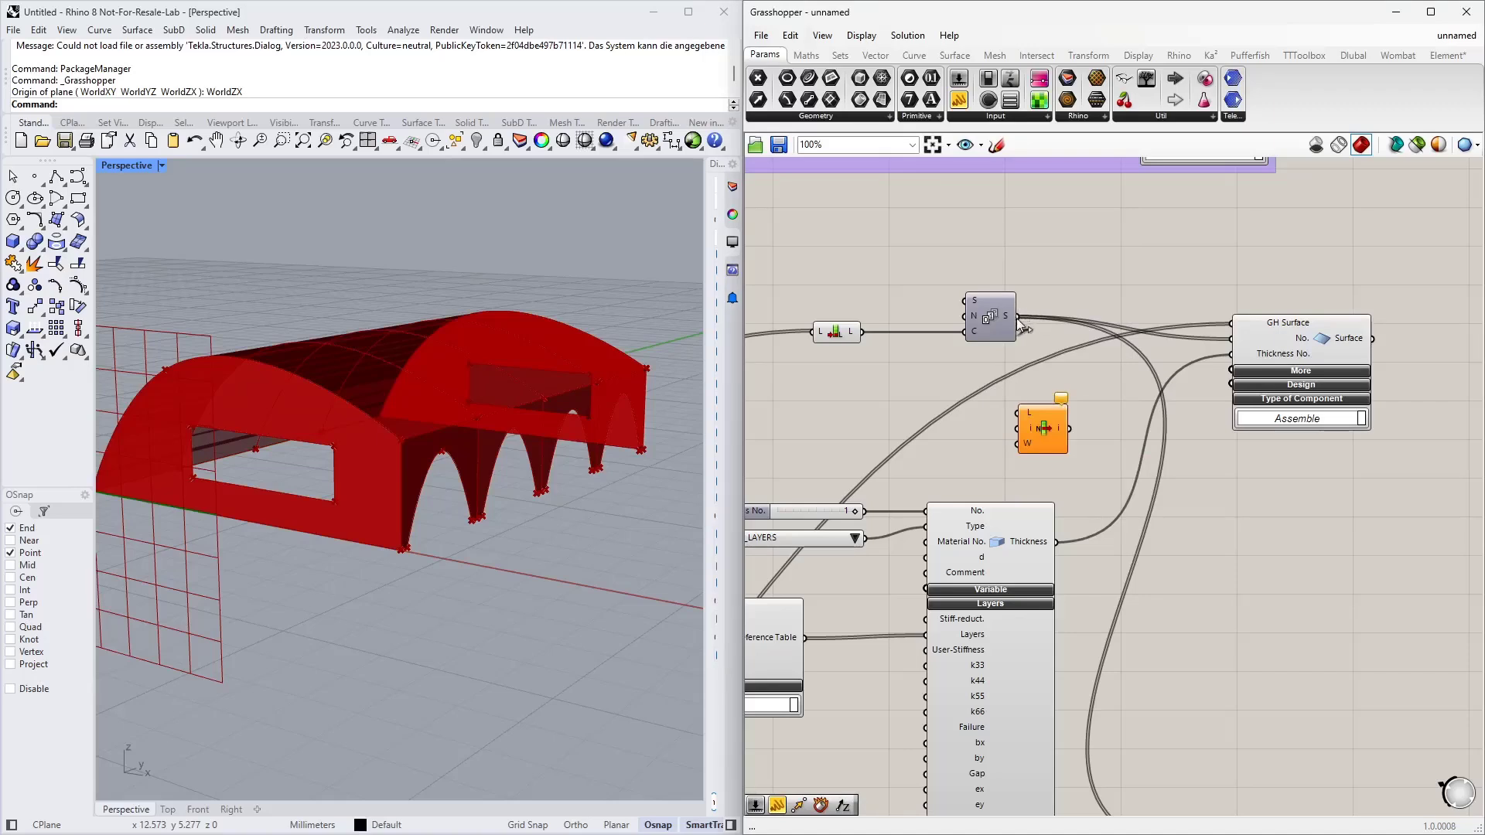
{"action": "left_click_drag", "start_coordinate": [1019, 317], "coordinate": [1017, 412]}
Create a panel containing -1 and connect it to the List Item's index input
{"action": "double_click", "coordinate": [811, 408]}
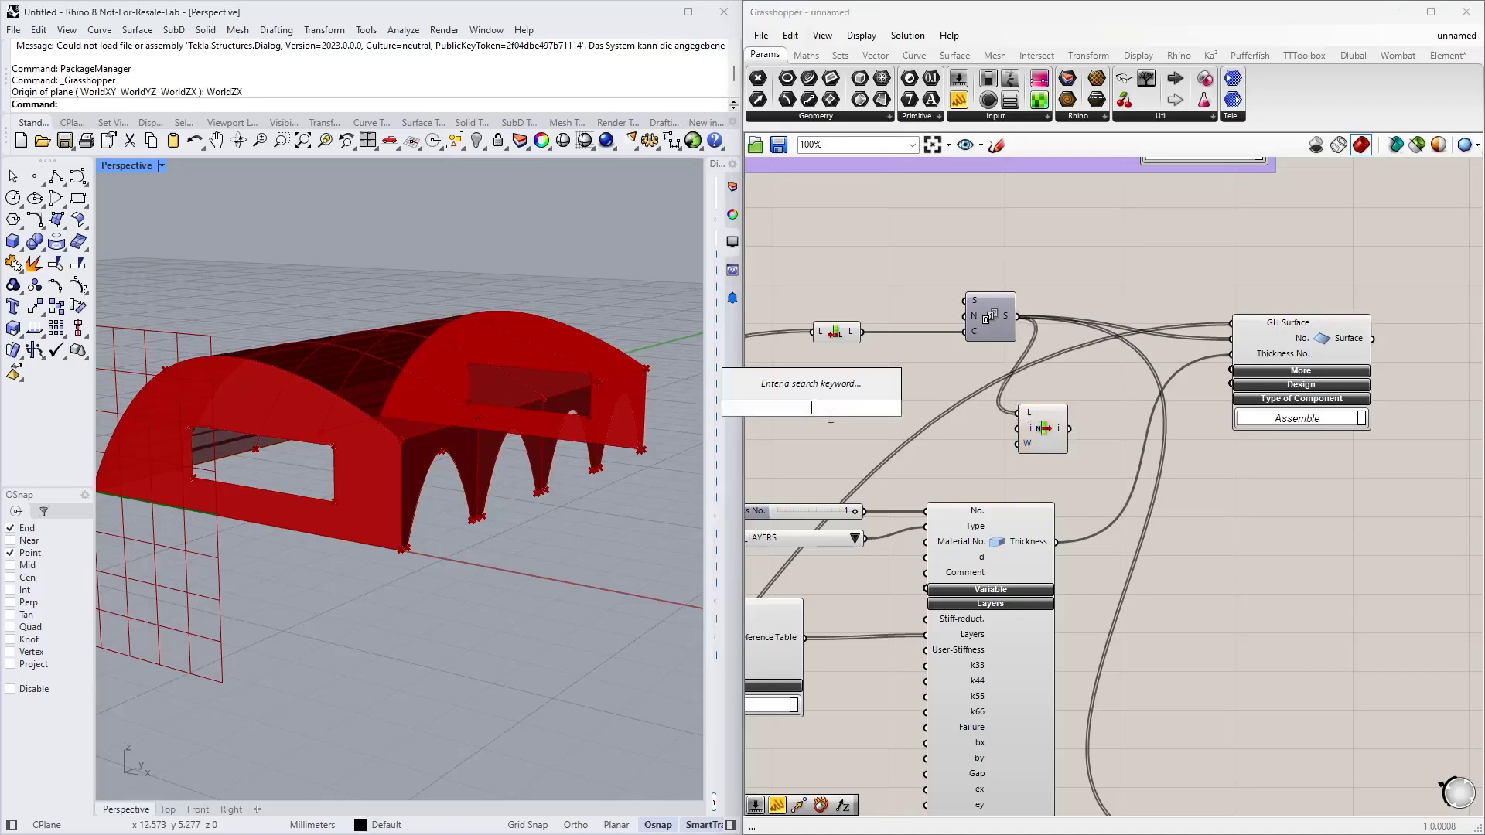
{"action": "type", "text": "-14"}
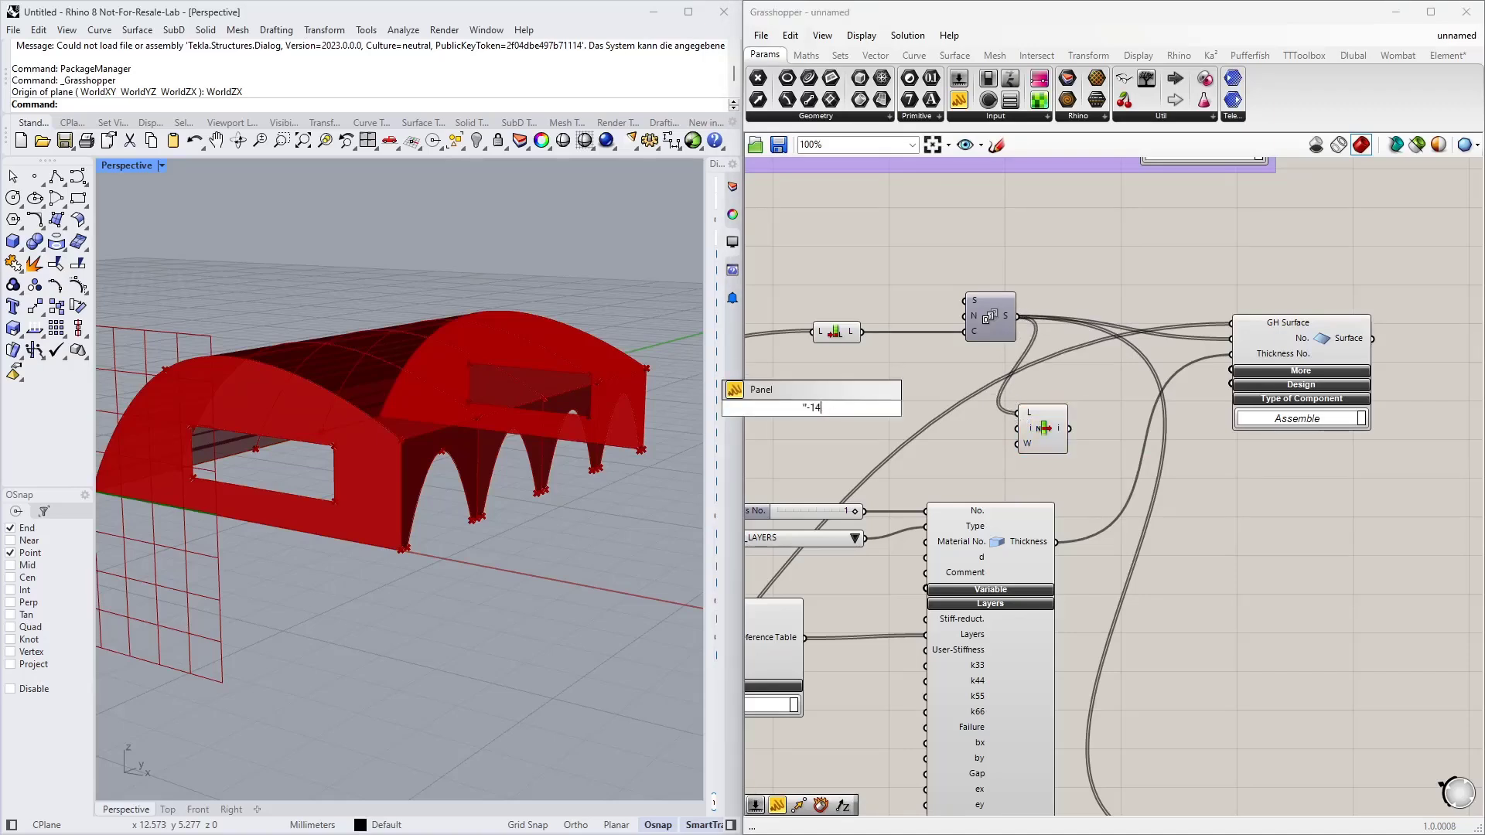
{"action": "key", "text": "Return"}
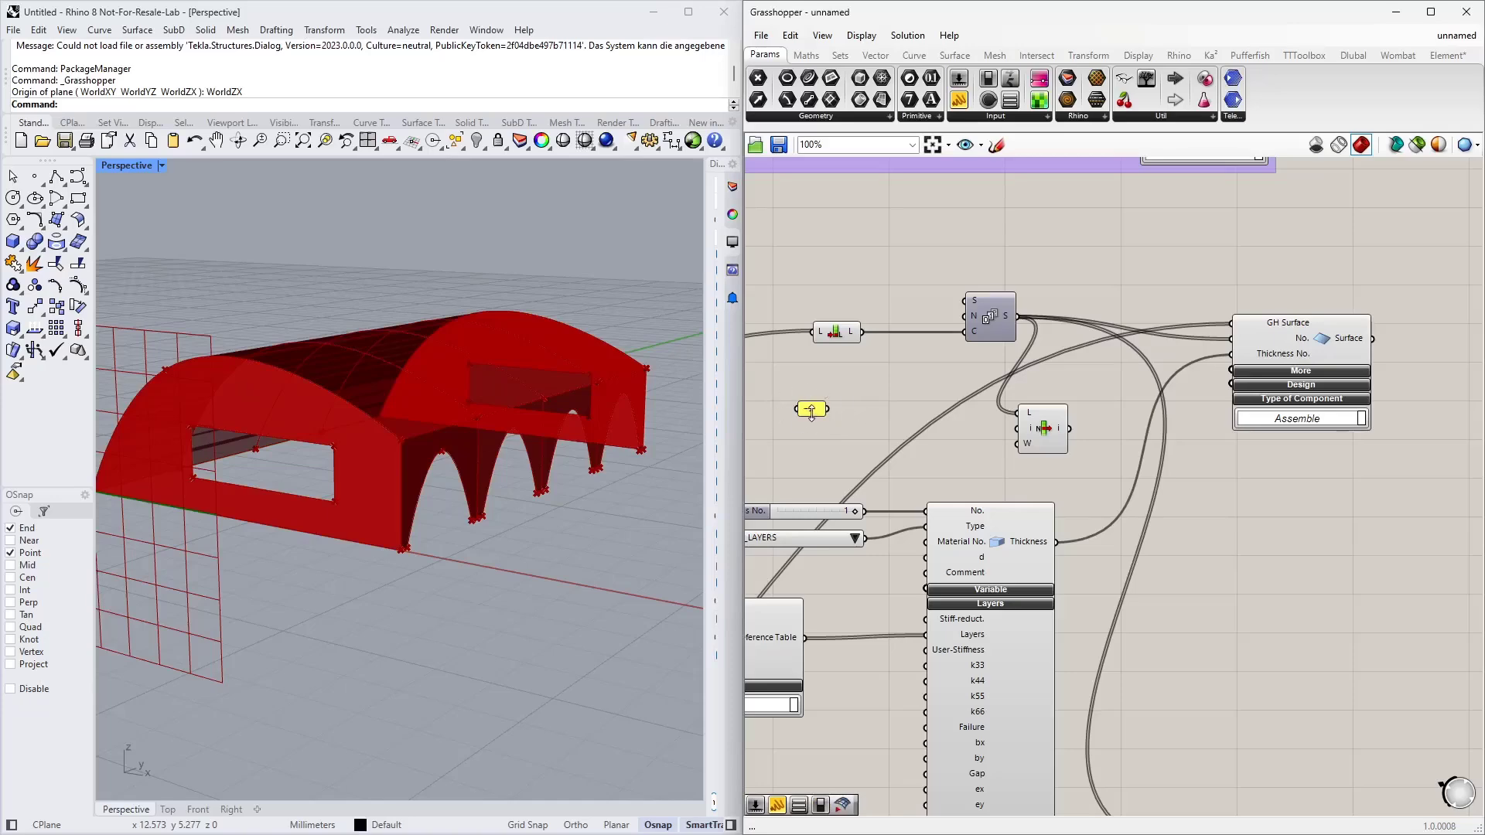
{"action": "left_click_drag", "start_coordinate": [825, 409], "coordinate": [1018, 429]}
{"action": "scroll", "coordinate": [1028, 434], "scroll_direction": "up", "scroll_amount": 4}
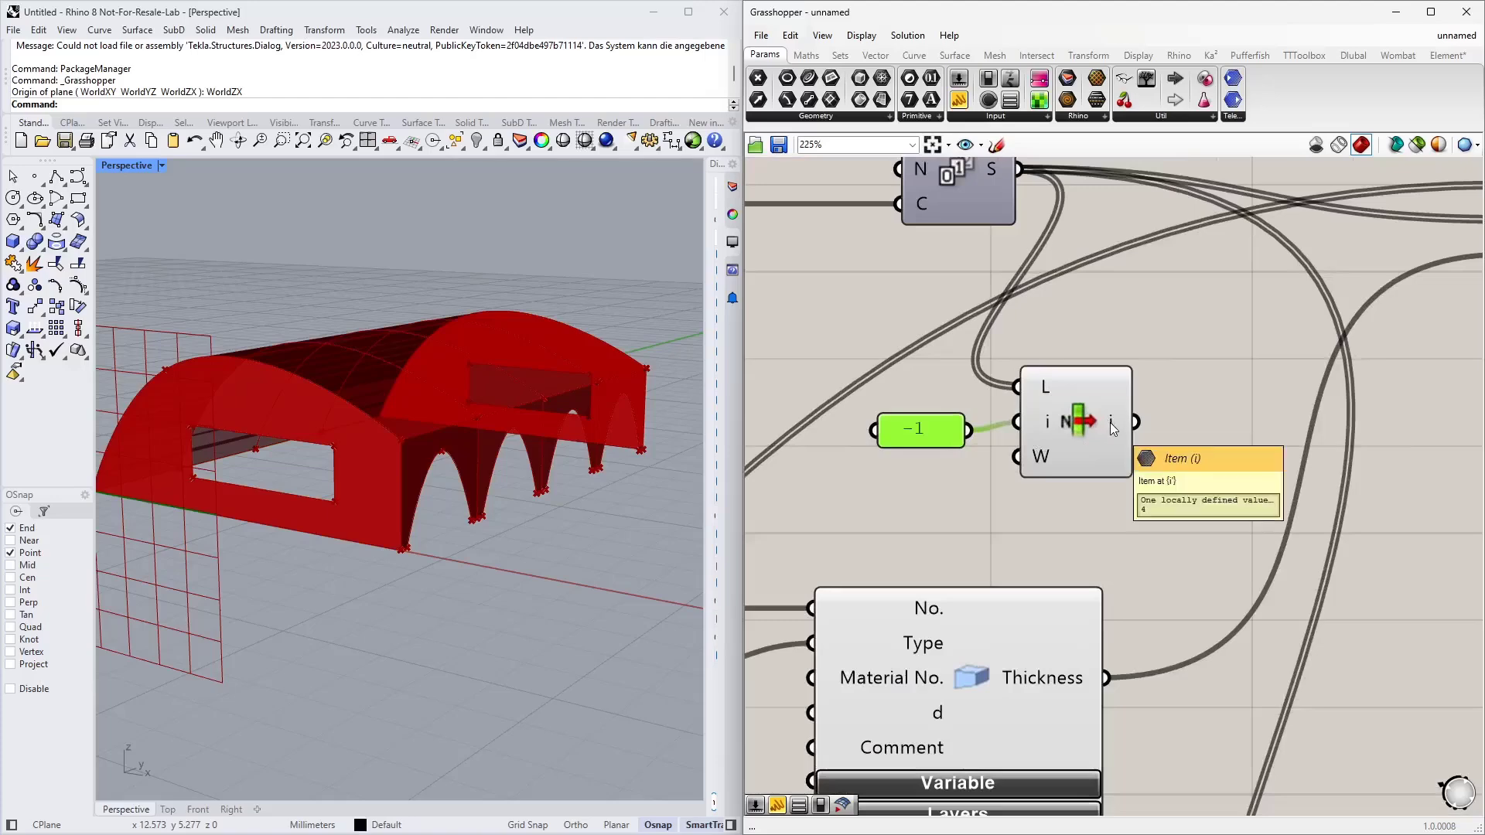
Move the List Item and its -1 panel down beside the new Series component
{"action": "scroll", "coordinate": [1135, 392], "scroll_direction": "down", "scroll_amount": 5}
{"action": "scroll", "coordinate": [1138, 416], "scroll_direction": "down", "scroll_amount": 3}
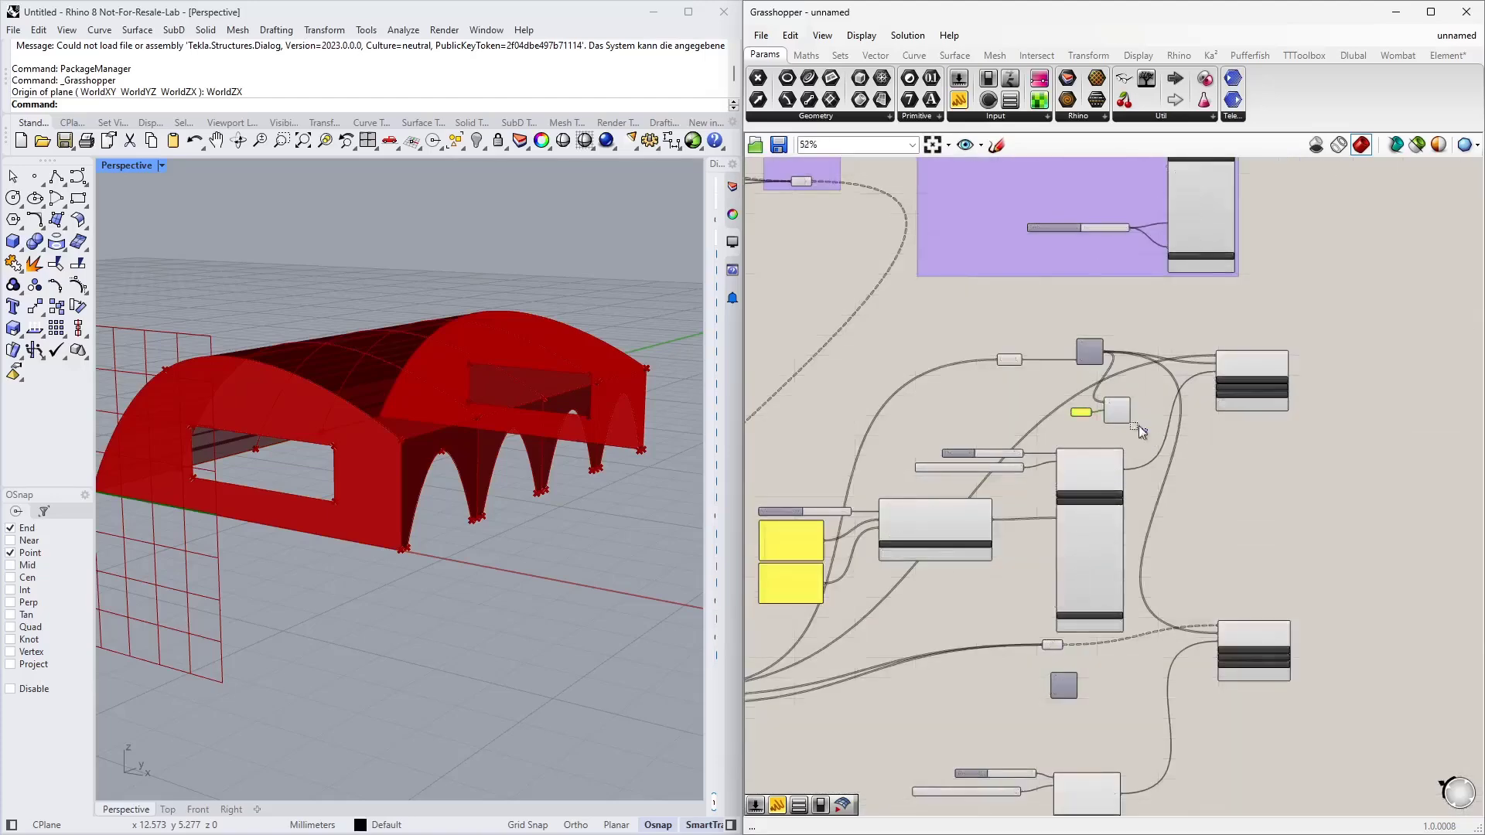
{"action": "left_click_drag", "start_coordinate": [1149, 434], "coordinate": [953, 681]}
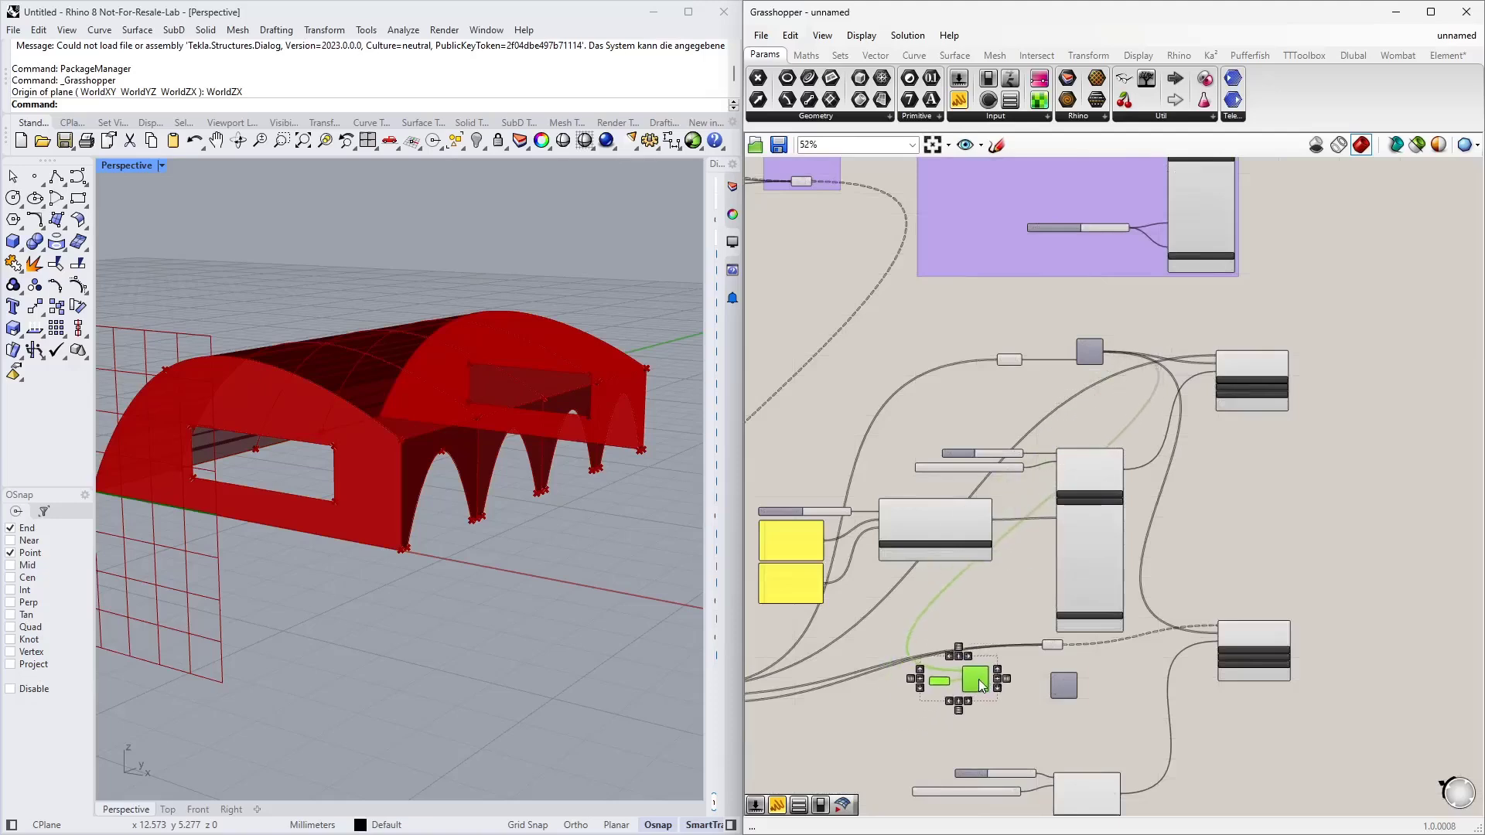
Add an Addition component that adds 1 to the List Item output and feeds the result into the new Series' Start input
{"action": "scroll", "coordinate": [1023, 584], "scroll_direction": "up", "scroll_amount": 5}
{"action": "left_click", "coordinate": [1024, 592]}
{"action": "double_click", "coordinate": [1024, 593]}
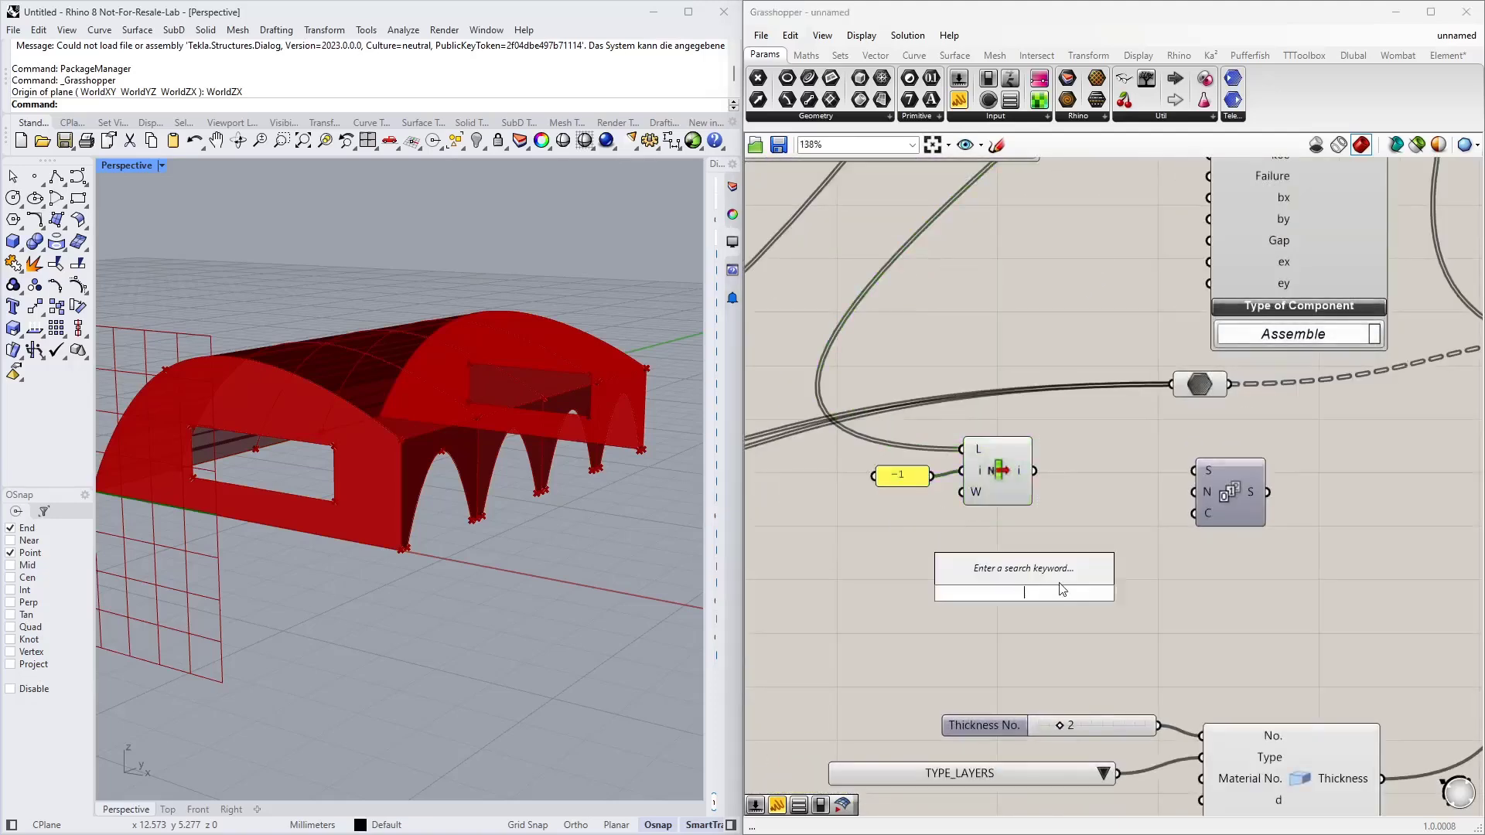
{"action": "type", "text": "+1"}
{"action": "key", "text": "Return"}
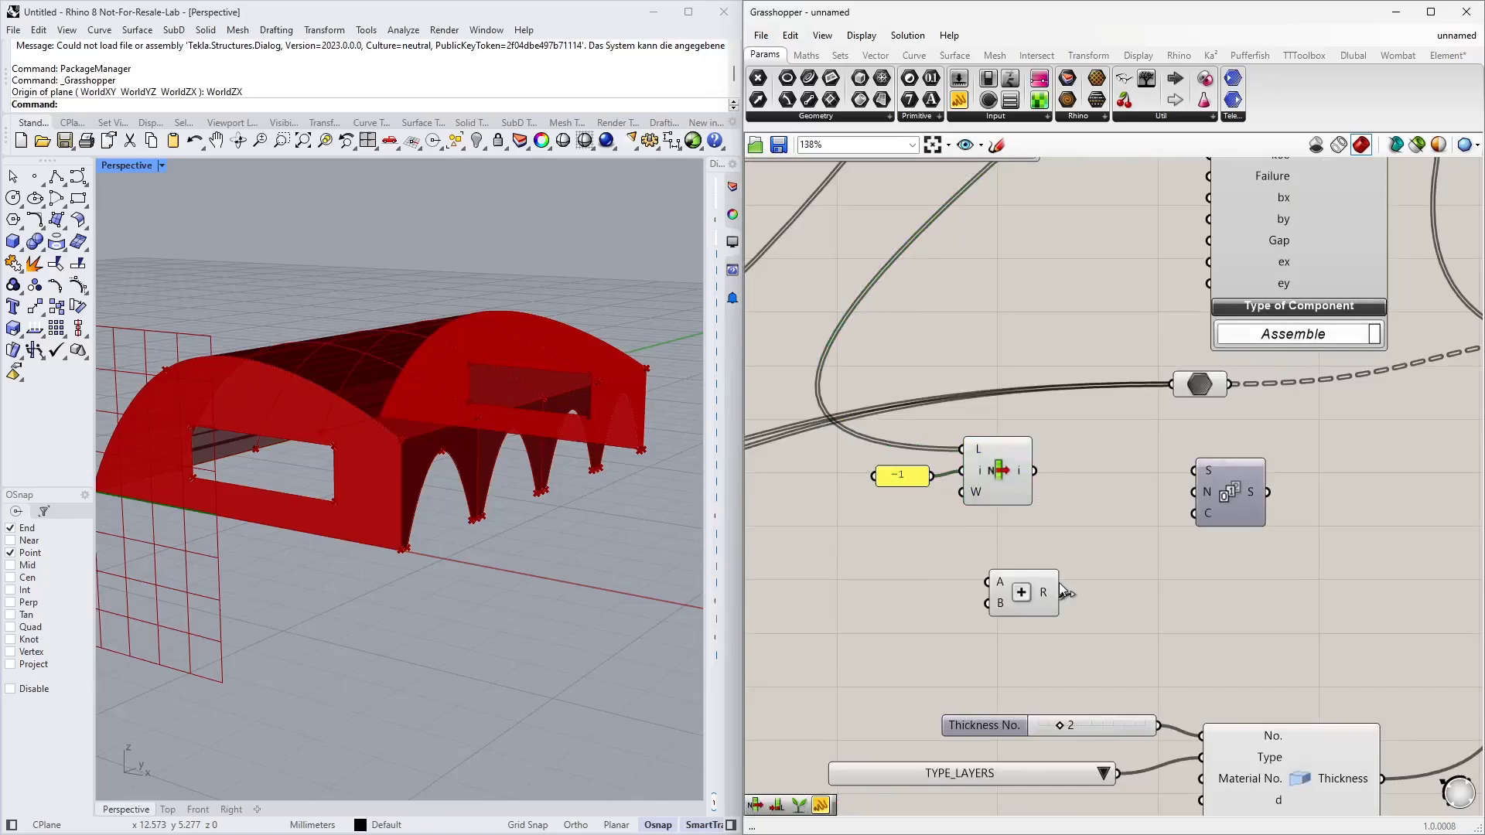
{"action": "left_click_drag", "start_coordinate": [1026, 608], "coordinate": [1189, 483]}
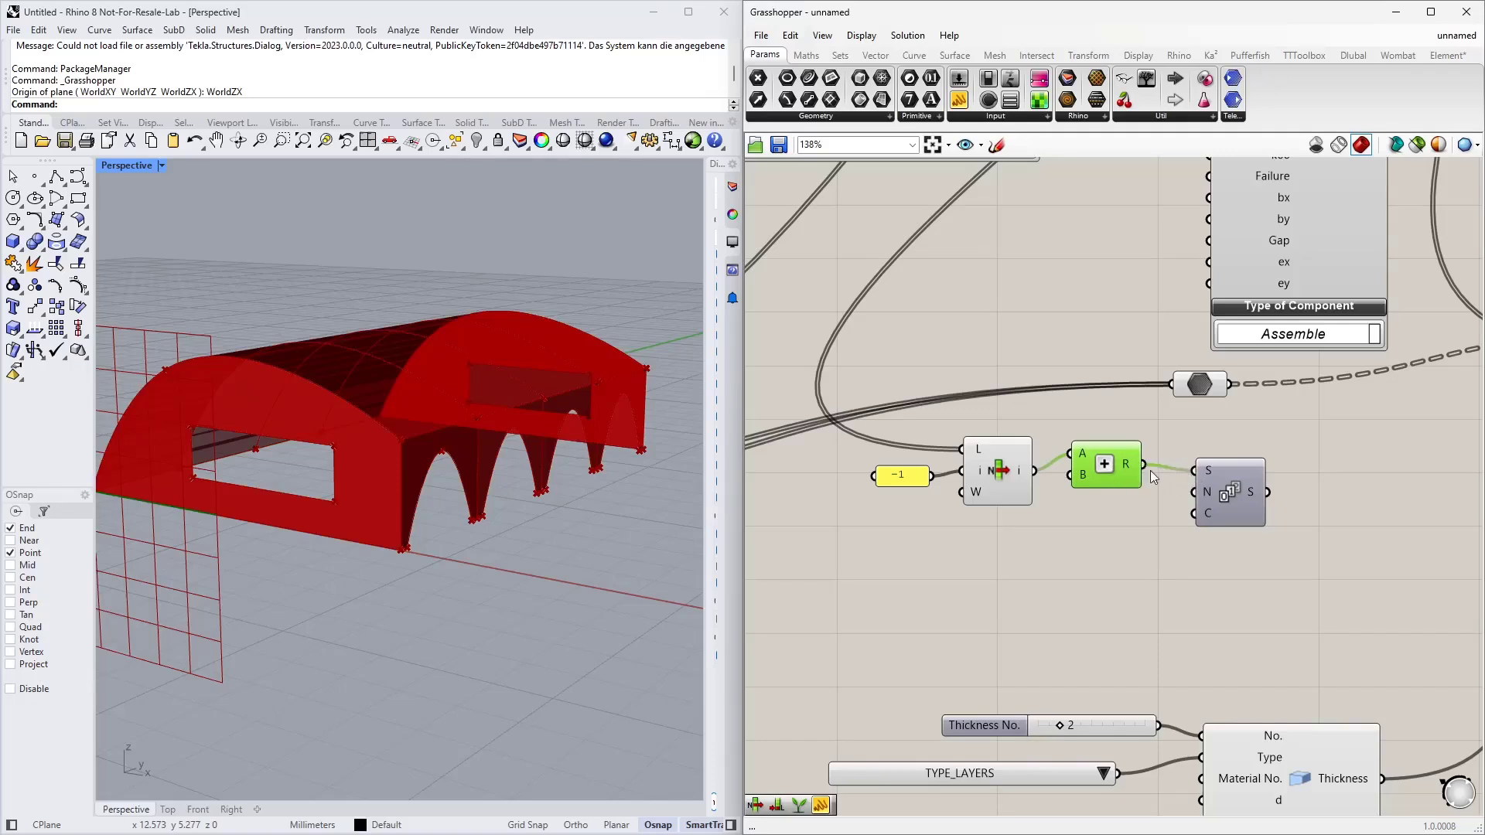
{"action": "left_click_drag", "start_coordinate": [1107, 475], "coordinate": [1109, 480]}
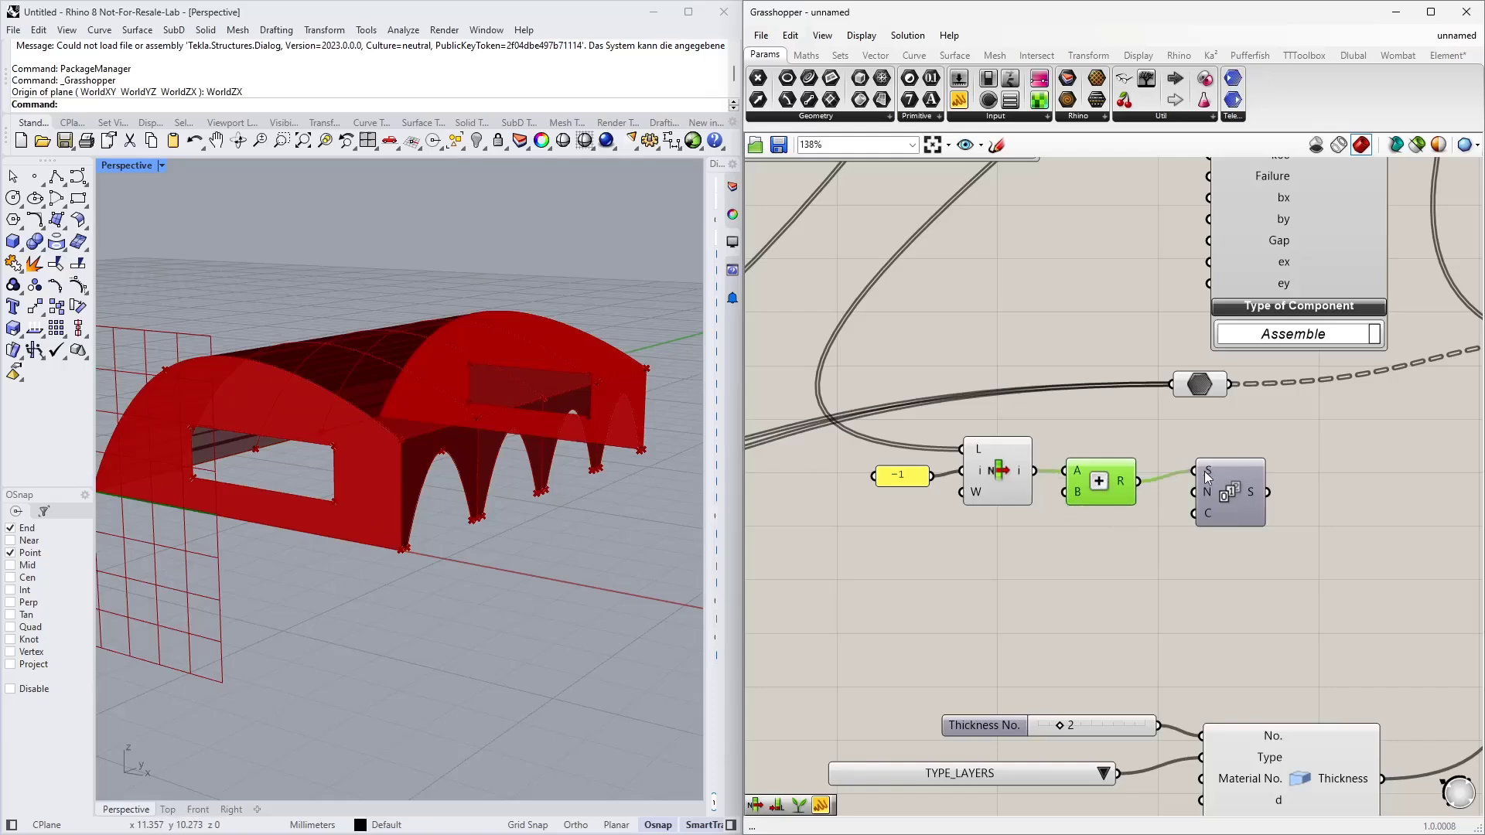
Check the new Series component's inputs and inspect the surface data parameter's structure in a connected, enlarged panel
{"action": "mouse_move", "coordinate": [1208, 477]}
{"action": "scroll", "coordinate": [1146, 557], "scroll_direction": "down", "scroll_amount": 2}
{"action": "right_click_drag", "start_coordinate": [1144, 557], "coordinate": [1034, 555]}
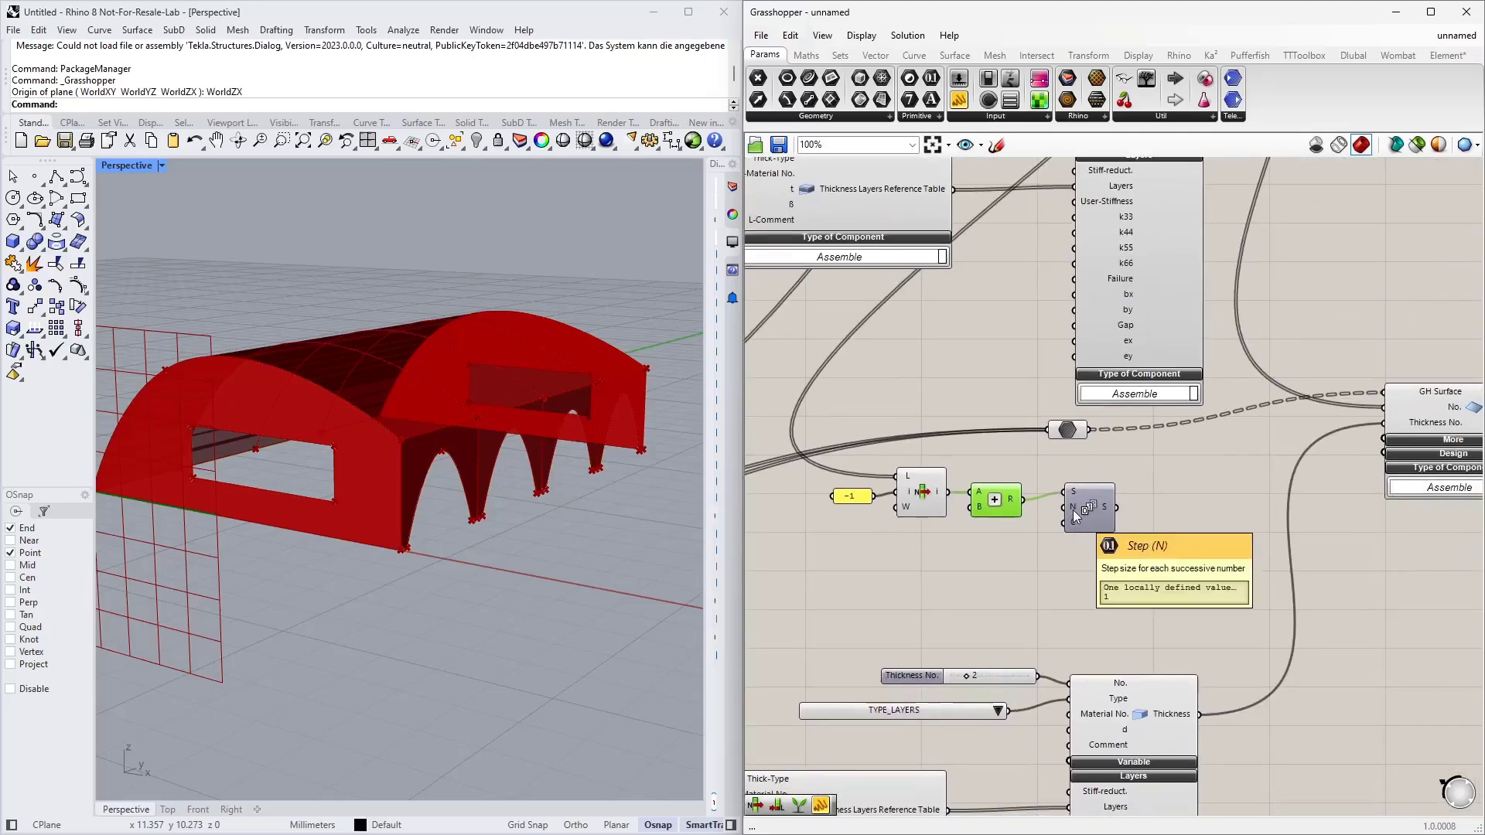
{"action": "mouse_move", "coordinate": [1068, 530]}
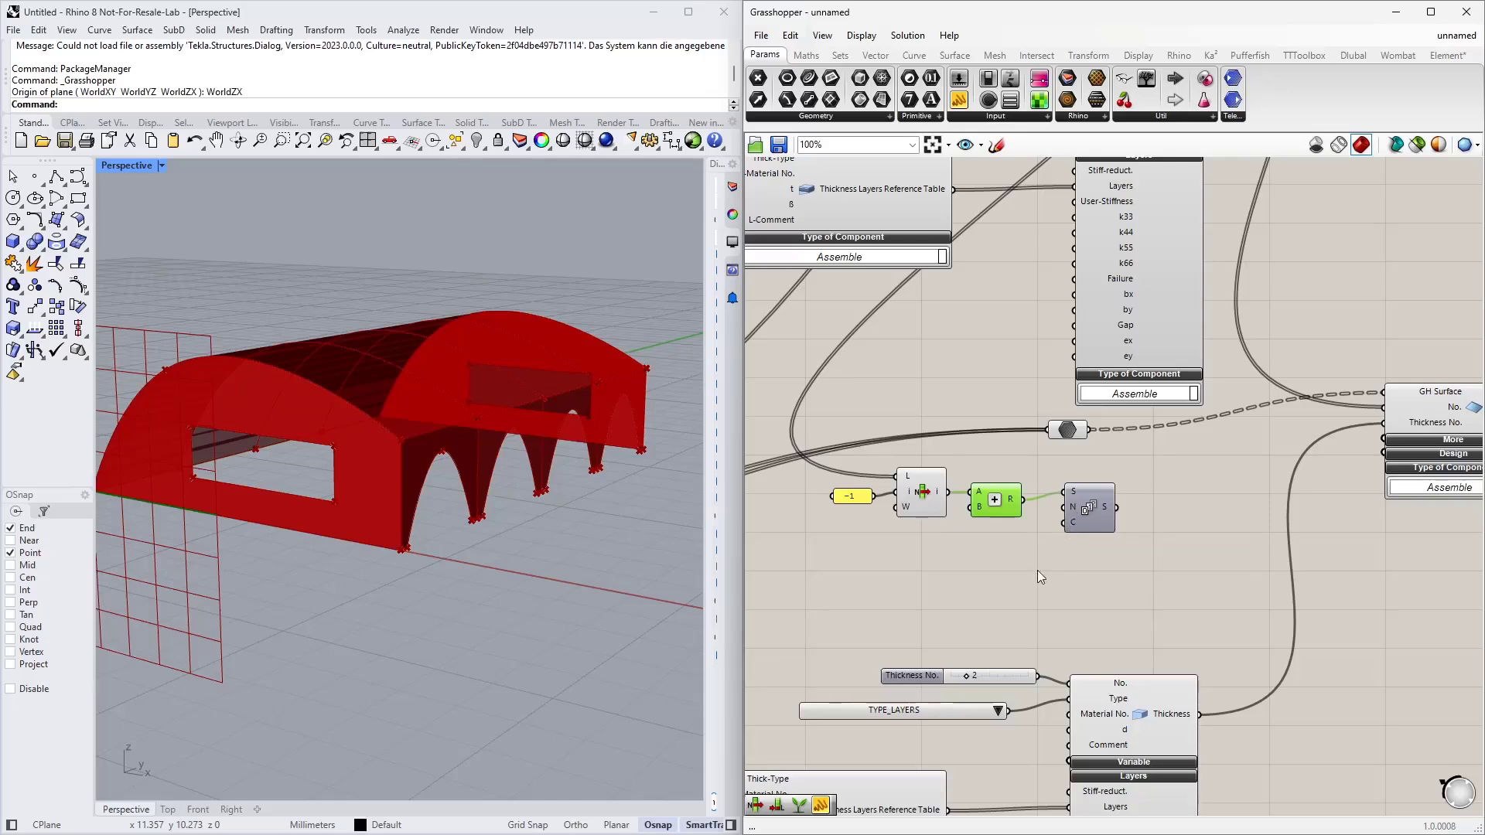
{"action": "left_click", "coordinate": [1073, 430]}
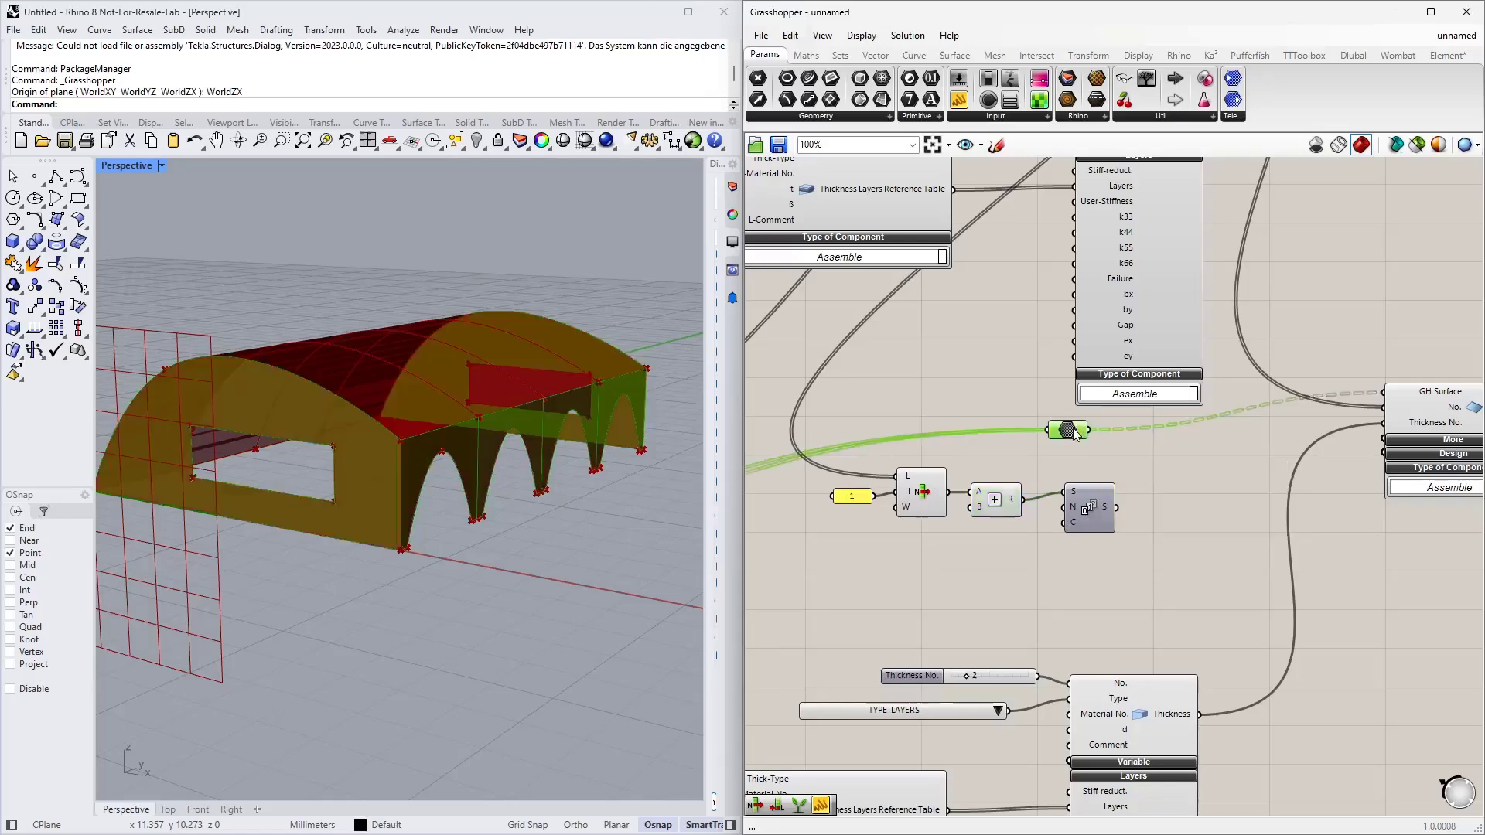
{"action": "left_click", "coordinate": [959, 94]}
{"action": "left_click", "coordinate": [1185, 450]}
{"action": "left_click_drag", "start_coordinate": [1089, 430], "coordinate": [1122, 450]}
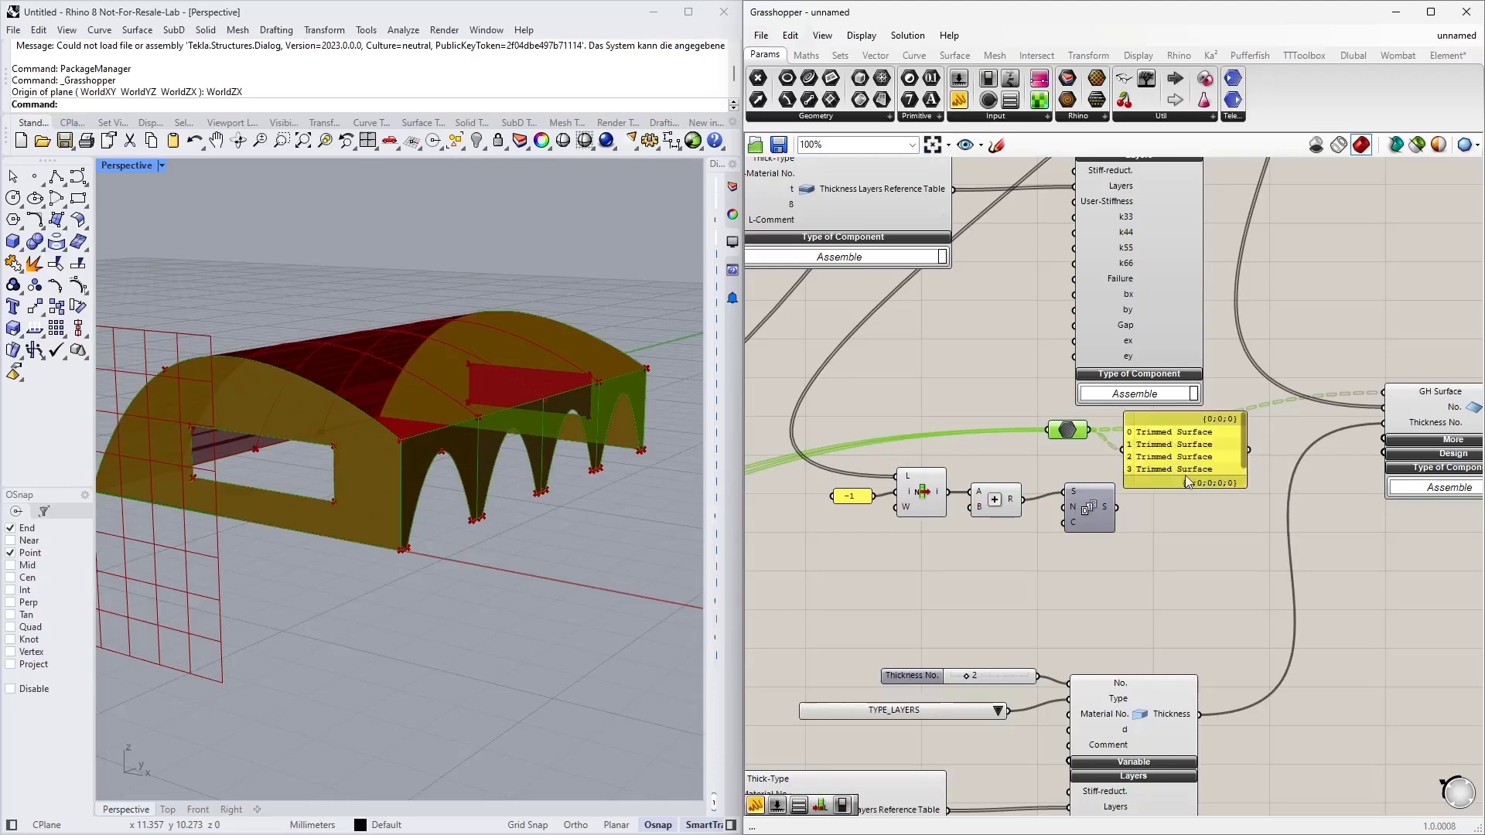
{"action": "left_click", "coordinate": [1171, 475]}
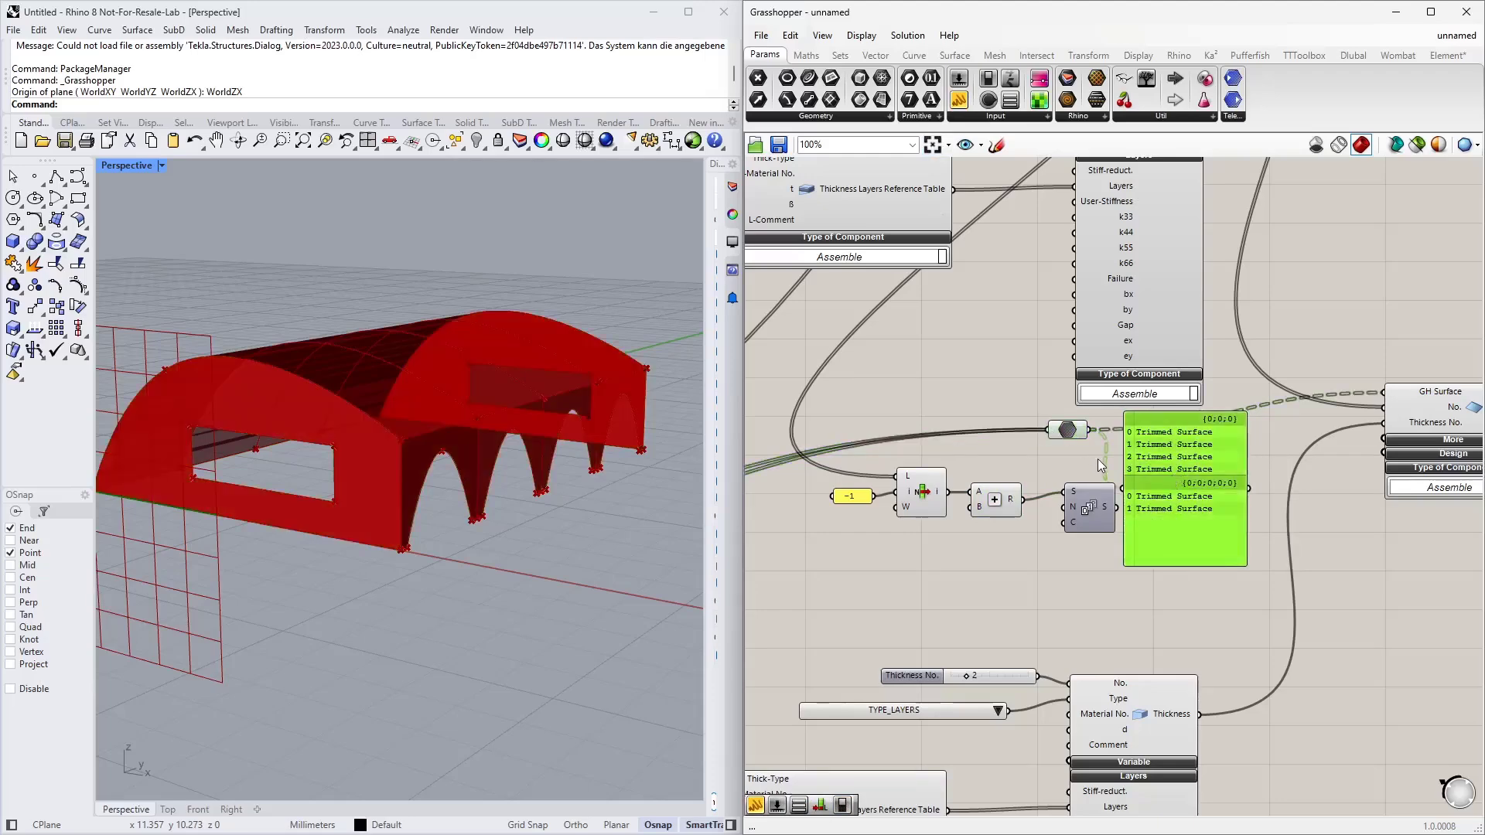
Flatten the surface data parameter feeding the lower Surface component and delete the inspection panel
{"action": "scroll", "coordinate": [1098, 457], "scroll_direction": "up", "scroll_amount": 3}
{"action": "right_click", "coordinate": [1067, 401]}
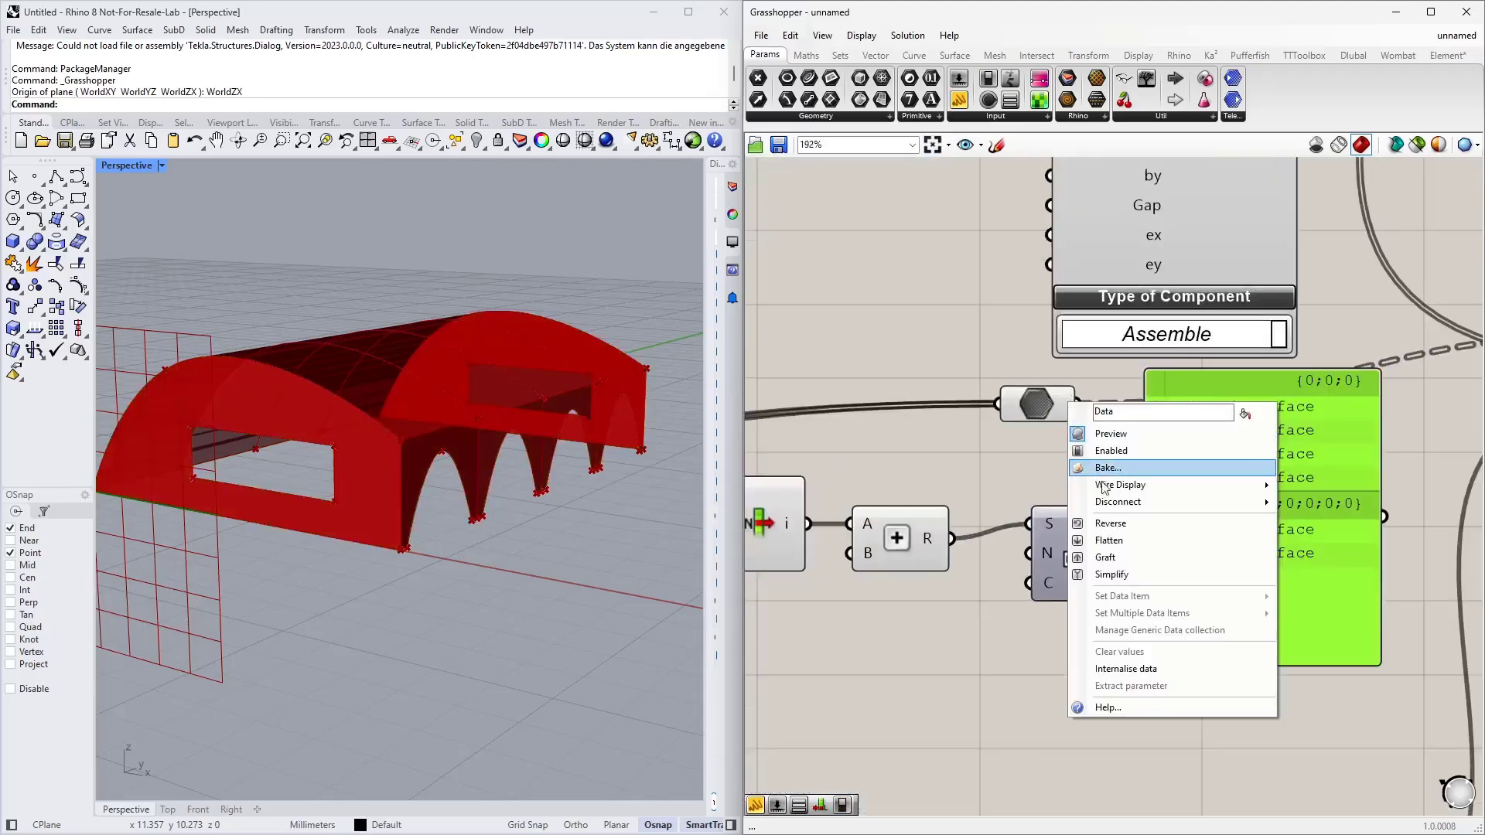
{"action": "left_click", "coordinate": [1122, 537]}
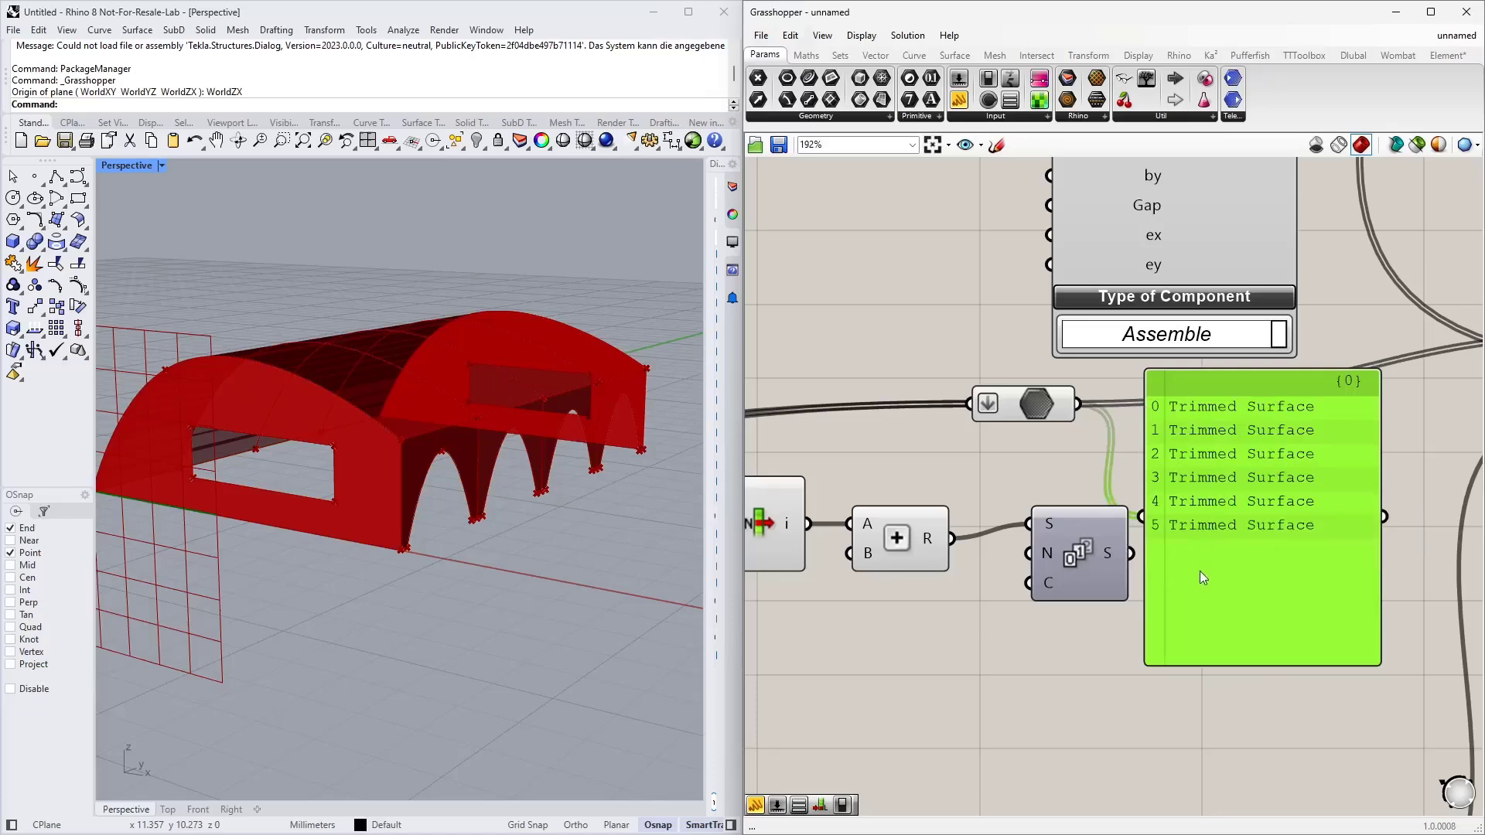
{"action": "key", "text": "Delete"}
Add a List Length component, feed it the flattened surface data, and connect its output to the new Series' Count input
{"action": "right_click_drag", "start_coordinate": [1069, 655], "coordinate": [1196, 535]}
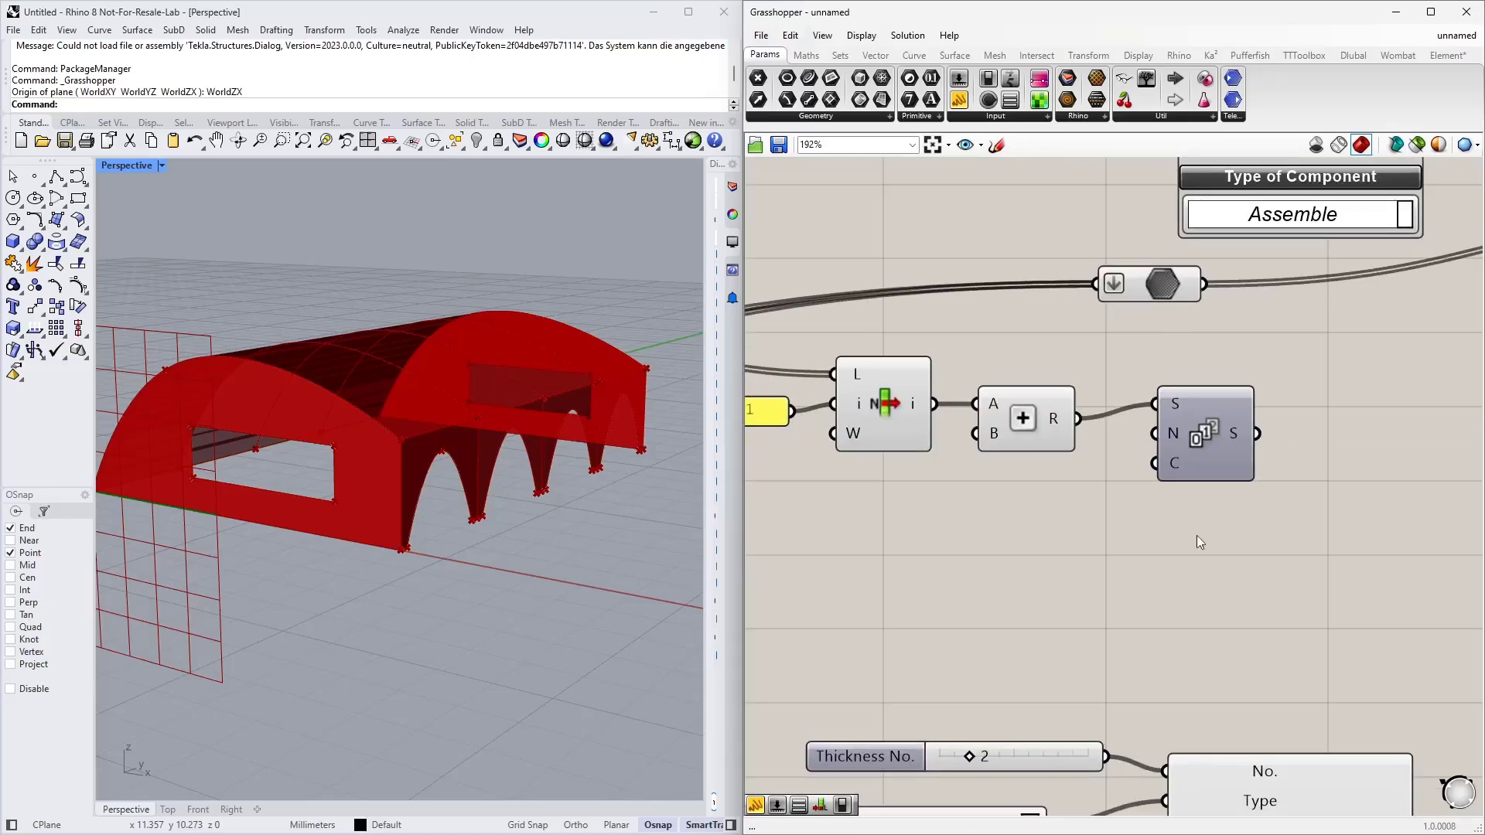
{"action": "double_click", "coordinate": [1079, 577]}
{"action": "type", "text": "ln"}
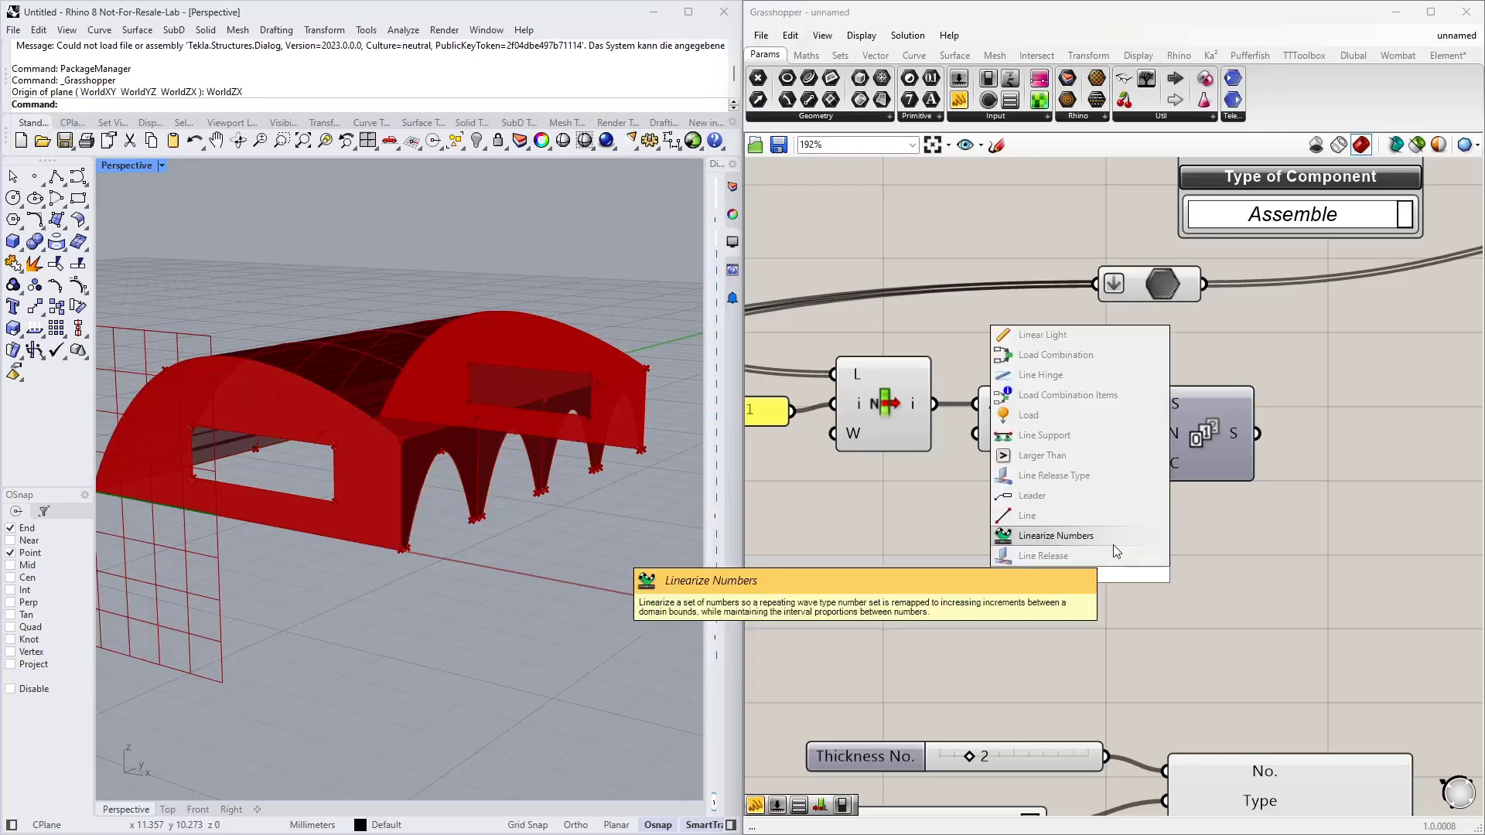
{"action": "type", "text": "egth list"}
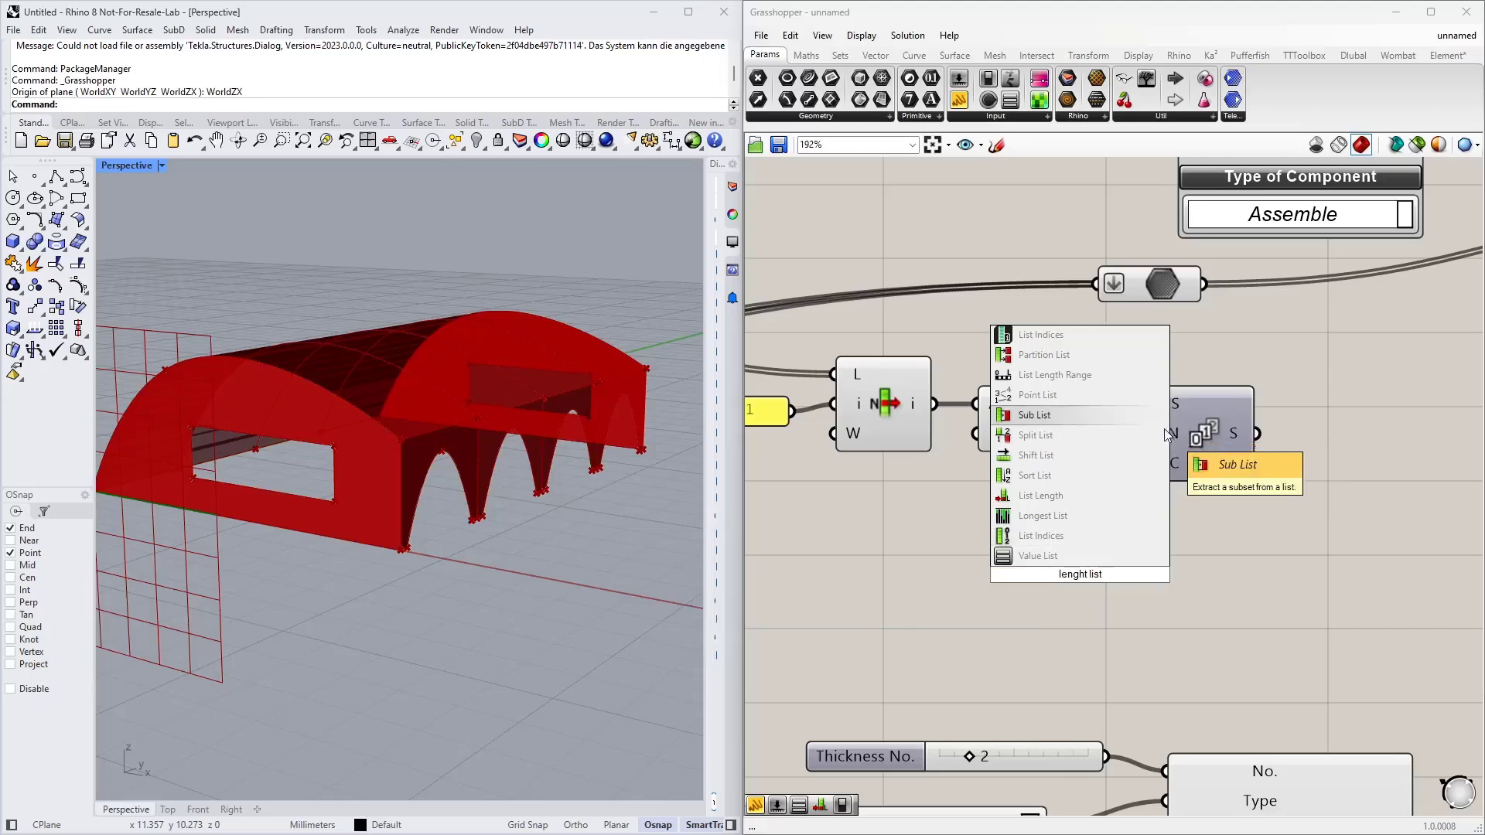
{"action": "left_click", "coordinate": [1060, 496]}
{"action": "left_click_drag", "start_coordinate": [1199, 285], "coordinate": [1153, 465]}
Connect the new Series output to the lower Surface component's No. input, replacing its existing connection
{"action": "right_click_drag", "start_coordinate": [1219, 452], "coordinate": [1068, 486]}
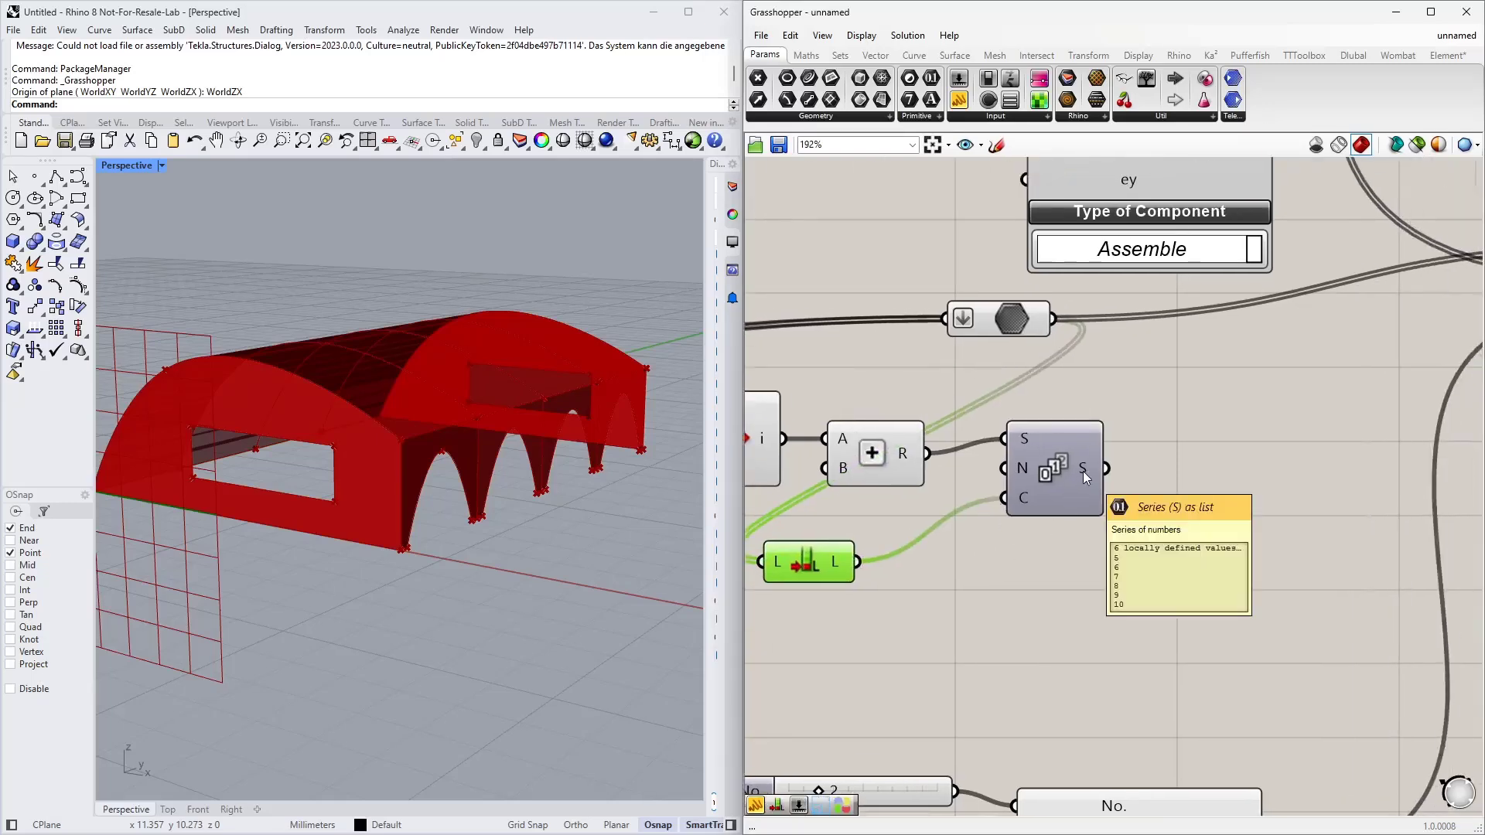
{"action": "scroll", "coordinate": [1106, 478], "scroll_direction": "down", "scroll_amount": 3}
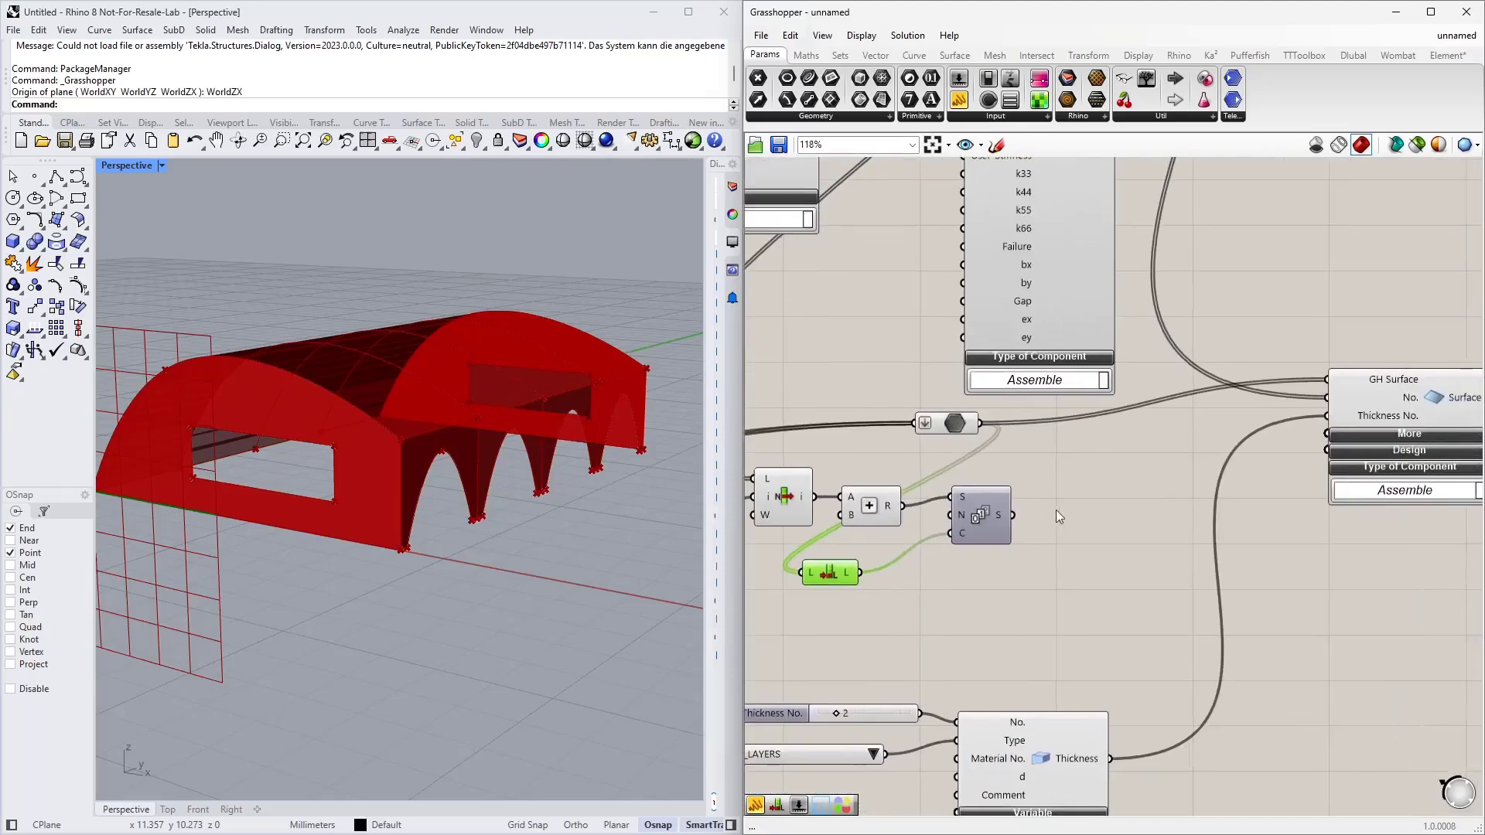
{"action": "left_click_drag", "start_coordinate": [1020, 516], "coordinate": [1342, 393]}
{"action": "mouse_move", "coordinate": [1353, 398]}
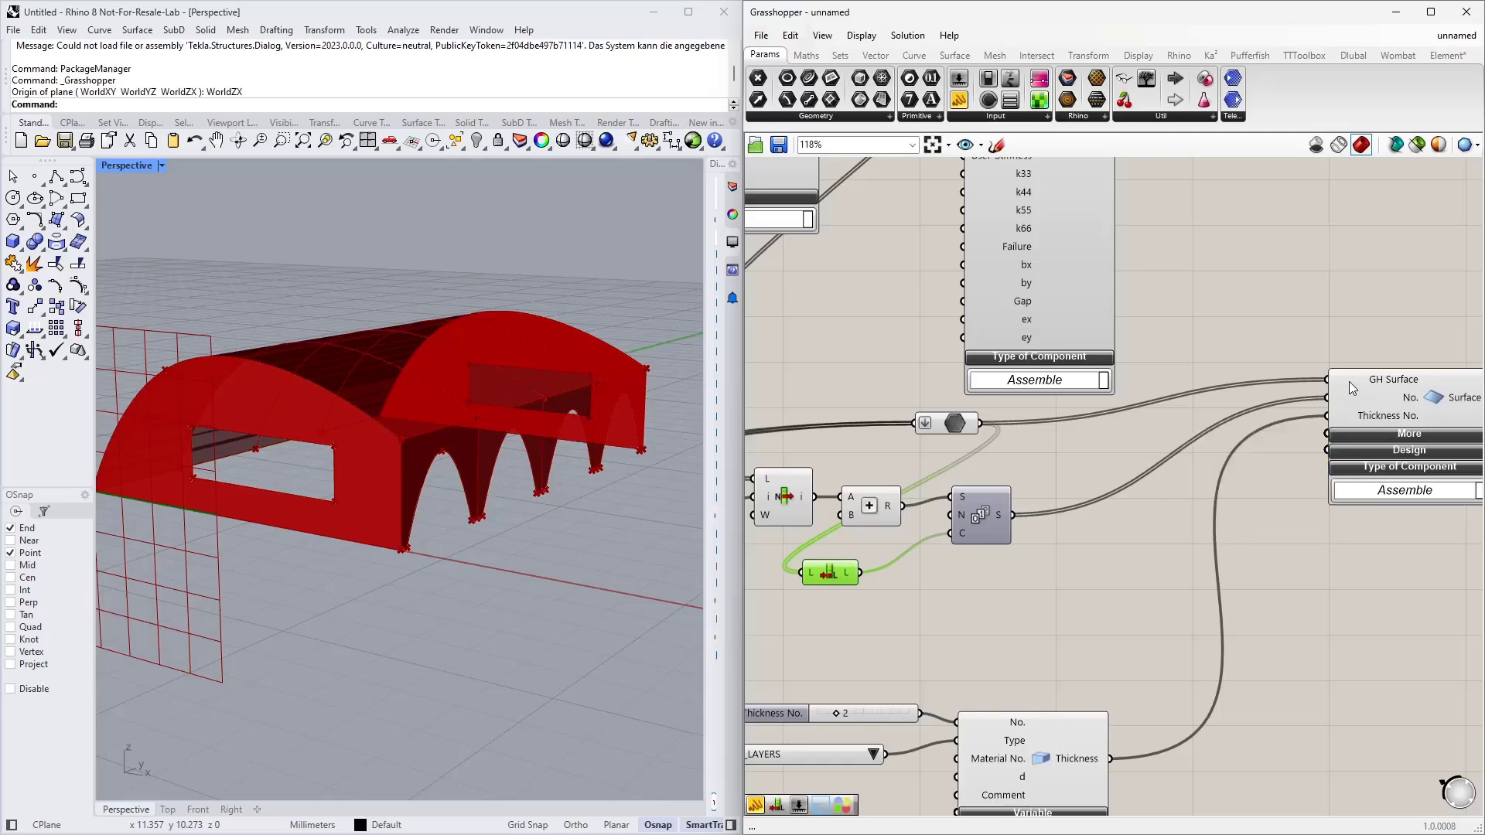
Expand the More section of the lower Surface component
{"action": "scroll", "coordinate": [1131, 509], "scroll_direction": "down", "scroll_amount": 4}
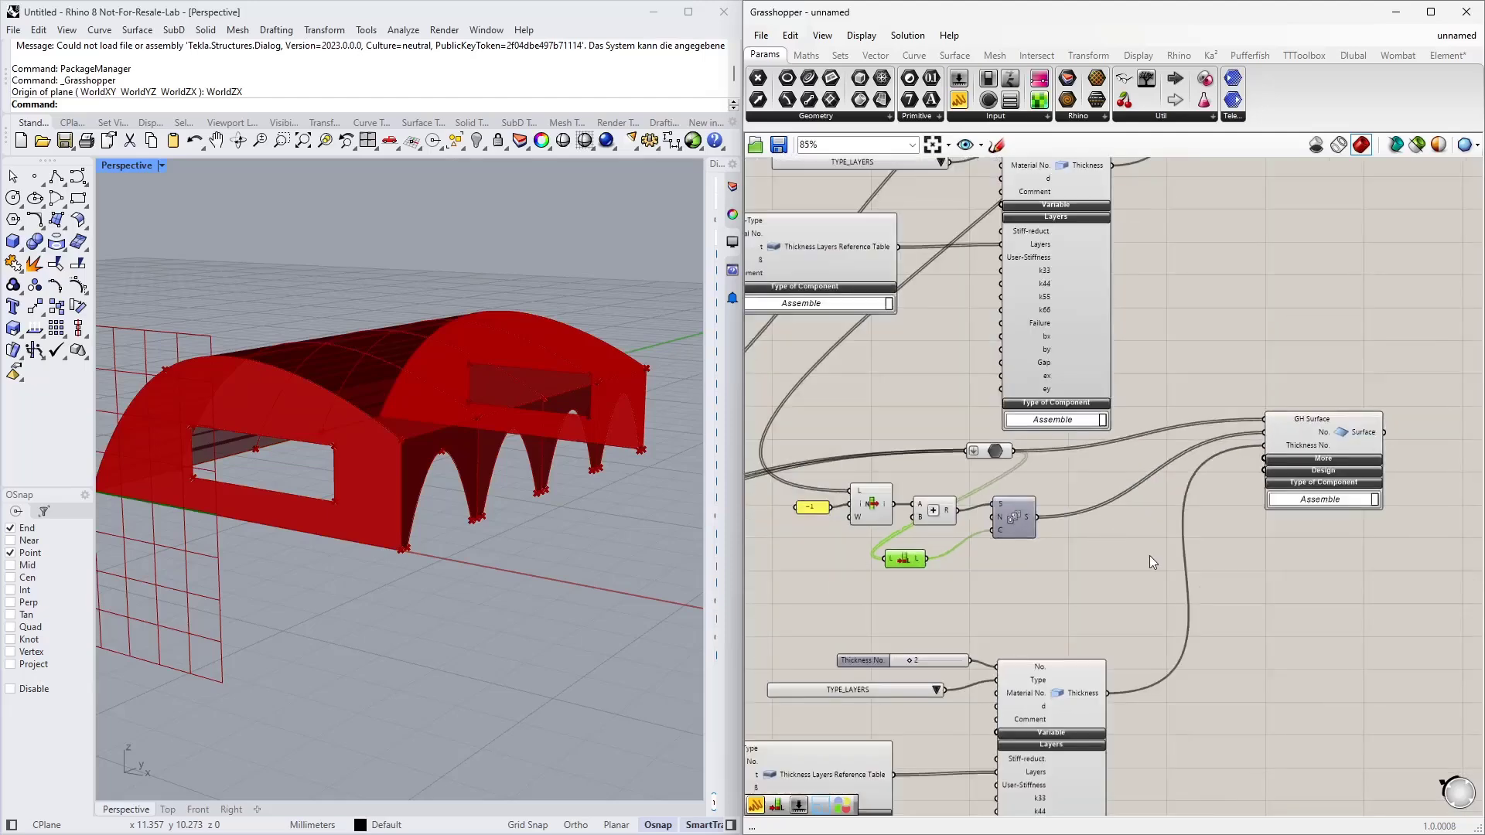
{"action": "scroll", "coordinate": [1105, 587], "scroll_direction": "up", "scroll_amount": 1}
{"action": "left_click", "coordinate": [1176, 438]}
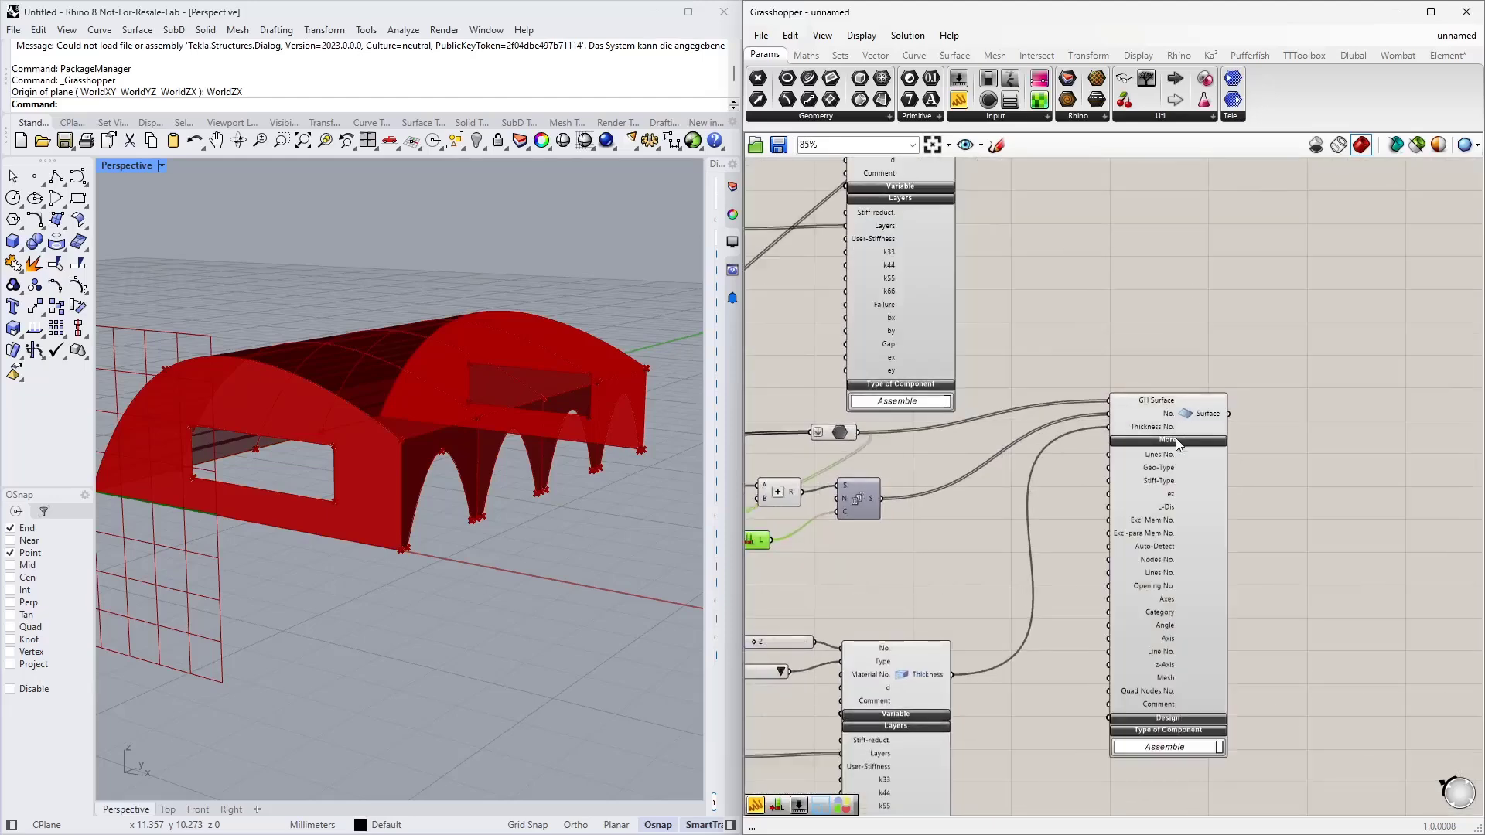
Move the lower Surface component farther right to make room for additional inputs
{"action": "left_click_drag", "start_coordinate": [1199, 417], "coordinate": [1293, 427]}
{"action": "right_click_drag", "start_coordinate": [1106, 608], "coordinate": [1208, 451]}
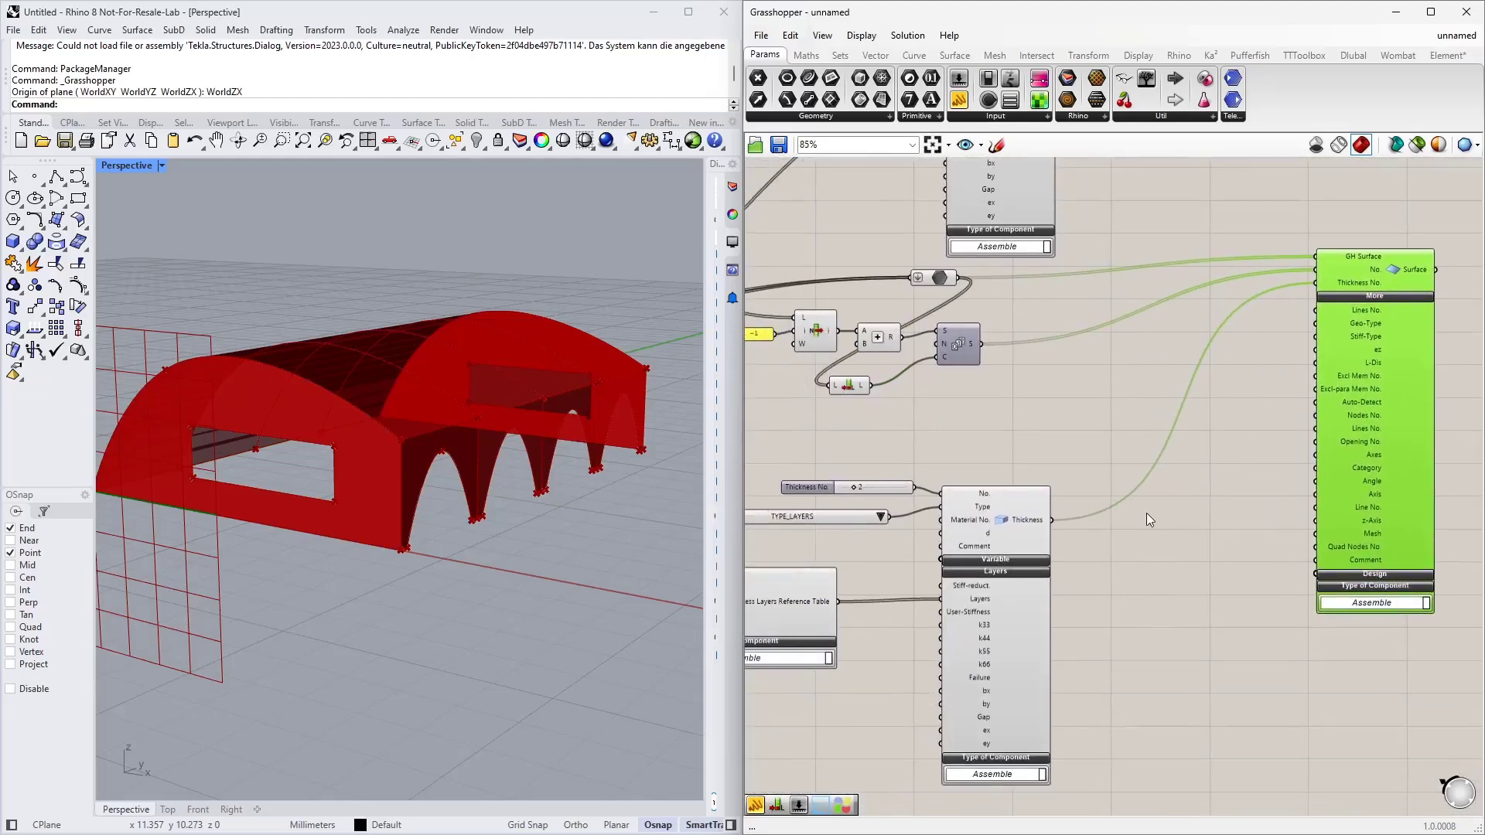
{"action": "right_click_drag", "start_coordinate": [1175, 520], "coordinate": [1045, 547]}
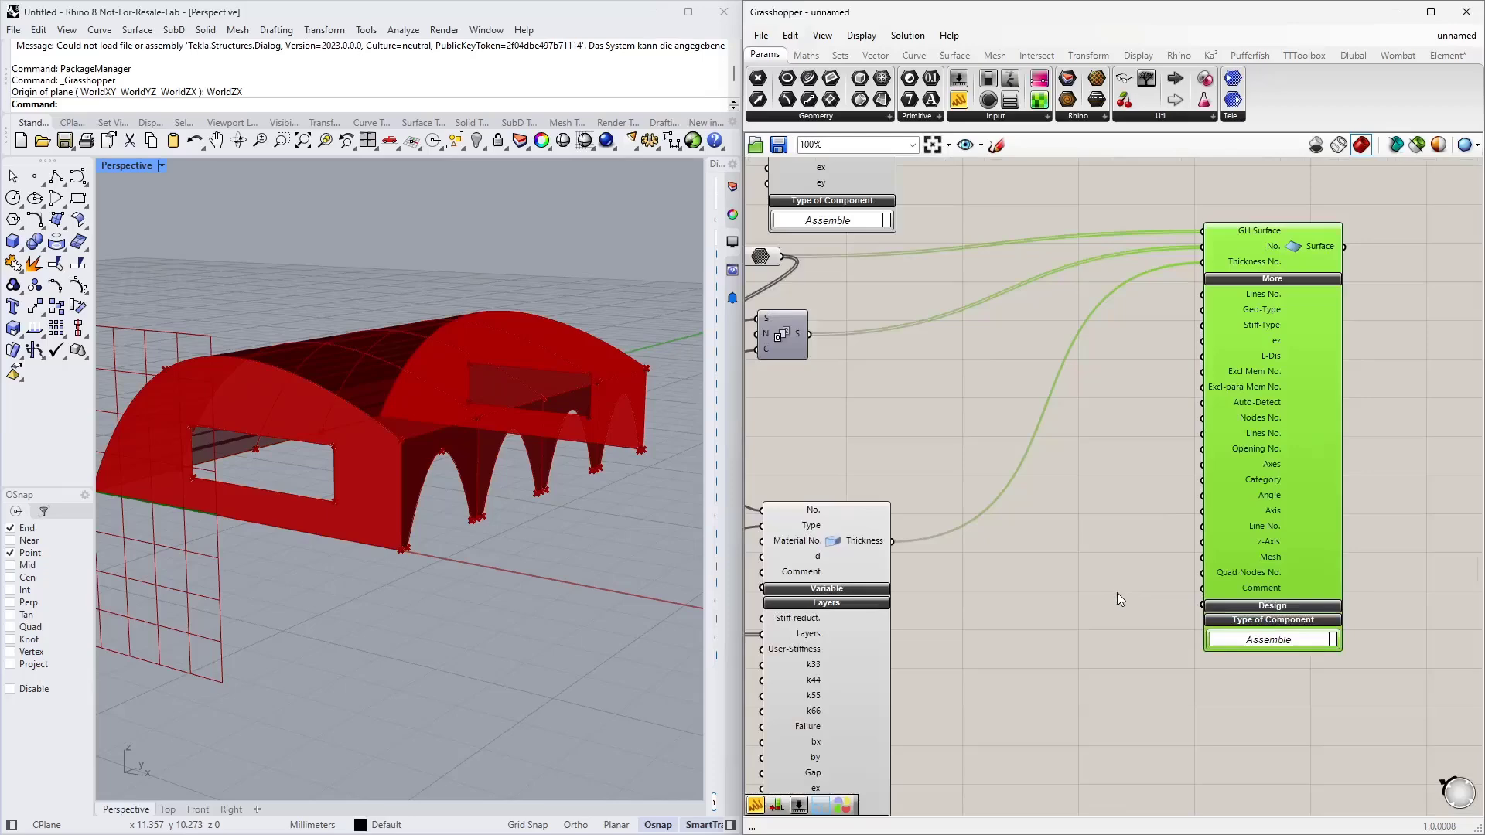
{"action": "left_click_drag", "start_coordinate": [1251, 485], "coordinate": [1344, 479]}
{"action": "left_click", "coordinate": [1099, 544]}
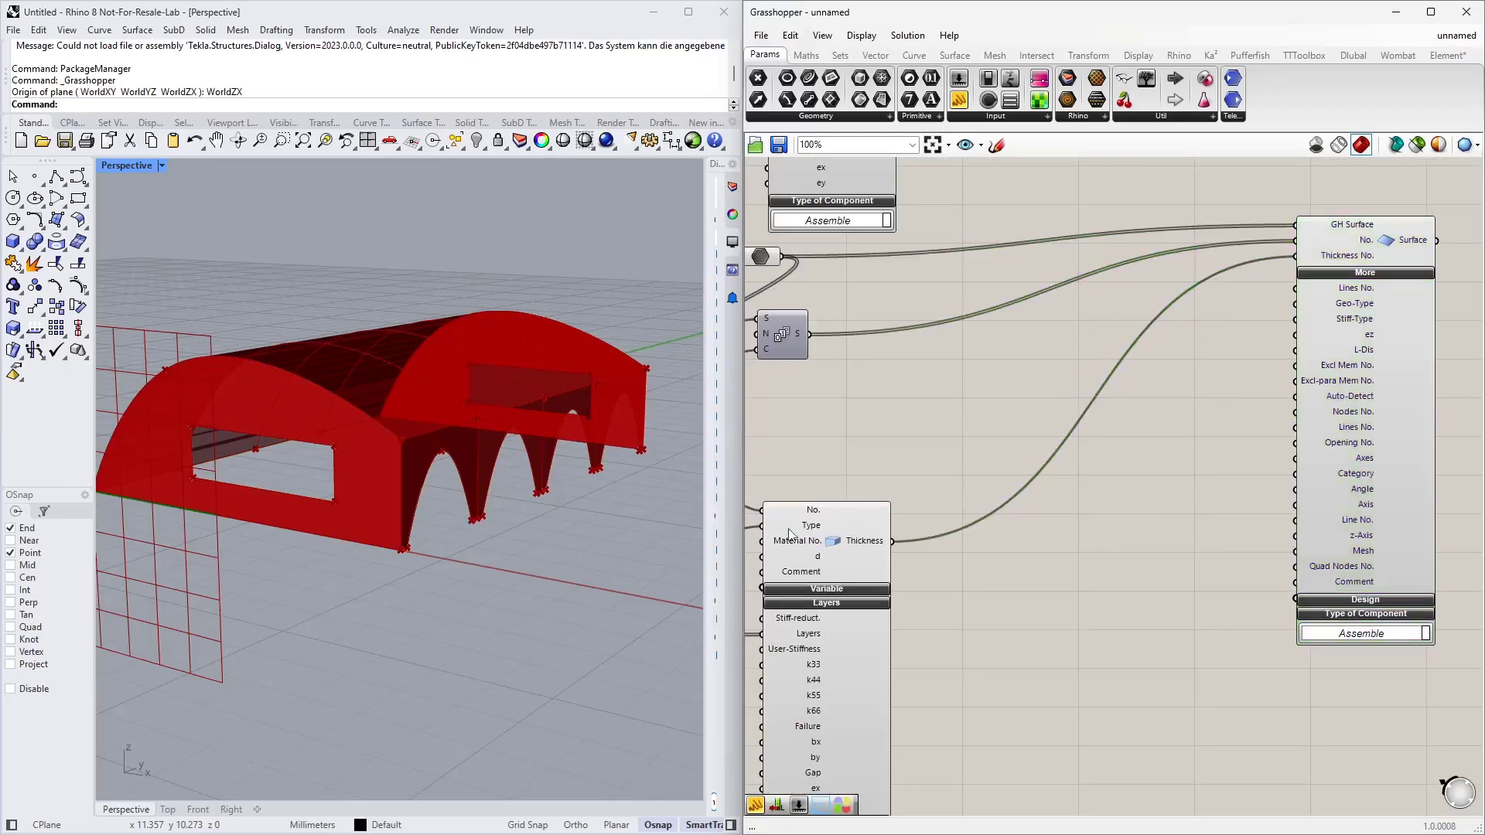
Examine the narrow feet between the arched openings of the side wall in the Rhino viewport
{"action": "scroll", "coordinate": [586, 494], "scroll_direction": "up", "scroll_amount": 4}
{"action": "scroll", "coordinate": [375, 544], "scroll_direction": "up", "scroll_amount": 2}
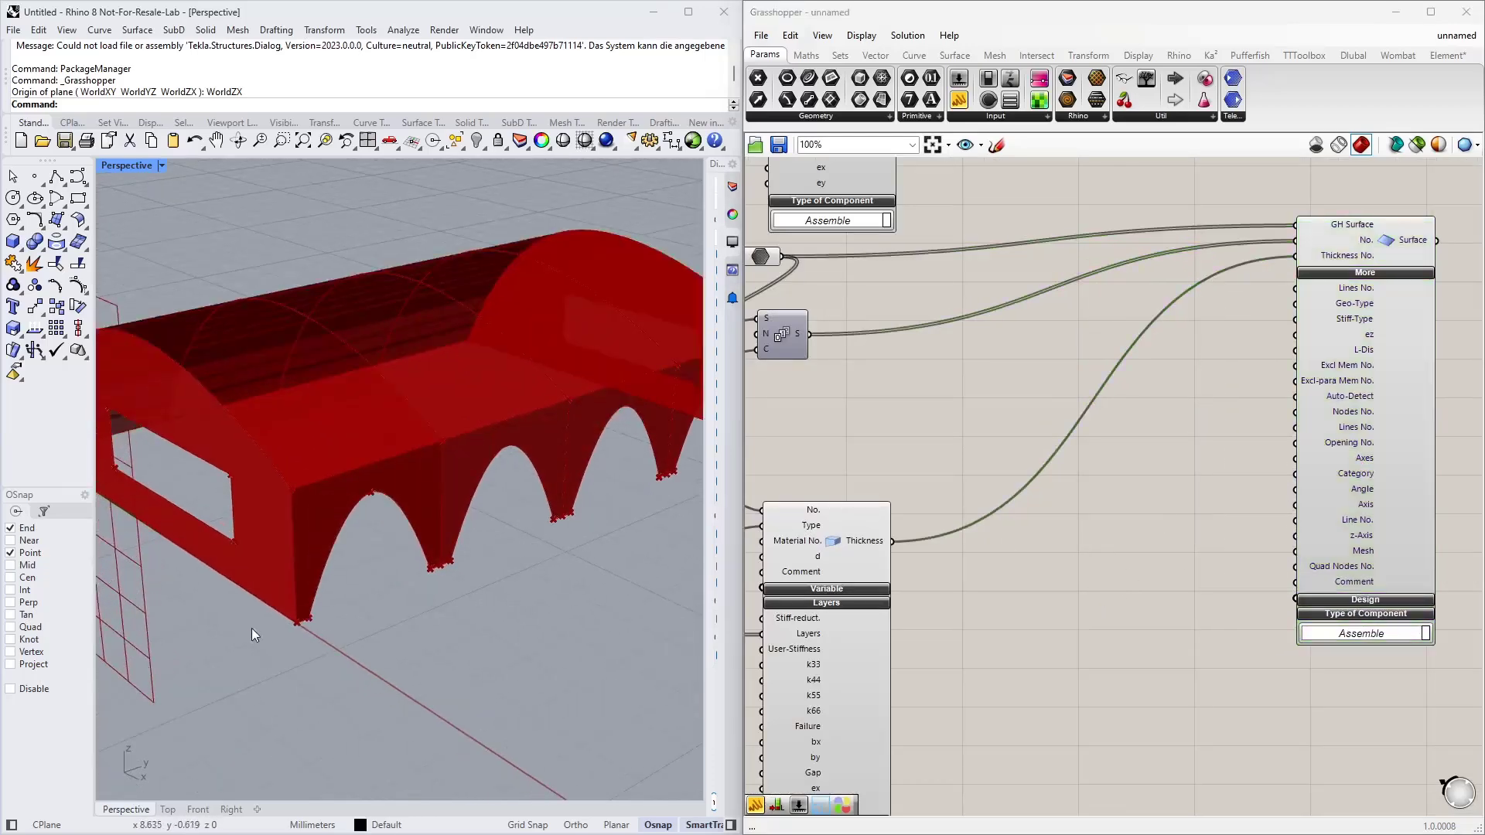
{"action": "scroll", "coordinate": [255, 627], "scroll_direction": "up", "scroll_amount": 3}
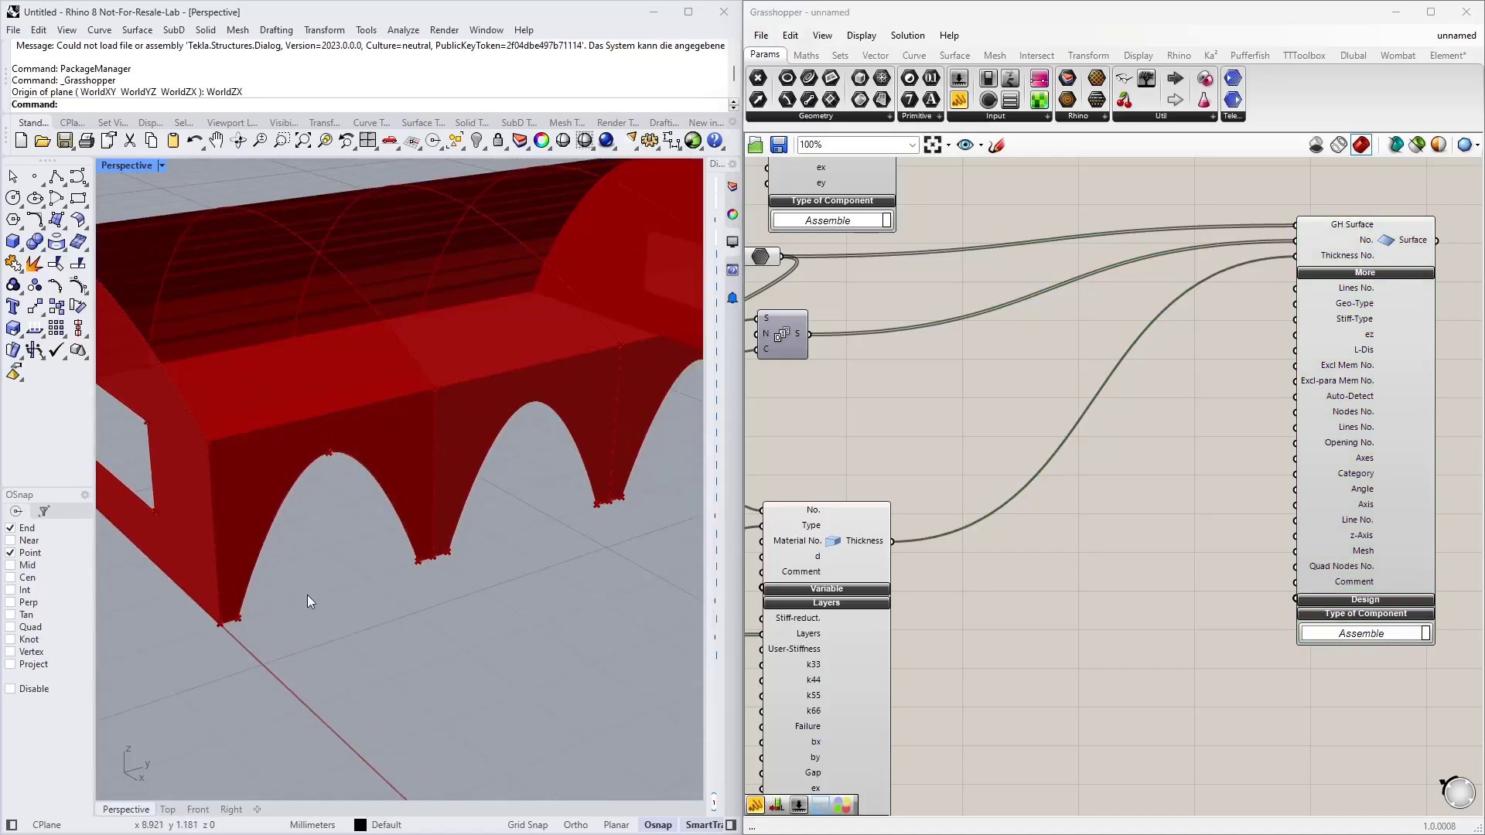
{"action": "scroll", "coordinate": [207, 637], "scroll_direction": "up", "scroll_amount": 5}
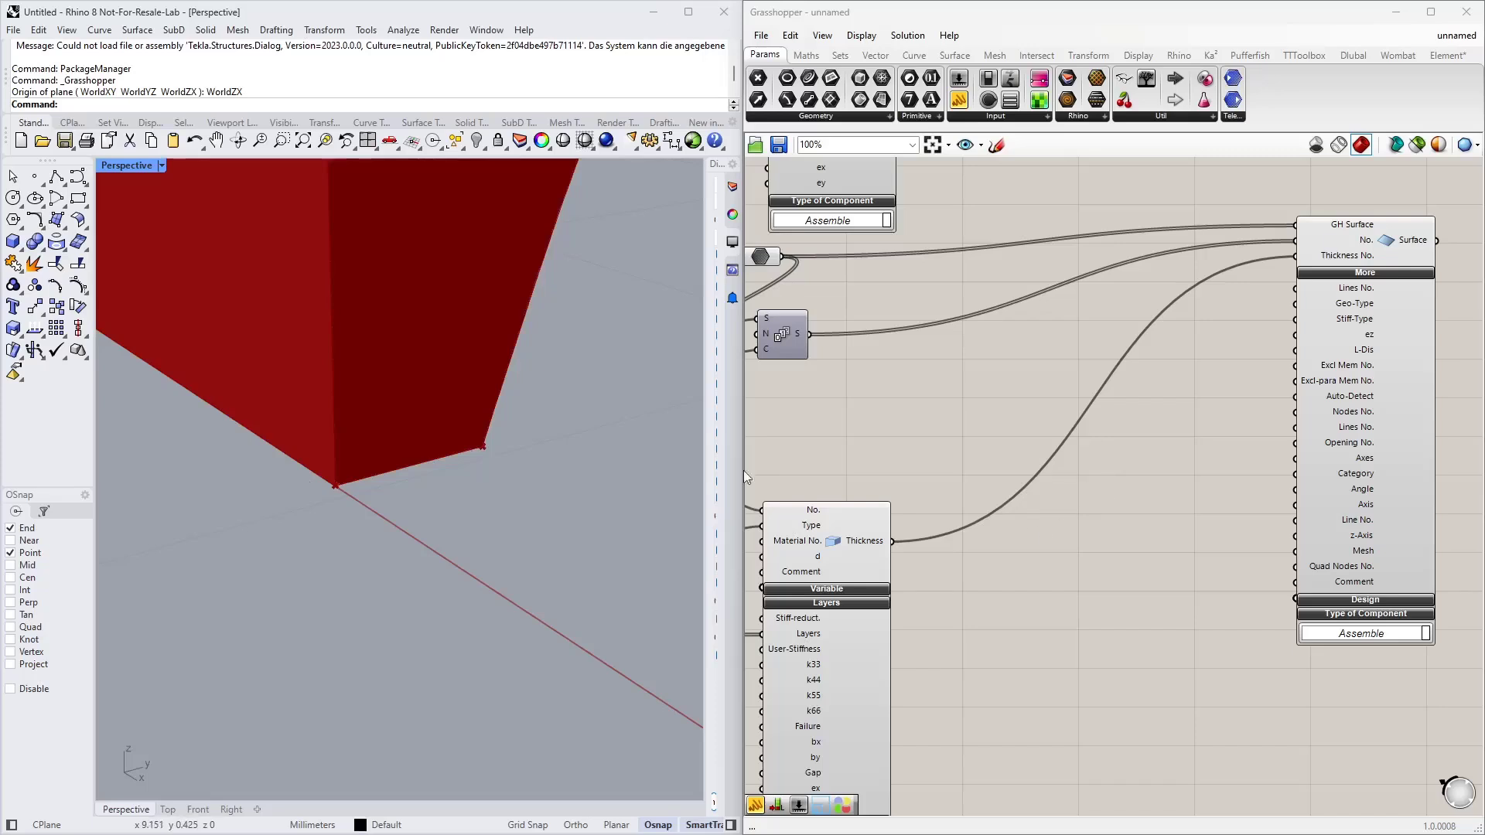
{"action": "scroll", "coordinate": [338, 483], "scroll_direction": "down", "scroll_amount": 5}
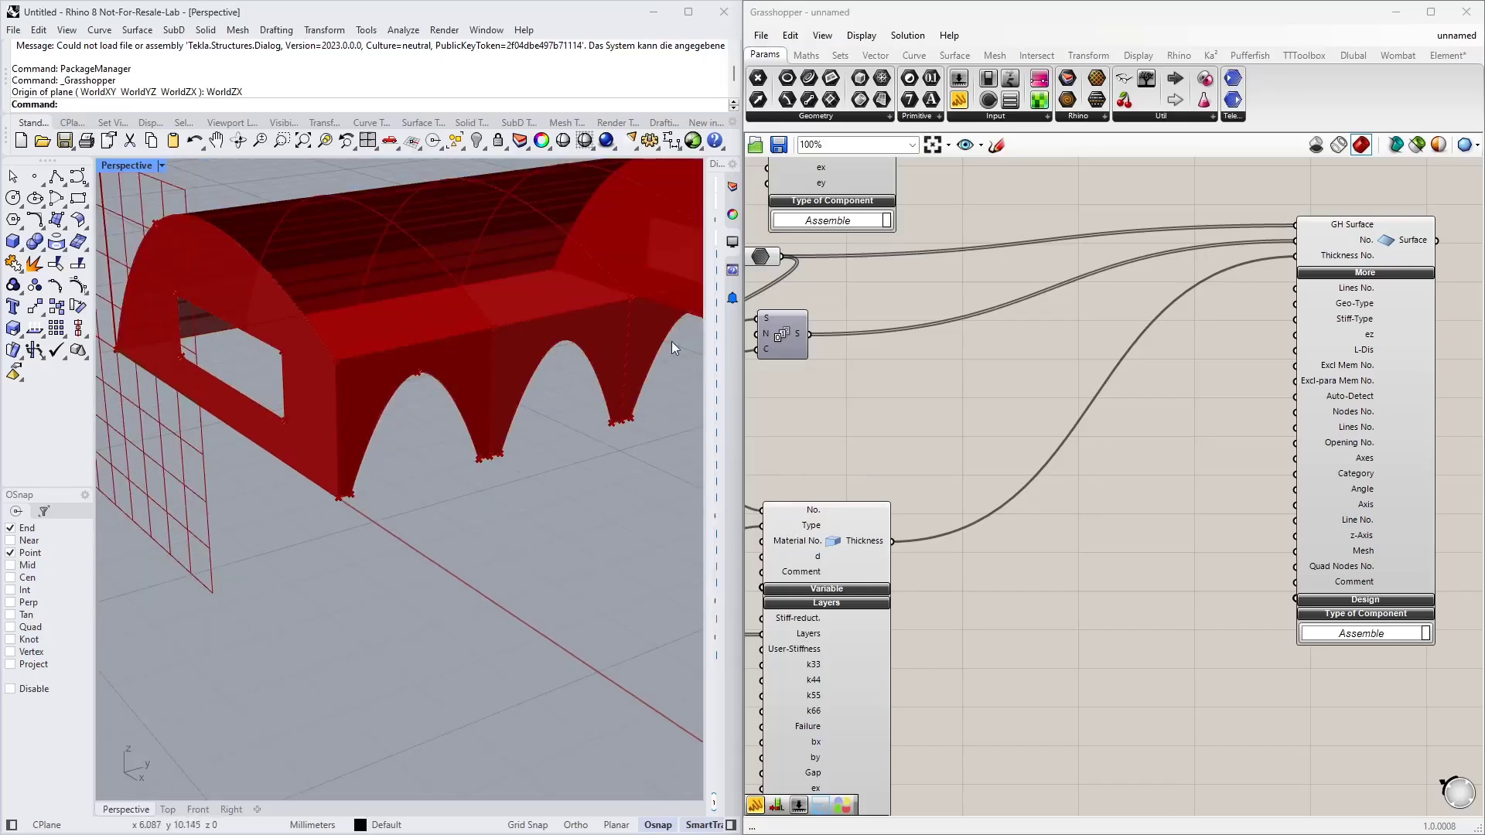
{"action": "scroll", "coordinate": [349, 498], "scroll_direction": "up", "scroll_amount": 3}
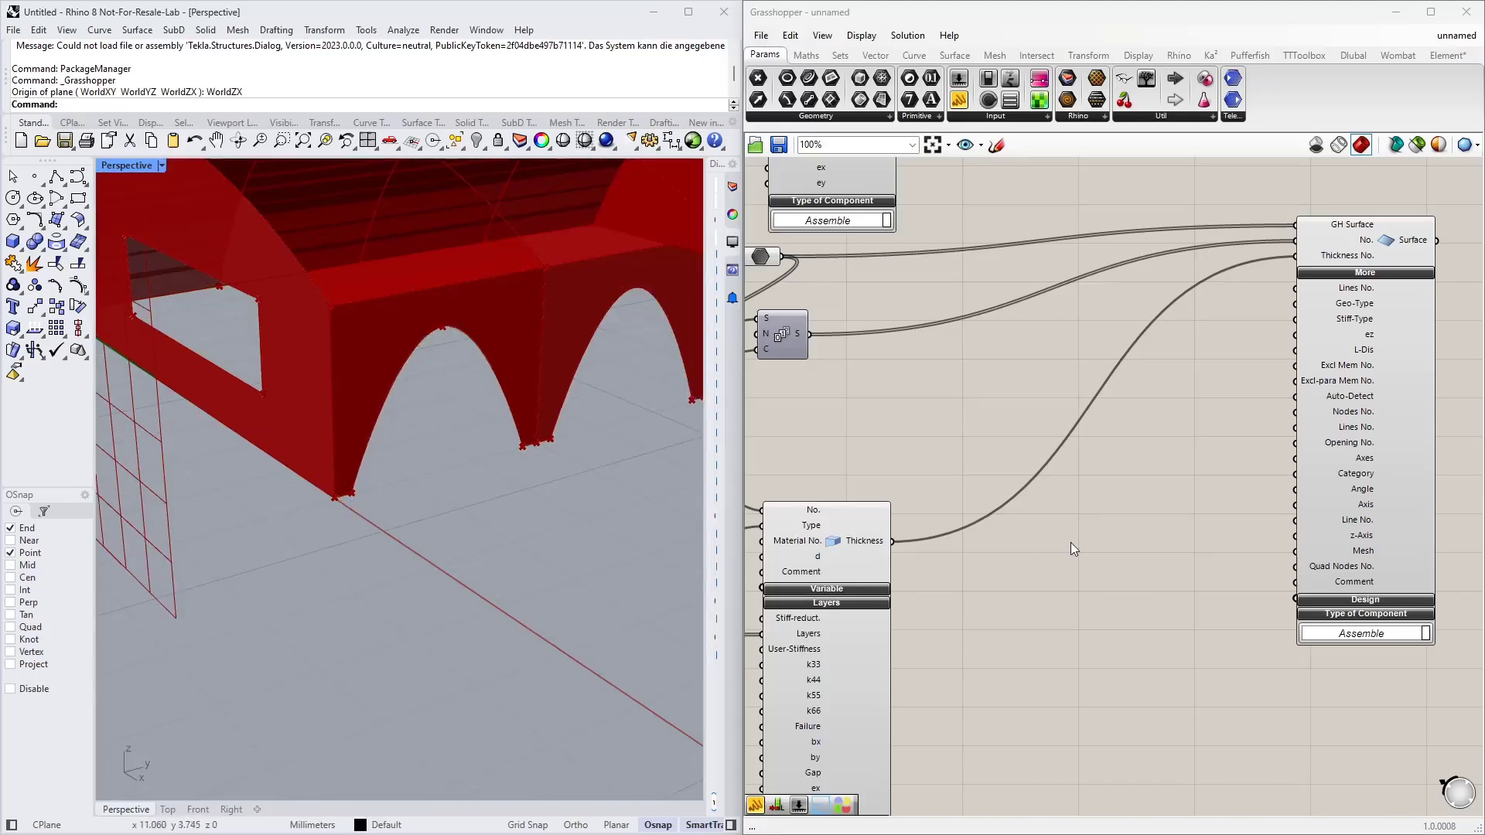
Add a Dlubal Surface Mesh Refinement component in the free space between the lower Thickness and Surface components
{"action": "left_click", "coordinate": [1354, 55]}
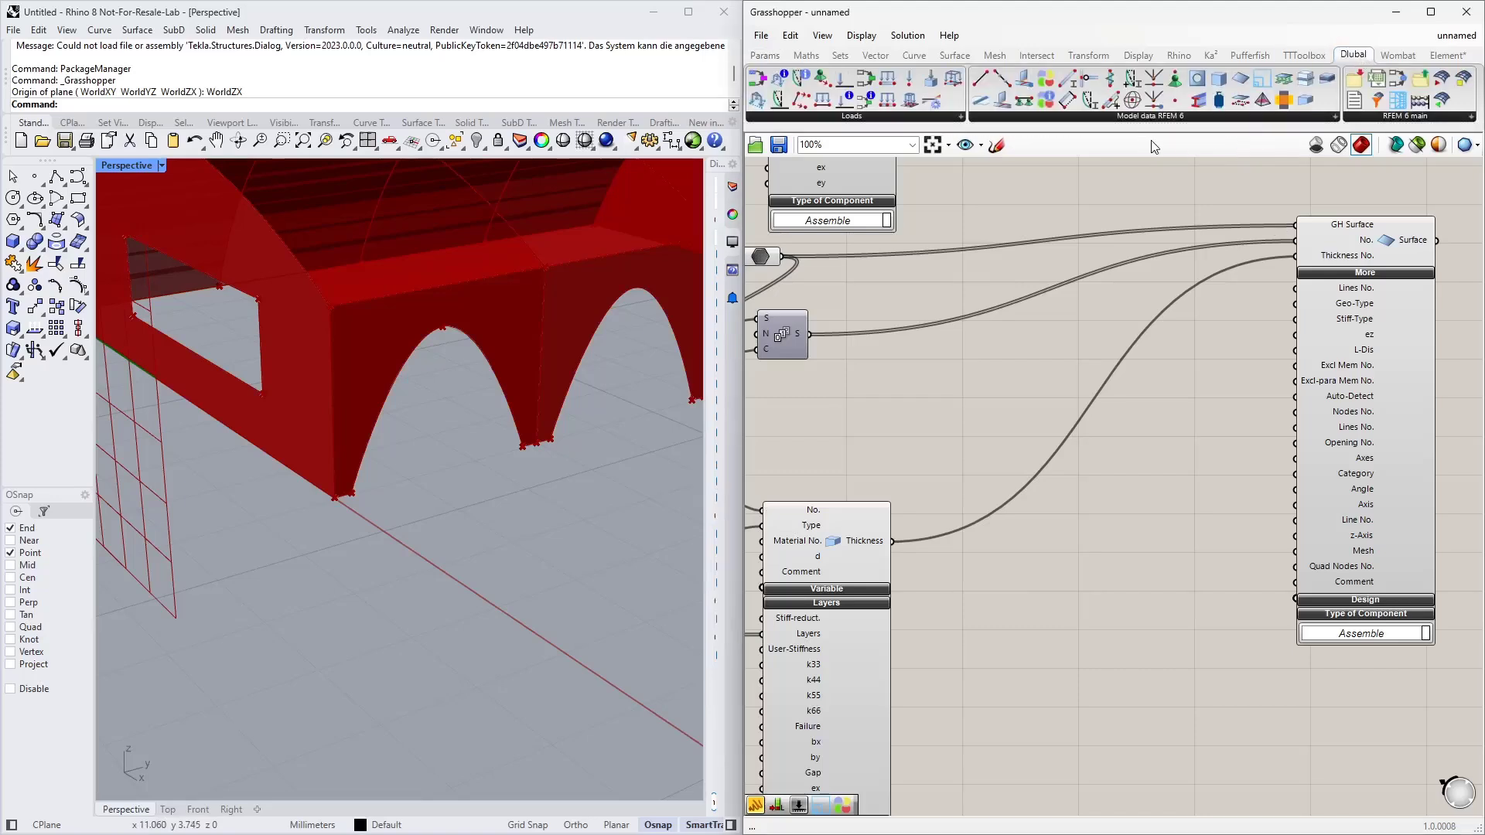
{"action": "left_click", "coordinate": [1262, 85]}
{"action": "left_click", "coordinate": [1083, 545]}
{"action": "scroll", "coordinate": [1051, 607], "scroll_direction": "up", "scroll_amount": 4}
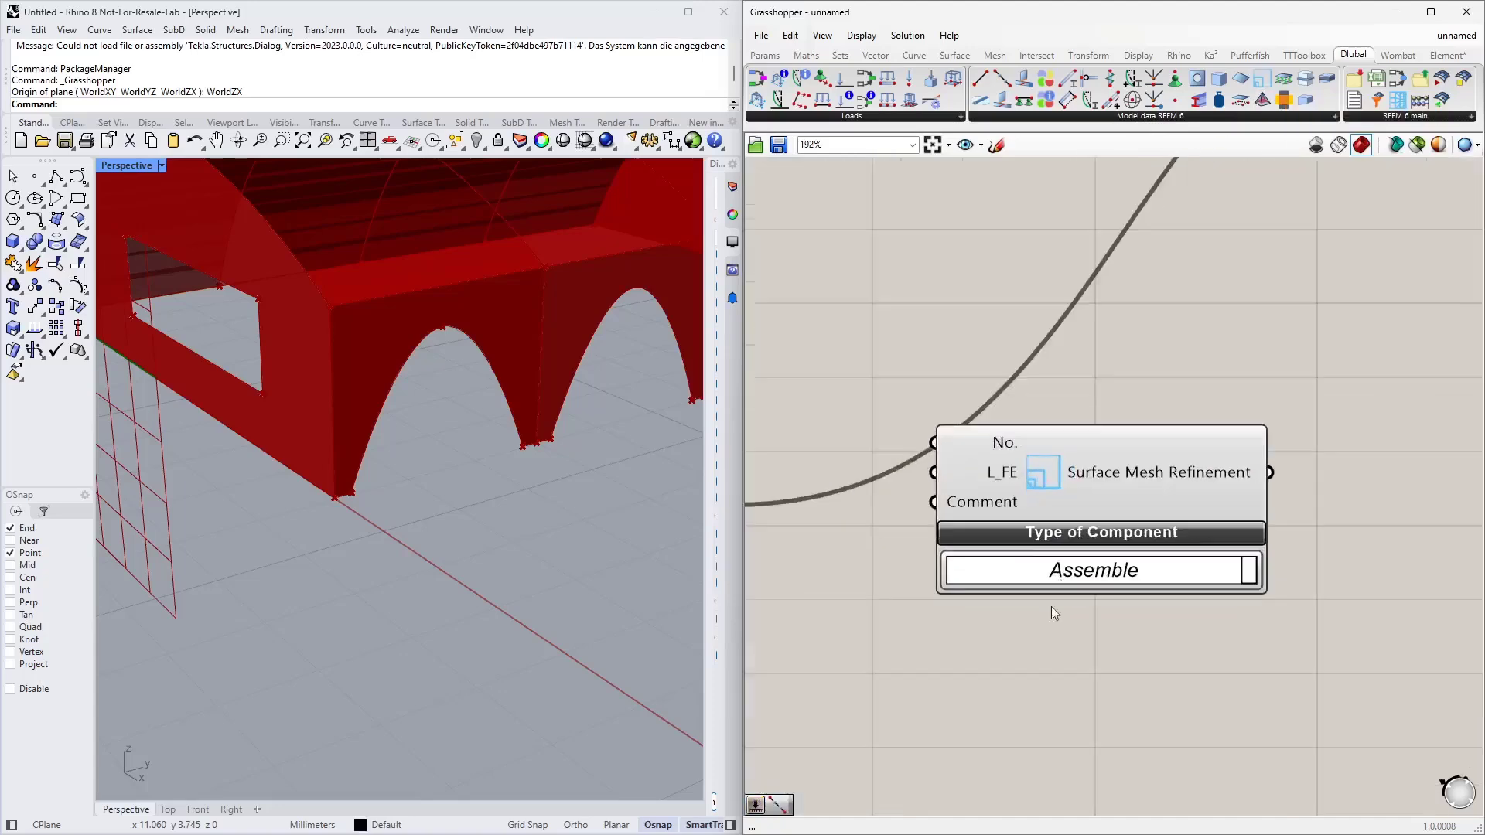
{"action": "left_click_drag", "start_coordinate": [1100, 424], "coordinate": [1072, 563]}
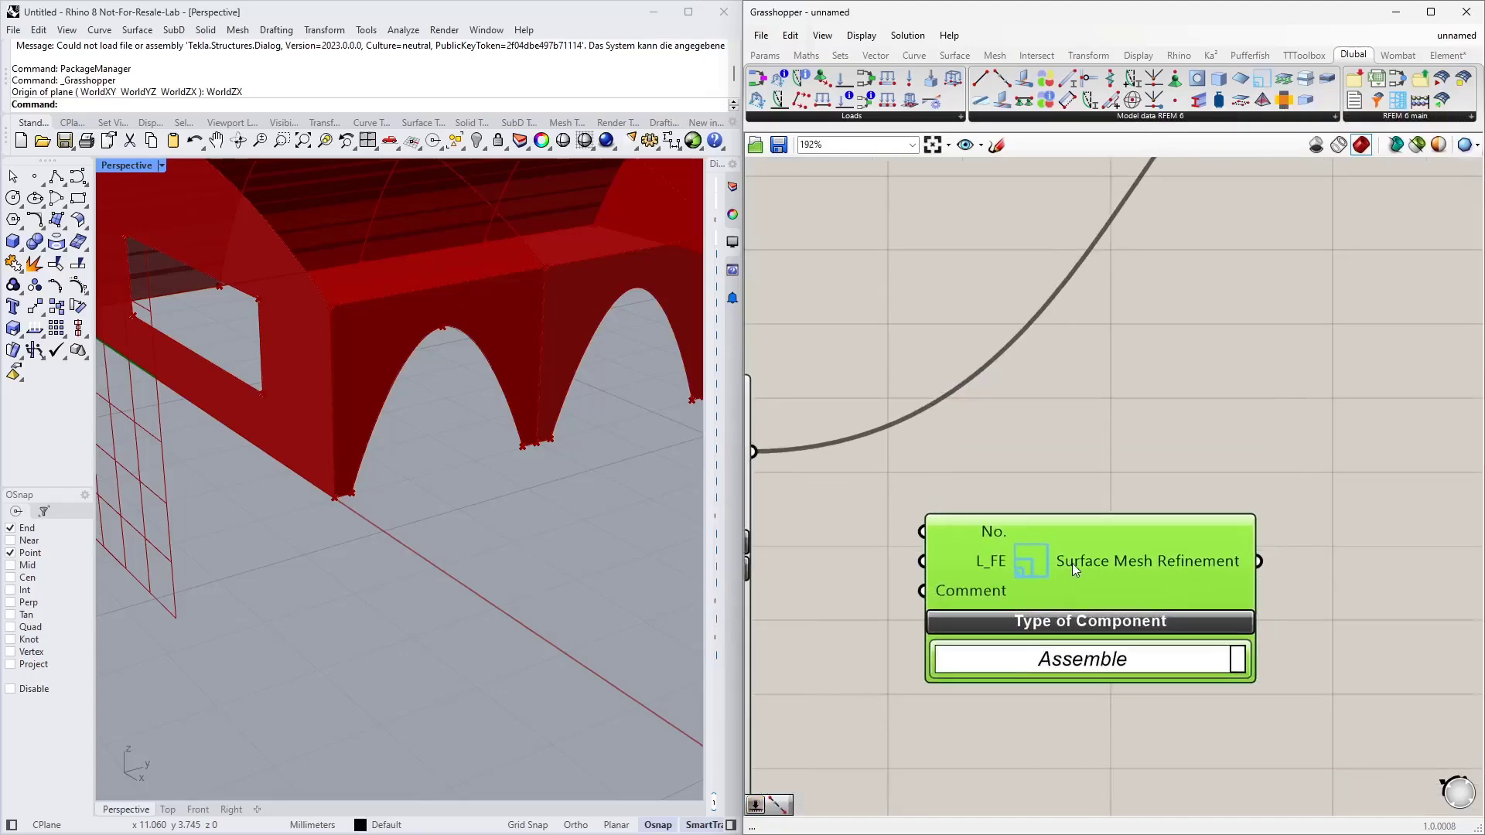
Add a number slider set to 1, connect it to the Surface Mesh Refinement's No. input, and shift the component right
{"action": "double_click", "coordinate": [957, 436]}
{"action": "type", "text": "Number Slider"}
{"action": "key", "text": "Return"}
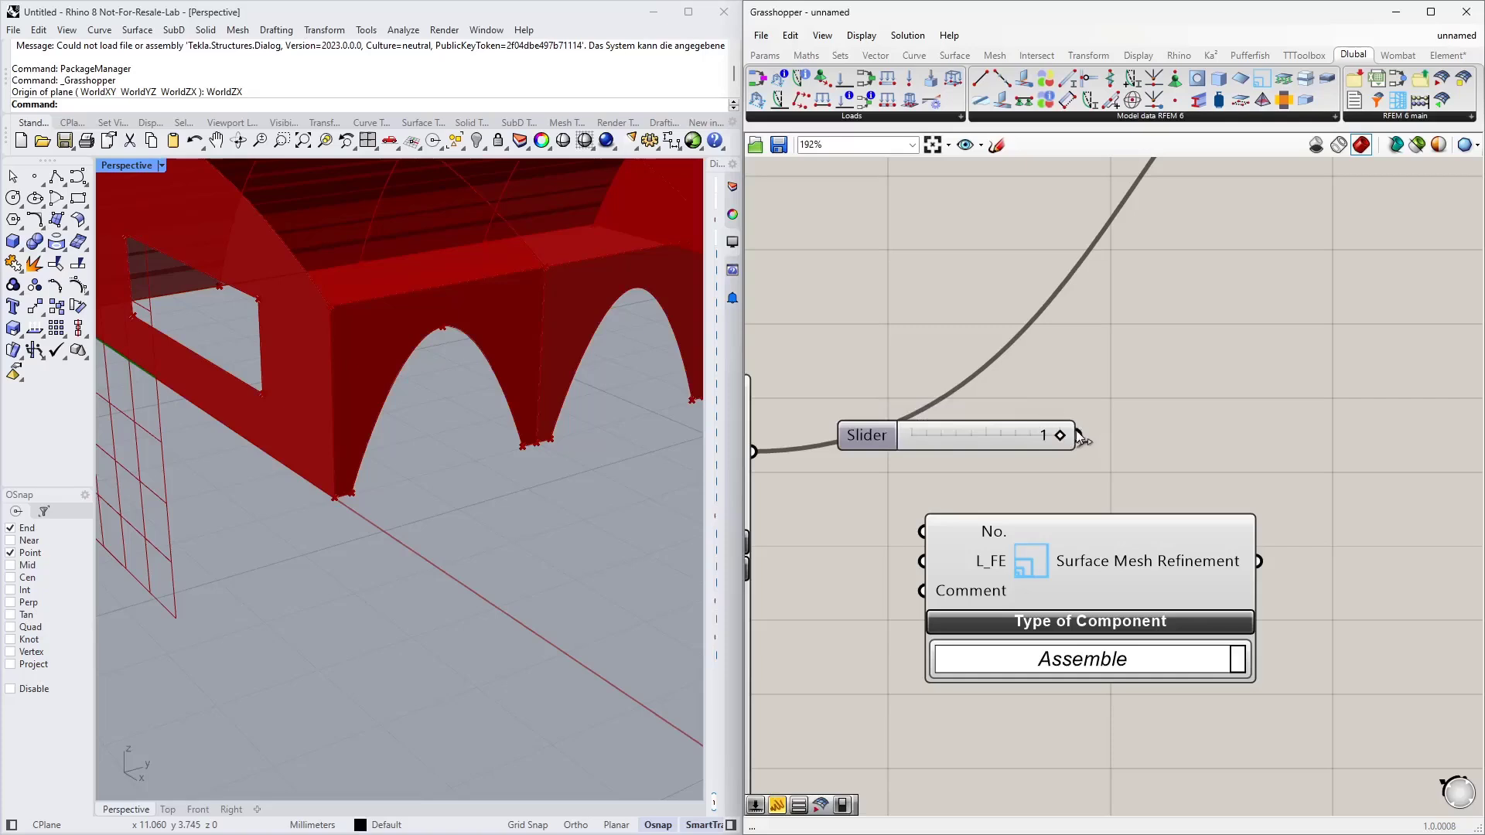
{"action": "left_click_drag", "start_coordinate": [1083, 435], "coordinate": [1086, 586]}
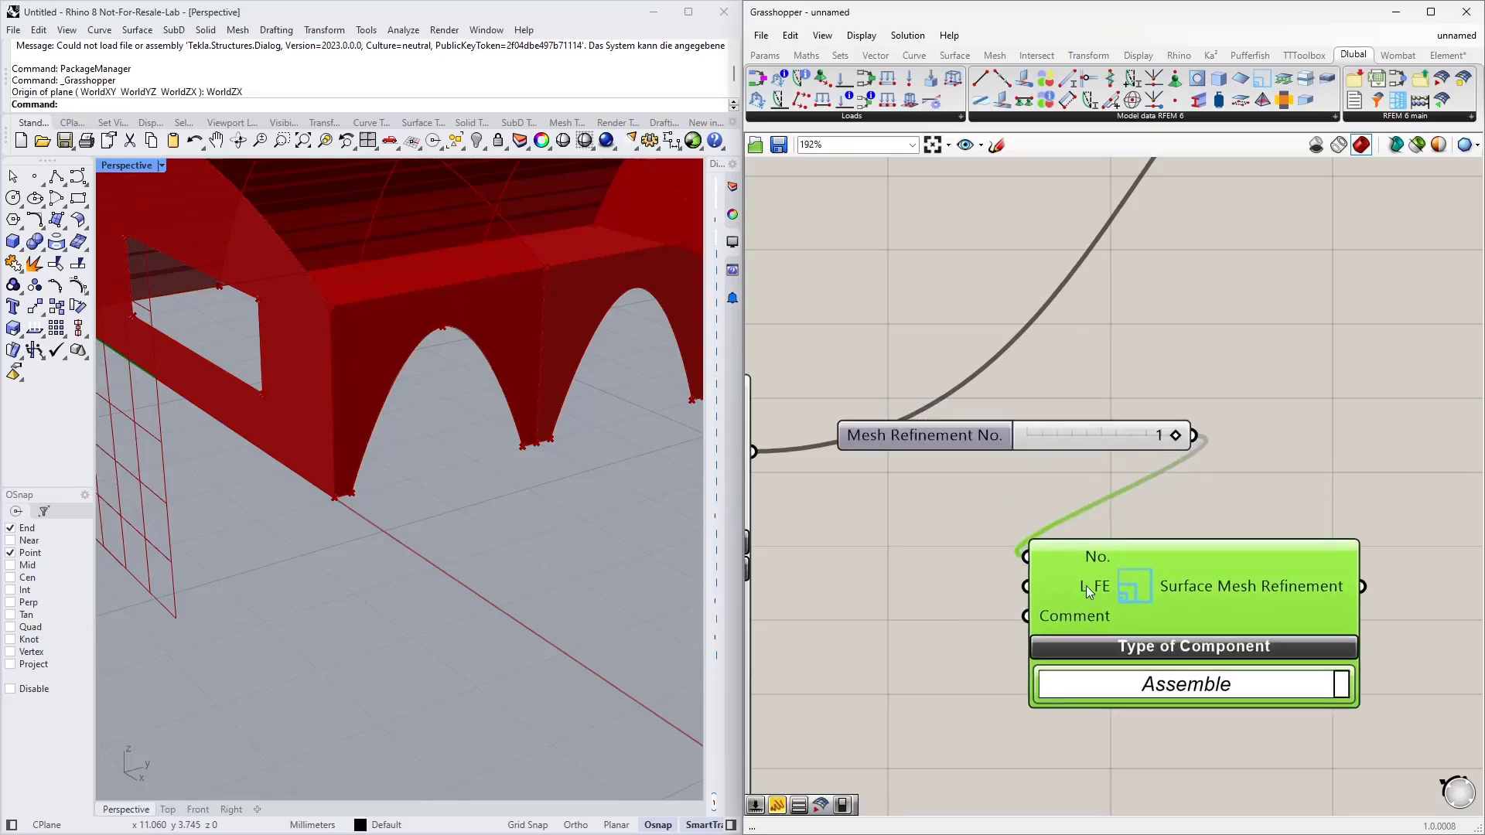
Feed a 0.1 number slider into the mesh refinement's L_FE input and connect the refinement to the lower Surface's Mesh input
{"action": "double_click", "coordinate": [861, 536]}
{"action": "type", "text": "0"}
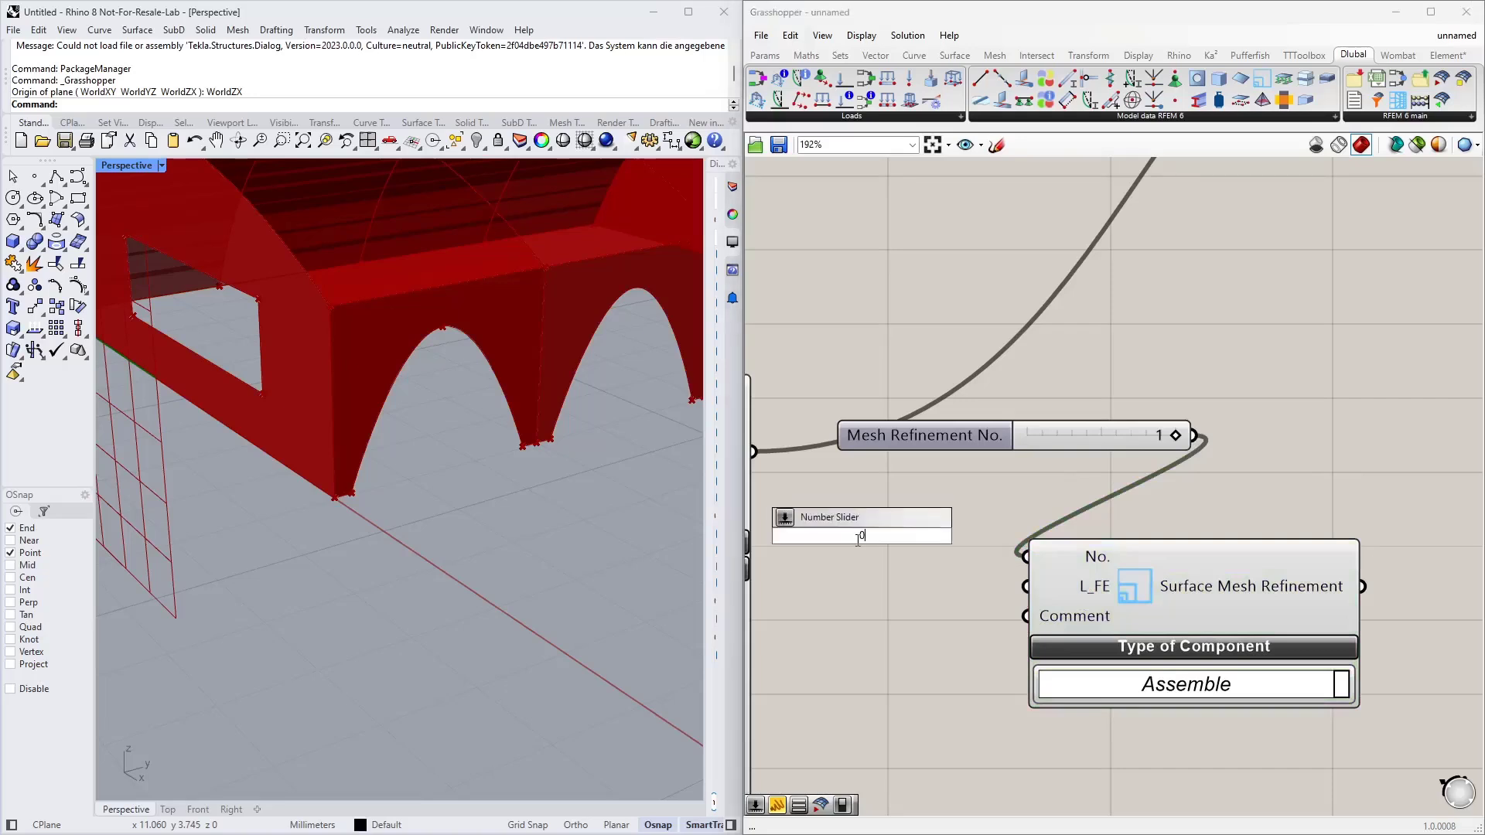
{"action": "type", "text": ".1"}
{"action": "key", "text": "Return"}
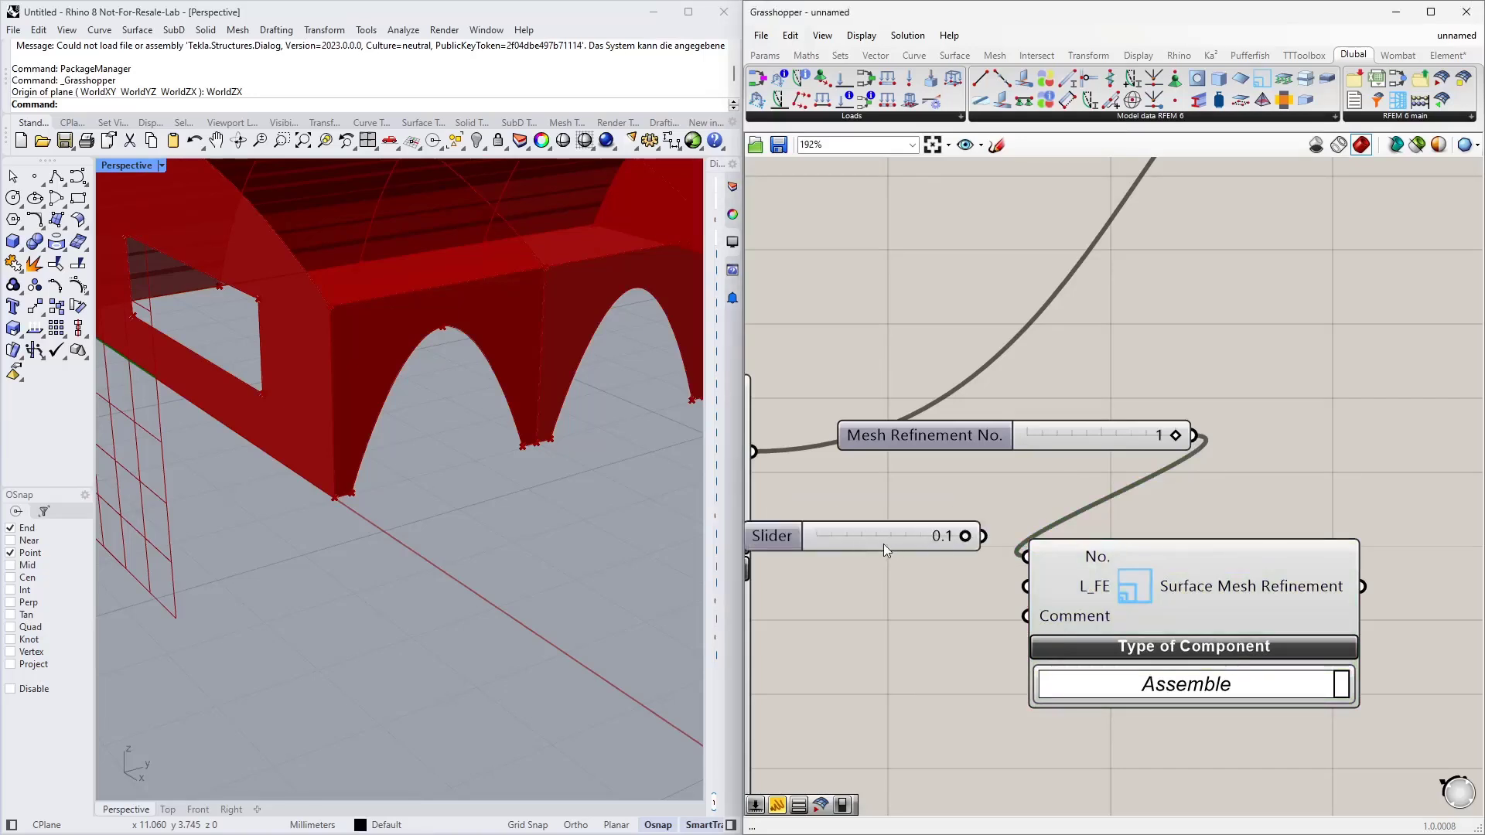
{"action": "left_click_drag", "start_coordinate": [883, 544], "coordinate": [965, 503]}
{"action": "left_click_drag", "start_coordinate": [1070, 489], "coordinate": [1206, 486]}
{"action": "scroll", "coordinate": [905, 588], "scroll_direction": "down", "scroll_amount": 4}
{"action": "scroll", "coordinate": [1025, 565], "scroll_direction": "up", "scroll_amount": 2}
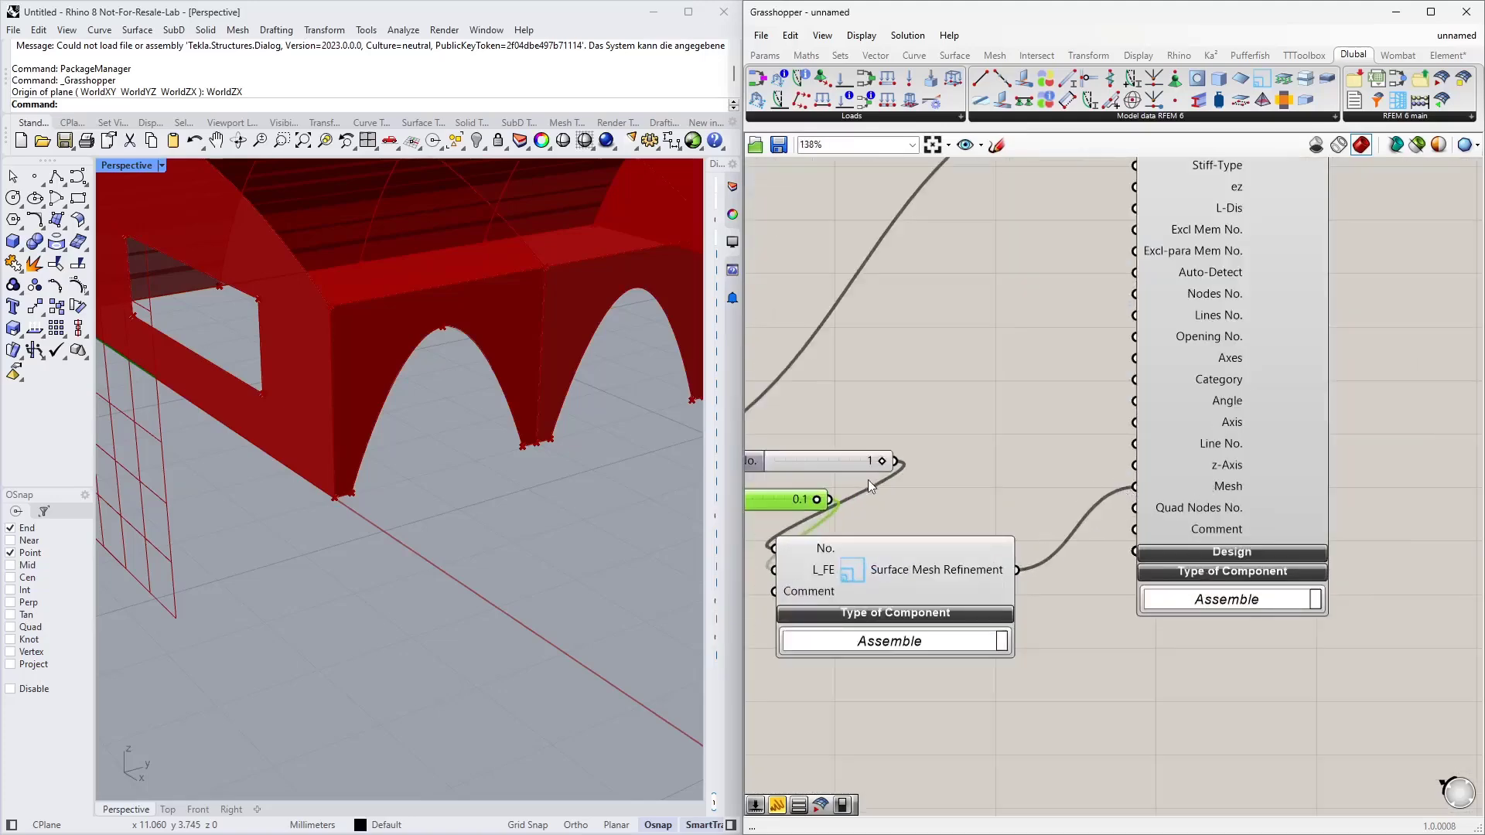
Expand the Design section of the upper Surface component and move the component farther right
{"action": "scroll", "coordinate": [868, 479], "scroll_direction": "down", "scroll_amount": 3}
{"action": "right_click_drag", "start_coordinate": [1037, 392], "coordinate": [1097, 731]}
{"action": "right_click_drag", "start_coordinate": [1135, 670], "coordinate": [1160, 693]}
{"action": "right_click_drag", "start_coordinate": [1150, 368], "coordinate": [1158, 480]}
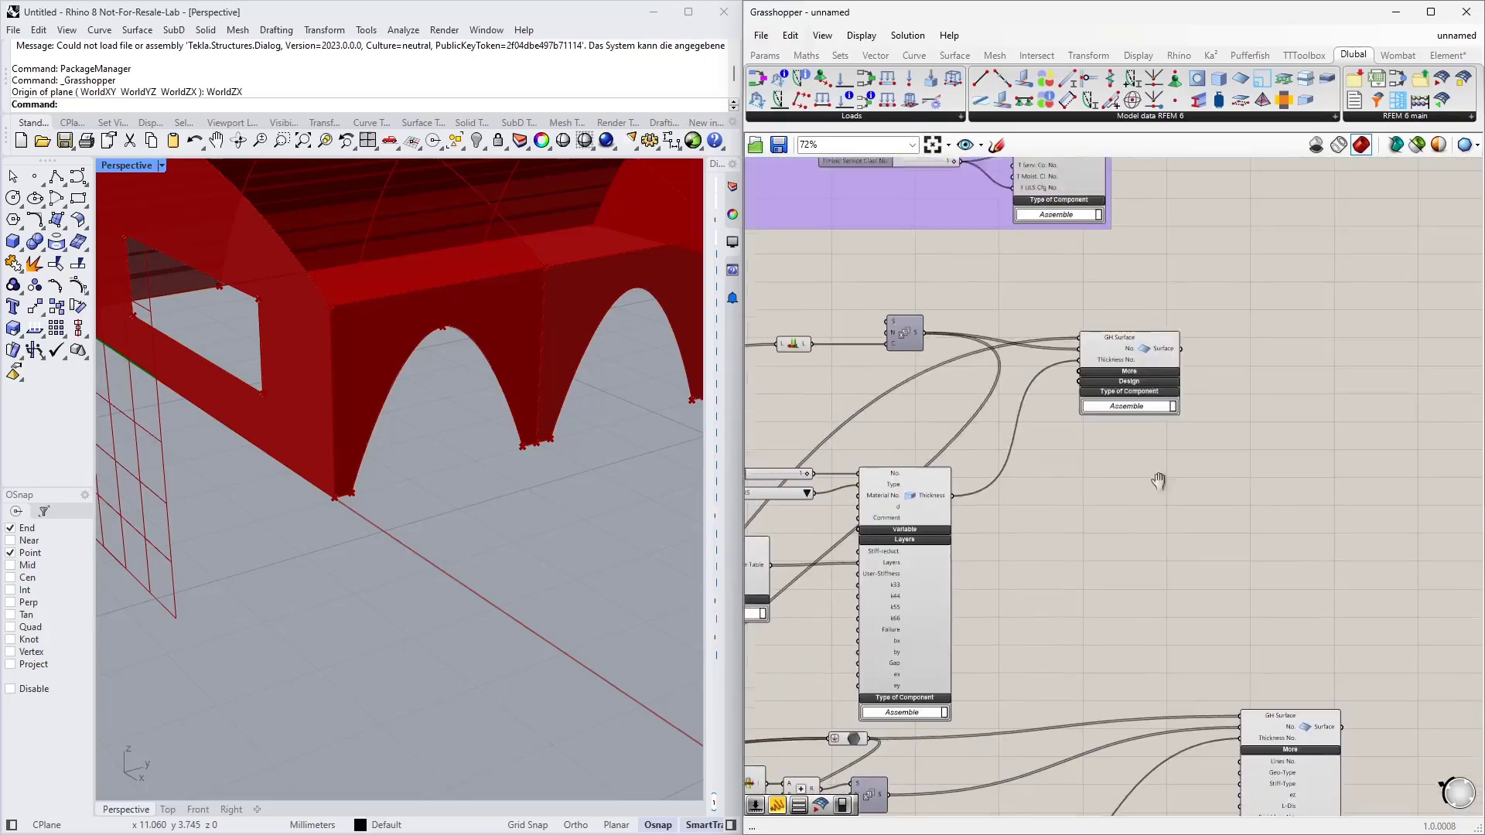
{"action": "scroll", "coordinate": [1135, 388], "scroll_direction": "up", "scroll_amount": 3}
{"action": "left_click_drag", "start_coordinate": [1135, 388], "coordinate": [1188, 360]}
{"action": "left_click", "coordinate": [1190, 412]}
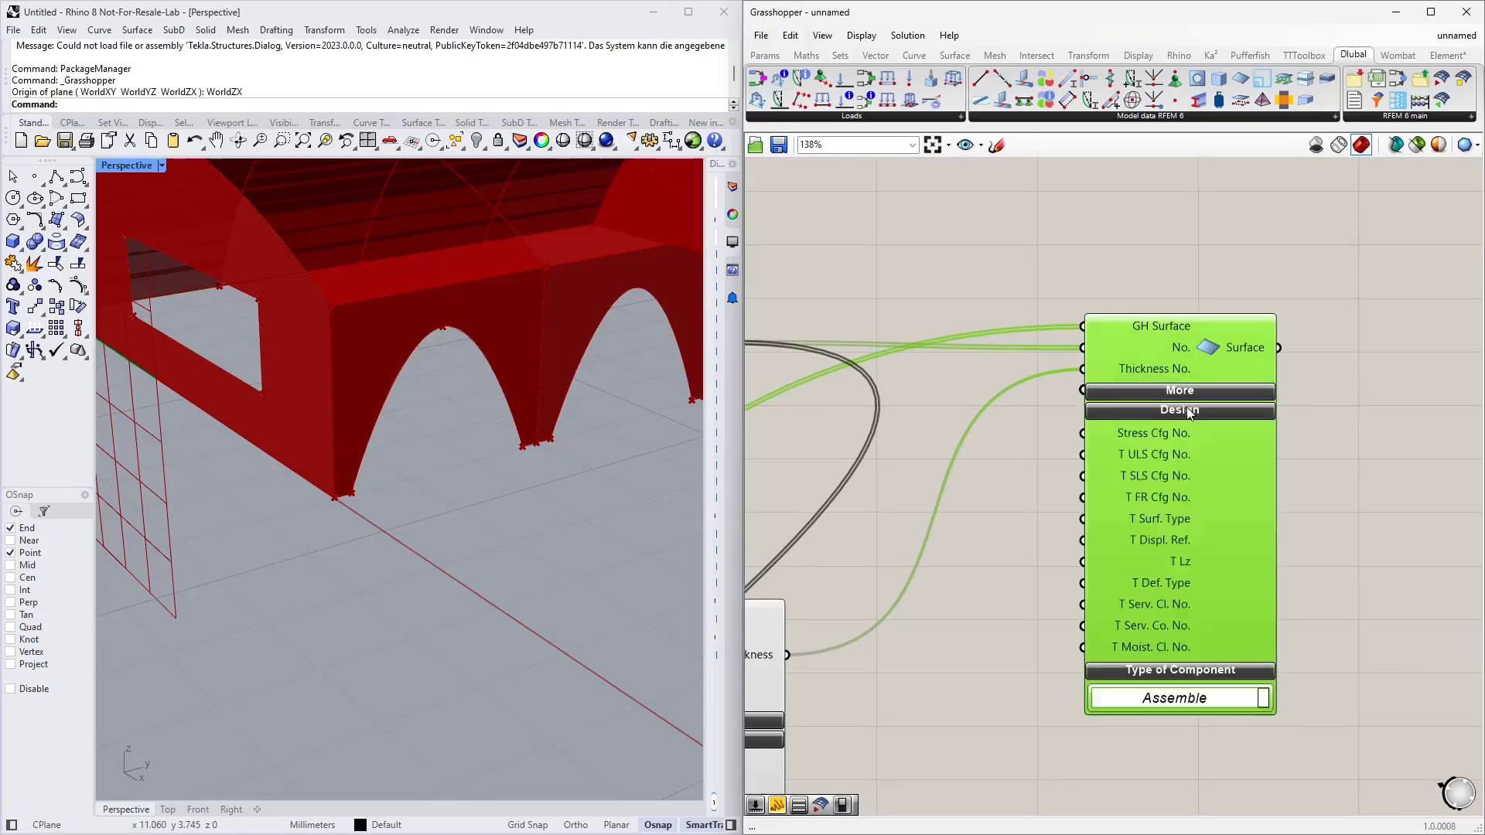
{"action": "right_click_drag", "start_coordinate": [1022, 594], "coordinate": [1007, 467]}
{"action": "left_click_drag", "start_coordinate": [1191, 384], "coordinate": [1294, 362]}
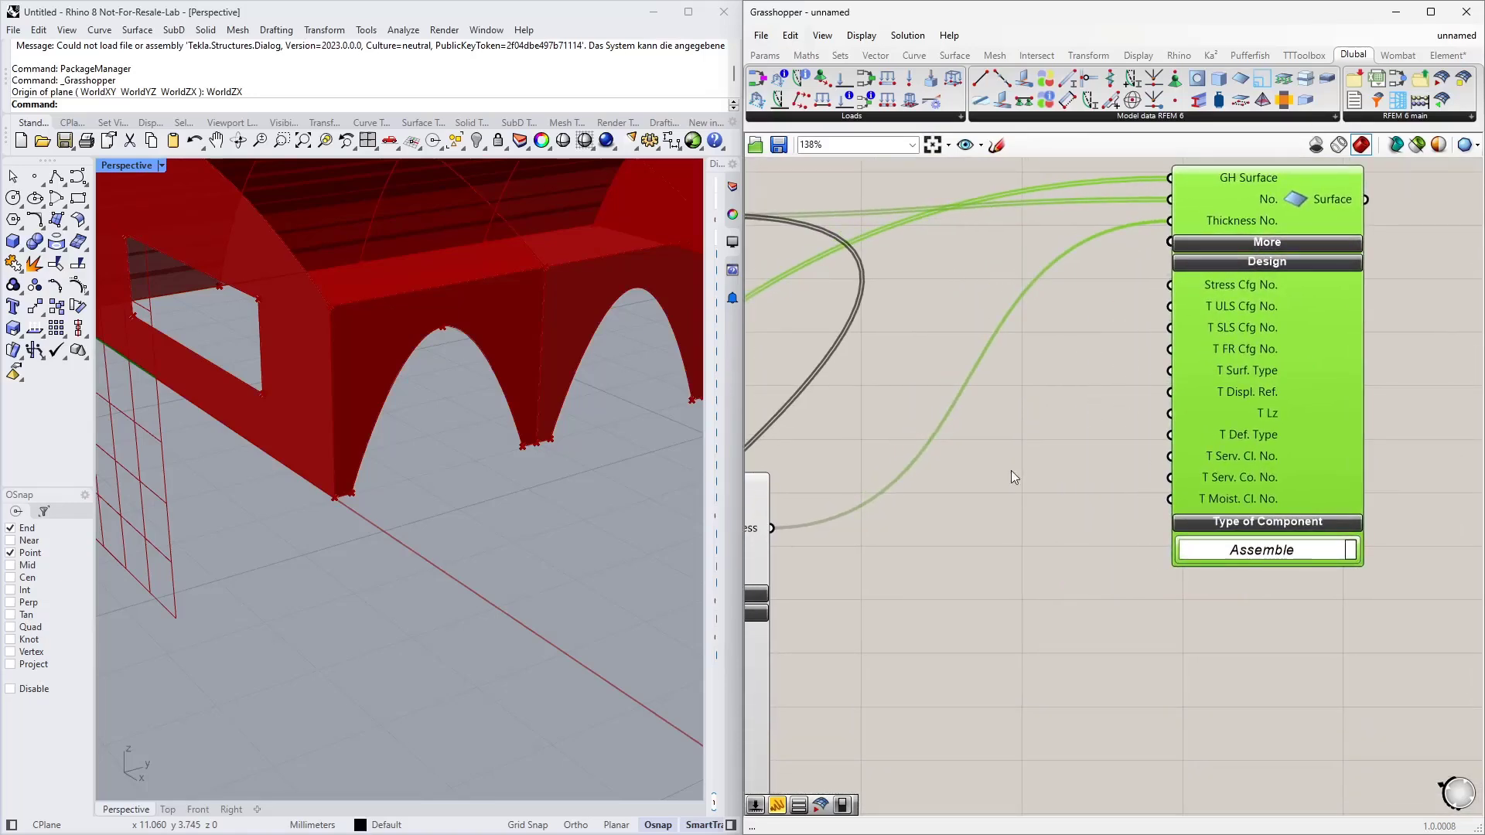
Add a number slider set to 1 and connect it to the upper Surface's T Serv. Cl. No. and T ULS Cfg No. inputs
{"action": "double_click", "coordinate": [990, 514]}
{"action": "type", "text": "1"}
{"action": "key", "text": "Return"}
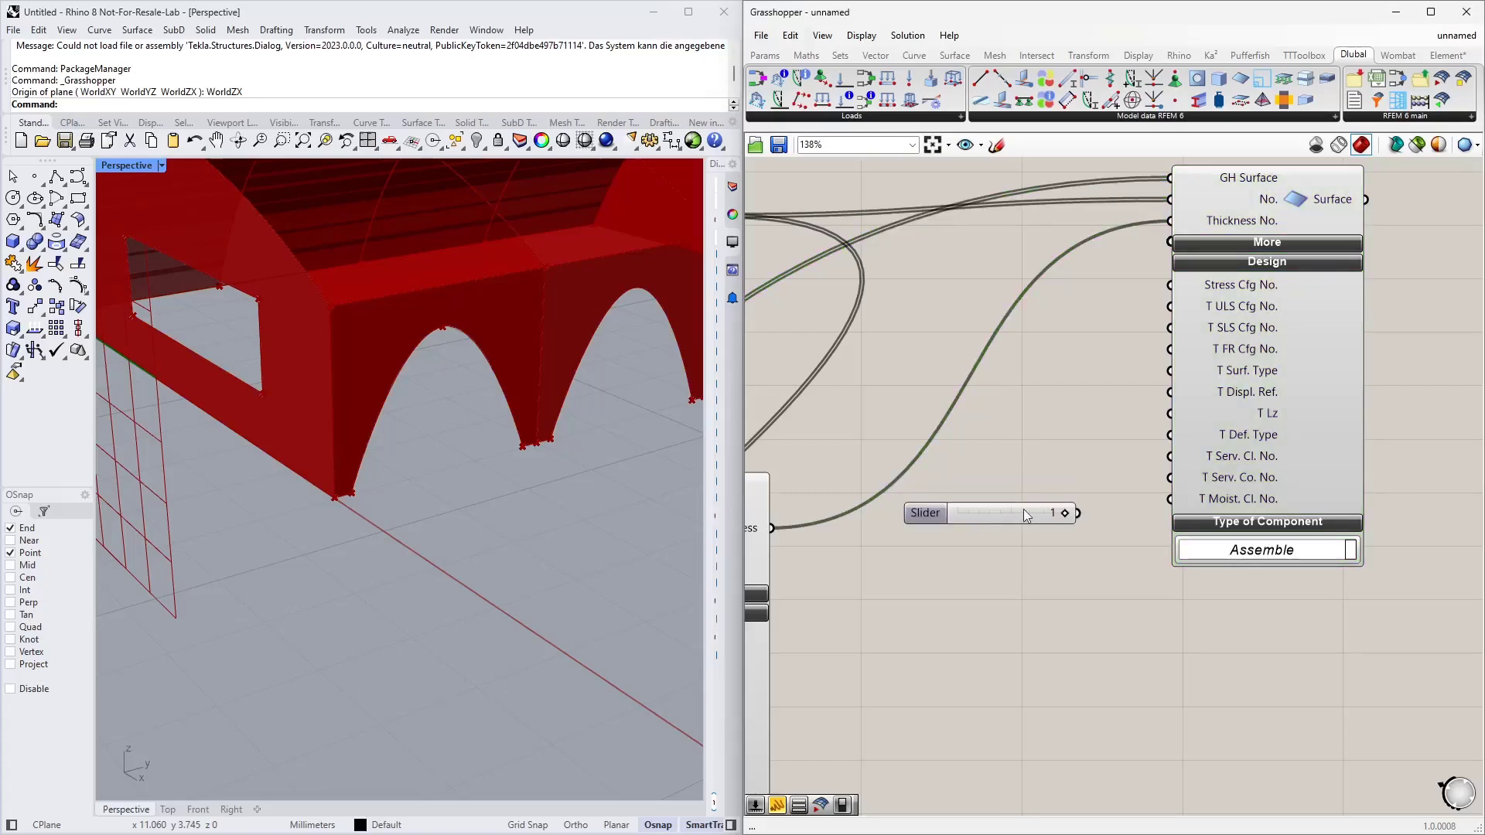
{"action": "left_click_drag", "start_coordinate": [1077, 512], "coordinate": [1152, 456]}
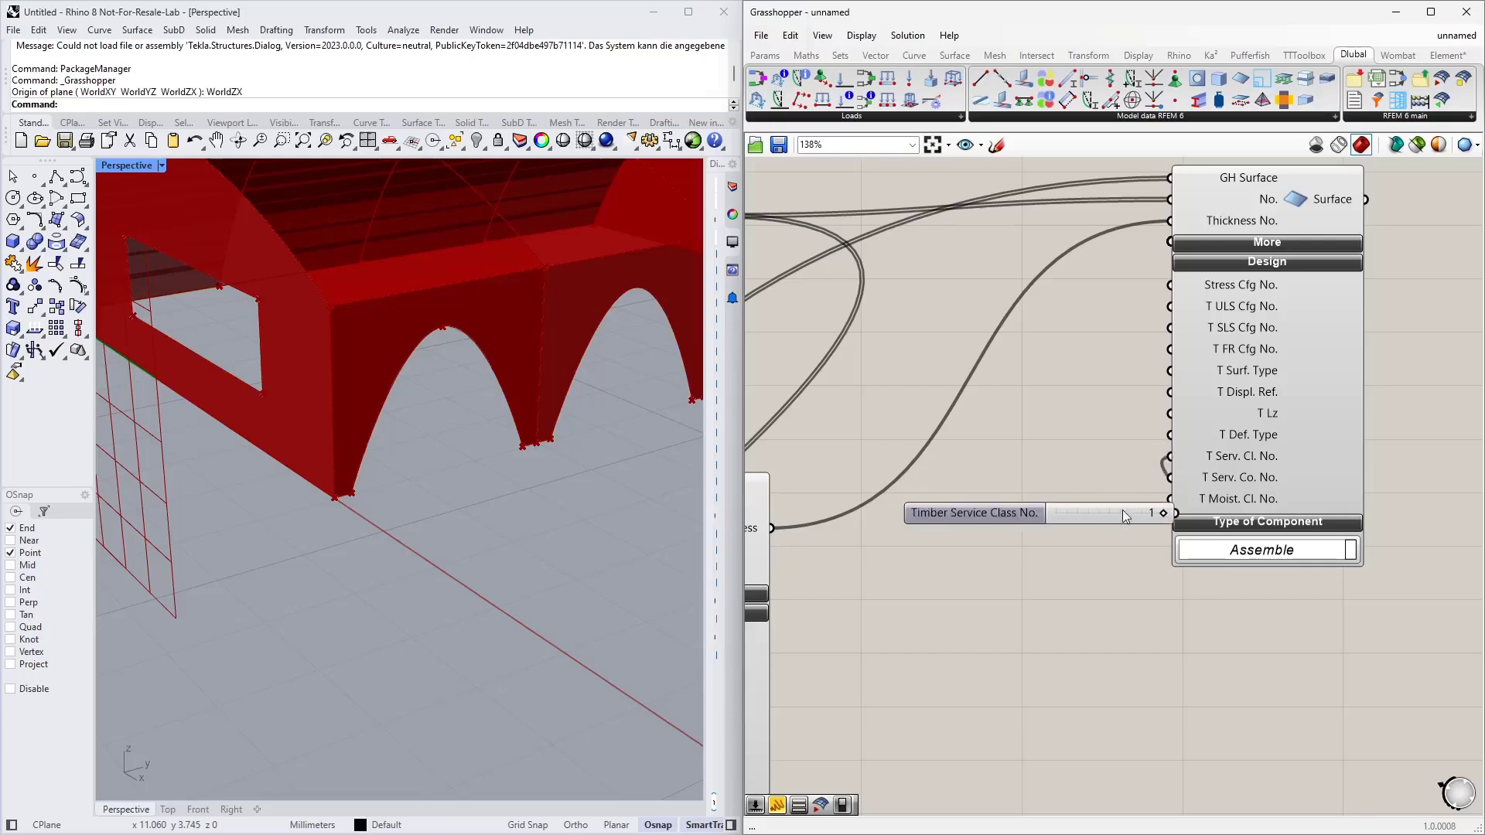
{"action": "left_click_drag", "start_coordinate": [1122, 509], "coordinate": [1037, 448]}
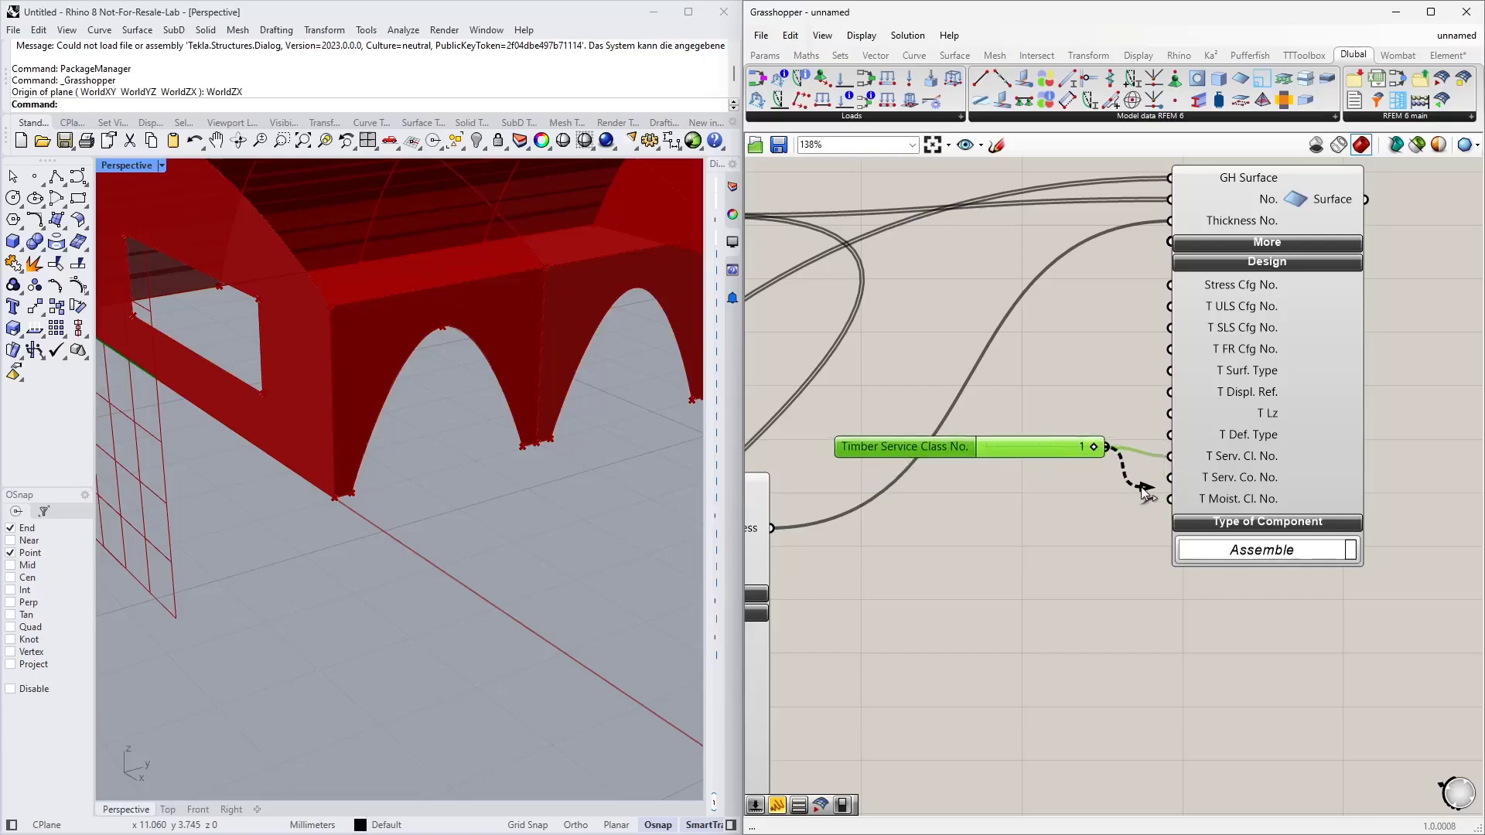
{"action": "left_click_drag", "start_coordinate": [1143, 492], "coordinate": [1168, 307]}
{"action": "left_click_drag", "start_coordinate": [1045, 451], "coordinate": [1044, 403]}
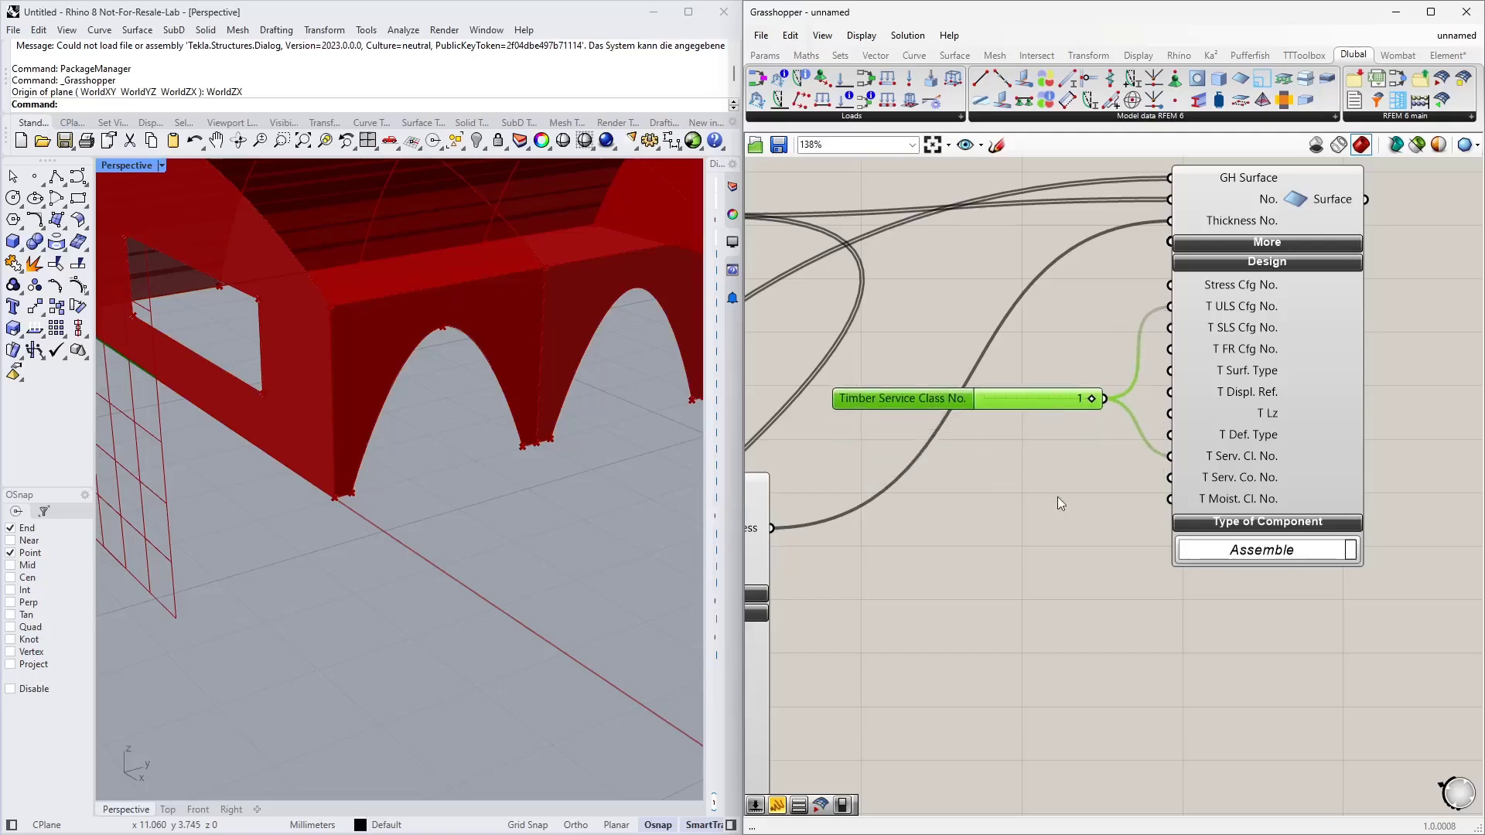
Add a number slider set to 1 beside the lower Surface component and expand that component's Design section
{"action": "right_click_drag", "start_coordinate": [1057, 496], "coordinate": [1042, 396]}
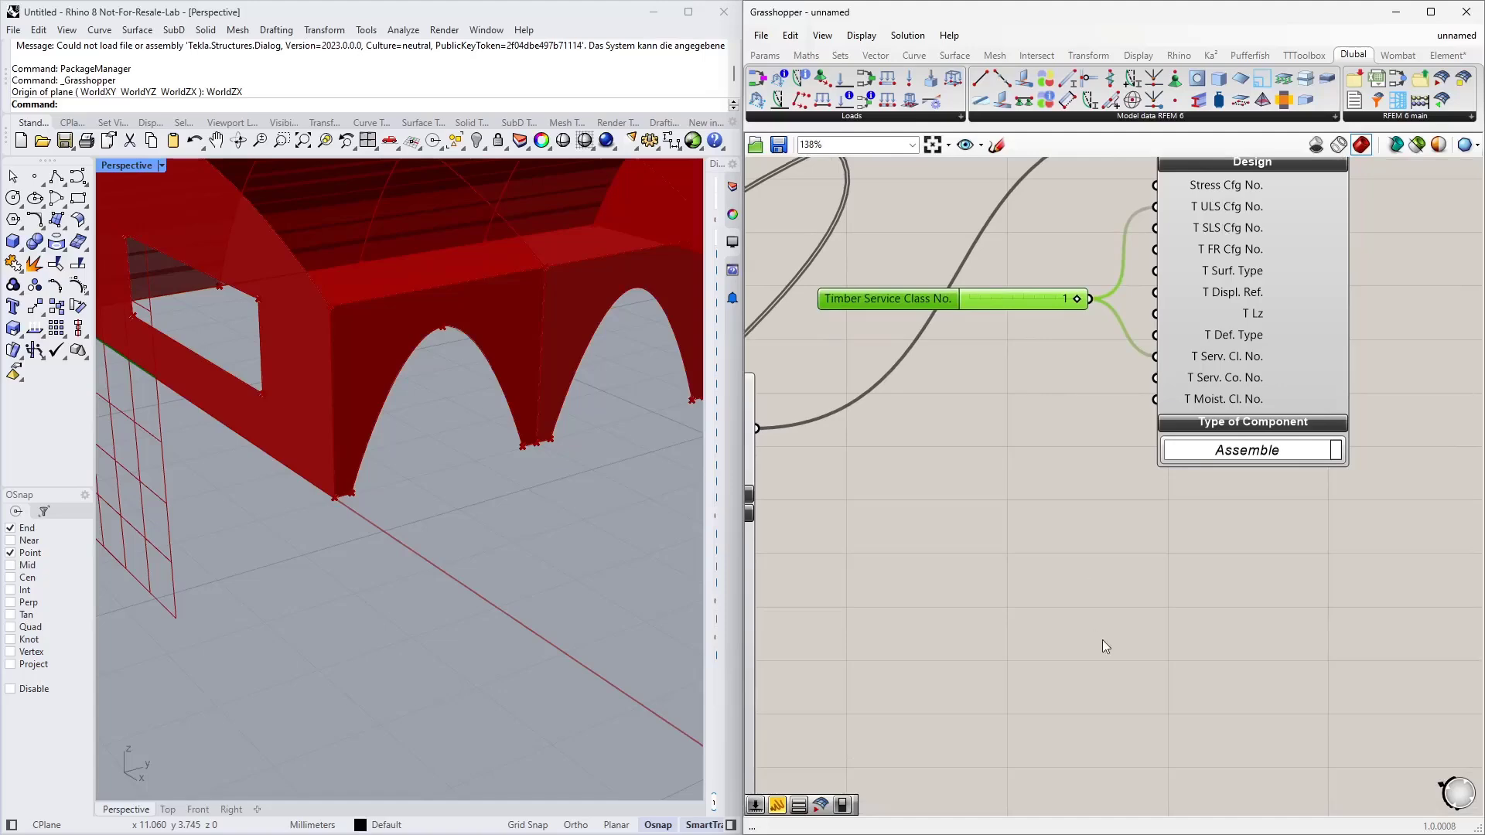
{"action": "right_click_drag", "start_coordinate": [1102, 639], "coordinate": [1092, 531]}
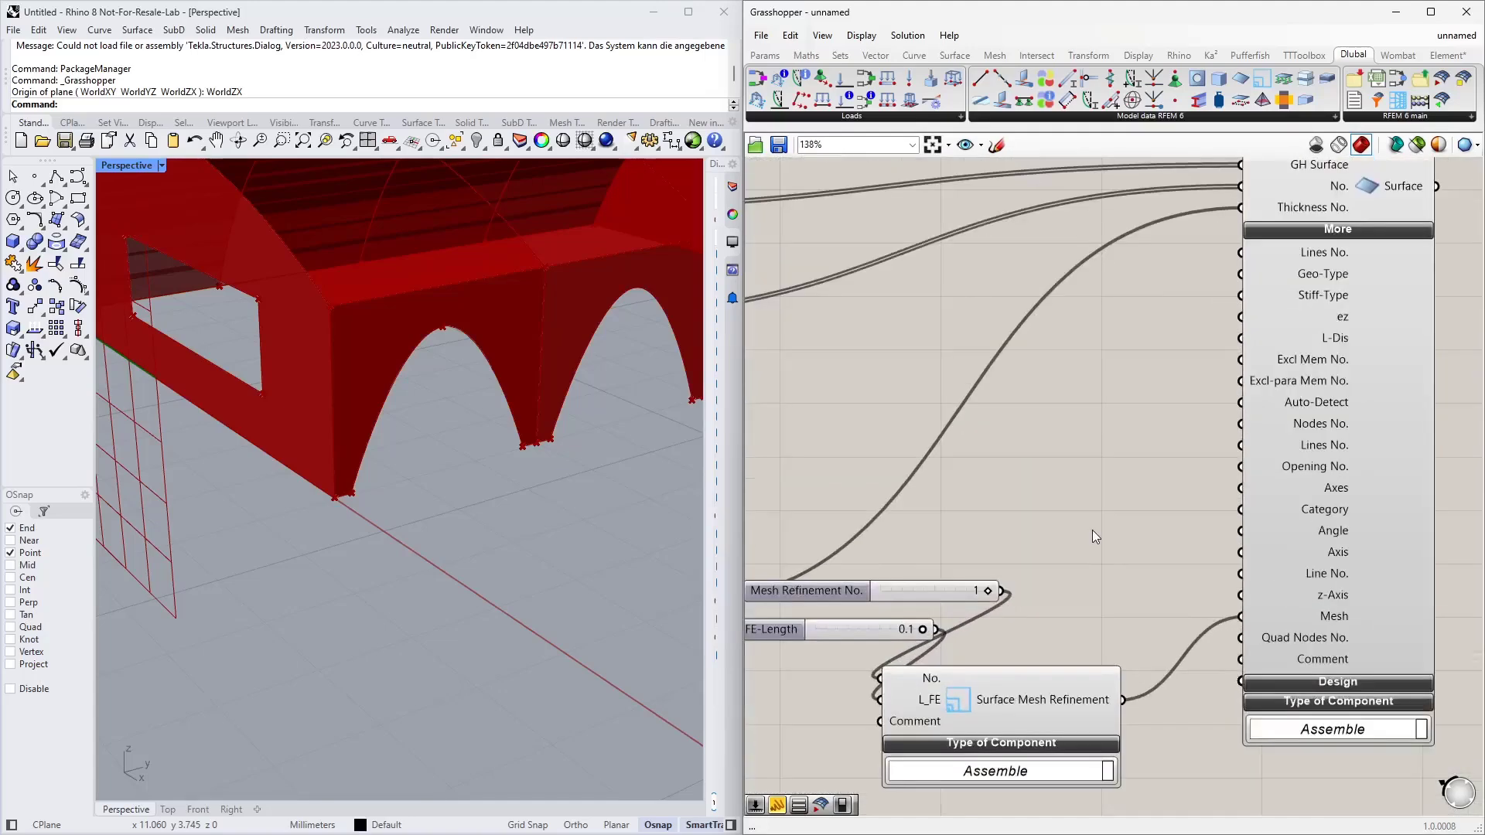
{"action": "double_click", "coordinate": [1092, 531]}
{"action": "type", "text": "1"}
{"action": "key", "text": "Return"}
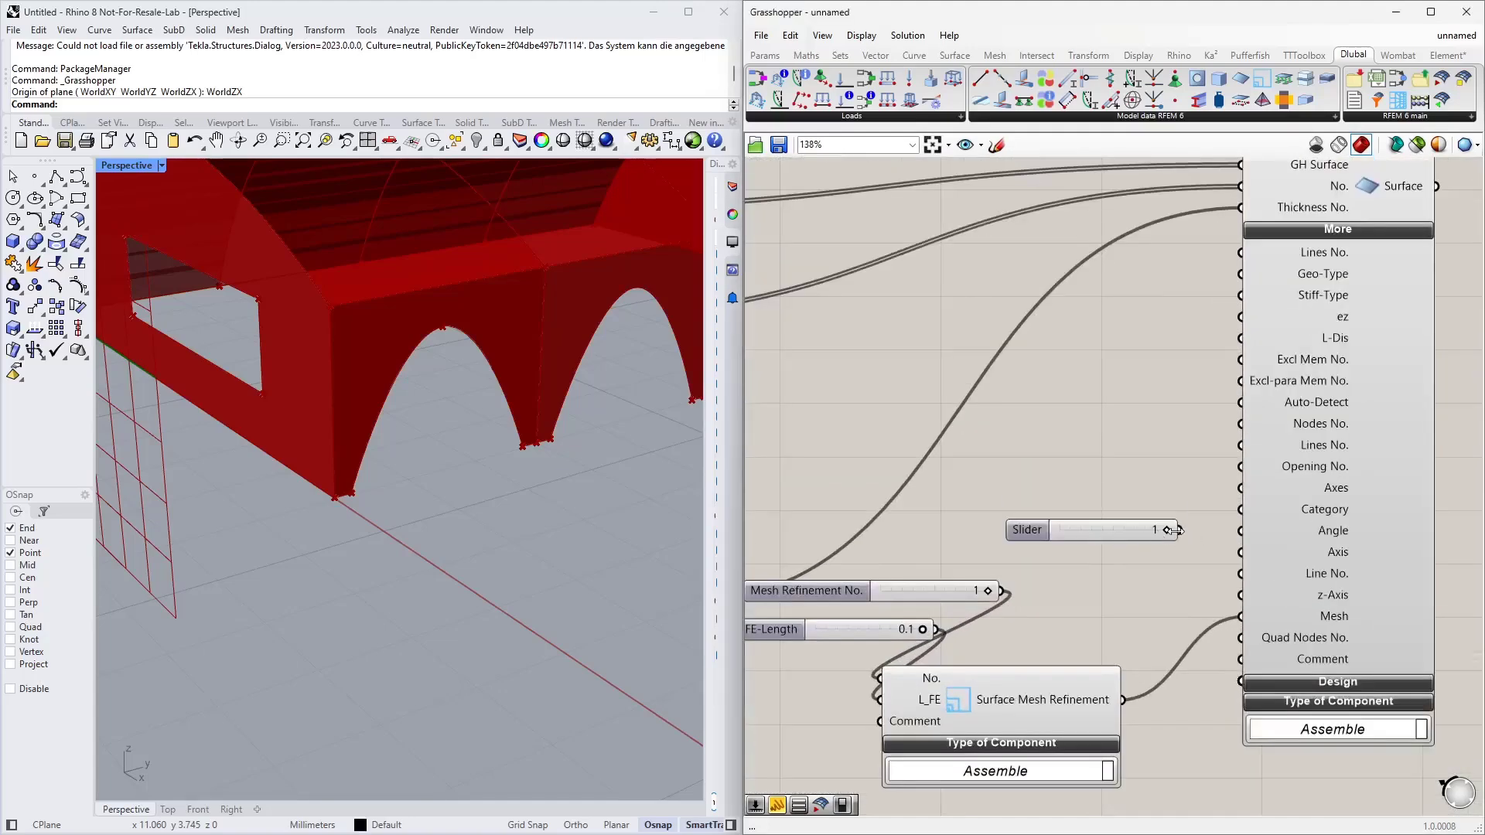
{"action": "left_click", "coordinate": [1318, 684]}
{"action": "right_click_drag", "start_coordinate": [1318, 683], "coordinate": [1221, 391]}
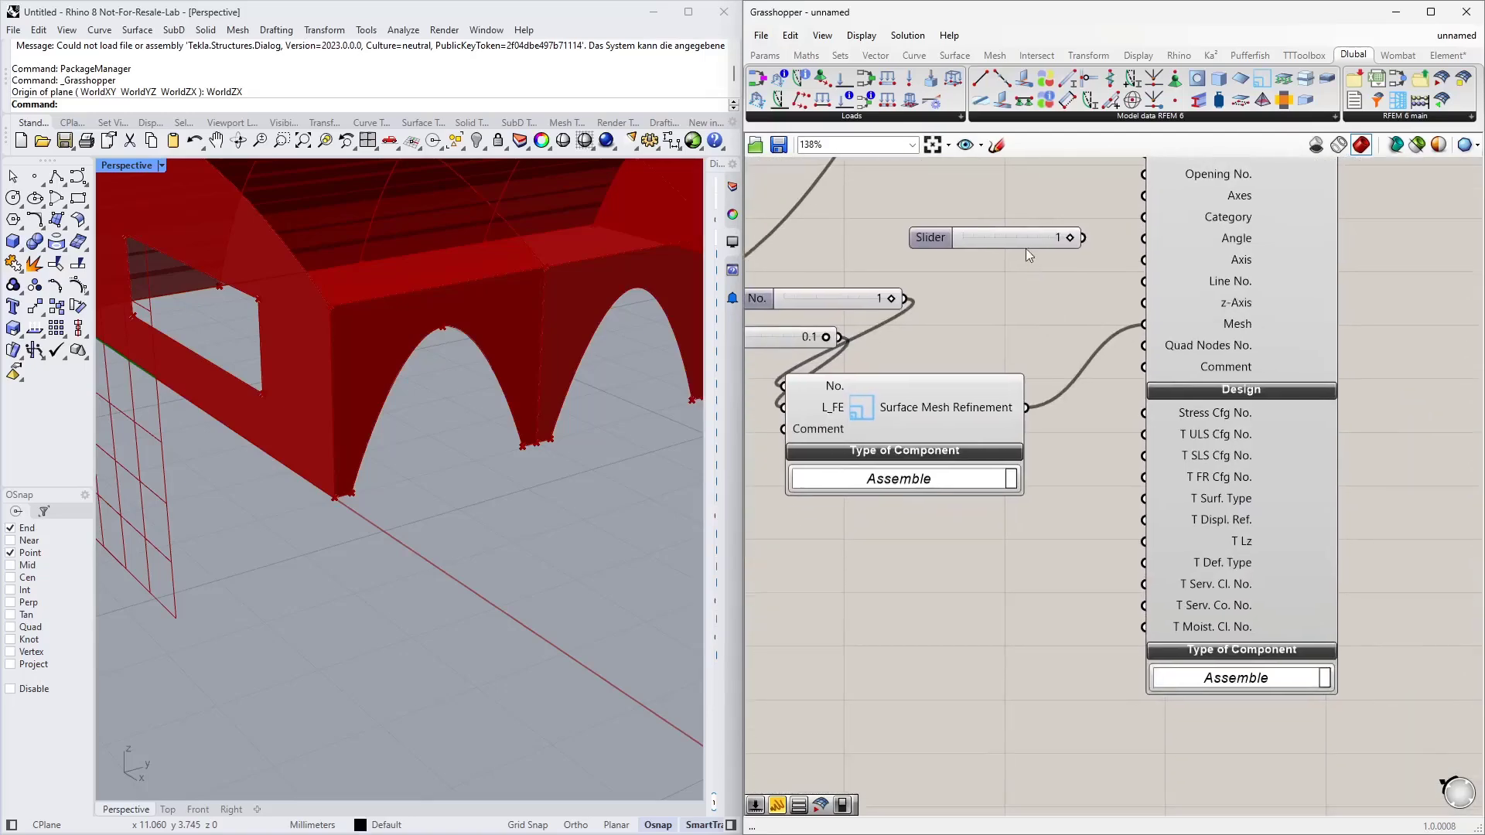
Connect the new slider to the lower Surface's T ULS Cfg No. and T Serv. Cl. No. inputs and position it beside them
{"action": "left_click_drag", "start_coordinate": [1026, 248], "coordinate": [1144, 434]}
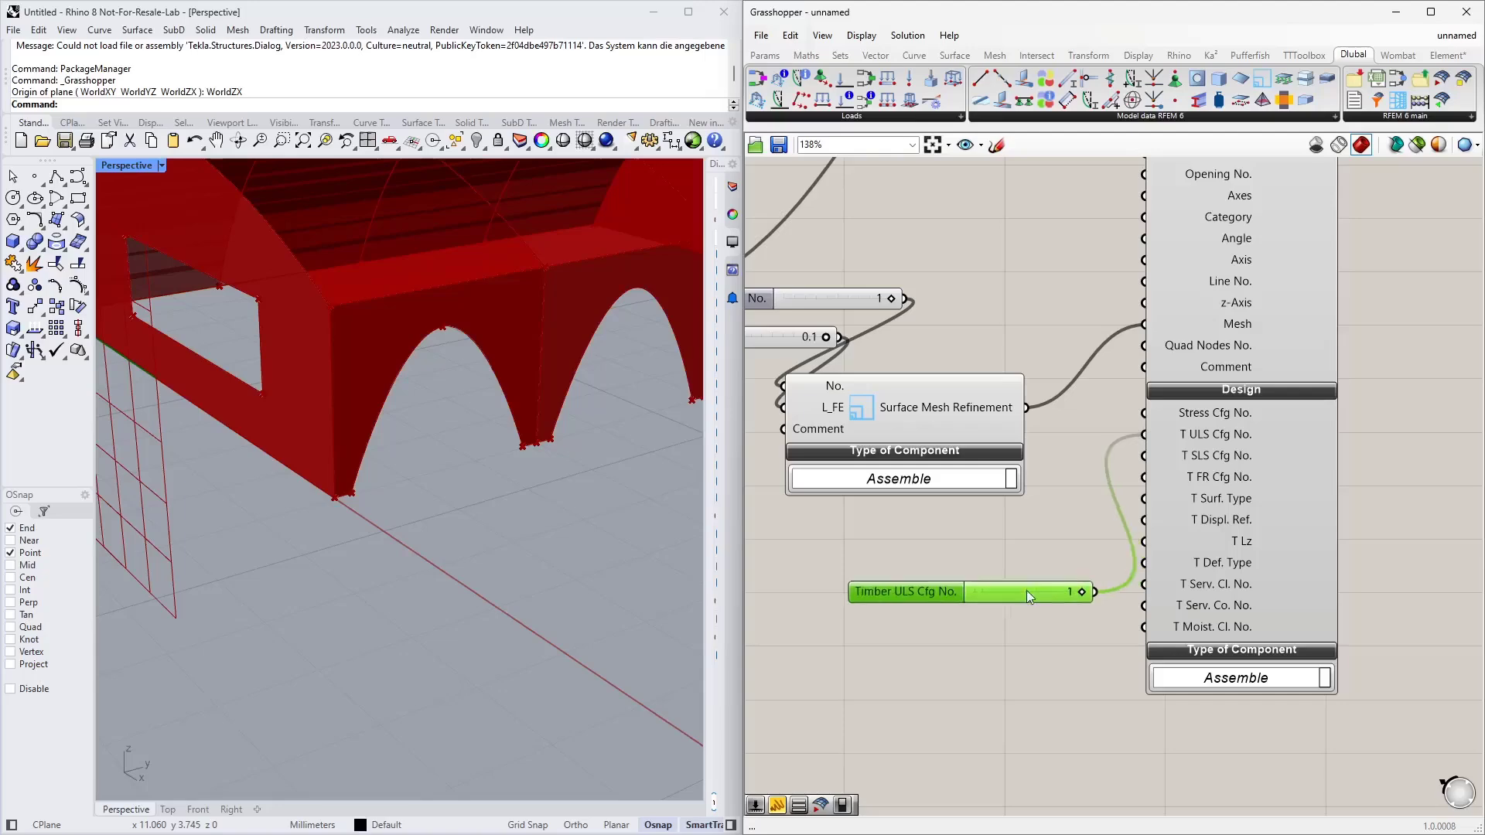
{"action": "left_click_drag", "start_coordinate": [1027, 591], "coordinate": [1144, 584]}
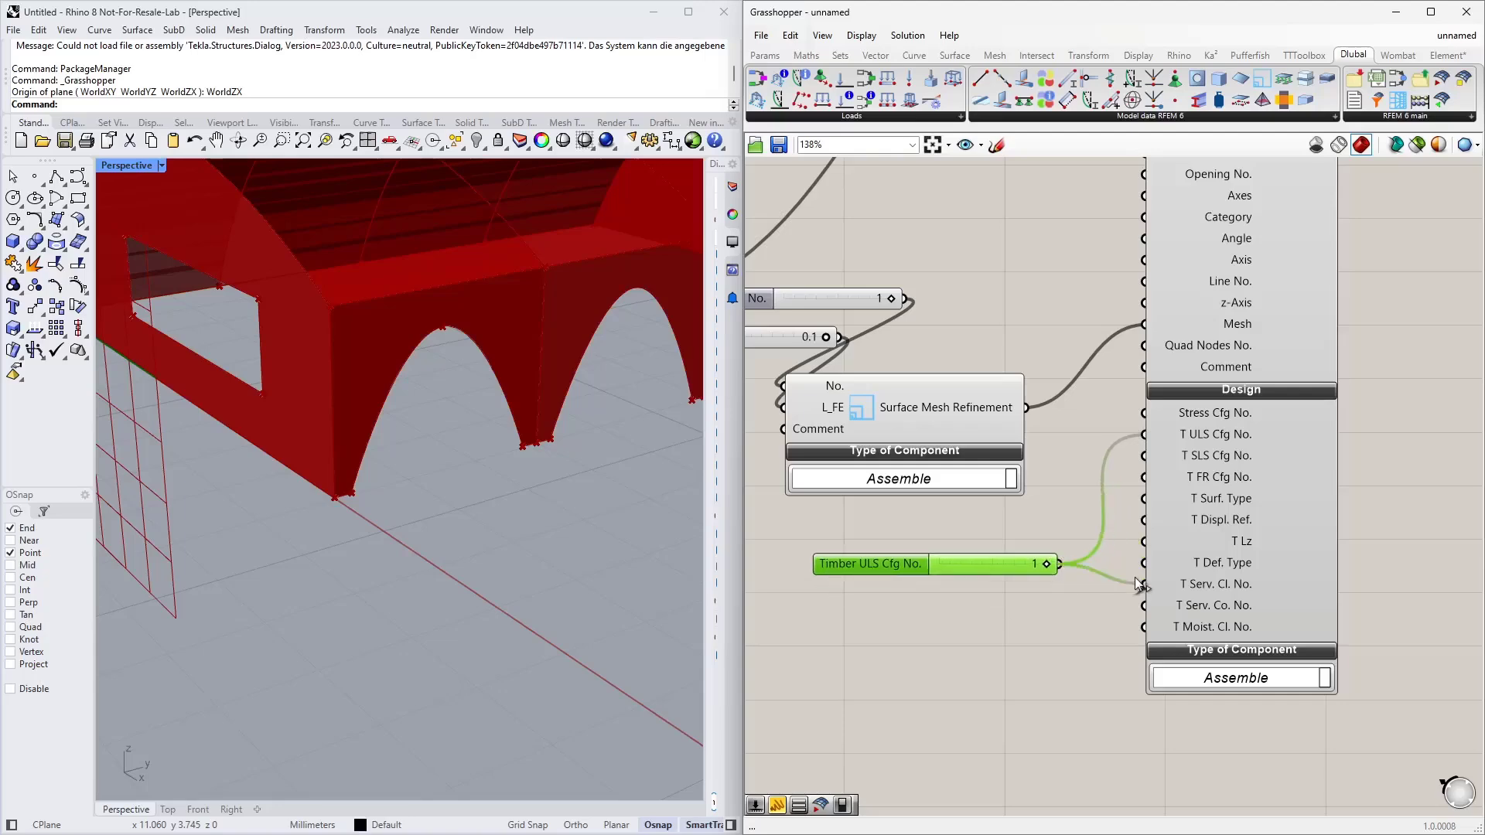
{"action": "left_click_drag", "start_coordinate": [1009, 571], "coordinate": [1037, 553]}
Group all components of the two thickness and surface definitions below the existing purple group
{"action": "scroll", "coordinate": [1045, 623], "scroll_direction": "down", "scroll_amount": 8}
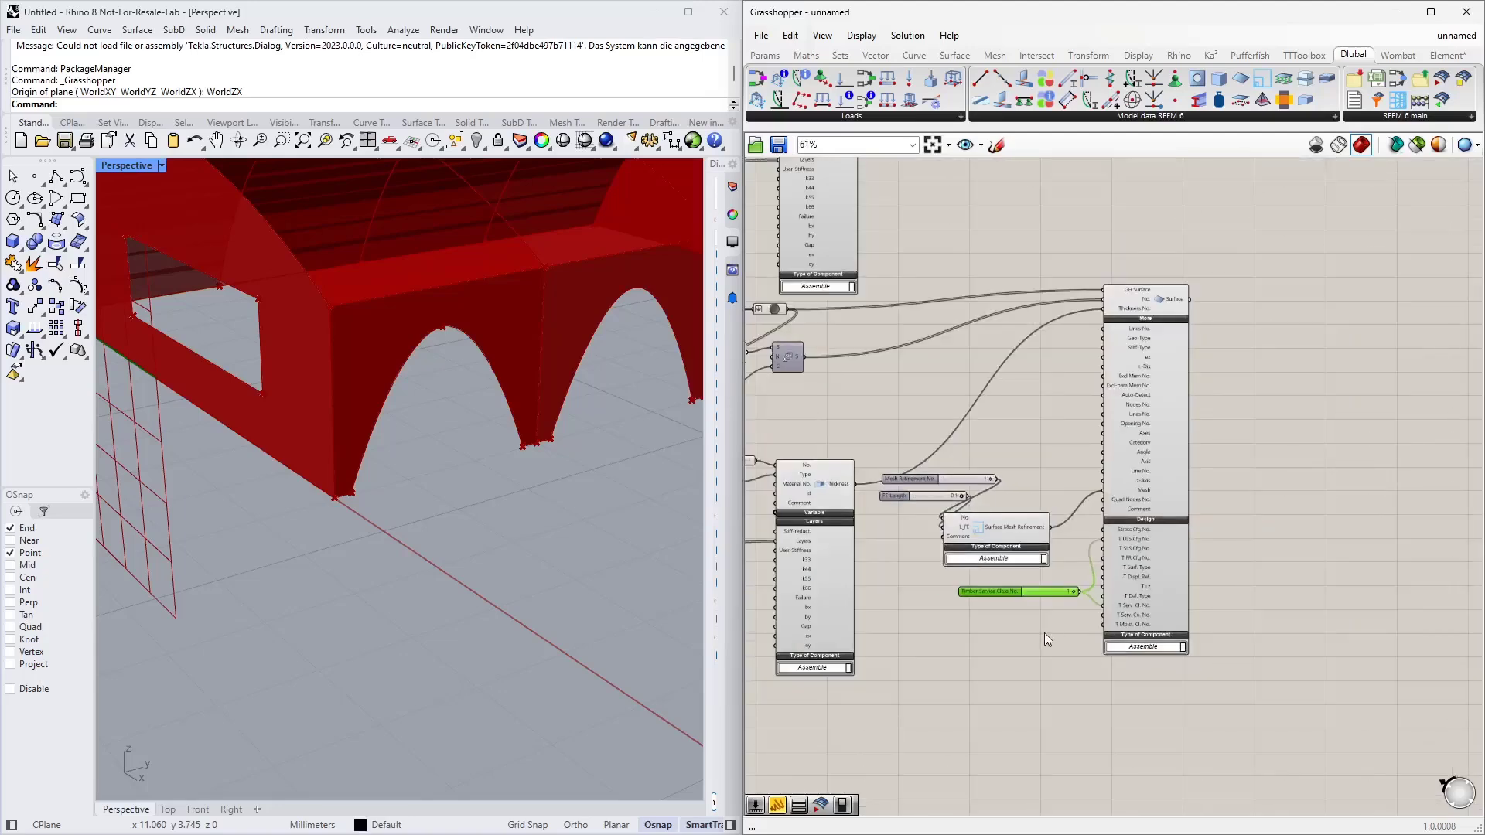
{"action": "scroll", "coordinate": [1036, 608], "scroll_direction": "down", "scroll_amount": 1}
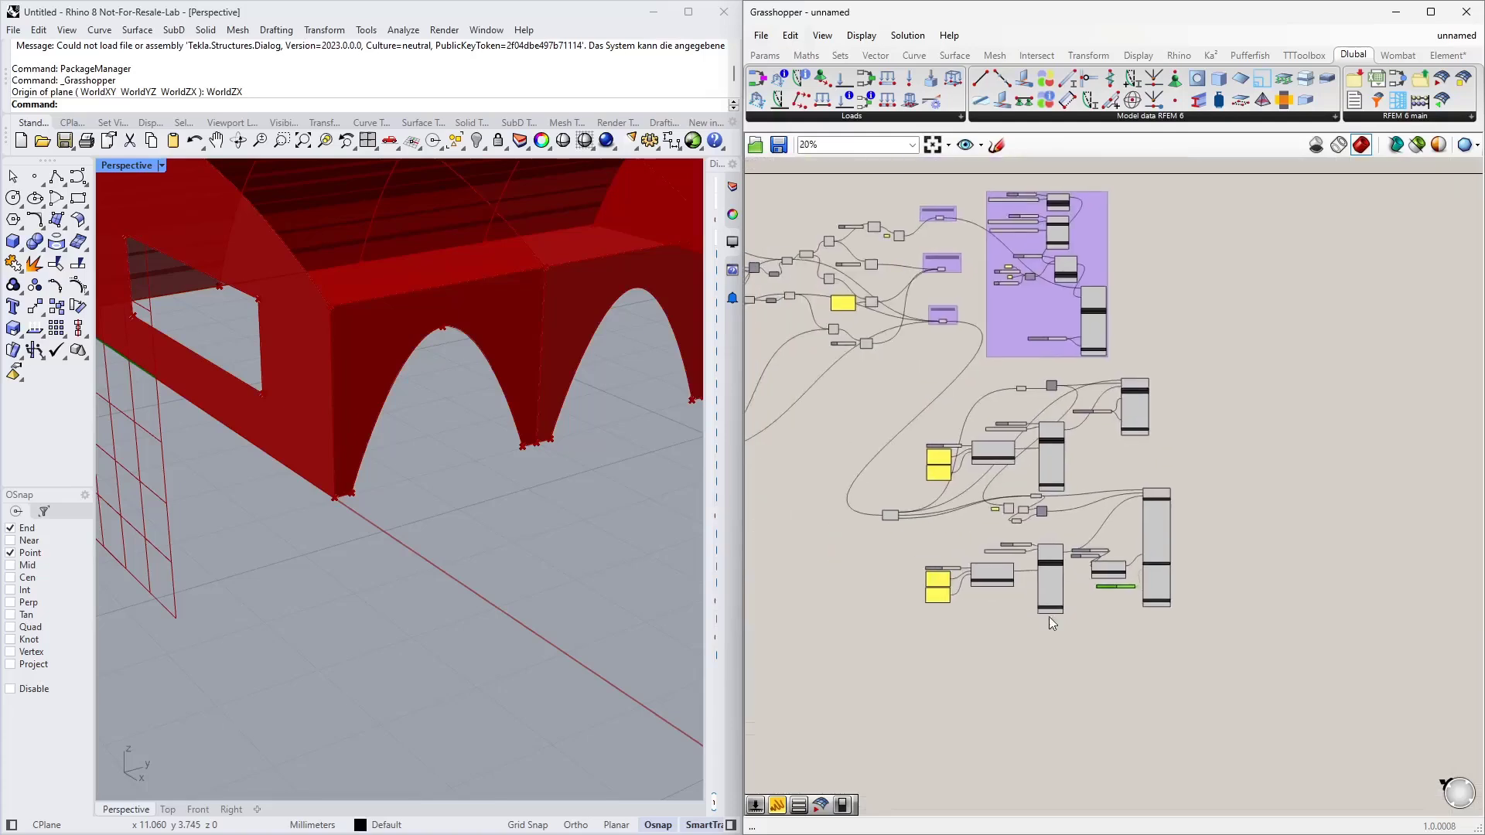
{"action": "left_click_drag", "start_coordinate": [1229, 657], "coordinate": [915, 369]}
{"action": "right_click", "coordinate": [972, 384]}
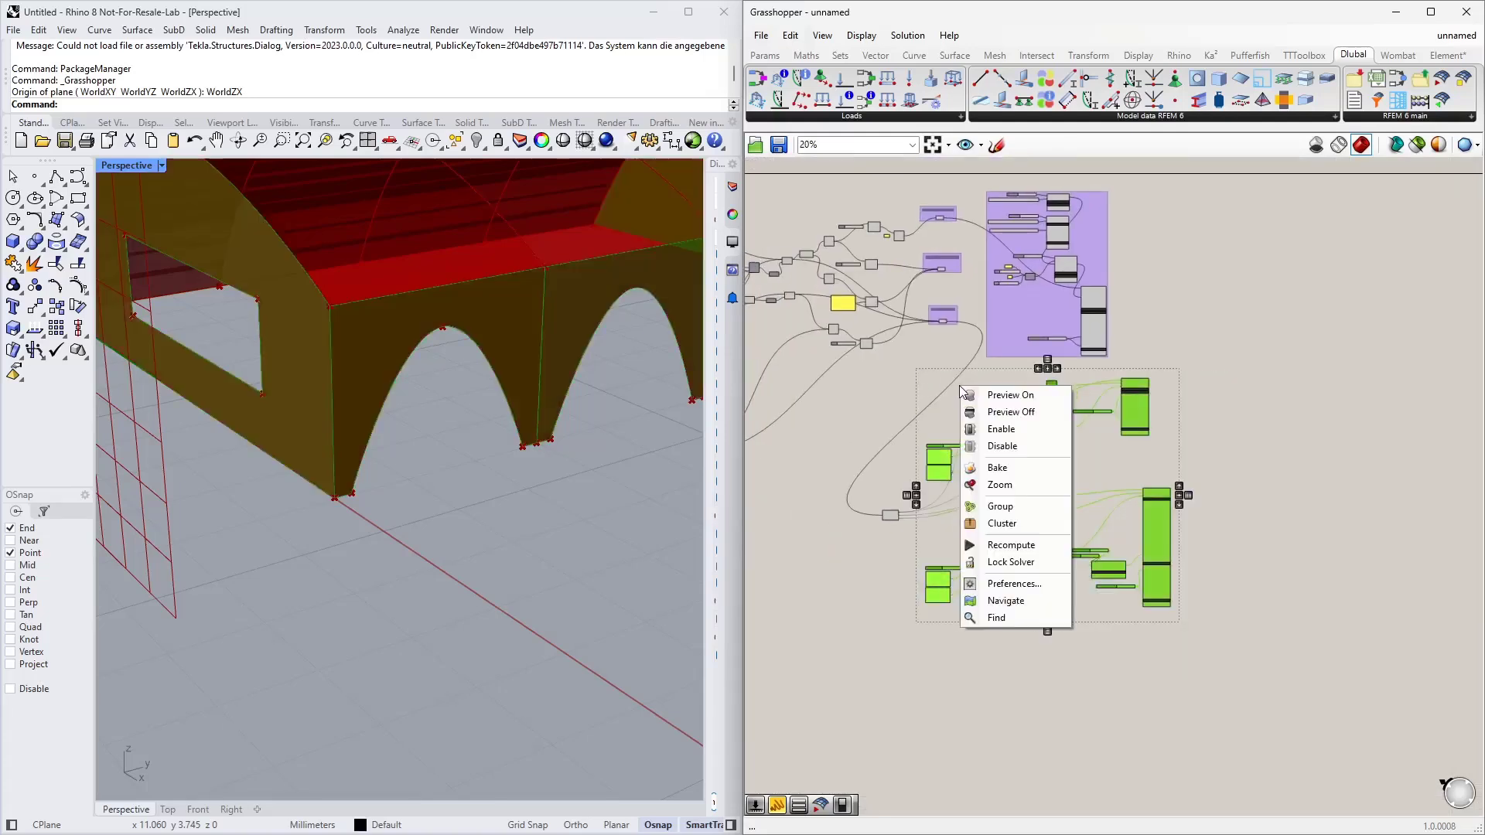
{"action": "left_click", "coordinate": [1008, 514]}
{"action": "left_click", "coordinate": [1195, 456]}
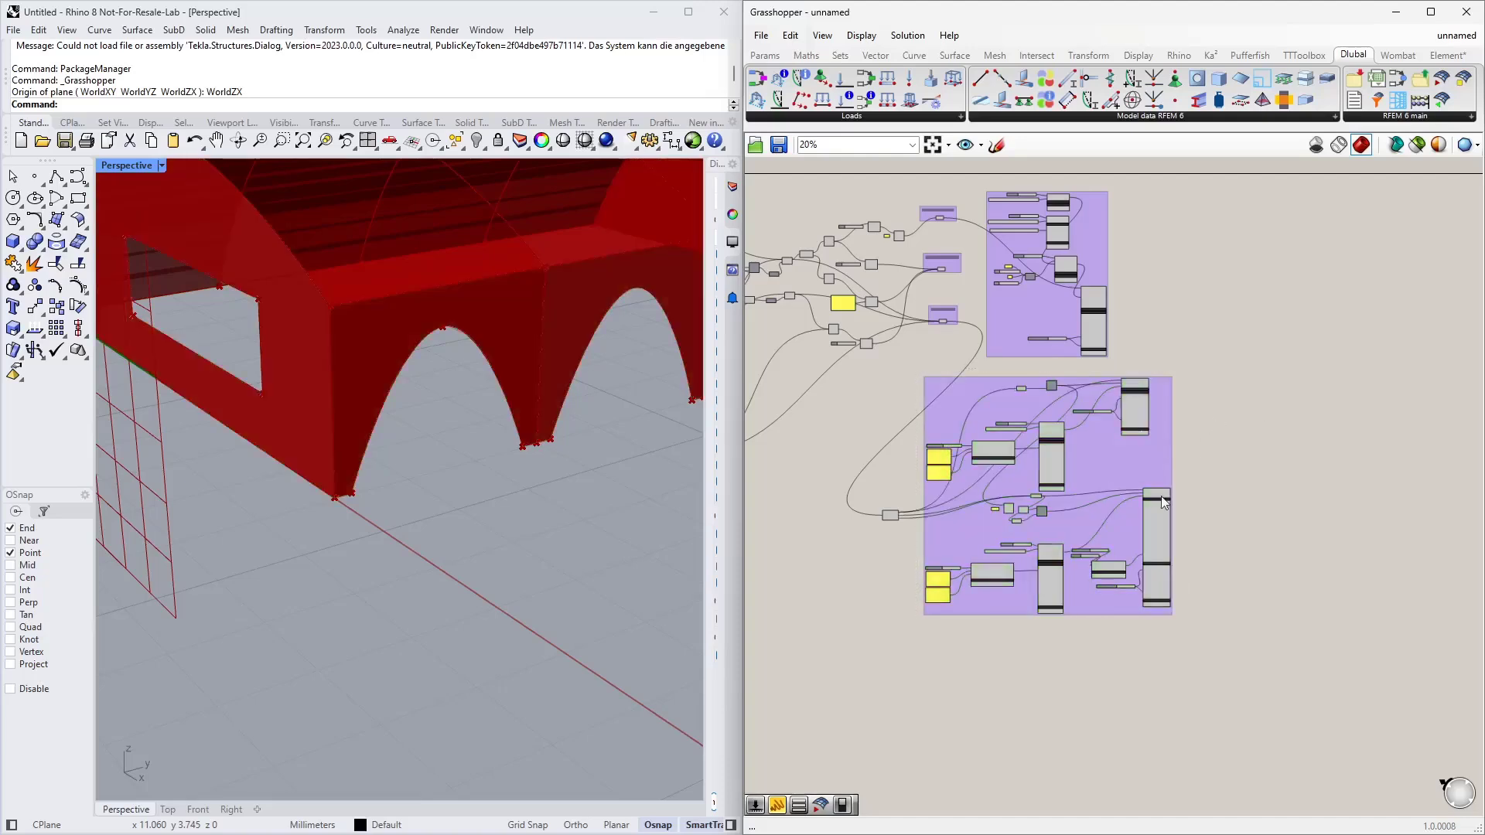
Move the component supplying the surface data farther left, away from the new group
{"action": "left_click_drag", "start_coordinate": [882, 512], "coordinate": [857, 496]}
{"action": "scroll", "coordinate": [971, 586], "scroll_direction": "up", "scroll_amount": 2}
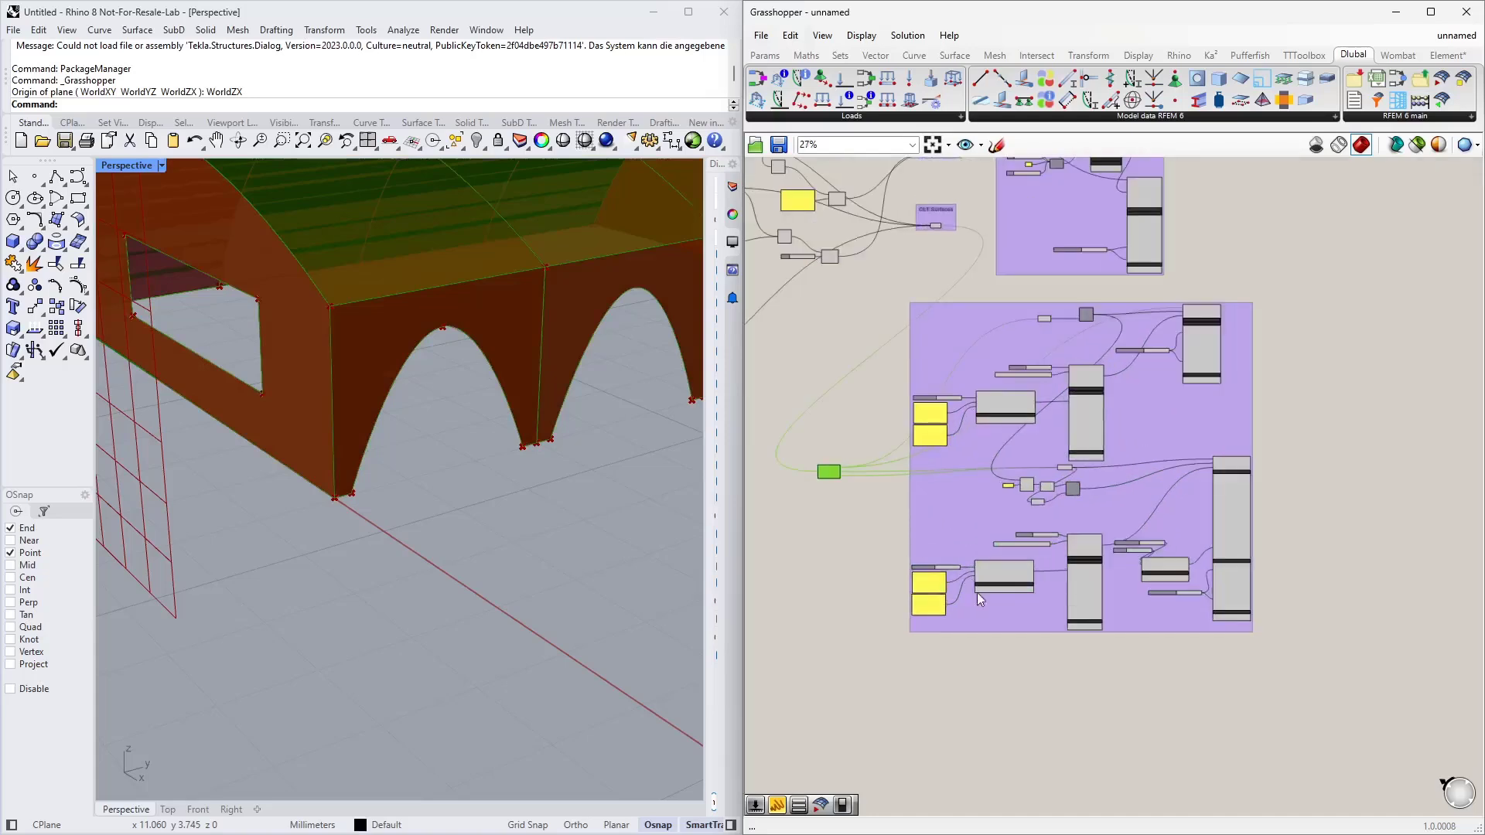
{"action": "left_click", "coordinate": [1007, 654]}
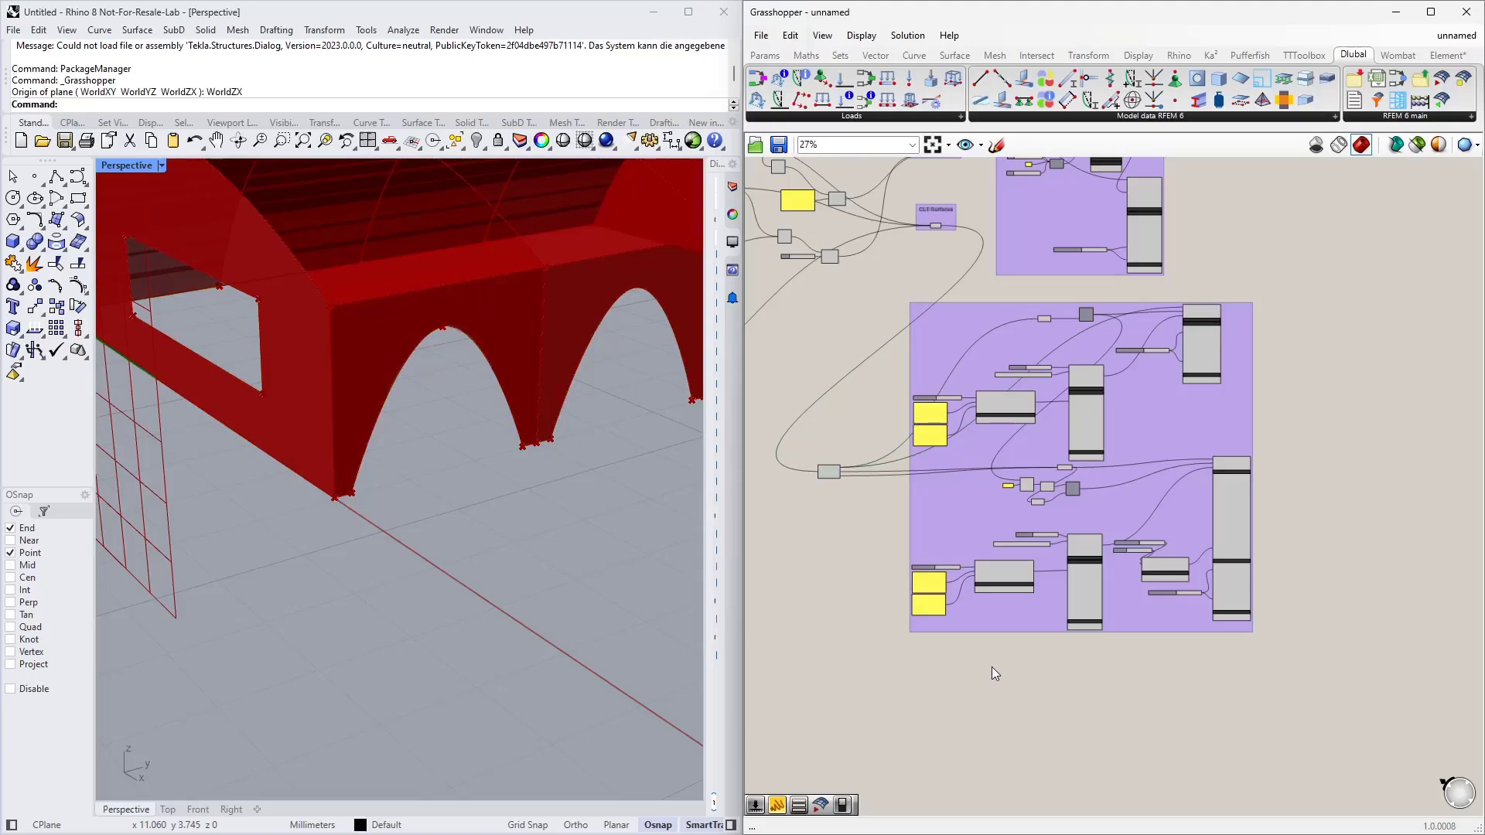
{"action": "scroll", "coordinate": [972, 690], "scroll_direction": "up", "scroll_amount": 5}
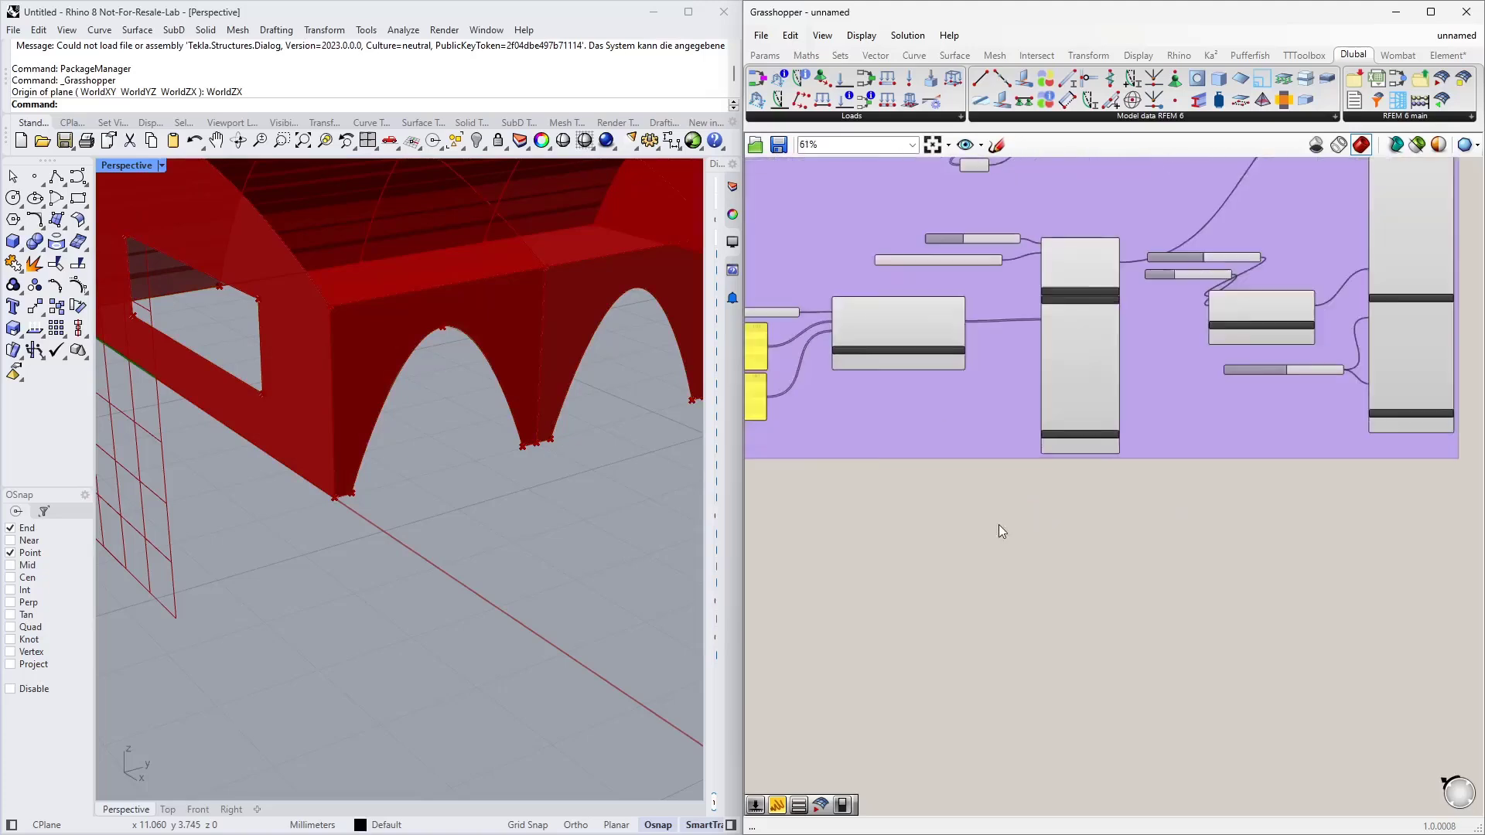
{"action": "right_click_drag", "start_coordinate": [1000, 525], "coordinate": [1033, 463]}
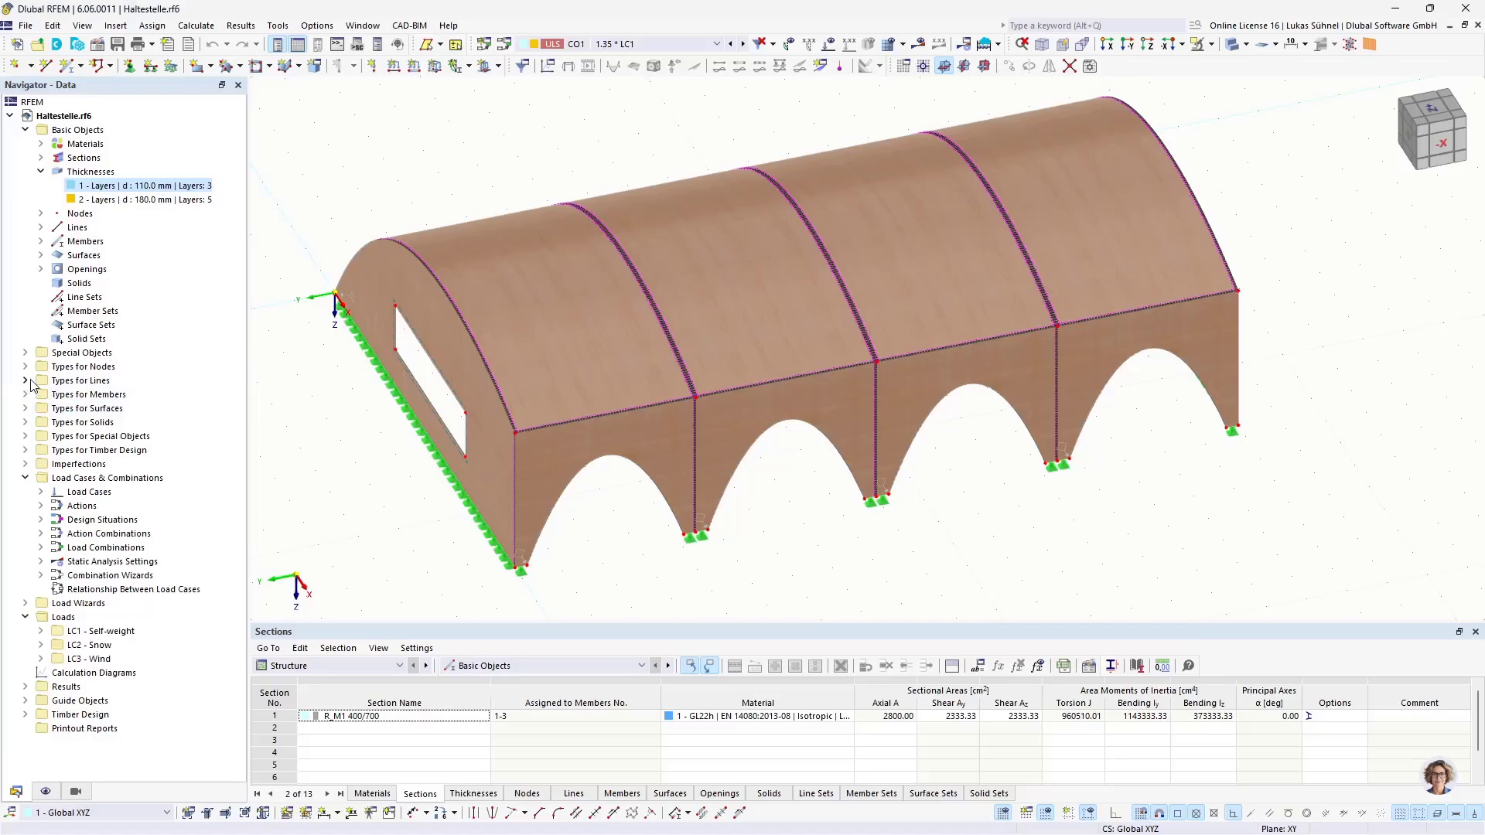
Switch to the Haltestelle.rf6 model in RFEM and open its existing line hinge from the line types
{"action": "scroll", "coordinate": [476, 413], "scroll_direction": "up", "scroll_amount": 5}
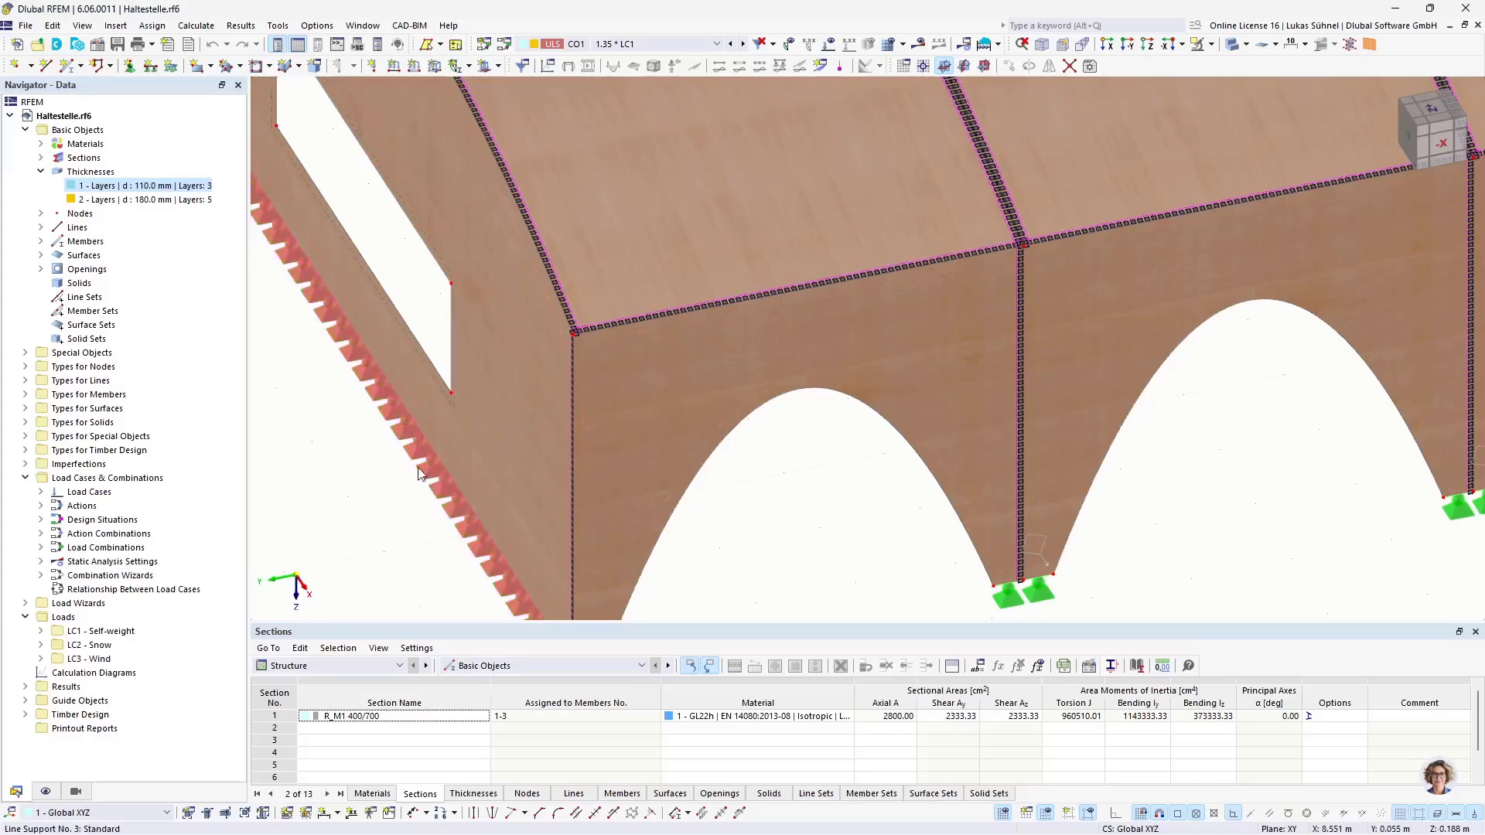
{"action": "left_click", "coordinate": [26, 380]}
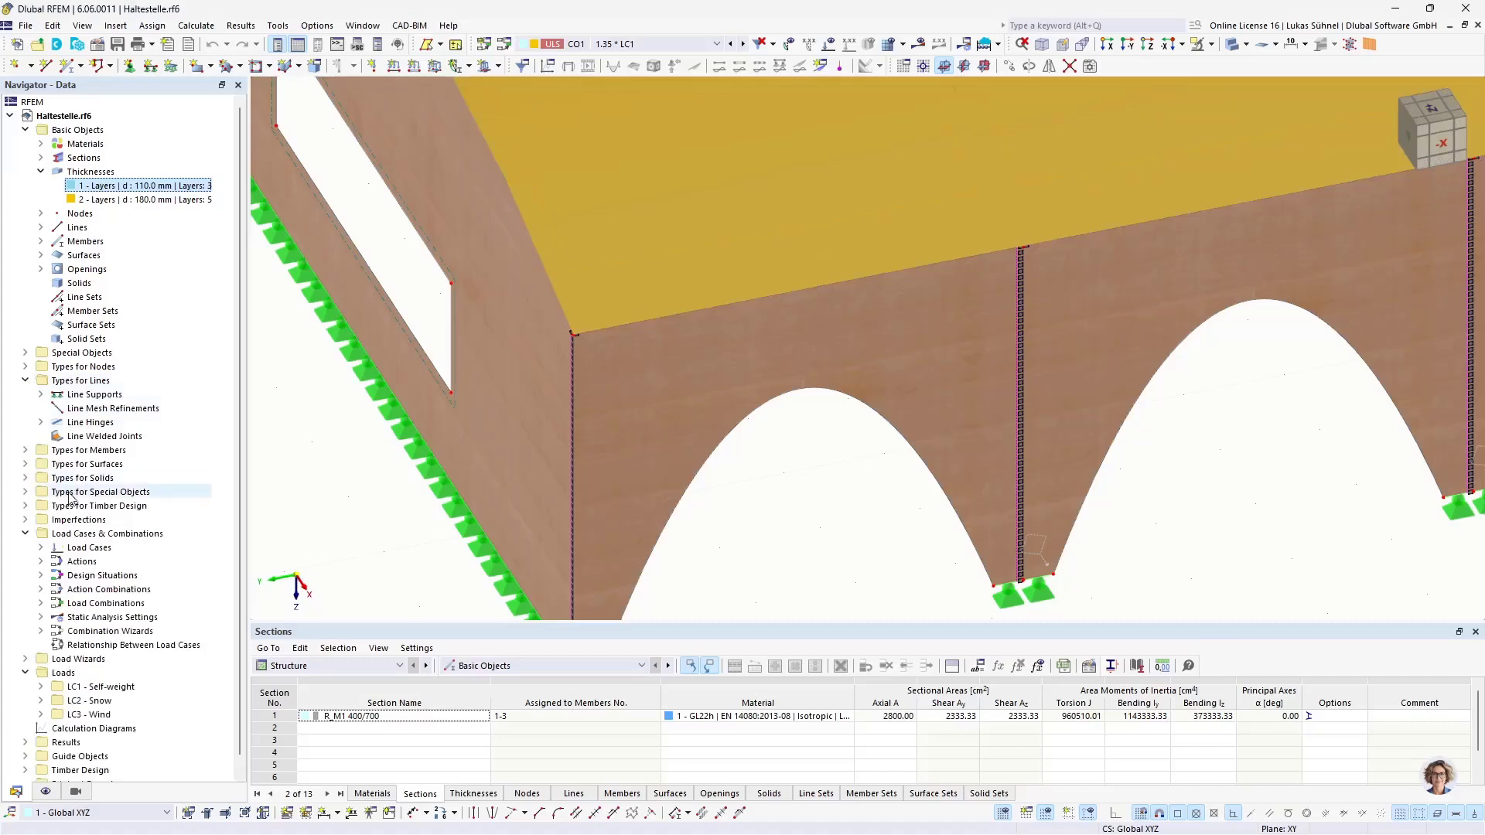
{"action": "left_click", "coordinate": [41, 422]}
{"action": "left_click", "coordinate": [116, 437]}
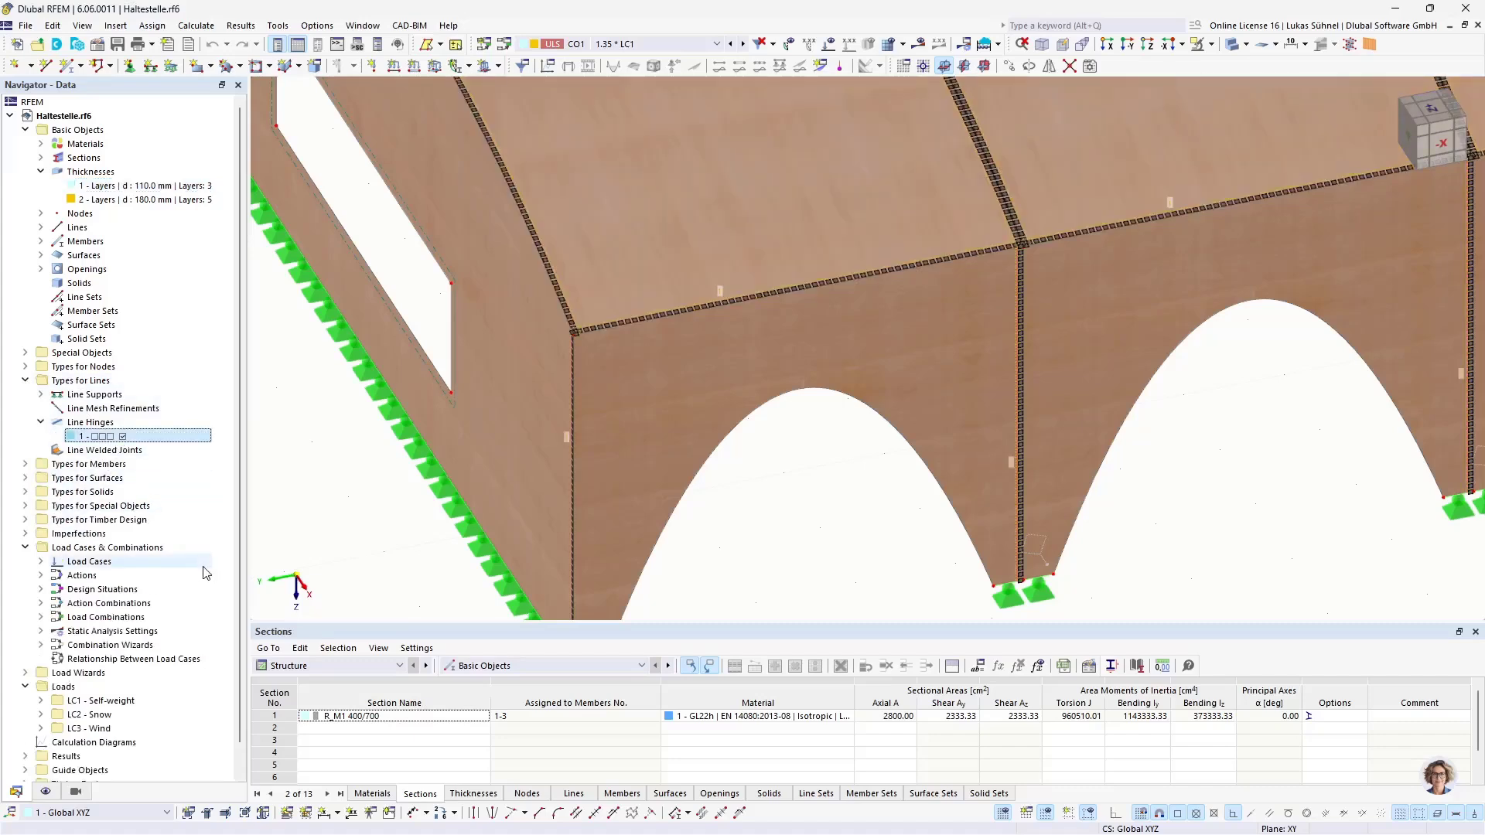
{"action": "double_click", "coordinate": [133, 438]}
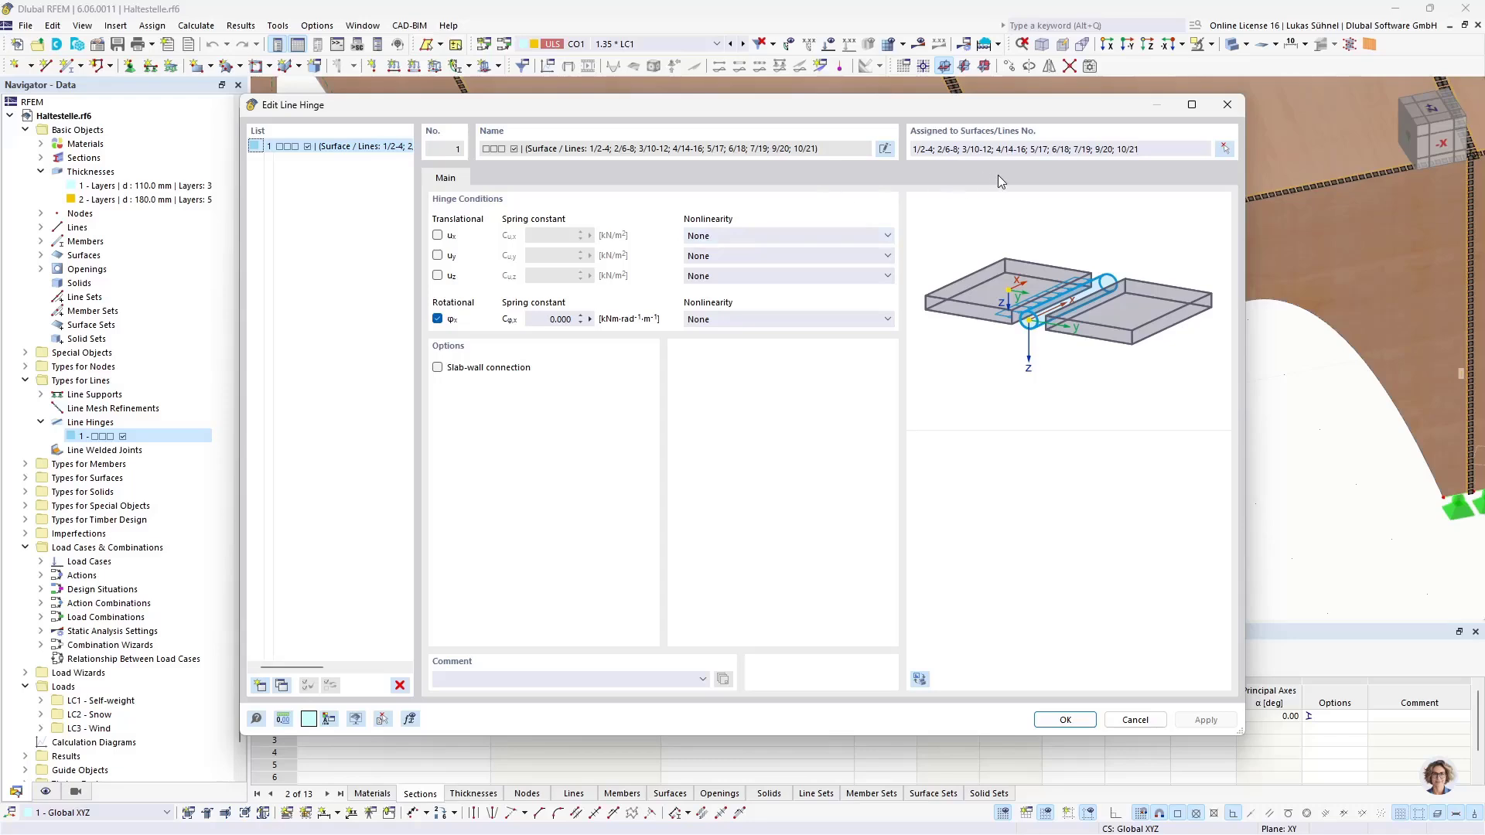
Examine how surface and line numbers are assigned to the line hinge, and close its dialog without changes
{"action": "left_click_drag", "start_coordinate": [1141, 148], "coordinate": [882, 151]}
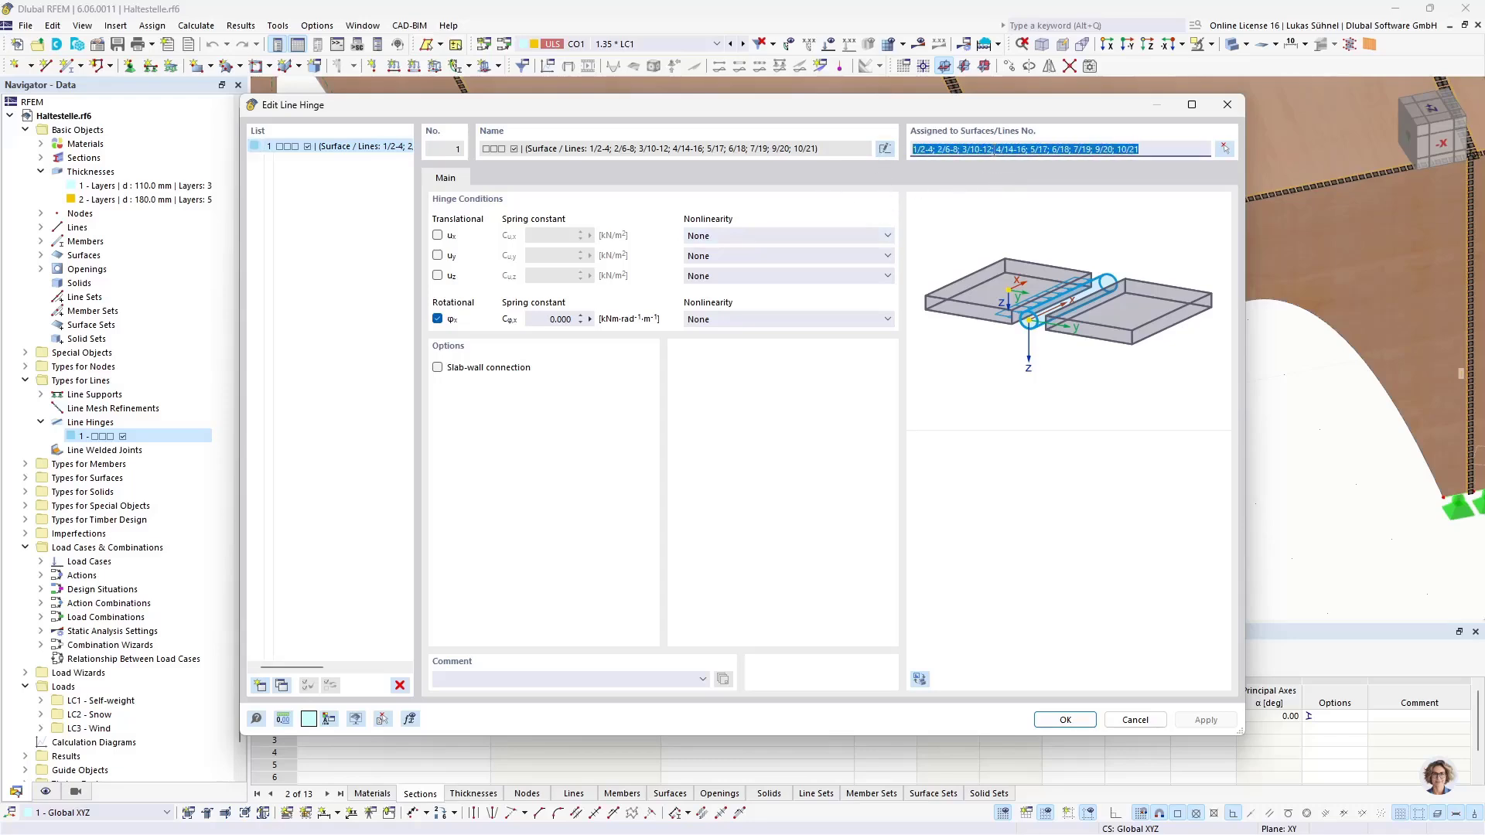
{"action": "left_click_drag", "start_coordinate": [930, 107], "coordinate": [901, 170]}
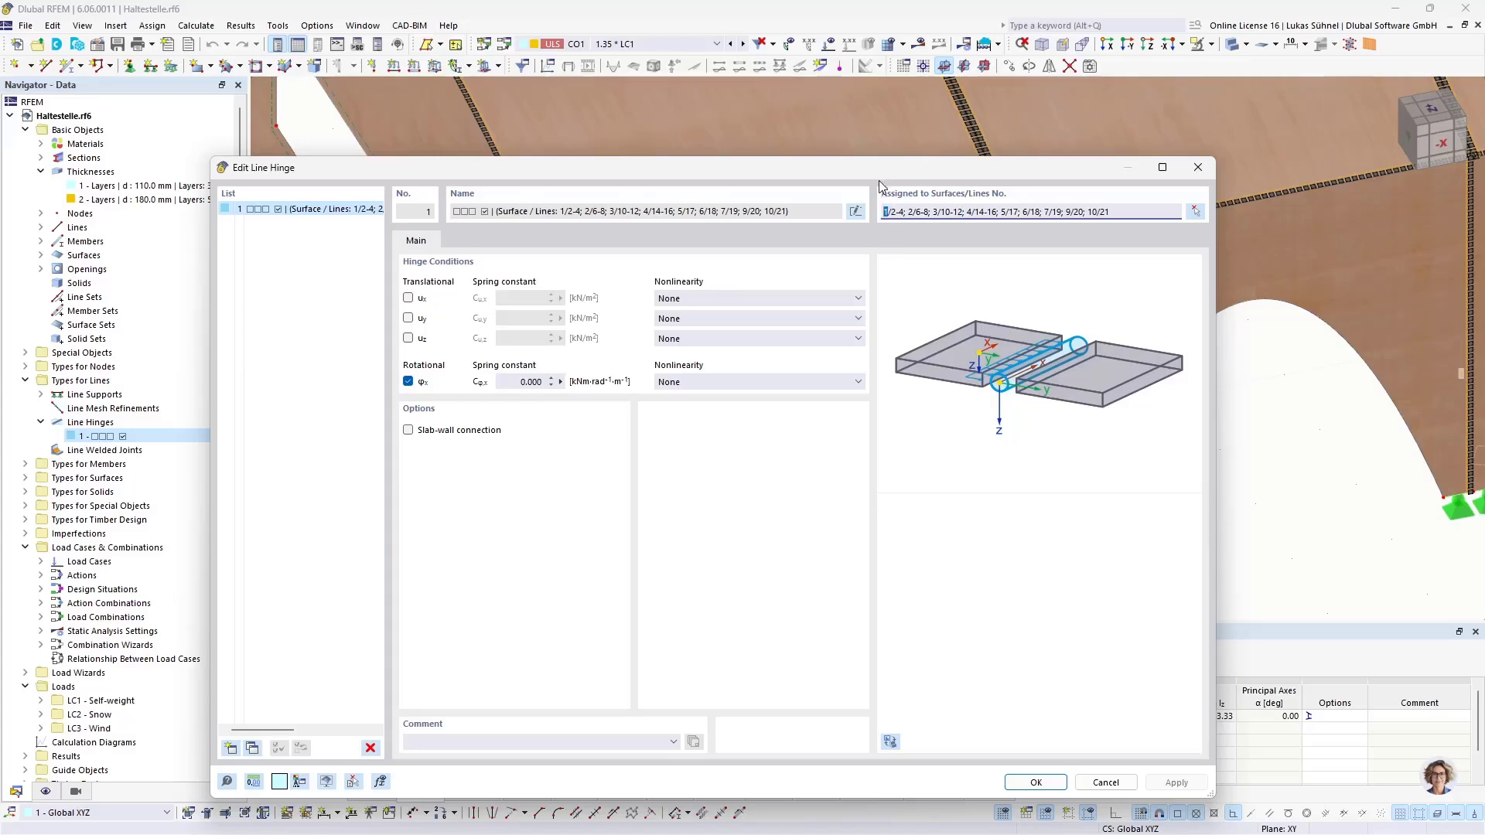
{"action": "left_click_drag", "start_coordinate": [878, 181], "coordinate": [880, 398]}
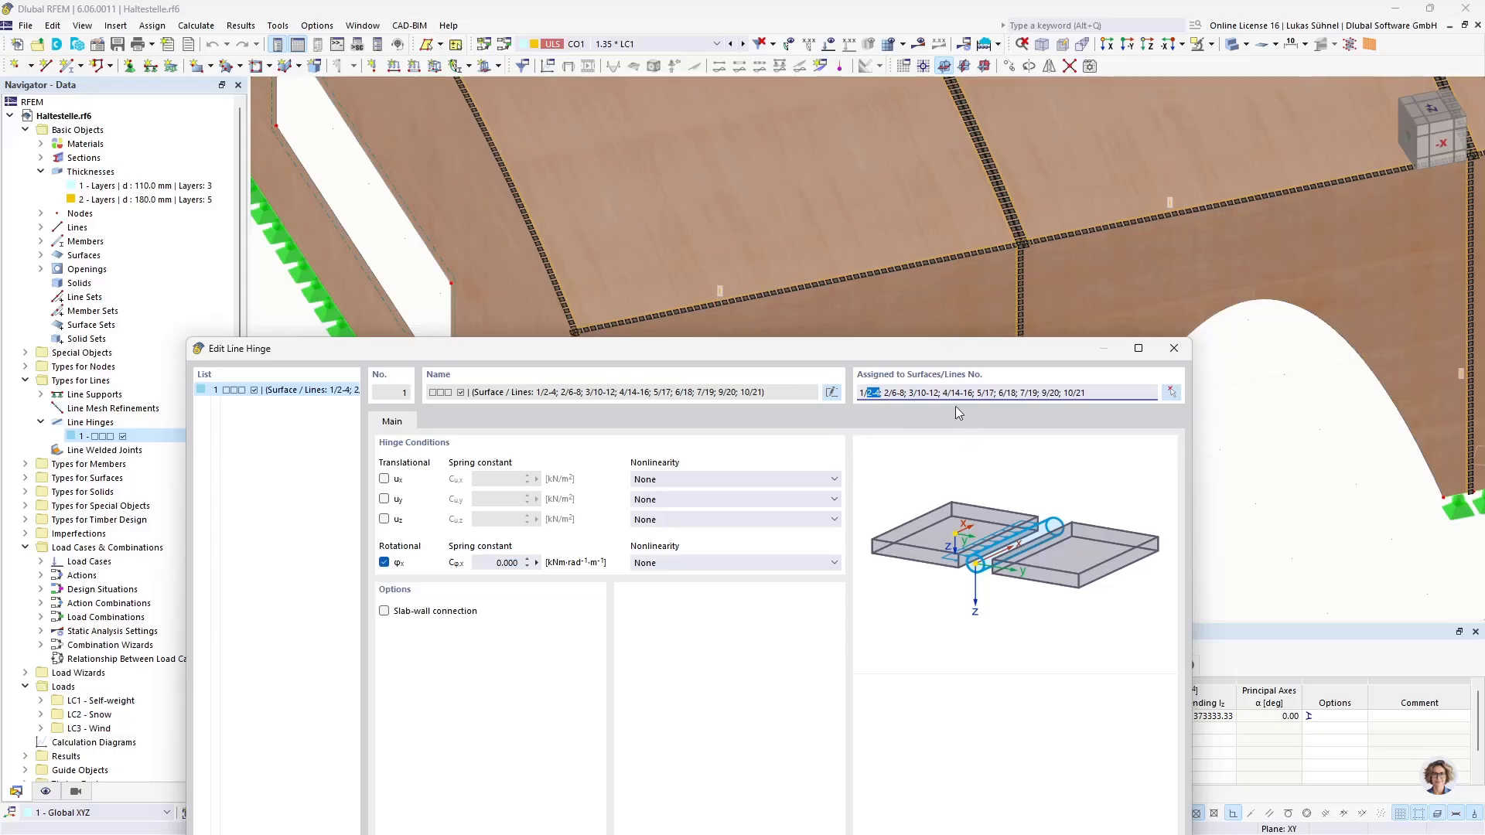
{"action": "left_click", "coordinate": [887, 393]}
{"action": "left_click_drag", "start_coordinate": [963, 393], "coordinate": [912, 393]}
{"action": "left_click_drag", "start_coordinate": [913, 356], "coordinate": [890, 152]}
{"action": "left_click_drag", "start_coordinate": [1081, 189], "coordinate": [718, 193]}
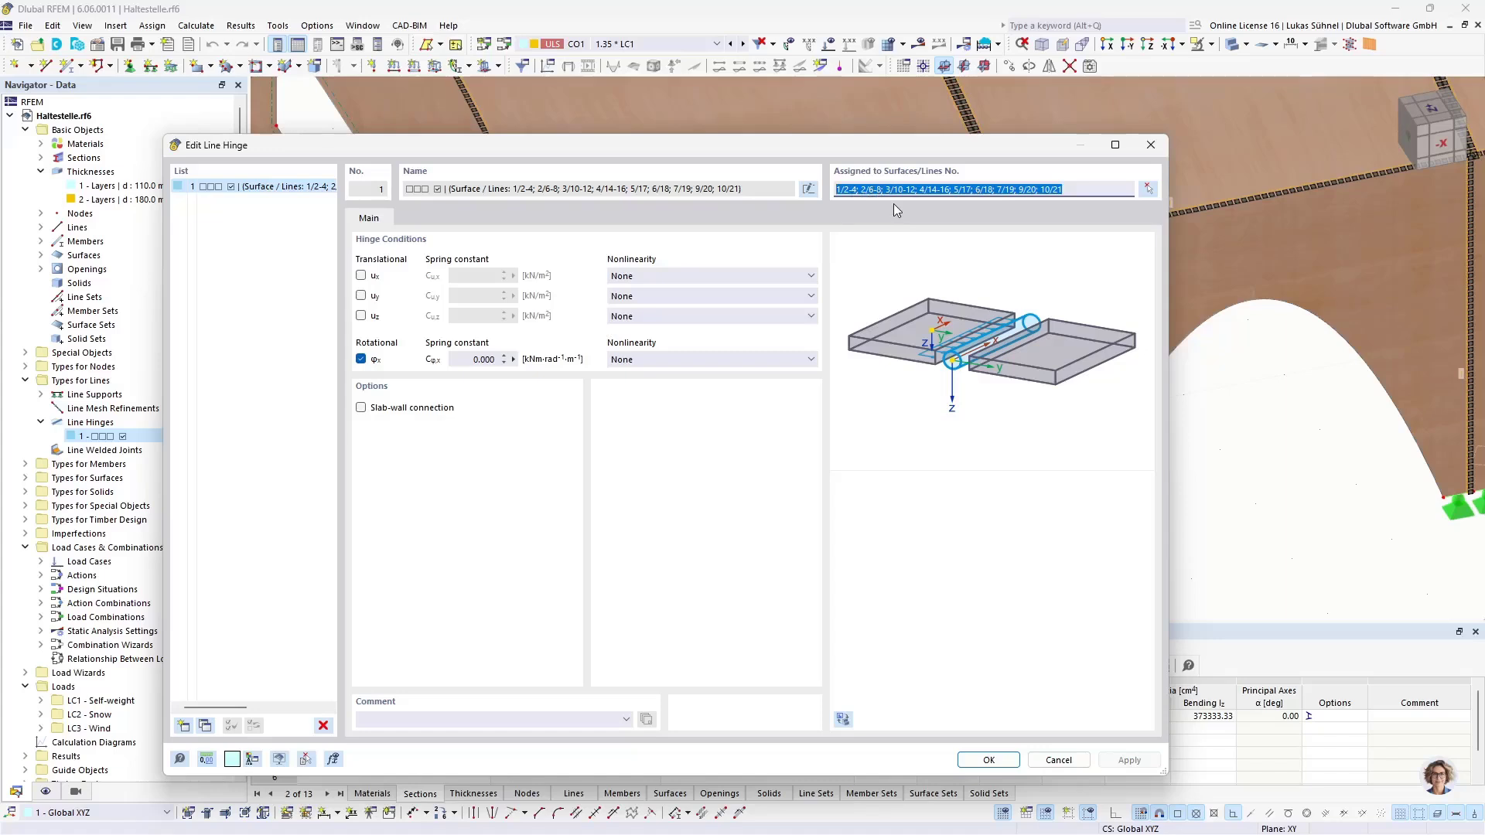
{"action": "left_click", "coordinate": [844, 190]}
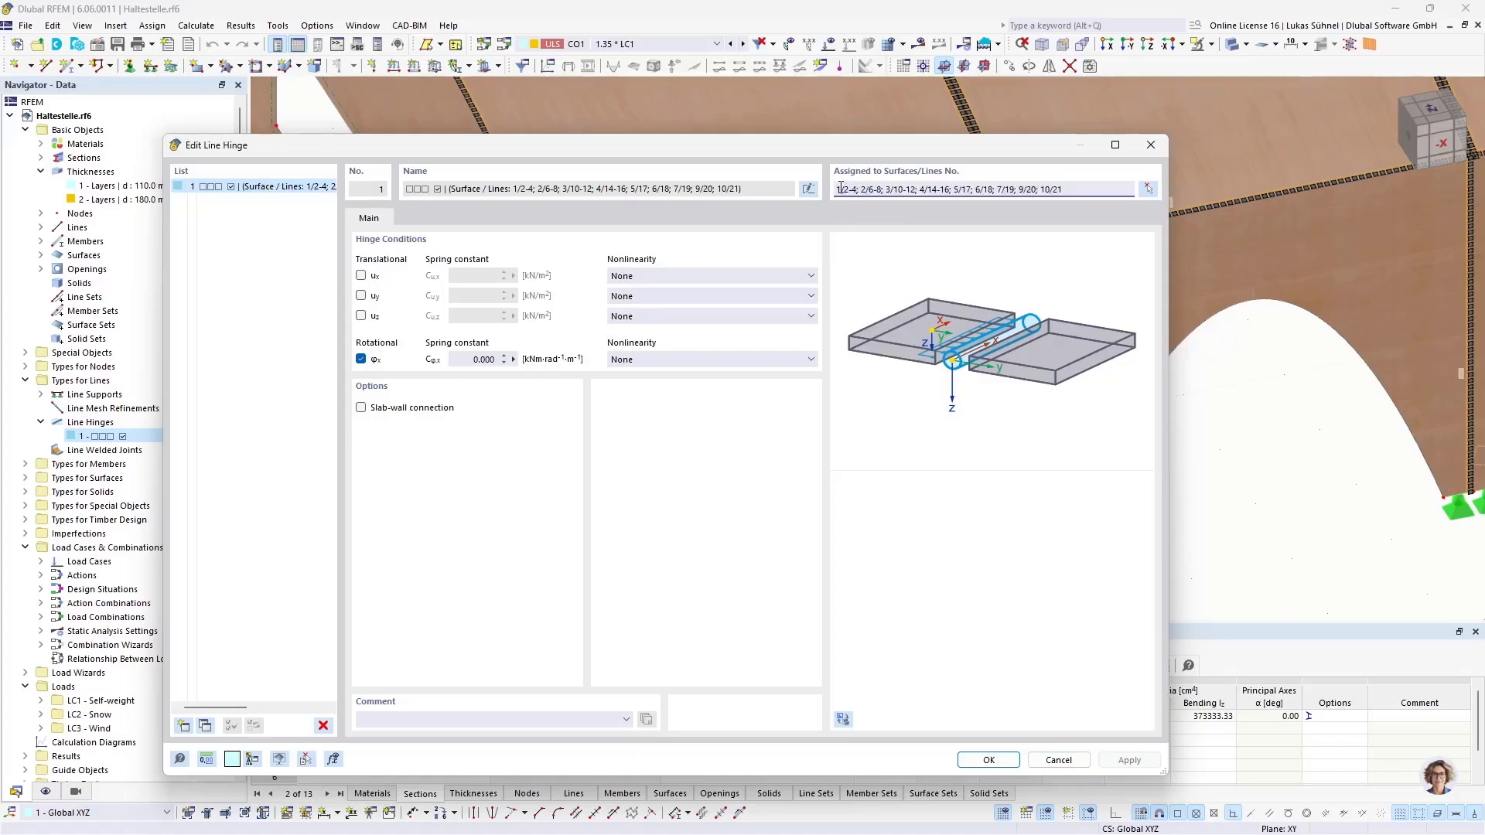
{"action": "left_click_drag", "start_coordinate": [840, 188], "coordinate": [853, 189]}
{"action": "left_click", "coordinate": [1151, 144]}
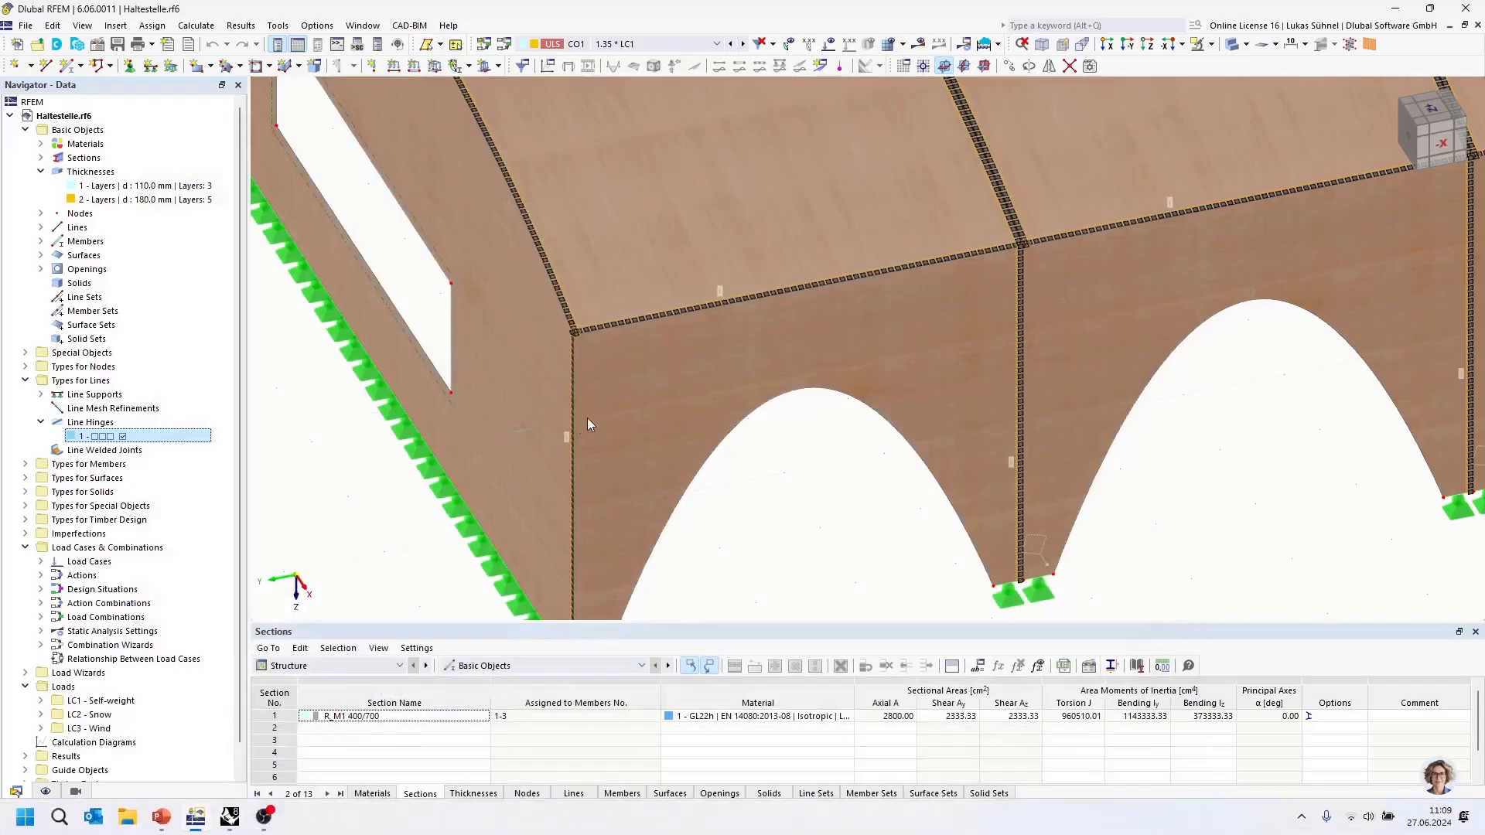
Return to Grasshopper and examine the two Surface components' inputs and outputs and the hall geometry in Rhino
{"action": "key", "text": "alt+Tab"}
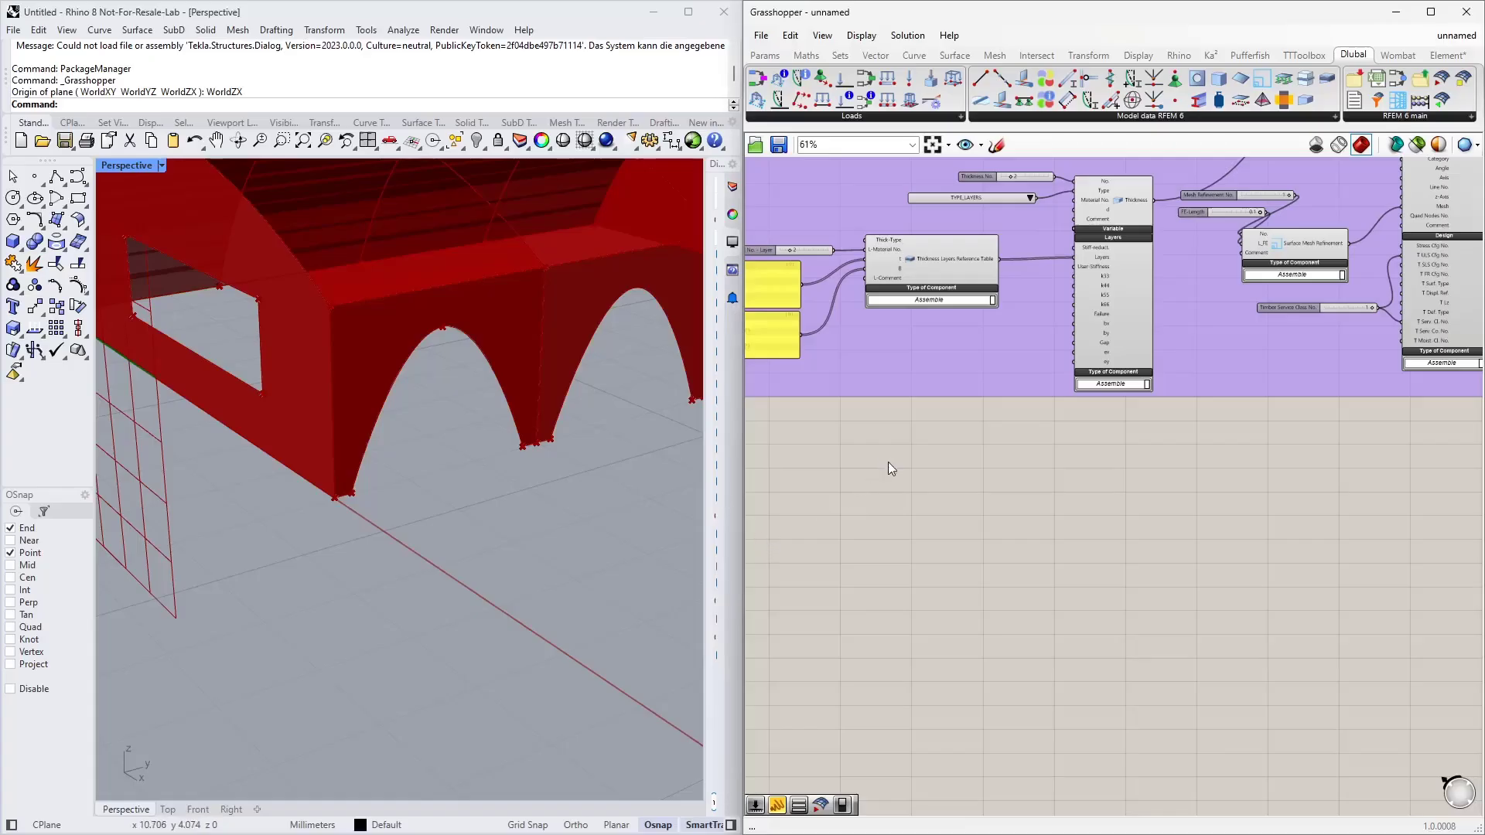
{"action": "scroll", "coordinate": [888, 461], "scroll_direction": "down", "scroll_amount": 3}
{"action": "scroll", "coordinate": [1265, 454], "scroll_direction": "up", "scroll_amount": 4}
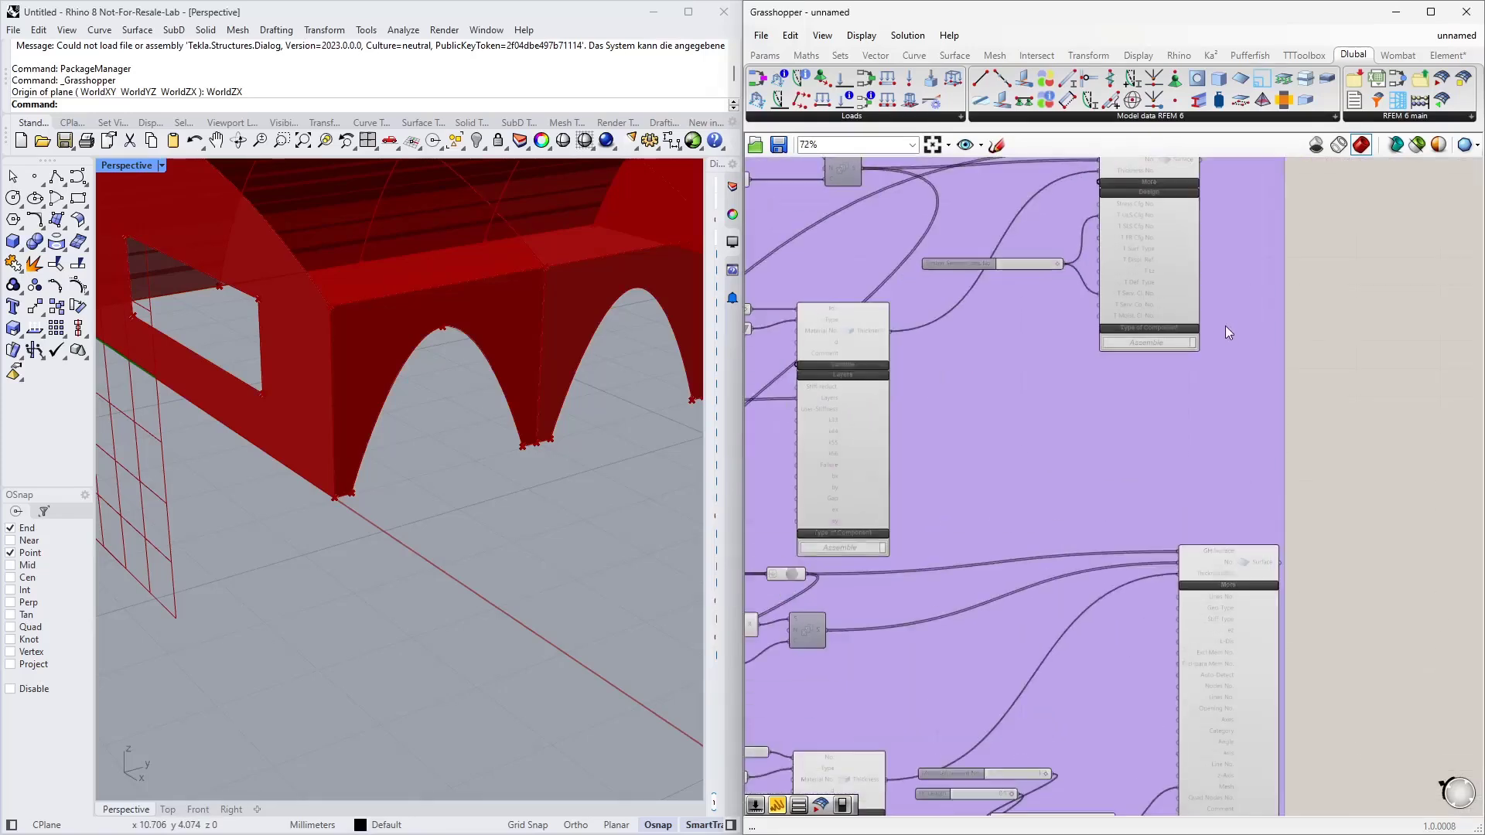
{"action": "right_click_drag", "start_coordinate": [1210, 337], "coordinate": [1203, 524]}
{"action": "scroll", "coordinate": [1139, 369], "scroll_direction": "up", "scroll_amount": 3}
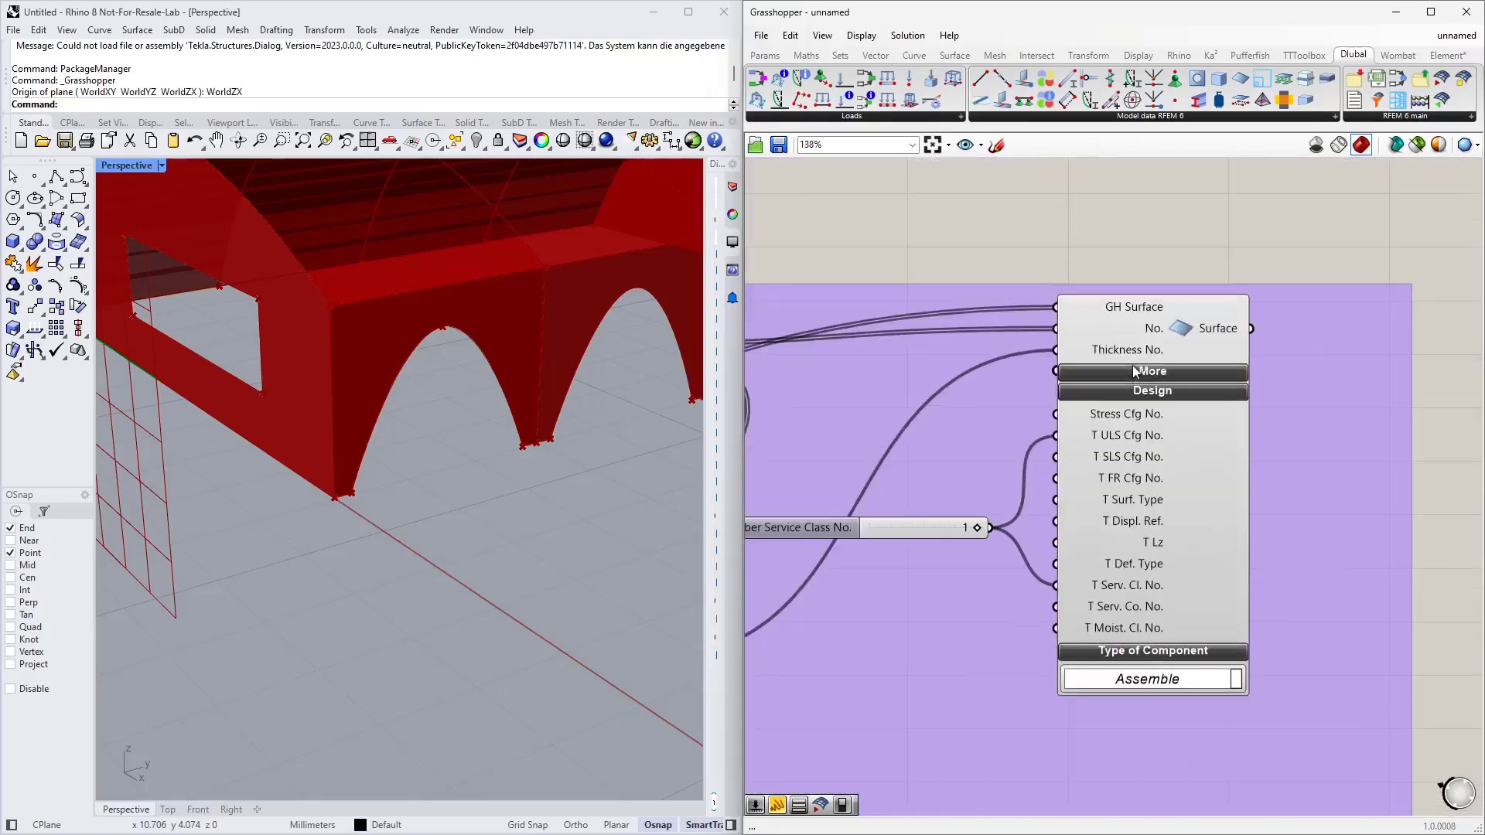
{"action": "mouse_move", "coordinate": [1153, 330]}
{"action": "scroll", "coordinate": [1153, 334], "scroll_direction": "down", "scroll_amount": 4}
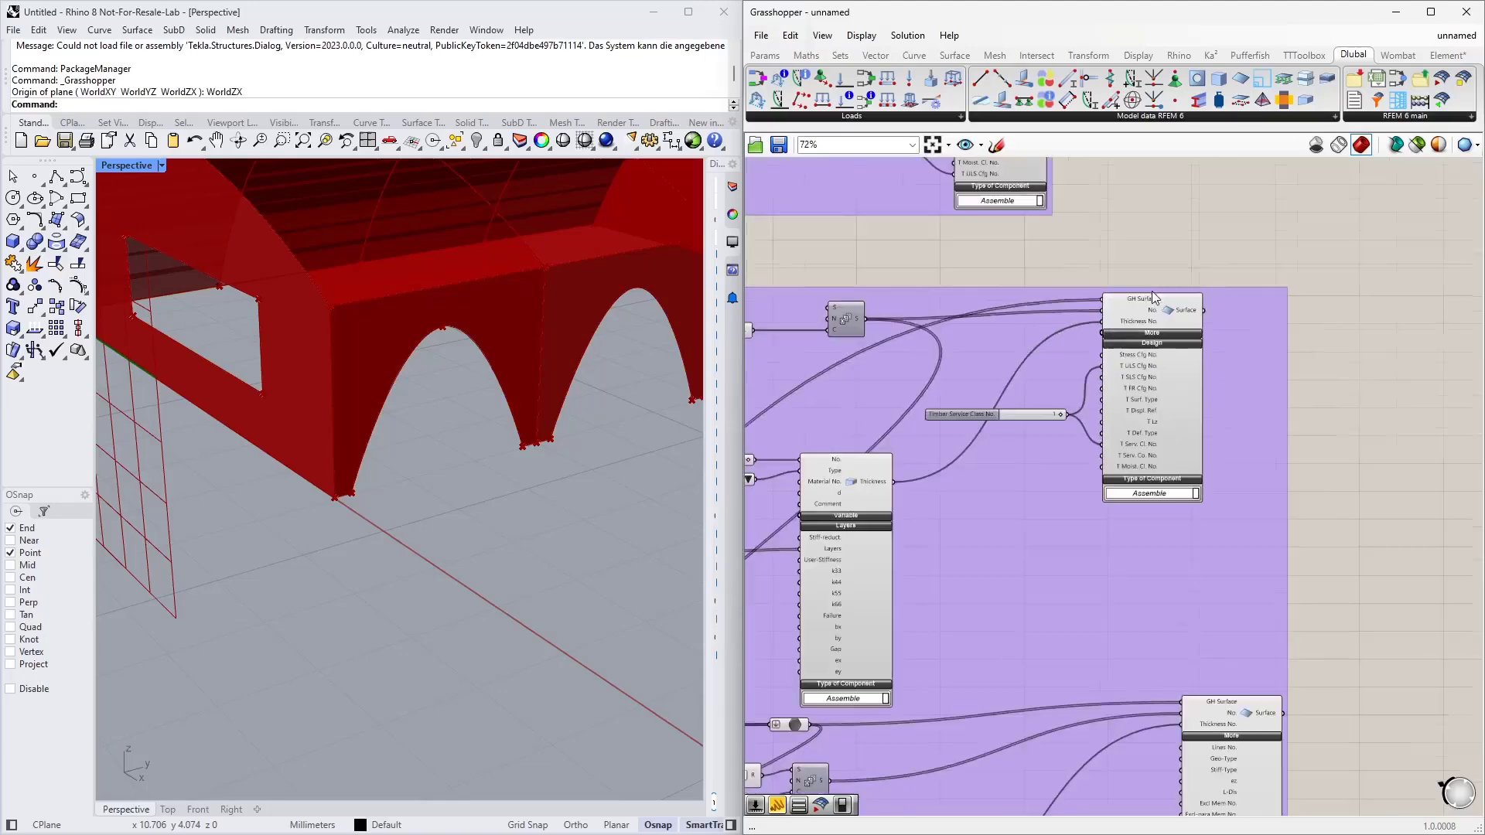
{"action": "scroll", "coordinate": [1106, 513], "scroll_direction": "up", "scroll_amount": 2}
{"action": "scroll", "coordinate": [1107, 512], "scroll_direction": "down", "scroll_amount": 2}
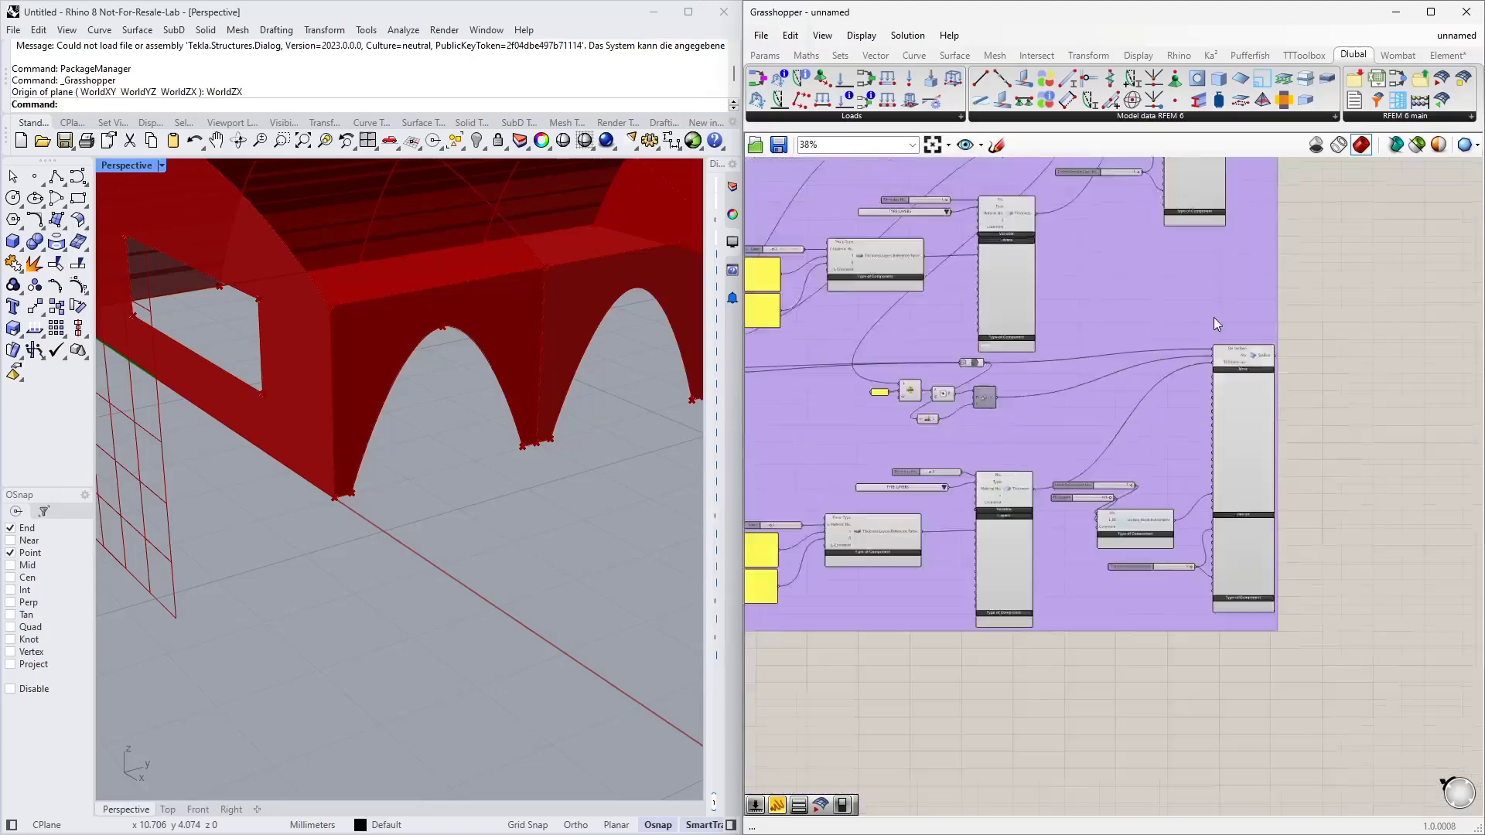
{"action": "scroll", "coordinate": [368, 494], "scroll_direction": "down", "scroll_amount": 4}
{"action": "right_click_drag", "start_coordinate": [342, 453], "coordinate": [397, 451]}
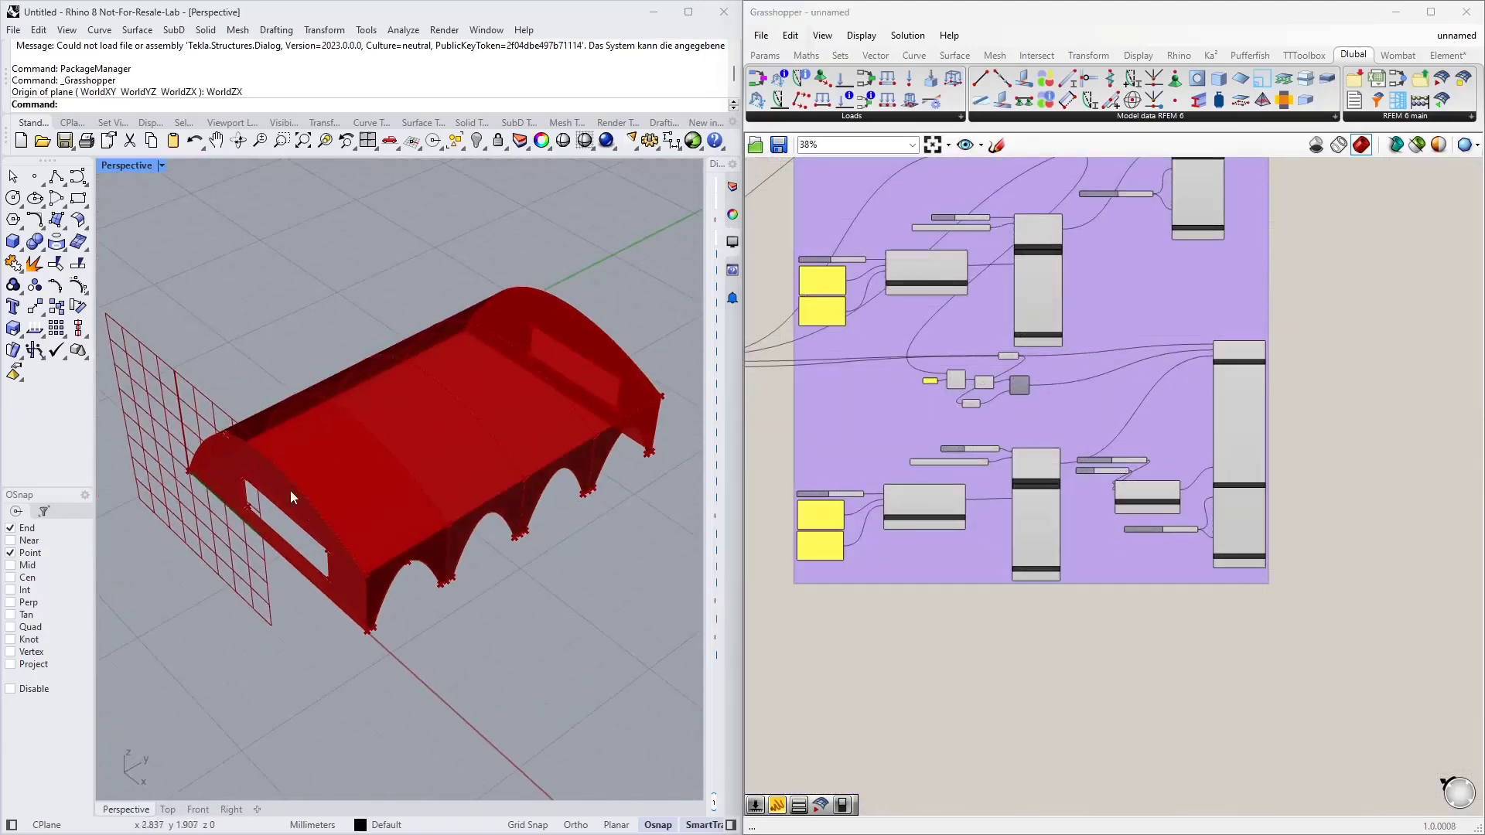
{"action": "scroll", "coordinate": [874, 672], "scroll_direction": "up", "scroll_amount": 4}
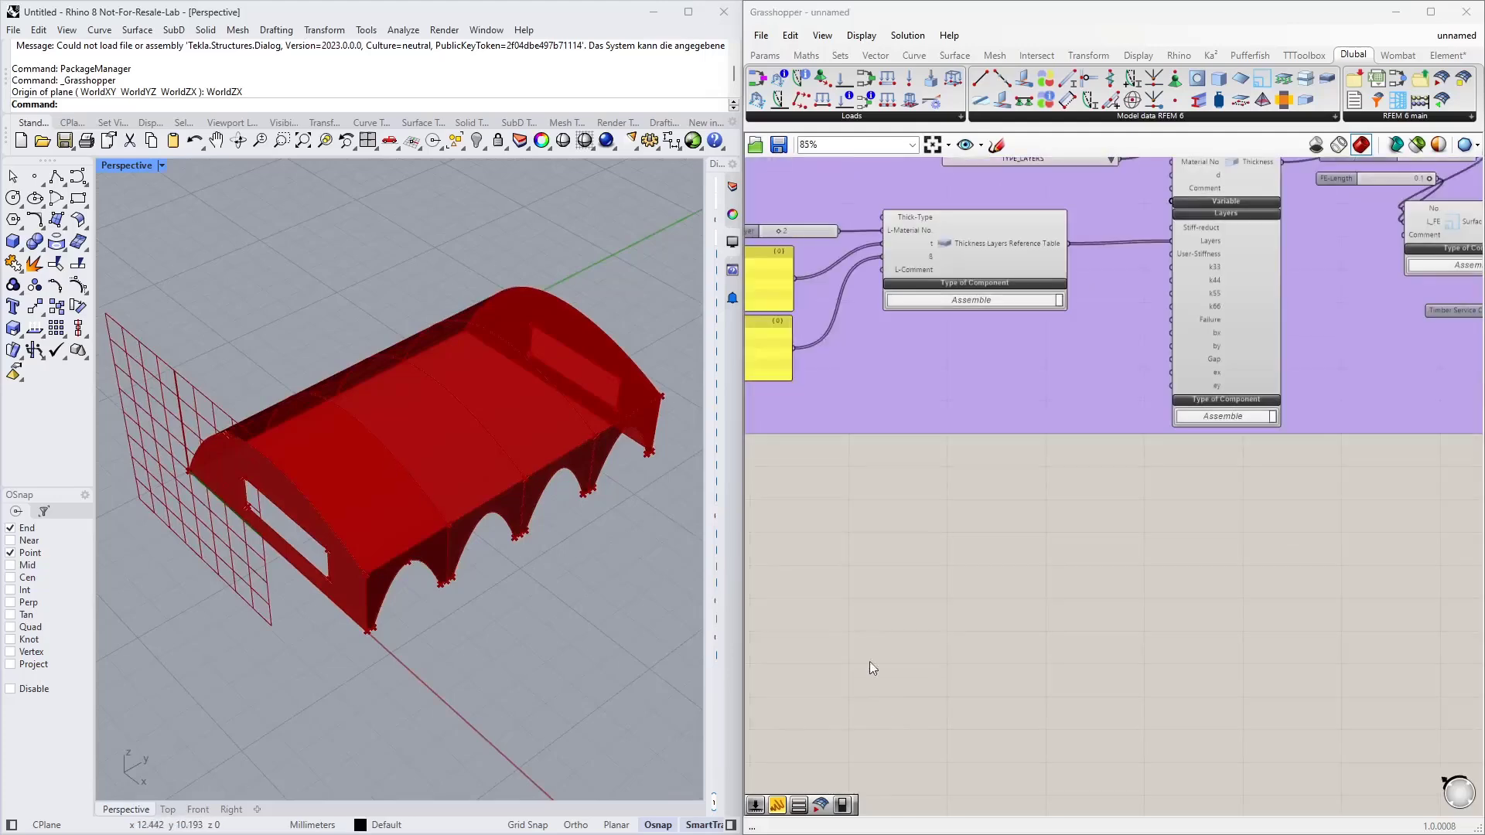
{"action": "double_click", "coordinate": [956, 474]}
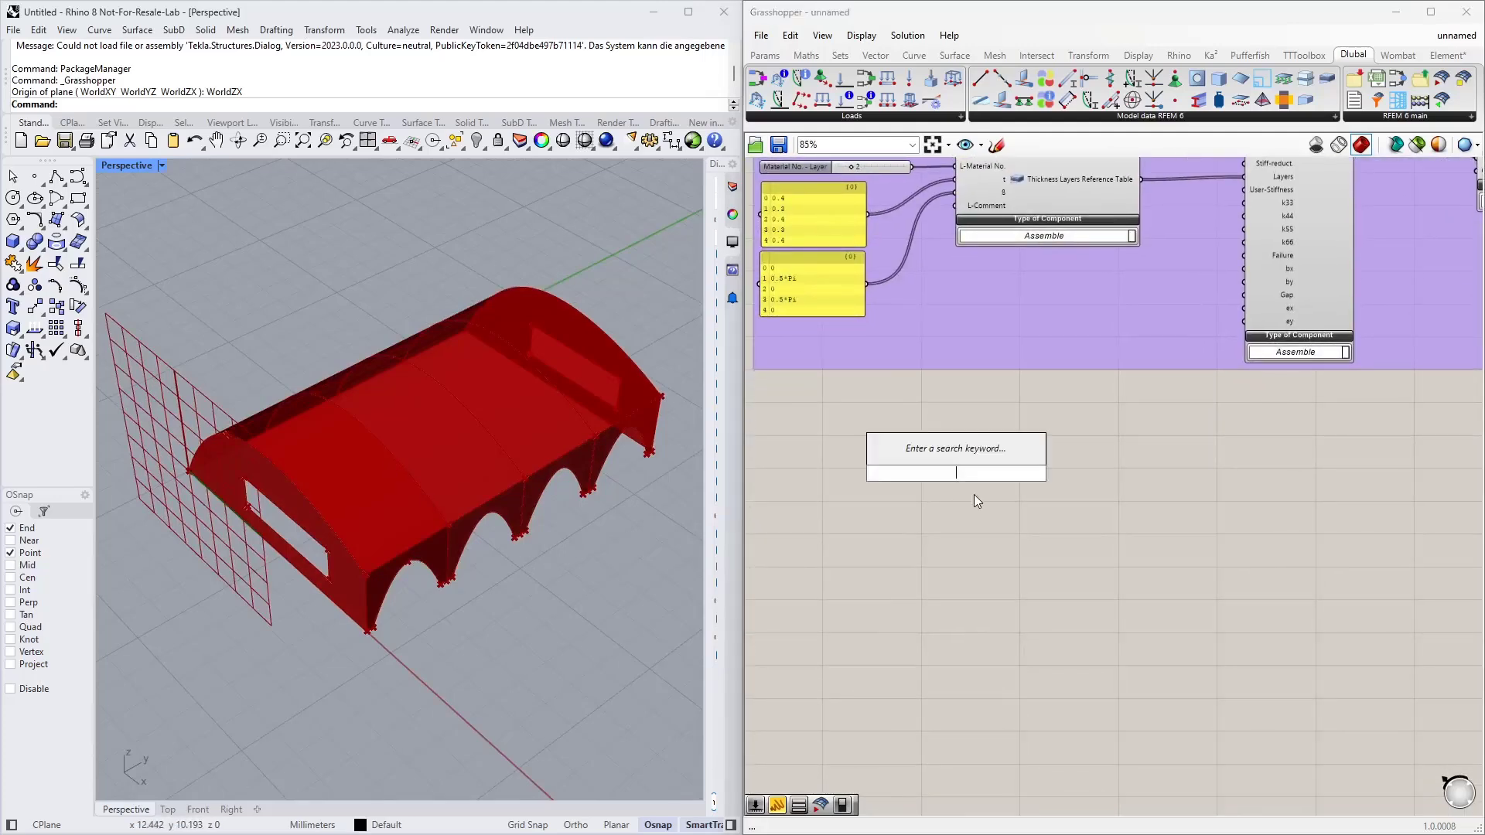
{"action": "type", "text": "line"}
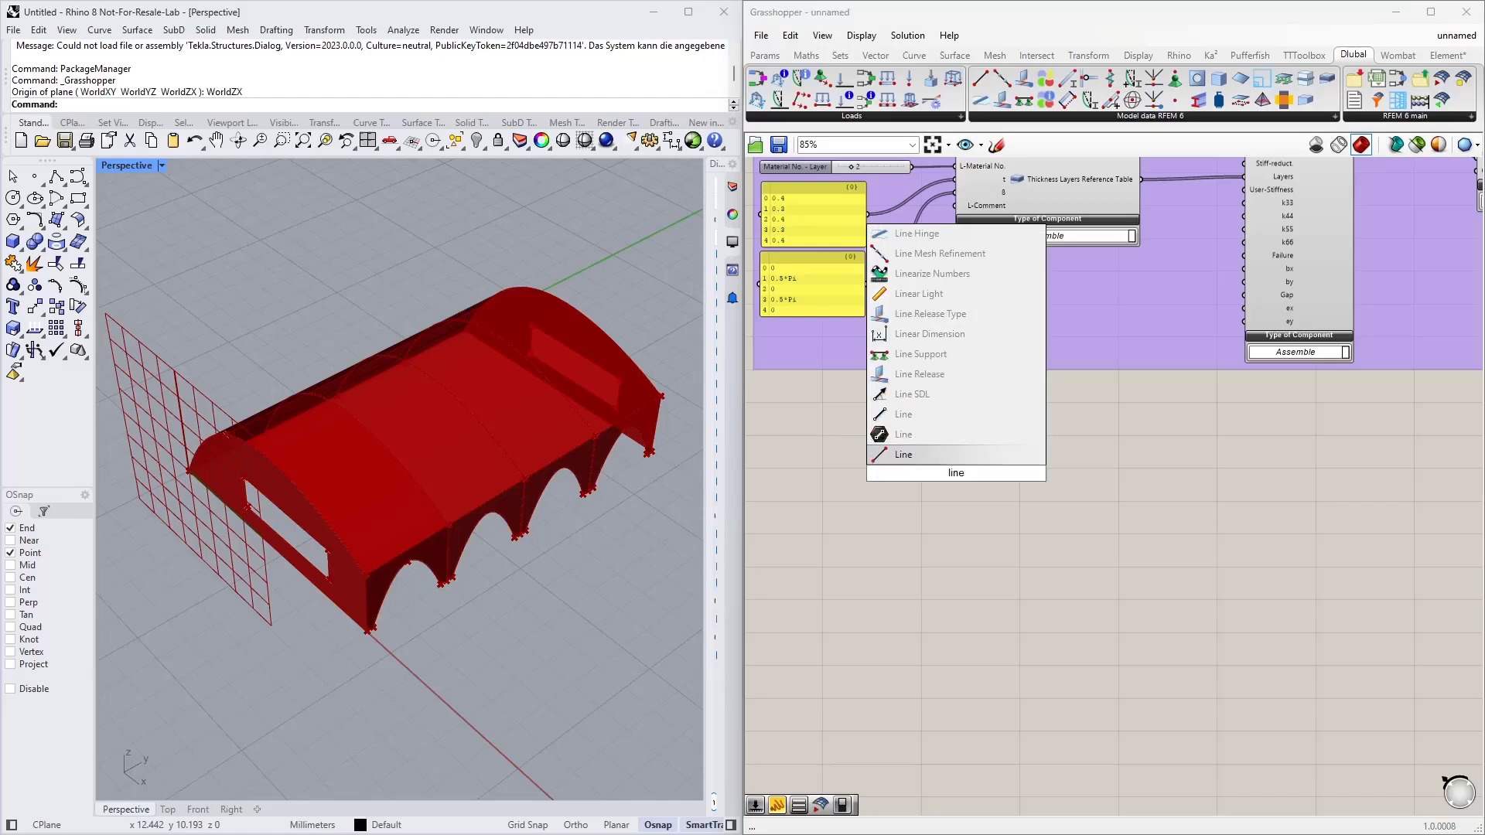
{"action": "left_click", "coordinate": [1097, 493]}
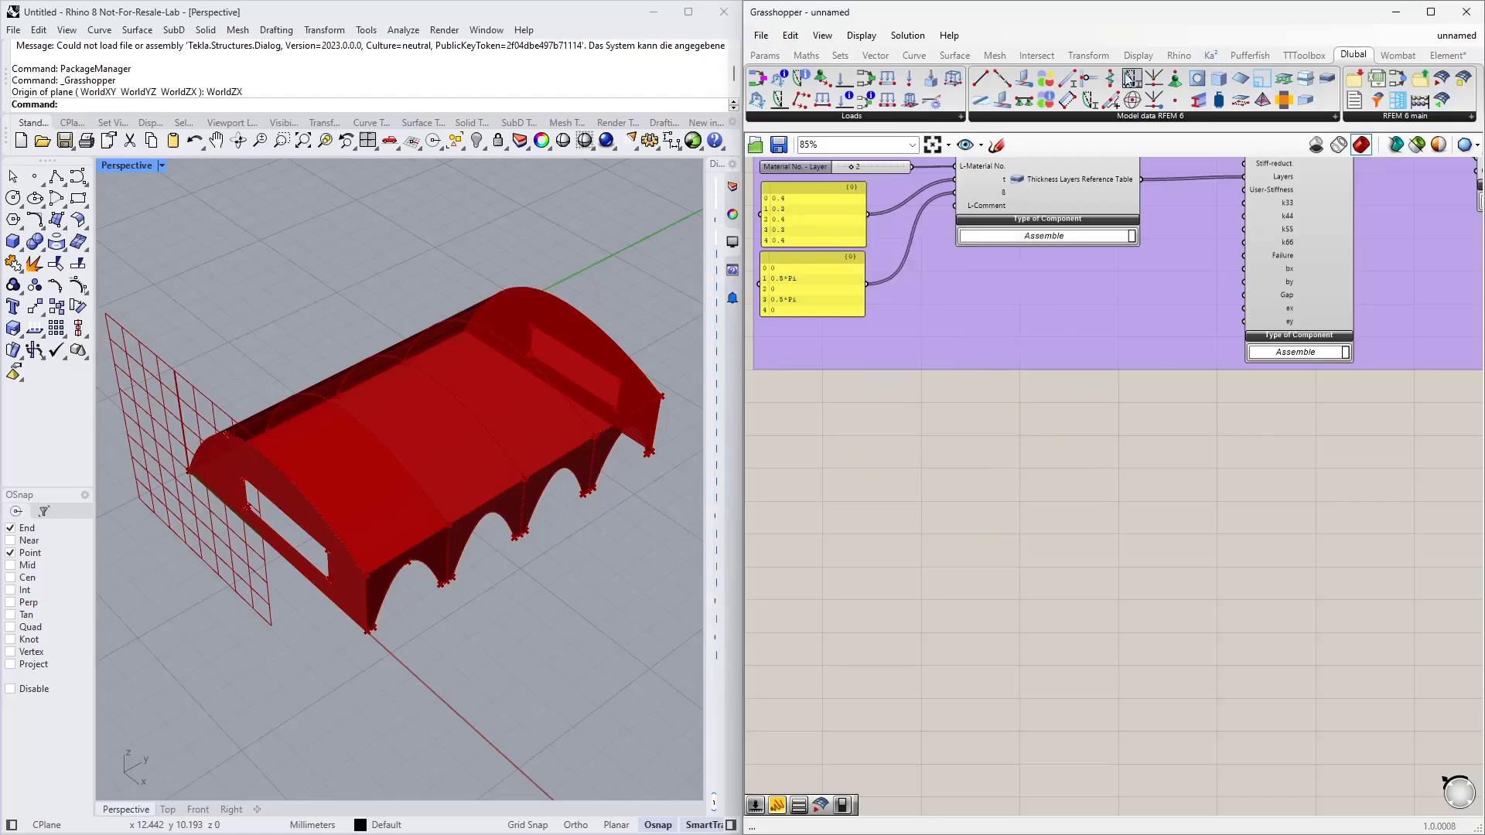
Place an RFEM Line component in the empty canvas area below the surface definitions group
{"action": "left_click_drag", "start_coordinate": [980, 78], "coordinate": [1113, 495]}
{"action": "scroll", "coordinate": [870, 490], "scroll_direction": "up", "scroll_amount": 3}
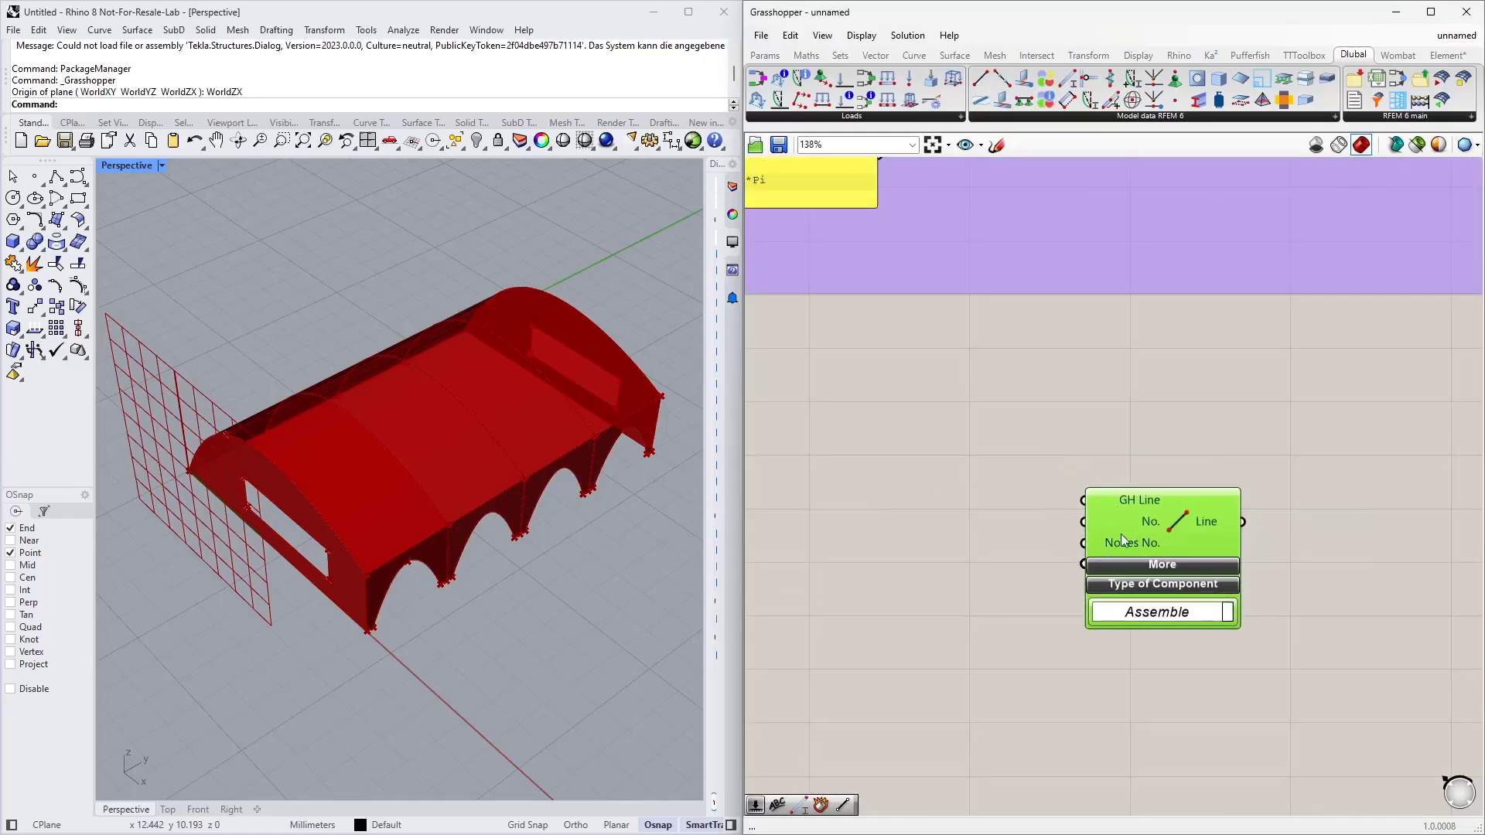
{"action": "scroll", "coordinate": [1127, 526], "scroll_direction": "down", "scroll_amount": 4}
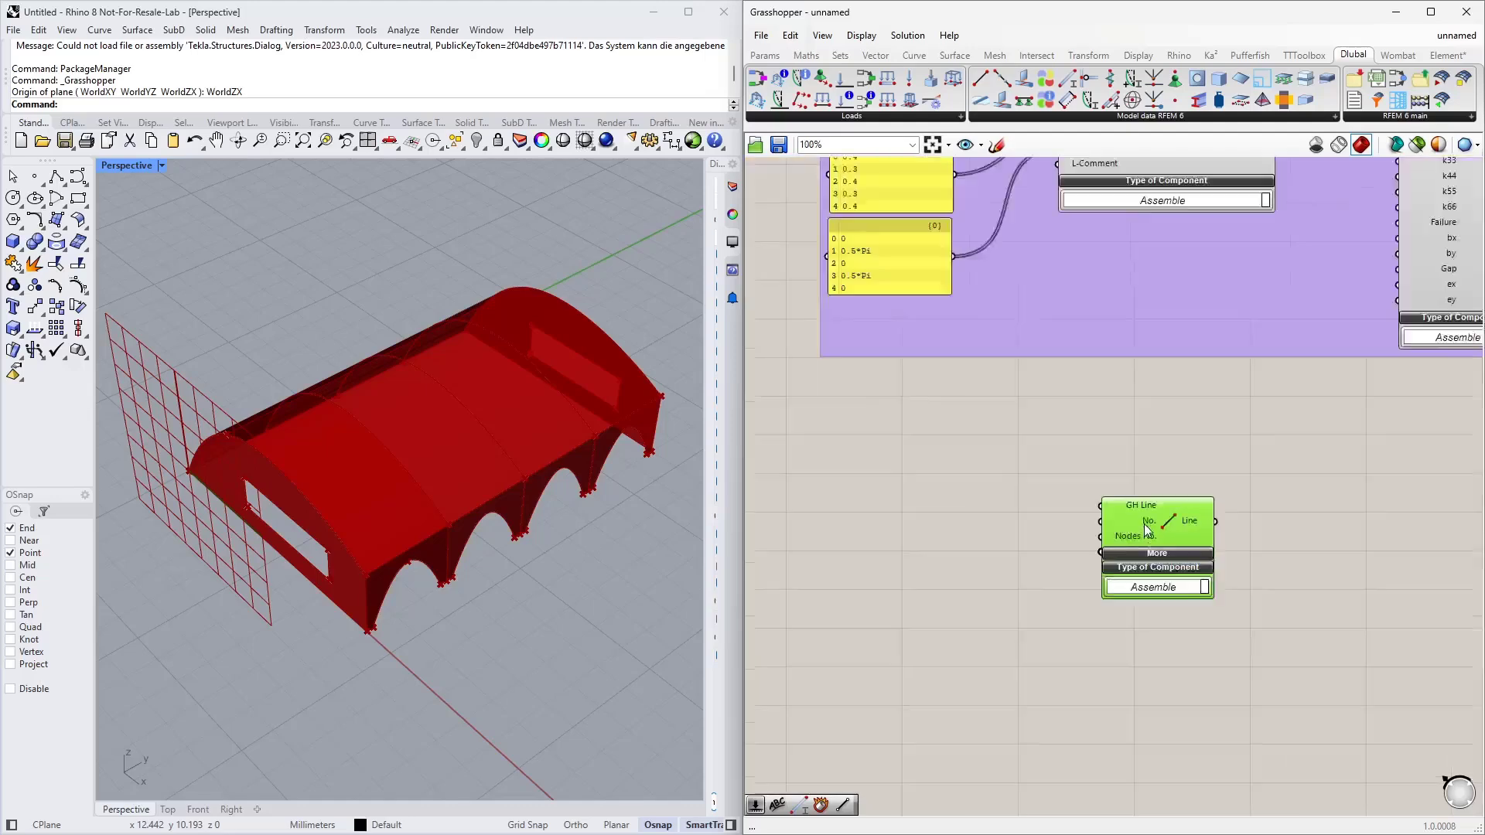
Move the tree-splitting component that supplies the surface data down to the level of the new Line component
{"action": "right_click_drag", "start_coordinate": [957, 492], "coordinate": [1093, 563]}
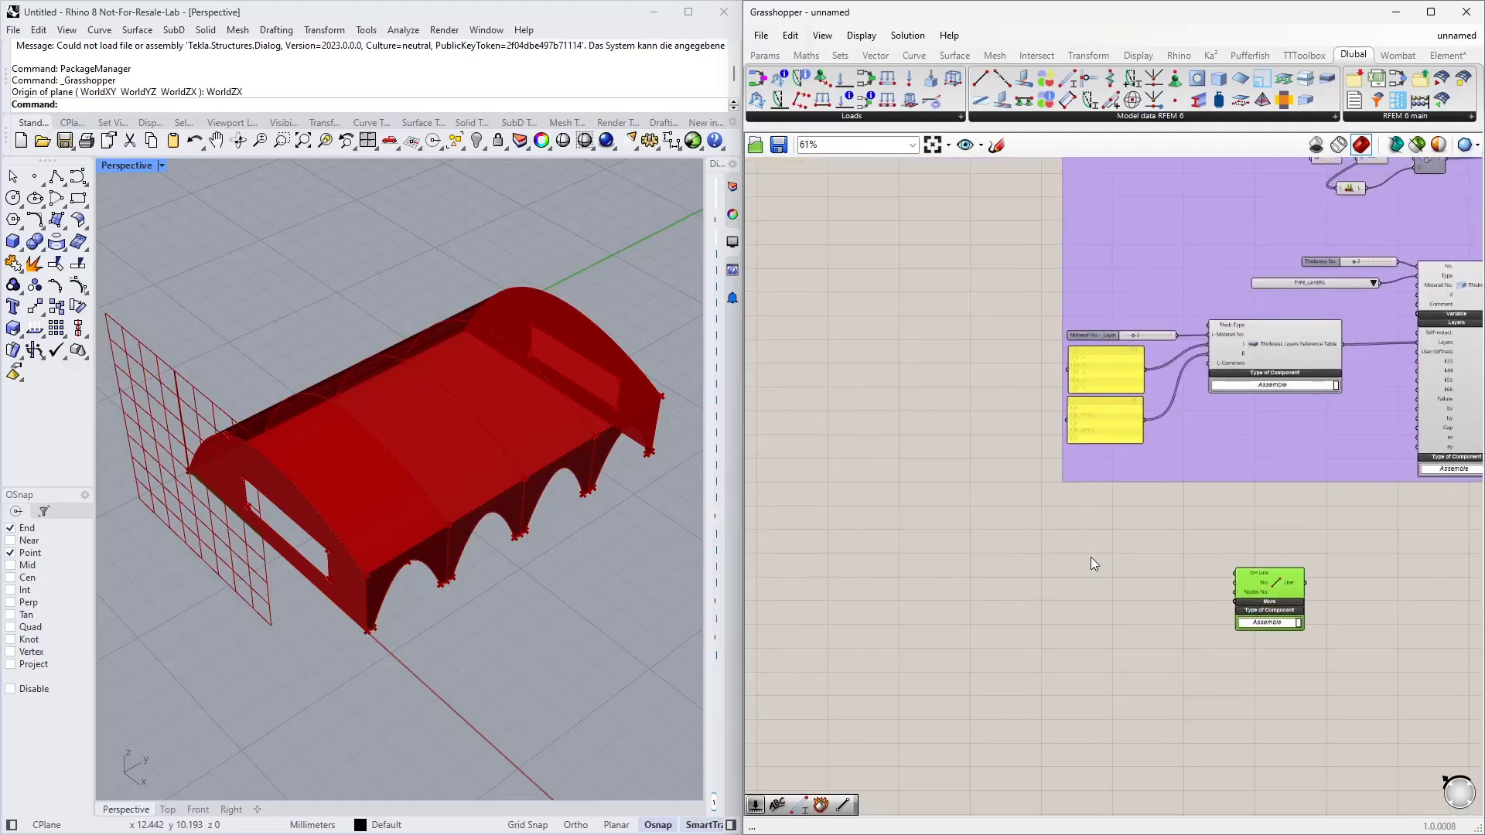
{"action": "scroll", "coordinate": [1036, 522], "scroll_direction": "down", "scroll_amount": 1}
{"action": "left_click_drag", "start_coordinate": [914, 205], "coordinate": [943, 584]}
{"action": "scroll", "coordinate": [1107, 600], "scroll_direction": "up", "scroll_amount": 4}
{"action": "left_click", "coordinate": [1091, 543]}
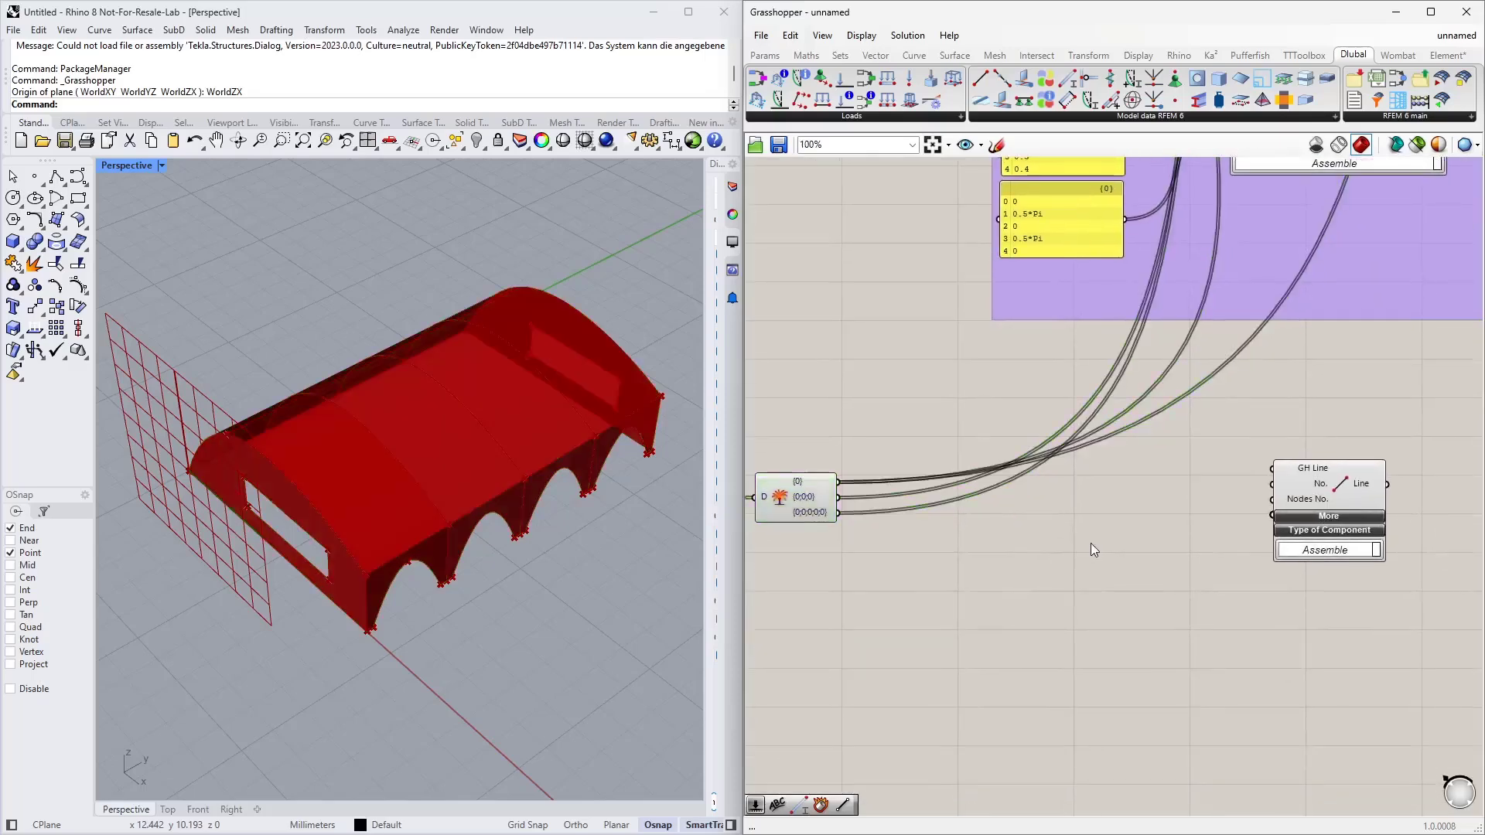
Add a Deconstruct Brep component and connect the tree-splitting component's {0} output to its B input
{"action": "right_click_drag", "start_coordinate": [509, 422], "coordinate": [480, 445]}
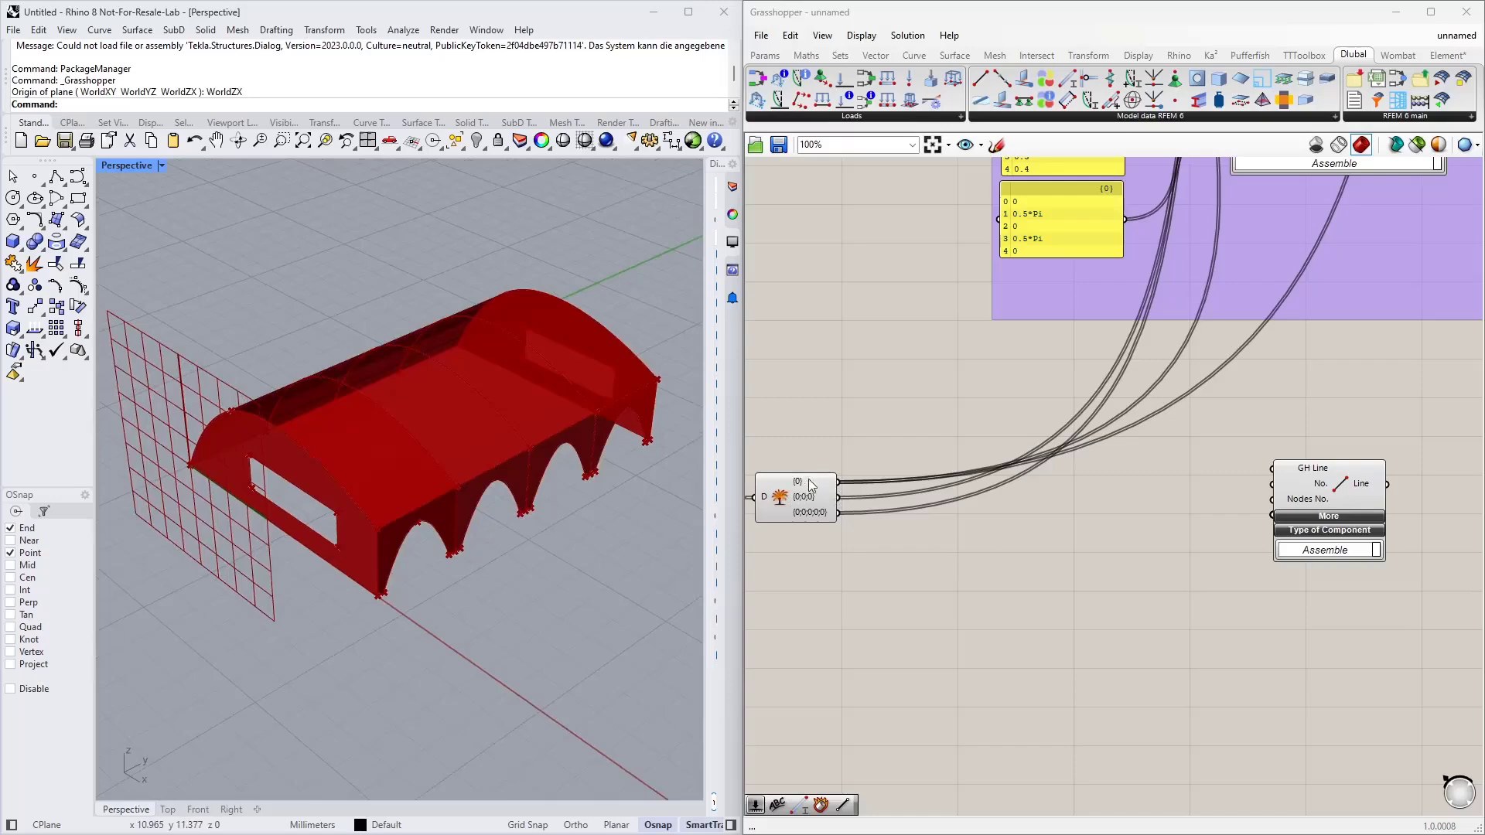
{"action": "double_click", "coordinate": [905, 574]}
{"action": "type", "text": "de"}
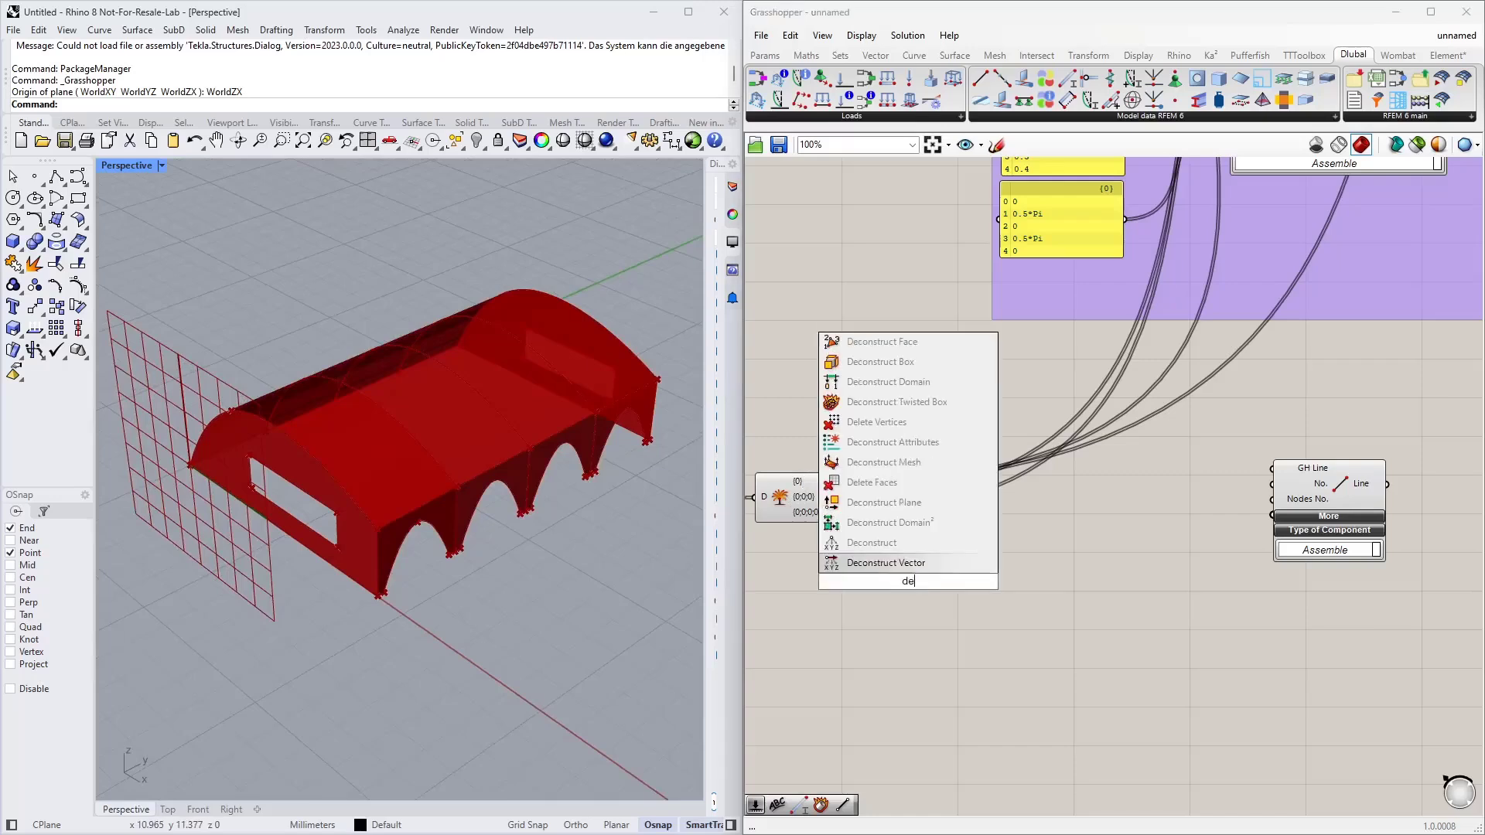
{"action": "type", "text": "c brep"}
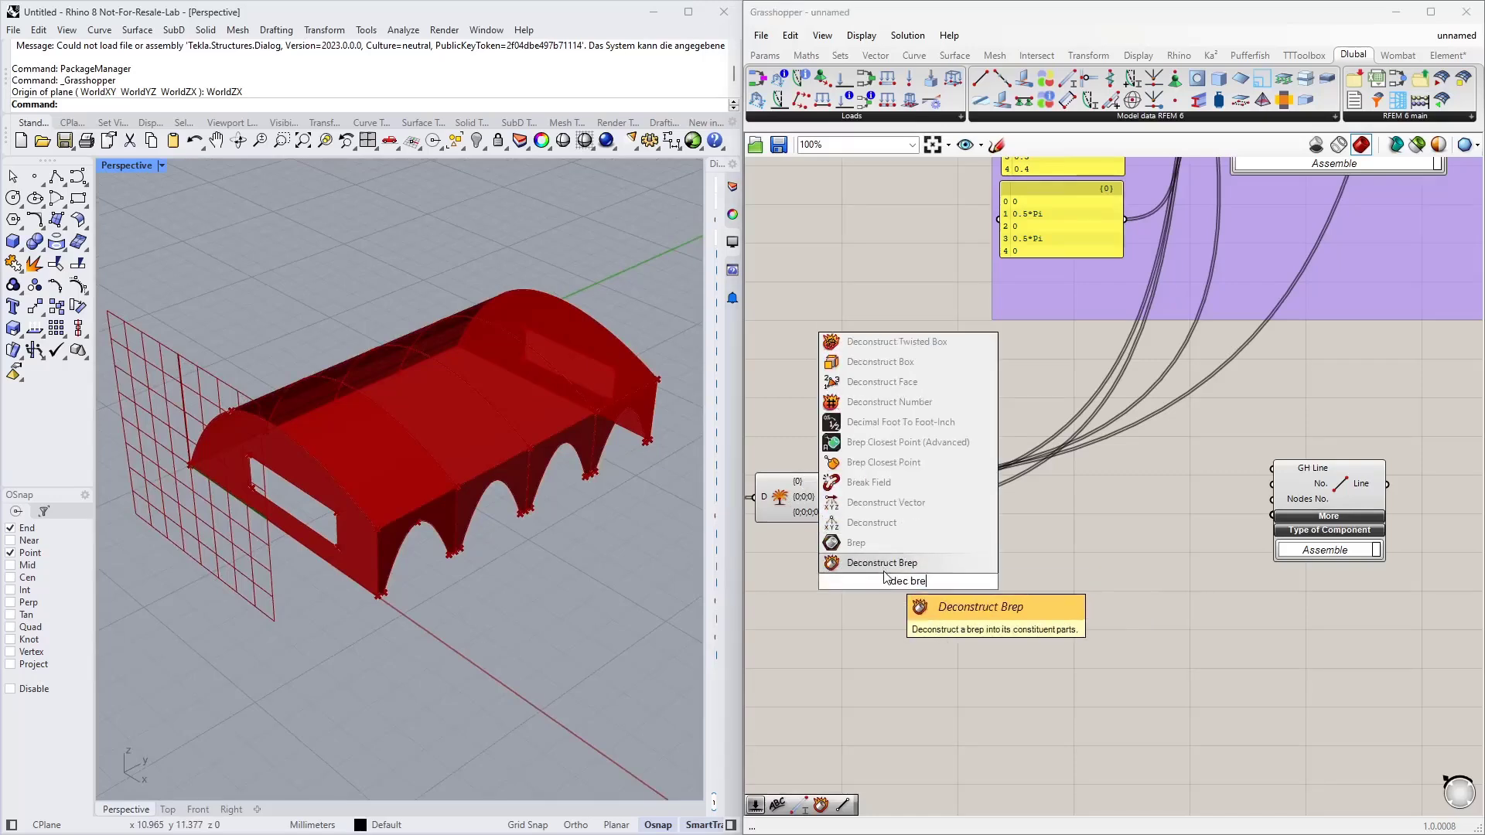
{"action": "left_click", "coordinate": [886, 566]}
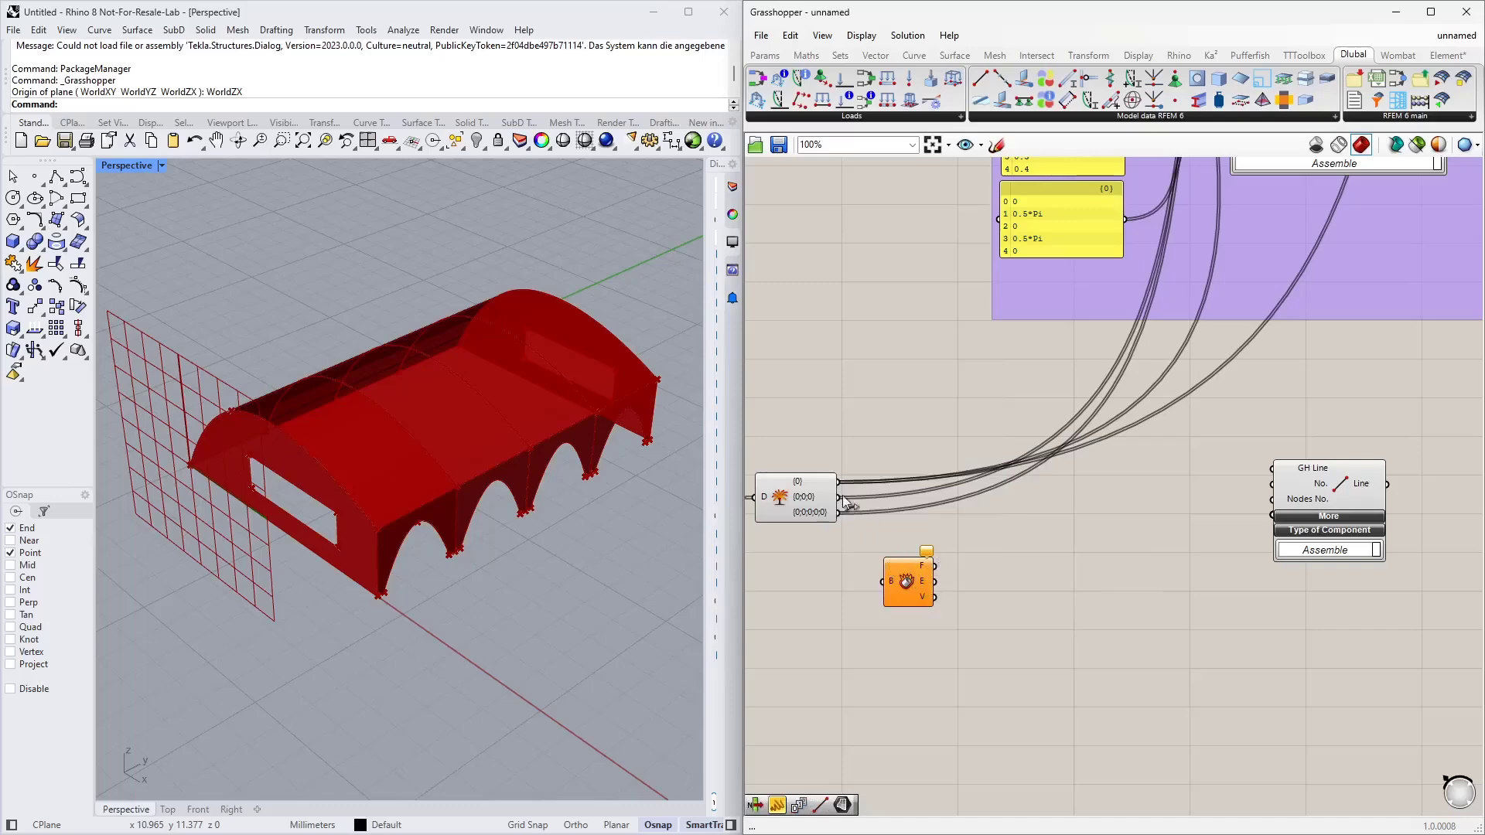
{"action": "left_click_drag", "start_coordinate": [840, 484], "coordinate": [955, 555]}
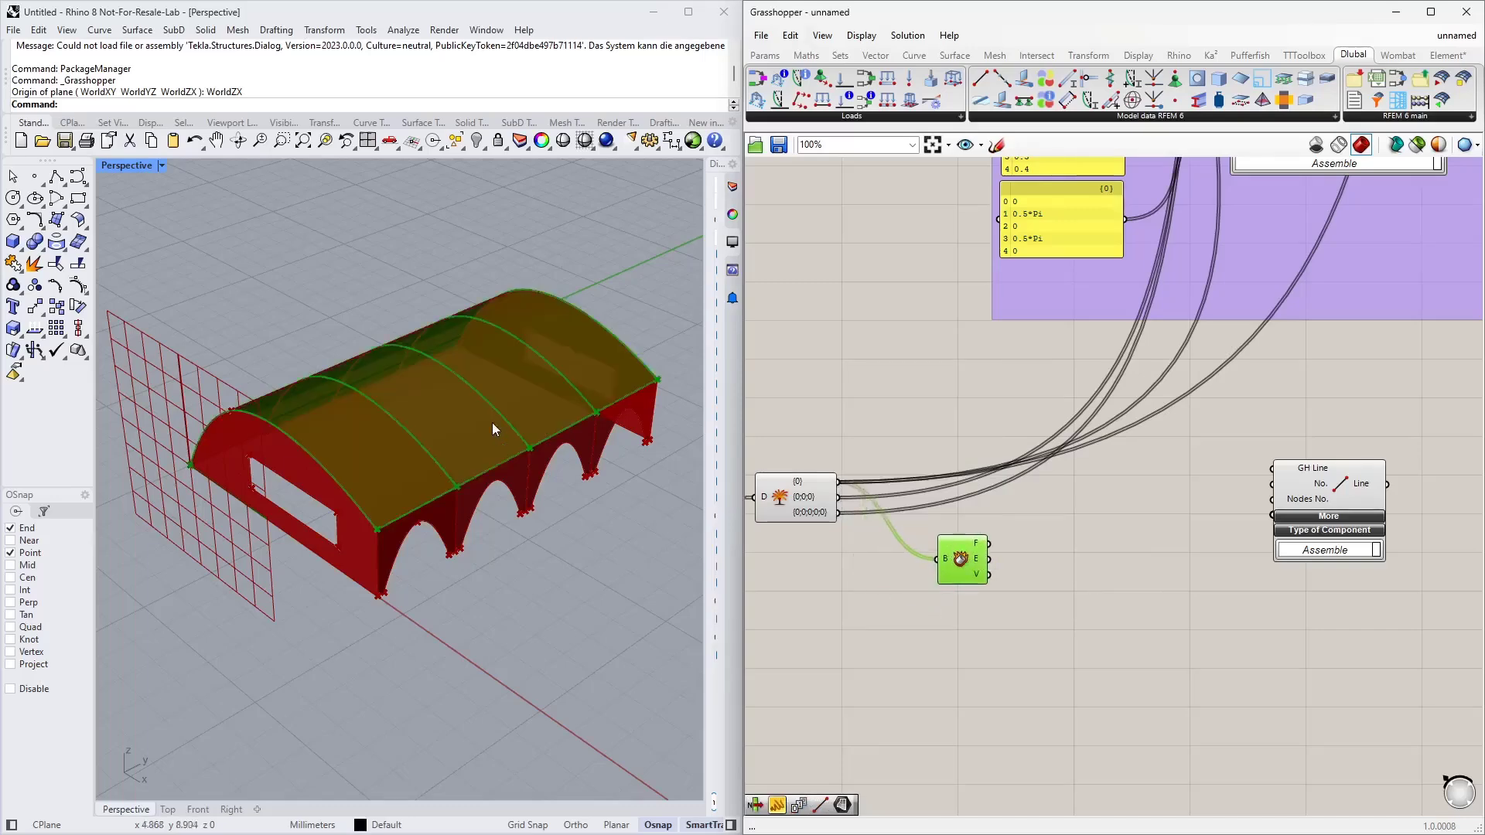
Connect Deconstruct Brep's edges output to the Line component's GH Line input and align Deconstruct Brep with the wire
{"action": "scroll", "coordinate": [971, 560], "scroll_direction": "up", "scroll_amount": 2}
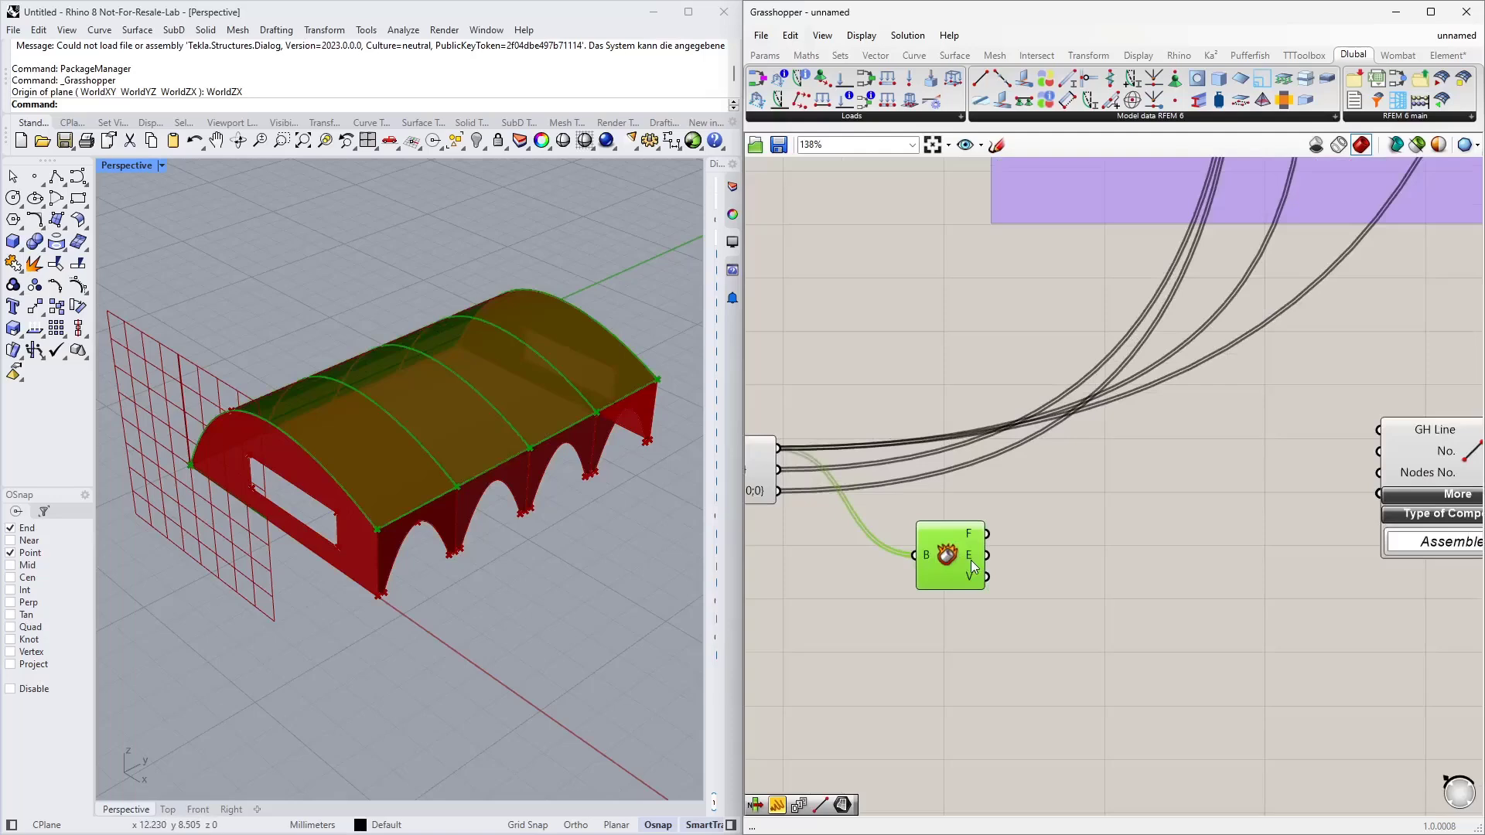
{"action": "mouse_move", "coordinate": [972, 560]}
{"action": "scroll", "coordinate": [1029, 557], "scroll_direction": "up", "scroll_amount": 1}
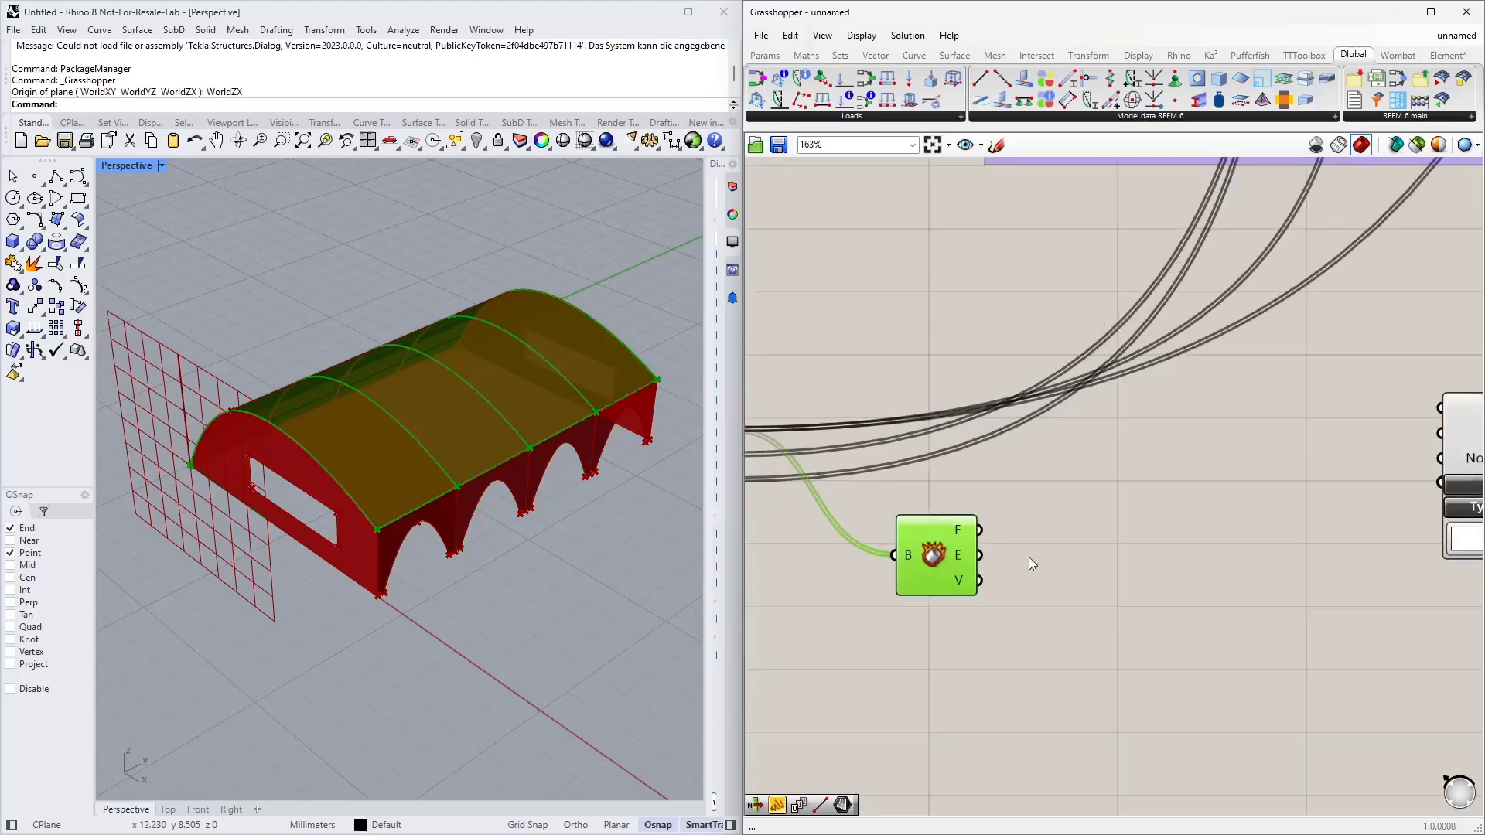
{"action": "right_click_drag", "start_coordinate": [1109, 540], "coordinate": [981, 531]}
{"action": "scroll", "coordinate": [981, 530], "scroll_direction": "down", "scroll_amount": 1}
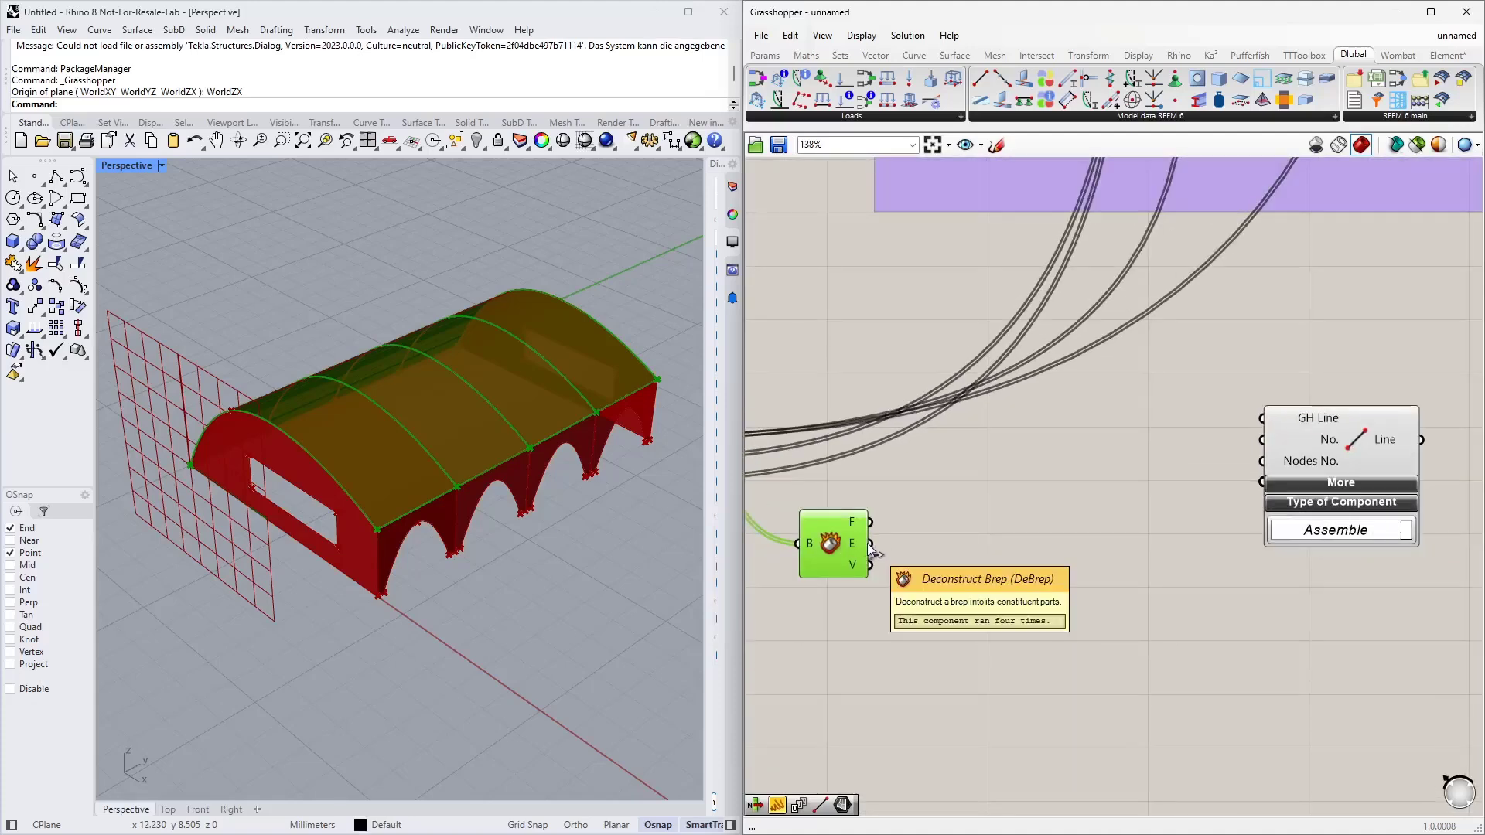
{"action": "left_click_drag", "start_coordinate": [872, 550], "coordinate": [855, 489]}
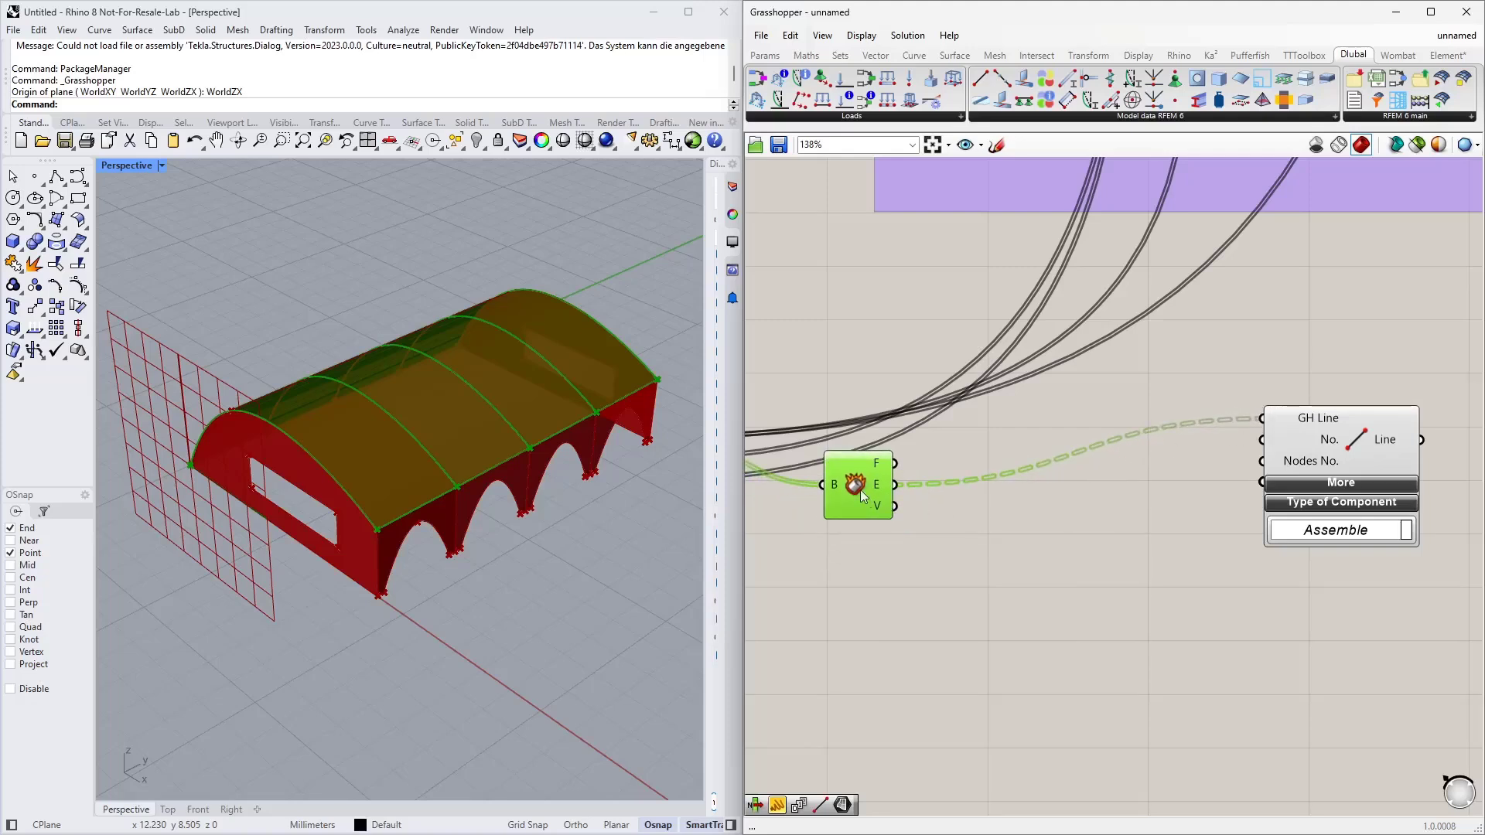
Add a Series component in the empty canvas area below Deconstruct Brep
{"action": "right_click_drag", "start_coordinate": [925, 576], "coordinate": [1073, 458]}
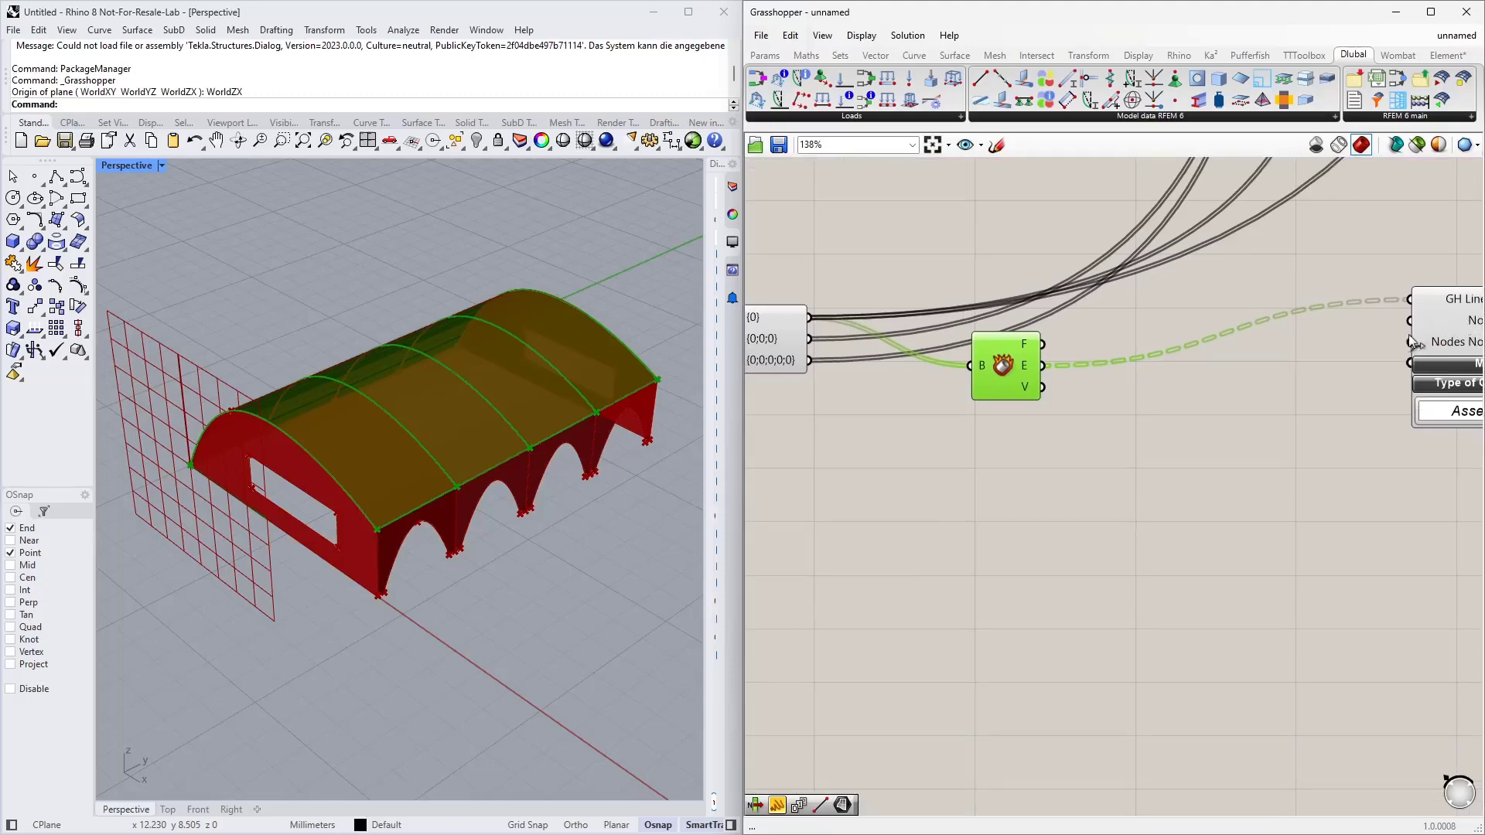
{"action": "right_click_drag", "start_coordinate": [1014, 478], "coordinate": [976, 474]}
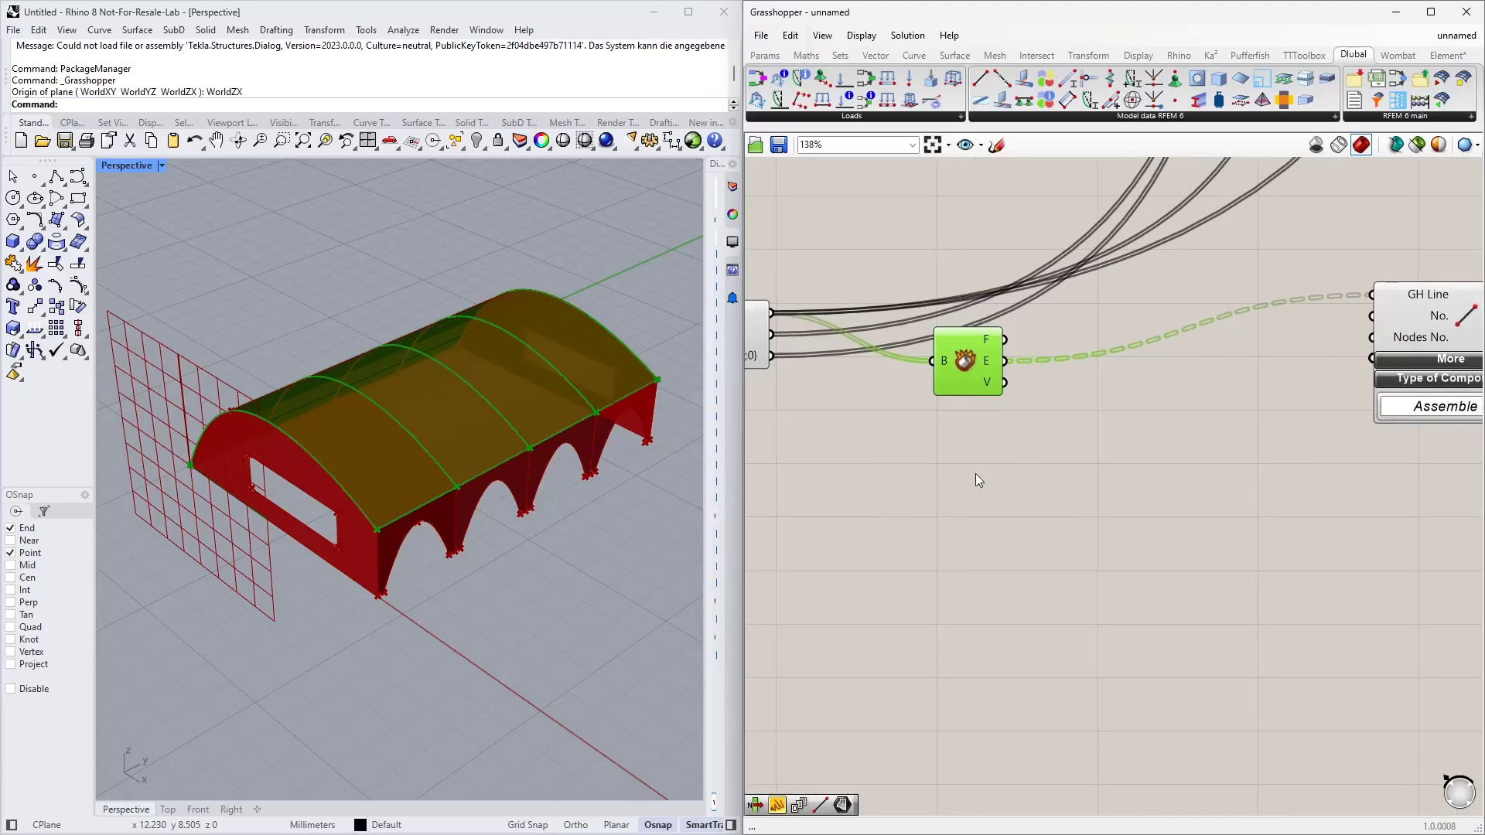
{"action": "double_click", "coordinate": [963, 512]}
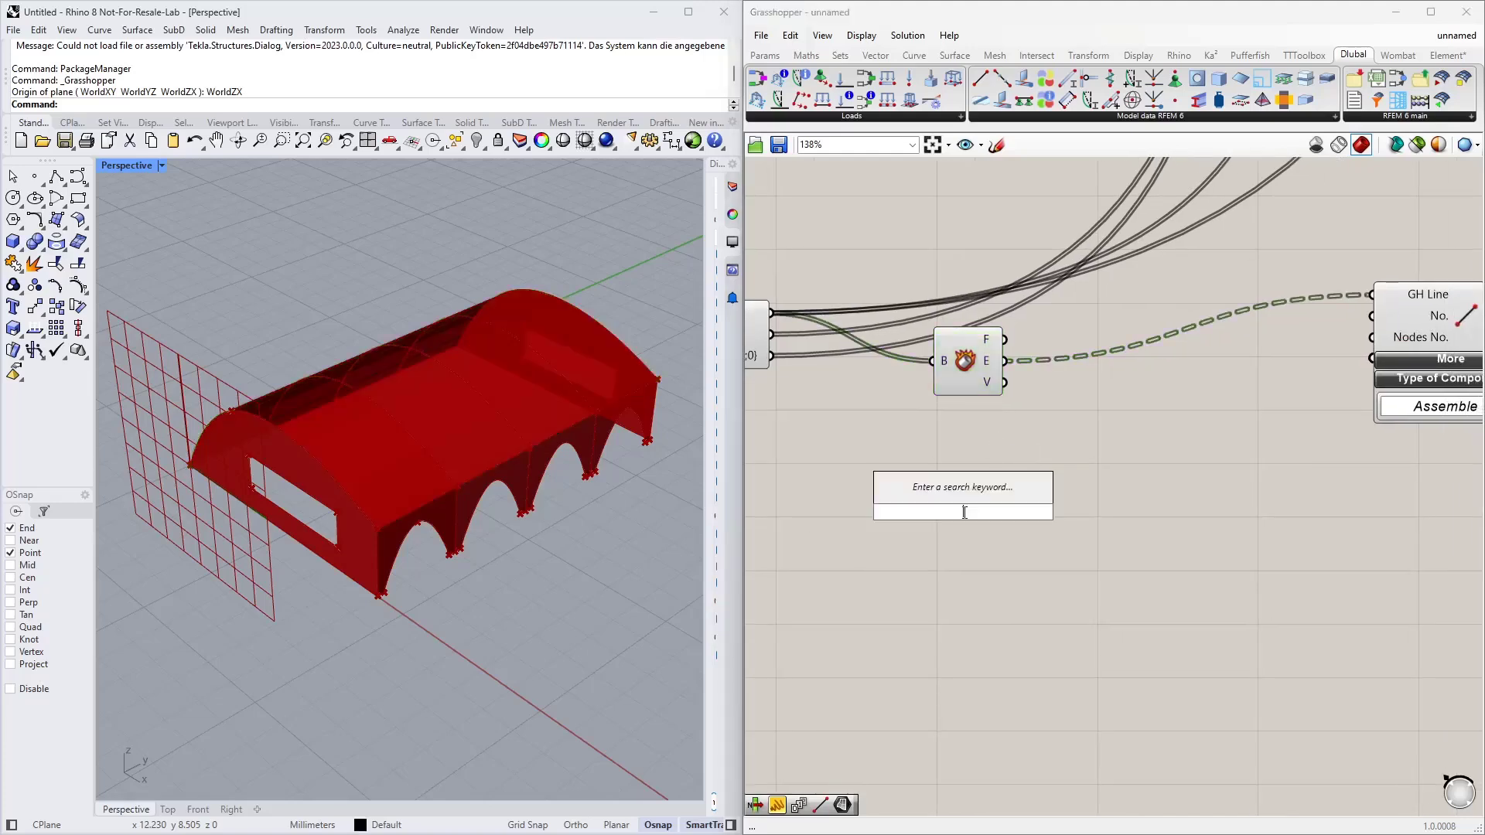
{"action": "type", "text": "se"}
{"action": "left_click", "coordinate": [942, 481]}
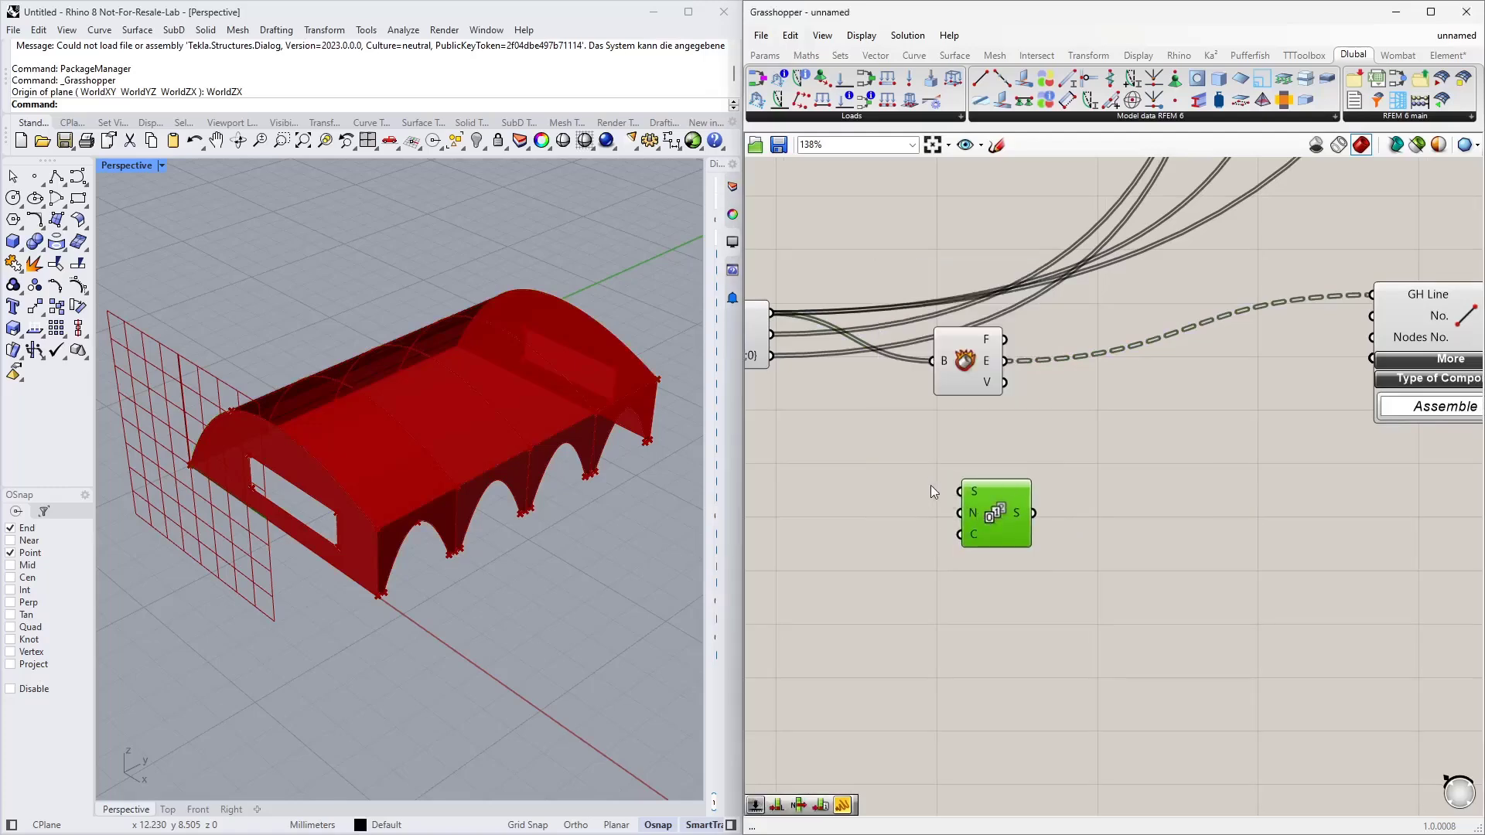
Set the Series component's start number to 1 and move the component up closer to Deconstruct Brep
{"action": "right_click_drag", "start_coordinate": [860, 495], "coordinate": [903, 499]}
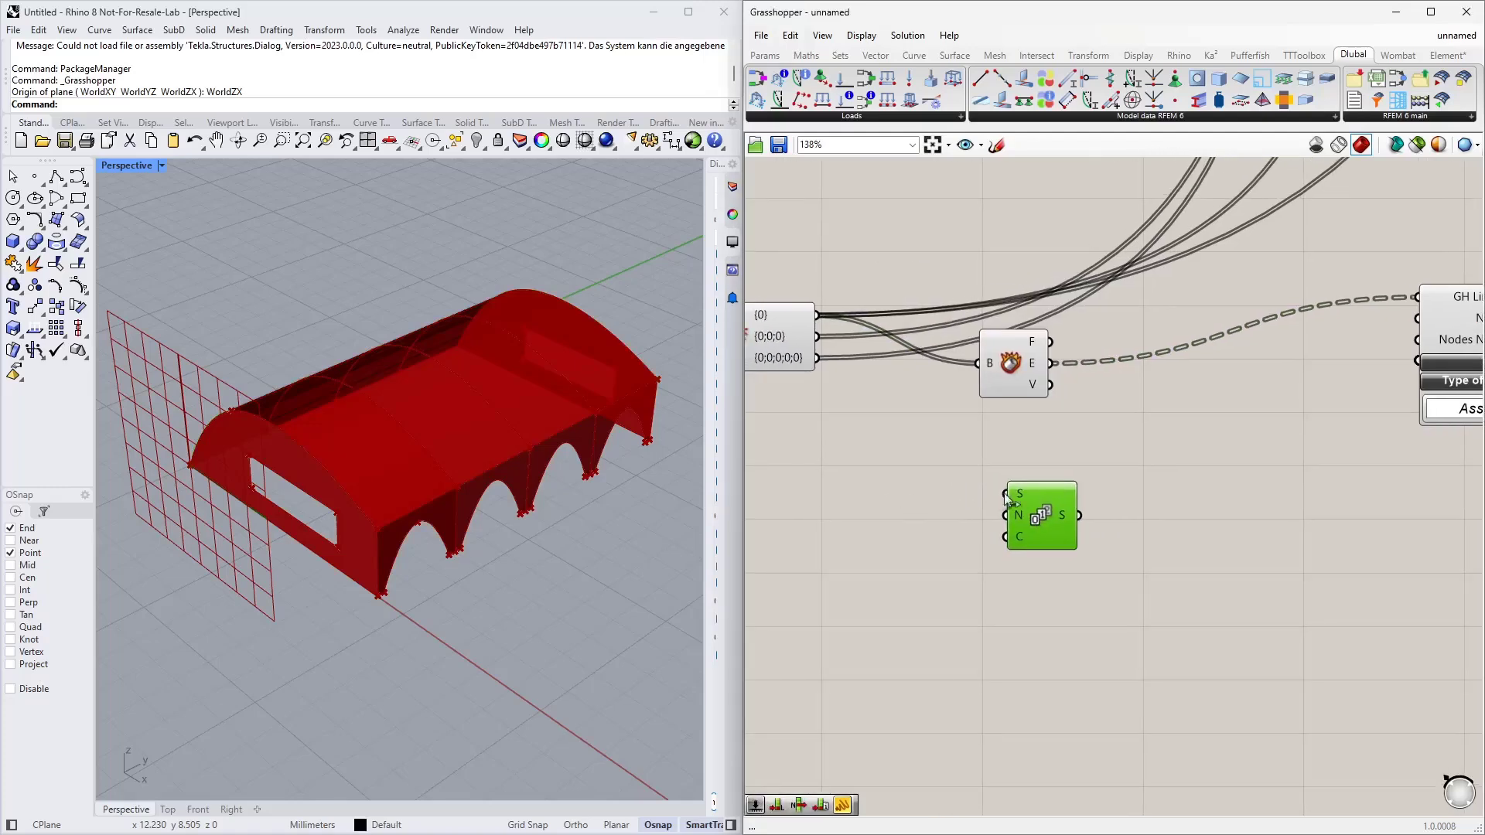
{"action": "right_click", "coordinate": [1021, 495]}
{"action": "mouse_move", "coordinate": [1083, 645]}
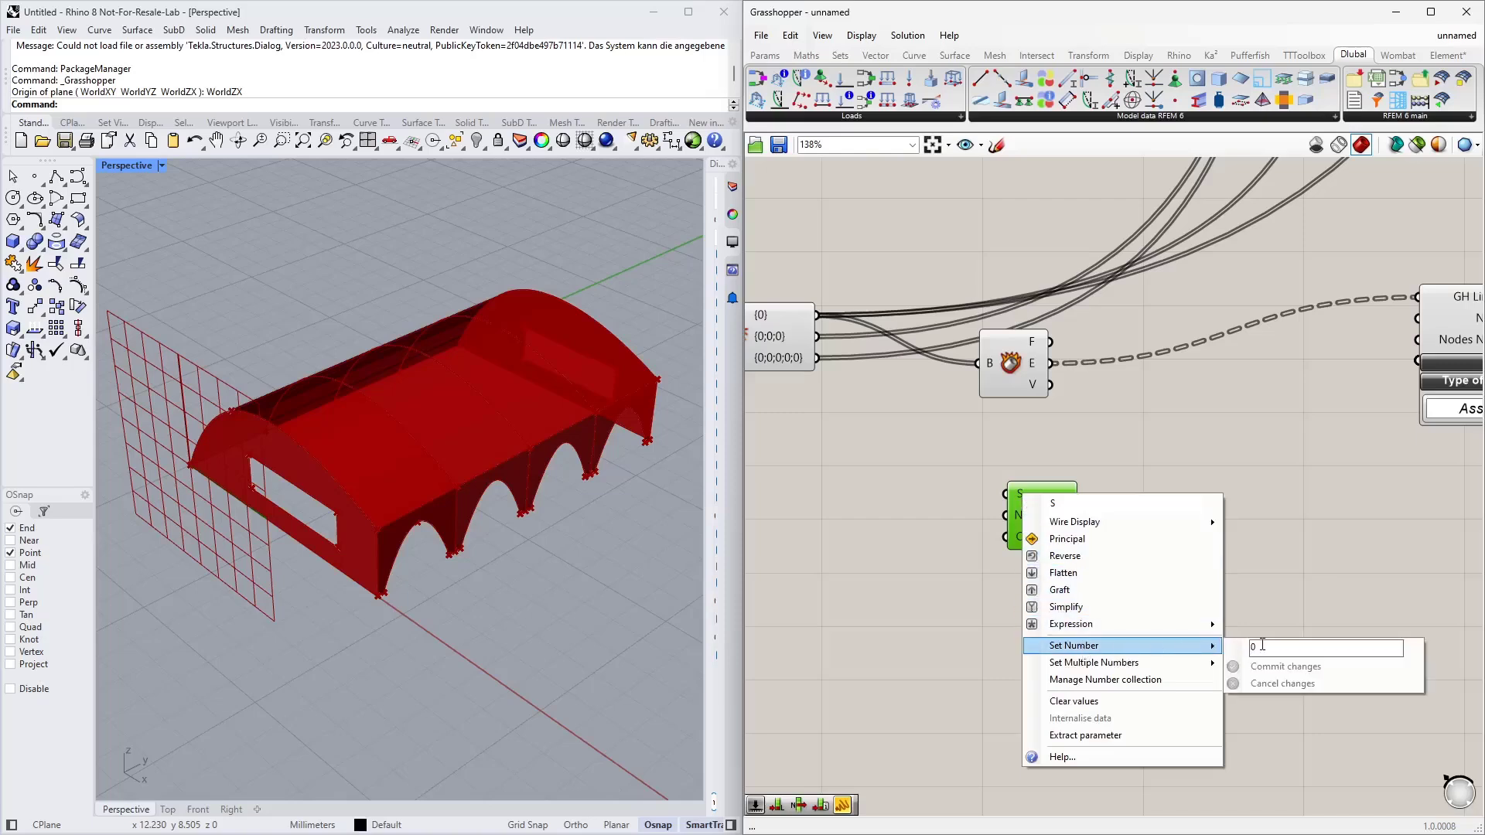
{"action": "left_click", "coordinate": [1281, 667]}
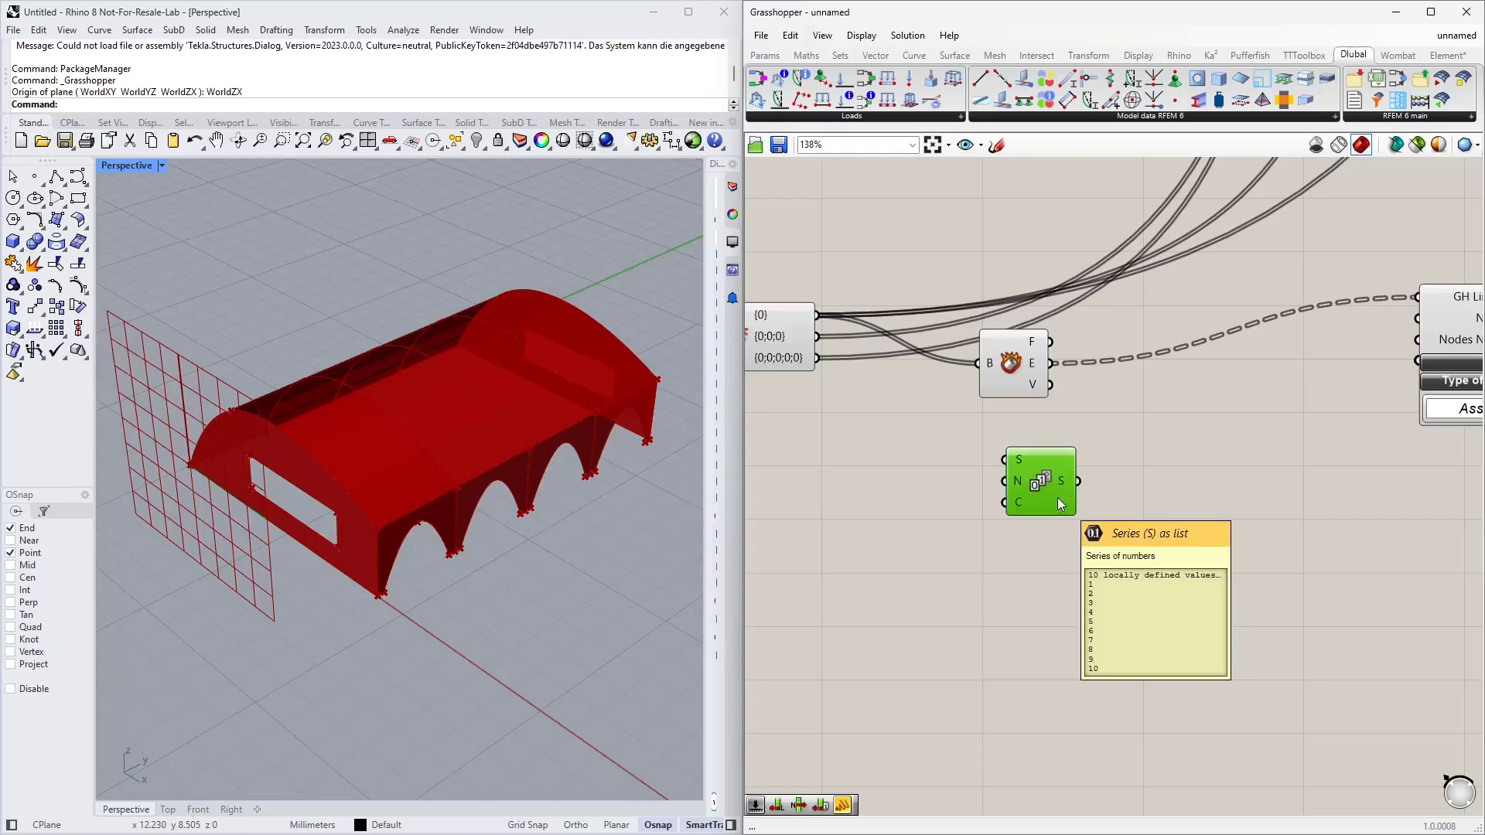
{"action": "left_click", "coordinate": [925, 496]}
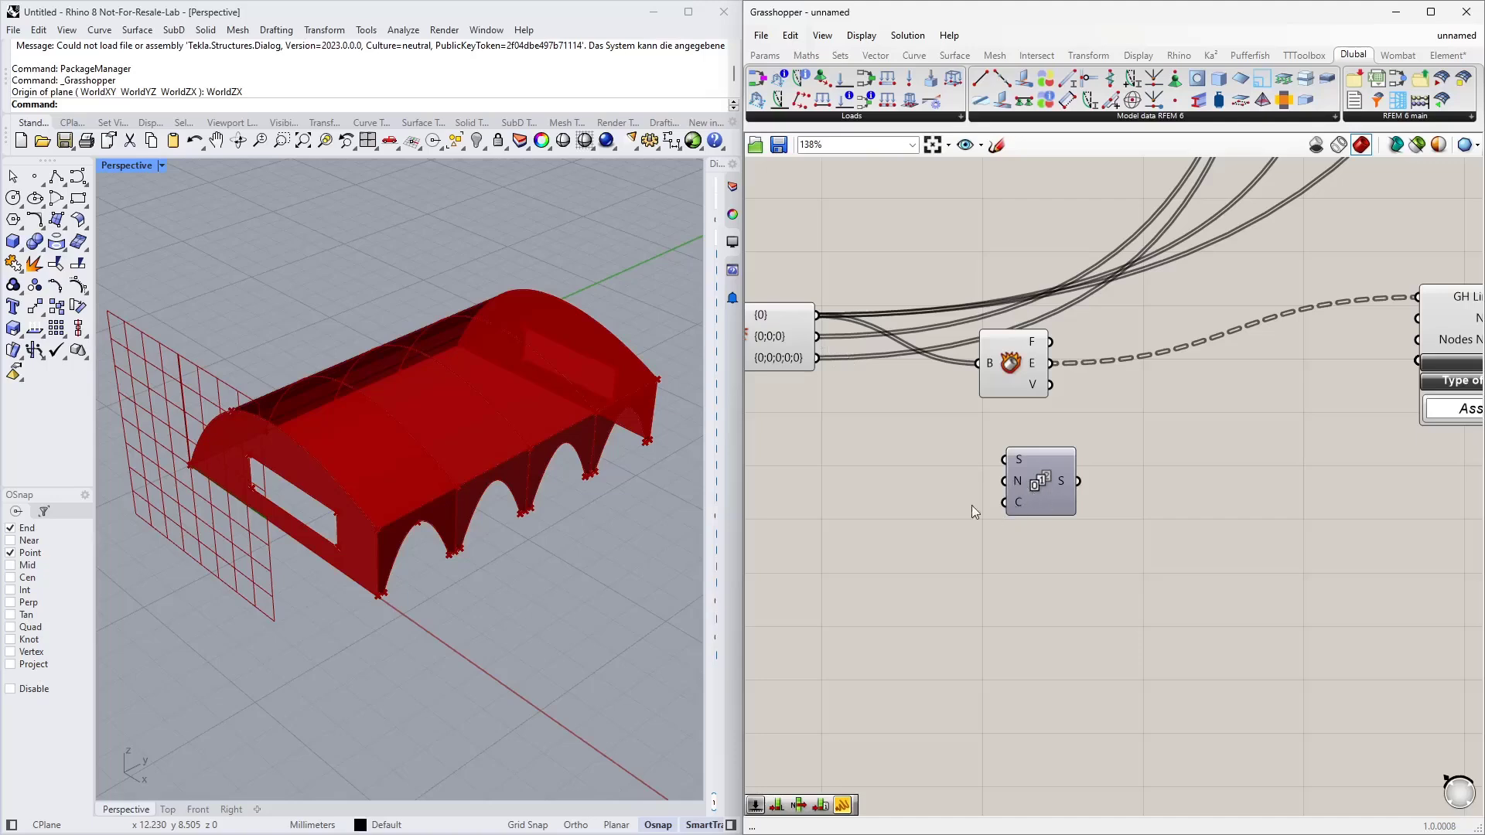
Inspect the surface data branches and display Deconstruct Brep's edges output in an enlarged Panel beside the Series component
{"action": "mouse_move", "coordinate": [778, 321]}
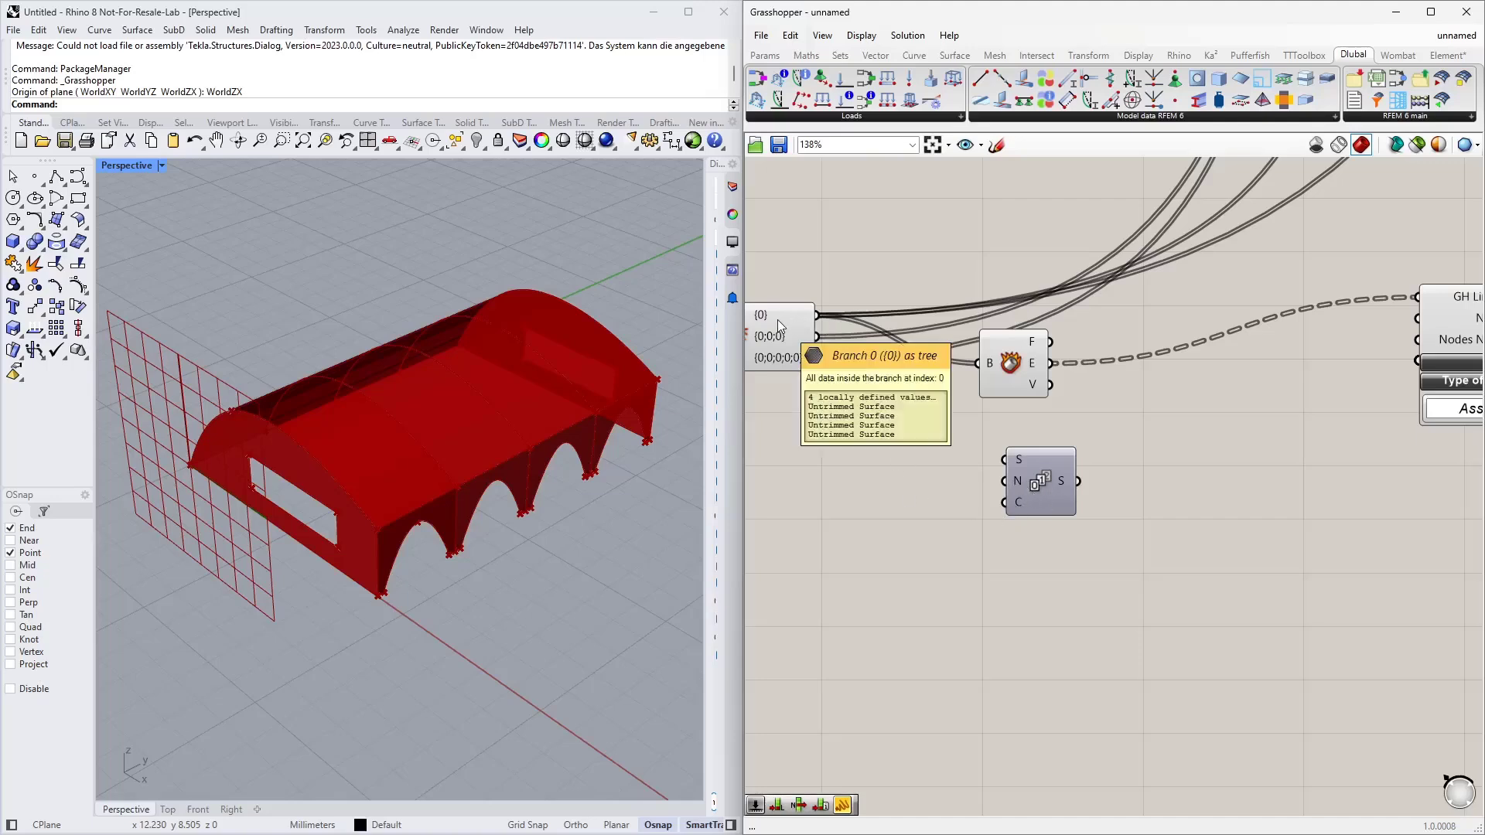
{"action": "mouse_move", "coordinate": [1037, 365]}
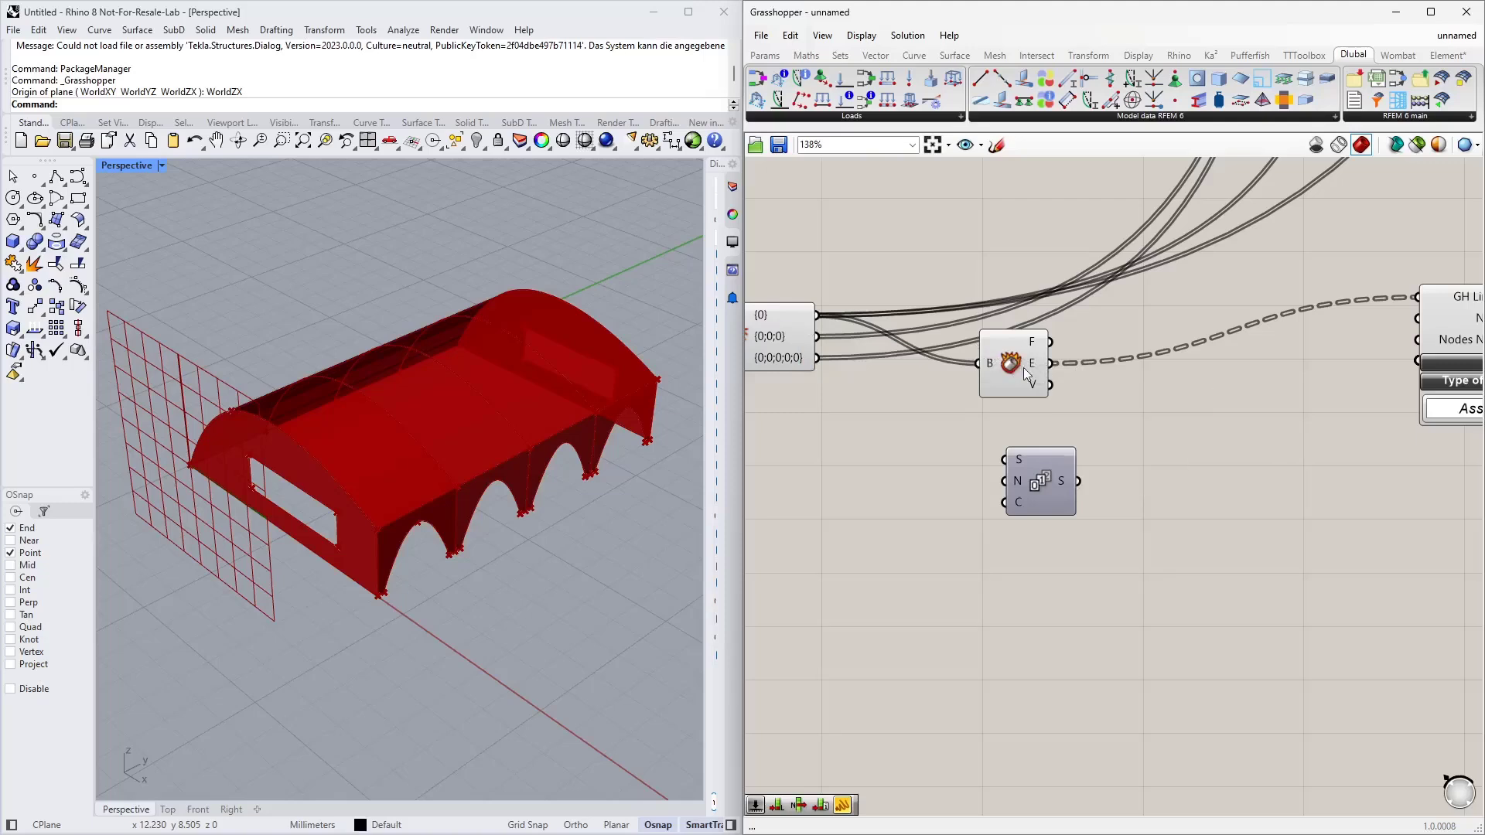
{"action": "left_click", "coordinate": [765, 54]}
{"action": "left_click_drag", "start_coordinate": [959, 100], "coordinate": [1213, 406]}
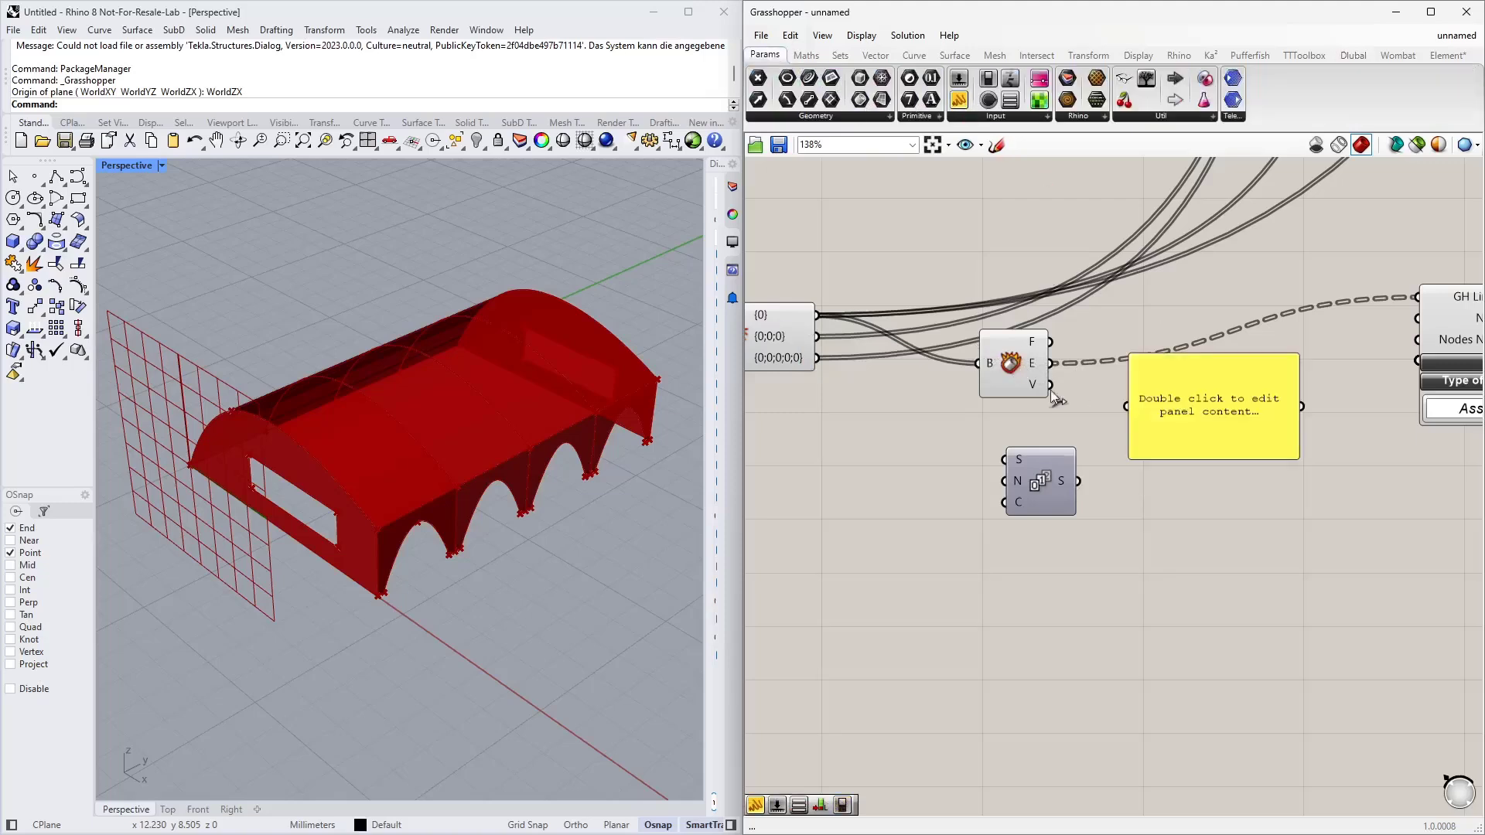
{"action": "left_click_drag", "start_coordinate": [1056, 363], "coordinate": [1237, 751]}
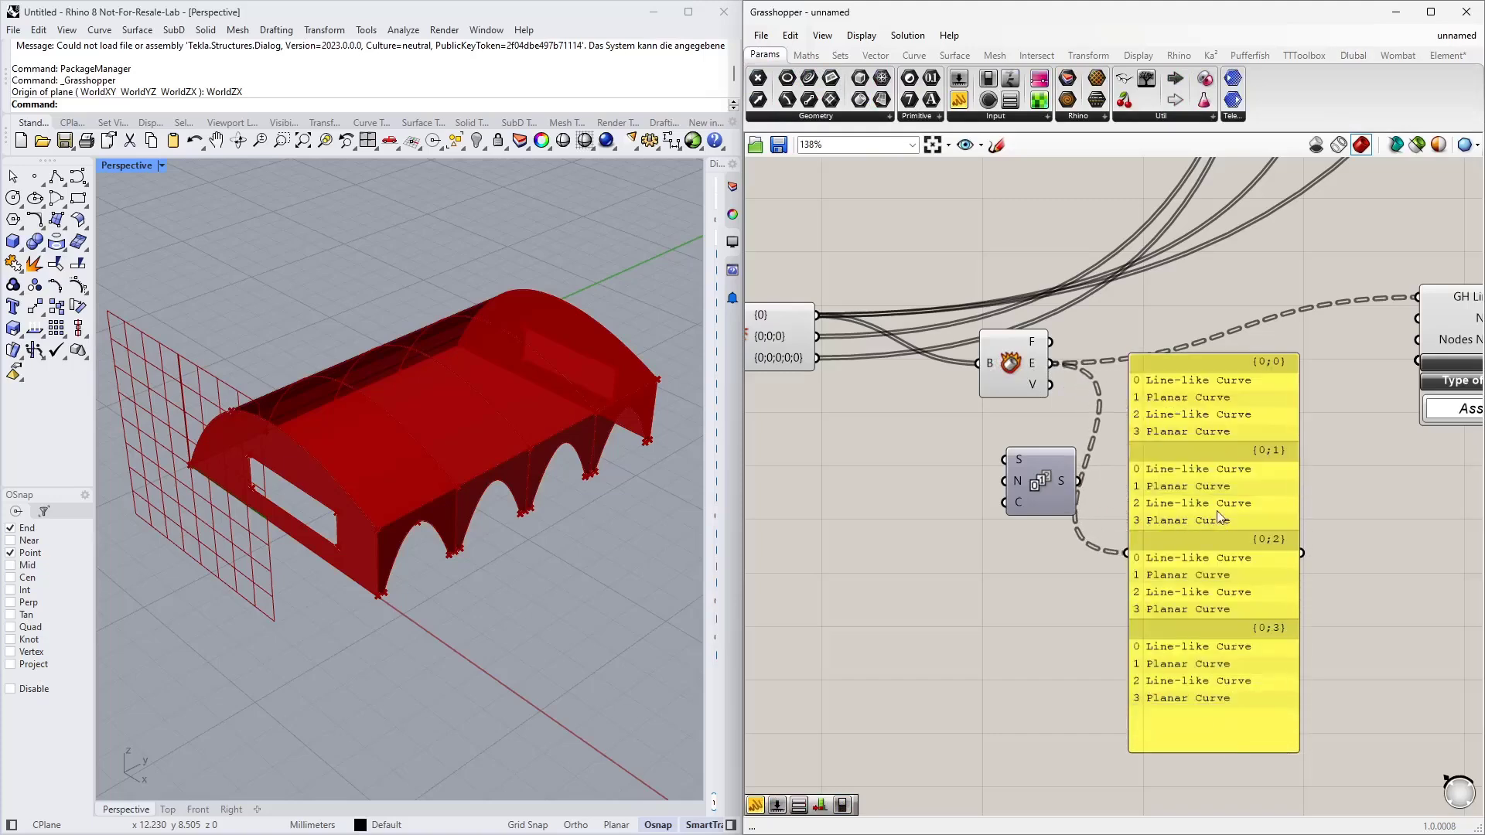
{"action": "left_click_drag", "start_coordinate": [1218, 516], "coordinate": [1209, 512]}
Add a List Length component, connect Deconstruct Brep's edges output to its L input, and flatten that input
{"action": "double_click", "coordinate": [822, 482]}
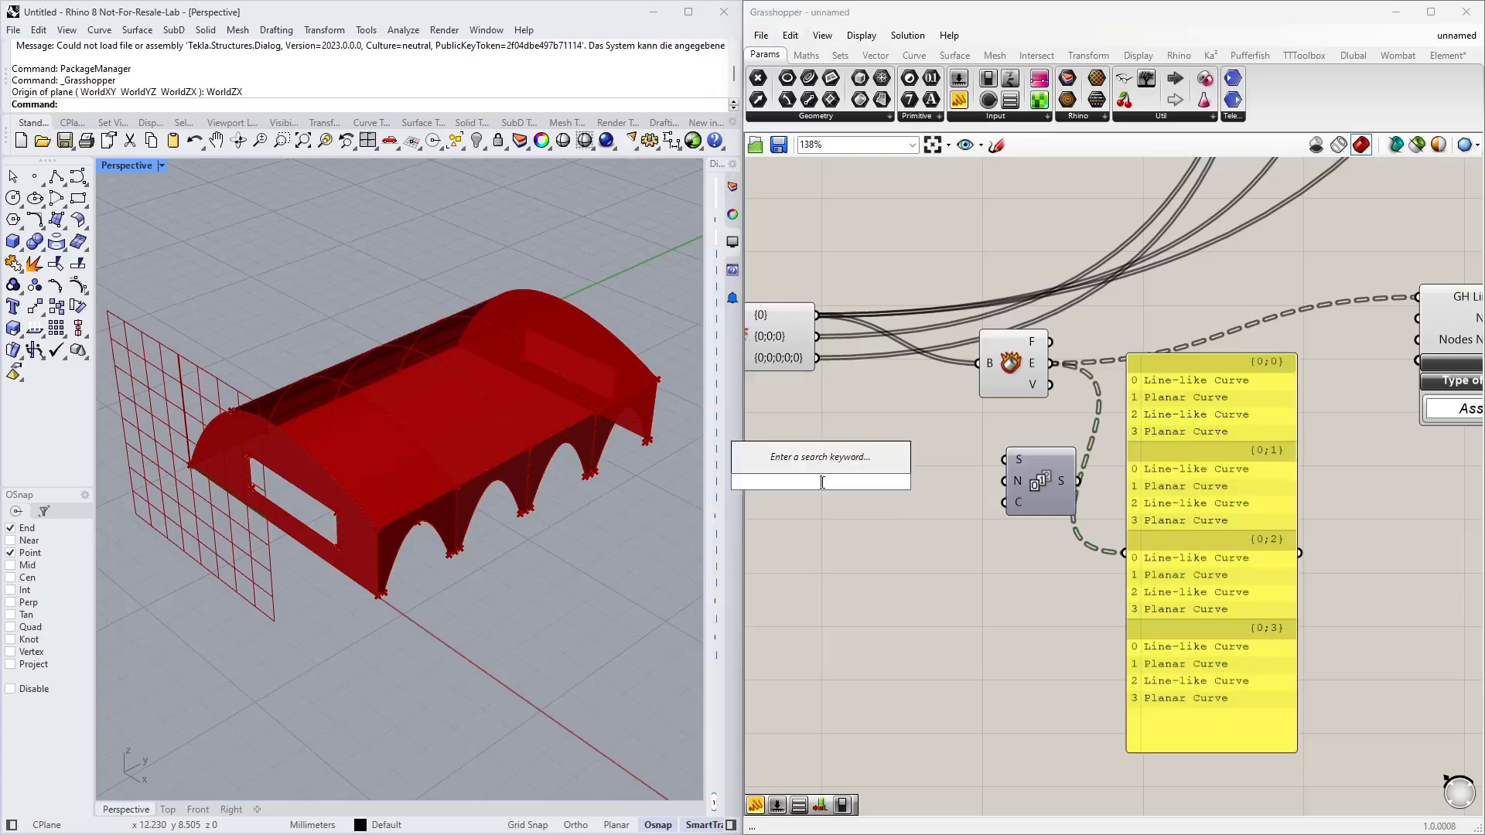
{"action": "type", "text": "list"}
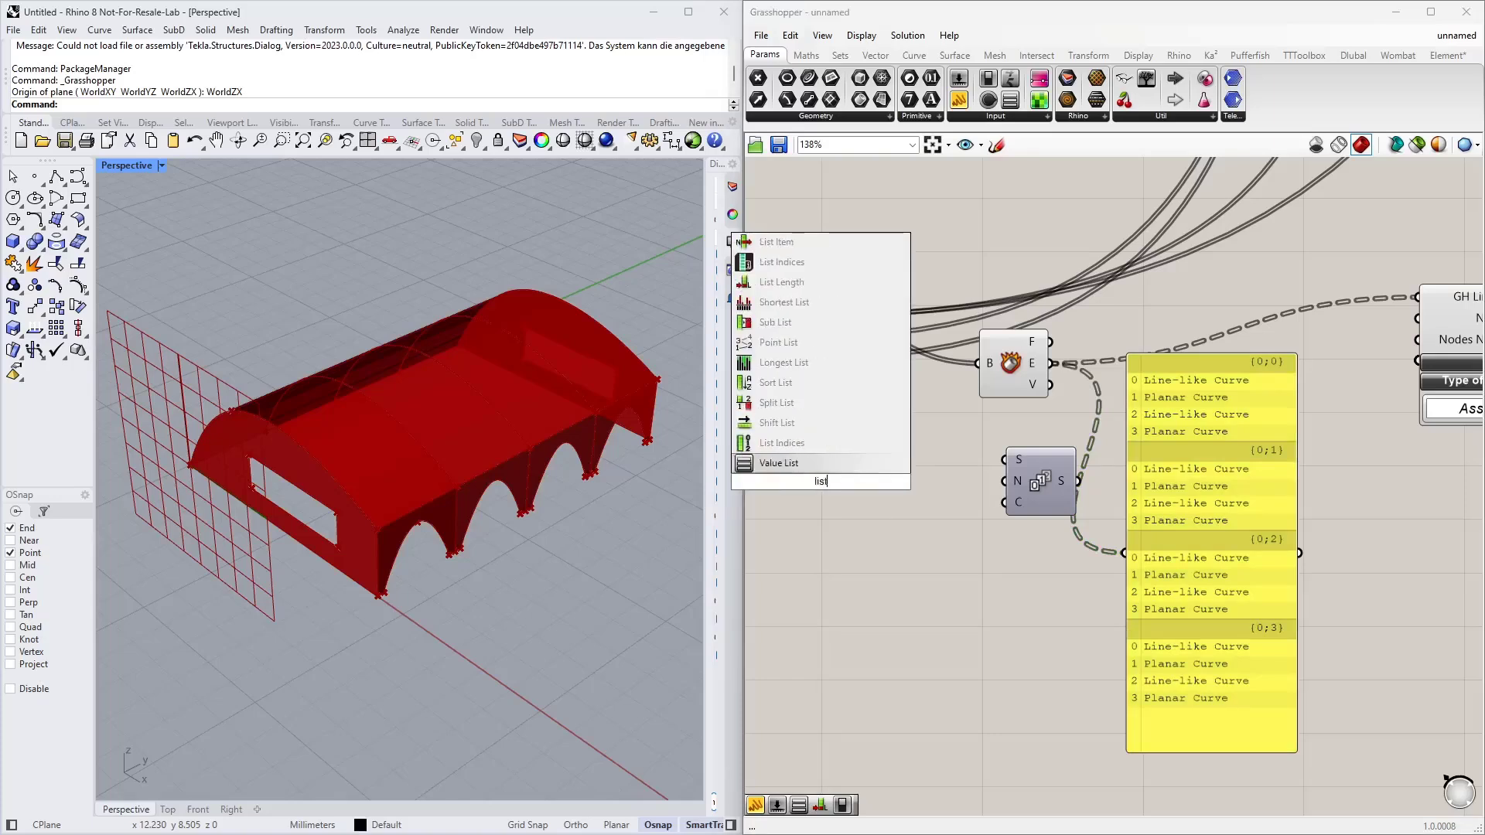
{"action": "type", "text": " le"}
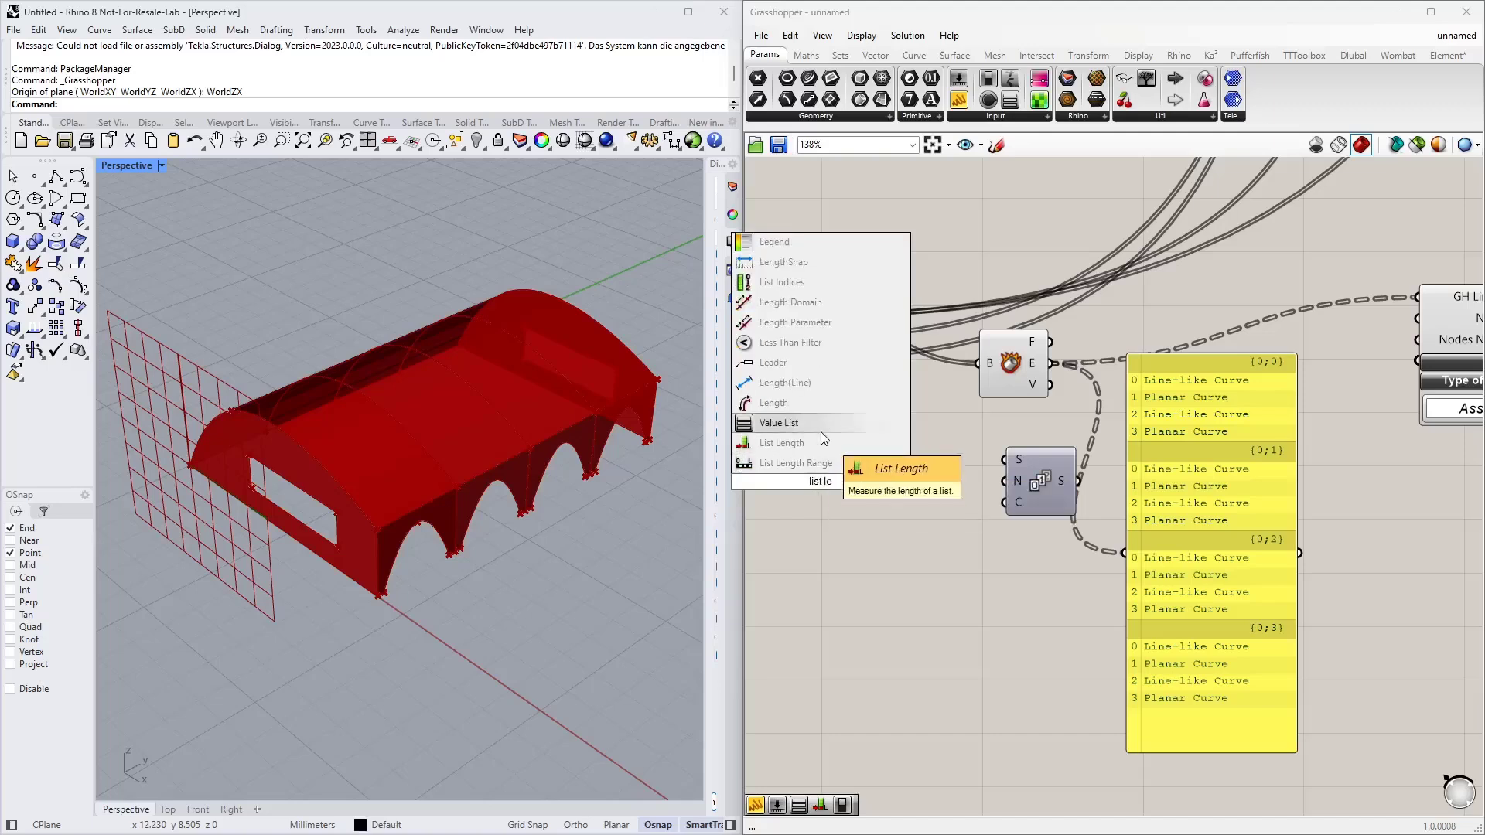
{"action": "left_click", "coordinate": [806, 443]}
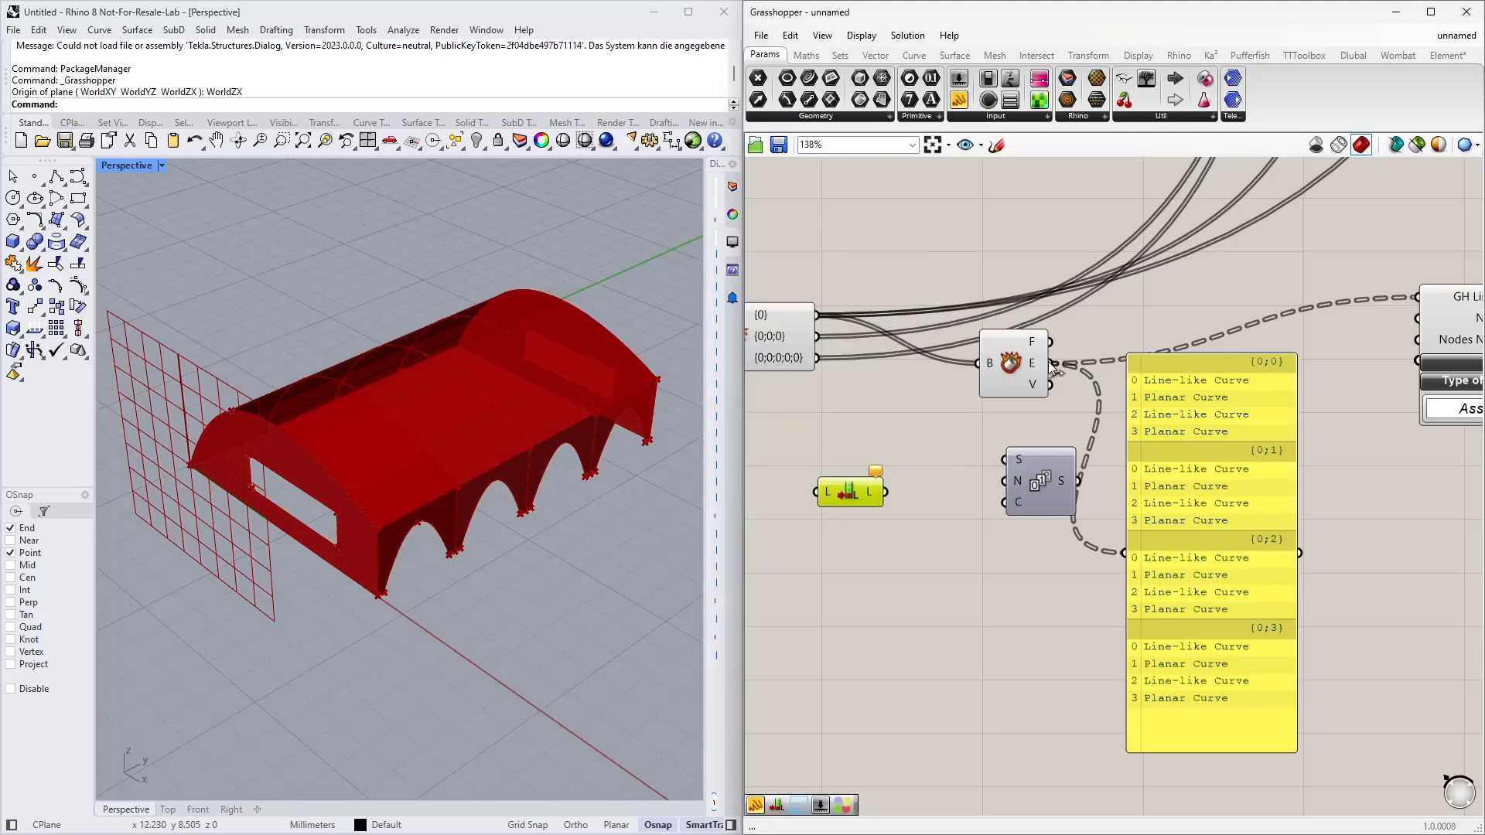
{"action": "left_click_drag", "start_coordinate": [1052, 364], "coordinate": [819, 492]}
{"action": "right_click", "coordinate": [828, 493]}
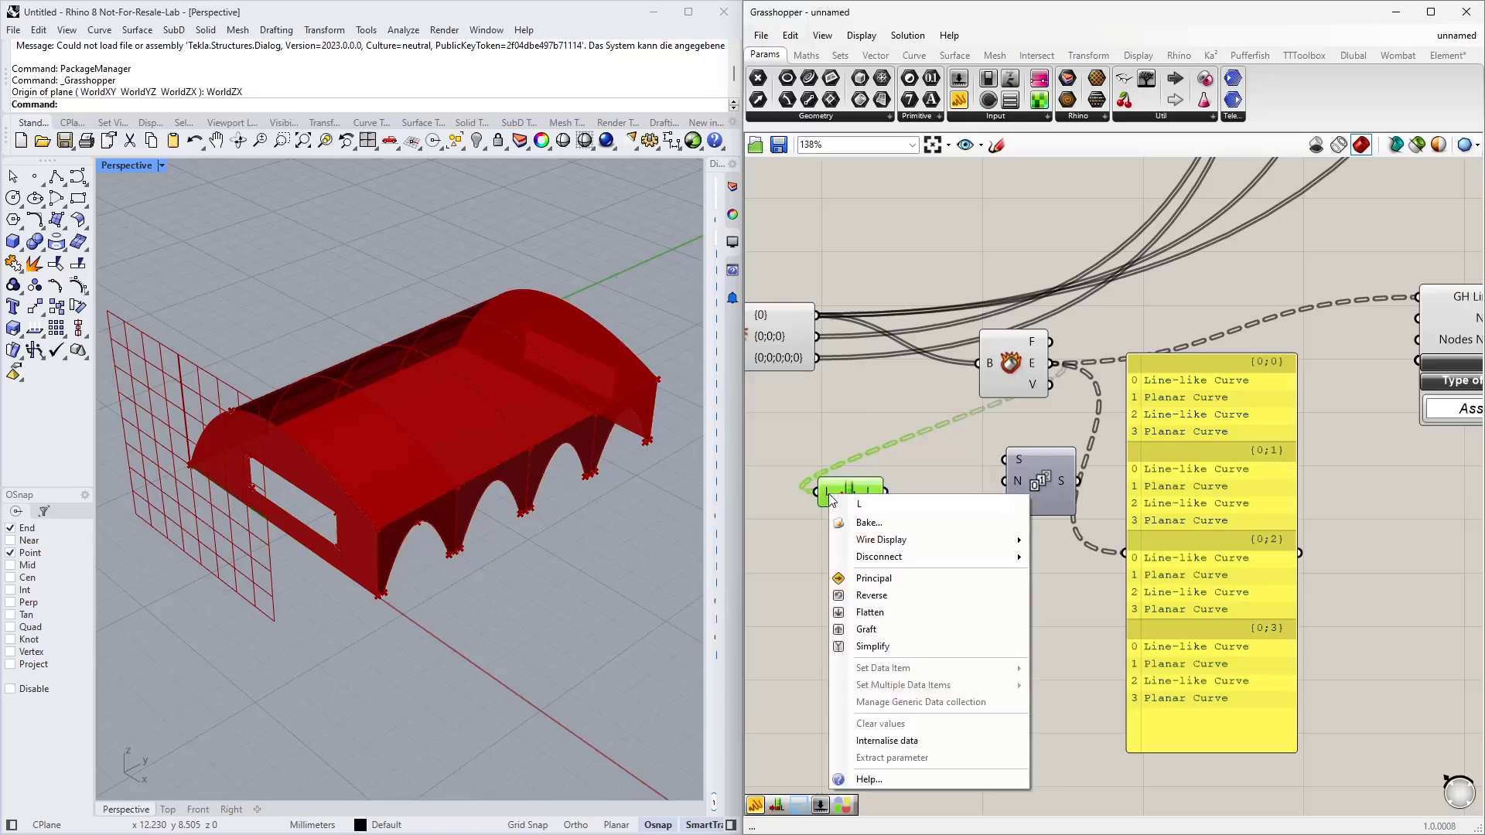
{"action": "left_click", "coordinate": [864, 613]}
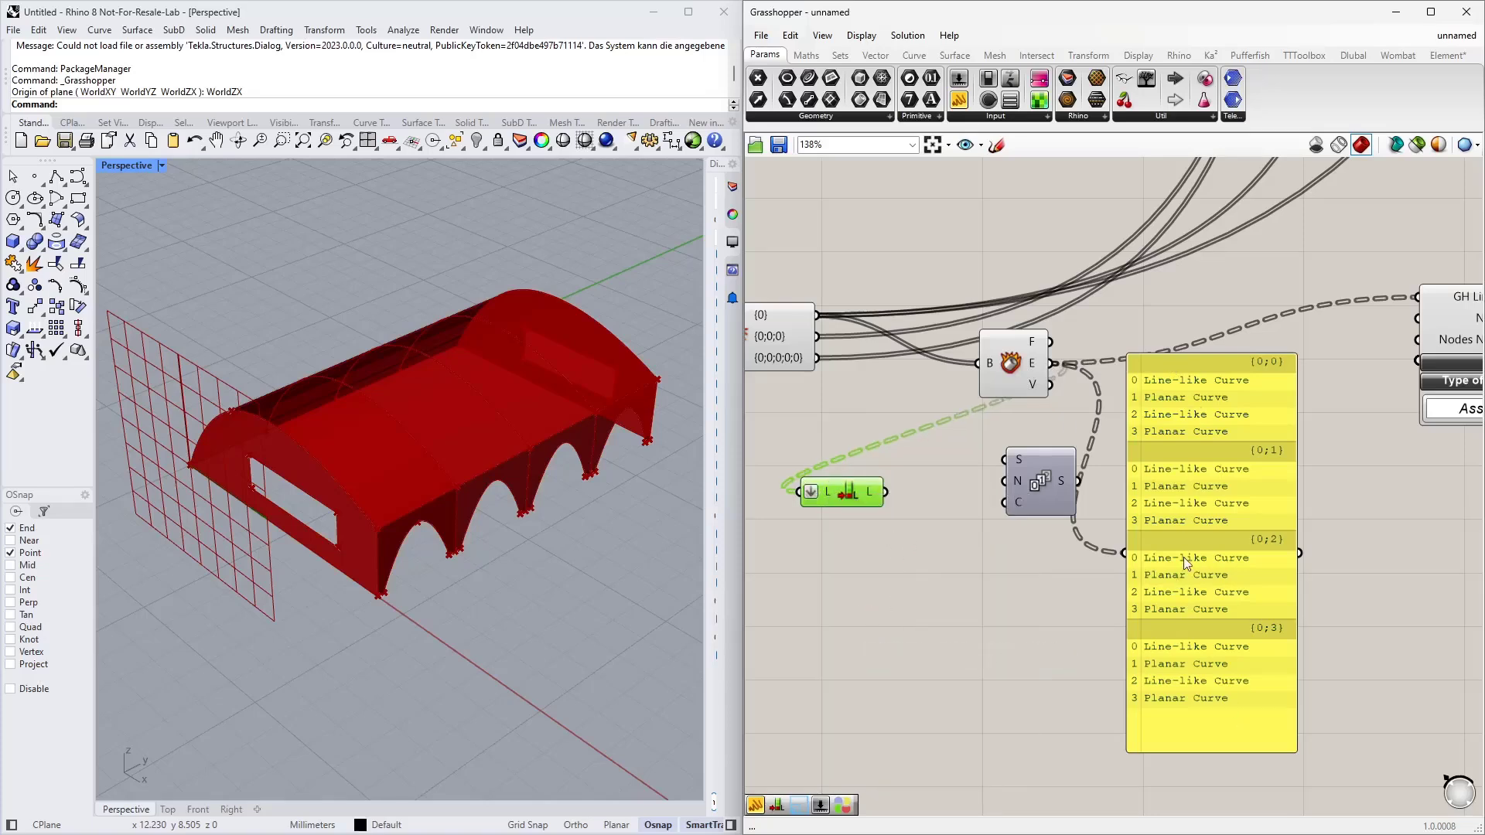
Delete the Panel showing the edges and connect List Length's output to the Series component's C input
{"action": "left_click", "coordinate": [1200, 439]}
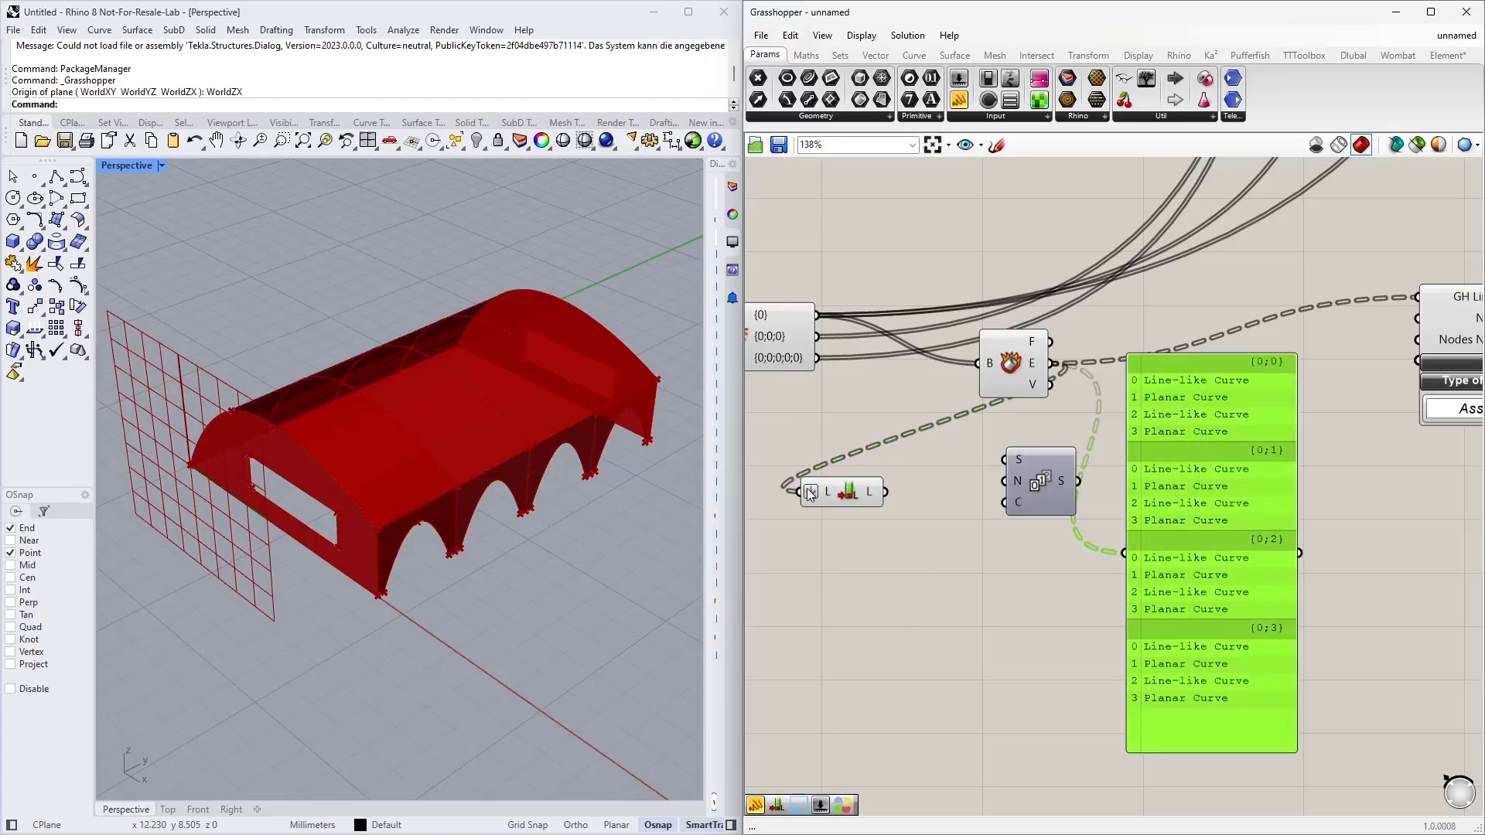
{"action": "key", "text": "Delete"}
{"action": "mouse_move", "coordinate": [873, 499]}
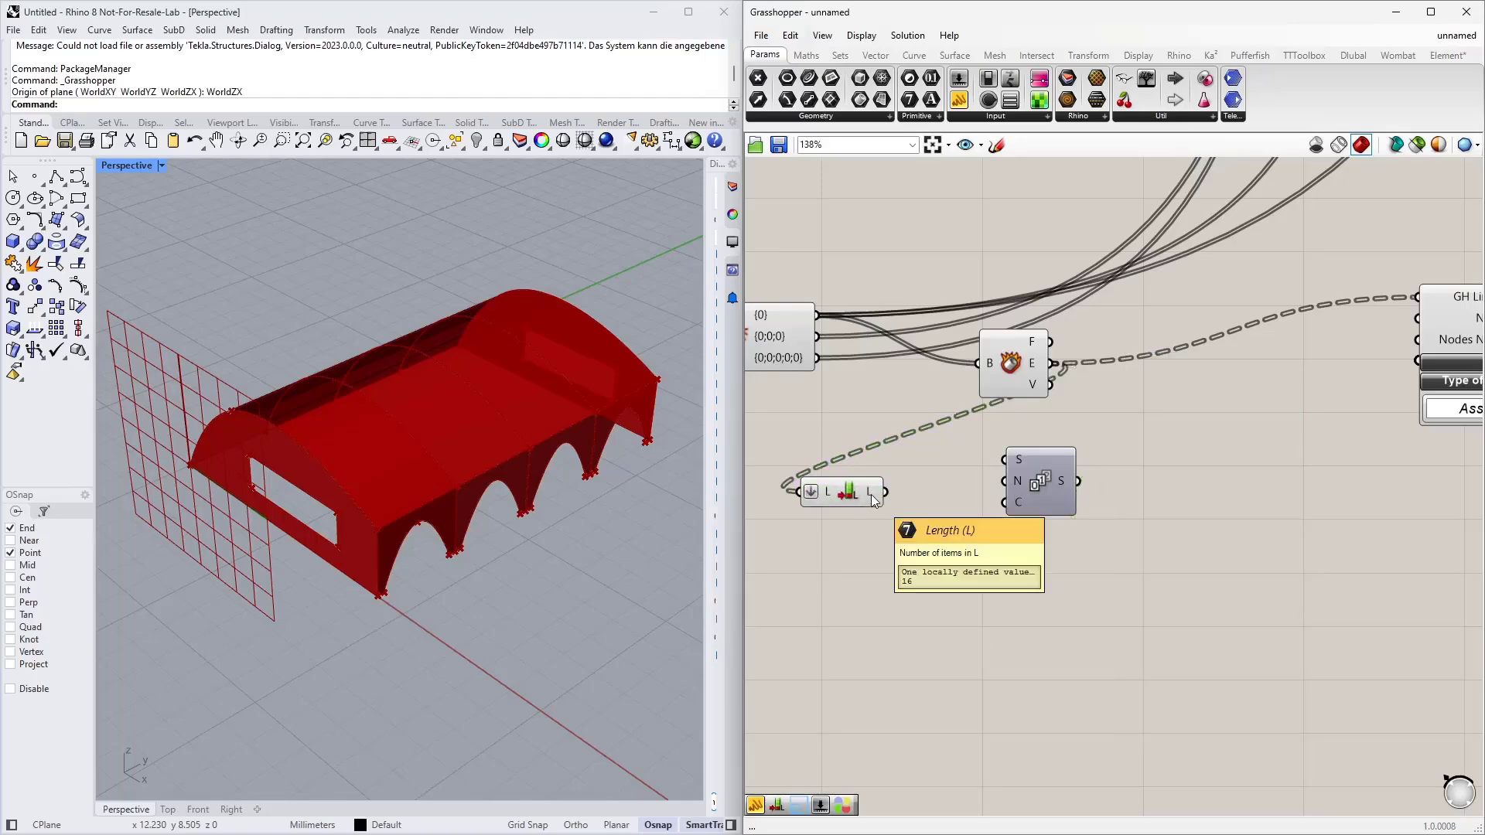
{"action": "left_click_drag", "start_coordinate": [872, 499], "coordinate": [943, 499]}
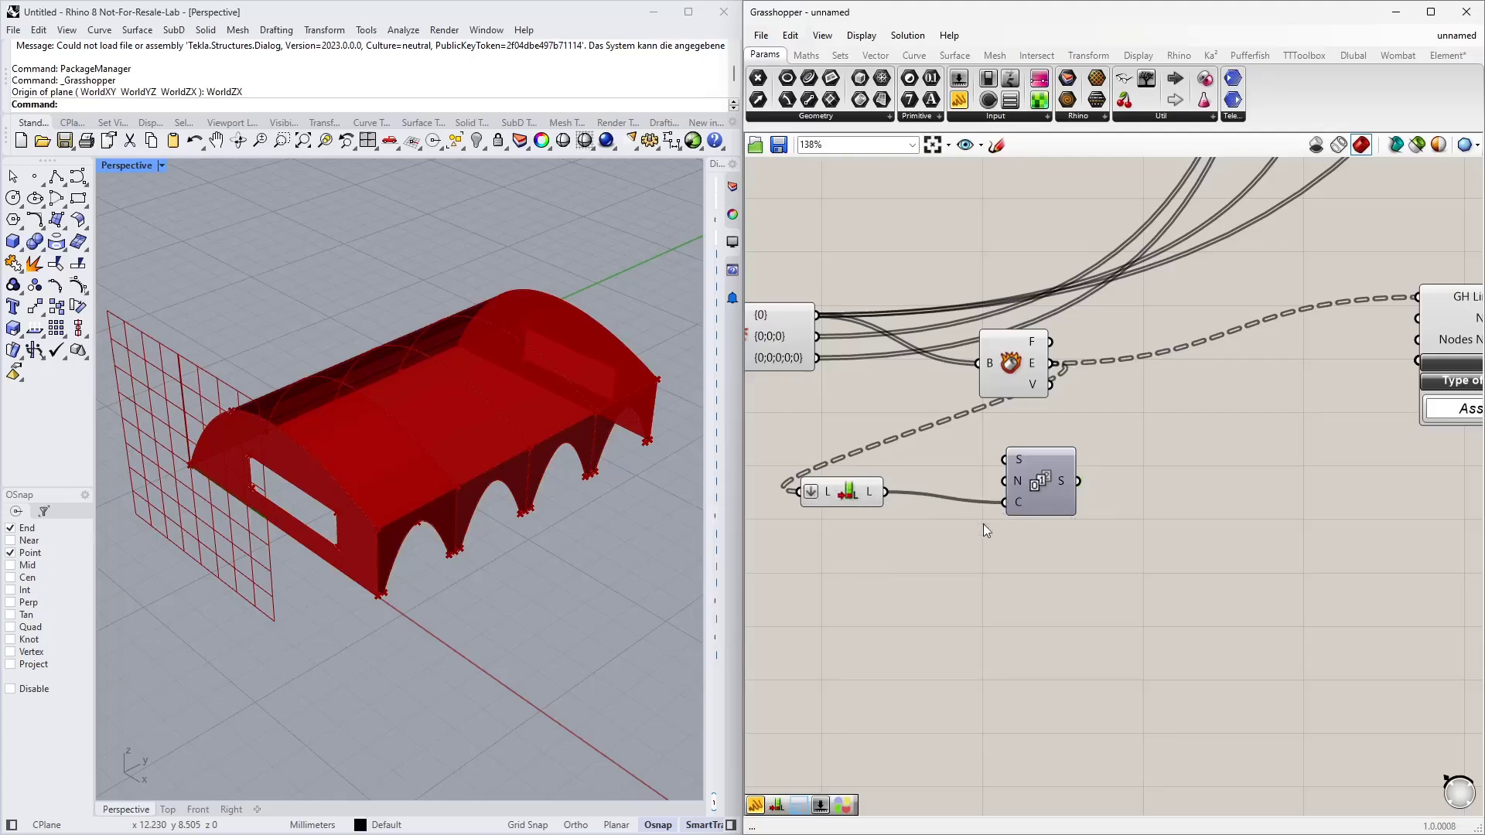
{"action": "mouse_move", "coordinate": [1062, 485]}
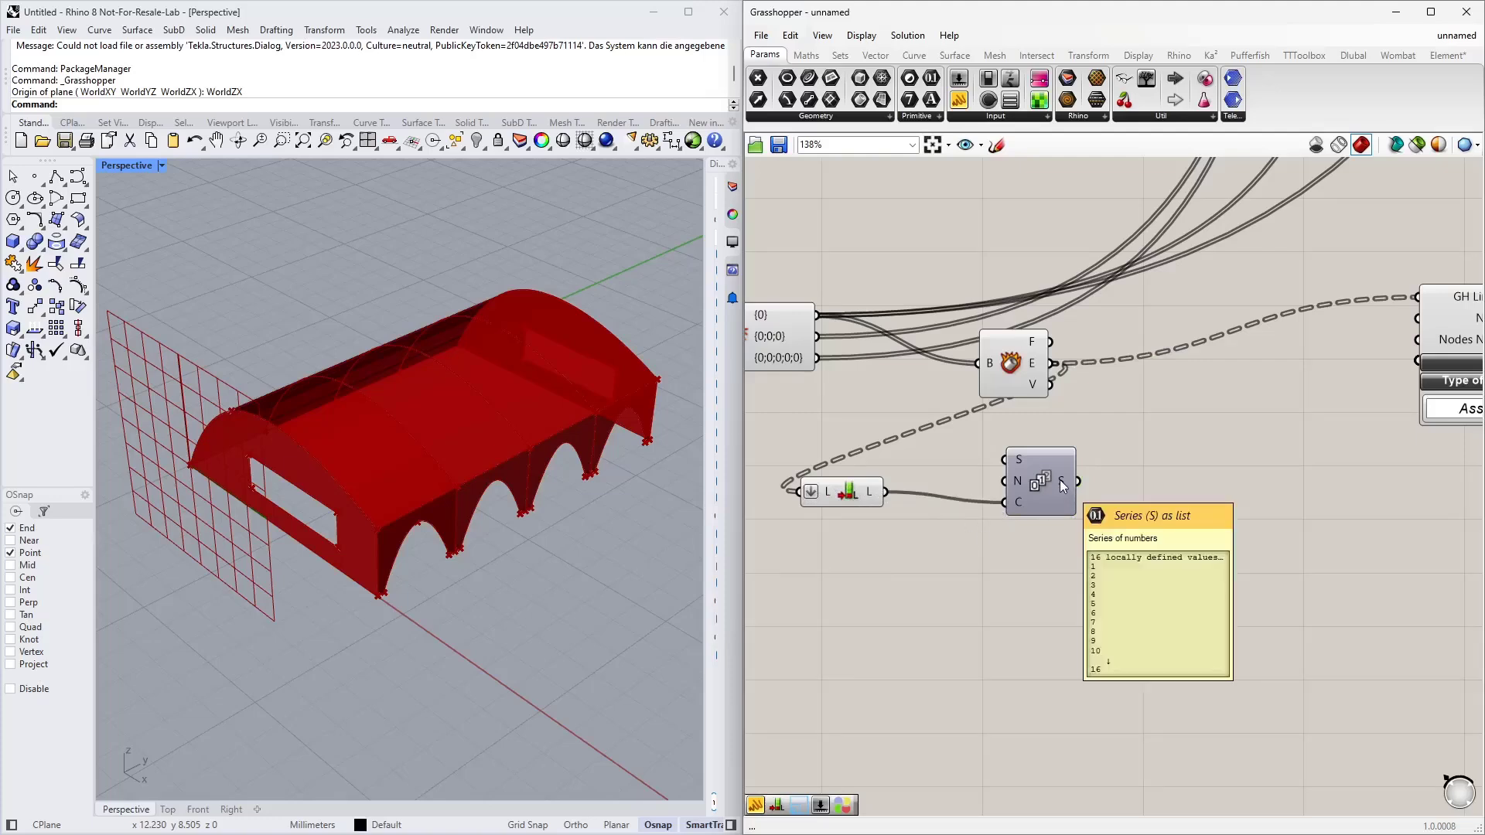
Connect the Series output to the Line component's No. input
{"action": "right_click_drag", "start_coordinate": [1107, 467], "coordinate": [909, 509]}
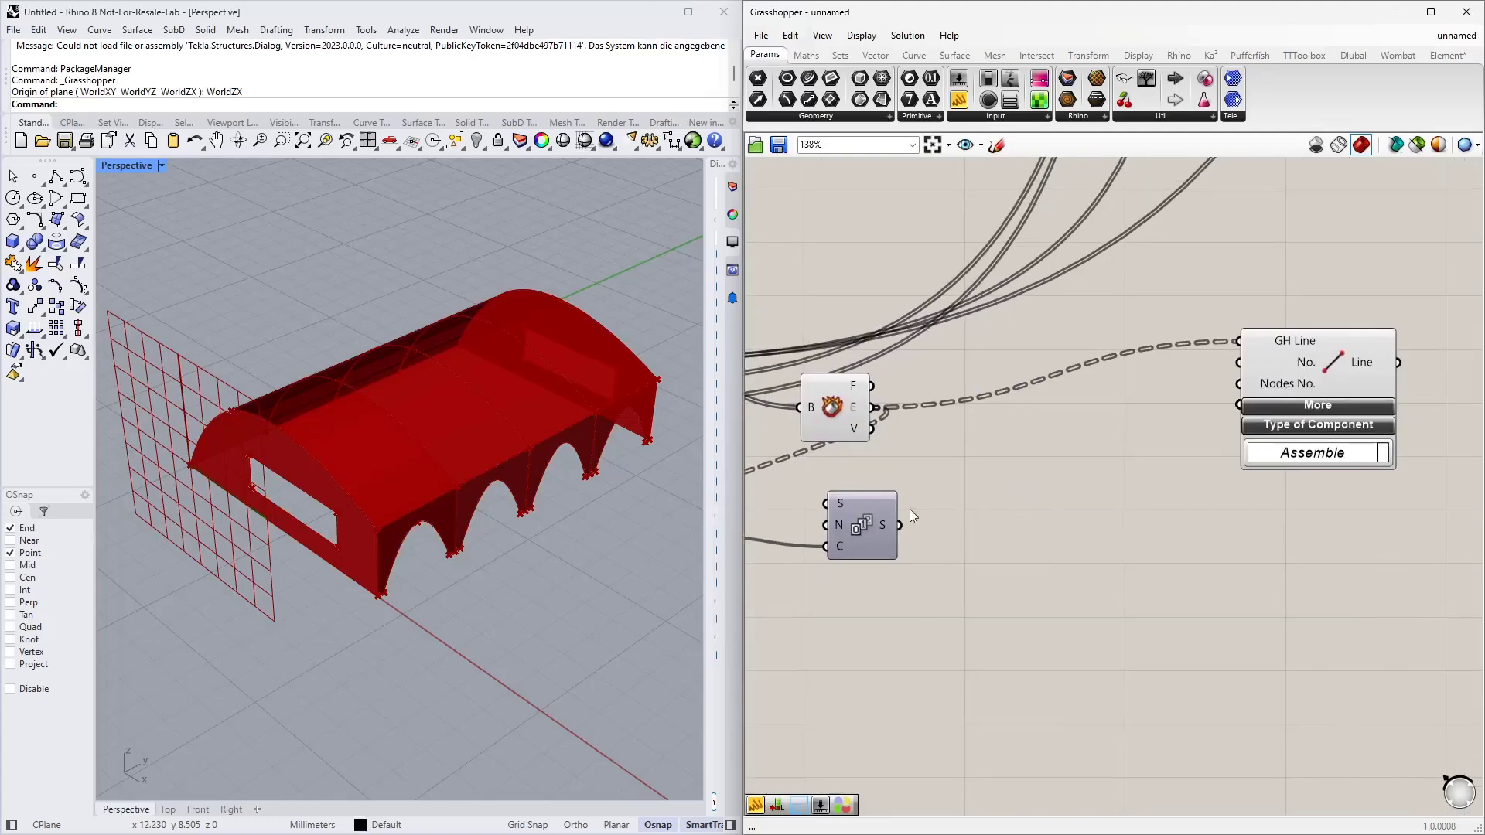
{"action": "left_click_drag", "start_coordinate": [903, 525], "coordinate": [1238, 384]}
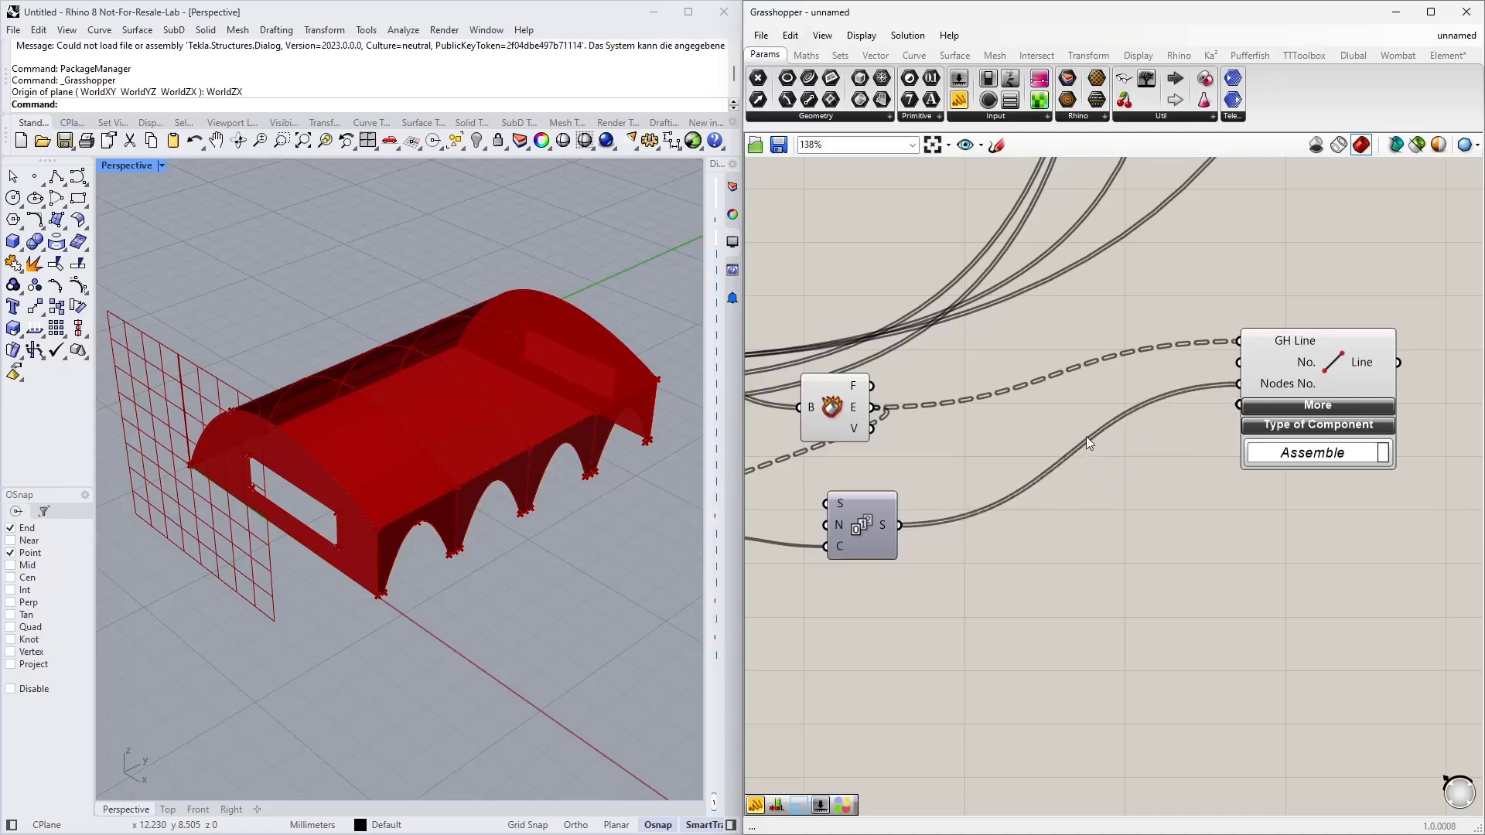
{"action": "key", "text": "ctrl+z"}
{"action": "left_click_drag", "start_coordinate": [897, 526], "coordinate": [1238, 362]}
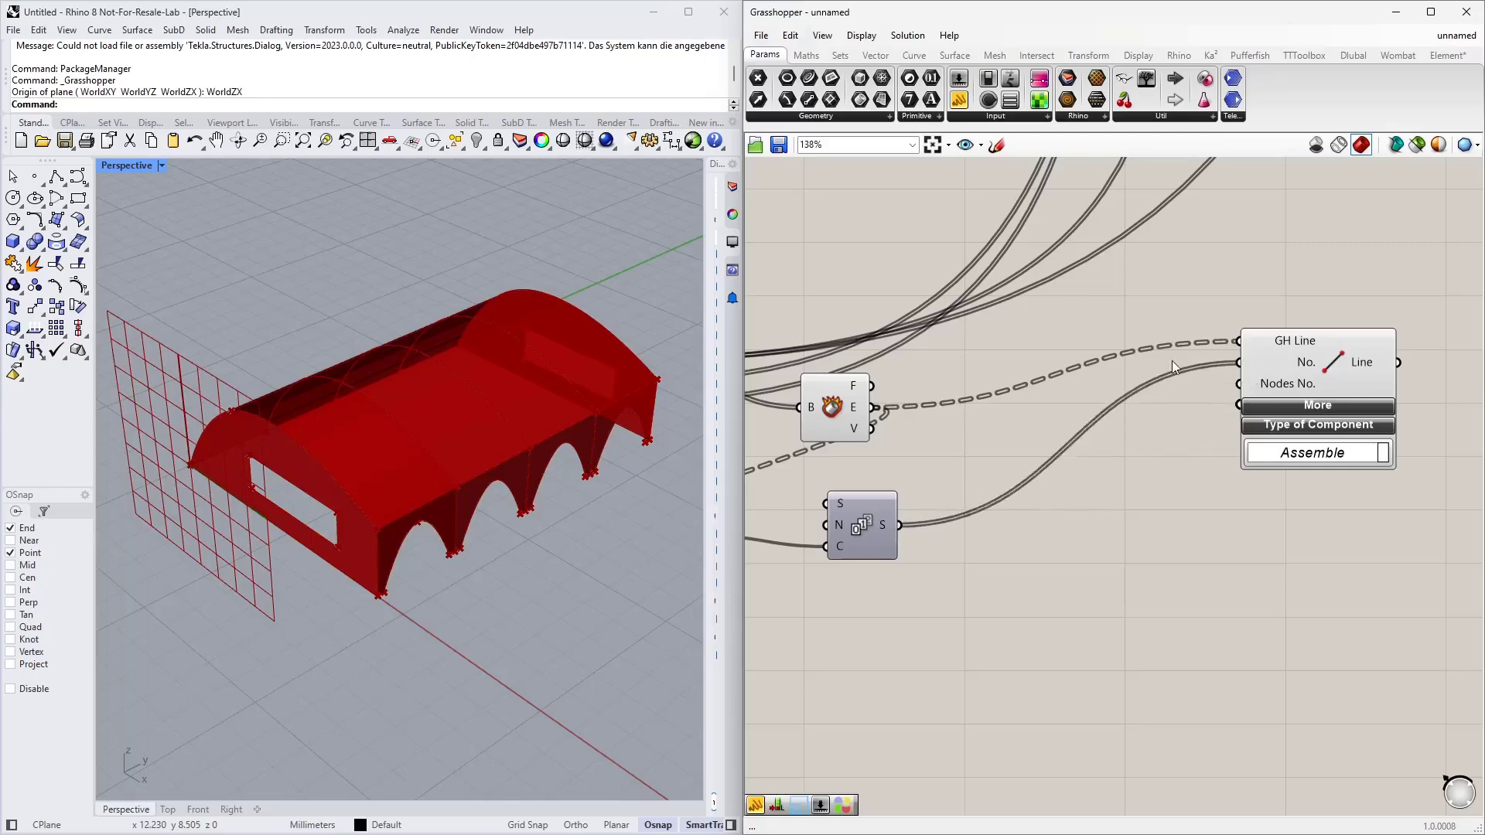
Flatten the Line component's GH Line input and move the component down to straighten its wire from Deconstruct Brep
{"action": "scroll", "coordinate": [1172, 361], "scroll_direction": "up", "scroll_amount": 2}
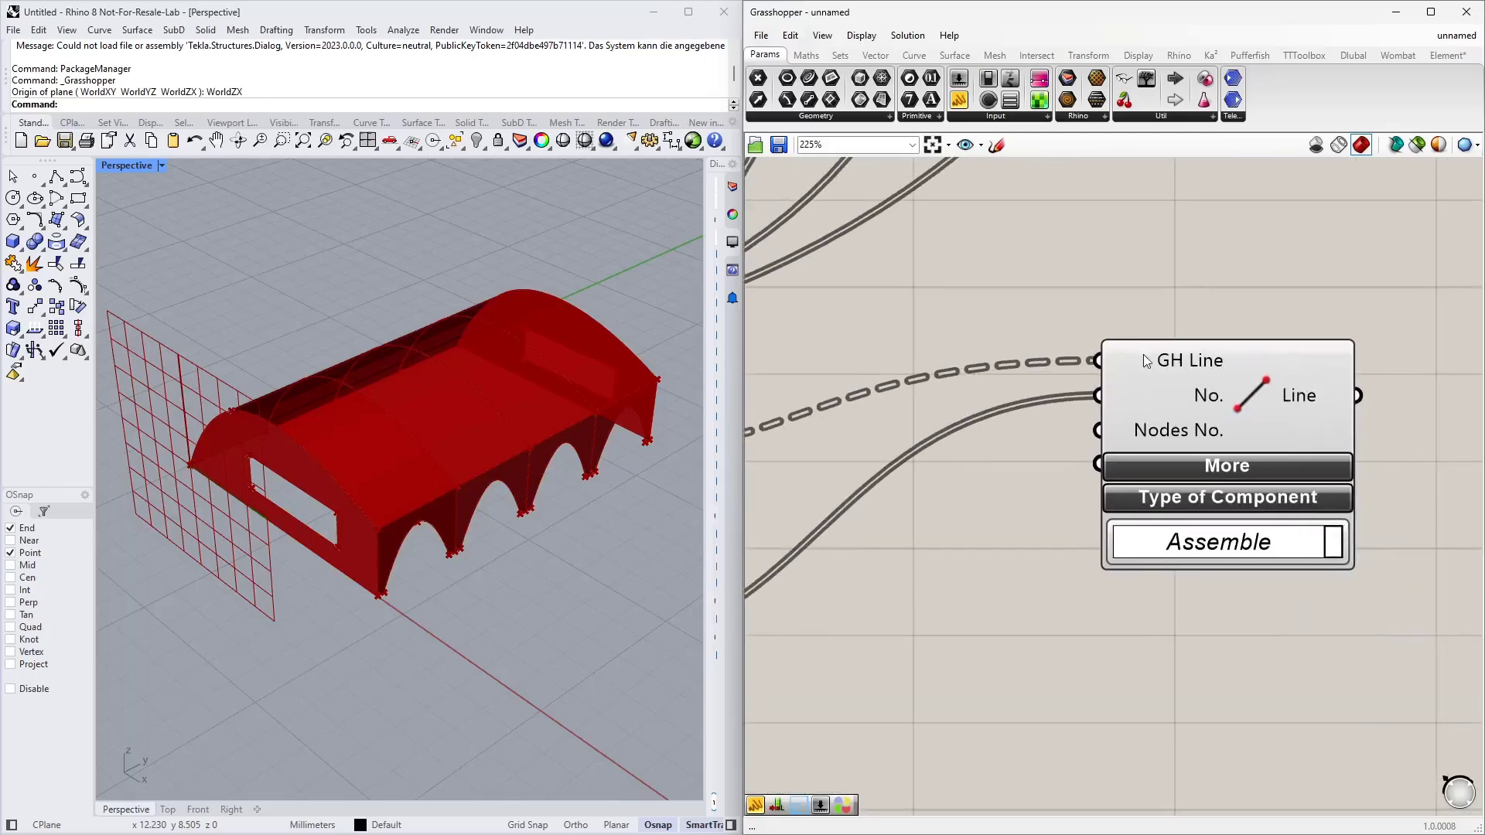
{"action": "mouse_move", "coordinate": [1145, 361]}
{"action": "right_click", "coordinate": [1116, 360]}
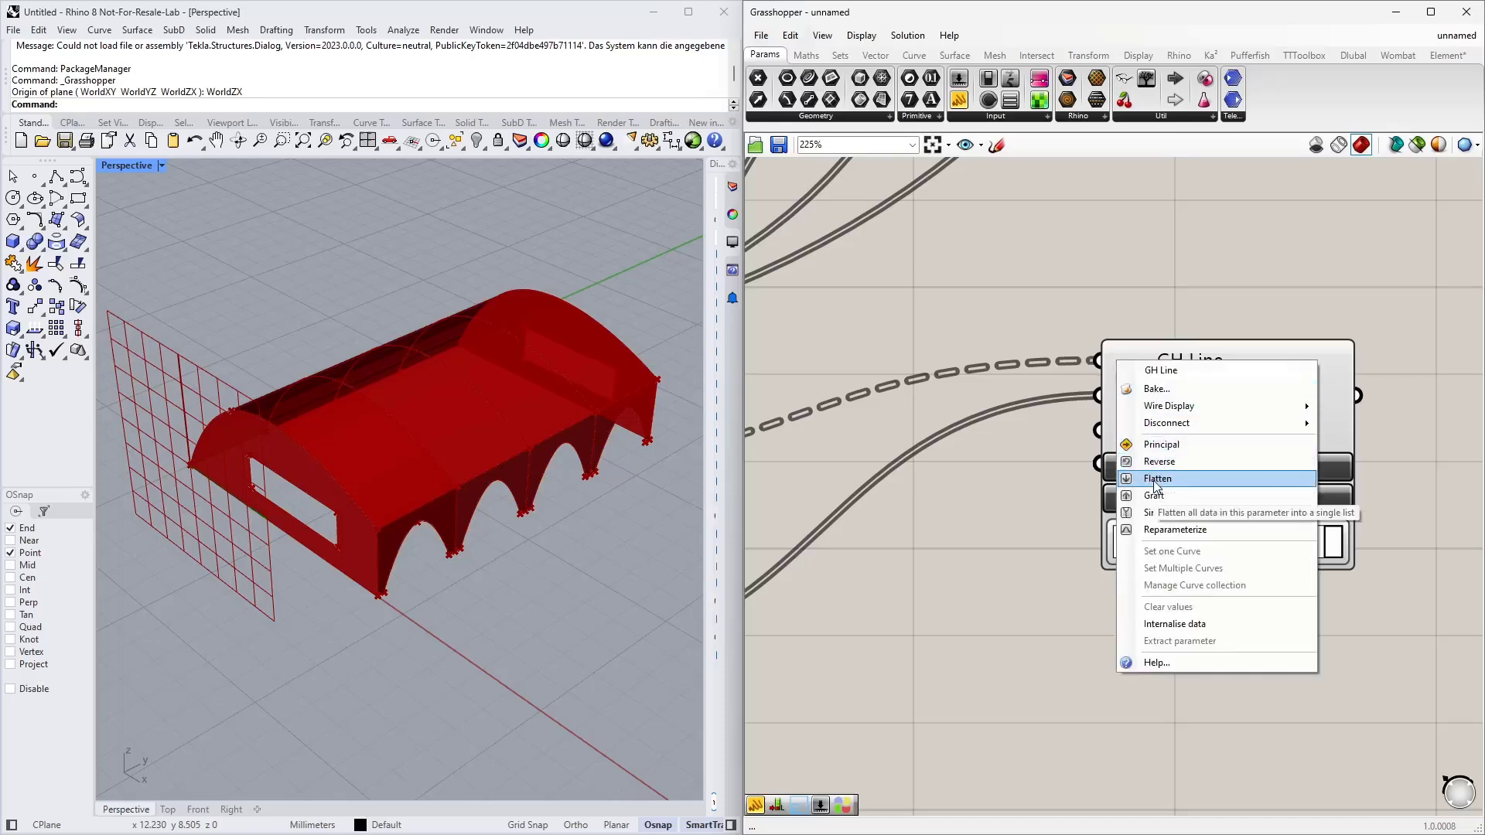
{"action": "left_click", "coordinate": [1158, 478]}
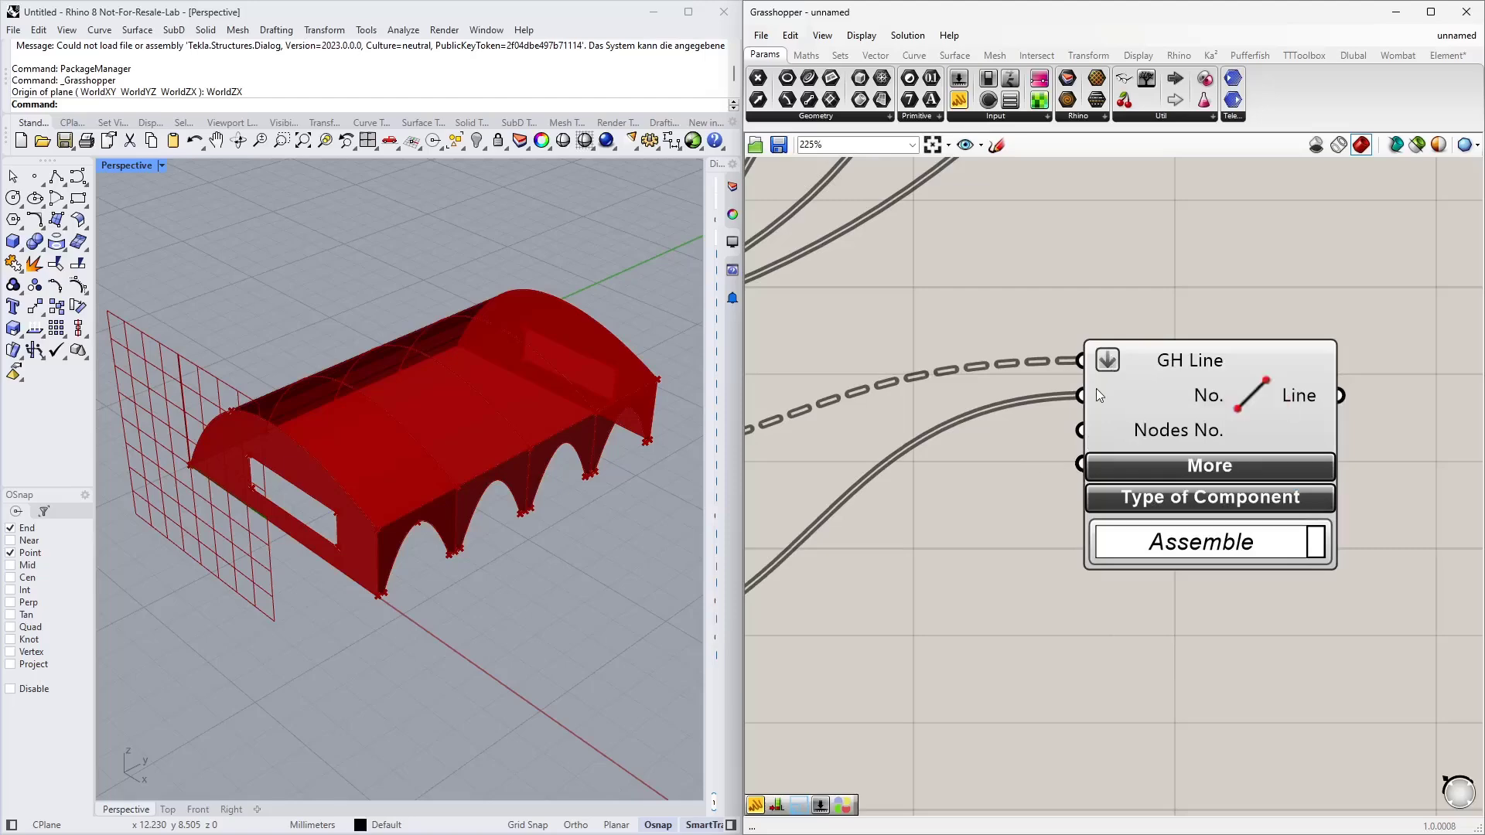
{"action": "scroll", "coordinate": [1096, 388], "scroll_direction": "down", "scroll_amount": 5}
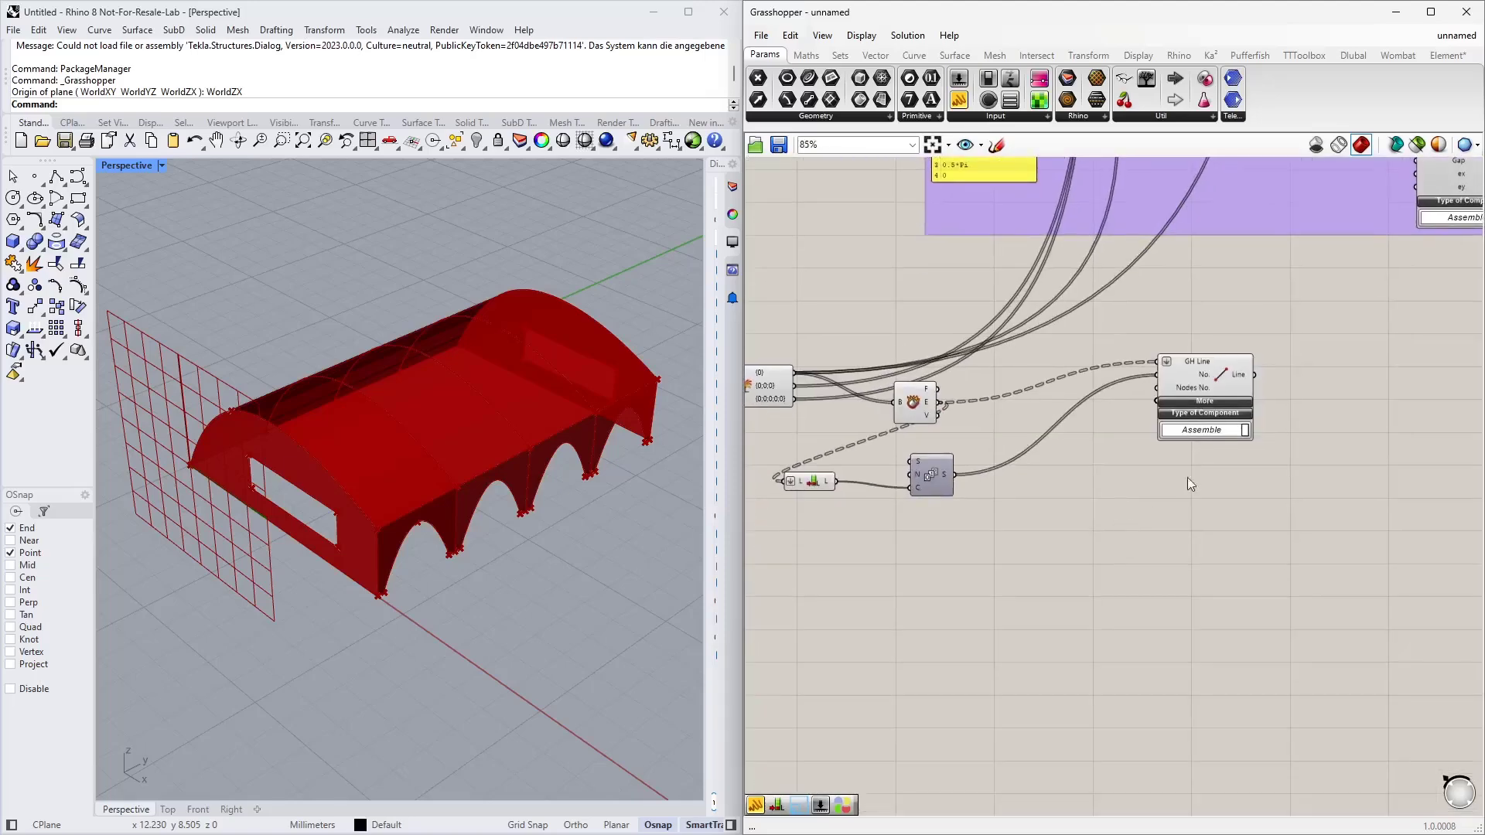
{"action": "right_click_drag", "start_coordinate": [1190, 484], "coordinate": [1152, 479]}
{"action": "left_click_drag", "start_coordinate": [1170, 370], "coordinate": [1165, 410]}
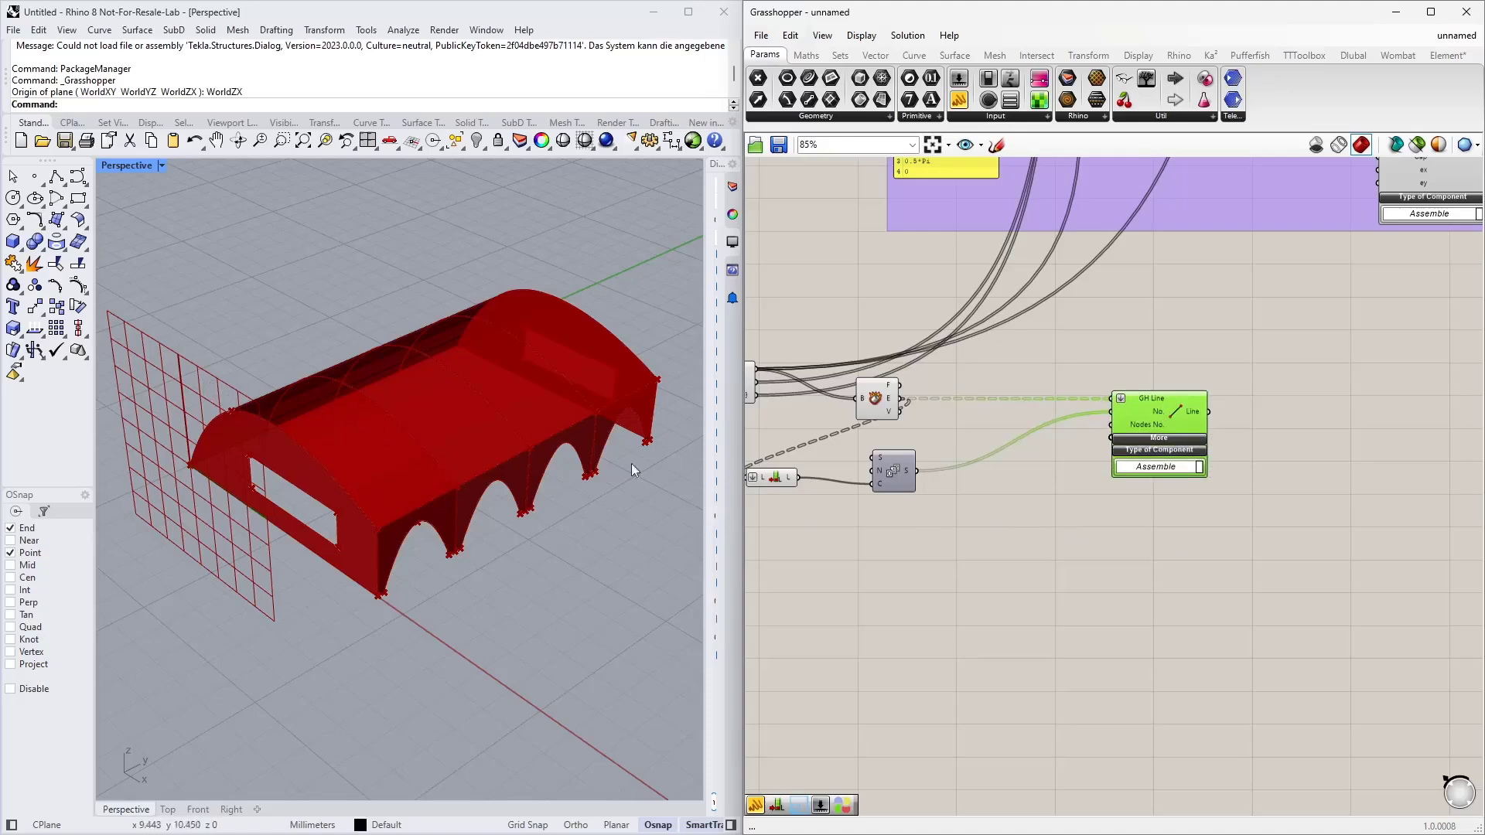
Add a Number parameter in the empty canvas area below the Series component
{"action": "right_click_drag", "start_coordinate": [1133, 579], "coordinate": [1080, 485]}
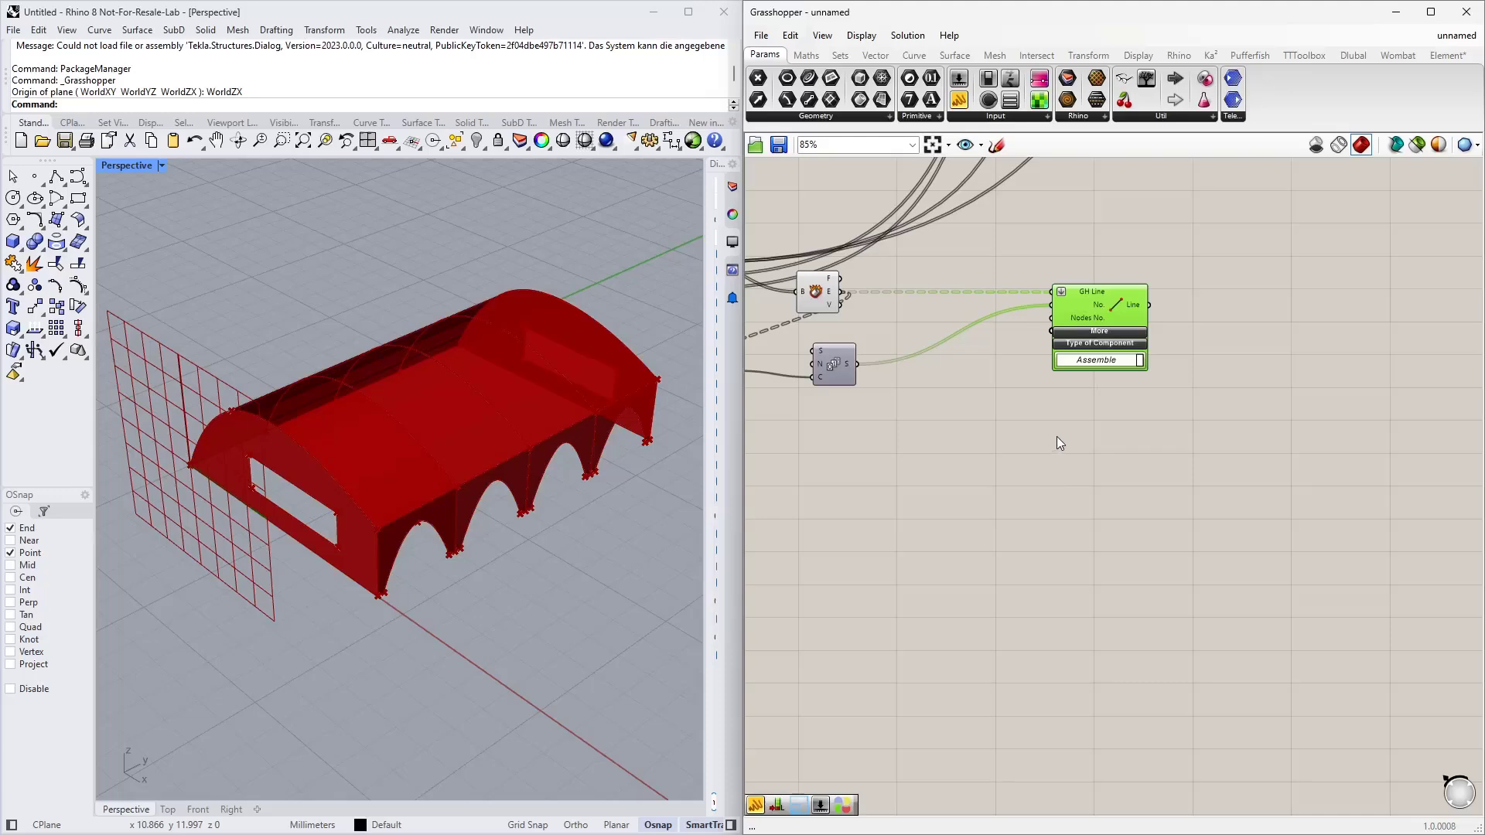
{"action": "right_click_drag", "start_coordinate": [940, 397], "coordinate": [1038, 404]}
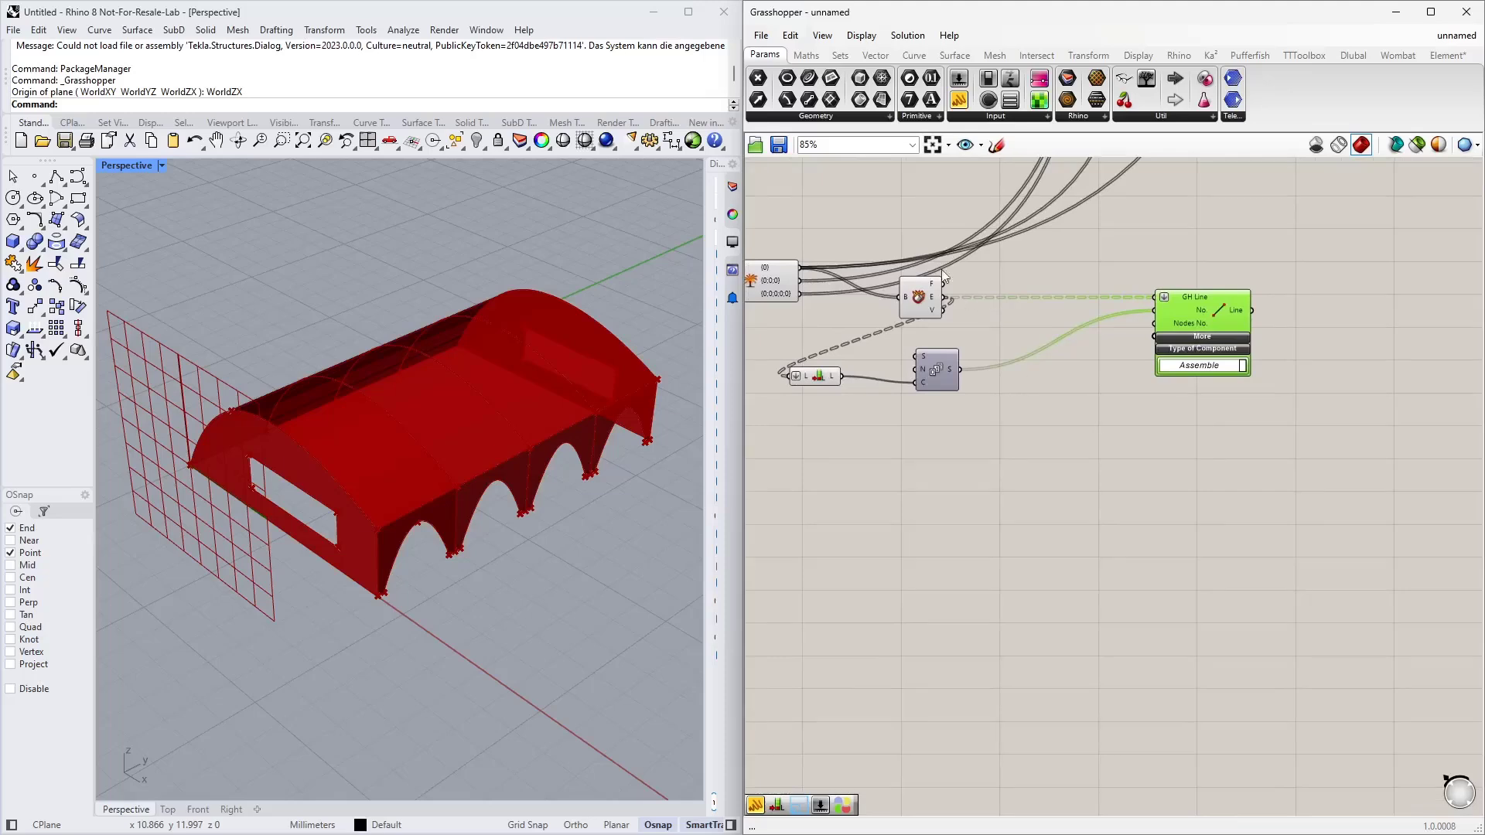
{"action": "right_click_drag", "start_coordinate": [1071, 386], "coordinate": [1051, 427]}
{"action": "double_click", "coordinate": [951, 480]}
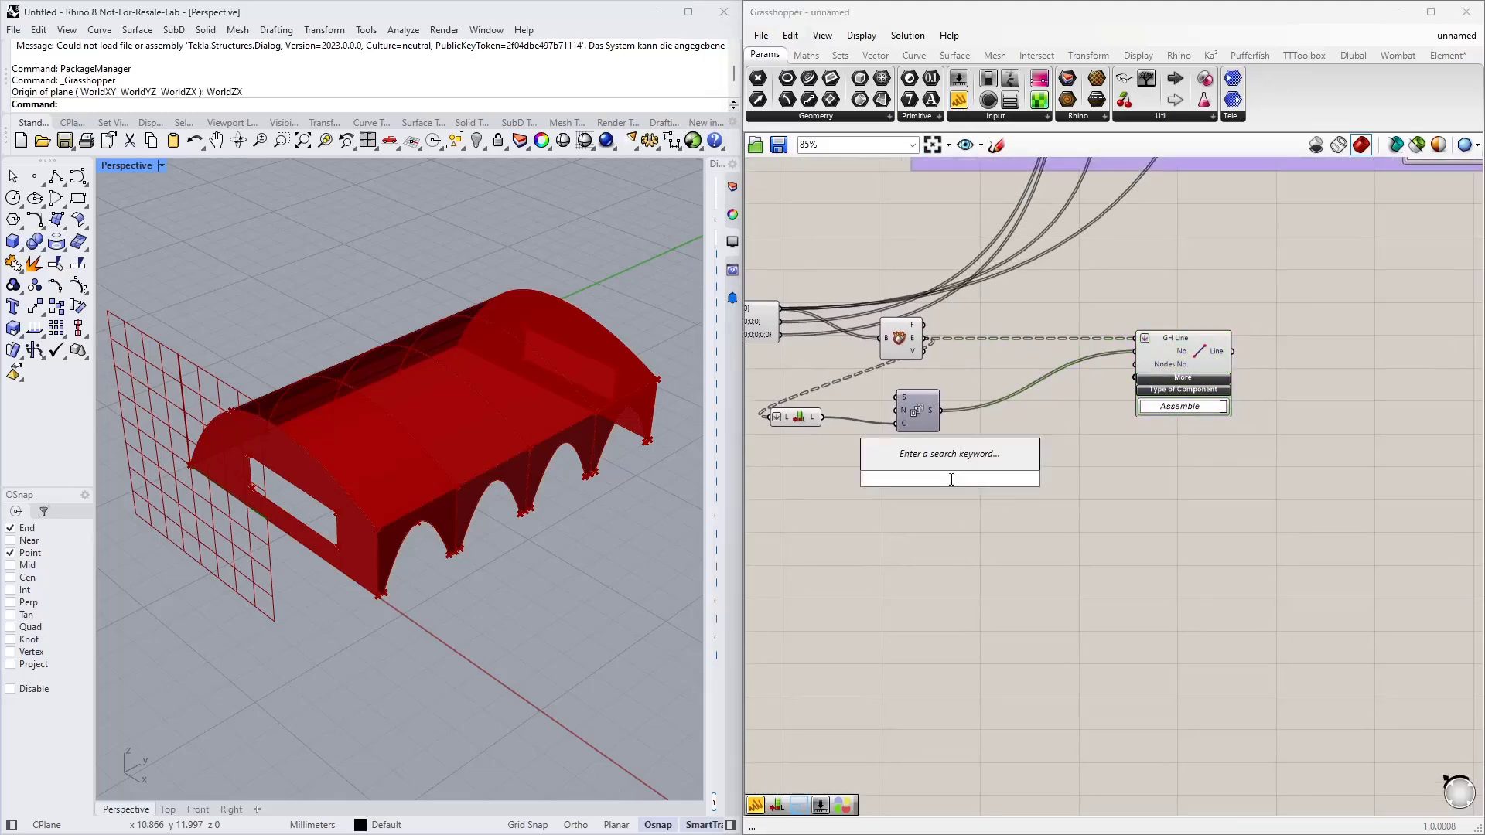
{"action": "type", "text": "nu"}
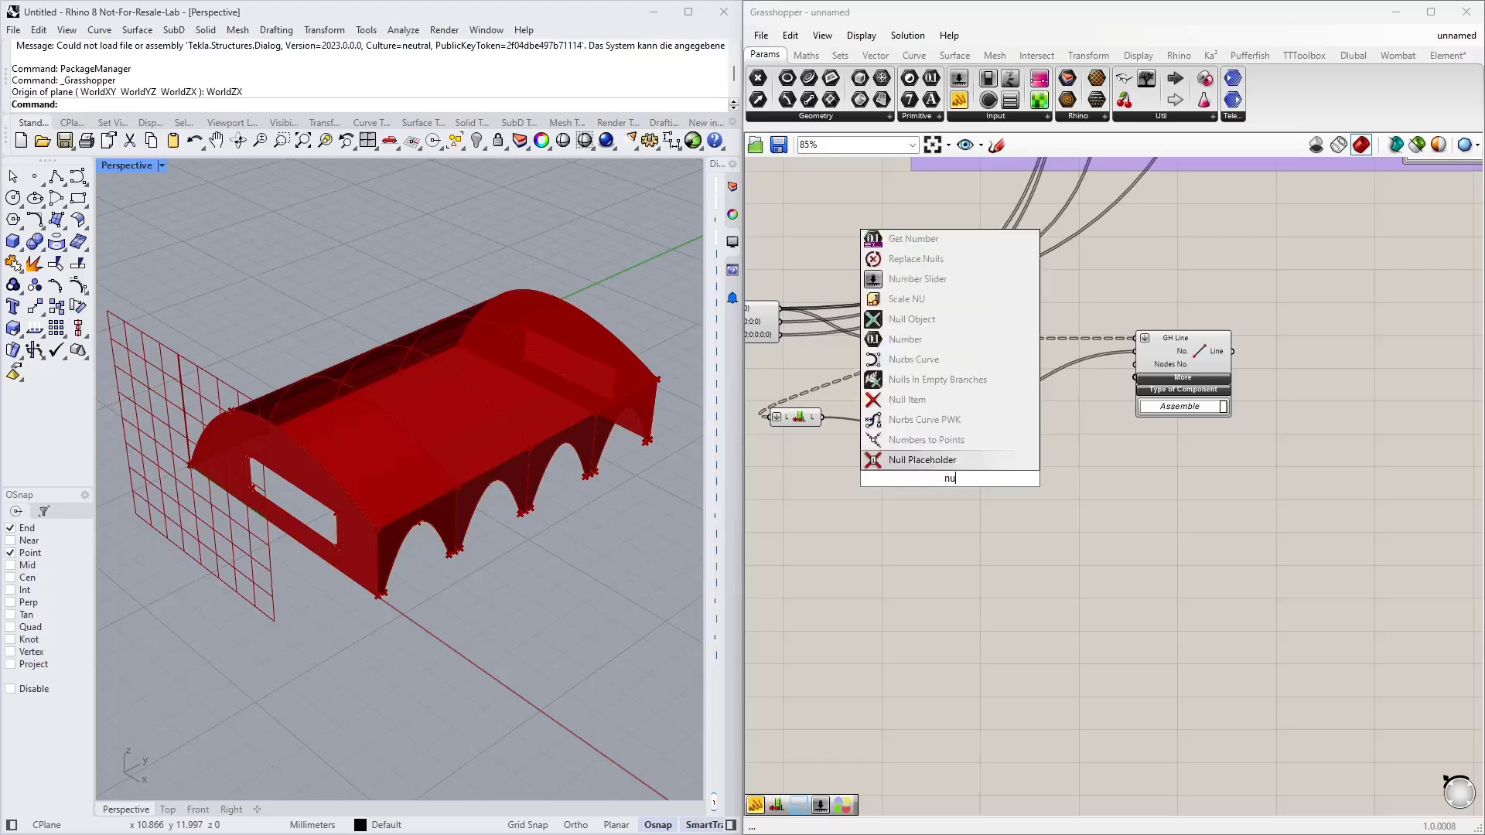
{"action": "type", "text": "m"}
{"action": "key", "text": "Return"}
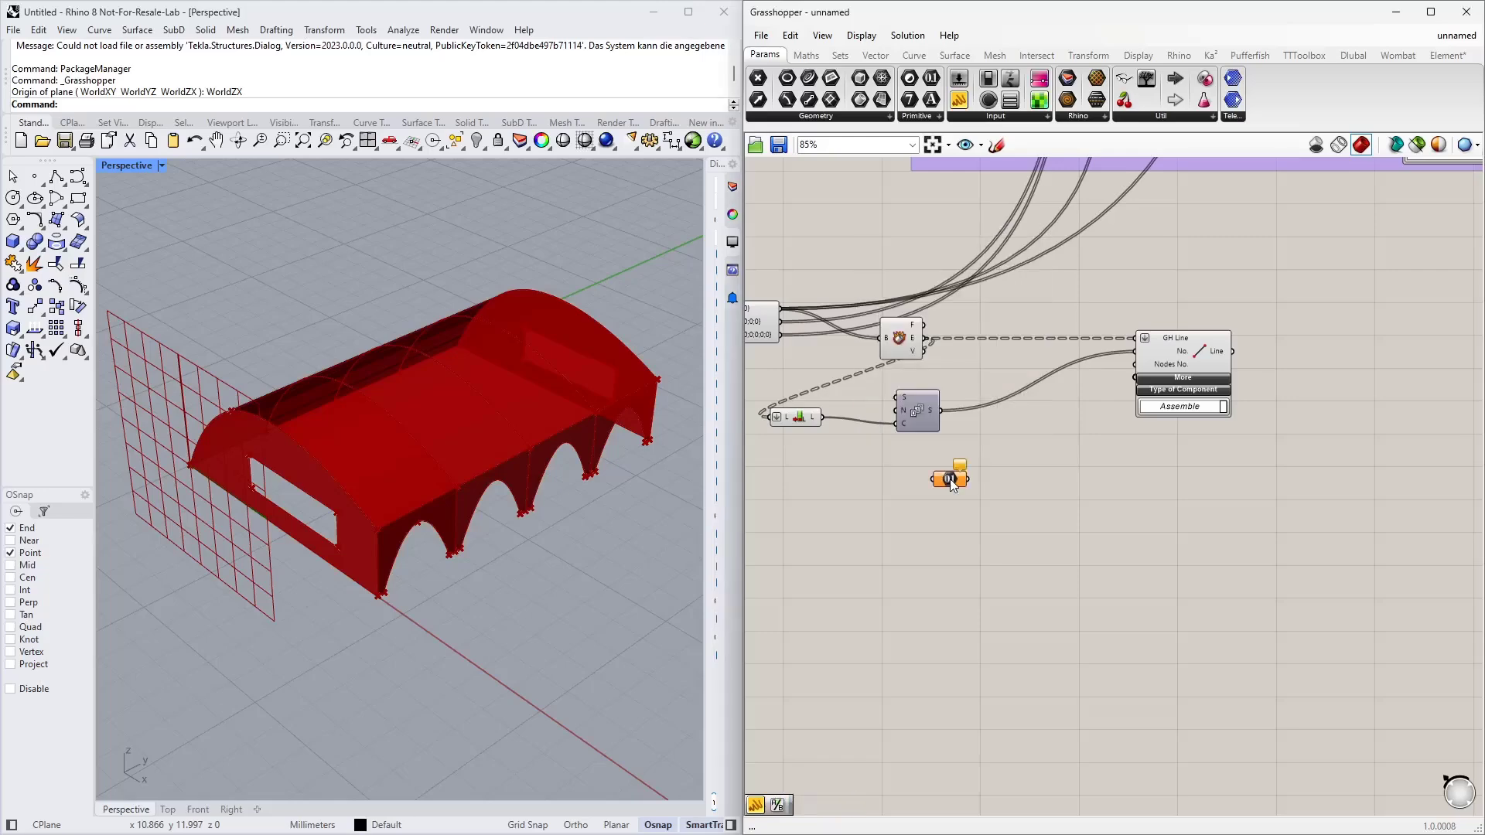
Connect the output of the Series component numbering the timber surfaces in the purple group to the new Number parameter
{"action": "scroll", "coordinate": [996, 560], "scroll_direction": "down", "scroll_amount": 3}
{"action": "scroll", "coordinate": [1265, 458], "scroll_direction": "up", "scroll_amount": 5}
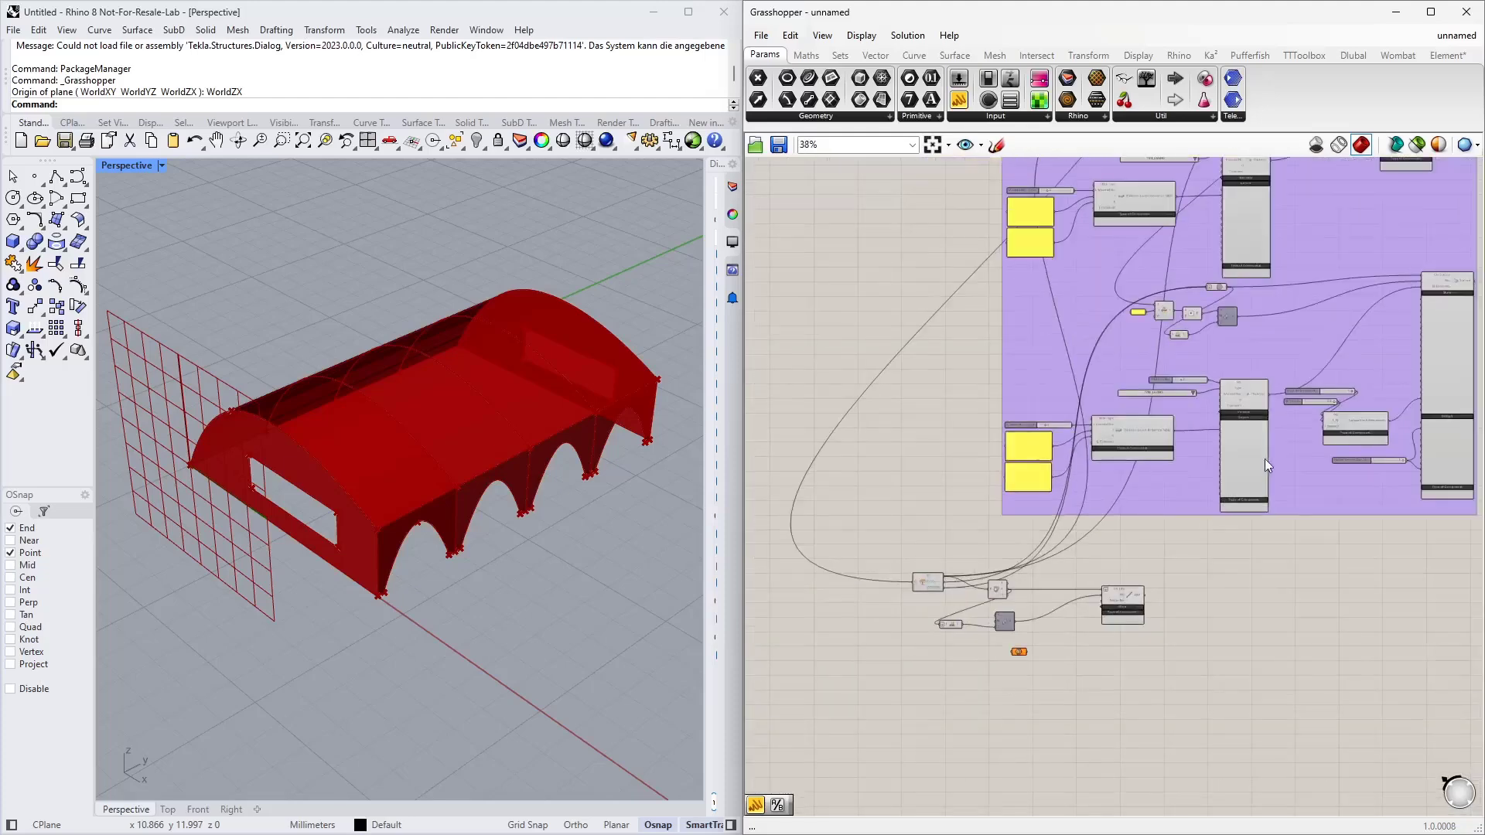
{"action": "scroll", "coordinate": [1029, 294], "scroll_direction": "up", "scroll_amount": 4}
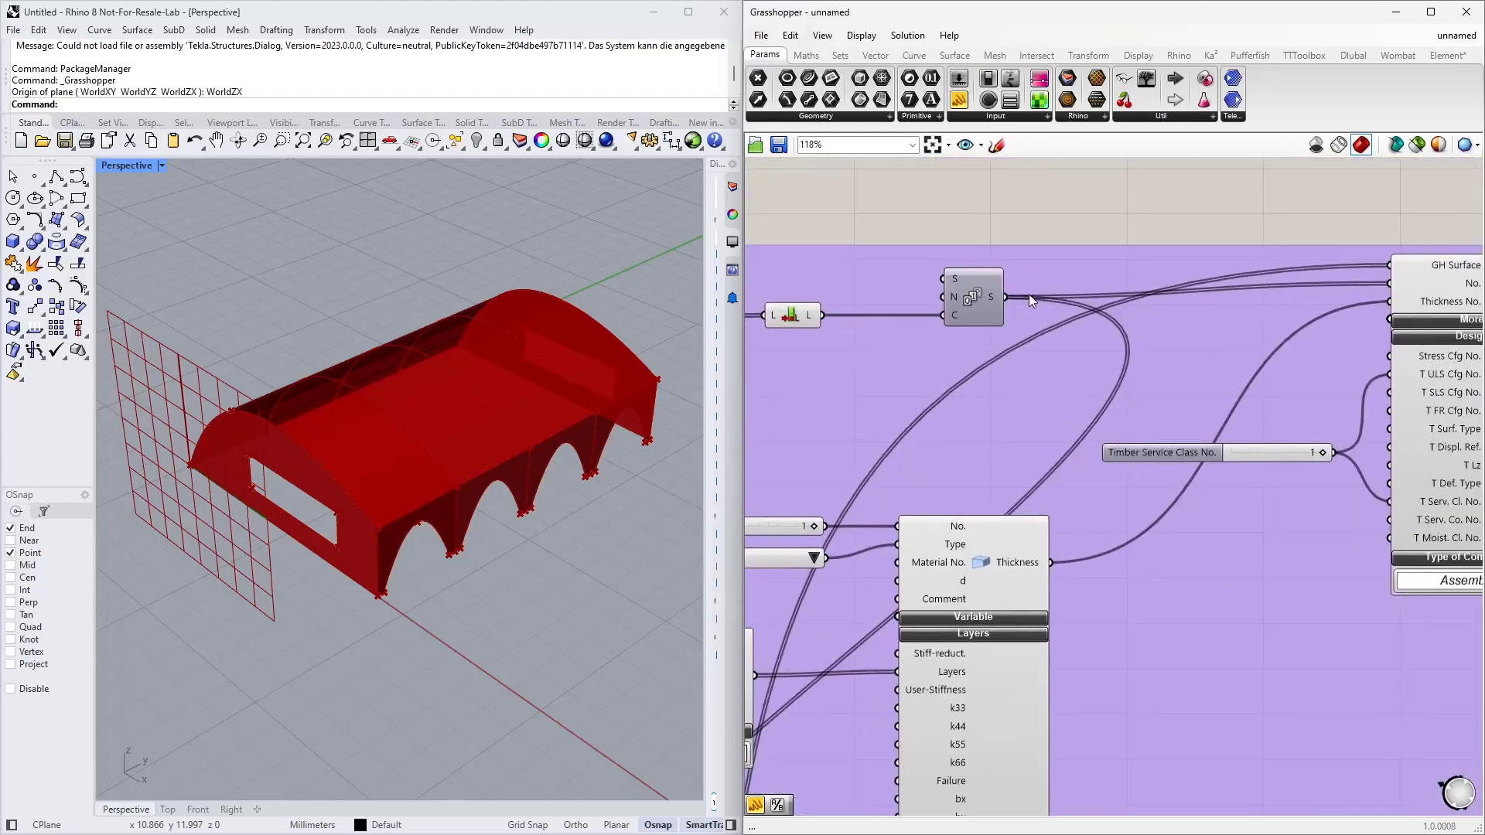
{"action": "mouse_move", "coordinate": [961, 300]}
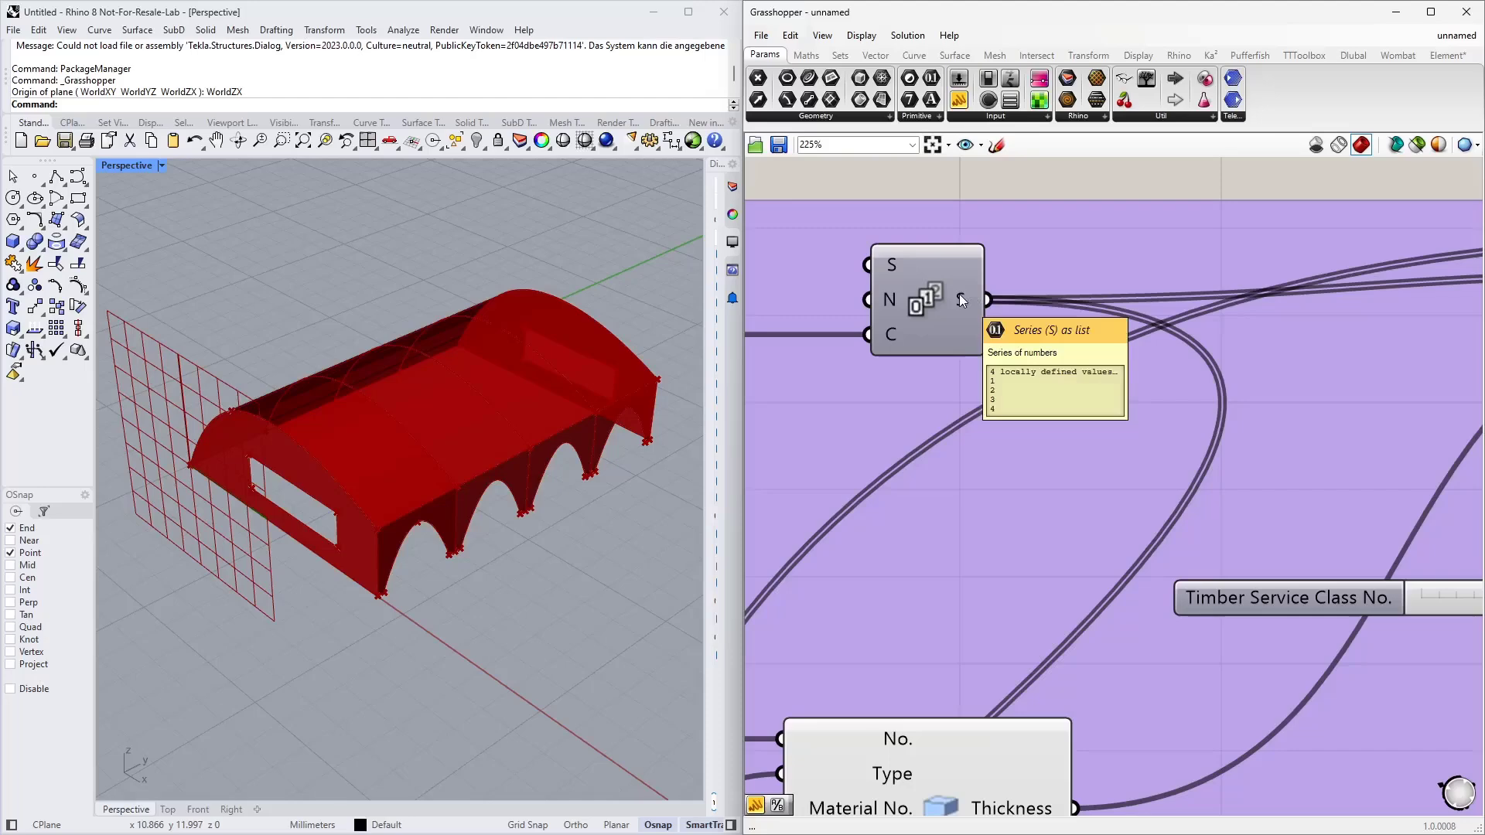
{"action": "scroll", "coordinate": [974, 290], "scroll_direction": "down", "scroll_amount": 14}
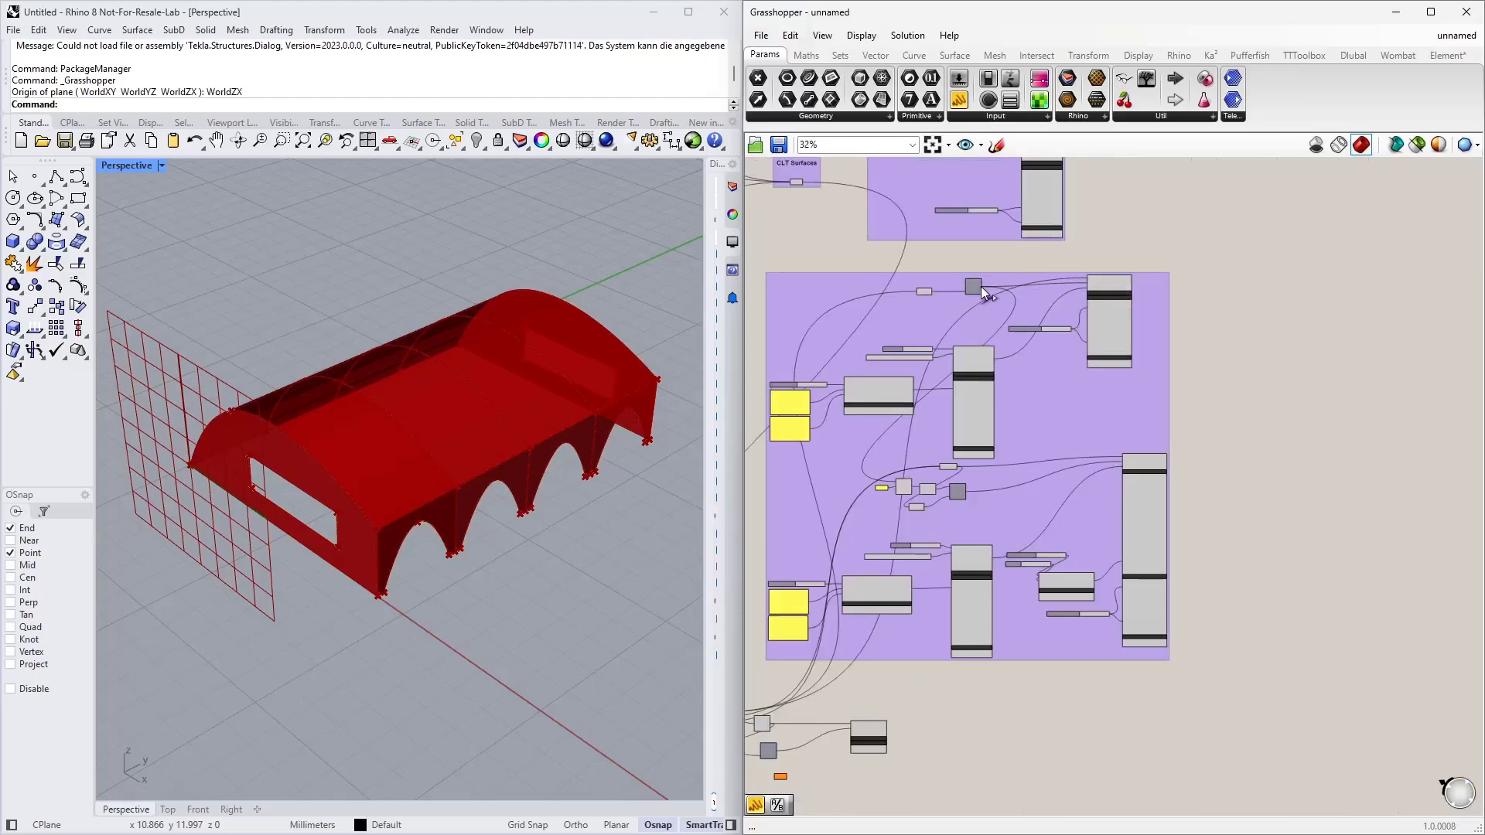
{"action": "left_click_drag", "start_coordinate": [983, 287], "coordinate": [776, 778]}
{"action": "right_click_drag", "start_coordinate": [785, 776], "coordinate": [873, 594]}
{"action": "scroll", "coordinate": [880, 622], "scroll_direction": "up", "scroll_amount": 14}
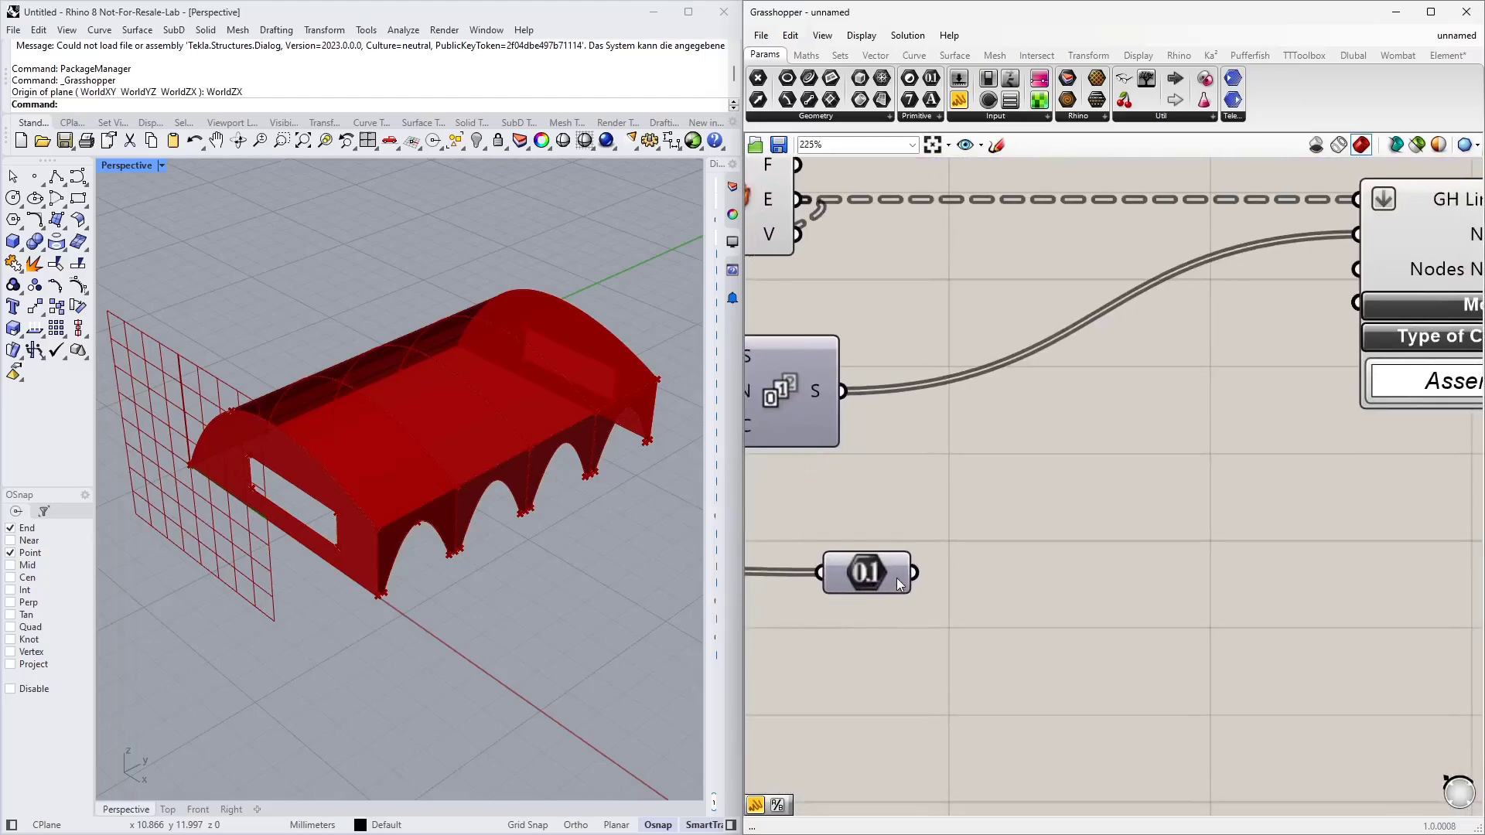
{"action": "mouse_move", "coordinate": [897, 578]}
Add a Panel to the canvas and connect the Number parameter's output to it
{"action": "scroll", "coordinate": [898, 578], "scroll_direction": "down", "scroll_amount": 5}
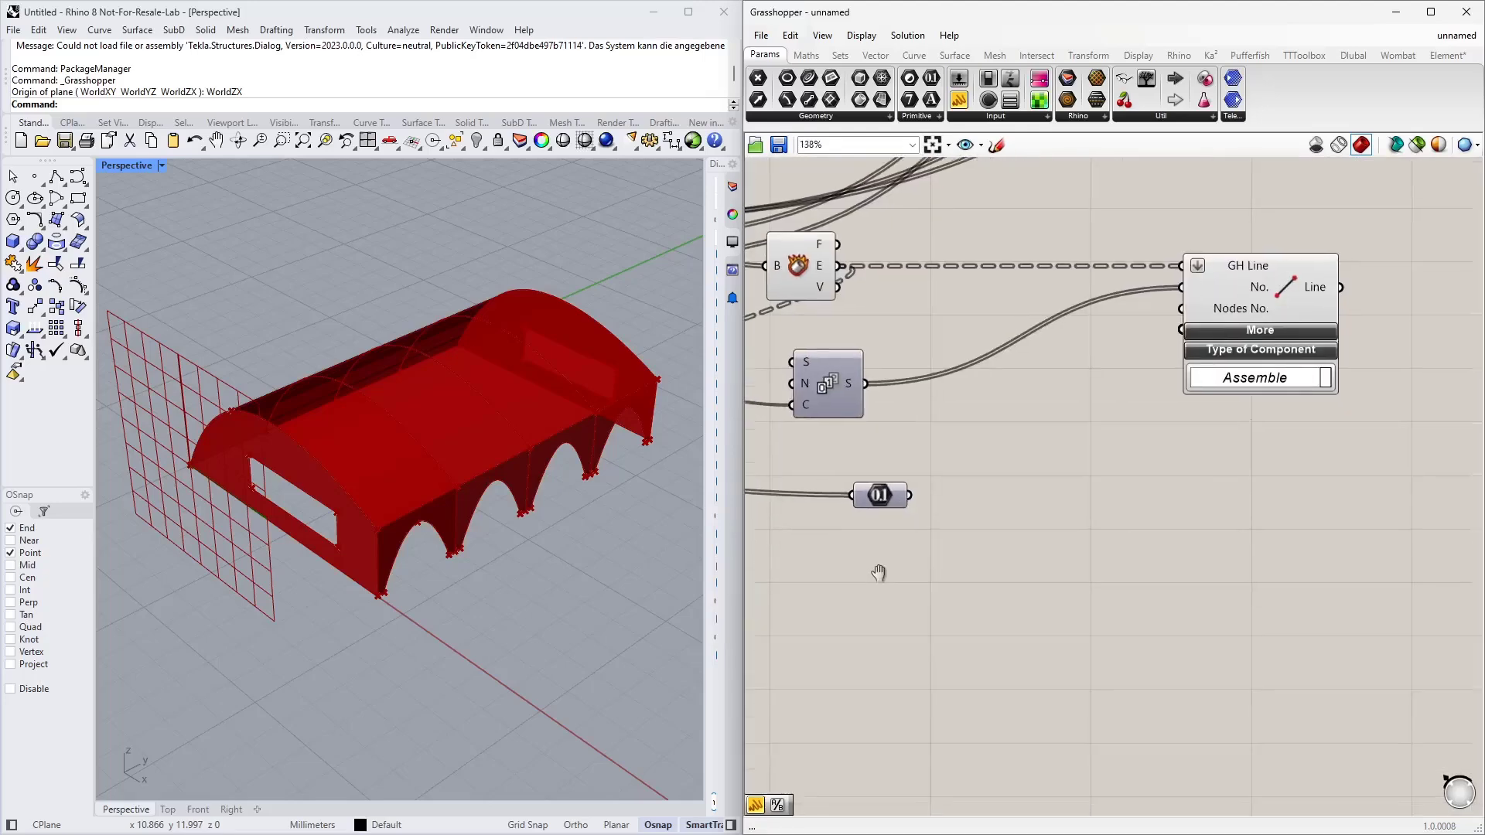
{"action": "left_click_drag", "start_coordinate": [959, 99], "coordinate": [995, 341]}
{"action": "left_click_drag", "start_coordinate": [880, 475], "coordinate": [866, 539]}
{"action": "left_click_drag", "start_coordinate": [974, 311], "coordinate": [975, 514]}
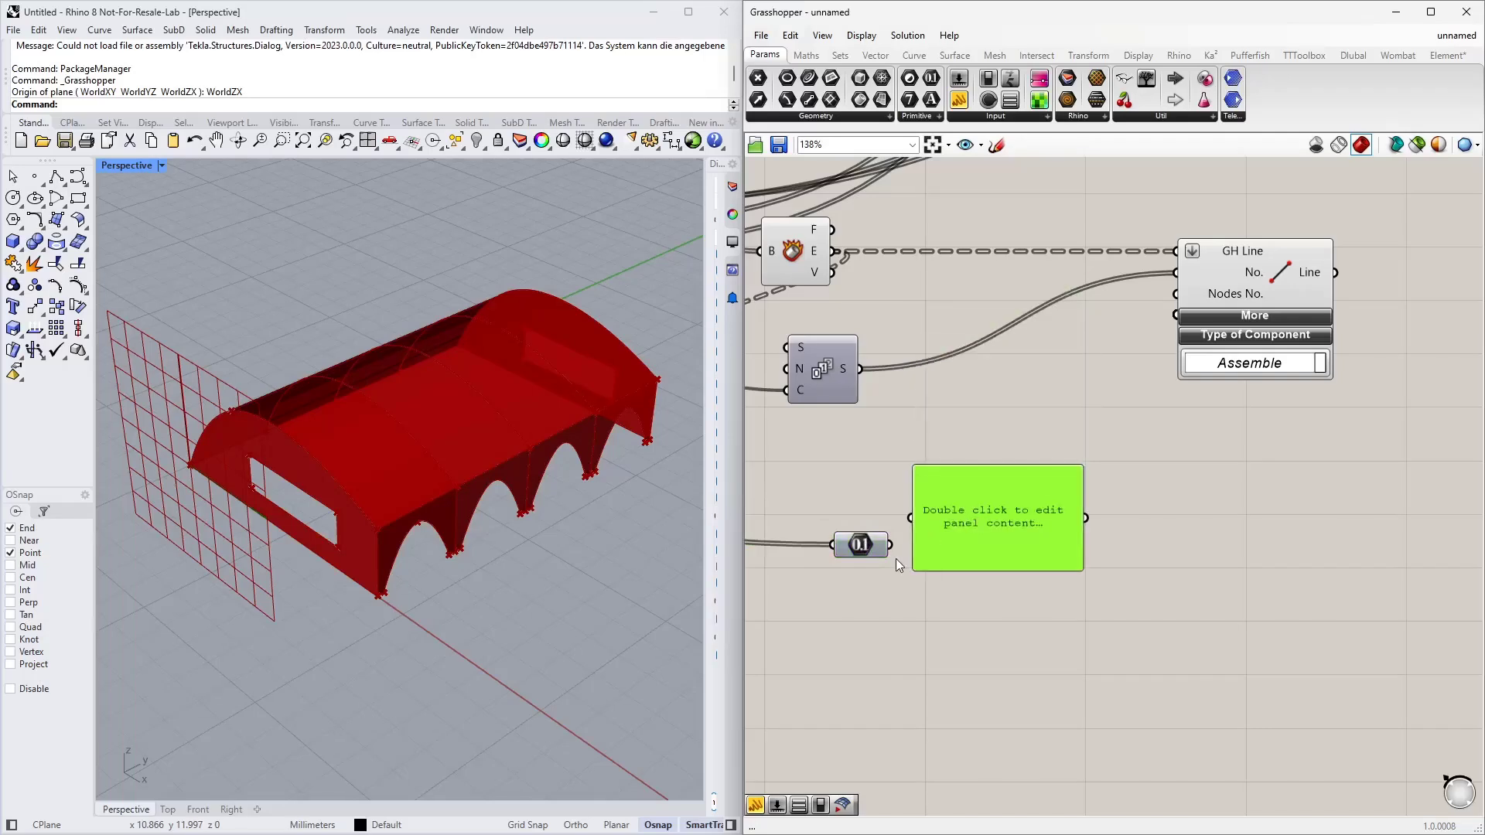
{"action": "left_click_drag", "start_coordinate": [892, 545], "coordinate": [1034, 687]}
{"action": "right_click_drag", "start_coordinate": [972, 523], "coordinate": [1001, 552]}
Add a second Panel for the line-numbering Series output, enlarge it to show all values and place it beside the Series component
{"action": "left_click_drag", "start_coordinate": [1088, 744], "coordinate": [1094, 441], "text": "alt"}
{"action": "left_click_drag", "start_coordinate": [889, 400], "coordinate": [1005, 464]}
{"action": "left_click_drag", "start_coordinate": [1093, 522], "coordinate": [1093, 769]}
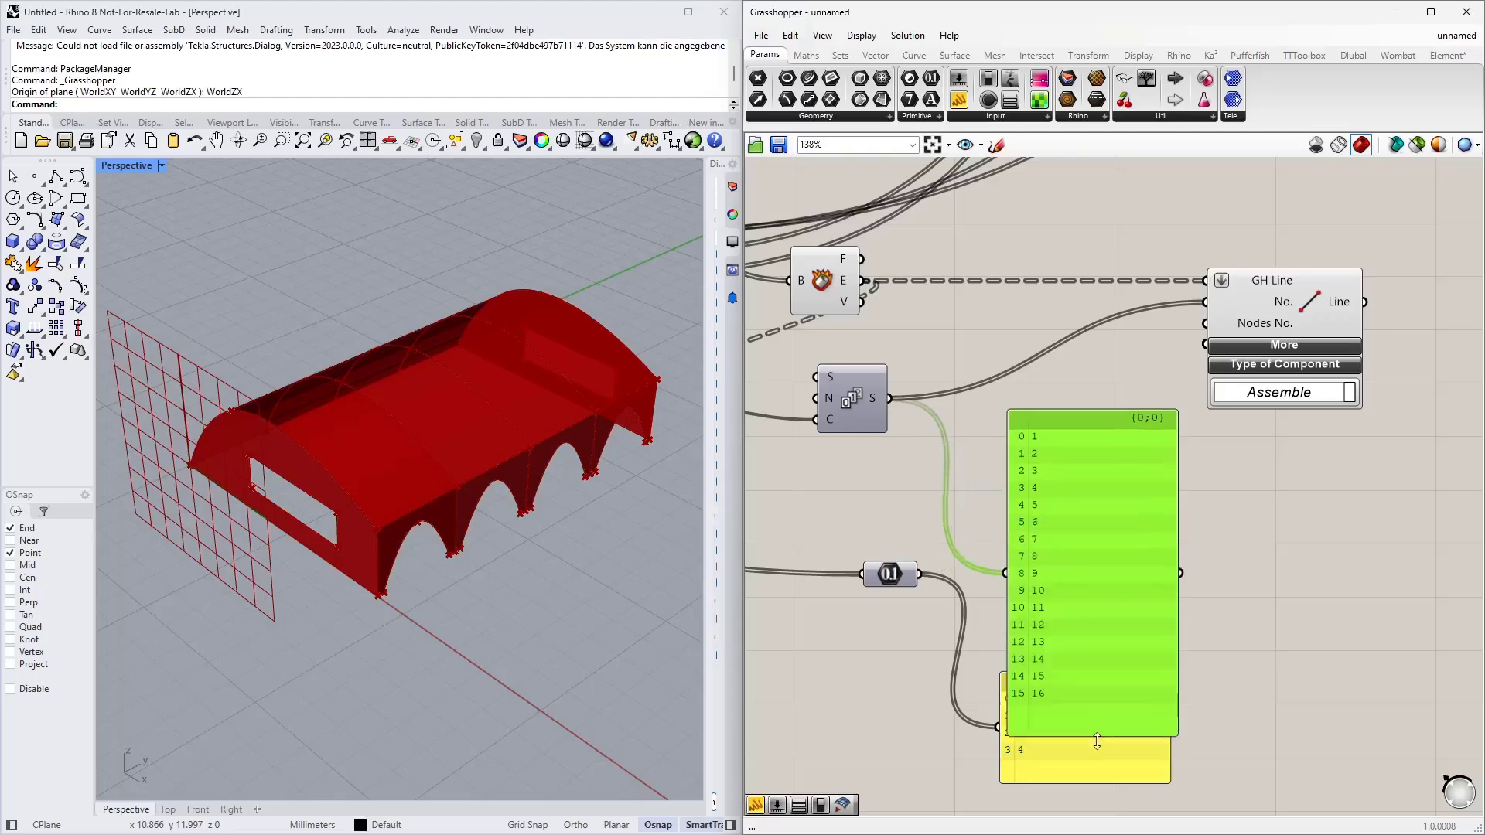
{"action": "left_click_drag", "start_coordinate": [1106, 579], "coordinate": [1085, 369]}
{"action": "left_click", "coordinate": [1177, 544]}
Graft the Number parameter, enlarge its Panel to fit all branches and reposition the Panel below it
{"action": "scroll", "coordinate": [1179, 546], "scroll_direction": "down", "scroll_amount": 4}
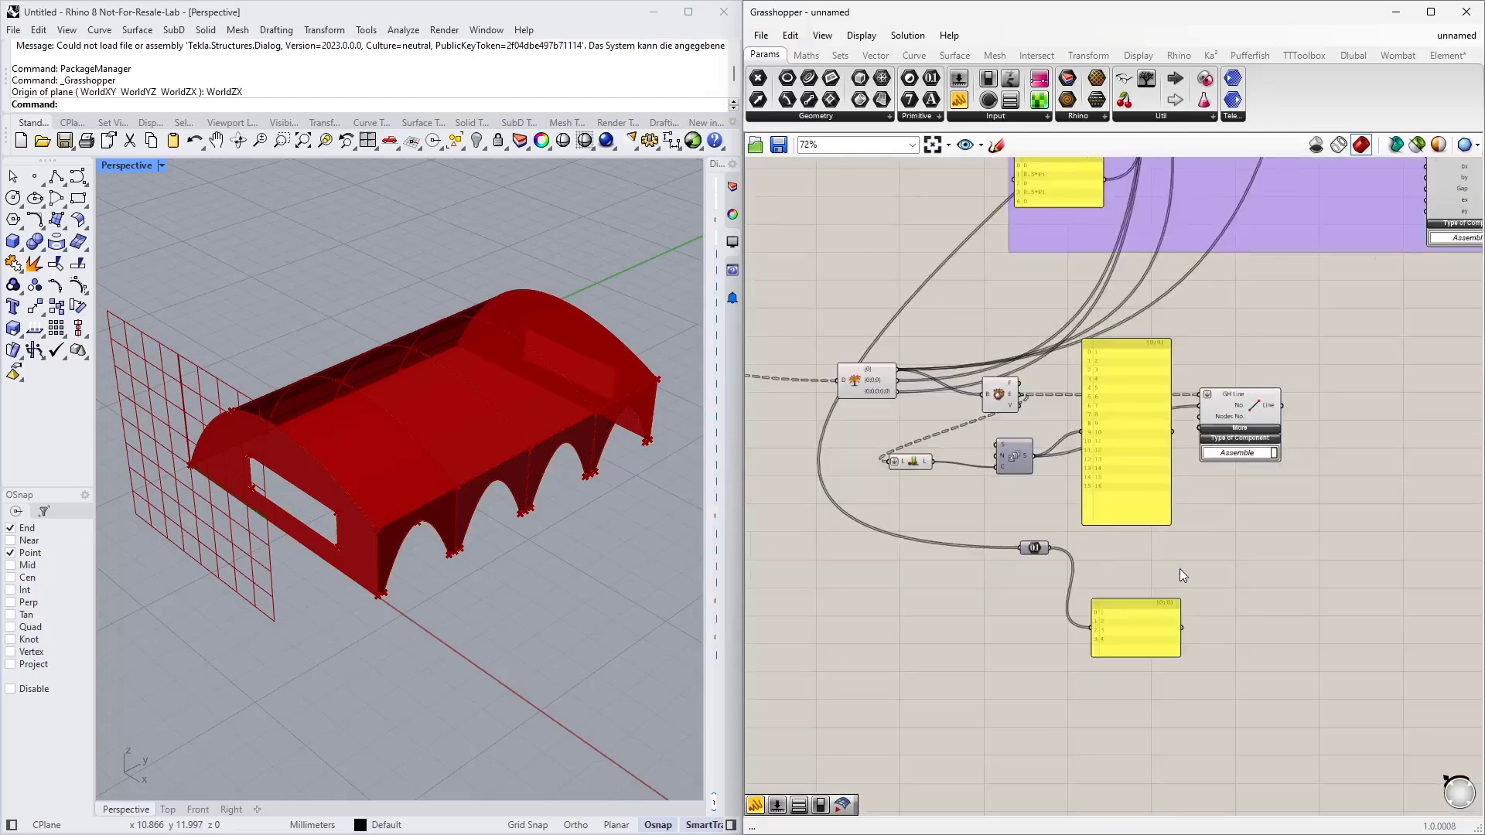
{"action": "right_click_drag", "start_coordinate": [1180, 569], "coordinate": [1126, 455]}
{"action": "left_click_drag", "start_coordinate": [981, 433], "coordinate": [969, 452]}
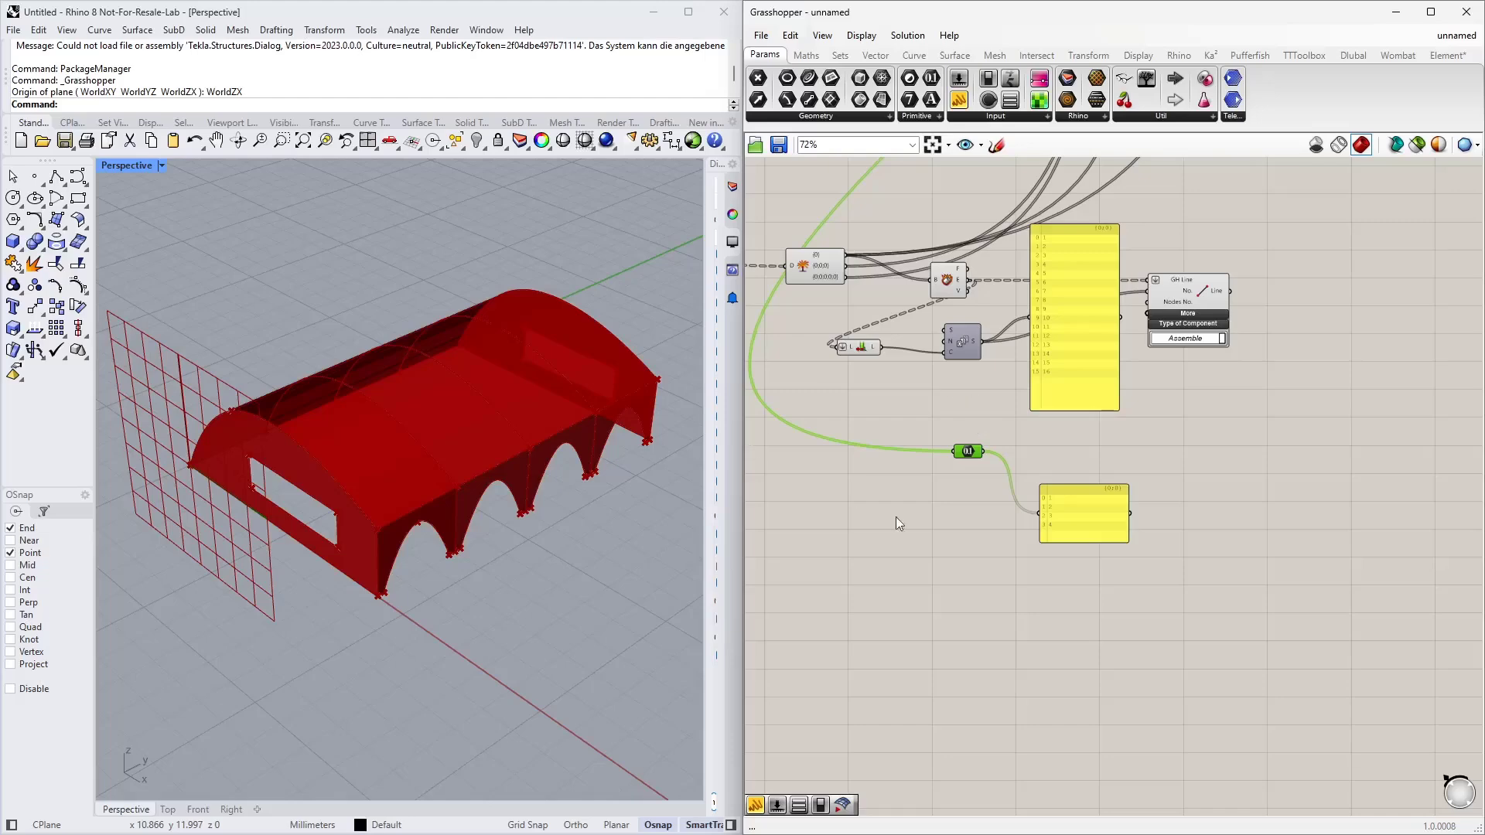
{"action": "scroll", "coordinate": [1048, 371], "scroll_direction": "up", "scroll_amount": 3}
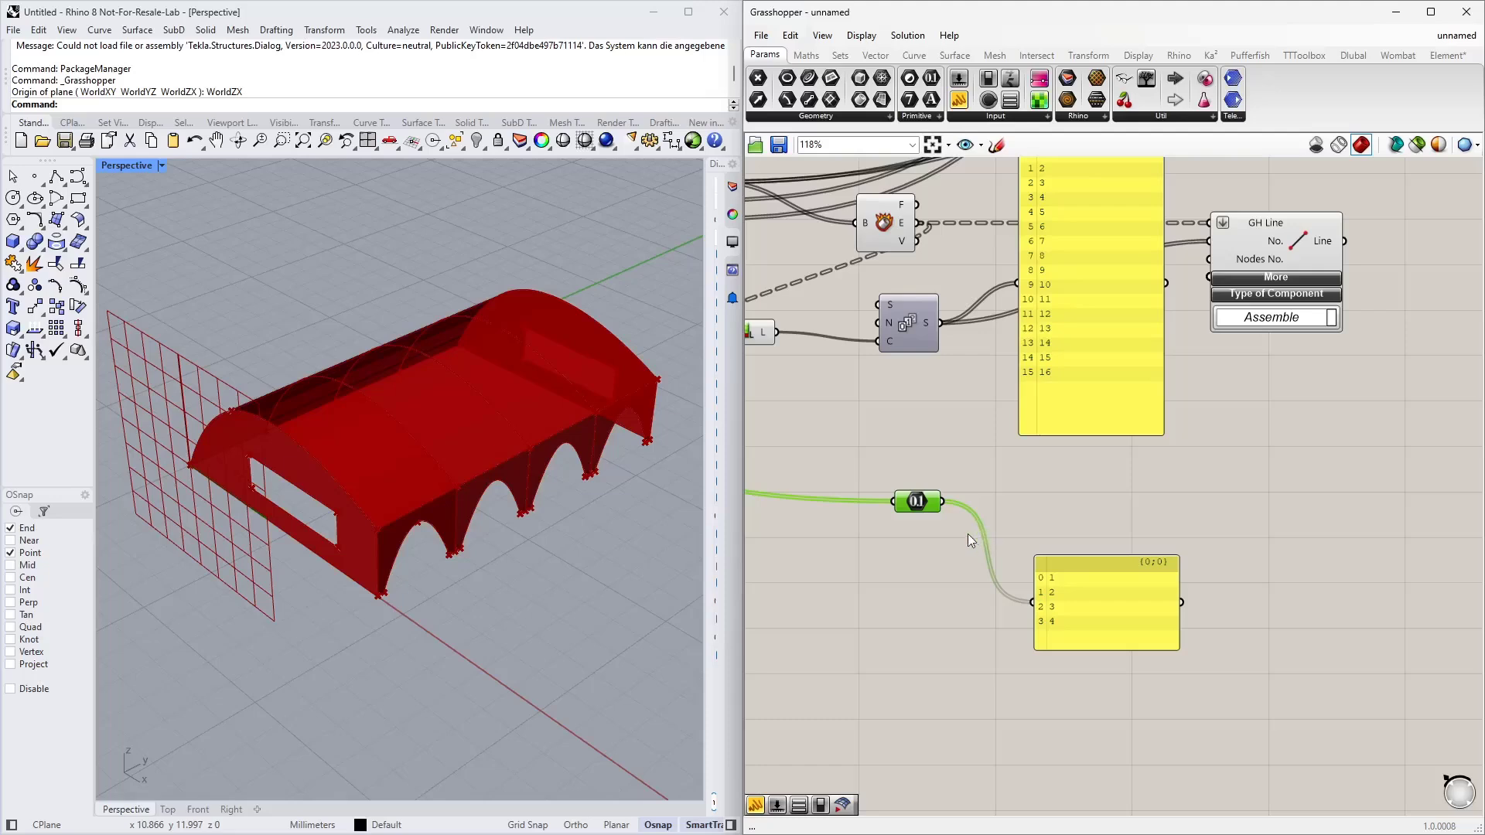
{"action": "right_click", "coordinate": [934, 505]}
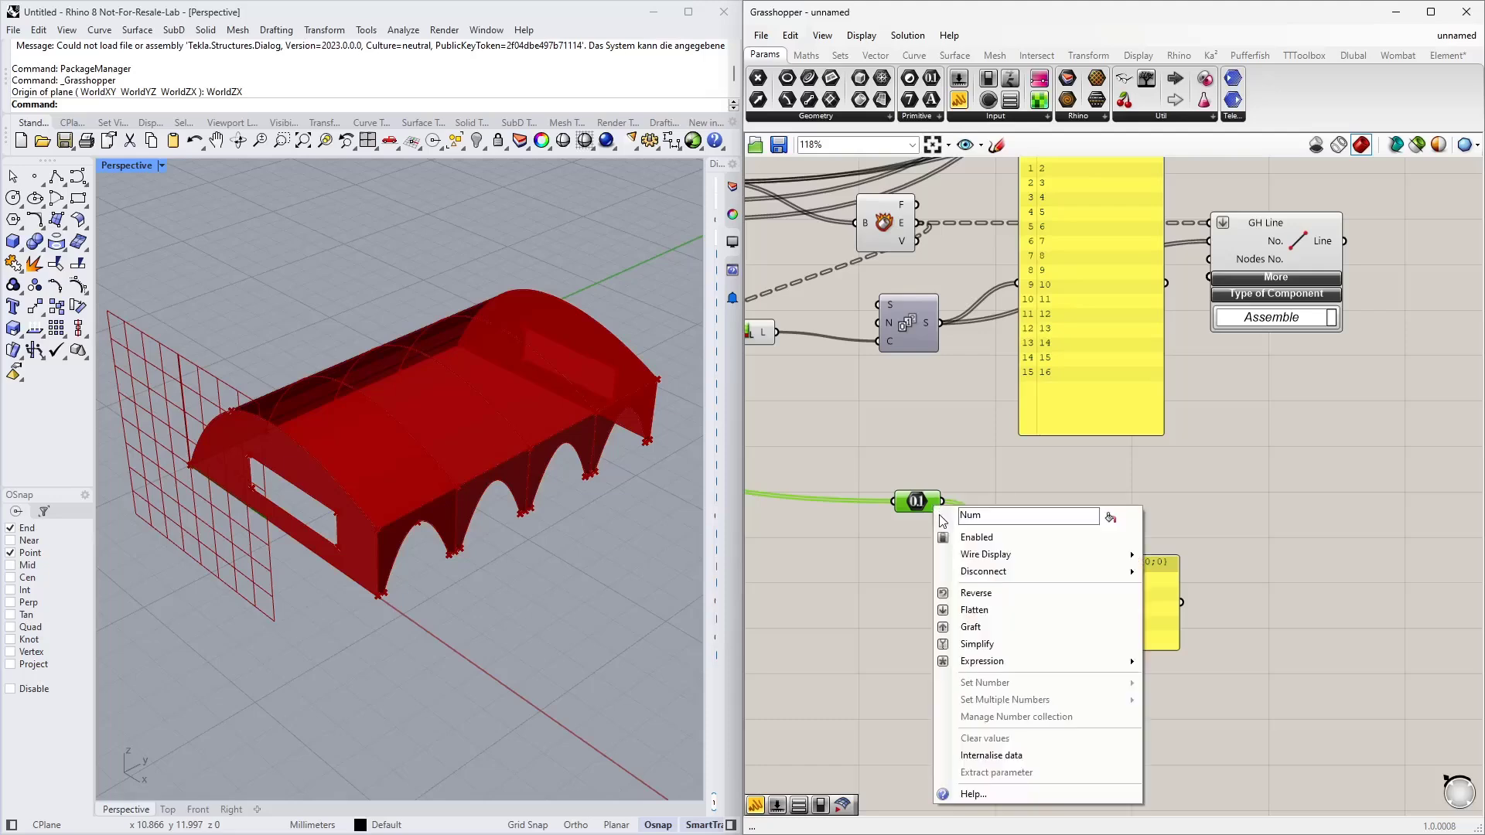
{"action": "left_click", "coordinate": [978, 625]}
{"action": "left_click_drag", "start_coordinate": [1102, 649], "coordinate": [1111, 720]}
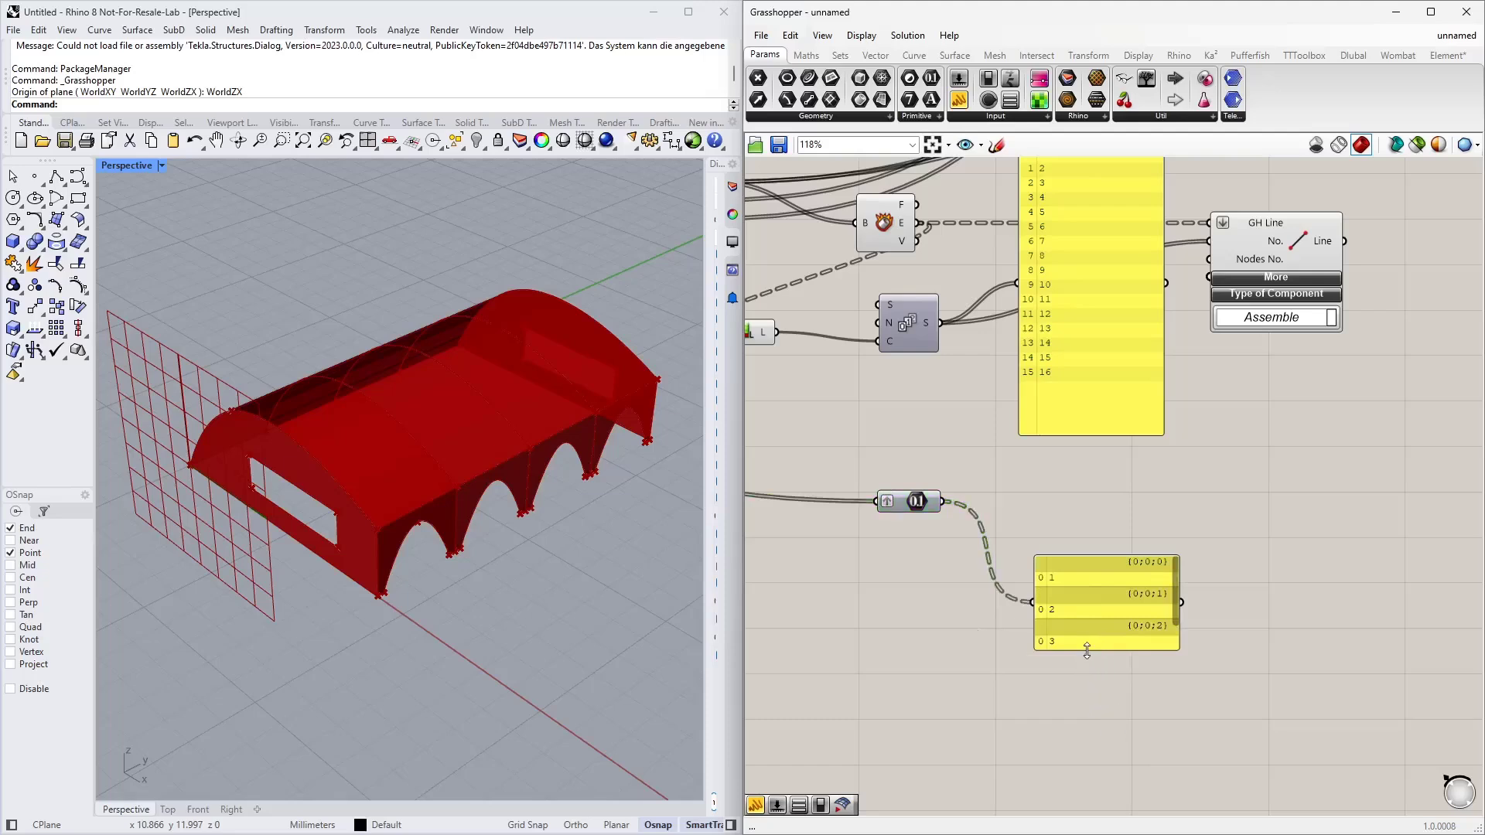
{"action": "left_click_drag", "start_coordinate": [1086, 651], "coordinate": [1086, 718]}
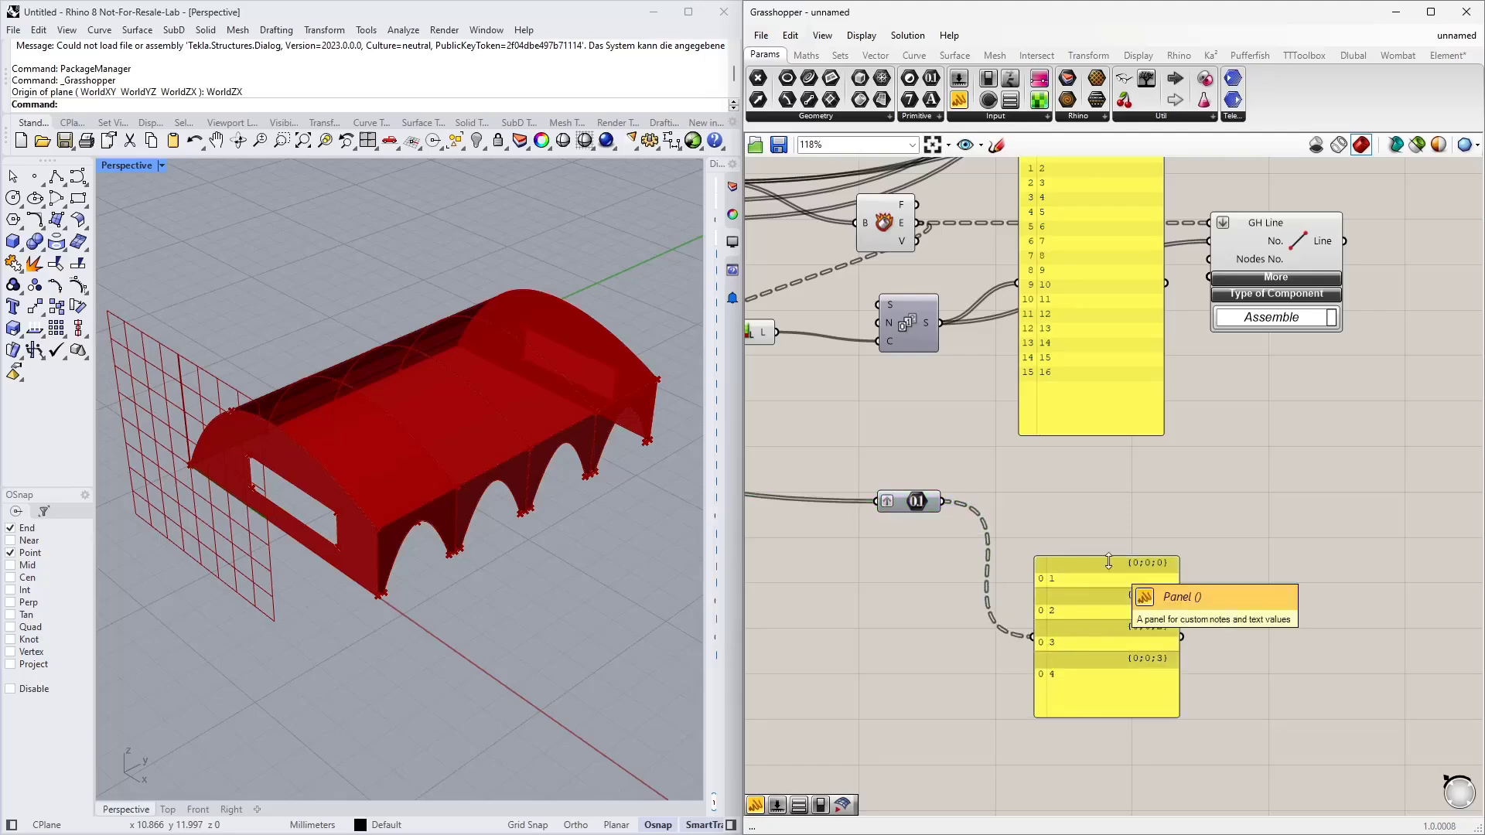
{"action": "left_click_drag", "start_coordinate": [1110, 651], "coordinate": [1043, 677]}
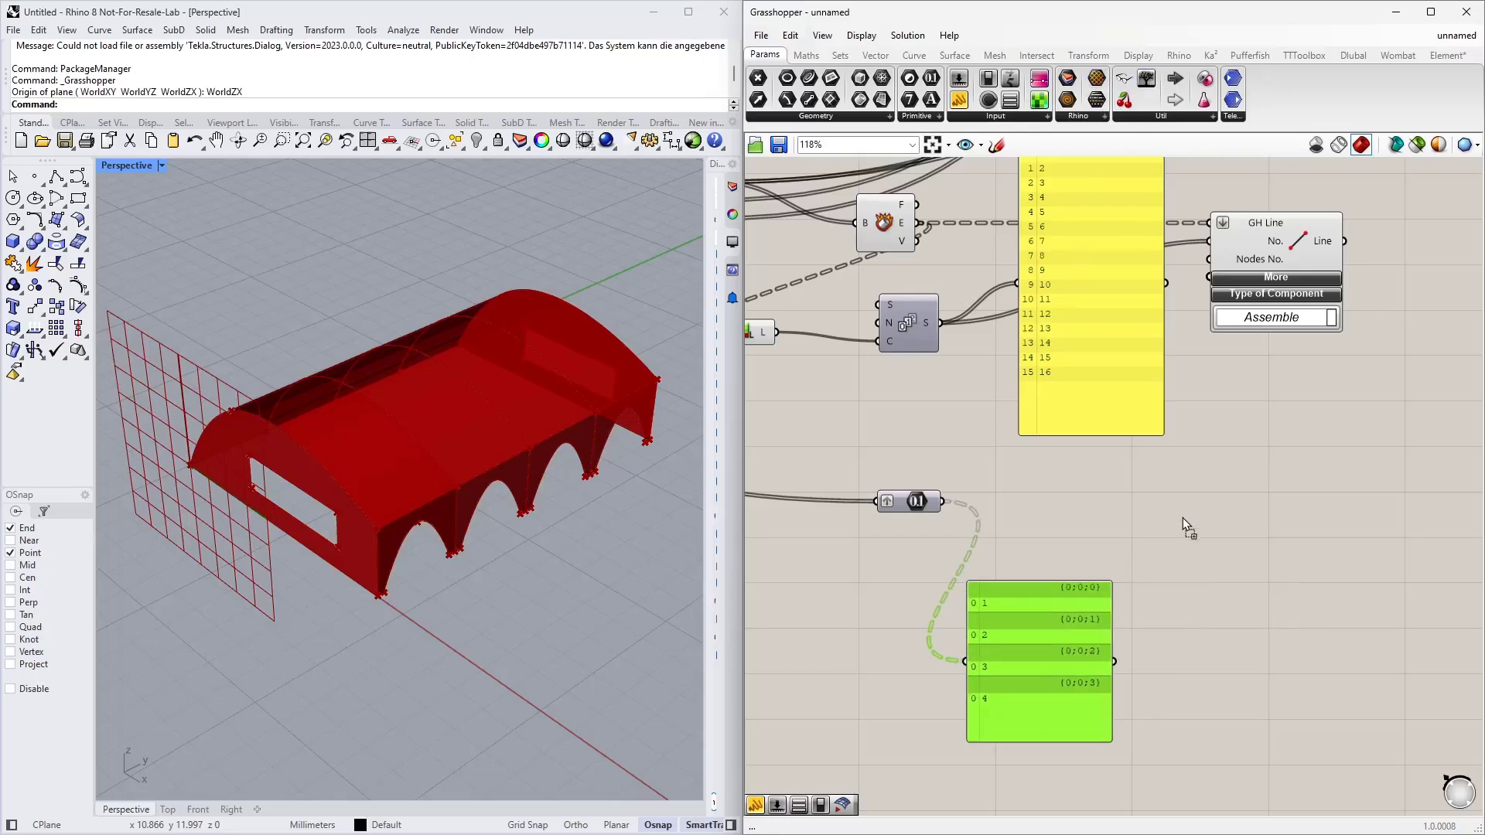
Inspect the grafted Number output's tree structure in a temporary Param Viewer and remove the viewer
{"action": "left_click_drag", "start_coordinate": [1182, 522], "coordinate": [1181, 517]}
{"action": "left_click_drag", "start_coordinate": [943, 501], "coordinate": [1087, 516]}
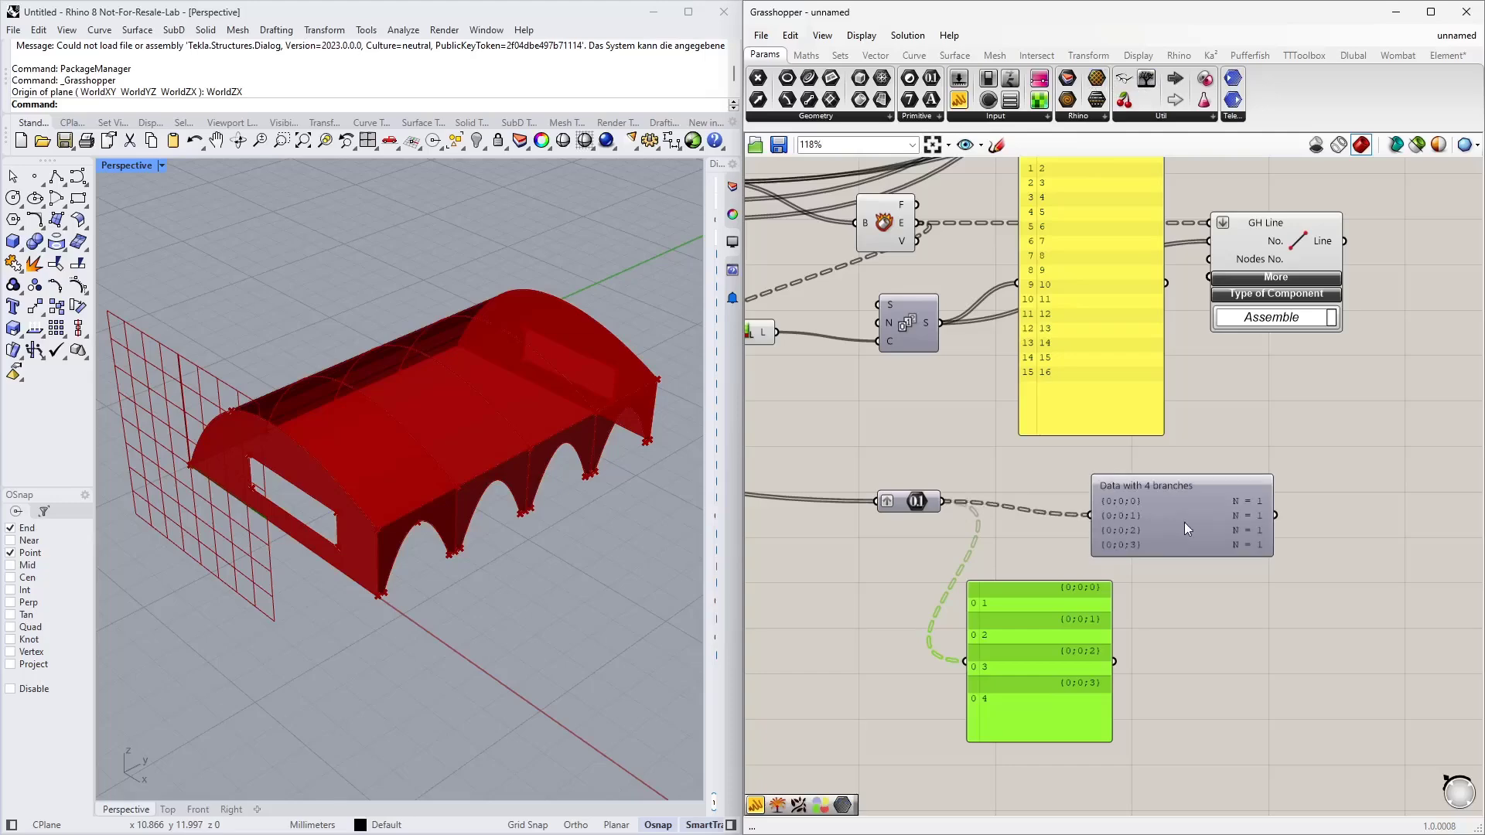
{"action": "left_click", "coordinate": [1183, 526]}
{"action": "double_click", "coordinate": [1185, 527]}
{"action": "scroll", "coordinate": [1190, 508], "scroll_direction": "up", "scroll_amount": 4}
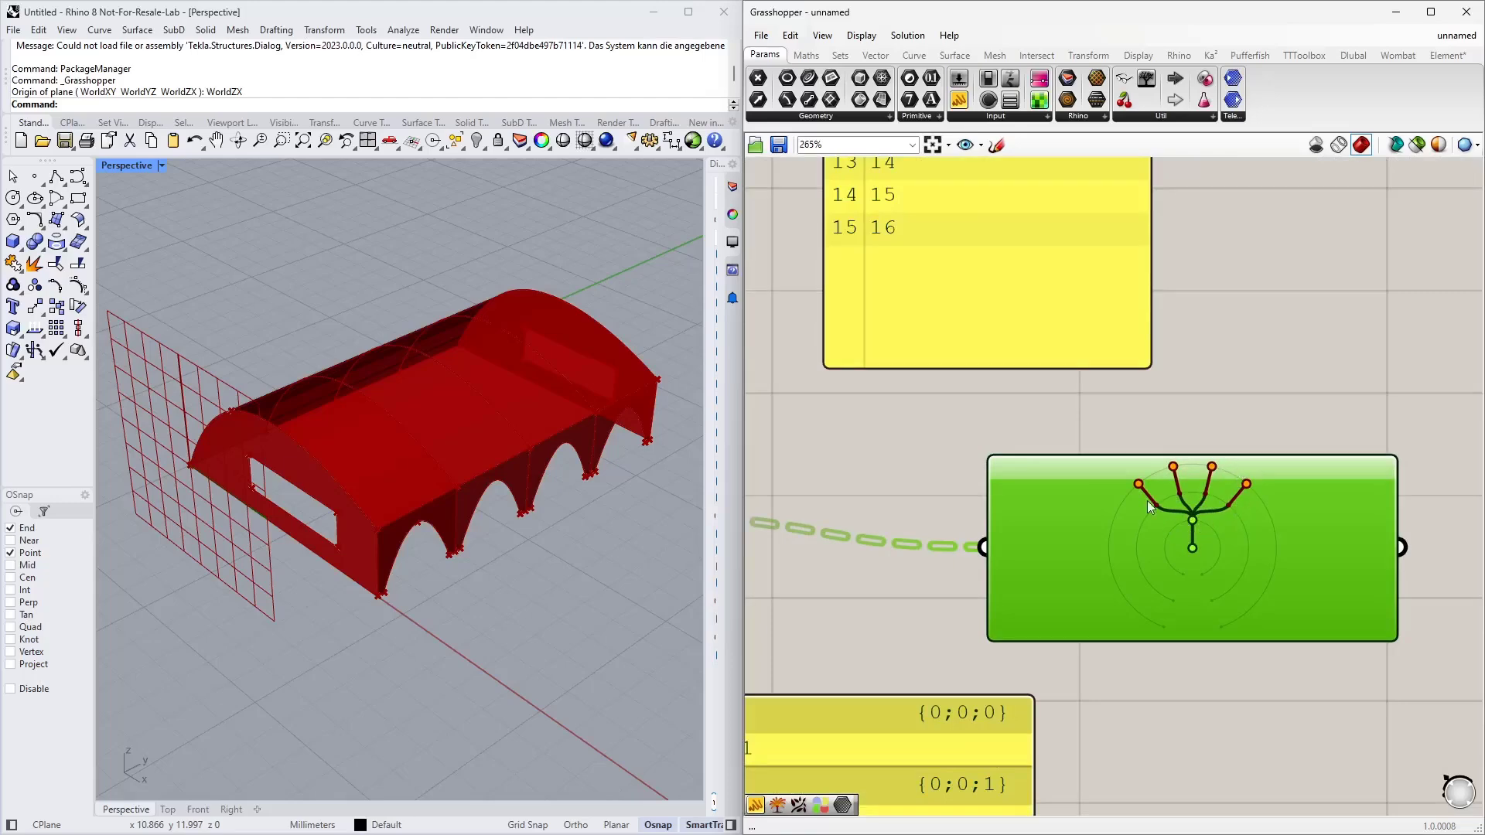
{"action": "key", "text": "Delete"}
{"action": "scroll", "coordinate": [1176, 527], "scroll_direction": "down", "scroll_amount": 5}
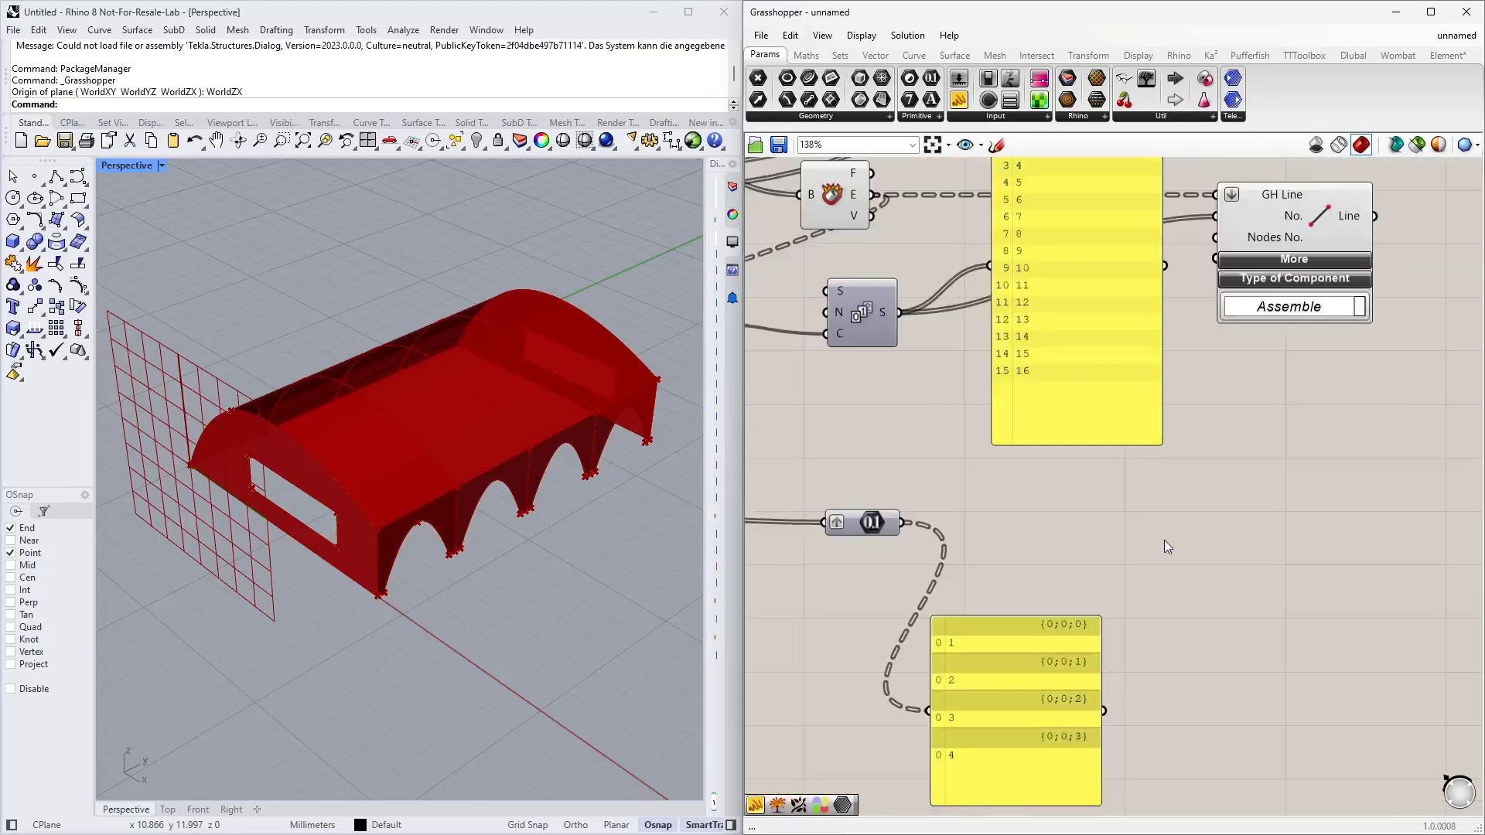
Examine Deconstruct Brep's E output in the Panel connected to Series and delete that Panel
{"action": "left_click_drag", "start_coordinate": [1056, 334], "coordinate": [1071, 399]}
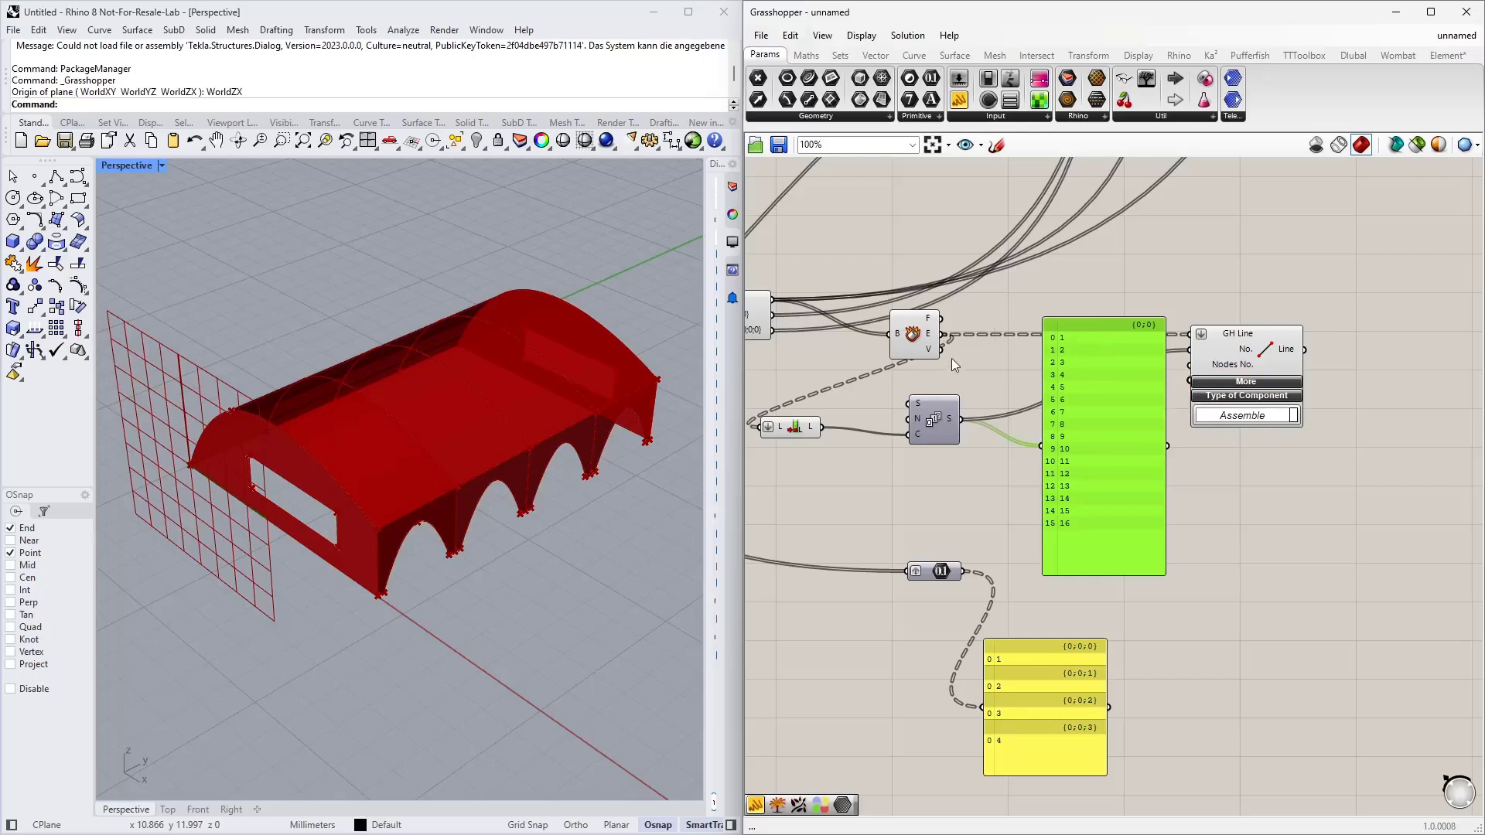
{"action": "left_click_drag", "start_coordinate": [964, 377], "coordinate": [1039, 438]}
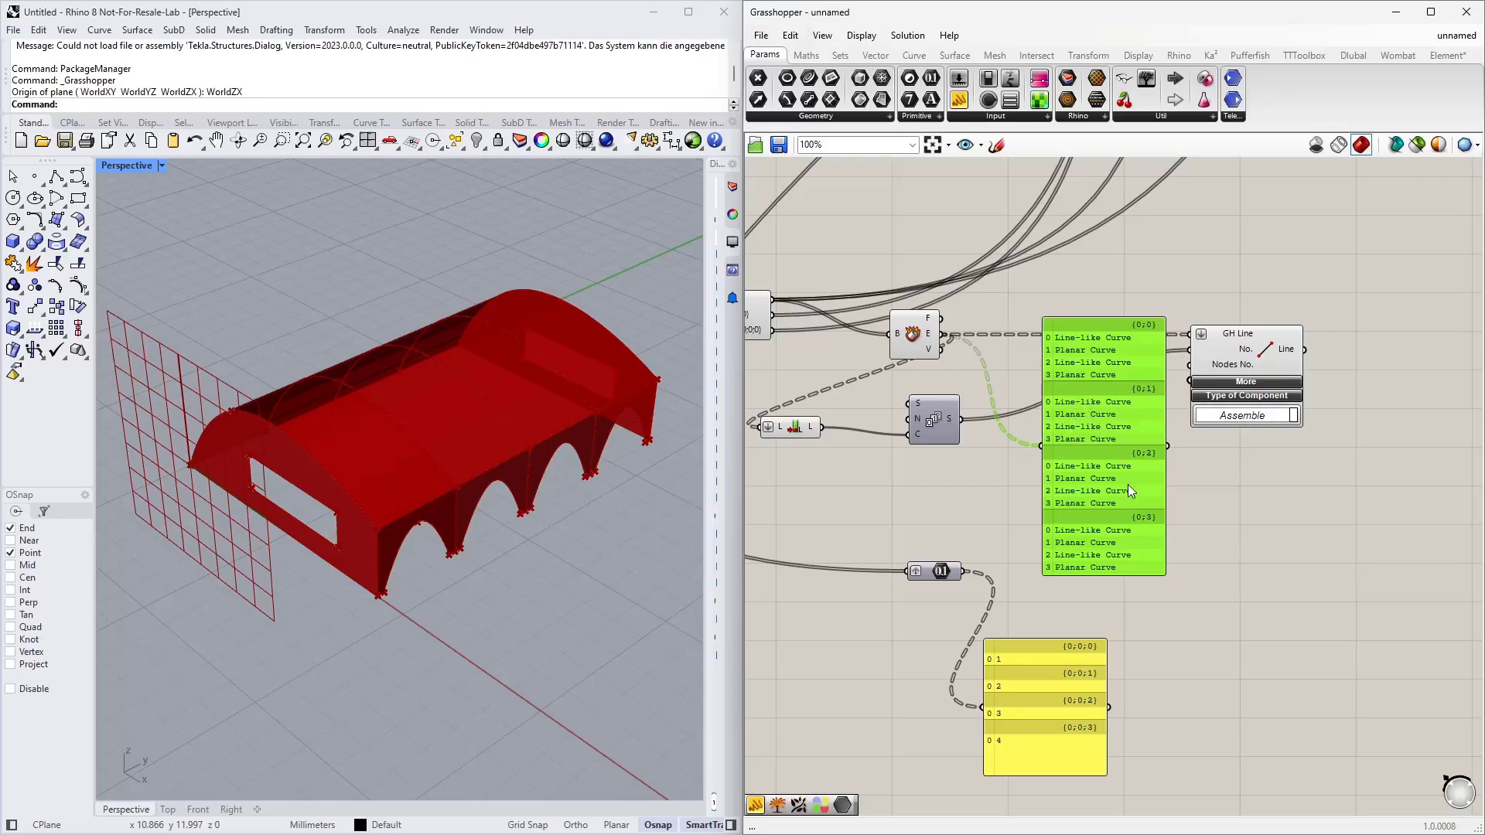
{"action": "key", "text": "Delete"}
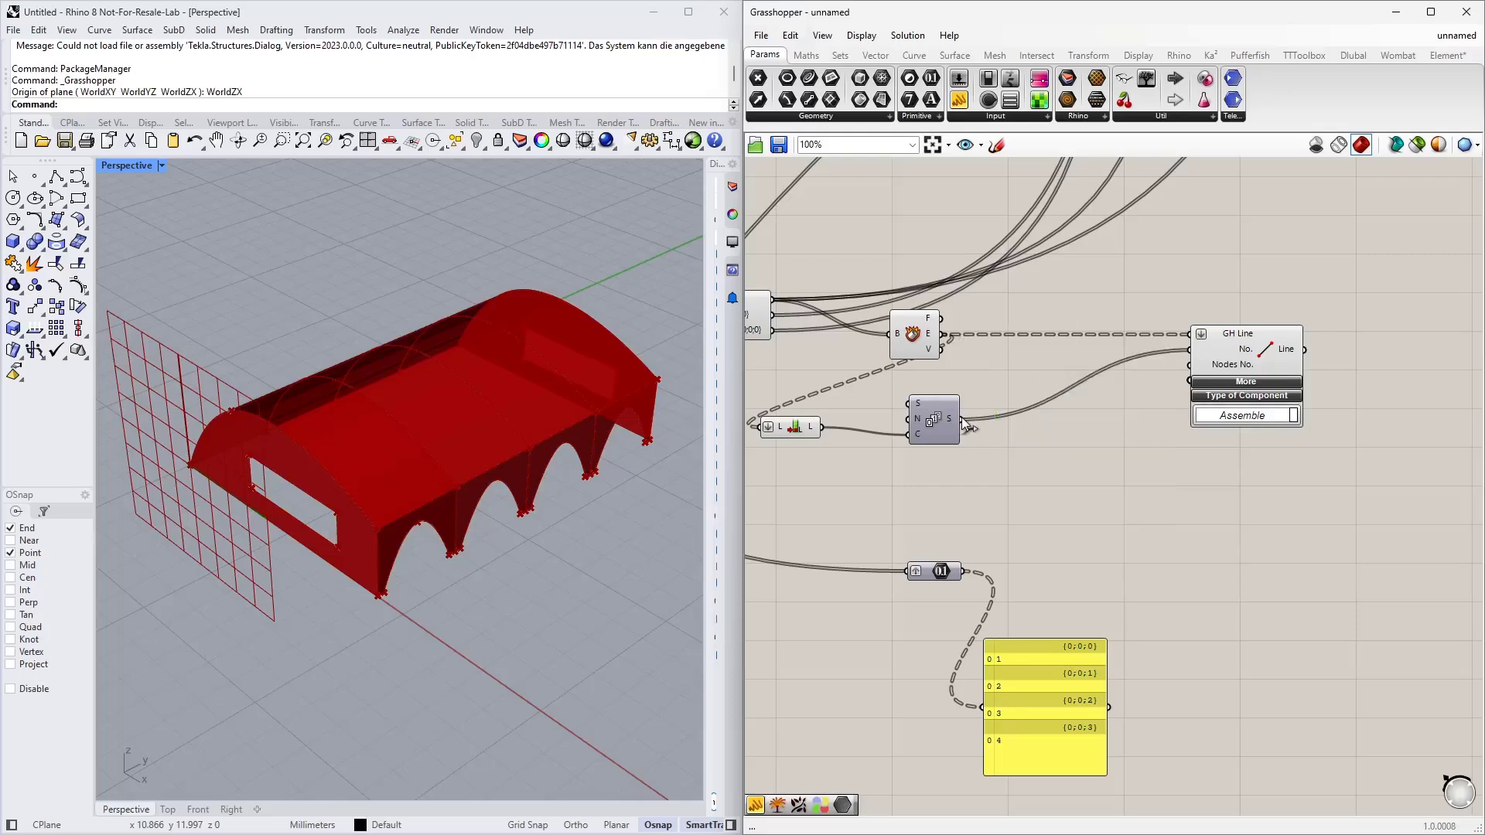
{"action": "right_click_drag", "start_coordinate": [996, 500], "coordinate": [1076, 470]}
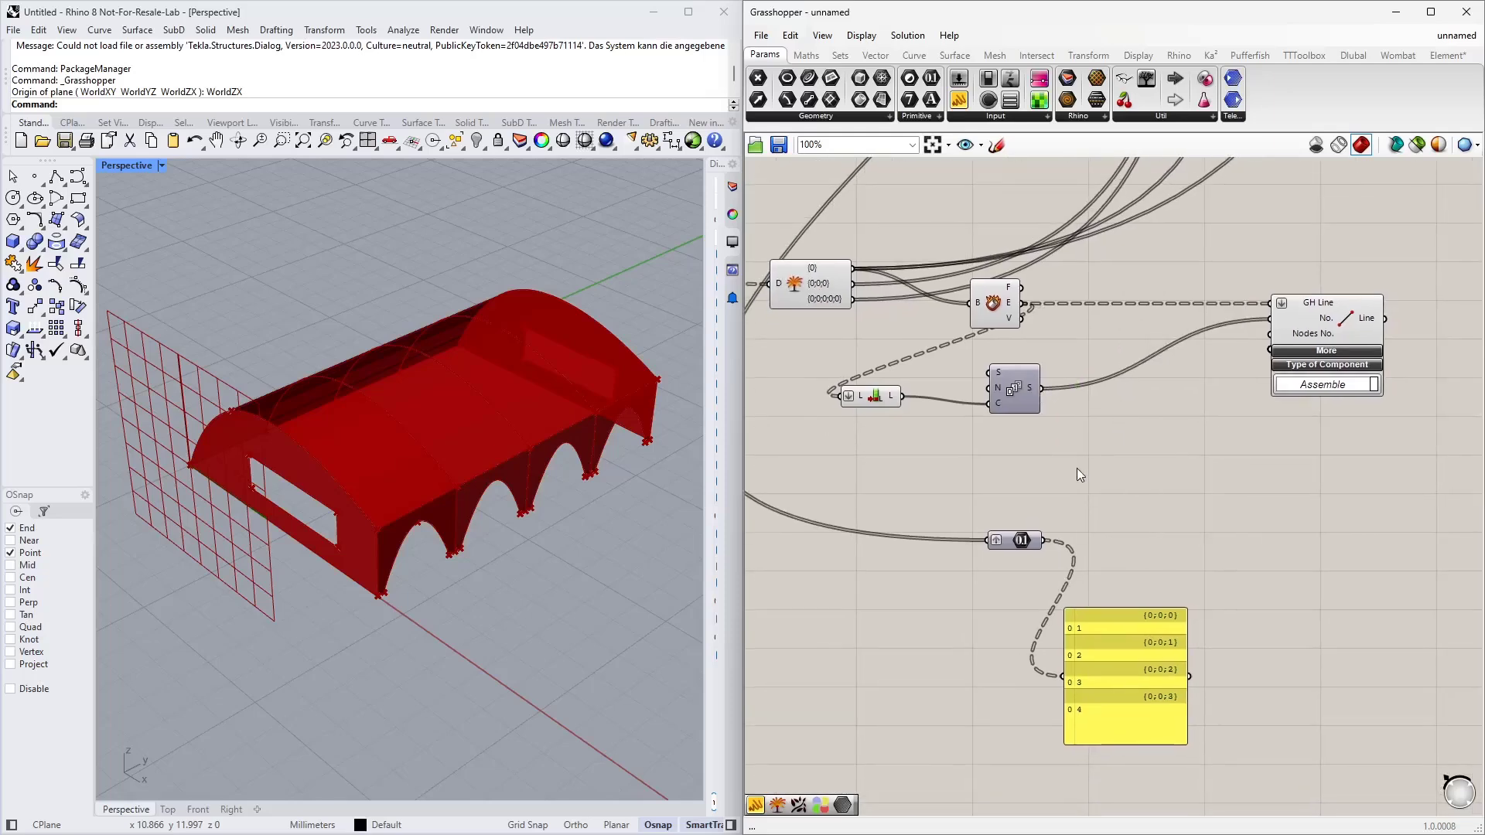
{"action": "double_click", "coordinate": [1075, 470]}
{"action": "type", "text": "des"}
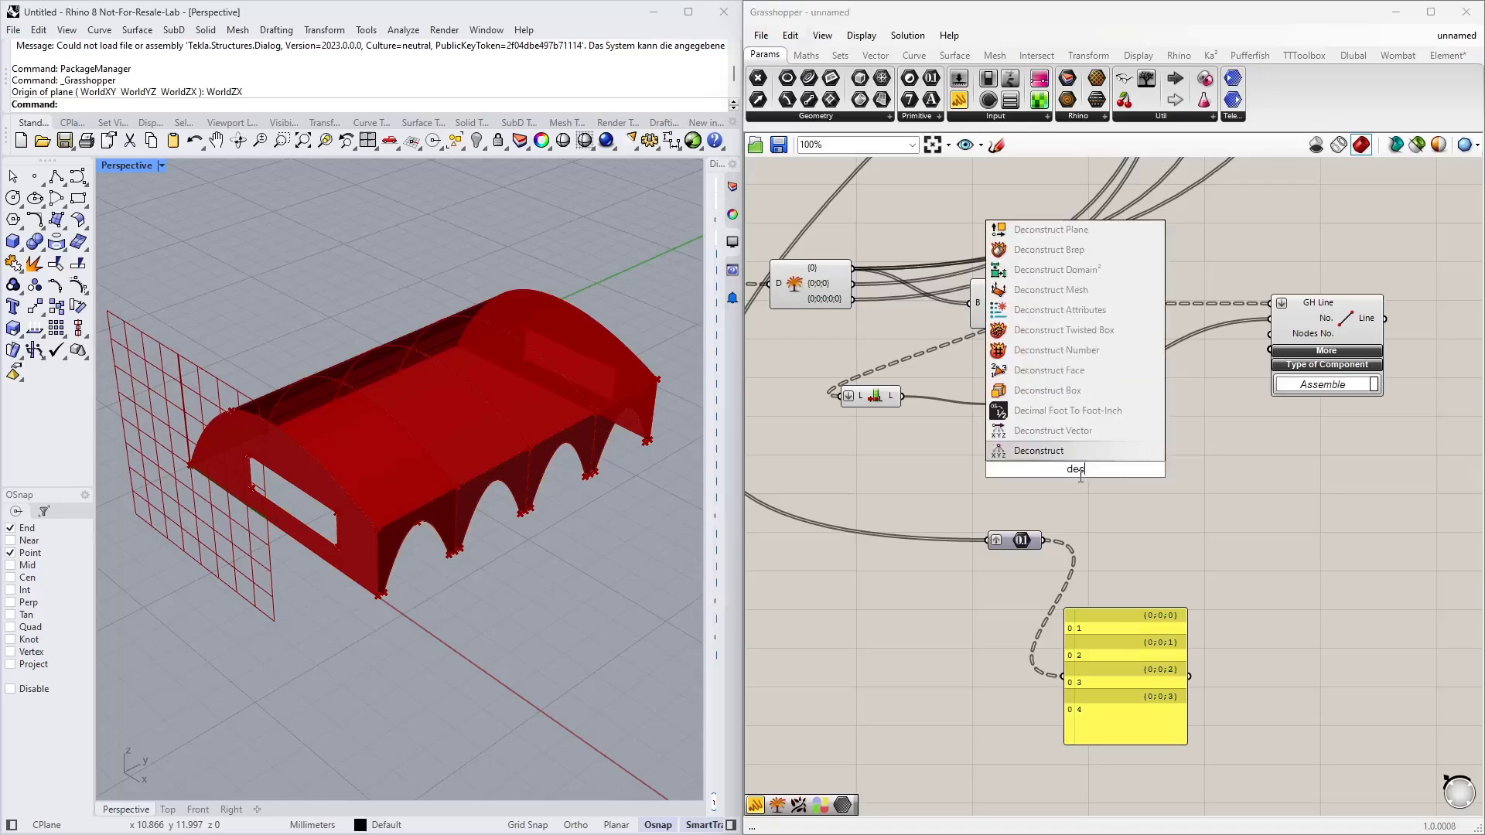
{"action": "type", "text": " path"}
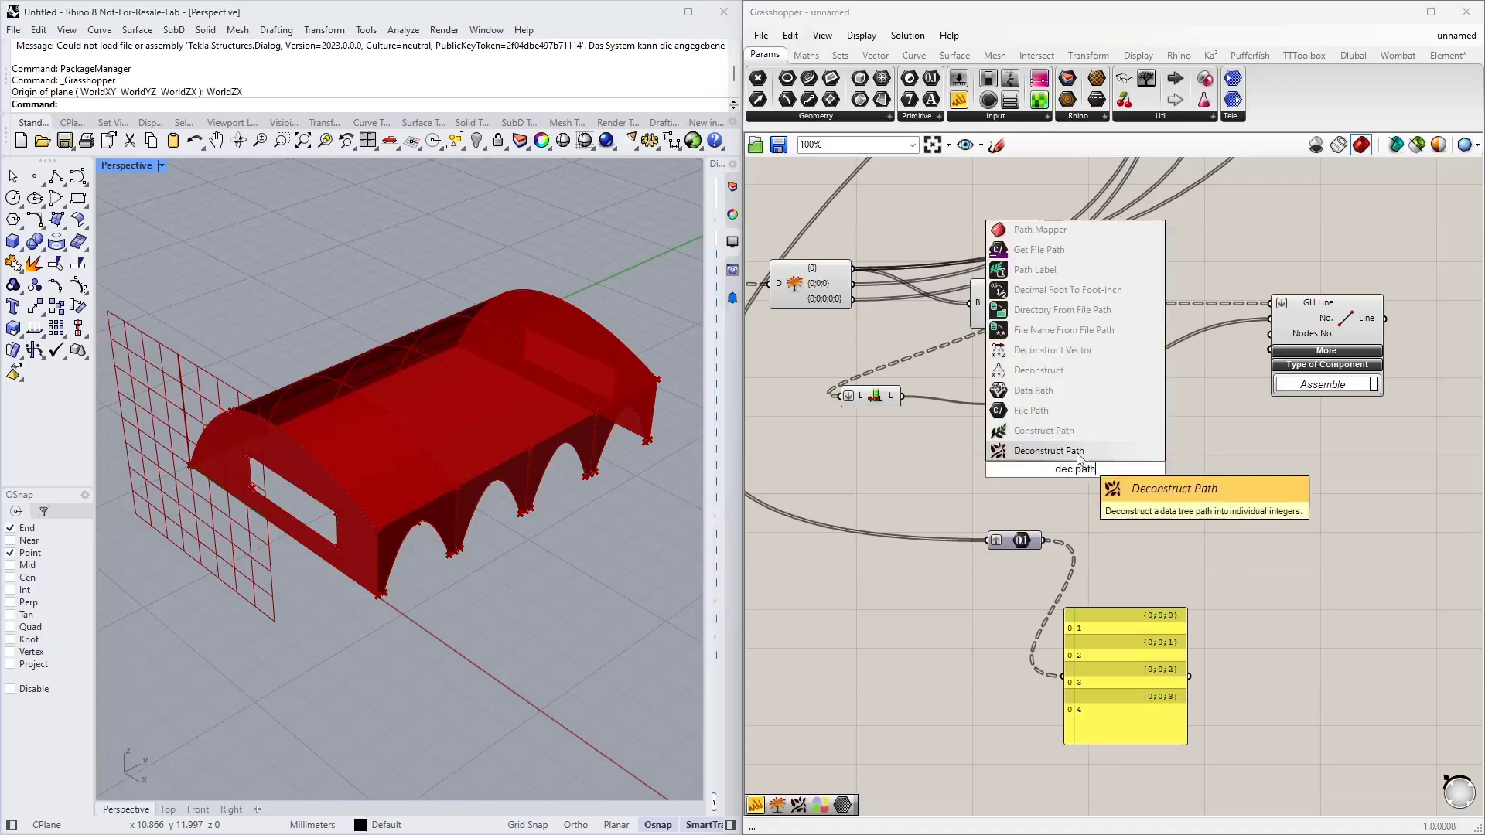
{"action": "left_click", "coordinate": [1070, 435]}
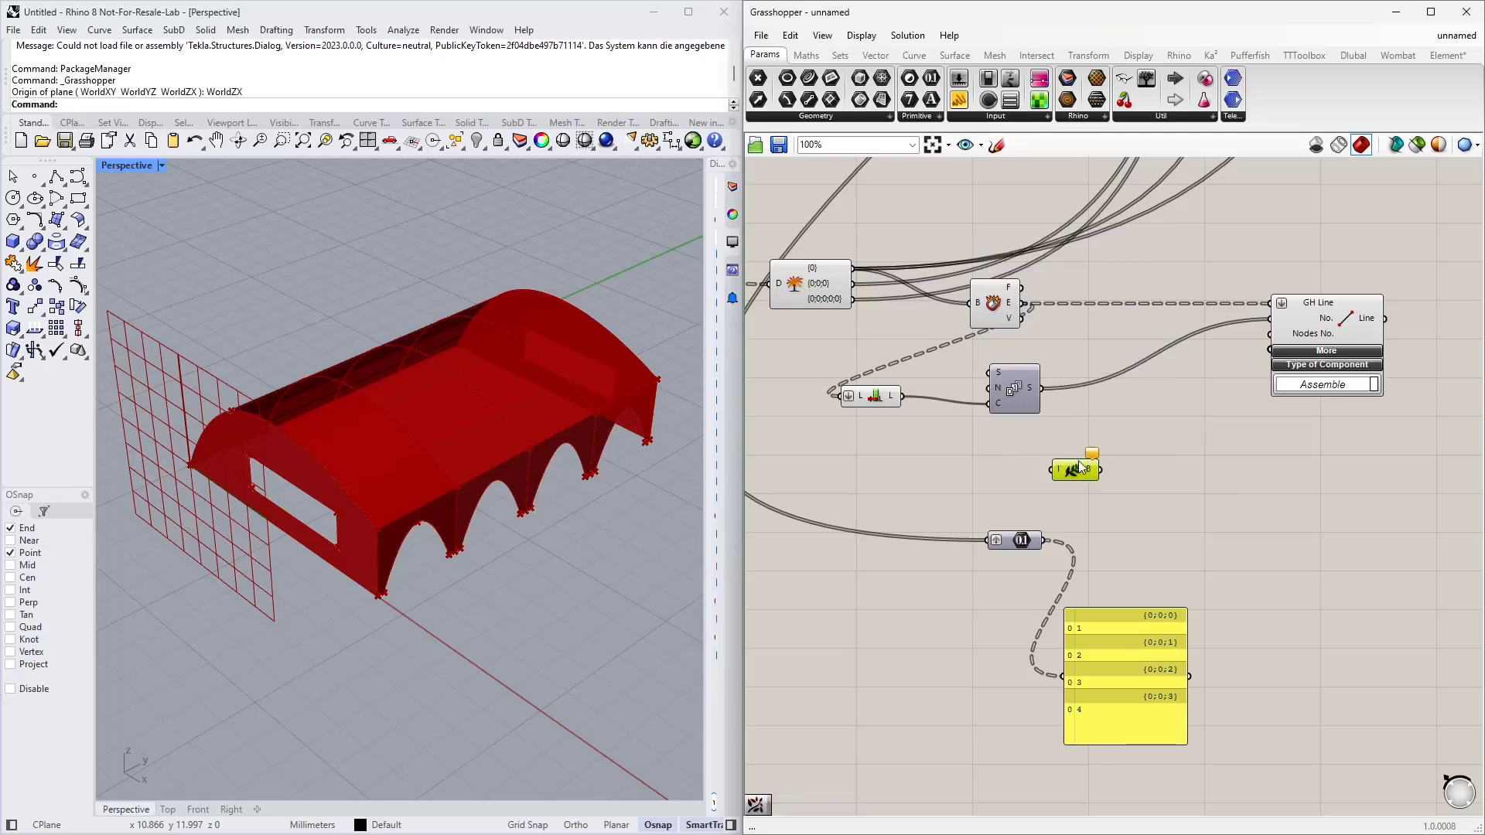
Add a Deconstruct Path component below Series, feed it Deconstruct Brep's E output, and move the Number parameter down beside its Panel
{"action": "double_click", "coordinate": [1082, 467]}
{"action": "type", "text": "dec p"}
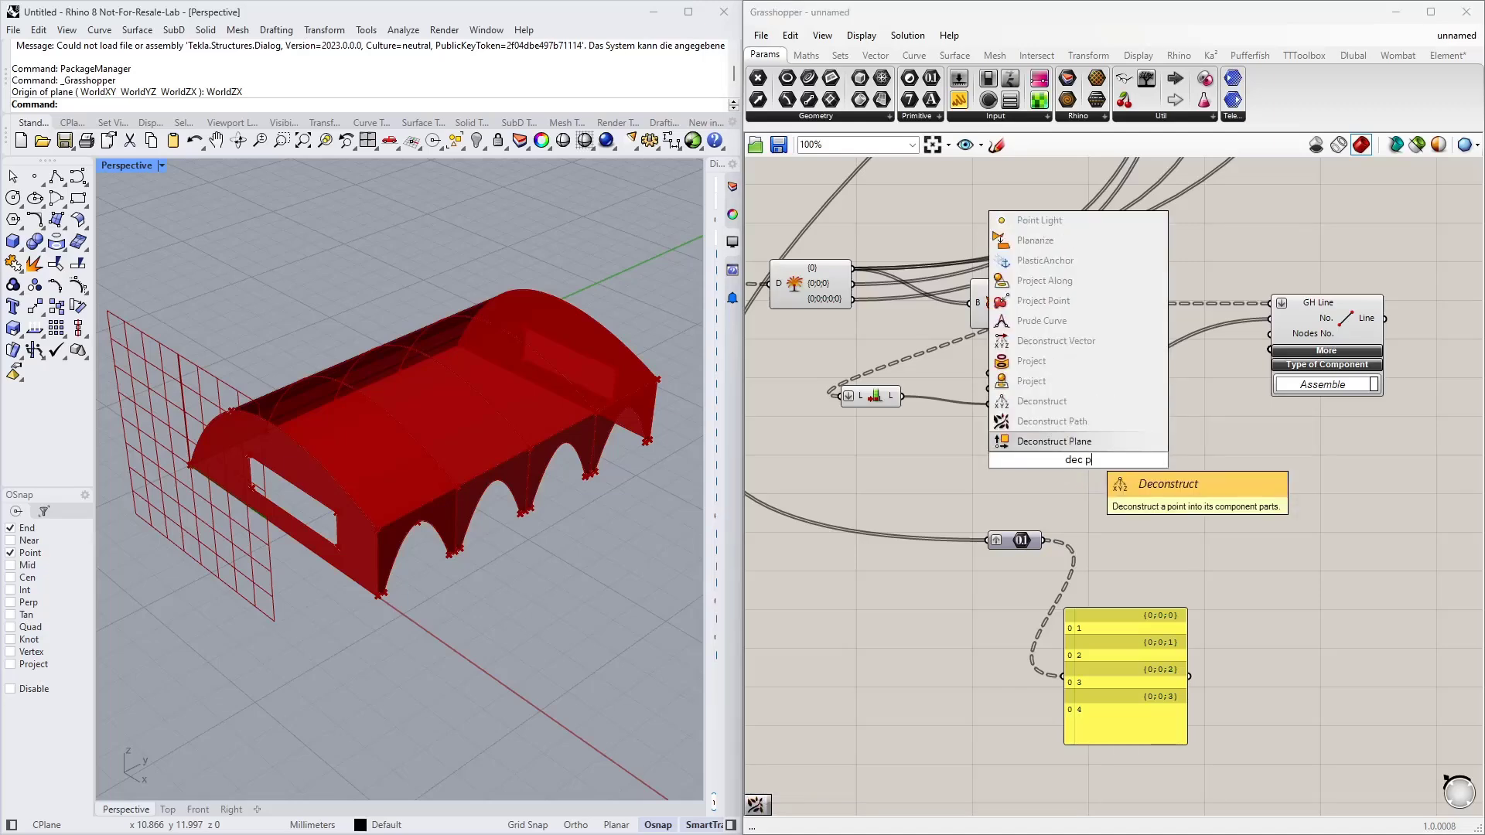
{"action": "left_click", "coordinate": [1075, 430]}
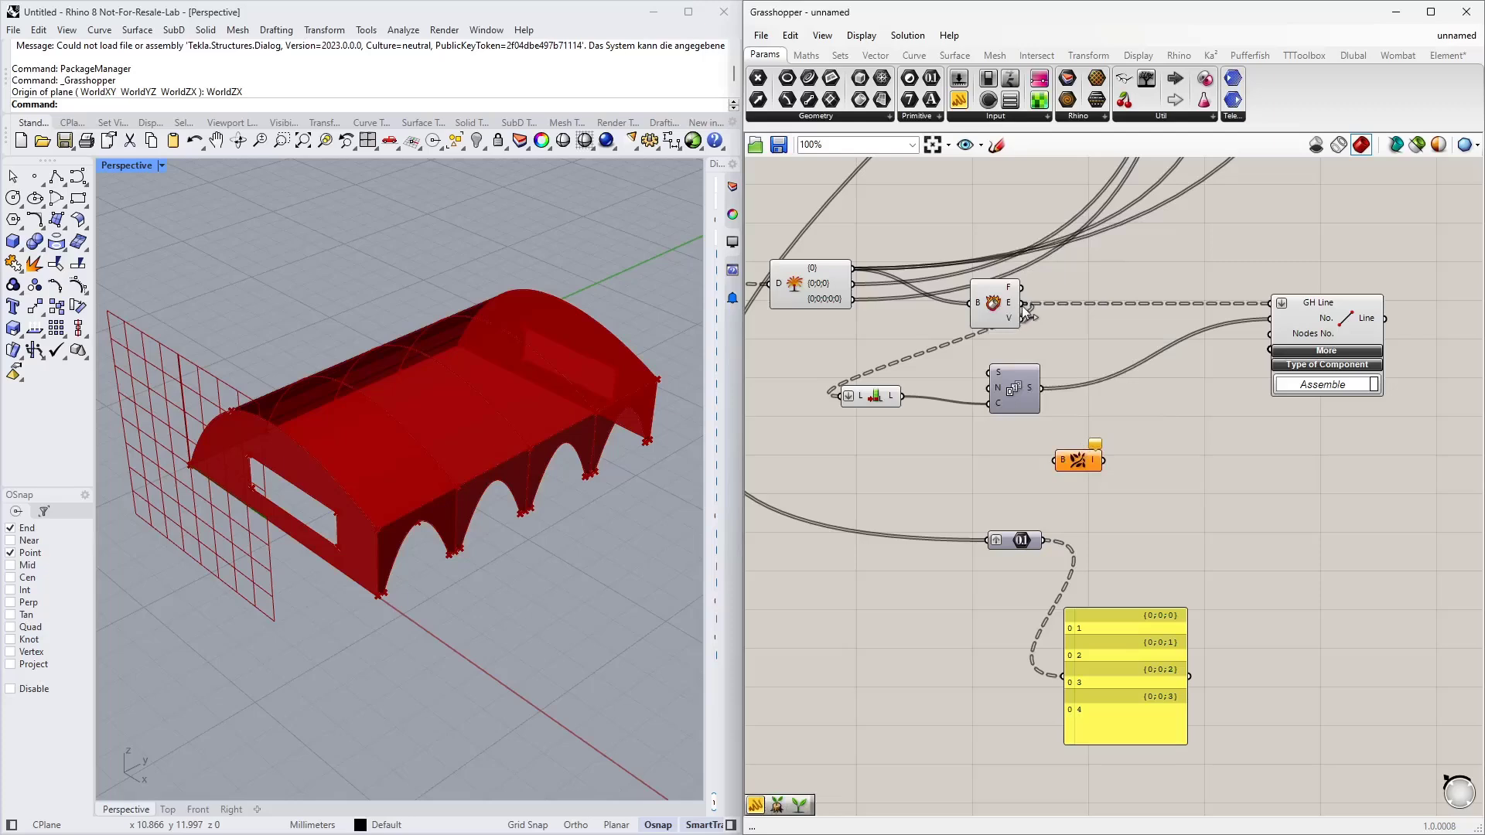
{"action": "left_click_drag", "start_coordinate": [1023, 314], "coordinate": [1056, 460]}
{"action": "right_click_drag", "start_coordinate": [1047, 560], "coordinate": [1066, 524]}
{"action": "left_click_drag", "start_coordinate": [1040, 504], "coordinate": [997, 630]}
{"action": "left_click_drag", "start_coordinate": [1098, 424], "coordinate": [1008, 490]}
Add an Unflatten Tree component, connecting the Series output to T and the Deconstruct Path output to G
{"action": "double_click", "coordinate": [1079, 468]}
{"action": "type", "text": "un"}
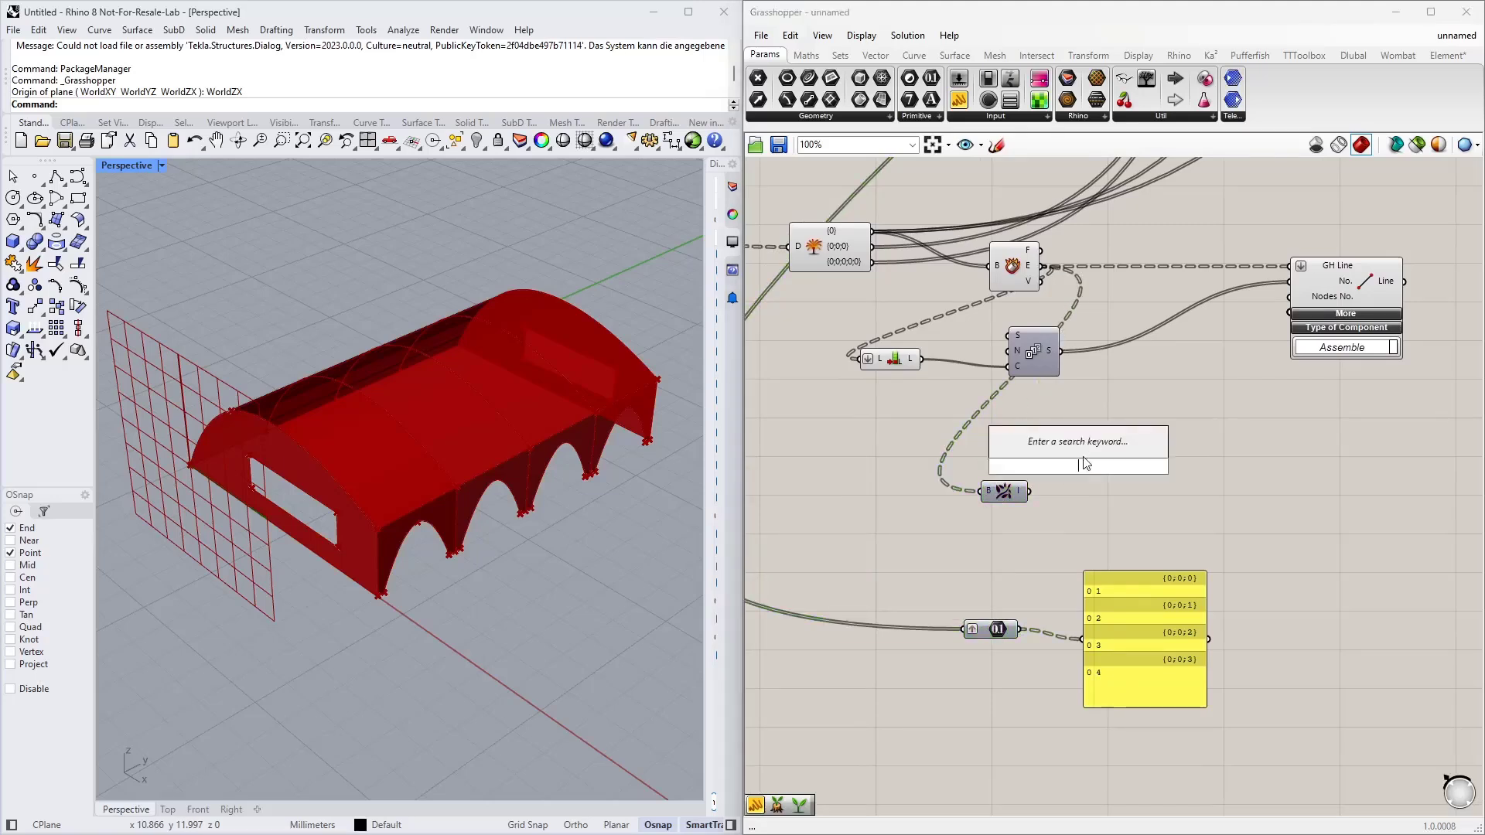
{"action": "type", "text": "fl"}
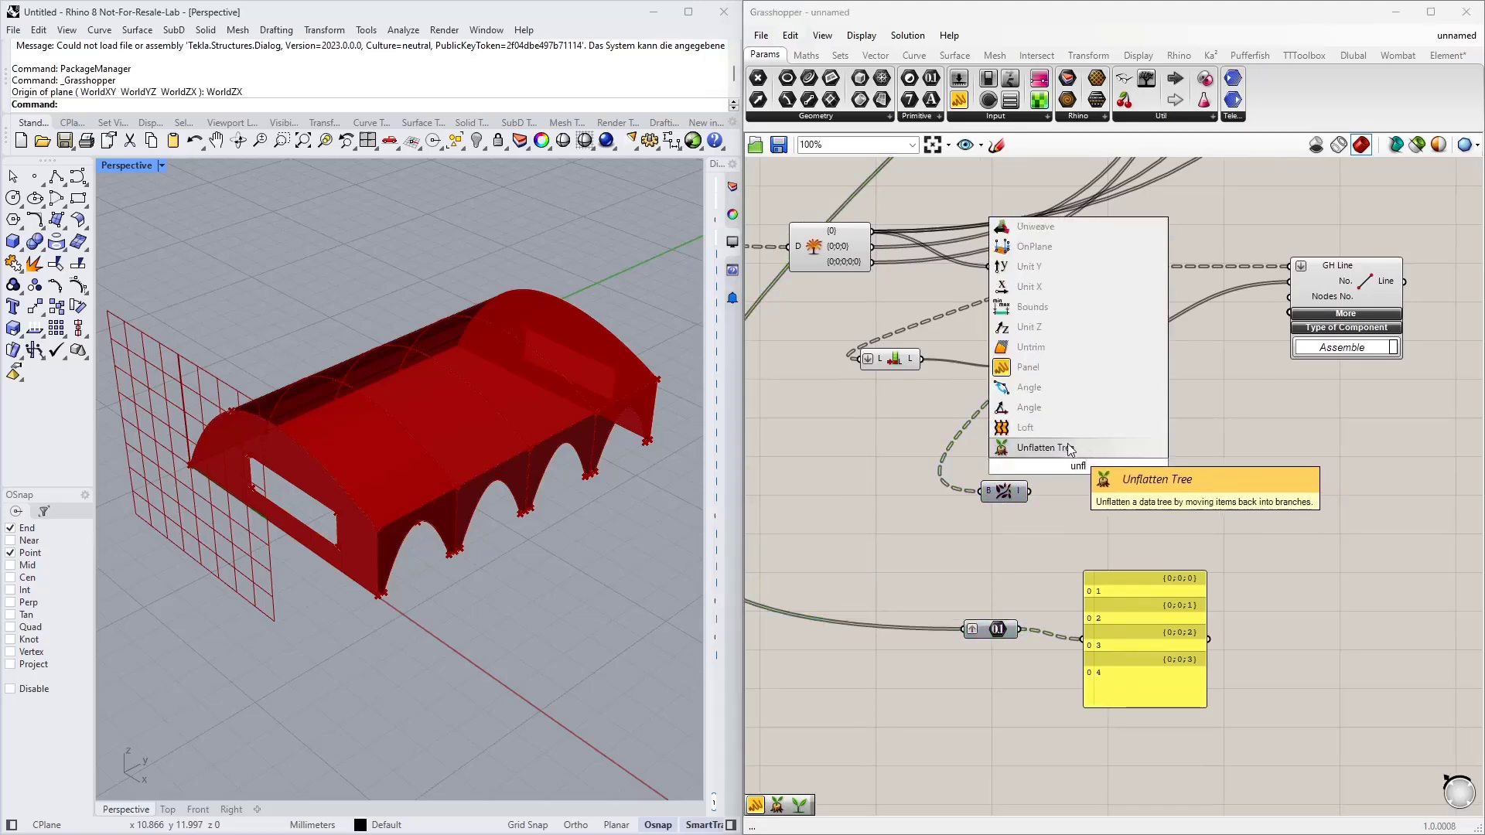
{"action": "left_click", "coordinate": [1066, 447]}
{"action": "left_click_drag", "start_coordinate": [1094, 455], "coordinate": [1091, 454]}
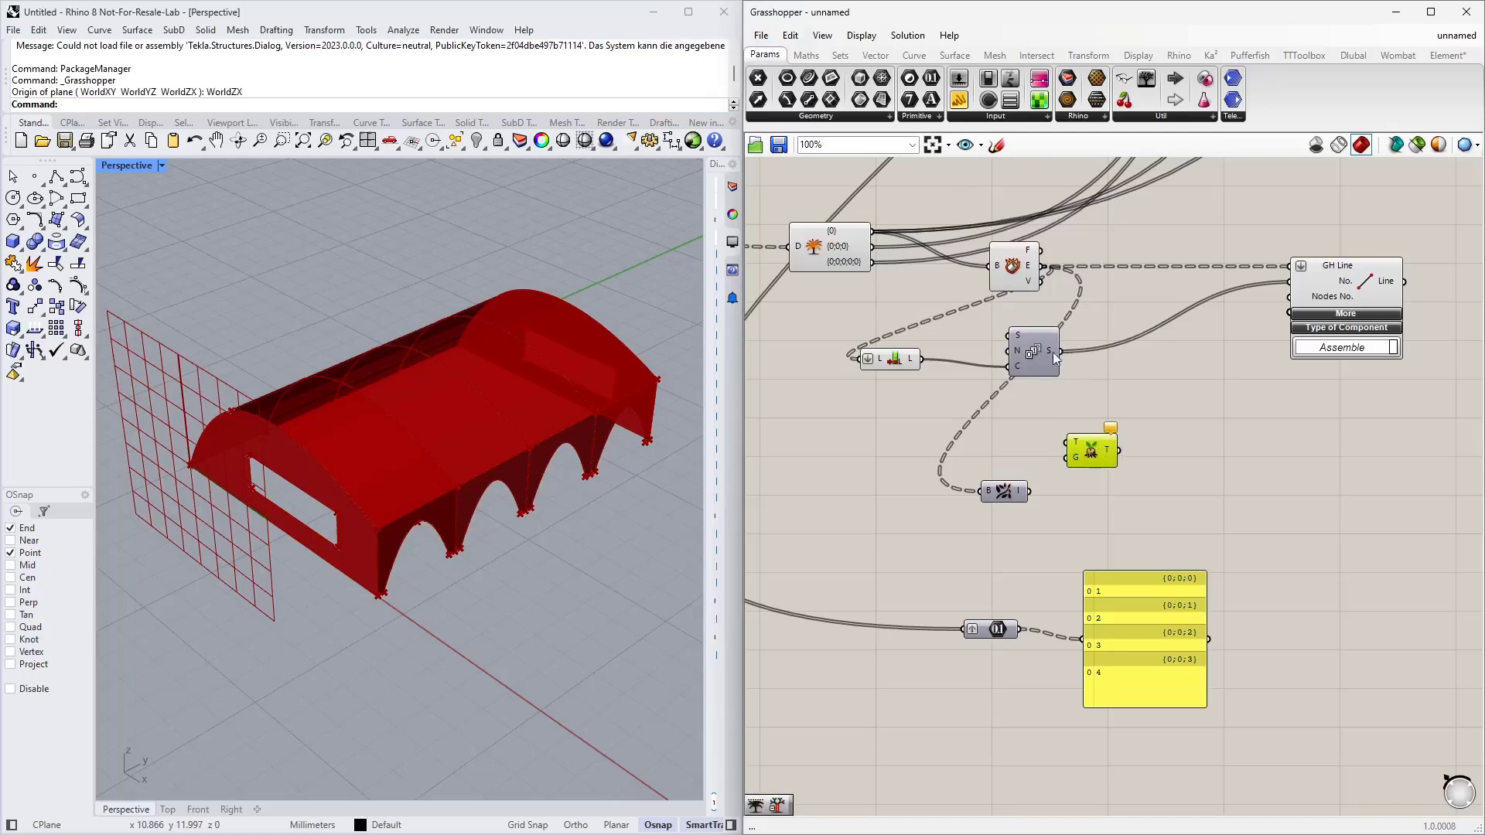
{"action": "left_click_drag", "start_coordinate": [1063, 353], "coordinate": [1067, 443]}
{"action": "left_click_drag", "start_coordinate": [1030, 497], "coordinate": [1057, 463]}
{"action": "left_click", "coordinate": [1064, 480]}
Add a Trim Tree component next to Unflatten Tree and connect Unflatten Tree's output to its T input
{"action": "right_click_drag", "start_coordinate": [1159, 472], "coordinate": [1097, 475]}
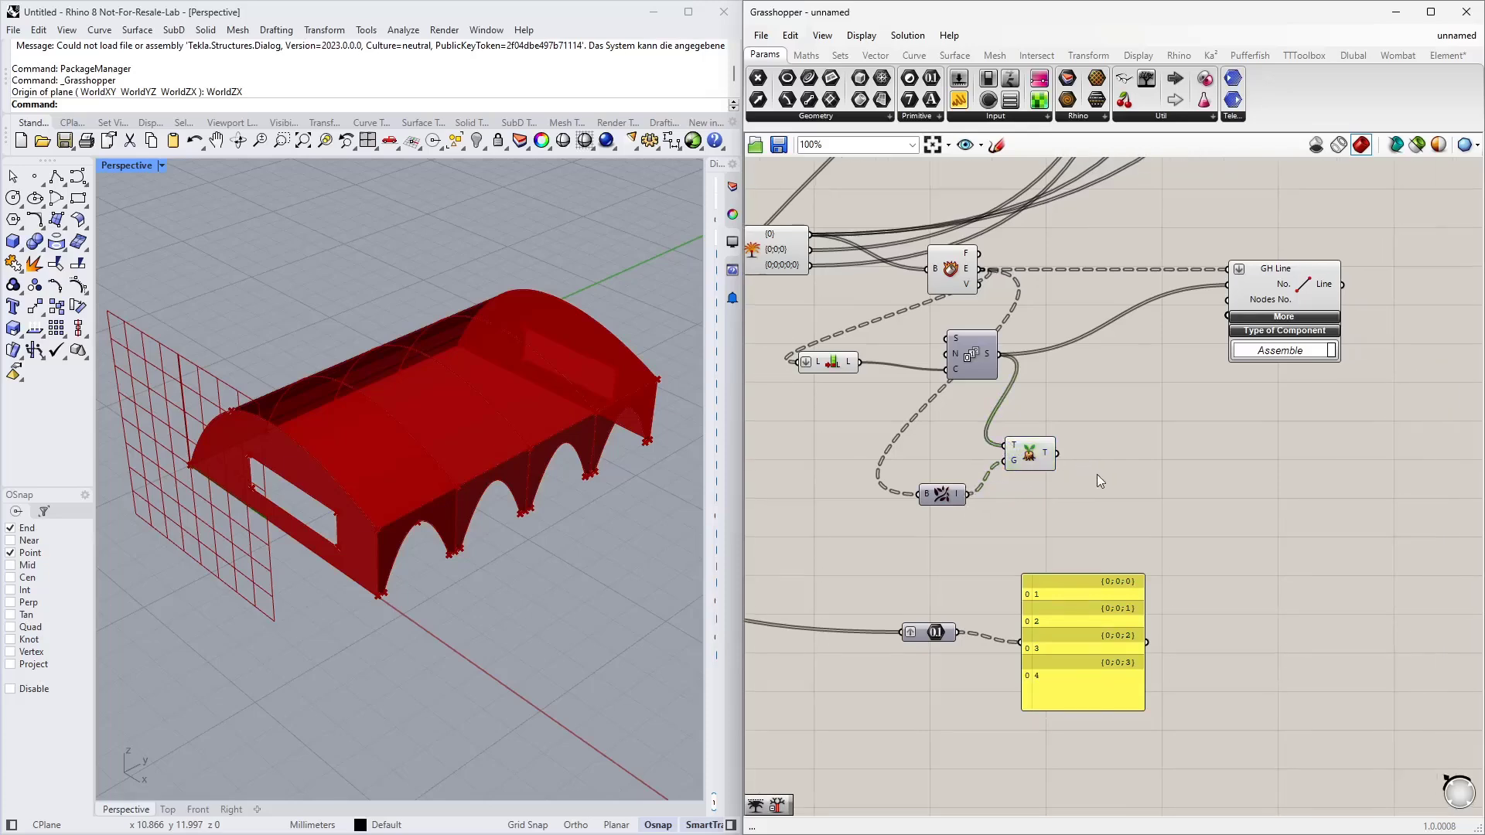
{"action": "double_click", "coordinate": [1136, 470]}
{"action": "type", "text": "tr"}
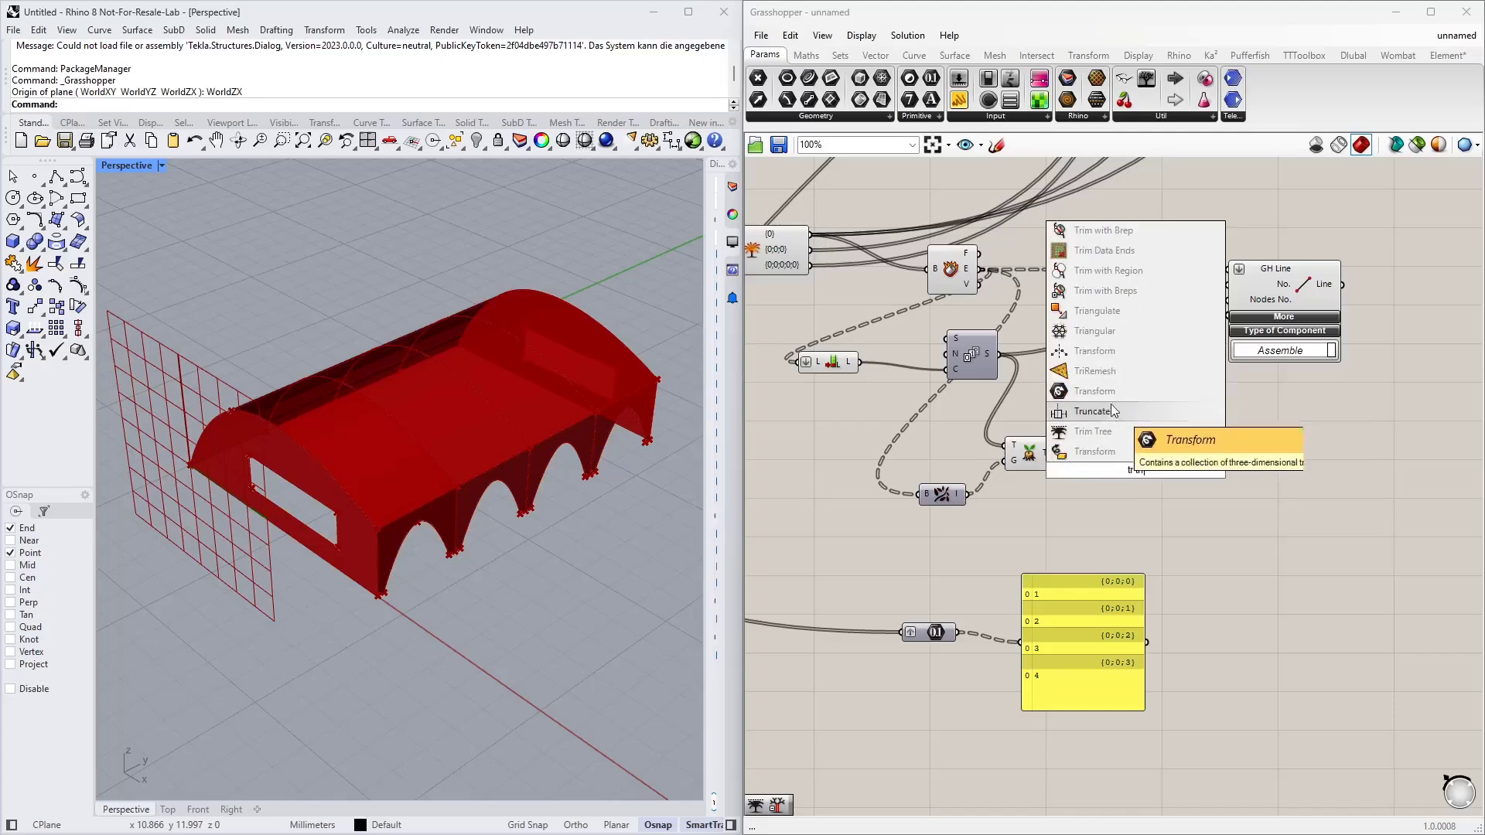
{"action": "left_click", "coordinate": [1089, 452]}
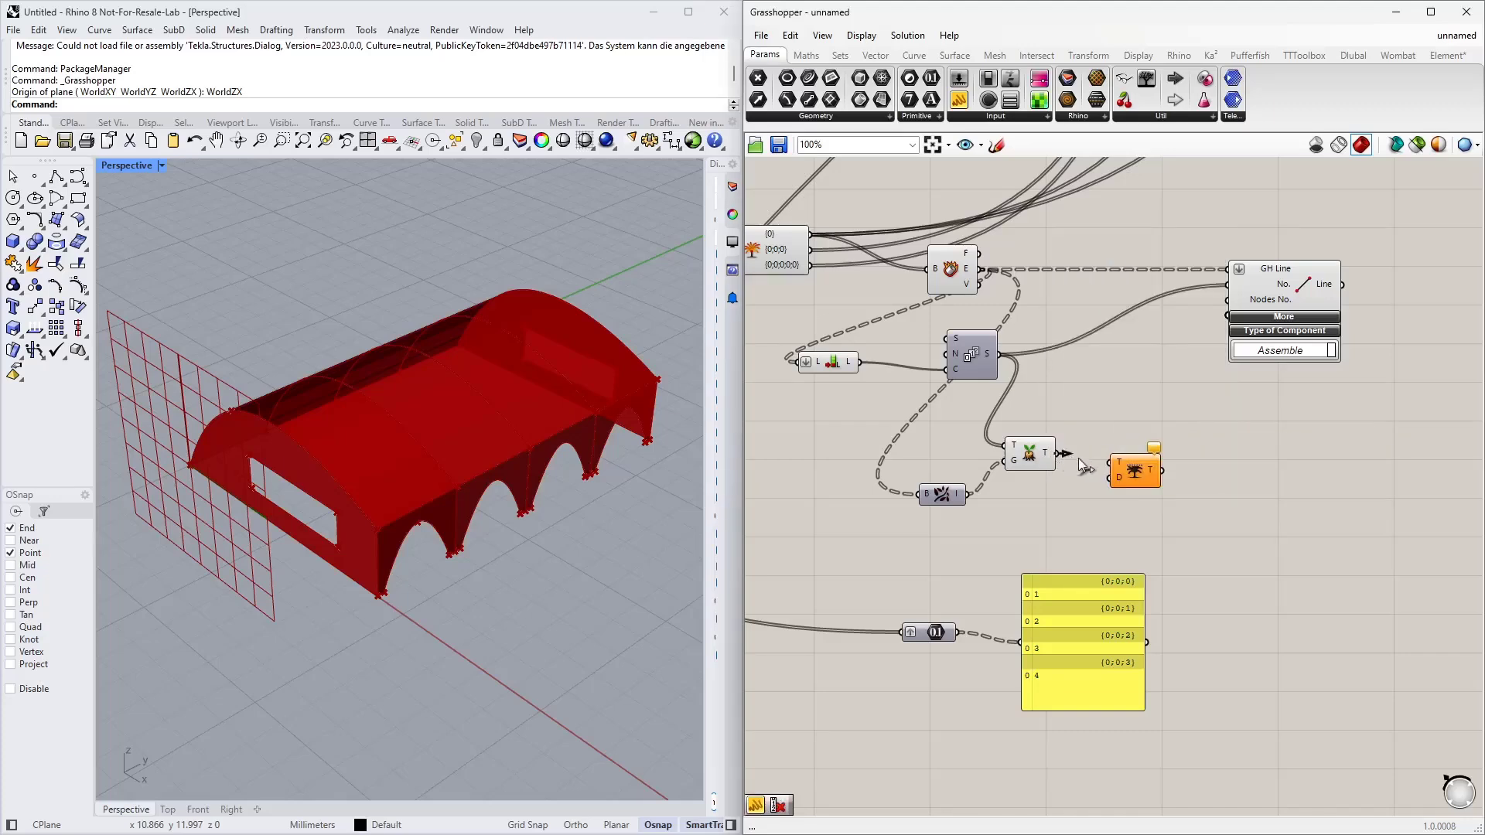
{"action": "left_click_drag", "start_coordinate": [1078, 458], "coordinate": [1117, 462]}
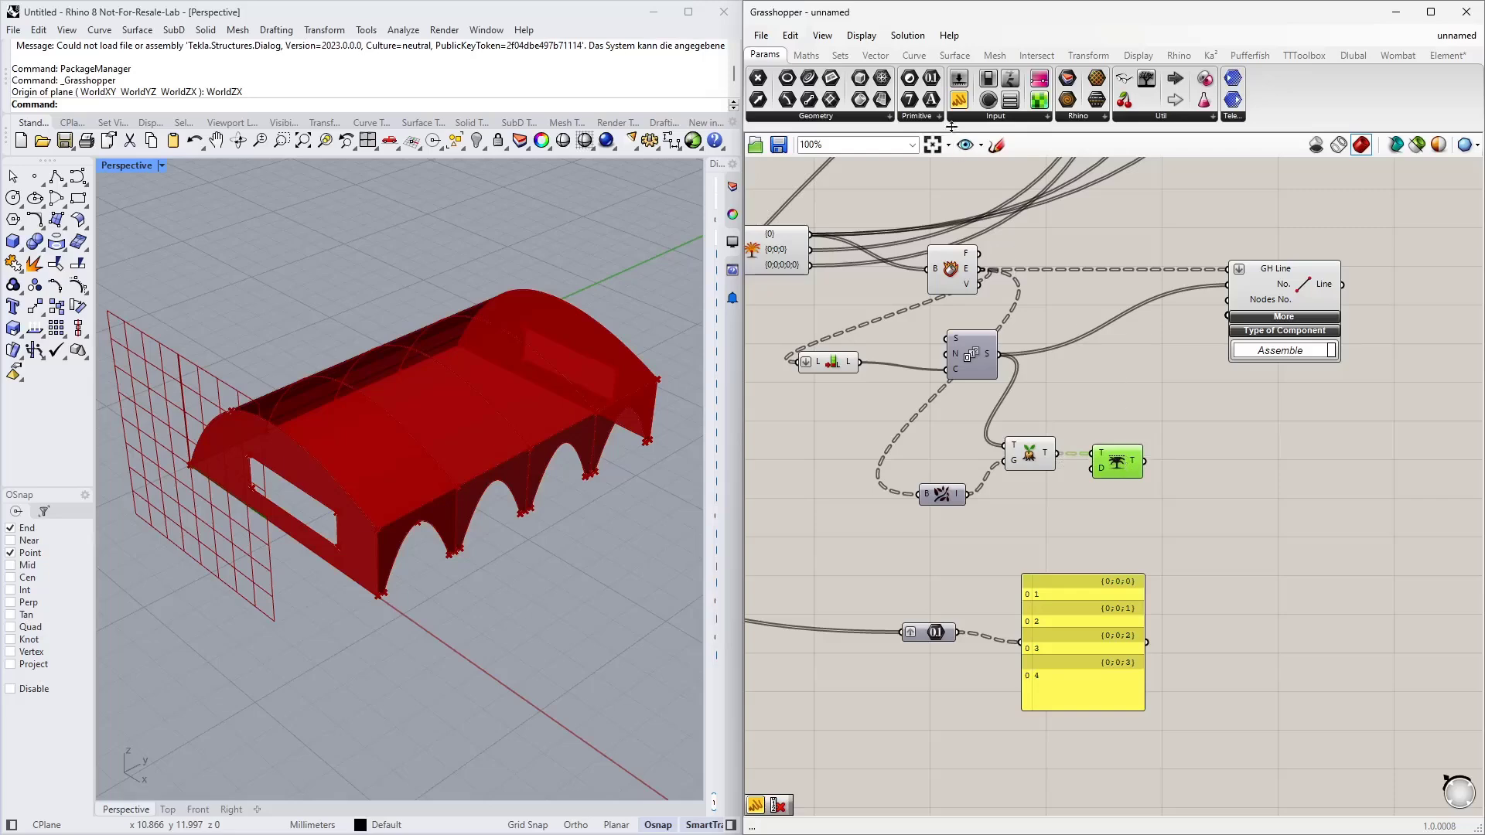
Add a Panel beside Trim Tree, connect Trim Tree's output to it, and enlarge it to show every branch
{"action": "left_click_drag", "start_coordinate": [959, 99], "coordinate": [1233, 495]}
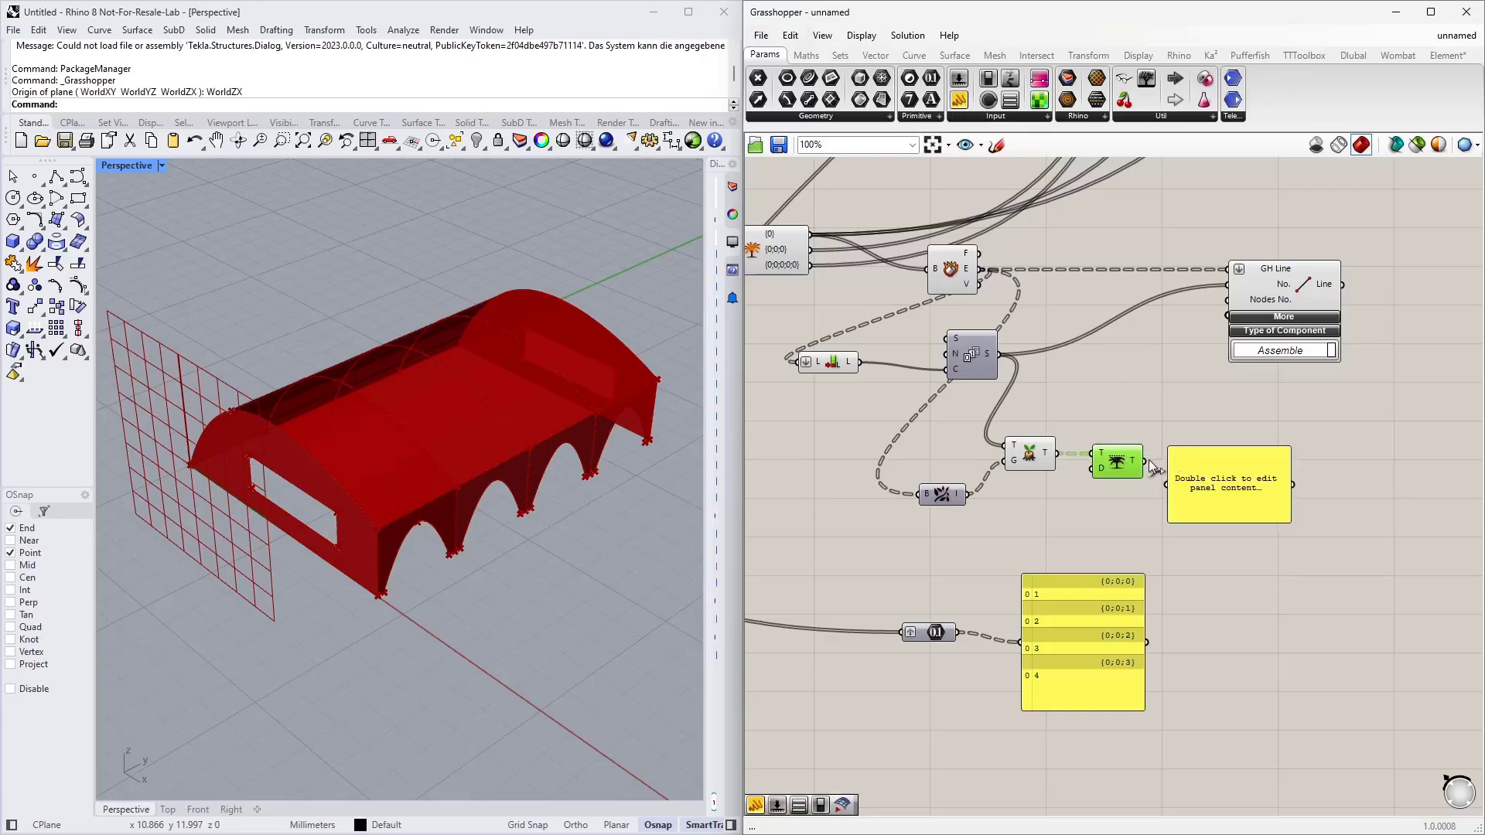
{"action": "left_click_drag", "start_coordinate": [1145, 461], "coordinate": [1166, 485]}
{"action": "left_click_drag", "start_coordinate": [1261, 523], "coordinate": [1261, 723]}
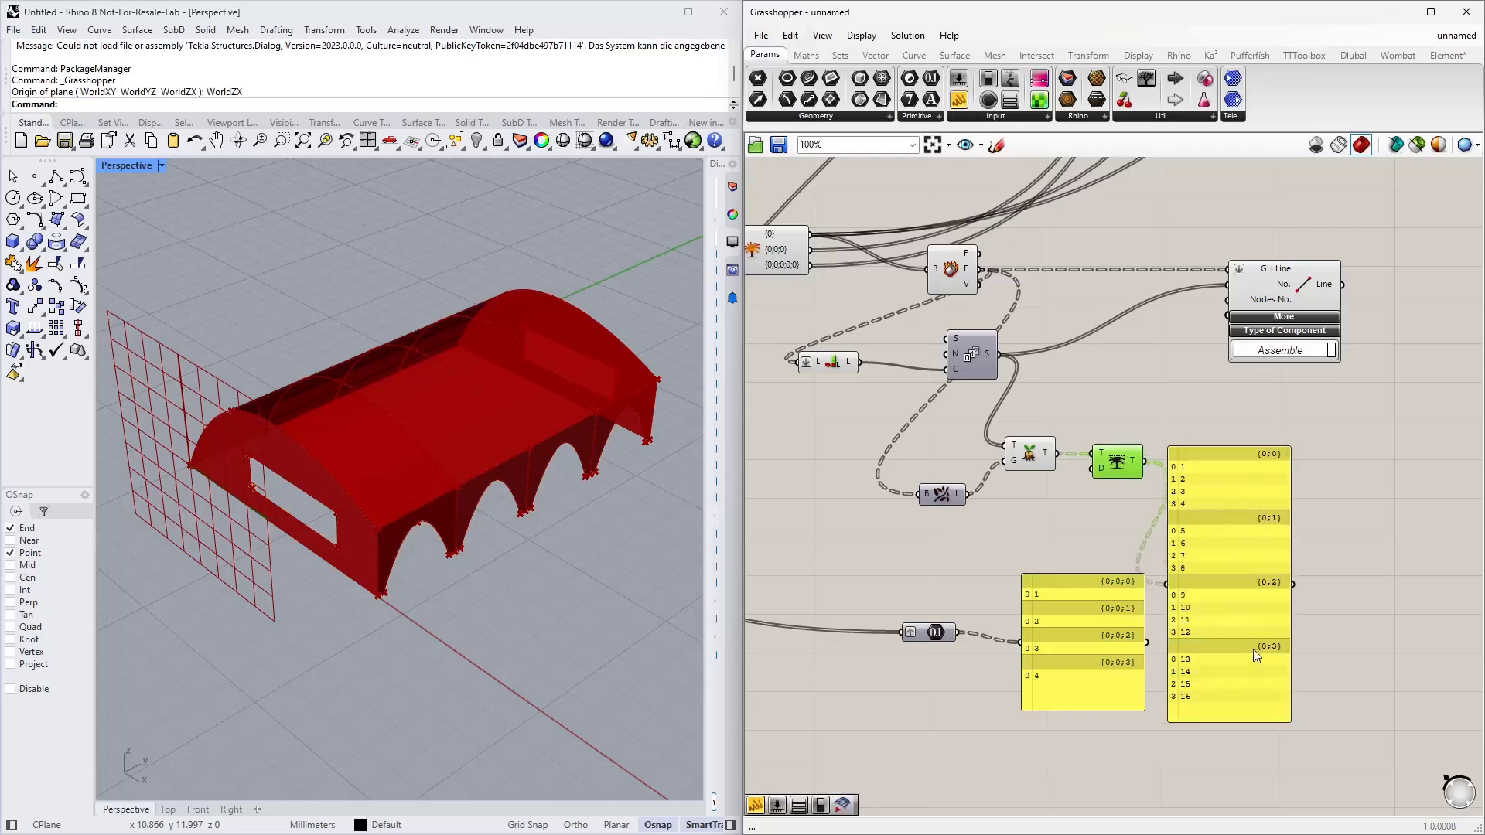
{"action": "left_click_drag", "start_coordinate": [1253, 648], "coordinate": [1220, 475]}
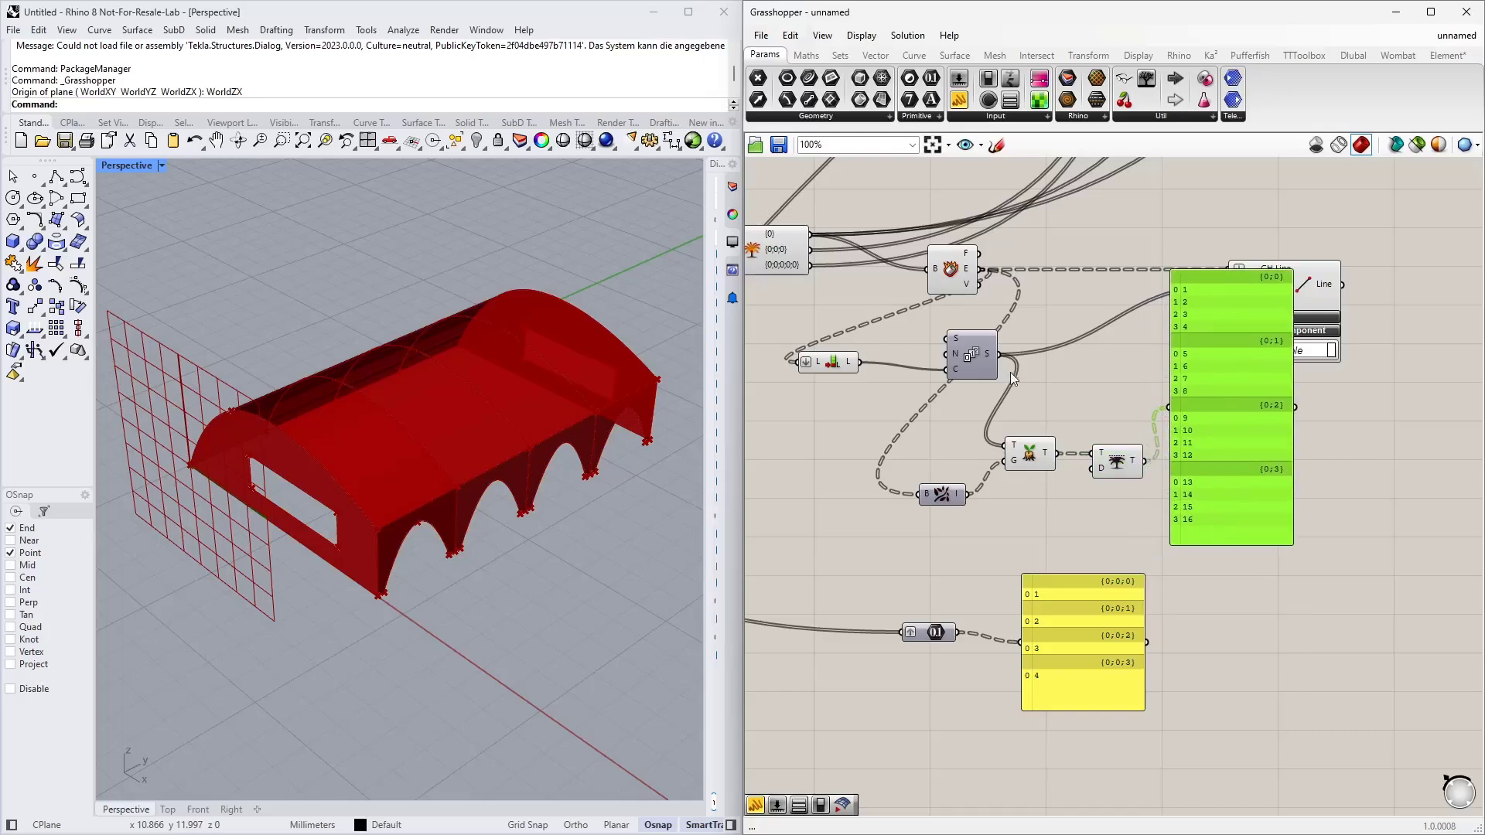
Compare the Series output with Trim Tree's output in the Panel, checking them against the surface numbers and the arched hall's edges
{"action": "left_click_drag", "start_coordinate": [1002, 357], "coordinate": [1168, 407]}
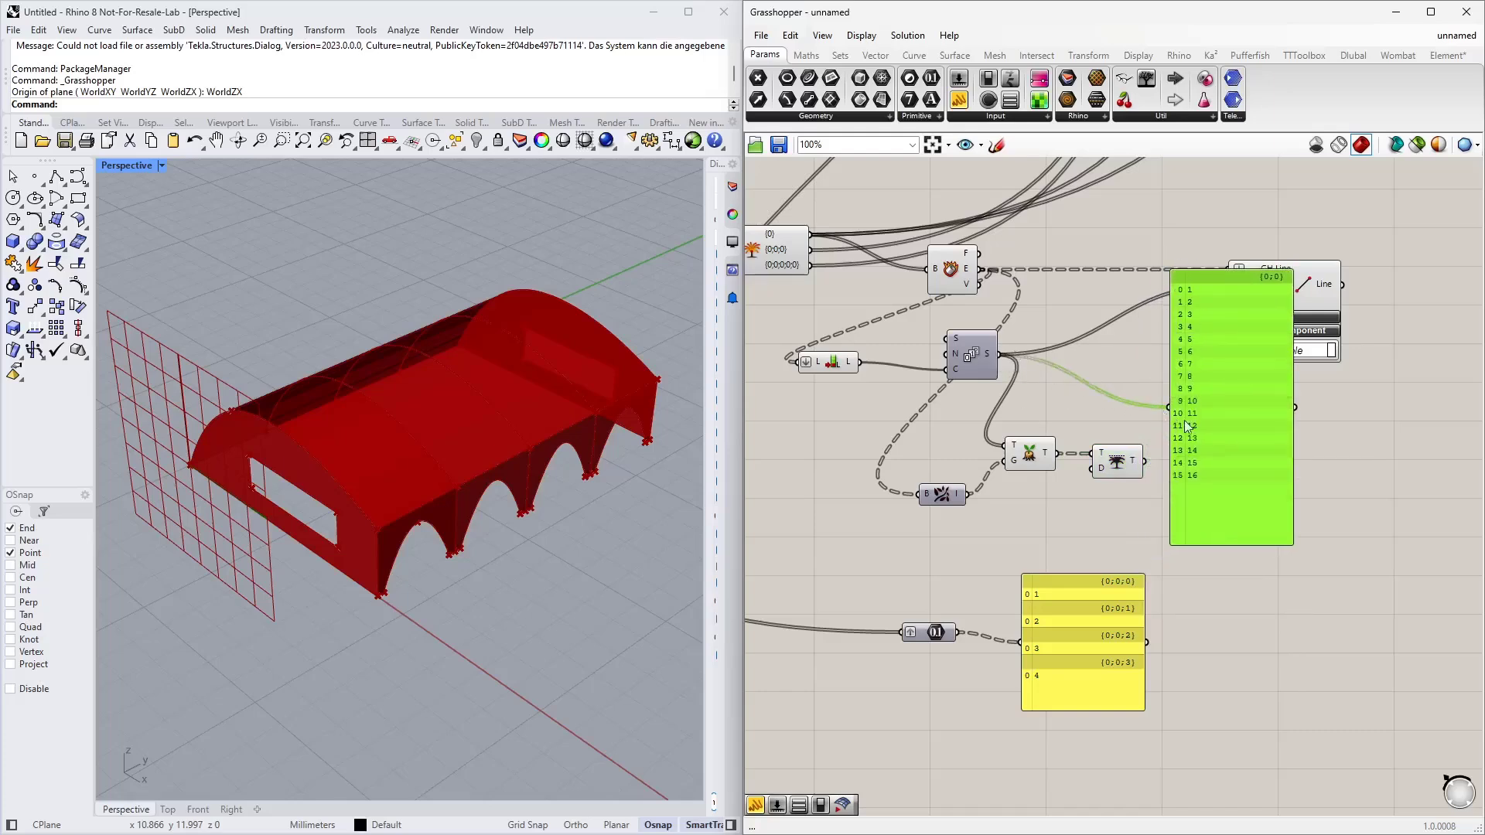
{"action": "left_click_drag", "start_coordinate": [1144, 461], "coordinate": [1168, 408]}
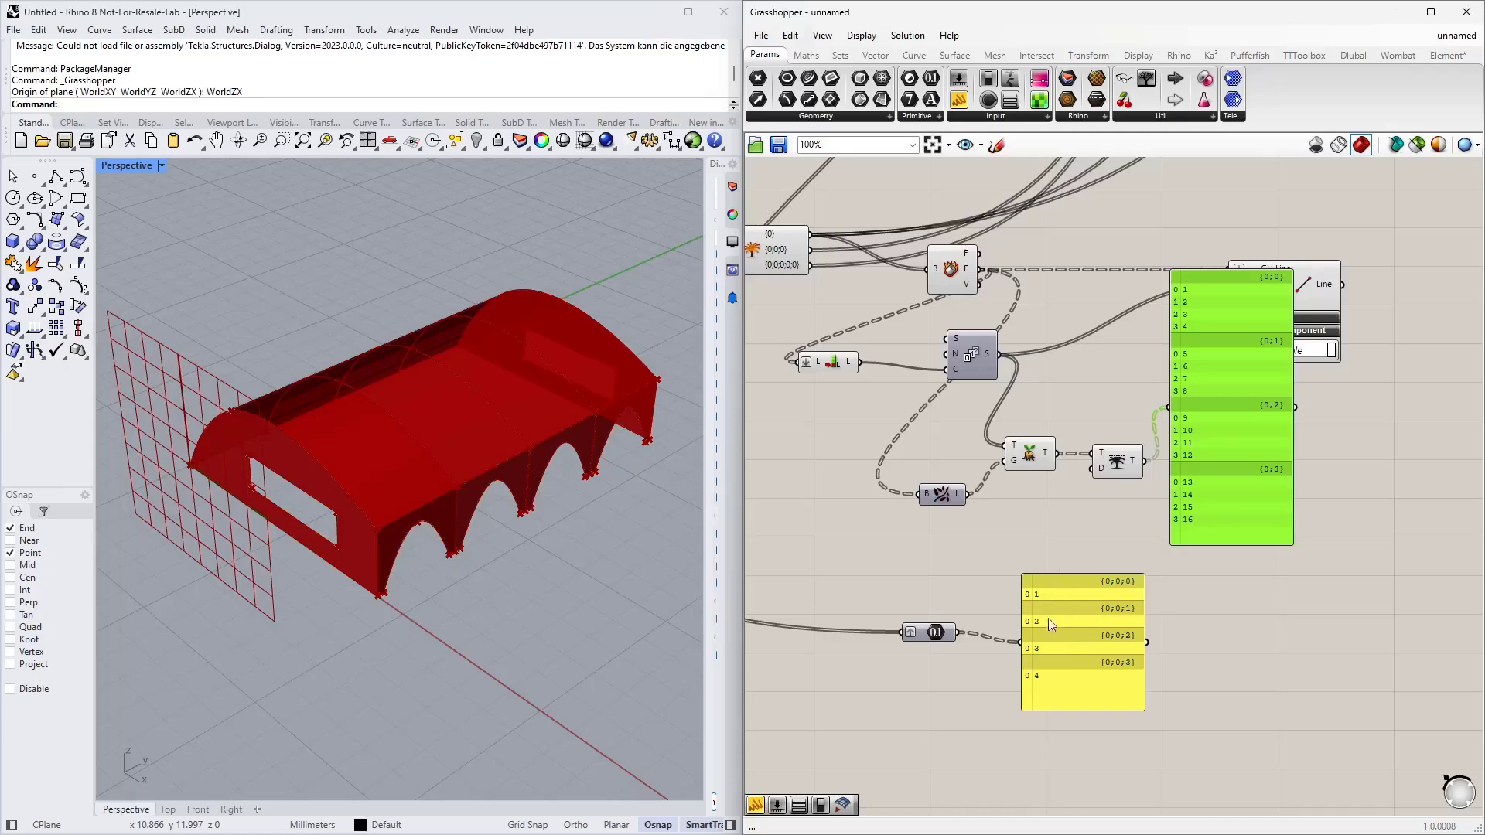
{"action": "left_click_drag", "start_coordinate": [1075, 628], "coordinate": [1074, 677]}
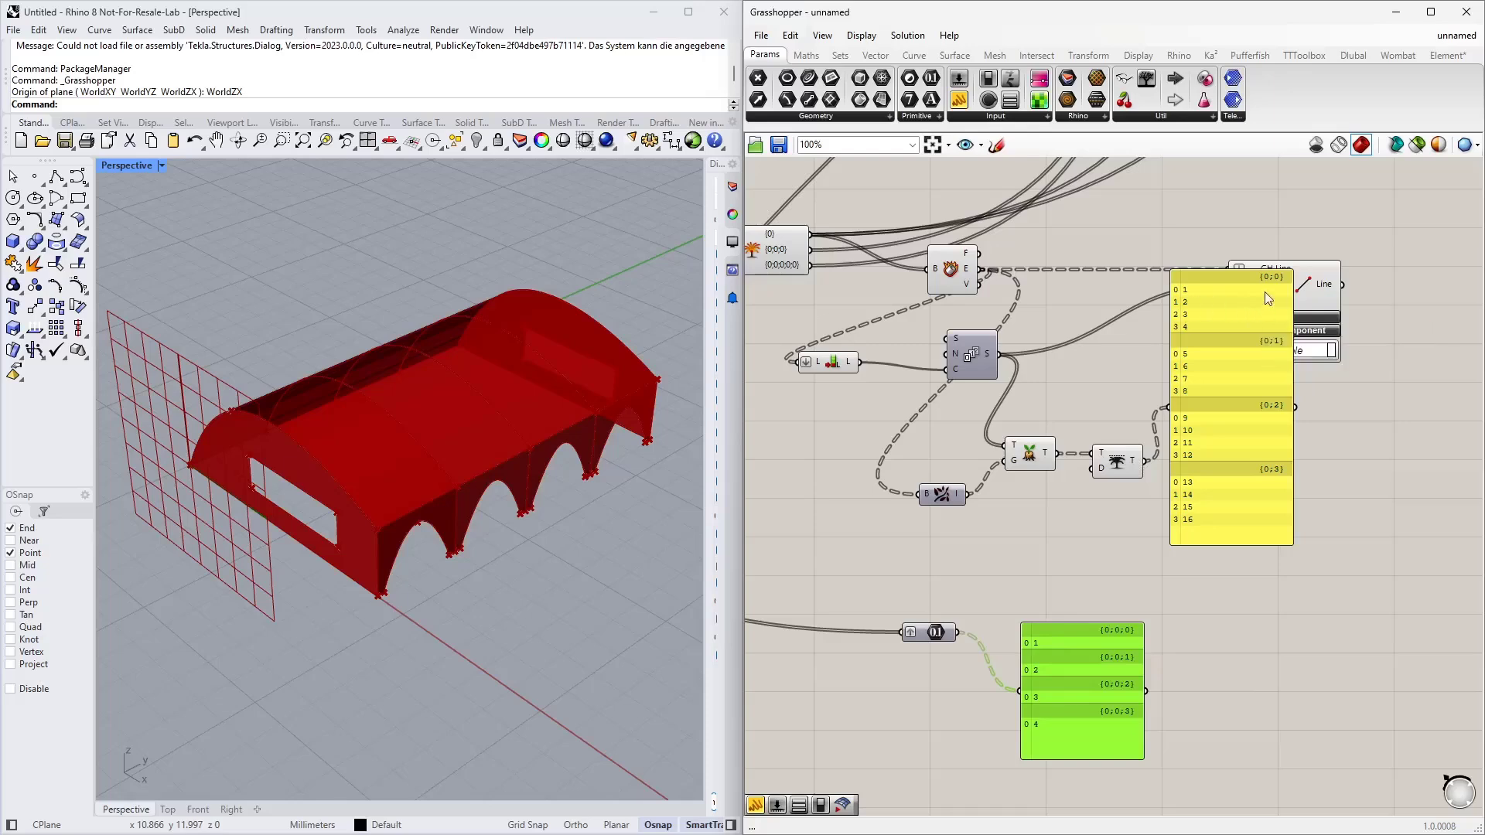
{"action": "left_click", "coordinate": [1240, 447]}
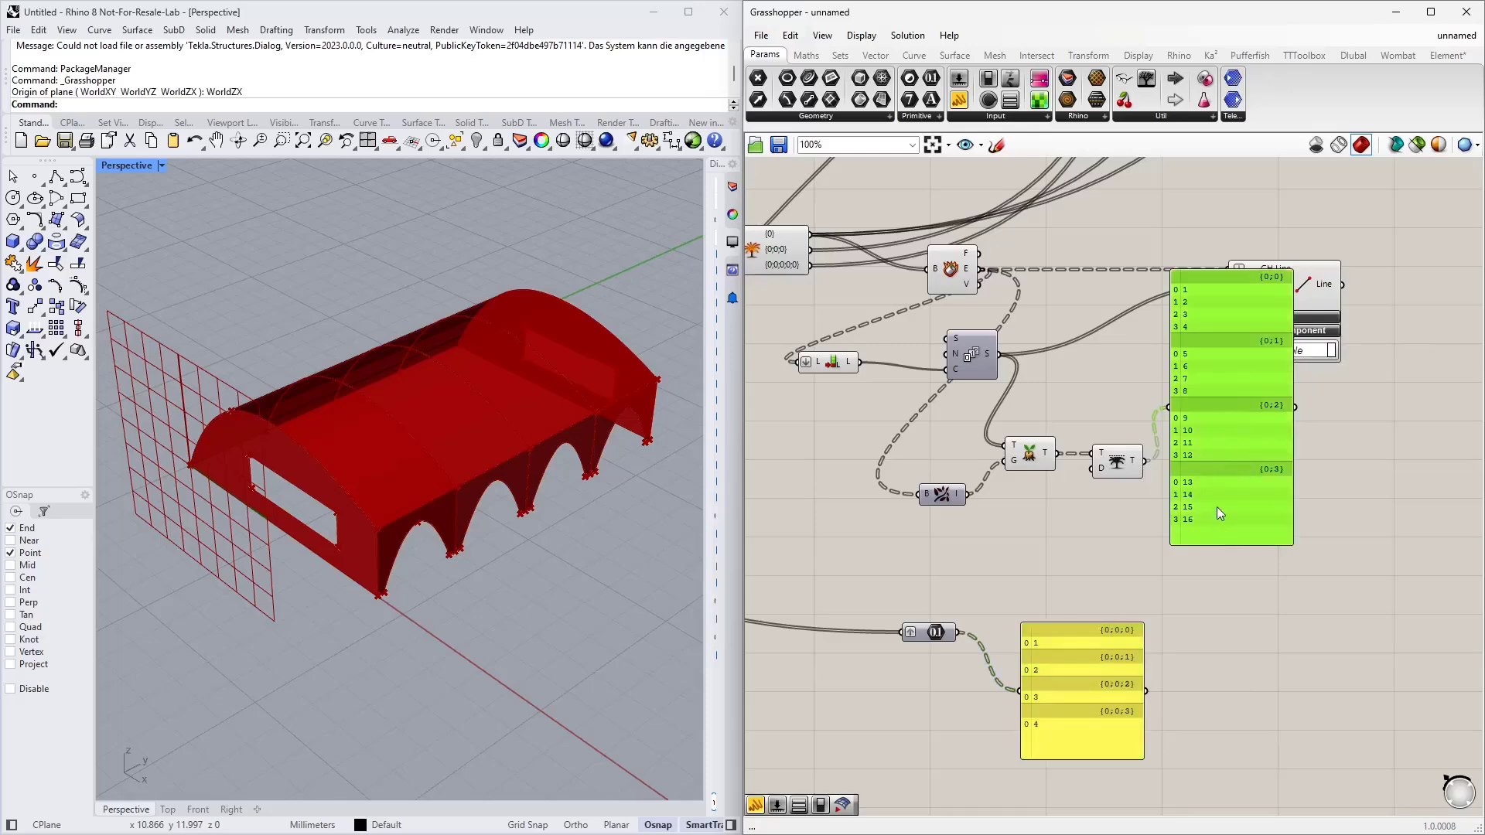
{"action": "right_click_drag", "start_coordinate": [1255, 644], "coordinate": [1093, 631]}
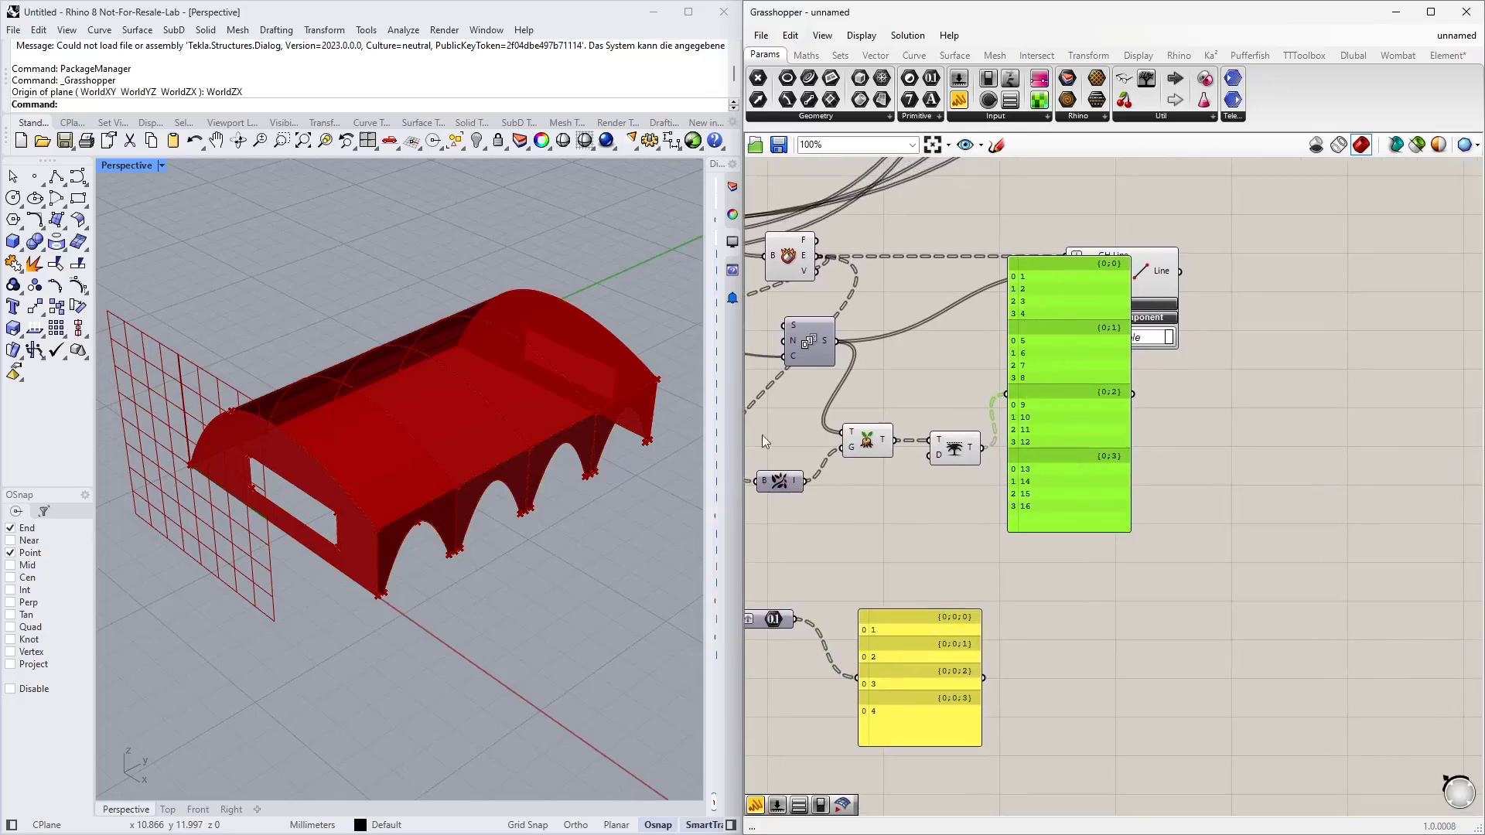
{"action": "right_click_drag", "start_coordinate": [294, 467], "coordinate": [552, 497]}
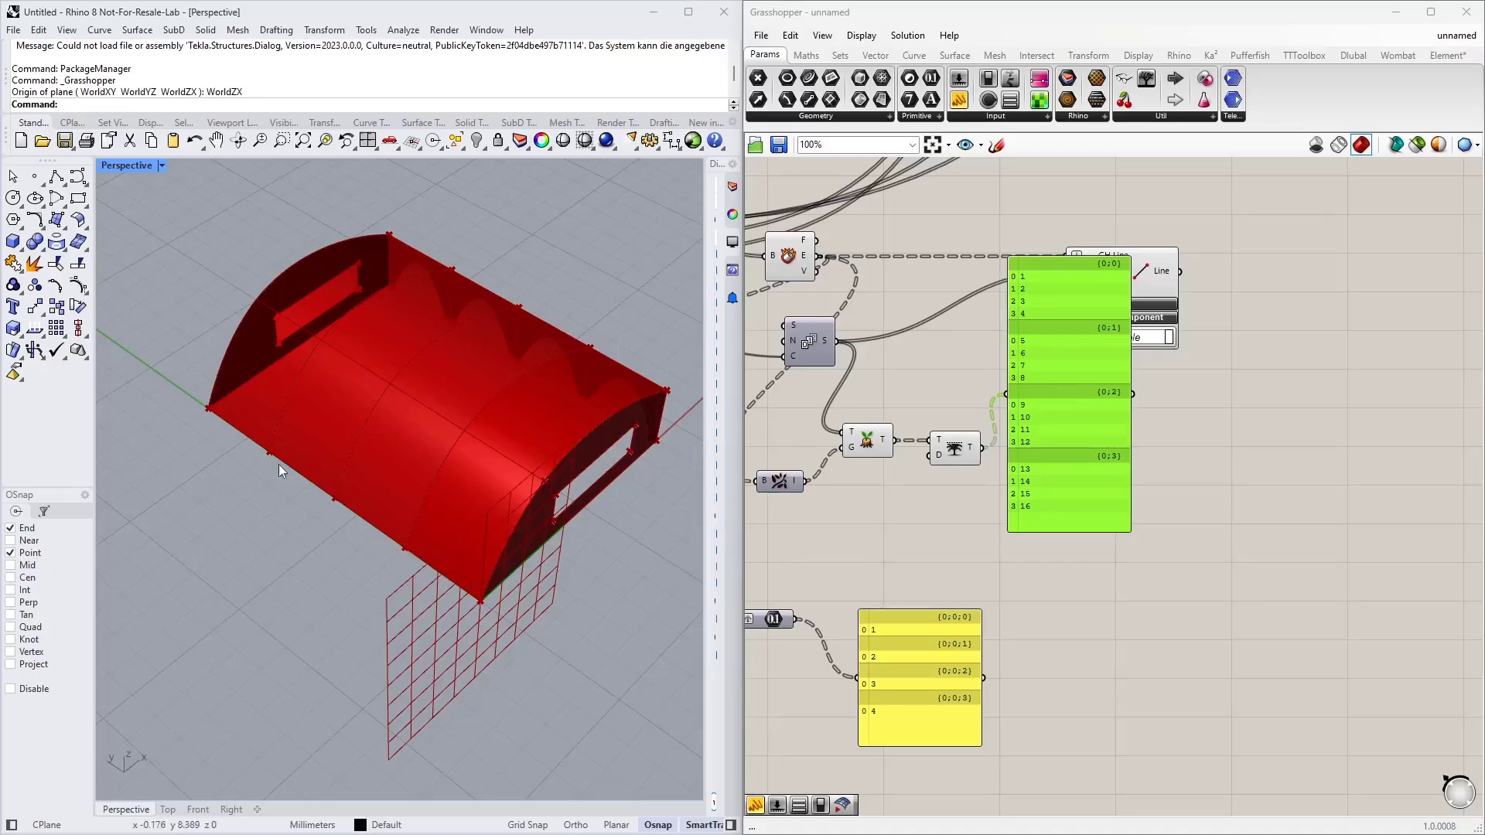
Replace the Panel beside Trim Tree with a Cull Index component and connect Trim Tree's output to its L input
{"action": "left_click", "coordinate": [1073, 388]}
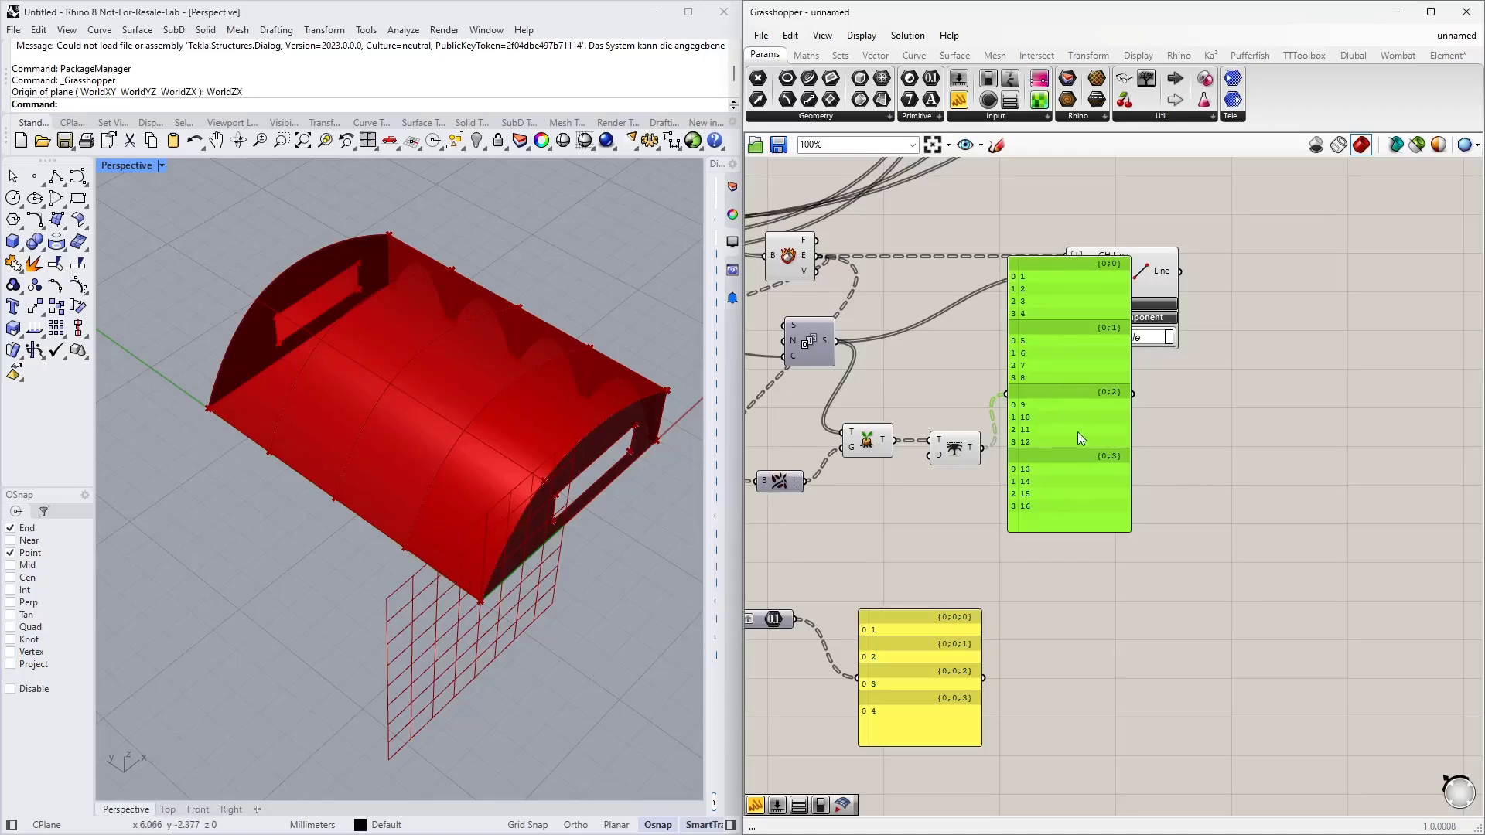
{"action": "key", "text": "Delete"}
{"action": "double_click", "coordinate": [1081, 461]}
{"action": "type", "text": "cu"}
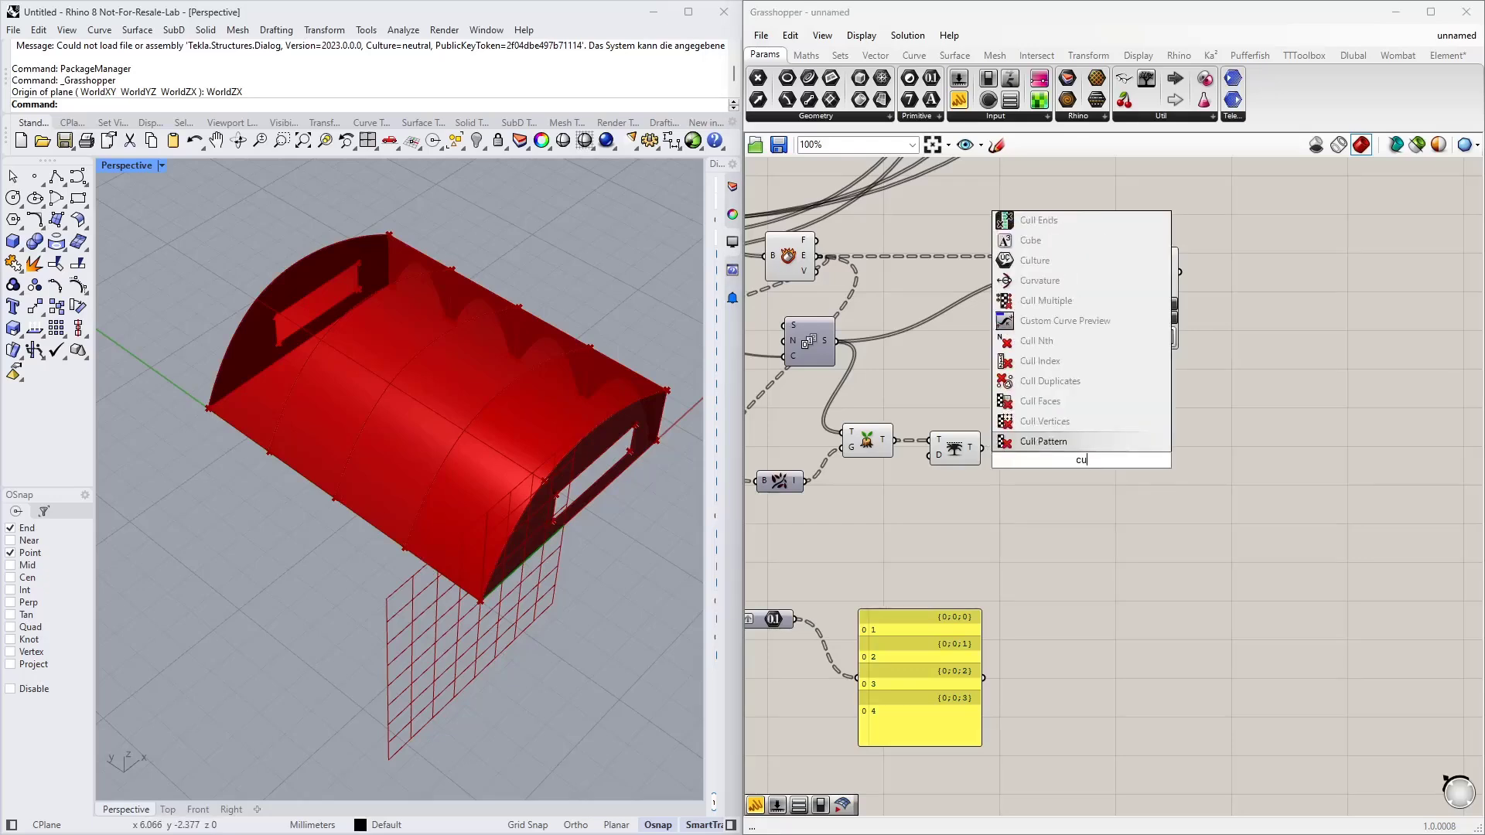
{"action": "type", "text": "ll index"}
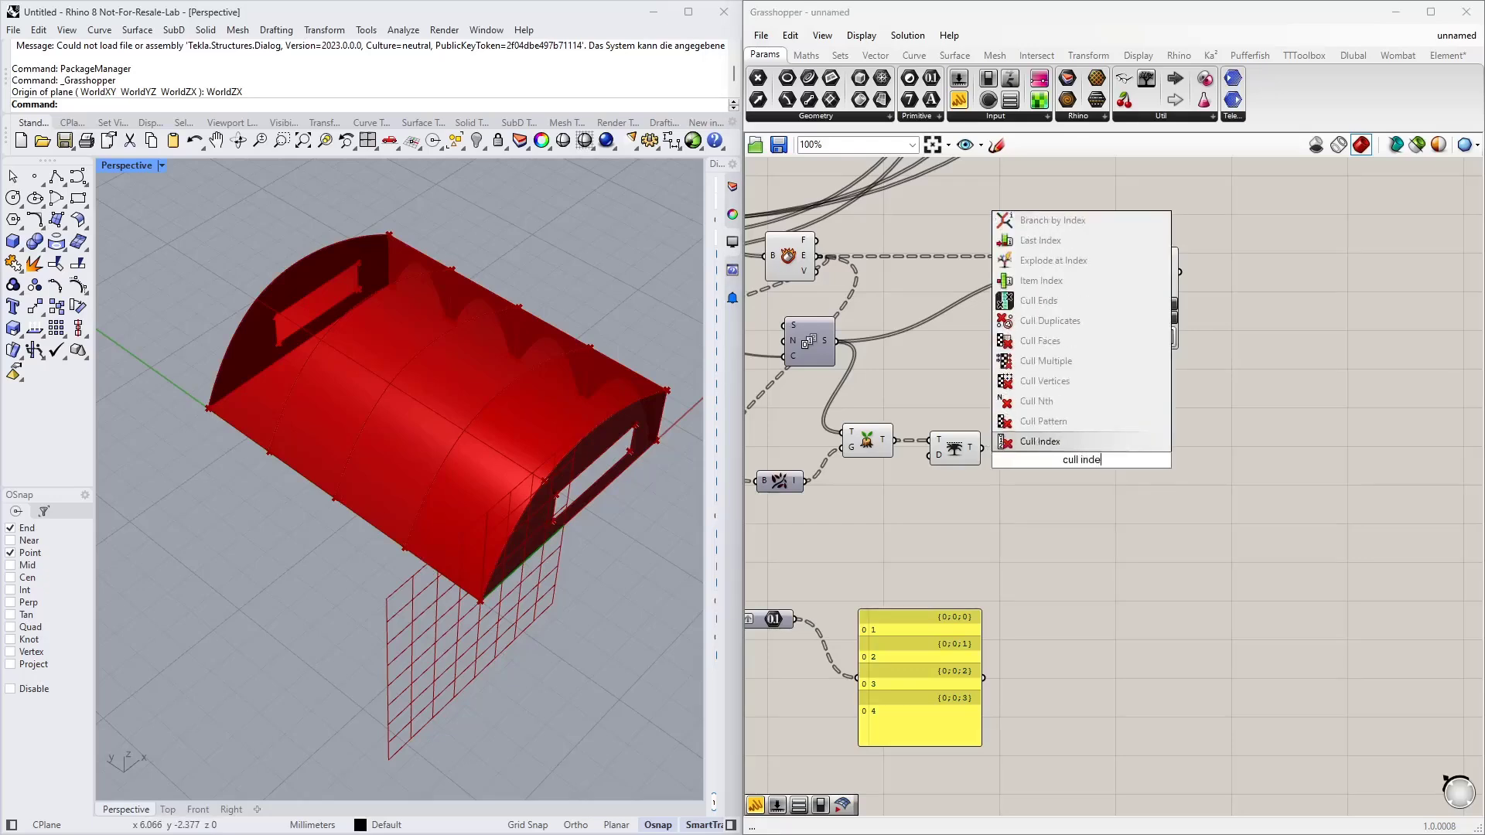
{"action": "key", "text": "Return"}
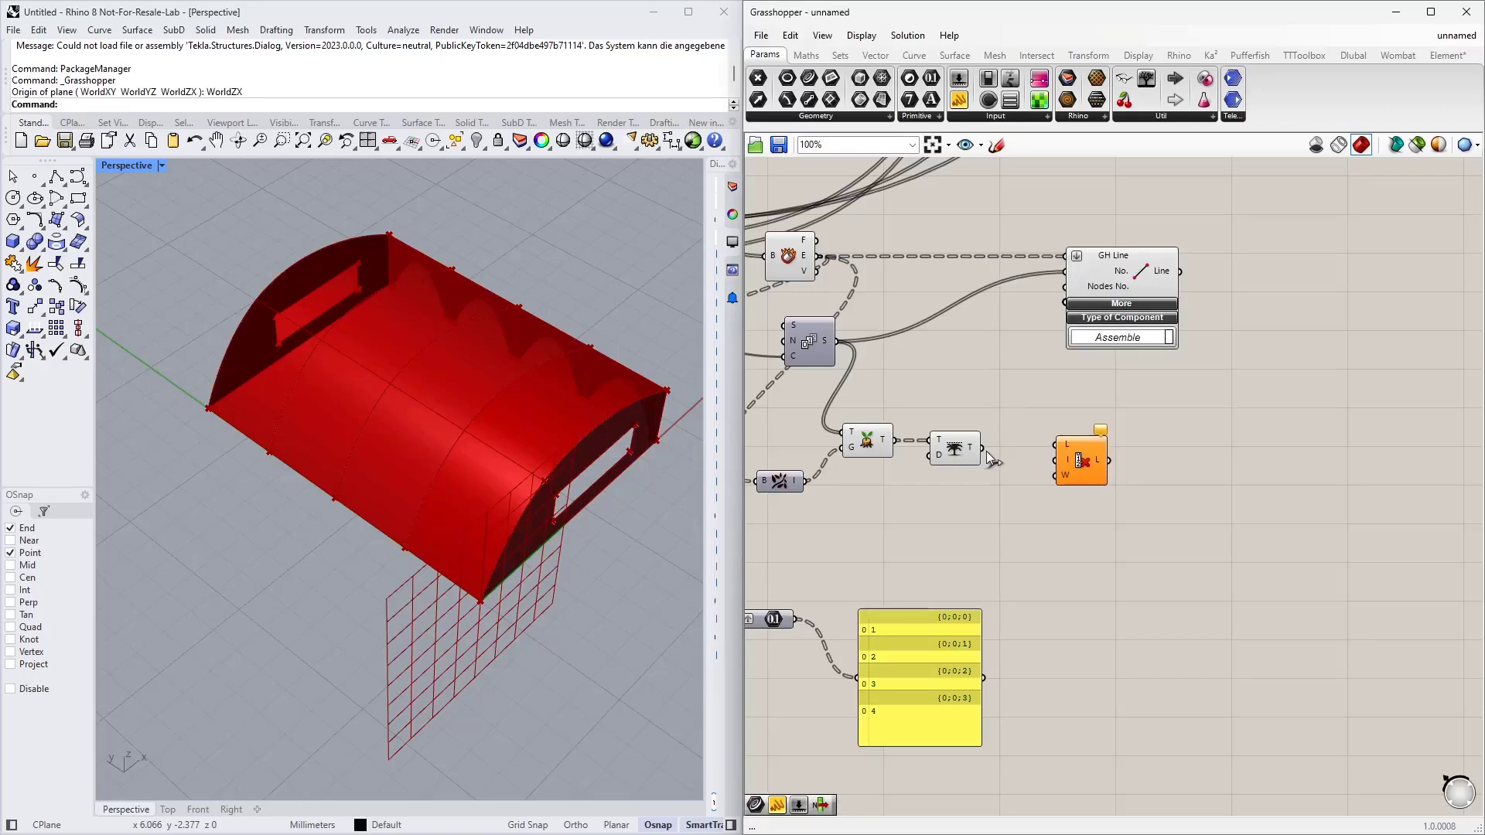
{"action": "left_click_drag", "start_coordinate": [981, 448], "coordinate": [1087, 480]}
Add a number slider set to 0 below Trim Tree and connect it to Cull Index's I input
{"action": "double_click", "coordinate": [978, 511]}
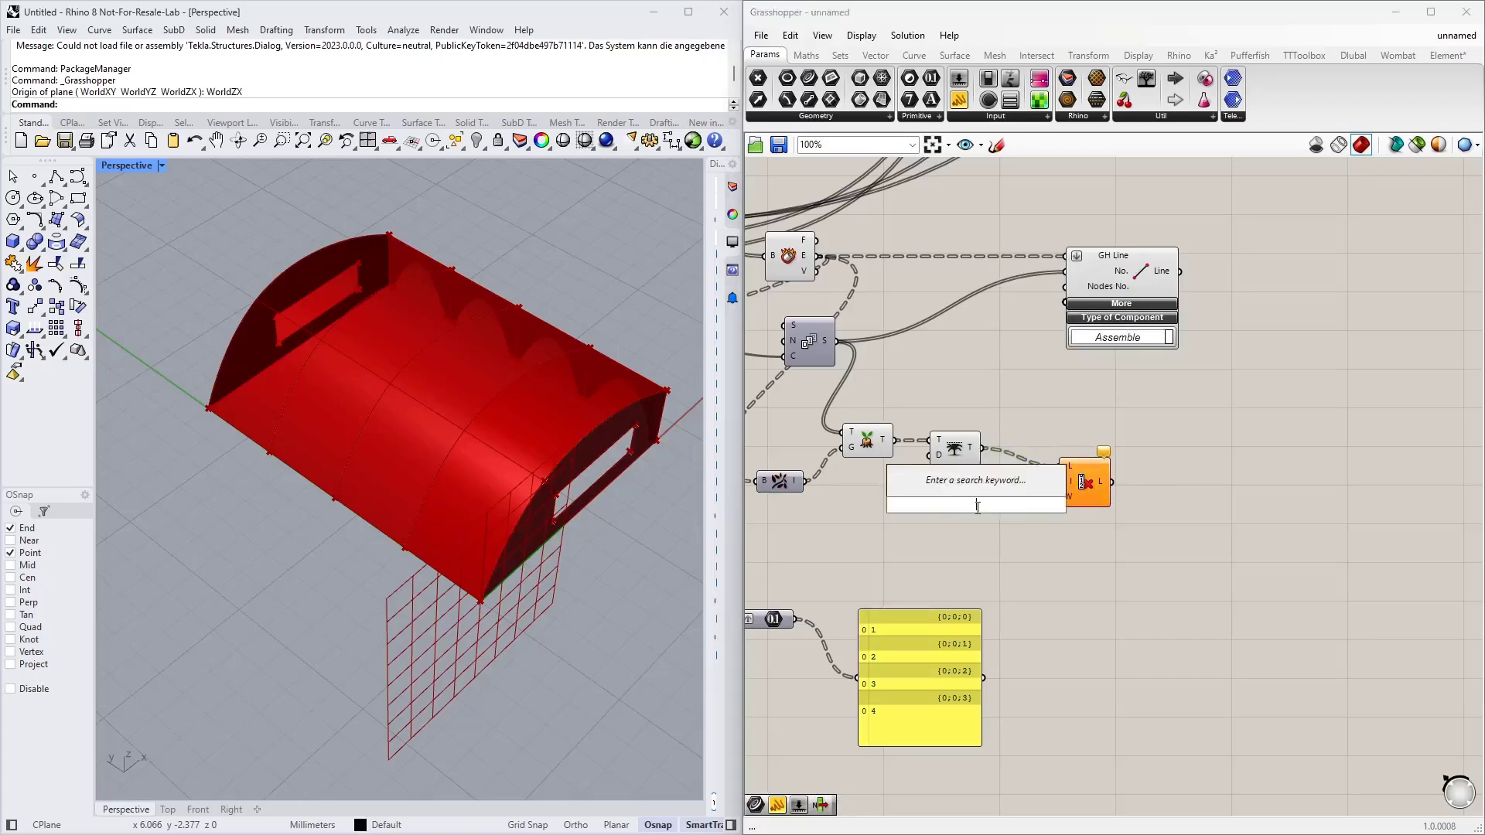
{"action": "type", "text": "slider"}
{"action": "key", "text": "Return"}
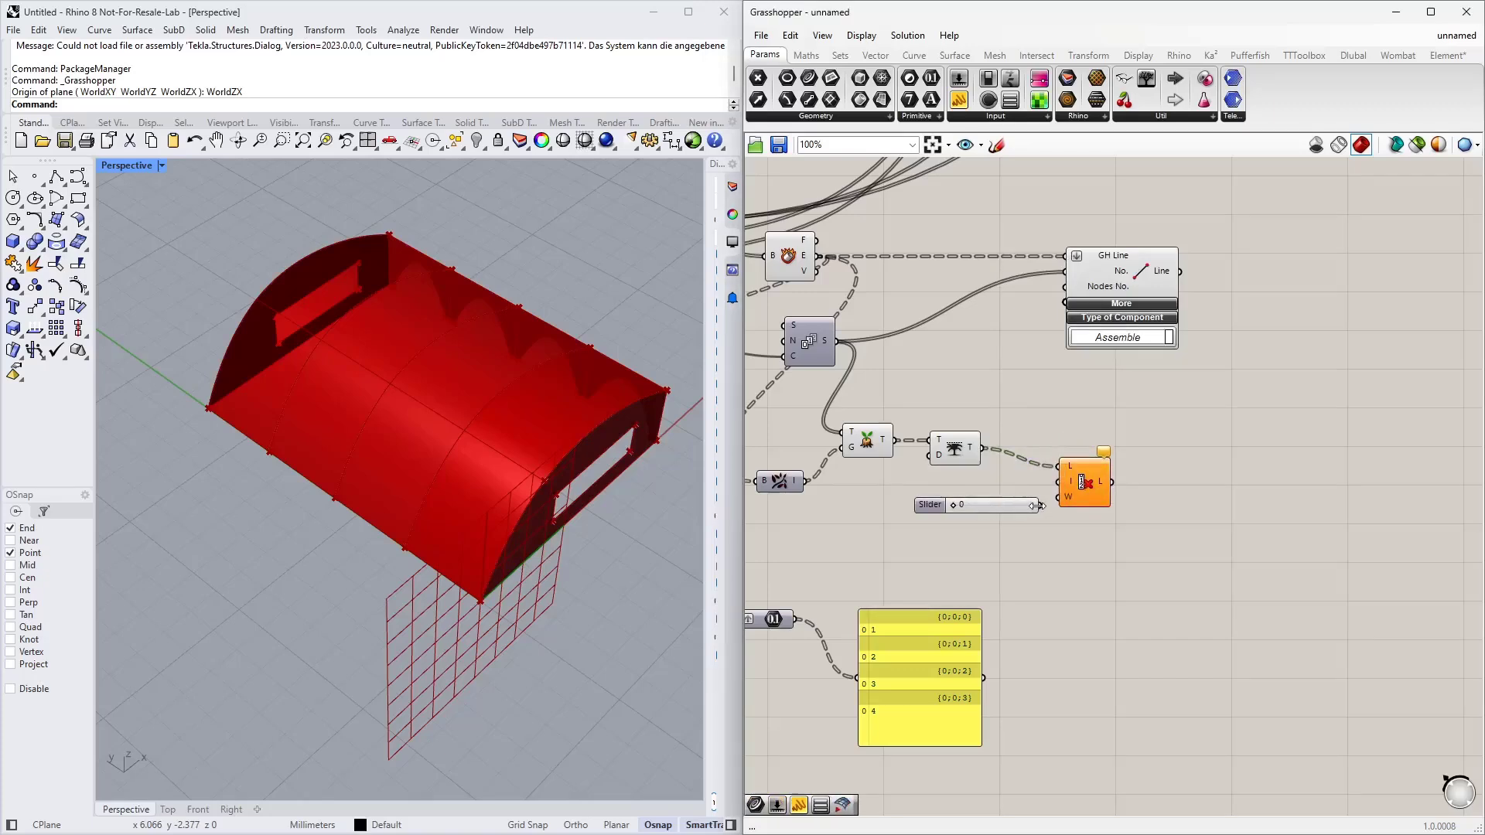
{"action": "left_click_drag", "start_coordinate": [1041, 506], "coordinate": [1060, 481]}
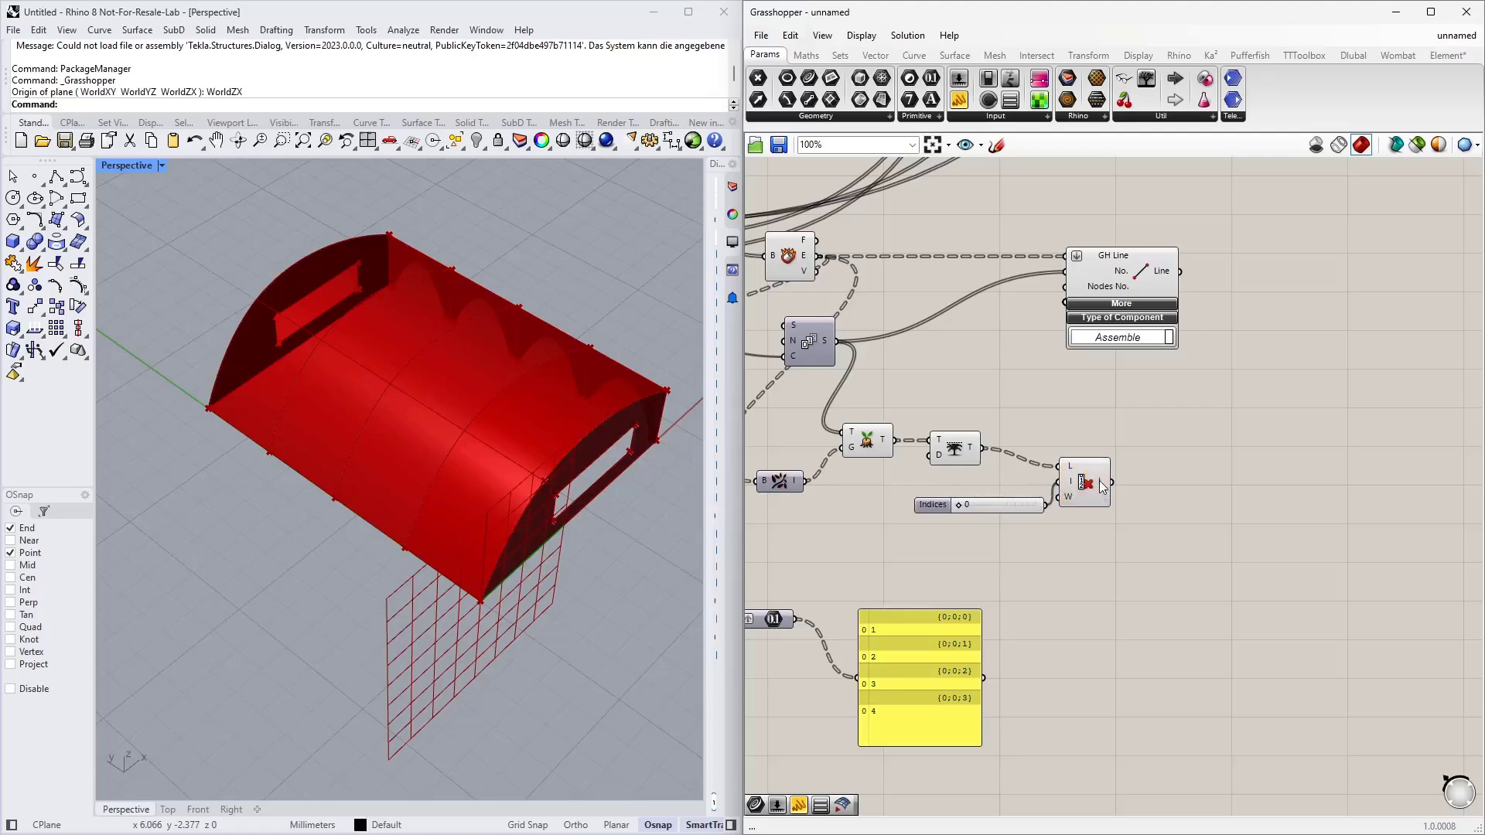
Examine Cull Index's output in the Number parameter's Panel, enlarged to show every branch, and delete that Panel
{"action": "left_click", "coordinate": [1103, 491]}
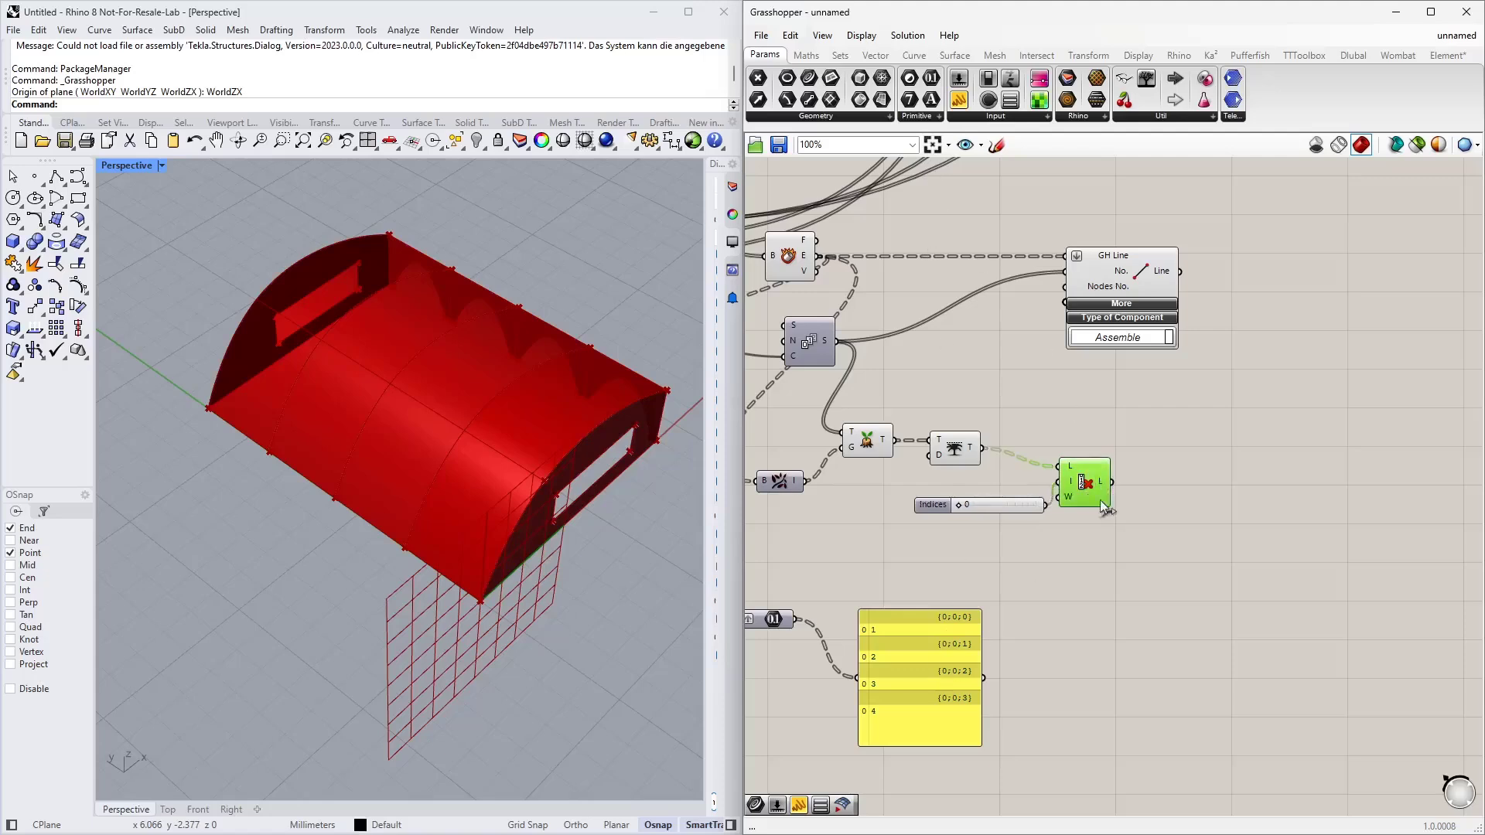
{"action": "left_click_drag", "start_coordinate": [1112, 481], "coordinate": [1241, 517]}
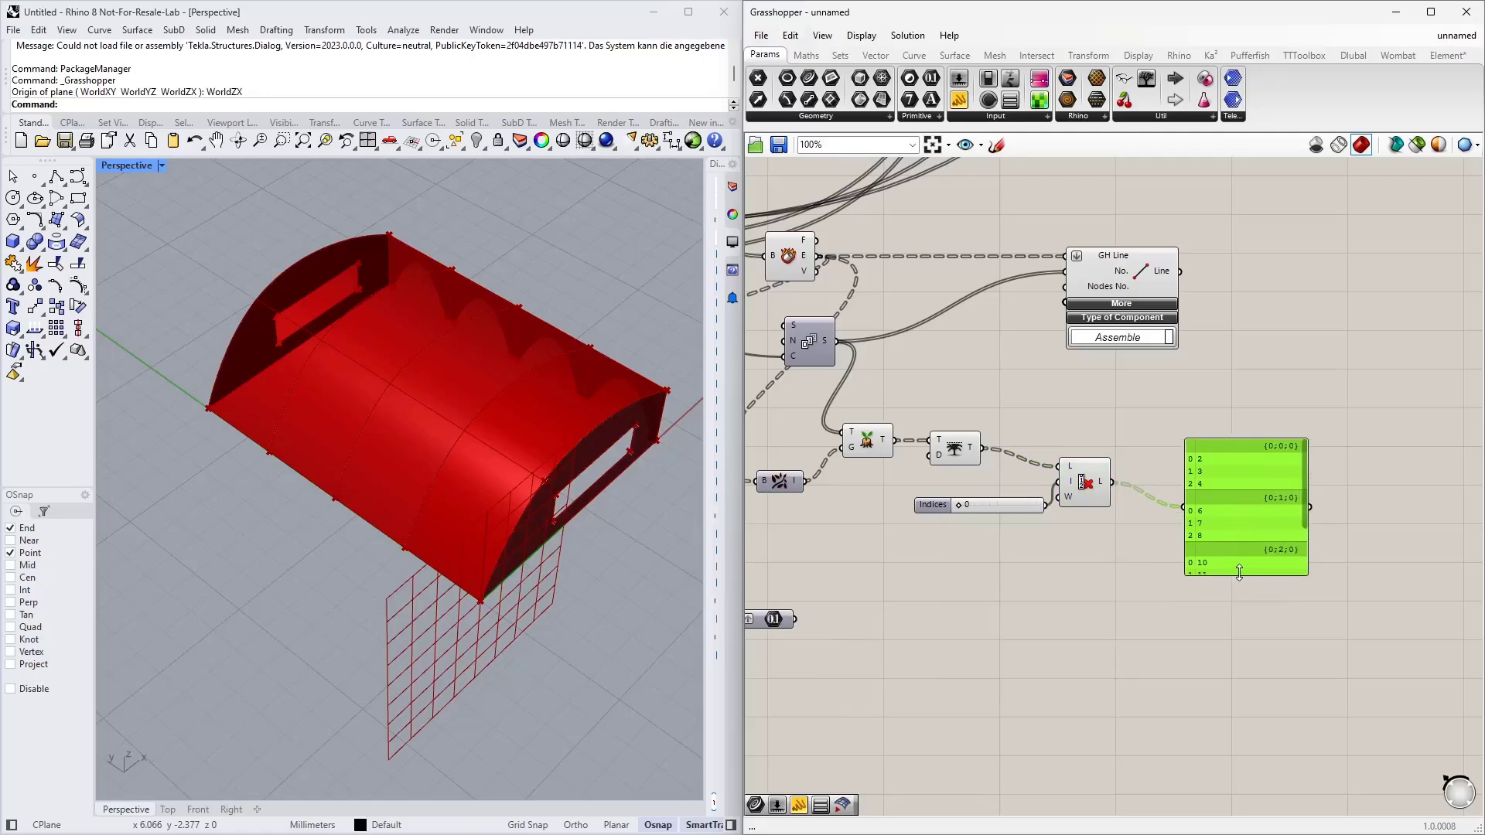
{"action": "left_click_drag", "start_coordinate": [1244, 575], "coordinate": [1242, 670]}
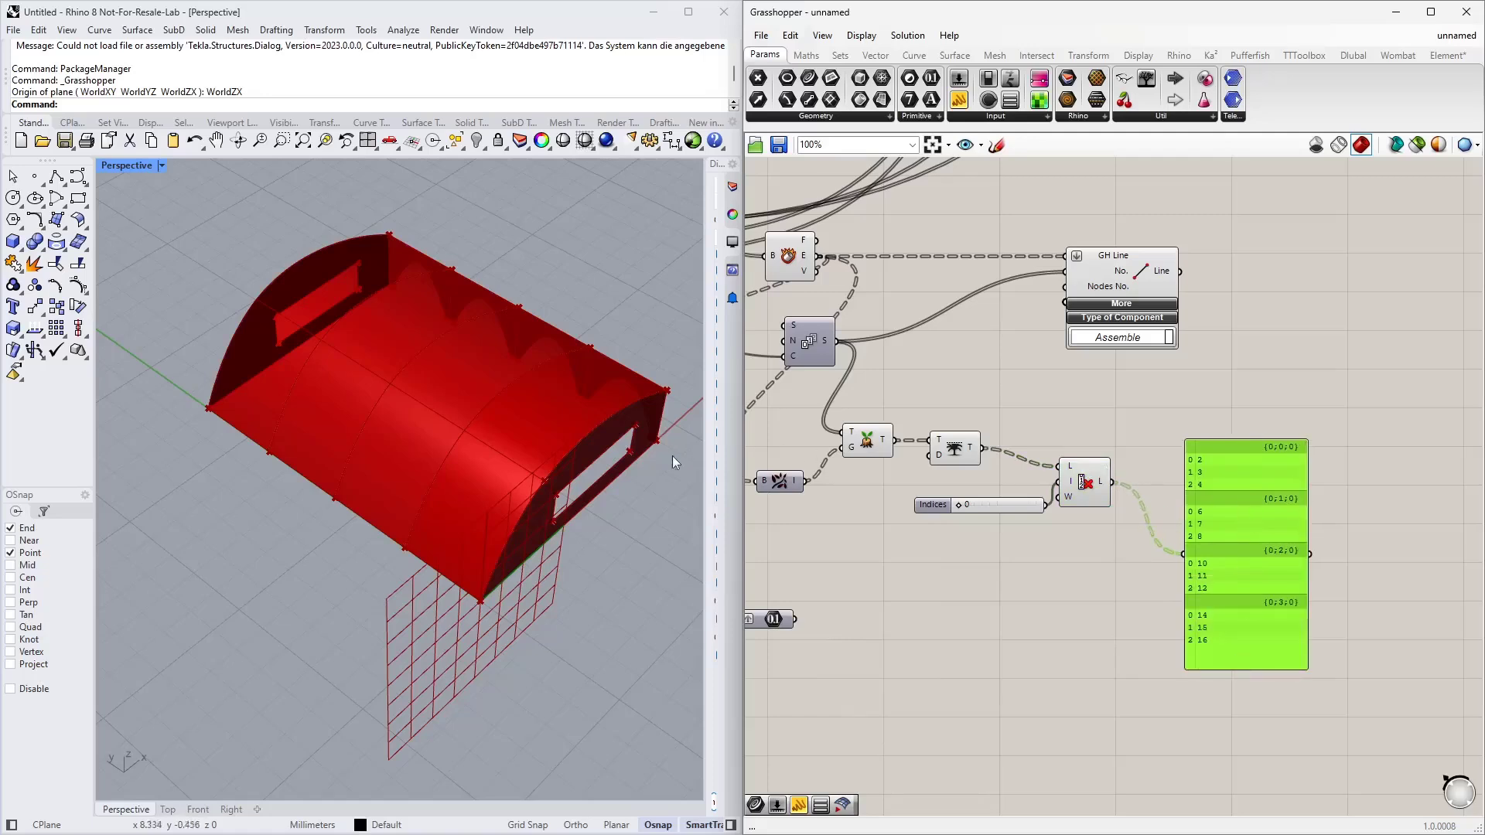
{"action": "key", "text": "Delete"}
Move the Number parameter closer beneath Cull Index and add a Text Join component beside Cull Index
{"action": "right_click_drag", "start_coordinate": [1027, 571], "coordinate": [1120, 493]}
{"action": "left_click_drag", "start_coordinate": [861, 545], "coordinate": [1056, 543]}
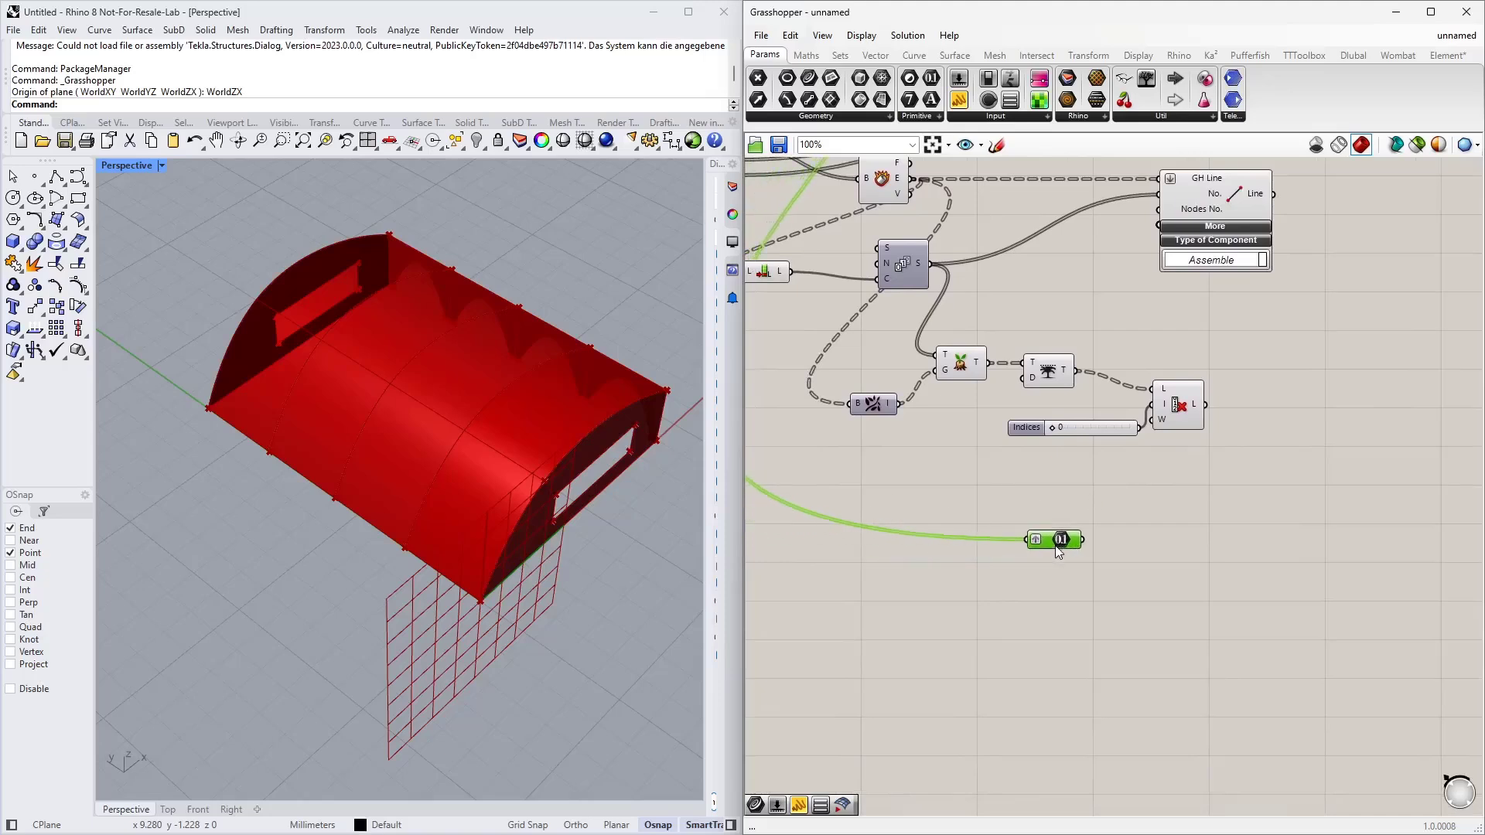
{"action": "right_click_drag", "start_coordinate": [1229, 512], "coordinate": [1003, 533]}
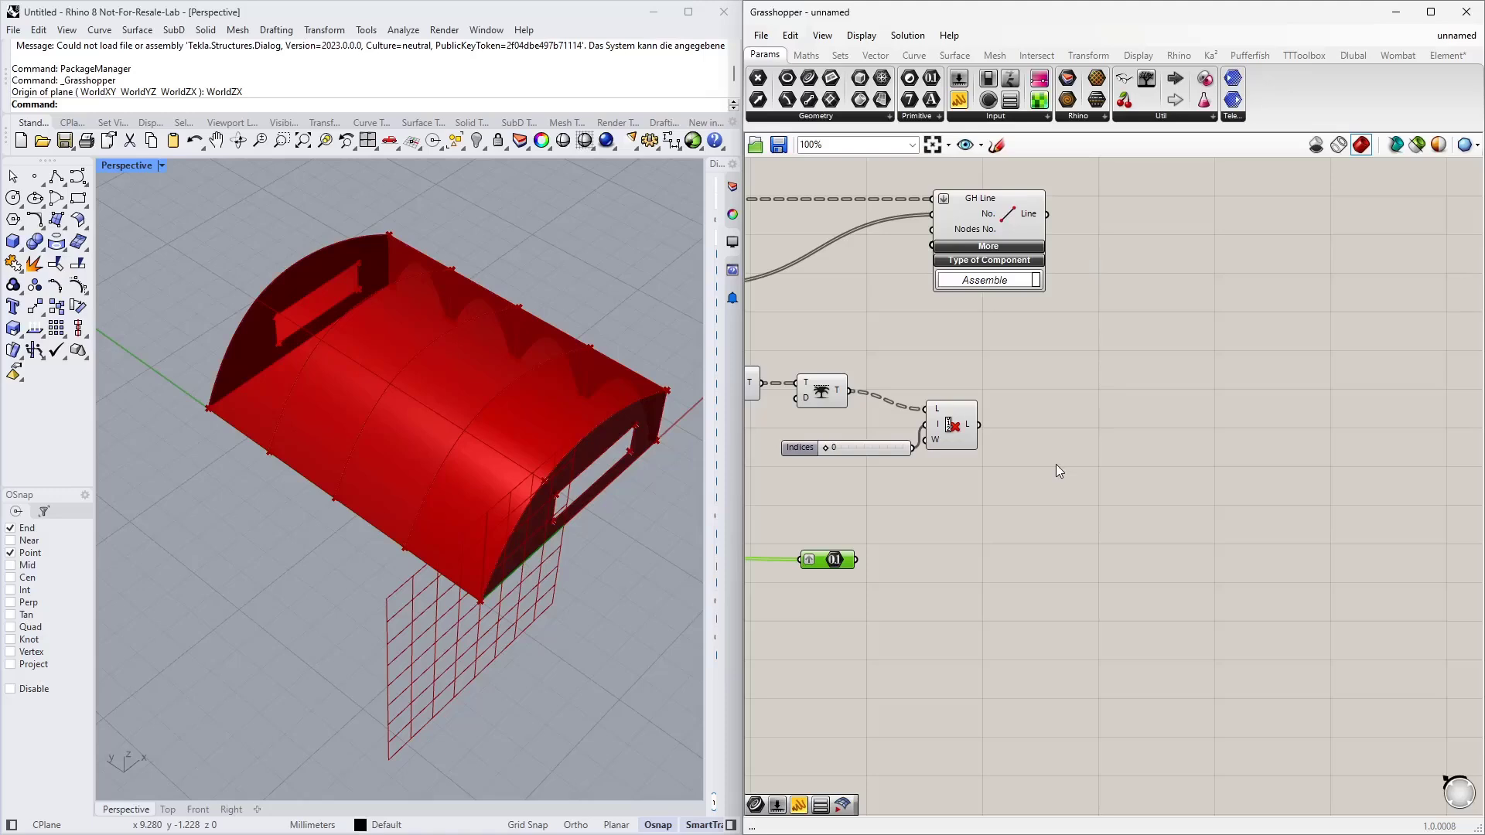
{"action": "double_click", "coordinate": [1047, 493]}
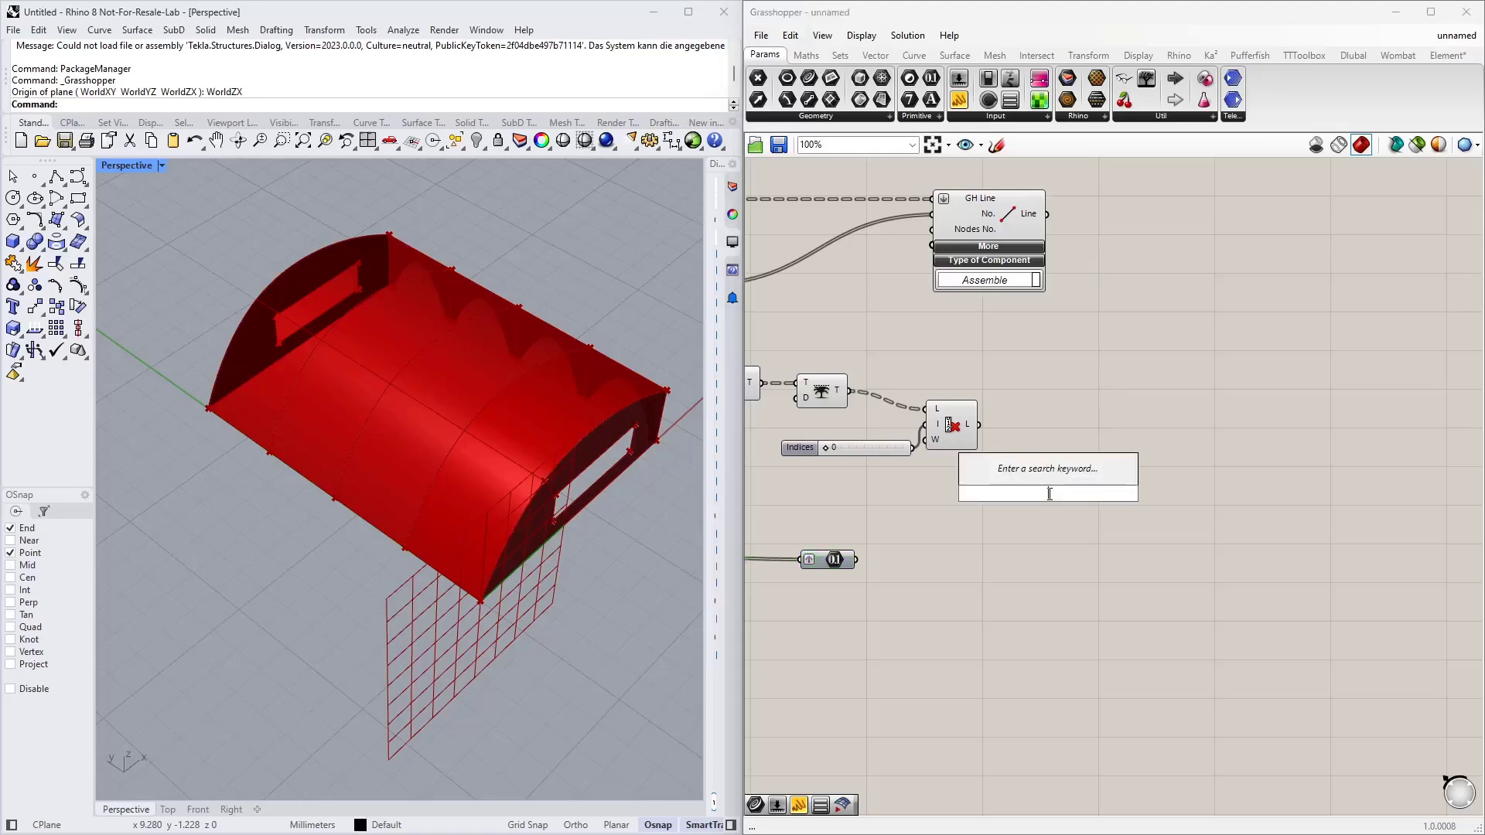
{"action": "type", "text": "text jo"}
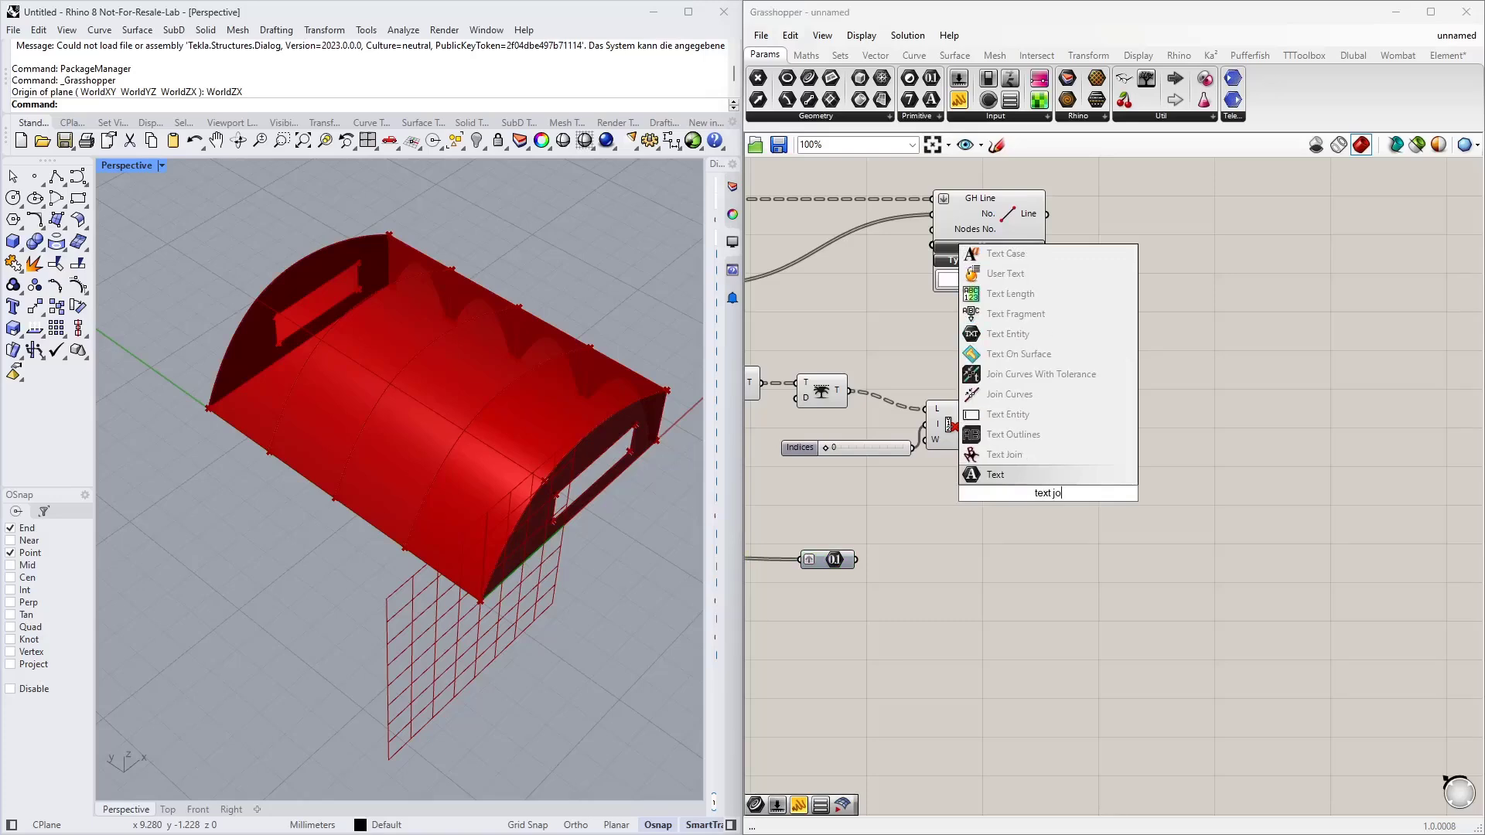
{"action": "left_click", "coordinate": [991, 461]}
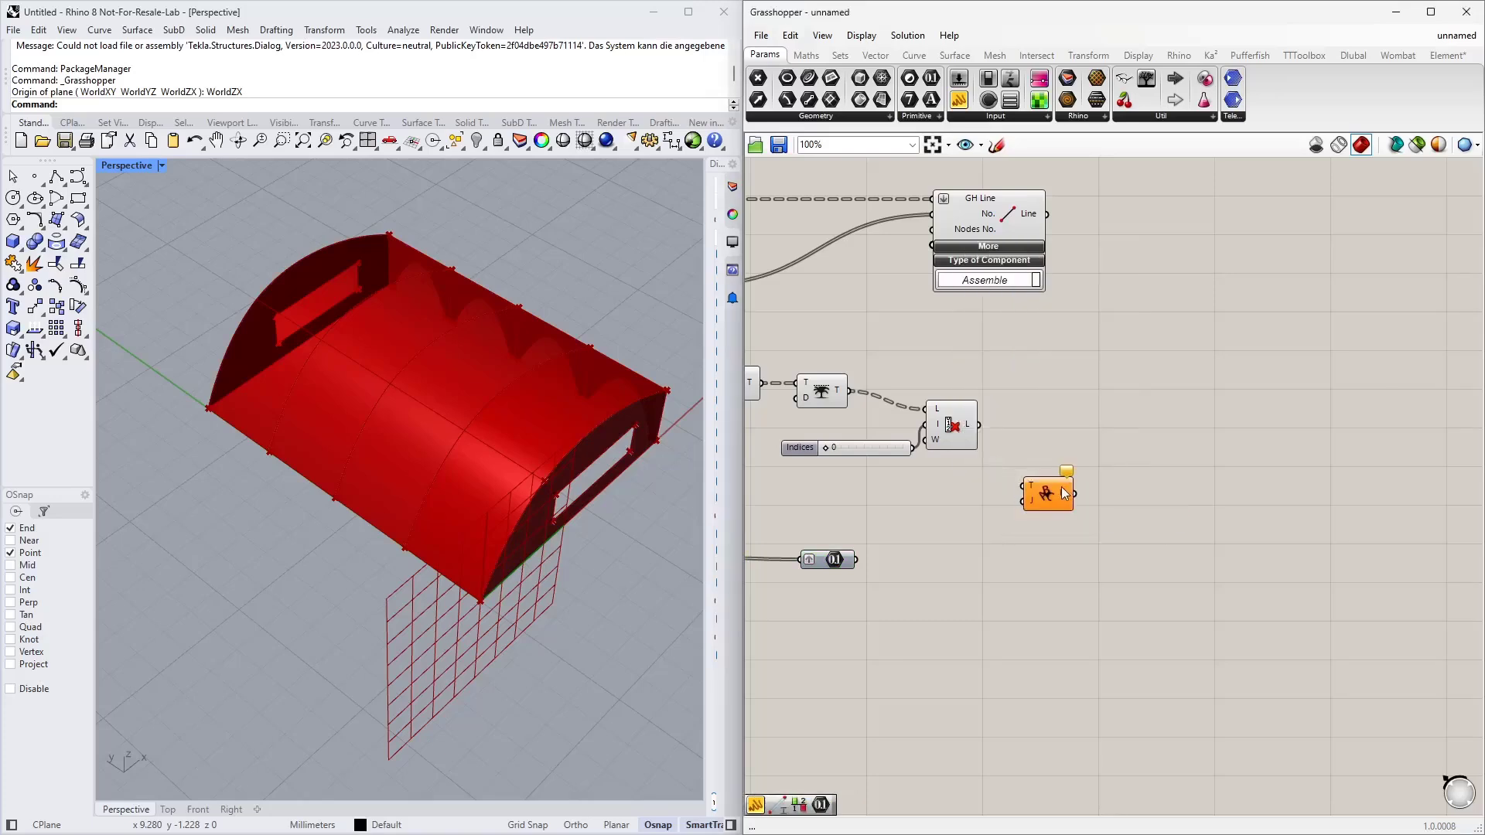
{"action": "left_click_drag", "start_coordinate": [1061, 486], "coordinate": [1087, 476]}
Add a Panel above Cull Index, feed it Cull Index's L output, and enlarge it beside the RFEM line component
{"action": "left_click_drag", "start_coordinate": [960, 99], "coordinate": [1022, 356]}
{"action": "left_click_drag", "start_coordinate": [980, 425], "coordinate": [959, 357]}
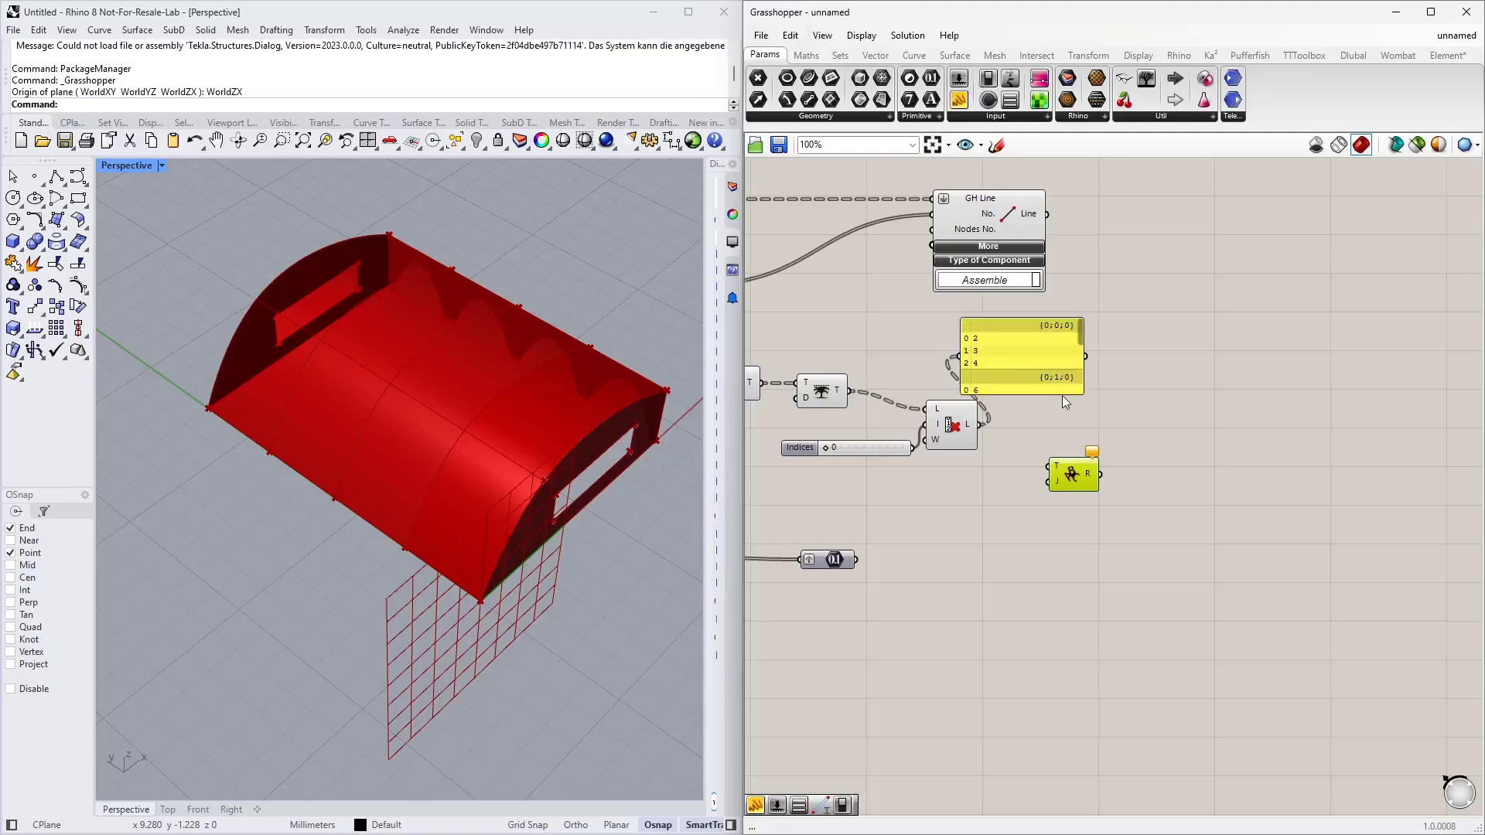
{"action": "left_click_drag", "start_coordinate": [1062, 396], "coordinate": [1060, 246]}
{"action": "scroll", "coordinate": [1060, 246], "scroll_direction": "up", "scroll_amount": 3}
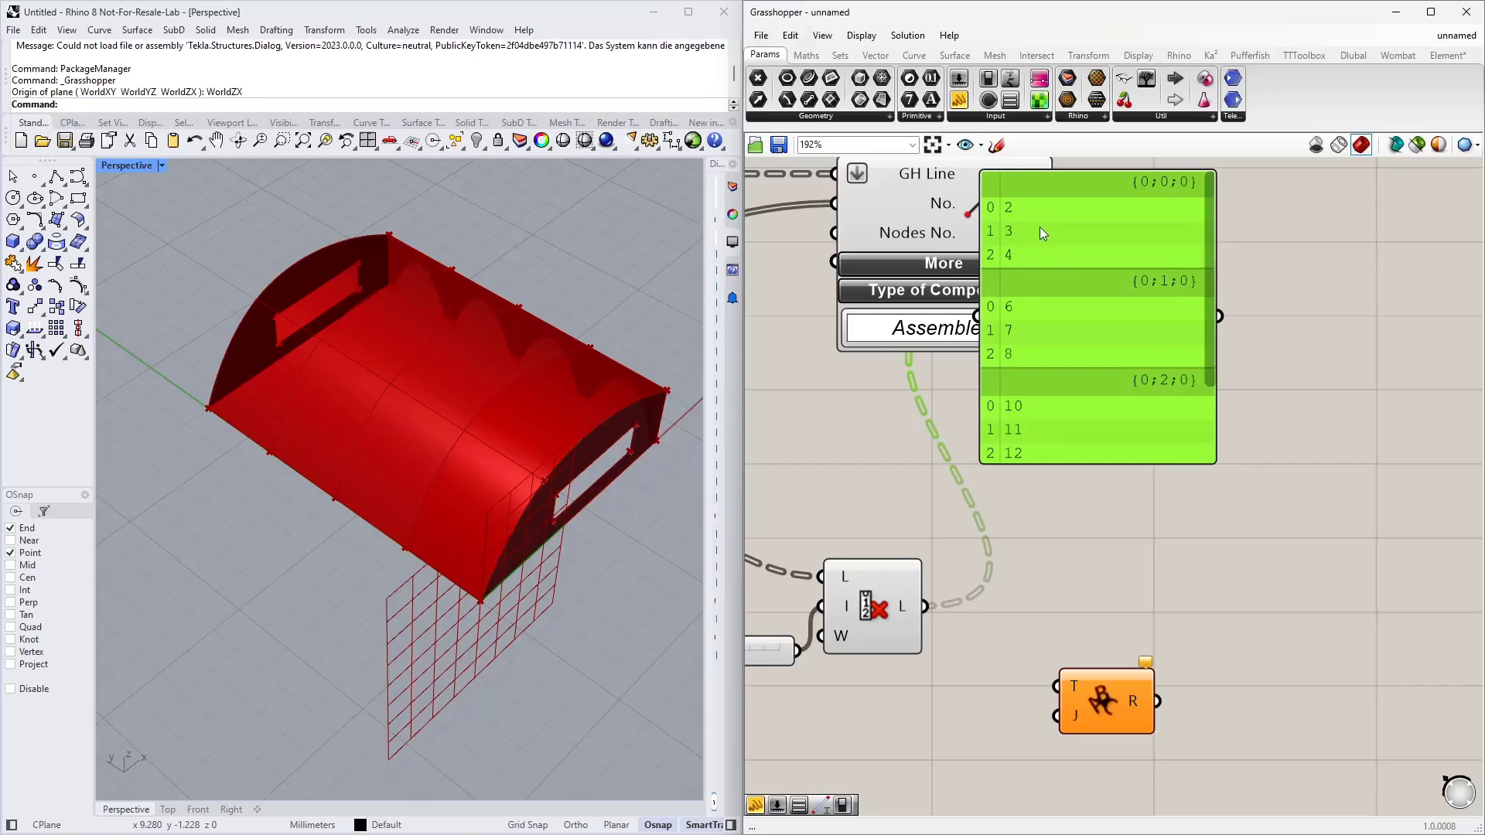
Connect Cull Index's output to Text Join's T input and a new Panel containing a comma to its J input
{"action": "right_click_drag", "start_coordinate": [1040, 601], "coordinate": [1060, 498]}
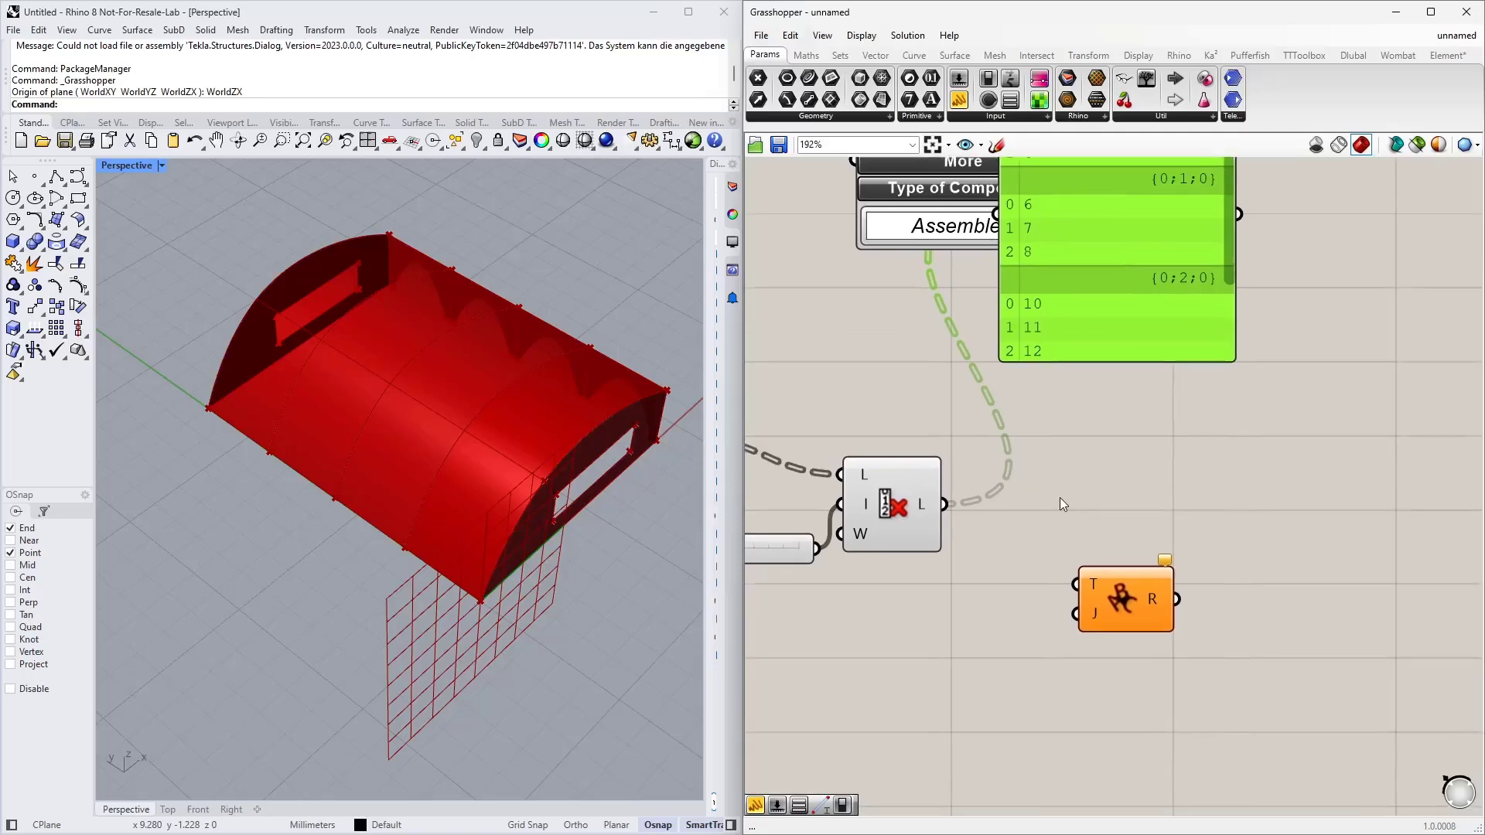
{"action": "left_click_drag", "start_coordinate": [946, 505], "coordinate": [1076, 585]}
{"action": "double_click", "coordinate": [995, 616]}
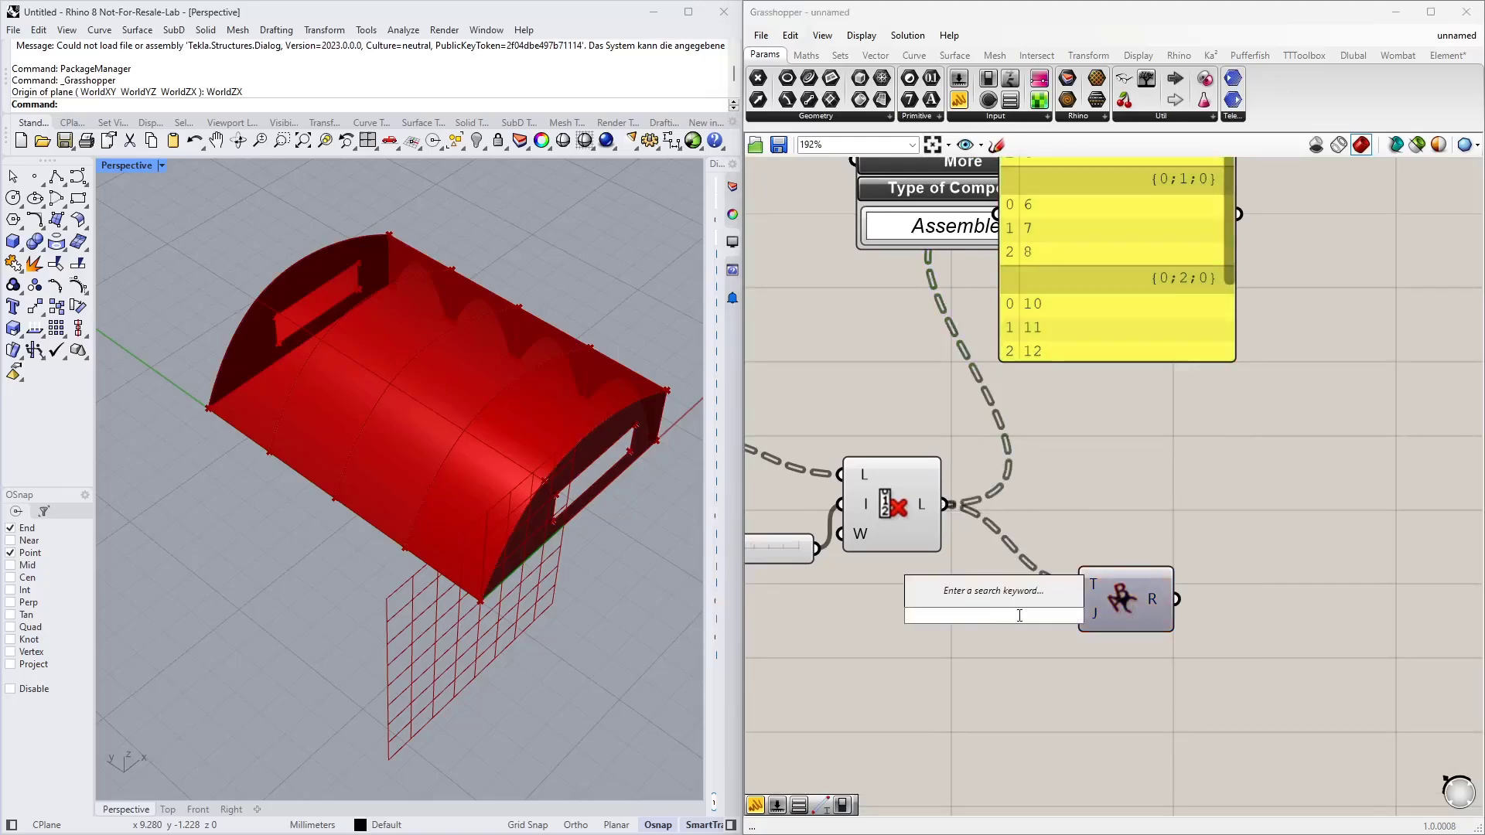
{"action": "type", "text": "\","}
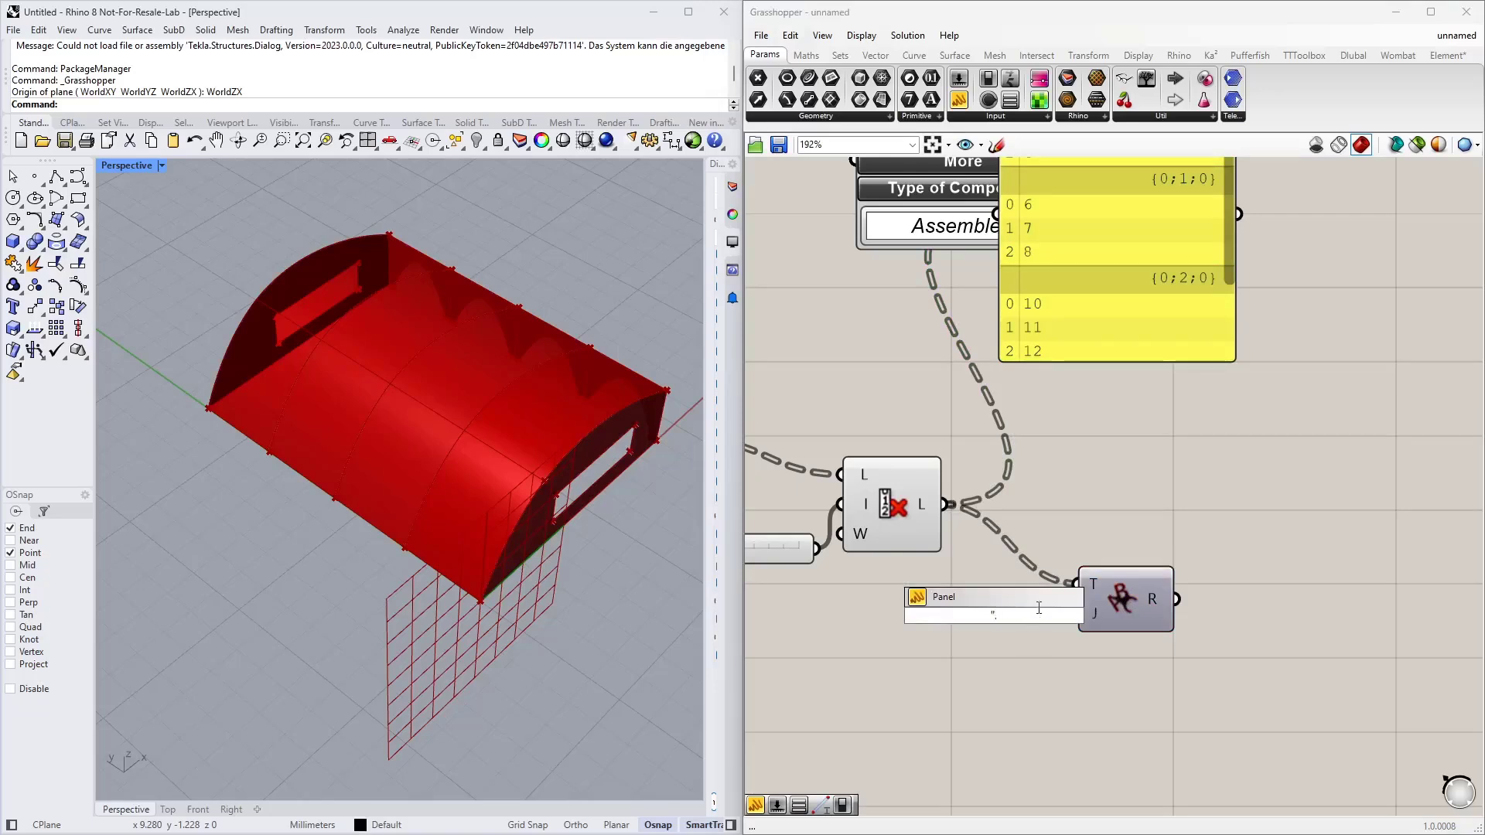
{"action": "key", "text": "BackSpace"}
{"action": "key", "text": "Return"}
{"action": "left_click_drag", "start_coordinate": [997, 626], "coordinate": [1075, 615]}
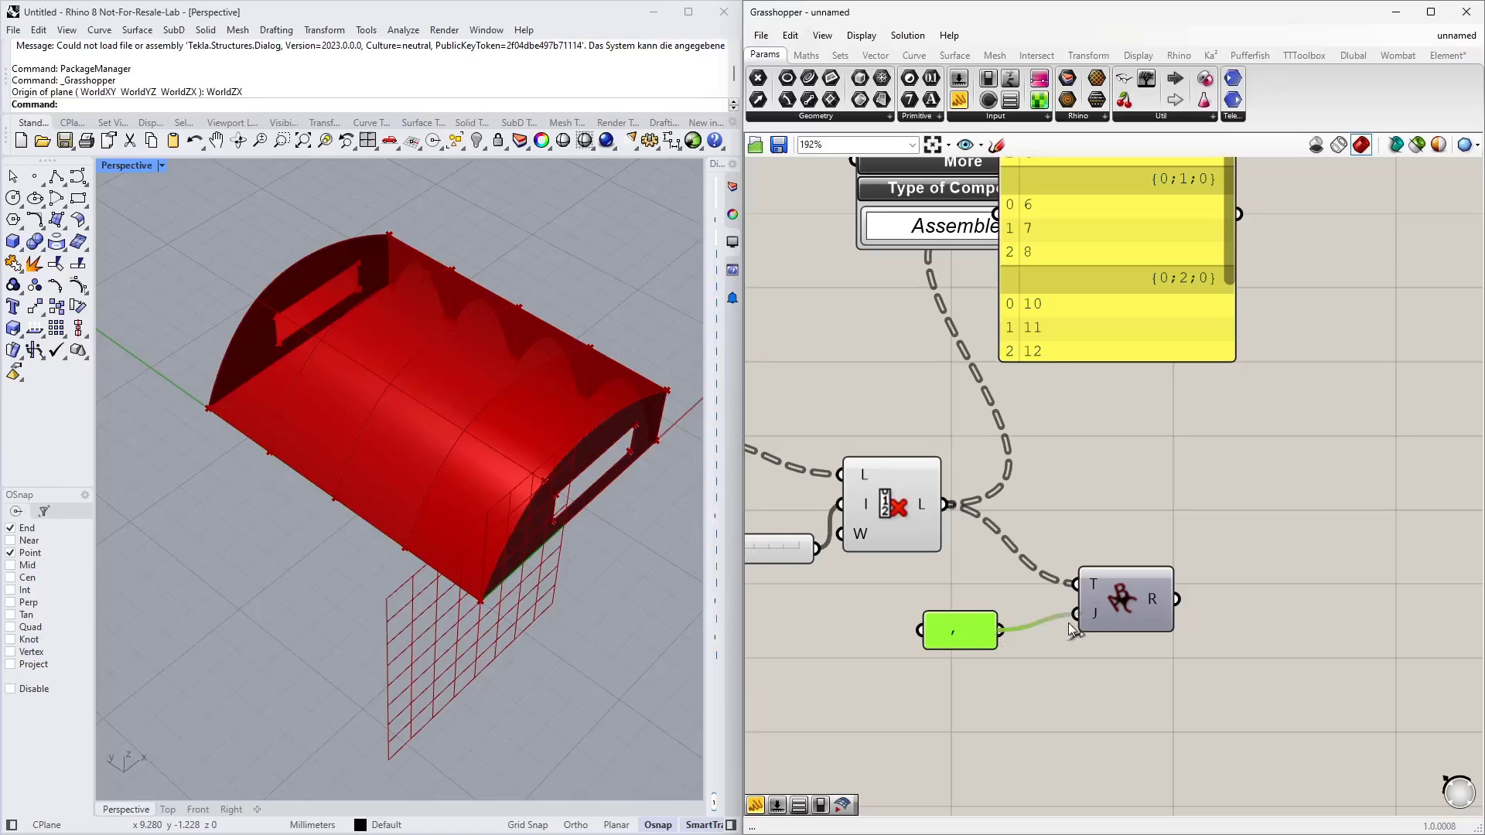
Feed Text Join's R output to the large Panel instead of Cull Index's output, and move the Panel clear of the line component
{"action": "scroll", "coordinate": [1035, 464], "scroll_direction": "down", "scroll_amount": 2}
{"action": "right_click_drag", "start_coordinate": [1067, 448], "coordinate": [1008, 468]}
{"action": "left_click_drag", "start_coordinate": [1085, 342], "coordinate": [1145, 368]}
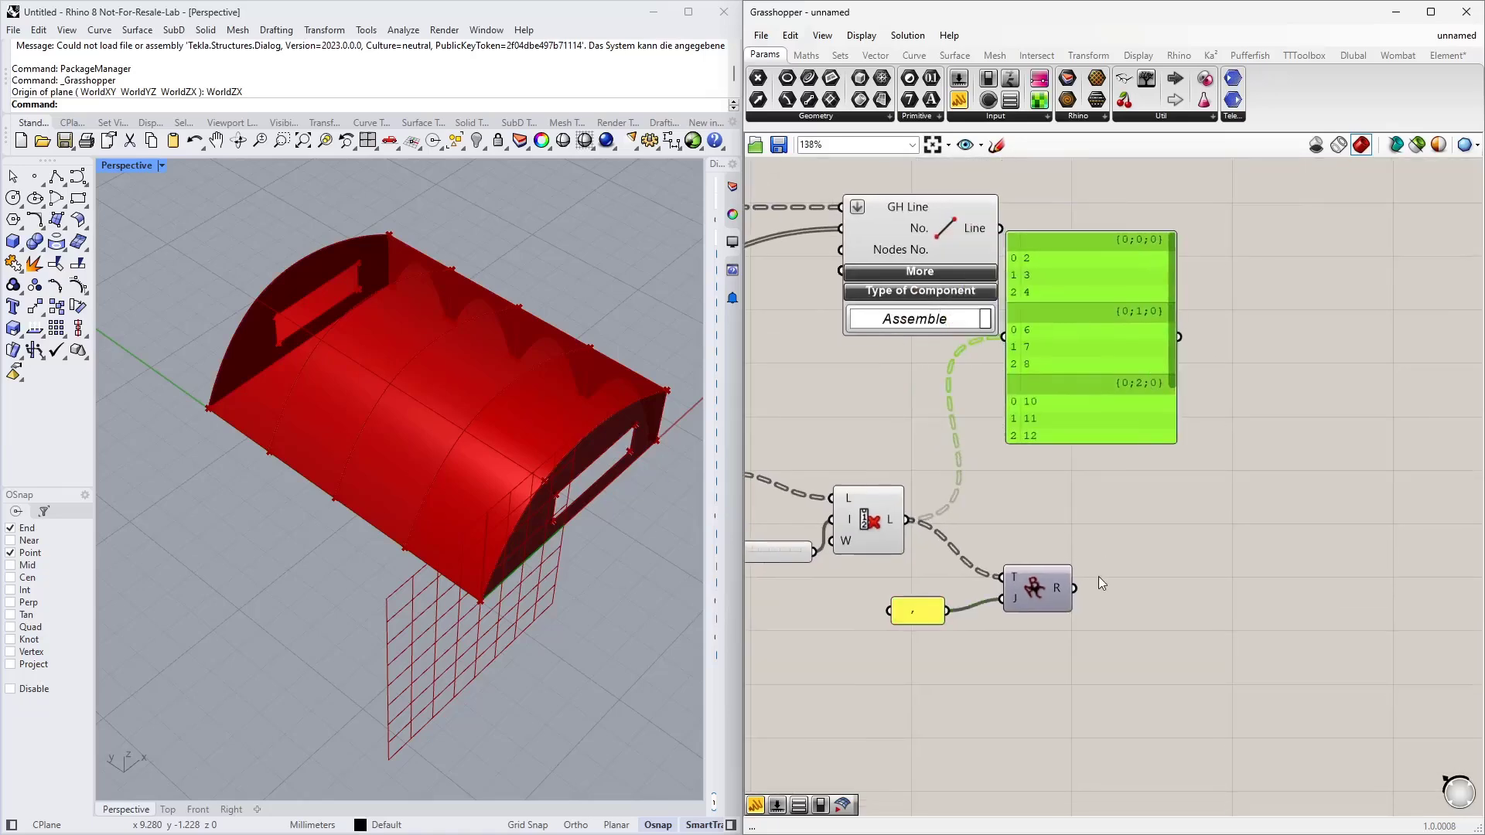
{"action": "left_click_drag", "start_coordinate": [1077, 586], "coordinate": [1004, 338]}
{"action": "left_click_drag", "start_coordinate": [1116, 388], "coordinate": [1197, 456]}
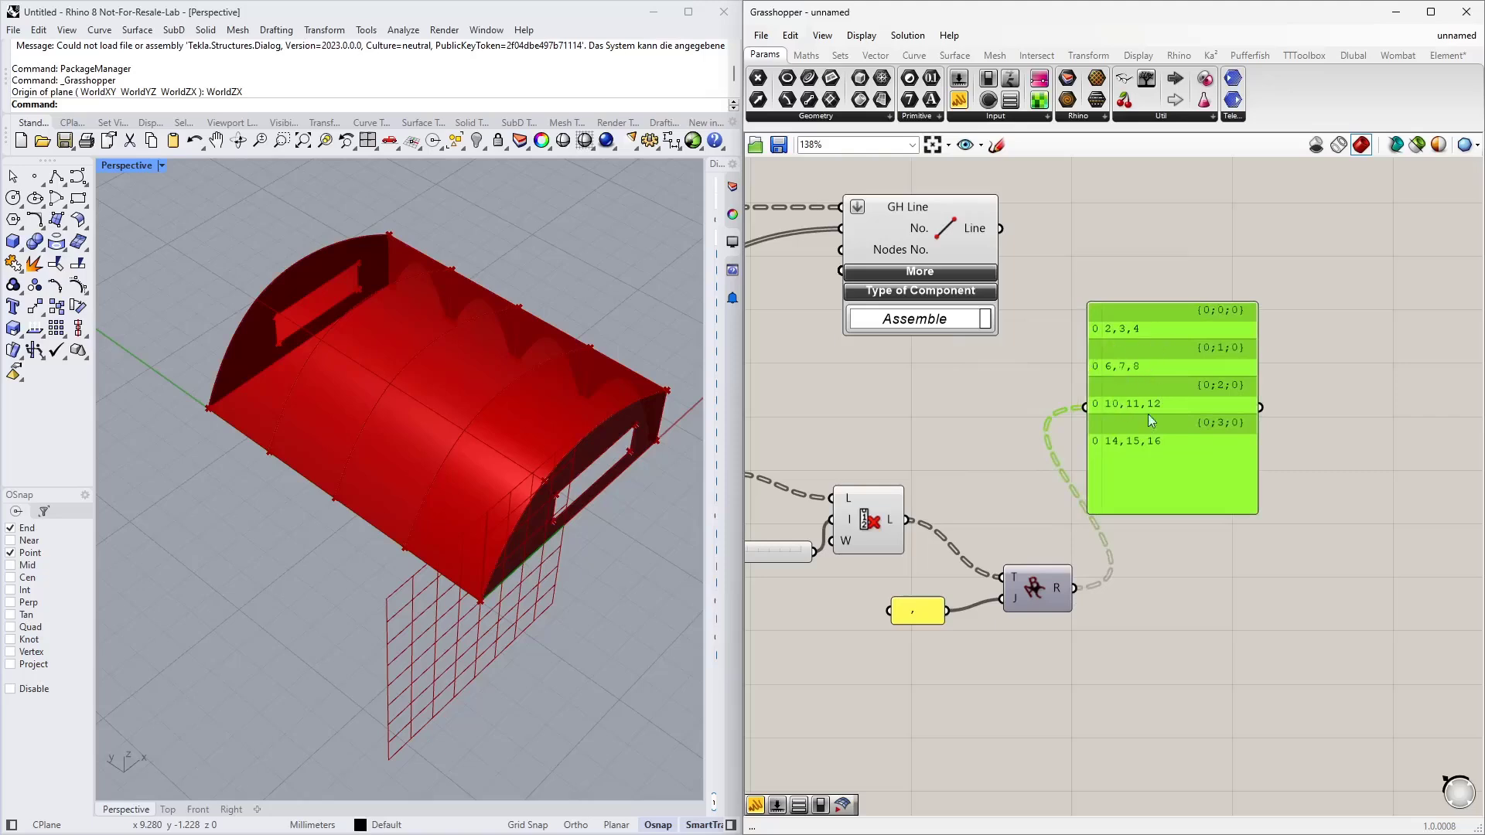
{"action": "left_click_drag", "start_coordinate": [1148, 415], "coordinate": [1171, 367]}
{"action": "scroll", "coordinate": [1143, 648], "scroll_direction": "down", "scroll_amount": 3}
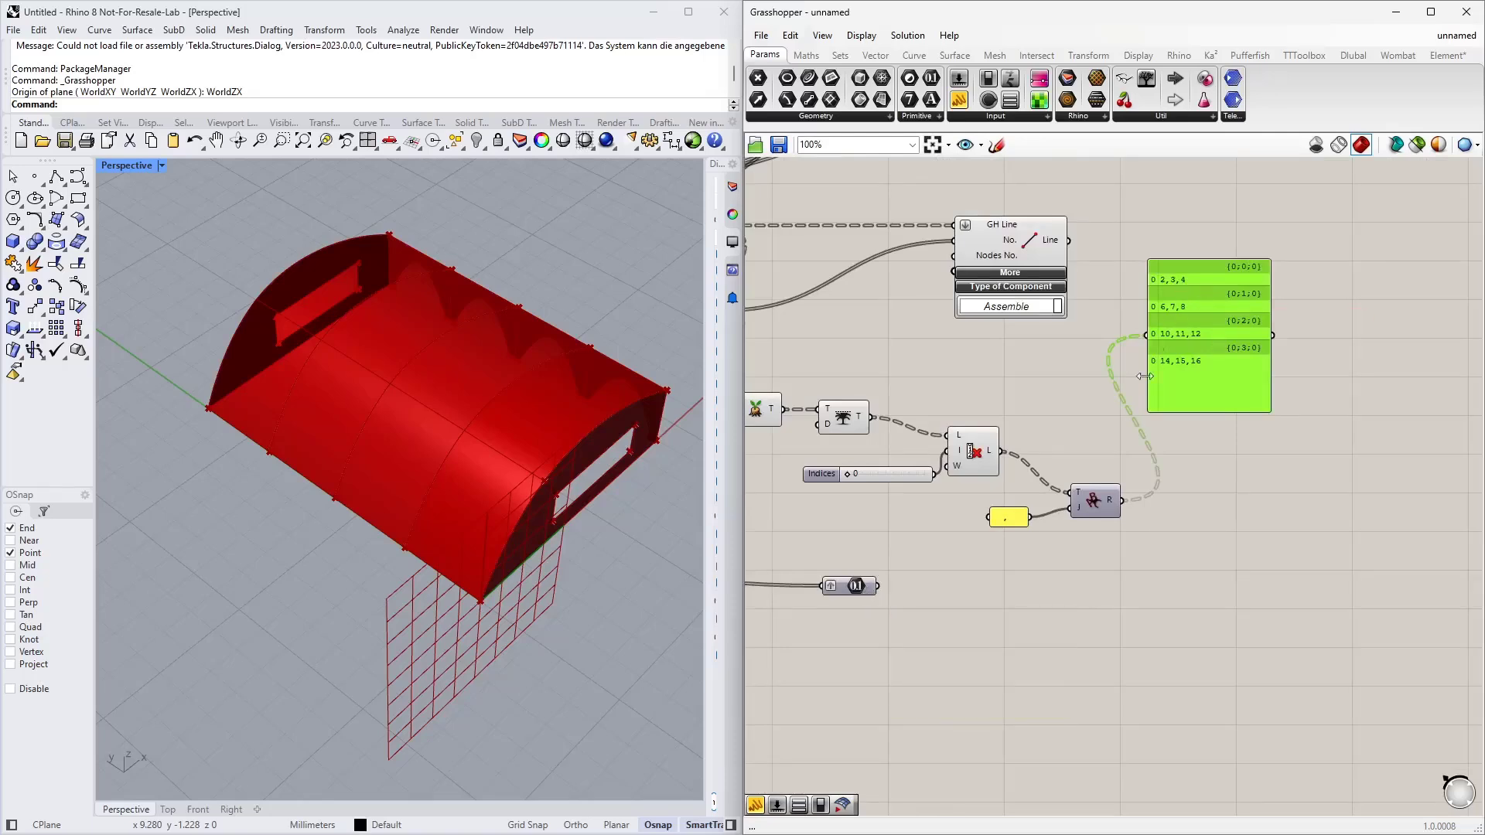
Duplicate Text Join and its comma Panel below the original, and feed the Number parameter's output to the large Panel
{"action": "double_click", "coordinate": [1010, 592]}
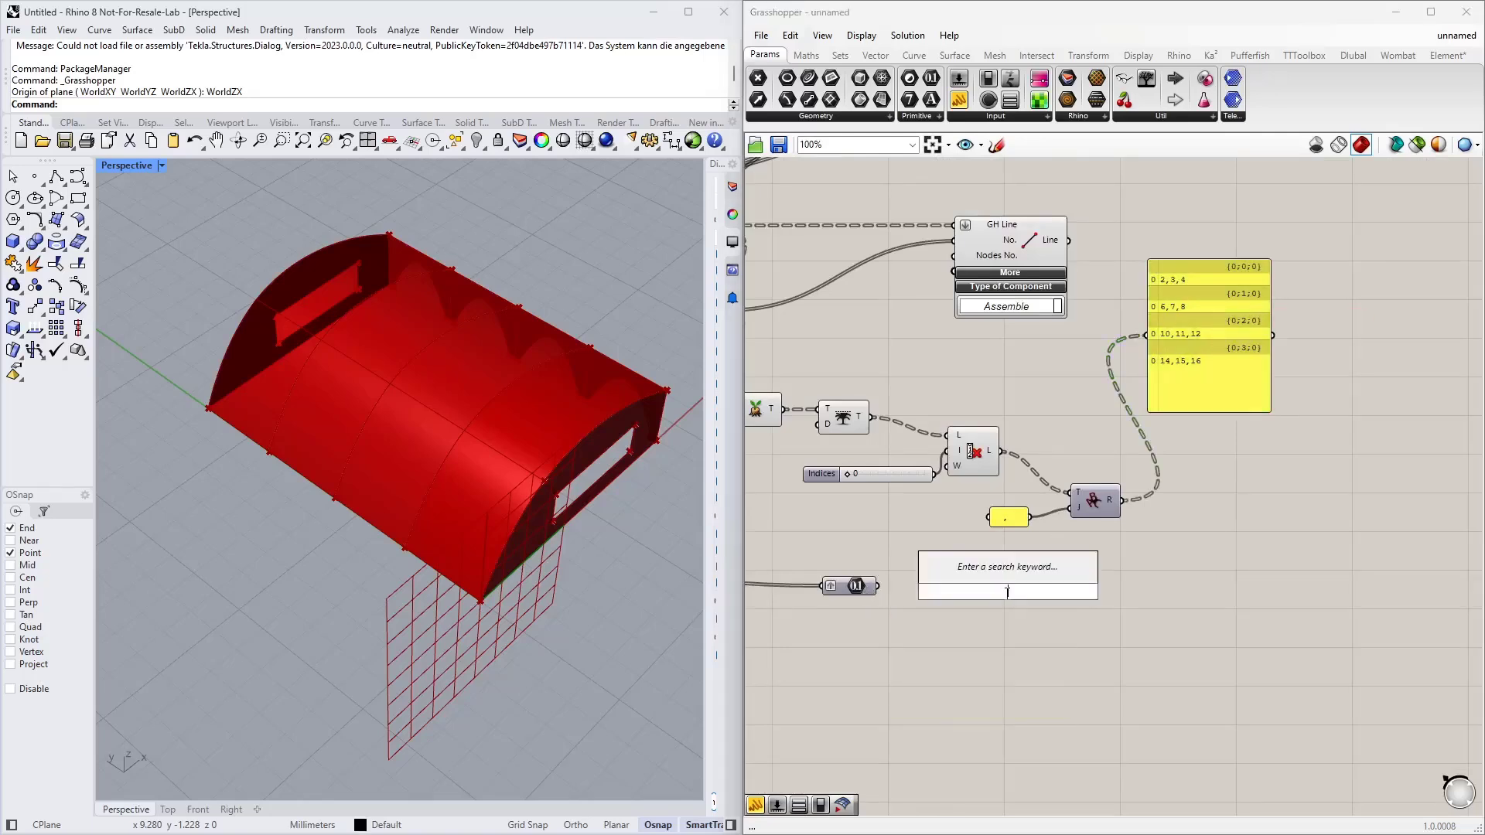
{"action": "mouse_move", "coordinate": [1134, 582]}
{"action": "left_mouse_down"}
{"action": "mouse_move", "coordinate": [1019, 487]}
{"action": "mouse_move", "coordinate": [1106, 519]}
{"action": "mouse_move", "coordinate": [1162, 578]}
{"action": "left_mouse_up"}
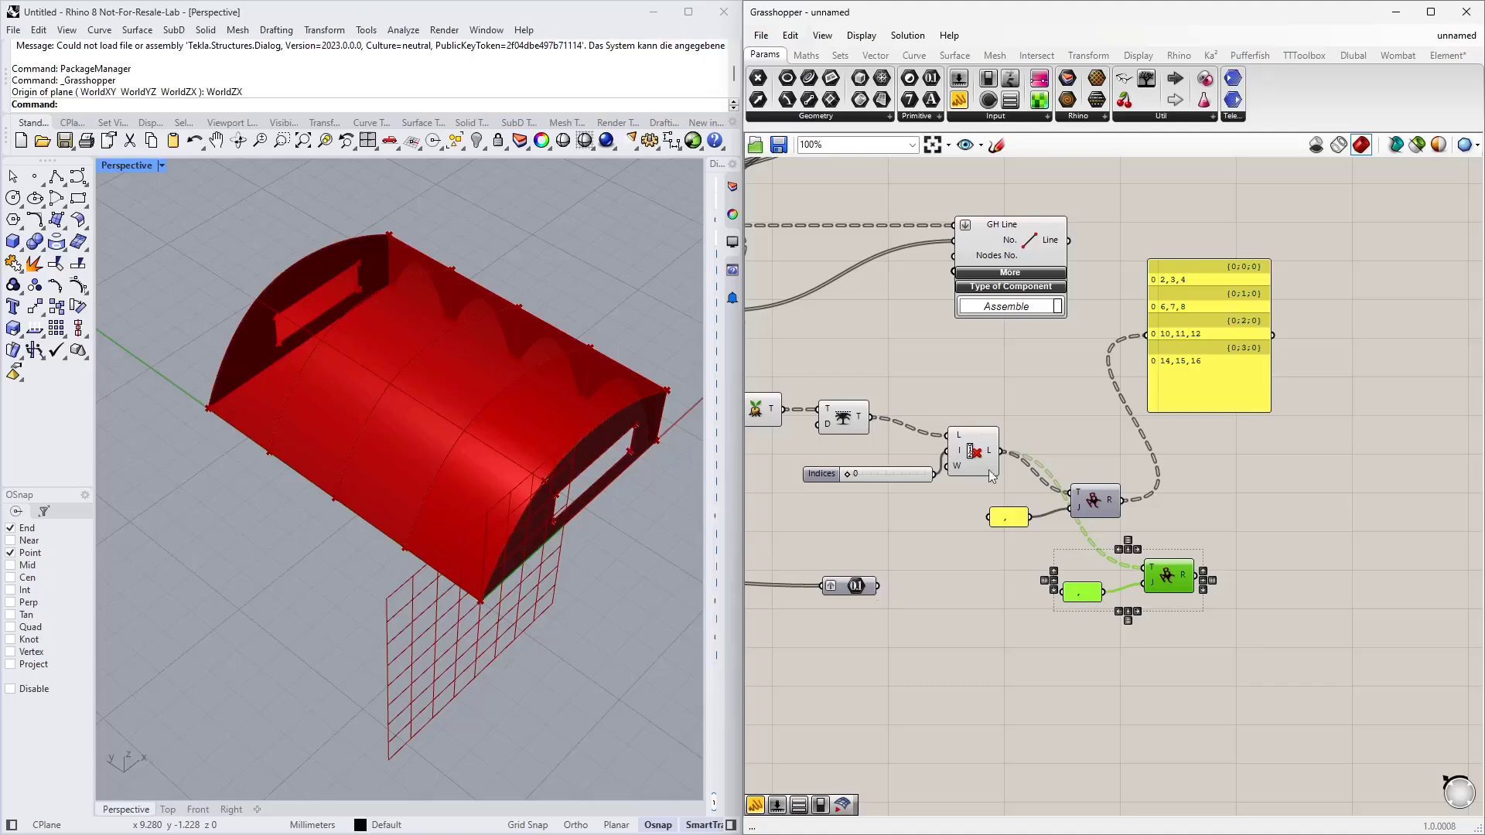
{"action": "left_click_drag", "start_coordinate": [1198, 314], "coordinate": [908, 697]}
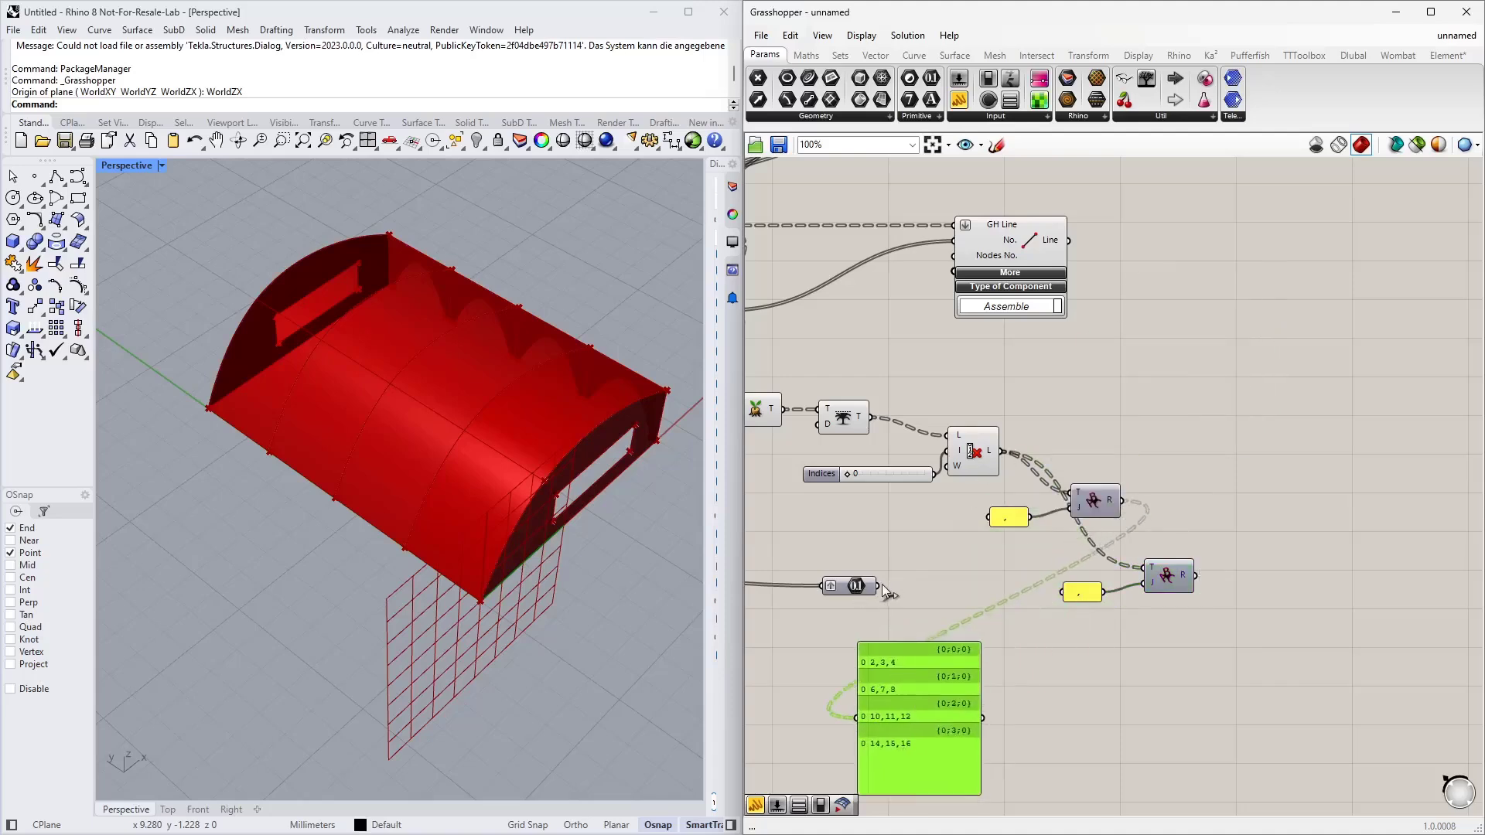
{"action": "left_click_drag", "start_coordinate": [879, 586], "coordinate": [856, 716]}
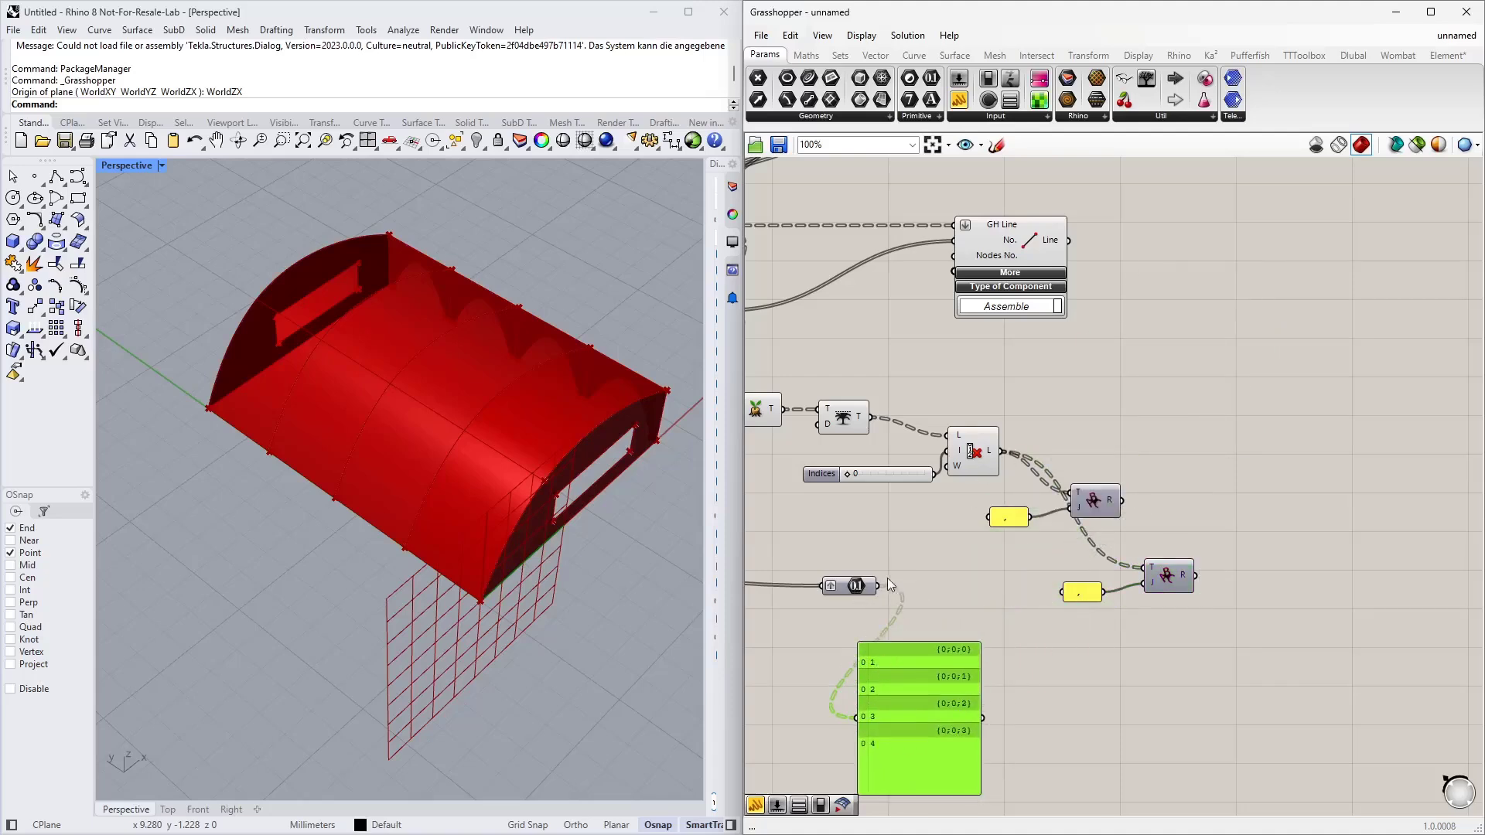
Feed both the Number parameter and the first Text Join's R output into the copied Text Join's T input, and move the large Panel beside it
{"action": "left_click_drag", "start_coordinate": [879, 585], "coordinate": [1144, 569]}
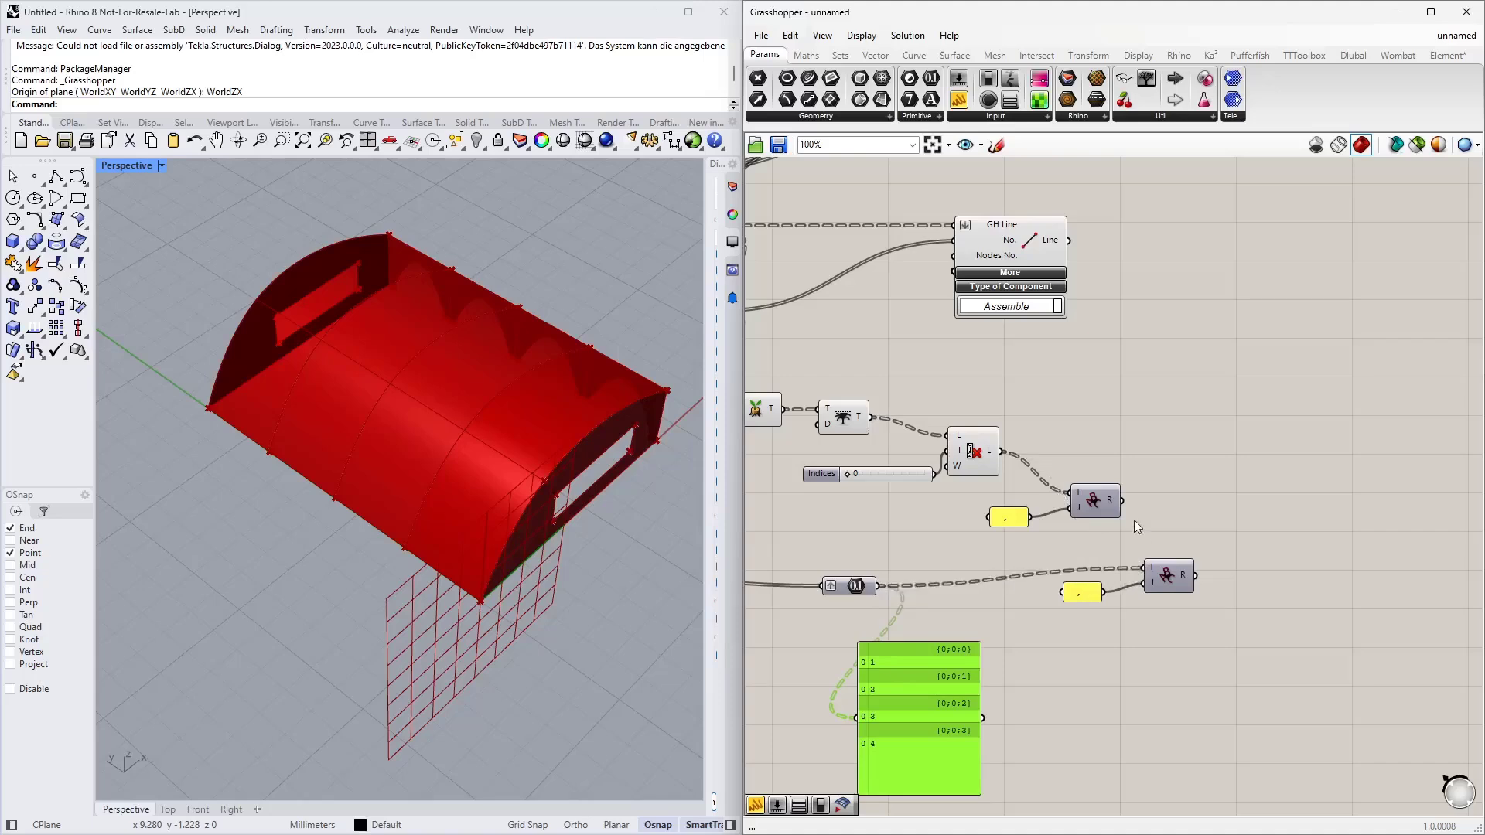
{"action": "left_click_drag", "start_coordinate": [1122, 501], "coordinate": [1143, 570]}
{"action": "left_click_drag", "start_coordinate": [924, 726], "coordinate": [1297, 647]}
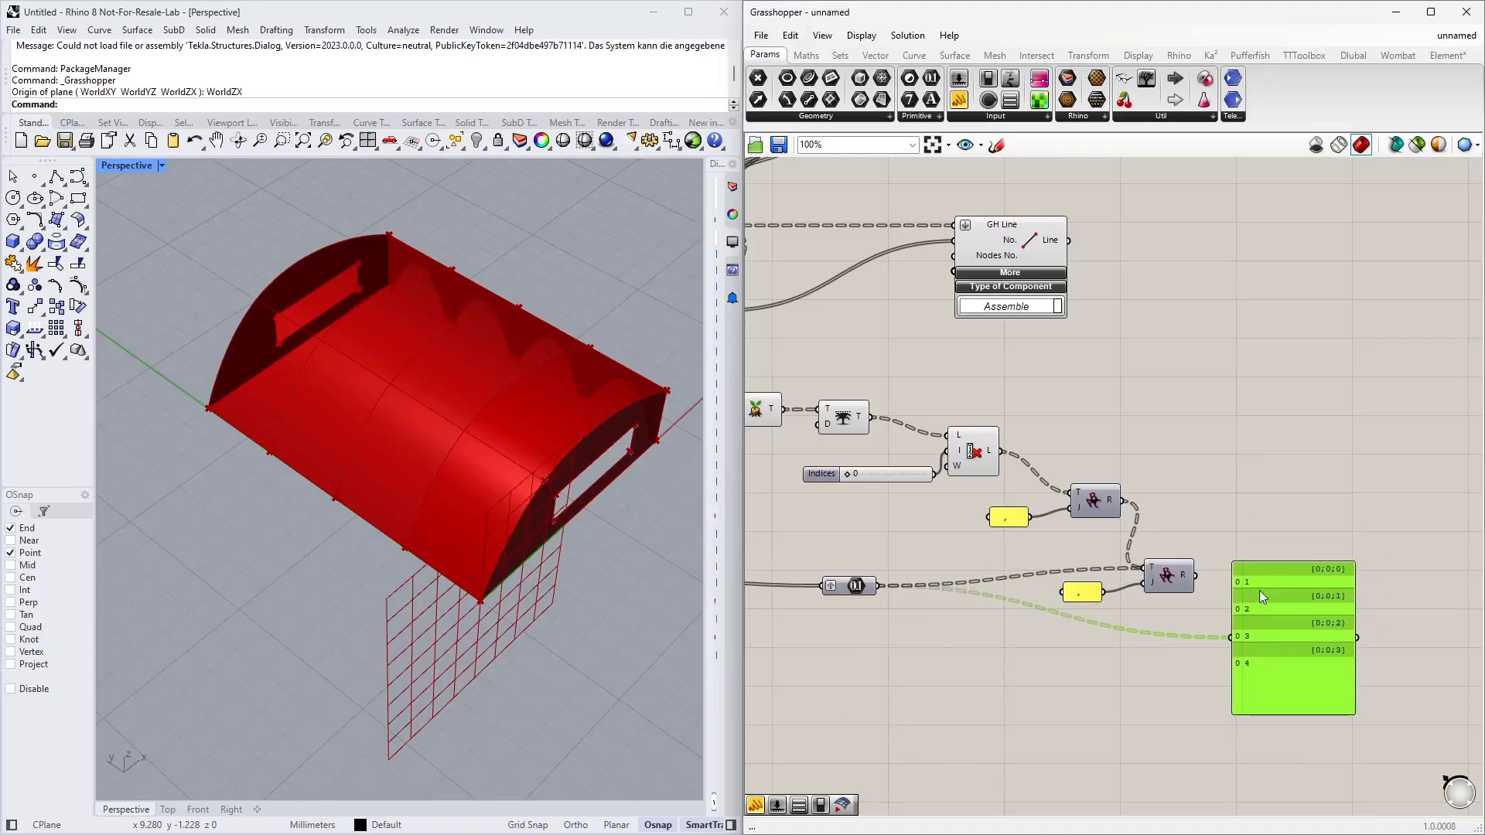
Apply Simplify to the first Text Join's R output and to the Number parameter
{"action": "middle_click", "coordinate": [1107, 501]}
{"action": "right_click", "coordinate": [1108, 495]}
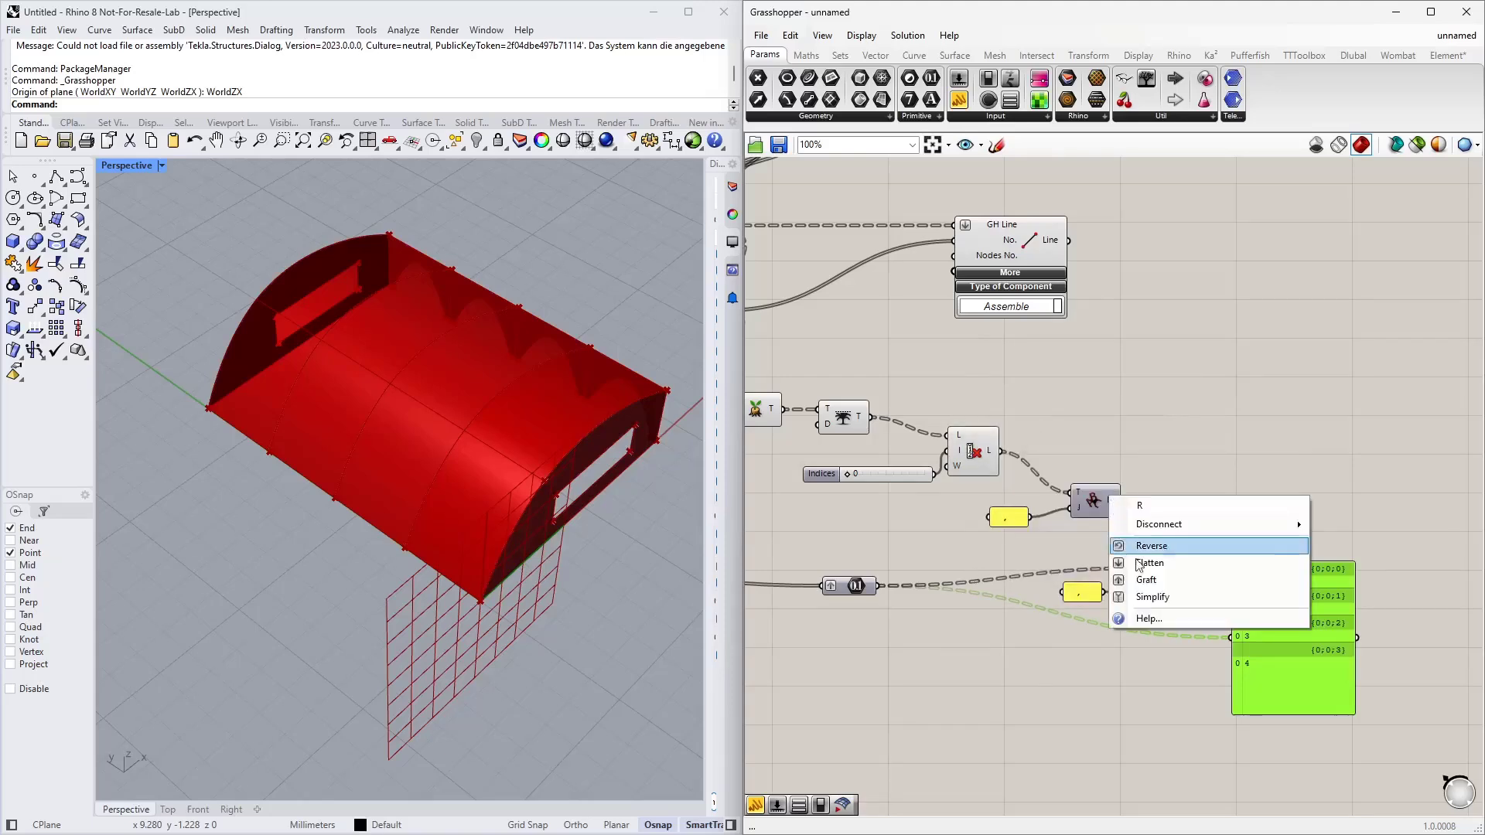
{"action": "left_click", "coordinate": [1160, 597]}
{"action": "right_click", "coordinate": [879, 586]}
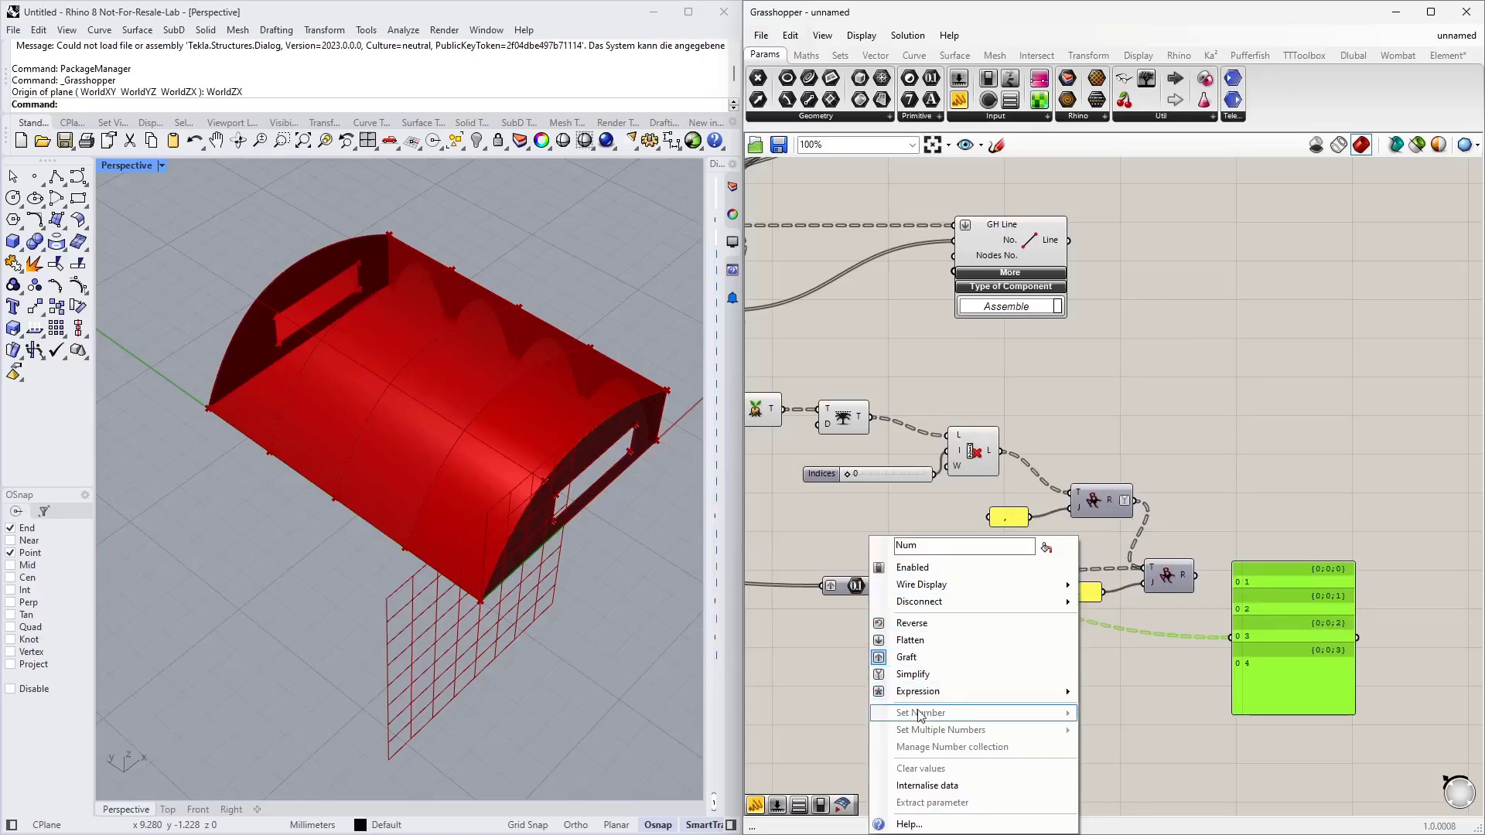
{"action": "left_click", "coordinate": [918, 674]}
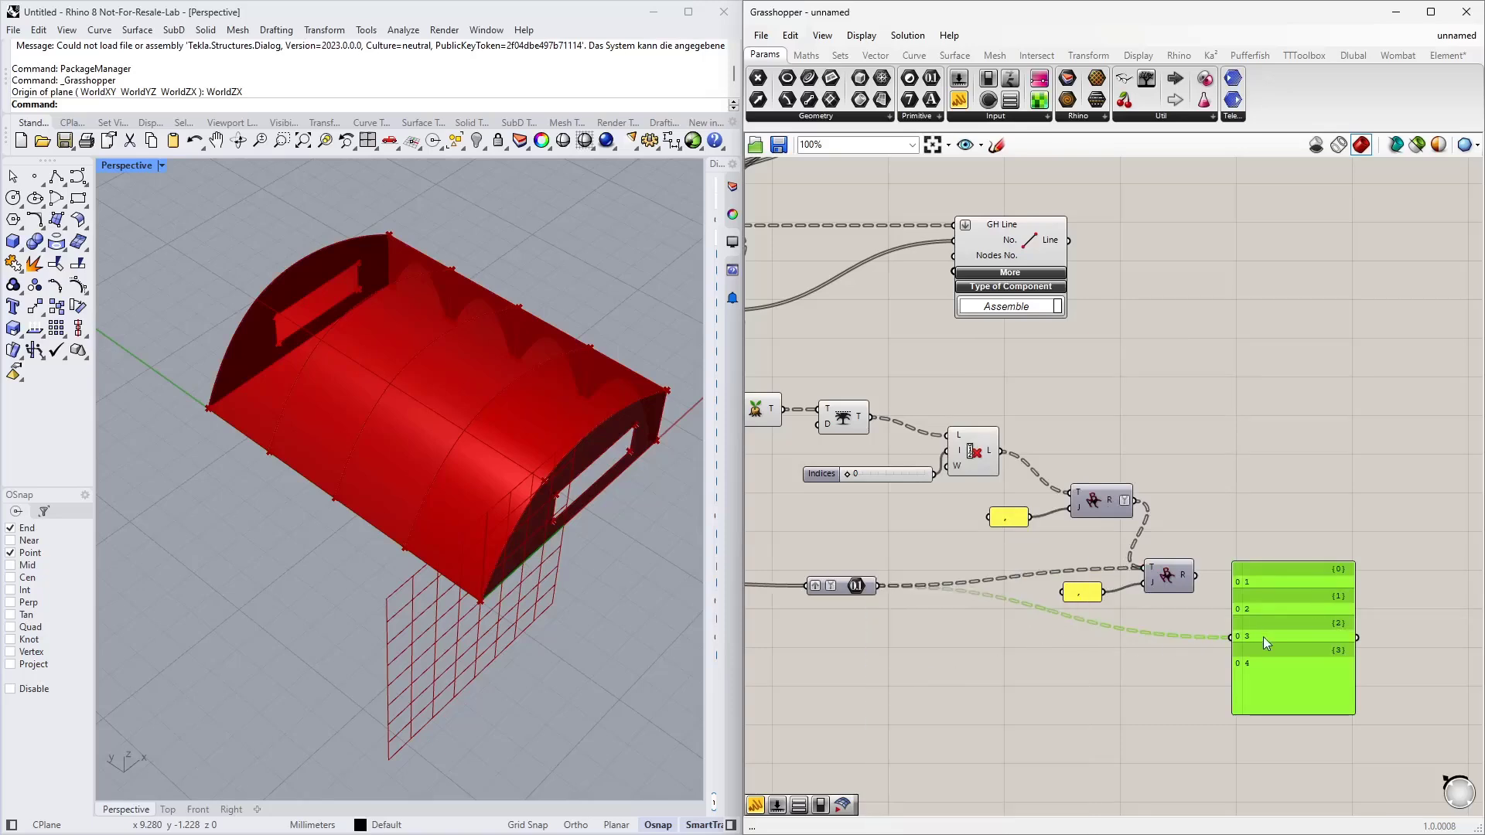
Display the second Text Join's R output in the large Panel and place the Panel above it for checking
{"action": "left_click_drag", "start_coordinate": [1197, 576], "coordinate": [1232, 637]}
{"action": "left_click_drag", "start_coordinate": [1292, 630], "coordinate": [1269, 466]}
{"action": "scroll", "coordinate": [1199, 516], "scroll_direction": "up", "scroll_amount": 4}
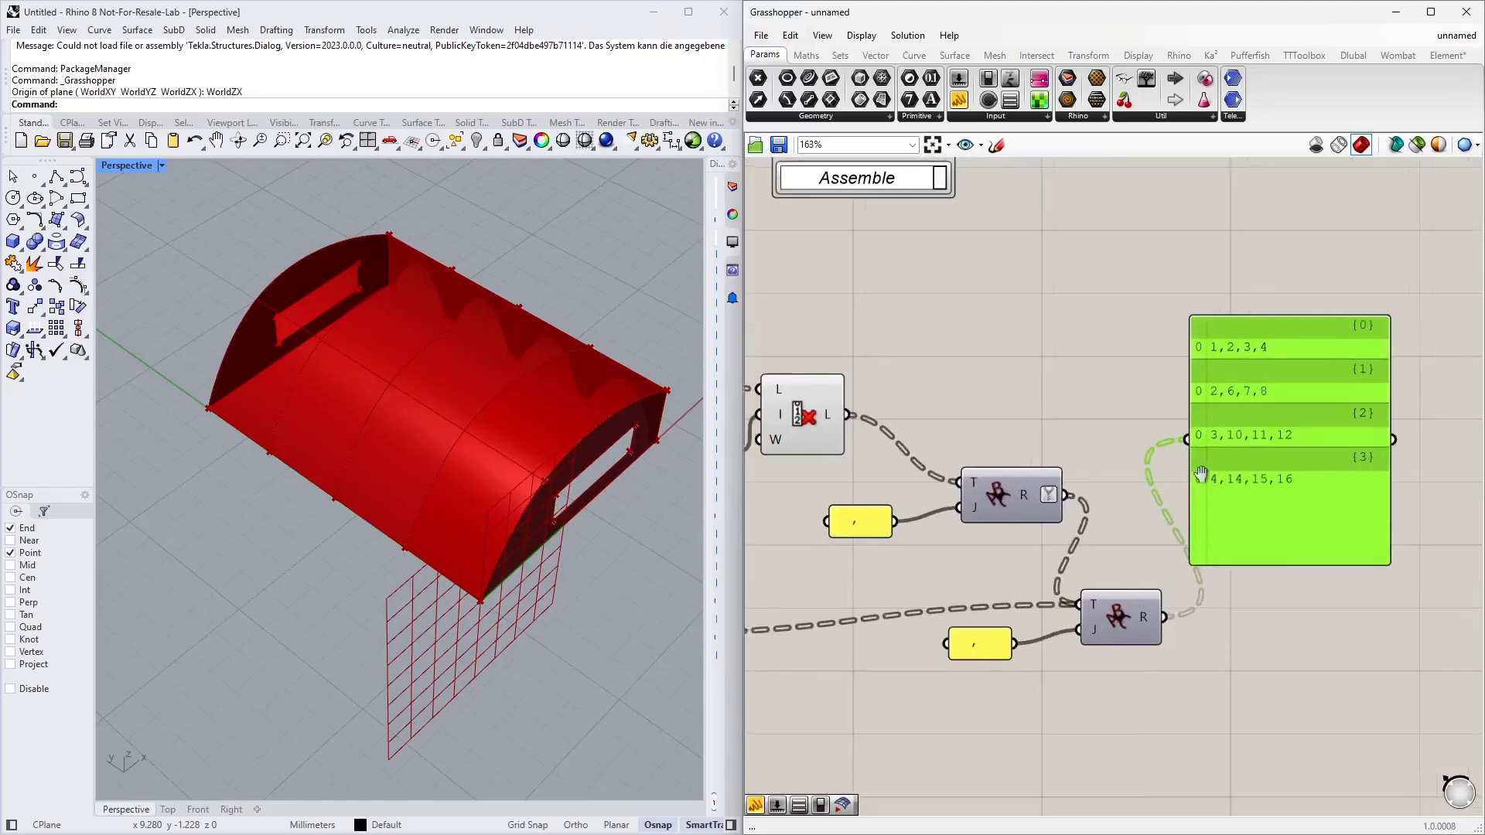
Change the second Text Join's separator Panel to "/" and shift the large result Panel slightly away
{"action": "double_click", "coordinate": [945, 633]}
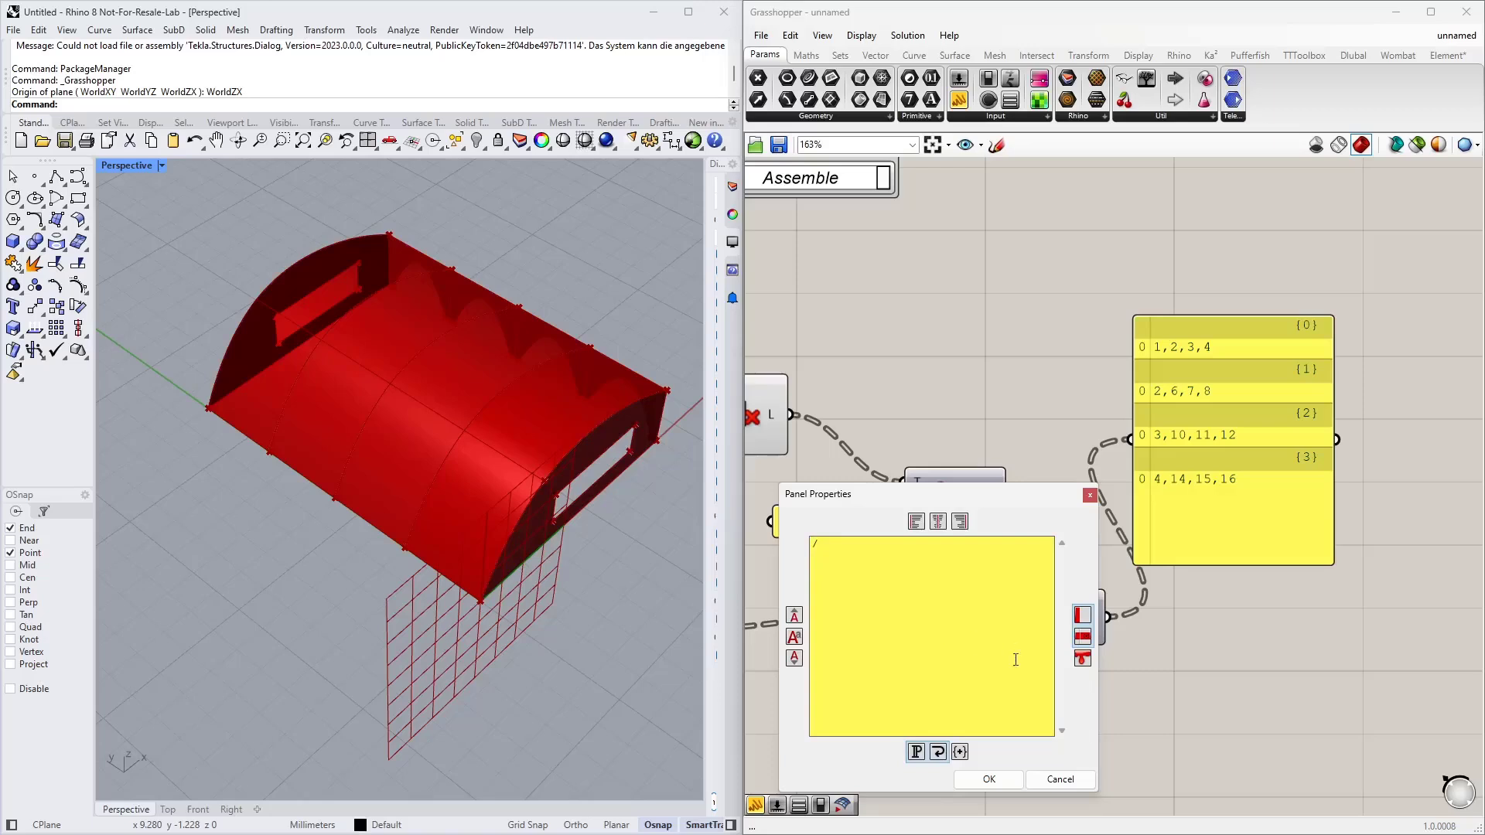
{"action": "left_click", "coordinate": [988, 780]}
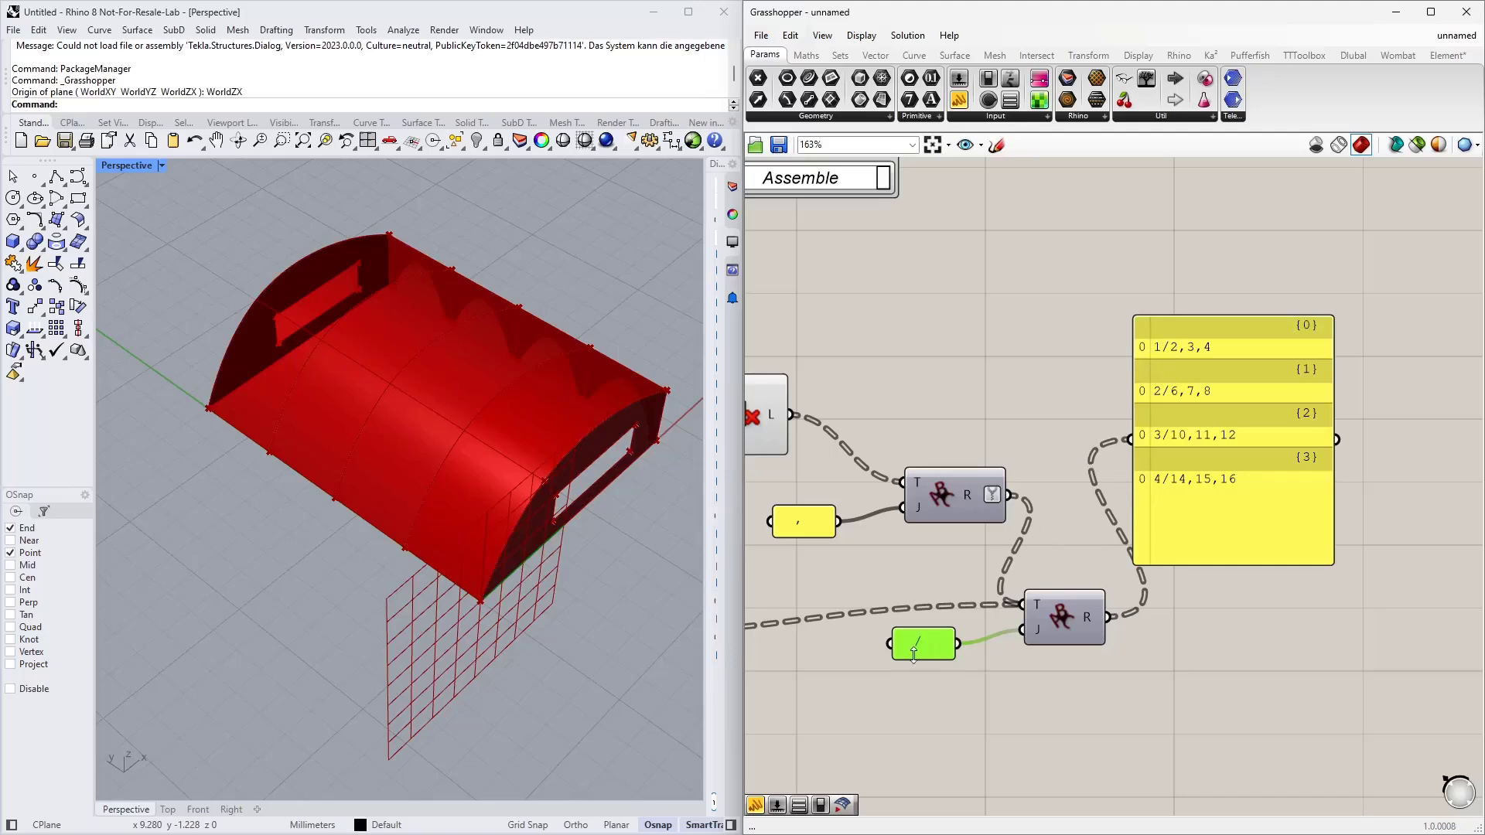
{"action": "left_click_drag", "start_coordinate": [1230, 469], "coordinate": [1299, 492]}
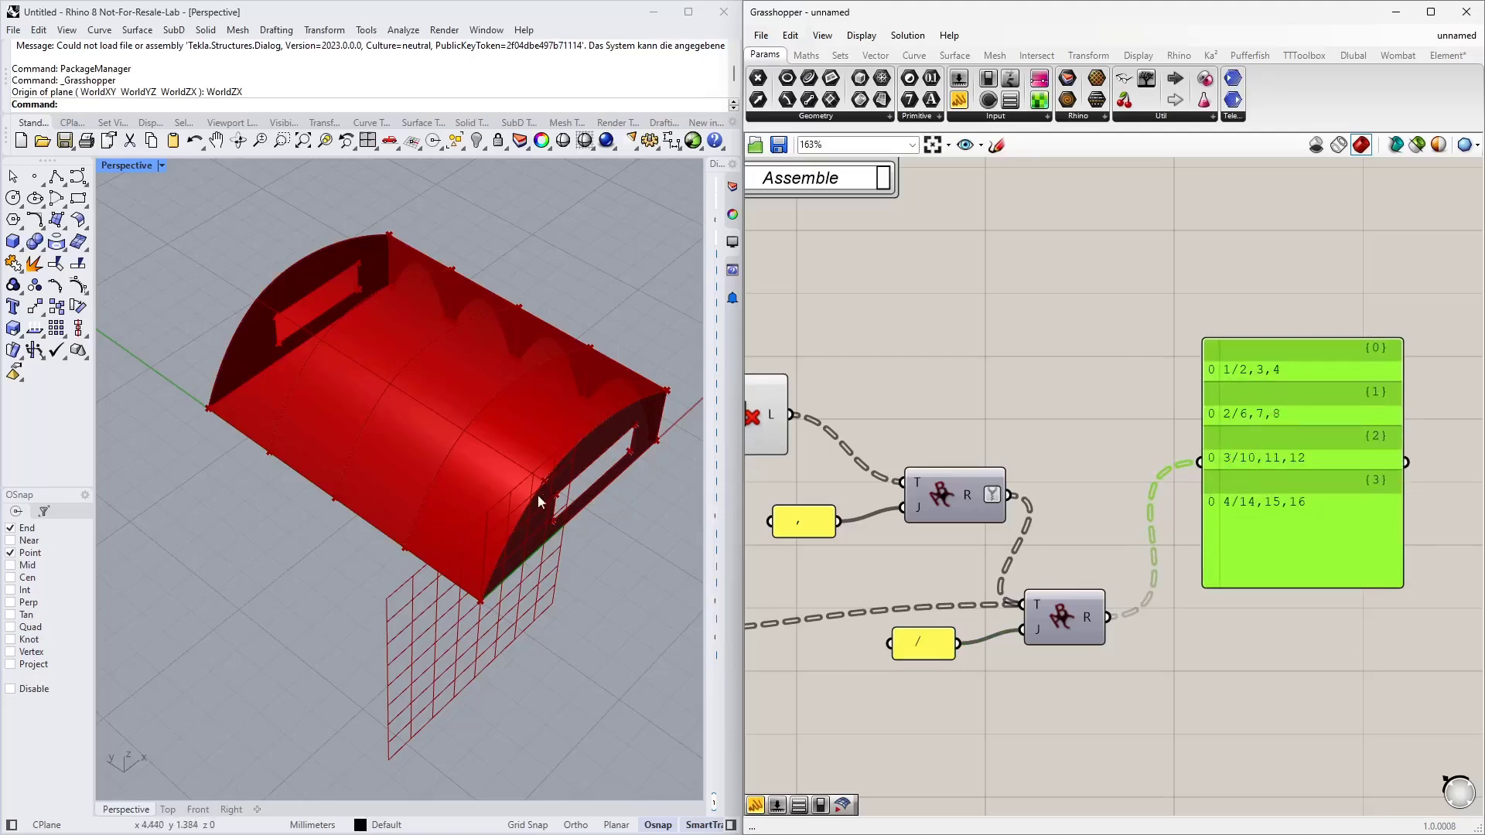
Switch to RFEM and examine how surfaces and lines are assigned in line hinge 1 of the Haltestelle model
{"action": "key", "text": "alt+Tab"}
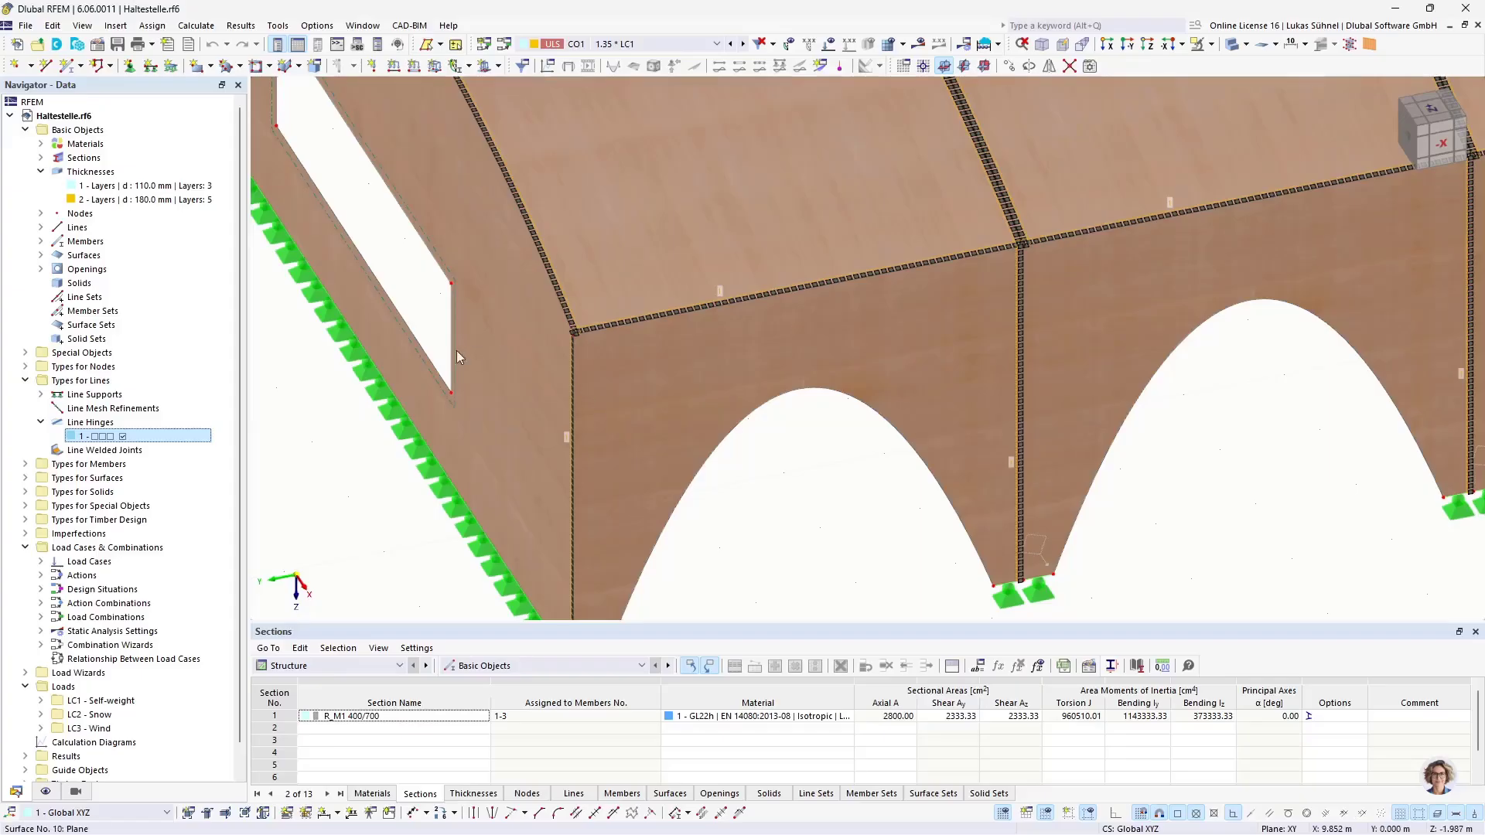
{"action": "double_click", "coordinate": [128, 438]}
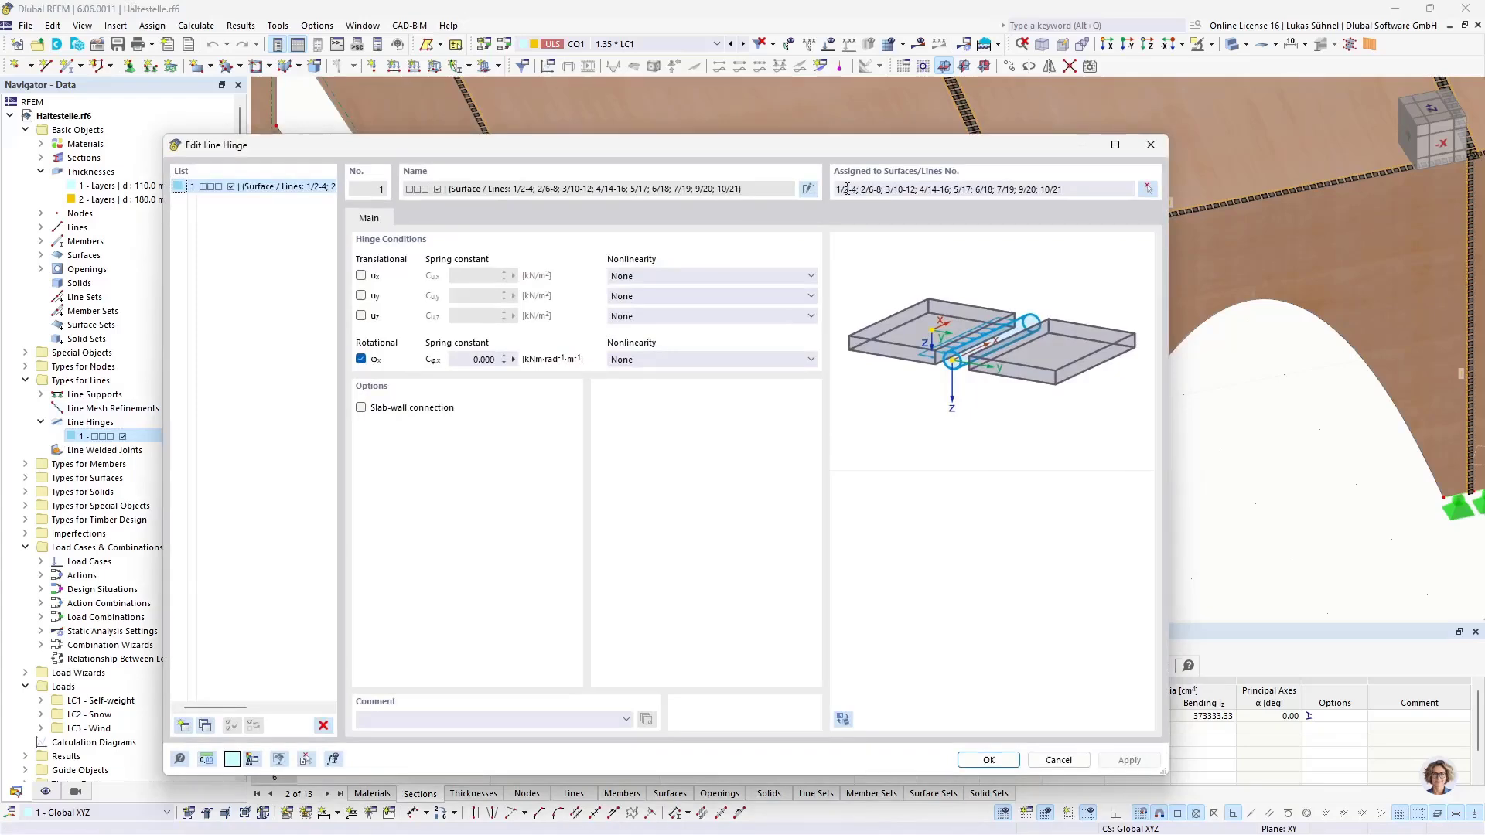
{"action": "left_click", "coordinate": [850, 188]}
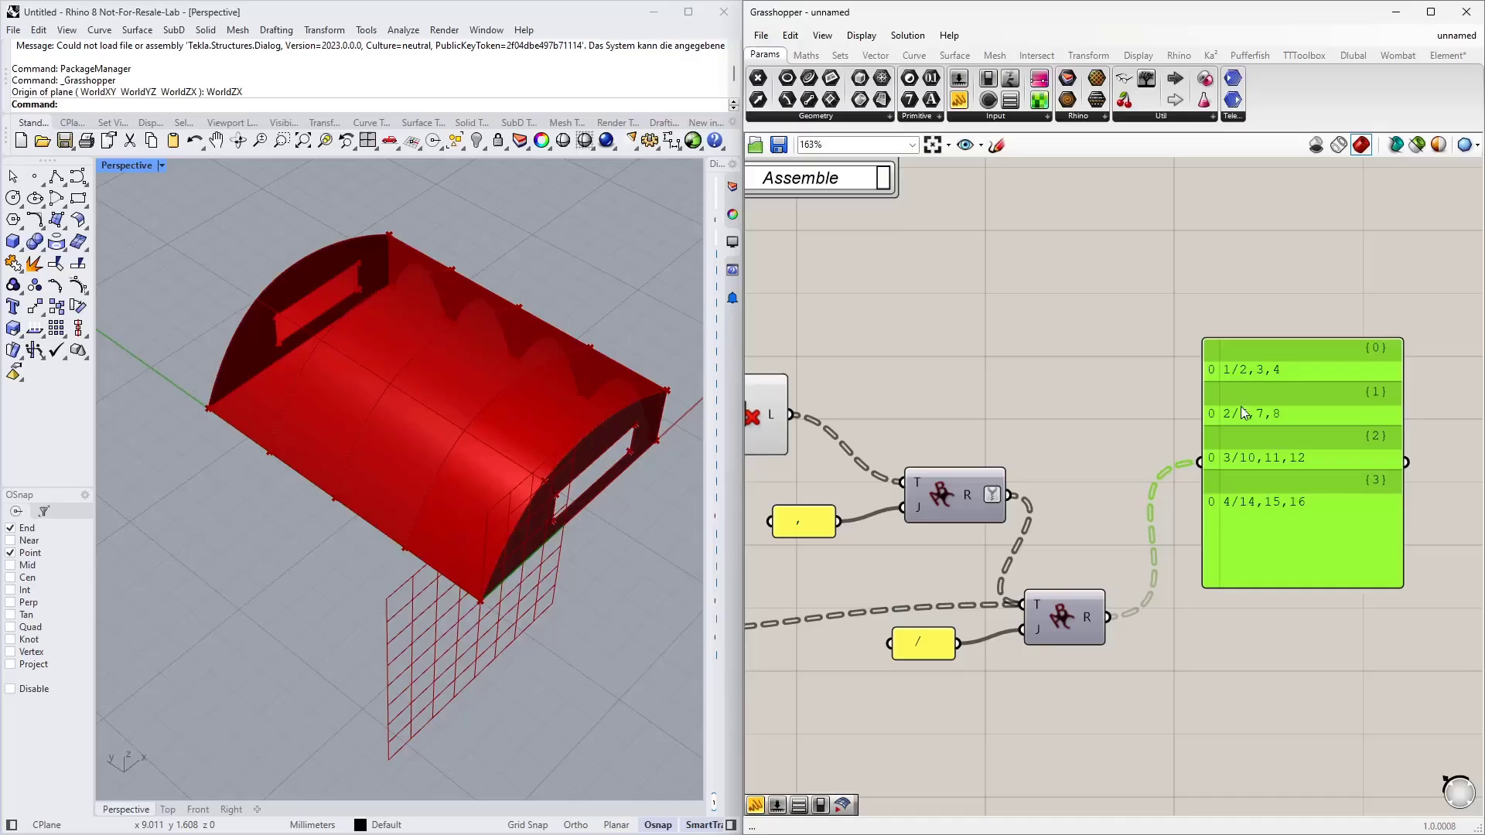
Switch back to Grasshopper and move the large result Panel higher above the Text Join chain
{"action": "right_click_drag", "start_coordinate": [1142, 446], "coordinate": [1093, 403]}
{"action": "scroll", "coordinate": [1093, 403], "scroll_direction": "down", "scroll_amount": 1}
{"action": "right_click_drag", "start_coordinate": [1178, 523], "coordinate": [1128, 482]}
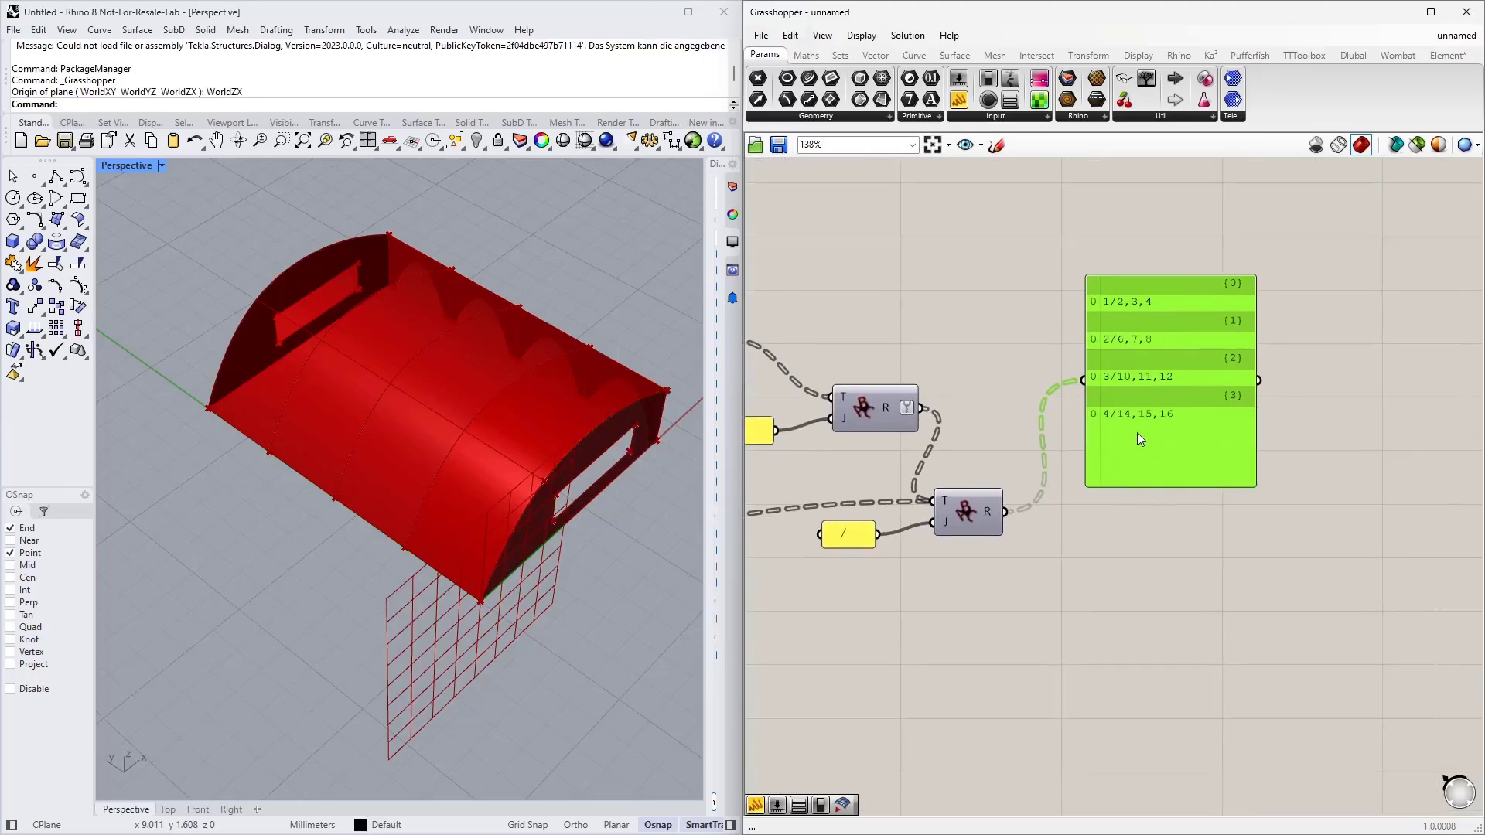
{"action": "left_click_drag", "start_coordinate": [1137, 434], "coordinate": [1124, 320]}
{"action": "right_click_drag", "start_coordinate": [1134, 407], "coordinate": [1157, 501]}
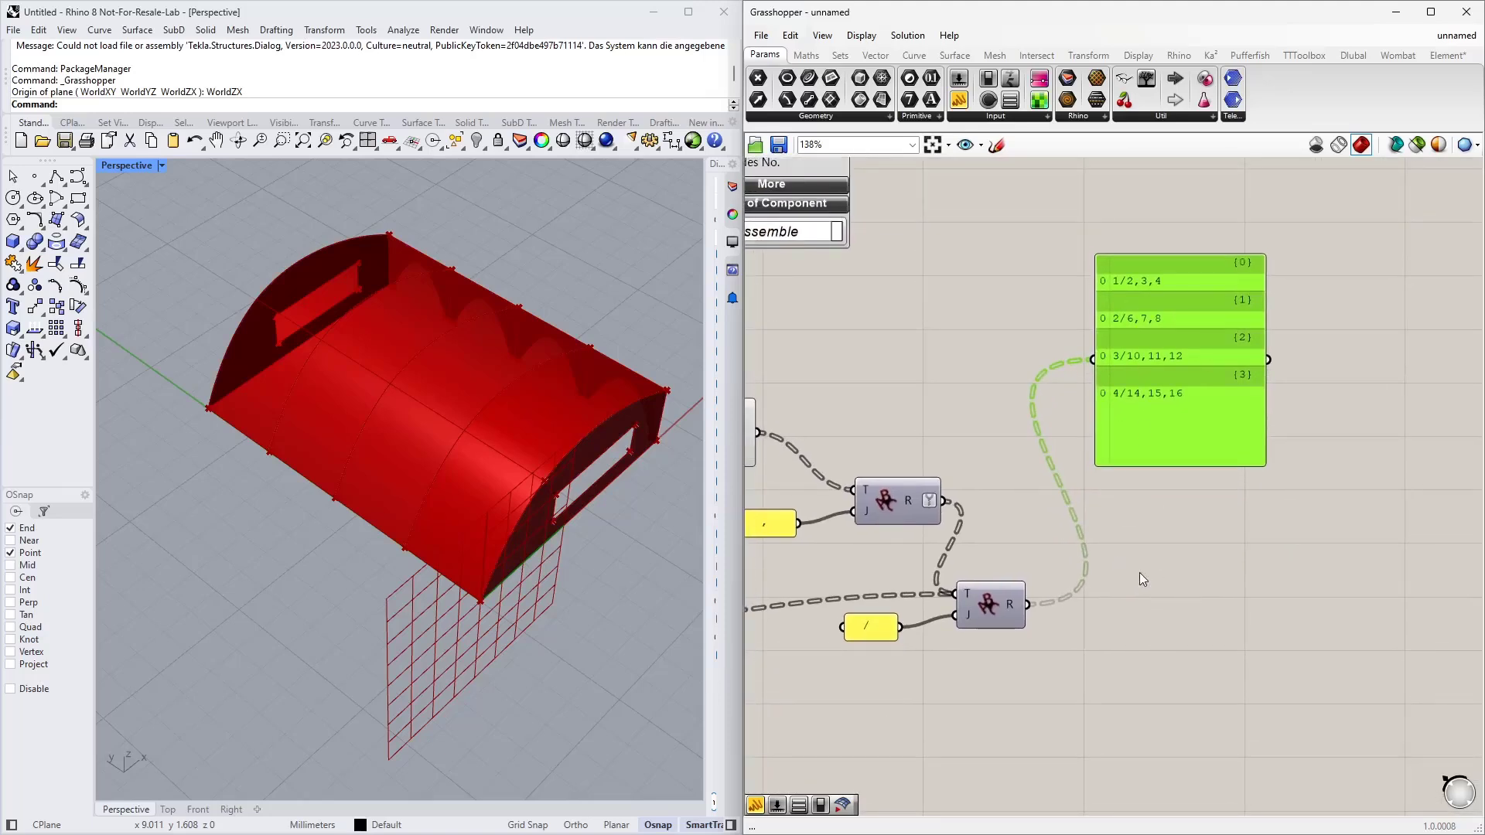
{"action": "right_click_drag", "start_coordinate": [1140, 573], "coordinate": [1165, 526]}
Duplicate the second Text Join together with its "/" Panel and place the copies beyond the originals
{"action": "left_click_drag", "start_coordinate": [1093, 657], "coordinate": [852, 556]}
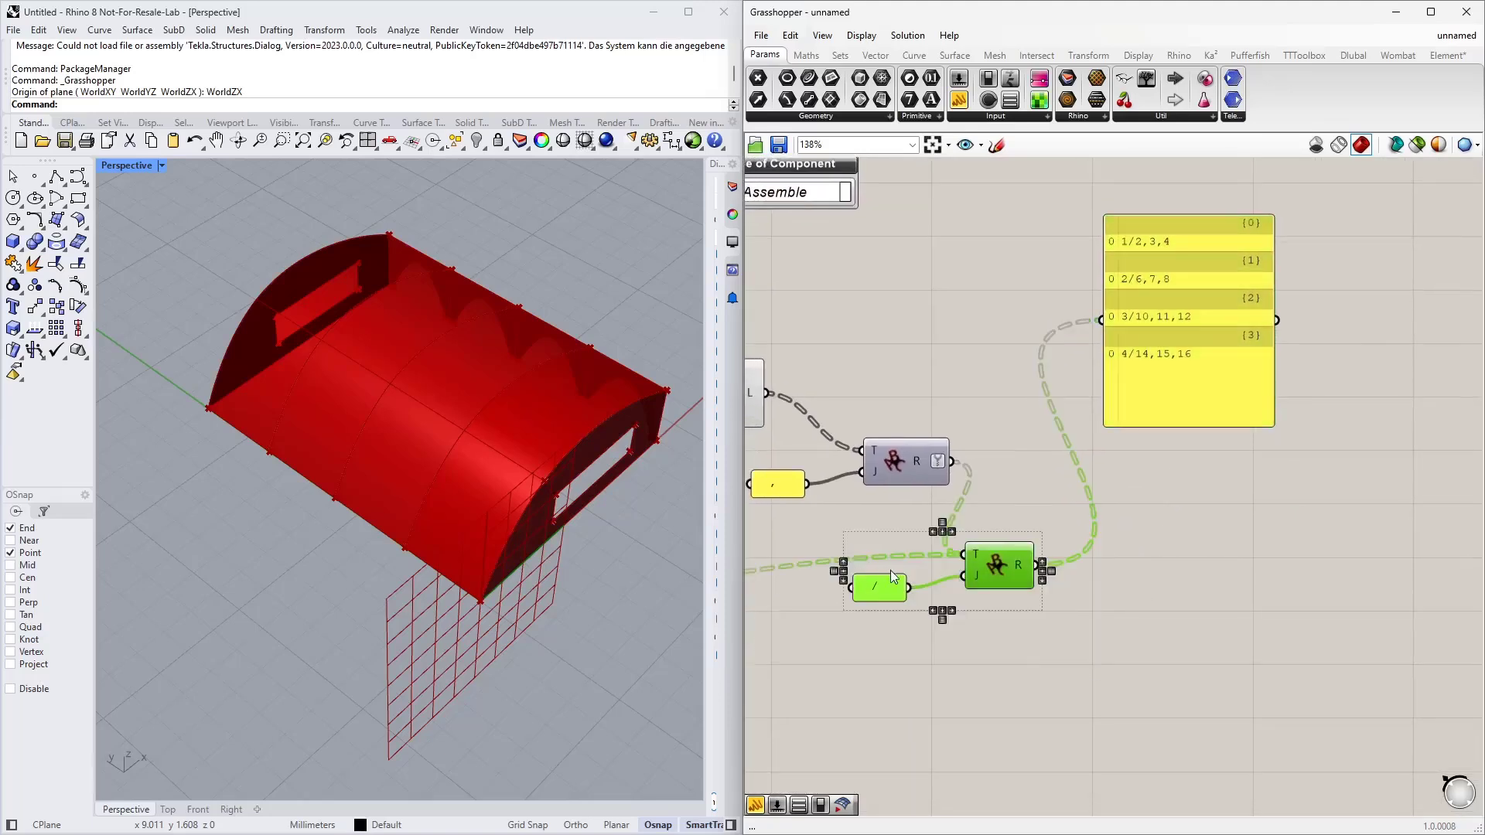
{"action": "key", "text": "ctrl+c"}
{"action": "key", "text": "ctrl+v"}
{"action": "left_click_drag", "start_coordinate": [1003, 581], "coordinate": [1195, 624]}
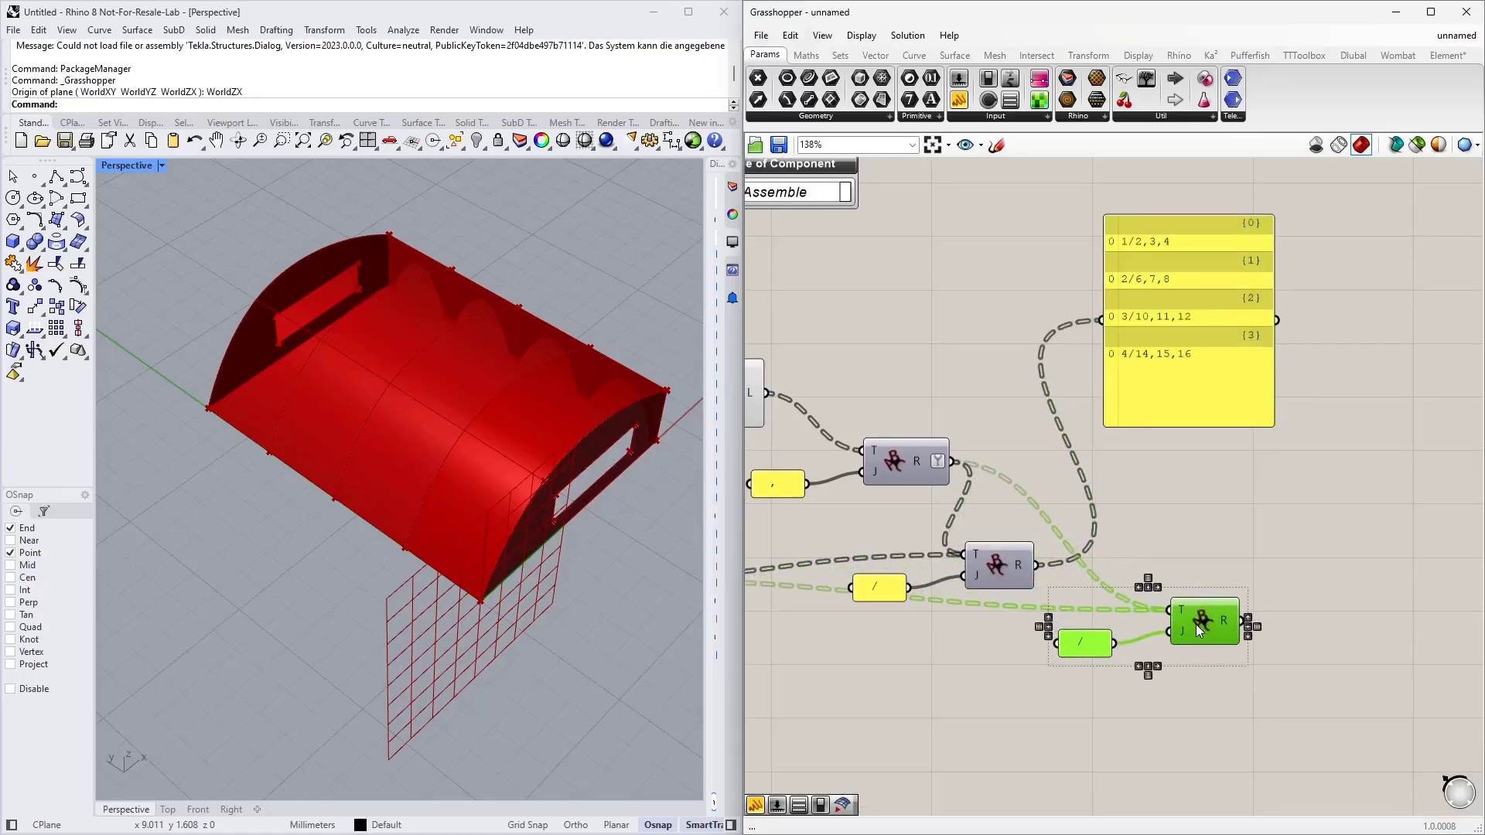
{"action": "left_click", "coordinate": [1065, 545]}
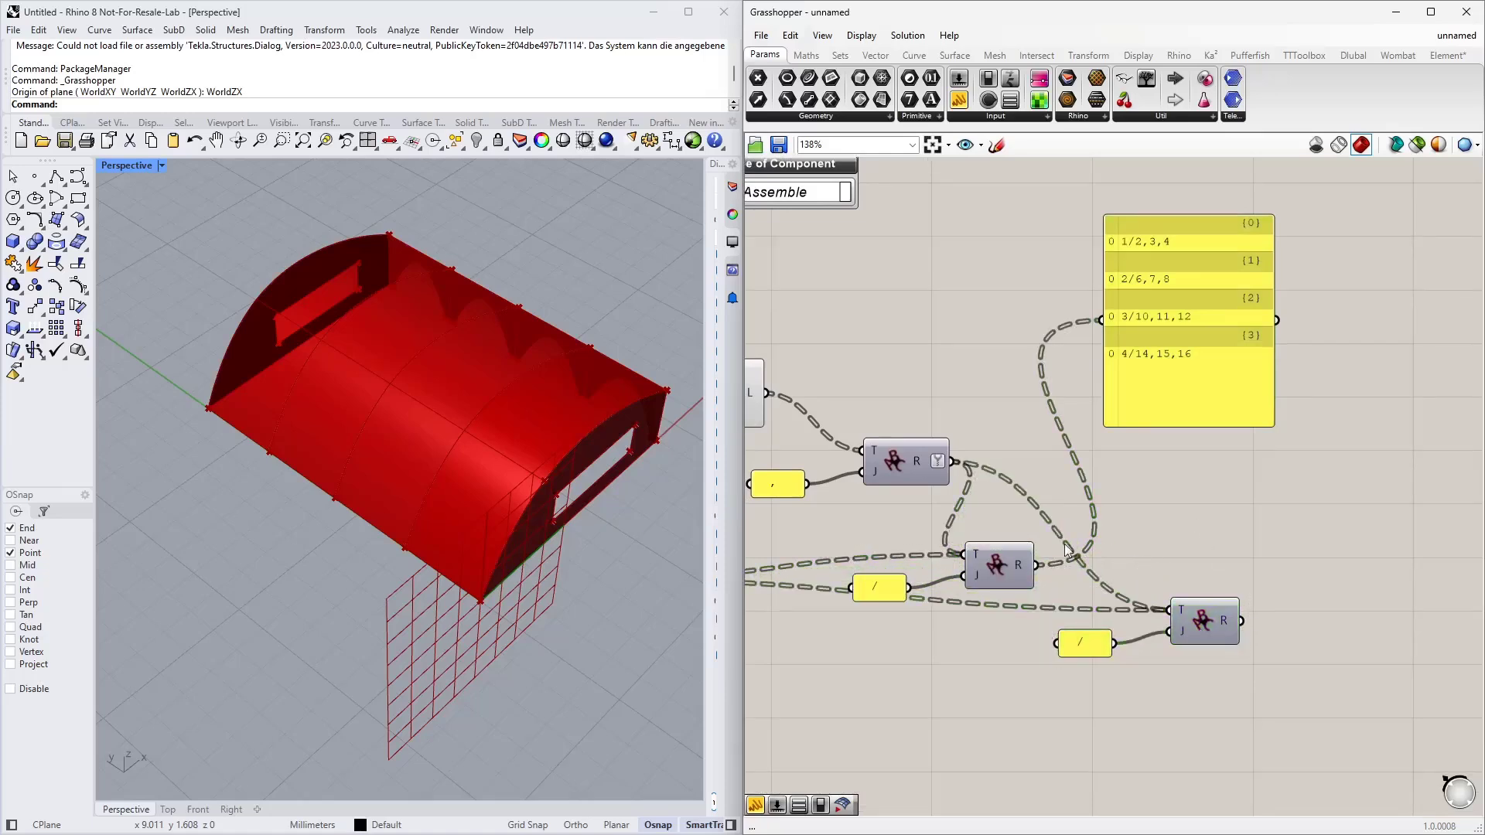
Flatten the second Text Join's R output and make it the only source of the third Text Join's T input
{"action": "right_click", "coordinate": [1021, 567]}
{"action": "left_click", "coordinate": [1046, 633]}
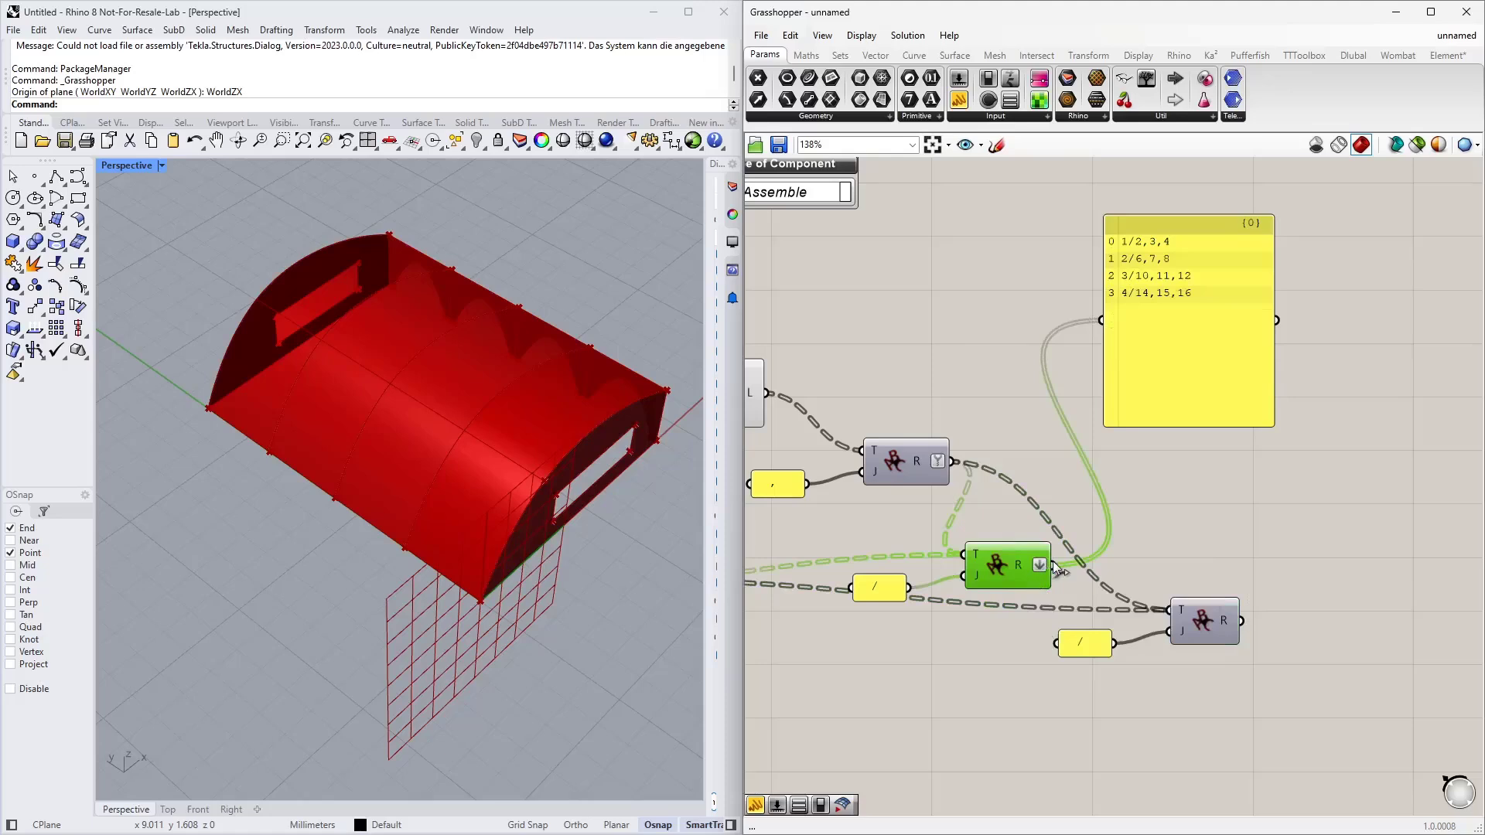
{"action": "left_click_drag", "start_coordinate": [1054, 565], "coordinate": [1172, 602]}
Change the third Text Join's separator Panel to a semicolon followed by a space
{"action": "double_click", "coordinate": [1084, 642]}
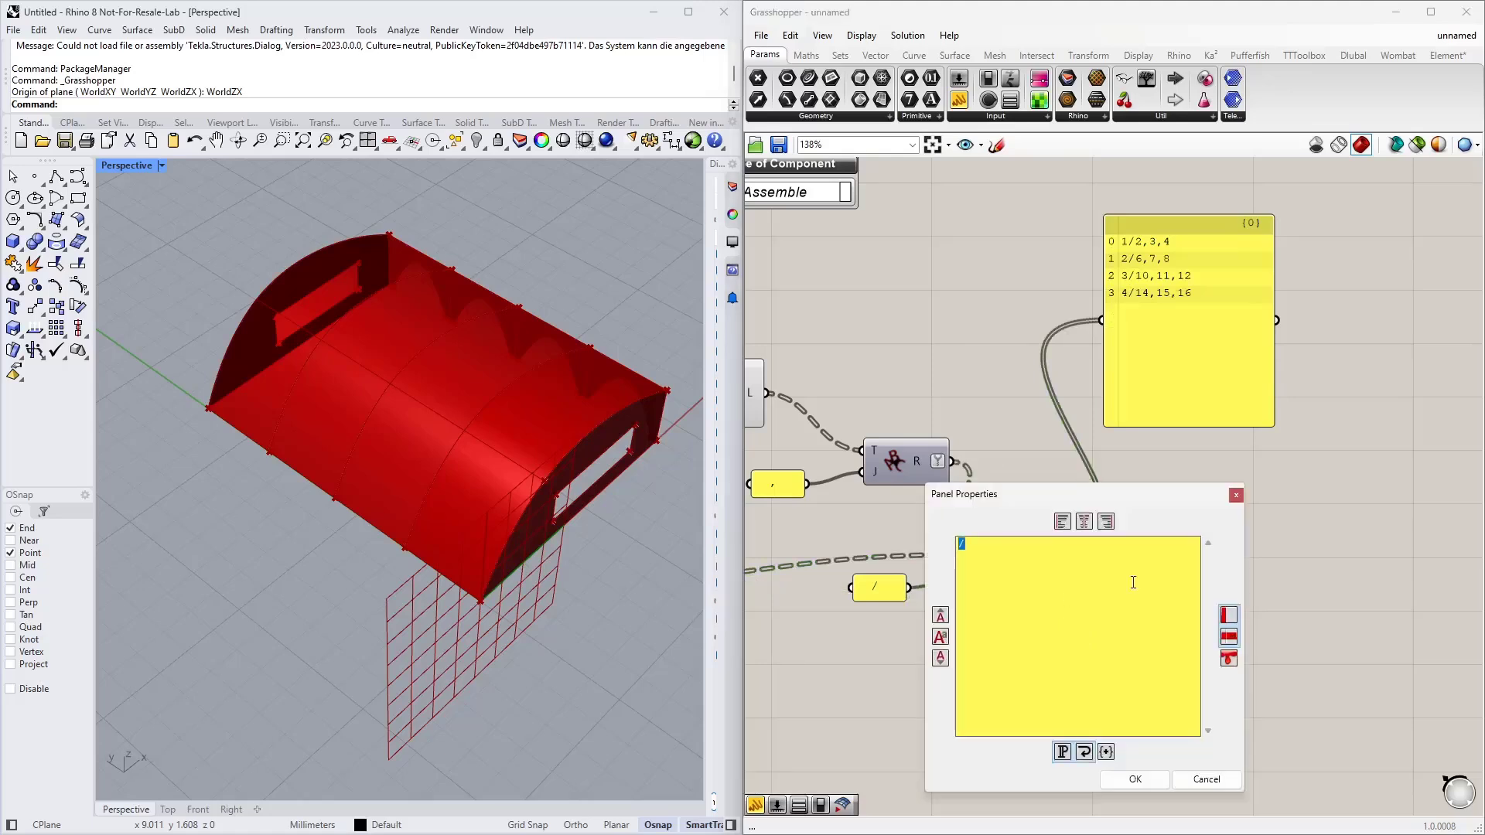
{"action": "type", "text": ";"}
{"action": "left_click", "coordinate": [1152, 781]}
Feed the third Text Join's R output to the large Panel and reshape the Panel to read the joined text on one line
{"action": "left_click_drag", "start_coordinate": [1241, 621], "coordinate": [1101, 321]}
{"action": "left_click_drag", "start_coordinate": [1269, 422], "coordinate": [1430, 270]}
{"action": "right_click_drag", "start_coordinate": [1342, 318], "coordinate": [1212, 370]}
{"action": "left_click_drag", "start_coordinate": [1172, 310], "coordinate": [1290, 516]}
{"action": "right_click_drag", "start_coordinate": [1225, 585], "coordinate": [1076, 451]}
{"action": "scroll", "coordinate": [1014, 377], "scroll_direction": "up", "scroll_amount": 2}
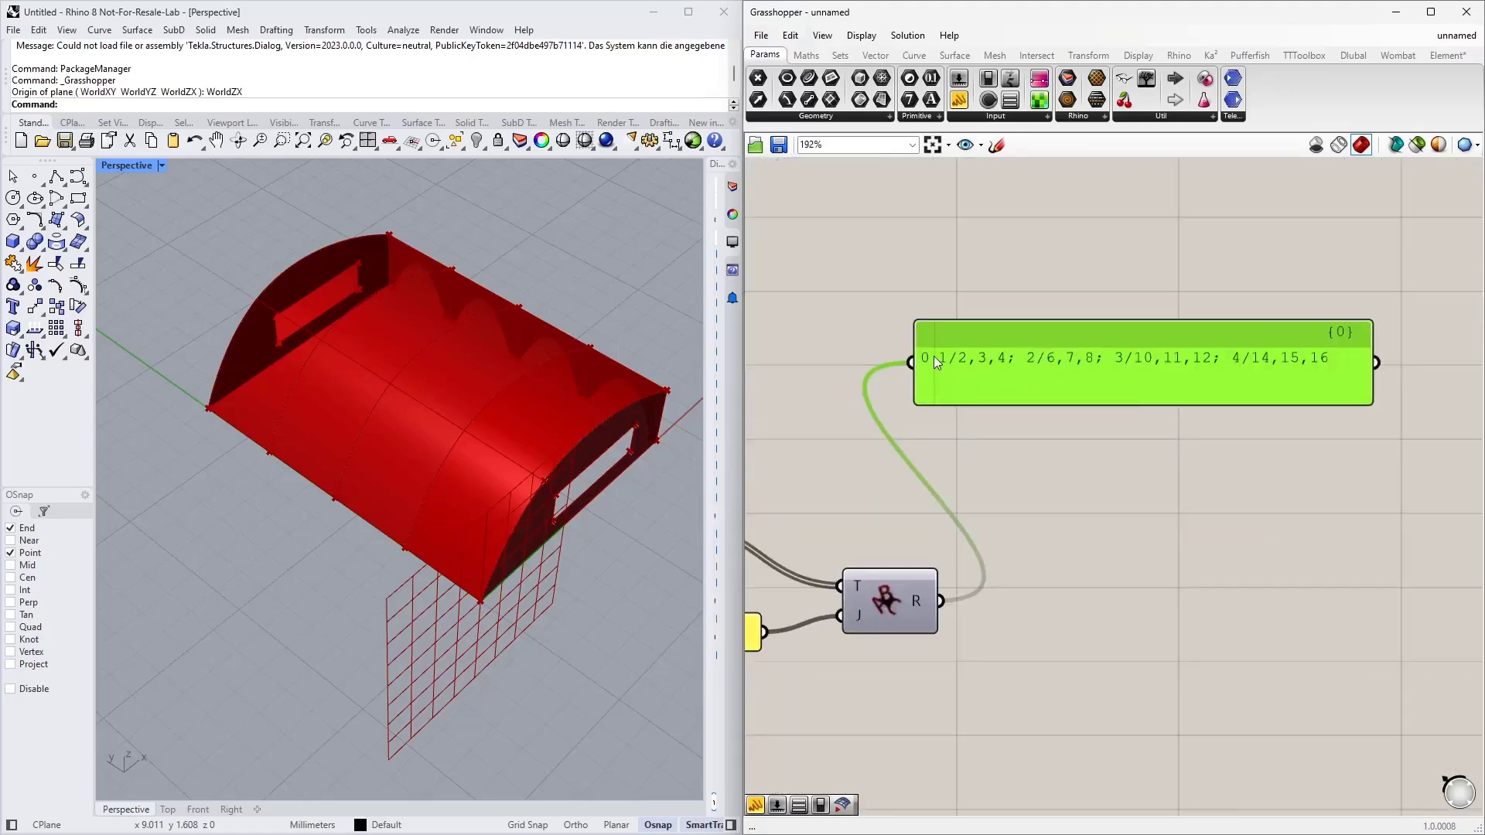
Delete the large result Panel and add an RFEM Line Hinge component beside the third Text Join
{"action": "scroll", "coordinate": [1070, 476], "scroll_direction": "down", "scroll_amount": 2}
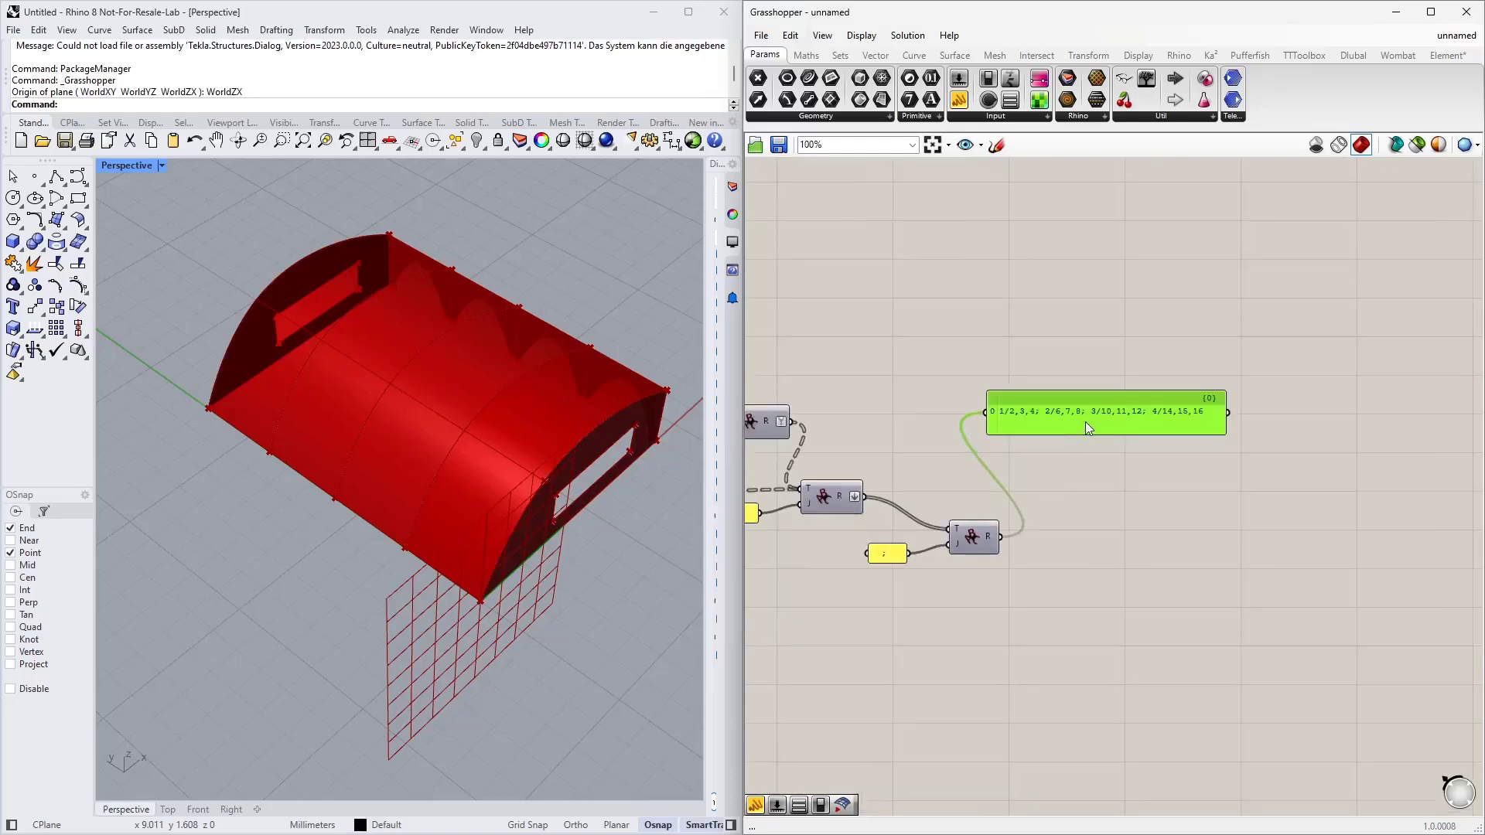
{"action": "key", "text": "Delete"}
{"action": "right_click_drag", "start_coordinate": [964, 442], "coordinate": [1117, 511]}
{"action": "scroll", "coordinate": [1117, 511], "scroll_direction": "down", "scroll_amount": 1}
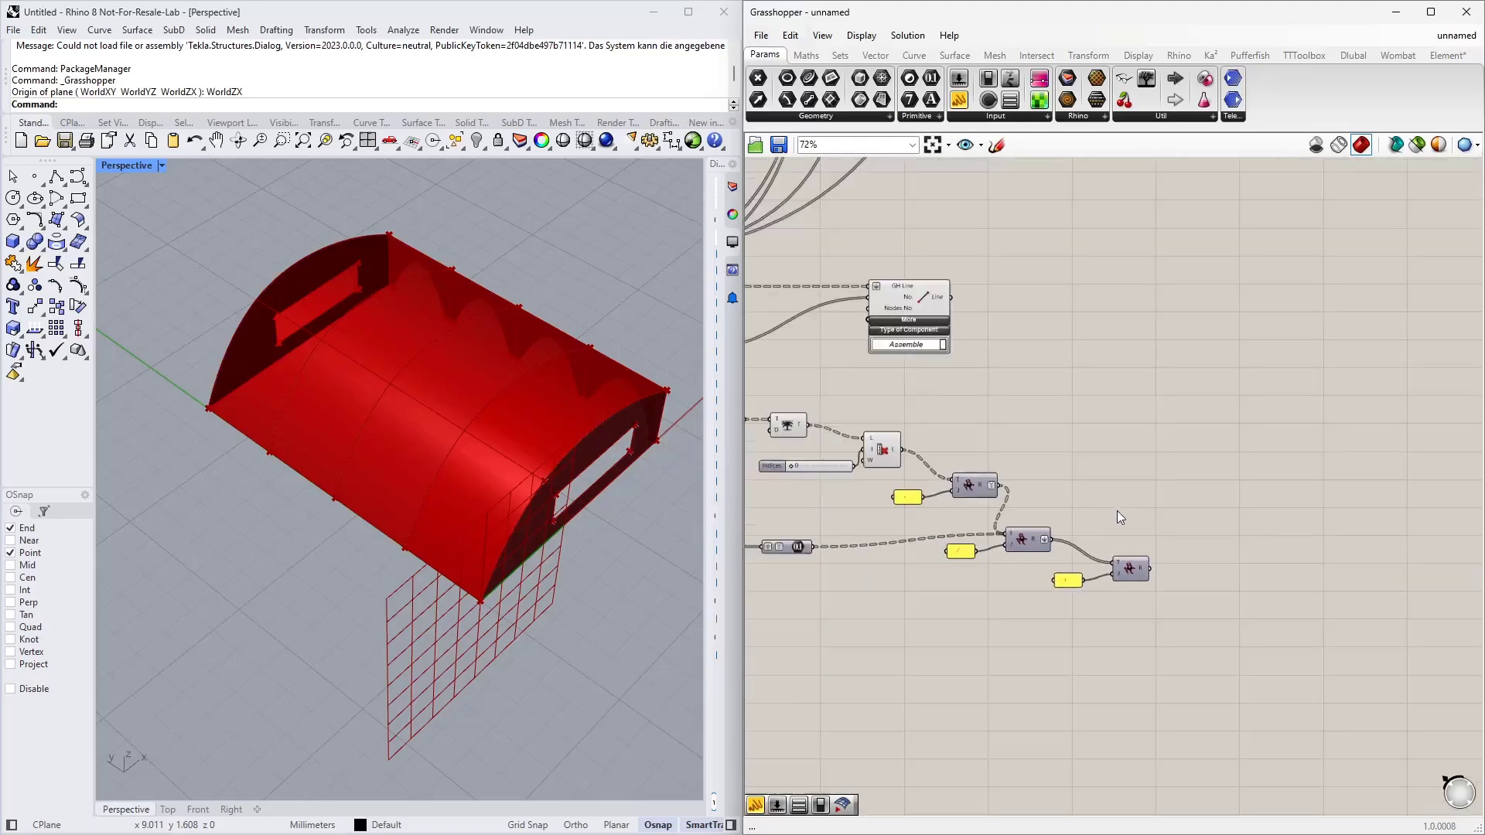
{"action": "left_click", "coordinate": [1352, 54]}
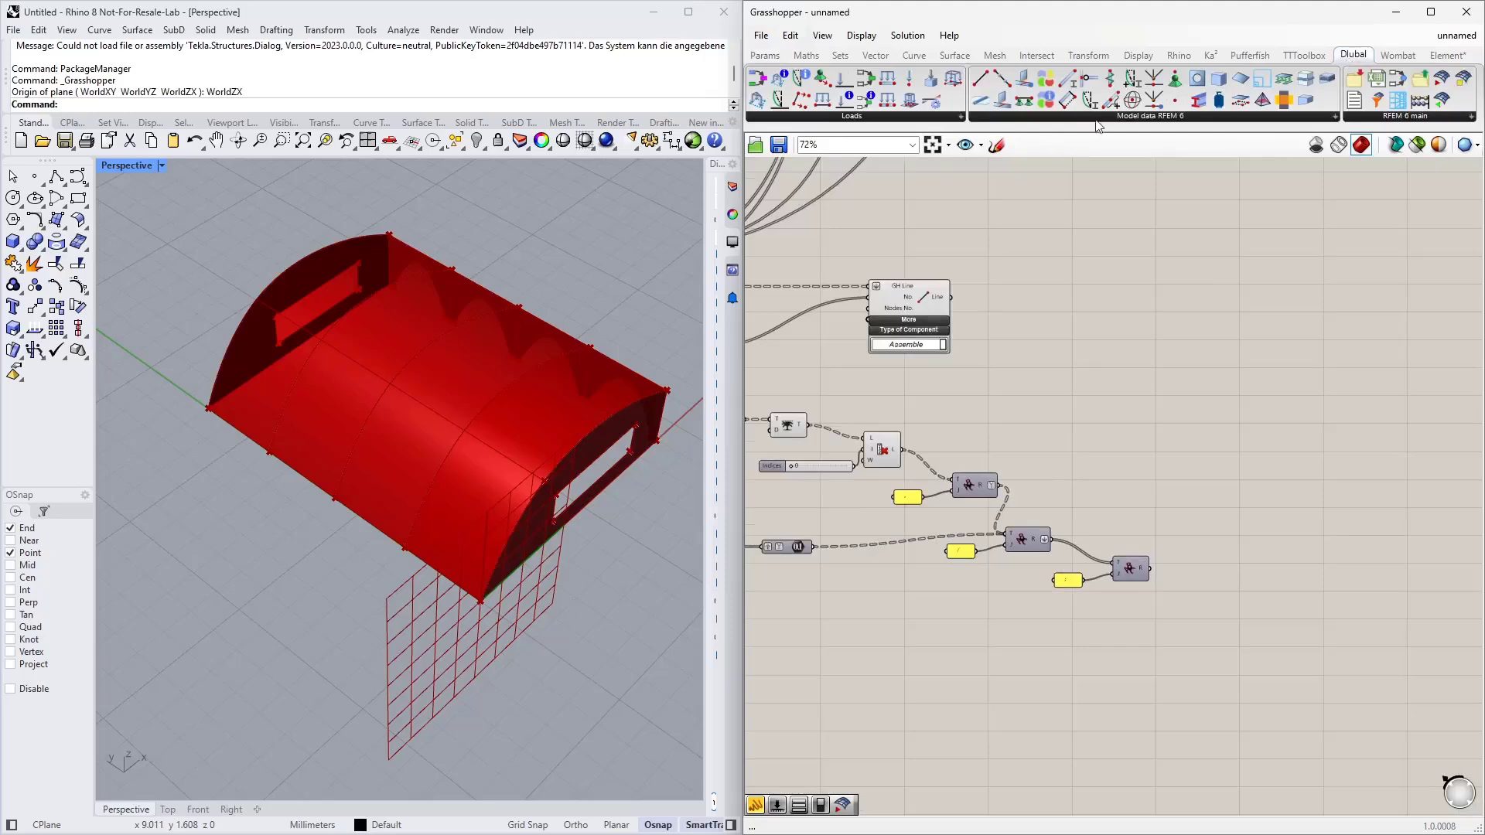
{"action": "left_click_drag", "start_coordinate": [1004, 102], "coordinate": [1238, 492]}
{"action": "scroll", "coordinate": [1101, 518], "scroll_direction": "up", "scroll_amount": 1}
{"action": "scroll", "coordinate": [1097, 518], "scroll_direction": "up", "scroll_amount": 1}
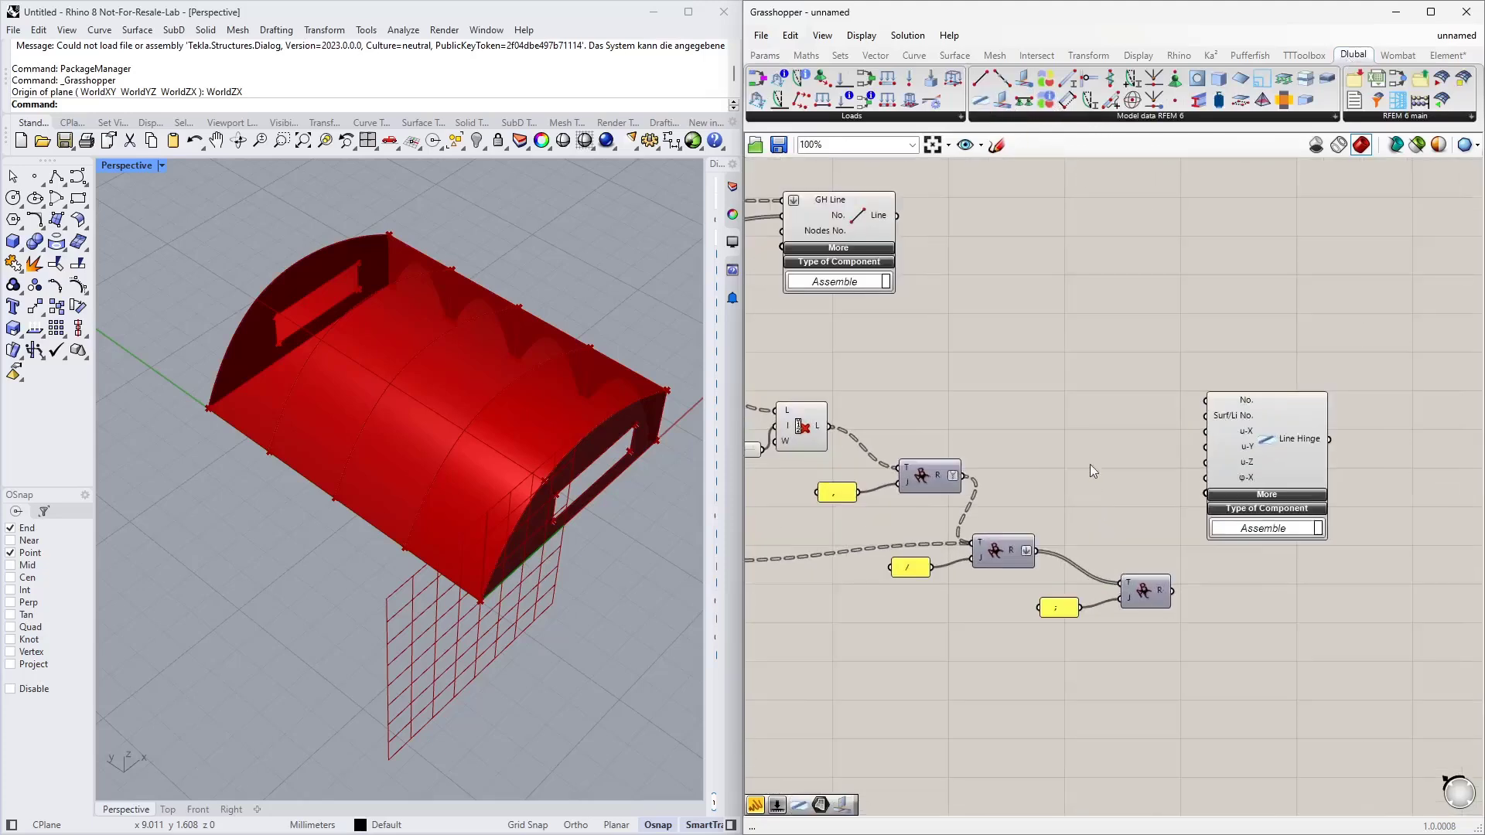
Add a number slider set to 1, connect it to Line Hinge's No. input, and place it above the Text Join chain
{"action": "double_click", "coordinate": [1069, 410]}
{"action": "type", "text": "1"}
{"action": "key", "text": "Return"}
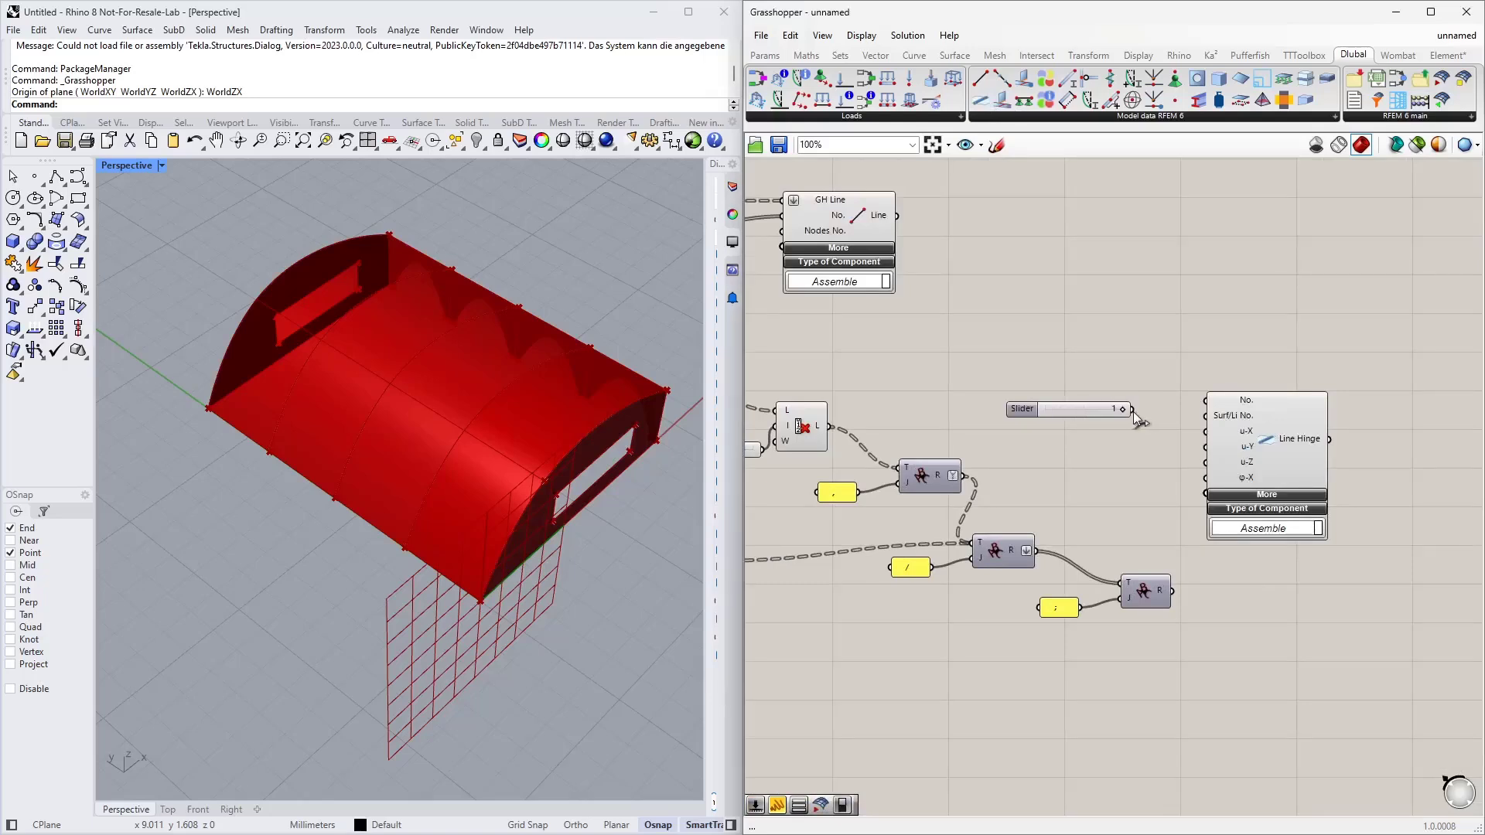
{"action": "left_click_drag", "start_coordinate": [1134, 411], "coordinate": [1206, 402]}
{"action": "left_click_drag", "start_coordinate": [1091, 412], "coordinate": [1110, 383]}
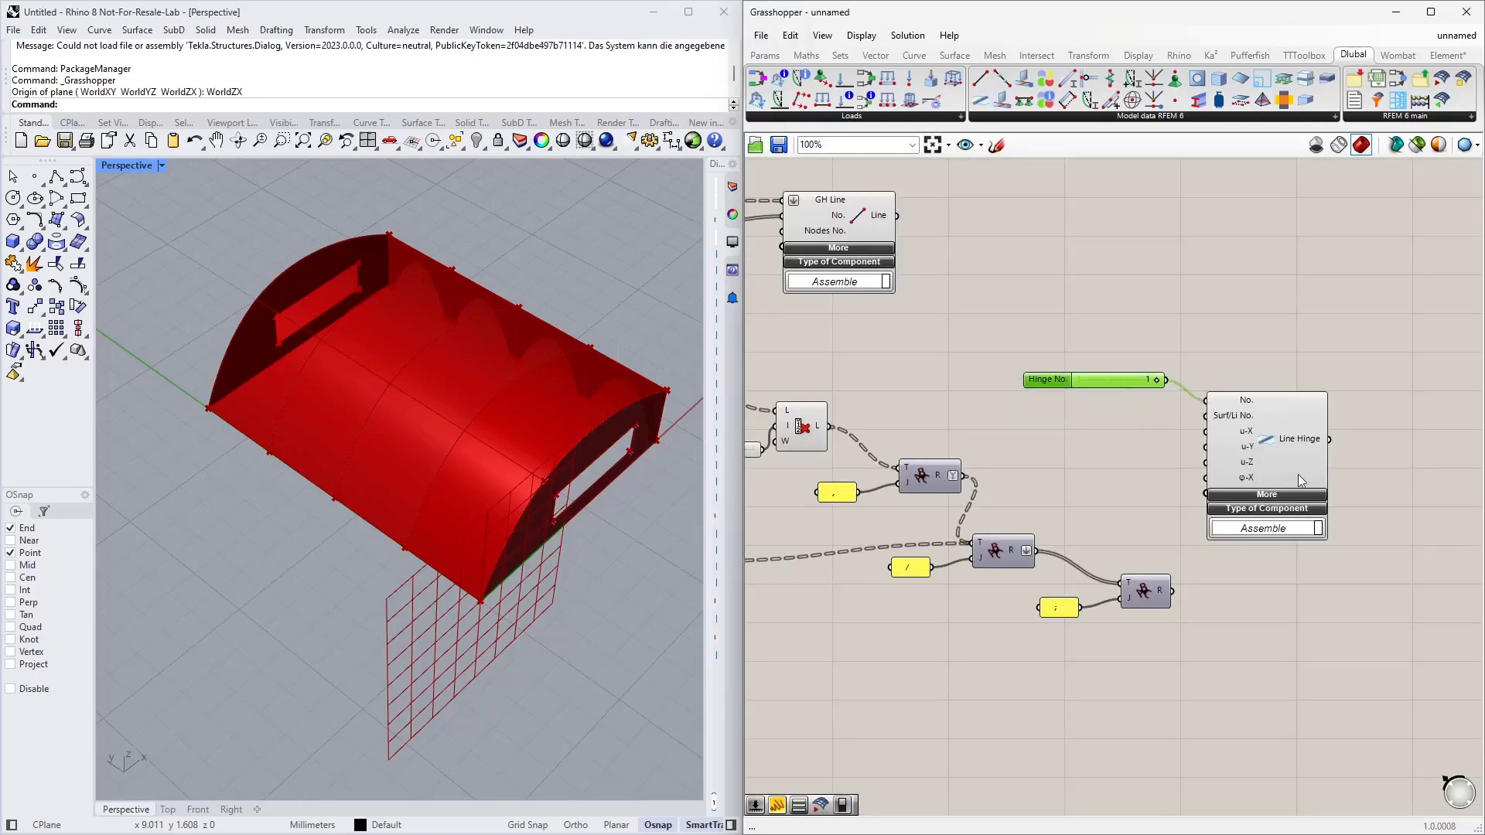
Move Line Hinge farther from the Text Join chain and connect the third Text Join's R output to its Surf/Li No. input
{"action": "left_click_drag", "start_coordinate": [1246, 438], "coordinate": [1292, 463]}
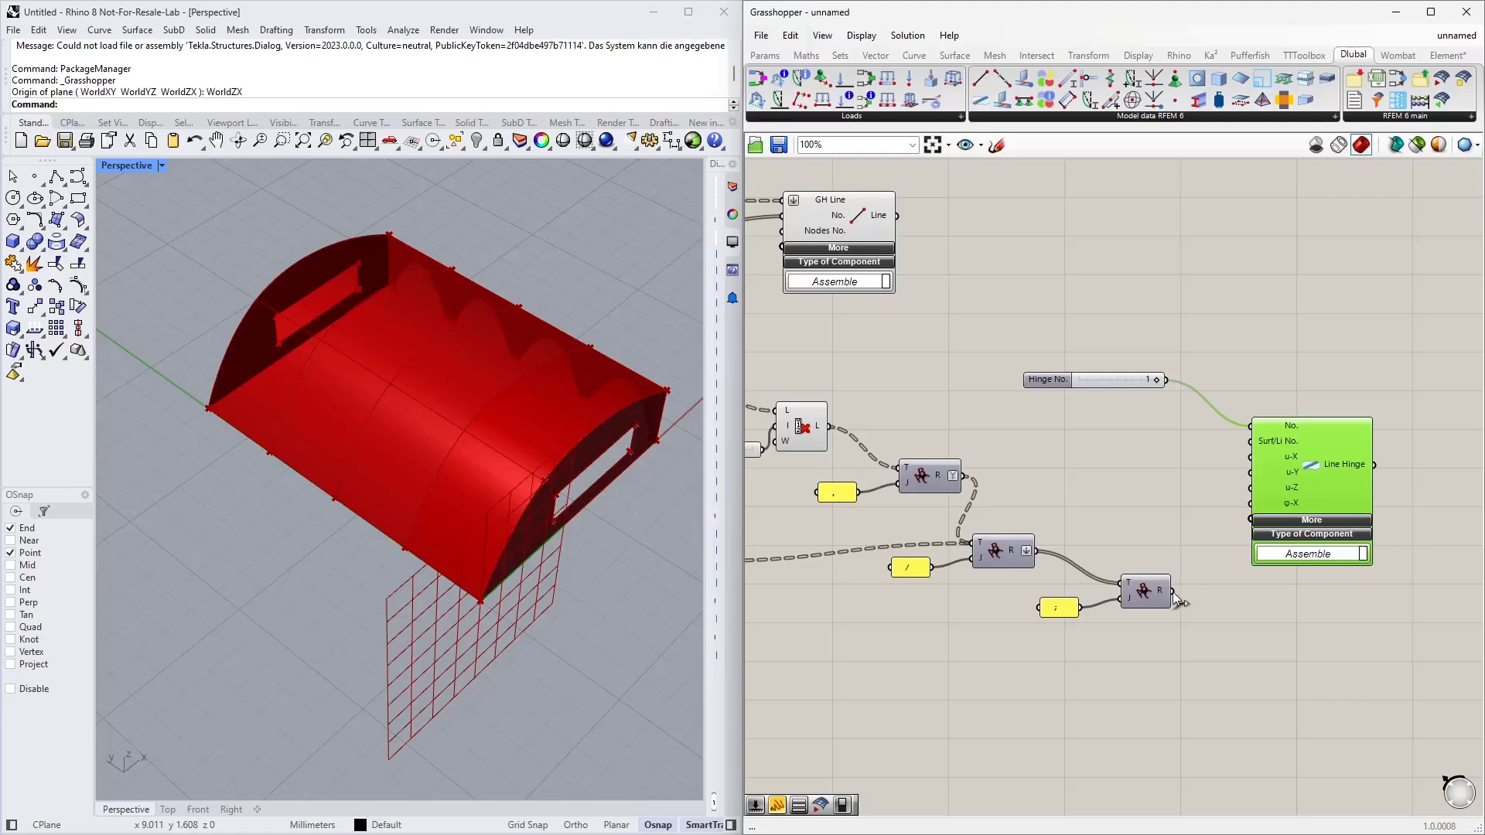
{"action": "left_click_drag", "start_coordinate": [1173, 592], "coordinate": [1251, 441]}
{"action": "left_click", "coordinate": [1100, 478]}
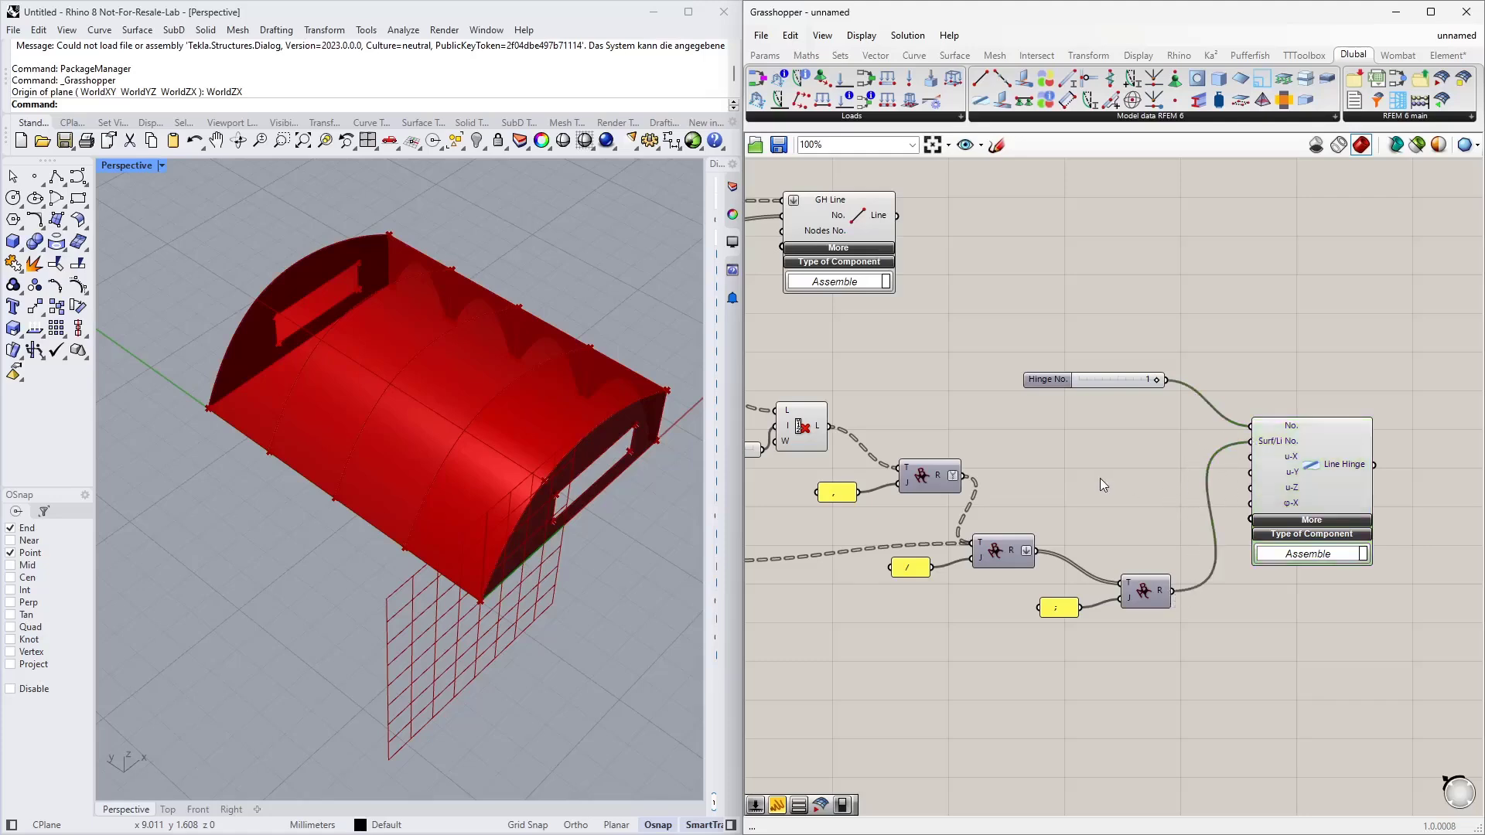
Add a Panel containing "inf" between the Hinge No. slider and the Text Join chain
{"action": "double_click", "coordinate": [1100, 478]}
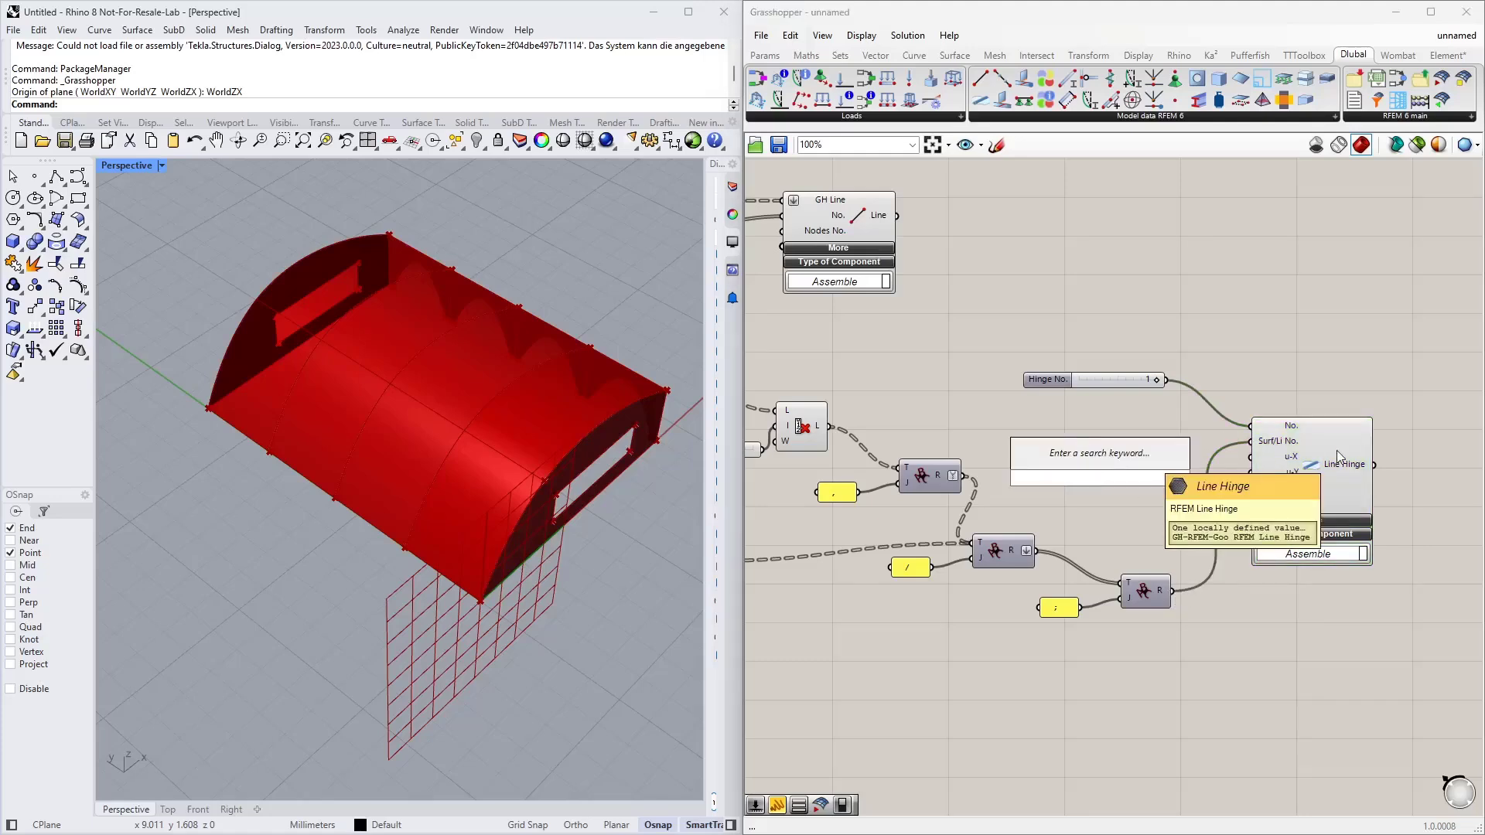
{"action": "type", "text": "inf"}
{"action": "key", "text": "Return"}
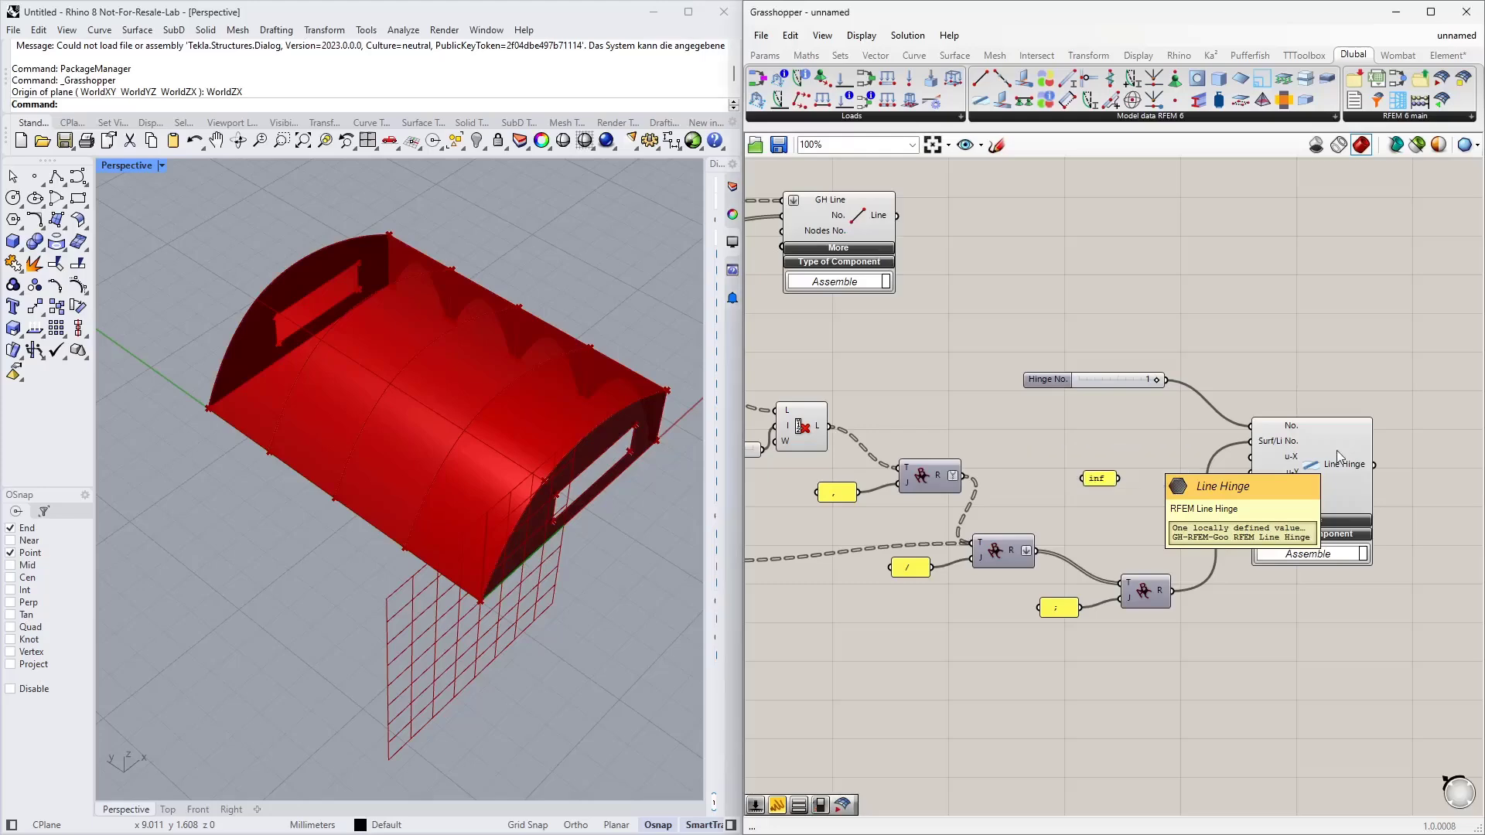
{"action": "scroll", "coordinate": [1145, 466], "scroll_direction": "up", "scroll_amount": 2}
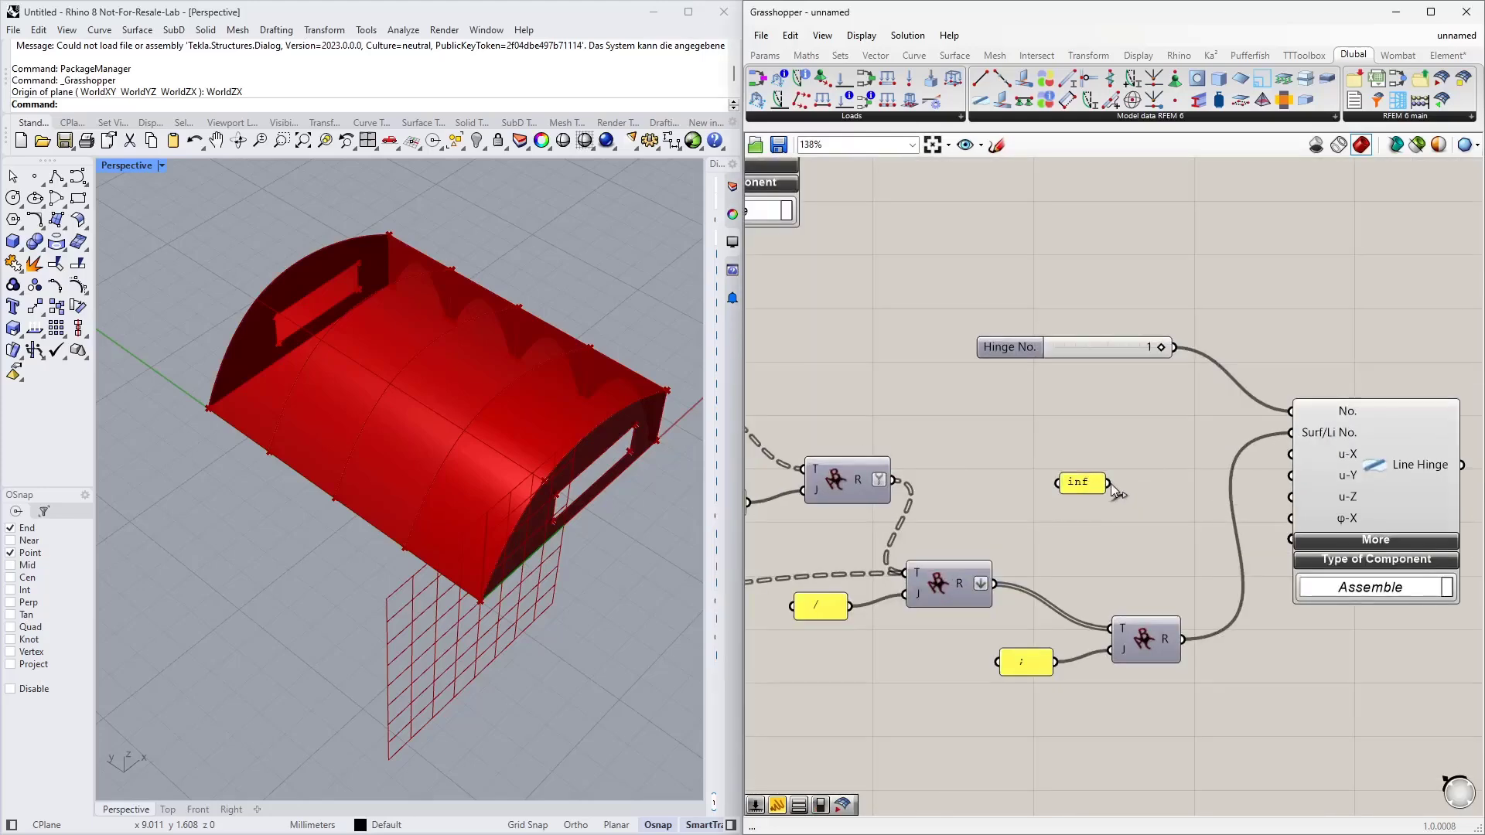
Connect the "inf" Panel to Line Hinge's u-X, u-Y and u-Z inputs and move the Panel closer to Line Hinge
{"action": "left_click_drag", "start_coordinate": [1108, 482], "coordinate": [1290, 454]}
{"action": "left_click_drag", "start_coordinate": [1111, 485], "coordinate": [1281, 473]}
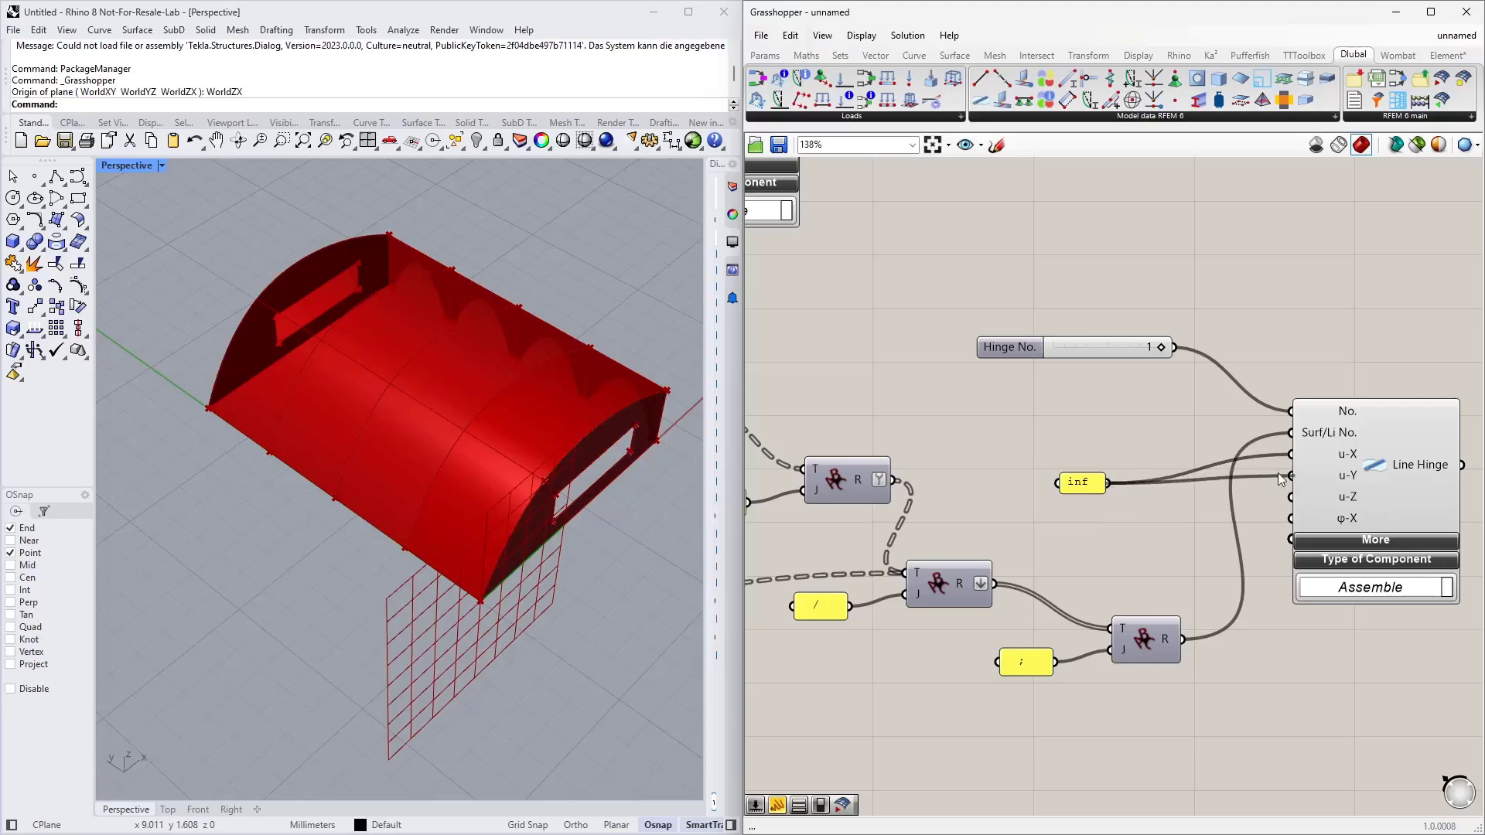
{"action": "left_click_drag", "start_coordinate": [1114, 485], "coordinate": [1290, 497]}
{"action": "left_click_drag", "start_coordinate": [1085, 486], "coordinate": [1190, 483]}
Add a number slider set to 0, connect it to Line Hinge's φ-X input, and place it just below the "inf" Panel
{"action": "double_click", "coordinate": [1136, 528]}
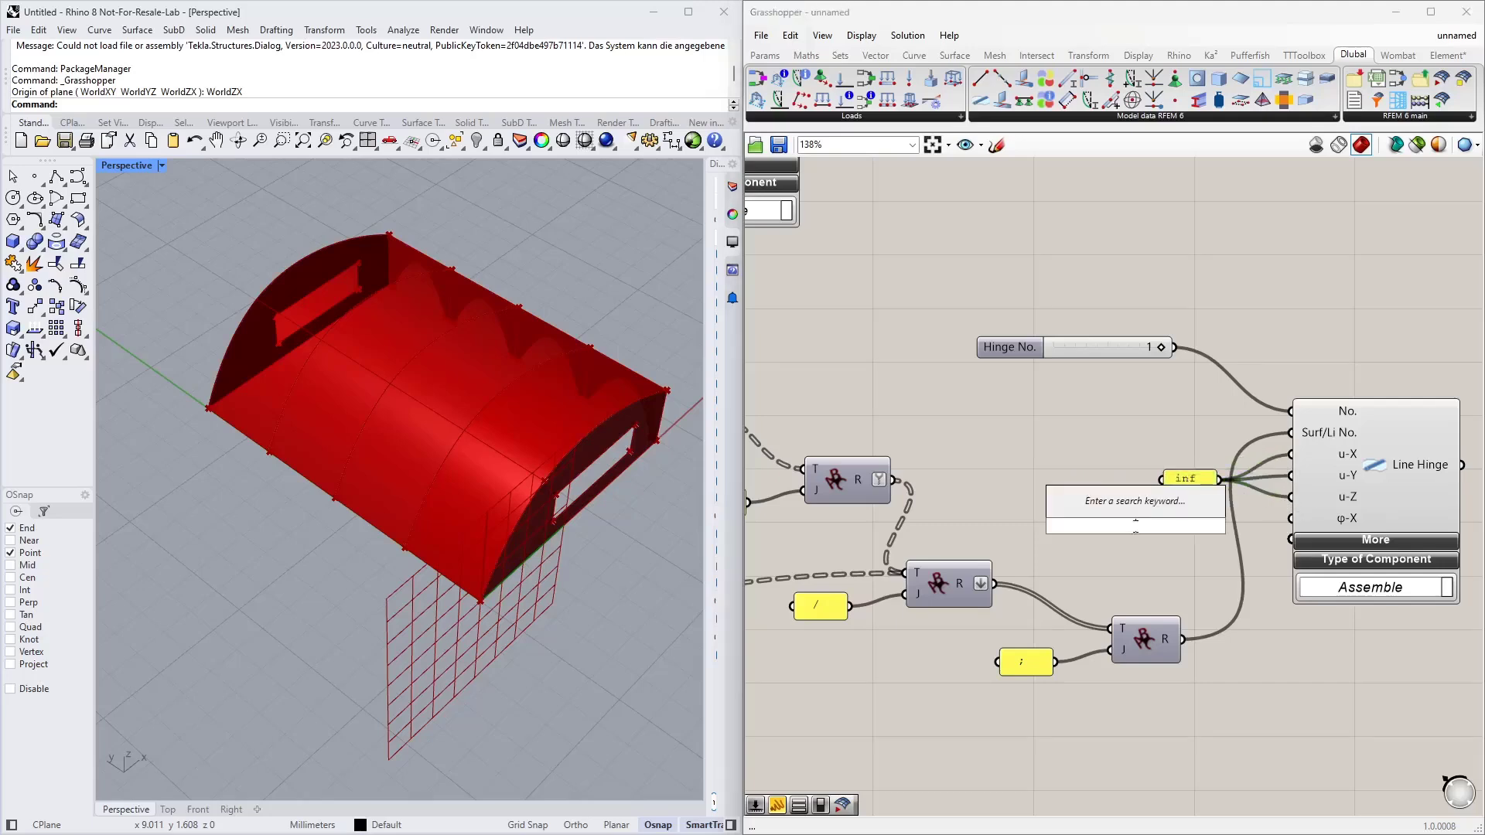
{"action": "type", "text": "0"}
{"action": "key", "text": "Return"}
{"action": "left_click_drag", "start_coordinate": [1224, 526], "coordinate": [1179, 524]}
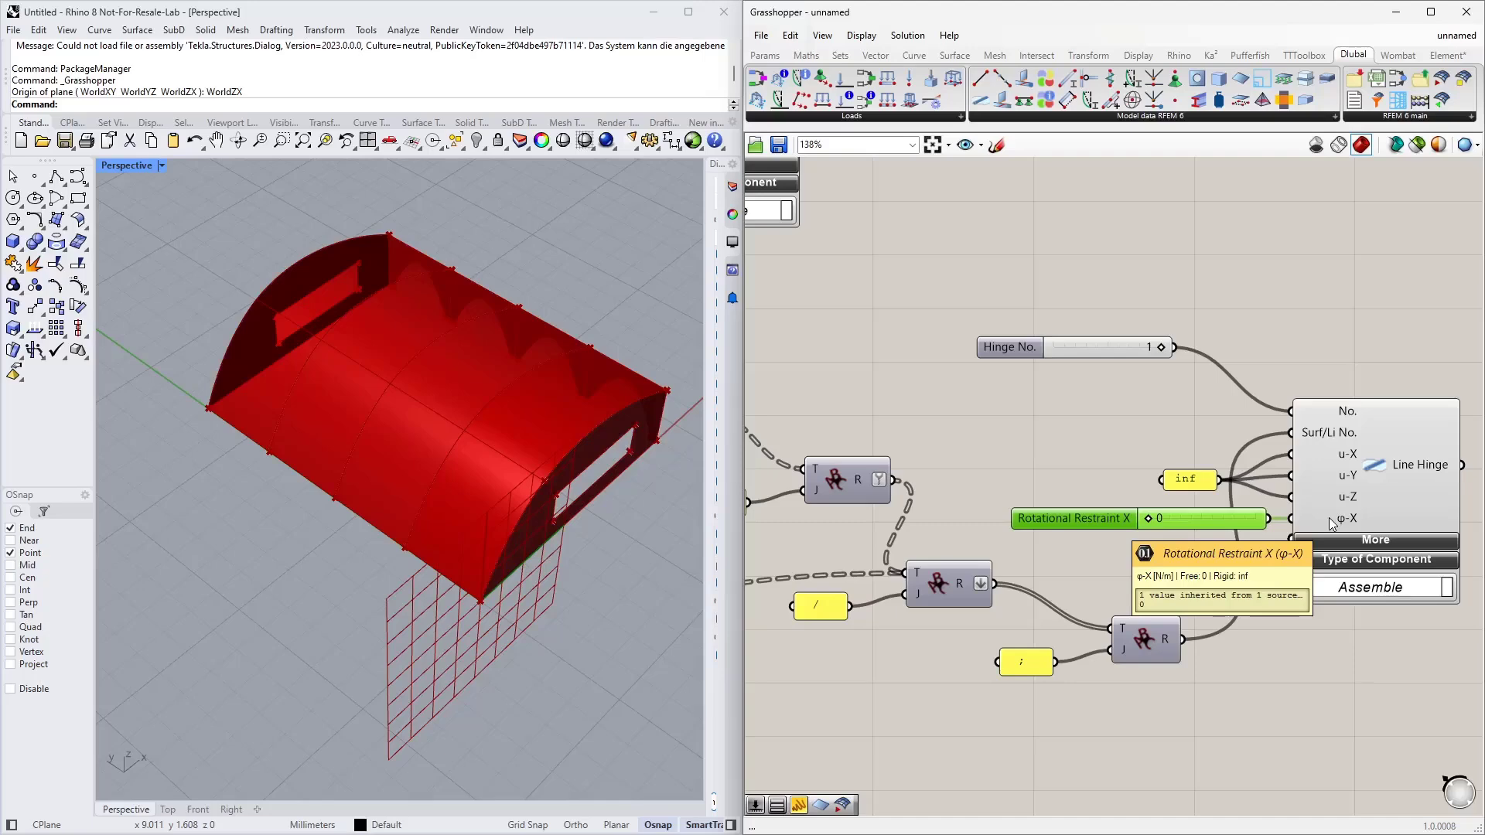
Expand Line Hinge's additional inputs to check the nonlinearity options, and collapse them again
{"action": "scroll", "coordinate": [1006, 476], "scroll_direction": "down", "scroll_amount": 2}
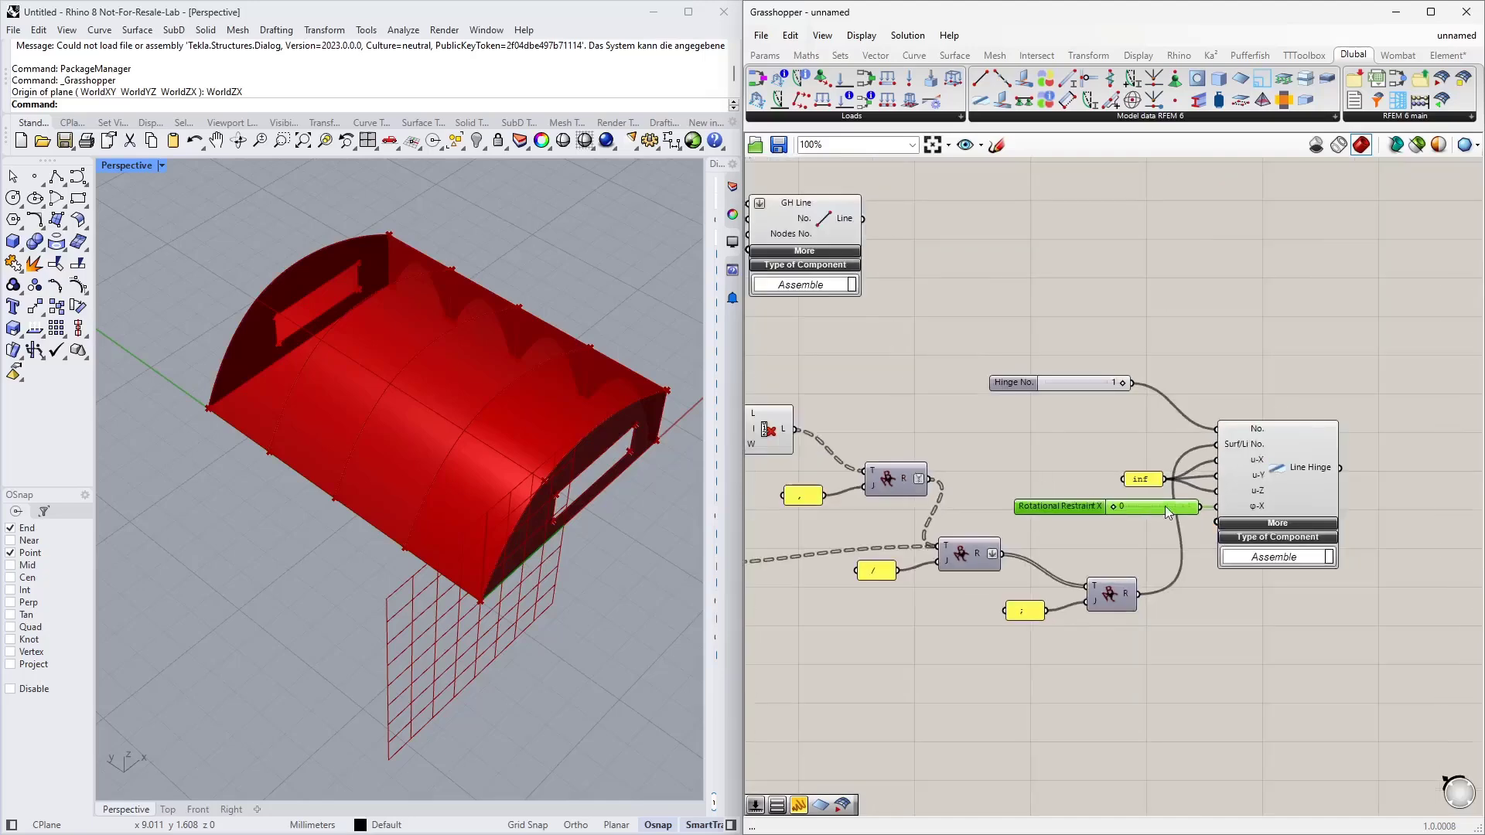
{"action": "right_click_drag", "start_coordinate": [1131, 523], "coordinate": [1035, 569]}
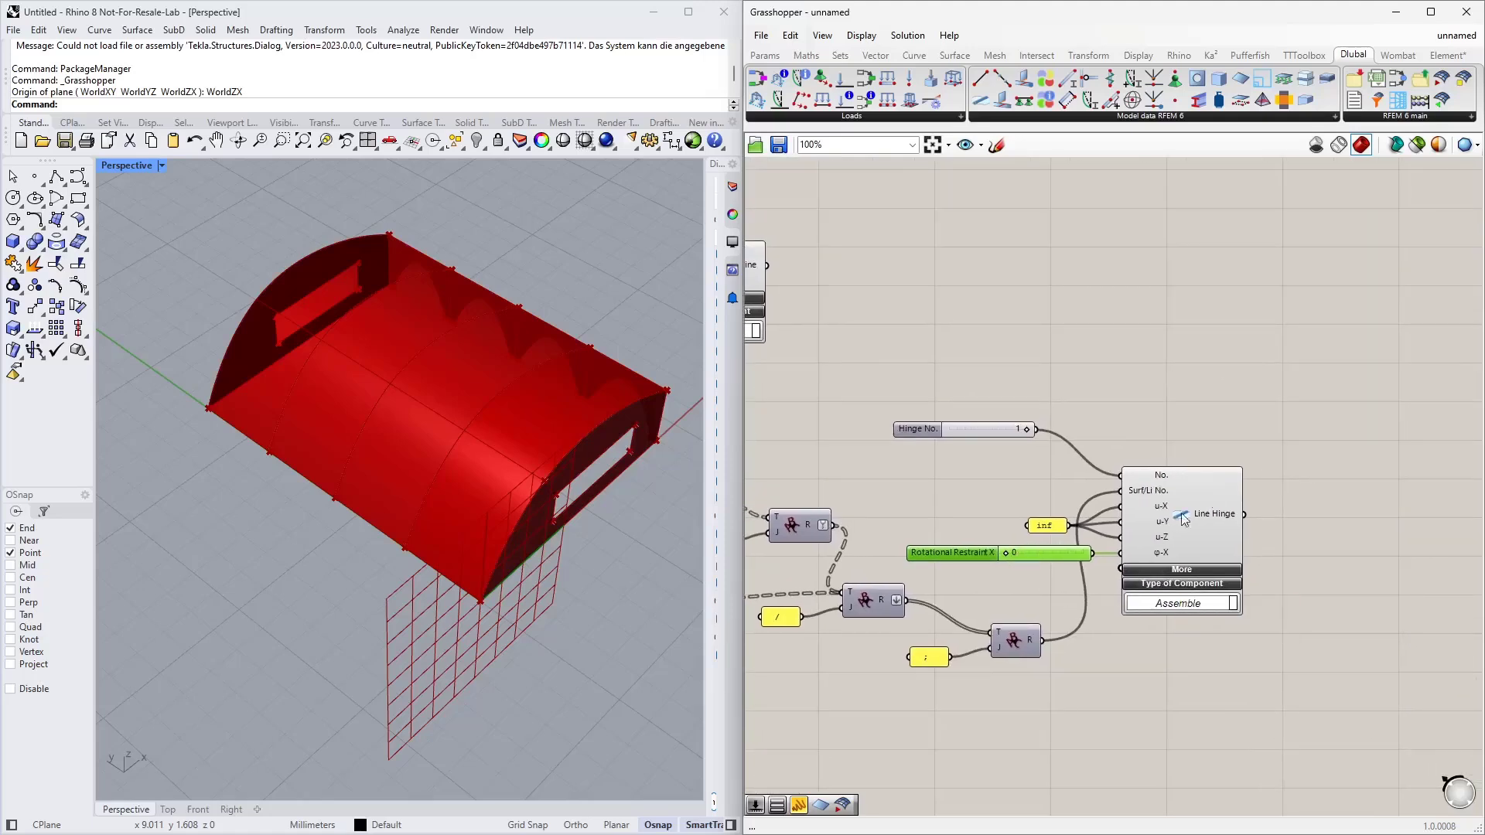
{"action": "left_click", "coordinate": [1179, 572]}
{"action": "scroll", "coordinate": [1130, 656], "scroll_direction": "up", "scroll_amount": 4}
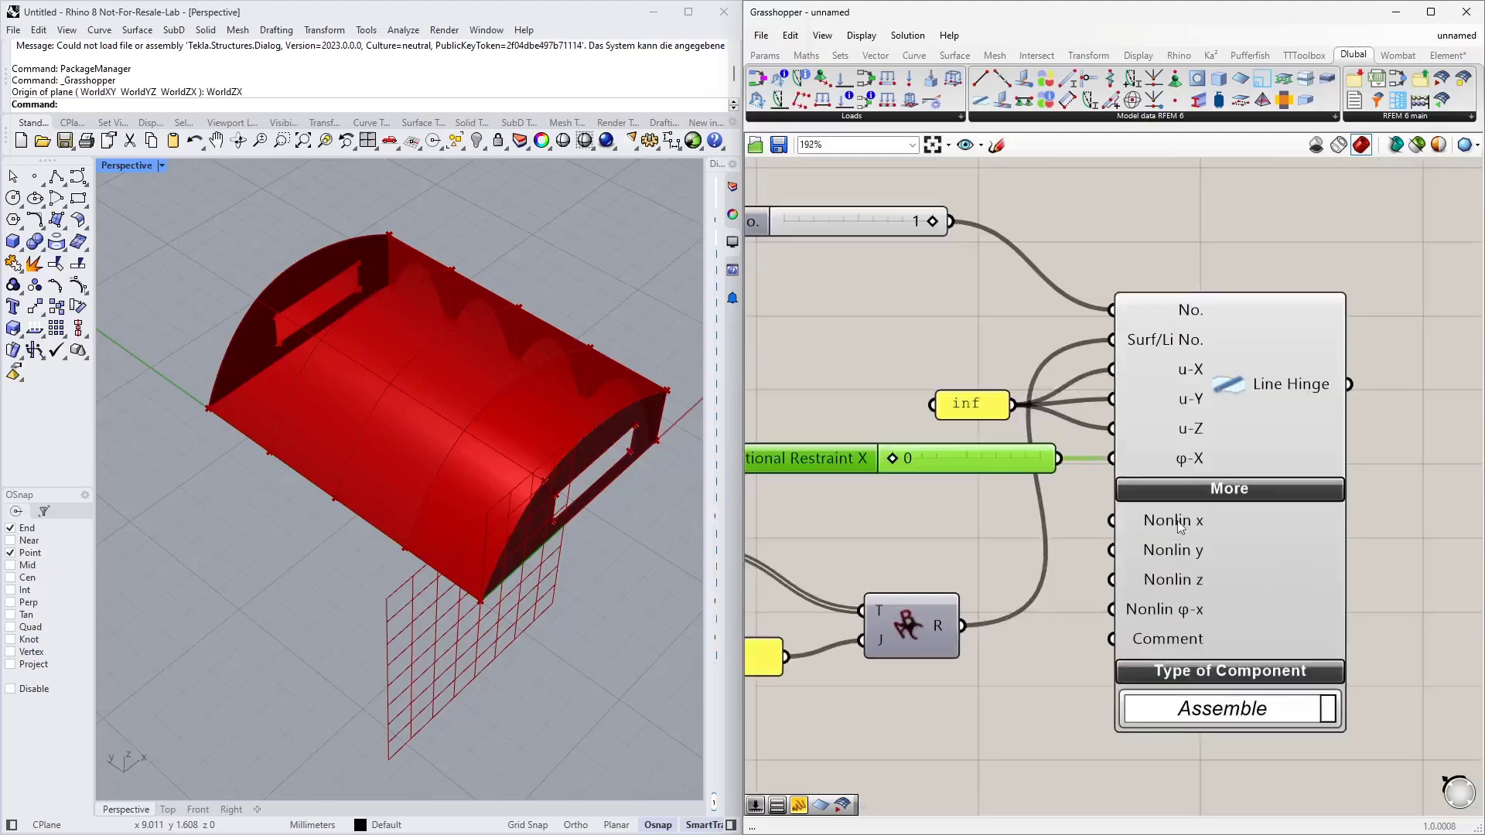
{"action": "left_click", "coordinate": [1231, 491]}
{"action": "scroll", "coordinate": [1189, 606], "scroll_direction": "down", "scroll_amount": 4}
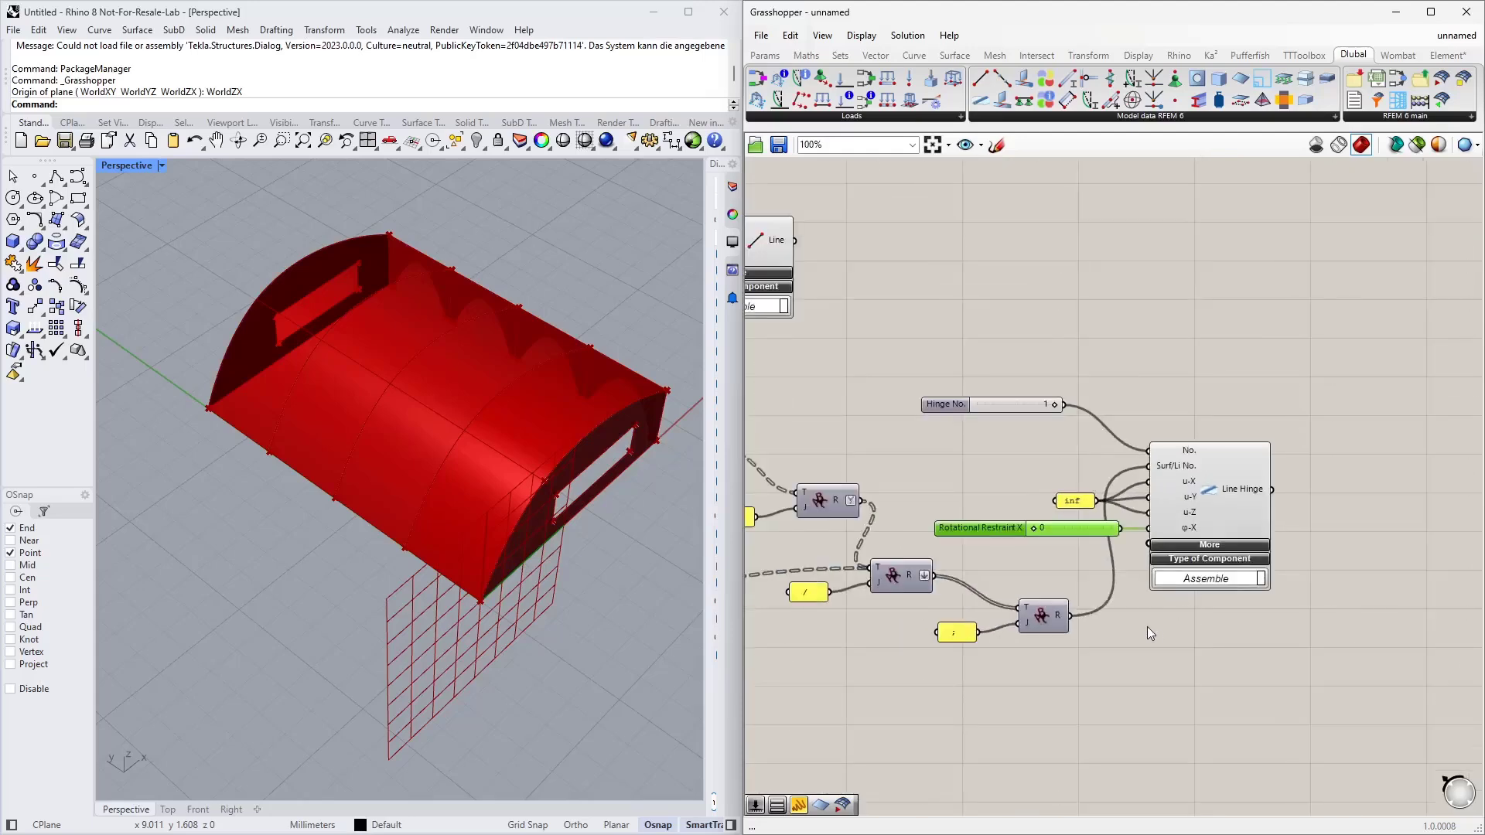
Review the line hinge definition chain together with the hall's end wall and arched side walls in the Rhino model
{"action": "scroll", "coordinate": [1148, 627], "scroll_direction": "down", "scroll_amount": 4}
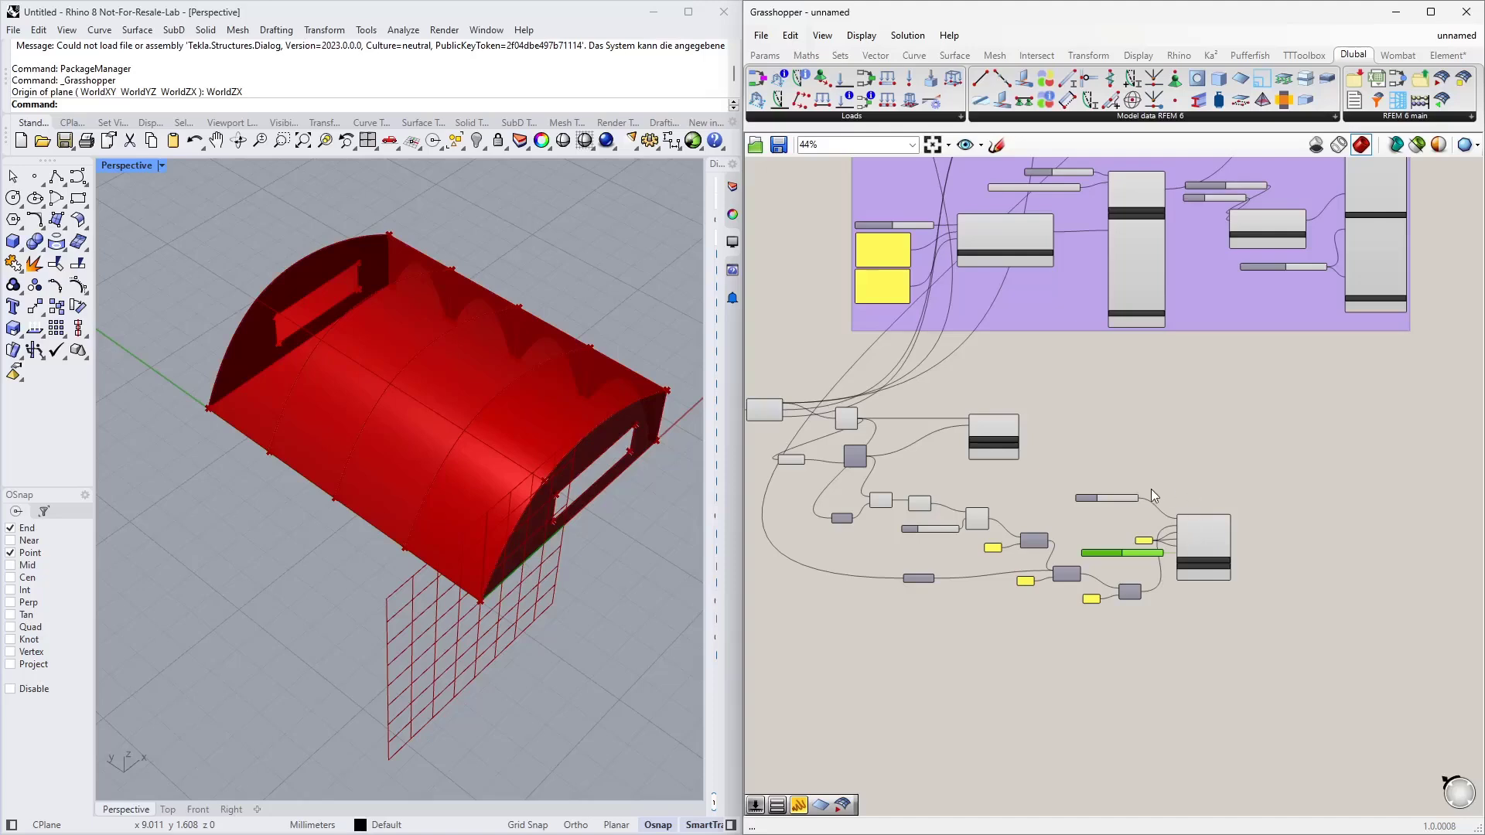
{"action": "scroll", "coordinate": [1151, 491], "scroll_direction": "up", "scroll_amount": 3}
{"action": "right_click_drag", "start_coordinate": [1236, 418], "coordinate": [1136, 462]}
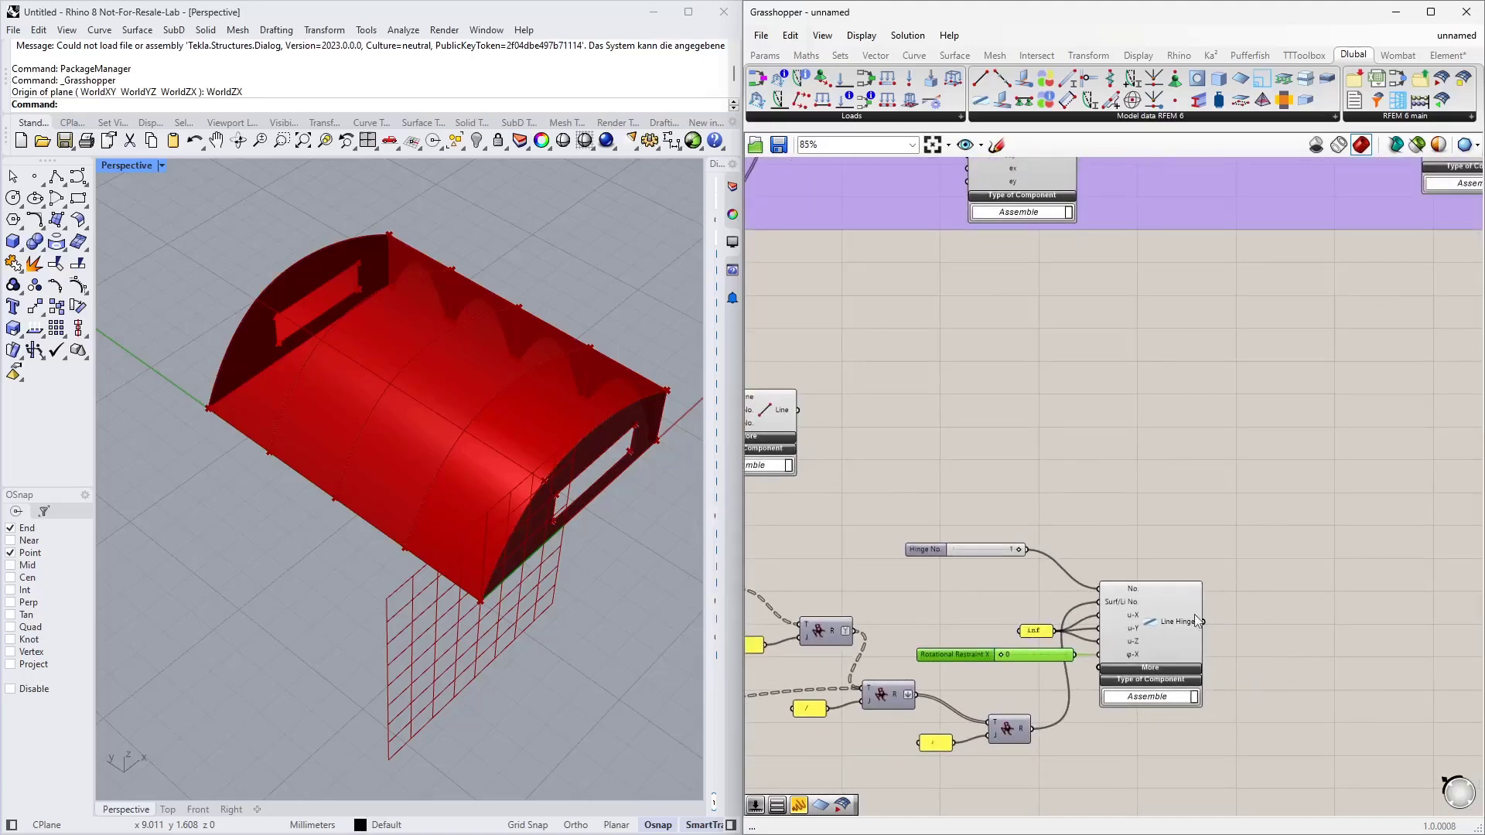
{"action": "right_click_drag", "start_coordinate": [1185, 519], "coordinate": [1174, 367]}
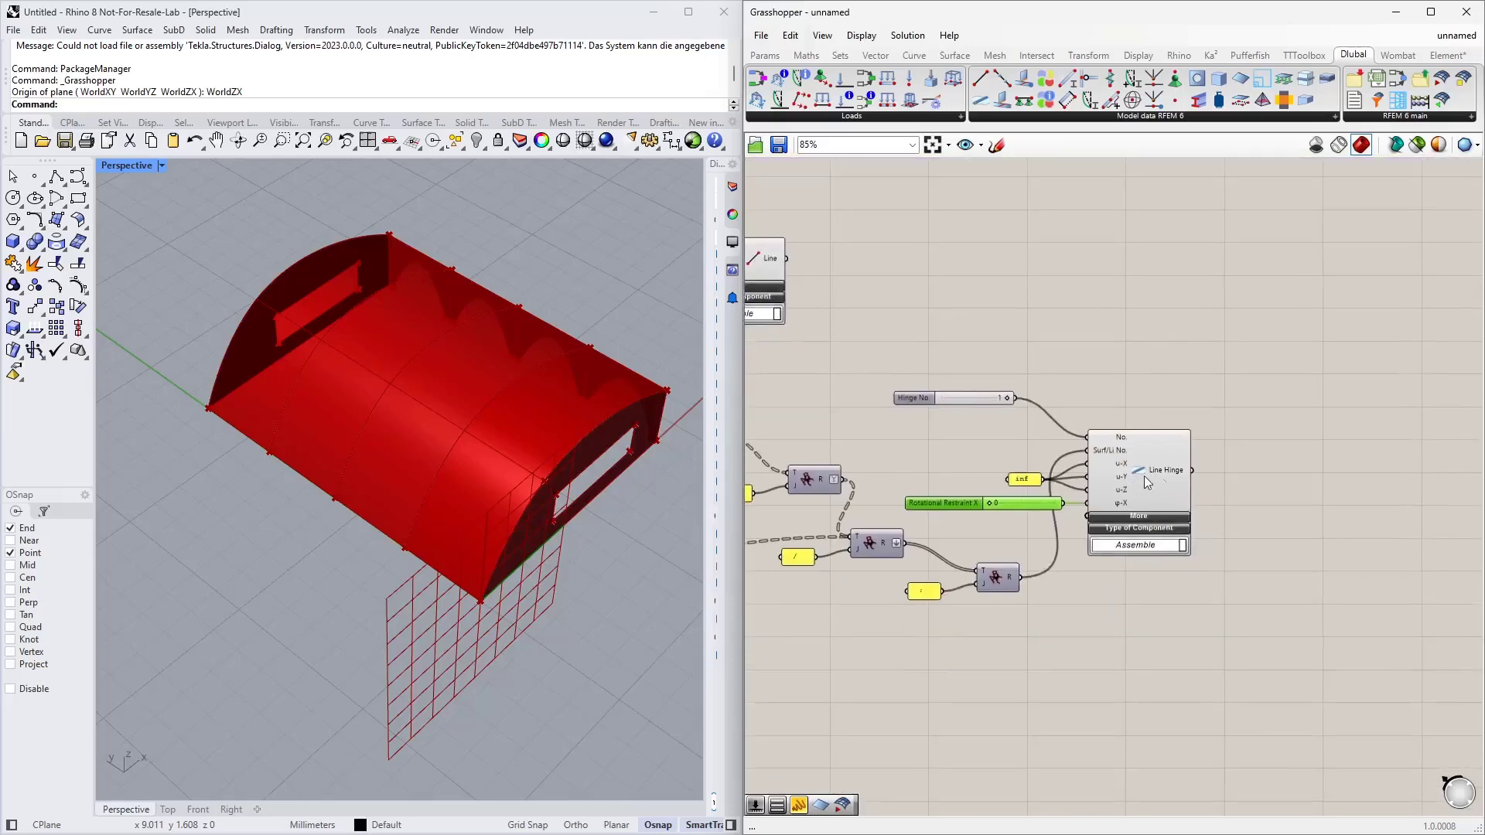
{"action": "scroll", "coordinate": [1240, 481], "scroll_direction": "down", "scroll_amount": 3}
{"action": "right_click_drag", "start_coordinate": [557, 445], "coordinate": [337, 430]}
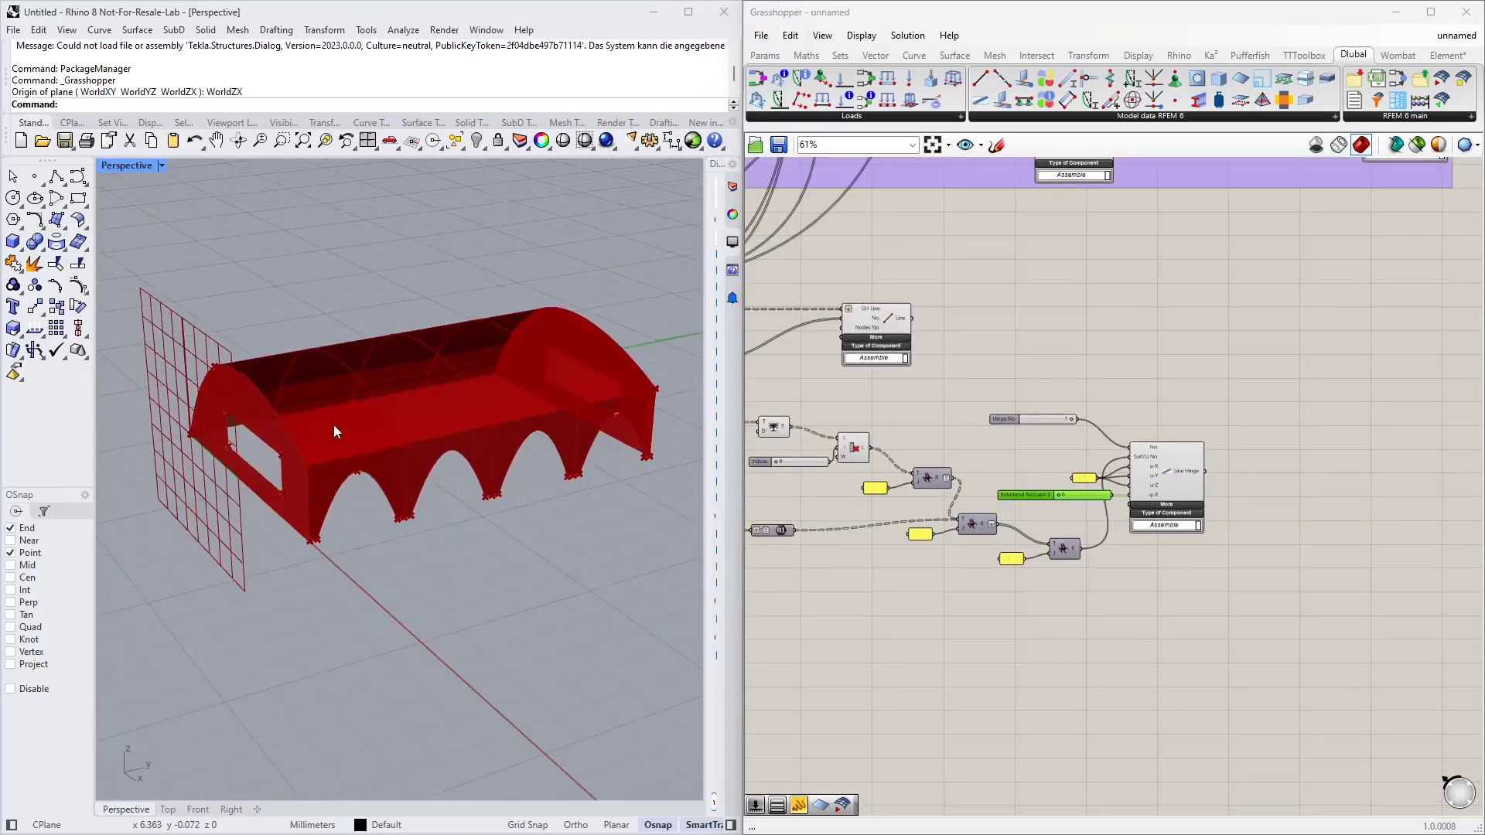
{"action": "scroll", "coordinate": [272, 506], "scroll_direction": "up", "scroll_amount": 2}
{"action": "right_click_drag", "start_coordinate": [991, 620], "coordinate": [1212, 606]}
{"action": "scroll", "coordinate": [342, 478], "scroll_direction": "up", "scroll_amount": 2}
{"action": "scroll", "coordinate": [275, 485], "scroll_direction": "up", "scroll_amount": 2}
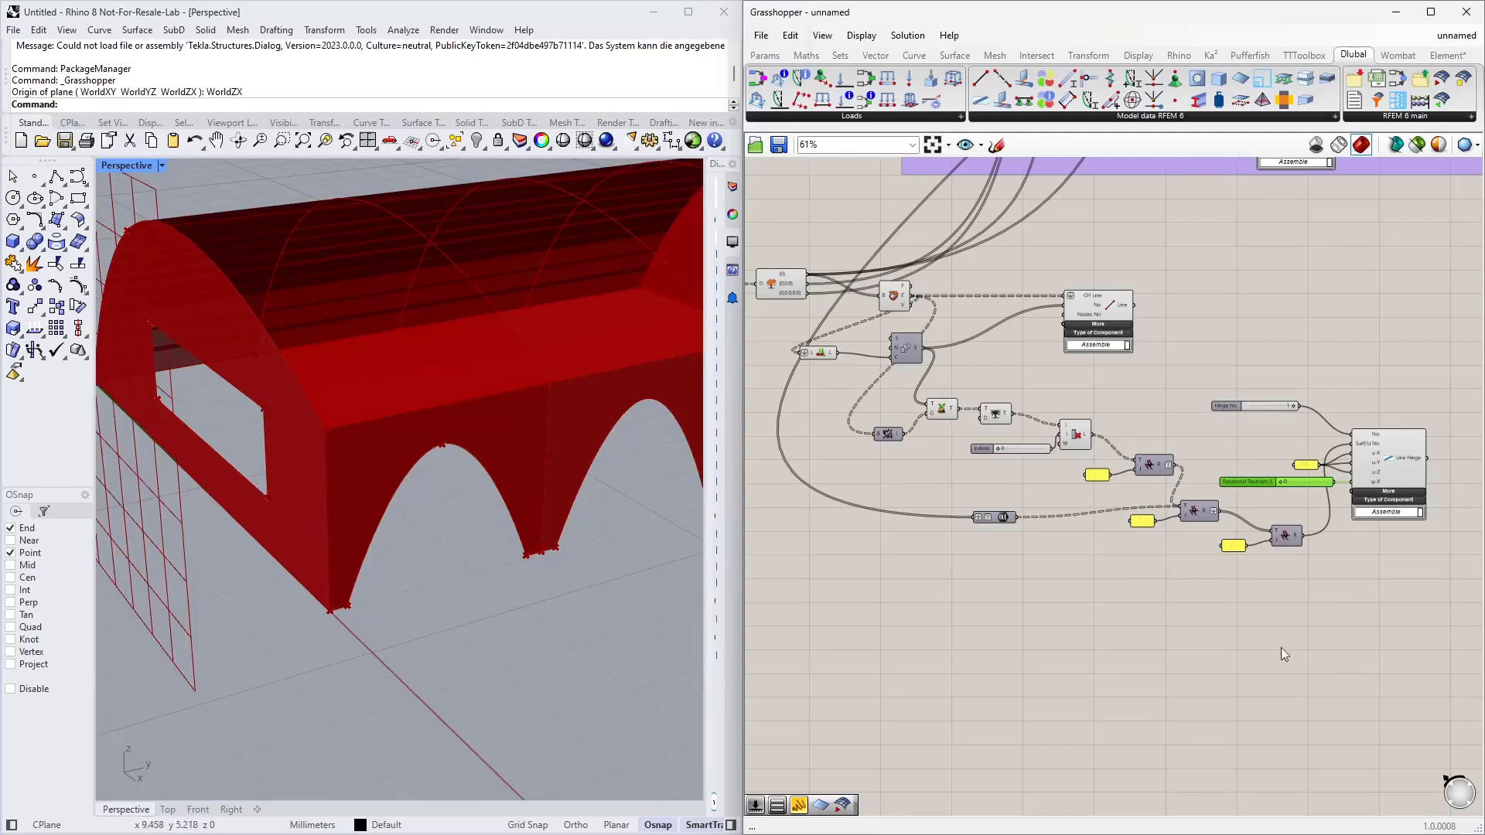
{"action": "right_click_drag", "start_coordinate": [1281, 648], "coordinate": [1186, 632]}
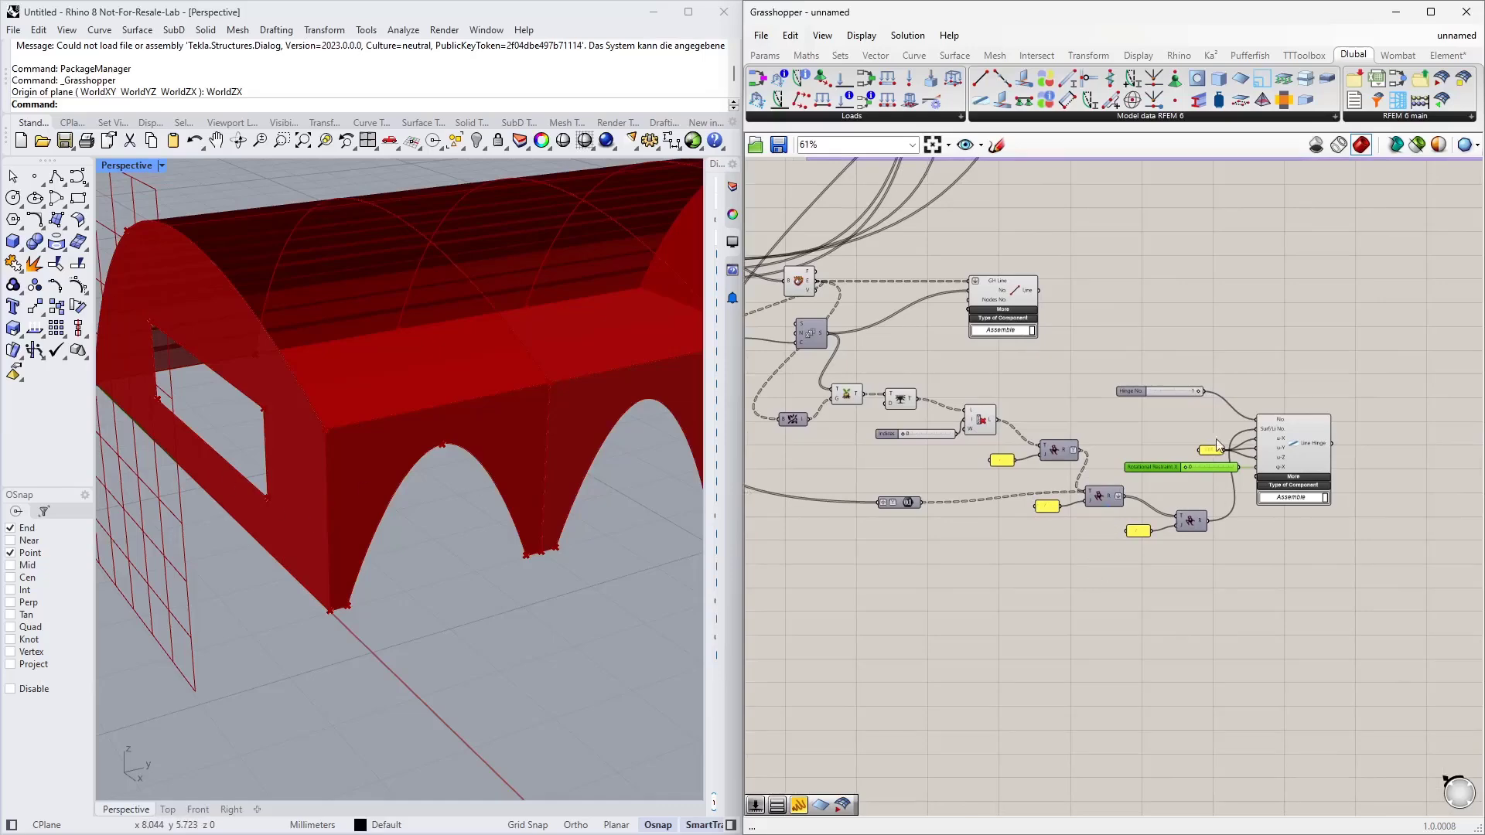
{"action": "scroll", "coordinate": [1200, 492], "scroll_direction": "up", "scroll_amount": 4}
{"action": "scroll", "coordinate": [1145, 546], "scroll_direction": "down", "scroll_amount": 3}
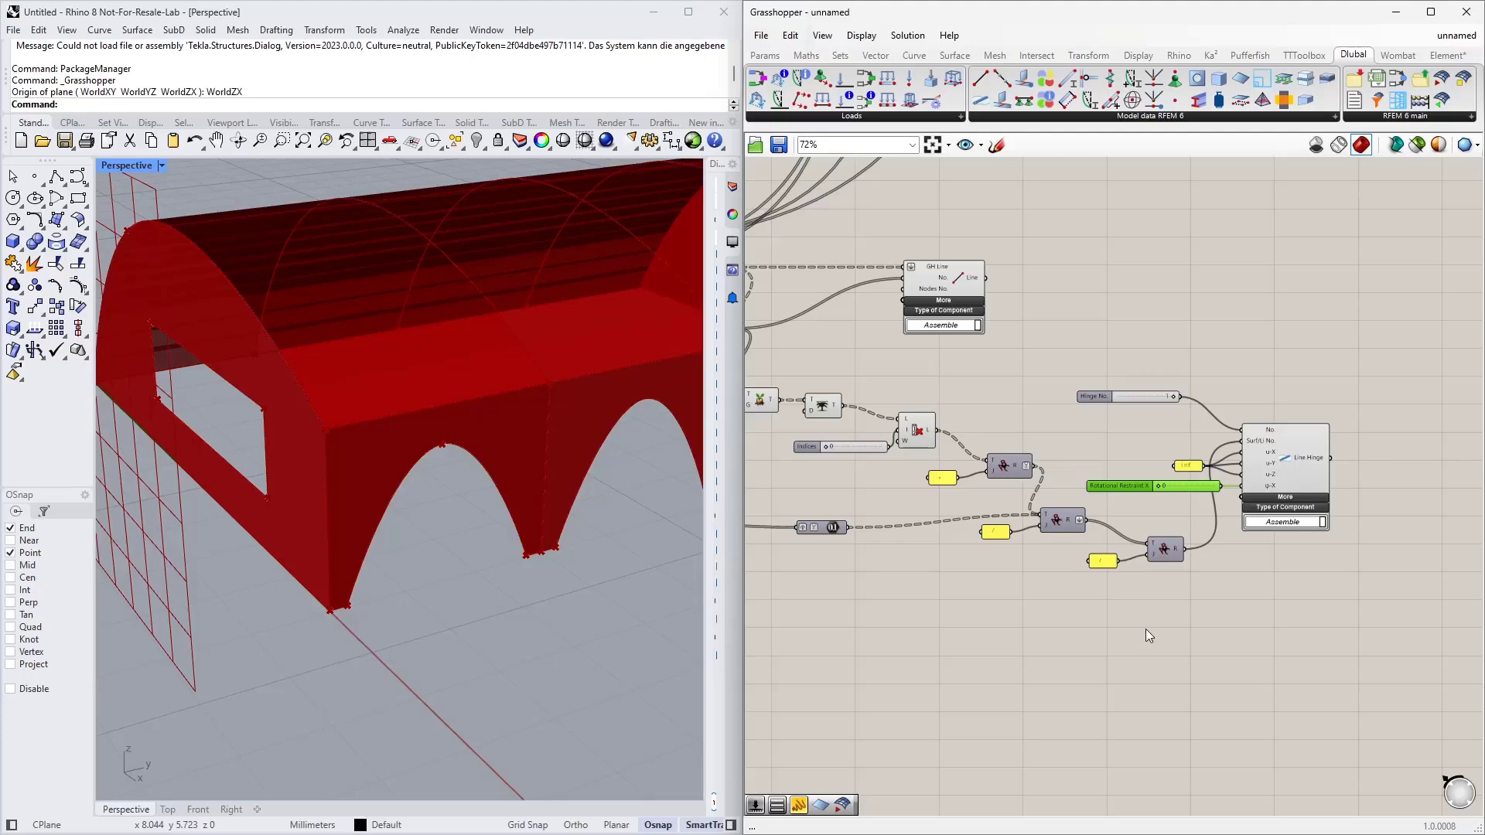
{"action": "scroll", "coordinate": [1165, 620], "scroll_direction": "down", "scroll_amount": 4}
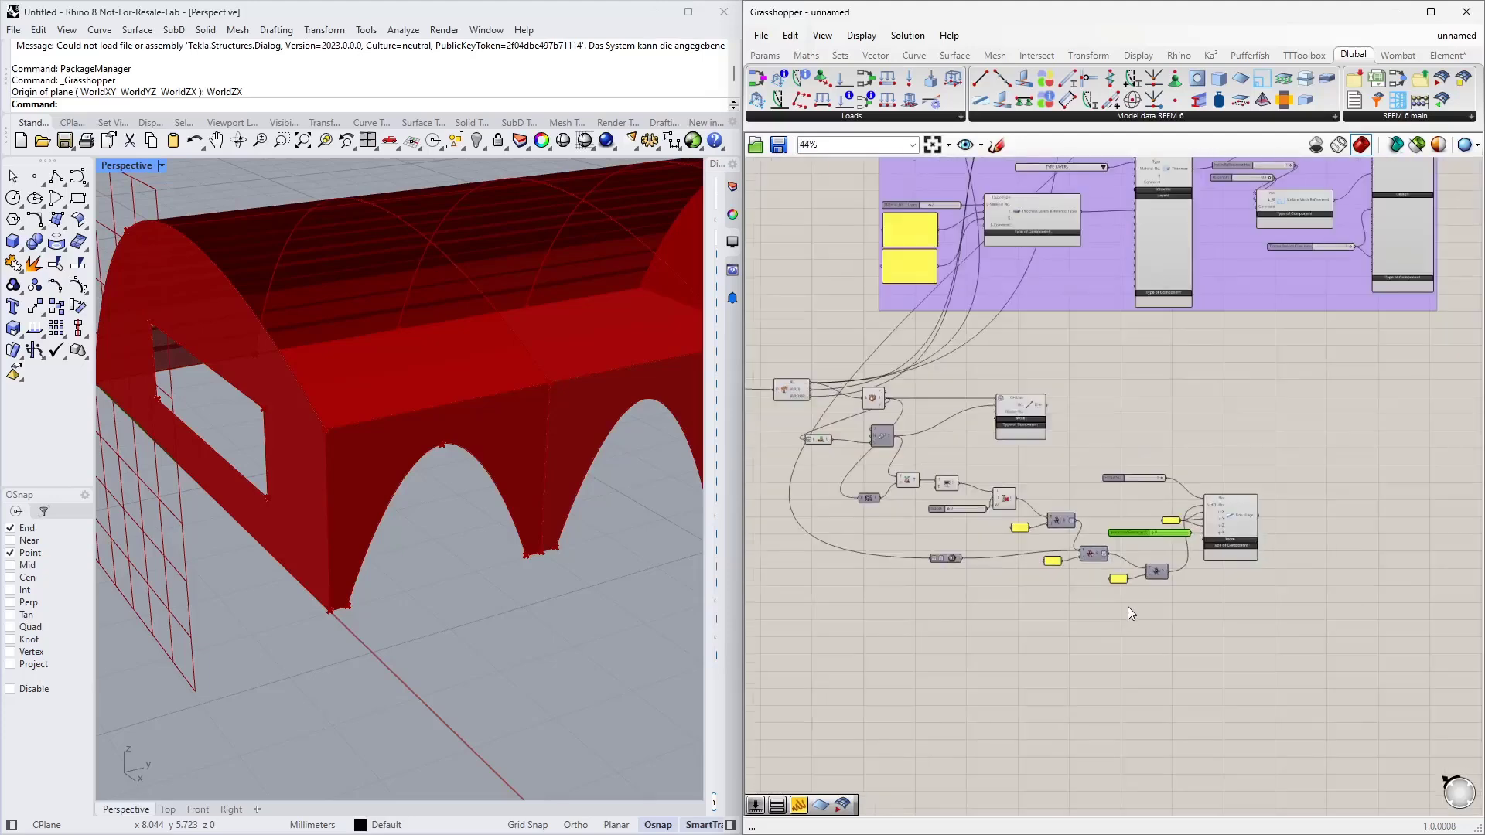
Add the RFEM 8 export component in the empty area beside the purple groups and expand its Additional inputs
{"action": "right_click_drag", "start_coordinate": [1242, 448], "coordinate": [1106, 534]}
{"action": "right_click_drag", "start_coordinate": [1270, 343], "coordinate": [1057, 629]}
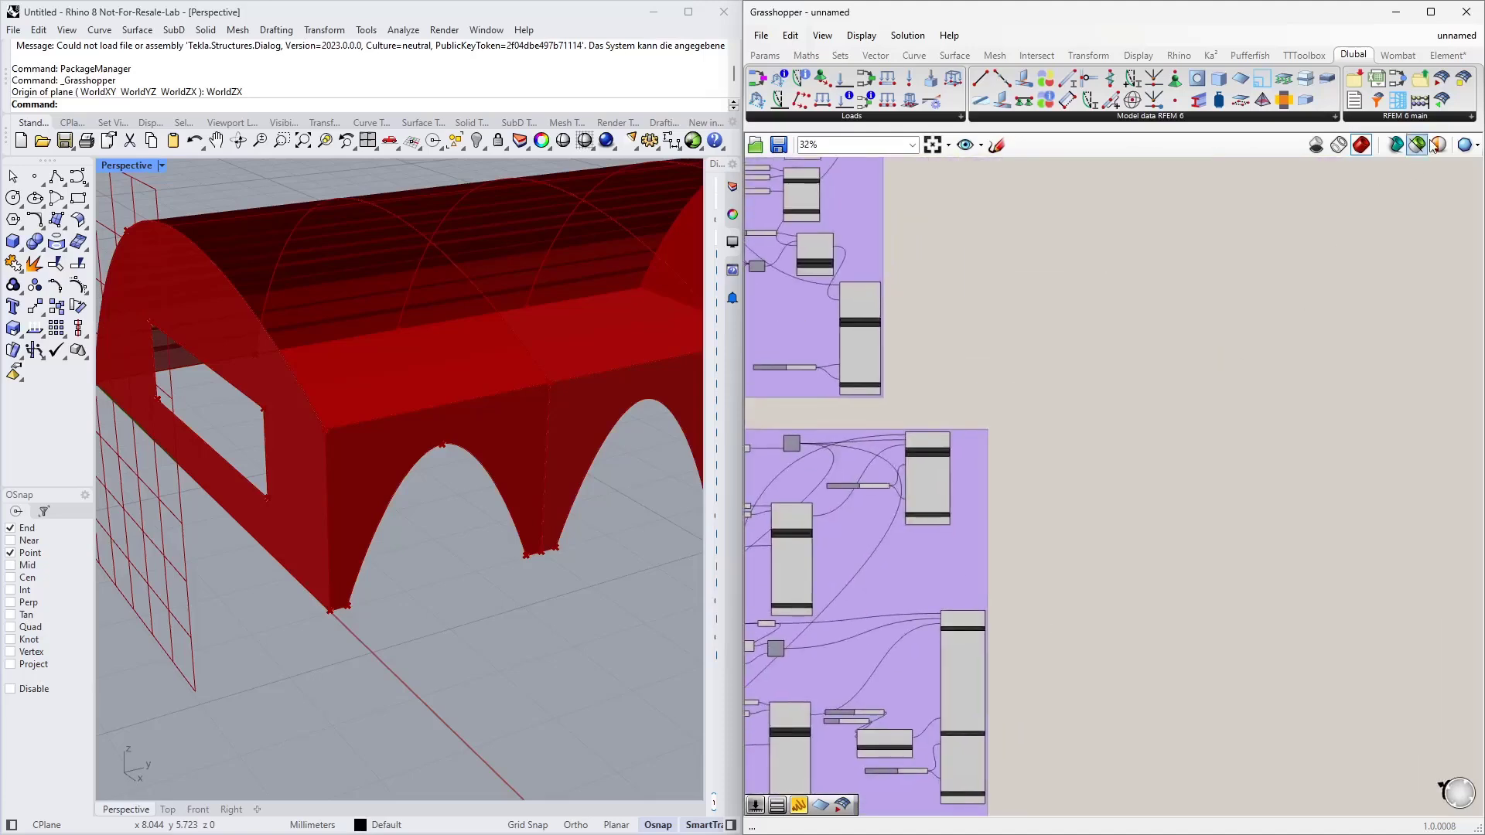
{"action": "left_click_drag", "start_coordinate": [1442, 77], "coordinate": [1312, 377]}
{"action": "left_click_drag", "start_coordinate": [1124, 290], "coordinate": [1125, 290]}
{"action": "scroll", "coordinate": [1120, 278], "scroll_direction": "up", "scroll_amount": 5}
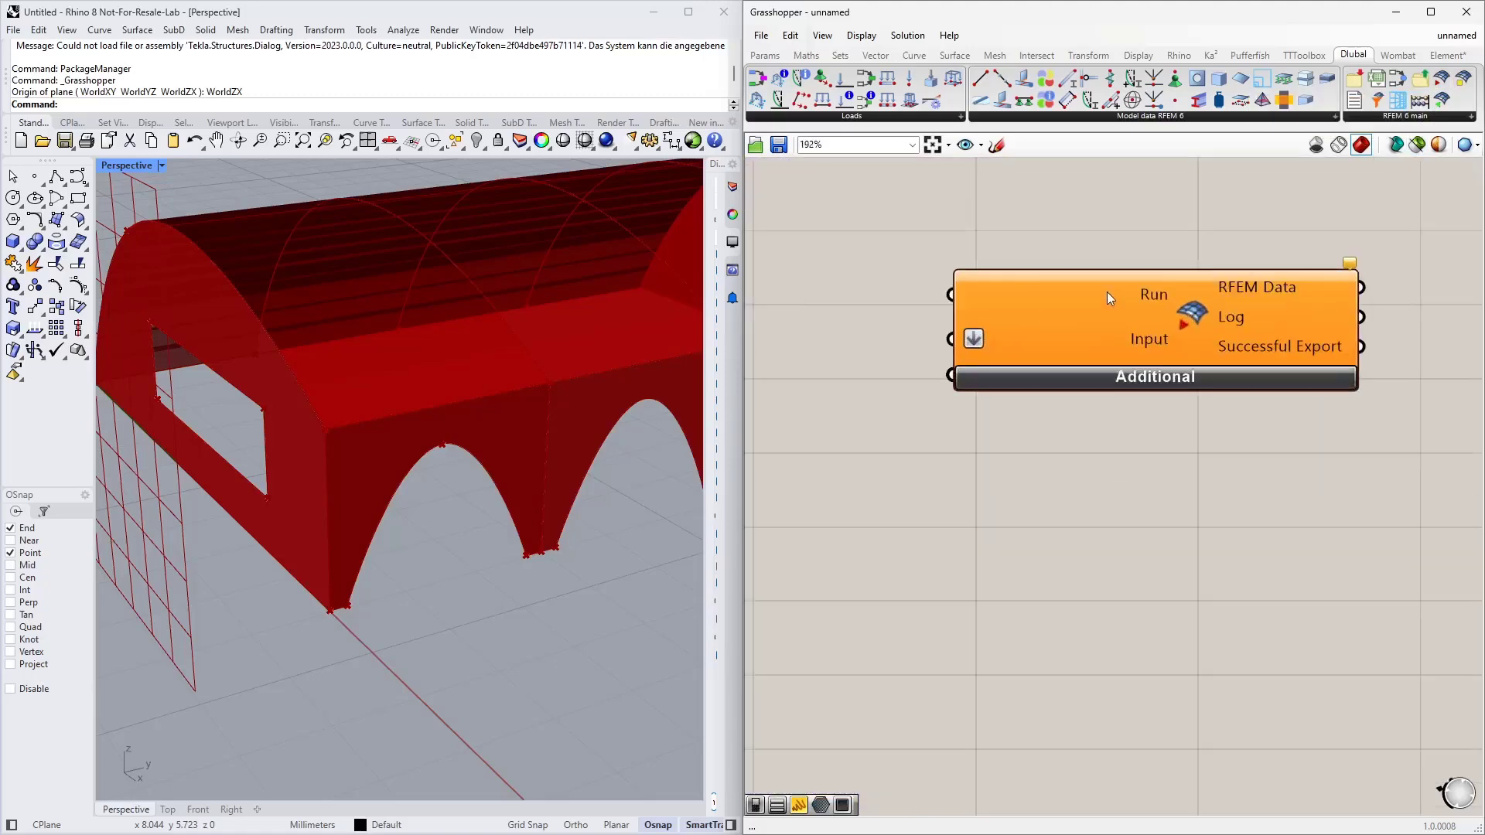
{"action": "left_click", "coordinate": [1167, 378]}
{"action": "scroll", "coordinate": [934, 331], "scroll_direction": "down", "scroll_amount": 4}
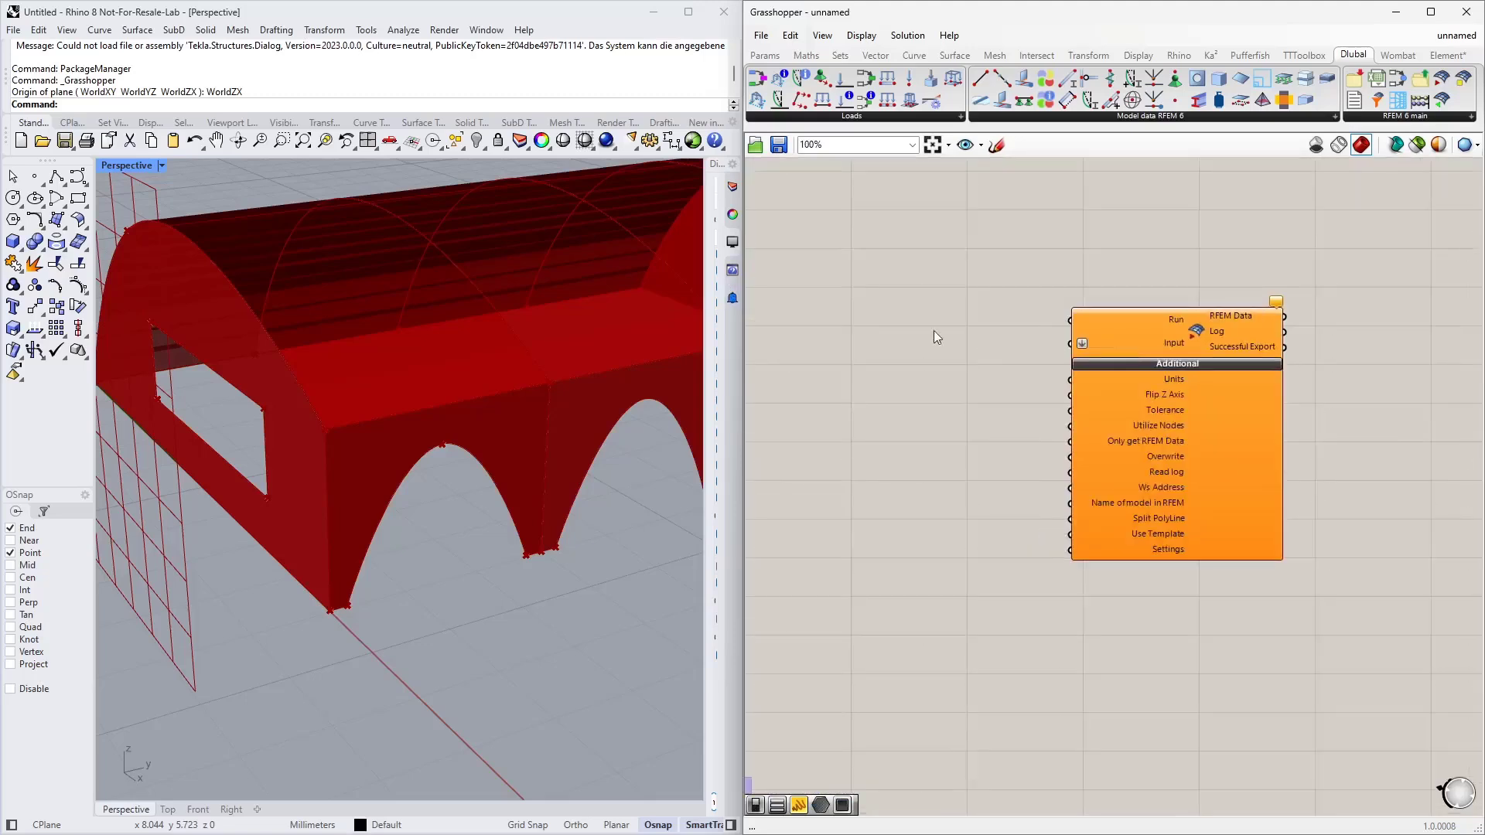
Add a Boolean Toggle set to False, connect it to the export component's Run input, and place it close beside that input
{"action": "double_click", "coordinate": [907, 351]}
{"action": "type", "text": "toggle"}
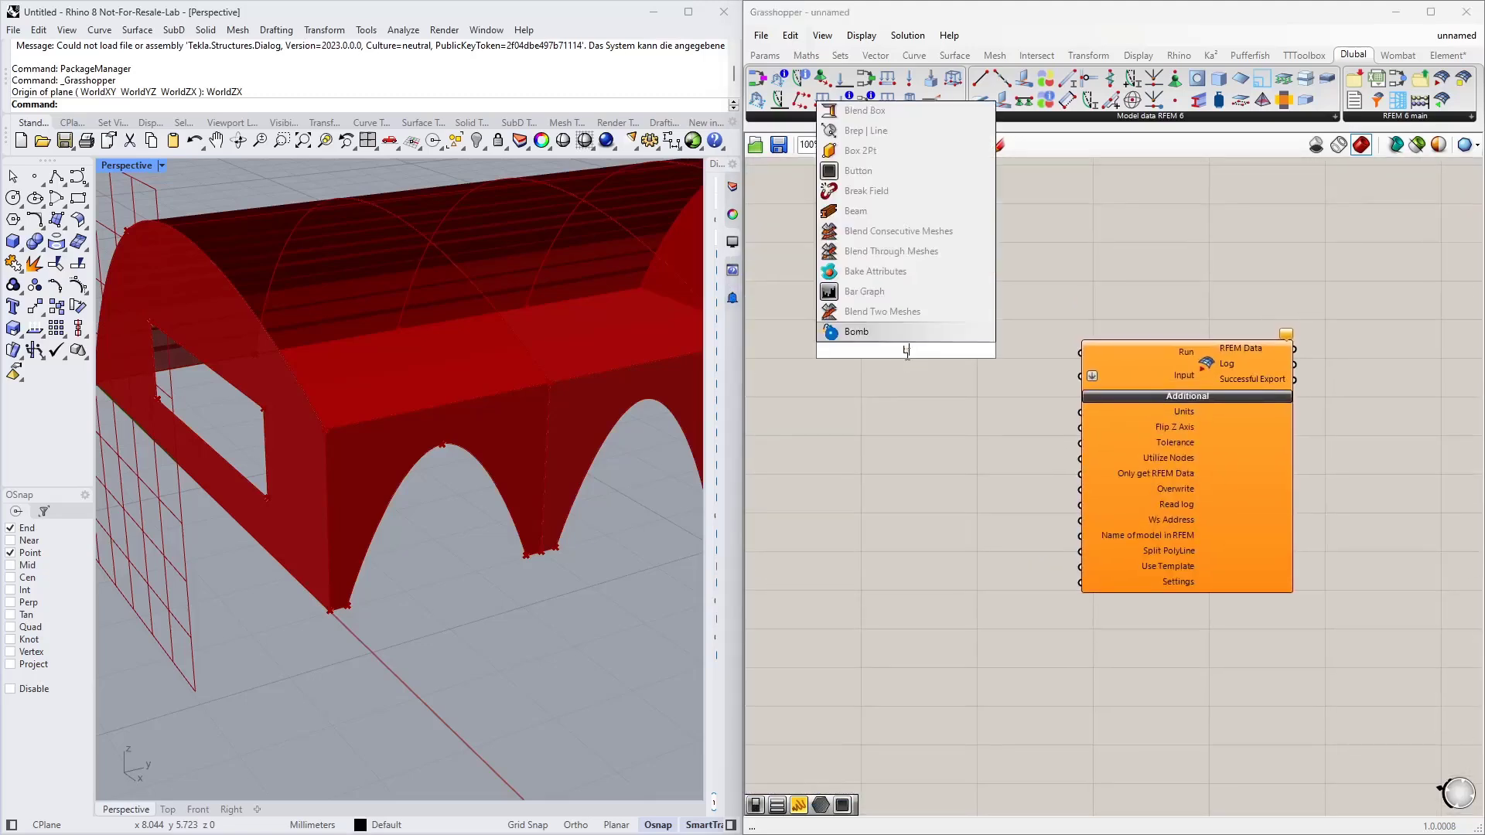
{"action": "left_click", "coordinate": [882, 308]}
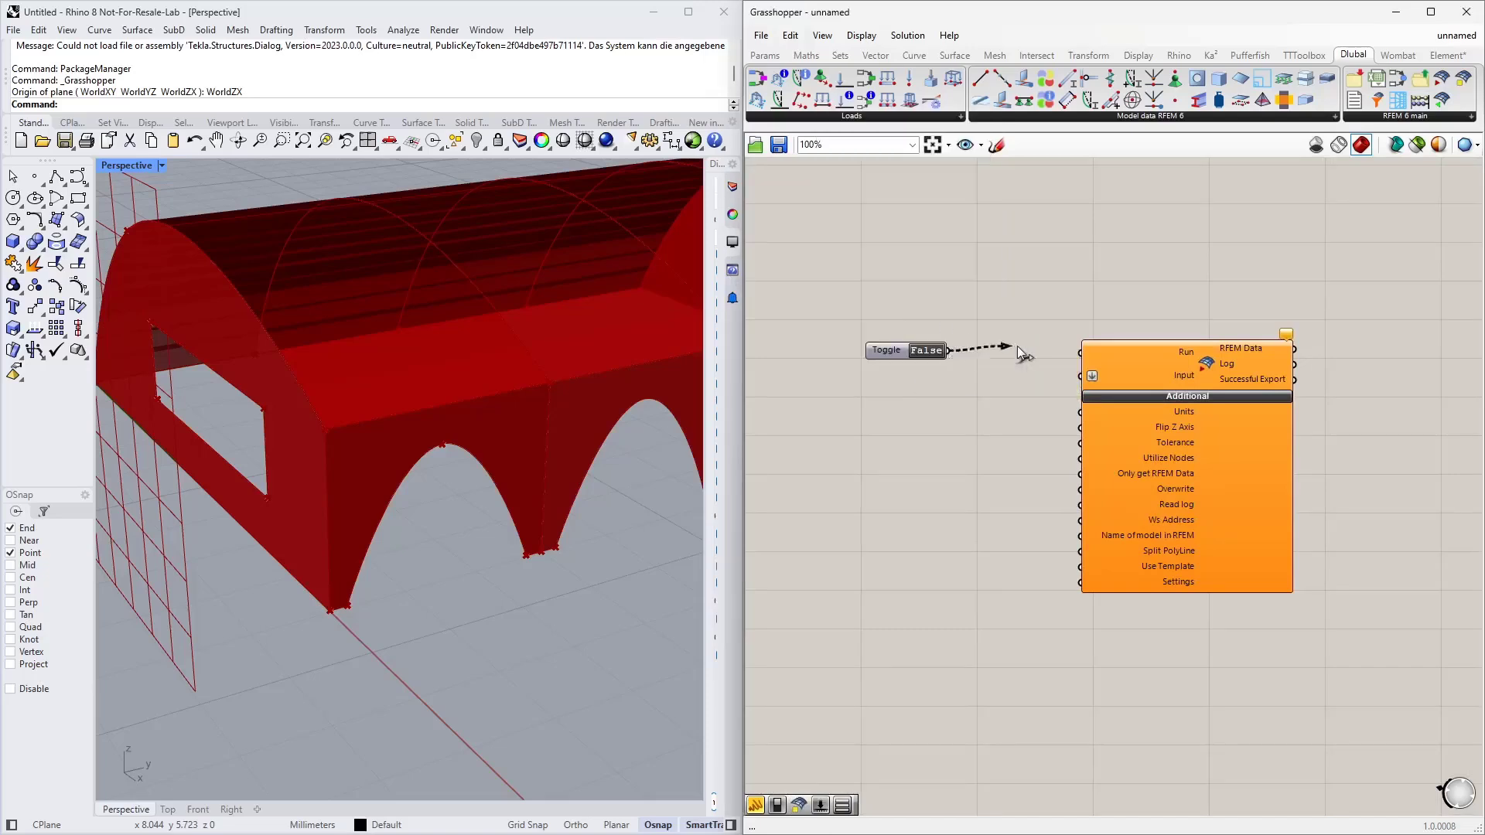
{"action": "left_click_drag", "start_coordinate": [1018, 348], "coordinate": [1182, 354]}
{"action": "left_click_drag", "start_coordinate": [869, 349], "coordinate": [941, 328]}
{"action": "scroll", "coordinate": [1014, 334], "scroll_direction": "up", "scroll_amount": 2}
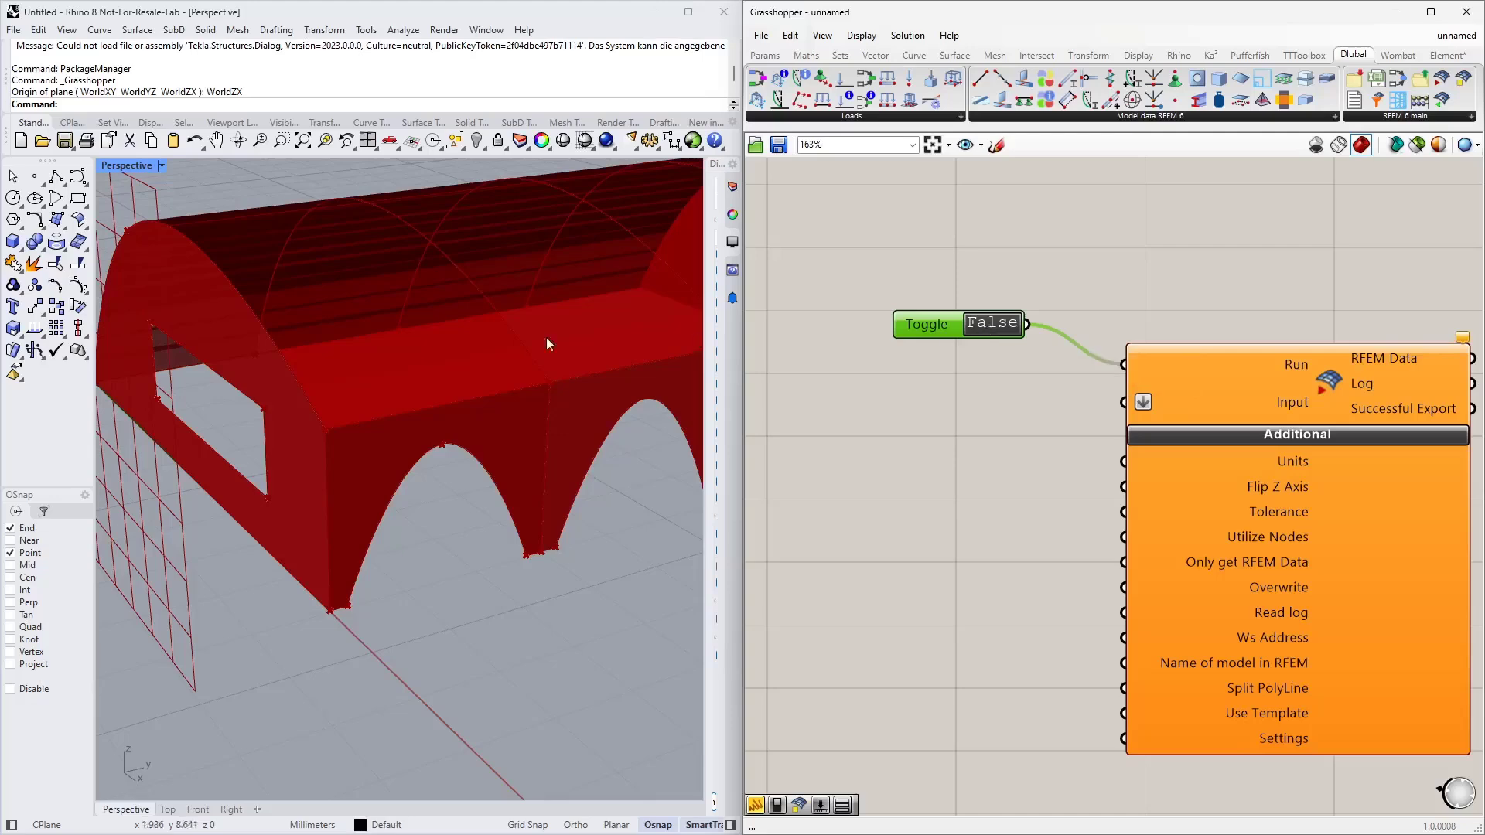
Connect the outputs of both Material components in the upper group to the export component's Input
{"action": "scroll", "coordinate": [1269, 429], "scroll_direction": "down", "scroll_amount": 8}
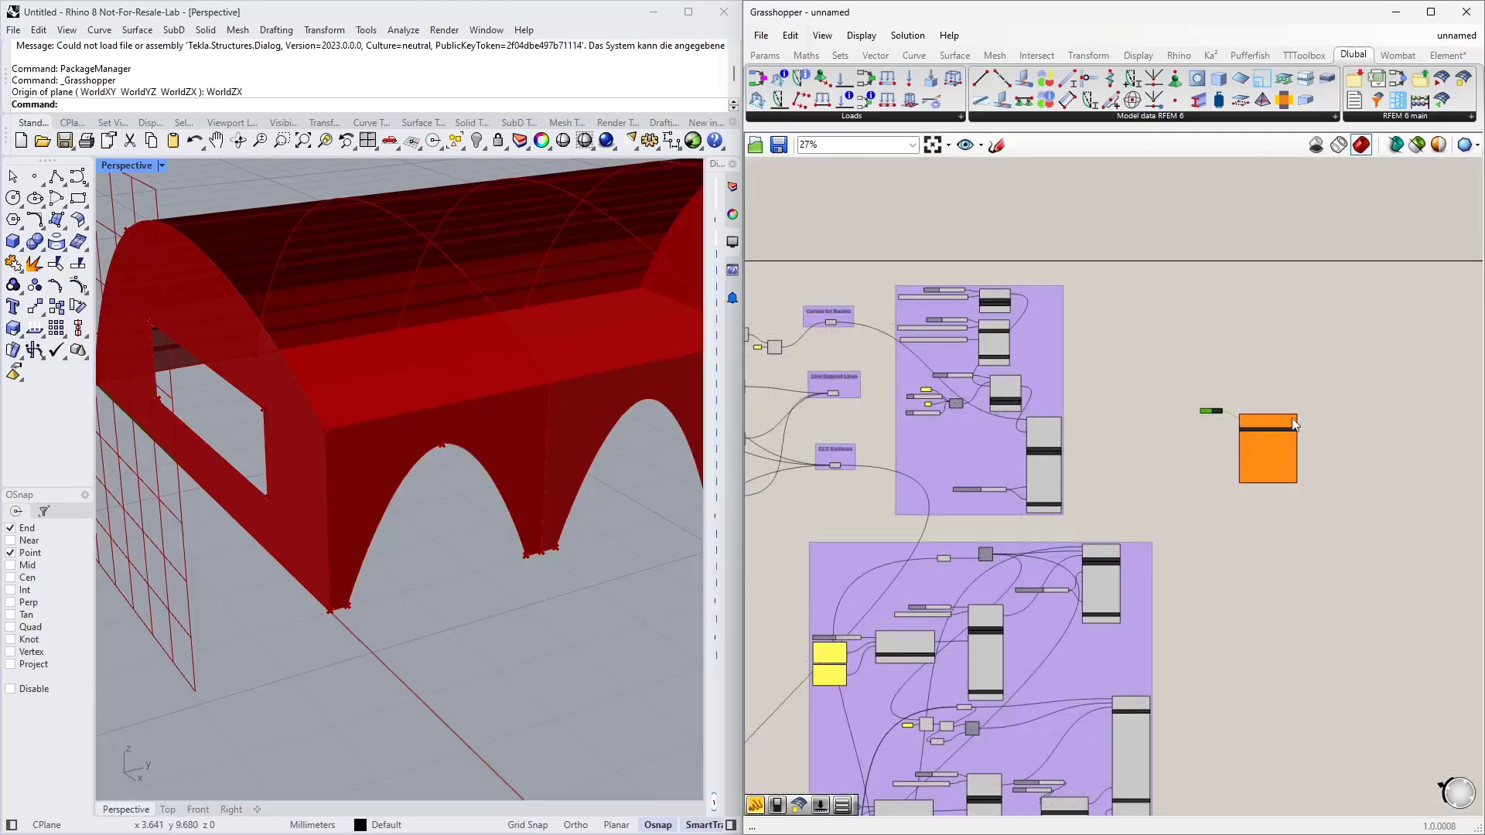
{"action": "scroll", "coordinate": [1293, 424], "scroll_direction": "up", "scroll_amount": 8}
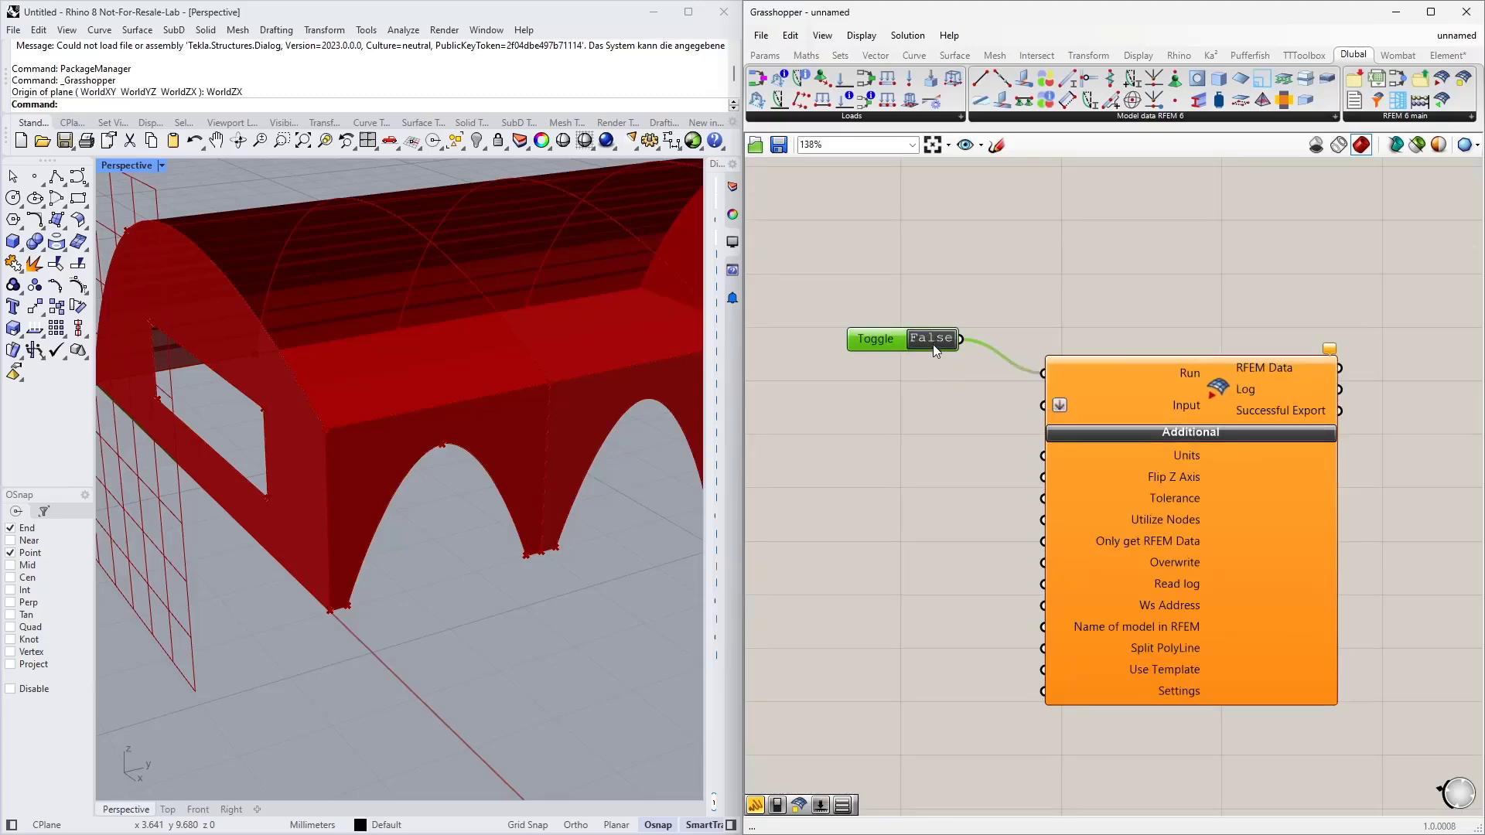
{"action": "right_click_drag", "start_coordinate": [938, 464], "coordinate": [1021, 519]}
{"action": "scroll", "coordinate": [1160, 333], "scroll_direction": "down", "scroll_amount": 6}
{"action": "scroll", "coordinate": [921, 374], "scroll_direction": "up", "scroll_amount": 3}
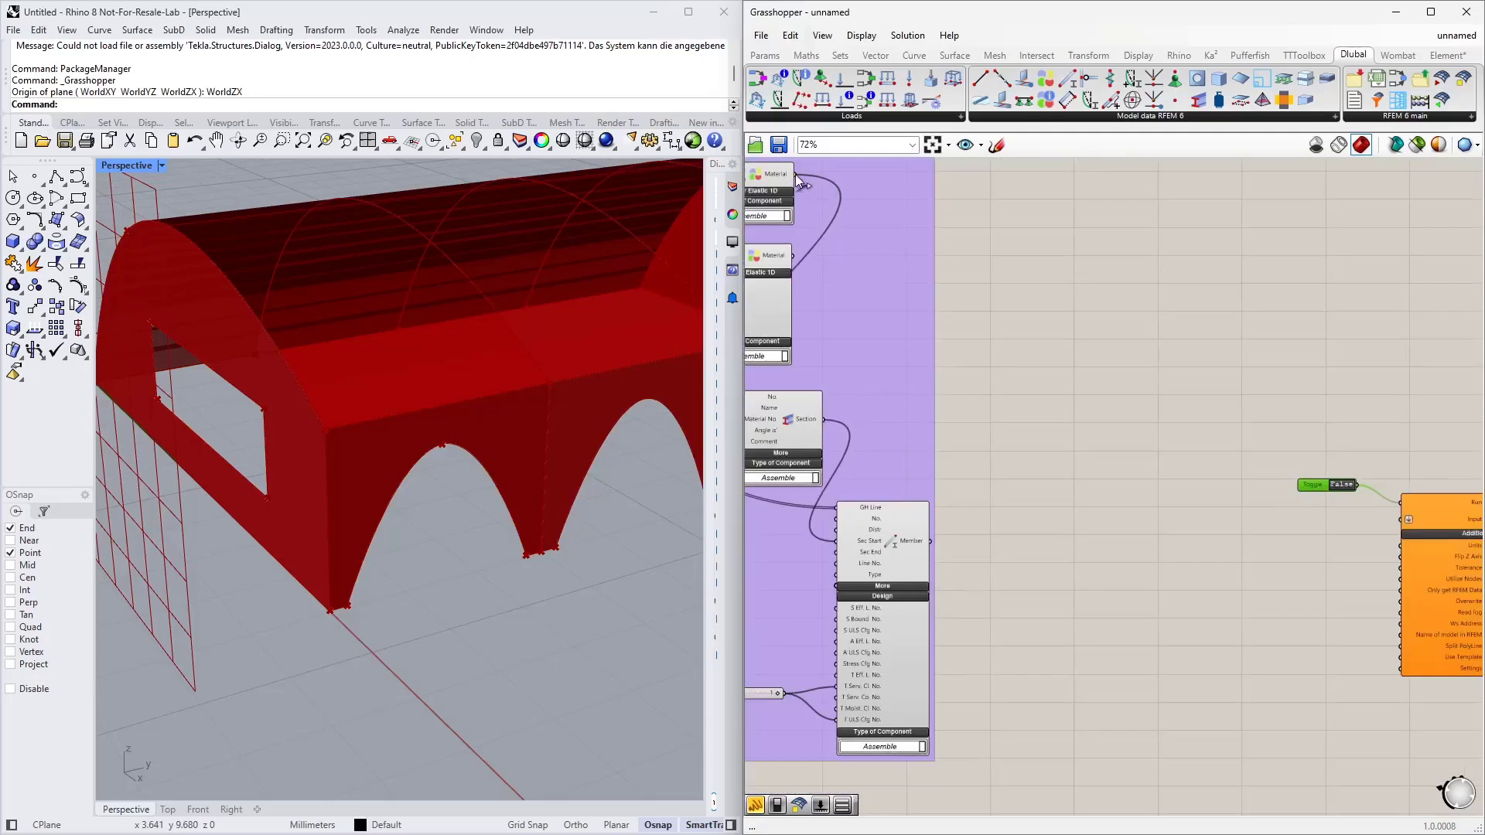
{"action": "left_click_drag", "start_coordinate": [799, 173], "coordinate": [1398, 519]}
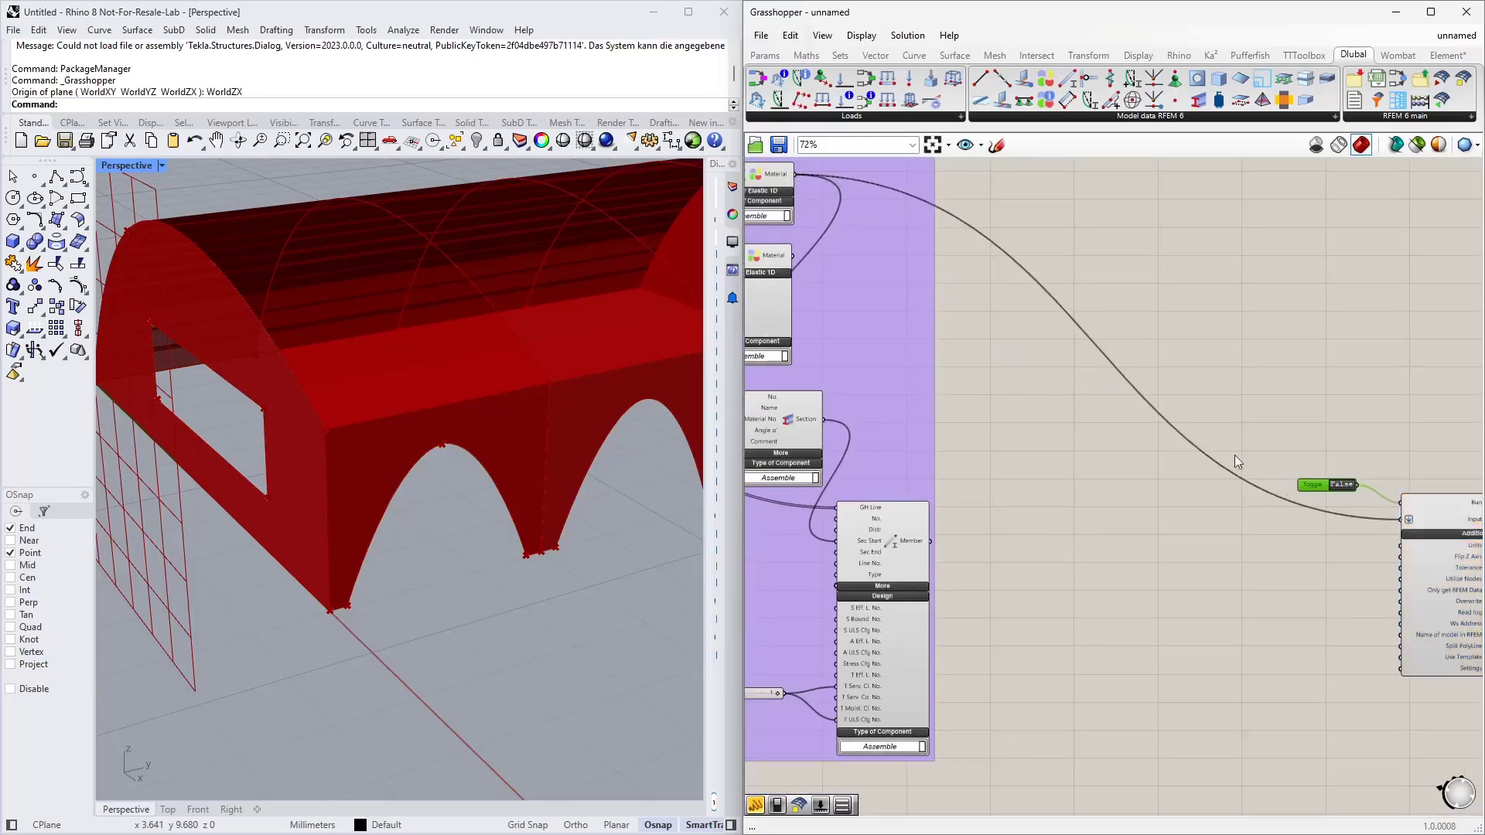
{"action": "left_click_drag", "start_coordinate": [792, 257], "coordinate": [1393, 521], "text": "shift"}
{"action": "left_click_drag", "start_coordinate": [794, 257], "coordinate": [1394, 520], "text": "shift"}
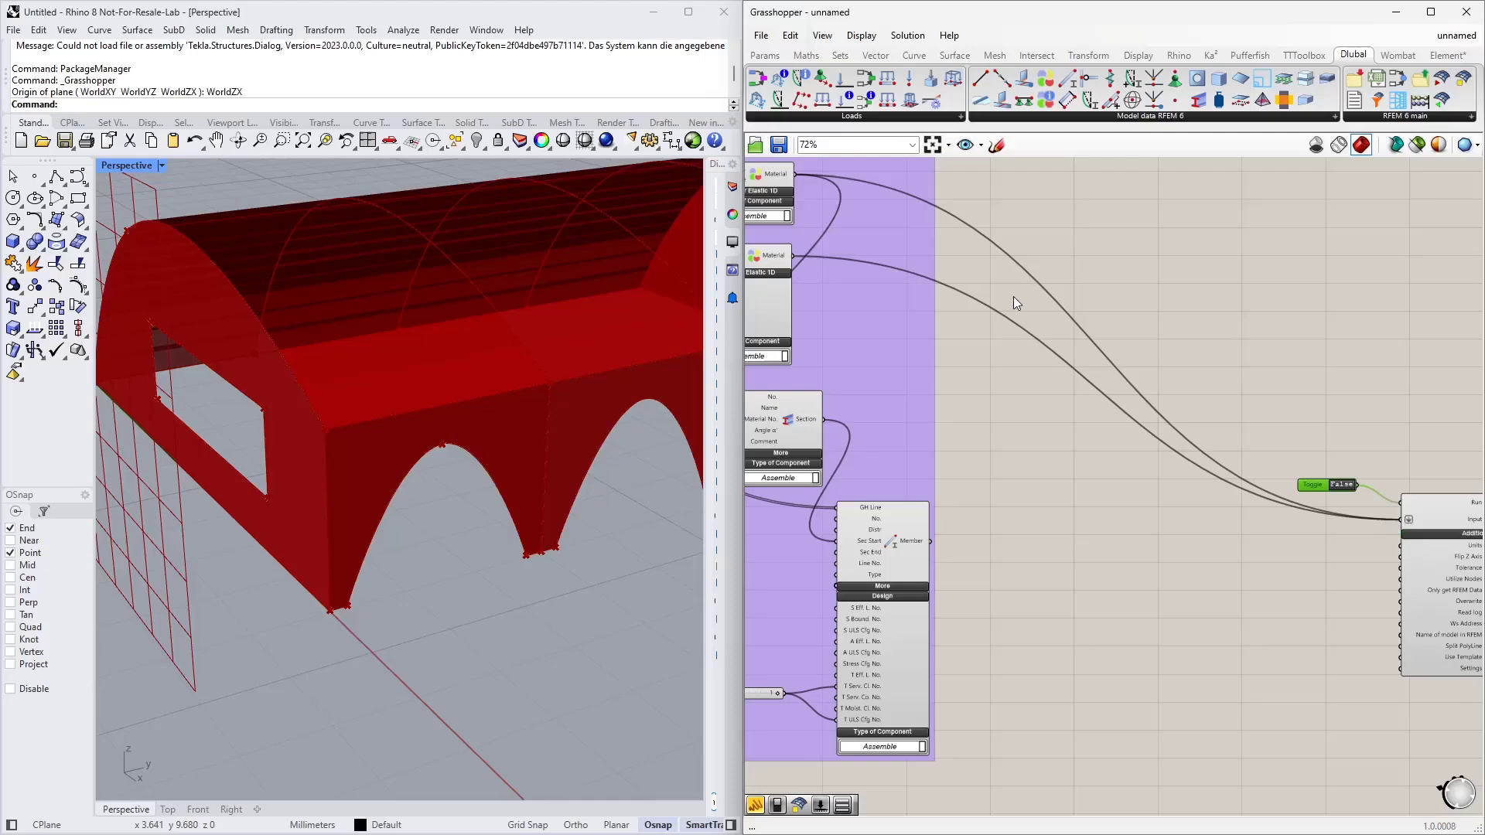
Examine the export component's additional inputs and the orientation of the model's axes in the Rhino viewport
{"action": "right_click_drag", "start_coordinate": [1315, 572], "coordinate": [1021, 537]}
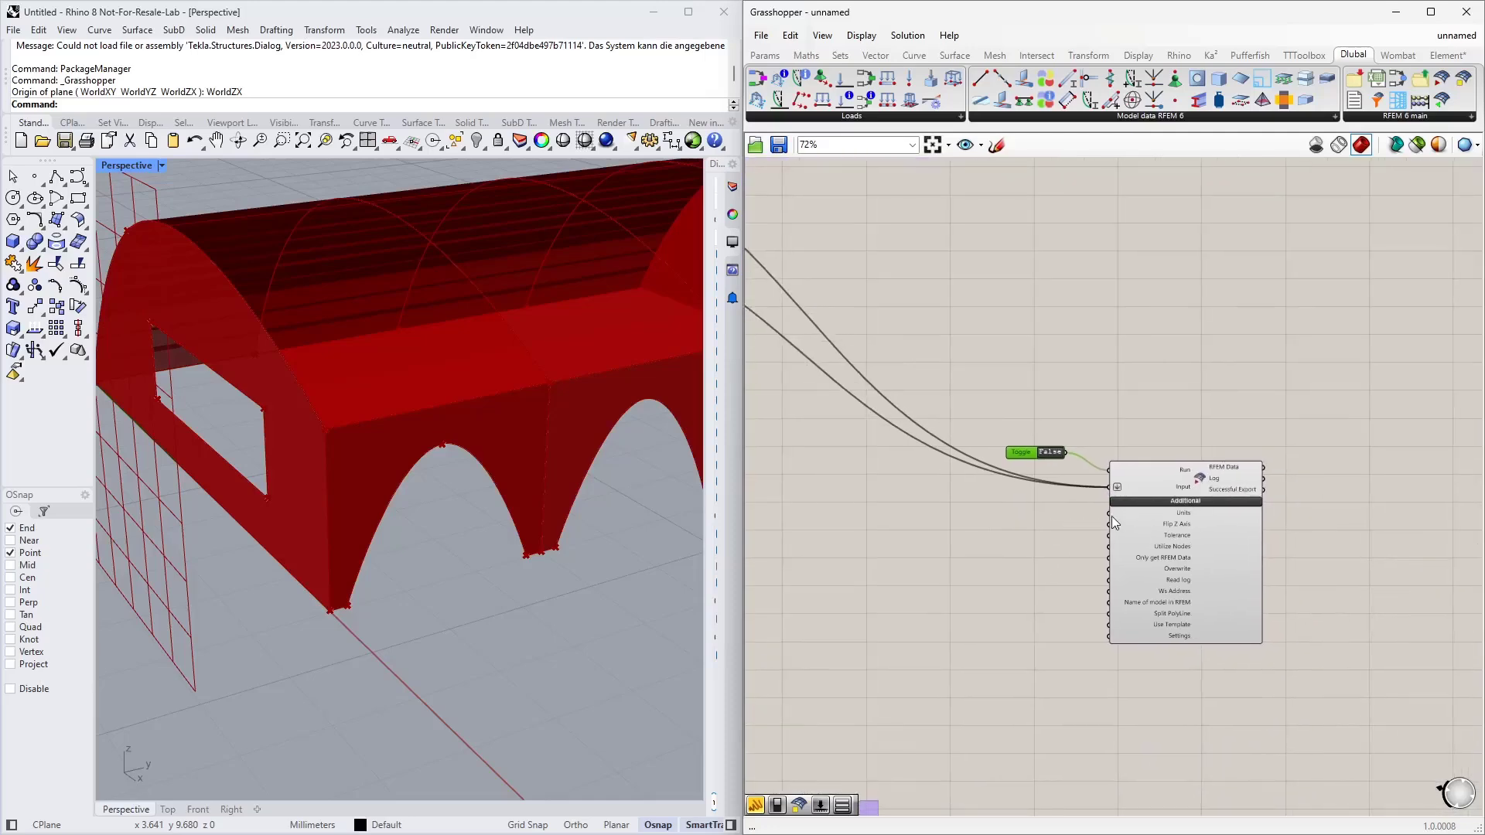
{"action": "scroll", "coordinate": [1112, 517], "scroll_direction": "up", "scroll_amount": 2}
{"action": "scroll", "coordinate": [978, 477], "scroll_direction": "down", "scroll_amount": 2}
{"action": "scroll", "coordinate": [1142, 571], "scroll_direction": "up", "scroll_amount": 2}
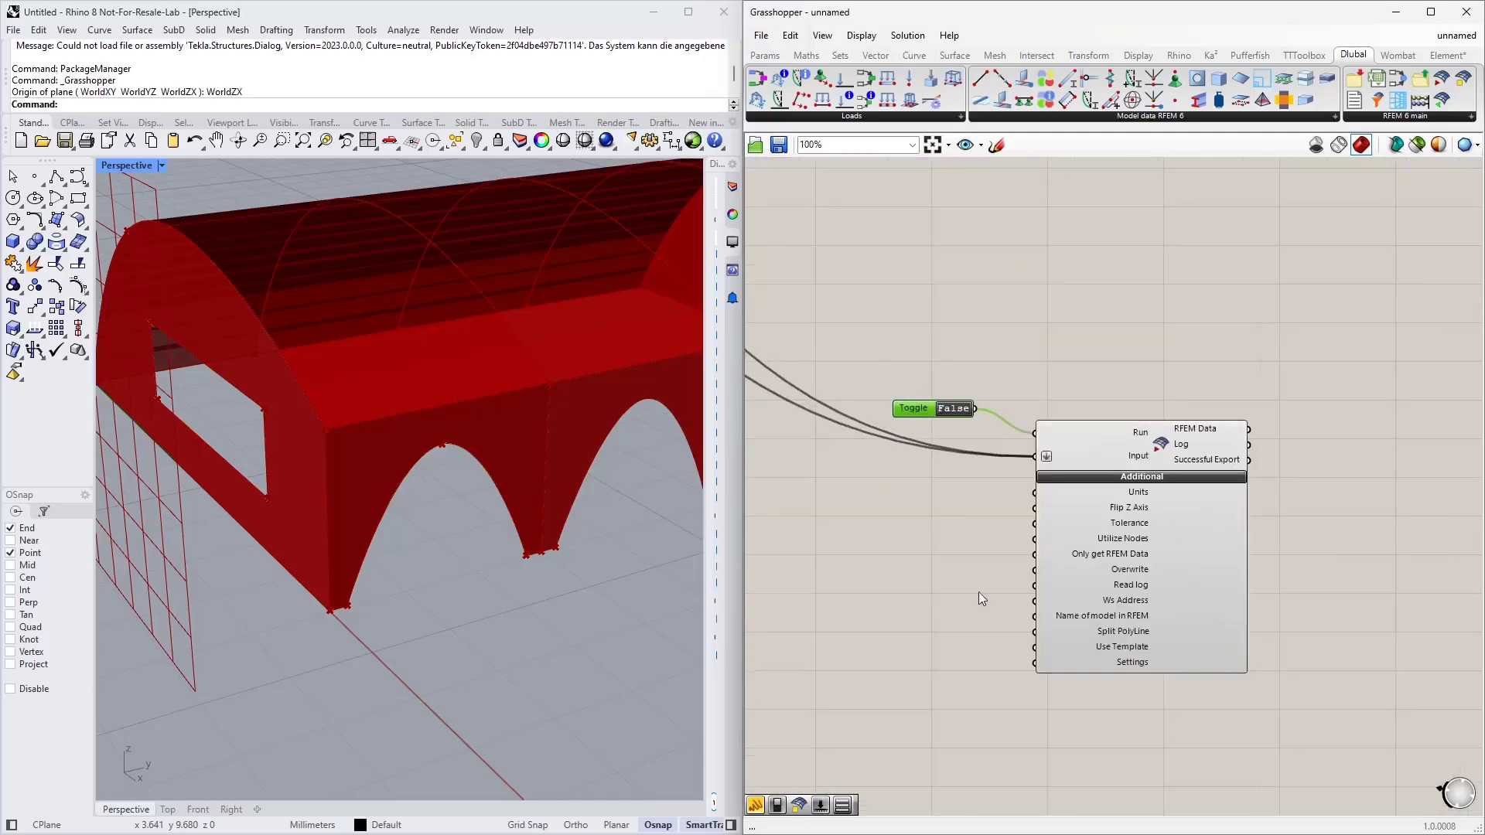
{"action": "right_click_drag", "start_coordinate": [970, 596], "coordinate": [1011, 555]}
{"action": "scroll", "coordinate": [1140, 528], "scroll_direction": "up", "scroll_amount": 2}
{"action": "scroll", "coordinate": [1140, 527], "scroll_direction": "up", "scroll_amount": 2}
{"action": "right_click_drag", "start_coordinate": [930, 513], "coordinate": [1029, 489]}
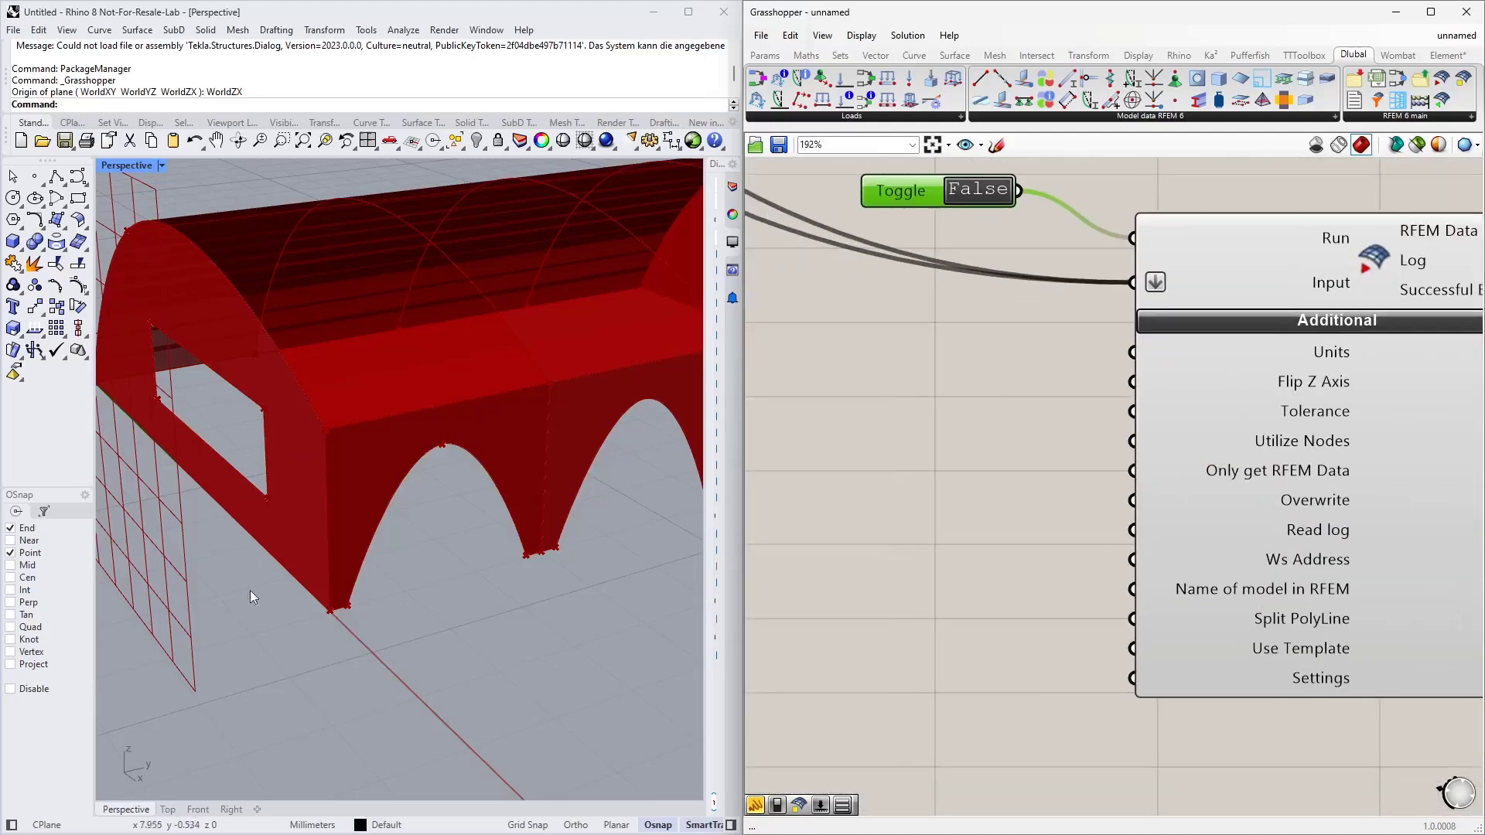
{"action": "right_click_drag", "start_coordinate": [250, 592], "coordinate": [308, 597]}
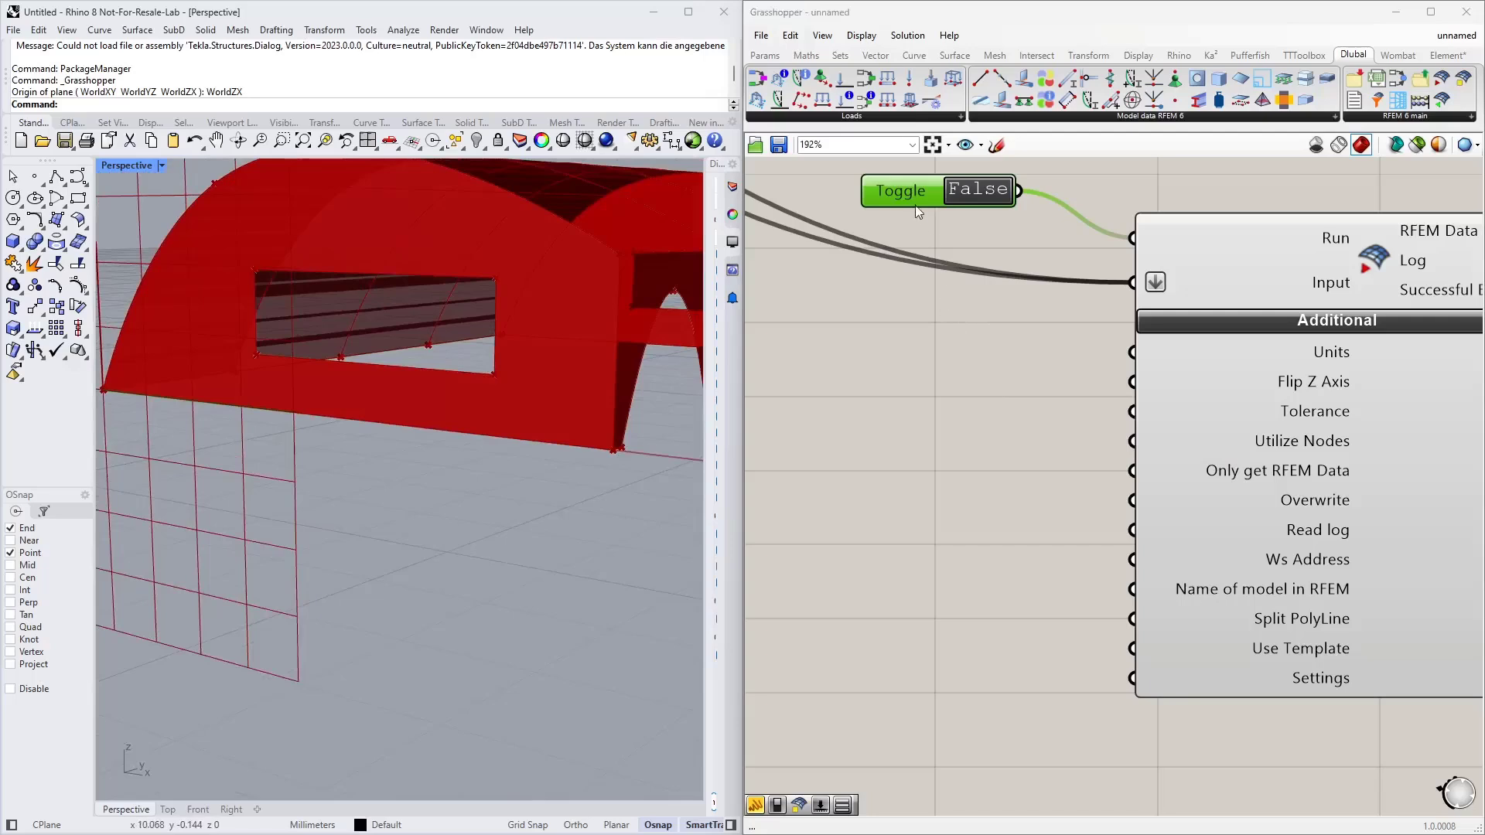
Duplicate the Toggle, set the copy to True, connect it to Flip Z Axis, and align it with that input
{"action": "left_click_drag", "start_coordinate": [914, 191], "coordinate": [874, 390], "text": "alt"}
{"action": "left_click", "coordinate": [953, 397]}
{"action": "left_click_drag", "start_coordinate": [994, 391], "coordinate": [1125, 386]}
{"action": "scroll", "coordinate": [248, 678], "scroll_direction": "down", "scroll_amount": 3}
{"action": "scroll", "coordinate": [247, 677], "scroll_direction": "down", "scroll_amount": 2}
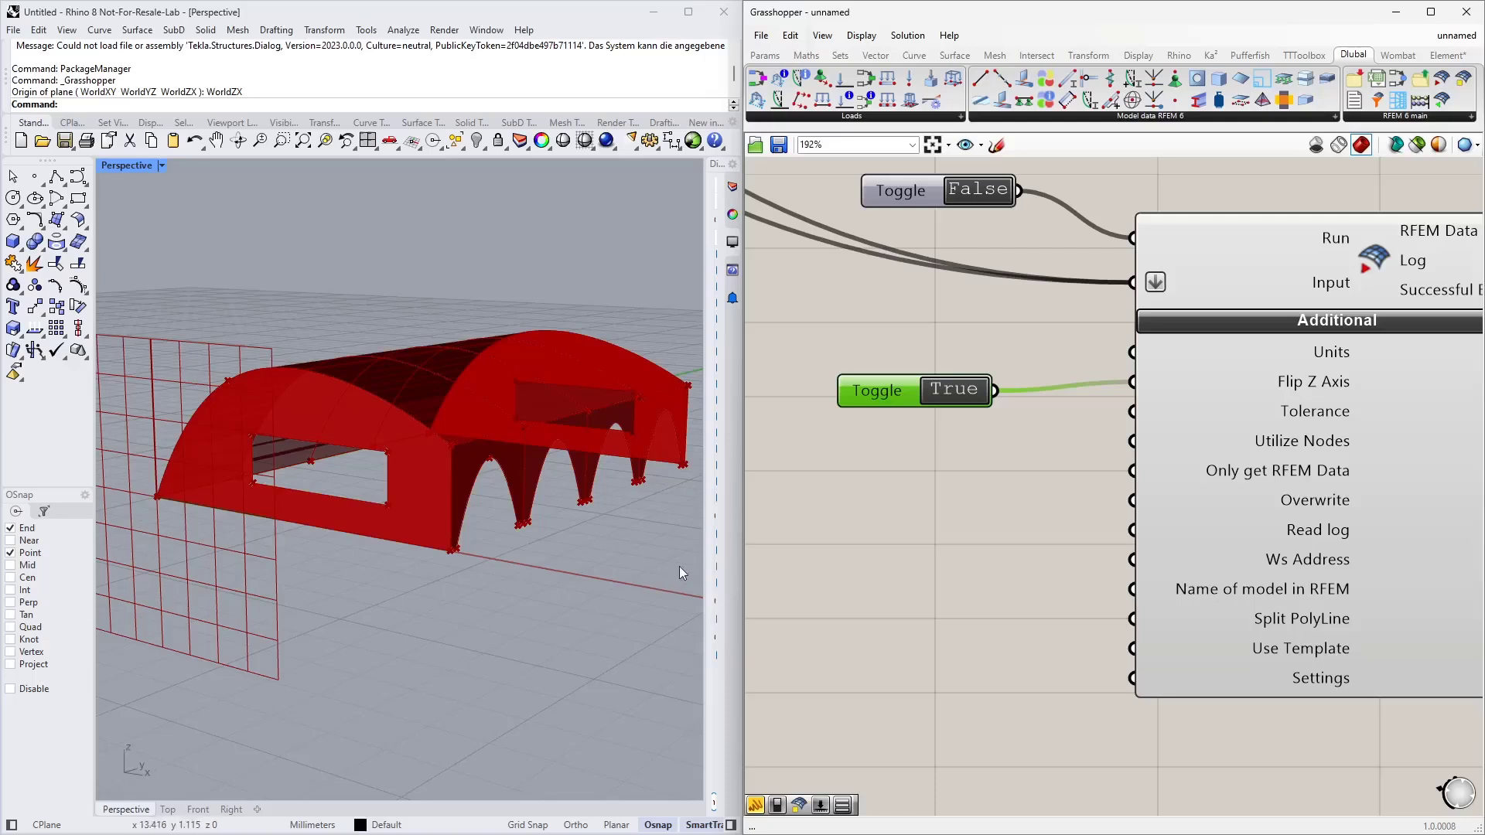
{"action": "left_click_drag", "start_coordinate": [889, 406], "coordinate": [923, 383]}
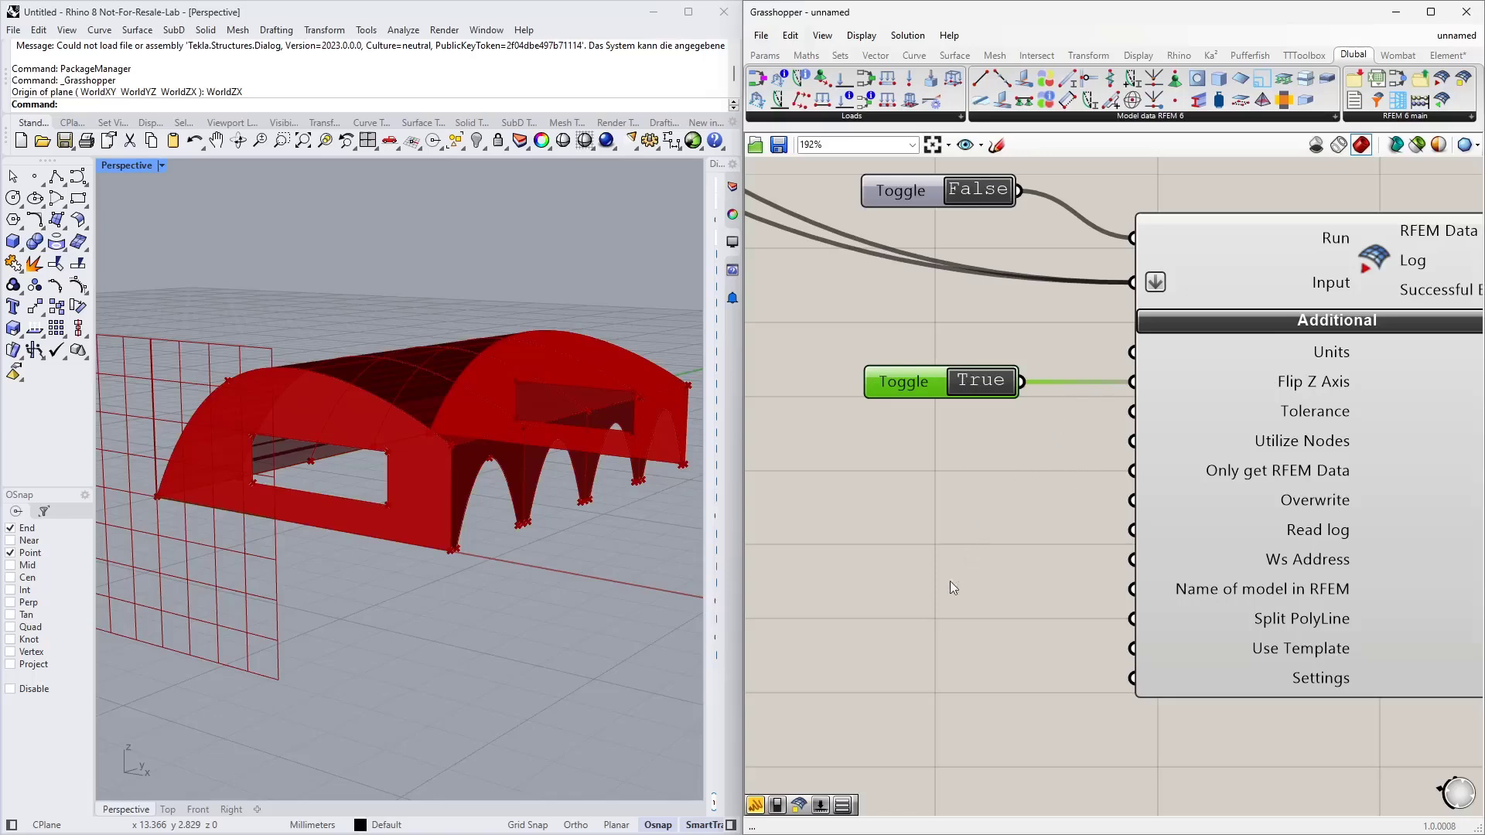
Add a Panel containing "Example", connect it to Name of model in RFEM, and align it under the Flip Z Axis toggle
{"action": "double_click", "coordinate": [922, 594]}
{"action": "type", "text": "Panel"}
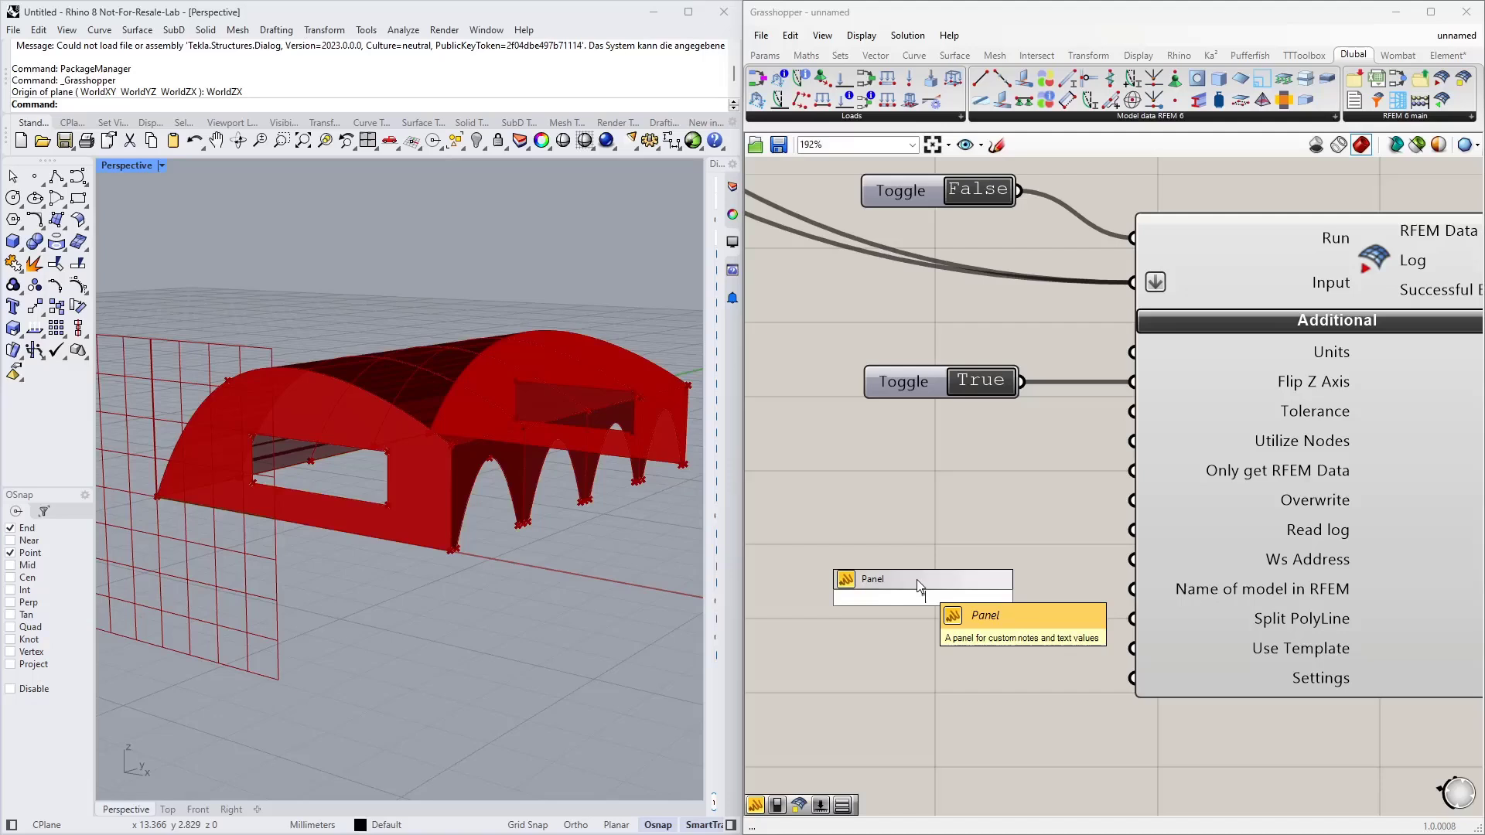
{"action": "type", "text": "\"Example"}
{"action": "key", "text": "Return"}
{"action": "left_click_drag", "start_coordinate": [970, 597], "coordinate": [1120, 599]}
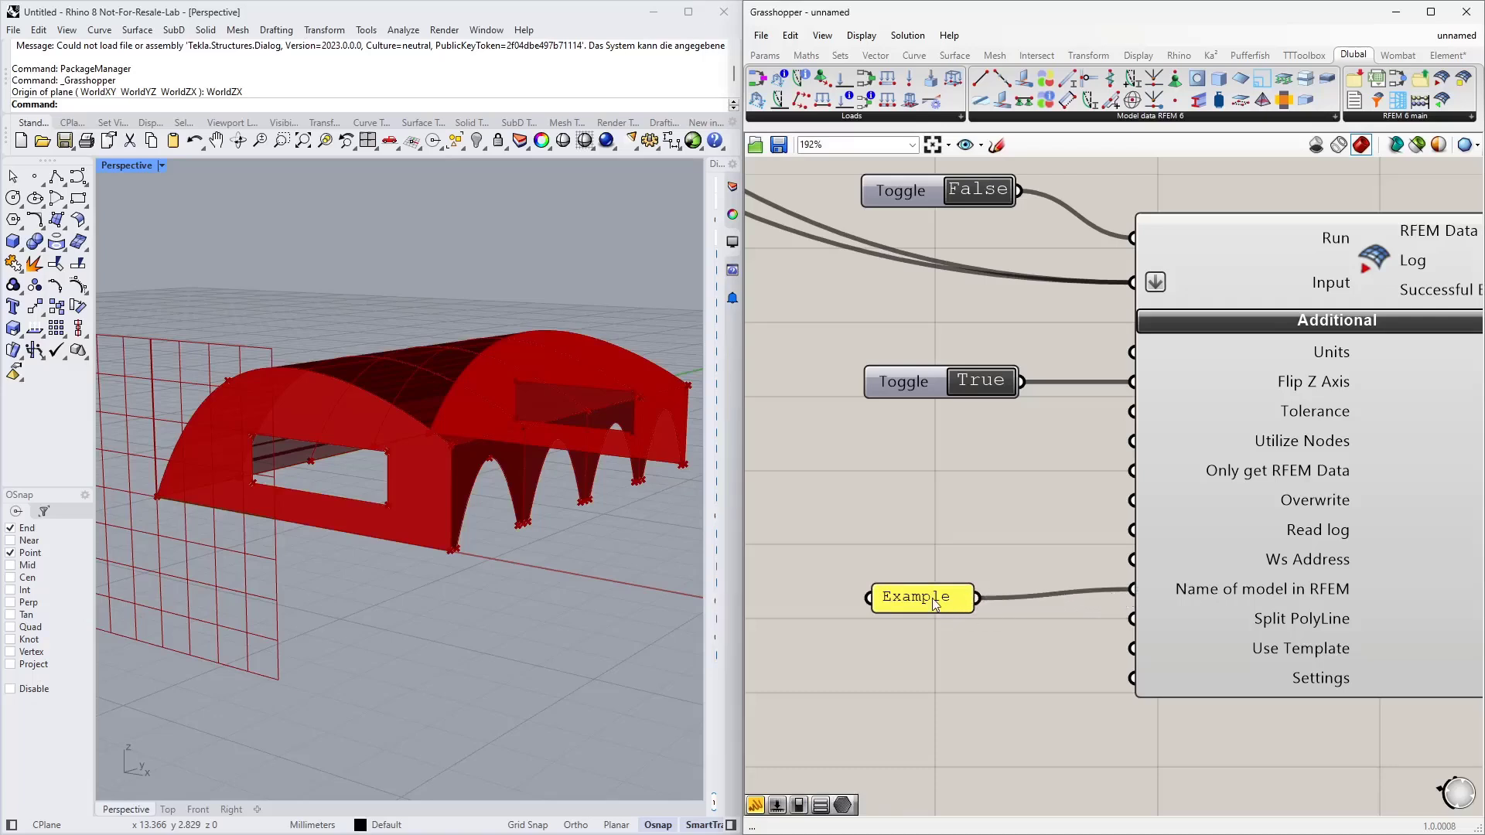
{"action": "left_click_drag", "start_coordinate": [932, 599], "coordinate": [932, 577]}
{"action": "right_click_drag", "start_coordinate": [936, 653], "coordinate": [925, 557]}
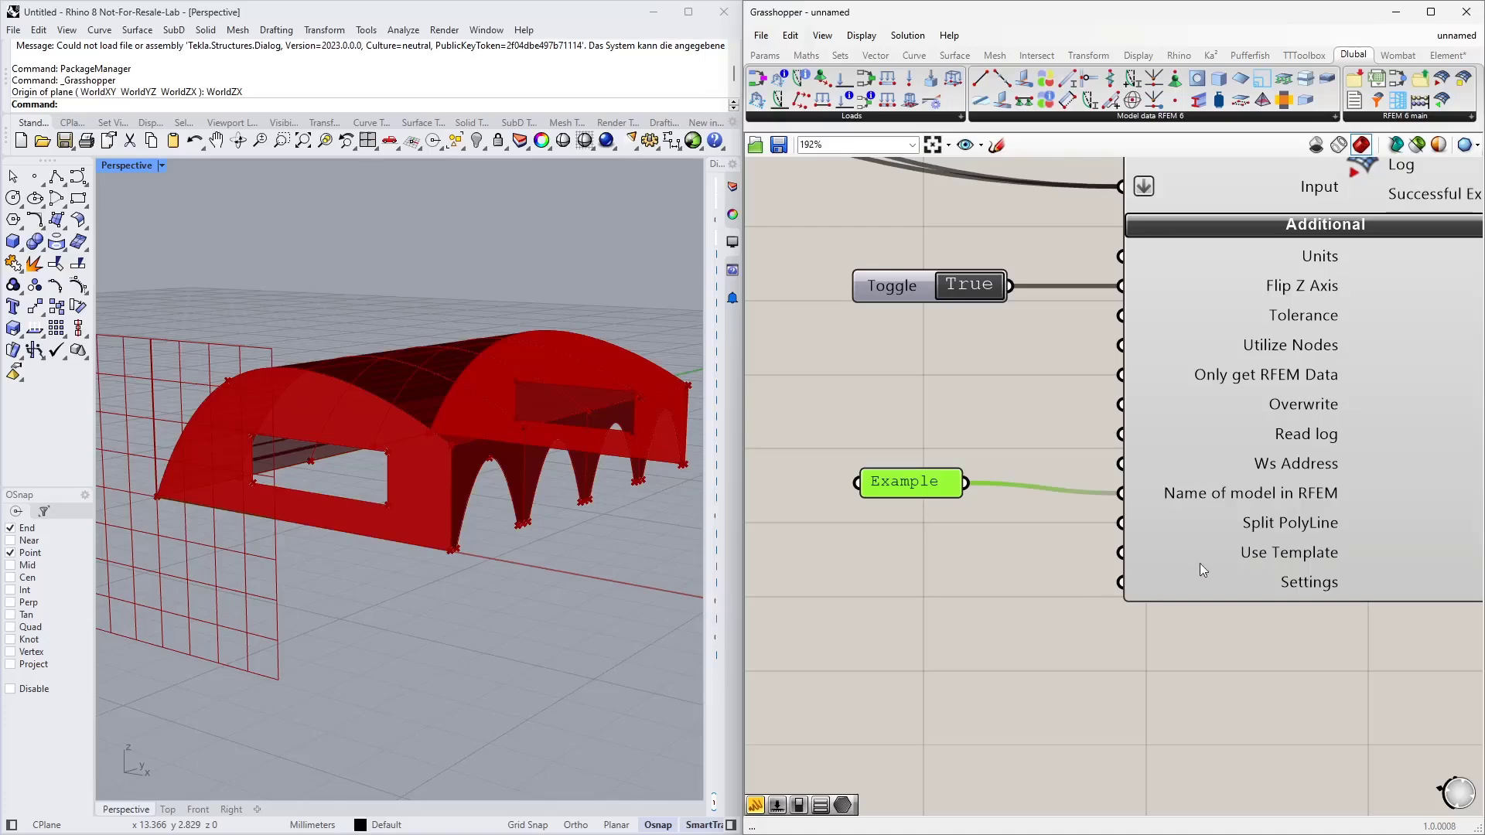
Examine the export component's Use Template input and the member component's timber design inputs
{"action": "mouse_move", "coordinate": [1213, 554]}
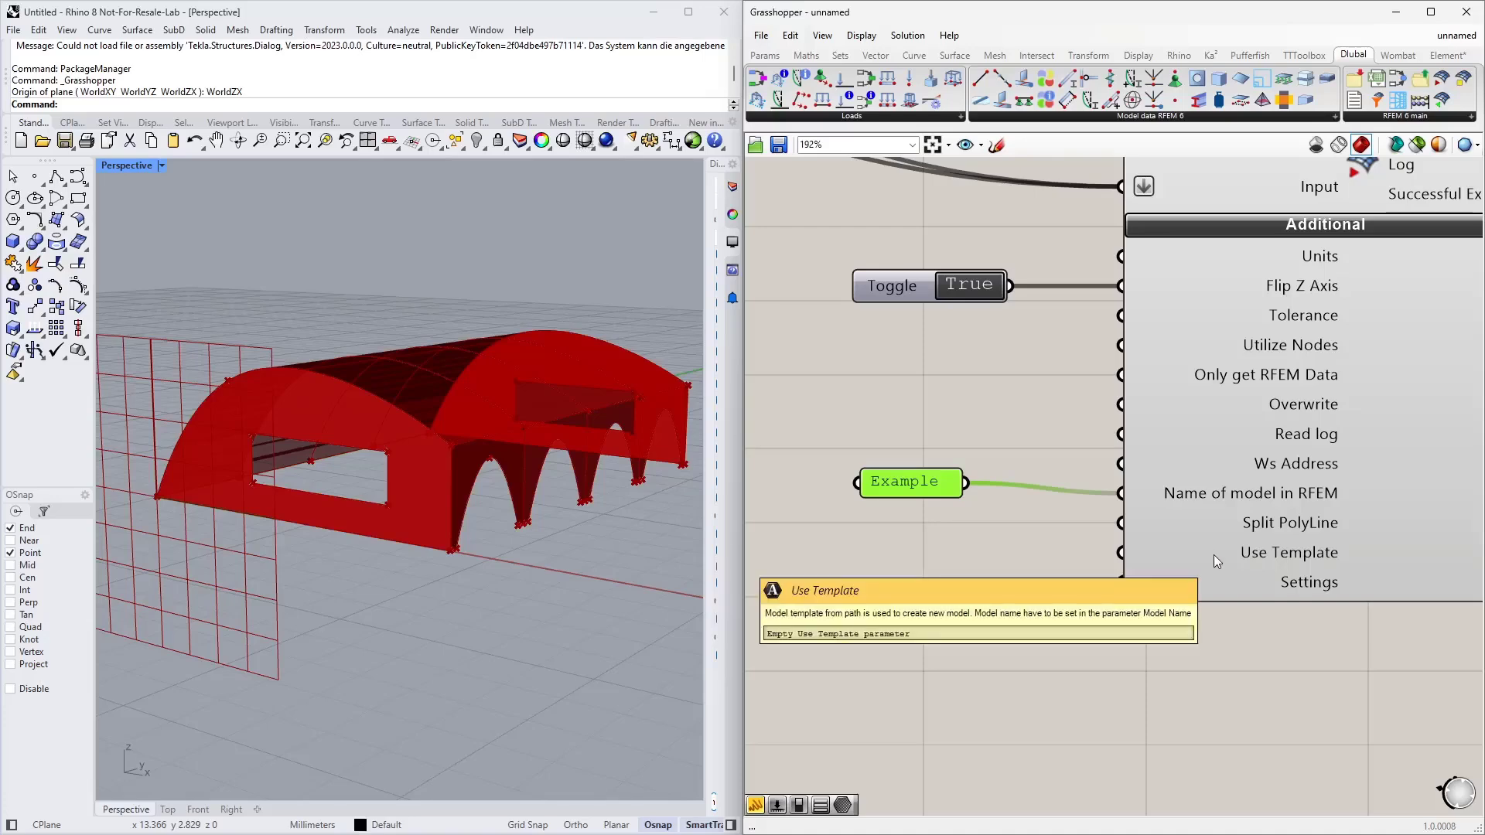
{"action": "scroll", "coordinate": [1190, 559], "scroll_direction": "down", "scroll_amount": 5}
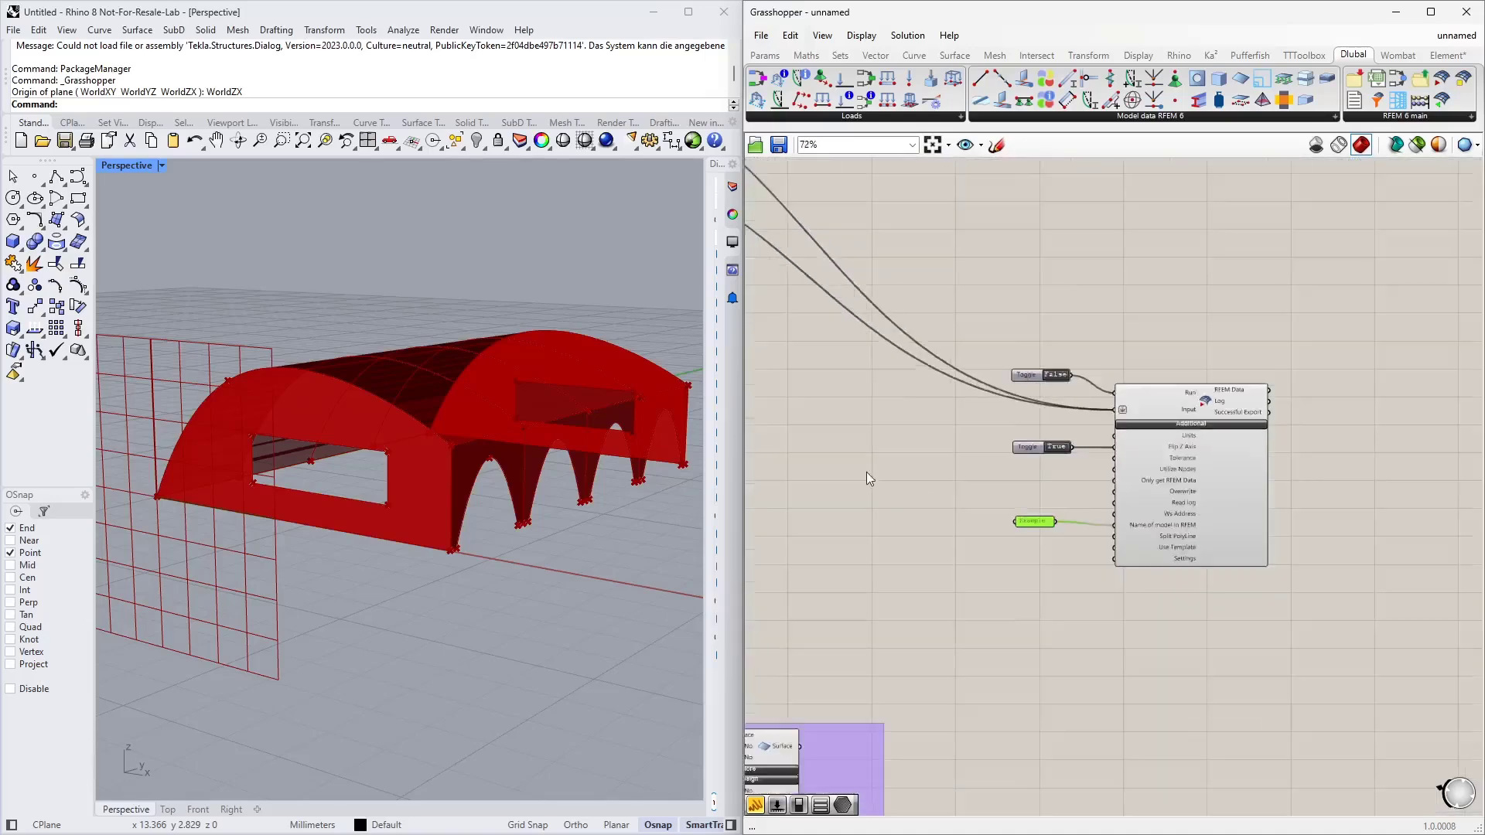
{"action": "scroll", "coordinate": [866, 471], "scroll_direction": "down", "scroll_amount": 2}
{"action": "right_click_drag", "start_coordinate": [852, 492], "coordinate": [1161, 610]}
{"action": "scroll", "coordinate": [939, 689], "scroll_direction": "up", "scroll_amount": 4}
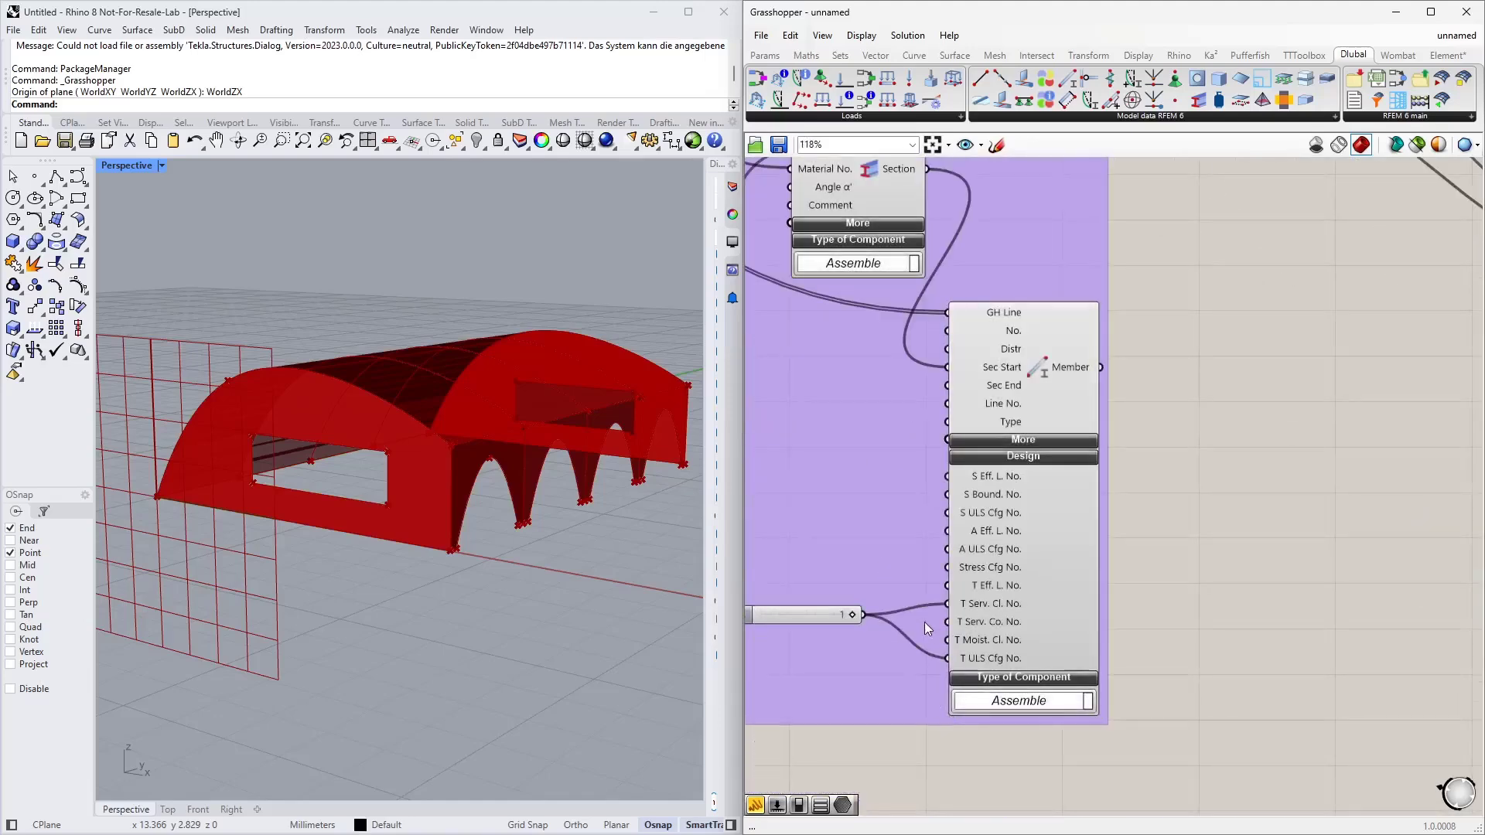
{"action": "scroll", "coordinate": [983, 541], "scroll_direction": "down", "scroll_amount": 3}
{"action": "right_click_drag", "start_coordinate": [1214, 521], "coordinate": [1009, 506]}
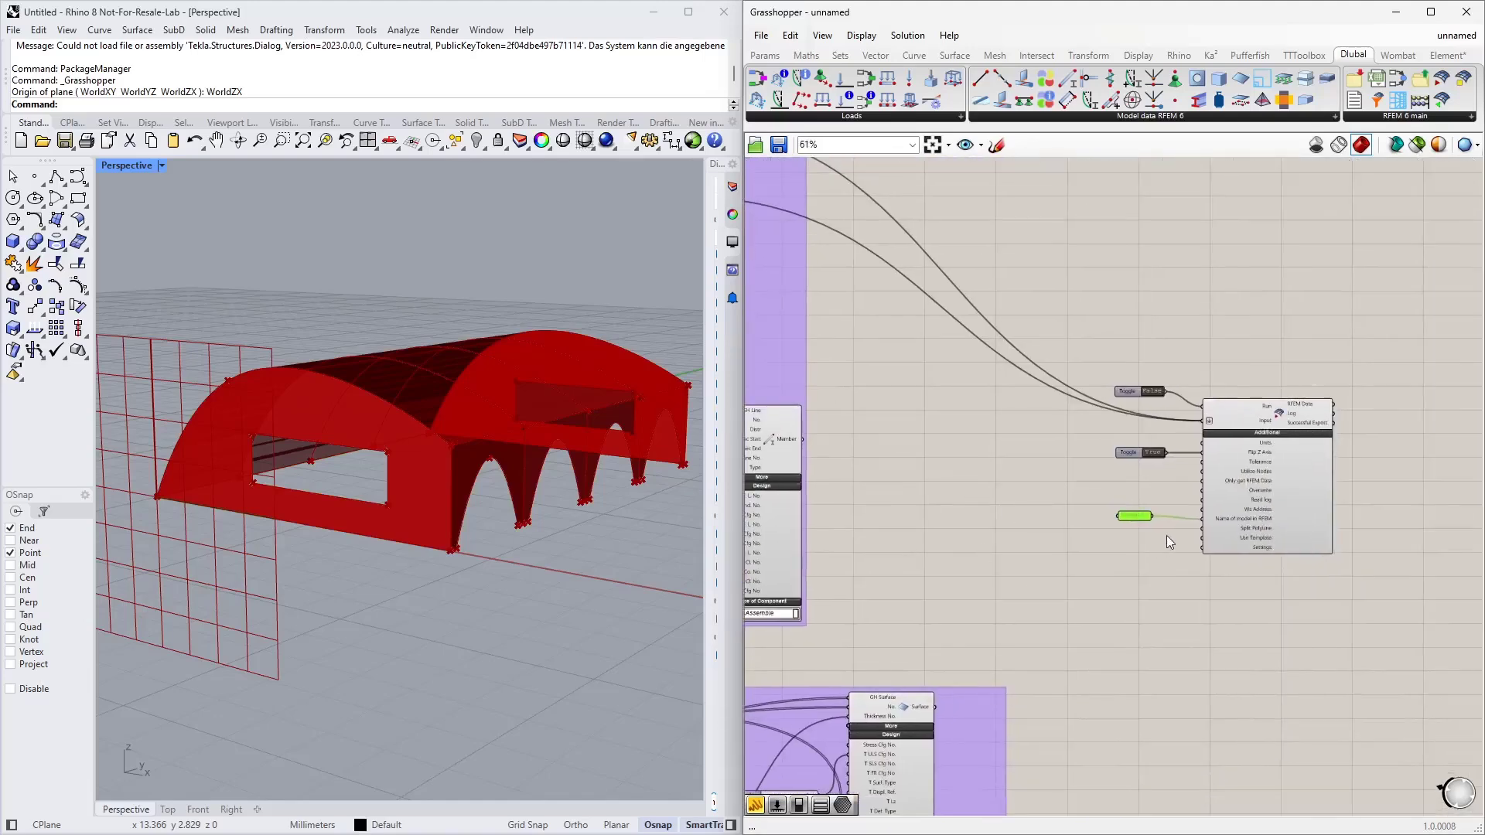
{"action": "scroll", "coordinate": [1167, 511], "scroll_direction": "up", "scroll_amount": 5}
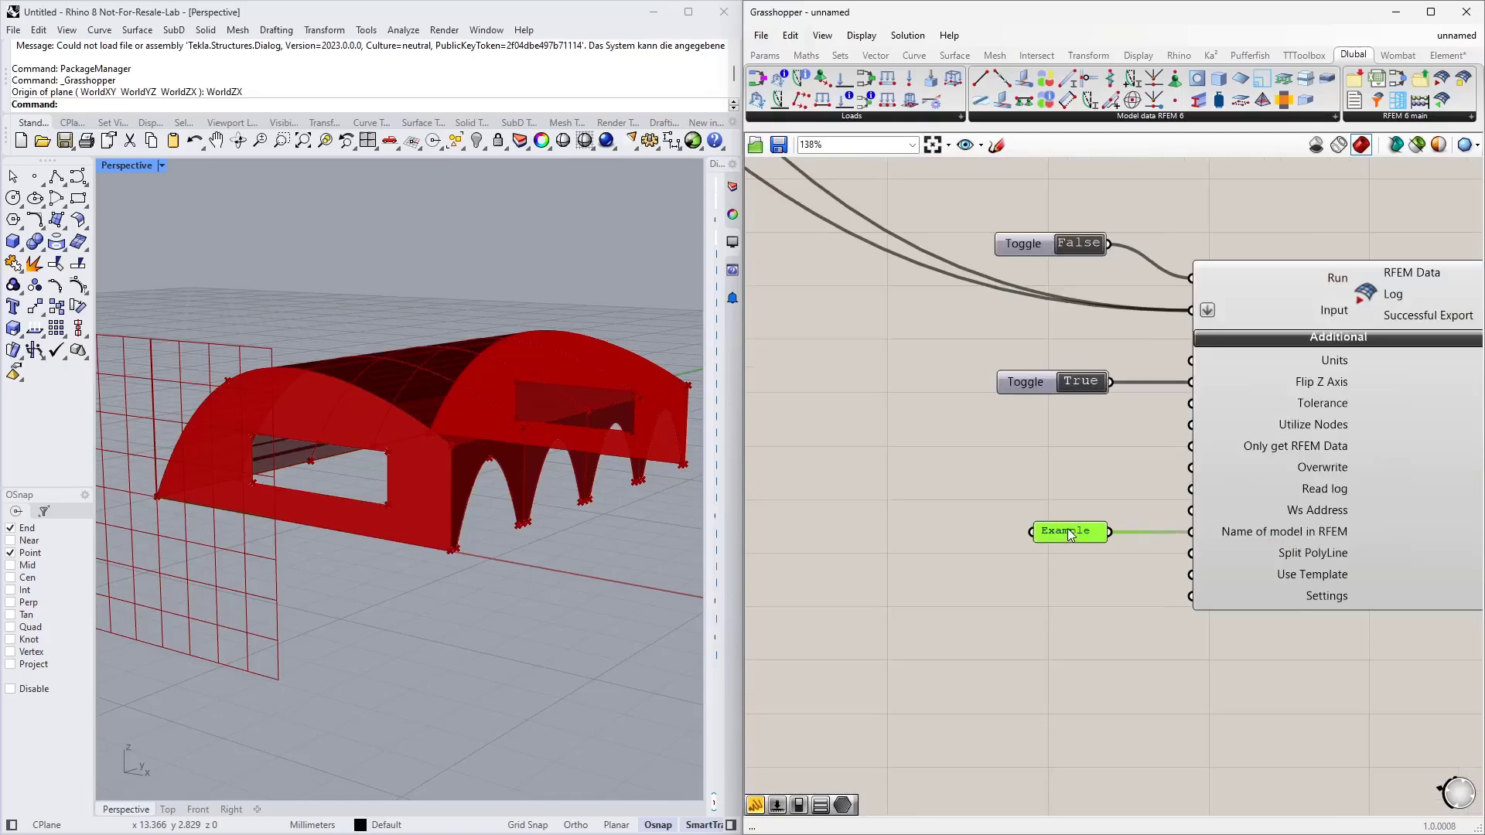
{"action": "scroll", "coordinate": [1071, 535], "scroll_direction": "up", "scroll_amount": 2}
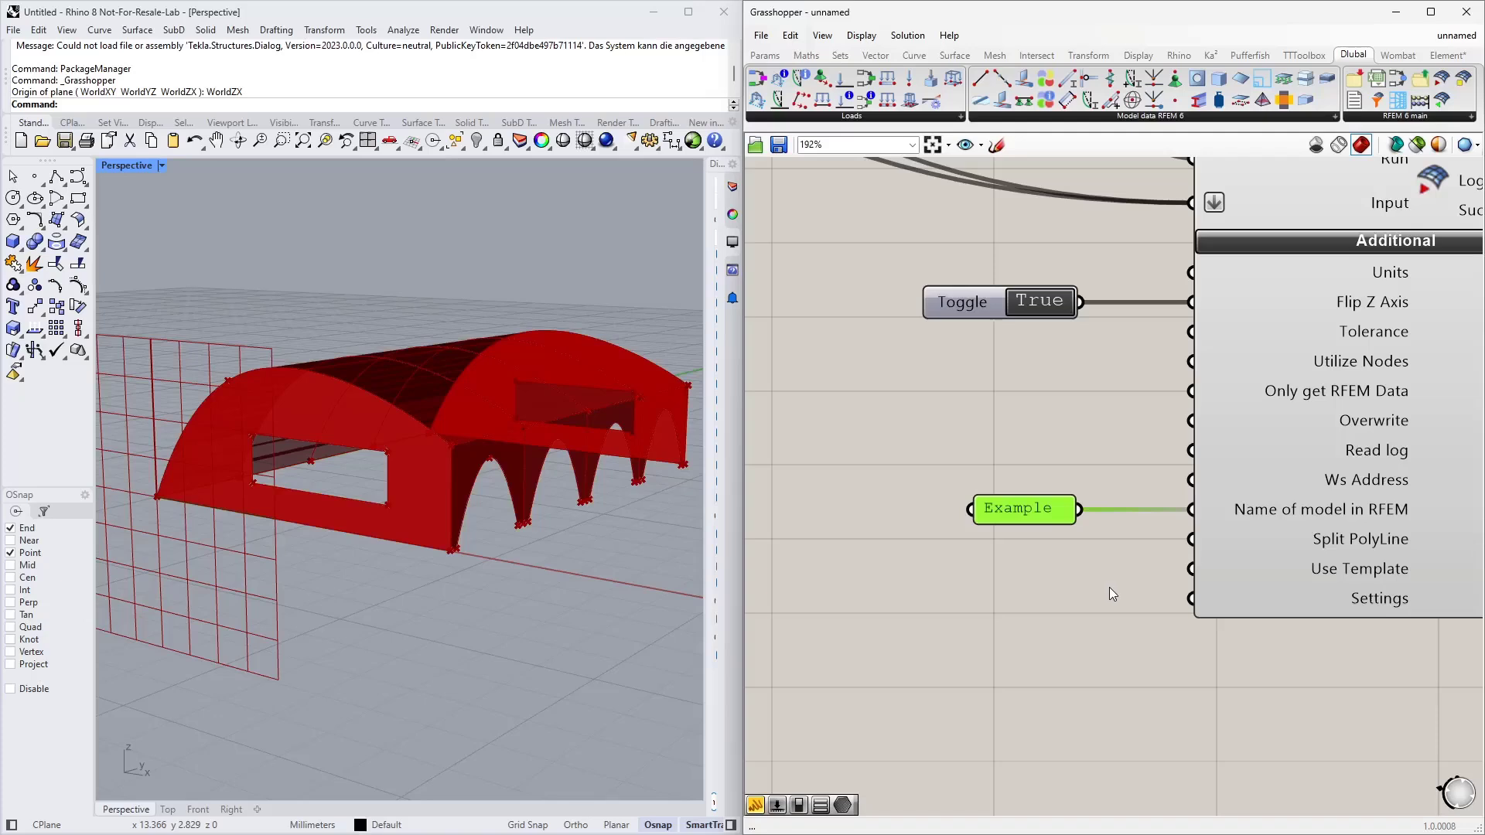
Switch to RFEM, close the line hinge settings unchanged, and review the materials and sections of the Haltestelle model
{"action": "key", "text": "alt+Tab"}
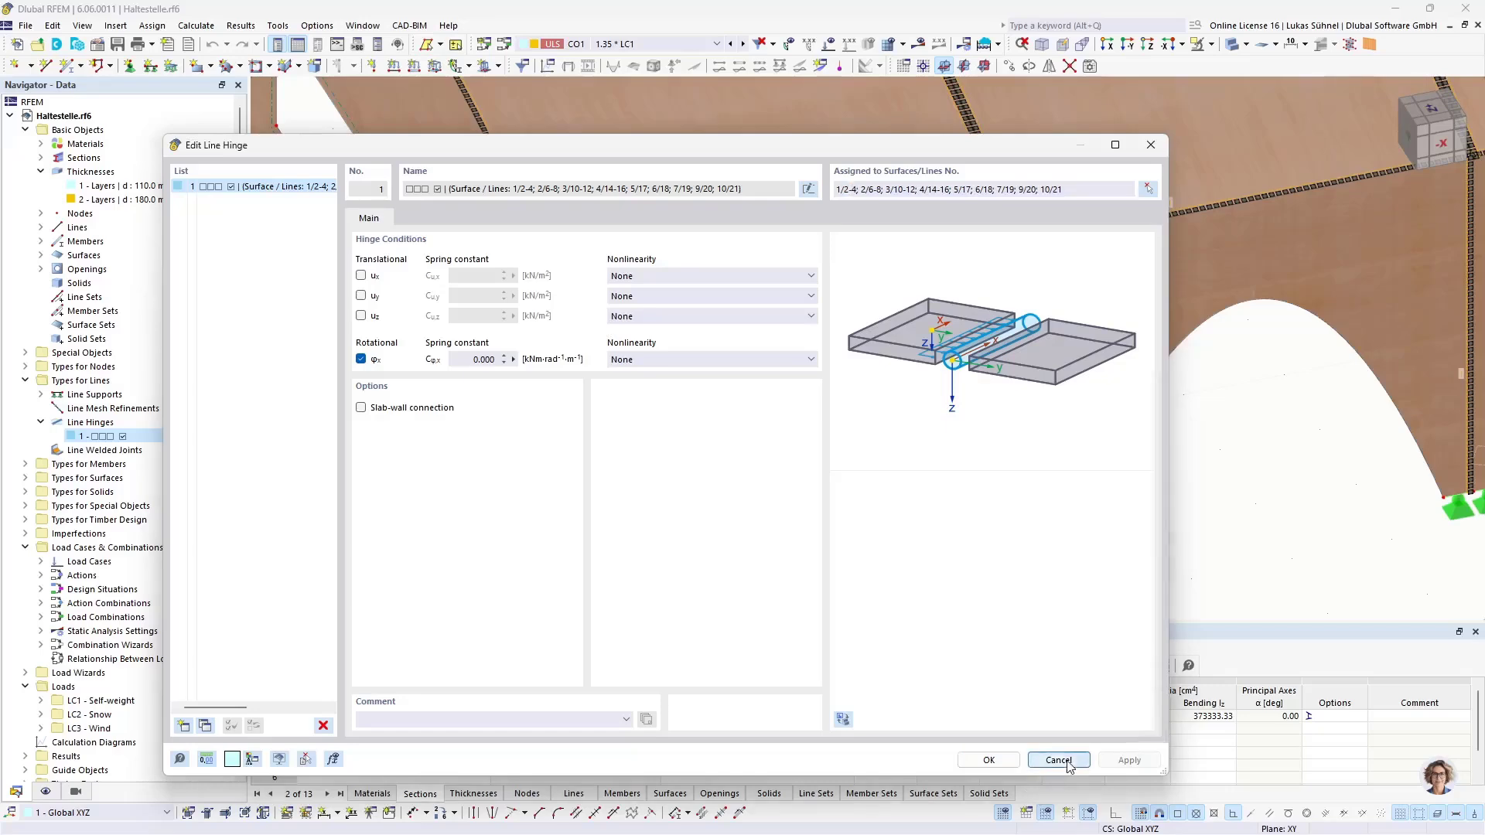
{"action": "left_click", "coordinate": [1058, 759]}
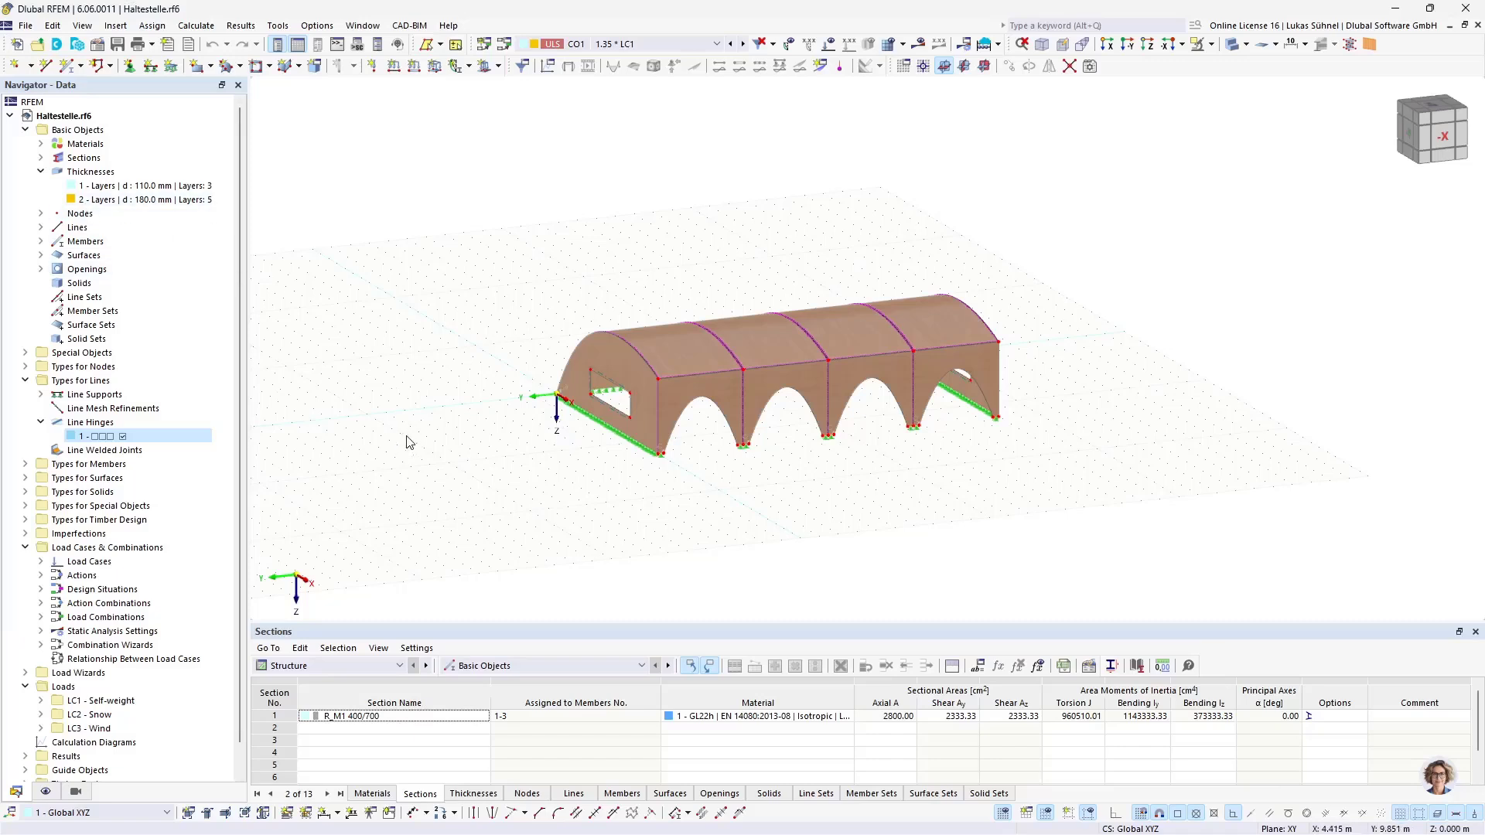
{"action": "middle_click_drag", "start_coordinate": [454, 328], "coordinate": [566, 321]}
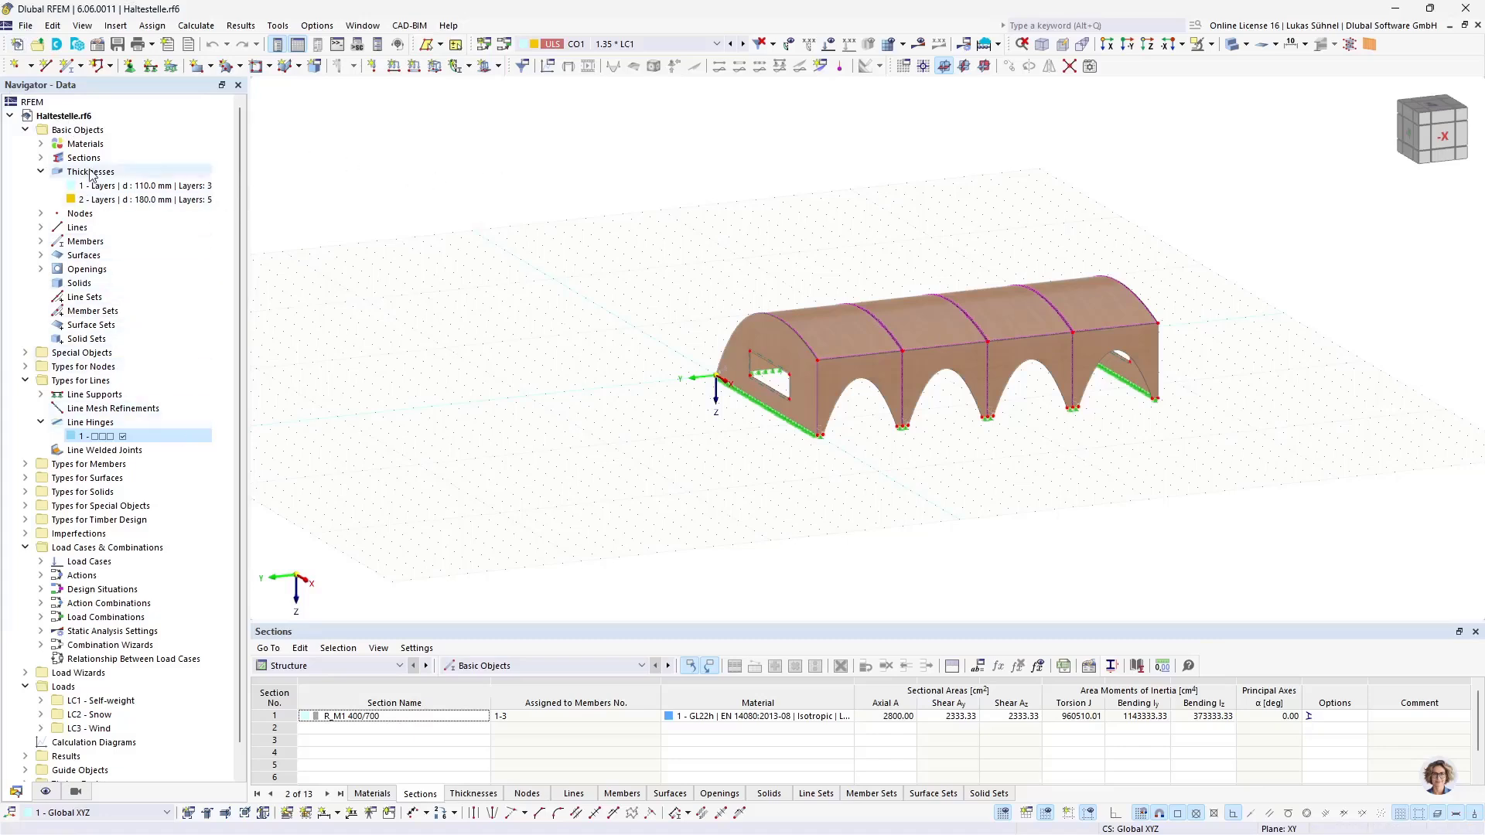
{"action": "left_click", "coordinate": [39, 141]}
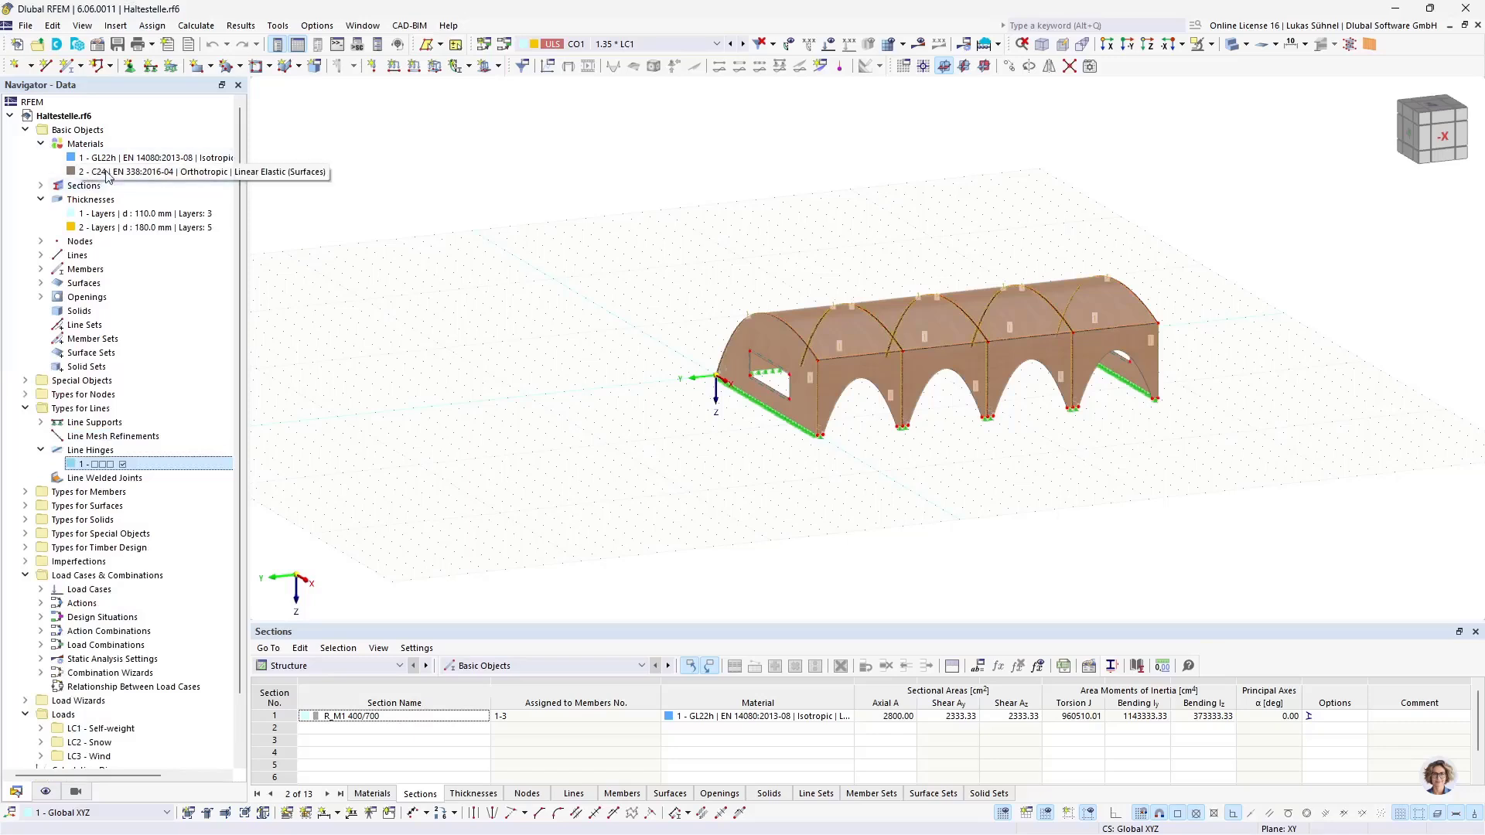
{"action": "left_click", "coordinate": [39, 187]}
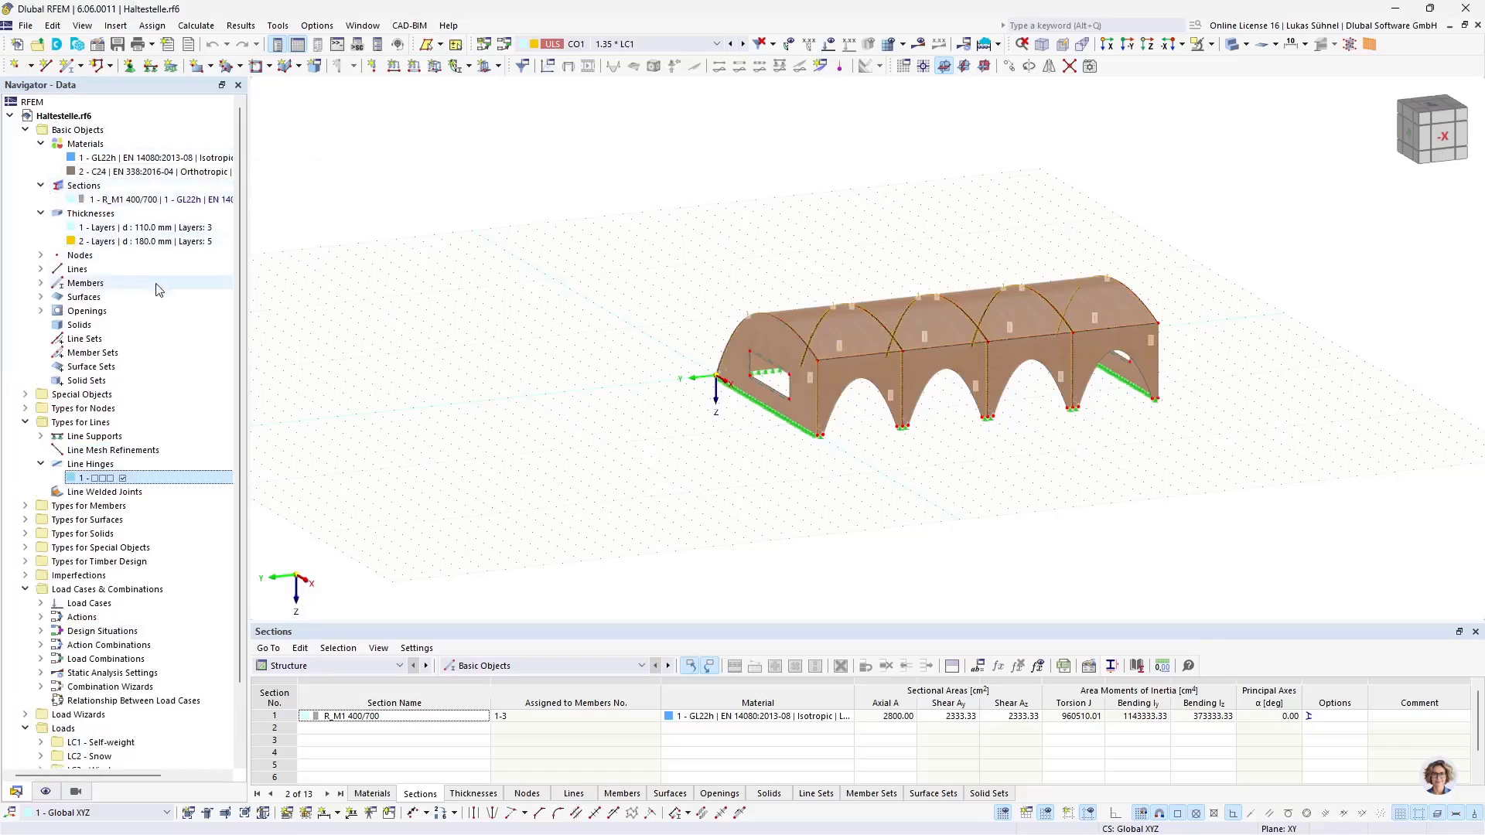
{"action": "scroll", "coordinate": [159, 310], "scroll_direction": "down", "scroll_amount": 2}
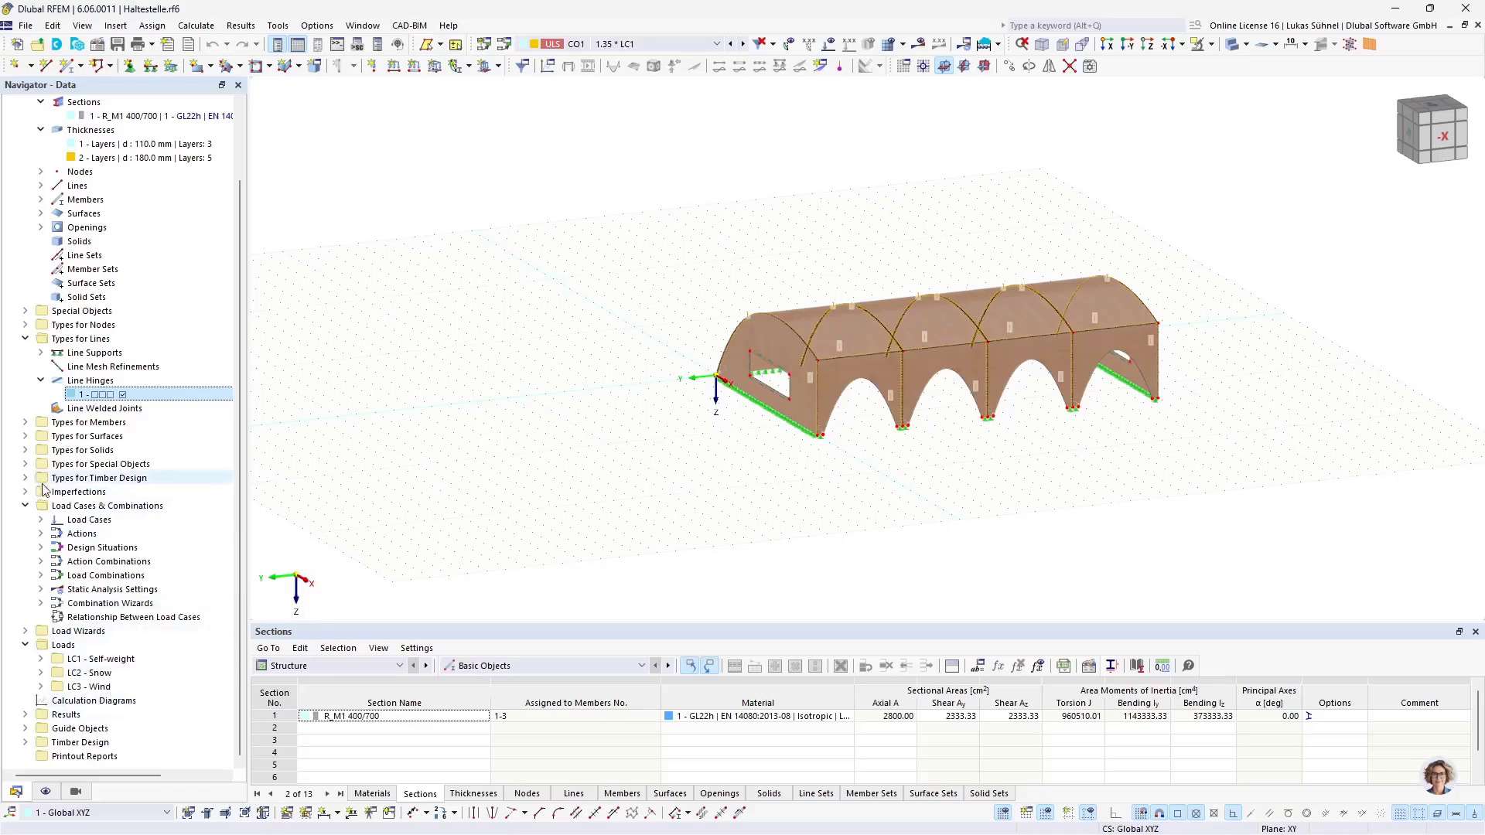
Review the model's load cases and the service classes under Types for Timber Design
{"action": "left_click", "coordinate": [40, 520]}
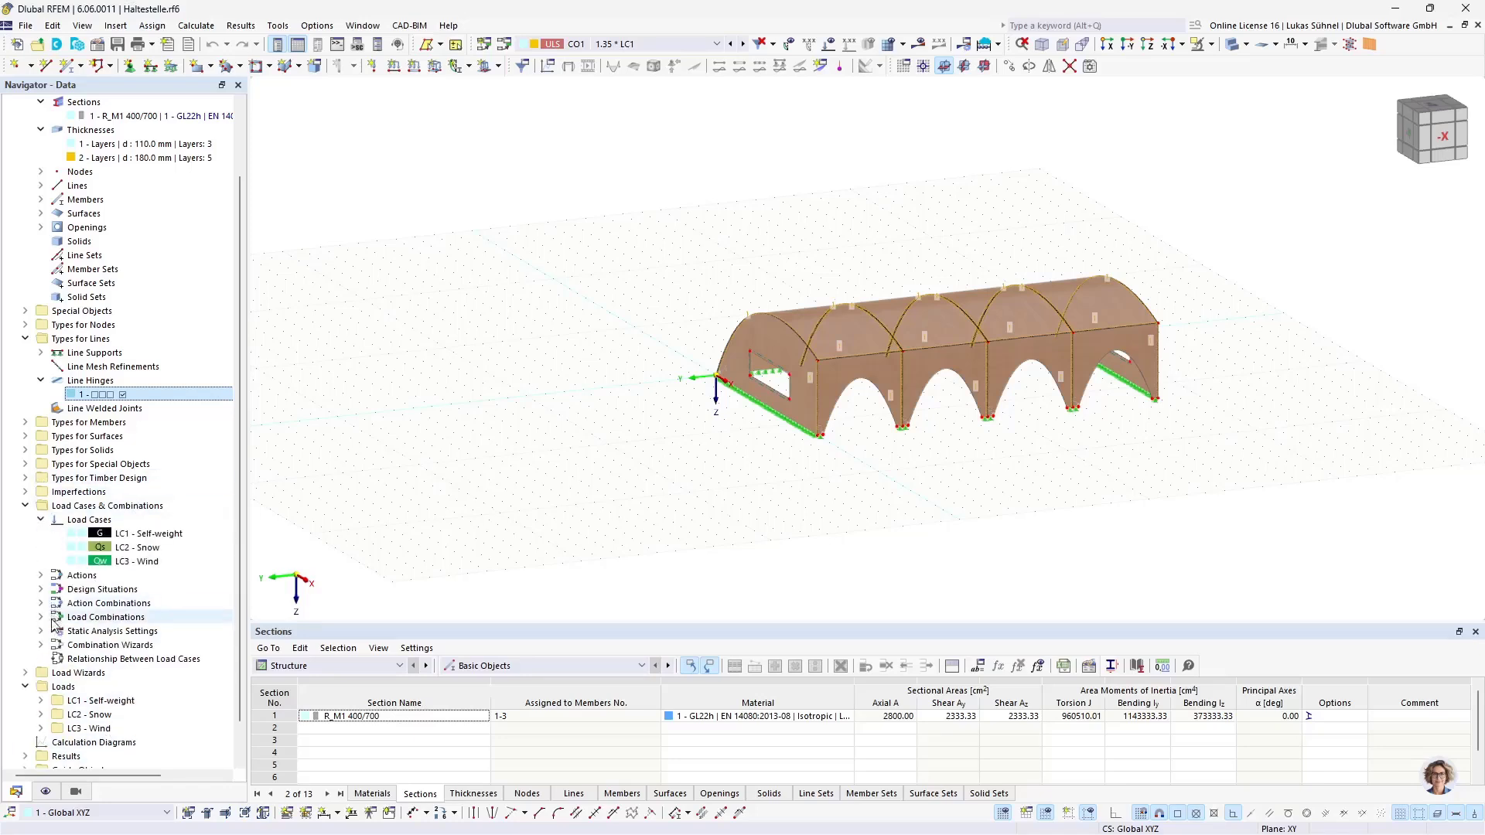
{"action": "left_click", "coordinate": [25, 478]}
{"action": "scroll", "coordinate": [78, 501], "scroll_direction": "up", "scroll_amount": 2}
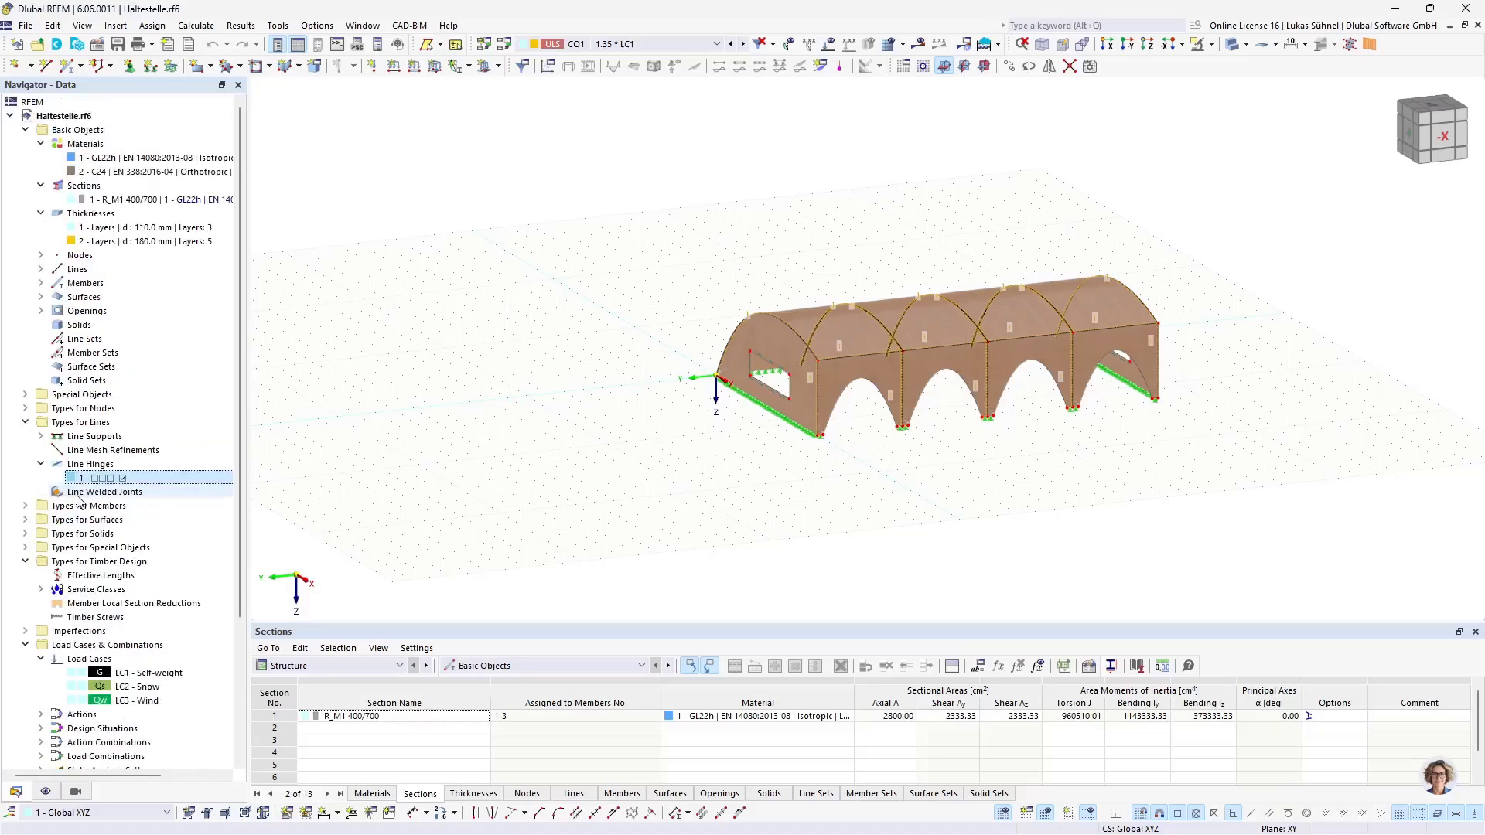
{"action": "scroll", "coordinate": [62, 491], "scroll_direction": "down", "scroll_amount": 3}
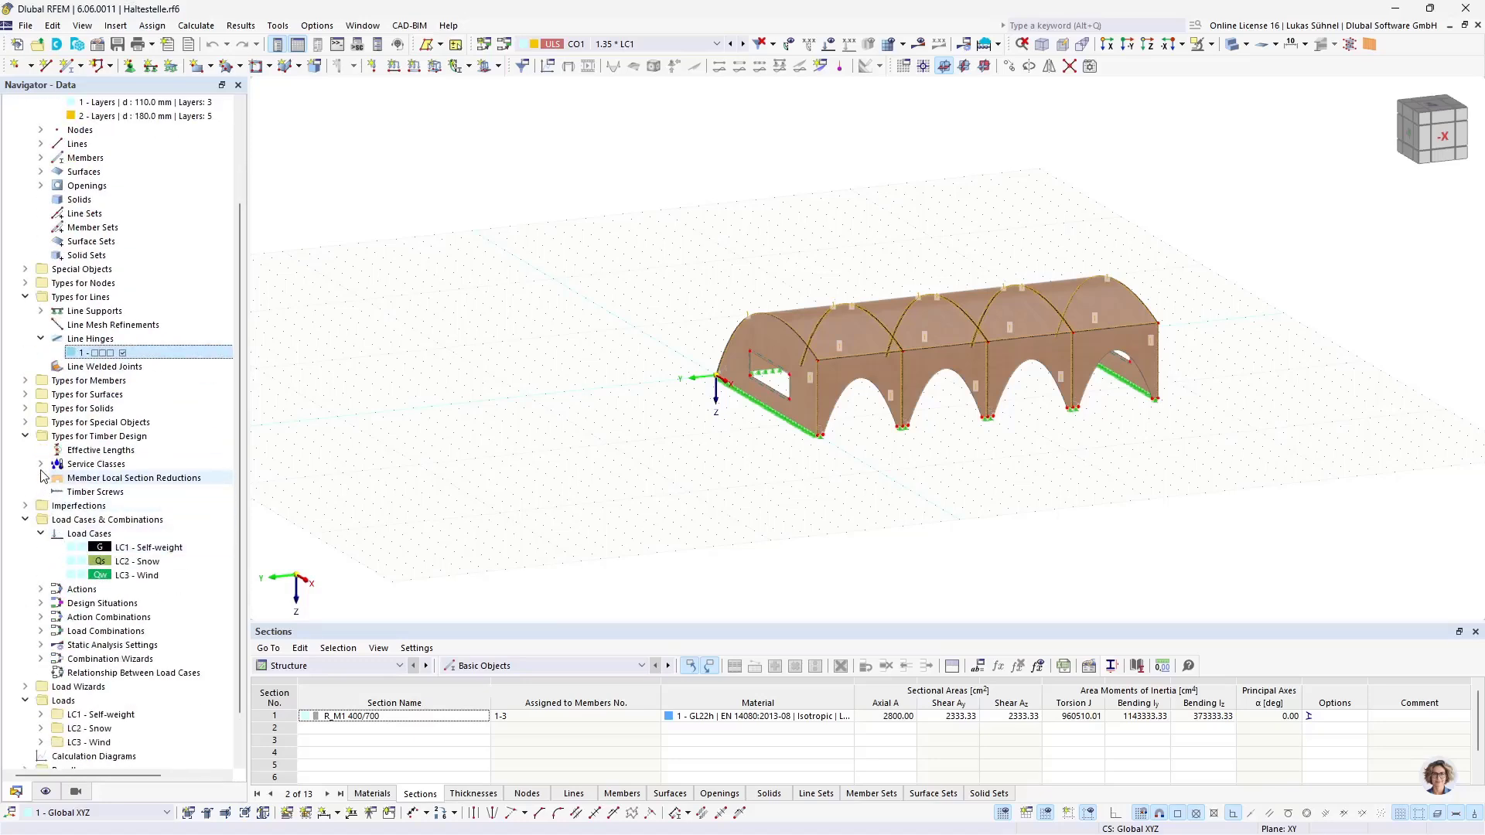
{"action": "left_click", "coordinate": [40, 465]}
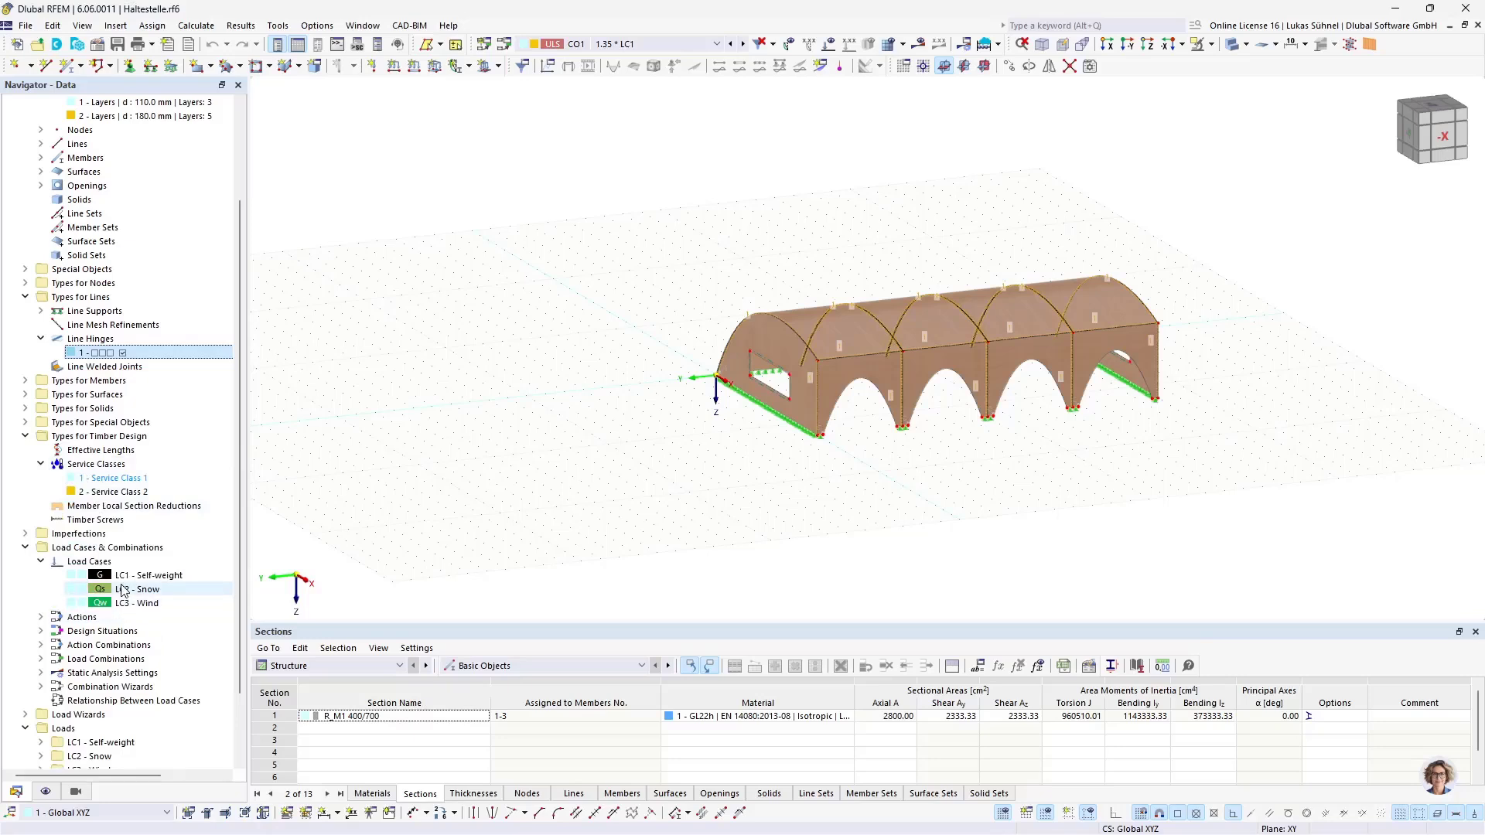
Review the ultimate configurations defined for Timber Design
{"action": "scroll", "coordinate": [121, 591], "scroll_direction": "down", "scroll_amount": 2}
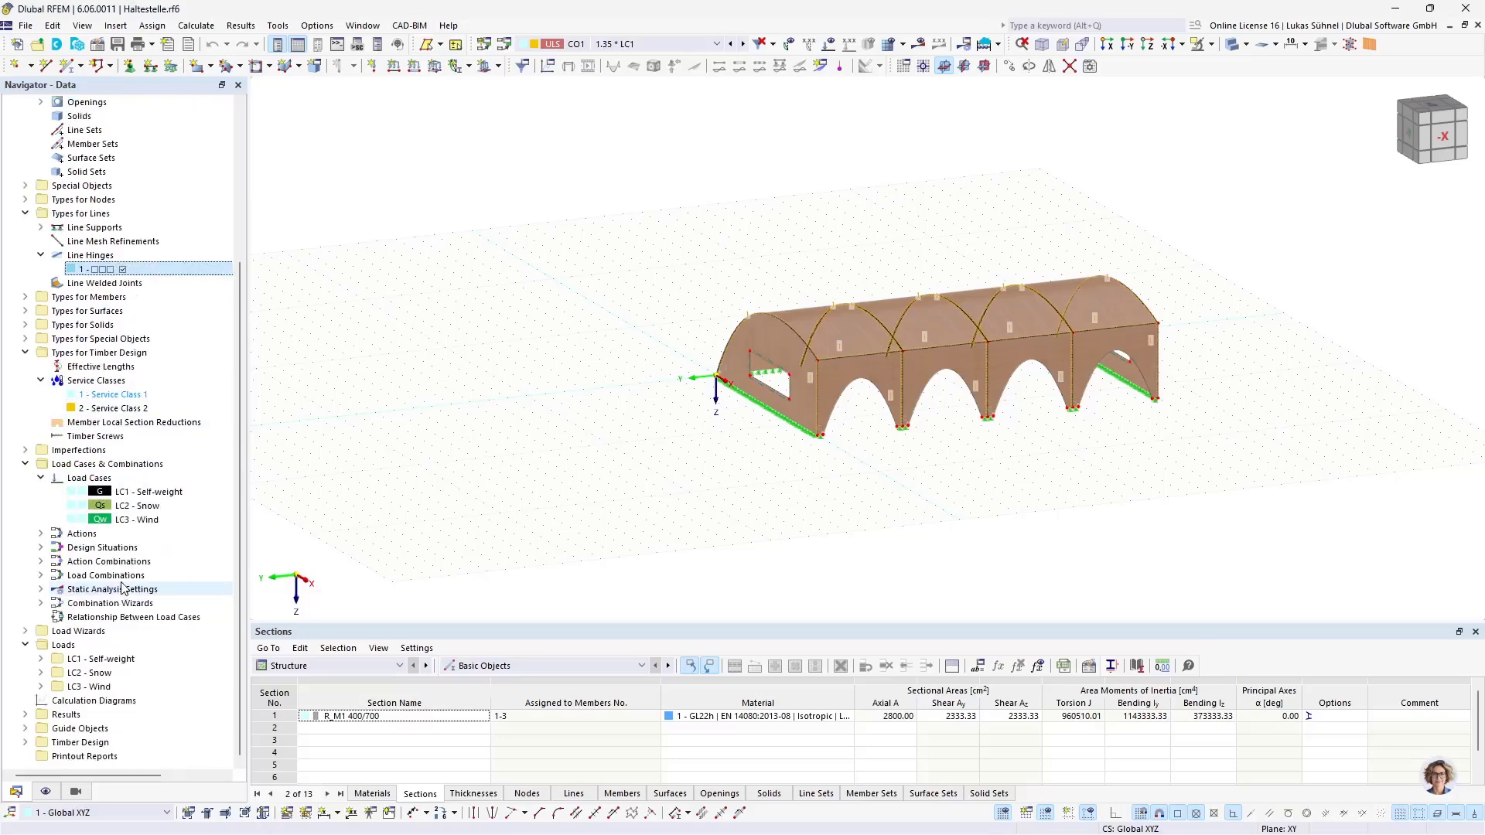
{"action": "left_click", "coordinate": [24, 743]}
{"action": "left_click", "coordinate": [40, 714]}
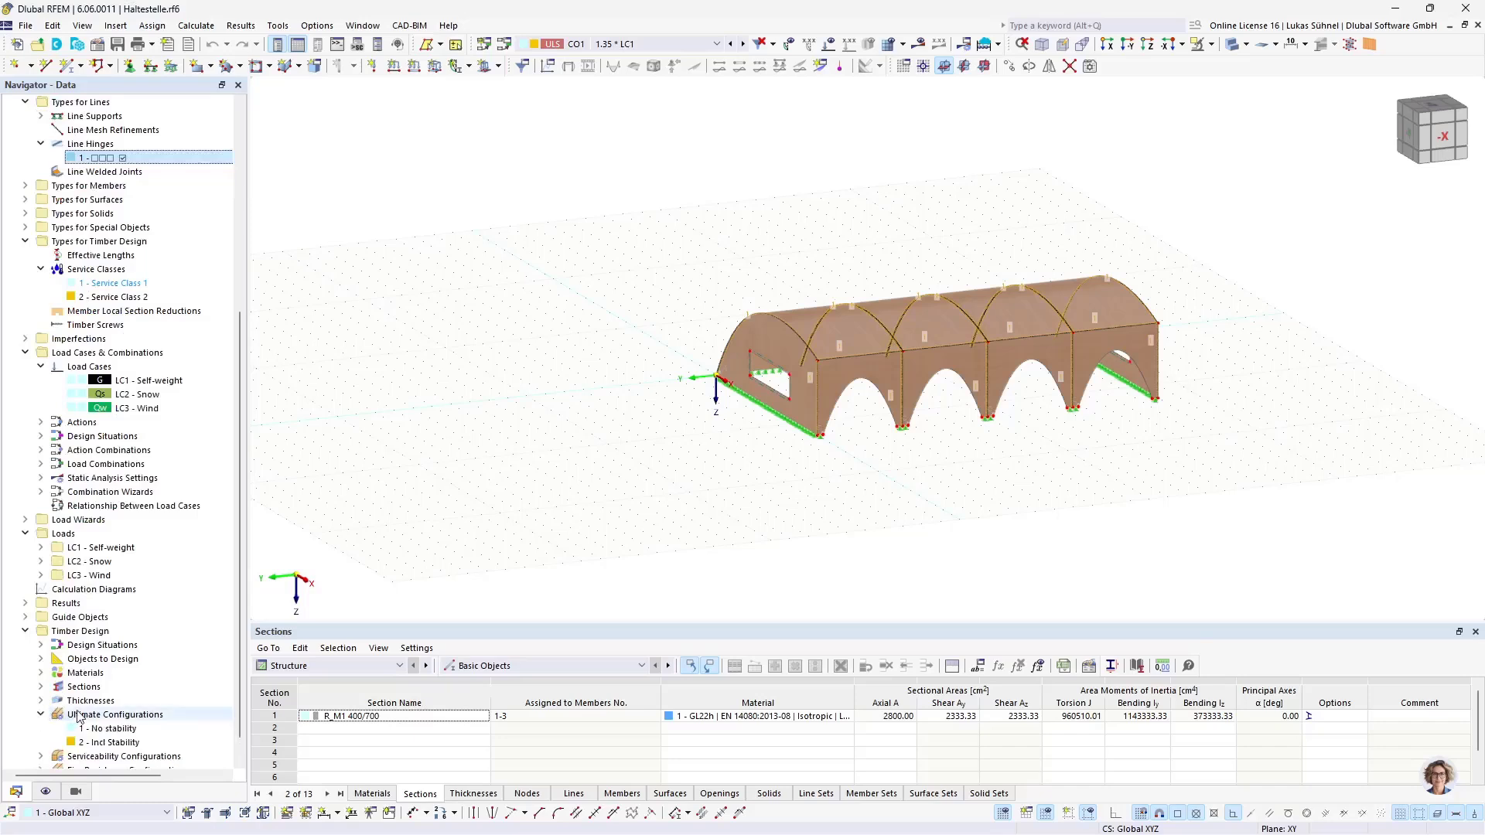
{"action": "scroll", "coordinate": [78, 712], "scroll_direction": "down", "scroll_amount": 1}
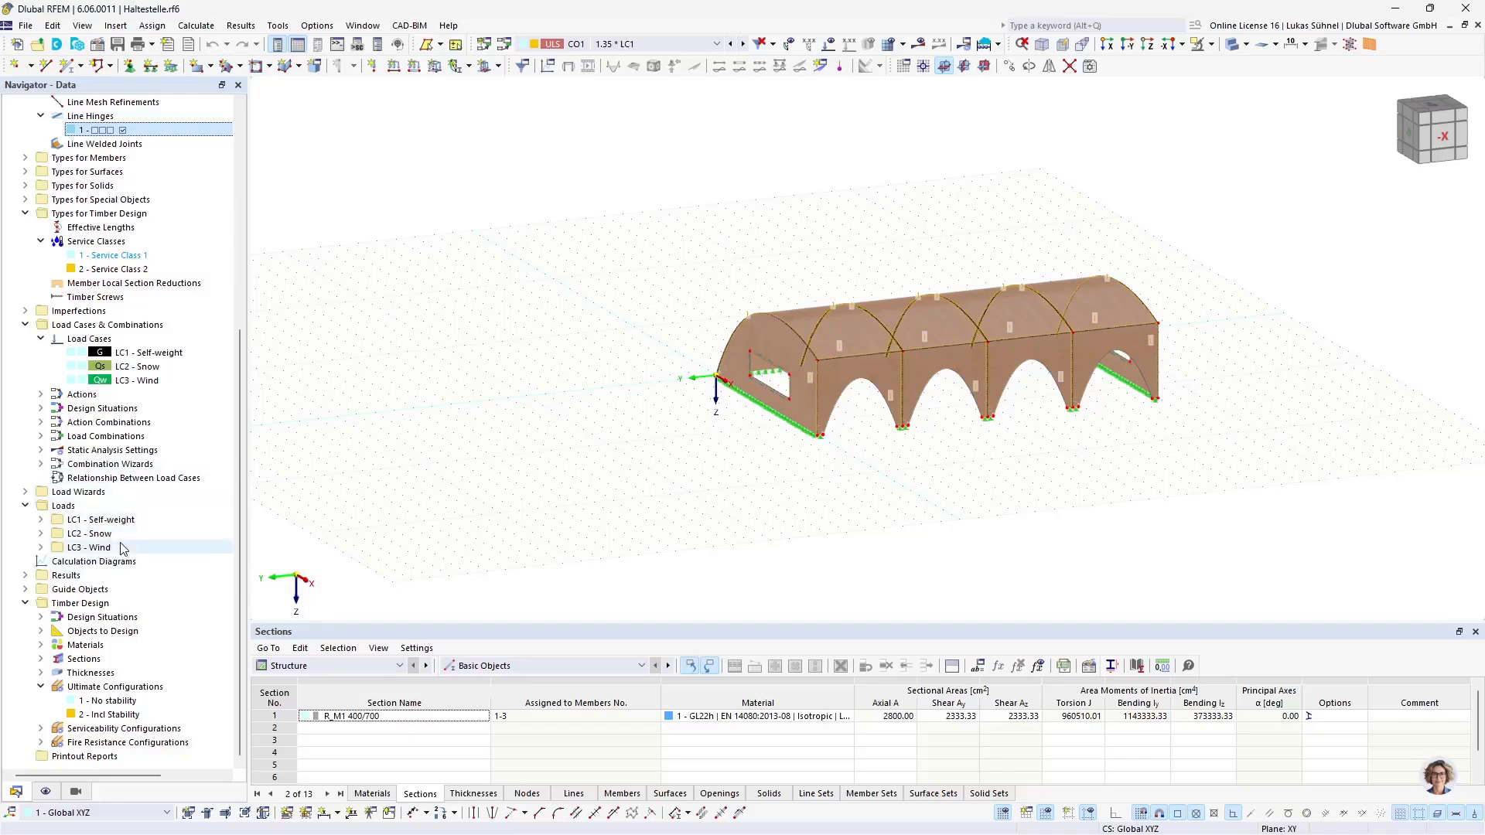
Check the active add-ons in the Haltestelle model's base data and close it without changes
{"action": "scroll", "coordinate": [139, 464], "scroll_direction": "up", "scroll_amount": 8}
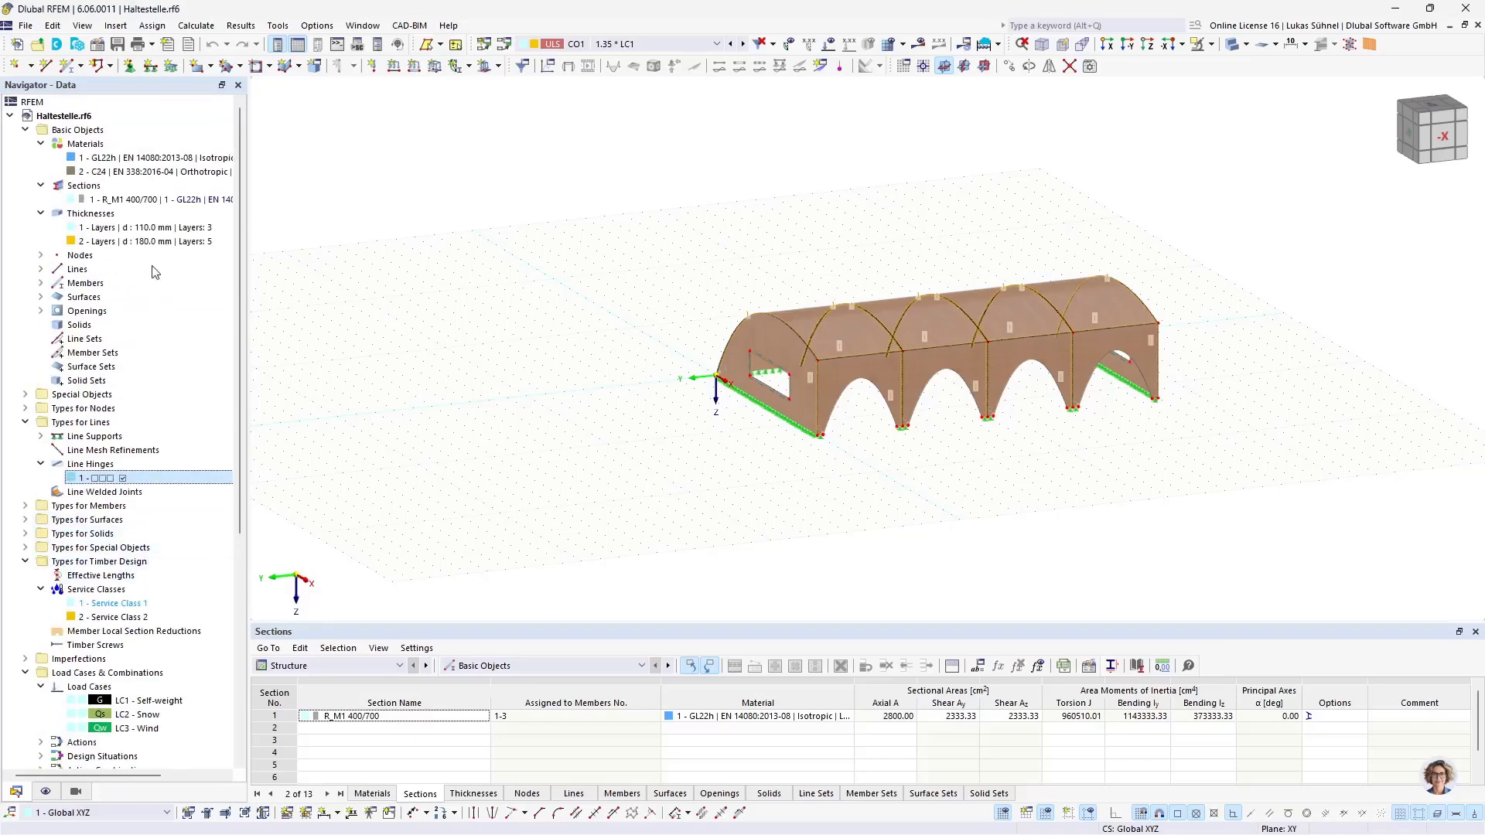
{"action": "right_click", "coordinate": [95, 119]}
{"action": "left_click", "coordinate": [107, 128]}
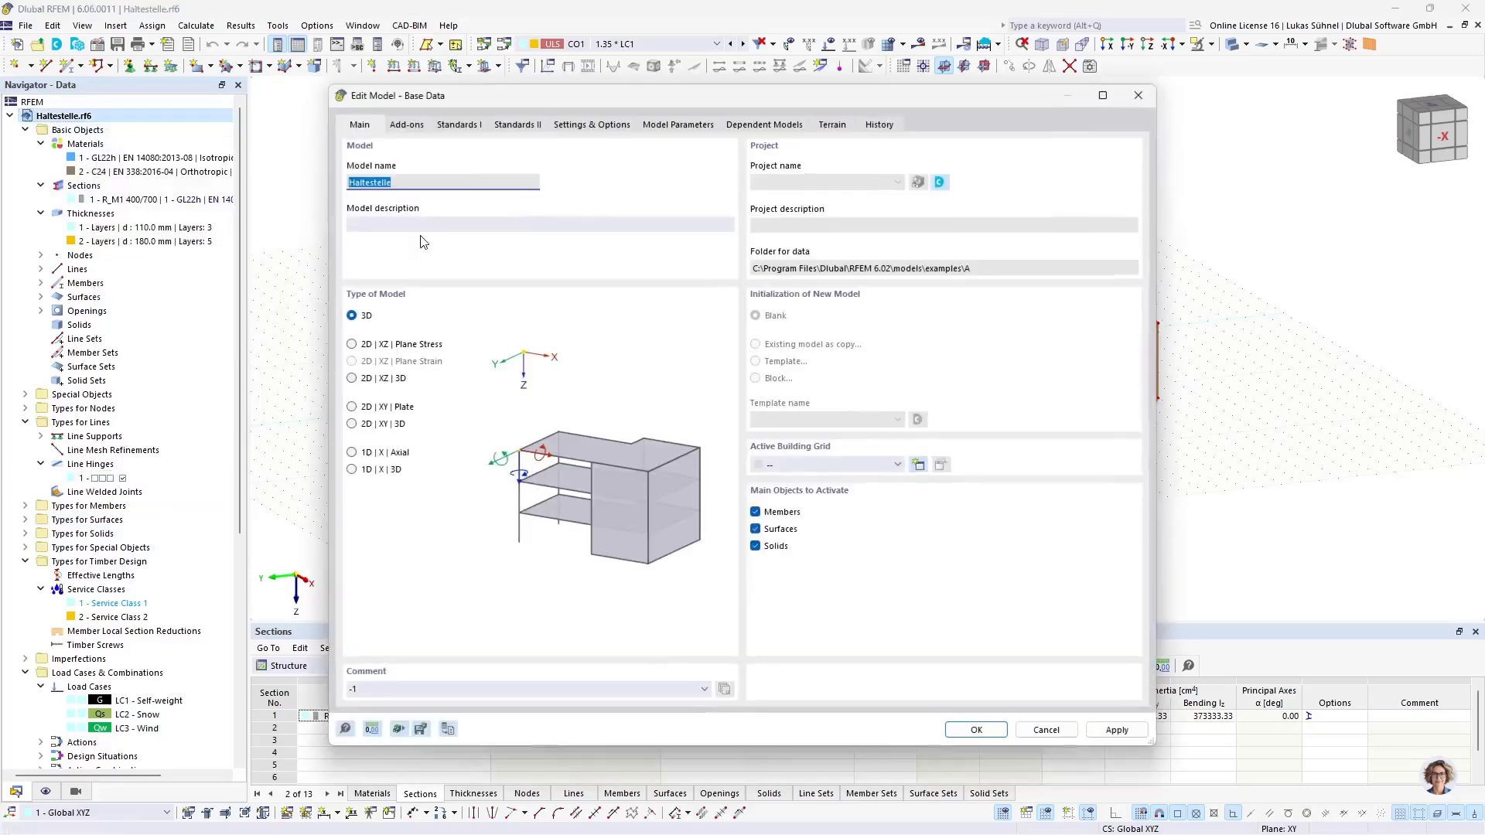
{"action": "left_click", "coordinate": [406, 128]}
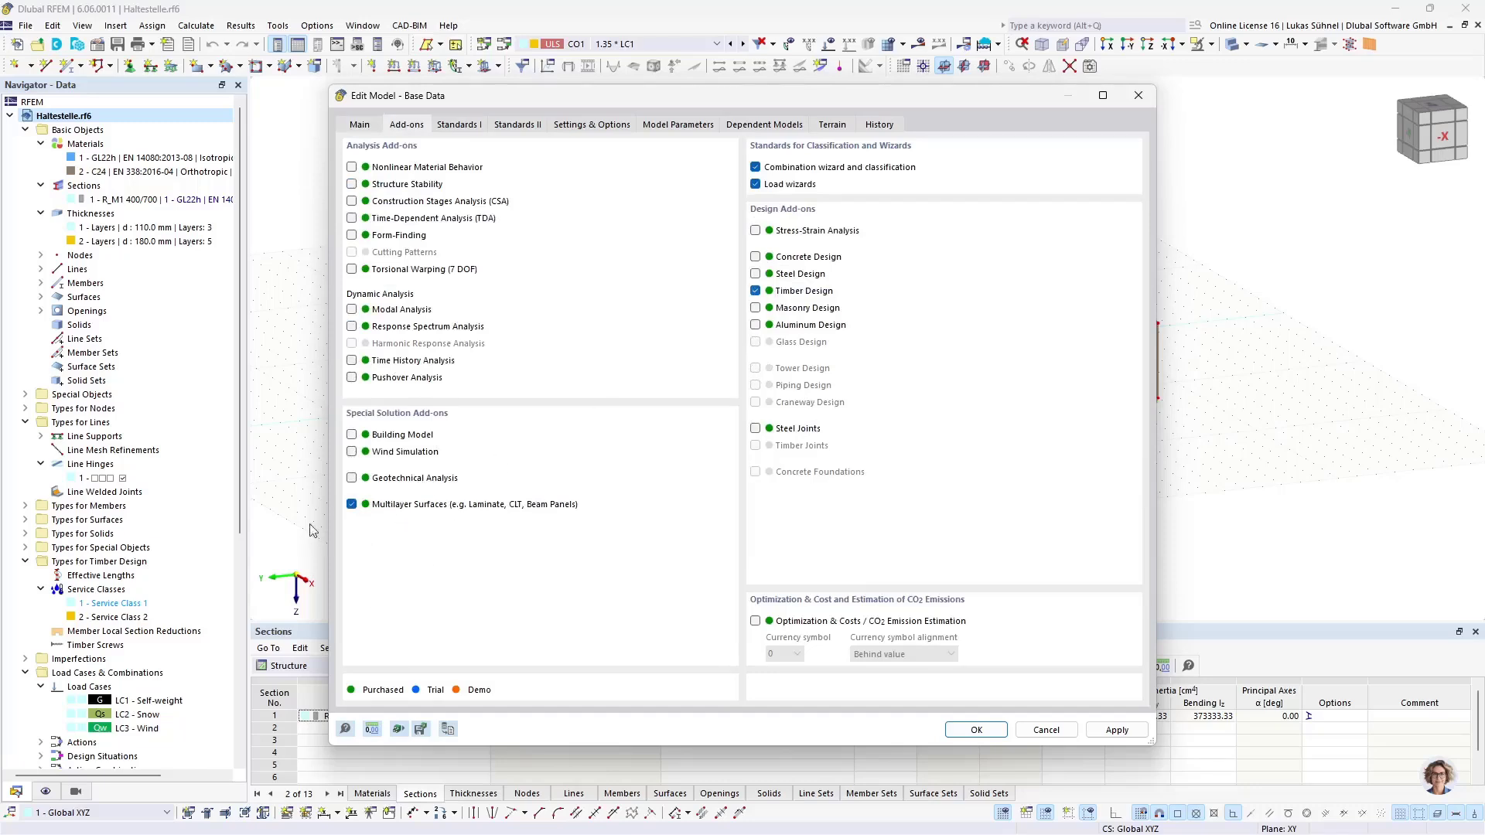
{"action": "left_click", "coordinate": [1046, 729]}
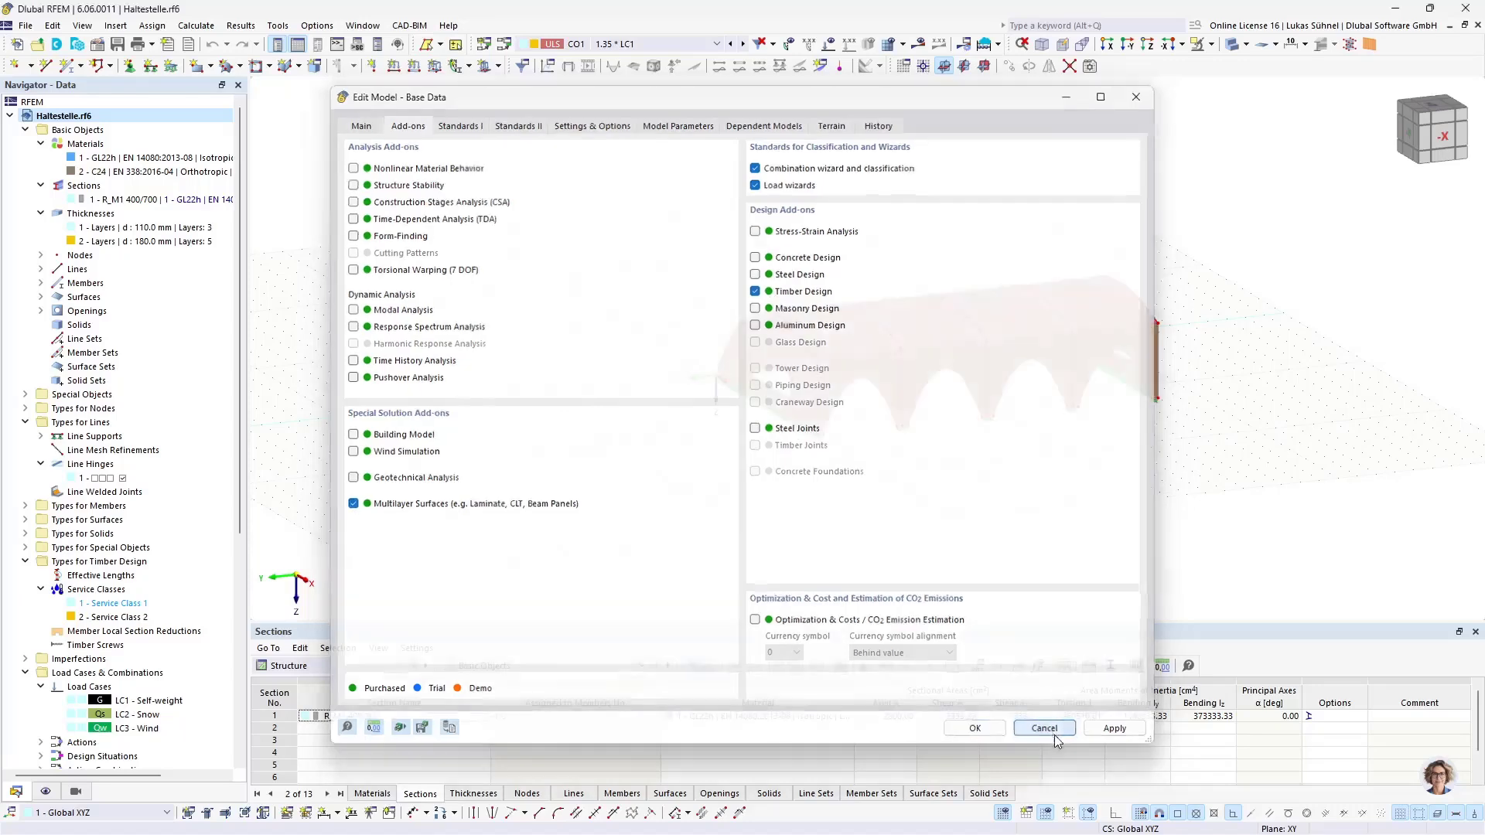
Examine the Save as Template command and the company templates offered for initializing a new model
{"action": "left_click", "coordinate": [25, 25]}
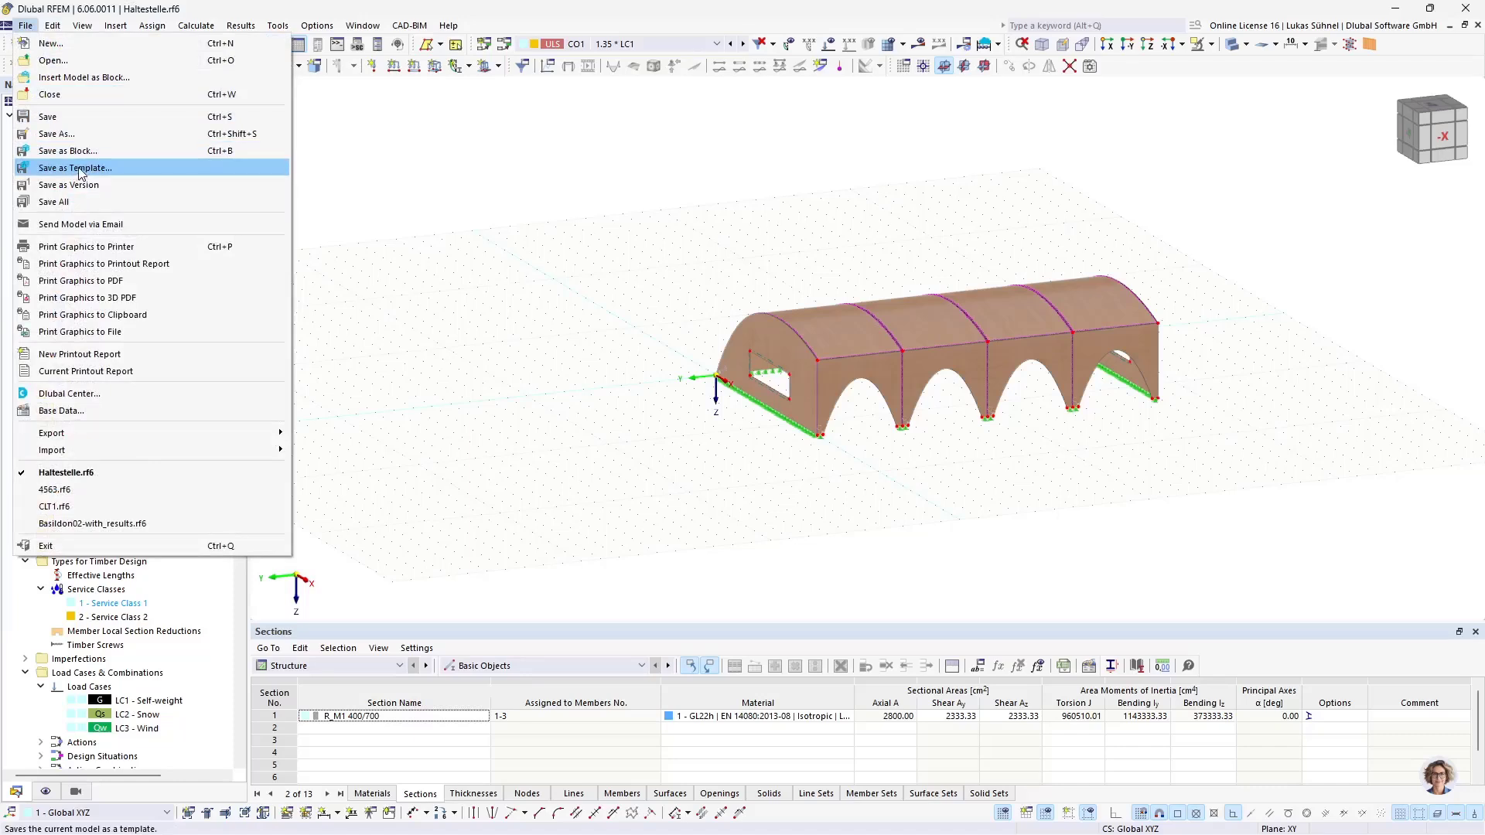
{"action": "left_click", "coordinate": [608, 214]}
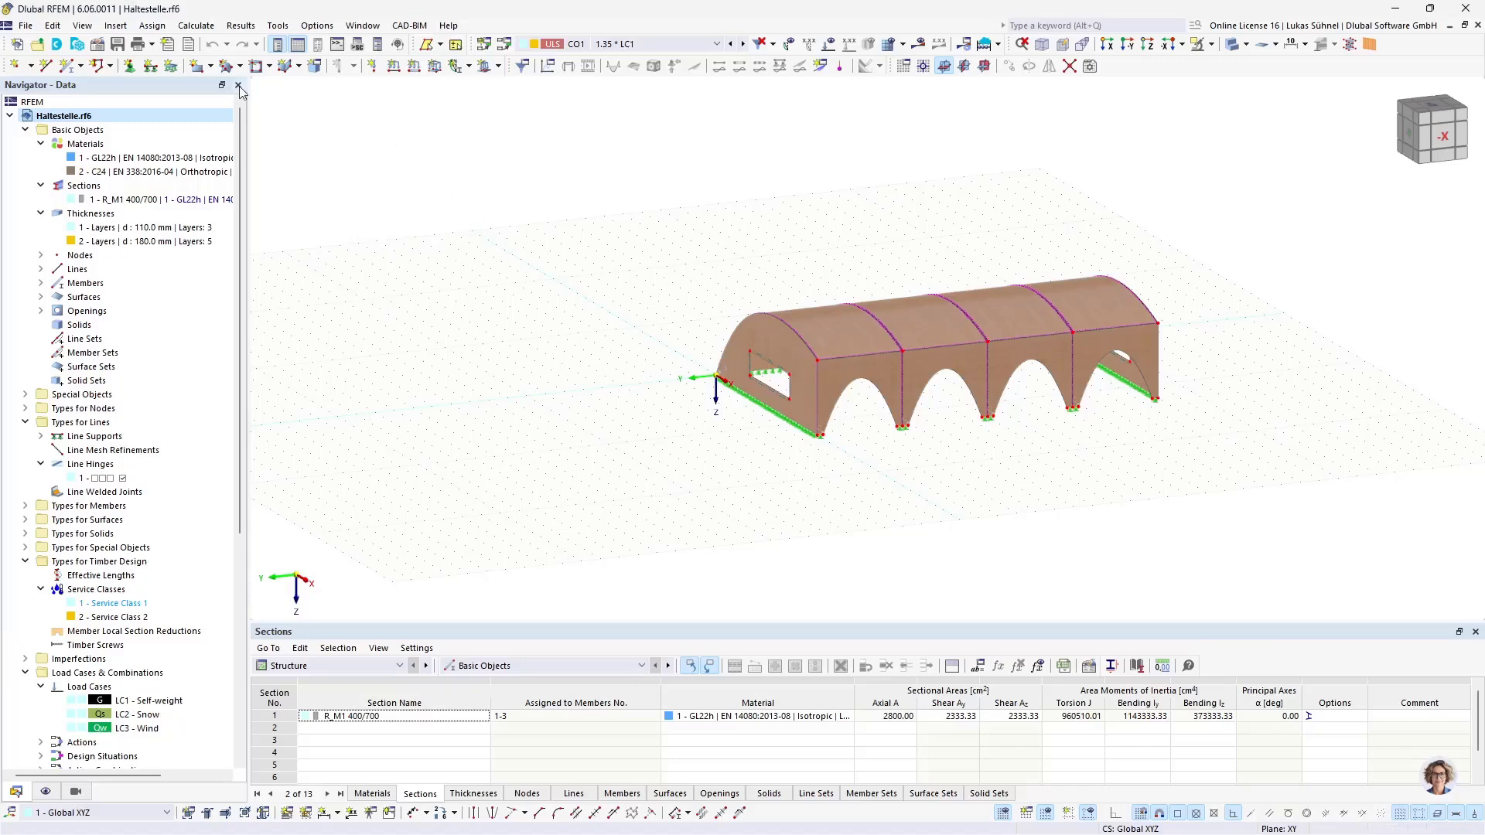
{"action": "left_click", "coordinate": [22, 50]}
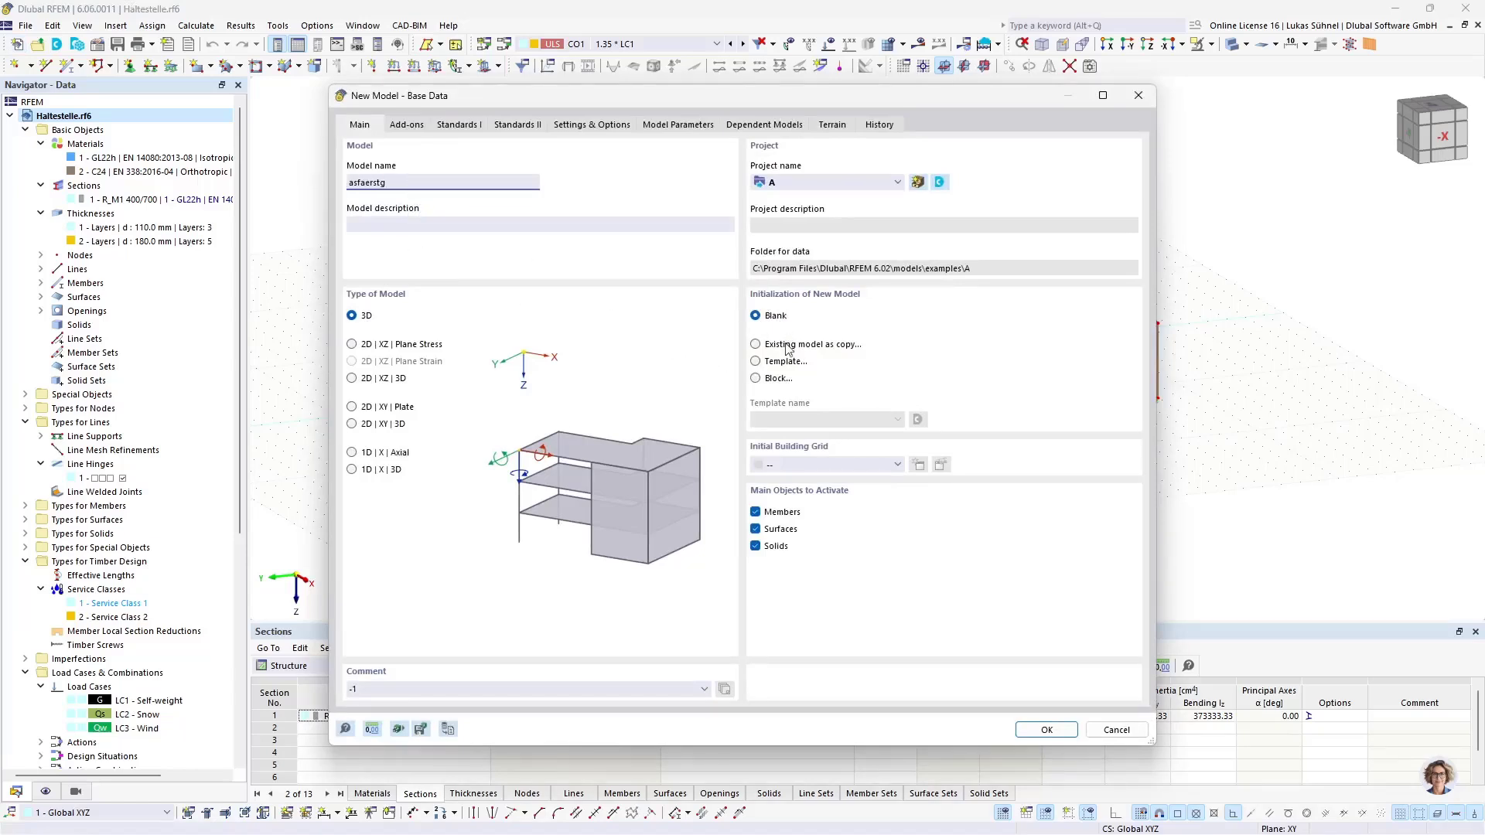
{"action": "left_click", "coordinate": [760, 361]}
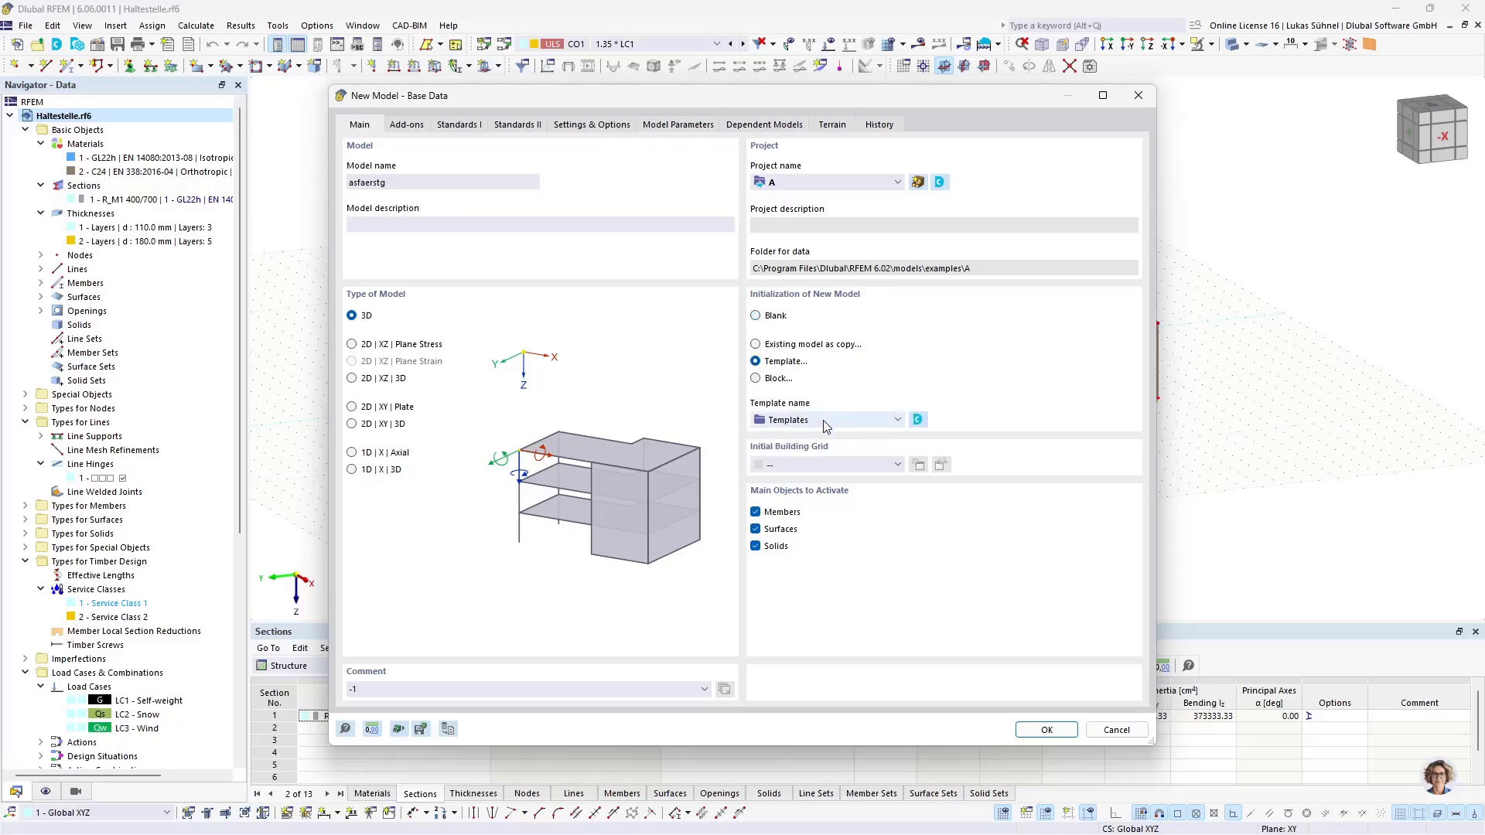
{"action": "left_click", "coordinate": [826, 422]}
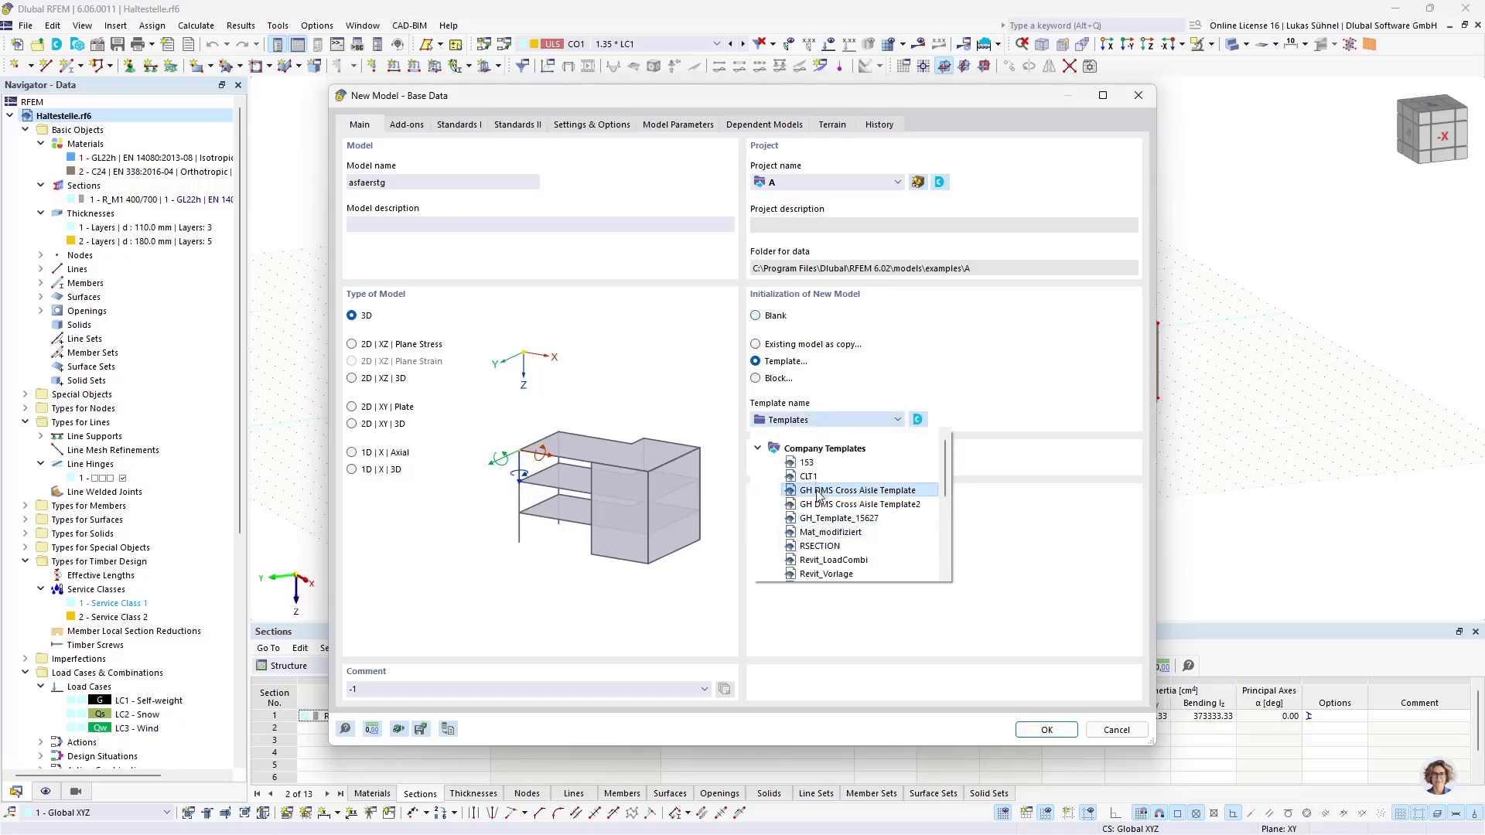
{"action": "left_click", "coordinate": [1041, 462]}
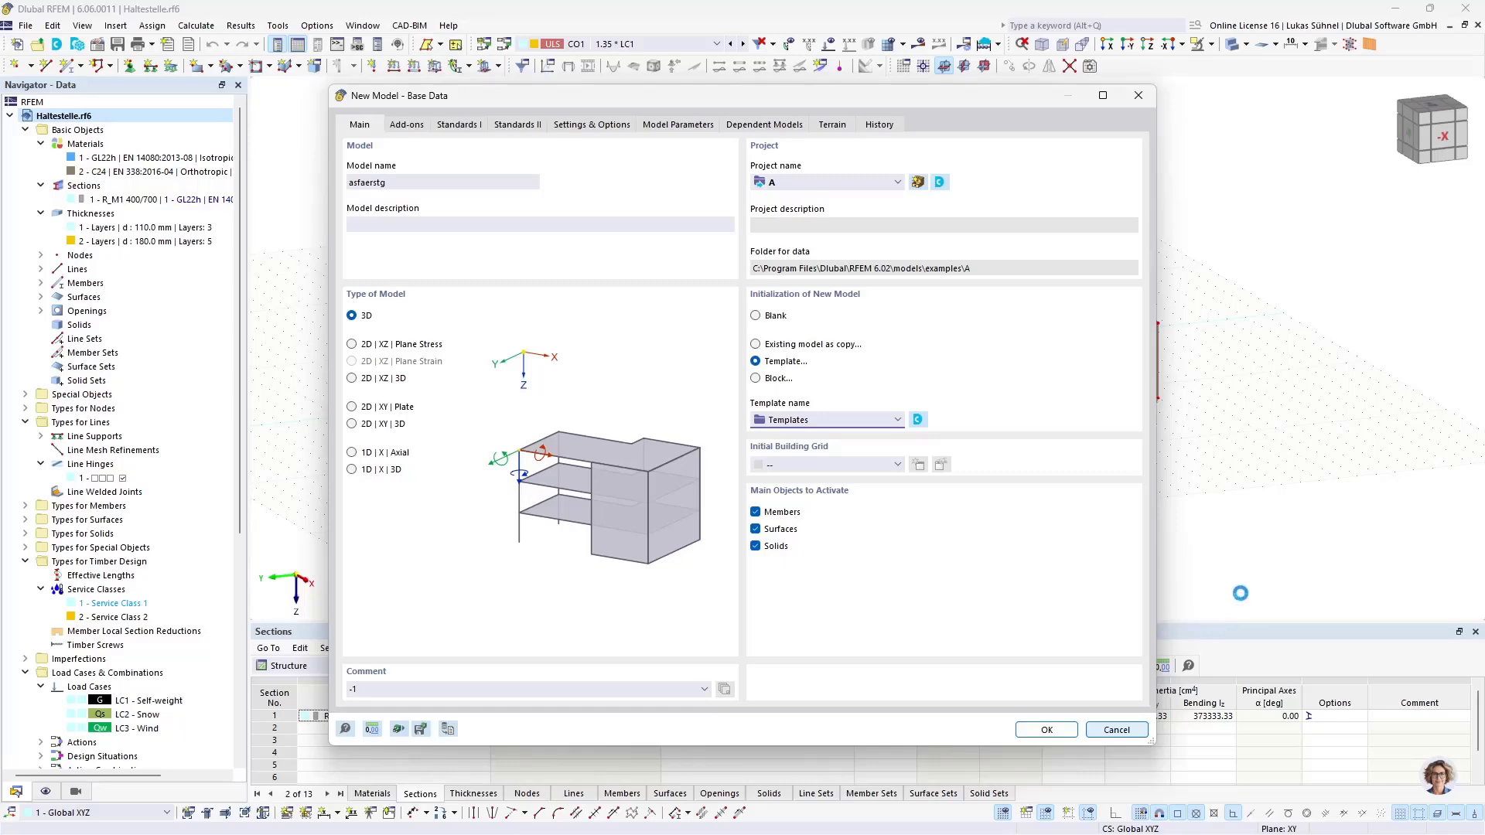
Switch back to Grasshopper and examine the export component's additional inputs and connections
{"action": "mouse_move", "coordinate": [410, 834]}
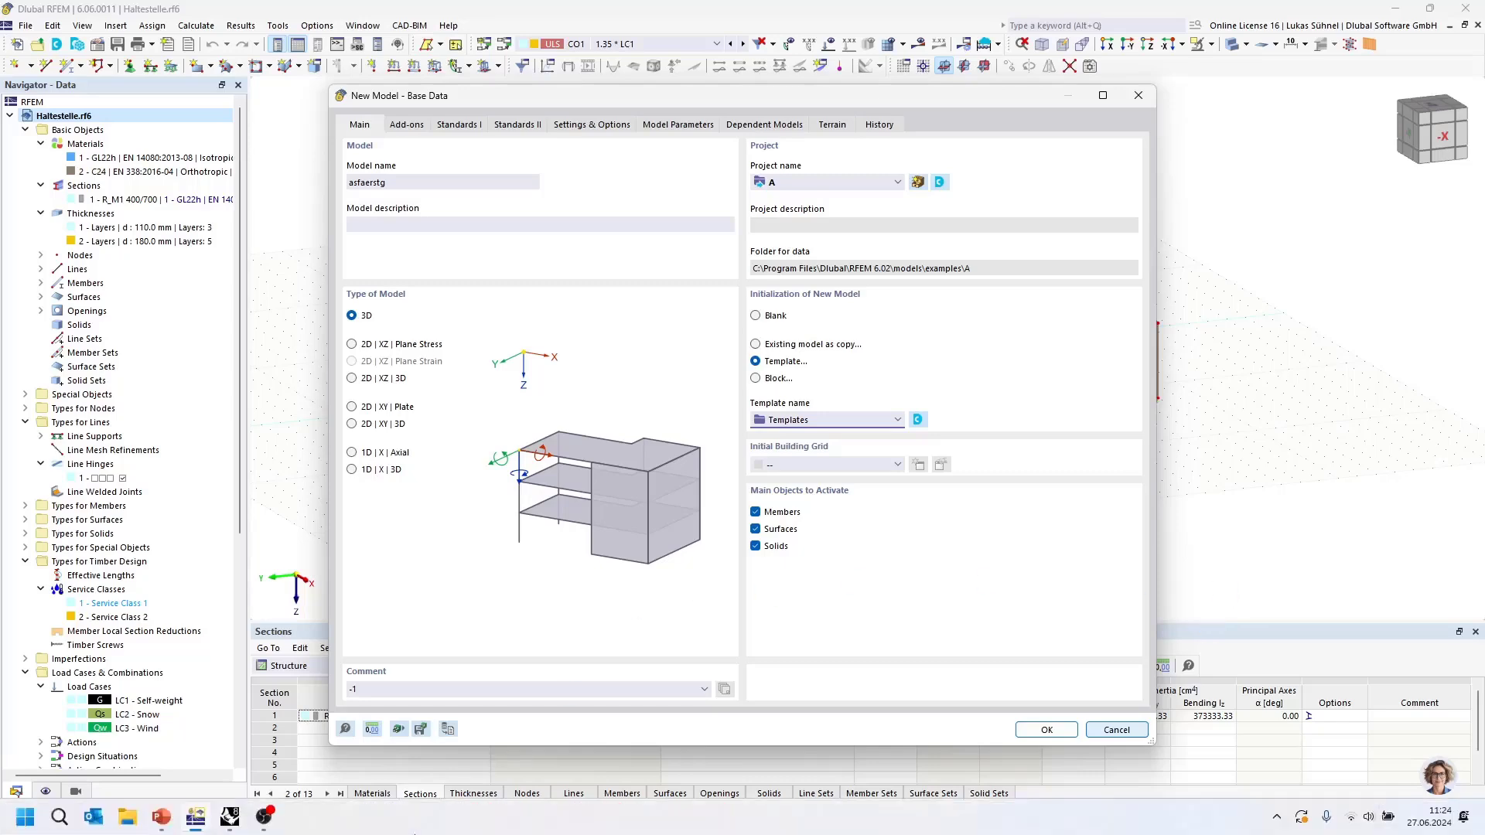
{"action": "left_click", "coordinate": [263, 817]}
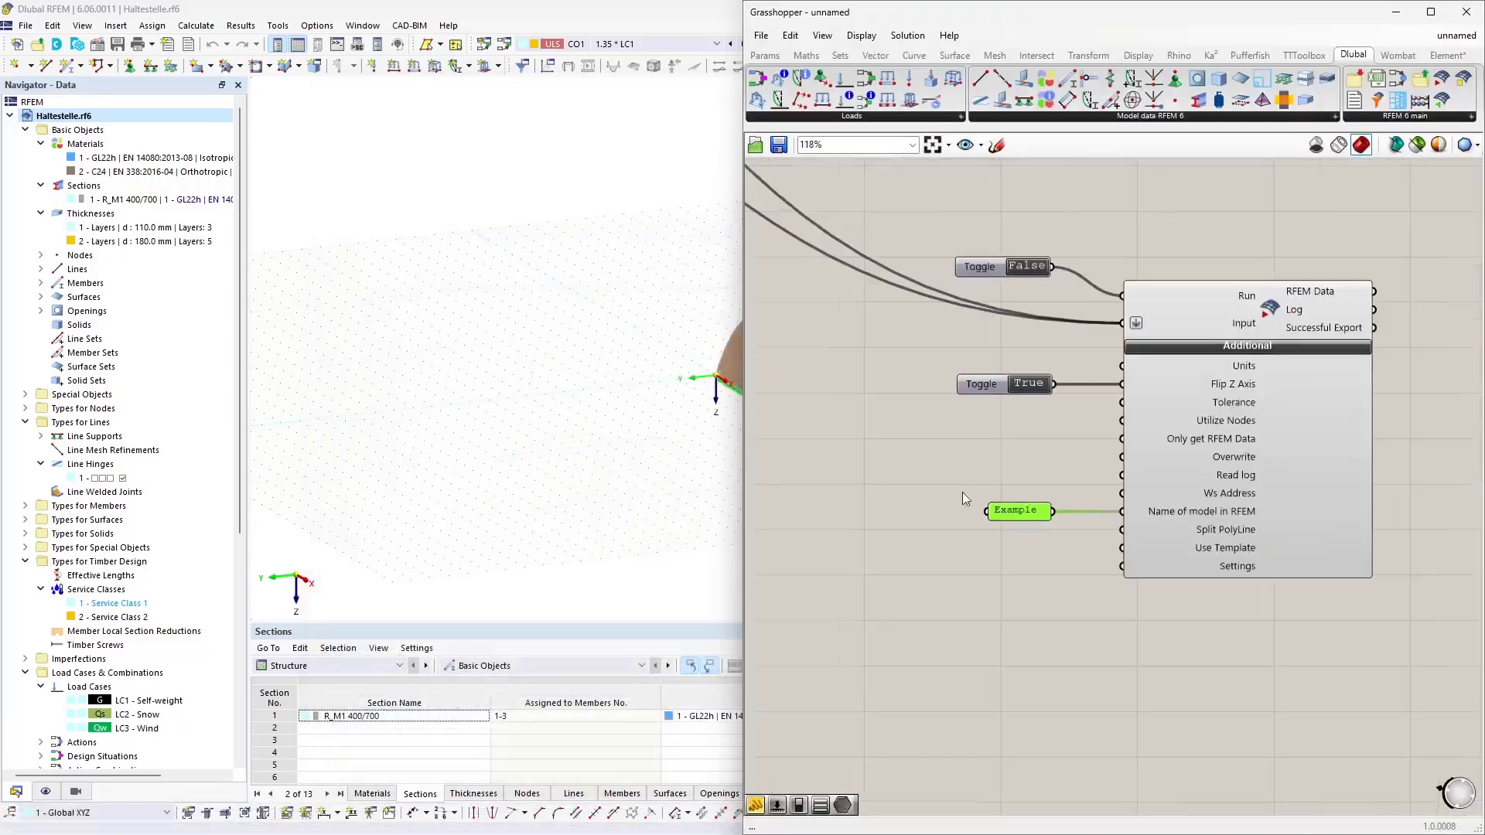
{"action": "scroll", "coordinate": [962, 492], "scroll_direction": "up", "scroll_amount": 2}
{"action": "scroll", "coordinate": [1172, 529], "scroll_direction": "down", "scroll_amount": 2}
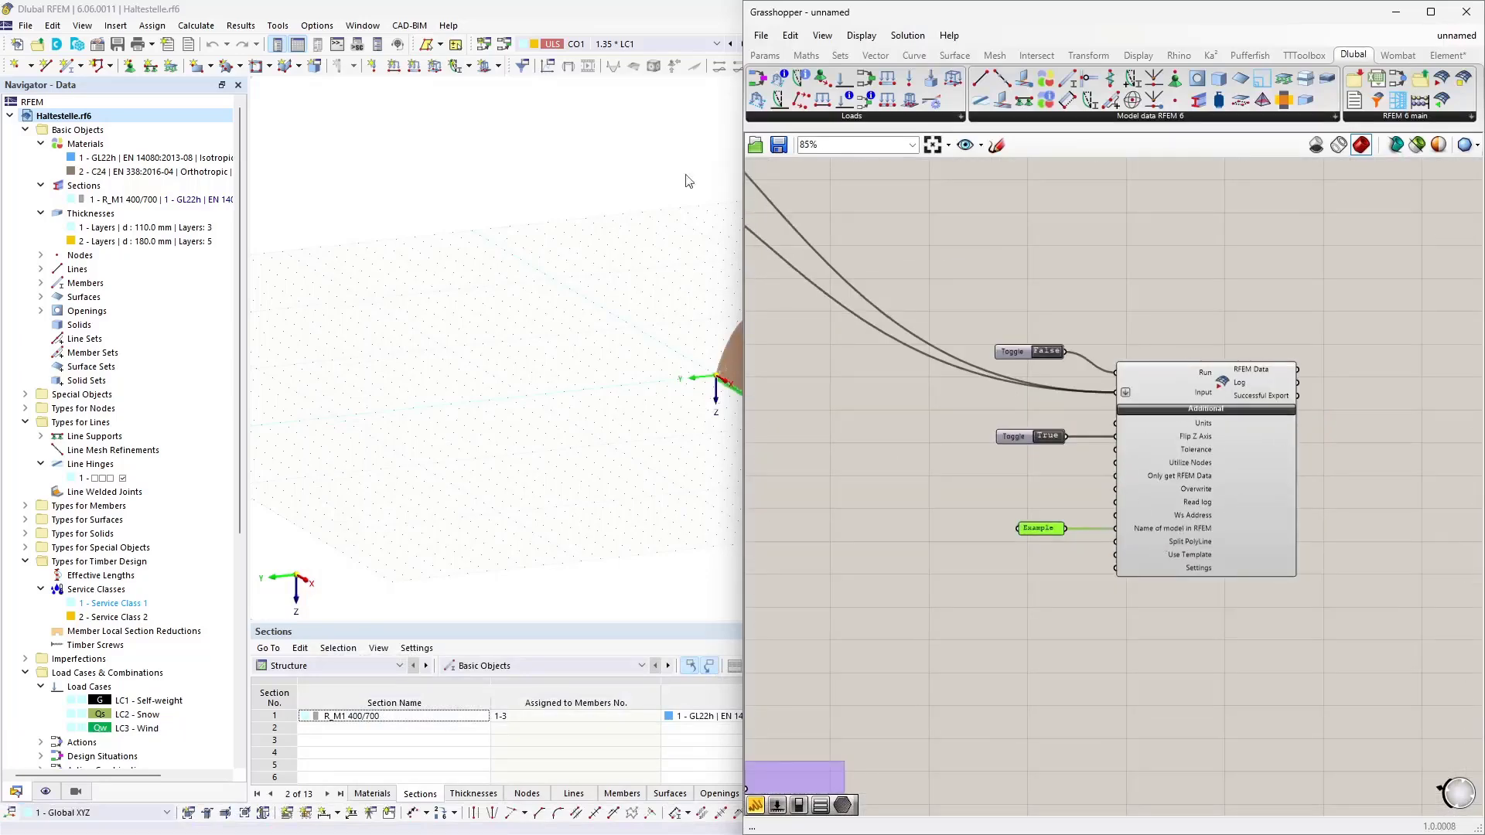
{"action": "scroll", "coordinate": [1151, 510], "scroll_direction": "down", "scroll_amount": 2}
{"action": "scroll", "coordinate": [1088, 567], "scroll_direction": "up", "scroll_amount": 5}
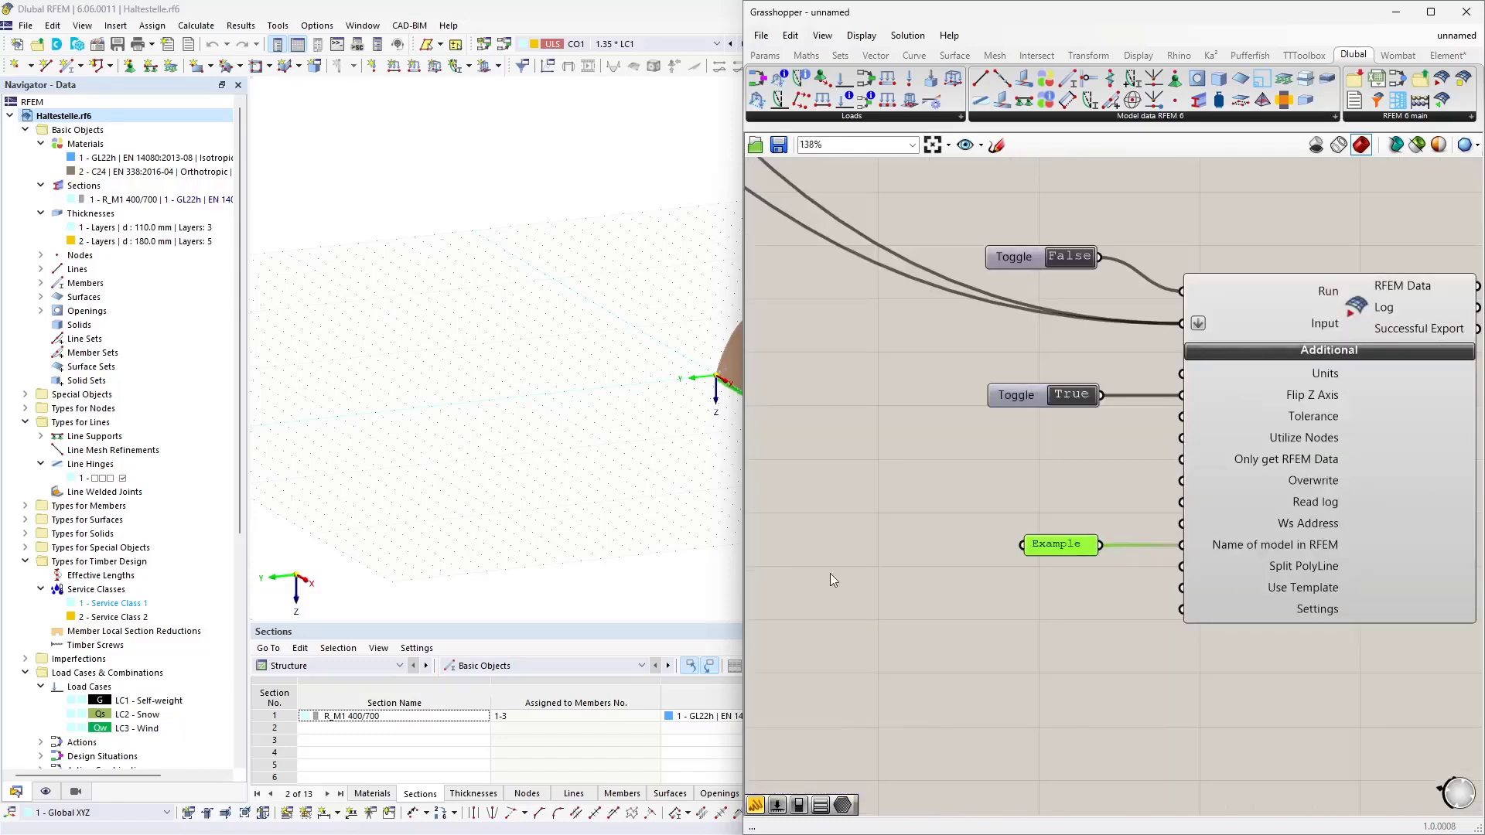
{"action": "double_click", "coordinate": [829, 573]}
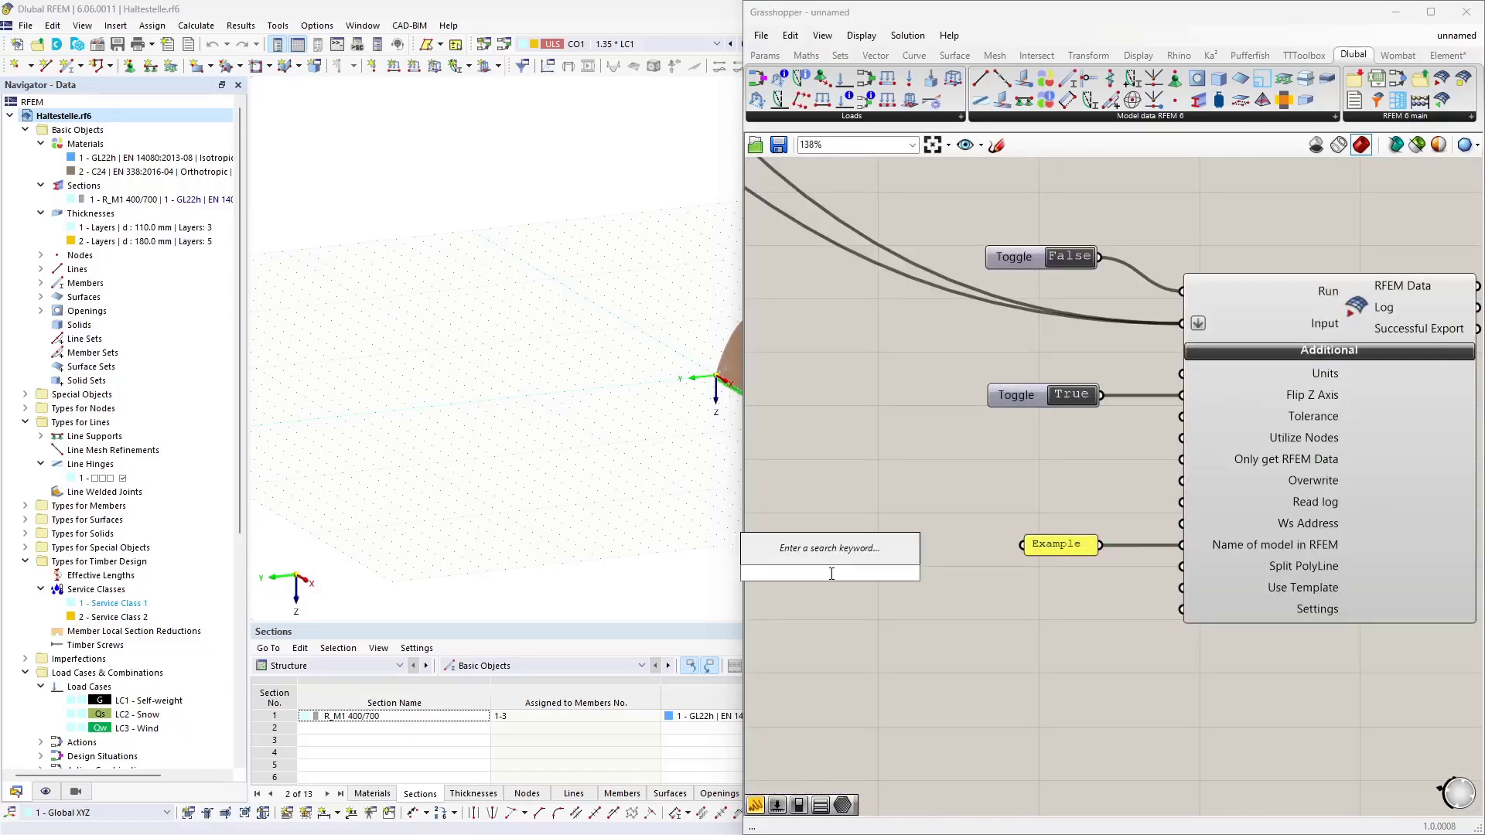
{"action": "left_click", "coordinate": [1037, 634]}
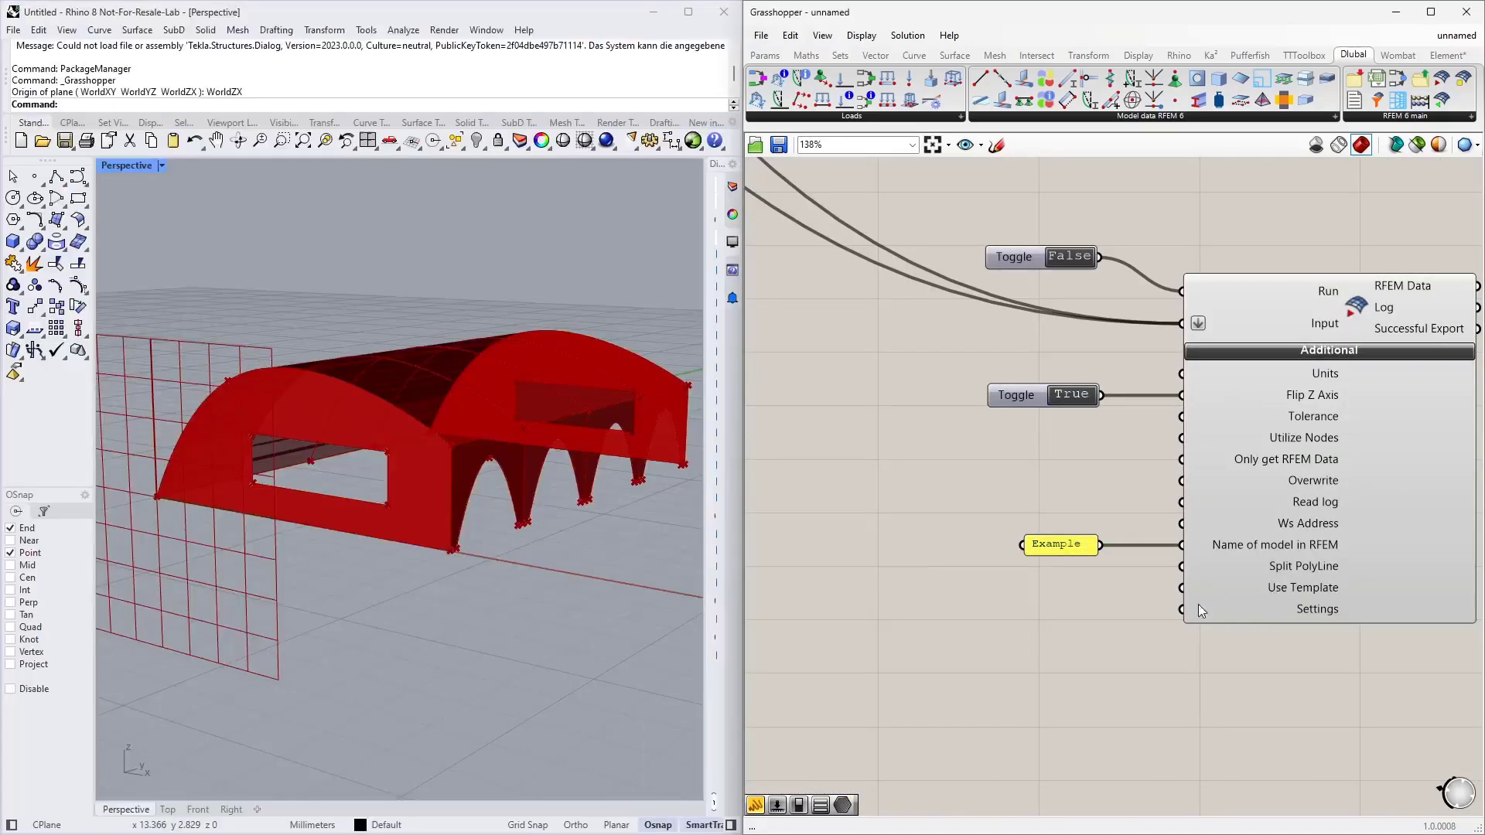
In File Explorer, locate CLT1.ft6 in C:\Program Files\Dlubal\RFEM 6.02\models\examples\Company Templates and copy the folder path
{"action": "mouse_move", "coordinate": [221, 834]}
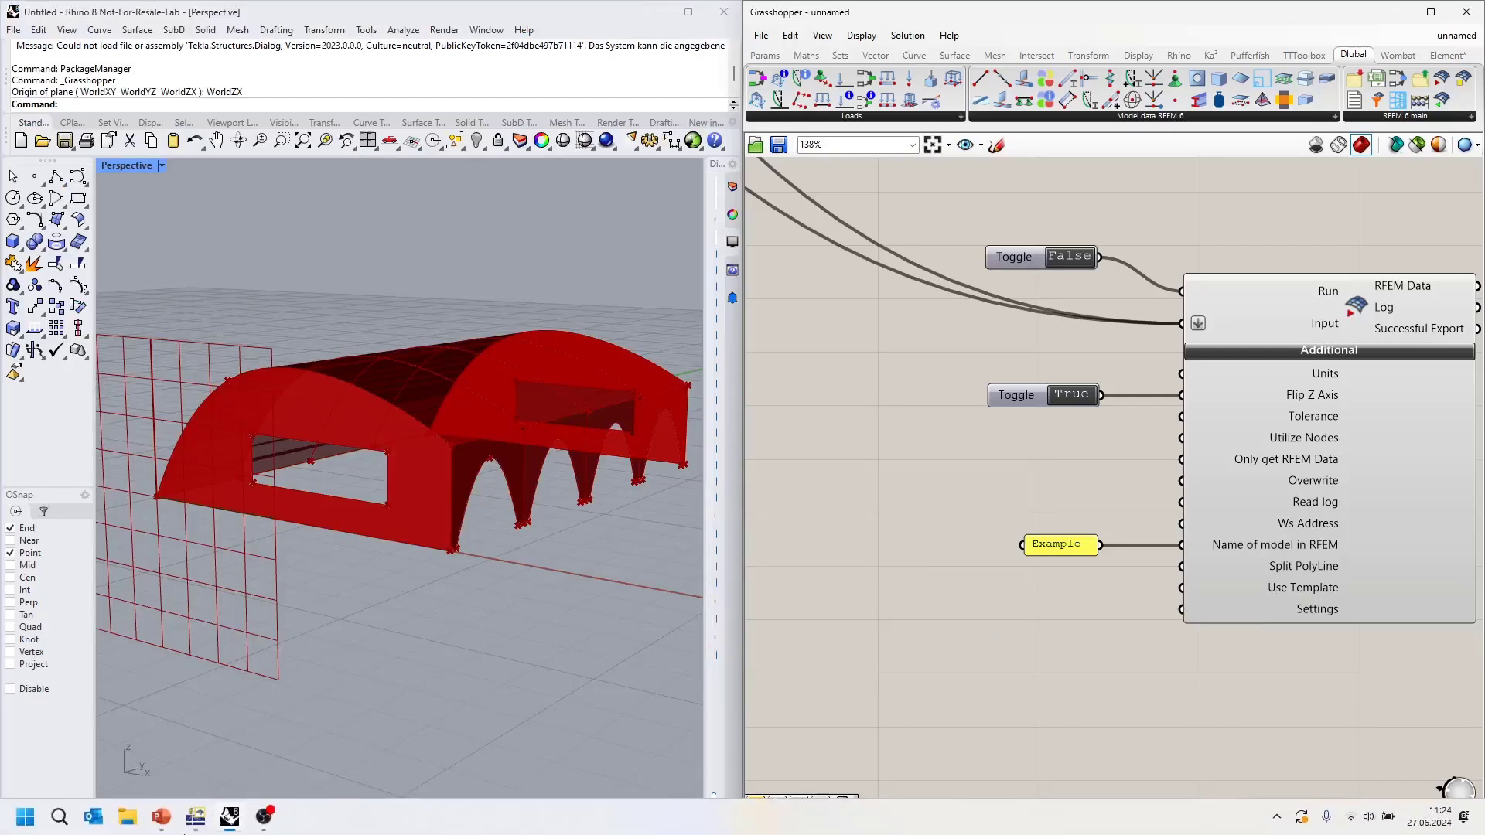
{"action": "left_click", "coordinate": [126, 824]}
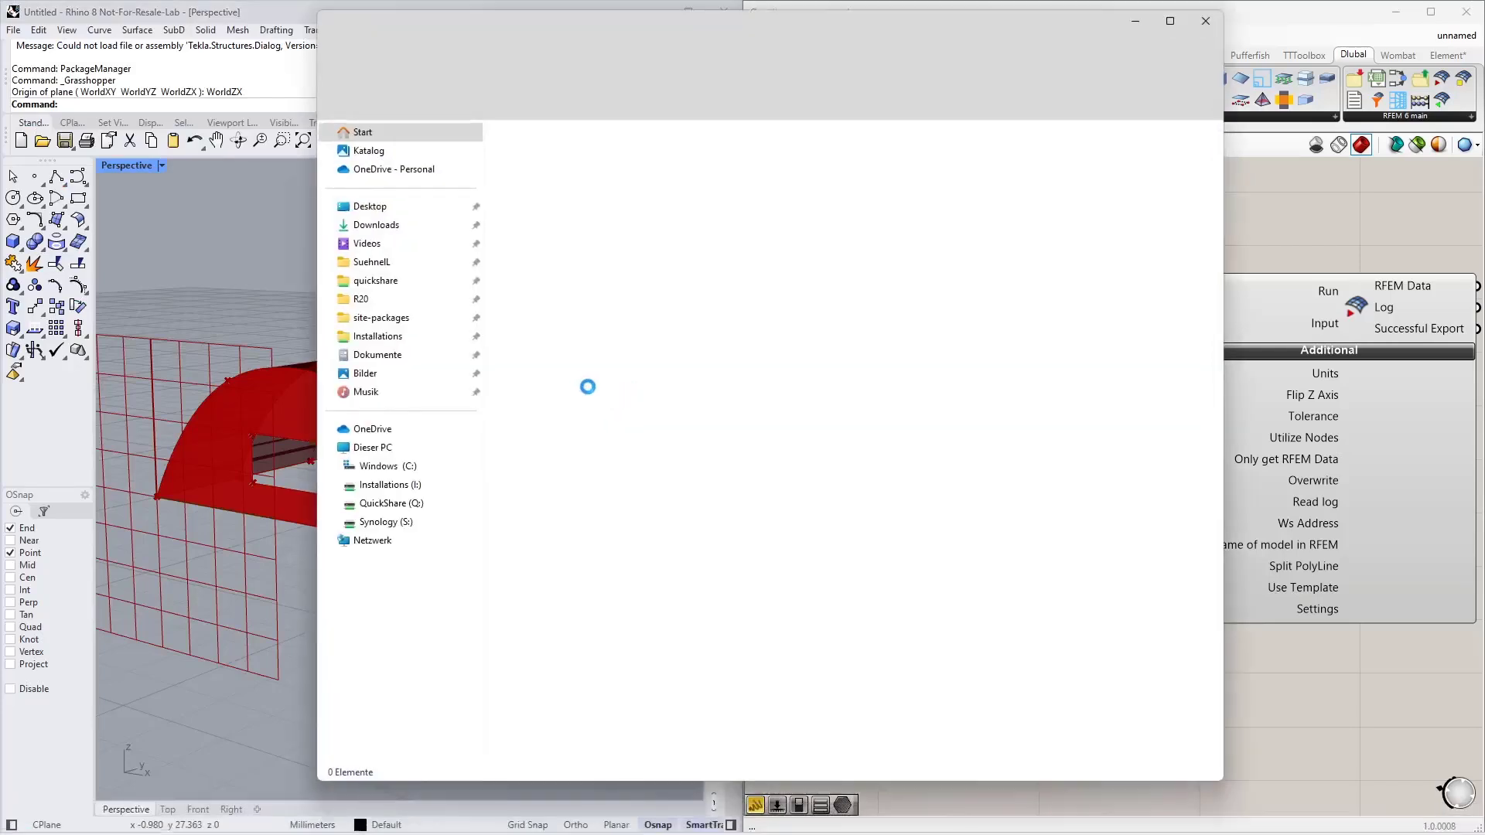
{"action": "left_click", "coordinate": [409, 468]}
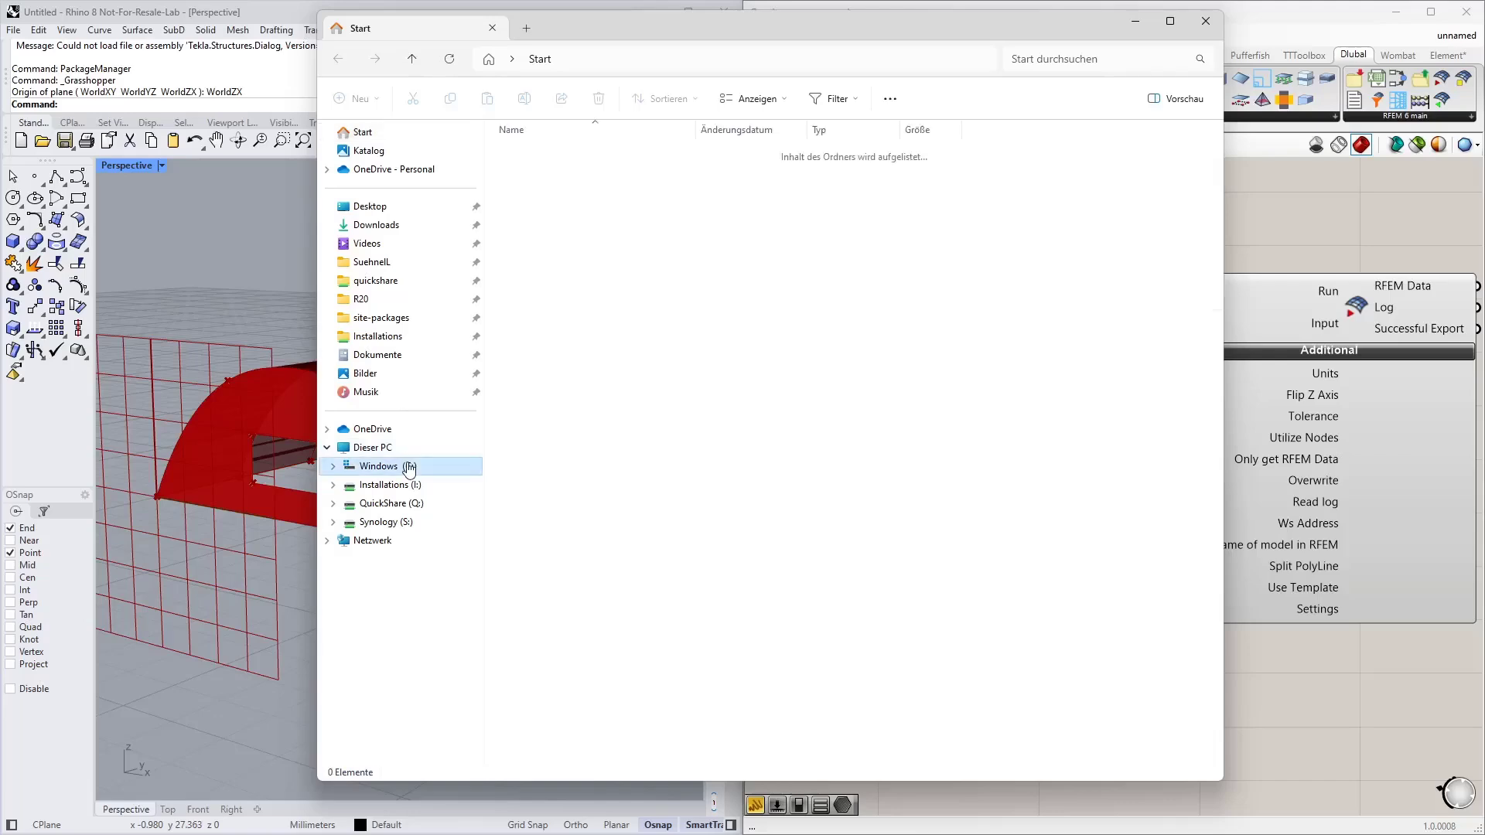
{"action": "double_click", "coordinate": [568, 268]}
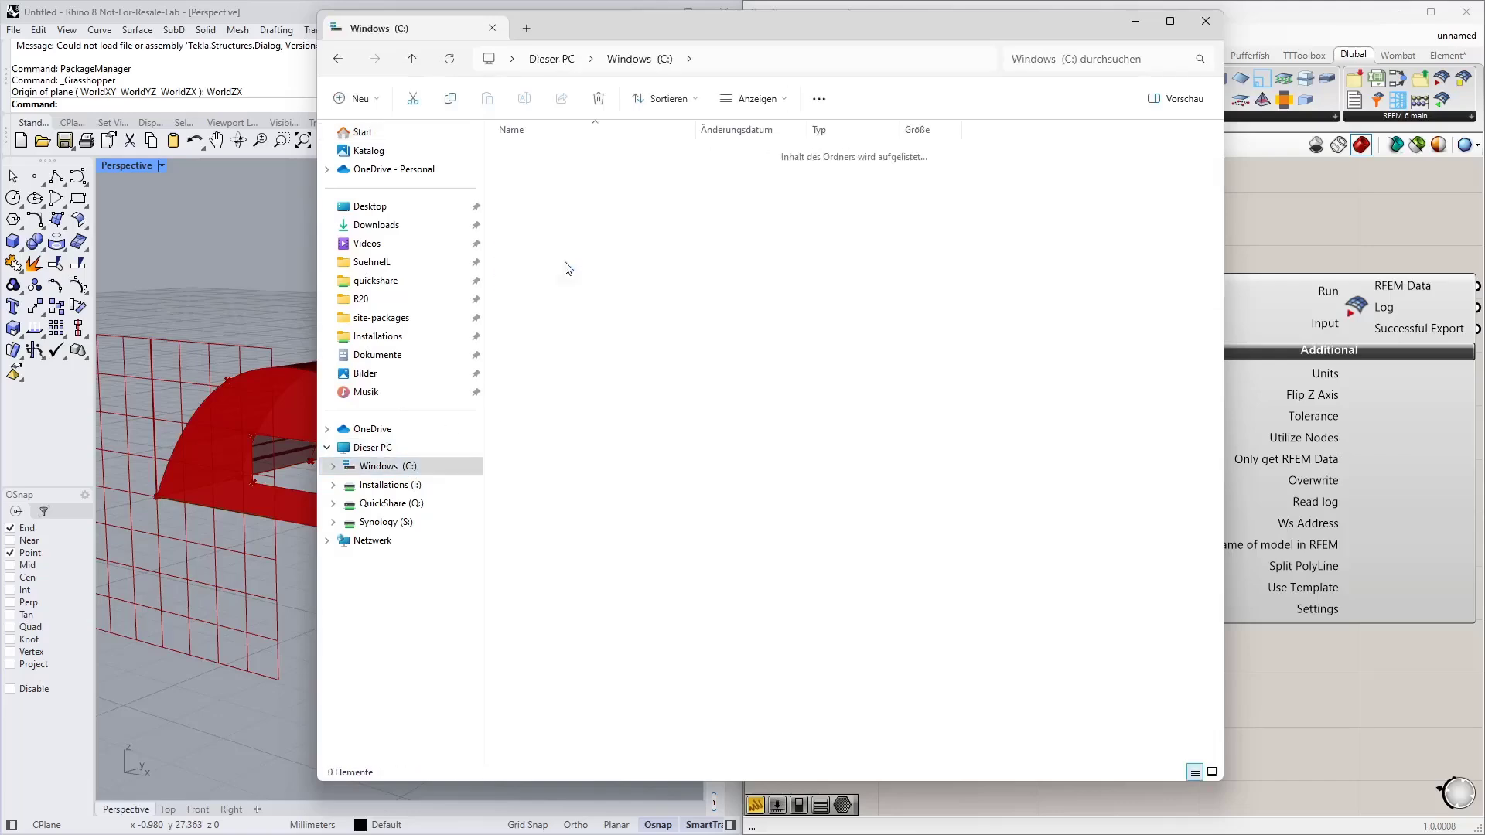
{"action": "double_click", "coordinate": [541, 331]}
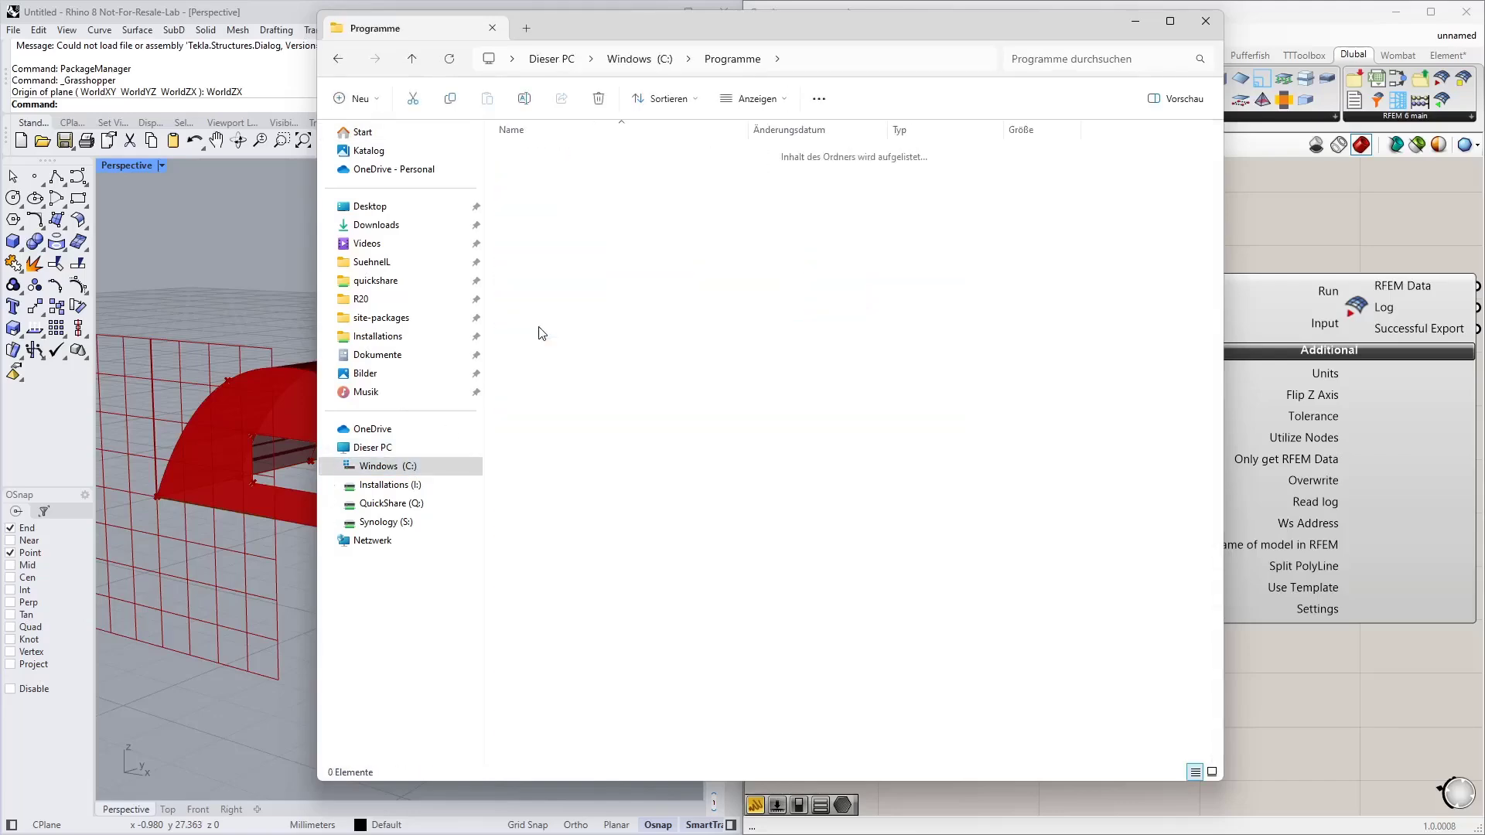
{"action": "left_click", "coordinate": [553, 237]}
{"action": "double_click", "coordinate": [553, 236]}
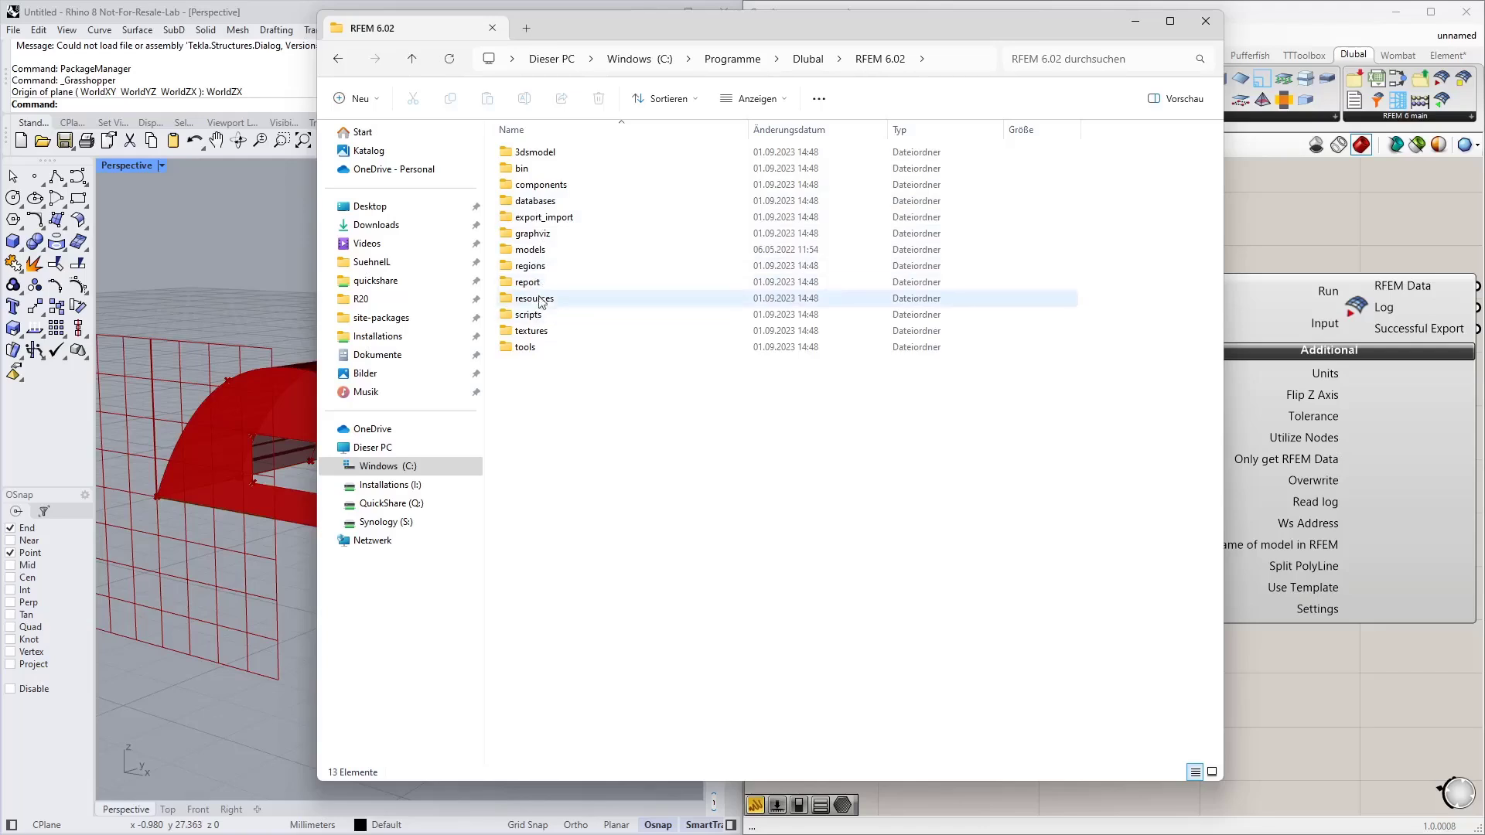
{"action": "double_click", "coordinate": [551, 253]}
{"action": "double_click", "coordinate": [540, 155]}
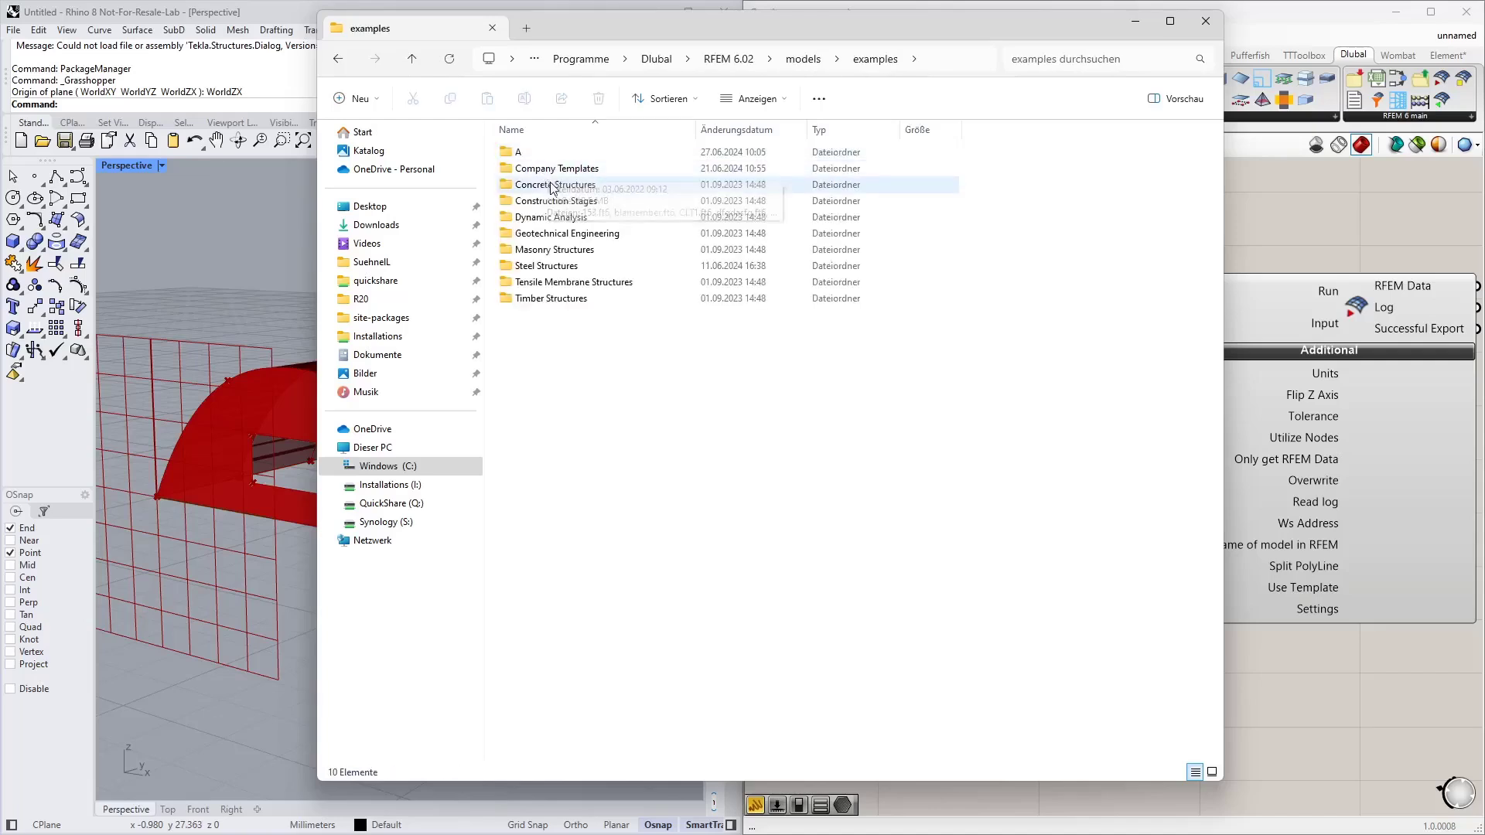
{"action": "double_click", "coordinate": [545, 169]}
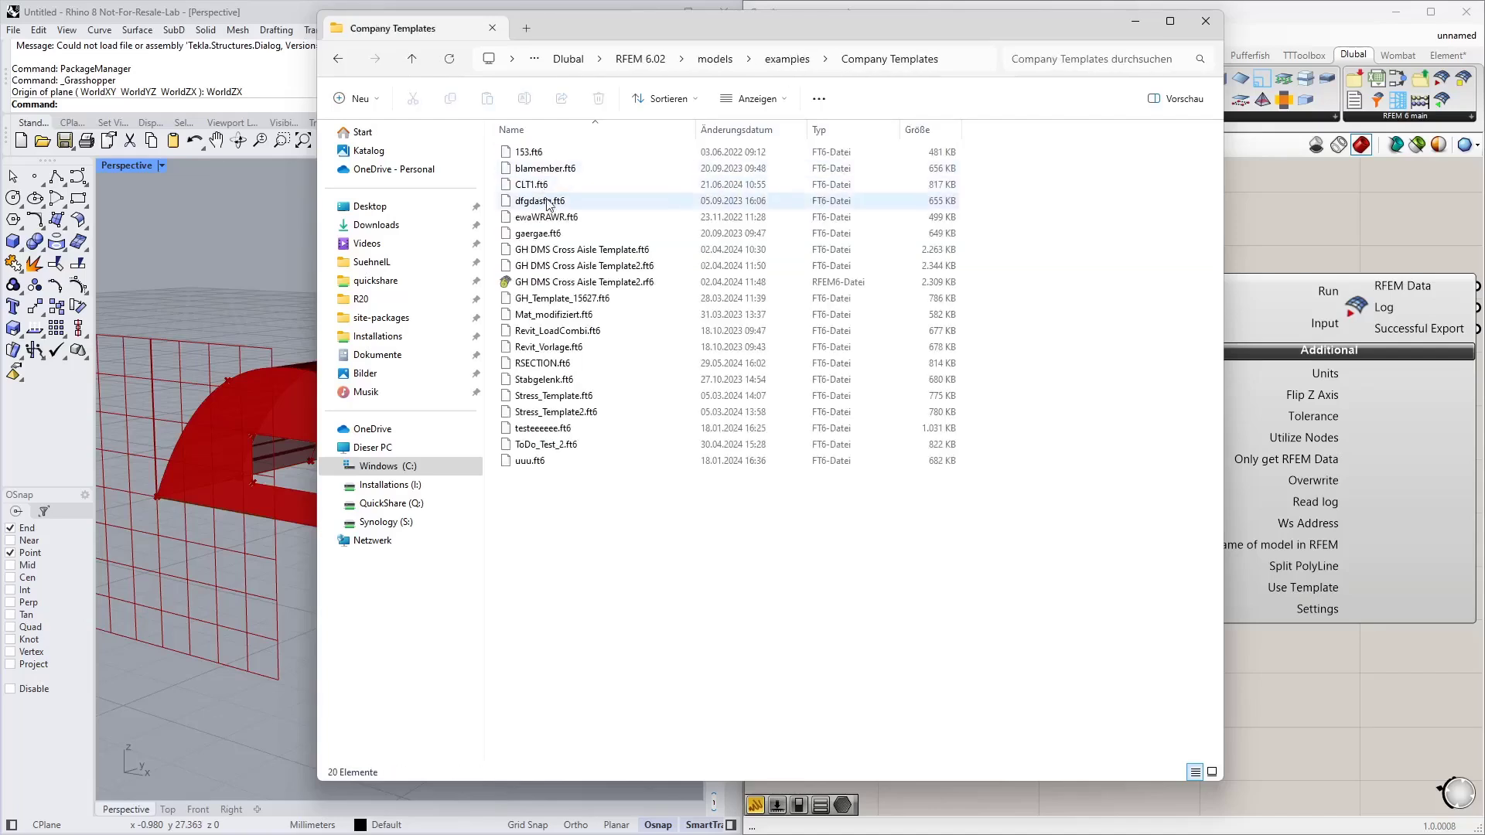
{"action": "left_click", "coordinate": [544, 188]}
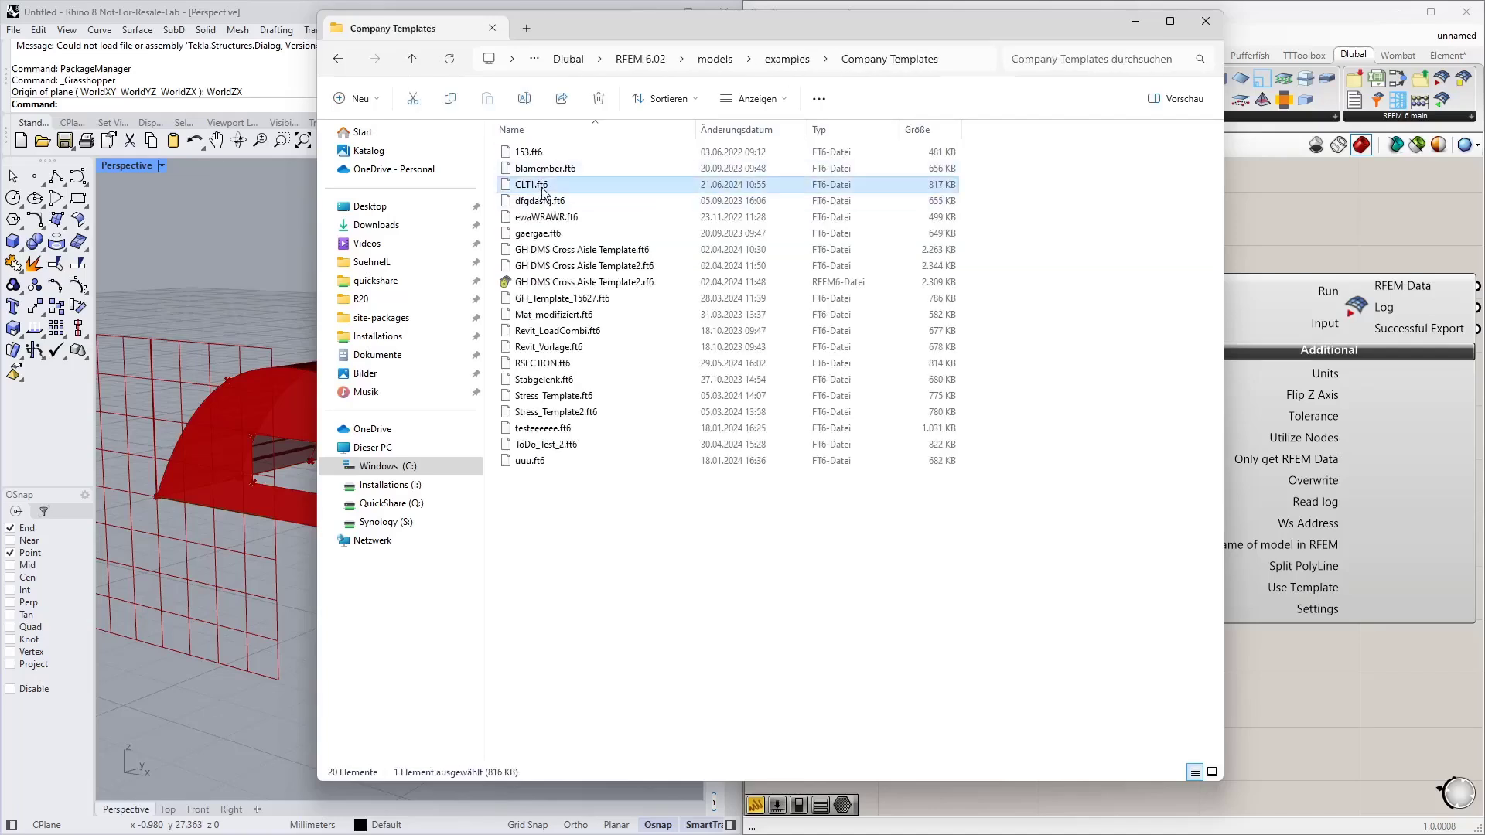
{"action": "left_click", "coordinate": [966, 61]}
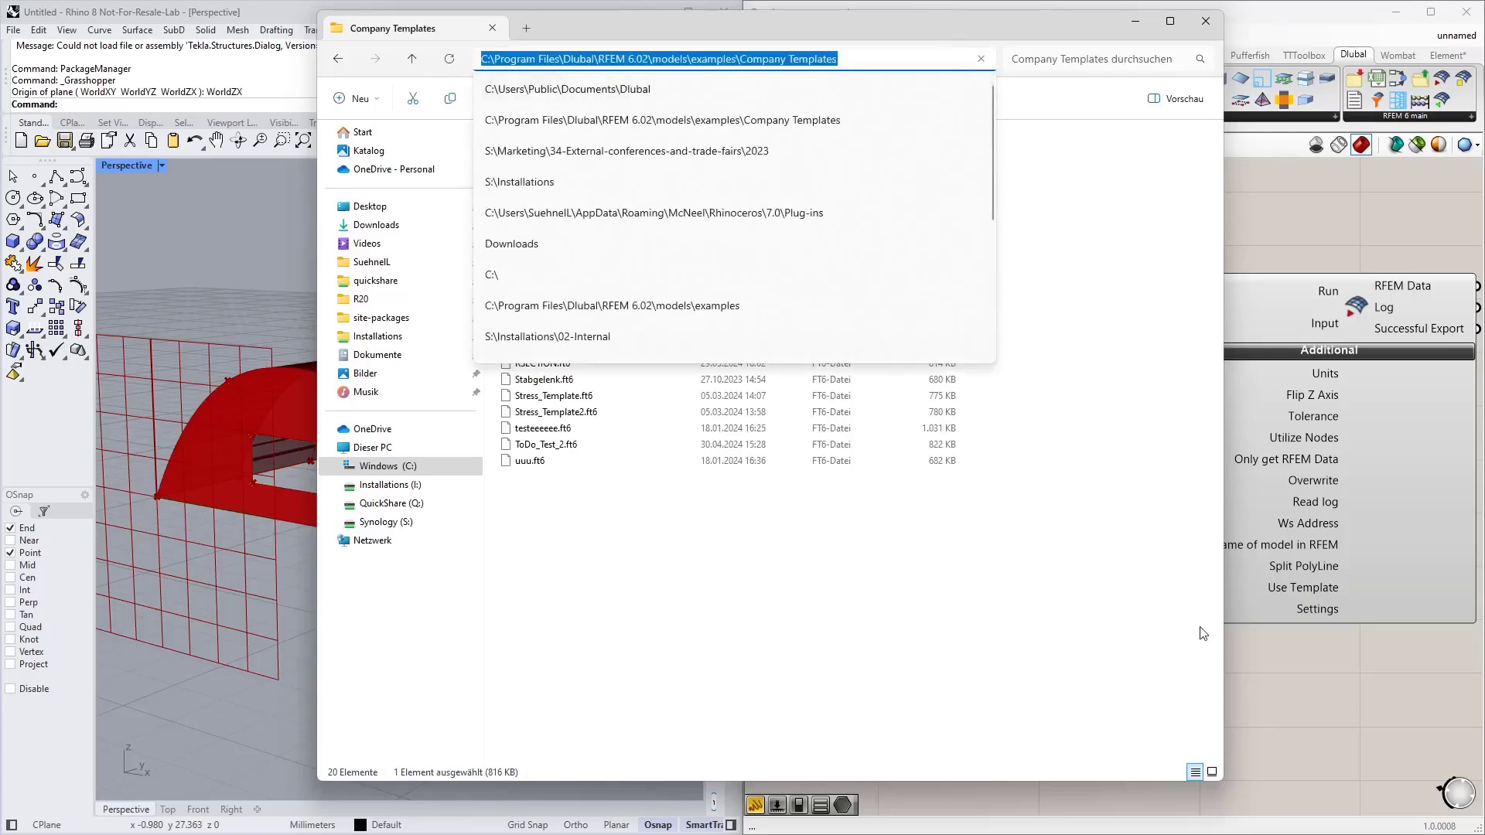
Back in Grasshopper, add a text panel below the model-name panel containing the copied path followed by \CLT1.ft6
{"action": "left_click", "coordinate": [1302, 656]}
{"action": "double_click", "coordinate": [971, 653]}
{"action": "type", "text": "\""}
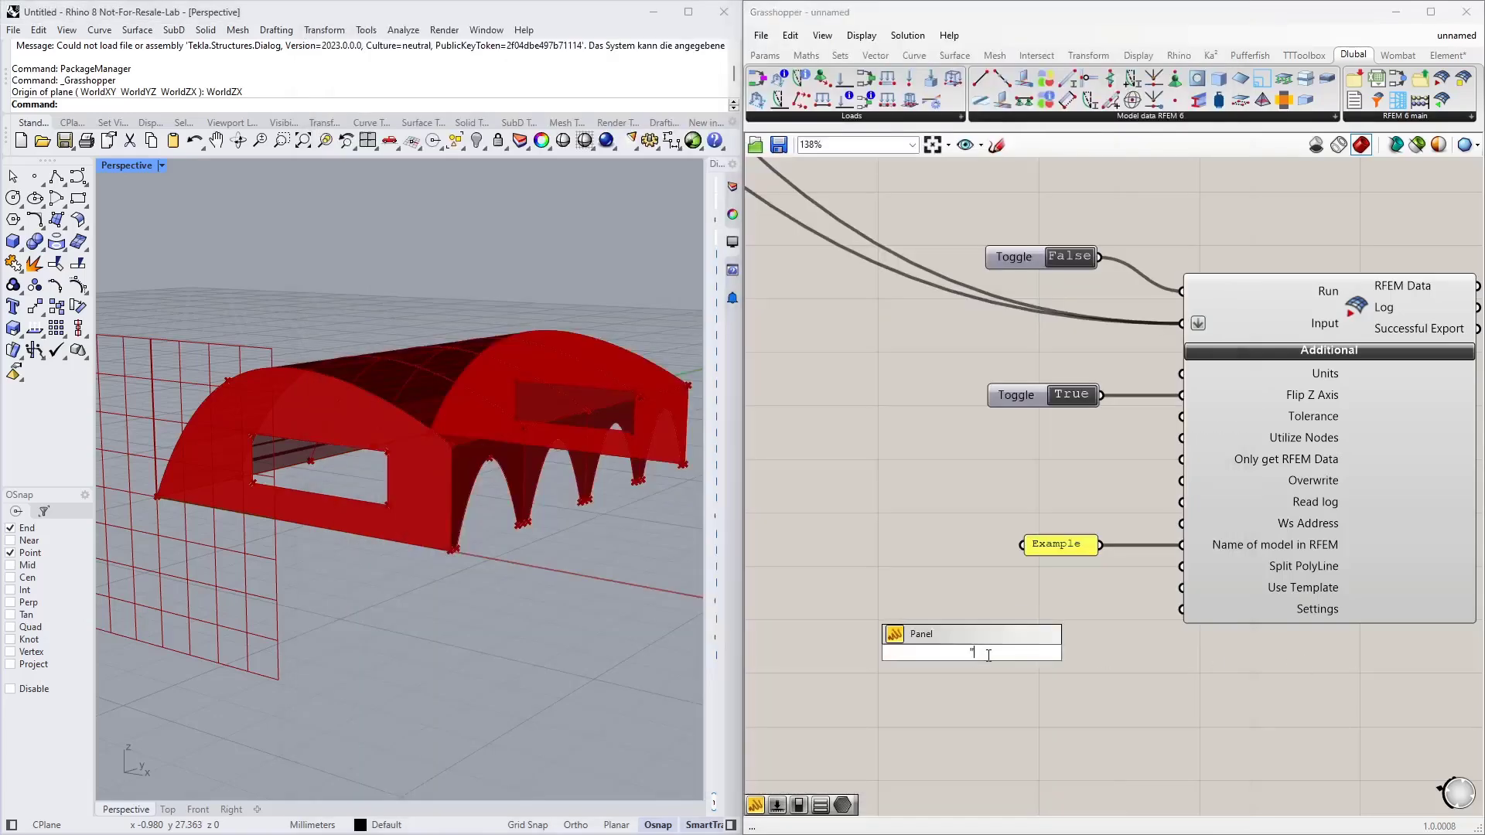
{"action": "key", "text": "ctrl+v"}
{"action": "type", "text": "\\CLT1.rf6"}
{"action": "key", "text": "Return"}
{"action": "scroll", "coordinate": [1117, 686], "scroll_direction": "down", "scroll_amount": 3}
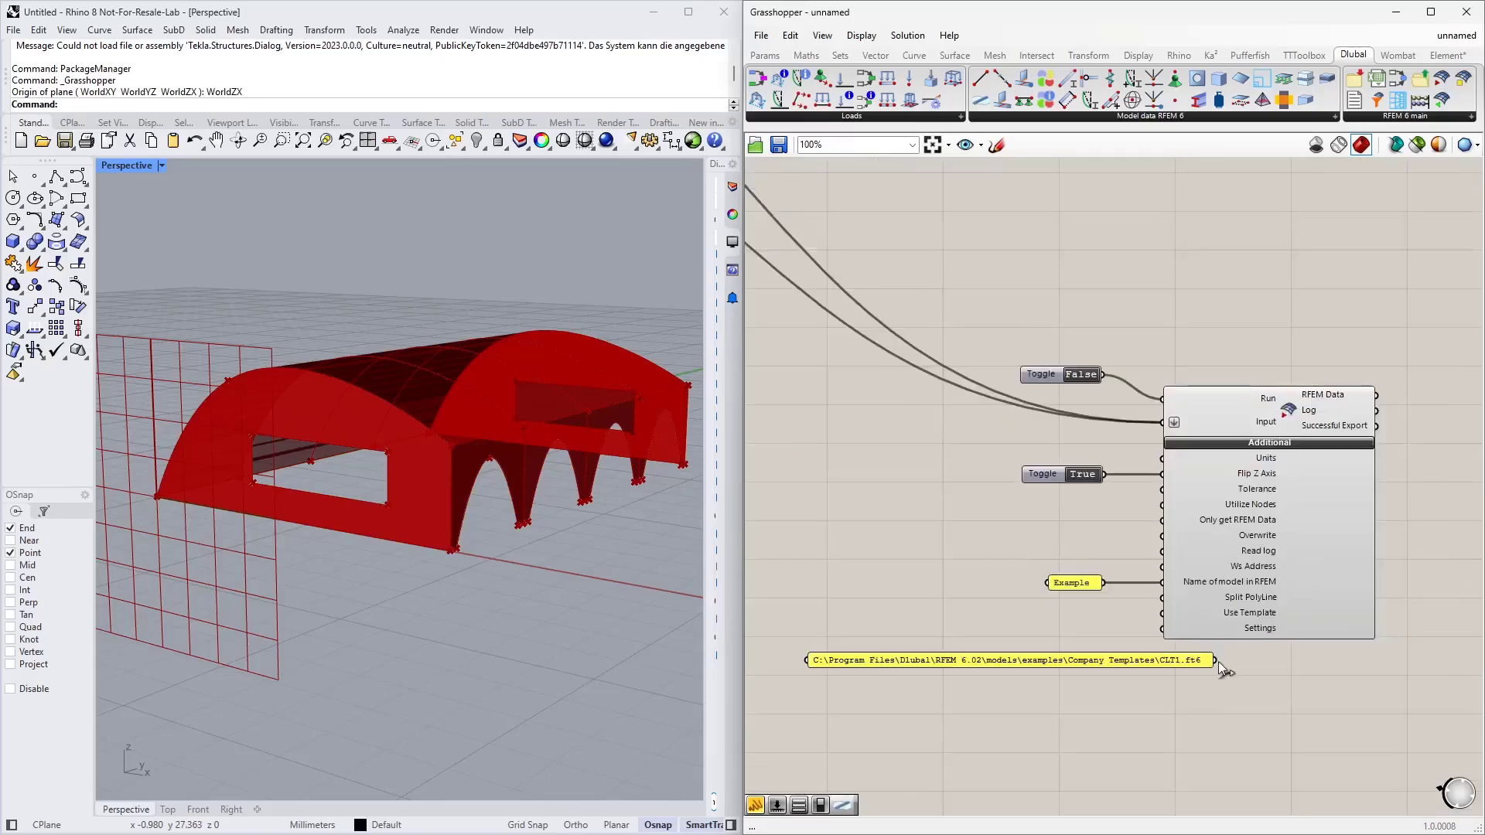
Connect the template path panel to the export component's Use Template input and align it beside the component
{"action": "left_click_drag", "start_coordinate": [1218, 662], "coordinate": [1162, 615]}
{"action": "left_click_drag", "start_coordinate": [1135, 663], "coordinate": [1036, 621]}
{"action": "scroll", "coordinate": [1087, 386], "scroll_direction": "up", "scroll_amount": 3}
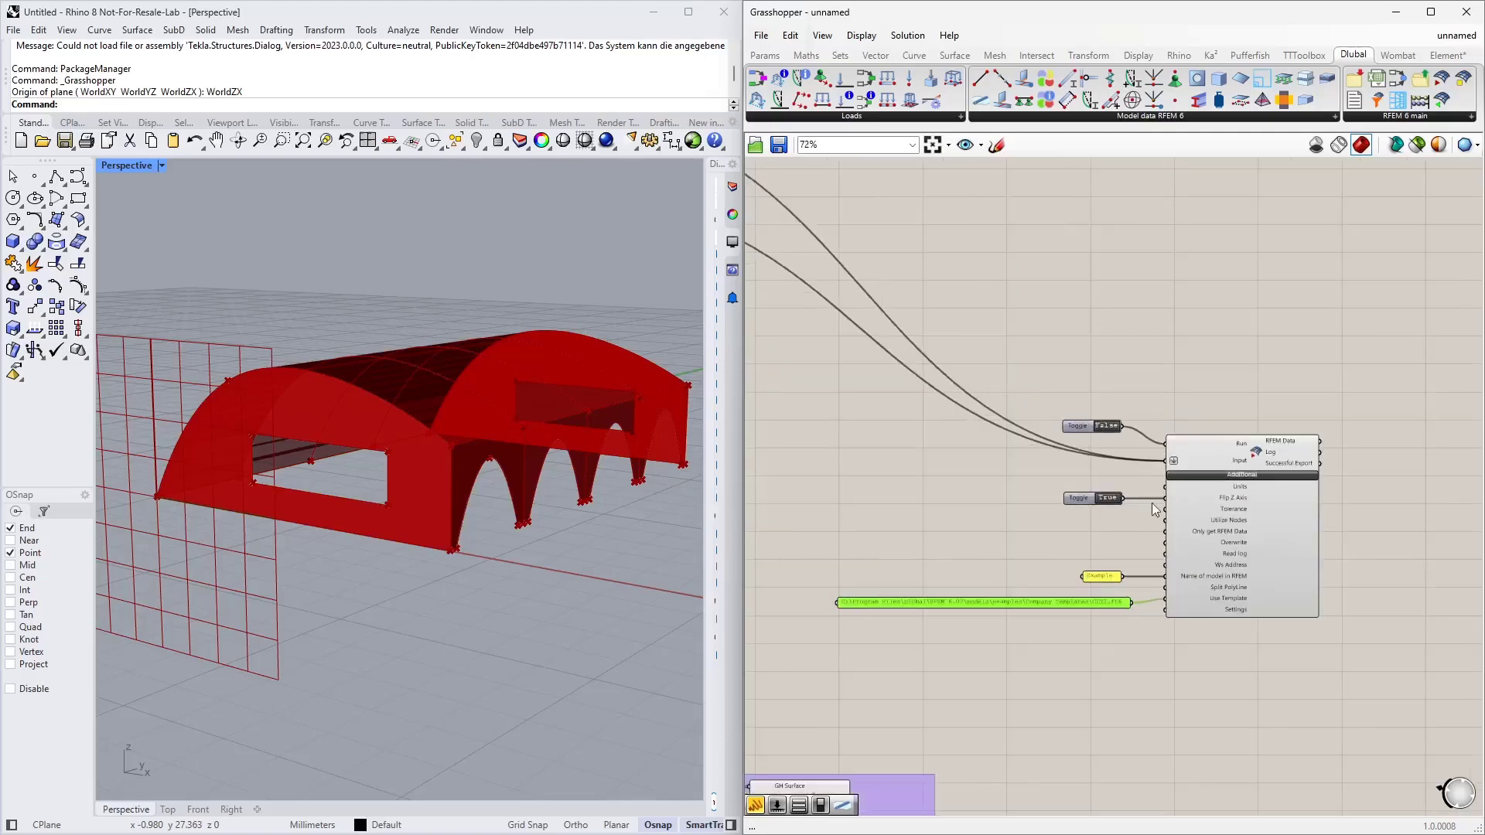
{"action": "scroll", "coordinate": [1083, 391], "scroll_direction": "down", "scroll_amount": 1}
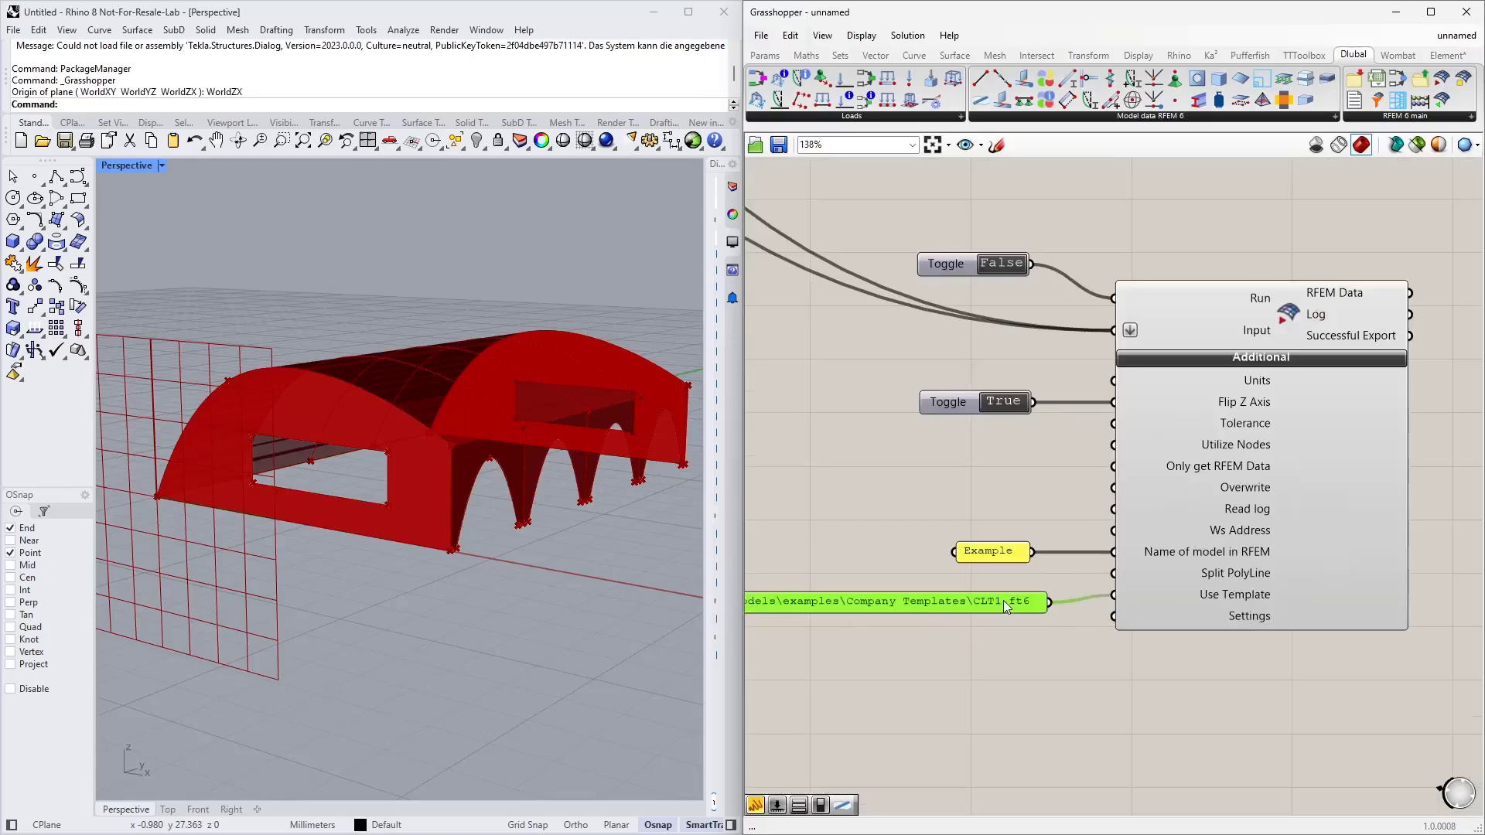
Examine the timber design inputs of the surface component, including the source feeding its ULS configuration and service class
{"action": "scroll", "coordinate": [1074, 600], "scroll_direction": "down", "scroll_amount": 5}
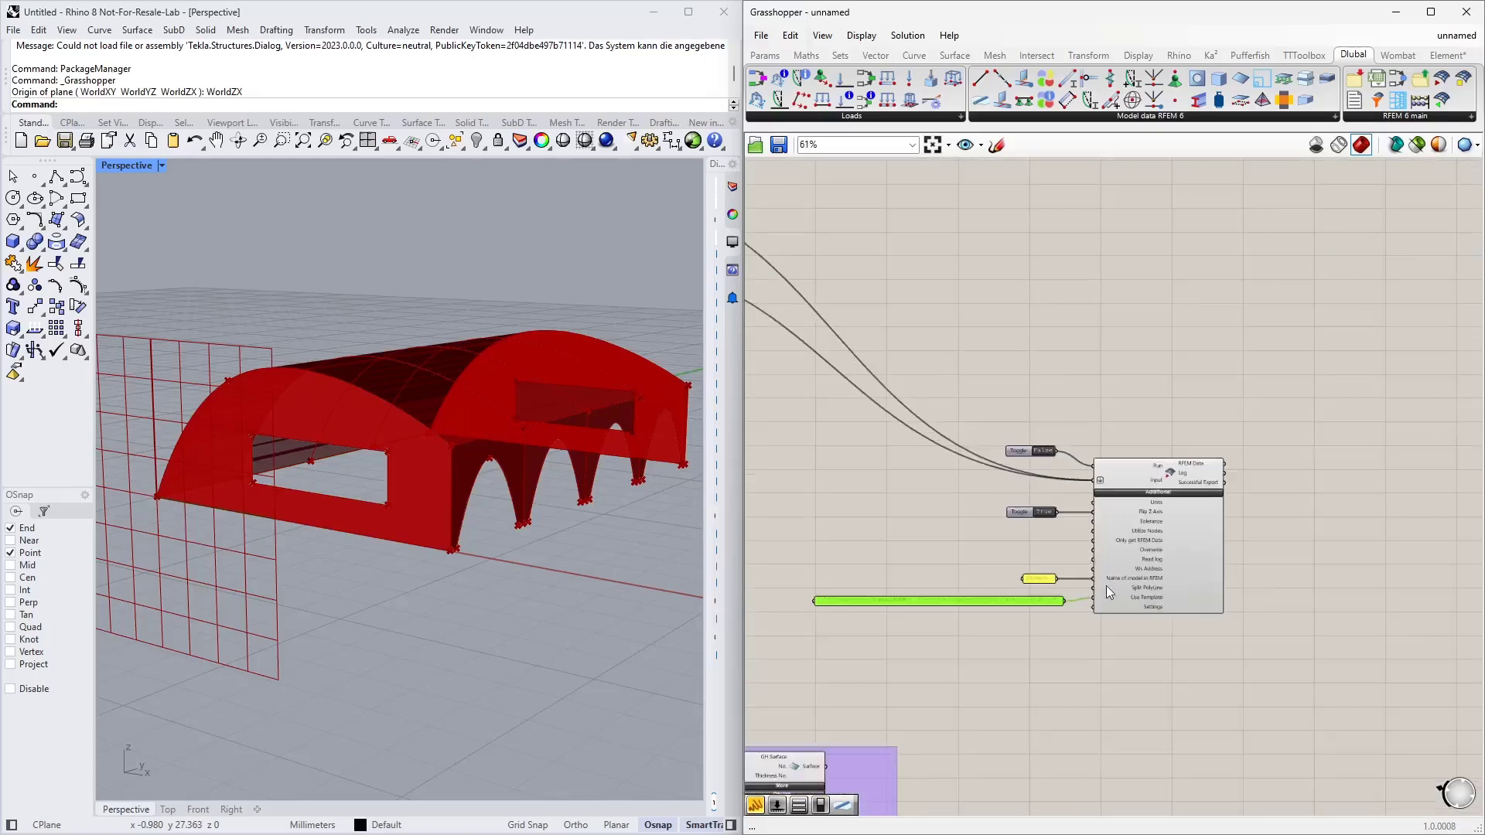
{"action": "scroll", "coordinate": [1154, 444], "scroll_direction": "down", "scroll_amount": 4}
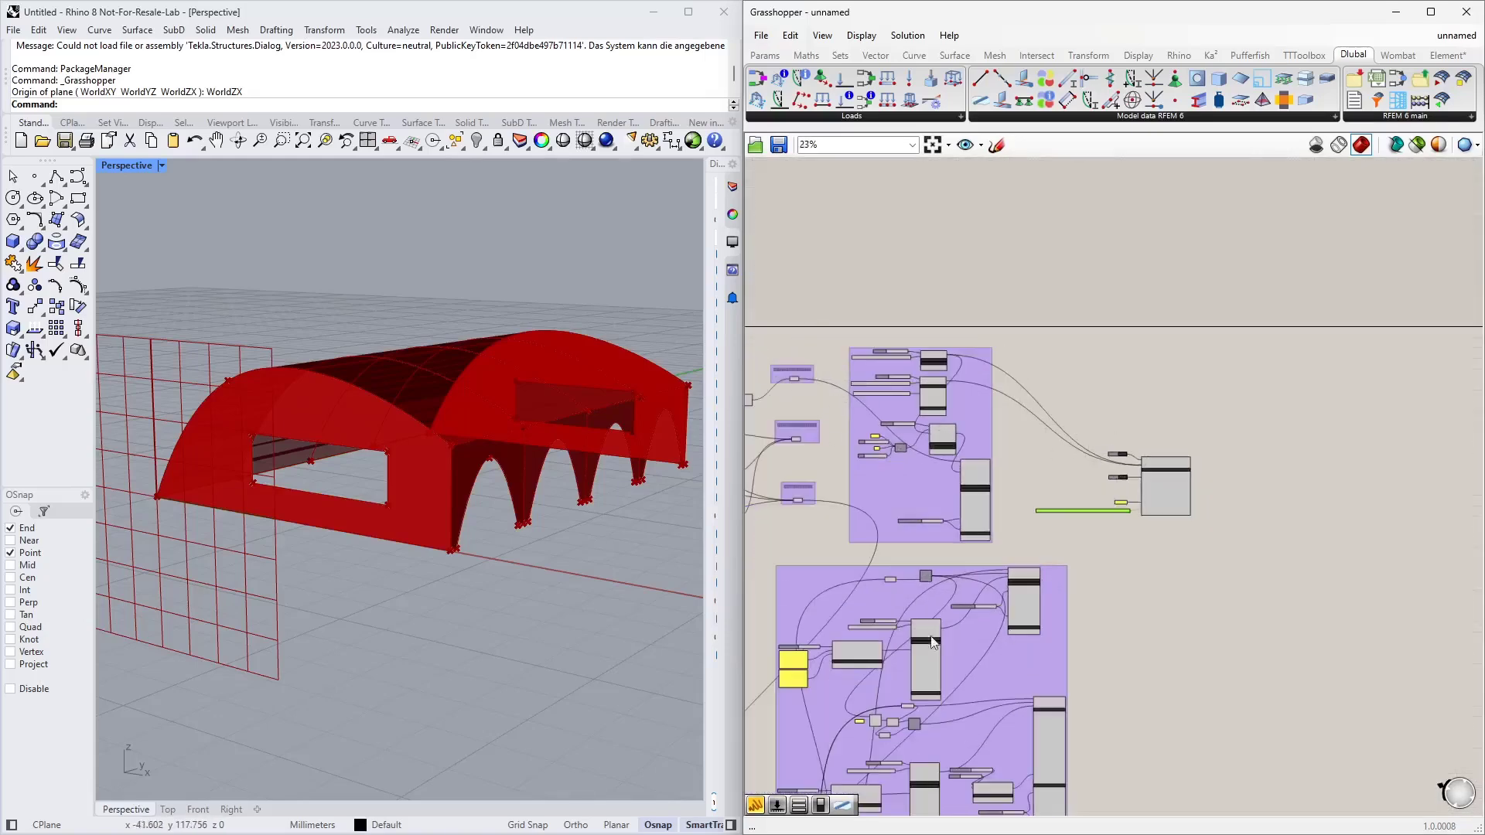
{"action": "right_click_drag", "start_coordinate": [1124, 622], "coordinate": [1162, 487]}
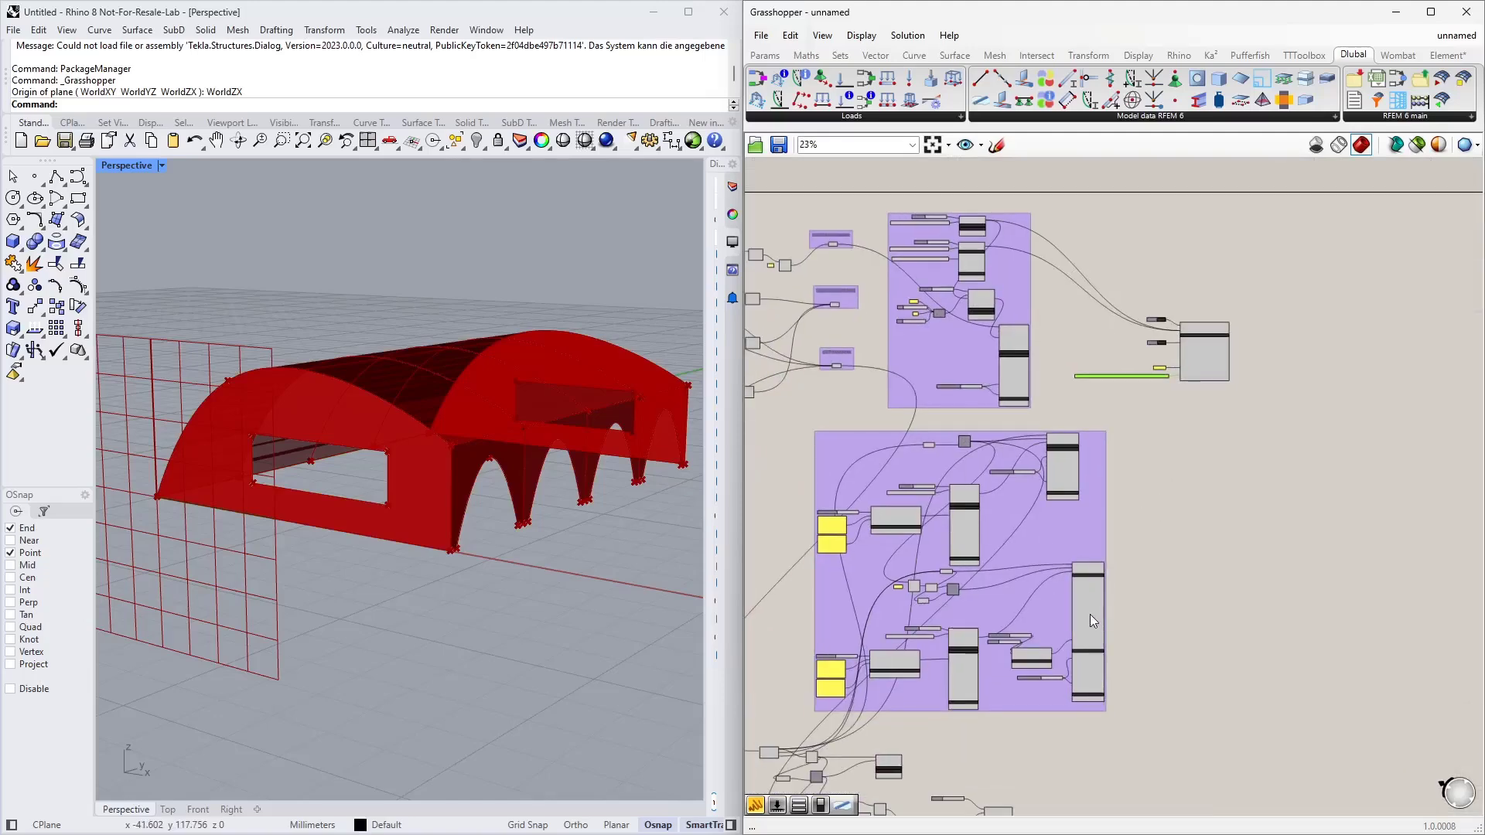
{"action": "scroll", "coordinate": [1075, 628], "scroll_direction": "up", "scroll_amount": 4}
{"action": "scroll", "coordinate": [1238, 620], "scroll_direction": "up", "scroll_amount": 2}
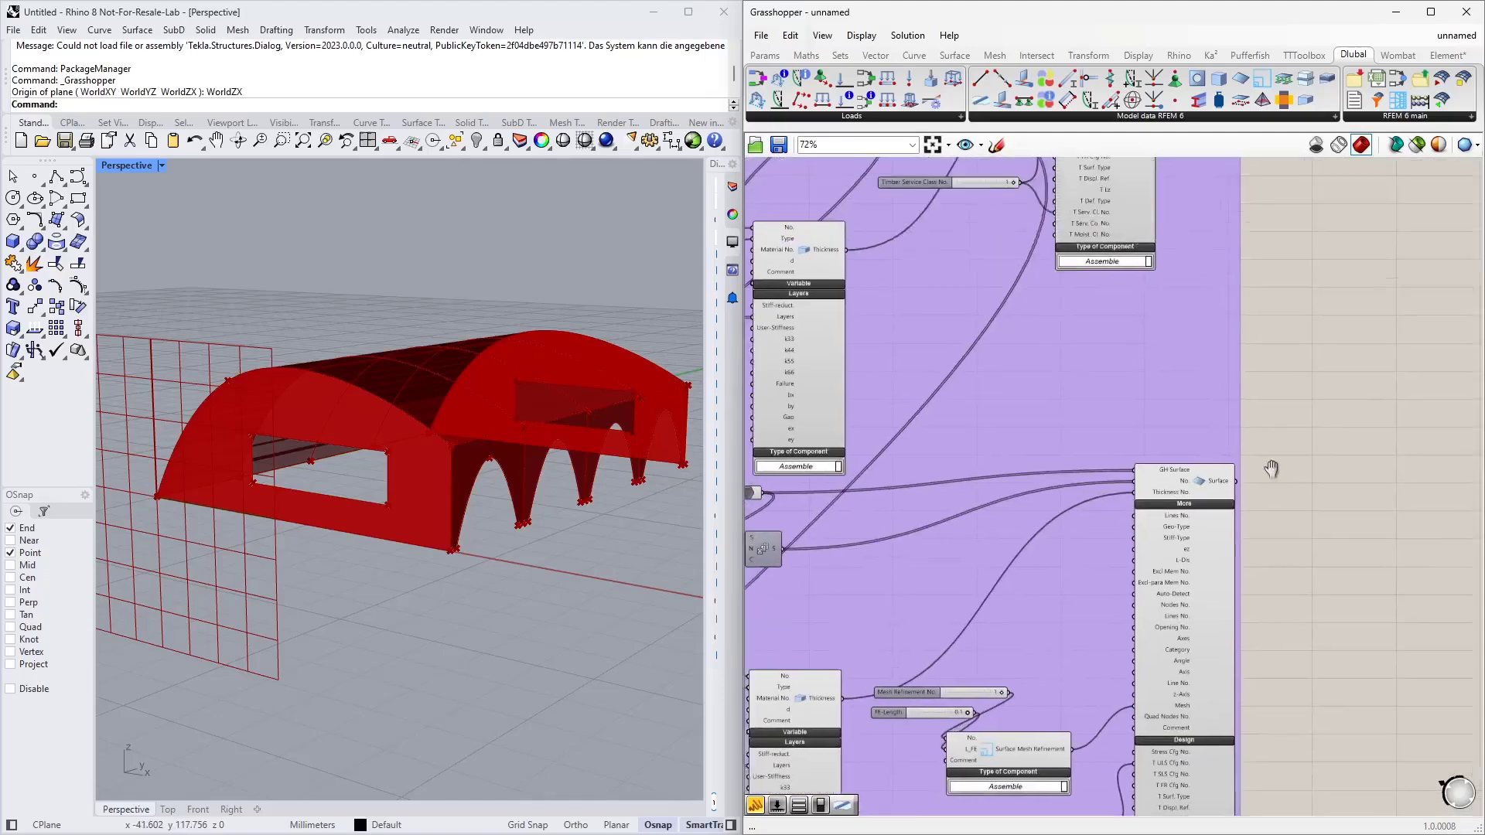
{"action": "right_click_drag", "start_coordinate": [1312, 287], "coordinate": [1314, 411]}
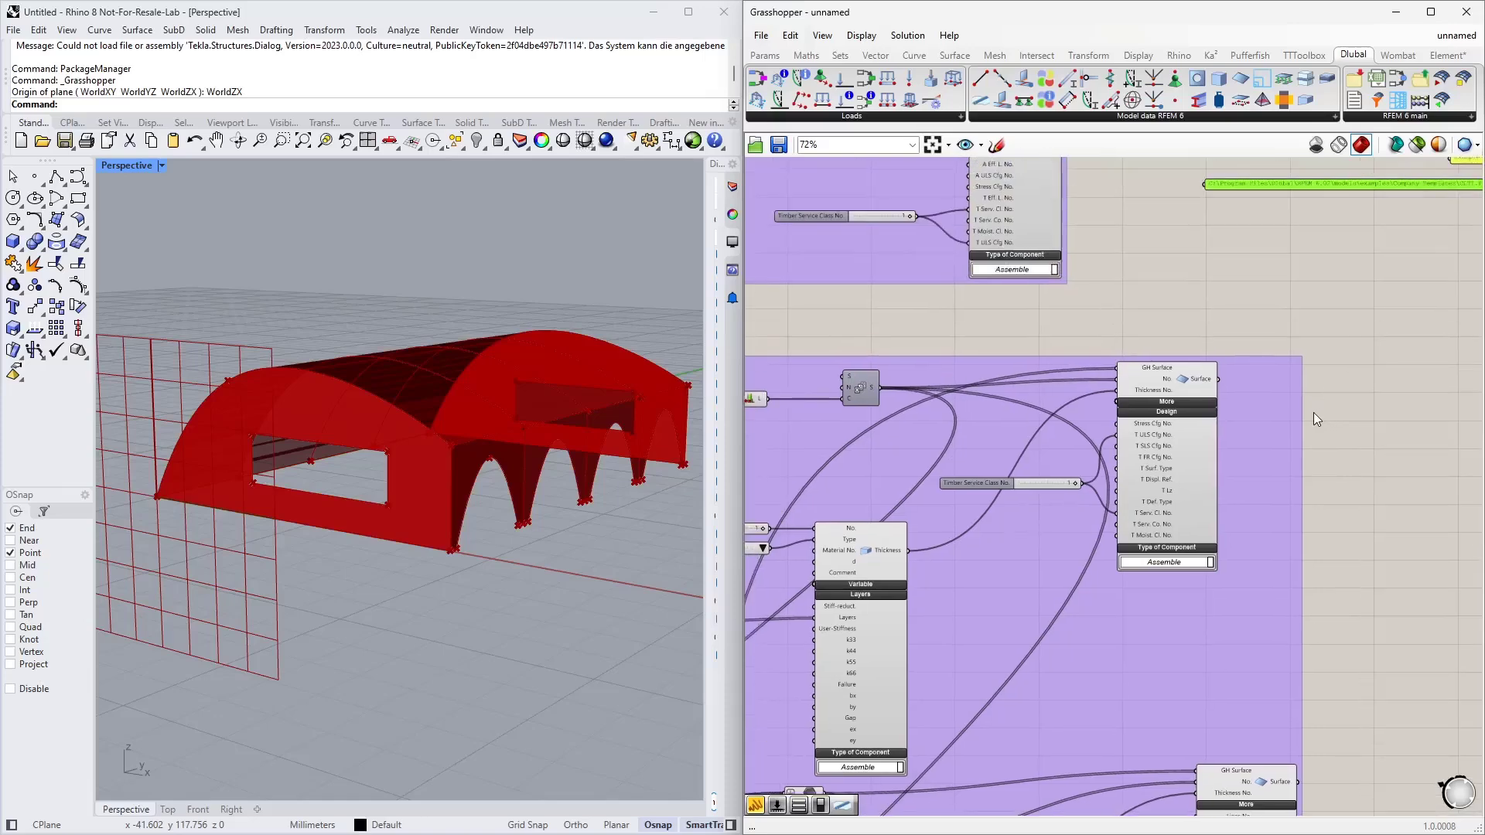
{"action": "scroll", "coordinate": [1134, 452], "scroll_direction": "up", "scroll_amount": 3}
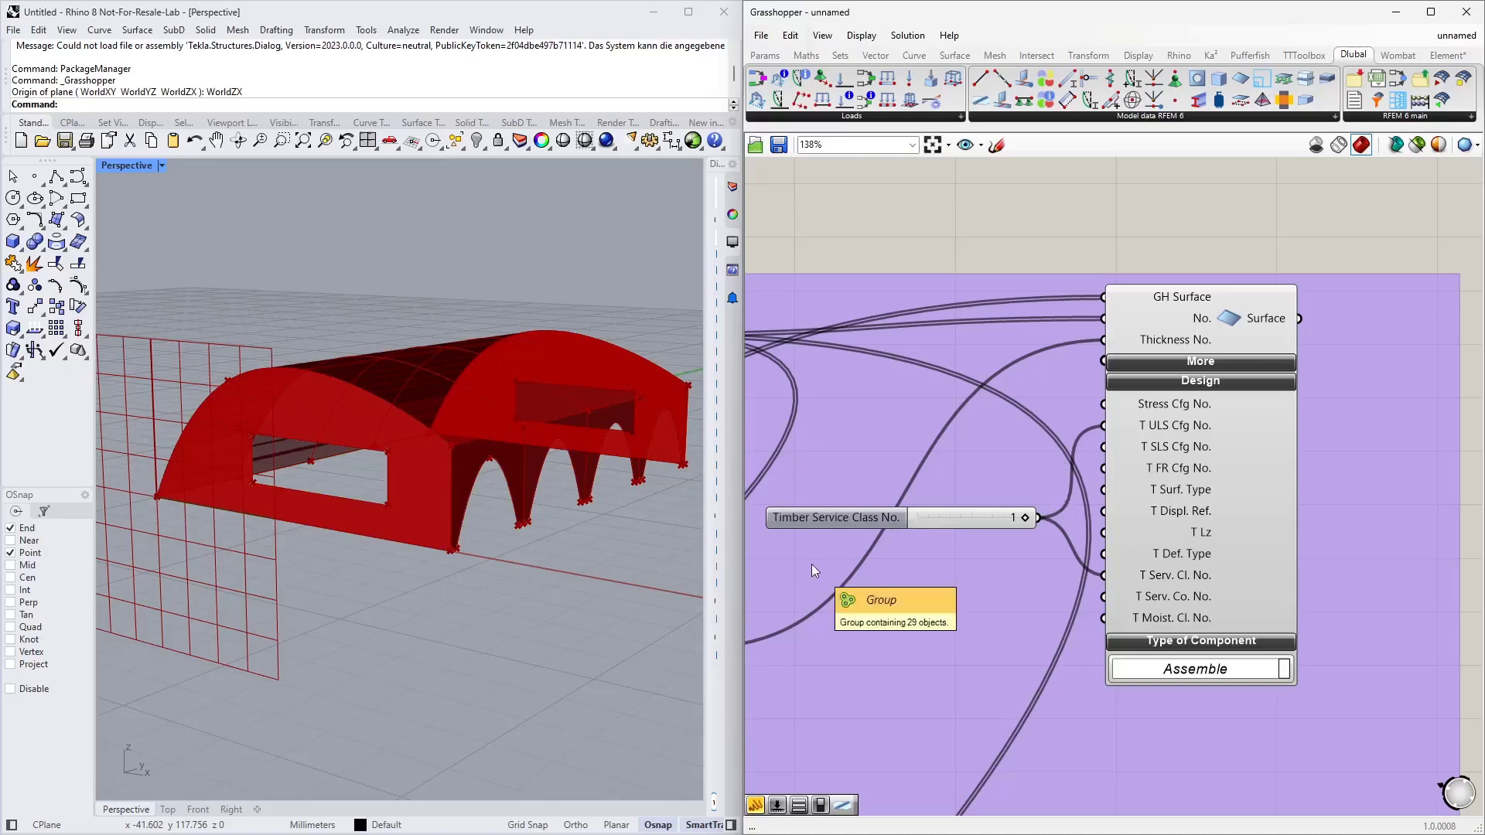
{"action": "mouse_move", "coordinate": [1151, 431]}
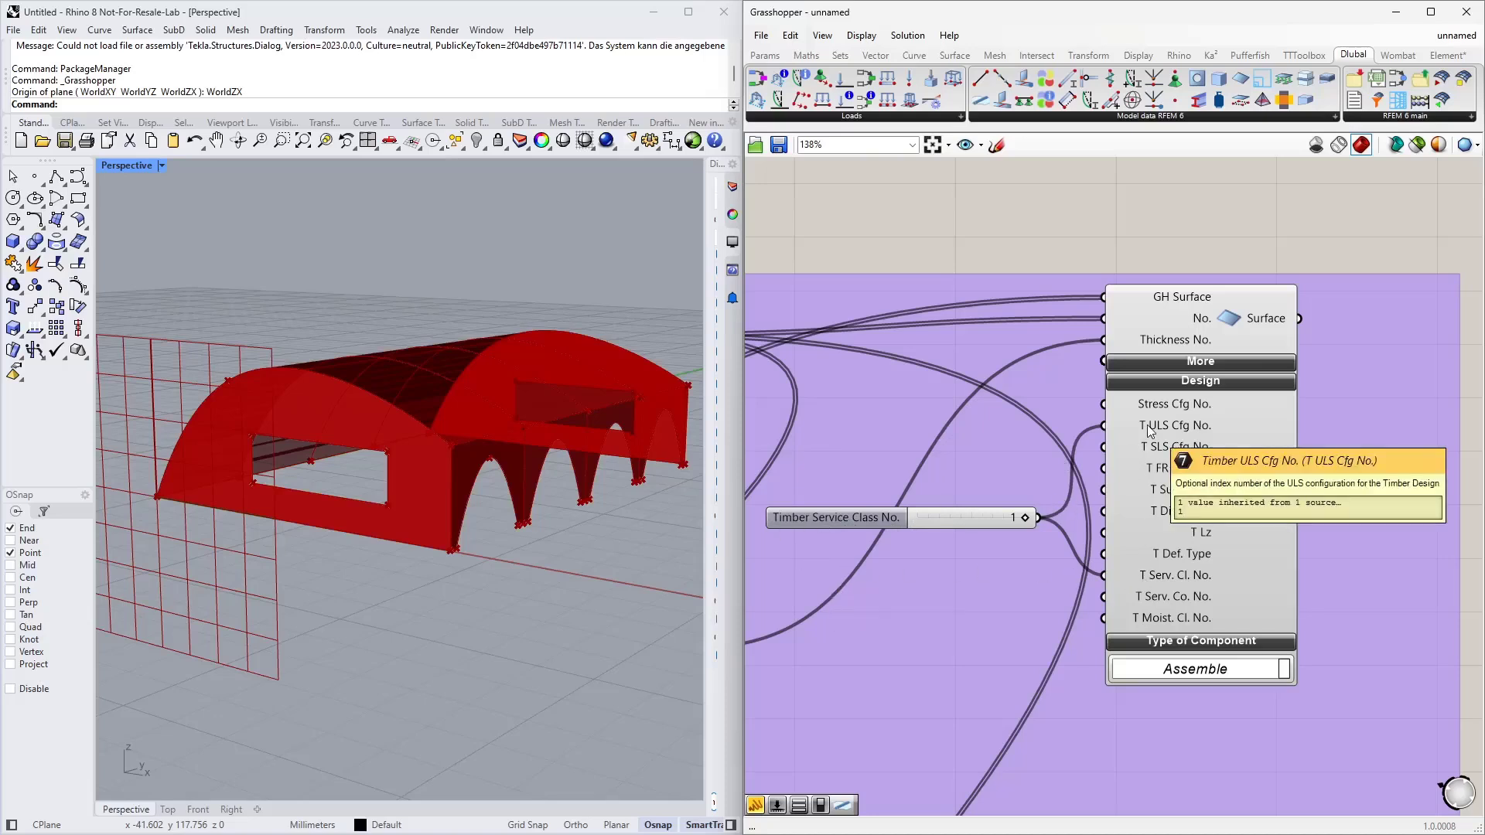
{"action": "left_click", "coordinate": [982, 518]}
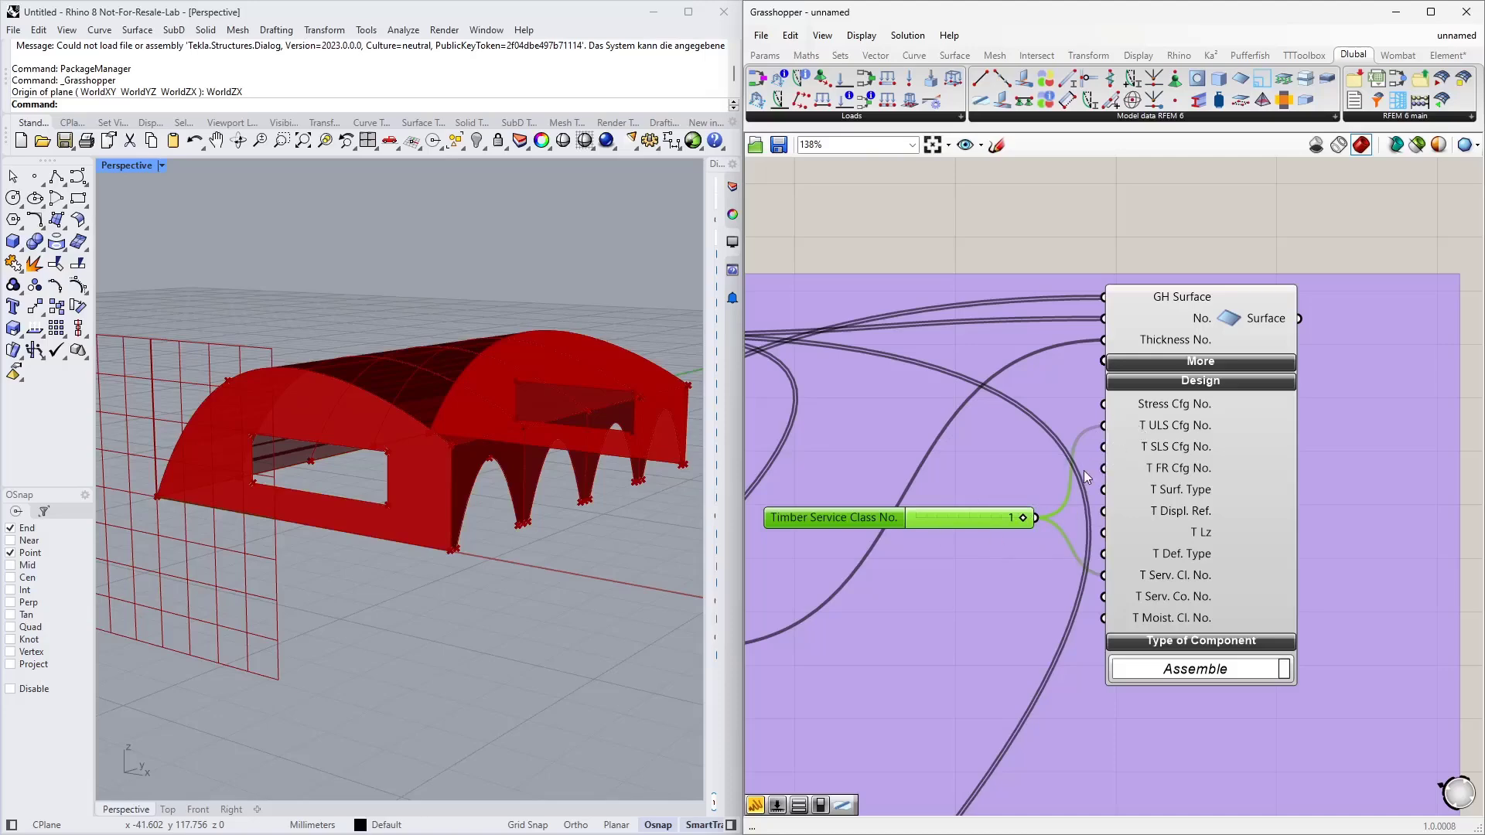
{"action": "scroll", "coordinate": [1093, 572], "scroll_direction": "down", "scroll_amount": 2}
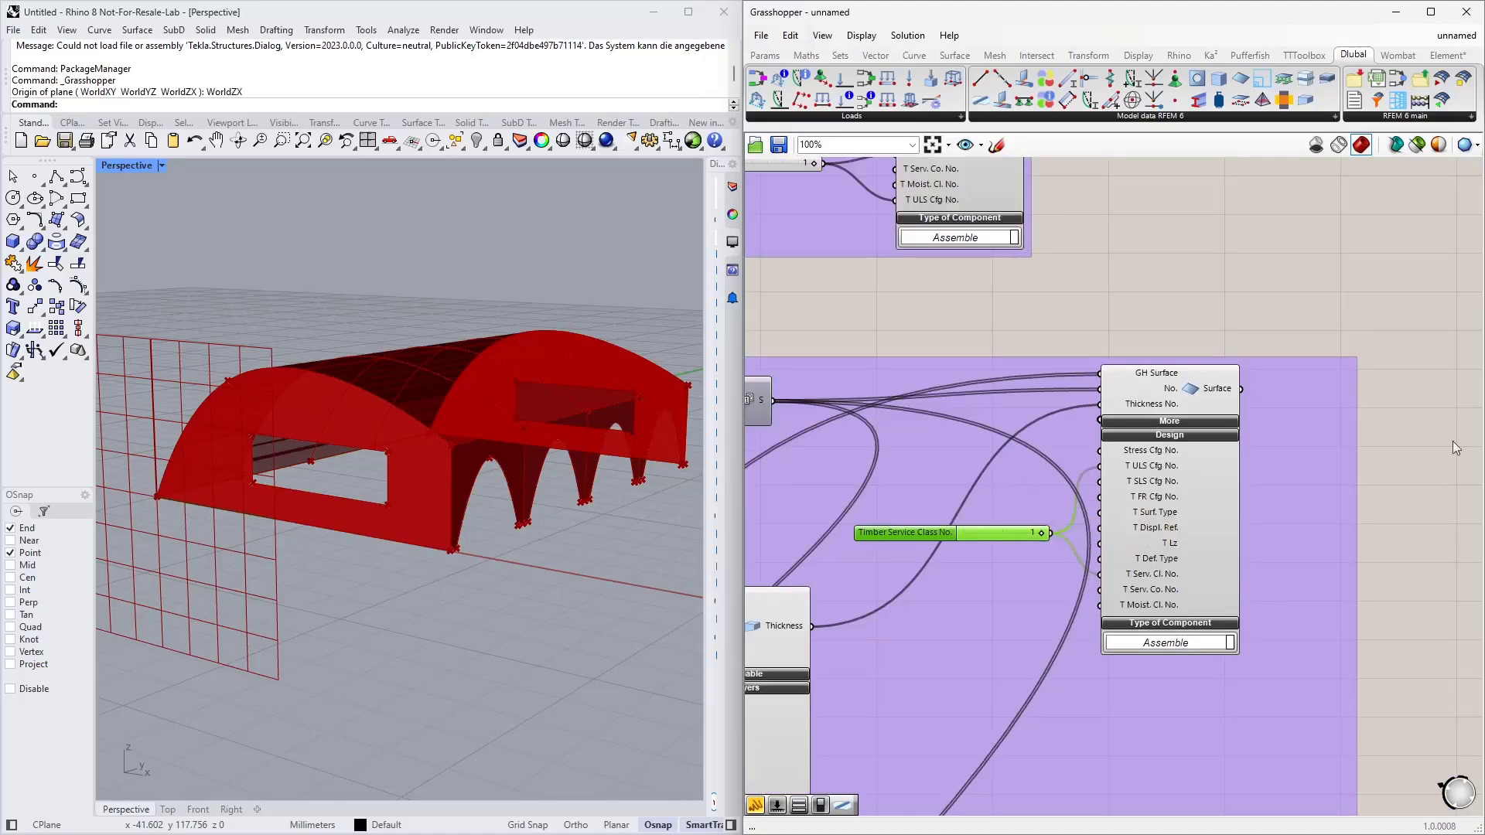
{"action": "left_click", "coordinate": [1224, 313]}
Switch from the unnamed definition to the open BSH_Struktur_EN definition
{"action": "scroll", "coordinate": [1106, 418], "scroll_direction": "down", "scroll_amount": 3}
{"action": "right_click_drag", "start_coordinate": [1202, 310], "coordinate": [971, 474]}
{"action": "scroll", "coordinate": [971, 473], "scroll_direction": "down", "scroll_amount": 1}
{"action": "scroll", "coordinate": [1137, 309], "scroll_direction": "up", "scroll_amount": 5}
{"action": "scroll", "coordinate": [1144, 313], "scroll_direction": "down", "scroll_amount": 4}
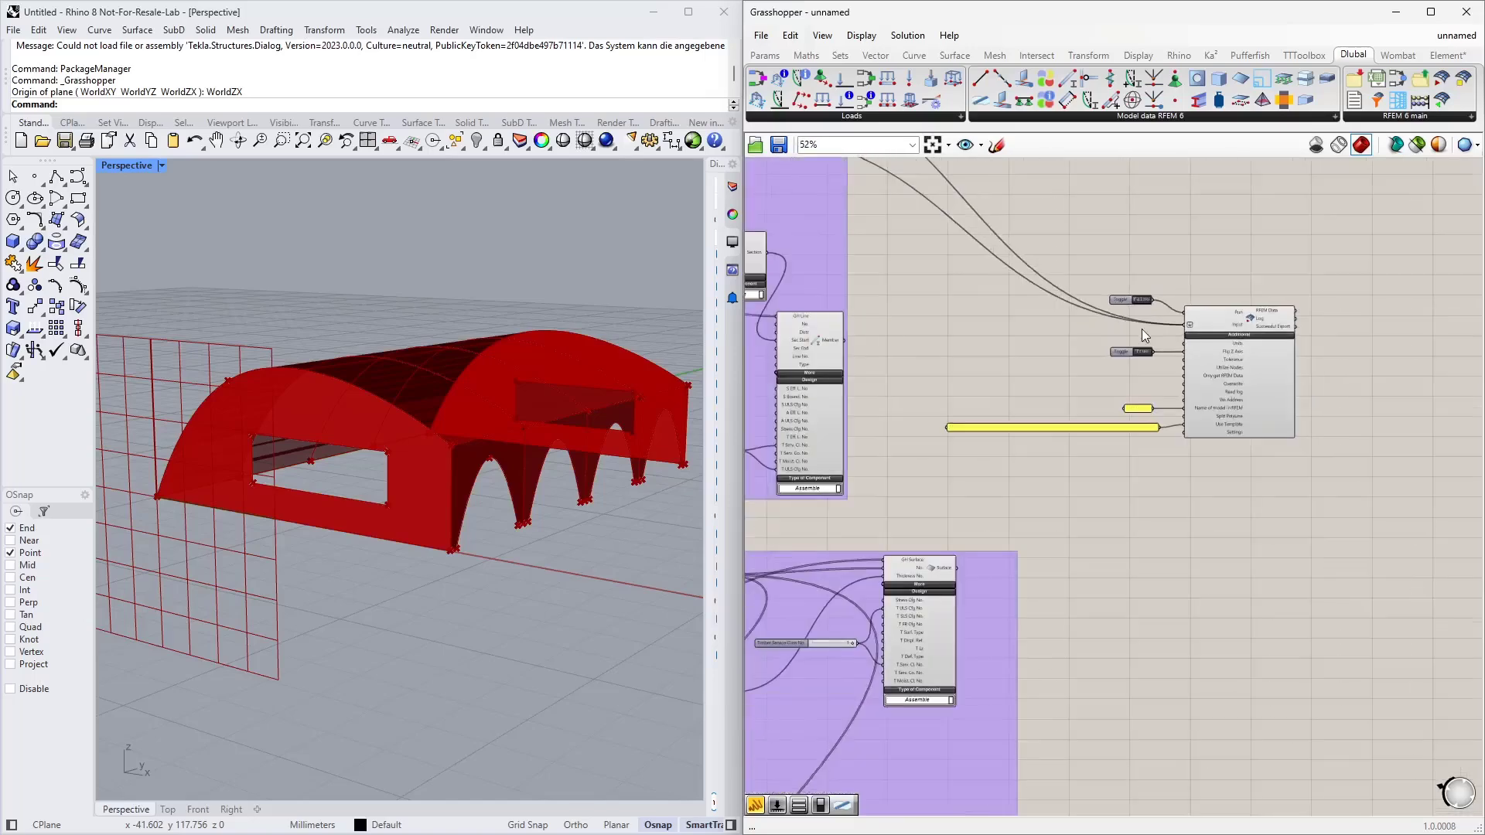
{"action": "left_click", "coordinate": [1460, 35]}
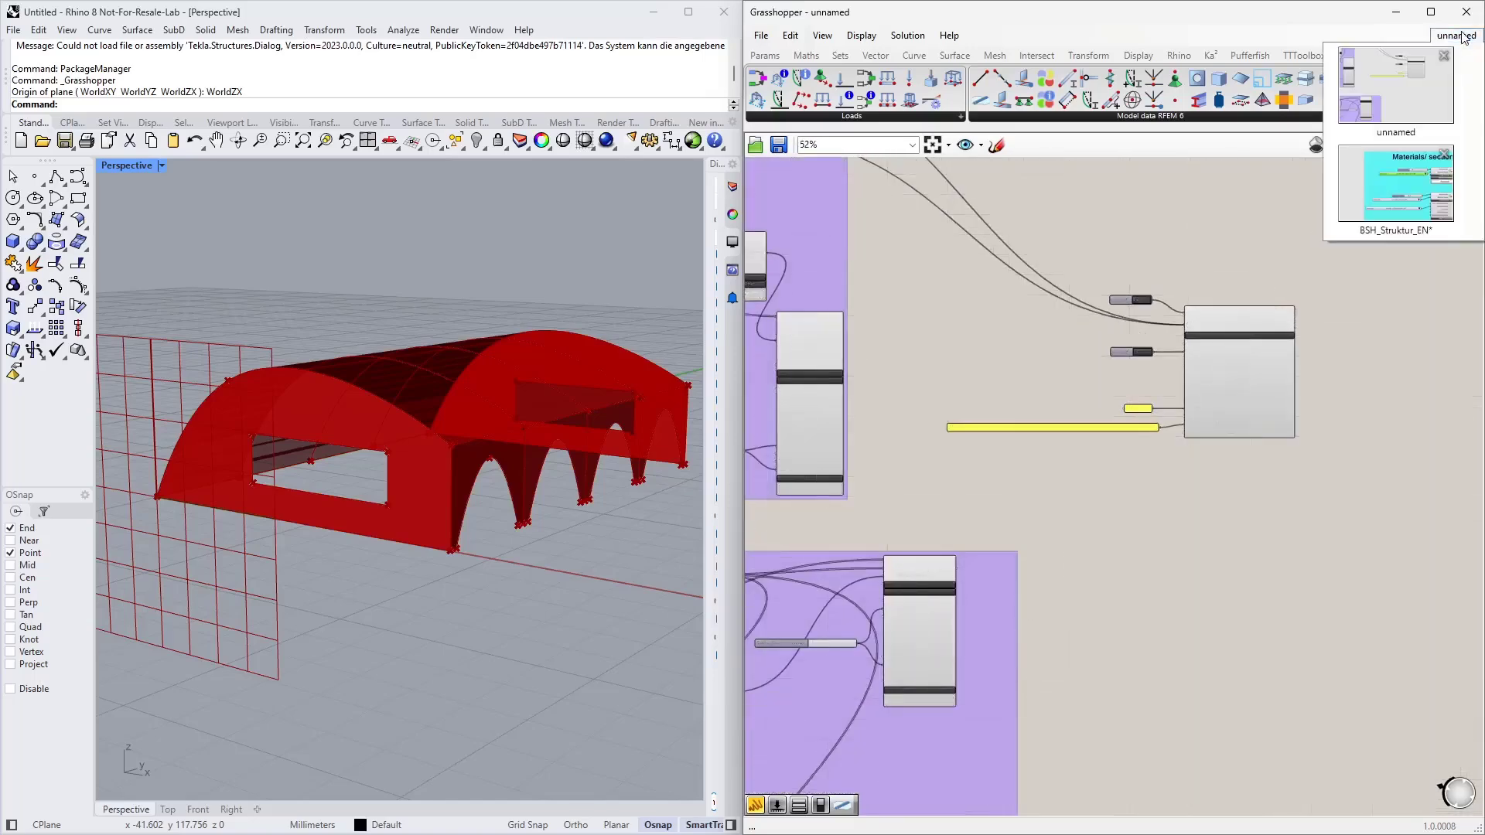
{"action": "left_click", "coordinate": [1406, 113]}
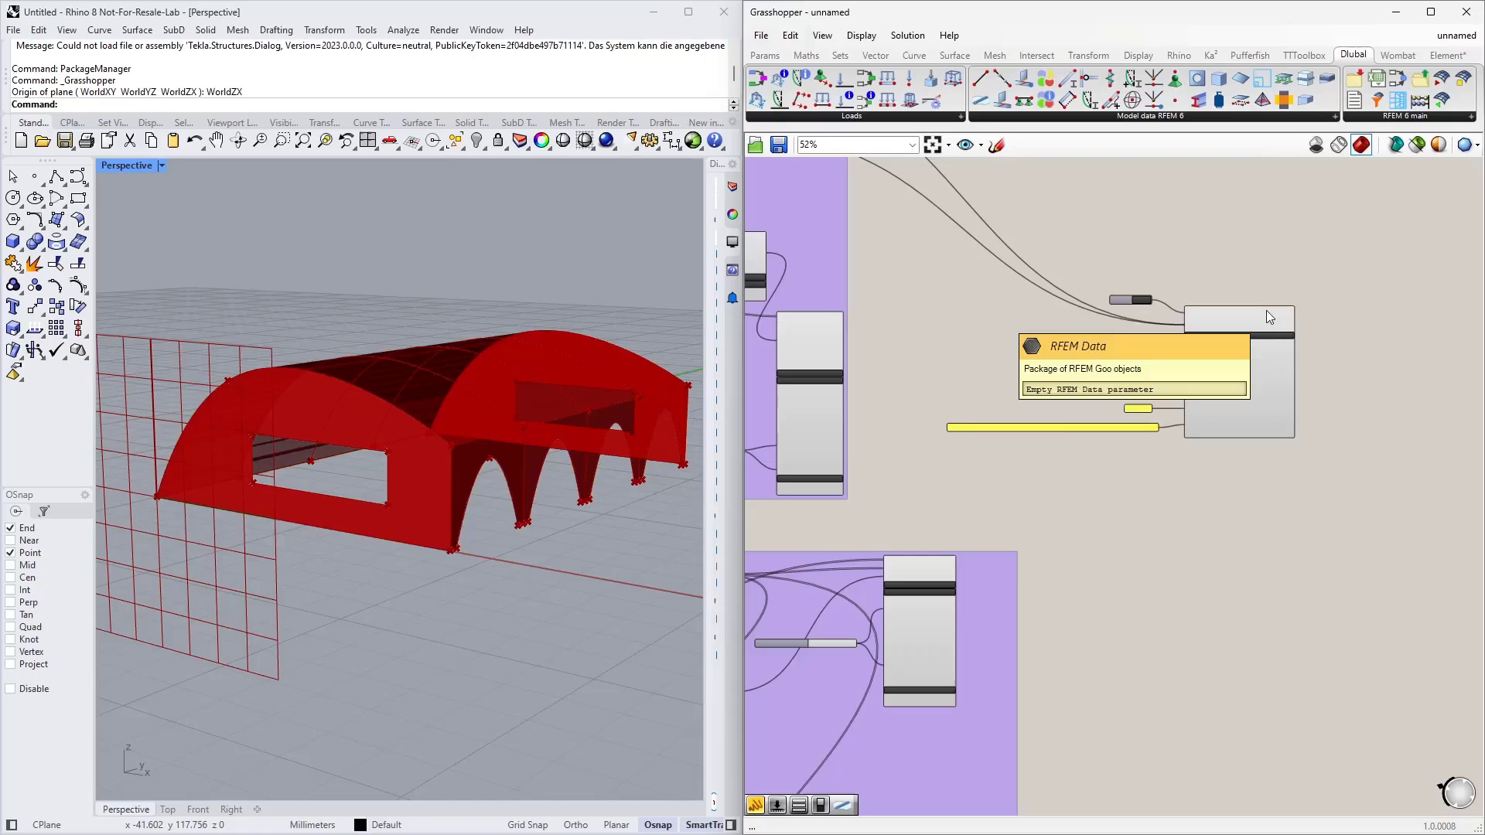
{"action": "left_click", "coordinate": [1458, 35]}
{"action": "left_click", "coordinate": [1410, 74]}
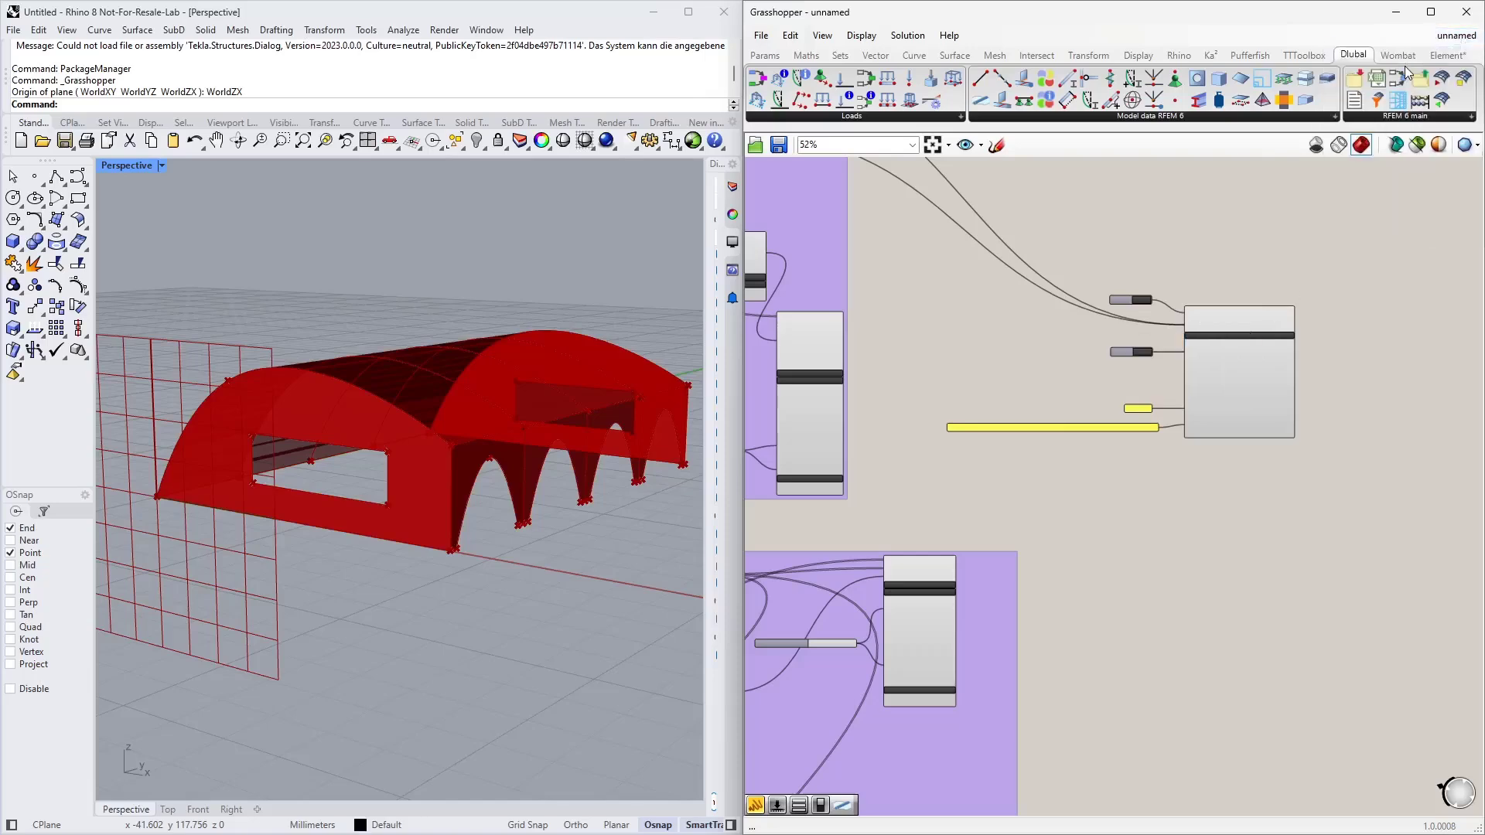
{"action": "left_click", "coordinate": [1457, 36]}
{"action": "left_click", "coordinate": [1377, 230]}
Review the component groups of the BSH_Struktur_EN definition, including the lines, hinges and supports group
{"action": "scroll", "coordinate": [987, 457], "scroll_direction": "down", "scroll_amount": 10}
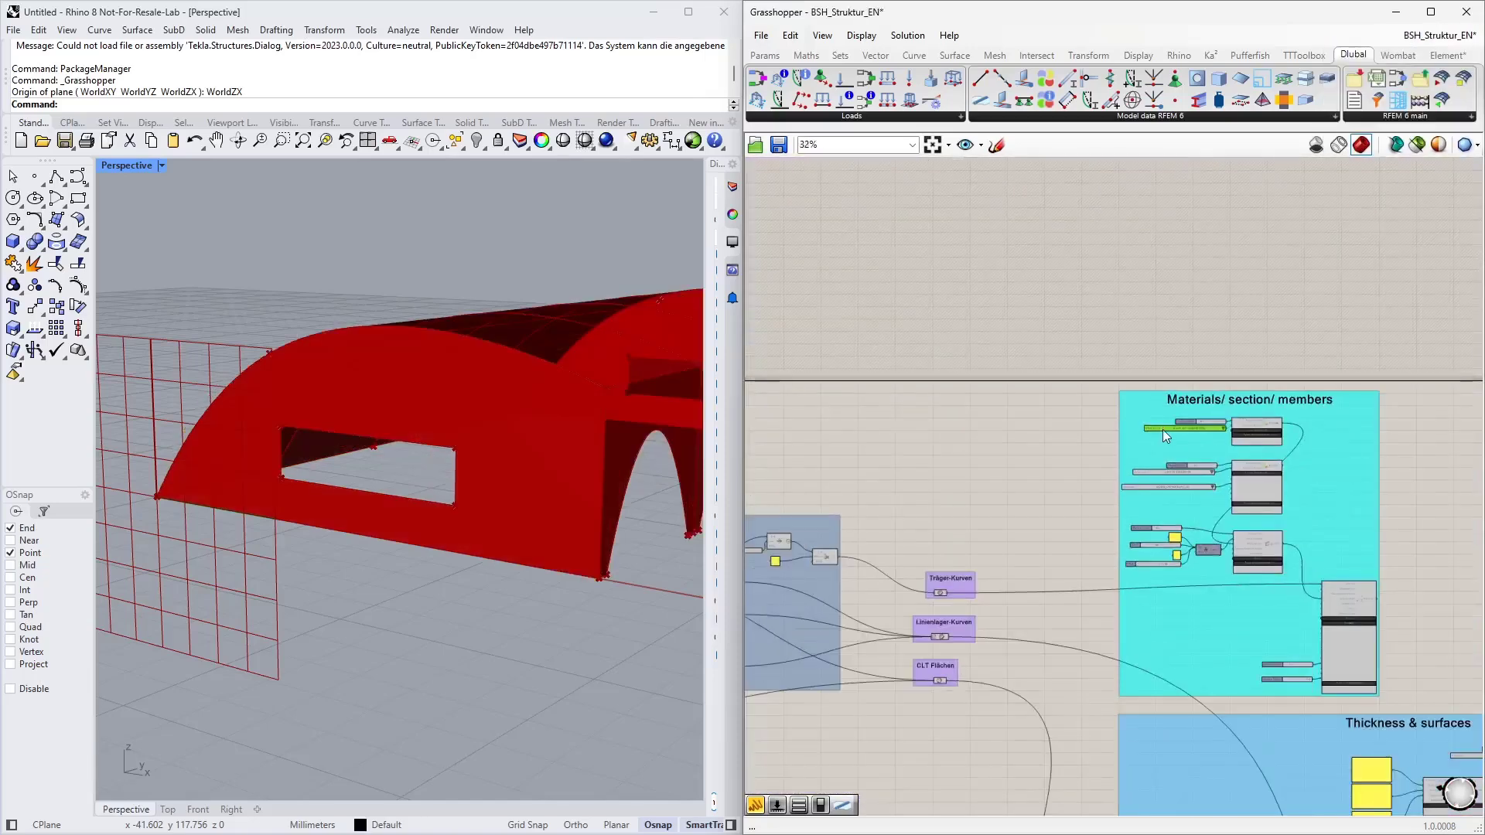
{"action": "right_click_drag", "start_coordinate": [1022, 578], "coordinate": [1038, 499]}
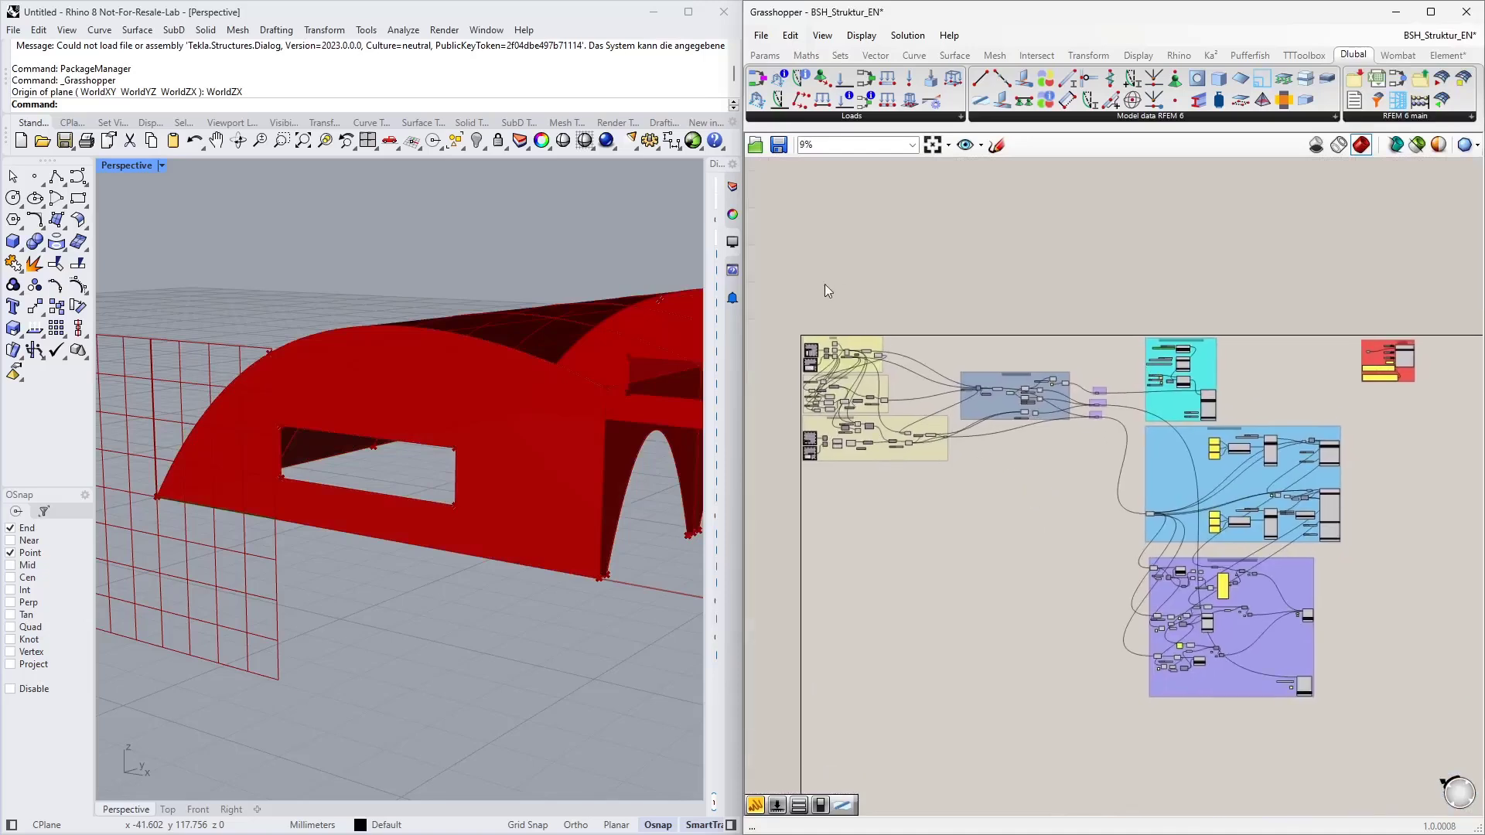
{"action": "left_click_drag", "start_coordinate": [765, 277], "coordinate": [1440, 606]}
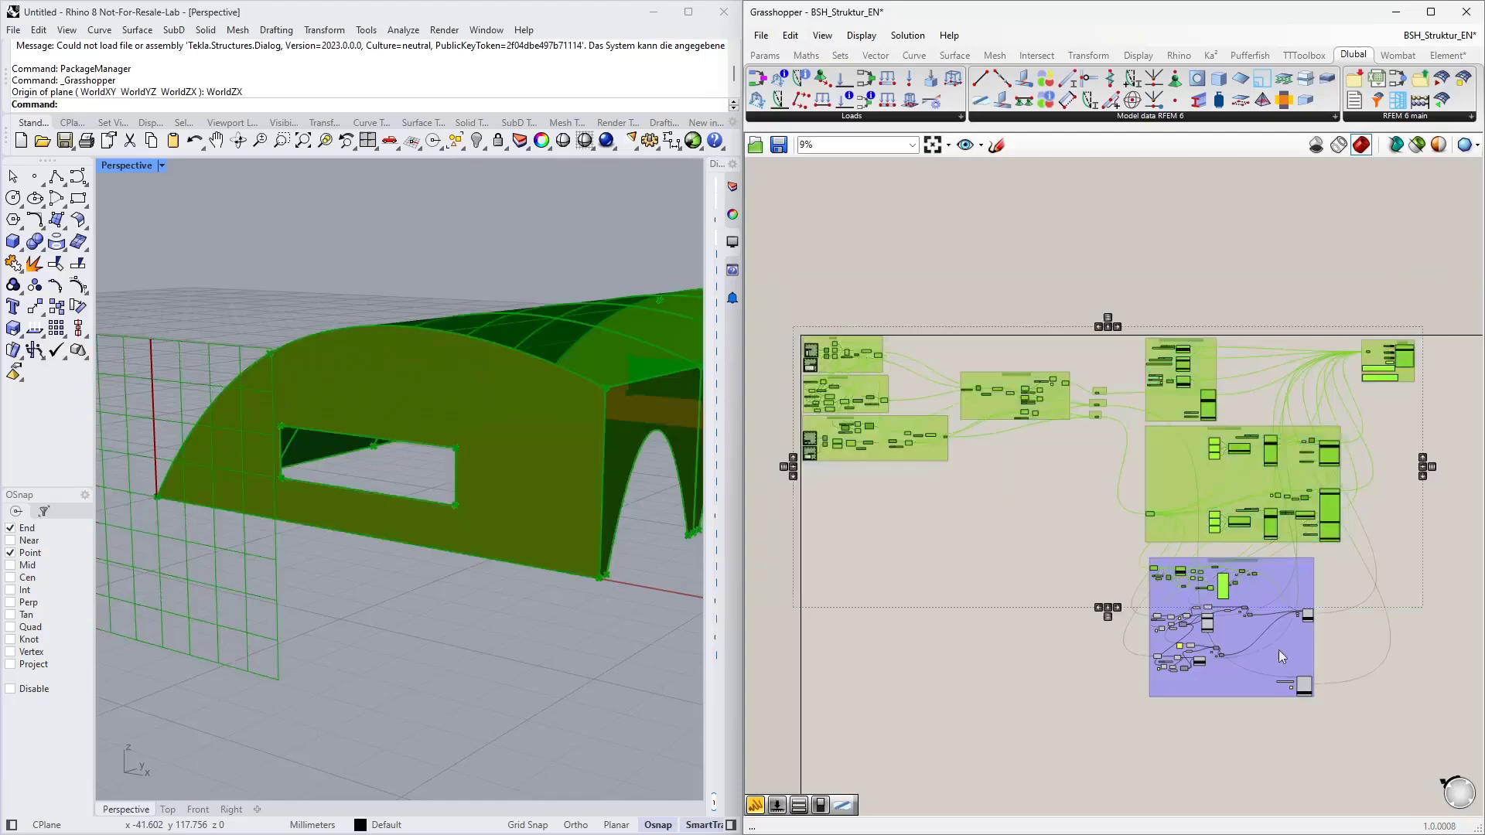
{"action": "scroll", "coordinate": [1174, 652], "scroll_direction": "up", "scroll_amount": 5}
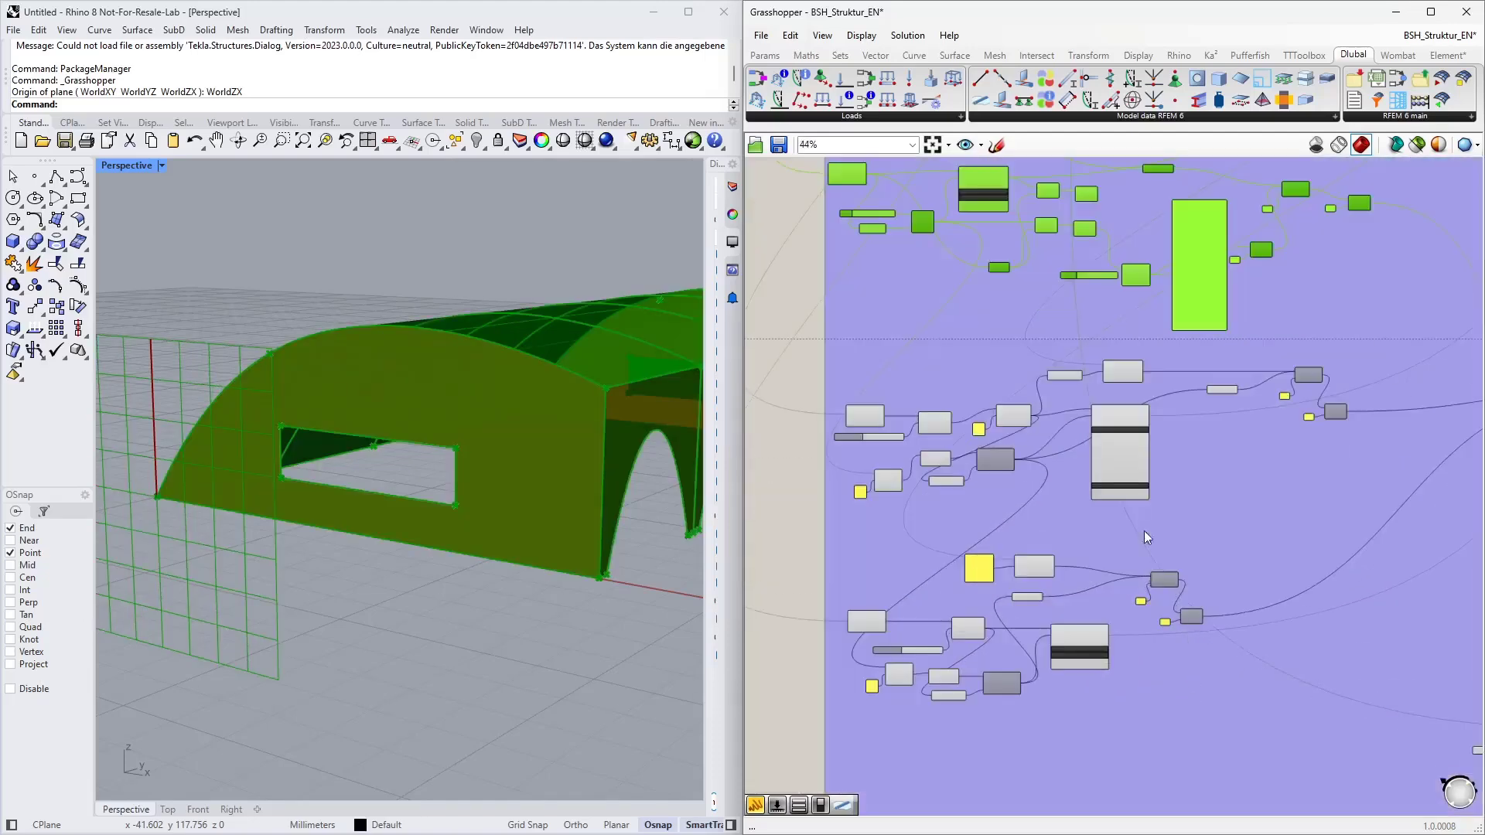
{"action": "scroll", "coordinate": [970, 544], "scroll_direction": "down", "scroll_amount": 4}
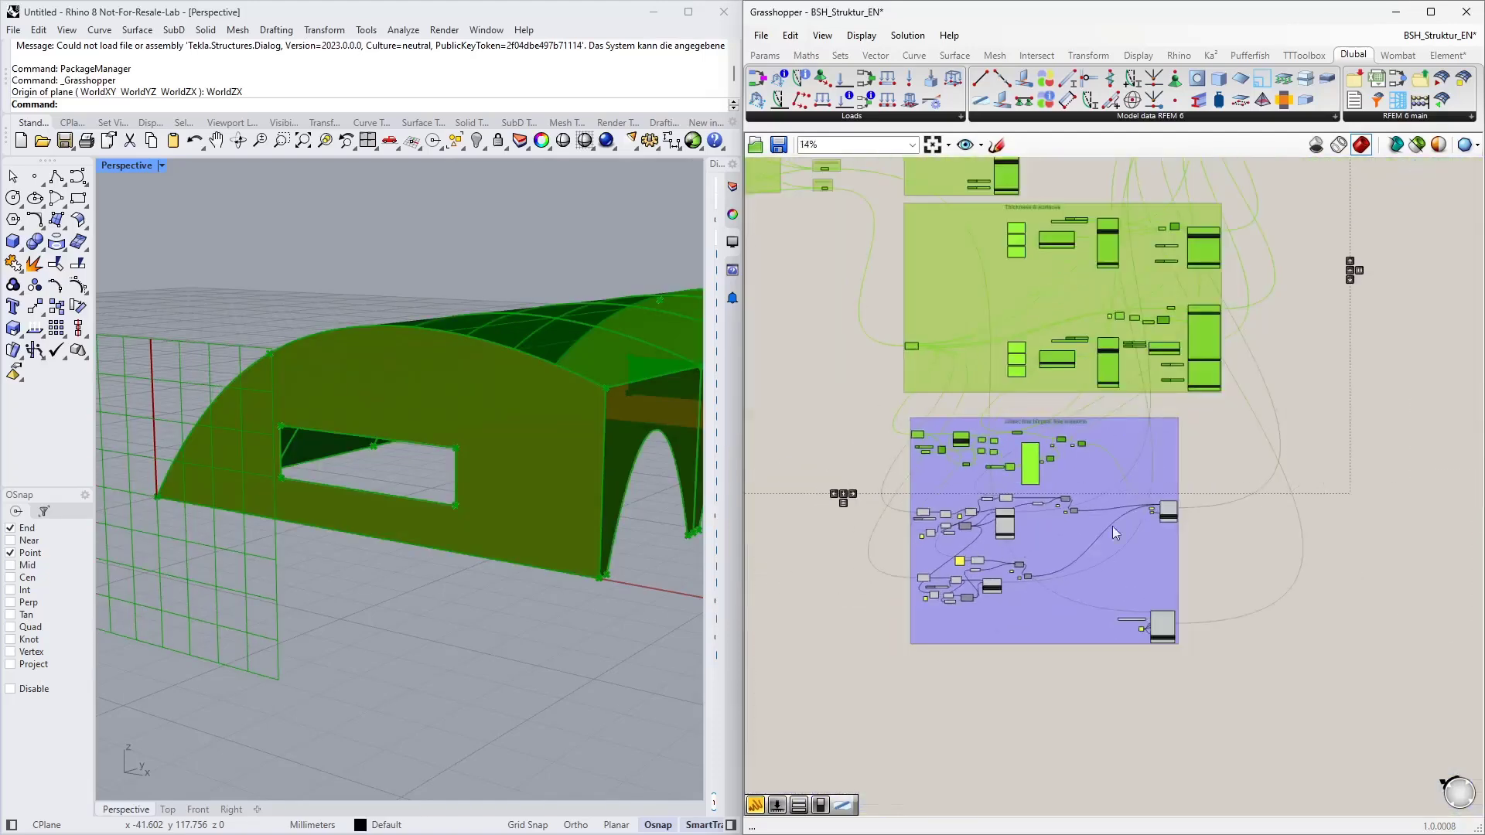
{"action": "left_click", "coordinate": [1324, 456]}
Arrange the Grasshopper window on the left half of the screen and RFEM with the Haltestelle model on the right half
{"action": "right_click_drag", "start_coordinate": [1308, 332], "coordinate": [1153, 470]}
{"action": "right_click_drag", "start_coordinate": [1171, 312], "coordinate": [1148, 416]}
{"action": "left_click_drag", "start_coordinate": [1087, 14], "coordinate": [1, 263]}
{"action": "left_click", "coordinate": [625, 230]}
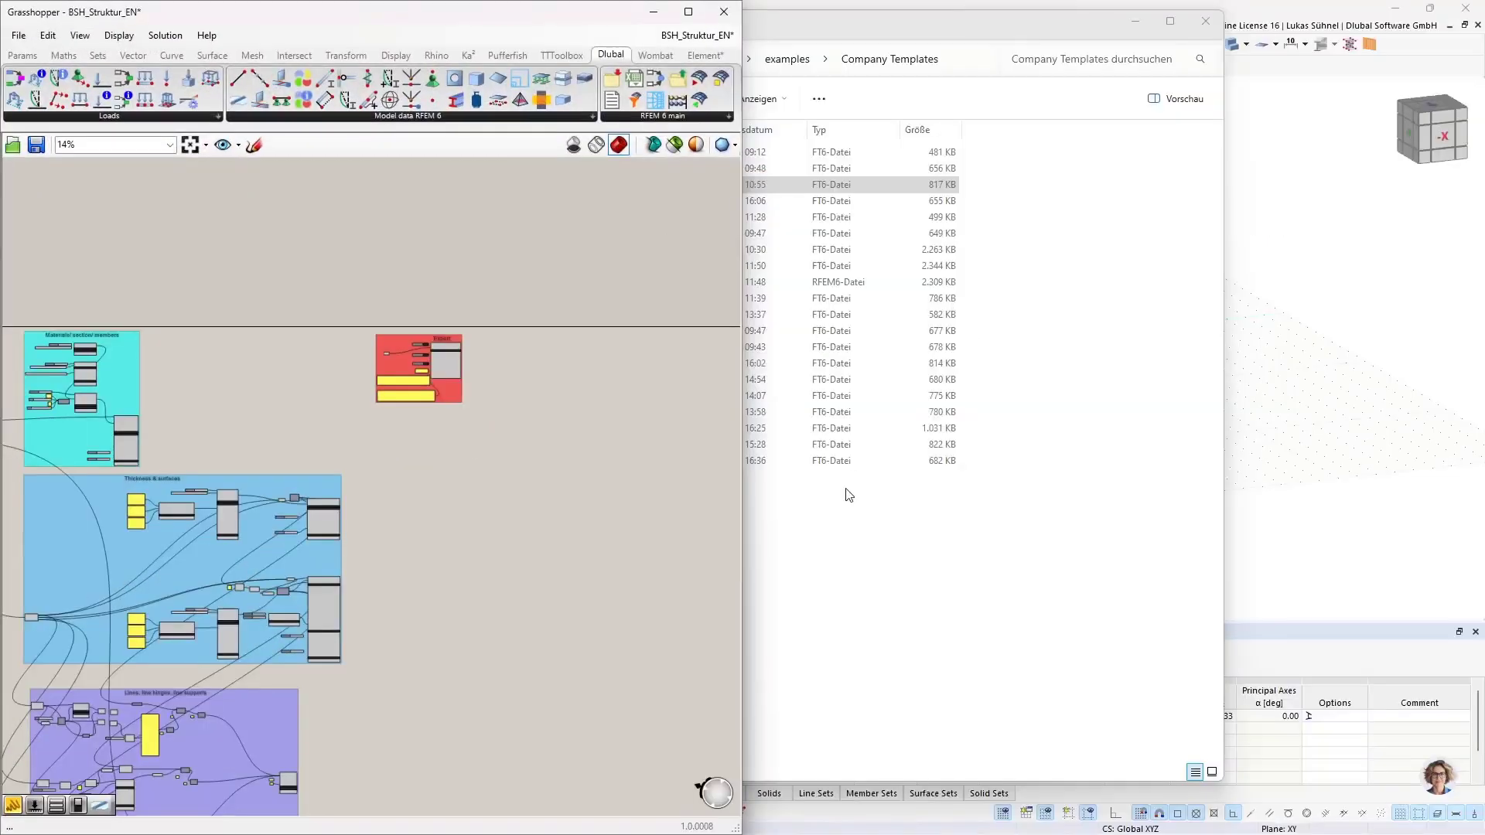
{"action": "key", "text": "alt+Tab"}
{"action": "key", "text": "alt+Tab"}
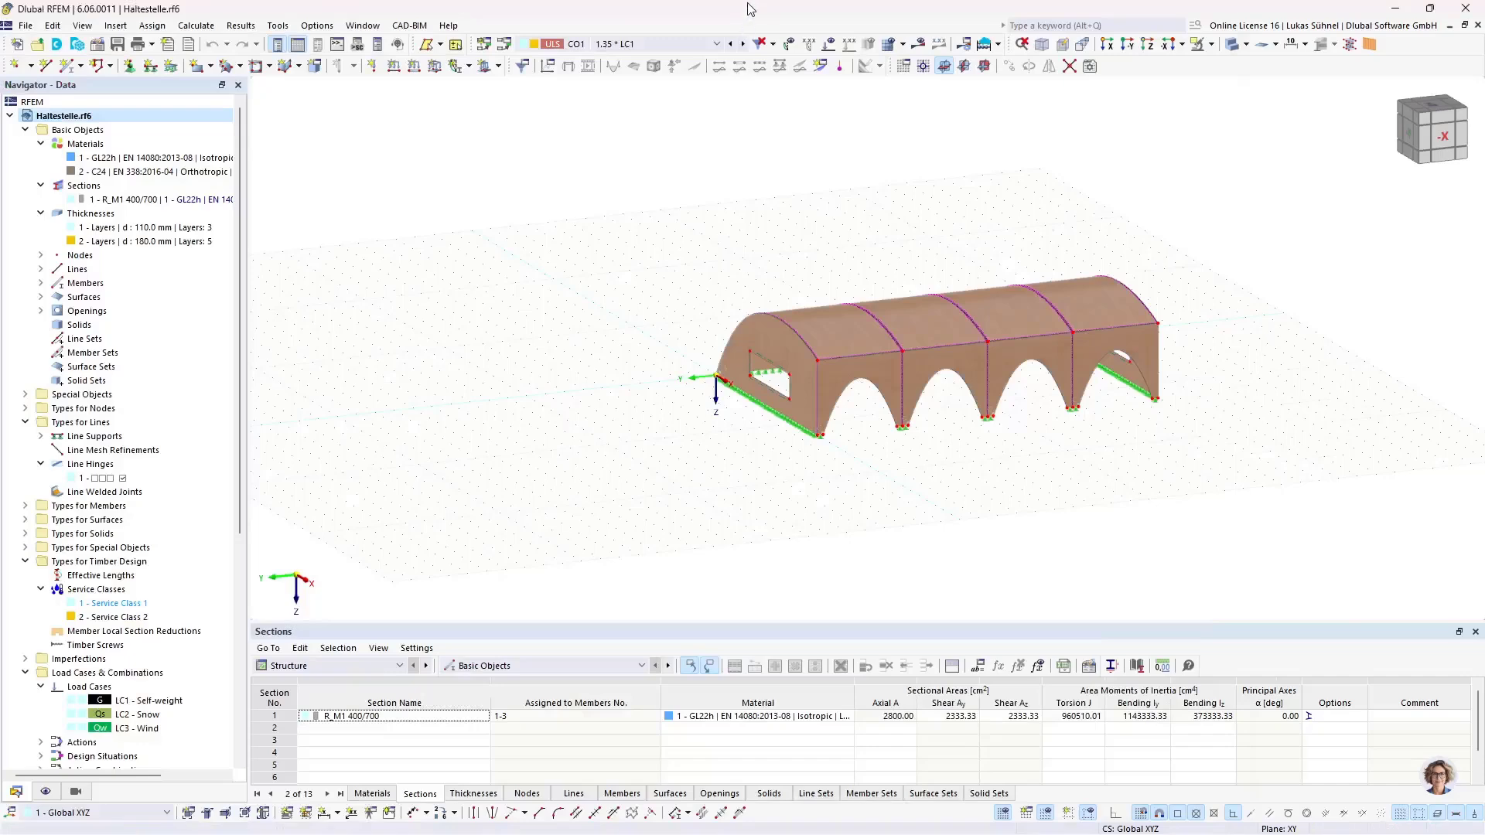
{"action": "left_click_drag", "start_coordinate": [747, 9], "coordinate": [1481, 39]}
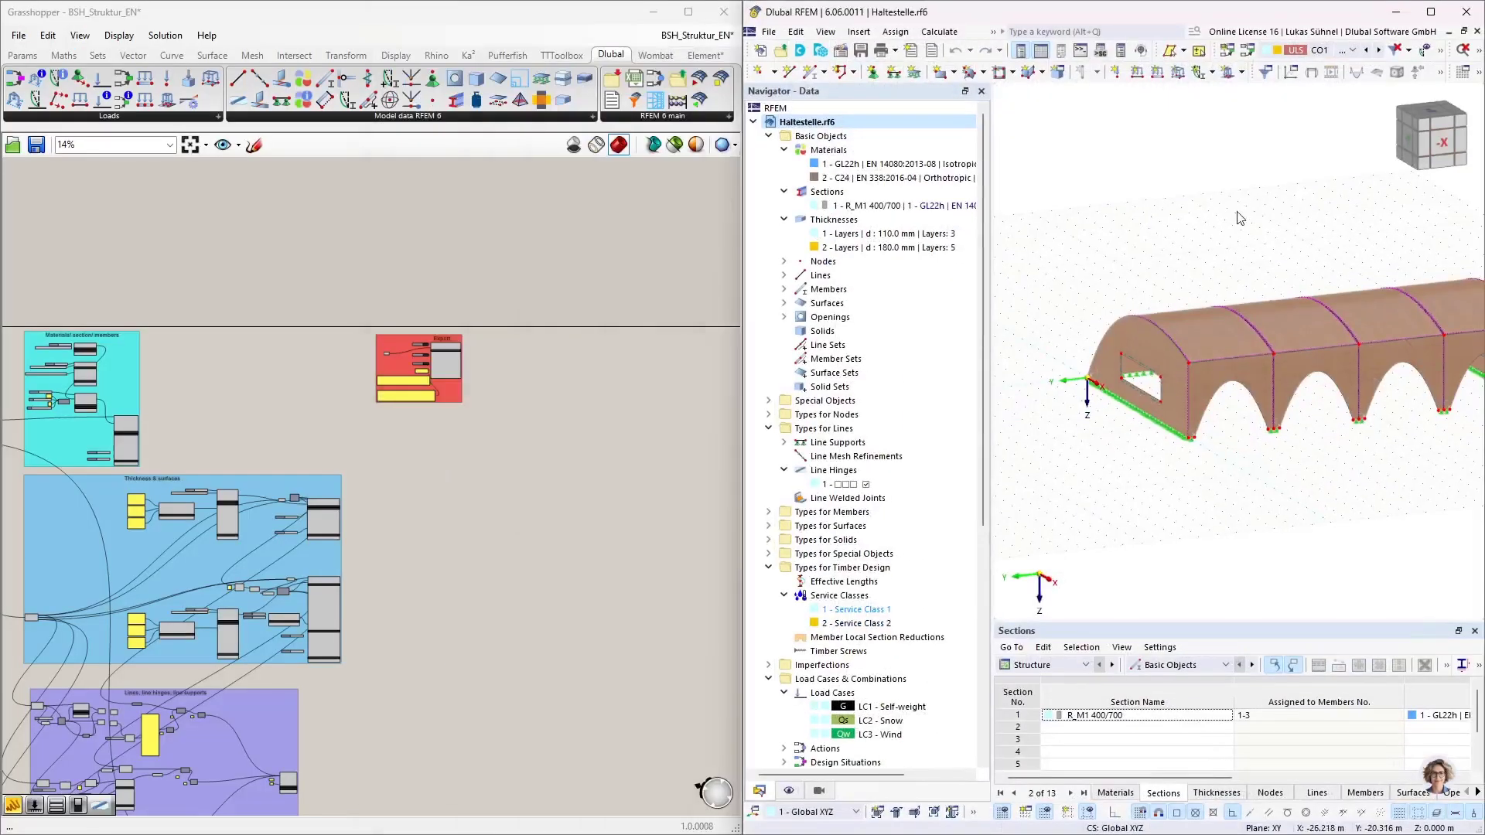
Close the Haltestelle model in RFEM, and replace the CLT3.ft6 template panel in the Grasshopper Export group with the CLT1.ft6 panel
{"action": "left_click", "coordinate": [1477, 31]}
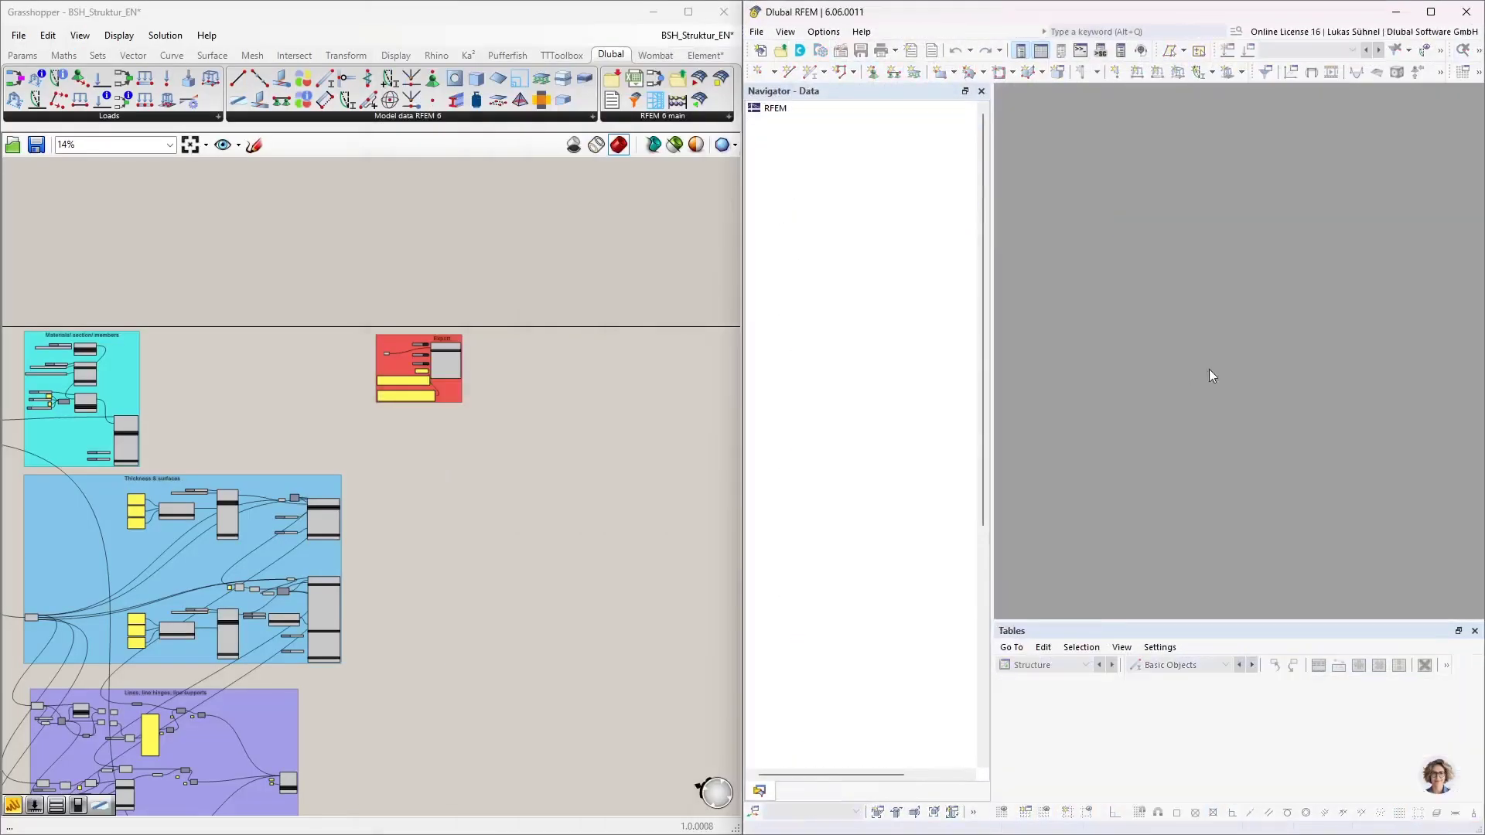
{"action": "scroll", "coordinate": [398, 365], "scroll_direction": "up", "scroll_amount": 5}
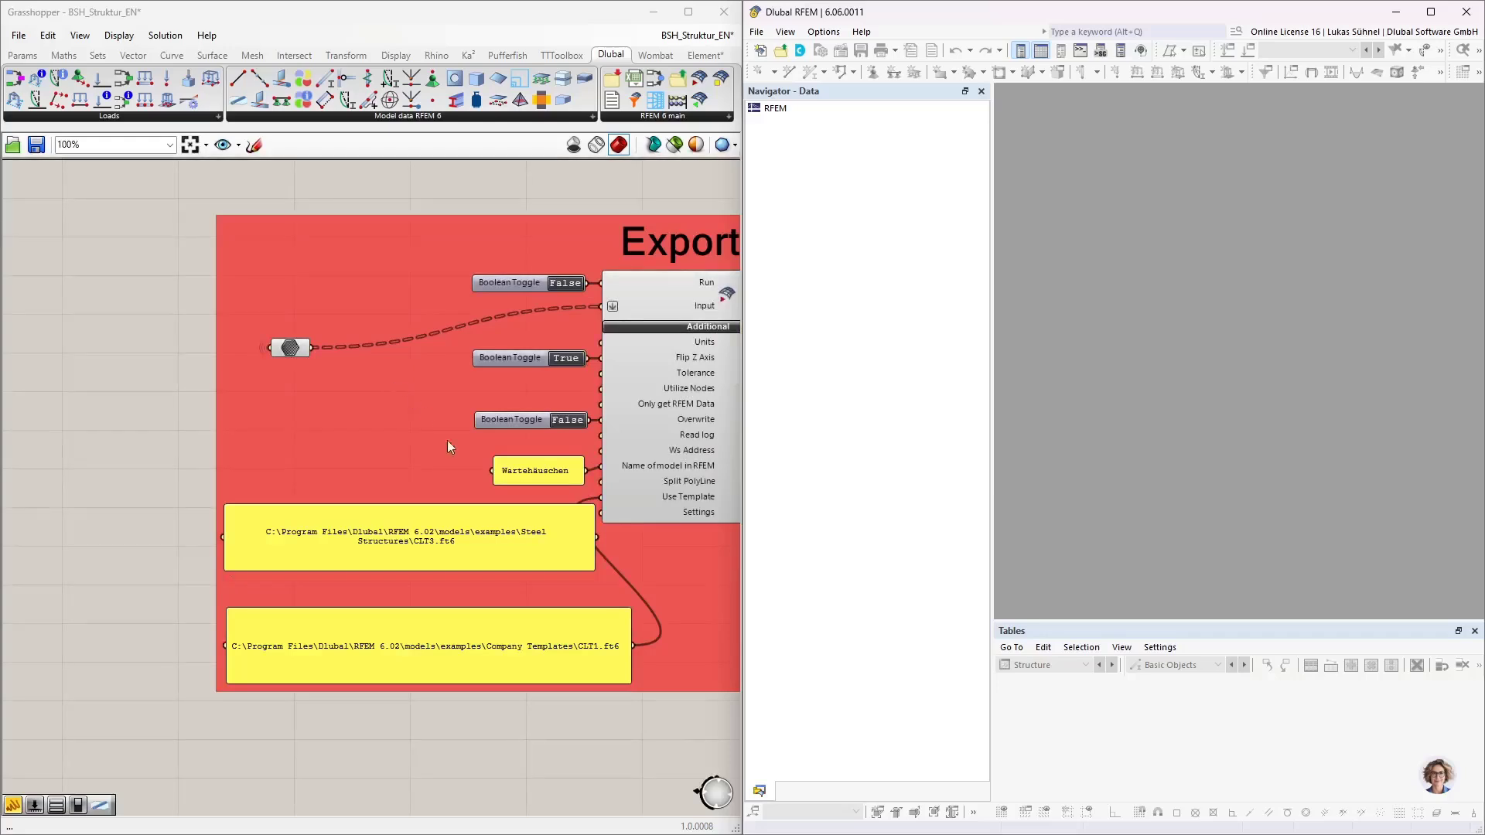
{"action": "left_click", "coordinate": [509, 552]}
{"action": "key", "text": "Delete"}
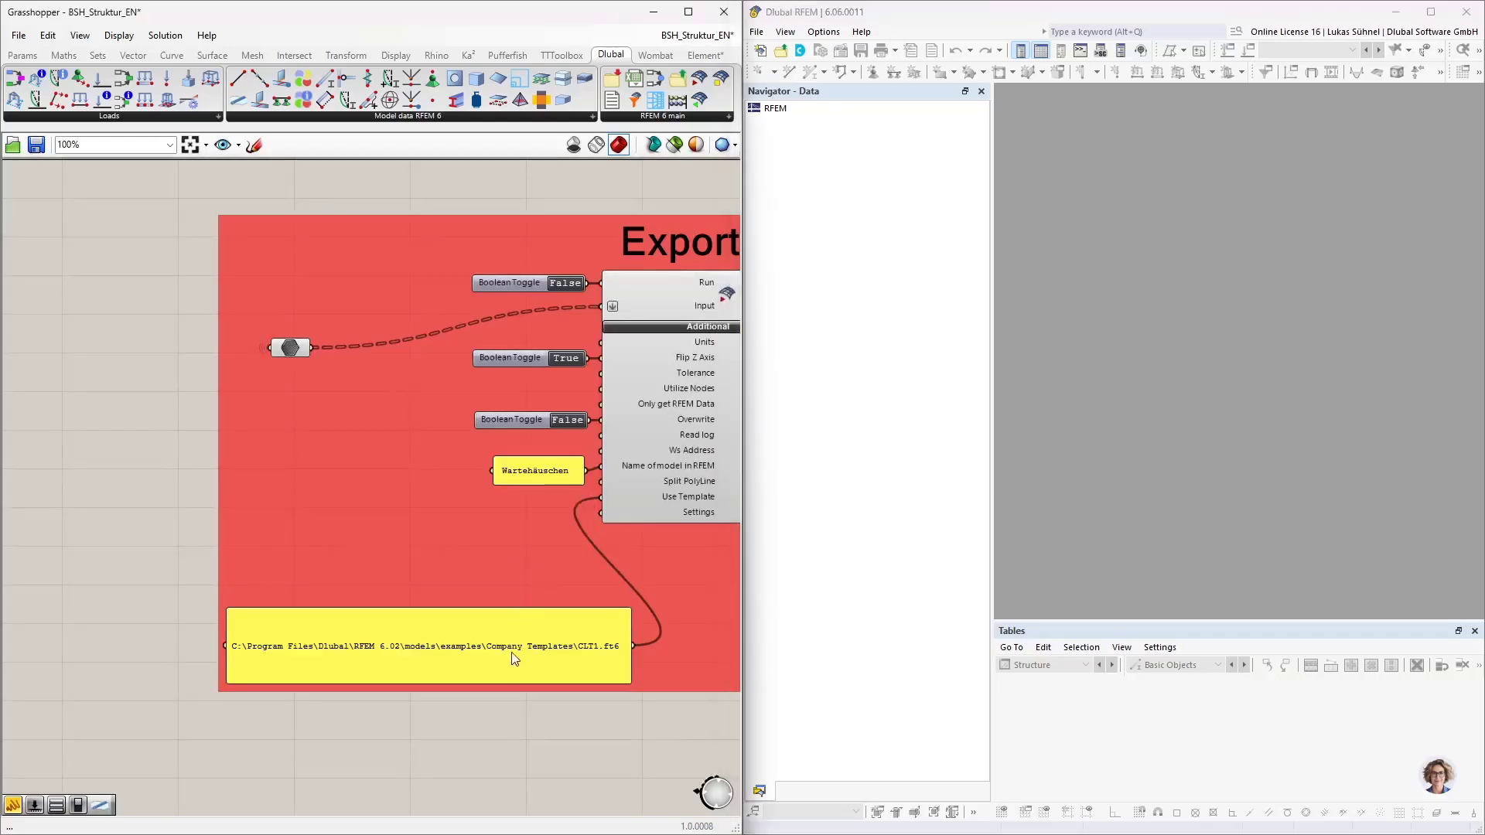
{"action": "left_click_drag", "start_coordinate": [512, 654], "coordinate": [458, 520]}
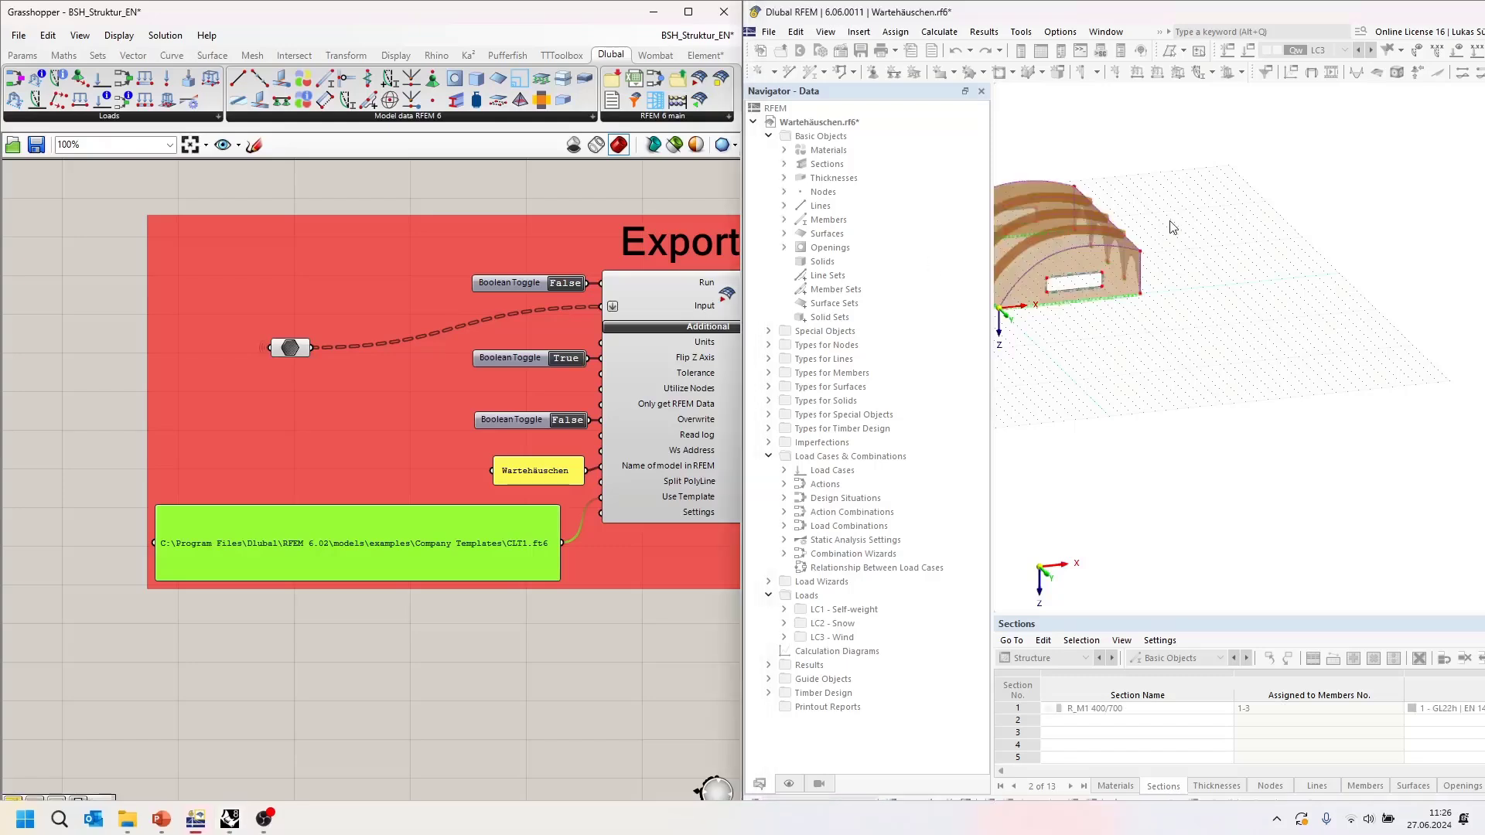
Run the export of the Wartehäuschen model to RFEM with the CLT1 template and reset the Run toggle to False
{"action": "double_click", "coordinate": [566, 283]}
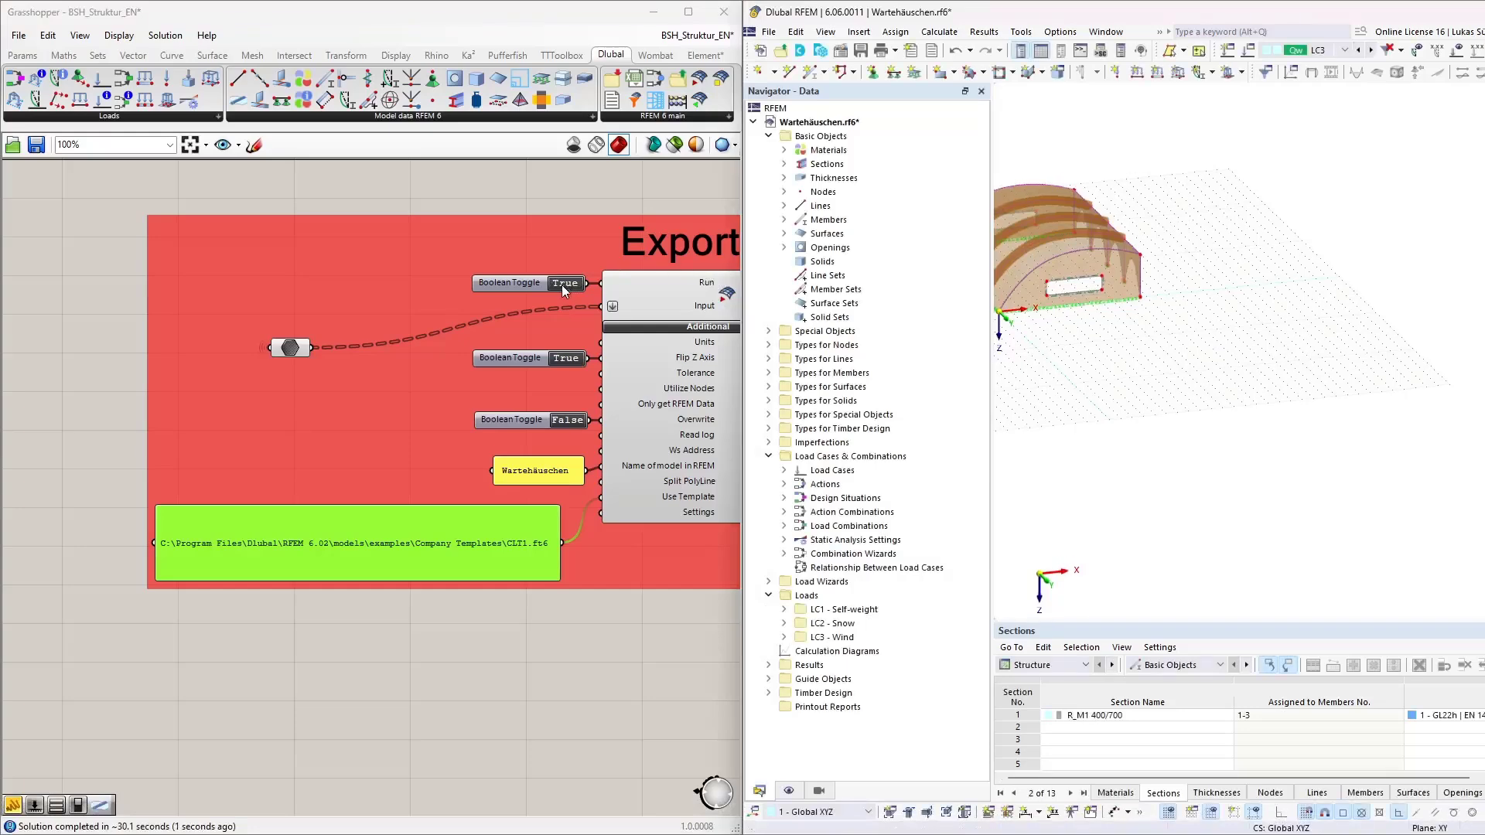
{"action": "scroll", "coordinate": [567, 283], "scroll_direction": "up", "scroll_amount": 4}
{"action": "scroll", "coordinate": [287, 372], "scroll_direction": "down", "scroll_amount": 4}
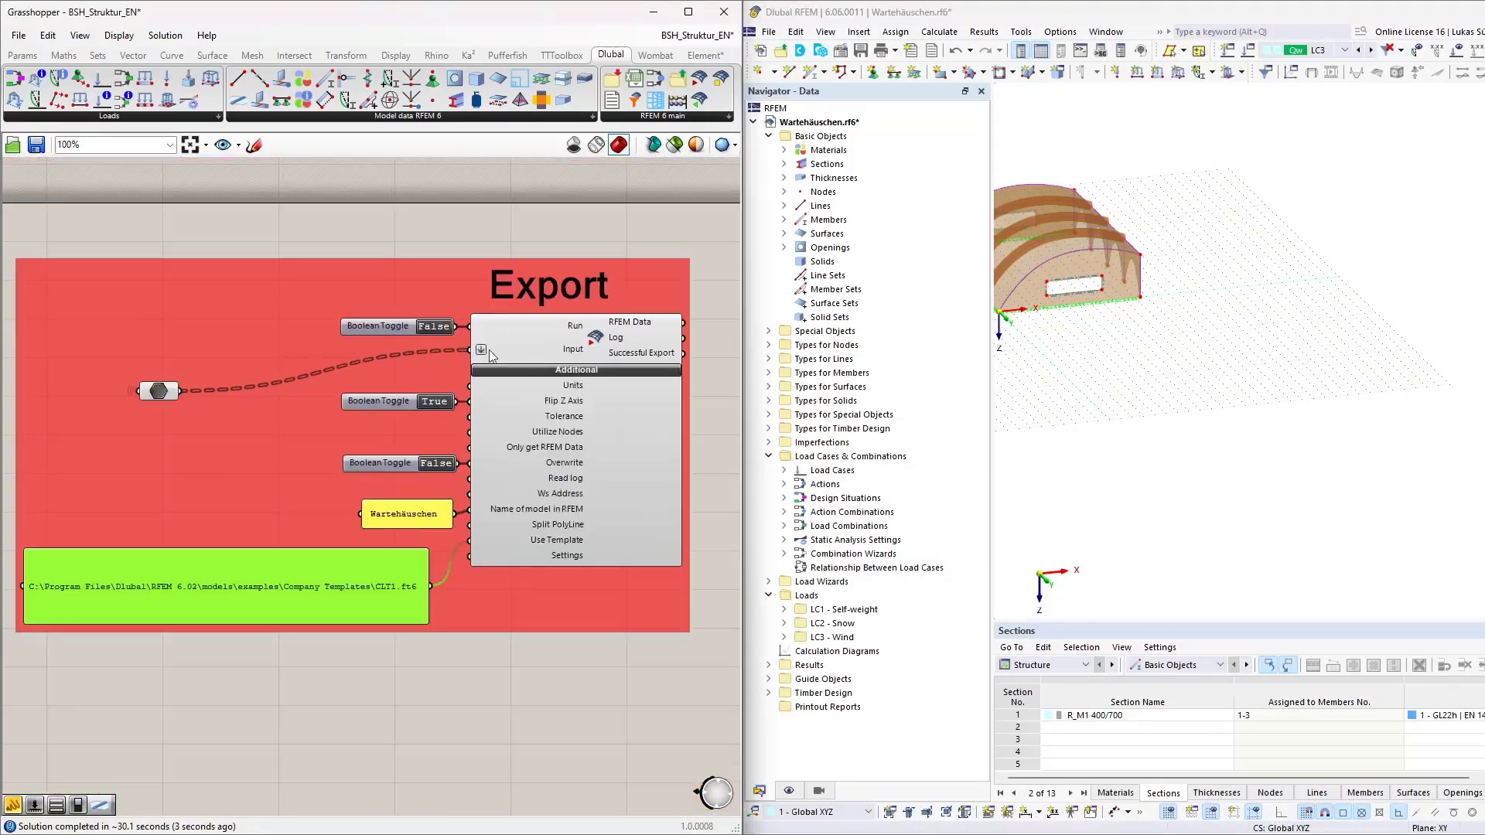
Inspect the exported hall in RFEM and review the layer composition of the 180 mm, five-layer thickness without changing it
{"action": "middle_click_drag", "start_coordinate": [1218, 339], "coordinate": [1093, 377], "text": "ctrl"}
{"action": "scroll", "coordinate": [1094, 377], "scroll_direction": "up", "scroll_amount": 3}
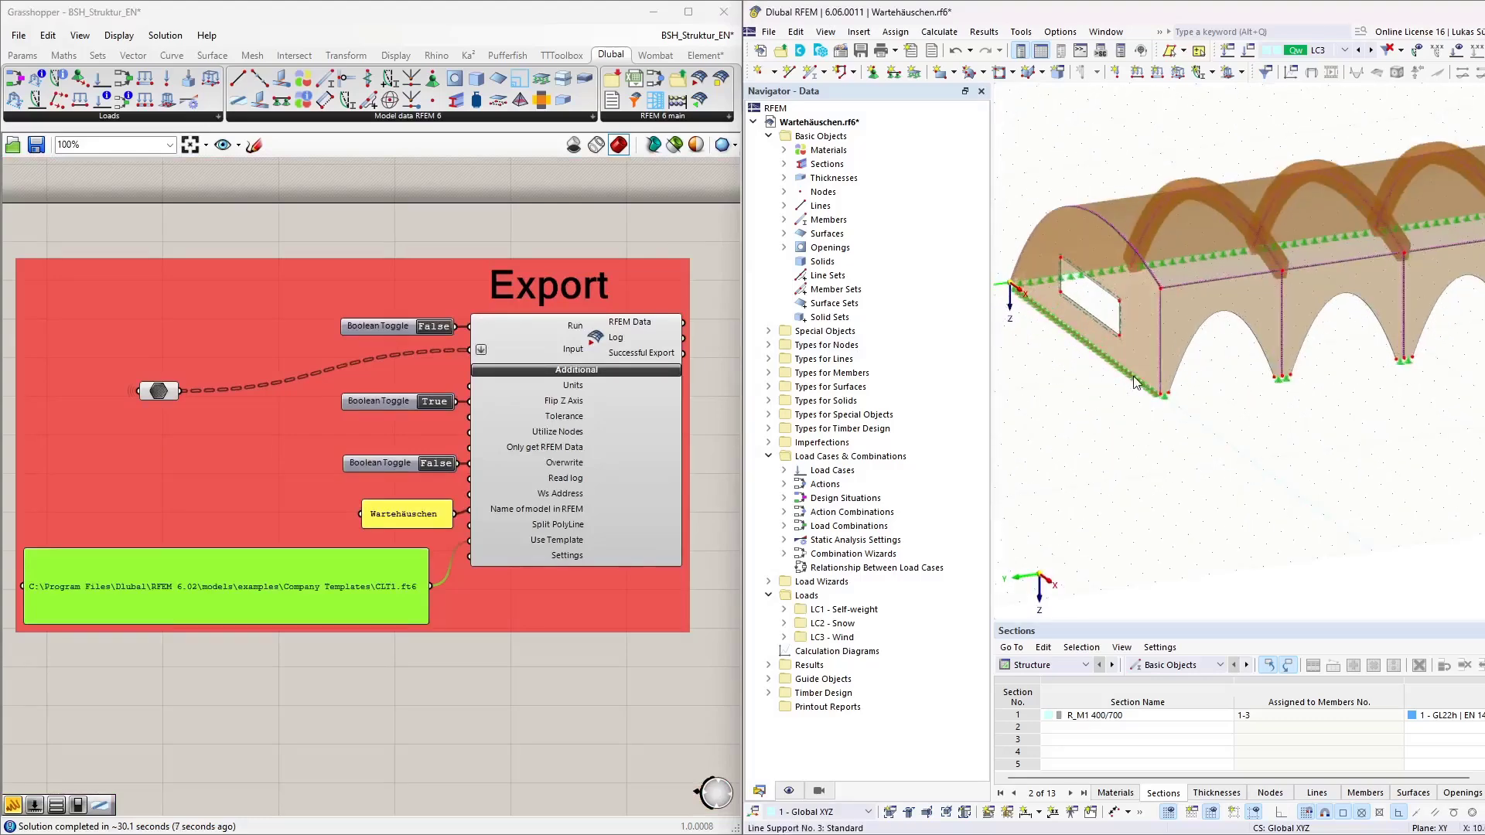
{"action": "middle_click_drag", "start_coordinate": [1248, 418], "coordinate": [1236, 455], "text": "ctrl"}
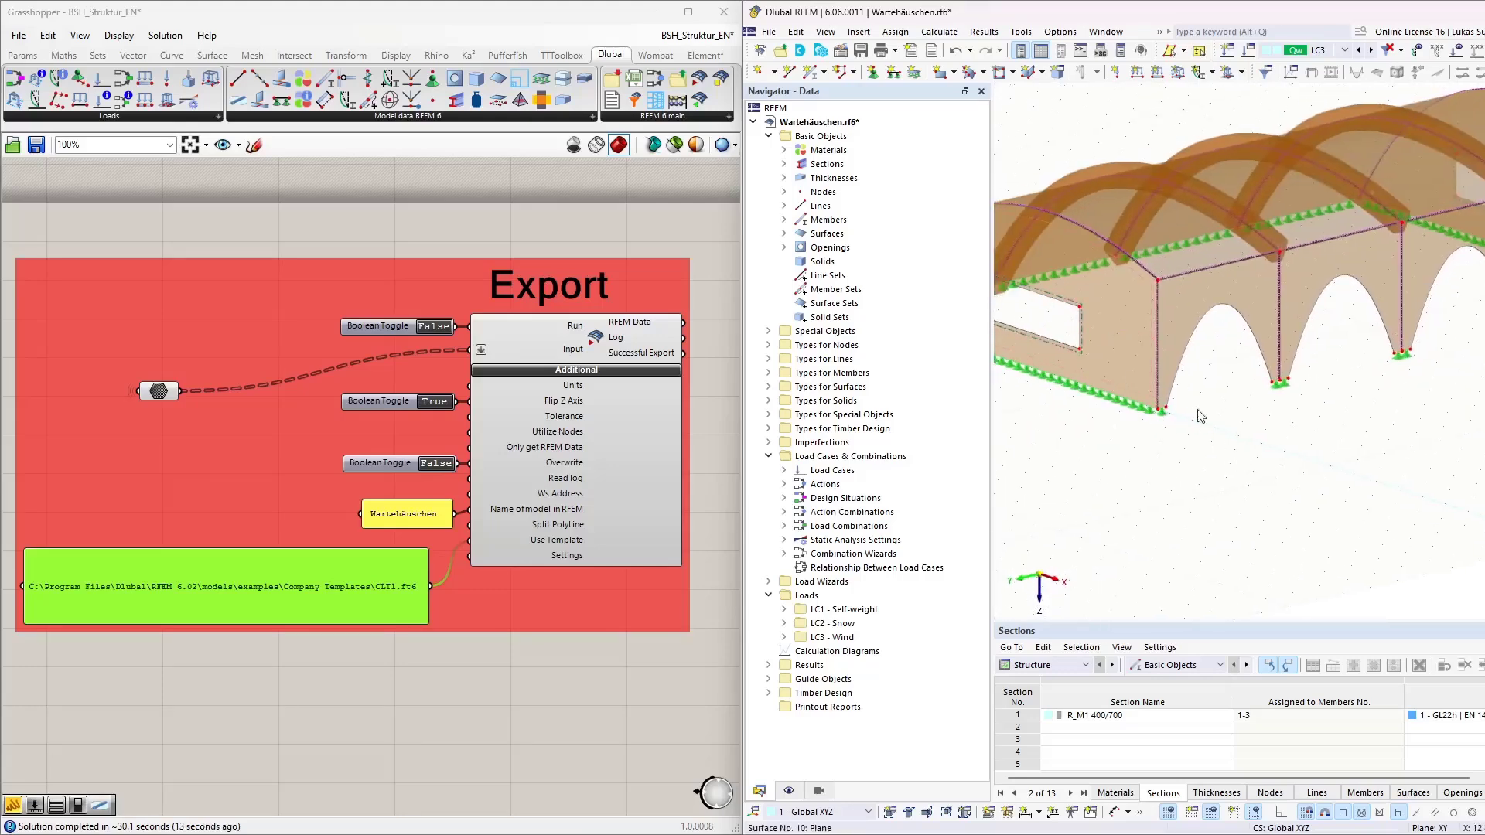
{"action": "left_click", "coordinate": [784, 178]}
{"action": "left_click", "coordinate": [839, 205]}
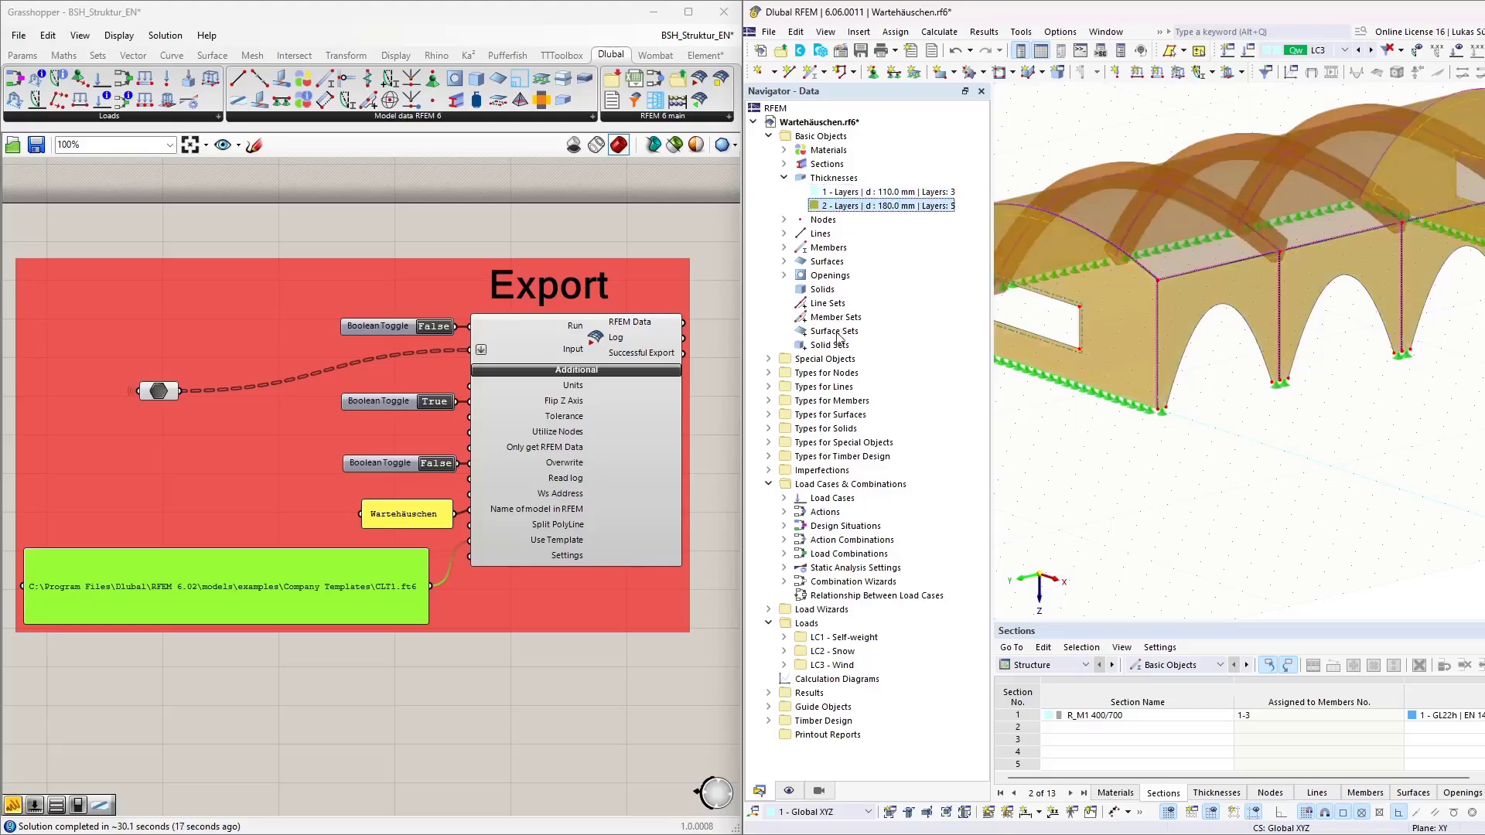
{"action": "double_click", "coordinate": [887, 207]}
{"action": "left_click", "coordinate": [770, 165]}
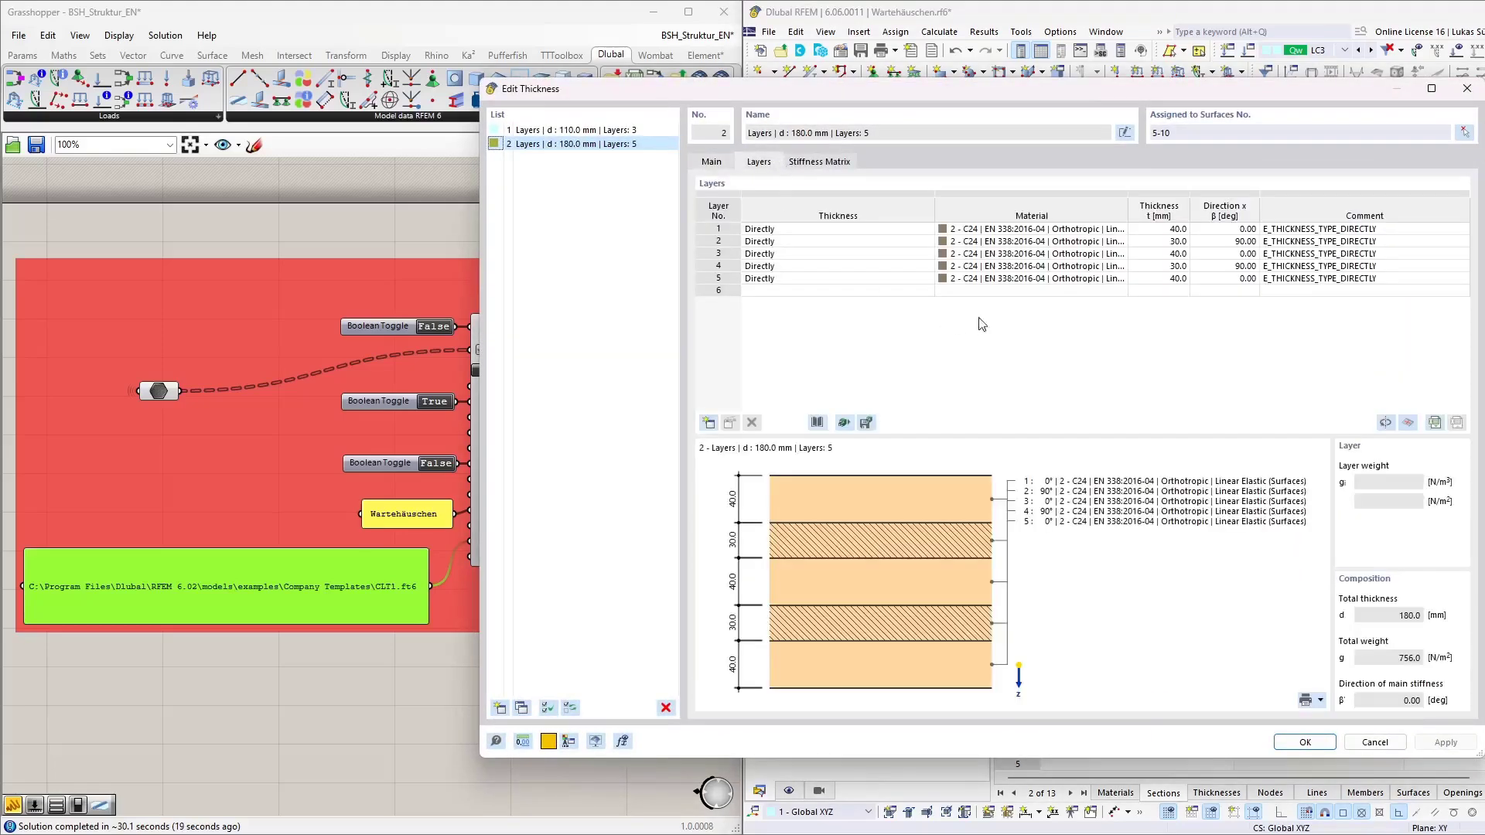
{"action": "left_click", "coordinate": [1375, 743]}
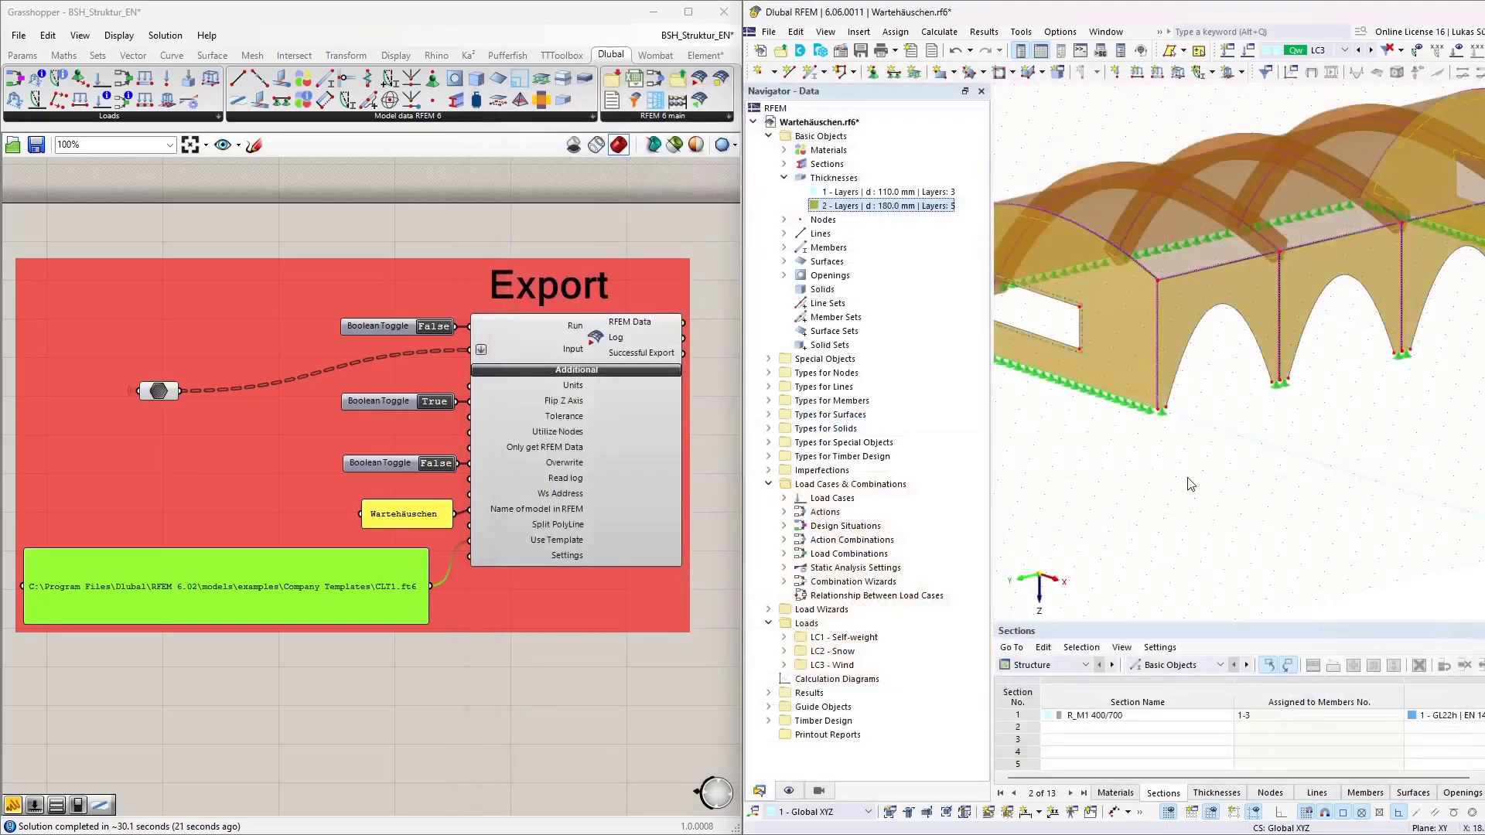
Generate the finite element mesh for the whole exported hall in the full-width RFEM window
{"action": "middle_click_drag", "start_coordinate": [1275, 469], "coordinate": [1223, 472], "text": "ctrl"}
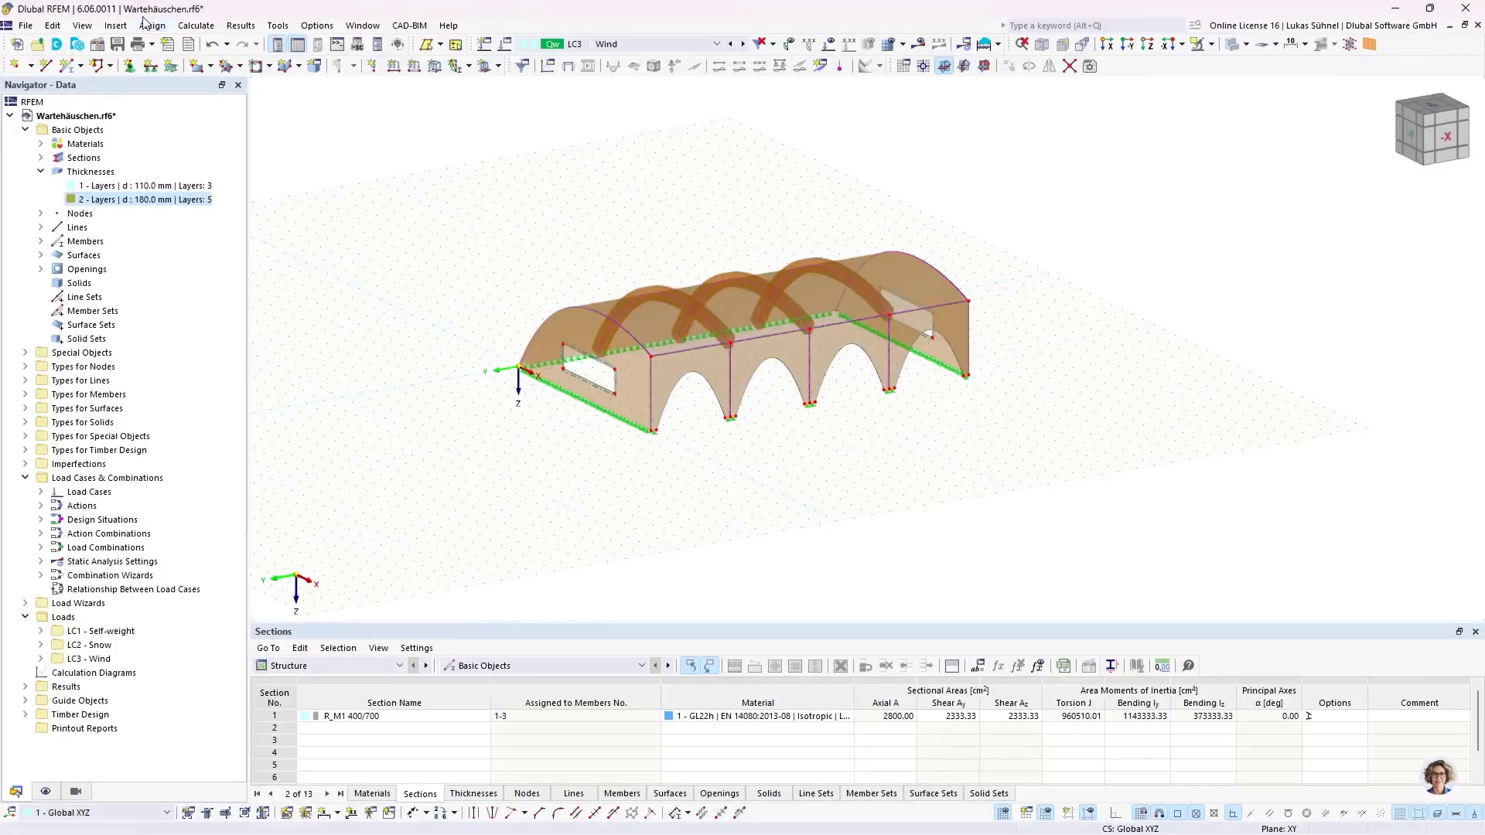
{"action": "left_click", "coordinate": [187, 30]}
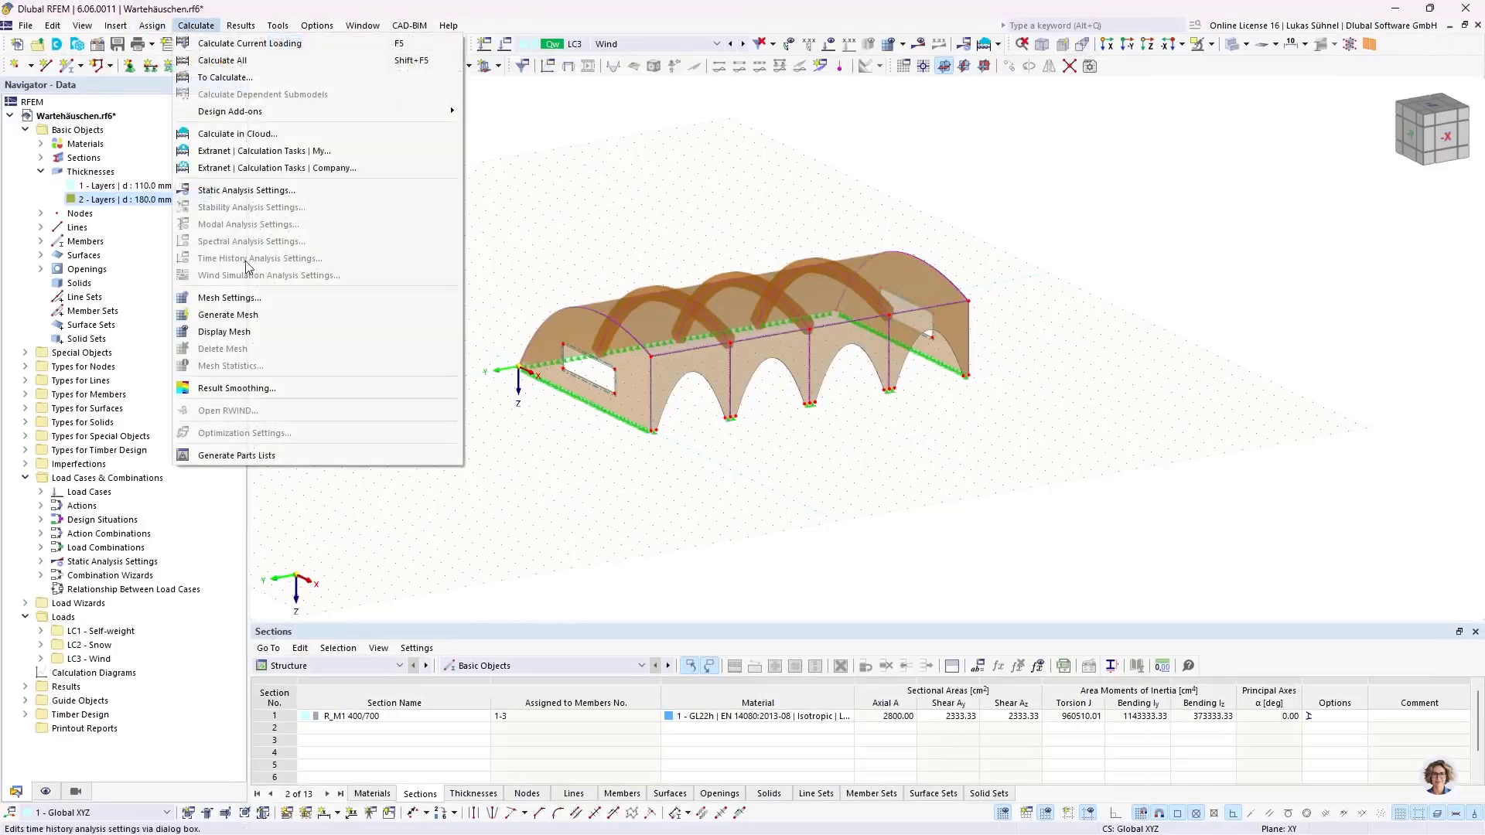
{"action": "left_click", "coordinate": [246, 318]}
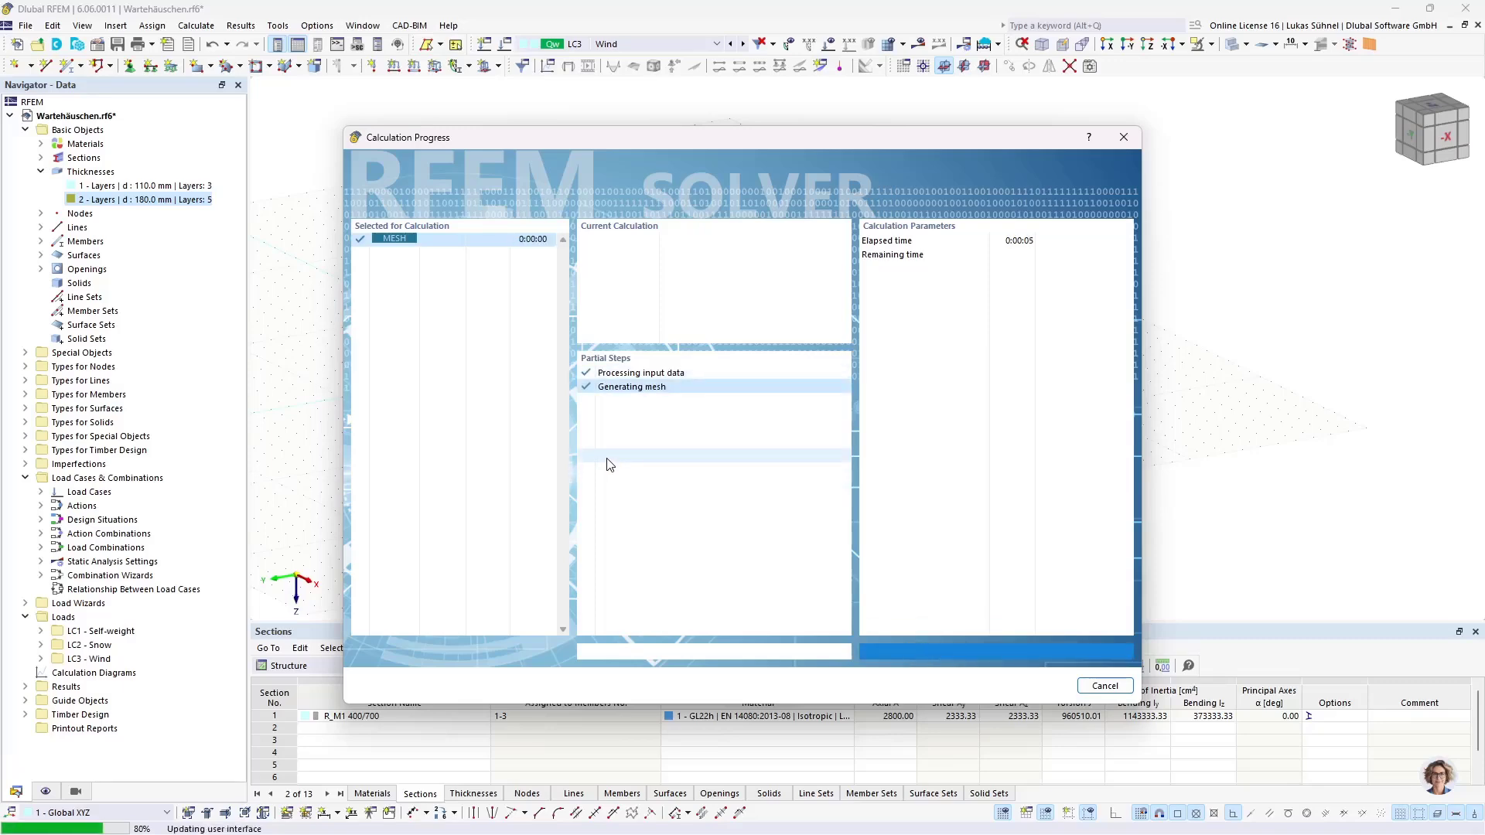
Examine the generated mesh around the line supports, the line hinges at the wall and roof corner, and the arched openings
{"action": "scroll", "coordinate": [696, 422], "scroll_direction": "up", "scroll_amount": 5}
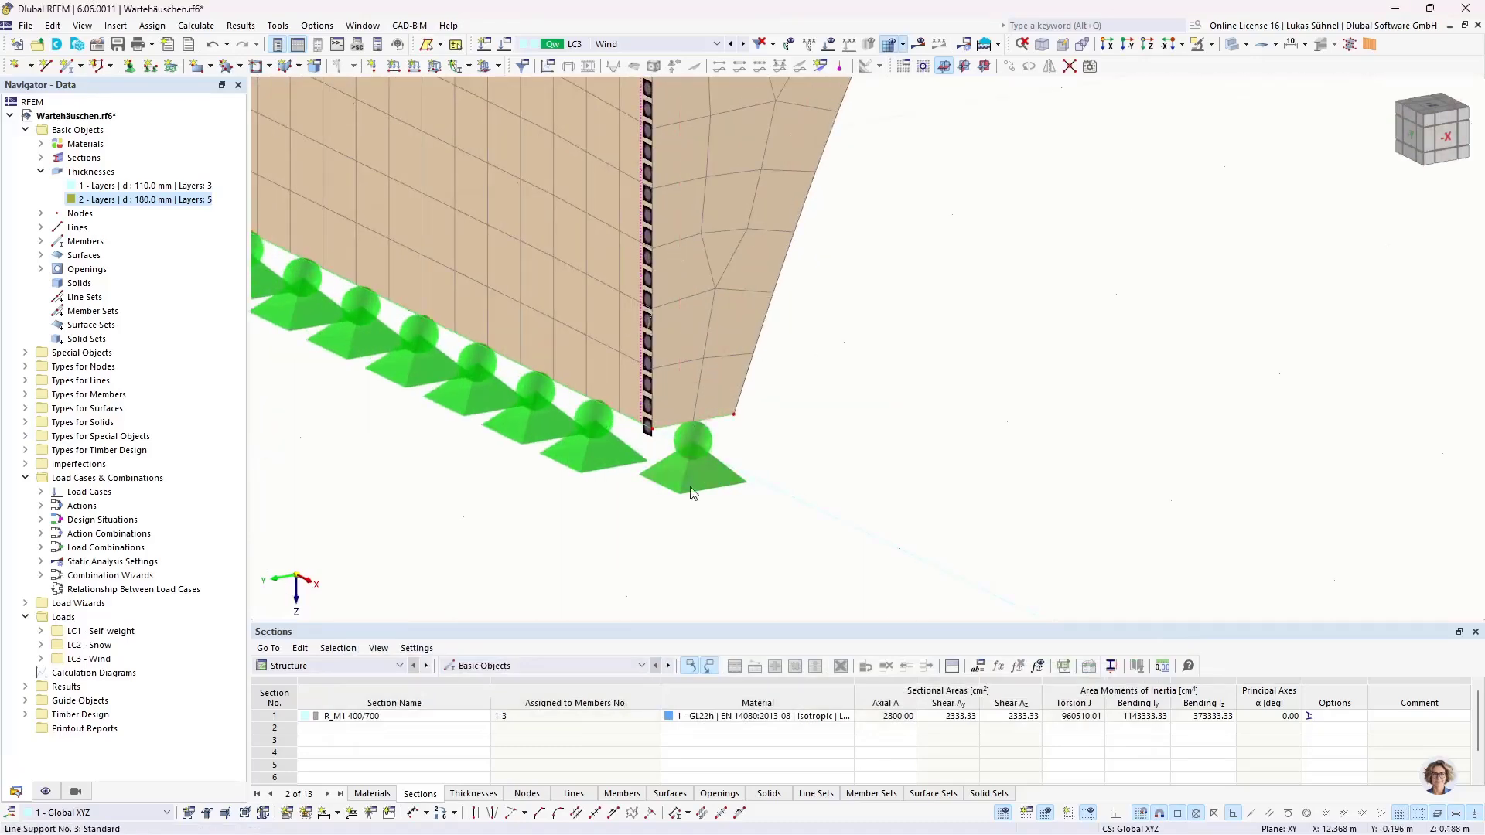
{"action": "scroll", "coordinate": [683, 547], "scroll_direction": "down", "scroll_amount": 3}
{"action": "scroll", "coordinate": [684, 547], "scroll_direction": "down", "scroll_amount": 5}
{"action": "middle_click_drag", "start_coordinate": [529, 523], "coordinate": [503, 407], "text": "ctrl"}
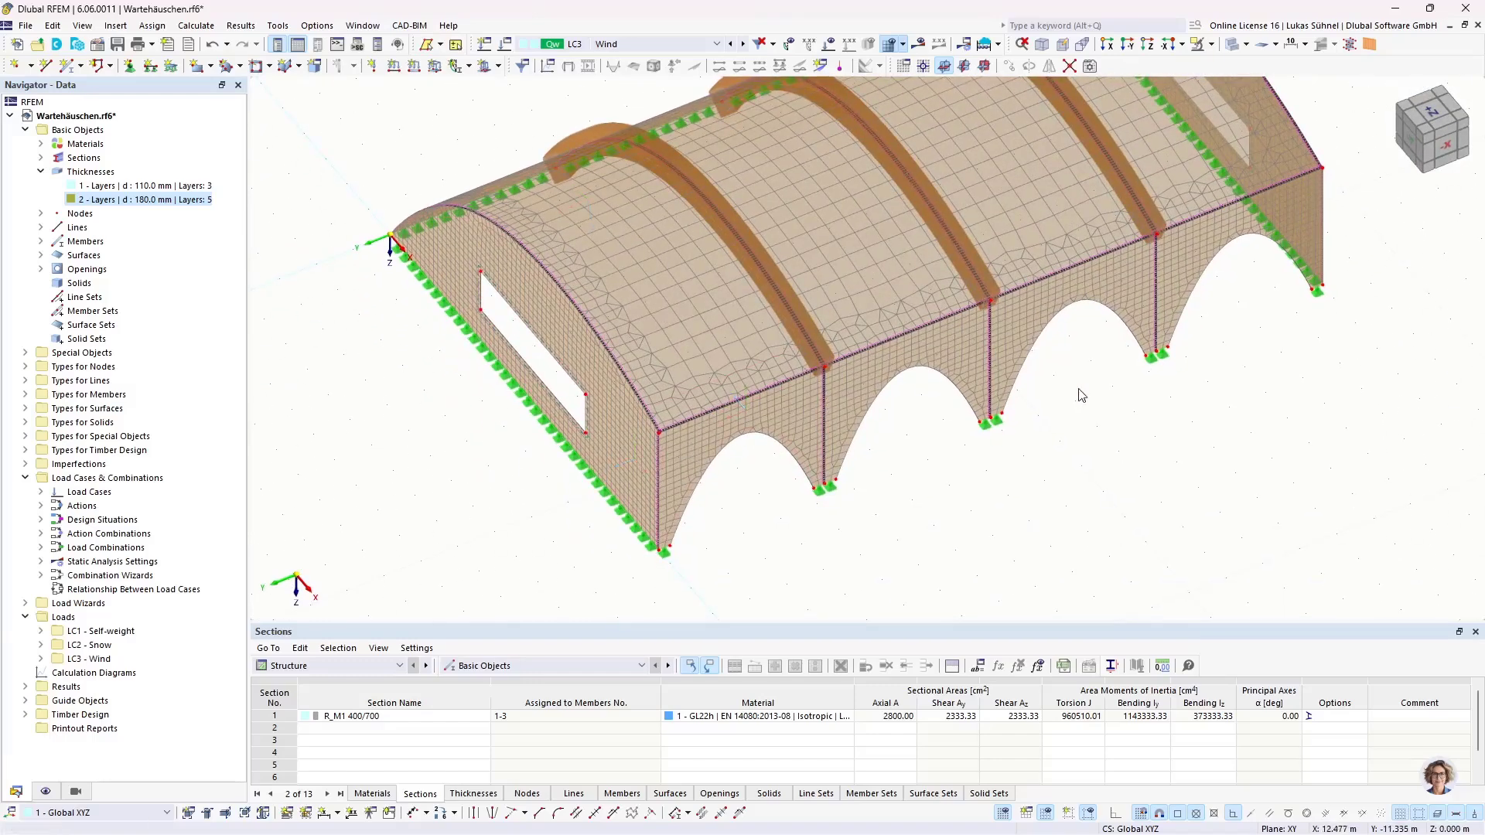
{"action": "middle_click_drag", "start_coordinate": [956, 331], "coordinate": [952, 518], "text": "ctrl"}
{"action": "middle_click_drag", "start_coordinate": [858, 499], "coordinate": [807, 452], "text": "ctrl"}
{"action": "scroll", "coordinate": [597, 342], "scroll_direction": "up", "scroll_amount": 5}
{"action": "scroll", "coordinate": [604, 387], "scroll_direction": "down", "scroll_amount": 3}
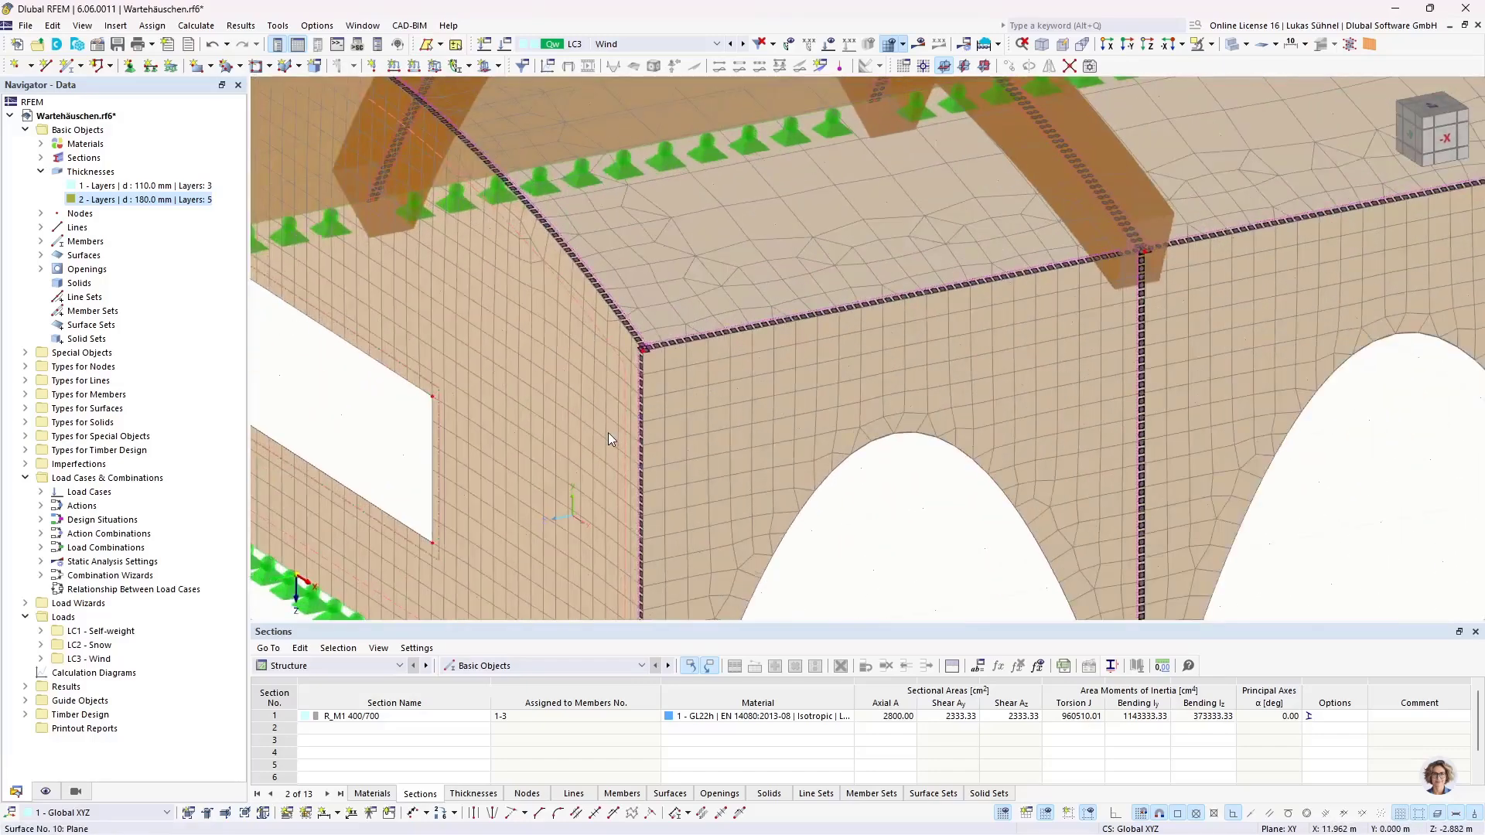
{"action": "scroll", "coordinate": [645, 309], "scroll_direction": "up", "scroll_amount": 8}
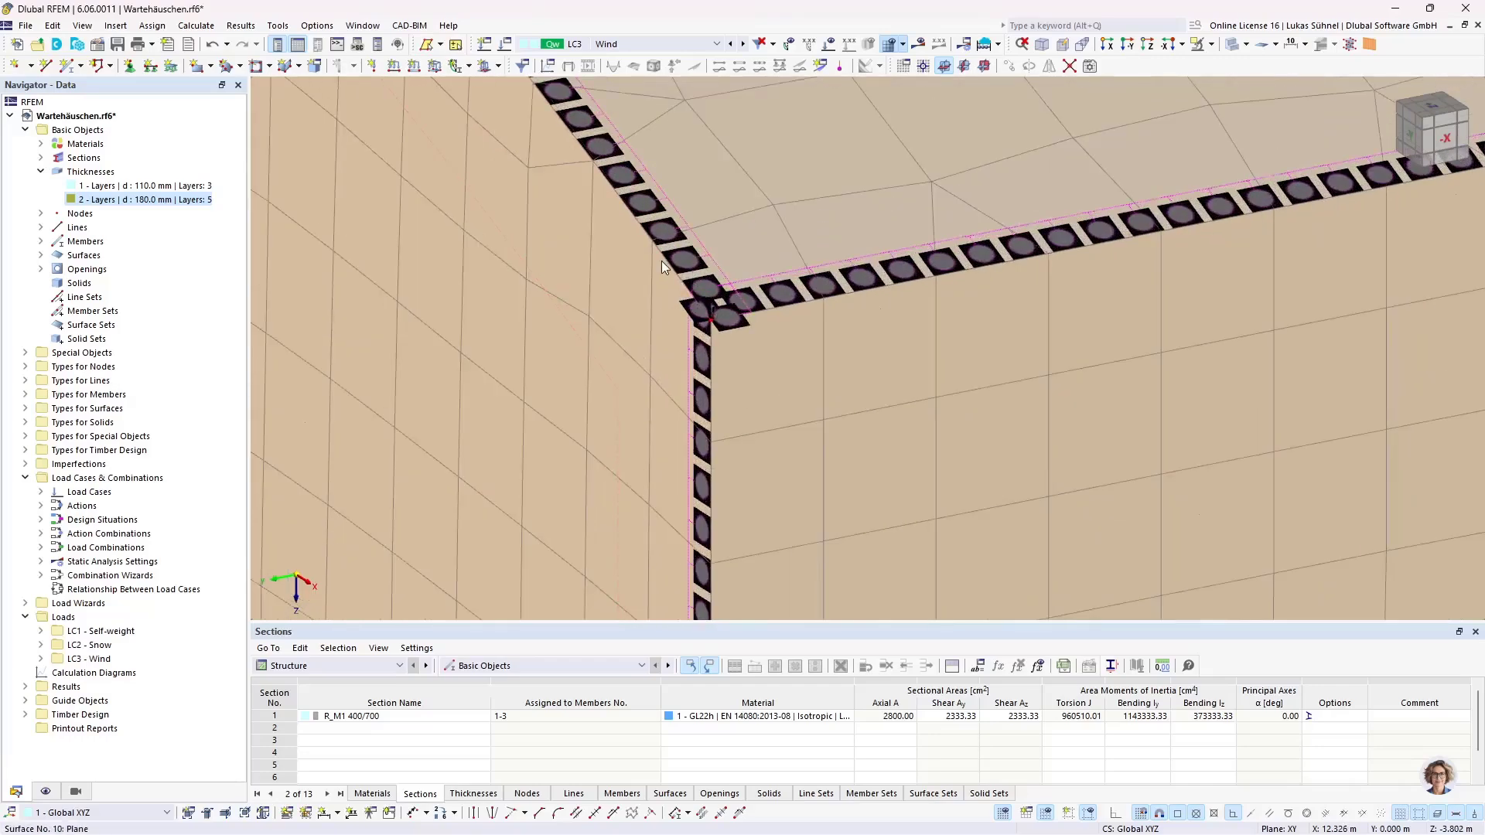
{"action": "scroll", "coordinate": [657, 267], "scroll_direction": "down", "scroll_amount": 6}
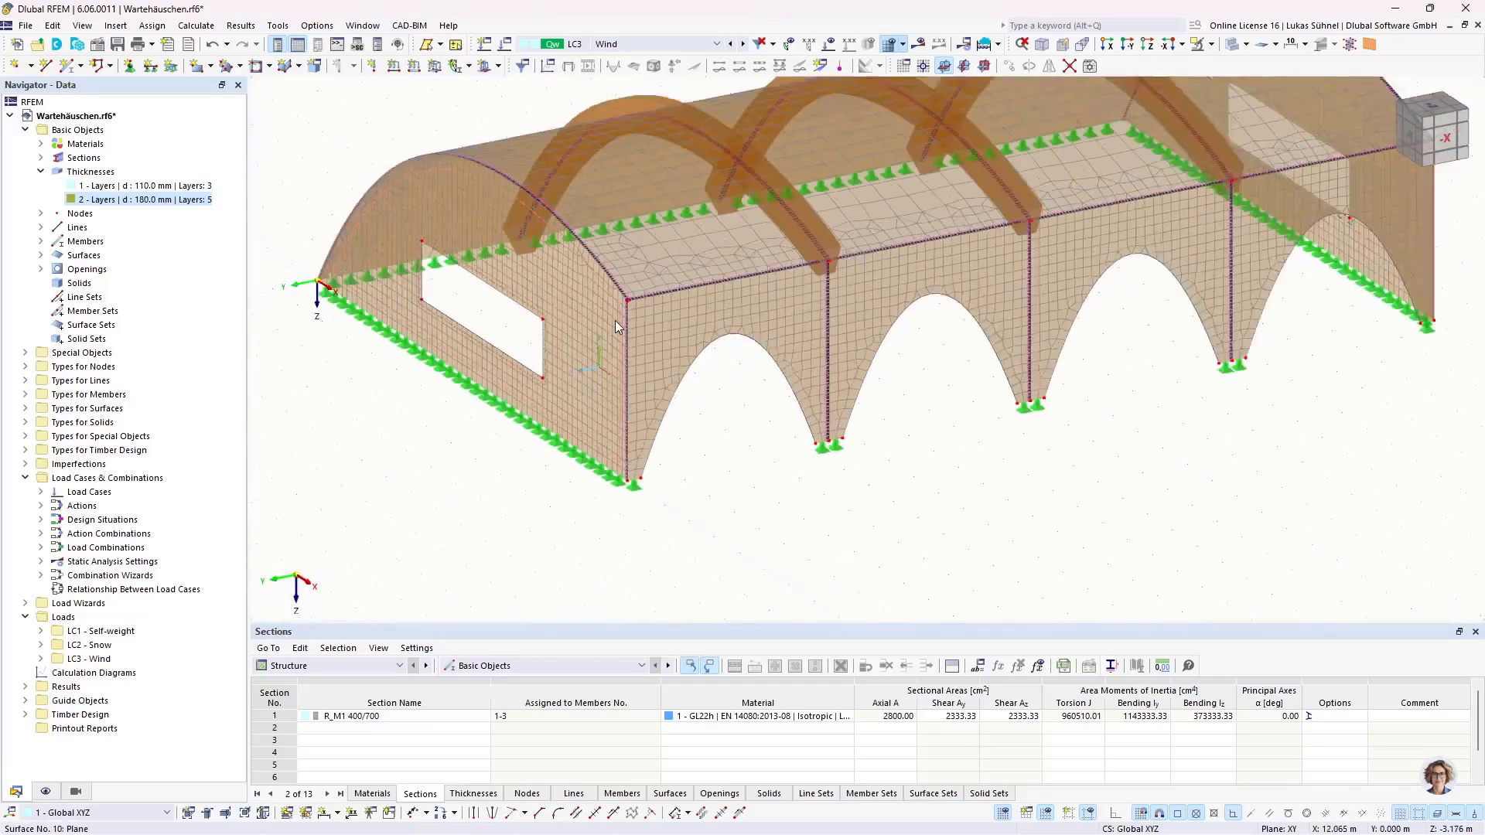
{"action": "scroll", "coordinate": [615, 320], "scroll_direction": "down", "scroll_amount": 2}
{"action": "middle_click_drag", "start_coordinate": [666, 393], "coordinate": [631, 516]}
{"action": "middle_click_drag", "start_coordinate": [631, 517], "coordinate": [667, 468], "text": "ctrl"}
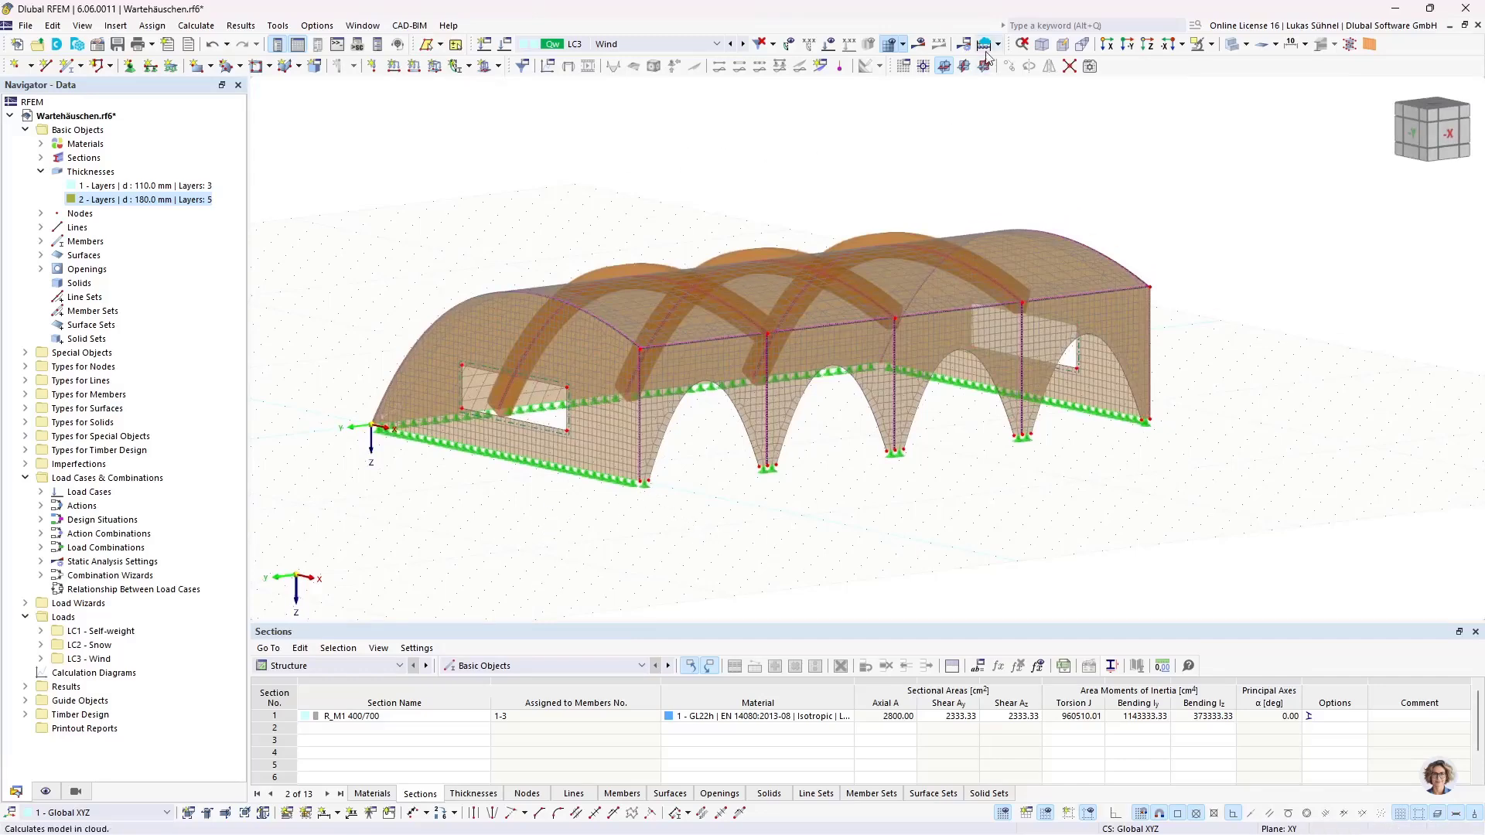
Calculate load combination CO1 (1.35 * LC1) and display its global deformations on the hall
{"action": "left_click", "coordinate": [716, 44]}
{"action": "left_click", "coordinate": [617, 108]}
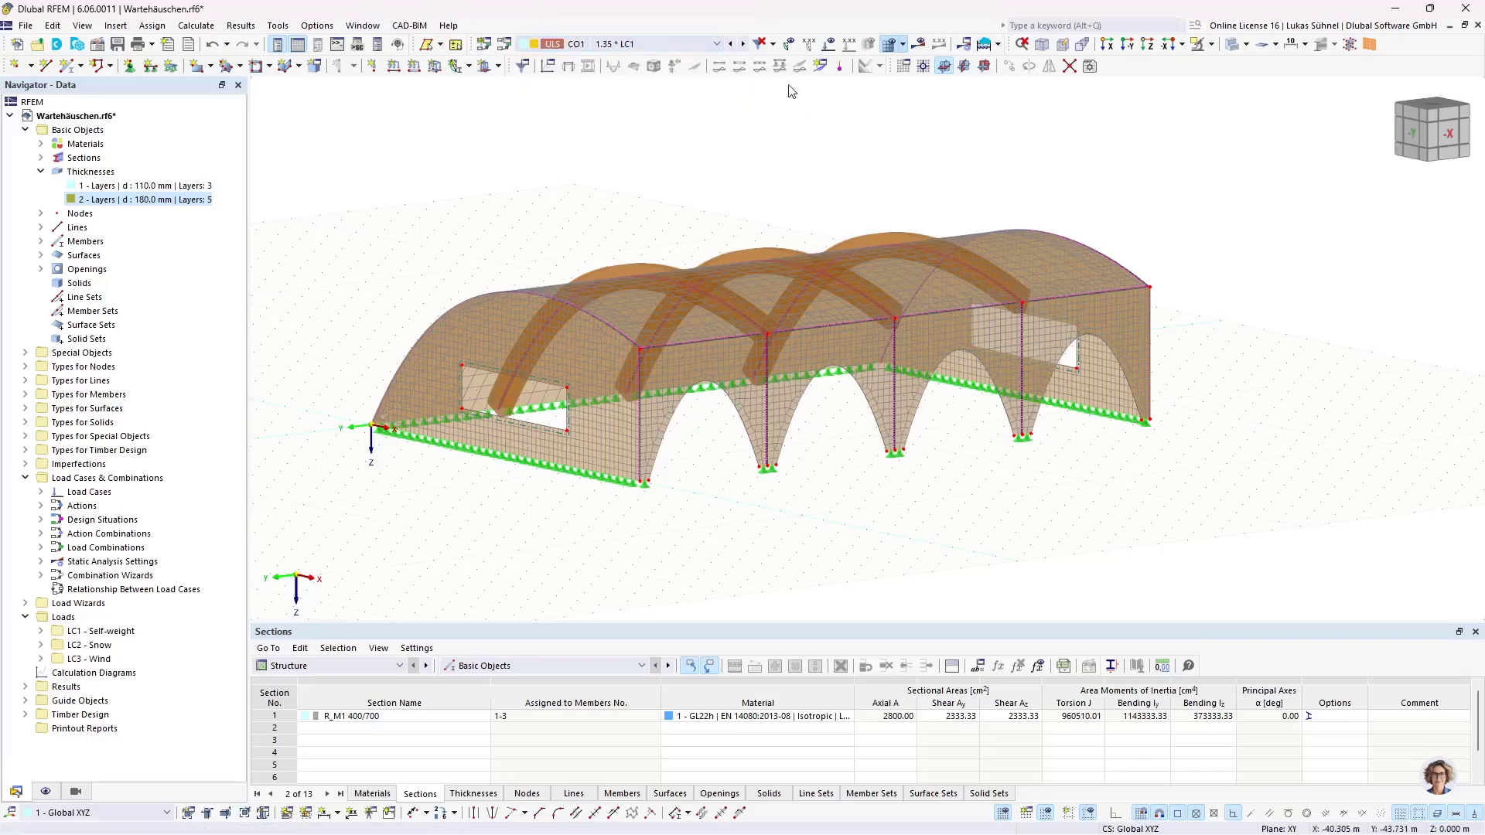
{"action": "left_click", "coordinate": [919, 46]}
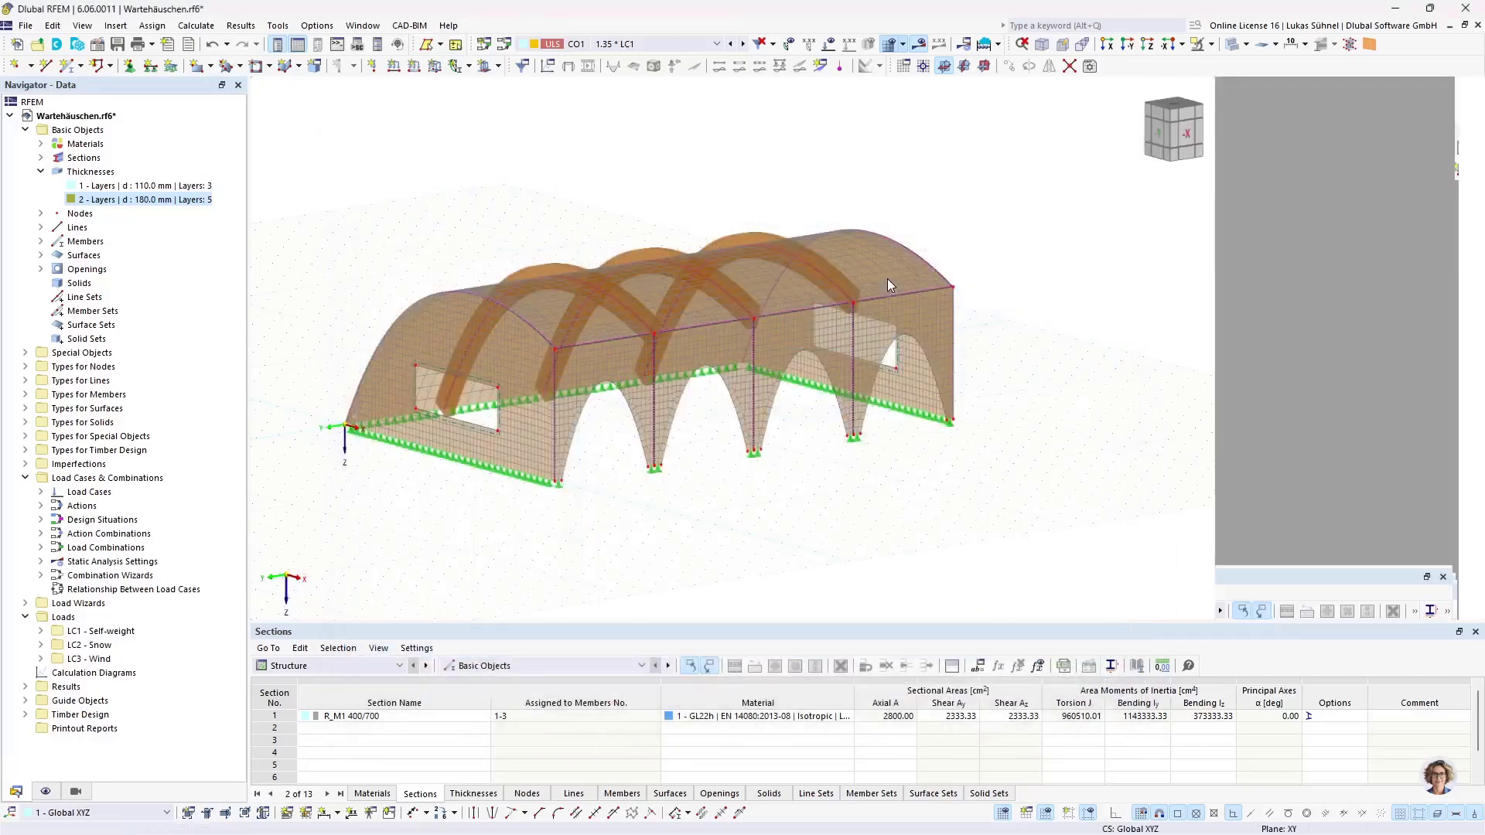
{"action": "middle_click_drag", "start_coordinate": [478, 523], "coordinate": [533, 473], "text": "ctrl"}
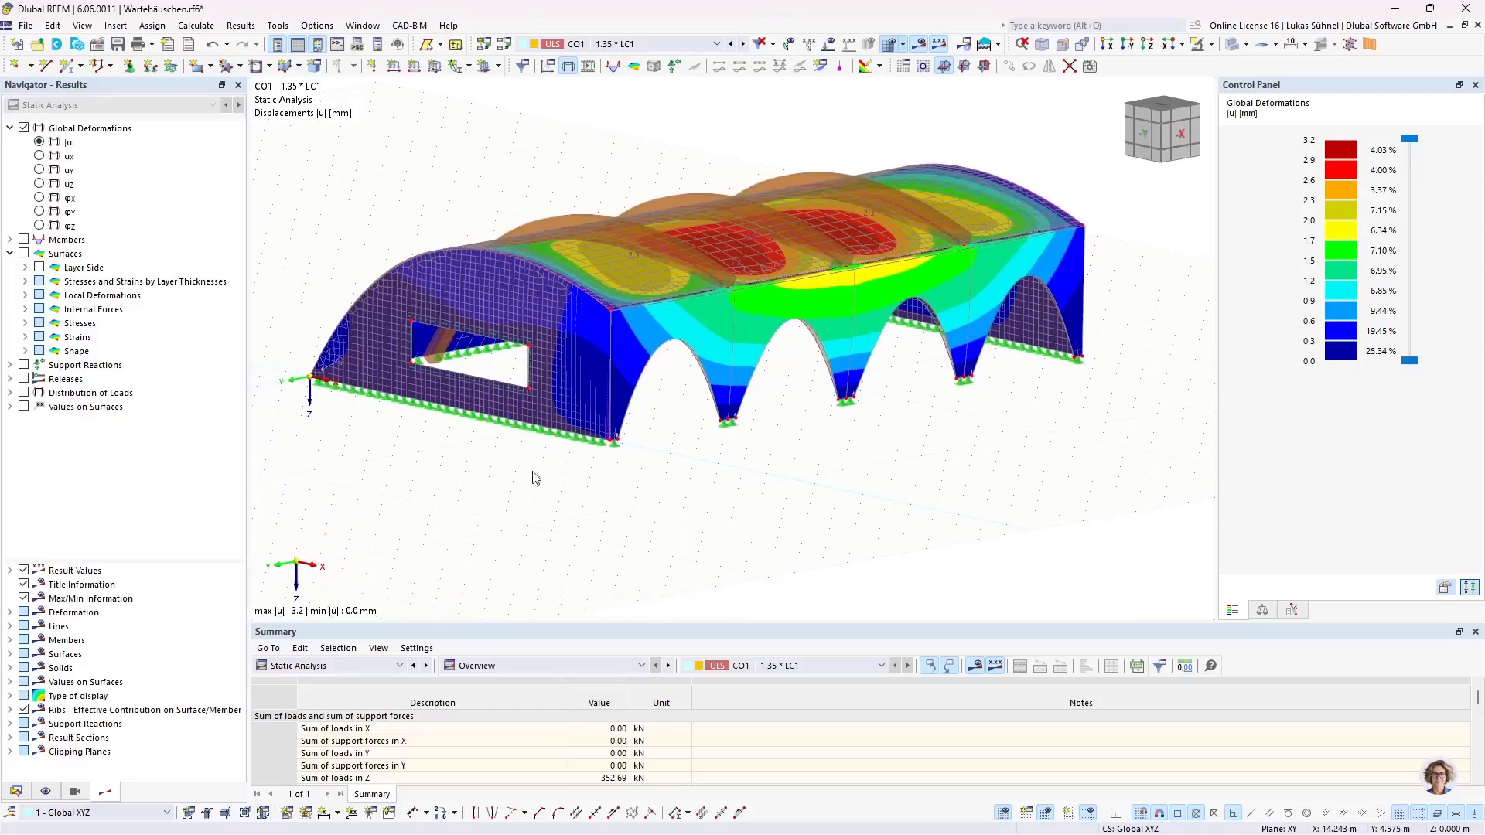